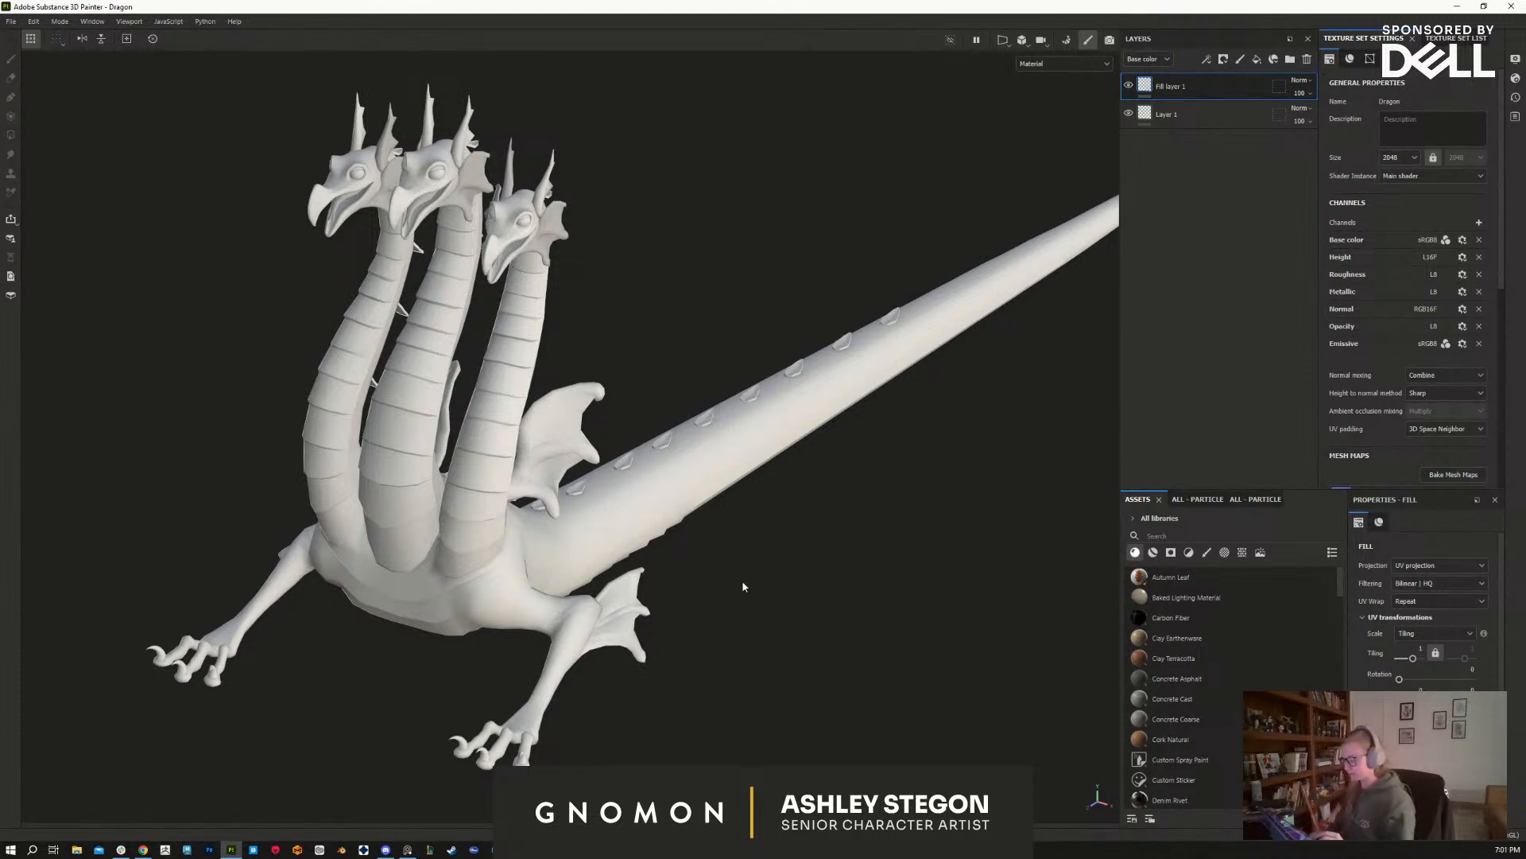
pyautogui.moveTo(768, 610)
pyautogui.keyDown('alt'); pyautogui.mouseDown()
pyautogui.moveTo(807, 634)
pyautogui.moveTo(927, 593)
pyautogui.moveTo(774, 646)
pyautogui.moveTo(685, 628)
pyautogui.mouseUp(); pyautogui.keyUp('alt')
pyautogui.keyDown('shift'); pyautogui.moveTo(899, 623); pyautogui.dragTo(919, 586, button='right'); pyautogui.keyUp('shift')
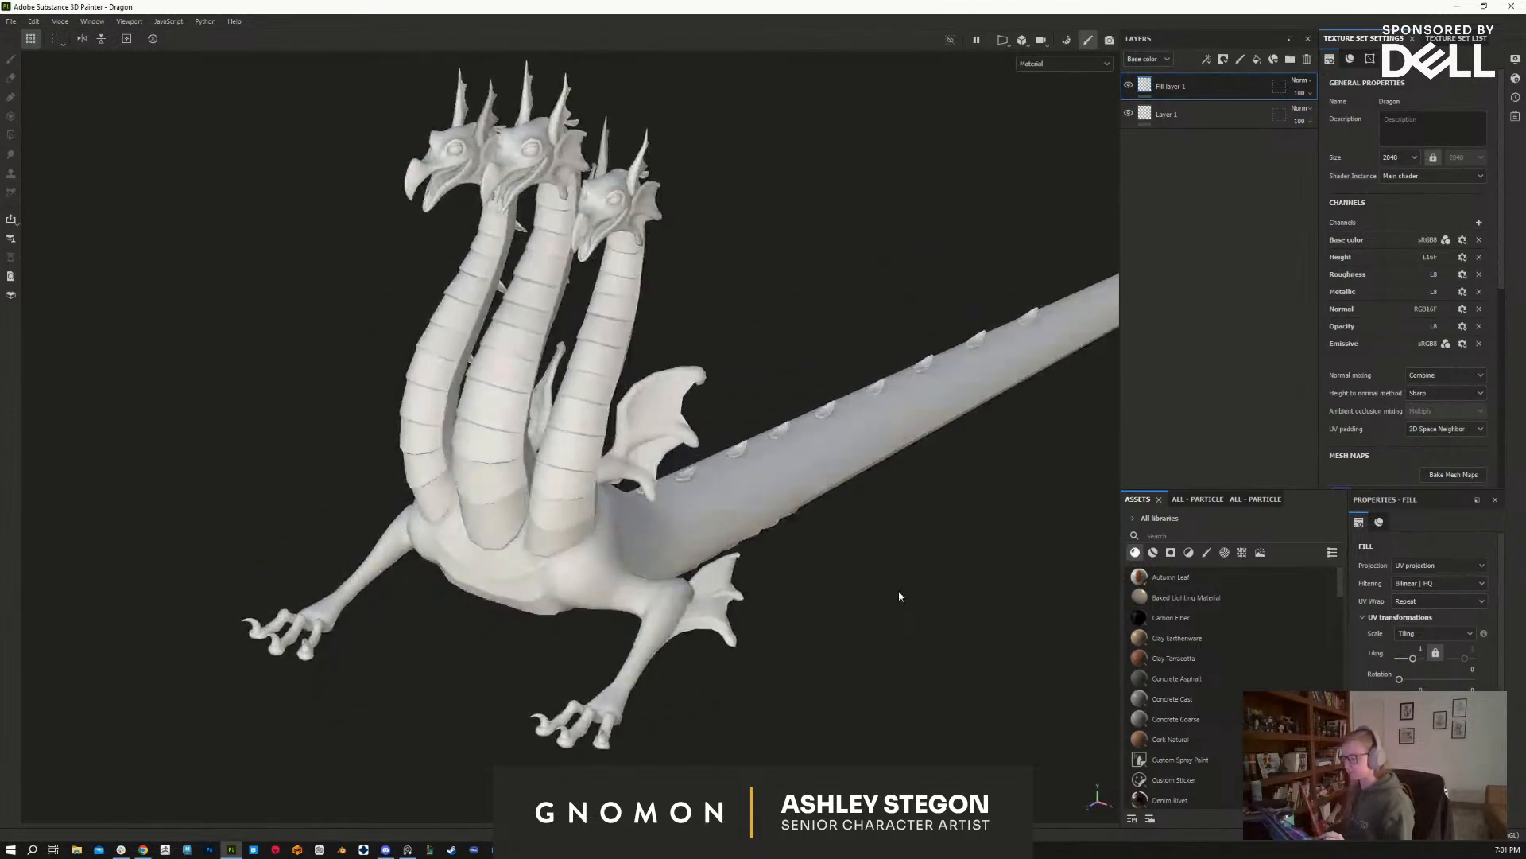
pyautogui.keyDown('alt'); pyautogui.moveTo(920, 586); pyautogui.dragTo(843, 619, button='middle'); pyautogui.keyUp('alt')
pyautogui.keyDown('shift'); pyautogui.moveTo(843, 619); pyautogui.dragTo(841, 617, button='right'); pyautogui.keyUp('shift')
pyautogui.keyDown('alt'); pyautogui.moveTo(844, 638); pyautogui.dragTo(849, 616); pyautogui.keyUp('alt')
pyautogui.keyDown('alt'); pyautogui.moveTo(849, 616); pyautogui.dragTo(831, 608, button='middle'); pyautogui.keyUp('alt')
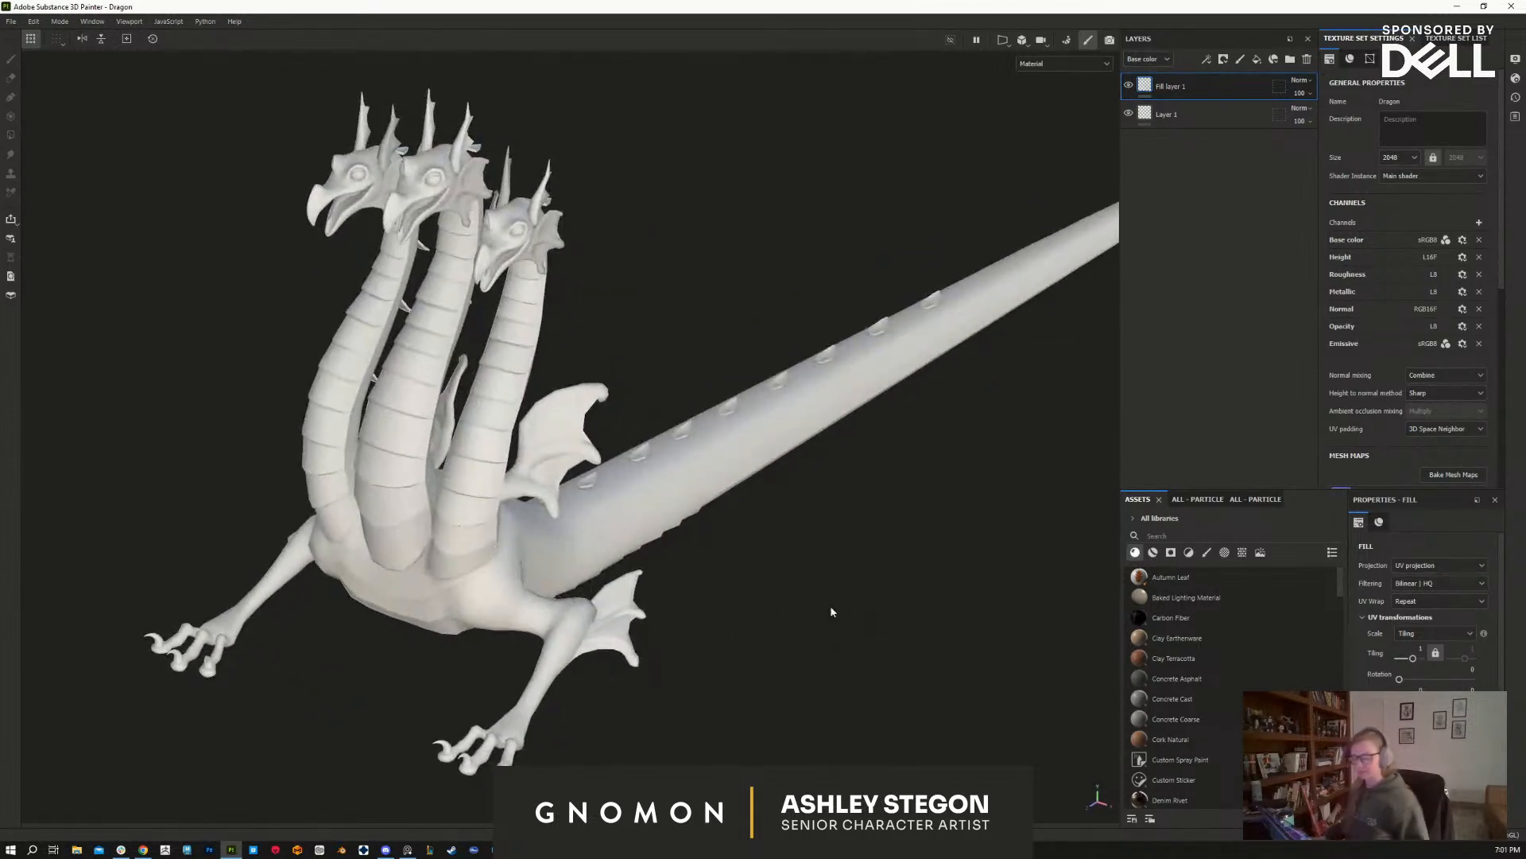
# Step: Bring the dragon reference board over the 3D view and nudge the small blue white-dragon picture and the tall green manuscript dragon slightly
pyautogui.moveTo(1024, 0)
pyautogui.mouseDown(button='right')
pyautogui.moveTo(1039, 658)
pyautogui.moveTo(1000, 651)
pyautogui.mouseUp(button='right')
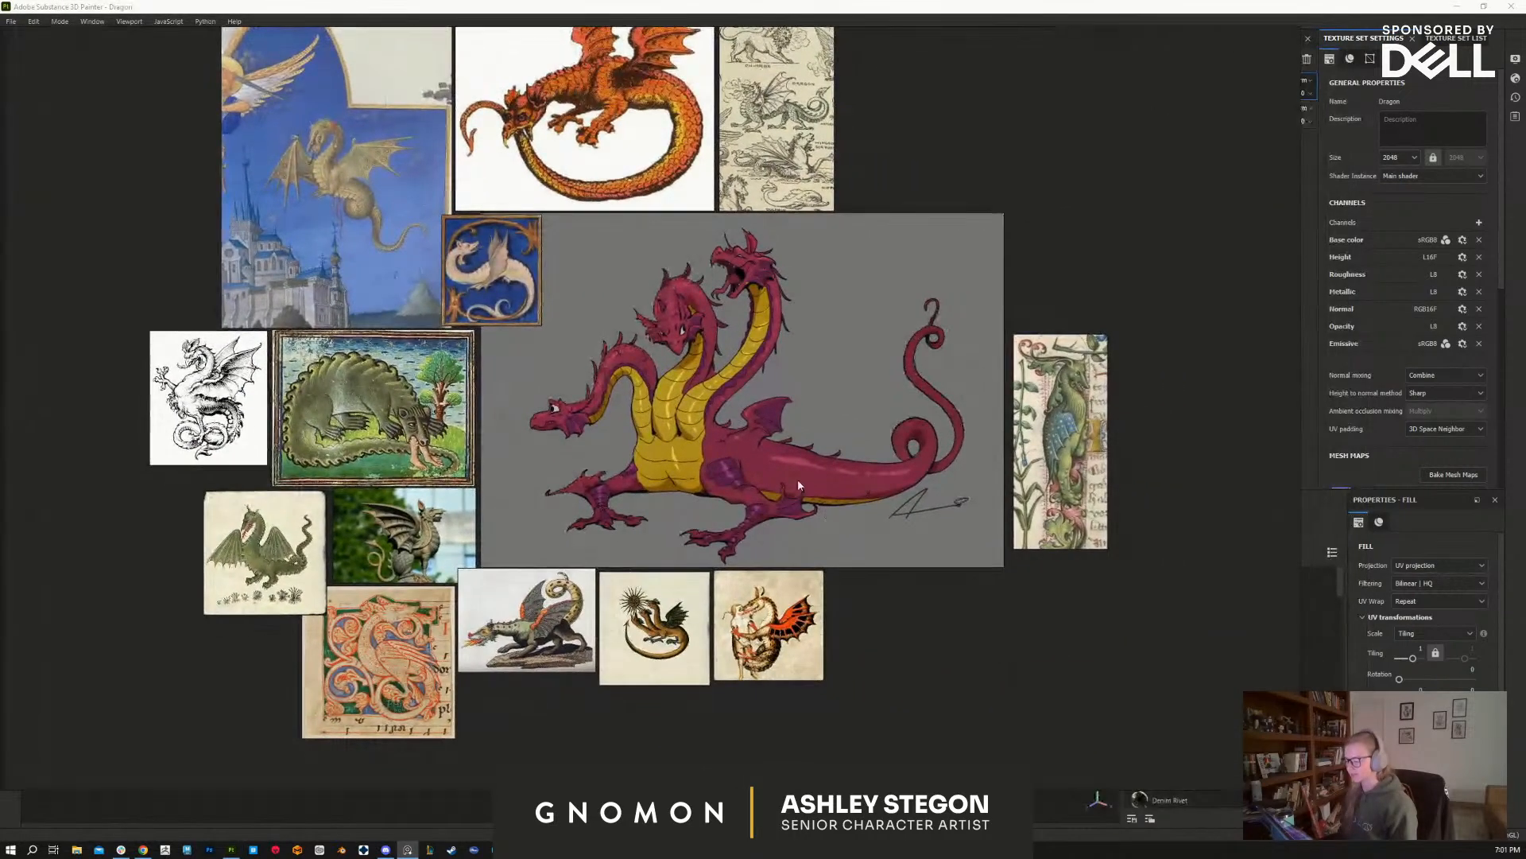
pyautogui.scroll(2, 708, 396)
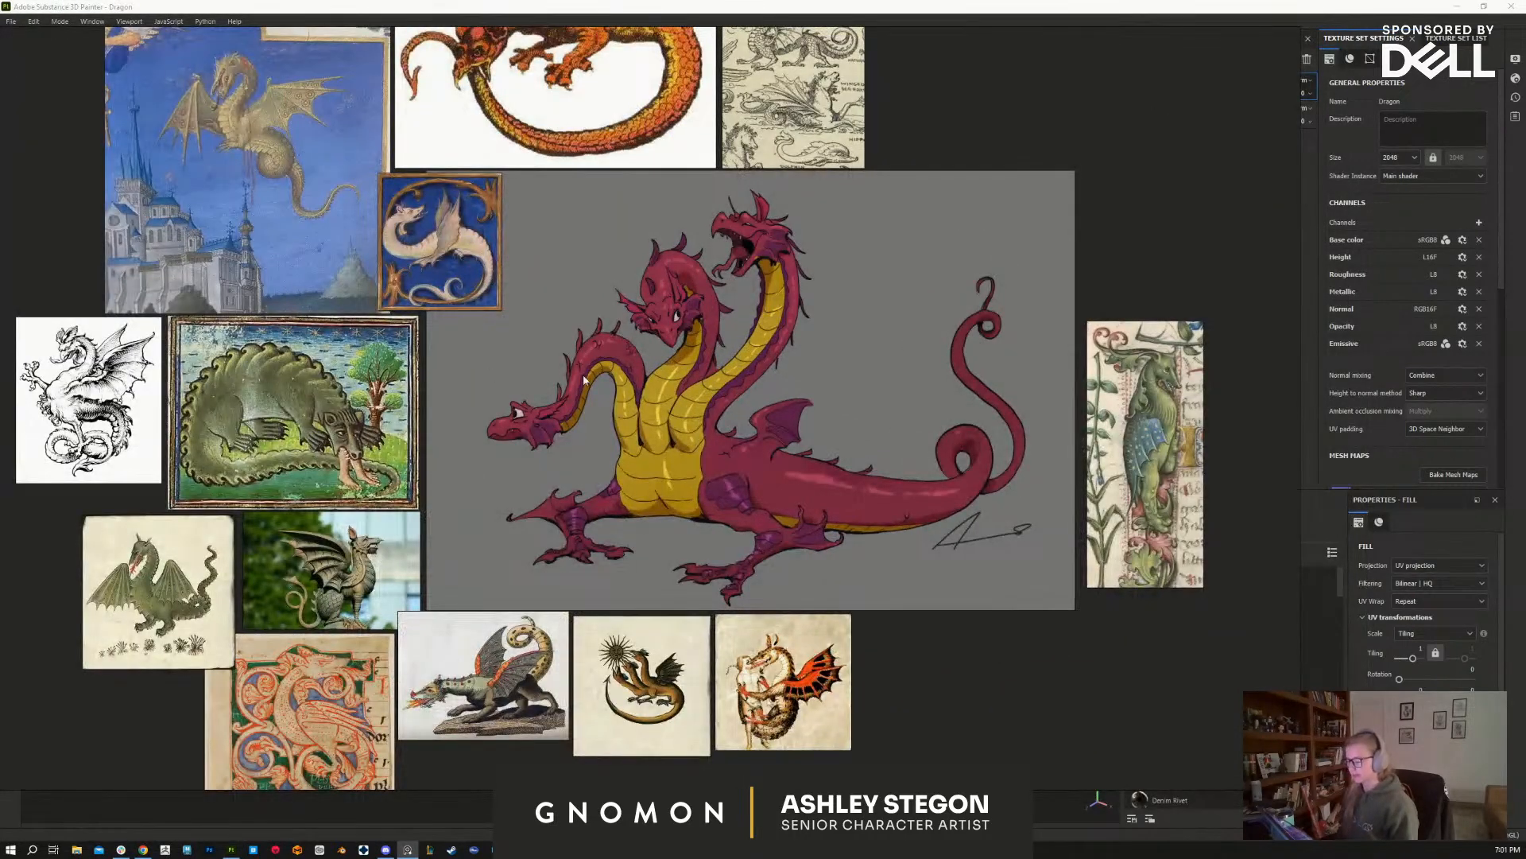
pyautogui.moveTo(449, 252); pyautogui.dragTo(442, 245)
pyautogui.moveTo(1145, 506); pyautogui.dragTo(1141, 503)
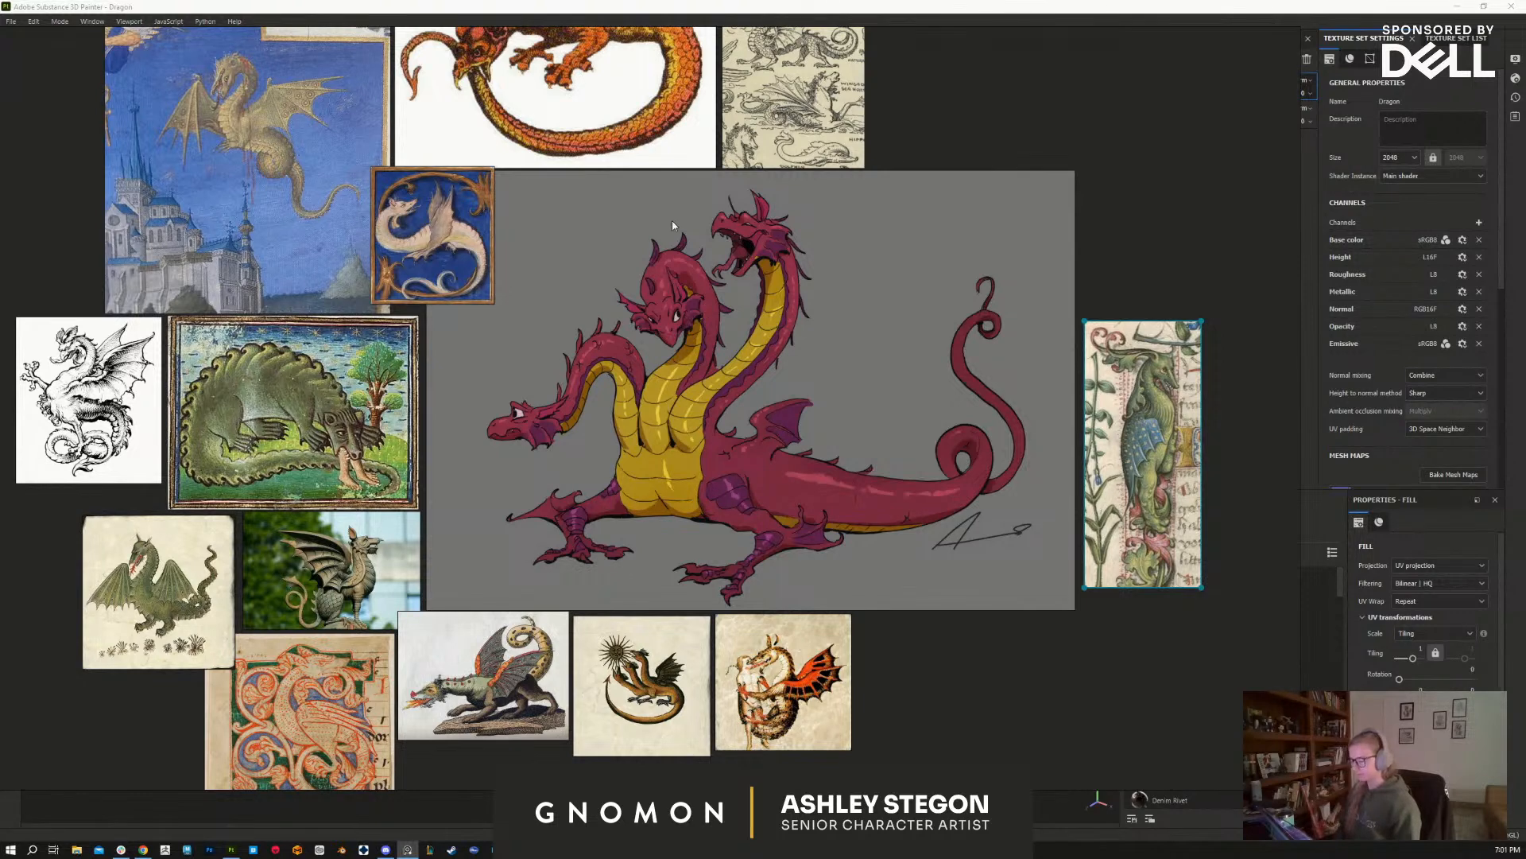
pyautogui.moveTo(1140, 454)
pyautogui.mouseDown()
pyautogui.moveTo(1137, 442)
pyautogui.moveTo(1137, 466)
pyautogui.mouseUp()
pyautogui.click(1134, 235)
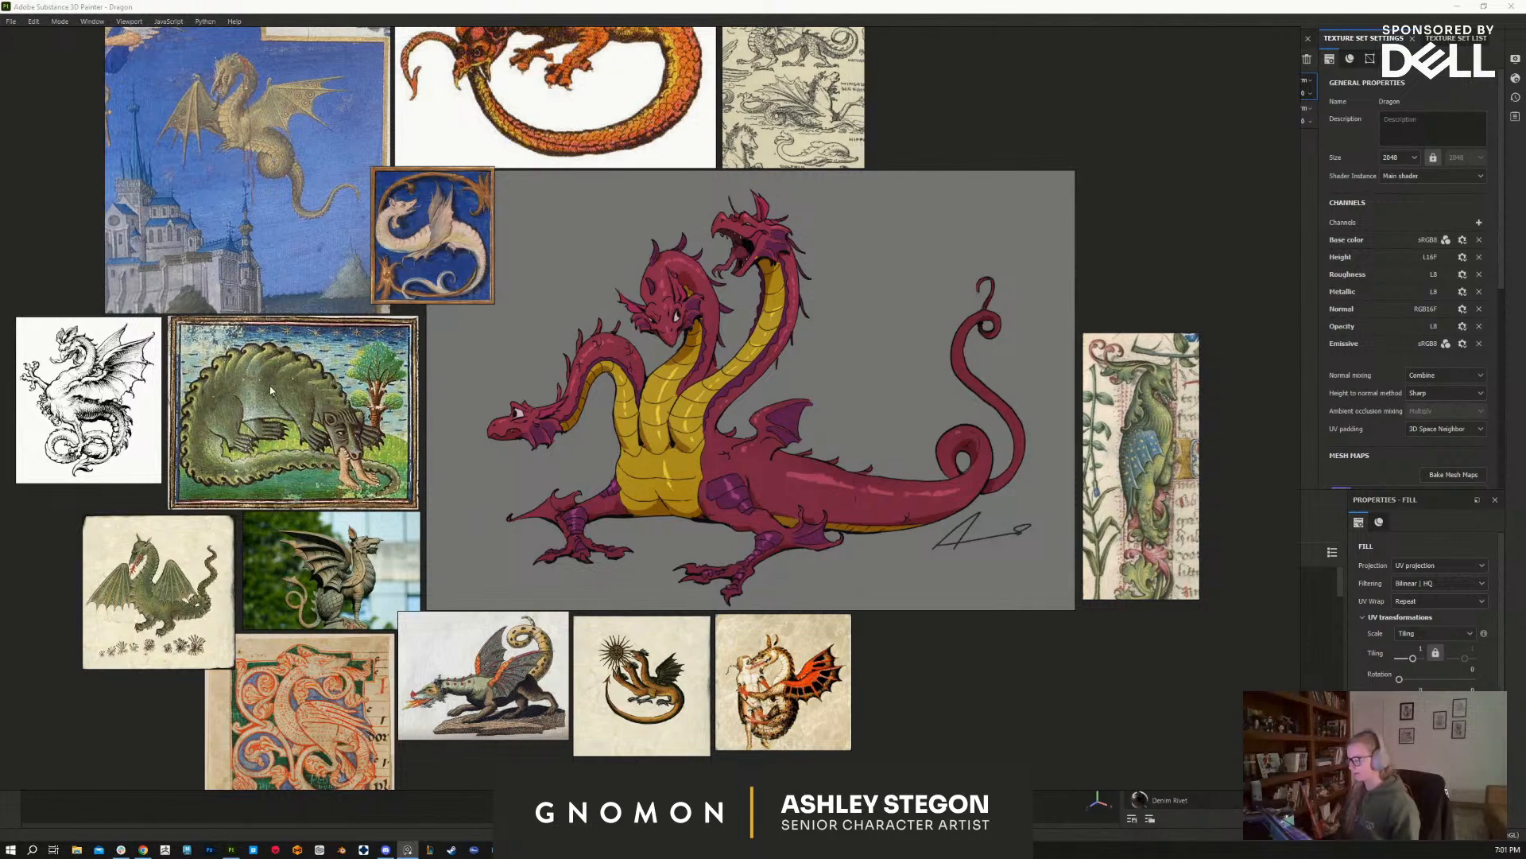
# Step: Examine the dragon statue, the fire-breathing spotted-tail dragon and the three-headed sun dragon references up close for color and pattern ideas
pyautogui.scroll(3, 211, 628)
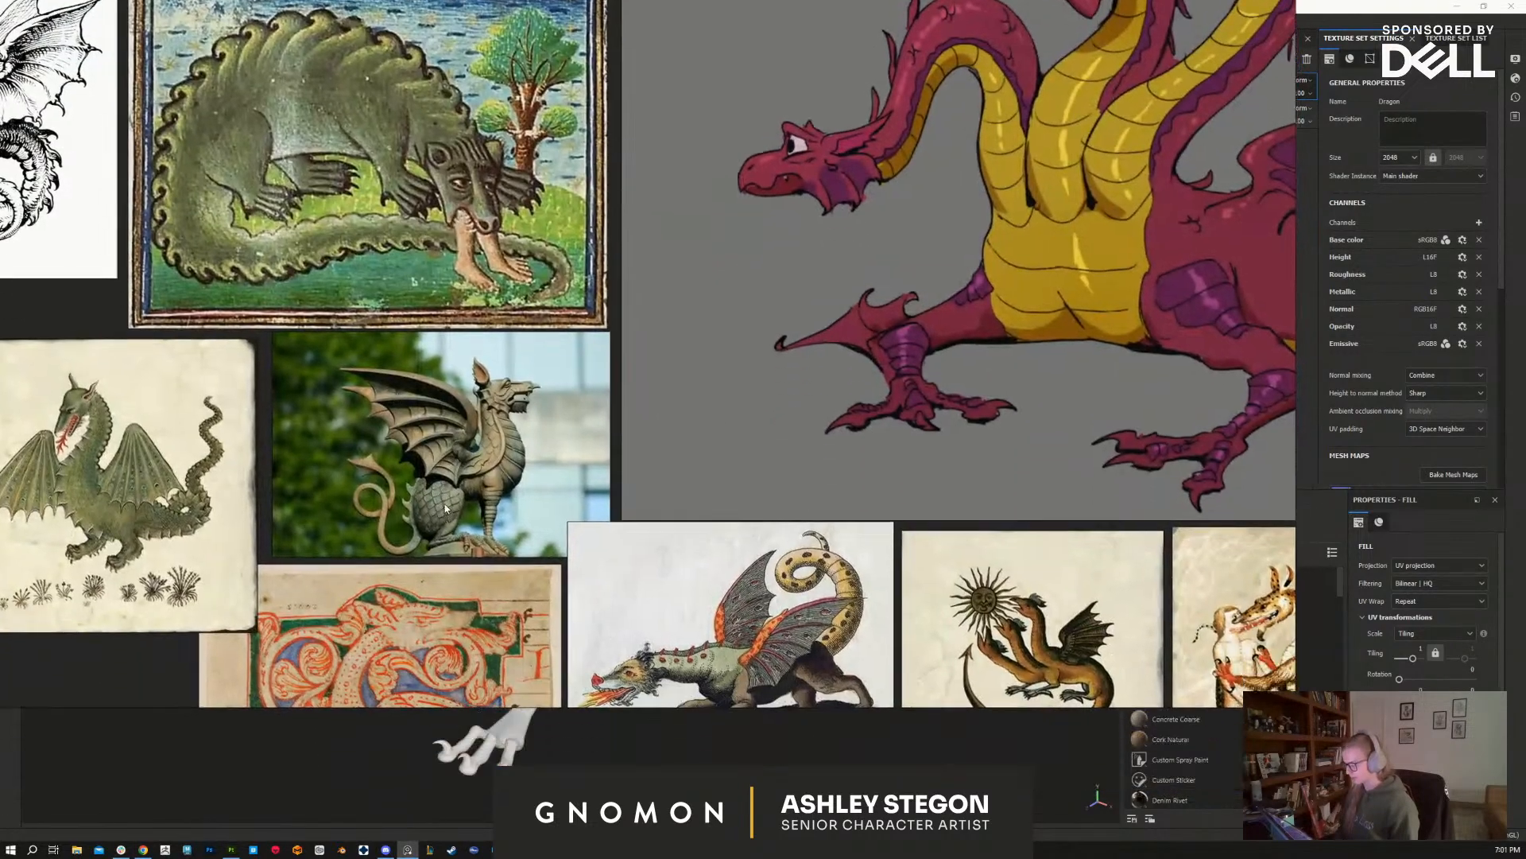
pyautogui.moveTo(445, 509); pyautogui.dragTo(486, 611, button='right')
pyautogui.moveTo(786, 749); pyautogui.dragTo(740, 609, button='middle')
pyautogui.scroll(2, 806, 609)
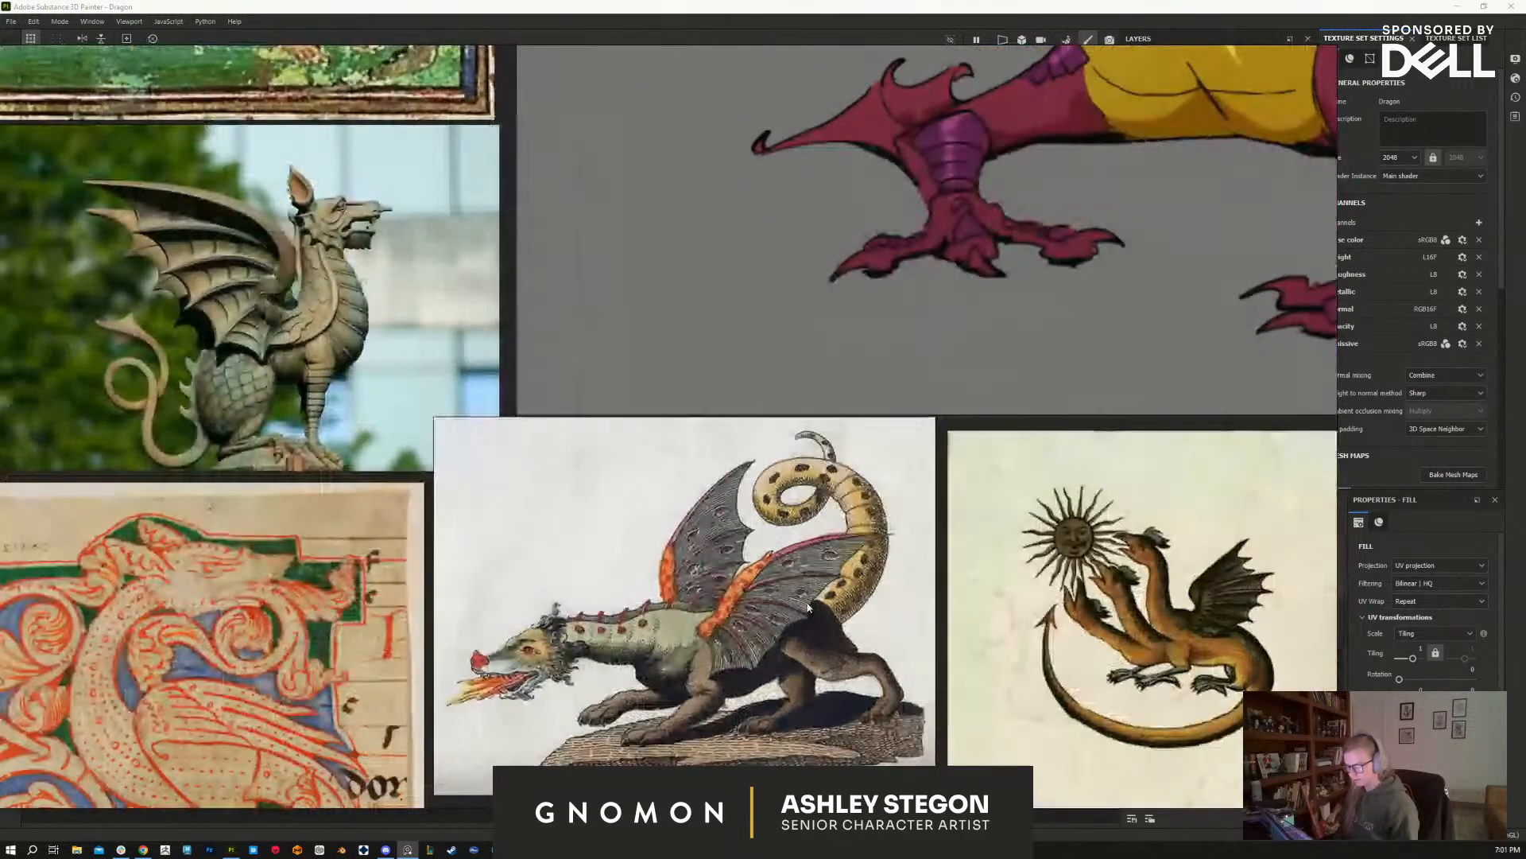
pyautogui.scroll(3, 782, 624)
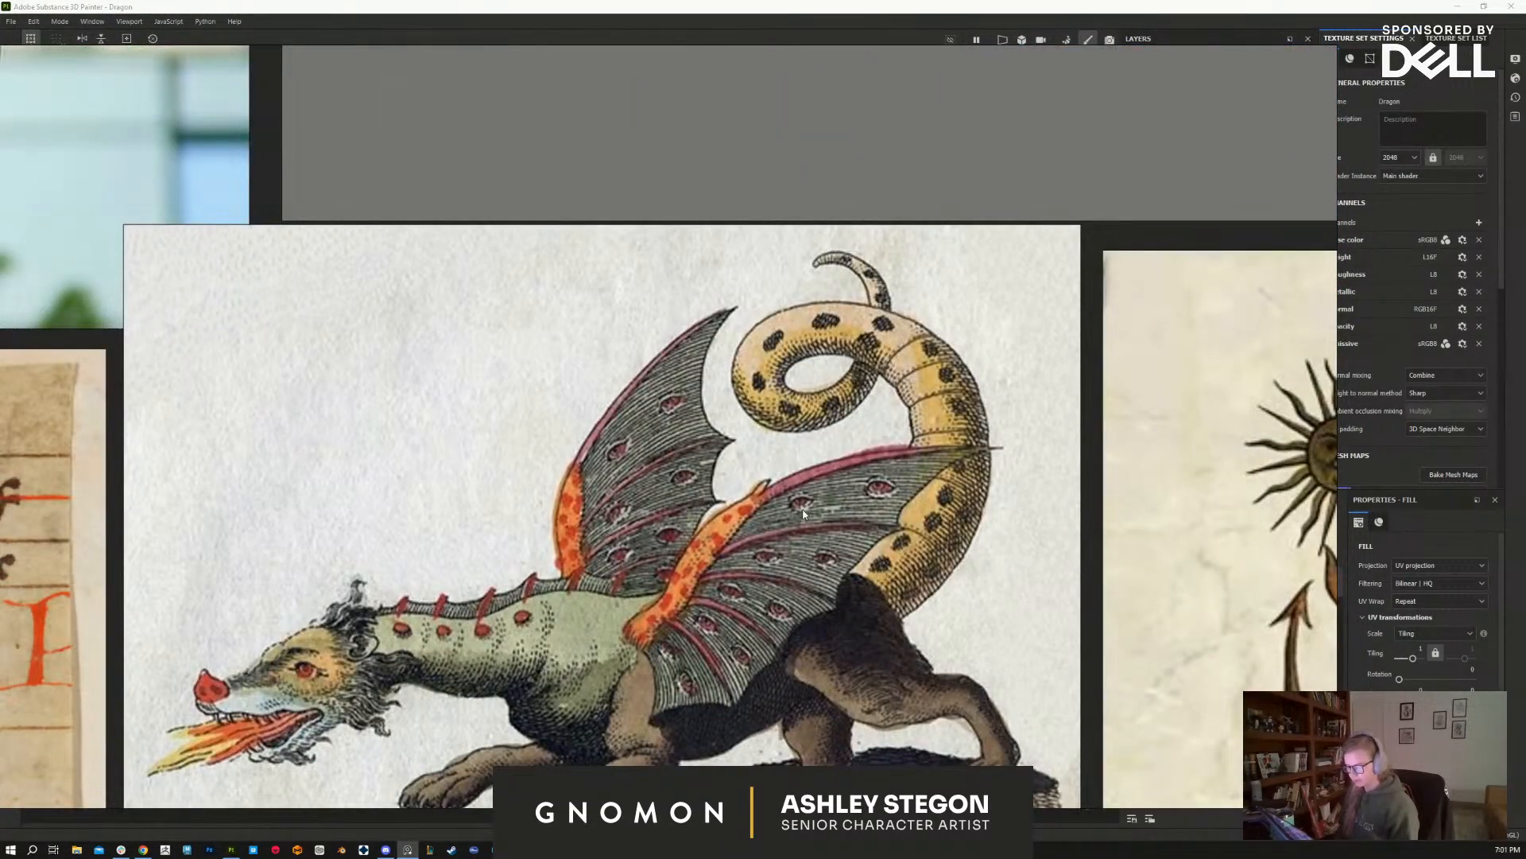
pyautogui.scroll(-1, 741, 625)
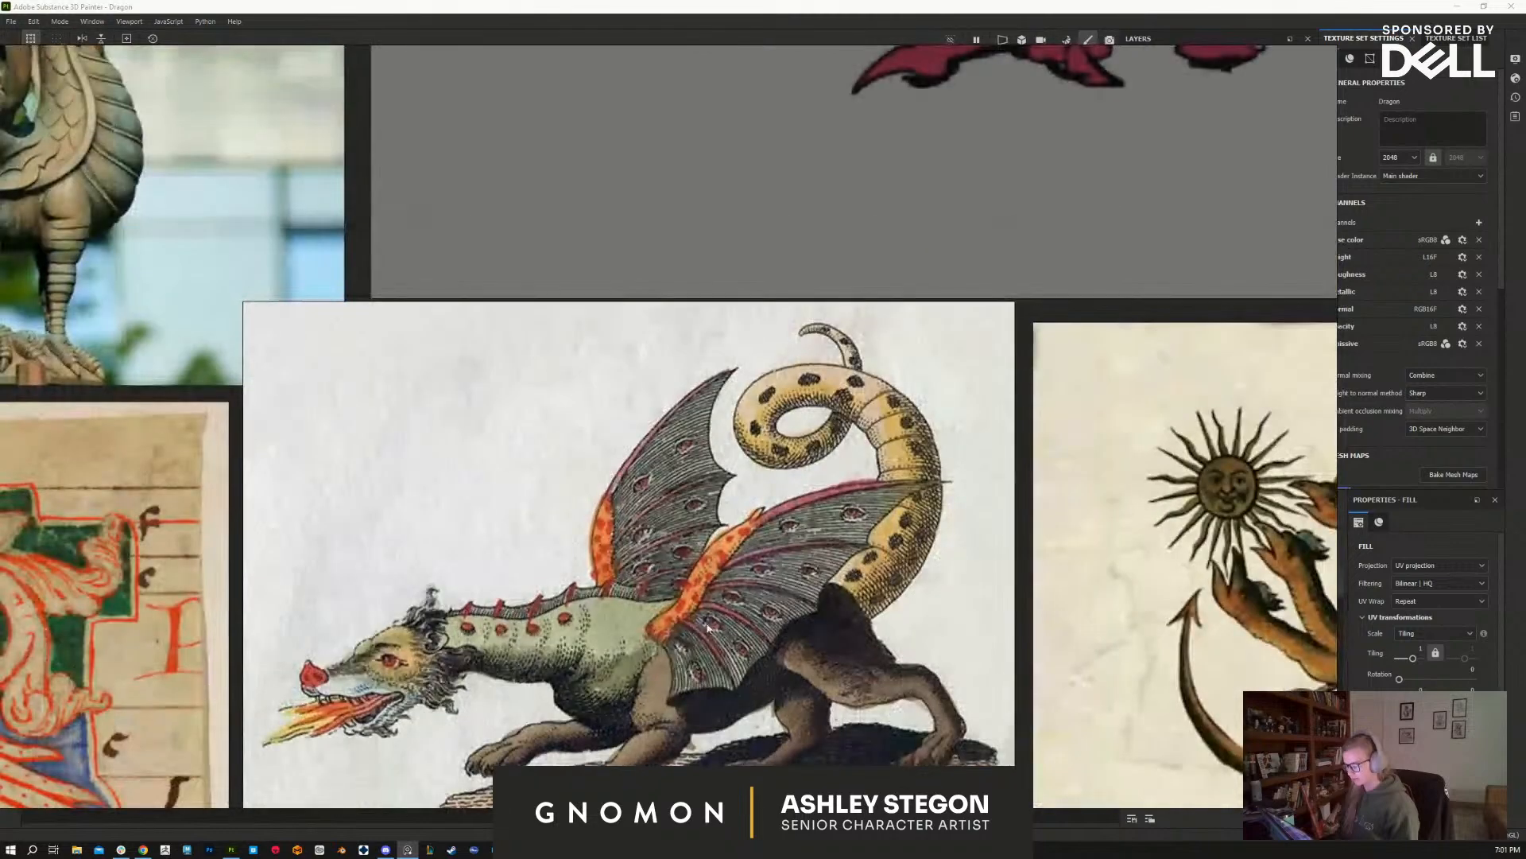
pyautogui.scroll(-3, 833, 583)
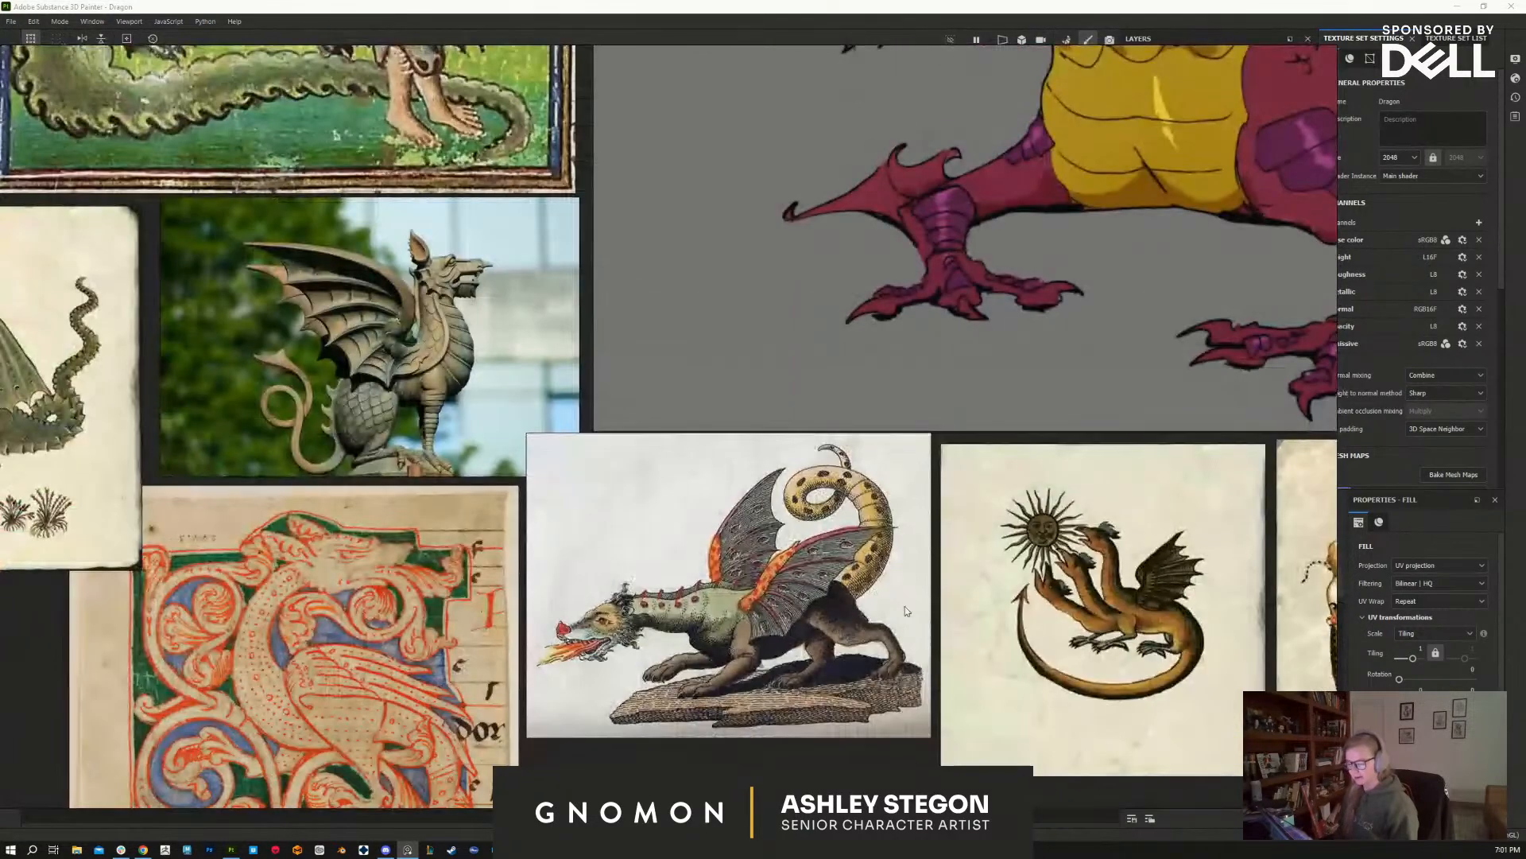
pyautogui.scroll(1, 799, 603)
pyautogui.moveTo(964, 569); pyautogui.dragTo(821, 586, button='middle')
pyautogui.scroll(-3, 855, 585)
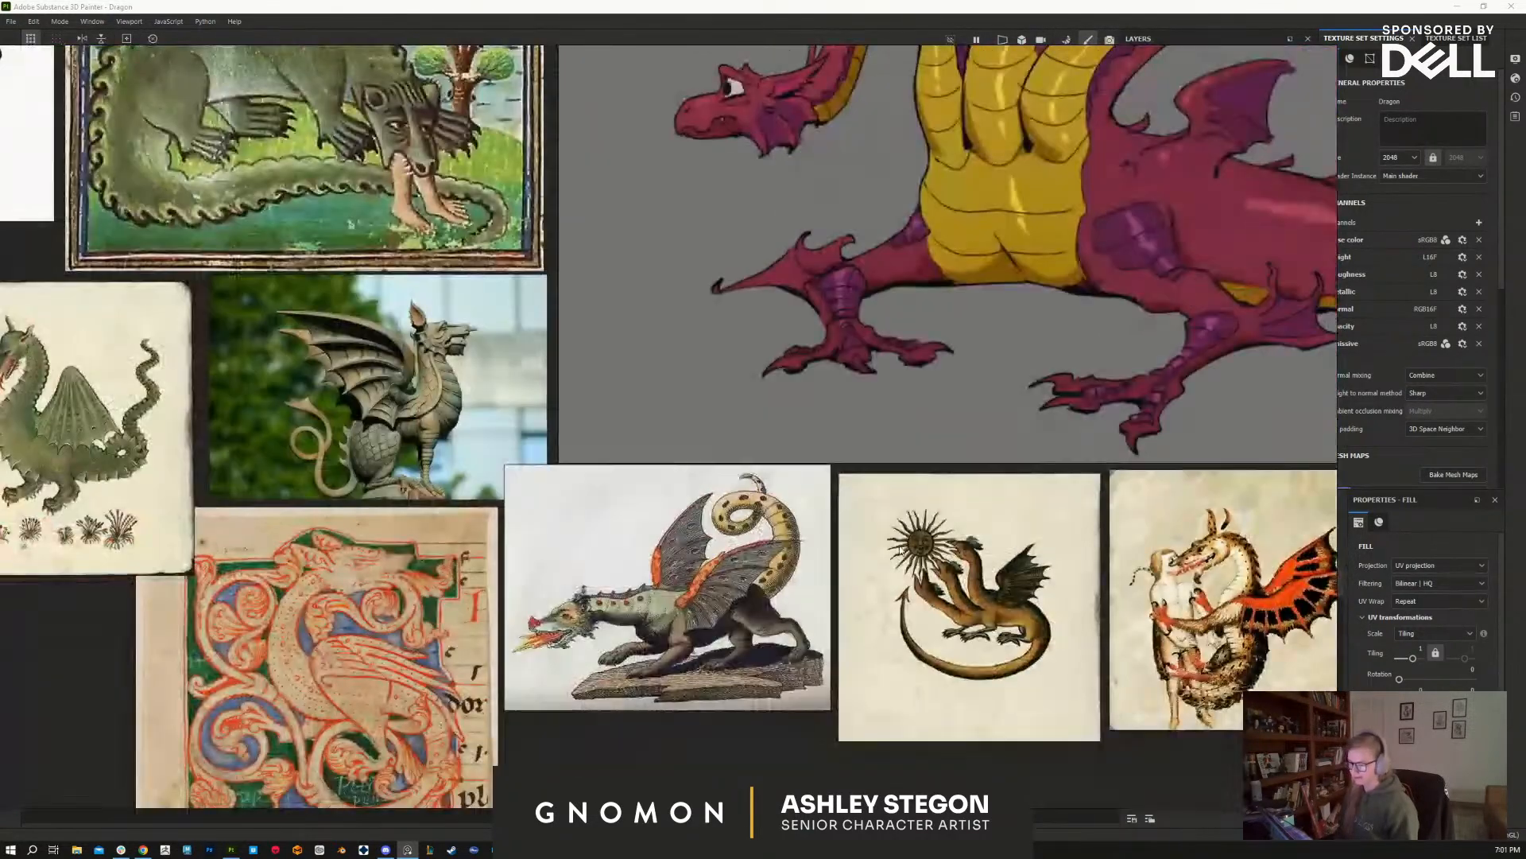
pyautogui.scroll(4, 940, 595)
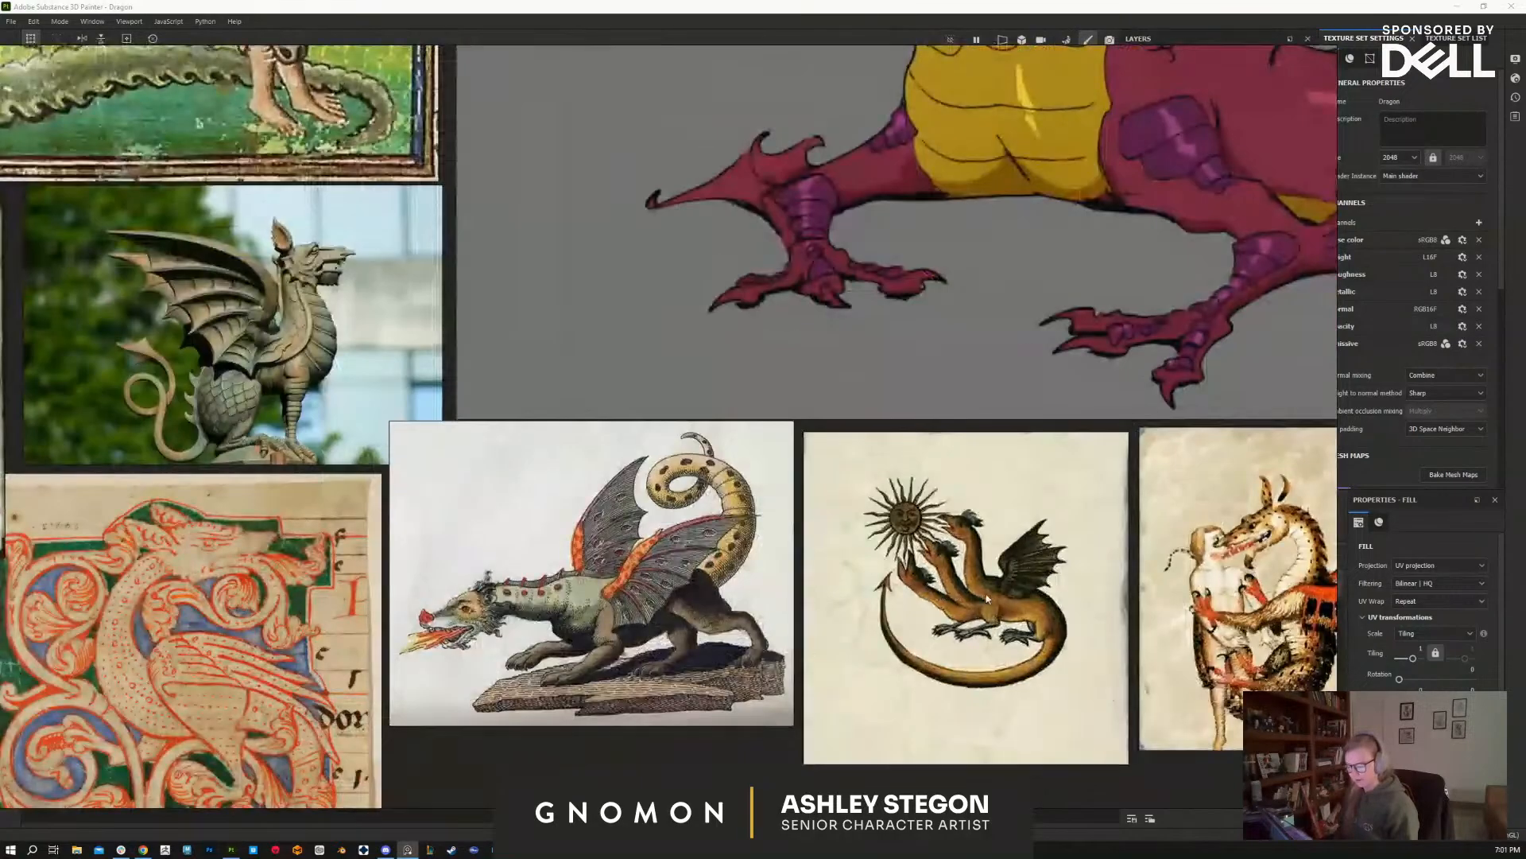
# Step: Examine the castle dragon, white dragon initial and orange tail-biting dragon references on the upper part of the board
pyautogui.scroll(-4, 956, 578)
pyautogui.scroll(-2, 854, 411)
pyautogui.moveTo(857, 336)
pyautogui.mouseDown(button='middle')
pyautogui.moveTo(813, 513)
pyautogui.moveTo(717, 560)
pyautogui.moveTo(676, 633)
pyautogui.mouseUp(button='middle')
pyautogui.scroll(3, 398, 255)
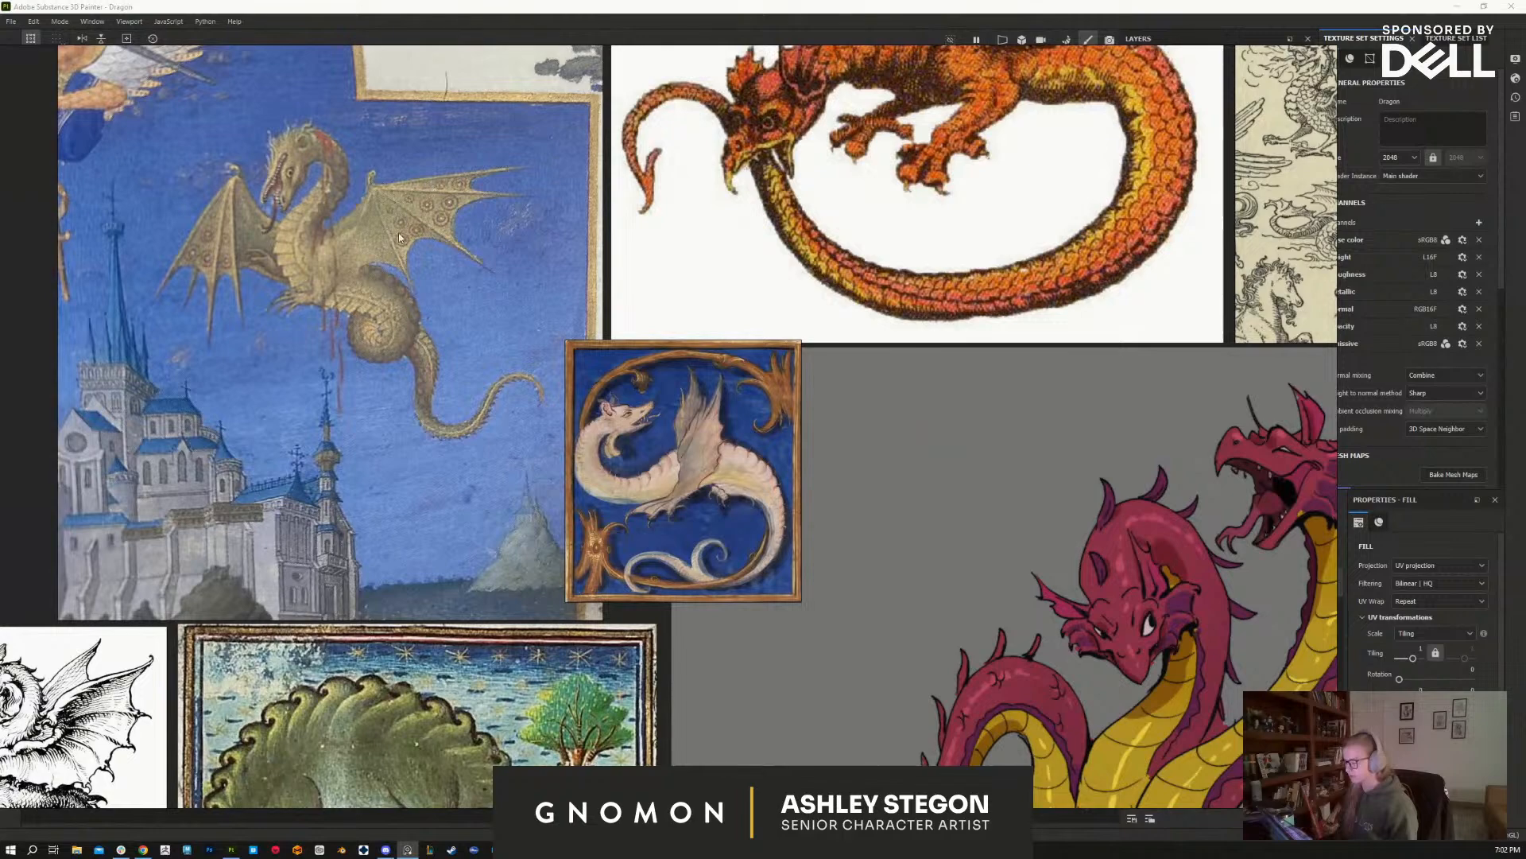
pyautogui.moveTo(901, 271); pyautogui.dragTo(811, 430, button='middle')
pyautogui.scroll(-2, 812, 431)
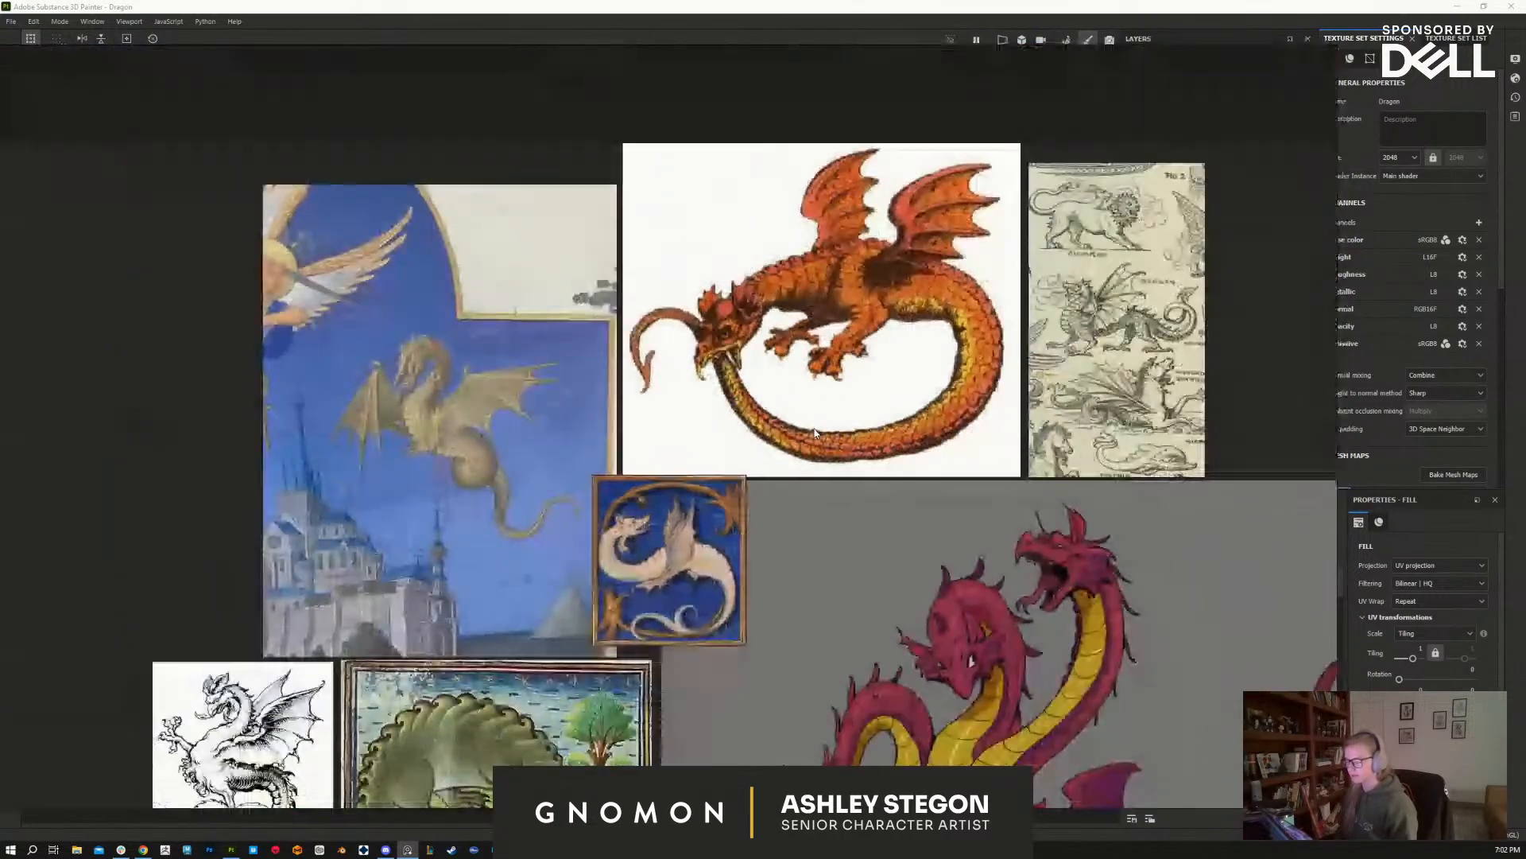
pyautogui.moveTo(1050, 579); pyautogui.dragTo(941, 418, button='middle')
pyautogui.moveTo(951, 735)
pyautogui.mouseDown(button='middle')
pyautogui.moveTo(907, 567)
pyautogui.moveTo(830, 519)
pyautogui.mouseUp(button='middle')
pyautogui.scroll(-1, 907, 568)
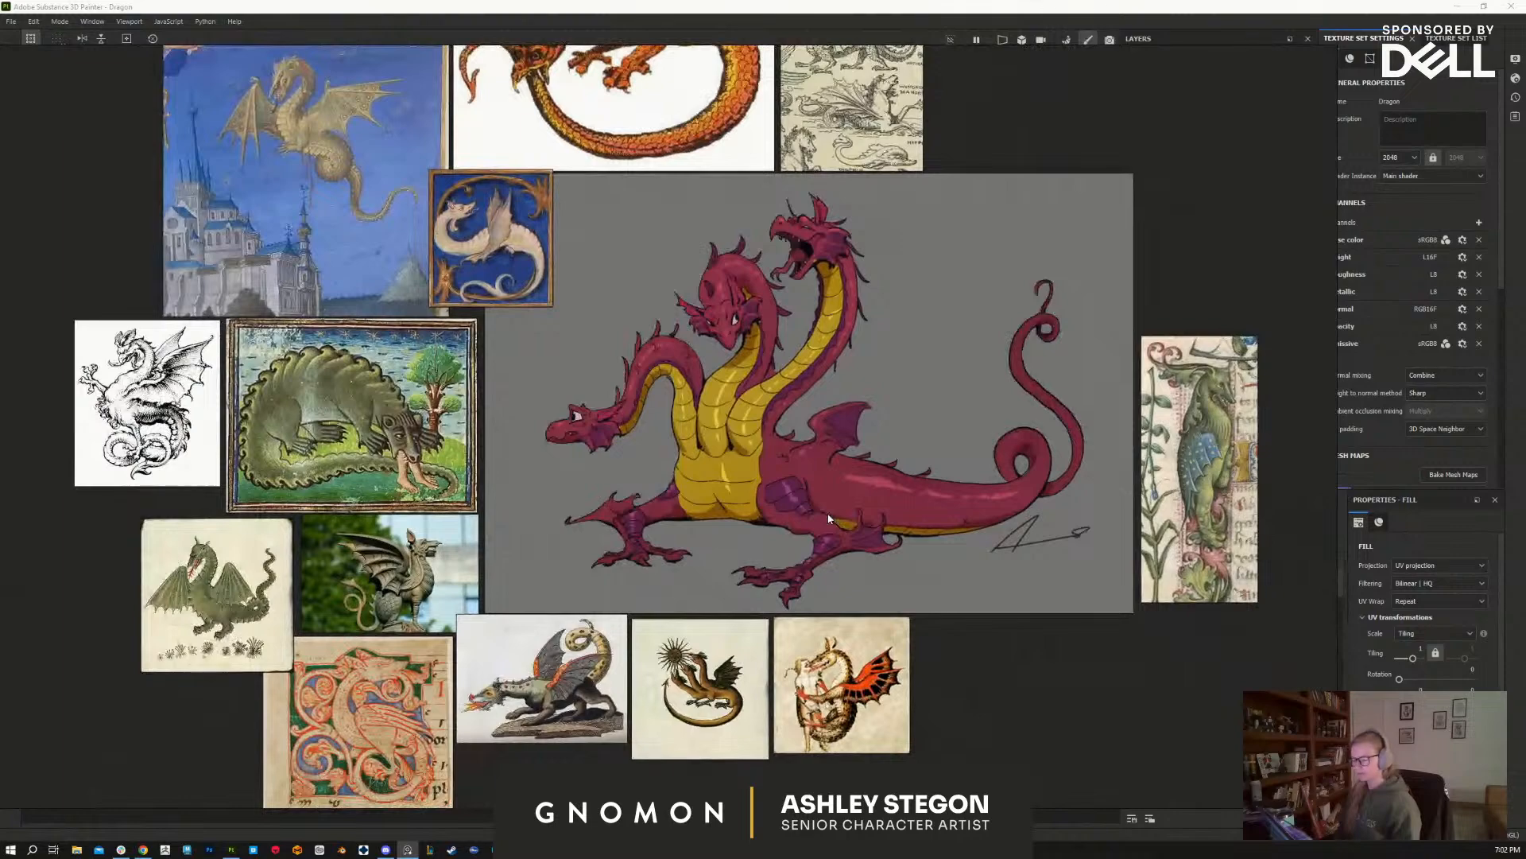
# Step: Review the red and yellow three-headed concept painting up close, and move the reference board off the 3D view
pyautogui.scroll(2, 1214, 443)
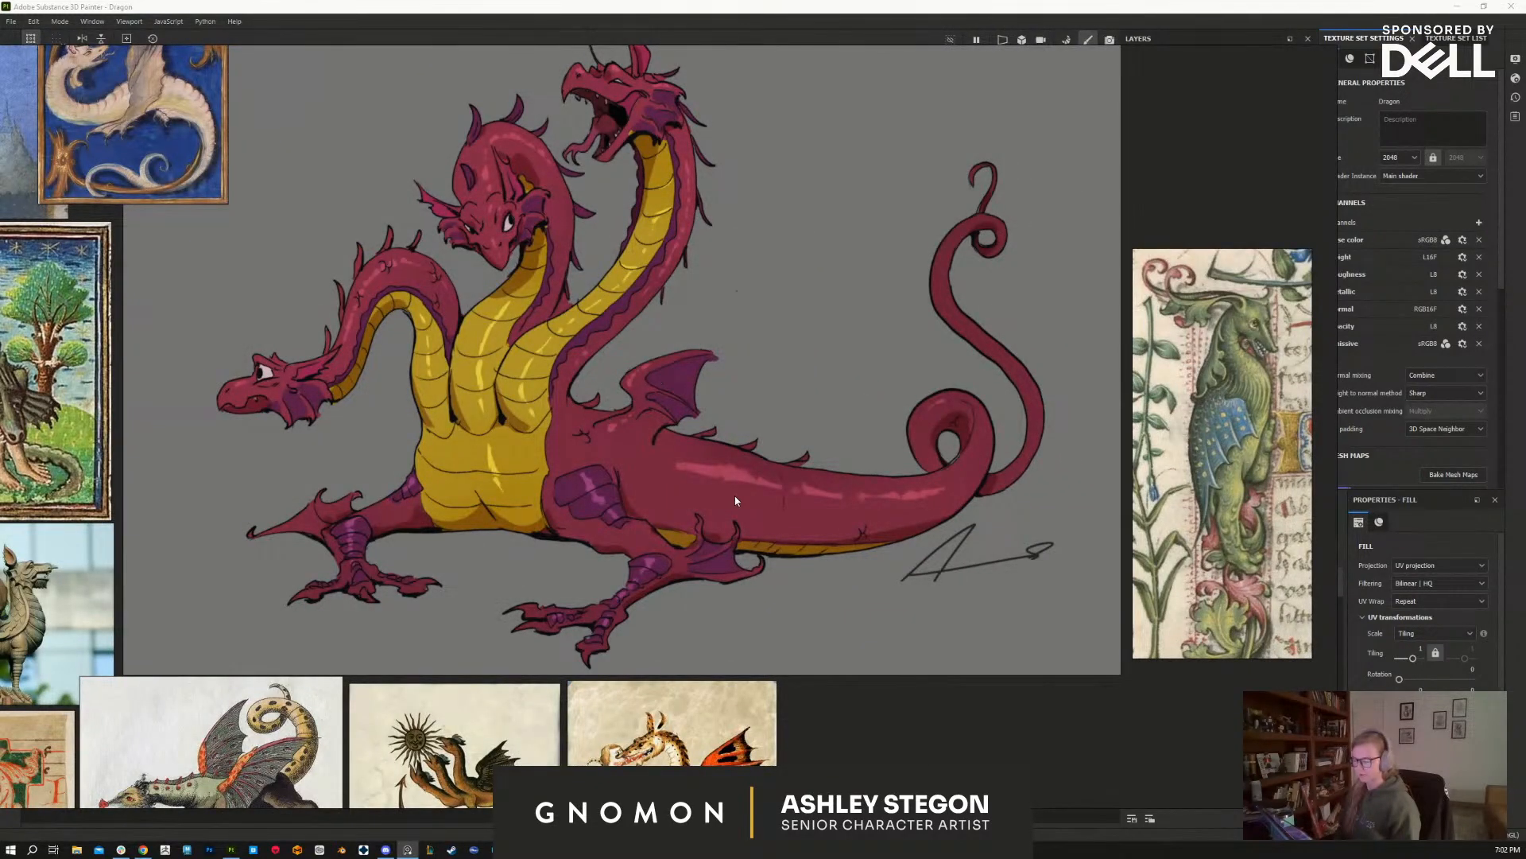
pyautogui.scroll(-3, 745, 517)
pyautogui.moveTo(976, 687); pyautogui.dragTo(982, 710, button='middle')
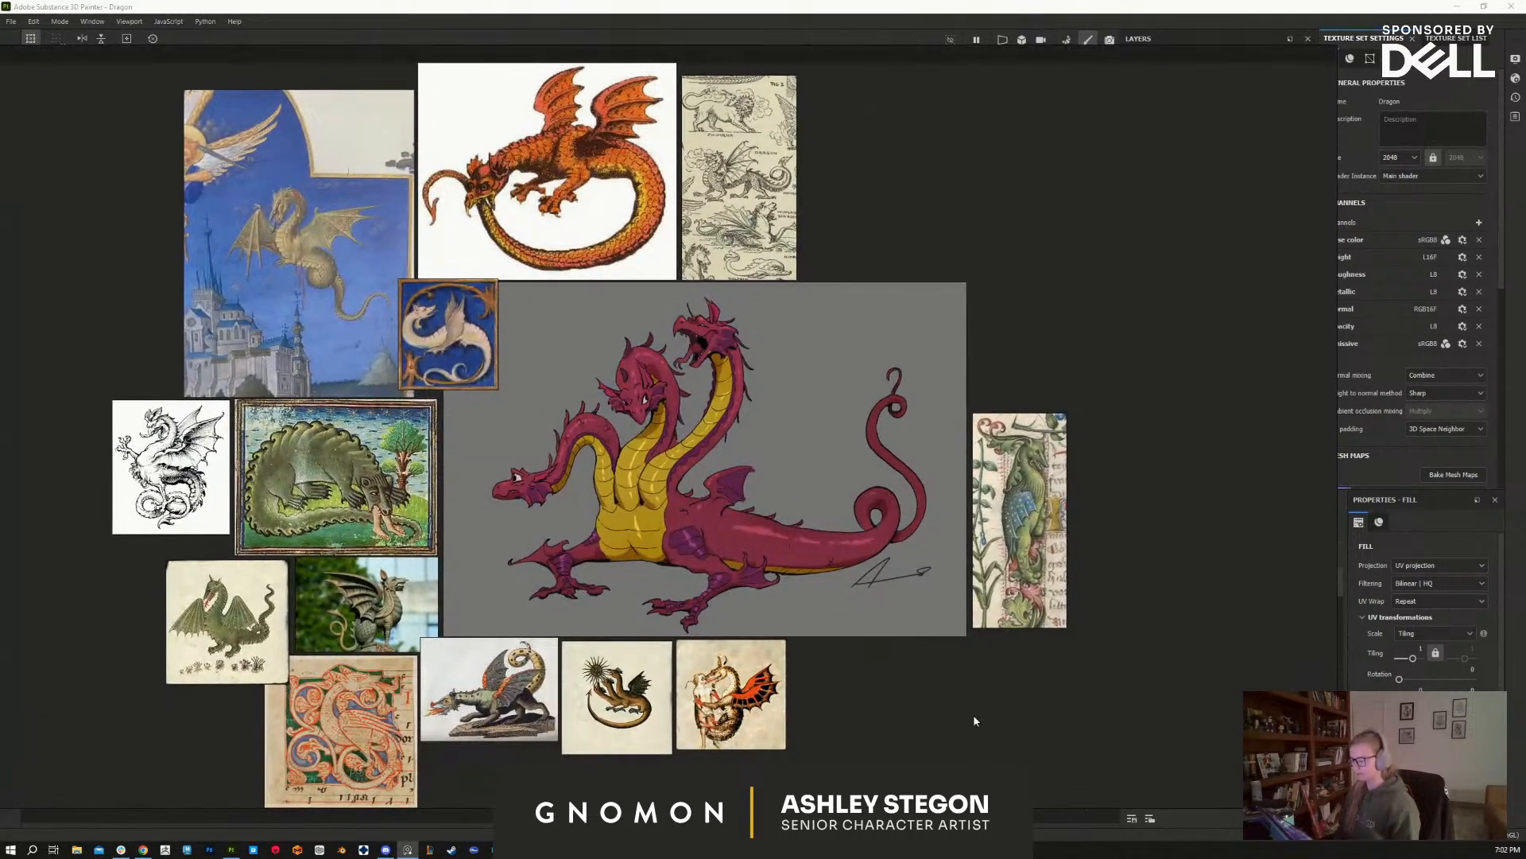
pyautogui.moveTo(895, 703)
pyautogui.mouseDown()
pyautogui.moveTo(895, 544)
pyautogui.moveTo(797, 413)
pyautogui.moveTo(851, 247)
pyautogui.mouseUp()
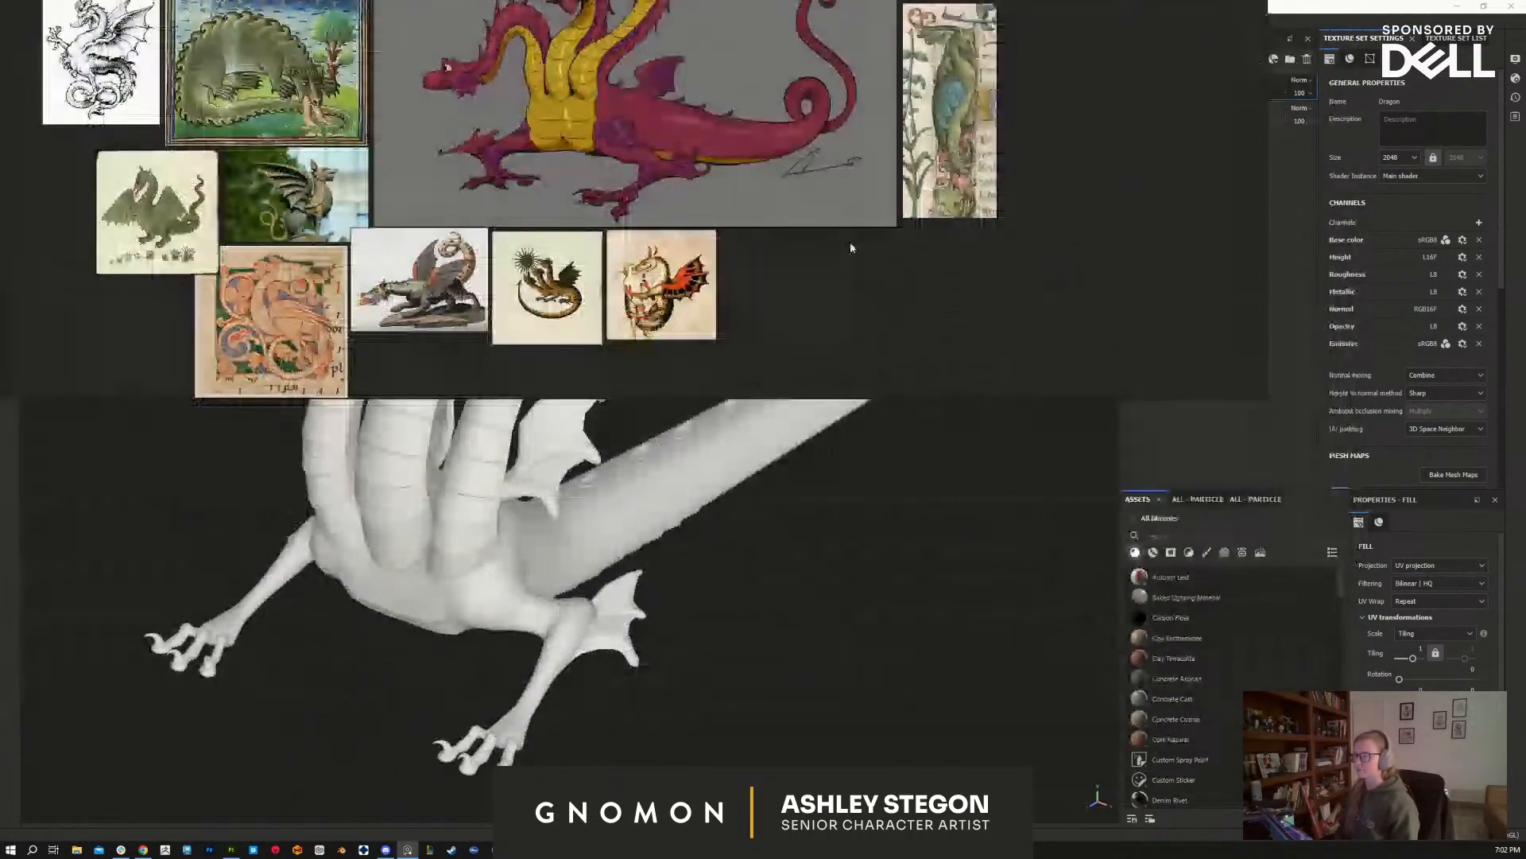
pyautogui.moveTo(850, 240); pyautogui.dragTo(851, 0, button='right')
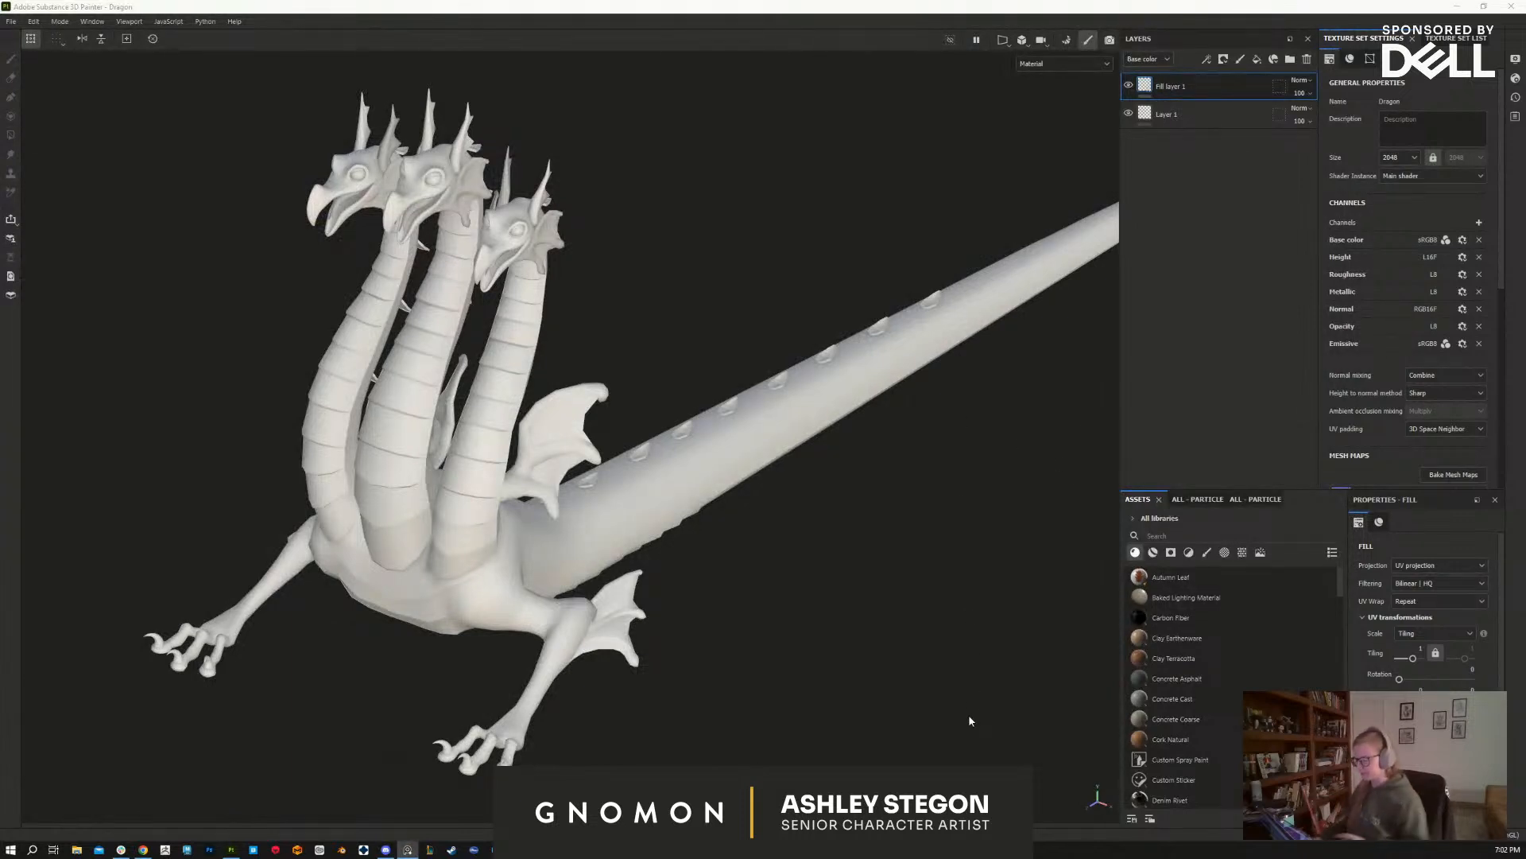
# Step: Delete the paint layer Layer 1 from the dragon's layer stack
pyautogui.keyDown('alt'); pyautogui.moveTo(783, 682); pyautogui.dragTo(764, 632); pyautogui.keyUp('alt')
pyautogui.click(1224, 113)
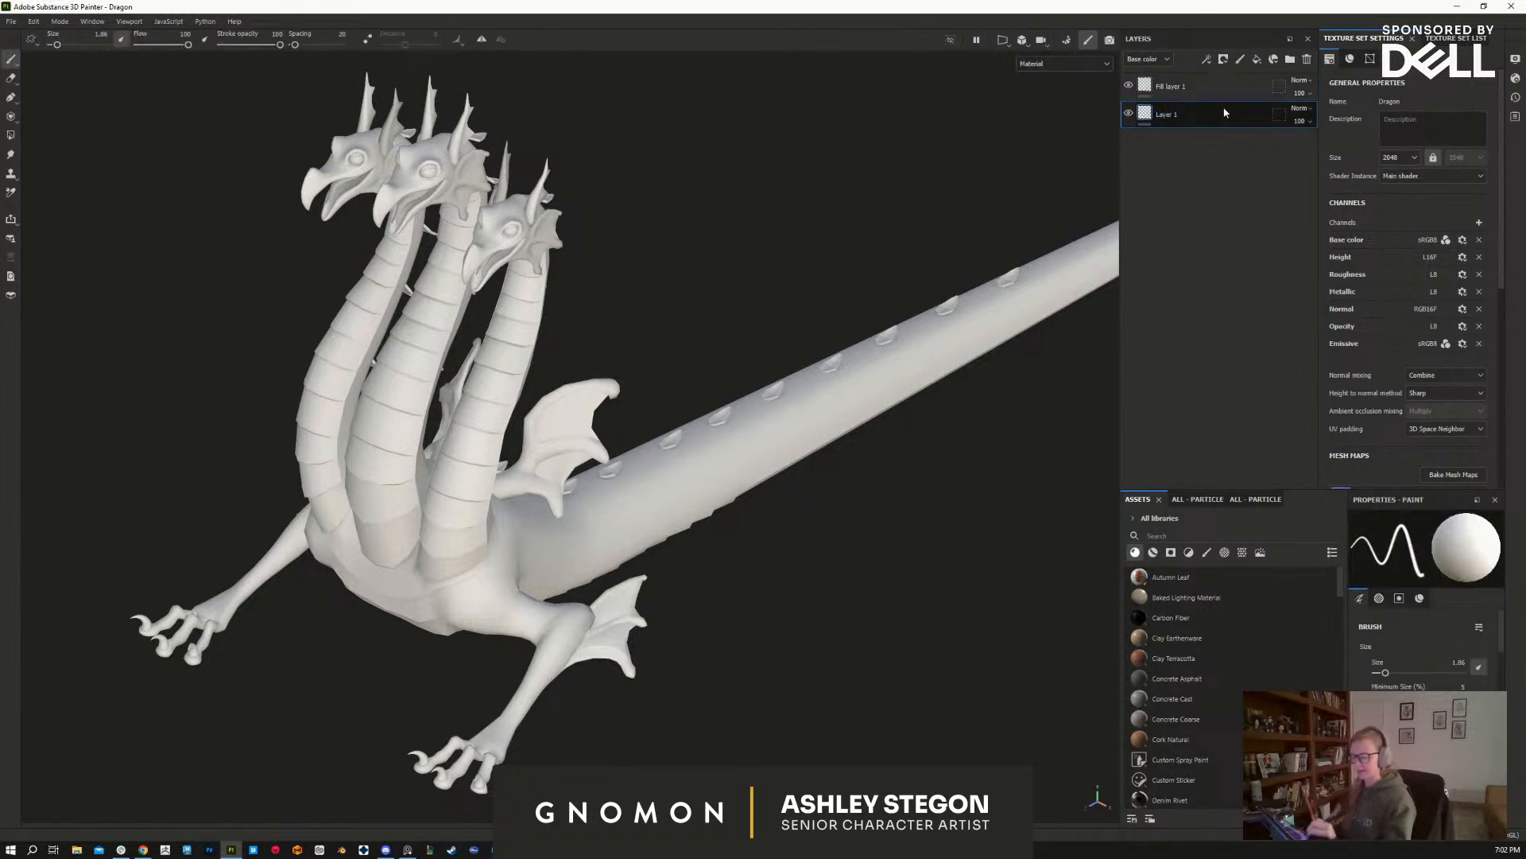
pyautogui.press('Delete')
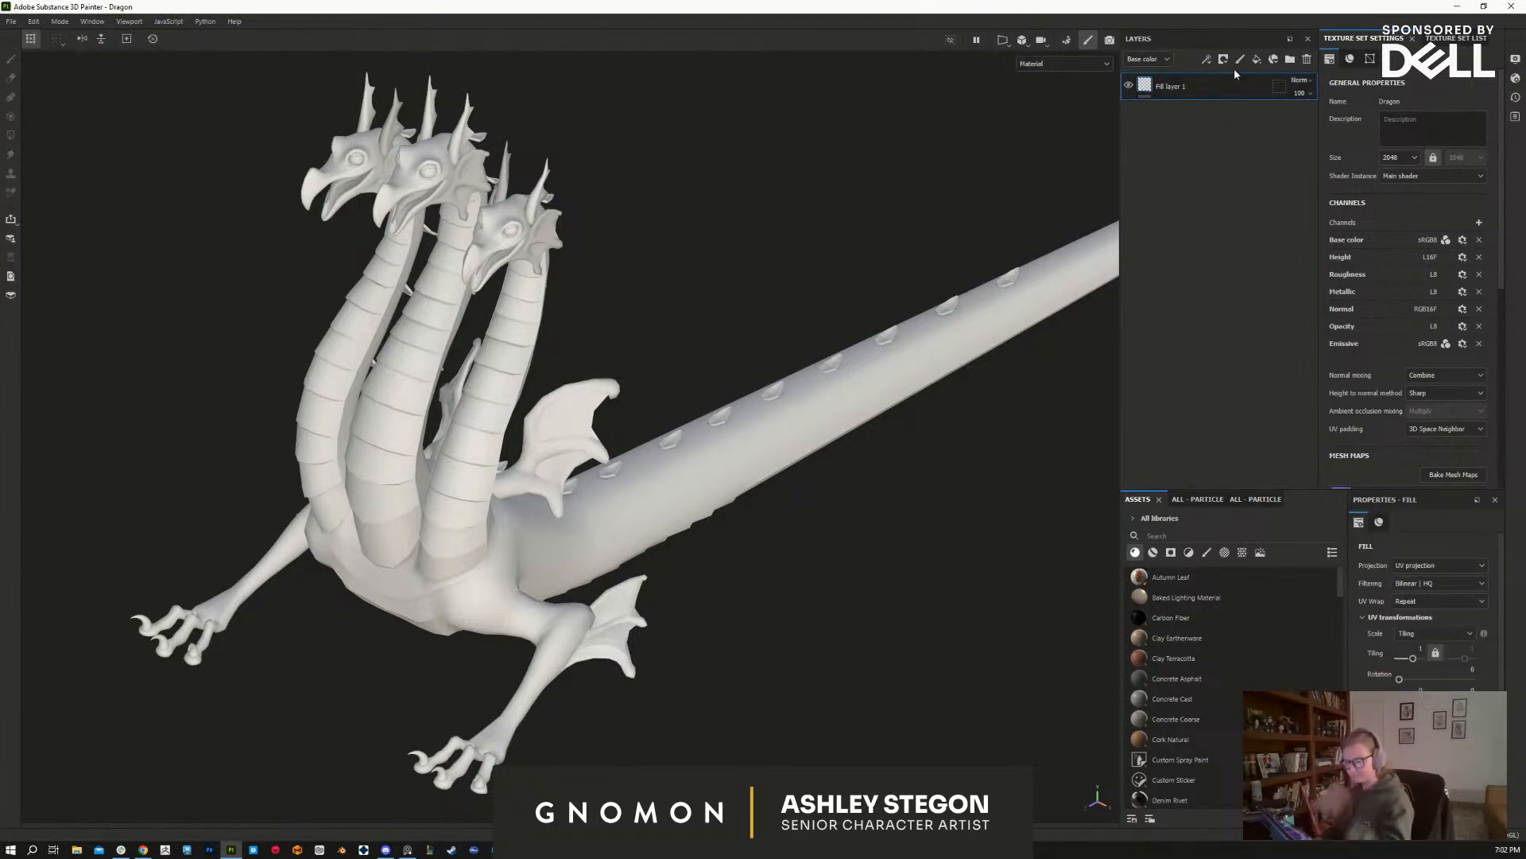
# Step: Add a new fill layer and place Fill layer 1 above it in the stack
pyautogui.click(1258, 60)
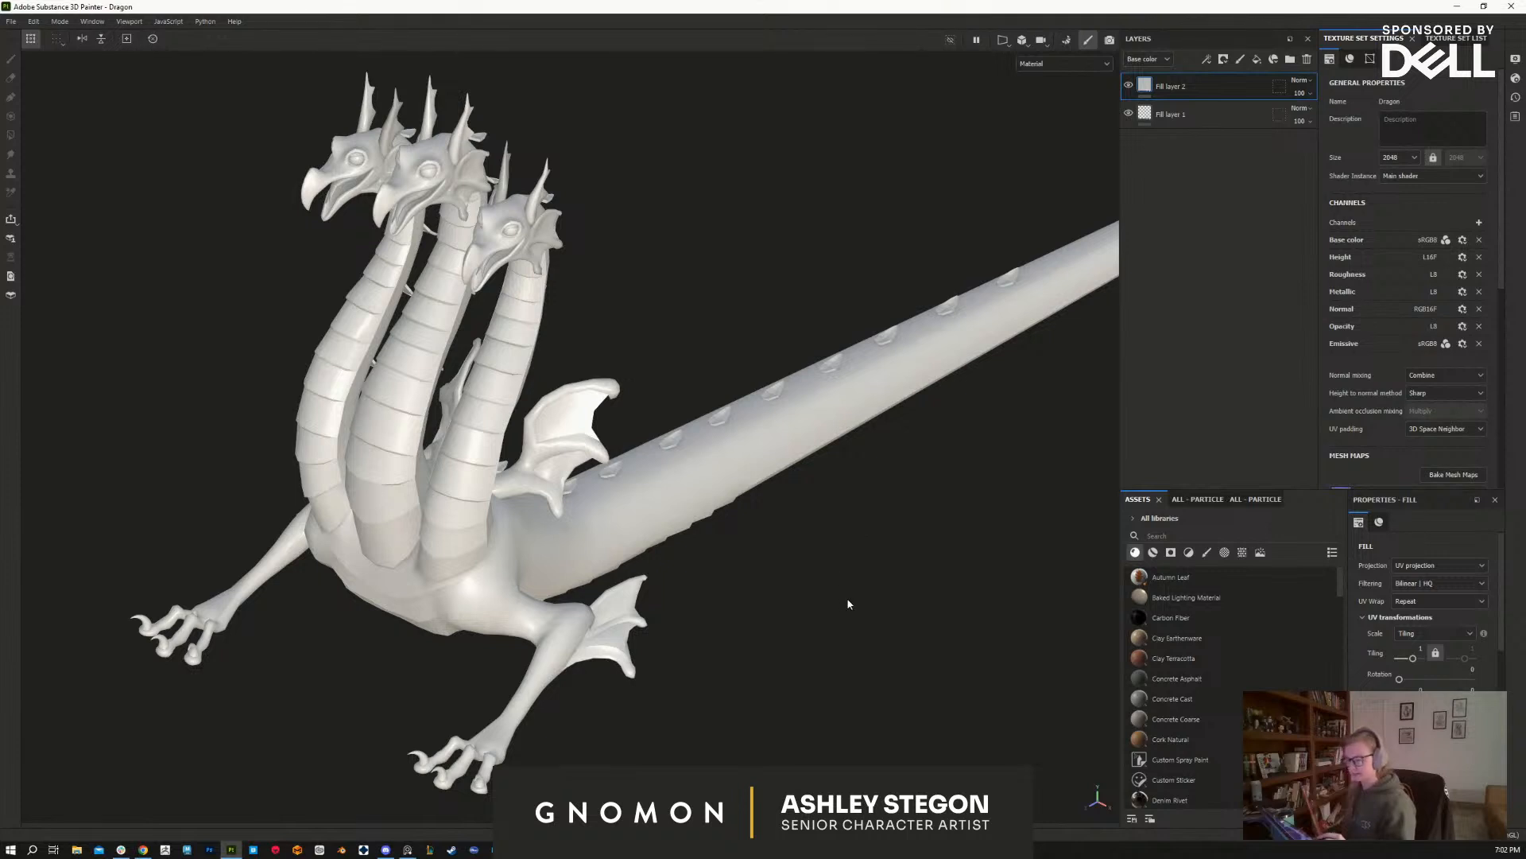
pyautogui.moveTo(1168, 114); pyautogui.dragTo(1155, 87)
# Step: Set the roughness of Fill layer 1 to 0.9622 and check the dragon's shine under rotated environment lighting
pyautogui.scroll(-4, 1456, 578)
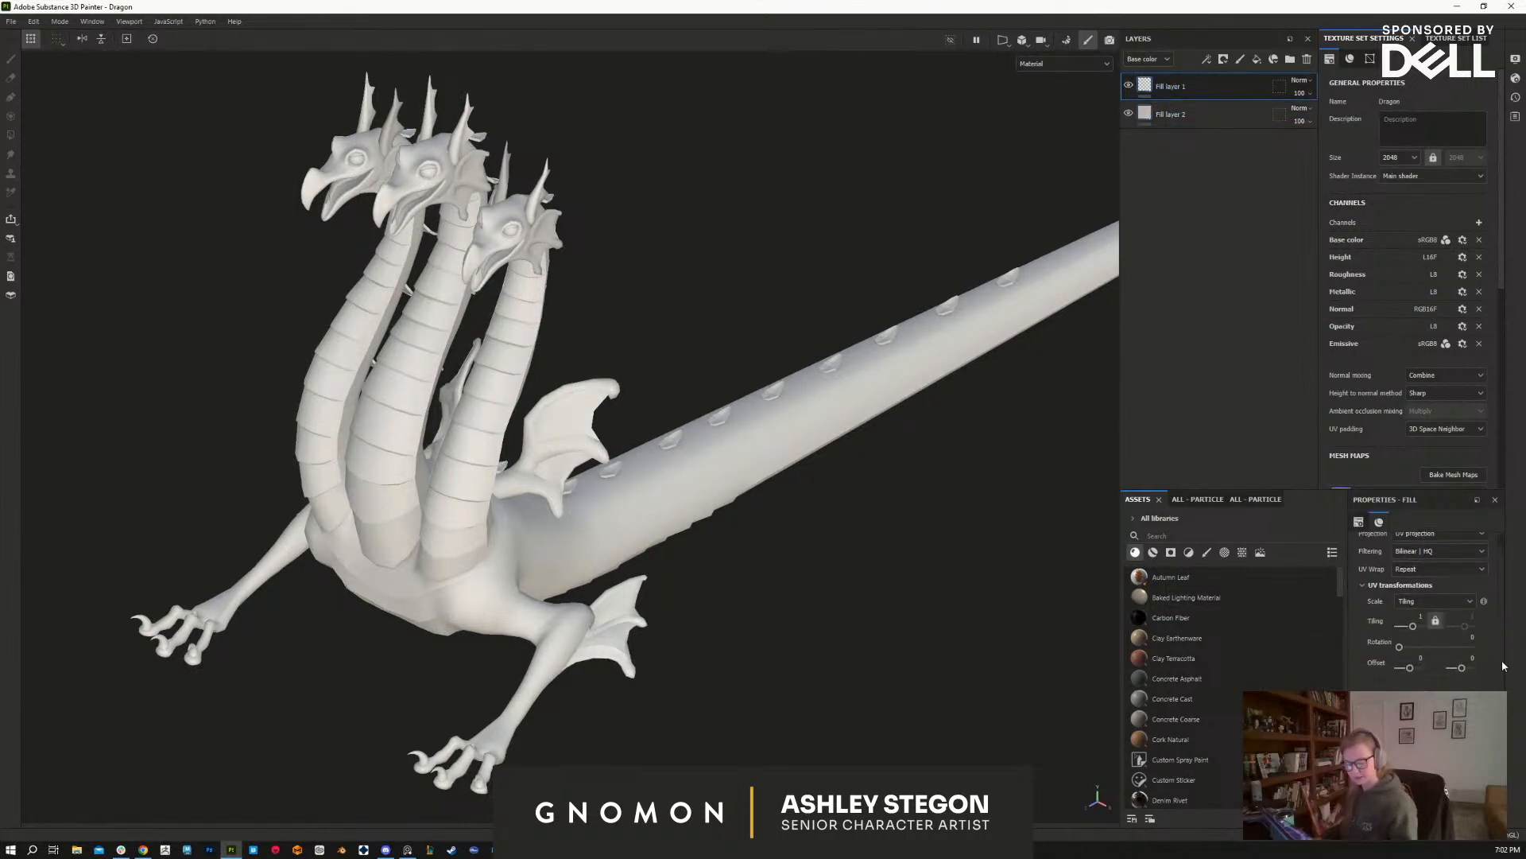
pyautogui.scroll(1, 1423, 604)
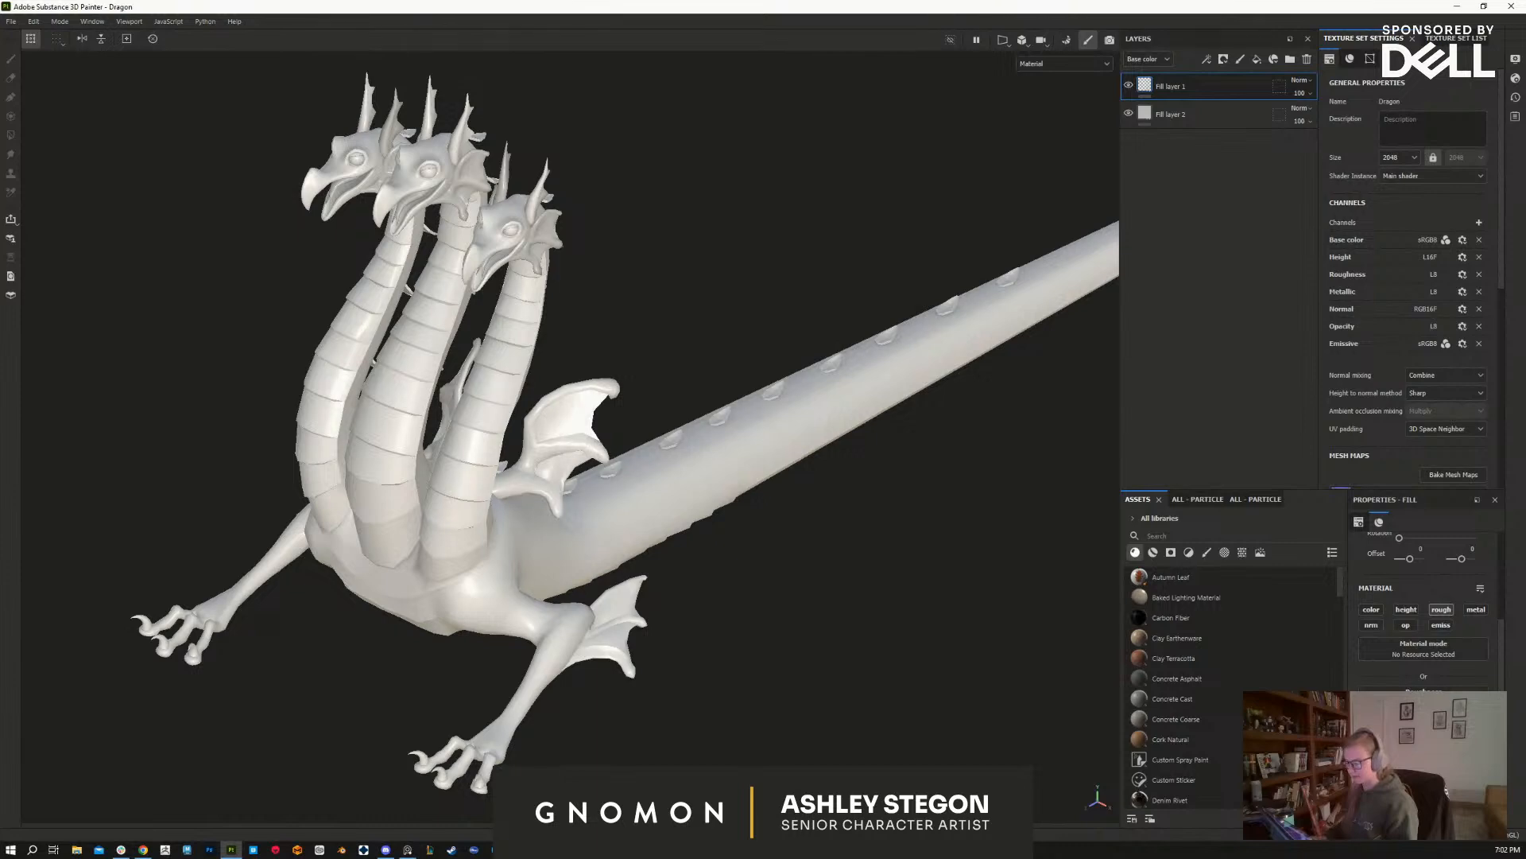
pyautogui.keyDown('alt'); pyautogui.moveTo(847, 645); pyautogui.dragTo(865, 678); pyautogui.keyUp('alt')
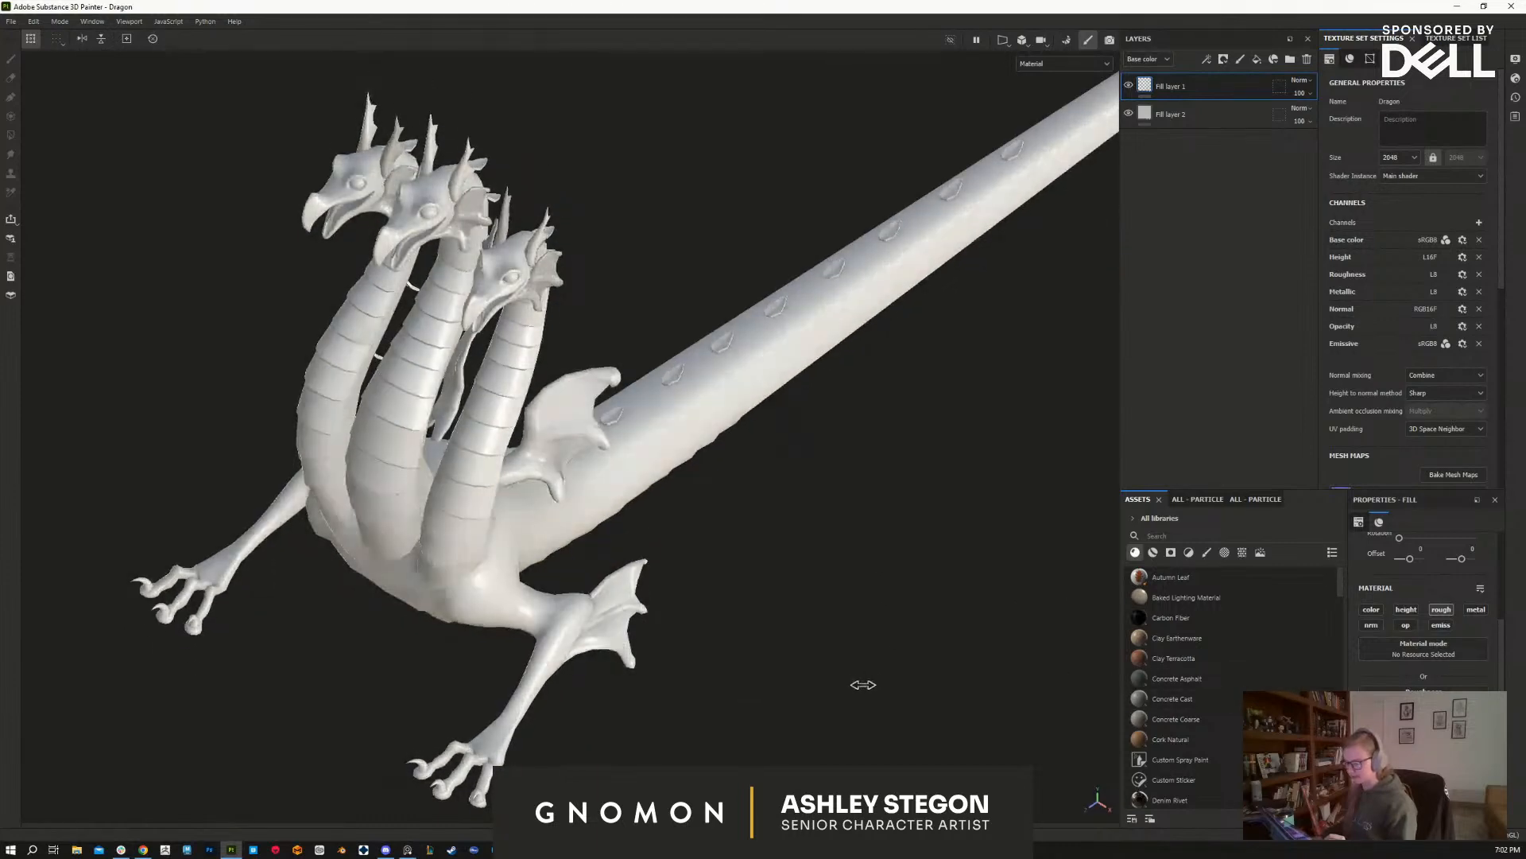
pyautogui.keyDown('shift'); pyautogui.moveTo(947, 689); pyautogui.dragTo(876, 693, button='right'); pyautogui.keyUp('shift')
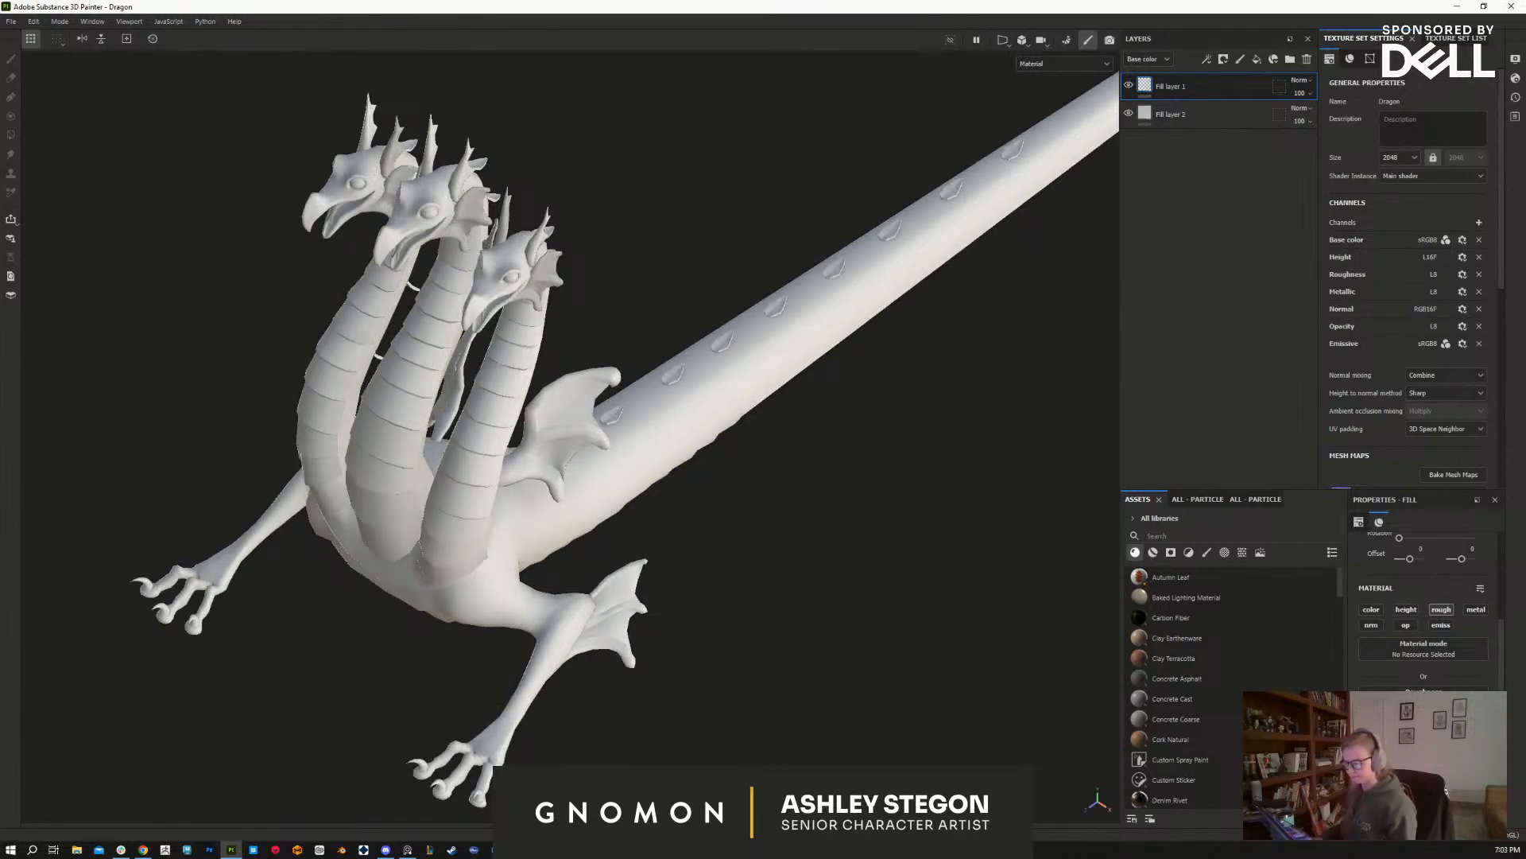
pyautogui.keyDown('shift'); pyautogui.moveTo(872, 661); pyautogui.dragTo(813, 668, button='right'); pyautogui.keyUp('shift')
pyautogui.keyDown('alt'); pyautogui.moveTo(813, 668); pyautogui.dragTo(851, 616); pyautogui.keyUp('alt')
pyautogui.moveTo(857, 619)
pyautogui.keyDown('alt'); pyautogui.mouseDown(button='middle')
pyautogui.moveTo(958, 620)
pyautogui.moveTo(851, 576)
pyautogui.moveTo(827, 613)
pyautogui.mouseUp(button='middle'); pyautogui.keyUp('alt')
pyautogui.keyDown('alt'); pyautogui.moveTo(827, 613); pyautogui.dragTo(828, 673, button='right'); pyautogui.keyUp('alt')
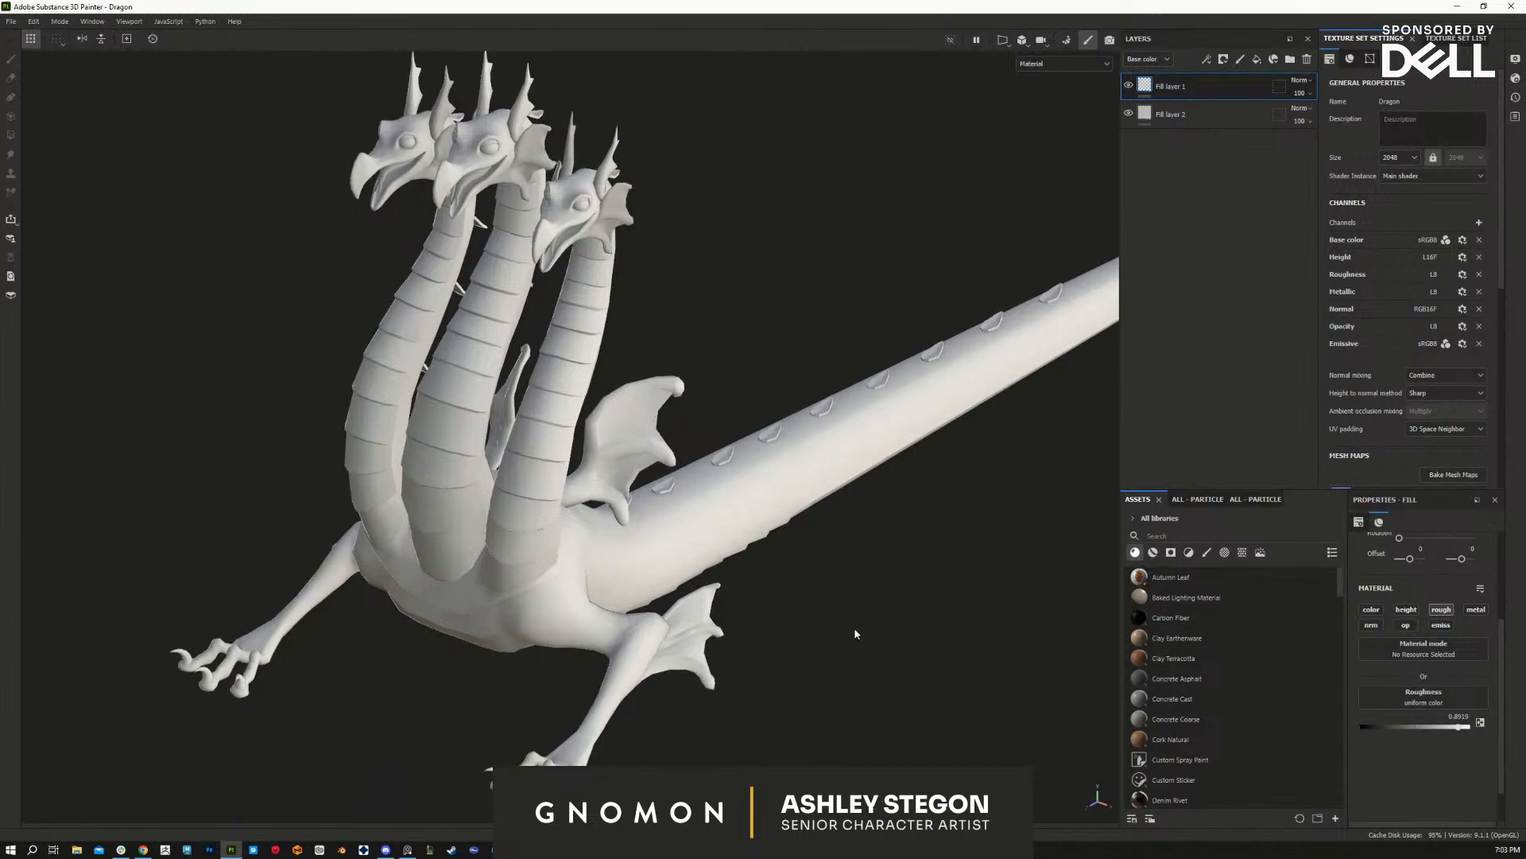
pyautogui.keyDown('alt'); pyautogui.moveTo(856, 634); pyautogui.dragTo(845, 617); pyautogui.keyUp('alt')
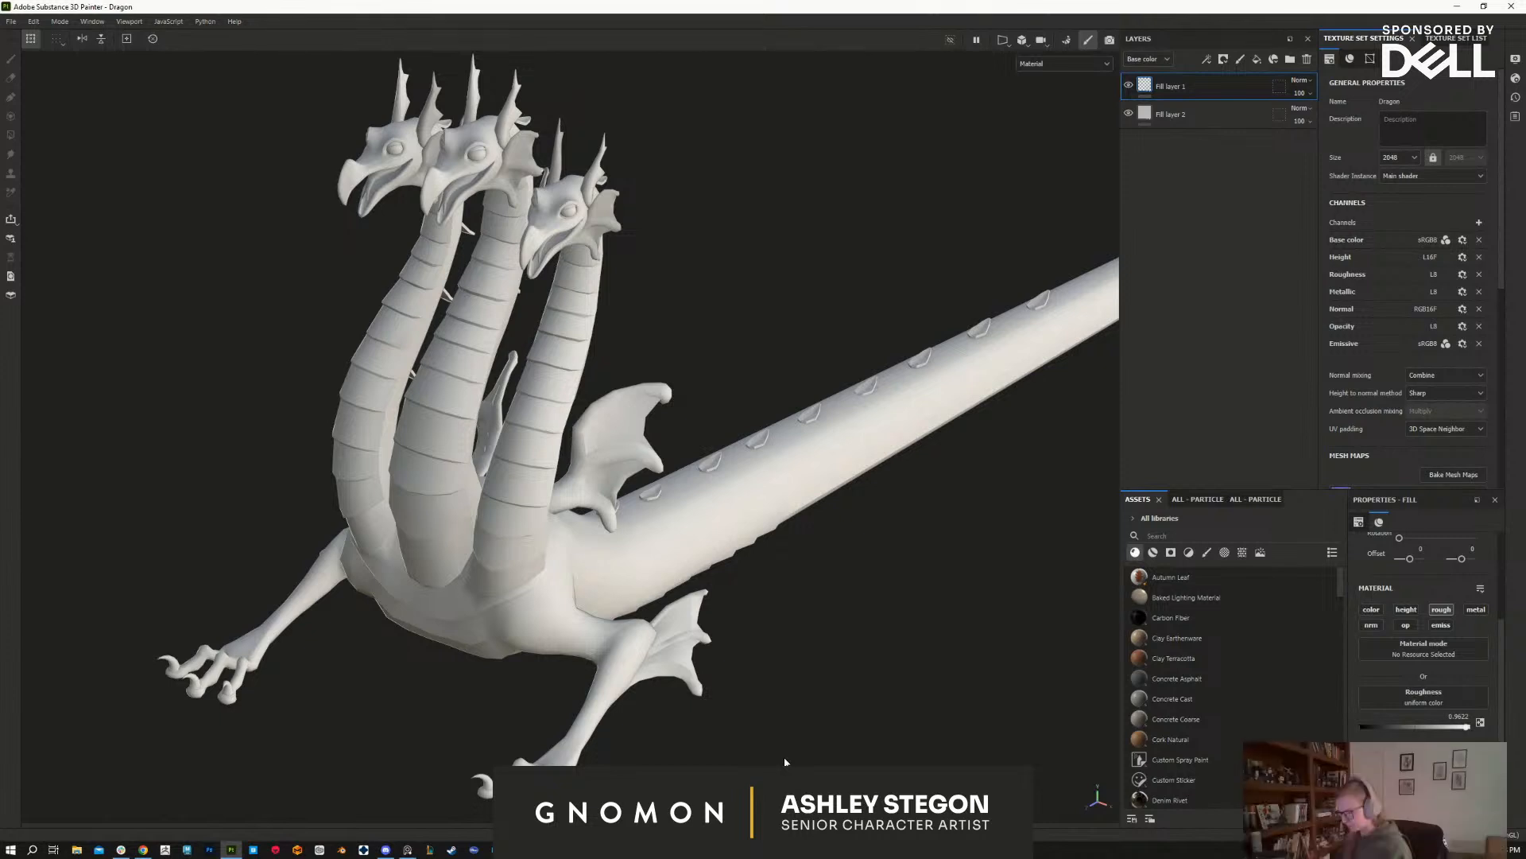
# Step: Compare the dragon's flat Base color channel from another angle with the lit Material display
pyautogui.click(1064, 64)
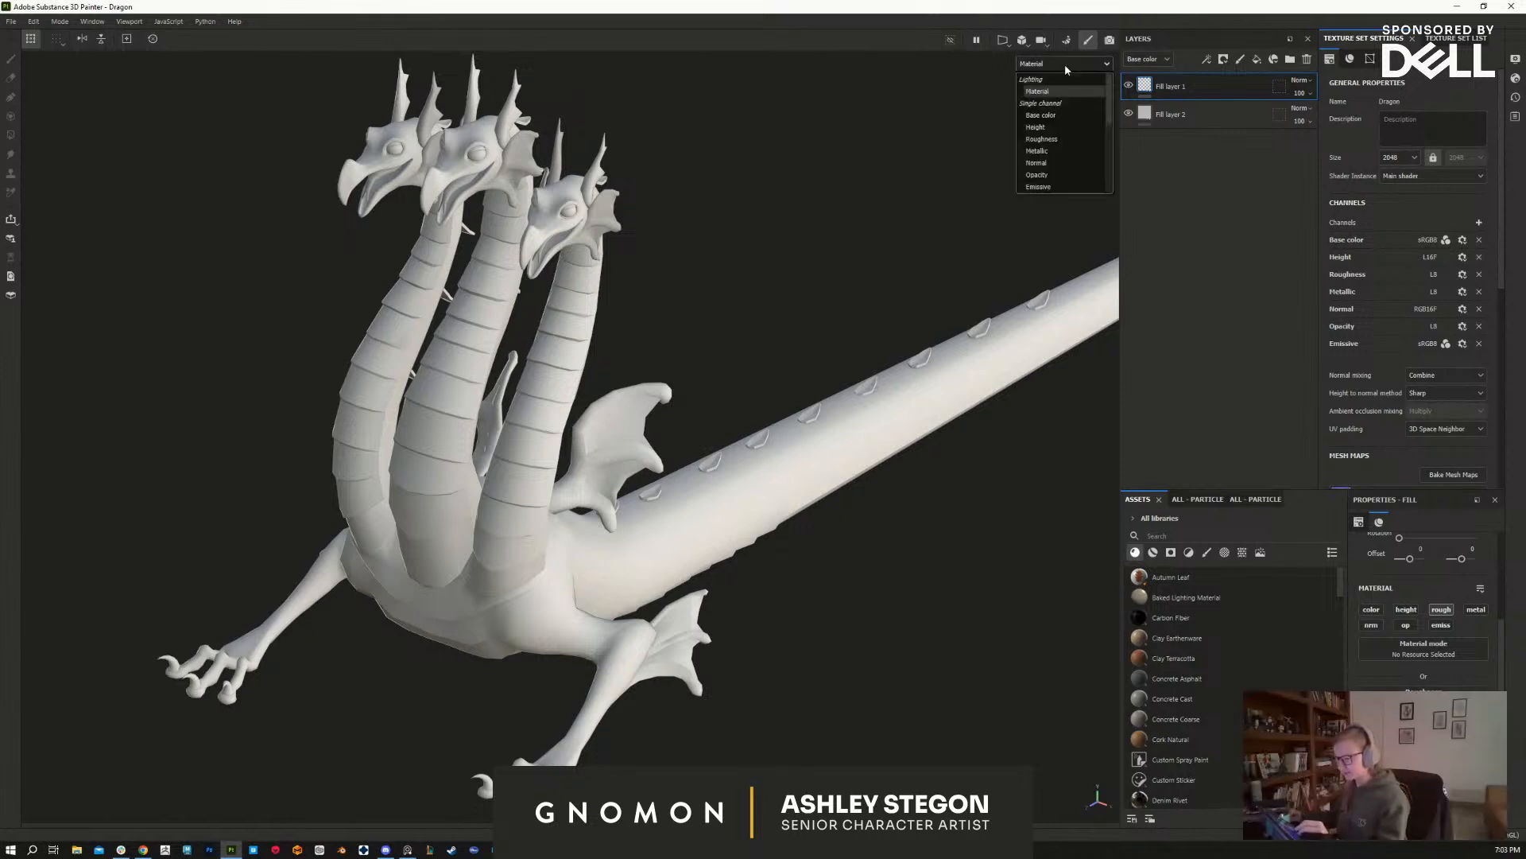
pyautogui.click(1051, 117)
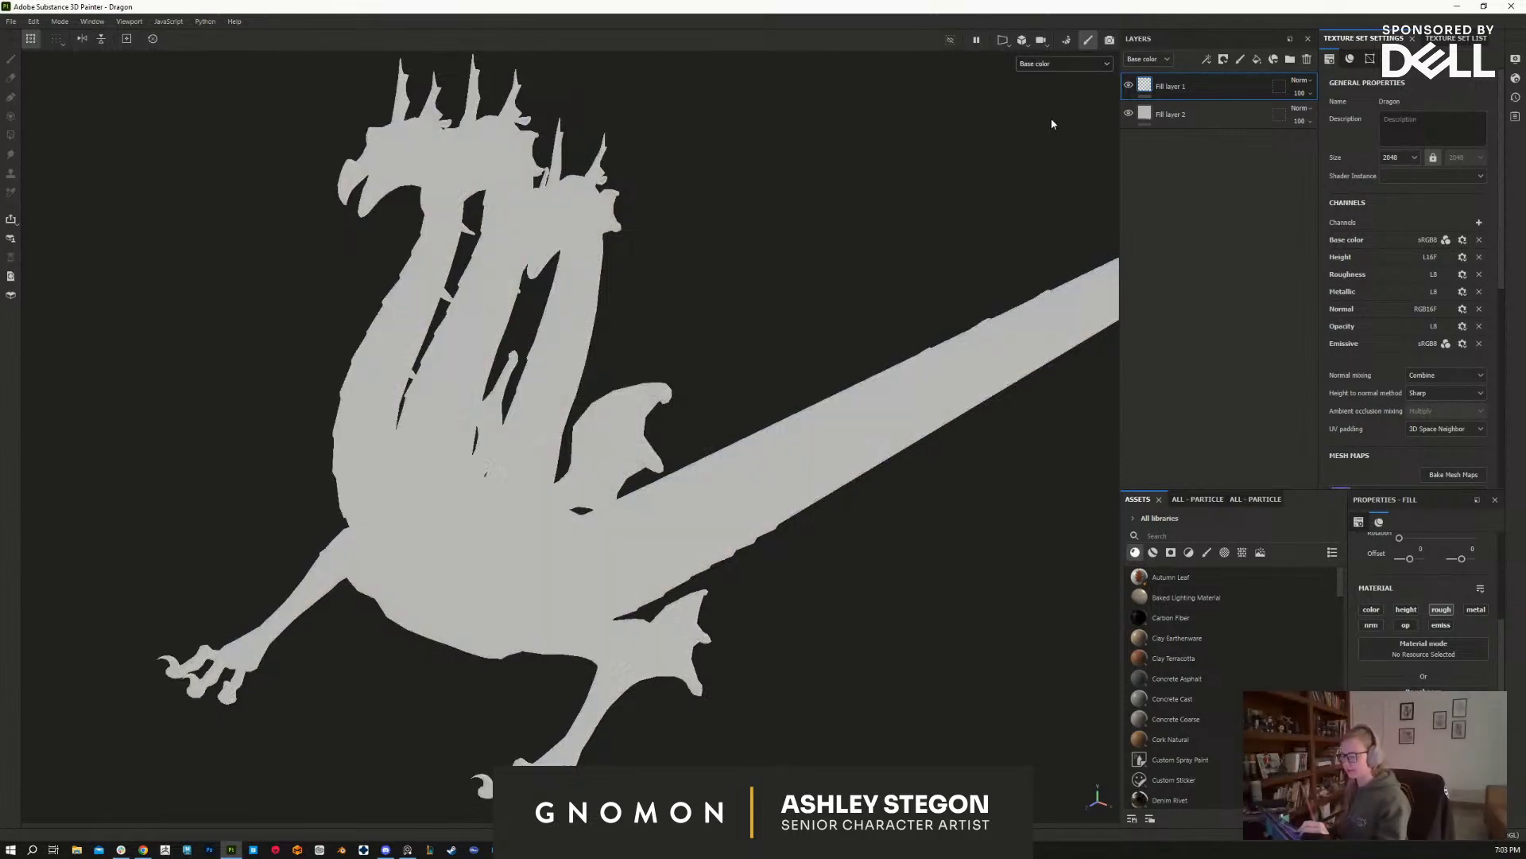
pyautogui.keyDown('alt'); pyautogui.moveTo(770, 671); pyautogui.dragTo(848, 614); pyautogui.keyUp('alt')
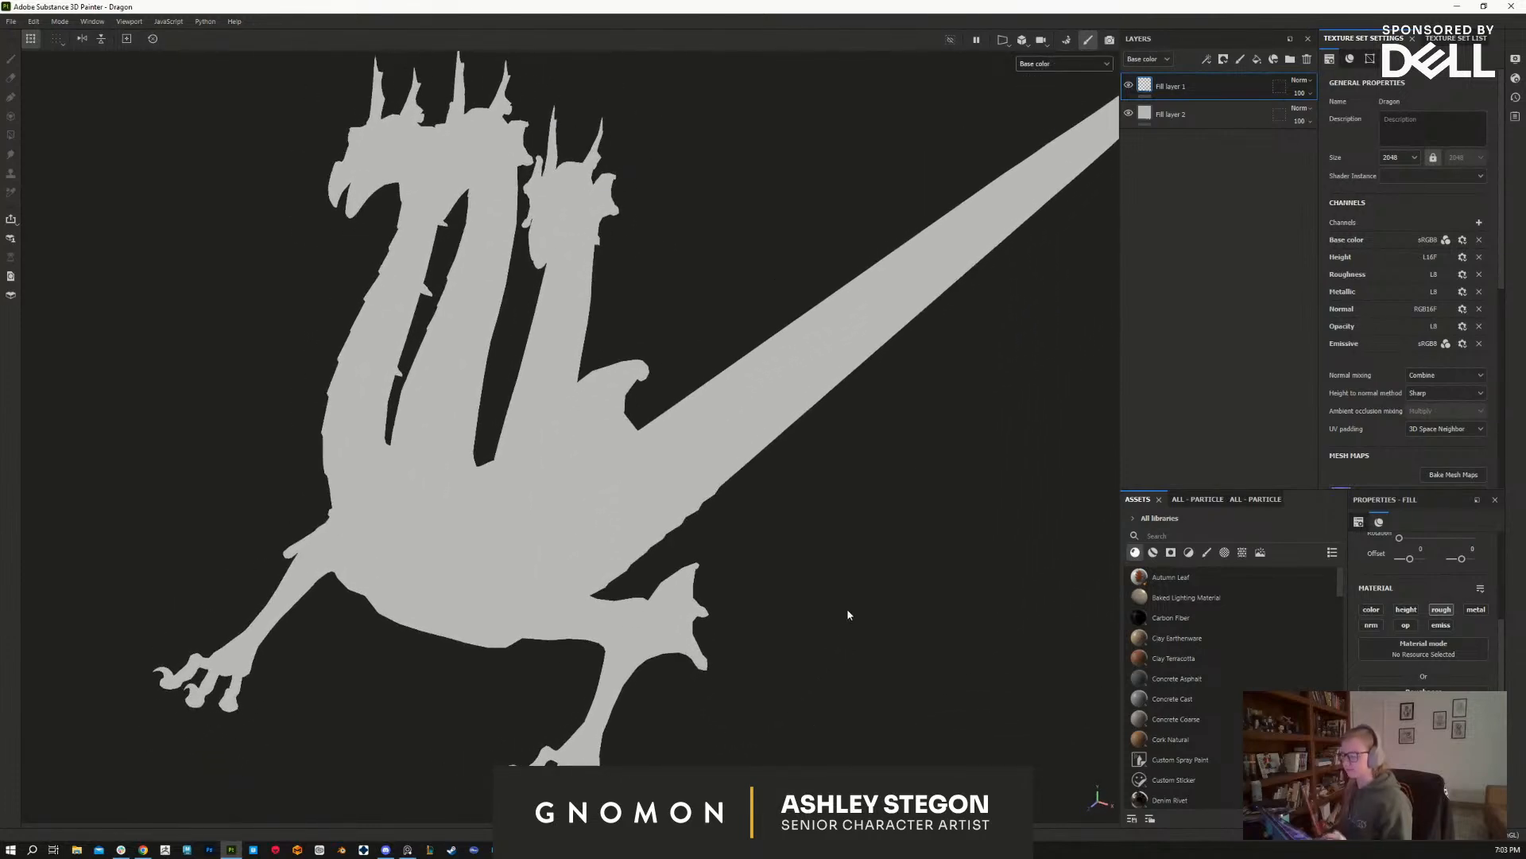
pyautogui.click(1086, 65)
pyautogui.click(1051, 97)
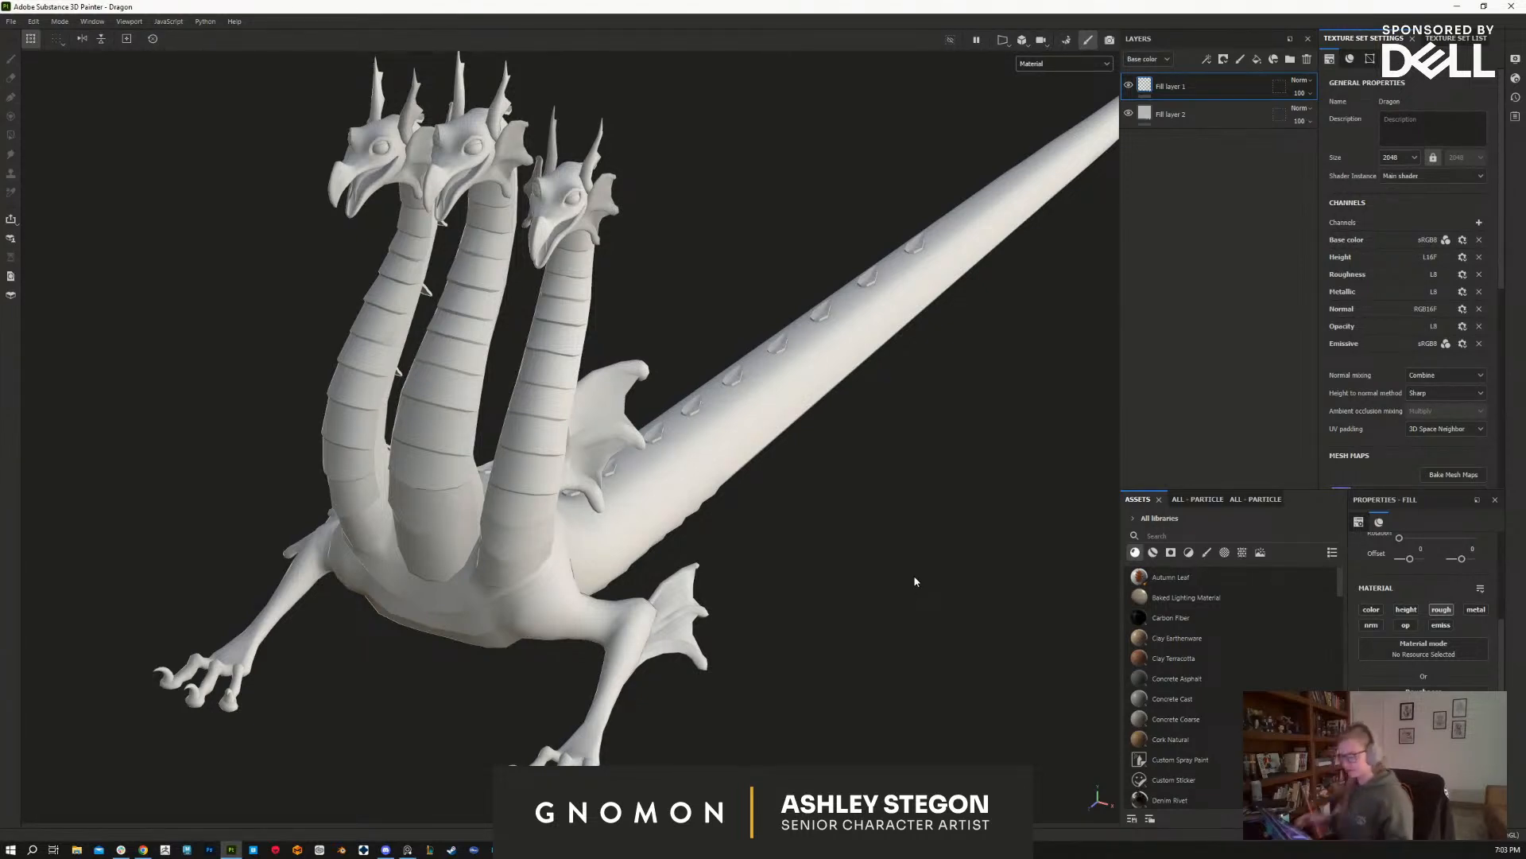
# Step: Show only the Base color channel on the dragon and inspect its unlit silhouette from a lower angle
pyautogui.click(1054, 70)
pyautogui.click(1035, 105)
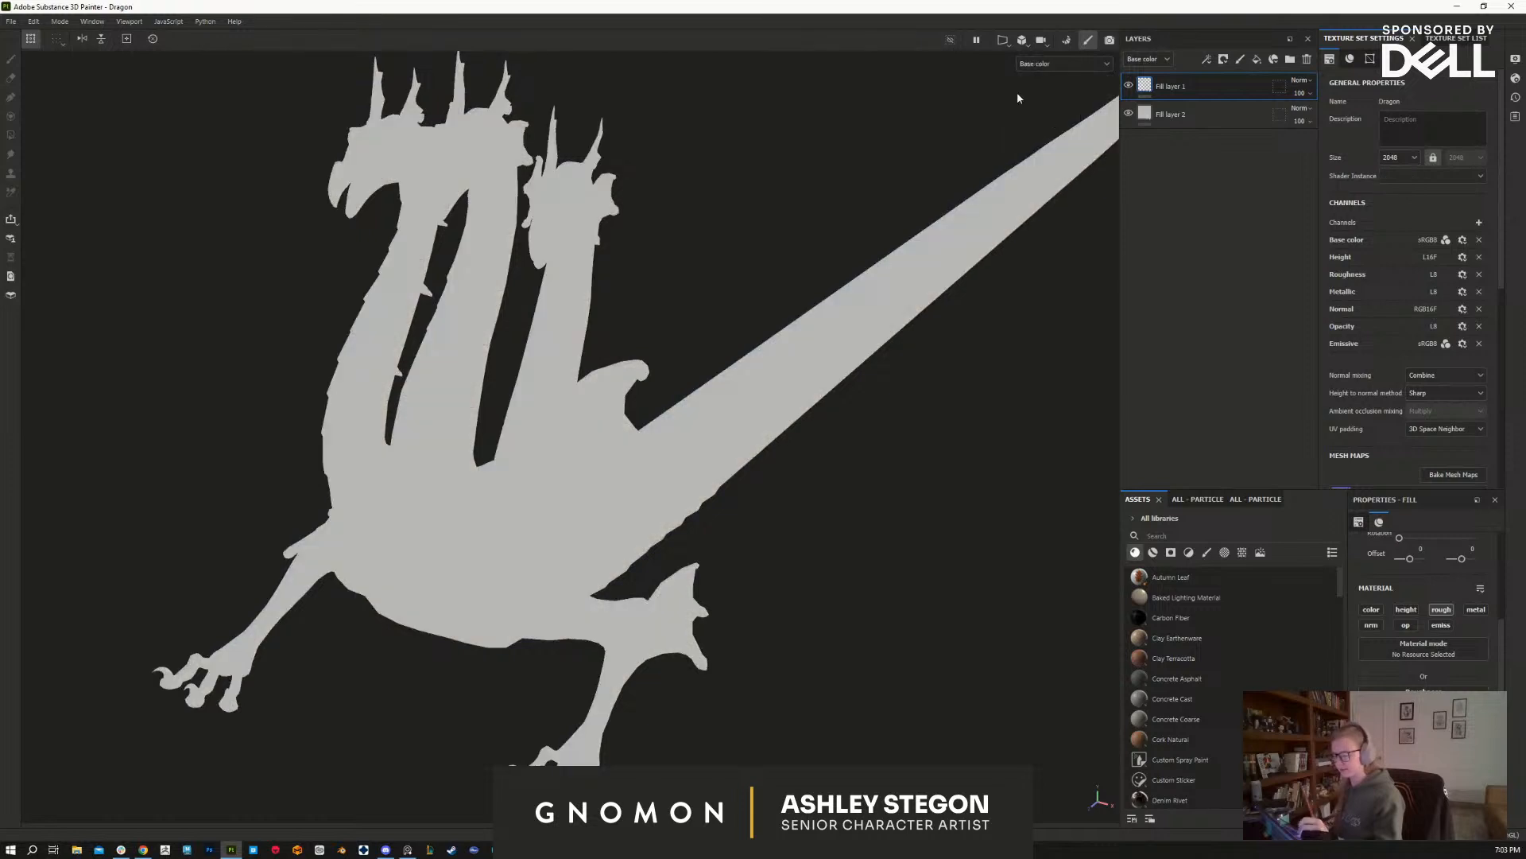
pyautogui.keyDown('alt'); pyautogui.moveTo(569, 192); pyautogui.dragTo(708, 222); pyautogui.keyUp('alt')
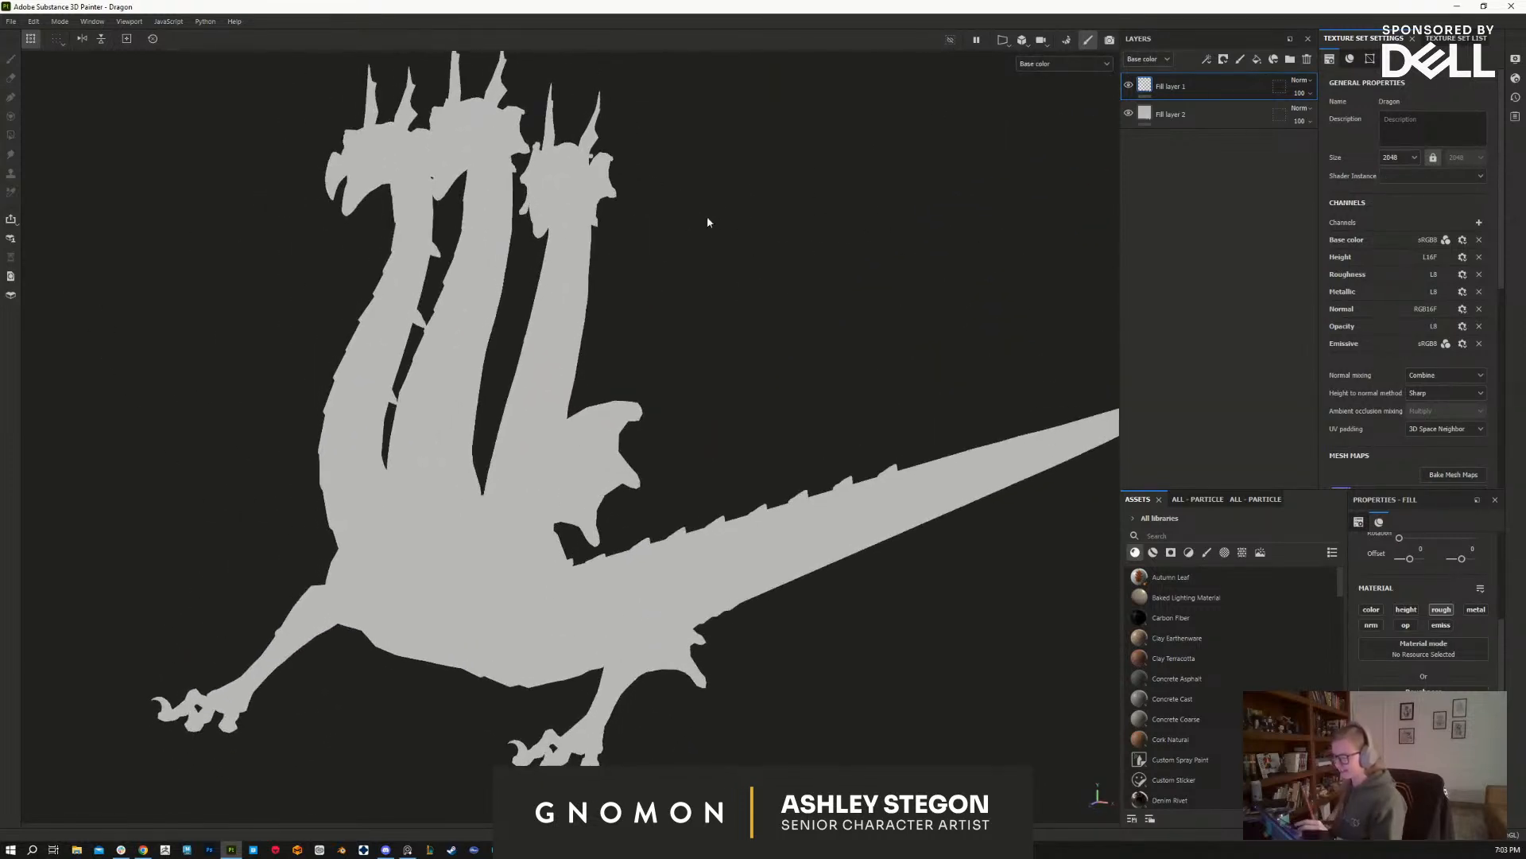
# Step: Return the viewport to the Material display and limit Fill layer 2 to its color channel
pyautogui.click(1065, 65)
pyautogui.click(1058, 93)
pyautogui.keyDown('alt'); pyautogui.moveTo(794, 344); pyautogui.dragTo(937, 556); pyautogui.keyUp('alt')
pyautogui.click(1179, 116)
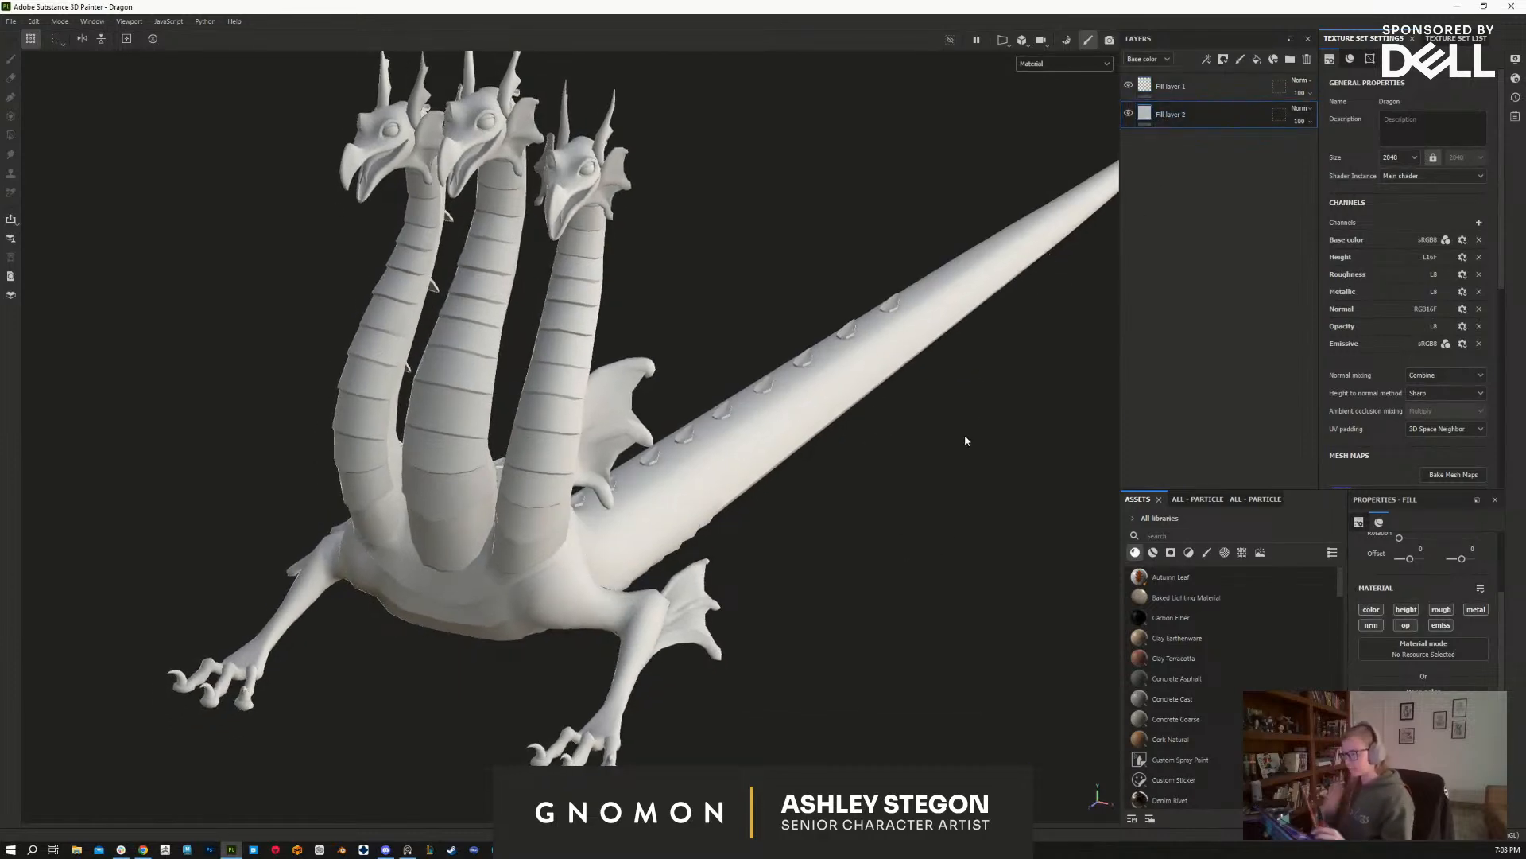
pyautogui.keyDown('alt'); pyautogui.moveTo(896, 609); pyautogui.dragTo(810, 486); pyautogui.keyUp('alt')
pyautogui.keyDown('alt'); pyautogui.moveTo(746, 200); pyautogui.dragTo(436, 154); pyautogui.keyUp('alt')
pyautogui.keyDown('alt'); pyautogui.moveTo(951, 61); pyautogui.dragTo(906, 188); pyautogui.keyUp('alt')
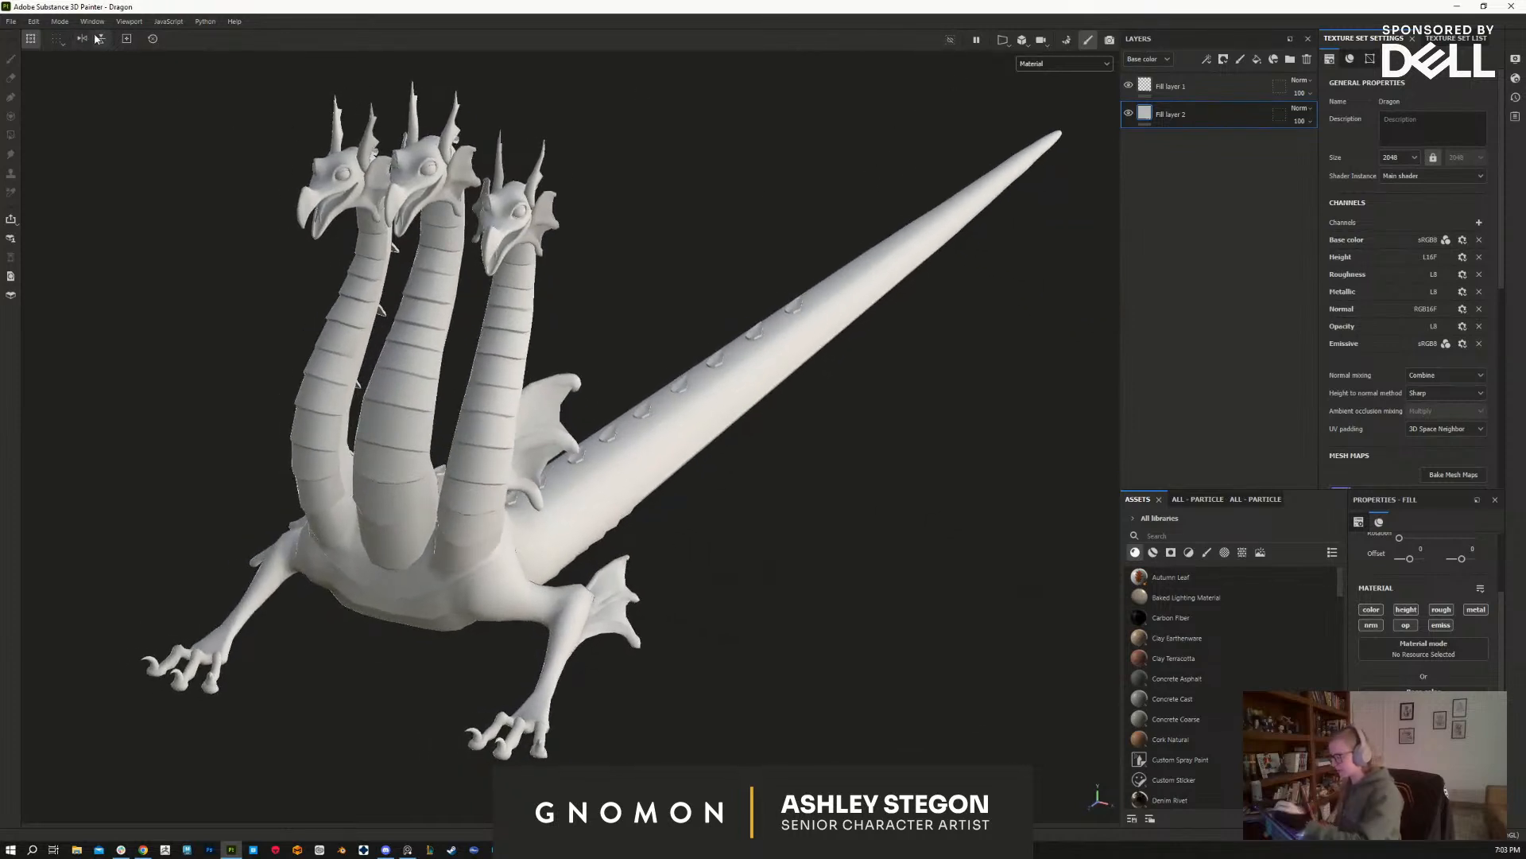
pyautogui.keyDown('alt'); pyautogui.moveTo(698, 535); pyautogui.dragTo(795, 543); pyautogui.keyUp('alt')
pyautogui.keyDown('alt'); pyautogui.moveTo(795, 542); pyautogui.dragTo(807, 547, button='middle'); pyautogui.keyUp('alt')
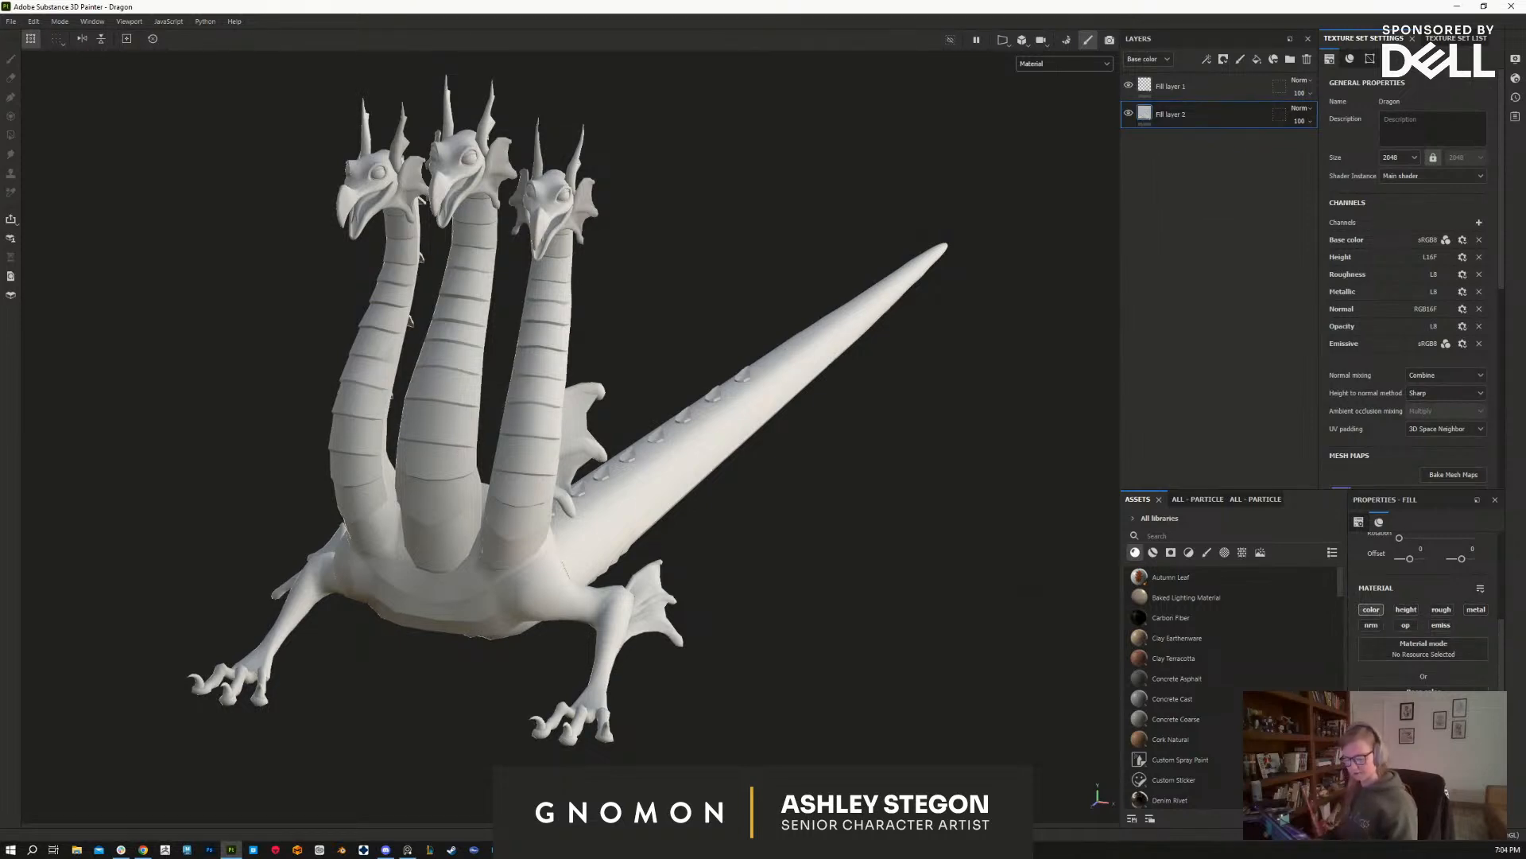
# Step: Try purple and pink shades for Fill layer 2, and settle its base color on crimson 7C2644
pyautogui.click(1423, 707)
pyautogui.moveTo(1313, 740); pyautogui.dragTo(1334, 661)
pyautogui.moveTo(1312, 609); pyautogui.dragTo(1195, 449)
pyautogui.click(1288, 525)
pyautogui.moveTo(1288, 525); pyautogui.dragTo(1287, 515)
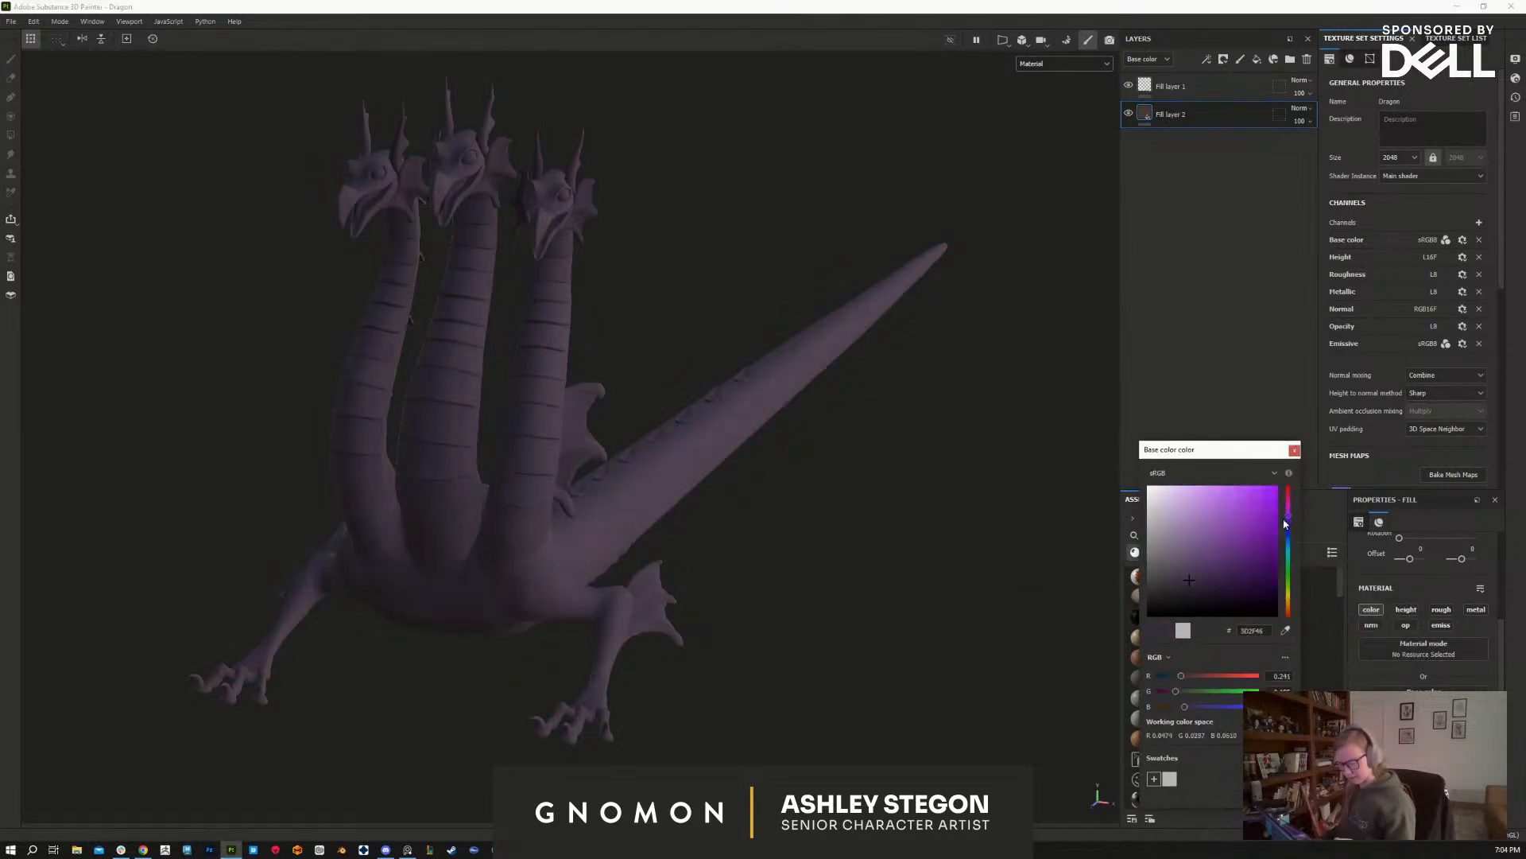
pyautogui.moveTo(1193, 570); pyautogui.dragTo(1199, 553)
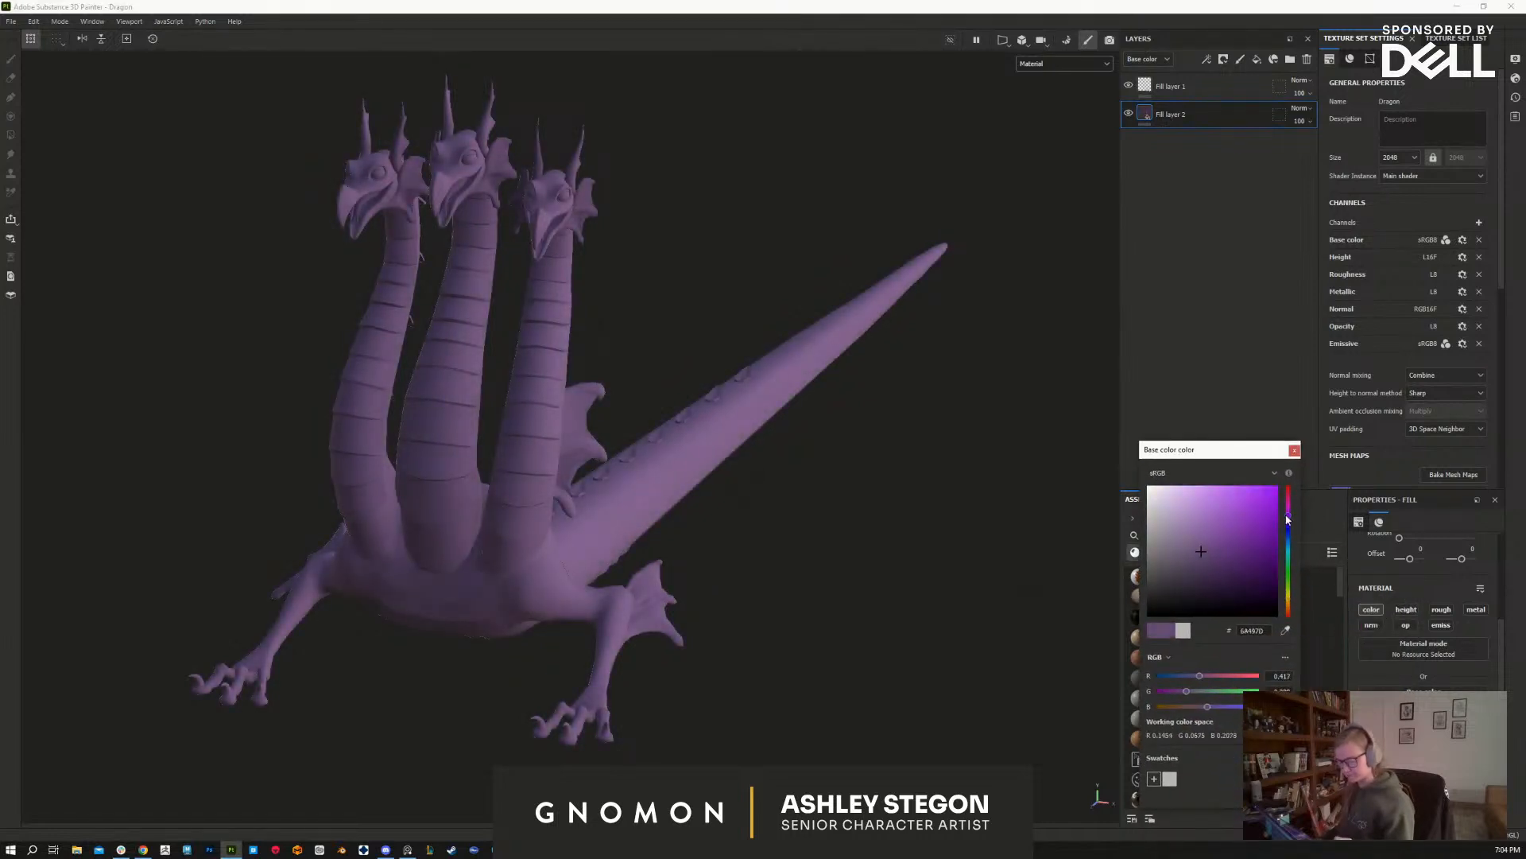
pyautogui.moveTo(1288, 516); pyautogui.dragTo(1288, 503)
pyautogui.click(913, 587)
pyautogui.keyDown('alt'); pyautogui.moveTo(913, 587); pyautogui.dragTo(888, 558); pyautogui.keyUp('alt')
pyautogui.click(1207, 546)
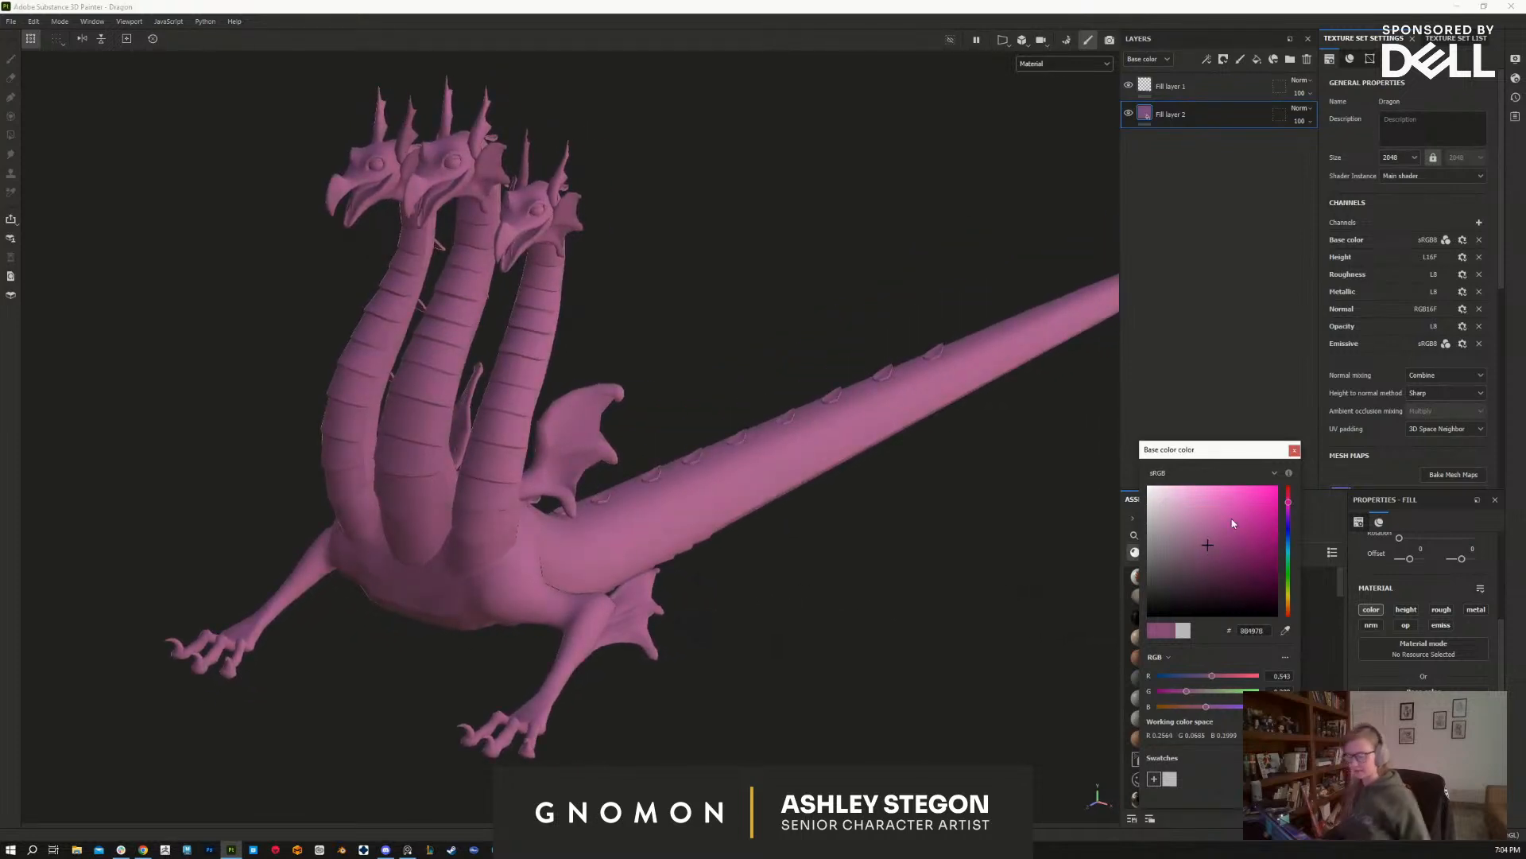
pyautogui.click(1285, 630)
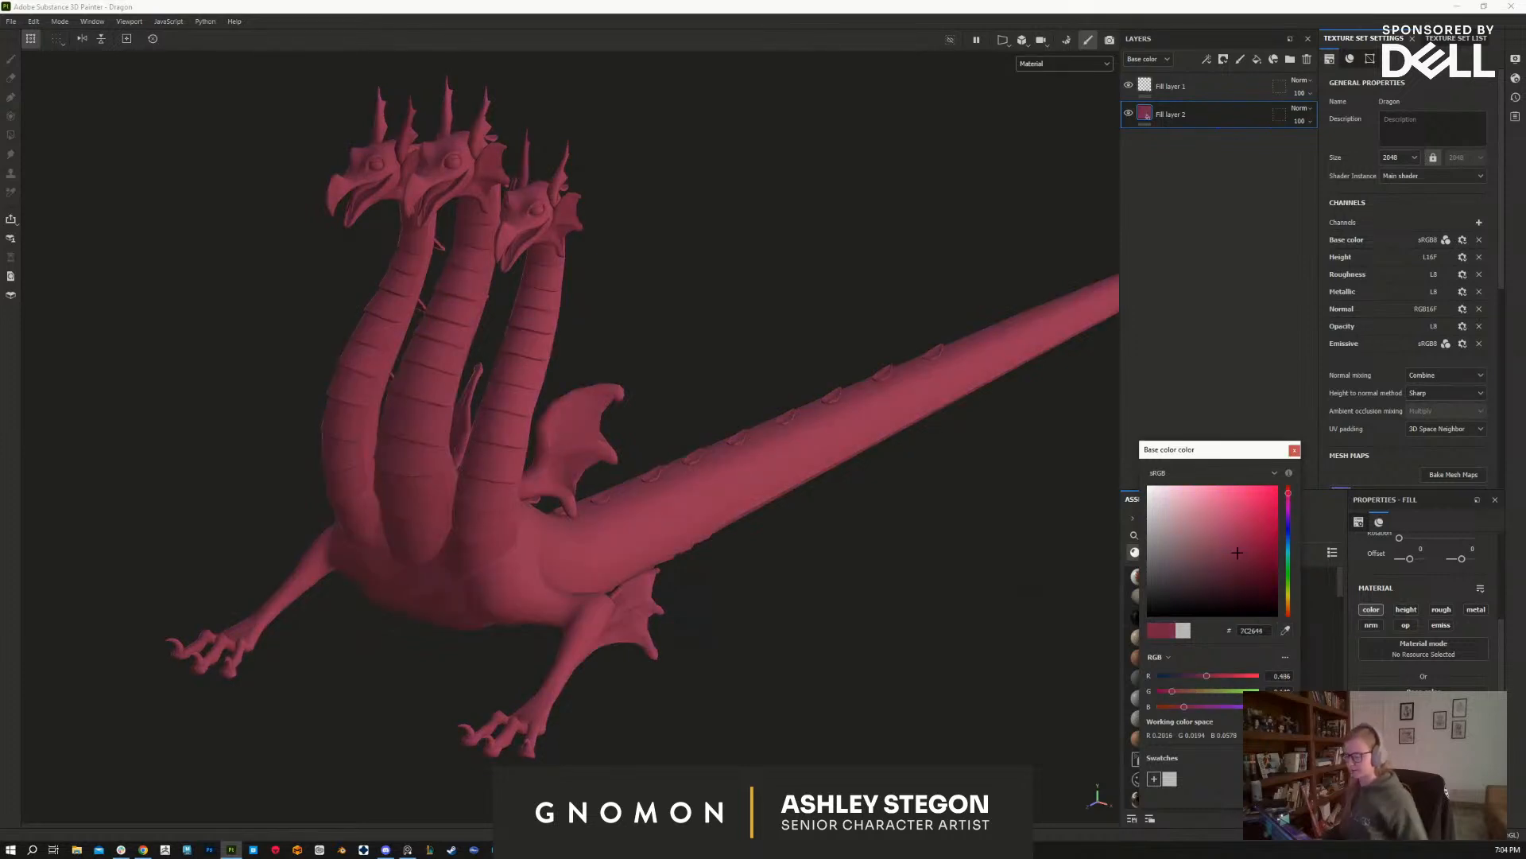
pyautogui.keyDown('alt'); pyautogui.moveTo(790, 617); pyautogui.dragTo(936, 507); pyautogui.keyUp('alt')
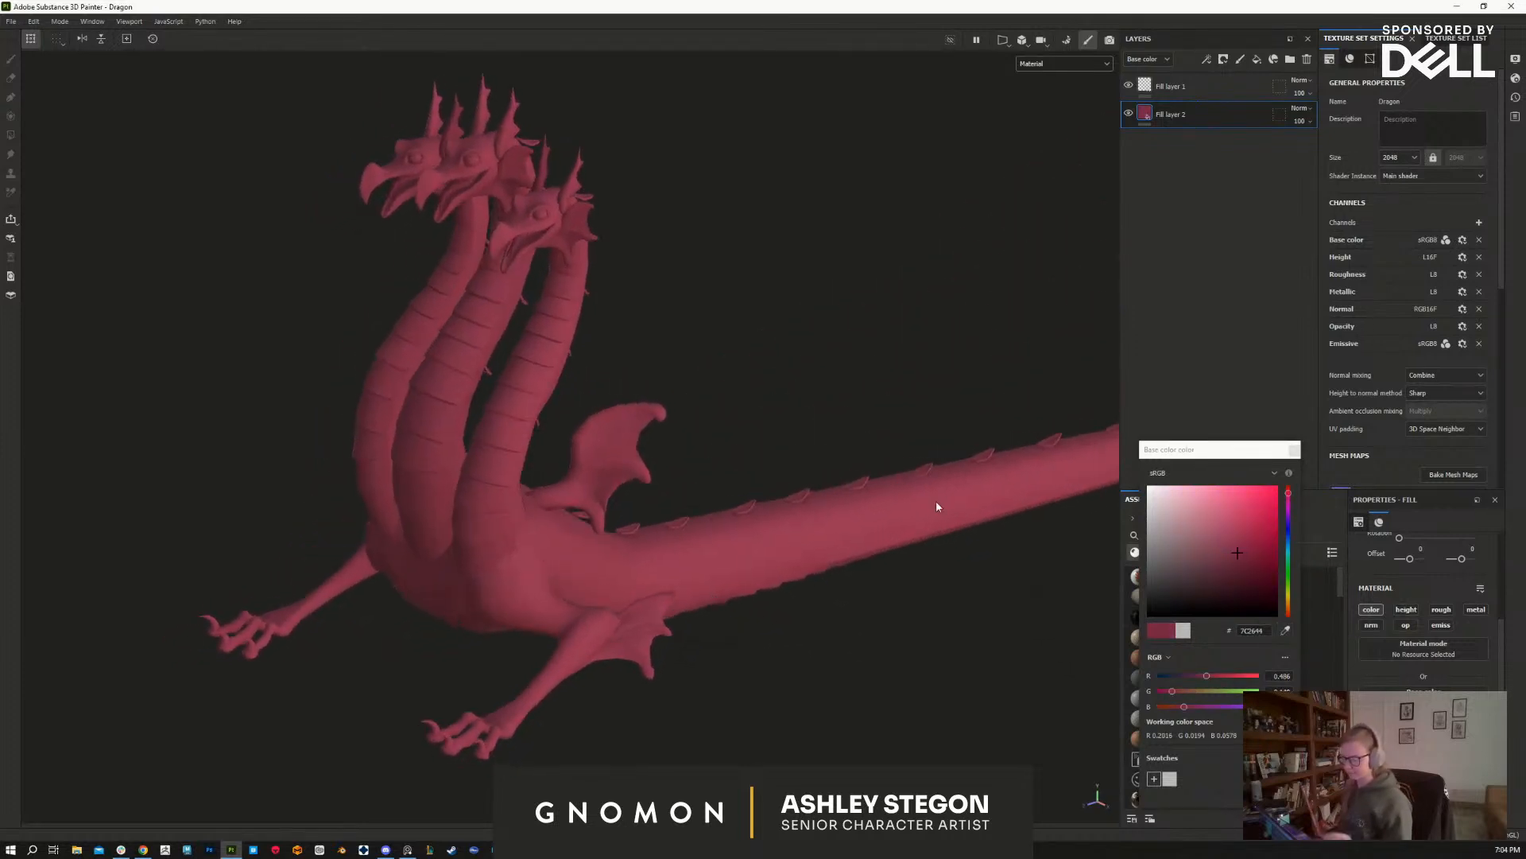
pyautogui.moveTo(1215, 456); pyautogui.dragTo(1211, 452)
pyautogui.click(1290, 447)
pyautogui.keyDown('alt'); pyautogui.moveTo(924, 619); pyautogui.dragTo(946, 634, button='middle'); pyautogui.keyUp('alt')
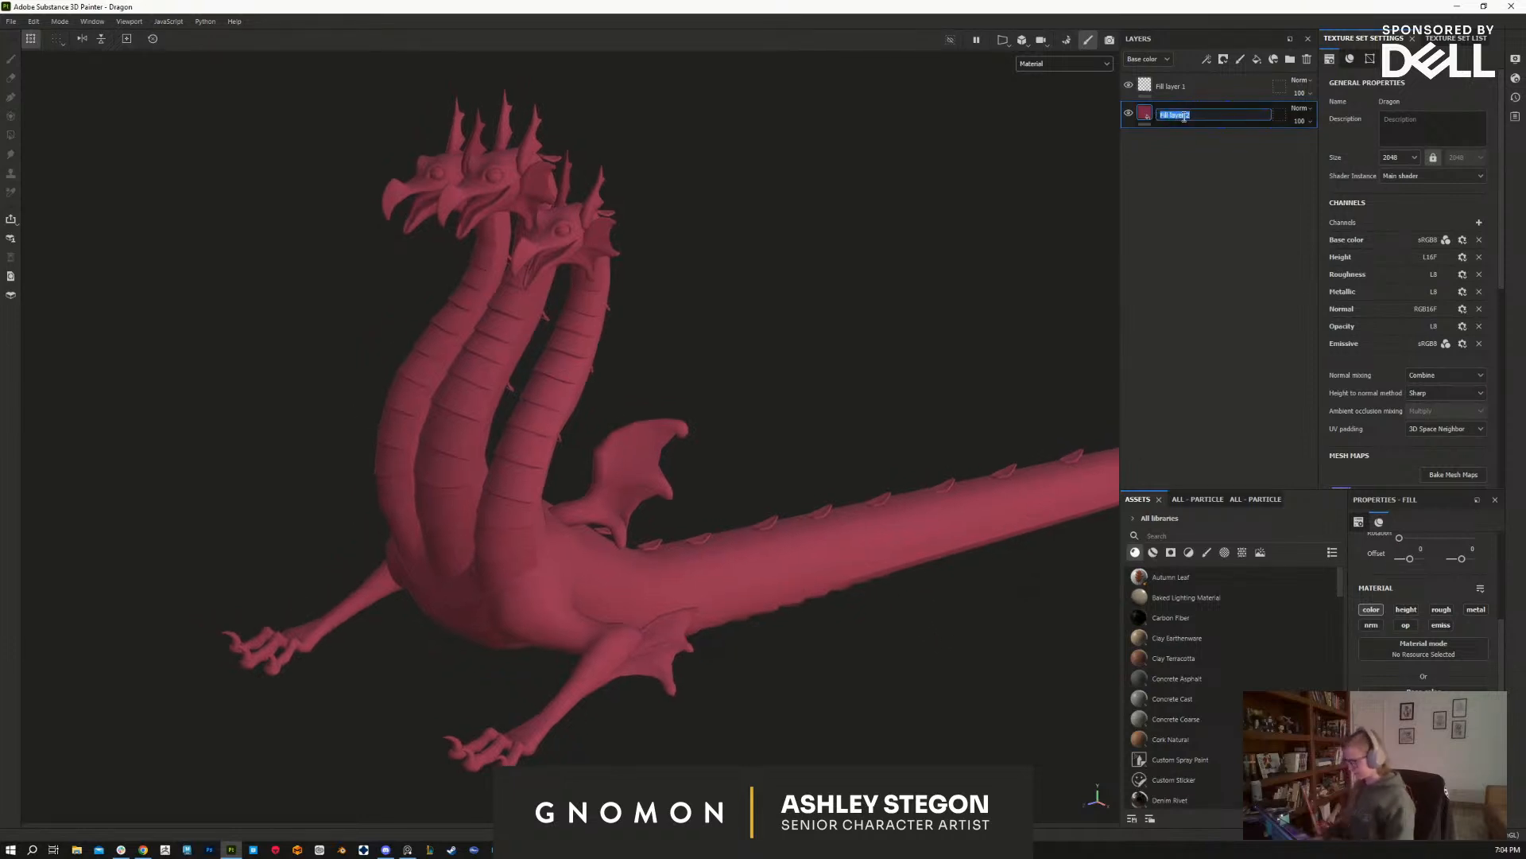
# Step: Rename Fill layer 2 as base, duplicate it and name the copy underbelly
pyautogui.write('base')
pyautogui.press('Return')
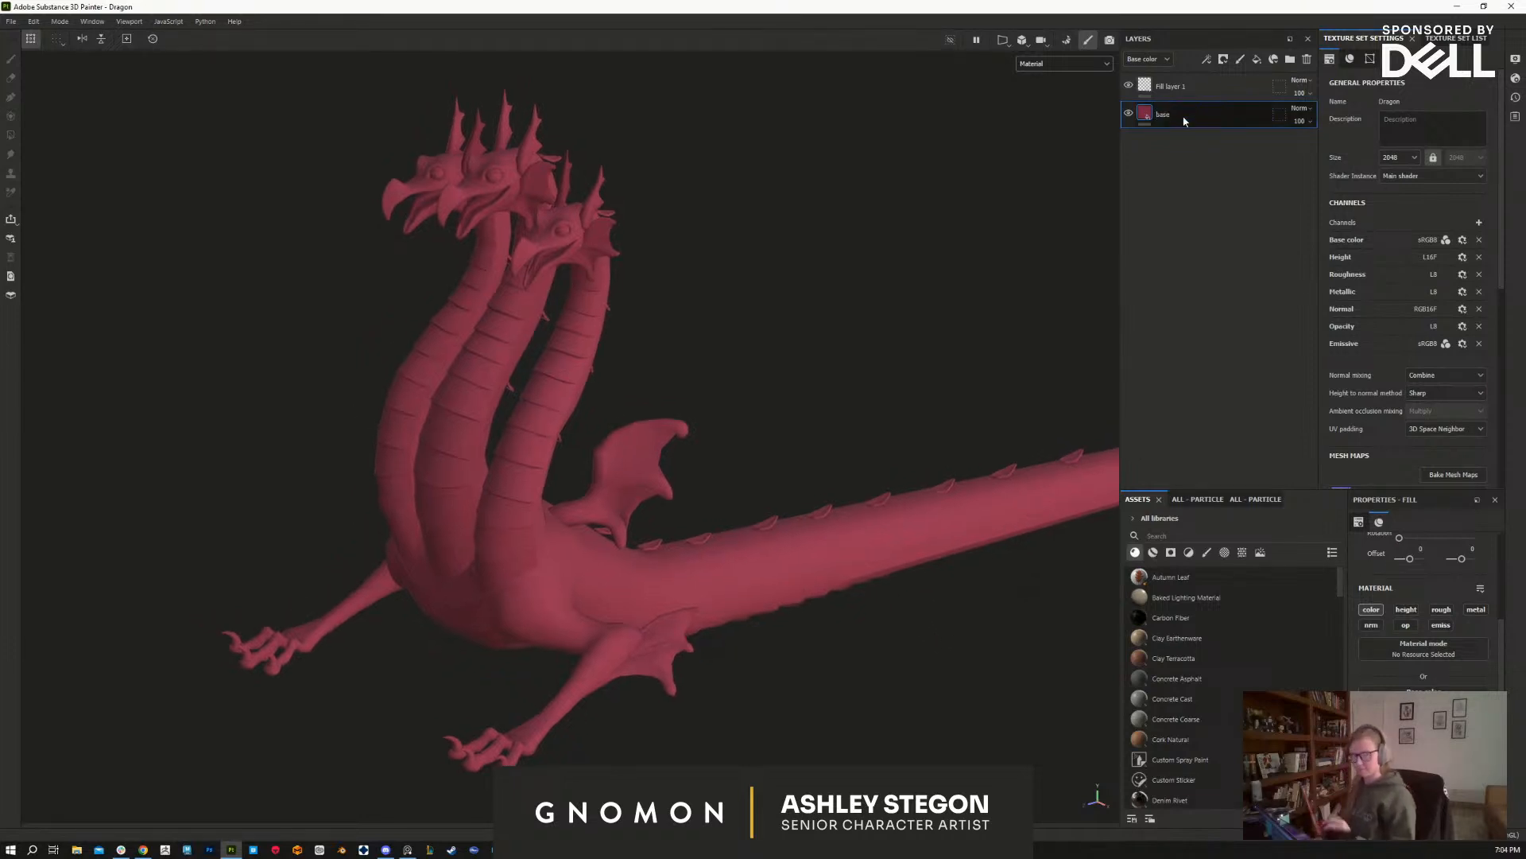
pyautogui.hotkey('ctrl', 'd')
pyautogui.doubleClick(1166, 114)
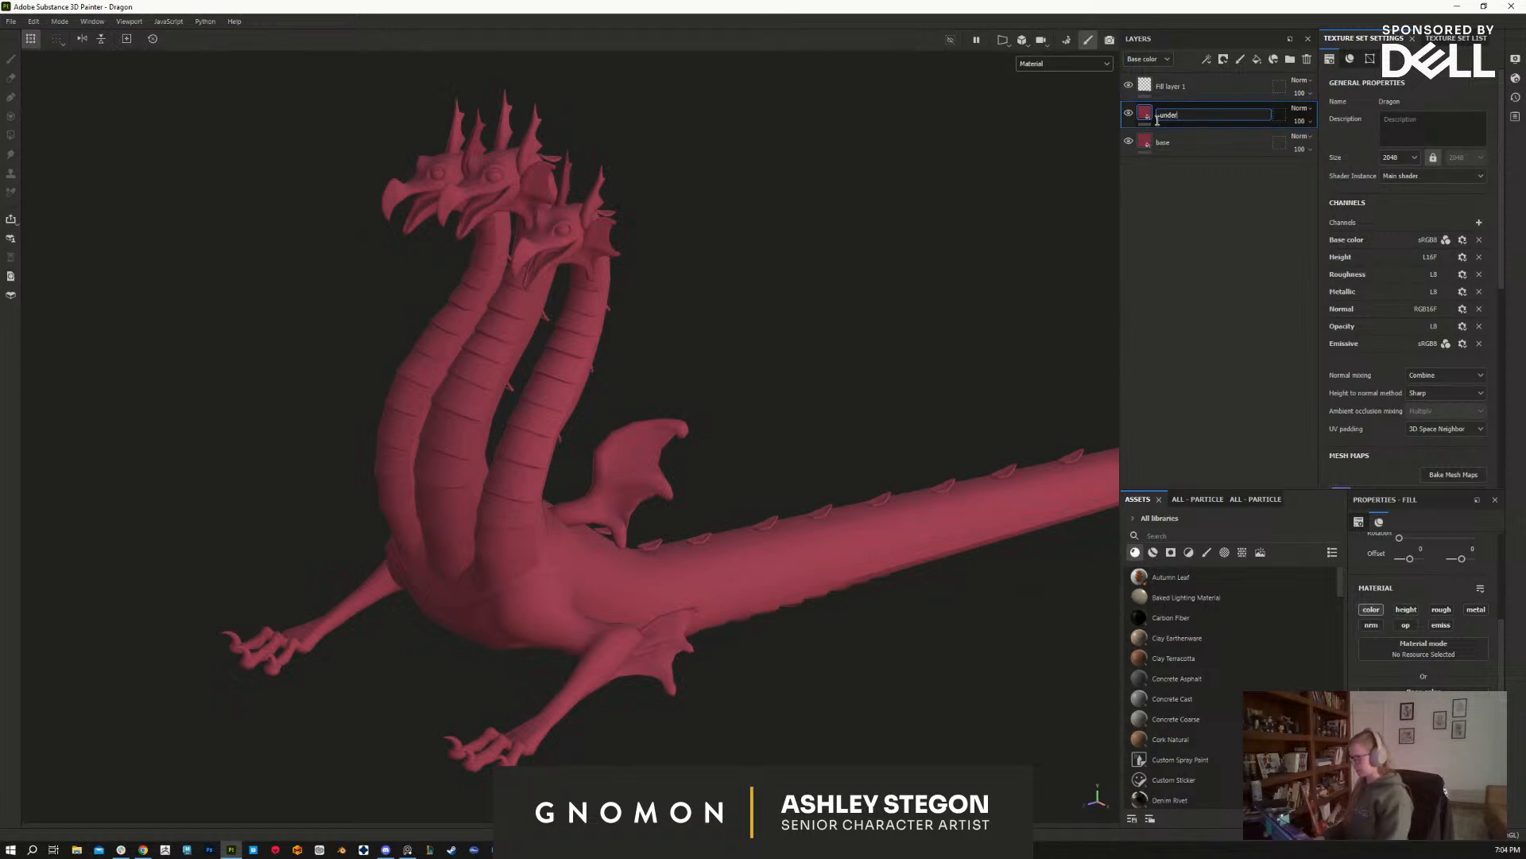
pyautogui.write('underbelly')
pyautogui.press('Return')
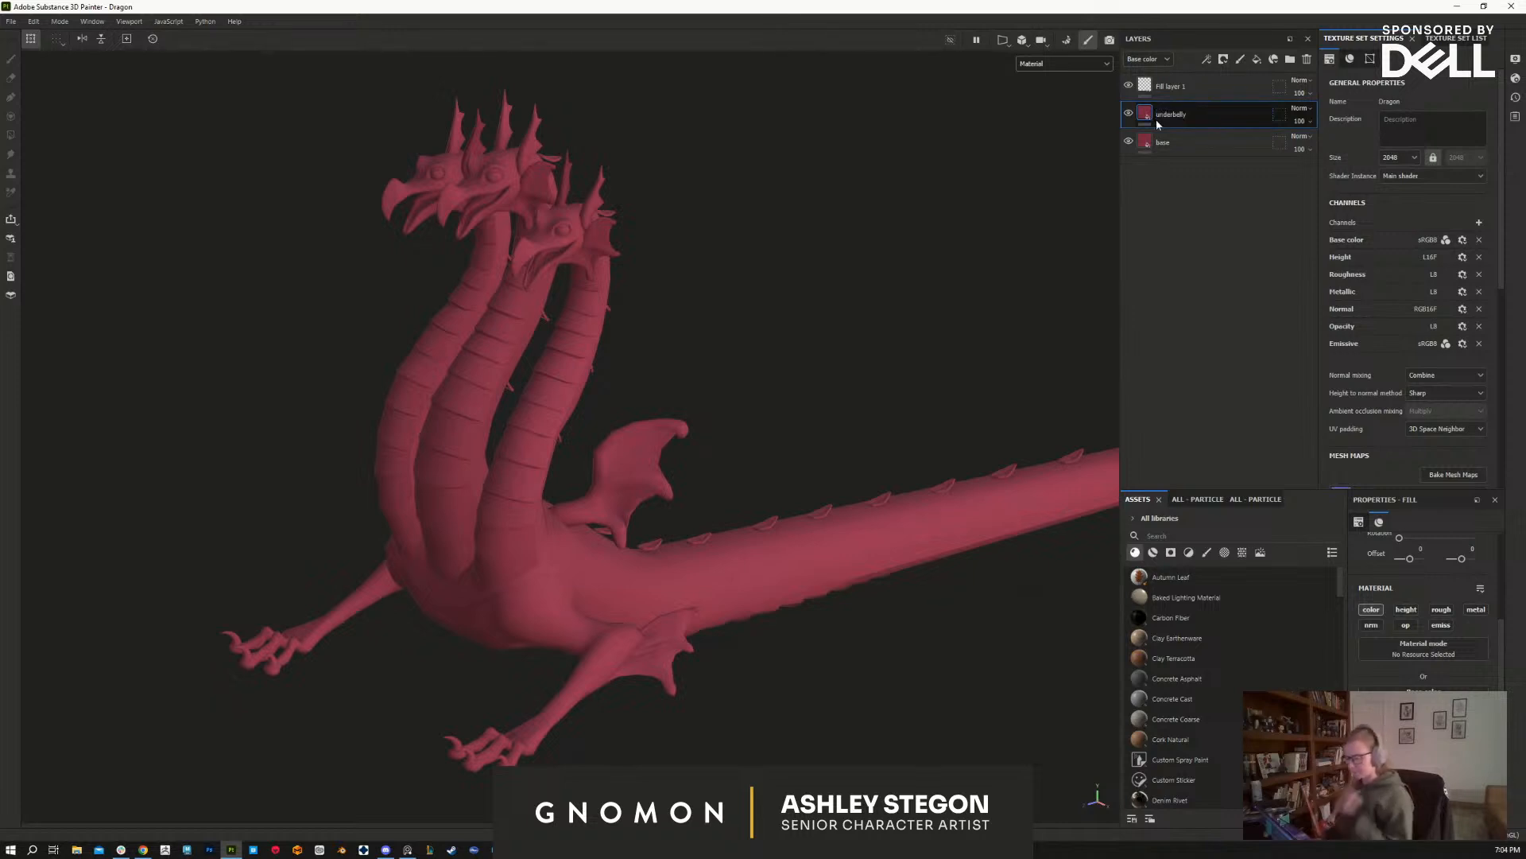
# Step: Set the base color of the underbelly layer to a dark golden ochre
pyautogui.keyDown('alt'); pyautogui.moveTo(790, 477); pyautogui.dragTo(908, 436); pyautogui.keyUp('alt')
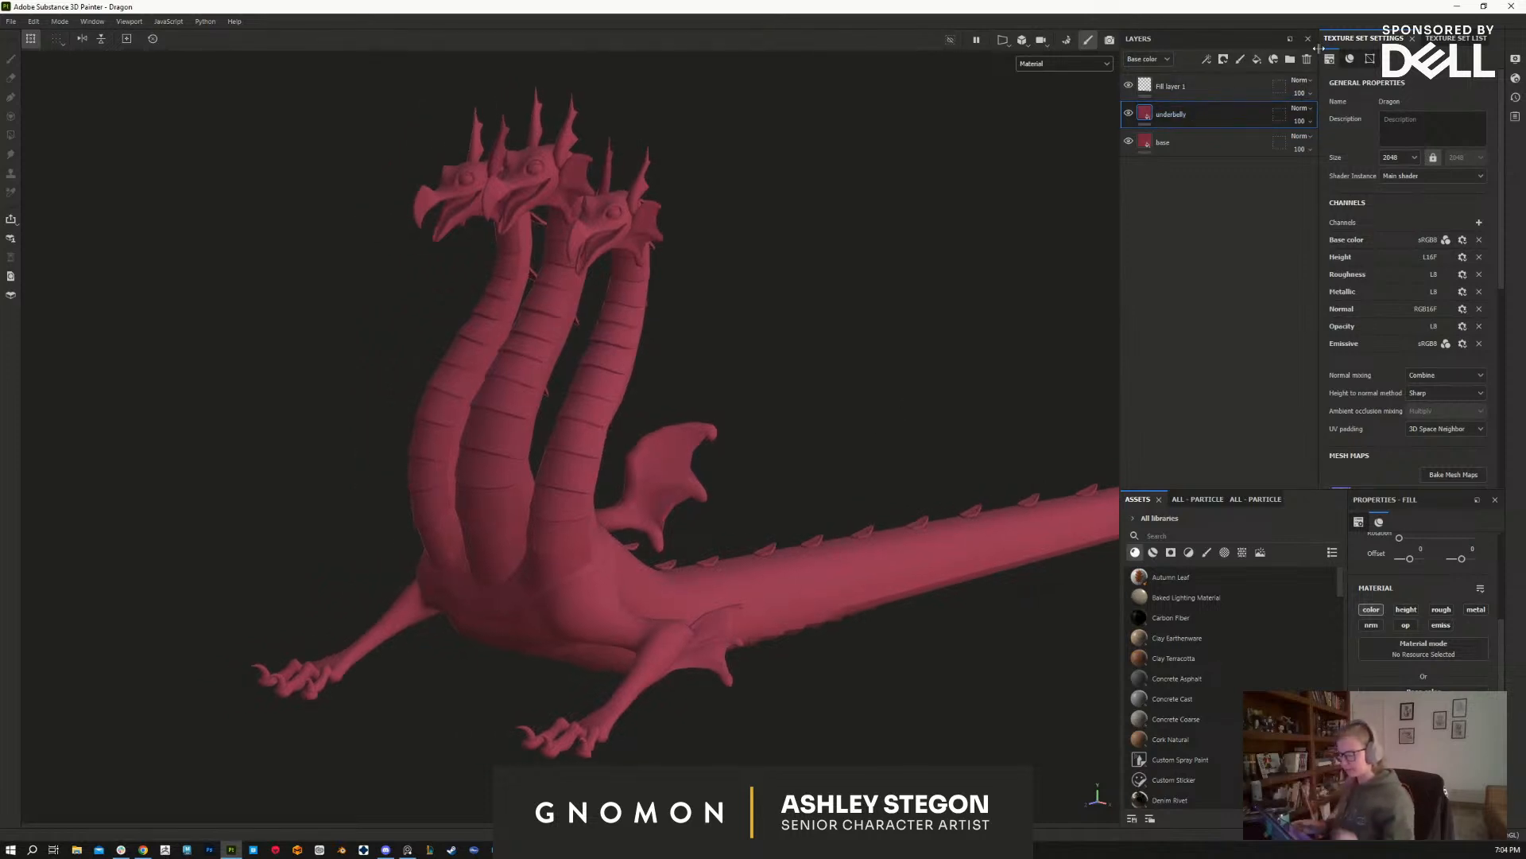
pyautogui.click(1157, 112)
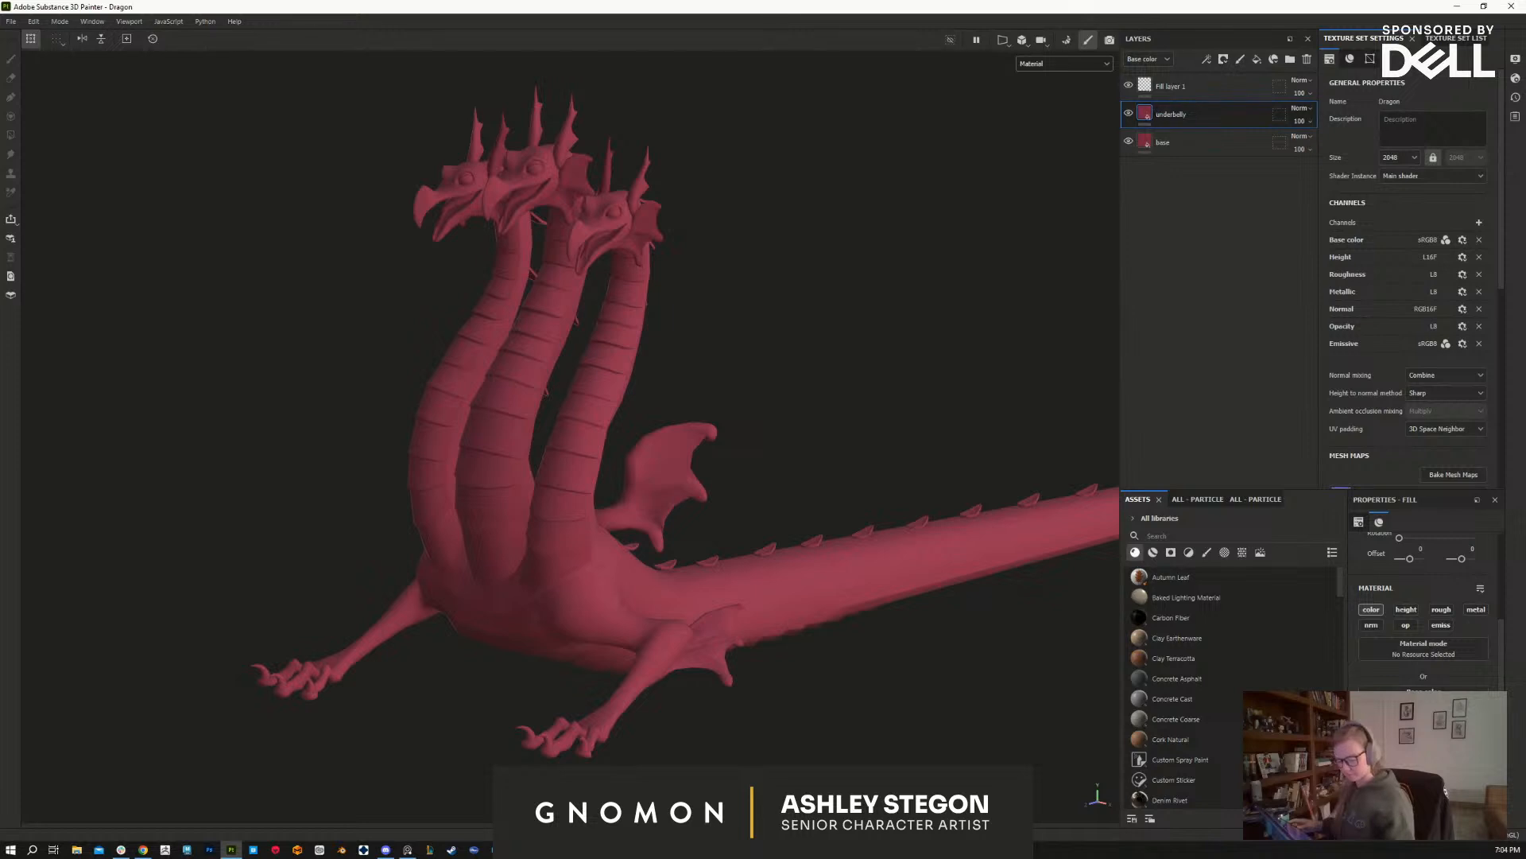
pyautogui.click(1284, 595)
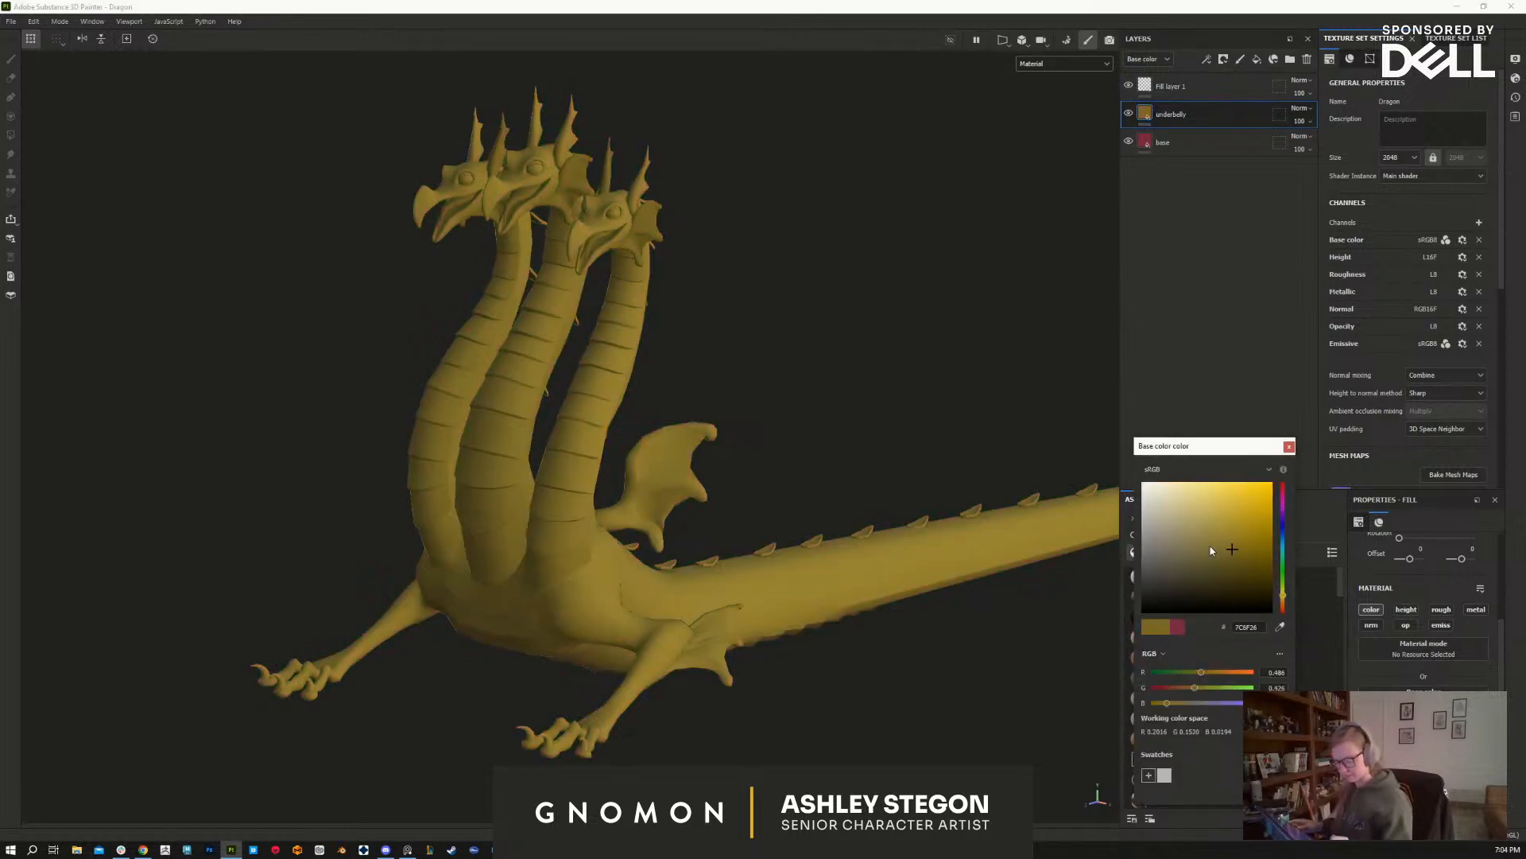
pyautogui.click(1216, 565)
pyautogui.moveTo(1283, 599); pyautogui.dragTo(1244, 551)
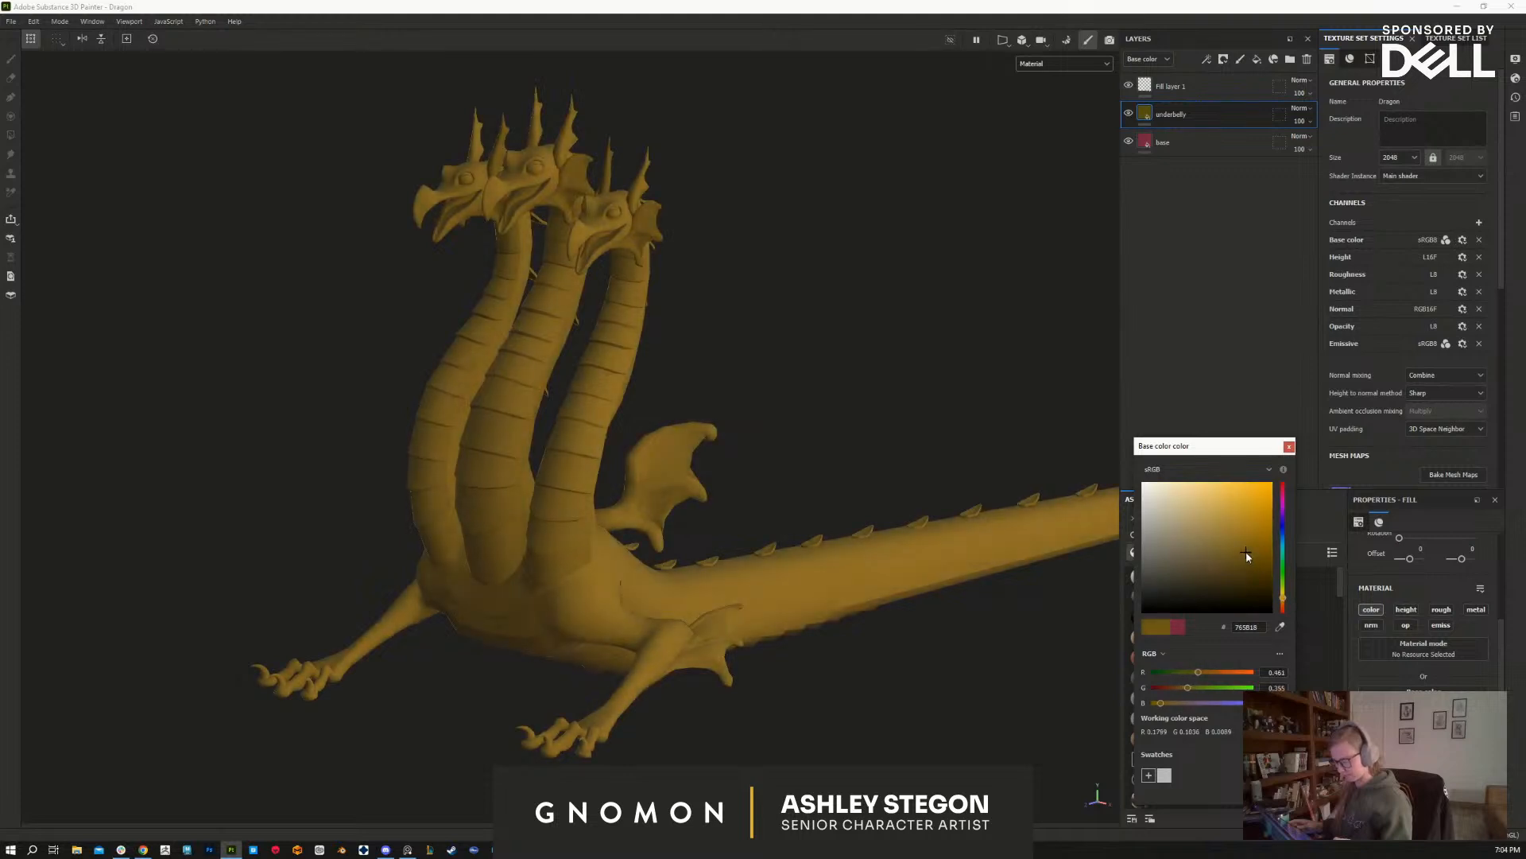
pyautogui.click(1289, 447)
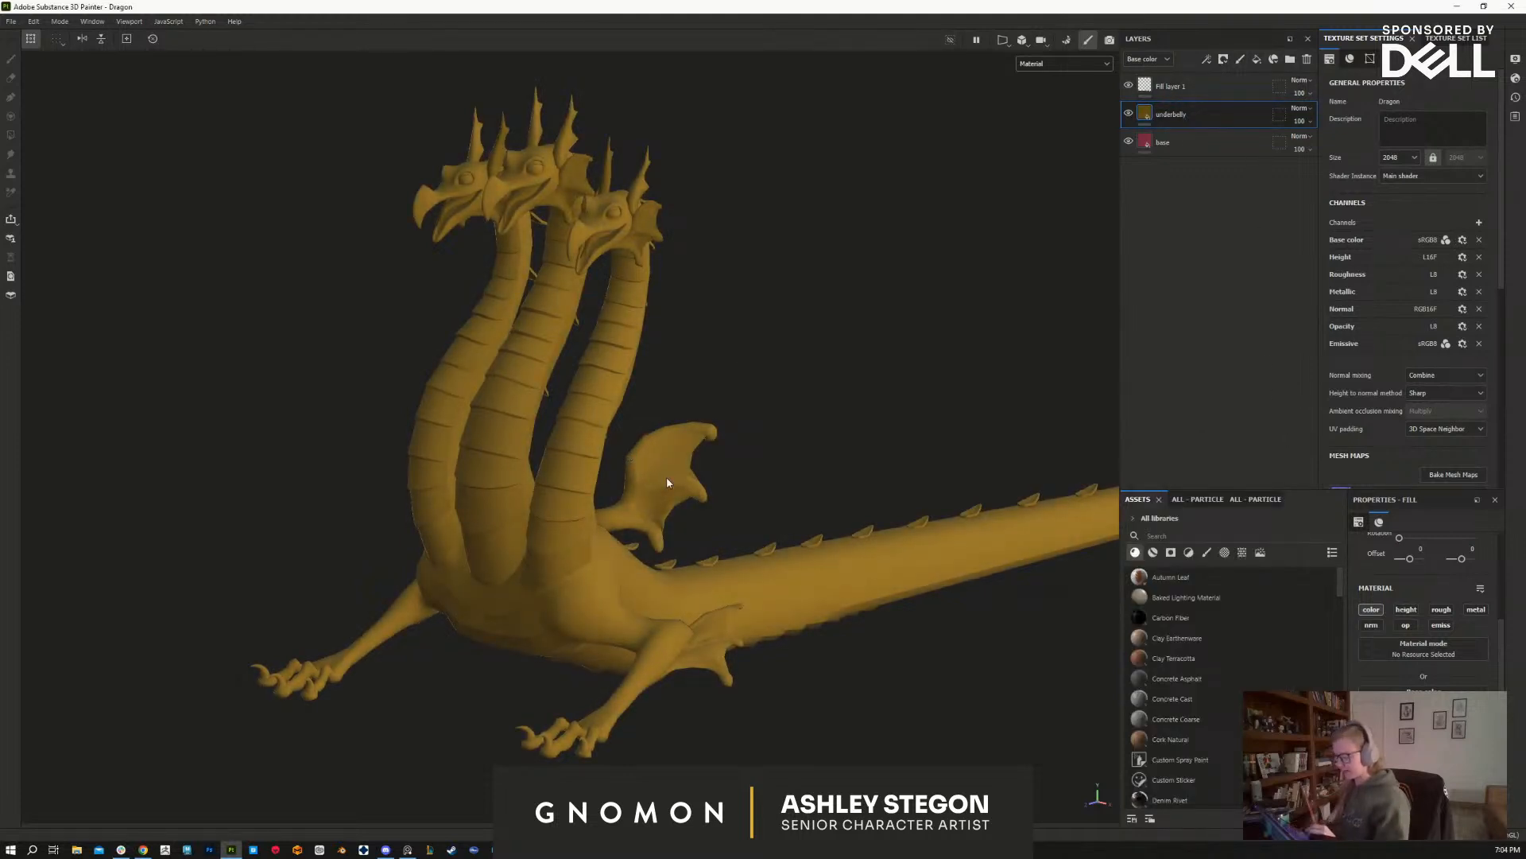
pyautogui.moveTo(770, 504)
pyautogui.keyDown('alt'); pyautogui.mouseDown()
pyautogui.moveTo(988, 463)
pyautogui.moveTo(767, 487)
pyautogui.mouseUp(); pyautogui.keyUp('alt')
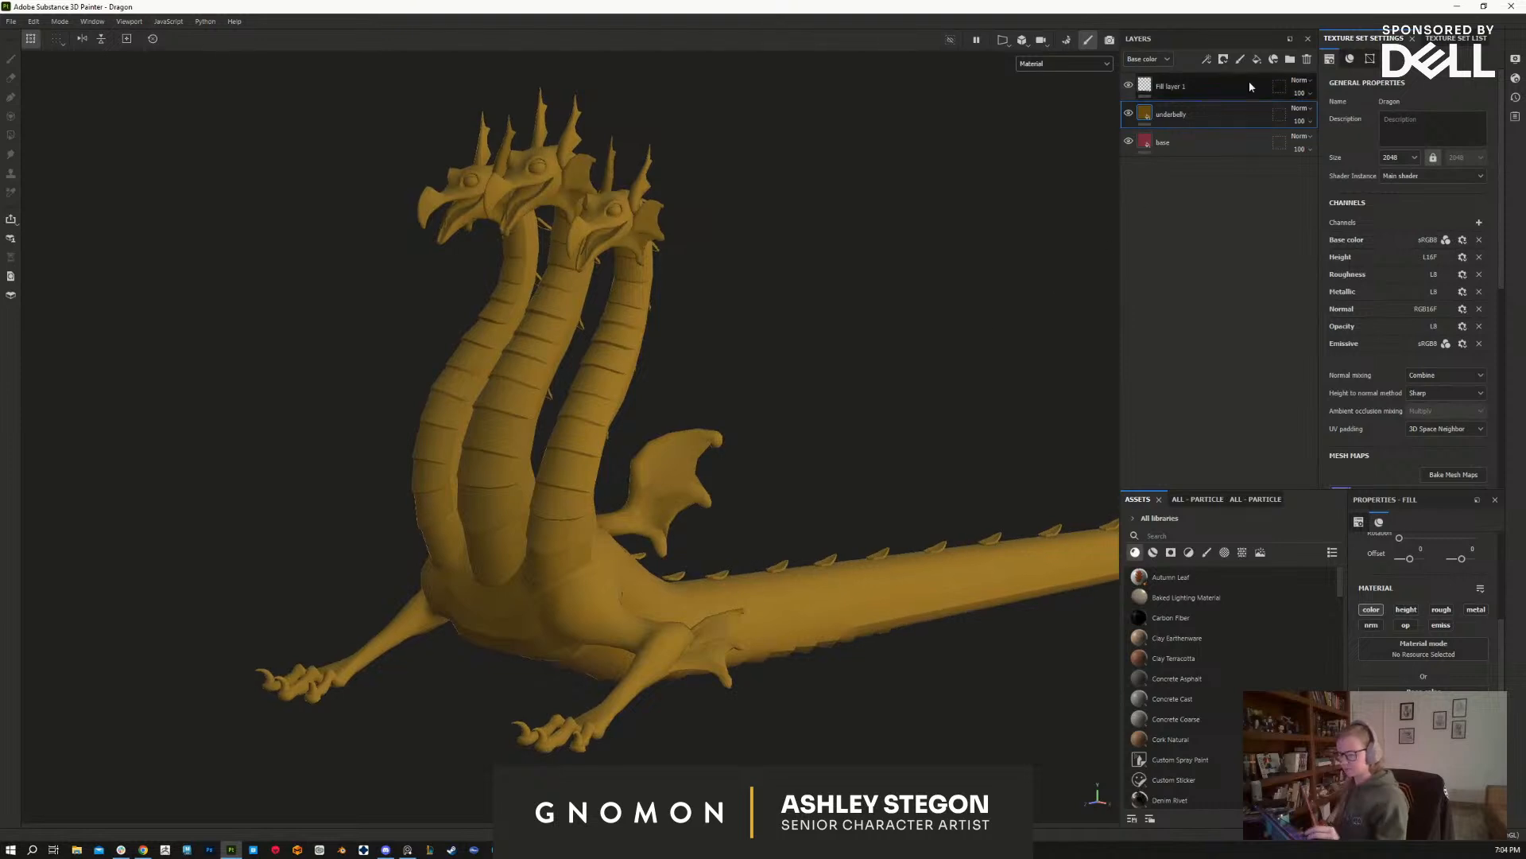
# Step: Put the underbelly layer in a new folder and add a black mask to that folder
pyautogui.click(1290, 59)
pyautogui.moveTo(1197, 133); pyautogui.dragTo(1142, 115)
pyautogui.rightClick(1143, 115)
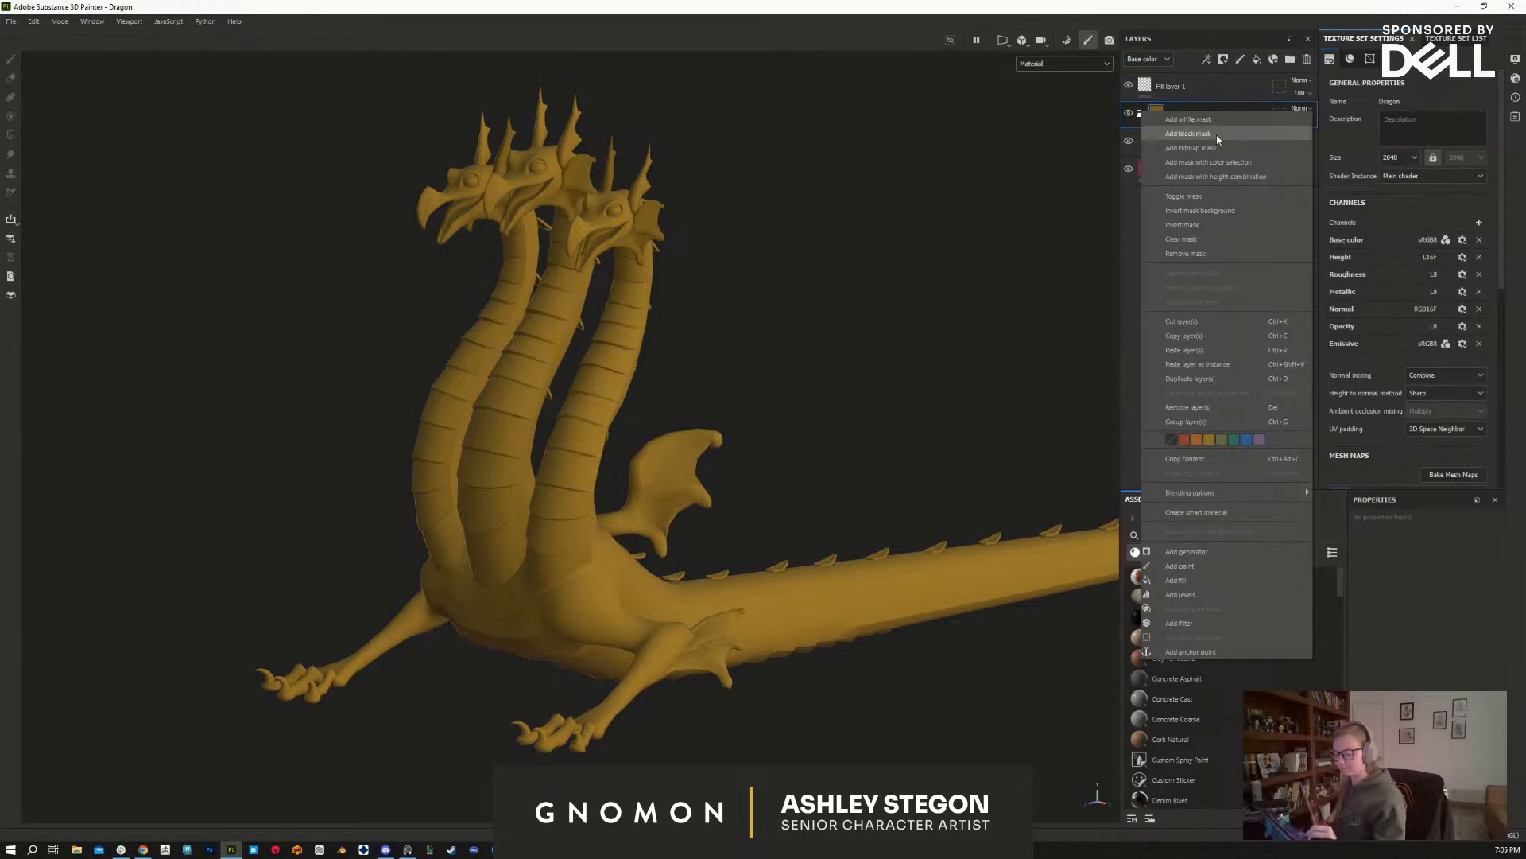
pyautogui.click(1218, 135)
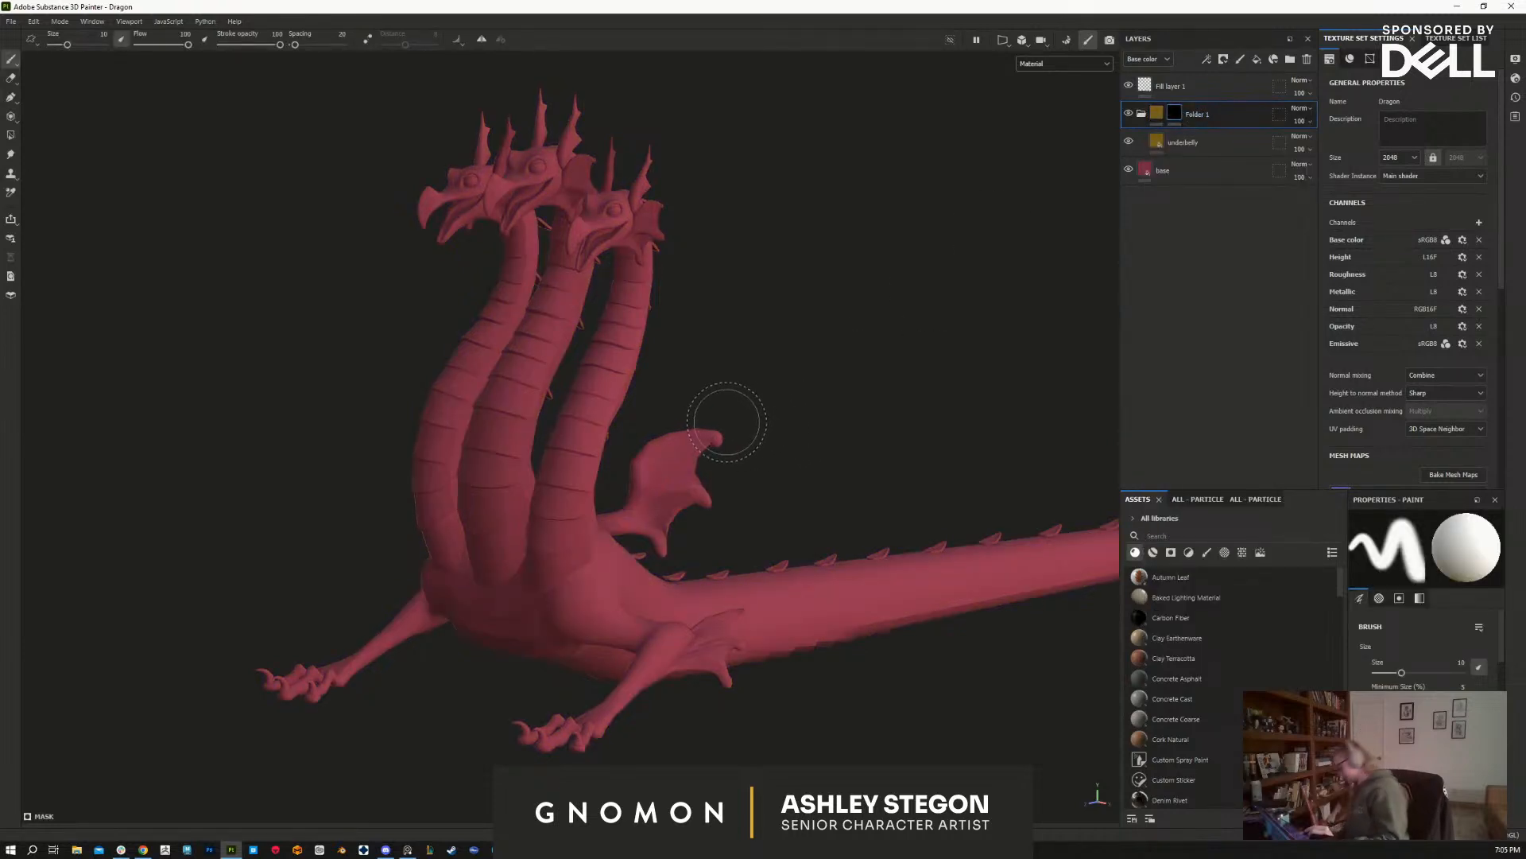
# Step: Try painting the folder's mask onto the outer necks by hand with a brush size of 2.45
pyautogui.keyDown('ctrl'); pyautogui.moveTo(757, 423); pyautogui.dragTo(759, 430, button='right'); pyautogui.keyUp('ctrl')
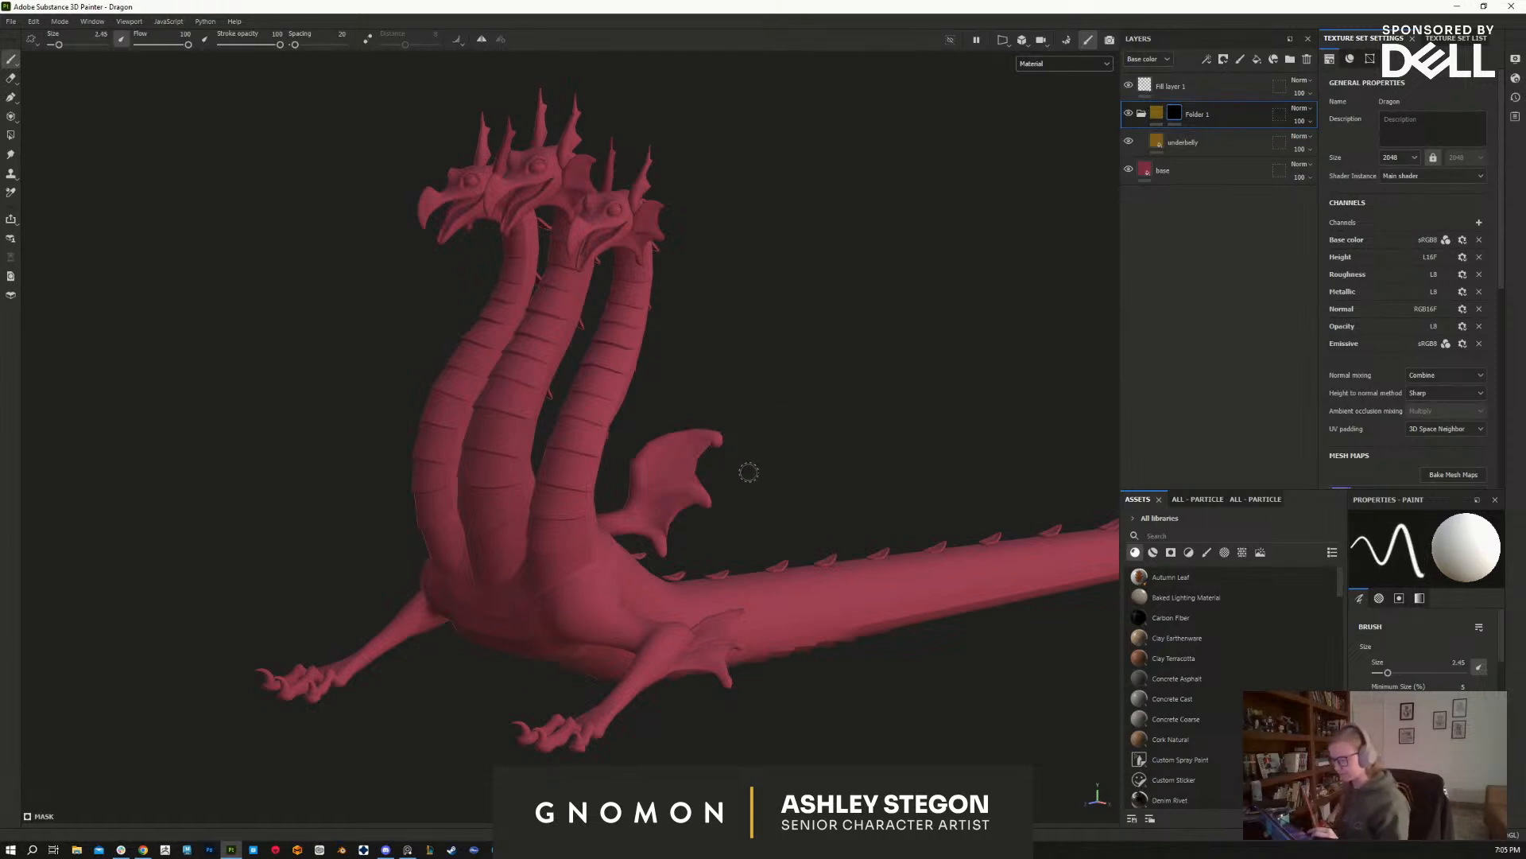
pyautogui.moveTo(608, 372); pyautogui.dragTo(588, 408)
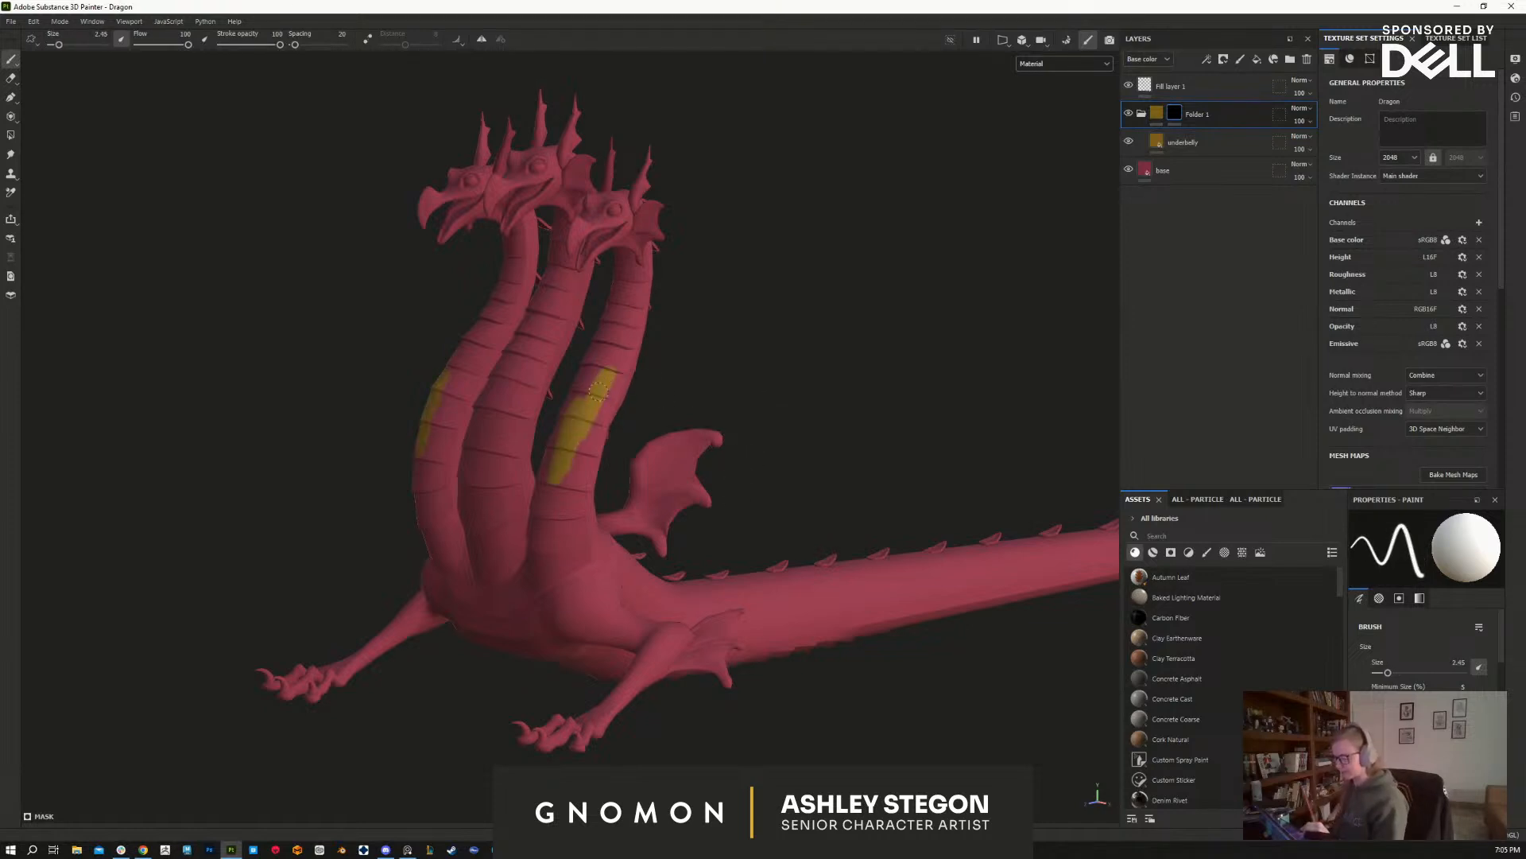
pyautogui.hotkey('ctrl', 'z')
pyautogui.hotkey('ctrl', 'z')
# Step: Activate Polygon Fill for the folder's mask and frame the front of the three necks and chest
pyautogui.moveTo(912, 390)
pyautogui.keyDown('alt'); pyautogui.mouseDown()
pyautogui.moveTo(881, 406)
pyautogui.moveTo(889, 436)
pyautogui.mouseUp(); pyautogui.keyUp('alt')
pyautogui.press('3')
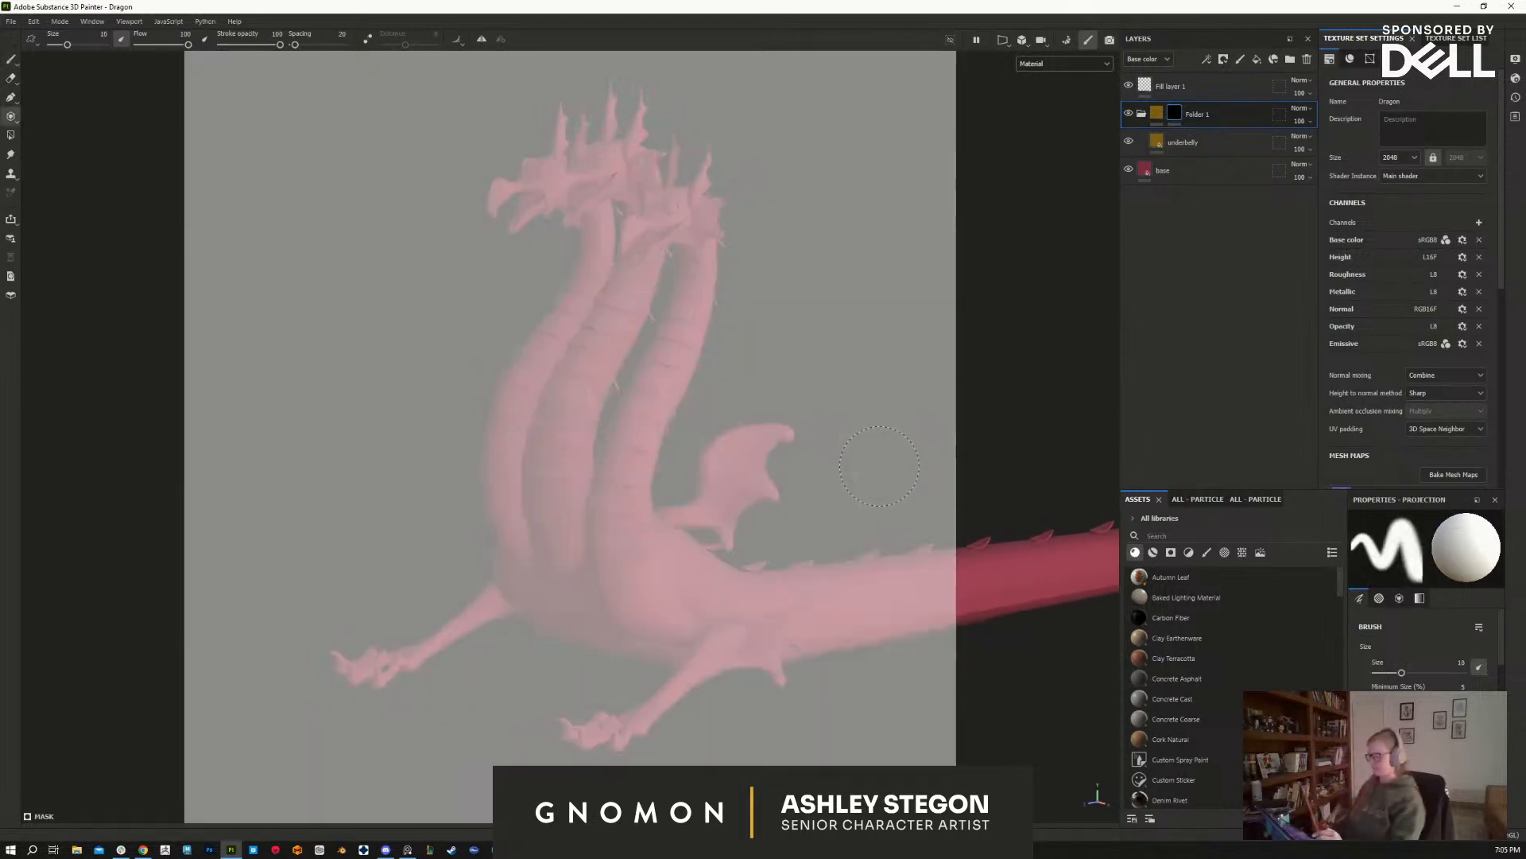
pyautogui.press('4')
pyautogui.keyDown('alt'); pyautogui.moveTo(782, 413); pyautogui.dragTo(794, 391); pyautogui.keyUp('alt')
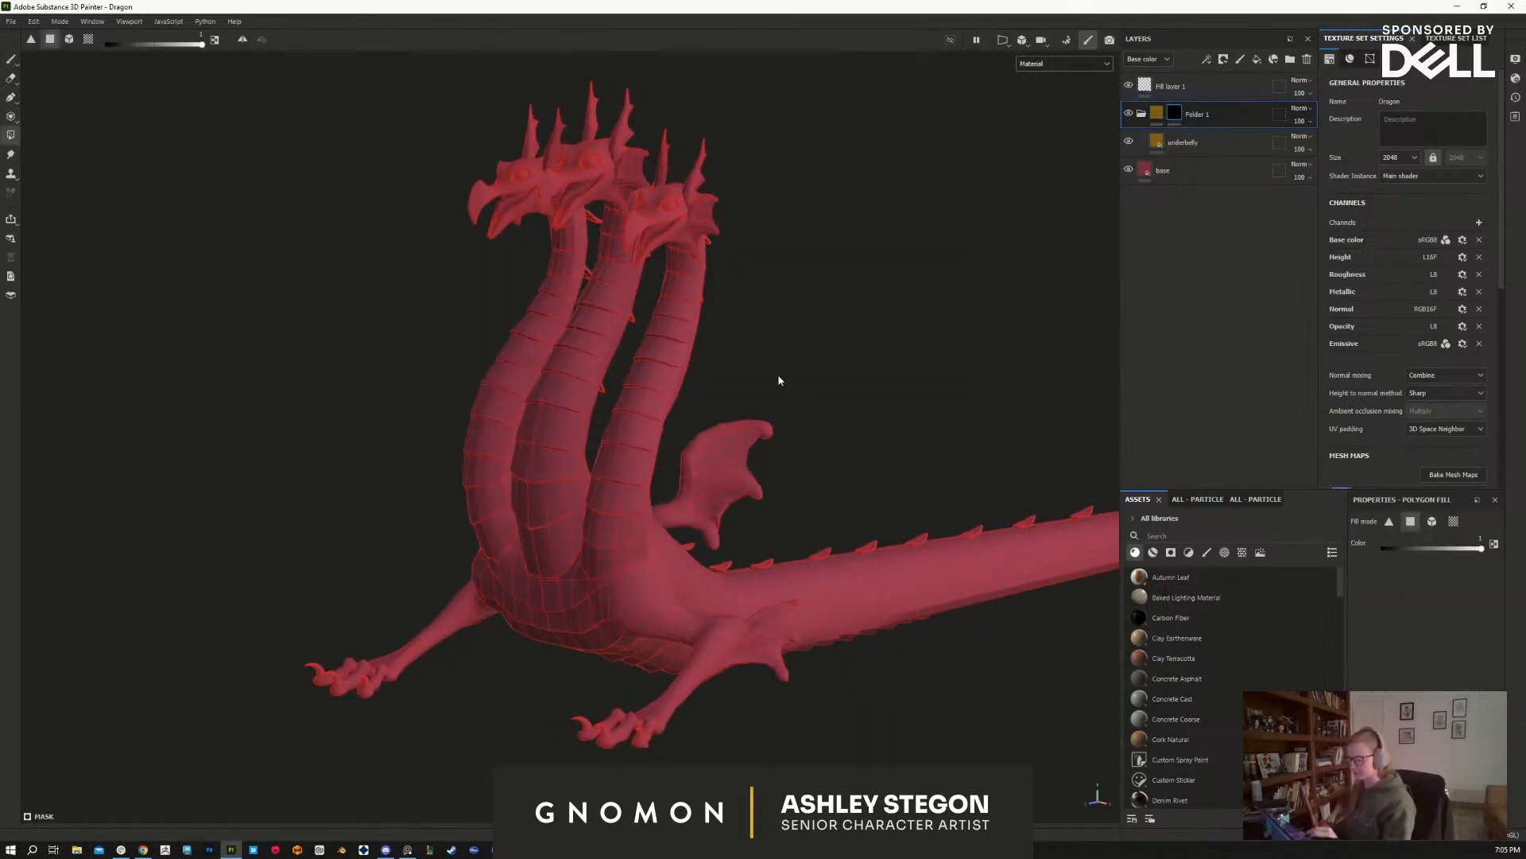
pyautogui.keyDown('alt'); pyautogui.moveTo(678, 310); pyautogui.dragTo(686, 369, button='middle'); pyautogui.keyUp('alt')
pyautogui.keyDown('alt'); pyautogui.moveTo(699, 540); pyautogui.dragTo(851, 612, button='right'); pyautogui.keyUp('alt')
pyautogui.keyDown('alt'); pyautogui.moveTo(867, 480); pyautogui.dragTo(1012, 538); pyautogui.keyUp('alt')
pyautogui.keyDown('alt'); pyautogui.moveTo(1012, 538); pyautogui.dragTo(853, 536, button='right'); pyautogui.keyUp('alt')
pyautogui.moveTo(852, 537)
pyautogui.keyDown('alt'); pyautogui.mouseDown()
pyautogui.moveTo(920, 610)
pyautogui.moveTo(863, 547)
pyautogui.mouseUp(); pyautogui.keyUp('alt')
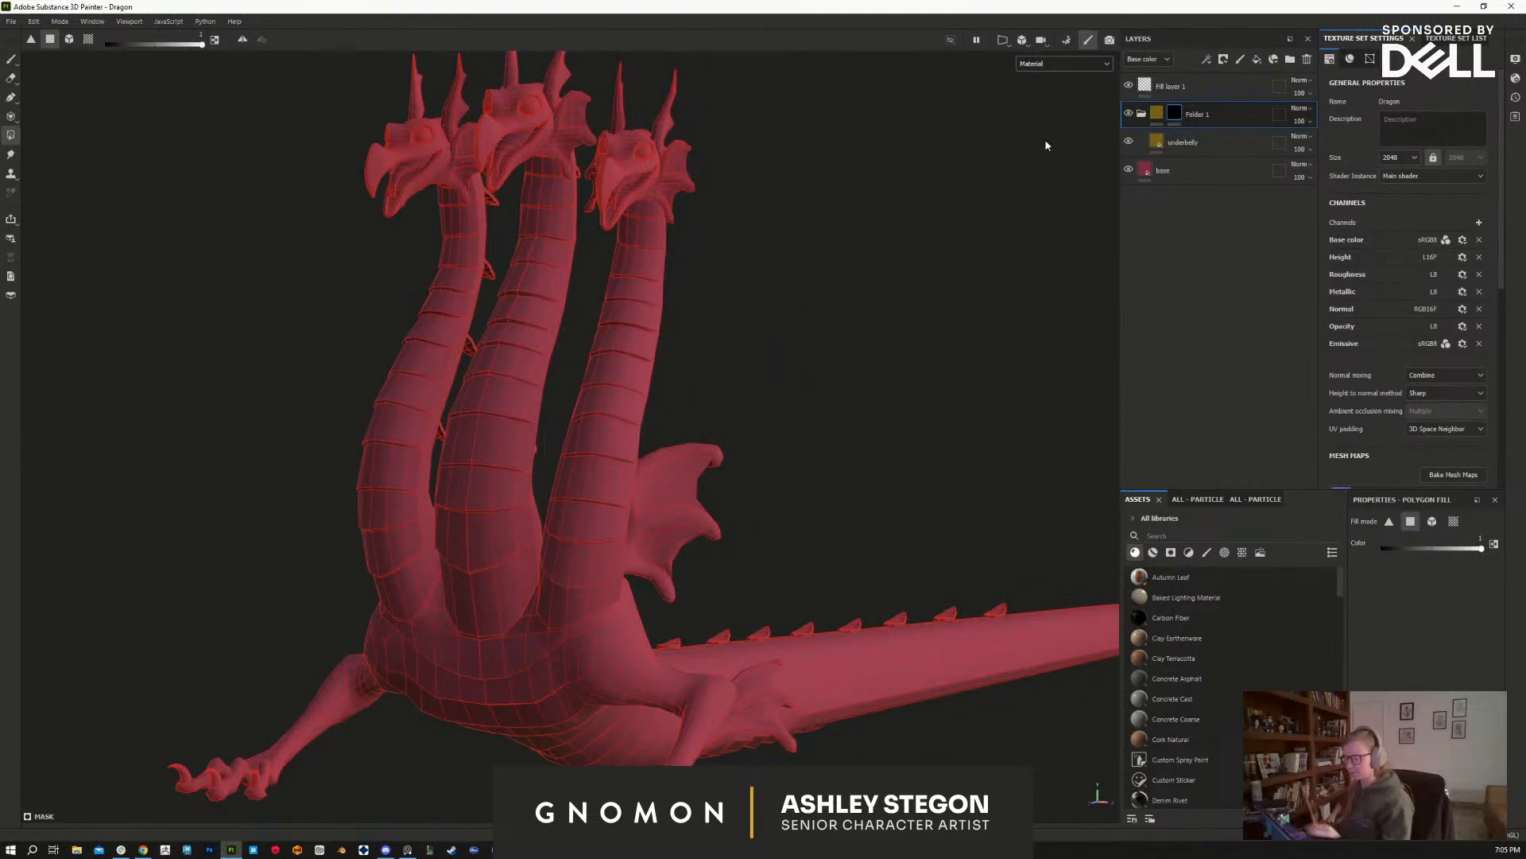
# Step: Show the 3D view and the 2D UV layout side by side, framing the neck UV islands
pyautogui.click(1004, 43)
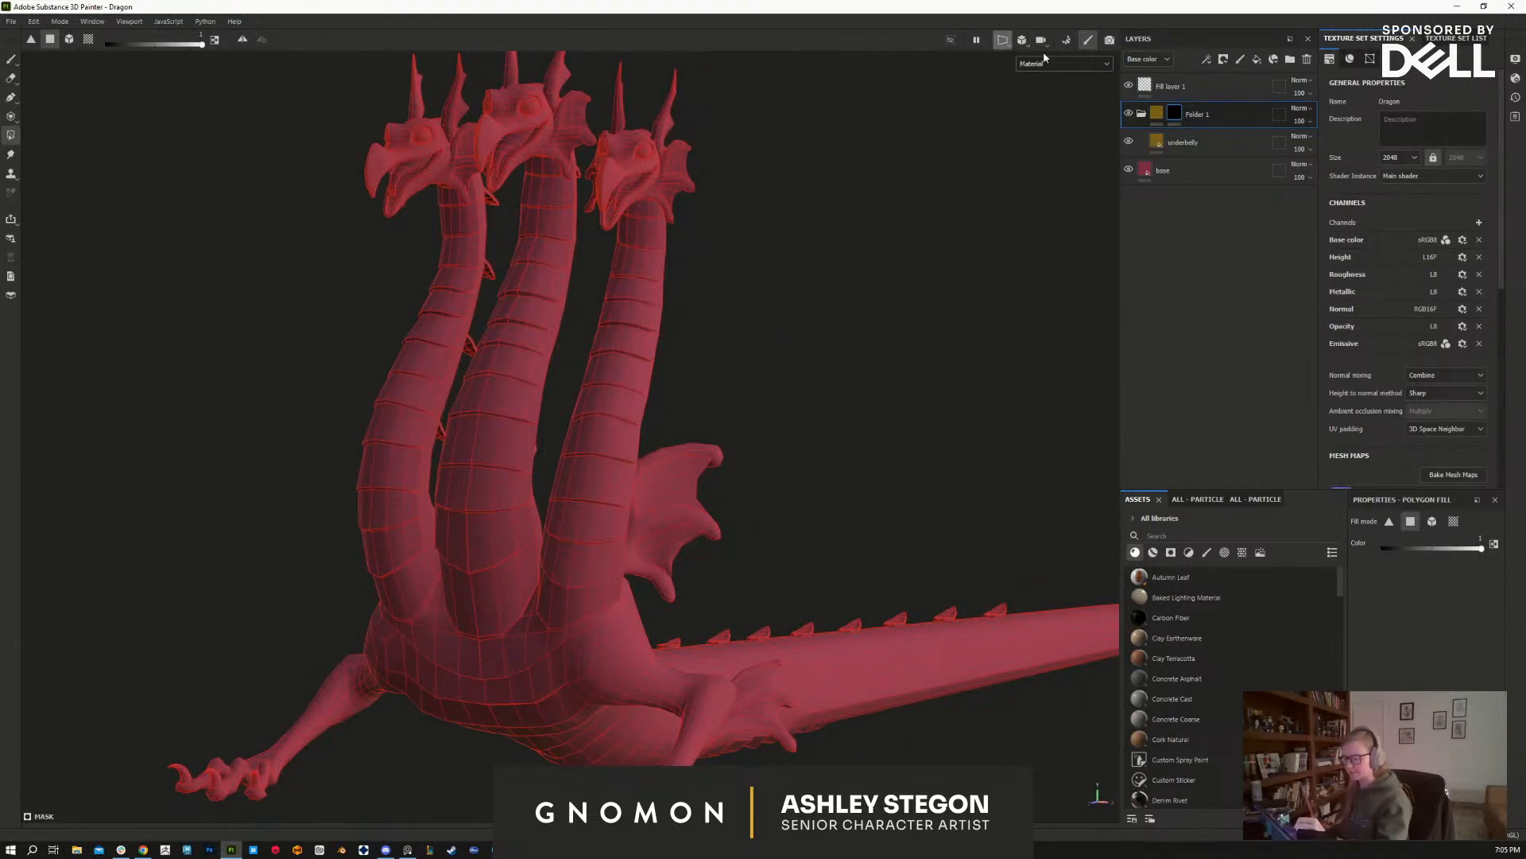
pyautogui.click(1029, 59)
pyautogui.keyDown('alt'); pyautogui.moveTo(978, 625); pyautogui.dragTo(1062, 565, button='middle'); pyautogui.keyUp('alt')
pyautogui.keyDown('alt'); pyautogui.moveTo(922, 489); pyautogui.dragTo(1073, 605, button='right'); pyautogui.keyUp('alt')
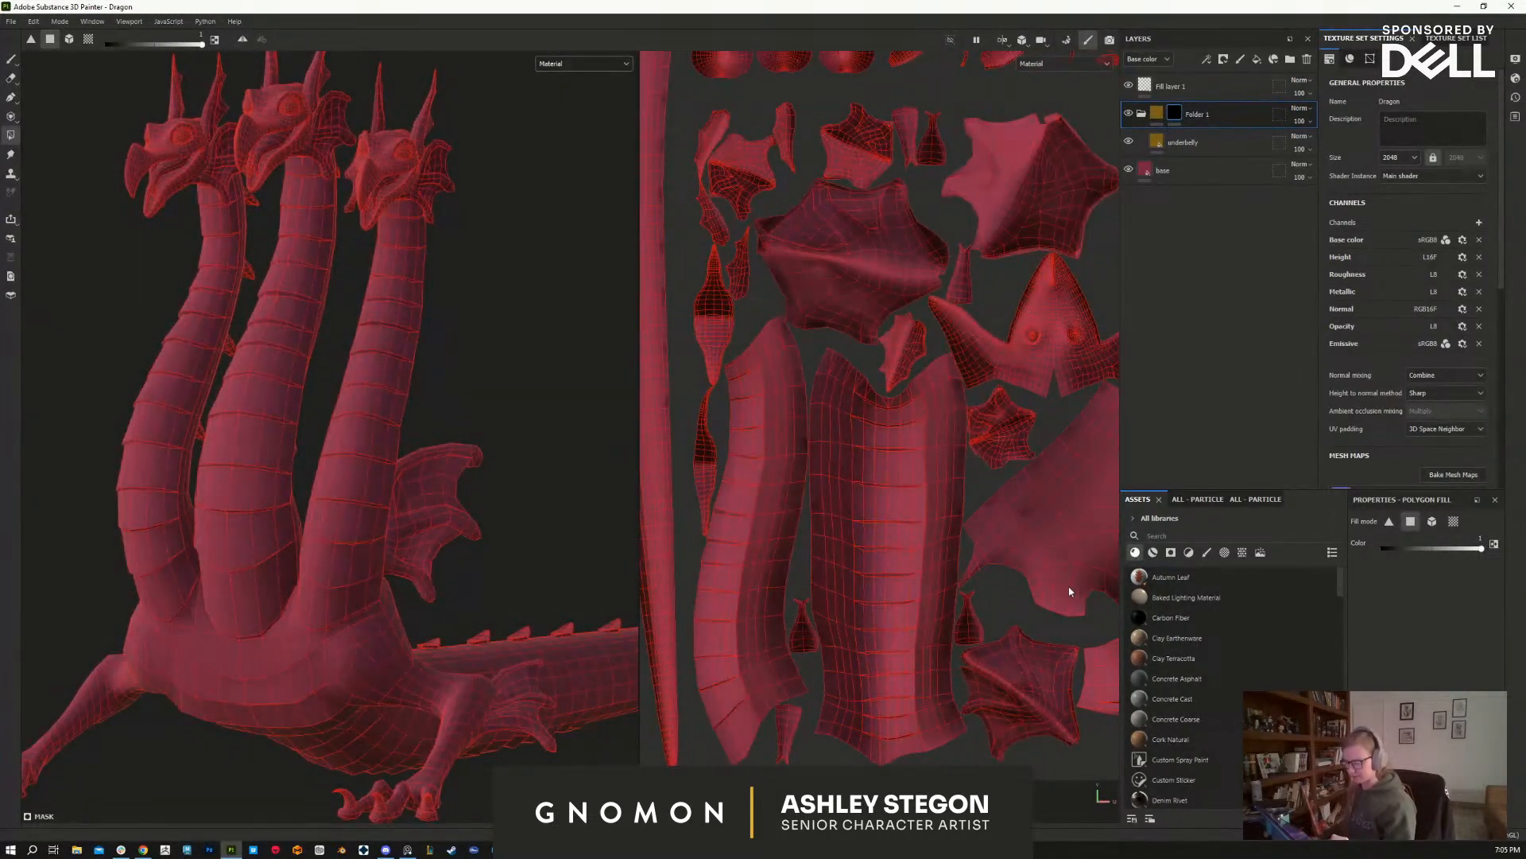
# Step: Fill the central strip of the outer necks' UV island into the mask, from the top segment to the base
pyautogui.moveTo(861, 414); pyautogui.dragTo(913, 598)
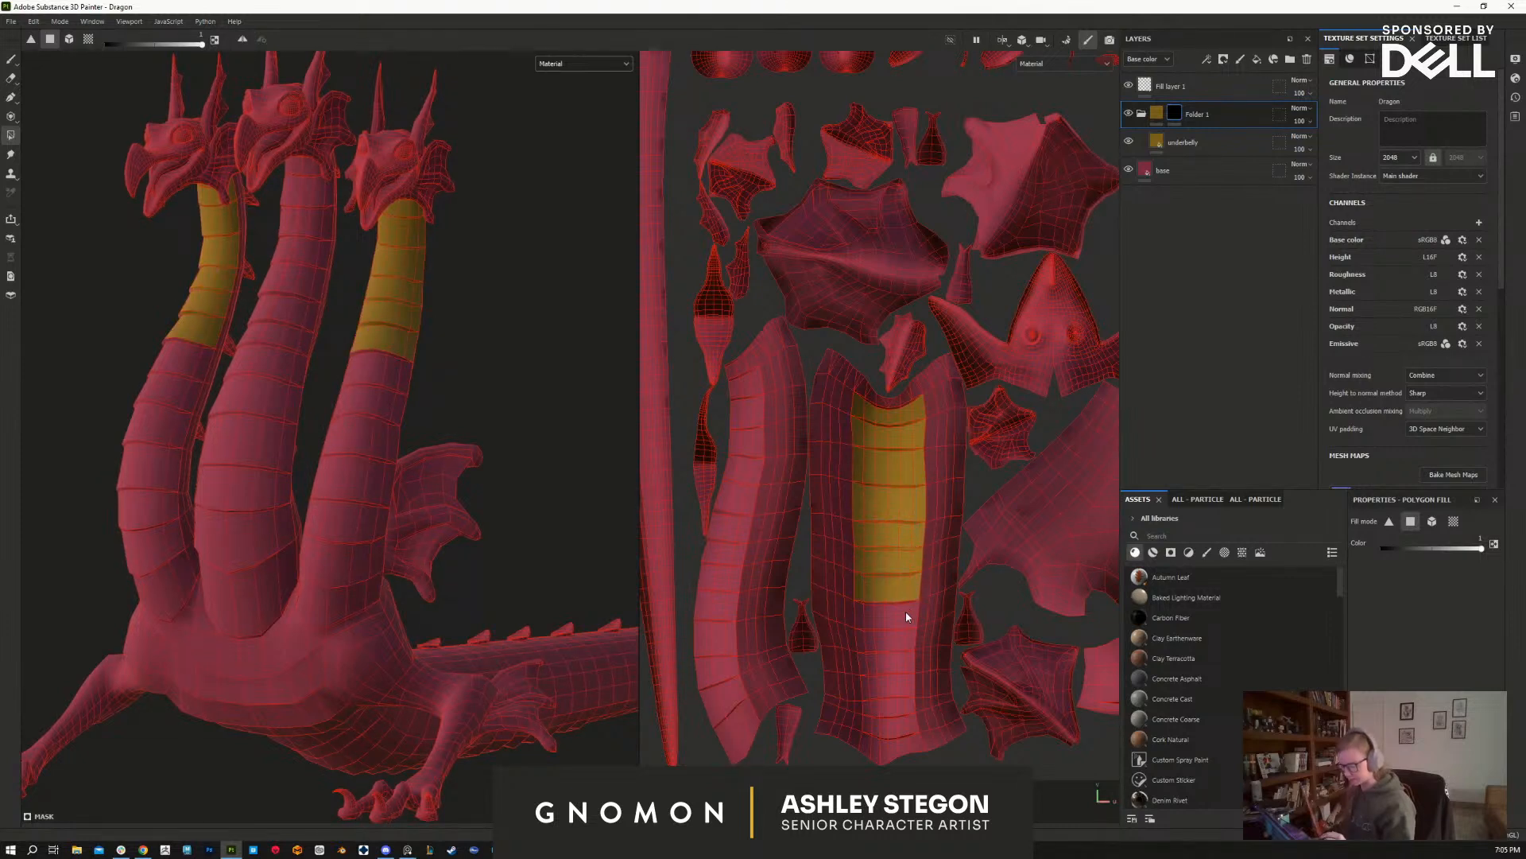
pyautogui.keyDown('alt'); pyautogui.moveTo(891, 632); pyautogui.dragTo(905, 626, button='right'); pyautogui.keyUp('alt')
pyautogui.moveTo(859, 603); pyautogui.dragTo(909, 738)
pyautogui.click(874, 745)
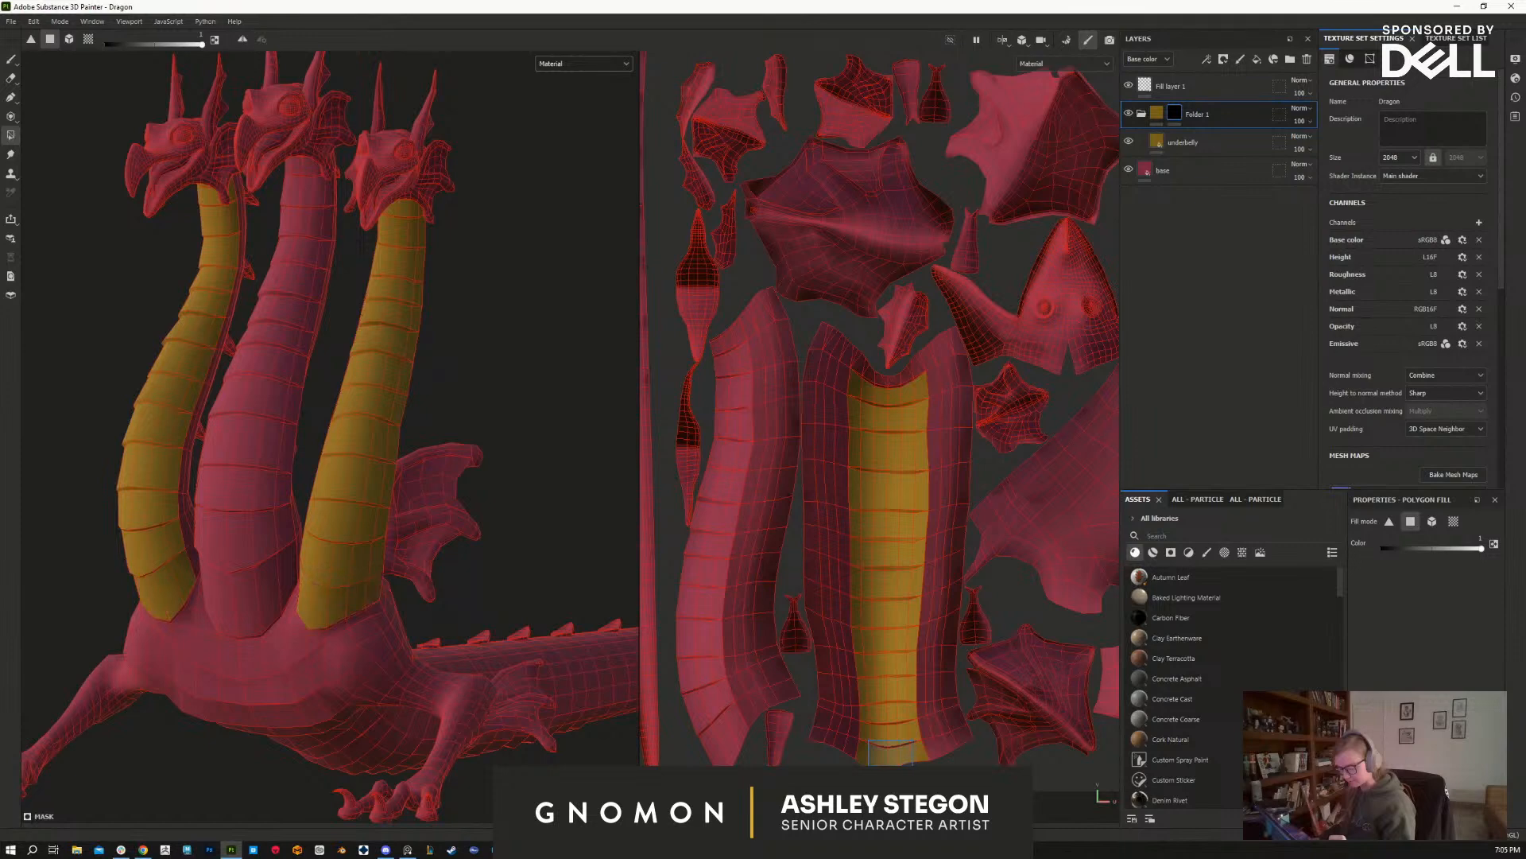
# Step: Fill the front strip of the middle neck's UV island into the mask, and turn on symmetry
pyautogui.moveTo(715, 342); pyautogui.dragTo(697, 706)
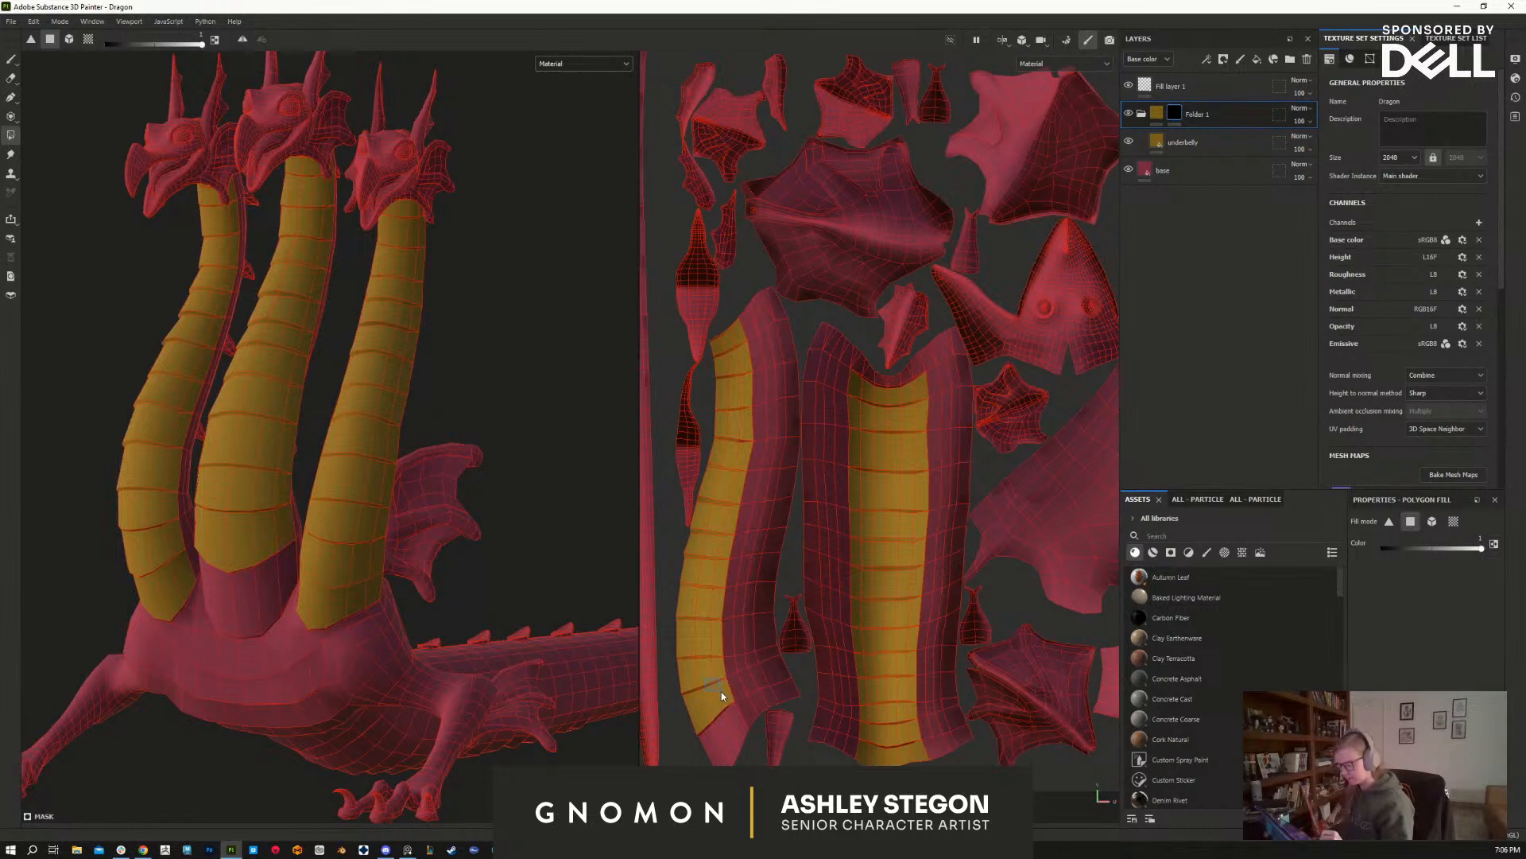
pyautogui.click(243, 40)
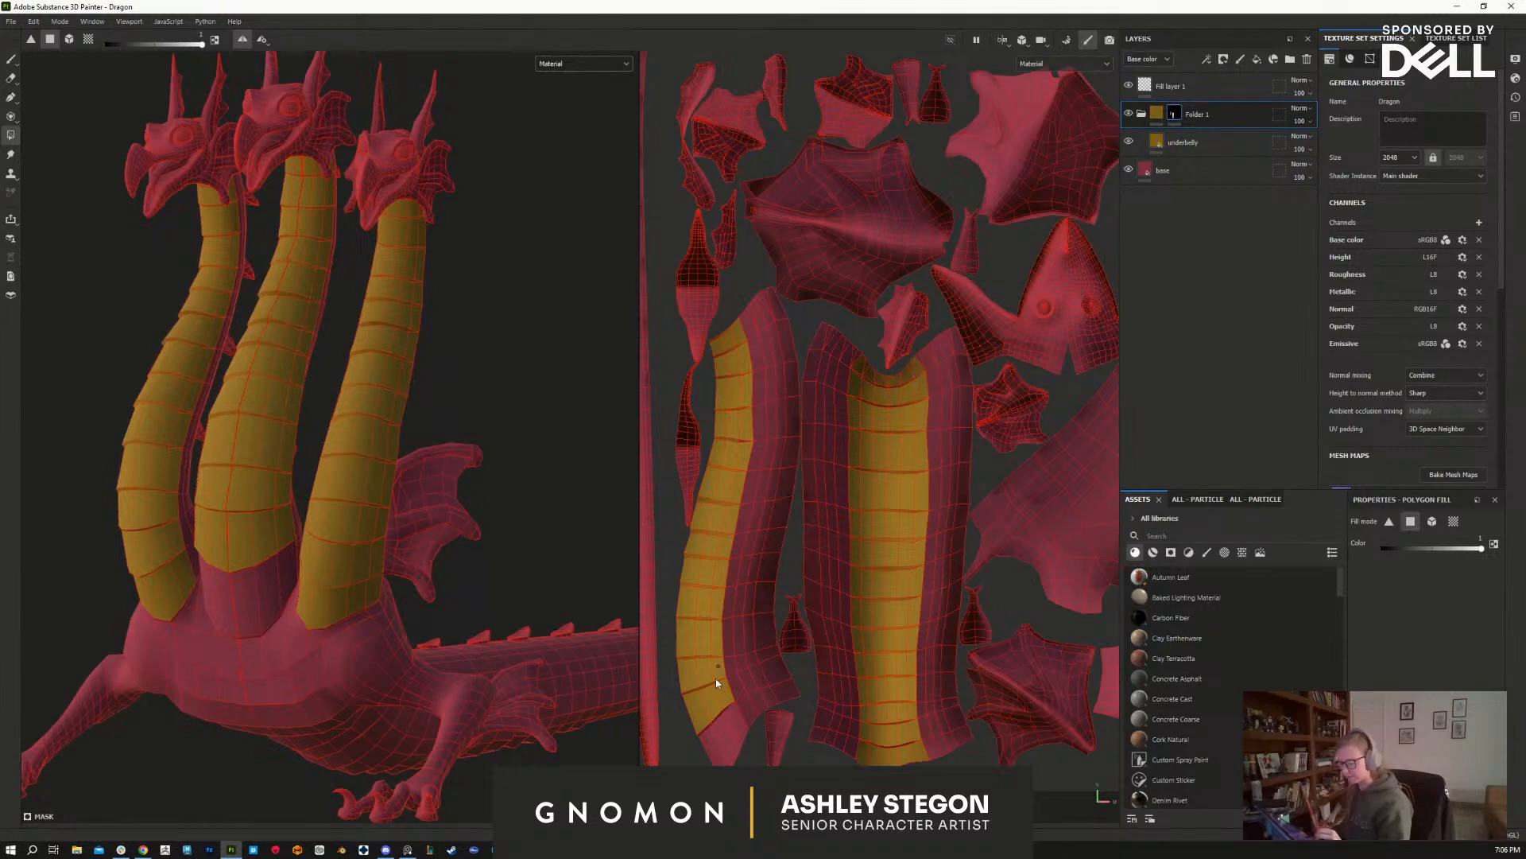
pyautogui.moveTo(694, 719); pyautogui.dragTo(727, 760)
# Step: Fill the upper belly strip along the straight edge of the torso's UV island into the mask
pyautogui.keyDown('alt'); pyautogui.moveTo(976, 678); pyautogui.dragTo(965, 576, button='right'); pyautogui.keyUp('alt')
pyautogui.moveTo(523, 648)
pyautogui.keyDown('alt'); pyautogui.mouseDown()
pyautogui.moveTo(597, 612)
pyautogui.moveTo(523, 634)
pyautogui.mouseUp(); pyautogui.keyUp('alt')
pyautogui.keyDown('alt'); pyautogui.moveTo(1001, 661); pyautogui.dragTo(833, 663, button='middle'); pyautogui.keyUp('alt')
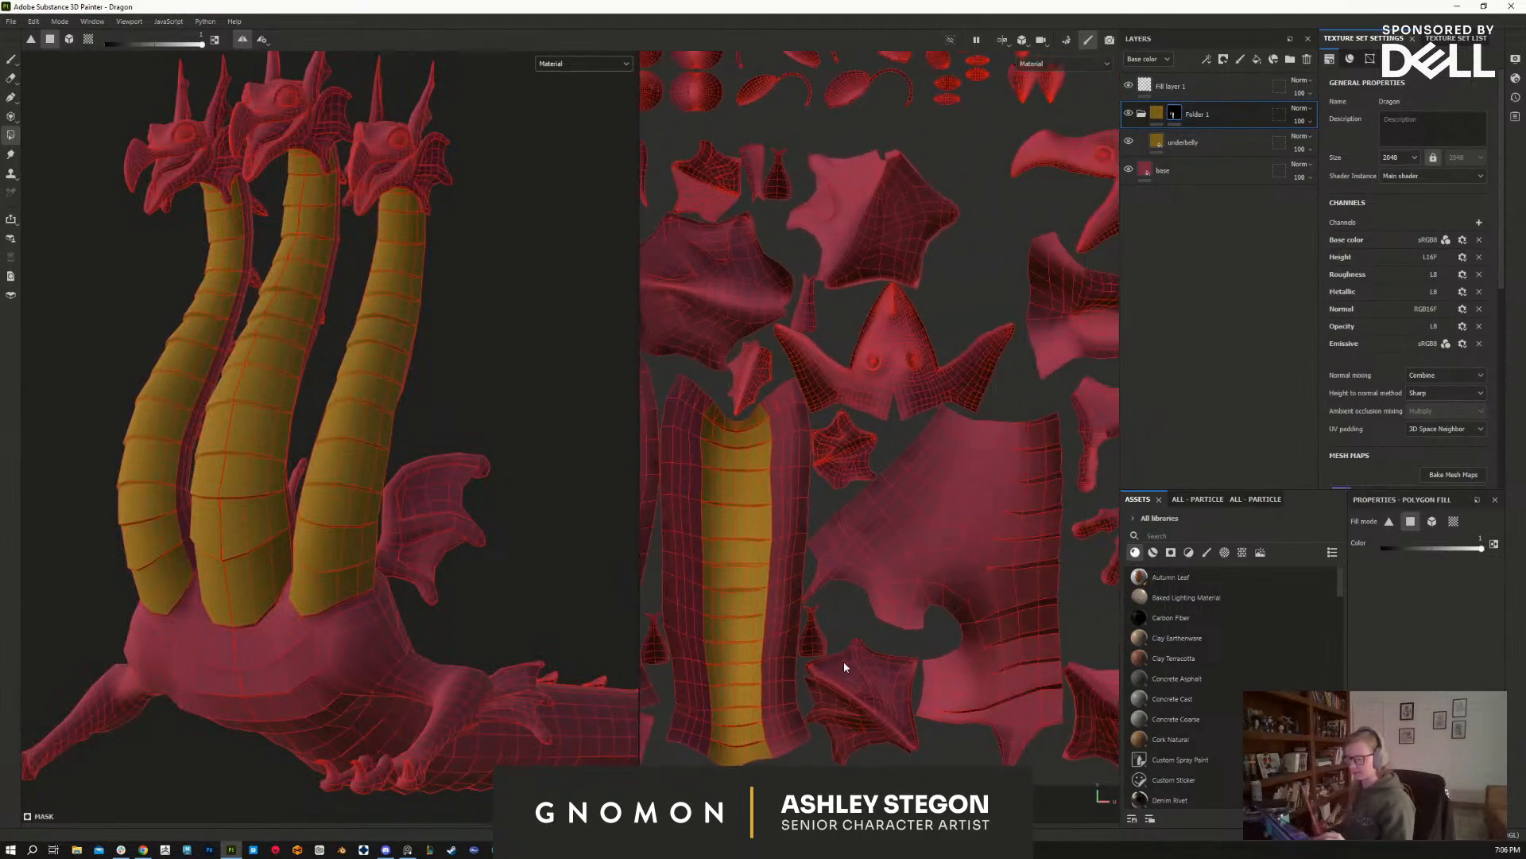
pyautogui.keyDown('alt'); pyautogui.moveTo(958, 589); pyautogui.dragTo(967, 473, button='right'); pyautogui.keyUp('alt')
pyautogui.keyDown('alt'); pyautogui.moveTo(1015, 579); pyautogui.dragTo(881, 530, button='middle'); pyautogui.keyUp('alt')
pyautogui.keyDown('alt'); pyautogui.moveTo(958, 624); pyautogui.dragTo(970, 730, button='right'); pyautogui.keyUp('alt')
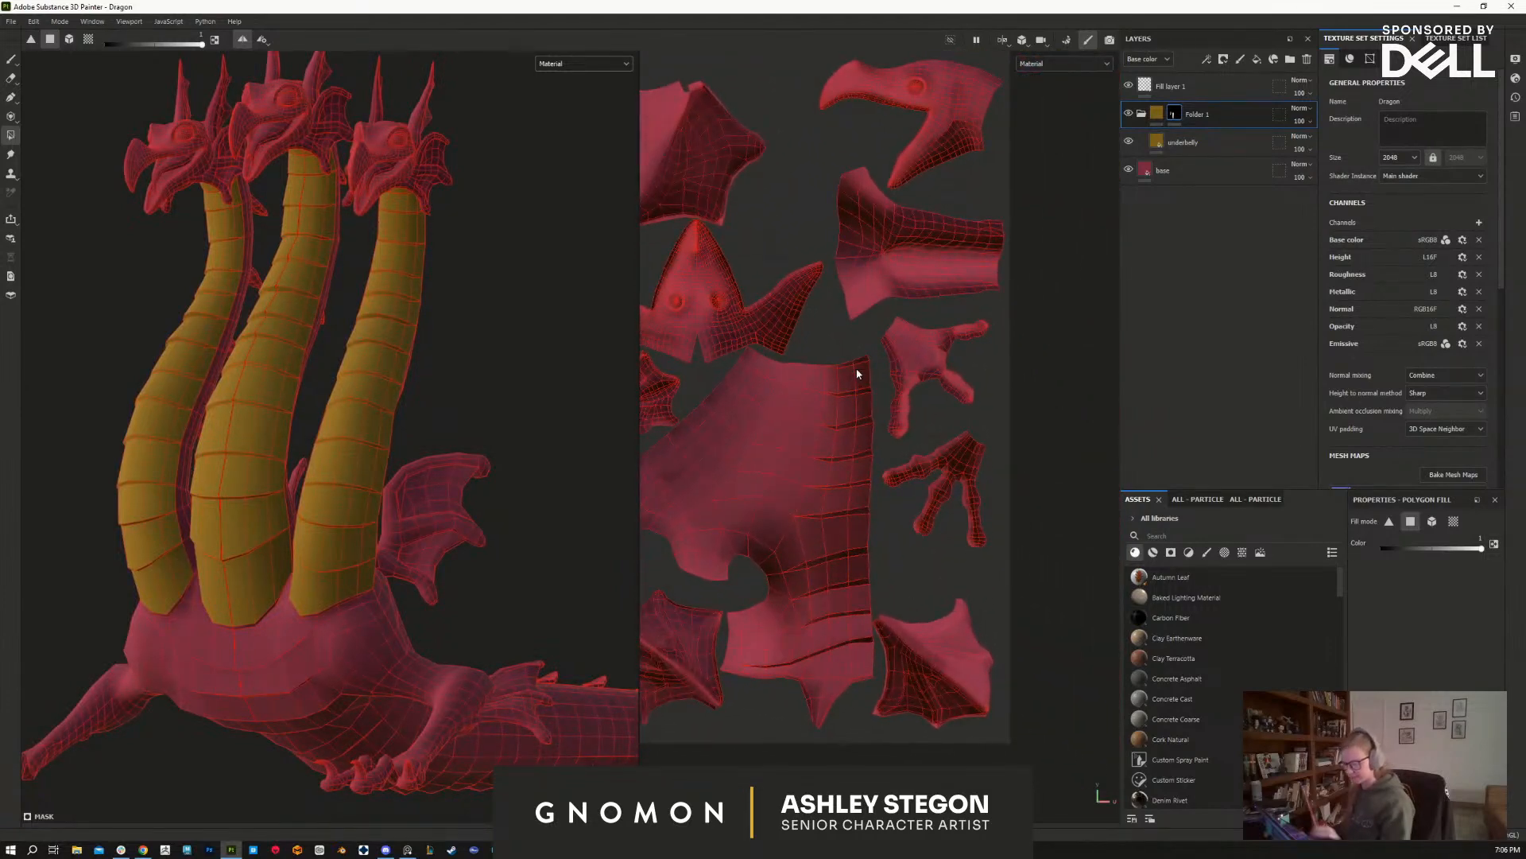
pyautogui.moveTo(835, 357); pyautogui.dragTo(868, 412)
pyautogui.moveTo(832, 421); pyautogui.dragTo(850, 483)
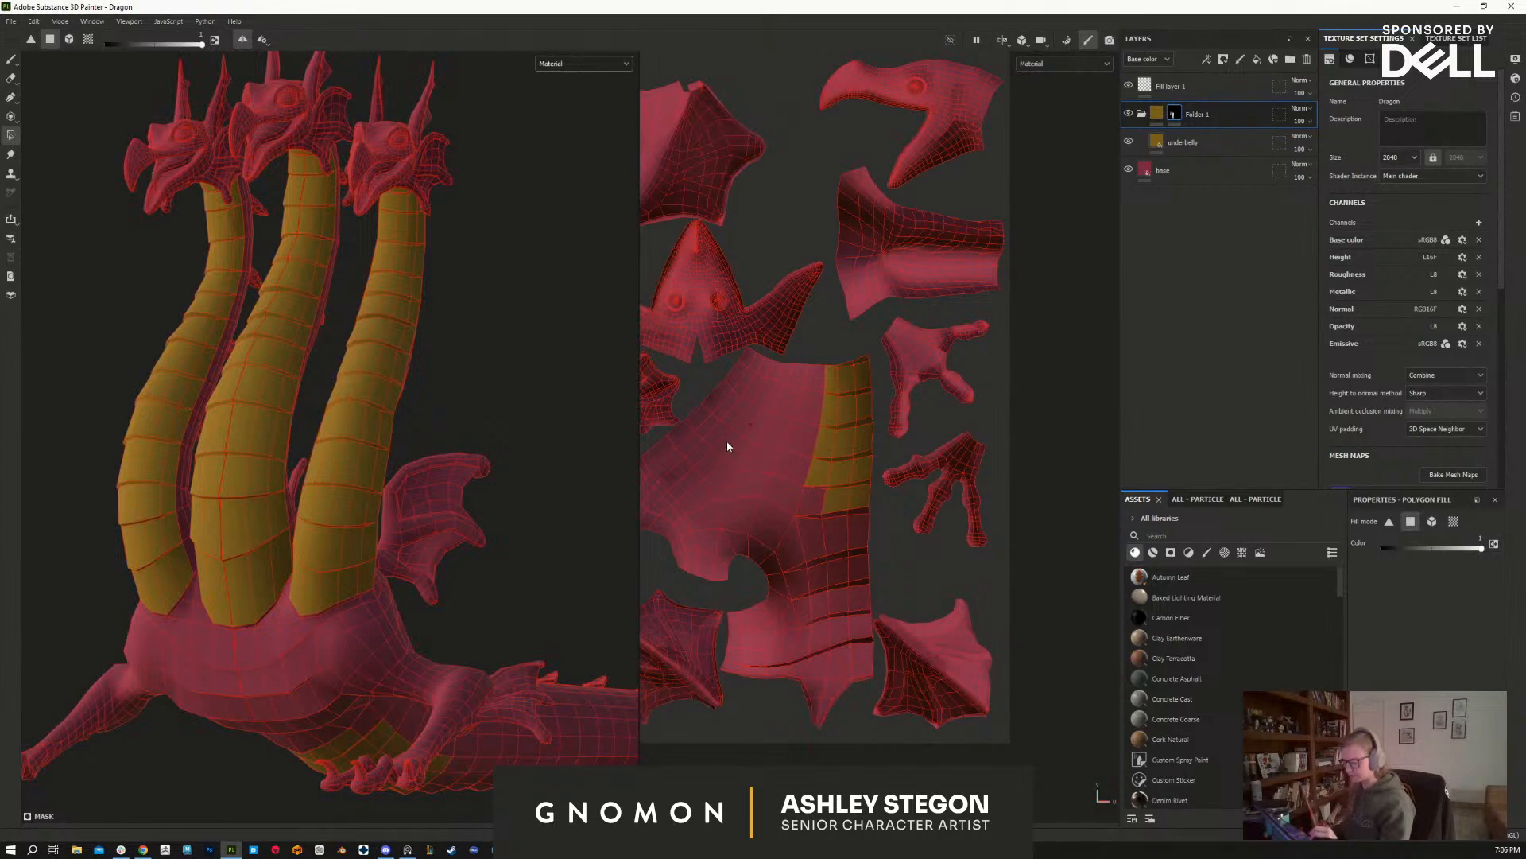
# Step: Extend the belly strip on the torso's UV island into the mask, down to the chest segments
pyautogui.keyDown('alt'); pyautogui.moveTo(540, 608); pyautogui.dragTo(617, 523); pyautogui.keyUp('alt')
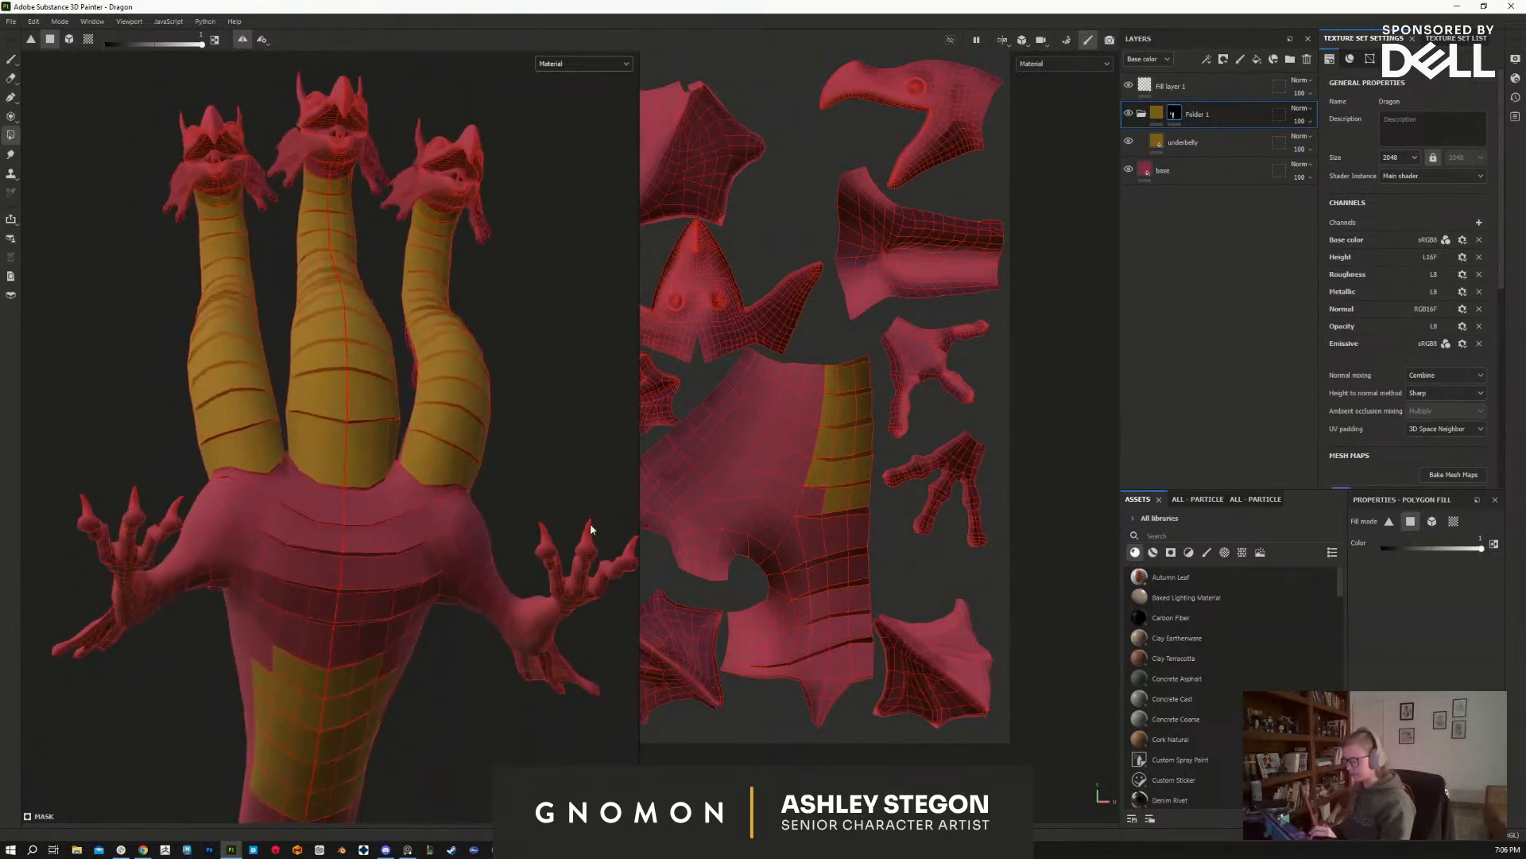
pyautogui.keyDown('alt'); pyautogui.moveTo(779, 493); pyautogui.dragTo(846, 500, button='middle'); pyautogui.keyUp('alt')
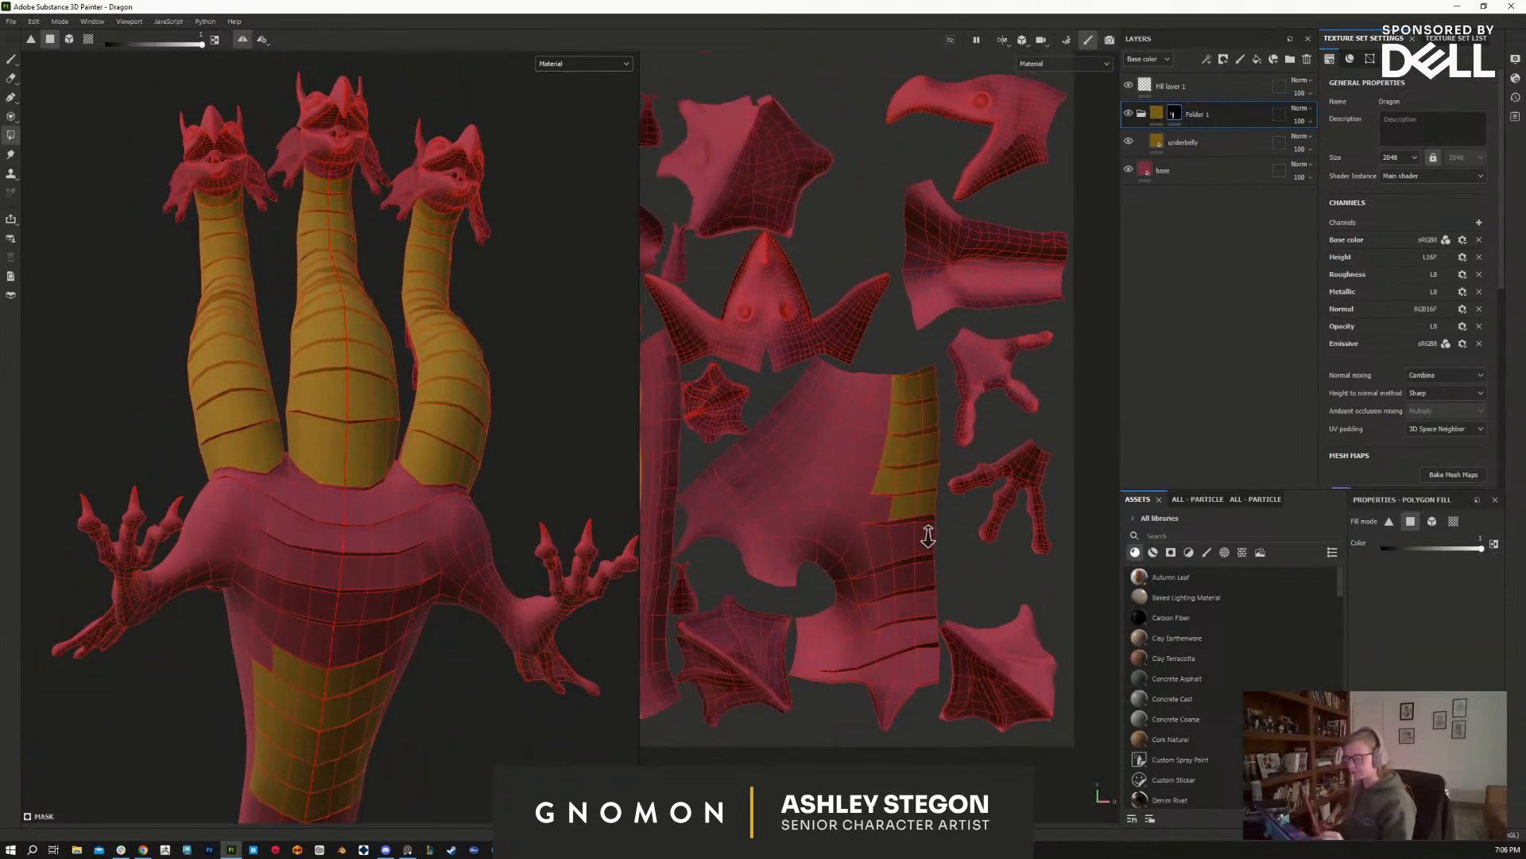
pyautogui.keyDown('alt'); pyautogui.moveTo(927, 549); pyautogui.dragTo(884, 470, button='right'); pyautogui.keyUp('alt')
pyautogui.keyDown('alt'); pyautogui.moveTo(863, 426); pyautogui.dragTo(831, 465, button='middle'); pyautogui.keyUp('alt')
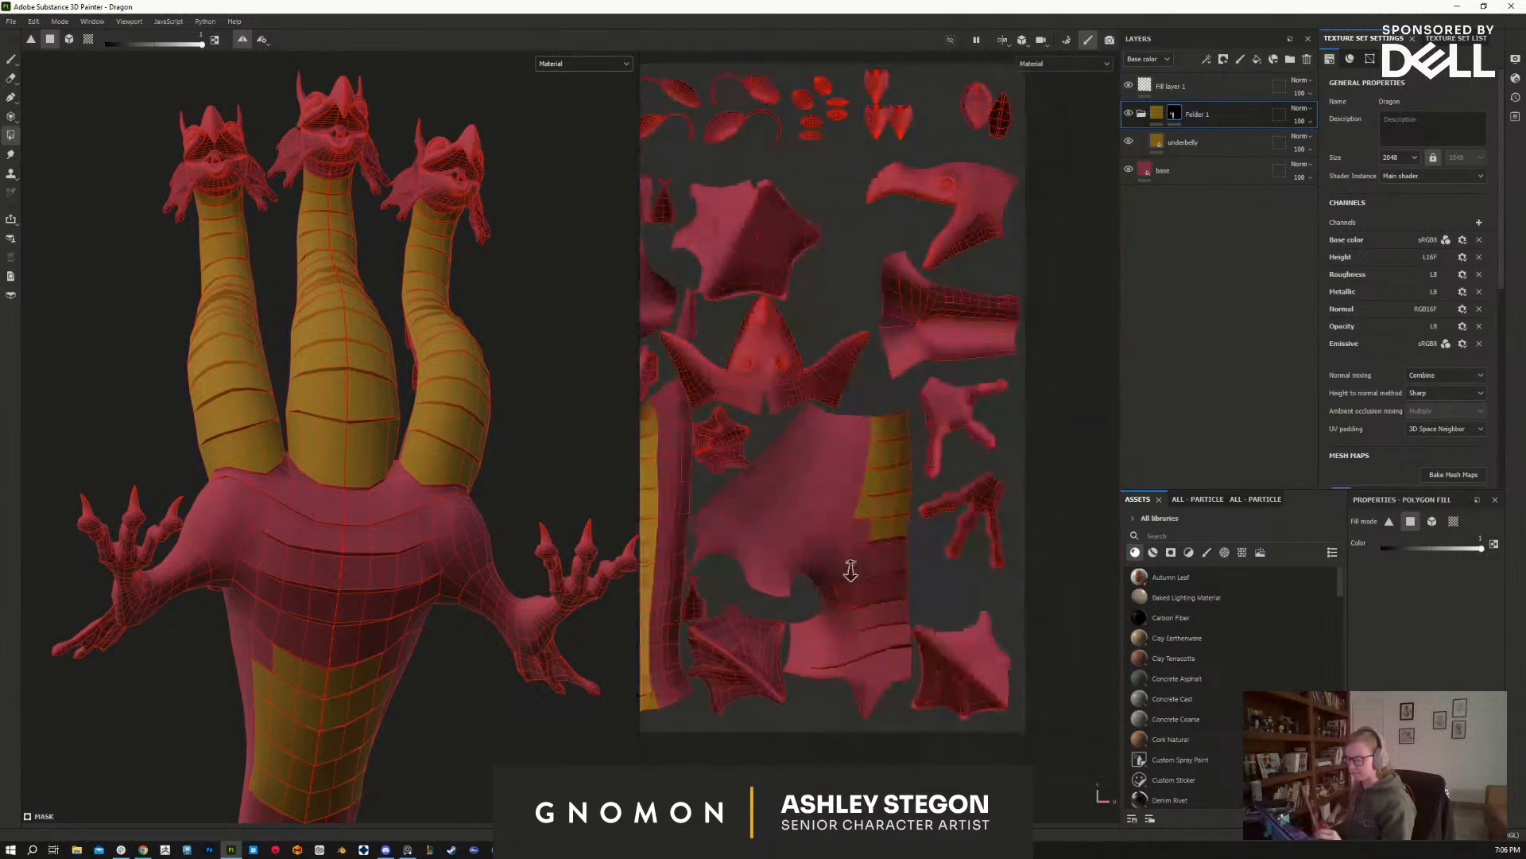
pyautogui.keyDown('alt'); pyautogui.moveTo(851, 545); pyautogui.dragTo(938, 646, button='right'); pyautogui.keyUp('alt')
pyautogui.keyDown('alt'); pyautogui.moveTo(937, 646); pyautogui.dragTo(928, 616, button='middle'); pyautogui.keyUp('alt')
pyautogui.moveTo(864, 511); pyautogui.dragTo(909, 666)
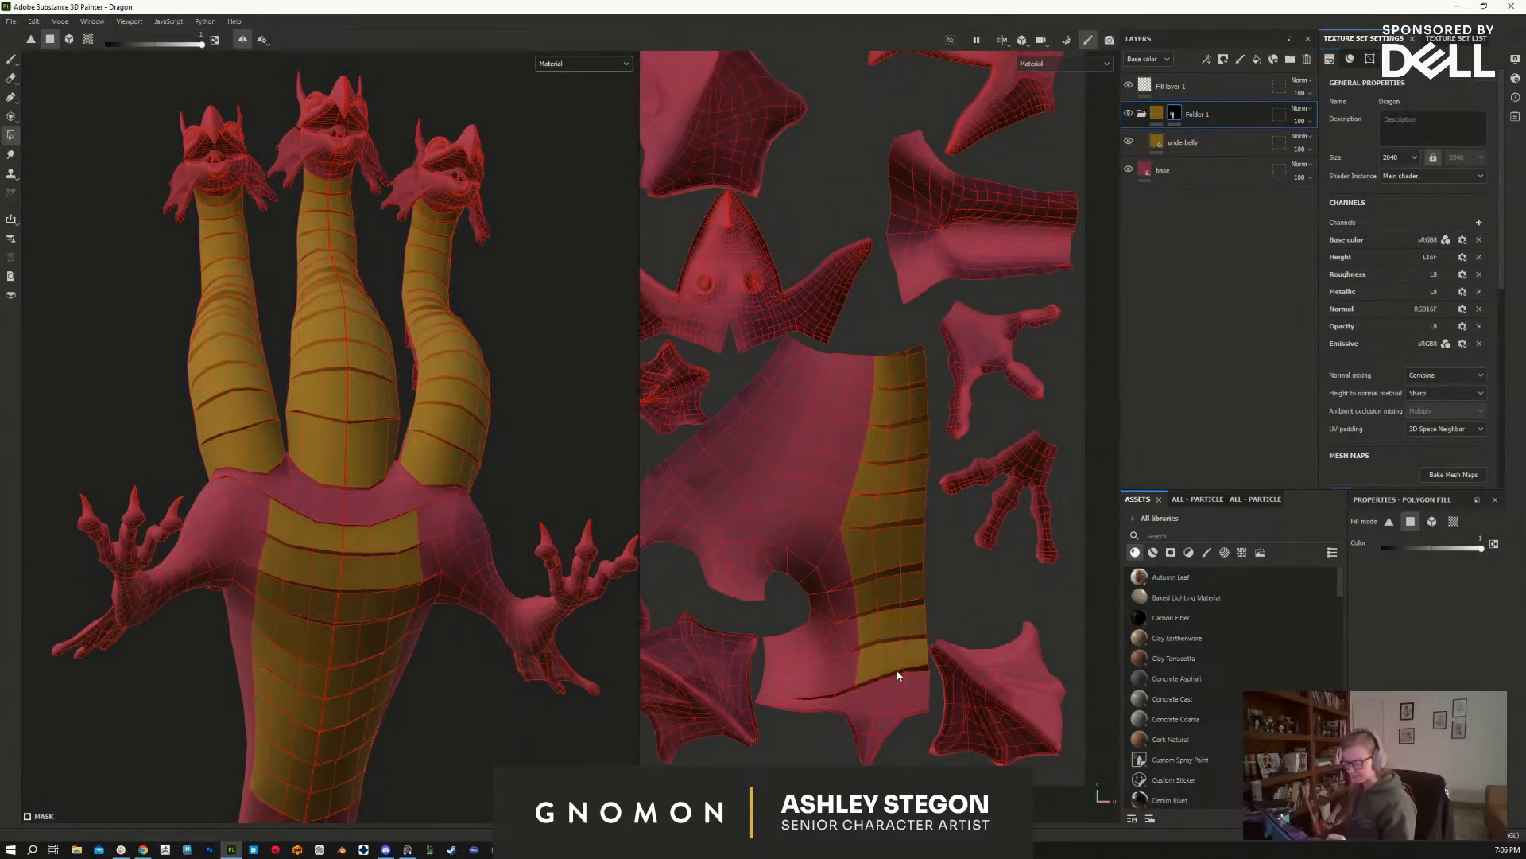
# Step: Fill the chest area around the neck bases into the mask, widening it outward to the shoulders
pyautogui.moveTo(896, 661); pyautogui.dragTo(891, 760)
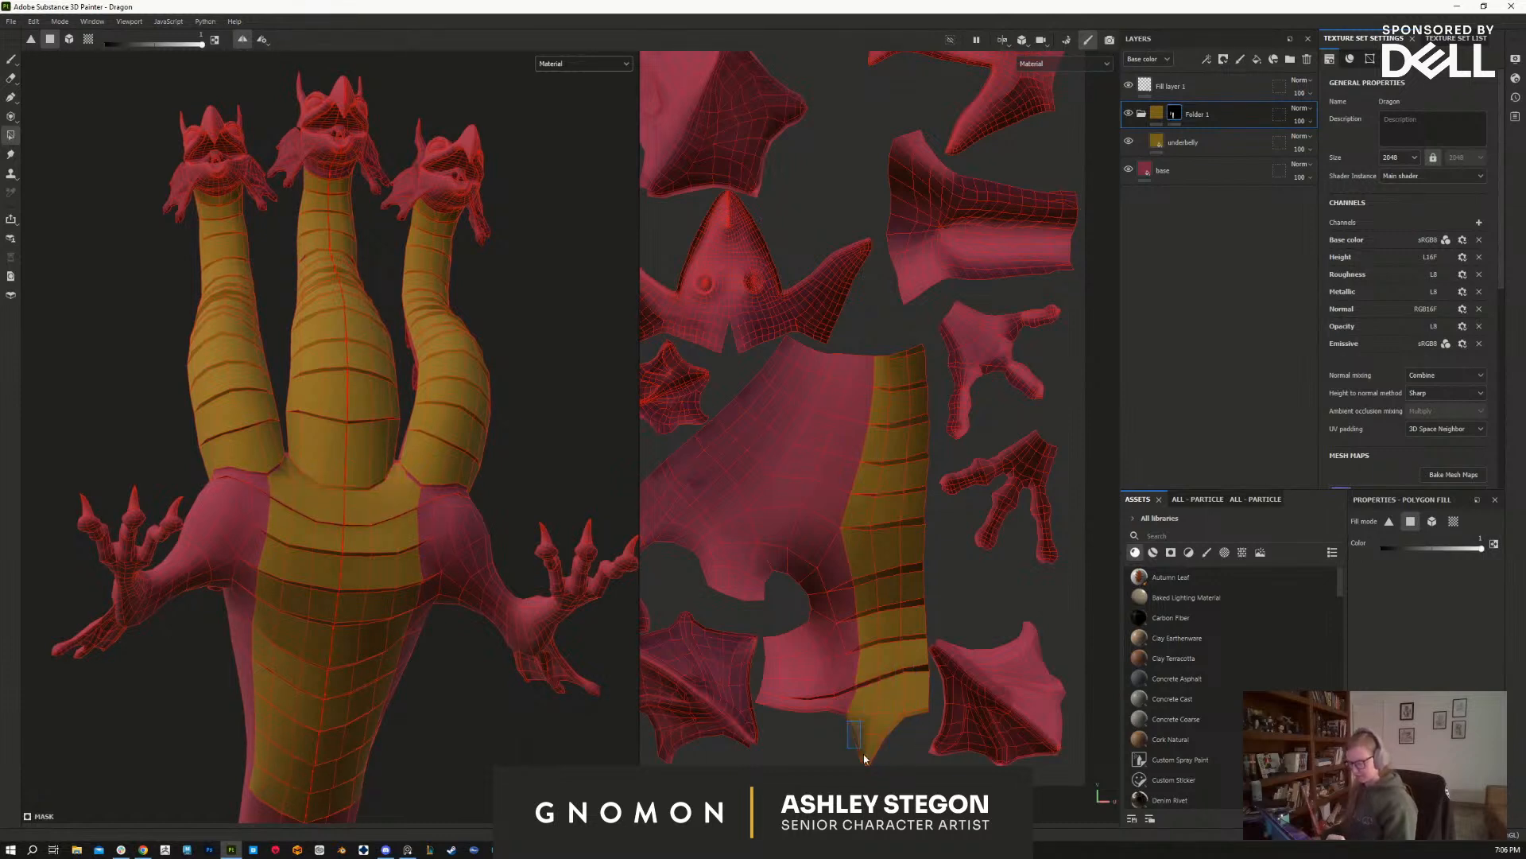
pyautogui.moveTo(848, 685)
pyautogui.mouseDown()
pyautogui.moveTo(837, 727)
pyautogui.moveTo(836, 700)
pyautogui.mouseUp()
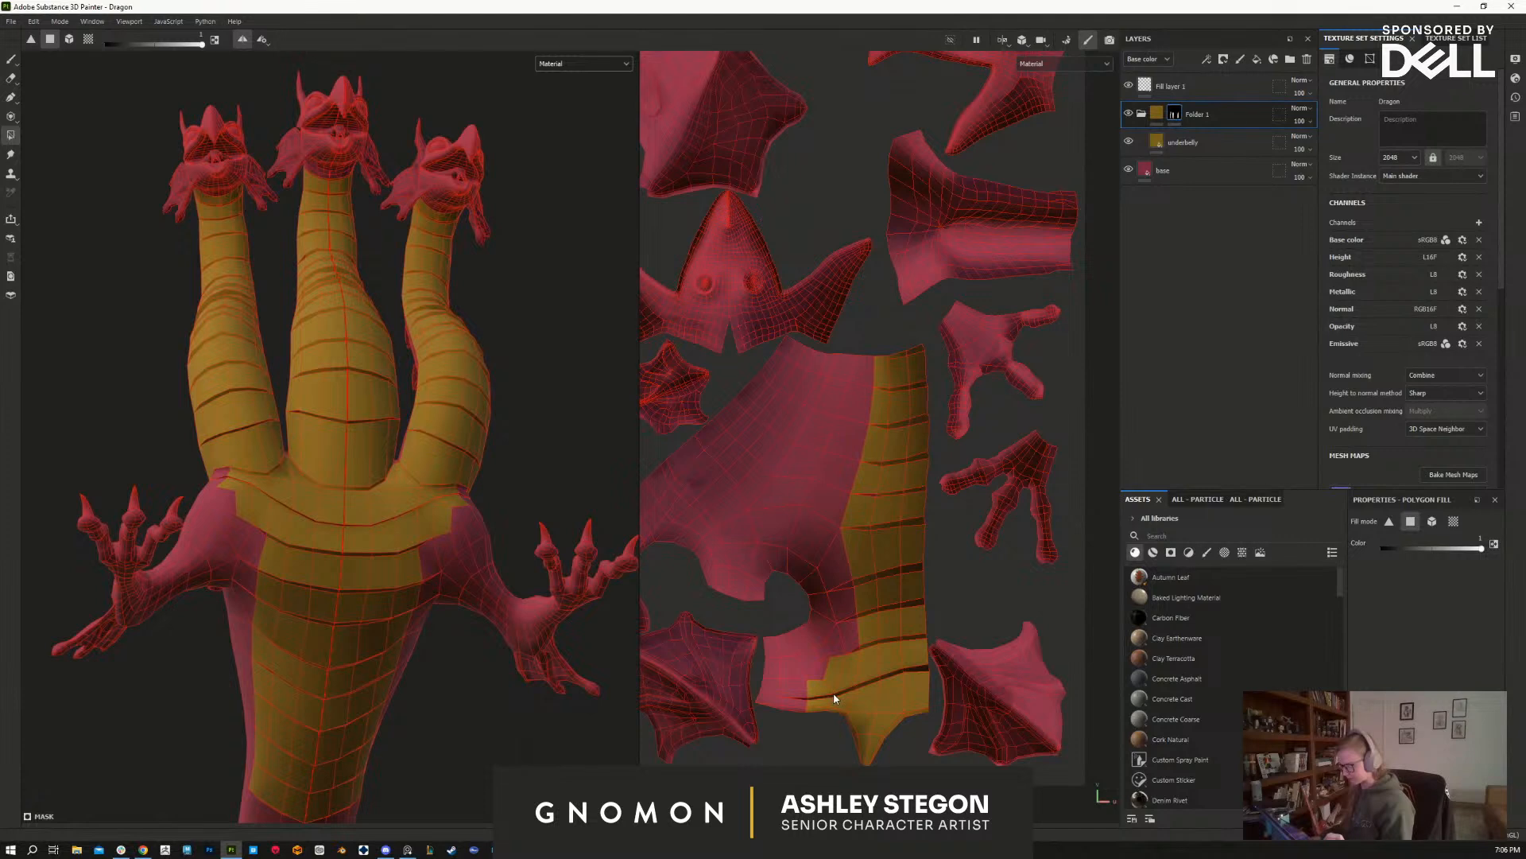
pyautogui.keyDown('alt'); pyautogui.moveTo(604, 675); pyautogui.dragTo(455, 703); pyautogui.keyUp('alt')
pyautogui.keyDown('alt'); pyautogui.moveTo(455, 703); pyautogui.dragTo(387, 577, button='right'); pyautogui.keyUp('alt')
pyautogui.moveTo(388, 577)
pyautogui.keyDown('alt'); pyautogui.mouseDown()
pyautogui.moveTo(451, 572)
pyautogui.moveTo(500, 663)
pyautogui.moveTo(443, 631)
pyautogui.moveTo(477, 620)
pyautogui.moveTo(402, 573)
pyautogui.mouseUp(); pyautogui.keyUp('alt')
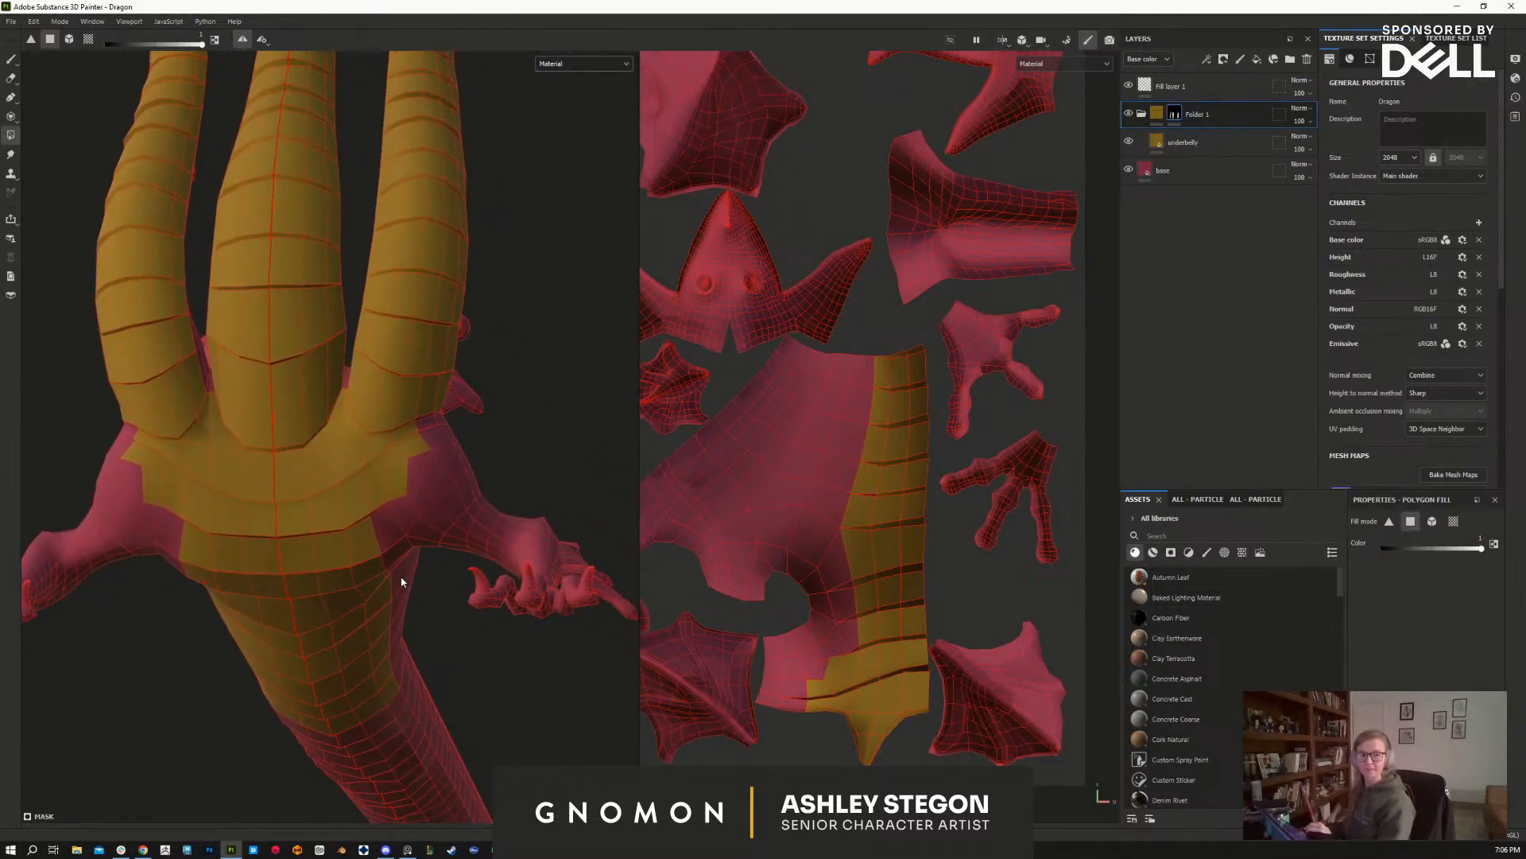
# Step: Fill the shoulder face directly below the base of the outer neck into the mask with white
pyautogui.press('x')
pyautogui.keyDown('alt'); pyautogui.moveTo(438, 532); pyautogui.dragTo(362, 595); pyautogui.keyUp('alt')
pyautogui.moveTo(890, 556); pyautogui.dragTo(1042, 605, button='middle')
pyautogui.scroll(3, 818, 523)
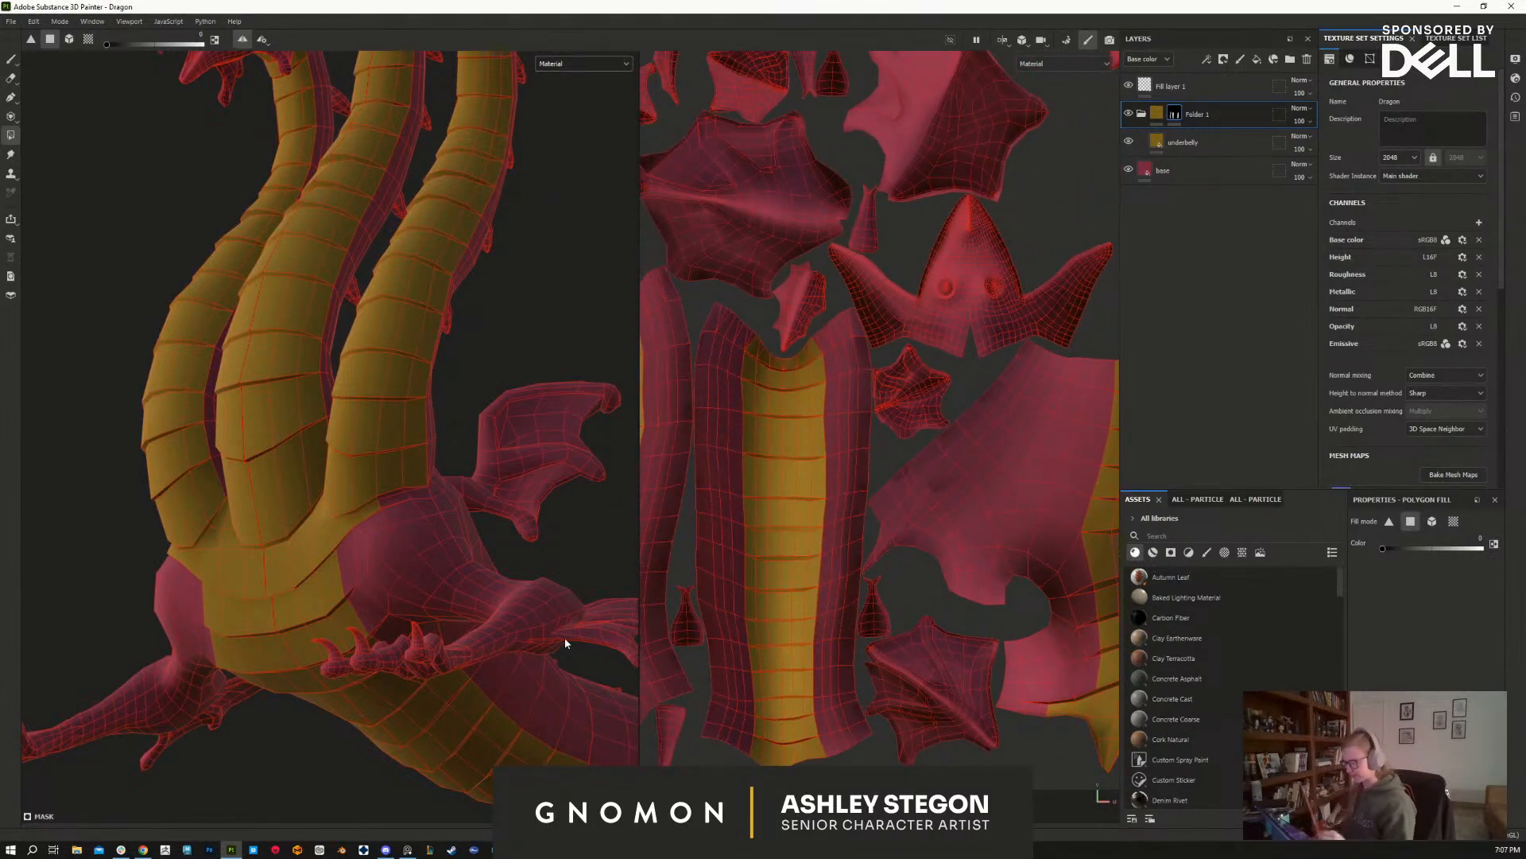
pyautogui.keyDown('alt'); pyautogui.moveTo(398, 505); pyautogui.dragTo(487, 778, button='right'); pyautogui.keyUp('alt')
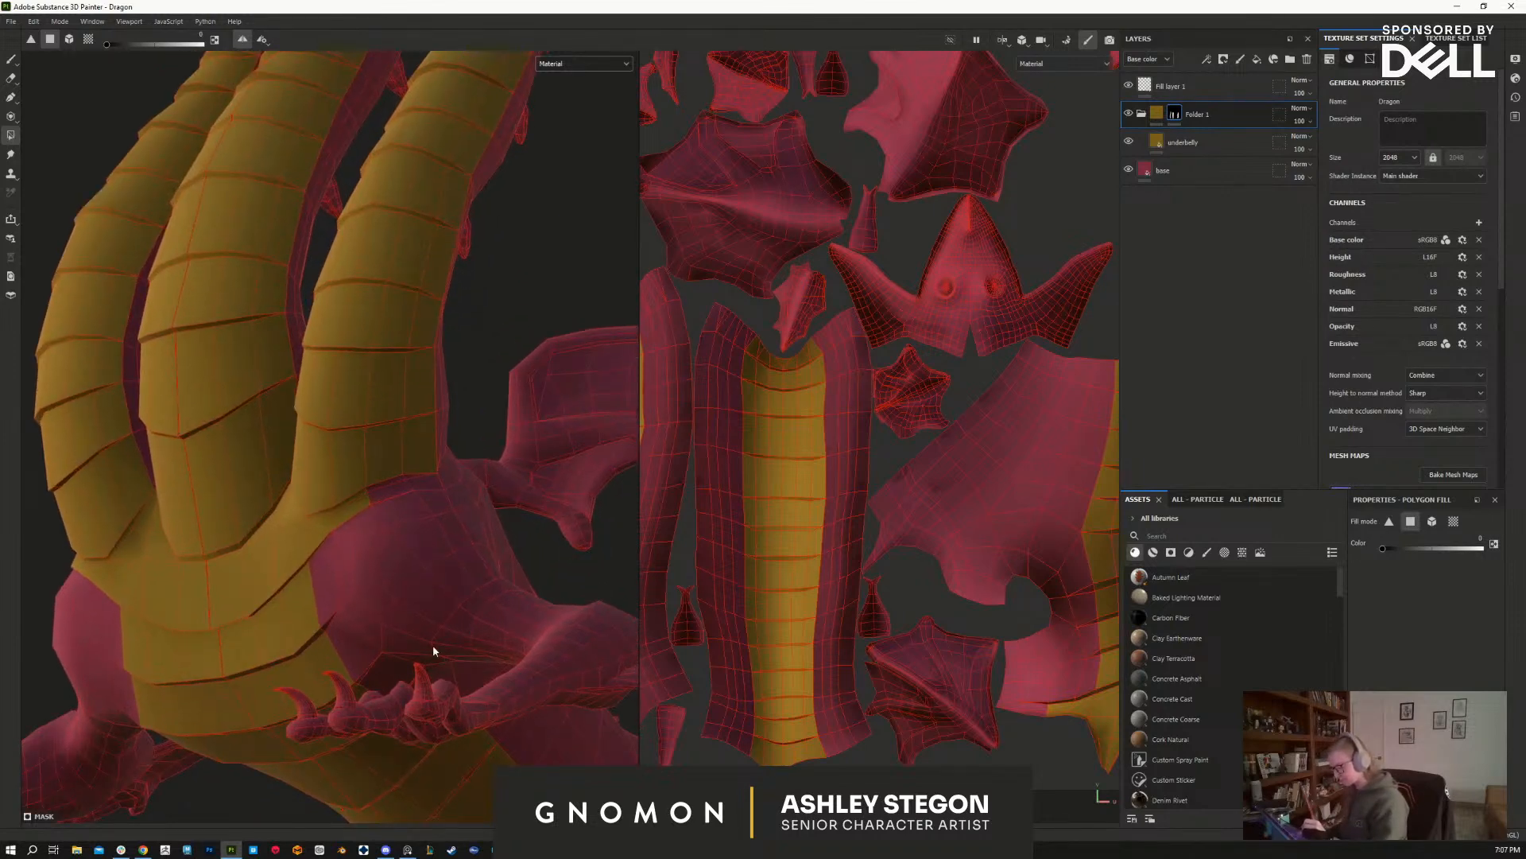
pyautogui.press('x')
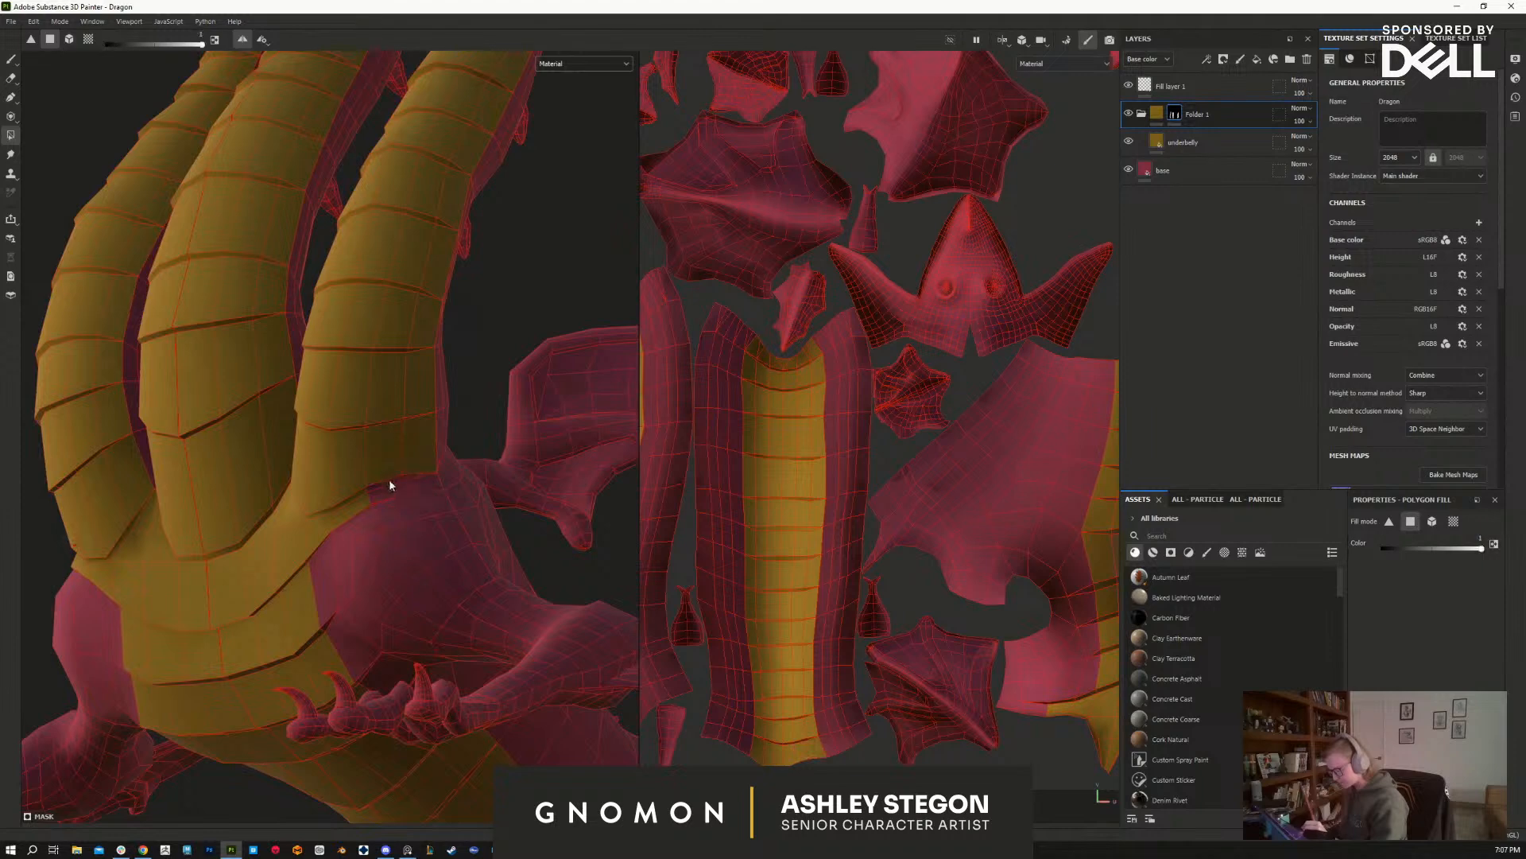
pyautogui.click(411, 479)
pyautogui.keyDown('alt'); pyautogui.moveTo(409, 521); pyautogui.dragTo(421, 555); pyautogui.keyUp('alt')
pyautogui.keyDown('alt'); pyautogui.moveTo(391, 487); pyautogui.dragTo(365, 508); pyautogui.keyUp('alt')
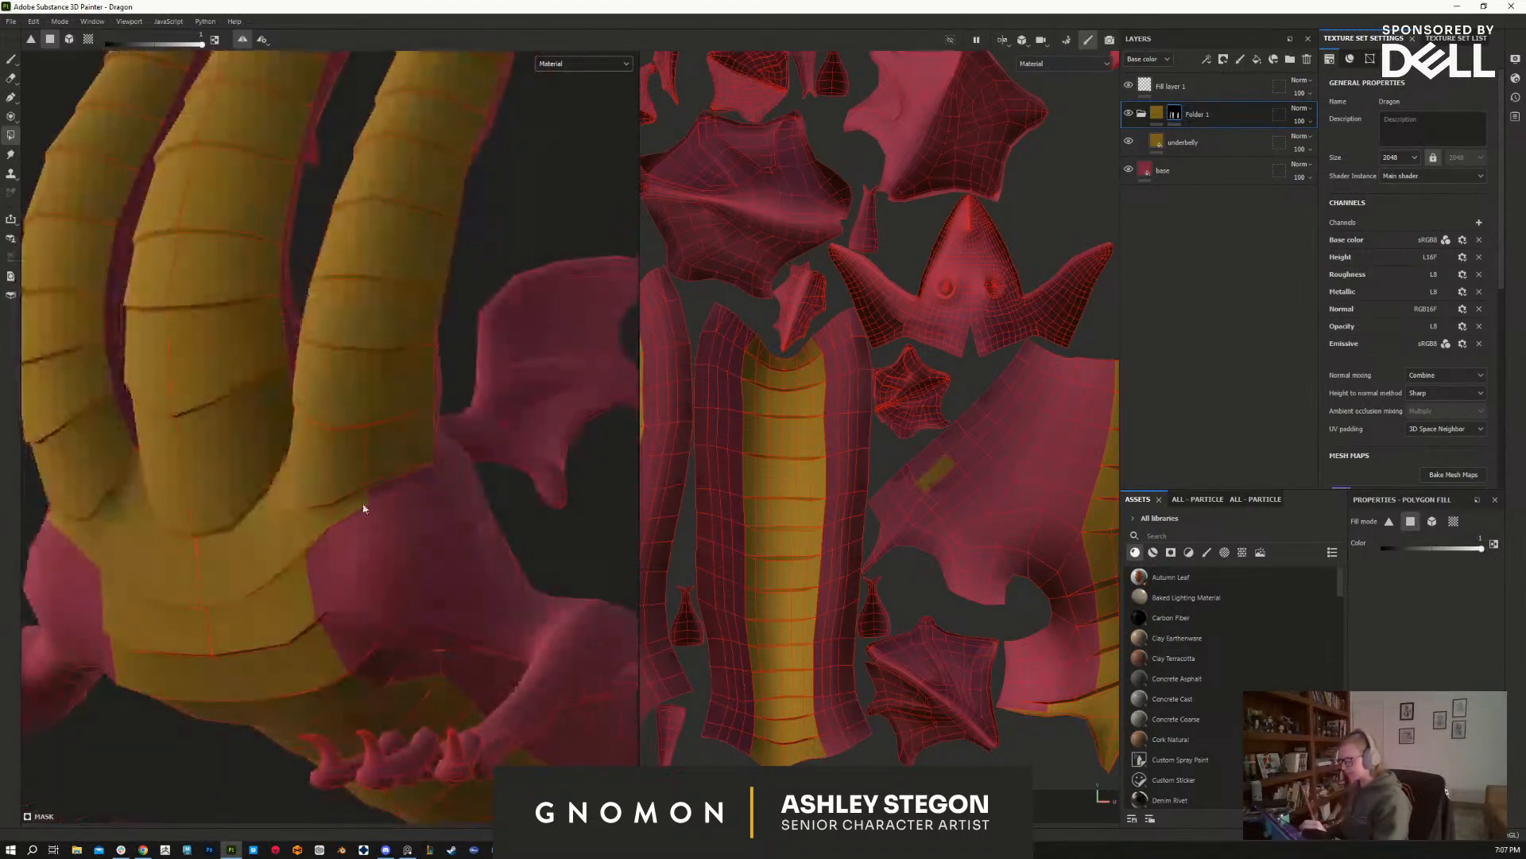
# Step: Switch to the Paint tool and examine the underbelly coloring on the whole dragon without the wireframe
pyautogui.keyDown('alt'); pyautogui.moveTo(365, 508); pyautogui.dragTo(453, 597, button='right'); pyautogui.keyUp('alt')
pyautogui.keyDown('alt'); pyautogui.moveTo(453, 596); pyautogui.dragTo(391, 499); pyautogui.keyUp('alt')
pyautogui.press('1')
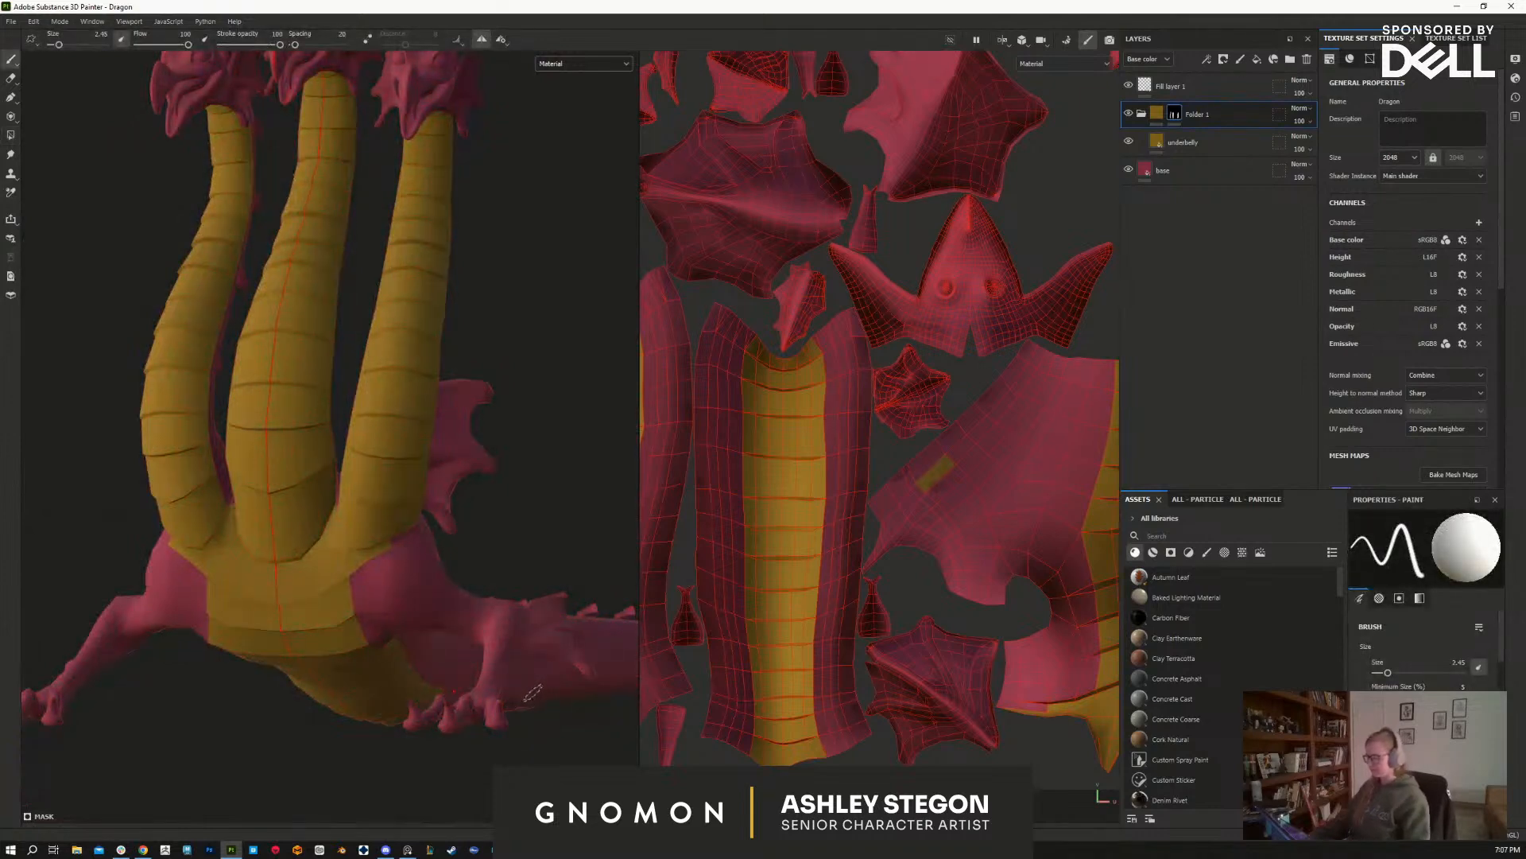
pyautogui.keyDown('alt'); pyautogui.moveTo(536, 589); pyautogui.dragTo(433, 568); pyautogui.keyUp('alt')
pyautogui.keyDown('alt'); pyautogui.moveTo(433, 568); pyautogui.dragTo(401, 608, button='right'); pyautogui.keyUp('alt')
pyautogui.keyDown('alt'); pyautogui.moveTo(446, 608); pyautogui.dragTo(457, 676, button='middle'); pyautogui.keyUp('alt')
pyautogui.keyDown('alt'); pyautogui.moveTo(466, 679); pyautogui.dragTo(525, 685); pyautogui.keyUp('alt')
pyautogui.keyDown('shift'); pyautogui.moveTo(525, 684); pyautogui.dragTo(578, 711, button='right'); pyautogui.keyUp('shift')
pyautogui.keyDown('alt'); pyautogui.moveTo(537, 701); pyautogui.dragTo(475, 685, button='middle'); pyautogui.keyUp('alt')
pyautogui.keyDown('alt'); pyautogui.moveTo(507, 717); pyautogui.dragTo(507, 724, button='right'); pyautogui.keyUp('alt')
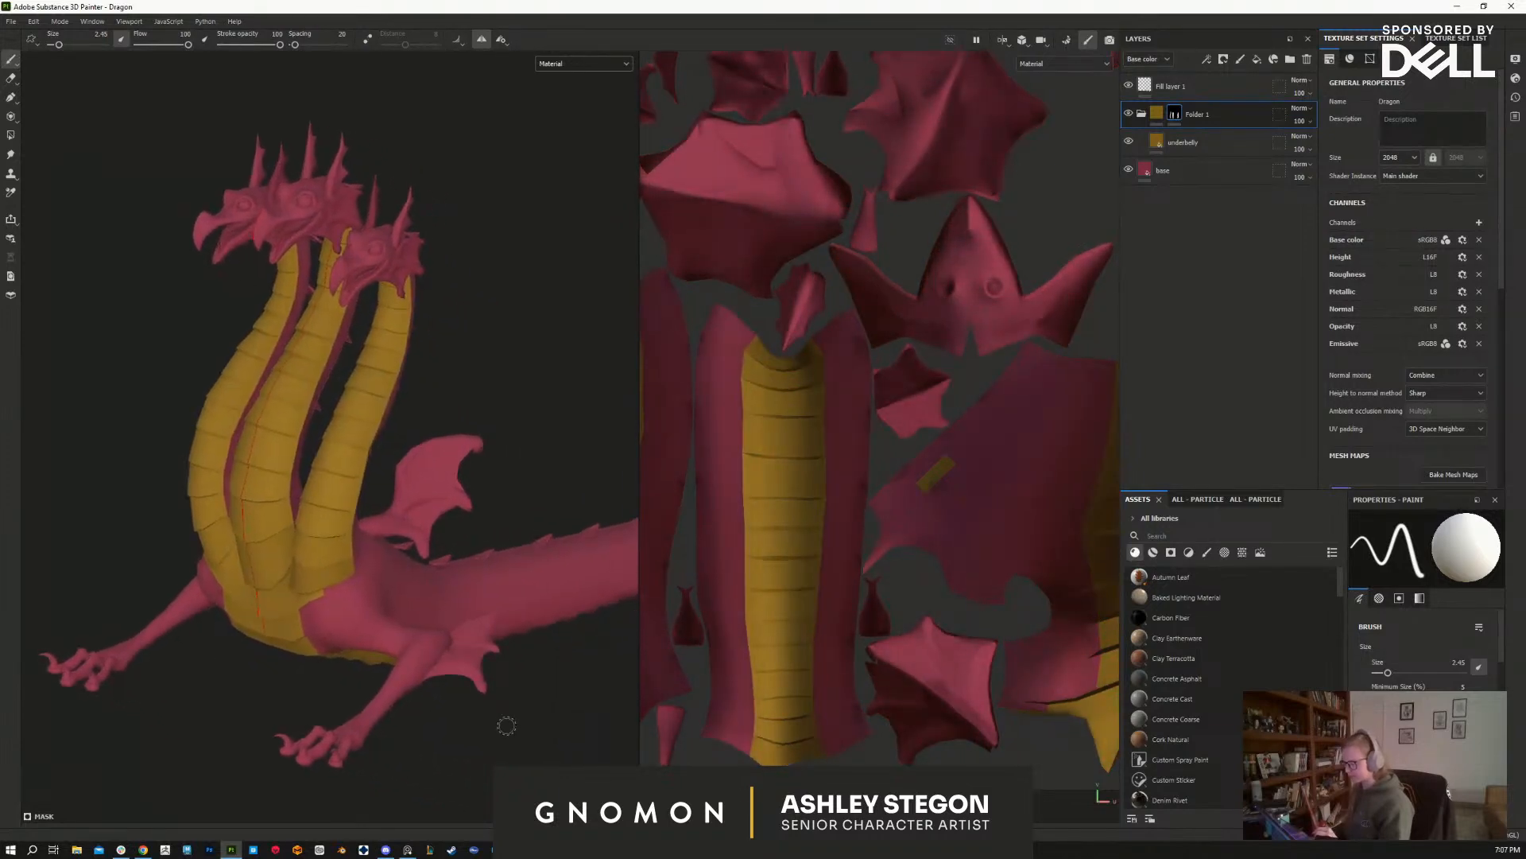
# Step: Set the underbelly layer's base color to the golden yellow 906E0D
pyautogui.click(1193, 144)
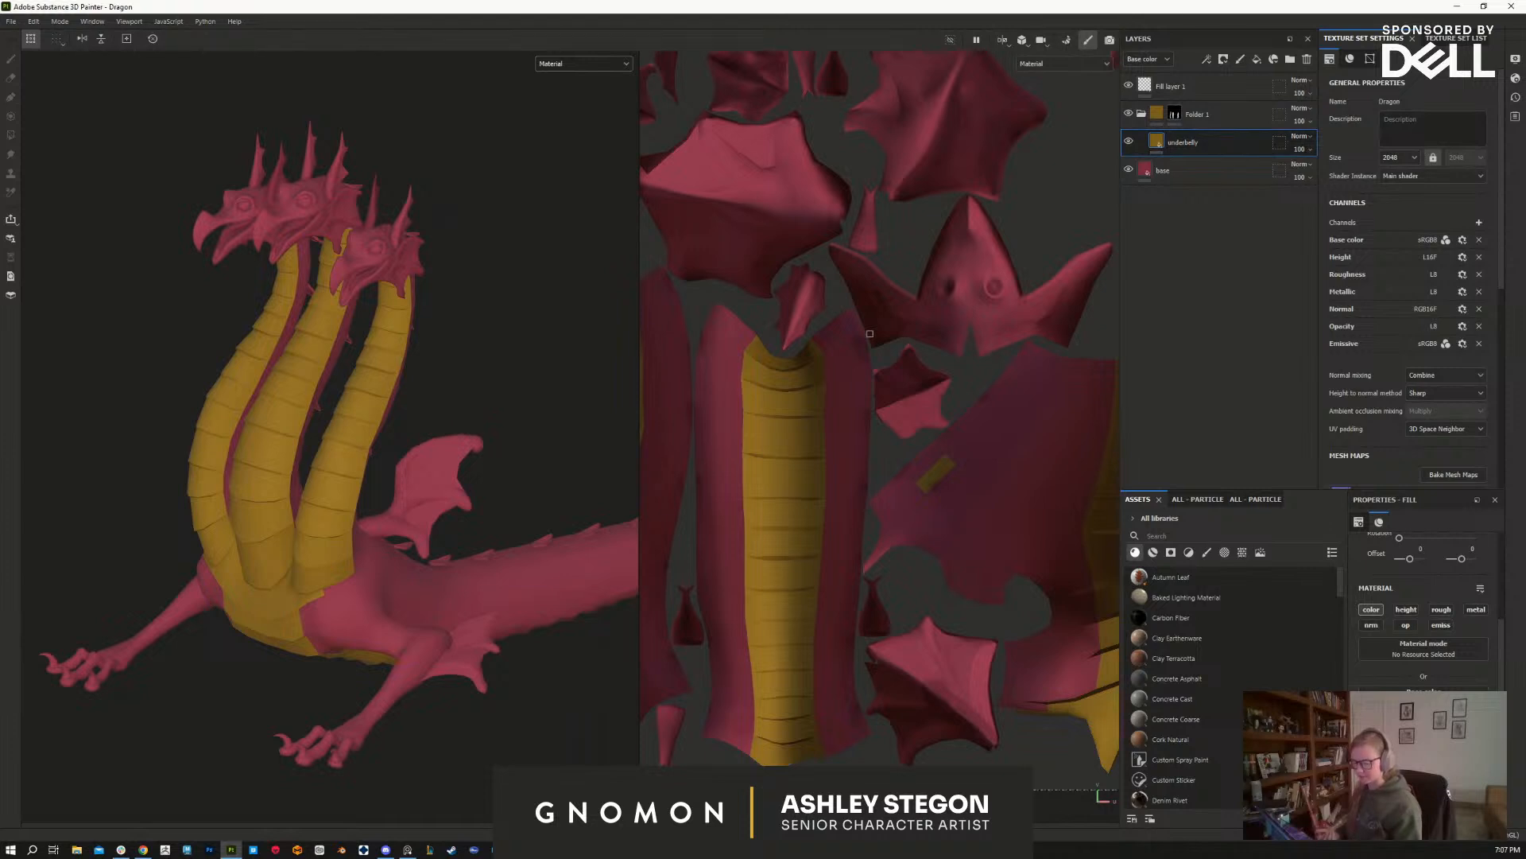
pyautogui.click(1403, 713)
pyautogui.moveTo(1252, 549); pyautogui.dragTo(1261, 538)
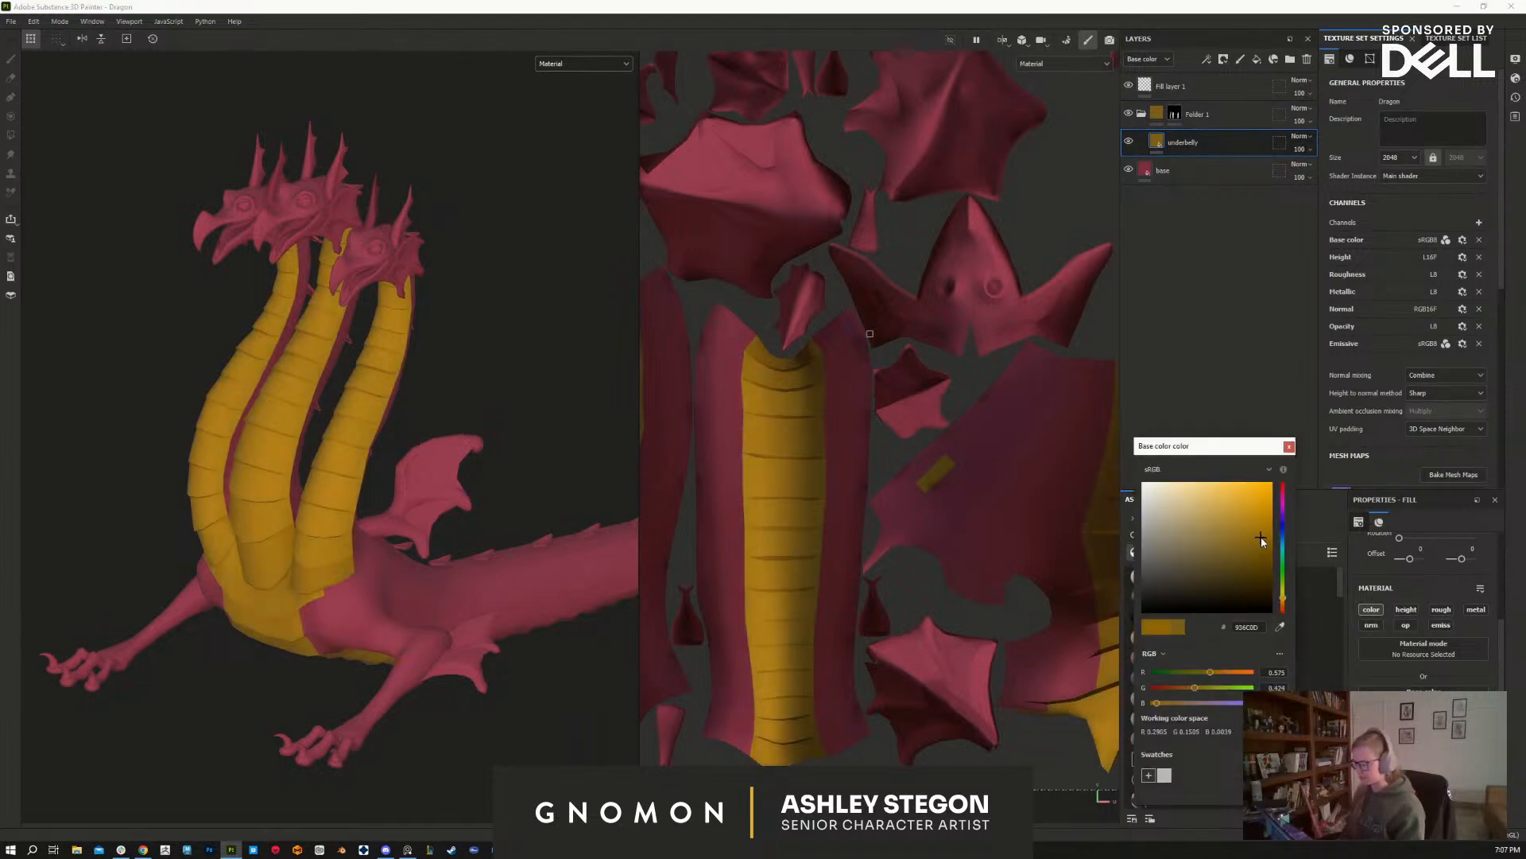
pyautogui.moveTo(1286, 602); pyautogui.dragTo(1285, 600)
pyautogui.moveTo(546, 737)
pyautogui.keyDown('shift'); pyautogui.mouseDown(button='right')
pyautogui.moveTo(568, 724)
pyautogui.moveTo(535, 741)
pyautogui.mouseUp(button='right'); pyautogui.keyUp('shift')
pyautogui.keyDown('alt'); pyautogui.moveTo(533, 742); pyautogui.dragTo(493, 747); pyautogui.keyUp('alt')
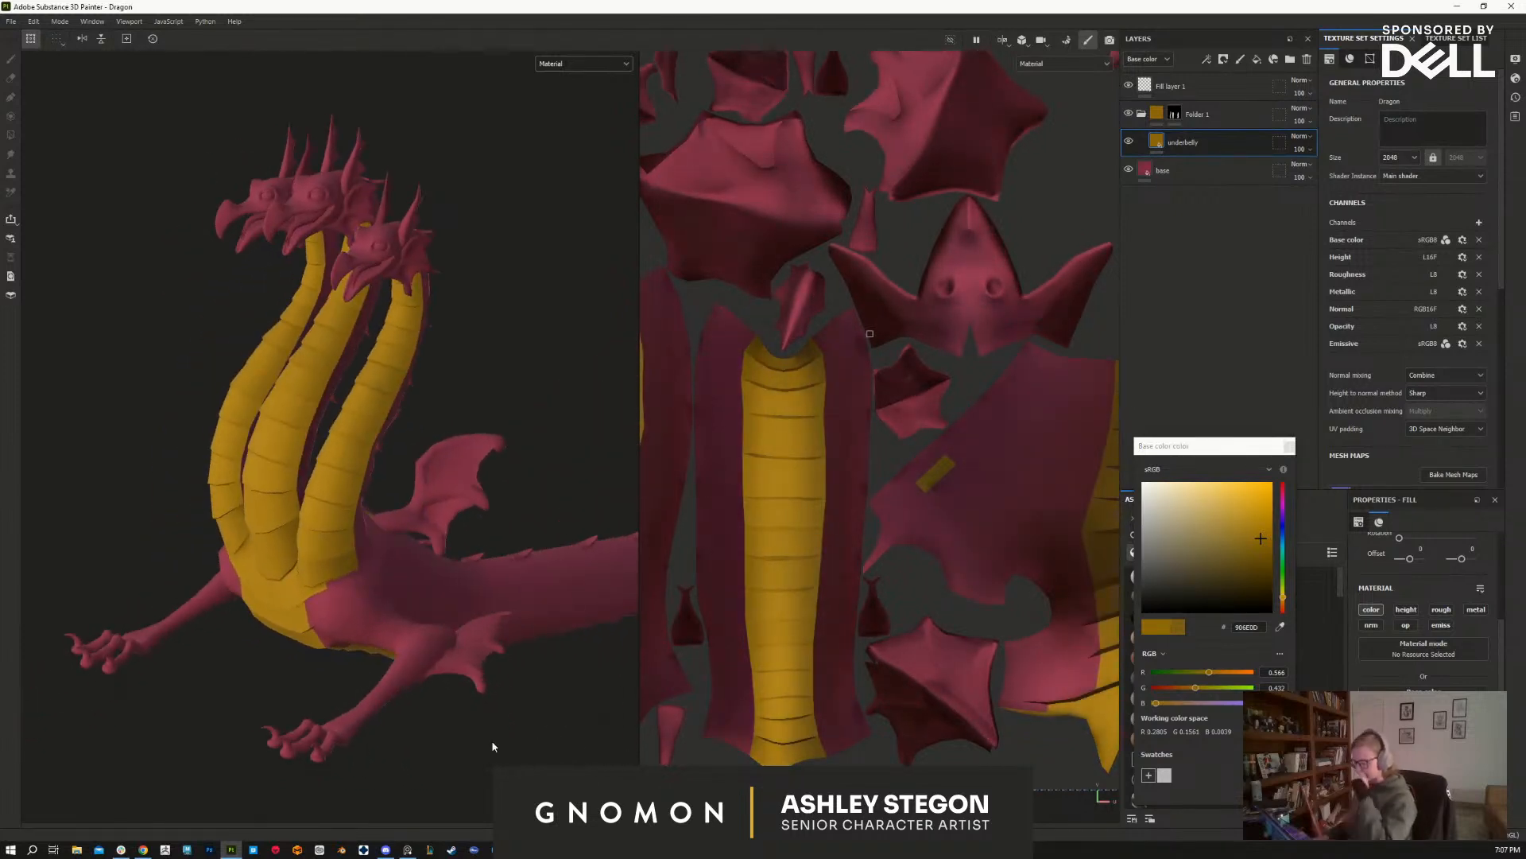
# Step: Use Polygon Fill on the folder's mask to fill the wide upper part of the tail's underside strip
pyautogui.keyDown('alt'); pyautogui.moveTo(480, 539); pyautogui.dragTo(552, 344); pyautogui.keyUp('alt')
pyautogui.keyDown('alt'); pyautogui.moveTo(450, 600); pyautogui.dragTo(474, 603); pyautogui.keyUp('alt')
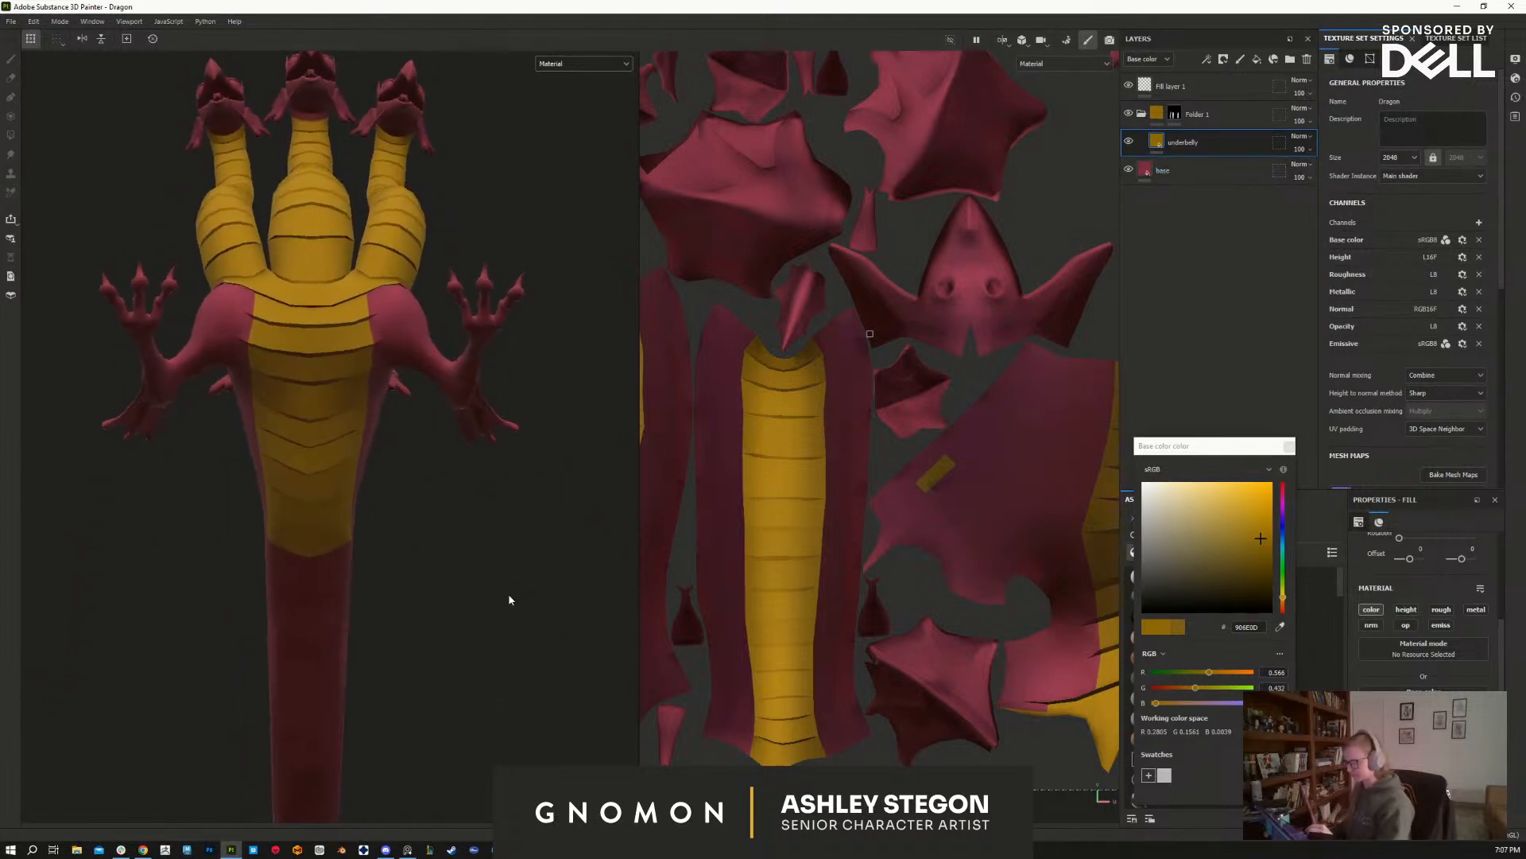
pyautogui.scroll(-3, 964, 593)
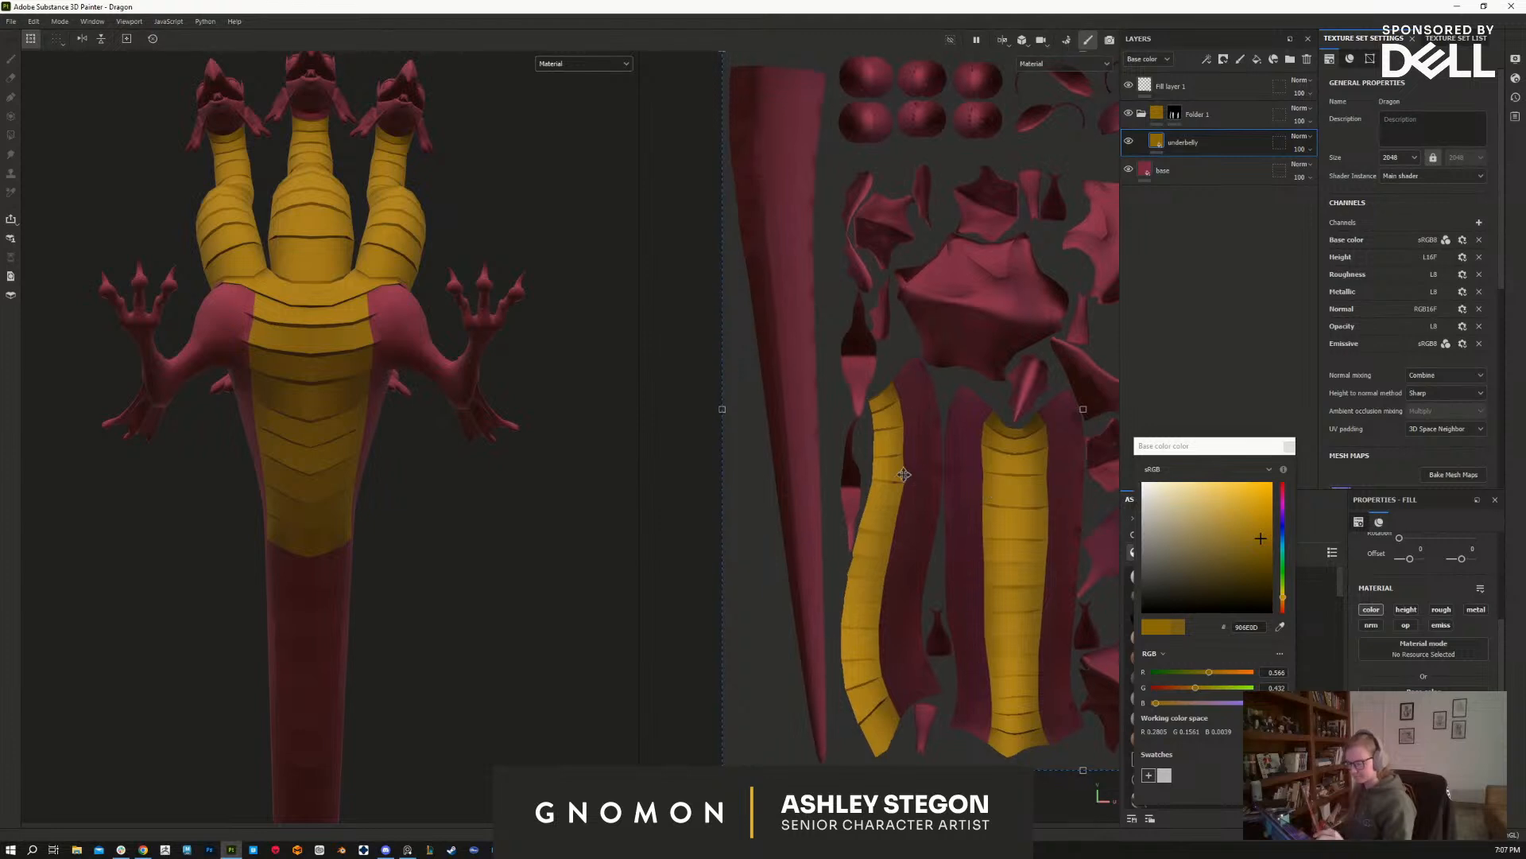
pyautogui.click(1178, 116)
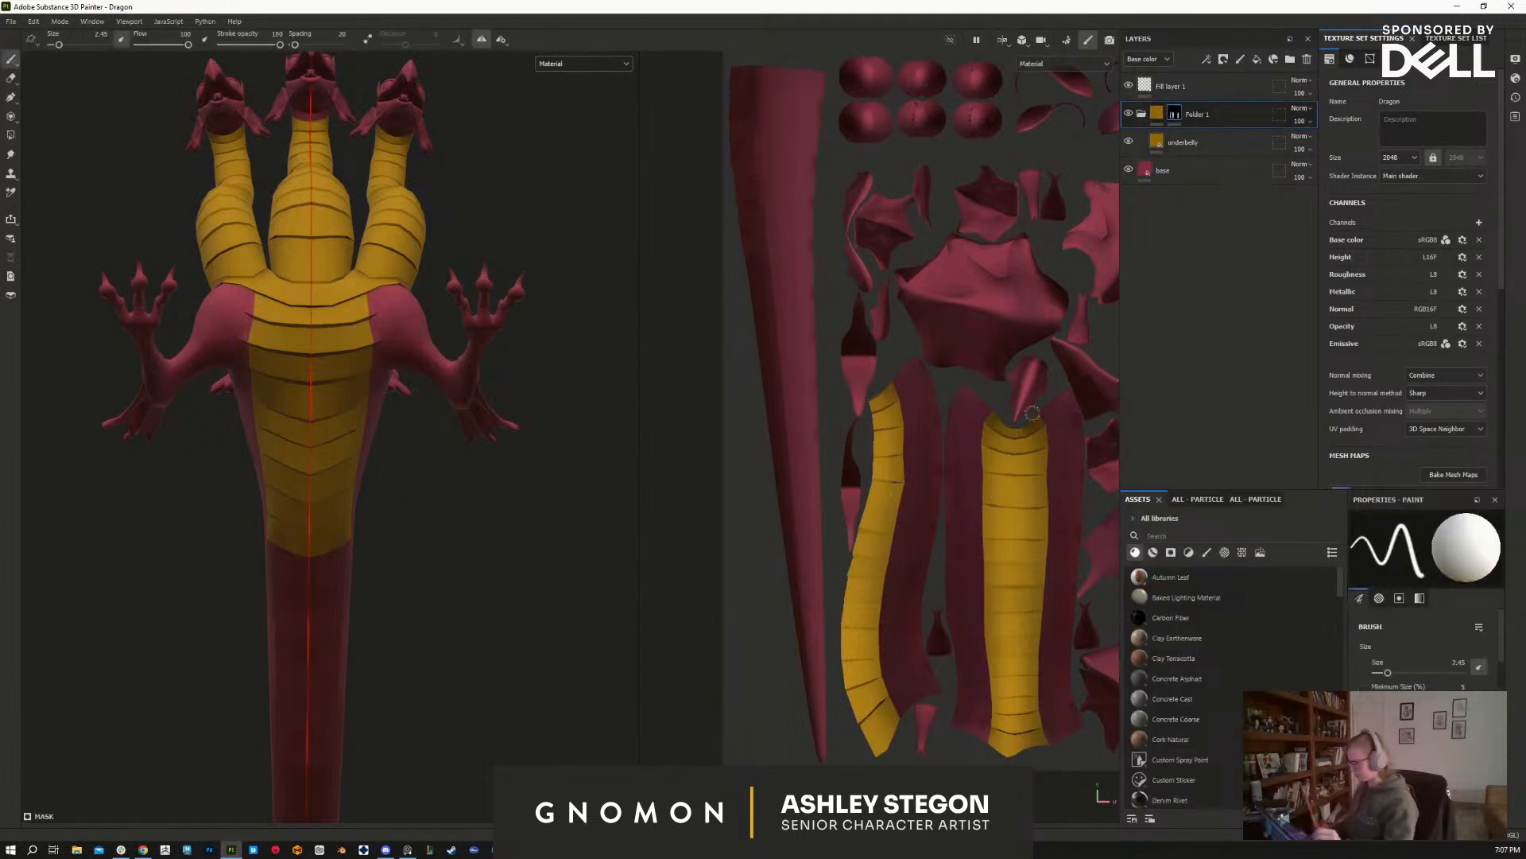
pyautogui.press('4')
pyautogui.scroll(1, 886, 477)
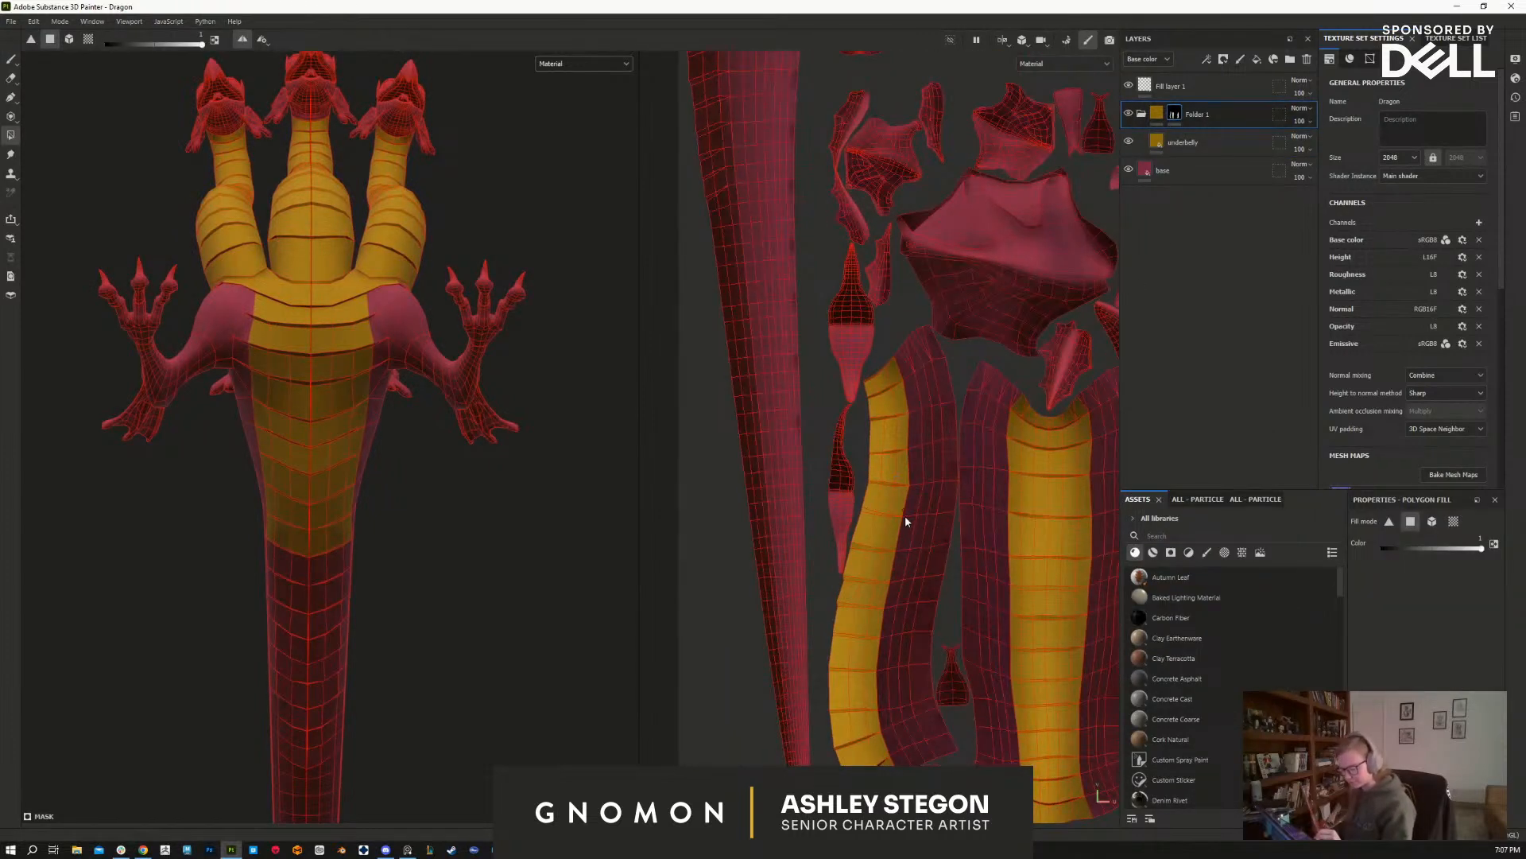
pyautogui.scroll(-3, 886, 478)
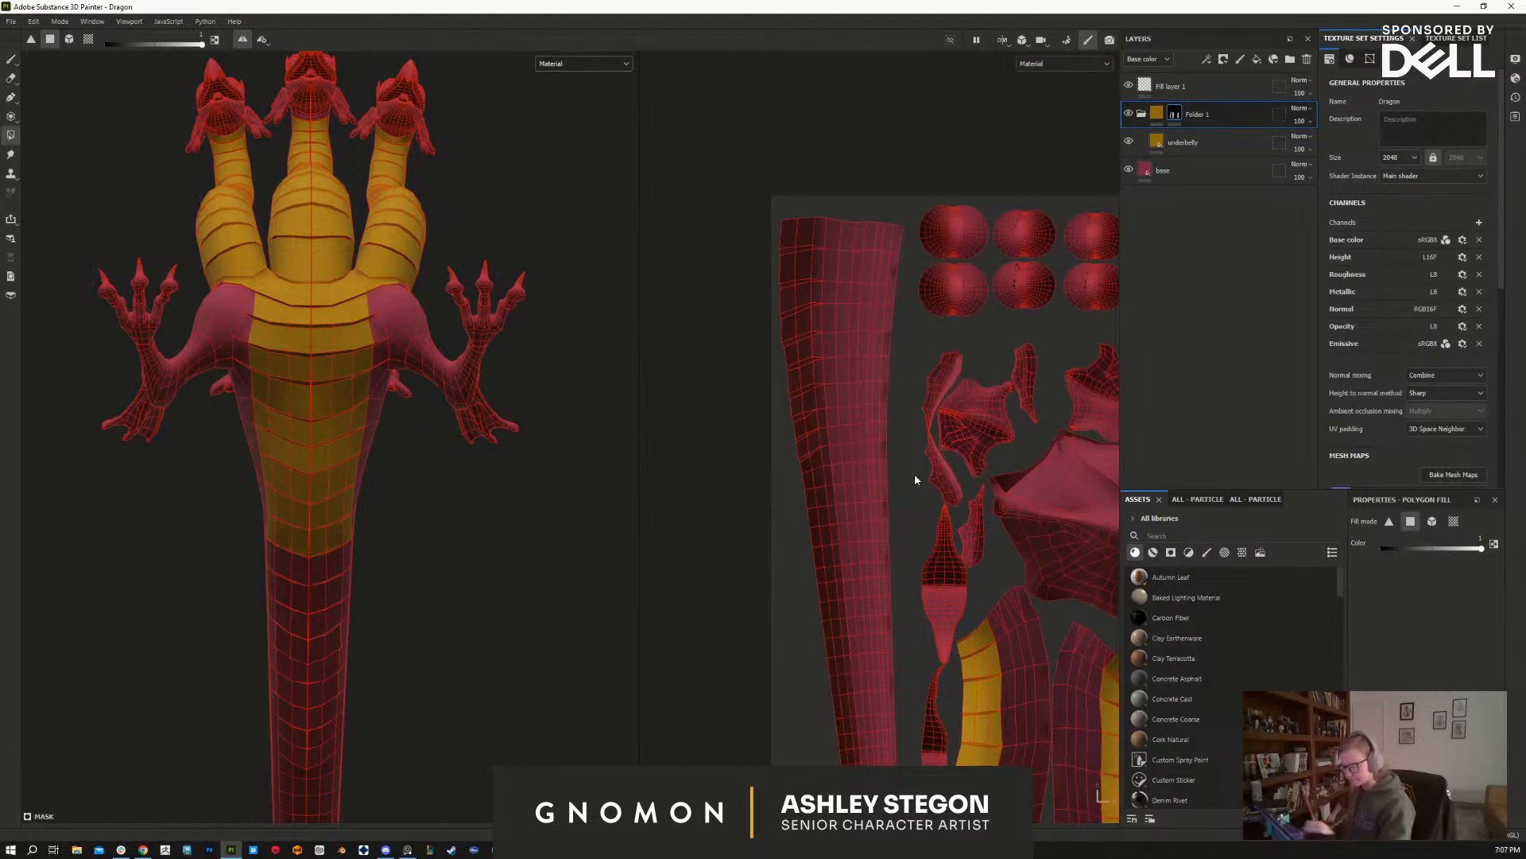
pyautogui.scroll(1, 778, 245)
pyautogui.moveTo(777, 245)
pyautogui.mouseDown()
pyautogui.moveTo(810, 329)
pyautogui.moveTo(774, 326)
pyautogui.moveTo(808, 408)
pyautogui.moveTo(813, 513)
pyautogui.mouseUp()
pyautogui.keyDown('alt'); pyautogui.moveTo(867, 550); pyautogui.dragTo(884, 380, button='middle'); pyautogui.keyUp('alt')
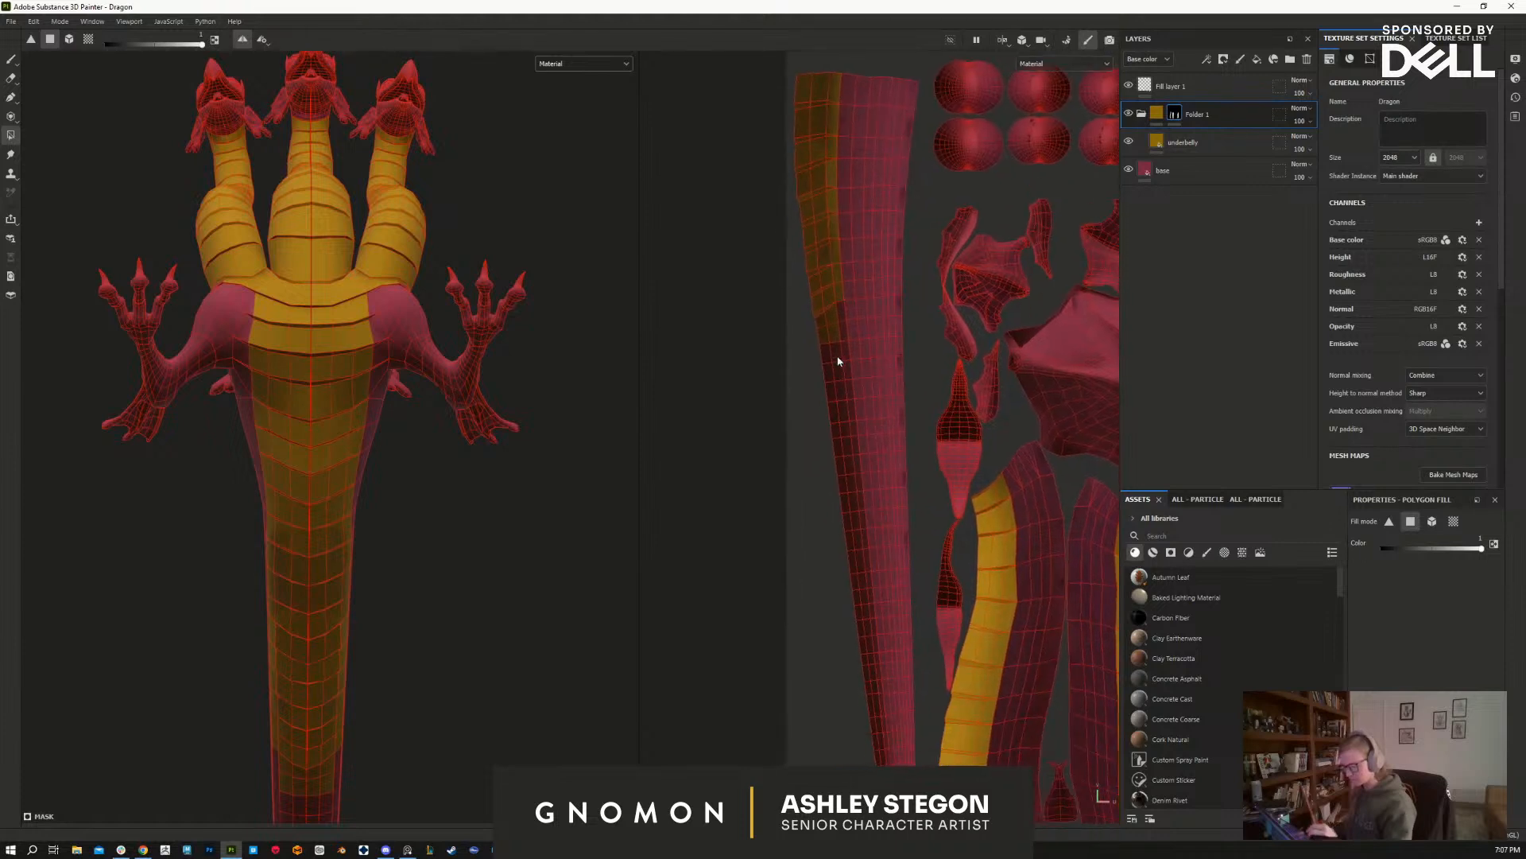
# Step: Continue the mask fill along the tail's narrowing underside strip toward the tip, undoing the last stray fill
pyautogui.moveTo(831, 360); pyautogui.dragTo(844, 467)
pyautogui.moveTo(838, 458); pyautogui.dragTo(843, 479)
pyautogui.moveTo(850, 532); pyautogui.dragTo(857, 572)
pyautogui.keyDown('alt'); pyautogui.moveTo(531, 710); pyautogui.dragTo(576, 401, button='middle'); pyautogui.keyUp('alt')
pyautogui.keyDown('alt'); pyautogui.moveTo(561, 539); pyautogui.dragTo(583, 415, button='middle'); pyautogui.keyUp('alt')
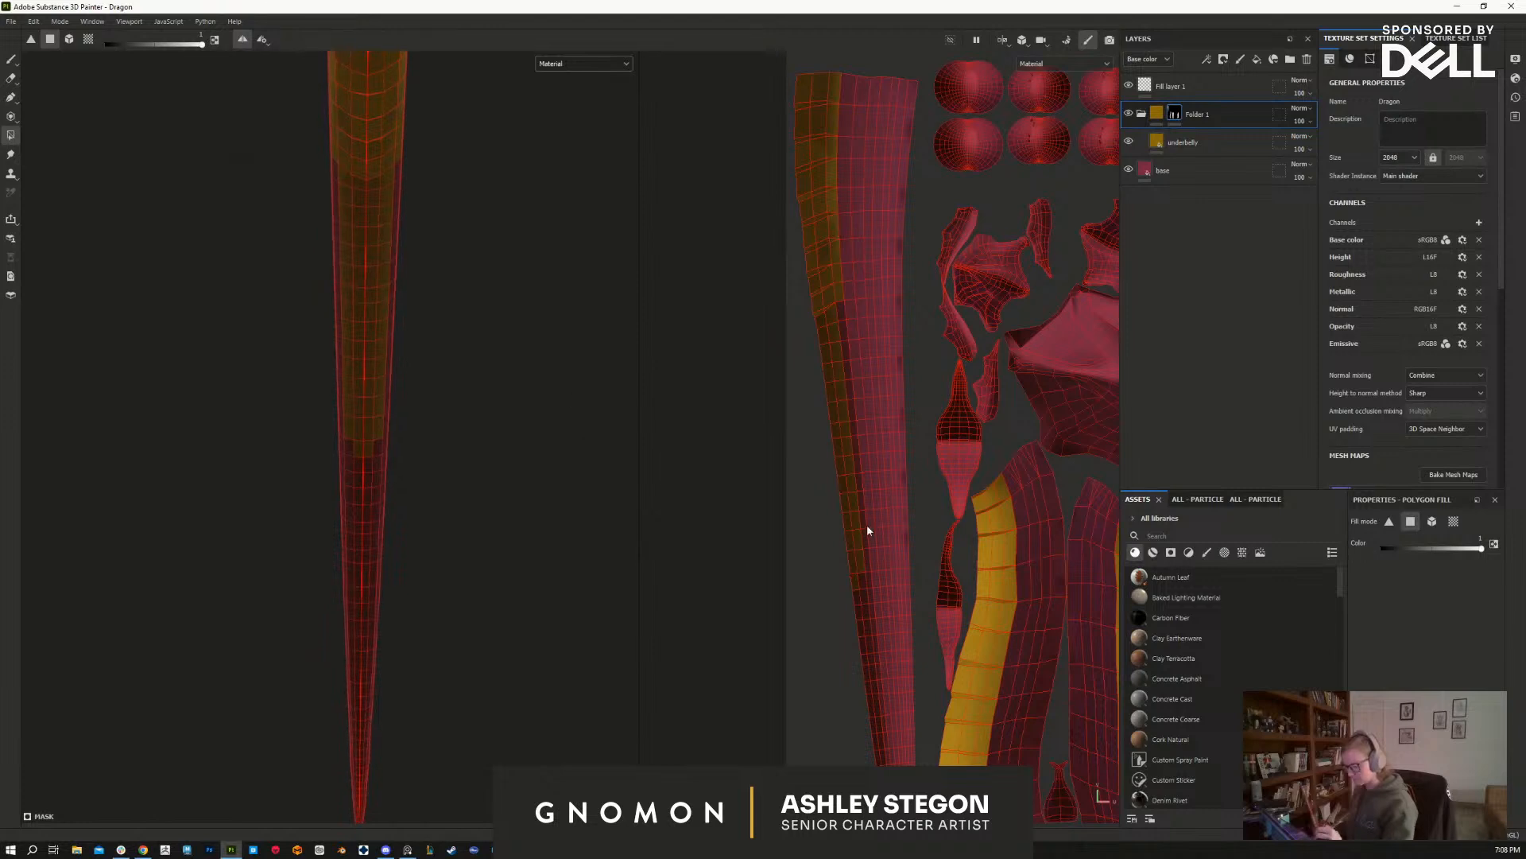
pyautogui.moveTo(847, 588); pyautogui.dragTo(865, 643)
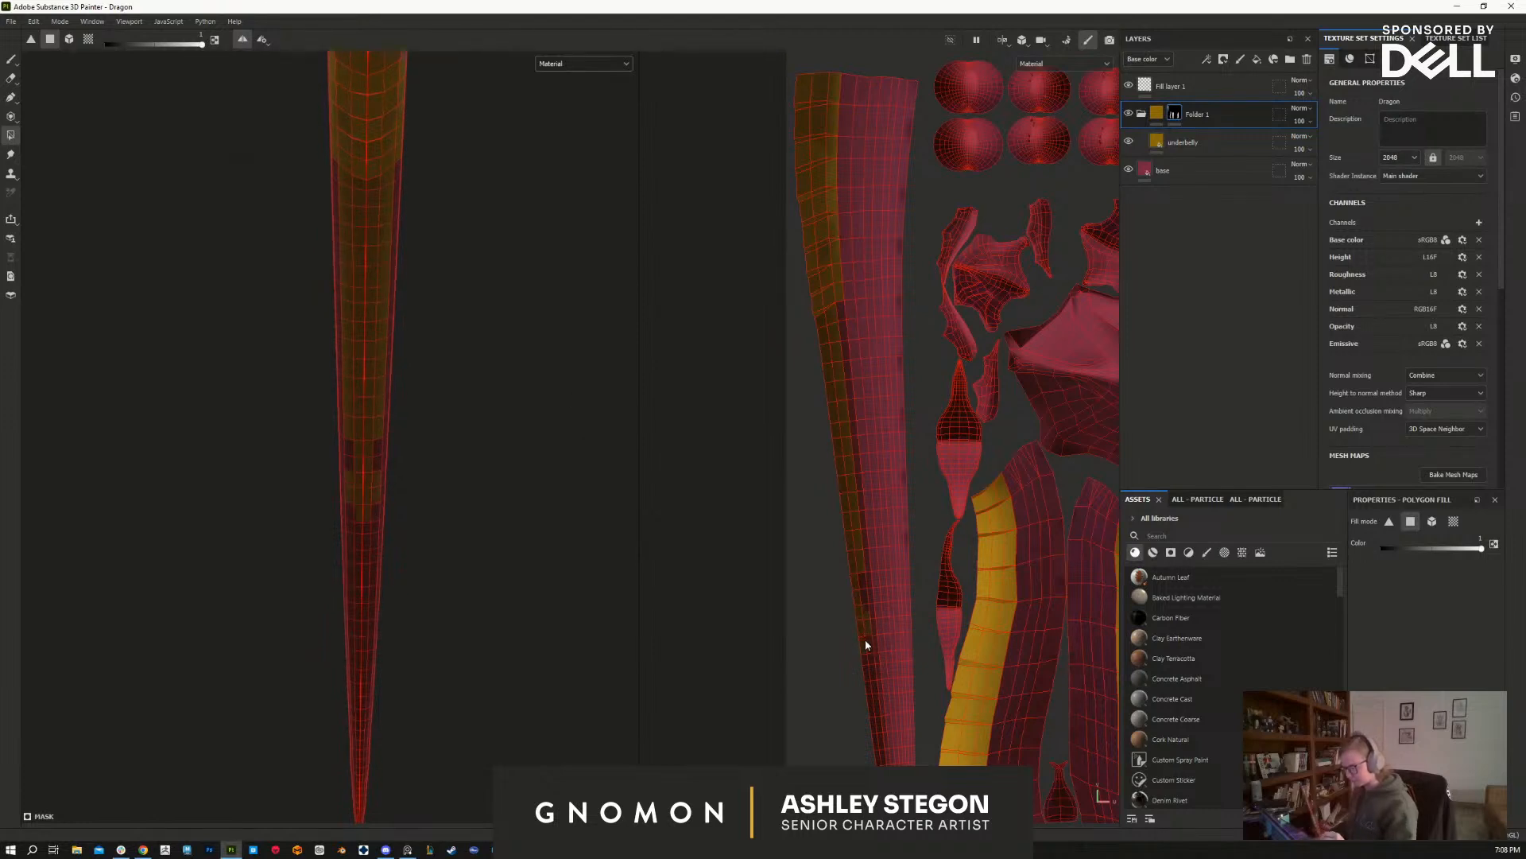
pyautogui.hotkey('ctrl', 'z')
# Step: Show only the 3D view and switch to the Paint tool, framing the three heads and upper necks
pyautogui.keyDown('alt'); pyautogui.moveTo(555, 690); pyautogui.dragTo(583, 472); pyautogui.keyUp('alt')
pyautogui.keyDown('alt'); pyautogui.moveTo(517, 426); pyautogui.dragTo(509, 685); pyautogui.keyUp('alt')
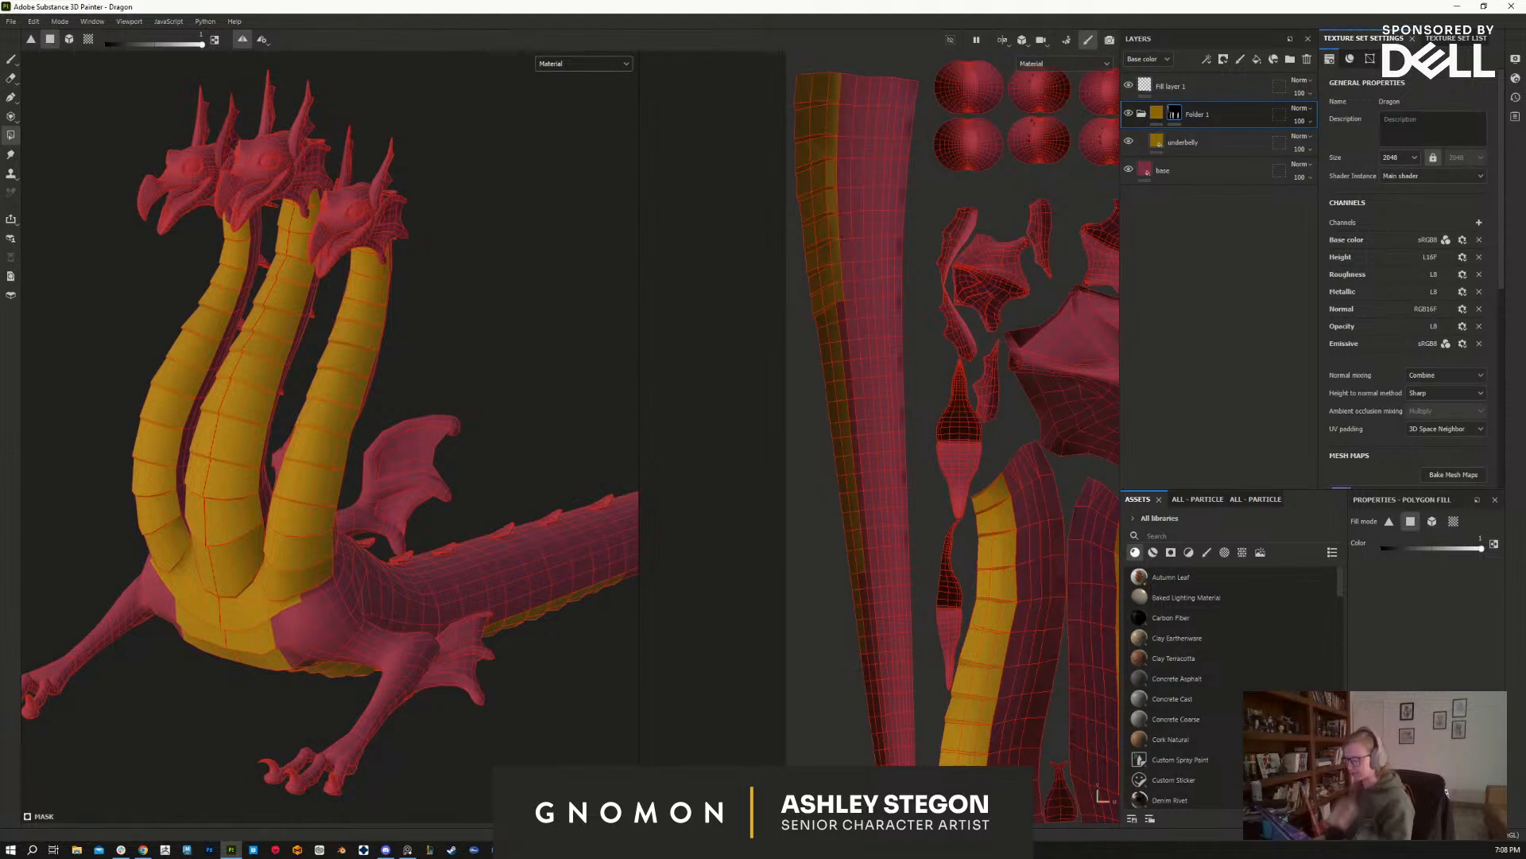
pyautogui.keyDown('alt'); pyautogui.moveTo(500, 411); pyautogui.dragTo(580, 470, button='middle'); pyautogui.keyUp('alt')
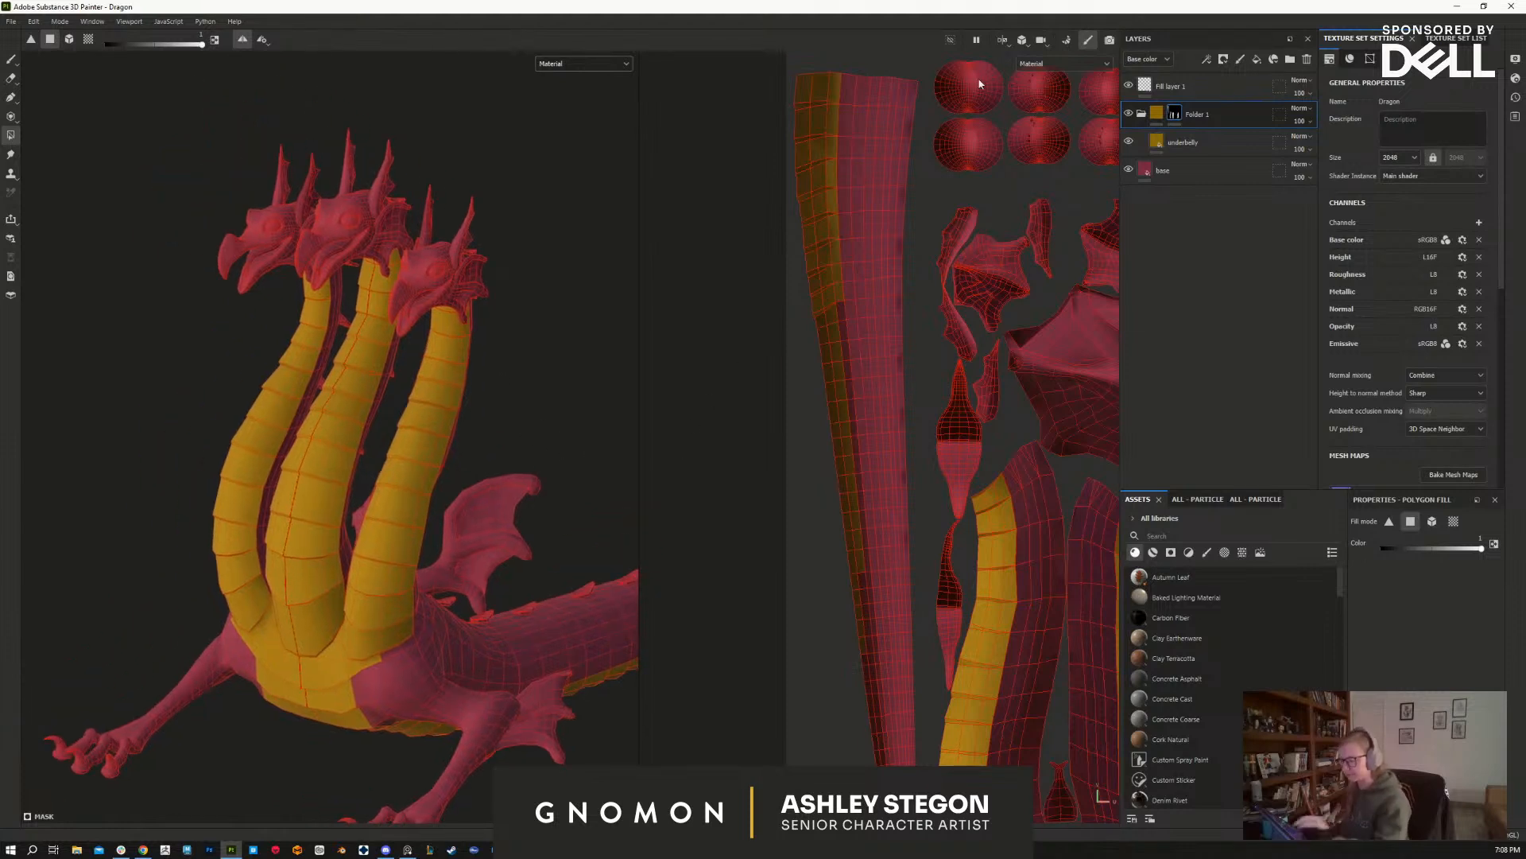
pyautogui.click(1003, 41)
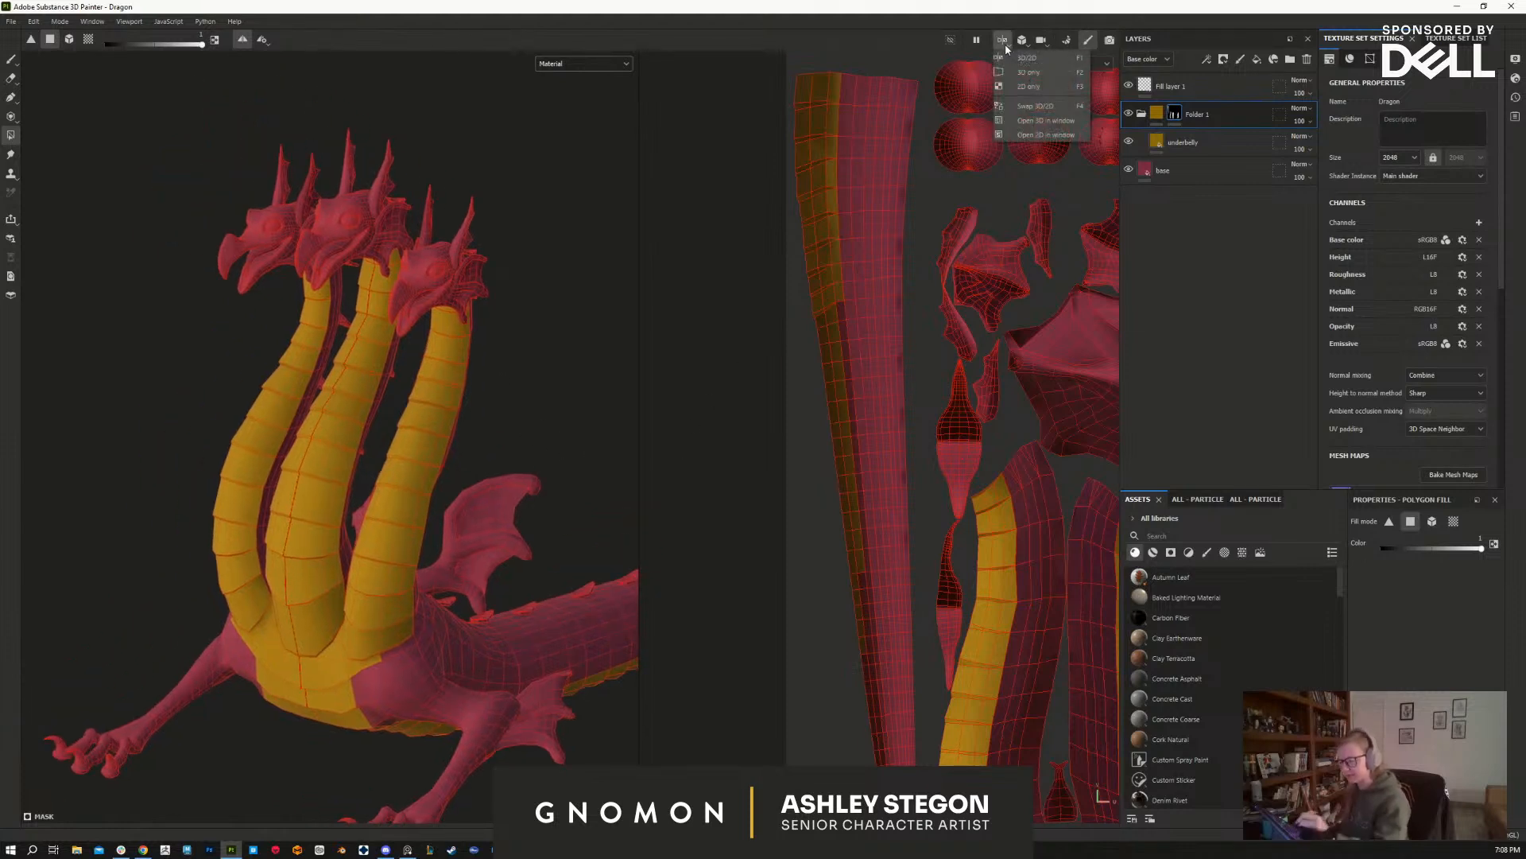
pyautogui.click(1051, 73)
pyautogui.scroll(5, 694, 339)
pyautogui.keyDown('alt'); pyautogui.moveTo(799, 676); pyautogui.dragTo(847, 588); pyautogui.keyUp('alt')
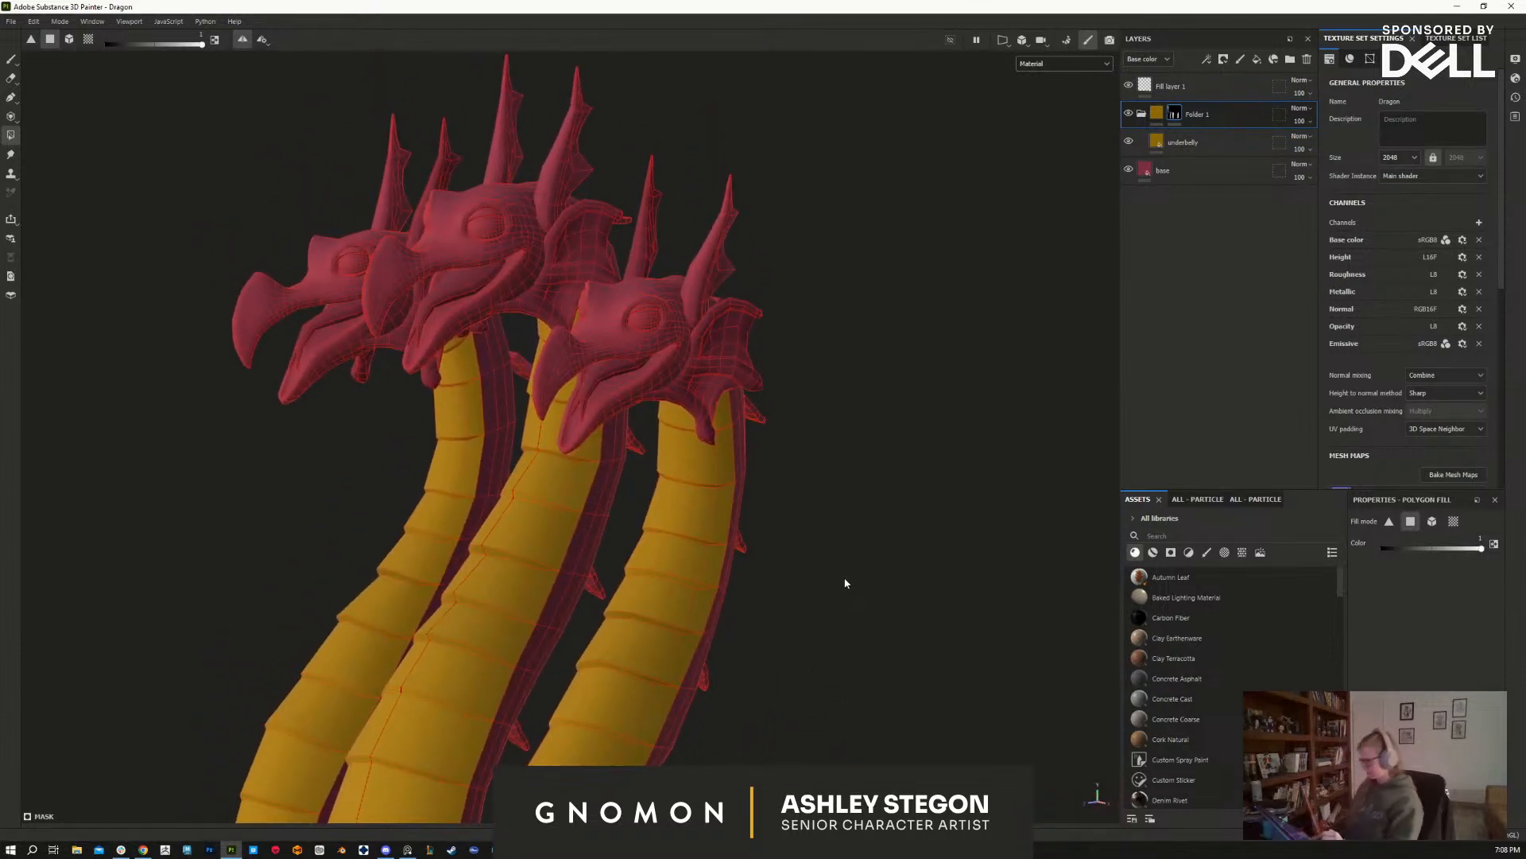
pyautogui.press('1')
pyautogui.moveTo(826, 531)
pyautogui.keyDown('alt'); pyautogui.mouseDown()
pyautogui.moveTo(842, 583)
pyautogui.moveTo(872, 586)
pyautogui.moveTo(850, 560)
pyautogui.mouseUp(); pyautogui.keyUp('alt')
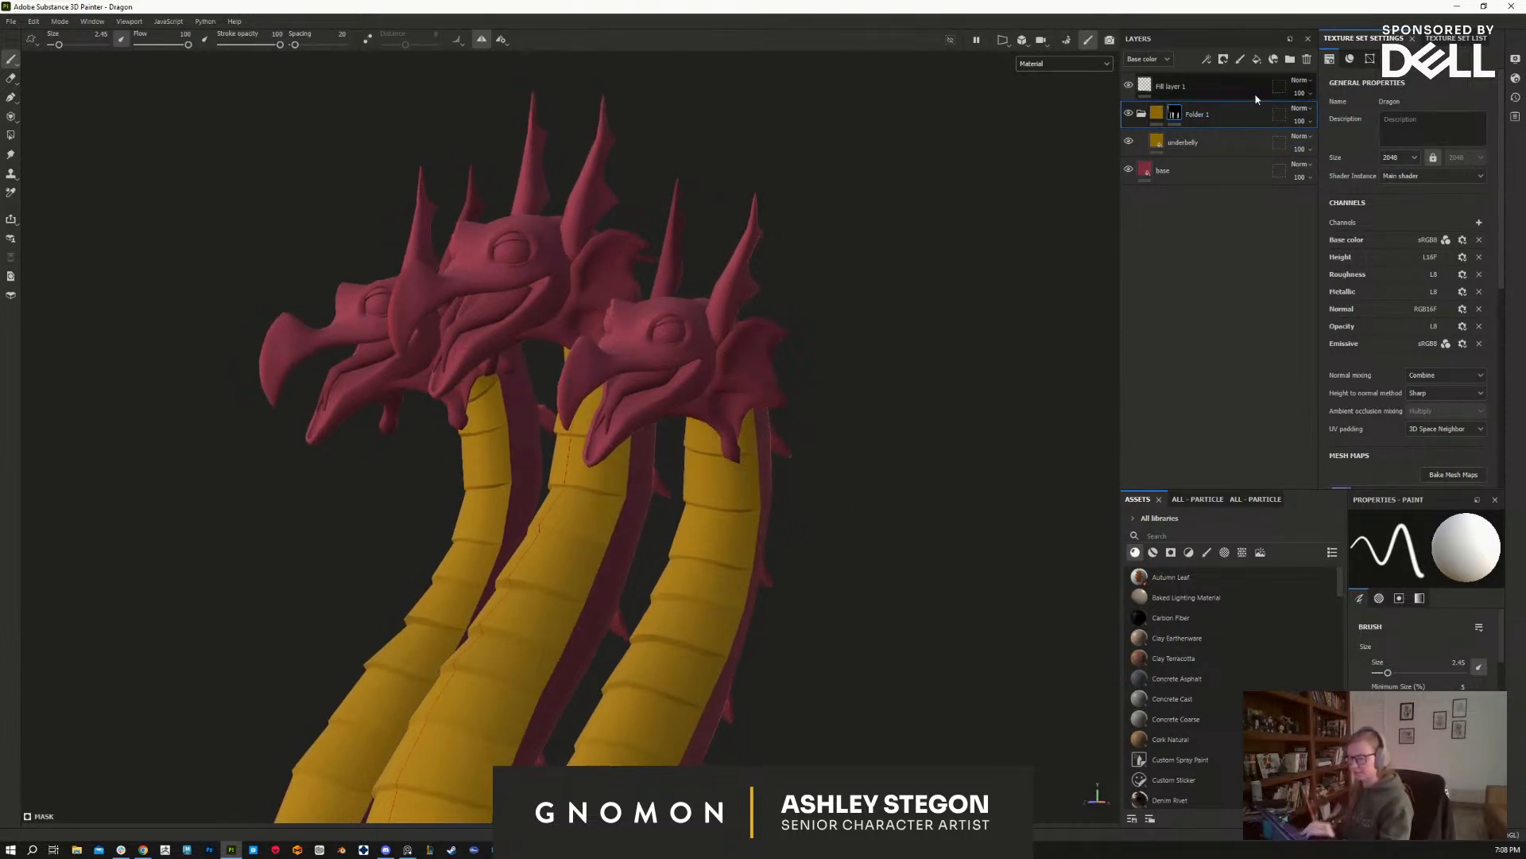
# Step: Undo the new fill layer, add a folder on top of the layer stack instead, and name it Spines
pyautogui.click(1257, 63)
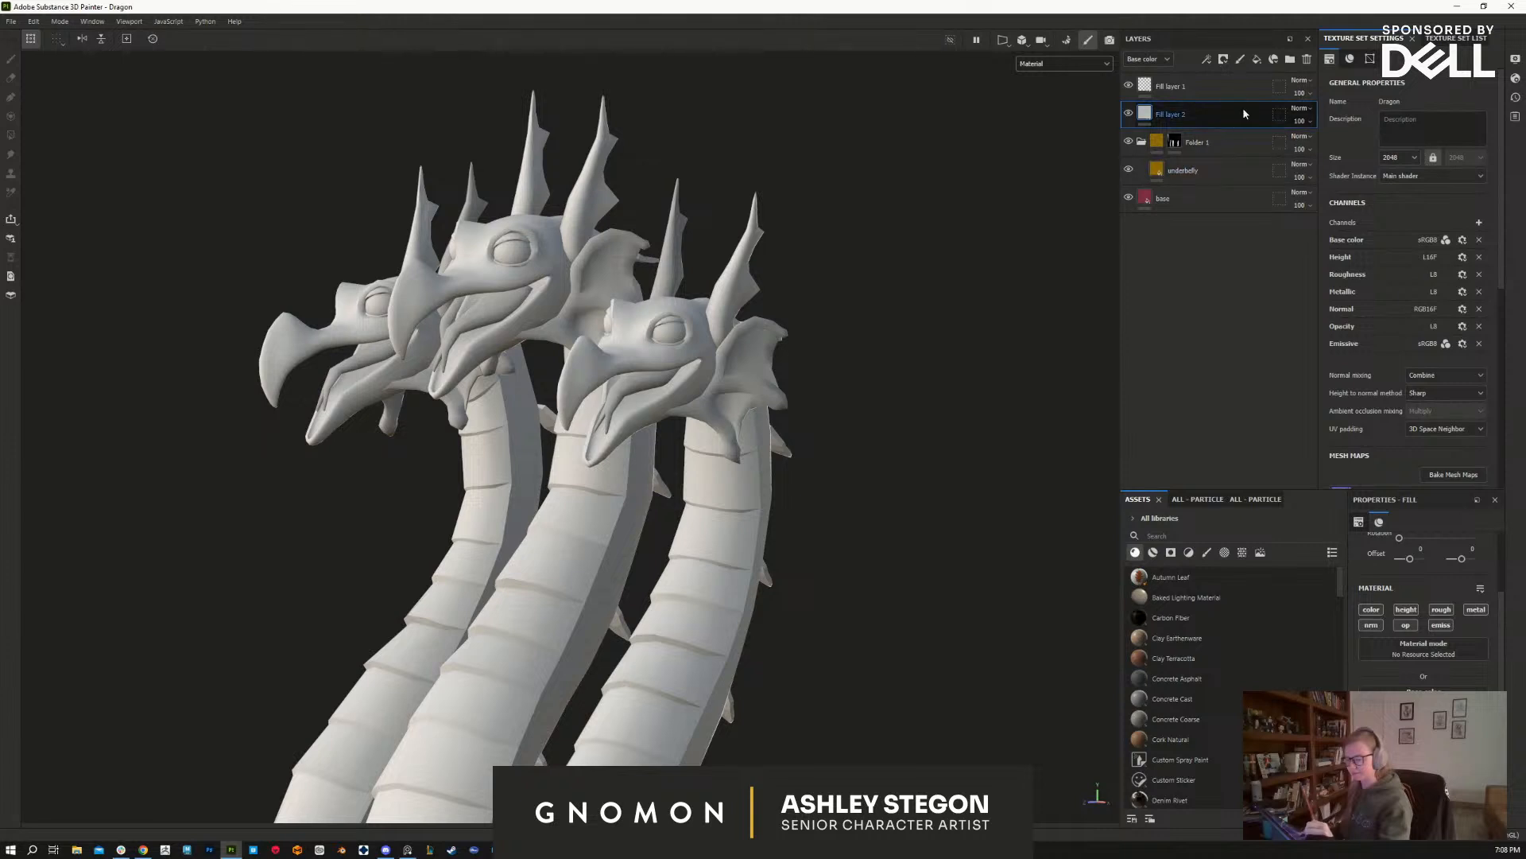
pyautogui.hotkey('ctrl', 'z')
pyautogui.click(1291, 60)
pyautogui.doubleClick(1183, 88)
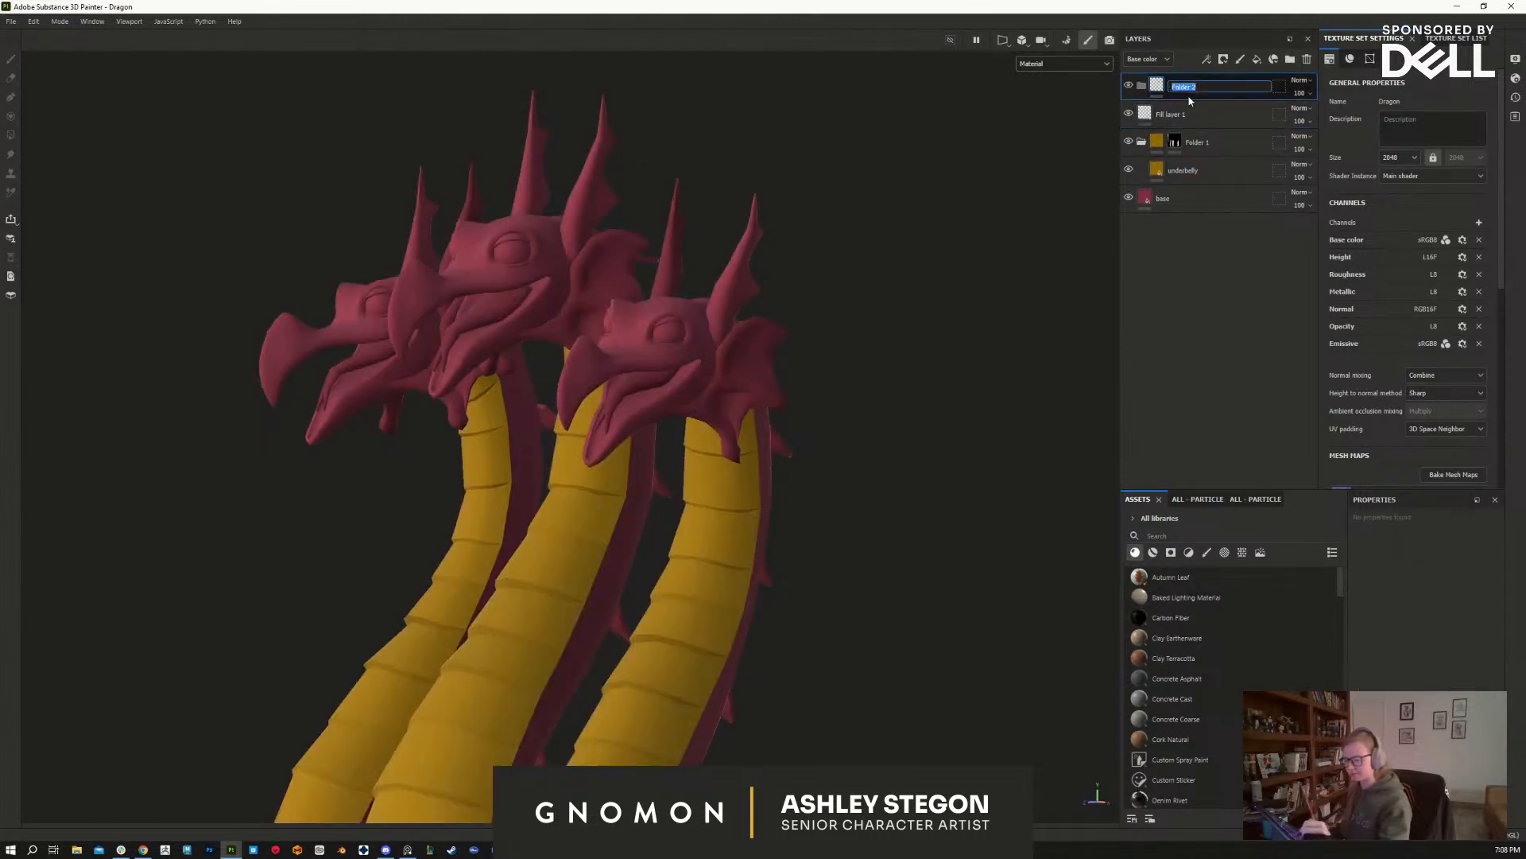
pyautogui.write('s')
pyautogui.write('pines')
pyautogui.press('Return')
pyautogui.keyDown('alt'); pyautogui.moveTo(843, 604); pyautogui.dragTo(654, 725); pyautogui.keyUp('alt')
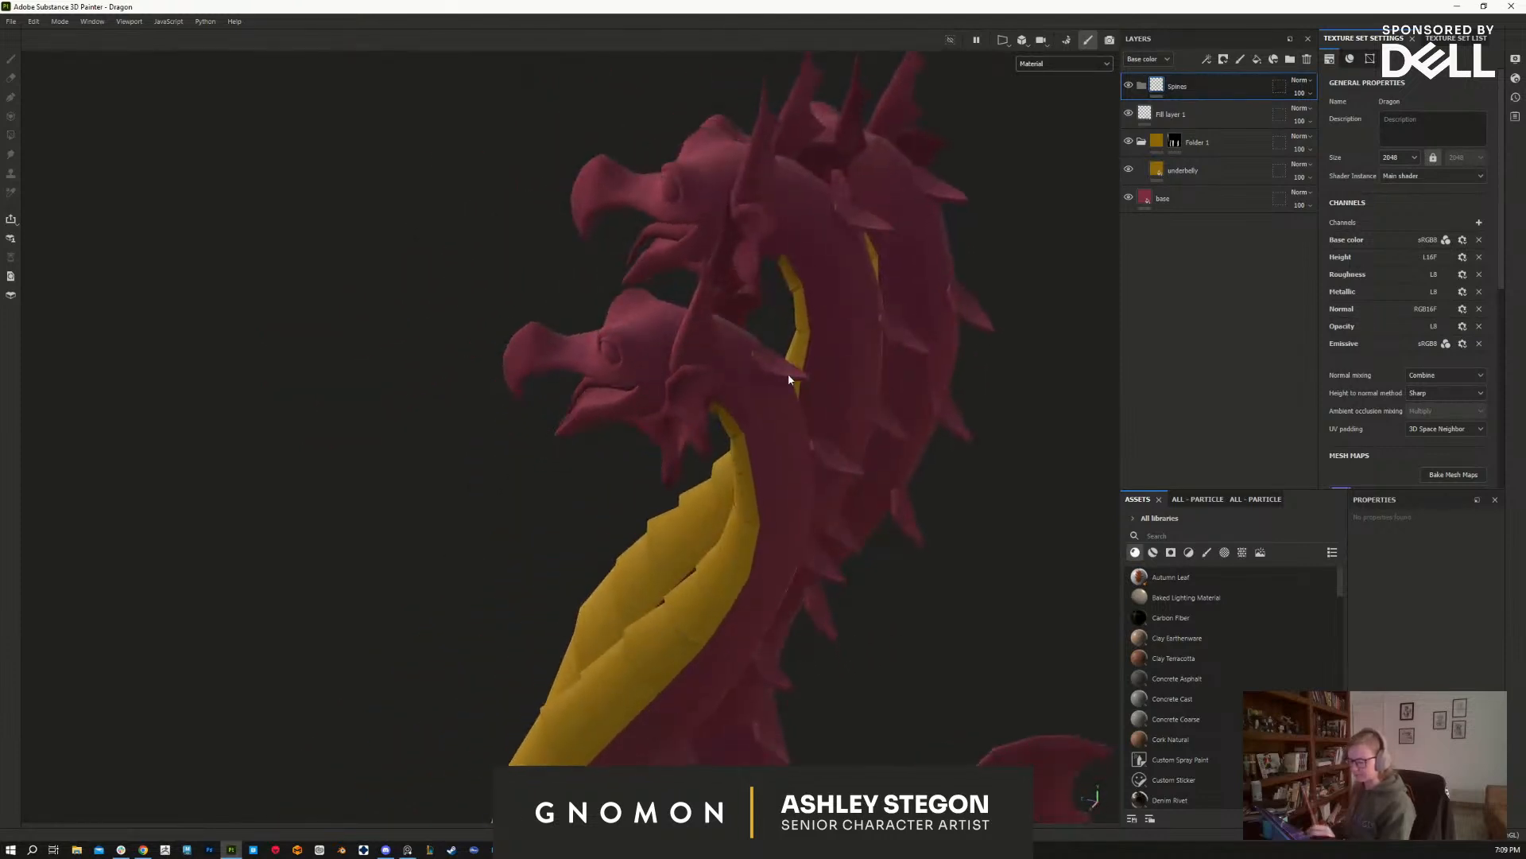
pyautogui.keyDown('alt'); pyautogui.moveTo(812, 662); pyautogui.dragTo(960, 389); pyautogui.keyUp('alt')
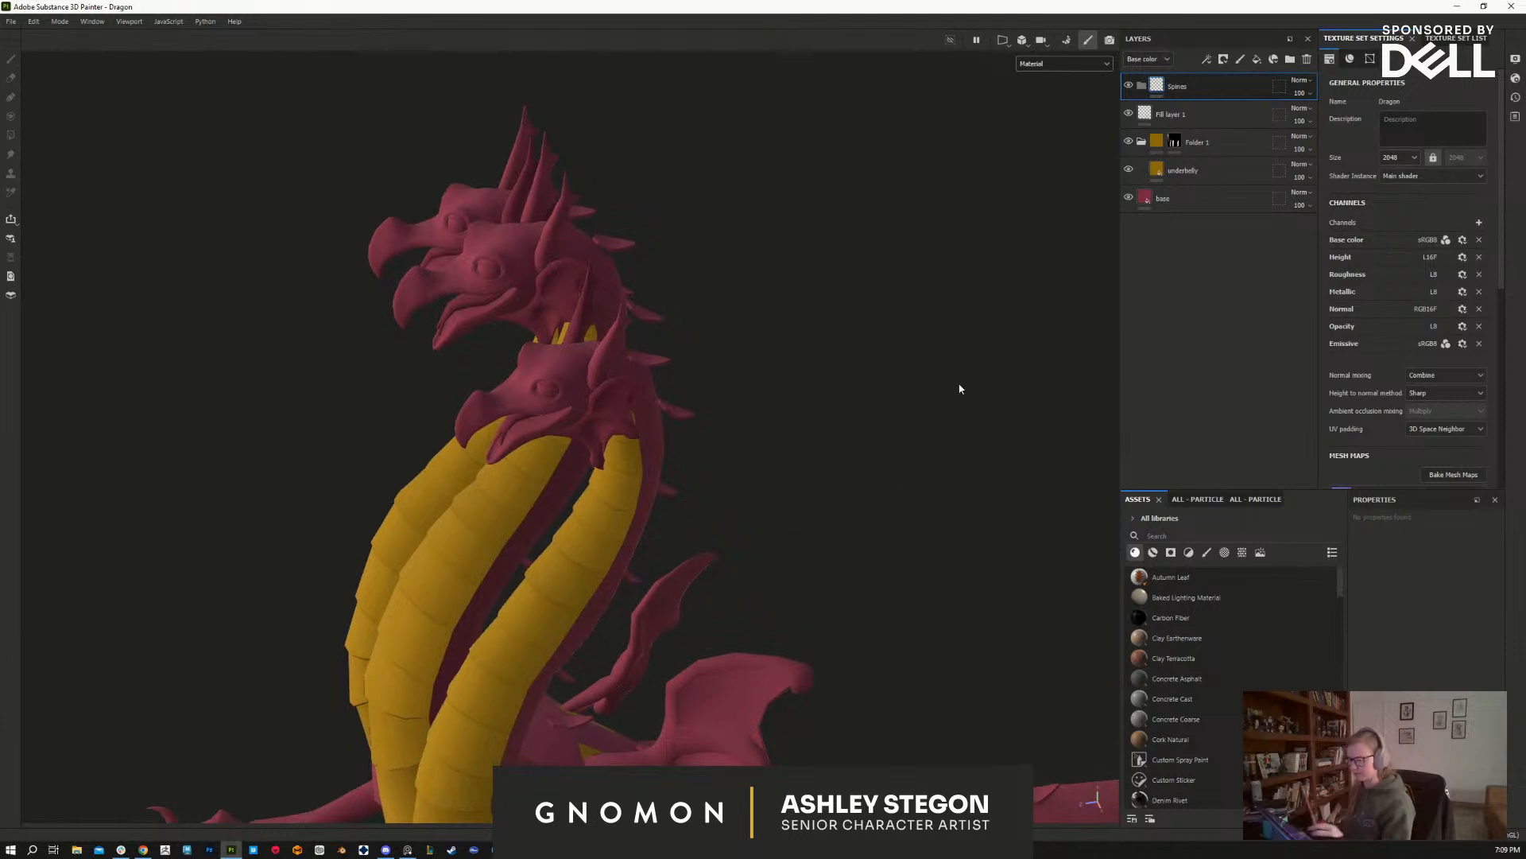
pyautogui.click(1257, 59)
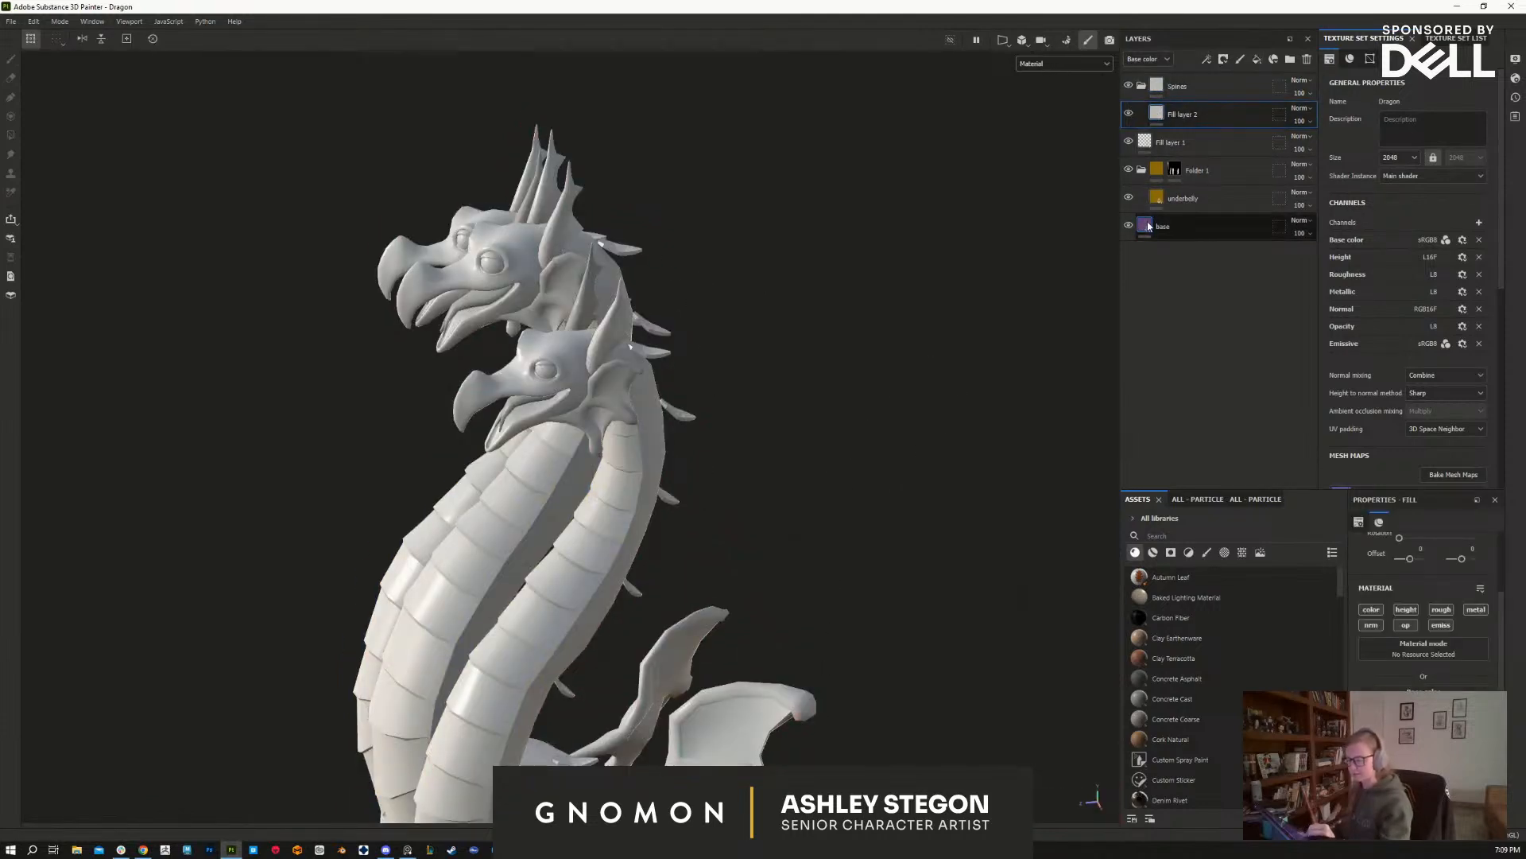
pyautogui.press('Delete')
# Step: Duplicate the base layer and move the copy into the Spines folder
pyautogui.click(1192, 197)
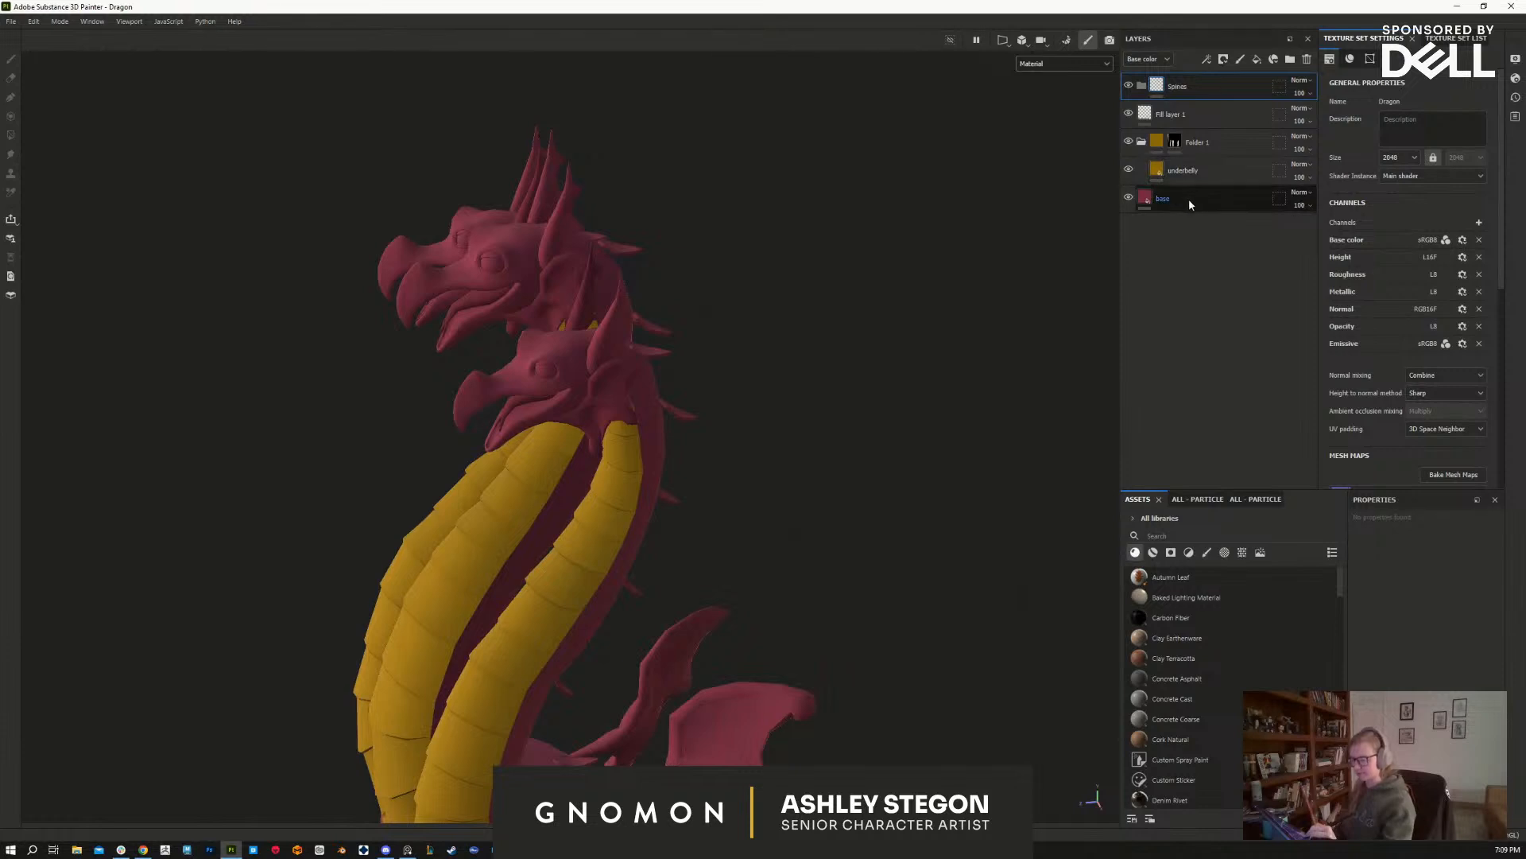
pyautogui.hotkey('ctrl', 'd')
pyautogui.moveTo(1194, 200); pyautogui.dragTo(1205, 85)
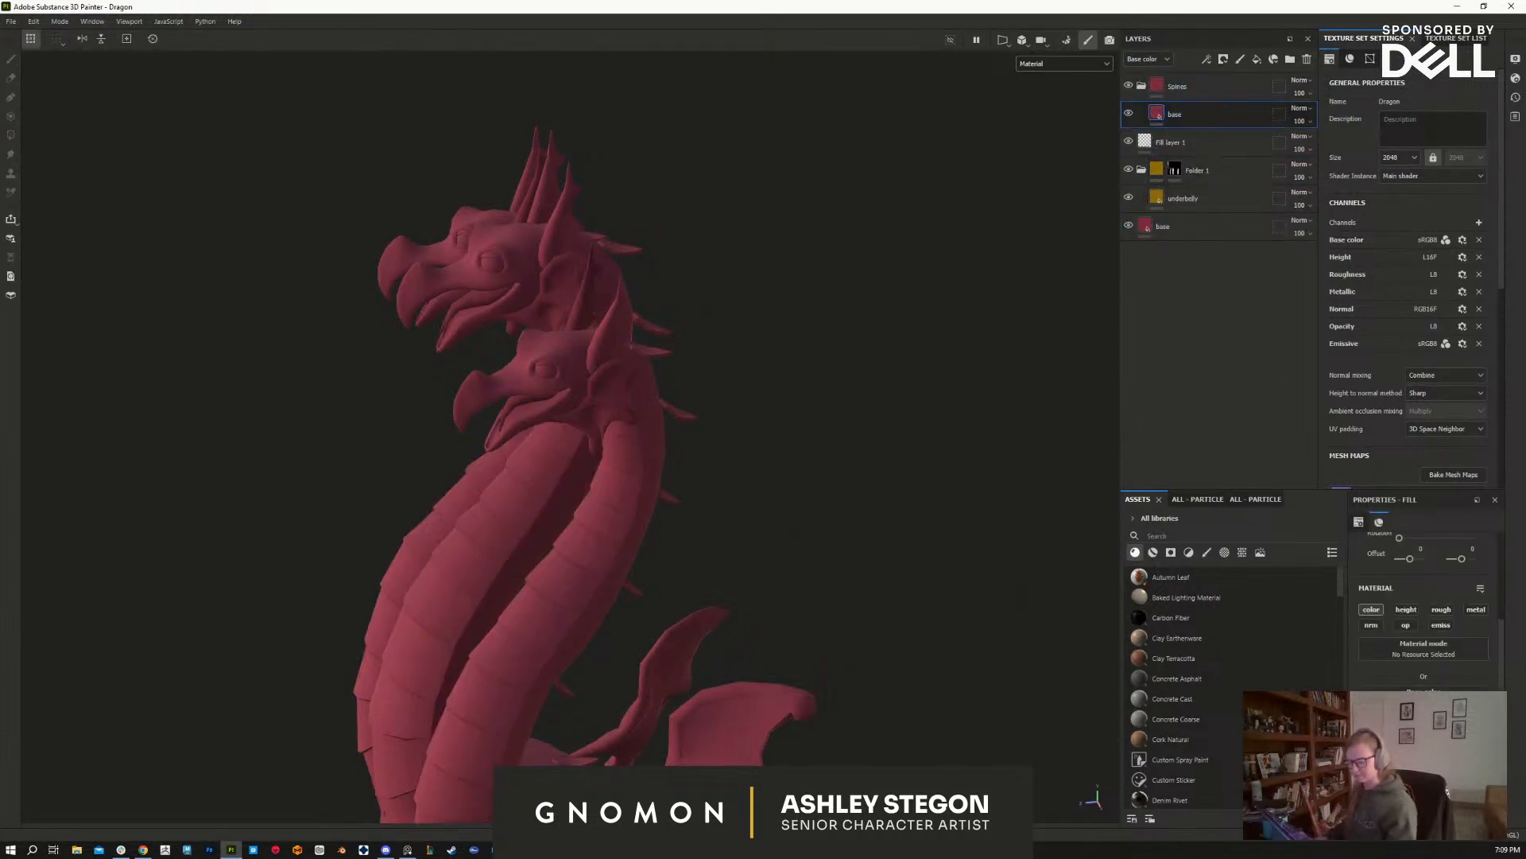
# Step: Darken the base color of the copy in the Spines folder to 561E31
pyautogui.click(1423, 703)
pyautogui.click(1232, 561)
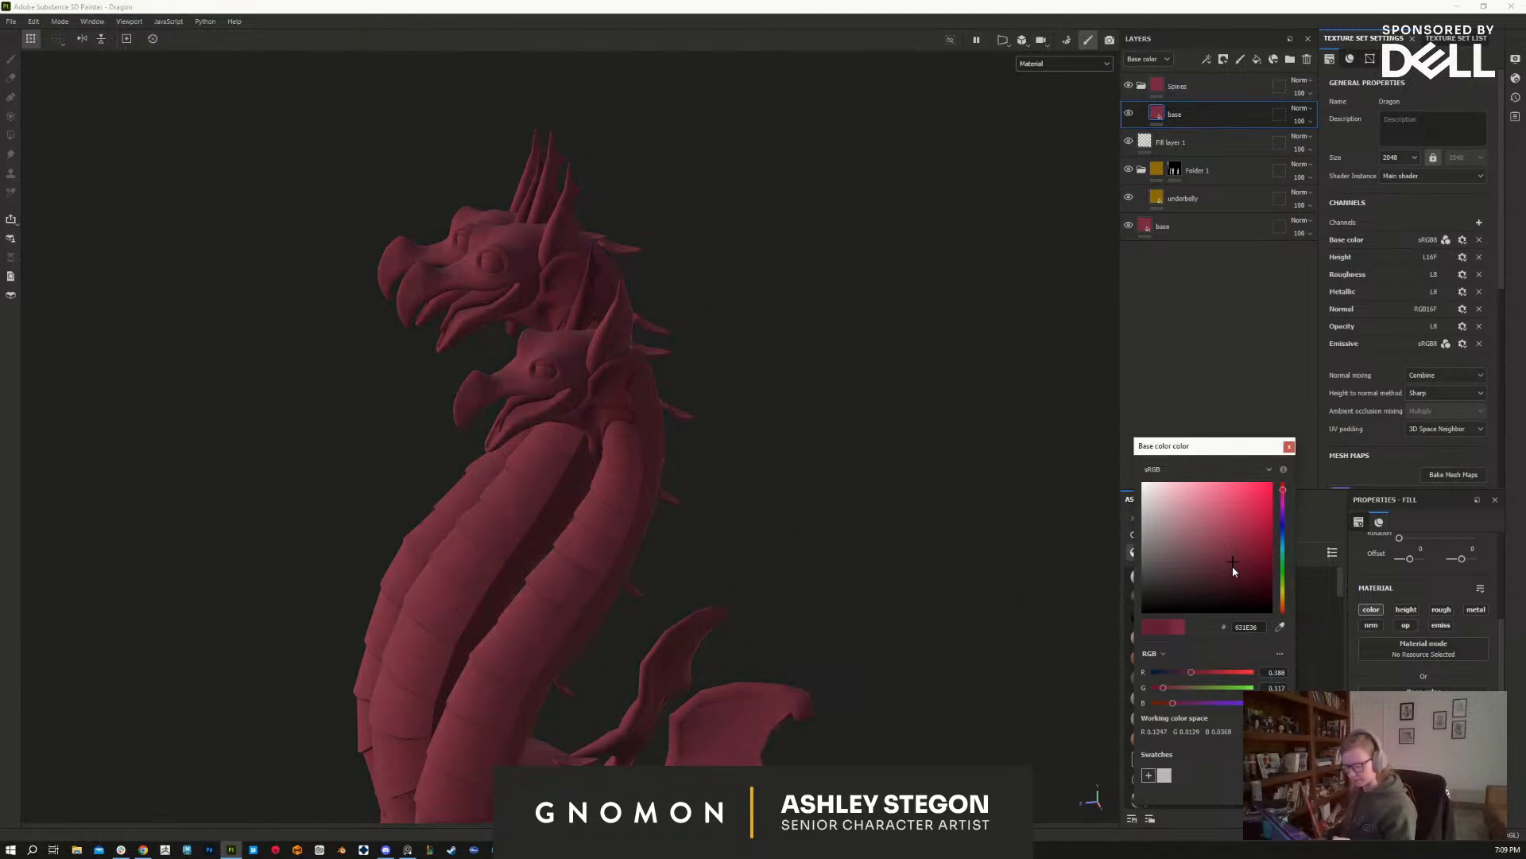
pyautogui.moveTo(1232, 568); pyautogui.dragTo(1226, 569)
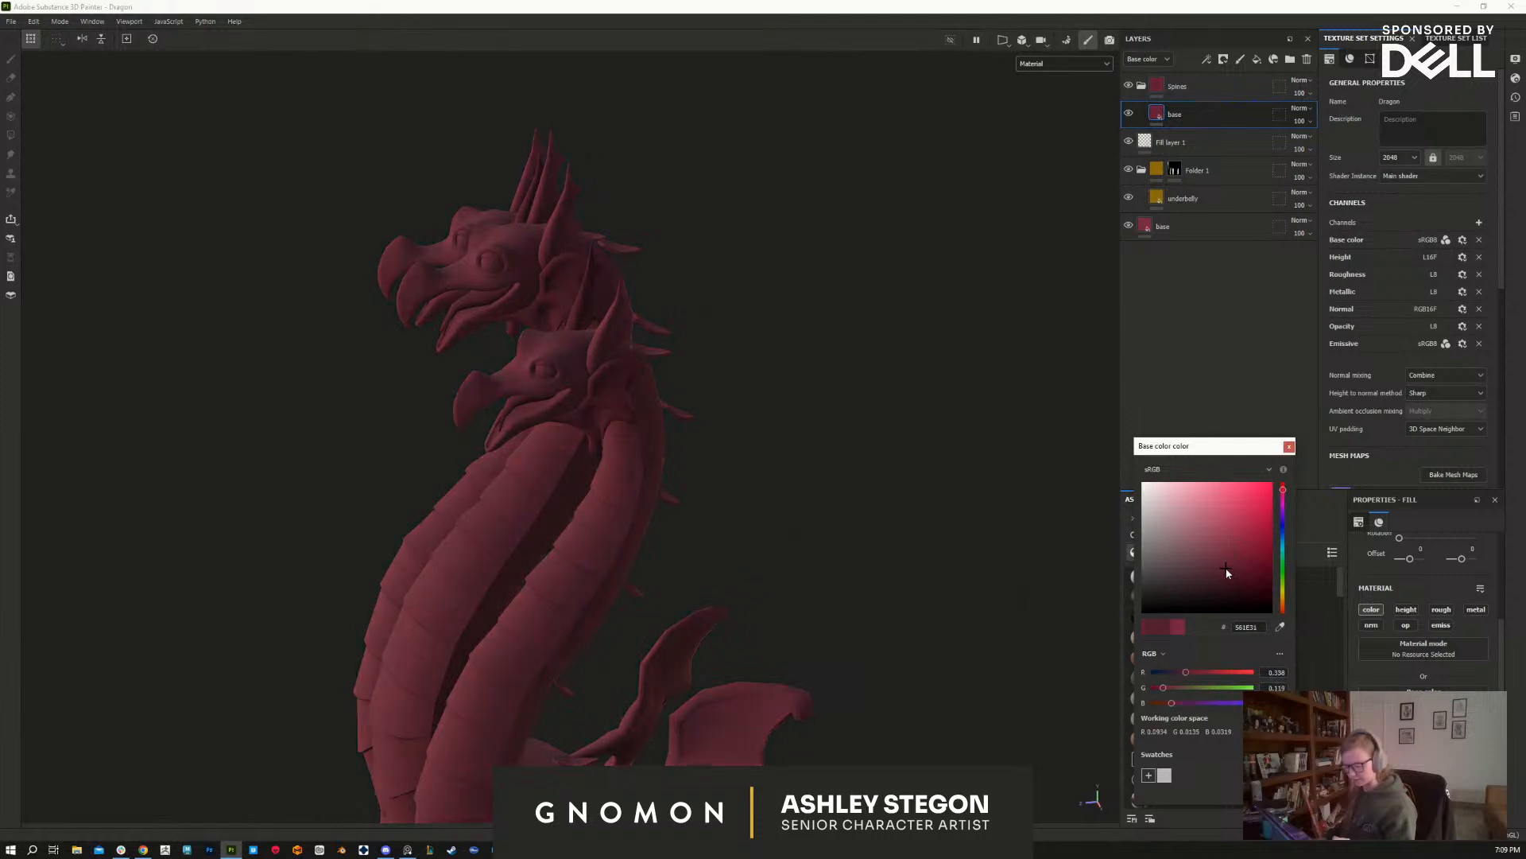
pyautogui.click(1289, 446)
# Step: Add a black mask to the Spines folder, undoing the first misplaced attempt
pyautogui.rightClick(1144, 88)
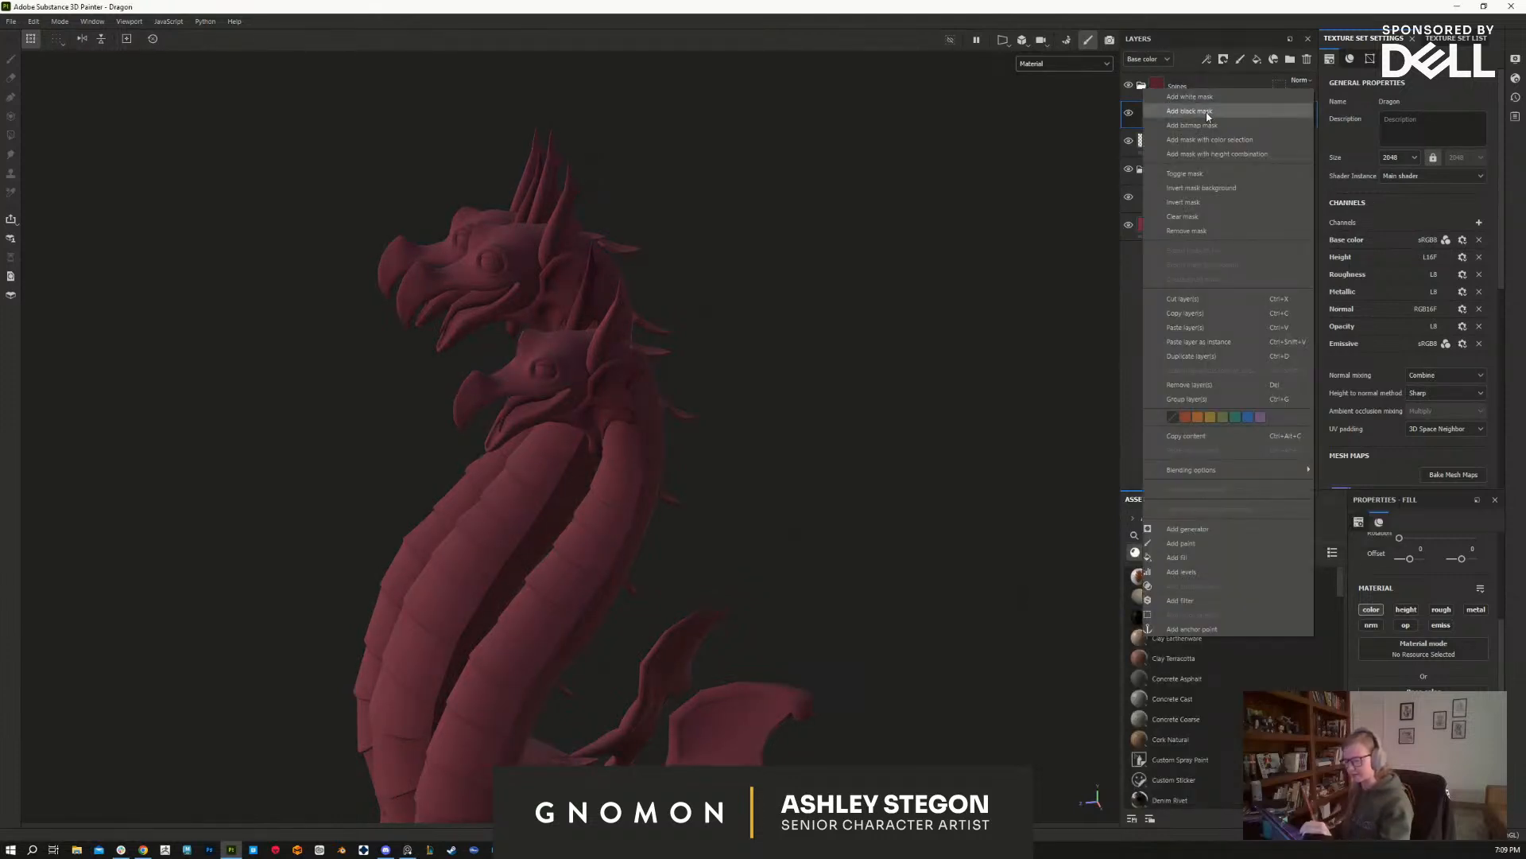
pyautogui.click(1205, 111)
pyautogui.hotkey('ctrl', 'z')
pyautogui.click(1183, 88)
pyautogui.rightClick(1183, 89)
pyautogui.click(1228, 113)
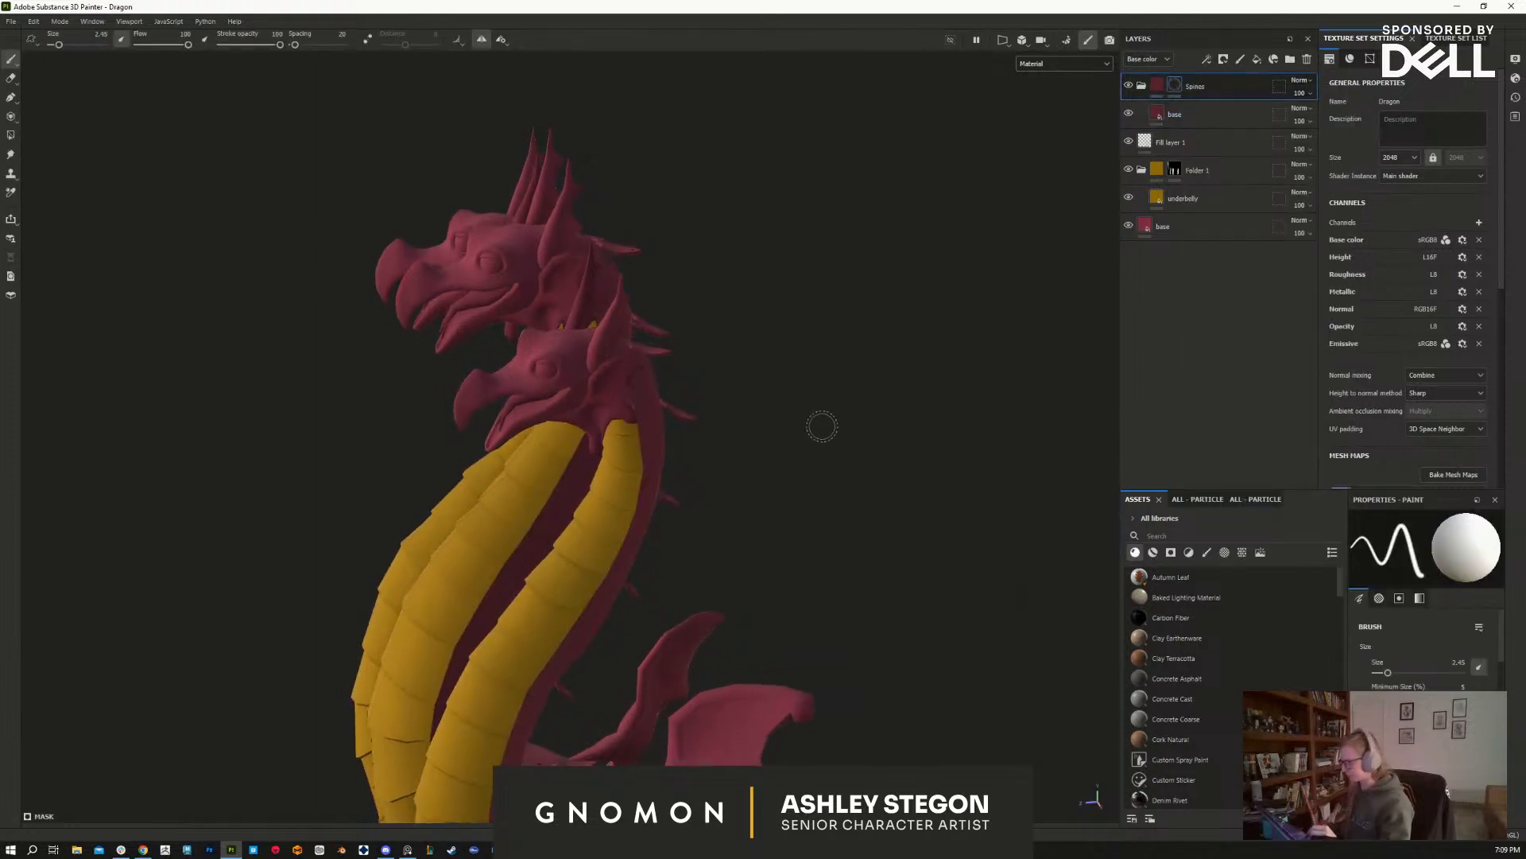
# Step: Examine the spines, wings and limbs around the dragon's body before masking
pyautogui.press('4')
pyautogui.click(1432, 523)
pyautogui.moveTo(685, 238)
pyautogui.keyDown('alt'); pyautogui.mouseDown()
pyautogui.moveTo(678, 297)
pyautogui.moveTo(666, 240)
pyautogui.mouseUp(); pyautogui.keyUp('alt')
pyautogui.press('1')
pyautogui.moveTo(794, 485)
pyautogui.keyDown('alt'); pyautogui.mouseDown()
pyautogui.moveTo(866, 530)
pyautogui.moveTo(716, 594)
pyautogui.mouseUp(); pyautogui.keyUp('alt')
pyautogui.keyDown('alt'); pyautogui.moveTo(881, 624); pyautogui.dragTo(865, 366, button='middle'); pyautogui.keyUp('alt')
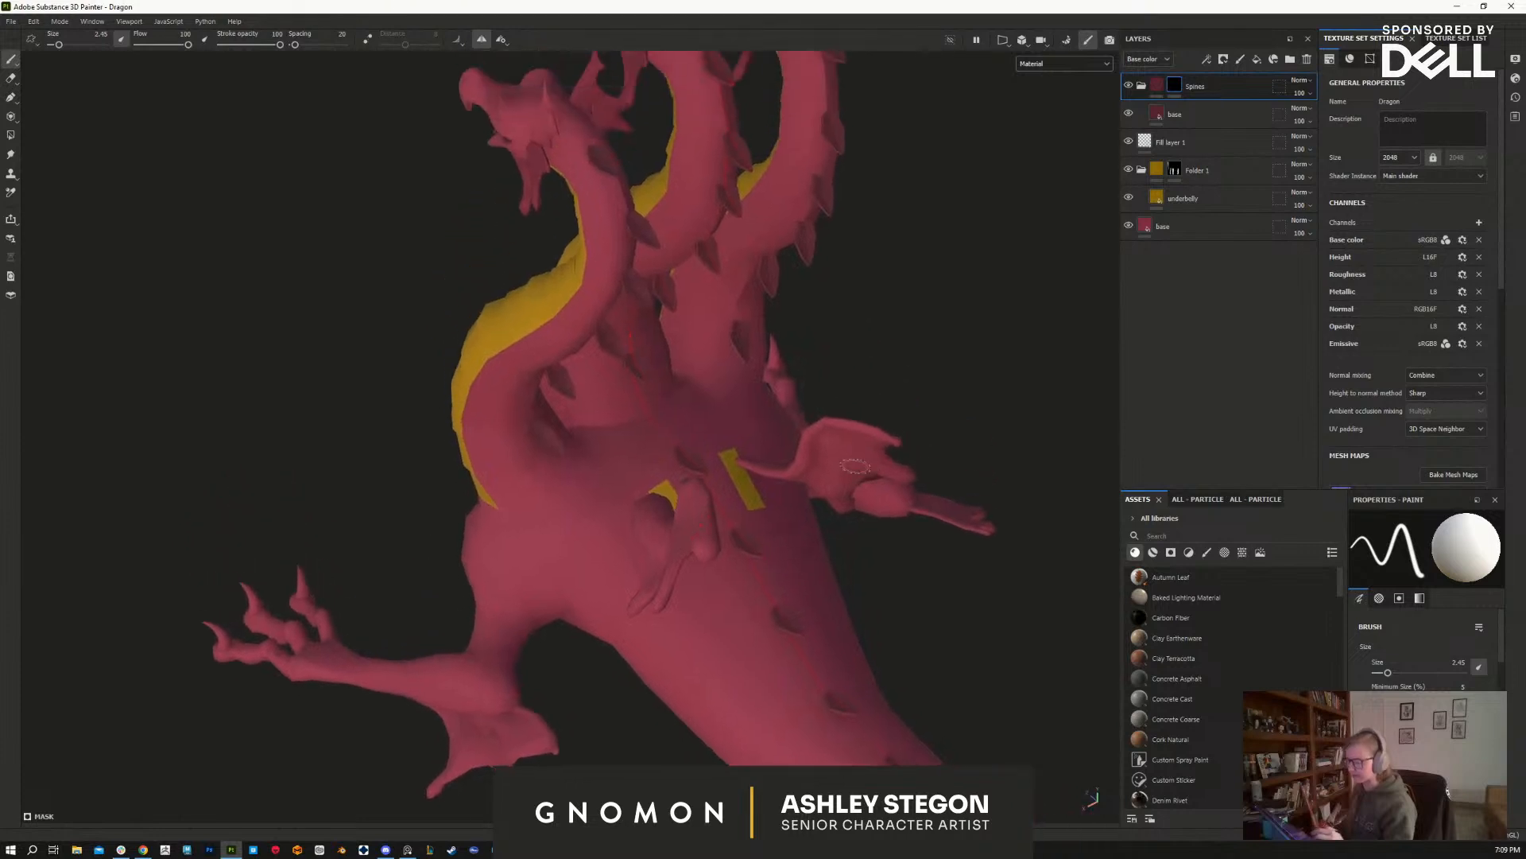
pyautogui.keyDown('alt'); pyautogui.moveTo(866, 445); pyautogui.dragTo(1046, 501); pyautogui.keyUp('alt')
pyautogui.keyDown('alt'); pyautogui.moveTo(985, 520); pyautogui.dragTo(841, 633, button='middle'); pyautogui.keyUp('alt')
pyautogui.keyDown('alt'); pyautogui.moveTo(868, 637); pyautogui.dragTo(941, 453); pyautogui.keyUp('alt')
# Step: Duplicate the bottom base layer and add a folder named Webbing above the copy
pyautogui.click(1181, 229)
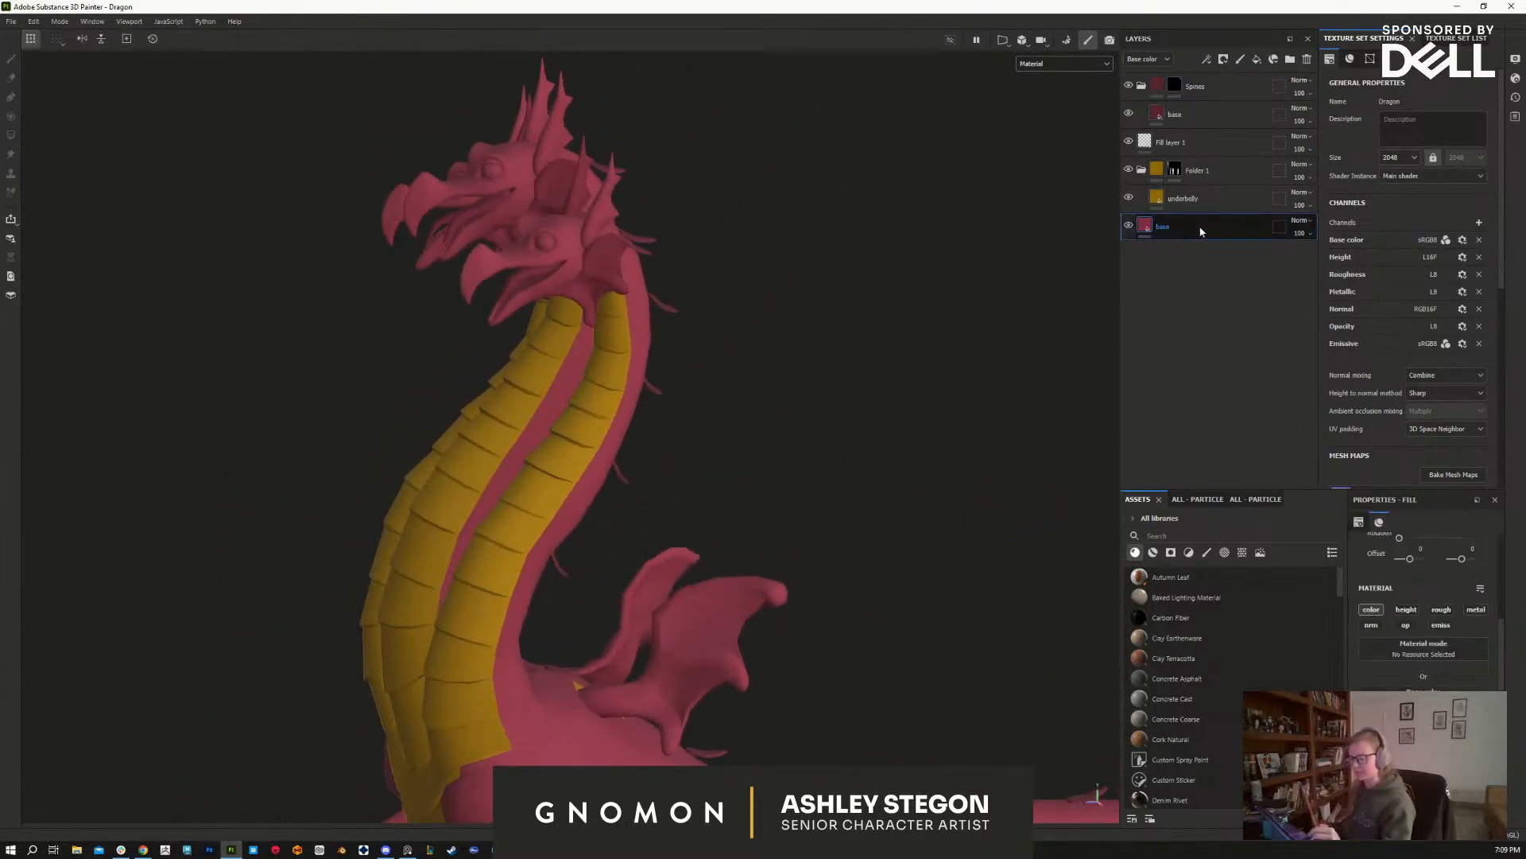
pyautogui.hotkey('ctrl', 'd')
pyautogui.click(1292, 62)
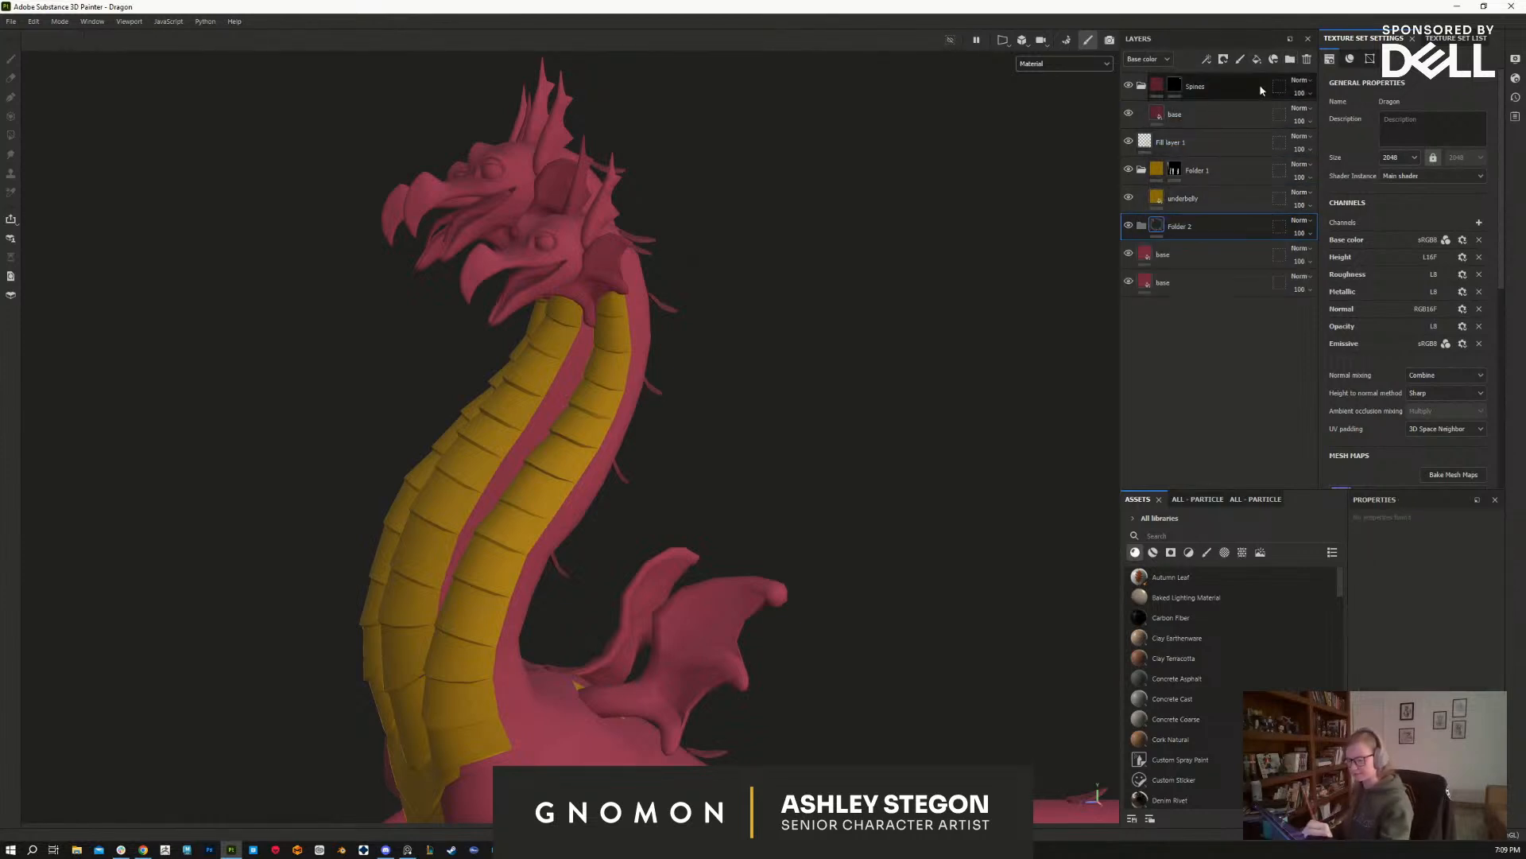
pyautogui.doubleClick(1183, 230)
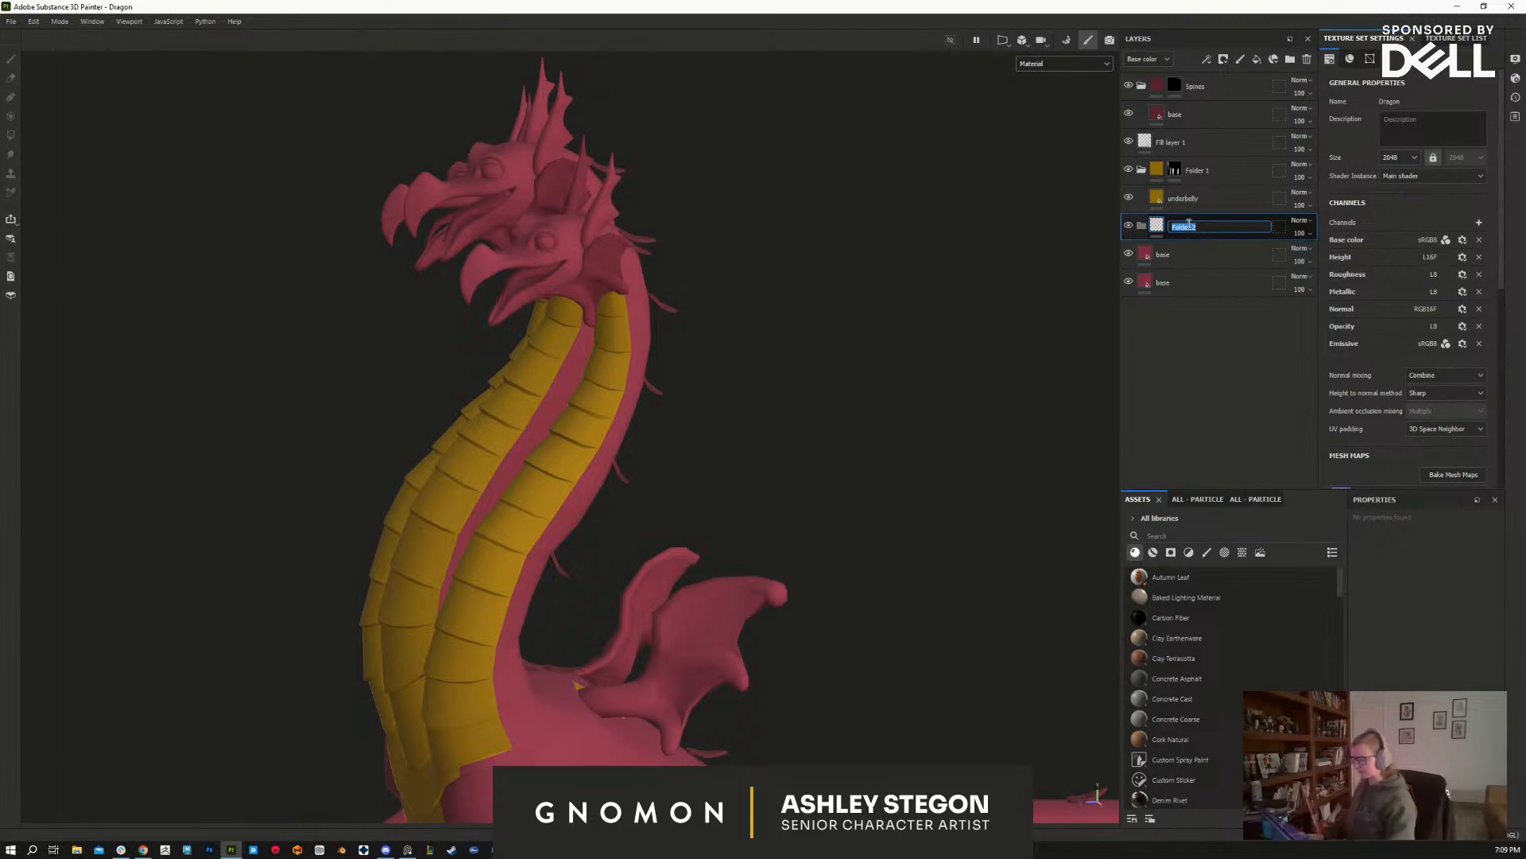
pyautogui.write('Web')
pyautogui.press('Return')
# Step: Move the duplicated base layer into the Webbing folder and darken its crimson color
pyautogui.keyDown('alt'); pyautogui.moveTo(875, 426); pyautogui.dragTo(906, 426); pyautogui.keyUp('alt')
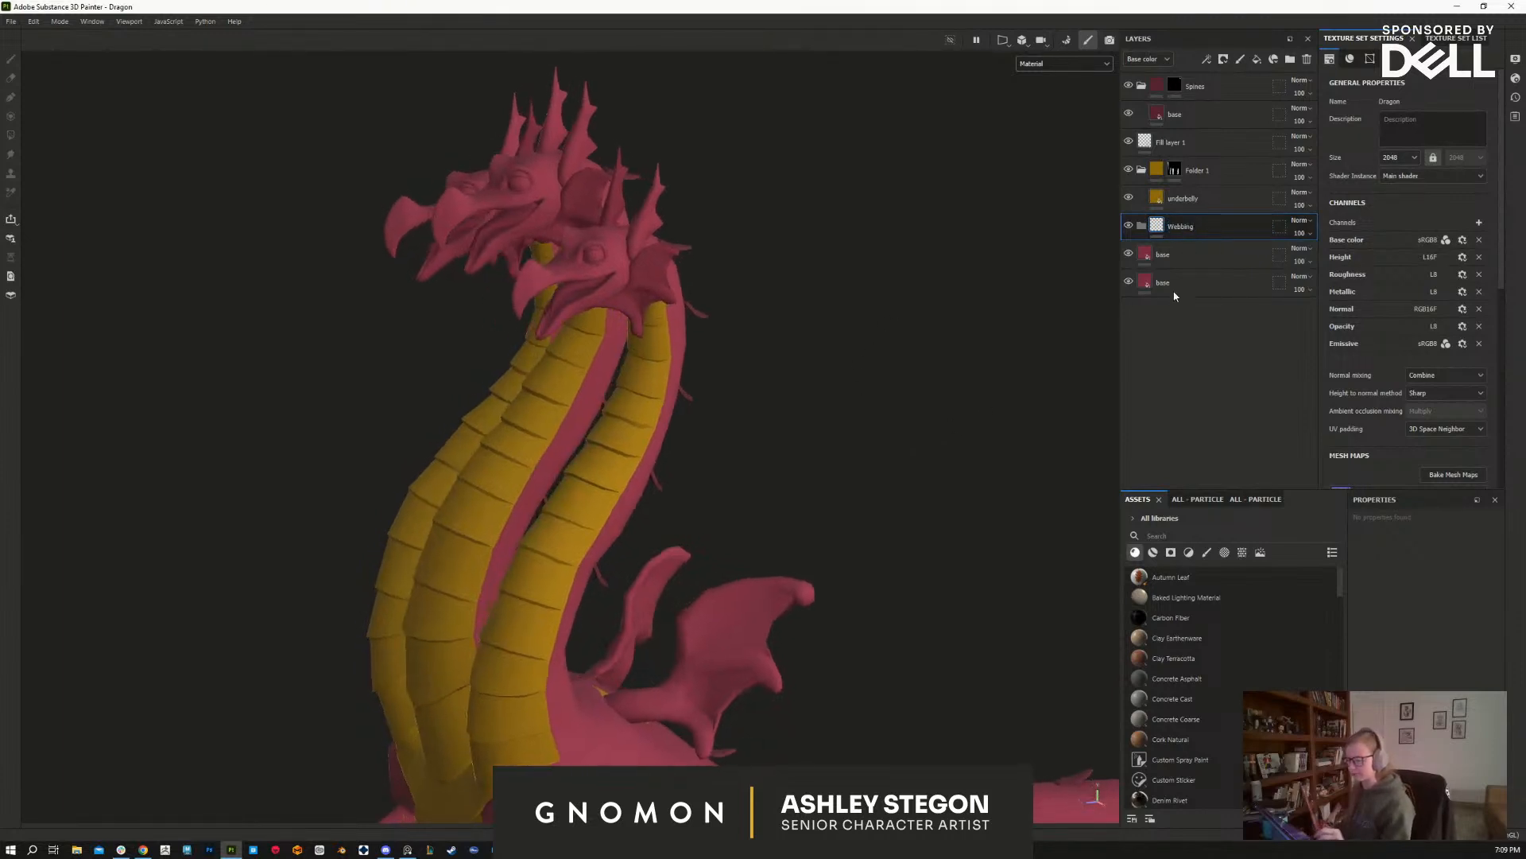
pyautogui.click(1205, 251)
pyautogui.moveTo(1205, 252)
pyautogui.mouseDown()
pyautogui.moveTo(1214, 116)
pyautogui.moveTo(1204, 253)
pyautogui.mouseUp()
pyautogui.hotkey('ctrl', 'd')
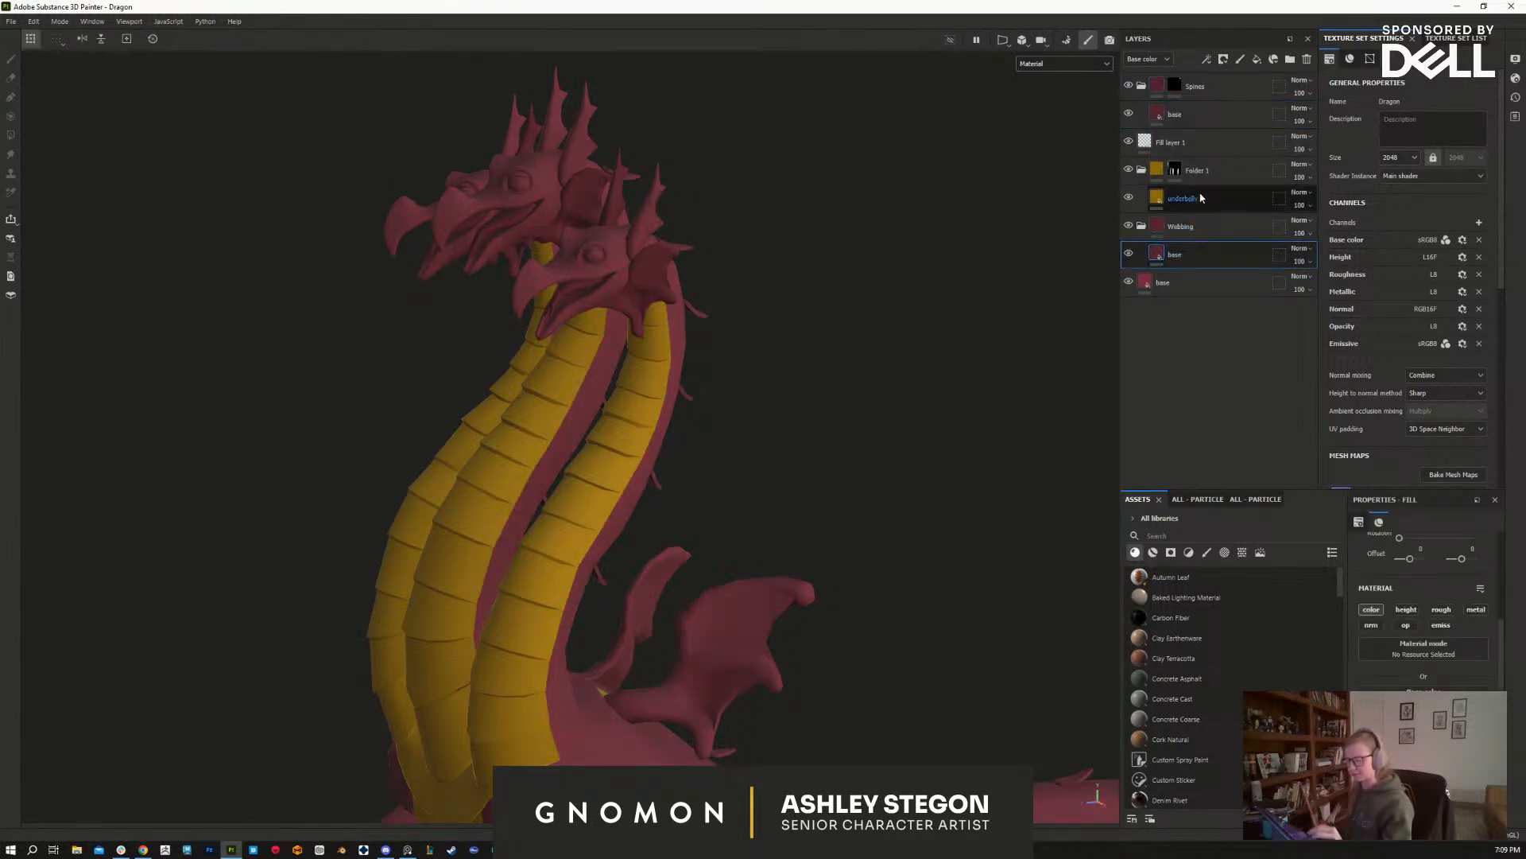
# Step: Add a black mask to the Webbing folder
pyautogui.click(1180, 228)
pyautogui.rightClick(1180, 228)
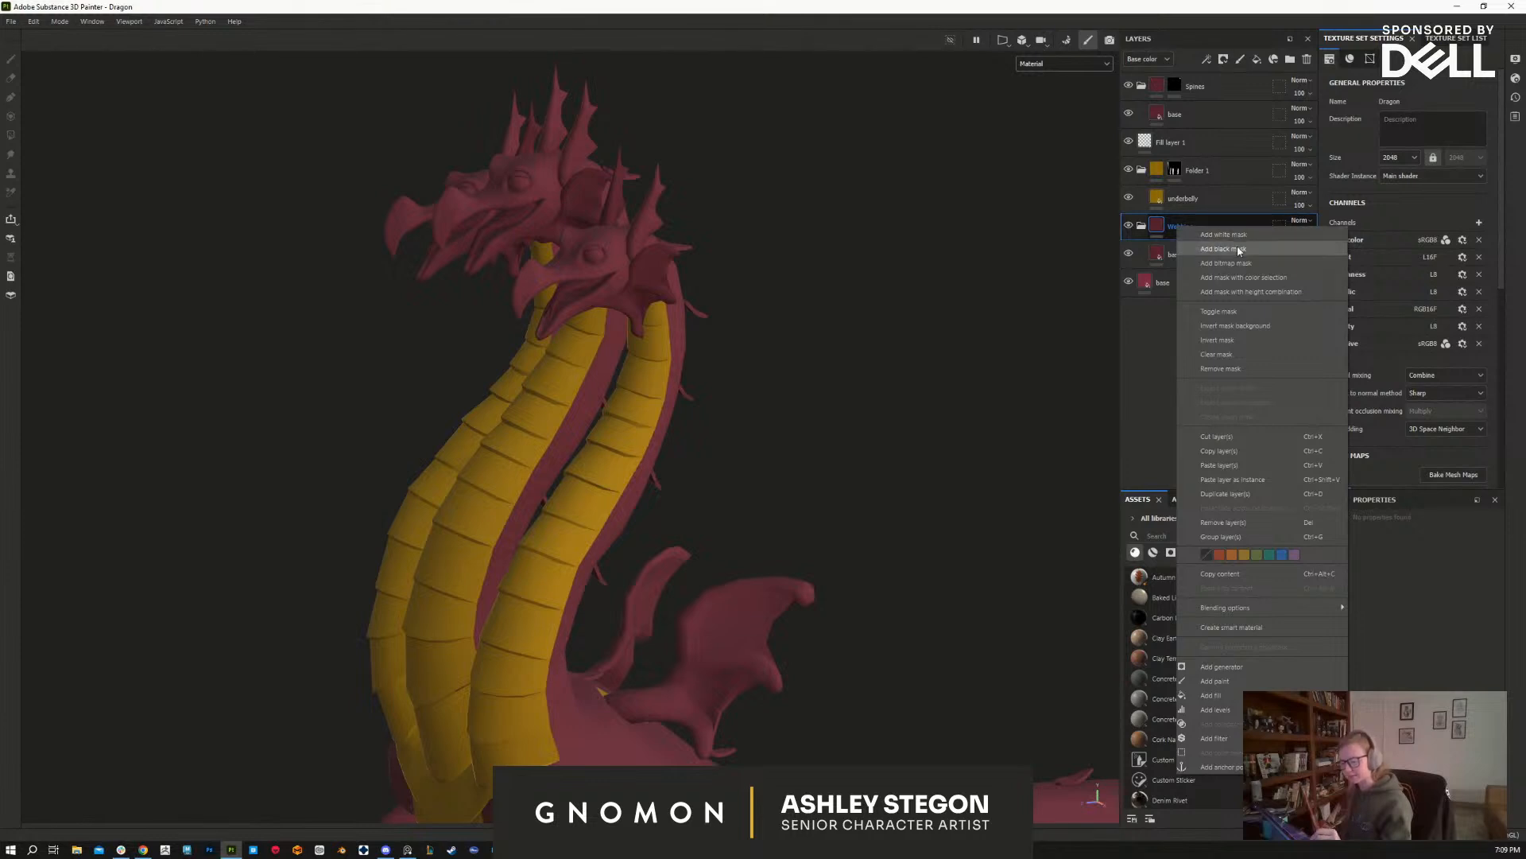
pyautogui.click(1216, 248)
# Step: Set up Polygon Fill on the Webbing mask with polygon fill mode and color 1, framing the nearest head's ear frill
pyautogui.keyDown('alt'); pyautogui.moveTo(852, 493); pyautogui.dragTo(920, 473); pyautogui.keyUp('alt')
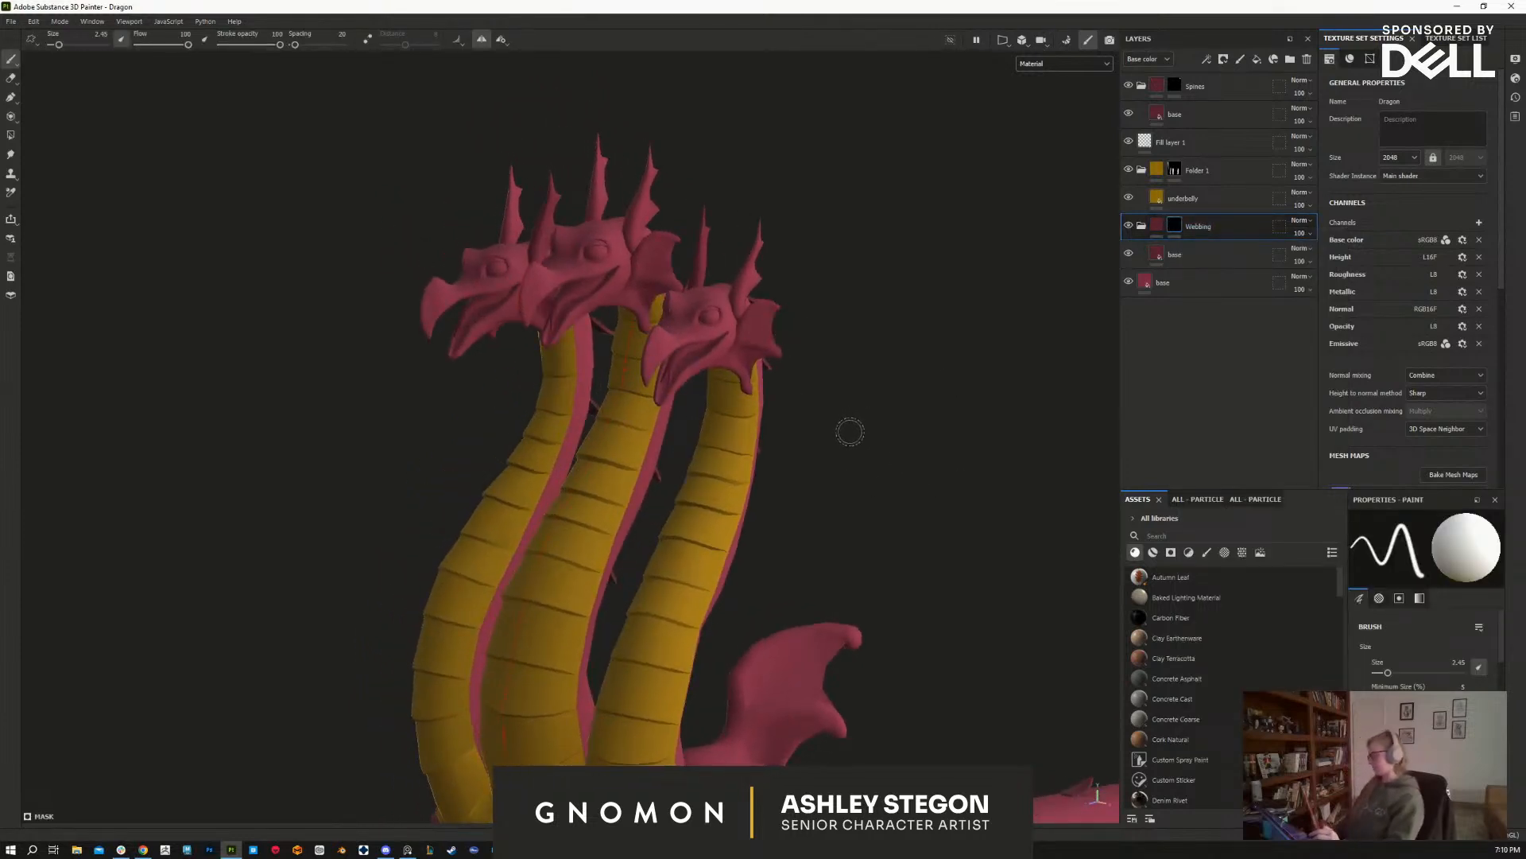
pyautogui.press('4')
pyautogui.keyDown('alt'); pyautogui.moveTo(783, 350); pyautogui.dragTo(917, 729, button='right'); pyautogui.keyUp('alt')
pyautogui.keyDown('alt'); pyautogui.moveTo(917, 729); pyautogui.dragTo(892, 606); pyautogui.keyUp('alt')
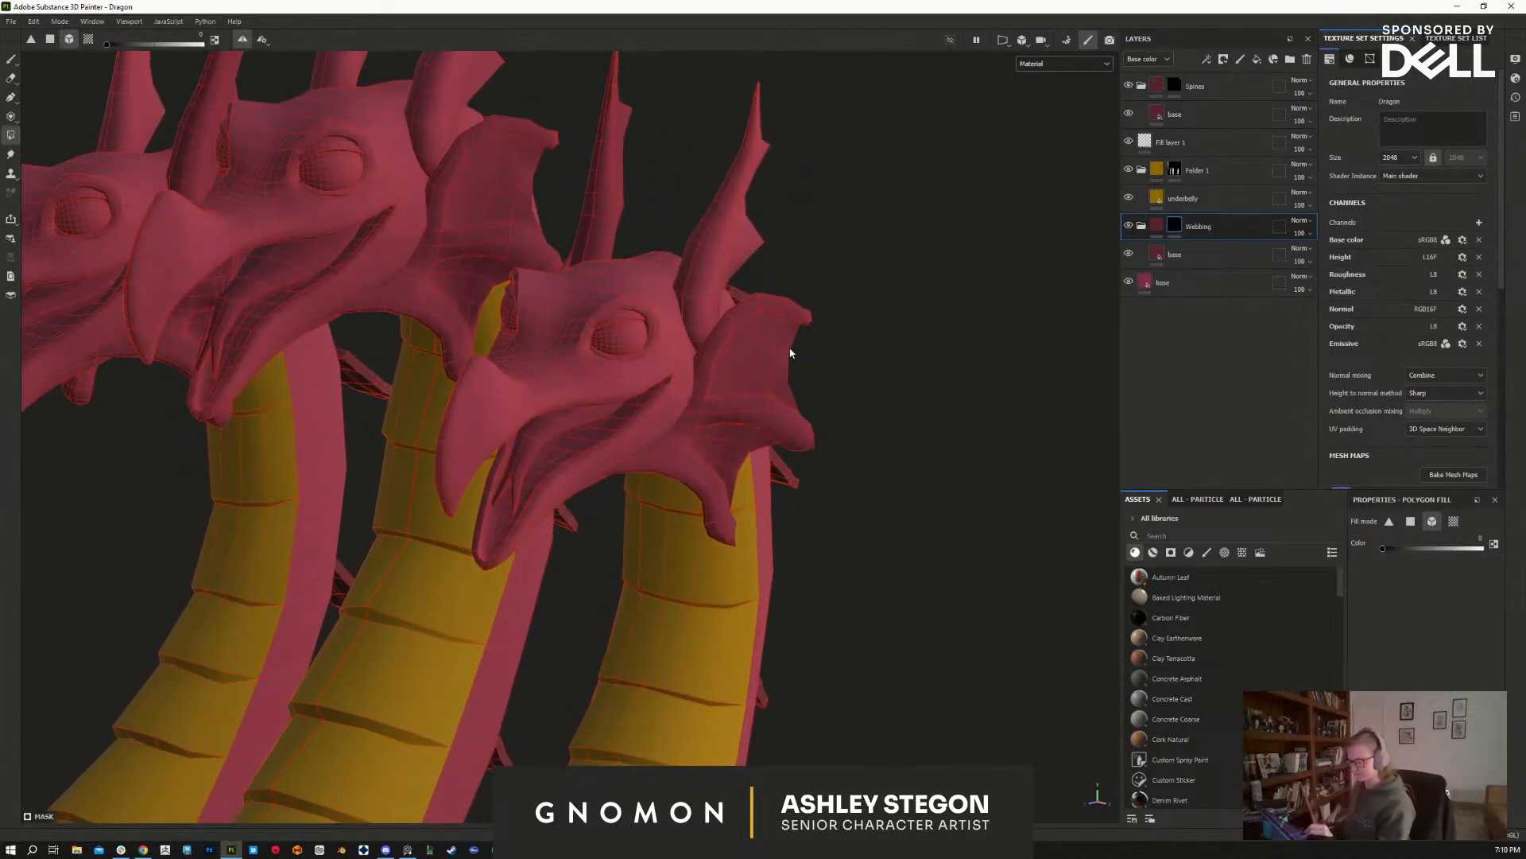
pyautogui.moveTo(788, 350); pyautogui.dragTo(800, 367)
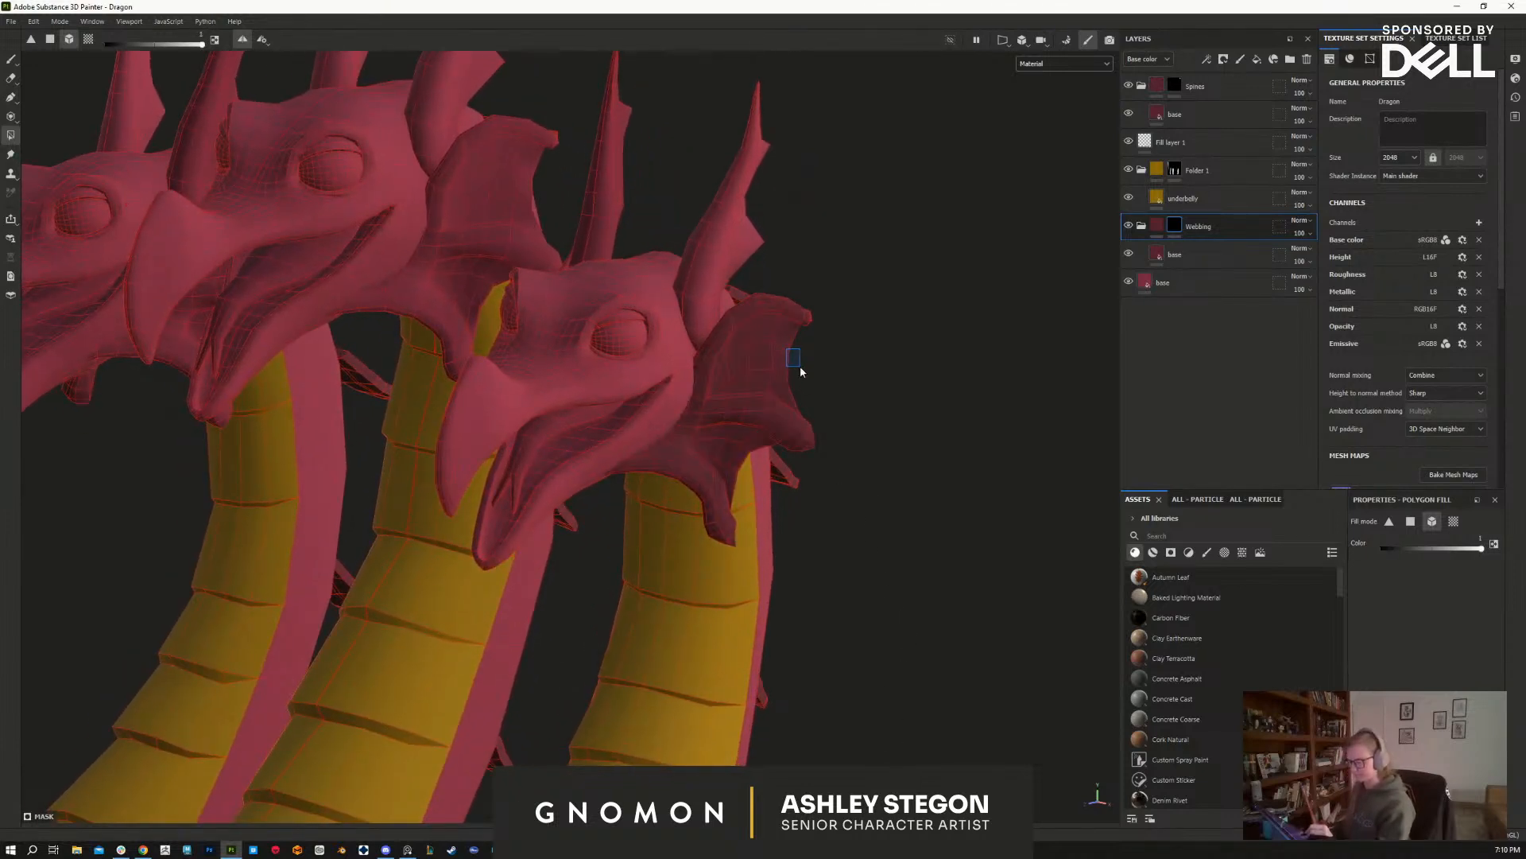
pyautogui.click(1411, 520)
# Step: Try filling the nearest head's ear frill on the Webbing mask, and undo the fill
pyautogui.keyDown('alt'); pyautogui.moveTo(870, 380); pyautogui.dragTo(795, 342); pyautogui.keyUp('alt')
pyautogui.moveTo(648, 198); pyautogui.dragTo(896, 434)
pyautogui.keyDown('alt'); pyautogui.moveTo(891, 445); pyautogui.dragTo(217, 426); pyautogui.keyUp('alt')
pyautogui.hotkey('ctrl', 'z')
pyautogui.keyDown('alt'); pyautogui.moveTo(323, 507); pyautogui.dragTo(1072, 469); pyautogui.keyUp('alt')
# Step: Display the 3D and 2D views side by side
pyautogui.click(1026, 43)
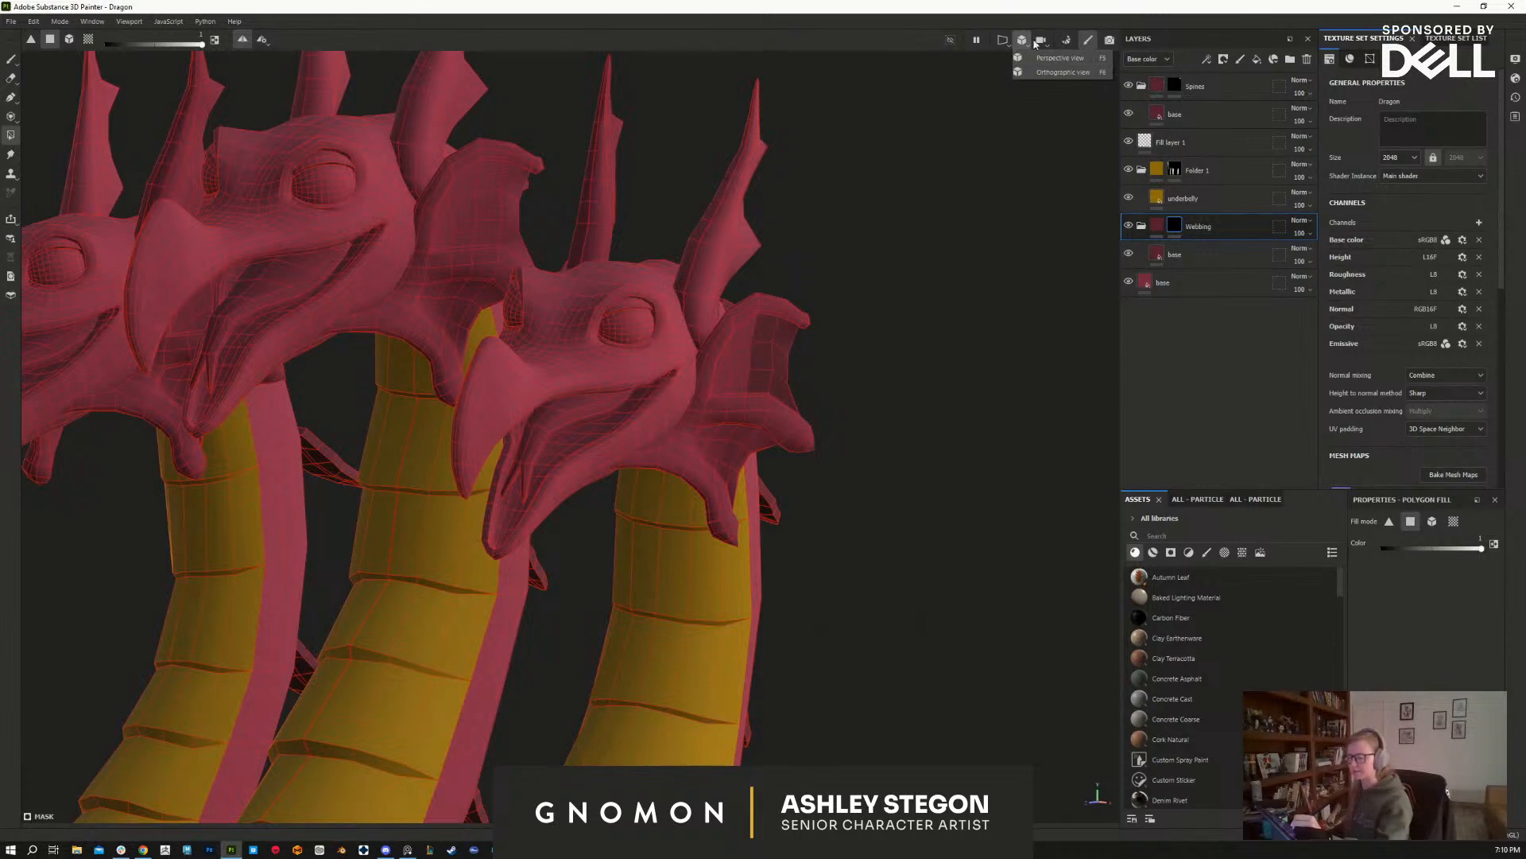
pyautogui.click(1042, 41)
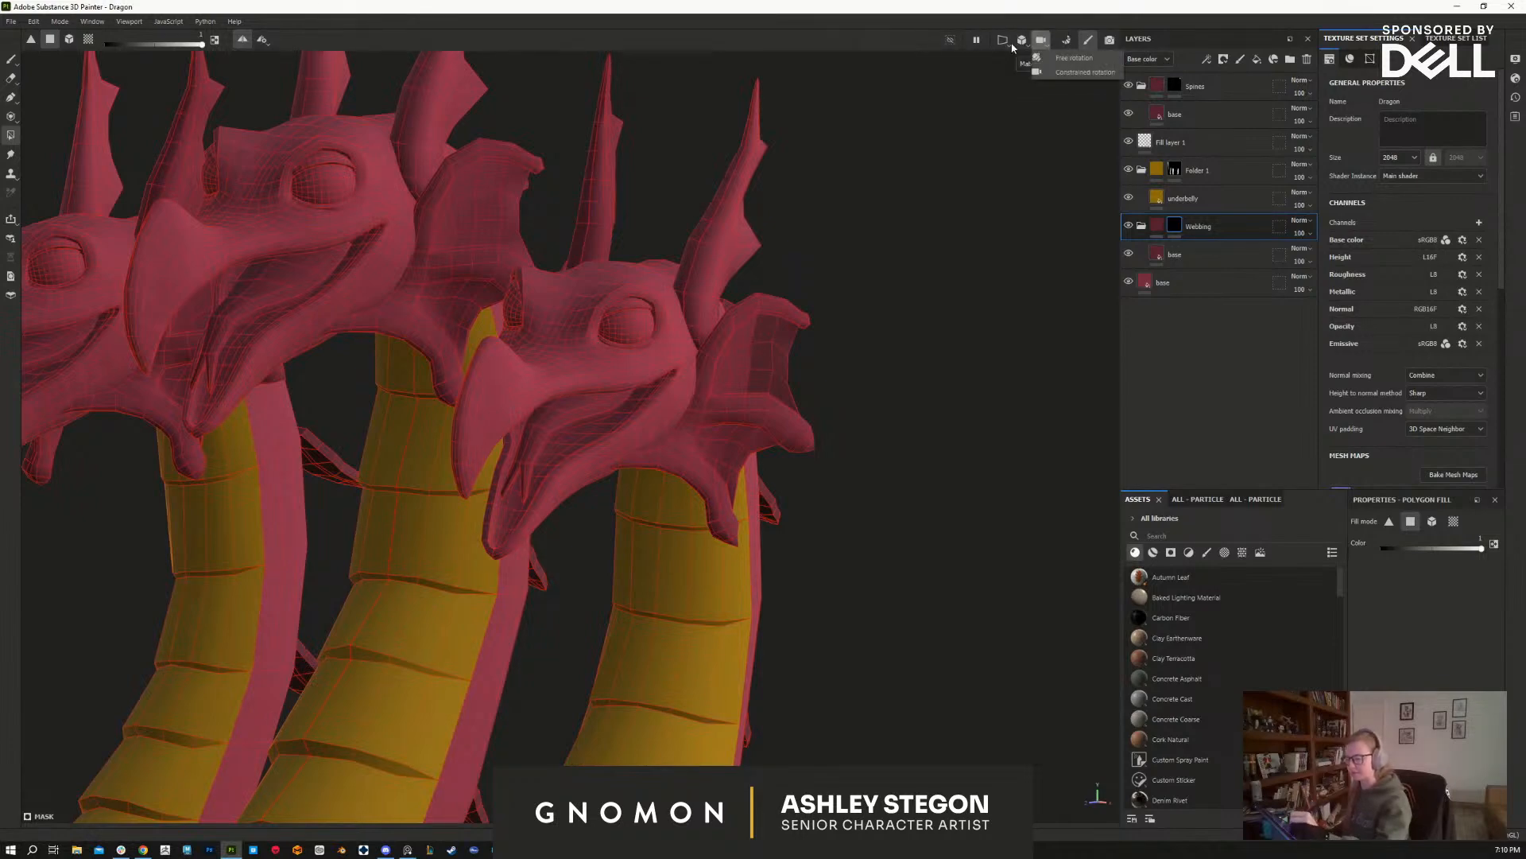
pyautogui.click(1002, 40)
# Step: Examine the UV layout in the 2D view to identify the ear frill and wing webbing islands
pyautogui.keyDown('alt'); pyautogui.moveTo(855, 535); pyautogui.dragTo(564, 593, button='middle'); pyautogui.keyUp('alt')
pyautogui.moveTo(956, 609)
pyautogui.keyDown('shift'); pyautogui.mouseDown(button='right')
pyautogui.moveTo(1026, 627)
pyautogui.moveTo(1016, 637)
pyautogui.mouseUp(button='right'); pyautogui.keyUp('shift')
pyautogui.moveTo(945, 660)
pyautogui.keyDown('alt'); pyautogui.mouseDown(button='middle')
pyautogui.moveTo(1070, 607)
pyautogui.moveTo(938, 413)
pyautogui.mouseUp(button='middle'); pyautogui.keyUp('alt')
pyautogui.moveTo(931, 621)
pyautogui.keyDown('alt'); pyautogui.mouseDown(button='middle')
pyautogui.moveTo(827, 566)
pyautogui.moveTo(926, 593)
pyautogui.mouseUp(button='middle'); pyautogui.keyUp('alt')
pyautogui.keyDown('alt'); pyautogui.moveTo(946, 739); pyautogui.dragTo(997, 751, button='right'); pyautogui.keyUp('alt')
pyautogui.moveTo(946, 674)
pyautogui.keyDown('alt'); pyautogui.mouseDown(button='middle')
pyautogui.moveTo(862, 684)
pyautogui.moveTo(775, 725)
pyautogui.mouseUp(button='middle'); pyautogui.keyUp('alt')
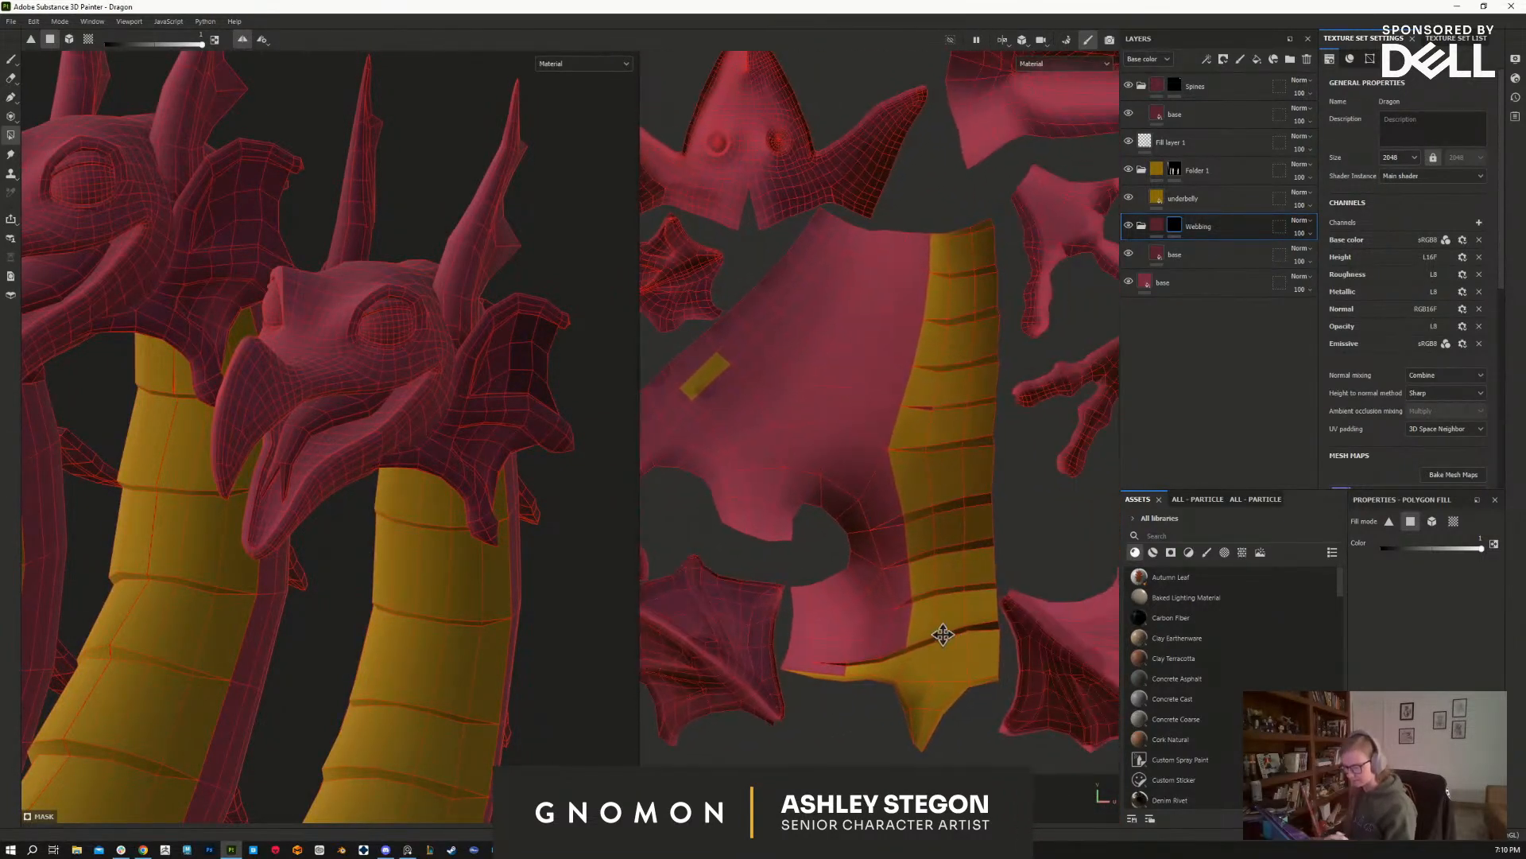
pyautogui.keyDown('alt'); pyautogui.moveTo(1089, 614); pyautogui.dragTo(879, 688, button='middle'); pyautogui.keyUp('alt')
pyautogui.keyDown('alt'); pyautogui.moveTo(879, 689); pyautogui.dragTo(824, 673, button='right'); pyautogui.keyUp('alt')
pyautogui.keyDown('alt'); pyautogui.moveTo(984, 378); pyautogui.dragTo(1084, 593, button='middle'); pyautogui.keyUp('alt')
pyautogui.keyDown('alt'); pyautogui.moveTo(897, 589); pyautogui.dragTo(1068, 585, button='middle'); pyautogui.keyUp('alt')
pyautogui.keyDown('shift'); pyautogui.moveTo(887, 541); pyautogui.dragTo(954, 535, button='right'); pyautogui.keyUp('shift')
pyautogui.scroll(6, 761, 419)
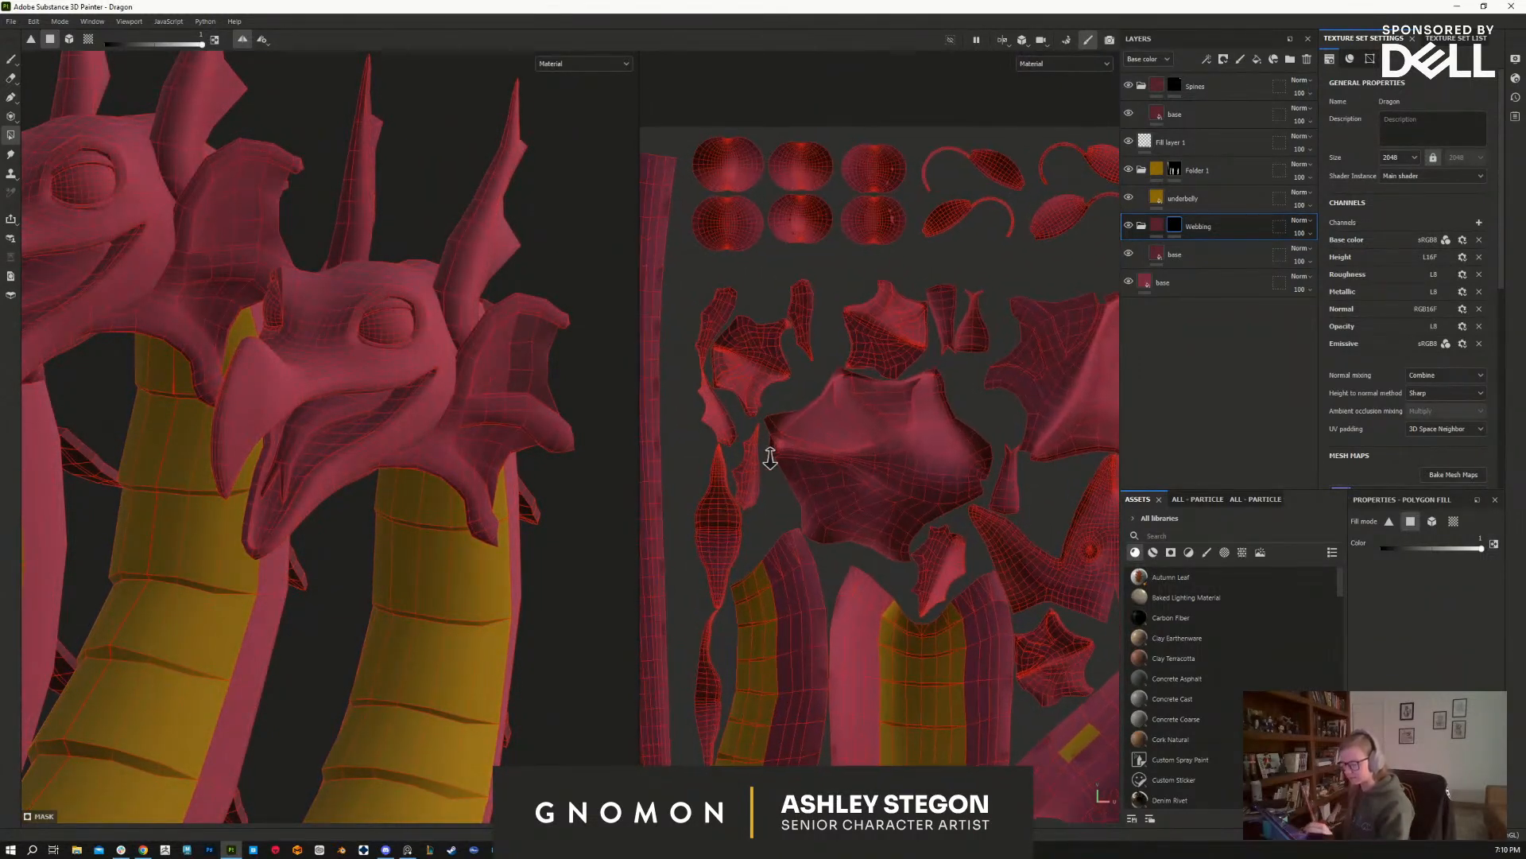
pyautogui.scroll(2, 809, 483)
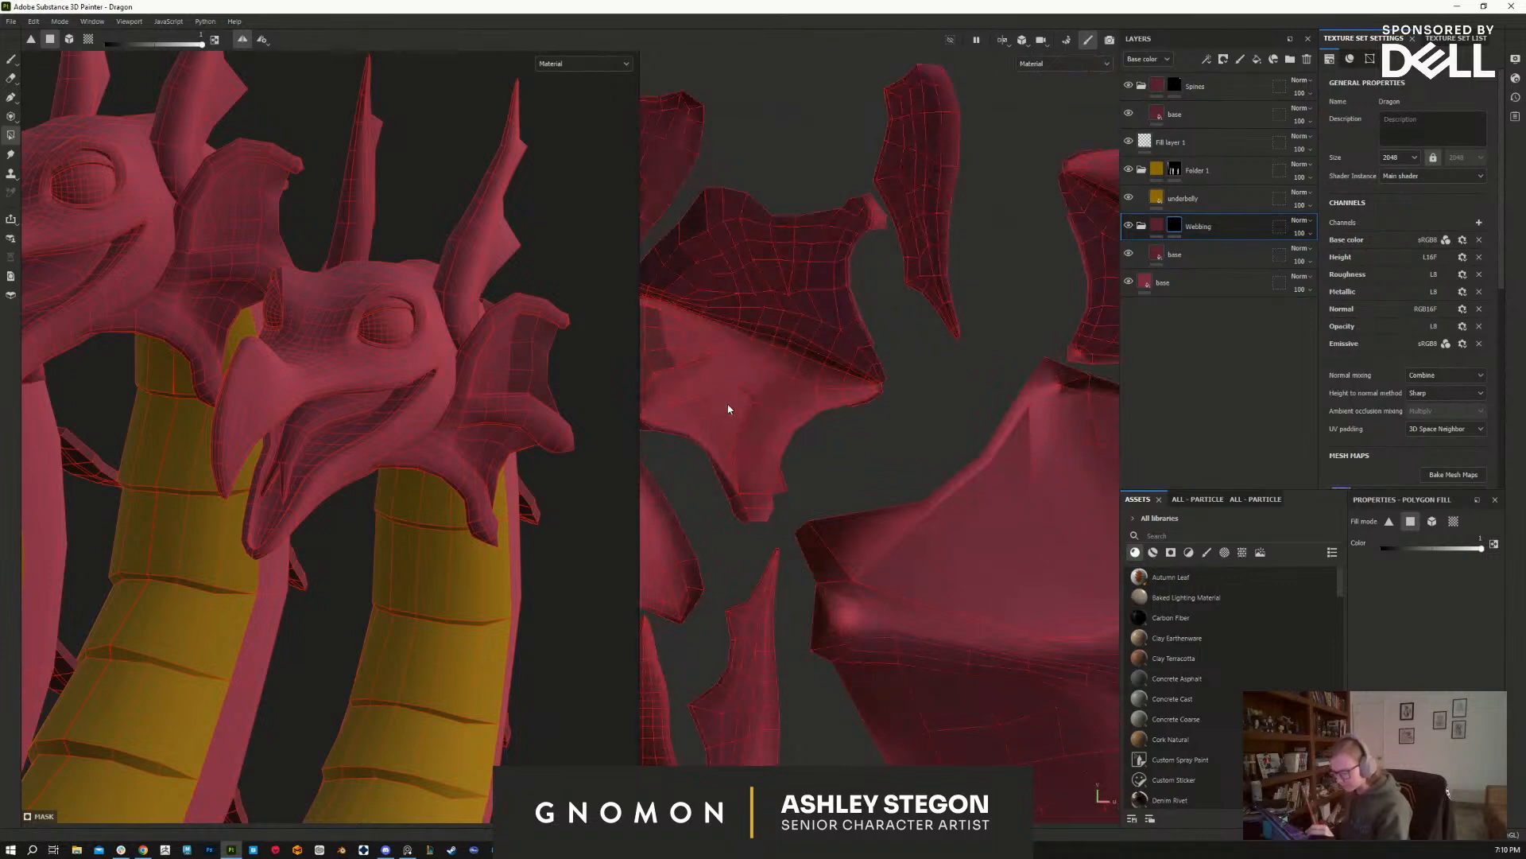
pyautogui.moveTo(805, 433); pyautogui.dragTo(921, 484, button='middle')
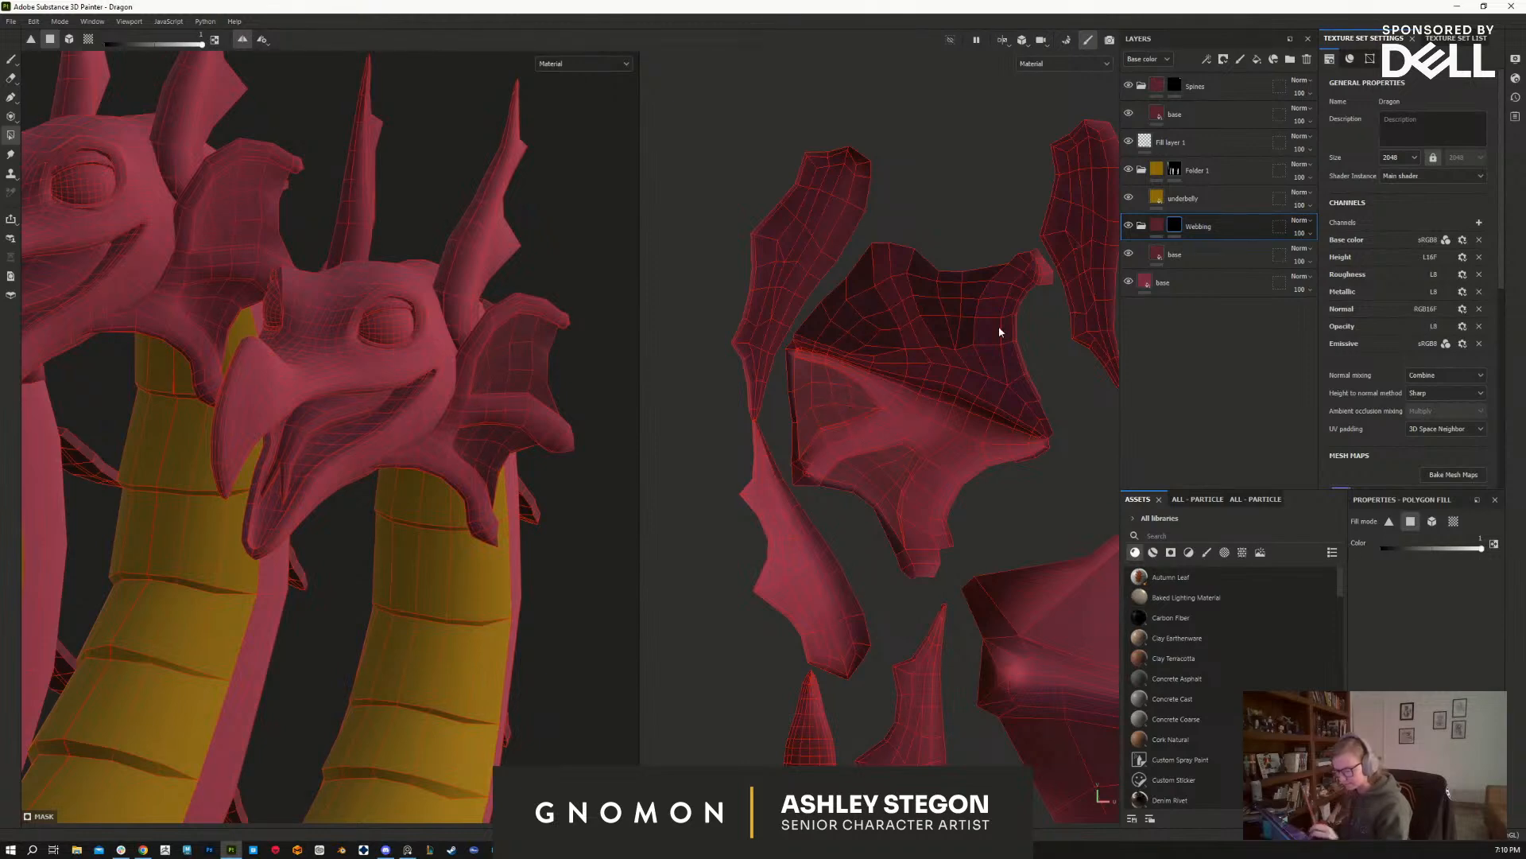
pyautogui.keyDown('alt'); pyautogui.moveTo(992, 602); pyautogui.dragTo(916, 420, button='middle'); pyautogui.keyUp('alt')
pyautogui.keyDown('alt'); pyautogui.moveTo(912, 605); pyautogui.dragTo(888, 499, button='middle'); pyautogui.keyUp('alt')
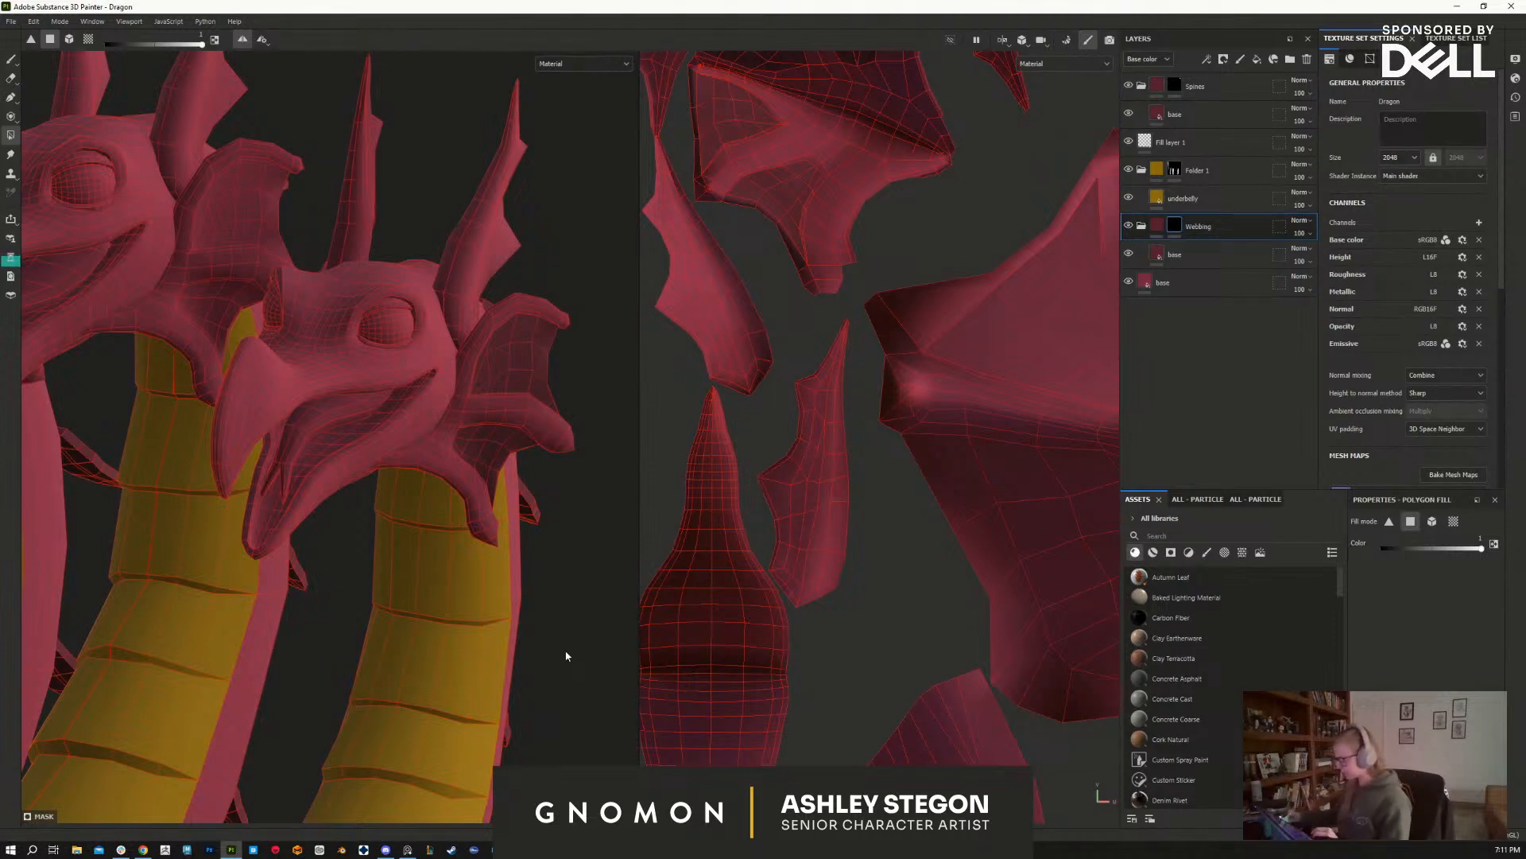
# Step: Examine the wing, body and heads in the 3D view and look over the texture set's mesh maps
pyautogui.moveTo(568, 628)
pyautogui.keyDown('shift'); pyautogui.mouseDown(button='right')
pyautogui.moveTo(610, 623)
pyautogui.moveTo(541, 652)
pyautogui.moveTo(546, 405)
pyautogui.mouseUp(button='right'); pyautogui.keyUp('shift')
pyautogui.keyDown('alt'); pyautogui.moveTo(546, 405); pyautogui.dragTo(549, 111, button='middle'); pyautogui.keyUp('alt')
pyautogui.keyDown('alt'); pyautogui.moveTo(518, 607); pyautogui.dragTo(531, 362, button='right'); pyautogui.keyUp('alt')
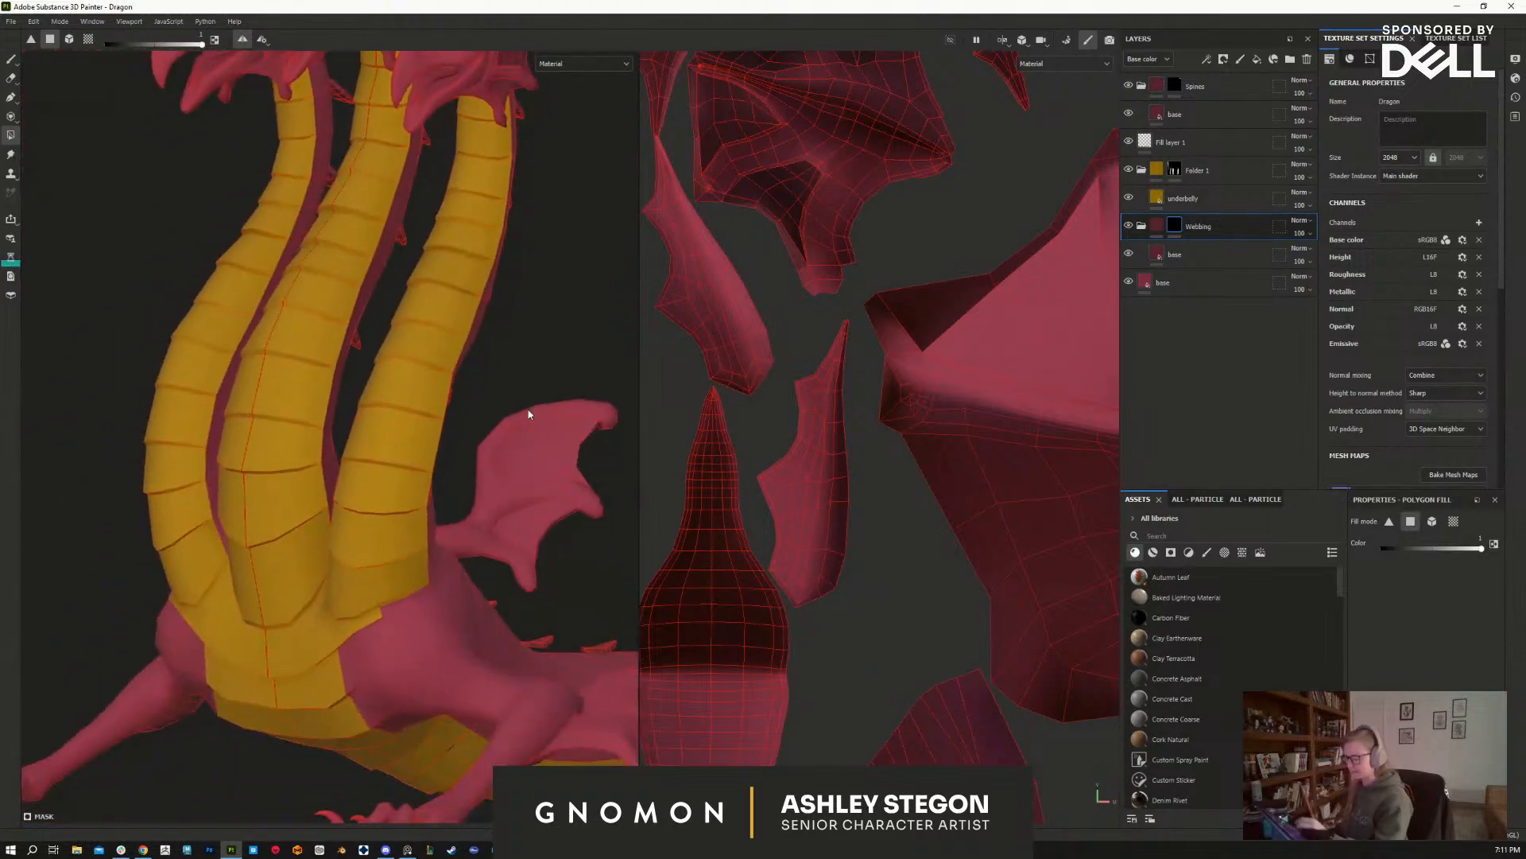
pyautogui.keyDown('alt'); pyautogui.moveTo(531, 362); pyautogui.dragTo(547, 639); pyautogui.keyUp('alt')
pyautogui.moveTo(1500, 288); pyautogui.dragTo(1499, 361)
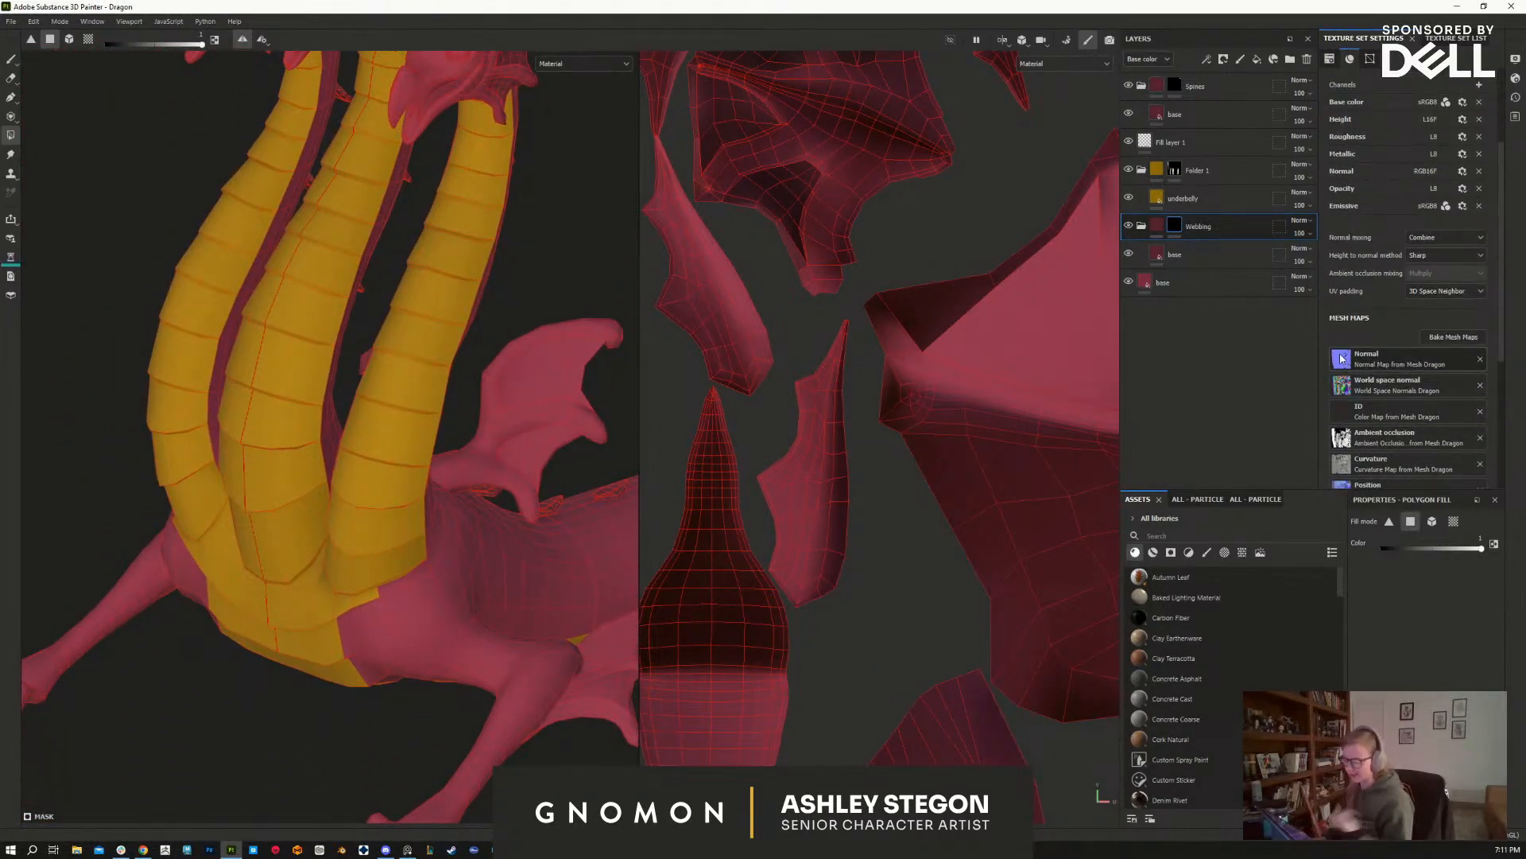
pyautogui.keyDown('alt'); pyautogui.moveTo(528, 504); pyautogui.dragTo(503, 456); pyautogui.keyUp('alt')
pyautogui.keyDown('alt'); pyautogui.moveTo(503, 457); pyautogui.dragTo(561, 714, button='right'); pyautogui.keyUp('alt')
pyautogui.keyDown('alt'); pyautogui.moveTo(561, 713); pyautogui.dragTo(537, 575); pyautogui.keyUp('alt')
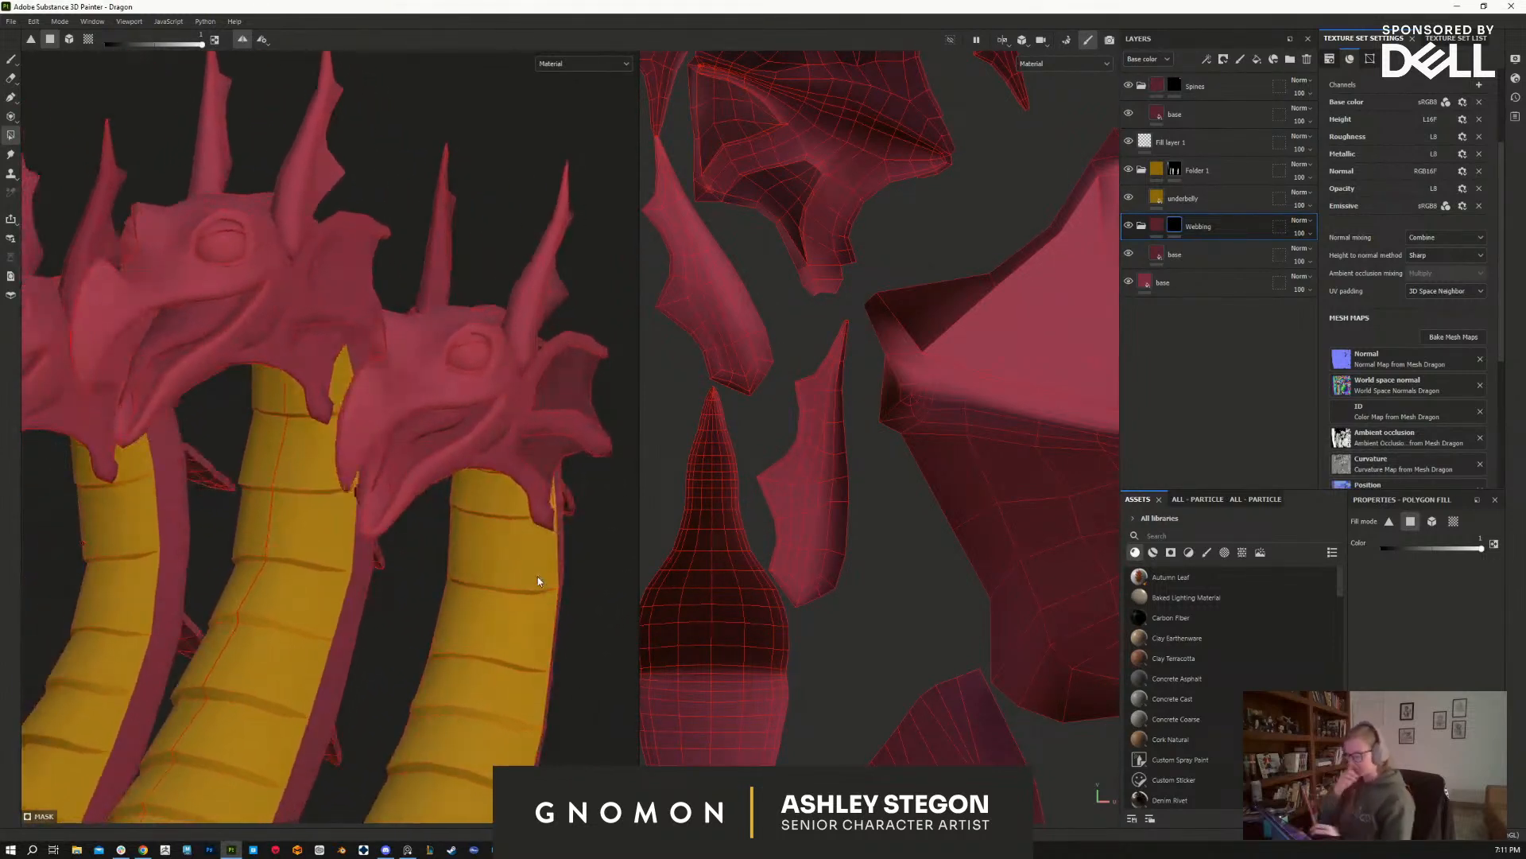
# Step: Widen the 2D view and reframe the heads in the narrower 3D view
pyautogui.moveTo(641, 509); pyautogui.dragTo(518, 589)
pyautogui.keyDown('alt'); pyautogui.moveTo(453, 601); pyautogui.dragTo(408, 562, button='right'); pyautogui.keyUp('alt')
pyautogui.keyDown('alt'); pyautogui.moveTo(485, 596); pyautogui.dragTo(416, 546, button='middle'); pyautogui.keyUp('alt')
# Step: Fill the webbing polygons between the wing's fingers on one side of its UV island on the Webbing mask
pyautogui.keyDown('alt'); pyautogui.moveTo(906, 569); pyautogui.dragTo(718, 496, button='middle'); pyautogui.keyUp('alt')
pyautogui.keyDown('alt'); pyautogui.moveTo(919, 628); pyautogui.dragTo(927, 692, button='right'); pyautogui.keyUp('alt')
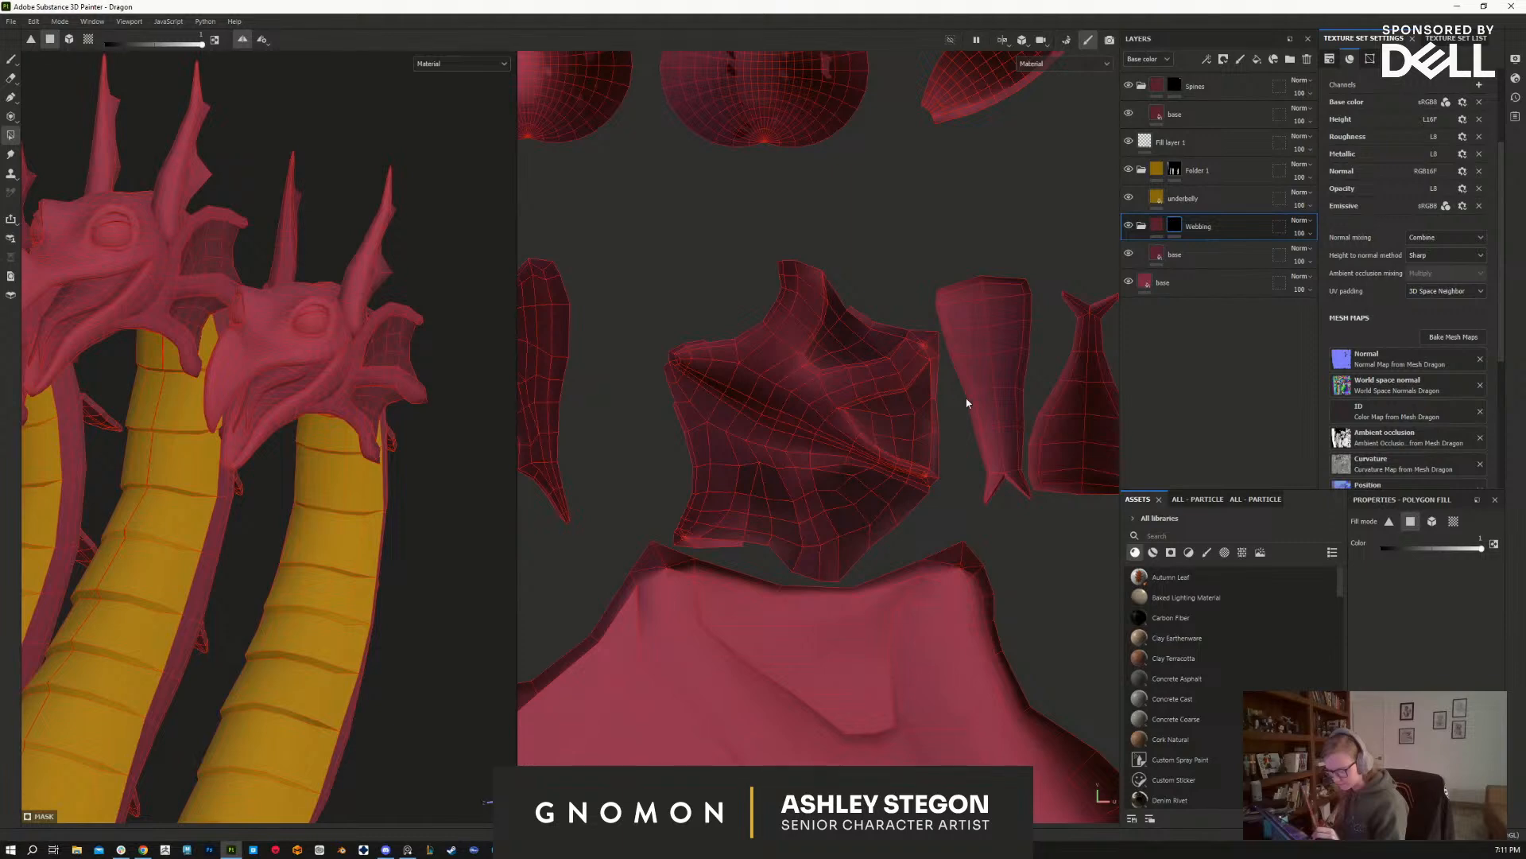
pyautogui.keyDown('alt'); pyautogui.moveTo(965, 510); pyautogui.dragTo(893, 246, button='right'); pyautogui.keyUp('alt')
pyautogui.keyDown('alt'); pyautogui.moveTo(944, 568); pyautogui.dragTo(655, 549, button='middle'); pyautogui.keyUp('alt')
pyautogui.keyDown('alt'); pyautogui.moveTo(938, 719); pyautogui.dragTo(825, 670, button='middle'); pyautogui.keyUp('alt')
pyautogui.keyDown('alt'); pyautogui.moveTo(936, 477); pyautogui.dragTo(1025, 534, button='right'); pyautogui.keyUp('alt')
pyautogui.moveTo(836, 318); pyautogui.dragTo(850, 382)
pyautogui.moveTo(792, 340); pyautogui.dragTo(809, 358)
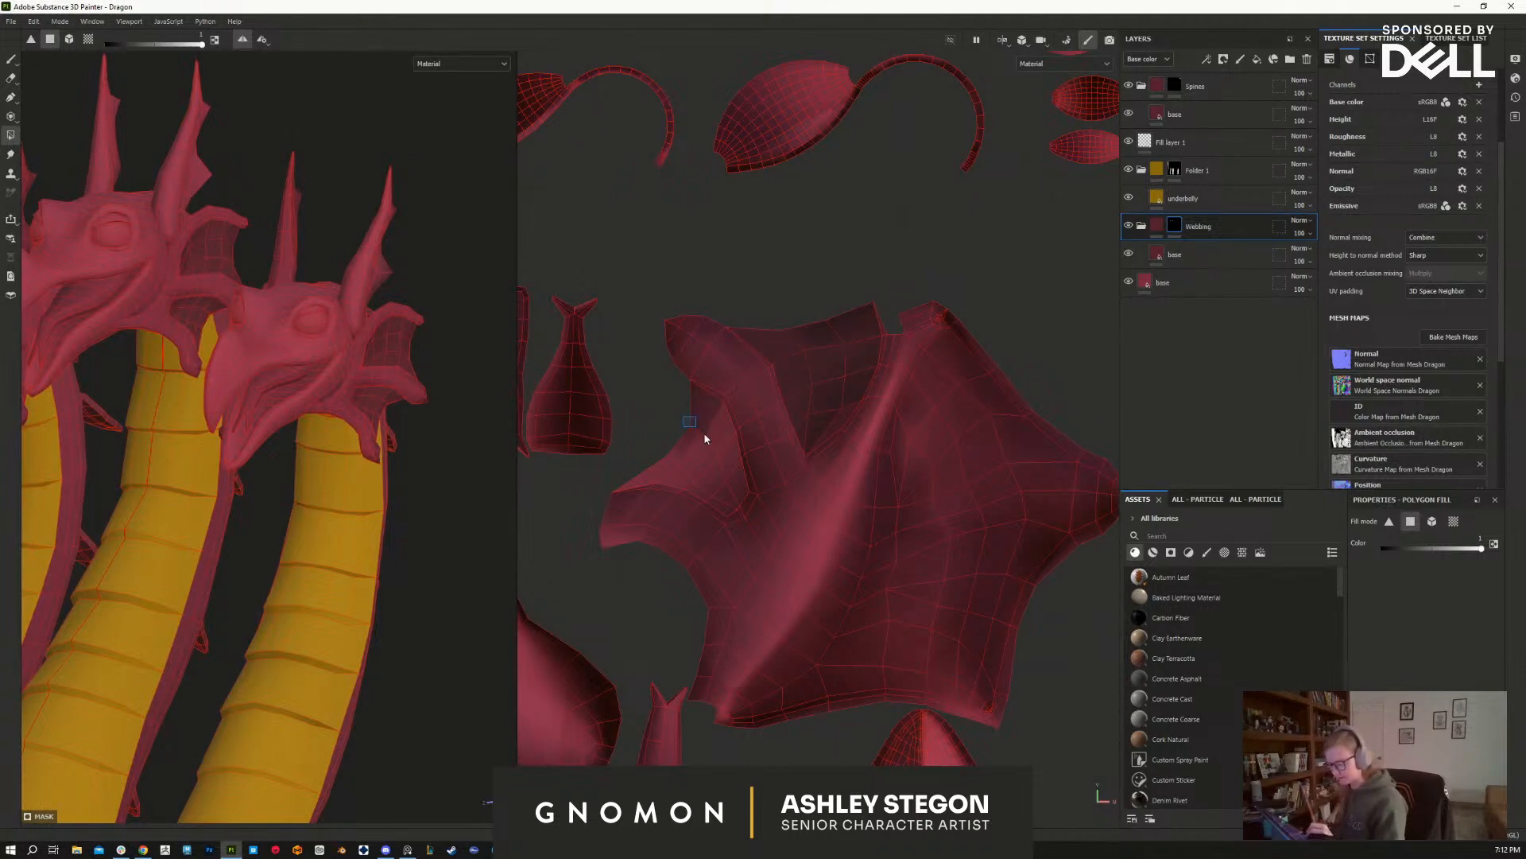
pyautogui.click(667, 463)
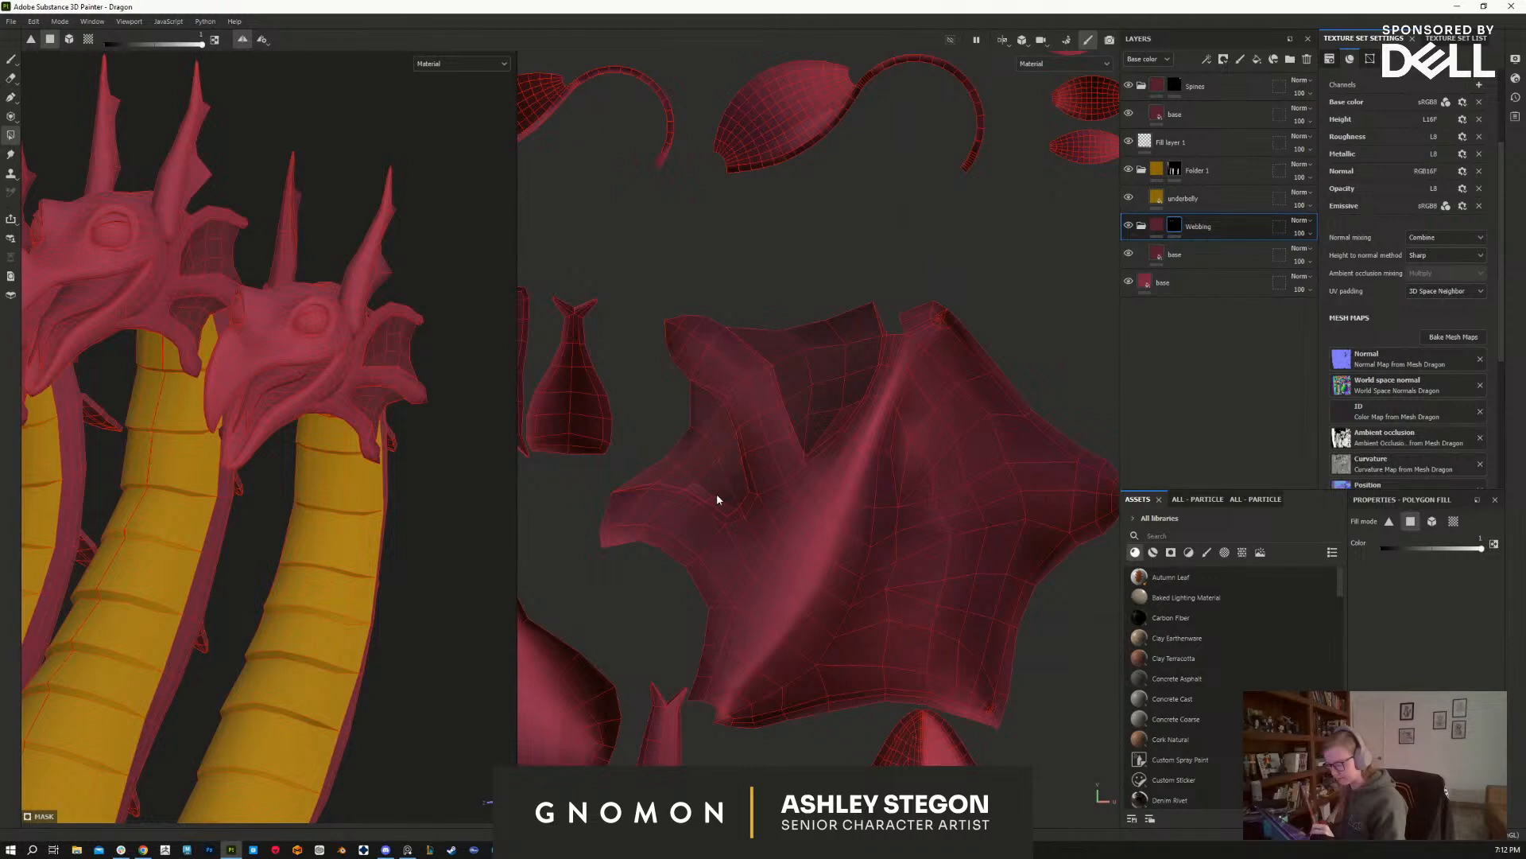
pyautogui.keyDown('alt'); pyautogui.moveTo(385, 695); pyautogui.dragTo(375, 395, button='middle'); pyautogui.keyUp('alt')
pyautogui.keyDown('alt'); pyautogui.moveTo(386, 661); pyautogui.dragTo(443, 628); pyautogui.keyUp('alt')
pyautogui.click(440, 384)
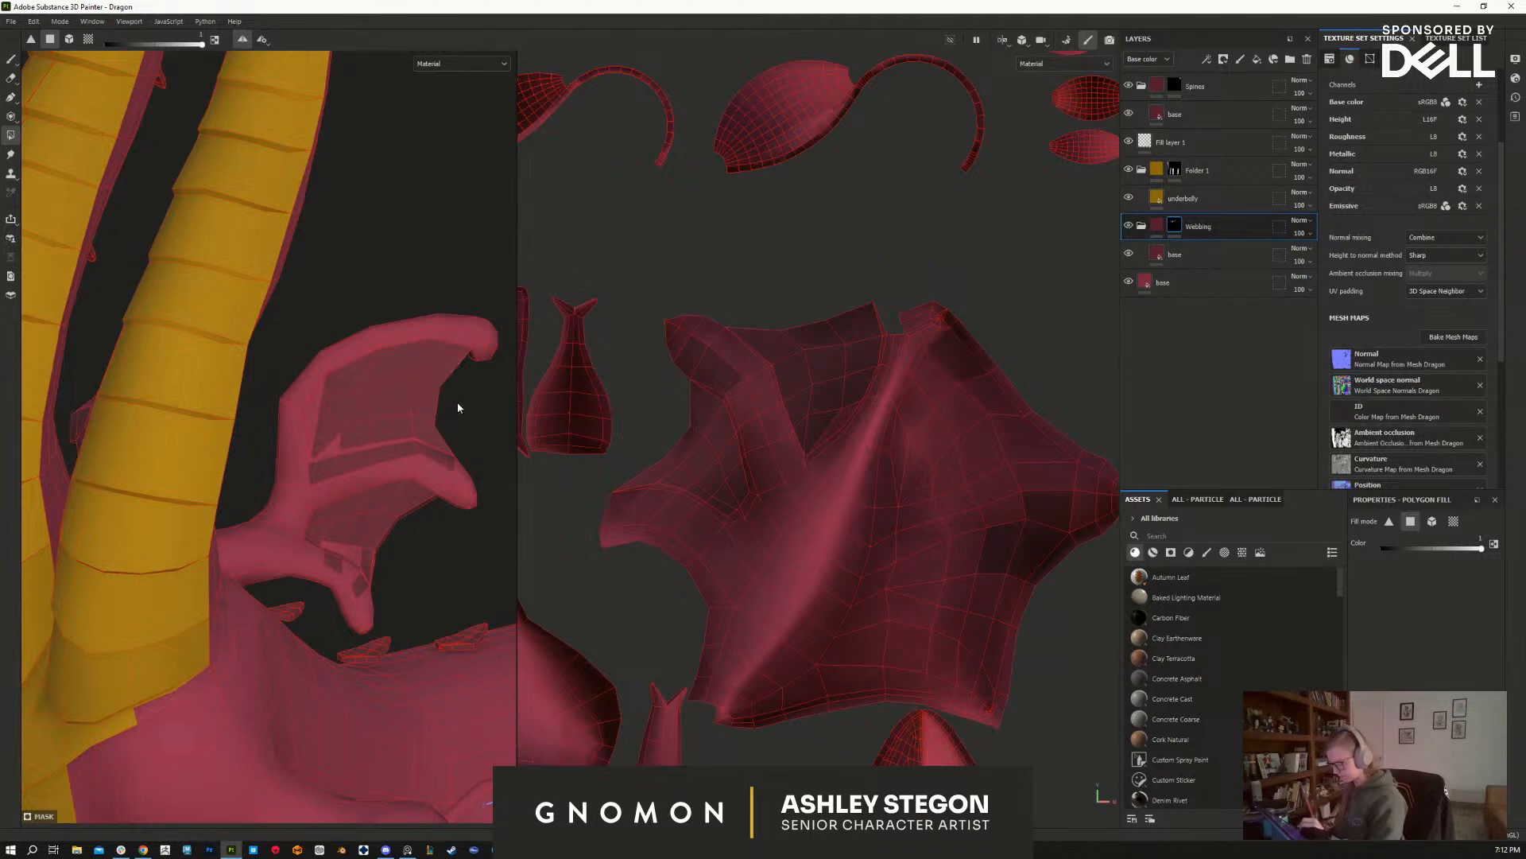
# Step: Fill the webbing polygons between the fingers on the remaining side of the wing's UV island on the Webbing mask
pyautogui.keyDown('alt'); pyautogui.moveTo(967, 573); pyautogui.dragTo(872, 553, button='middle'); pyautogui.keyUp('alt')
pyautogui.moveTo(881, 350); pyautogui.dragTo(960, 361)
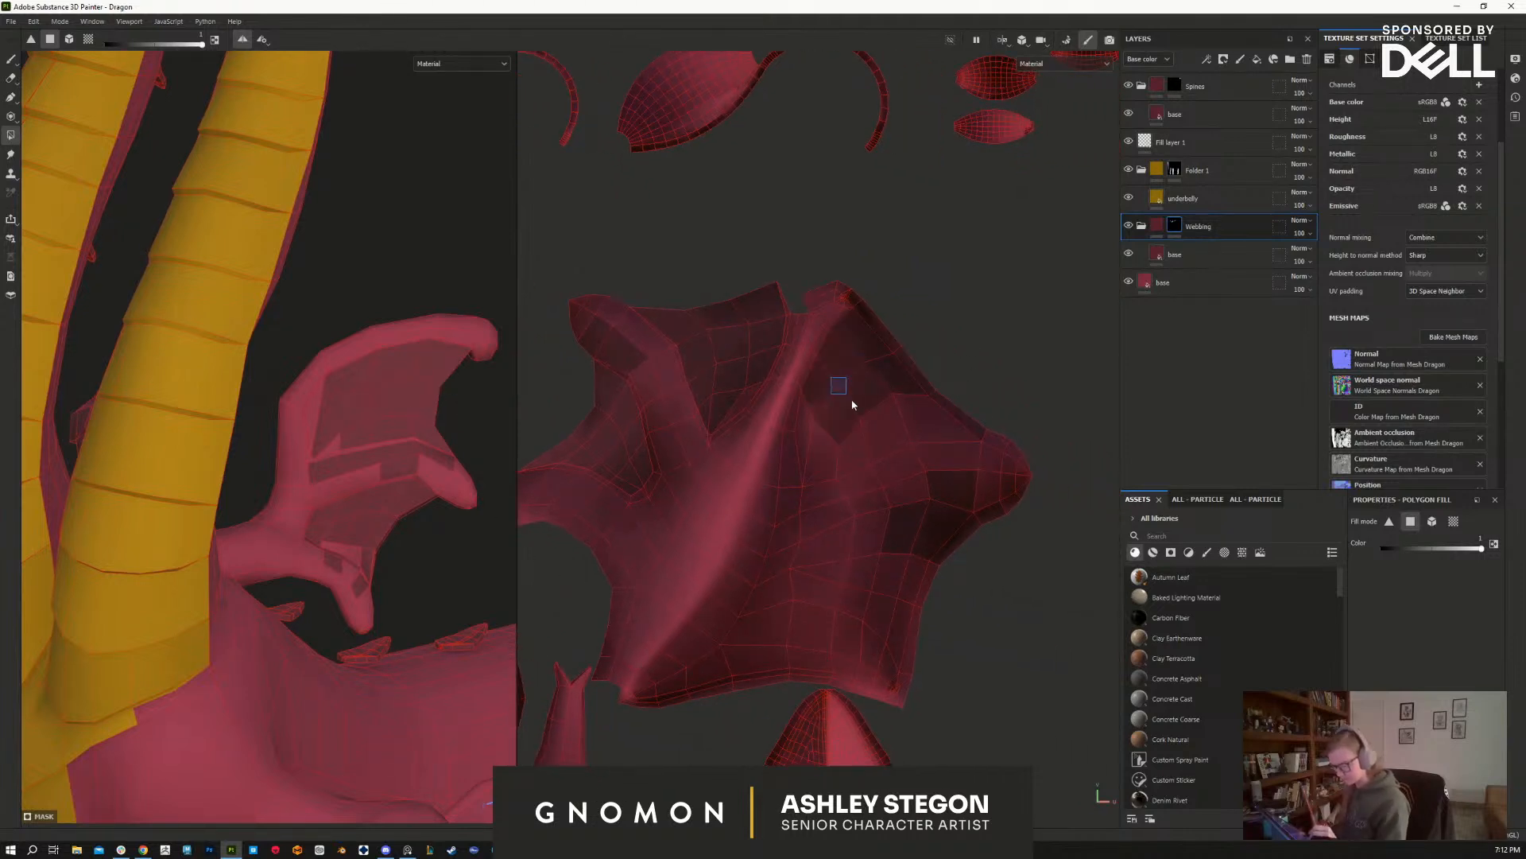
pyautogui.moveTo(886, 395); pyautogui.dragTo(901, 408)
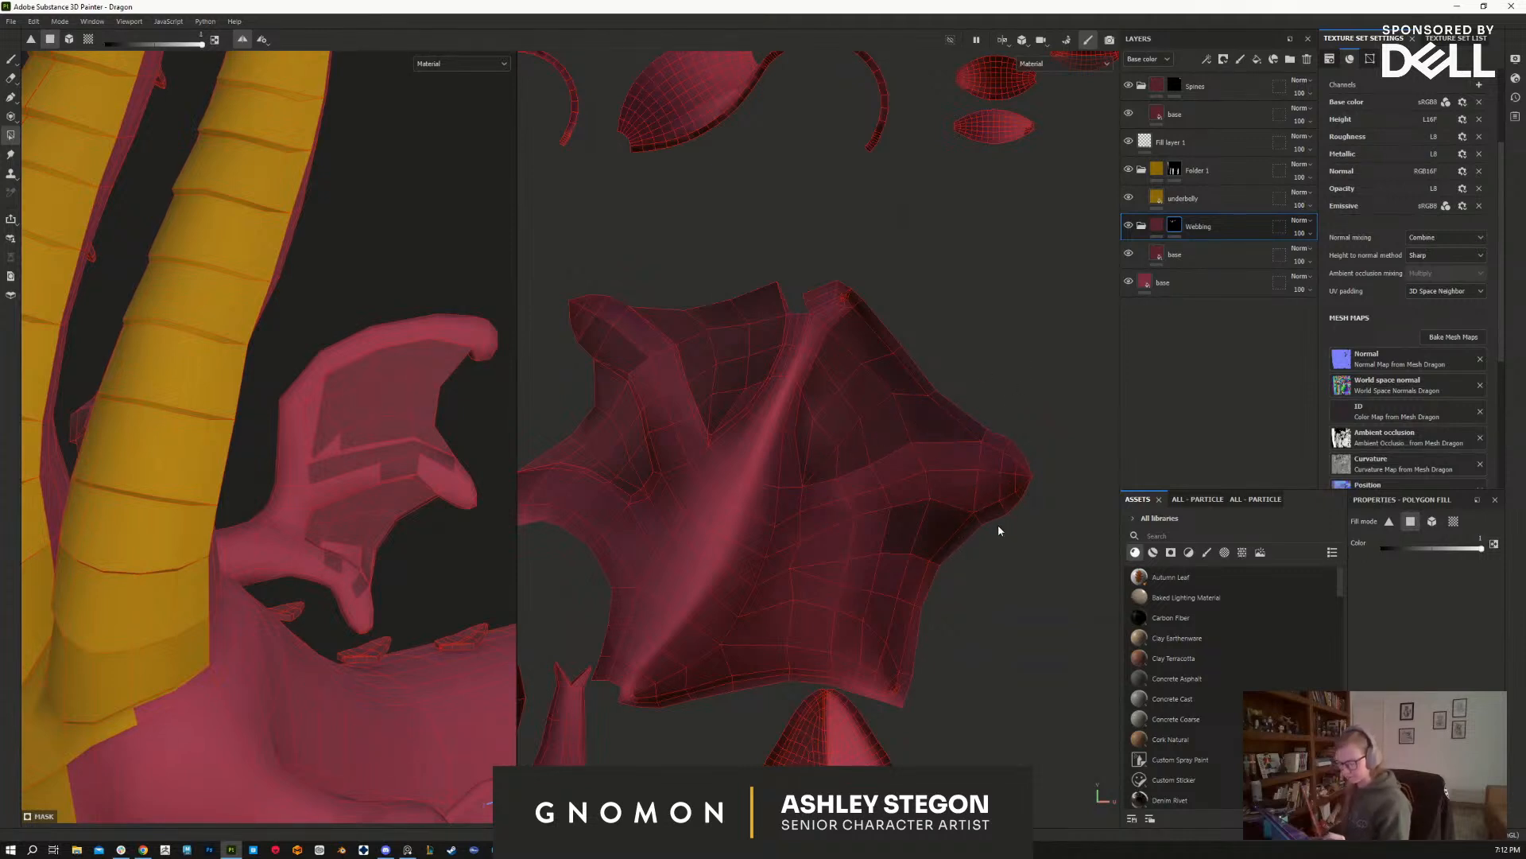
pyautogui.moveTo(877, 539); pyautogui.dragTo(953, 595)
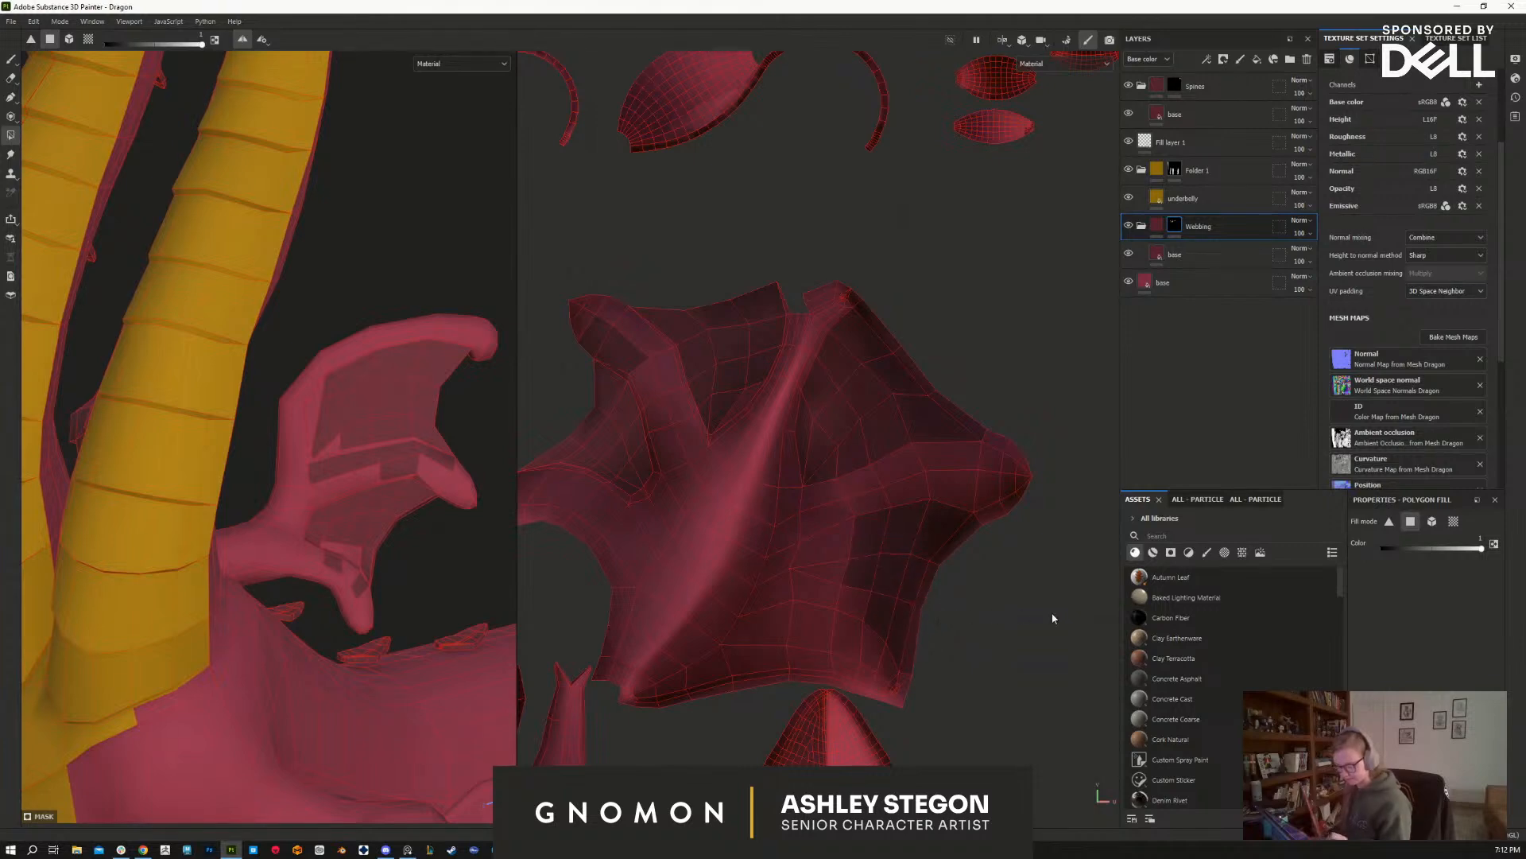
# Step: Remove the stray filled polygons at the corner and fingertip of the wing island from the Webbing mask
pyautogui.press('x')
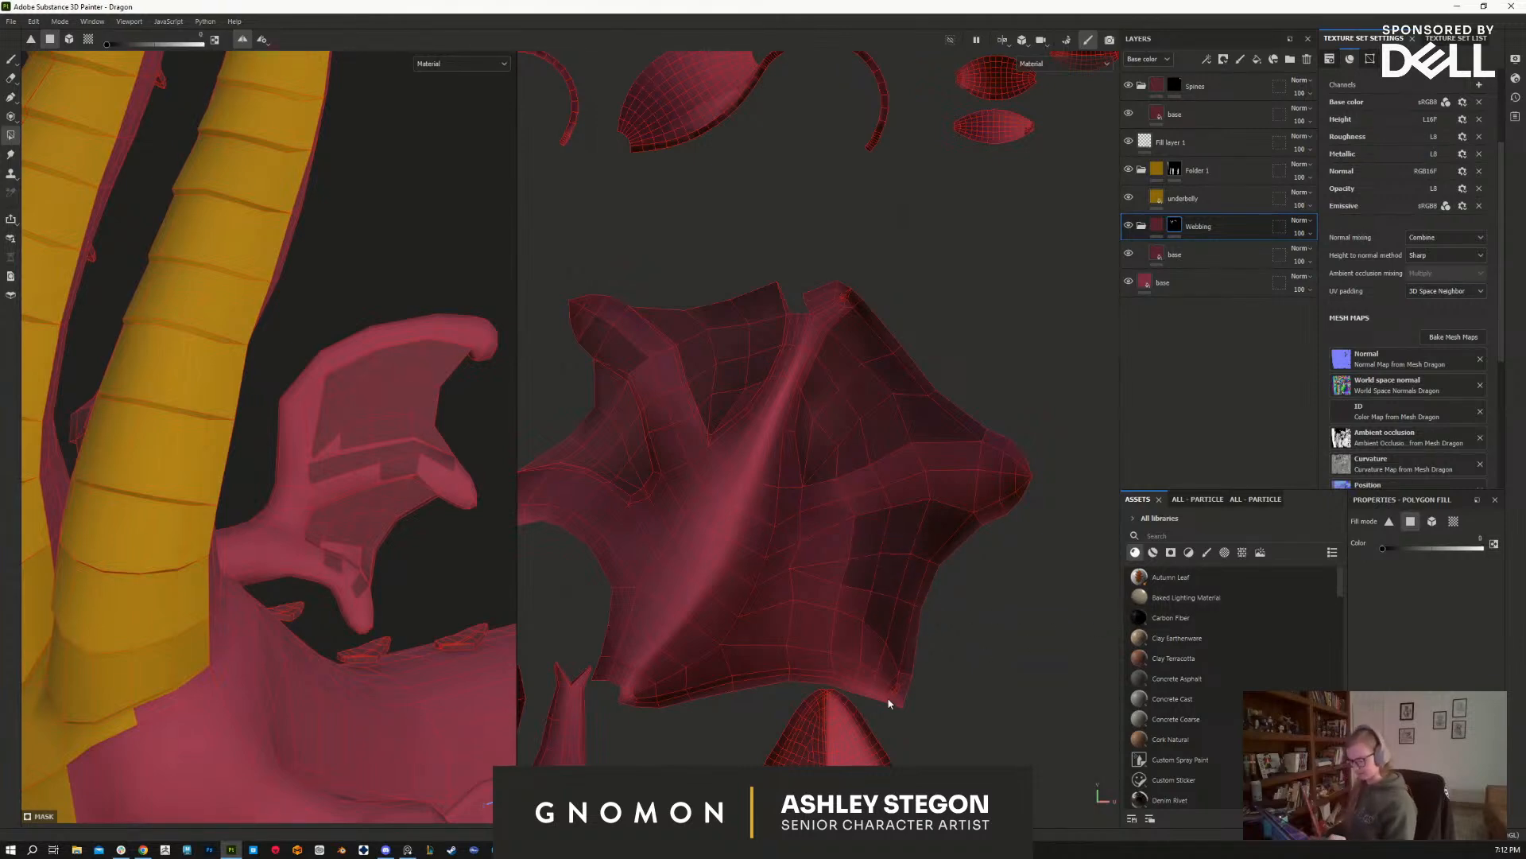
pyautogui.click(898, 680)
pyautogui.keyDown('alt'); pyautogui.moveTo(347, 579); pyautogui.dragTo(368, 624); pyautogui.keyUp('alt')
pyautogui.click(375, 567)
pyautogui.click(590, 318)
pyautogui.press('x')
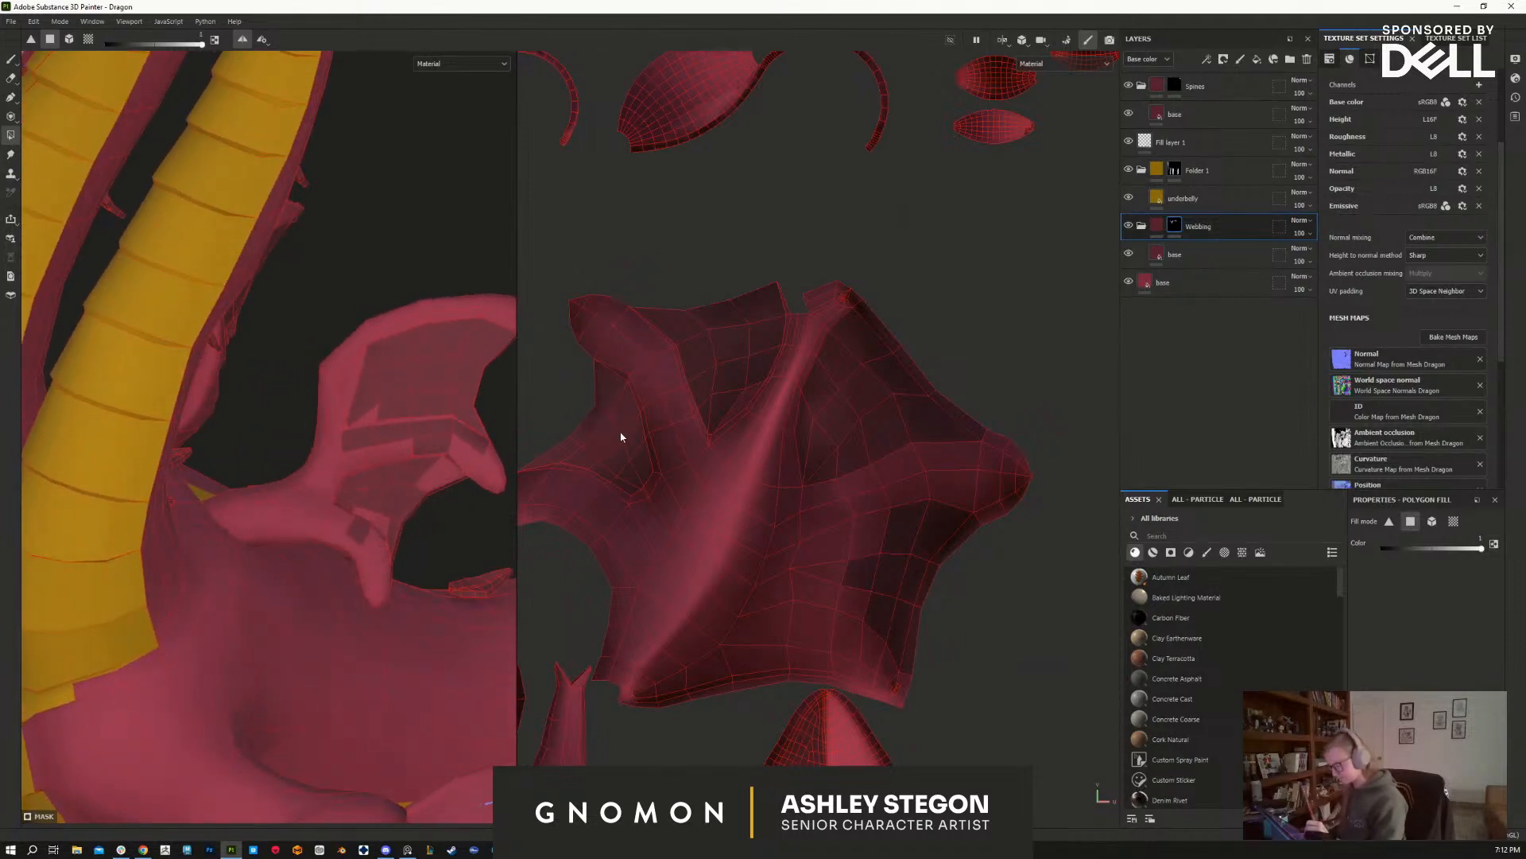
pyautogui.click(616, 433)
pyautogui.hotkey('ctrl', 'z')
pyautogui.click(419, 485)
pyautogui.hotkey('ctrl', 'z')
# Step: Clear the polygons covering the wing's middle and lower fingers from the Webbing mask in the 3D view
pyautogui.press('x')
pyautogui.click(424, 490)
pyautogui.keyDown('alt'); pyautogui.moveTo(430, 502); pyautogui.dragTo(434, 510); pyautogui.keyUp('alt')
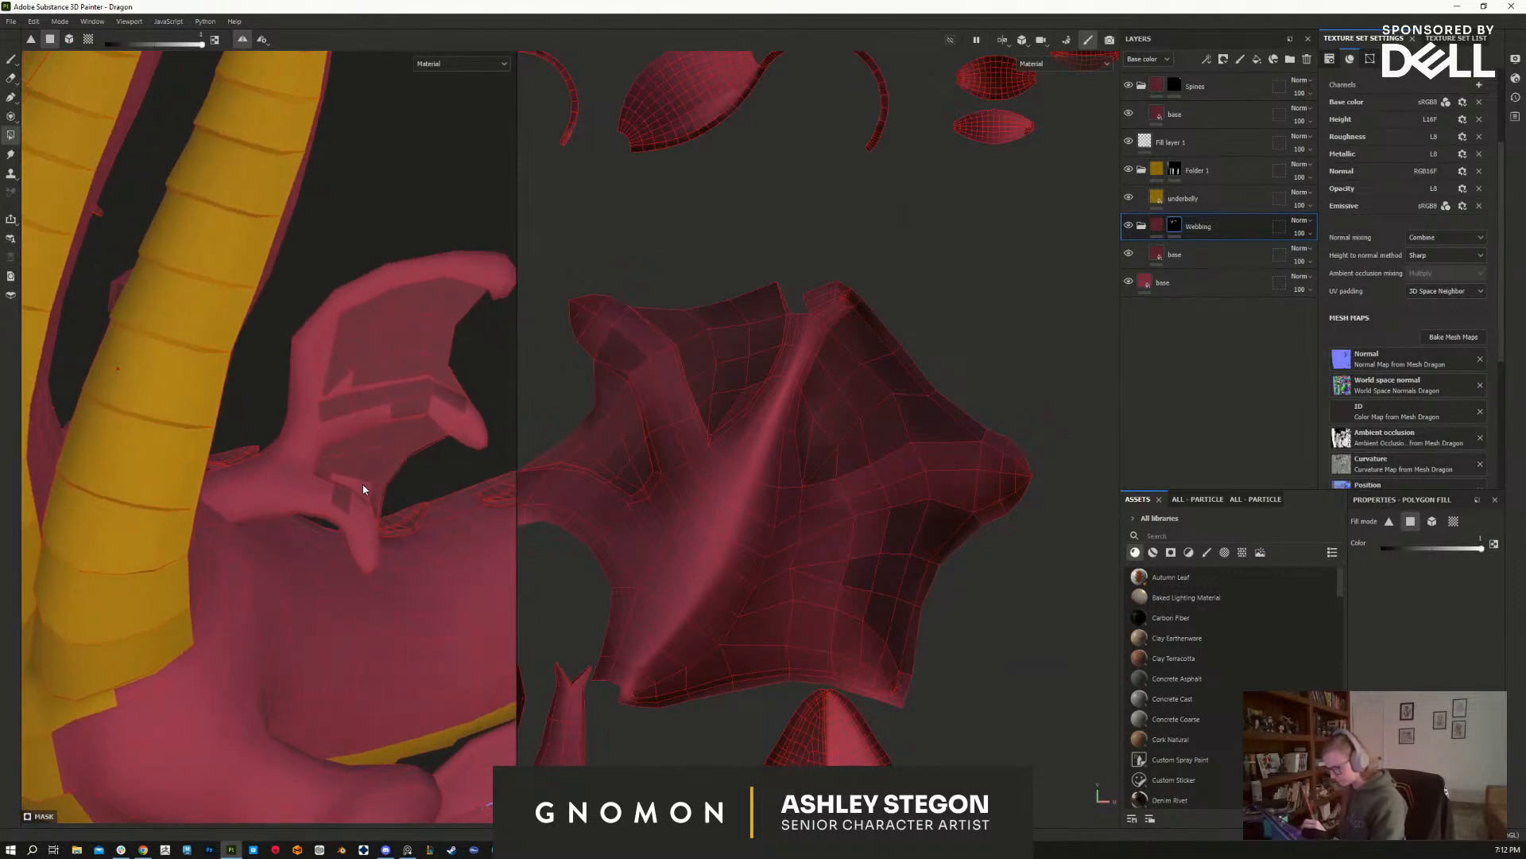
pyautogui.press('x')
pyautogui.keyDown('alt'); pyautogui.moveTo(353, 517); pyautogui.dragTo(423, 460); pyautogui.keyUp('alt')
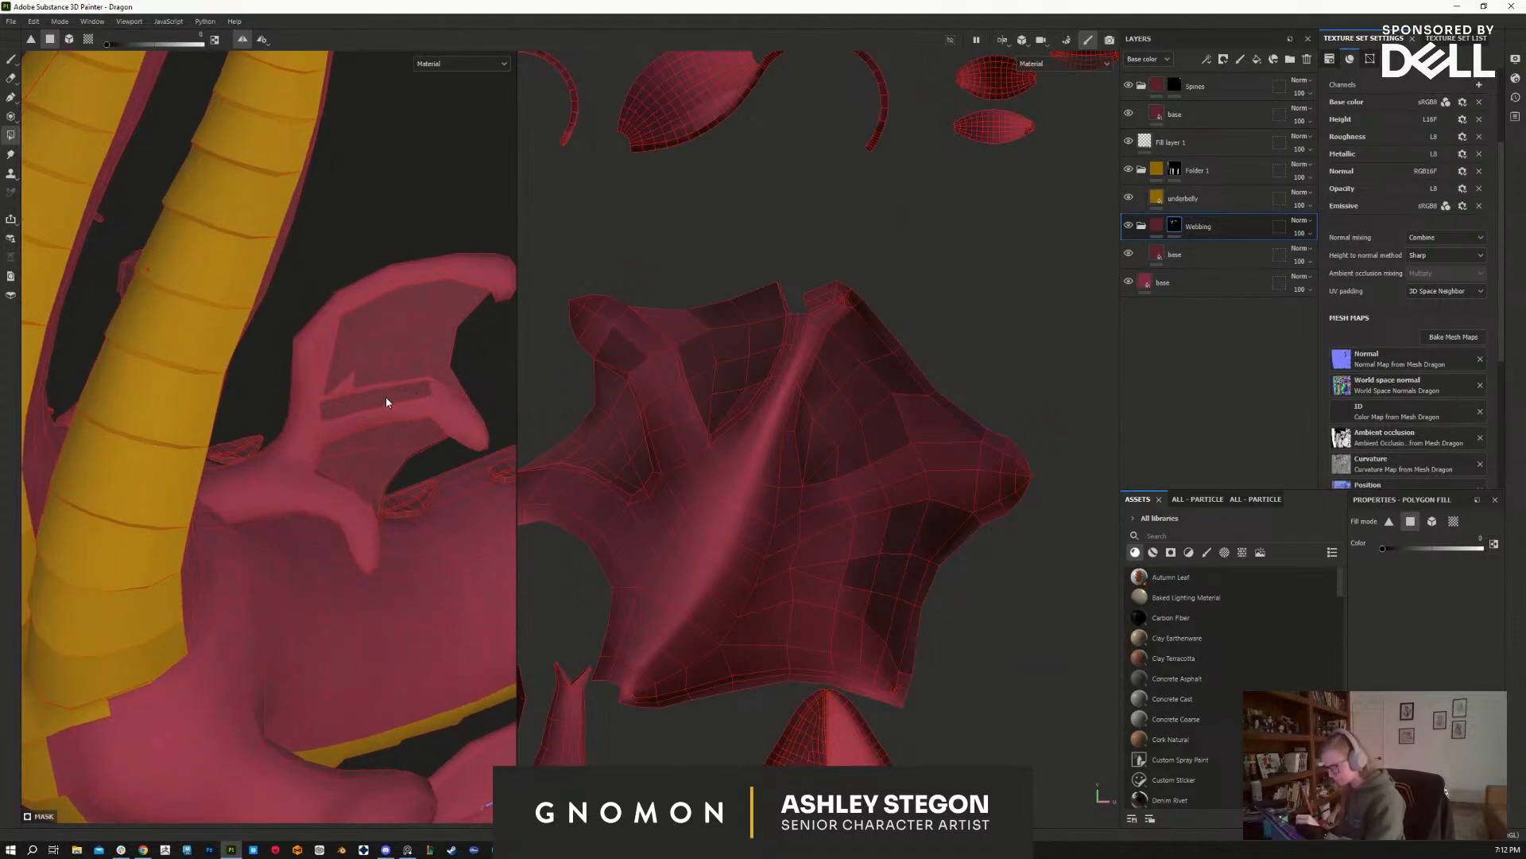
pyautogui.click(398, 403)
pyautogui.click(401, 400)
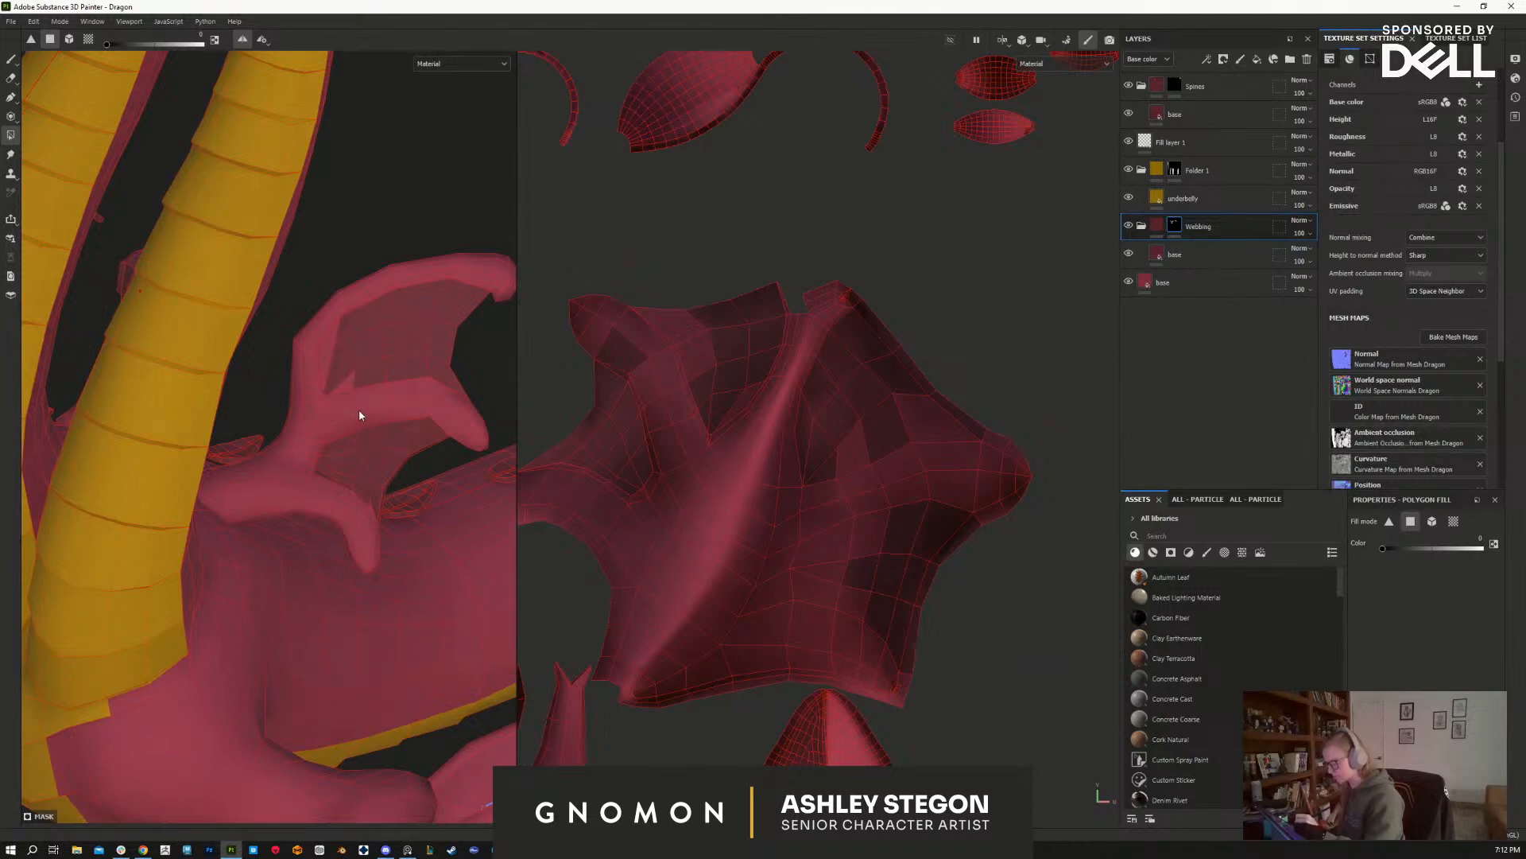
# Step: Fill the missing webbing polygon near the lower finger on the back of the wing
pyautogui.keyDown('alt'); pyautogui.moveTo(354, 368); pyautogui.dragTo(355, 331); pyautogui.keyUp('alt')
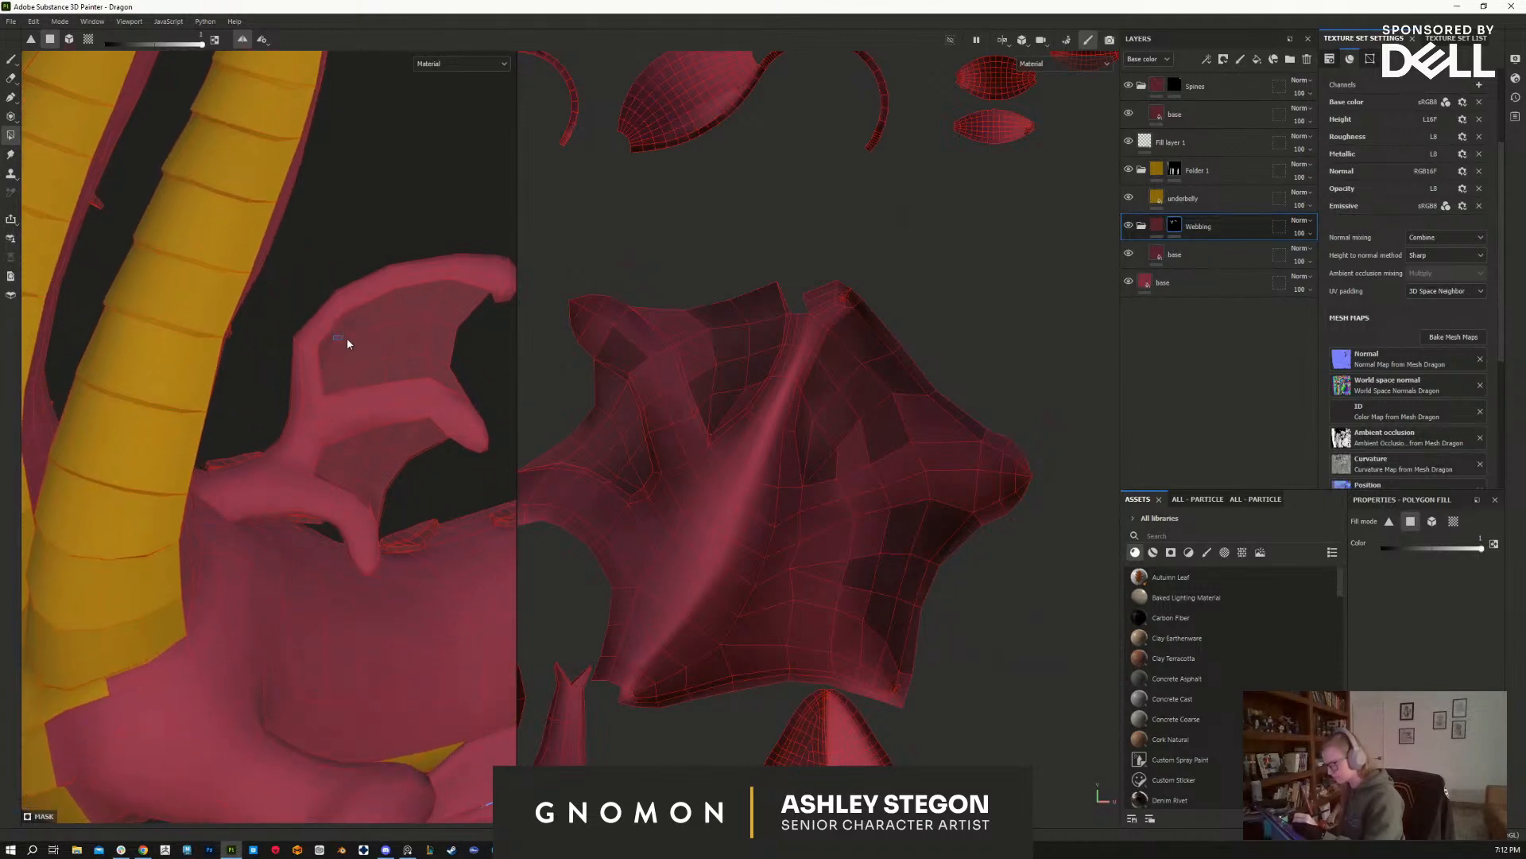
pyautogui.keyDown('alt'); pyautogui.moveTo(497, 520); pyautogui.dragTo(354, 641); pyautogui.keyUp('alt')
pyautogui.keyDown('alt'); pyautogui.moveTo(971, 607); pyautogui.dragTo(970, 568, button='middle'); pyautogui.keyUp('alt')
pyautogui.keyDown('shift'); pyautogui.moveTo(966, 599); pyautogui.dragTo(961, 599, button='right'); pyautogui.keyUp('shift')
pyautogui.keyDown('alt'); pyautogui.moveTo(379, 661); pyautogui.dragTo(385, 467); pyautogui.keyUp('alt')
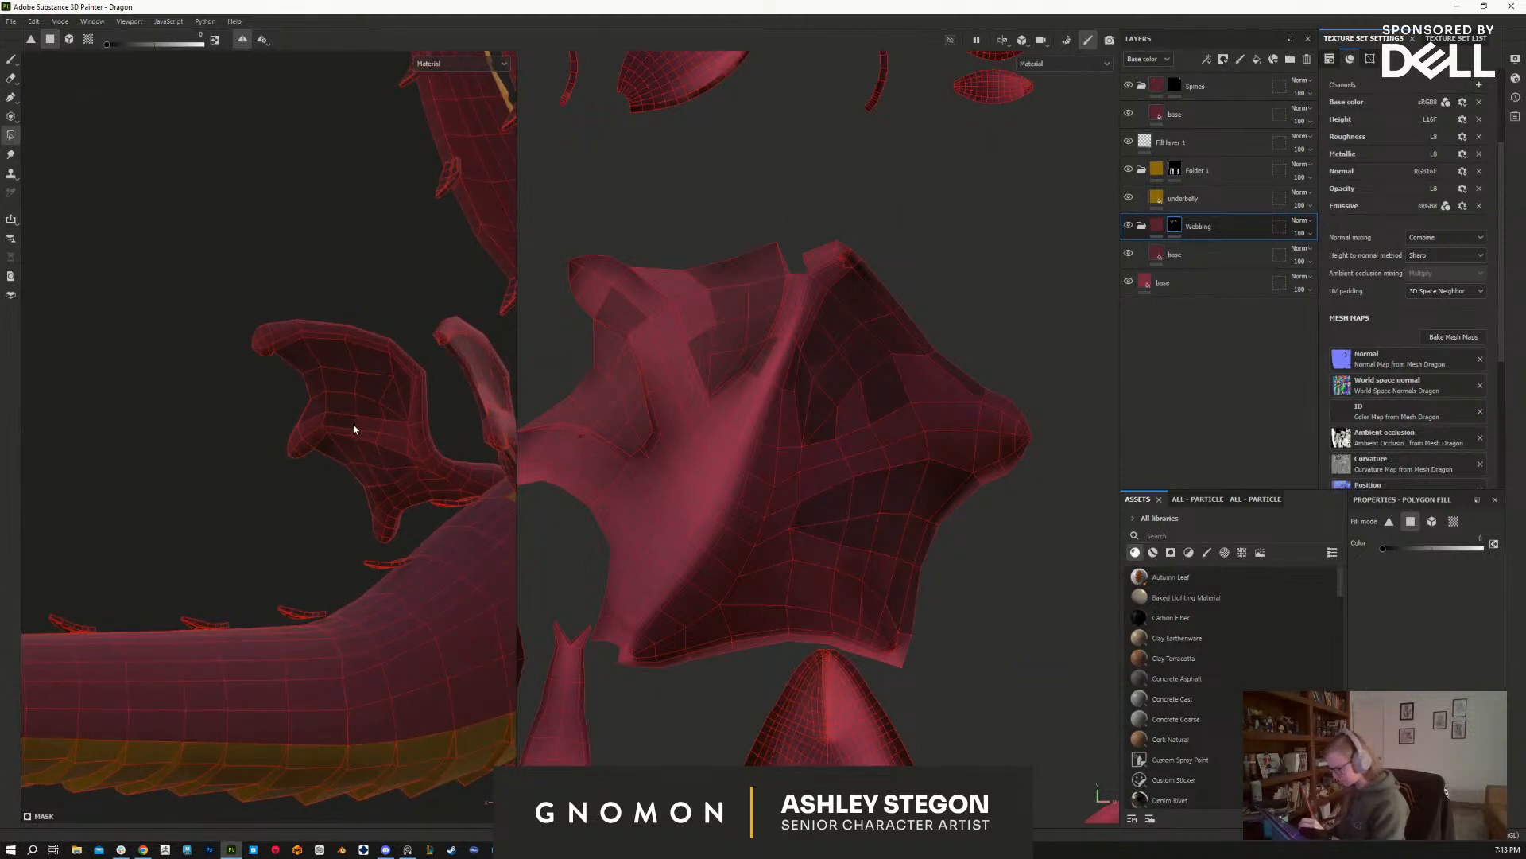
pyautogui.keyDown('alt'); pyautogui.moveTo(323, 491); pyautogui.dragTo(392, 494); pyautogui.keyUp('alt')
pyautogui.press('x')
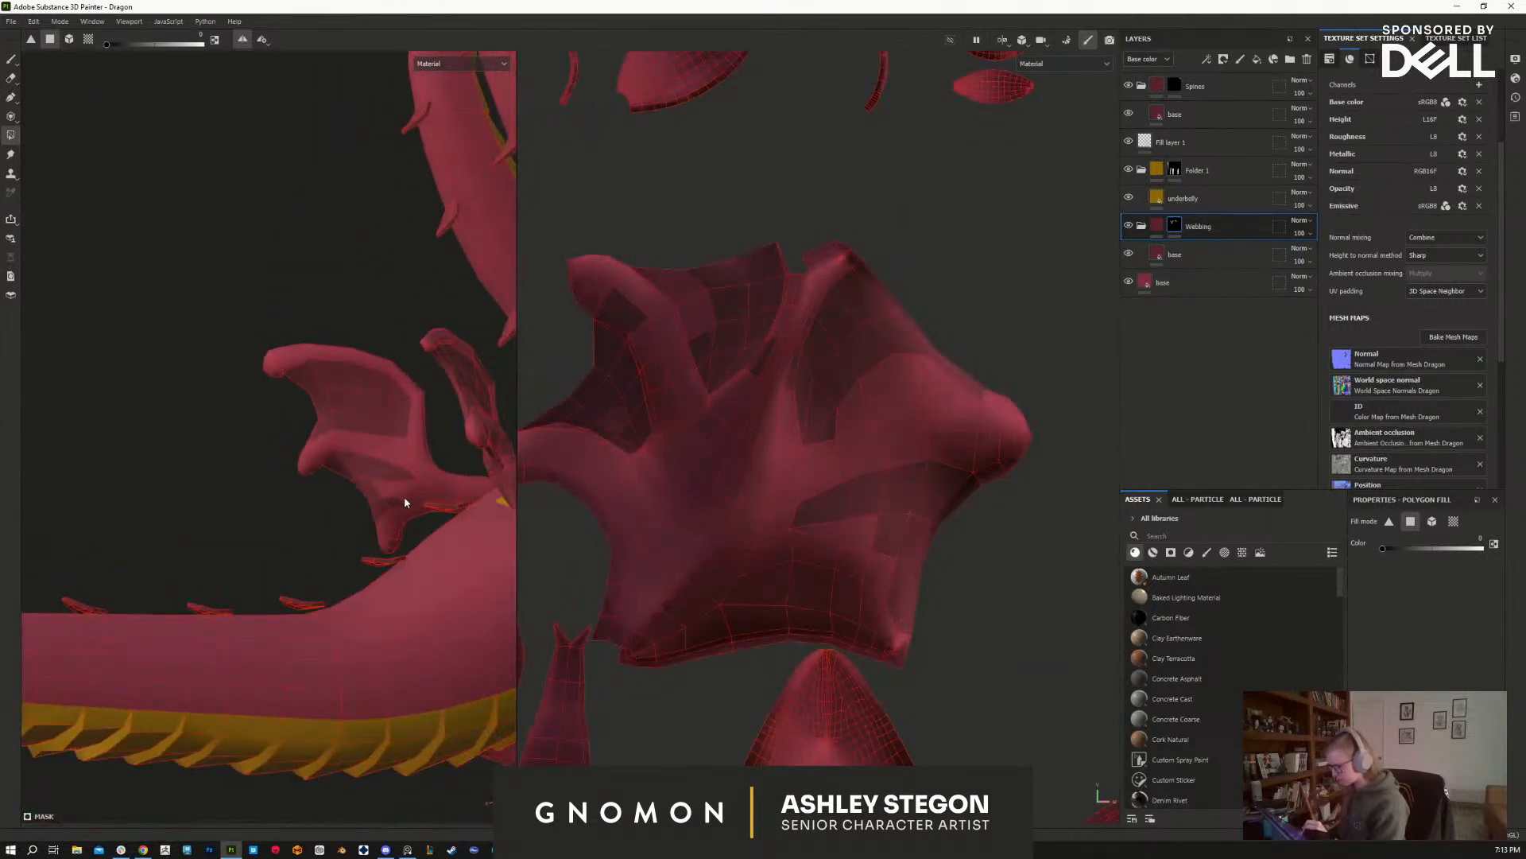
pyautogui.keyDown('alt'); pyautogui.moveTo(418, 584); pyautogui.dragTo(396, 491); pyautogui.keyUp('alt')
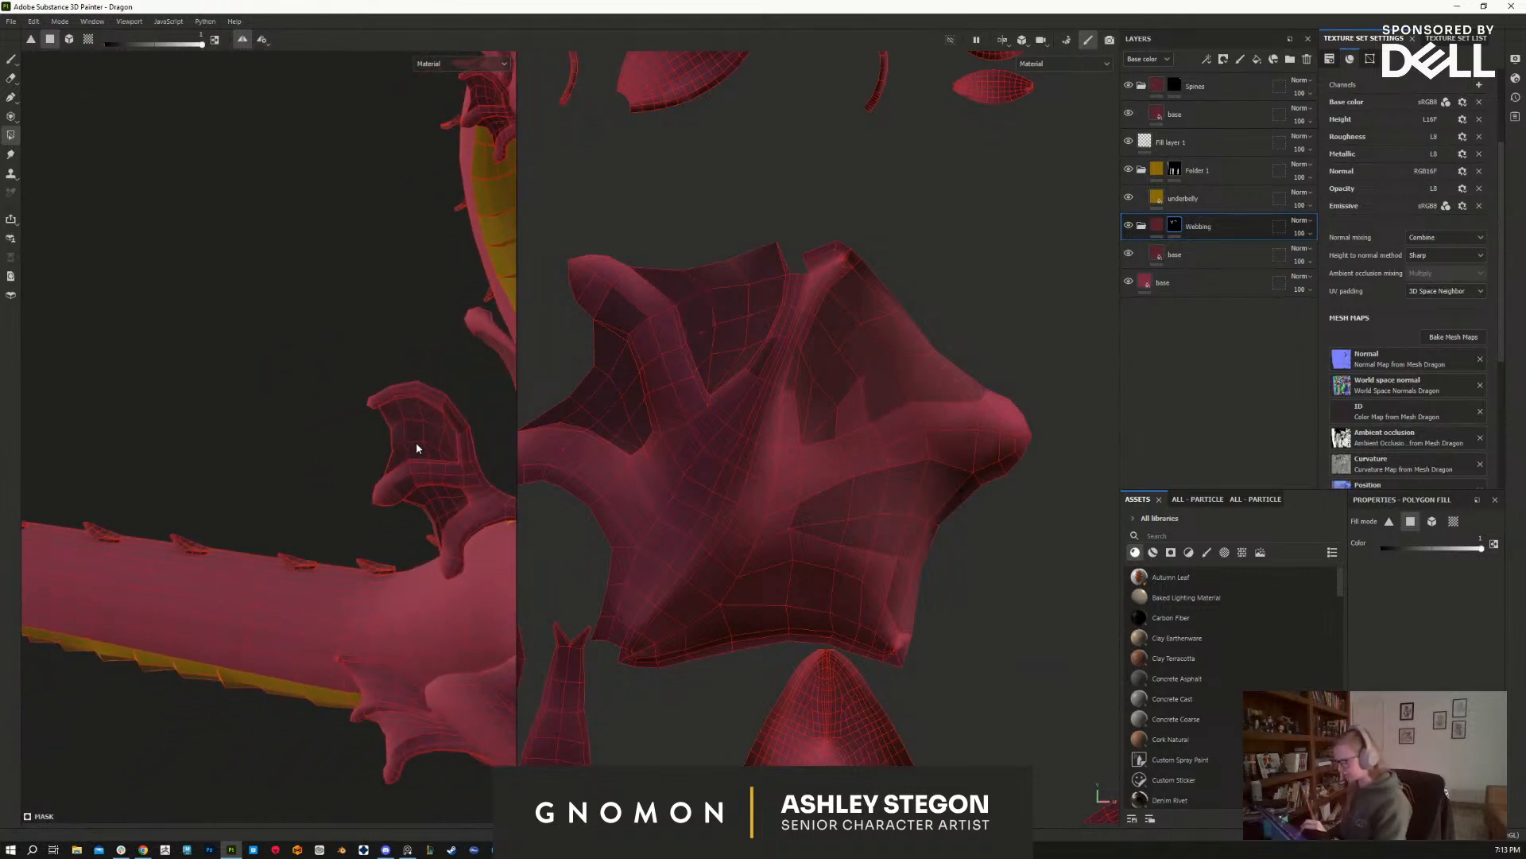
pyautogui.click(451, 500)
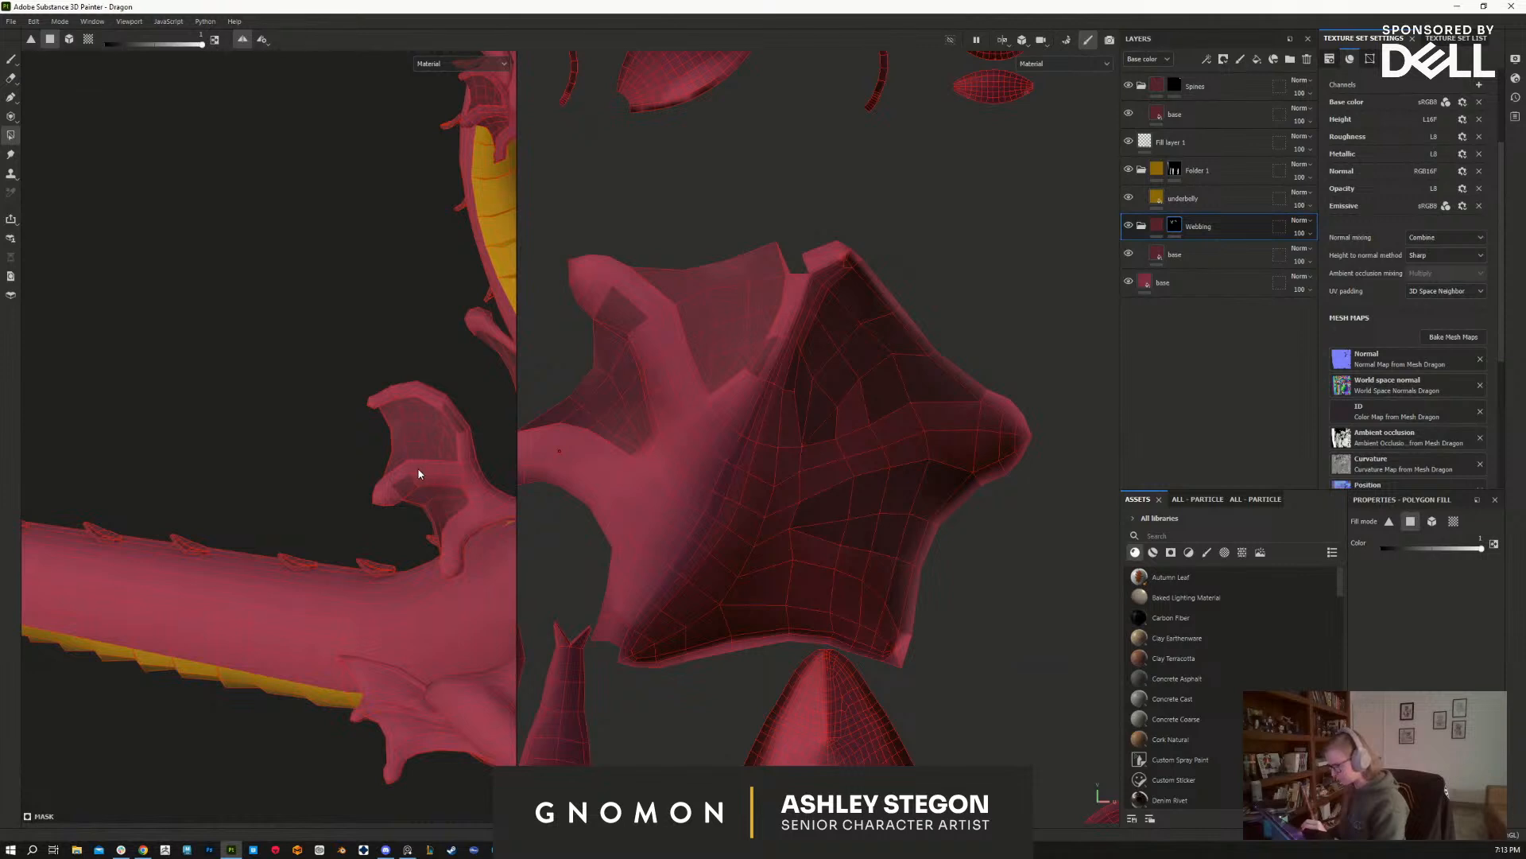
pyautogui.press('x')
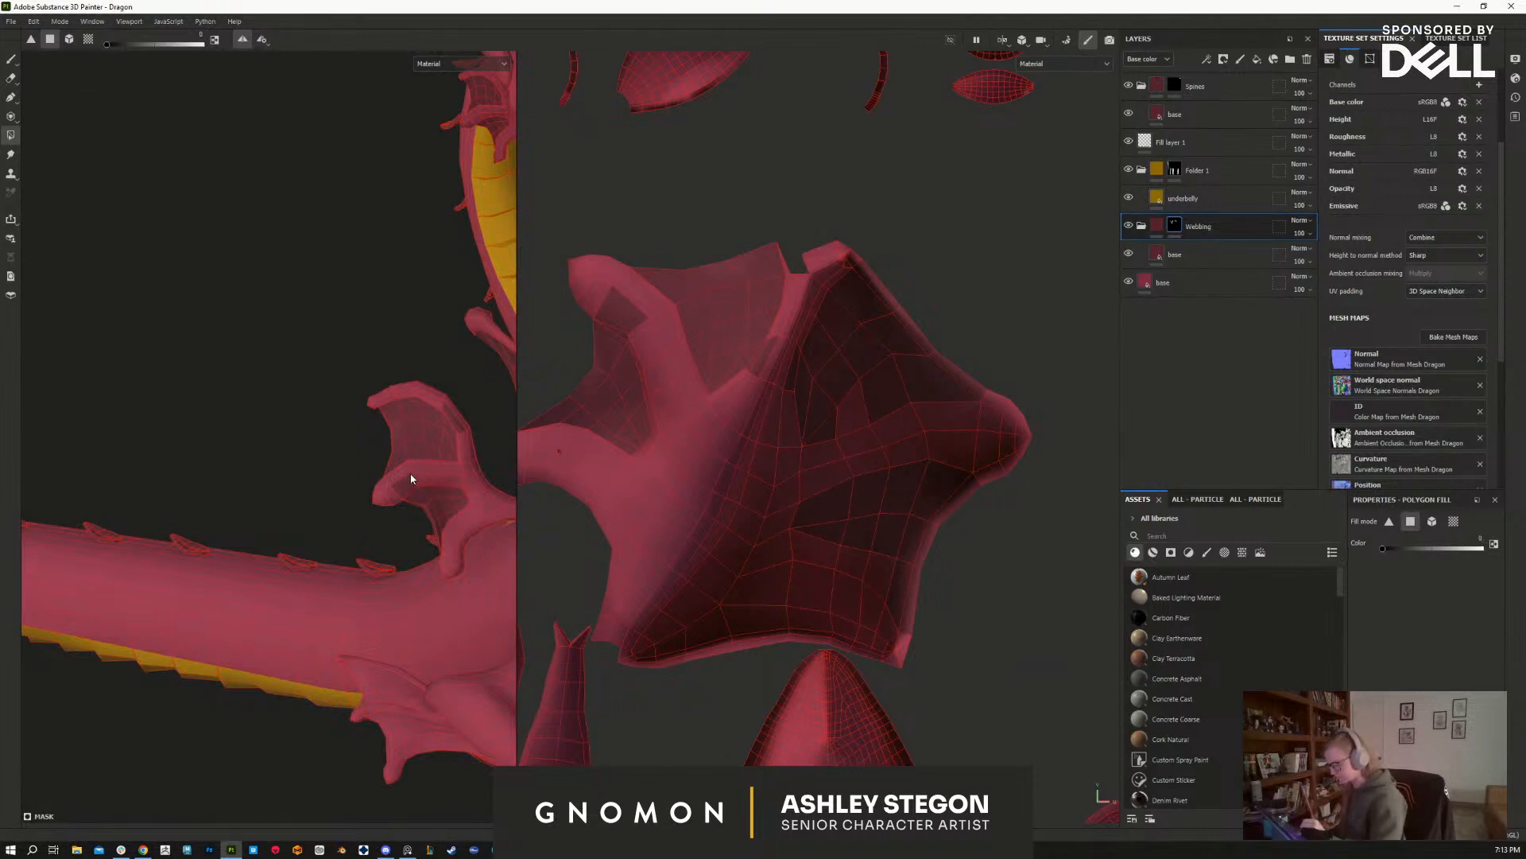
# Step: Turn off symmetry and set the polygon fill color to white for the Webbing mask
pyautogui.keyDown('alt'); pyautogui.moveTo(916, 620); pyautogui.dragTo(915, 633, button='middle'); pyautogui.keyUp('alt')
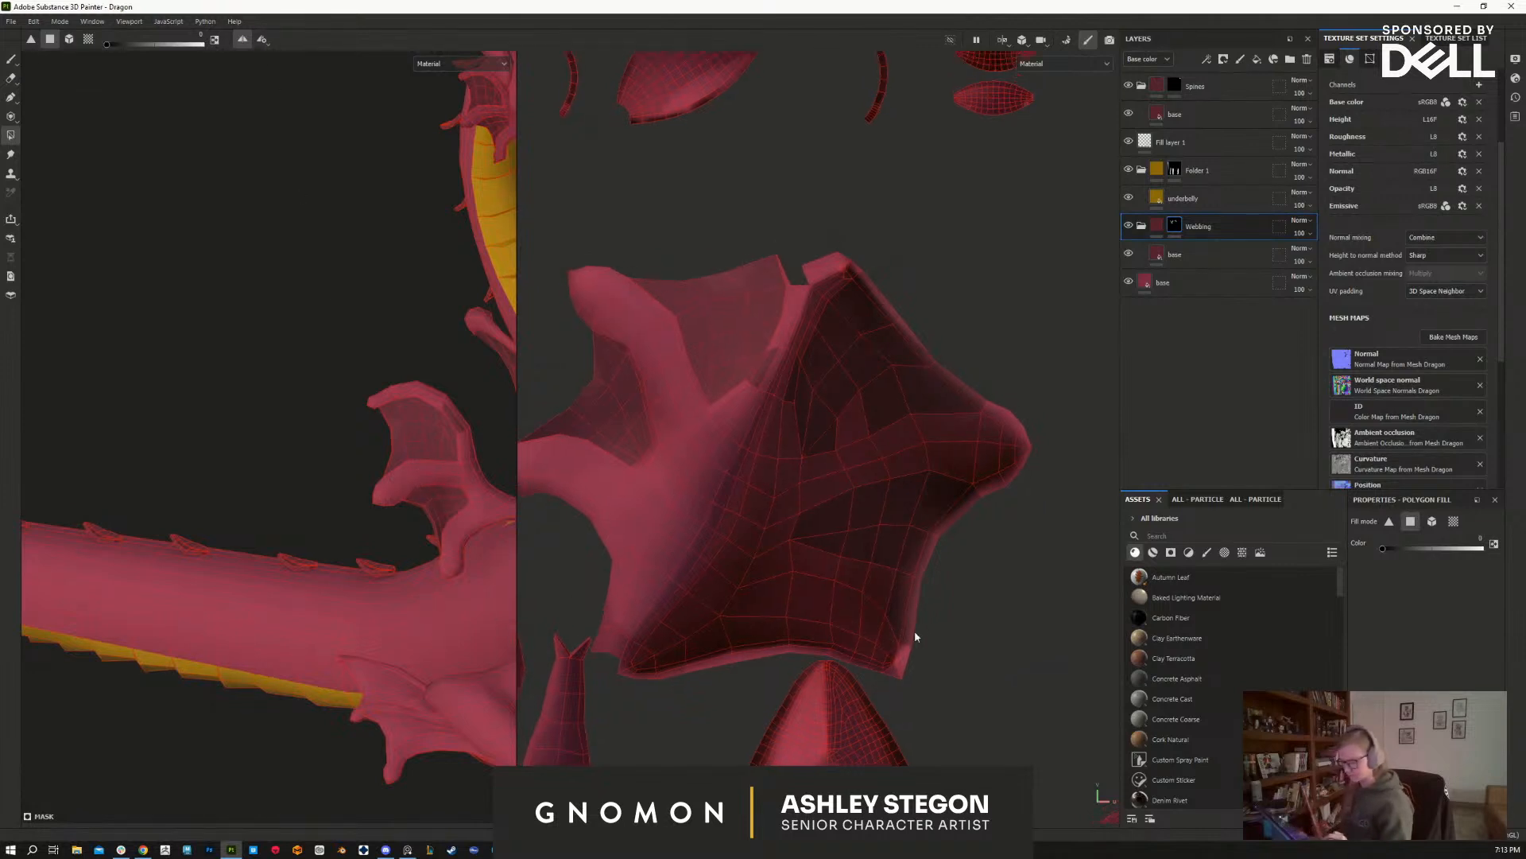
pyautogui.keyDown('alt'); pyautogui.moveTo(493, 671); pyautogui.dragTo(424, 586, button='right'); pyautogui.keyUp('alt')
pyautogui.keyDown('alt'); pyautogui.moveTo(404, 669); pyautogui.dragTo(198, 675, button='middle'); pyautogui.keyUp('alt')
pyautogui.keyDown('alt'); pyautogui.moveTo(481, 613); pyautogui.dragTo(225, 648); pyautogui.keyUp('alt')
pyautogui.keyDown('alt'); pyautogui.moveTo(358, 620); pyautogui.dragTo(182, 667, button='middle'); pyautogui.keyUp('alt')
pyautogui.keyDown('alt'); pyautogui.moveTo(183, 670); pyautogui.dragTo(390, 667); pyautogui.keyUp('alt')
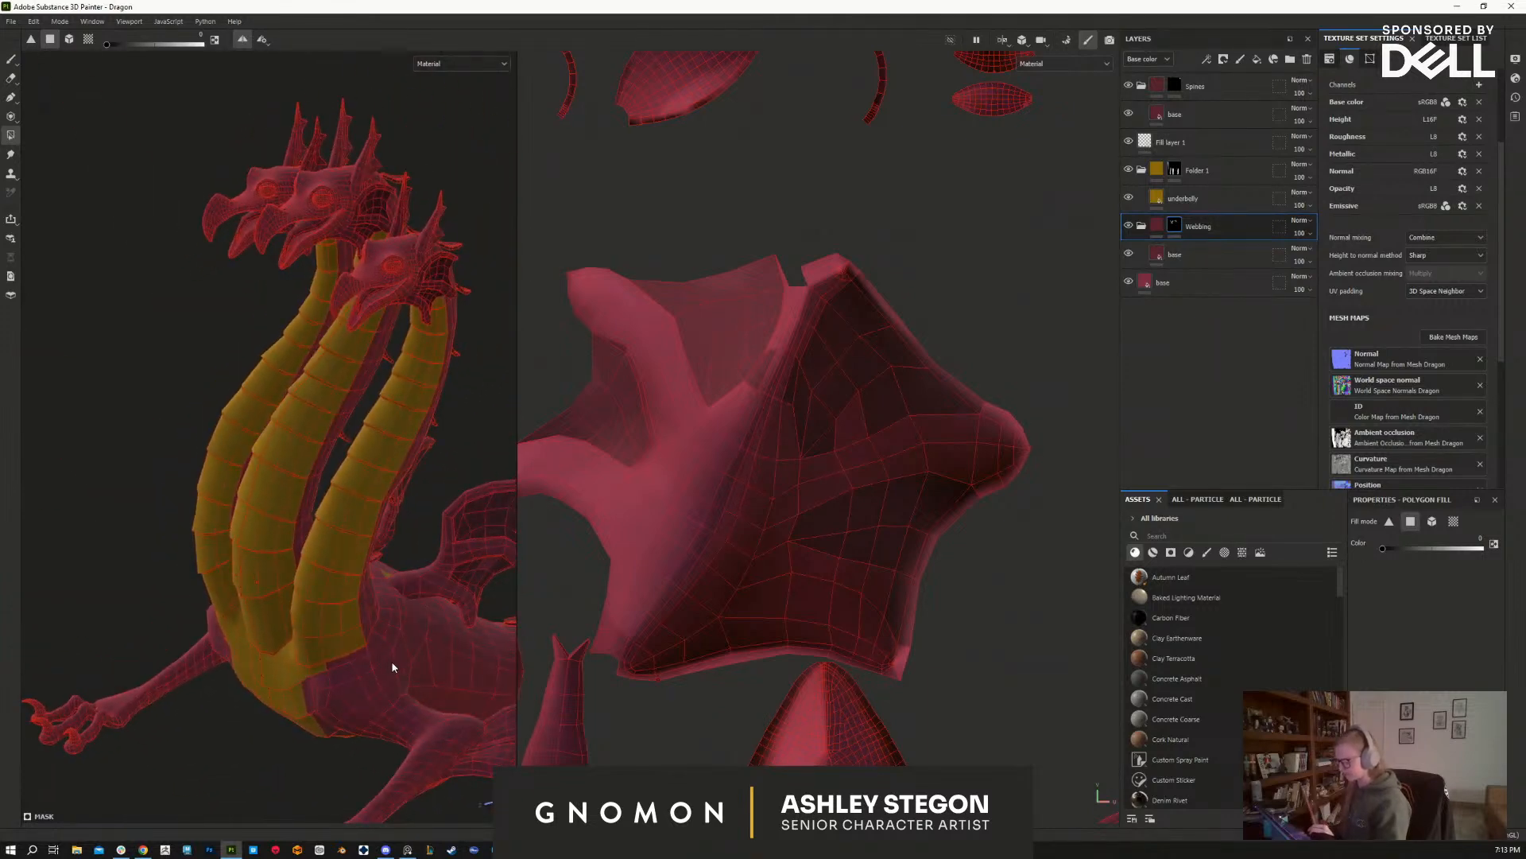
pyautogui.rightClick(417, 673)
pyautogui.keyDown('alt'); pyautogui.moveTo(407, 611); pyautogui.dragTo(310, 509); pyautogui.keyUp('alt')
pyautogui.click(243, 40)
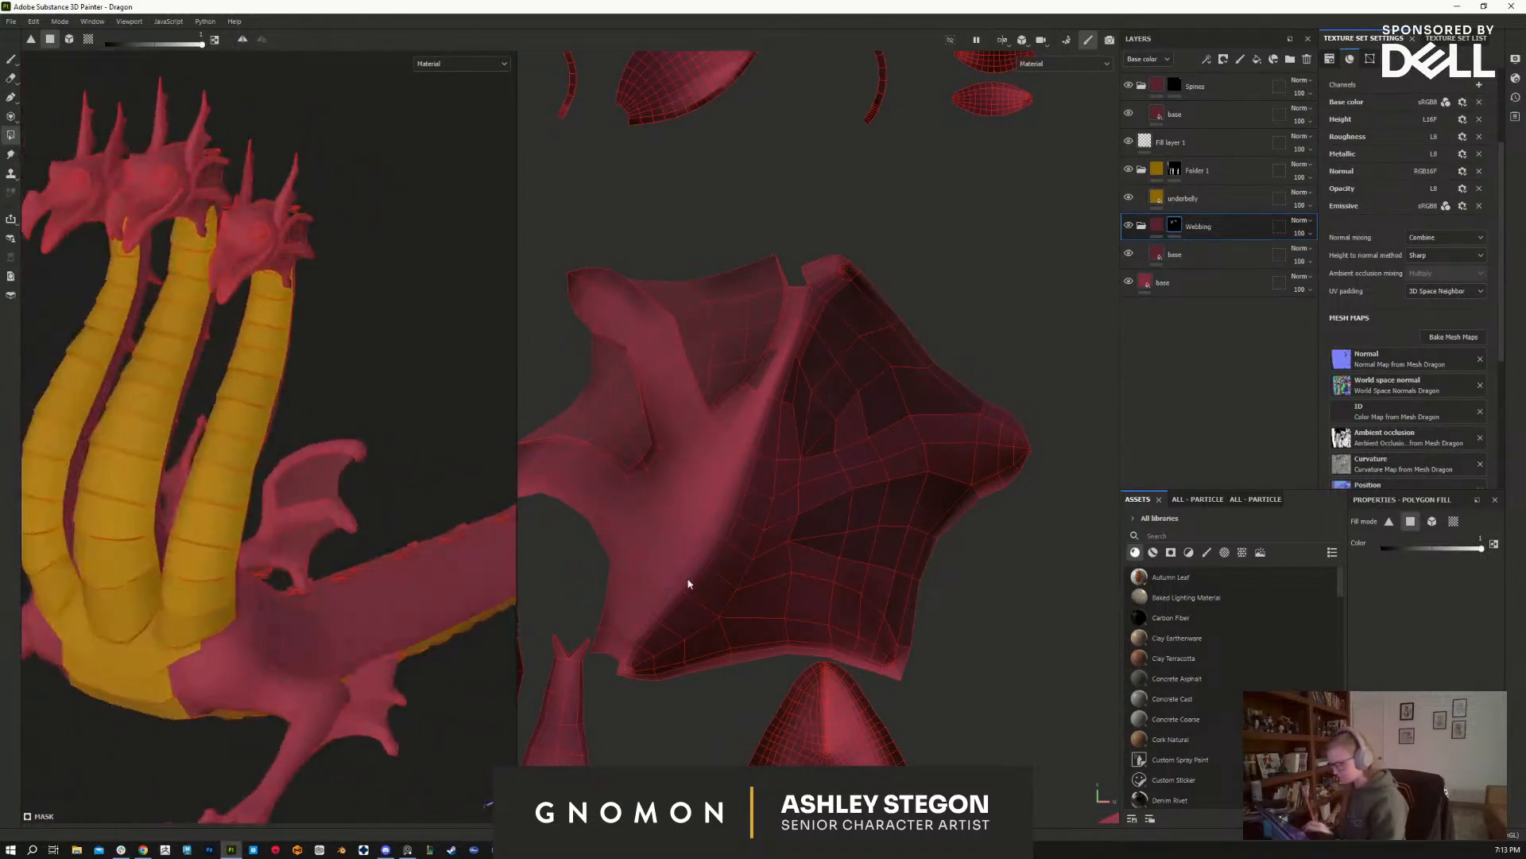
# Step: Fill the missing webbing polygons on the single wing with symmetry off
pyautogui.scroll(-4, 927, 392)
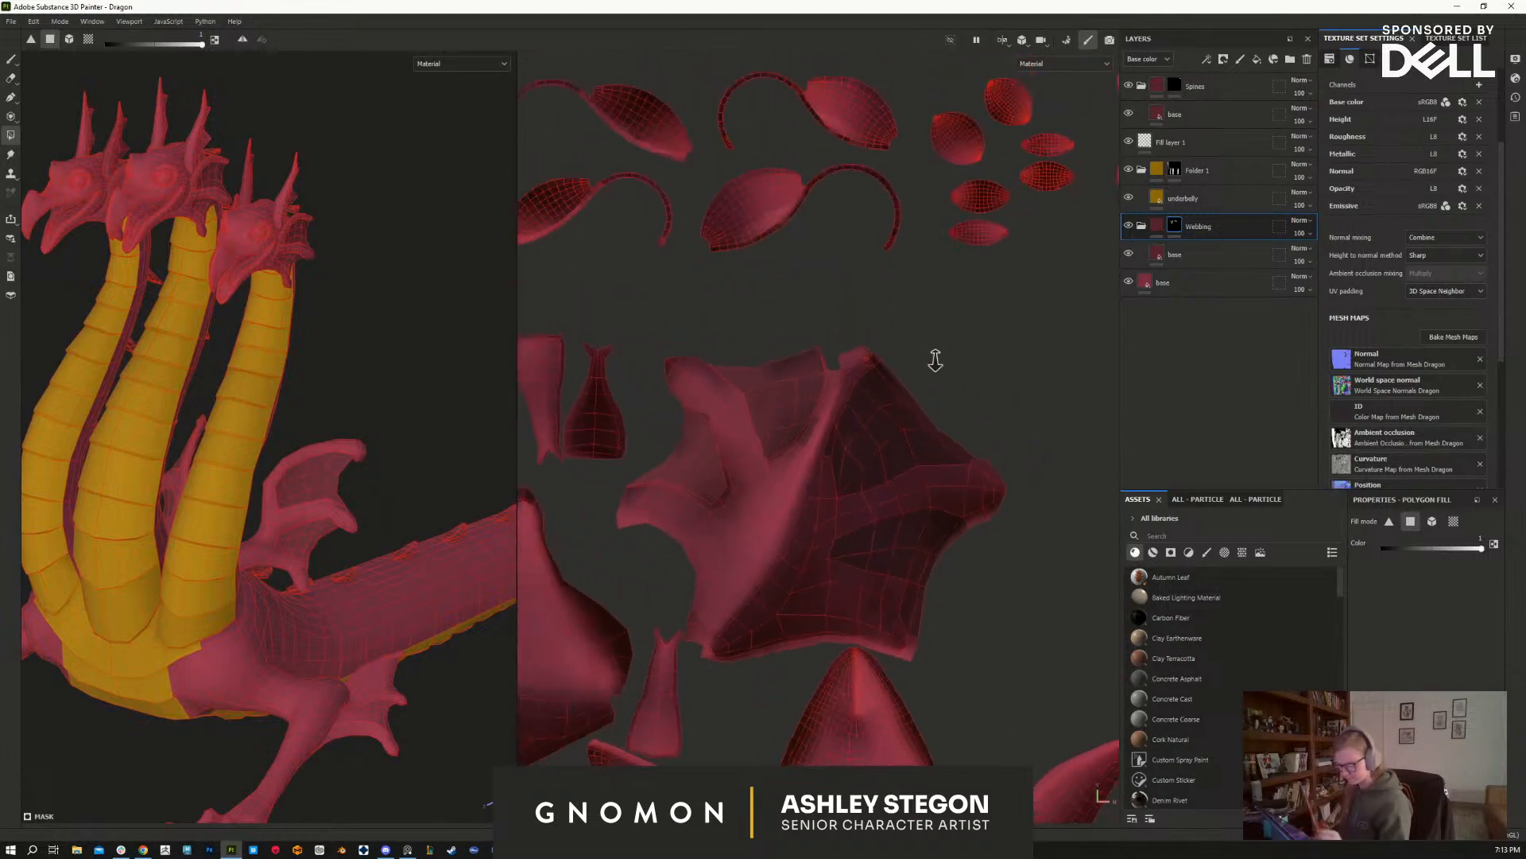
pyautogui.keyDown('alt'); pyautogui.moveTo(959, 564); pyautogui.dragTo(965, 428, button='middle'); pyautogui.keyUp('alt')
pyautogui.keyDown('alt'); pyautogui.moveTo(410, 616); pyautogui.dragTo(464, 470); pyautogui.keyUp('alt')
pyautogui.click(347, 474)
pyautogui.click(337, 469)
pyautogui.click(326, 464)
pyautogui.keyDown('alt'); pyautogui.moveTo(404, 479); pyautogui.dragTo(410, 491, button='right'); pyautogui.keyUp('alt')
pyautogui.keyDown('alt'); pyautogui.moveTo(410, 491); pyautogui.dragTo(248, 501); pyautogui.keyUp('alt')
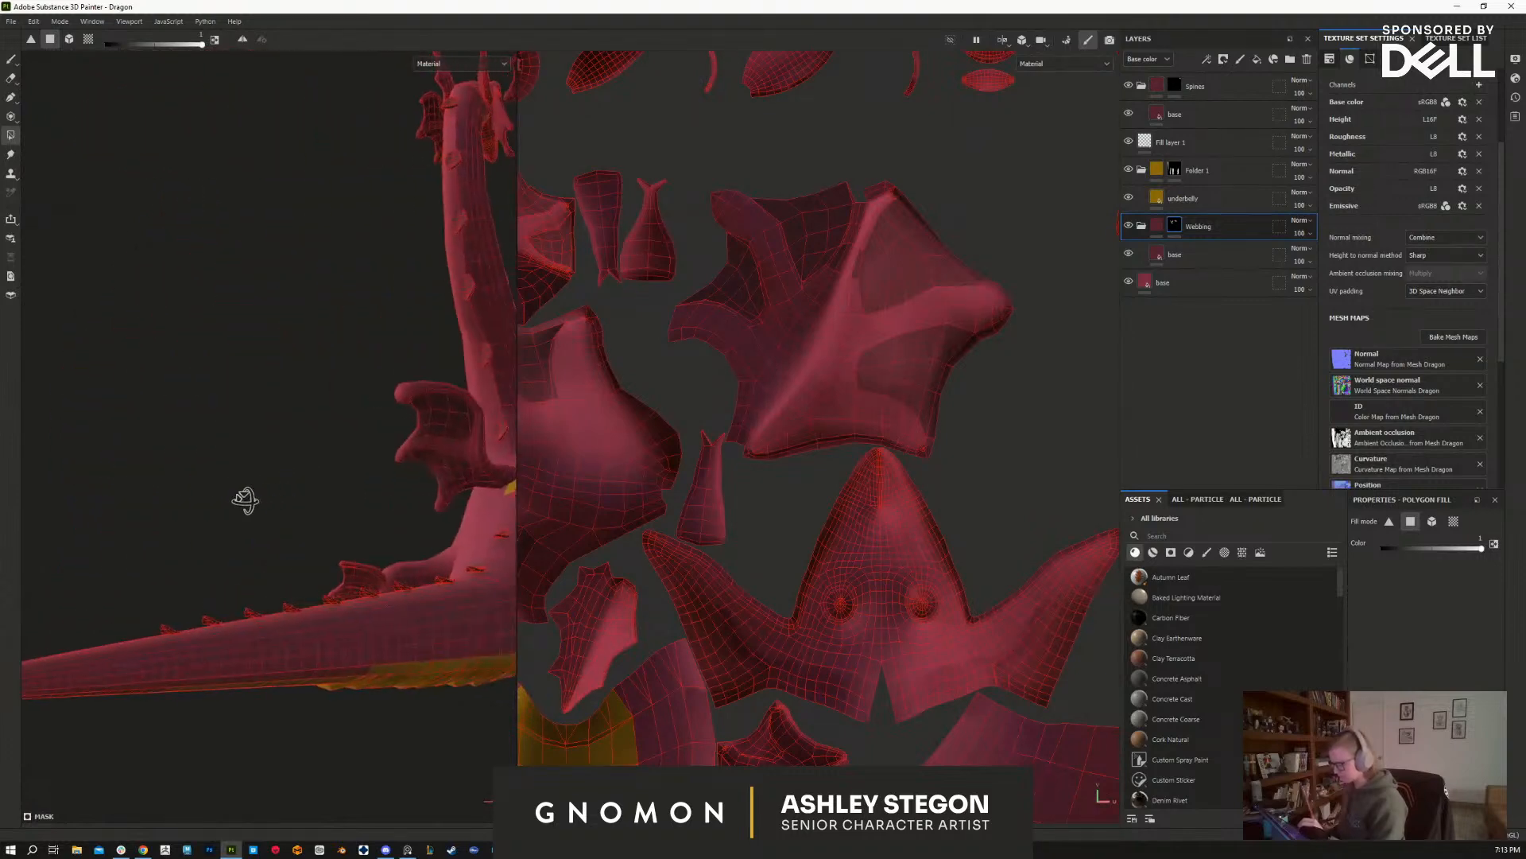
# Step: Check the wing webbing from other angles and turn symmetry back on
pyautogui.moveTo(328, 534)
pyautogui.keyDown('alt'); pyautogui.mouseDown(button='right')
pyautogui.moveTo(358, 531)
pyautogui.moveTo(348, 539)
pyautogui.mouseUp(button='right'); pyautogui.keyUp('alt')
pyautogui.keyDown('alt'); pyautogui.moveTo(348, 539); pyautogui.dragTo(565, 580); pyautogui.keyUp('alt')
pyautogui.keyDown('alt'); pyautogui.moveTo(428, 697); pyautogui.dragTo(437, 655, button='middle'); pyautogui.keyUp('alt')
pyautogui.keyDown('alt'); pyautogui.moveTo(418, 685); pyautogui.dragTo(469, 764); pyautogui.keyUp('alt')
pyautogui.keyDown('alt'); pyautogui.moveTo(378, 668); pyautogui.dragTo(371, 624, button='middle'); pyautogui.keyUp('alt')
pyautogui.keyDown('alt'); pyautogui.moveTo(446, 661); pyautogui.dragTo(430, 664, button='right'); pyautogui.keyUp('alt')
pyautogui.keyDown('alt'); pyautogui.moveTo(388, 517); pyautogui.dragTo(436, 599, button='right'); pyautogui.keyUp('alt')
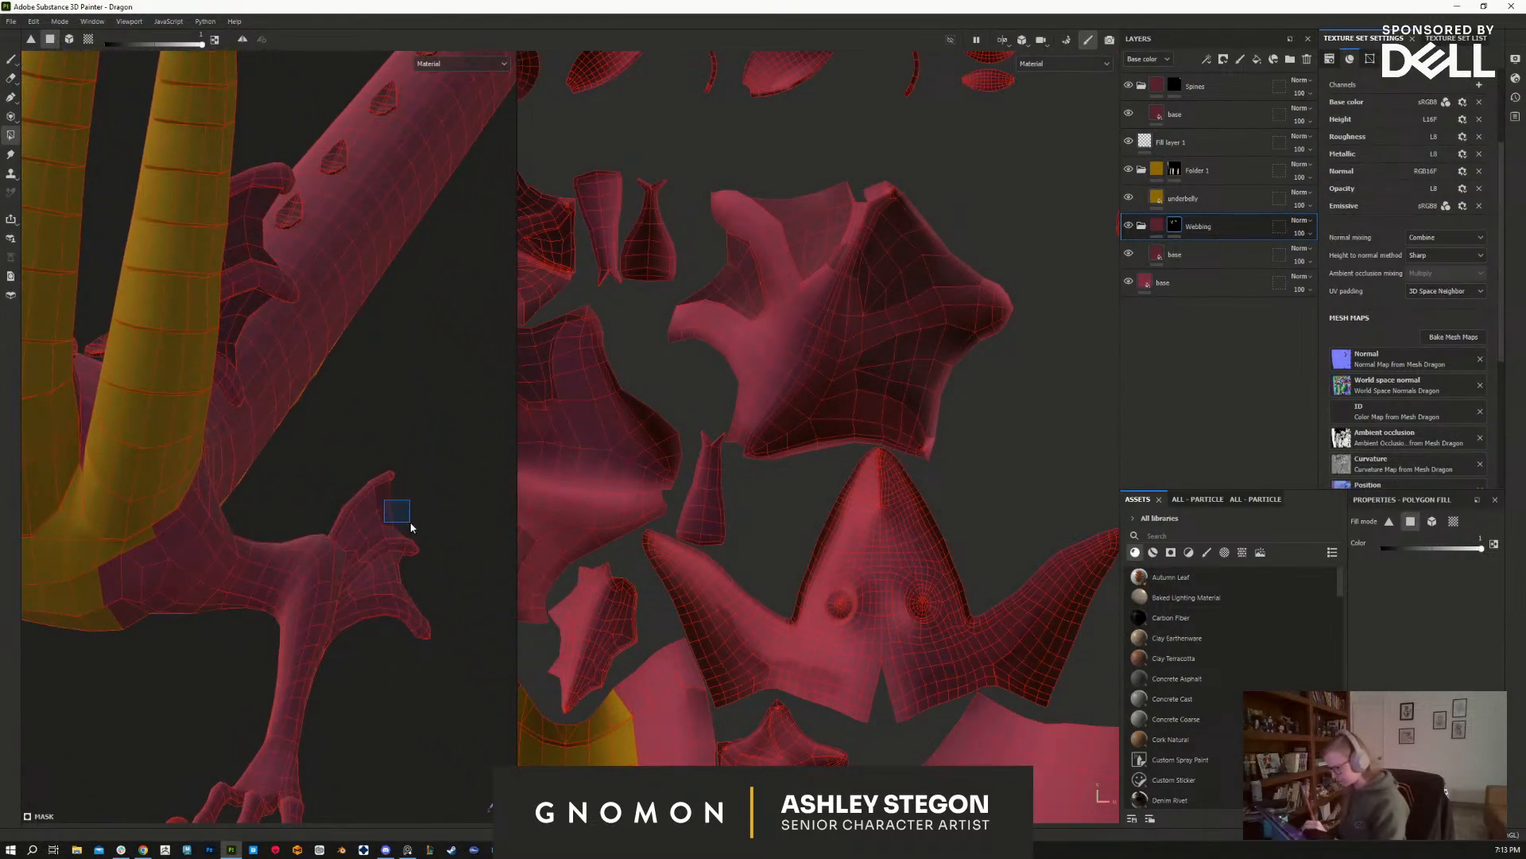
pyautogui.click(242, 40)
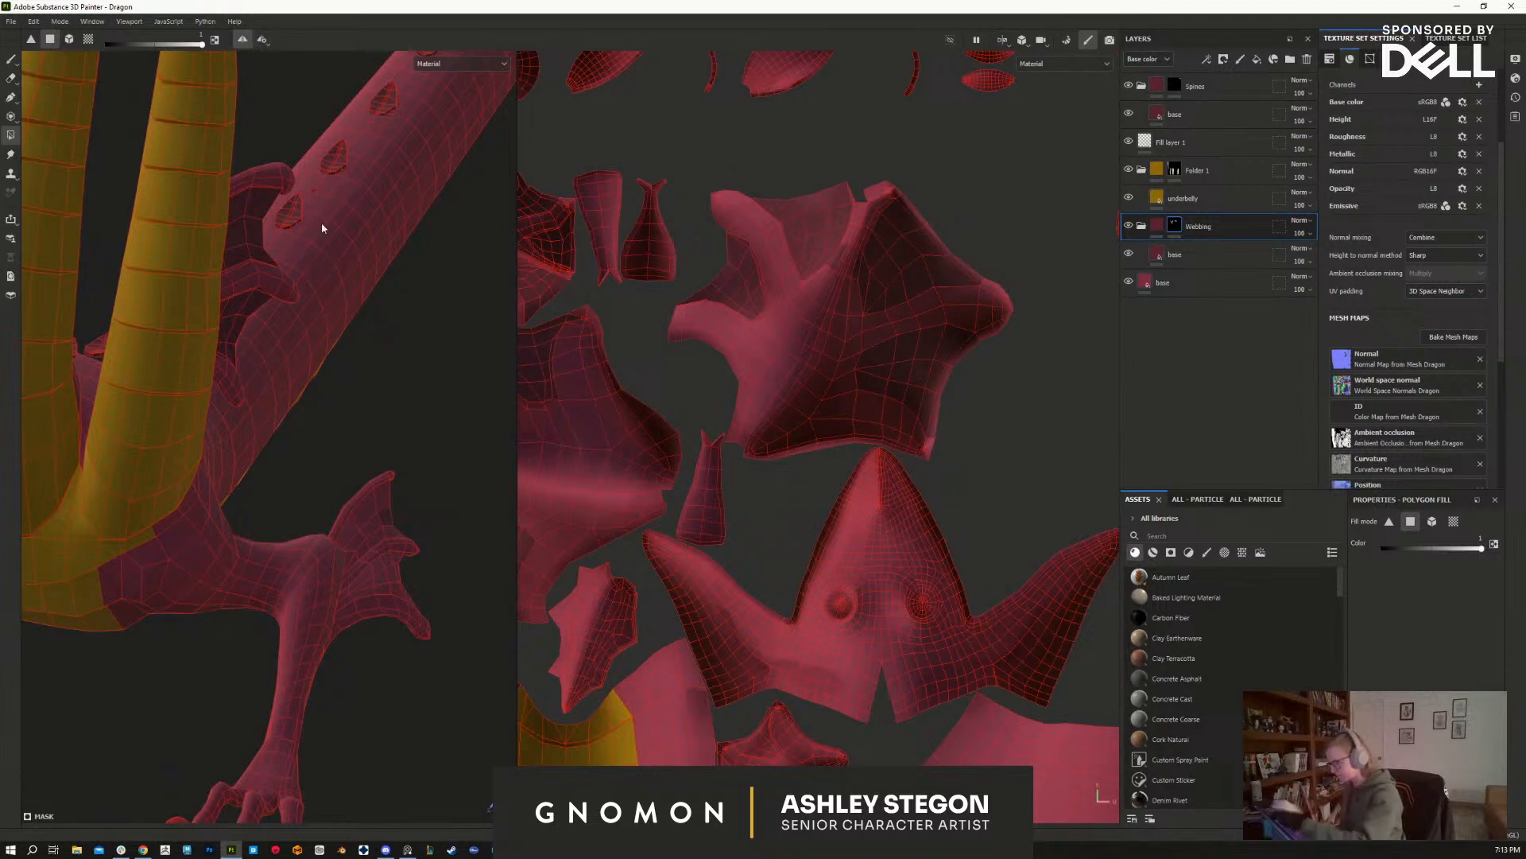
# Step: Fill the webbing polygons between the fingers of the leg fin's UV island on the Webbing mask
pyautogui.keyDown('alt'); pyautogui.moveTo(337, 500); pyautogui.dragTo(305, 303, button='right'); pyautogui.keyUp('alt')
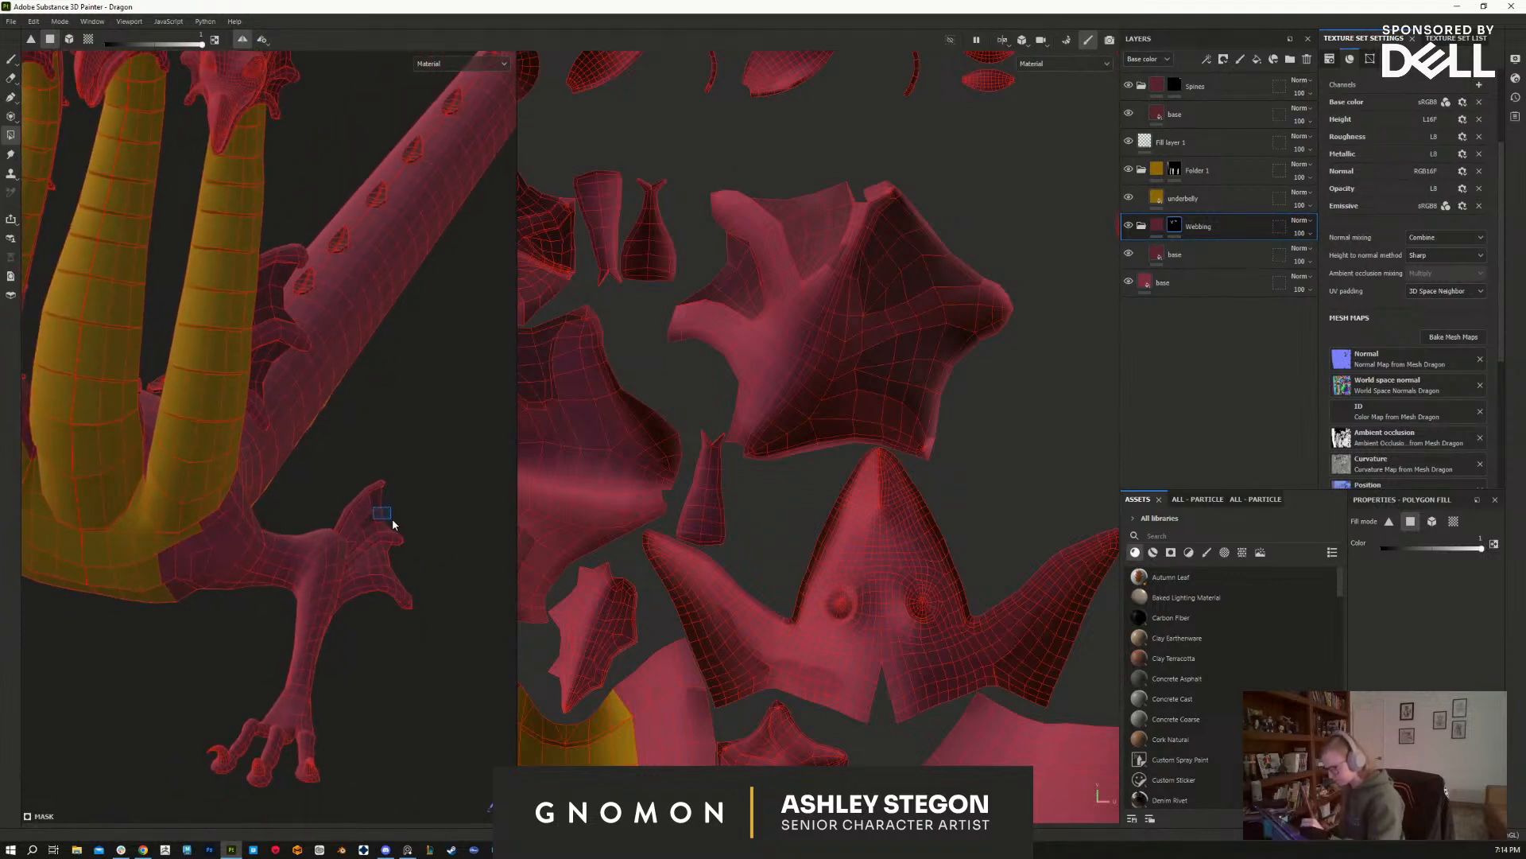
pyautogui.keyDown('alt'); pyautogui.moveTo(892, 662); pyautogui.dragTo(941, 512, button='right'); pyautogui.keyUp('alt')
pyautogui.keyDown('alt'); pyautogui.moveTo(937, 711); pyautogui.dragTo(1006, 307, button='middle'); pyautogui.keyUp('alt')
pyautogui.keyDown('alt'); pyautogui.moveTo(872, 574); pyautogui.dragTo(980, 719, button='right'); pyautogui.keyUp('alt')
pyautogui.keyDown('alt'); pyautogui.moveTo(980, 719); pyautogui.dragTo(934, 674, button='middle'); pyautogui.keyUp('alt')
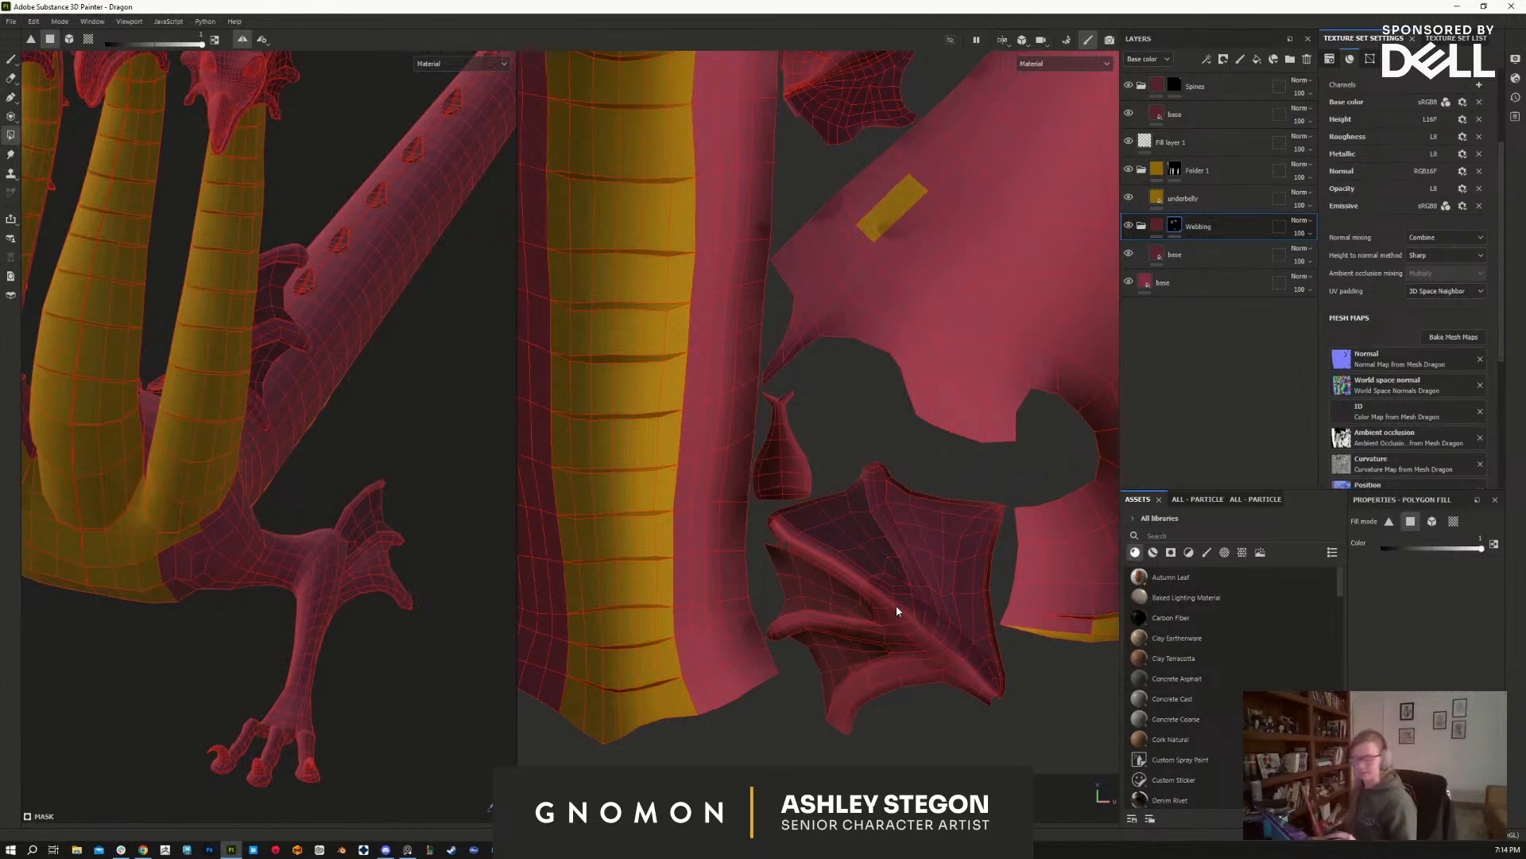
pyautogui.scroll(5, 870, 659)
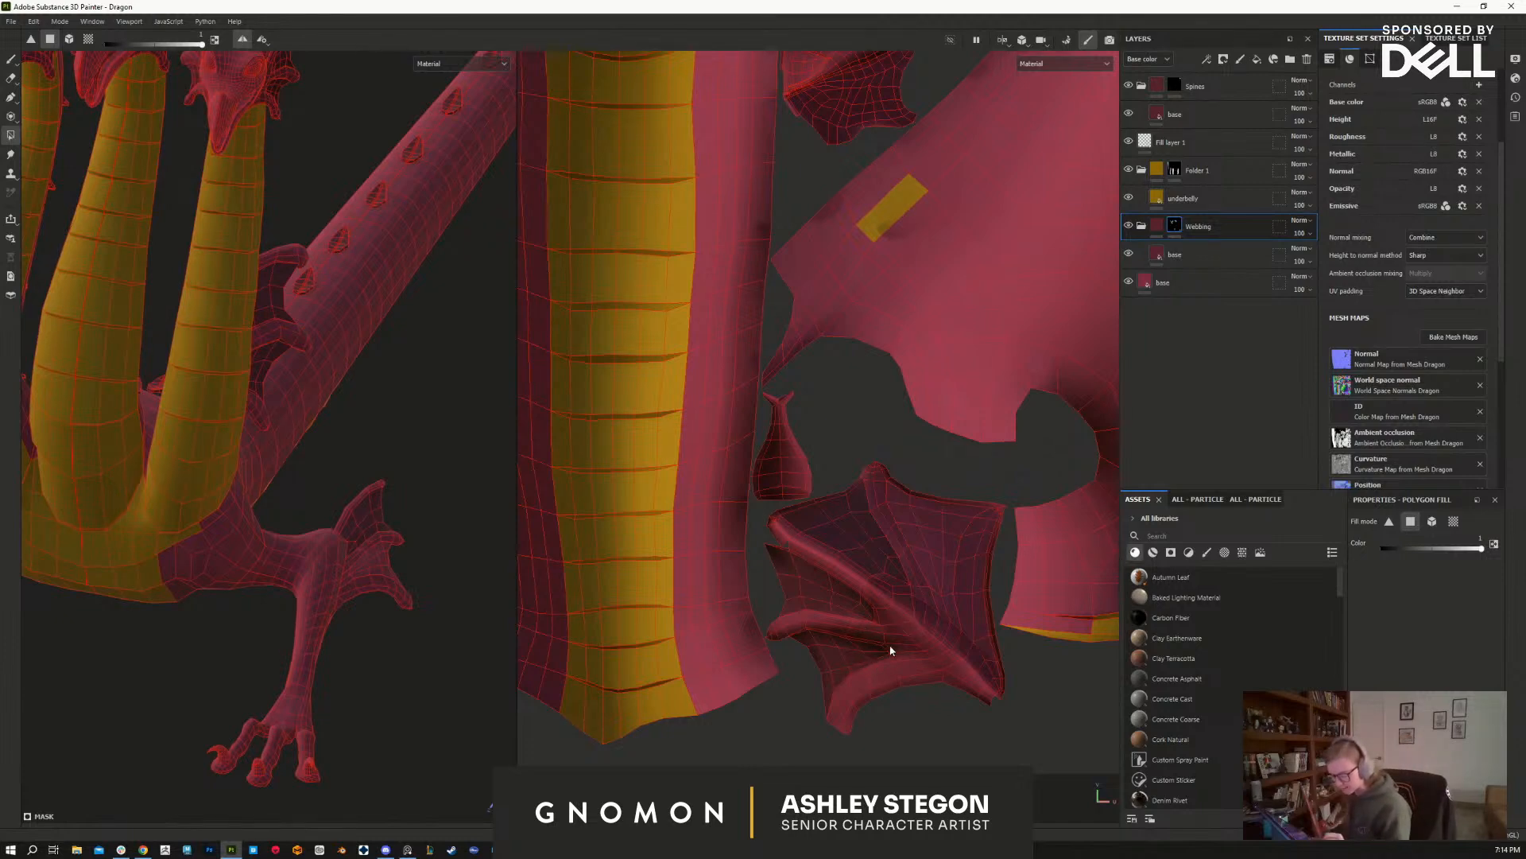
pyautogui.scroll(2, 889, 736)
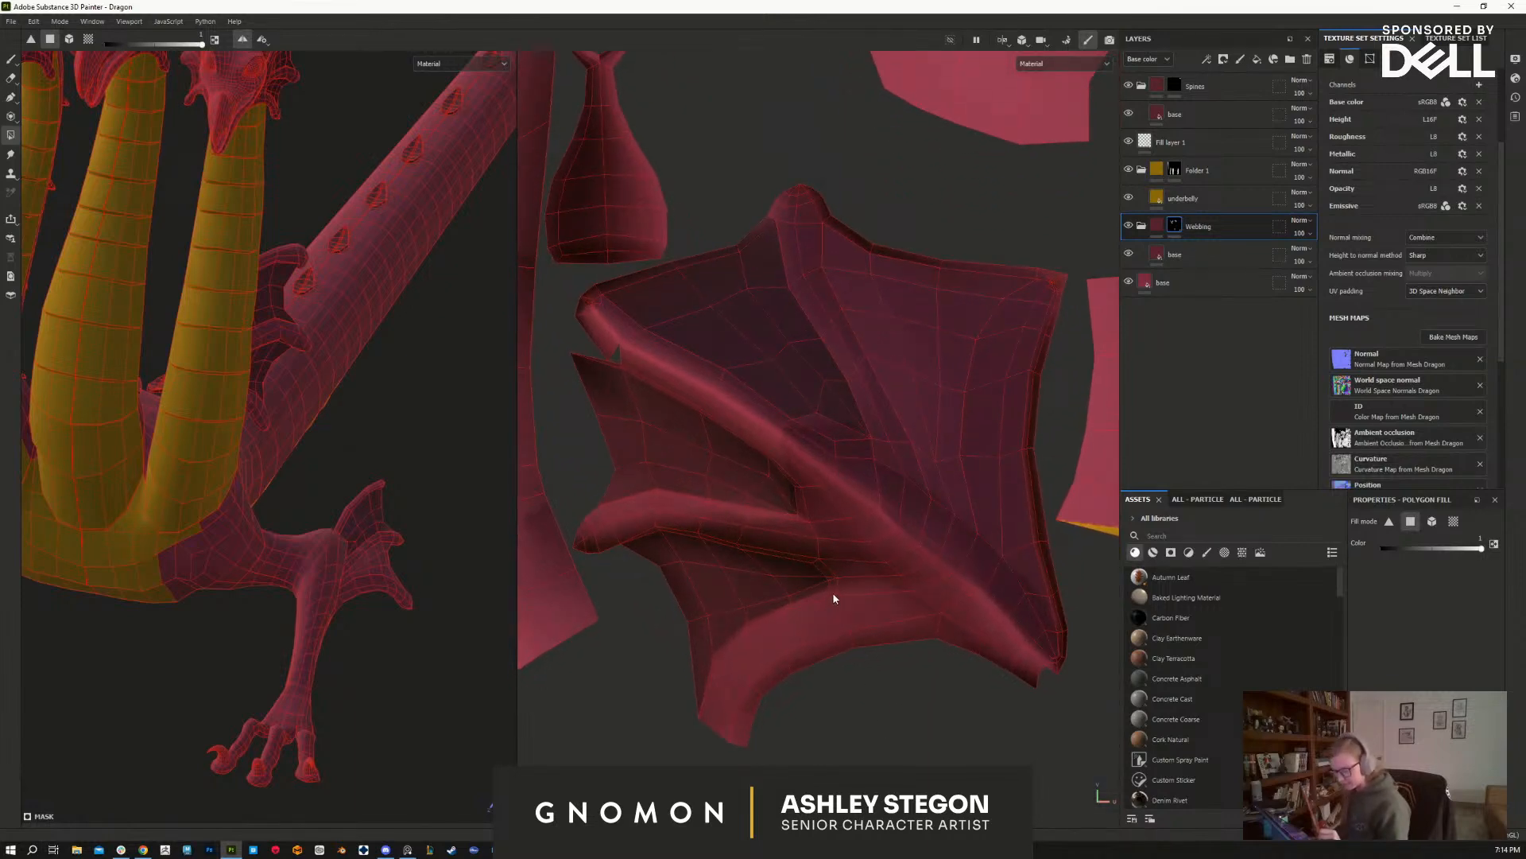
# Step: Remove the stray yellow patch on the body island from the underbelly folder's mask and reselect the Webbing mask
pyautogui.keyDown('alt'); pyautogui.moveTo(1012, 684); pyautogui.dragTo(943, 242, button='right'); pyautogui.keyUp('alt')
pyautogui.keyDown('alt'); pyautogui.moveTo(890, 583); pyautogui.dragTo(693, 670, button='middle'); pyautogui.keyUp('alt')
pyautogui.scroll(-3, 693, 669)
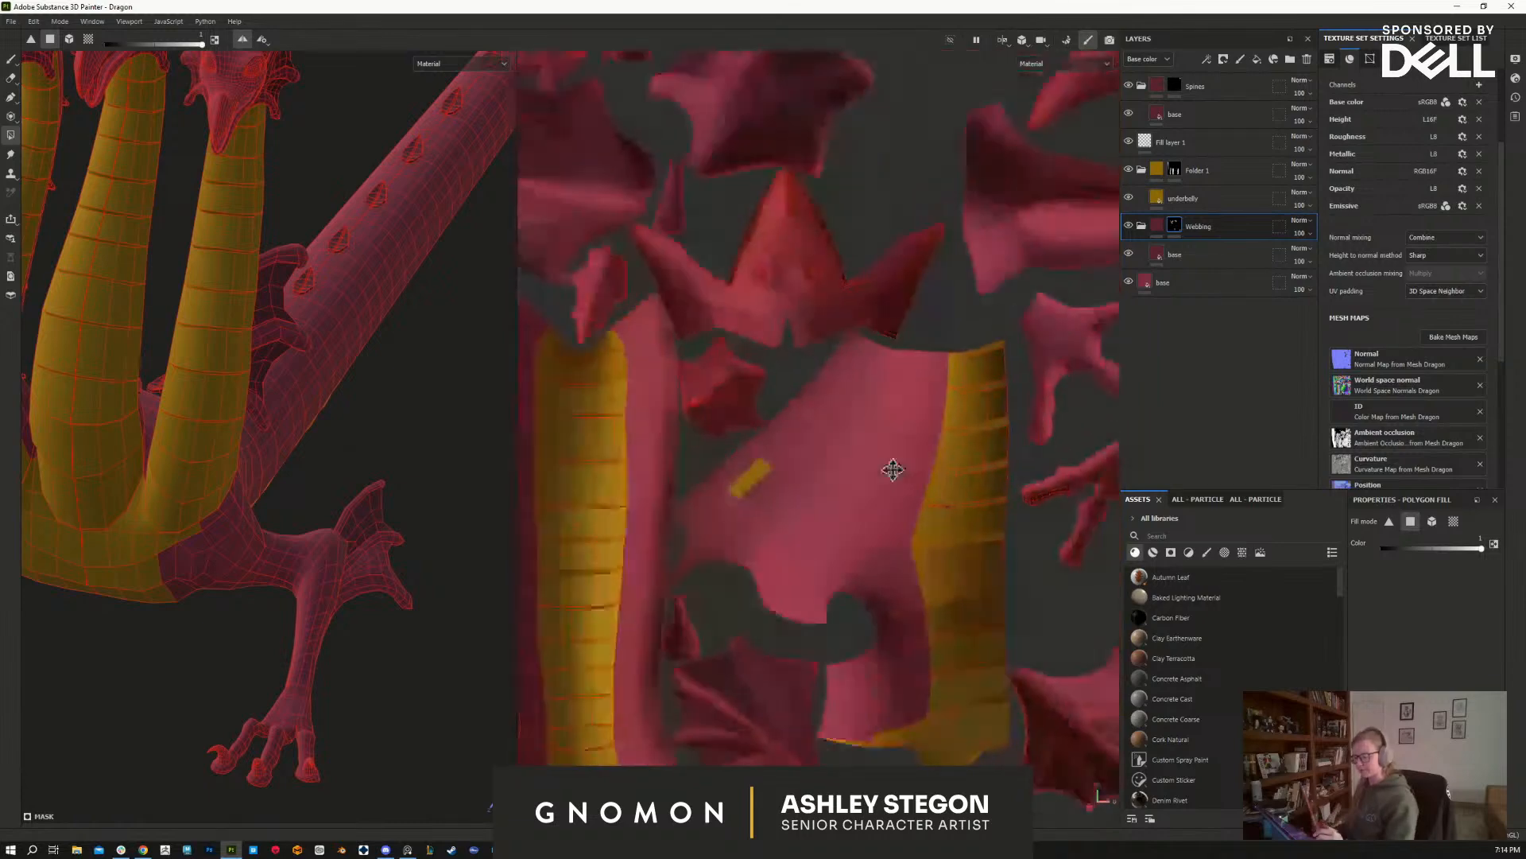
pyautogui.click(1196, 170)
pyautogui.click(746, 480)
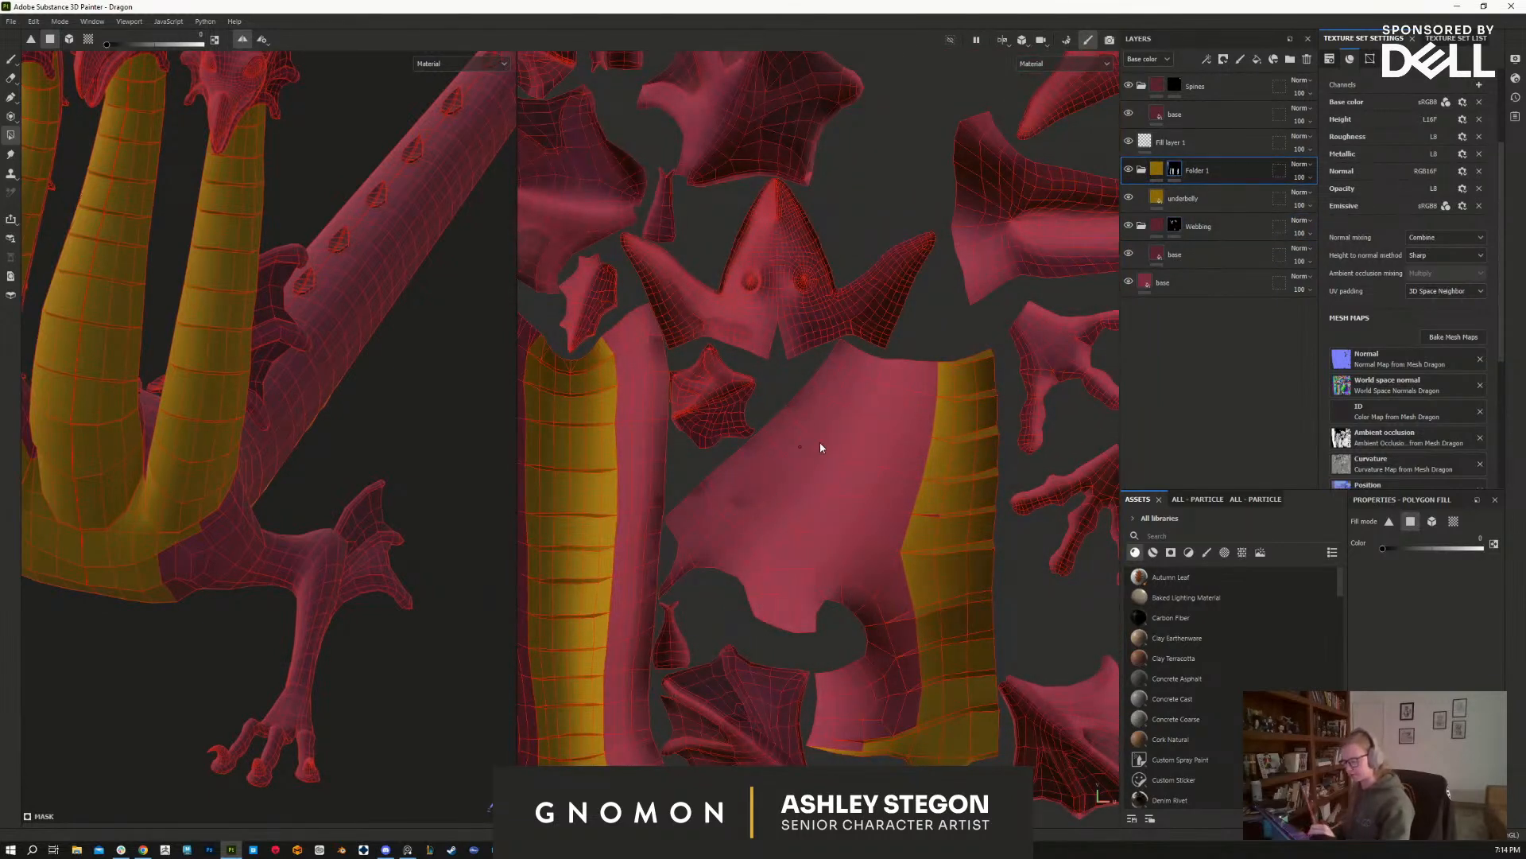
pyautogui.click(1198, 226)
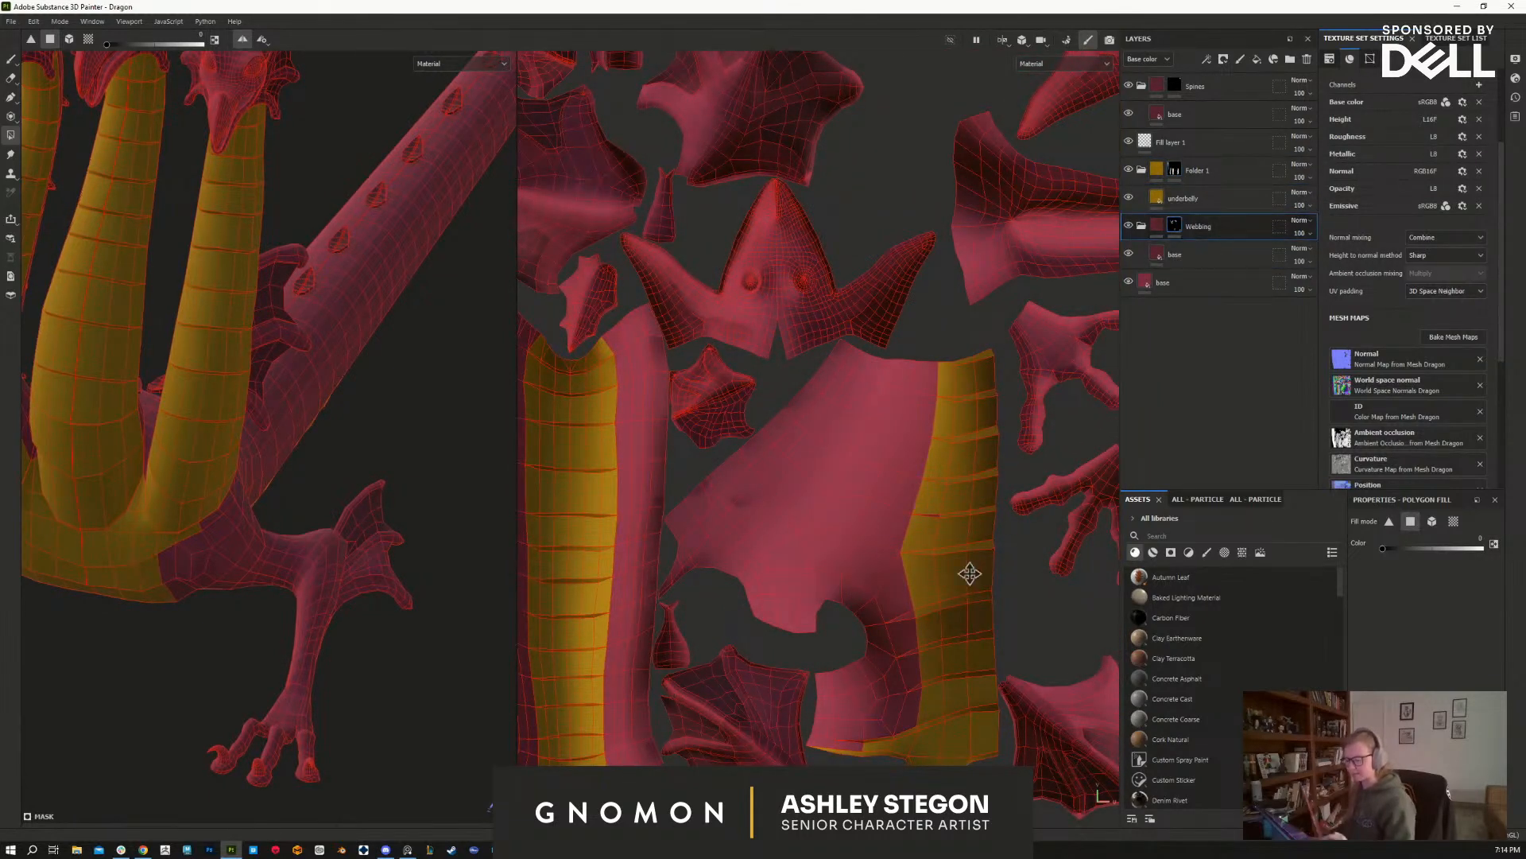
# Step: Examine the hand and foot UV islands and the leg fin's webbing in the 3D view
pyautogui.scroll(2, 989, 565)
pyautogui.keyDown('alt'); pyautogui.moveTo(989, 565); pyautogui.dragTo(759, 585, button='middle'); pyautogui.keyUp('alt')
pyautogui.moveTo(913, 603)
pyautogui.keyDown('shift'); pyautogui.mouseDown(button='right')
pyautogui.moveTo(951, 605)
pyautogui.moveTo(928, 606)
pyautogui.mouseUp(button='right'); pyautogui.keyUp('shift')
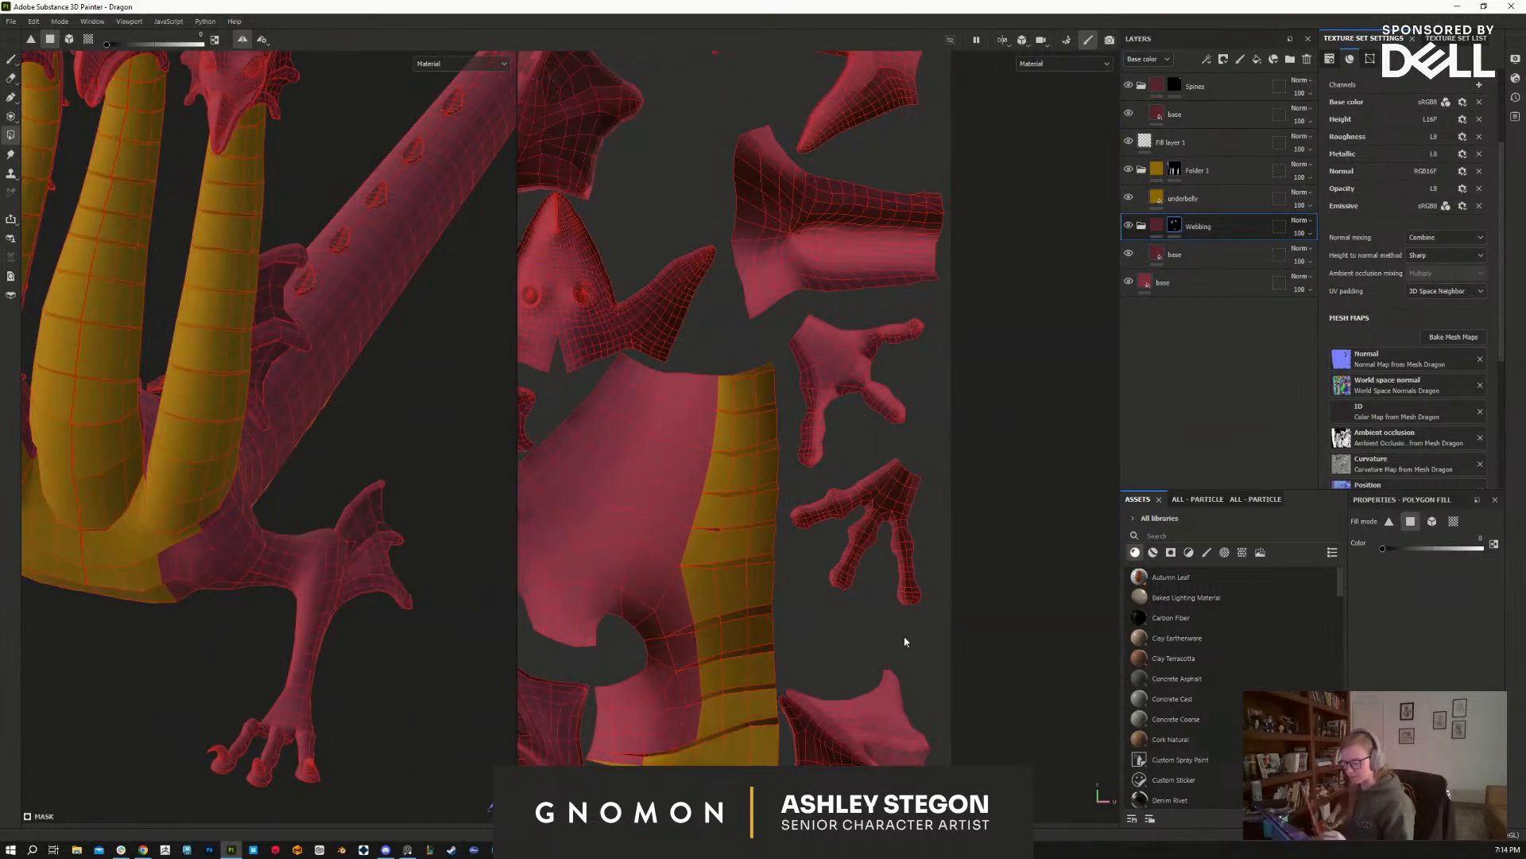
pyautogui.keyDown('alt'); pyautogui.moveTo(937, 686); pyautogui.dragTo(1054, 677, button='middle'); pyautogui.keyUp('alt')
pyautogui.keyDown('alt'); pyautogui.moveTo(477, 711); pyautogui.dragTo(366, 693); pyautogui.keyUp('alt')
pyautogui.keyDown('shift'); pyautogui.moveTo(374, 694); pyautogui.dragTo(444, 690, button='right'); pyautogui.keyUp('shift')
pyautogui.scroll(4, 399, 616)
pyautogui.press('x')
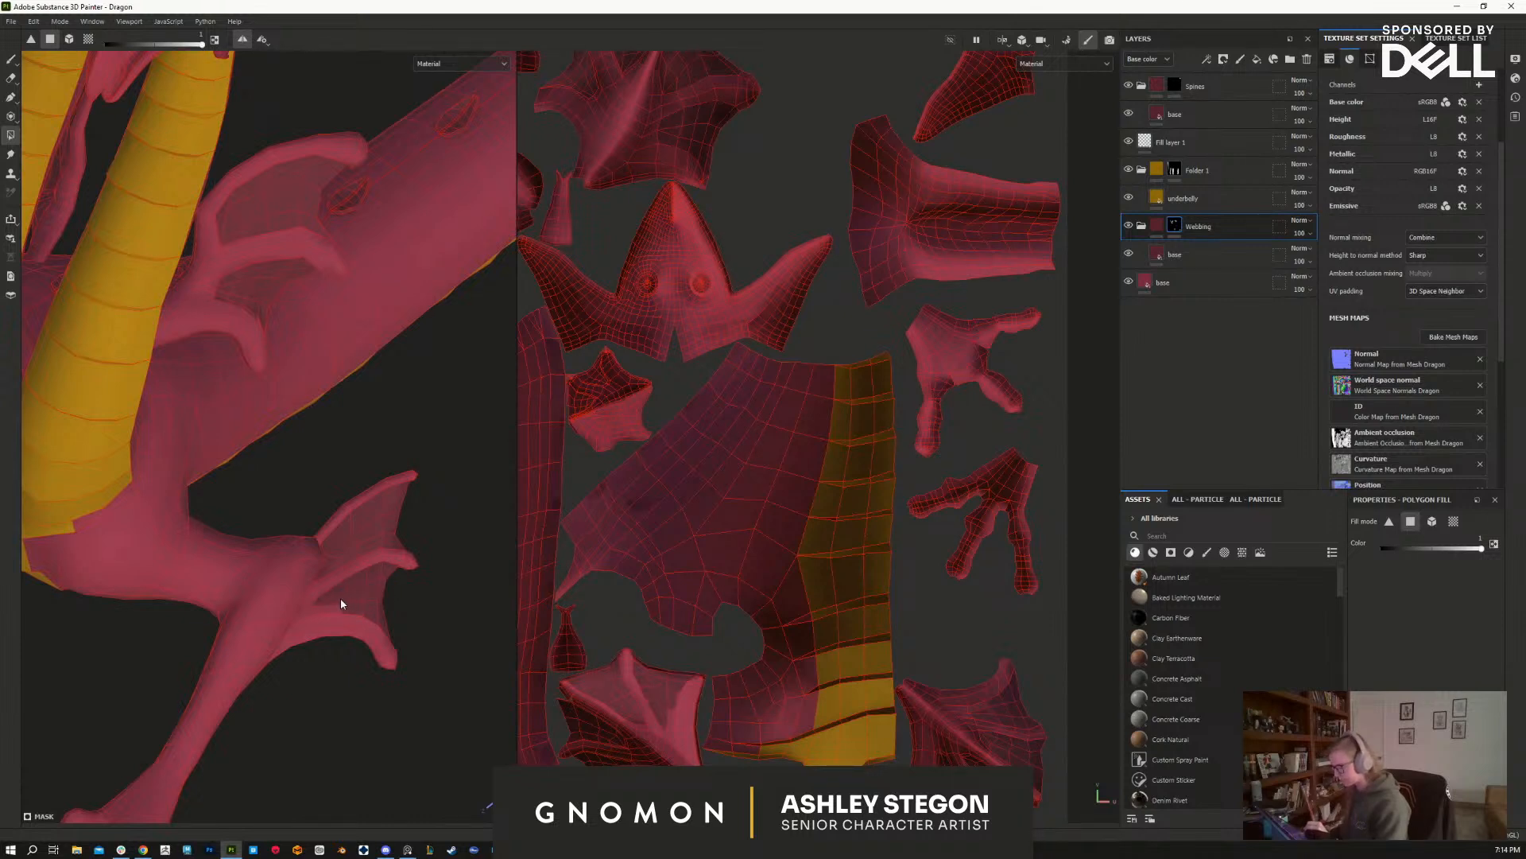
pyautogui.moveTo(337, 594)
pyautogui.keyDown('alt'); pyautogui.mouseDown()
pyautogui.moveTo(358, 603)
pyautogui.moveTo(313, 604)
pyautogui.mouseUp(); pyautogui.keyUp('alt')
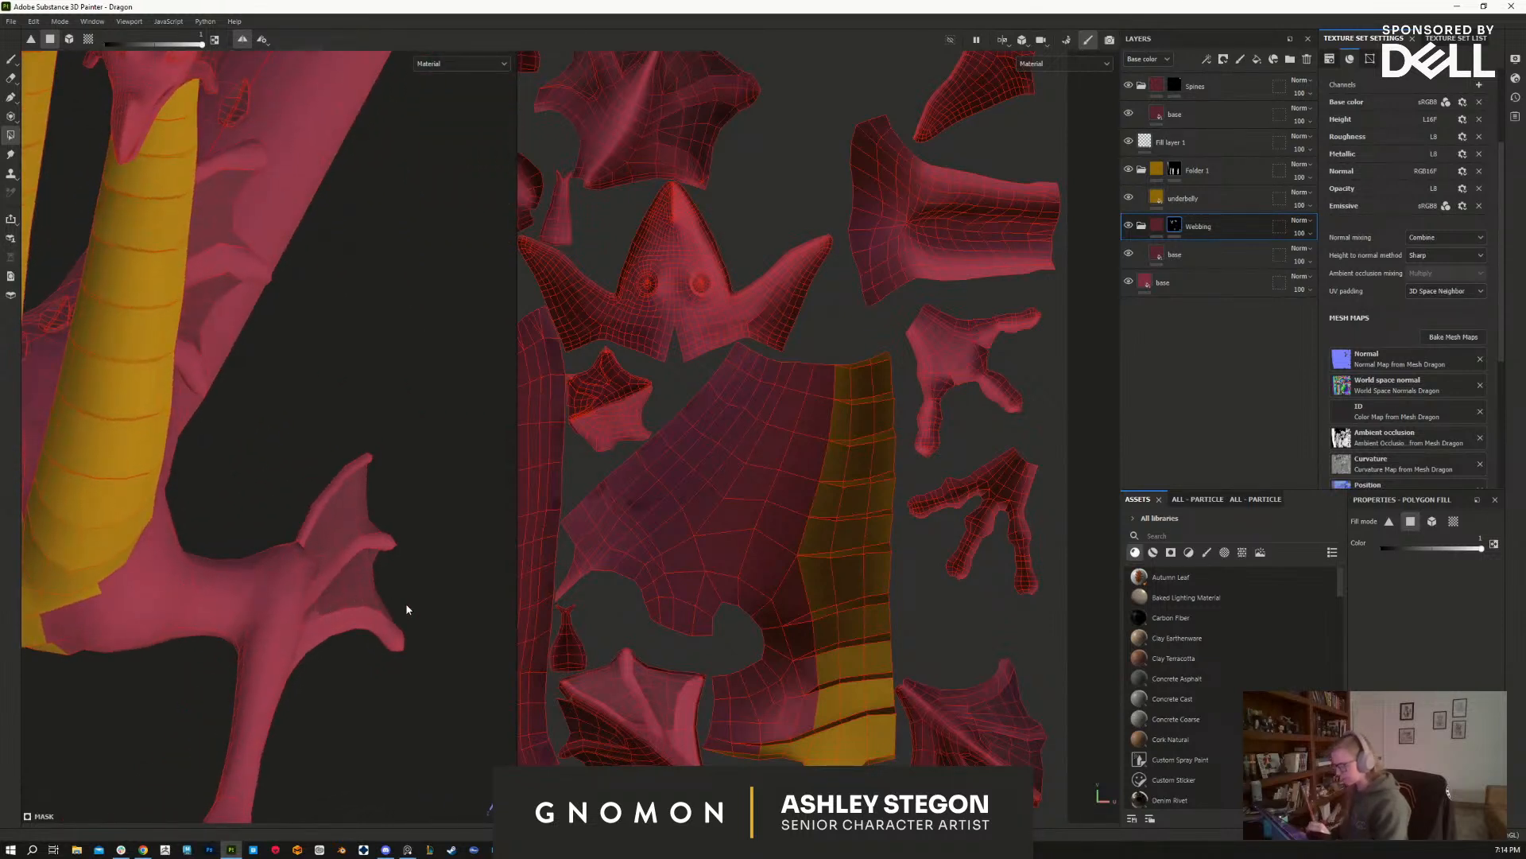
# Step: Examine the UV islands across the layout and view the whole dragon from the front in the 3D view
pyautogui.keyDown('alt'); pyautogui.moveTo(986, 636); pyautogui.dragTo(882, 612, button='right'); pyautogui.keyUp('alt')
pyautogui.keyDown('alt'); pyautogui.moveTo(874, 470); pyautogui.dragTo(1036, 542, button='middle'); pyautogui.keyUp('alt')
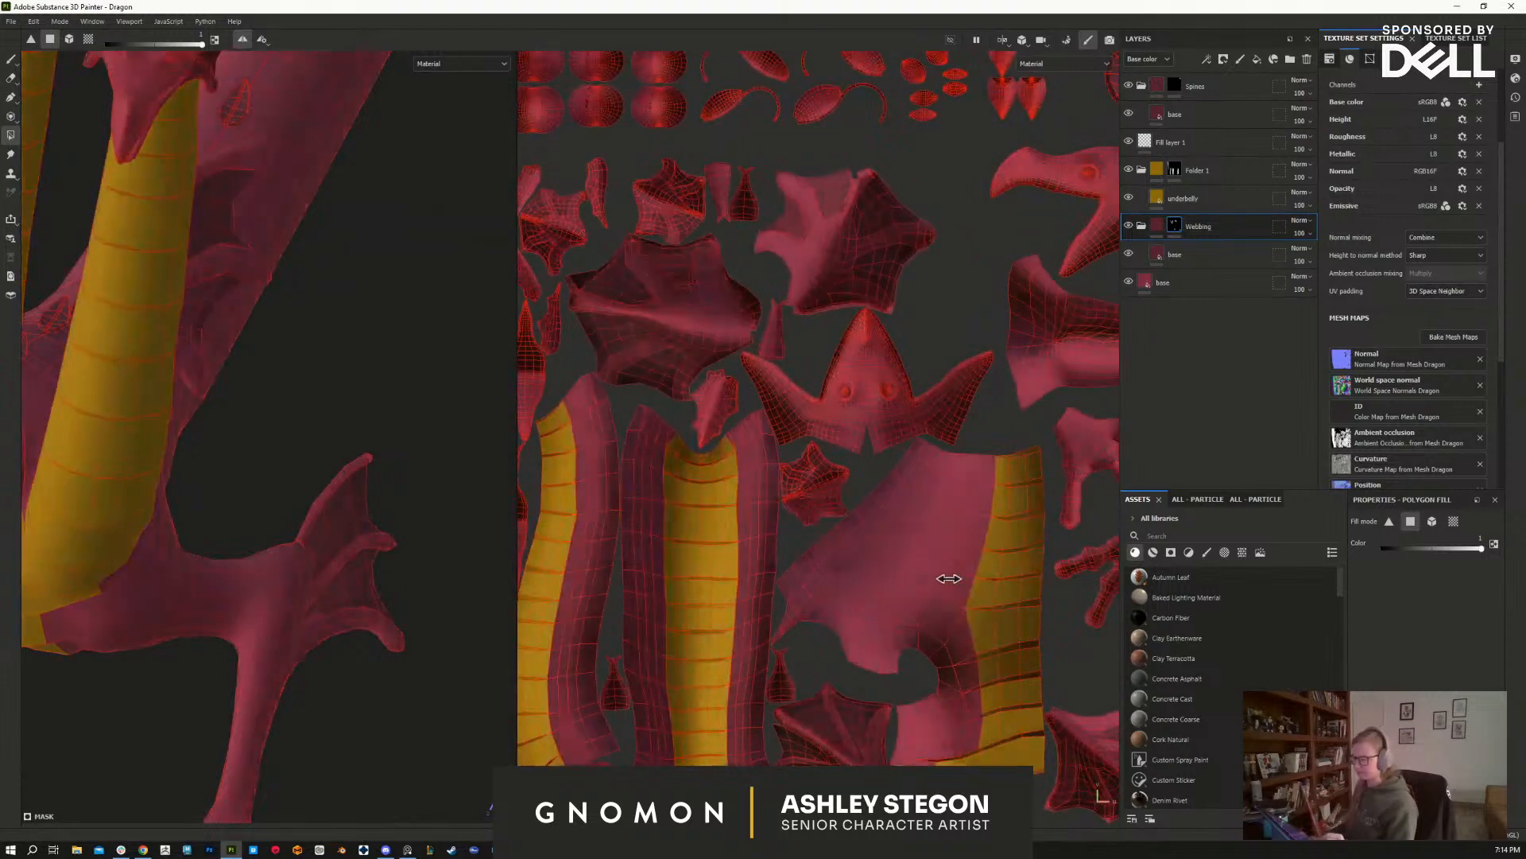
pyautogui.keyDown('alt'); pyautogui.moveTo(851, 582); pyautogui.dragTo(940, 618, button='middle'); pyautogui.keyUp('alt')
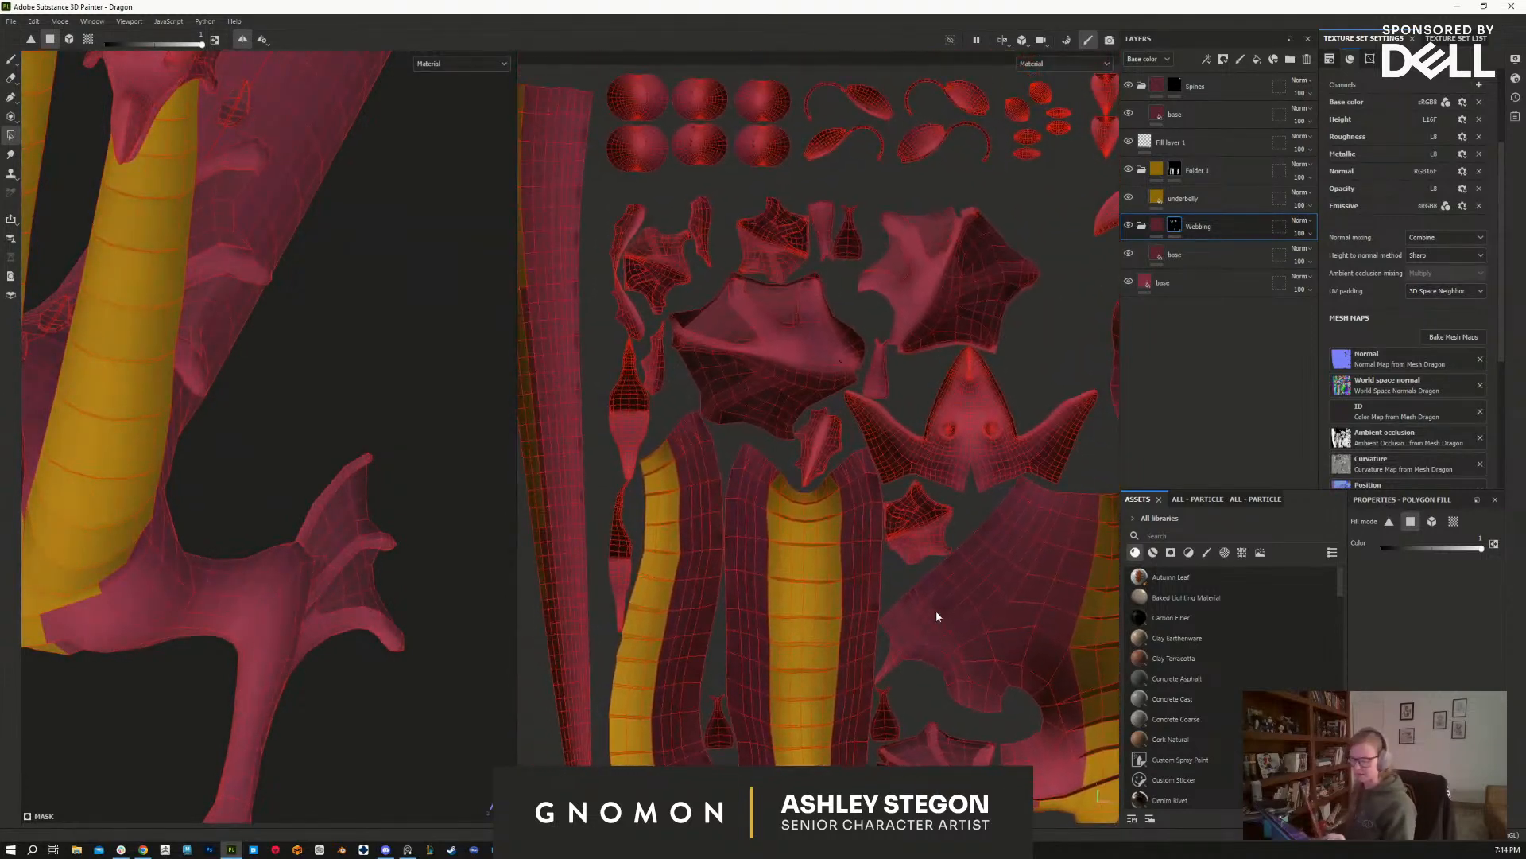
pyautogui.keyDown('alt'); pyautogui.moveTo(939, 618); pyautogui.dragTo(868, 610, button='right'); pyautogui.keyUp('alt')
pyautogui.keyDown('alt'); pyautogui.moveTo(935, 592); pyautogui.dragTo(892, 564, button='middle'); pyautogui.keyUp('alt')
pyautogui.keyDown('alt'); pyautogui.moveTo(451, 661); pyautogui.dragTo(336, 580); pyautogui.keyUp('alt')
pyautogui.keyDown('alt'); pyautogui.moveTo(335, 579); pyautogui.dragTo(371, 678, button='middle'); pyautogui.keyUp('alt')
pyautogui.keyDown('alt'); pyautogui.moveTo(371, 678); pyautogui.dragTo(433, 509); pyautogui.keyUp('alt')
pyautogui.keyDown('alt'); pyautogui.moveTo(433, 509); pyautogui.dragTo(427, 429, button='right'); pyautogui.keyUp('alt')
pyautogui.keyDown('alt'); pyautogui.moveTo(427, 491); pyautogui.dragTo(520, 550, button='middle'); pyautogui.keyUp('alt')
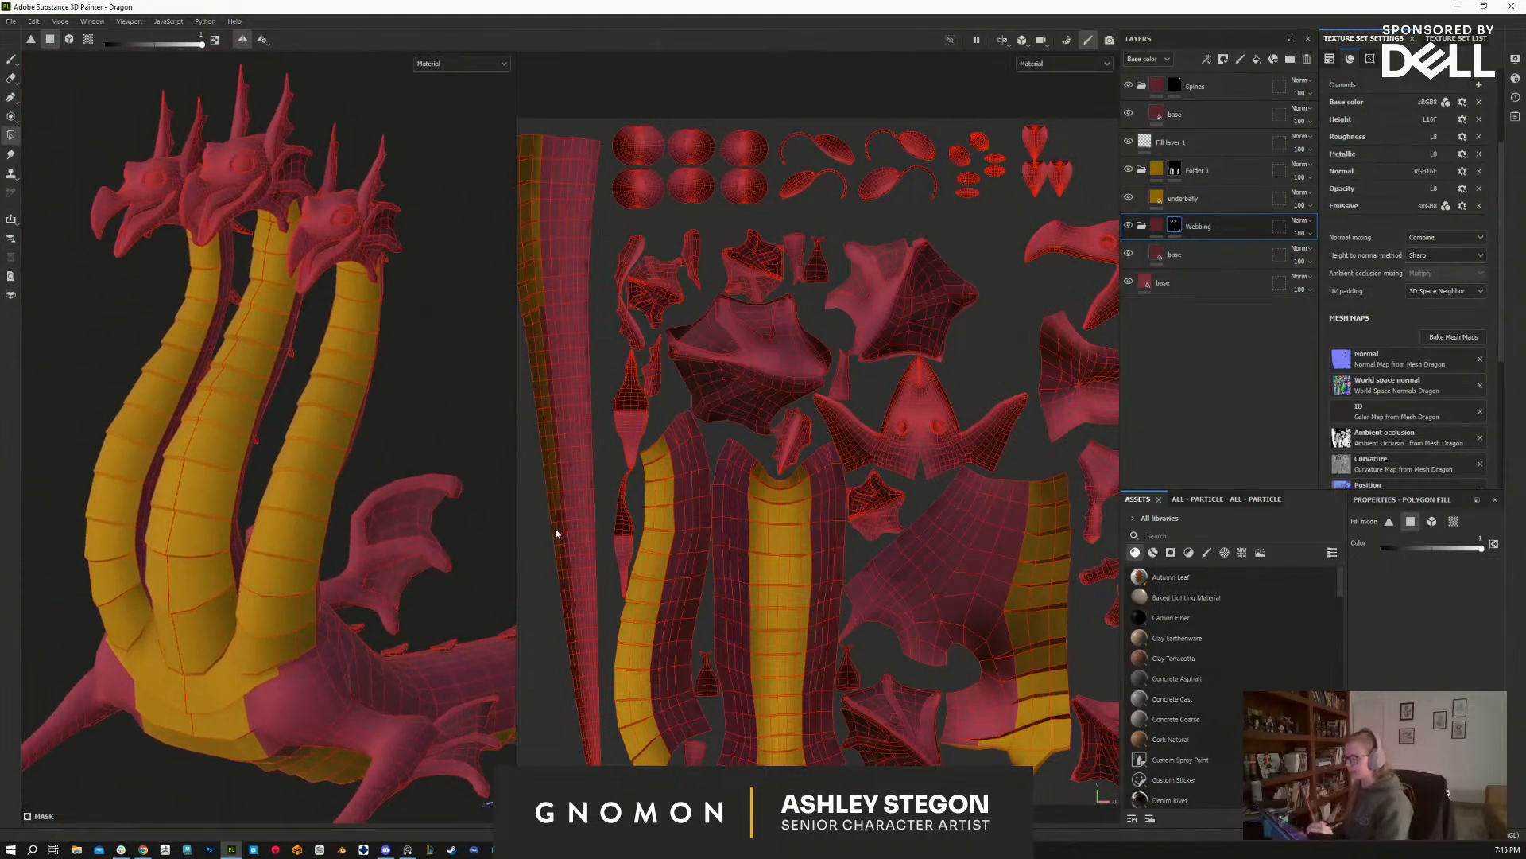
# Step: Switch the viewport layout to show only the 3D view
pyautogui.click(1024, 44)
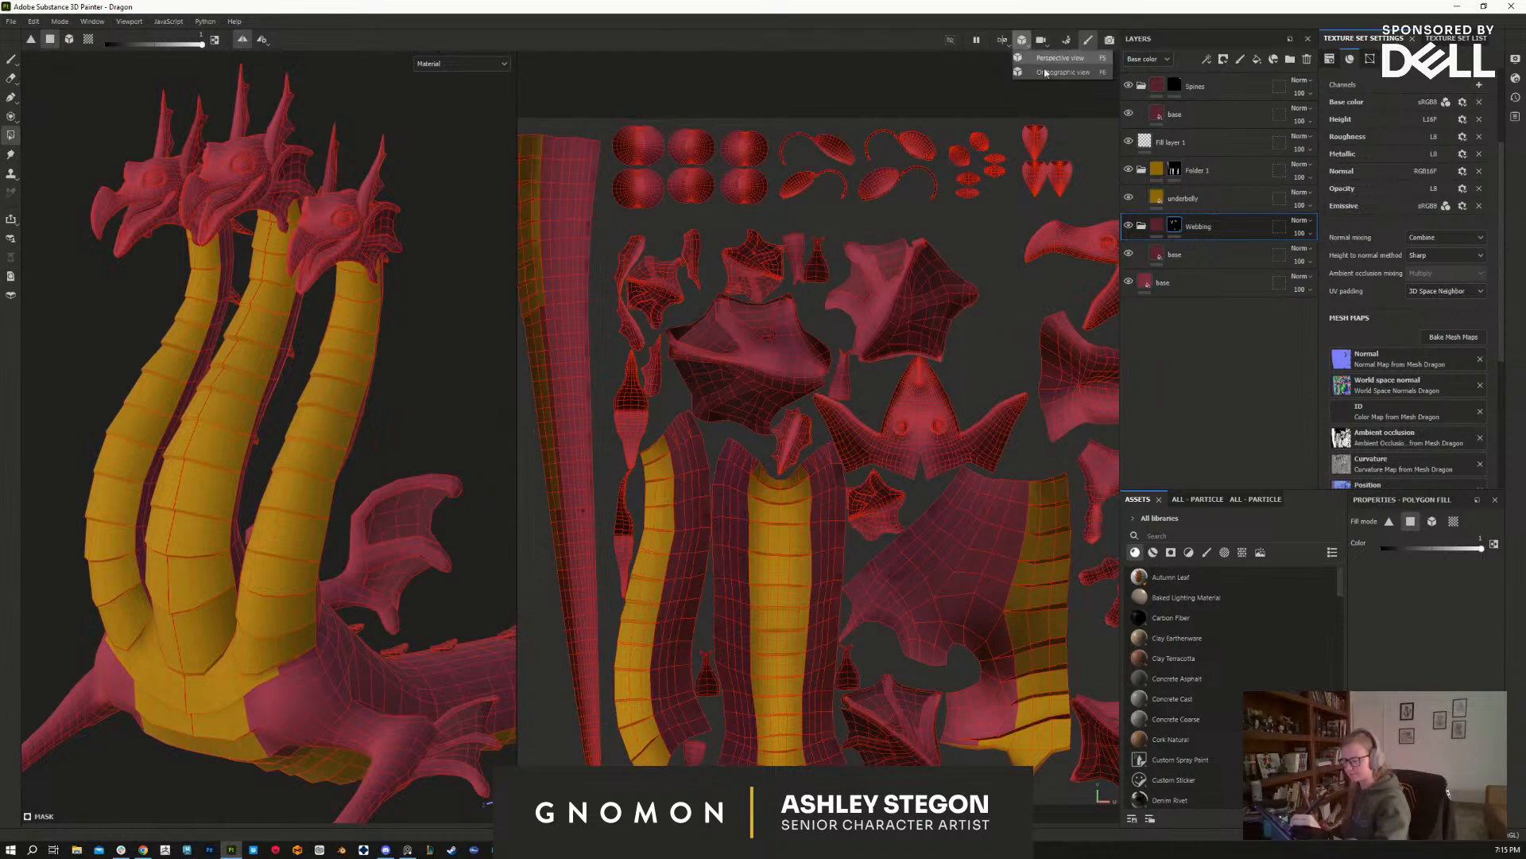
pyautogui.click(979, 153)
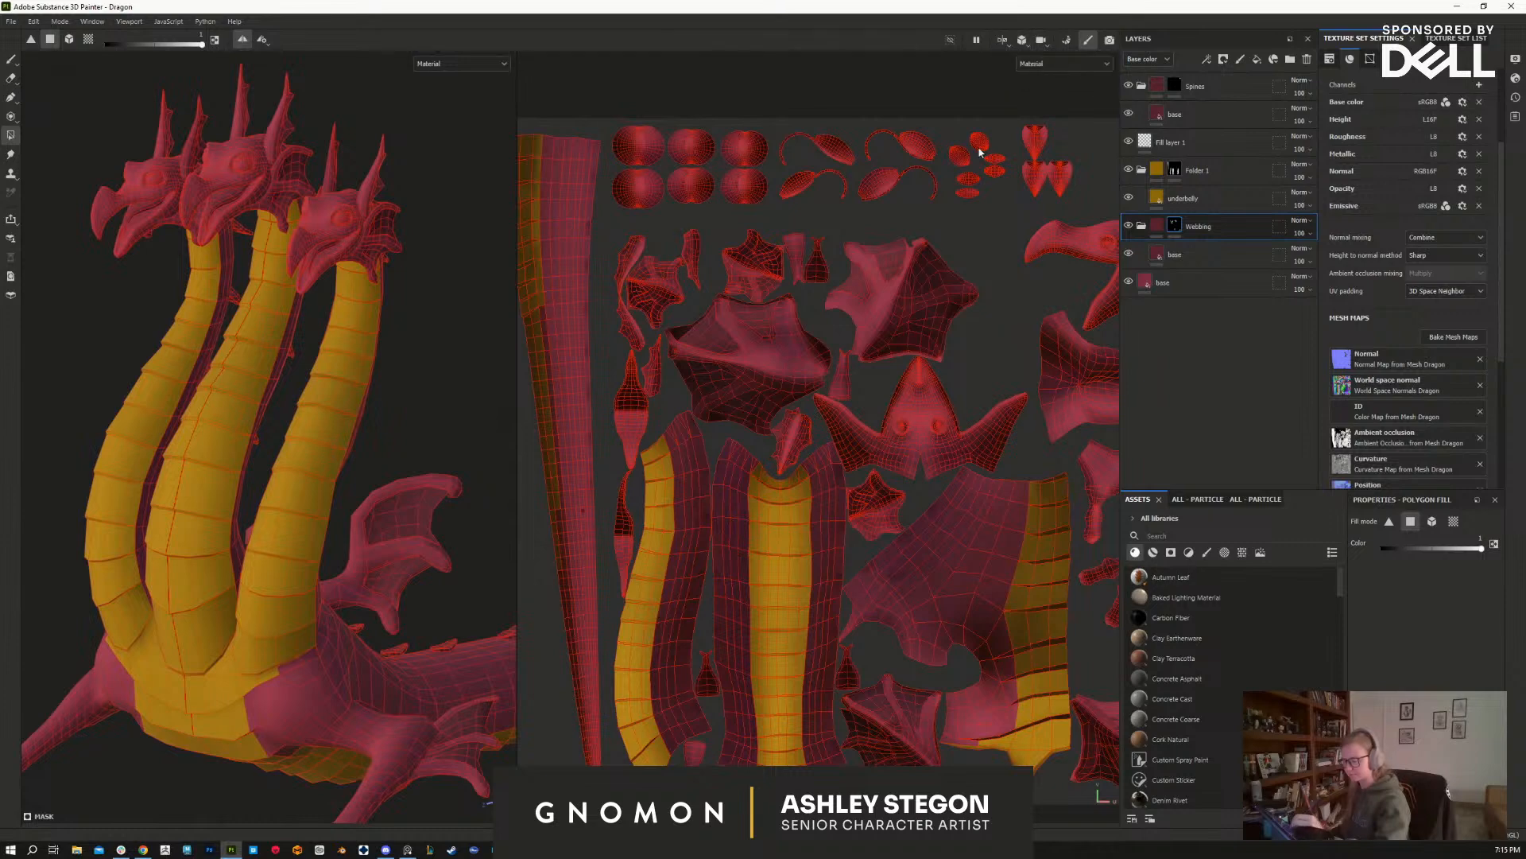
pyautogui.click(1005, 42)
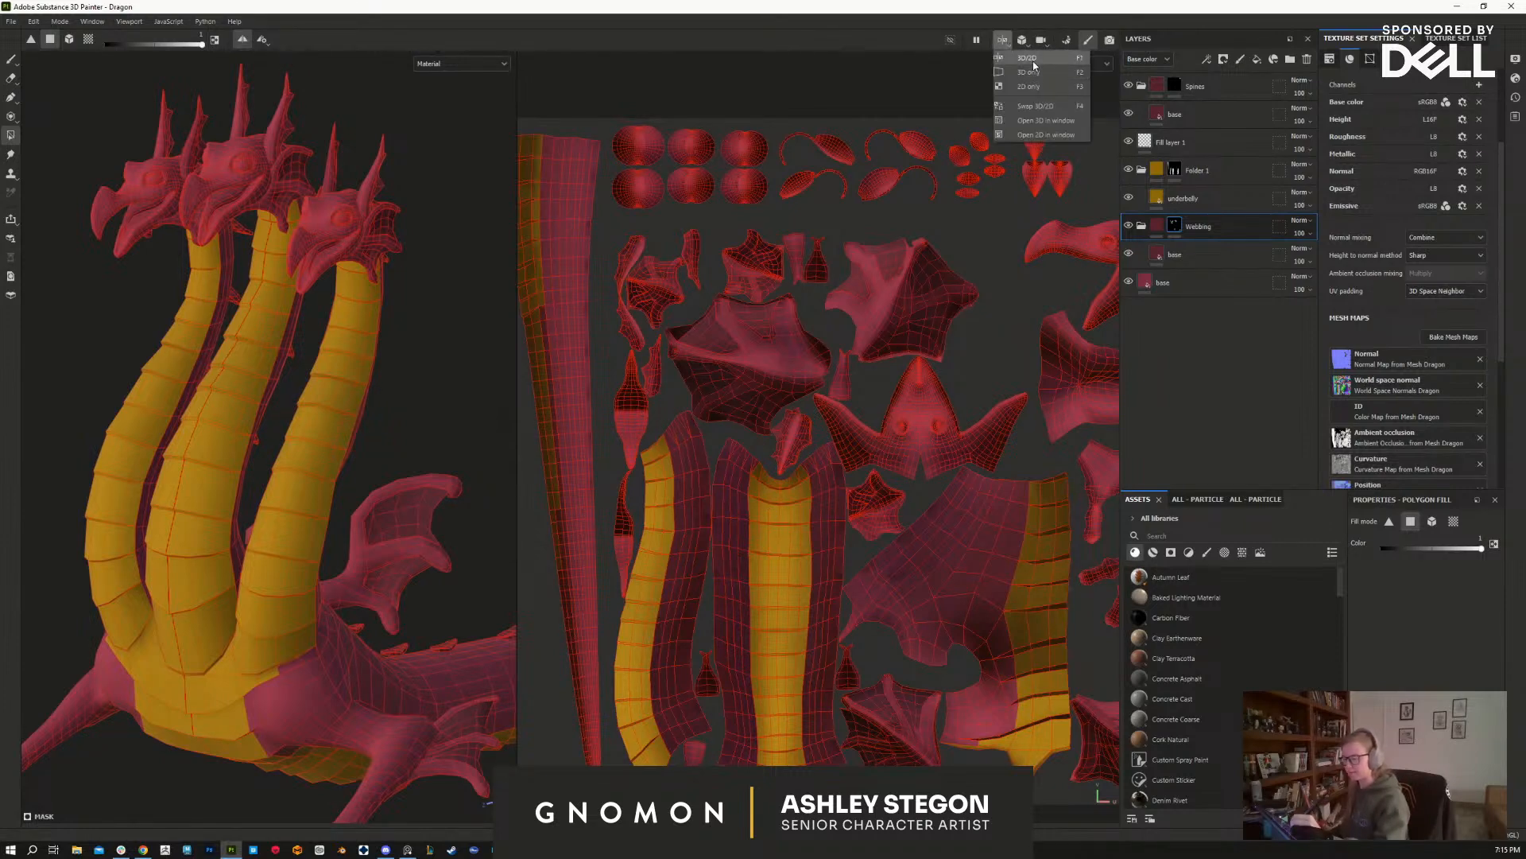
pyautogui.click(1028, 72)
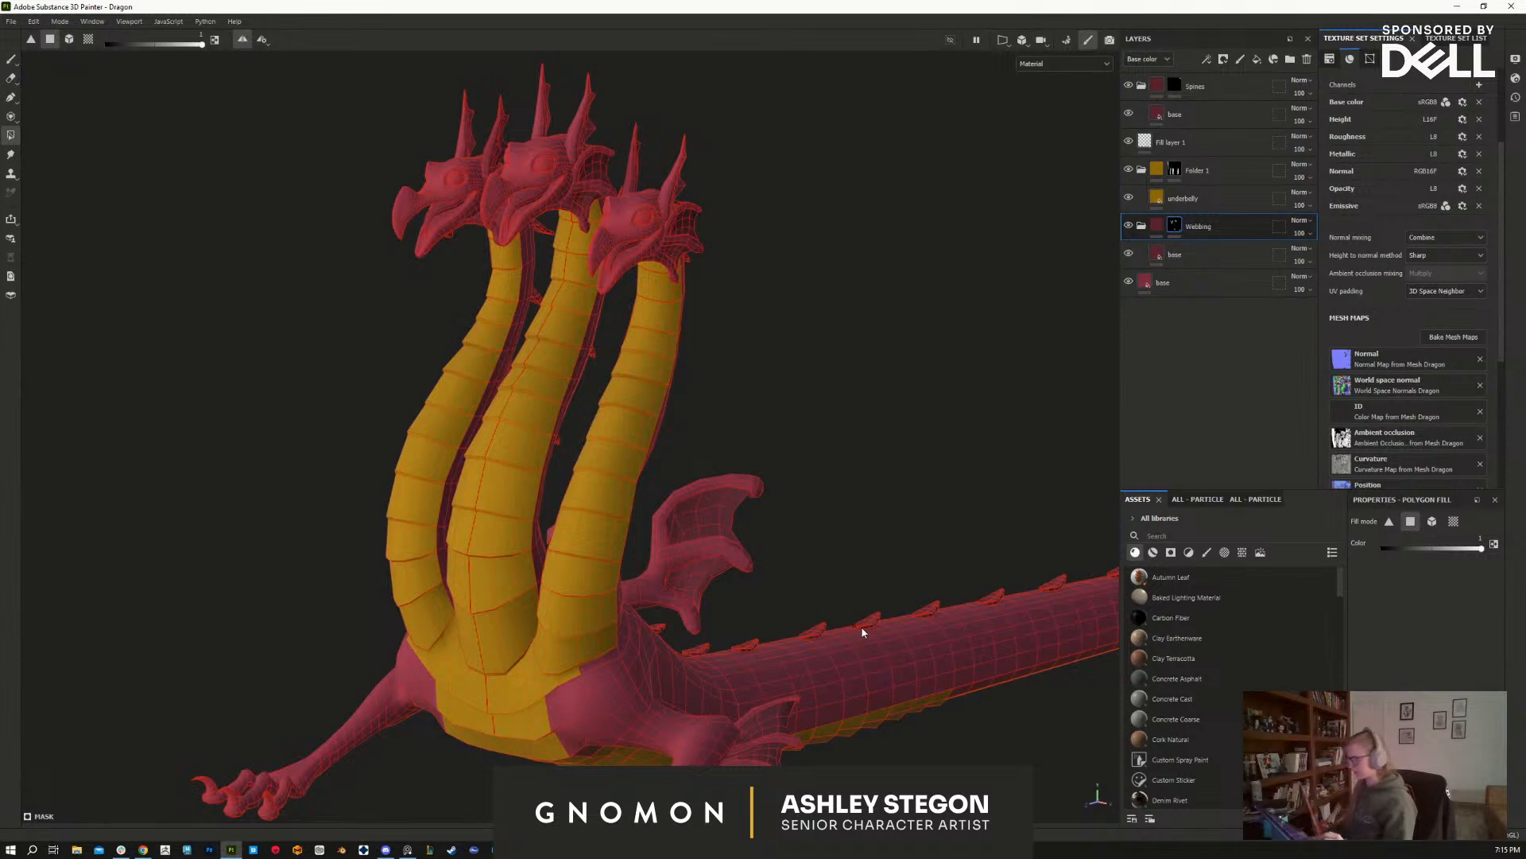
# Step: Activate the Paint tool, select the underbelly folder (Folder 1), and choose the Archive Inker brush
pyautogui.press('1')
pyautogui.moveTo(870, 636)
pyautogui.keyDown('alt'); pyautogui.mouseDown()
pyautogui.moveTo(913, 720)
pyautogui.moveTo(892, 578)
pyautogui.moveTo(895, 616)
pyautogui.moveTo(784, 719)
pyautogui.moveTo(957, 665)
pyautogui.moveTo(935, 646)
pyautogui.mouseUp(); pyautogui.keyUp('alt')
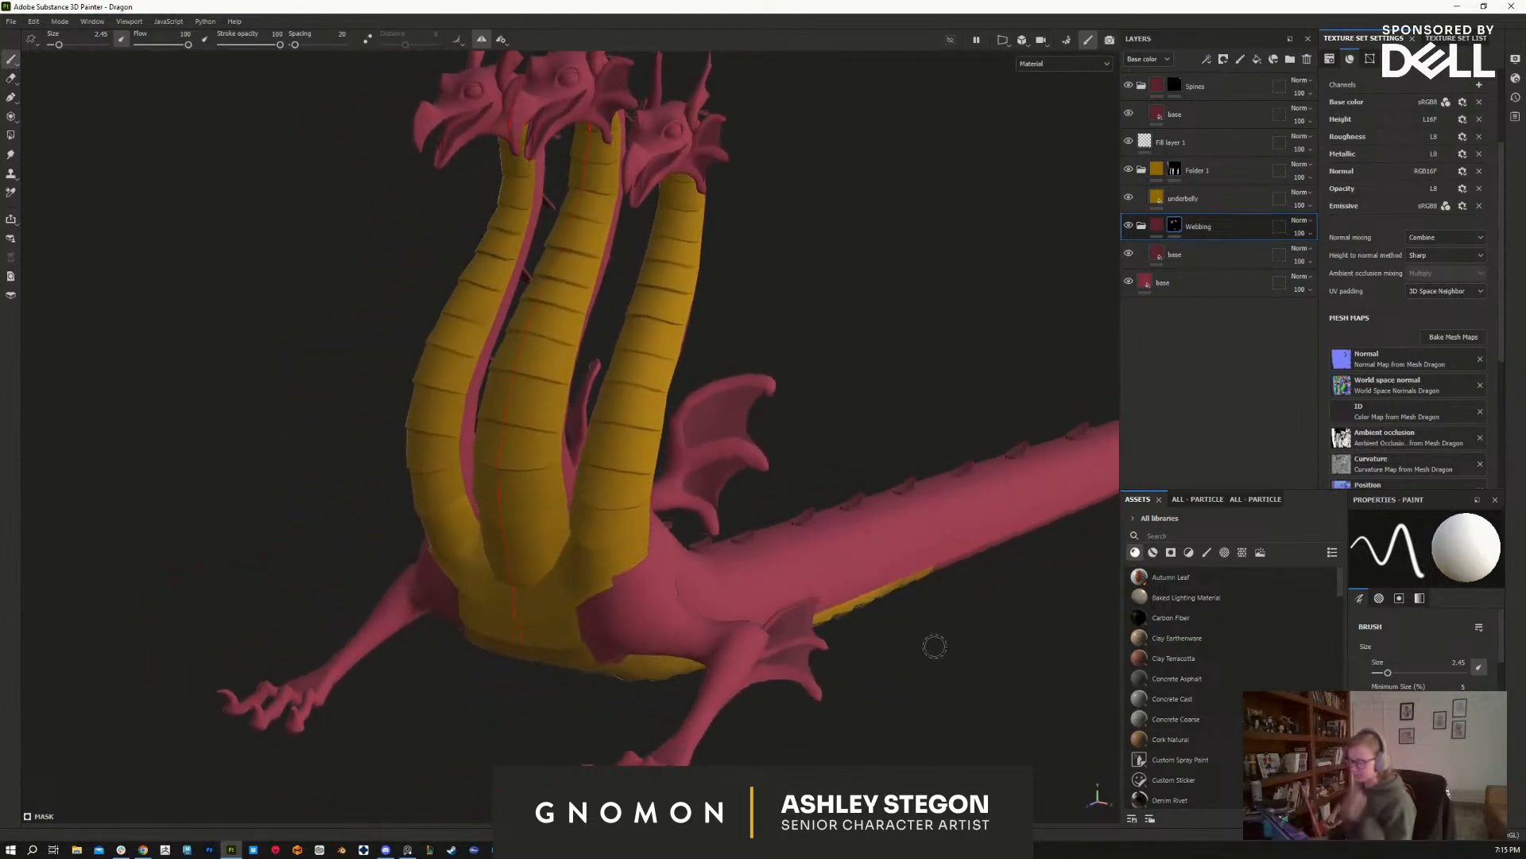
pyautogui.click(1196, 171)
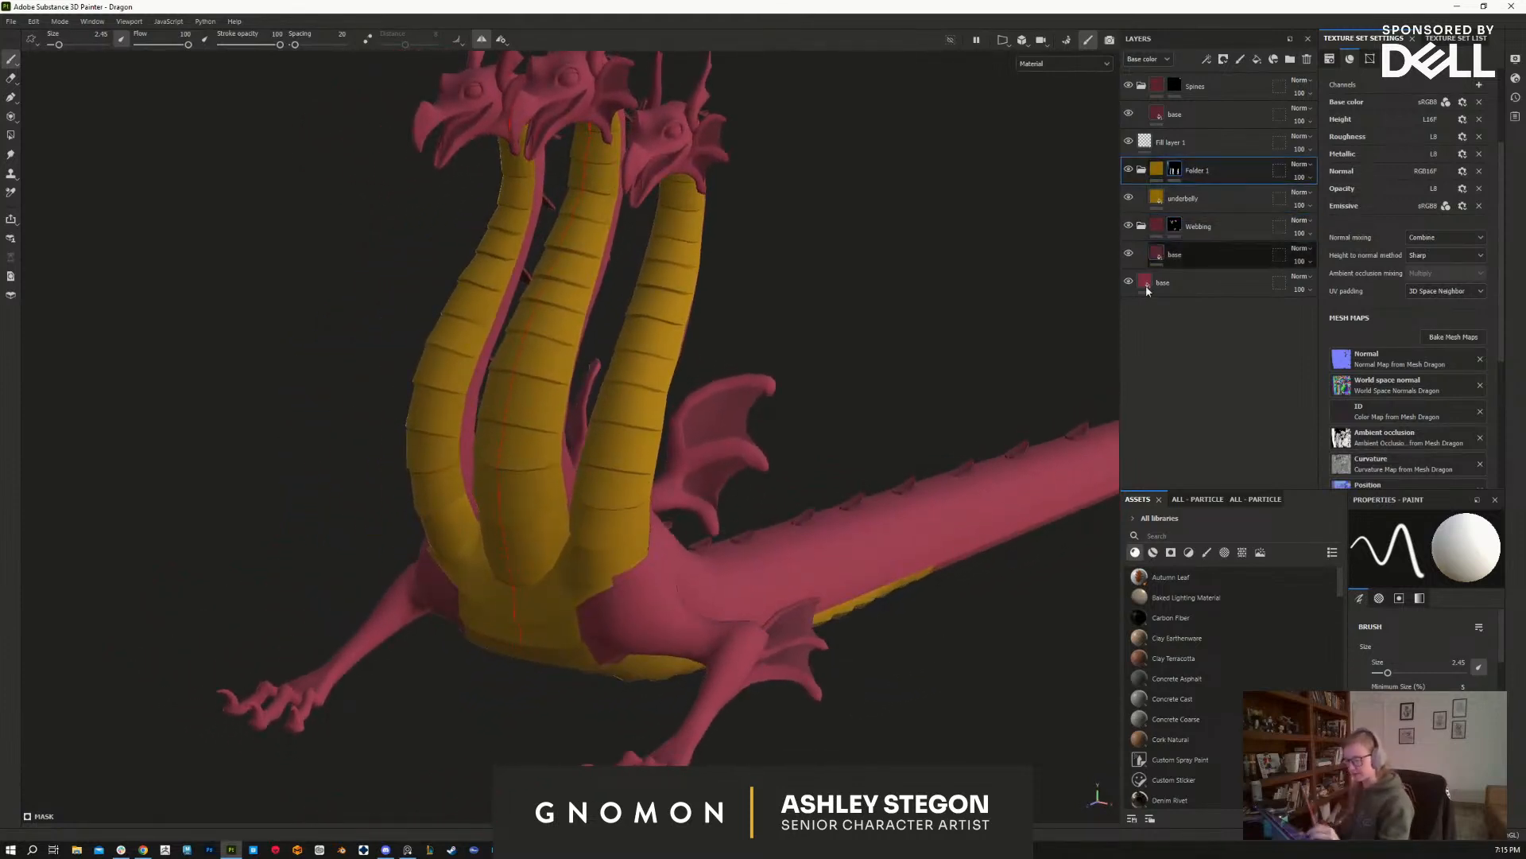
pyautogui.keyDown('alt'); pyautogui.moveTo(597, 581); pyautogui.dragTo(595, 561); pyautogui.keyUp('alt')
pyautogui.keyDown('alt'); pyautogui.moveTo(595, 562); pyautogui.dragTo(600, 548, button='middle'); pyautogui.keyUp('alt')
pyautogui.moveTo(602, 552)
pyautogui.keyDown('alt'); pyautogui.mouseDown(button='right')
pyautogui.moveTo(636, 533)
pyautogui.moveTo(627, 586)
pyautogui.moveTo(608, 535)
pyautogui.mouseUp(button='right'); pyautogui.keyUp('alt')
pyautogui.click(1206, 553)
pyautogui.click(1195, 600)
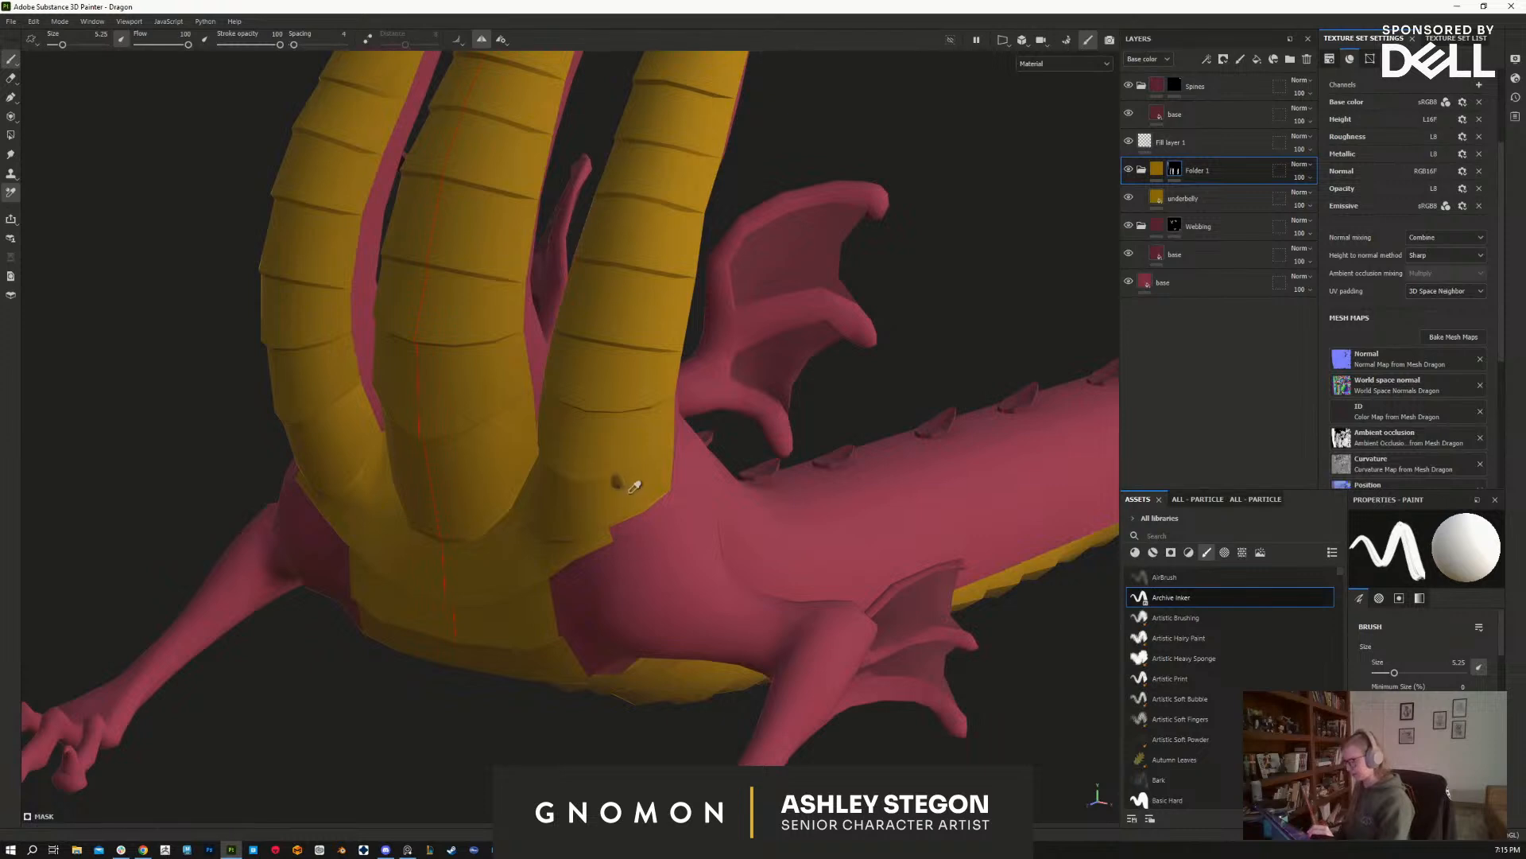
# Step: Reduce the brush size to about 0.78 and paint the jagged underbelly edge smooth where the side neck meets the shoulder
pyautogui.press('[')
pyautogui.press('[')
pyautogui.press('[')
pyautogui.press('[')
pyautogui.press('[')
pyautogui.press('[')
pyautogui.press('[')
pyautogui.press('[')
pyautogui.press('[')
pyautogui.press('[')
pyautogui.press('[')
pyautogui.press('[')
pyautogui.press('[')
pyautogui.press('[')
pyautogui.press('[')
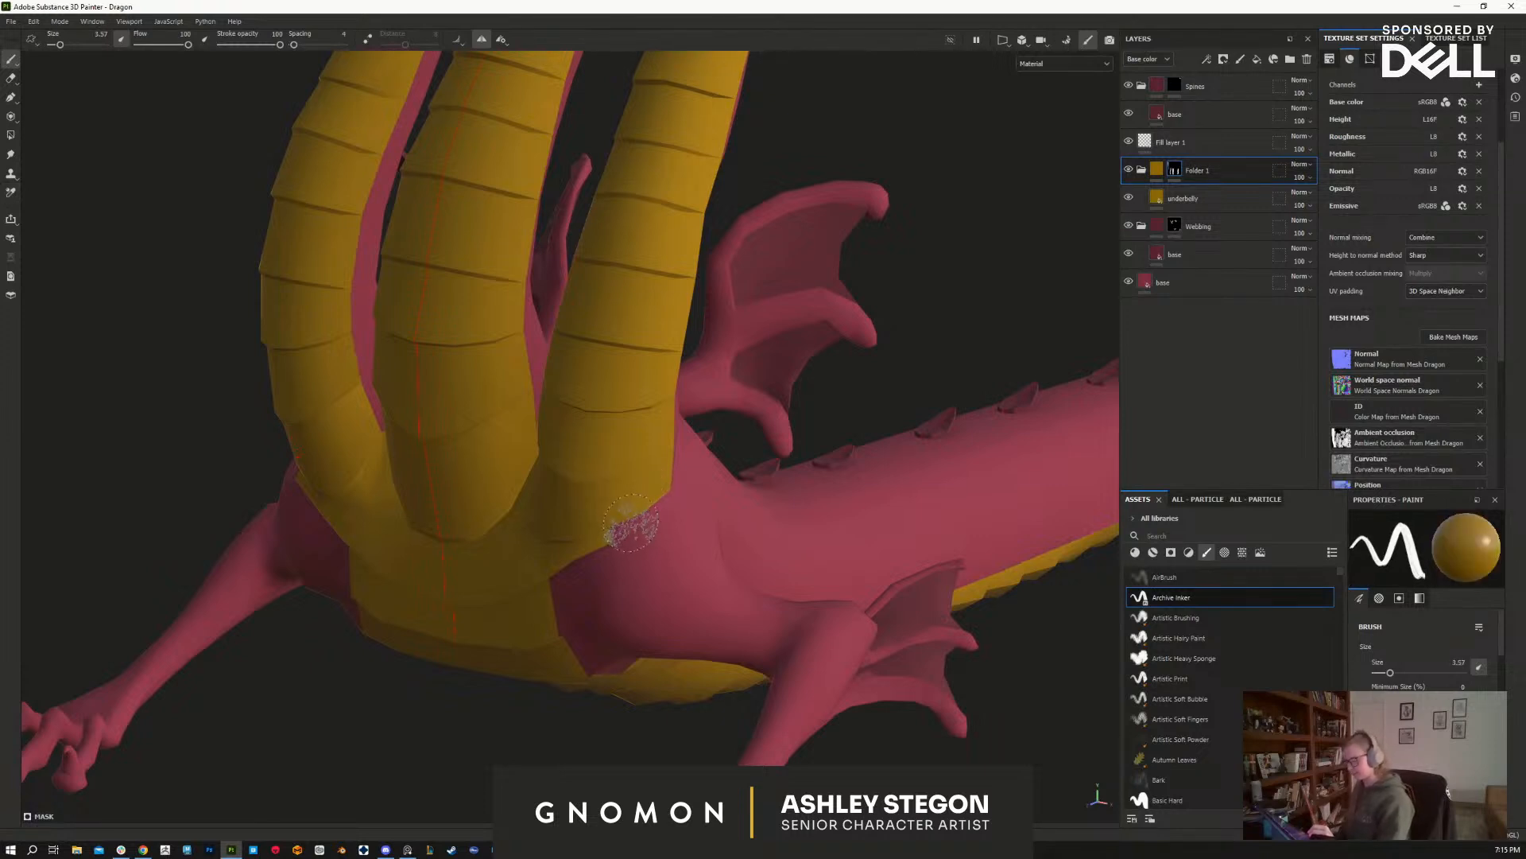
pyautogui.press(']')
pyautogui.press(']')
pyautogui.press(']')
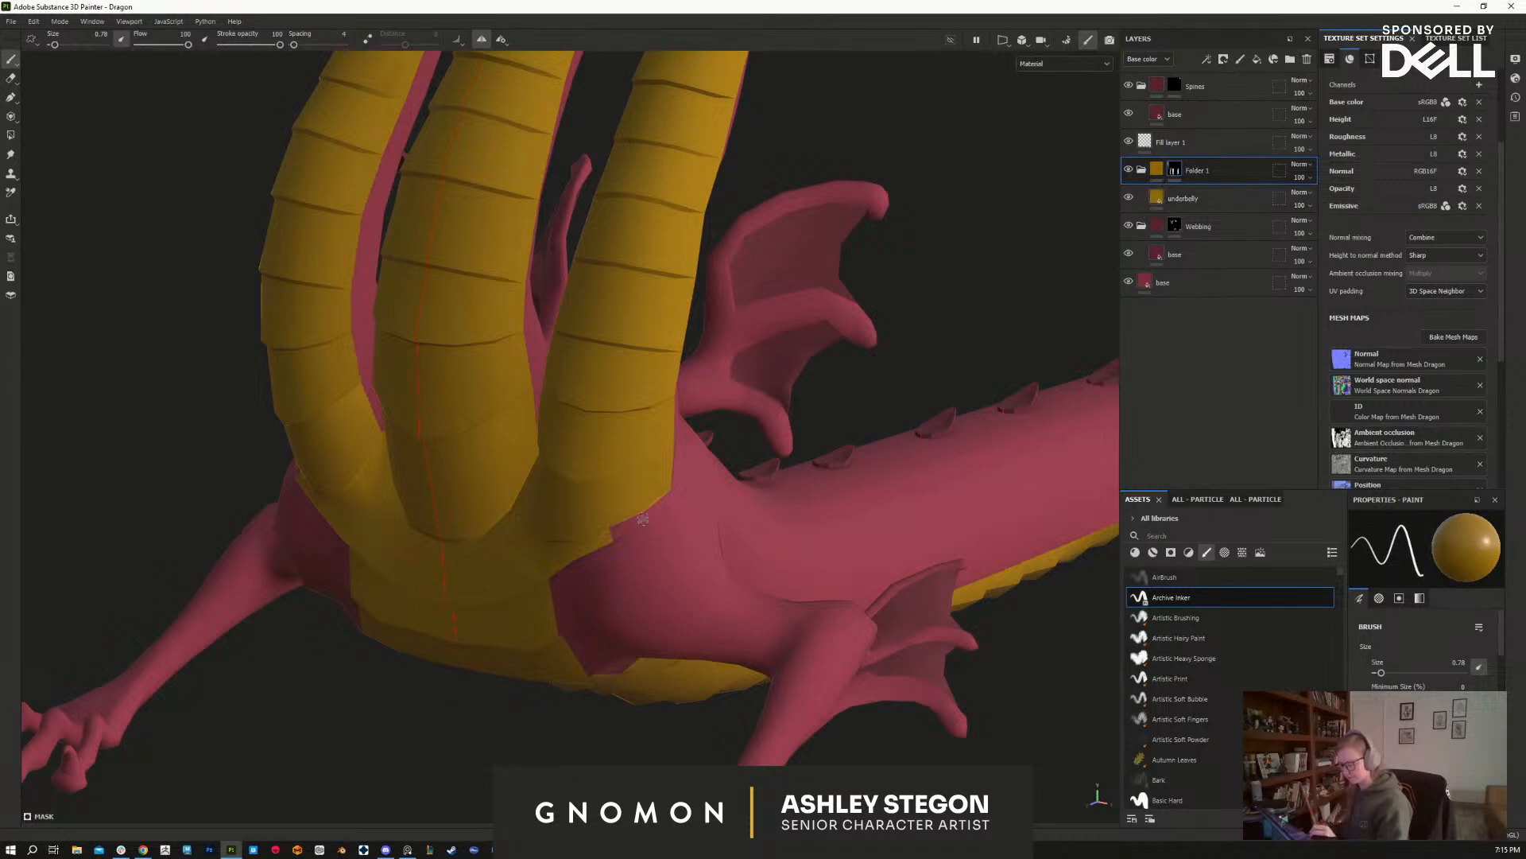
pyautogui.moveTo(1502, 650); pyautogui.dragTo(1502, 807)
pyautogui.moveTo(1480, 719); pyautogui.dragTo(1304, 718)
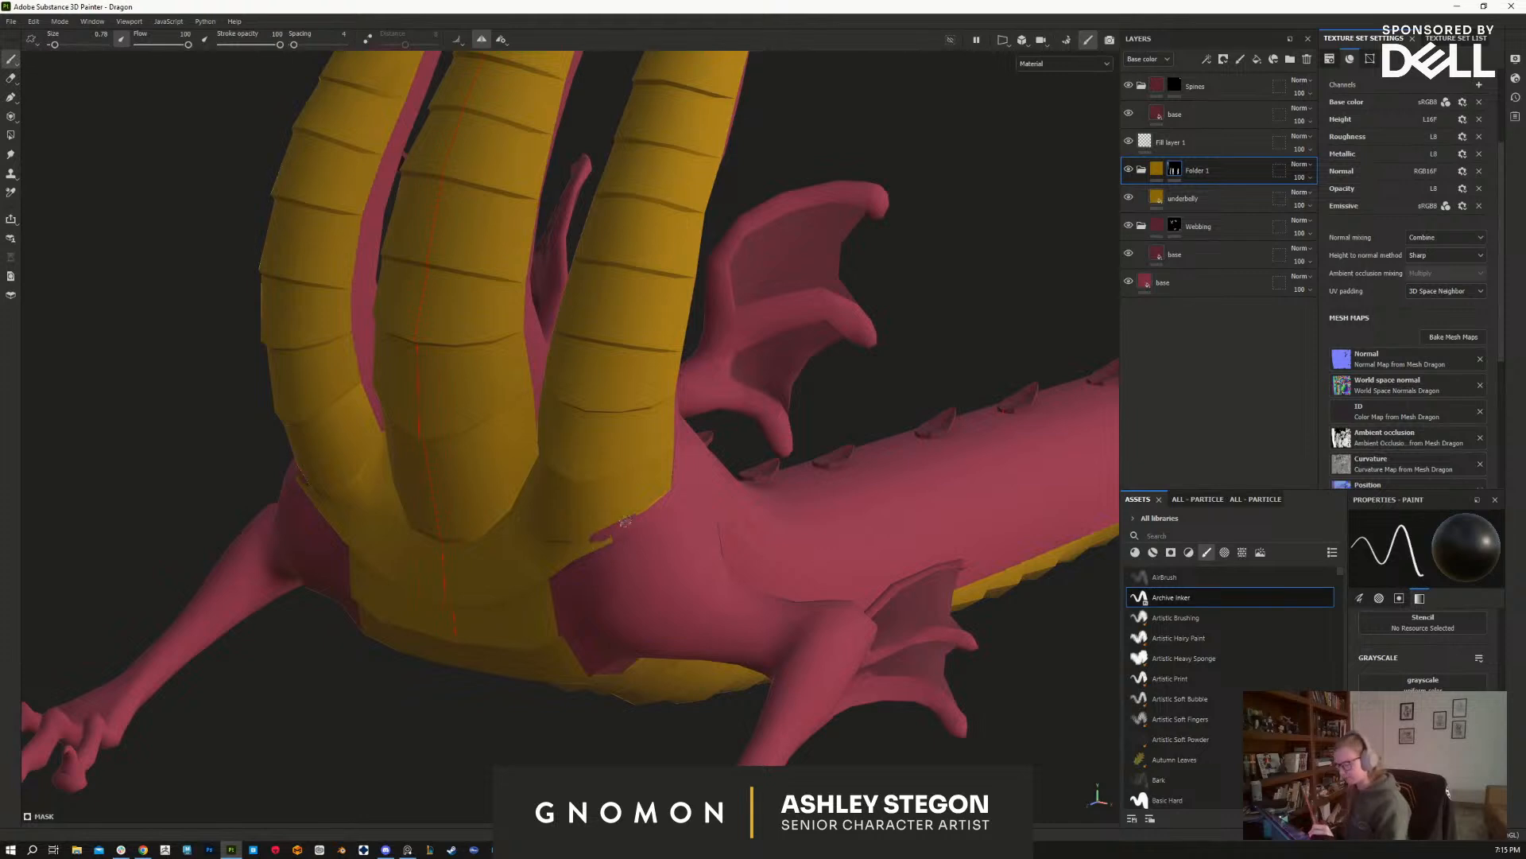
pyautogui.press('x')
pyautogui.moveTo(580, 547); pyautogui.dragTo(638, 515)
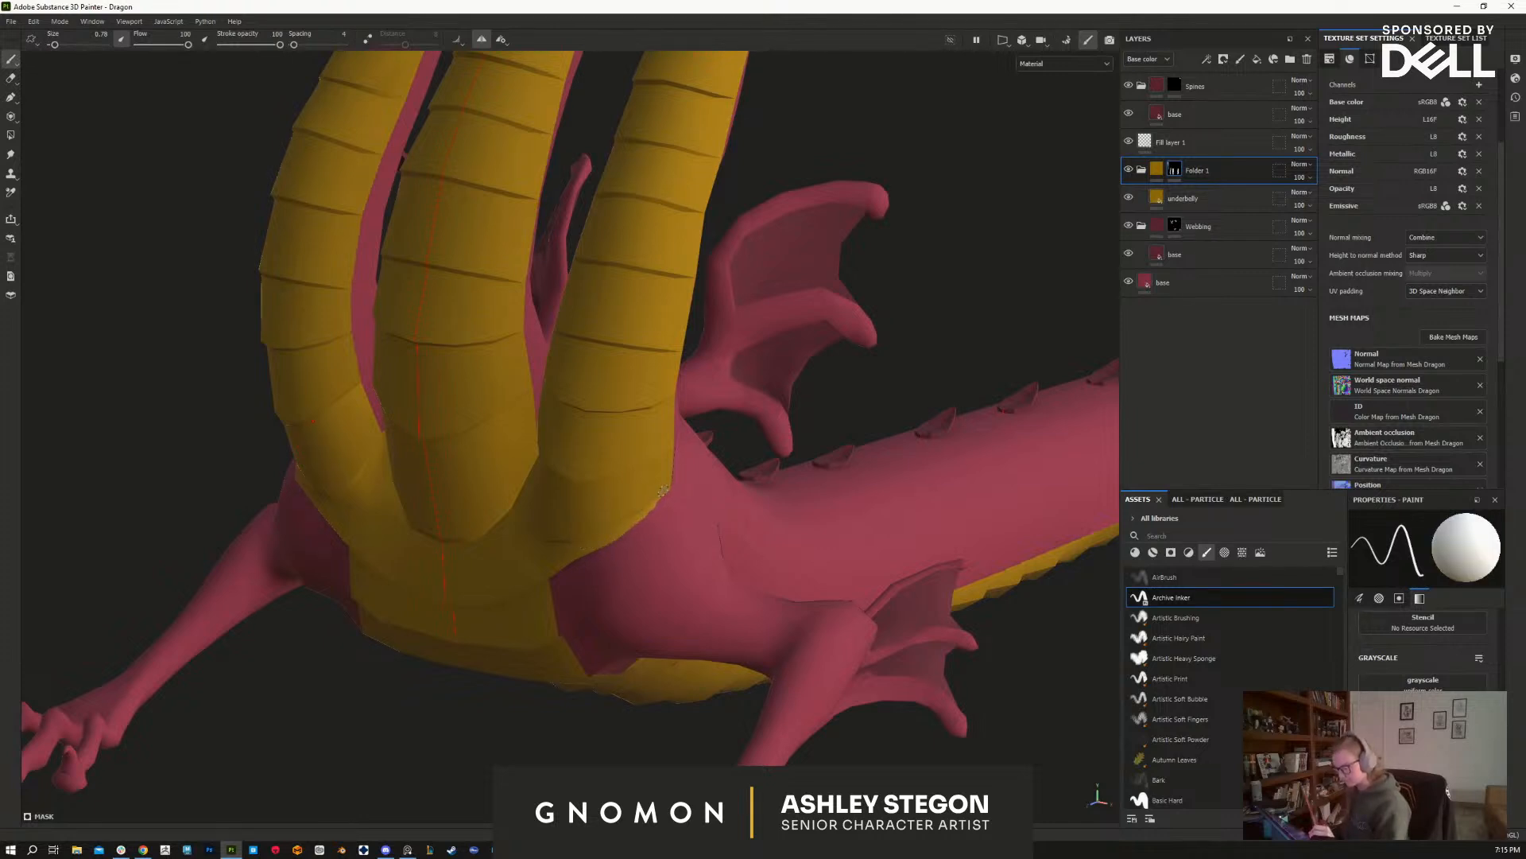
# Step: Refine the brush size and paint the underbelly mask's edge clean along the chest and belly beneath the arm
pyautogui.press(']')
pyautogui.press('[')
pyautogui.press('[')
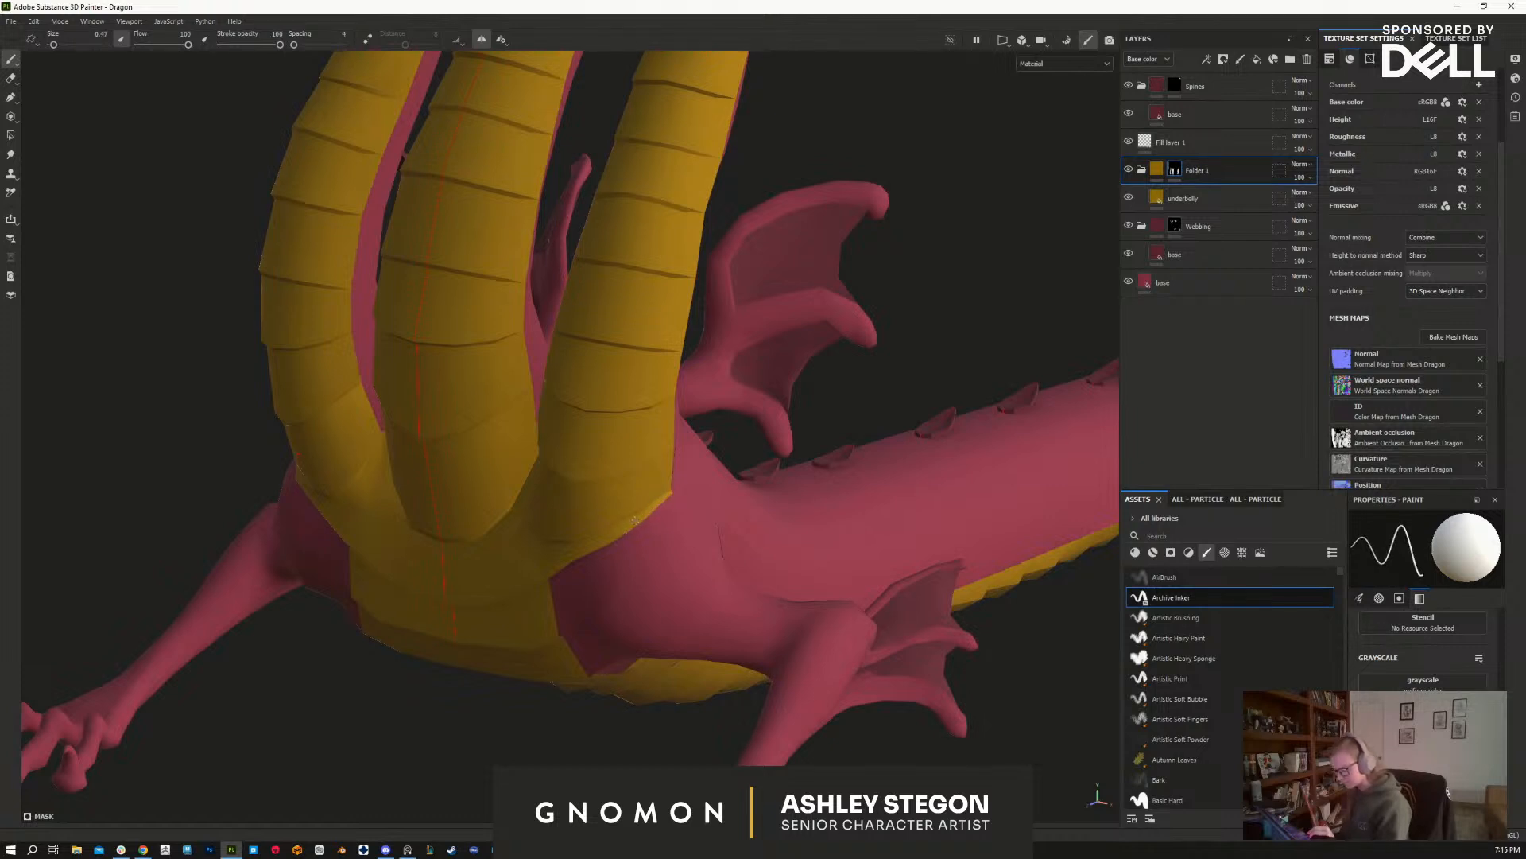
pyautogui.moveTo(606, 522)
pyautogui.keyDown('alt'); pyautogui.mouseDown()
pyautogui.moveTo(682, 535)
pyautogui.moveTo(588, 485)
pyautogui.mouseUp(); pyautogui.keyUp('alt')
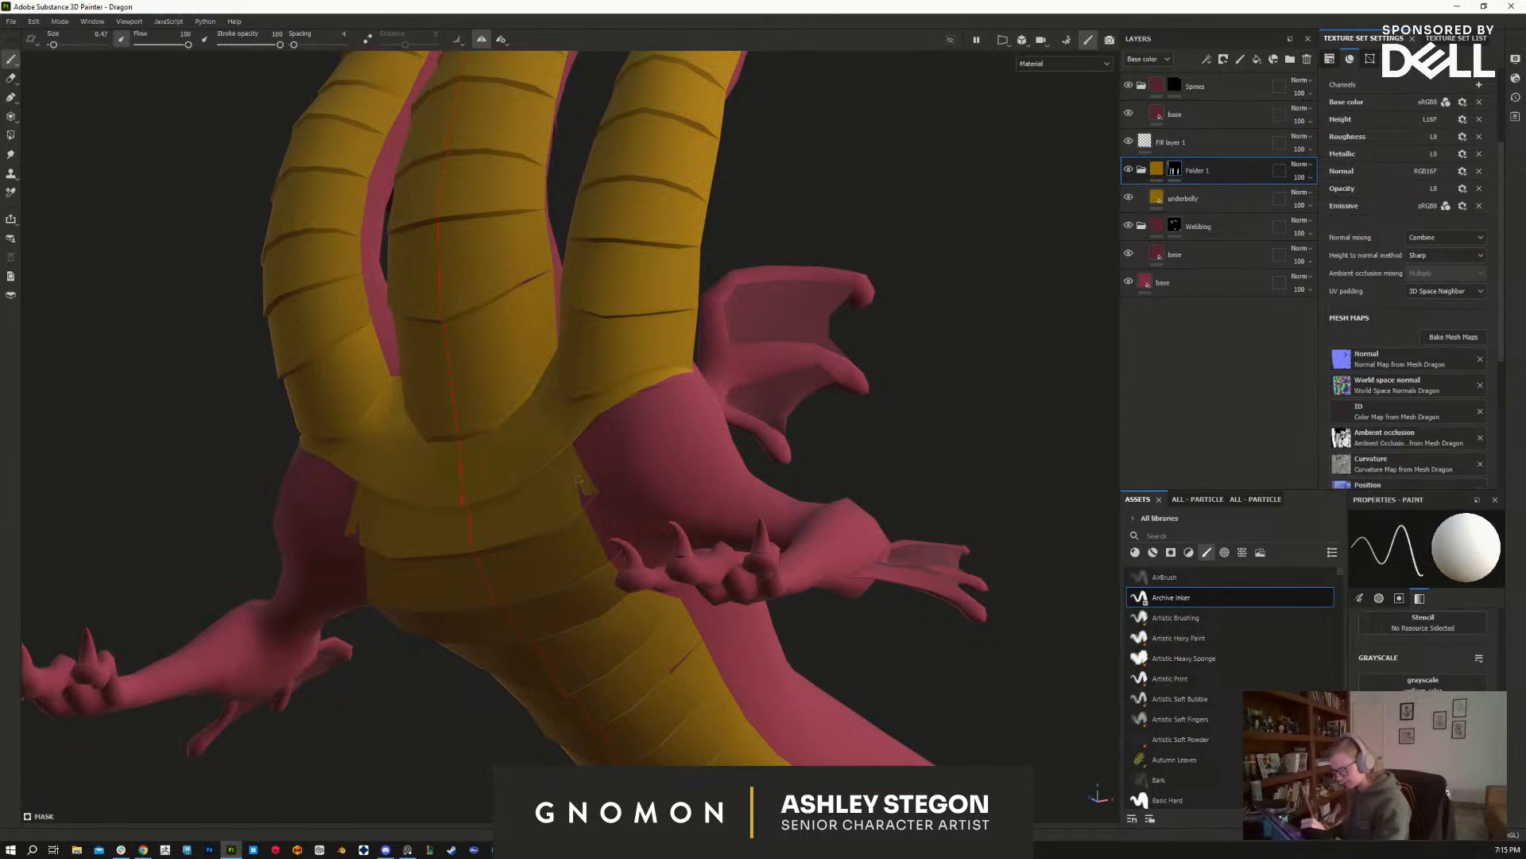
pyautogui.moveTo(625, 504)
pyautogui.keyDown('alt'); pyautogui.mouseDown()
pyautogui.moveTo(629, 484)
pyautogui.moveTo(628, 543)
pyautogui.moveTo(602, 549)
pyautogui.mouseUp(); pyautogui.keyUp('alt')
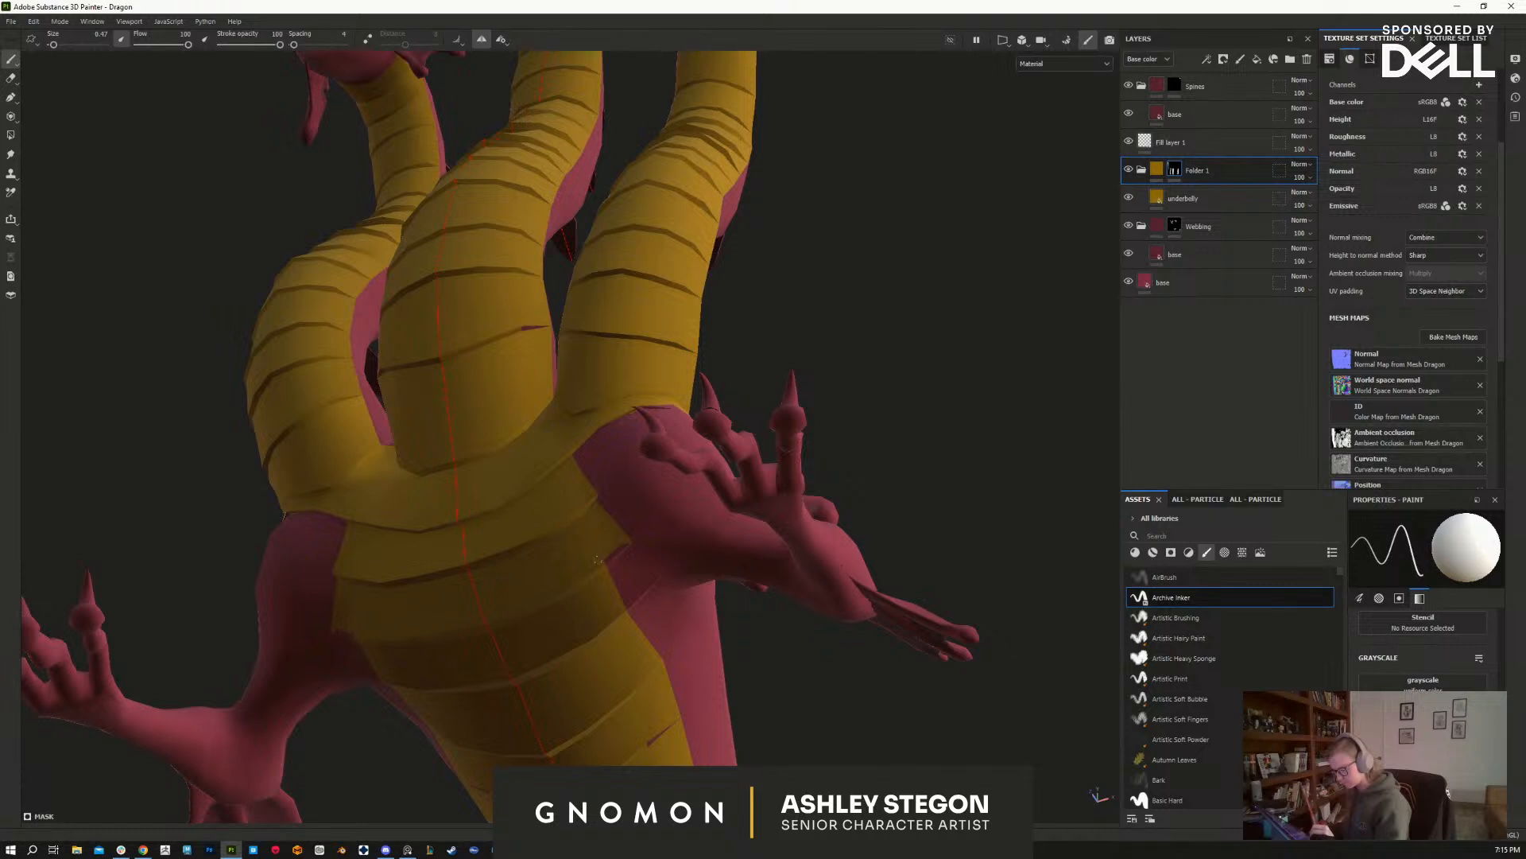
pyautogui.moveTo(623, 546)
pyautogui.mouseDown()
pyautogui.moveTo(652, 574)
pyautogui.moveTo(645, 610)
pyautogui.moveTo(634, 604)
pyautogui.moveTo(622, 565)
pyautogui.moveTo(729, 630)
pyautogui.moveTo(653, 522)
pyautogui.mouseUp()
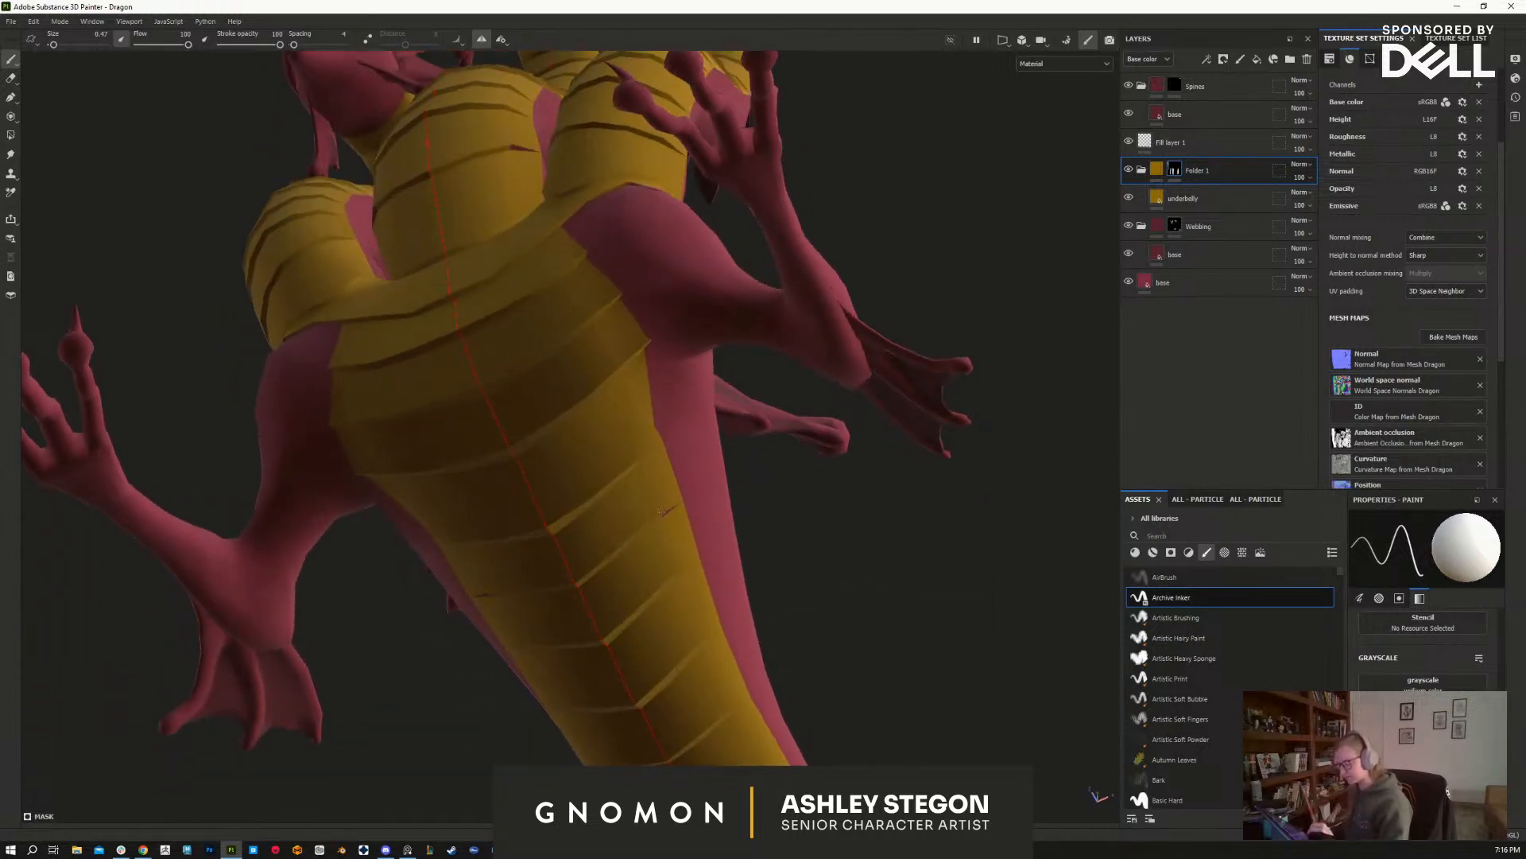
pyautogui.moveTo(648, 394)
pyautogui.keyDown('alt'); pyautogui.mouseDown()
pyautogui.moveTo(671, 586)
pyautogui.moveTo(641, 669)
pyautogui.mouseUp(); pyautogui.keyUp('alt')
pyautogui.moveTo(676, 342)
pyautogui.keyDown('alt'); pyautogui.mouseDown()
pyautogui.moveTo(664, 400)
pyautogui.moveTo(753, 511)
pyautogui.moveTo(647, 402)
pyautogui.moveTo(667, 340)
pyautogui.moveTo(712, 607)
pyautogui.moveTo(613, 617)
pyautogui.mouseUp(); pyautogui.keyUp('alt')
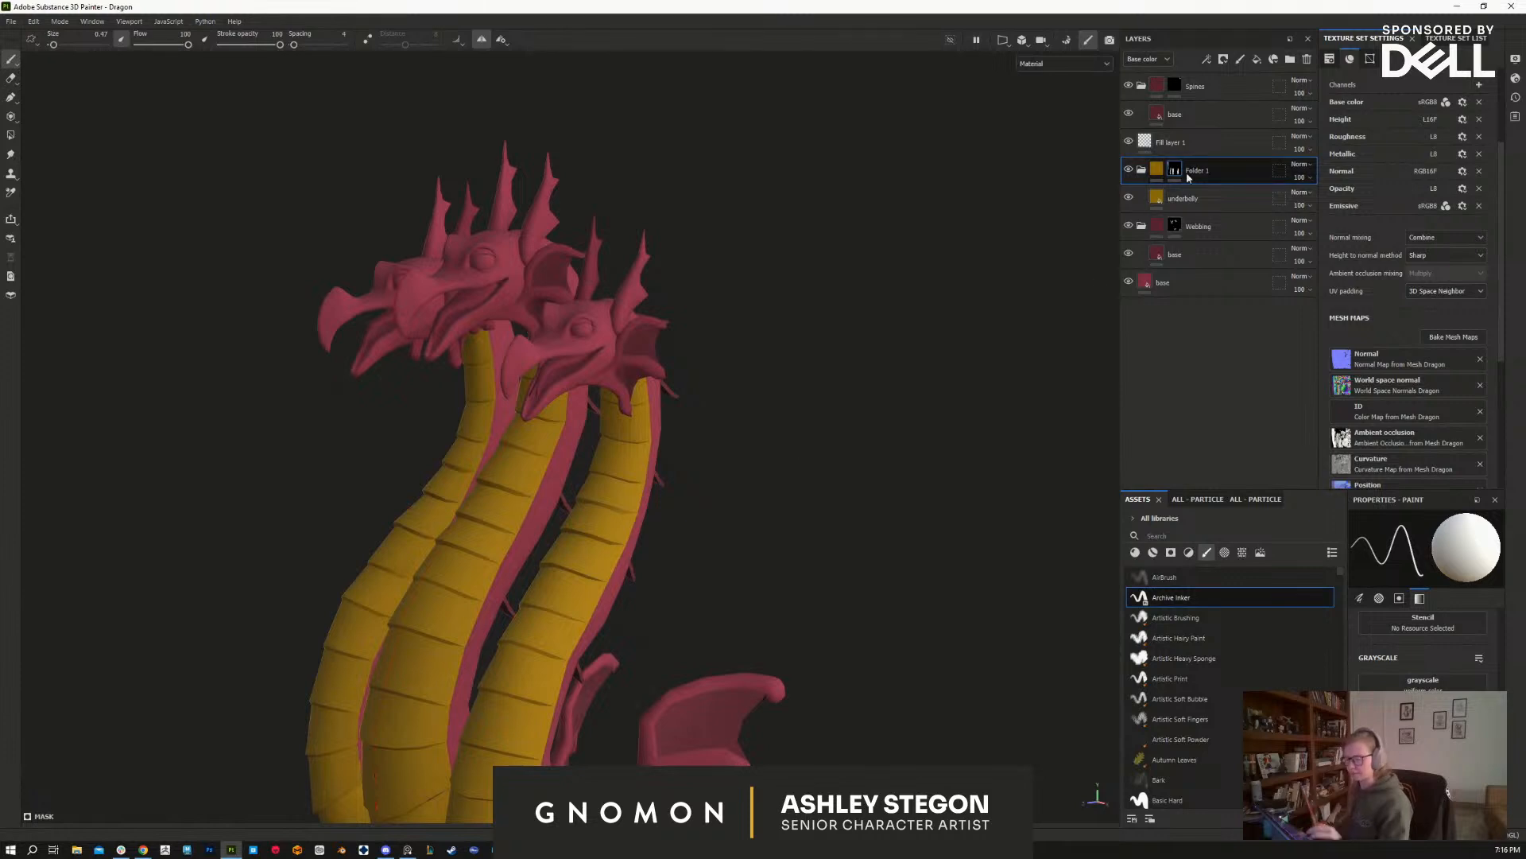
# Step: Duplicate the base fill layer in the Spines folder and move the copy to the top of the layer stack
pyautogui.click(1257, 85)
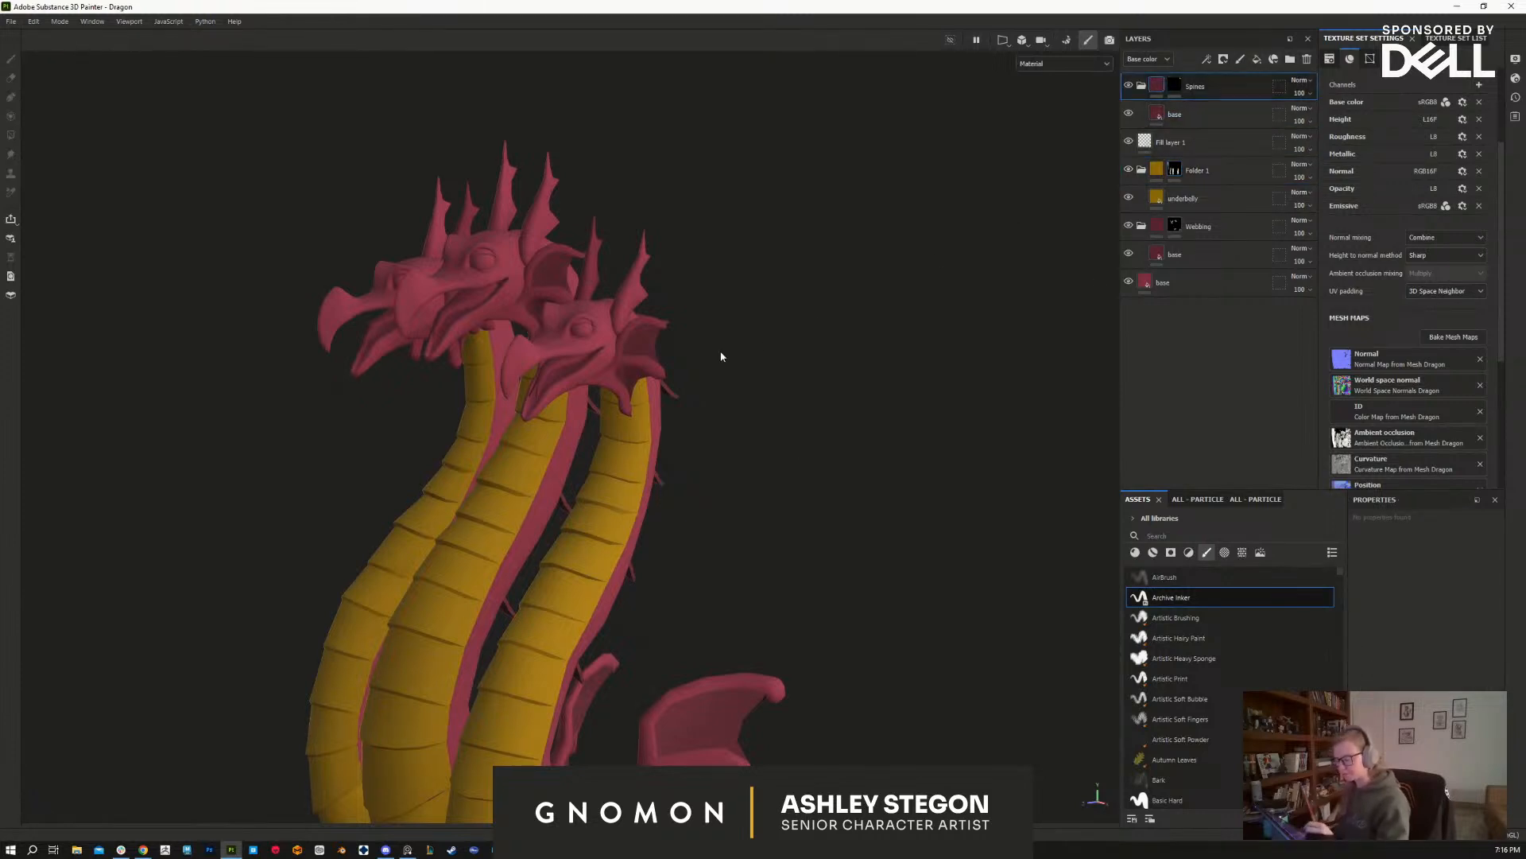
pyautogui.keyDown('alt'); pyautogui.moveTo(584, 320); pyautogui.dragTo(634, 400, button='middle'); pyautogui.keyUp('alt')
pyautogui.keyDown('alt'); pyautogui.moveTo(634, 400); pyautogui.dragTo(699, 397, button='right'); pyautogui.keyUp('alt')
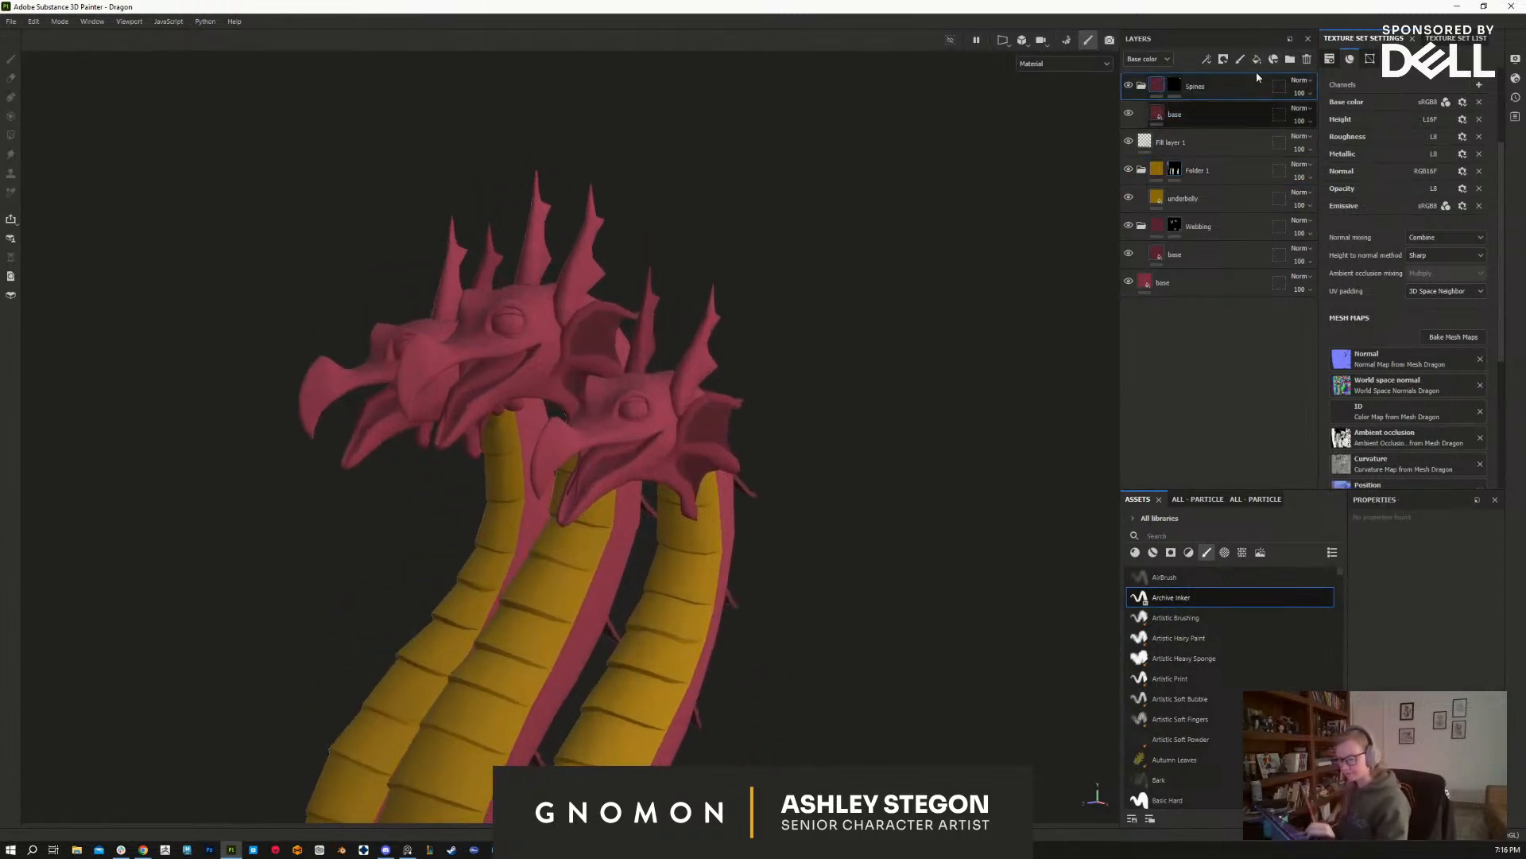
pyautogui.click(1238, 119)
pyautogui.hotkey('ctrl', 'd')
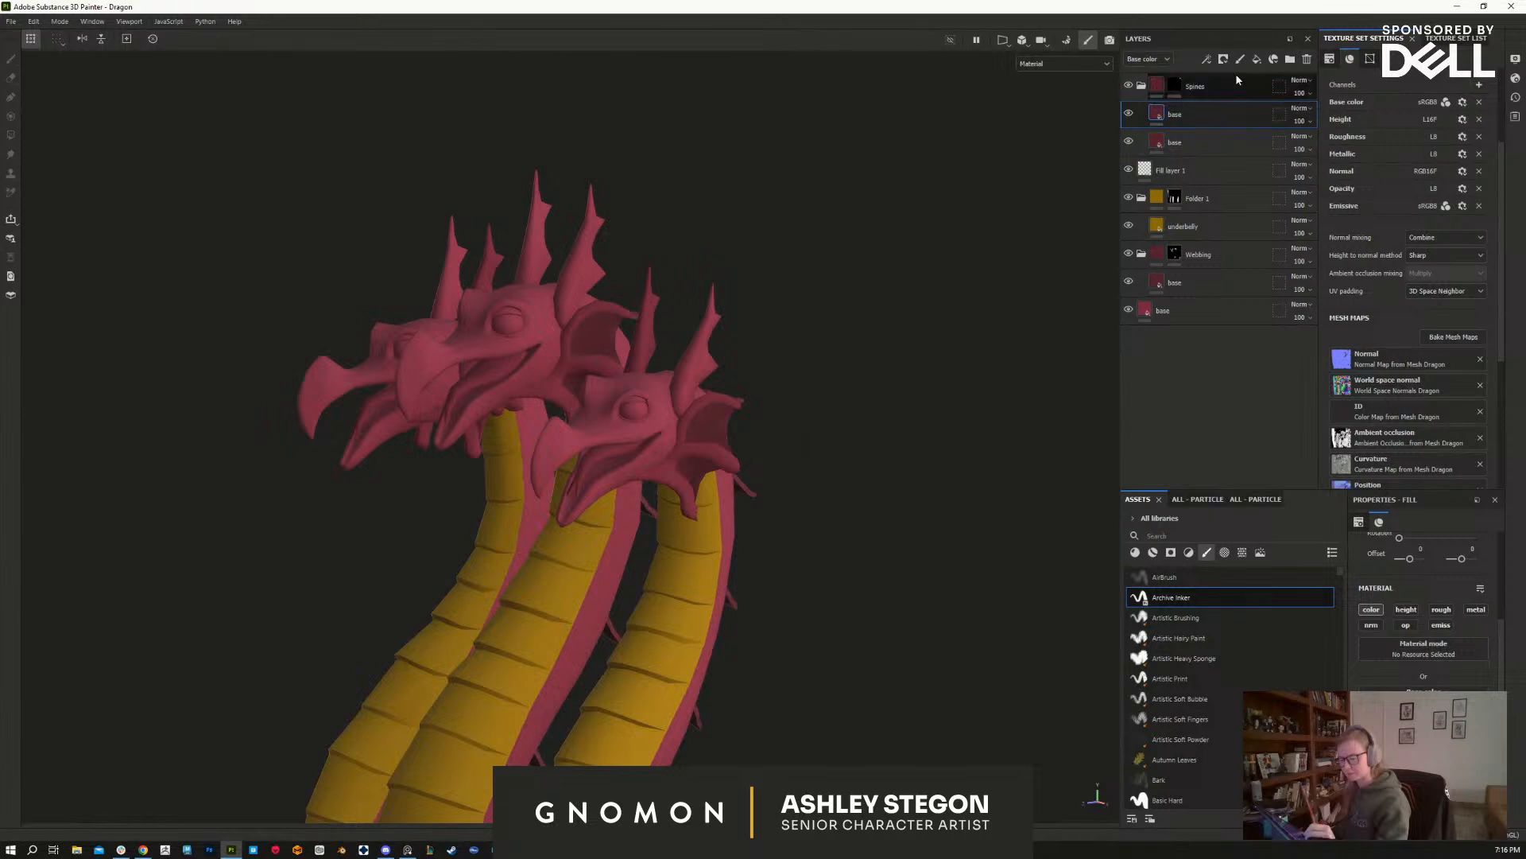
pyautogui.moveTo(1225, 113); pyautogui.dragTo(1232, 82)
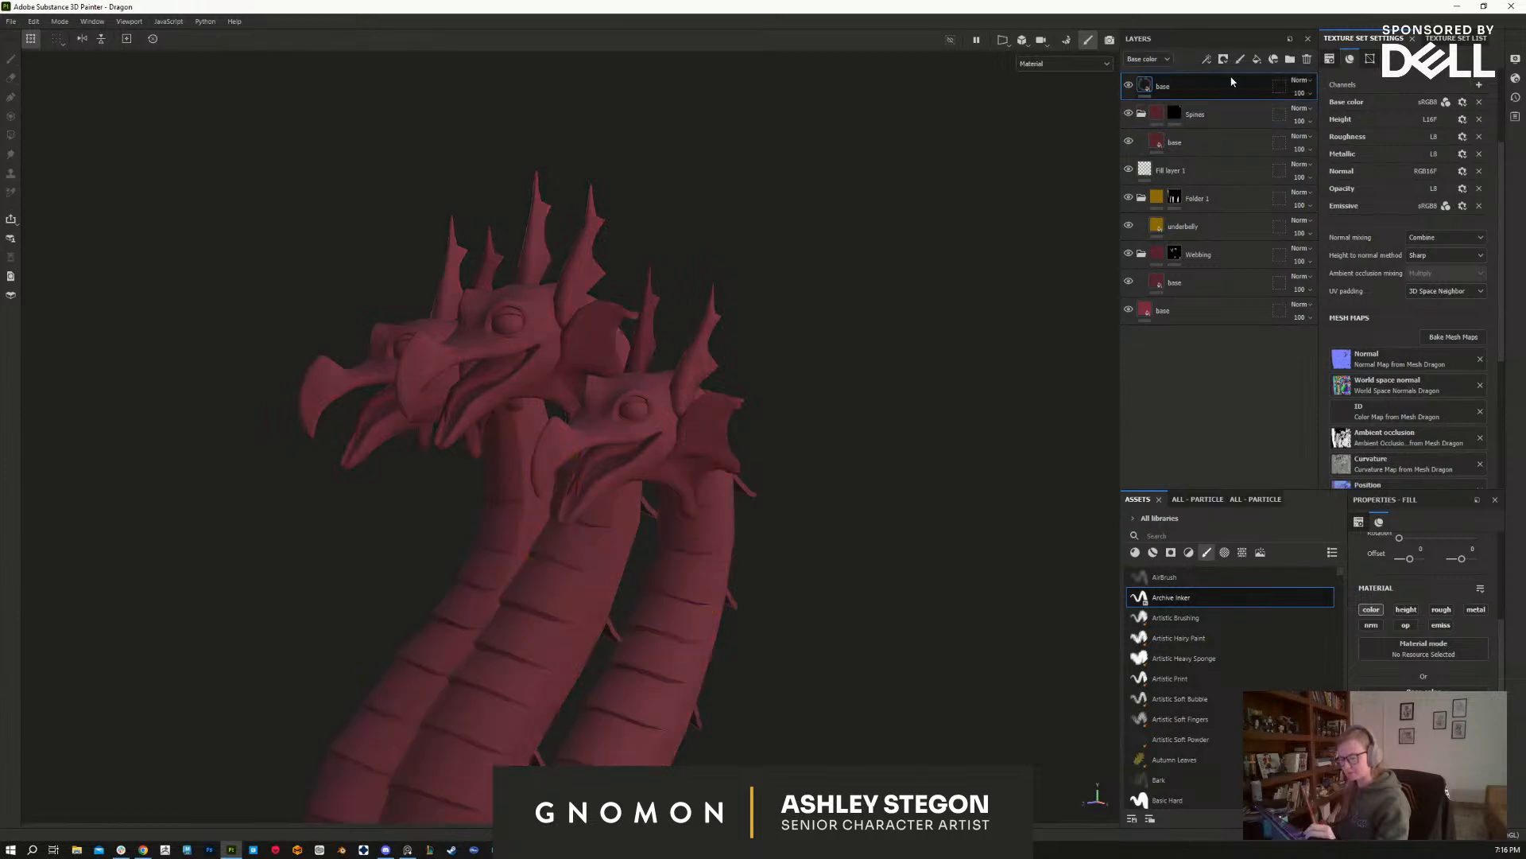
# Step: Create a new folder named "eyes" above the copied base layer and move that layer into it
pyautogui.click(1289, 57)
pyautogui.doubleClick(1190, 88)
pyautogui.doubleClick(1187, 85)
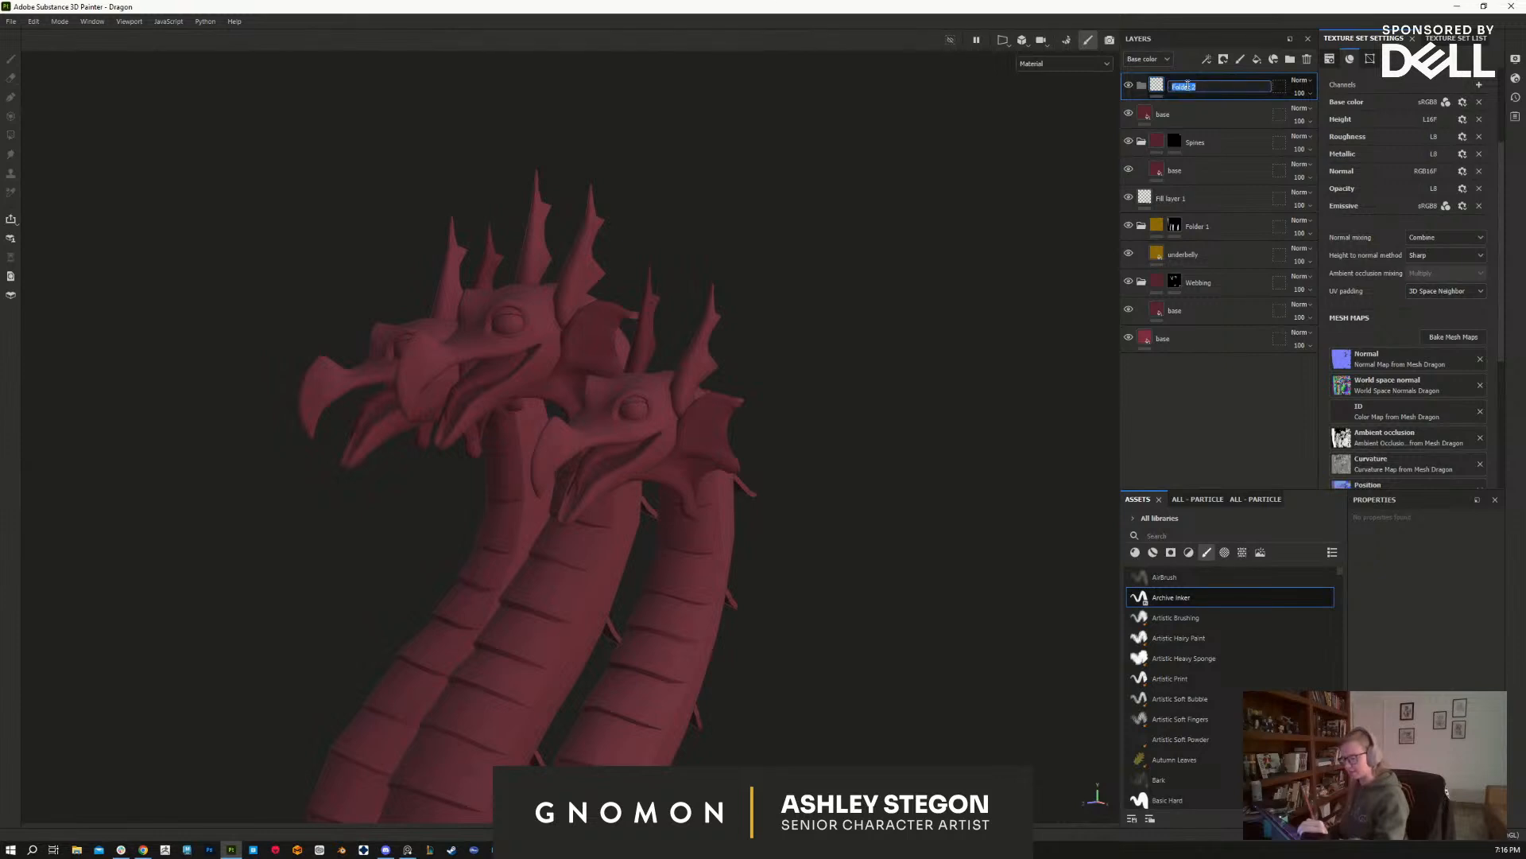
pyautogui.write('c')
pyautogui.write('yes')
pyautogui.press('Return')
pyautogui.click(1197, 116)
pyautogui.moveTo(1149, 115); pyautogui.dragTo(1175, 86)
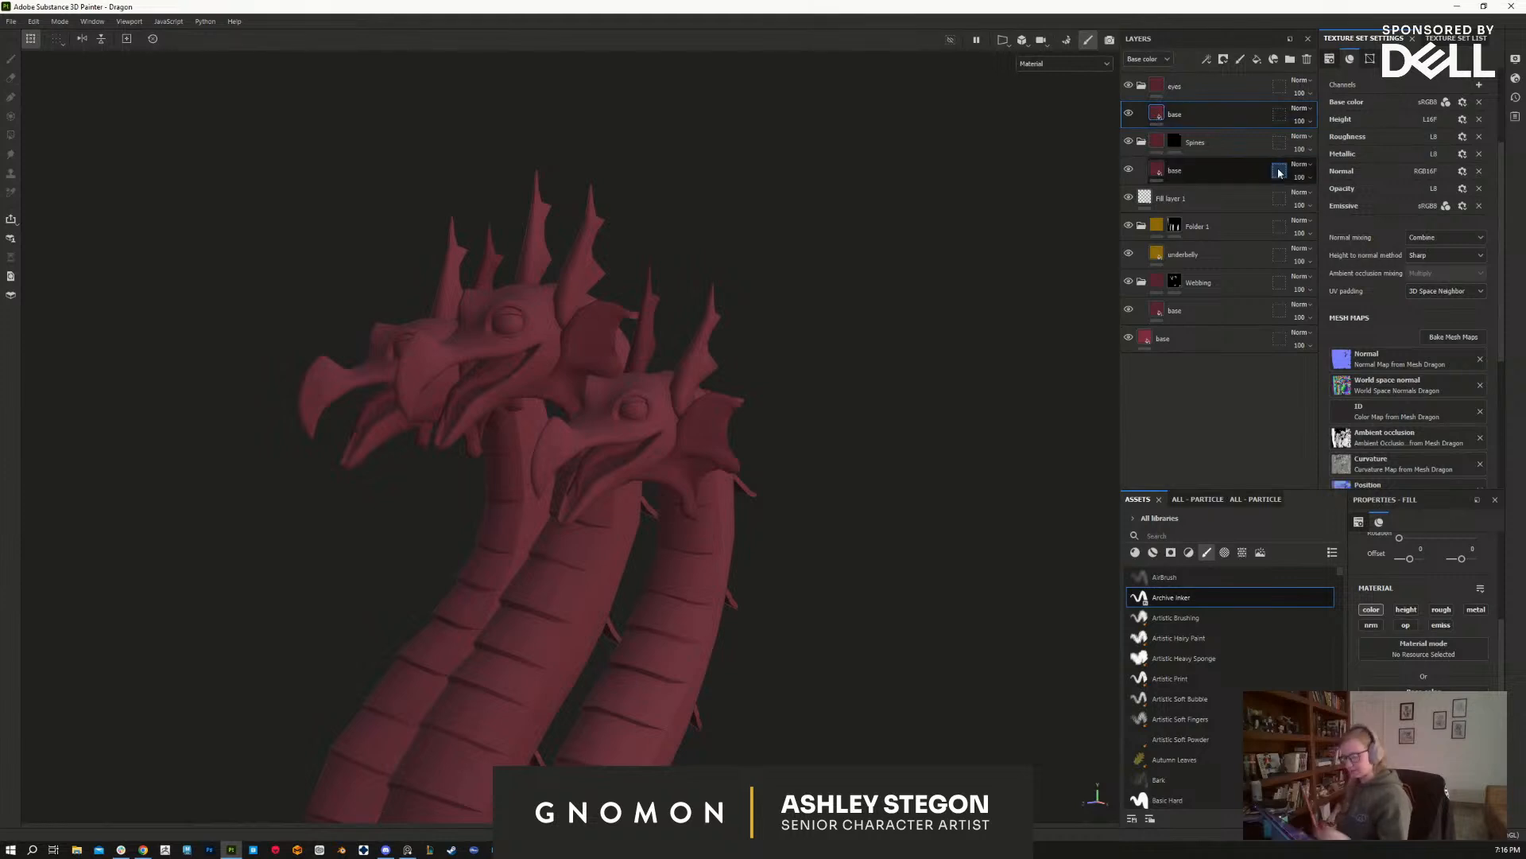
# Step: Set the base color of the fill layer in the eyes folder to a pale off-white
pyautogui.click(1418, 714)
pyautogui.moveTo(1162, 509); pyautogui.dragTo(1151, 510)
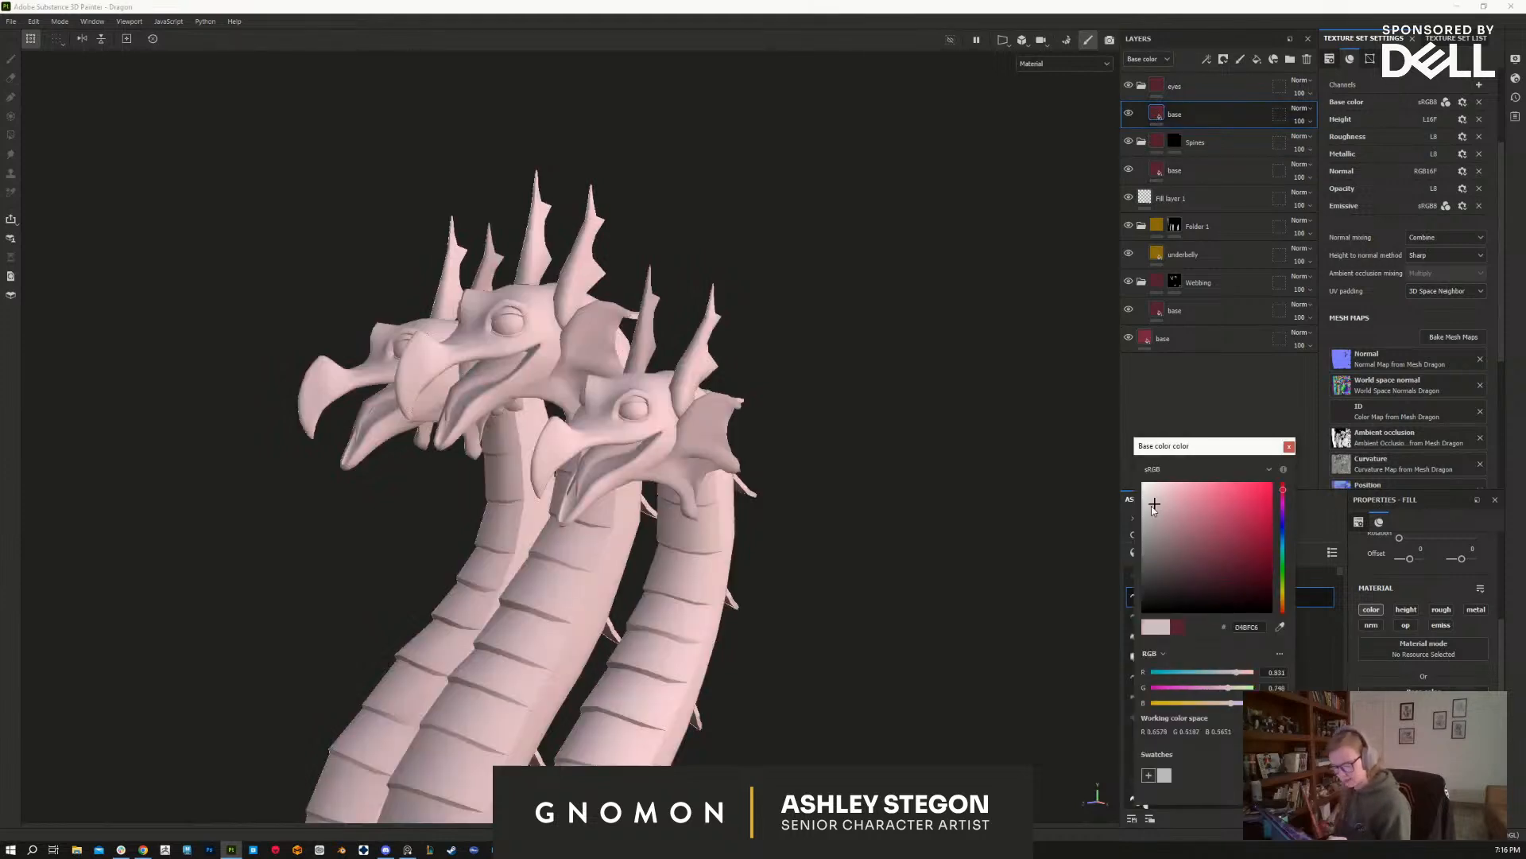
pyautogui.click(1289, 448)
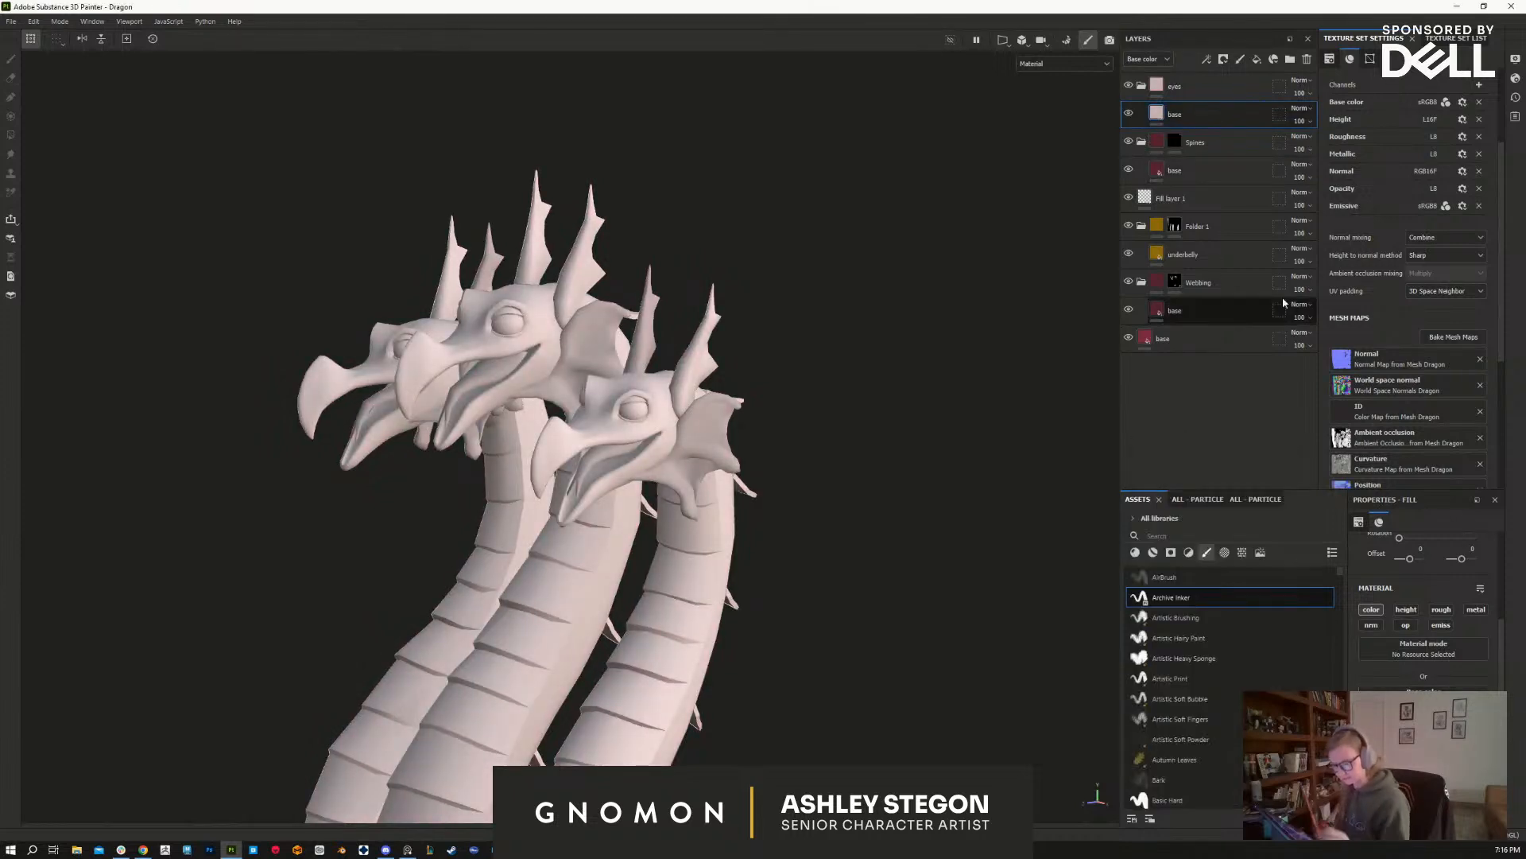
# Step: Add a black mask to the eyes folder and set Polygon Fill to mesh fill mode
pyautogui.click(1160, 91)
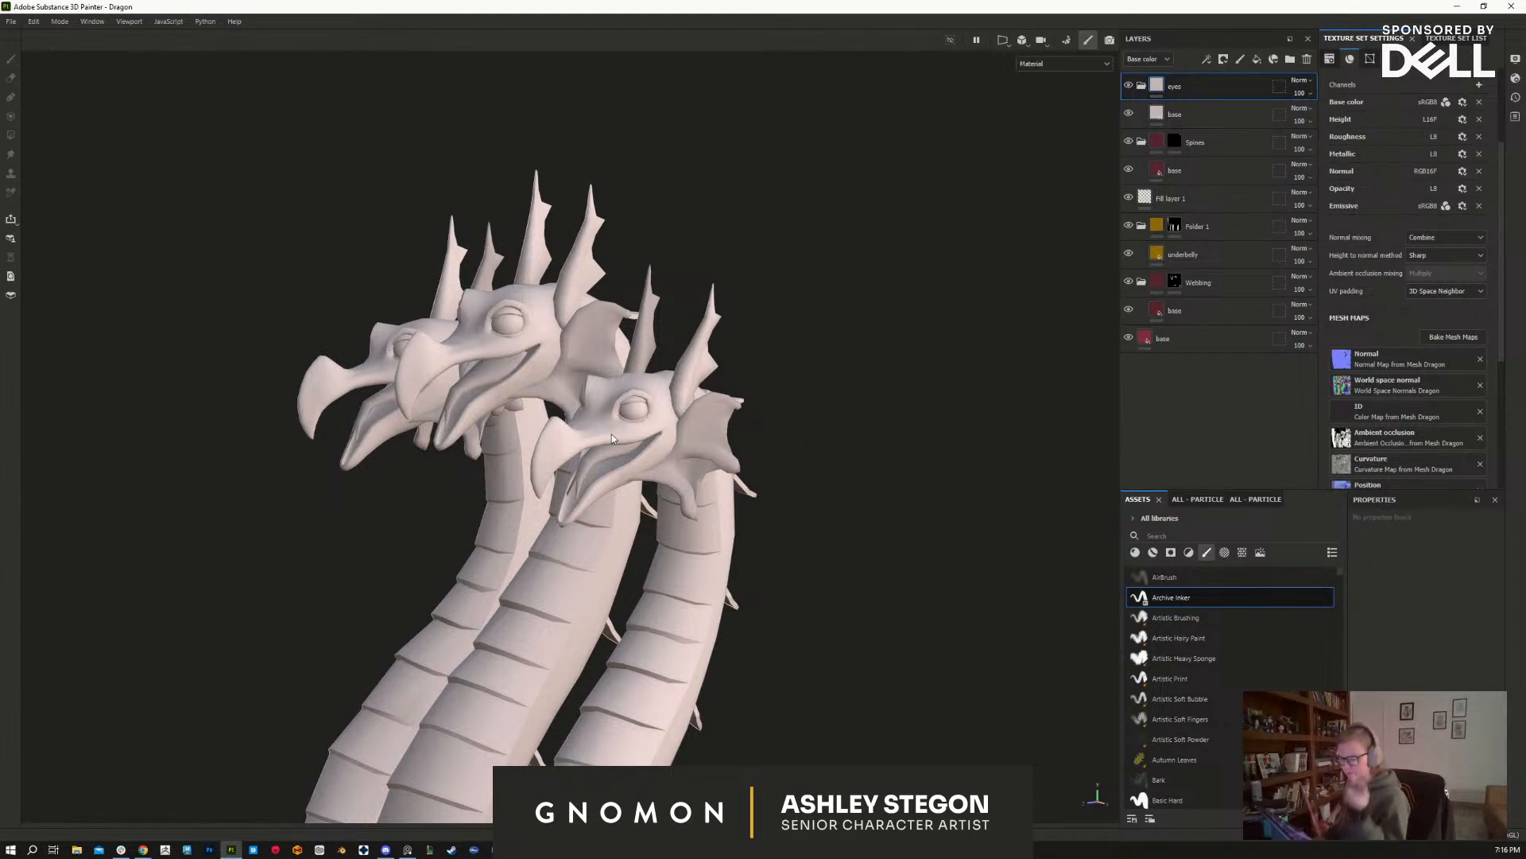
pyautogui.rightClick(1163, 92)
pyautogui.click(1192, 110)
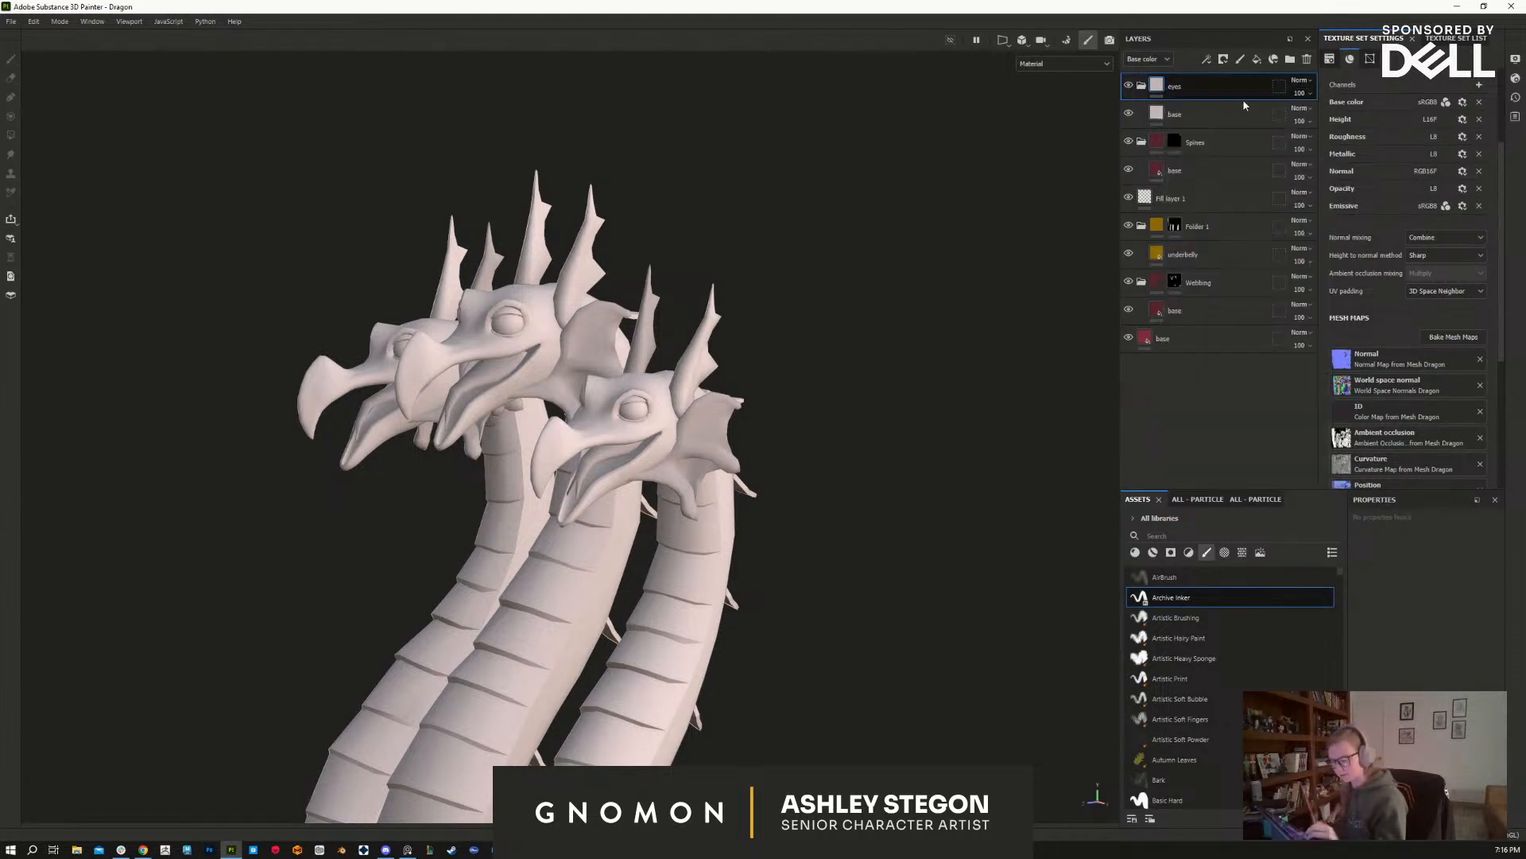
pyautogui.press('4')
pyautogui.click(1432, 521)
# Step: Try filling the eyeball meshes on the eyes folder's mask with symmetry on, undoing each fill
pyautogui.keyDown('alt'); pyautogui.moveTo(641, 413); pyautogui.dragTo(814, 422); pyautogui.keyUp('alt')
pyautogui.click(635, 411)
pyautogui.hotkey('ctrl', 'z')
pyautogui.keyDown('alt'); pyautogui.moveTo(783, 509); pyautogui.dragTo(769, 659, button='right'); pyautogui.keyUp('alt')
pyautogui.keyDown('alt'); pyautogui.moveTo(676, 509); pyautogui.dragTo(844, 494); pyautogui.keyUp('alt')
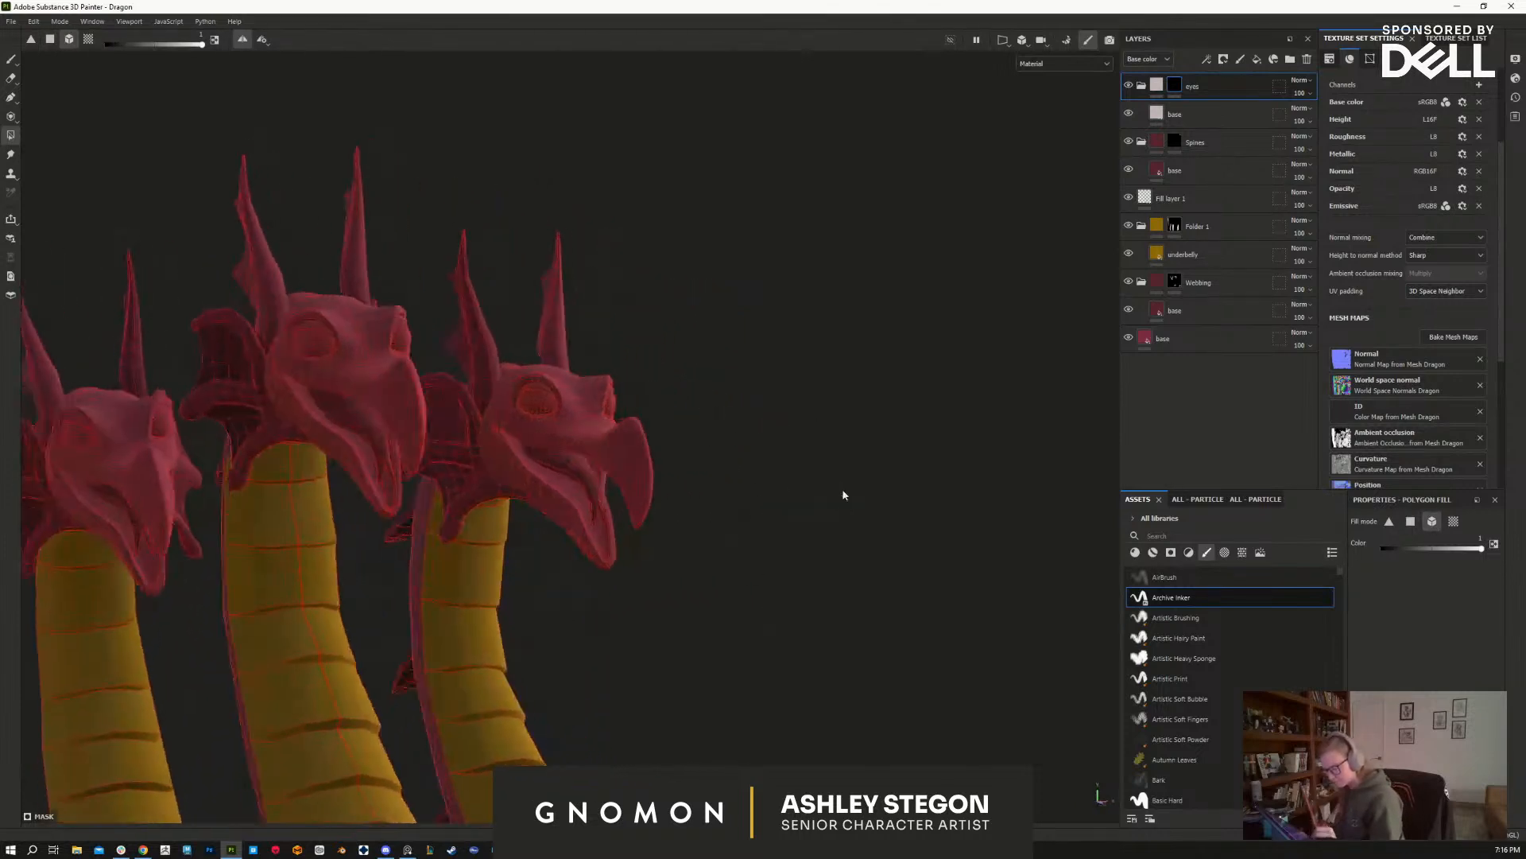
pyautogui.click(614, 407)
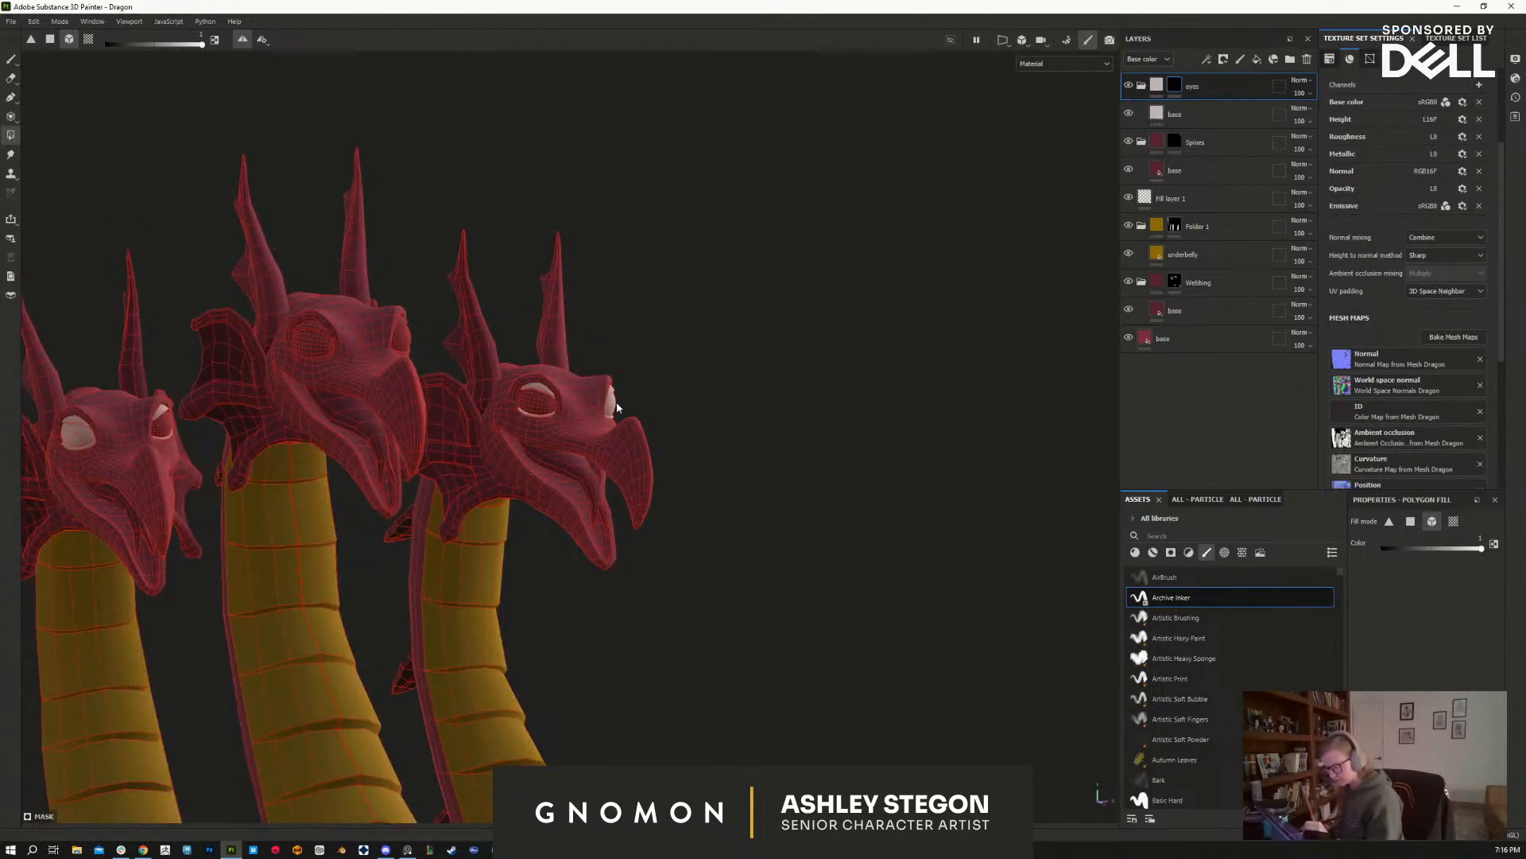
pyautogui.hotkey('ctrl', 'z')
pyautogui.keyDown('alt'); pyautogui.moveTo(833, 283); pyautogui.dragTo(873, 454); pyautogui.keyUp('alt')
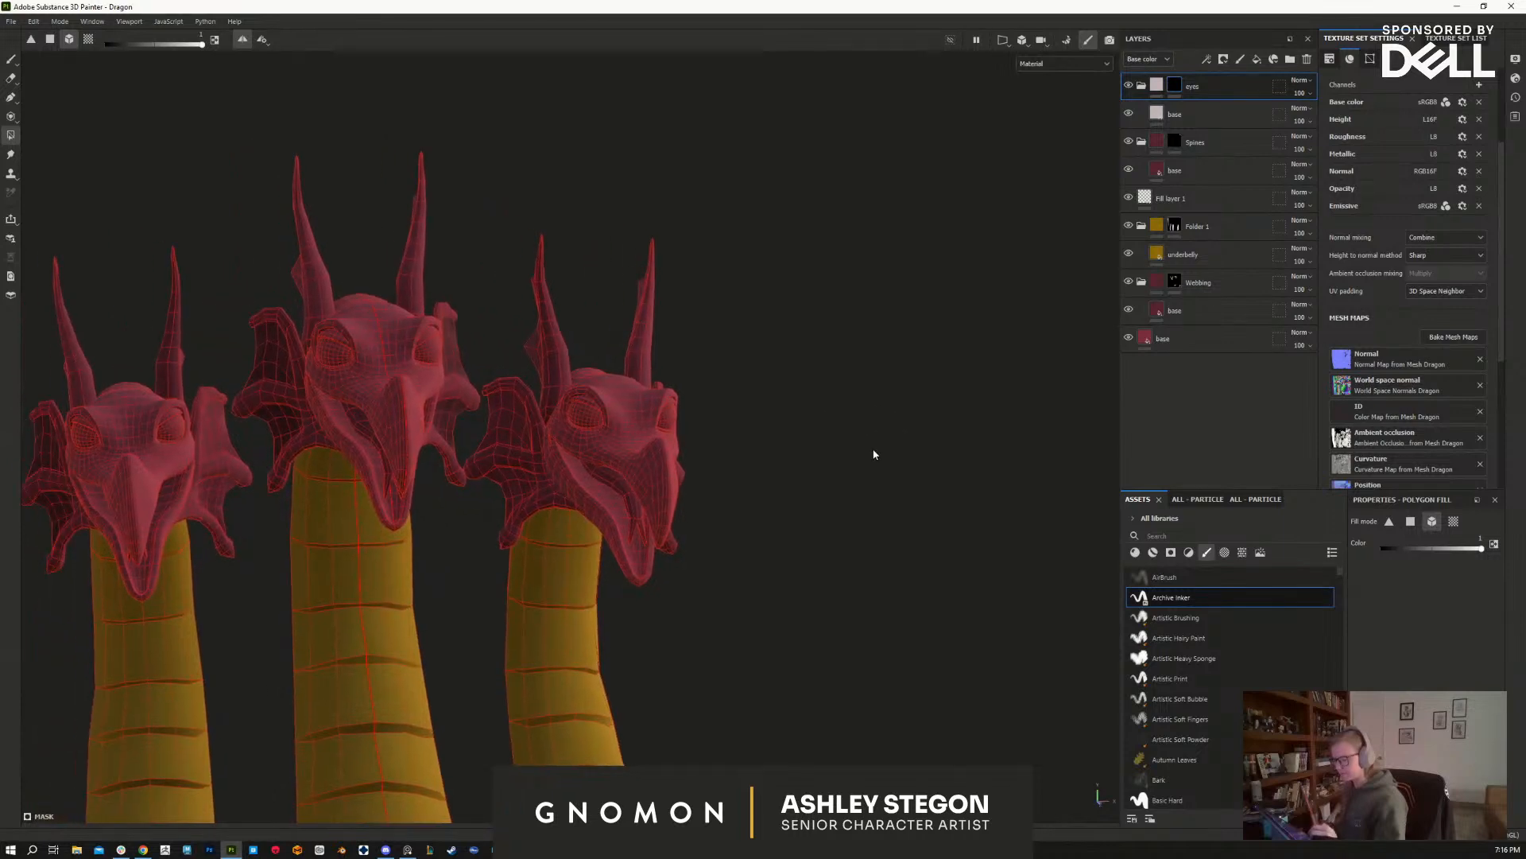
pyautogui.keyDown('alt'); pyautogui.moveTo(873, 454); pyautogui.dragTo(830, 434, button='right'); pyautogui.keyUp('alt')
# Step: Turn off symmetry and show the 3D model and the 2D UV layout side by side
pyautogui.click(1022, 44)
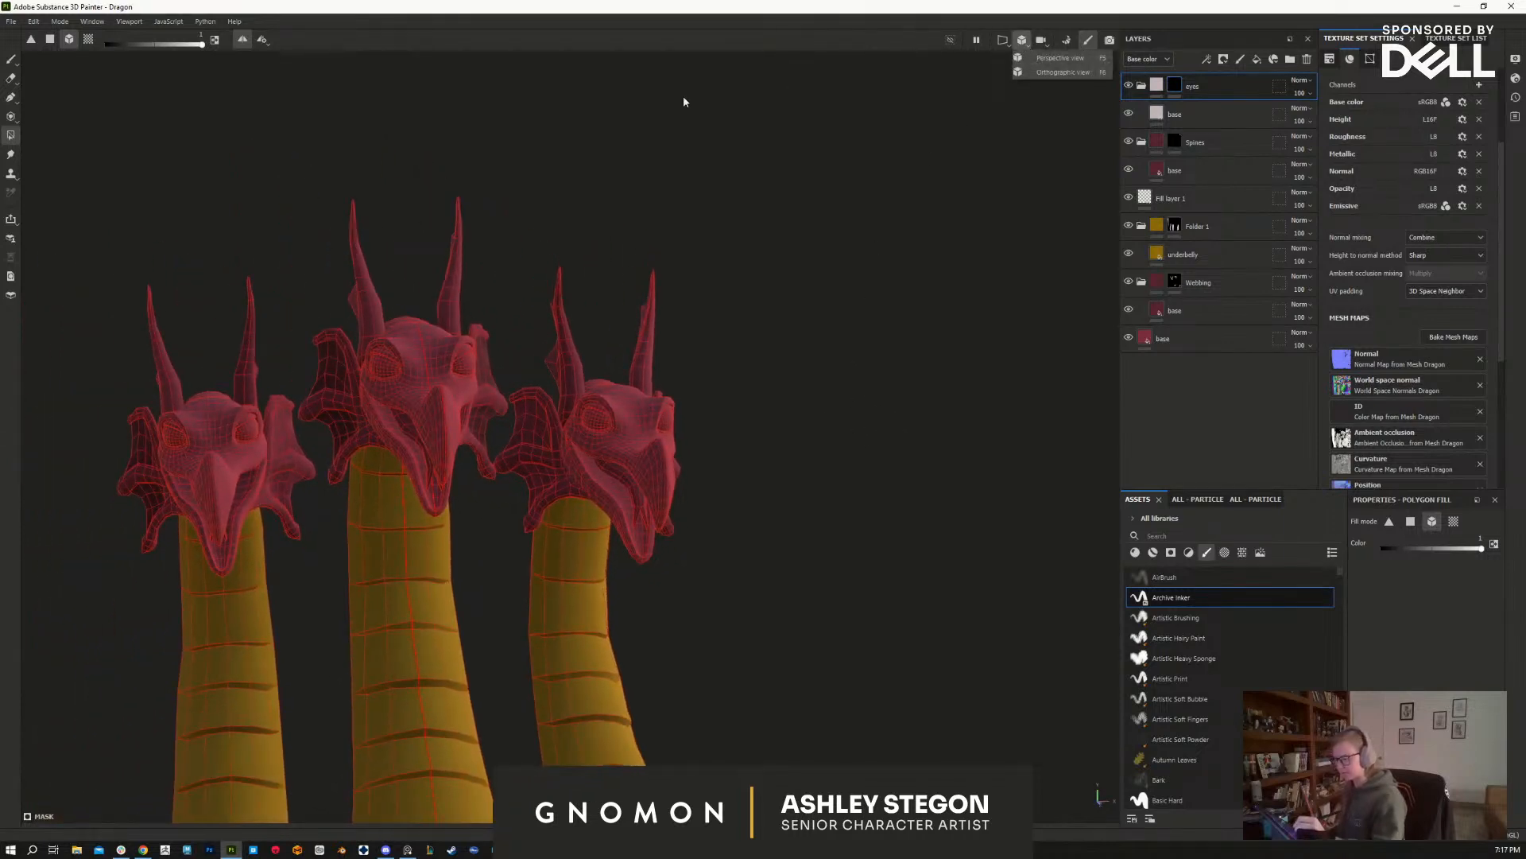
pyautogui.click(243, 40)
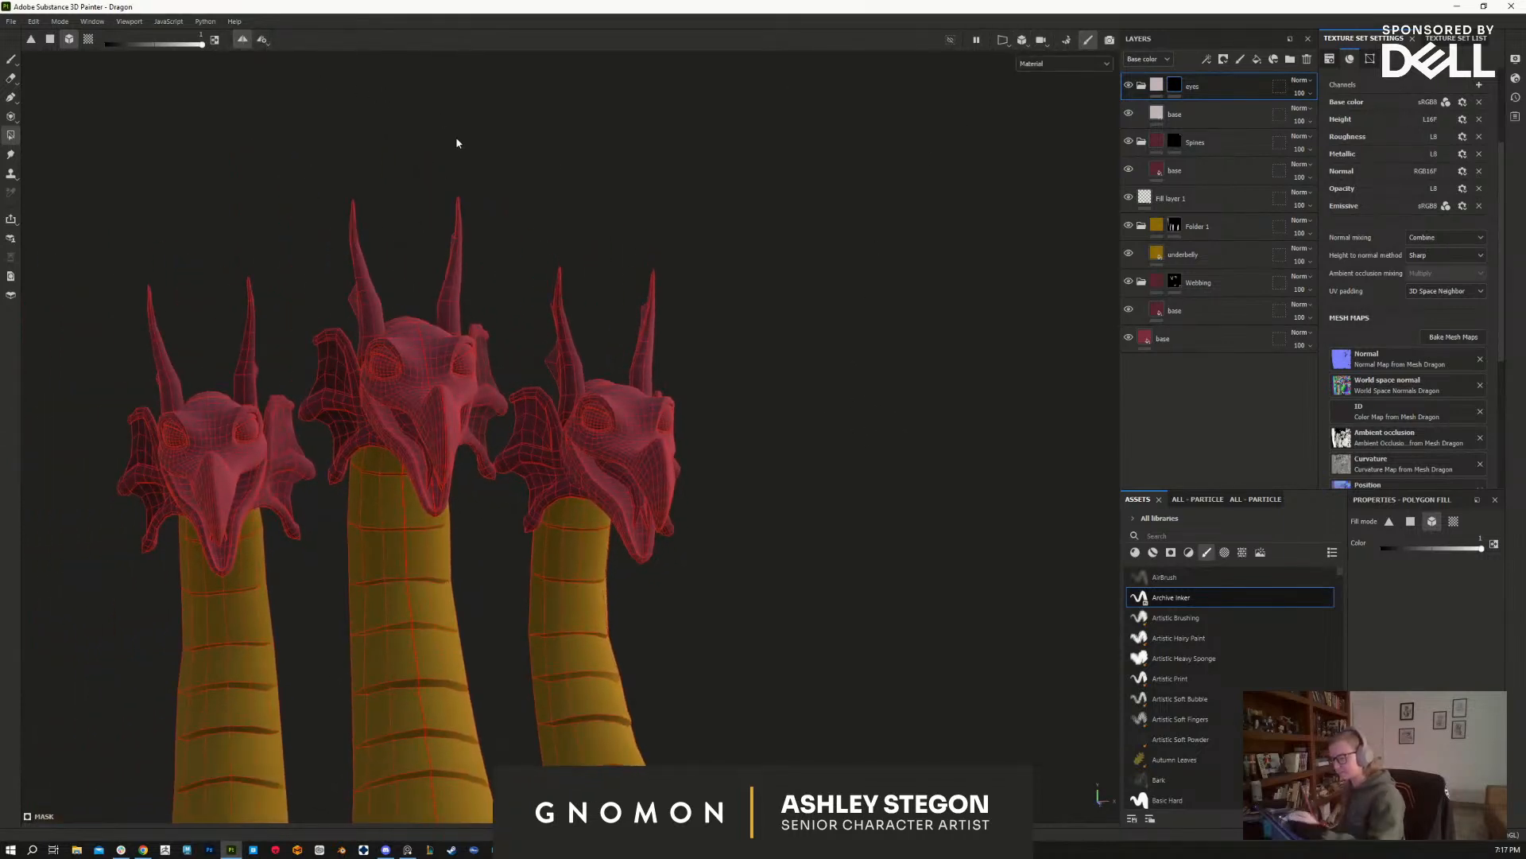
pyautogui.click(1003, 41)
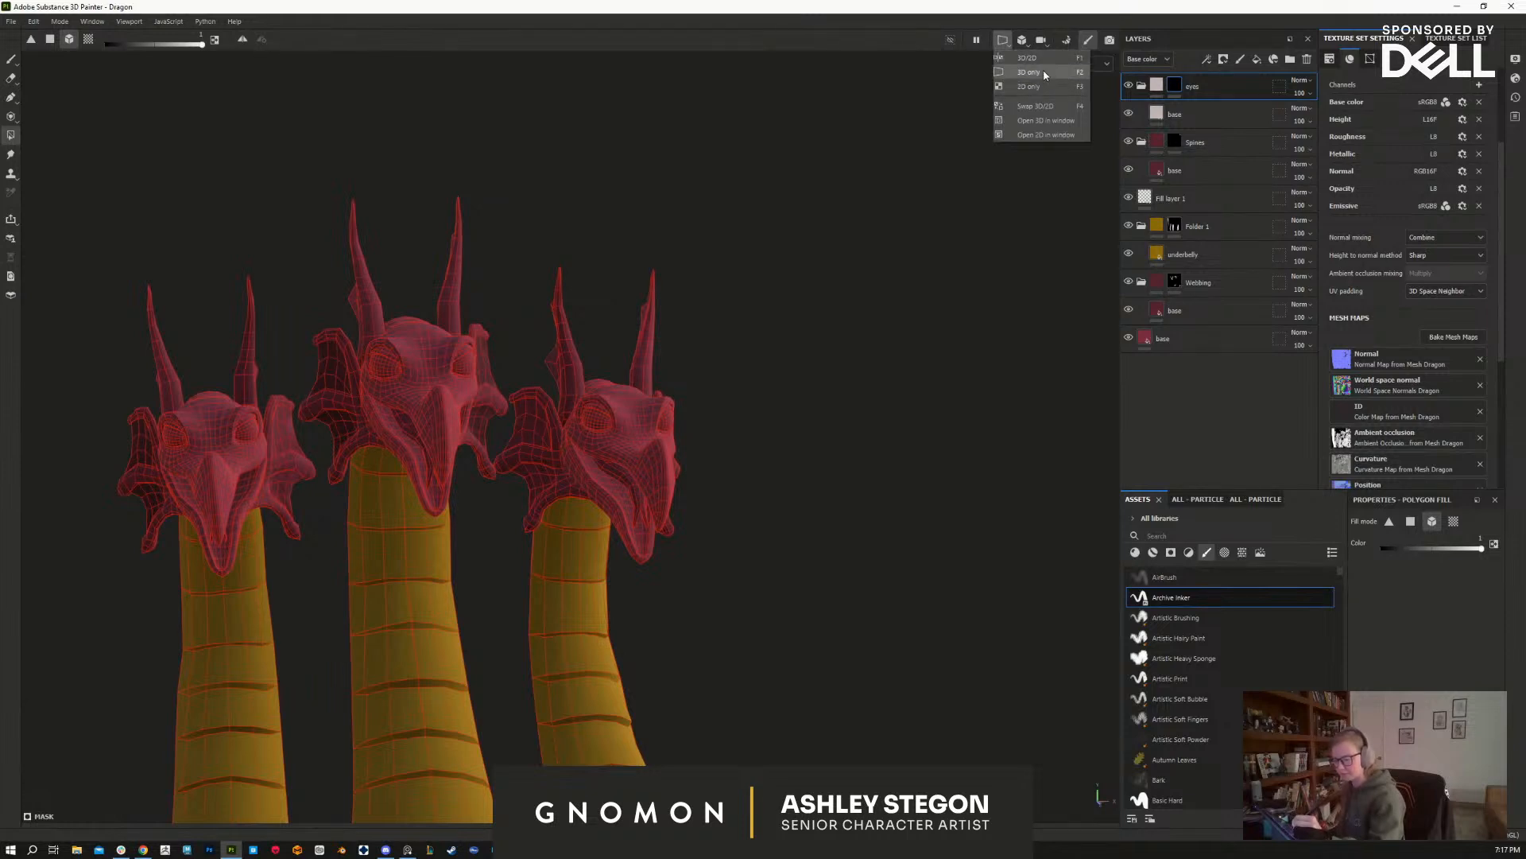
pyautogui.click(1043, 73)
pyautogui.click(1022, 40)
pyautogui.click(1035, 67)
pyautogui.click(1003, 41)
pyautogui.click(1044, 70)
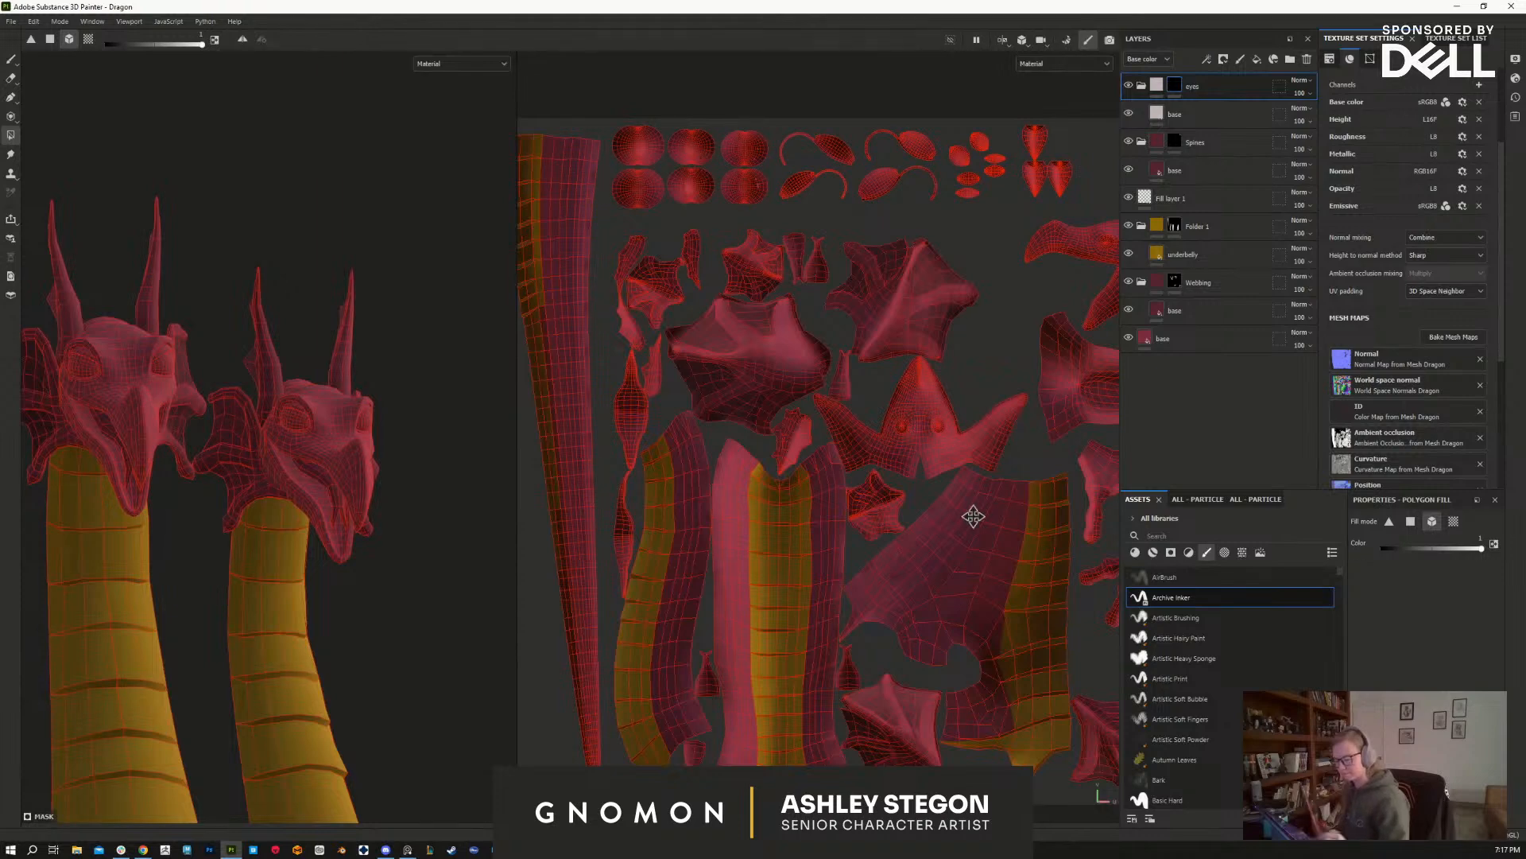
# Step: Try filling the eyeball UV islands on the eyes mask with mesh fill mode, and undo the fill
pyautogui.keyDown('alt'); pyautogui.moveTo(946, 436); pyautogui.dragTo(957, 504, button='middle'); pyautogui.keyUp('alt')
pyautogui.moveTo(657, 208); pyautogui.dragTo(746, 252)
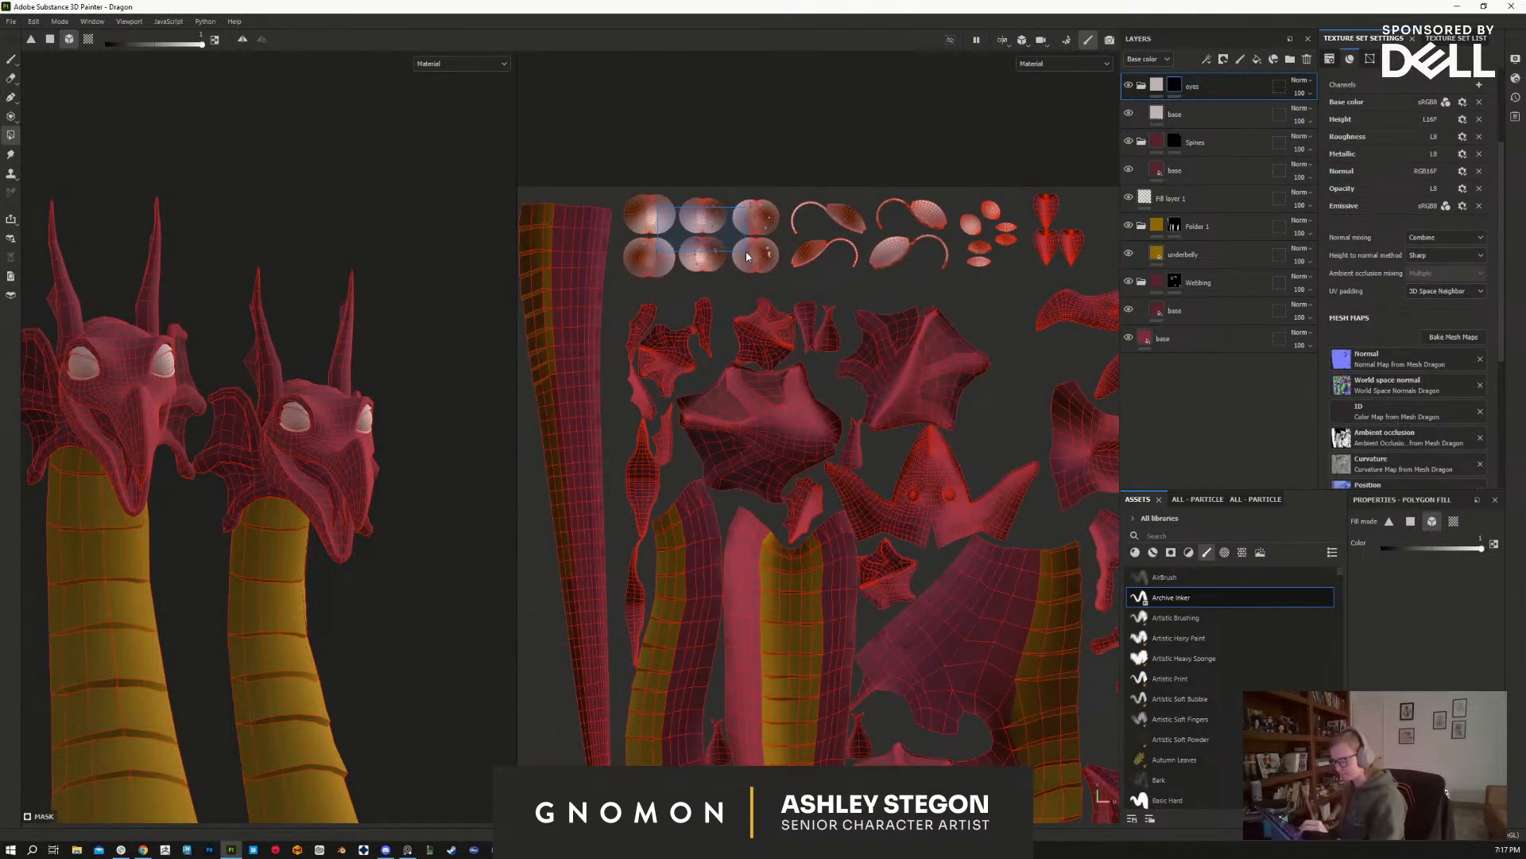
pyautogui.hotkey('ctrl', 'z')
pyautogui.keyDown('alt'); pyautogui.moveTo(801, 343); pyautogui.dragTo(830, 350, button='middle'); pyautogui.keyUp('alt')
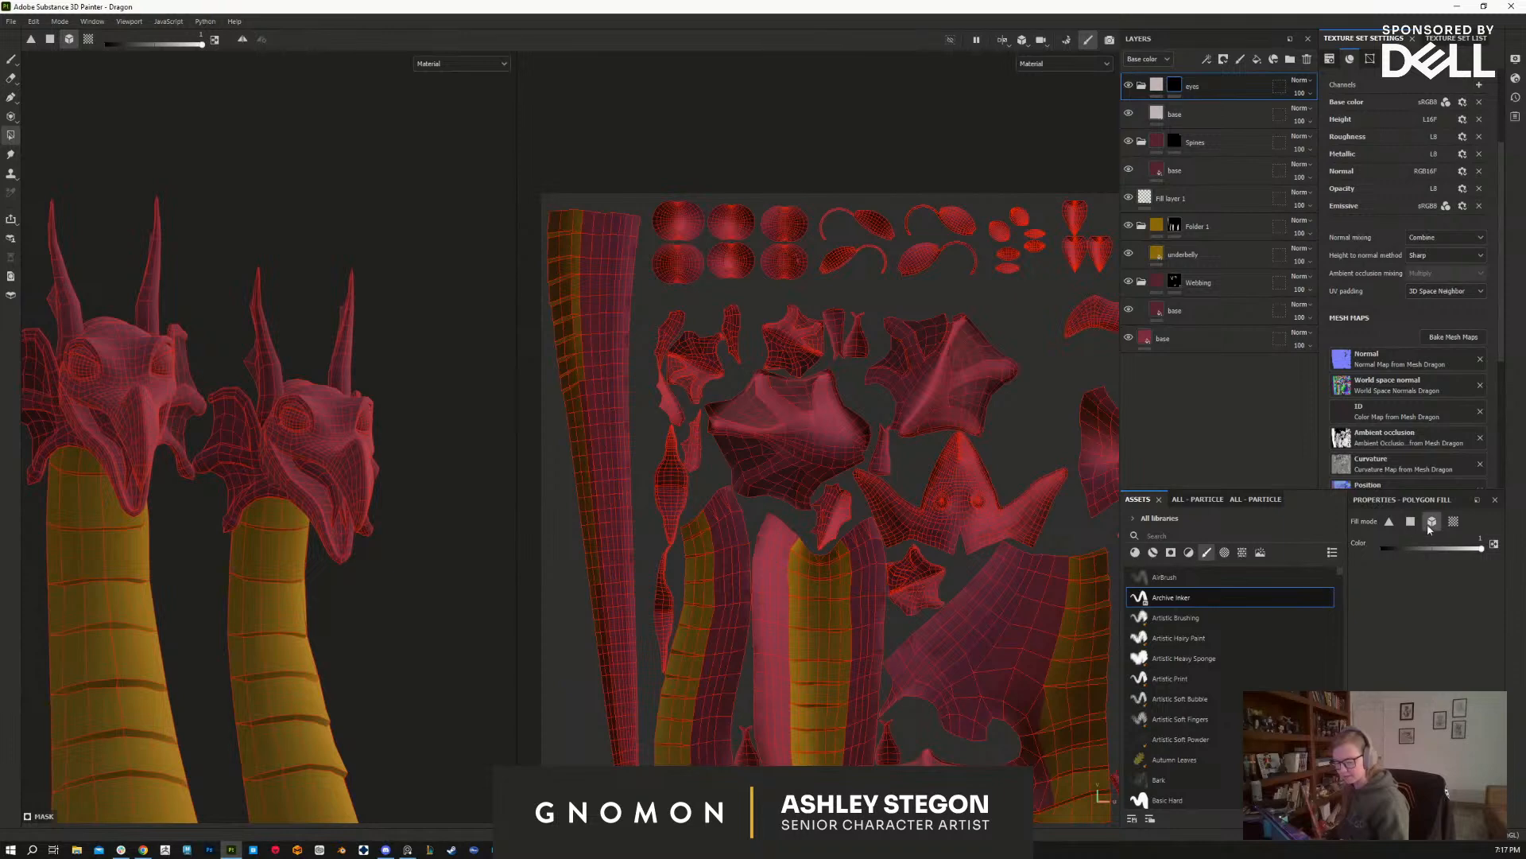
# Step: Set Polygon Fill to UV chunk fill mode and fill the six eyeball UV islands on the eyes folder's mask
pyautogui.click(1454, 521)
pyautogui.moveTo(688, 222); pyautogui.dragTo(775, 265)
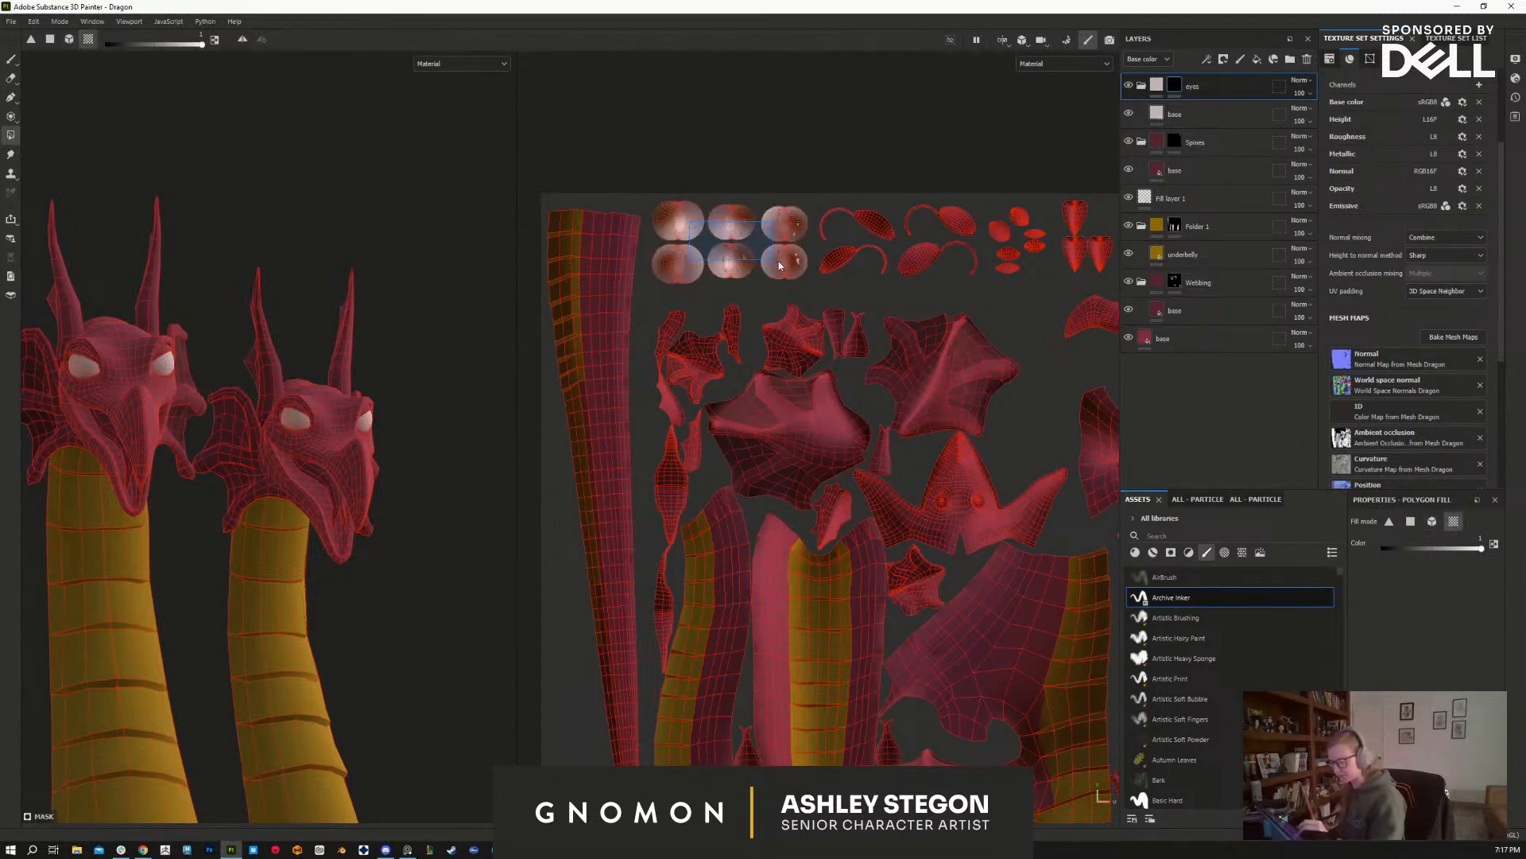
pyautogui.keyDown('alt'); pyautogui.moveTo(412, 578); pyautogui.dragTo(595, 488, button='middle'); pyautogui.keyUp('alt')
pyautogui.keyDown('alt'); pyautogui.moveTo(458, 587); pyautogui.dragTo(363, 638); pyautogui.keyUp('alt')
pyautogui.keyDown('alt'); pyautogui.moveTo(890, 598); pyautogui.dragTo(930, 589, button='middle'); pyautogui.keyUp('alt')
pyautogui.keyDown('alt'); pyautogui.moveTo(930, 589); pyautogui.dragTo(908, 564, button='right'); pyautogui.keyUp('alt')
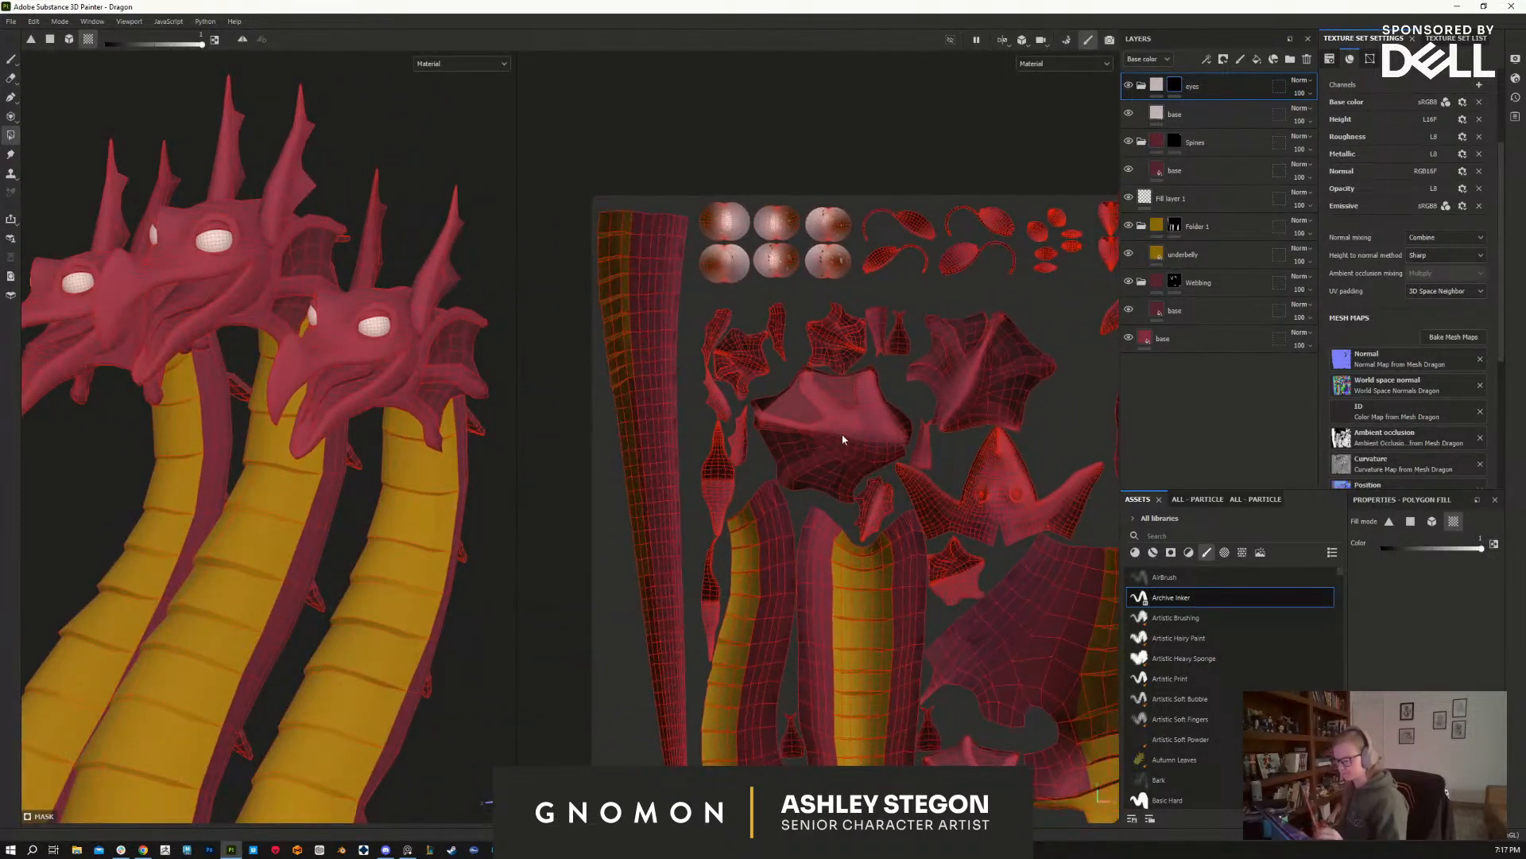
pyautogui.keyDown('alt'); pyautogui.moveTo(416, 634); pyautogui.dragTo(465, 631, button='middle'); pyautogui.keyUp('alt')
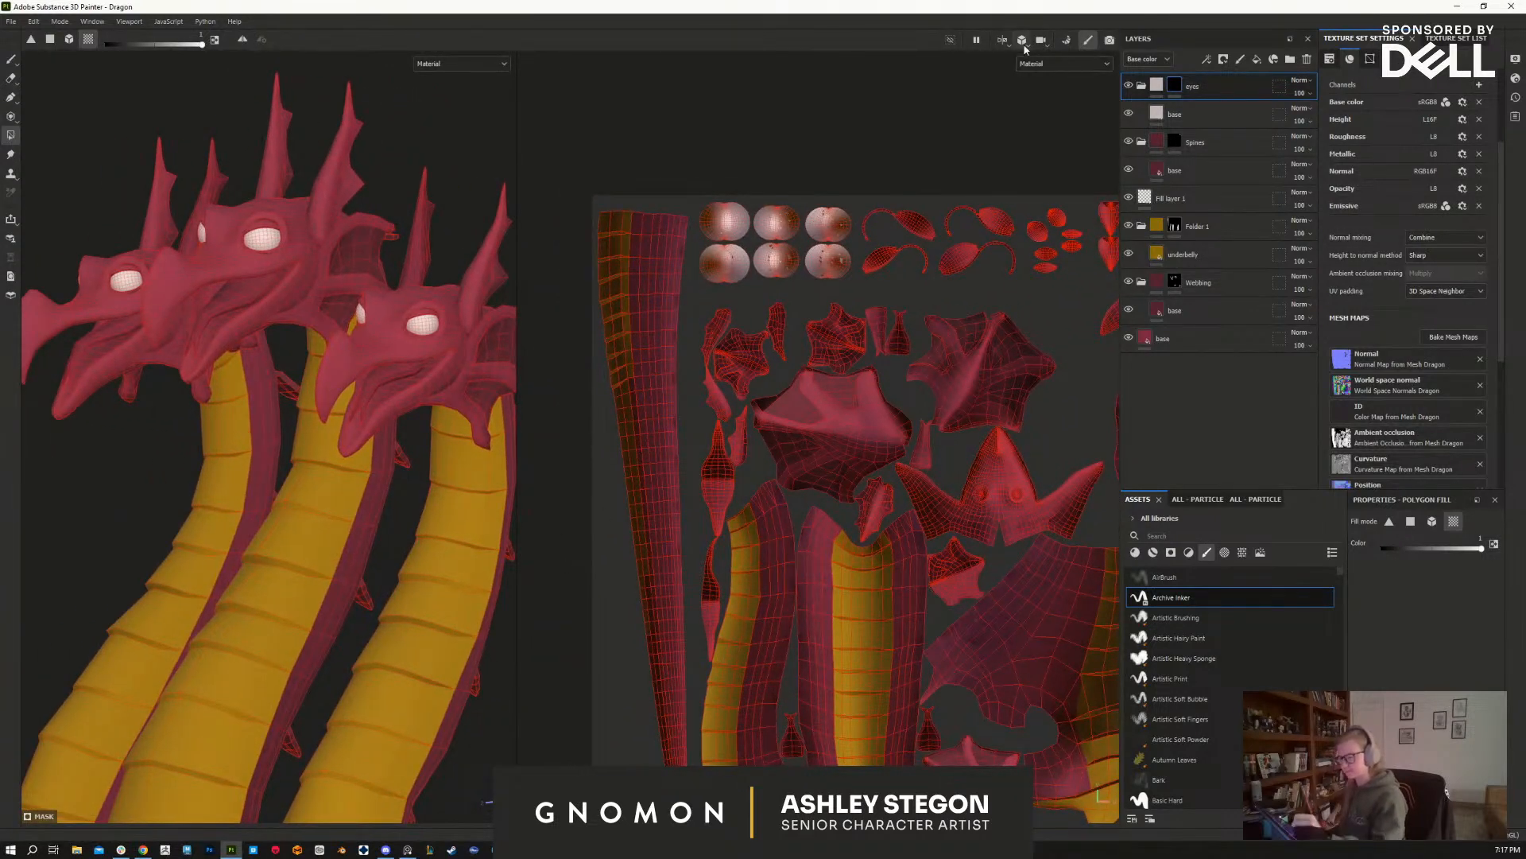
# Step: Return to the 3D-only view and check the filled eyes on the three heads
pyautogui.click(1024, 45)
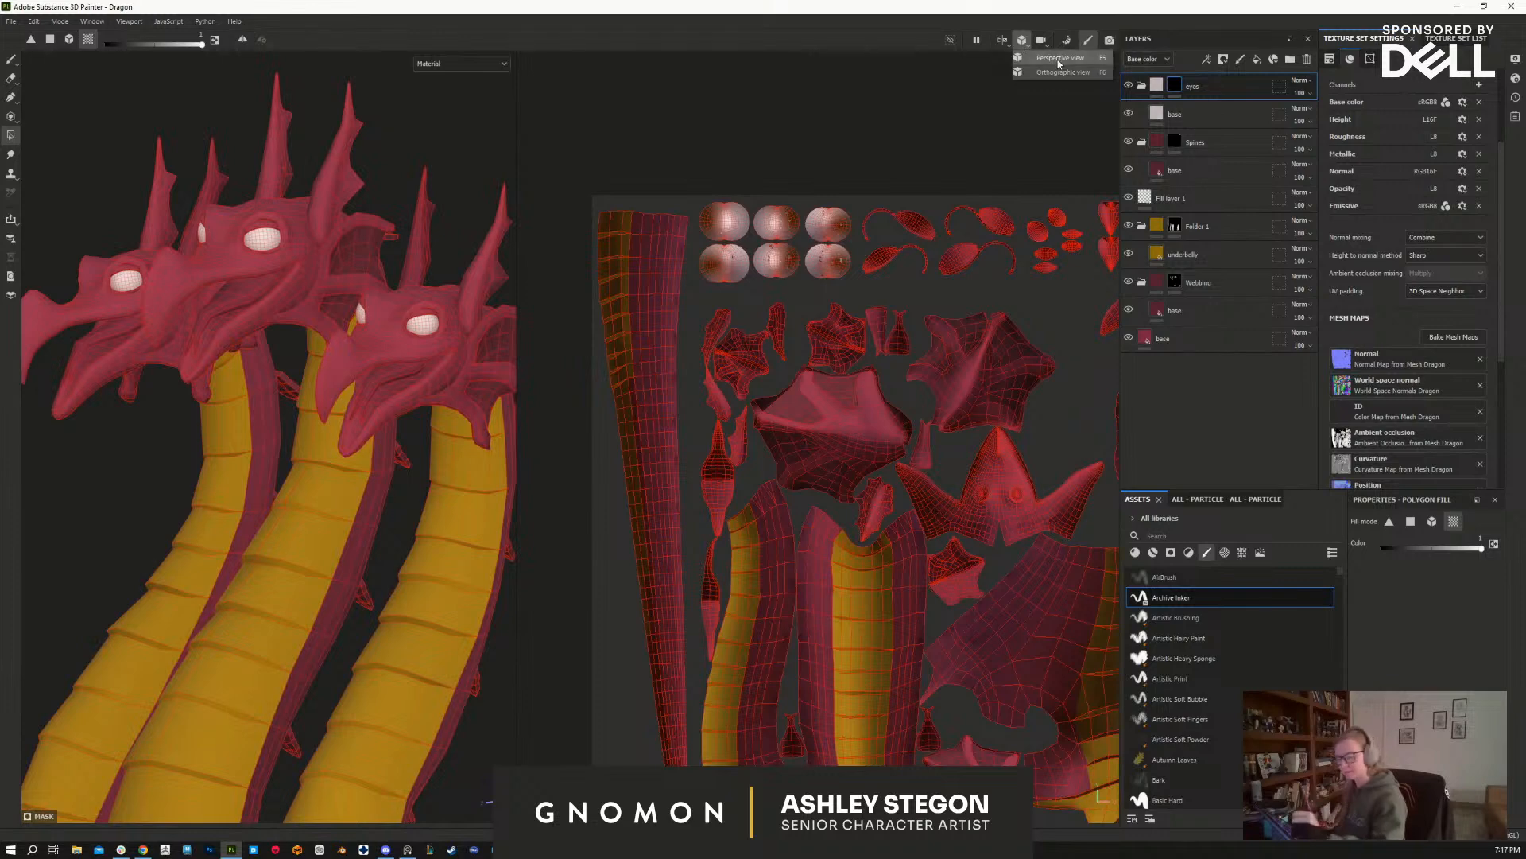
pyautogui.click(1003, 40)
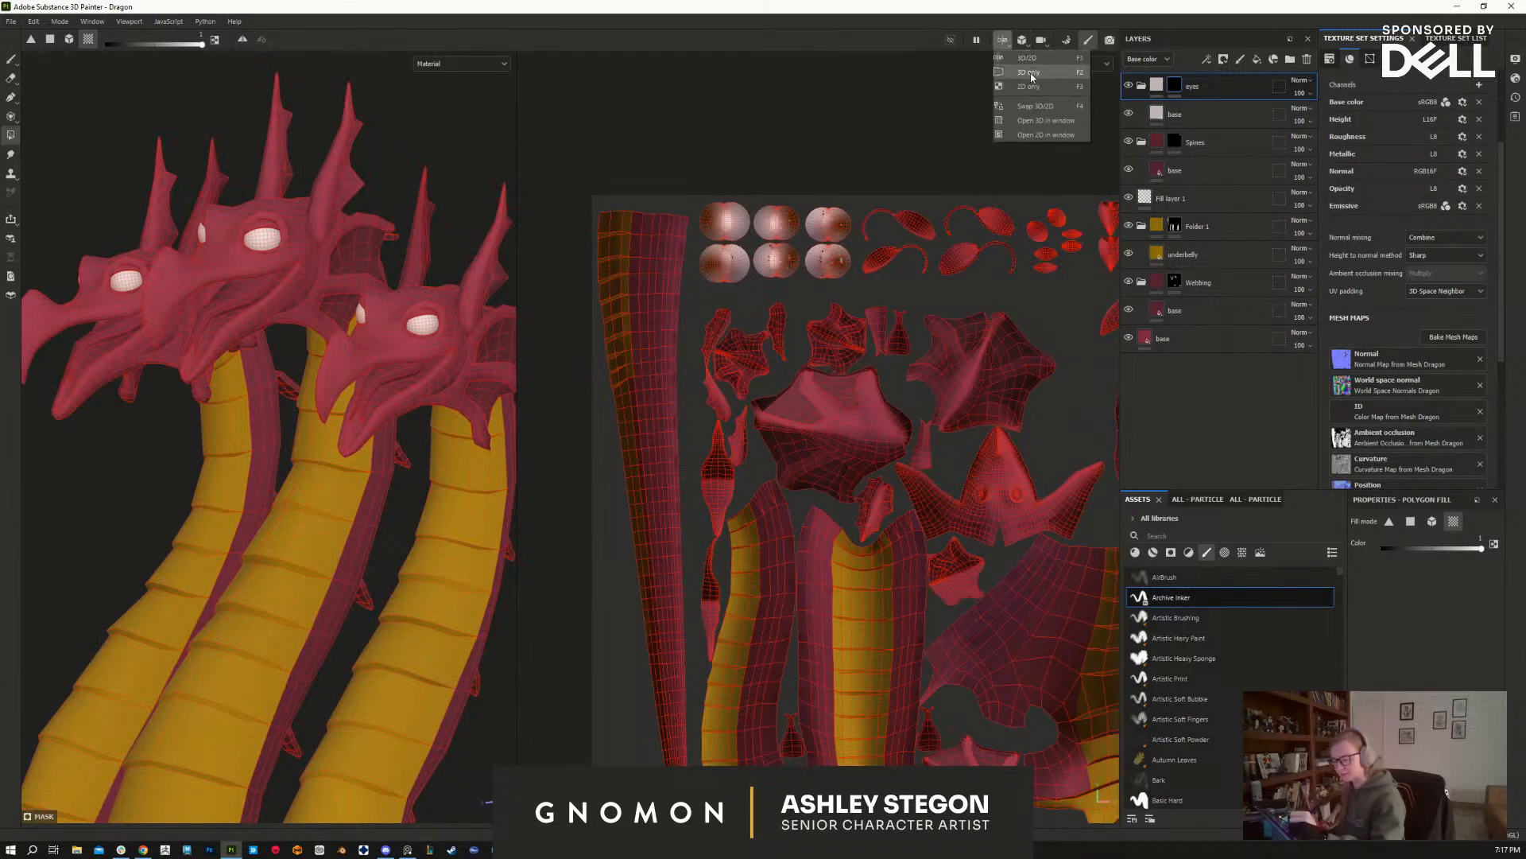
pyautogui.click(1029, 72)
pyautogui.moveTo(899, 638)
pyautogui.keyDown('shift'); pyautogui.mouseDown(button='right')
pyautogui.moveTo(916, 651)
pyautogui.moveTo(864, 678)
pyautogui.mouseUp(button='right'); pyautogui.keyUp('shift')
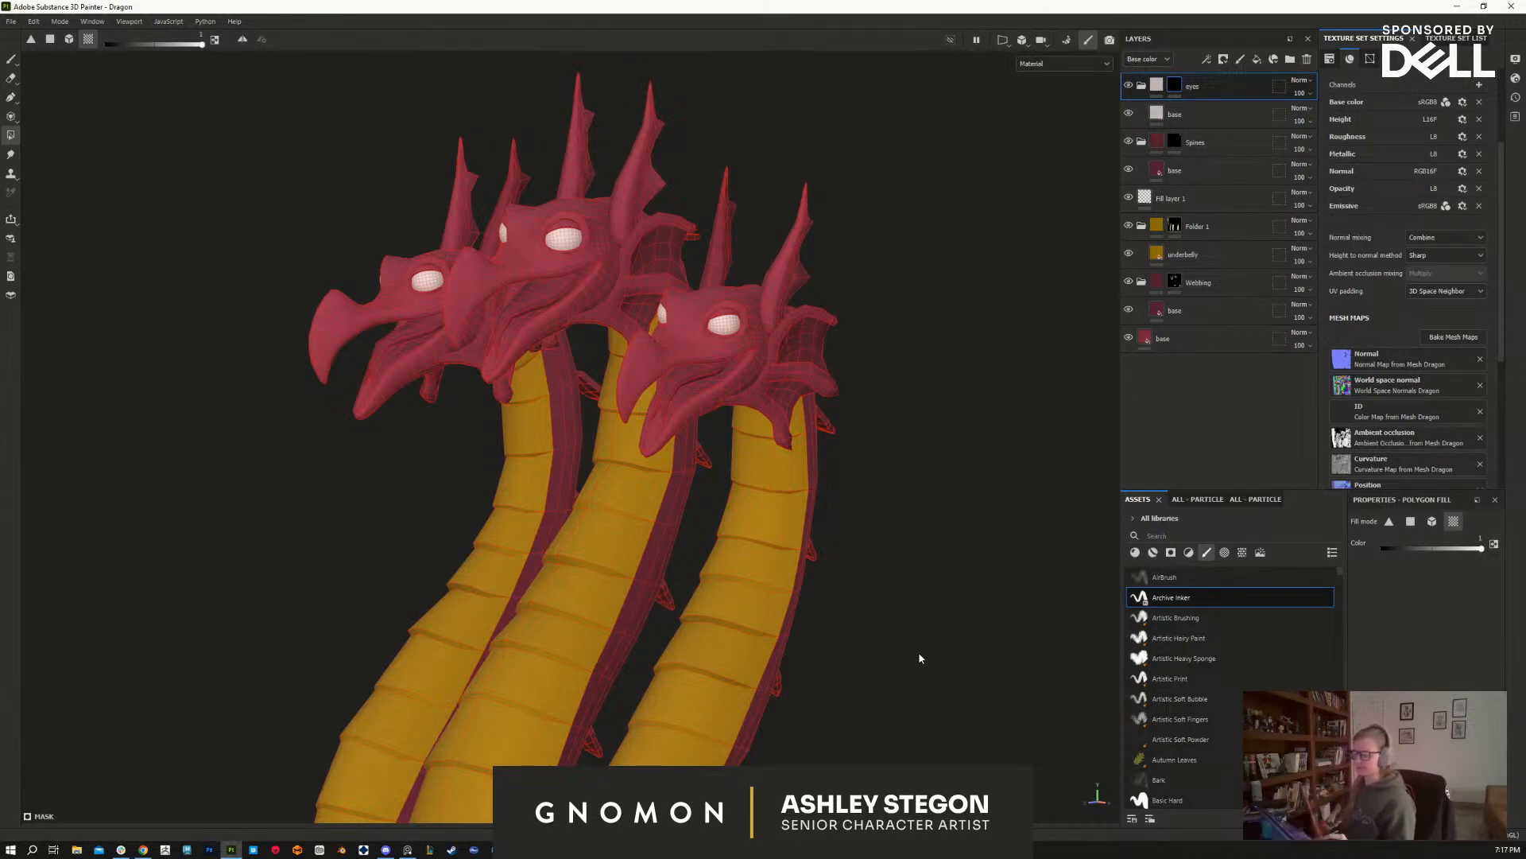
pyautogui.keyDown('alt'); pyautogui.moveTo(919, 668); pyautogui.dragTo(937, 589, button='middle'); pyautogui.keyUp('alt')
pyautogui.keyDown('alt'); pyautogui.moveTo(937, 589); pyautogui.dragTo(938, 474, button='right'); pyautogui.keyUp('alt')
pyautogui.keyDown('shift'); pyautogui.moveTo(874, 438); pyautogui.dragTo(883, 469, button='right'); pyautogui.keyUp('shift')
pyautogui.keyDown('alt'); pyautogui.moveTo(803, 198); pyautogui.dragTo(791, 390, button='middle'); pyautogui.keyUp('alt')
pyautogui.keyDown('alt'); pyautogui.moveTo(791, 390); pyautogui.dragTo(902, 597, button='right'); pyautogui.keyUp('alt')
# Step: Duplicate the base fill layer of the eyes folder and move the copy to the top of the layer stack
pyautogui.click(1225, 112)
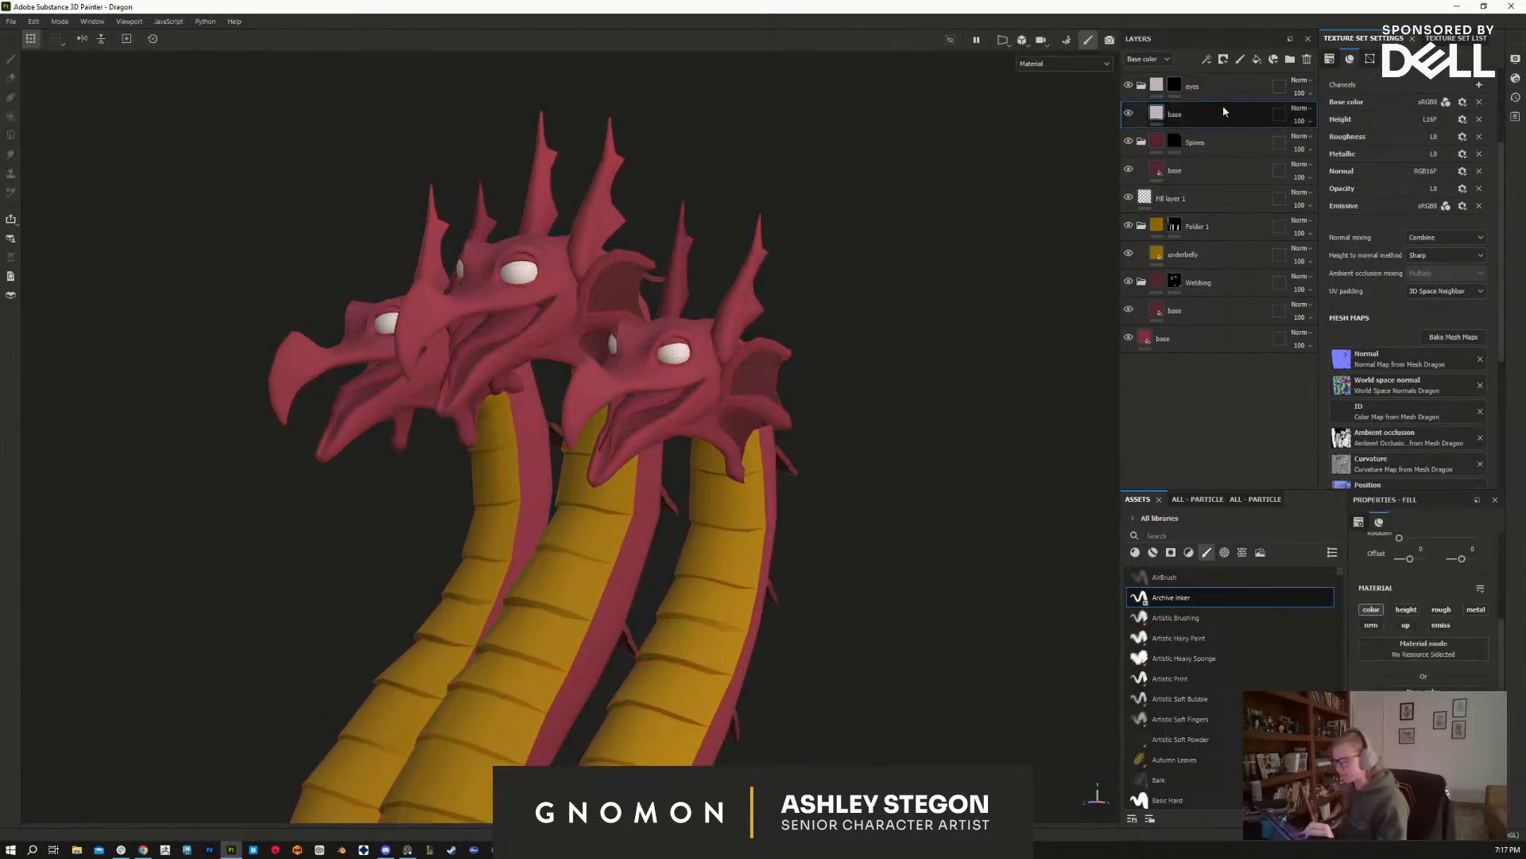
pyautogui.hotkey('ctrl', 'd')
pyautogui.moveTo(1220, 110); pyautogui.dragTo(1216, 74)
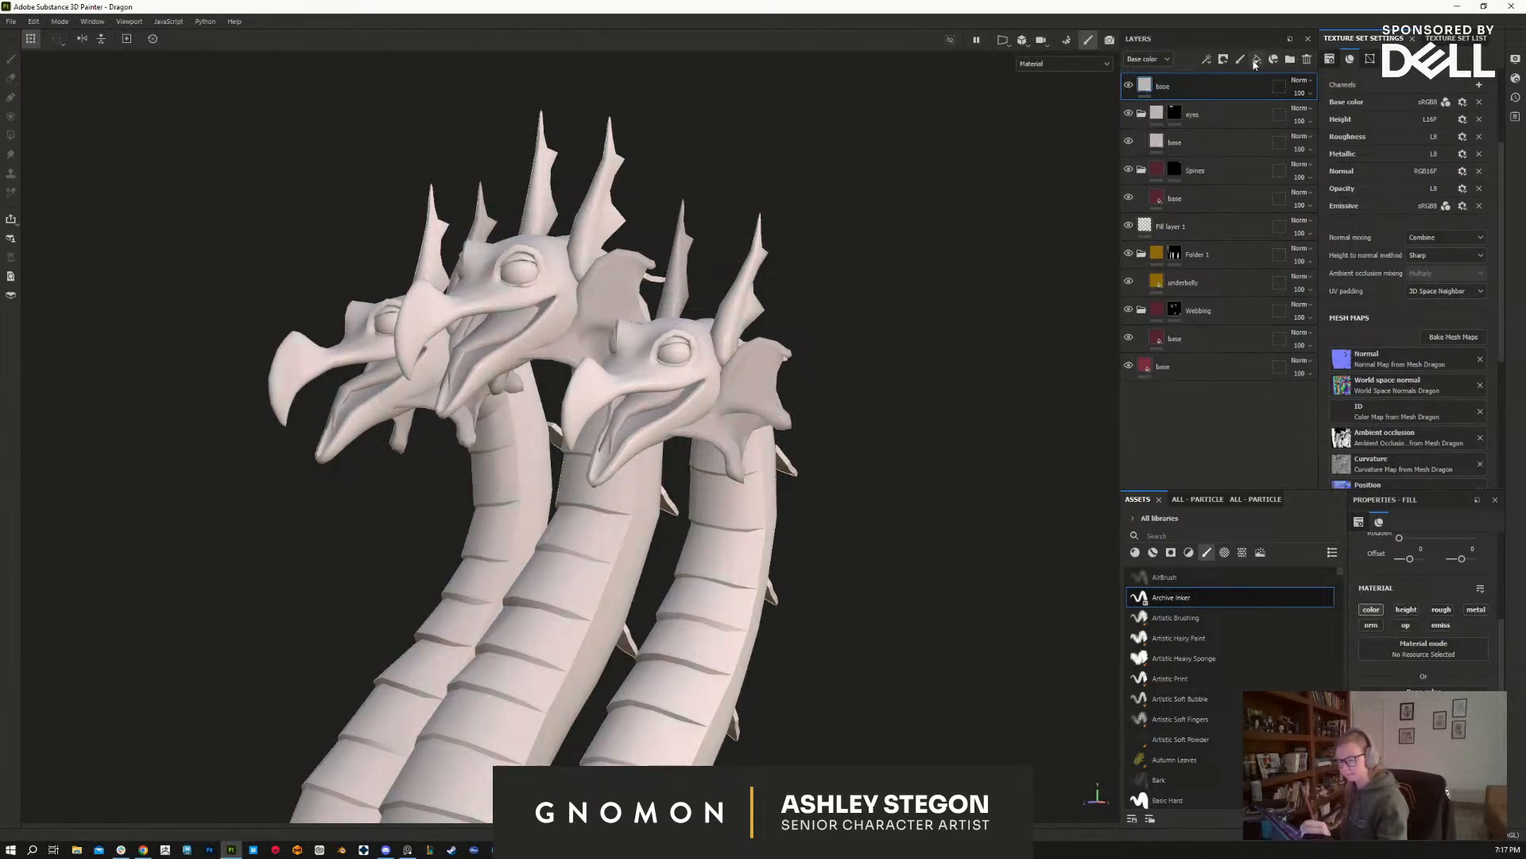
# Step: Create a new folder named "Mouth" at the top of the layer stack
pyautogui.click(1291, 59)
pyautogui.doubleClick(1190, 87)
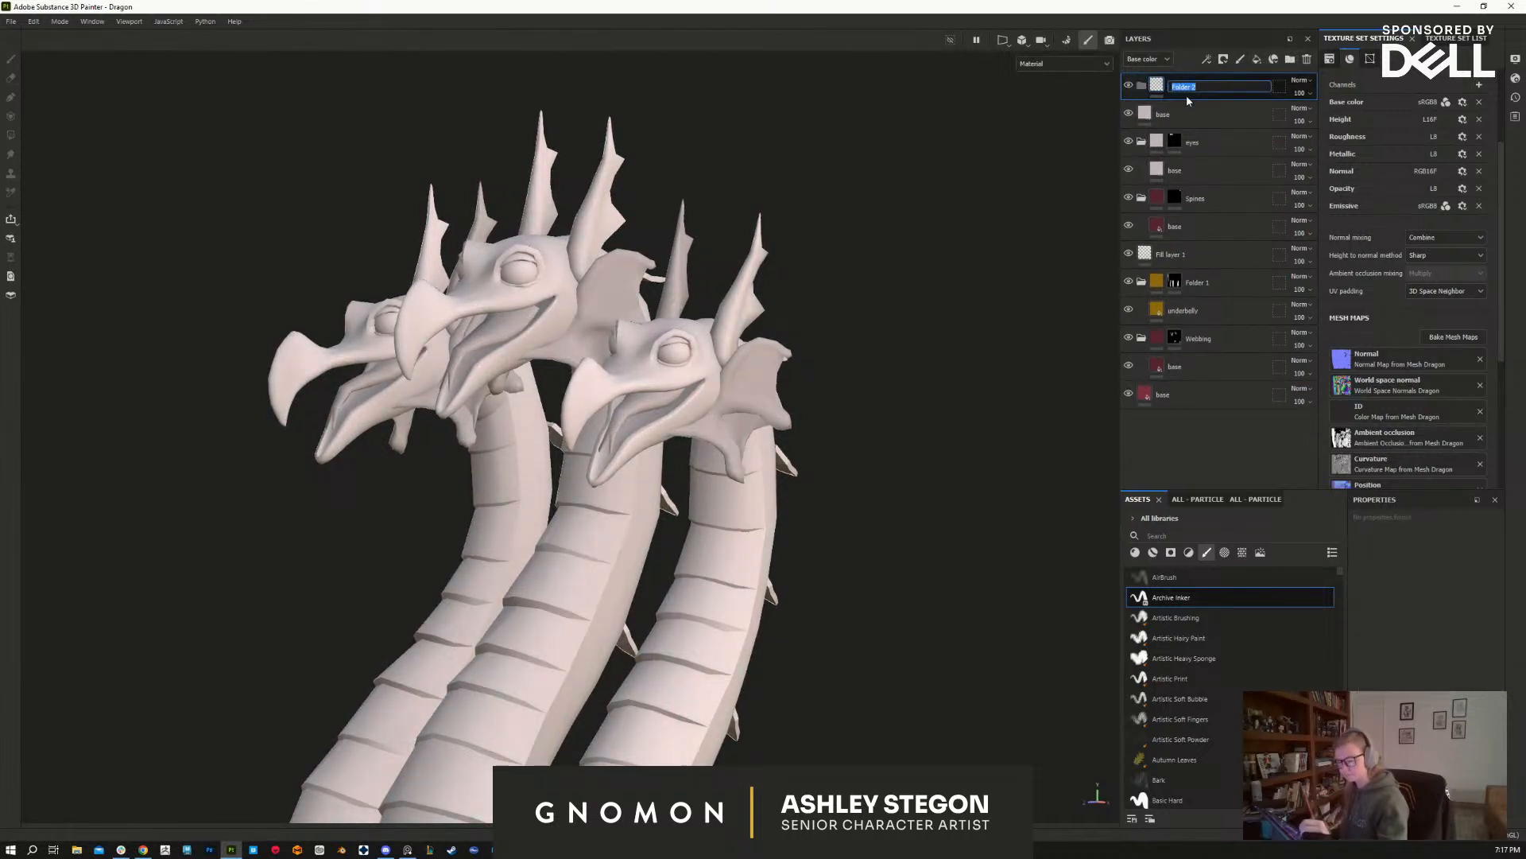
pyautogui.write('Mouth')
pyautogui.press('Return')
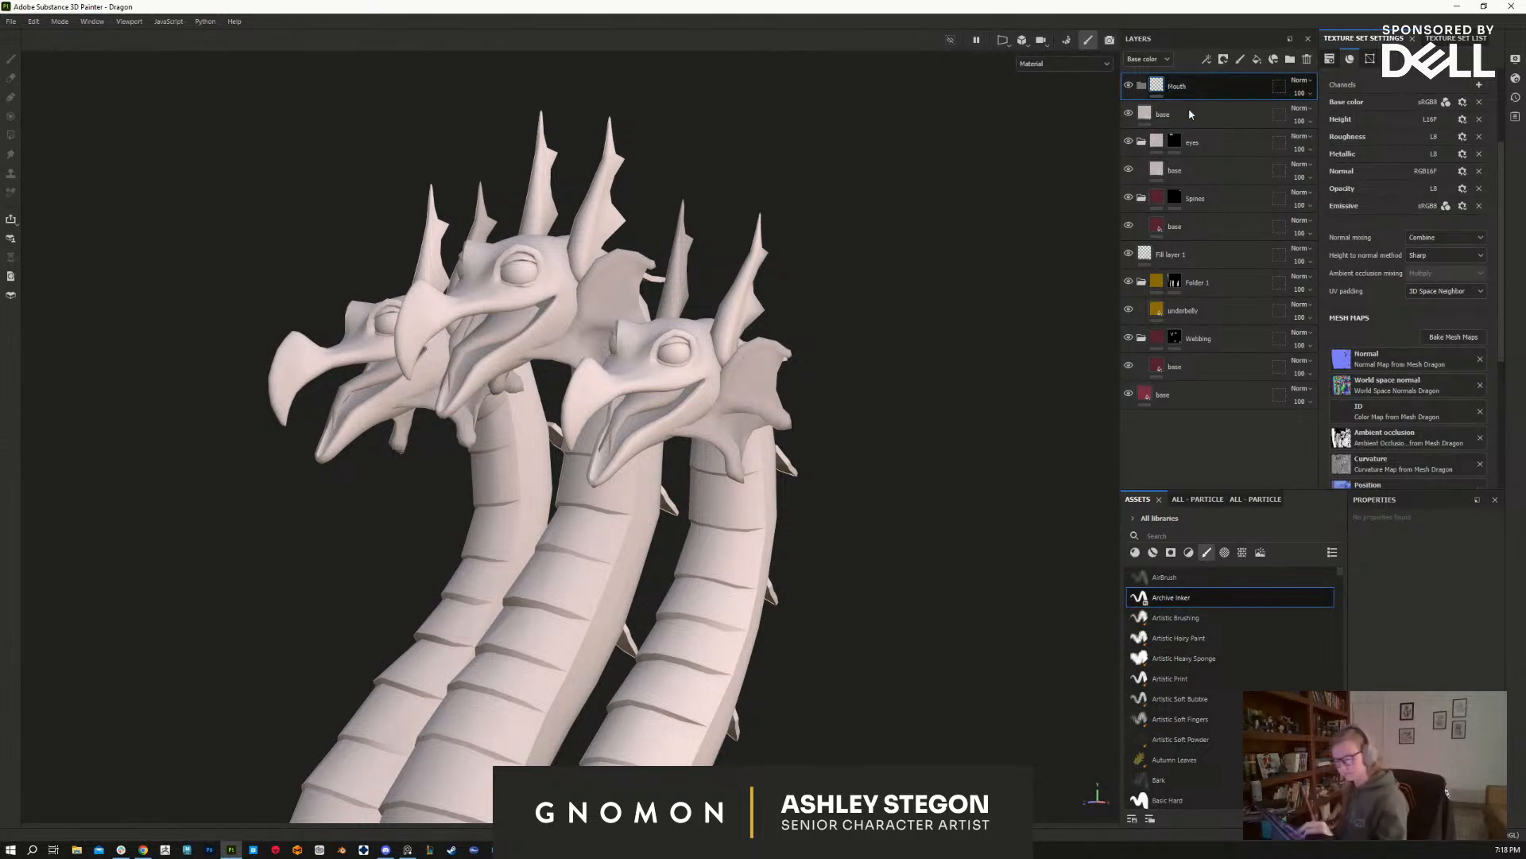
# Step: Rename the copied fill layer as "mouth" and move it into the Mouth folder
pyautogui.moveTo(1191, 115)
pyautogui.mouseDown()
pyautogui.moveTo(1206, 95)
pyautogui.moveTo(1167, 116)
pyautogui.mouseUp()
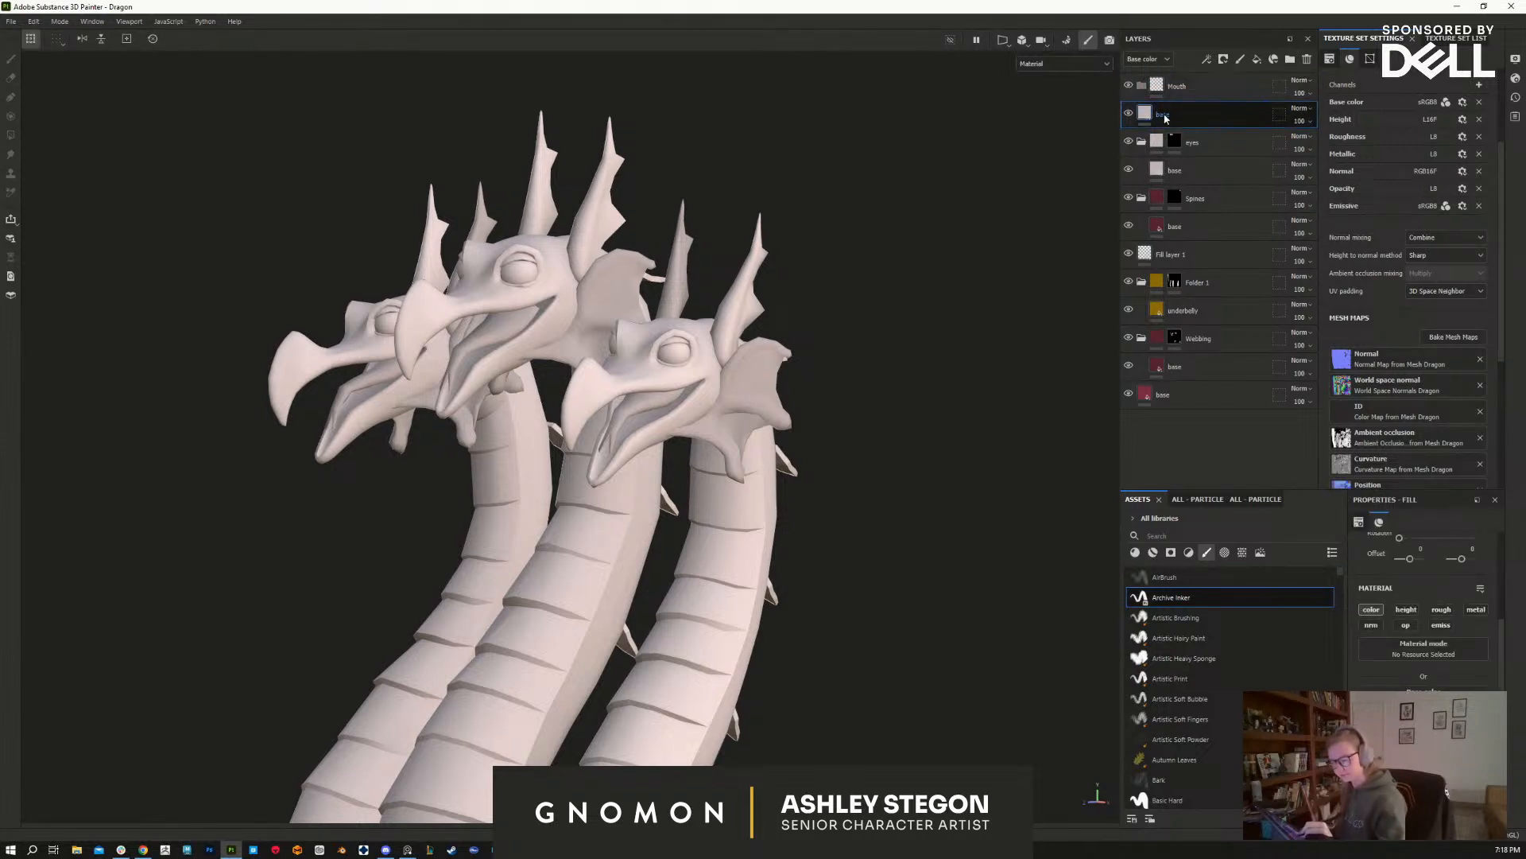
pyautogui.doubleClick(1187, 114)
pyautogui.write('mouth')
pyautogui.press('Return')
# Step: Add a black mask to the Mouth folder
pyautogui.click(1163, 89)
pyautogui.rightClick(1163, 89)
pyautogui.click(1209, 94)
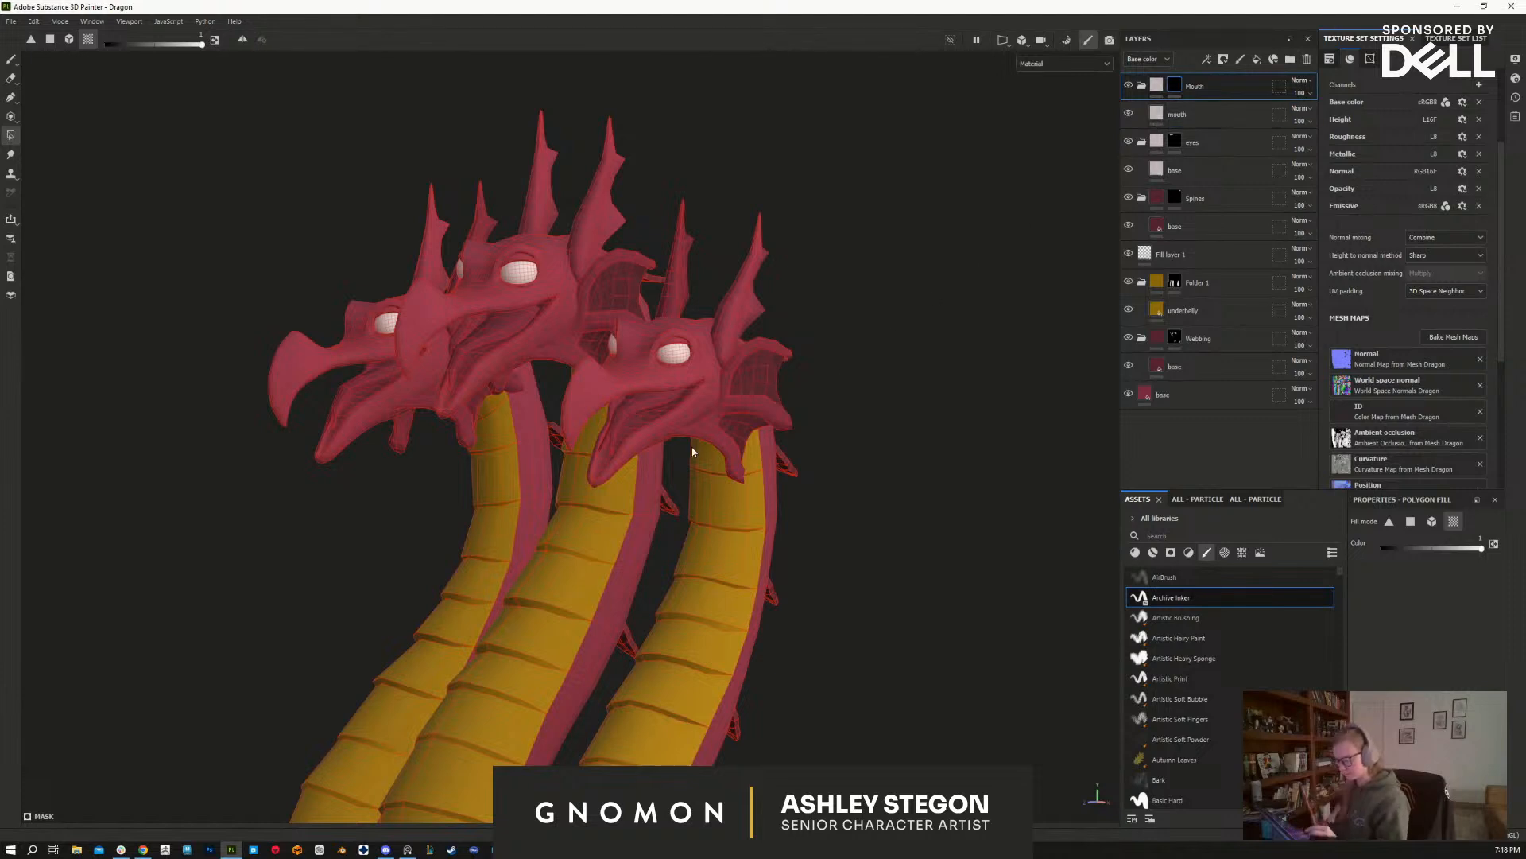
# Step: Set Polygon Fill to mesh fill mode and fill the tongues of two of the heads on the Mouth folder's mask
pyautogui.keyDown('alt'); pyautogui.moveTo(683, 458); pyautogui.dragTo(727, 470); pyautogui.keyUp('alt')
pyautogui.keyDown('alt'); pyautogui.moveTo(727, 471); pyautogui.dragTo(991, 438, button='right'); pyautogui.keyUp('alt')
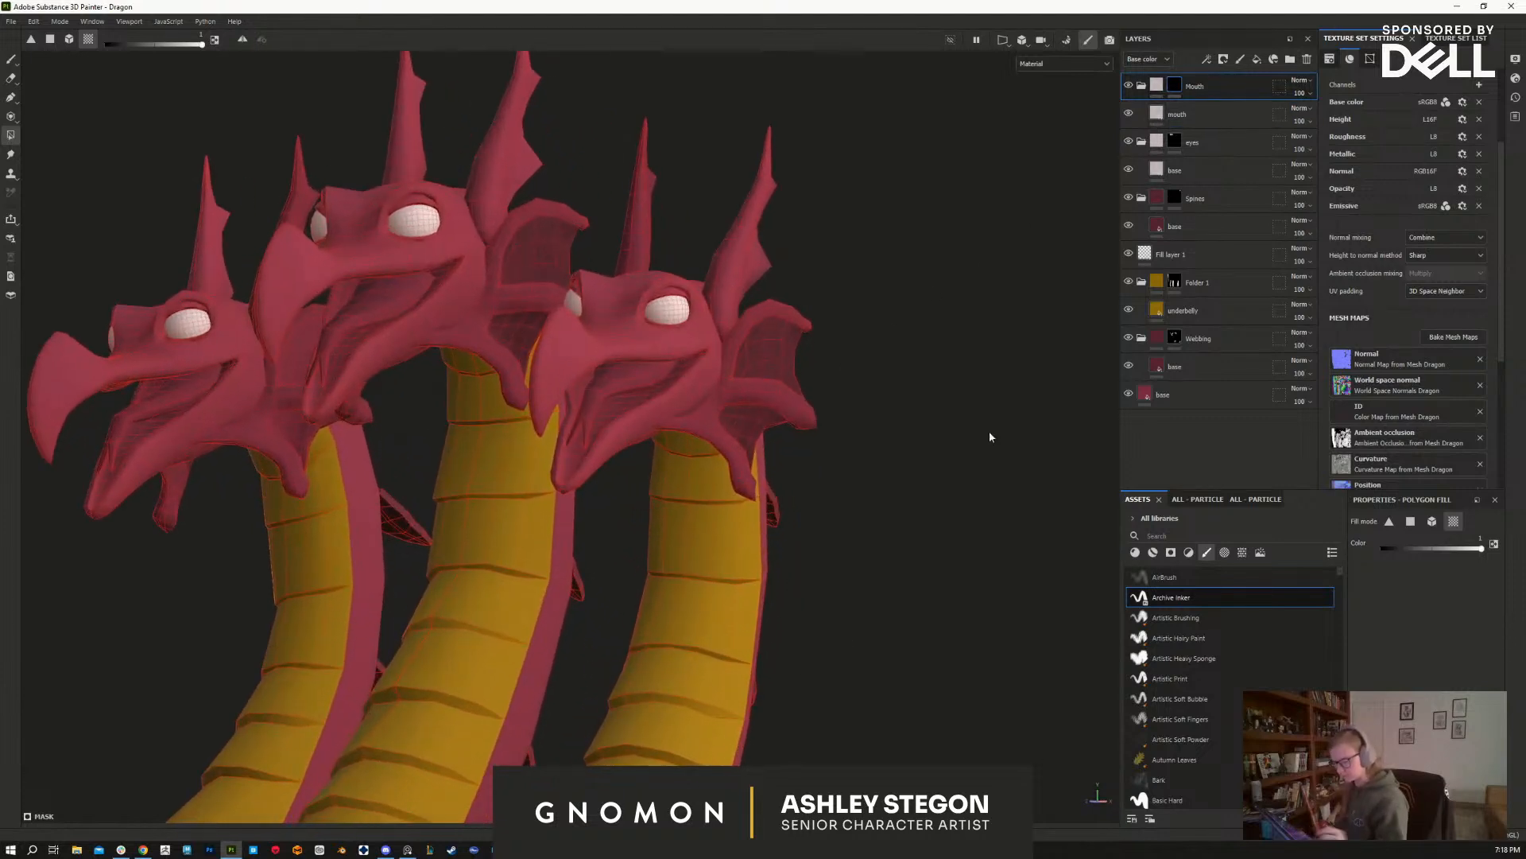
pyautogui.click(1432, 521)
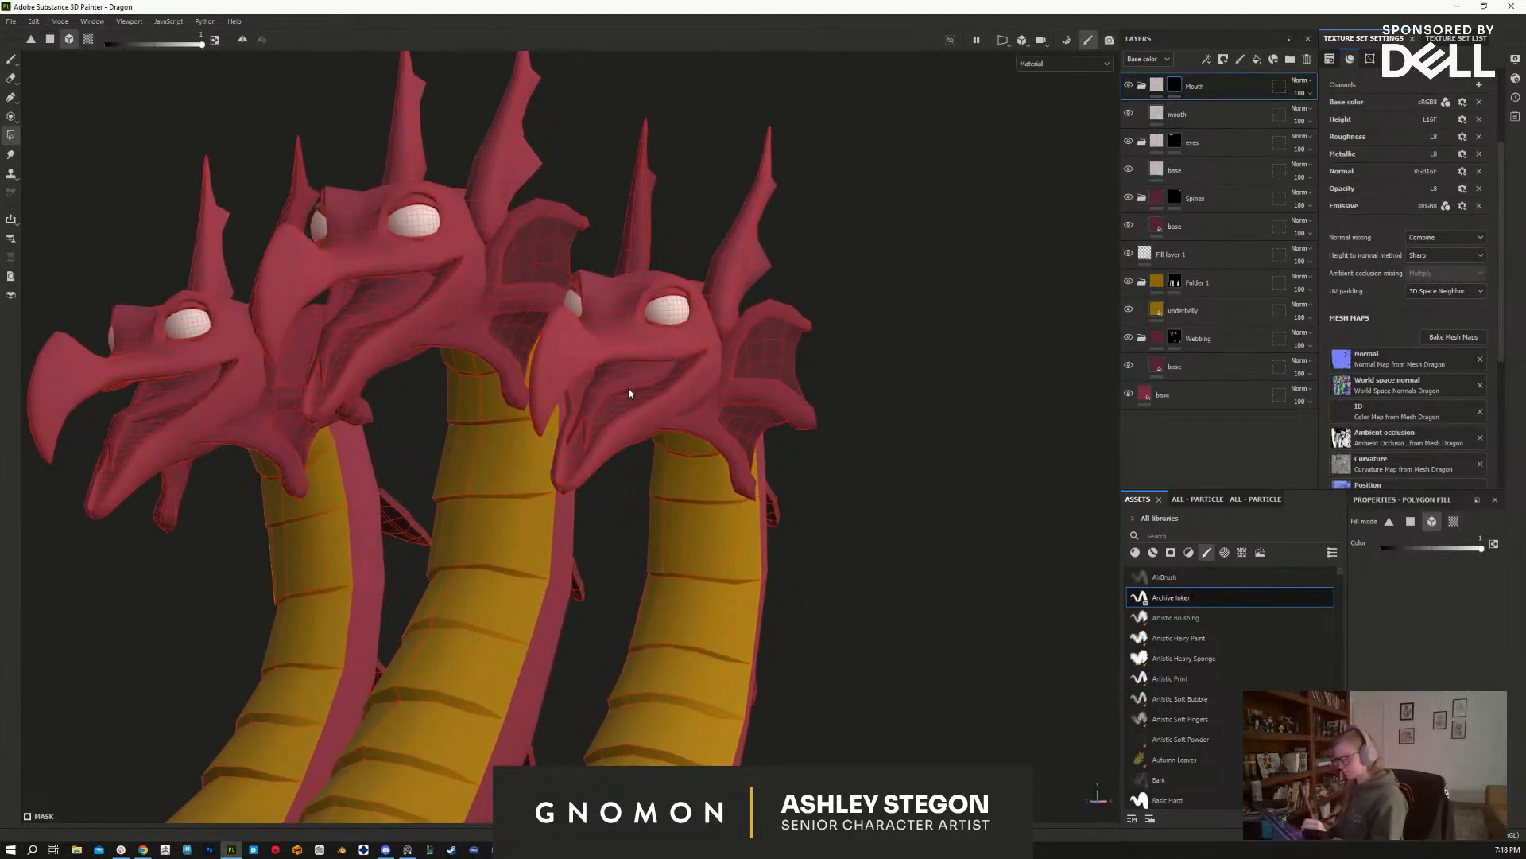
pyautogui.keyDown('alt'); pyautogui.moveTo(636, 382); pyautogui.dragTo(342, 454); pyautogui.keyUp('alt')
pyautogui.click(613, 424)
pyautogui.keyDown('alt'); pyautogui.moveTo(613, 425); pyautogui.dragTo(637, 437); pyautogui.keyUp('alt')
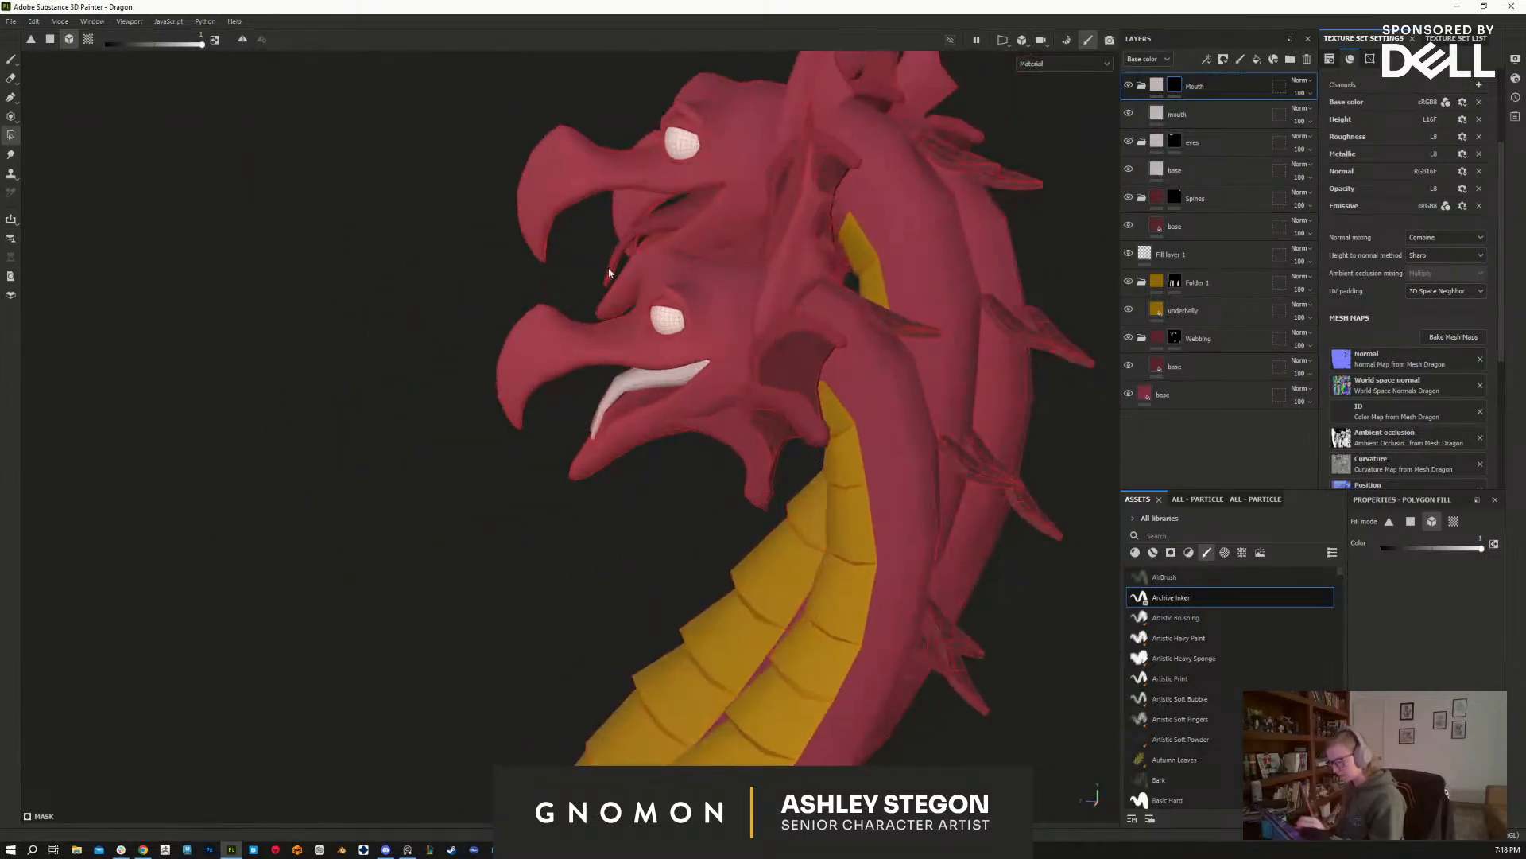
pyautogui.keyDown('alt'); pyautogui.moveTo(613, 284); pyautogui.dragTo(624, 248); pyautogui.keyUp('alt')
pyautogui.click(623, 247)
pyautogui.keyDown('alt'); pyautogui.moveTo(685, 498); pyautogui.dragTo(930, 527); pyautogui.keyUp('alt')
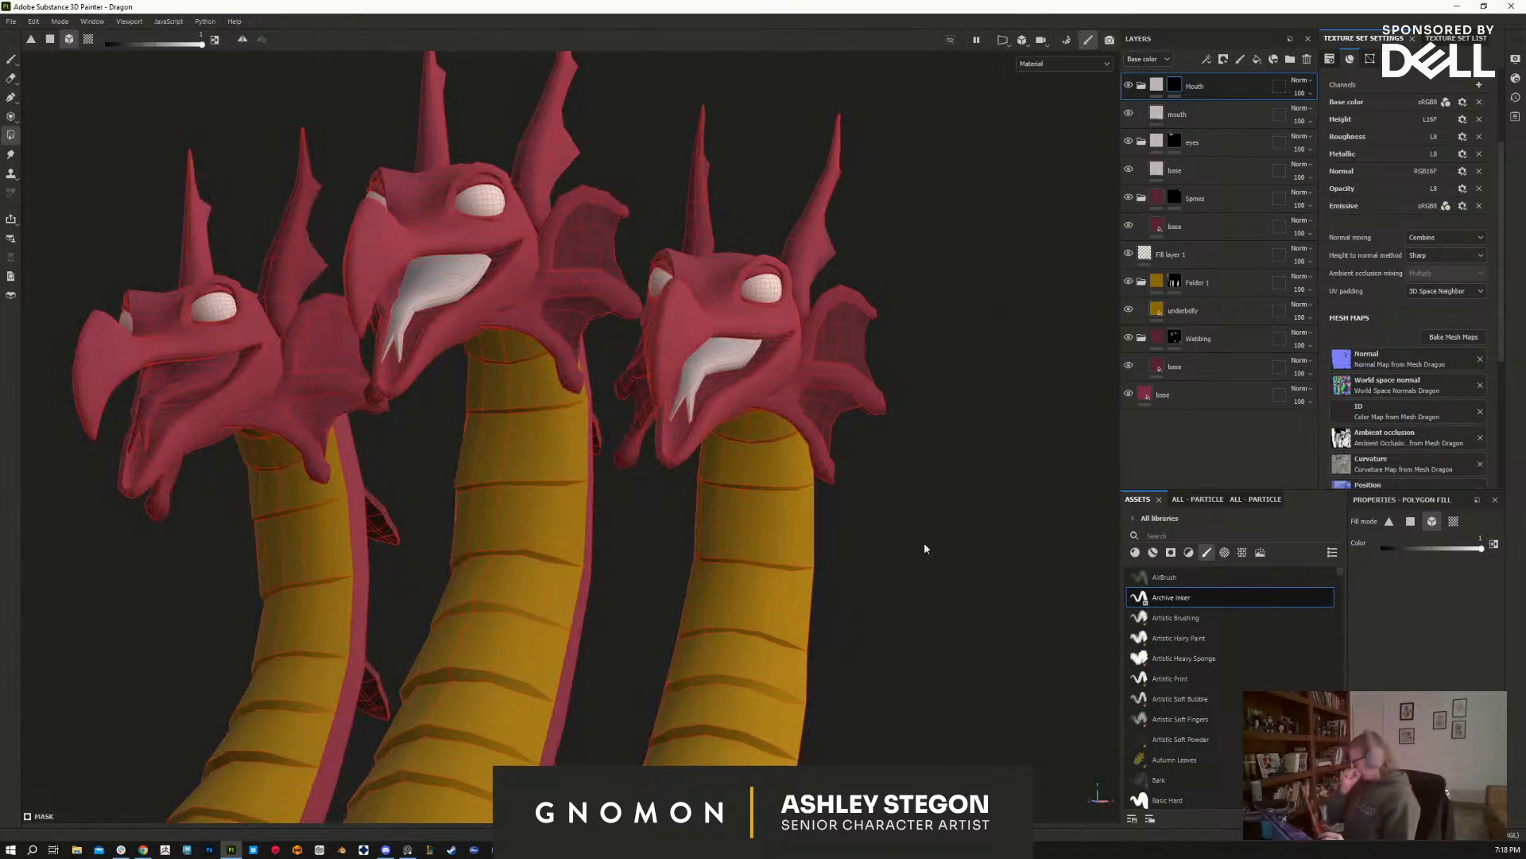
# Step: Show the 3D and 2D views together and fill the inner mouth UV islands on the Mouth mask with UV chunk fill
pyautogui.click(1007, 50)
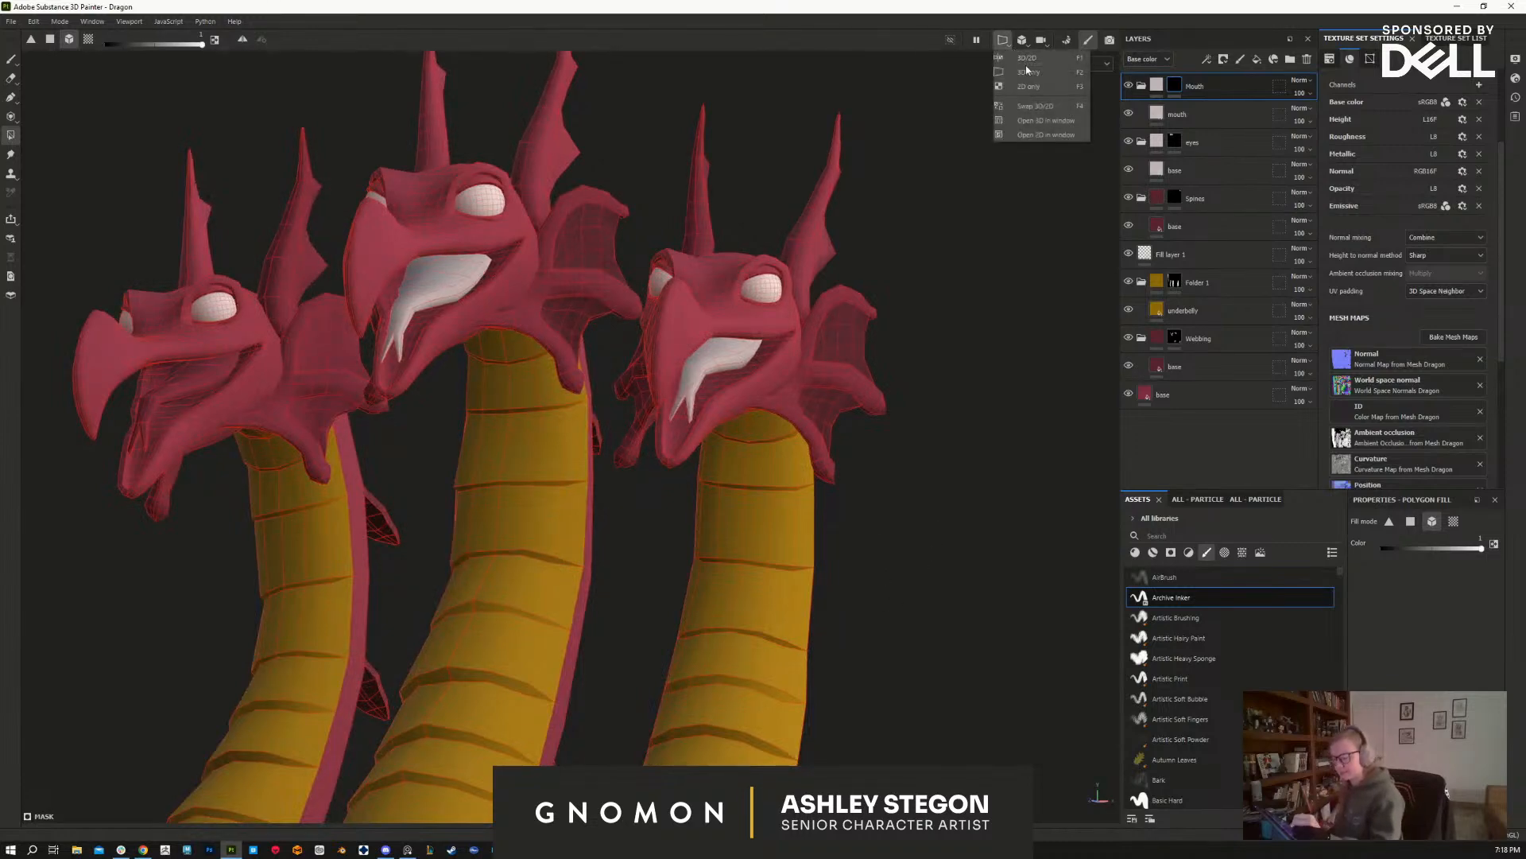
pyautogui.click(1034, 89)
pyautogui.keyDown('alt'); pyautogui.moveTo(974, 586); pyautogui.dragTo(808, 489, button='middle'); pyautogui.keyUp('alt')
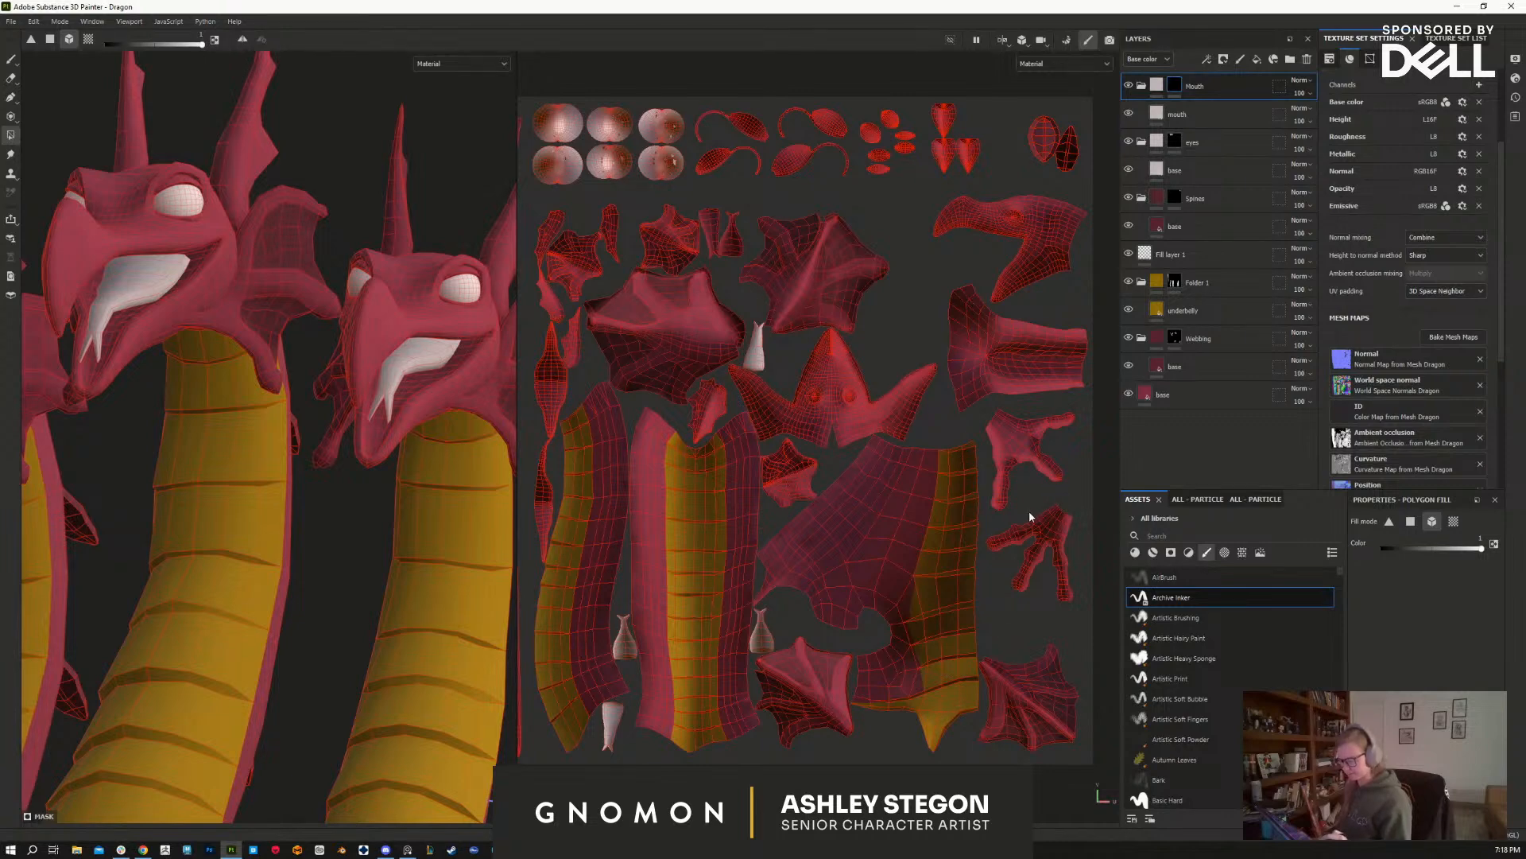
pyautogui.keyDown('alt'); pyautogui.moveTo(915, 531); pyautogui.dragTo(987, 538, button='middle'); pyautogui.keyUp('alt')
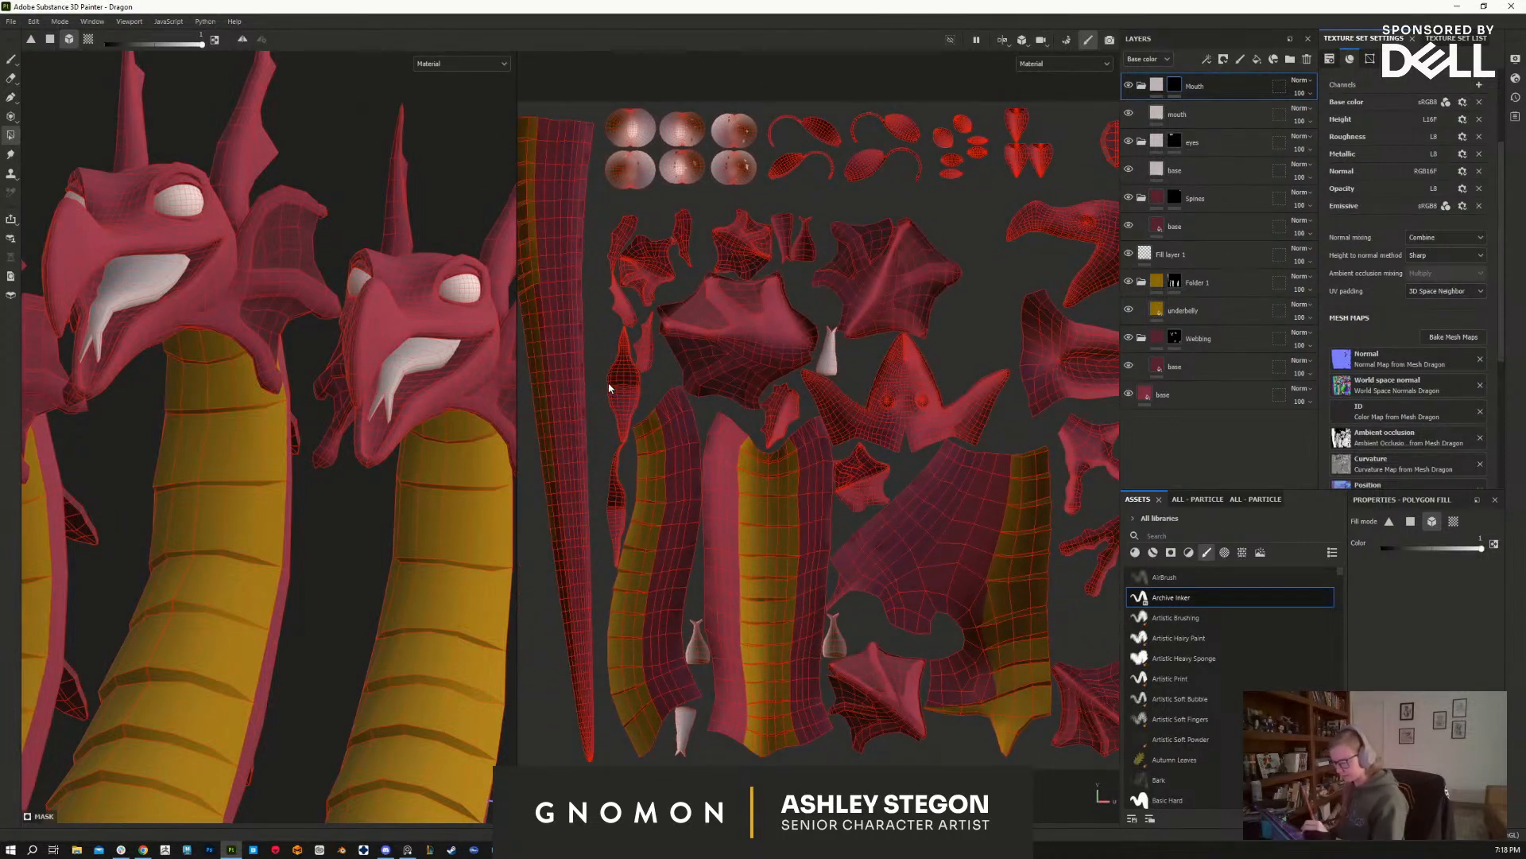
pyautogui.click(1454, 521)
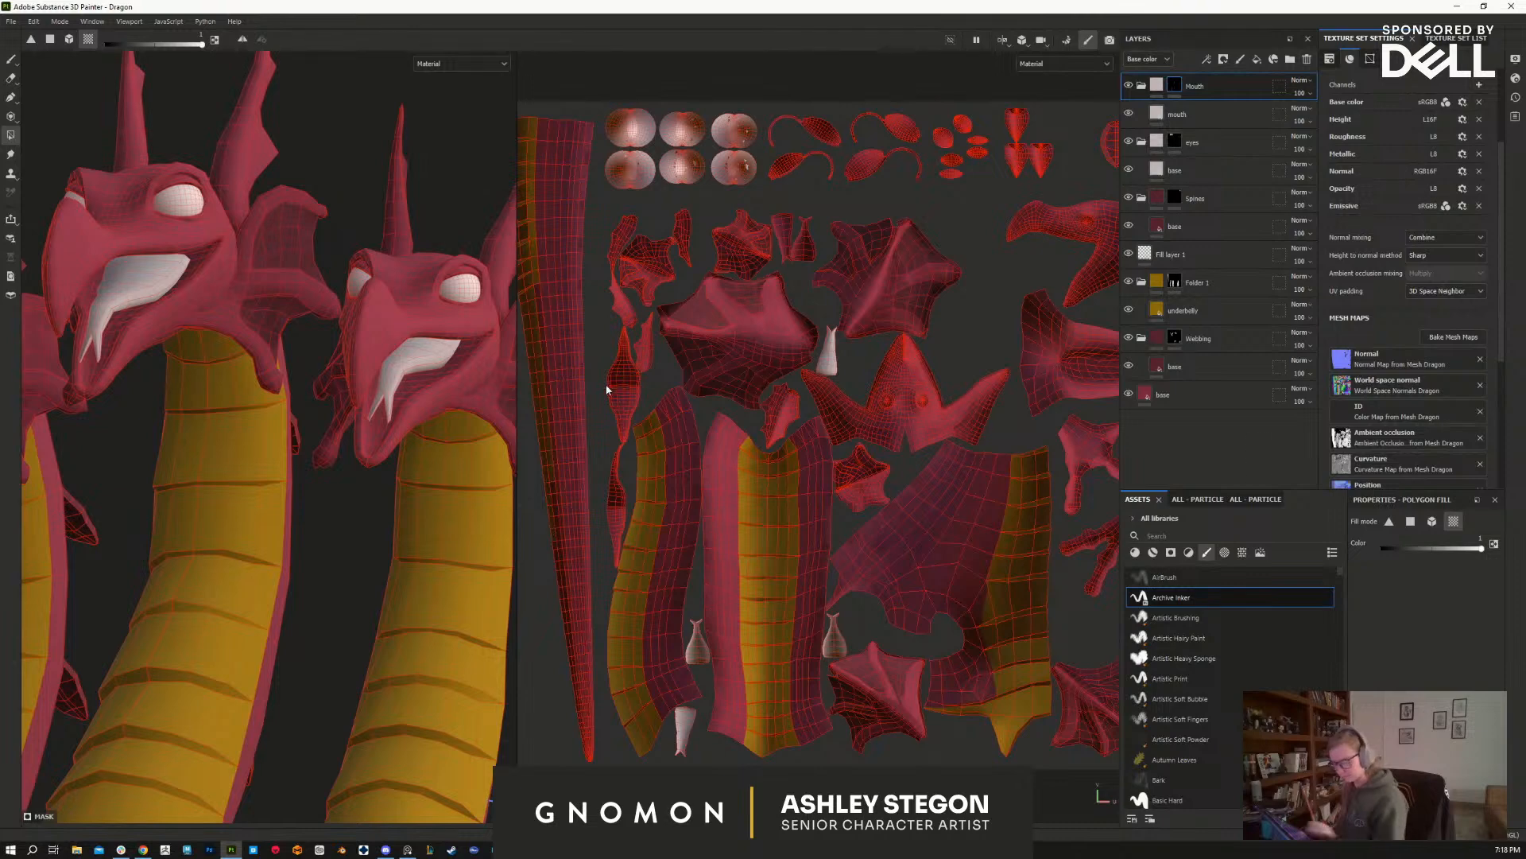
pyautogui.keyDown('alt'); pyautogui.moveTo(626, 477); pyautogui.dragTo(688, 474, button='middle'); pyautogui.keyUp('alt')
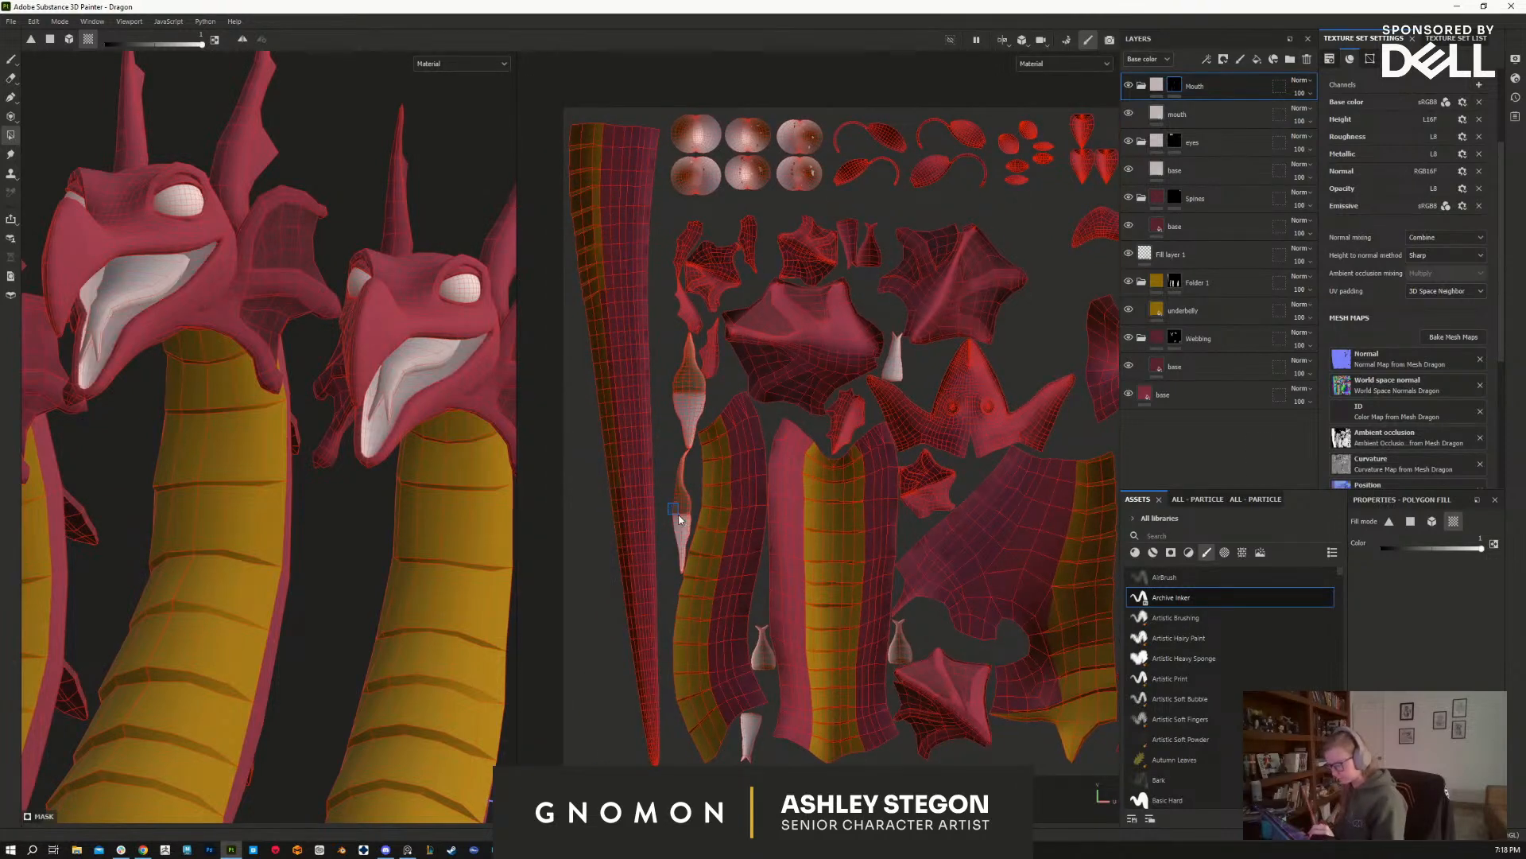
pyautogui.keyDown('alt'); pyautogui.moveTo(467, 555); pyautogui.dragTo(462, 628, button='right'); pyautogui.keyUp('alt')
pyautogui.keyDown('alt'); pyautogui.moveTo(462, 628); pyautogui.dragTo(405, 641); pyautogui.keyUp('alt')
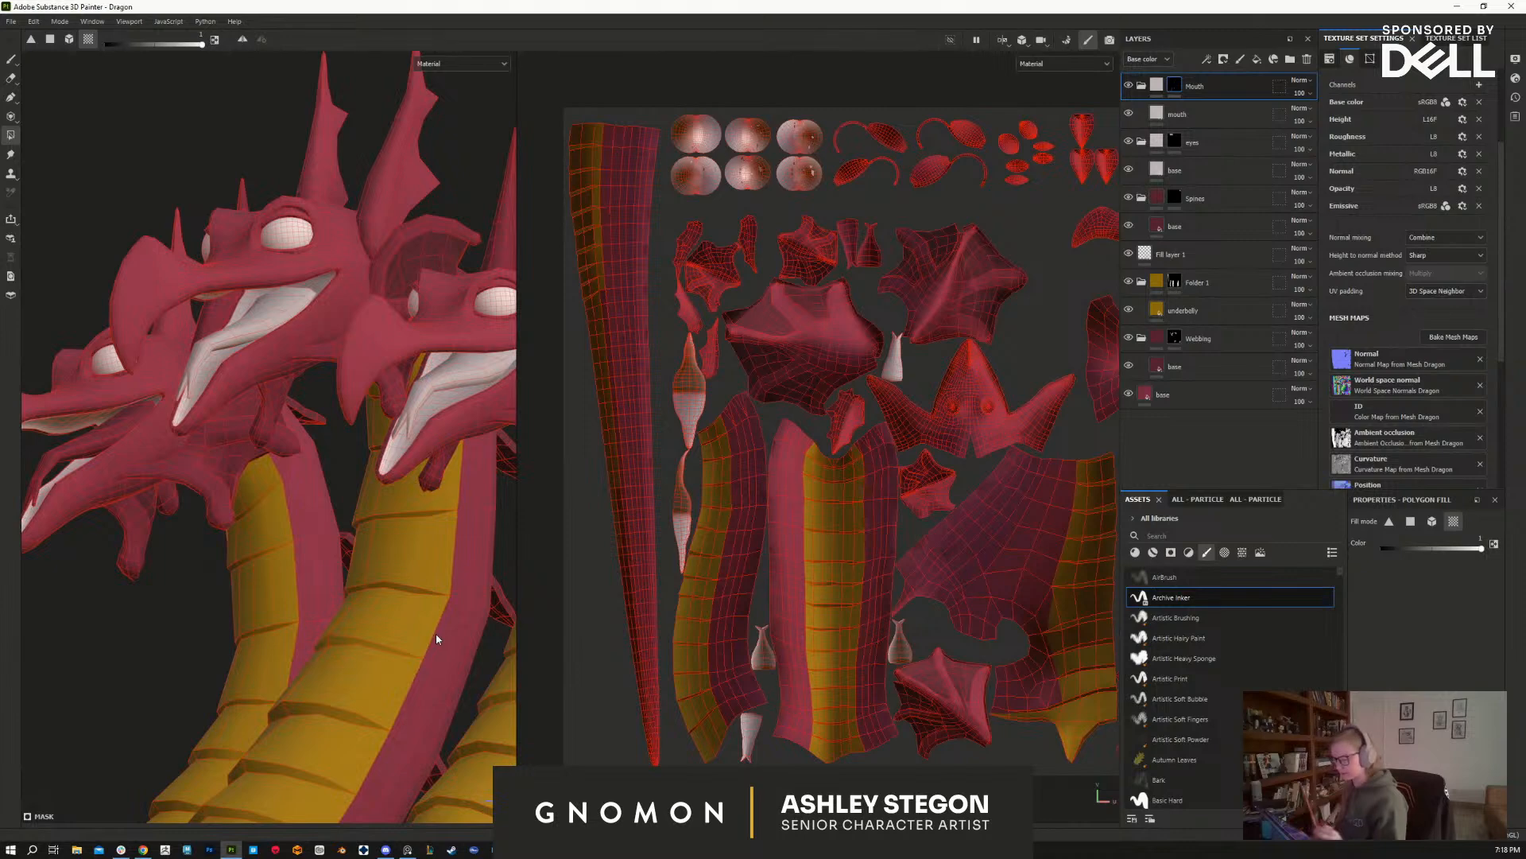
# Step: Fill the third head's tongue UV islands on the Mouth folder's mask and check the mouths on the model
pyautogui.keyDown('alt'); pyautogui.moveTo(968, 518); pyautogui.dragTo(863, 539, button='middle'); pyautogui.keyUp('alt')
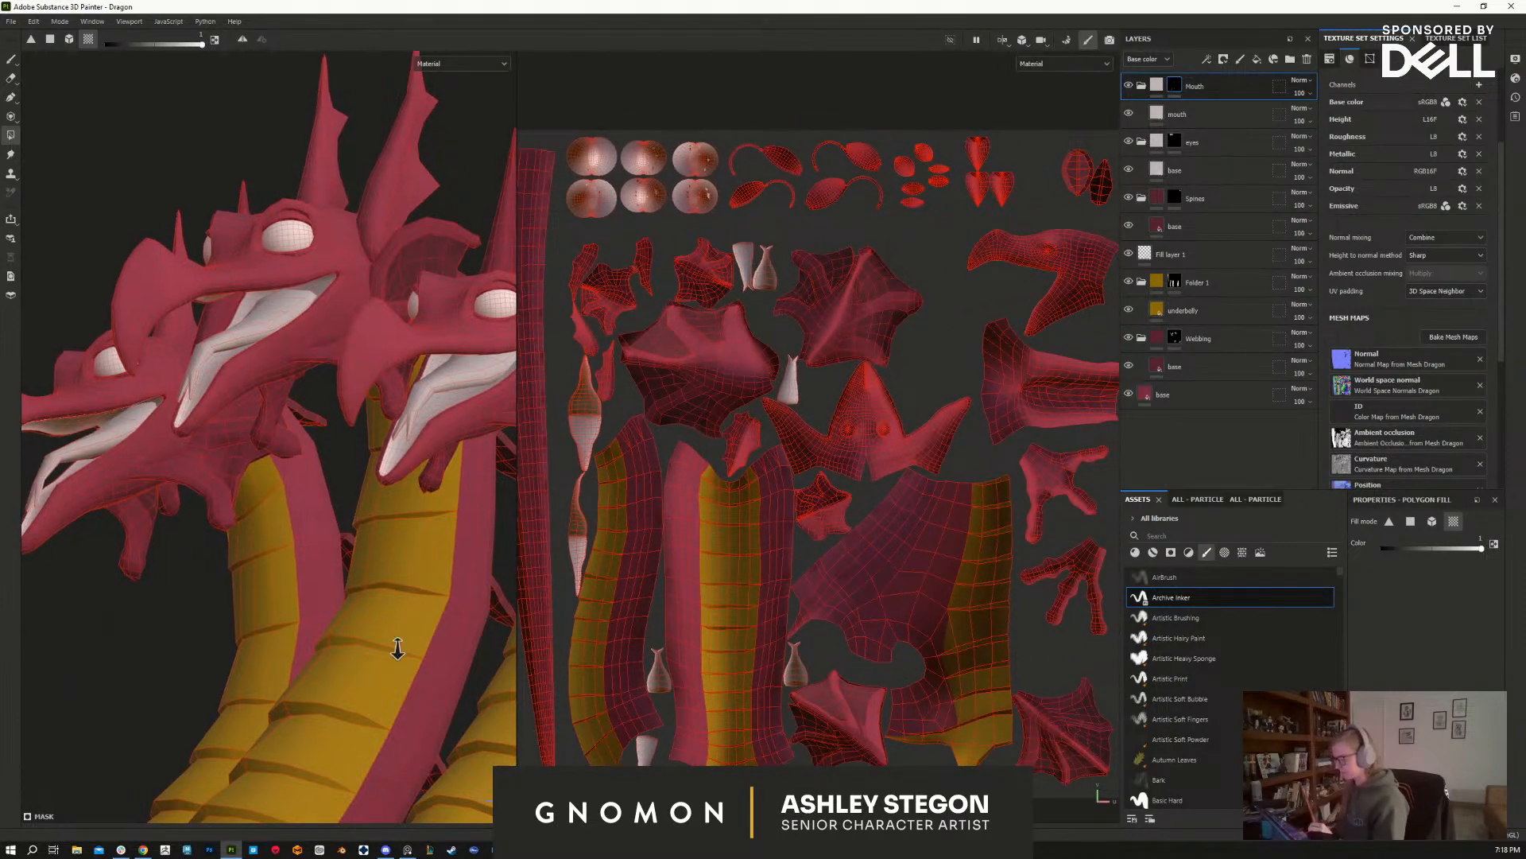
pyautogui.keyDown('alt'); pyautogui.moveTo(402, 657); pyautogui.dragTo(385, 572, button='right'); pyautogui.keyUp('alt')
pyautogui.keyDown('alt'); pyautogui.moveTo(385, 572); pyautogui.dragTo(392, 502); pyautogui.keyUp('alt')
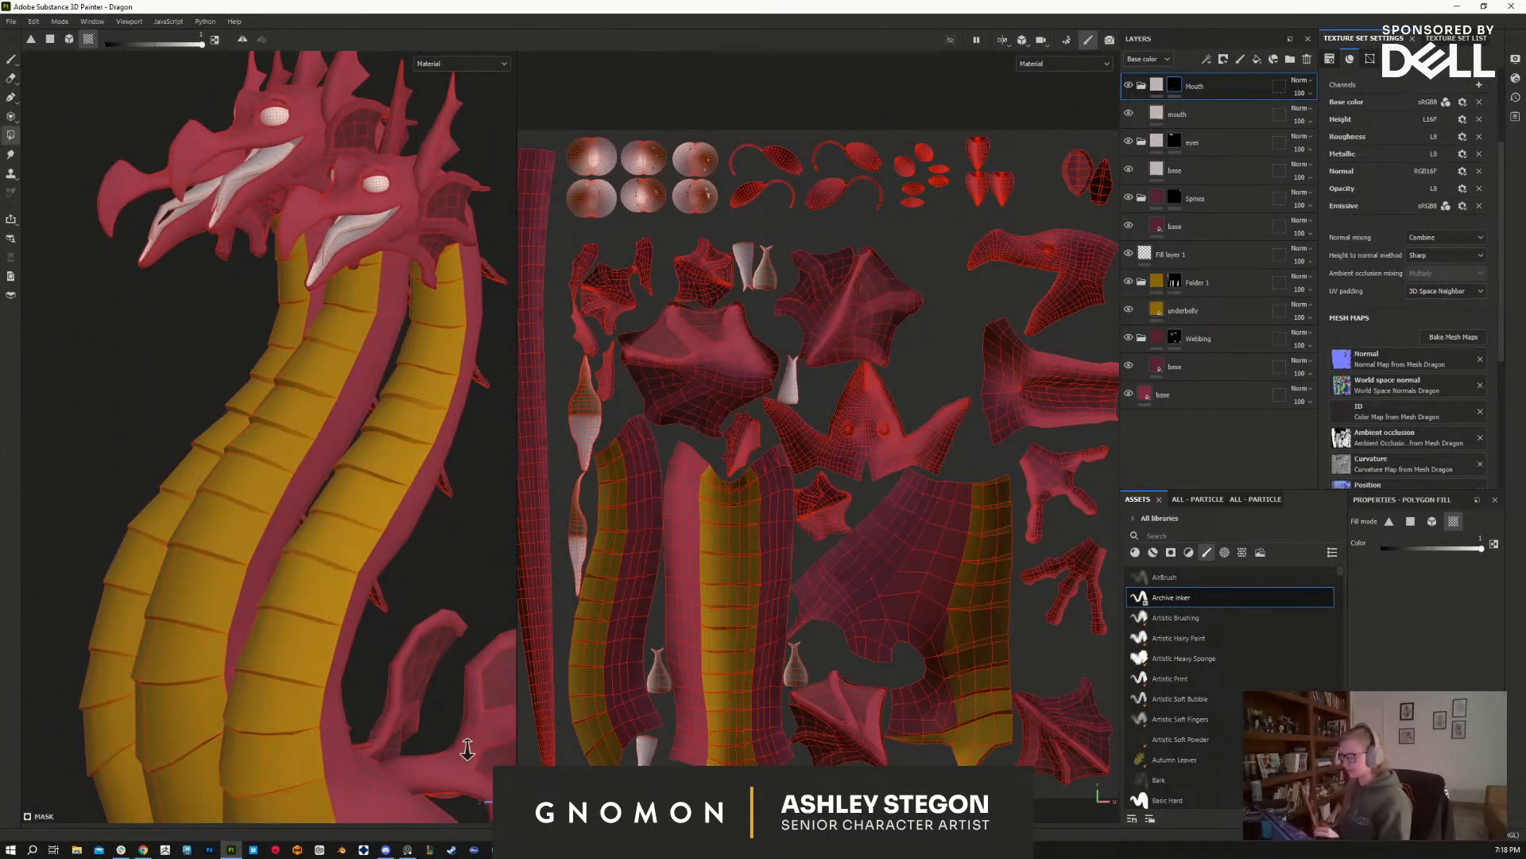
pyautogui.keyDown('alt'); pyautogui.moveTo(467, 747); pyautogui.dragTo(429, 552, button='right'); pyautogui.keyUp('alt')
pyautogui.keyDown('alt'); pyautogui.moveTo(429, 551); pyautogui.dragTo(350, 211, button='middle'); pyautogui.keyUp('alt')
pyautogui.keyDown('alt'); pyautogui.moveTo(351, 211); pyautogui.dragTo(438, 651); pyautogui.keyUp('alt')
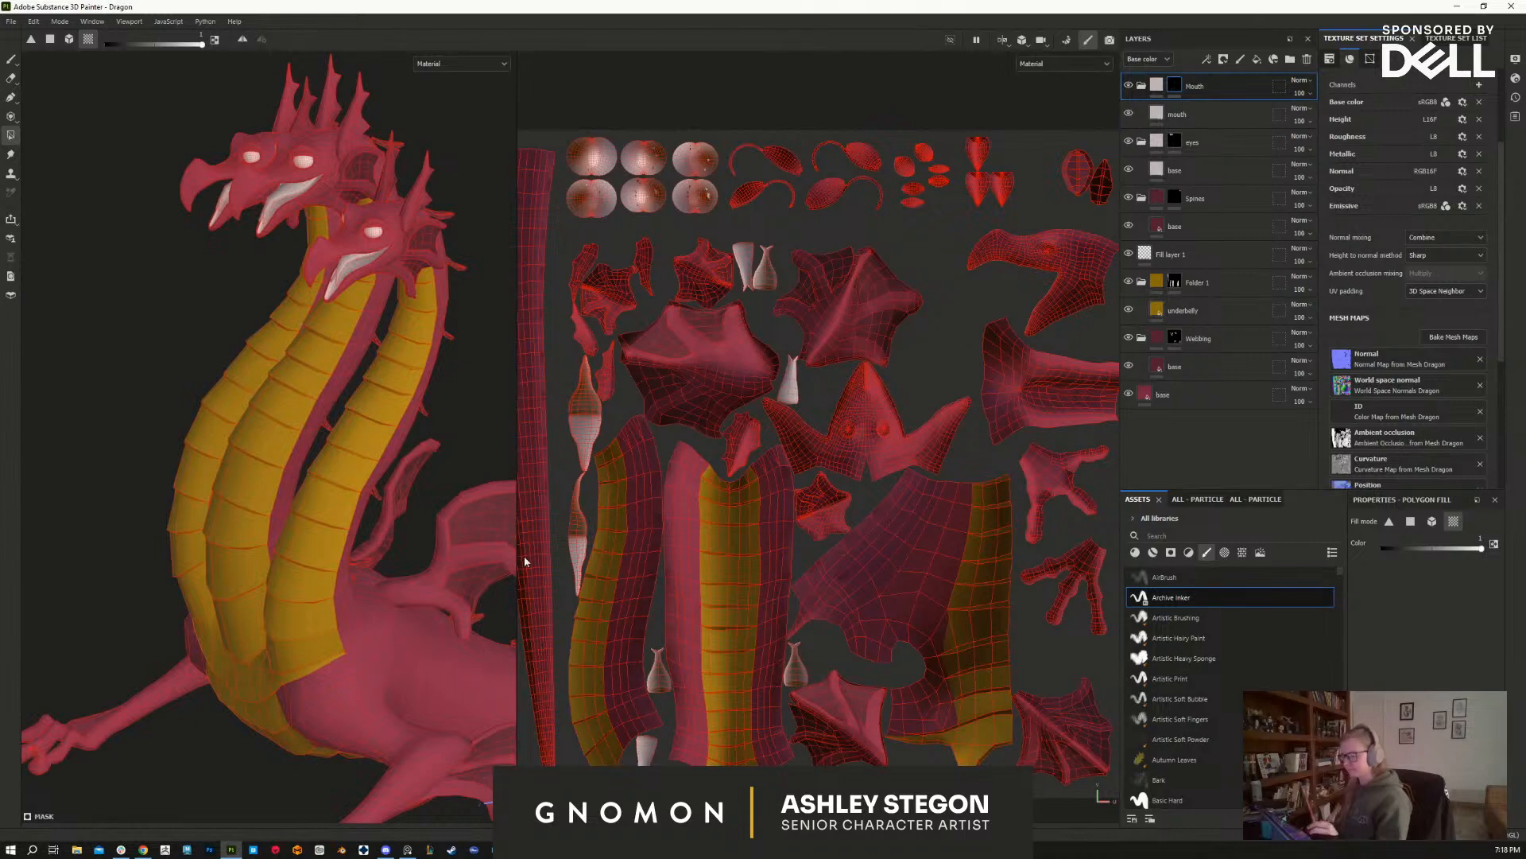
# Step: Set the base color of the mouth fill layer to a dark muted purple
pyautogui.click(1177, 114)
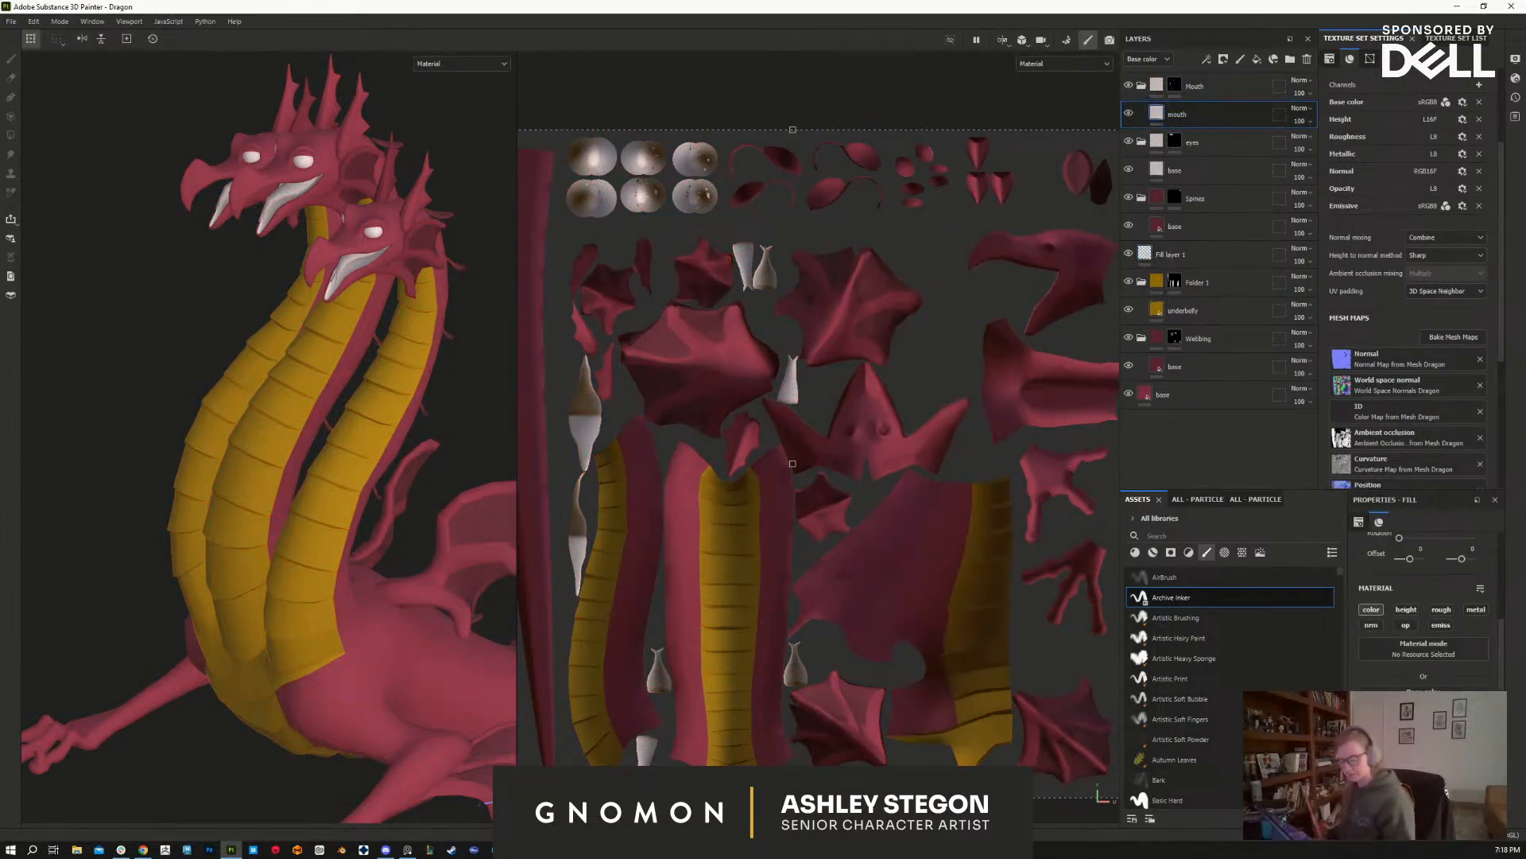
pyautogui.click(1423, 718)
pyautogui.click(1192, 562)
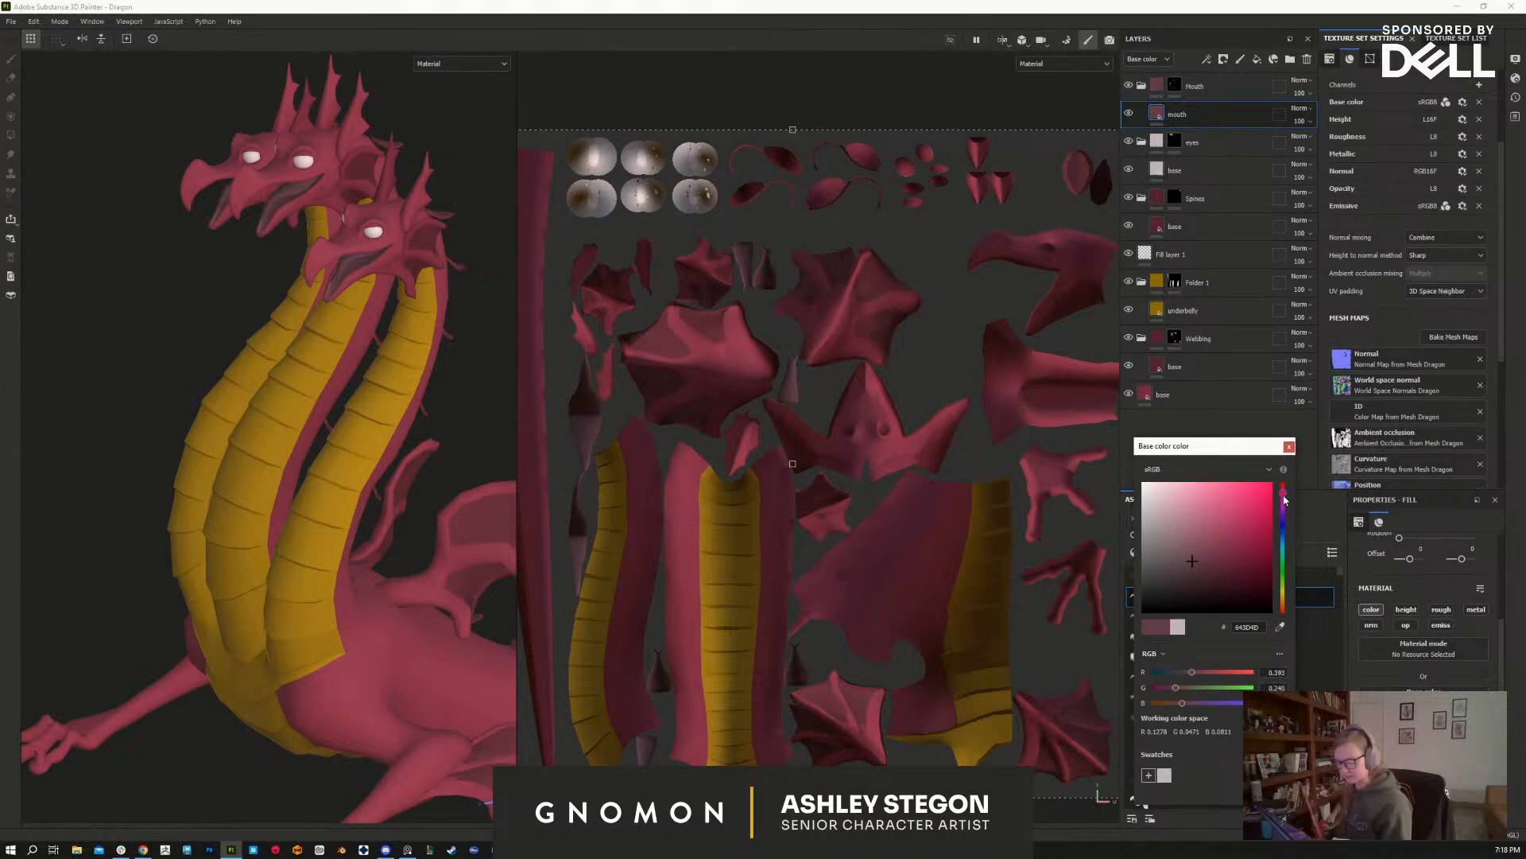
pyautogui.moveTo(1283, 504); pyautogui.dragTo(1283, 502)
pyautogui.click(1189, 566)
pyautogui.click(1289, 446)
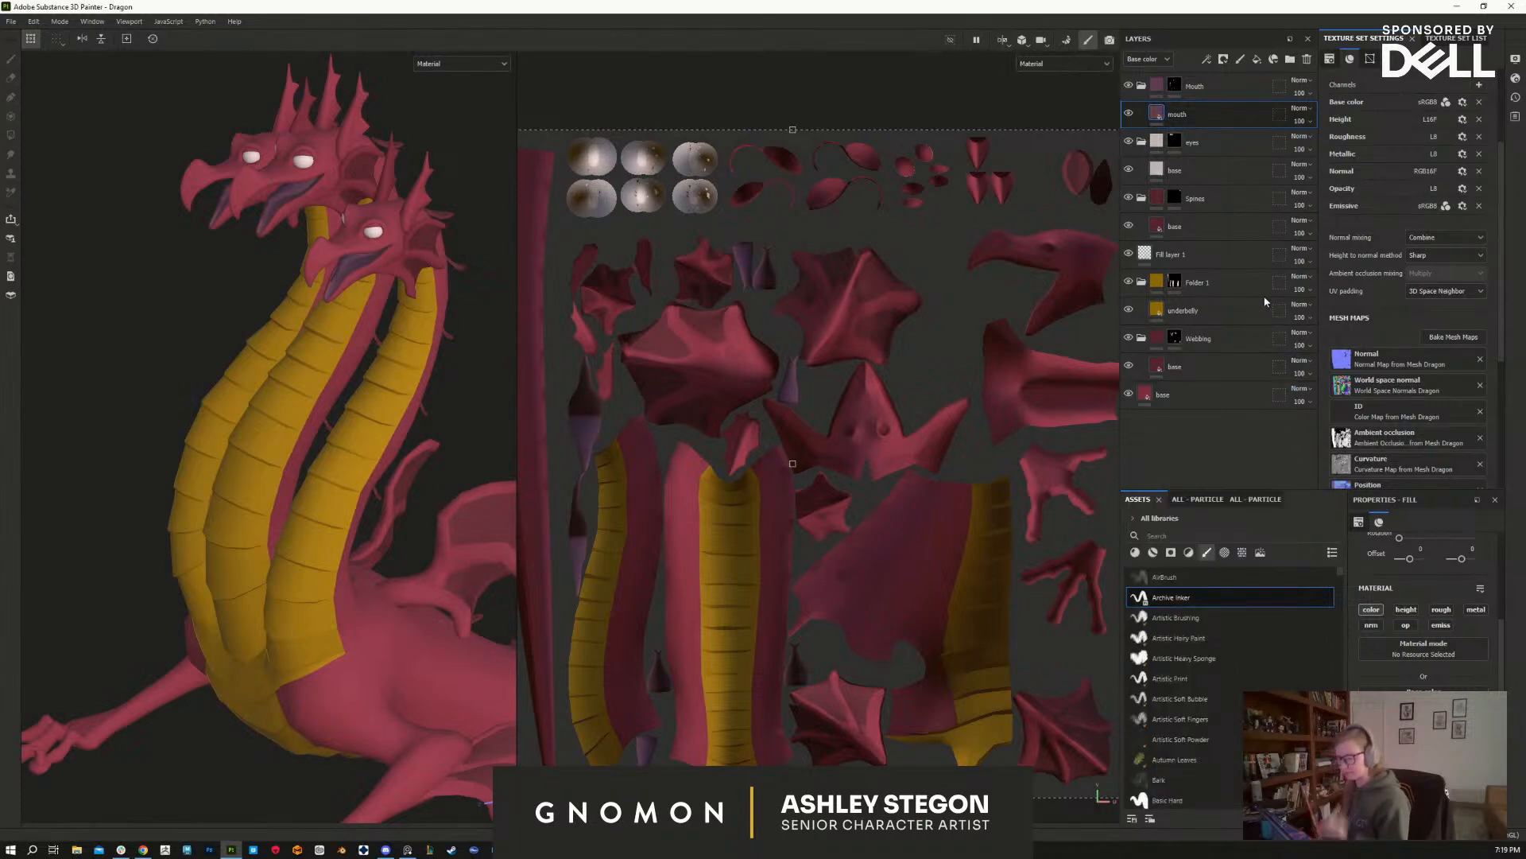
pyautogui.keyDown('alt'); pyautogui.moveTo(363, 691); pyautogui.dragTo(440, 503, button='middle'); pyautogui.keyUp('alt')
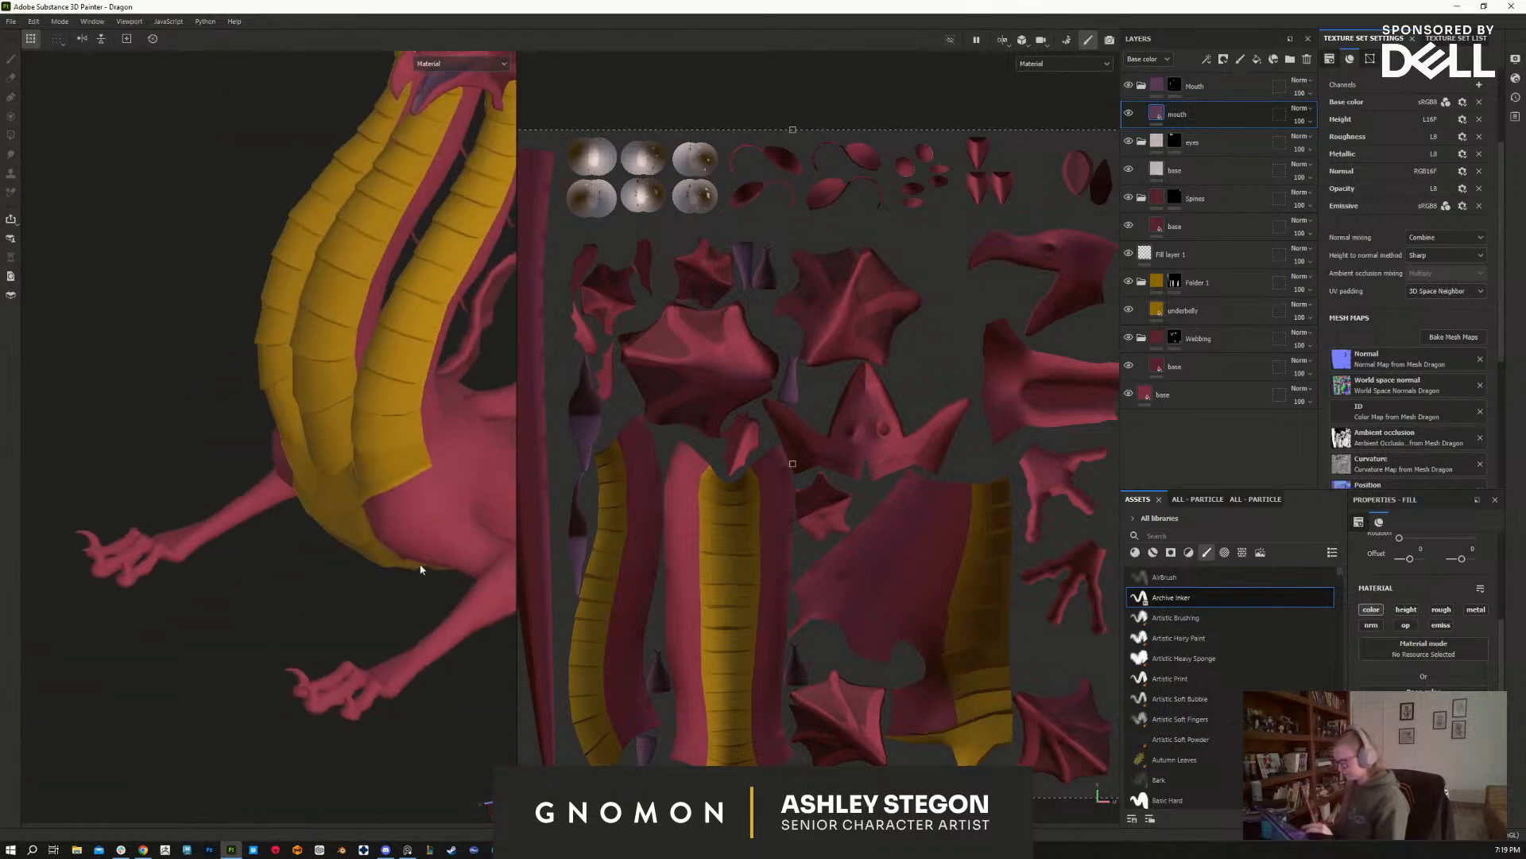
# Step: Show only the 3D view, with the dragon's necks and front claws in frame
pyautogui.keyDown('alt'); pyautogui.moveTo(423, 604); pyautogui.dragTo(413, 671); pyautogui.keyUp('alt')
pyautogui.keyDown('alt'); pyautogui.moveTo(412, 671); pyautogui.dragTo(435, 631, button='middle'); pyautogui.keyUp('alt')
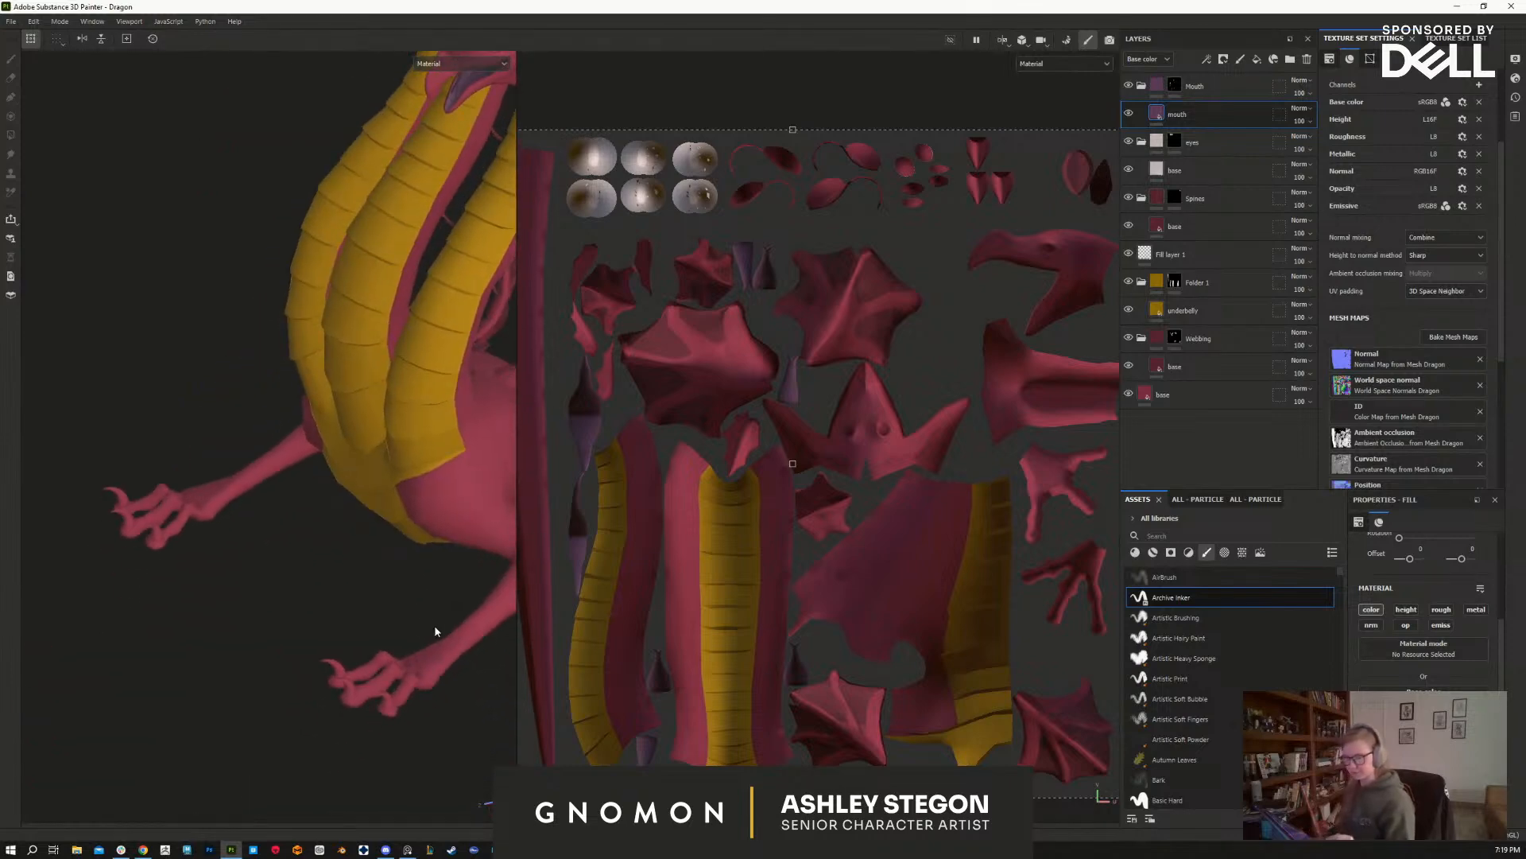
pyautogui.keyDown('alt'); pyautogui.moveTo(465, 711); pyautogui.dragTo(450, 716, button='middle'); pyautogui.keyUp('alt')
pyautogui.click(1002, 39)
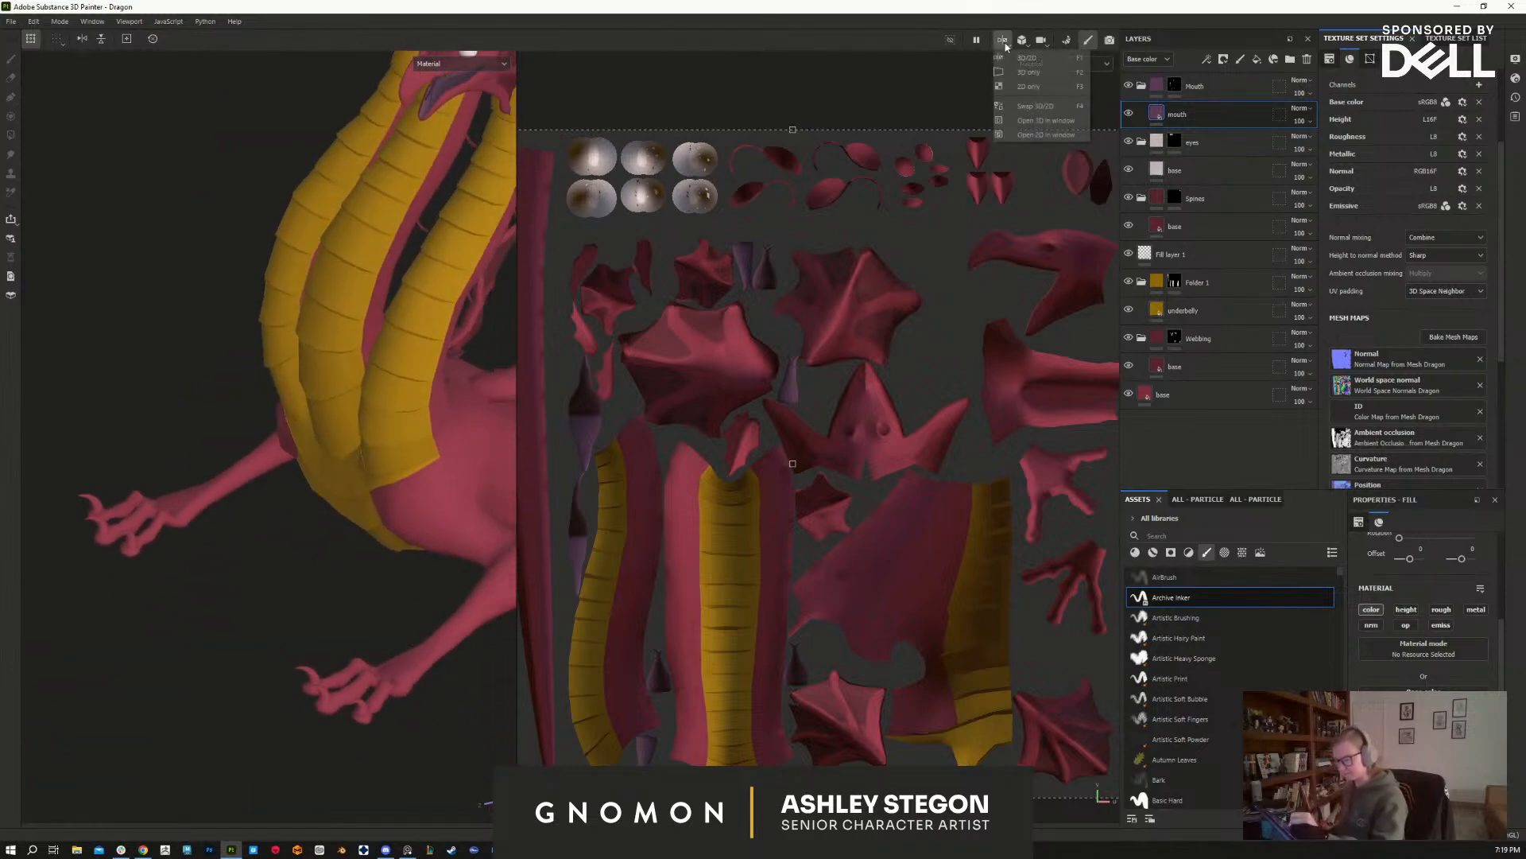
pyautogui.click(1029, 75)
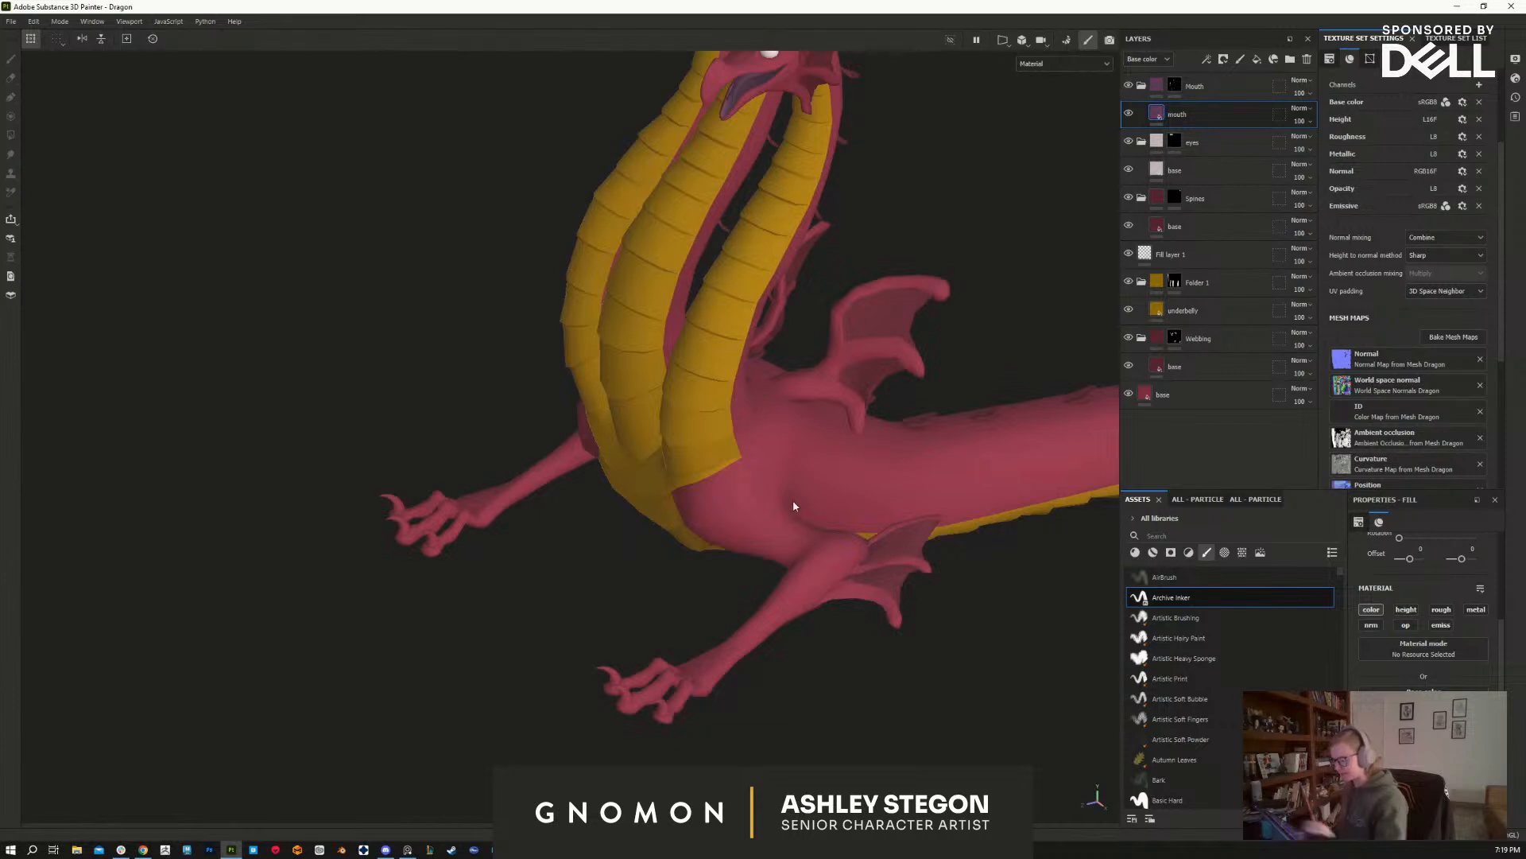
# Step: Add a new folder above the Mouth folder and name it claws
pyautogui.click(1224, 82)
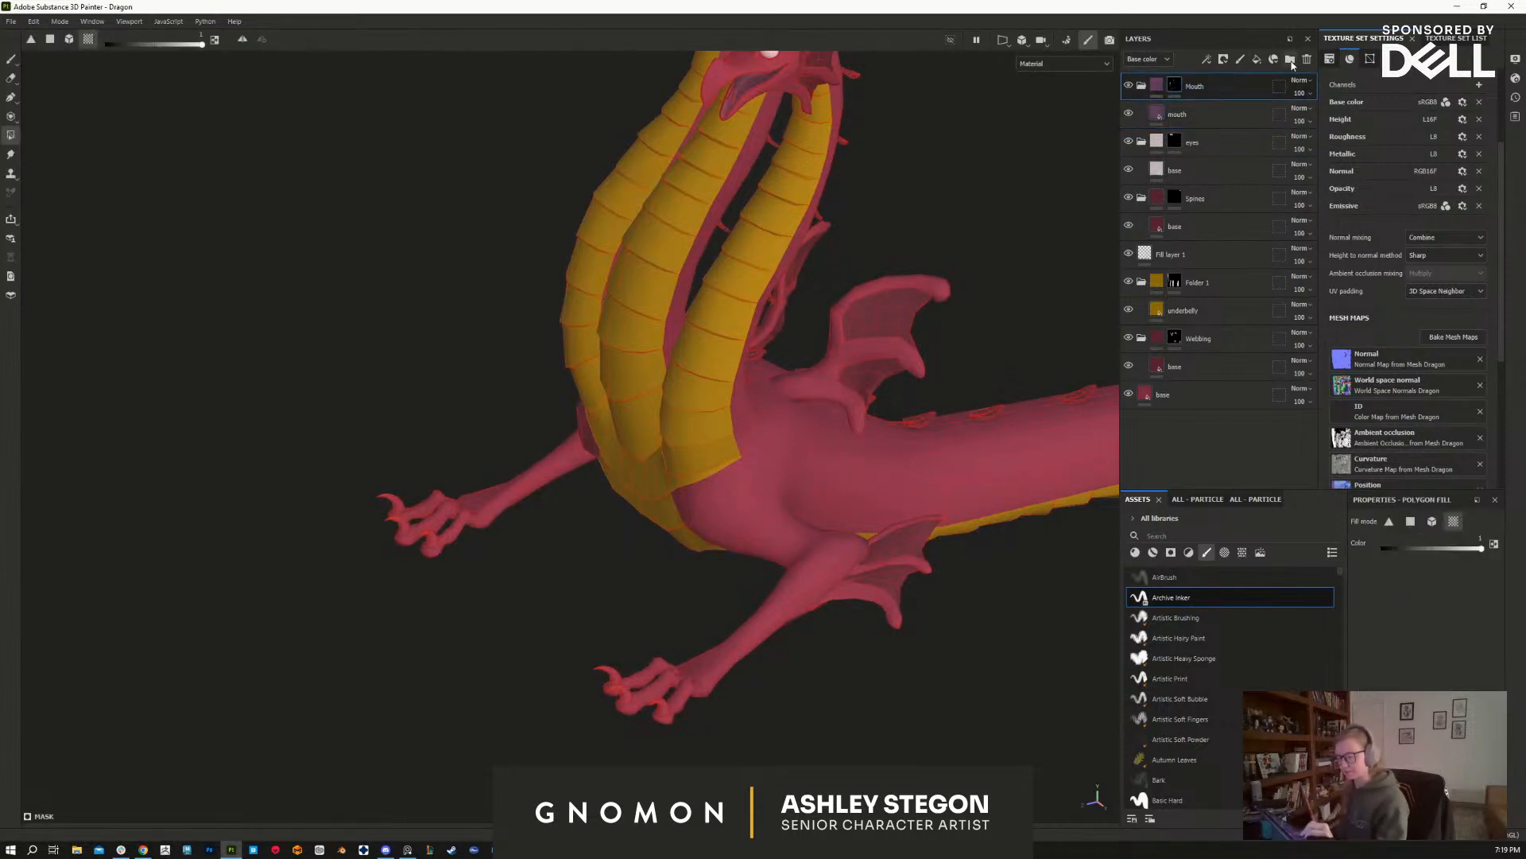
pyautogui.click(1289, 58)
pyautogui.doubleClick(1179, 88)
pyautogui.write('d')
pyautogui.write('la')
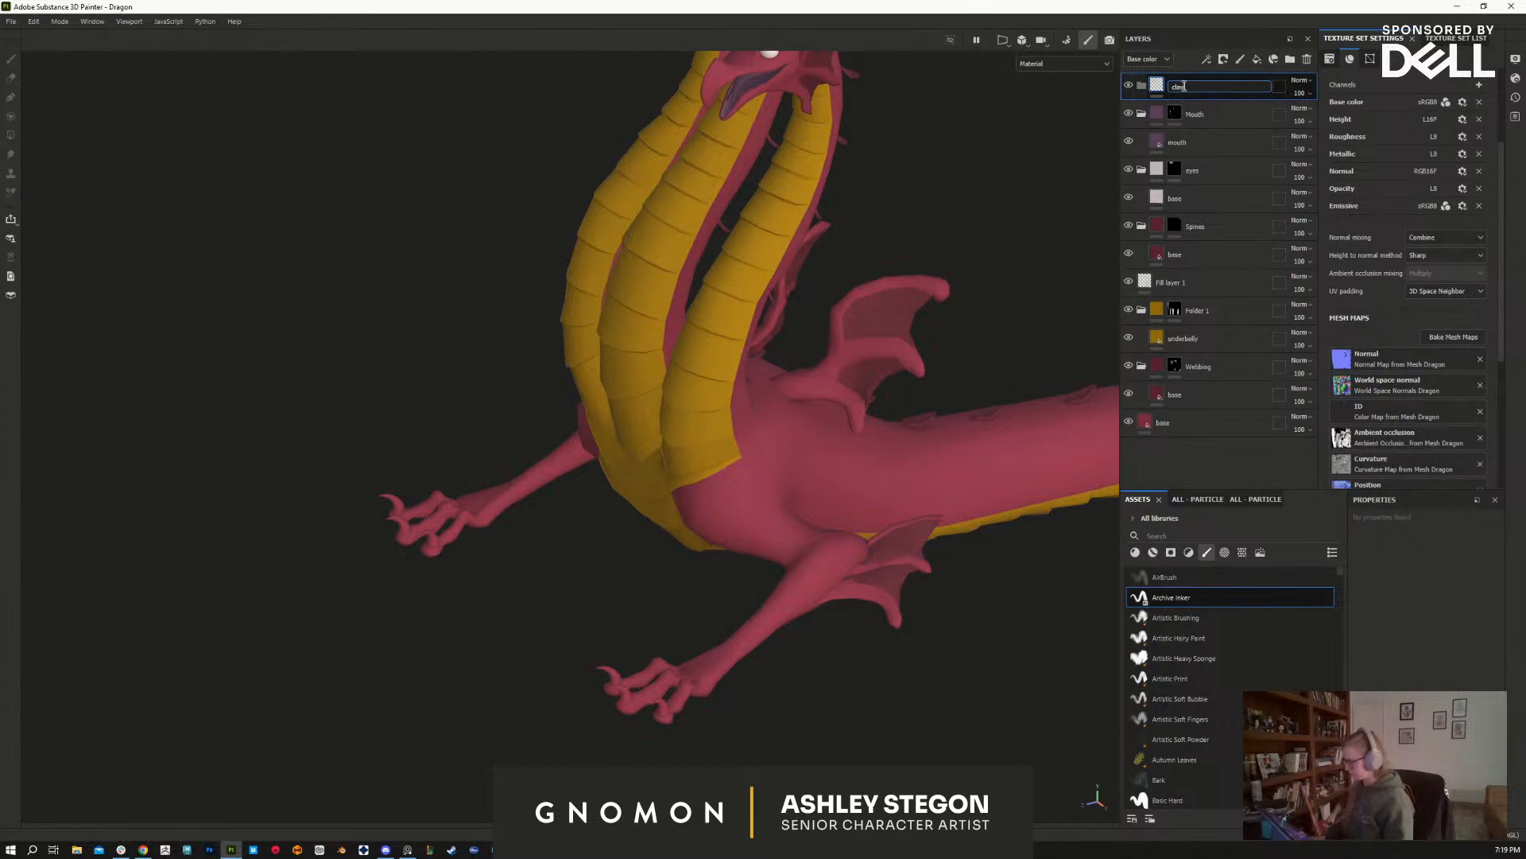
pyautogui.write('ws')
pyautogui.press('Return')
# Step: Duplicate the mouth fill layer and move the copy into the claws folder
pyautogui.click(1194, 142)
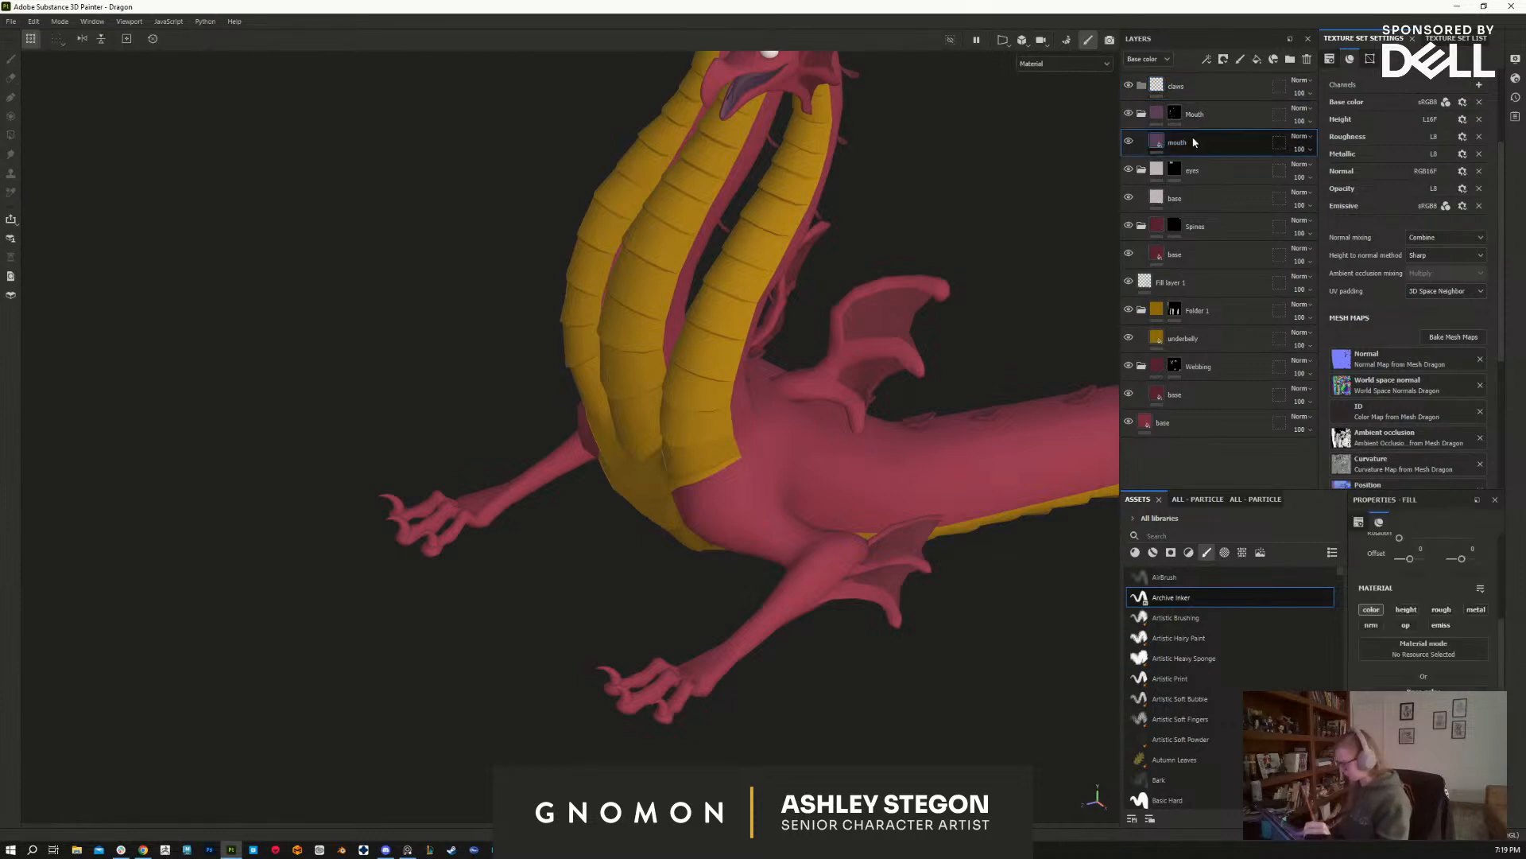
pyautogui.hotkey('ctrl', 'd')
pyautogui.moveTo(1206, 145); pyautogui.dragTo(1192, 92)
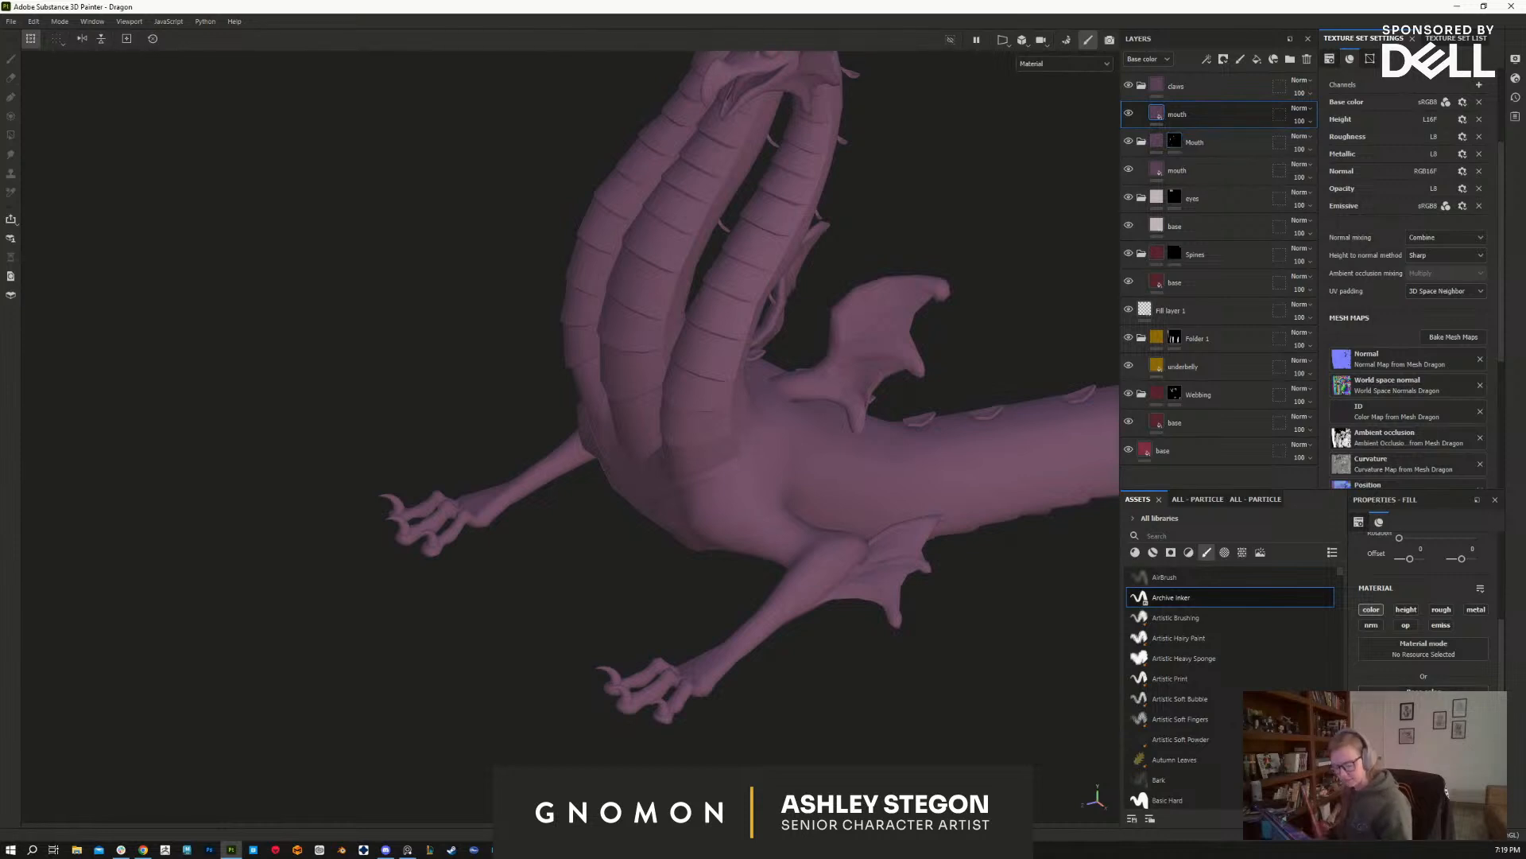
# Step: Set the copied fill layer's base color to a very dark gray and rename the layer base
pyautogui.click(1423, 703)
pyautogui.moveTo(1155, 586); pyautogui.dragTo(1147, 594)
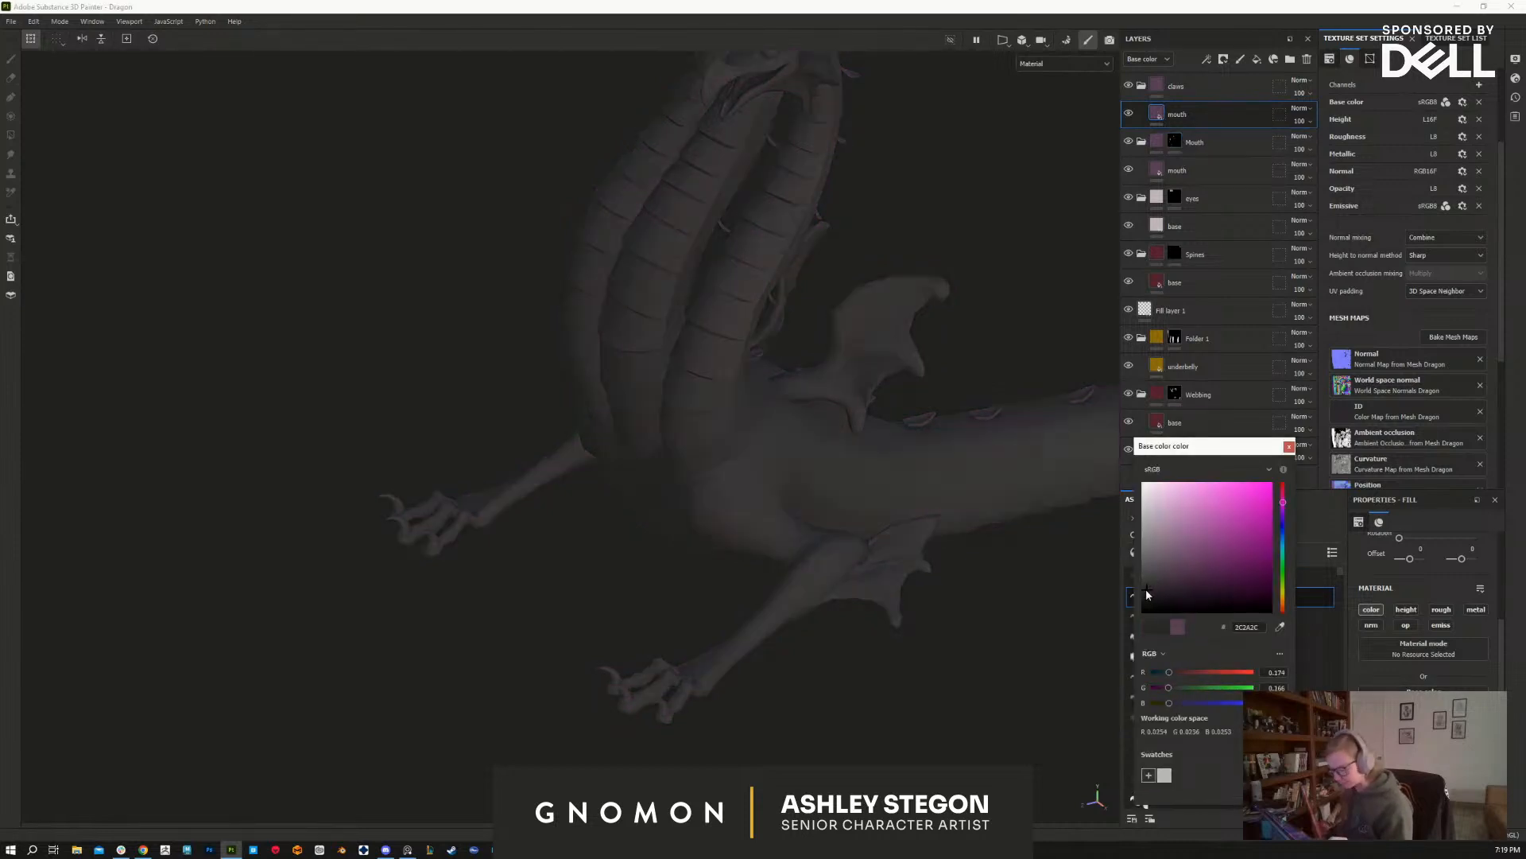
pyautogui.click(1289, 446)
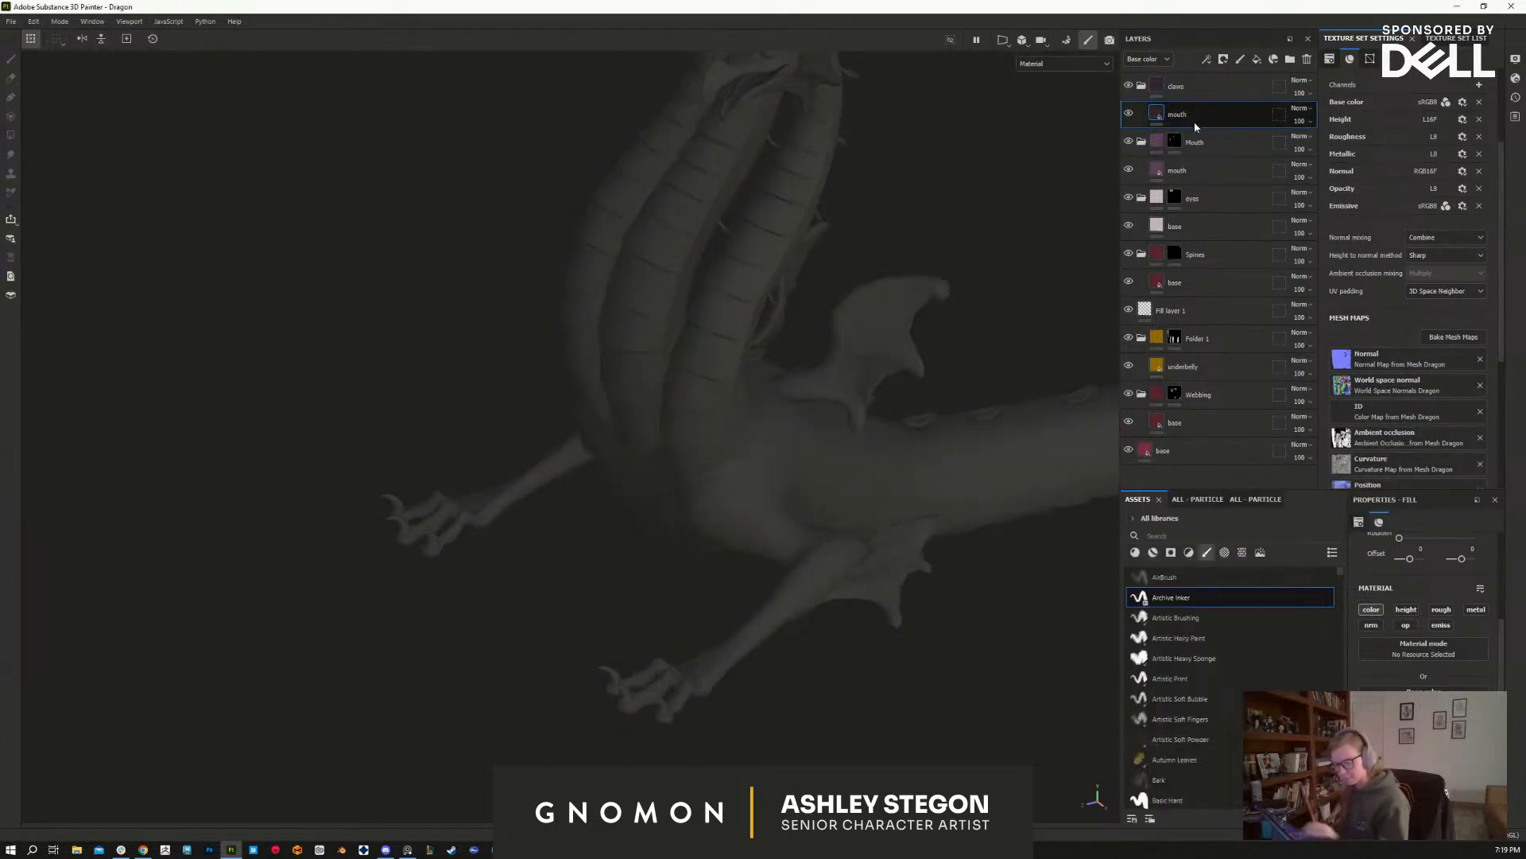
pyautogui.doubleClick(1178, 114)
pyautogui.write('bl')
pyautogui.write('se')
pyautogui.press('Return')
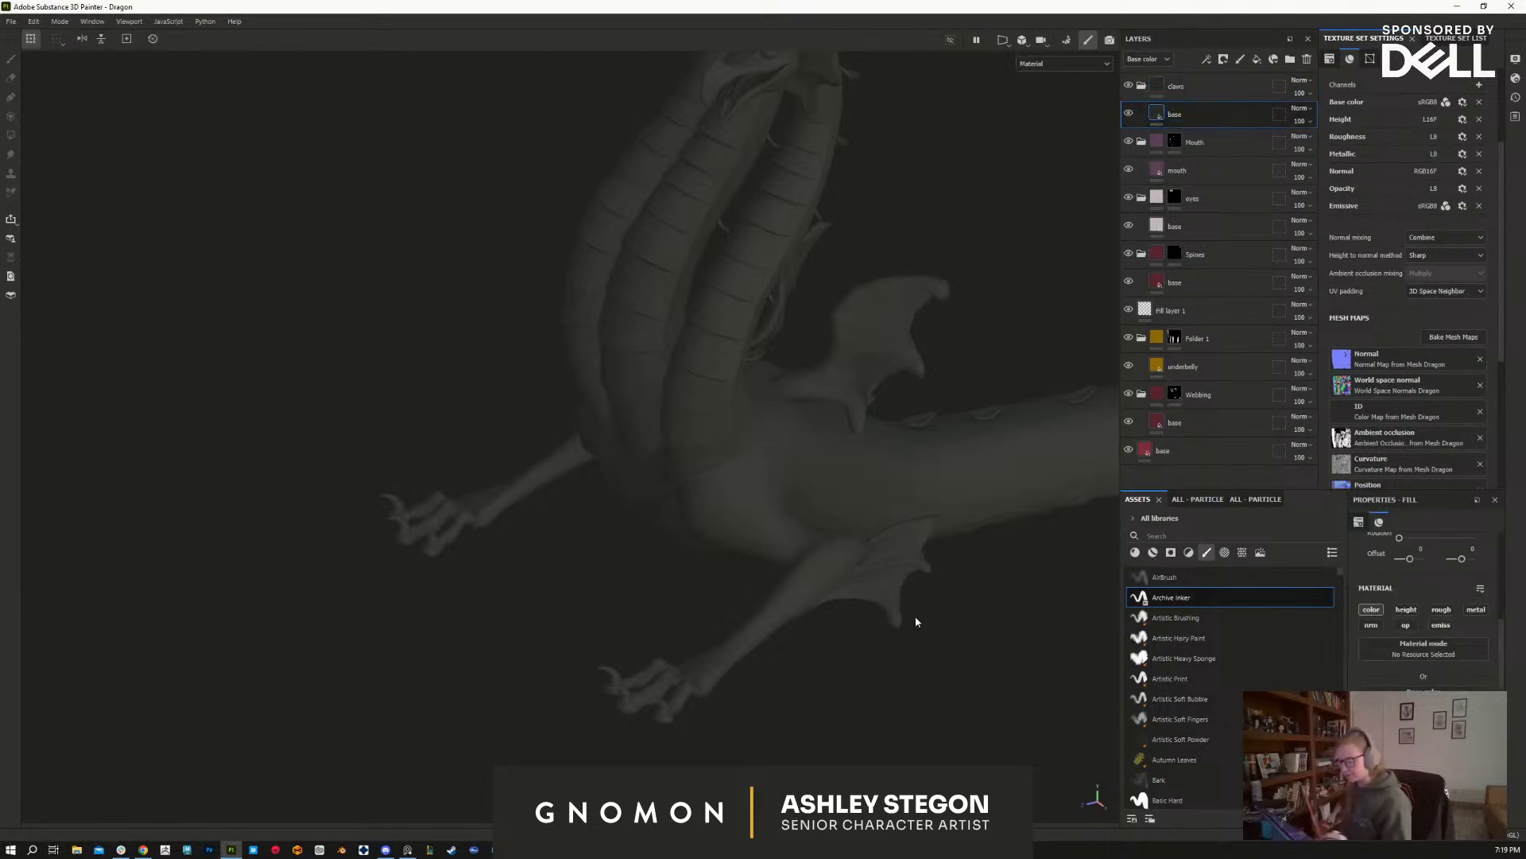
# Step: Add a black mask to the claws folder
pyautogui.keyDown('alt'); pyautogui.moveTo(909, 620); pyautogui.dragTo(901, 578); pyautogui.keyUp('alt')
pyautogui.rightClick(1177, 85)
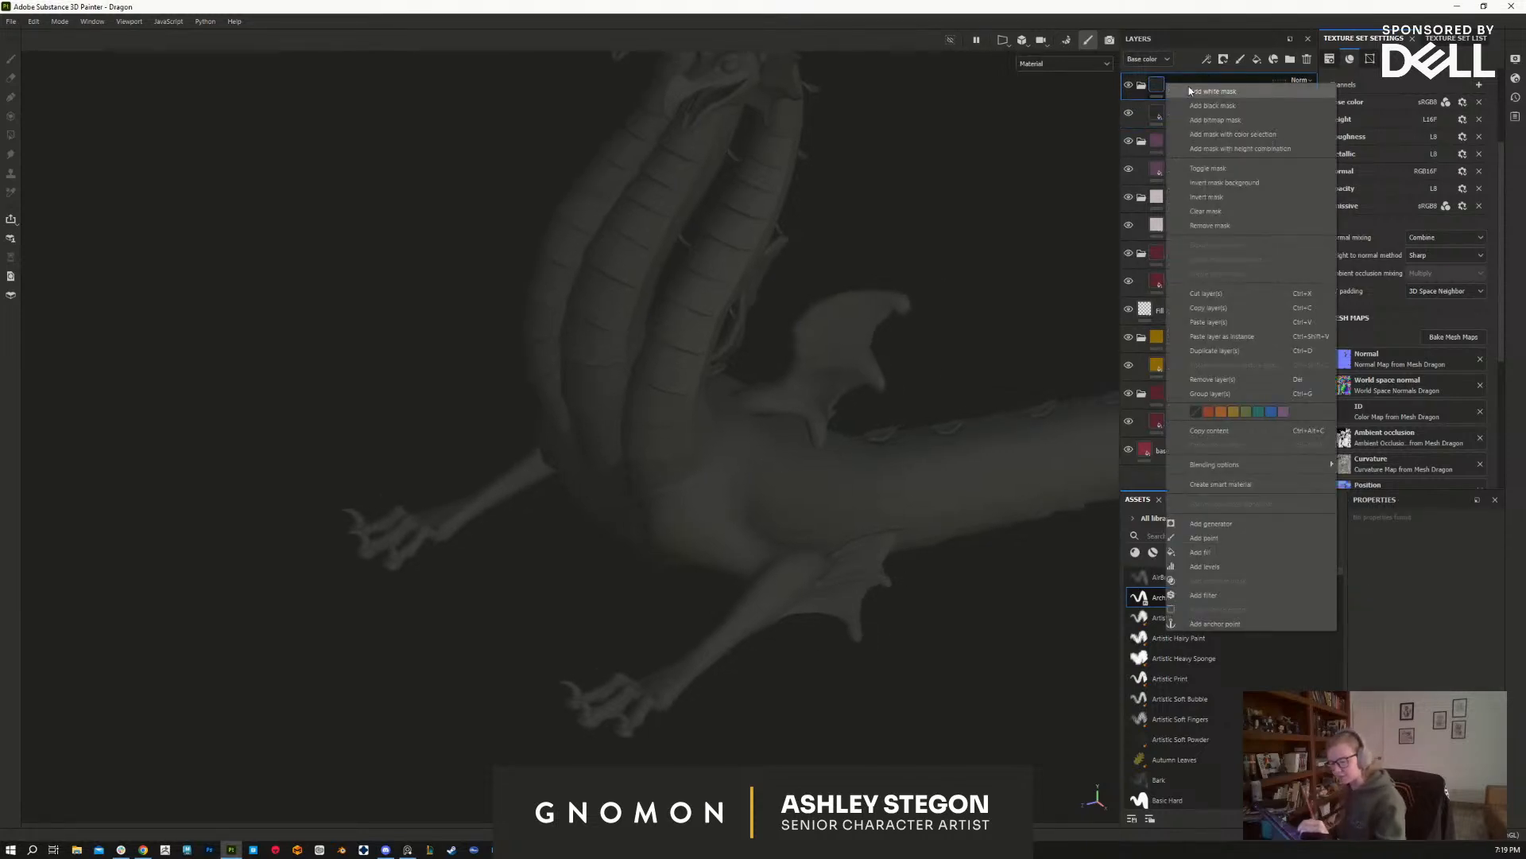
pyautogui.click(1228, 109)
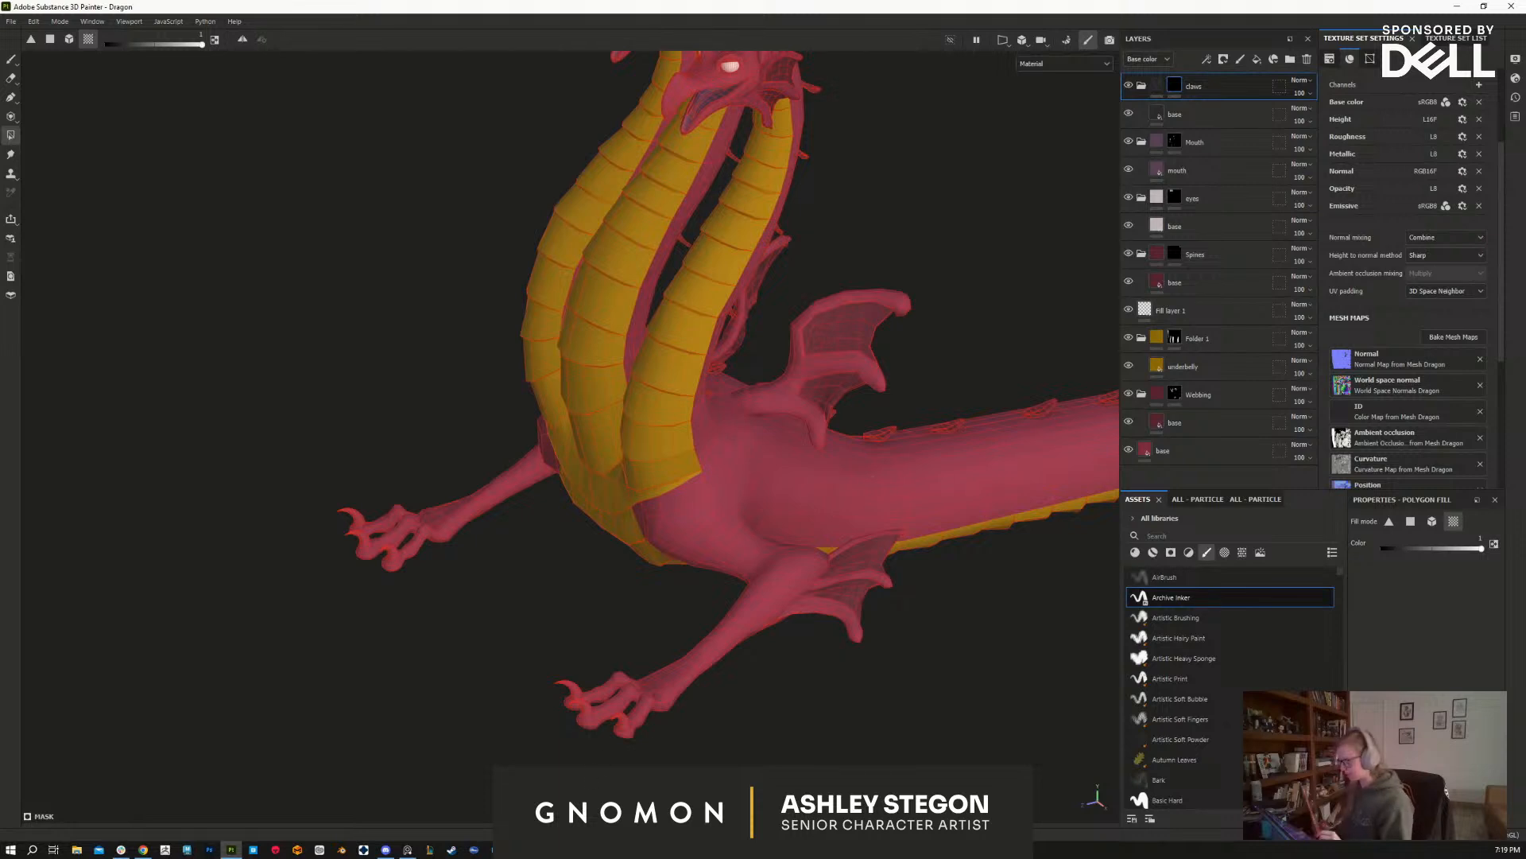
# Step: Set Polygon Fill to mesh fill mode and fill the dragon's claws on the claws folder's mask, then return to the Paint brush
pyautogui.click(1432, 522)
pyautogui.keyDown('alt'); pyautogui.moveTo(1066, 527); pyautogui.dragTo(385, 625); pyautogui.keyUp('alt')
pyautogui.click(385, 625)
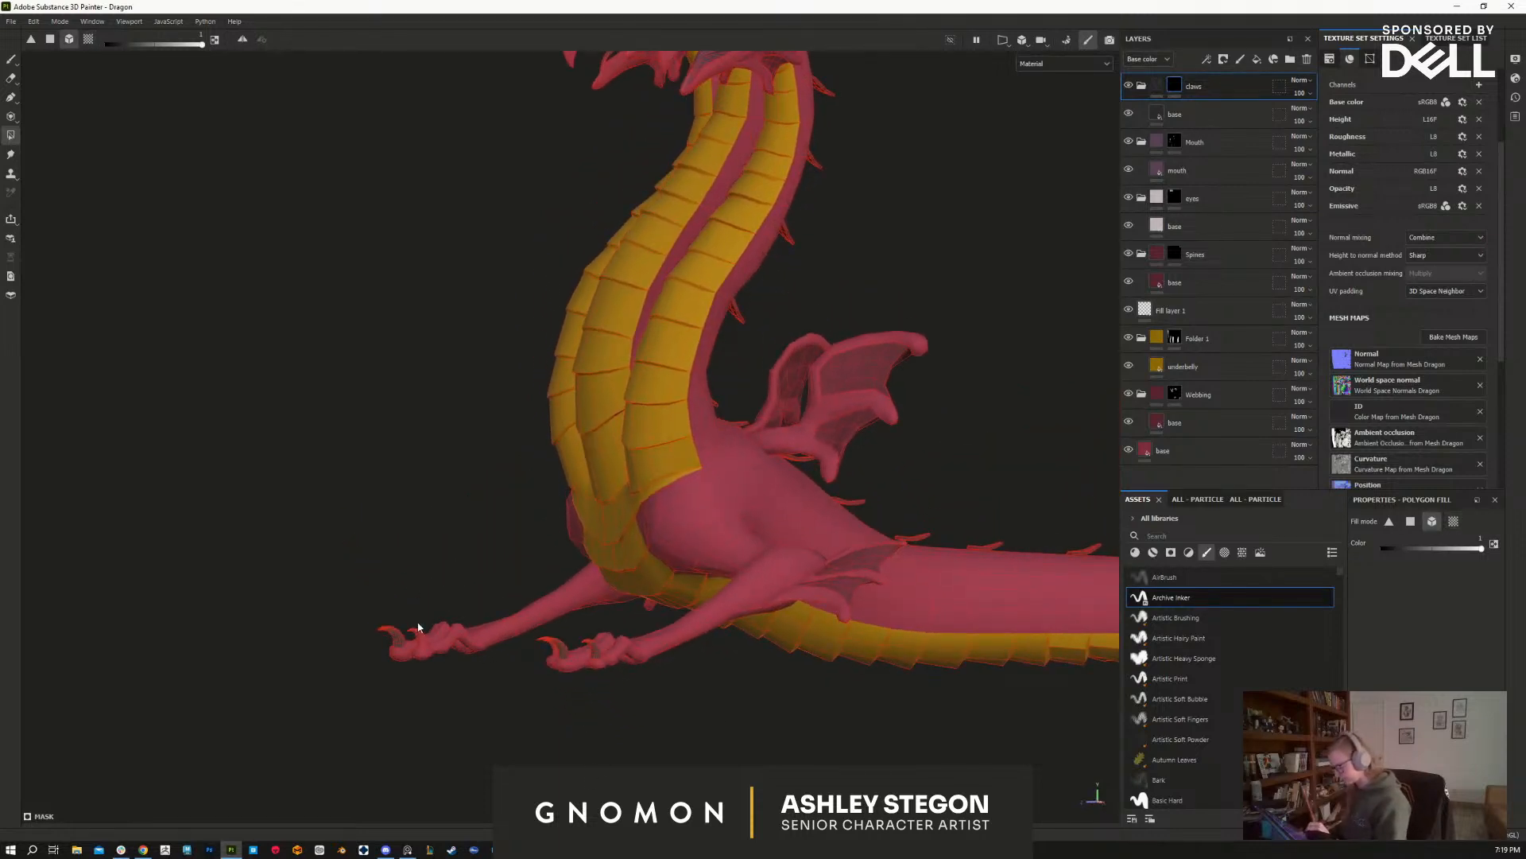
pyautogui.moveTo(614, 741)
pyautogui.keyDown('alt'); pyautogui.mouseDown()
pyautogui.moveTo(832, 733)
pyautogui.moveTo(825, 718)
pyautogui.mouseUp(); pyautogui.keyUp('alt')
pyautogui.press('1')
pyautogui.keyDown('alt'); pyautogui.moveTo(824, 719); pyautogui.dragTo(807, 628, button='right'); pyautogui.keyUp('alt')
pyautogui.keyDown('alt'); pyautogui.moveTo(863, 422); pyautogui.dragTo(891, 495); pyautogui.keyUp('alt')
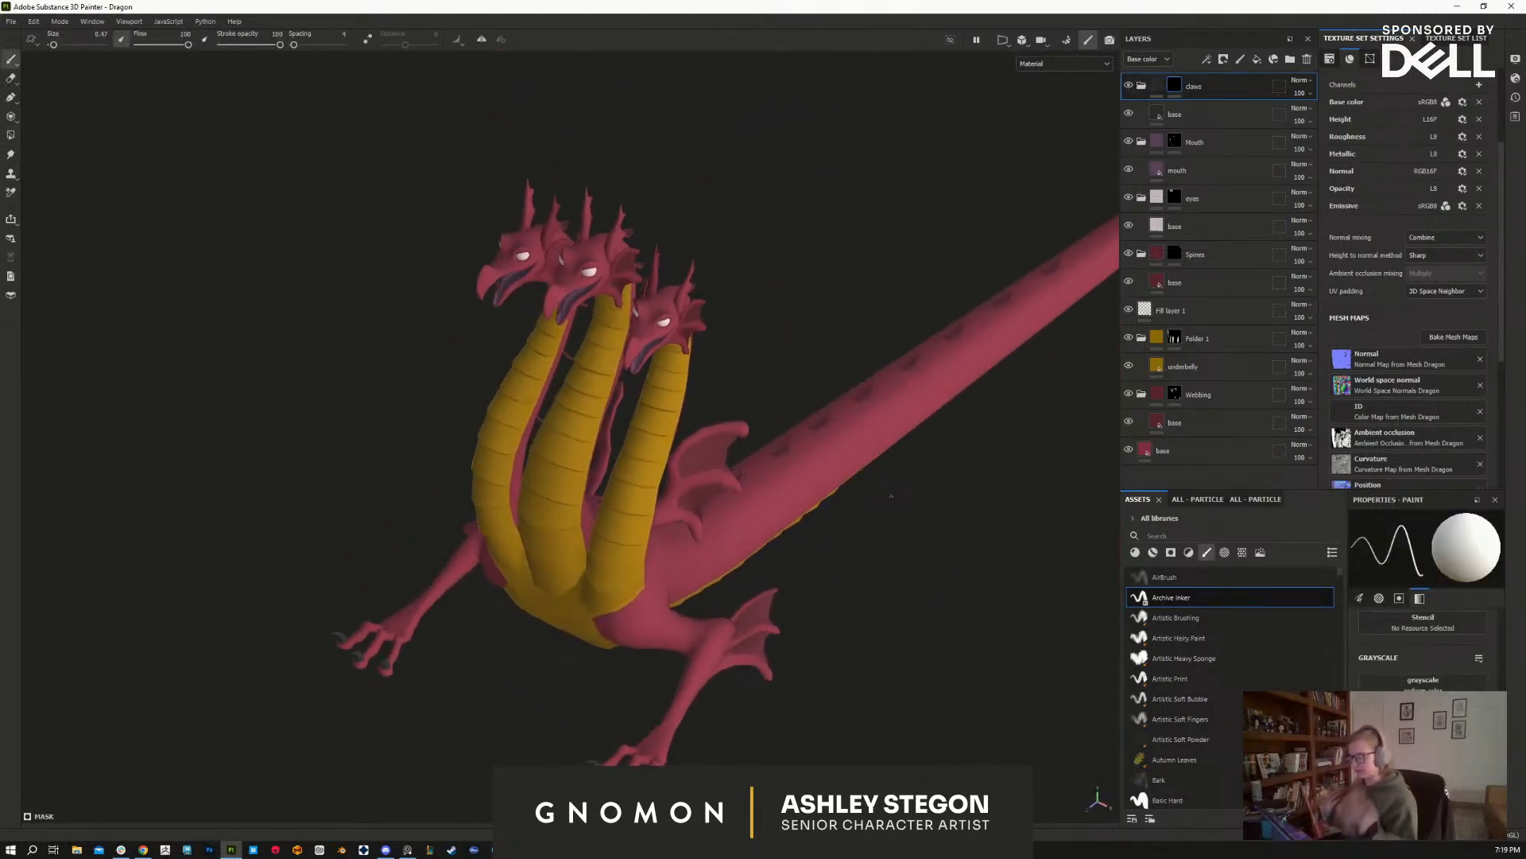
# Step: Darken the claws base layer's base color to 212021
pyautogui.click(1203, 112)
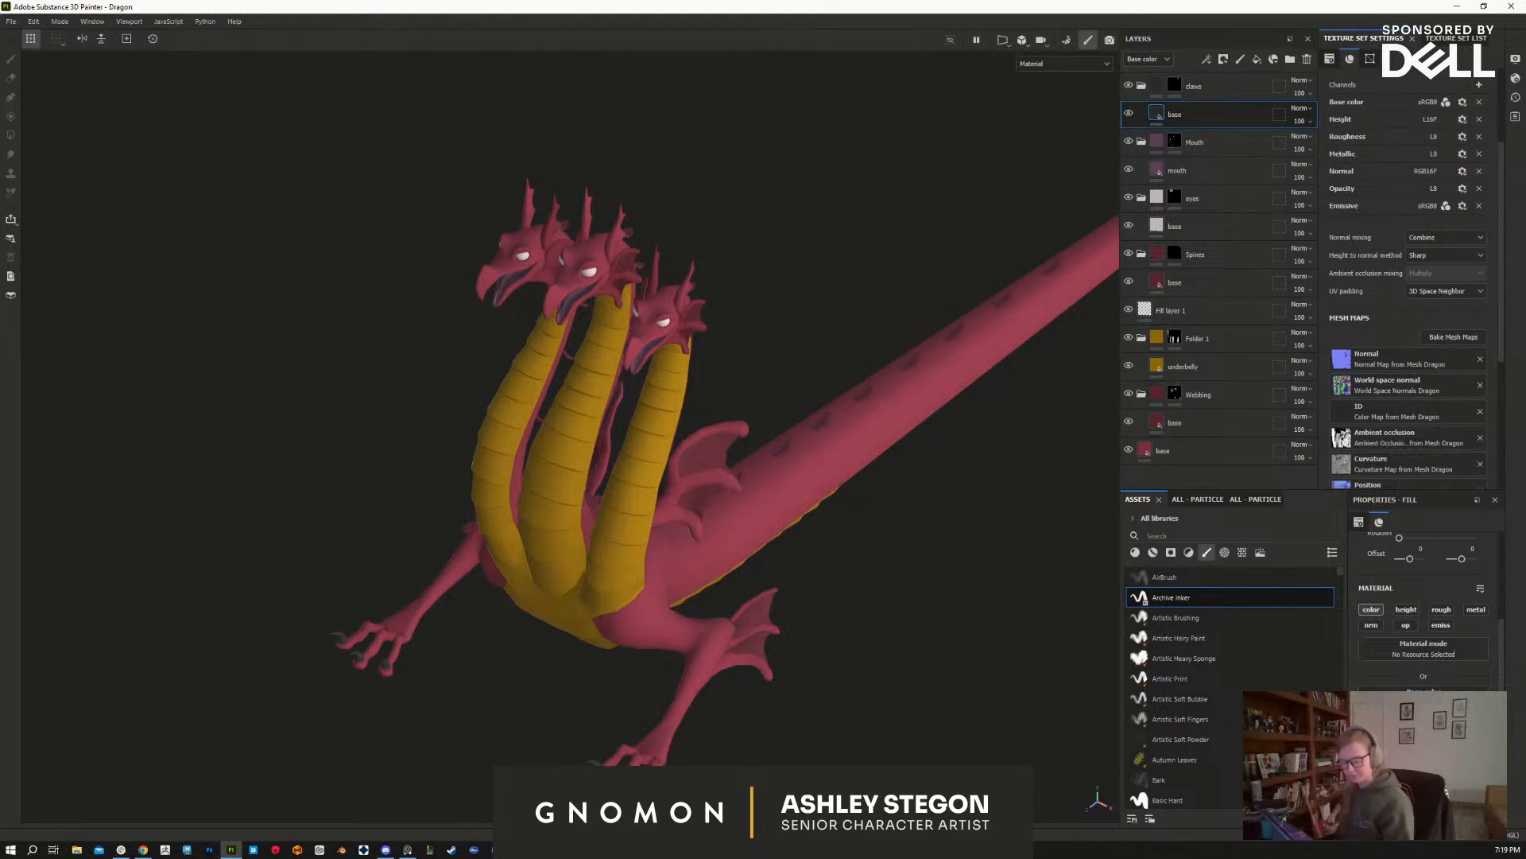
pyautogui.click(1424, 703)
pyautogui.click(1146, 601)
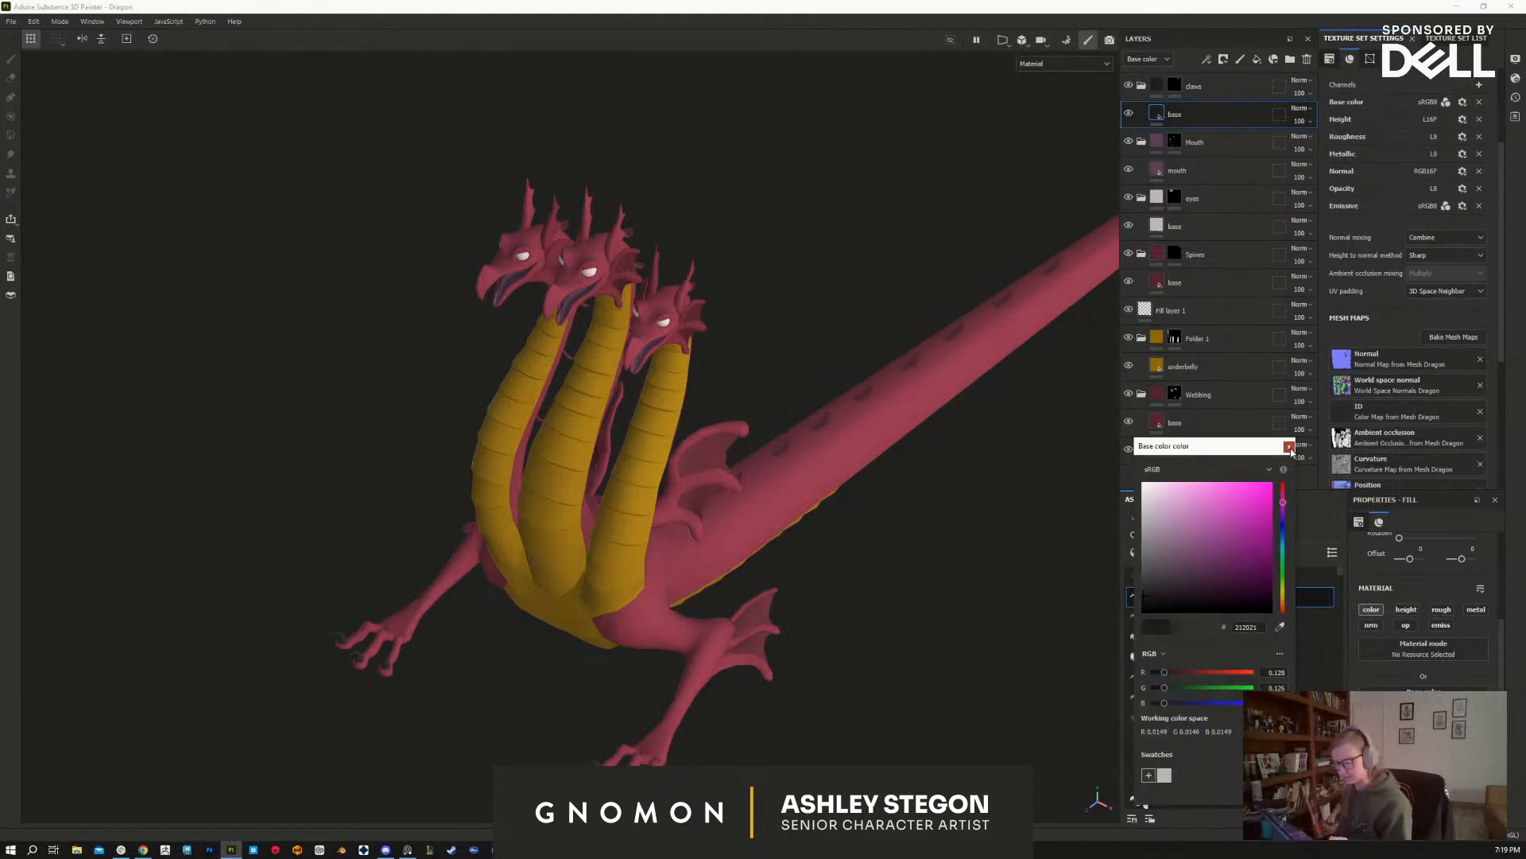
pyautogui.click(1289, 447)
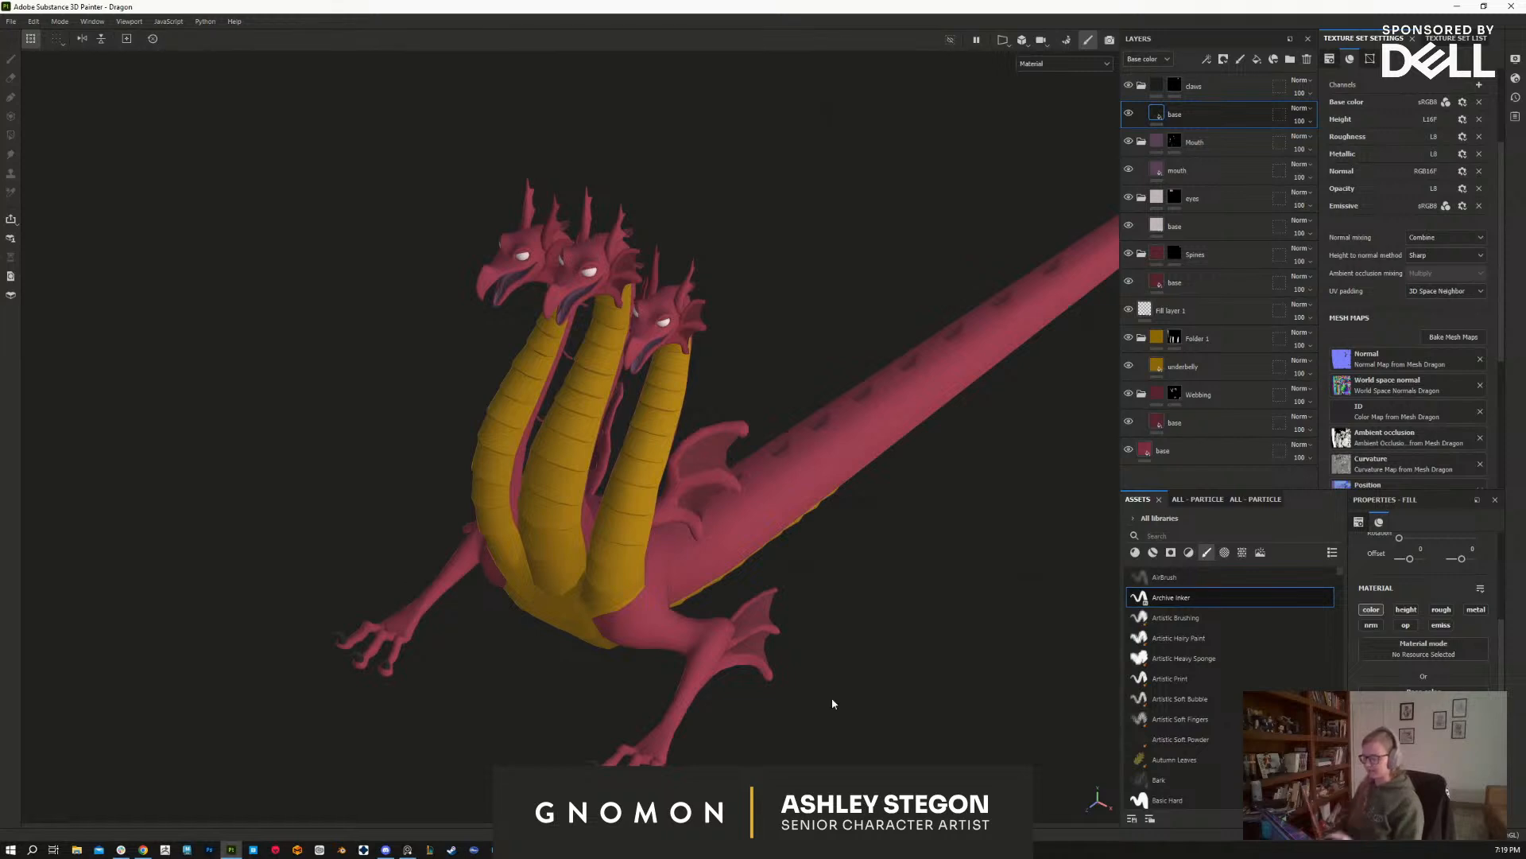
# Step: Paint Folder 1's mask along the underside of the tail, smoothing the golden underbelly and tapering it to a point
pyautogui.keyDown('alt'); pyautogui.moveTo(855, 703); pyautogui.dragTo(869, 456); pyautogui.keyUp('alt')
pyautogui.moveTo(824, 572)
pyautogui.keyDown('ctrl'); pyautogui.keyDown('alt'); pyautogui.mouseDown()
pyautogui.moveTo(810, 614)
pyautogui.moveTo(807, 497)
pyautogui.mouseUp(); pyautogui.keyUp('alt'); pyautogui.keyUp('ctrl')
pyautogui.click(1175, 338)
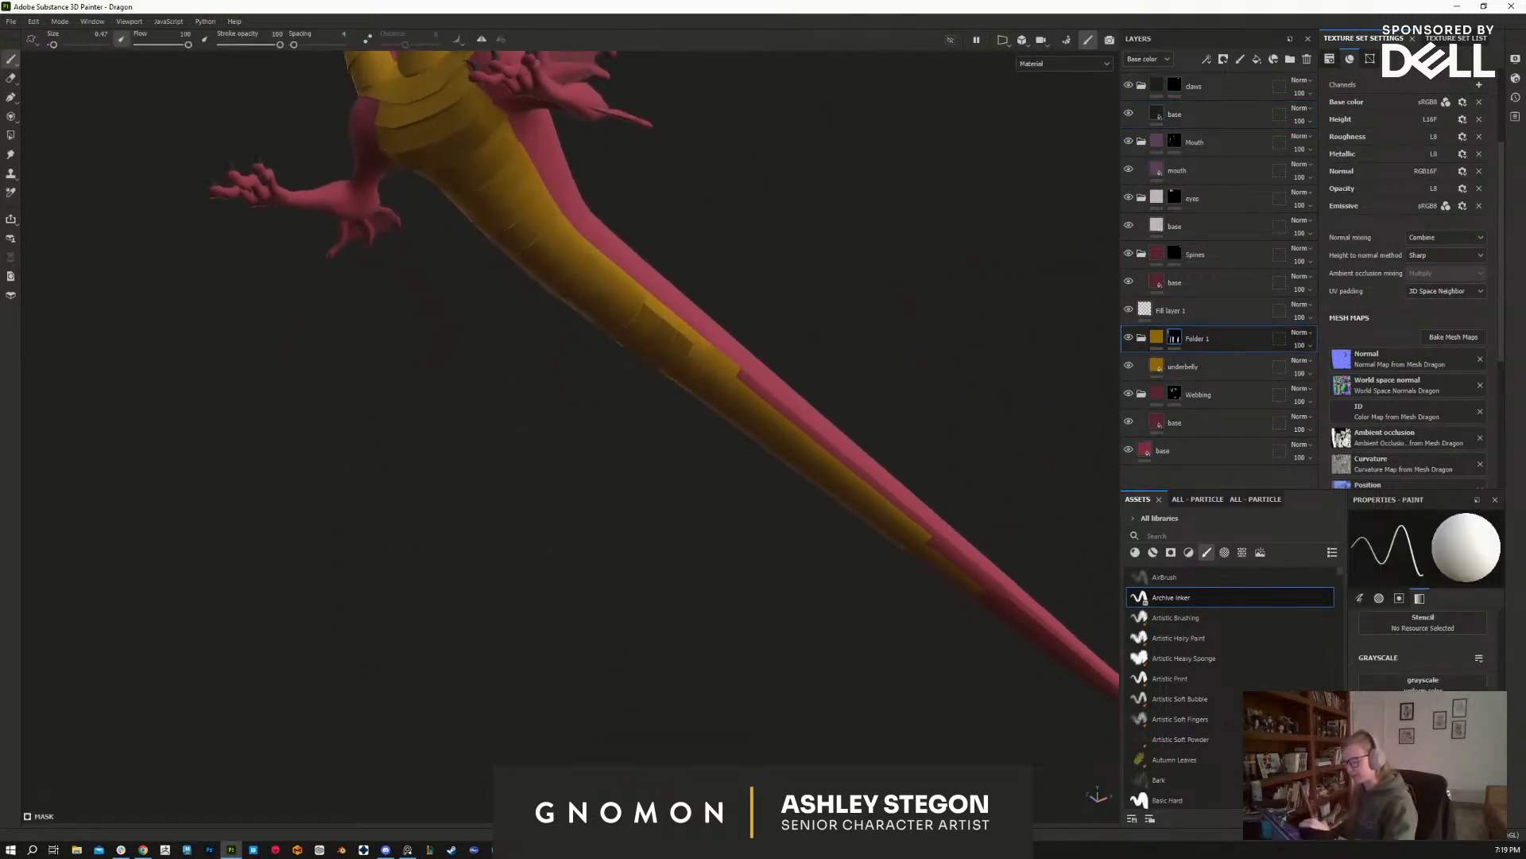
pyautogui.keyDown('alt'); pyautogui.moveTo(807, 497); pyautogui.dragTo(840, 497, button='right'); pyautogui.keyUp('alt')
pyautogui.moveTo(839, 497)
pyautogui.keyDown('alt'); pyautogui.mouseDown()
pyautogui.moveTo(855, 549)
pyautogui.moveTo(893, 534)
pyautogui.moveTo(841, 491)
pyautogui.moveTo(910, 556)
pyautogui.moveTo(903, 436)
pyautogui.moveTo(678, 289)
pyautogui.moveTo(668, 330)
pyautogui.mouseUp(); pyautogui.keyUp('alt')
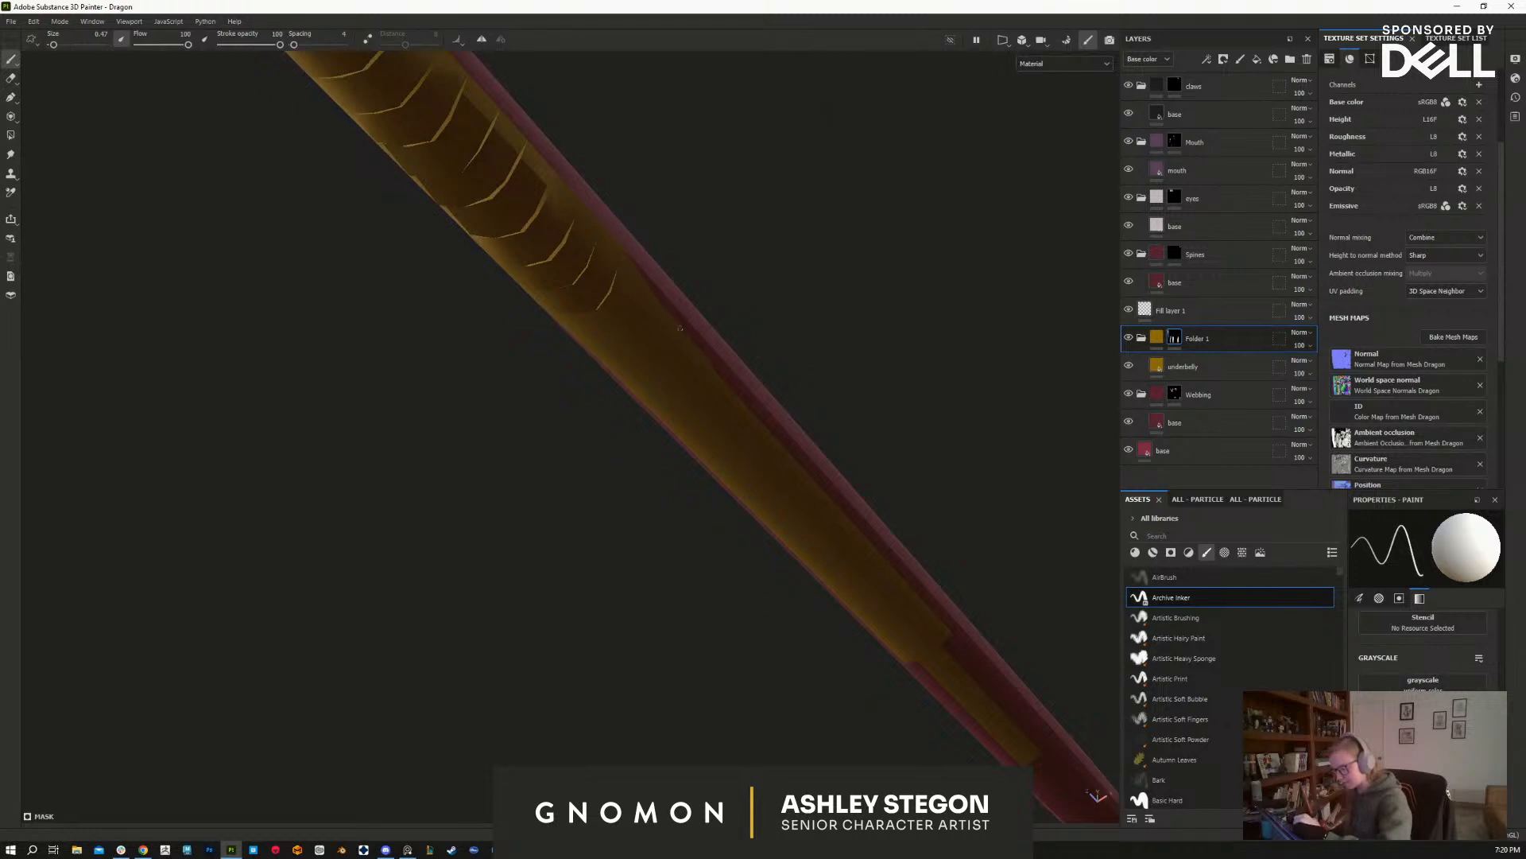
pyautogui.keyDown('alt'); pyautogui.moveTo(851, 470); pyautogui.dragTo(762, 443); pyautogui.keyUp('alt')
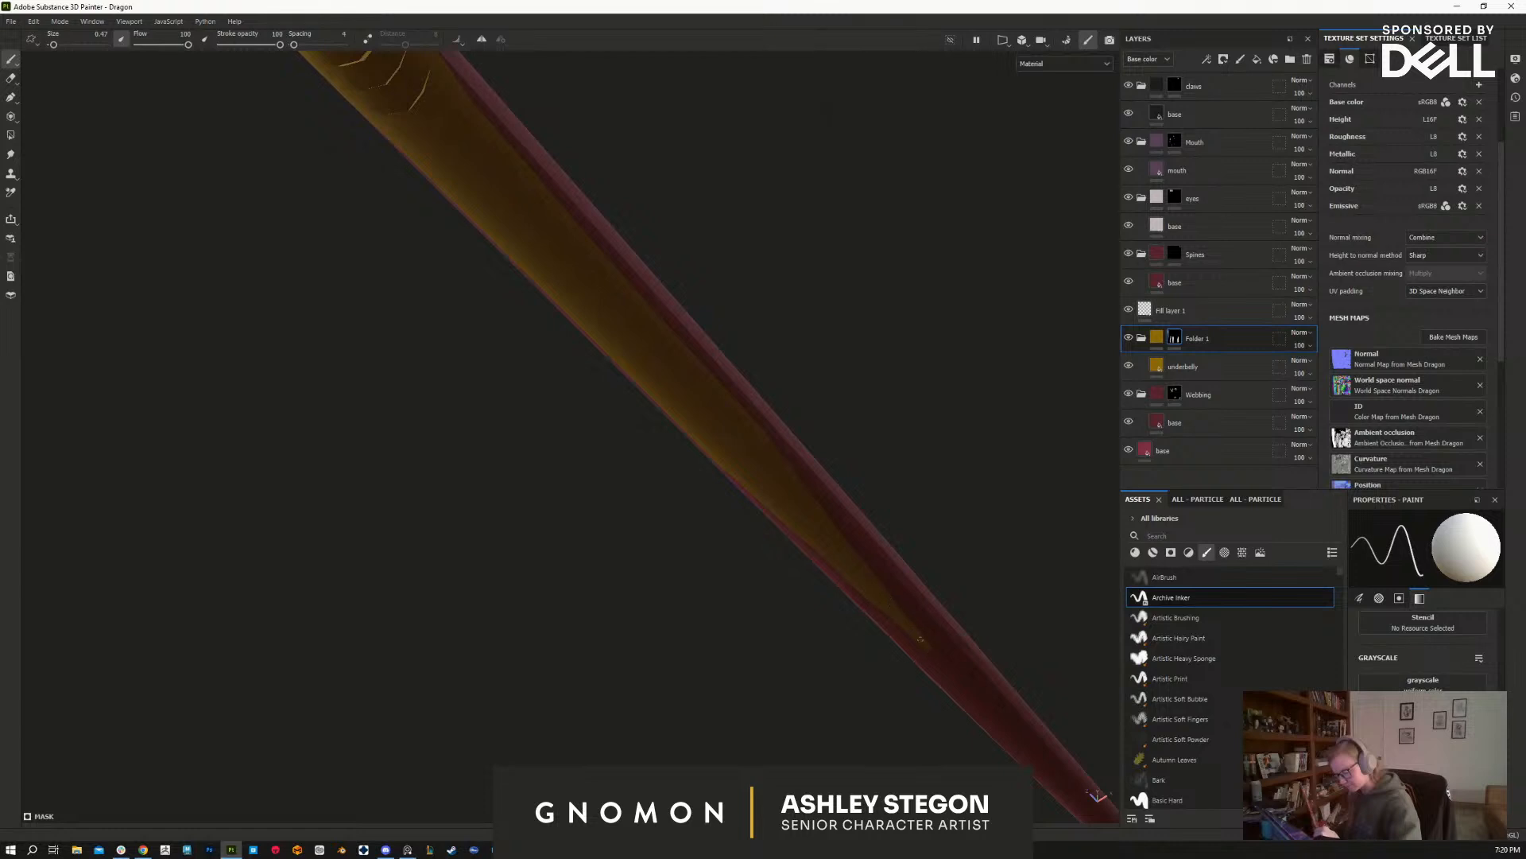
pyautogui.keyDown('alt'); pyautogui.moveTo(734, 400); pyautogui.dragTo(898, 622); pyautogui.keyUp('alt')
pyautogui.keyDown('alt'); pyautogui.moveTo(897, 622); pyautogui.dragTo(804, 657, button='middle'); pyautogui.keyUp('alt')
pyautogui.keyDown('alt'); pyautogui.moveTo(804, 657); pyautogui.dragTo(716, 573, button='right'); pyautogui.keyUp('alt')
pyautogui.keyDown('alt'); pyautogui.moveTo(660, 480); pyautogui.dragTo(985, 661, button='middle'); pyautogui.keyUp('alt')
pyautogui.moveTo(917, 641)
pyautogui.keyDown('alt'); pyautogui.mouseDown()
pyautogui.moveTo(867, 697)
pyautogui.moveTo(797, 694)
pyautogui.moveTo(884, 696)
pyautogui.moveTo(906, 637)
pyautogui.mouseUp(); pyautogui.keyUp('alt')
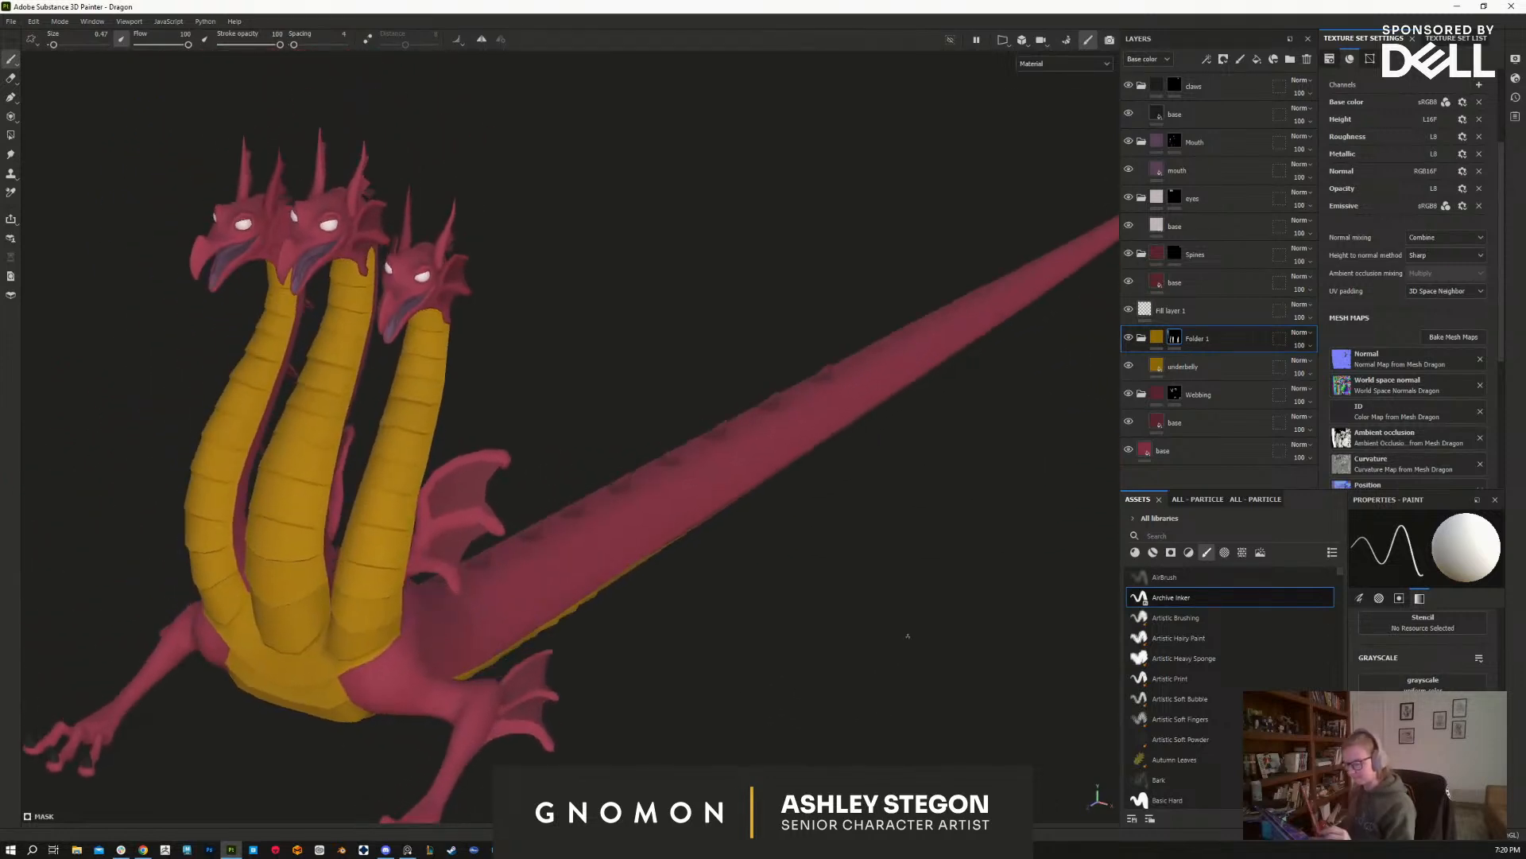
# Step: Toggle the visibility of the Webbing folder and the bottom base layer to check the tail's coloring, and inspect the whole model
pyautogui.keyDown('alt'); pyautogui.moveTo(1012, 398); pyautogui.dragTo(700, 555, button='middle'); pyautogui.keyUp('alt')
pyautogui.moveTo(866, 556)
pyautogui.keyDown('alt'); pyautogui.mouseDown(button='right')
pyautogui.moveTo(880, 540)
pyautogui.moveTo(941, 740)
pyautogui.moveTo(884, 558)
pyautogui.mouseUp(button='right'); pyautogui.keyUp('alt')
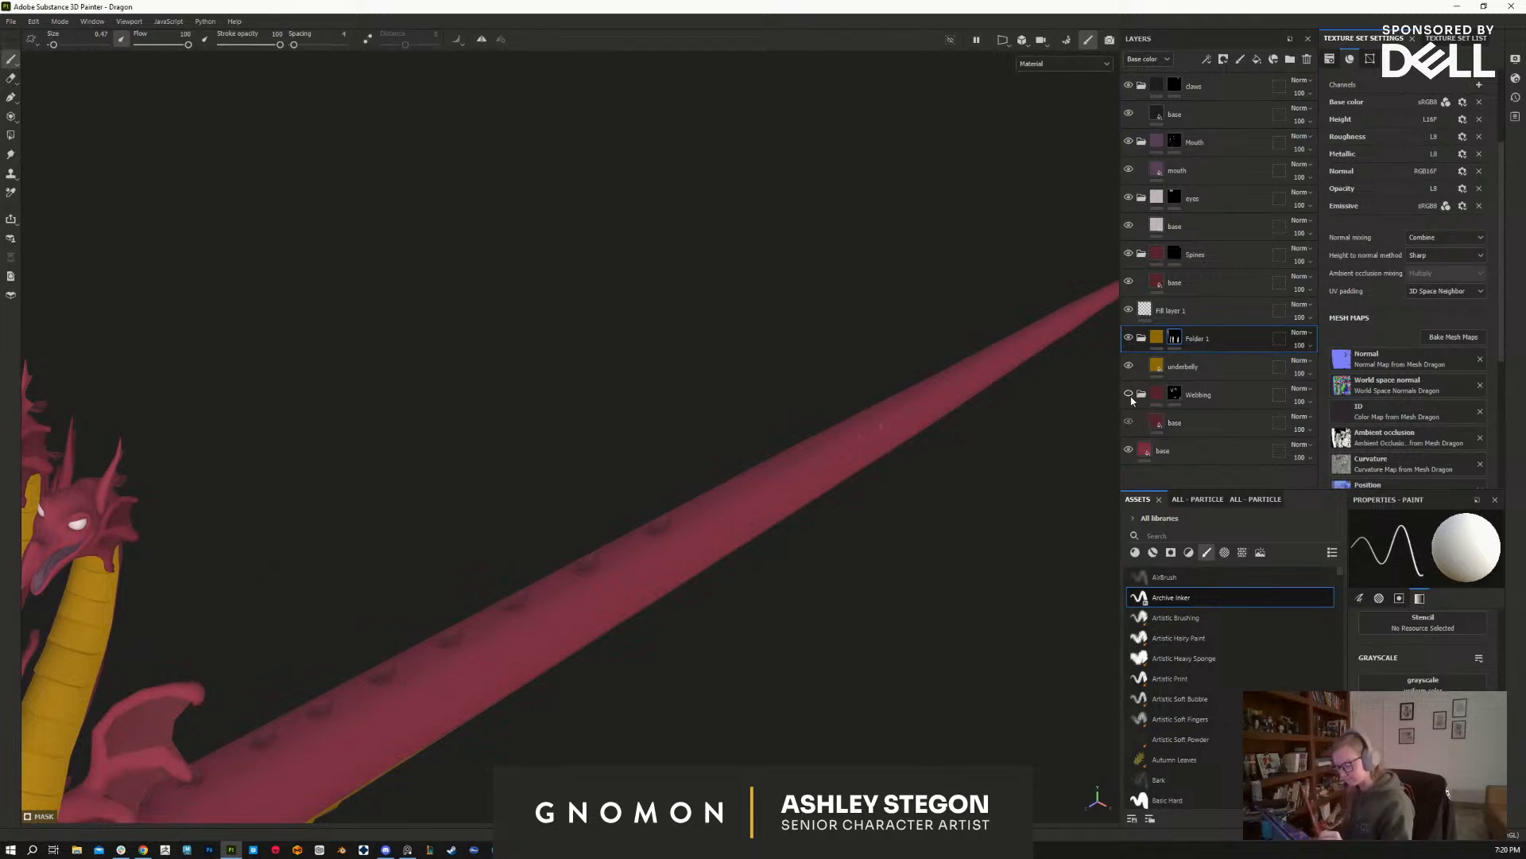
pyautogui.doubleClick(1162, 451)
pyautogui.click(1128, 450)
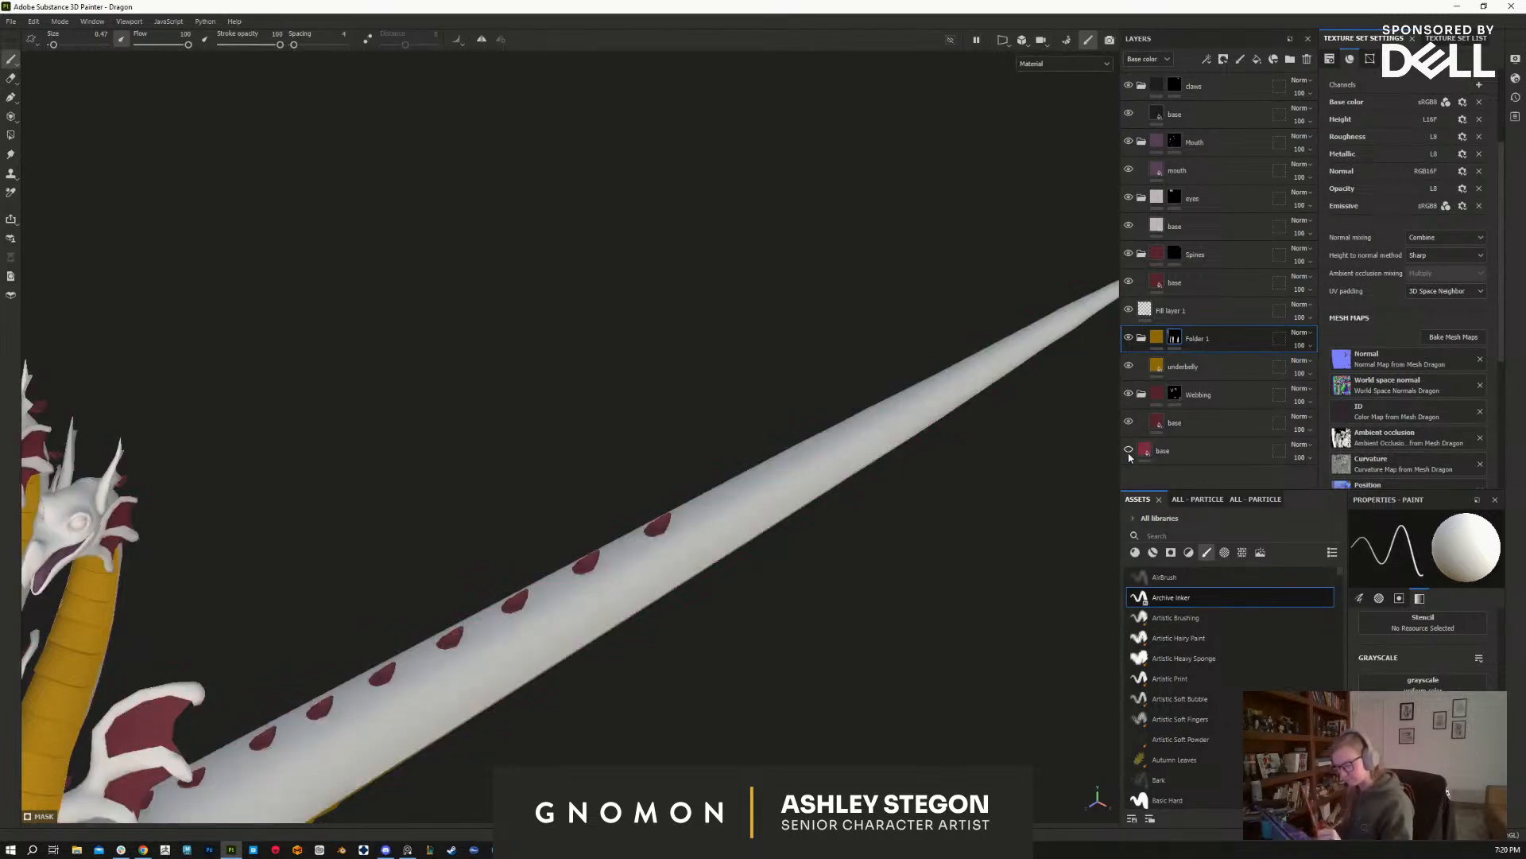
pyautogui.click(1128, 450)
pyautogui.keyDown('alt'); pyautogui.moveTo(721, 672); pyautogui.dragTo(892, 684); pyautogui.keyUp('alt')
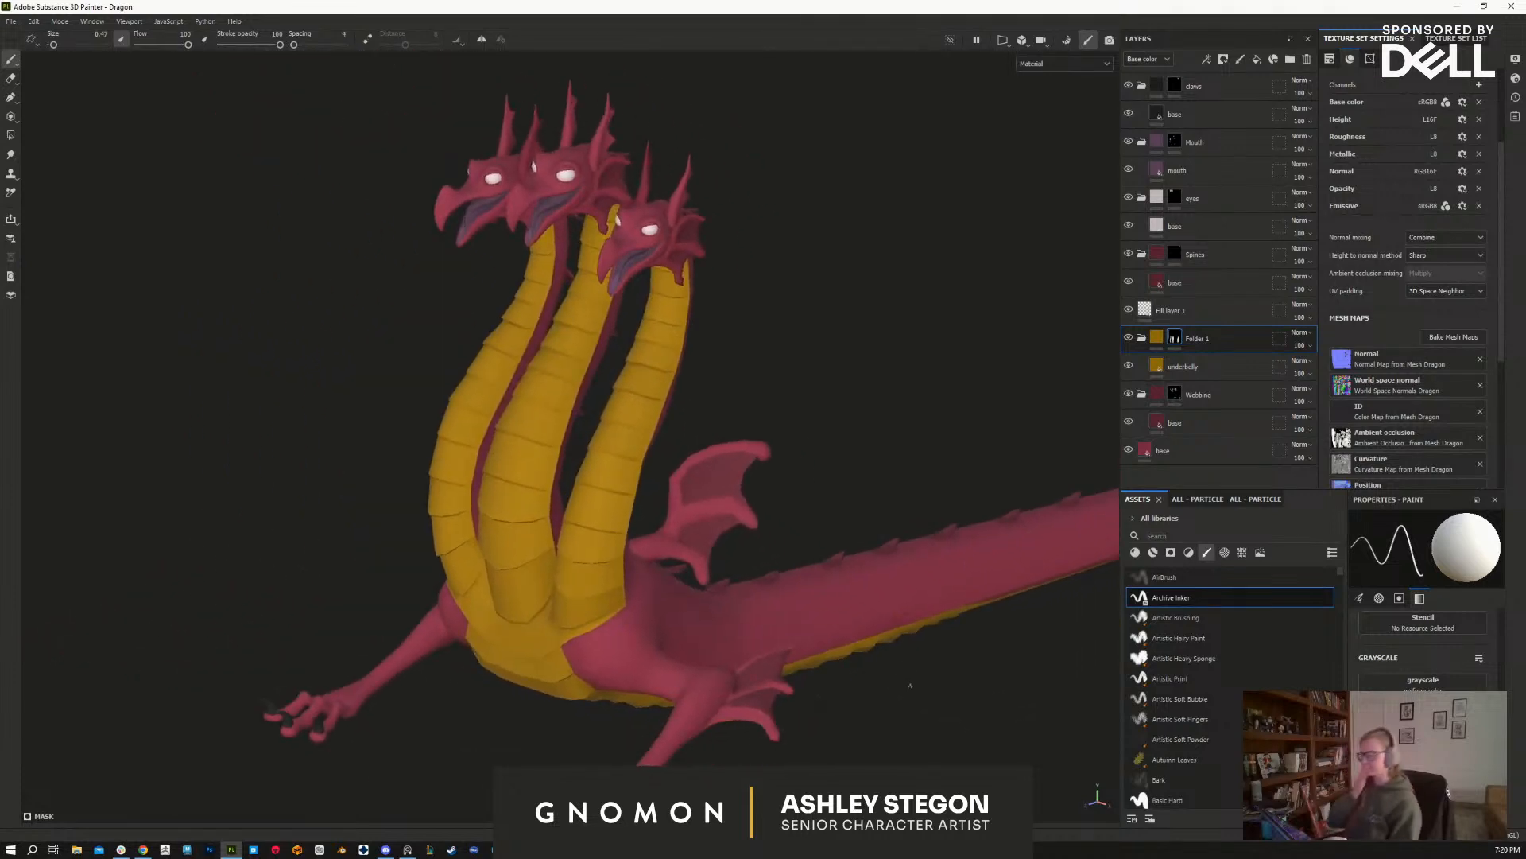
pyautogui.keyDown('alt'); pyautogui.moveTo(823, 695); pyautogui.dragTo(747, 720); pyautogui.keyUp('alt')
pyautogui.keyDown('ctrl'); pyautogui.keyDown('alt'); pyautogui.moveTo(883, 744); pyautogui.dragTo(875, 715); pyautogui.keyUp('alt'); pyautogui.keyUp('ctrl')
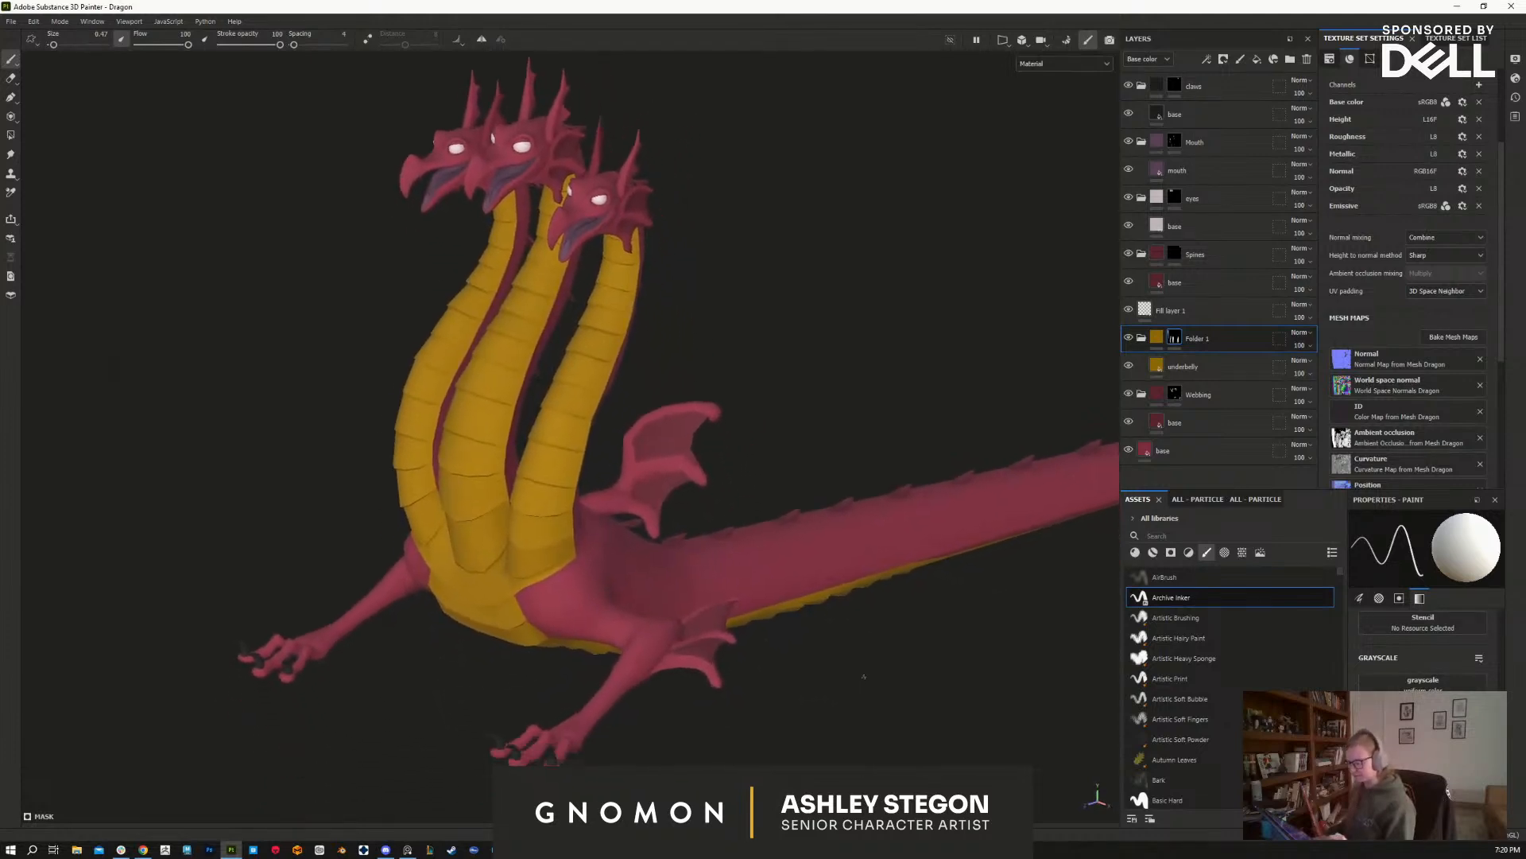
pyautogui.keyDown('alt'); pyautogui.moveTo(972, 685); pyautogui.dragTo(914, 689); pyautogui.keyUp('alt')
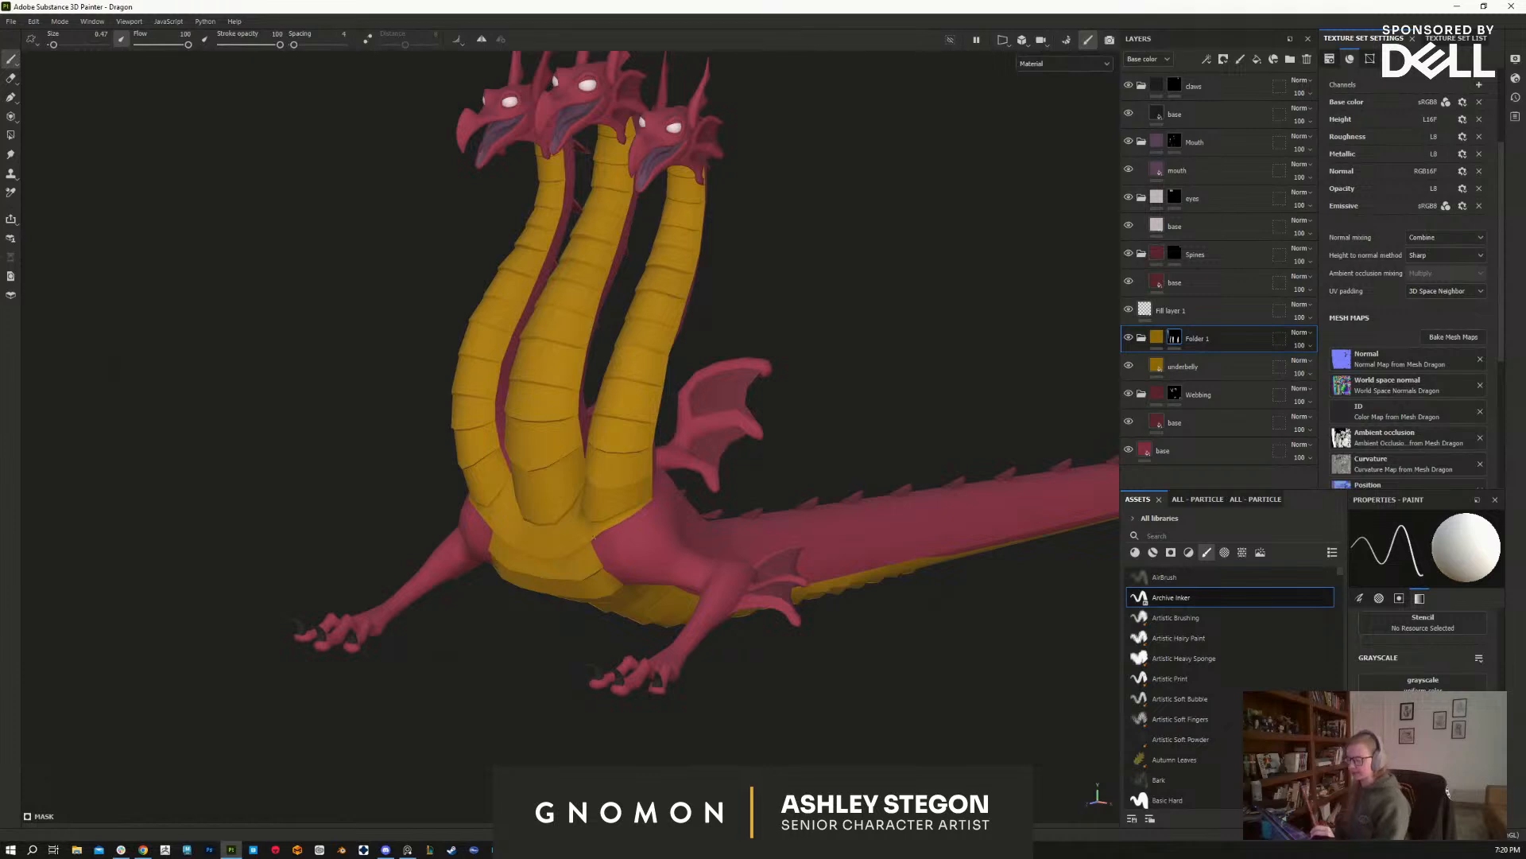
# Step: Try painting small gold scale spots on the shoulders beside the underbelly on Folder 1's mask, and undo the strokes
pyautogui.keyDown('alt'); pyautogui.moveTo(621, 778); pyautogui.dragTo(641, 741); pyautogui.keyUp('alt')
pyautogui.keyDown('alt'); pyautogui.moveTo(612, 748); pyautogui.dragTo(747, 752, button='right'); pyautogui.keyUp('alt')
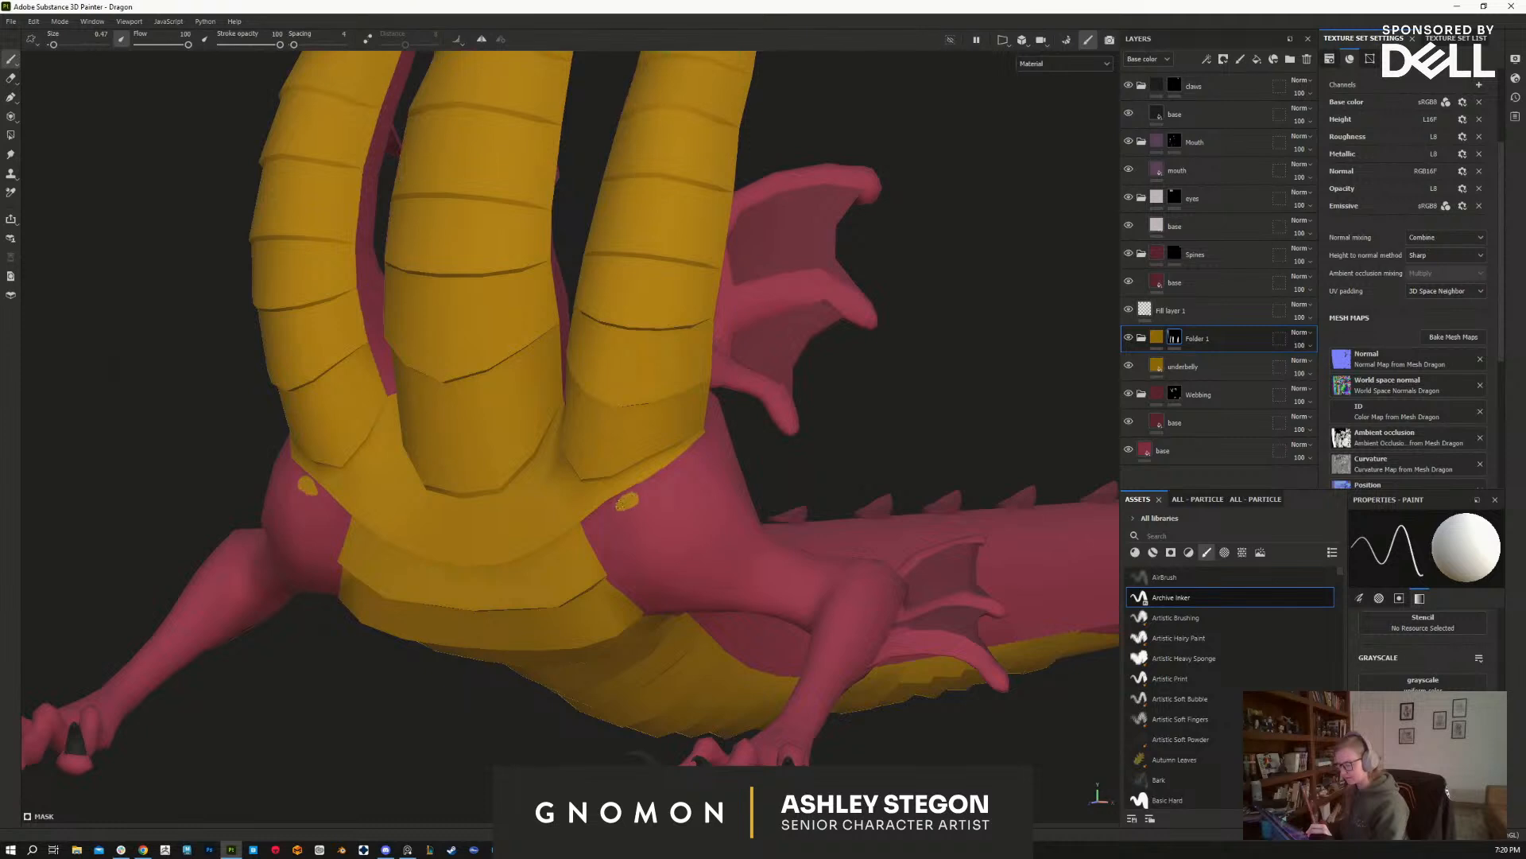
pyautogui.moveTo(609, 506); pyautogui.dragTo(604, 517)
pyautogui.moveTo(595, 545)
pyautogui.mouseDown()
pyautogui.moveTo(612, 529)
pyautogui.moveTo(560, 505)
pyautogui.moveTo(653, 492)
pyautogui.mouseUp()
pyautogui.keyDown('alt'); pyautogui.moveTo(769, 616); pyautogui.dragTo(664, 616, button='right'); pyautogui.keyUp('alt')
pyautogui.keyDown('alt'); pyautogui.moveTo(941, 558); pyautogui.dragTo(926, 588); pyautogui.keyUp('alt')
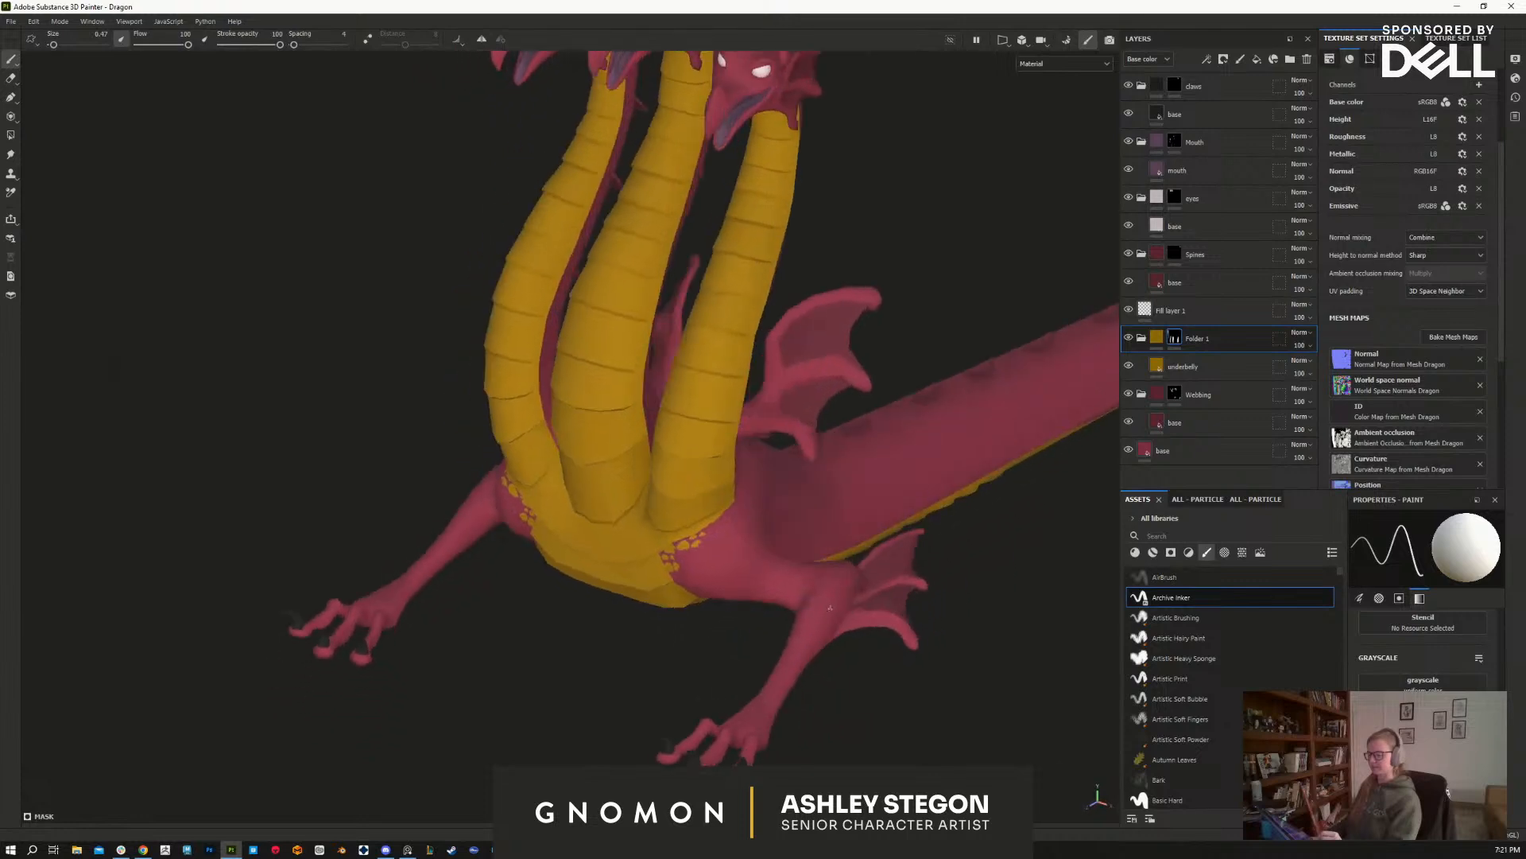
pyautogui.keyDown('alt'); pyautogui.moveTo(732, 515); pyautogui.dragTo(882, 605); pyautogui.keyUp('alt')
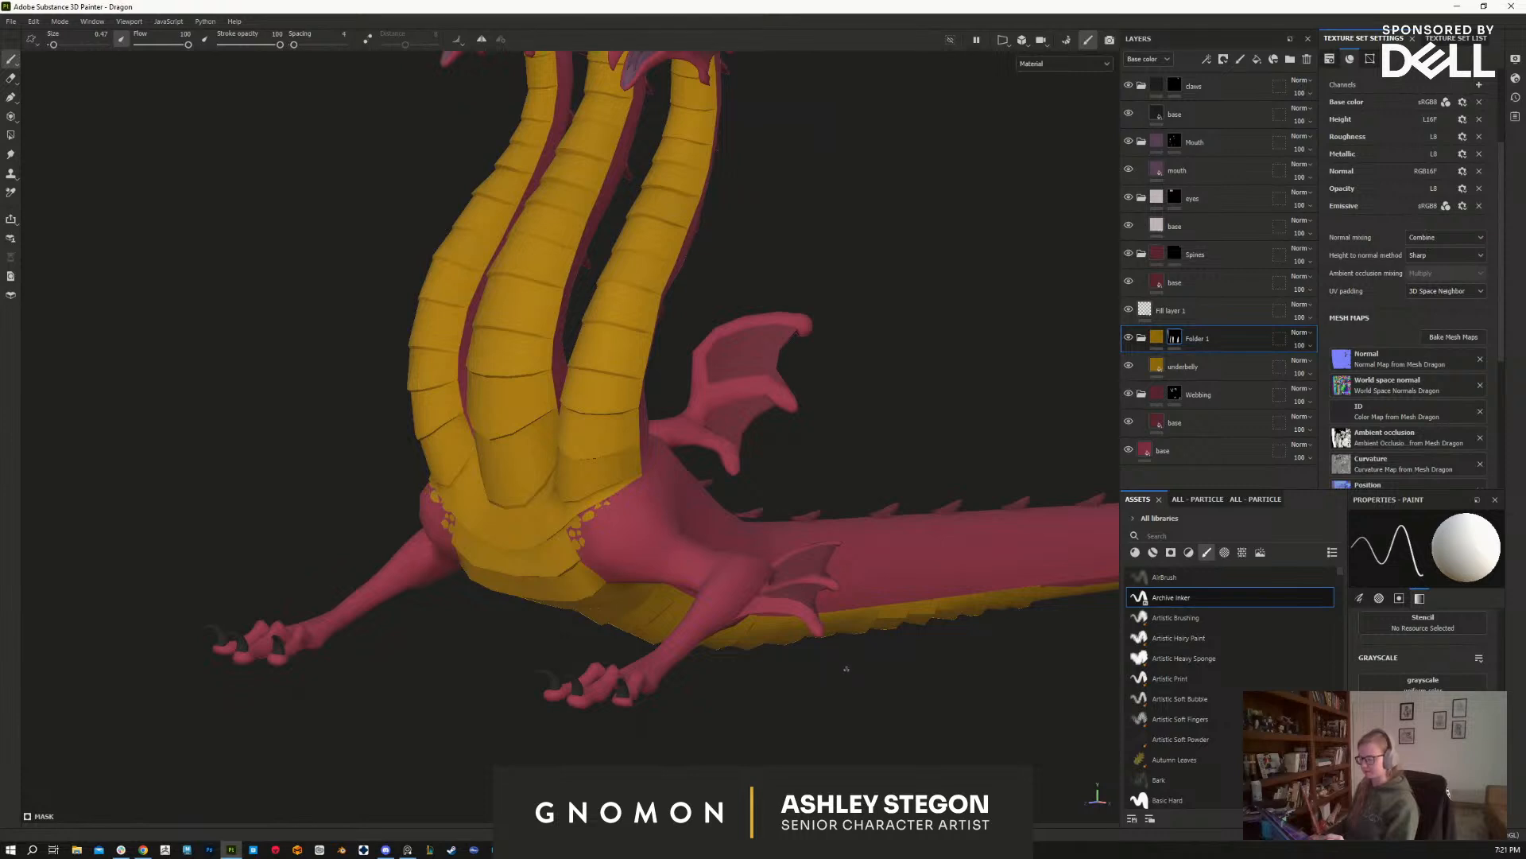
pyautogui.hotkey('ctrl', 'z')
pyautogui.hotkey('ctrl', 'z')
pyautogui.keyDown('alt'); pyautogui.moveTo(851, 670); pyautogui.dragTo(784, 652); pyautogui.keyUp('alt')
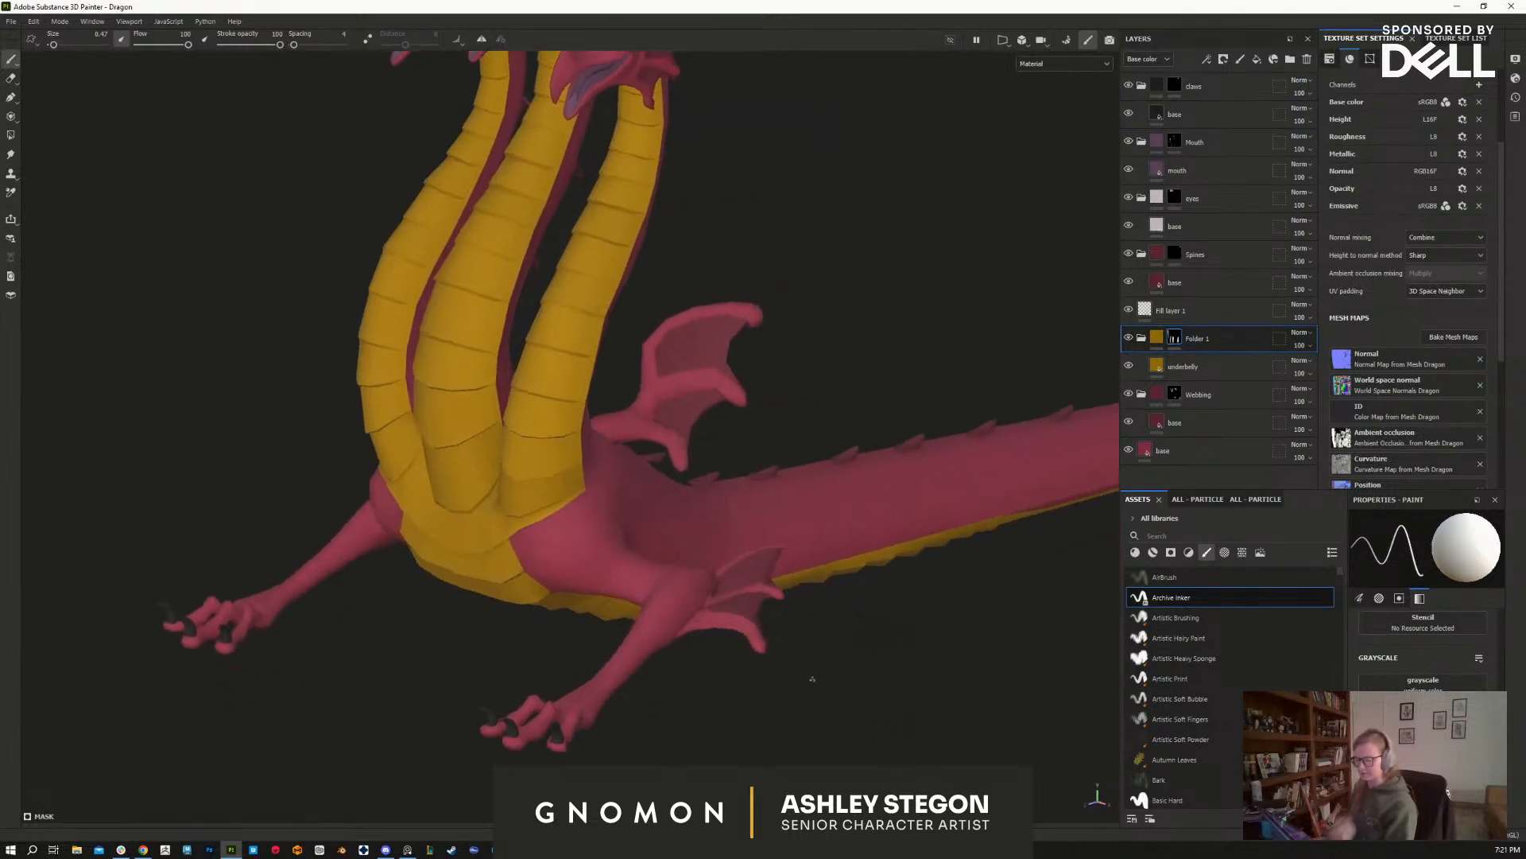
# Step: Duplicate the Spines folder's base layer above that folder and place the copy in a new folder named scales
pyautogui.click(1218, 283)
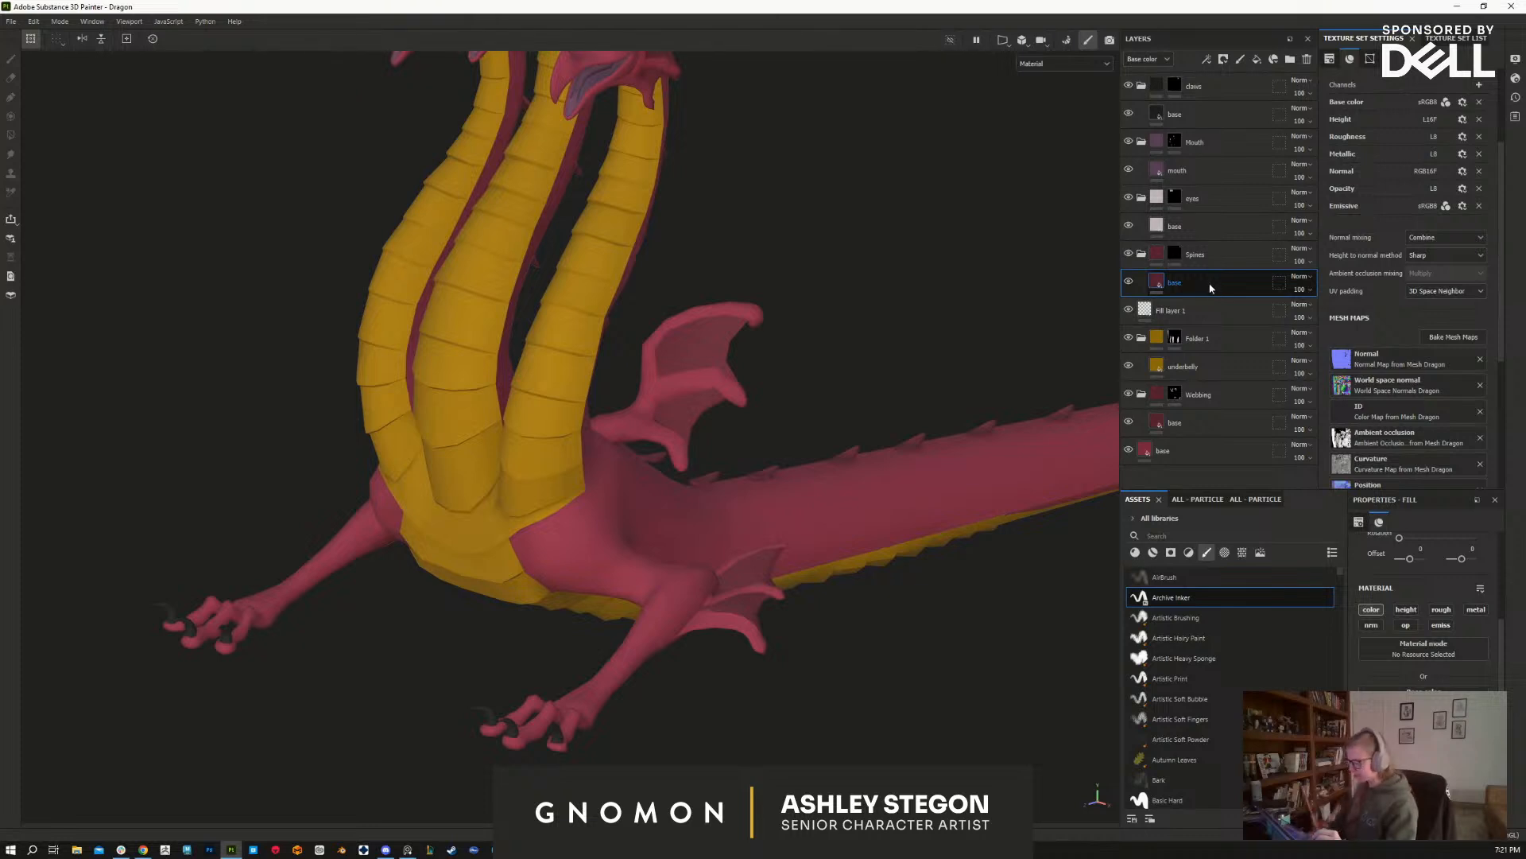
pyautogui.hotkey('ctrl', 'd')
pyautogui.moveTo(1192, 282); pyautogui.dragTo(1215, 239)
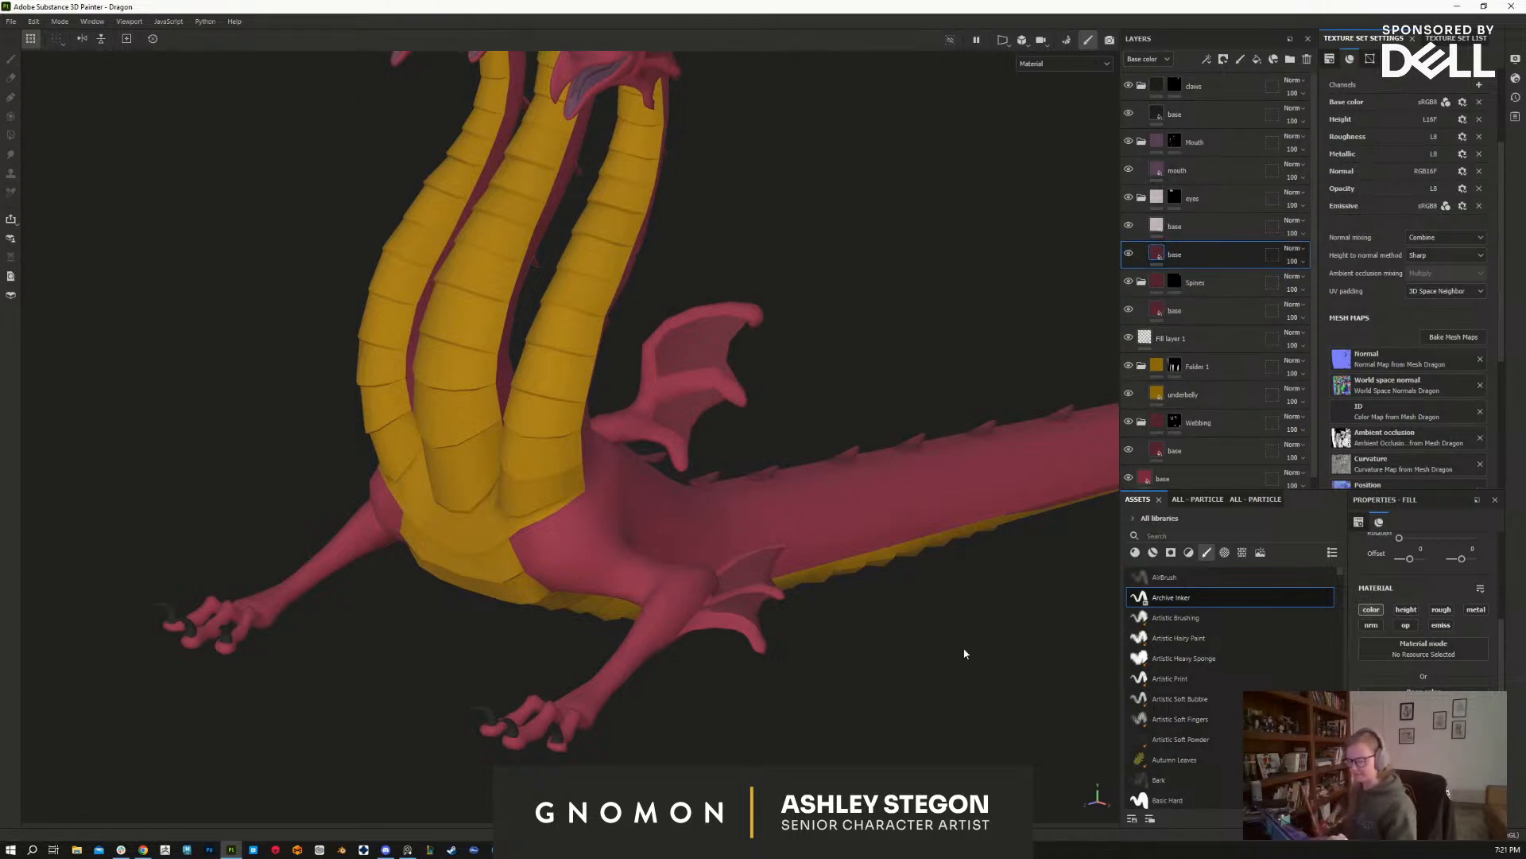
pyautogui.keyDown('alt'); pyautogui.moveTo(969, 651); pyautogui.dragTo(958, 615); pyautogui.keyUp('alt')
pyautogui.click(1291, 59)
pyautogui.doubleClick(1200, 253)
pyautogui.write('scales')
pyautogui.click(1204, 284)
pyautogui.moveTo(1204, 285); pyautogui.dragTo(1199, 266)
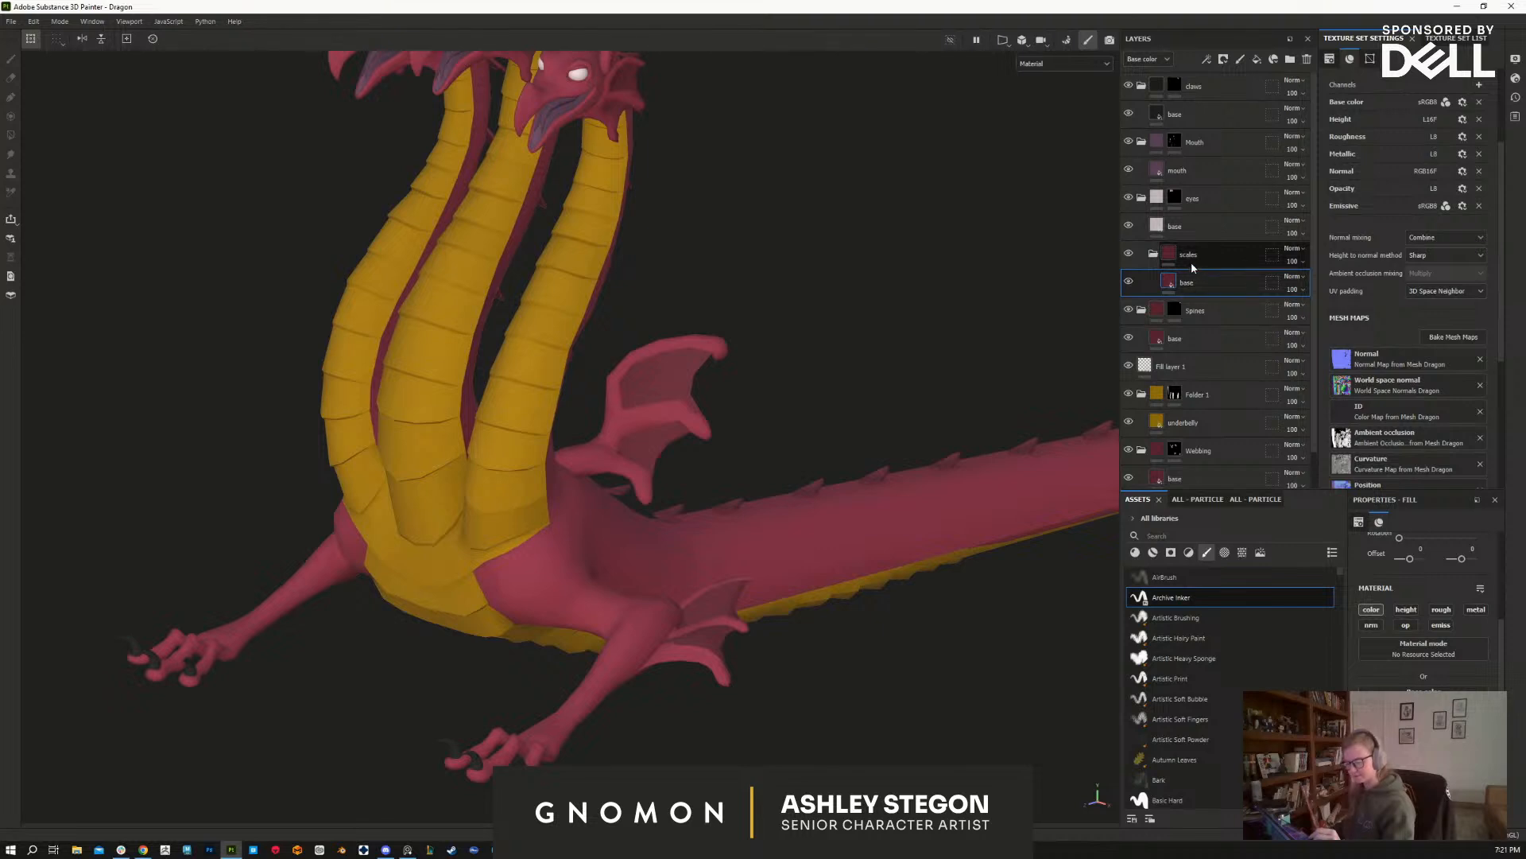
# Step: Add a black mask to the scales folder and select its base layer
pyautogui.rightClick(1162, 255)
pyautogui.click(1174, 251)
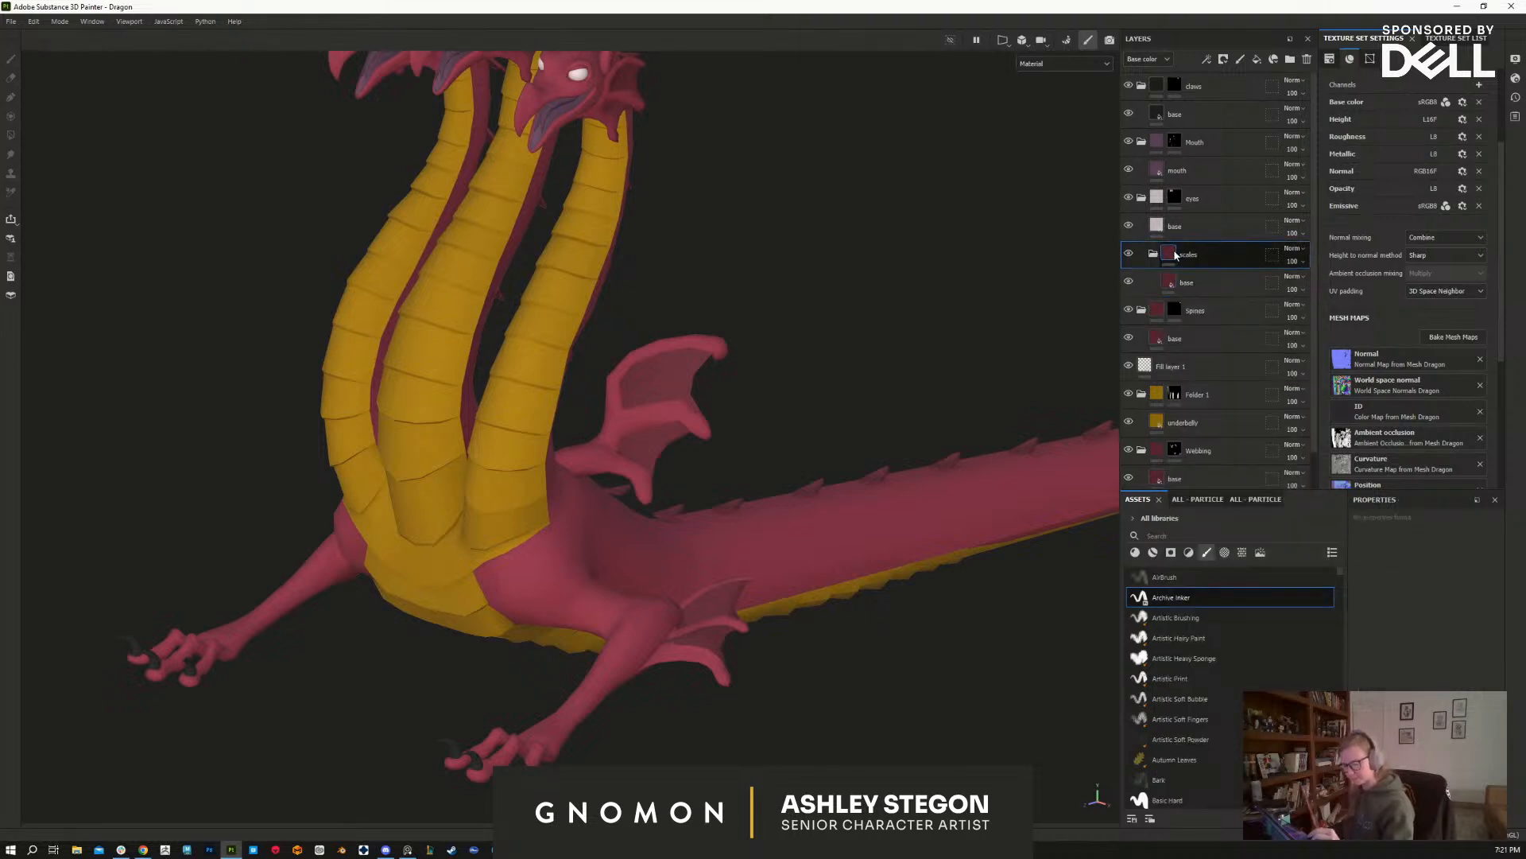
pyautogui.rightClick(1173, 249)
pyautogui.click(1228, 272)
pyautogui.click(1228, 279)
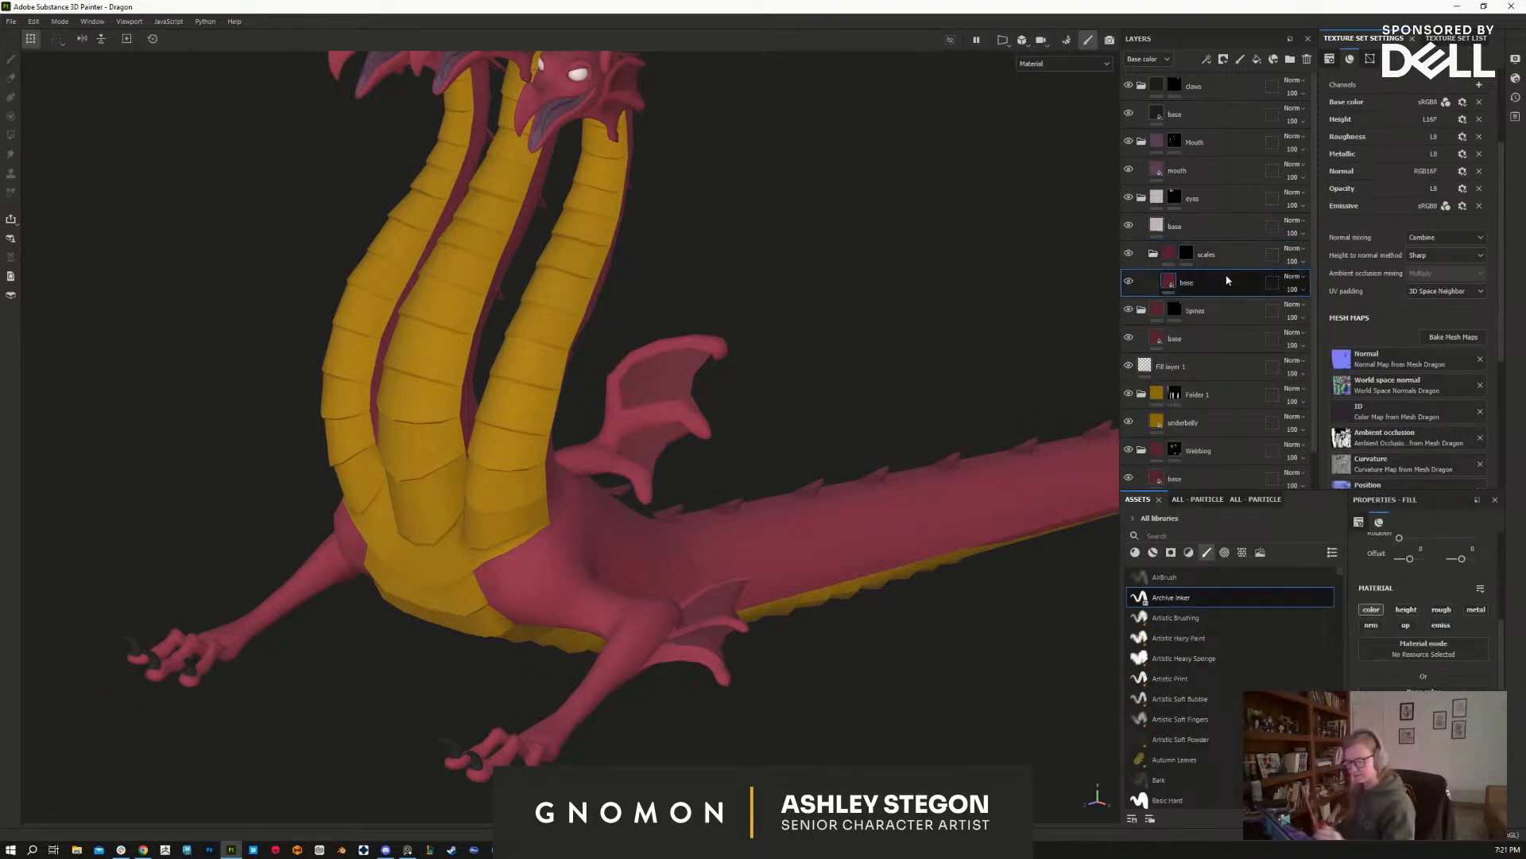
# Step: Recolor the scales folder's base layer to a dark magenta and enable its height channel
pyautogui.keyDown('alt'); pyautogui.moveTo(771, 628); pyautogui.dragTo(857, 568, button='middle'); pyautogui.keyUp('alt')
pyautogui.keyDown('alt'); pyautogui.moveTo(651, 628); pyautogui.dragTo(642, 517, button='right'); pyautogui.keyUp('alt')
pyautogui.keyDown('alt'); pyautogui.moveTo(820, 706); pyautogui.dragTo(797, 638, button='middle'); pyautogui.keyUp('alt')
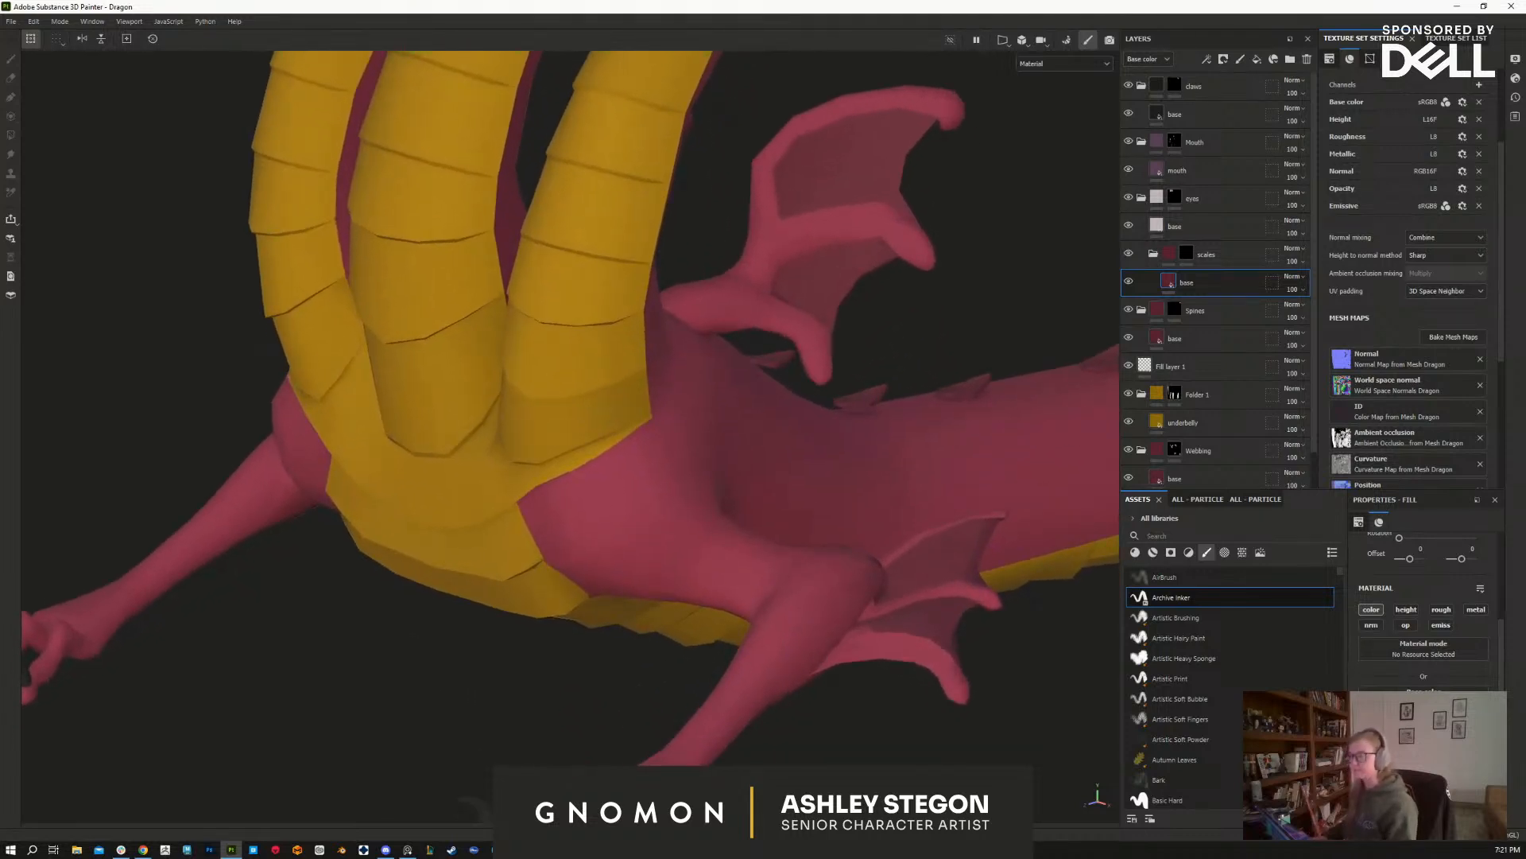
pyautogui.click(1423, 701)
pyautogui.click(1280, 626)
pyautogui.click(869, 600)
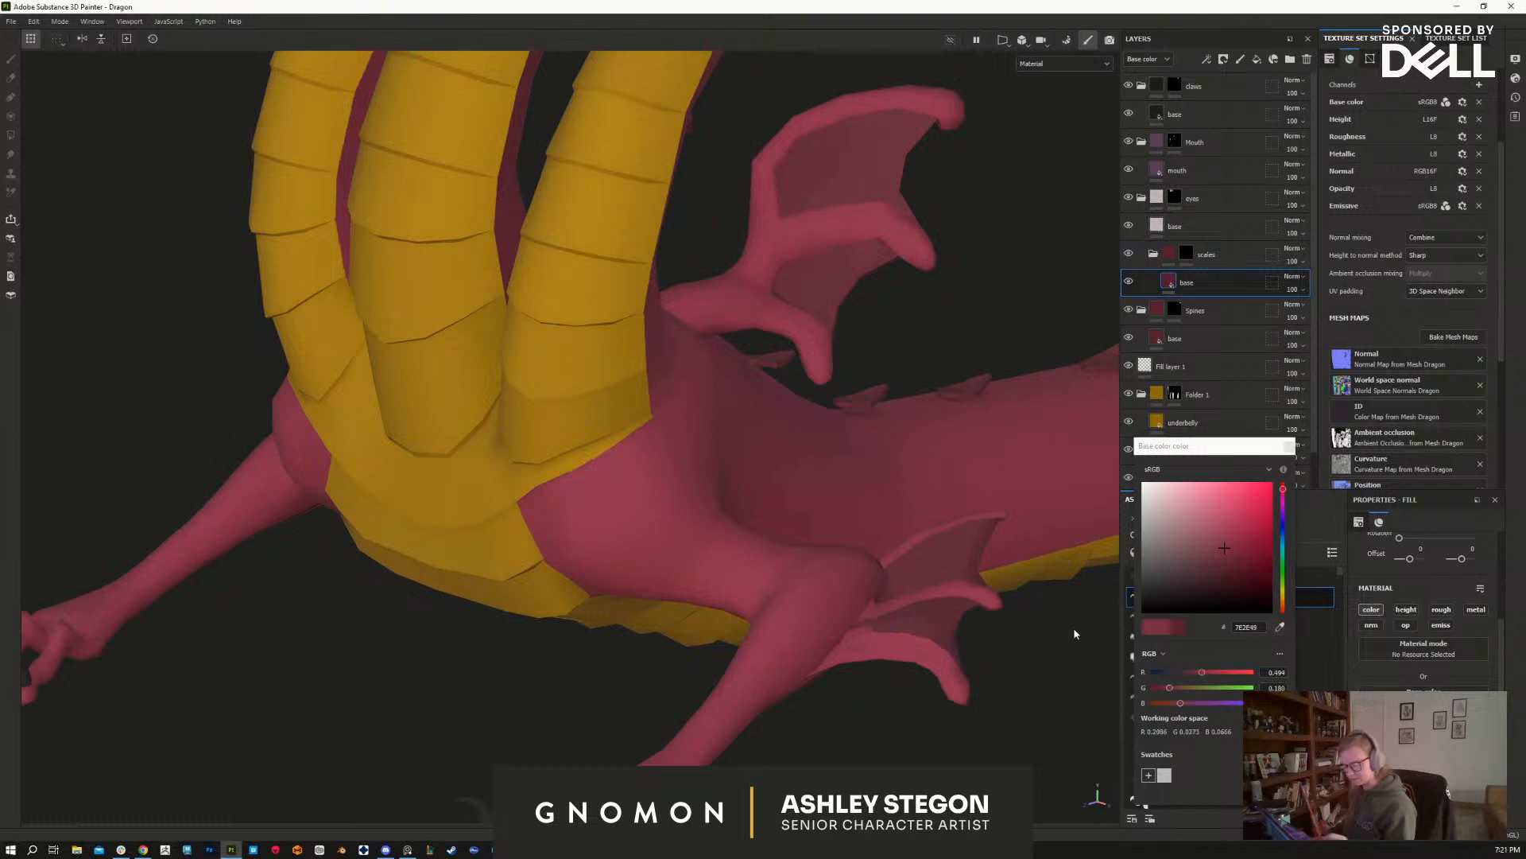
pyautogui.moveTo(1234, 555); pyautogui.dragTo(1236, 560)
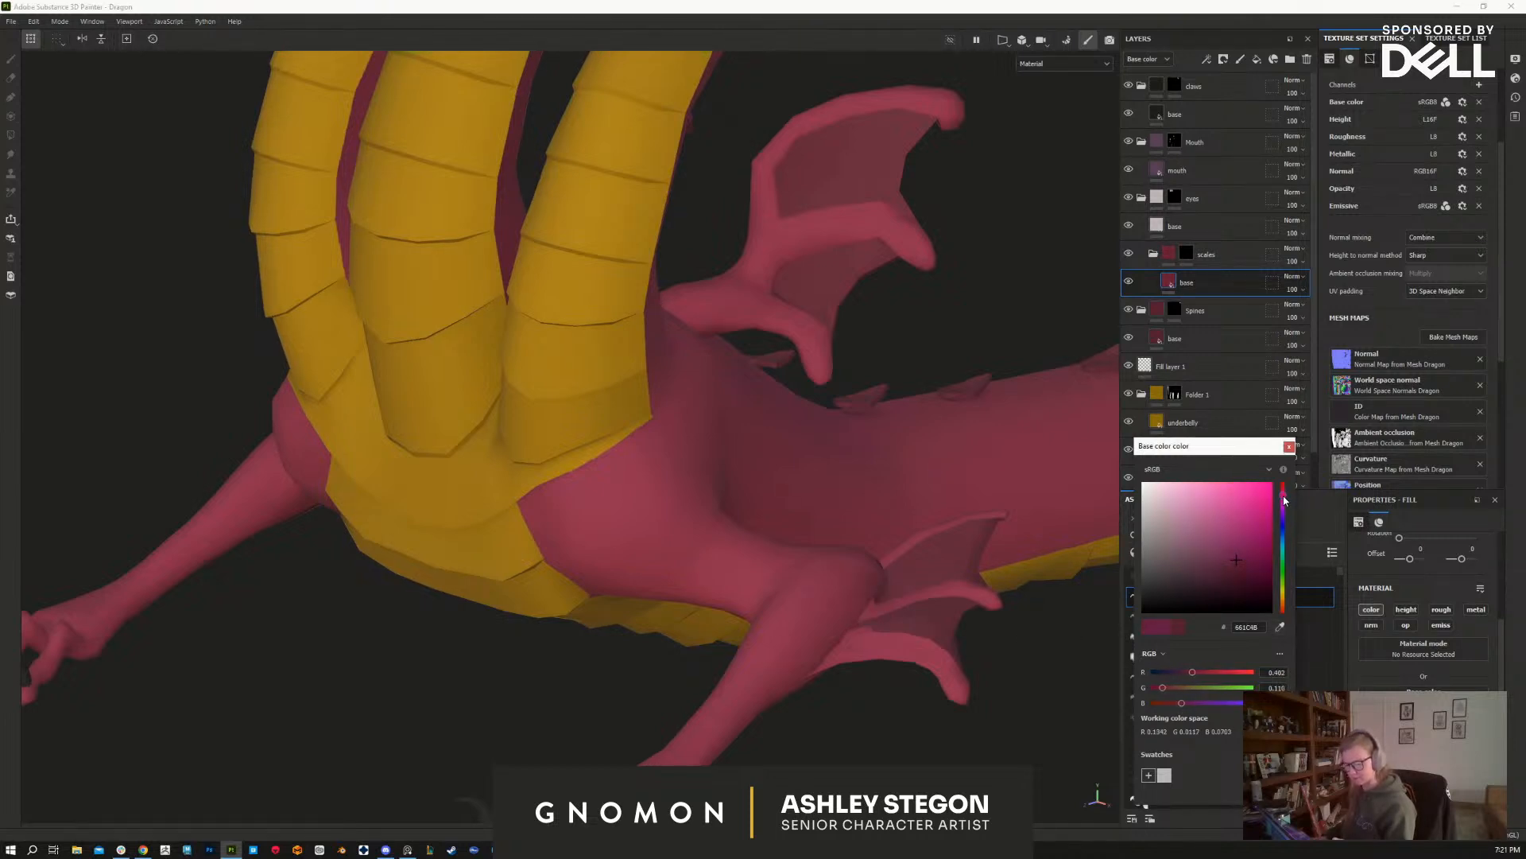
pyautogui.click(1288, 447)
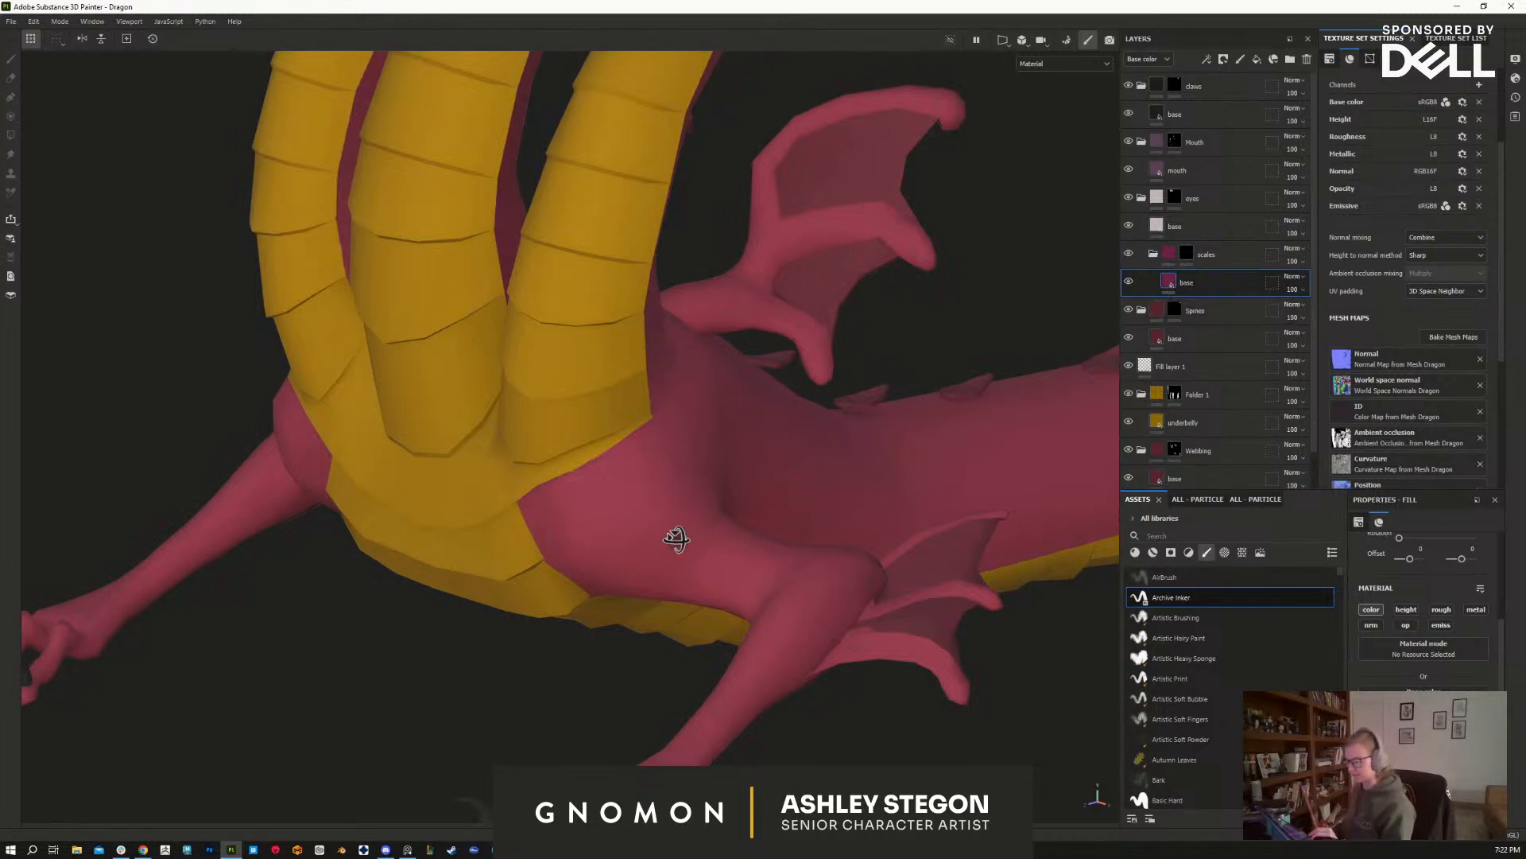
pyautogui.keyDown('alt'); pyautogui.moveTo(675, 535); pyautogui.dragTo(718, 521); pyautogui.keyUp('alt')
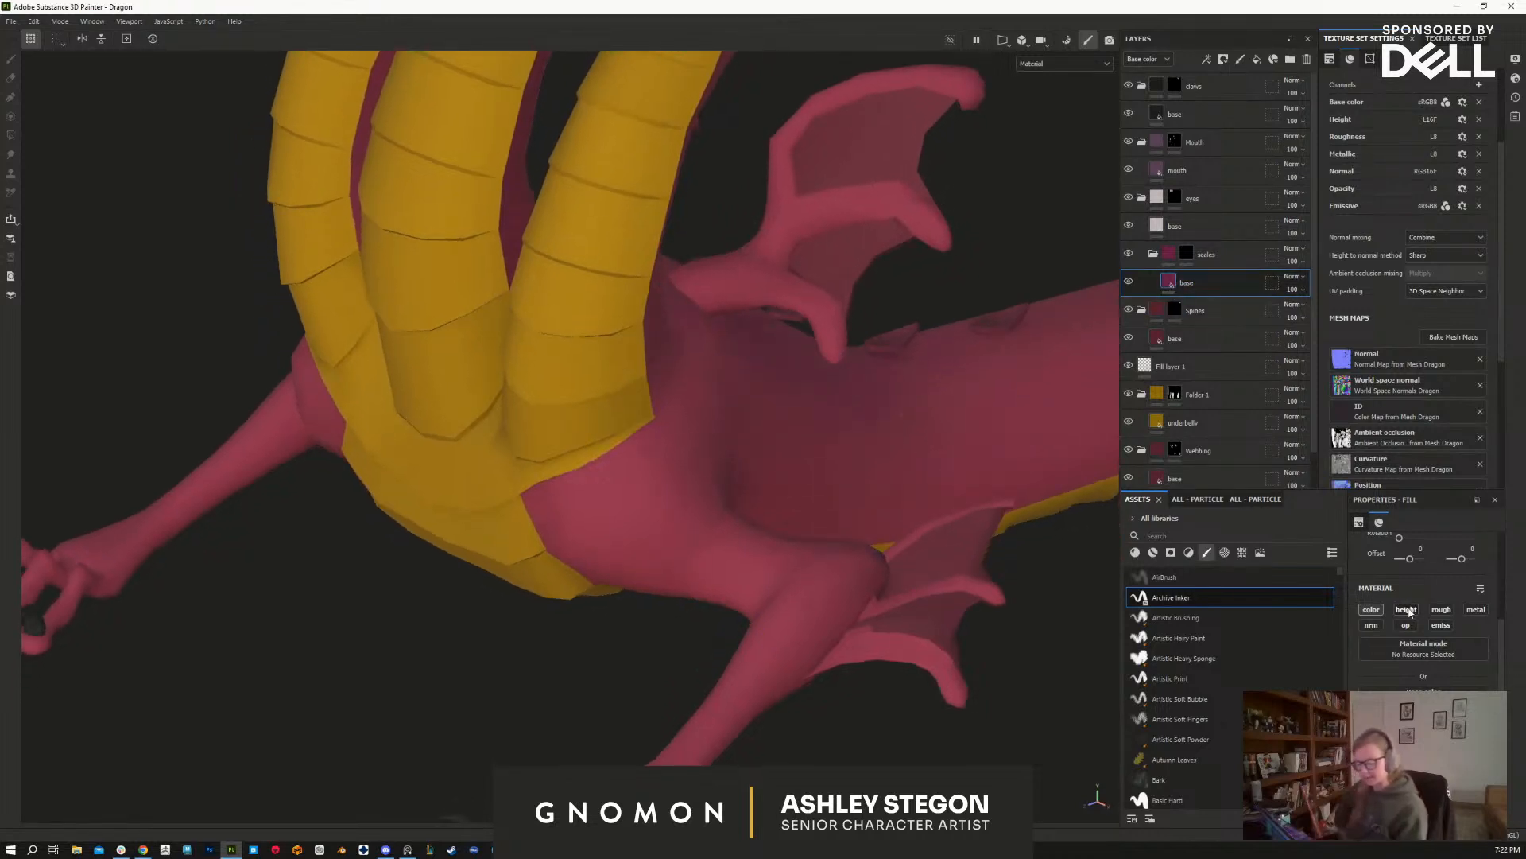
pyautogui.click(1407, 610)
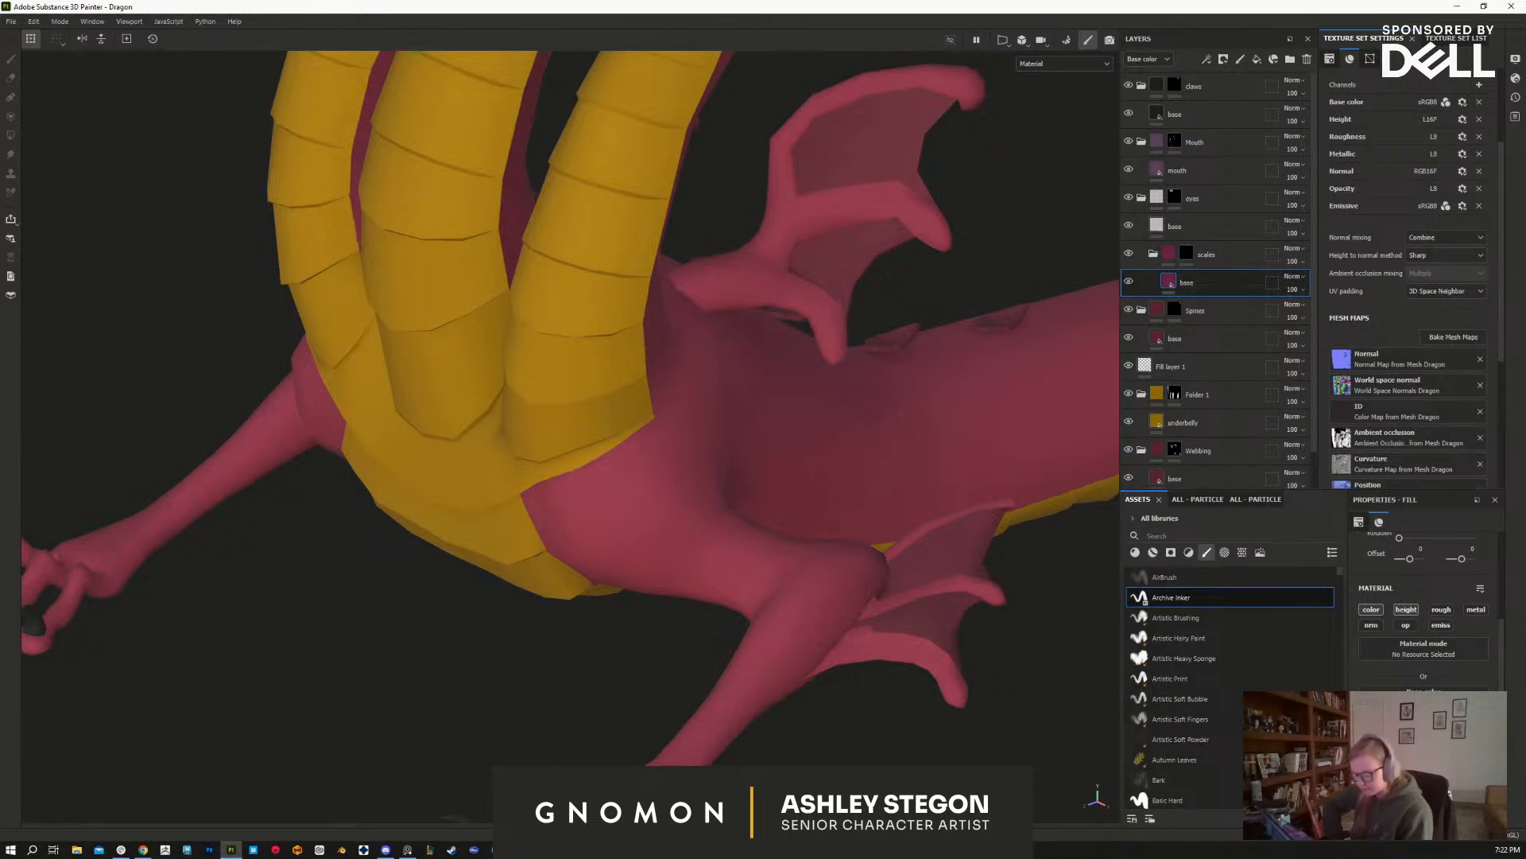
# Step: Try painting a scale on the shoulder on the scales folder's mask with an enlarged brush
pyautogui.click(1194, 258)
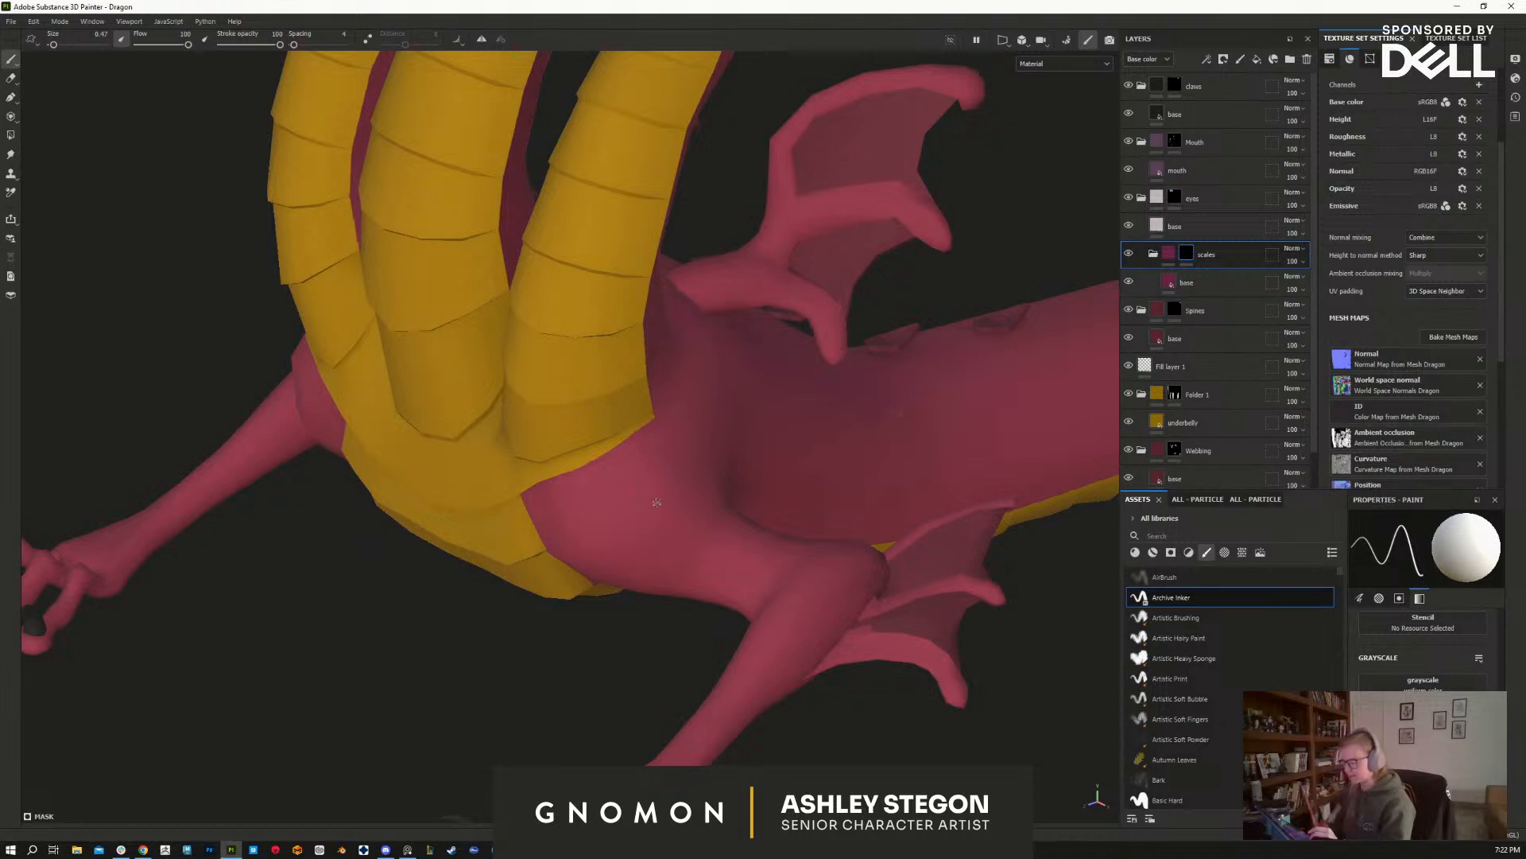
pyautogui.press('x')
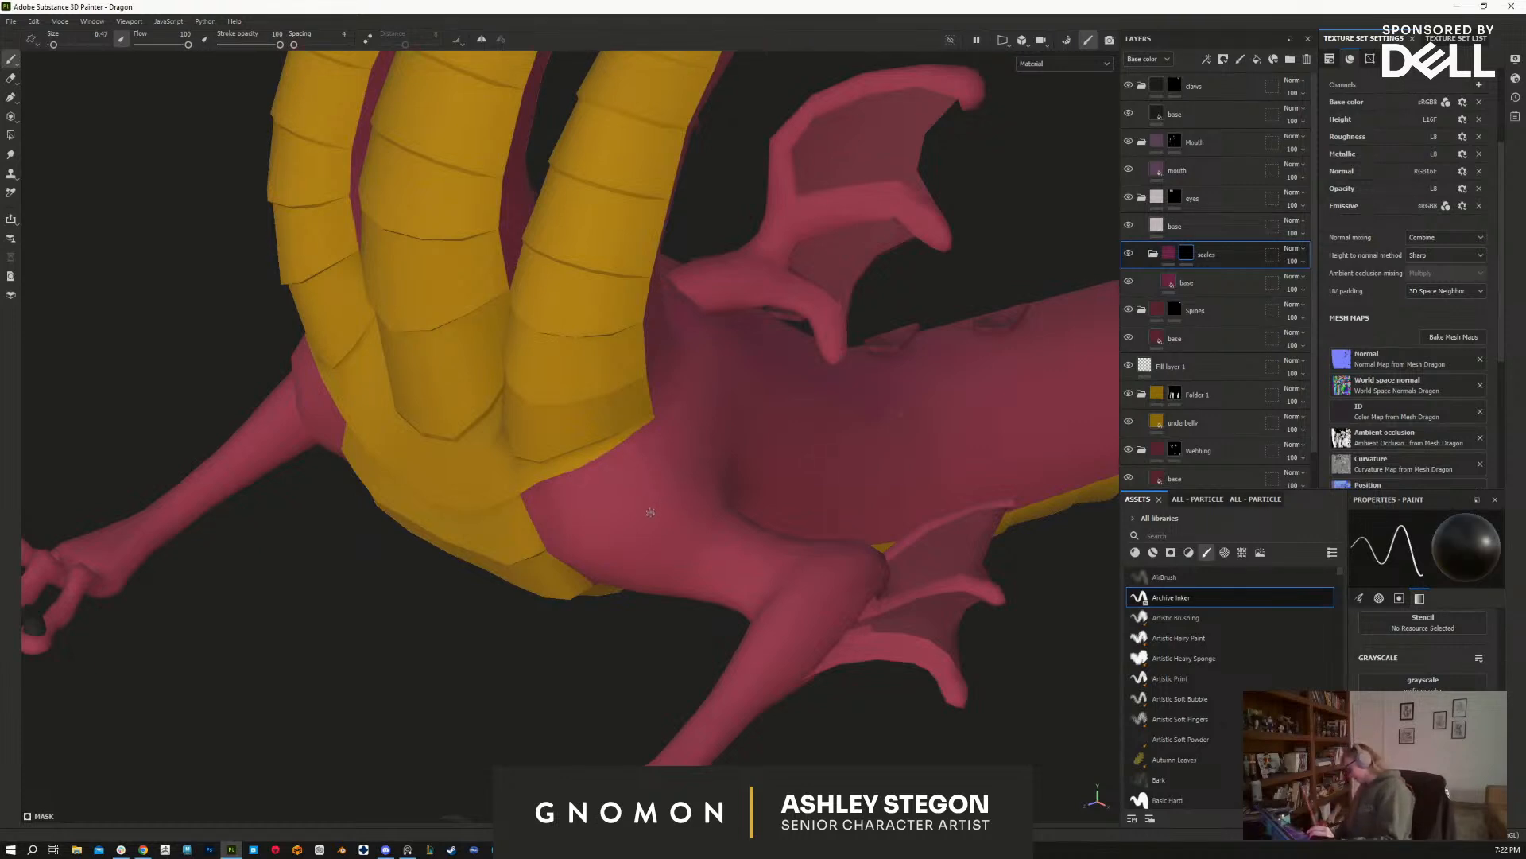
pyautogui.press(']')
pyautogui.press(']')
pyautogui.press(']')
pyautogui.press(']')
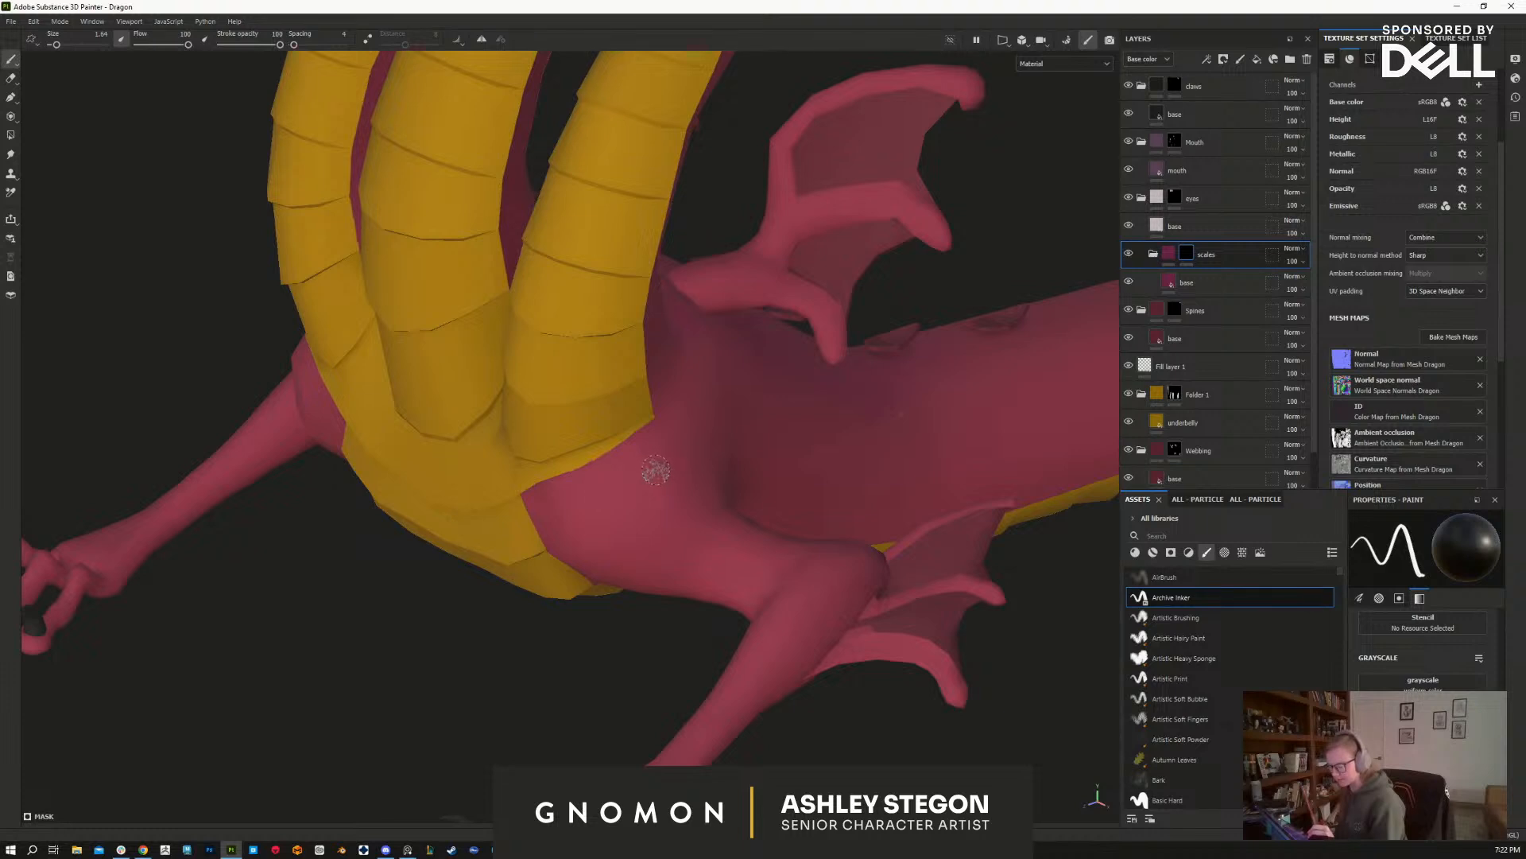
pyautogui.press('x')
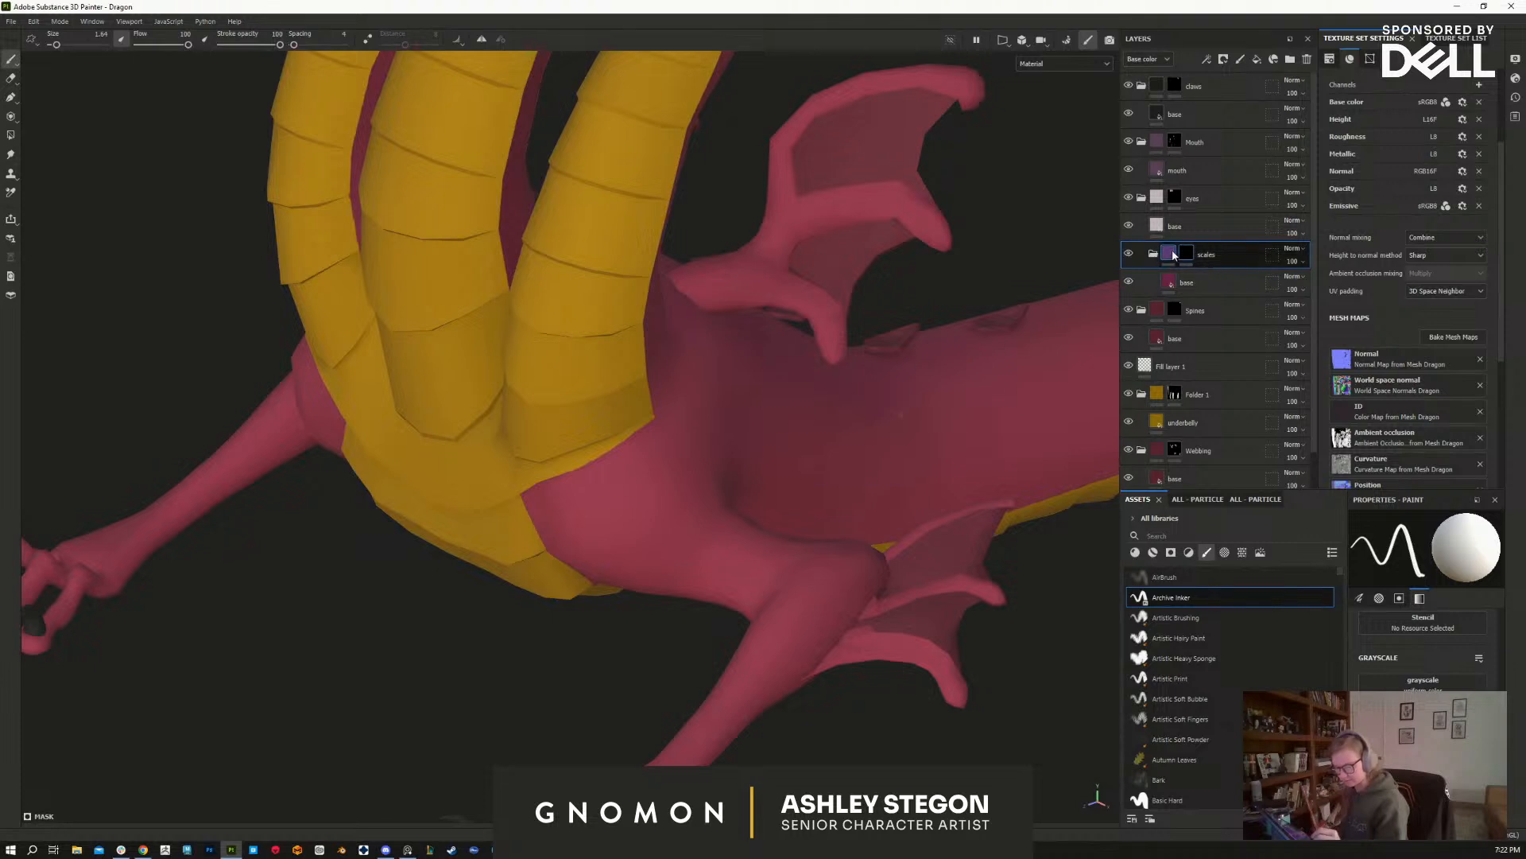
# Step: Reselect the scales folder's base layer and mask, and retry painting on the shoulder with the grayscale value inverted
pyautogui.click(1192, 266)
pyautogui.click(1191, 280)
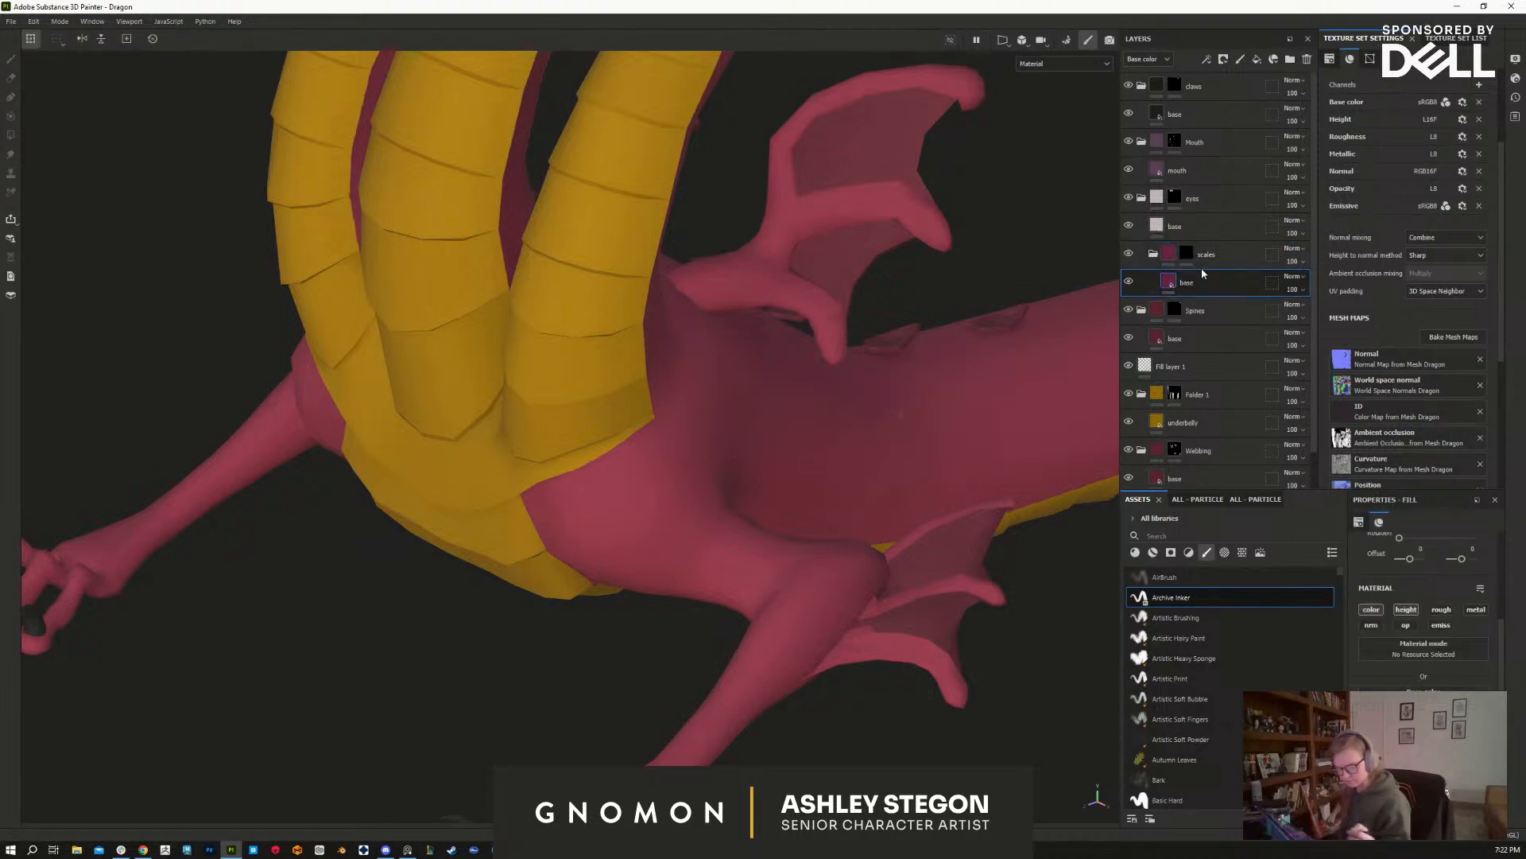
pyautogui.click(1187, 255)
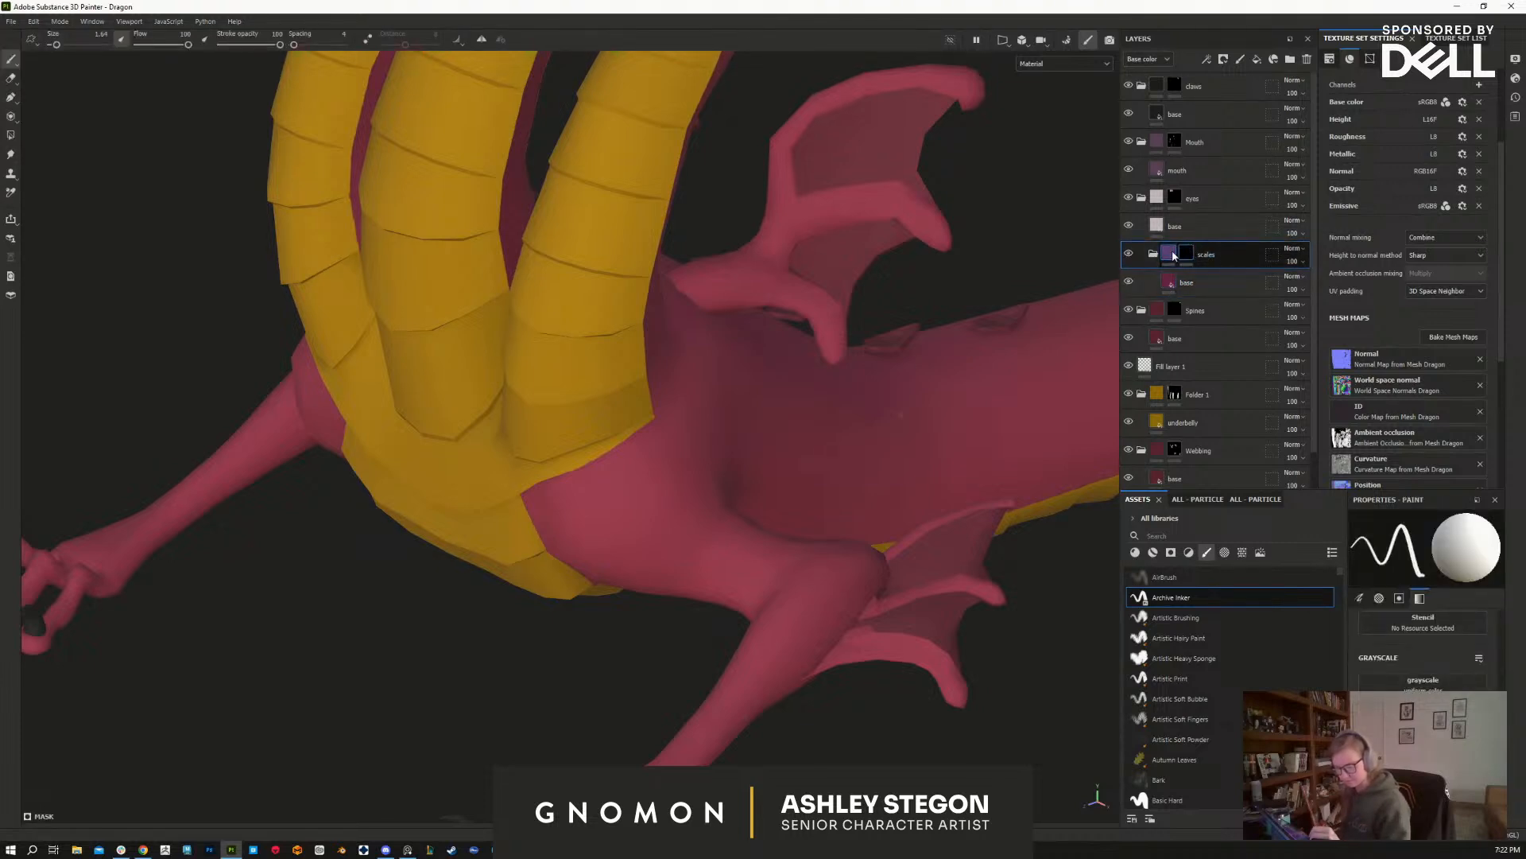
pyautogui.click(1174, 255)
pyautogui.rightClick(1175, 255)
pyautogui.click(1223, 272)
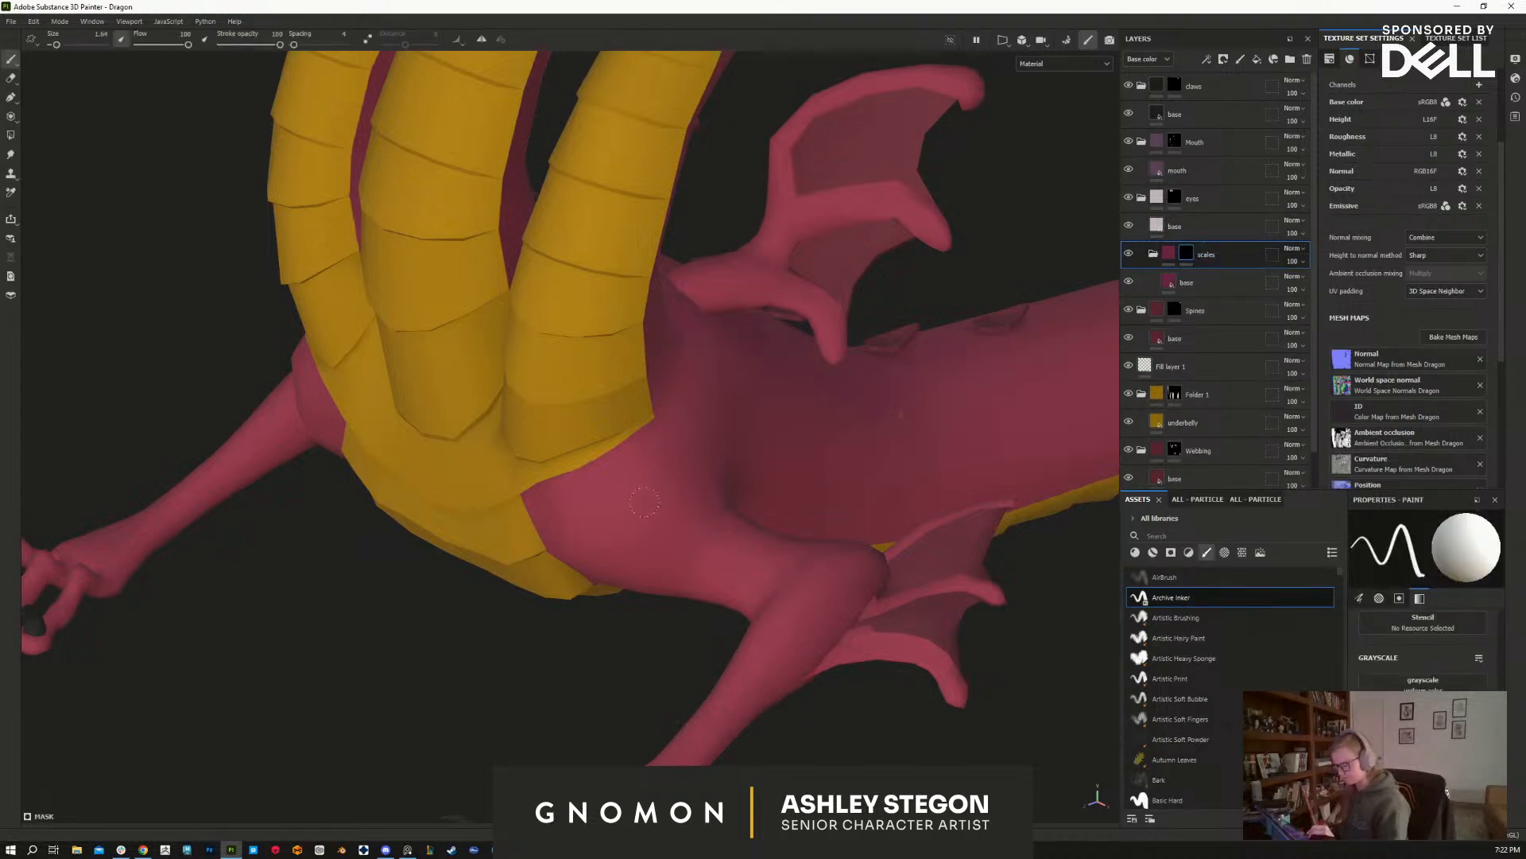
pyautogui.press('x')
pyautogui.keyDown('alt'); pyautogui.moveTo(632, 531); pyautogui.dragTo(696, 634); pyautogui.keyUp('alt')
pyautogui.keyDown('alt'); pyautogui.moveTo(695, 633); pyautogui.dragTo(720, 569, button='right'); pyautogui.keyUp('alt')
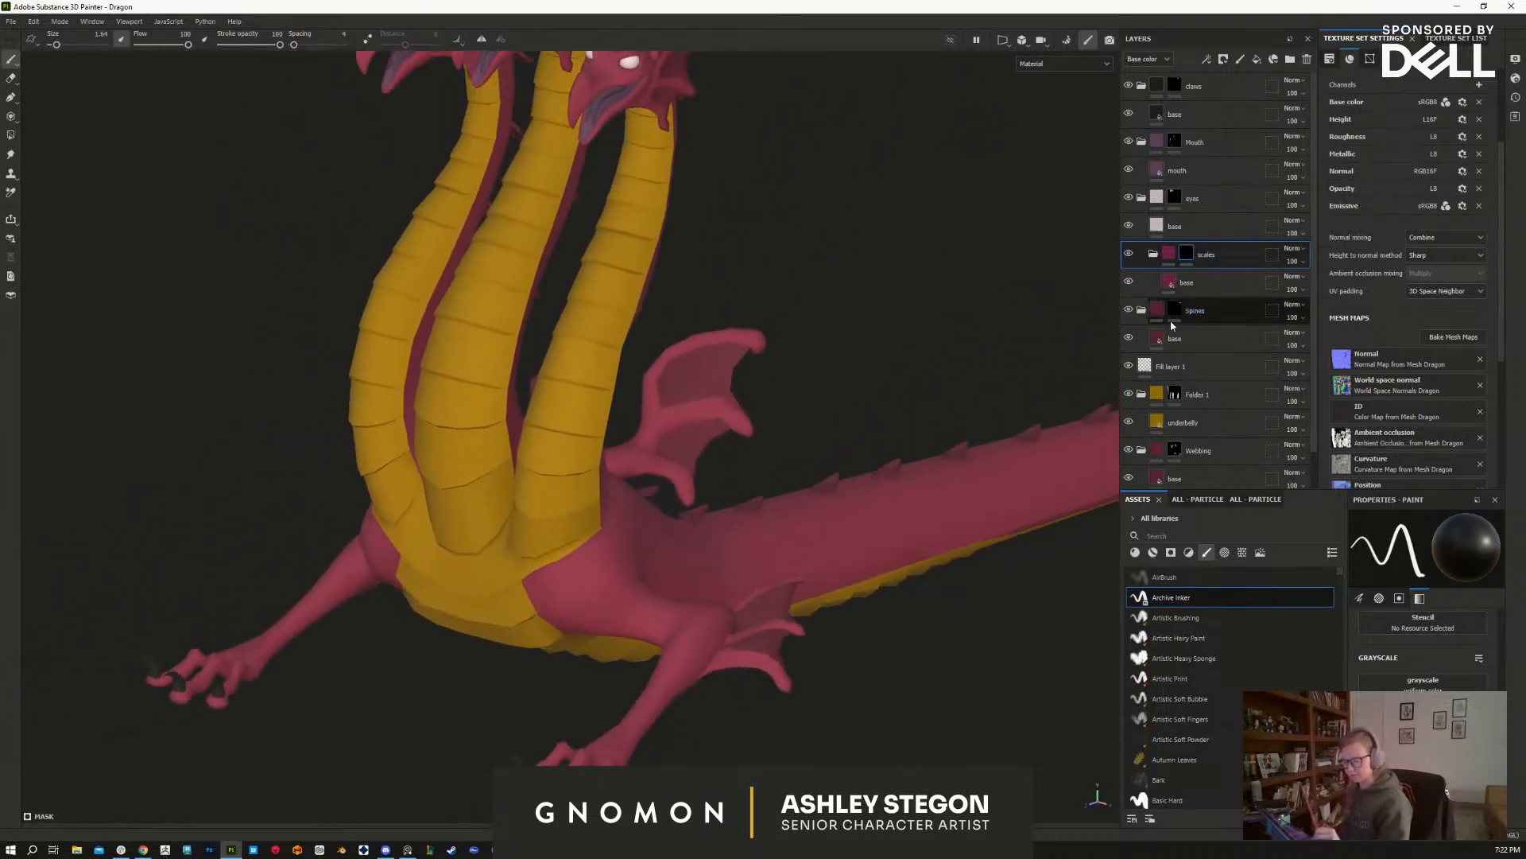
# Step: Collapse the Spines folder and move Fill layer 1 to the top of the layer stack
pyautogui.click(1141, 310)
pyautogui.click(1187, 340)
pyautogui.click(1129, 339)
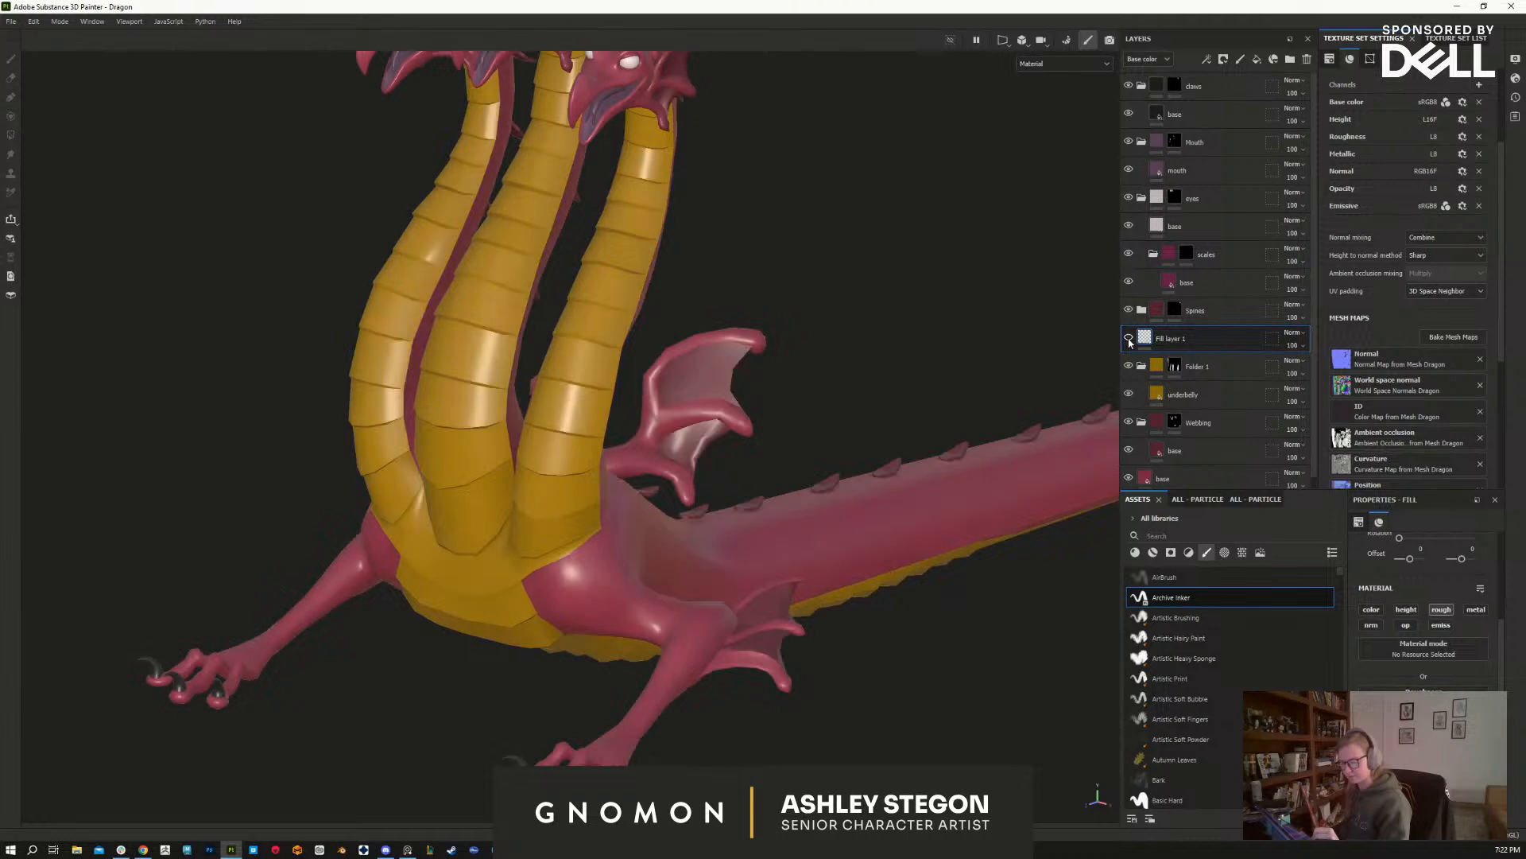
pyautogui.click(1128, 339)
pyautogui.moveTo(1223, 337); pyautogui.dragTo(1230, 84)
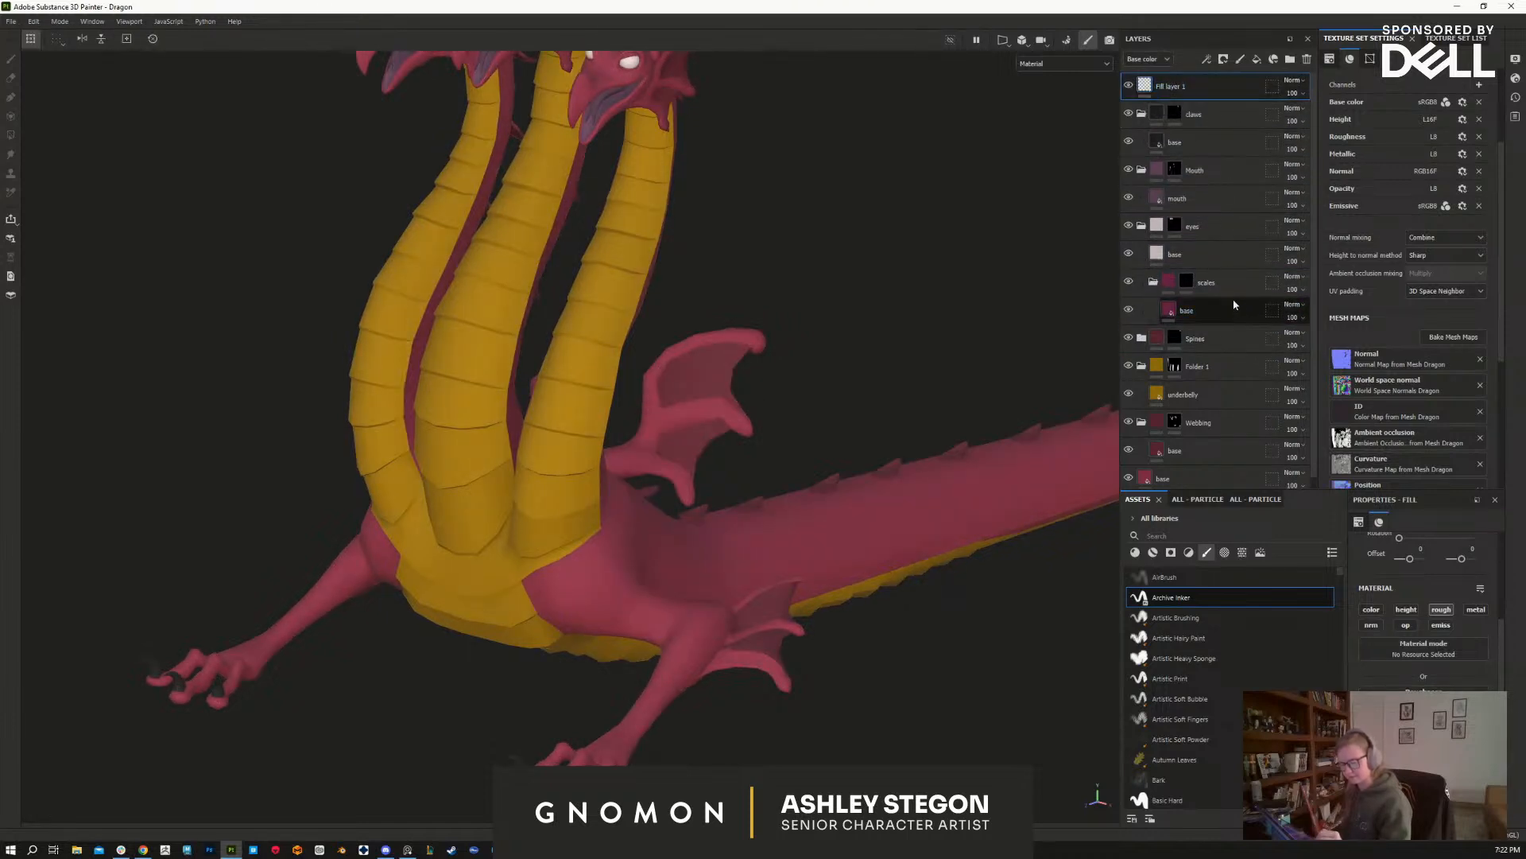
# Step: Move the magenta base layer out of the scales folder to directly below Fill layer 1 and add a black mask
pyautogui.click(1214, 311)
pyautogui.moveTo(1203, 314); pyautogui.dragTo(1222, 107)
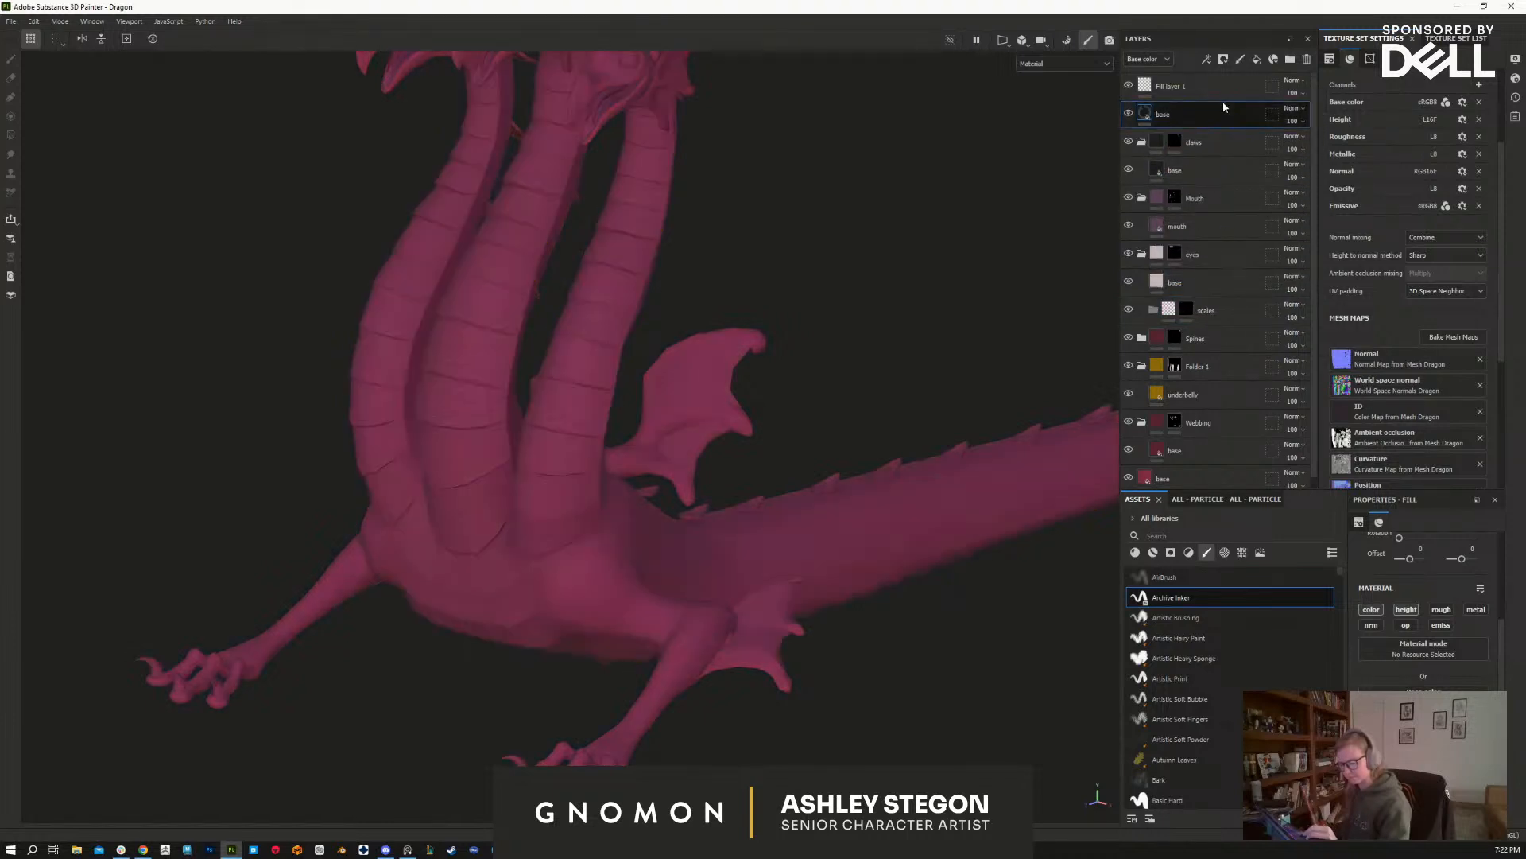
pyautogui.rightClick(1154, 114)
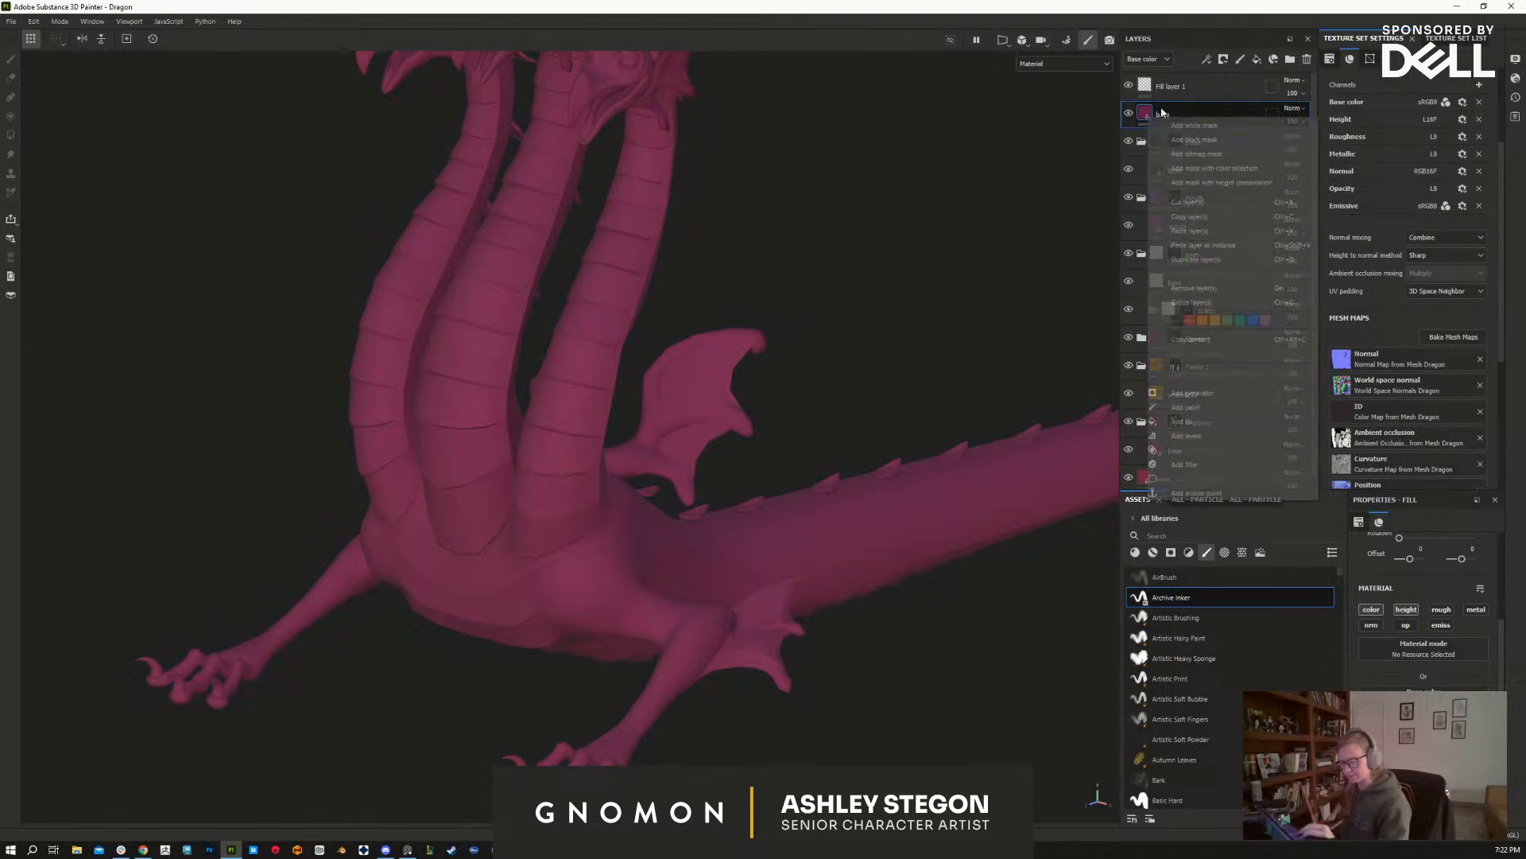
pyautogui.click(1194, 139)
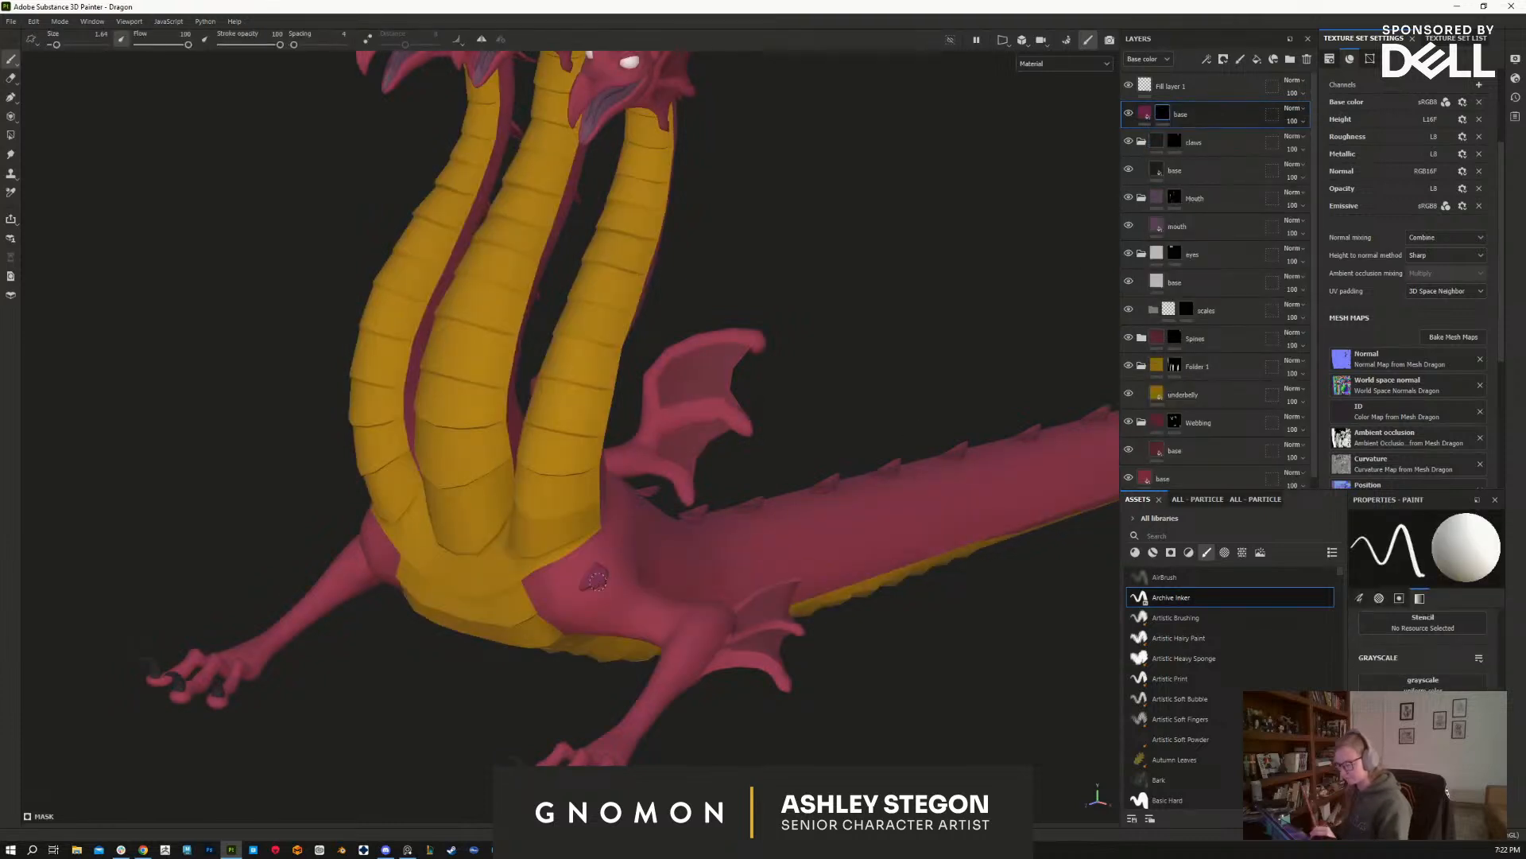
# Step: Try painting magenta scale strokes on the shoulder on the base layer's mask, and undo them
pyautogui.keyDown('alt'); pyautogui.moveTo(601, 596); pyautogui.dragTo(667, 584, button='right'); pyautogui.keyUp('alt')
pyautogui.keyDown('alt'); pyautogui.moveTo(620, 556); pyautogui.dragTo(628, 588); pyautogui.keyUp('alt')
pyautogui.moveTo(596, 489)
pyautogui.mouseDown()
pyautogui.moveTo(547, 531)
pyautogui.moveTo(563, 536)
pyautogui.mouseUp()
pyautogui.hotkey('ctrl', 'z')
pyautogui.hotkey('ctrl', 'z')
pyautogui.hotkey('ctrl', 'z')
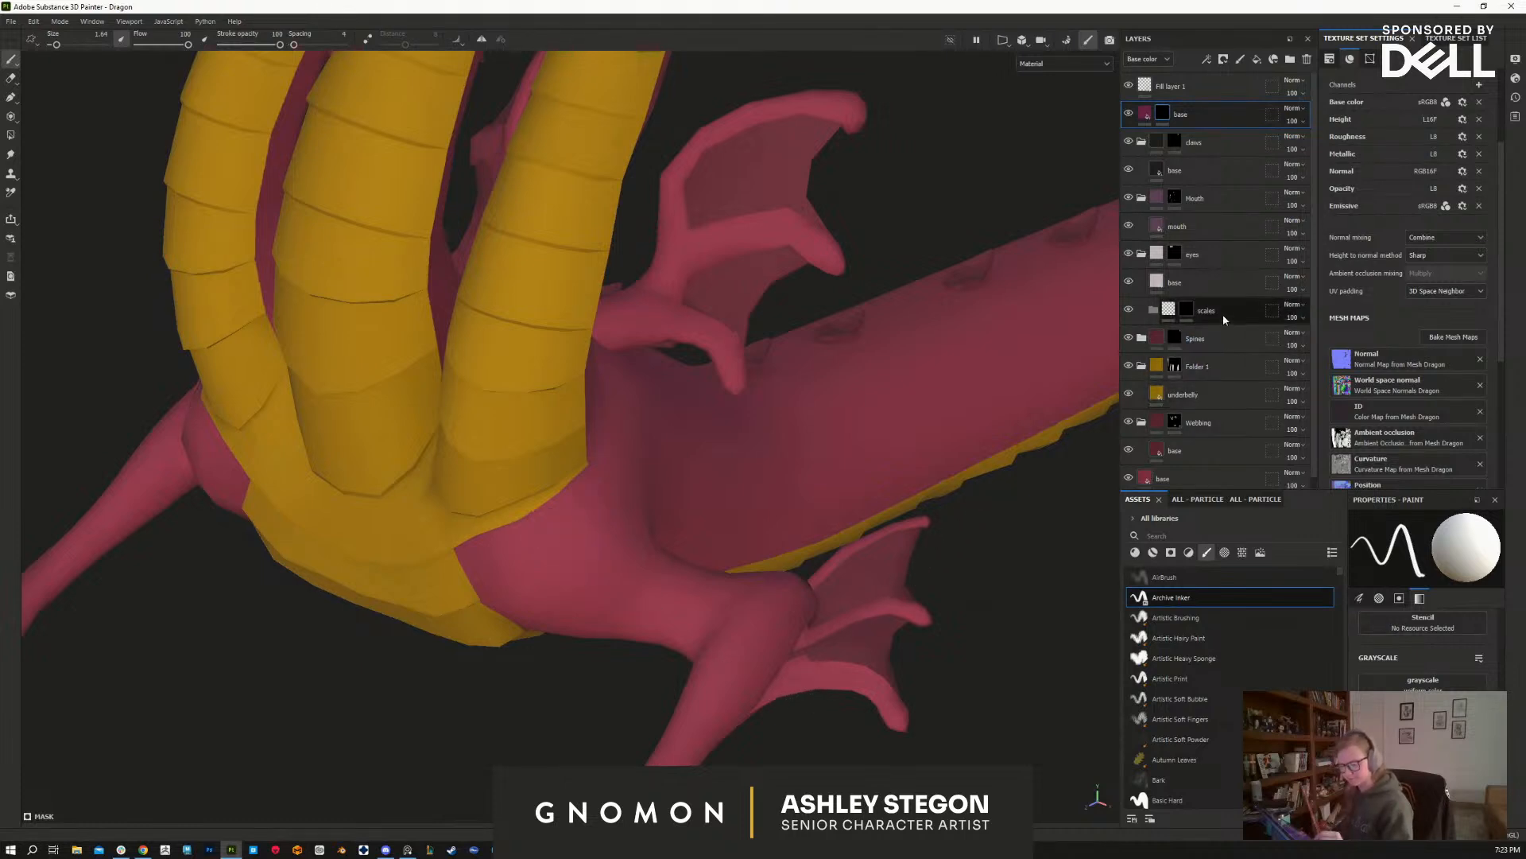
# Step: Move the scales folder below Fill layer 1 with the magenta base layer inside it, and give that layer a white mask
pyautogui.click(1215, 312)
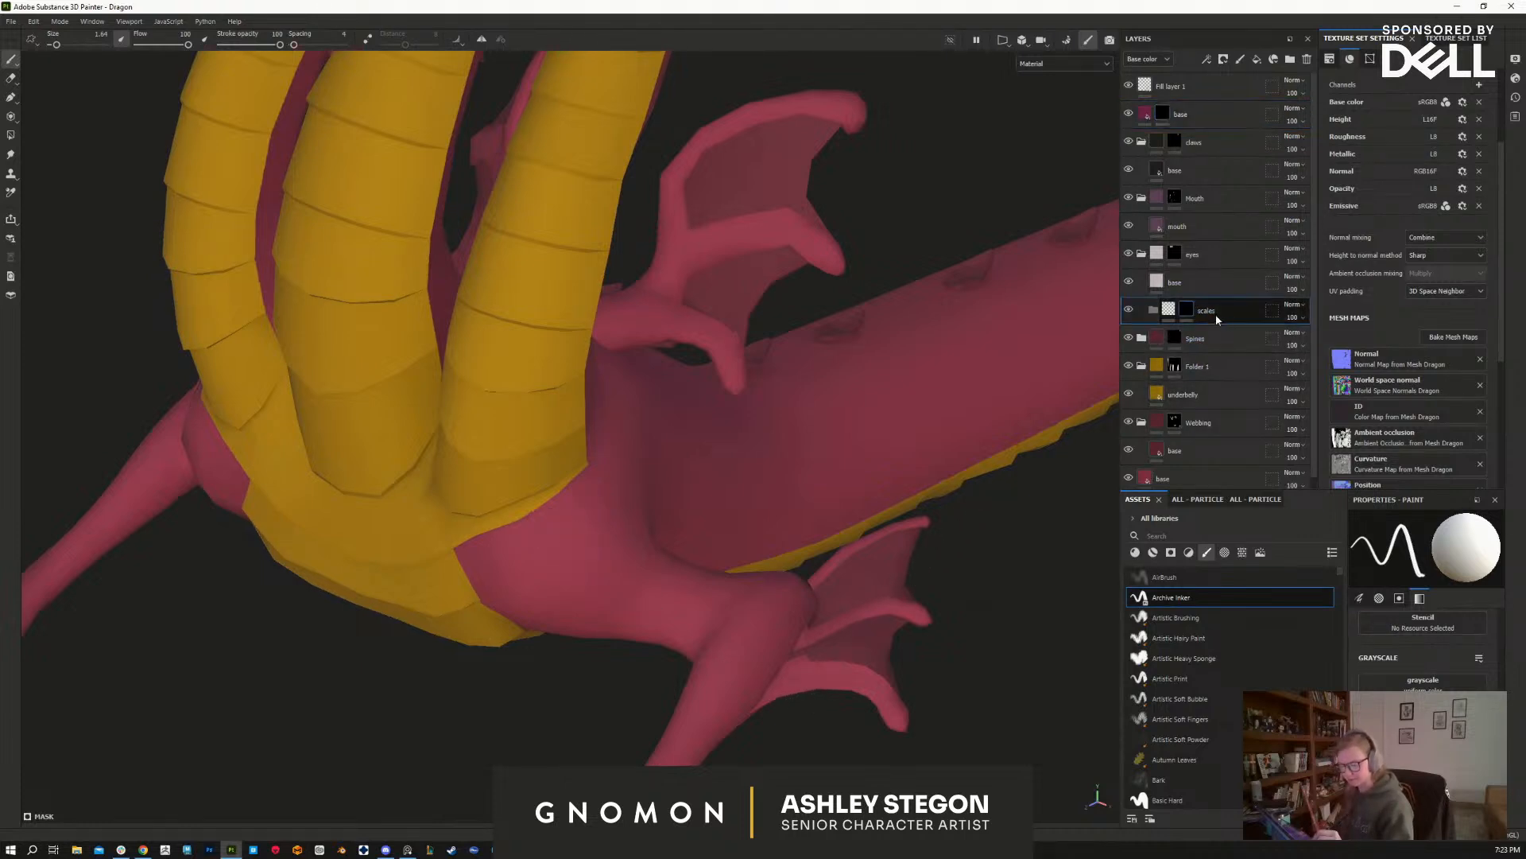
pyautogui.moveTo(1215, 110); pyautogui.dragTo(1210, 119)
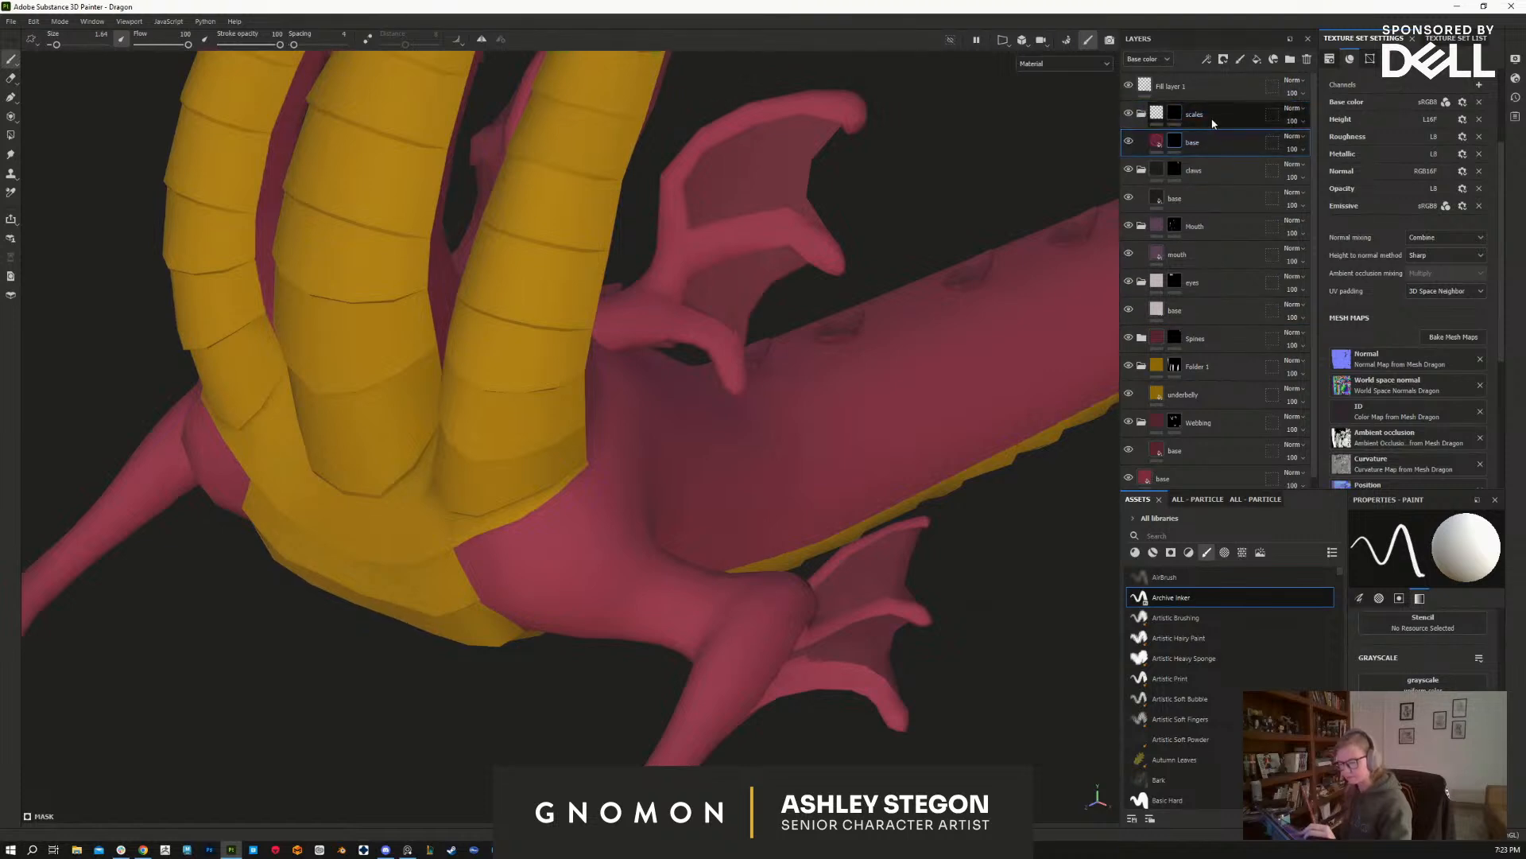
pyautogui.click(1173, 112)
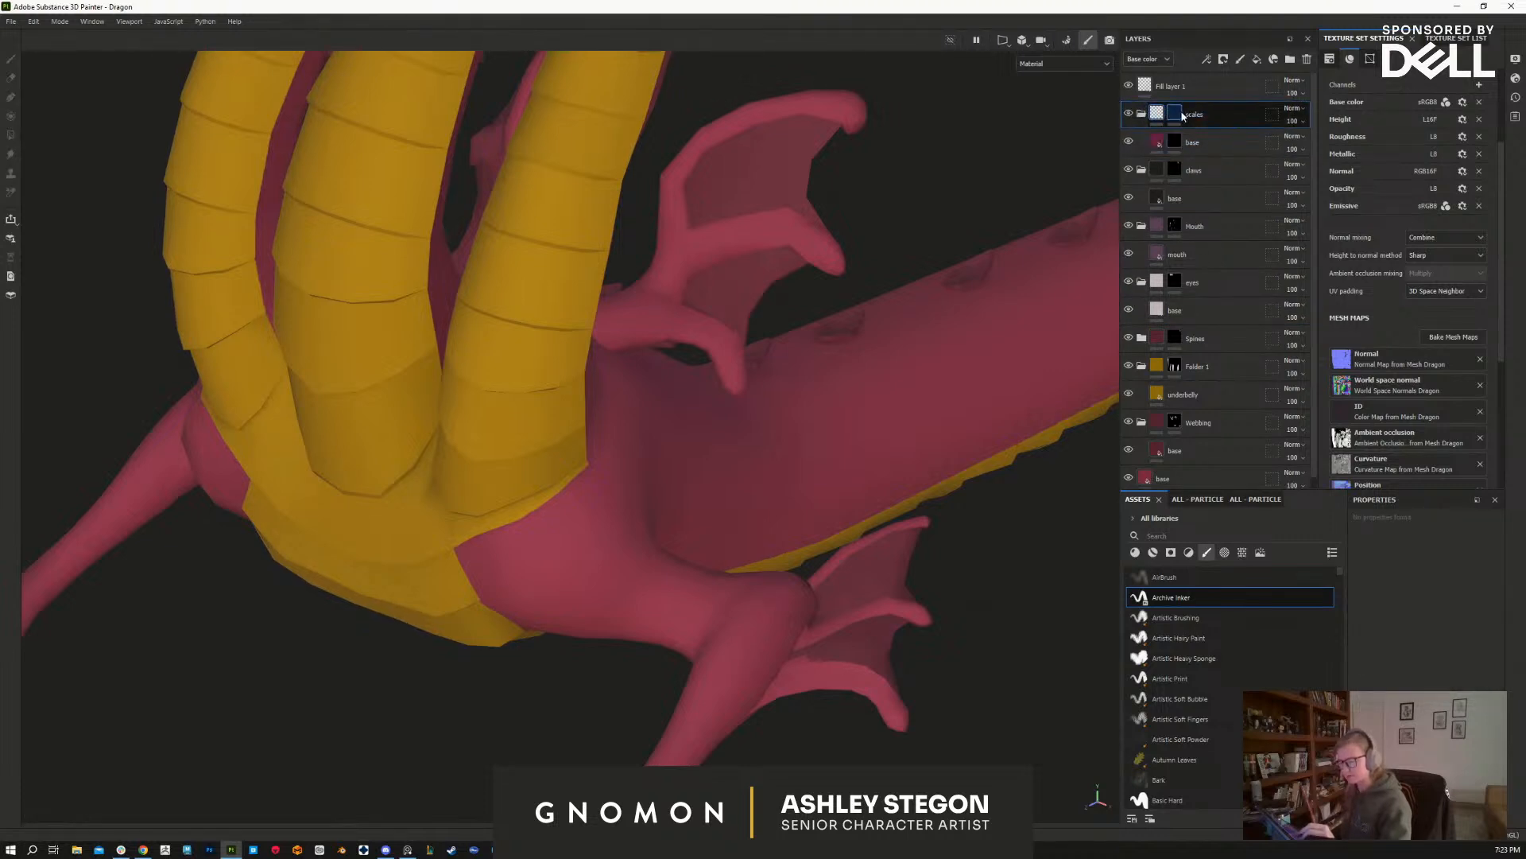
pyautogui.rightClick(1170, 137)
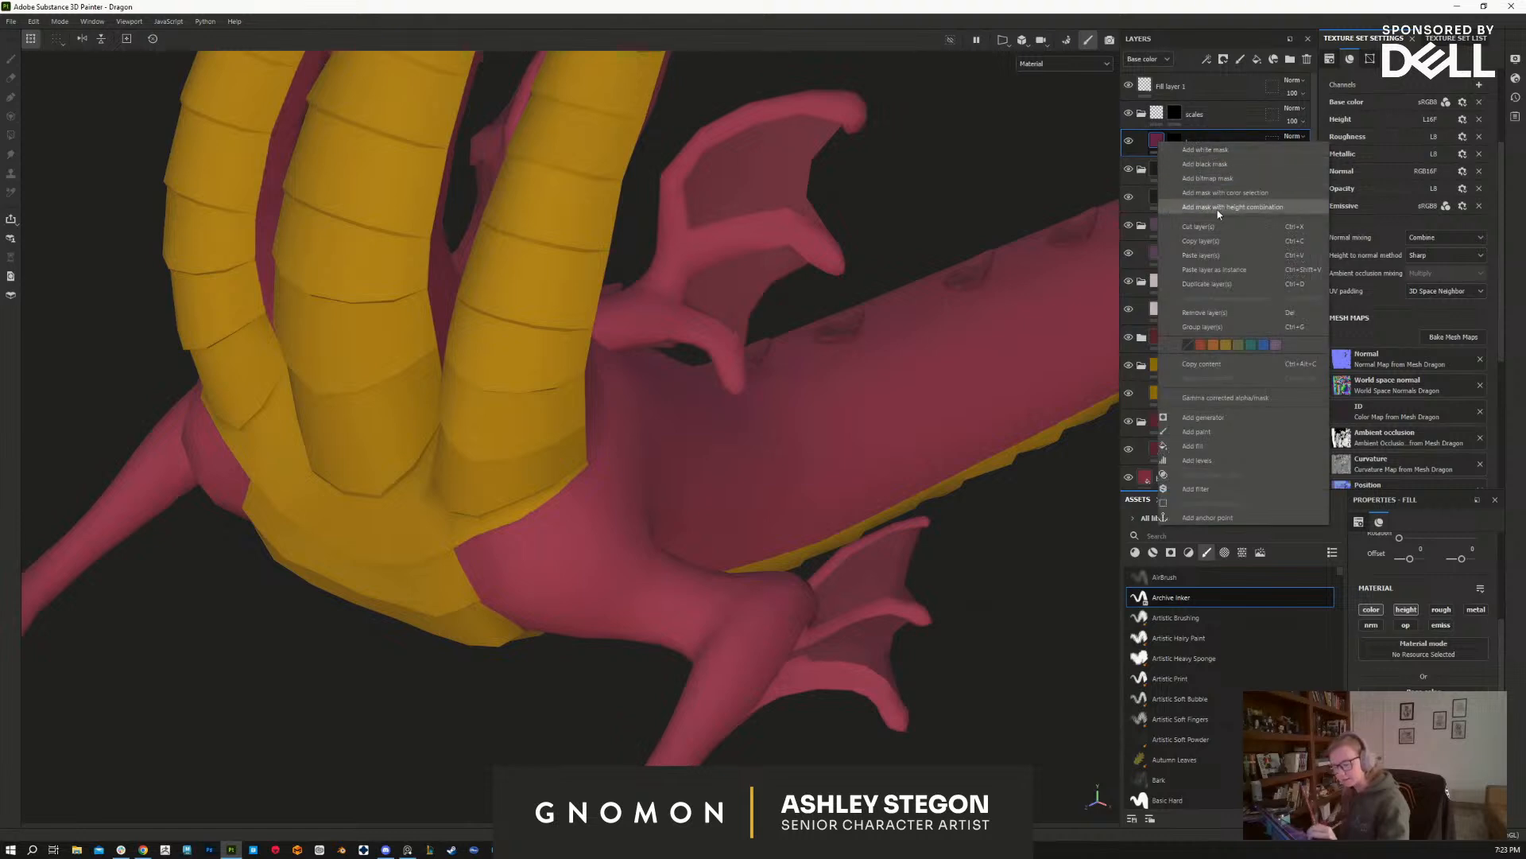
pyautogui.click(1222, 154)
pyautogui.rightClick(1177, 140)
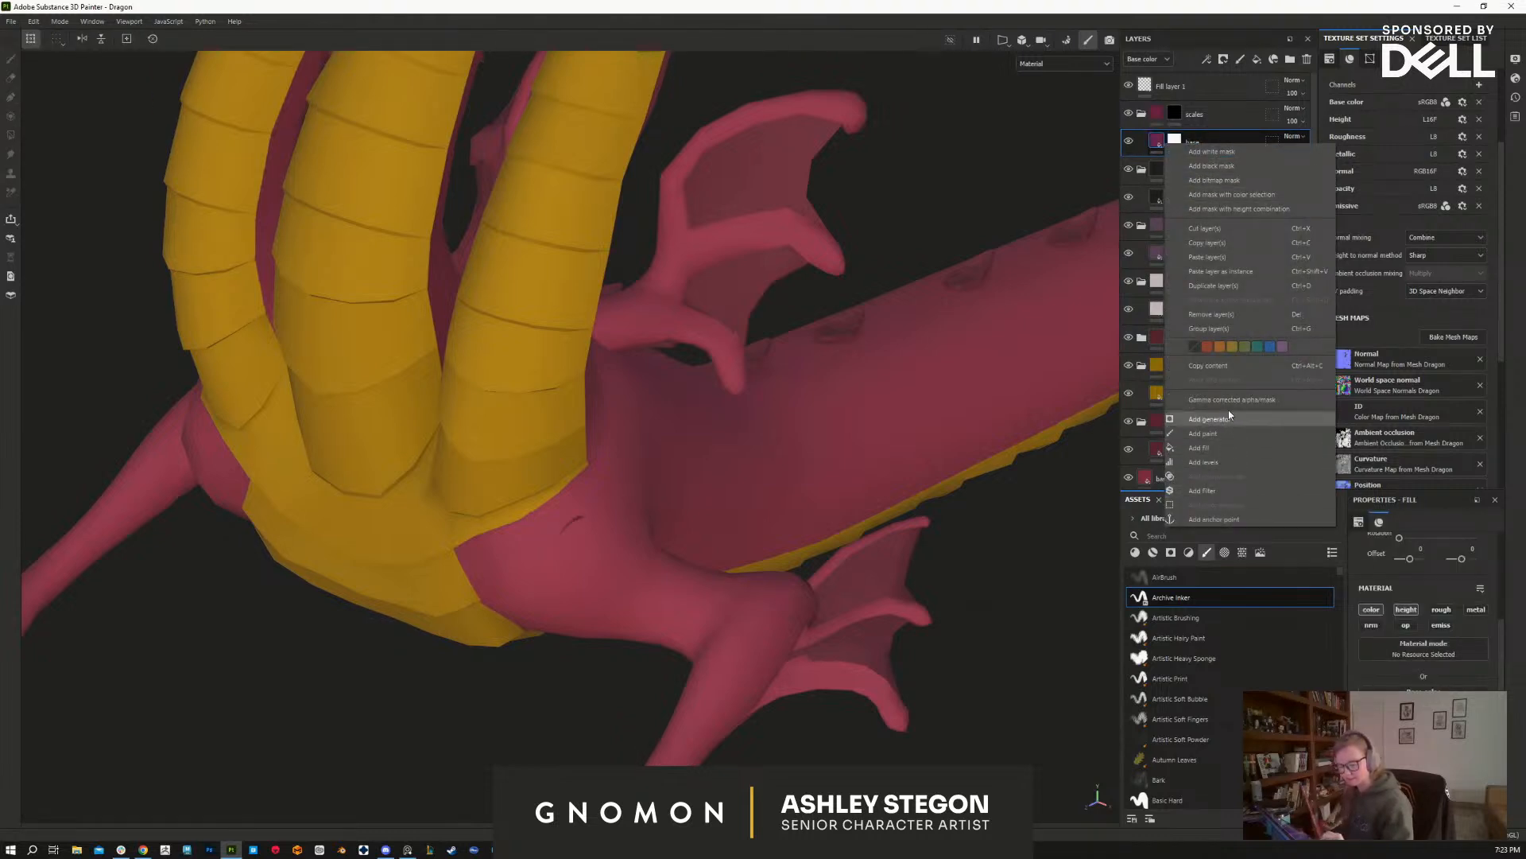
# Step: Paint a small test spot on the shoulder on the scales folder's mask and reduce the brush size
pyautogui.click(1179, 115)
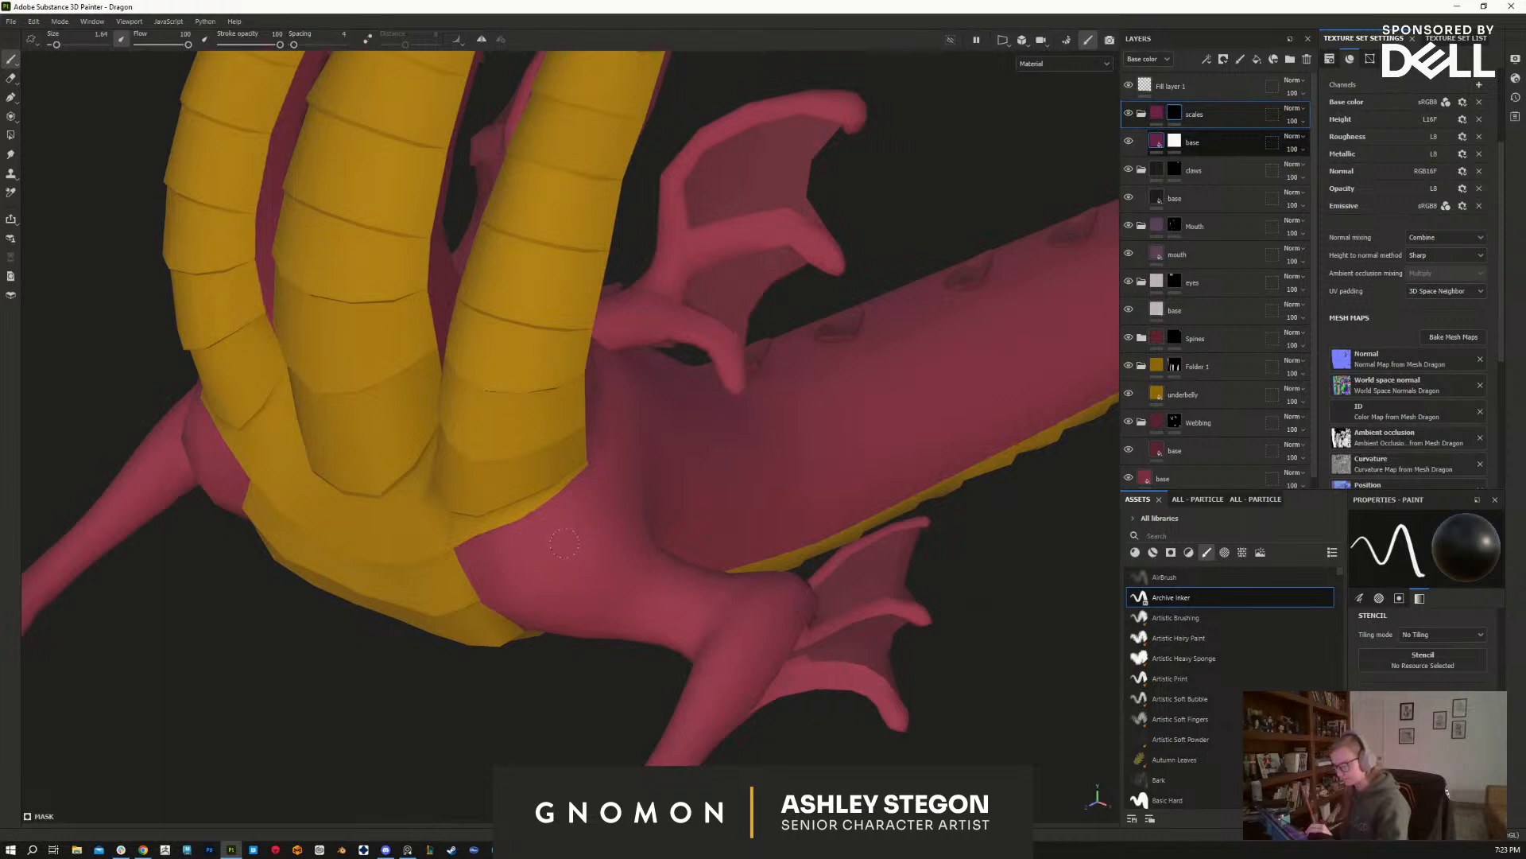
pyautogui.click(1171, 115)
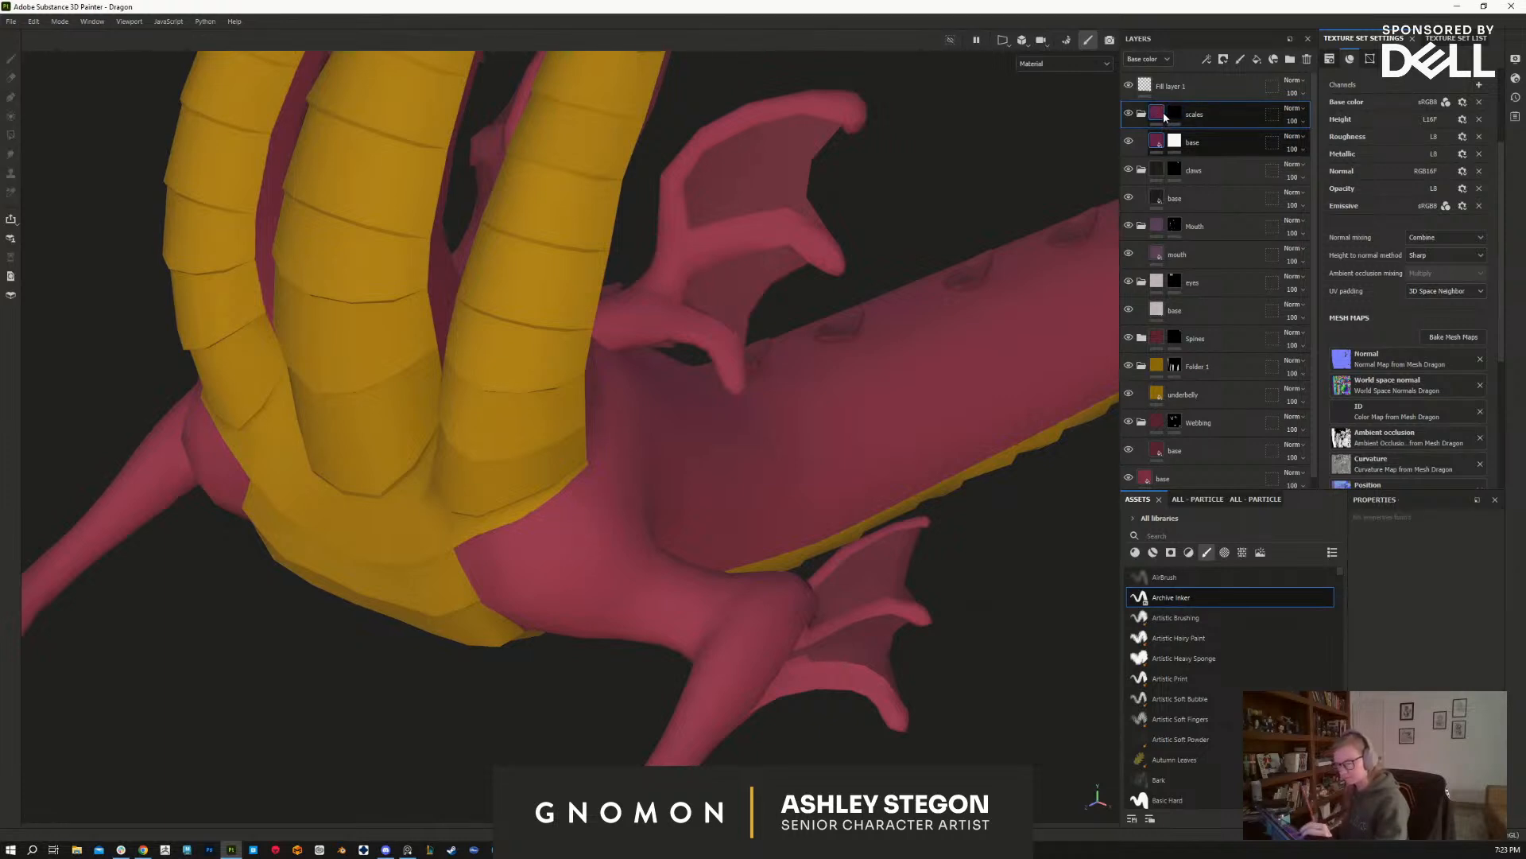
pyautogui.click(1173, 114)
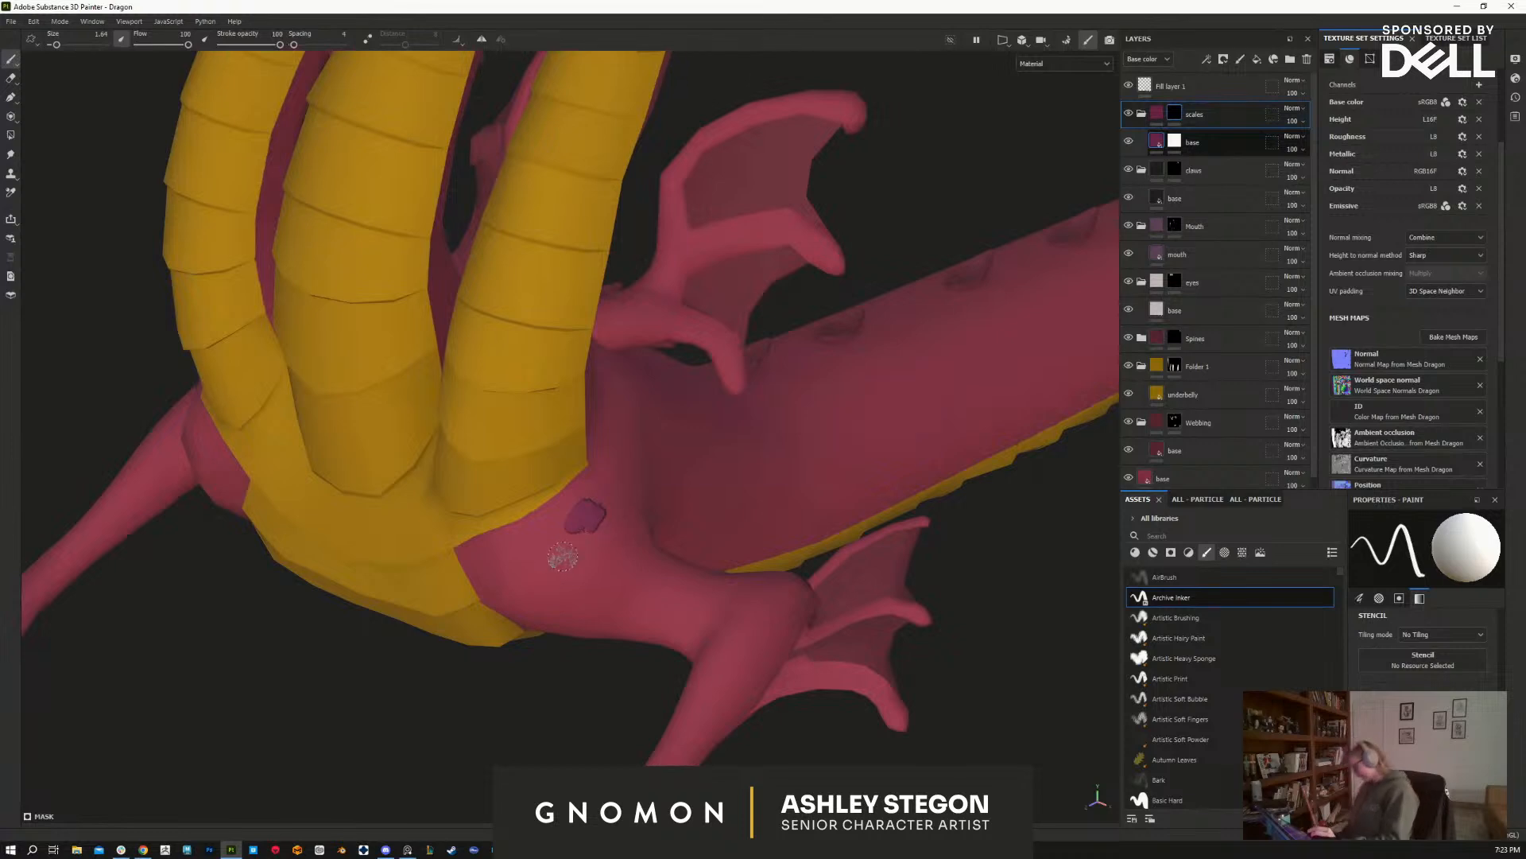
pyautogui.press('[')
pyautogui.press('[')
pyautogui.press('[')
pyautogui.press('[')
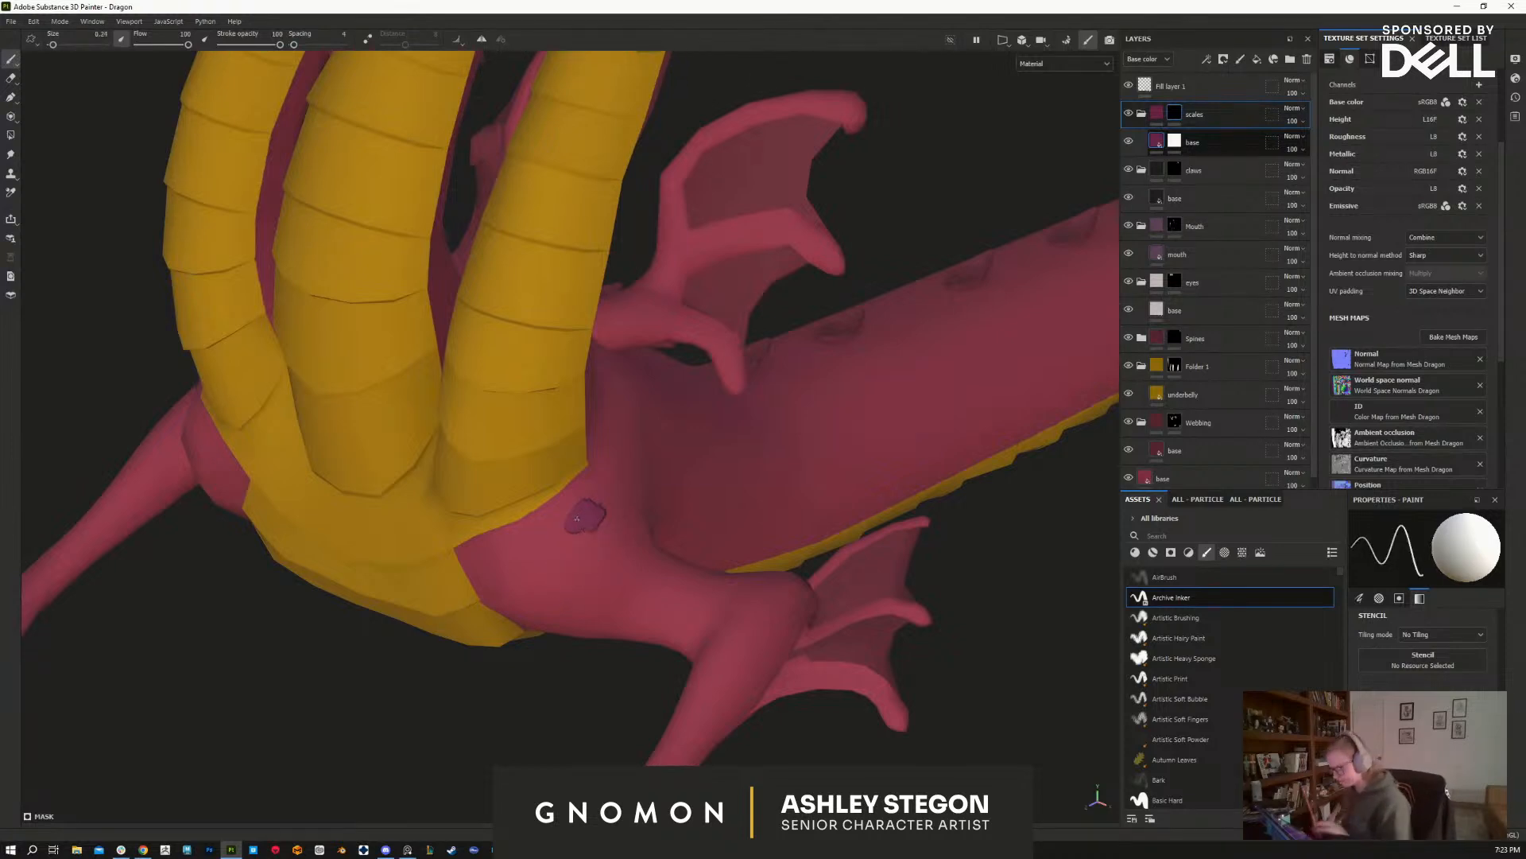
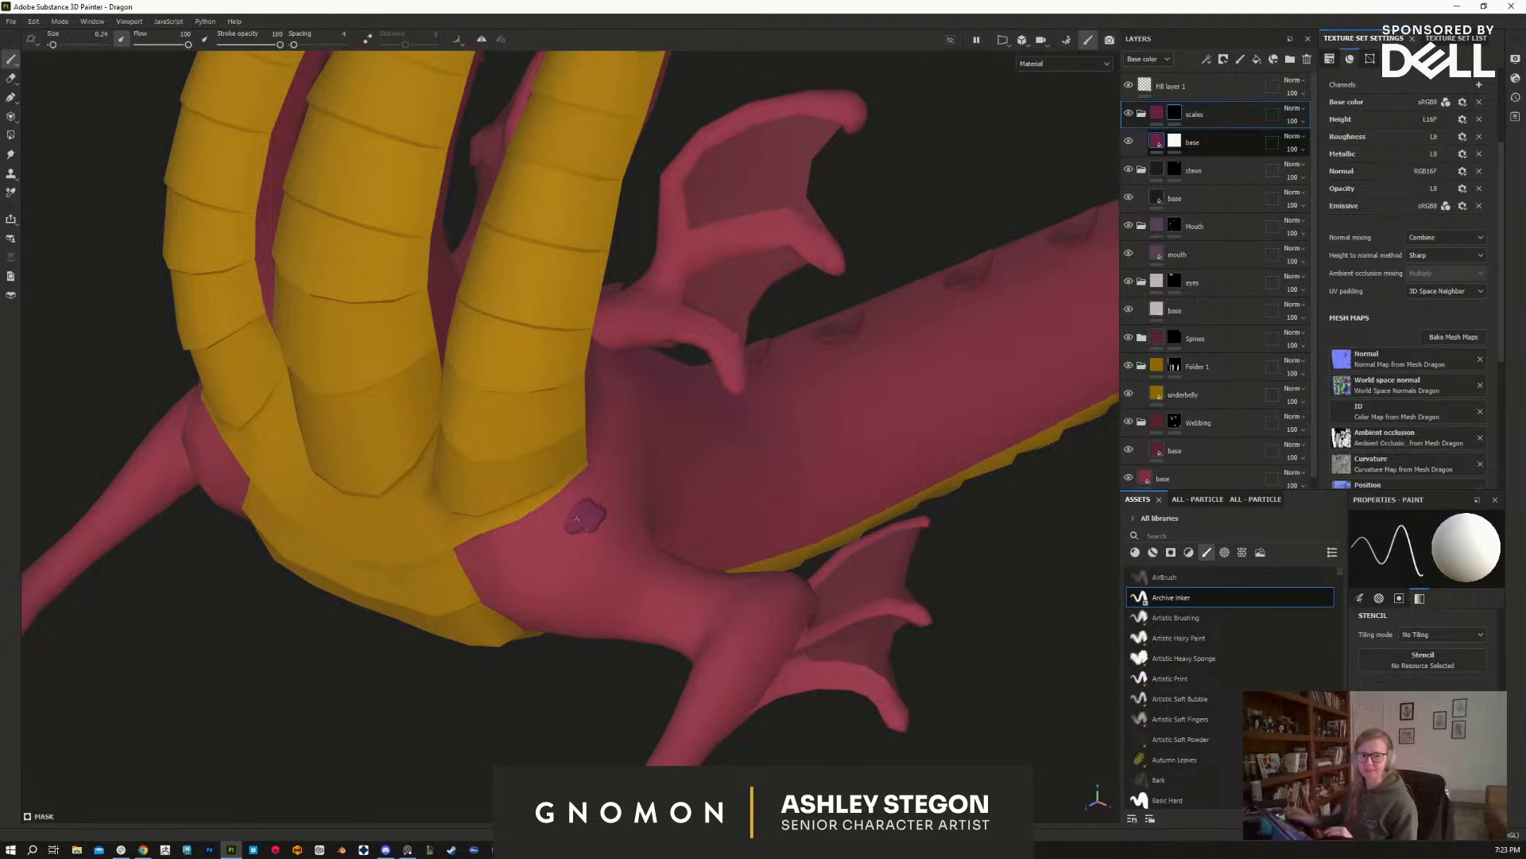
# Step: Paint a large elongated magenta scale on the shoulder along the underbelly's edge on the scales folder's mask
pyautogui.keyDown('alt'); pyautogui.moveTo(590, 579); pyautogui.dragTo(709, 566, button='middle'); pyautogui.keyUp('alt')
pyautogui.keyDown('alt'); pyautogui.moveTo(702, 548); pyautogui.dragTo(703, 509, button='right'); pyautogui.keyUp('alt')
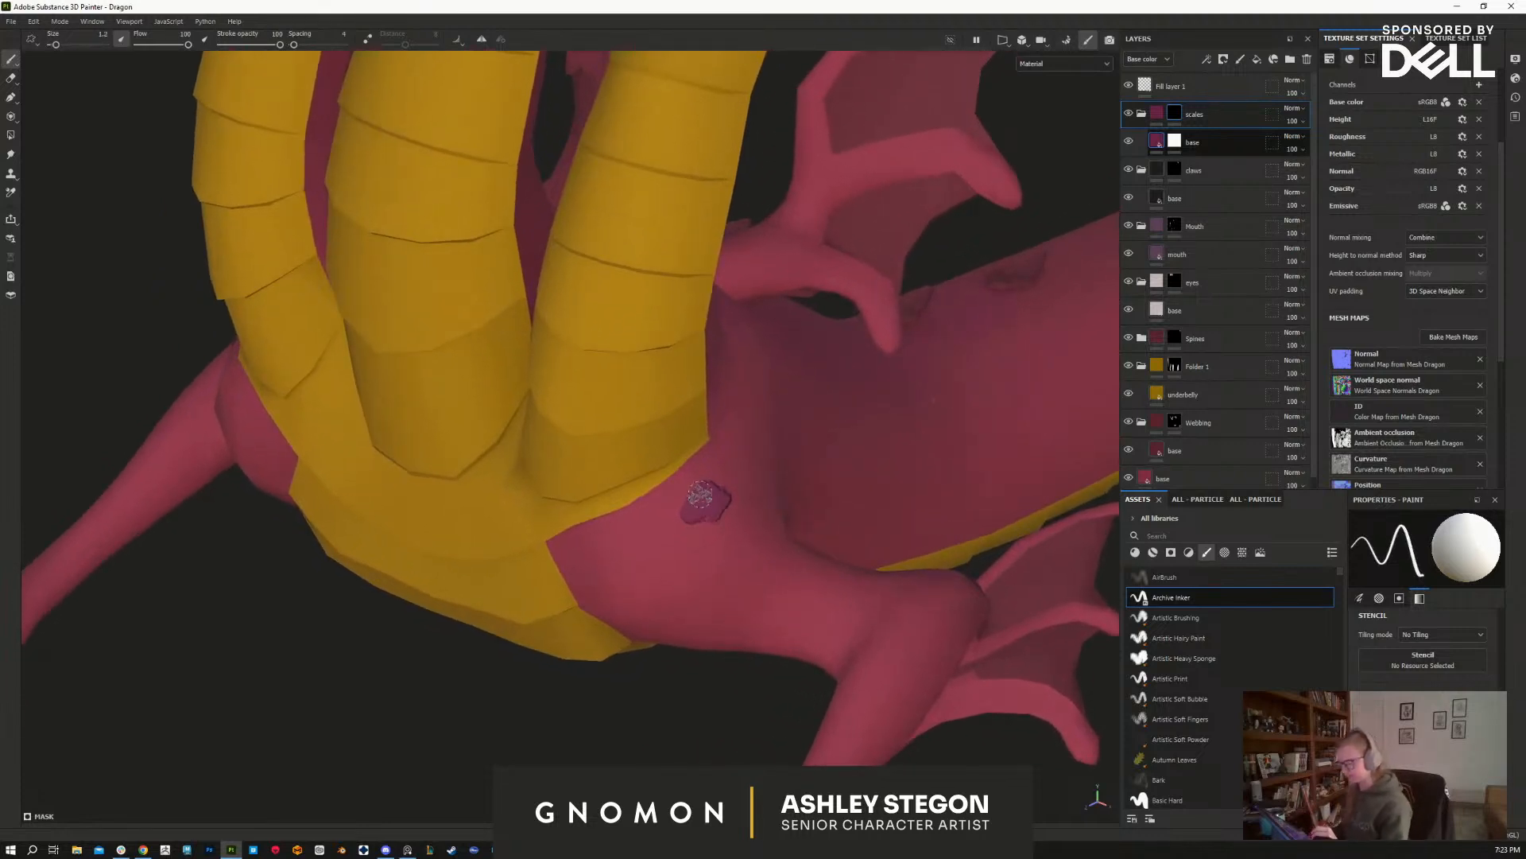
pyautogui.moveTo(702, 482)
pyautogui.mouseDown()
pyautogui.moveTo(592, 555)
pyautogui.moveTo(621, 580)
pyautogui.moveTo(730, 509)
pyautogui.moveTo(713, 476)
pyautogui.moveTo(611, 536)
pyautogui.moveTo(675, 520)
pyautogui.moveTo(621, 574)
pyautogui.moveTo(603, 568)
pyautogui.mouseUp()
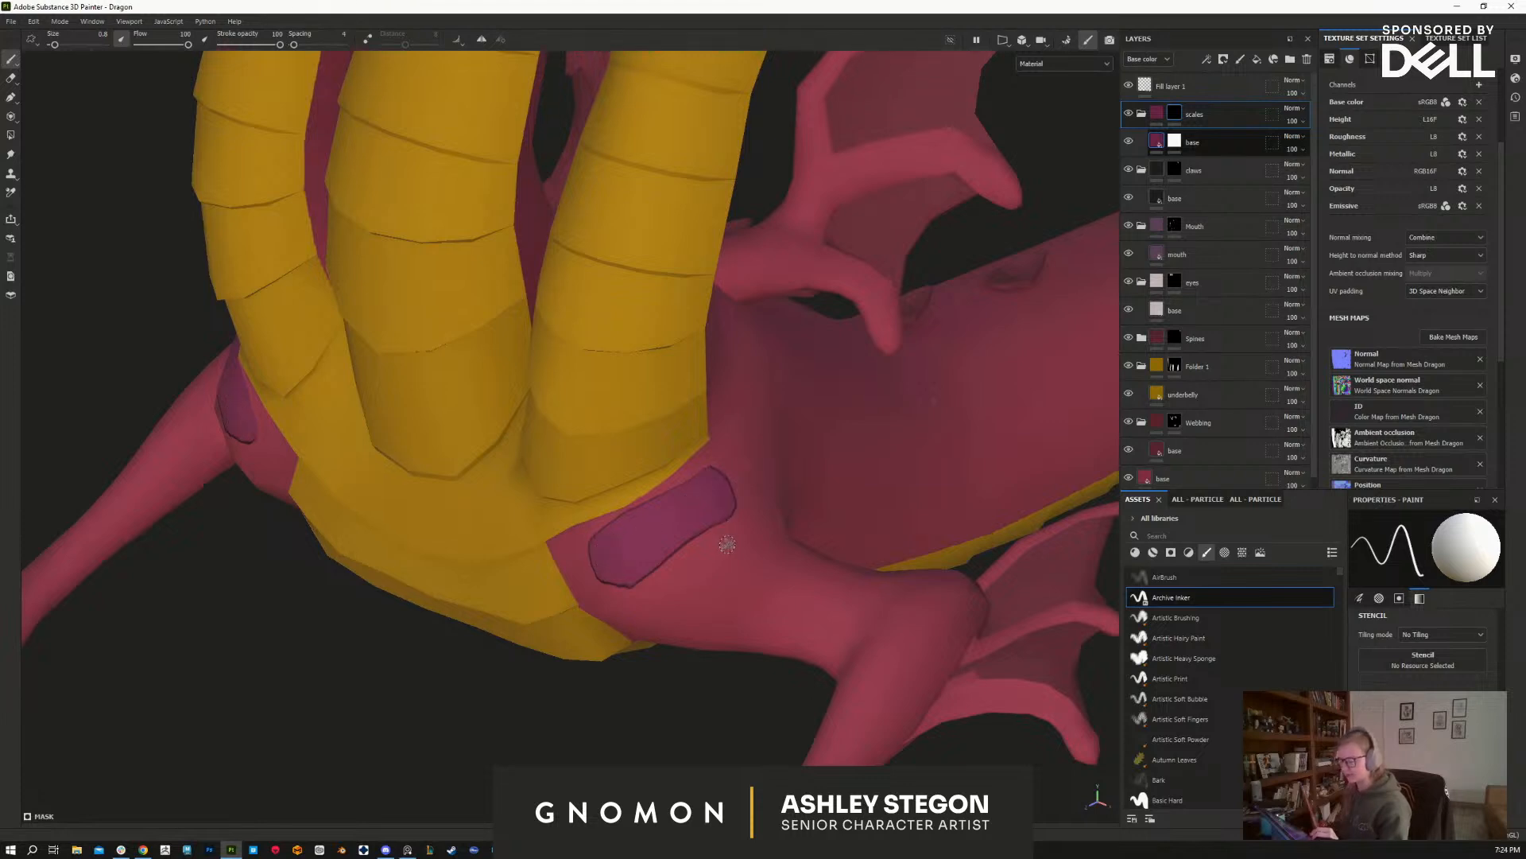
pyautogui.keyDown('alt'); pyautogui.moveTo(725, 538); pyautogui.dragTo(715, 552); pyautogui.keyUp('alt')
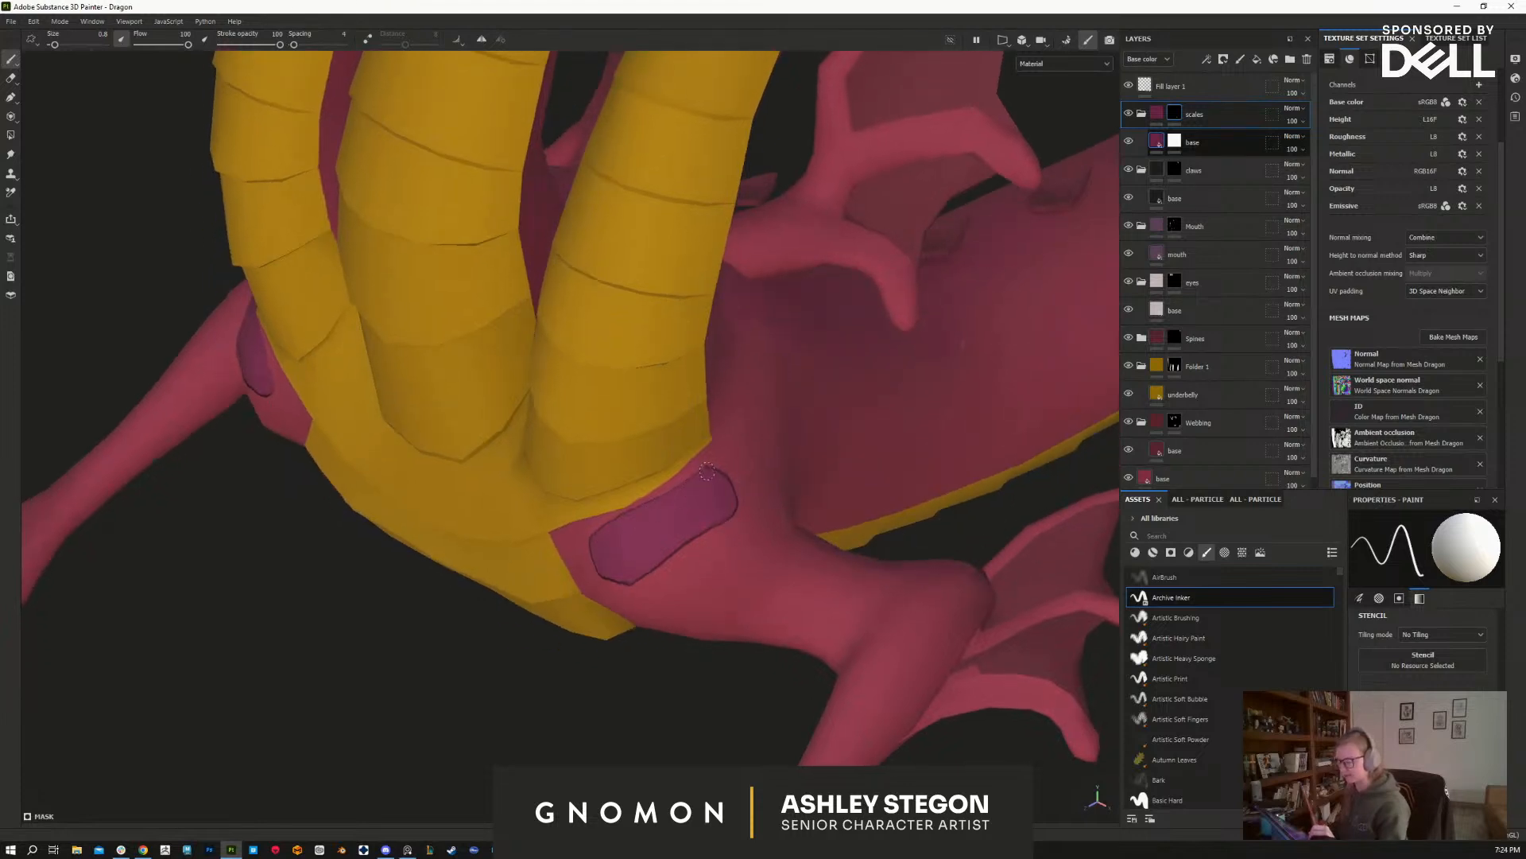
pyautogui.keyDown('alt'); pyautogui.moveTo(737, 489); pyautogui.dragTo(719, 465); pyautogui.keyUp('alt')
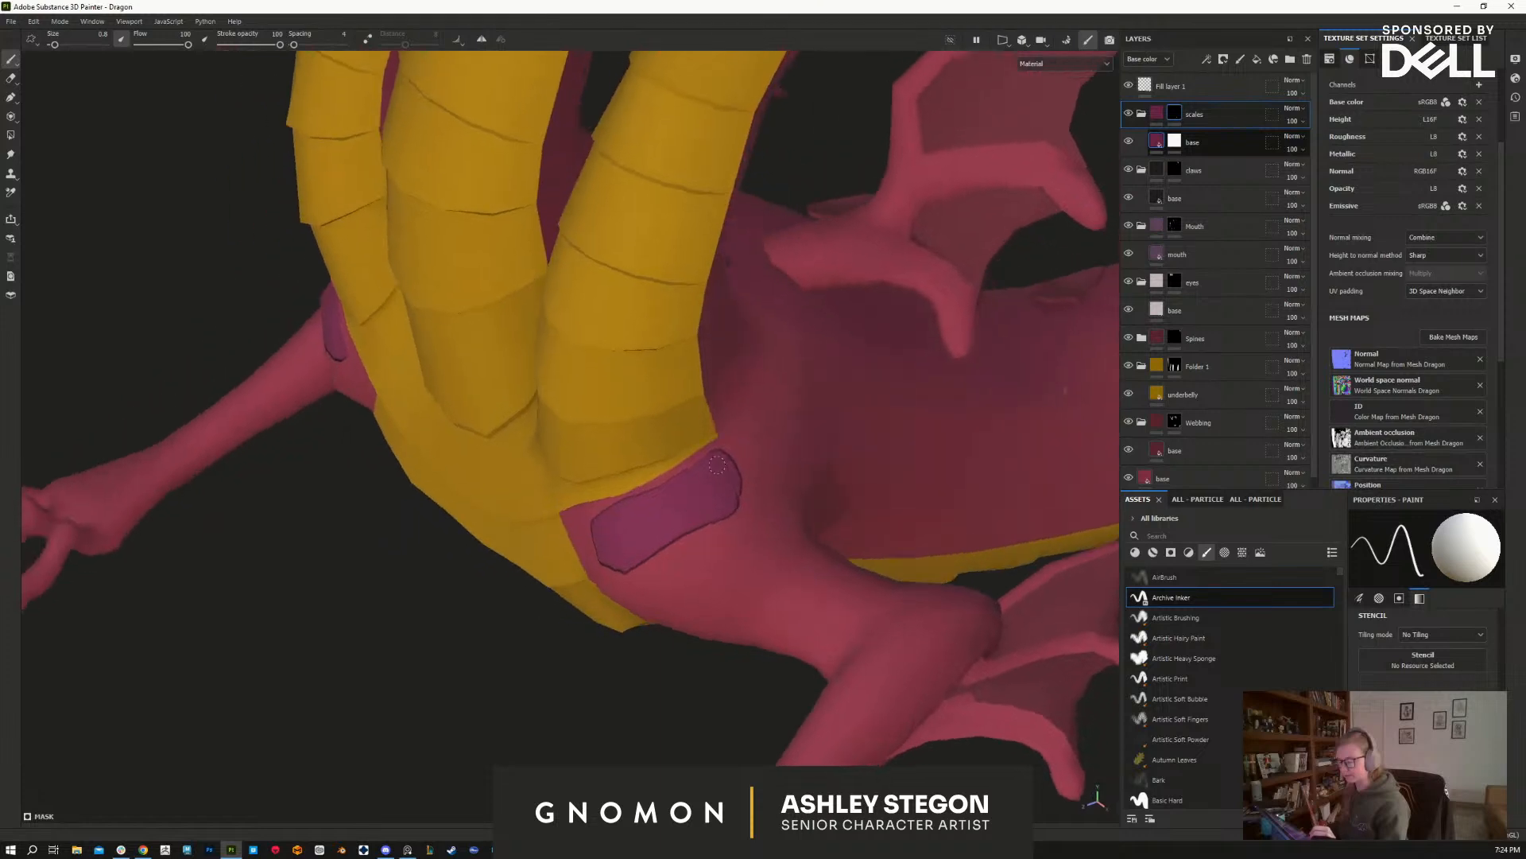
pyautogui.moveTo(706, 574)
pyautogui.keyDown('alt'); pyautogui.mouseDown()
pyautogui.moveTo(780, 522)
pyautogui.moveTo(690, 511)
pyautogui.mouseUp(); pyautogui.keyUp('alt')
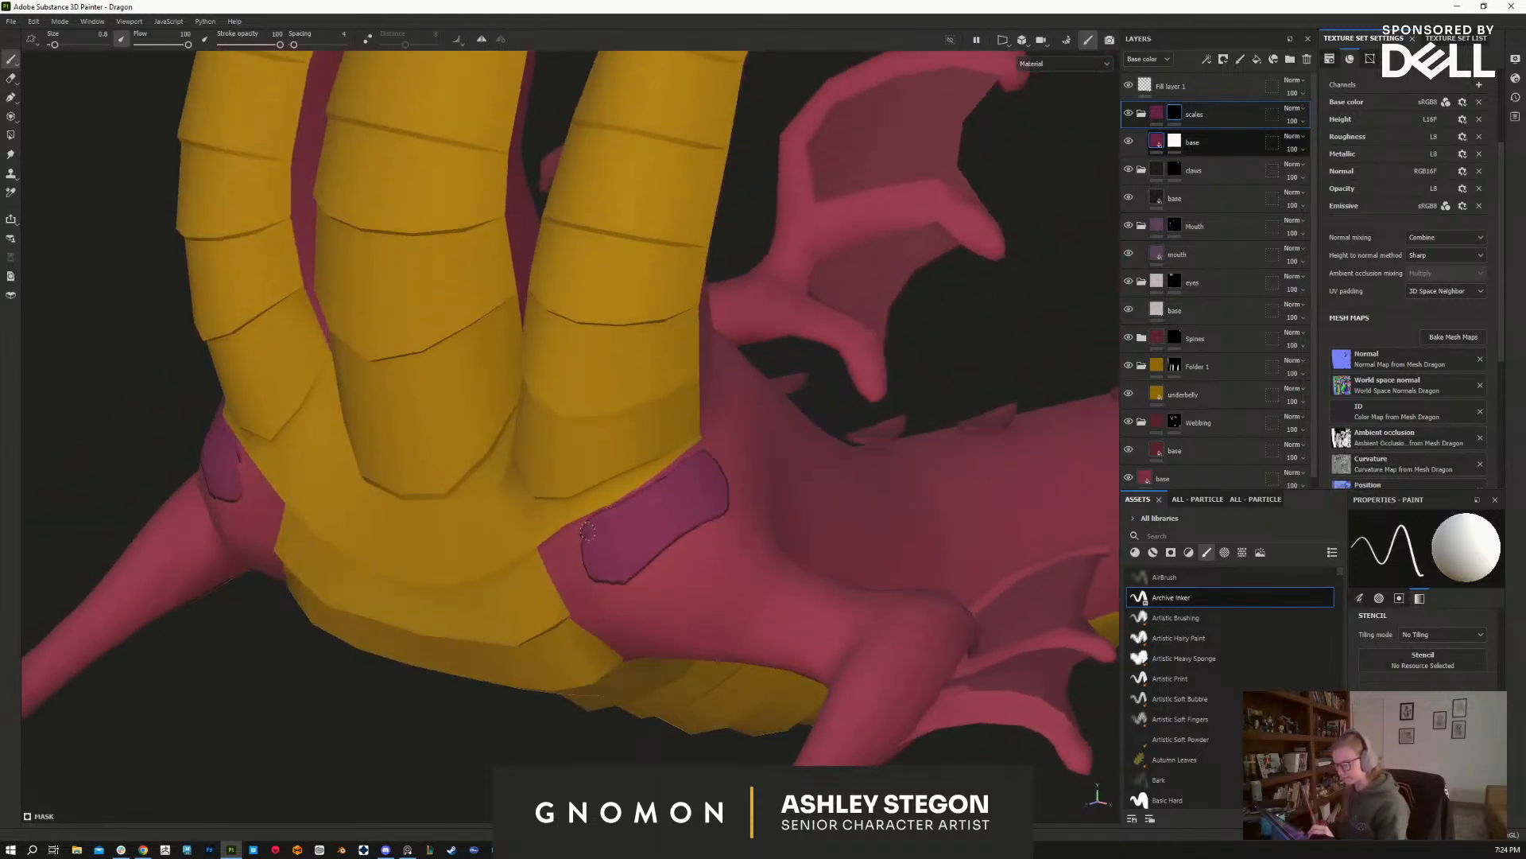
# Step: Paint a second elongated magenta scale below the first on the shoulder, and small scales beside it near the underbelly's edge
pyautogui.moveTo(621, 563)
pyautogui.keyDown('alt'); pyautogui.mouseDown()
pyautogui.moveTo(646, 581)
pyautogui.moveTo(708, 538)
pyautogui.mouseUp(); pyautogui.keyUp('alt')
pyautogui.moveTo(708, 549)
pyautogui.keyDown('alt'); pyautogui.mouseDown()
pyautogui.moveTo(671, 589)
pyautogui.moveTo(722, 527)
pyautogui.moveTo(735, 552)
pyautogui.moveTo(682, 564)
pyautogui.moveTo(640, 598)
pyautogui.moveTo(713, 572)
pyautogui.moveTo(715, 554)
pyautogui.mouseUp(); pyautogui.keyUp('alt')
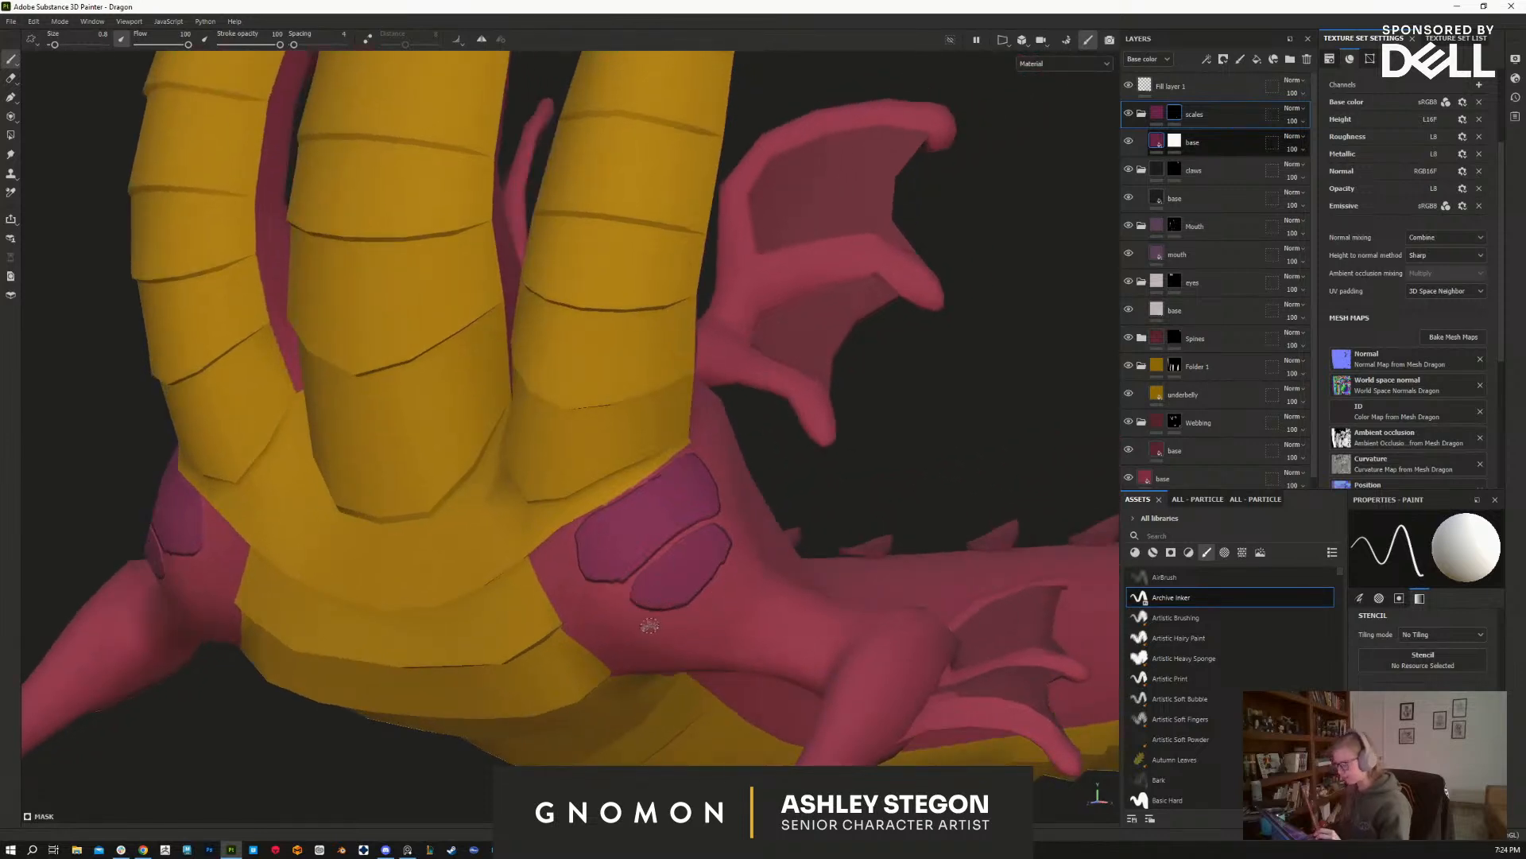
pyautogui.press('[')
pyautogui.moveTo(622, 596); pyautogui.dragTo(616, 606)
pyautogui.press('[')
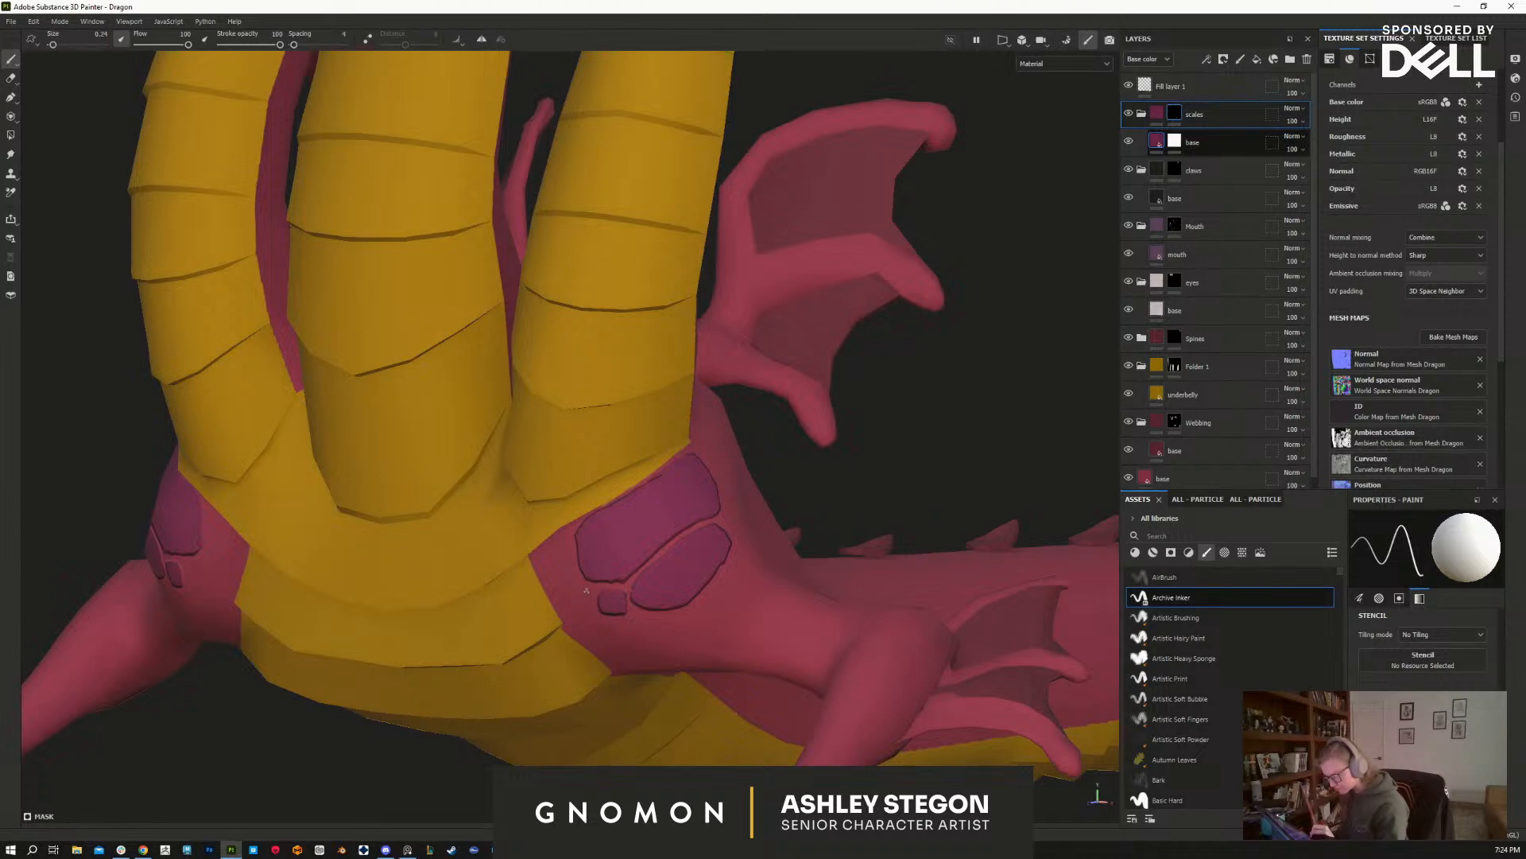
# Step: Paint a third magenta scale on the upper arm, next to the two large shoulder scales and farther from the underbelly
pyautogui.keyDown('alt'); pyautogui.moveTo(795, 636); pyautogui.dragTo(631, 503); pyautogui.keyUp('alt')
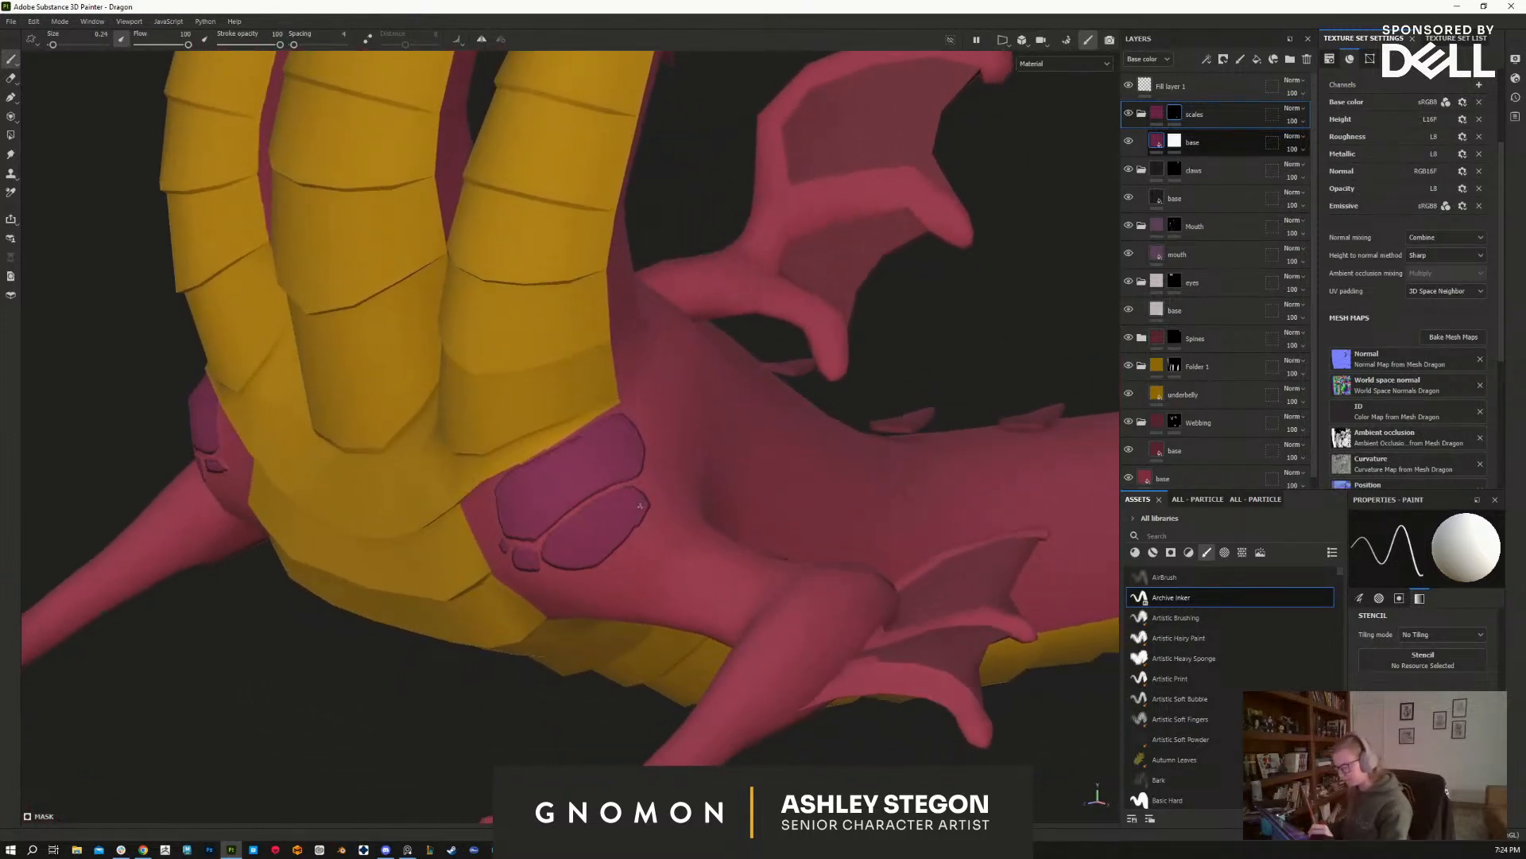
pyautogui.press(']')
pyautogui.press(']')
pyautogui.moveTo(612, 569)
pyautogui.mouseDown()
pyautogui.moveTo(660, 549)
pyautogui.moveTo(640, 582)
pyautogui.moveTo(661, 539)
pyautogui.mouseUp()
pyautogui.press('[')
pyautogui.press('[')
pyautogui.press(']')
pyautogui.press(']')
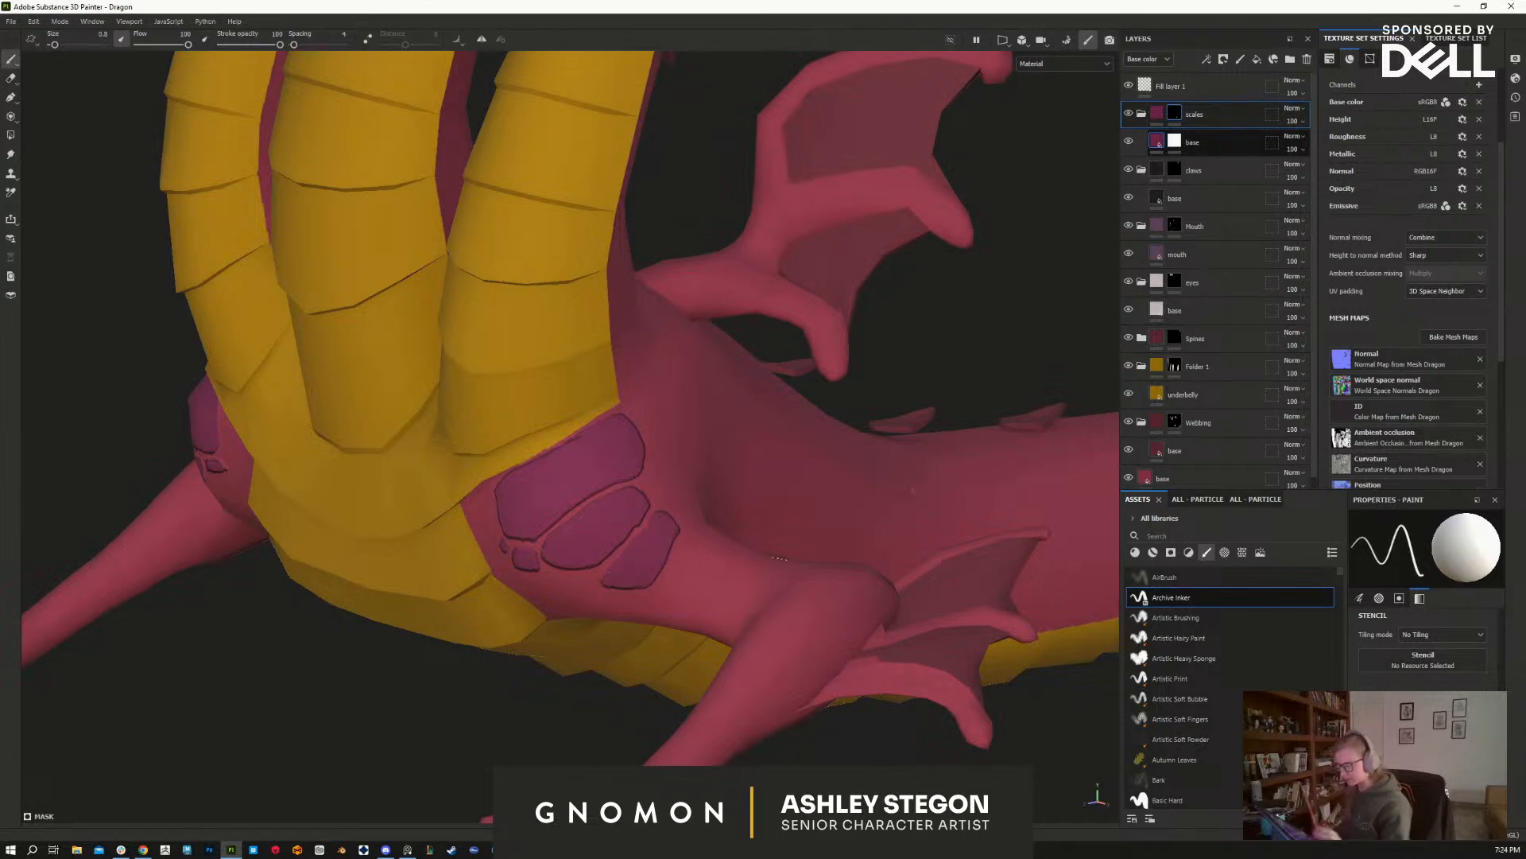
# Step: Paint a large magenta scale below the elbow and a column of progressively smaller scales down the forearm, reducing the brush size
pyautogui.keyDown('alt'); pyautogui.moveTo(925, 580); pyautogui.dragTo(937, 668); pyautogui.keyUp('alt')
pyautogui.keyDown('alt'); pyautogui.moveTo(937, 668); pyautogui.dragTo(879, 630, button='right'); pyautogui.keyUp('alt')
pyautogui.keyDown('alt'); pyautogui.moveTo(878, 631); pyautogui.dragTo(916, 651); pyautogui.keyUp('alt')
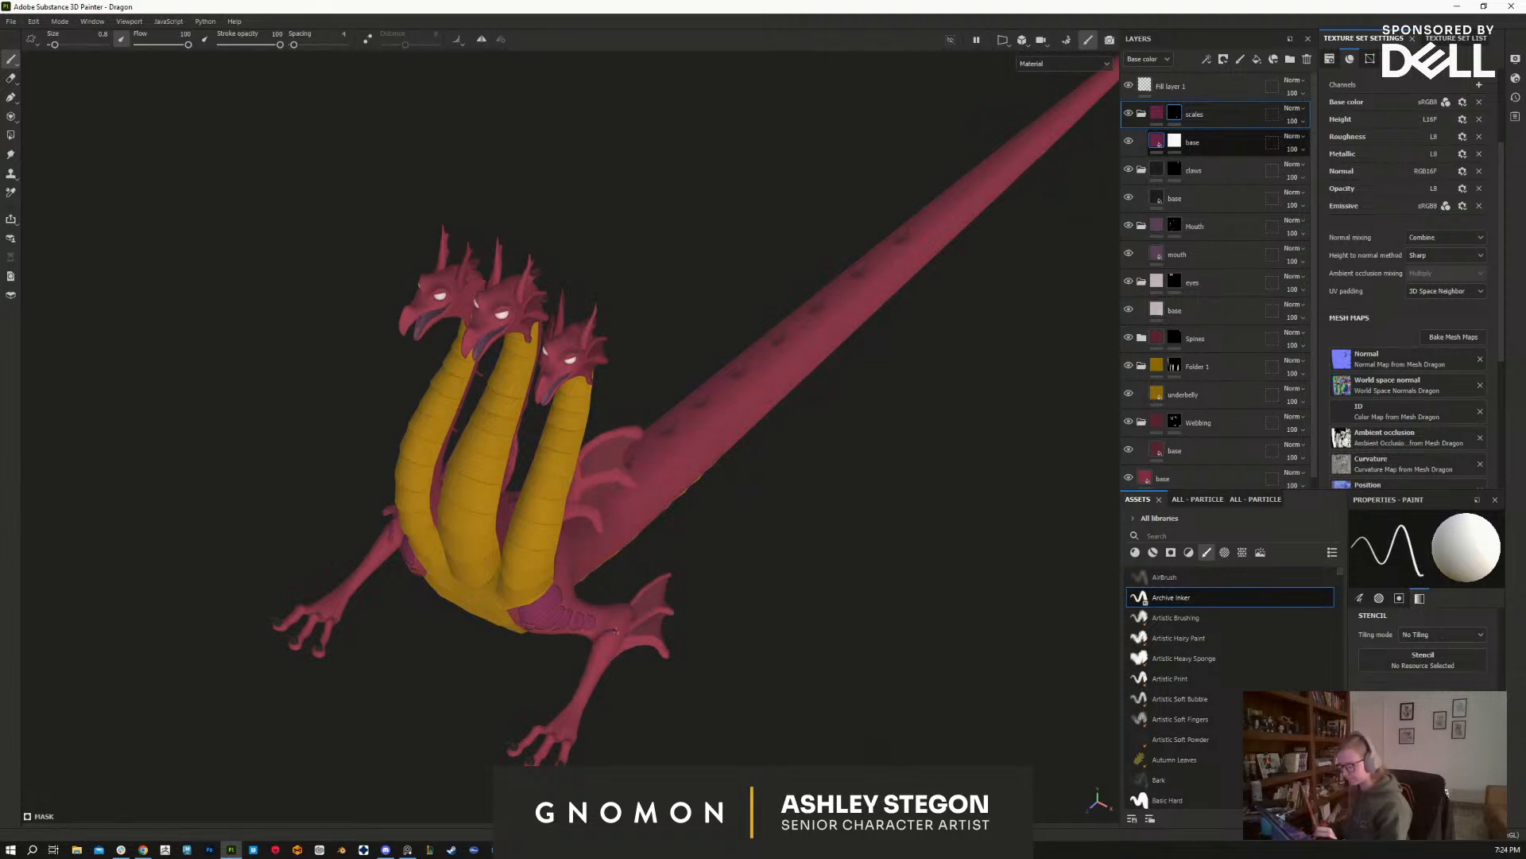
pyautogui.keyDown('ctrl'); pyautogui.moveTo(613, 641); pyautogui.dragTo(622, 641, button='right'); pyautogui.keyUp('ctrl')
pyautogui.moveTo(613, 637); pyautogui.dragTo(601, 640)
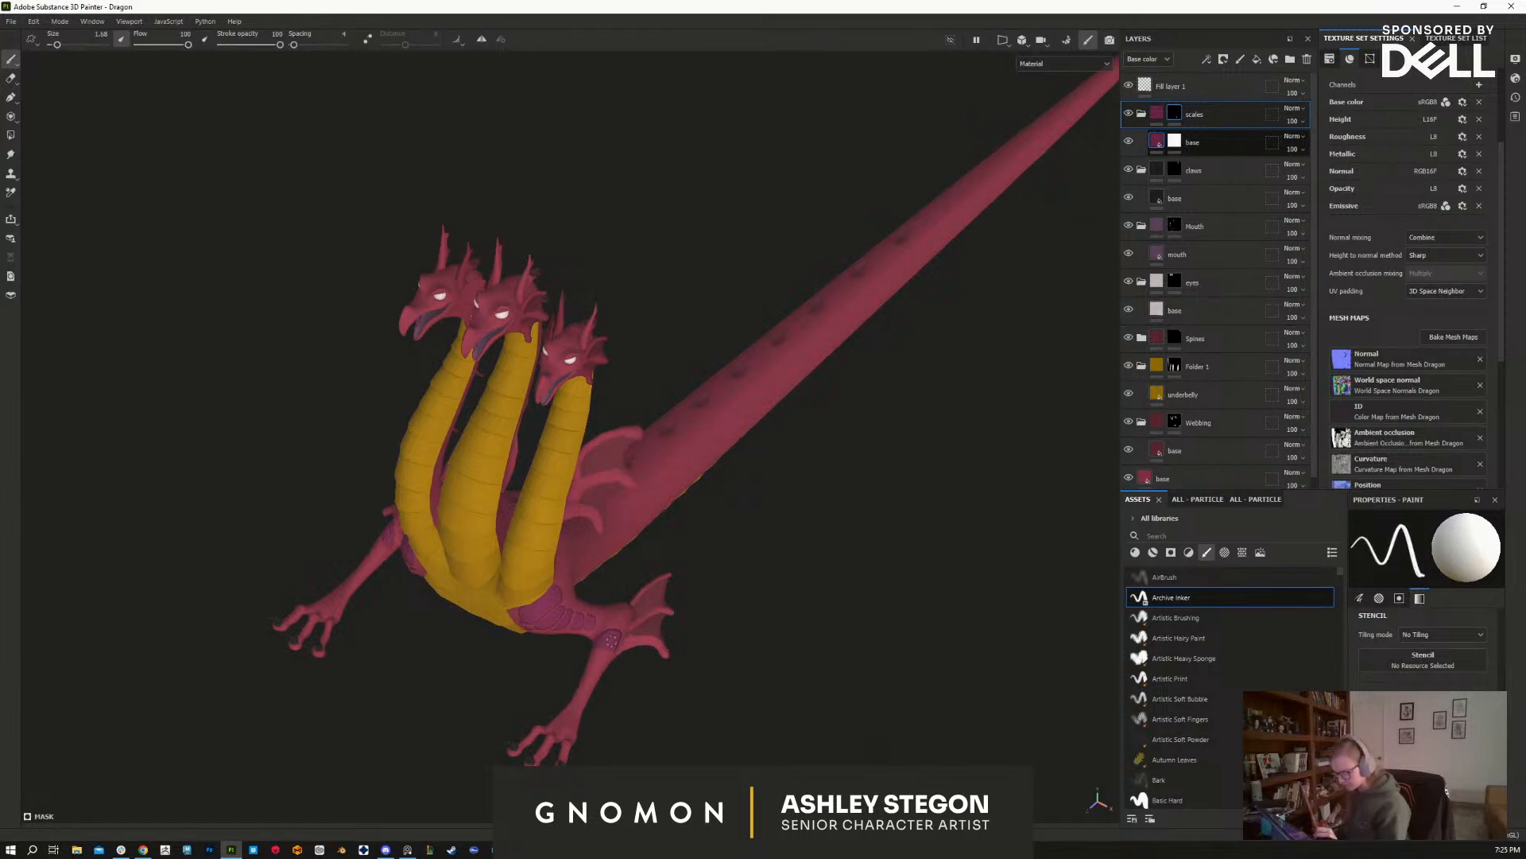
pyautogui.keyDown('ctrl'); pyautogui.moveTo(599, 660); pyautogui.dragTo(592, 666, button='right'); pyautogui.keyUp('ctrl')
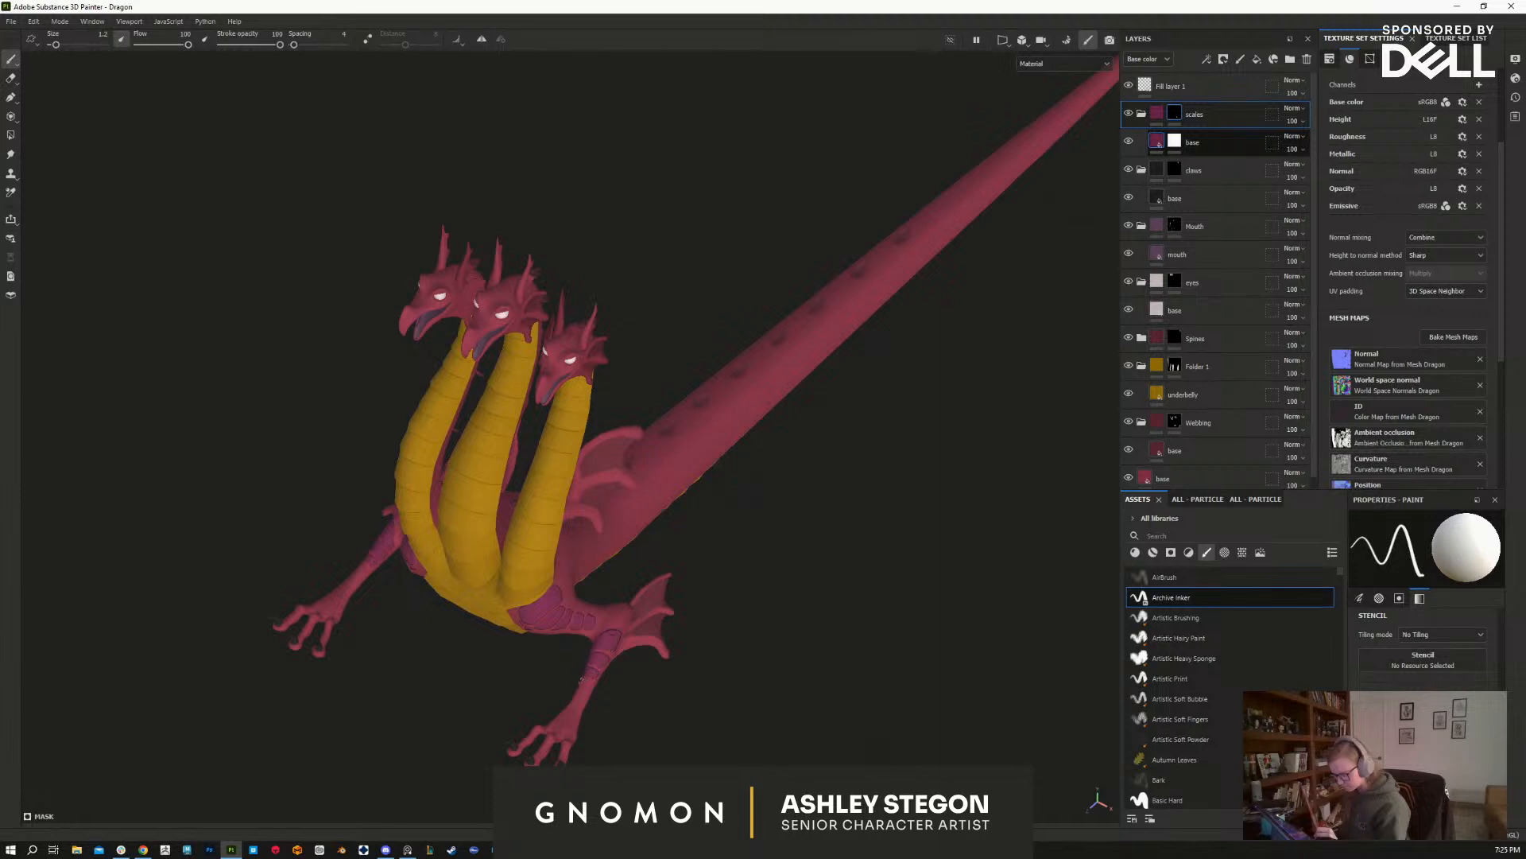
pyautogui.keyDown('ctrl'); pyautogui.moveTo(583, 688); pyautogui.dragTo(580, 689, button='right'); pyautogui.keyUp('ctrl')
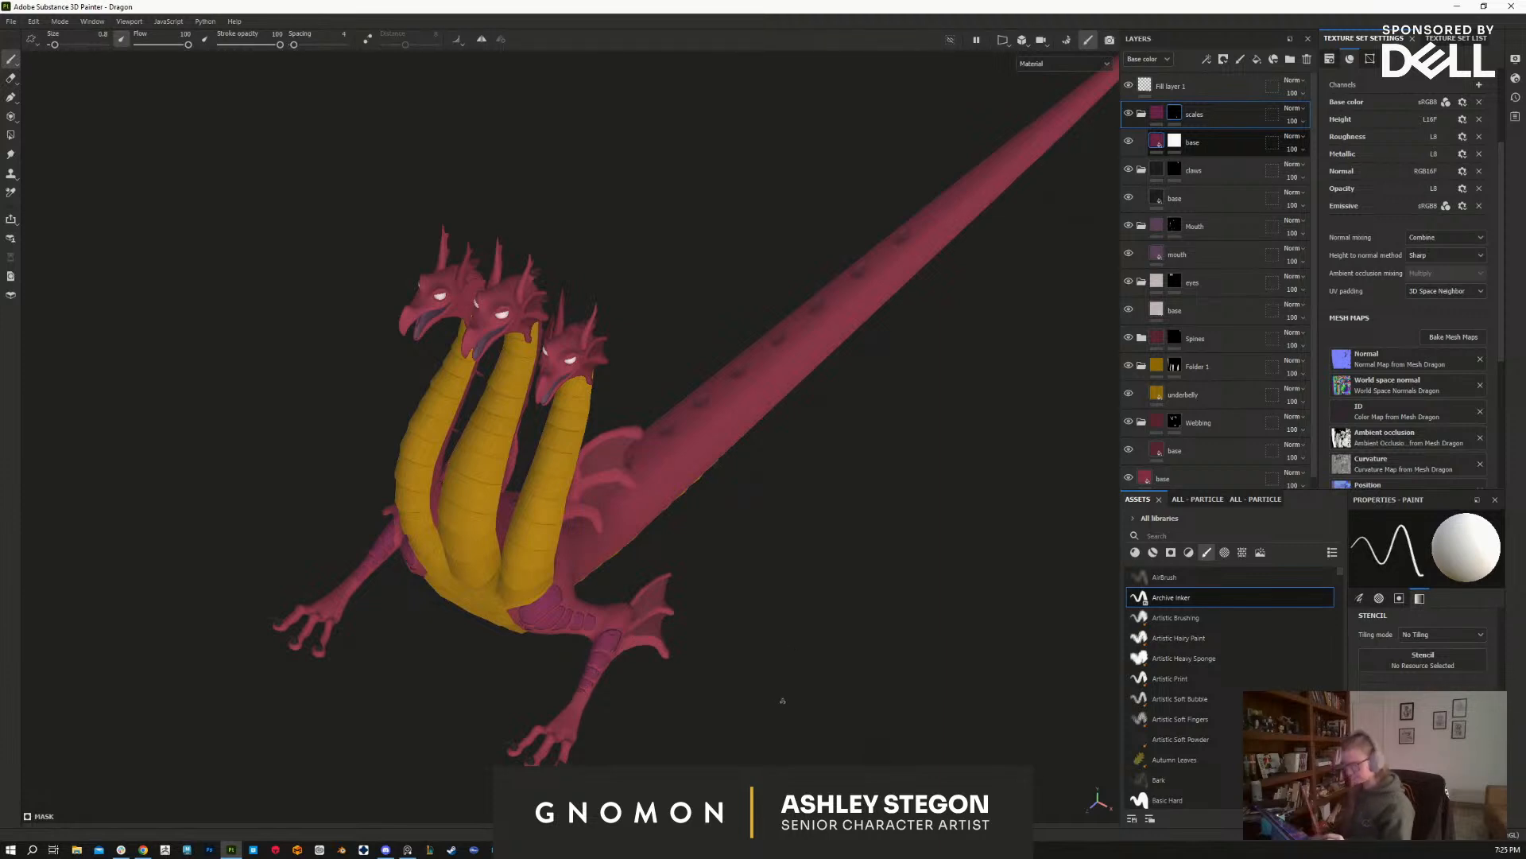
# Step: Clean up the large scale below the elbow and erase its overlapping edges with a smaller black brush on the scales mask
pyautogui.keyDown('alt'); pyautogui.moveTo(753, 671); pyautogui.dragTo(848, 607, button='middle'); pyautogui.keyUp('alt')
pyautogui.keyDown('alt'); pyautogui.moveTo(724, 556); pyautogui.dragTo(808, 742, button='right'); pyautogui.keyUp('alt')
pyautogui.keyDown('alt'); pyautogui.moveTo(790, 567); pyautogui.dragTo(853, 531, button='middle'); pyautogui.keyUp('alt')
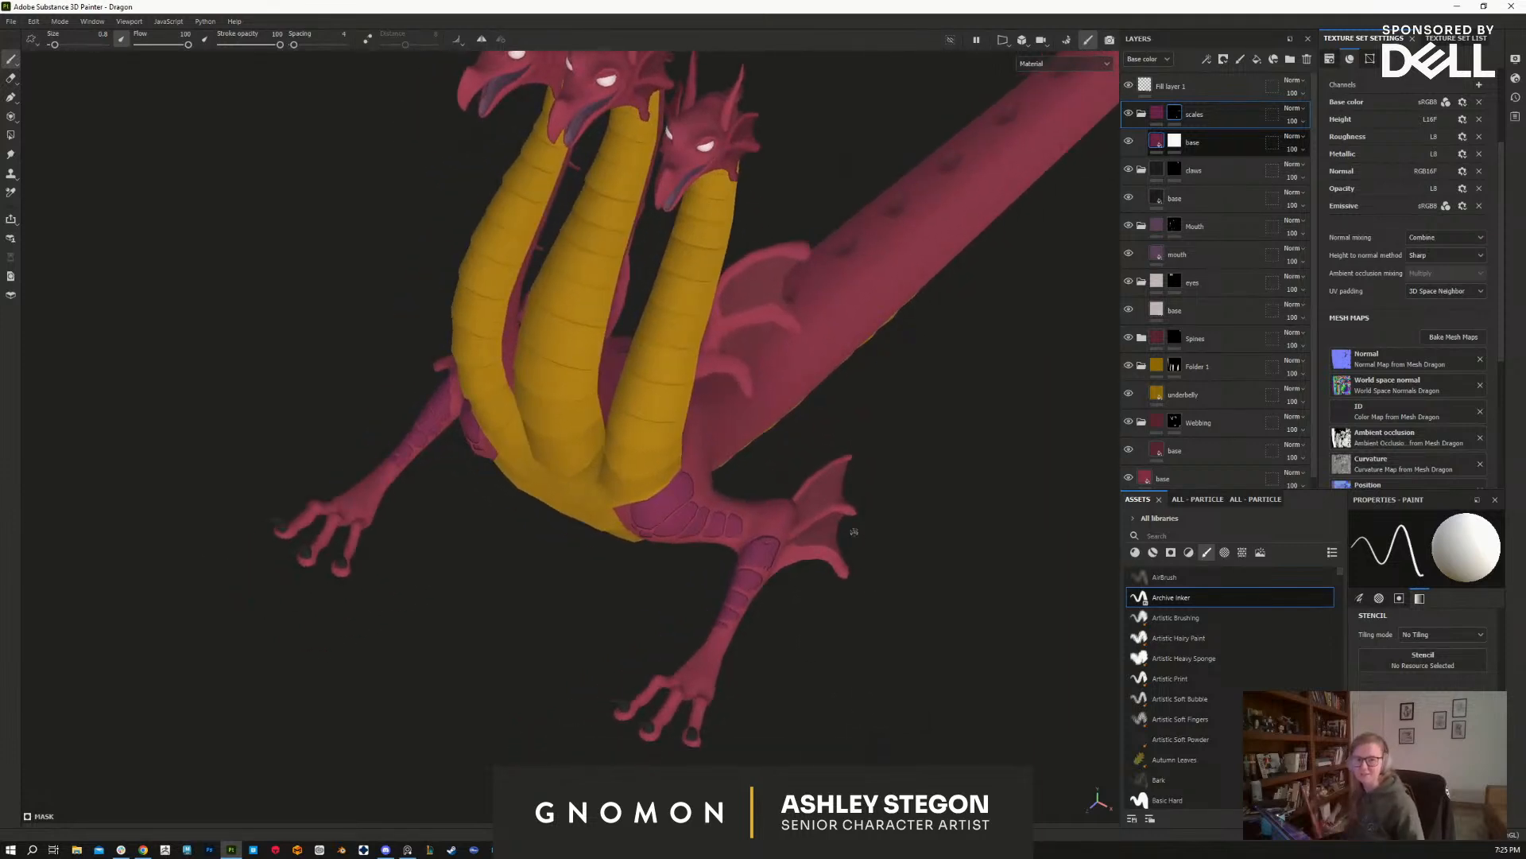
pyautogui.moveTo(766, 558)
pyautogui.keyDown('alt'); pyautogui.mouseDown(button='right')
pyautogui.moveTo(762, 525)
pyautogui.moveTo(740, 544)
pyautogui.moveTo(852, 573)
pyautogui.moveTo(872, 627)
pyautogui.mouseUp(button='right'); pyautogui.keyUp('alt')
pyautogui.moveTo(872, 628)
pyautogui.keyDown('alt'); pyautogui.mouseDown()
pyautogui.moveTo(845, 607)
pyautogui.moveTo(892, 617)
pyautogui.moveTo(892, 589)
pyautogui.mouseUp(); pyautogui.keyUp('alt')
pyautogui.keyDown('alt'); pyautogui.moveTo(883, 584); pyautogui.dragTo(760, 522, button='middle'); pyautogui.keyUp('alt')
pyautogui.keyDown('alt'); pyautogui.moveTo(760, 522); pyautogui.dragTo(798, 546); pyautogui.keyUp('alt')
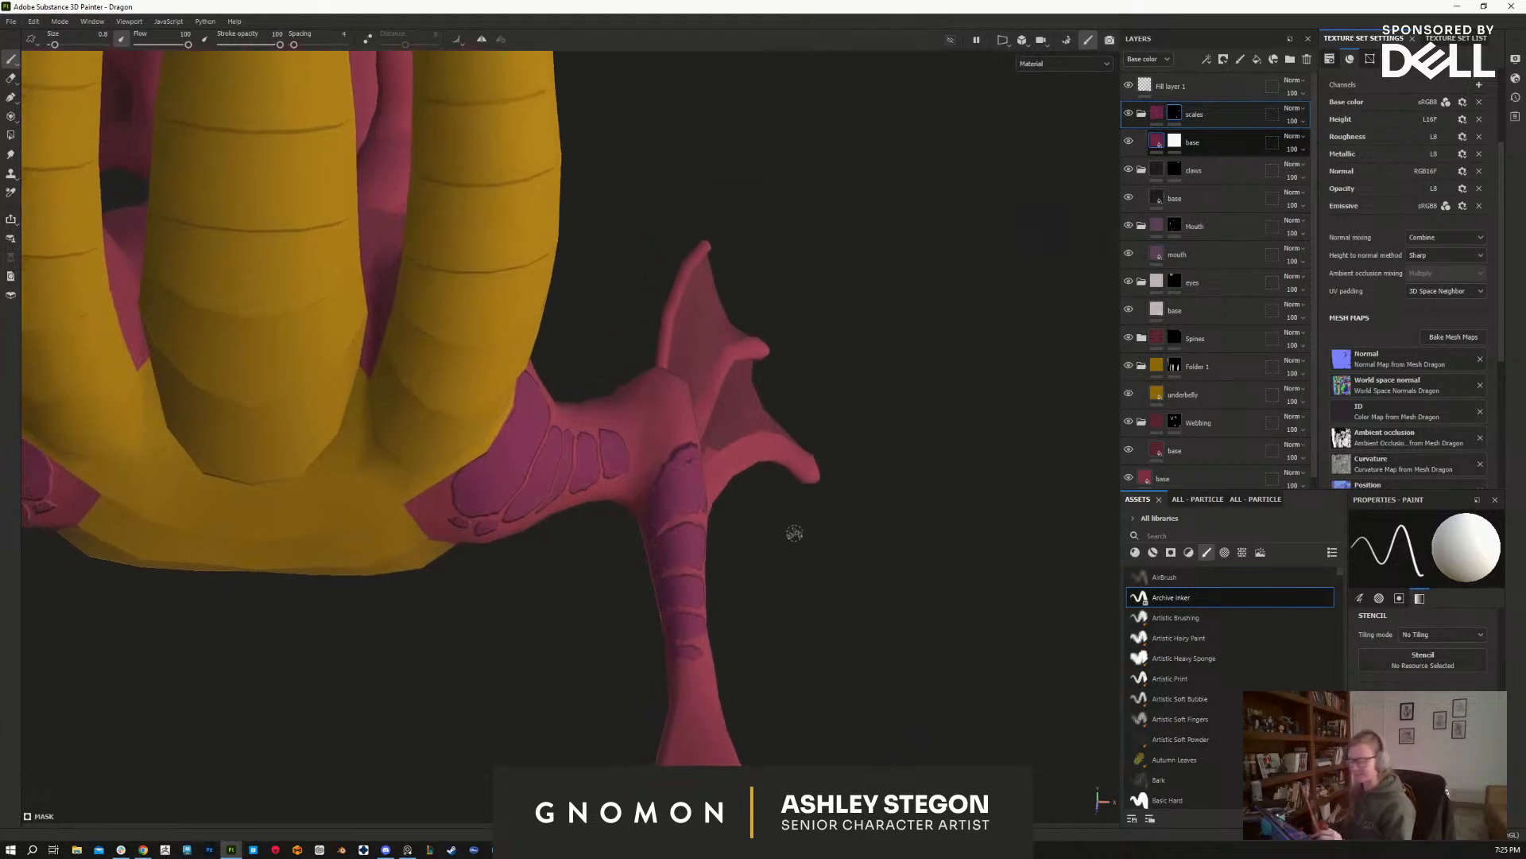
pyautogui.keyDown('alt'); pyautogui.moveTo(797, 545); pyautogui.dragTo(766, 614, button='right'); pyautogui.keyUp('alt')
pyautogui.moveTo(665, 477)
pyautogui.keyDown('alt'); pyautogui.mouseDown()
pyautogui.moveTo(680, 452)
pyautogui.moveTo(643, 492)
pyautogui.mouseUp(); pyautogui.keyUp('alt')
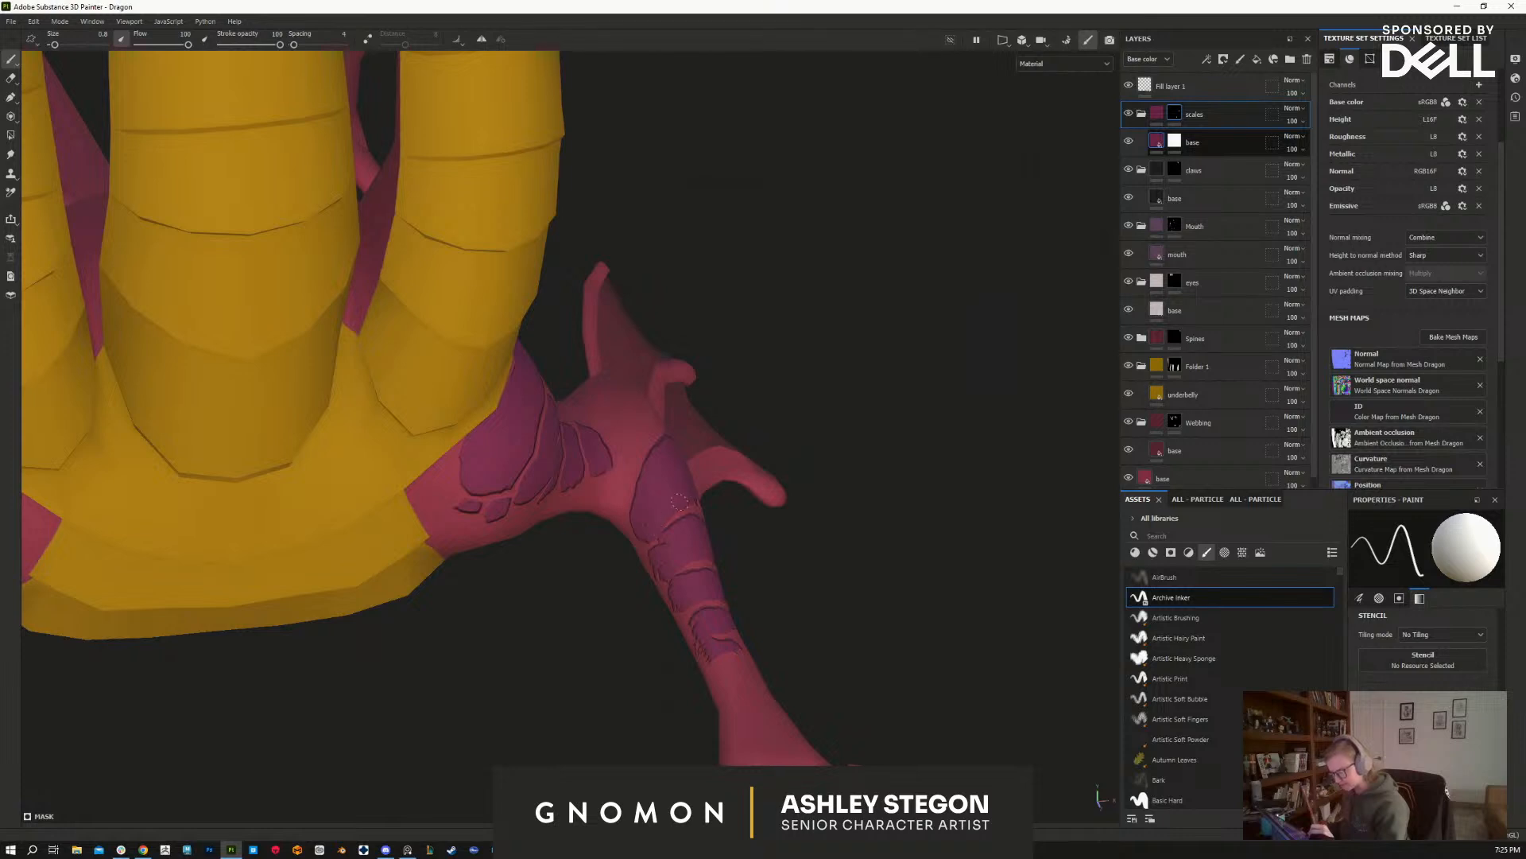
pyautogui.press('x')
pyautogui.press('[')
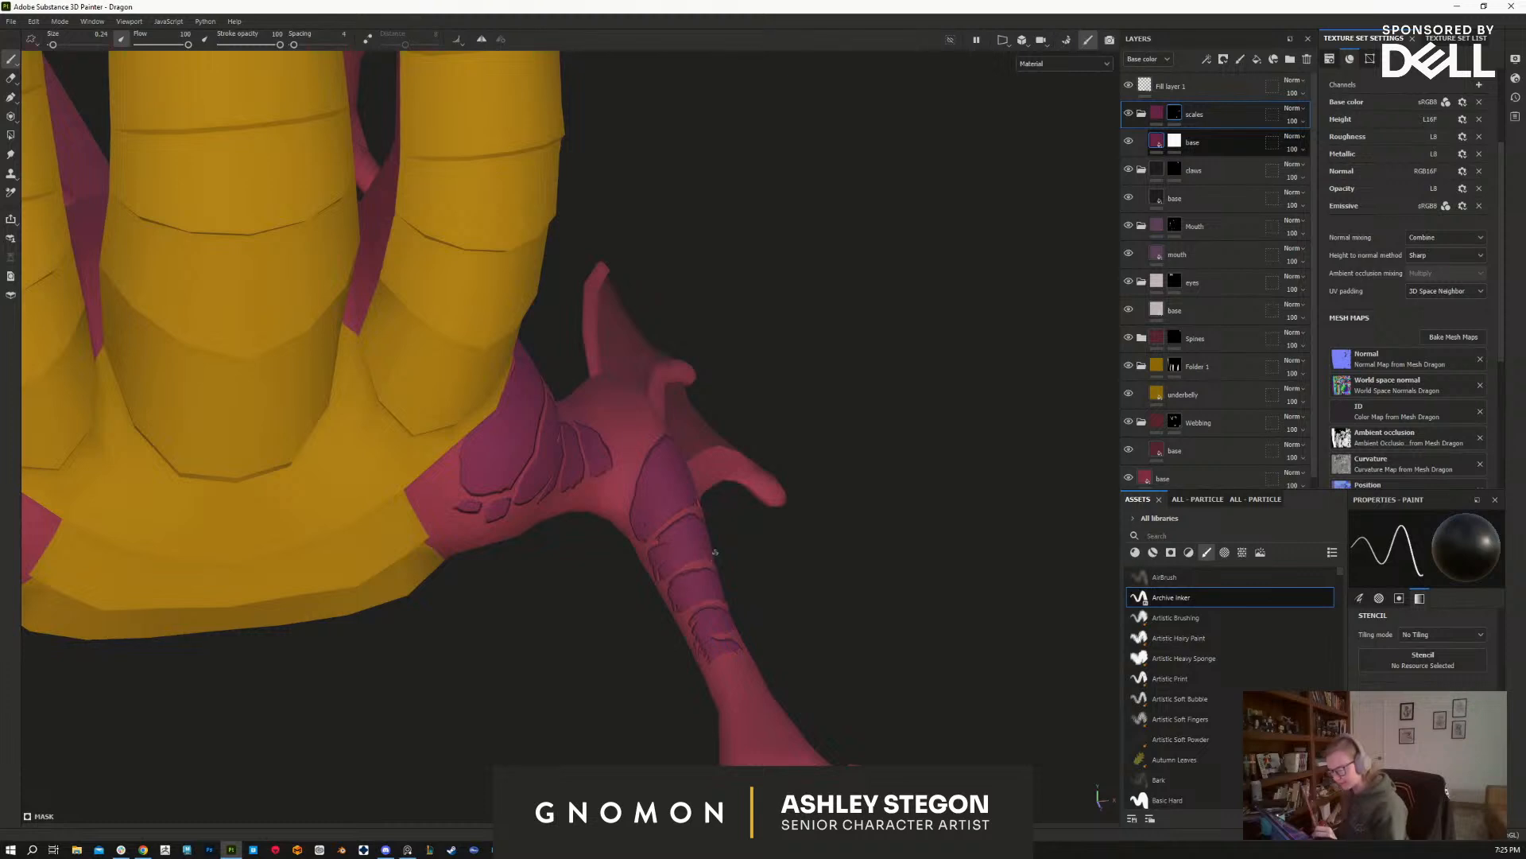
# Step: Fill out the forearm scales toward both sides of the arm, and refine the gaps between them by alternating white and black
pyautogui.press('x')
pyautogui.keyDown('alt'); pyautogui.moveTo(646, 527); pyautogui.dragTo(665, 551); pyautogui.keyUp('alt')
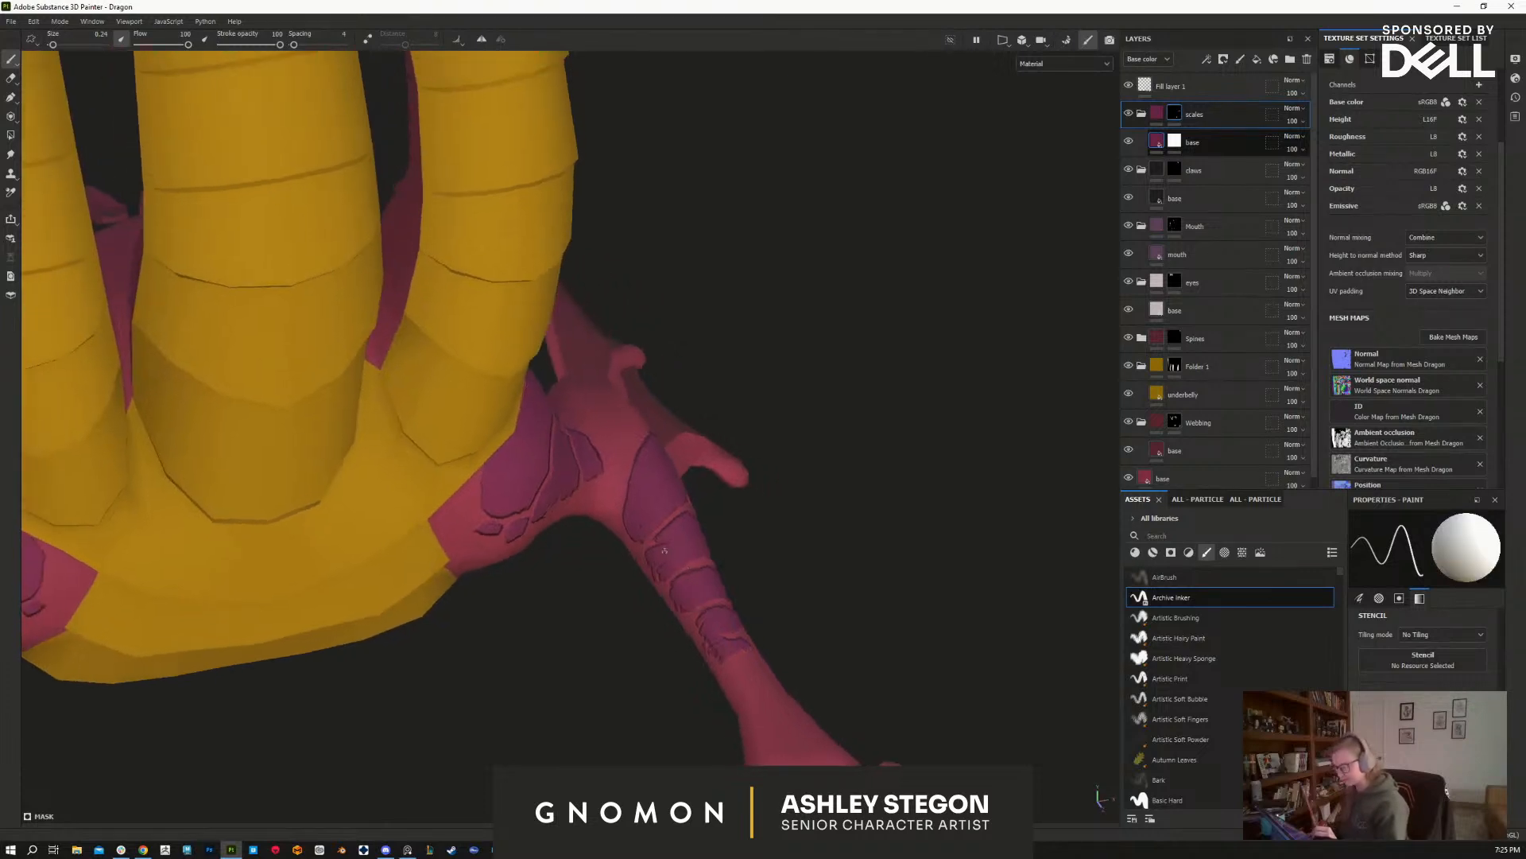
pyautogui.press(']')
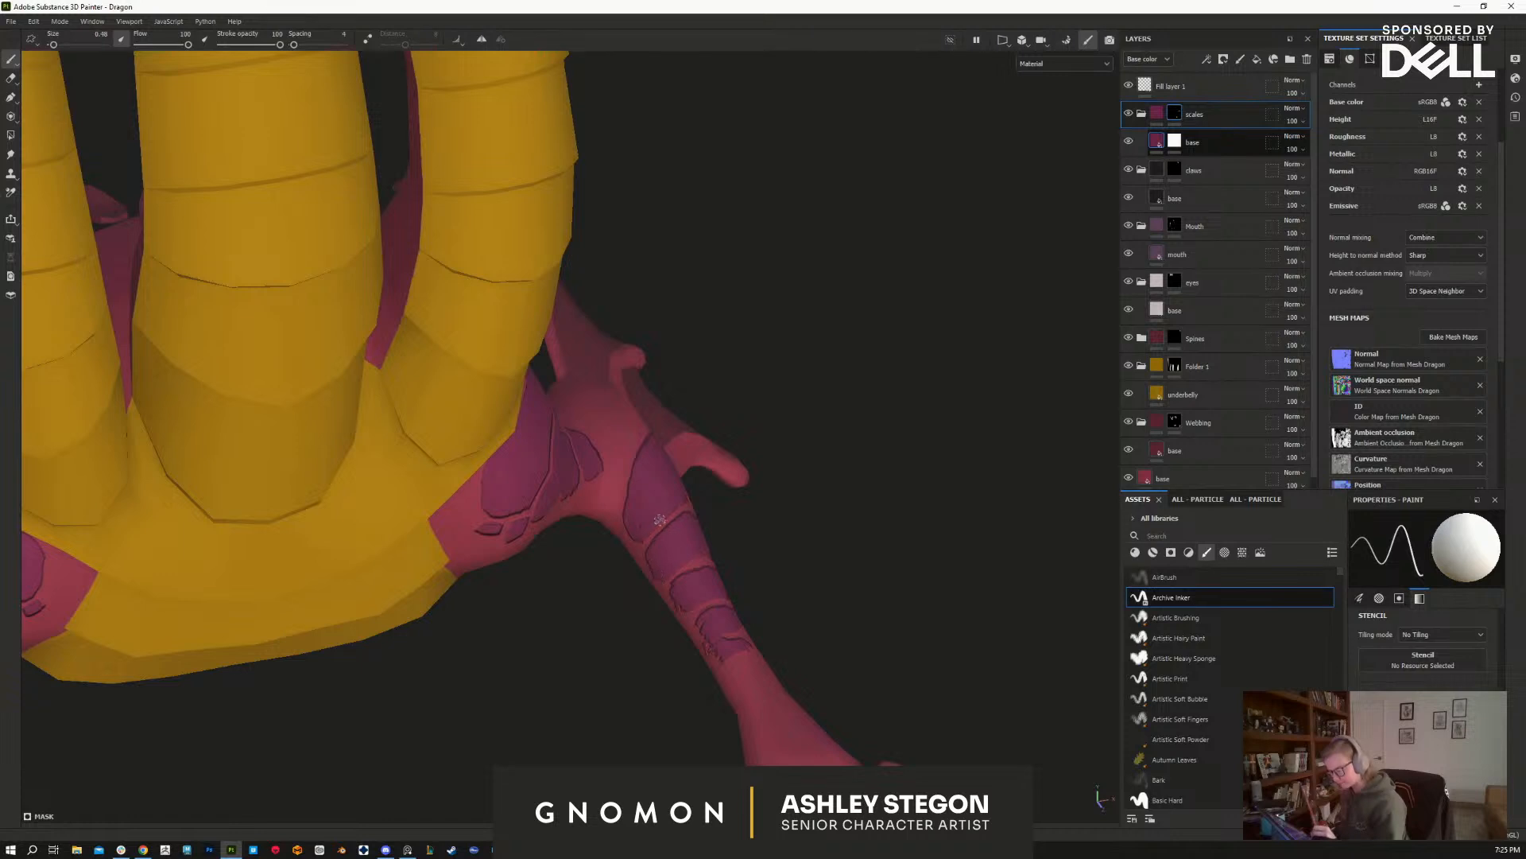
pyautogui.press('x')
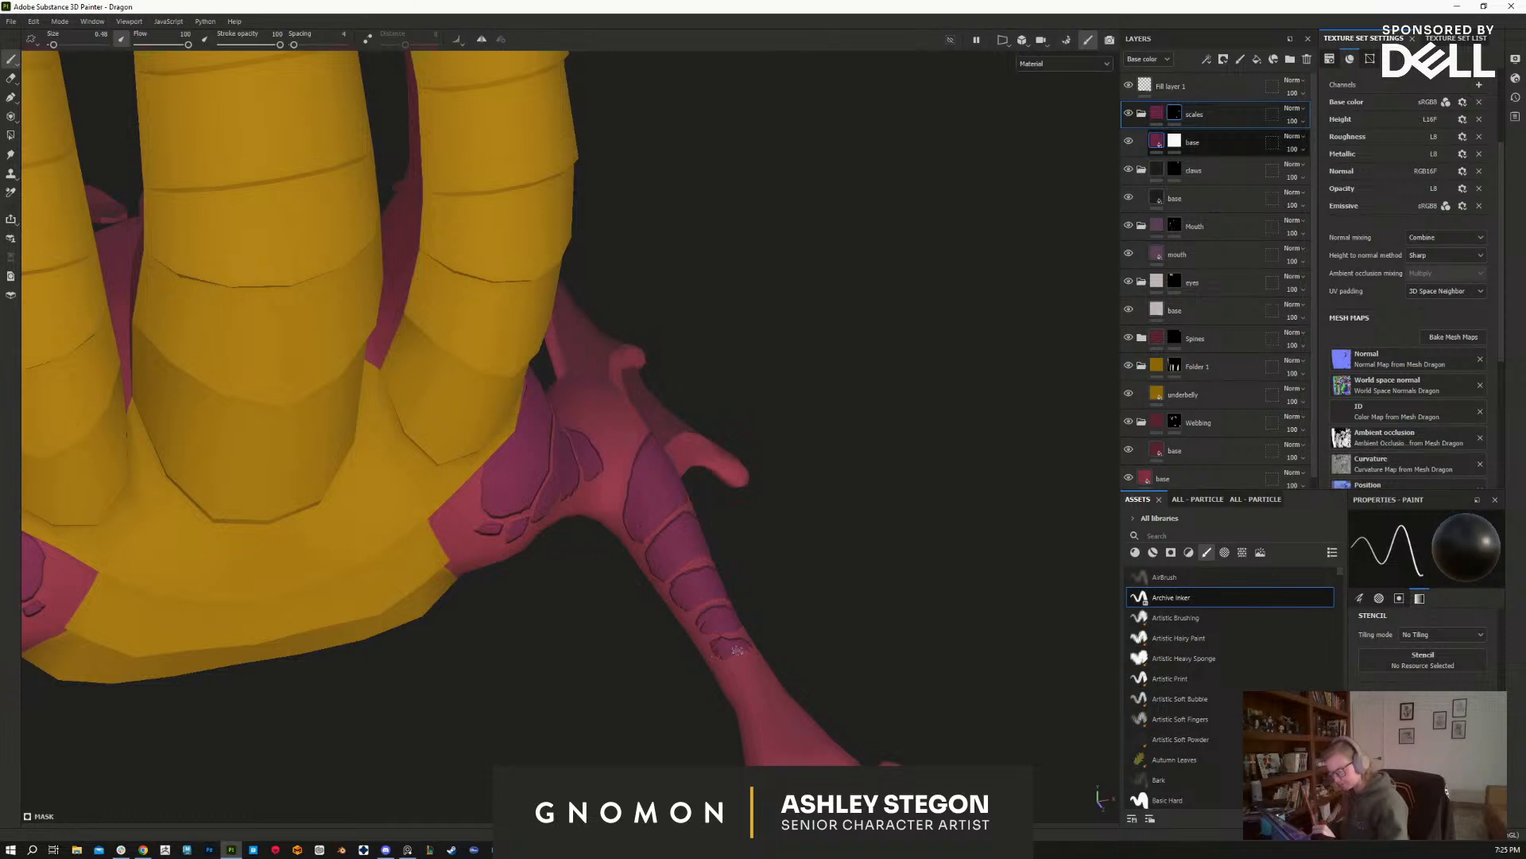
pyautogui.keyDown('alt'); pyautogui.moveTo(814, 613); pyautogui.dragTo(734, 666); pyautogui.keyUp('alt')
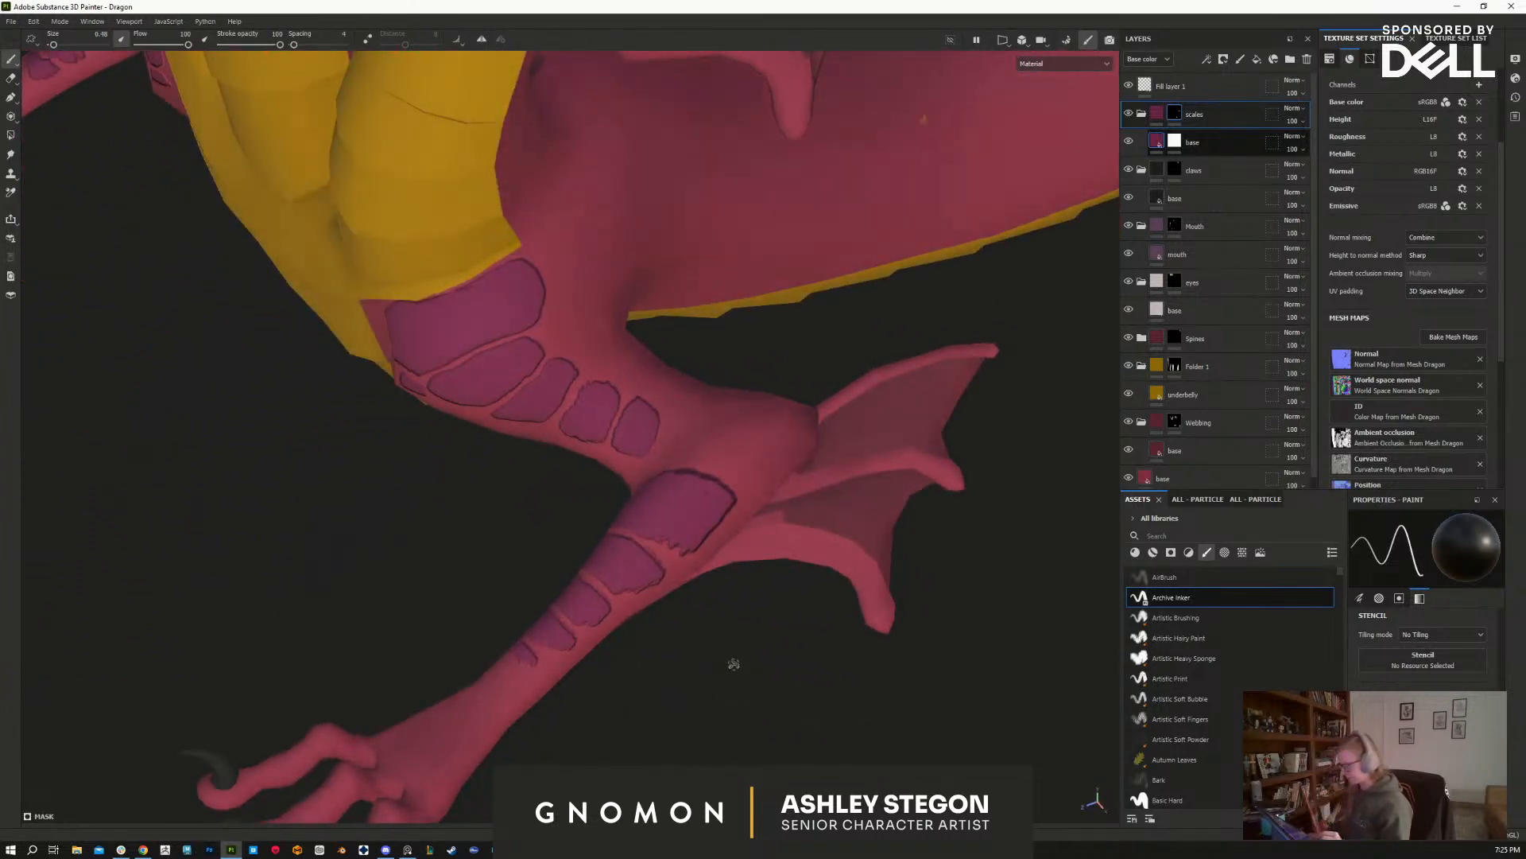
pyautogui.press('x')
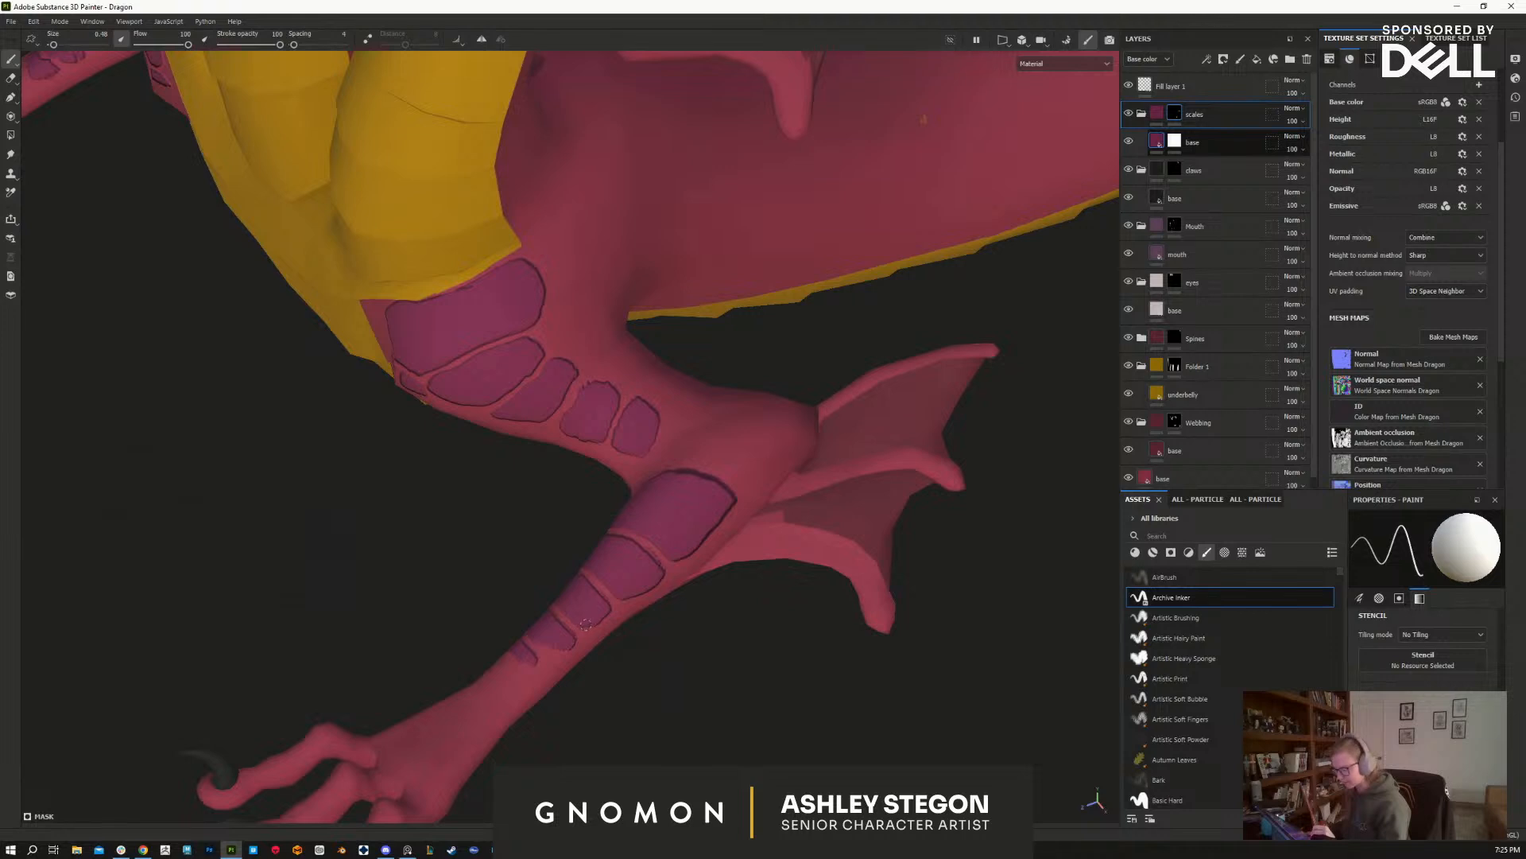
# Step: Add a row of small magenta scales beneath the large scales on the underside of the shoulder and upper arm
pyautogui.moveTo(555, 644)
pyautogui.keyDown('alt'); pyautogui.mouseDown()
pyautogui.moveTo(776, 694)
pyautogui.moveTo(872, 580)
pyautogui.moveTo(818, 616)
pyautogui.moveTo(771, 450)
pyautogui.mouseUp(); pyautogui.keyUp('alt')
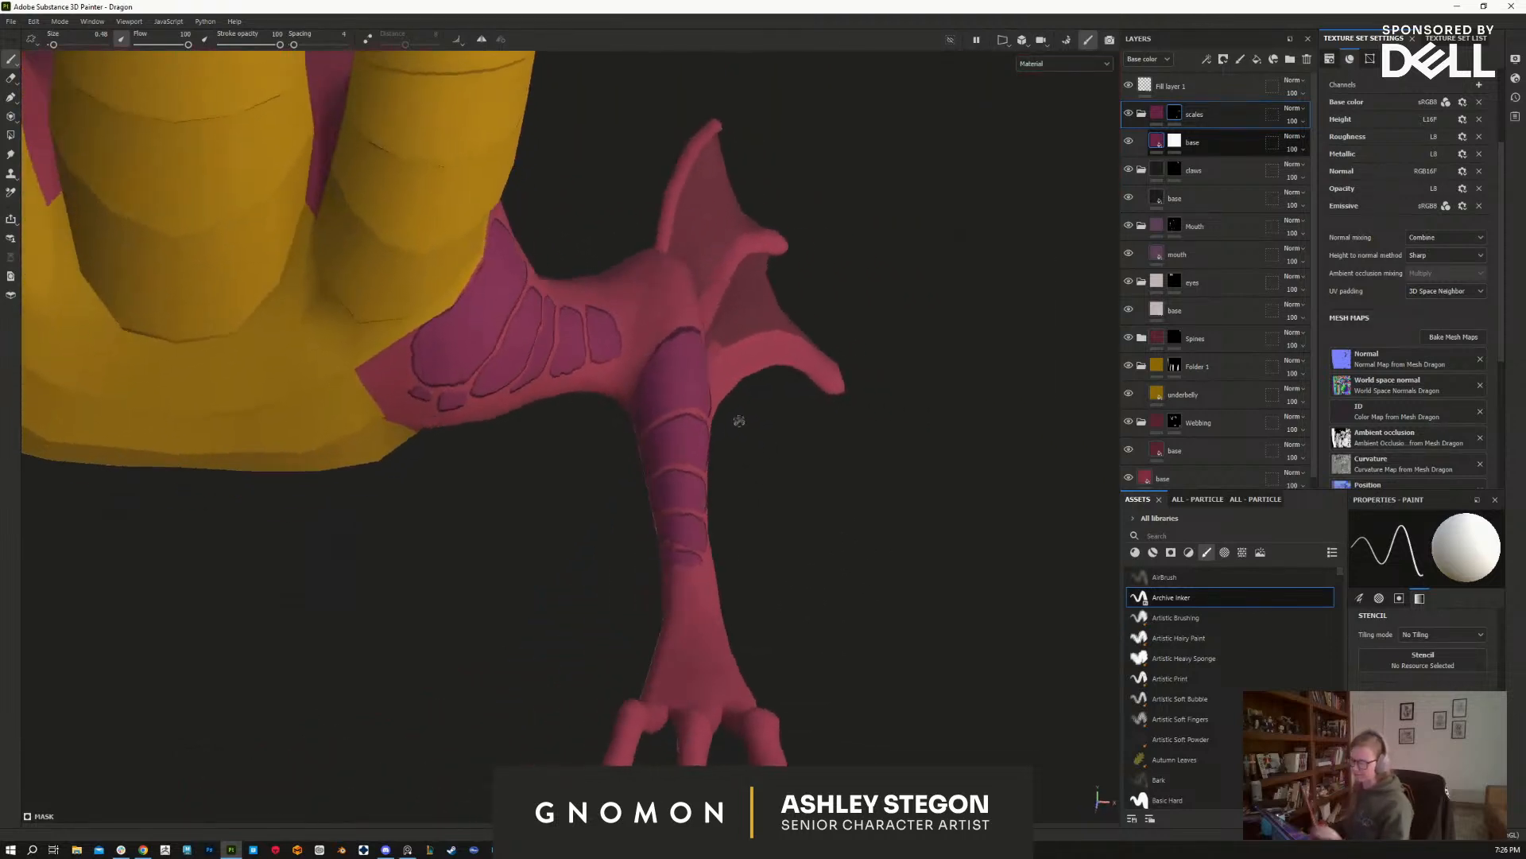
pyautogui.moveTo(708, 320)
pyautogui.keyDown('alt'); pyautogui.mouseDown()
pyautogui.moveTo(722, 403)
pyautogui.moveTo(531, 362)
pyautogui.moveTo(542, 381)
pyautogui.moveTo(498, 364)
pyautogui.moveTo(511, 339)
pyautogui.mouseUp(); pyautogui.keyUp('alt')
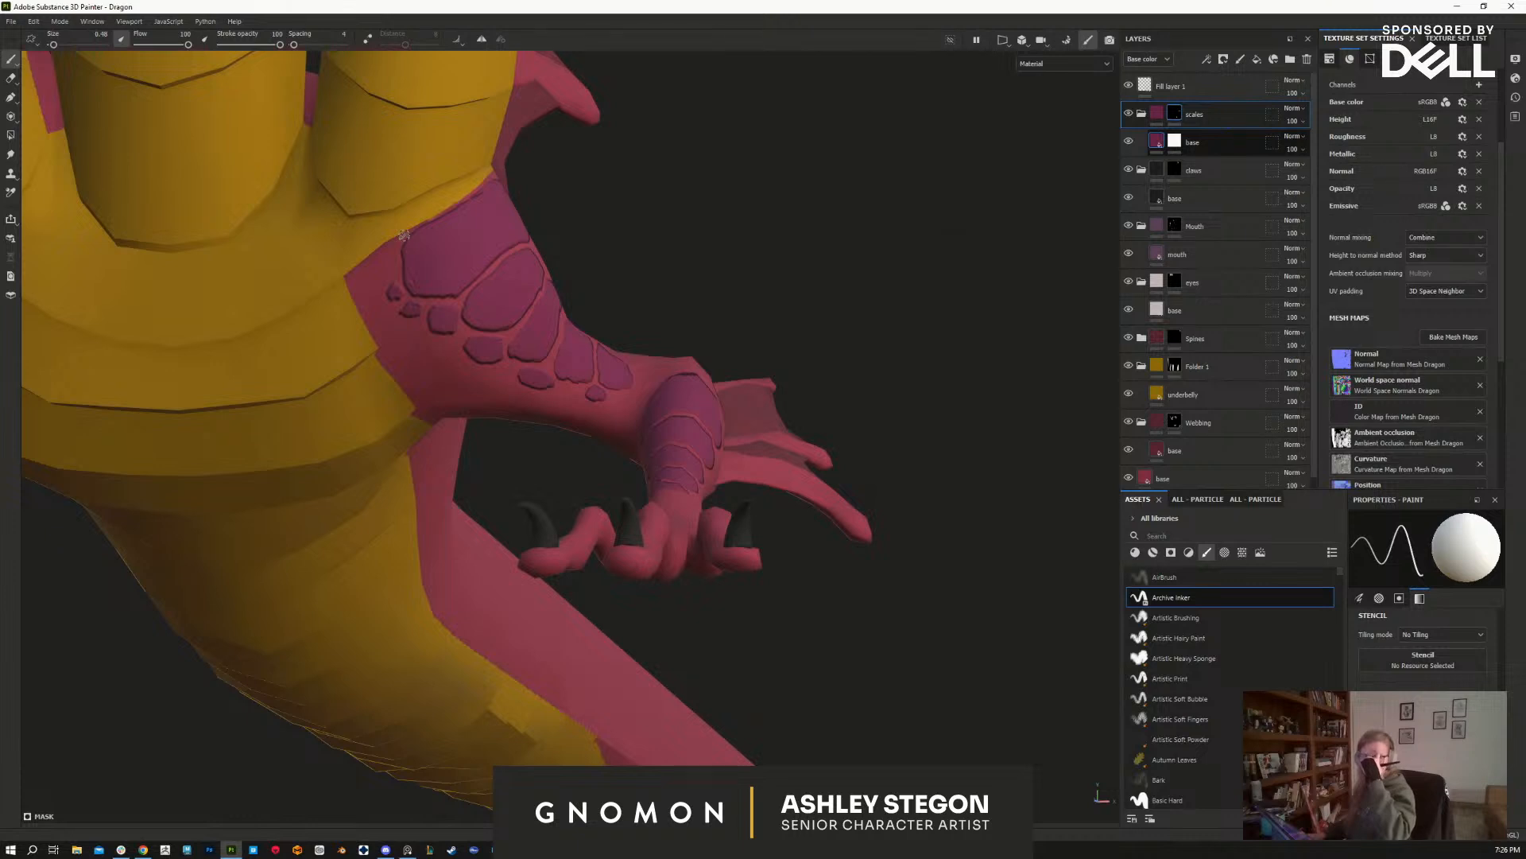
# Step: Cut a clean gap above the lowest forearm scale, square that scale off and fill the edge of the scale above it
pyautogui.keyDown('alt'); pyautogui.moveTo(803, 563); pyautogui.dragTo(706, 519); pyautogui.keyUp('alt')
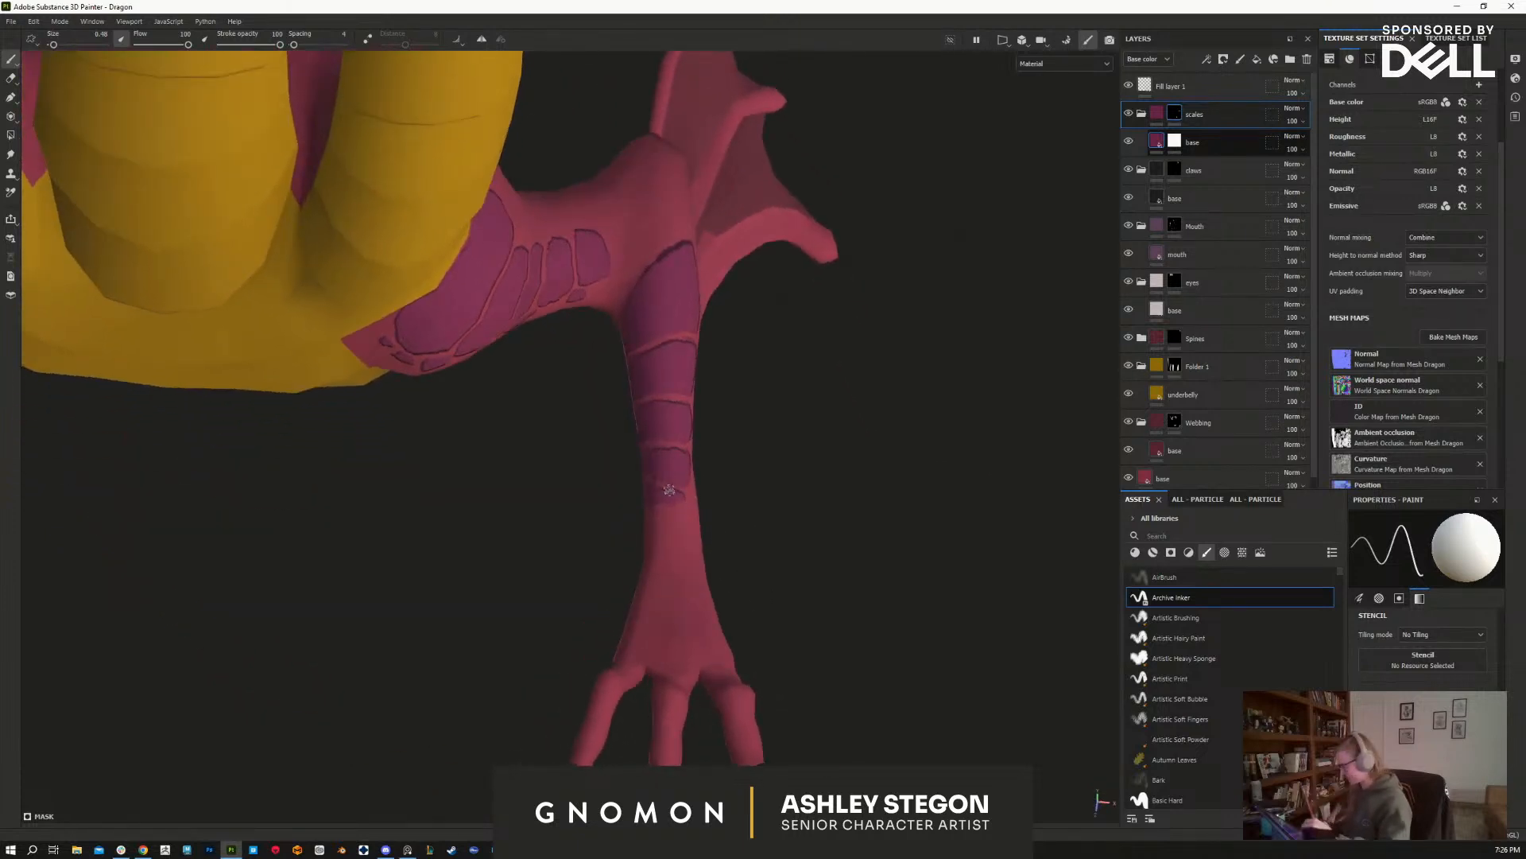
pyautogui.press('x')
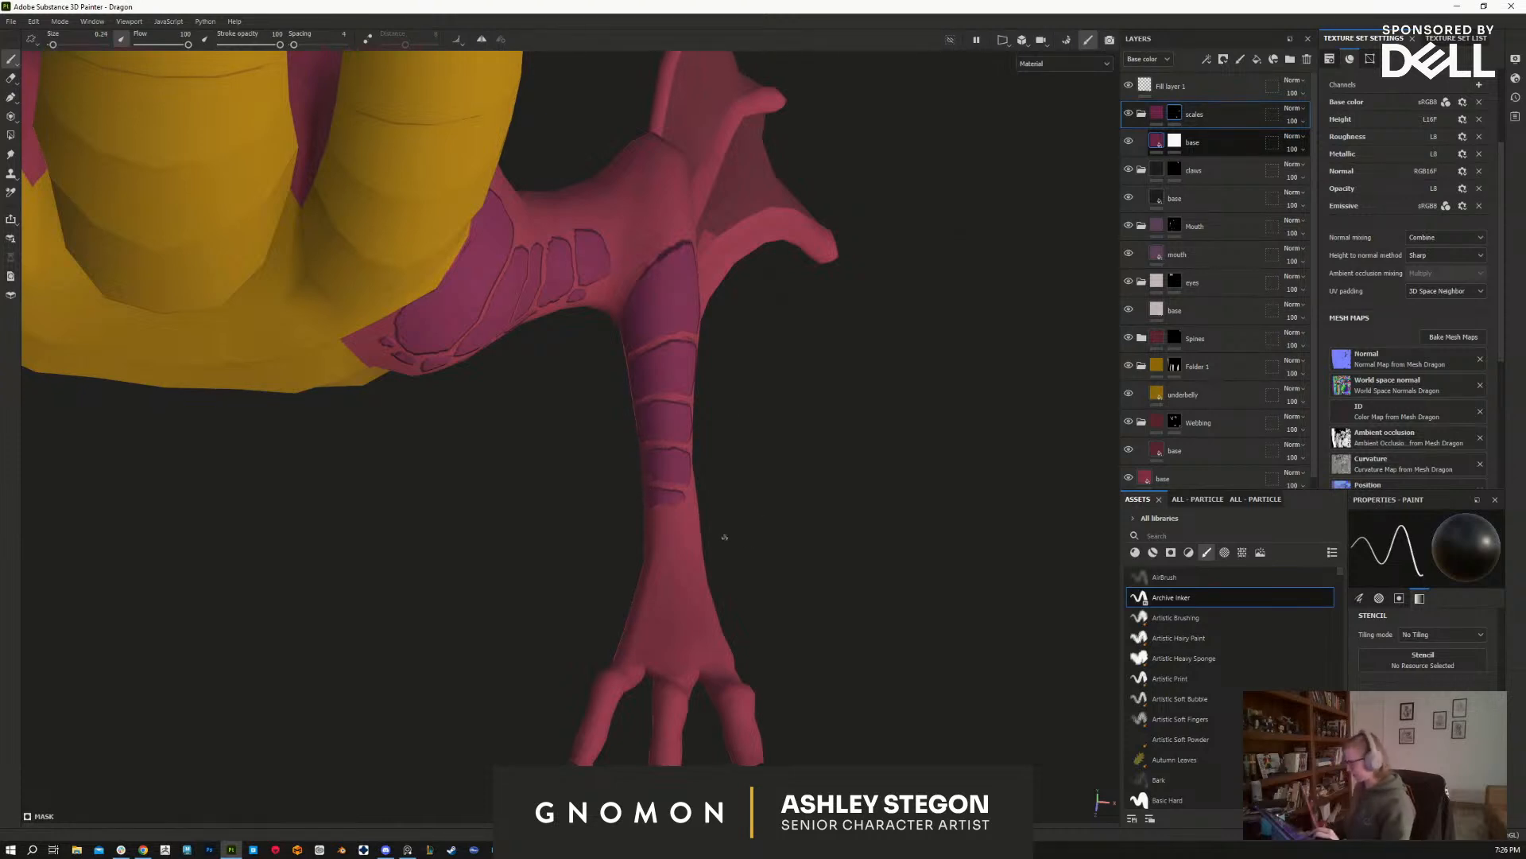
pyautogui.press('x')
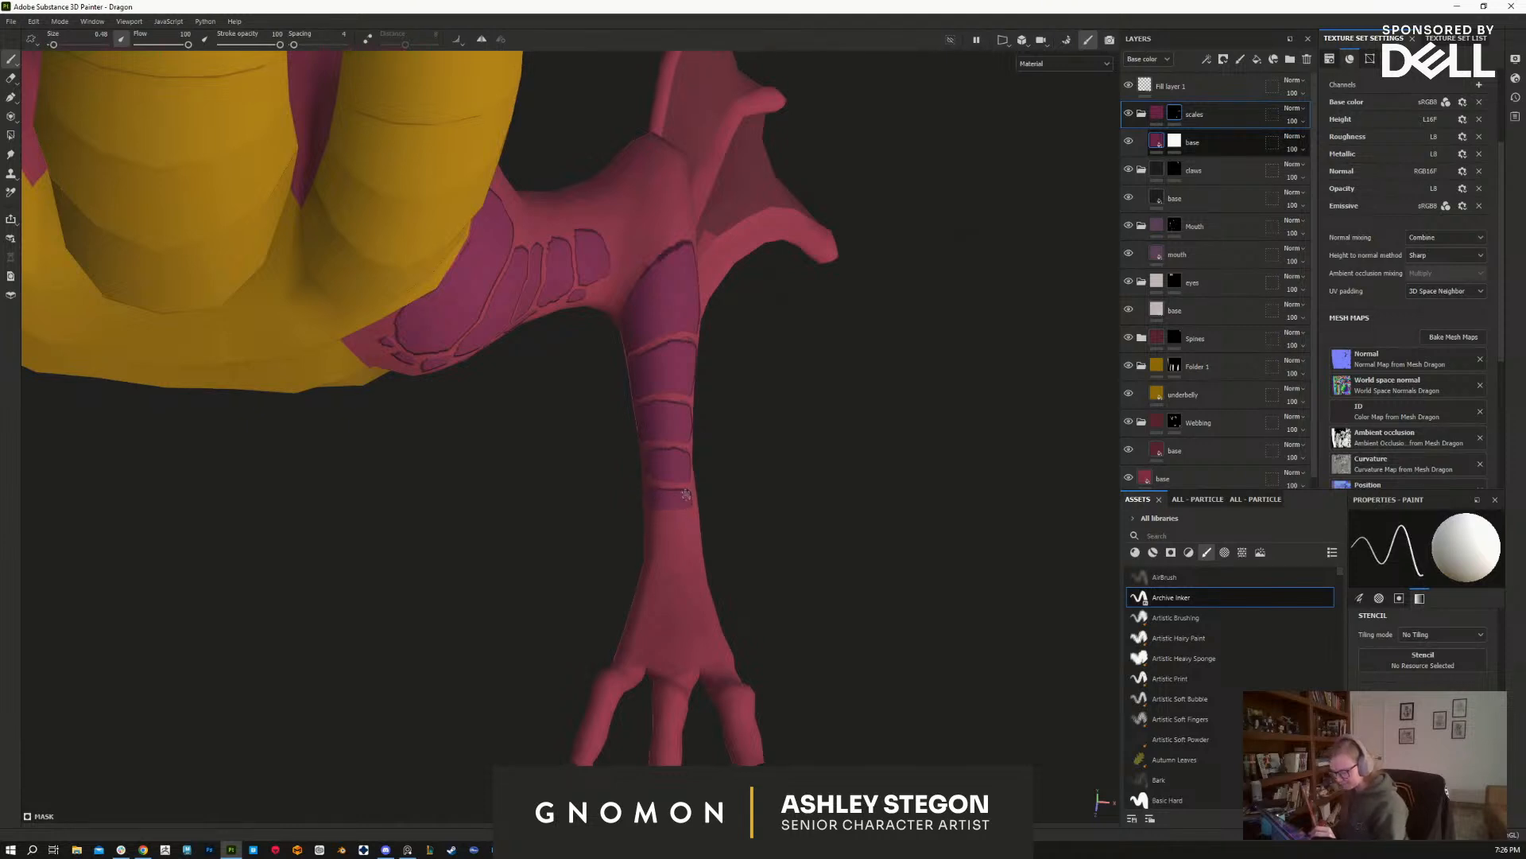
pyautogui.keyDown('alt'); pyautogui.moveTo(747, 535); pyautogui.dragTo(859, 520); pyautogui.keyUp('alt')
pyautogui.moveTo(666, 406); pyautogui.dragTo(678, 421)
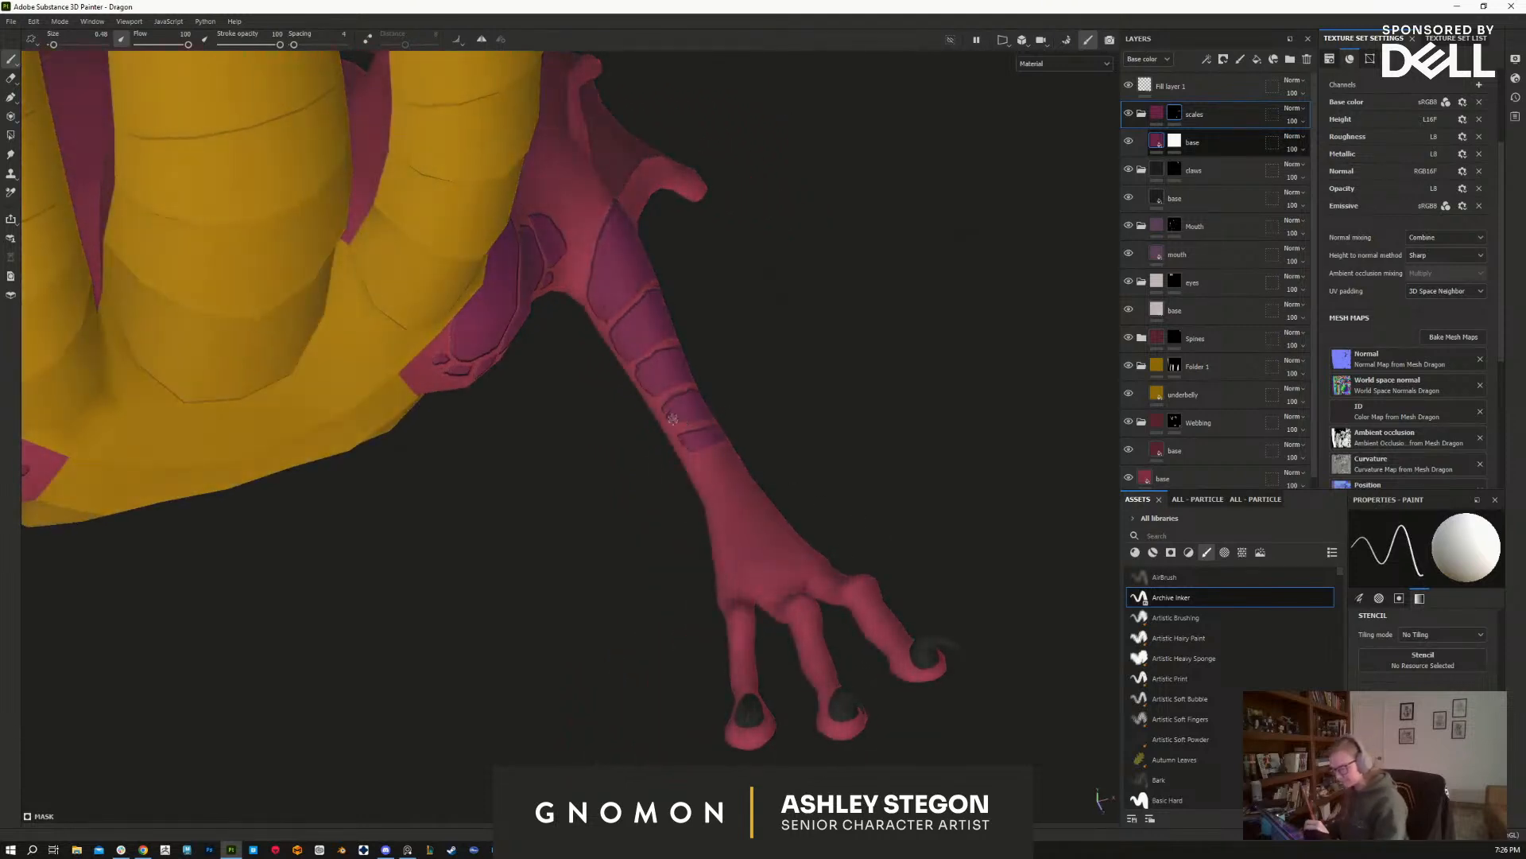
# Step: Paint a magenta scale at the base of the outer toe, undoing the oversized first stroke
pyautogui.keyDown('alt'); pyautogui.moveTo(754, 350); pyautogui.dragTo(794, 641); pyautogui.keyUp('alt')
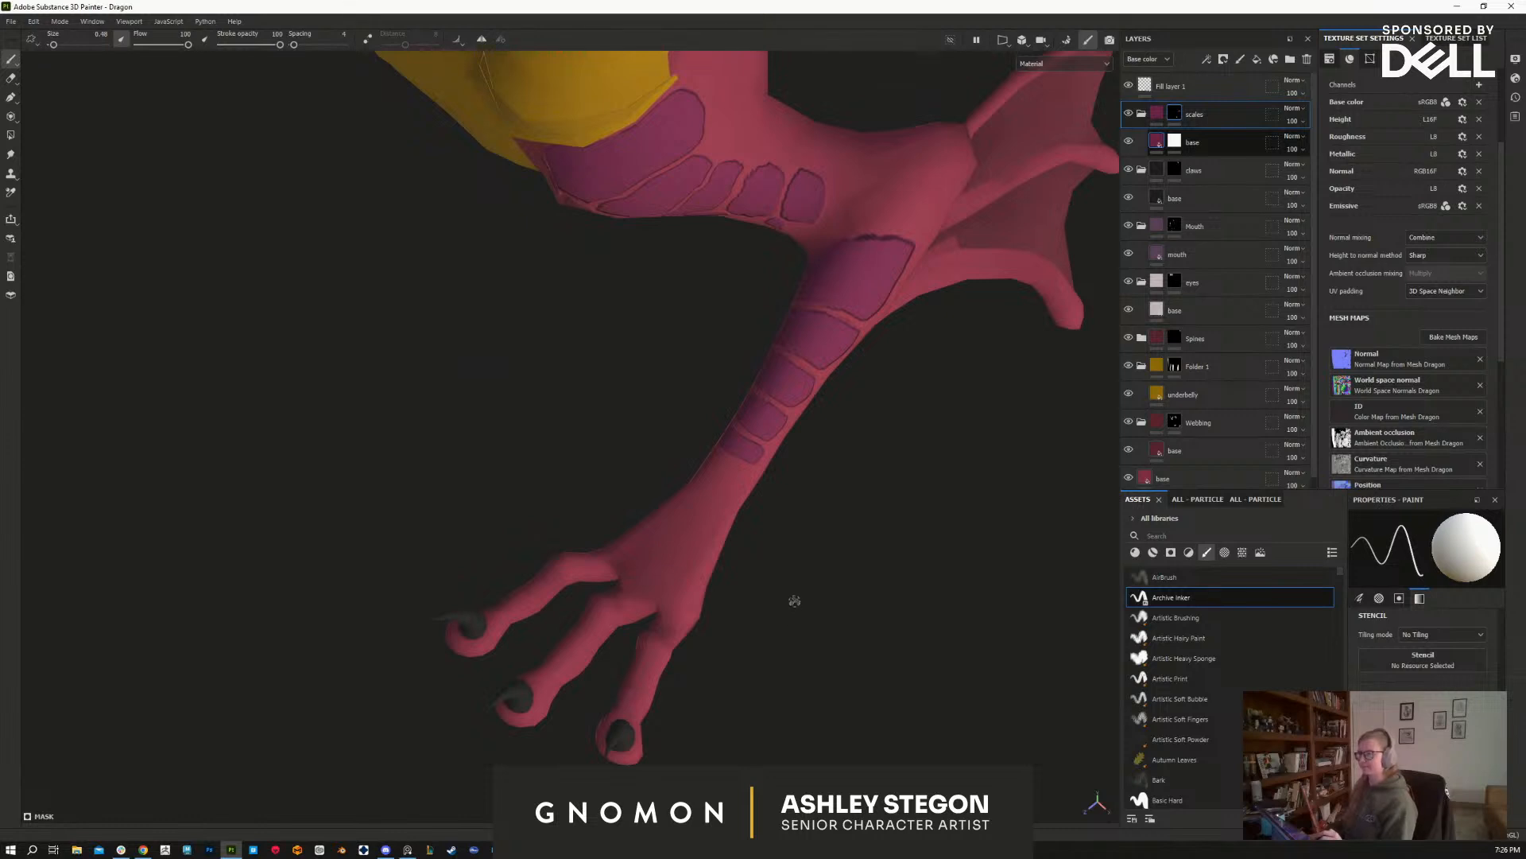
pyautogui.keyDown('alt'); pyautogui.moveTo(709, 627); pyautogui.dragTo(834, 705); pyautogui.keyUp('alt')
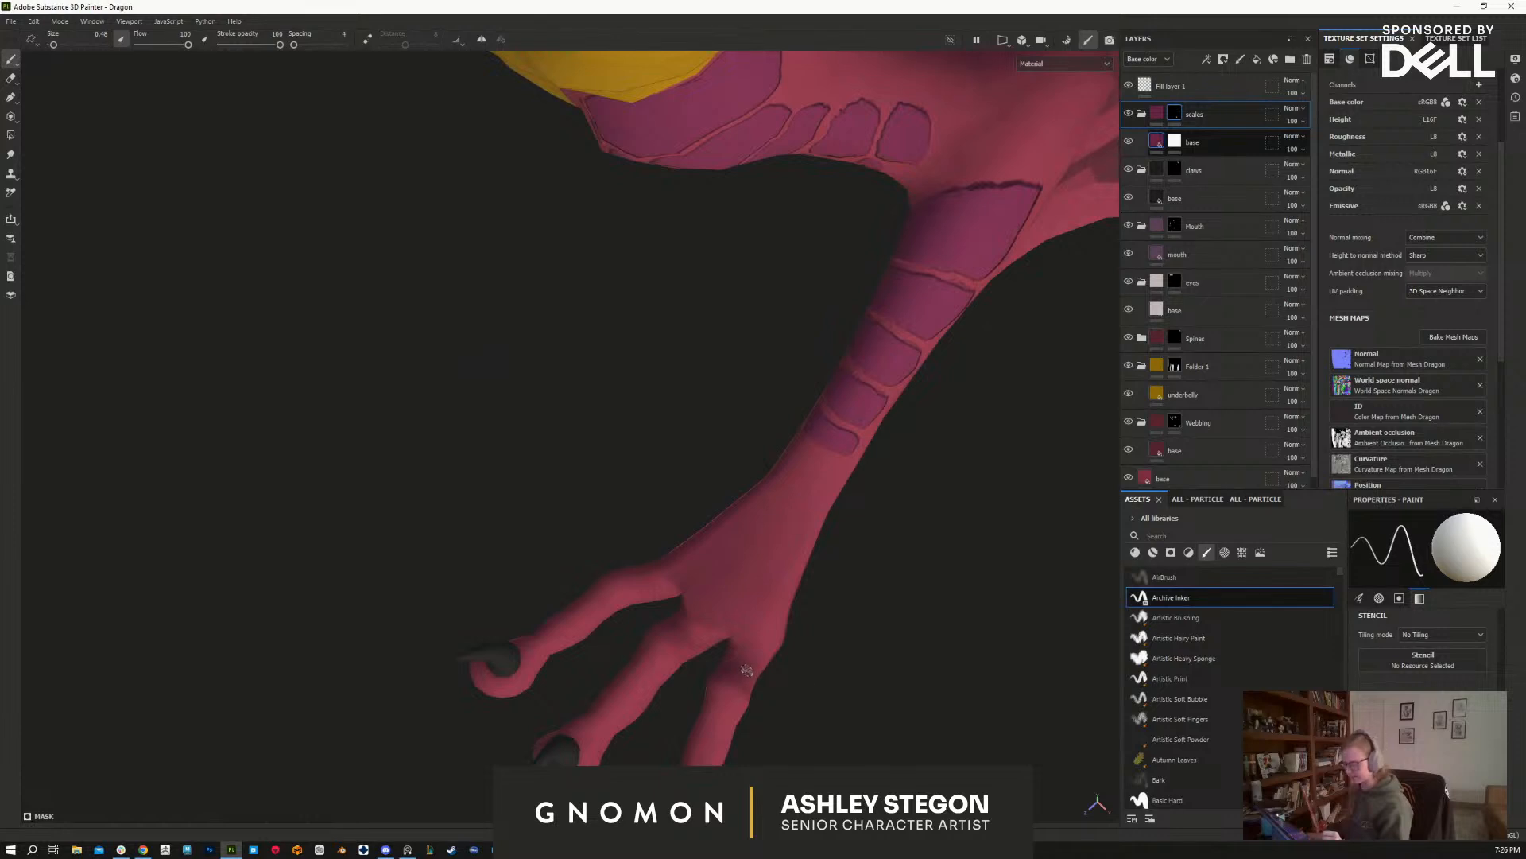
pyautogui.press(']')
pyautogui.moveTo(725, 664)
pyautogui.mouseDown()
pyautogui.moveTo(824, 664)
pyautogui.moveTo(785, 625)
pyautogui.mouseUp()
pyautogui.hotkey('ctrl', 'z')
pyautogui.moveTo(719, 579); pyautogui.dragTo(714, 596)
pyautogui.press('[')
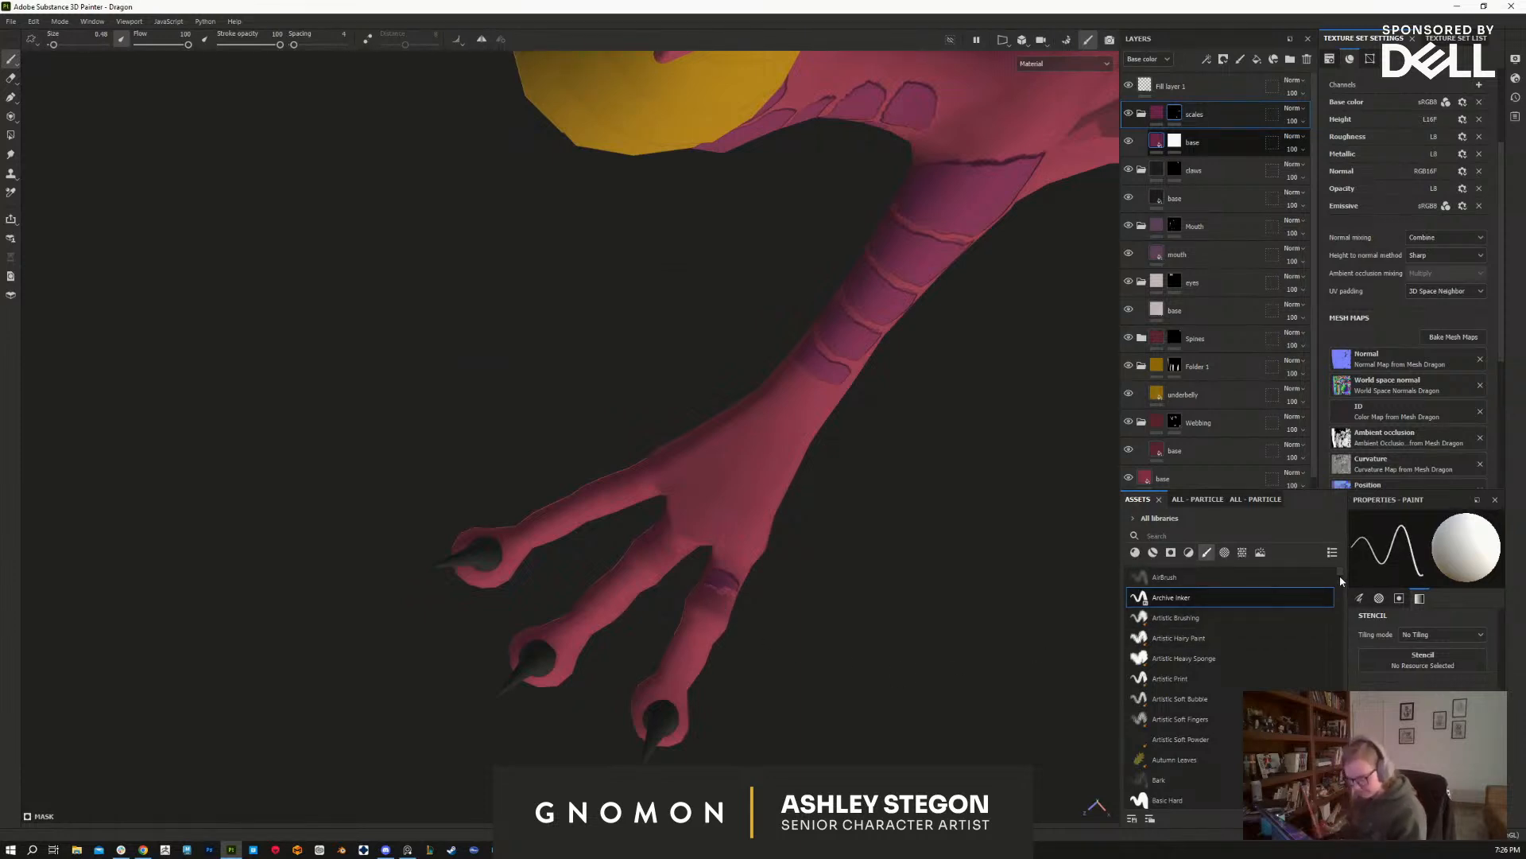
# Step: Switch to the Basic Hard brush and reduce its size to 0.32 for the toe scales
pyautogui.scroll(-3, 1339, 586)
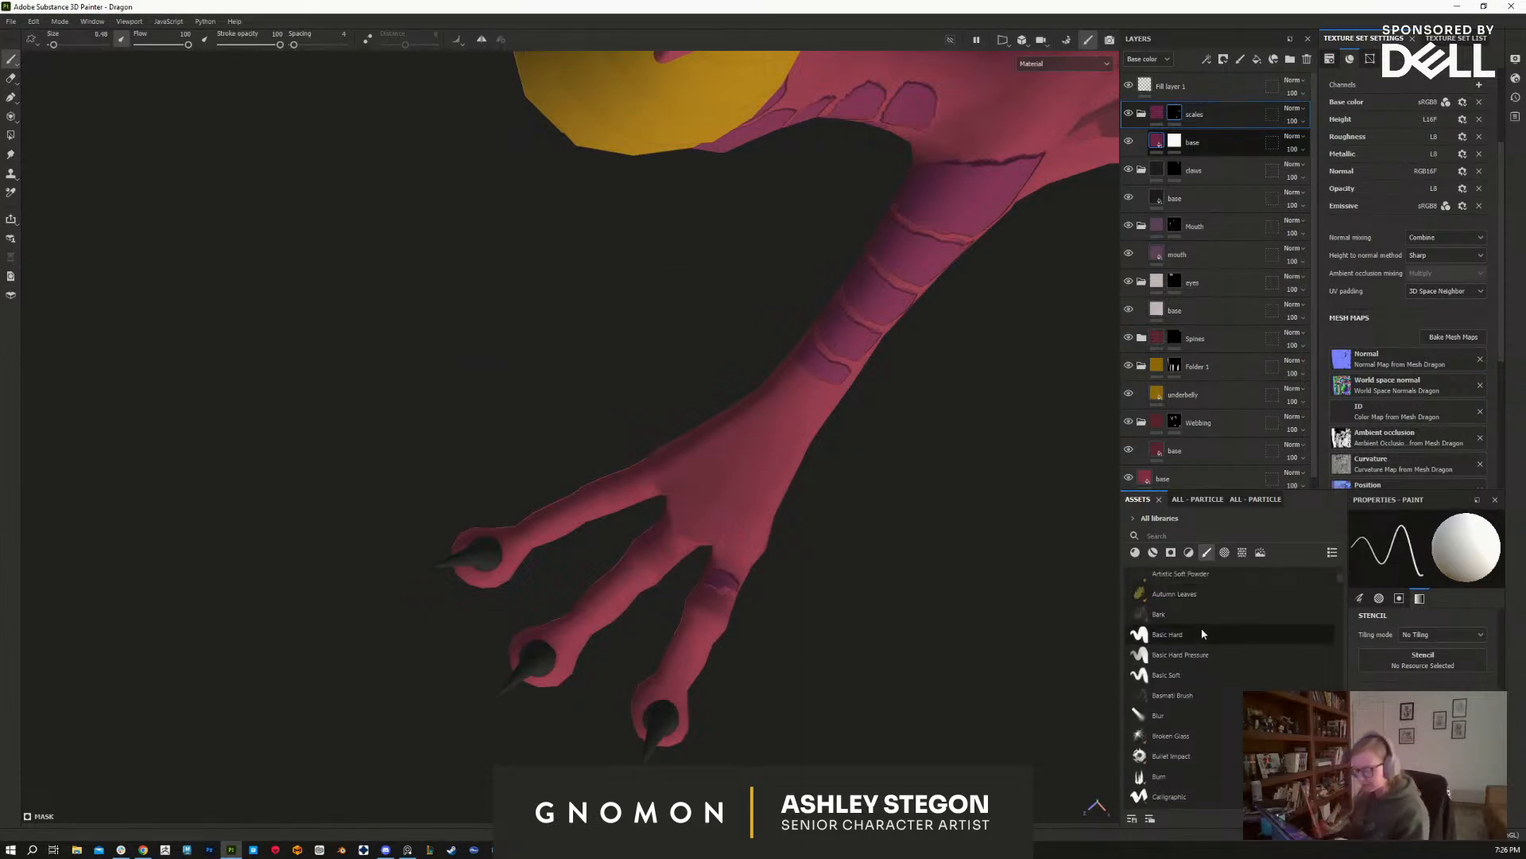
pyautogui.click(1152, 636)
pyautogui.press('[')
pyautogui.press('[')
pyautogui.press('[')
pyautogui.press('[')
pyautogui.press('[')
pyautogui.press('[')
pyautogui.press('[')
pyautogui.press('[')
pyautogui.press('[')
pyautogui.press('[')
pyautogui.press('[')
pyautogui.press('[')
pyautogui.press('[')
pyautogui.press('[')
pyautogui.press('[')
pyautogui.press('[')
pyautogui.press('[')
pyautogui.press('[')
pyautogui.press('[')
pyautogui.press('[')
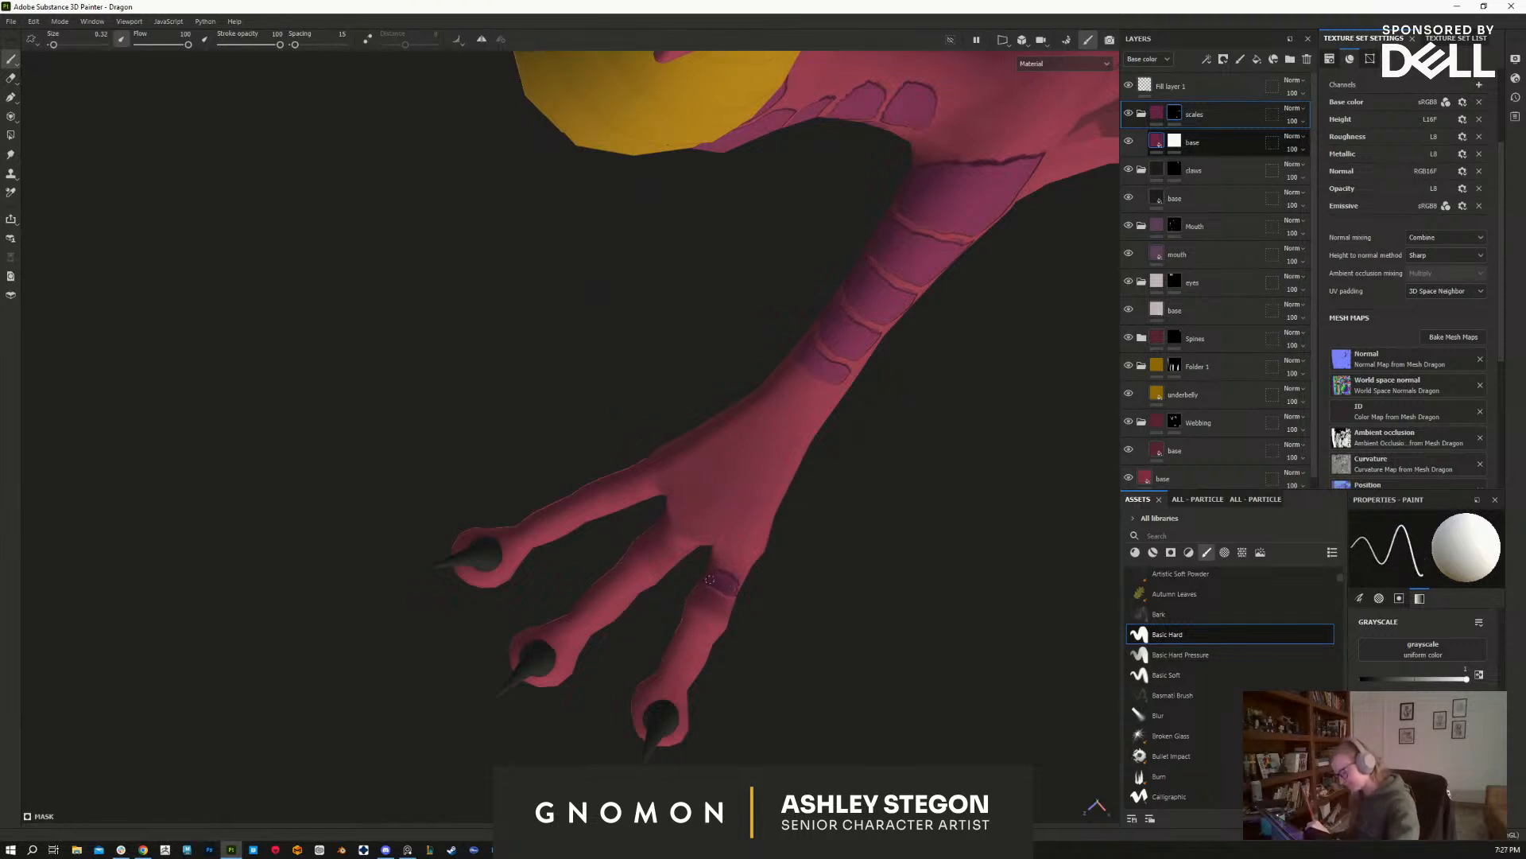
# Step: Paint a row of small magenta scales along the top of the outer toe toward its claw
pyautogui.moveTo(803, 646)
pyautogui.keyDown('alt'); pyautogui.mouseDown()
pyautogui.moveTo(620, 647)
pyautogui.moveTo(620, 600)
pyautogui.moveTo(740, 600)
pyautogui.moveTo(758, 692)
pyautogui.moveTo(715, 726)
pyautogui.moveTo(664, 634)
pyautogui.moveTo(622, 495)
pyautogui.moveTo(588, 506)
pyautogui.mouseUp(); pyautogui.keyUp('alt')
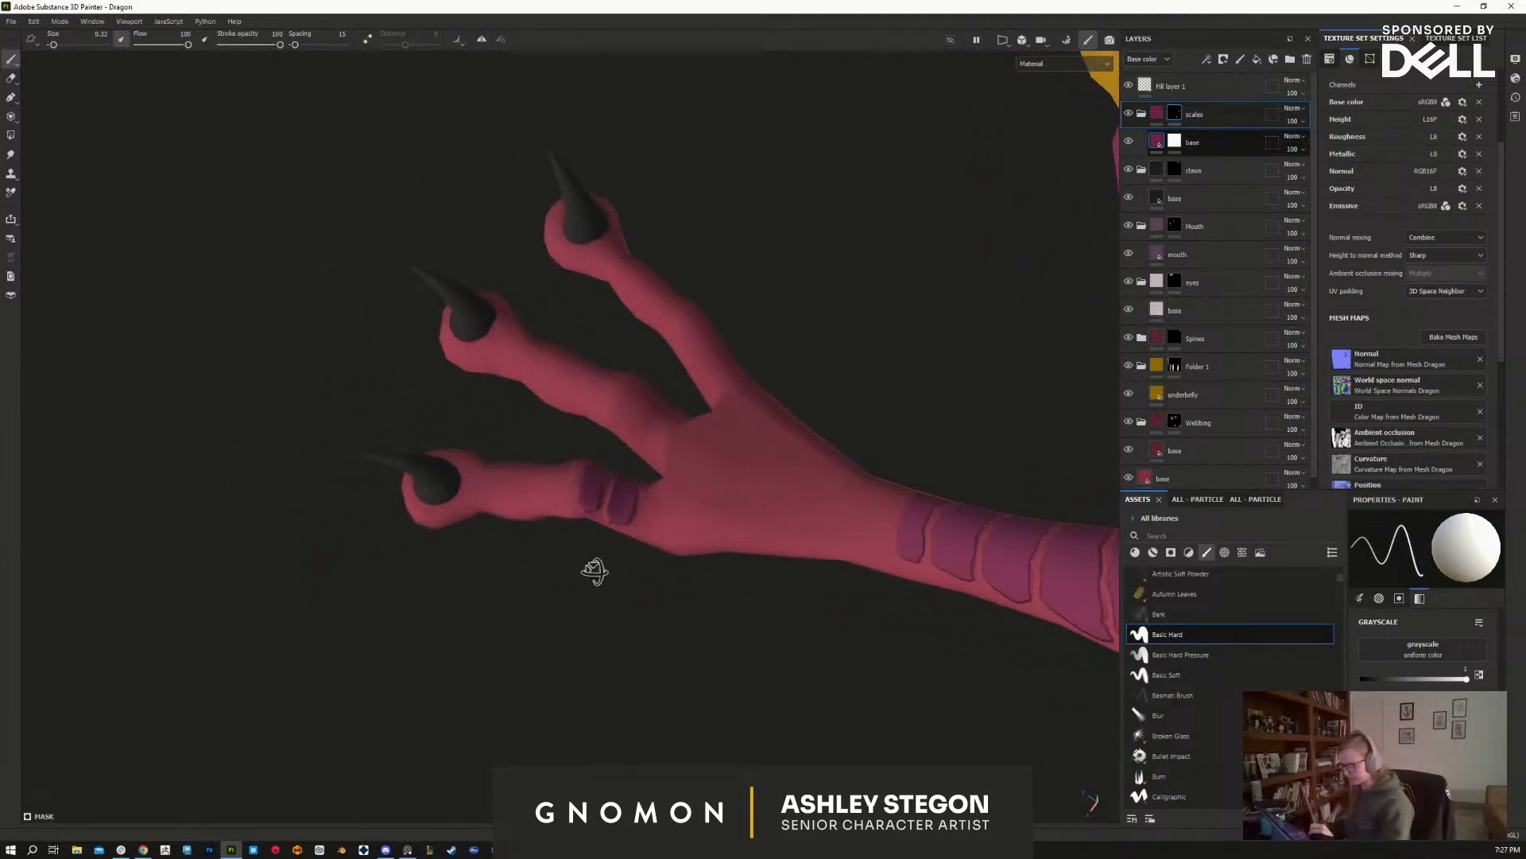
pyautogui.keyDown('alt'); pyautogui.moveTo(593, 565); pyautogui.dragTo(595, 531); pyautogui.keyUp('alt')
pyautogui.moveTo(566, 444)
pyautogui.mouseDown()
pyautogui.moveTo(567, 475)
pyautogui.moveTo(553, 454)
pyautogui.moveTo(537, 458)
pyautogui.mouseUp()
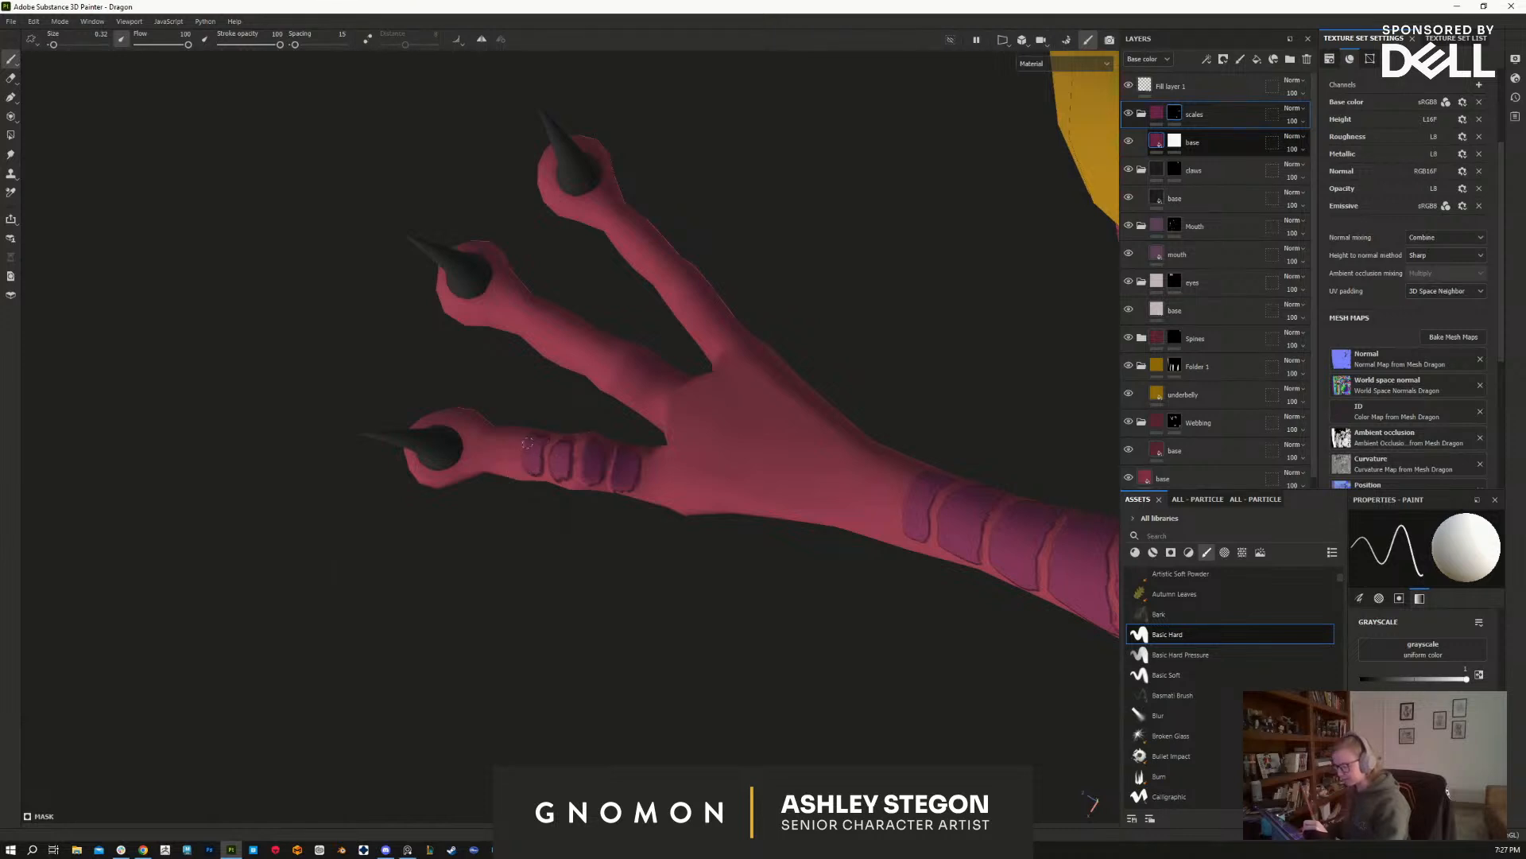
pyautogui.moveTo(514, 437); pyautogui.dragTo(506, 453)
# Step: Paint a row of small magenta scales along the middle toe, undoing a misplaced stroke
pyautogui.moveTo(698, 535)
pyautogui.keyDown('alt'); pyautogui.mouseDown()
pyautogui.moveTo(776, 660)
pyautogui.moveTo(791, 562)
pyautogui.moveTo(774, 652)
pyautogui.moveTo(759, 636)
pyautogui.mouseUp(); pyautogui.keyUp('alt')
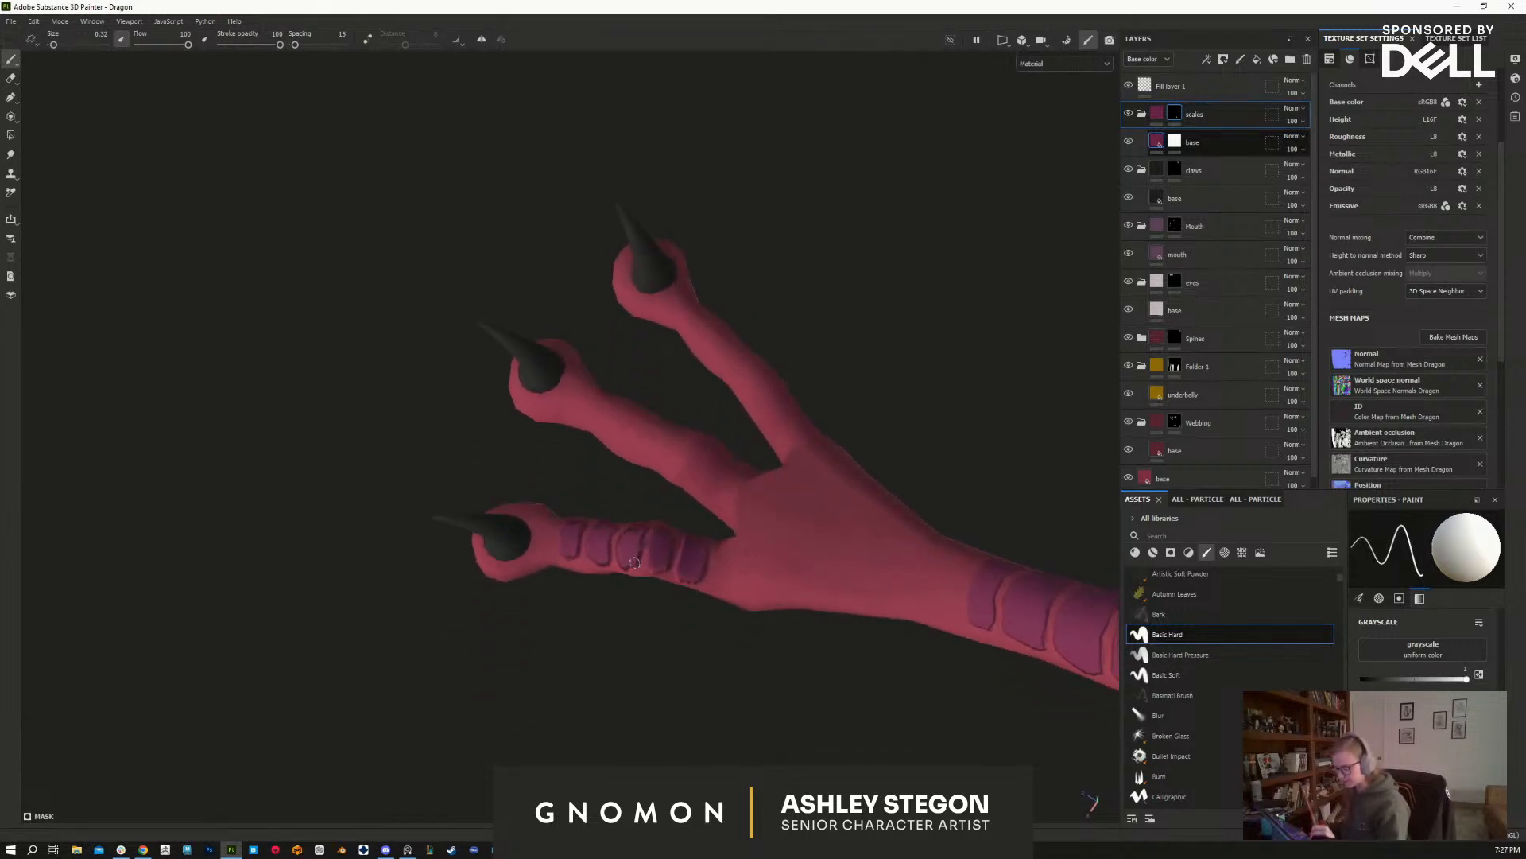
pyautogui.moveTo(734, 478); pyautogui.dragTo(680, 459)
pyautogui.moveTo(750, 501)
pyautogui.keyDown('alt'); pyautogui.mouseDown()
pyautogui.moveTo(876, 518)
pyautogui.moveTo(611, 521)
pyautogui.mouseUp(); pyautogui.keyUp('alt')
pyautogui.keyDown('alt'); pyautogui.moveTo(605, 450); pyautogui.dragTo(666, 547); pyautogui.keyUp('alt')
pyautogui.hotkey('ctrl', 'z')
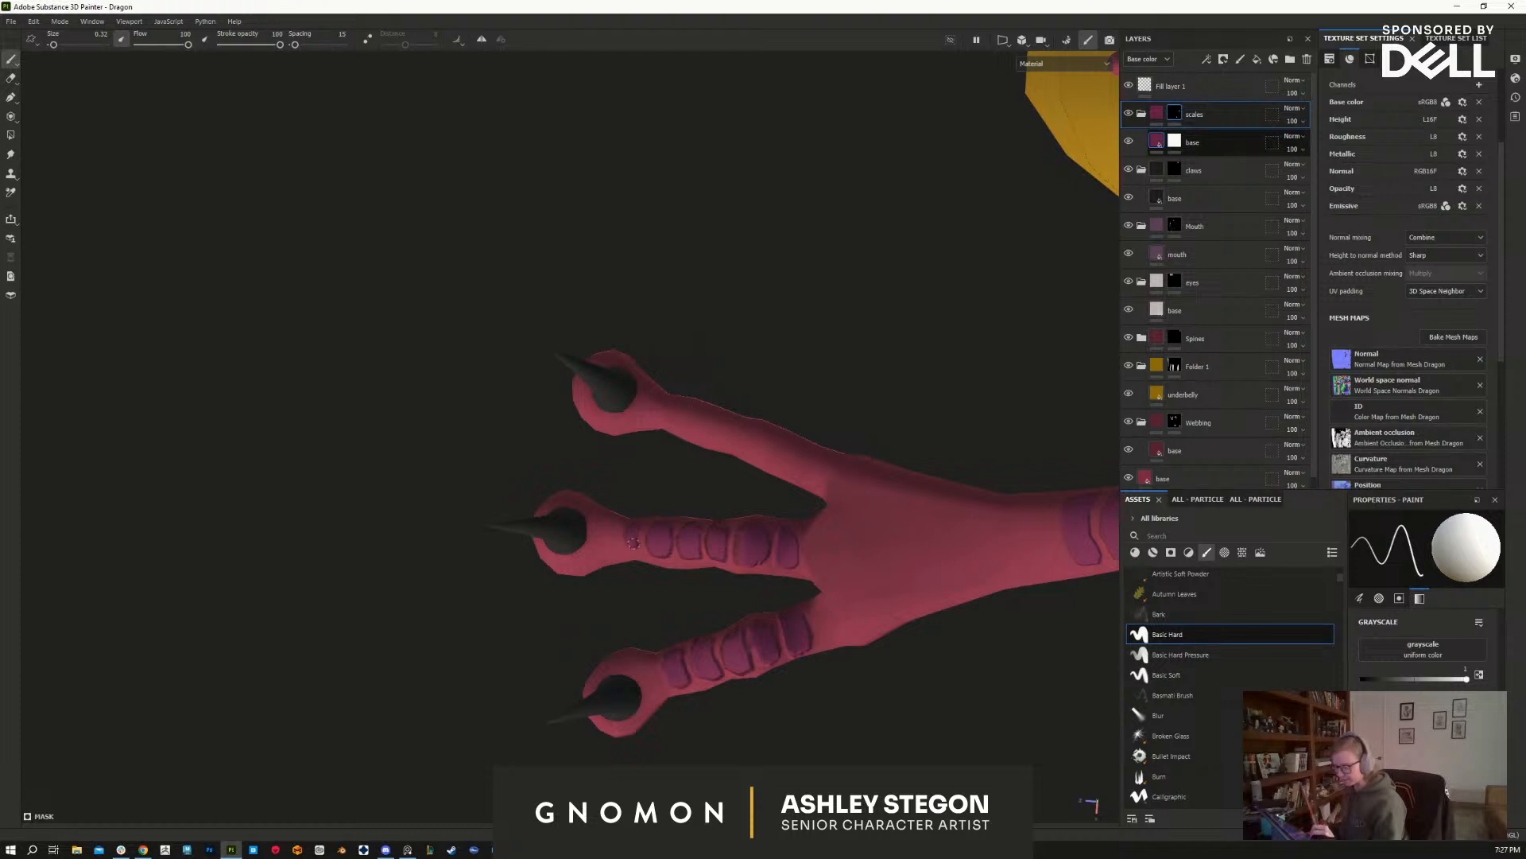
# Step: Paint a row of small magenta scales along the remaining bare toe, from its base toward the claw
pyautogui.keyDown('alt'); pyautogui.moveTo(847, 704); pyautogui.dragTo(881, 655); pyautogui.keyUp('alt')
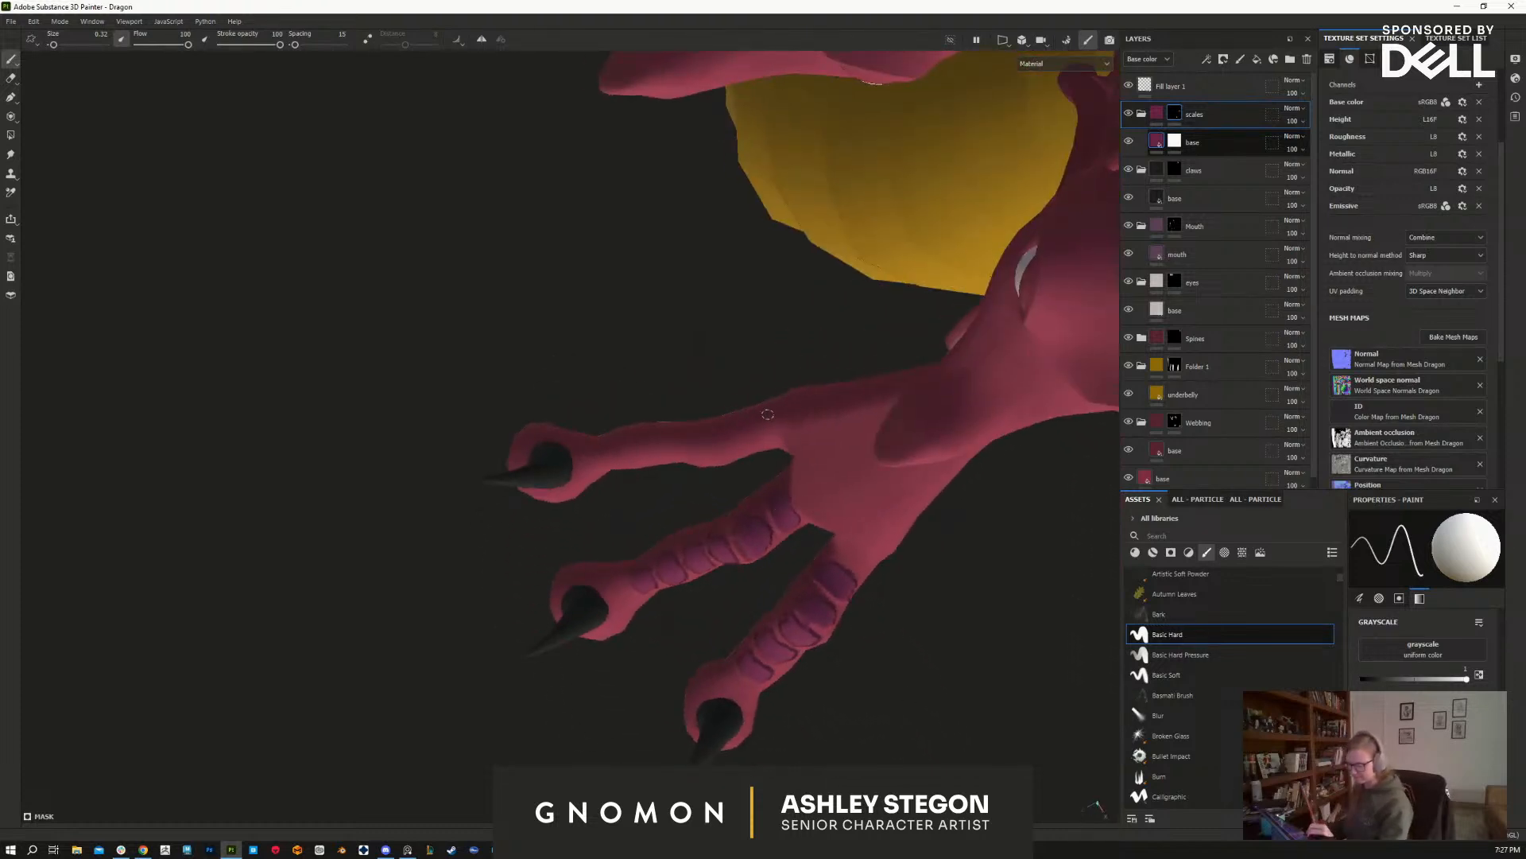
pyautogui.moveTo(764, 438)
pyautogui.keyDown('alt'); pyautogui.mouseDown()
pyautogui.moveTo(767, 390)
pyautogui.moveTo(764, 424)
pyautogui.moveTo(740, 434)
pyautogui.mouseUp(); pyautogui.keyUp('alt')
pyautogui.moveTo(738, 467)
pyautogui.keyDown('alt'); pyautogui.mouseDown()
pyautogui.moveTo(660, 448)
pyautogui.moveTo(613, 478)
pyautogui.mouseUp(); pyautogui.keyUp('alt')
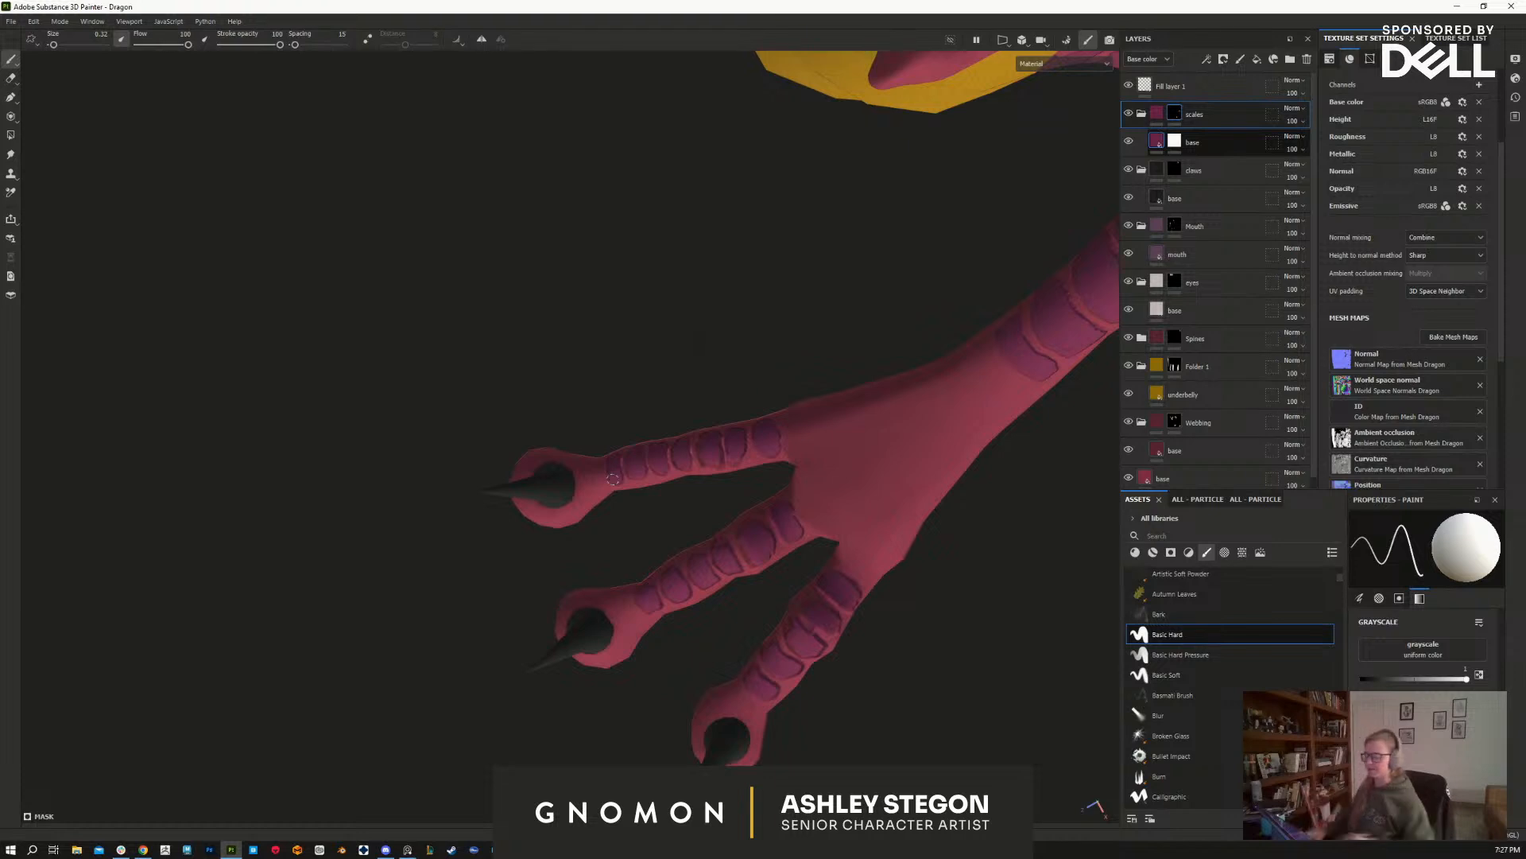
pyautogui.keyDown('alt'); pyautogui.moveTo(911, 664); pyautogui.dragTo(1018, 366); pyautogui.keyUp('alt')
pyautogui.keyDown('alt'); pyautogui.moveTo(887, 477); pyautogui.dragTo(922, 477, button='right'); pyautogui.keyUp('alt')
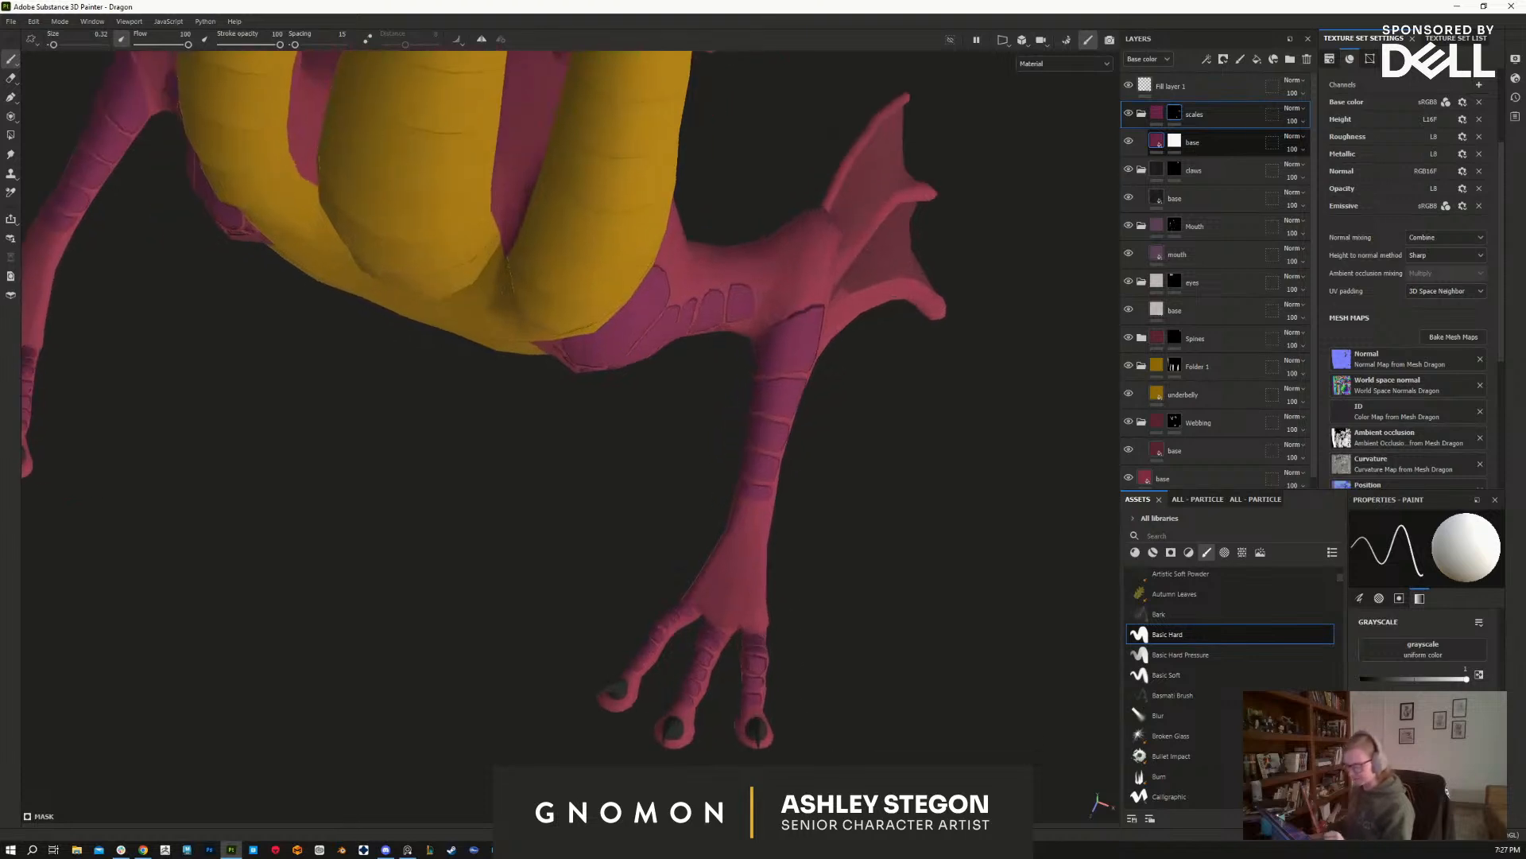
# Step: Paint small magenta scales beside the largest shoulder scale with the brush at size 0.31
pyautogui.keyDown('alt'); pyautogui.moveTo(757, 584); pyautogui.dragTo(762, 635); pyautogui.keyUp('alt')
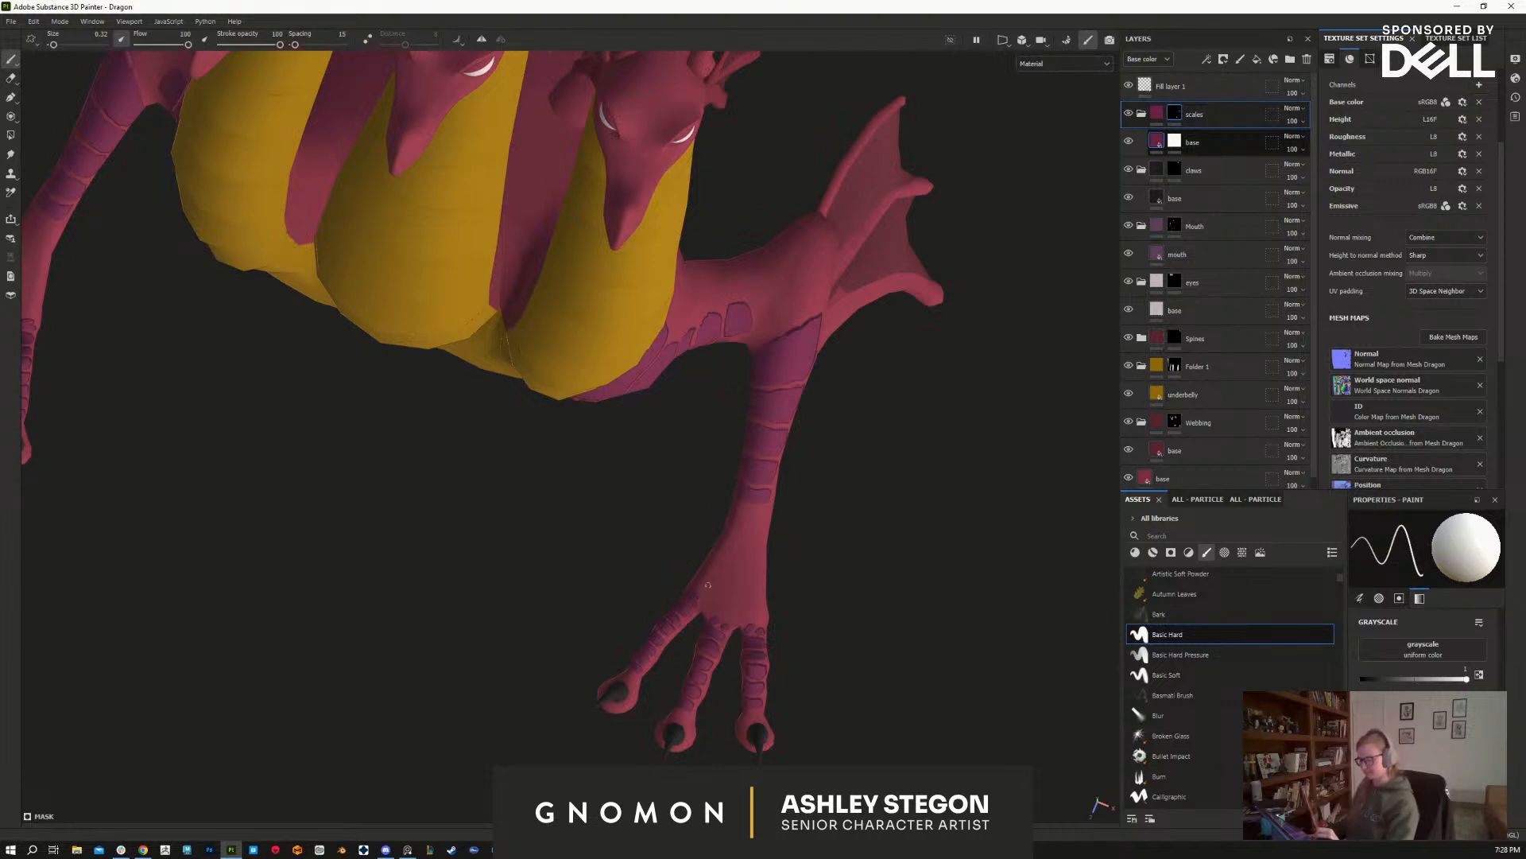
pyautogui.keyDown('ctrl'); pyautogui.keyDown('alt'); pyautogui.moveTo(818, 506); pyautogui.dragTo(751, 508); pyautogui.keyUp('alt'); pyautogui.keyUp('ctrl')
pyautogui.keyDown('alt'); pyautogui.moveTo(752, 509); pyautogui.dragTo(778, 760, button='right'); pyautogui.keyUp('alt')
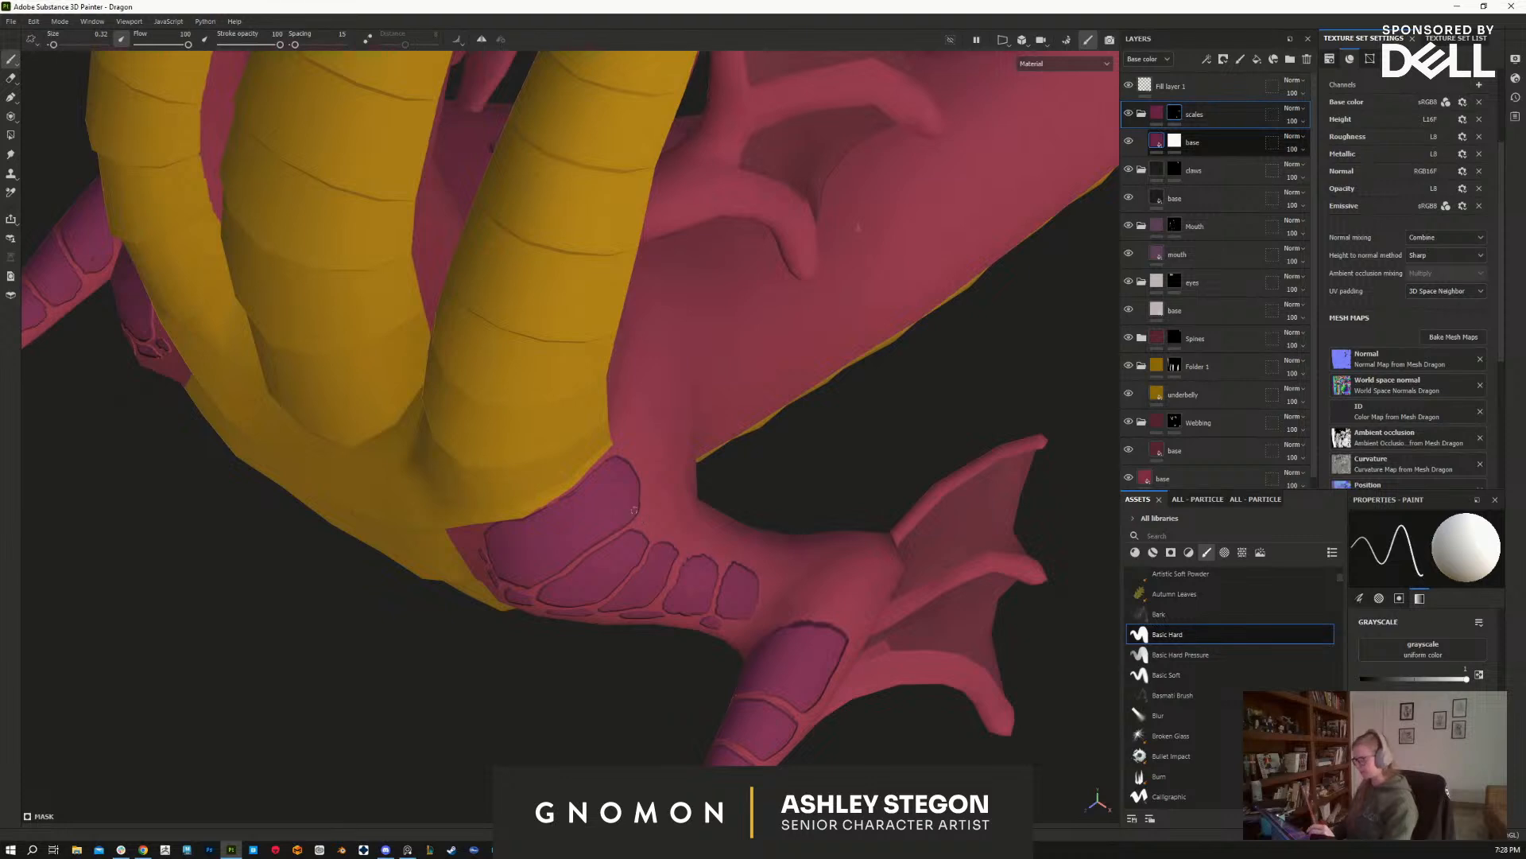
pyautogui.keyDown('ctrl'); pyautogui.moveTo(634, 515); pyautogui.dragTo(652, 517, button='right'); pyautogui.keyUp('ctrl')
pyautogui.moveTo(654, 516); pyautogui.dragTo(647, 504)
pyautogui.press('x')
pyautogui.press('[')
pyautogui.press('[')
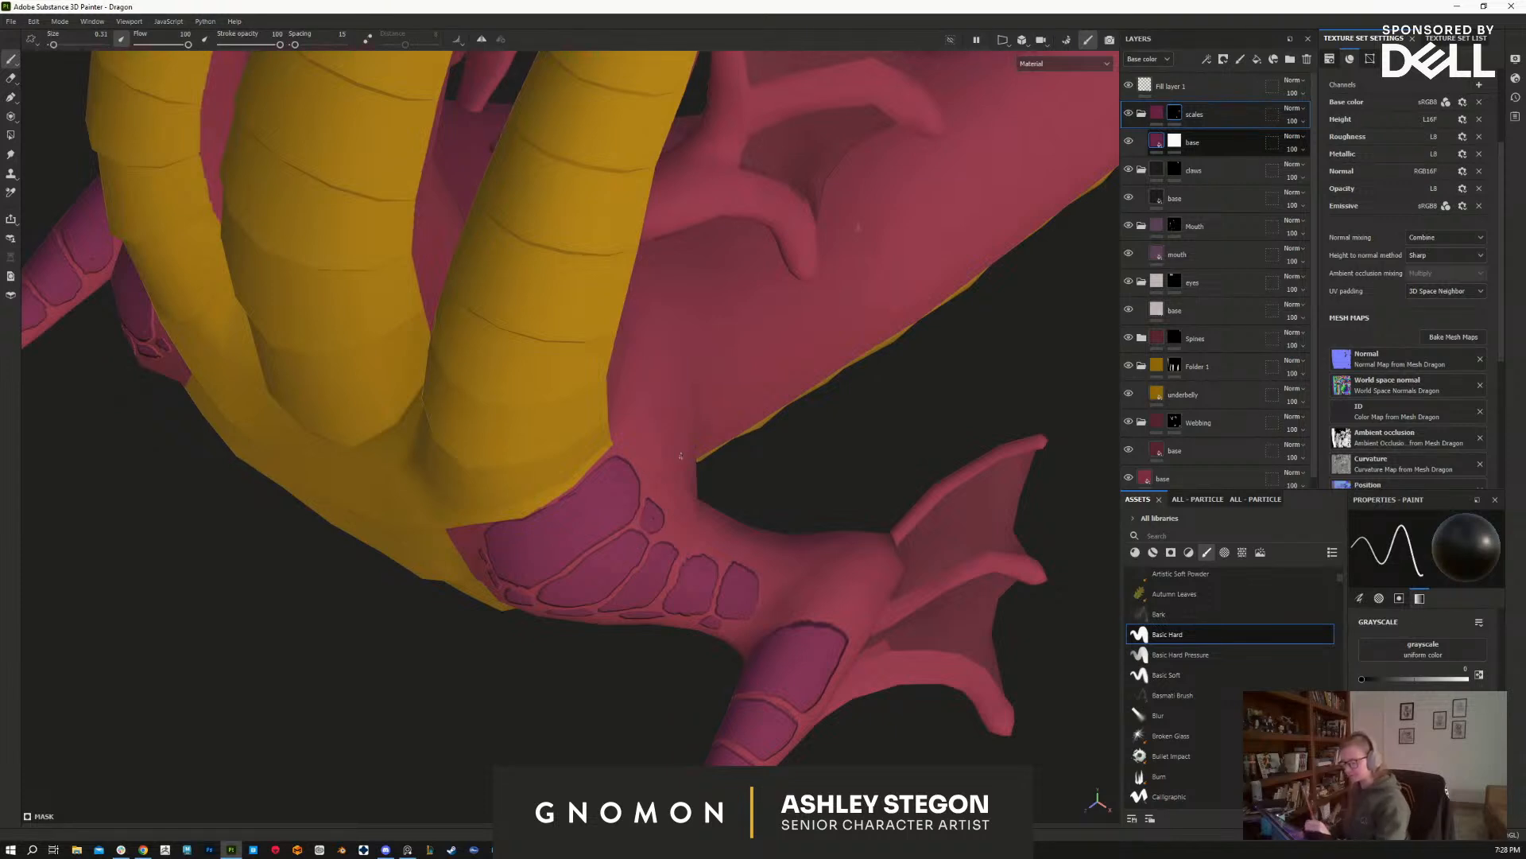
# Step: Add small magenta scales along the lower edge of the shoulder patch and erase between them to sharpen the gaps
pyautogui.moveTo(676, 447)
pyautogui.keyDown('alt'); pyautogui.mouseDown()
pyautogui.moveTo(713, 507)
pyautogui.moveTo(699, 560)
pyautogui.mouseUp(); pyautogui.keyUp('alt')
pyautogui.press('x')
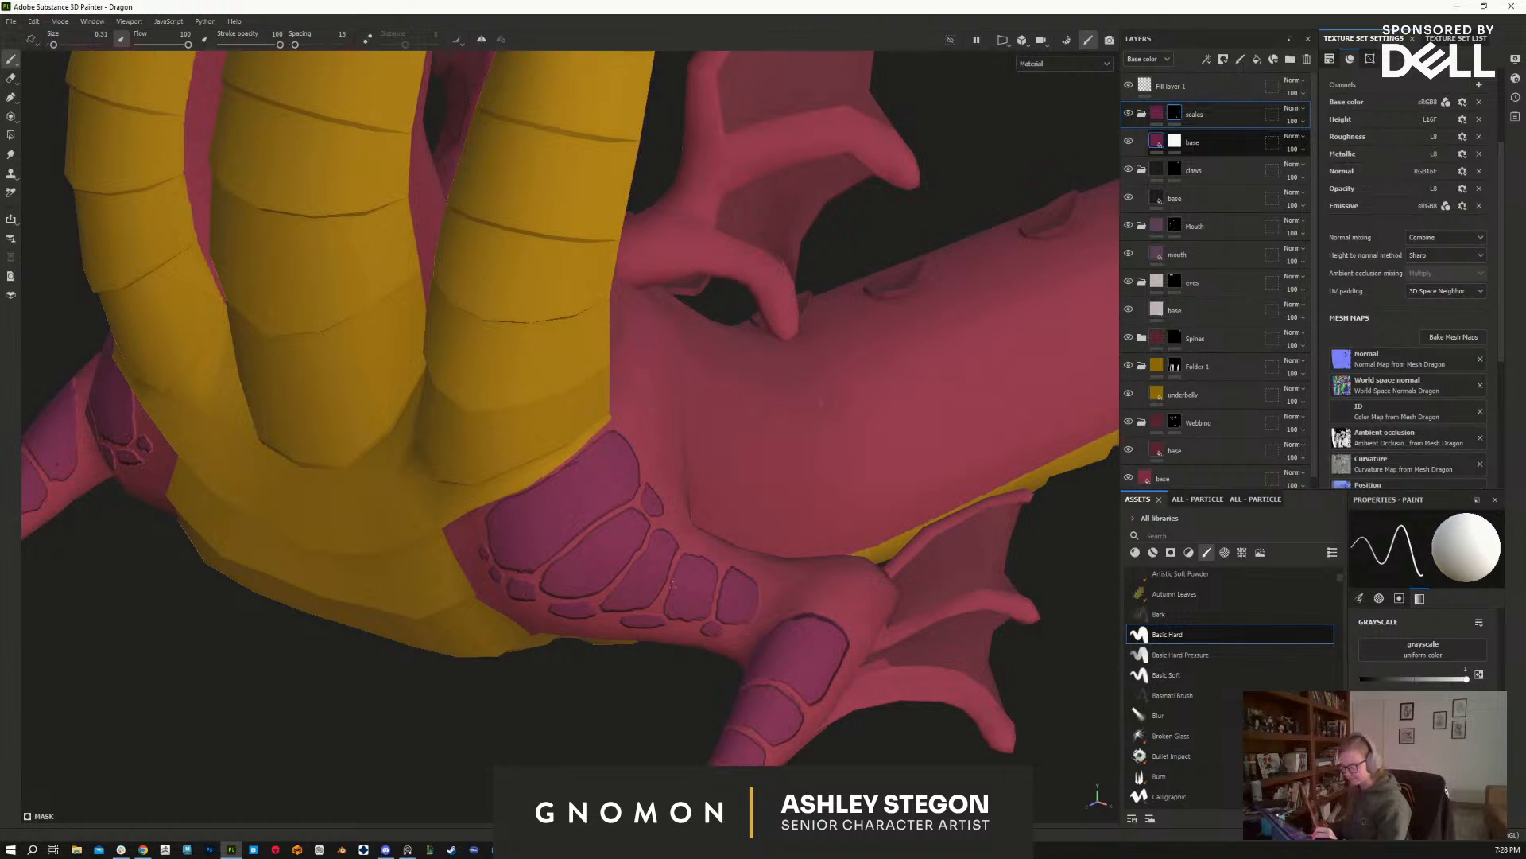
pyautogui.keyDown('alt'); pyautogui.moveTo(682, 636); pyautogui.dragTo(685, 602); pyautogui.keyUp('alt')
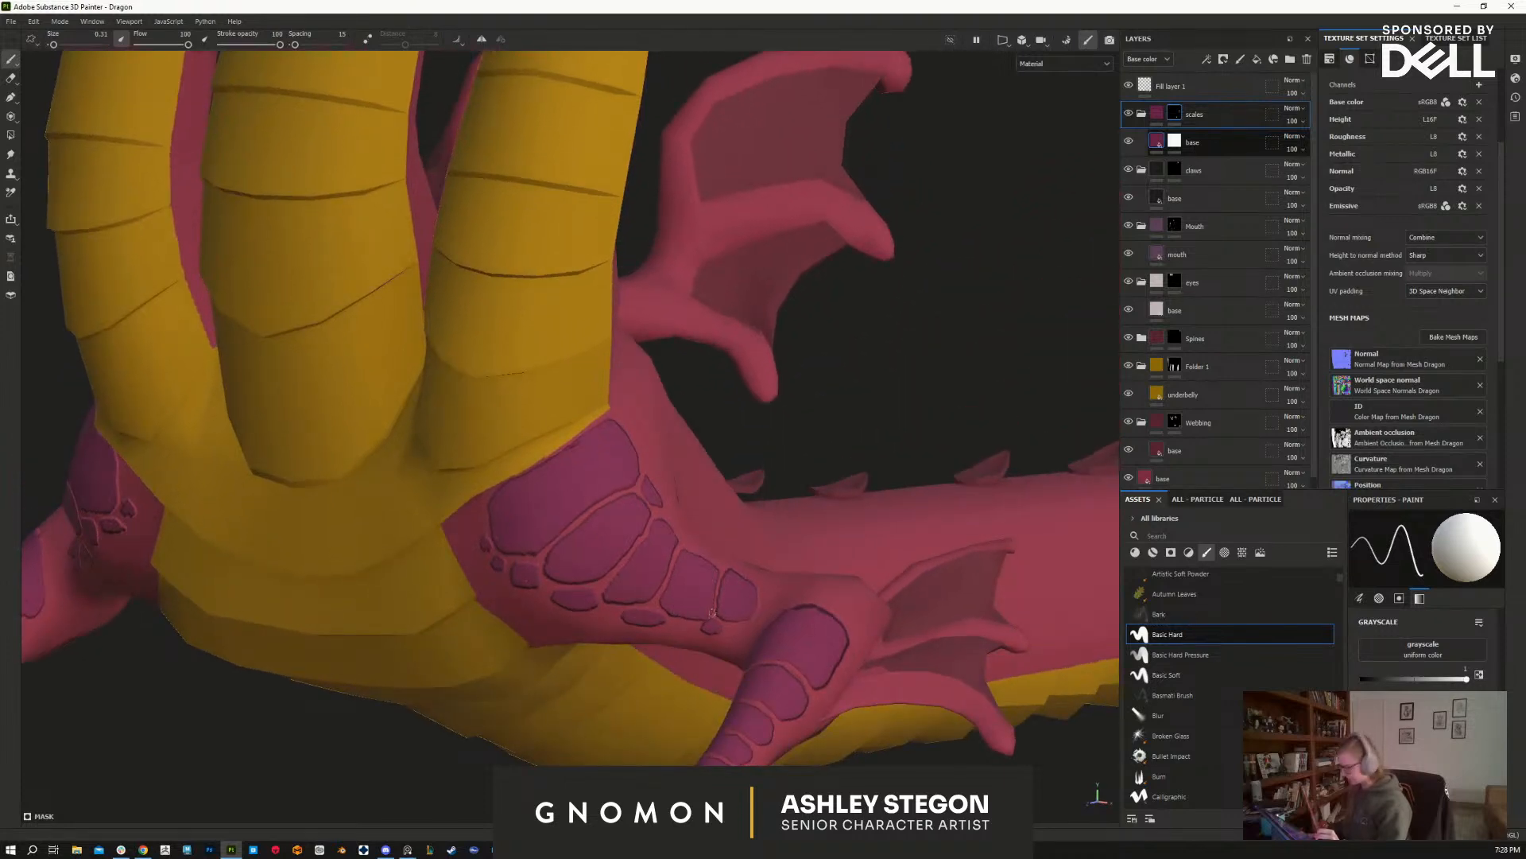
pyautogui.press('x')
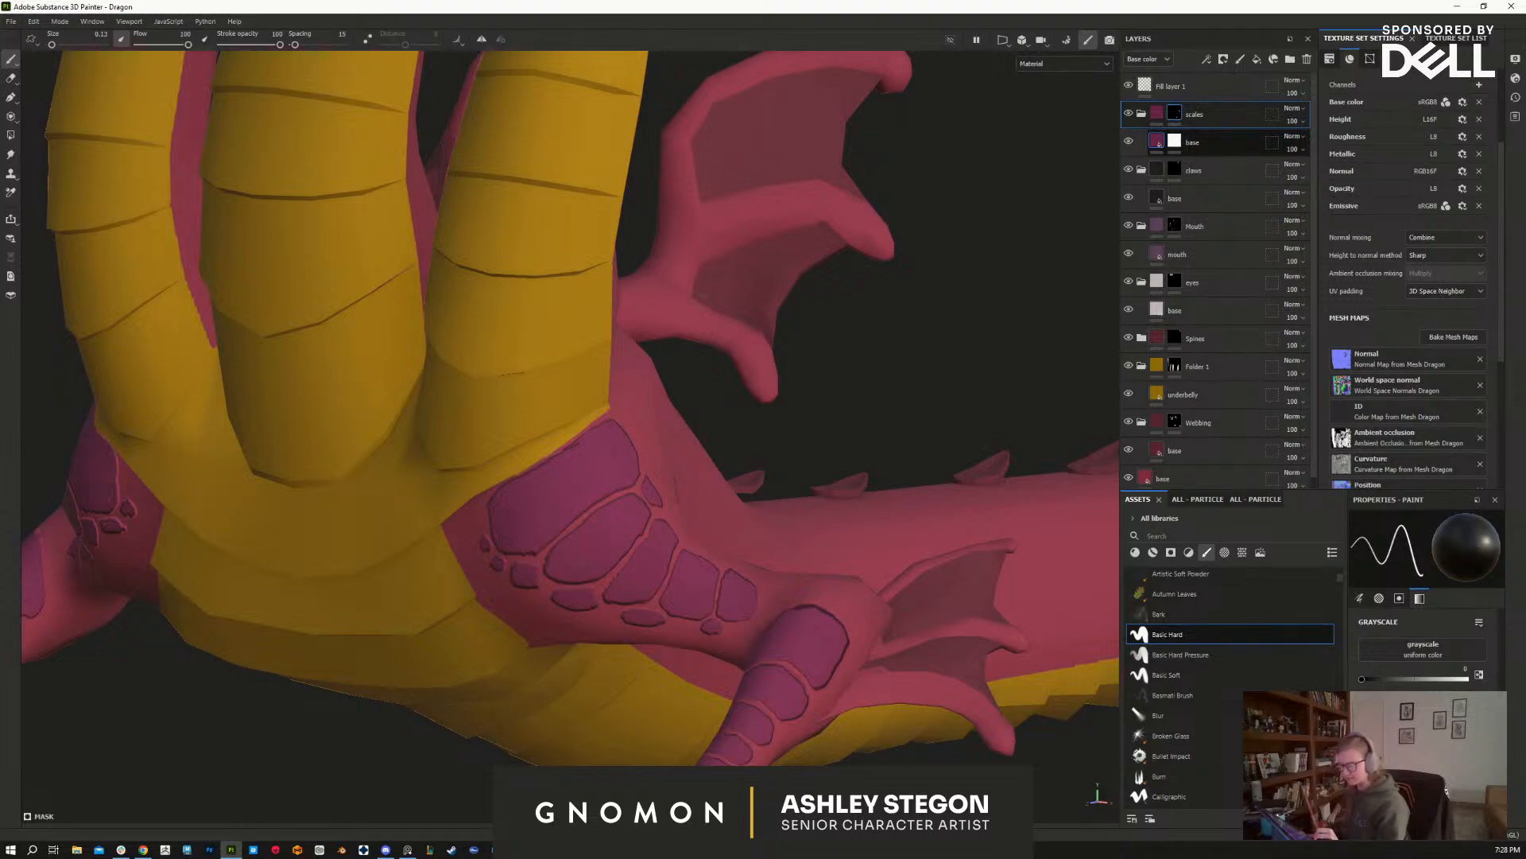
pyautogui.moveTo(708, 624)
pyautogui.keyDown('alt'); pyautogui.mouseDown()
pyautogui.moveTo(790, 623)
pyautogui.moveTo(535, 729)
pyautogui.moveTo(456, 730)
pyautogui.moveTo(469, 728)
pyautogui.mouseUp(); pyautogui.keyUp('alt')
pyautogui.press('x')
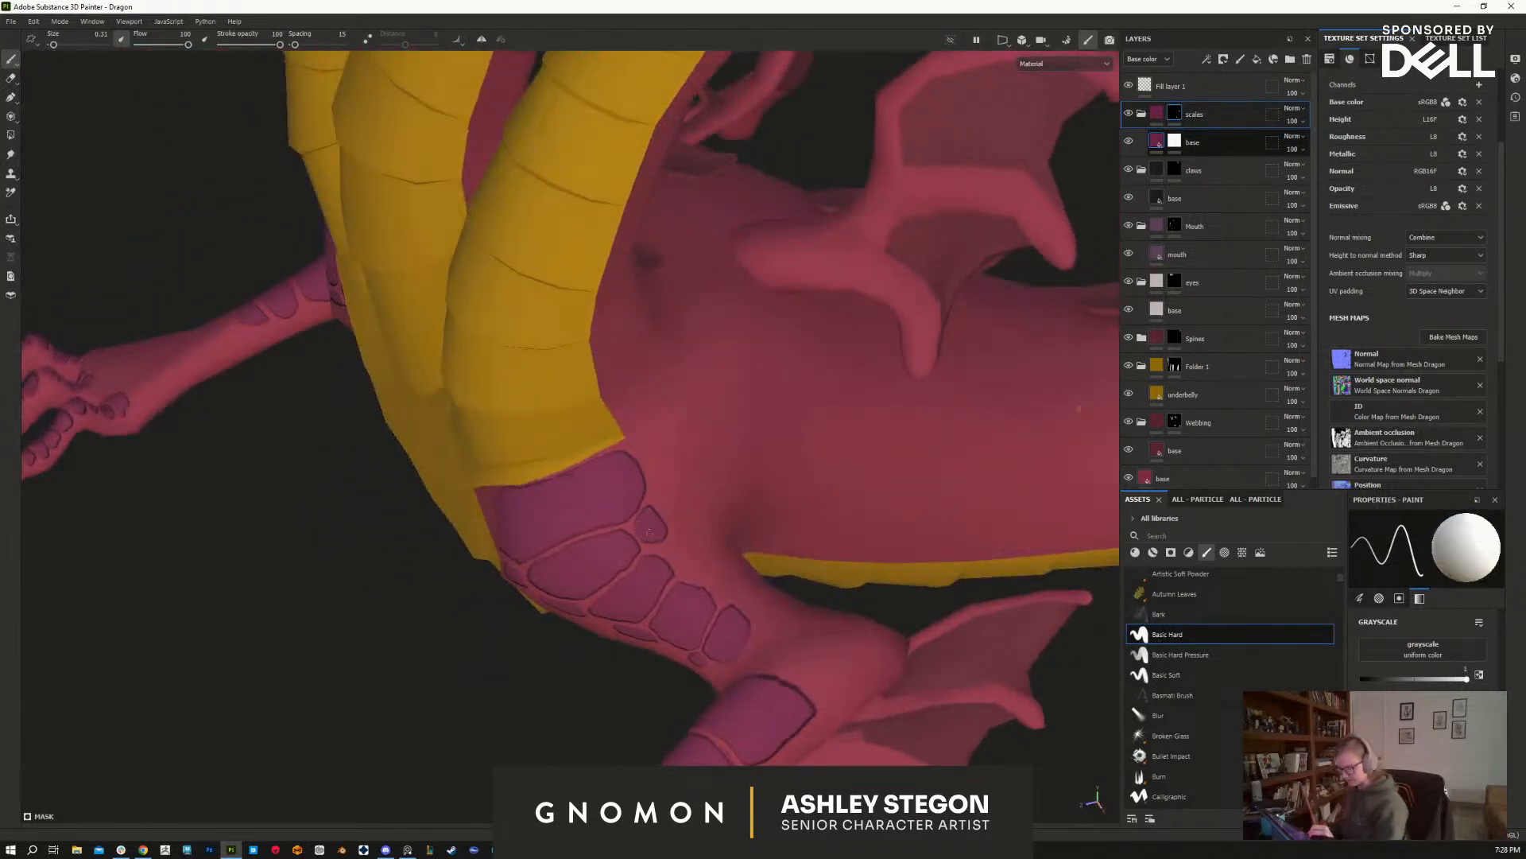
# Step: Paint a row of small magenta scales down the upper side of the neck, along the edge of the yellow underbelly
pyautogui.moveTo(795, 680)
pyautogui.keyDown('shift'); pyautogui.mouseDown(button='right')
pyautogui.moveTo(960, 698)
pyautogui.moveTo(924, 714)
pyautogui.moveTo(858, 708)
pyautogui.mouseUp(button='right'); pyautogui.keyUp('shift')
pyautogui.keyDown('alt'); pyautogui.moveTo(966, 704); pyautogui.dragTo(1053, 647); pyautogui.keyUp('alt')
pyautogui.keyDown('alt'); pyautogui.moveTo(1052, 647); pyautogui.dragTo(923, 498, button='middle'); pyautogui.keyUp('alt')
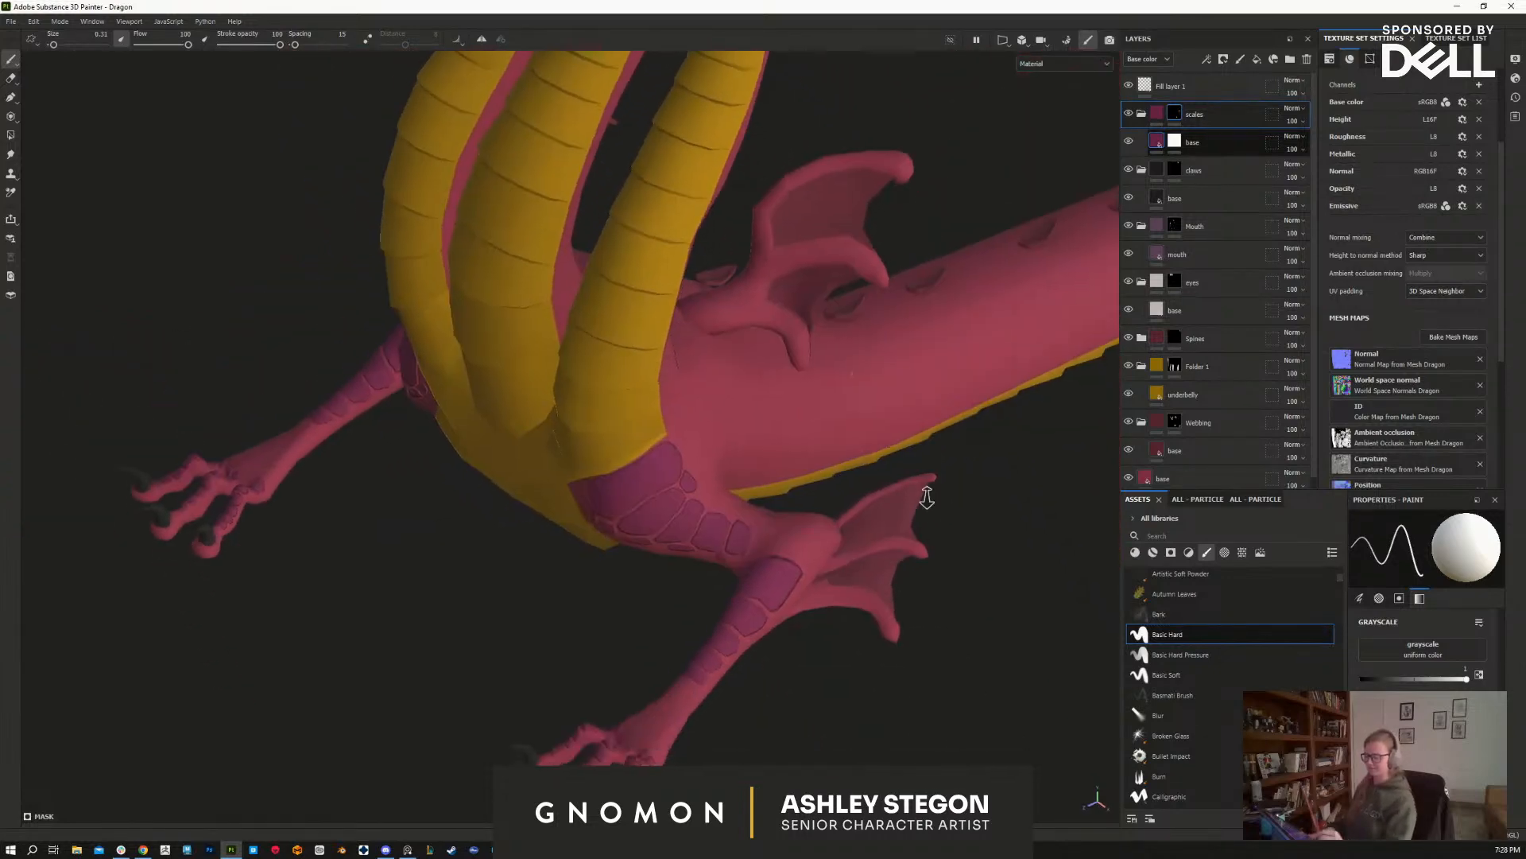
pyautogui.keyDown('alt'); pyautogui.moveTo(923, 498); pyautogui.dragTo(854, 508, button='right'); pyautogui.keyUp('alt')
pyautogui.keyDown('alt'); pyautogui.moveTo(937, 550); pyautogui.dragTo(968, 634); pyautogui.keyUp('alt')
pyautogui.keyDown('alt'); pyautogui.moveTo(967, 634); pyautogui.dragTo(882, 721, button='middle'); pyautogui.keyUp('alt')
pyautogui.keyDown('alt'); pyautogui.moveTo(882, 721); pyautogui.dragTo(690, 576); pyautogui.keyUp('alt')
pyautogui.keyDown('alt'); pyautogui.moveTo(713, 507); pyautogui.dragTo(688, 725, button='middle'); pyautogui.keyUp('alt')
pyautogui.keyDown('alt'); pyautogui.moveTo(689, 725); pyautogui.dragTo(765, 699, button='right'); pyautogui.keyUp('alt')
pyautogui.keyDown('alt'); pyautogui.moveTo(843, 589); pyautogui.dragTo(744, 557); pyautogui.keyUp('alt')
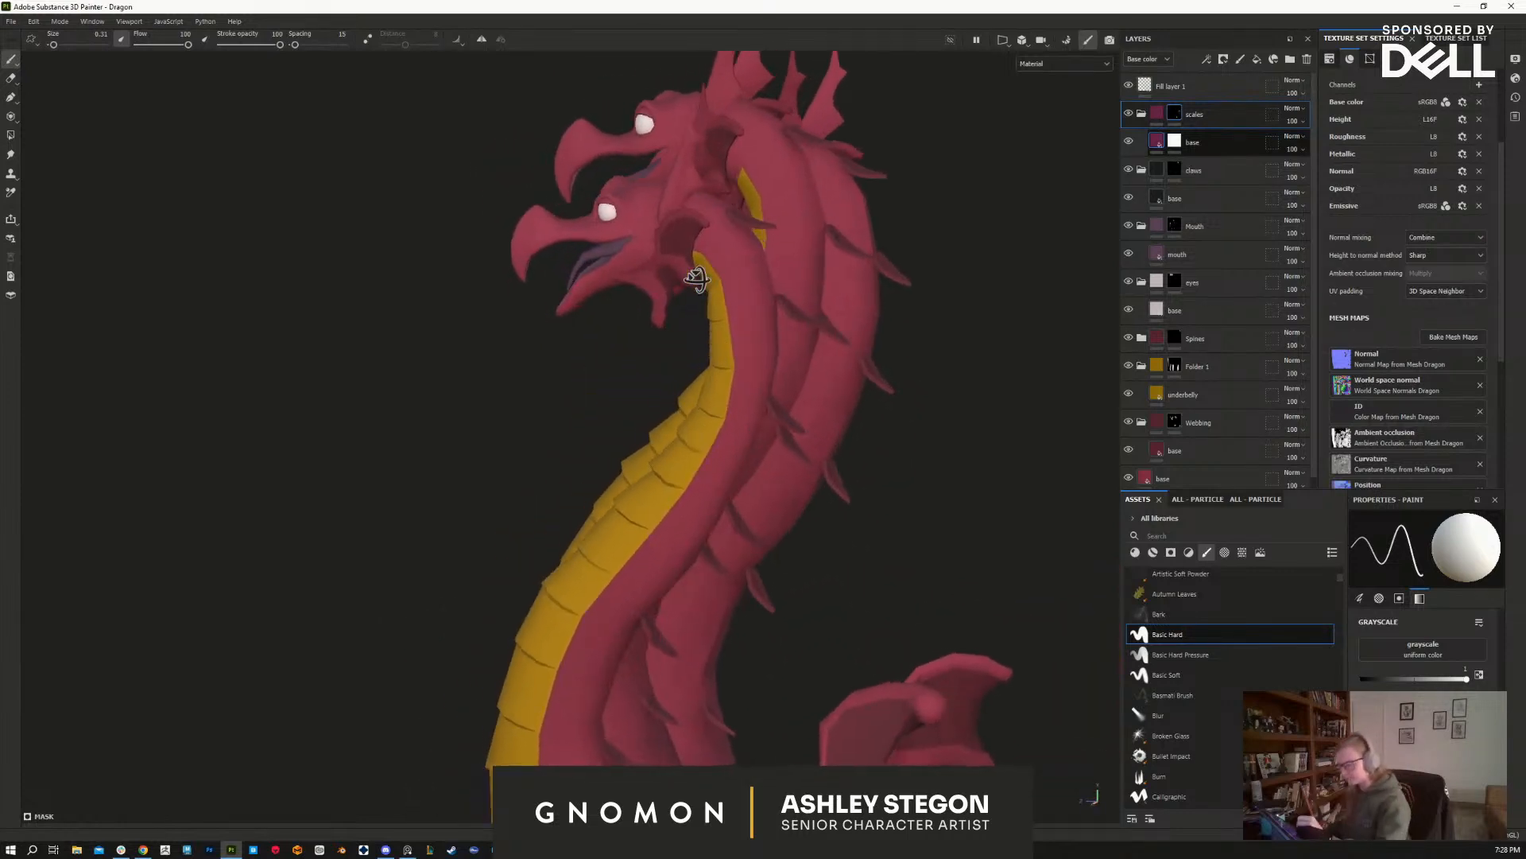
pyautogui.keyDown('alt'); pyautogui.moveTo(707, 276); pyautogui.dragTo(664, 280); pyautogui.keyUp('alt')
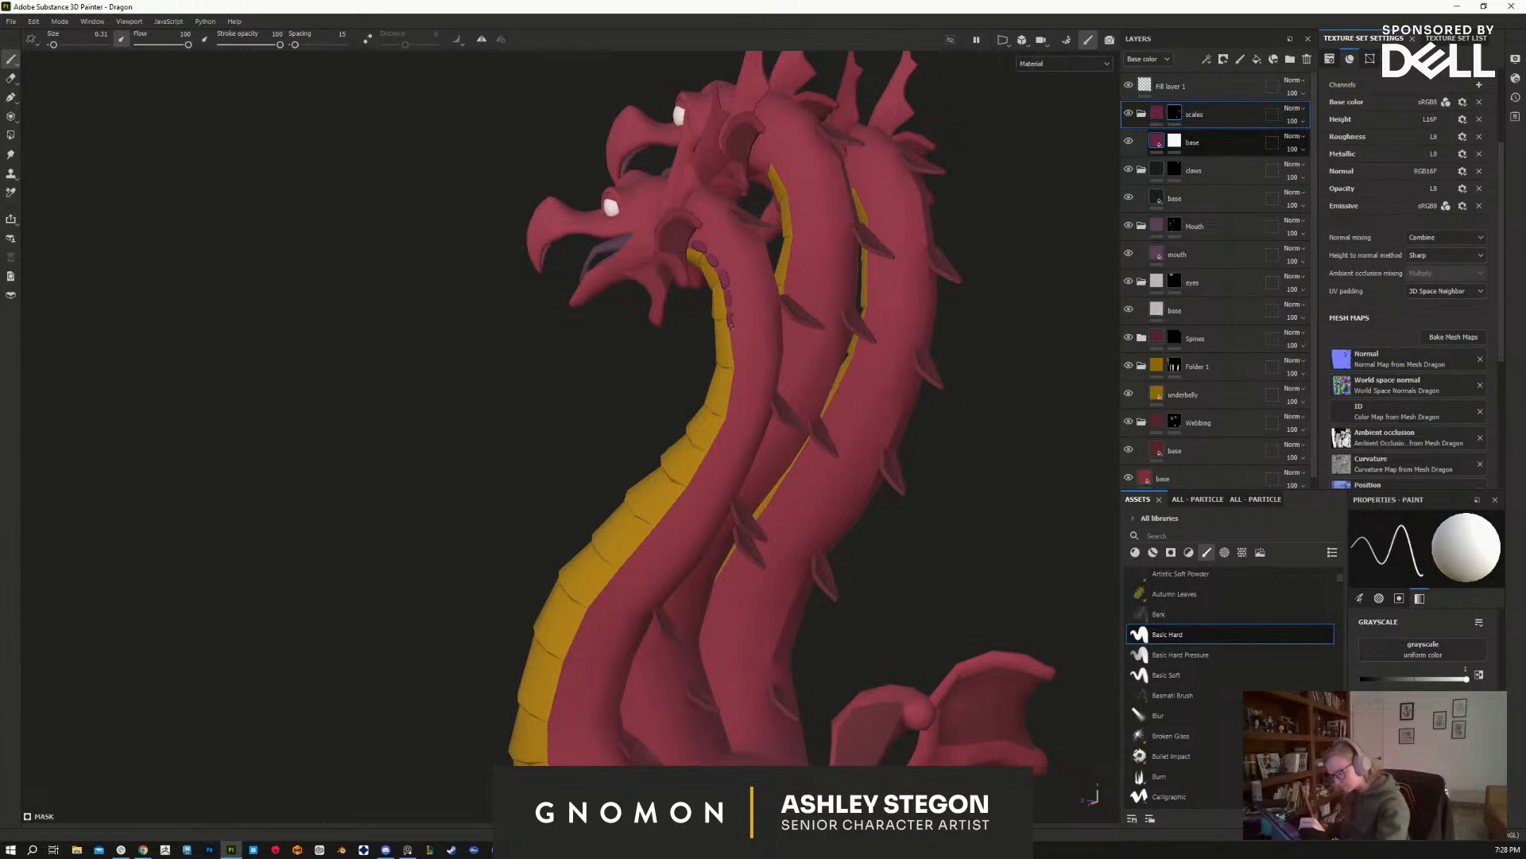
pyautogui.keyDown('alt'); pyautogui.moveTo(731, 328); pyautogui.dragTo(737, 341); pyautogui.keyUp('alt')
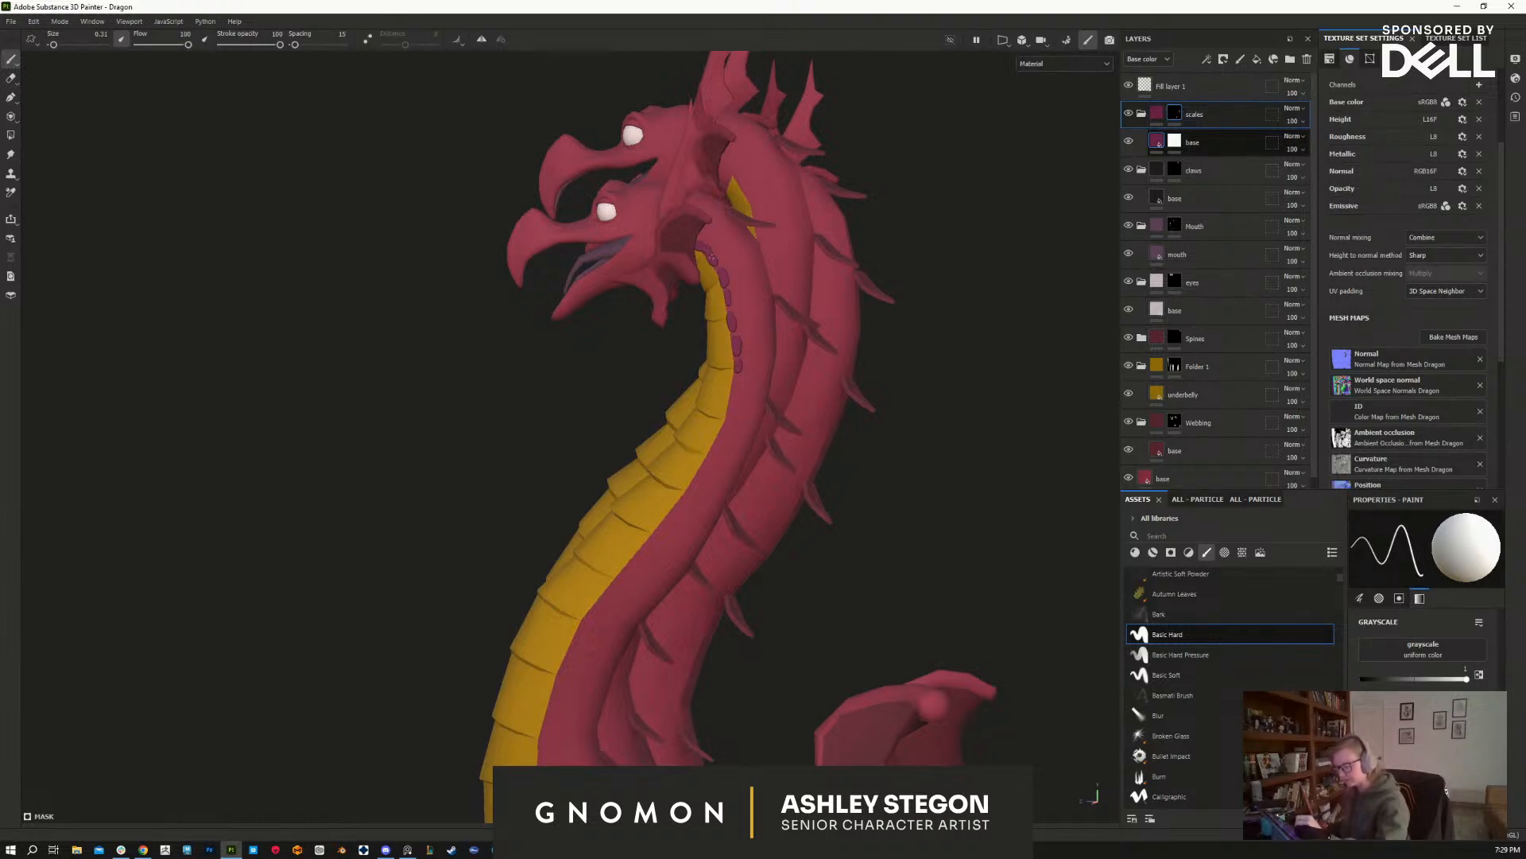
pyautogui.moveTo(738, 367); pyautogui.dragTo(725, 428)
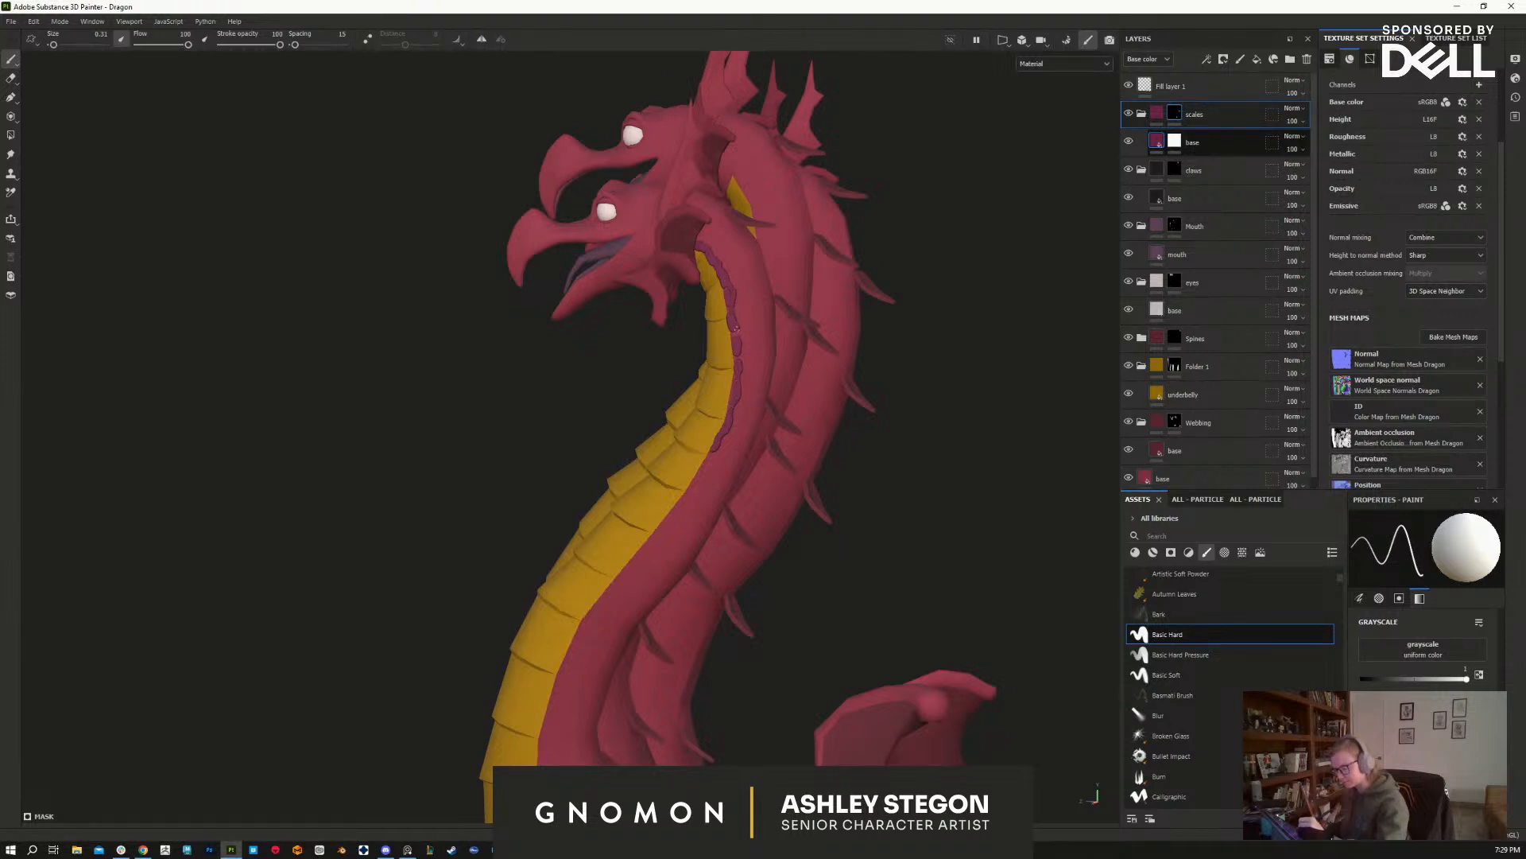
# Step: Extend the magenta scale outlines down the lower neck beside the underbelly to the shoulder, and fill the upper ones
pyautogui.keyDown('alt'); pyautogui.moveTo(914, 469); pyautogui.dragTo(851, 465); pyautogui.keyUp('alt')
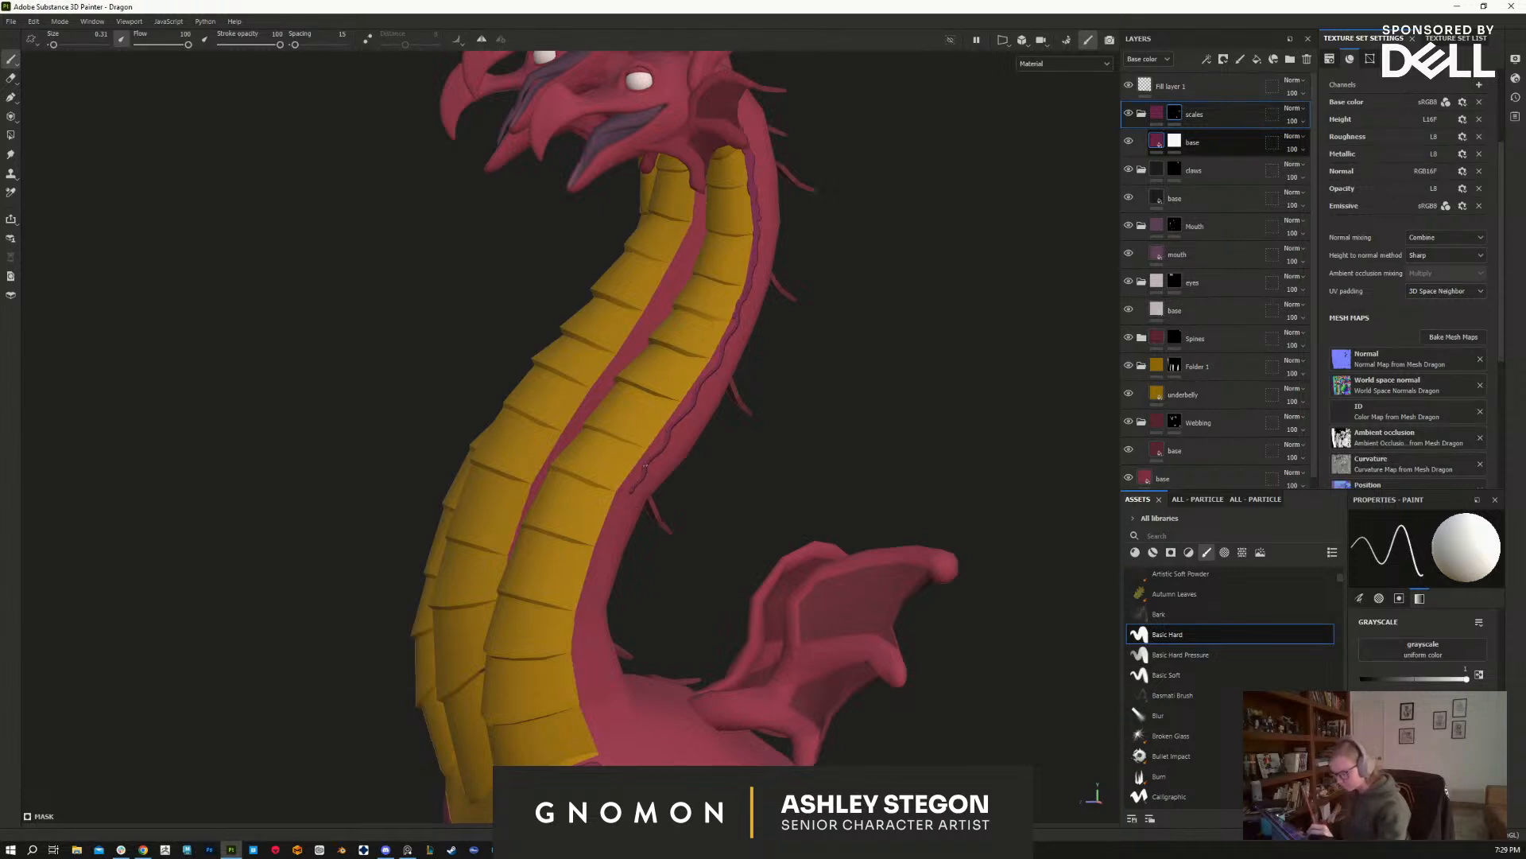
pyautogui.moveTo(610, 539)
pyautogui.mouseDown()
pyautogui.moveTo(589, 656)
pyautogui.moveTo(601, 744)
pyautogui.mouseUp()
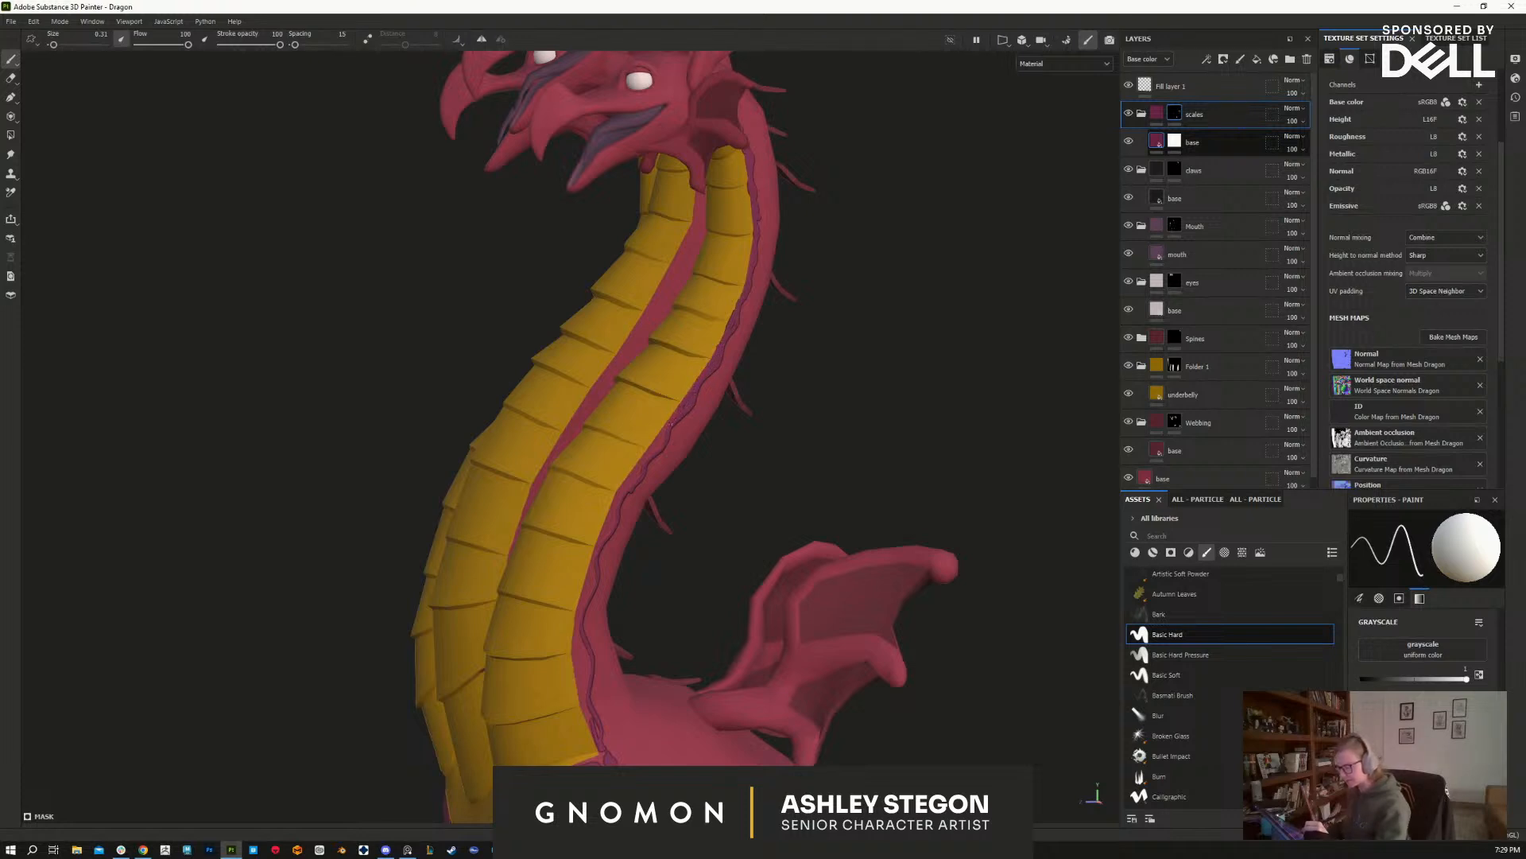
pyautogui.moveTo(656, 439); pyautogui.dragTo(641, 459)
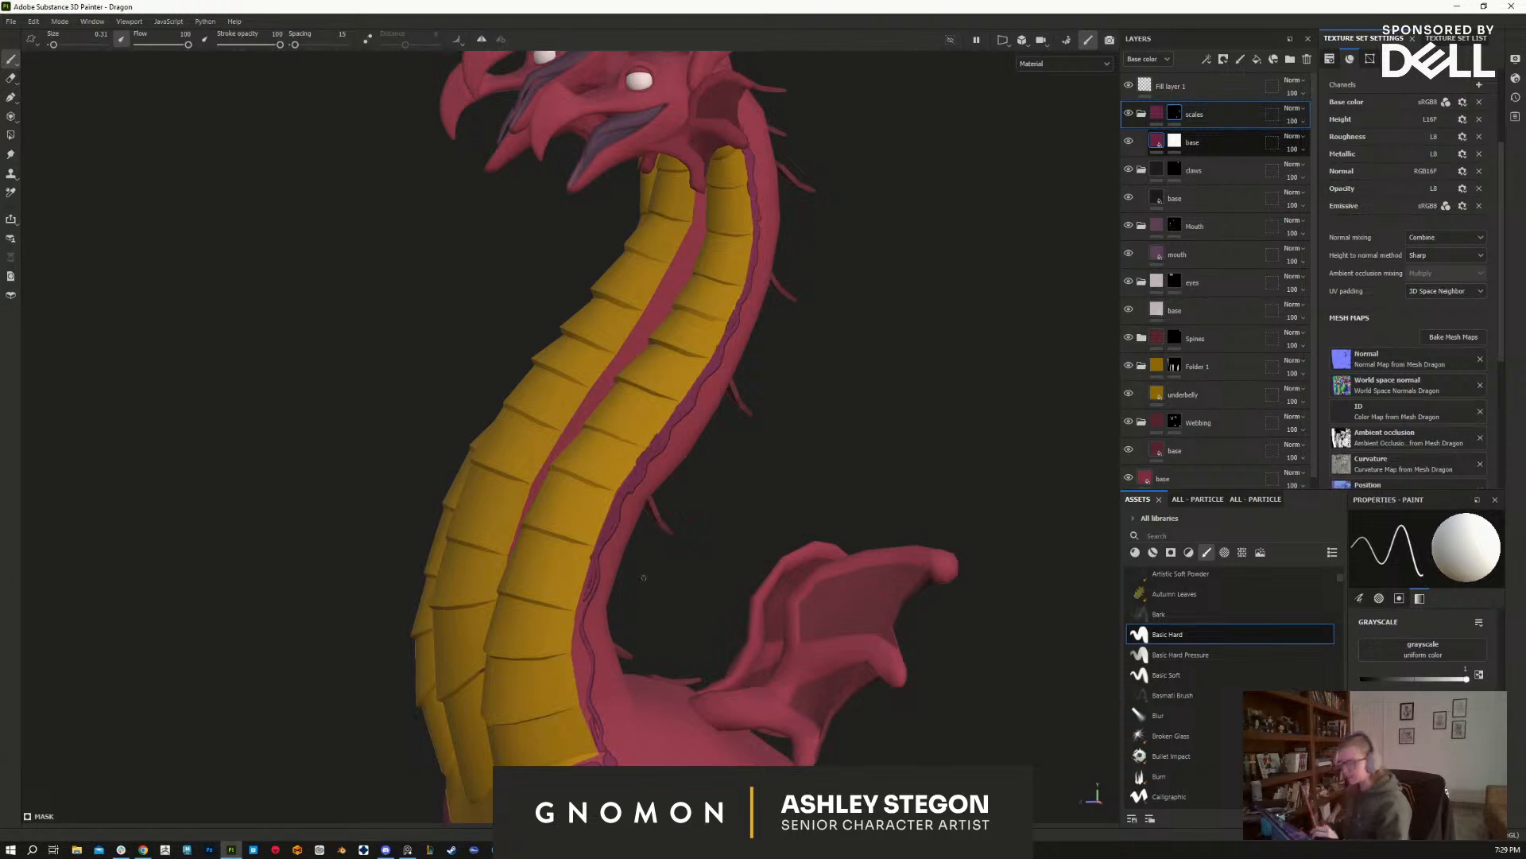
# Step: Fill the outlined magenta scales on the lower neck, running the color slightly over the edge of the underbelly
pyautogui.keyDown('alt'); pyautogui.moveTo(752, 548); pyautogui.dragTo(823, 469, button='middle'); pyautogui.keyUp('alt')
pyautogui.keyDown('alt'); pyautogui.moveTo(747, 509); pyautogui.dragTo(803, 541, button='right'); pyautogui.keyUp('alt')
pyautogui.keyDown('alt'); pyautogui.moveTo(799, 640); pyautogui.dragTo(827, 470, button='middle'); pyautogui.keyUp('alt')
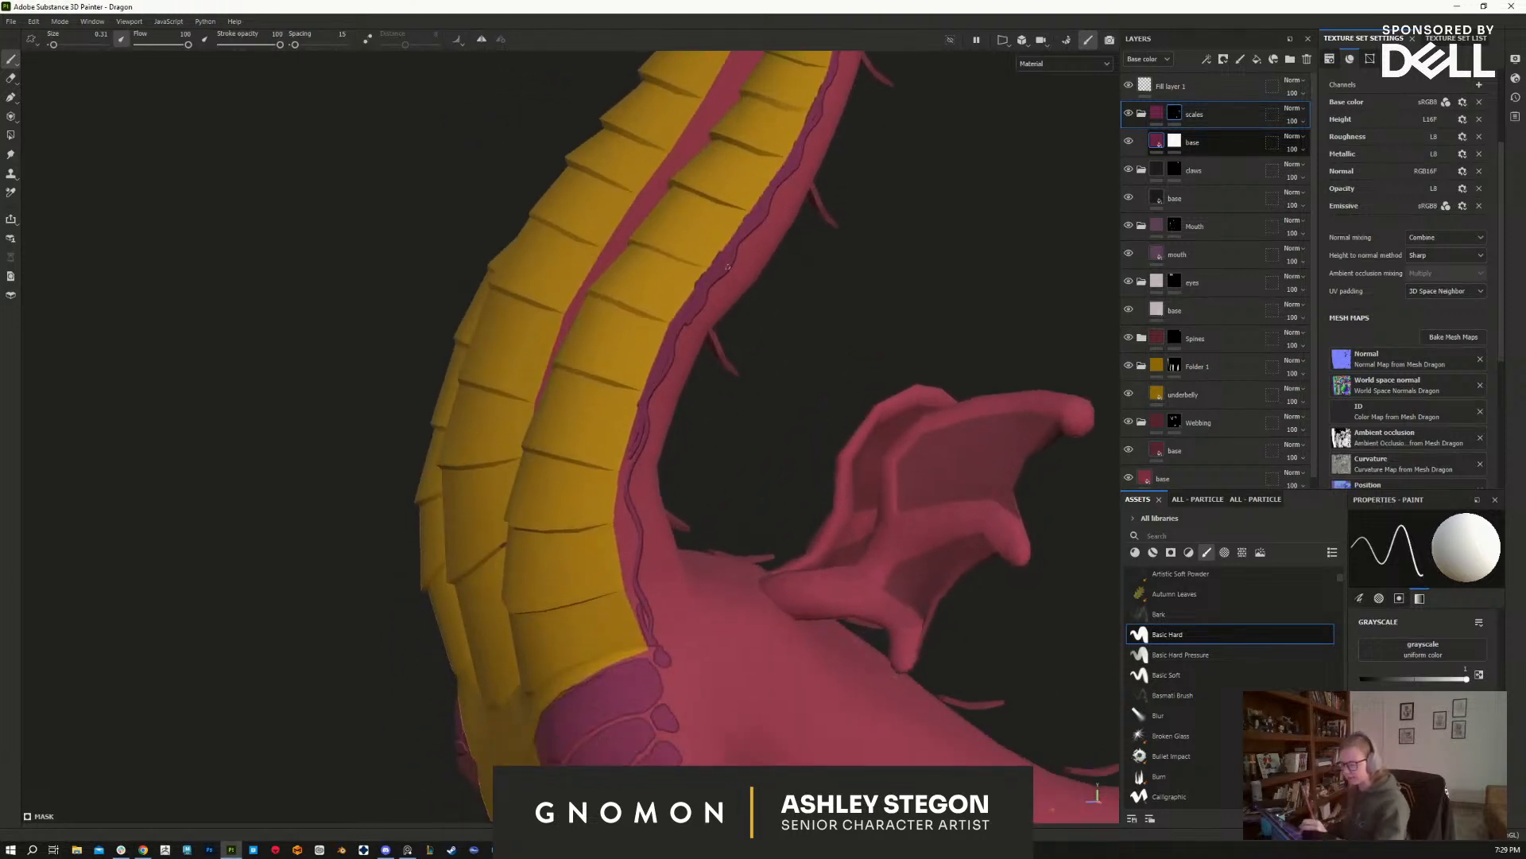
pyautogui.moveTo(632, 439); pyautogui.dragTo(620, 521)
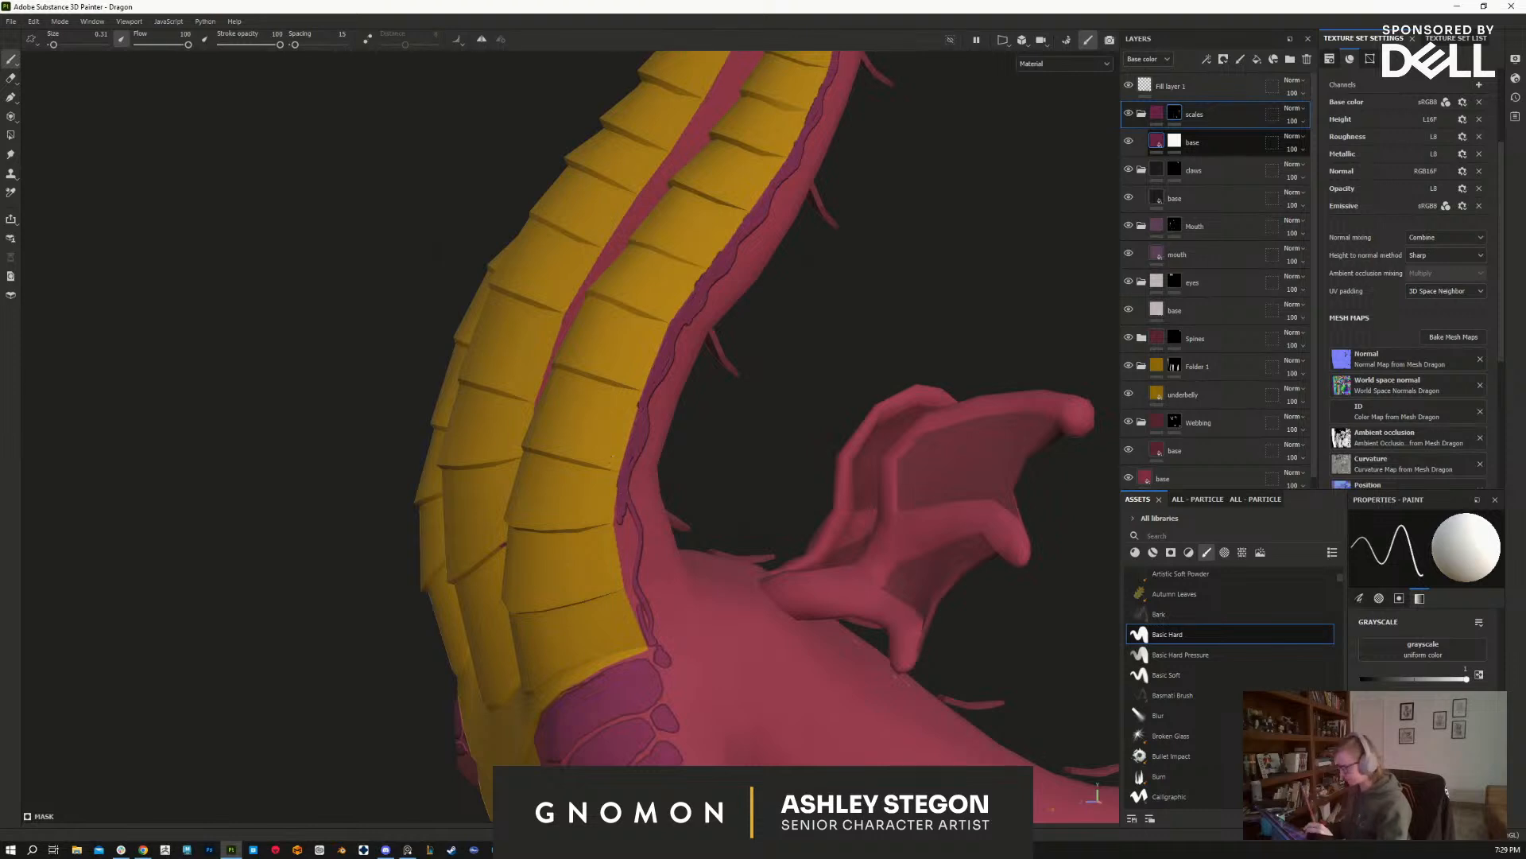
pyautogui.keyDown('ctrl'); pyautogui.moveTo(623, 501); pyautogui.dragTo(629, 500, button='right'); pyautogui.keyUp('ctrl')
pyautogui.moveTo(626, 497); pyautogui.dragTo(625, 578)
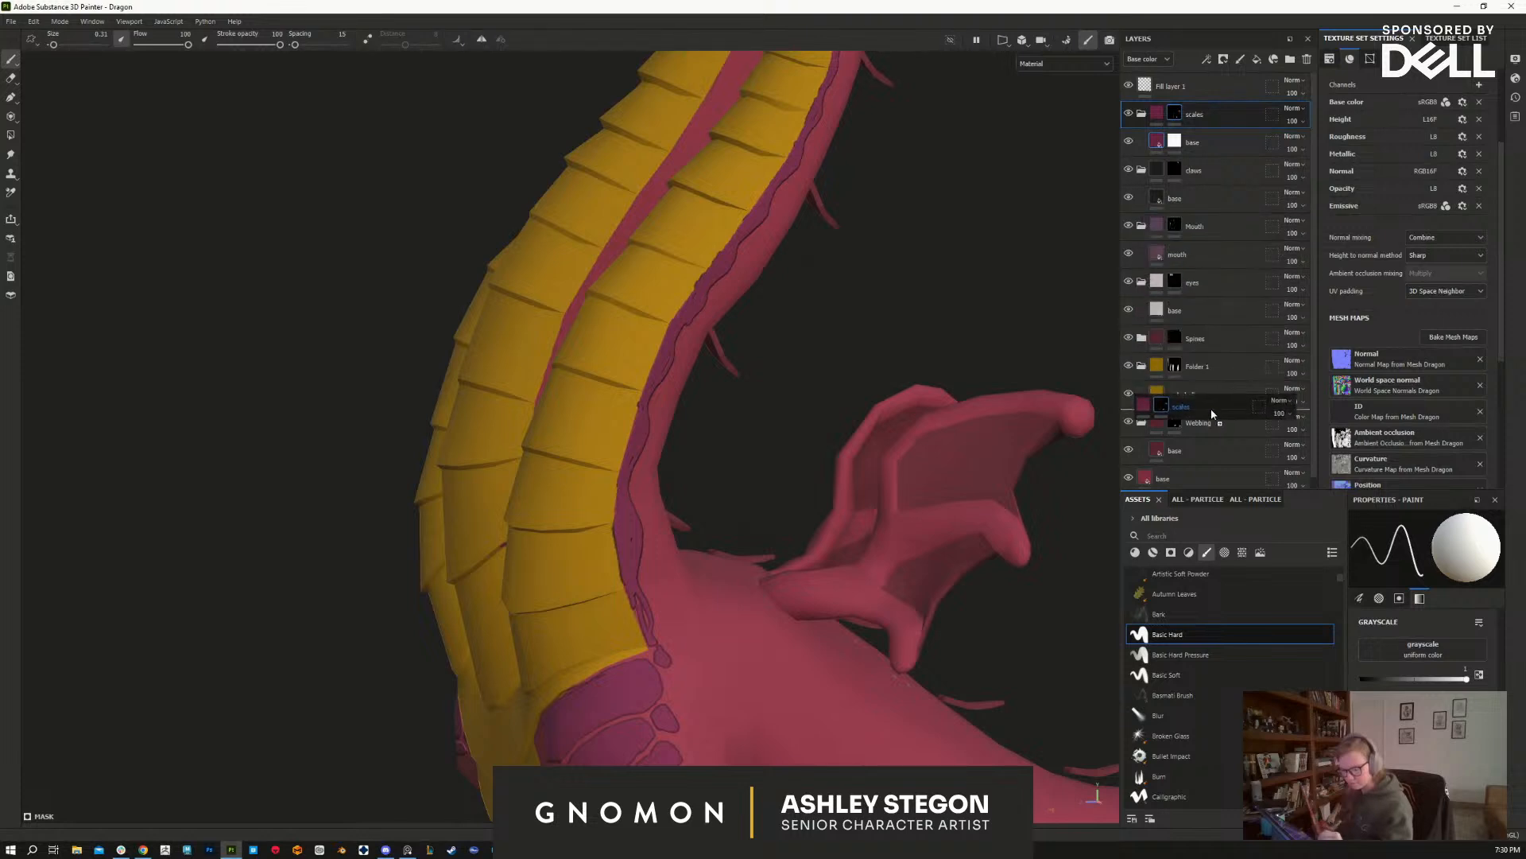
pyautogui.moveTo(617, 491); pyautogui.dragTo(612, 527)
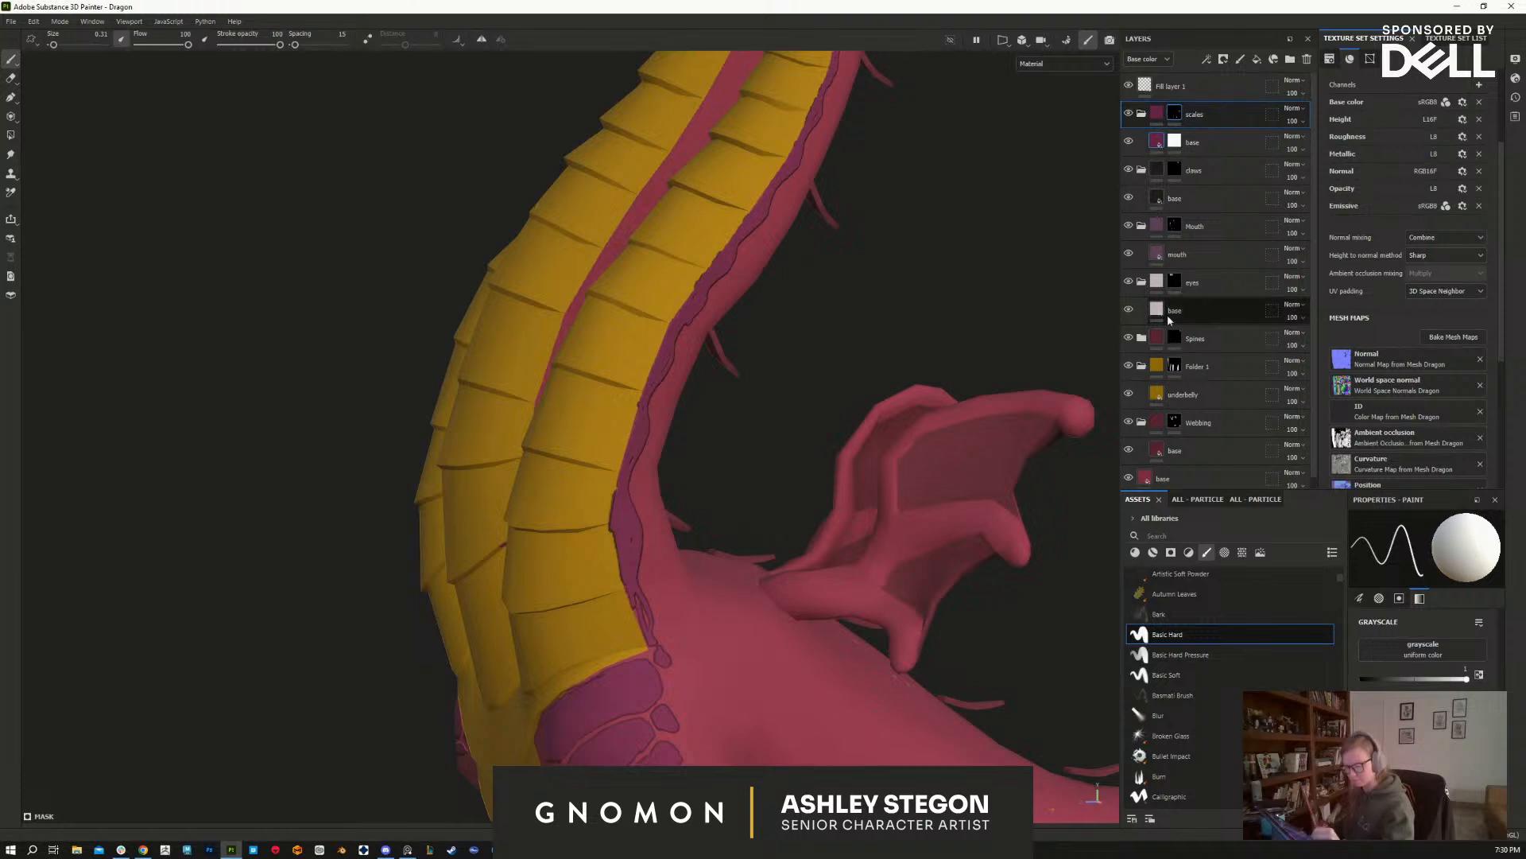
# Step: Collapse the scales and Webbing folders and move the scales folder beneath Folder 1, directly above Webbing
pyautogui.click(1142, 113)
pyautogui.moveTo(1226, 114); pyautogui.dragTo(1224, 378)
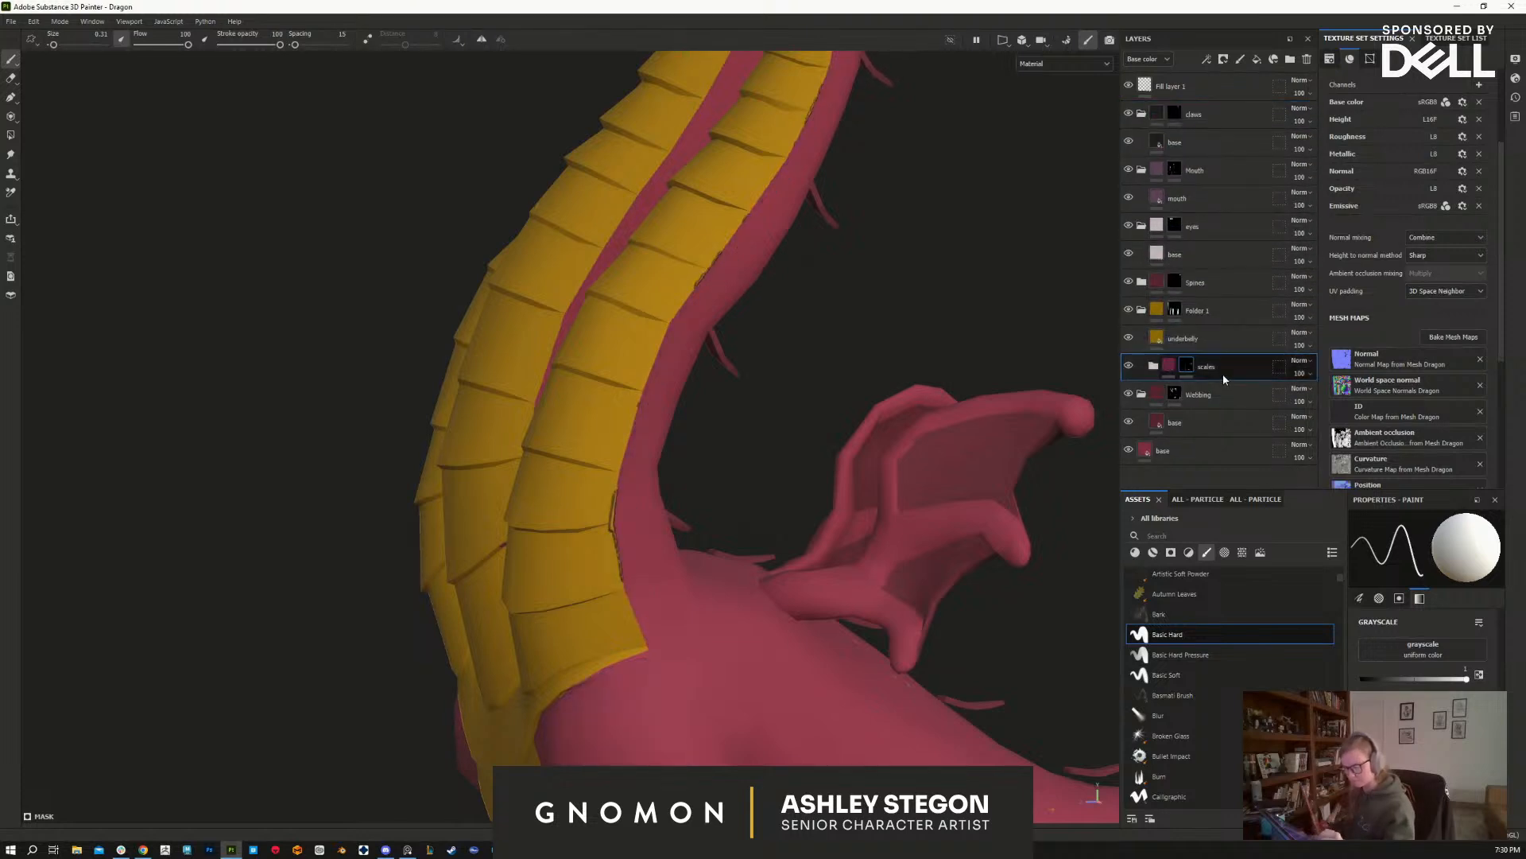
pyautogui.click(1220, 340)
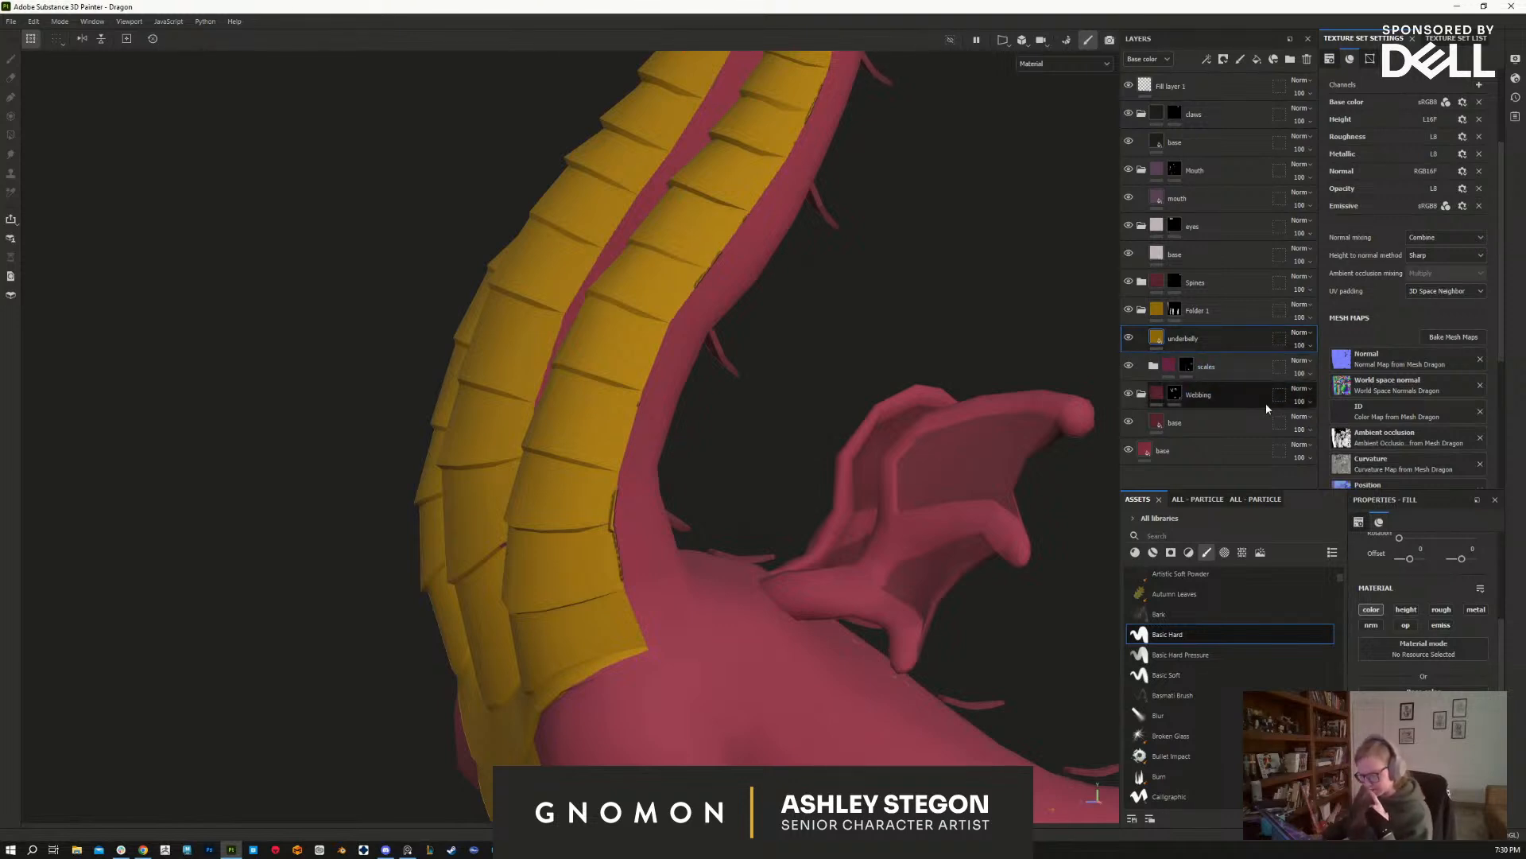
pyautogui.click(1141, 394)
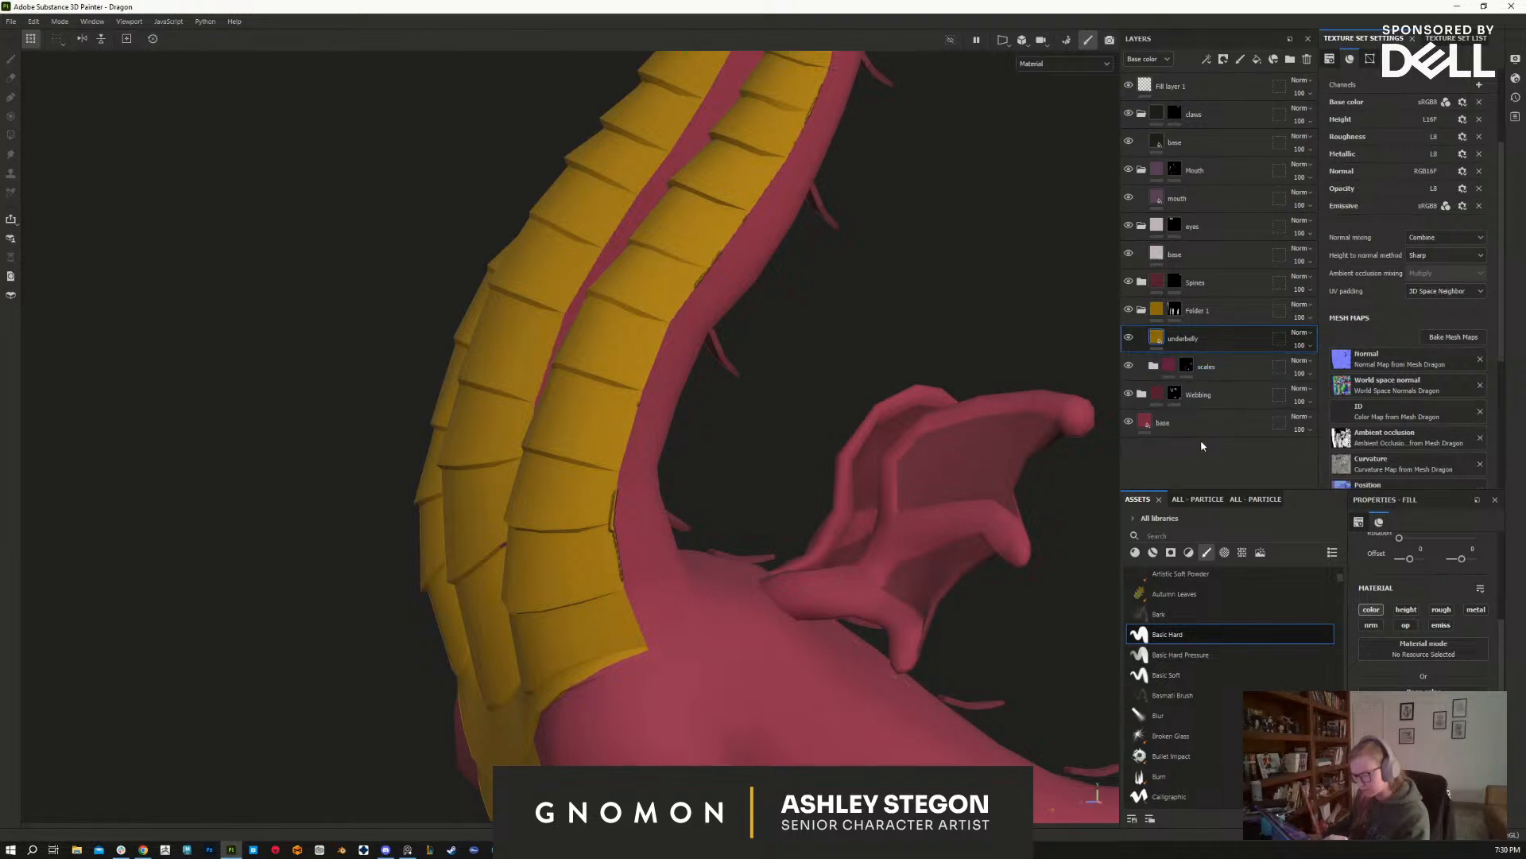
pyautogui.moveTo(1216, 372); pyautogui.dragTo(1218, 377)
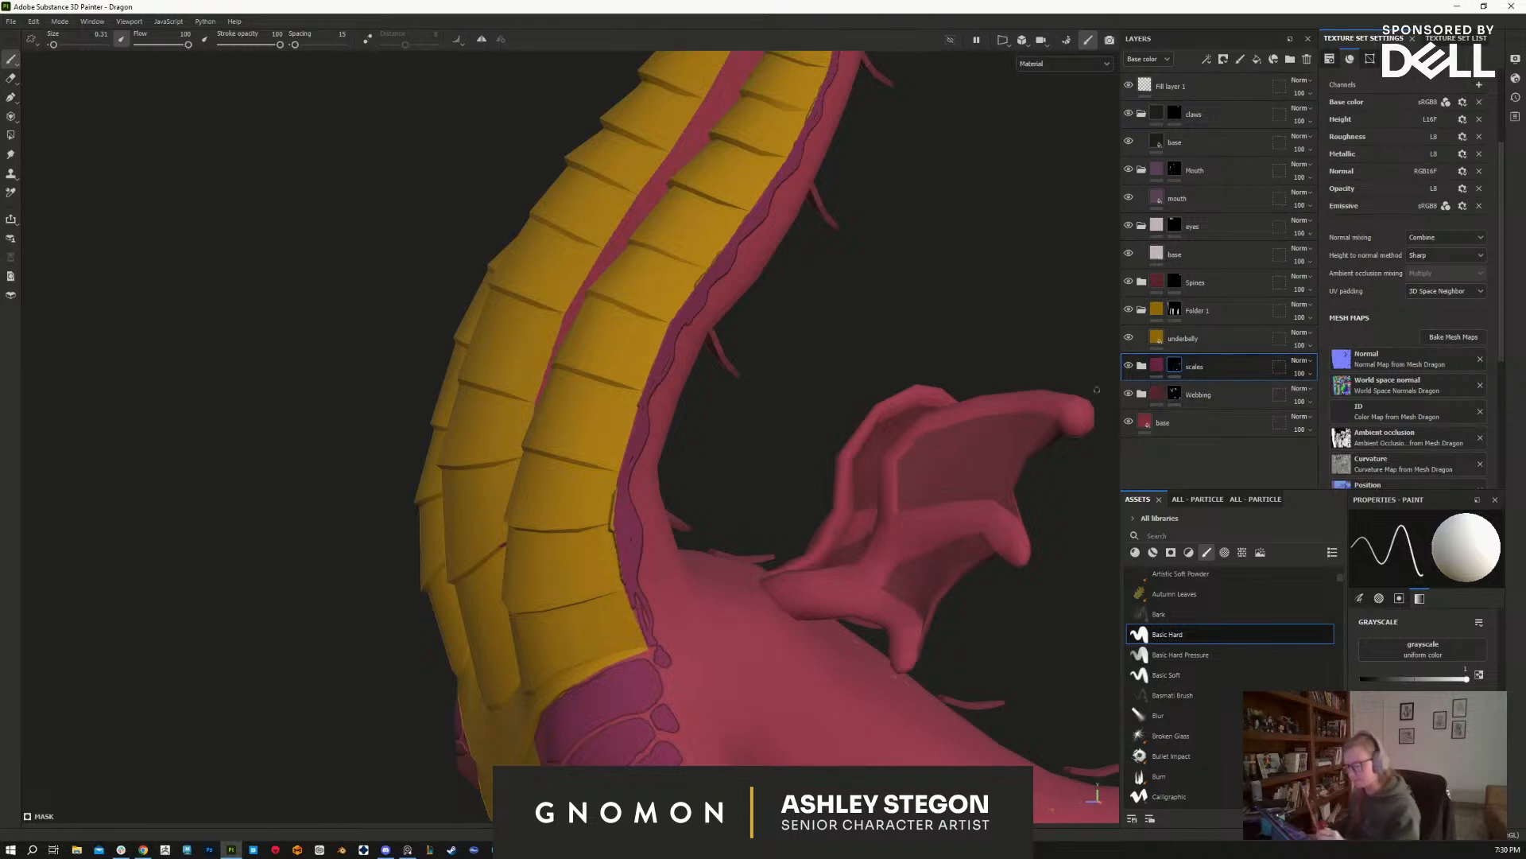
# Step: Expand the scales folder, select its mask, and erase the stray scale edge overlapping the yellow underbelly in black
pyautogui.moveTo(706, 552)
pyautogui.keyDown('alt'); pyautogui.mouseDown()
pyautogui.moveTo(695, 562)
pyautogui.moveTo(717, 559)
pyautogui.mouseUp(); pyautogui.keyUp('alt')
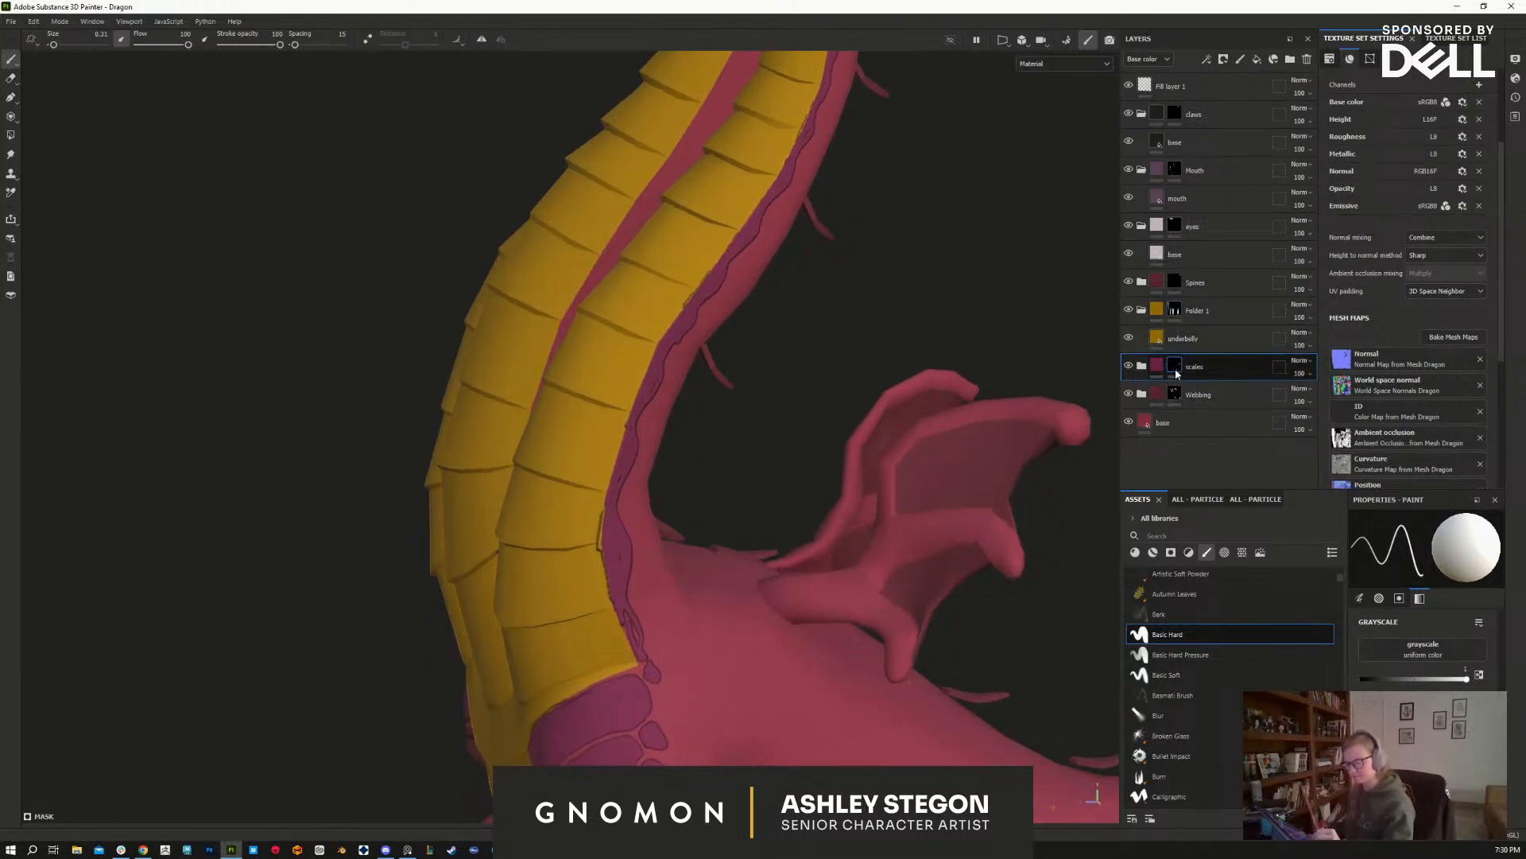
pyautogui.click(1143, 366)
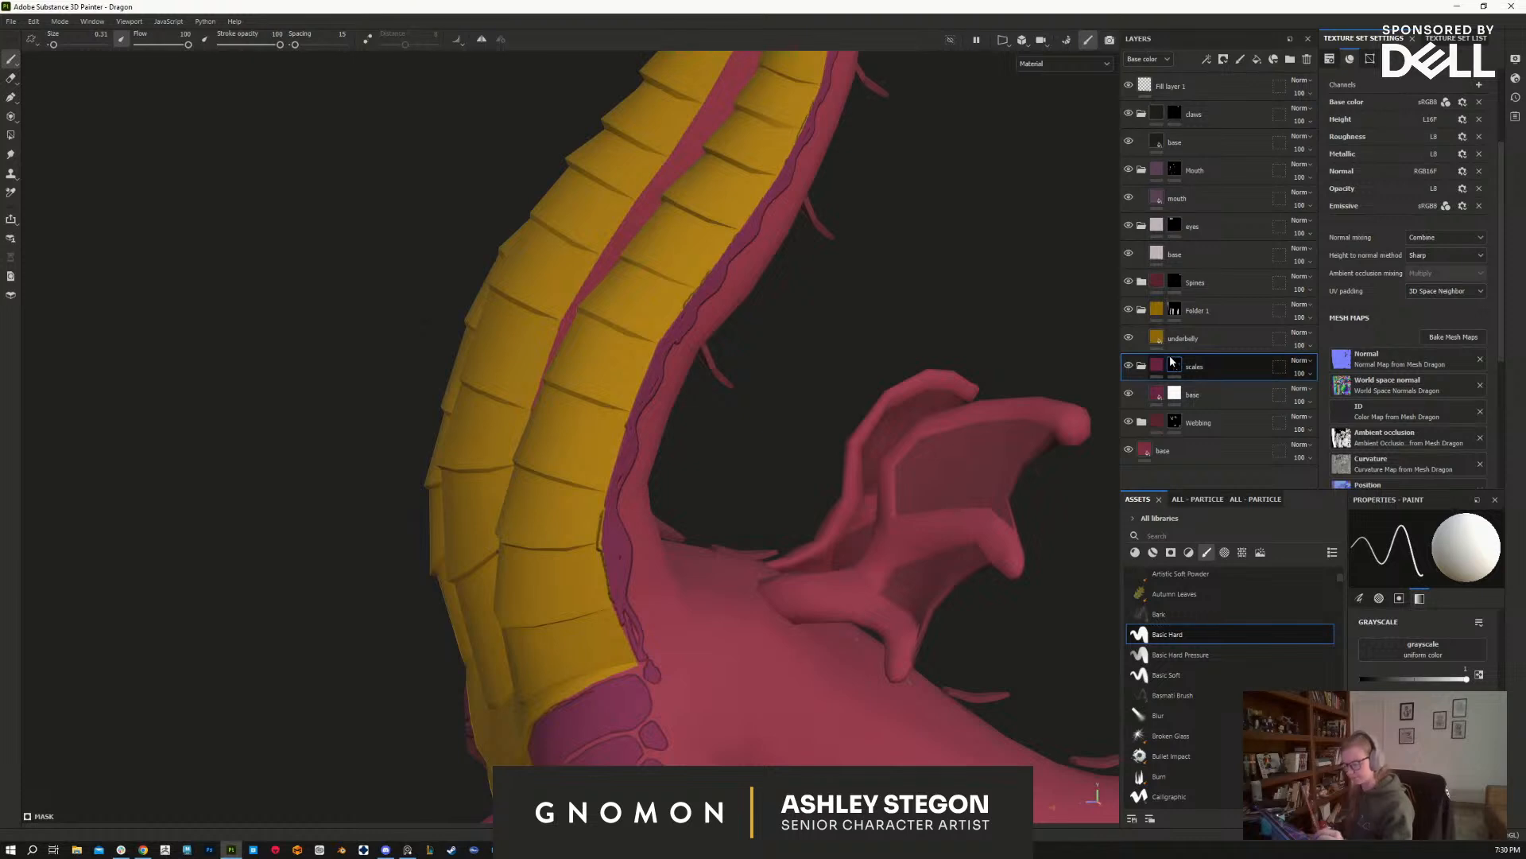
pyautogui.click(1171, 362)
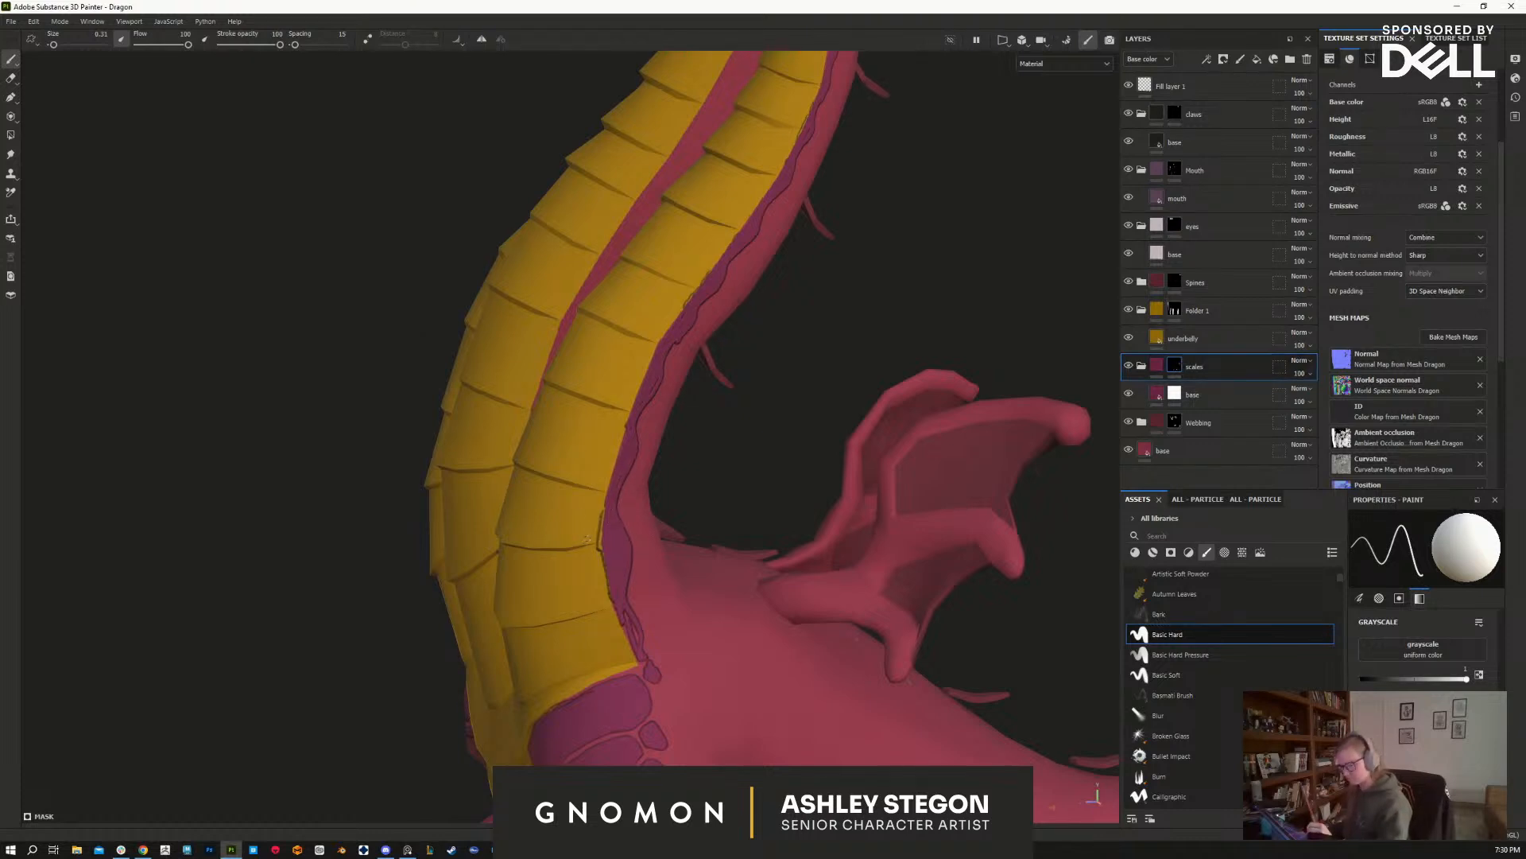
pyautogui.press('x')
pyautogui.moveTo(600, 574); pyautogui.dragTo(604, 594)
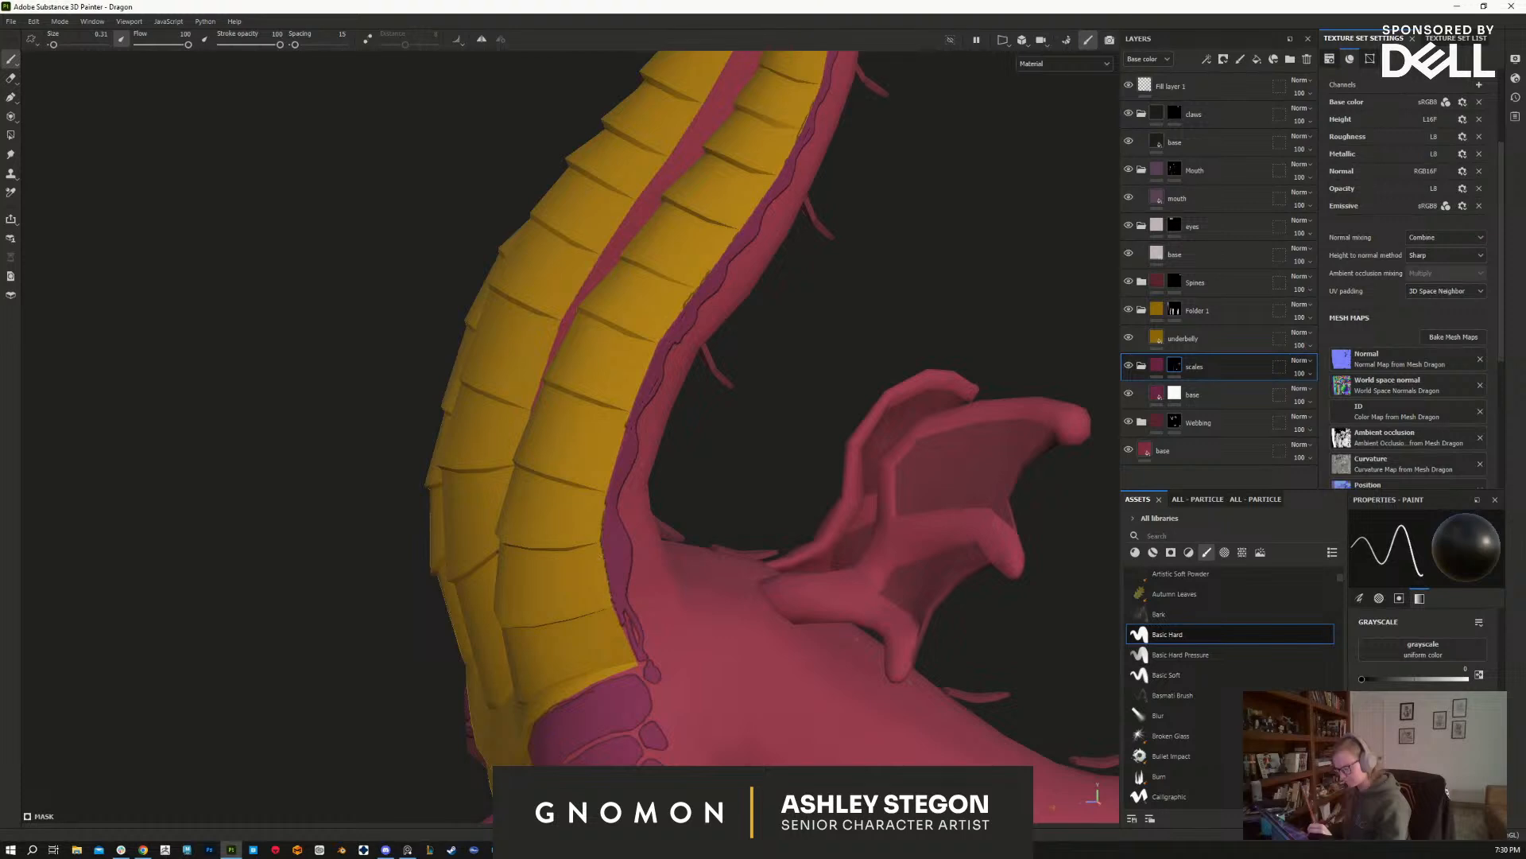
# Step: Fill in the remaining outlined magenta scales at the base of the neck, just above the shoulder
pyautogui.keyDown('alt'); pyautogui.moveTo(728, 589); pyautogui.dragTo(644, 614); pyautogui.keyUp('alt')
pyautogui.press('x')
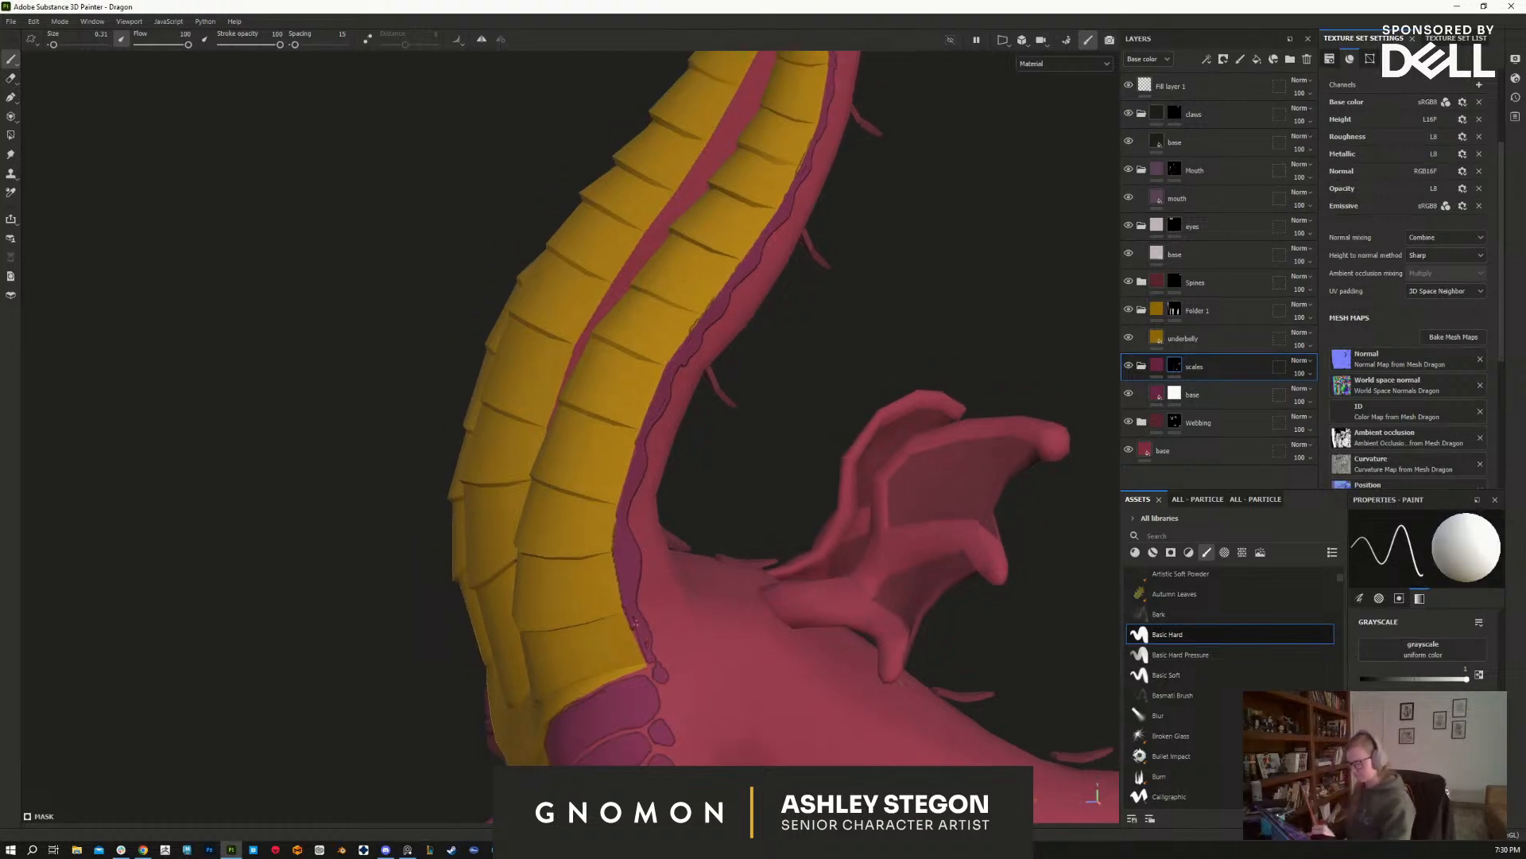
pyautogui.keyDown('alt'); pyautogui.moveTo(787, 574); pyautogui.dragTo(681, 562); pyautogui.keyUp('alt')
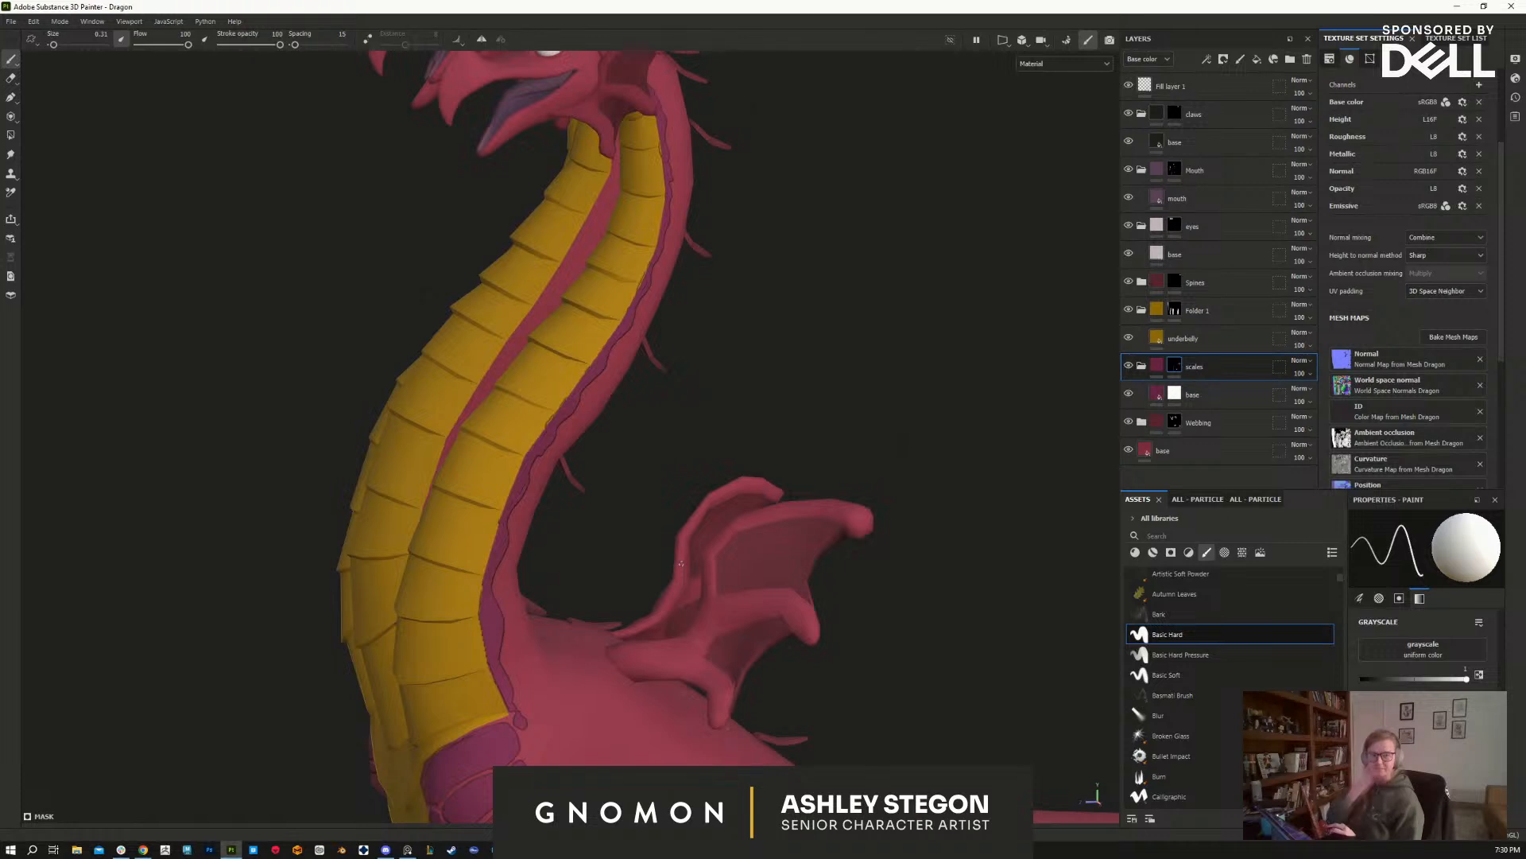
# Step: Paint and trim the scalloped purple border along the underbelly of the nearest neck in the scales mask, alternating white and black
pyautogui.keyDown('alt'); pyautogui.moveTo(706, 402); pyautogui.dragTo(705, 524, button='middle'); pyautogui.keyUp('alt')
pyautogui.keyDown('alt'); pyautogui.moveTo(714, 521); pyautogui.dragTo(760, 466, button='right'); pyautogui.keyUp('alt')
pyautogui.press('x')
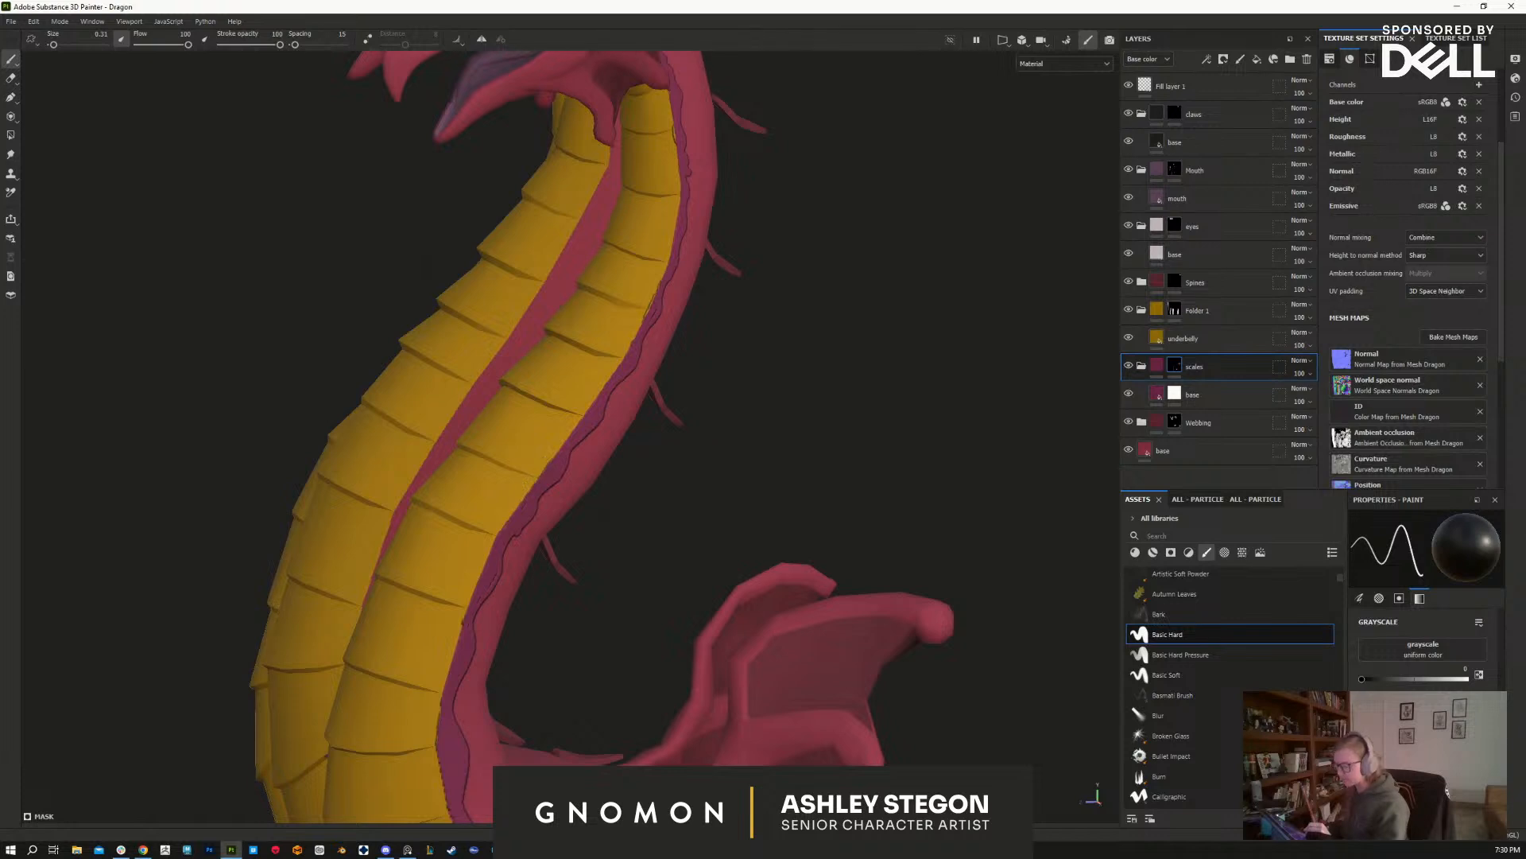
pyautogui.press('x')
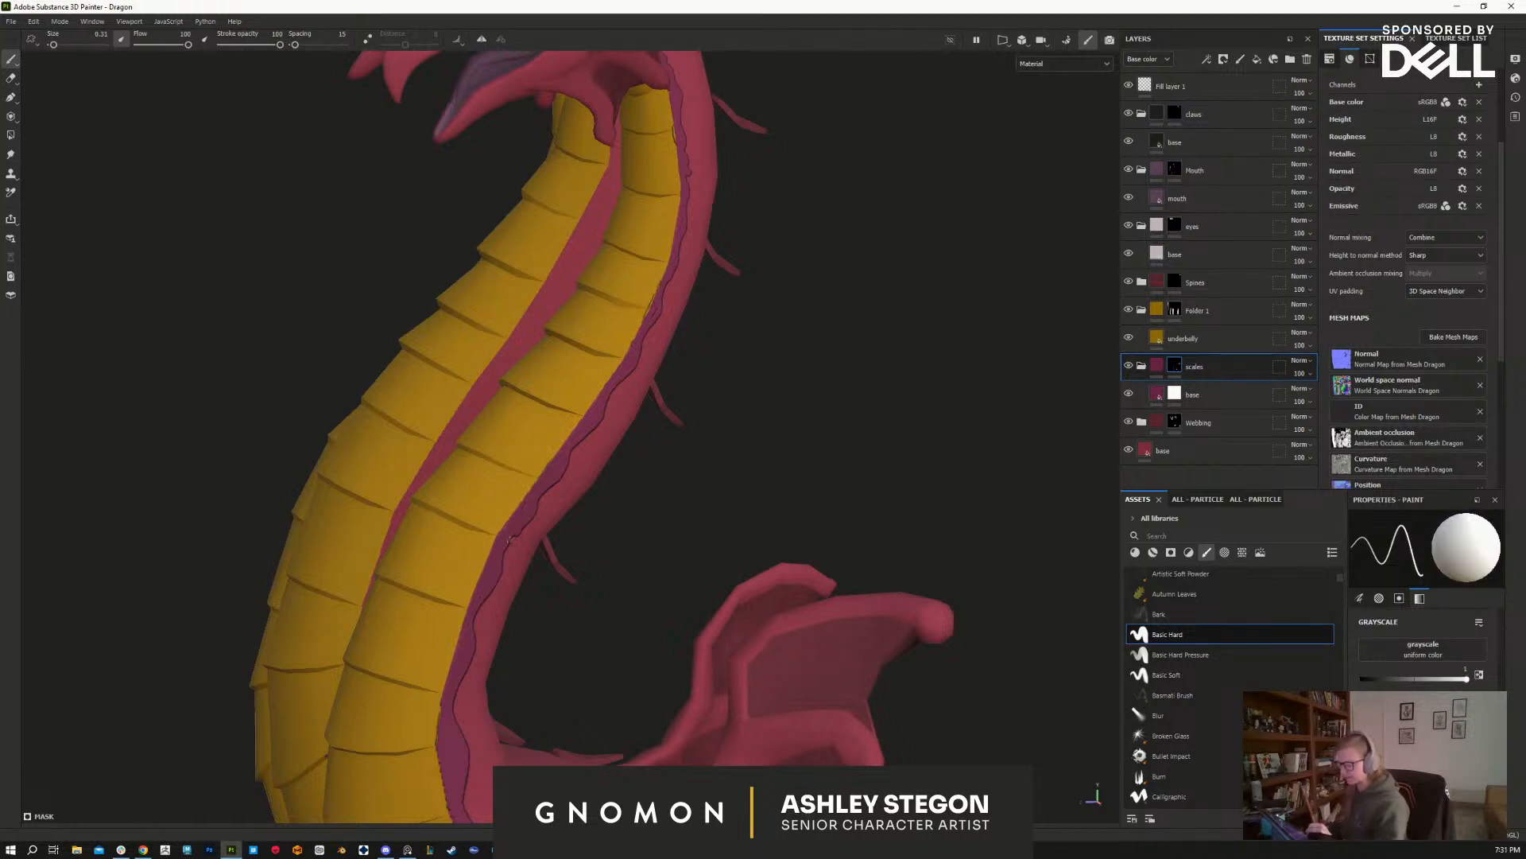
pyautogui.press('x')
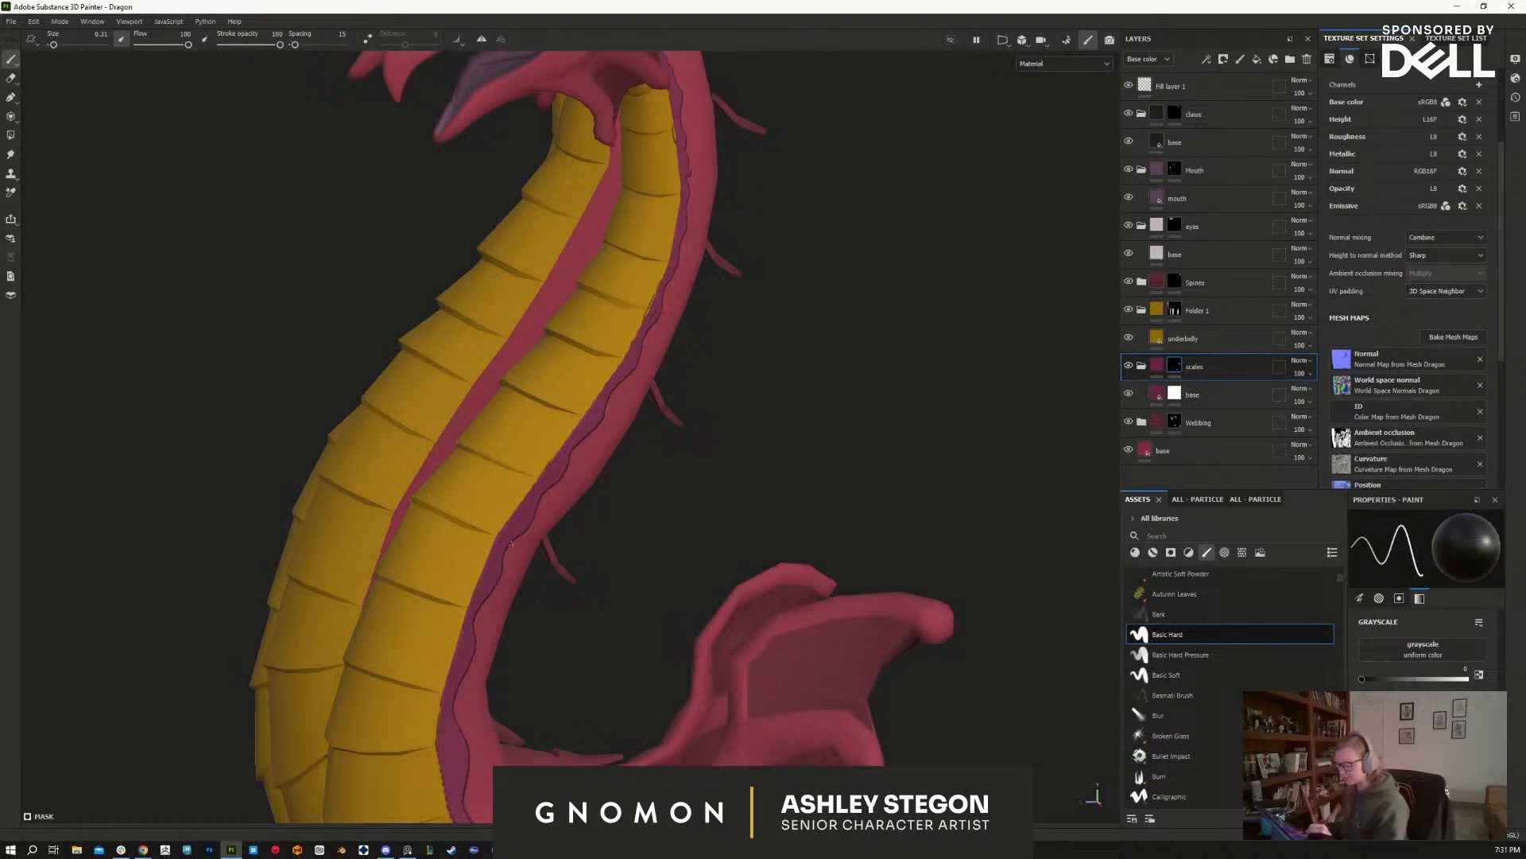
pyautogui.press('x')
pyautogui.keyDown('alt'); pyautogui.moveTo(743, 443); pyautogui.dragTo(723, 516, button='middle'); pyautogui.keyUp('alt')
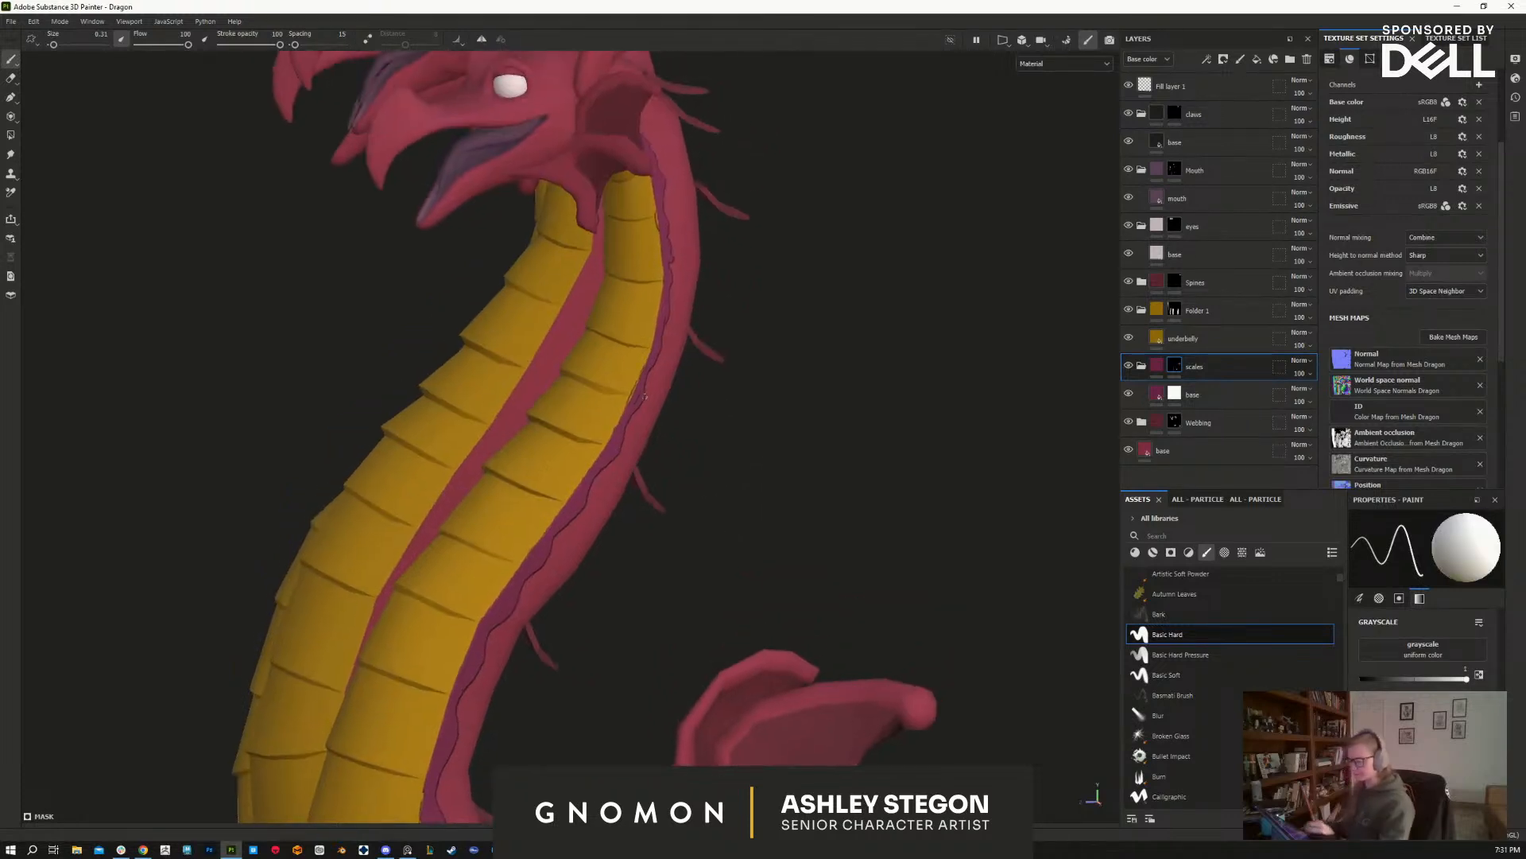
pyautogui.press('x')
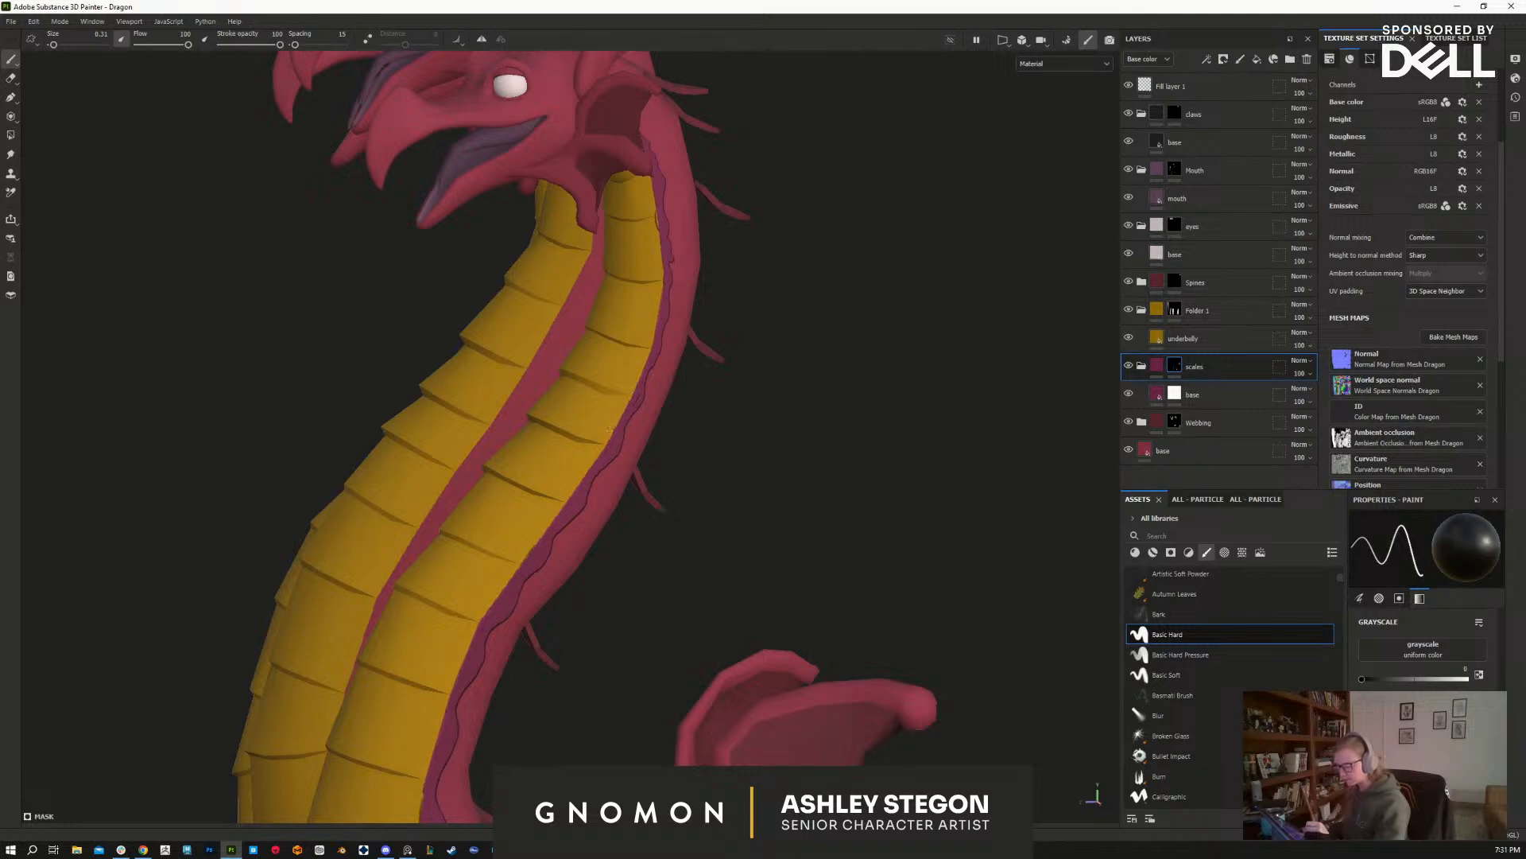
# Step: Extend the scalloped scales border up the nearest neck to behind the jaw and clean up its edge
pyautogui.keyDown('alt'); pyautogui.moveTo(784, 446); pyautogui.dragTo(713, 464); pyautogui.keyUp('alt')
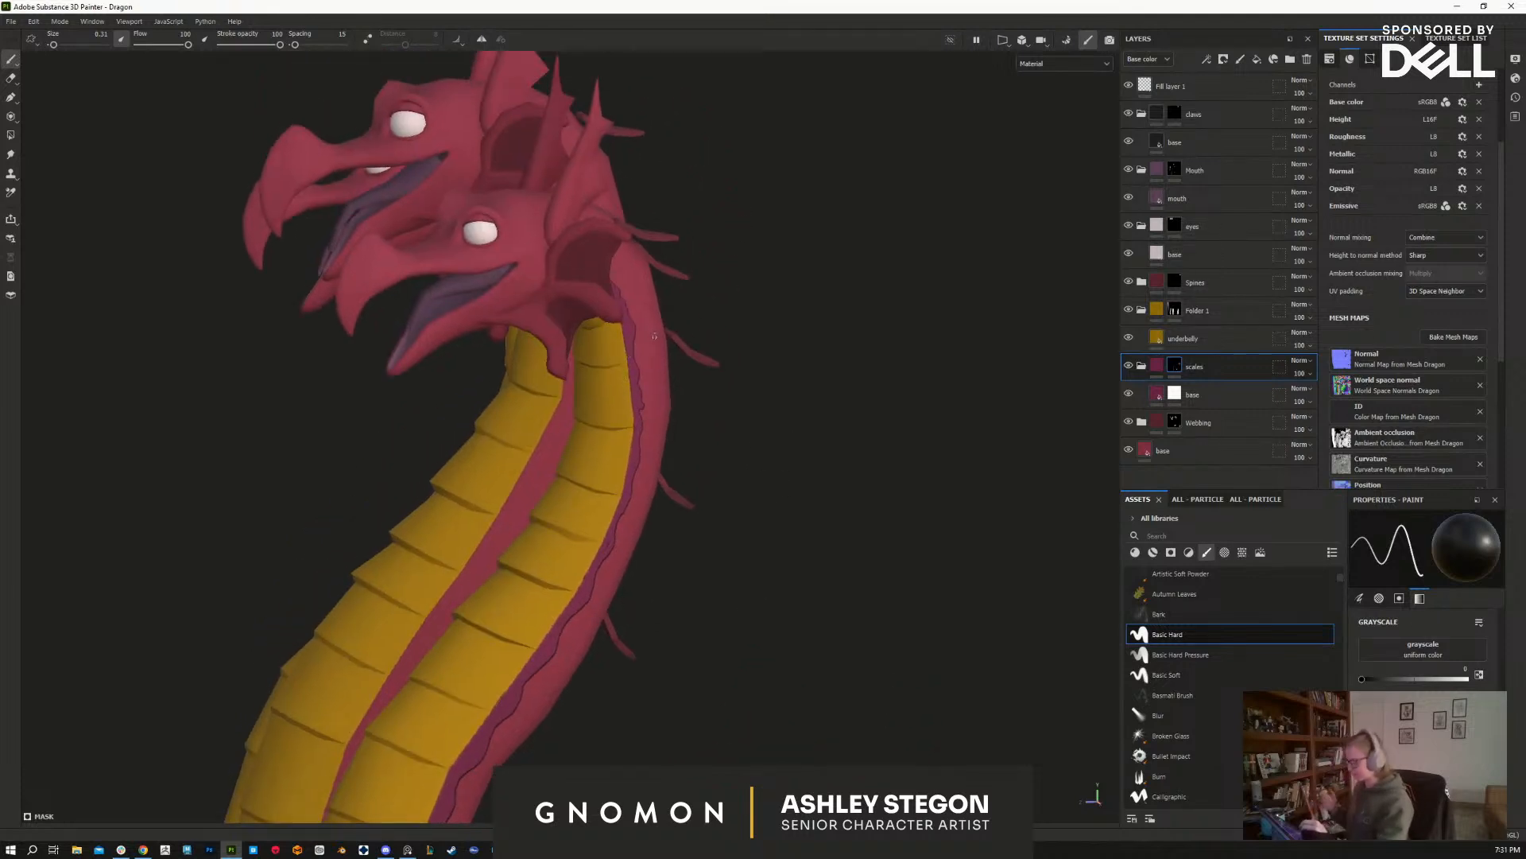
pyautogui.moveTo(676, 382)
pyautogui.keyDown('alt'); pyautogui.mouseDown()
pyautogui.moveTo(630, 392)
pyautogui.moveTo(513, 231)
pyautogui.mouseUp(); pyautogui.keyUp('alt')
pyautogui.press('x')
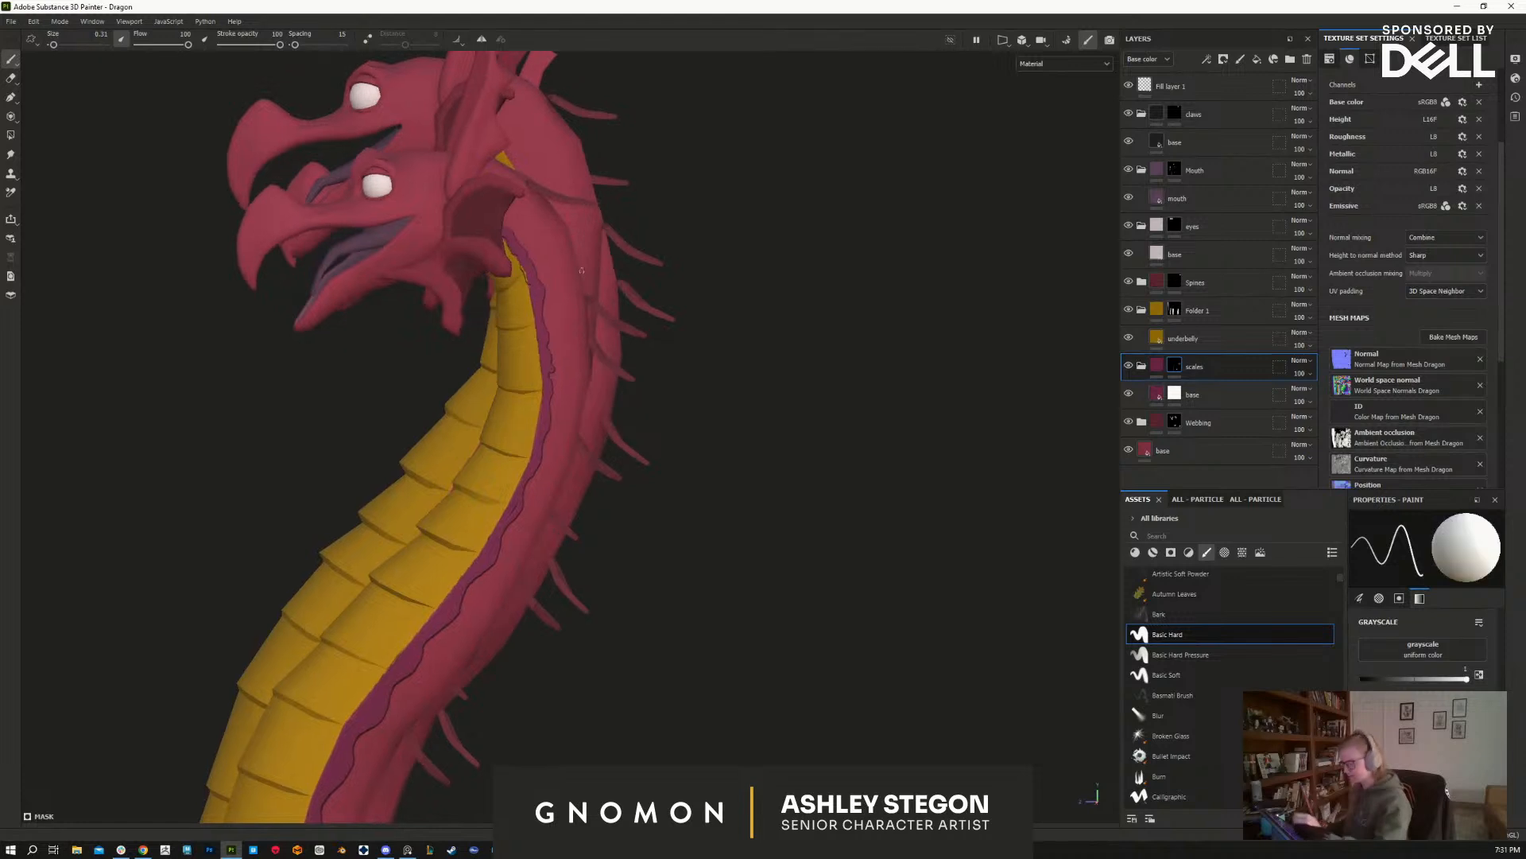
pyautogui.press('x')
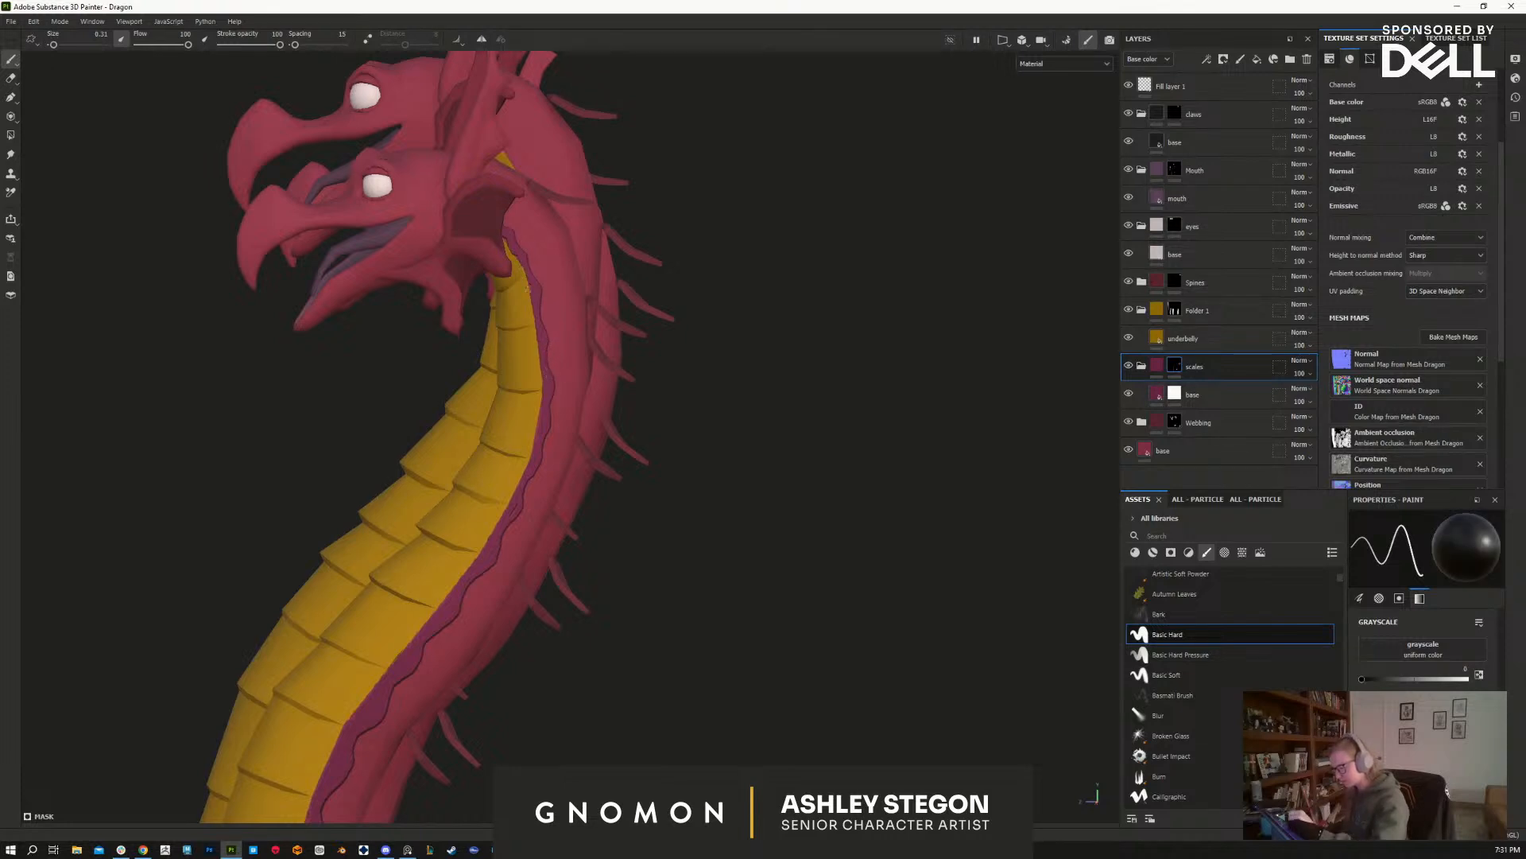
pyautogui.press('x')
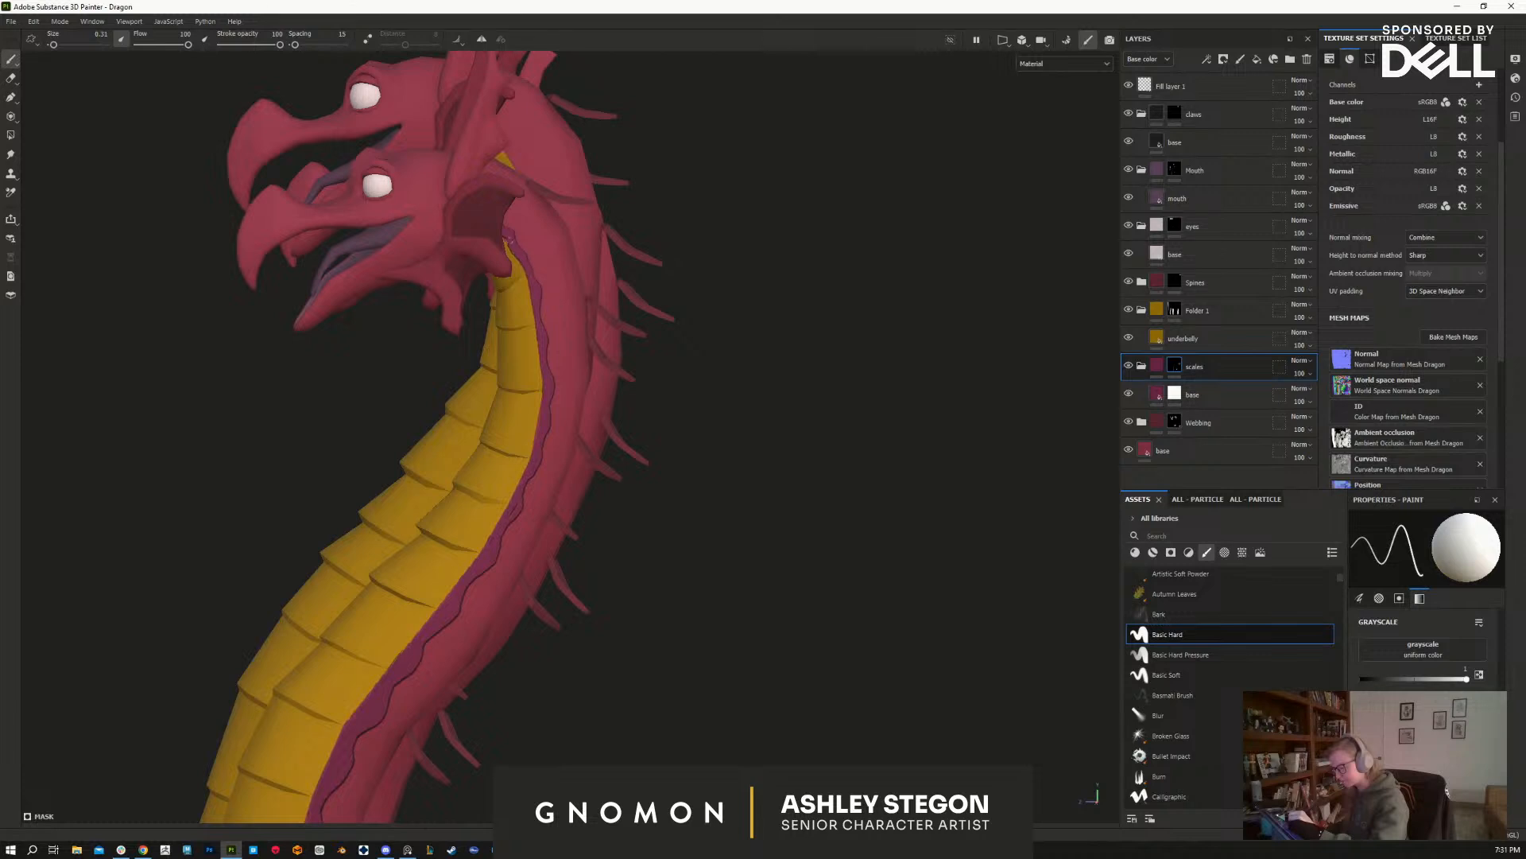
pyautogui.keyDown('alt'); pyautogui.moveTo(787, 621); pyautogui.dragTo(638, 603); pyautogui.keyUp('alt')
pyautogui.moveTo(275, 207); pyautogui.dragTo(261, 203)
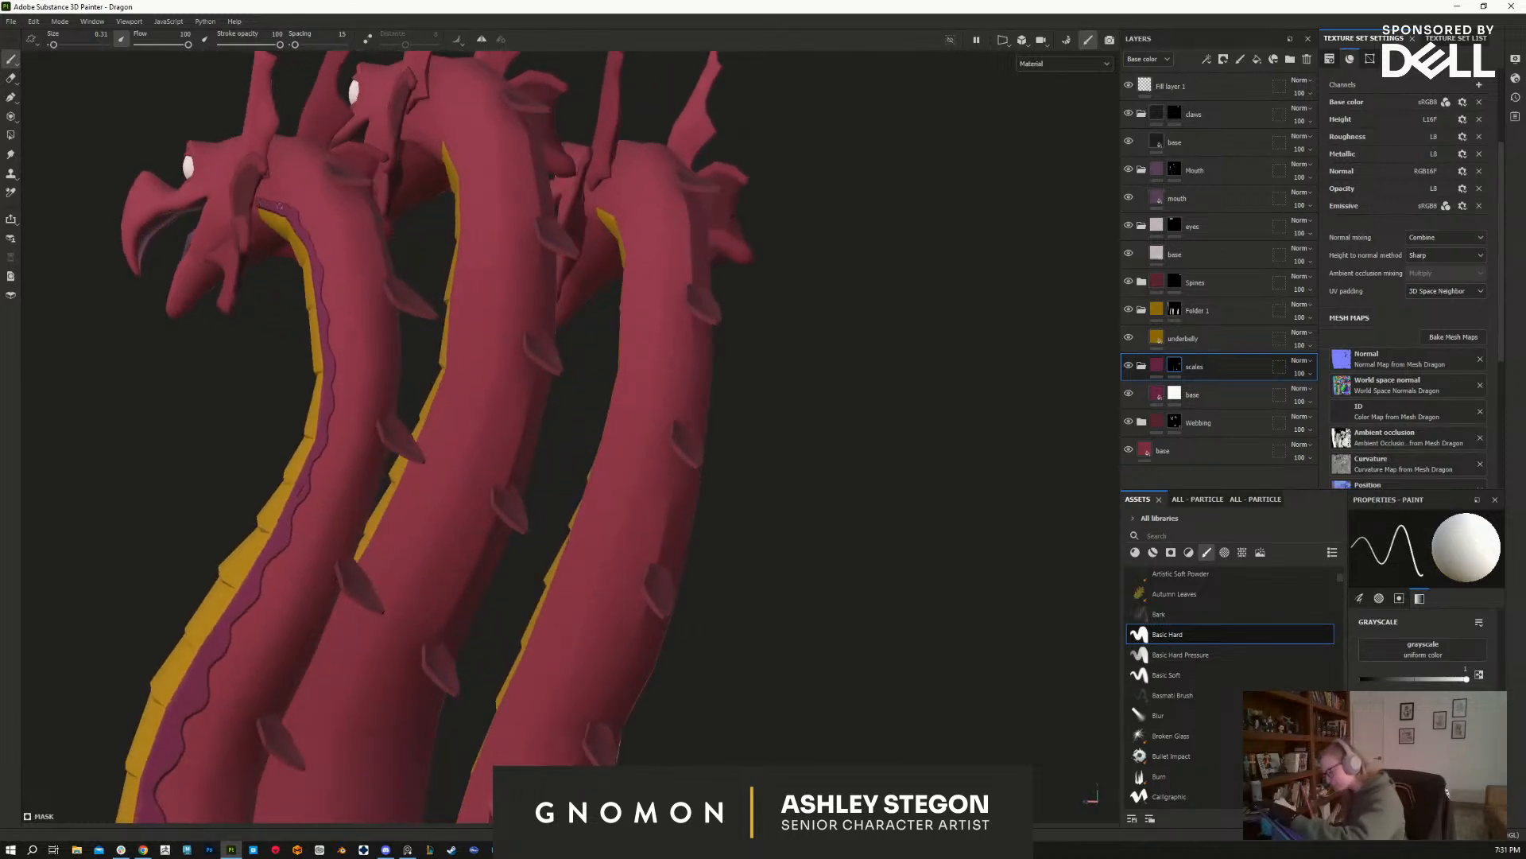
pyautogui.press('x')
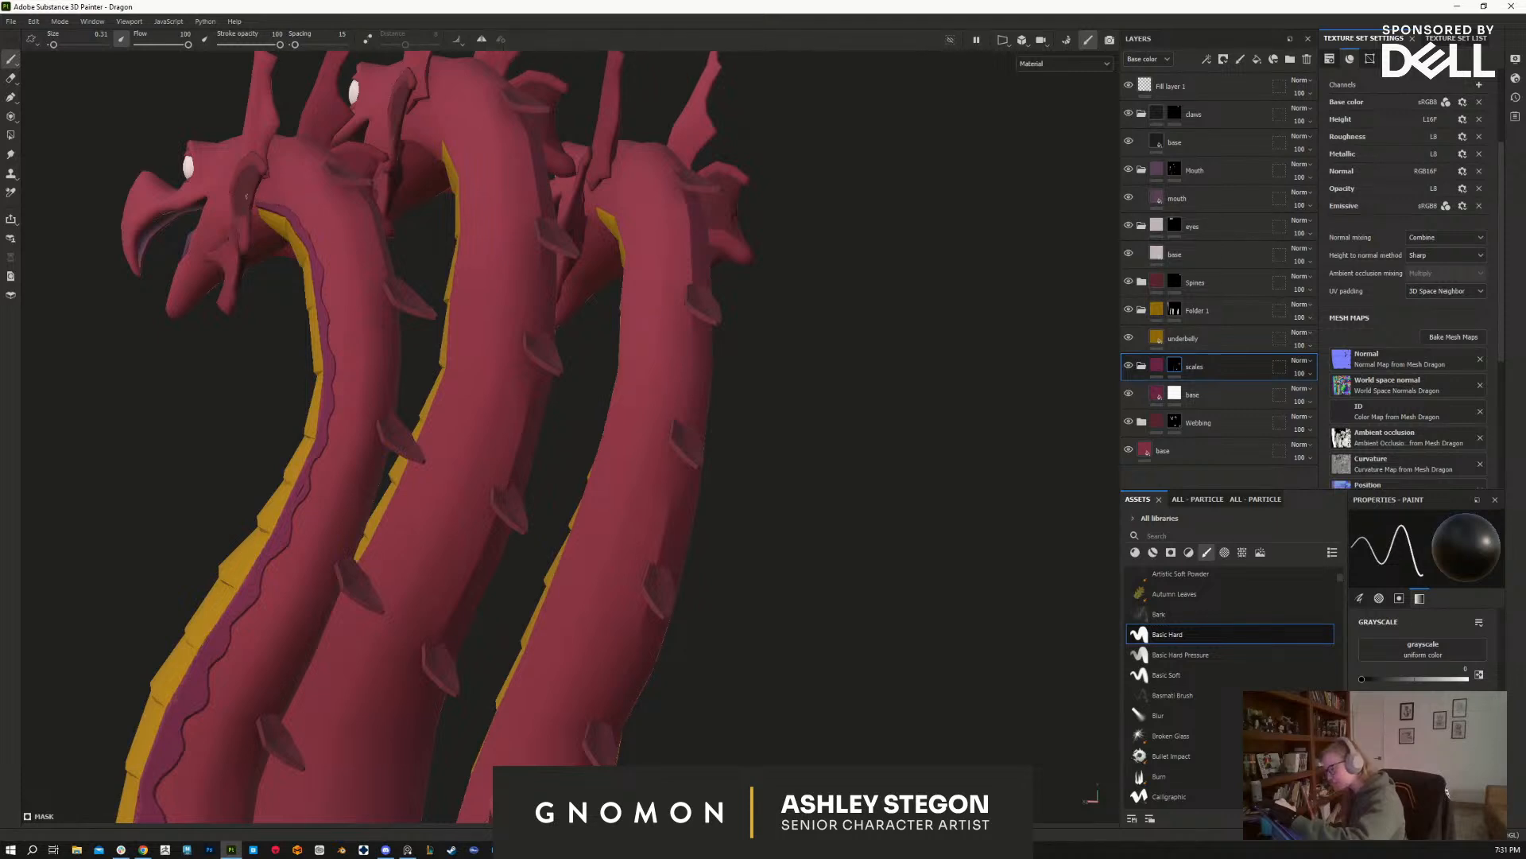
# Step: Examine the painted scales border from the head down to the neck base and the front of the three necks
pyautogui.keyDown('alt'); pyautogui.moveTo(819, 616); pyautogui.dragTo(972, 630); pyautogui.keyUp('alt')
pyautogui.keyDown('alt'); pyautogui.moveTo(610, 600); pyautogui.dragTo(672, 482, button='middle'); pyautogui.keyUp('alt')
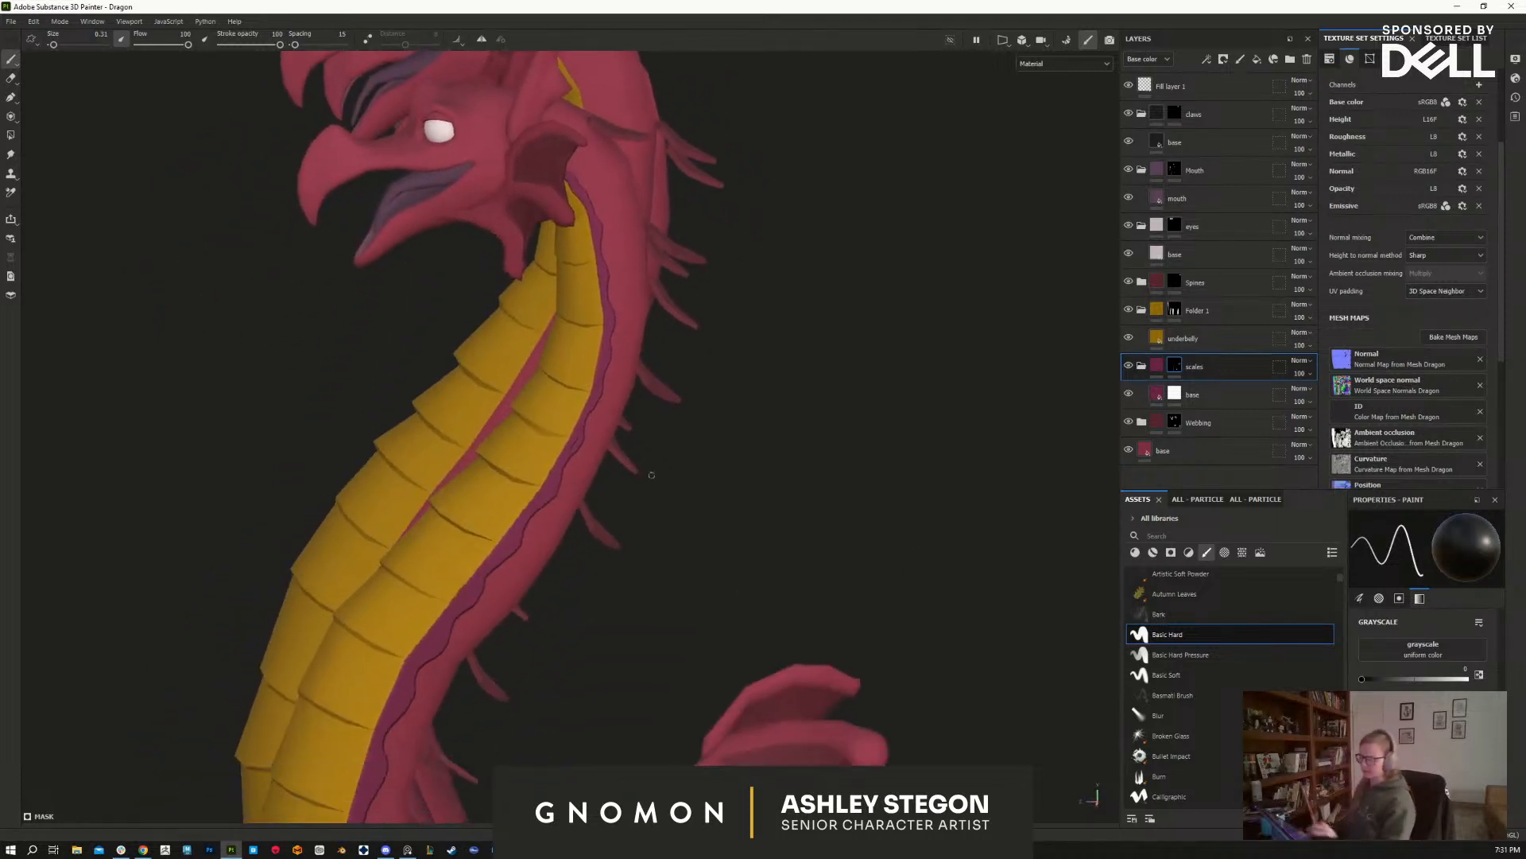
pyautogui.press('x')
pyautogui.keyDown('alt'); pyautogui.moveTo(797, 579); pyautogui.dragTo(898, 579); pyautogui.keyUp('alt')
pyautogui.keyDown('alt'); pyautogui.moveTo(827, 568); pyautogui.dragTo(838, 416, button='middle'); pyautogui.keyUp('alt')
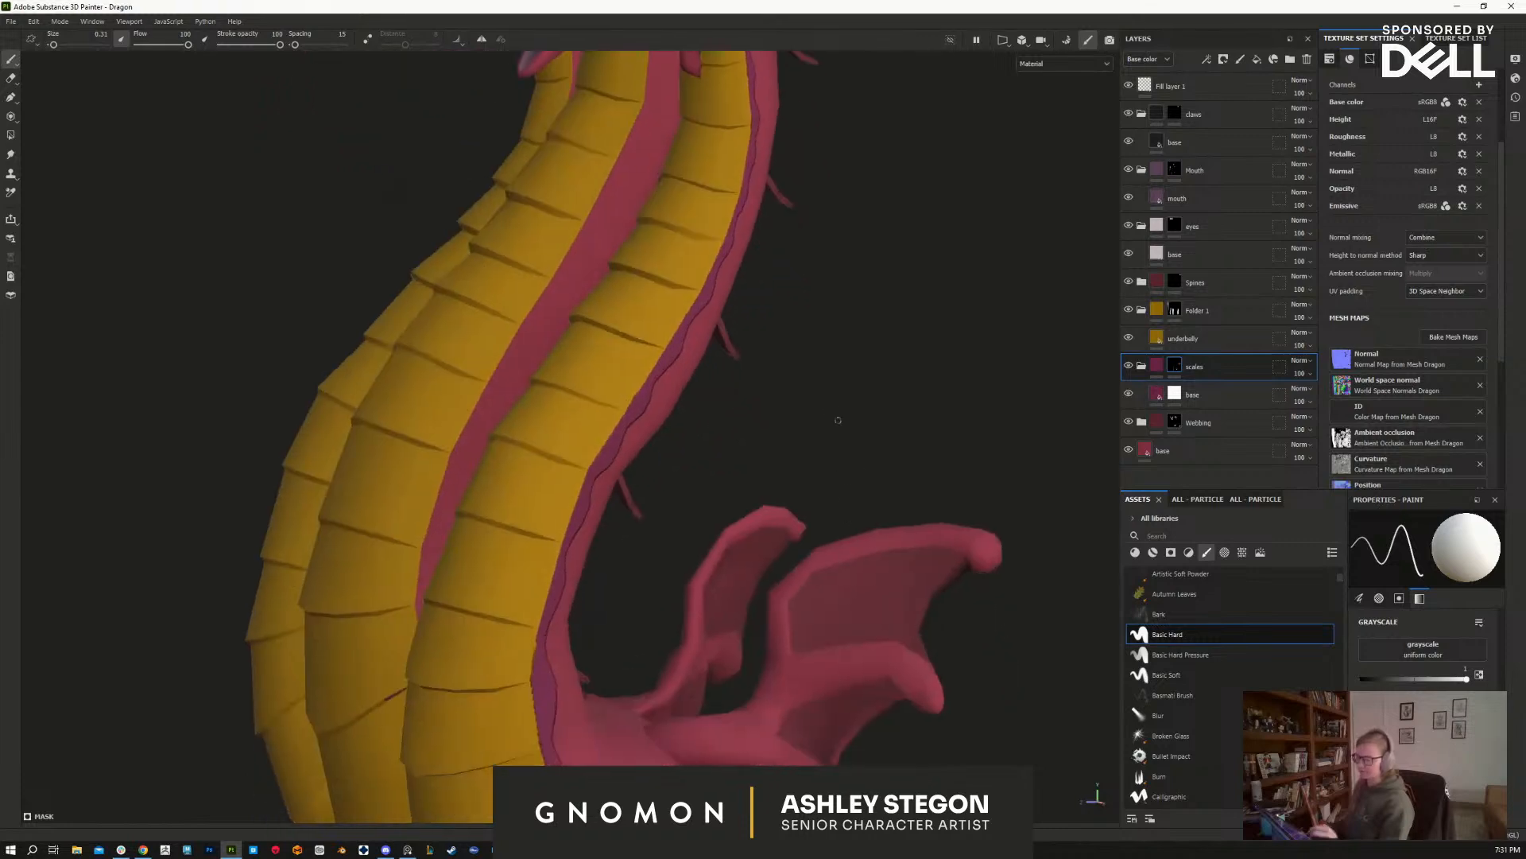
pyautogui.keyDown('alt'); pyautogui.moveTo(891, 493); pyautogui.dragTo(846, 542, button='right'); pyautogui.keyUp('alt')
pyautogui.keyDown('alt'); pyautogui.moveTo(848, 543); pyautogui.dragTo(861, 525, button='middle'); pyautogui.keyUp('alt')
pyautogui.keyDown('alt'); pyautogui.moveTo(861, 525); pyautogui.dragTo(831, 655); pyautogui.keyUp('alt')
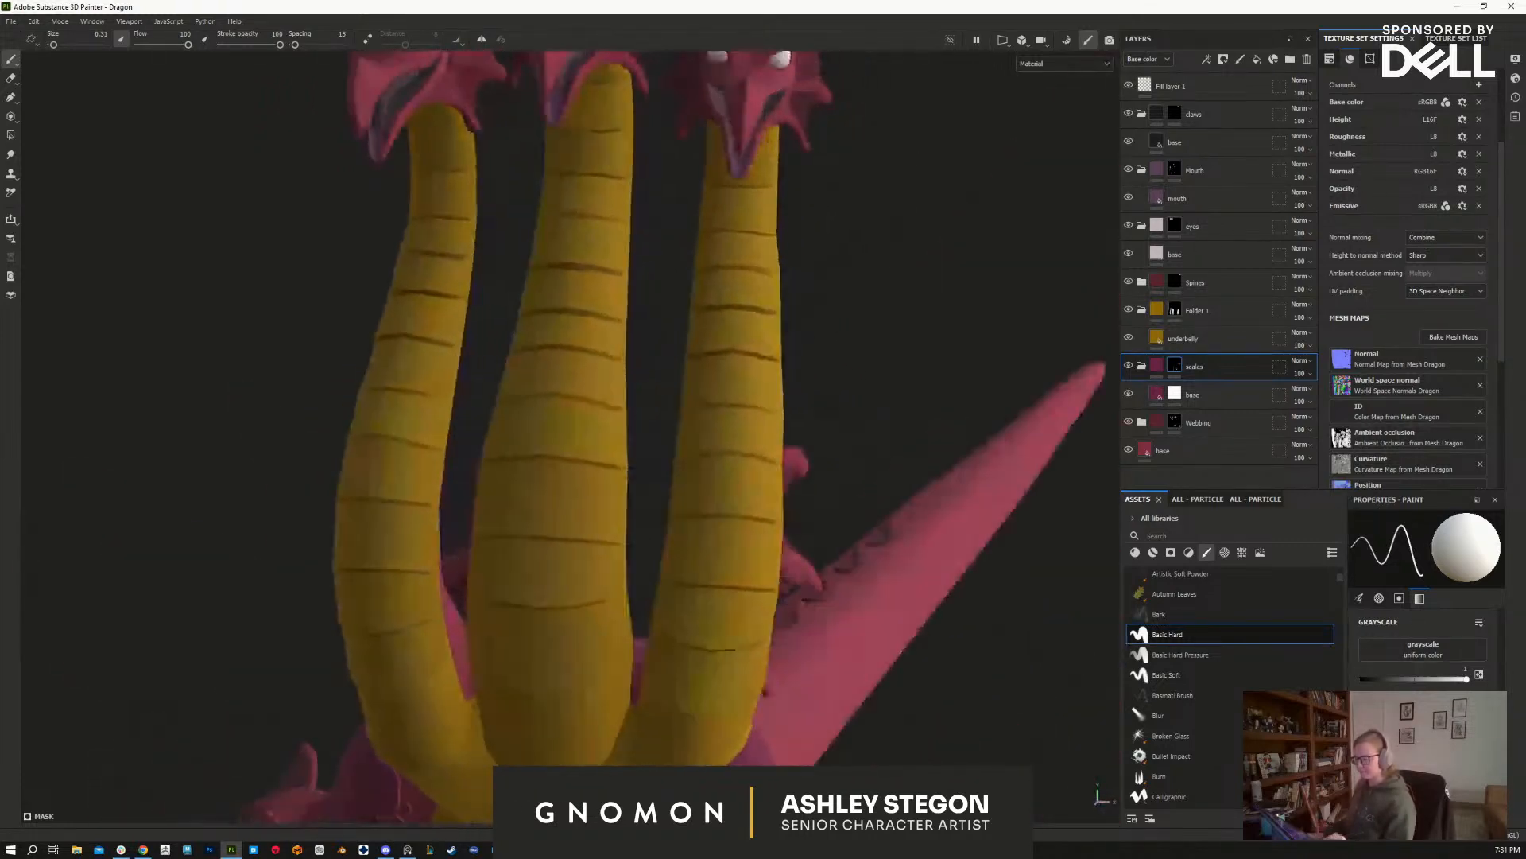
# Step: Frame the dragon's three heads and necks and show the 3D and 2D UV views side by side
pyautogui.keyDown('alt'); pyautogui.moveTo(891, 398); pyautogui.dragTo(831, 334, button='middle'); pyautogui.keyUp('alt')
pyautogui.keyDown('alt'); pyautogui.moveTo(882, 198); pyautogui.dragTo(839, 167, button='right'); pyautogui.keyUp('alt')
pyautogui.keyDown('alt'); pyautogui.moveTo(843, 159); pyautogui.dragTo(857, 260, button='middle'); pyautogui.keyUp('alt')
pyautogui.click(1006, 40)
pyautogui.click(1037, 73)
pyautogui.click(1004, 40)
pyautogui.click(1033, 62)
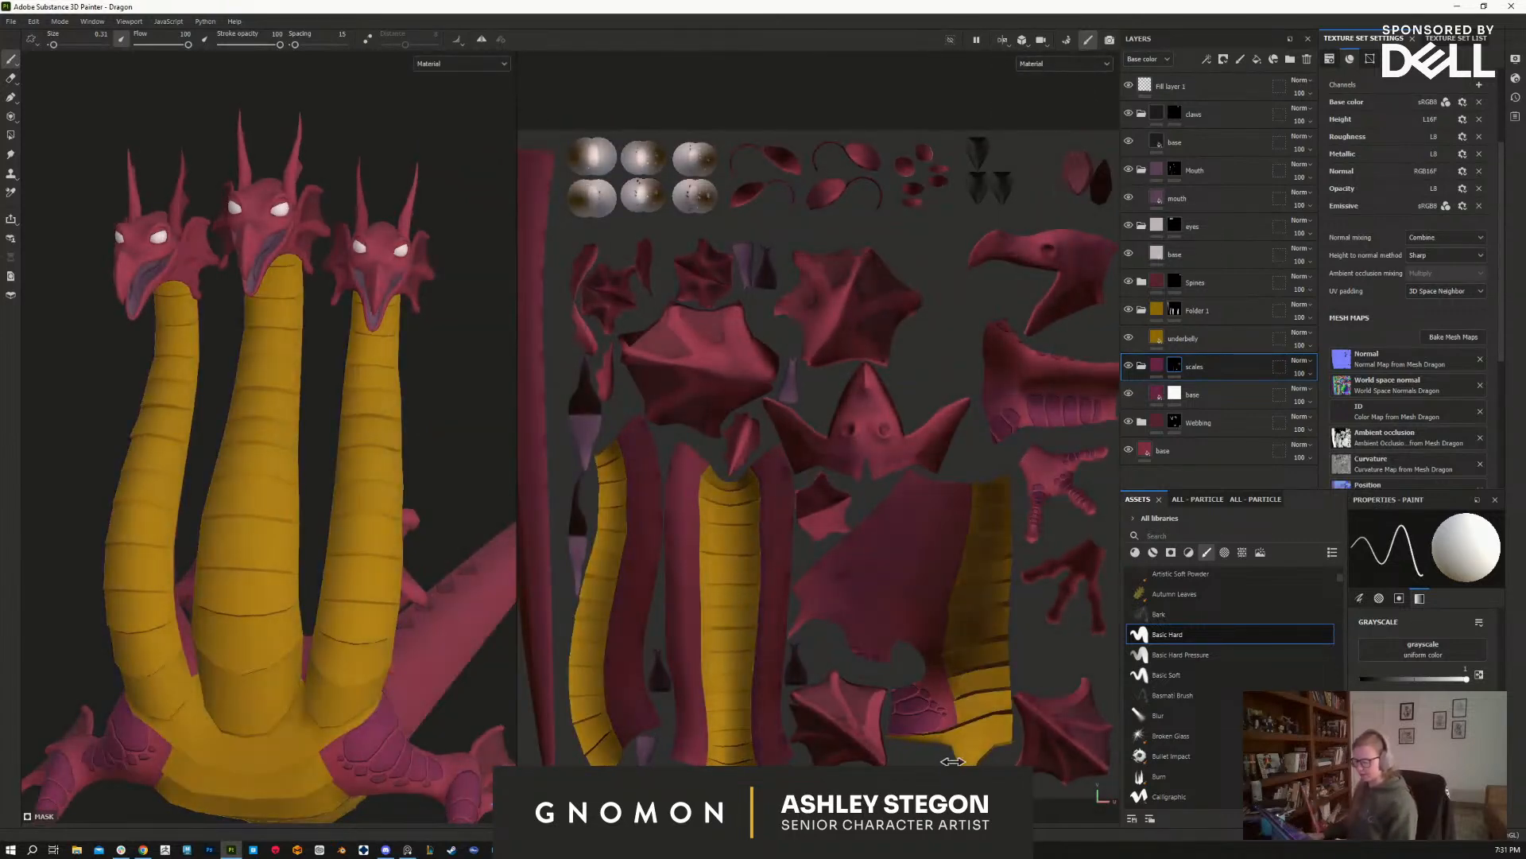
# Step: Paint a wavy scales border down the unpainted side of the middle neck's underbelly in the UV view, filling in its gaps
pyautogui.scroll(4, 814, 376)
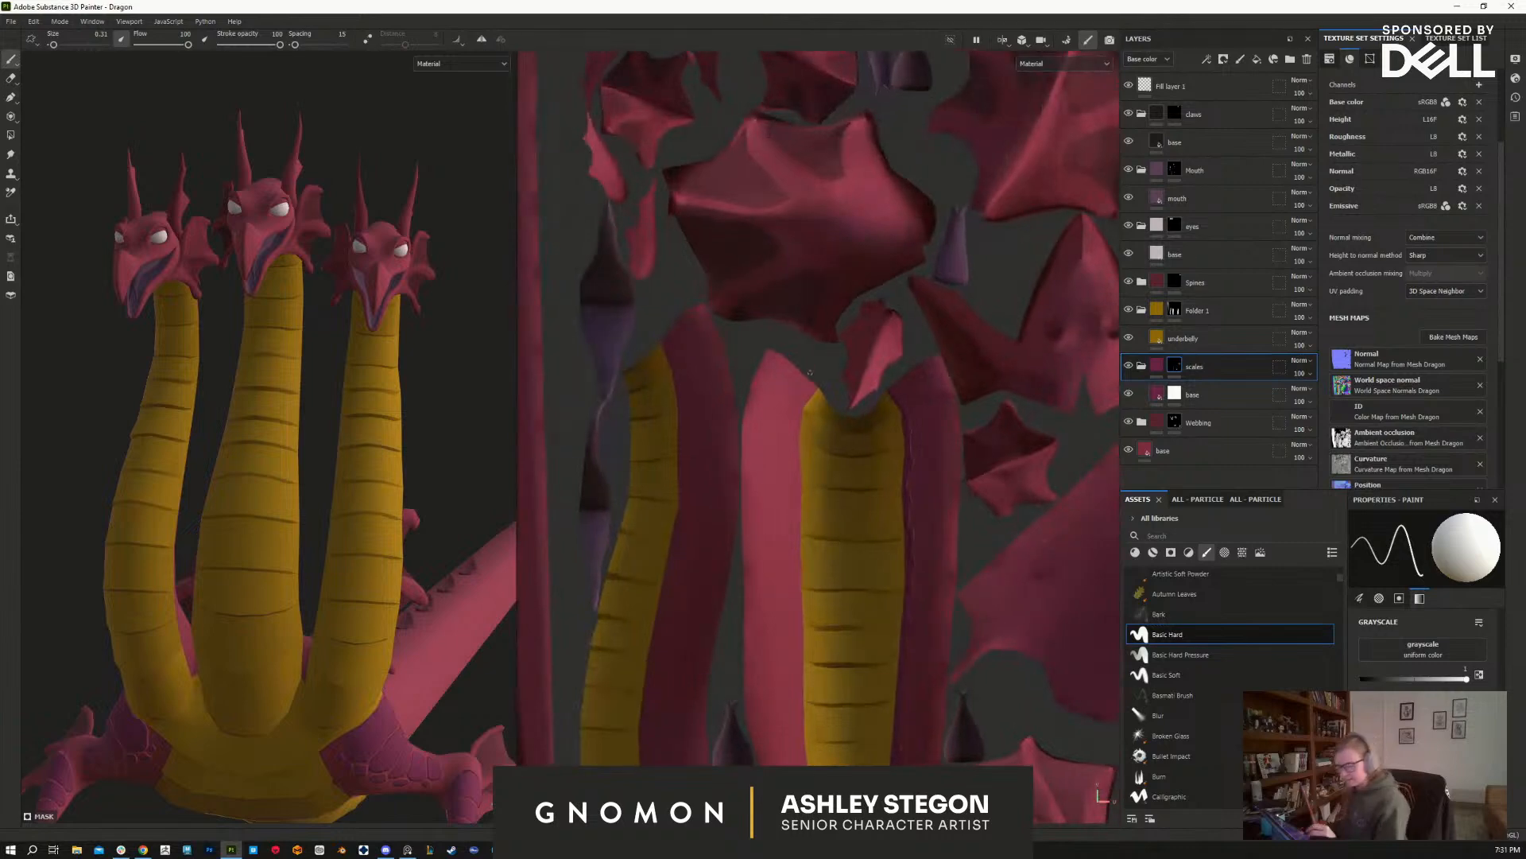
pyautogui.moveTo(809, 395)
pyautogui.mouseDown()
pyautogui.moveTo(795, 509)
pyautogui.moveTo(804, 756)
pyautogui.mouseUp()
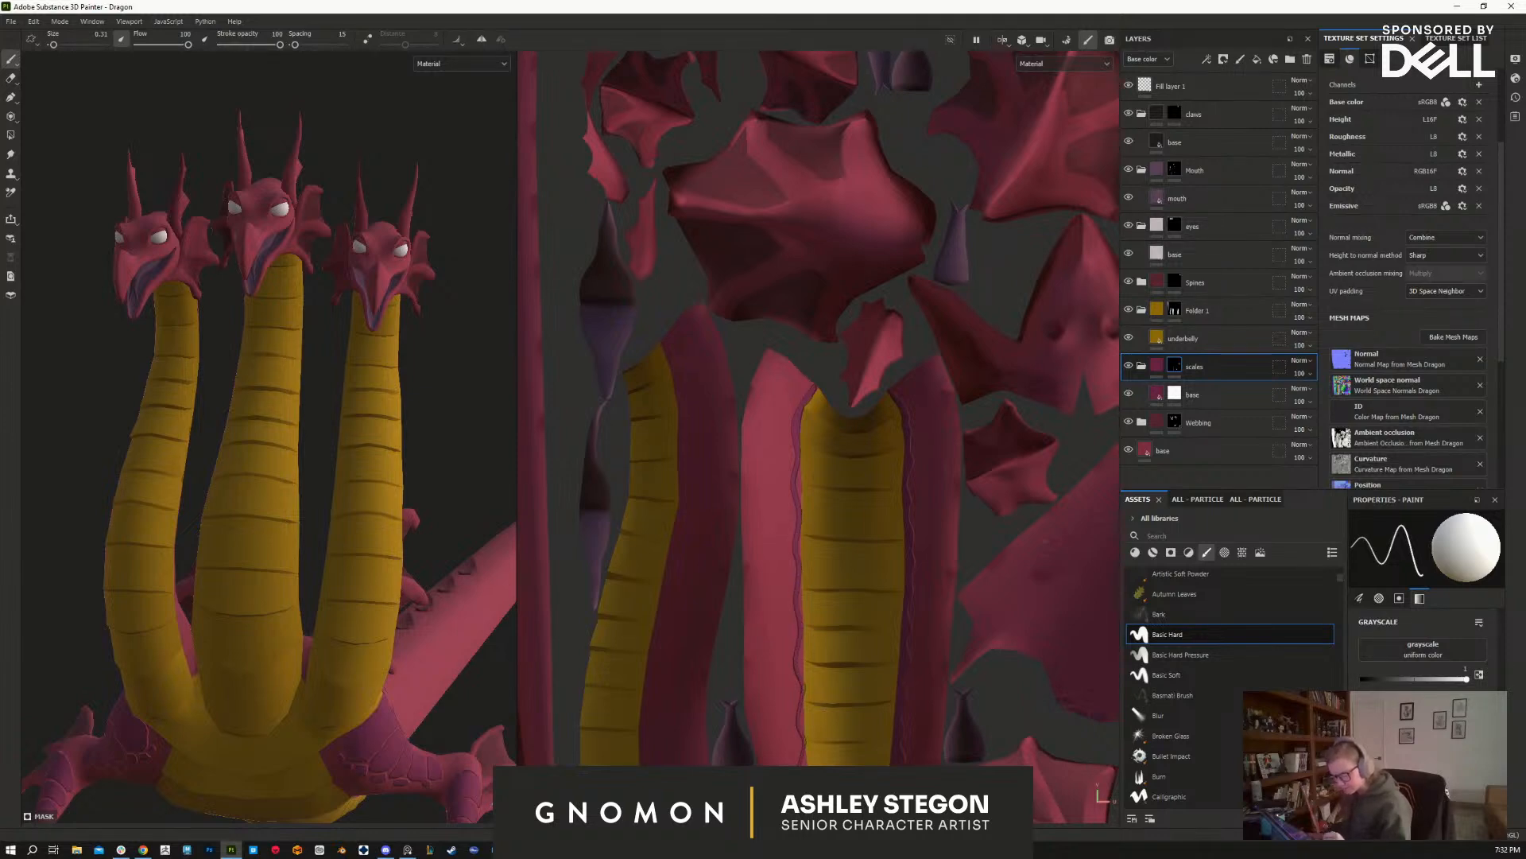
pyautogui.moveTo(890, 715); pyautogui.dragTo(875, 555, button='middle')
pyautogui.moveTo(793, 672); pyautogui.dragTo(796, 703)
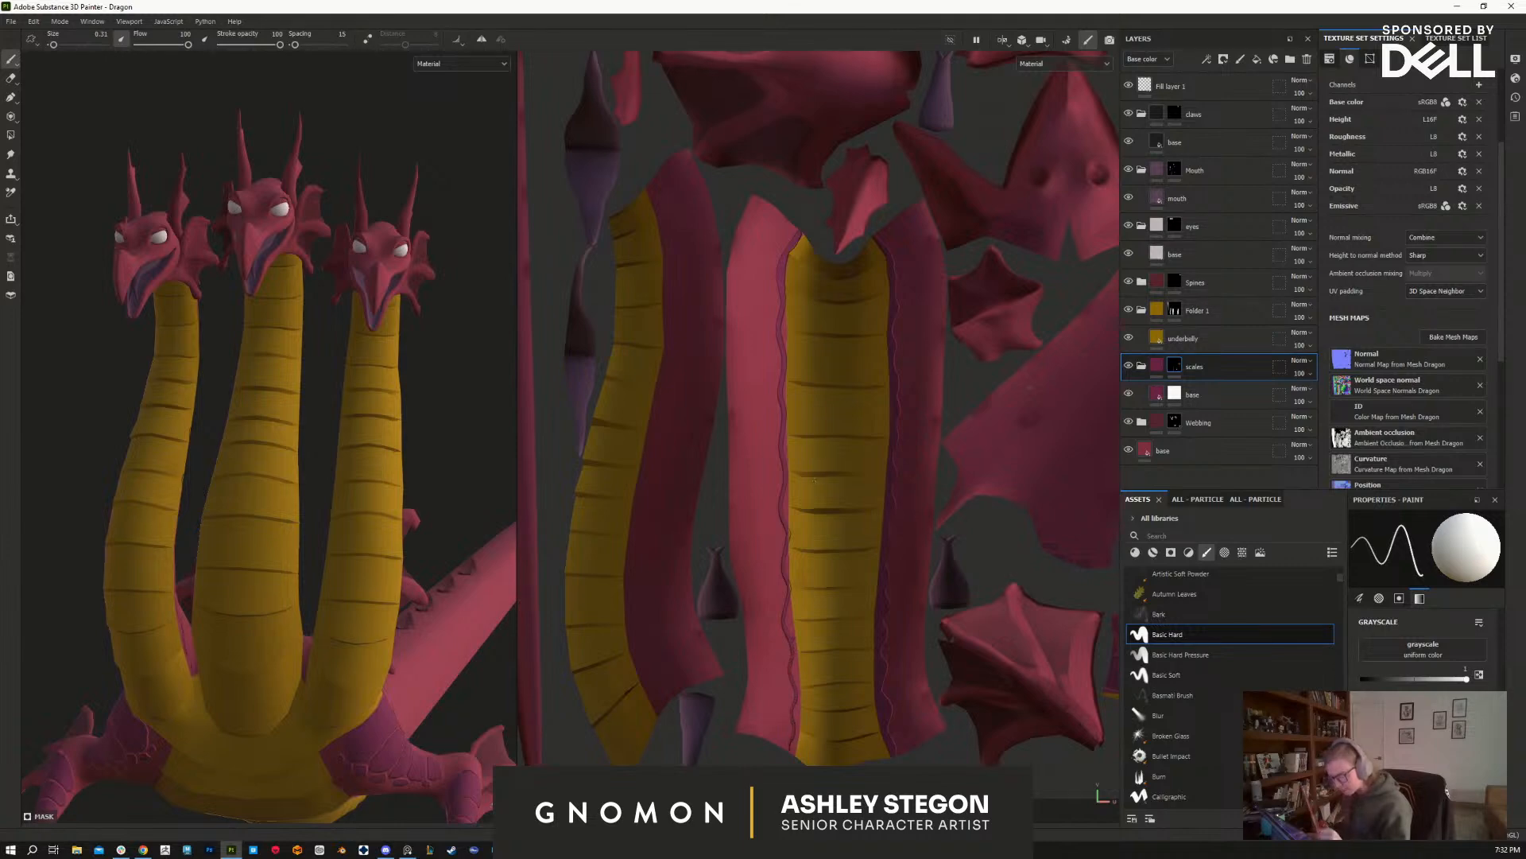
pyautogui.moveTo(788, 276); pyautogui.dragTo(781, 410)
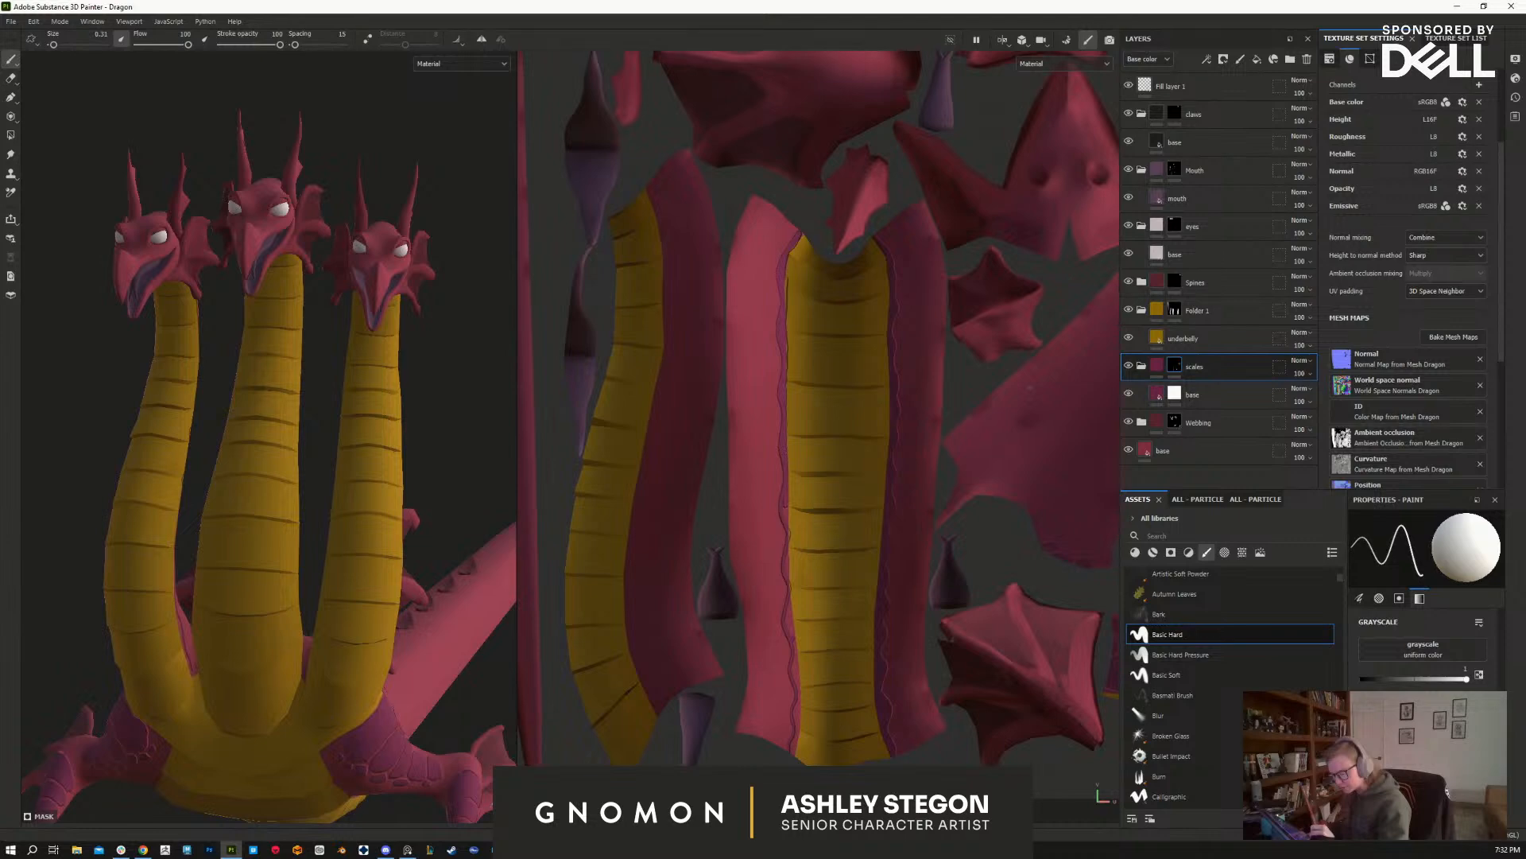
pyautogui.moveTo(788, 554); pyautogui.dragTo(790, 633)
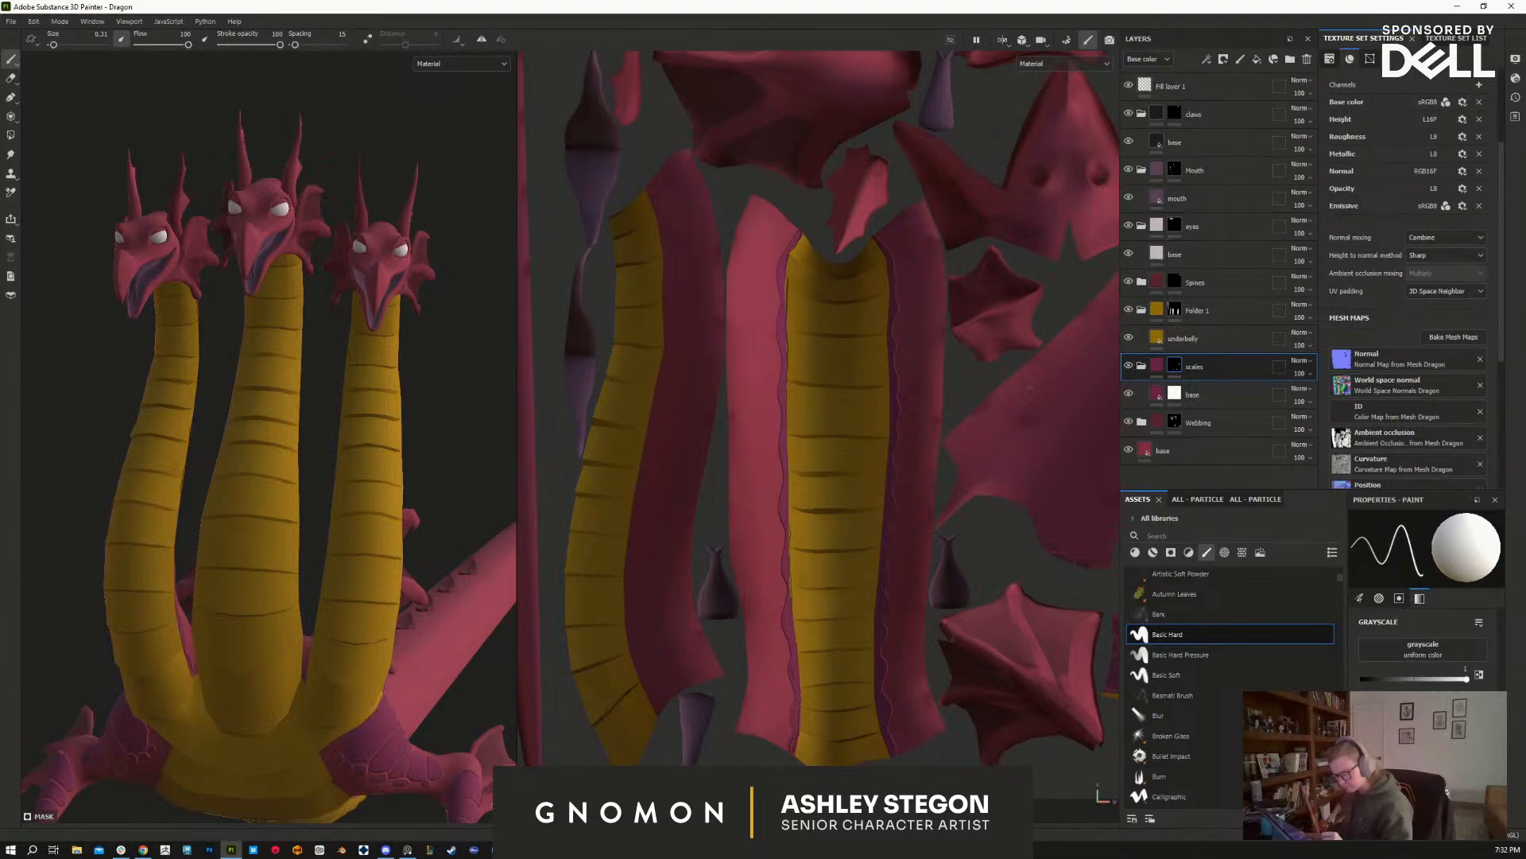
# Step: Refine the new border on the middle neck's UV shell, painting black to clean its edge against the yellow underbelly
pyautogui.keyDown('alt'); pyautogui.moveTo(833, 386); pyautogui.dragTo(783, 442, button='middle'); pyautogui.keyUp('alt')
pyautogui.keyDown('alt'); pyautogui.moveTo(784, 442); pyautogui.dragTo(851, 429, button='right'); pyautogui.keyUp('alt')
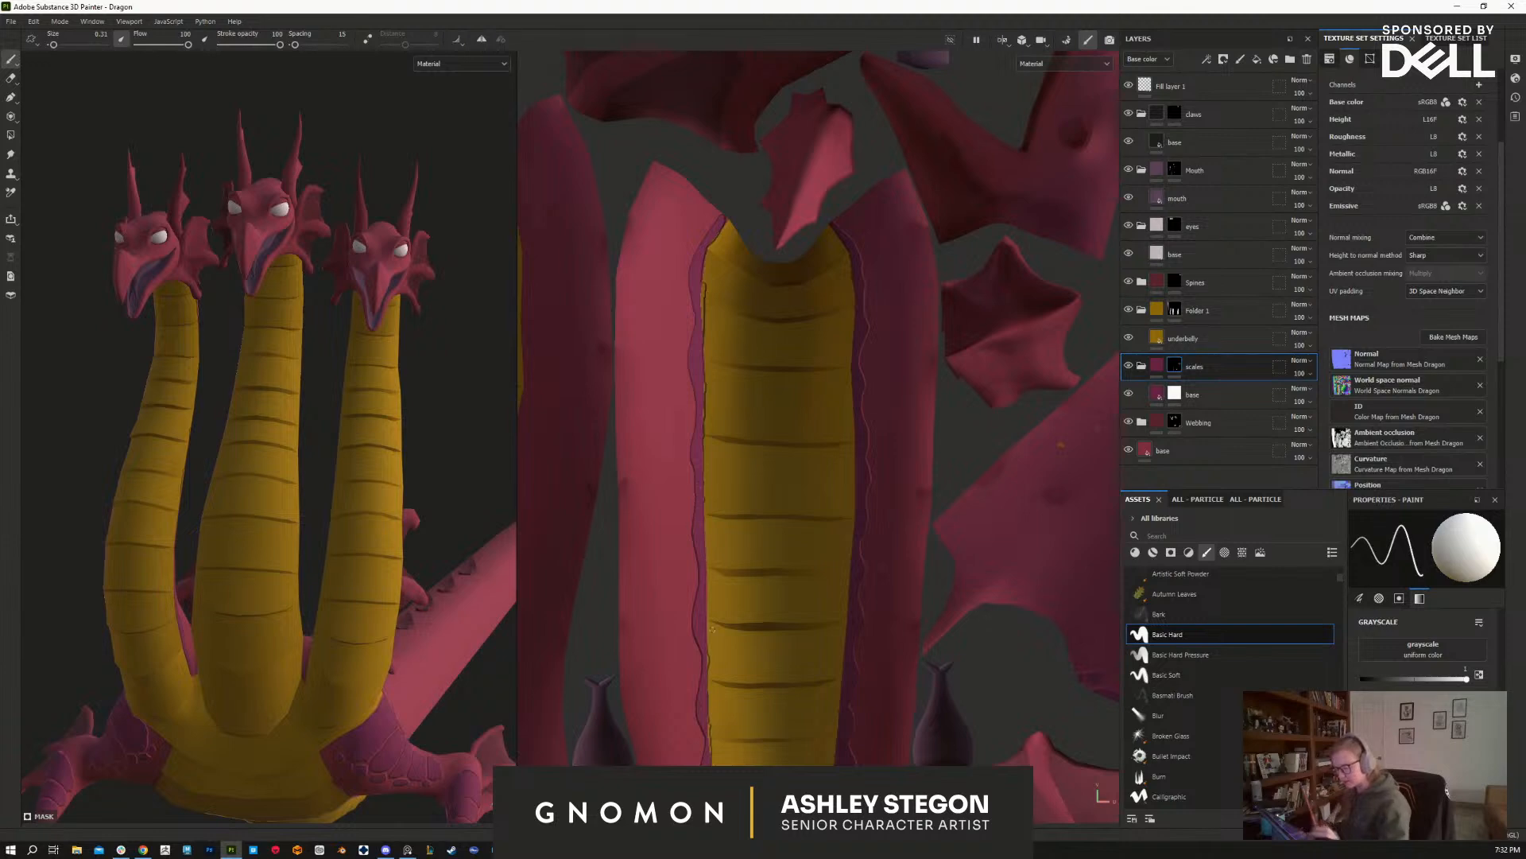
pyautogui.keyDown('alt'); pyautogui.moveTo(707, 653); pyautogui.dragTo(720, 486, button='middle'); pyautogui.keyUp('alt')
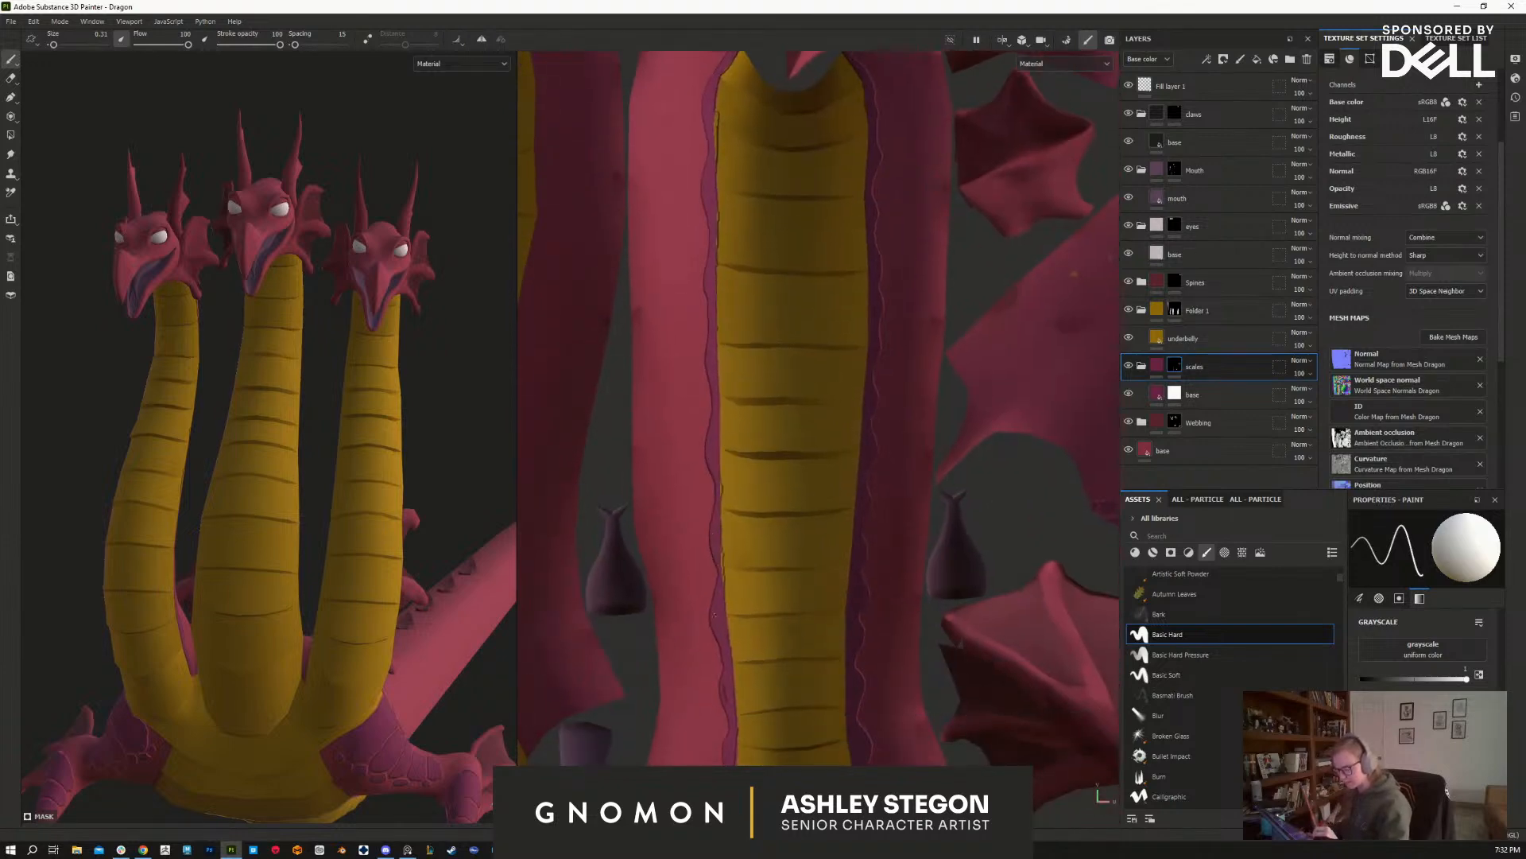
pyautogui.press('x')
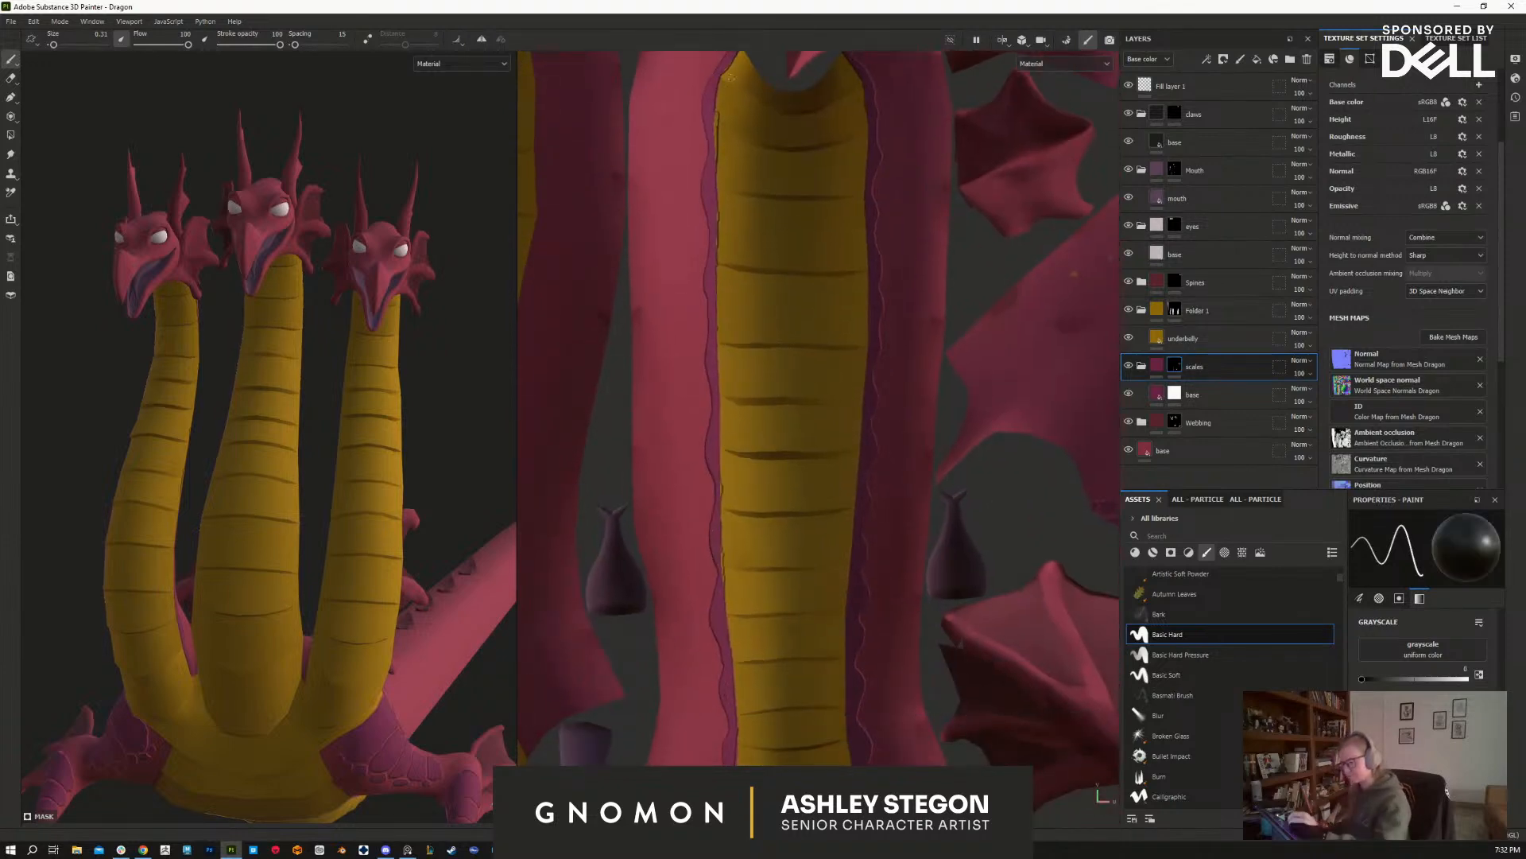
pyautogui.moveTo(716, 107); pyautogui.dragTo(721, 244)
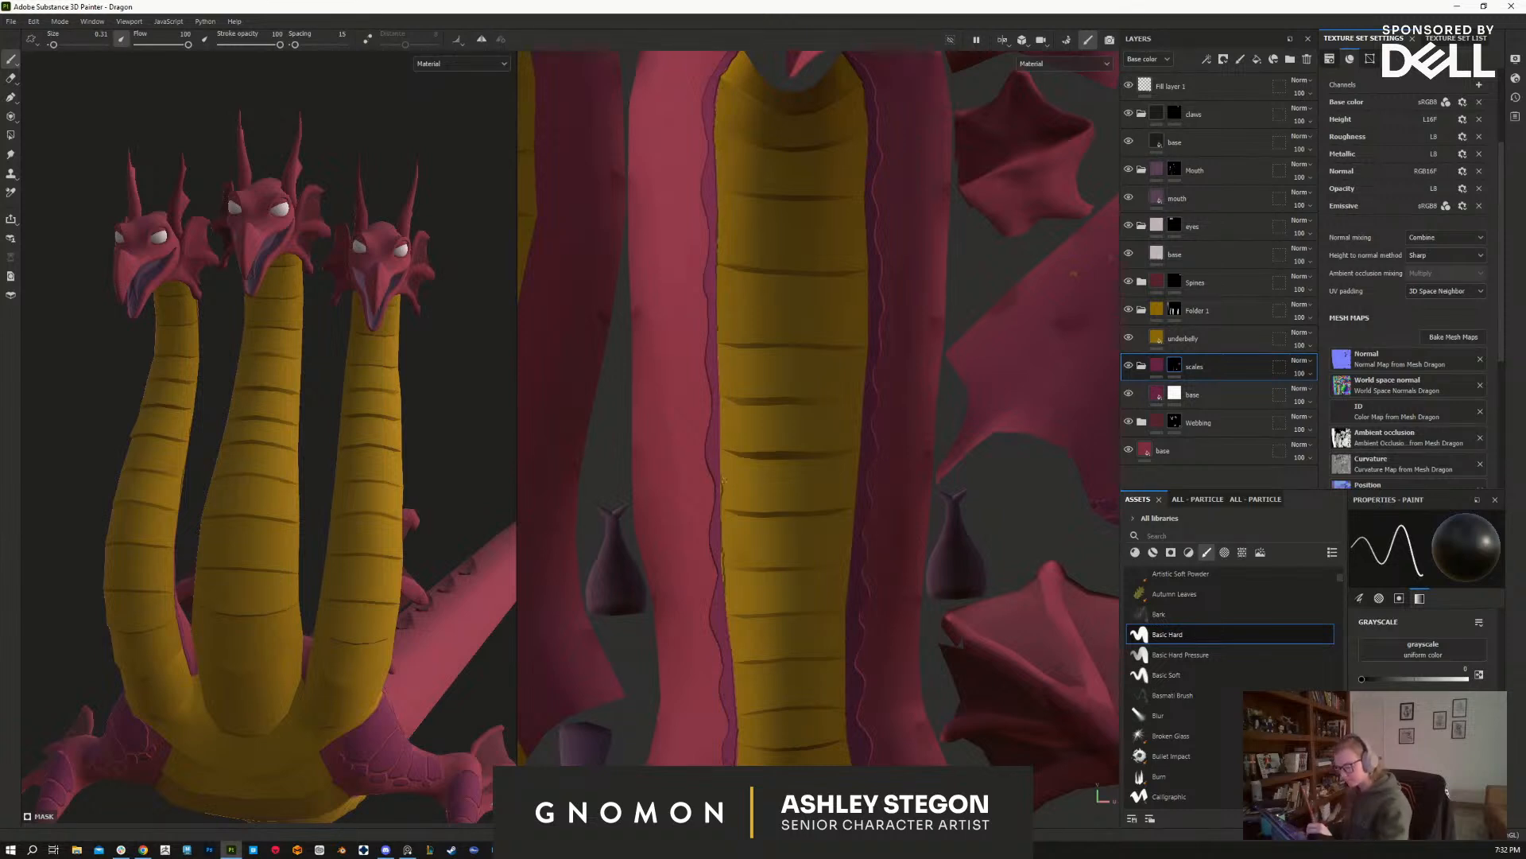
pyautogui.keyDown('alt'); pyautogui.moveTo(850, 697); pyautogui.dragTo(849, 652, button='middle'); pyautogui.keyUp('alt')
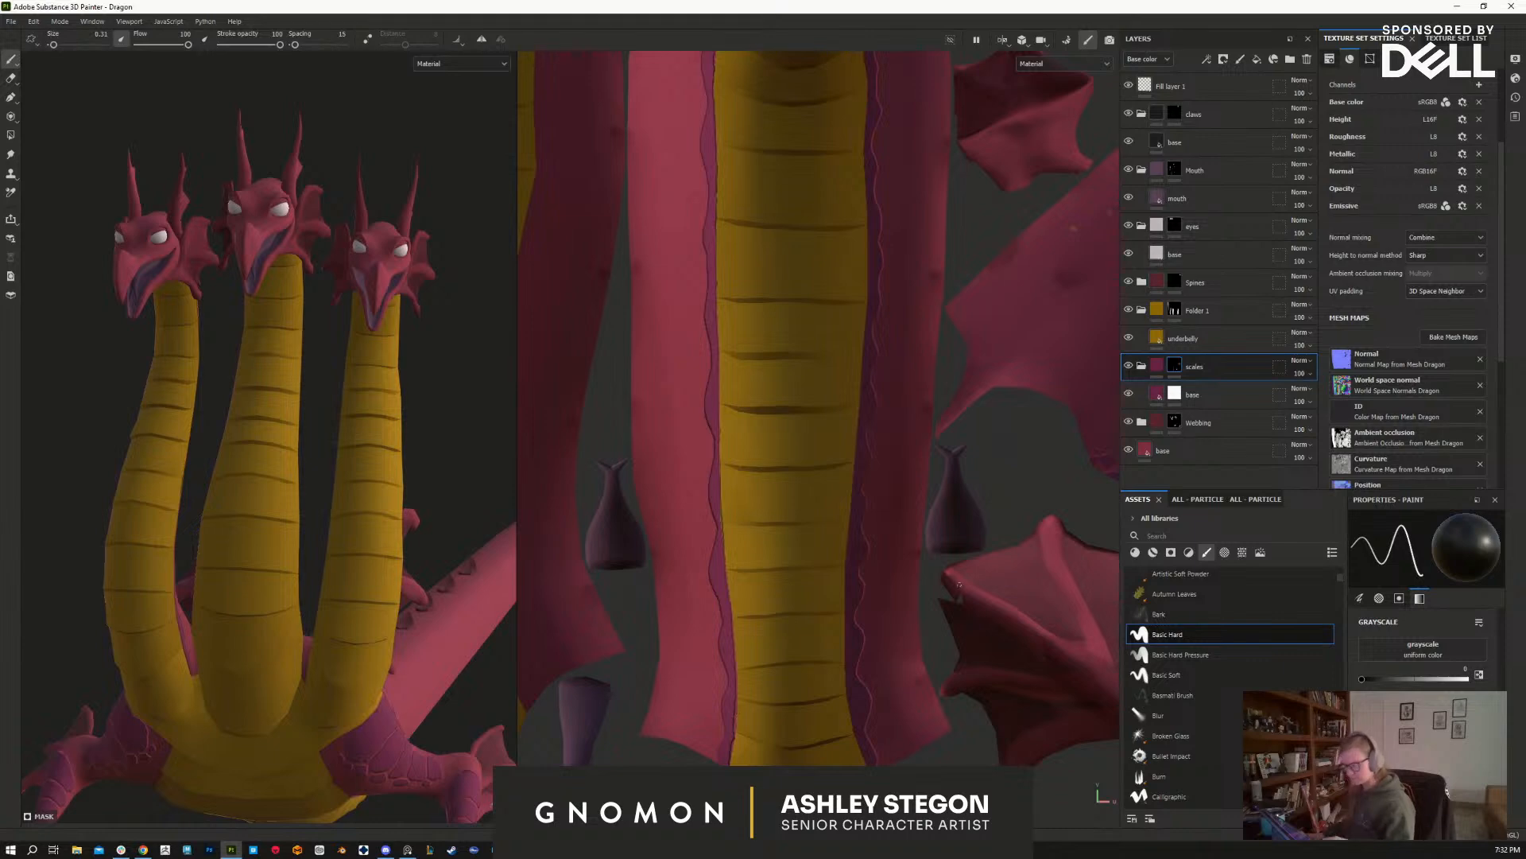
# Step: Paint a wavy scales border outline down the underbelly edge of the adjacent curved neck's UV shell
pyautogui.keyDown('alt'); pyautogui.moveTo(937, 678); pyautogui.dragTo(920, 708, button='middle'); pyautogui.keyUp('alt')
pyautogui.keyDown('alt'); pyautogui.moveTo(920, 709); pyautogui.dragTo(896, 566, button='right'); pyautogui.keyUp('alt')
pyautogui.moveTo(963, 500)
pyautogui.keyDown('shift'); pyautogui.mouseDown(button='right')
pyautogui.moveTo(1020, 510)
pyautogui.moveTo(992, 517)
pyautogui.mouseUp(button='right'); pyautogui.keyUp('shift')
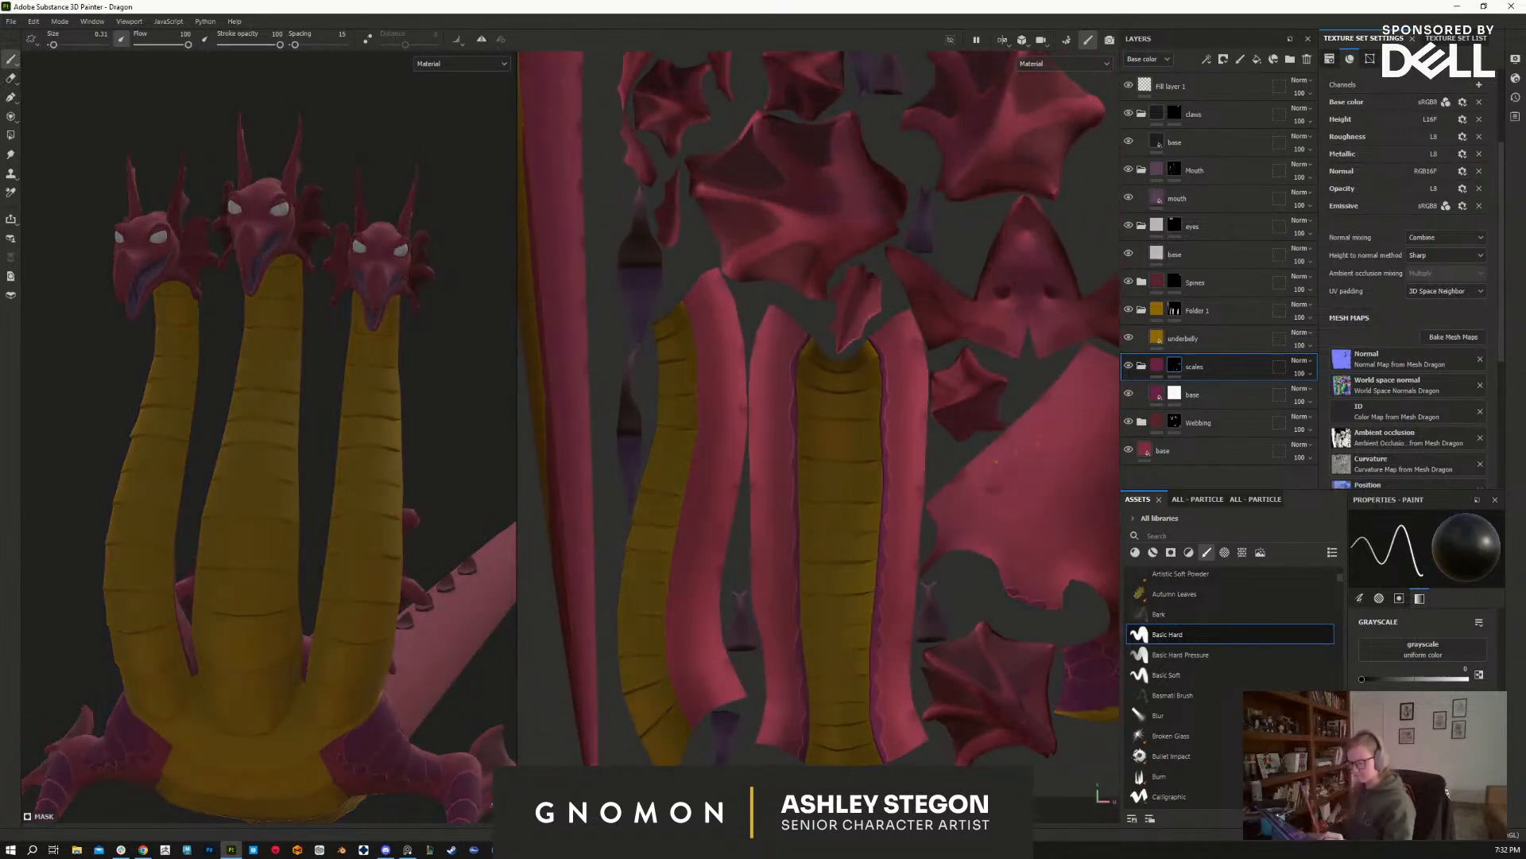
pyautogui.keyDown('alt'); pyautogui.moveTo(926, 520); pyautogui.dragTo(992, 521, button='middle'); pyautogui.keyUp('alt')
pyautogui.press('x')
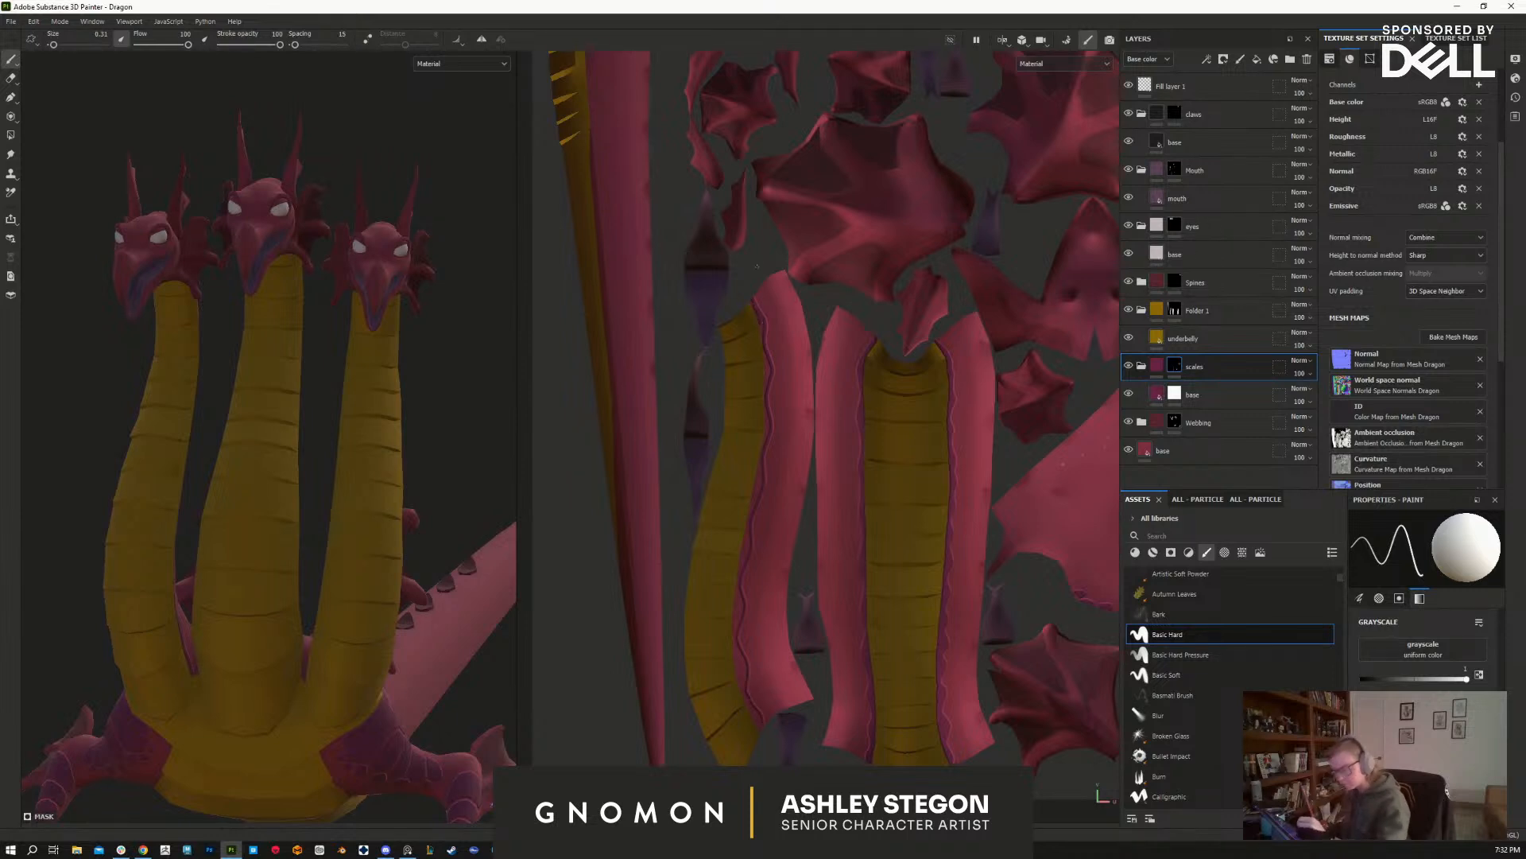
# Step: Fill the gap between the curved neck shell's yellow underbelly and the wavy outline with white mask paint, using a larger brush
pyautogui.moveTo(855, 507)
pyautogui.keyDown('shift'); pyautogui.mouseDown(button='right')
pyautogui.moveTo(830, 519)
pyautogui.moveTo(855, 524)
pyautogui.mouseUp(button='right'); pyautogui.keyUp('shift')
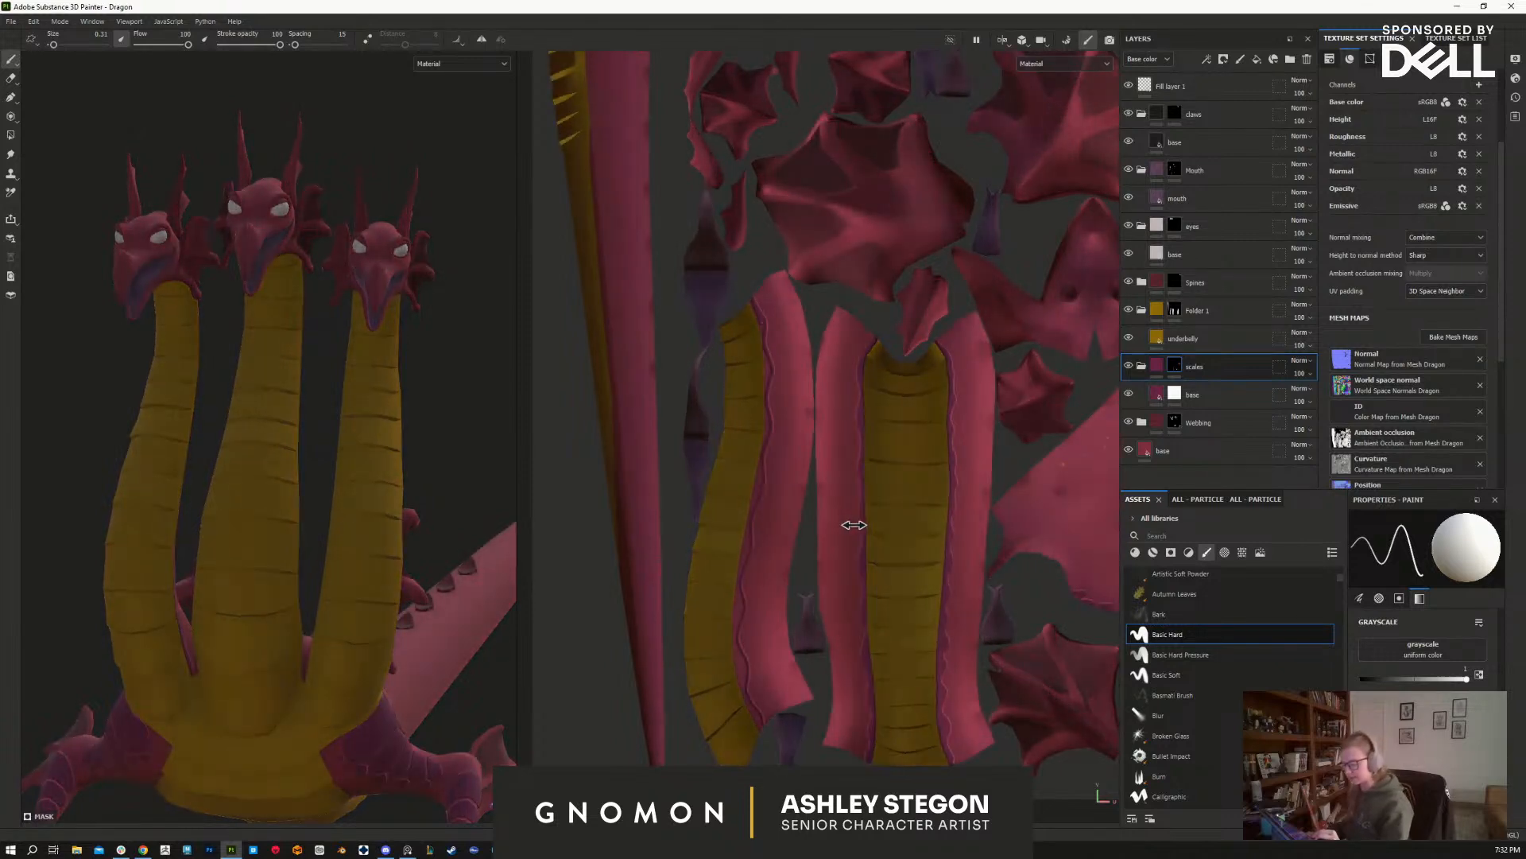
pyautogui.scroll(4, 738, 288)
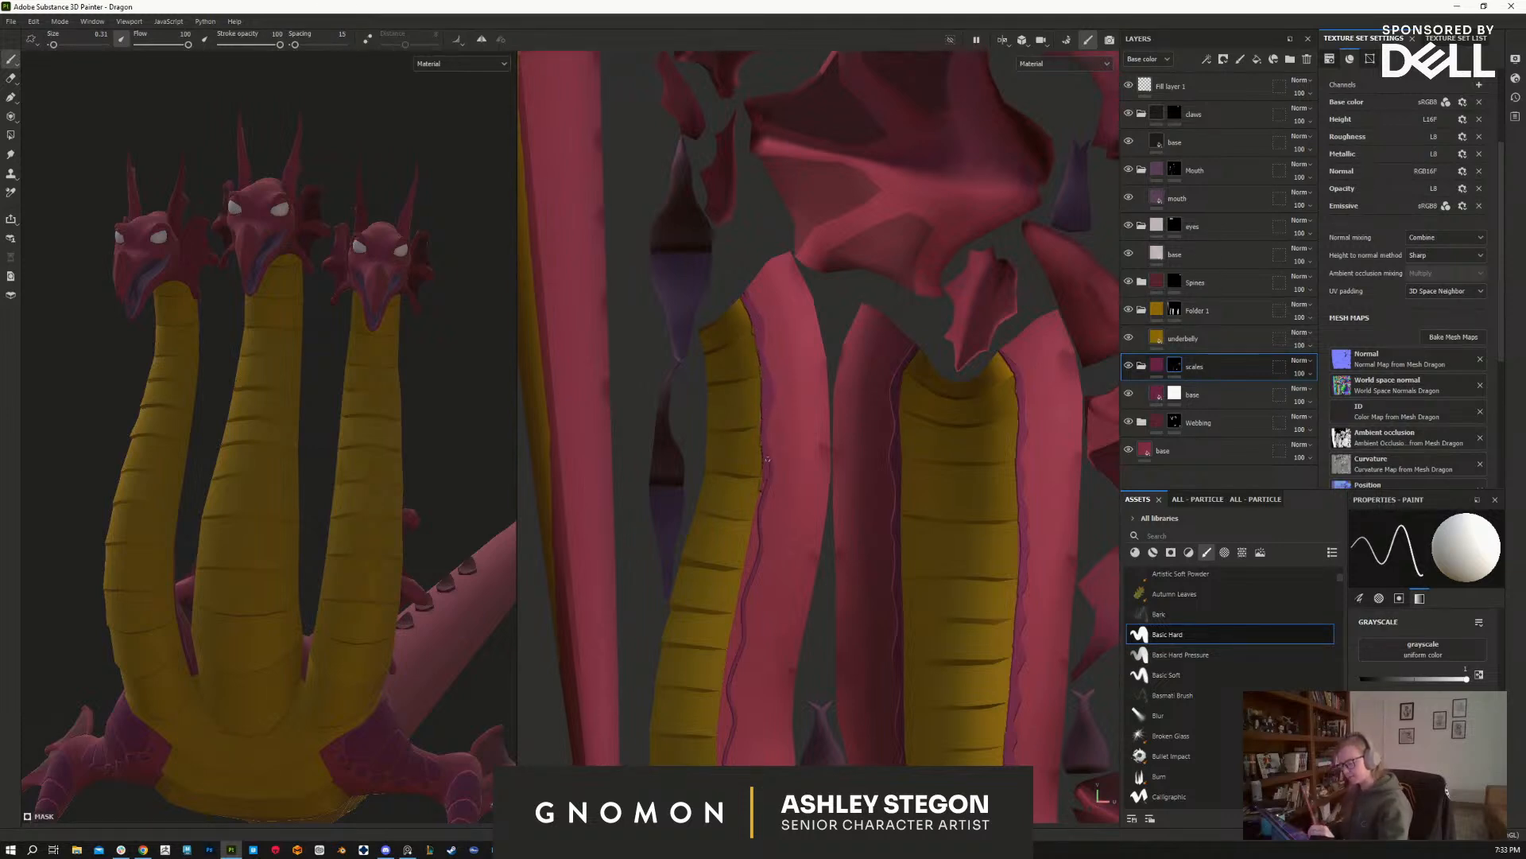
pyautogui.moveTo(756, 517); pyautogui.dragTo(752, 549)
pyautogui.moveTo(739, 612); pyautogui.dragTo(736, 642)
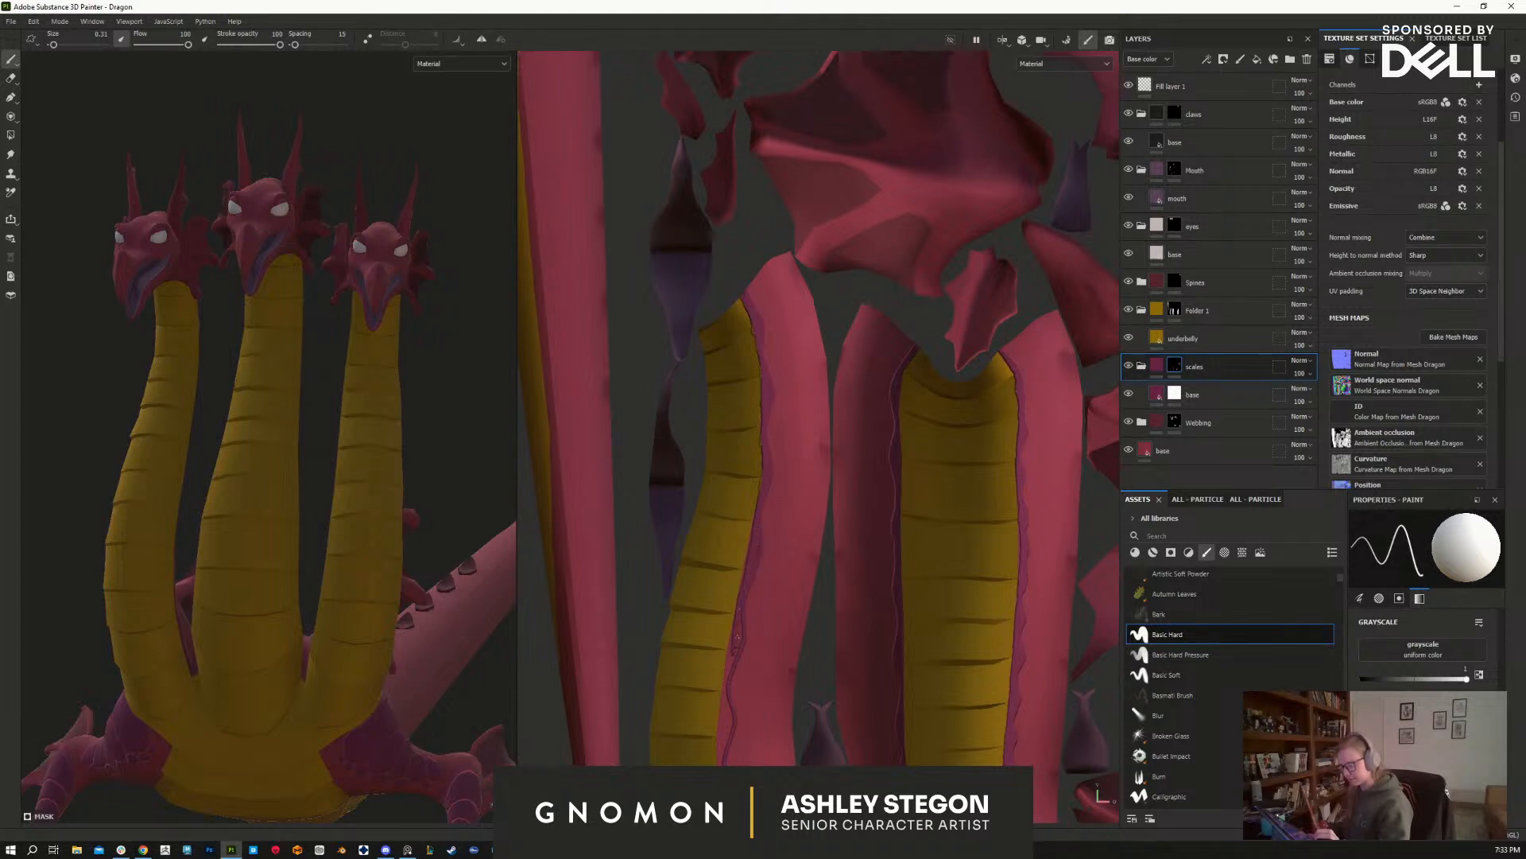
pyautogui.moveTo(746, 631); pyautogui.dragTo(797, 424, button='middle')
pyautogui.moveTo(783, 496)
pyautogui.mouseDown()
pyautogui.moveTo(782, 603)
pyautogui.moveTo(792, 622)
pyautogui.moveTo(782, 586)
pyautogui.moveTo(811, 687)
pyautogui.mouseUp()
pyautogui.press(']')
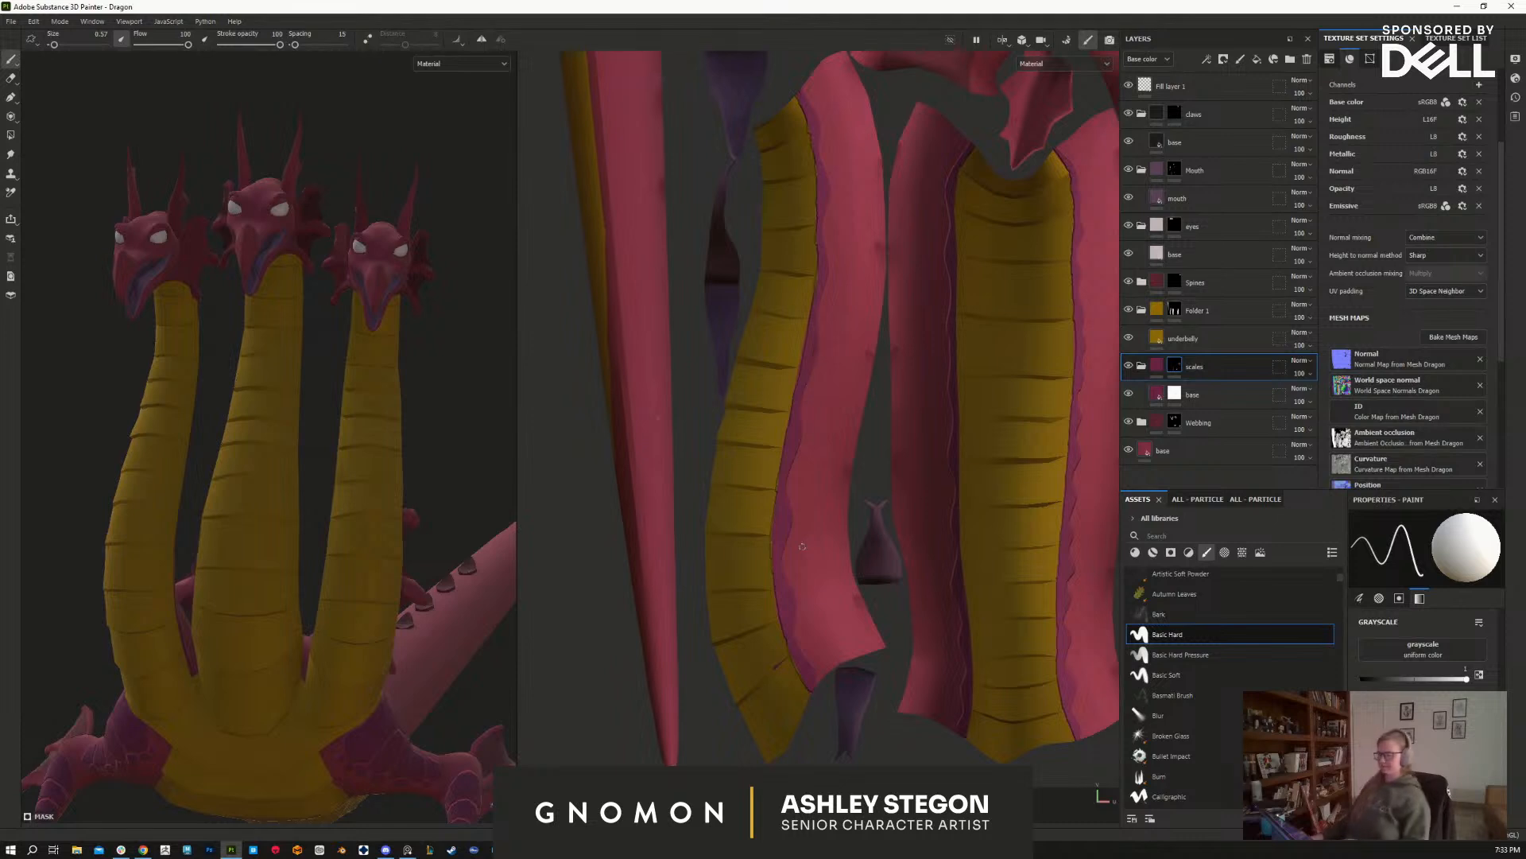
# Step: Trim the scalloped edge of the curved neck's scales border with black, using a smaller brush, and switch back to white
pyautogui.keyDown('alt'); pyautogui.moveTo(461, 636); pyautogui.dragTo(341, 644); pyautogui.keyUp('alt')
pyautogui.keyDown('shift'); pyautogui.moveTo(342, 644); pyautogui.dragTo(329, 613, button='right'); pyautogui.keyUp('shift')
pyautogui.keyDown('alt'); pyautogui.moveTo(330, 613); pyautogui.dragTo(540, 663, button='middle'); pyautogui.keyUp('alt')
pyautogui.keyDown('alt'); pyautogui.moveTo(880, 199); pyautogui.dragTo(856, 263, button='middle'); pyautogui.keyUp('alt')
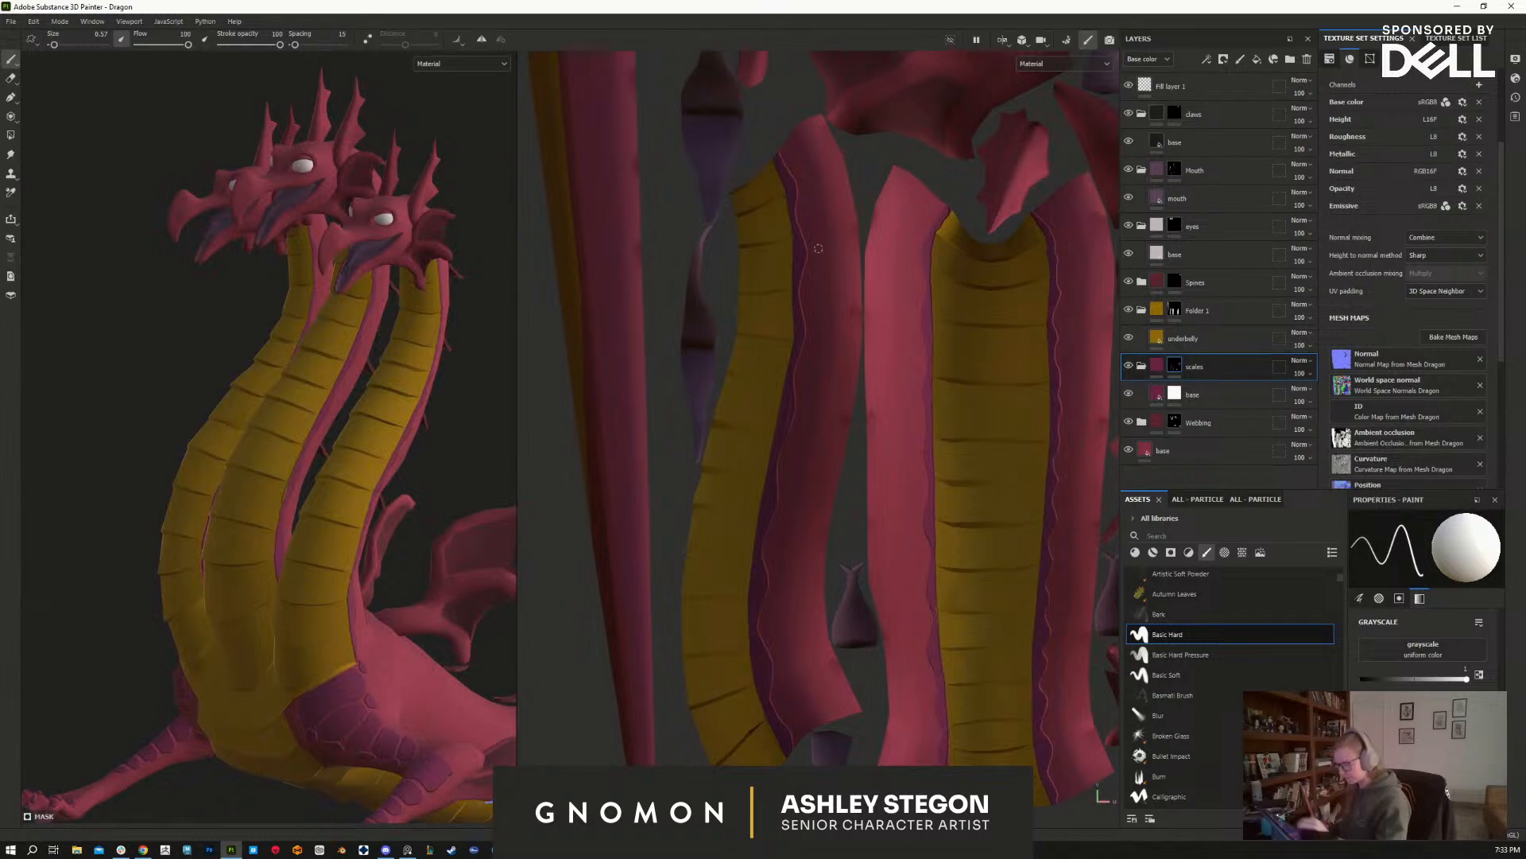
pyautogui.press('x')
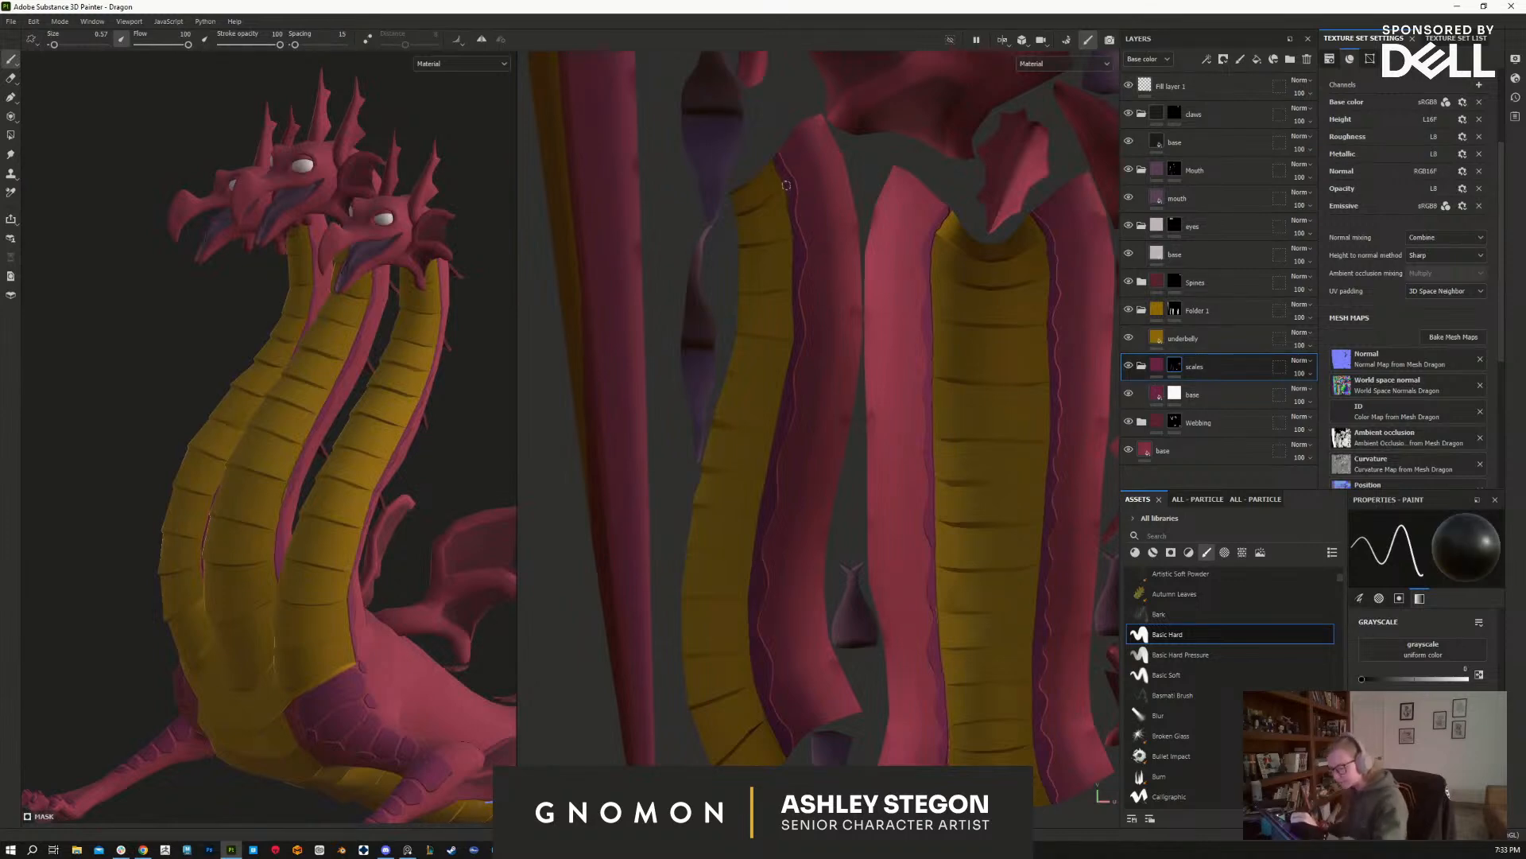
pyautogui.moveTo(786, 187)
pyautogui.keyDown('shift'); pyautogui.mouseDown(button='right')
pyautogui.moveTo(818, 246)
pyautogui.moveTo(776, 247)
pyautogui.mouseUp(button='right'); pyautogui.keyUp('shift')
pyautogui.keyDown('ctrl'); pyautogui.moveTo(763, 157); pyautogui.dragTo(769, 158, button='right'); pyautogui.keyUp('ctrl')
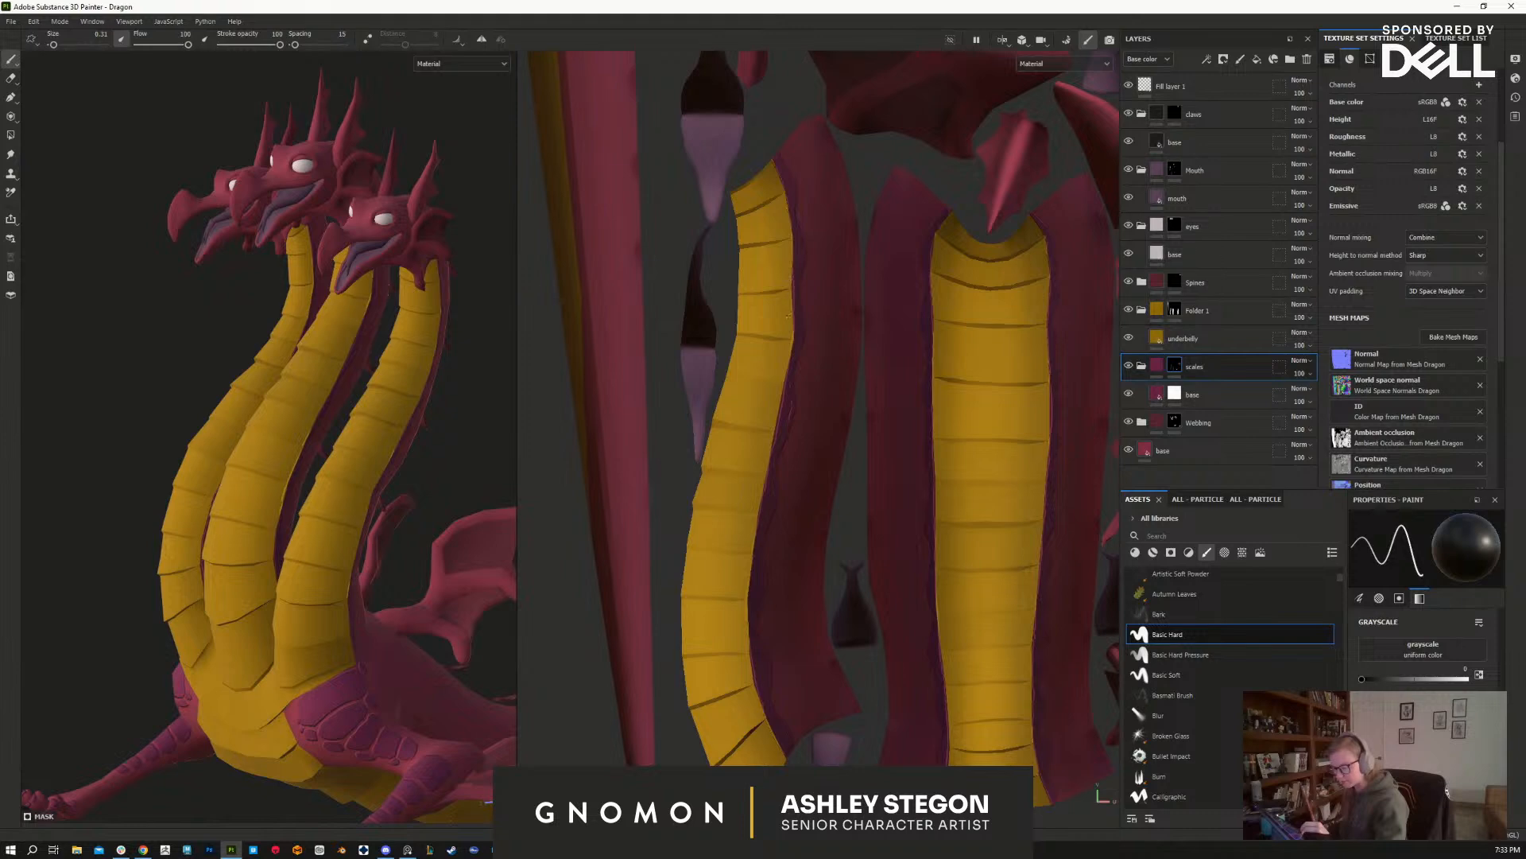
pyautogui.press('x')
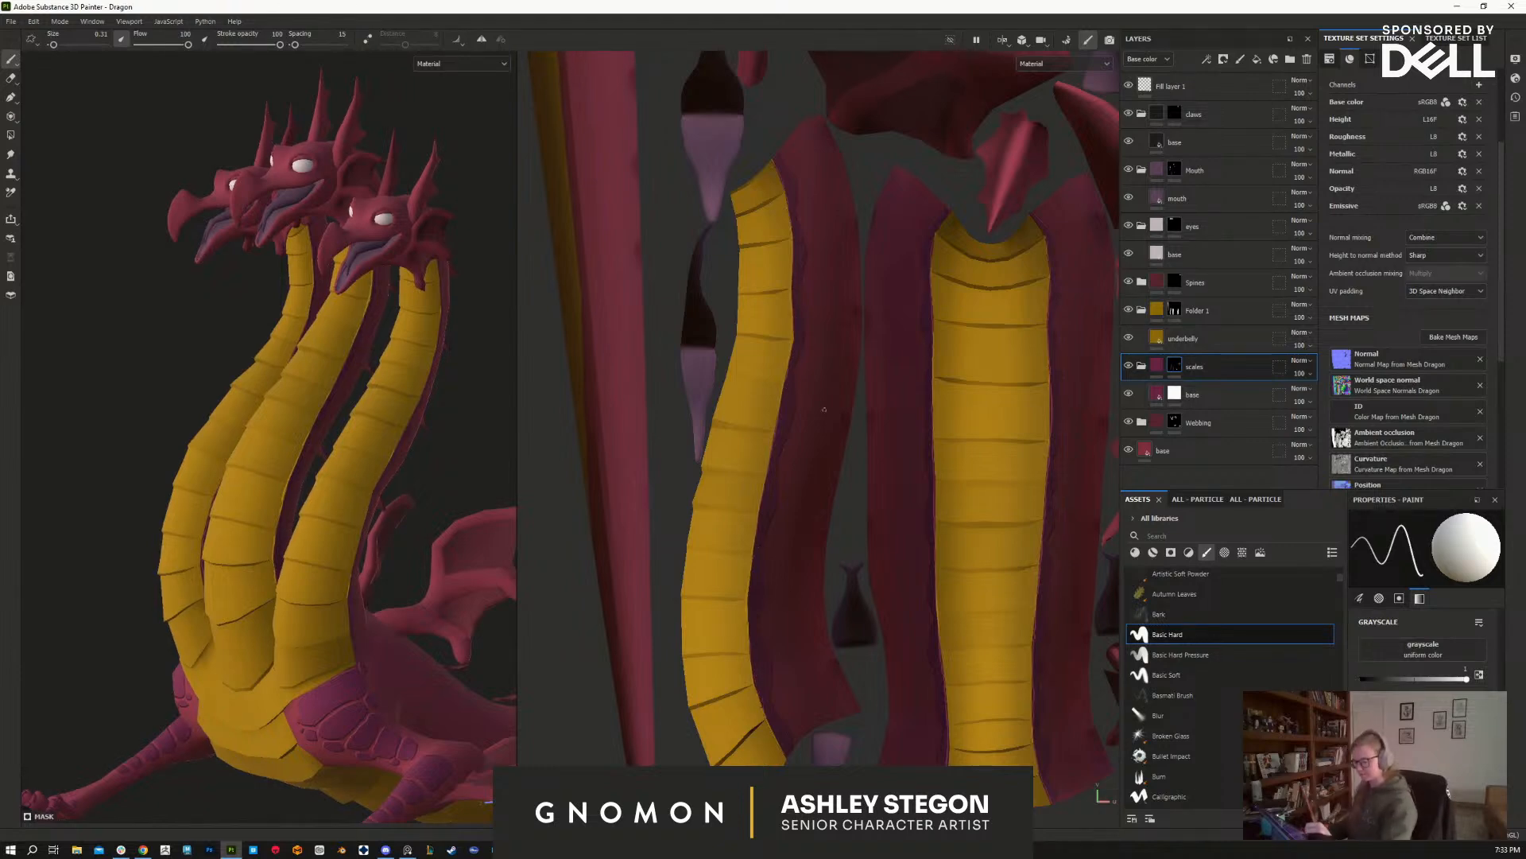
# Step: Rotate the environment lighting and check the neck scale borders on the UV shells and on the dragon
pyautogui.keyDown('alt'); pyautogui.moveTo(933, 674); pyautogui.dragTo(906, 671, button='middle'); pyautogui.keyUp('alt')
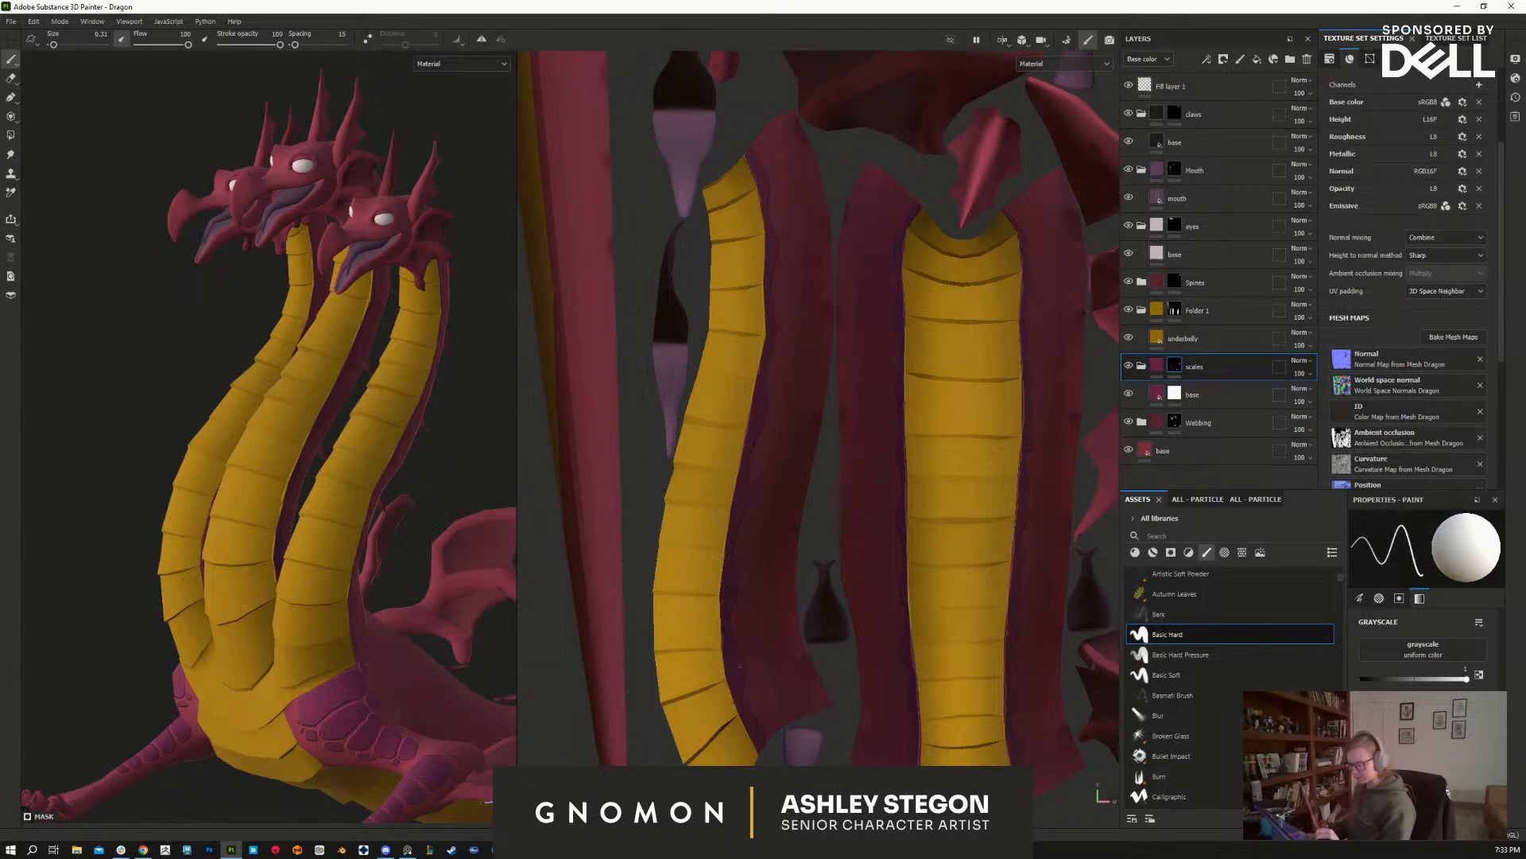
pyautogui.keyDown('shift'); pyautogui.moveTo(726, 638); pyautogui.dragTo(946, 671, button='right'); pyautogui.keyUp('shift')
pyautogui.keyDown('alt'); pyautogui.moveTo(910, 443); pyautogui.dragTo(974, 445, button='right'); pyautogui.keyUp('alt')
pyautogui.press('x')
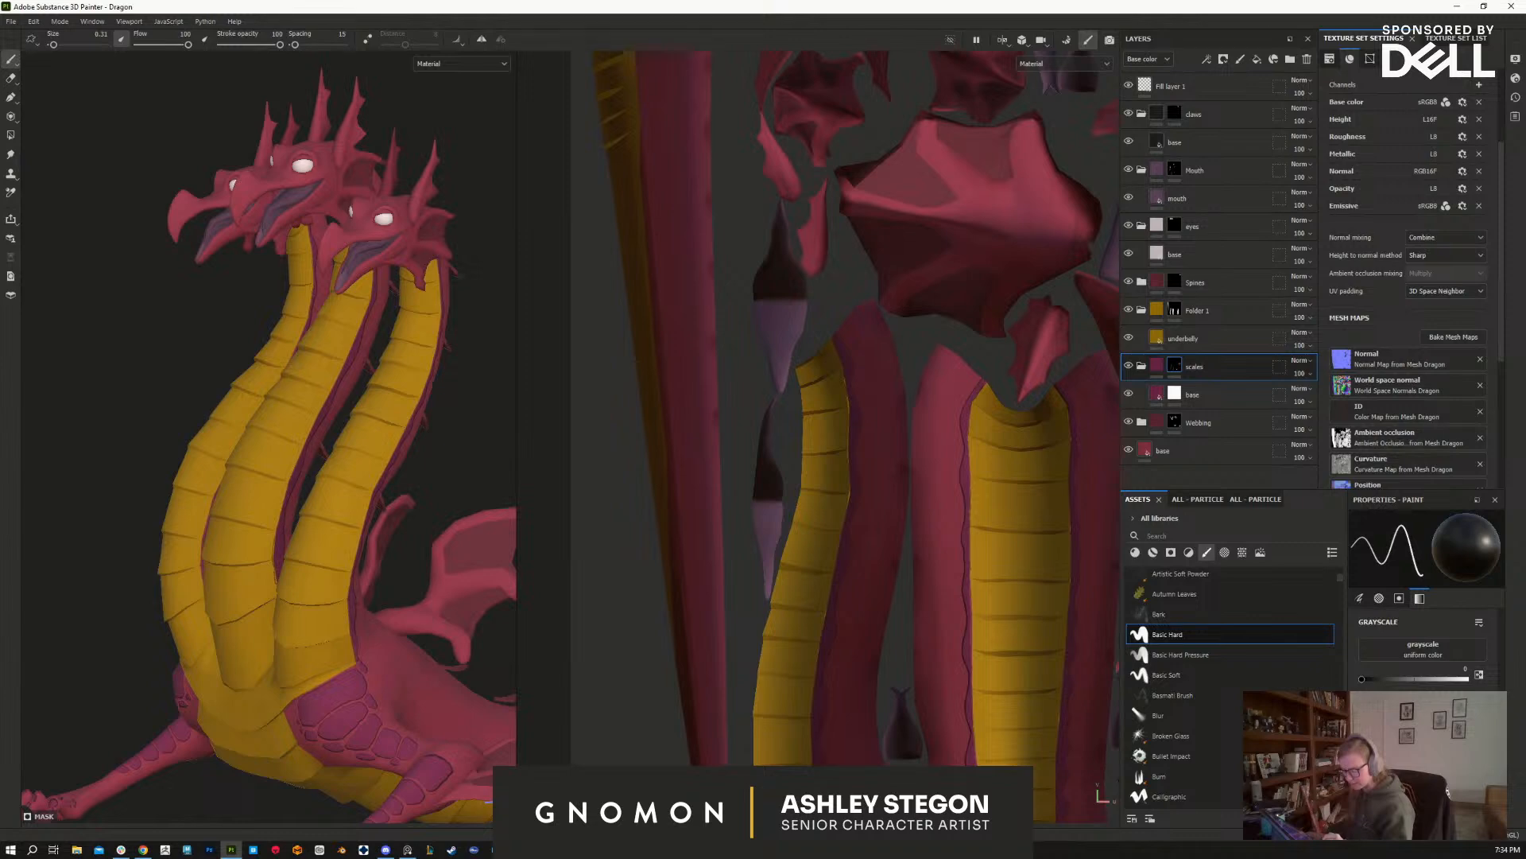
pyautogui.keyDown('alt'); pyautogui.moveTo(843, 372); pyautogui.dragTo(799, 276, button='middle'); pyautogui.keyUp('alt')
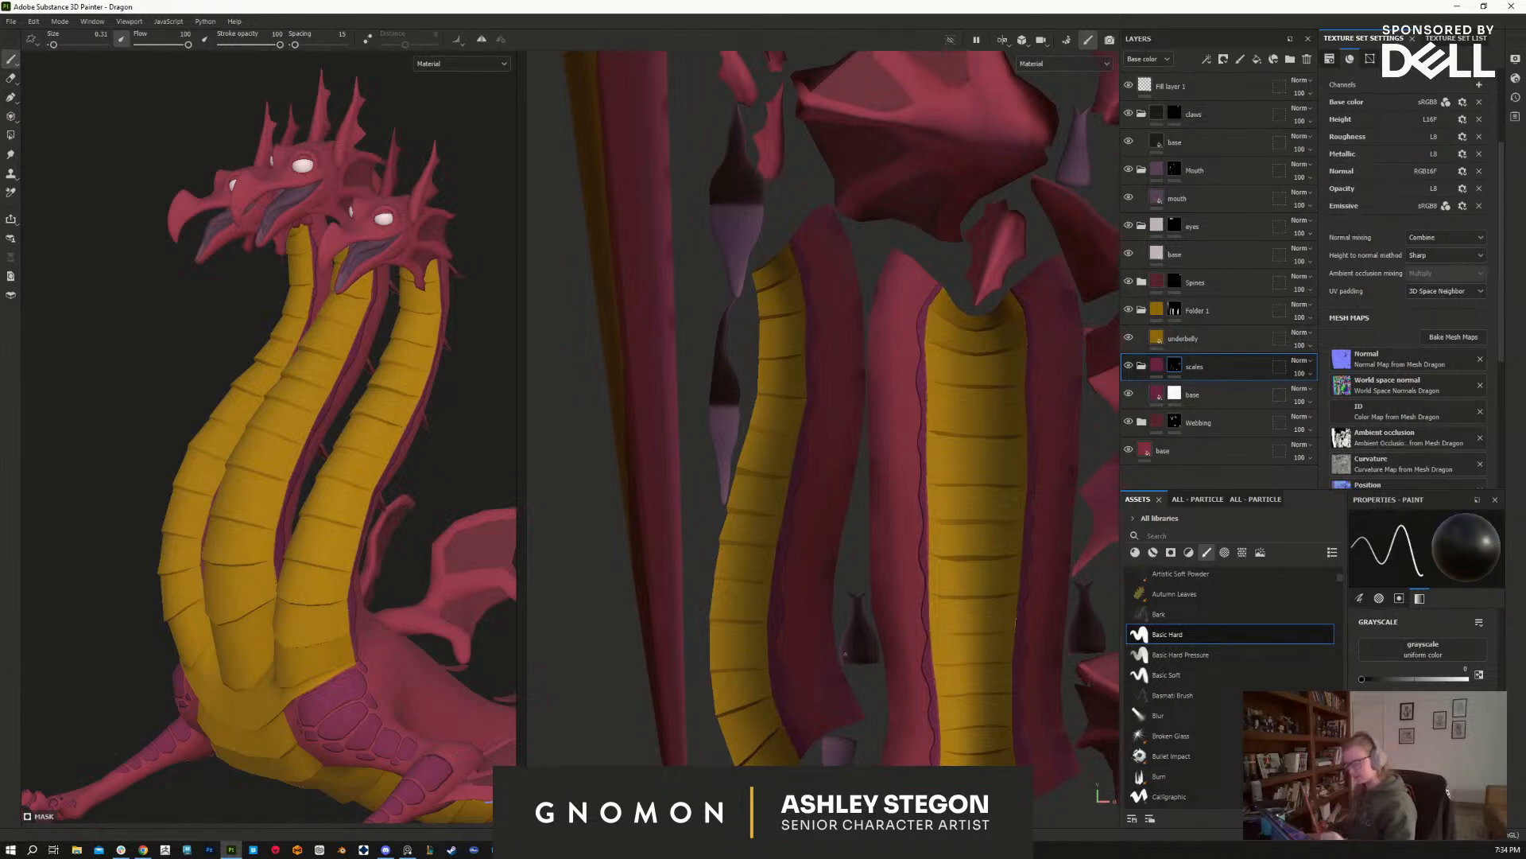
pyautogui.scroll(-3, 980, 386)
pyautogui.keyDown('alt'); pyautogui.moveTo(981, 386); pyautogui.dragTo(857, 420, button='middle'); pyautogui.keyUp('alt')
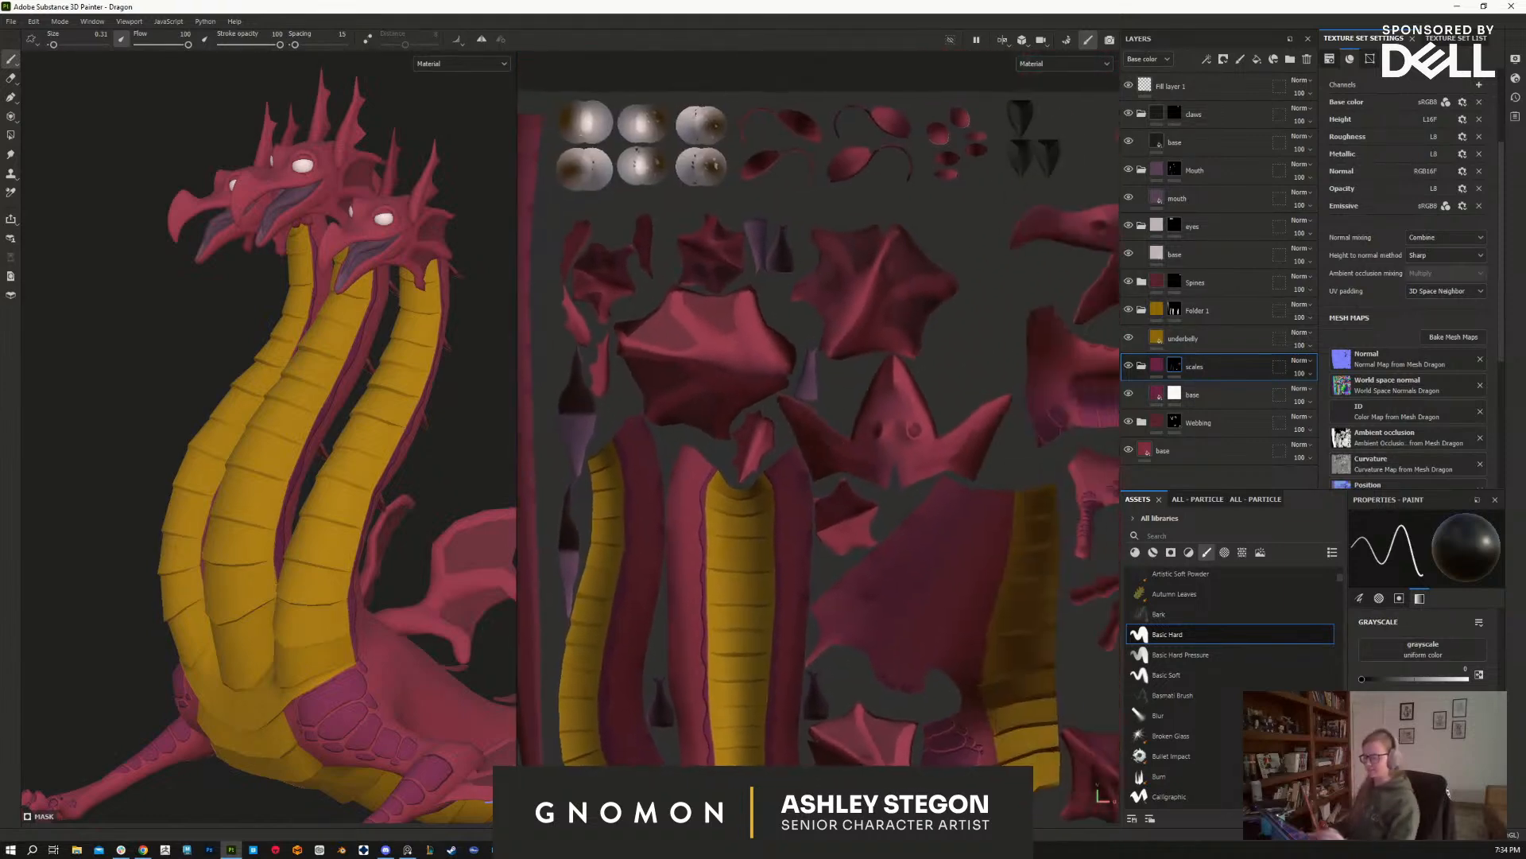
pyautogui.keyDown('alt'); pyautogui.moveTo(470, 694); pyautogui.dragTo(374, 700); pyautogui.keyUp('alt')
pyautogui.keyDown('alt'); pyautogui.moveTo(389, 298); pyautogui.dragTo(385, 556, button='middle'); pyautogui.keyUp('alt')
pyautogui.scroll(5, 294, 397)
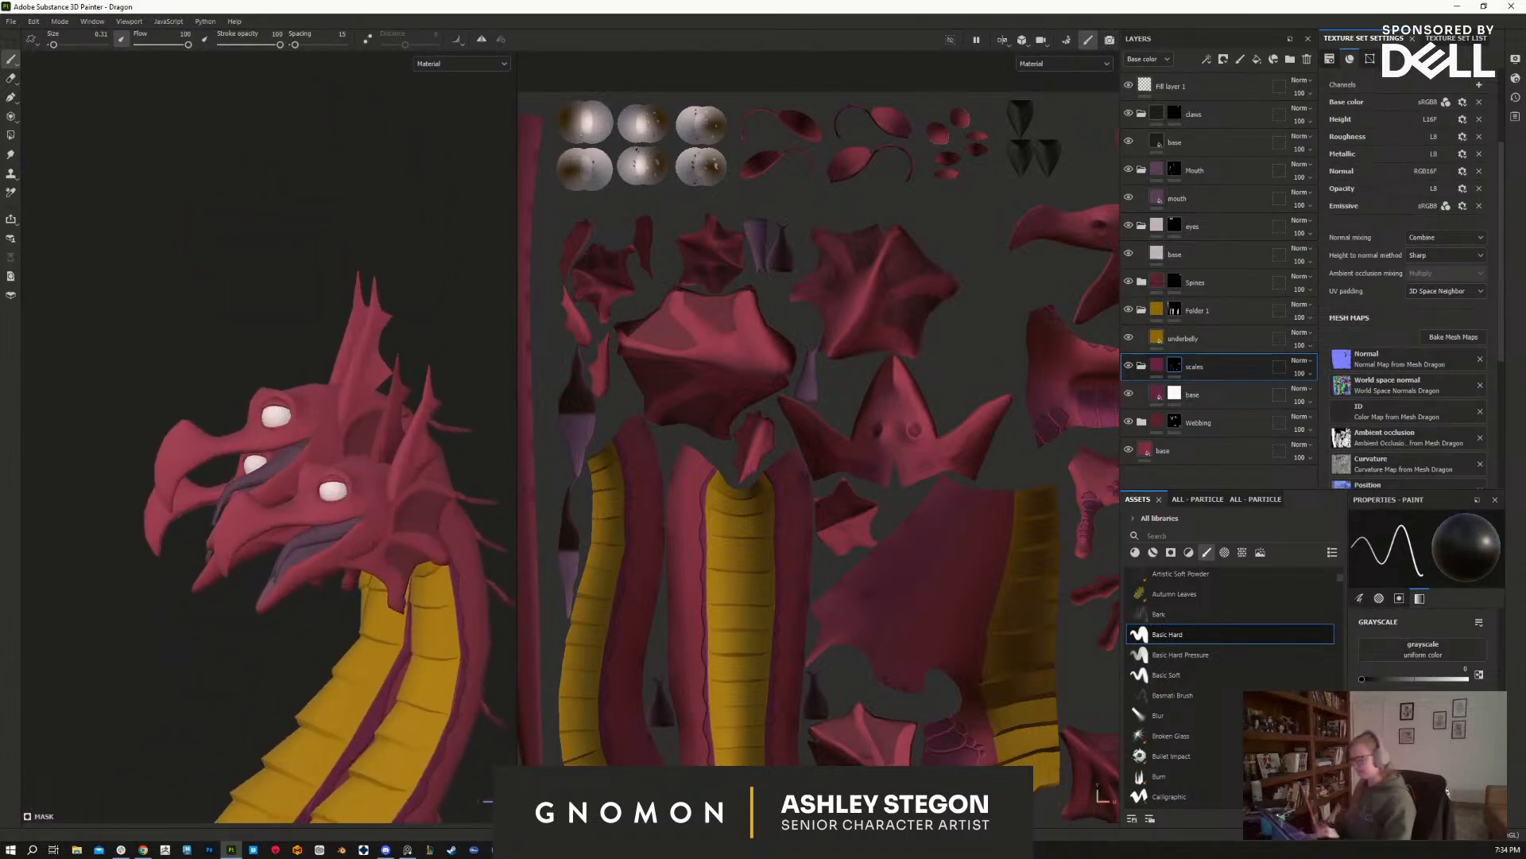
# Step: Show only the 3D view of the dragon and switch the mask paint to white
pyautogui.click(1003, 41)
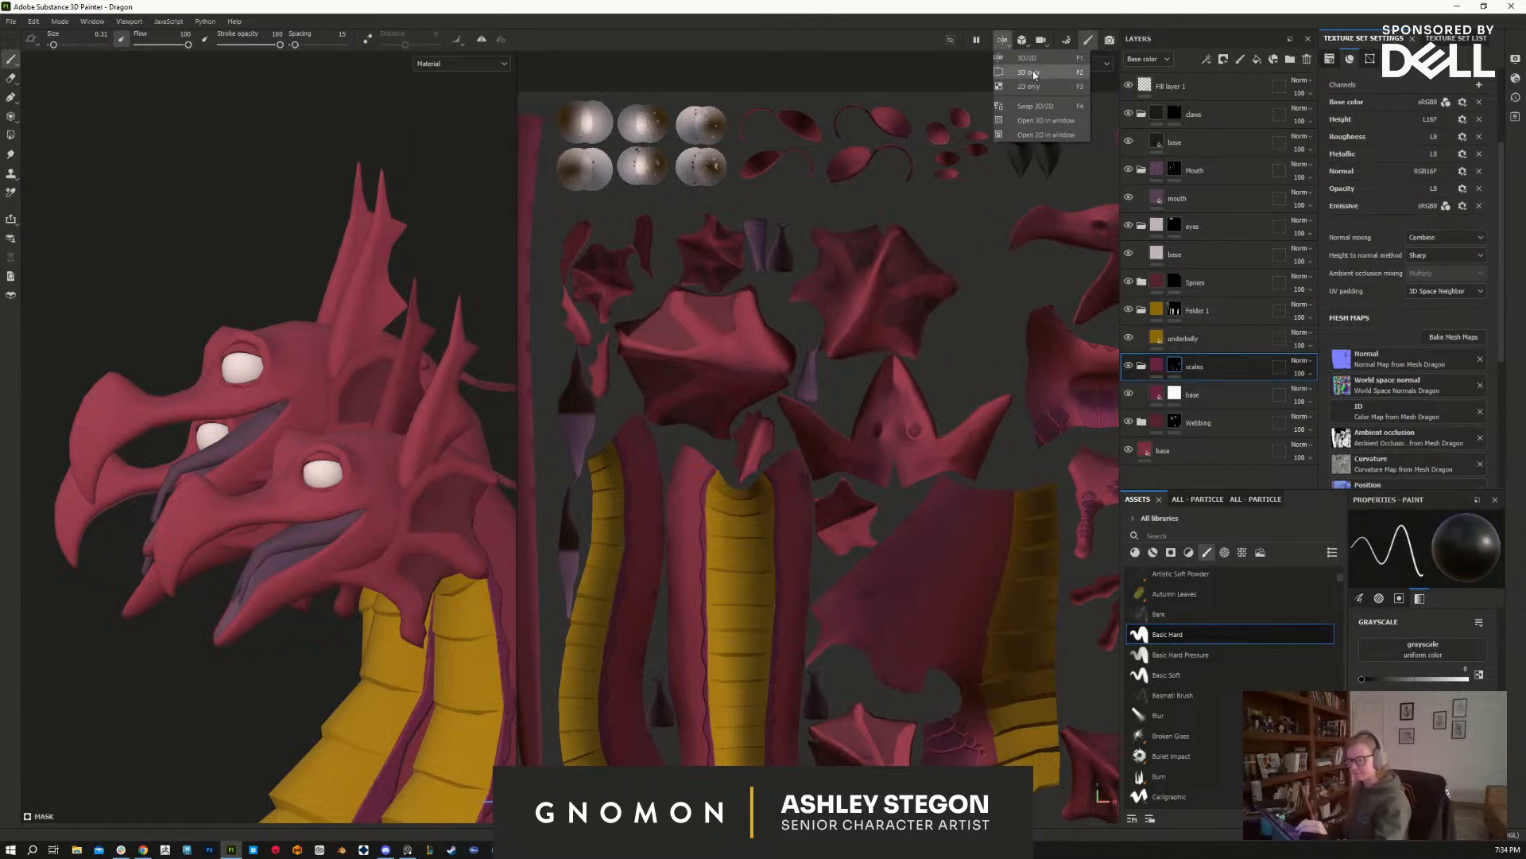
pyautogui.click(1033, 75)
pyautogui.scroll(5, 705, 555)
pyautogui.moveTo(710, 698)
pyautogui.keyDown('alt'); pyautogui.mouseDown()
pyautogui.moveTo(845, 654)
pyautogui.moveTo(664, 537)
pyautogui.mouseUp(); pyautogui.keyUp('alt')
pyautogui.press('x')
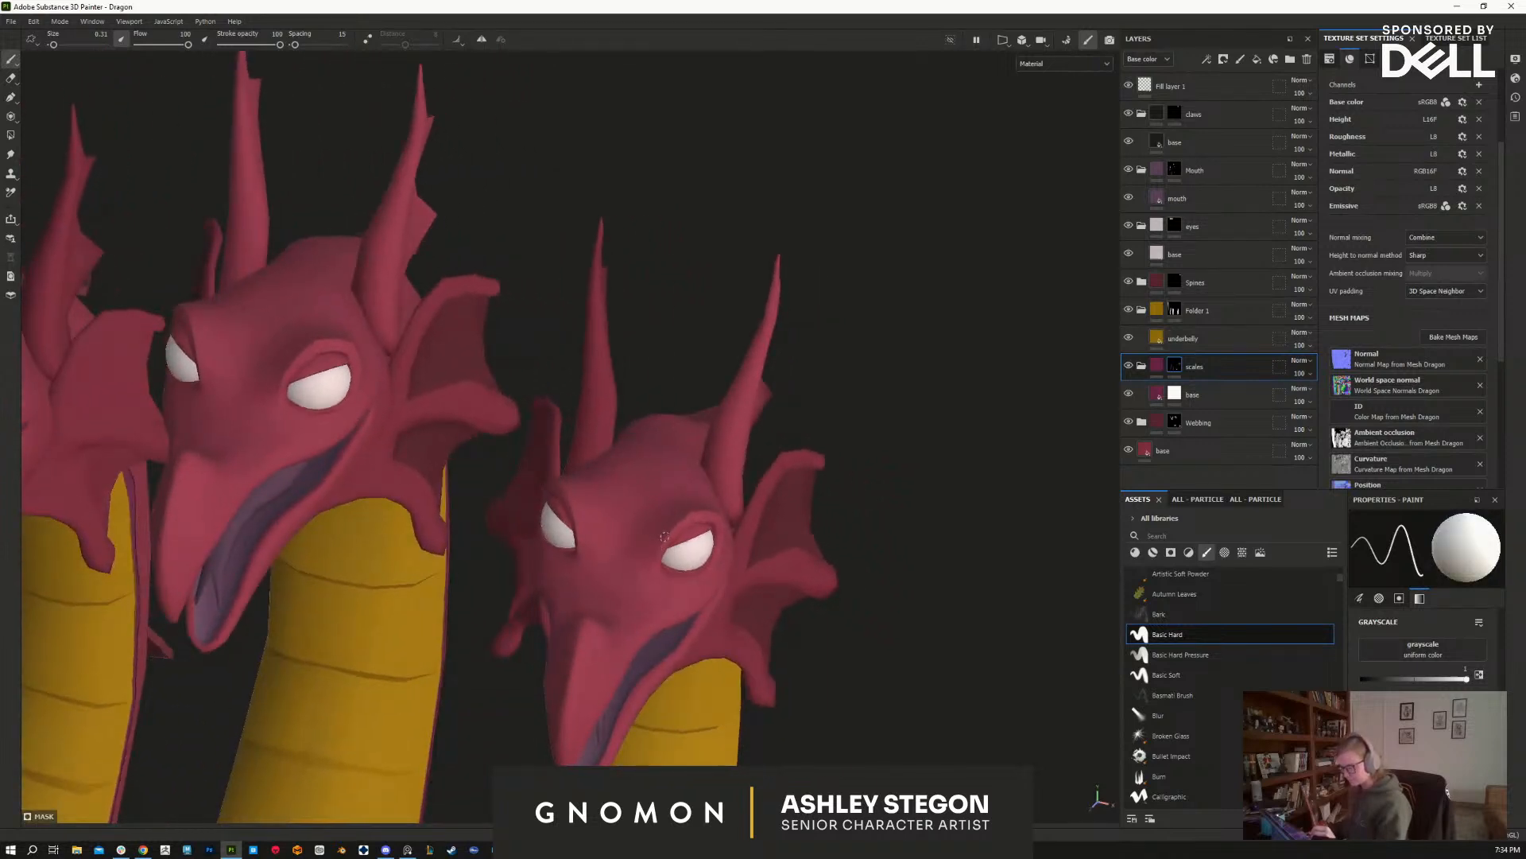
# Step: Paint an arc of small scales over the nearest outer head's eye and a larger scale on its cheek, adjusting the brush size
pyautogui.moveTo(660, 532)
pyautogui.mouseDown()
pyautogui.moveTo(648, 556)
pyautogui.moveTo(777, 603)
pyautogui.moveTo(736, 620)
pyautogui.mouseUp()
pyautogui.keyDown('alt'); pyautogui.moveTo(736, 620); pyautogui.dragTo(763, 608, button='right'); pyautogui.keyUp('alt')
pyautogui.hotkey('ctrl', 'z')
pyautogui.moveTo(725, 556)
pyautogui.mouseDown()
pyautogui.moveTo(666, 555)
pyautogui.moveTo(657, 570)
pyautogui.moveTo(720, 548)
pyautogui.moveTo(765, 495)
pyautogui.moveTo(776, 512)
pyautogui.moveTo(768, 421)
pyautogui.mouseUp()
pyautogui.hotkey('ctrl', 'z')
pyautogui.moveTo(791, 504)
pyautogui.keyDown('alt'); pyautogui.mouseDown()
pyautogui.moveTo(739, 509)
pyautogui.moveTo(779, 494)
pyautogui.moveTo(817, 545)
pyautogui.mouseUp(); pyautogui.keyUp('alt')
pyautogui.keyDown('ctrl'); pyautogui.moveTo(817, 545); pyautogui.dragTo(829, 538, button='right'); pyautogui.keyUp('ctrl')
pyautogui.moveTo(829, 539); pyautogui.dragTo(822, 549)
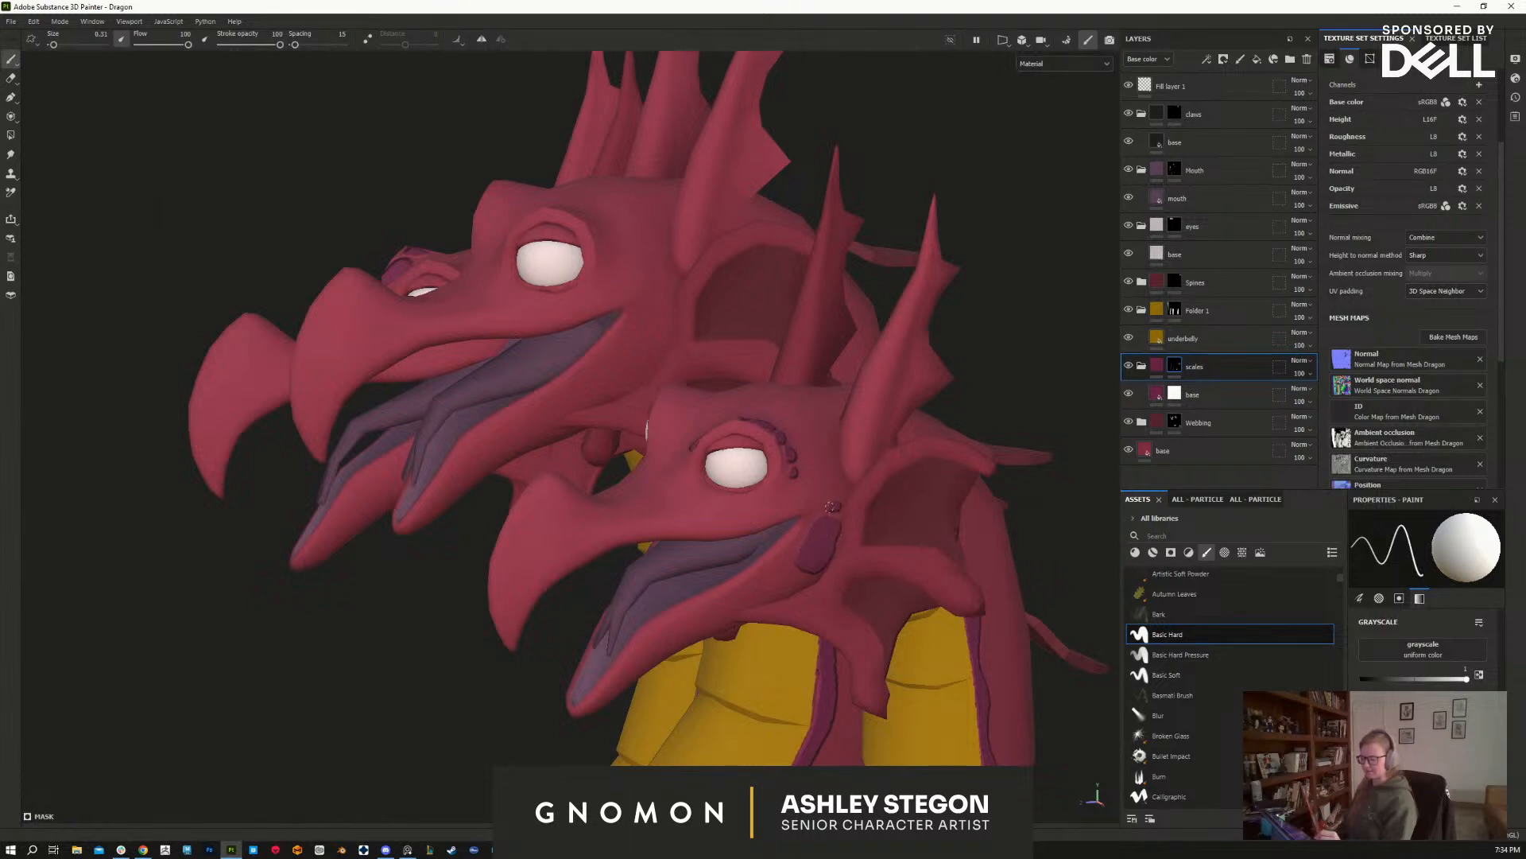
# Step: Paint a row of broad scale plates across the bridge of the outer head's snout
pyautogui.moveTo(852, 642)
pyautogui.keyDown('alt'); pyautogui.mouseDown()
pyautogui.moveTo(839, 596)
pyautogui.moveTo(855, 565)
pyautogui.mouseUp(); pyautogui.keyUp('alt')
pyautogui.moveTo(864, 635)
pyautogui.keyDown('alt'); pyautogui.mouseDown()
pyautogui.moveTo(698, 572)
pyautogui.moveTo(632, 452)
pyautogui.moveTo(665, 476)
pyautogui.moveTo(604, 494)
pyautogui.mouseUp(); pyautogui.keyUp('alt')
pyautogui.hotkey('ctrl', 'z')
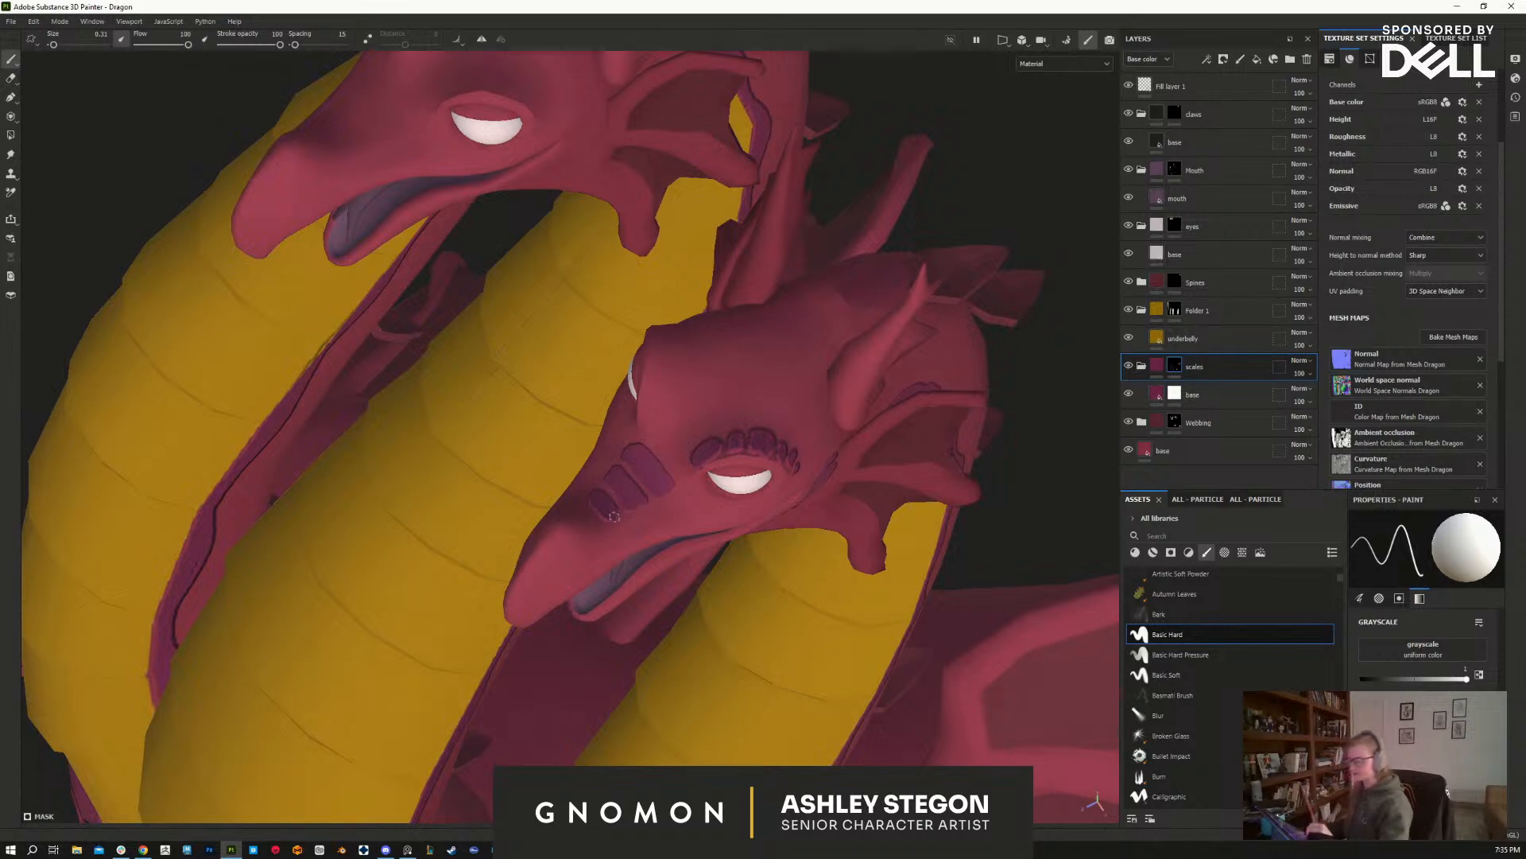
# Step: Try to paint scales by hand below the eyes on the middle head's face
pyautogui.keyDown('alt'); pyautogui.moveTo(597, 494); pyautogui.dragTo(953, 551); pyautogui.keyUp('alt')
pyautogui.keyDown('alt'); pyautogui.moveTo(953, 551); pyautogui.dragTo(883, 501, button='right'); pyautogui.keyUp('alt')
pyautogui.keyDown('alt'); pyautogui.moveTo(882, 501); pyautogui.dragTo(947, 432); pyautogui.keyUp('alt')
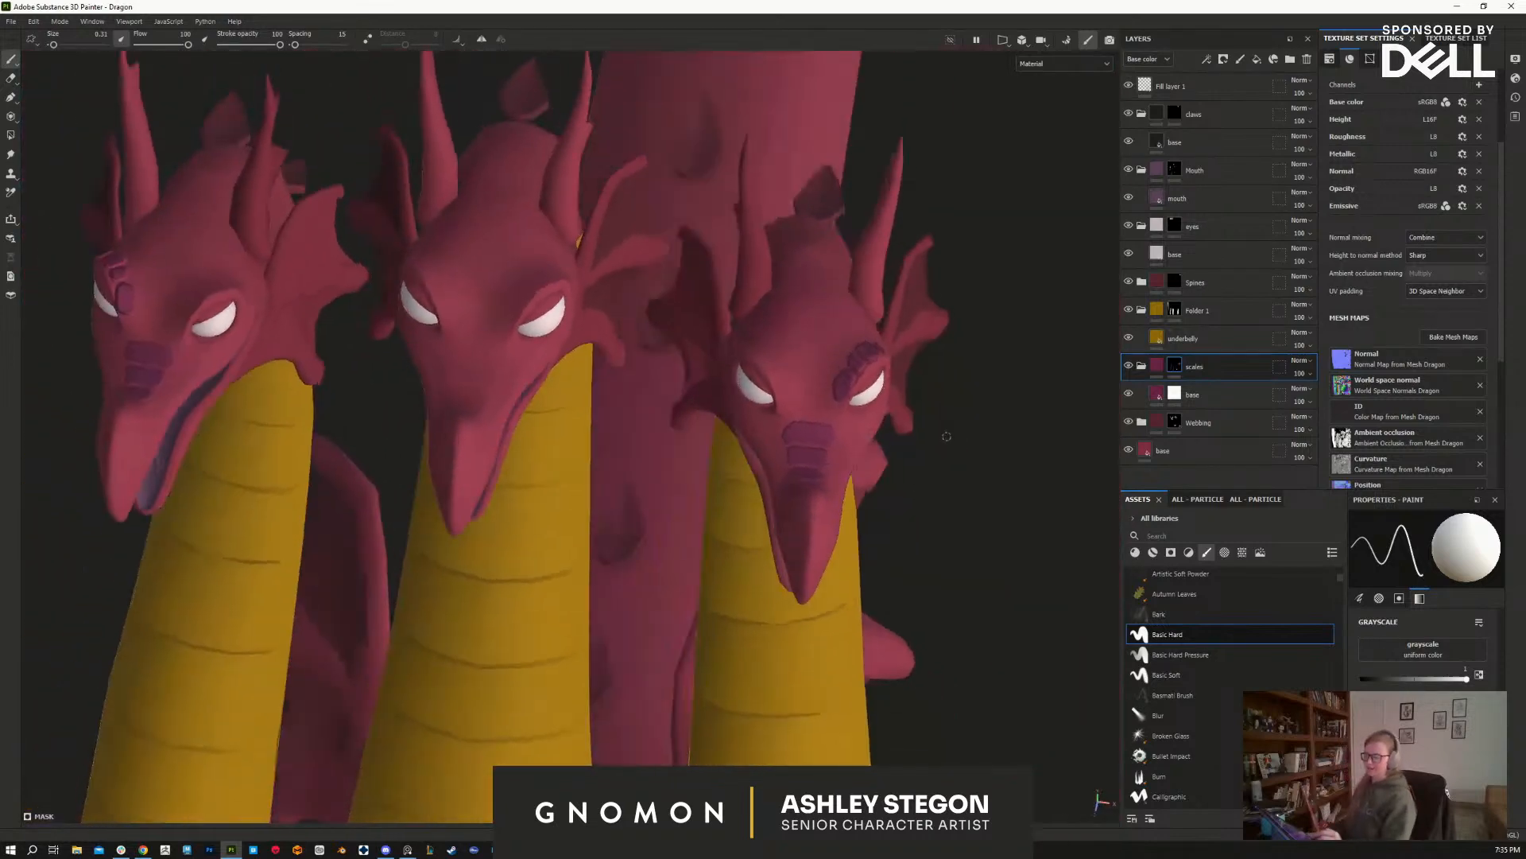
pyautogui.keyDown('alt'); pyautogui.moveTo(947, 432); pyautogui.dragTo(977, 542, button='middle'); pyautogui.keyUp('alt')
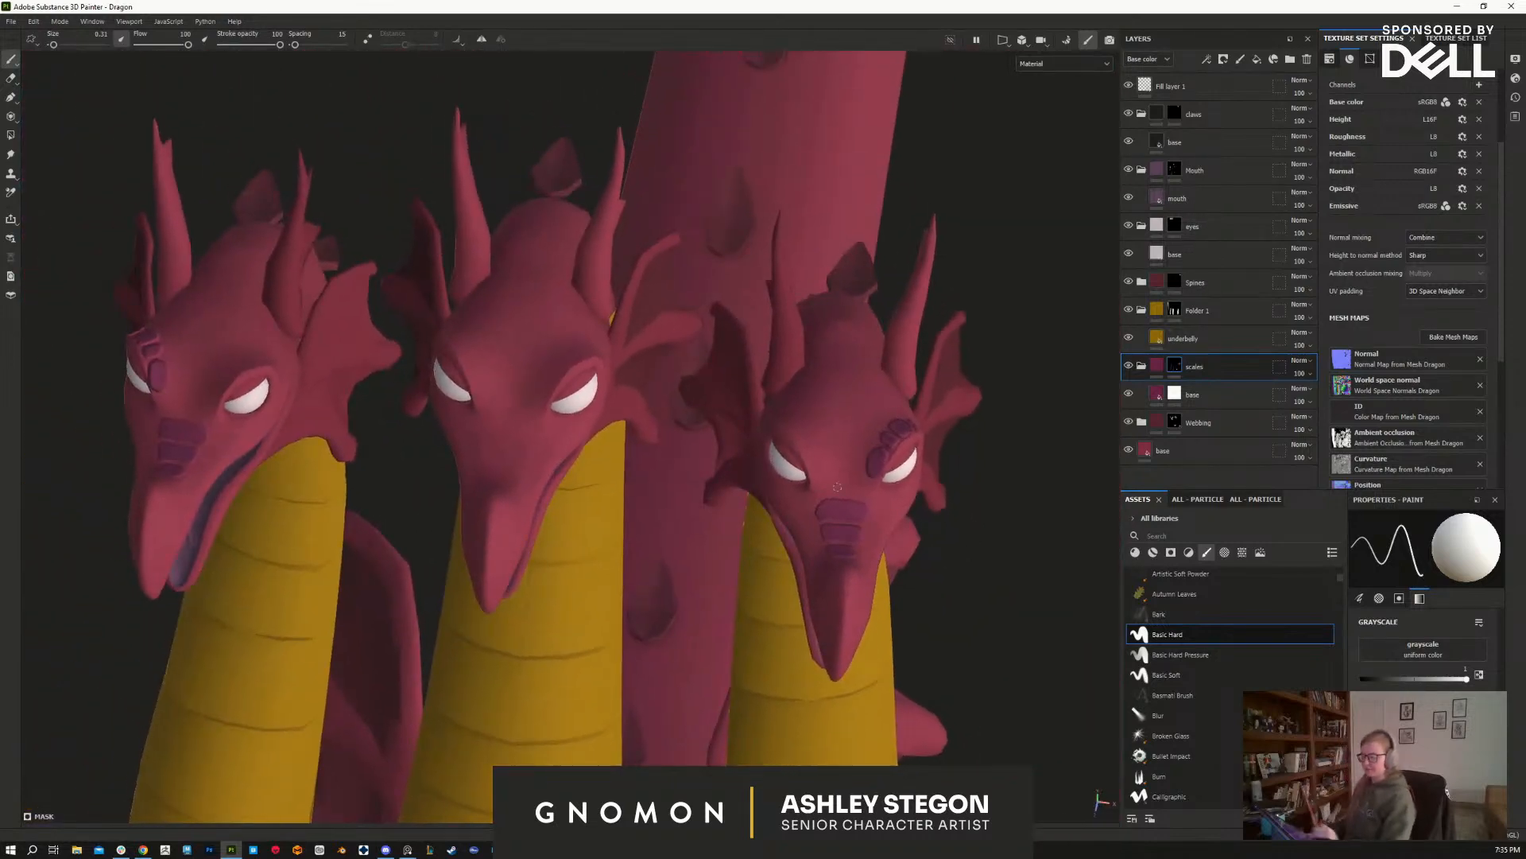
pyautogui.click(526, 429)
pyautogui.click(489, 422)
pyautogui.click(589, 387)
pyautogui.hotkey('ctrl', 'z')
pyautogui.moveTo(532, 432); pyautogui.dragTo(531, 461)
pyautogui.moveTo(548, 427); pyautogui.dragTo(544, 438)
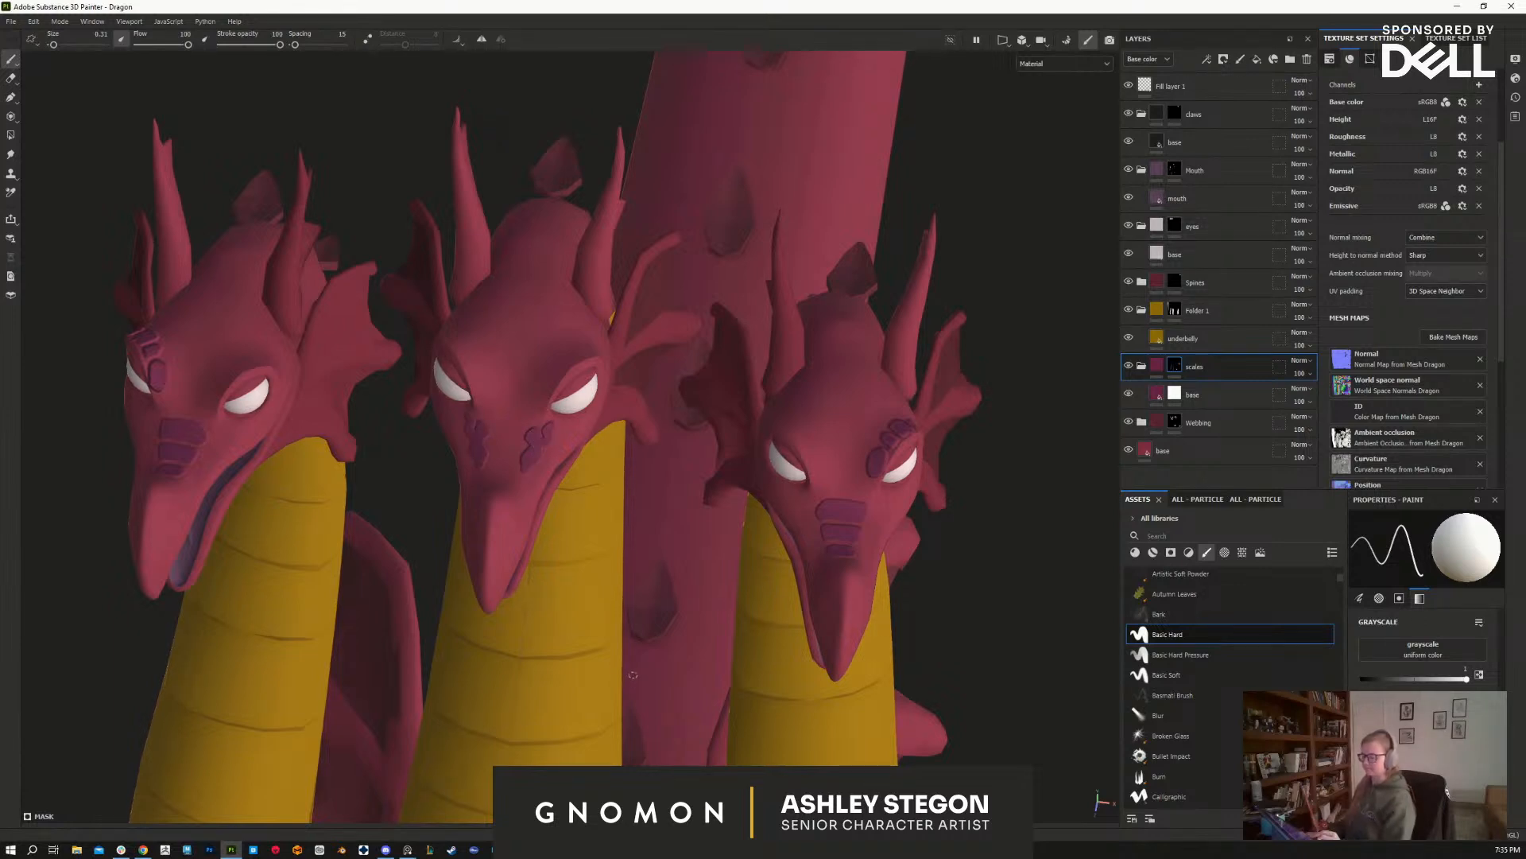
pyautogui.hotkey('ctrl', 'z')
pyautogui.hotkey('ctrl', 'z')
pyautogui.hotkey('ctrl', 'z')
pyautogui.hotkey('ctrl', 'z')
pyautogui.keyDown('alt'); pyautogui.moveTo(634, 630); pyautogui.dragTo(719, 665, button='middle'); pyautogui.keyUp('alt')
pyautogui.click(608, 454)
pyautogui.moveTo(608, 454); pyautogui.dragTo(602, 481)
pyautogui.hotkey('ctrl', 'z')
# Step: Turn on symmetry painting and try it with a small scale spot below the middle head's eyes
pyautogui.click(482, 40)
pyautogui.click(615, 461)
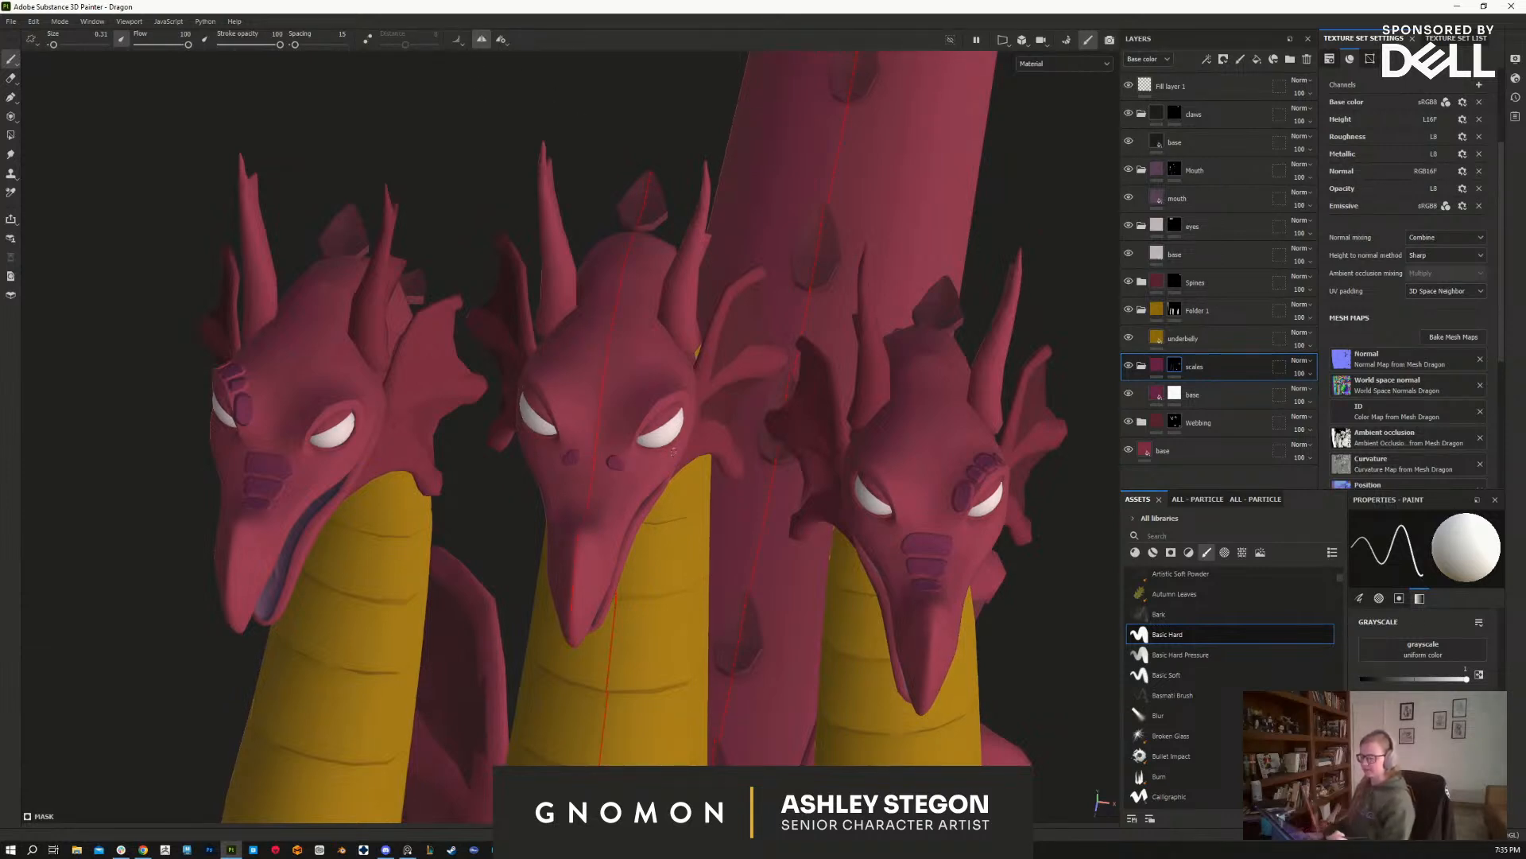
pyautogui.hotkey('ctrl', 'z')
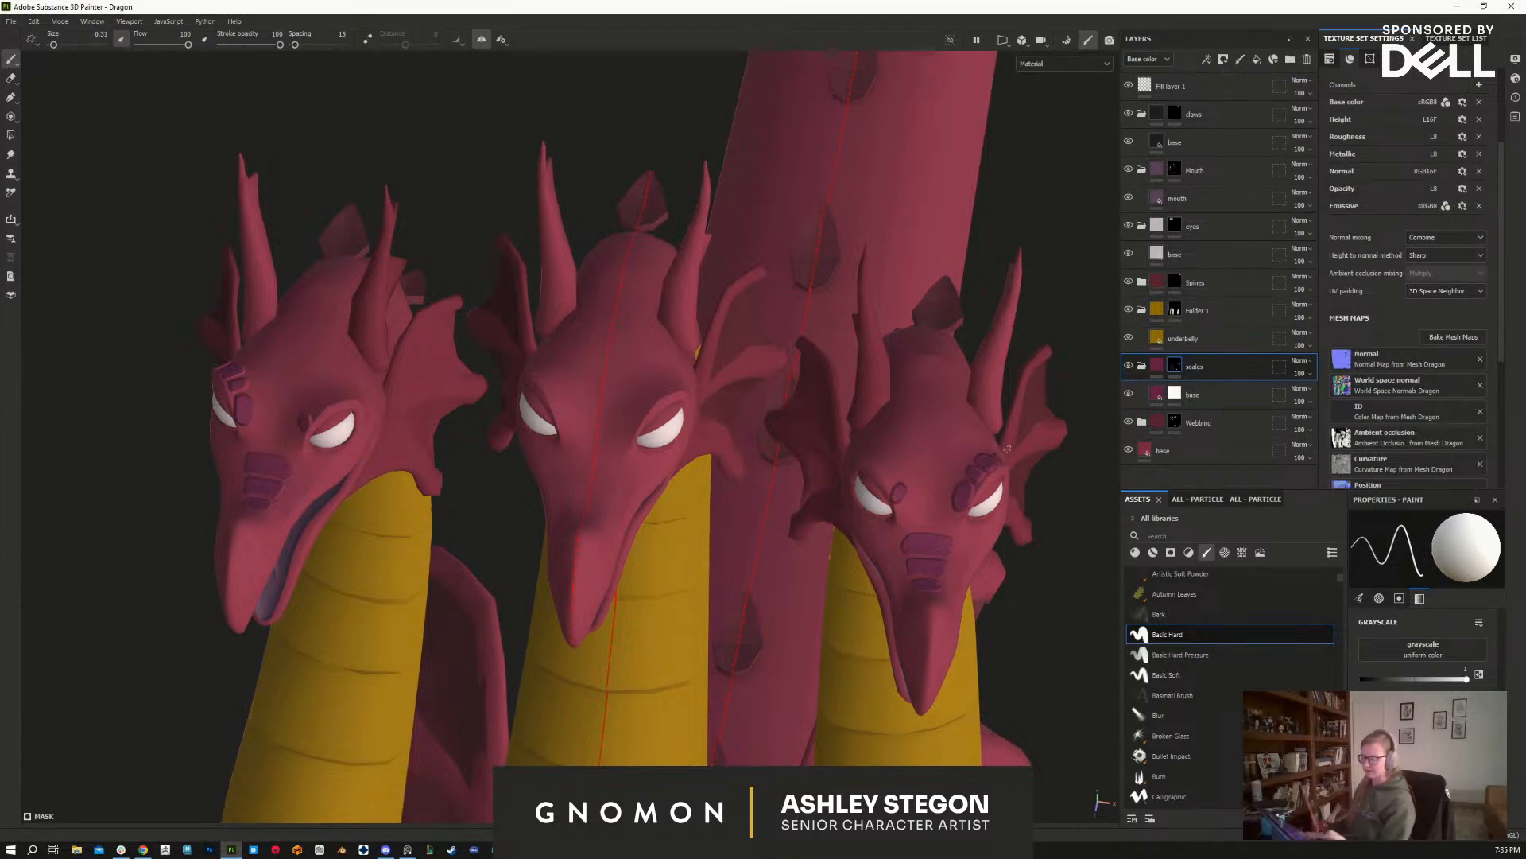
# Step: Paint mirrored scale plates over the middle head's snout and forehead, with rows of smaller scales arching over its eyes
pyautogui.keyDown('alt'); pyautogui.moveTo(648, 471); pyautogui.dragTo(687, 461, button='right'); pyautogui.keyUp('alt')
pyautogui.moveTo(557, 458)
pyautogui.keyDown('alt'); pyautogui.mouseDown()
pyautogui.moveTo(607, 450)
pyautogui.moveTo(637, 549)
pyautogui.mouseUp(); pyautogui.keyUp('alt')
pyautogui.hotkey('ctrl', 'z')
pyautogui.moveTo(600, 450)
pyautogui.mouseDown()
pyautogui.moveTo(632, 450)
pyautogui.moveTo(628, 469)
pyautogui.moveTo(593, 463)
pyautogui.moveTo(624, 489)
pyautogui.moveTo(612, 527)
pyautogui.moveTo(610, 487)
pyautogui.moveTo(622, 490)
pyautogui.moveTo(600, 495)
pyautogui.moveTo(612, 527)
pyautogui.moveTo(594, 585)
pyautogui.moveTo(592, 552)
pyautogui.mouseUp()
pyautogui.hotkey('ctrl', 'z')
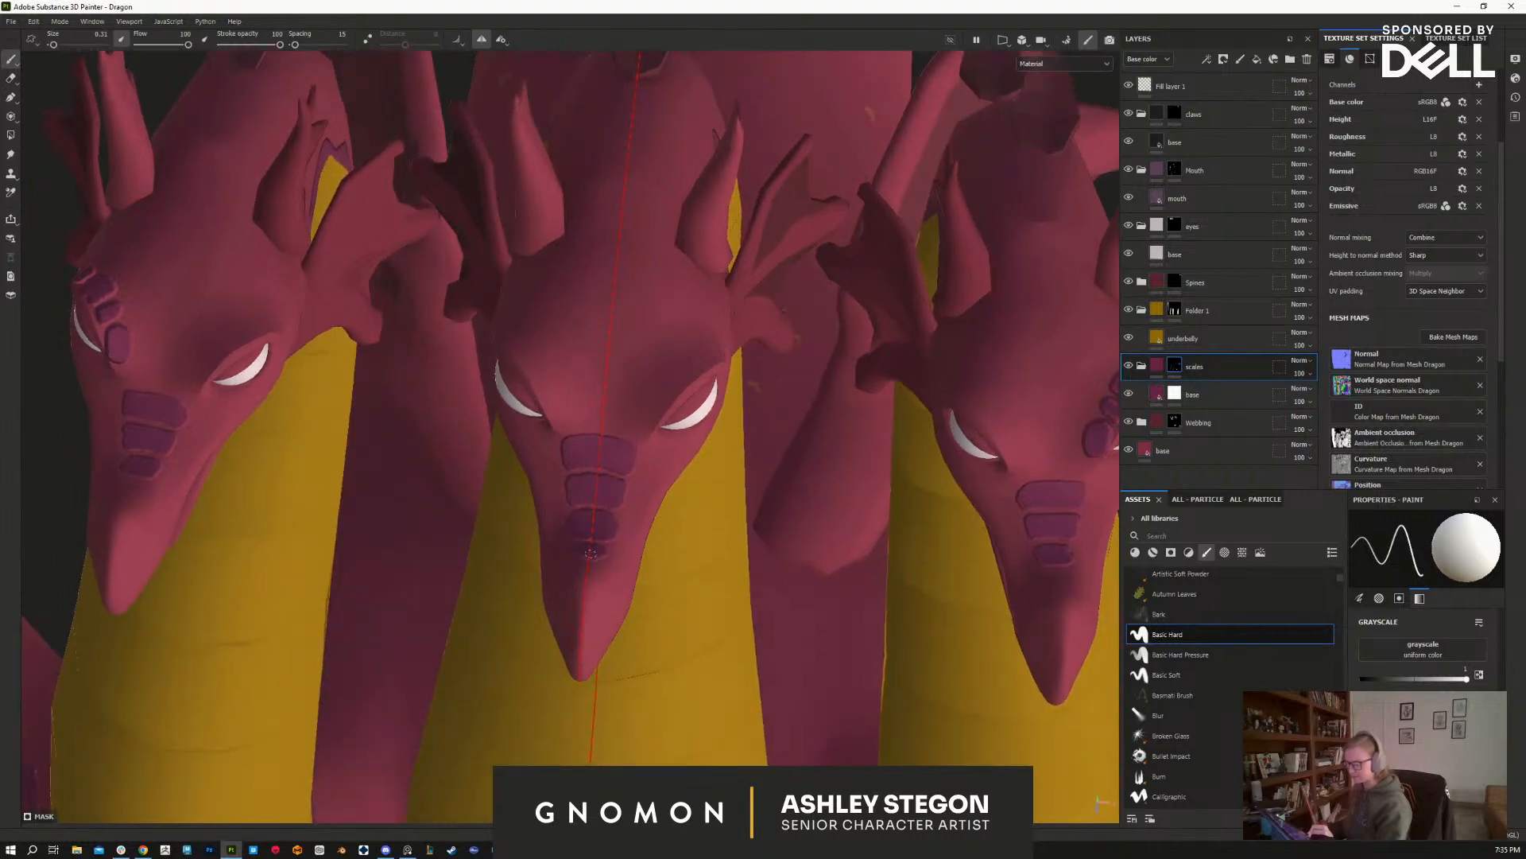
pyautogui.moveTo(604, 416)
pyautogui.mouseDown()
pyautogui.moveTo(636, 429)
pyautogui.moveTo(651, 406)
pyautogui.moveTo(636, 396)
pyautogui.moveTo(658, 401)
pyautogui.moveTo(728, 239)
pyautogui.moveTo(593, 374)
pyautogui.moveTo(609, 349)
pyautogui.mouseUp()
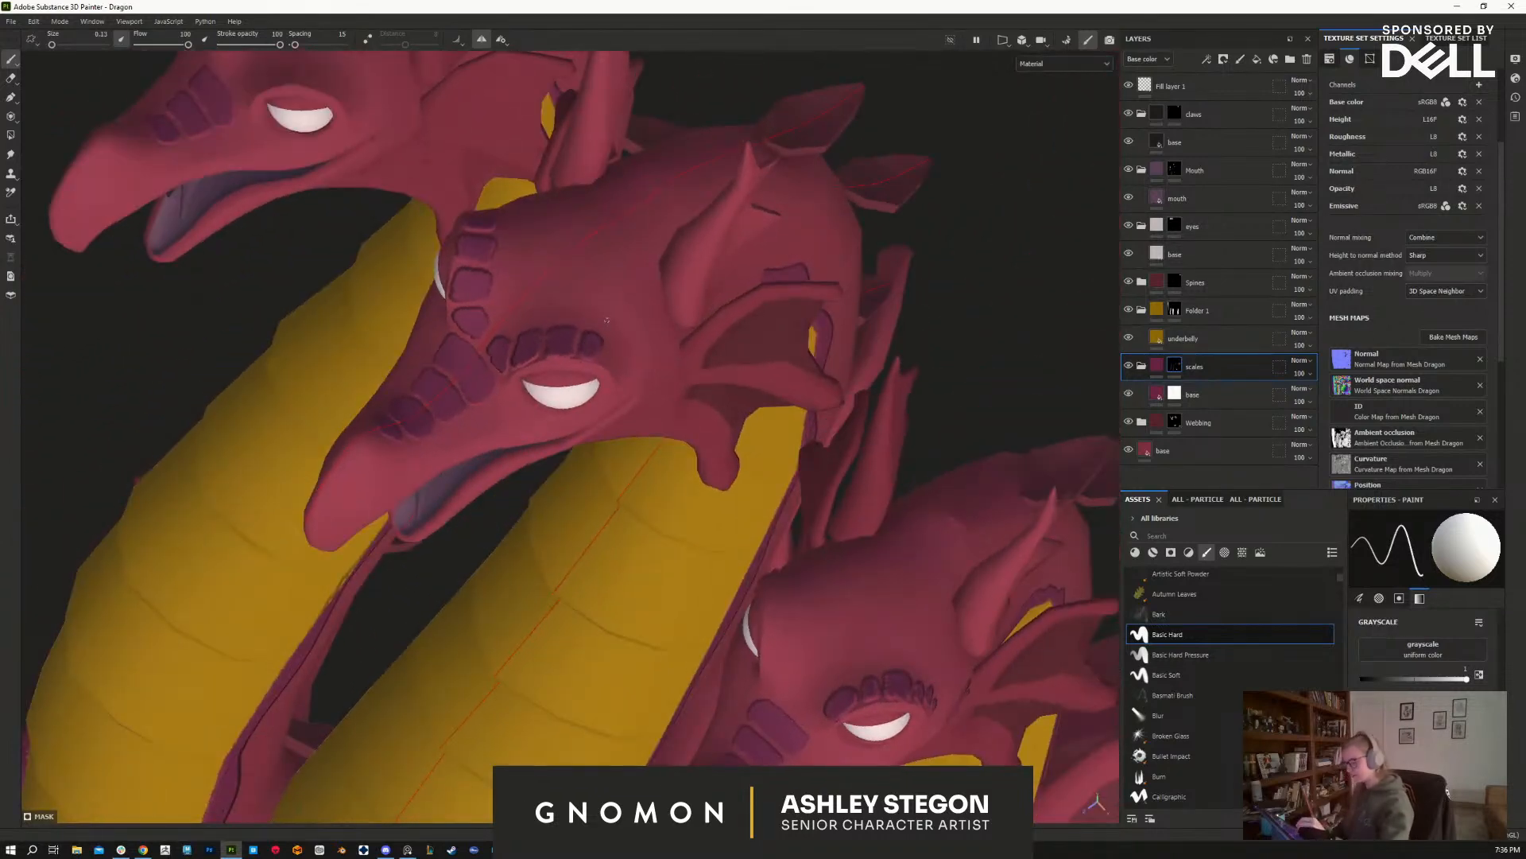
pyautogui.moveTo(629, 393)
pyautogui.keyDown('alt'); pyautogui.mouseDown()
pyautogui.moveTo(624, 323)
pyautogui.moveTo(619, 347)
pyautogui.mouseUp(); pyautogui.keyUp('alt')
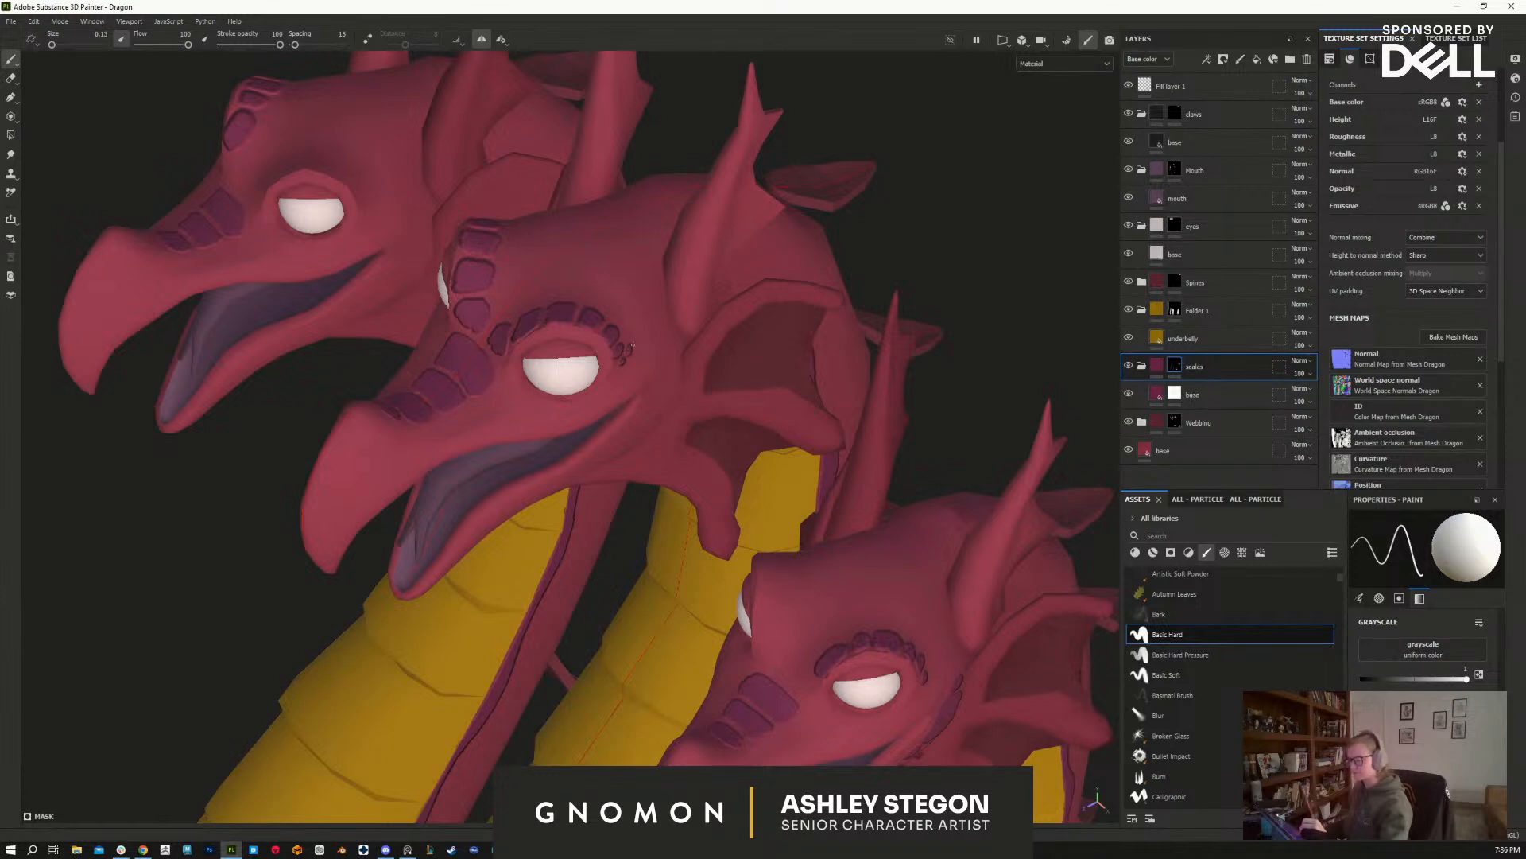
# Step: Paint a cluster of large and small scales on the middle head's cheek behind the mouth corner, varying the brush size
pyautogui.moveTo(661, 528)
pyautogui.keyDown('alt'); pyautogui.mouseDown()
pyautogui.moveTo(589, 463)
pyautogui.moveTo(670, 280)
pyautogui.mouseUp(); pyautogui.keyUp('alt')
pyautogui.keyDown('ctrl'); pyautogui.moveTo(611, 294); pyautogui.dragTo(617, 295, button='right'); pyautogui.keyUp('ctrl')
pyautogui.moveTo(612, 254); pyautogui.dragTo(597, 292)
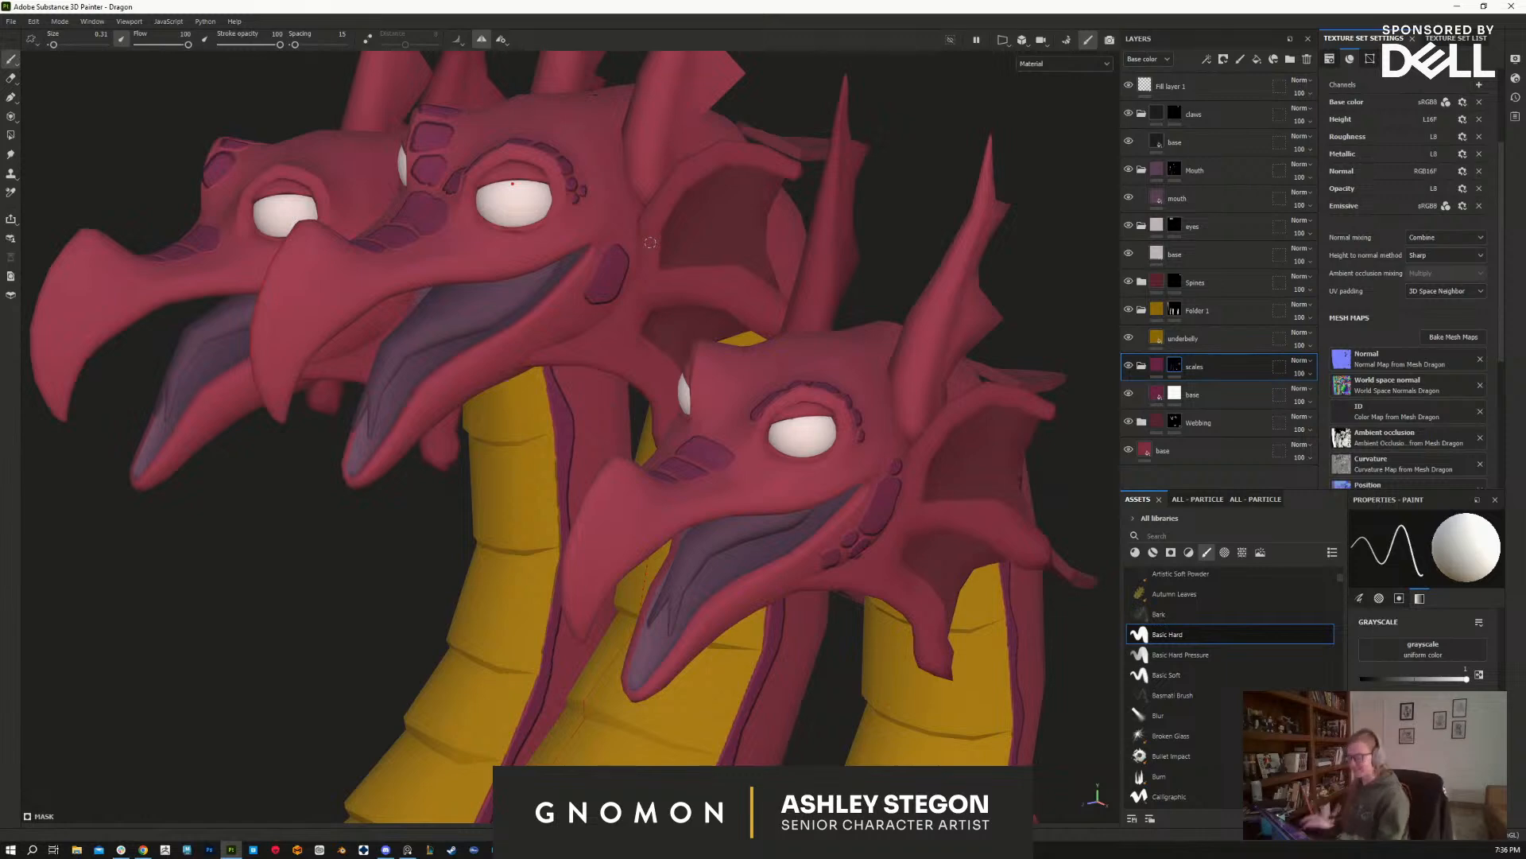
pyautogui.keyDown('alt'); pyautogui.moveTo(637, 334); pyautogui.dragTo(623, 230); pyautogui.keyUp('alt')
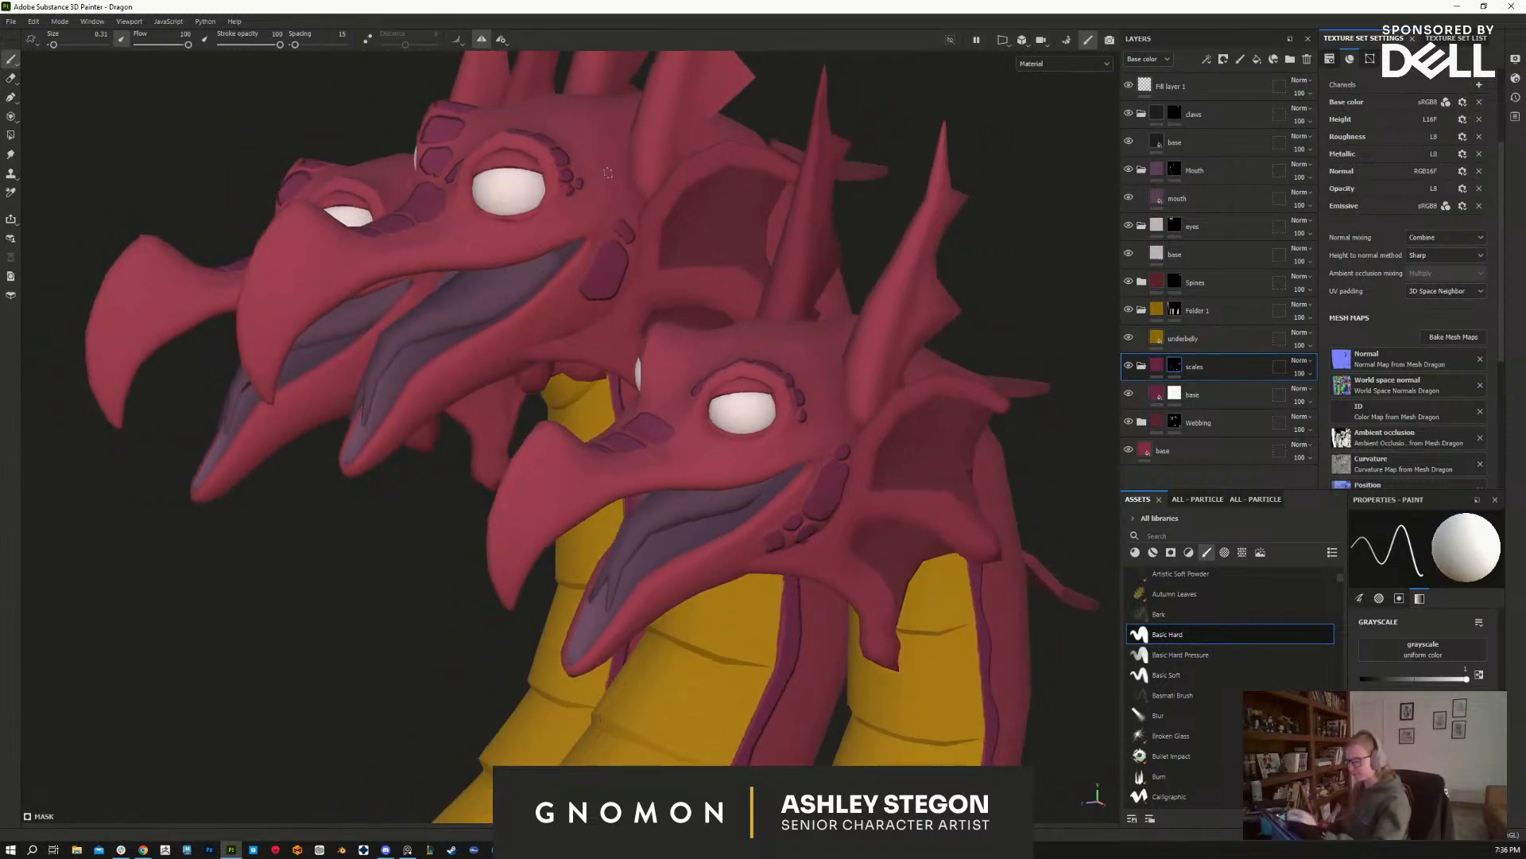
pyautogui.moveTo(629, 213); pyautogui.dragTo(626, 226)
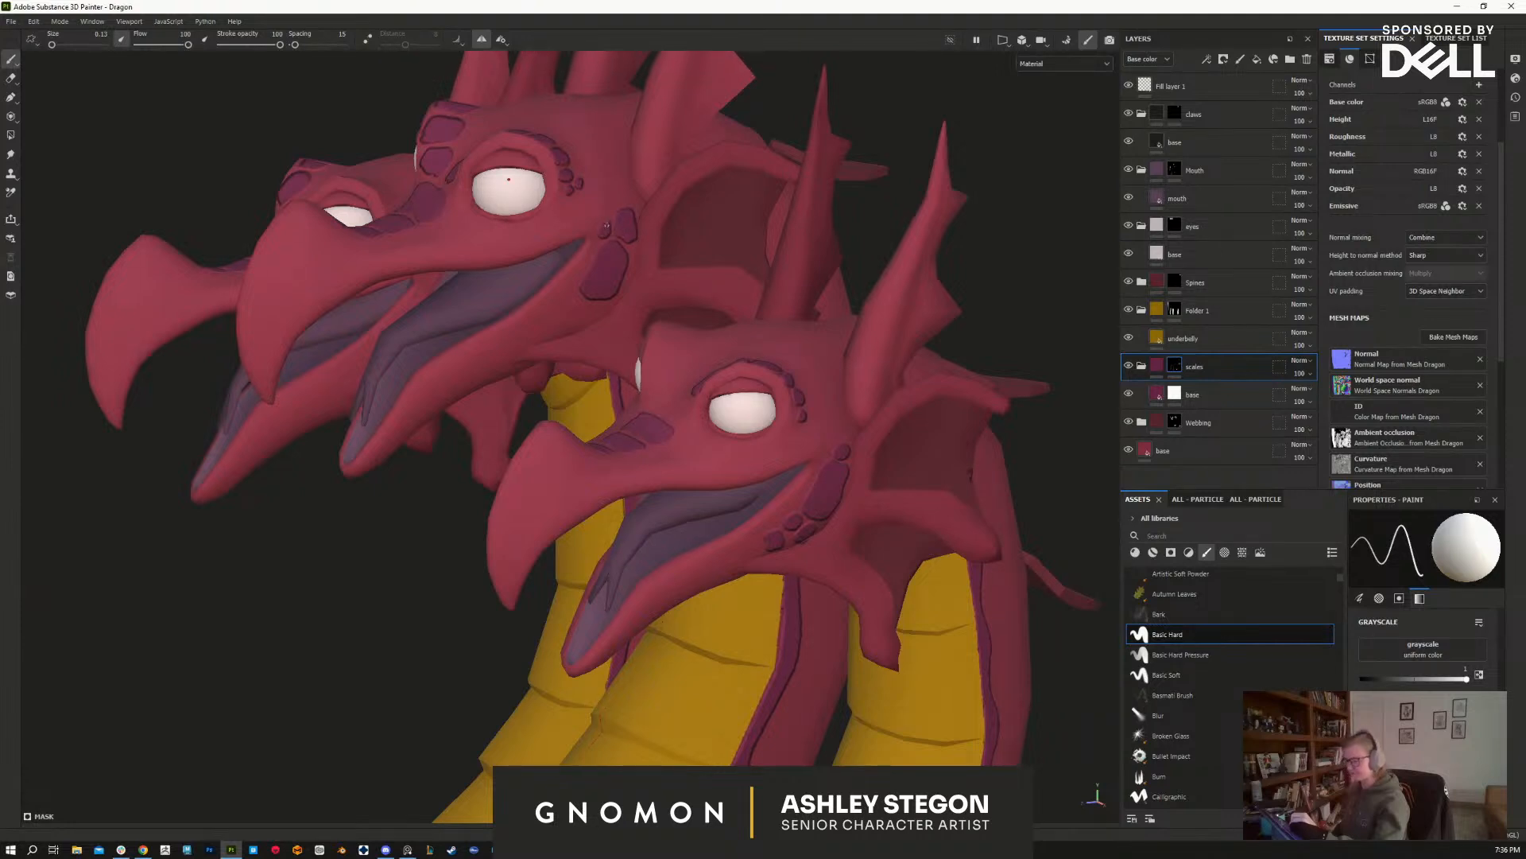
pyautogui.moveTo(598, 337)
pyautogui.keyDown('alt'); pyautogui.mouseDown()
pyautogui.moveTo(591, 311)
pyautogui.moveTo(560, 312)
pyautogui.moveTo(636, 315)
pyautogui.moveTo(770, 453)
pyautogui.moveTo(787, 359)
pyautogui.mouseUp(); pyautogui.keyUp('alt')
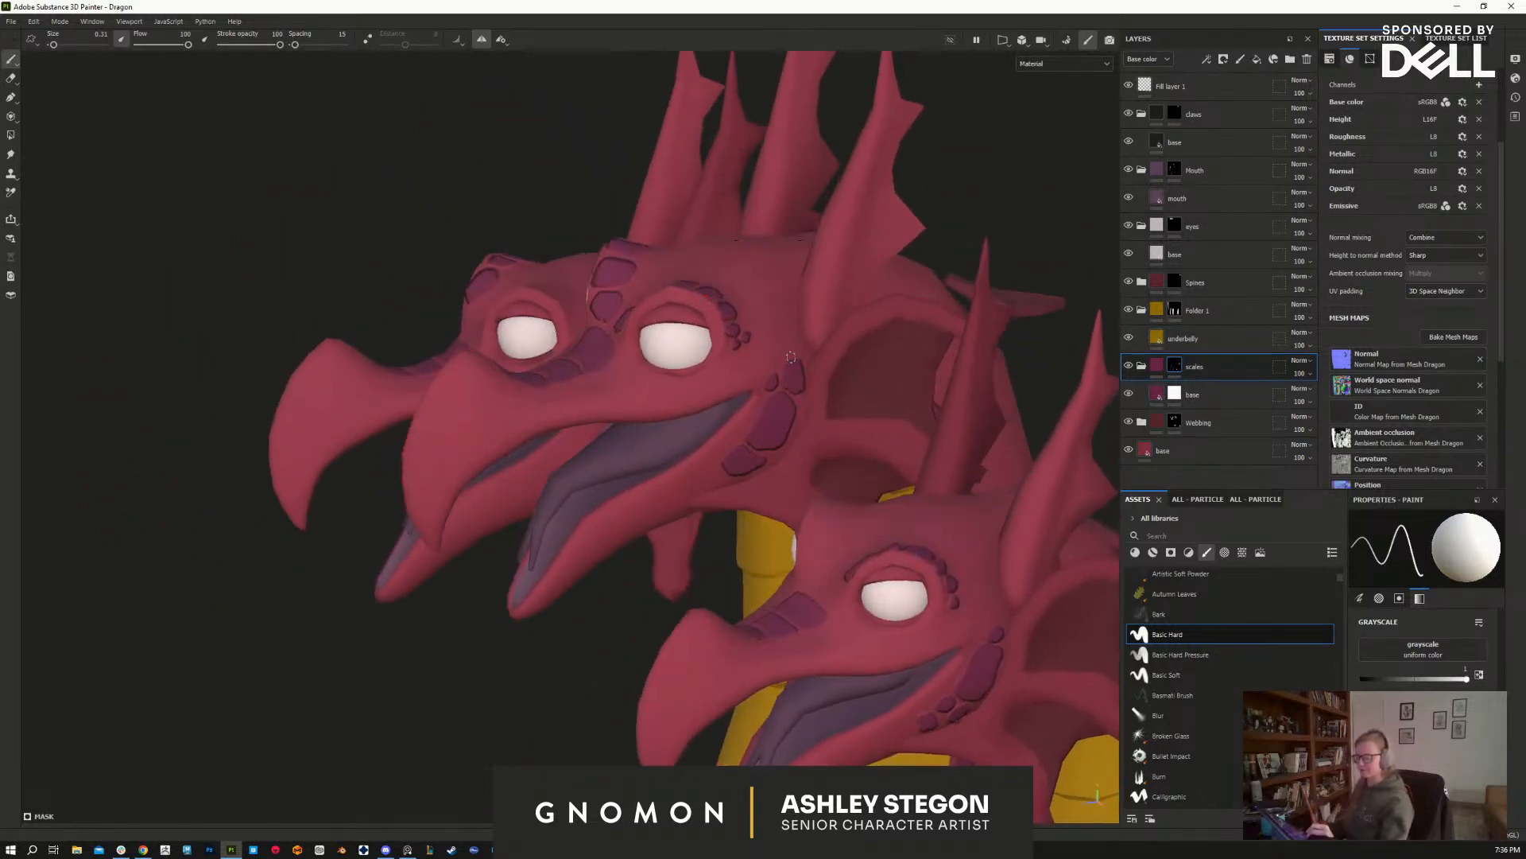
# Step: Examine the painted scales on the heads, along the neck borders and down the front leg
pyautogui.keyDown('alt'); pyautogui.moveTo(897, 692); pyautogui.dragTo(918, 592, button='right'); pyautogui.keyUp('alt')
pyautogui.keyDown('alt'); pyautogui.moveTo(919, 593); pyautogui.dragTo(779, 432, button='middle'); pyautogui.keyUp('alt')
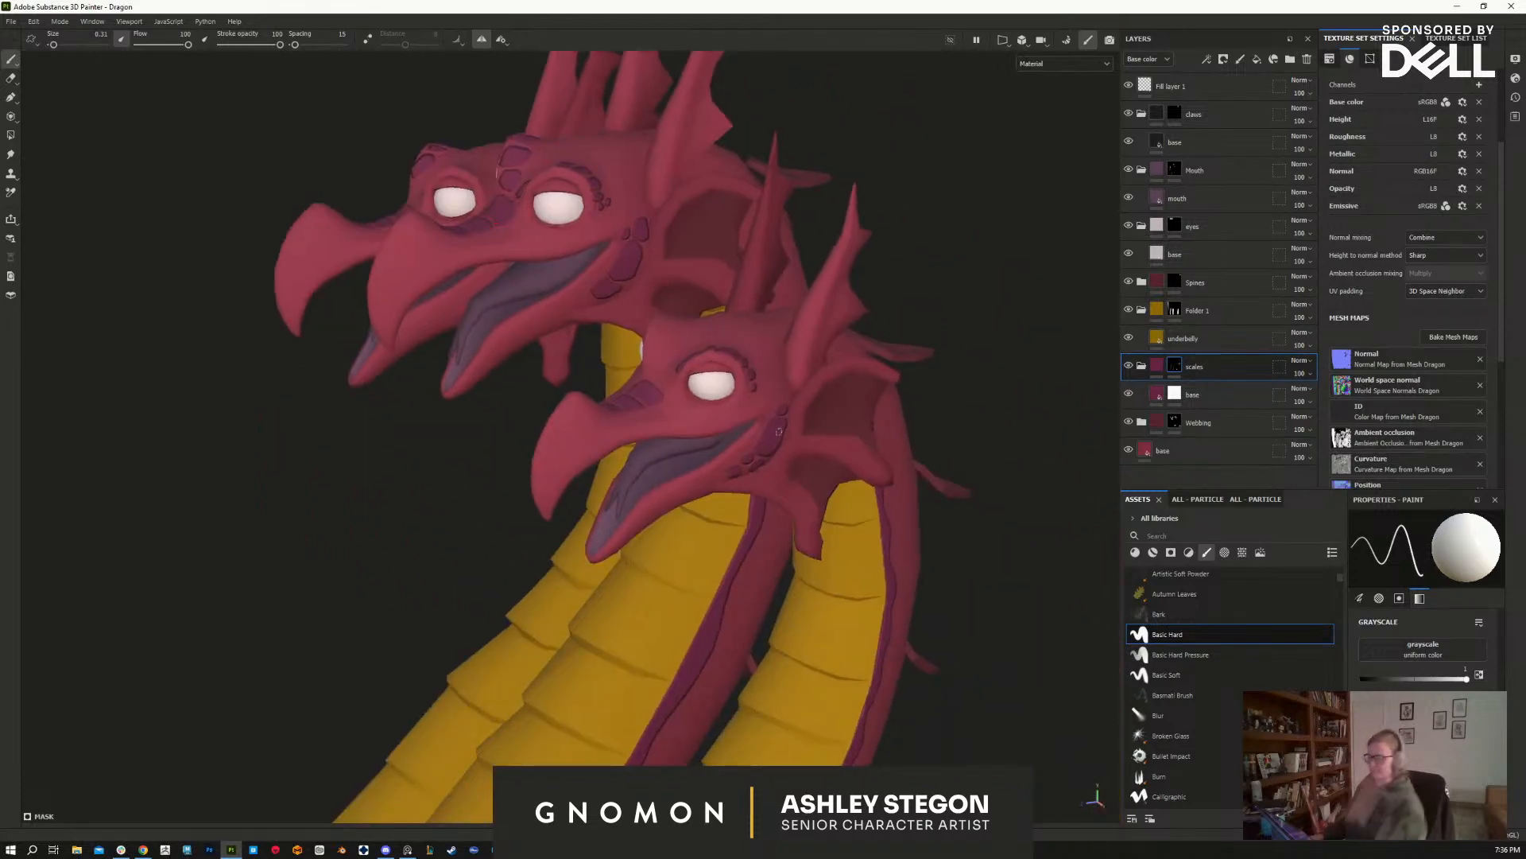
pyautogui.keyDown('alt'); pyautogui.moveTo(935, 658); pyautogui.dragTo(952, 648); pyautogui.keyUp('alt')
pyautogui.keyDown('alt'); pyautogui.moveTo(923, 562); pyautogui.dragTo(867, 262, button='middle'); pyautogui.keyUp('alt')
pyautogui.keyDown('alt'); pyautogui.moveTo(839, 616); pyautogui.dragTo(843, 580, button='right'); pyautogui.keyUp('alt')
pyautogui.keyDown('alt'); pyautogui.moveTo(923, 599); pyautogui.dragTo(771, 682); pyautogui.keyUp('alt')
pyautogui.keyDown('alt'); pyautogui.moveTo(903, 735); pyautogui.dragTo(757, 692); pyautogui.keyUp('alt')
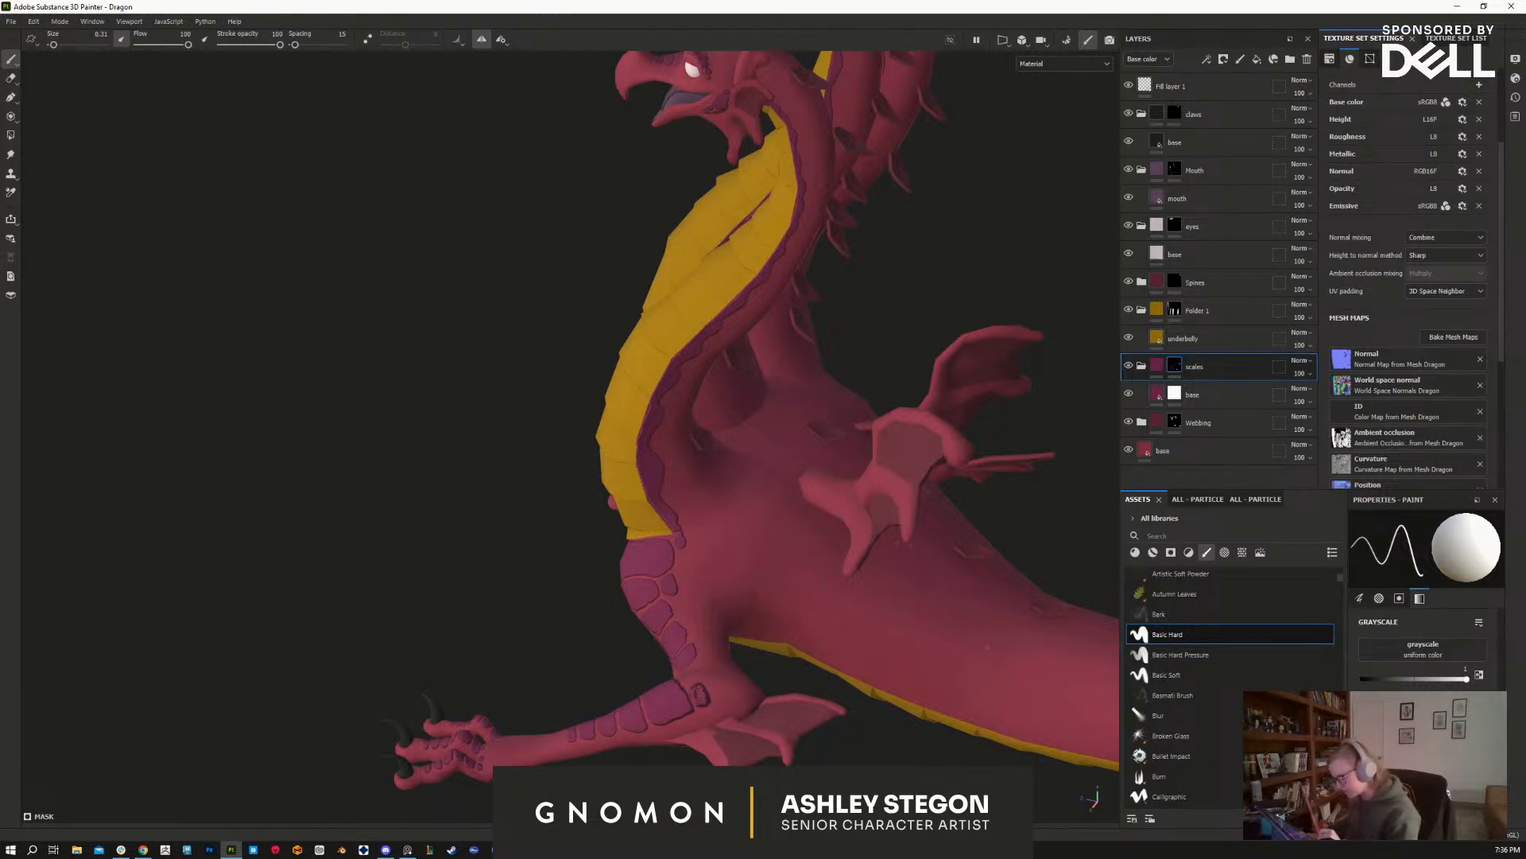
# Step: Paint a row of scale plates along the arm at the base of the dragon's back wing
pyautogui.keyDown('alt'); pyautogui.moveTo(701, 696); pyautogui.dragTo(810, 574); pyautogui.keyUp('alt')
pyautogui.keyDown('alt'); pyautogui.moveTo(636, 592); pyautogui.dragTo(642, 668, button='right'); pyautogui.keyUp('alt')
pyautogui.keyDown('ctrl'); pyautogui.keyDown('alt'); pyautogui.moveTo(632, 578); pyautogui.dragTo(648, 529); pyautogui.keyUp('alt'); pyautogui.keyUp('ctrl')
pyautogui.keyDown('ctrl'); pyautogui.keyDown('alt'); pyautogui.moveTo(648, 529); pyautogui.dragTo(642, 653); pyautogui.keyUp('alt'); pyautogui.keyUp('ctrl')
pyautogui.keyDown('alt'); pyautogui.moveTo(614, 590); pyautogui.dragTo(622, 648, button='right'); pyautogui.keyUp('alt')
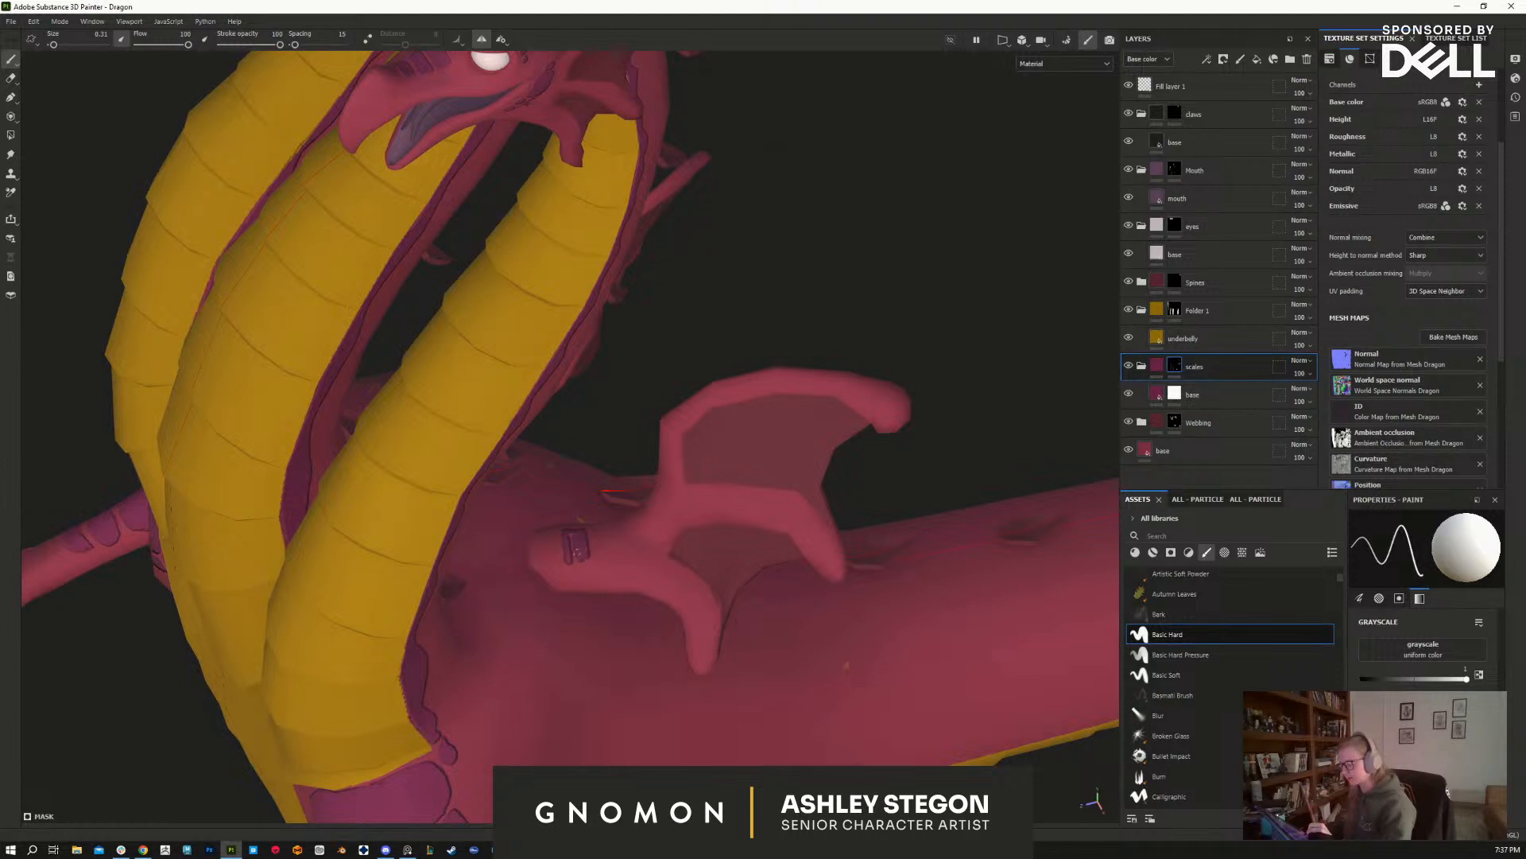
pyautogui.keyDown('alt'); pyautogui.moveTo(578, 557); pyautogui.dragTo(605, 532); pyautogui.keyUp('alt')
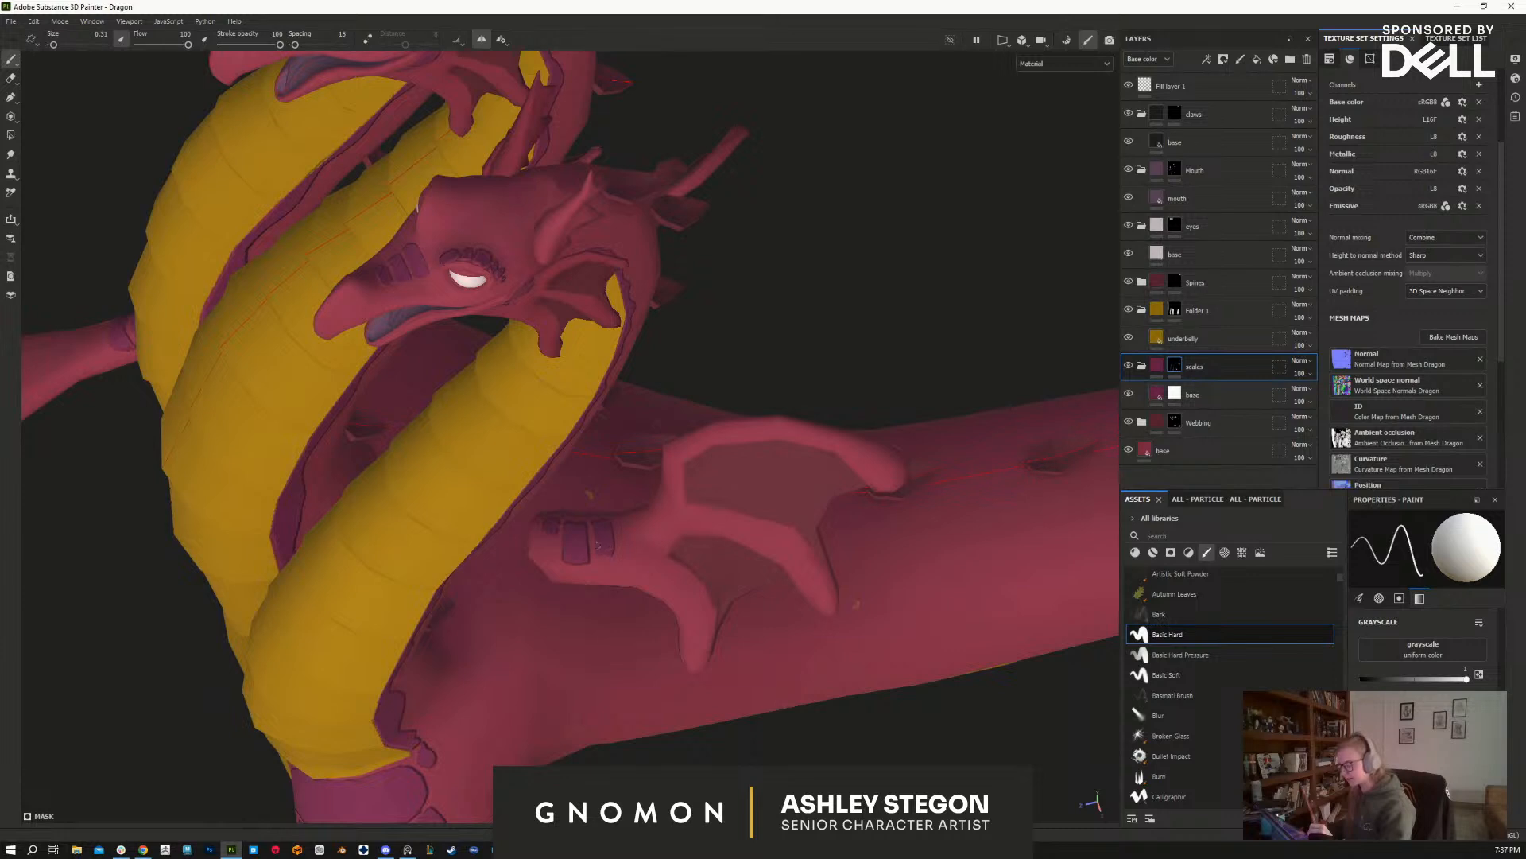
pyautogui.moveTo(622, 542)
pyautogui.mouseDown()
pyautogui.moveTo(668, 518)
pyautogui.moveTo(650, 516)
pyautogui.moveTo(896, 565)
pyautogui.moveTo(501, 366)
pyautogui.mouseUp()
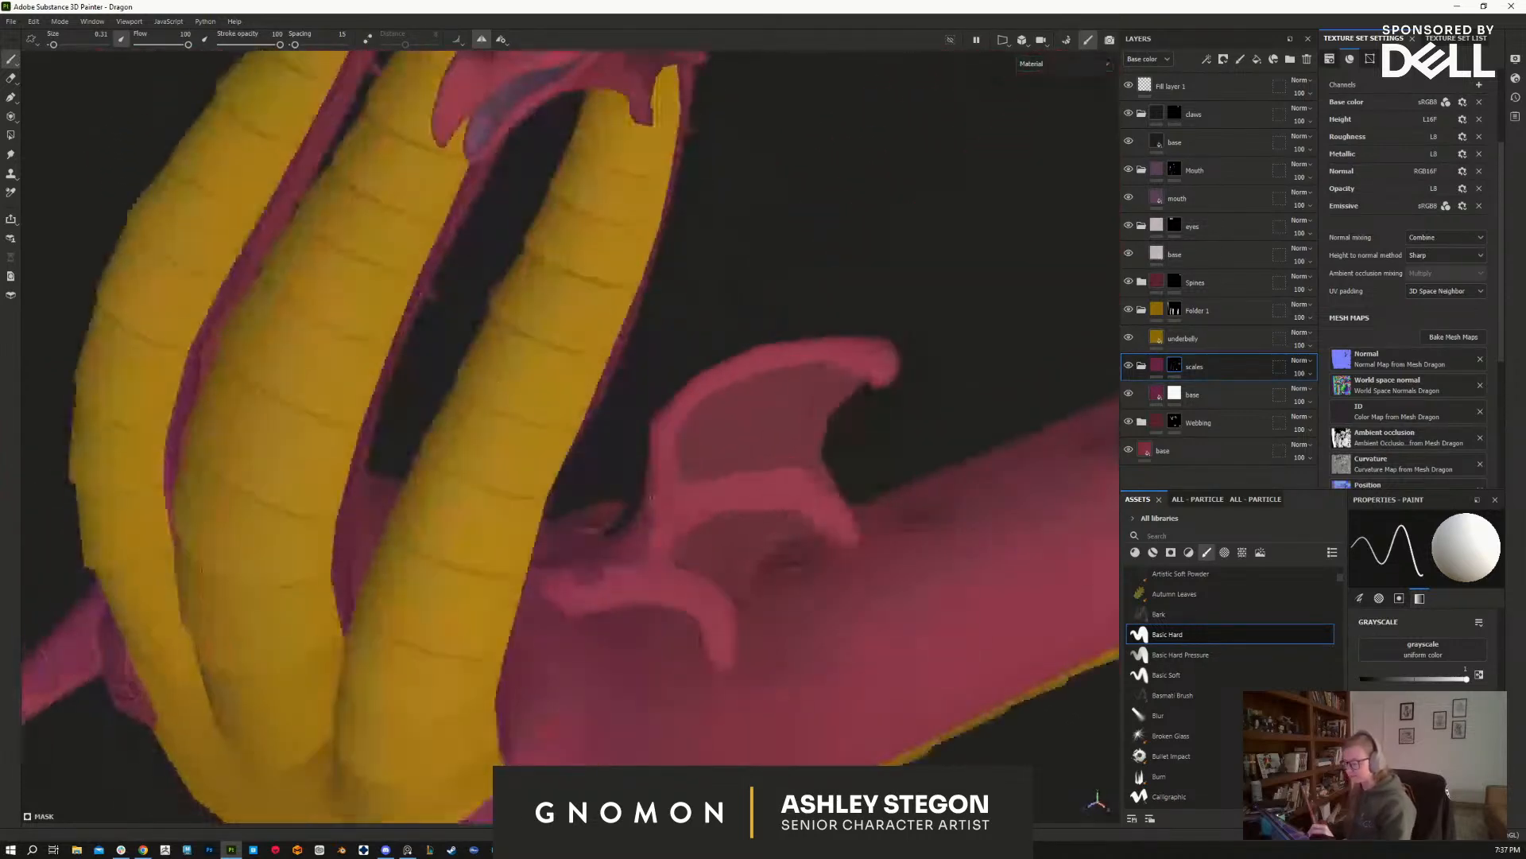
# Step: Inspect the whole dragon from several angles to judge the scale pattern on the heads, necks, wings and legs
pyautogui.keyDown('alt'); pyautogui.moveTo(725, 594); pyautogui.dragTo(845, 441, button='right'); pyautogui.keyUp('alt')
pyautogui.keyDown('alt'); pyautogui.moveTo(879, 708); pyautogui.dragTo(841, 630); pyautogui.keyUp('alt')
pyautogui.keyDown('alt'); pyautogui.moveTo(841, 631); pyautogui.dragTo(775, 633, button='middle'); pyautogui.keyUp('alt')
pyautogui.keyDown('alt'); pyautogui.moveTo(795, 636); pyautogui.dragTo(799, 628, button='right'); pyautogui.keyUp('alt')
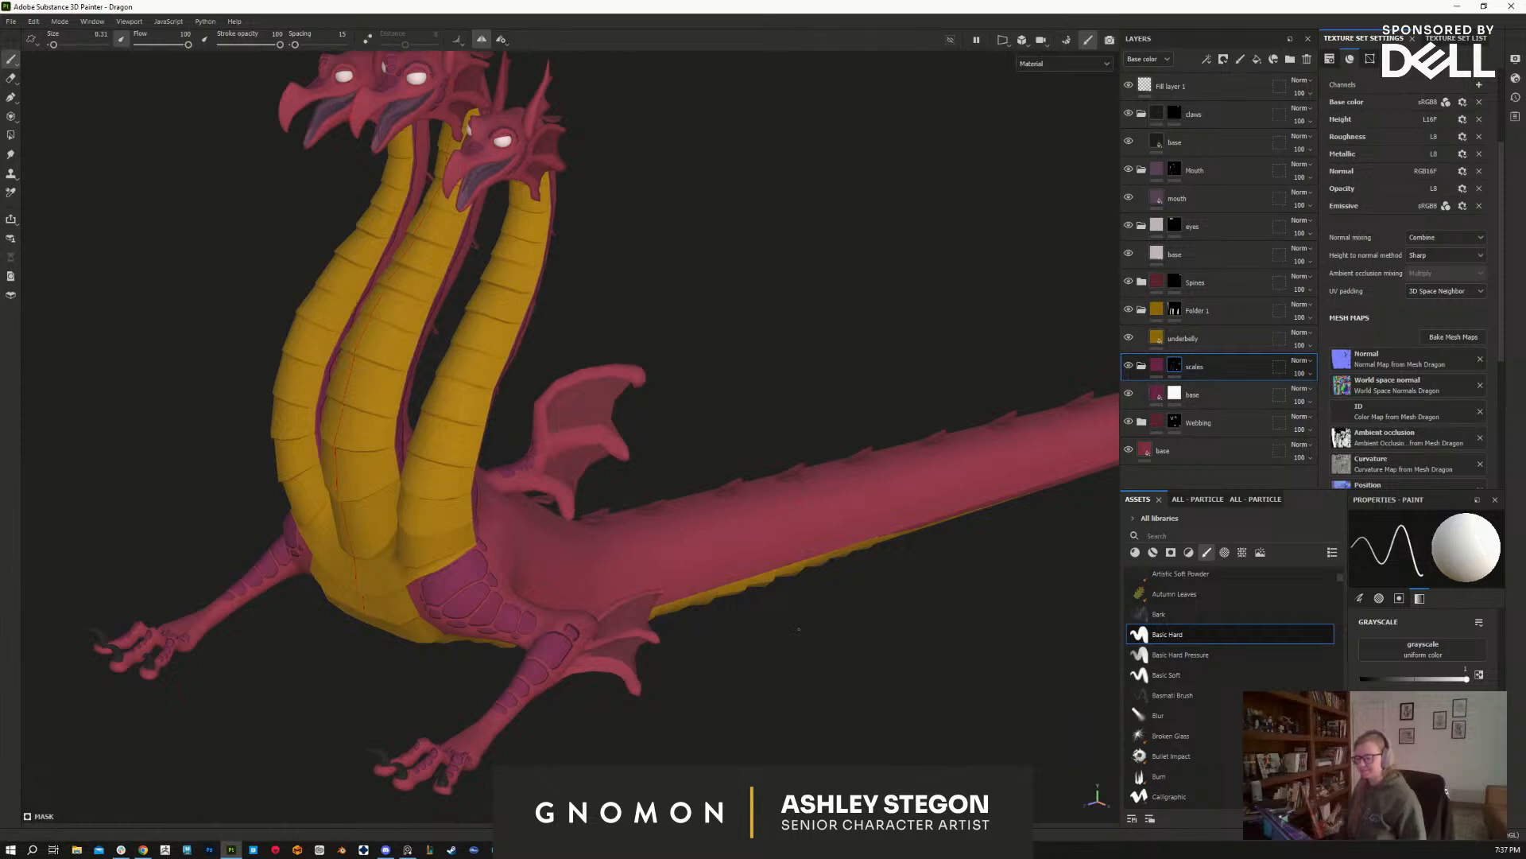
pyautogui.keyDown('alt'); pyautogui.moveTo(799, 628); pyautogui.dragTo(903, 625); pyautogui.keyUp('alt')
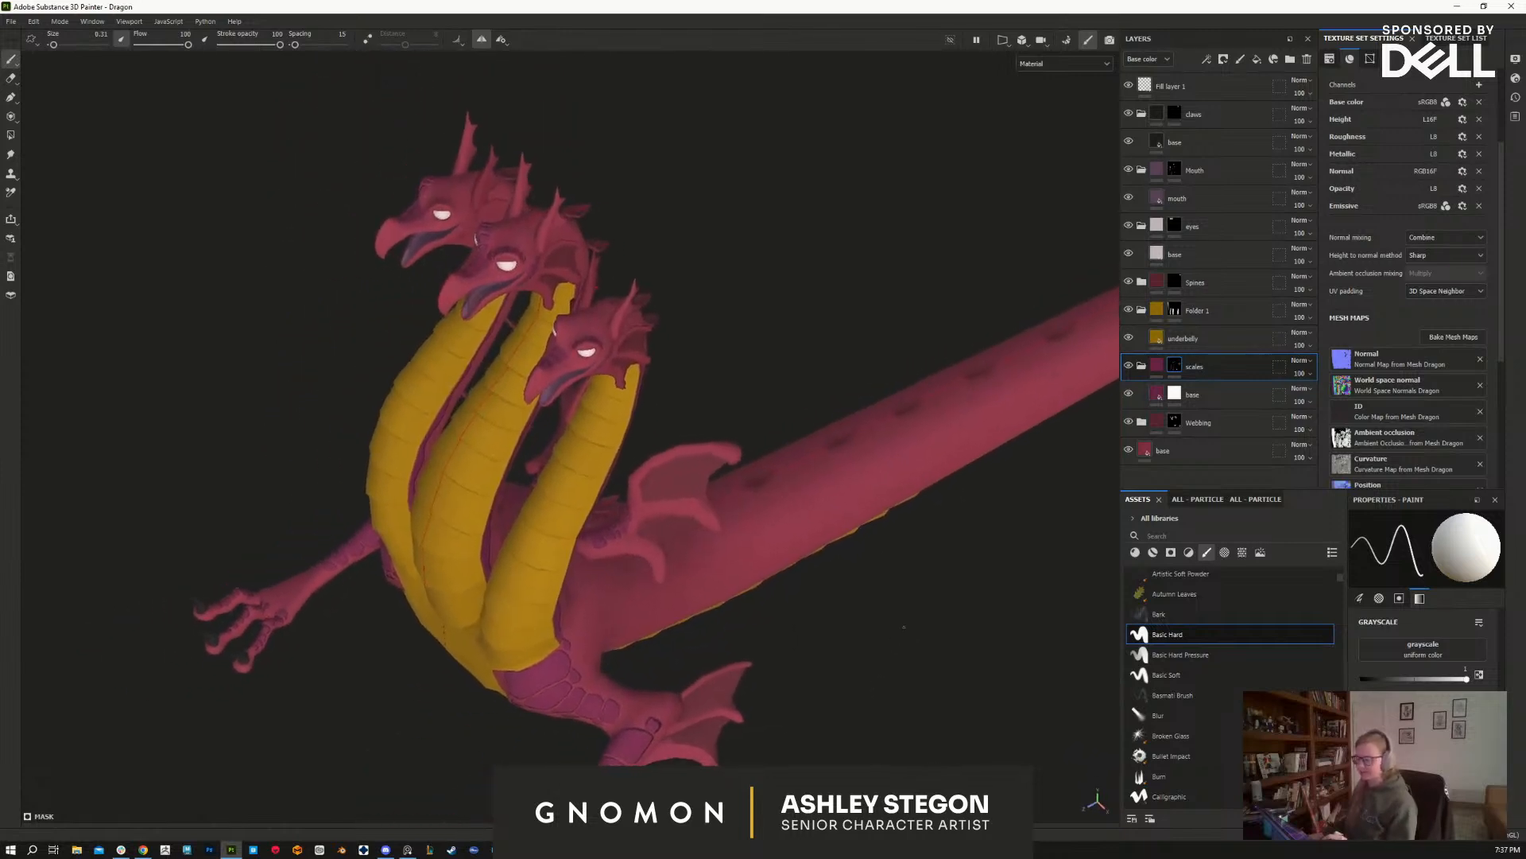
pyautogui.keyDown('alt'); pyautogui.moveTo(911, 706); pyautogui.dragTo(839, 690); pyautogui.keyUp('alt')
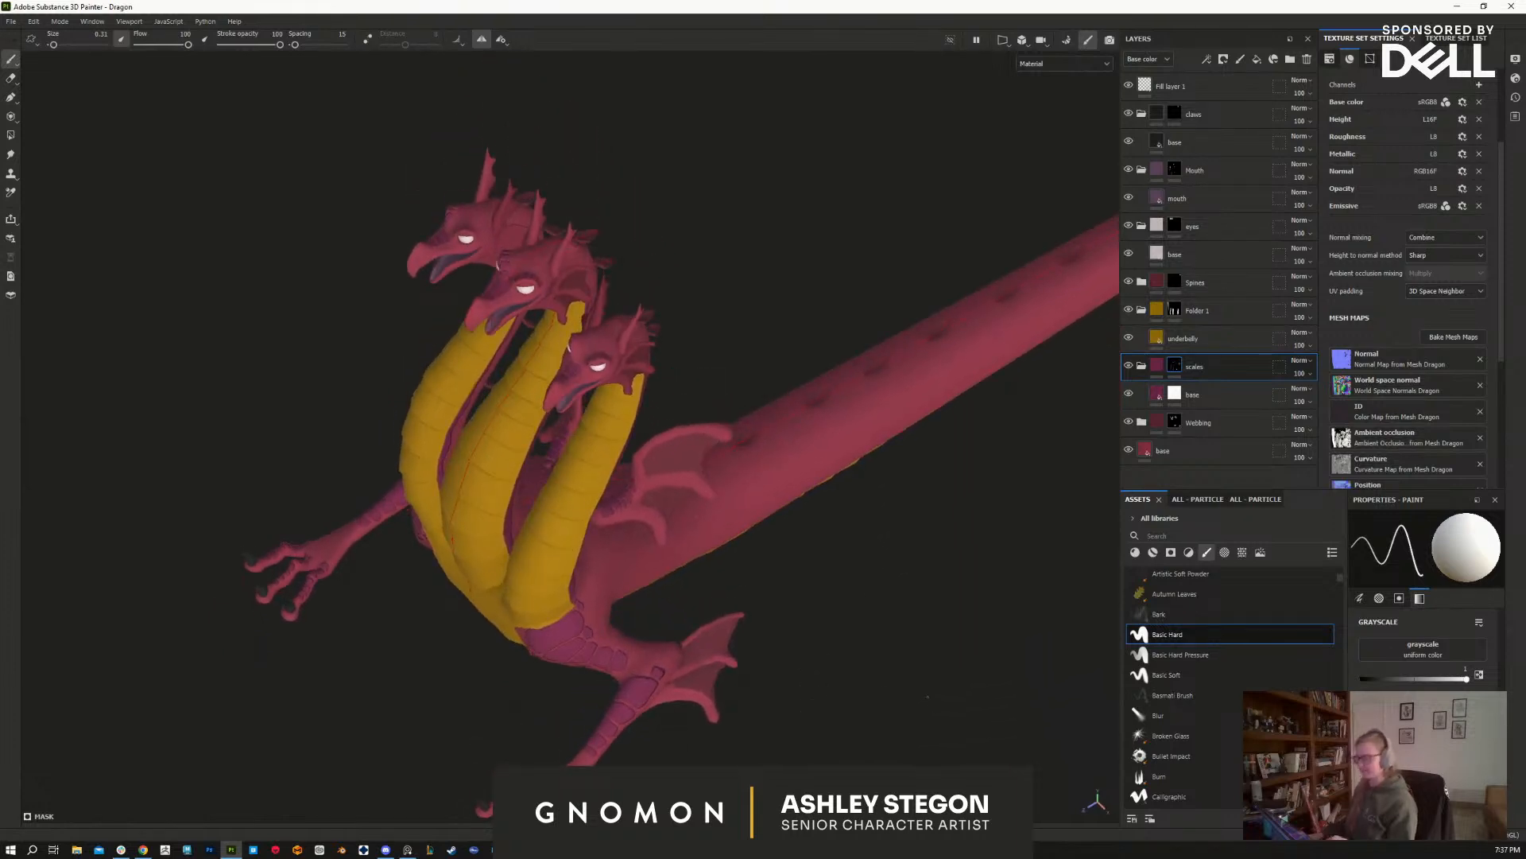
pyautogui.keyDown('alt'); pyautogui.moveTo(930, 741); pyautogui.dragTo(804, 748); pyautogui.keyUp('alt')
pyautogui.keyDown('alt'); pyautogui.moveTo(805, 748); pyautogui.dragTo(699, 382, button='right'); pyautogui.keyUp('alt')
# Step: Duplicate the bottom base fill layer
pyautogui.click(1219, 447)
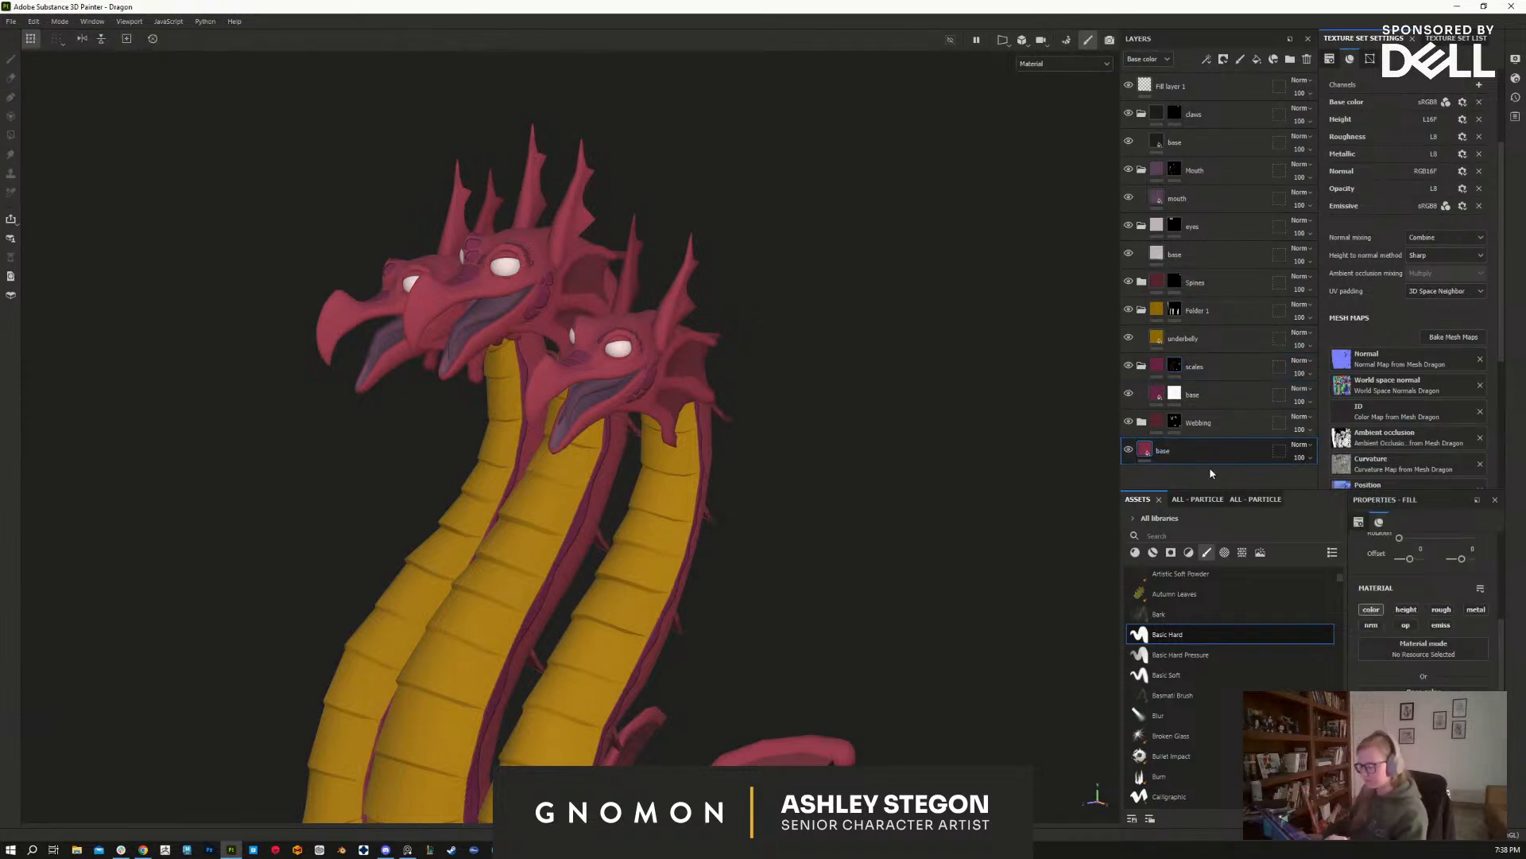
pyautogui.hotkey('ctrl', 'd')
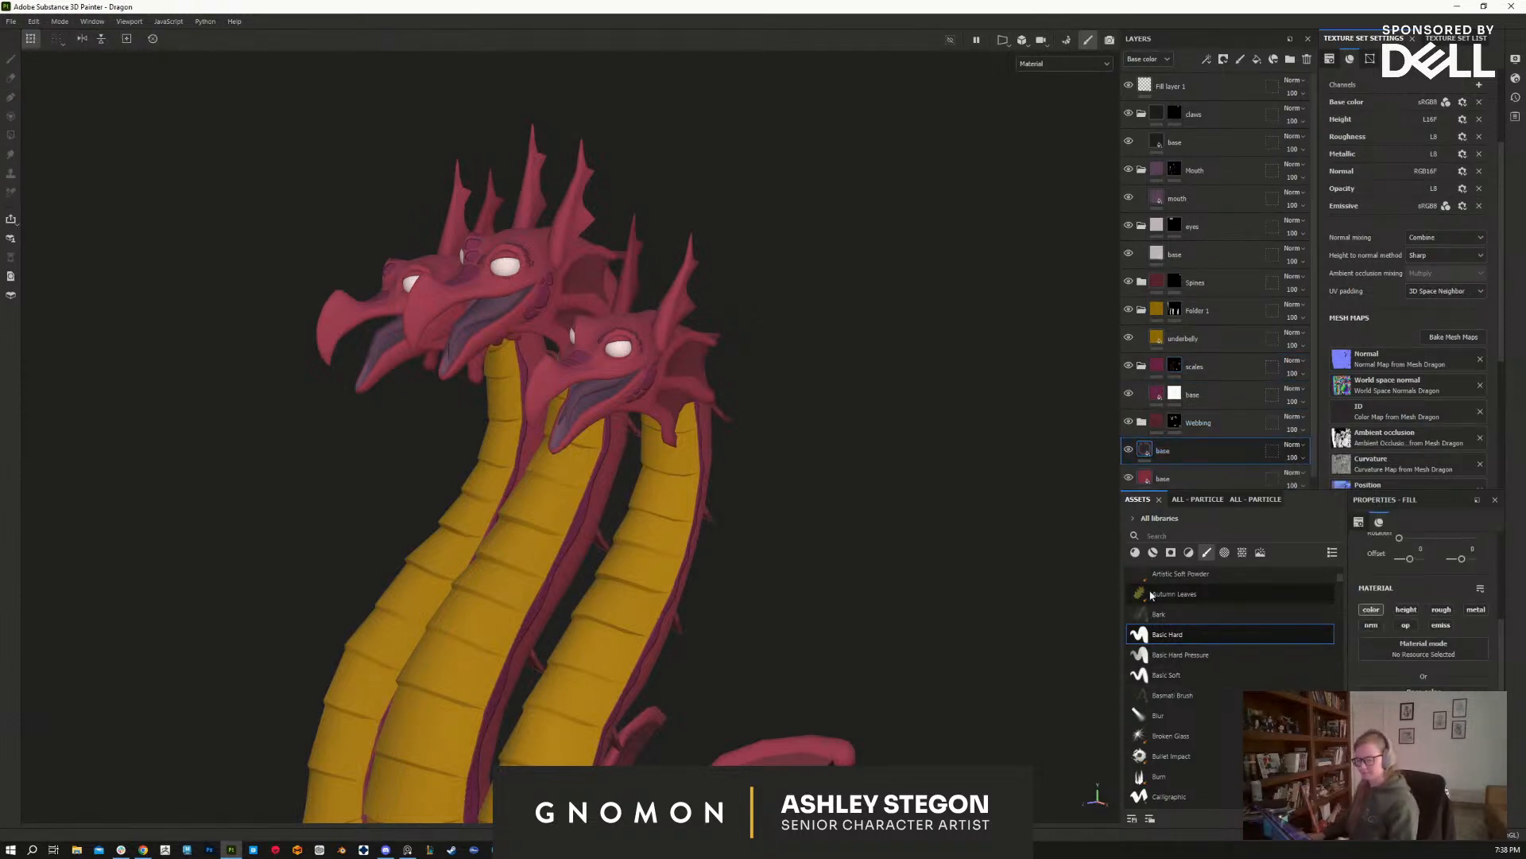
pyautogui.keyDown('alt'); pyautogui.moveTo(838, 671); pyautogui.dragTo(1023, 466); pyautogui.keyUp('alt')
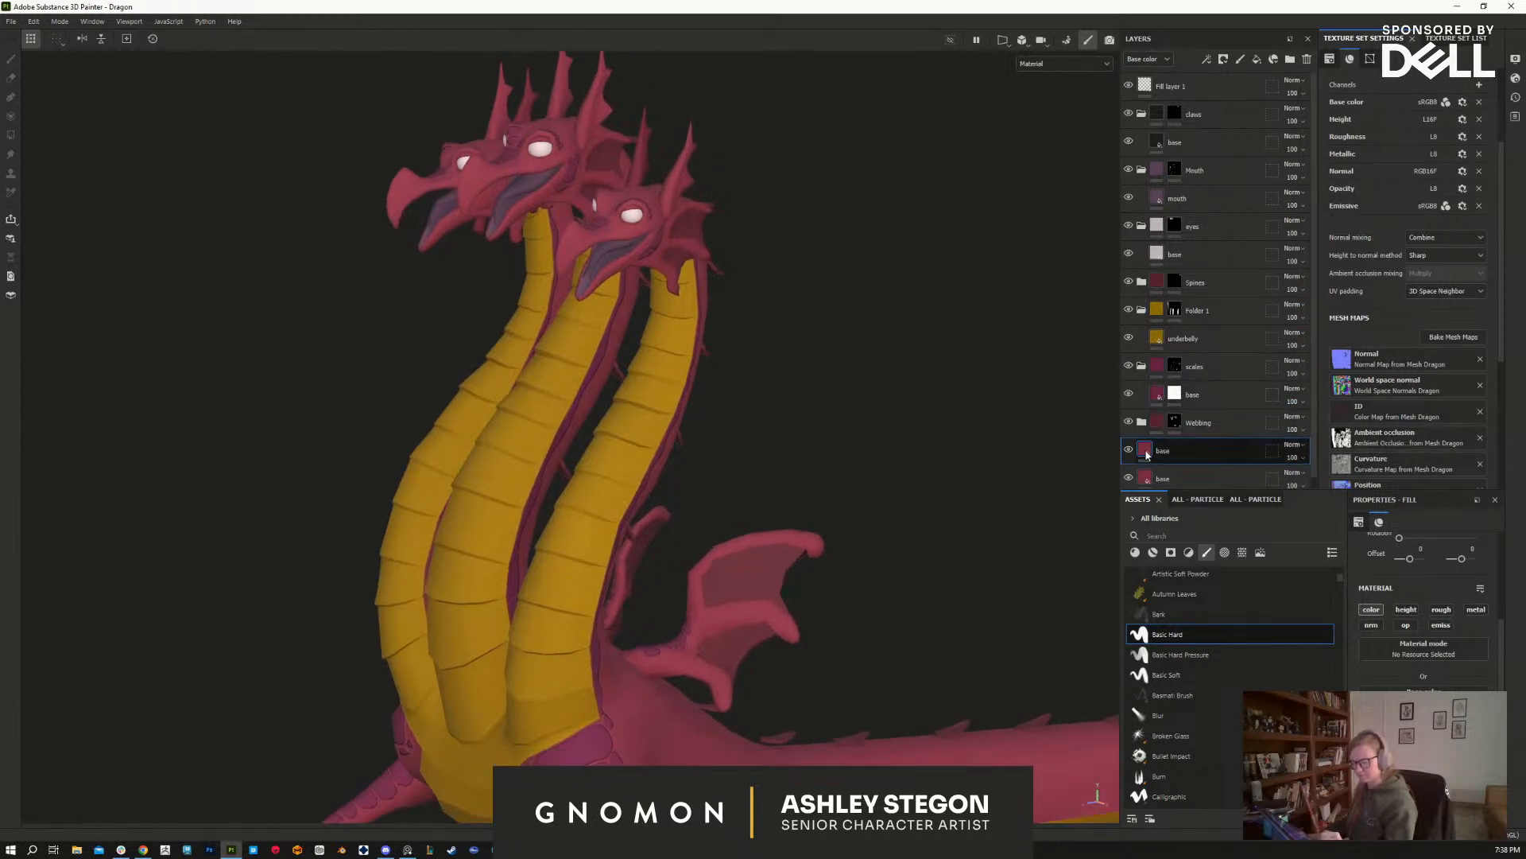
pyautogui.keyDown('alt'); pyautogui.moveTo(973, 697); pyautogui.dragTo(801, 665); pyautogui.keyUp('alt')
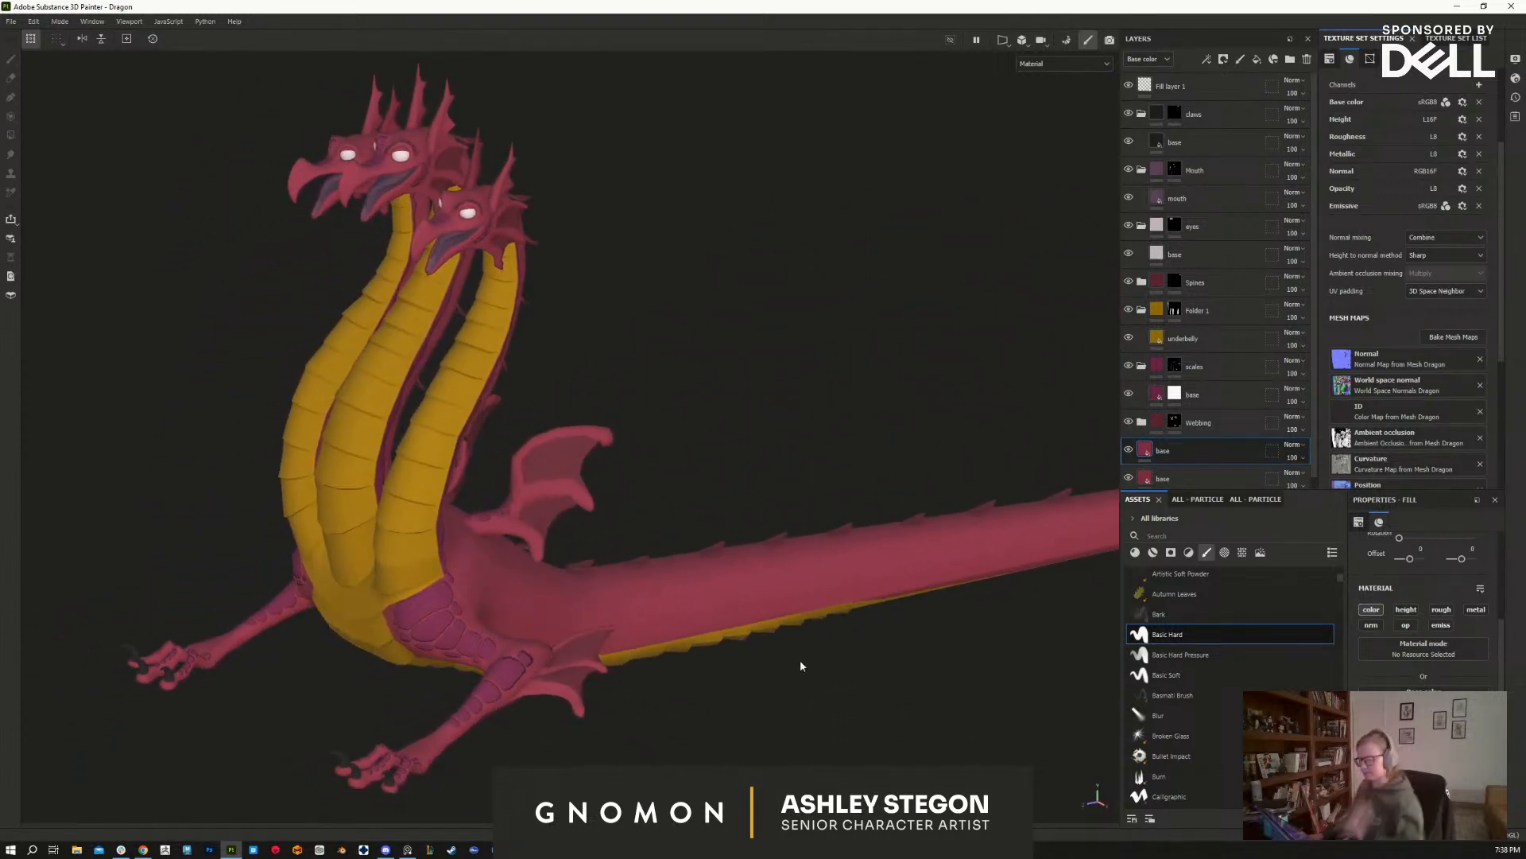
# Step: Try a brighter pinkish red on the duplicated base layer and toggle the layer's visibility to compare it with the original
pyautogui.rightClick(1149, 451)
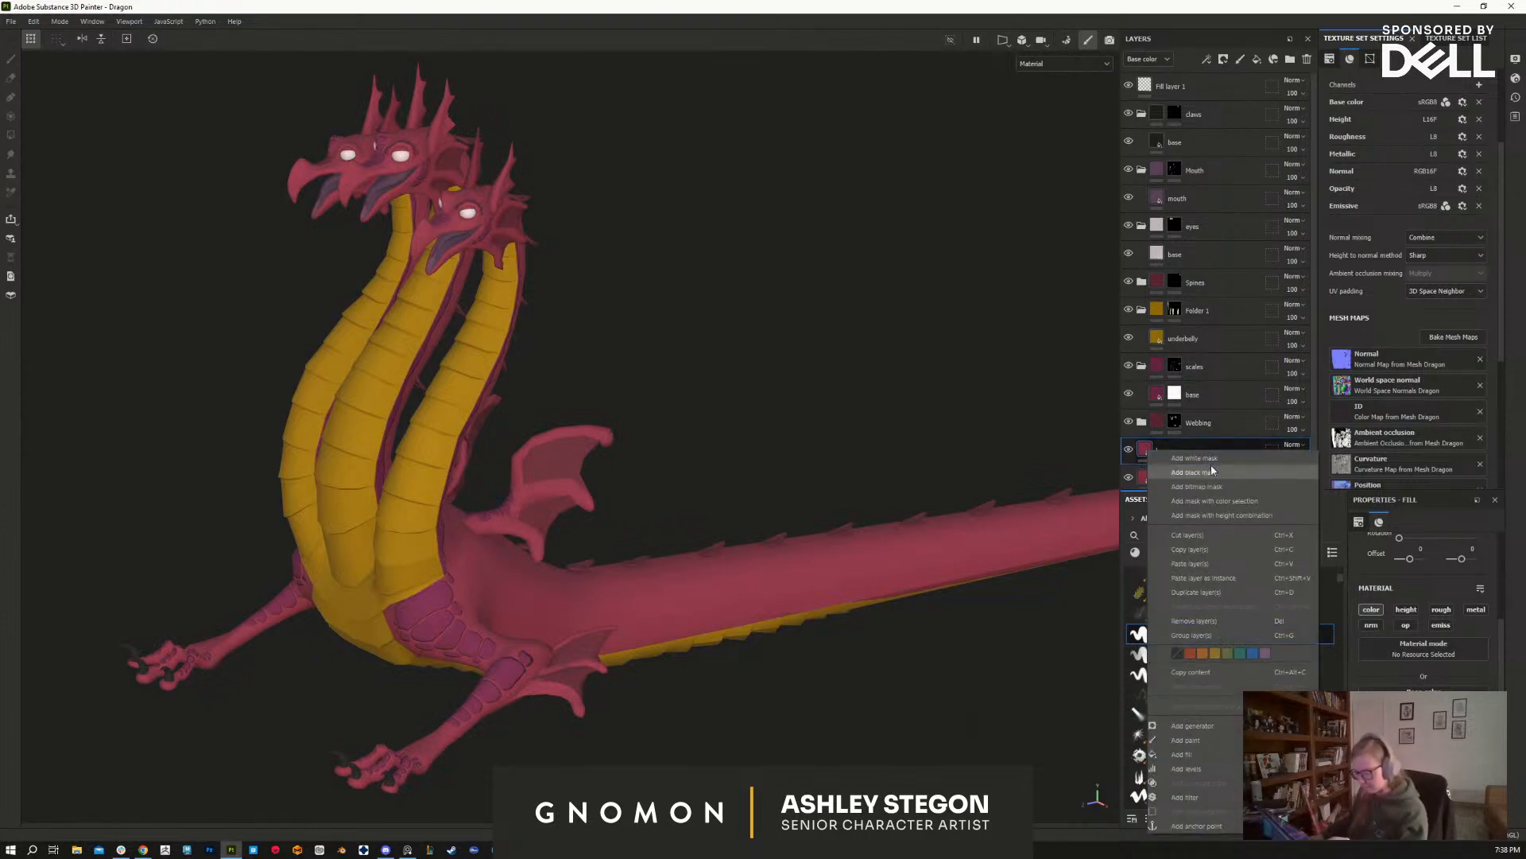
pyautogui.click(1150, 446)
pyautogui.click(1423, 676)
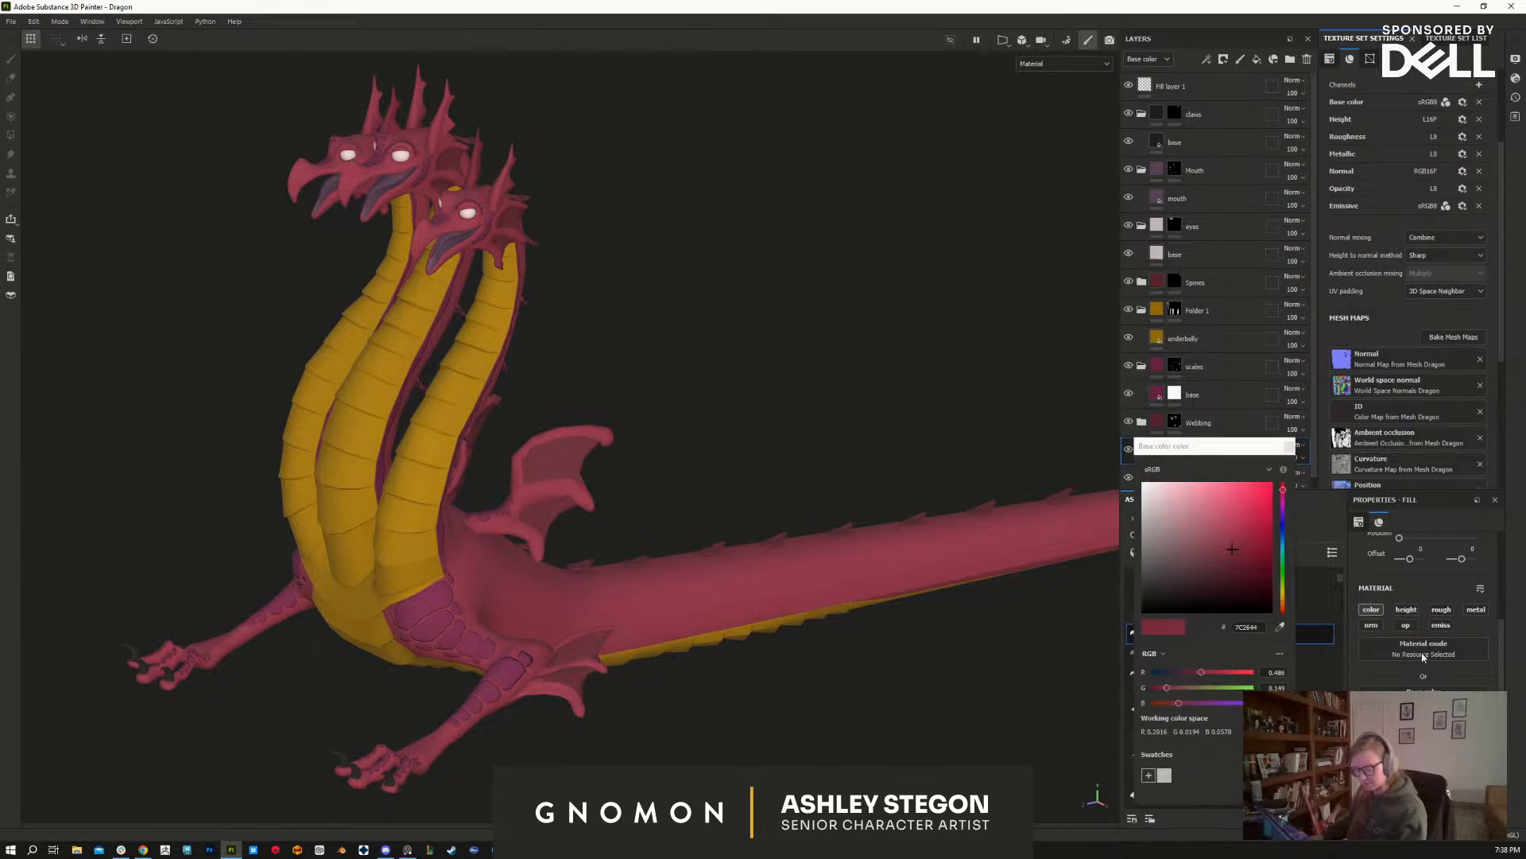
pyautogui.moveTo(1234, 546); pyautogui.dragTo(1239, 525)
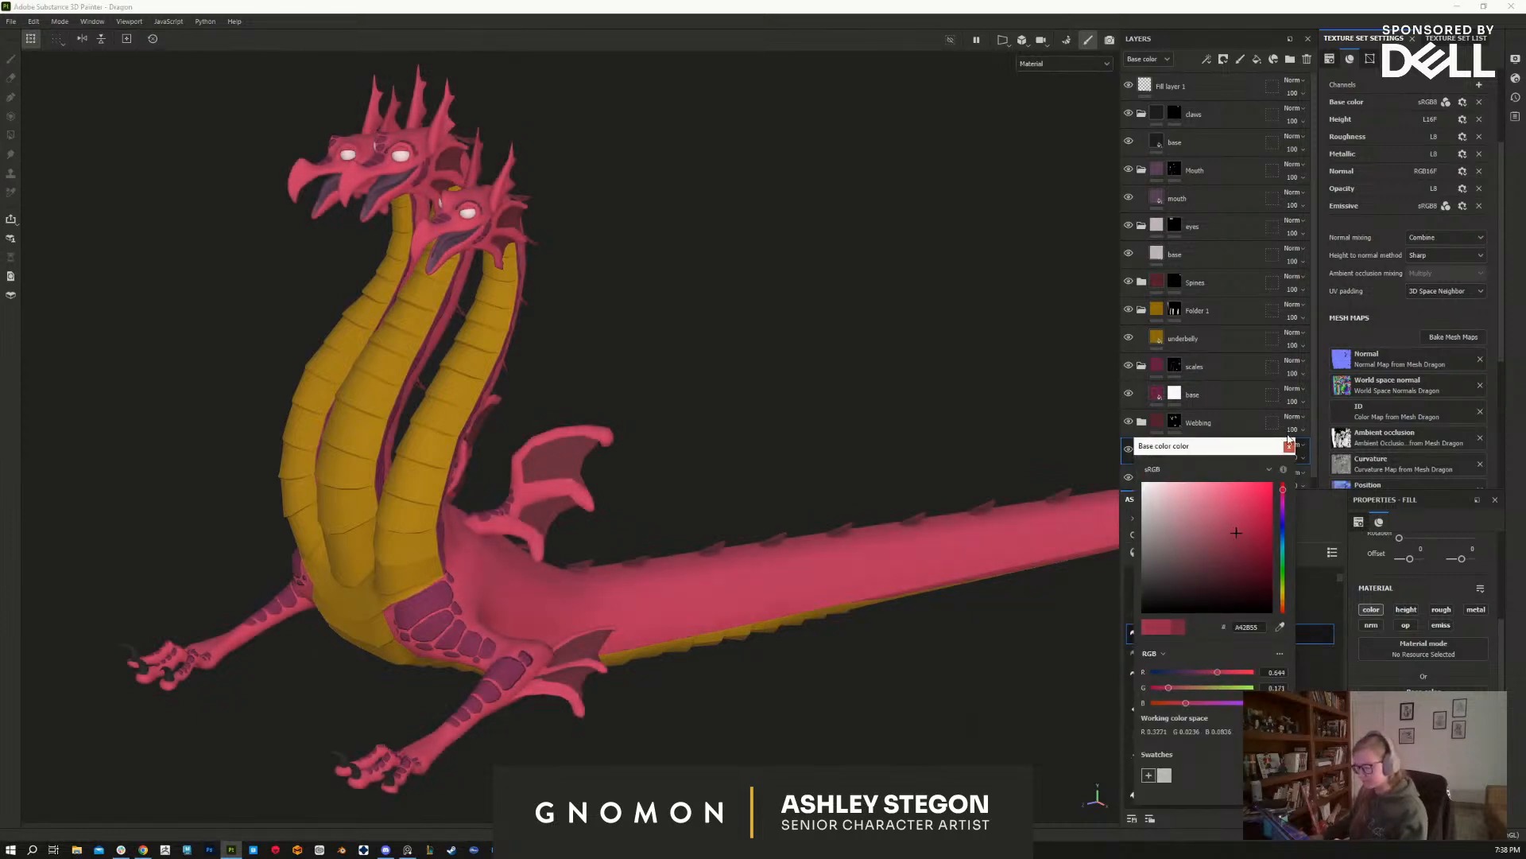
pyautogui.click(1237, 532)
pyautogui.click(1289, 447)
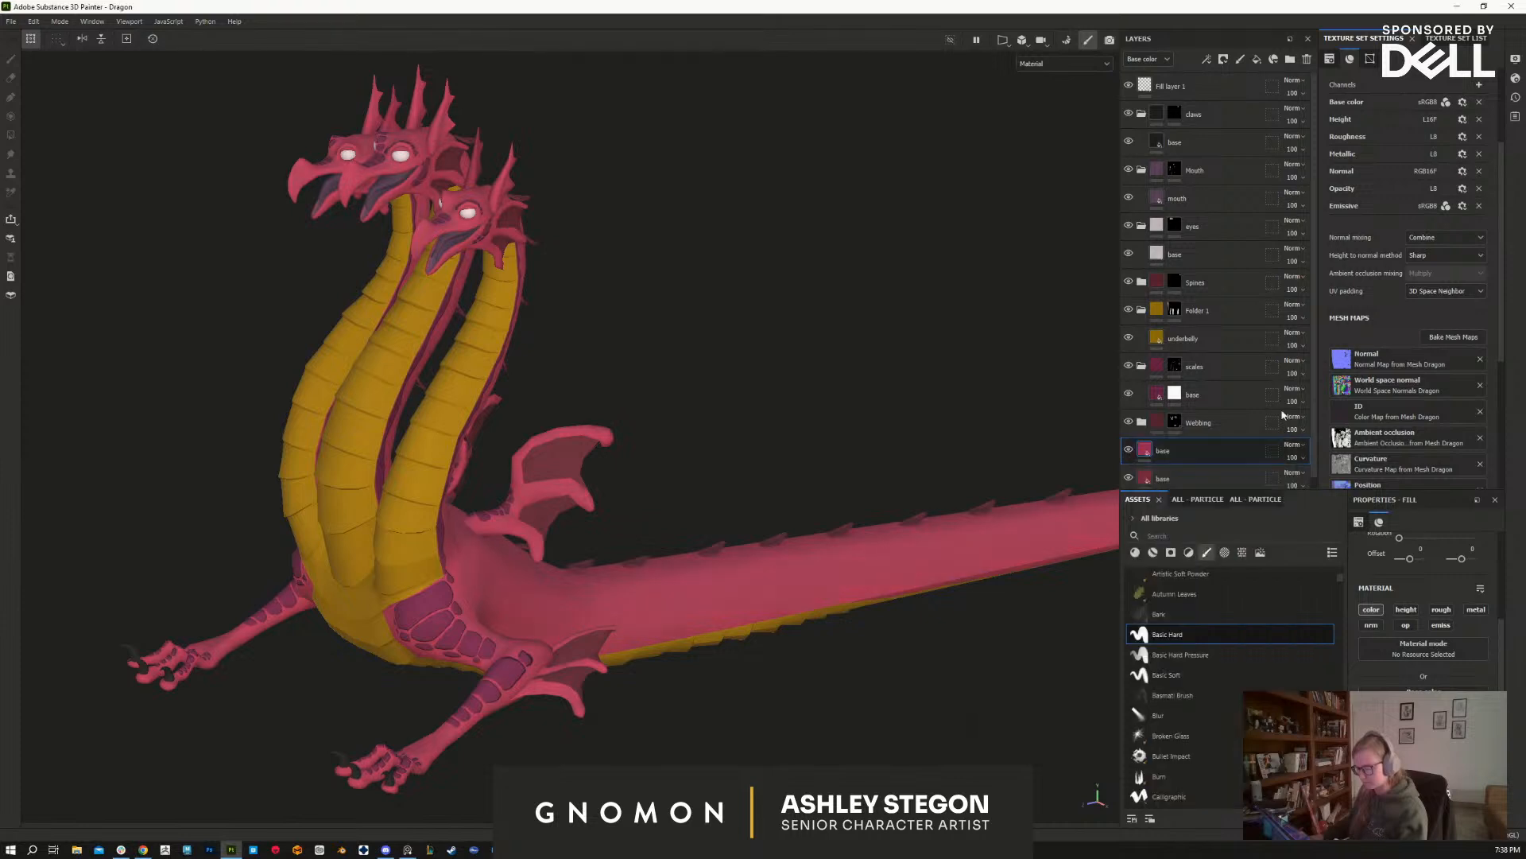
pyautogui.click(1130, 450)
pyautogui.click(1130, 451)
pyautogui.click(1130, 451)
pyautogui.click(1130, 451)
# Step: Readjust the duplicated base layer's color, testing a pale pink before choosing a slightly deeper crimson red
pyautogui.click(1151, 451)
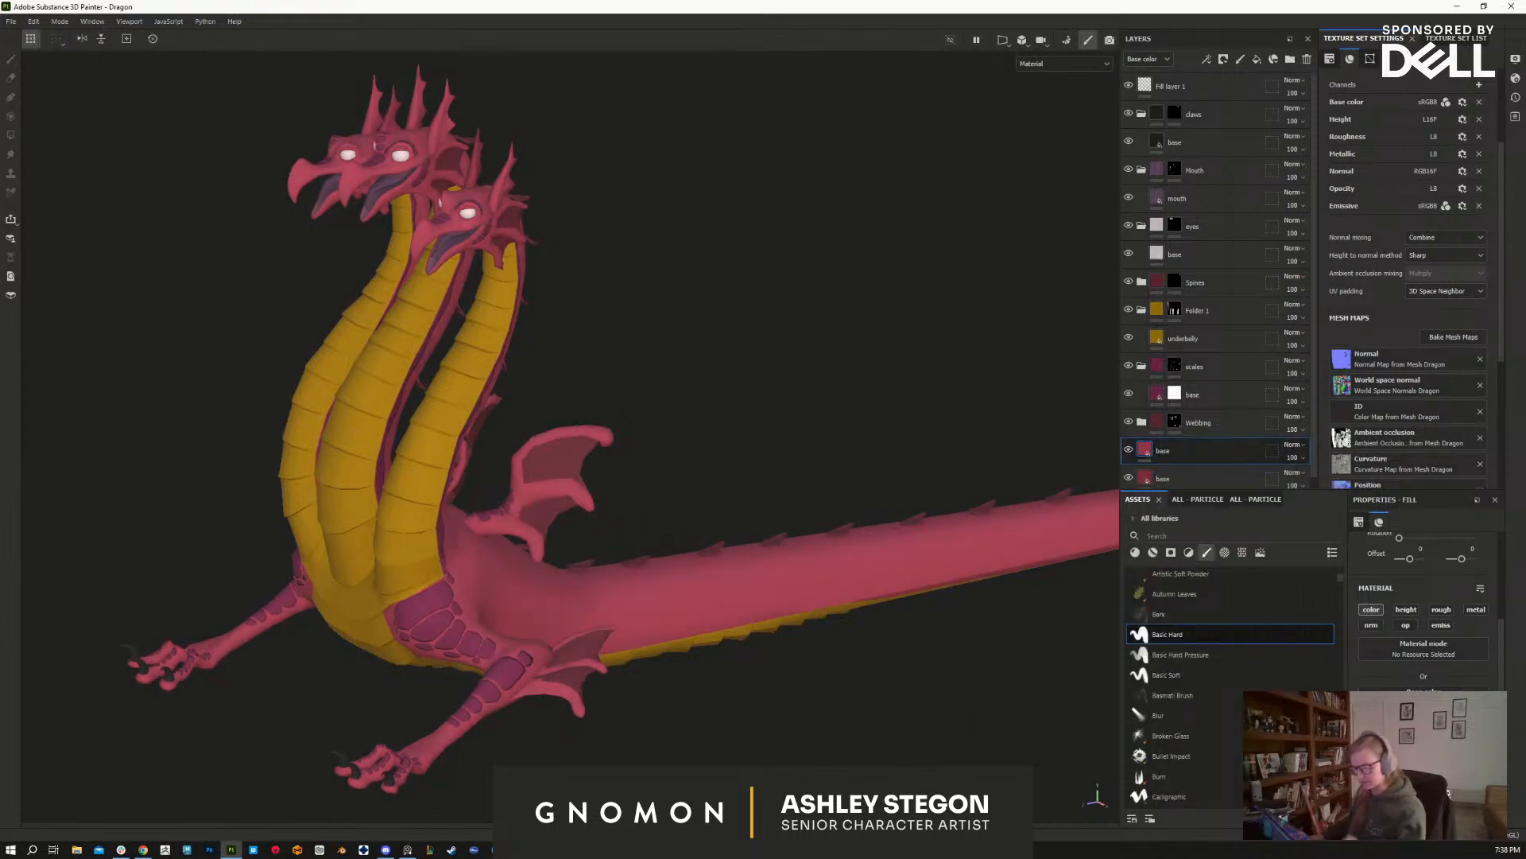
pyautogui.click(1245, 532)
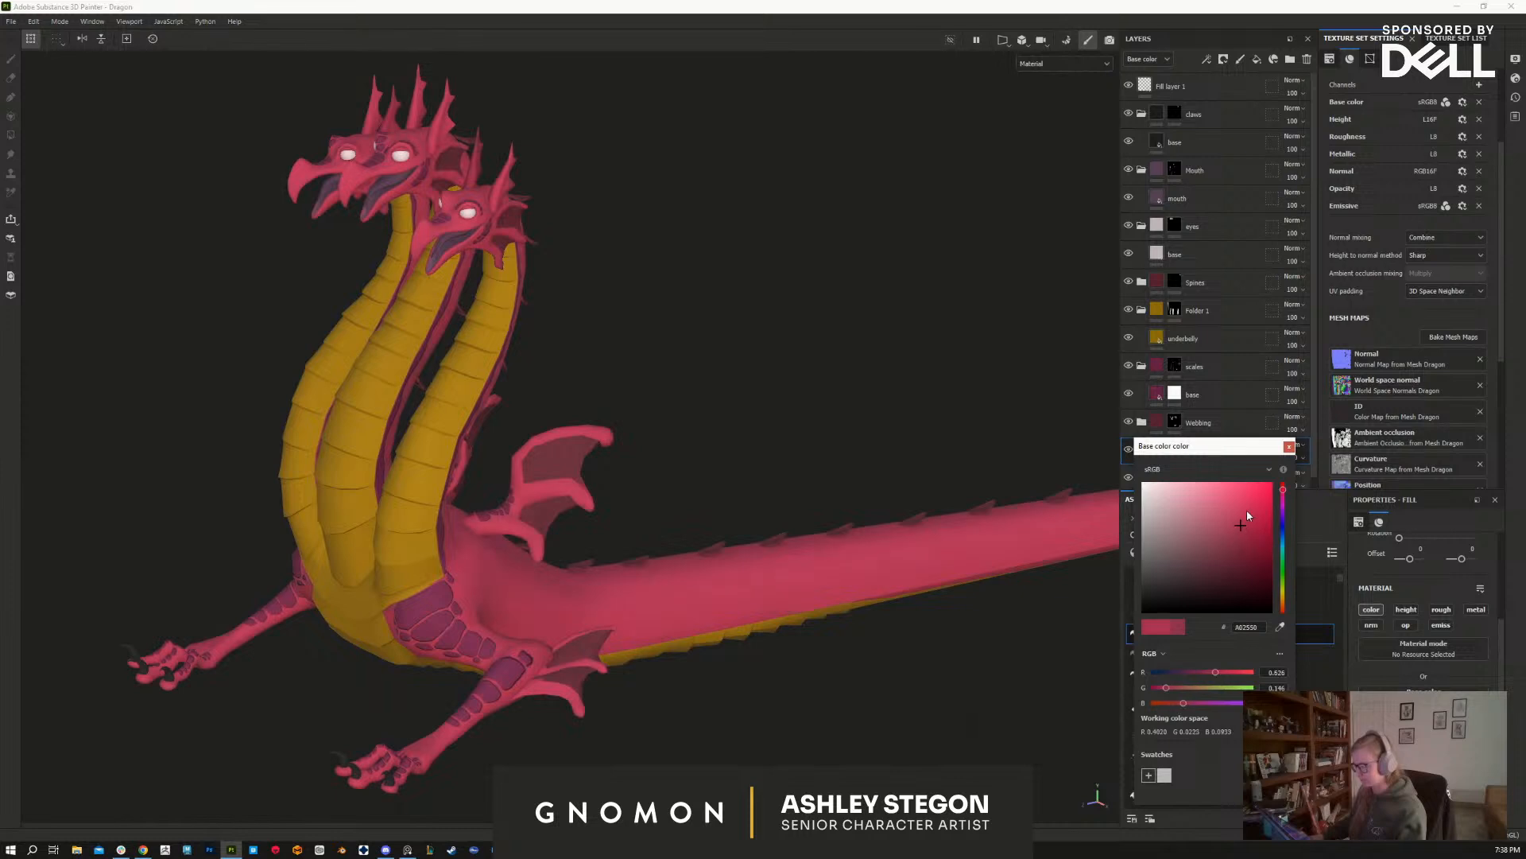
pyautogui.click(1166, 512)
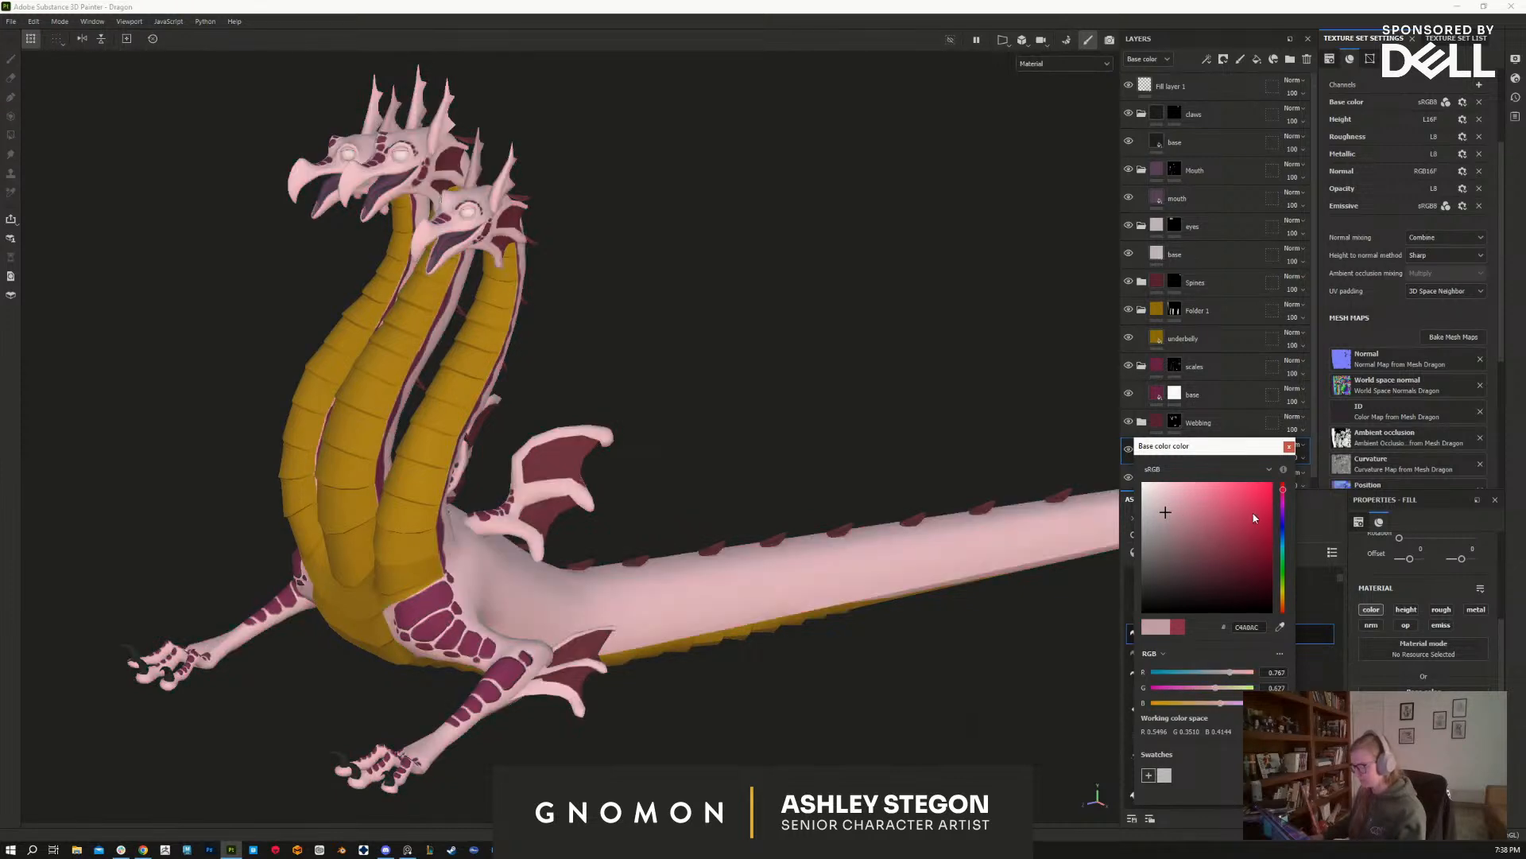
pyautogui.click(1242, 540)
pyautogui.click(1288, 447)
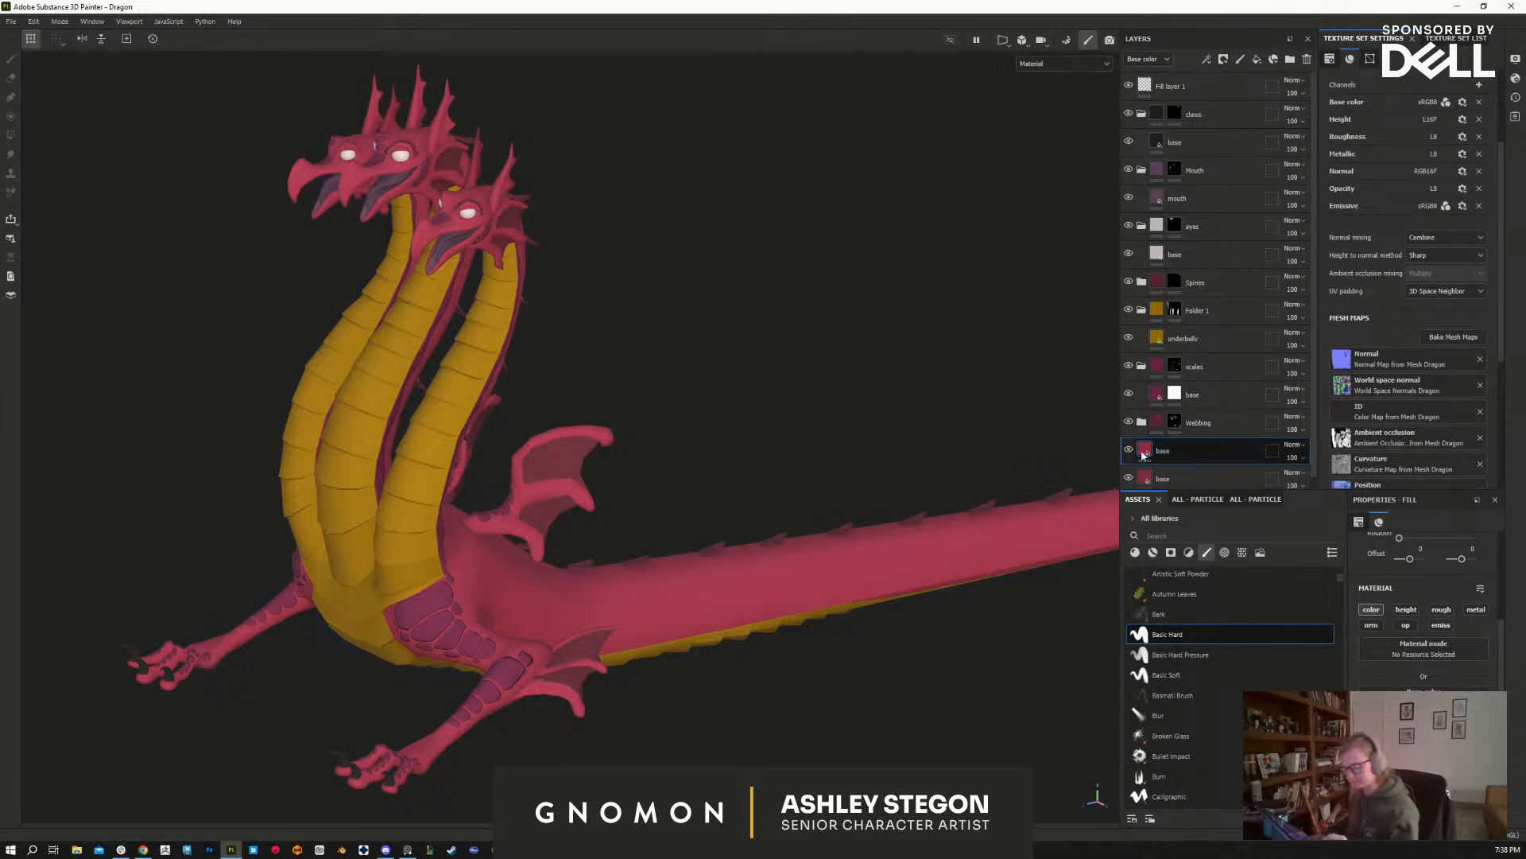
# Step: Add a black mask to the brighter base layer and reveal it over the heads and necks with the Basic Soft brush
pyautogui.rightClick(1149, 450)
pyautogui.click(1185, 467)
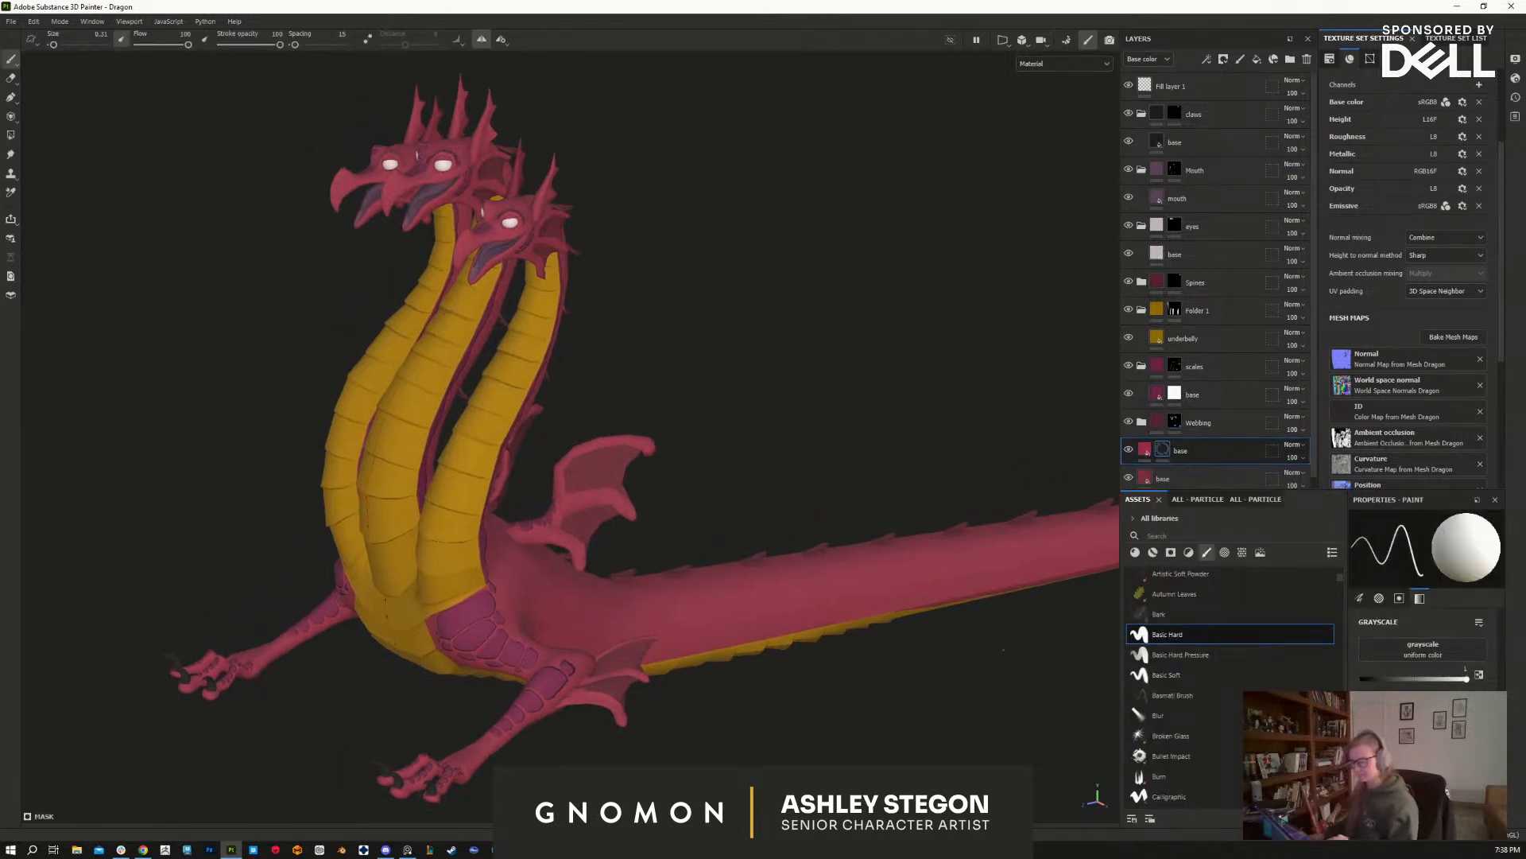
pyautogui.click(1192, 676)
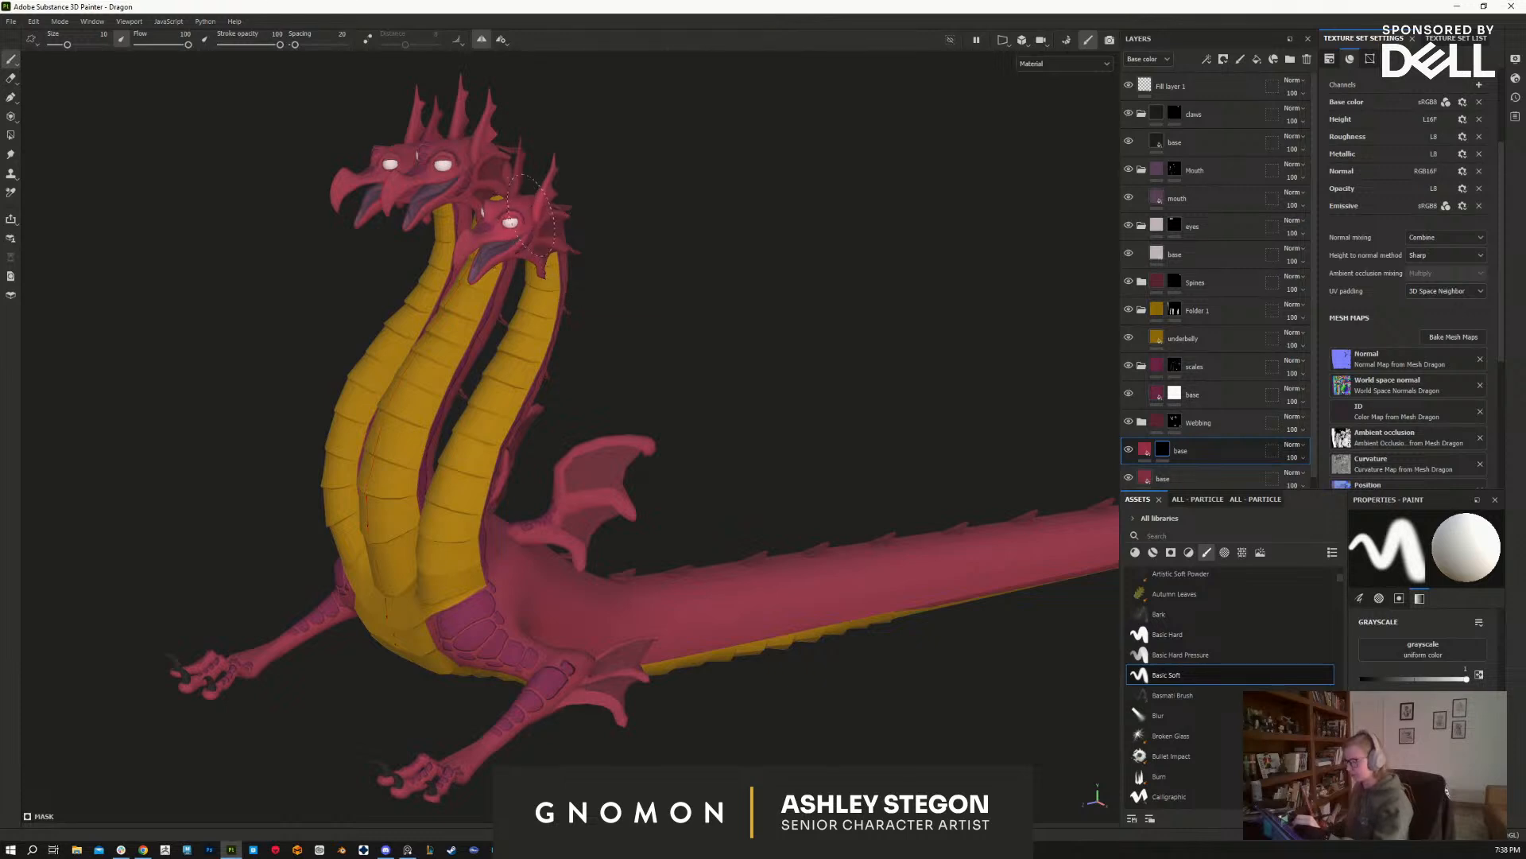
pyautogui.keyDown('alt'); pyautogui.moveTo(572, 246); pyautogui.dragTo(563, 283); pyautogui.keyUp('alt')
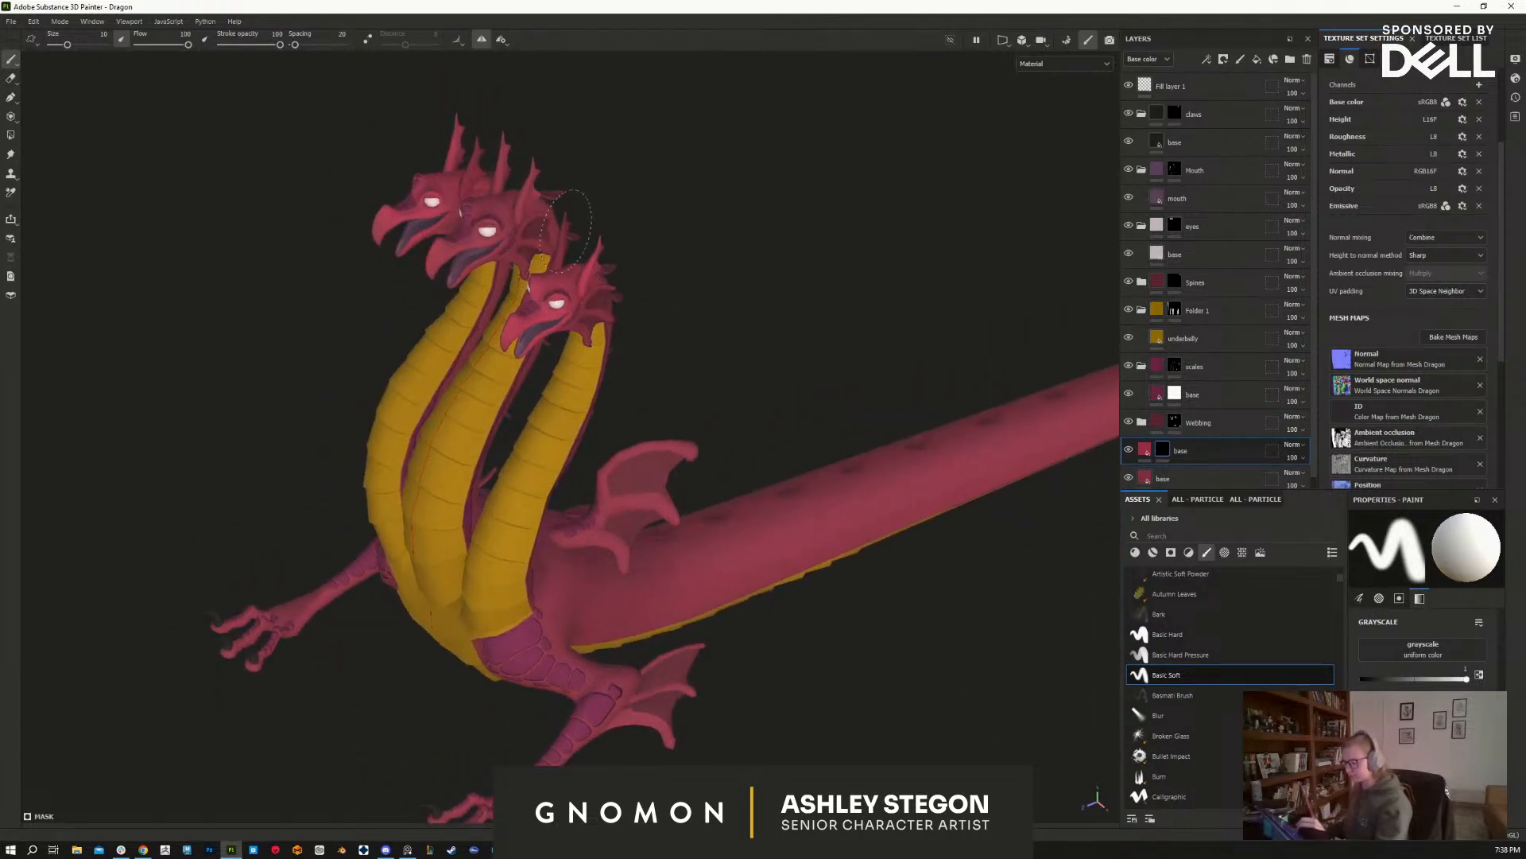
pyautogui.keyDown('alt'); pyautogui.moveTo(521, 371); pyautogui.dragTo(601, 267); pyautogui.keyUp('alt')
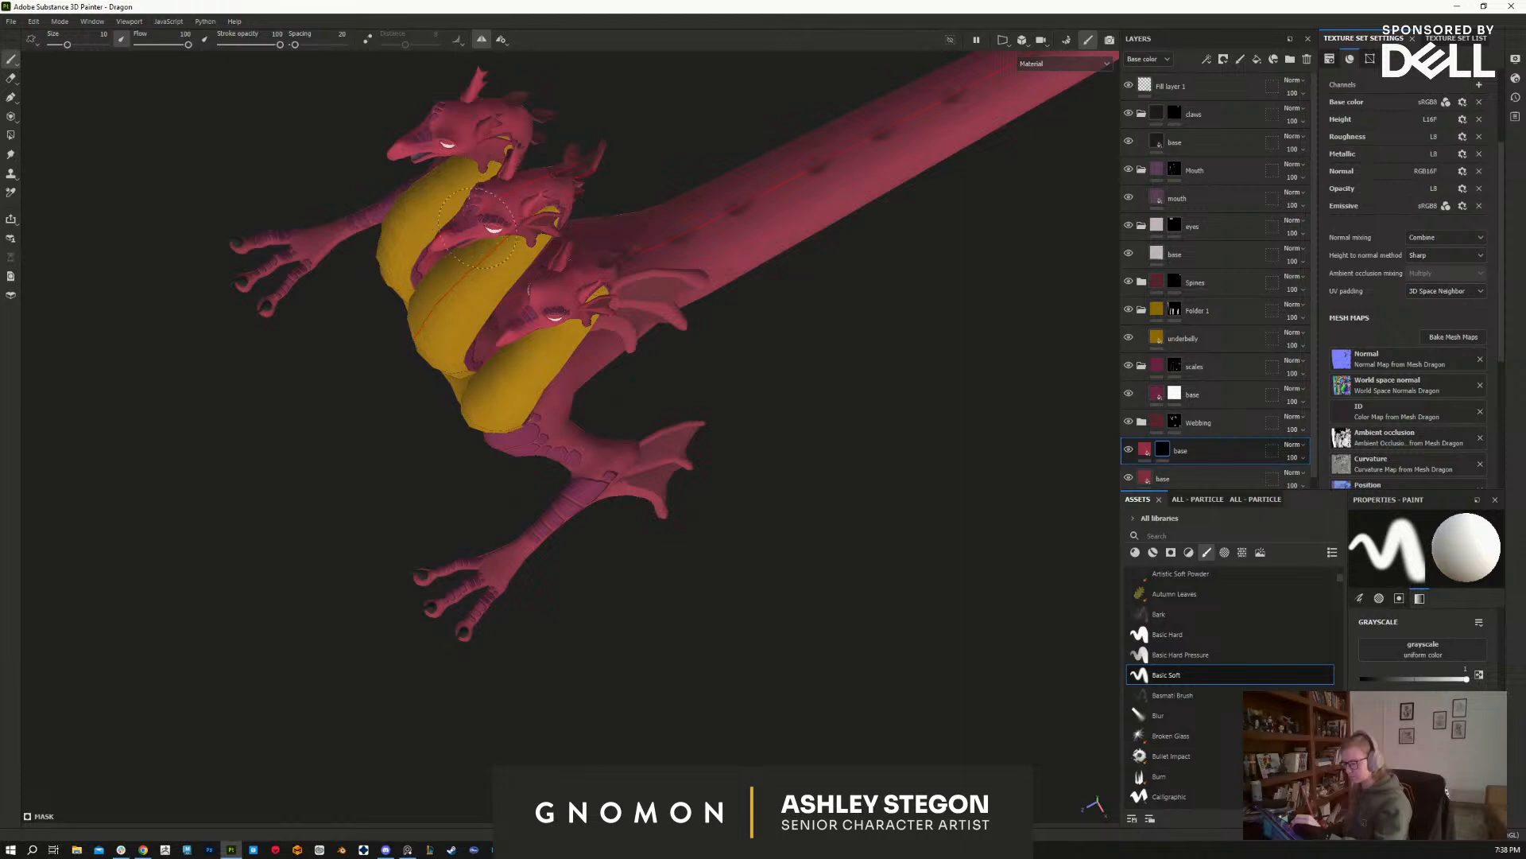
pyautogui.keyDown('alt'); pyautogui.moveTo(586, 198); pyautogui.dragTo(739, 342); pyautogui.keyUp('alt')
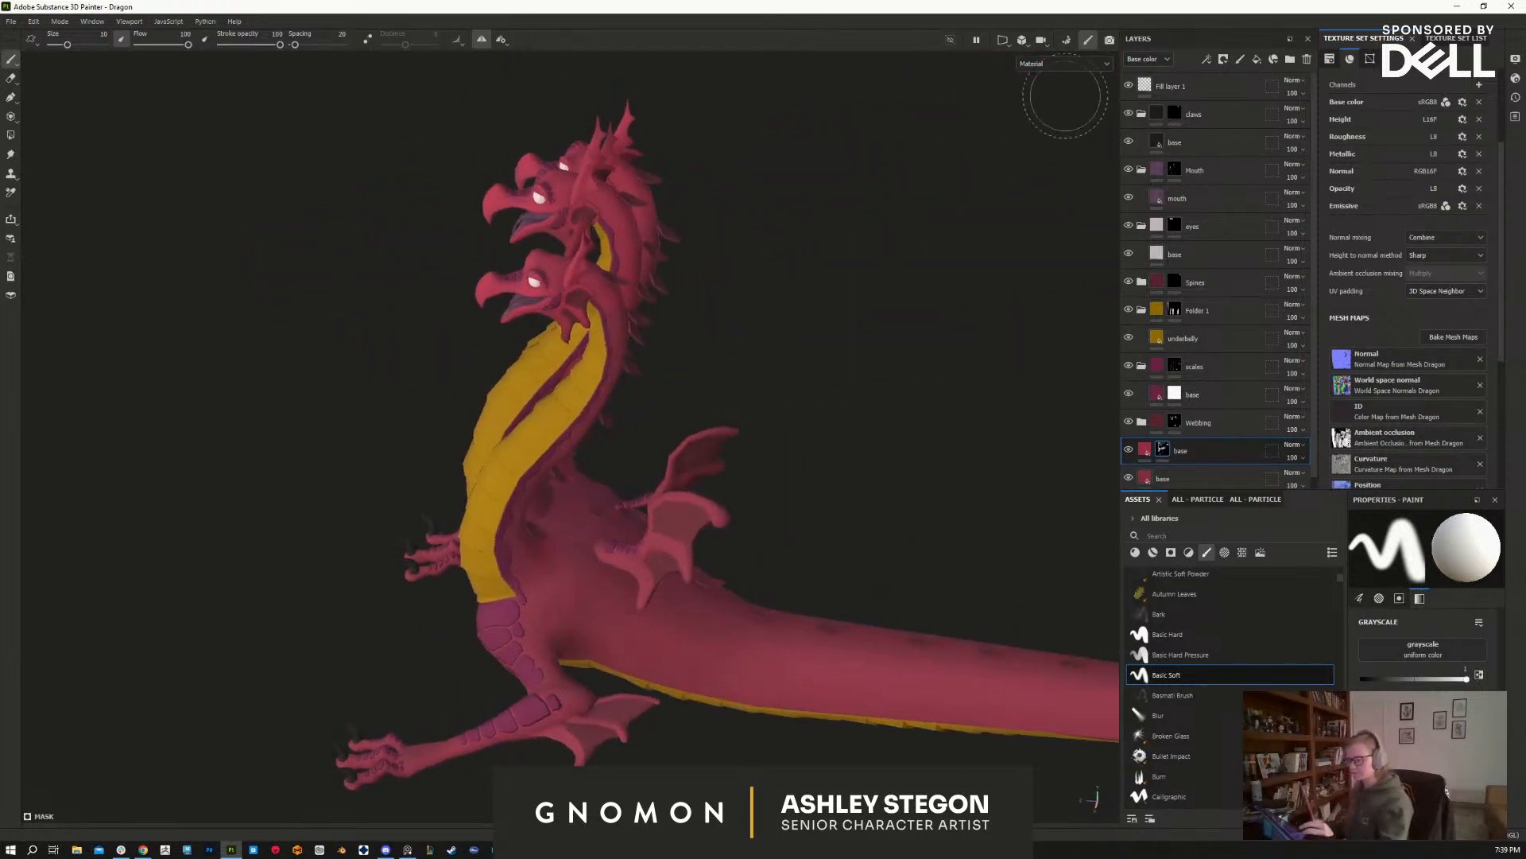
# Step: Display only the Base color channel in the viewport and paint the brighter red over the backs and sides of the necks
pyautogui.click(1061, 64)
pyautogui.click(1040, 116)
pyautogui.keyDown('alt'); pyautogui.moveTo(682, 260); pyautogui.dragTo(578, 256); pyautogui.keyUp('alt')
pyautogui.keyDown('alt'); pyautogui.moveTo(646, 368); pyautogui.dragTo(555, 223); pyautogui.keyUp('alt')
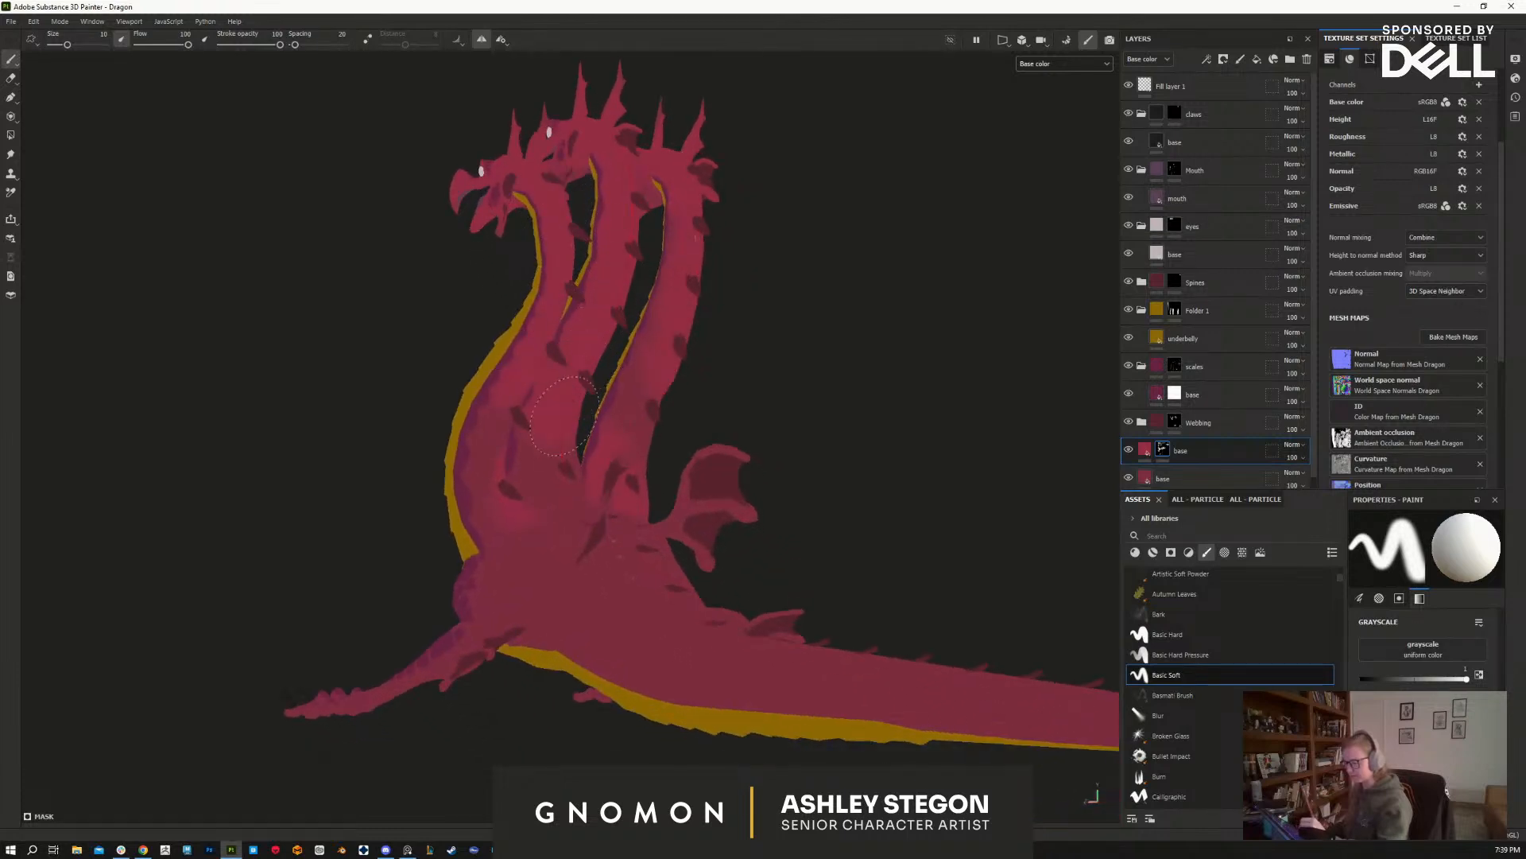
pyautogui.keyDown('alt'); pyautogui.moveTo(476, 420); pyautogui.dragTo(505, 434); pyautogui.keyUp('alt')
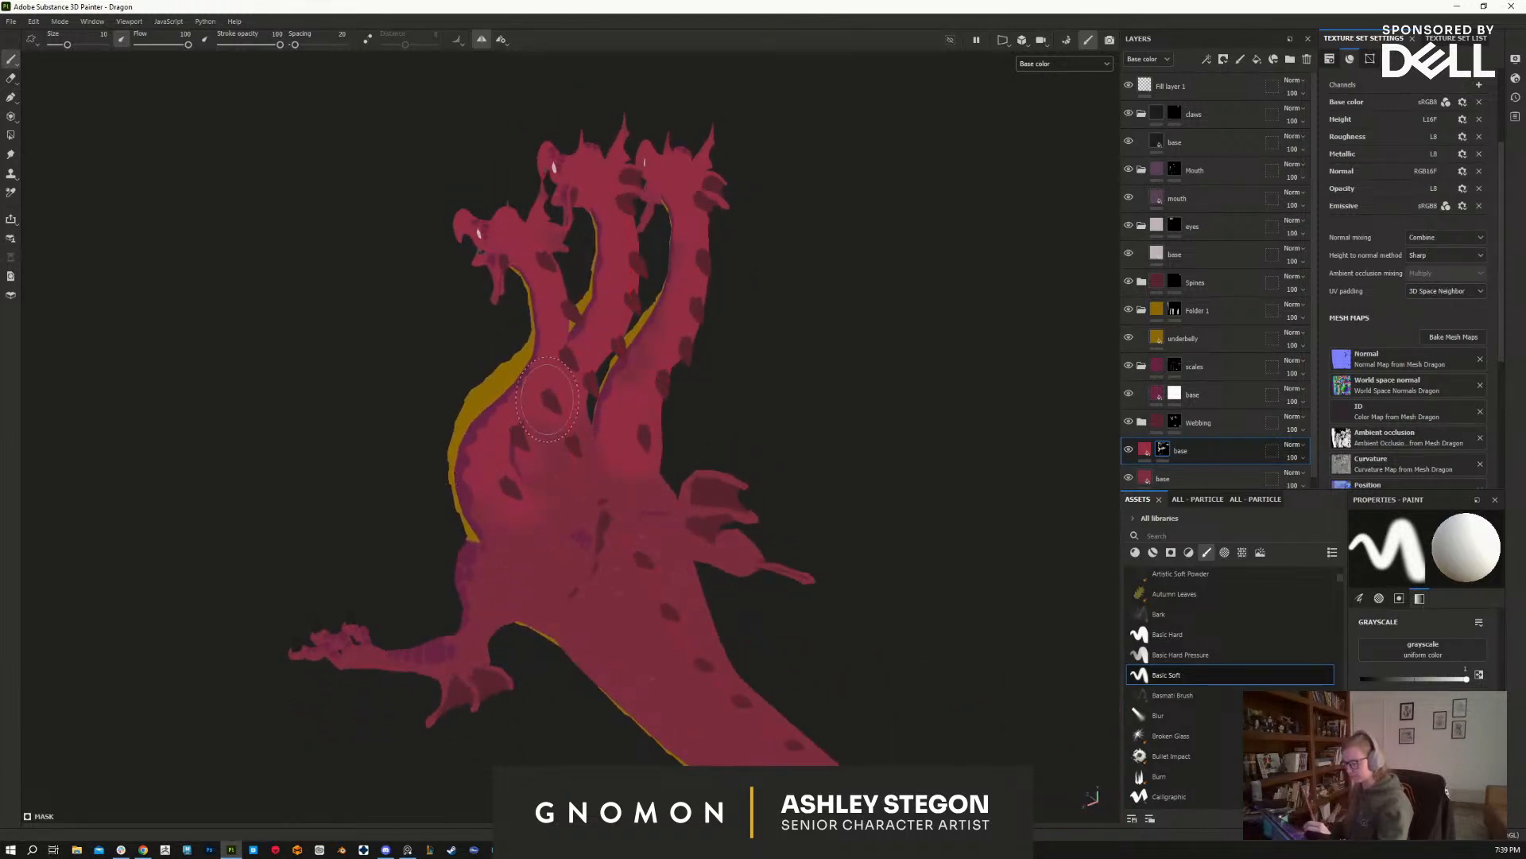
# Step: Set the brush size to about 11.3 and the stroke opacity to 55, and blend the brighter red around the heads and necks
pyautogui.press(']')
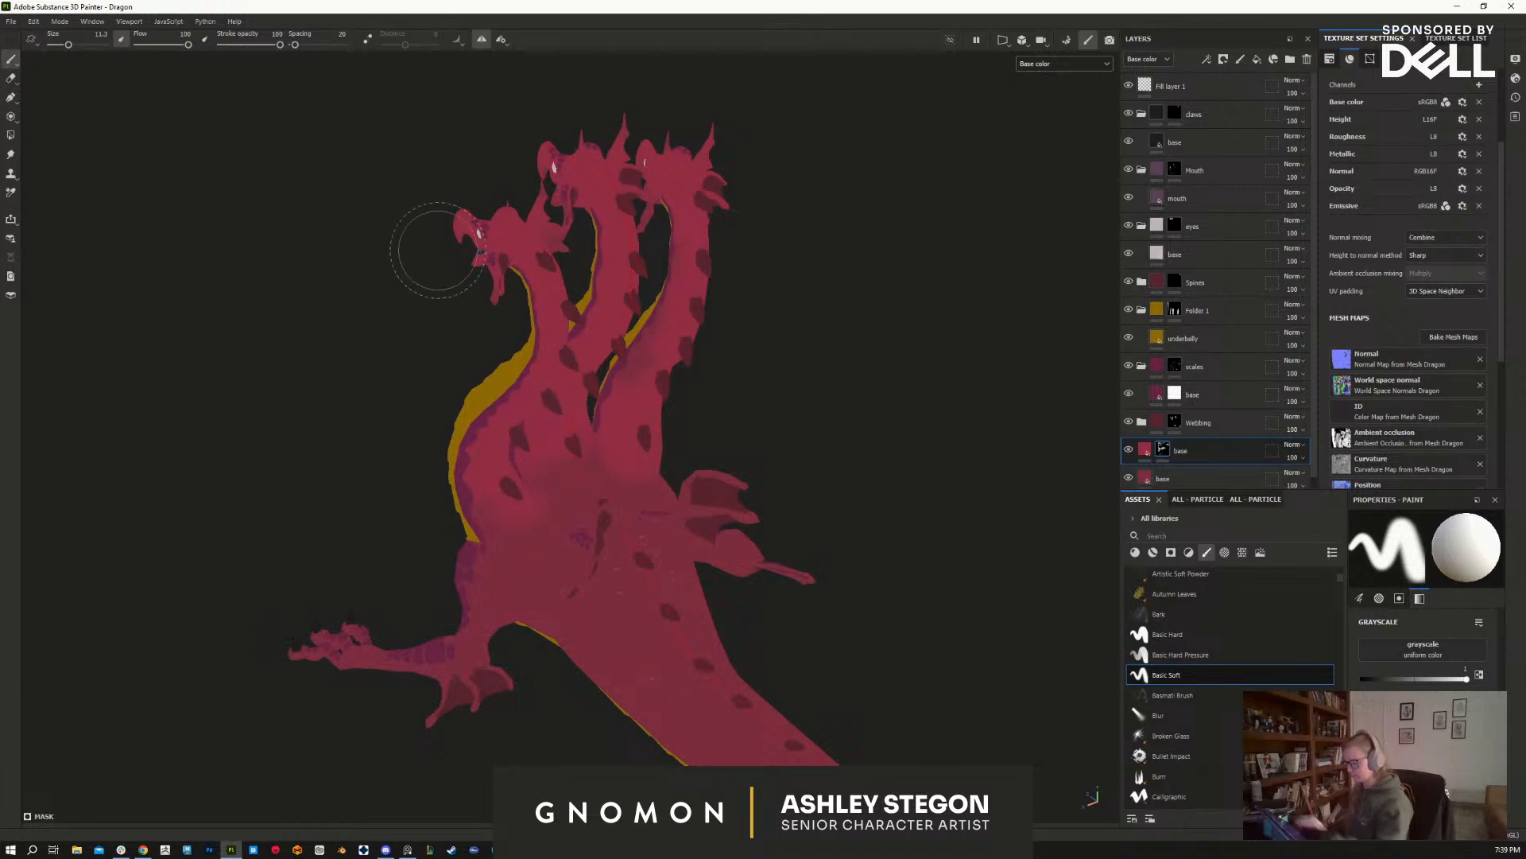
pyautogui.click(253, 45)
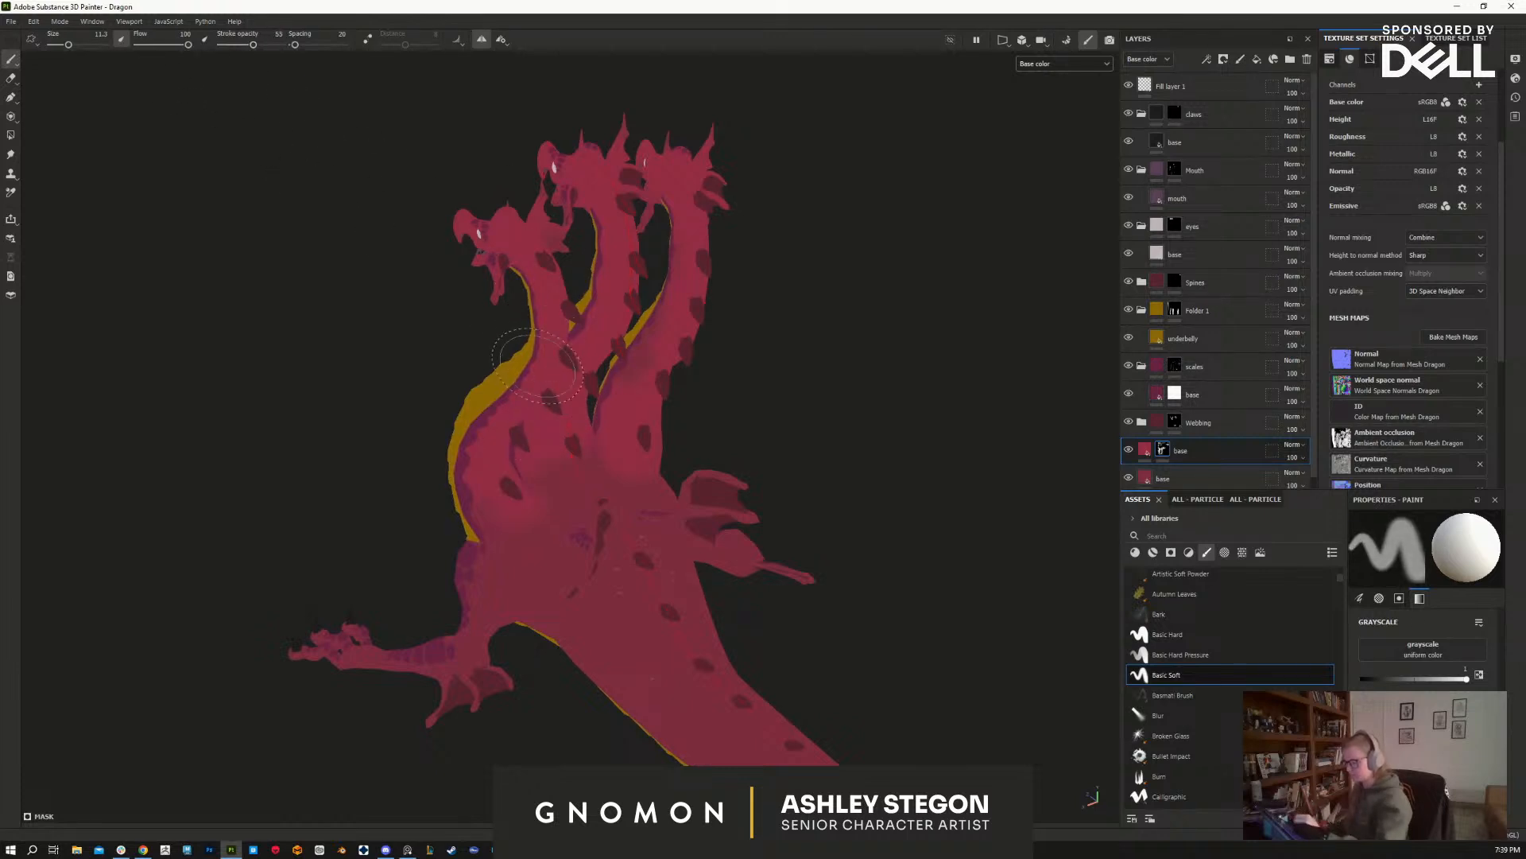
pyautogui.moveTo(474, 489)
pyautogui.keyDown('alt'); pyautogui.mouseDown()
pyautogui.moveTo(511, 708)
pyautogui.moveTo(460, 708)
pyautogui.moveTo(790, 675)
pyautogui.moveTo(771, 650)
pyautogui.mouseUp(); pyautogui.keyUp('alt')
pyautogui.keyDown('alt'); pyautogui.moveTo(772, 650); pyautogui.dragTo(937, 642, button='middle'); pyautogui.keyUp('alt')
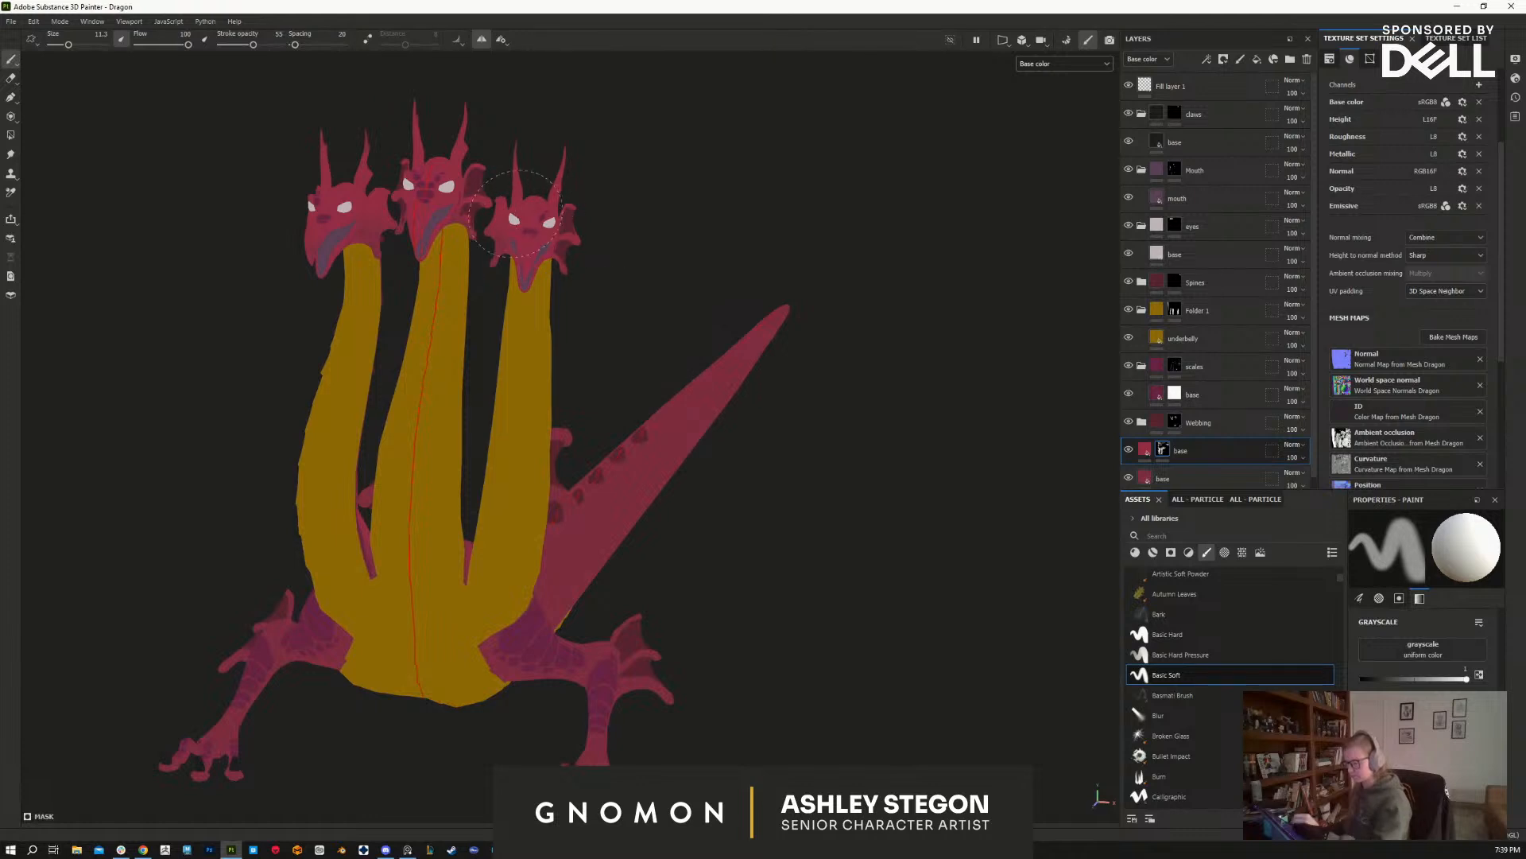
pyautogui.keyDown('alt'); pyautogui.moveTo(607, 225); pyautogui.dragTo(533, 327); pyautogui.keyUp('alt')
pyautogui.moveTo(607, 187)
pyautogui.keyDown('alt'); pyautogui.mouseDown()
pyautogui.moveTo(790, 528)
pyautogui.moveTo(794, 504)
pyautogui.moveTo(693, 472)
pyautogui.mouseUp(); pyautogui.keyUp('alt')
# Step: Shift the masked base layer's fill to a brighter, more saturated crimson, checking the shade from the front and side
pyautogui.click(1145, 451)
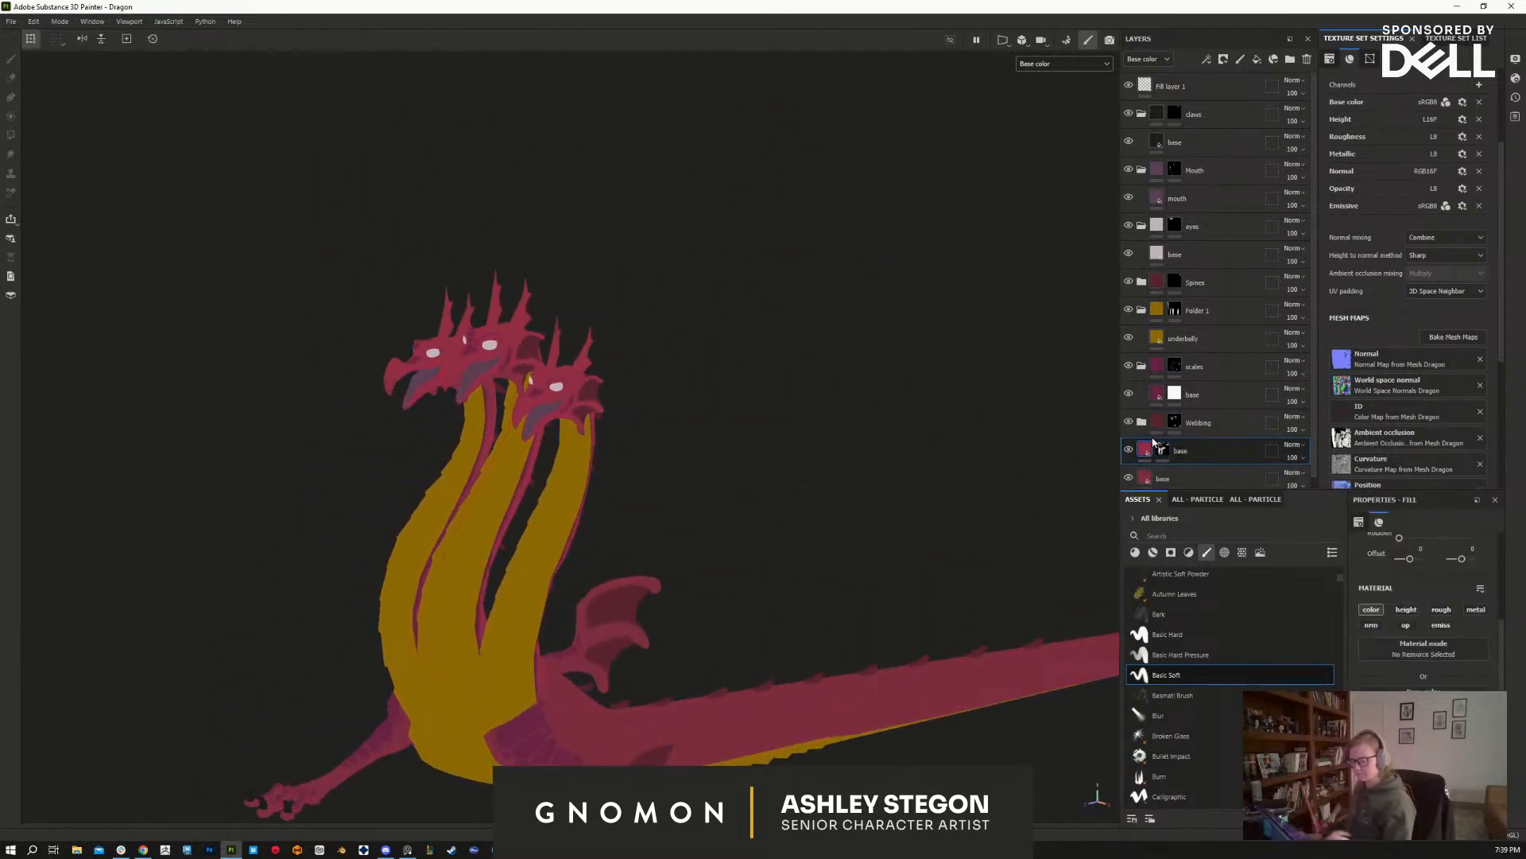
pyautogui.click(1423, 698)
pyautogui.click(1242, 531)
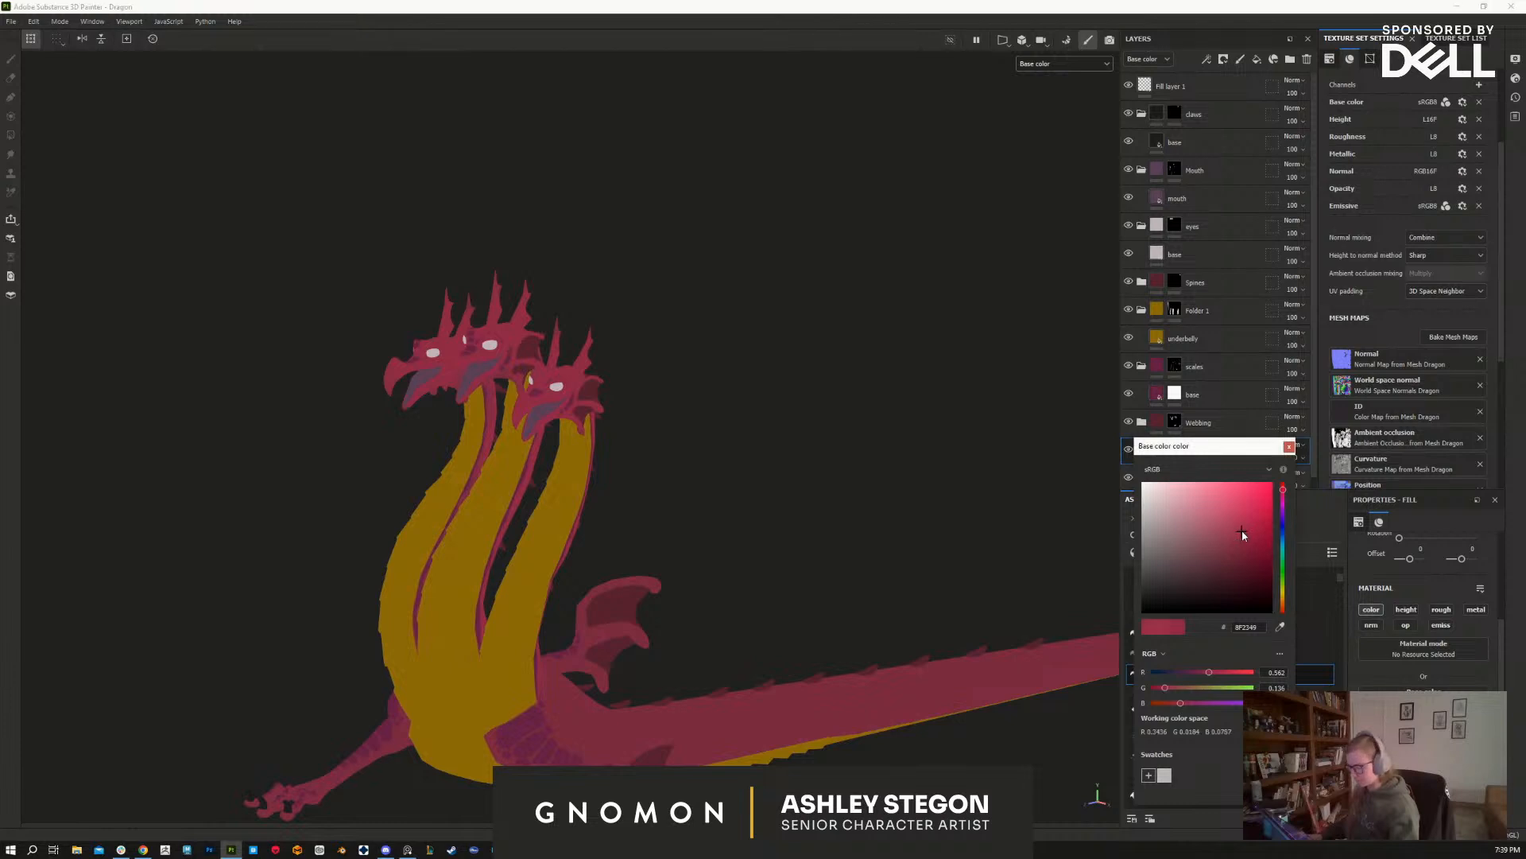
pyautogui.keyDown('alt'); pyautogui.moveTo(1119, 523); pyautogui.dragTo(865, 529); pyautogui.keyUp('alt')
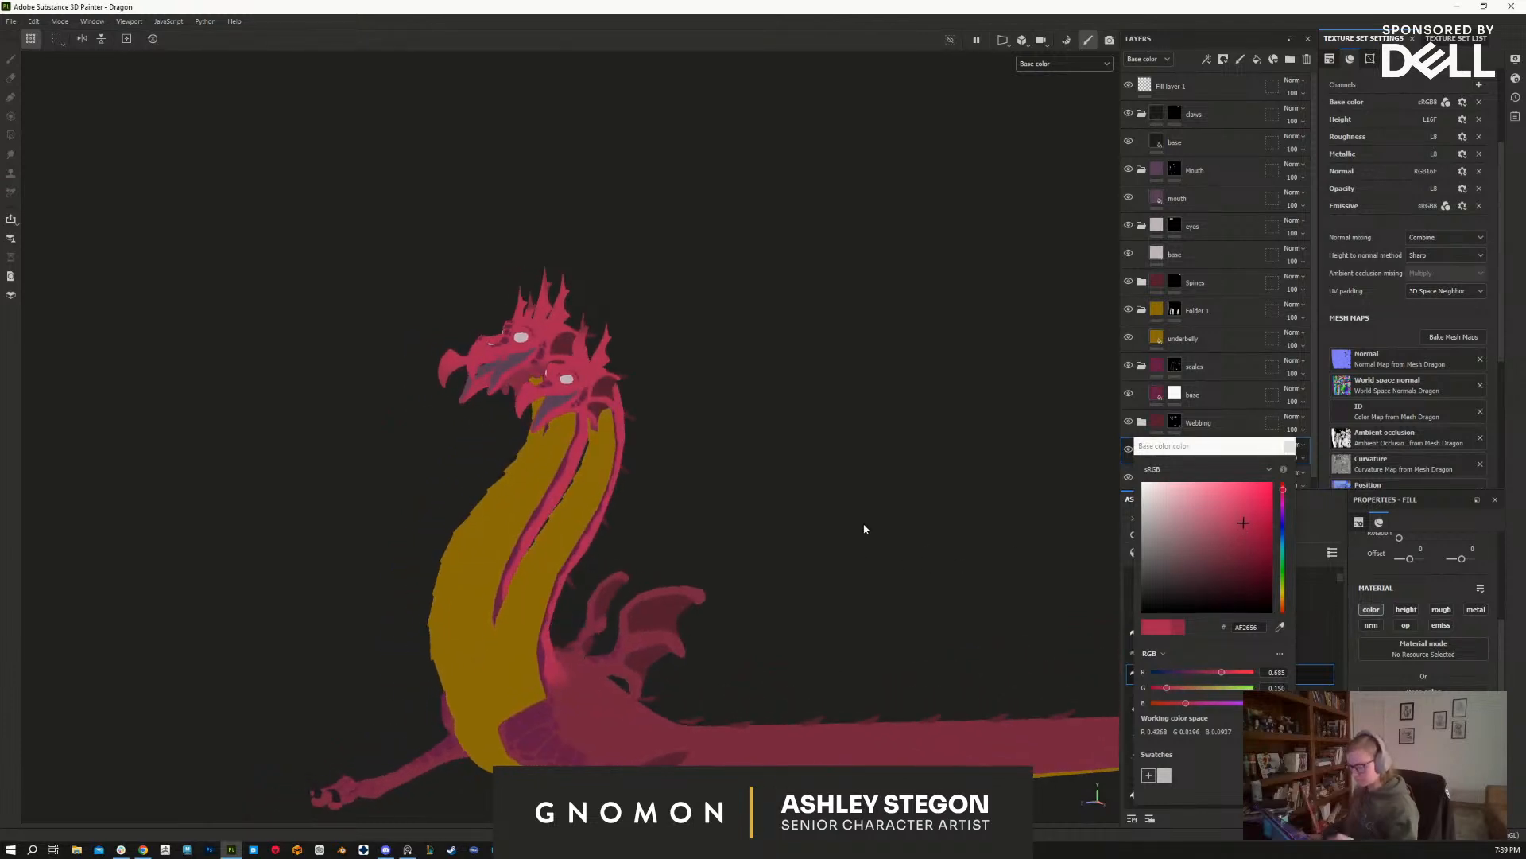
pyautogui.click(1247, 529)
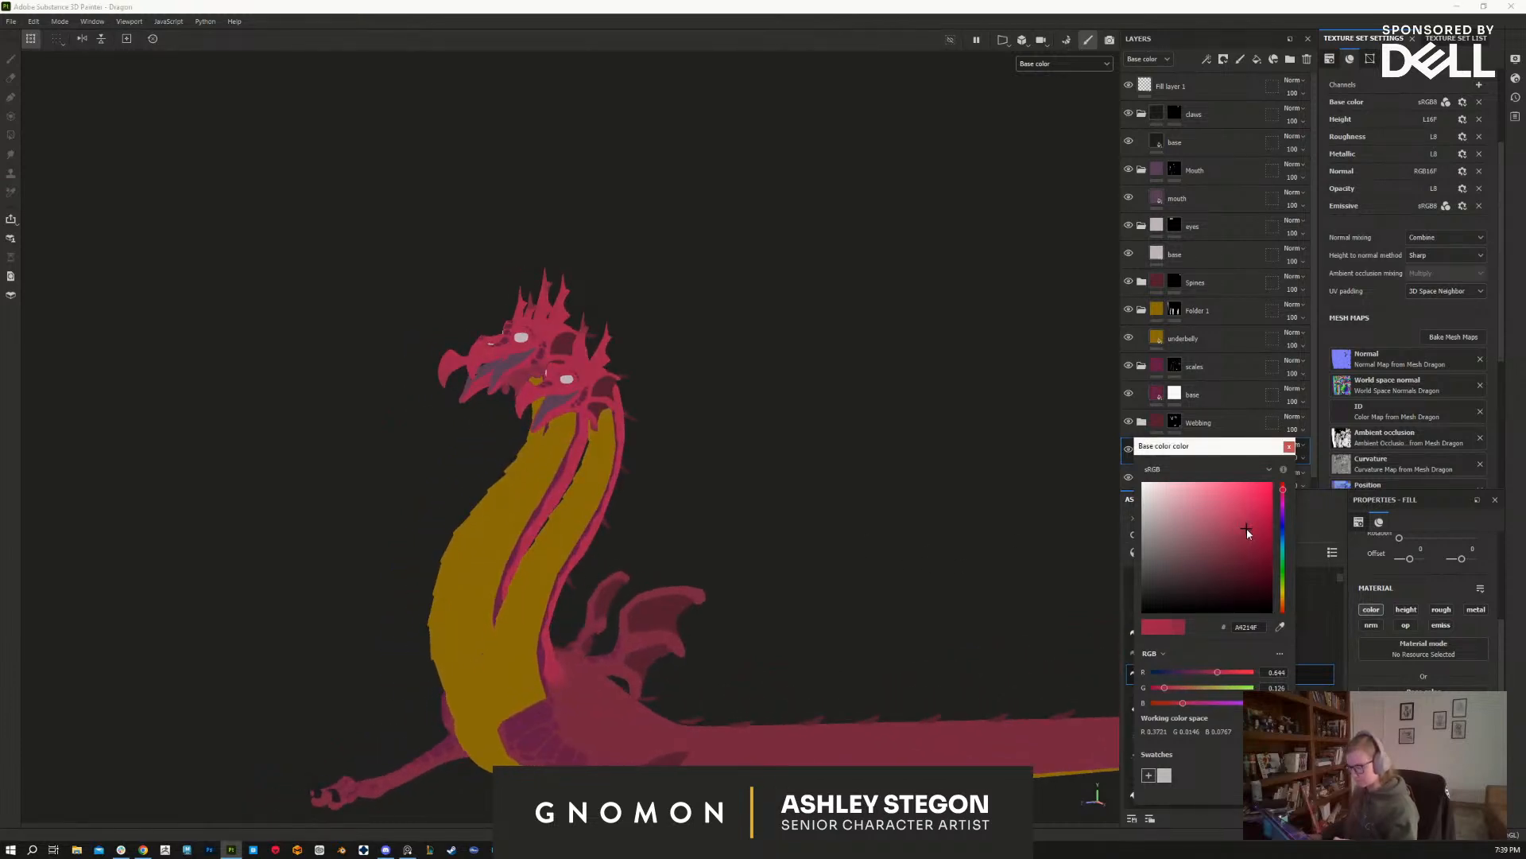
pyautogui.click(1245, 531)
pyautogui.keyDown('alt'); pyautogui.moveTo(915, 628); pyautogui.dragTo(917, 530, button='middle'); pyautogui.keyUp('alt')
pyautogui.keyDown('alt'); pyautogui.moveTo(916, 530); pyautogui.dragTo(672, 555); pyautogui.keyUp('alt')
pyautogui.click(1288, 447)
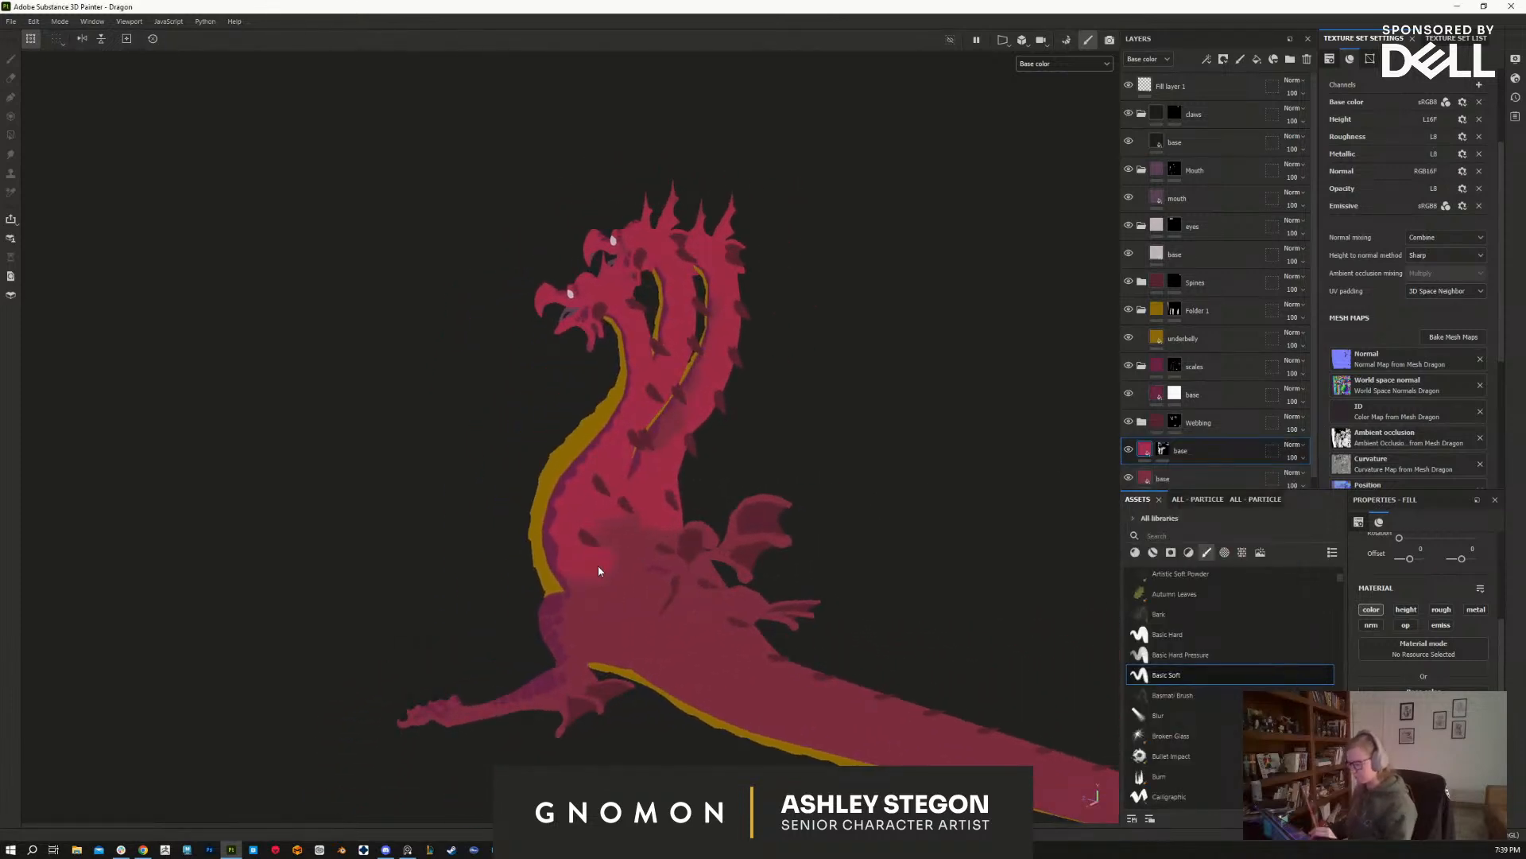
# Step: Paint black on the crimson layer's mask with the soft brush to fade its lower edge into the chest and body
pyautogui.click(1162, 450)
pyautogui.press('1')
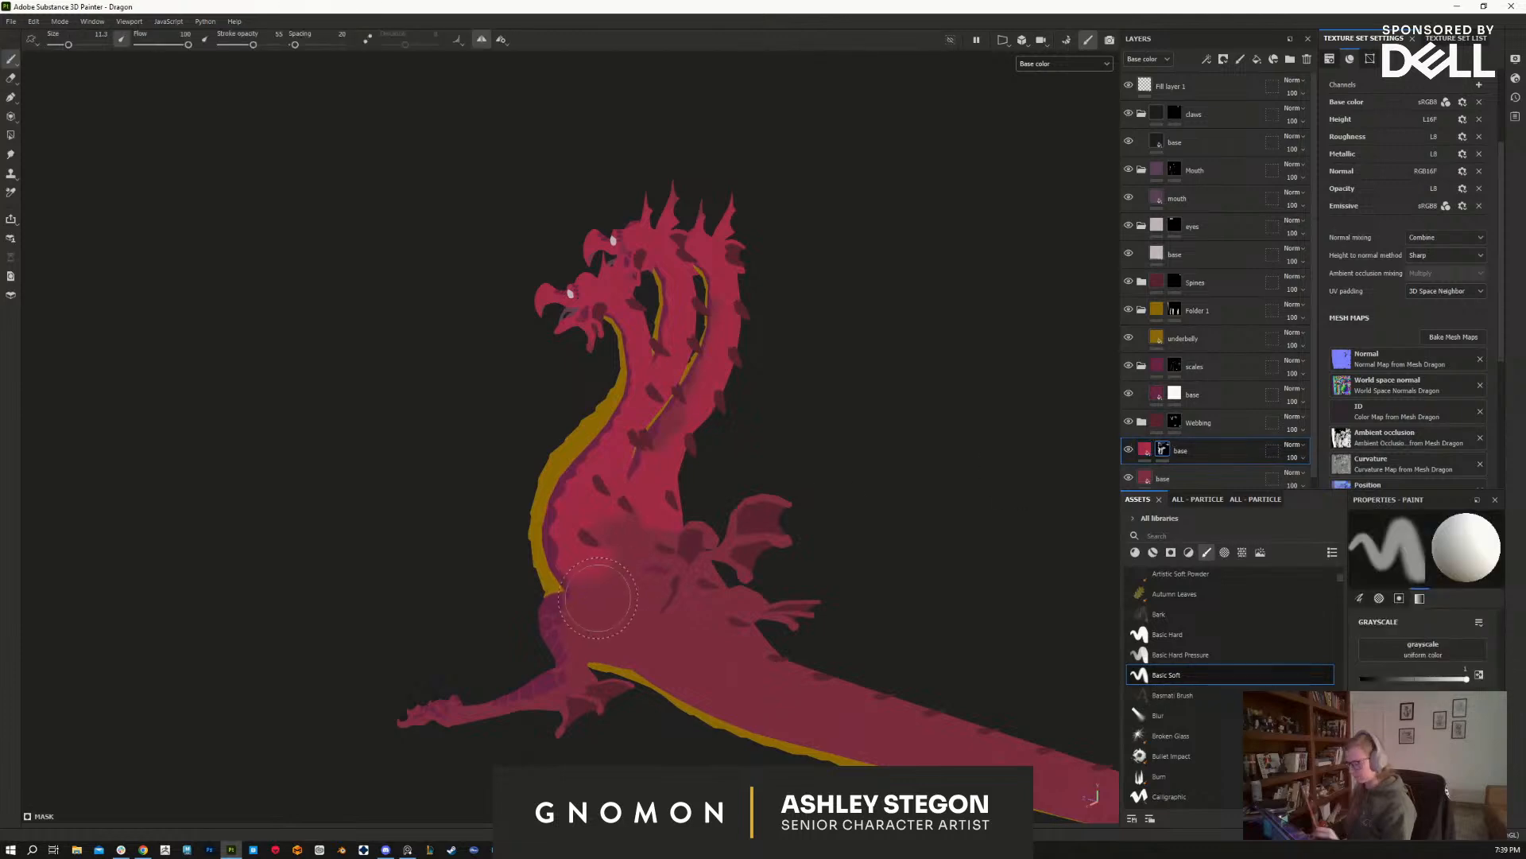
pyautogui.press('x')
pyautogui.moveTo(615, 580)
pyautogui.keyDown('alt'); pyautogui.mouseDown()
pyautogui.moveTo(587, 600)
pyautogui.moveTo(627, 534)
pyautogui.moveTo(862, 556)
pyautogui.moveTo(1061, 531)
pyautogui.mouseUp(); pyautogui.keyUp('alt')
pyautogui.keyDown('alt'); pyautogui.moveTo(737, 253); pyautogui.dragTo(725, 222, button='middle'); pyautogui.keyUp('alt')
pyautogui.keyDown('alt'); pyautogui.moveTo(725, 221); pyautogui.dragTo(801, 504); pyautogui.keyUp('alt')
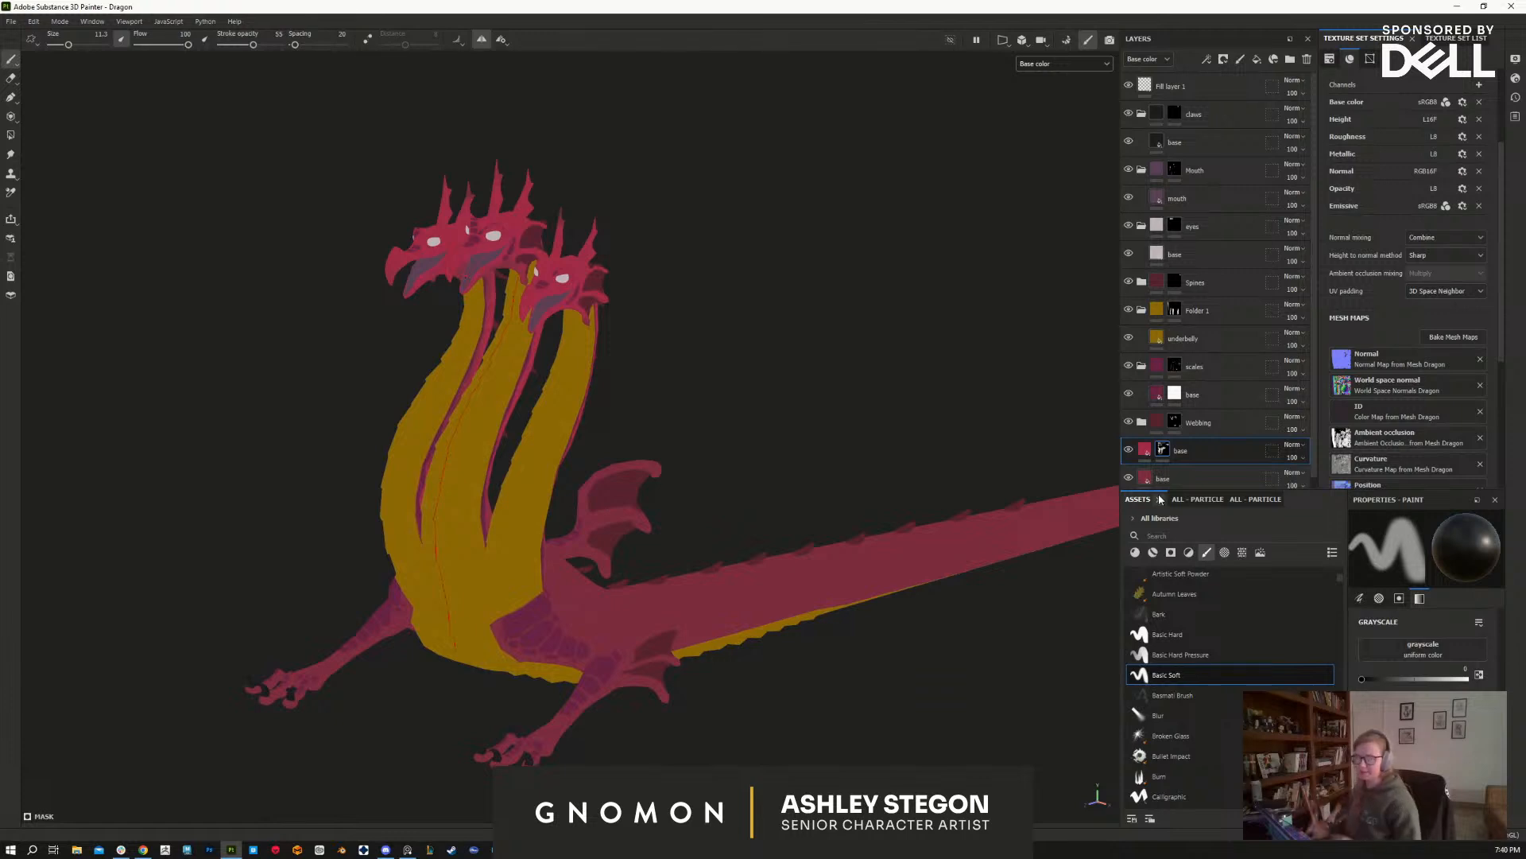
# Step: Duplicate the bottom base layer, set the copy's color to dark maroon 611C34, and give it a black mask
pyautogui.keyDown('alt'); pyautogui.moveTo(863, 710); pyautogui.dragTo(886, 705); pyautogui.keyUp('alt')
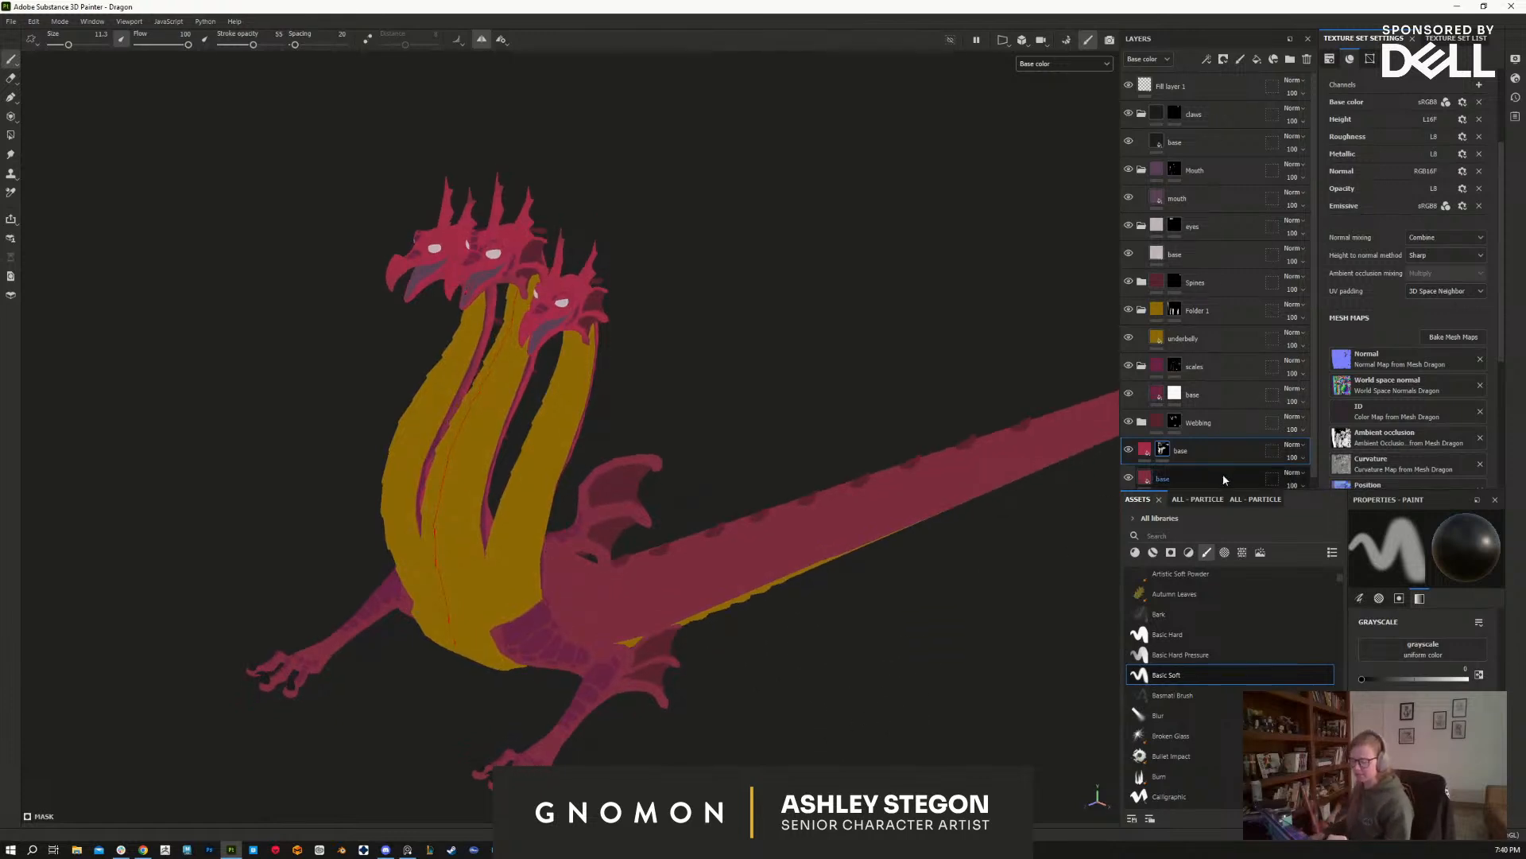
pyautogui.click(1224, 480)
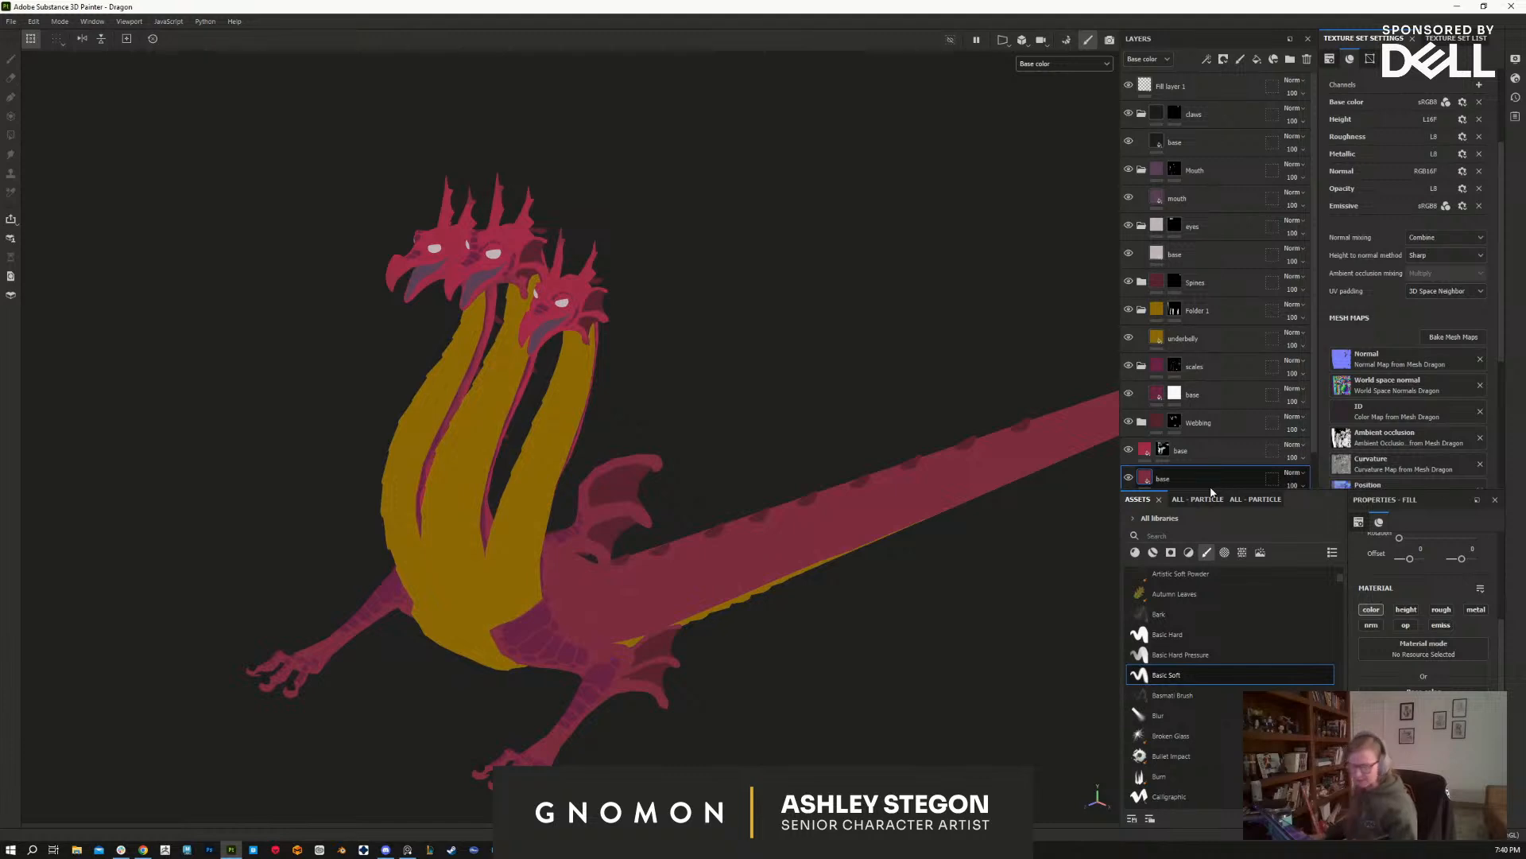
pyautogui.moveTo(1317, 439); pyautogui.dragTo(1314, 478)
pyautogui.click(1145, 440)
pyautogui.click(1234, 563)
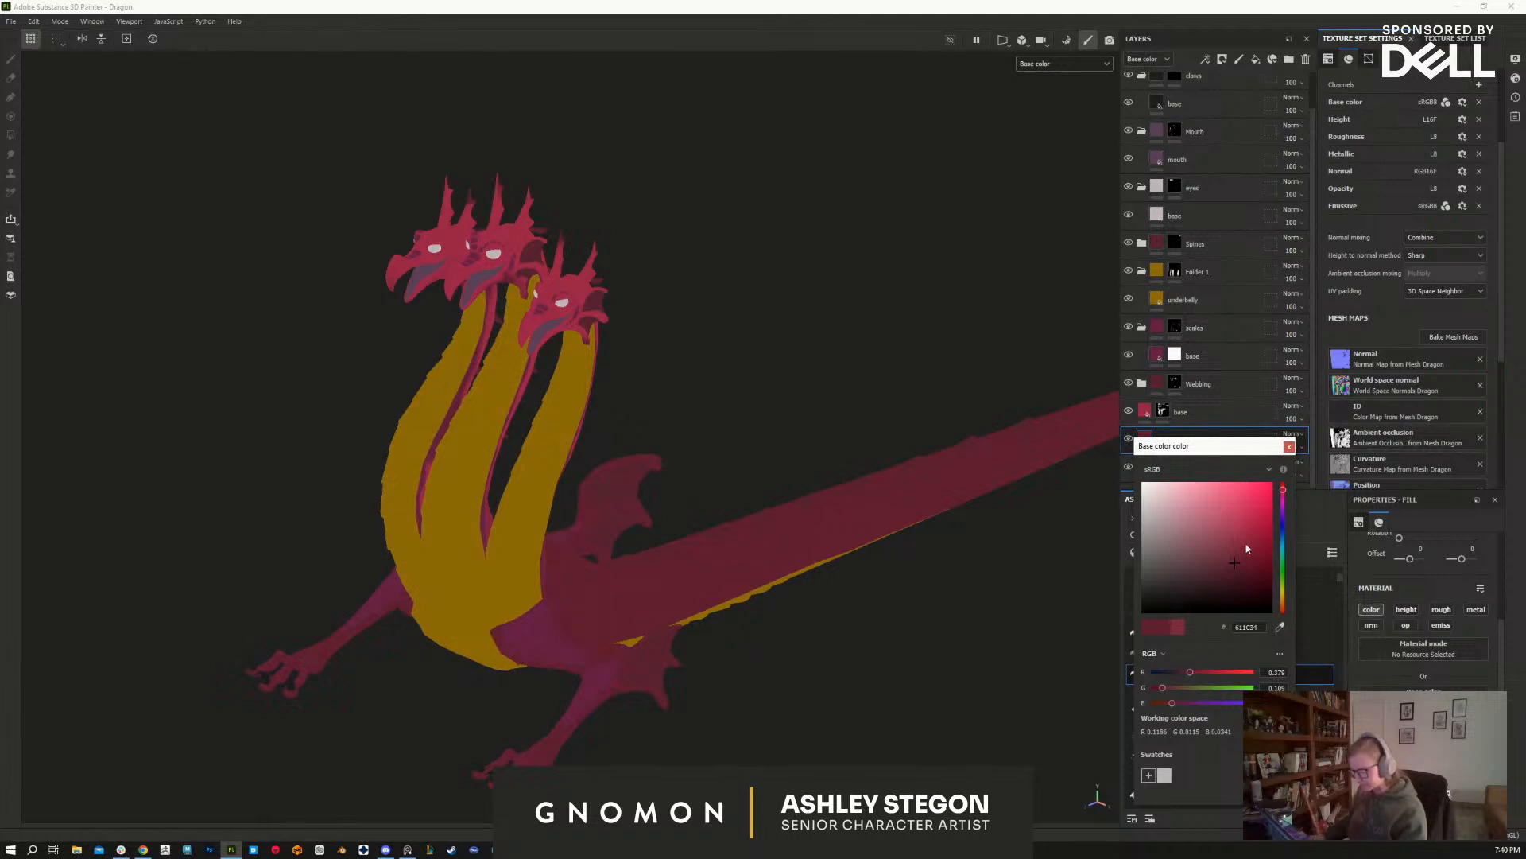
pyautogui.click(1289, 448)
pyautogui.rightClick(1147, 440)
pyautogui.click(1212, 462)
# Step: Paint the dark maroon layer's mask in along the rear part of the tail up to its tip
pyautogui.keyDown('alt'); pyautogui.moveTo(752, 684); pyautogui.dragTo(739, 681); pyautogui.keyUp('alt')
pyautogui.keyDown('alt'); pyautogui.moveTo(740, 681); pyautogui.dragTo(790, 598, button='middle'); pyautogui.keyUp('alt')
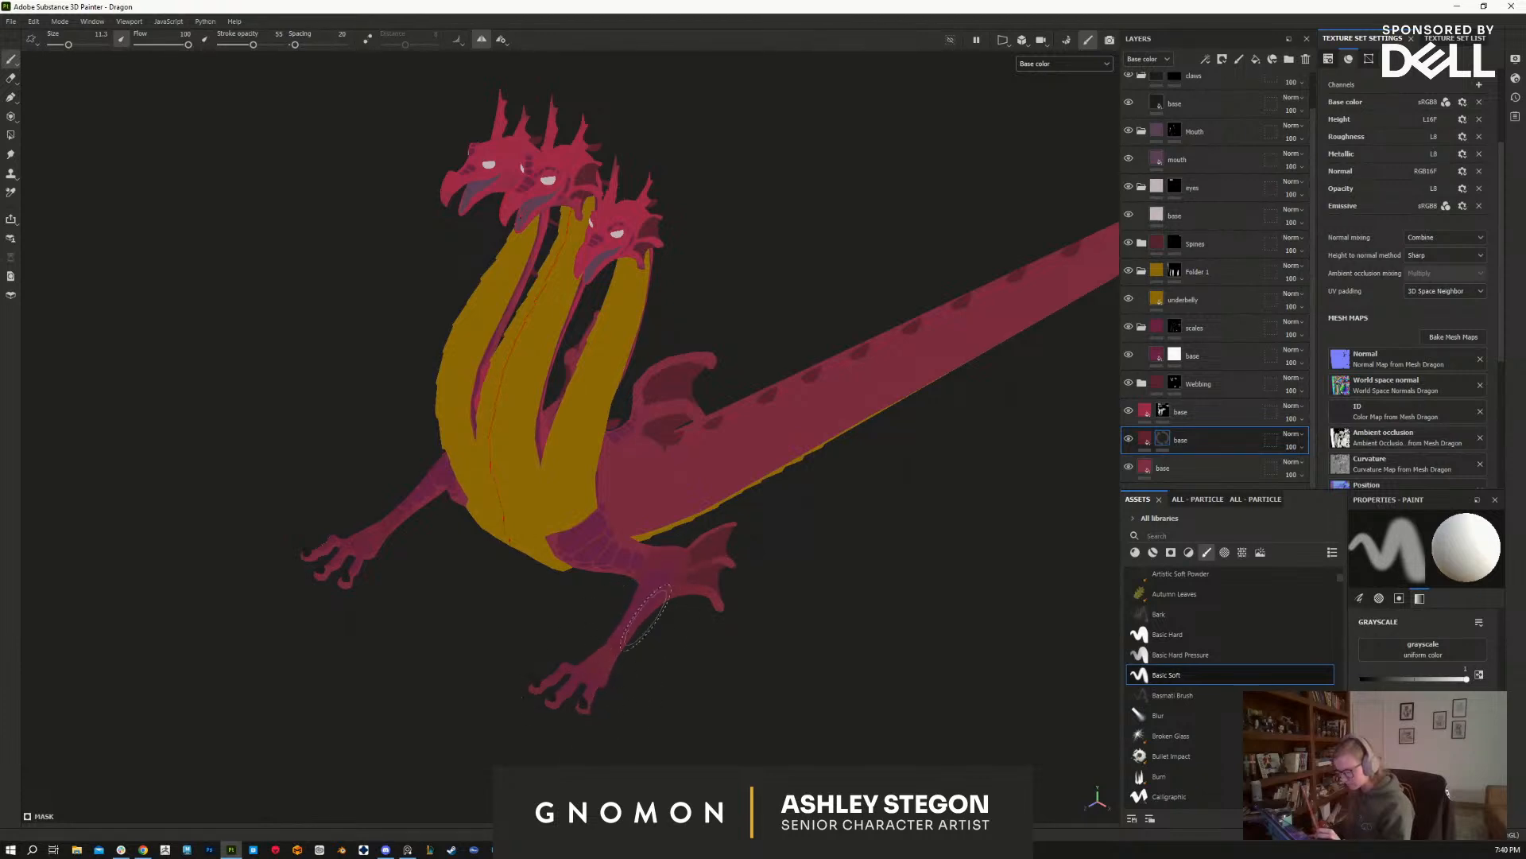
pyautogui.keyDown('alt'); pyautogui.moveTo(635, 623); pyautogui.dragTo(746, 603); pyautogui.keyUp('alt')
pyautogui.keyDown('alt'); pyautogui.moveTo(747, 603); pyautogui.dragTo(279, 795, button='middle'); pyautogui.keyUp('alt')
pyautogui.keyDown('alt'); pyautogui.moveTo(647, 603); pyautogui.dragTo(772, 463); pyautogui.keyUp('alt')
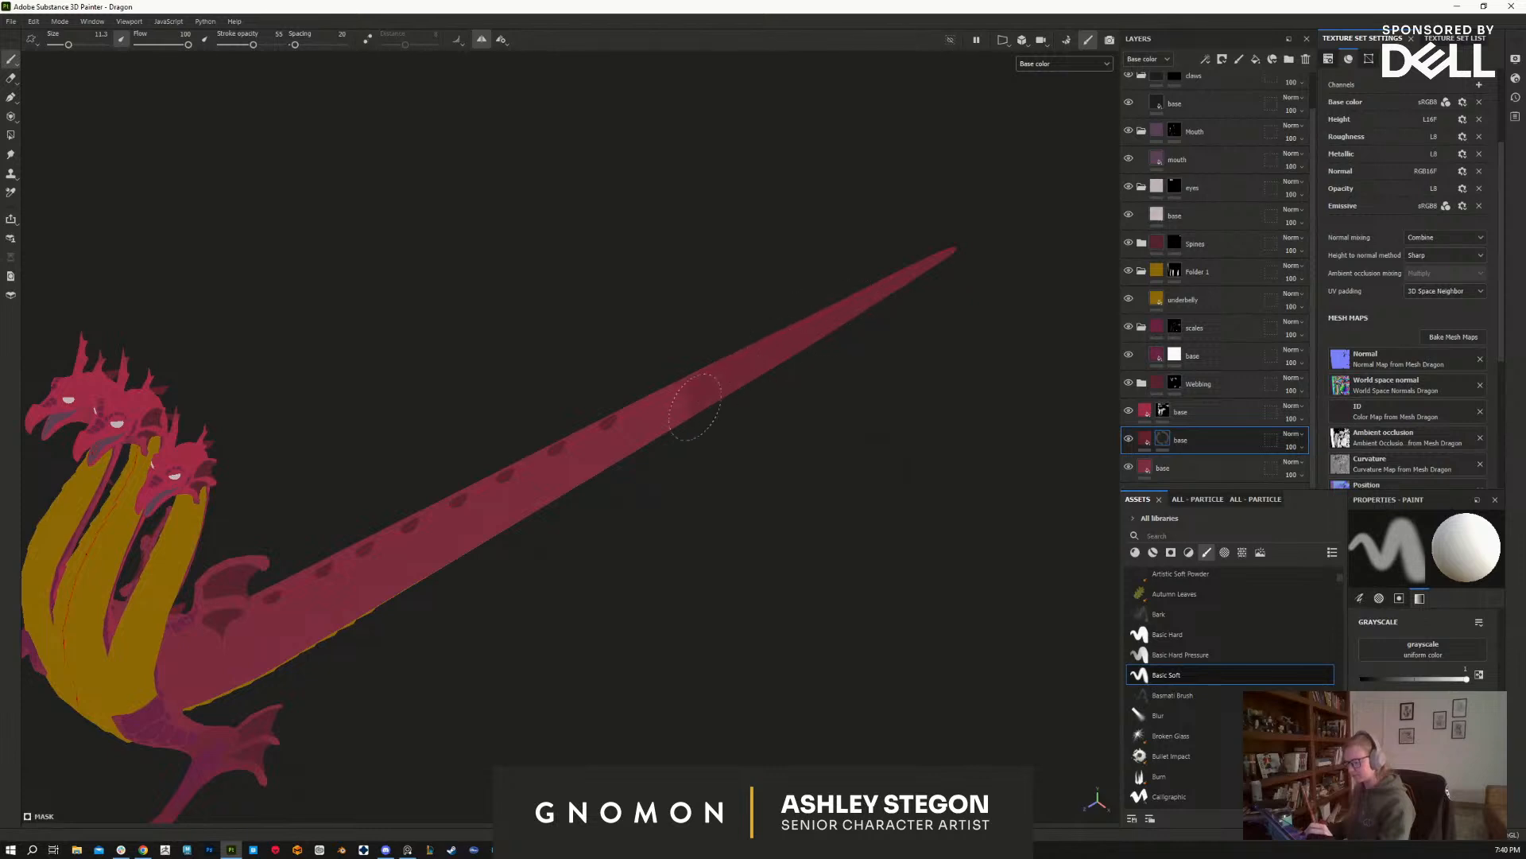
pyautogui.moveTo(483, 546)
pyautogui.mouseDown()
pyautogui.moveTo(506, 505)
pyautogui.moveTo(740, 372)
pyautogui.mouseUp()
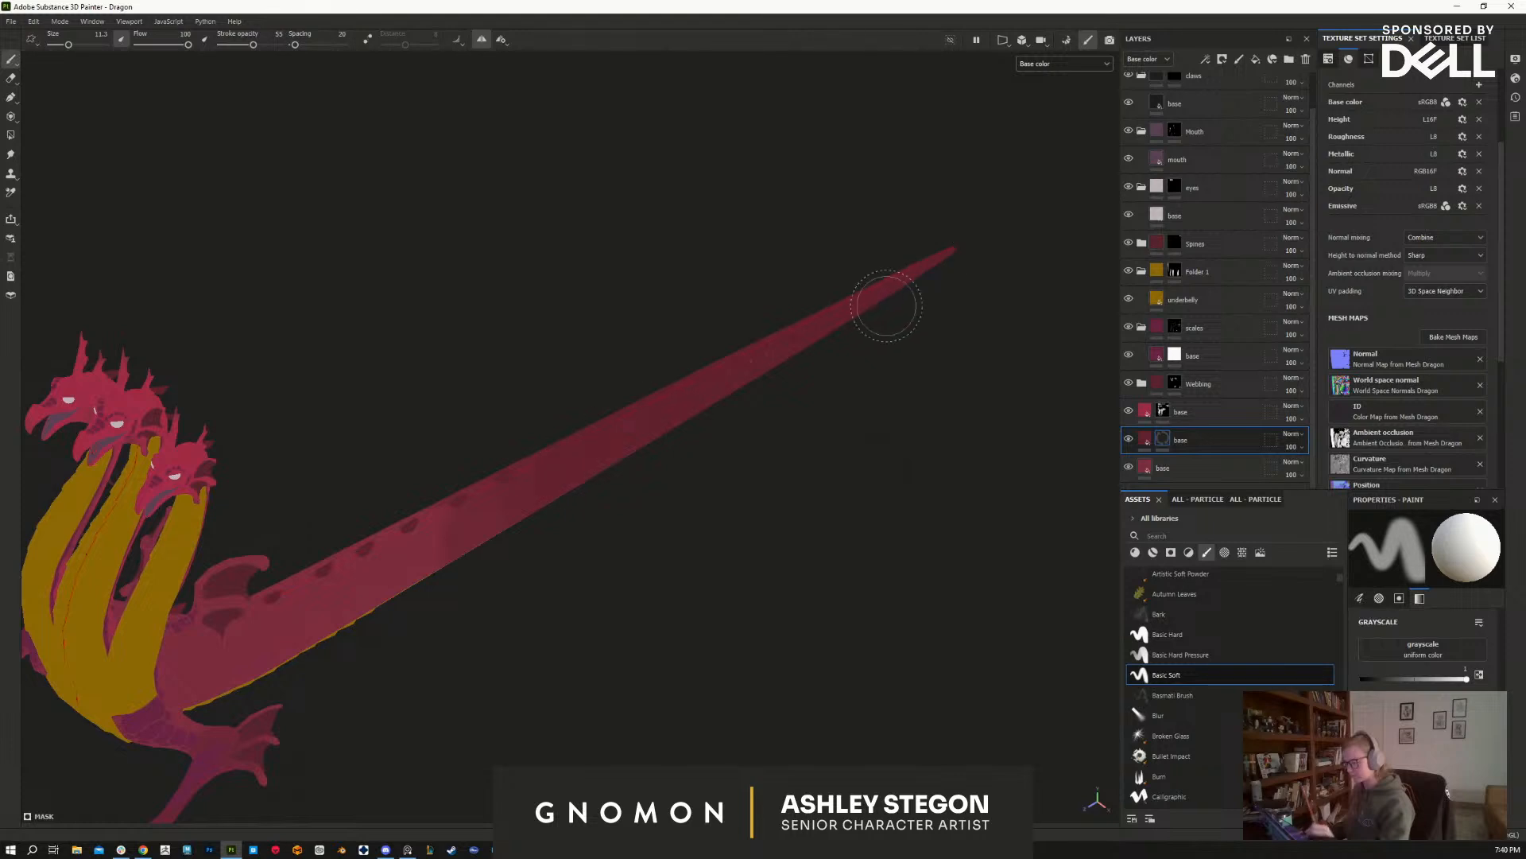
# Step: Feather the maroon's transition along the tail with brush size 15.68 and stroke opacity 27, alternating black and white mask paint
pyautogui.press('x')
pyautogui.keyDown('ctrl'); pyautogui.moveTo(455, 566); pyautogui.dragTo(469, 565, button='right'); pyautogui.keyUp('ctrl')
pyautogui.moveTo(457, 542); pyautogui.dragTo(441, 553)
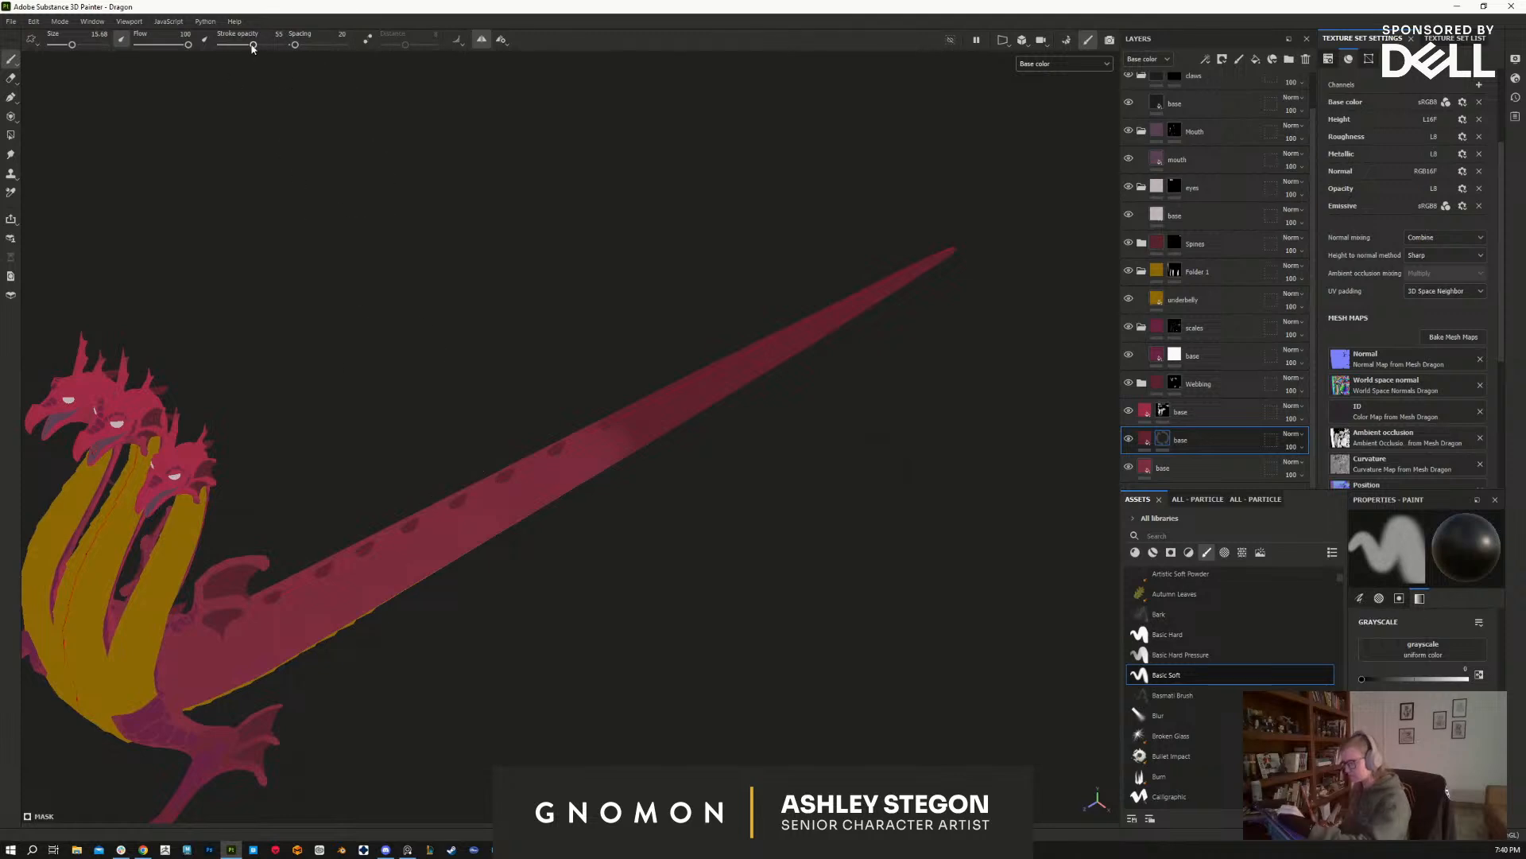
pyautogui.moveTo(252, 45); pyautogui.dragTo(237, 46)
pyautogui.press('x')
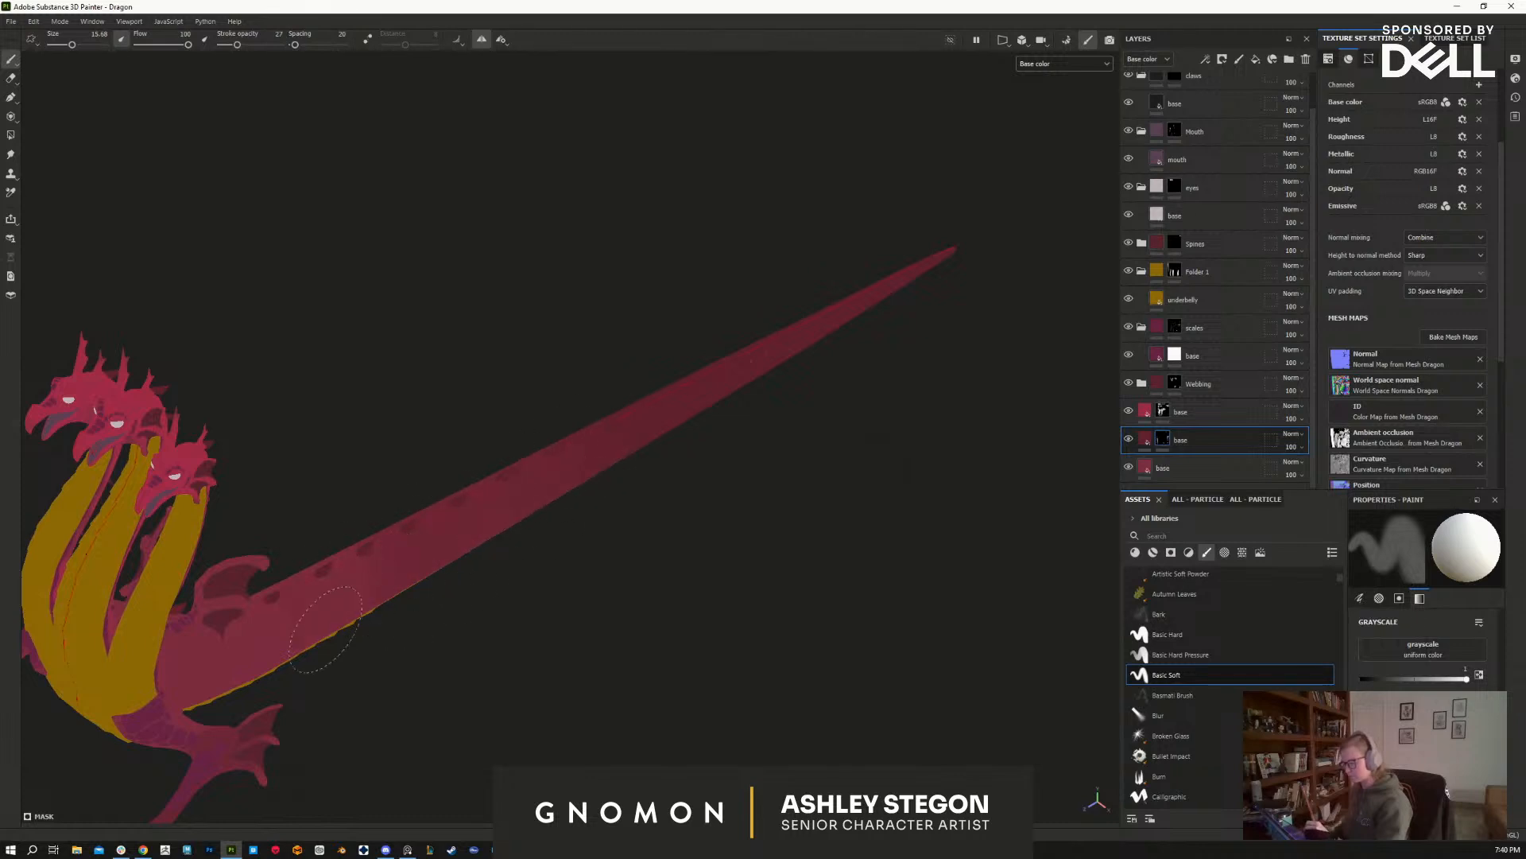
# Step: Touch up the dark maroon layer's mask around the front leg, body and wing fins with black paint and a smaller soft brush
pyautogui.moveTo(700, 538)
pyautogui.keyDown('alt'); pyautogui.mouseDown()
pyautogui.moveTo(869, 535)
pyautogui.moveTo(869, 457)
pyautogui.moveTo(716, 699)
pyautogui.mouseUp(); pyautogui.keyUp('alt')
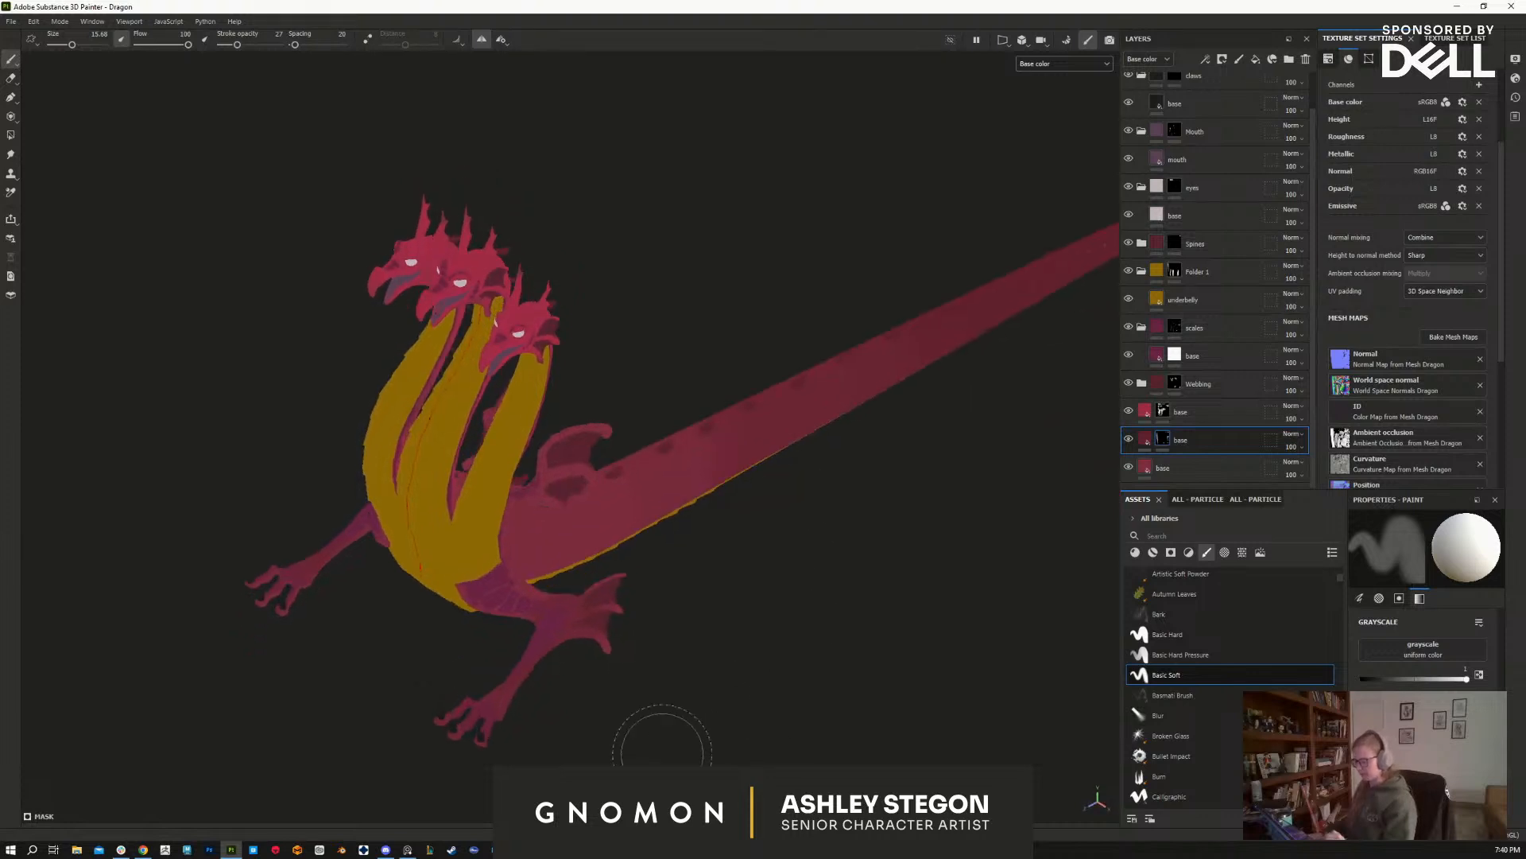
pyautogui.press('x')
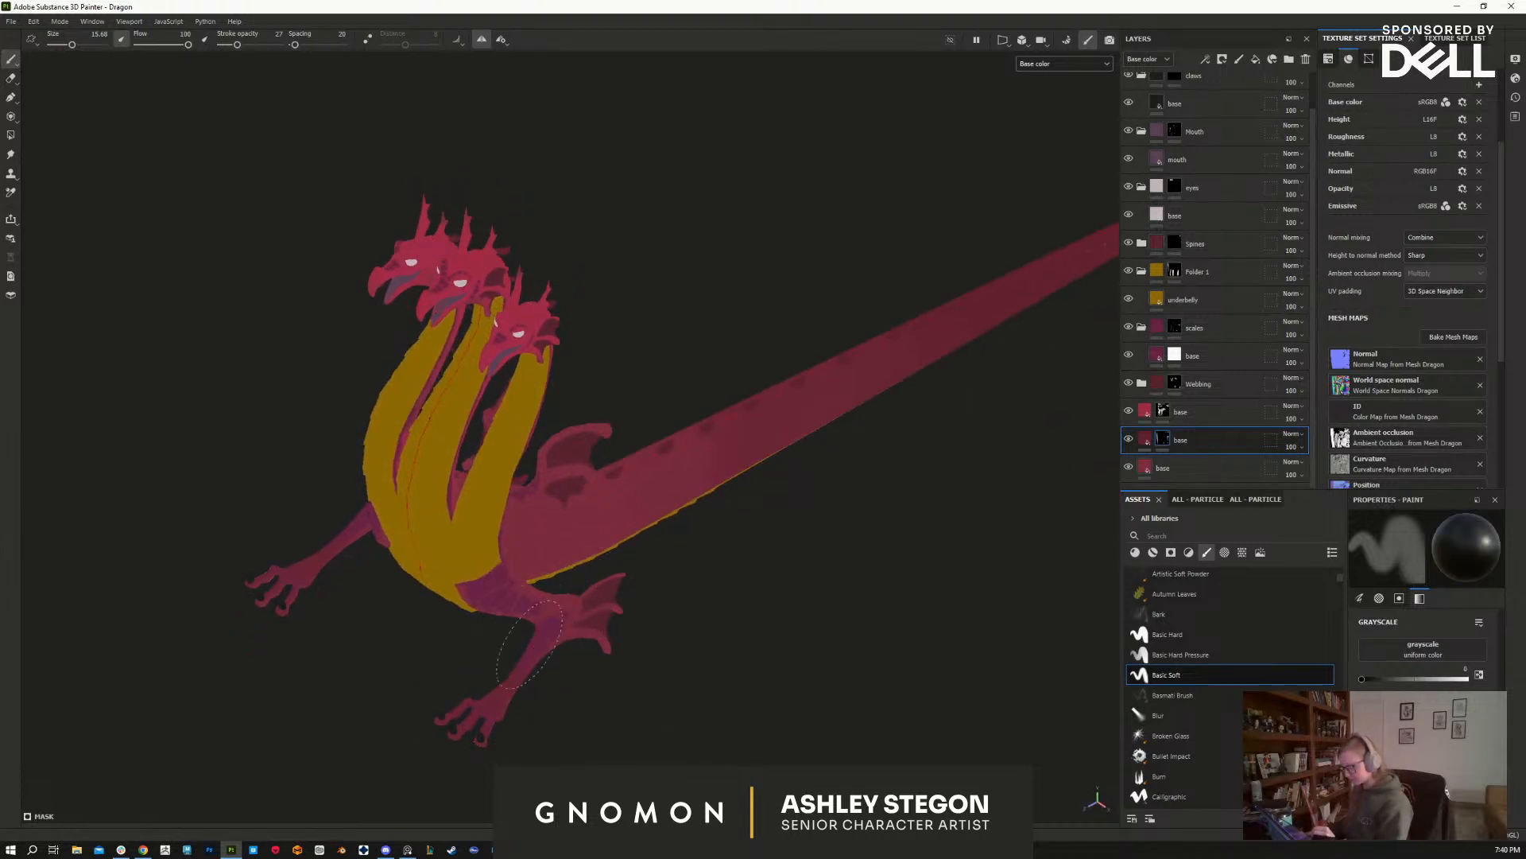
pyautogui.keyDown('alt'); pyautogui.moveTo(586, 705); pyautogui.dragTo(470, 647); pyautogui.keyUp('alt')
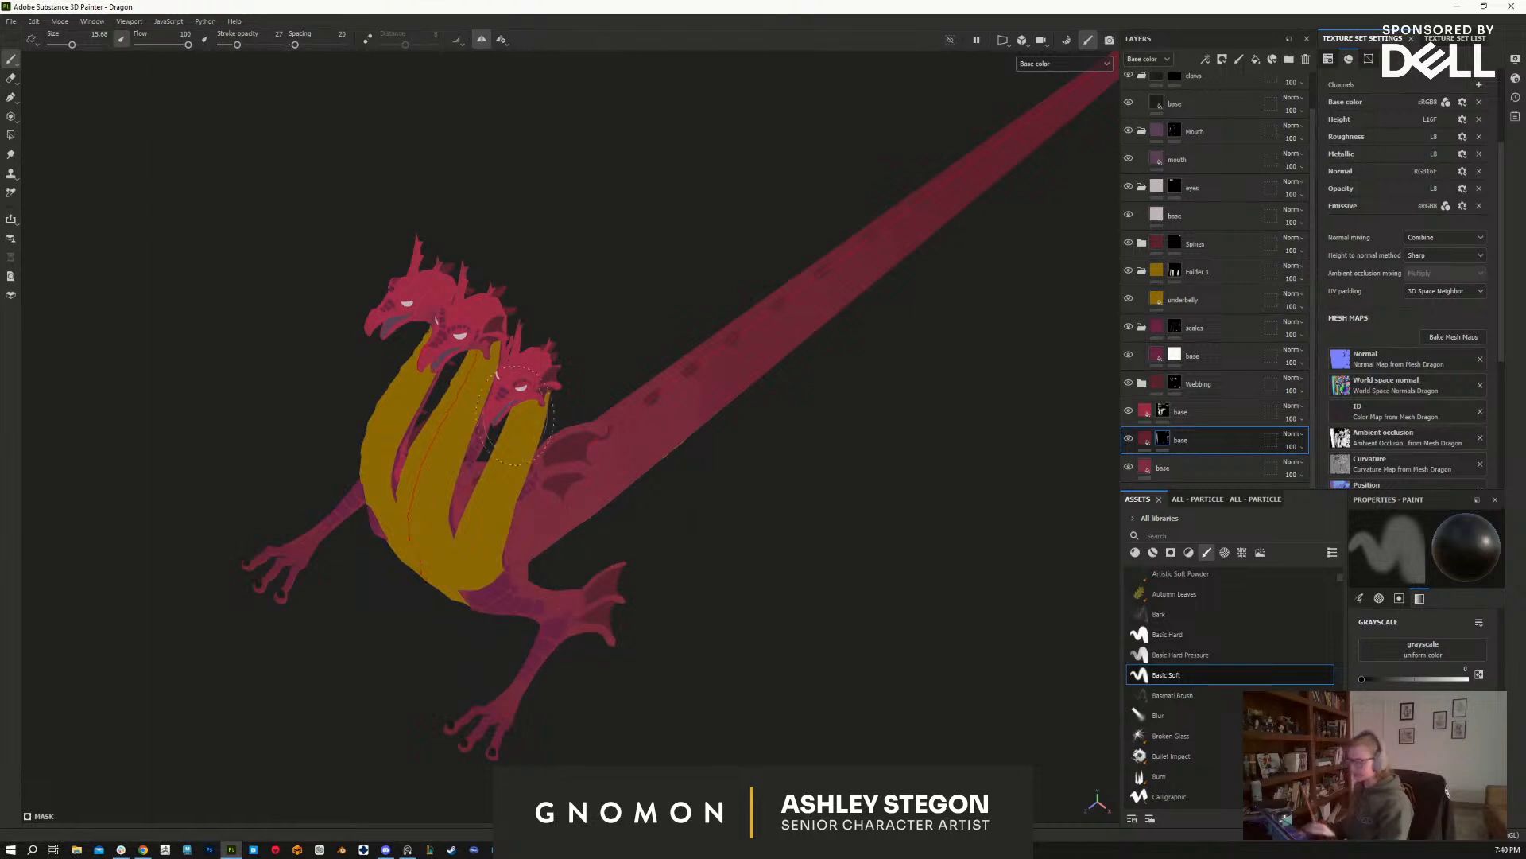
pyautogui.moveTo(668, 655)
pyautogui.keyDown('alt'); pyautogui.mouseDown()
pyautogui.moveTo(715, 647)
pyautogui.moveTo(629, 611)
pyautogui.mouseUp(); pyautogui.keyUp('alt')
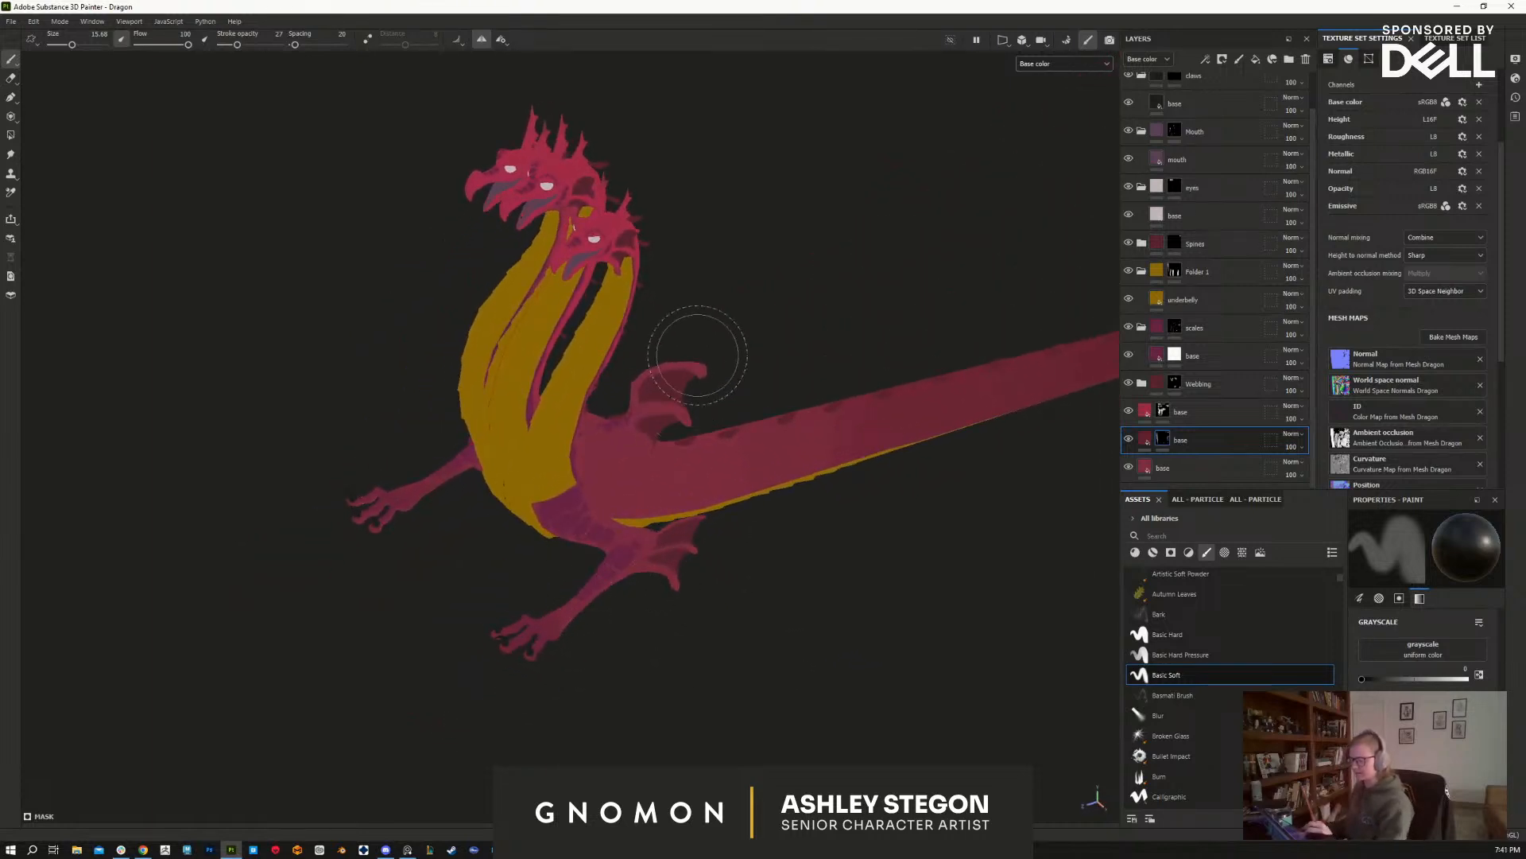
pyautogui.moveTo(700, 341); pyautogui.dragTo(684, 392, button='middle')
pyautogui.scroll(2, 715, 573)
pyautogui.keyDown('alt'); pyautogui.moveTo(789, 515); pyautogui.dragTo(785, 503); pyautogui.keyUp('alt')
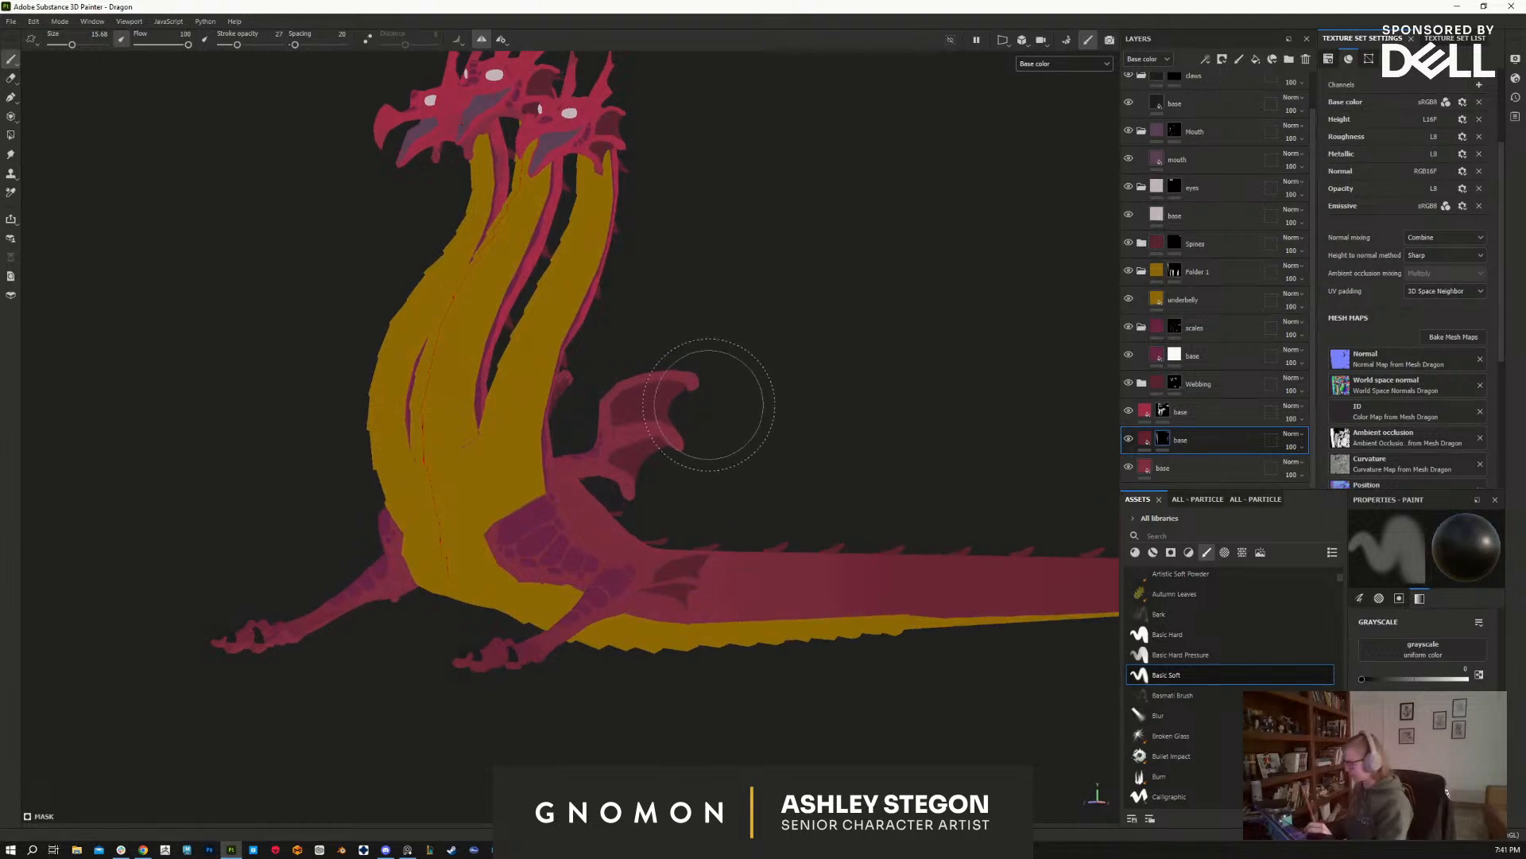
pyautogui.press('[')
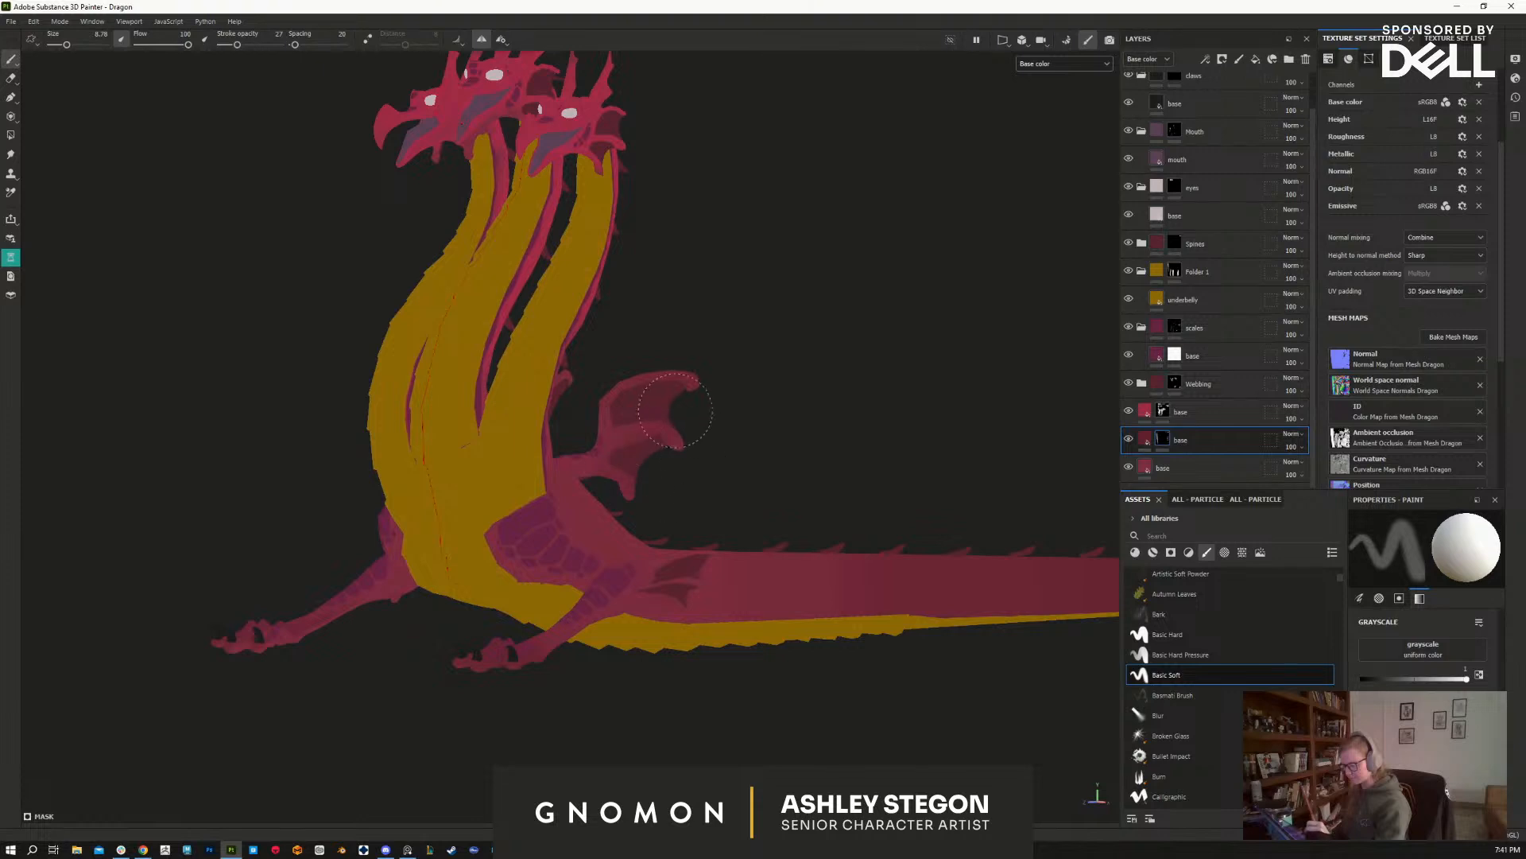
pyautogui.keyDown('alt'); pyautogui.moveTo(780, 671); pyautogui.dragTo(699, 538); pyautogui.keyUp('alt')
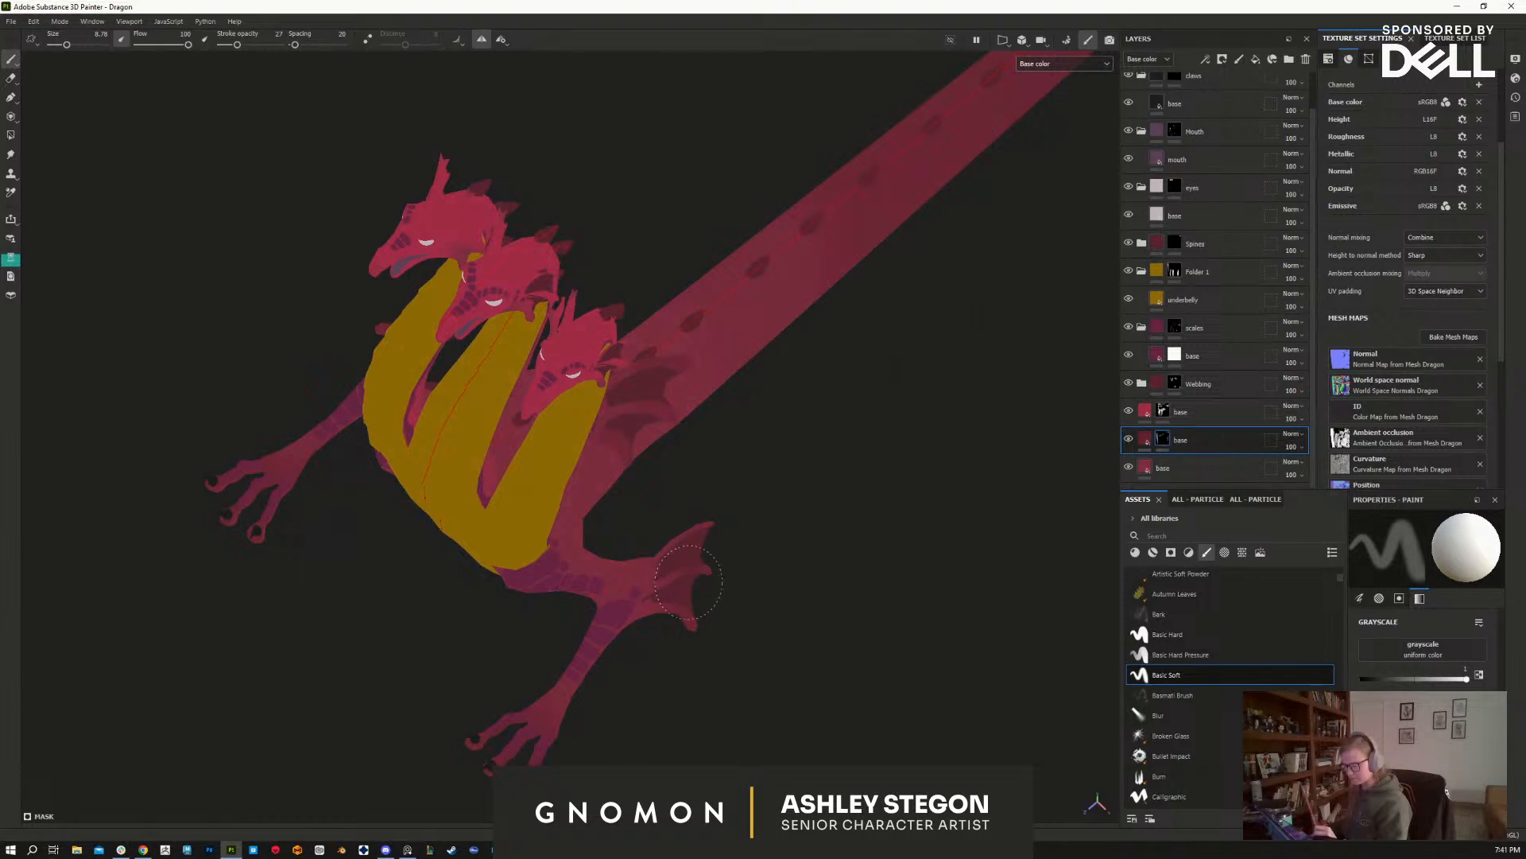
pyautogui.keyDown('alt'); pyautogui.moveTo(745, 634); pyautogui.dragTo(807, 368); pyautogui.keyUp('alt')
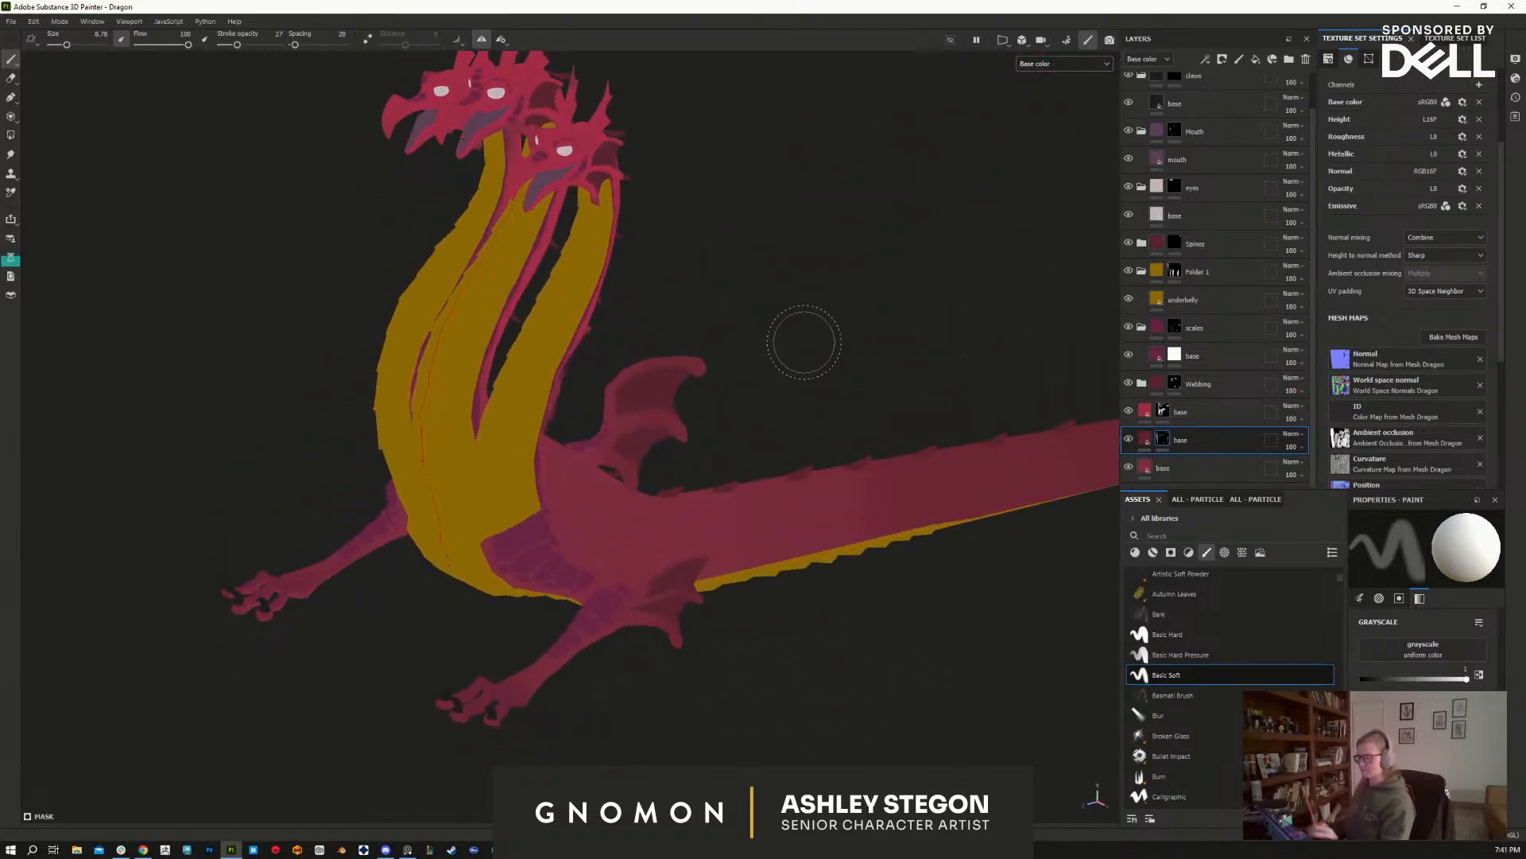
# Step: Reduce the brush size to 3.85 and move the dark maroon base layer above the crimson base layer
pyautogui.keyDown('alt'); pyautogui.moveTo(807, 368); pyautogui.dragTo(829, 627, button='right'); pyautogui.keyUp('alt')
pyautogui.keyDown('alt'); pyautogui.moveTo(702, 557); pyautogui.dragTo(713, 803, button='right'); pyautogui.keyUp('alt')
pyautogui.keyDown('alt'); pyautogui.moveTo(722, 532); pyautogui.dragTo(732, 675, button='middle'); pyautogui.keyUp('alt')
pyautogui.moveTo(736, 636)
pyautogui.keyDown('alt'); pyautogui.mouseDown()
pyautogui.moveTo(778, 504)
pyautogui.moveTo(742, 420)
pyautogui.mouseUp(); pyautogui.keyUp('alt')
pyautogui.press('[')
pyautogui.press('[')
pyautogui.press('[')
pyautogui.press('[')
pyautogui.press('[')
pyautogui.moveTo(1194, 441); pyautogui.dragTo(1206, 399)
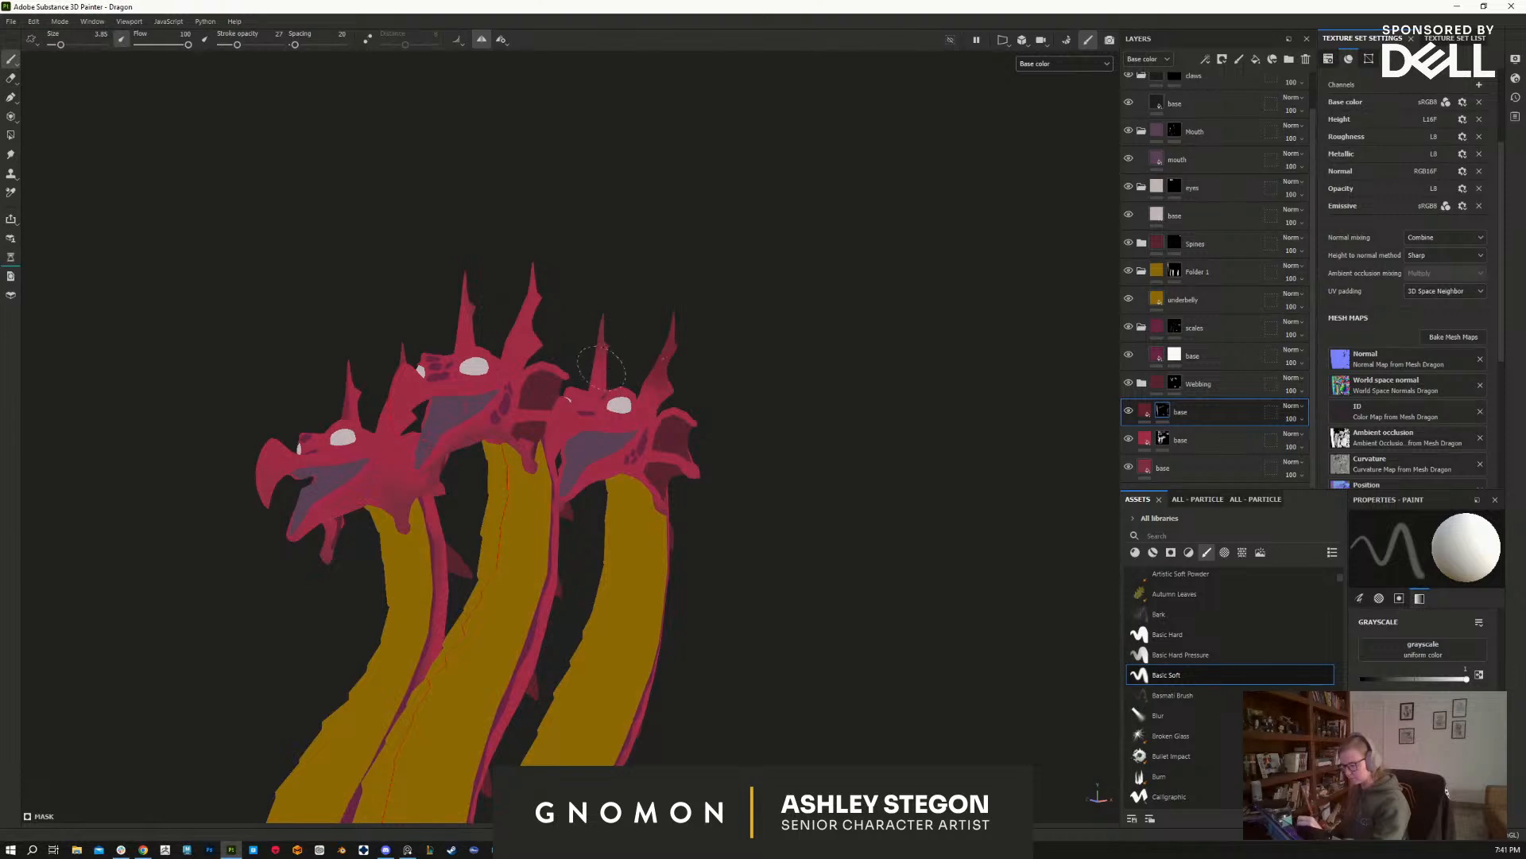
# Step: Paint the dark maroon layer's mask in along the upper horns of the three heads
pyautogui.moveTo(625, 307)
pyautogui.keyDown('alt'); pyautogui.mouseDown()
pyautogui.moveTo(647, 369)
pyautogui.moveTo(610, 331)
pyautogui.mouseUp(); pyautogui.keyUp('alt')
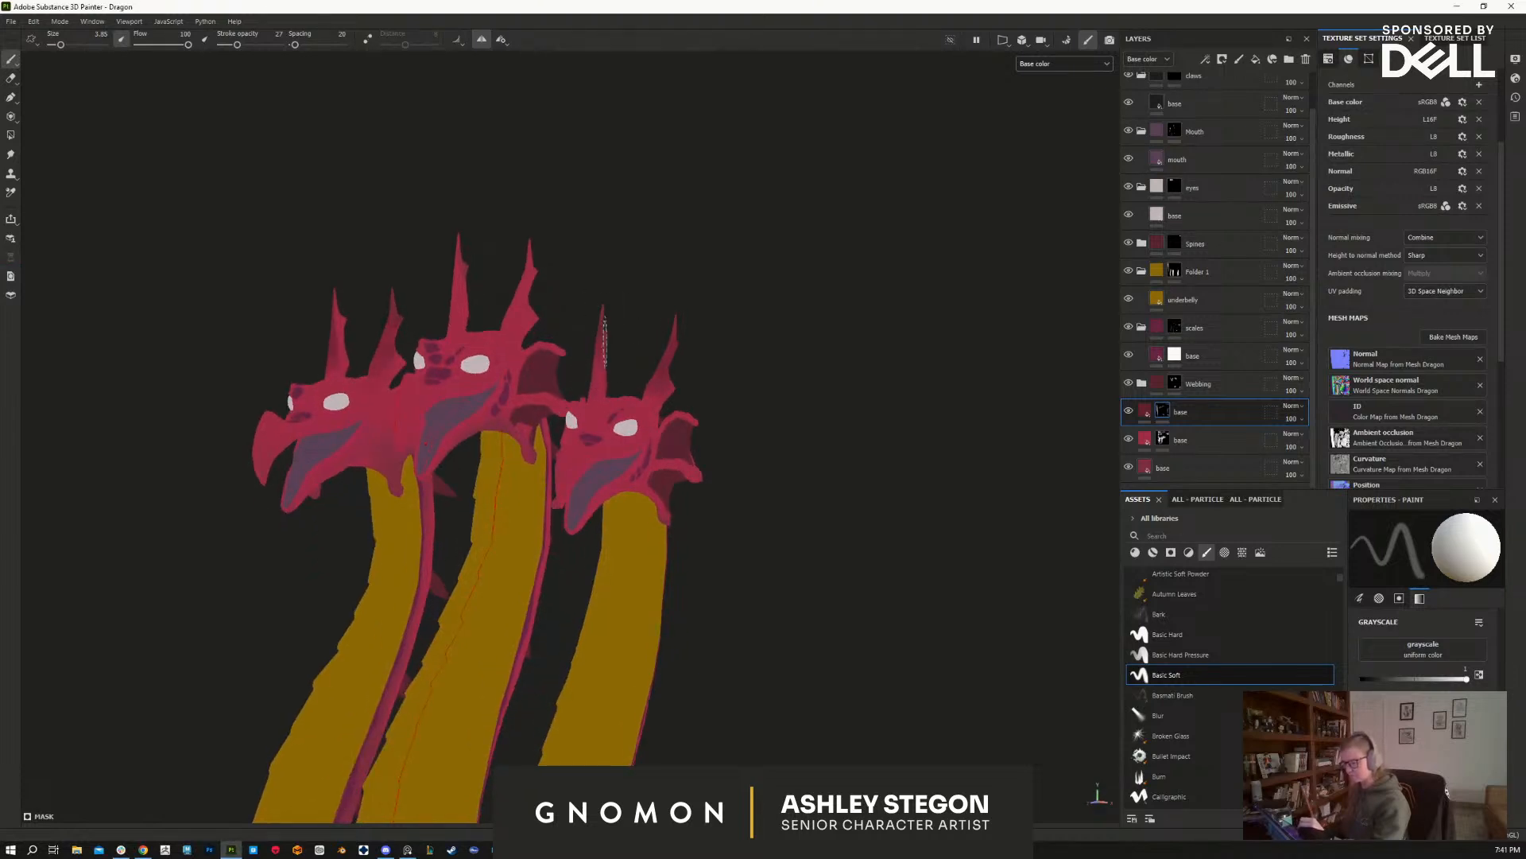
pyautogui.moveTo(610, 301)
pyautogui.keyDown('alt'); pyautogui.mouseDown()
pyautogui.moveTo(691, 249)
pyautogui.moveTo(814, 239)
pyautogui.moveTo(604, 362)
pyautogui.moveTo(679, 293)
pyautogui.moveTo(575, 300)
pyautogui.moveTo(582, 358)
pyautogui.mouseUp(); pyautogui.keyUp('alt')
pyautogui.keyDown('alt'); pyautogui.moveTo(688, 525); pyautogui.dragTo(725, 628, button='middle'); pyautogui.keyUp('alt')
pyautogui.keyDown('alt'); pyautogui.moveTo(665, 517); pyautogui.dragTo(824, 630, button='right'); pyautogui.keyUp('alt')
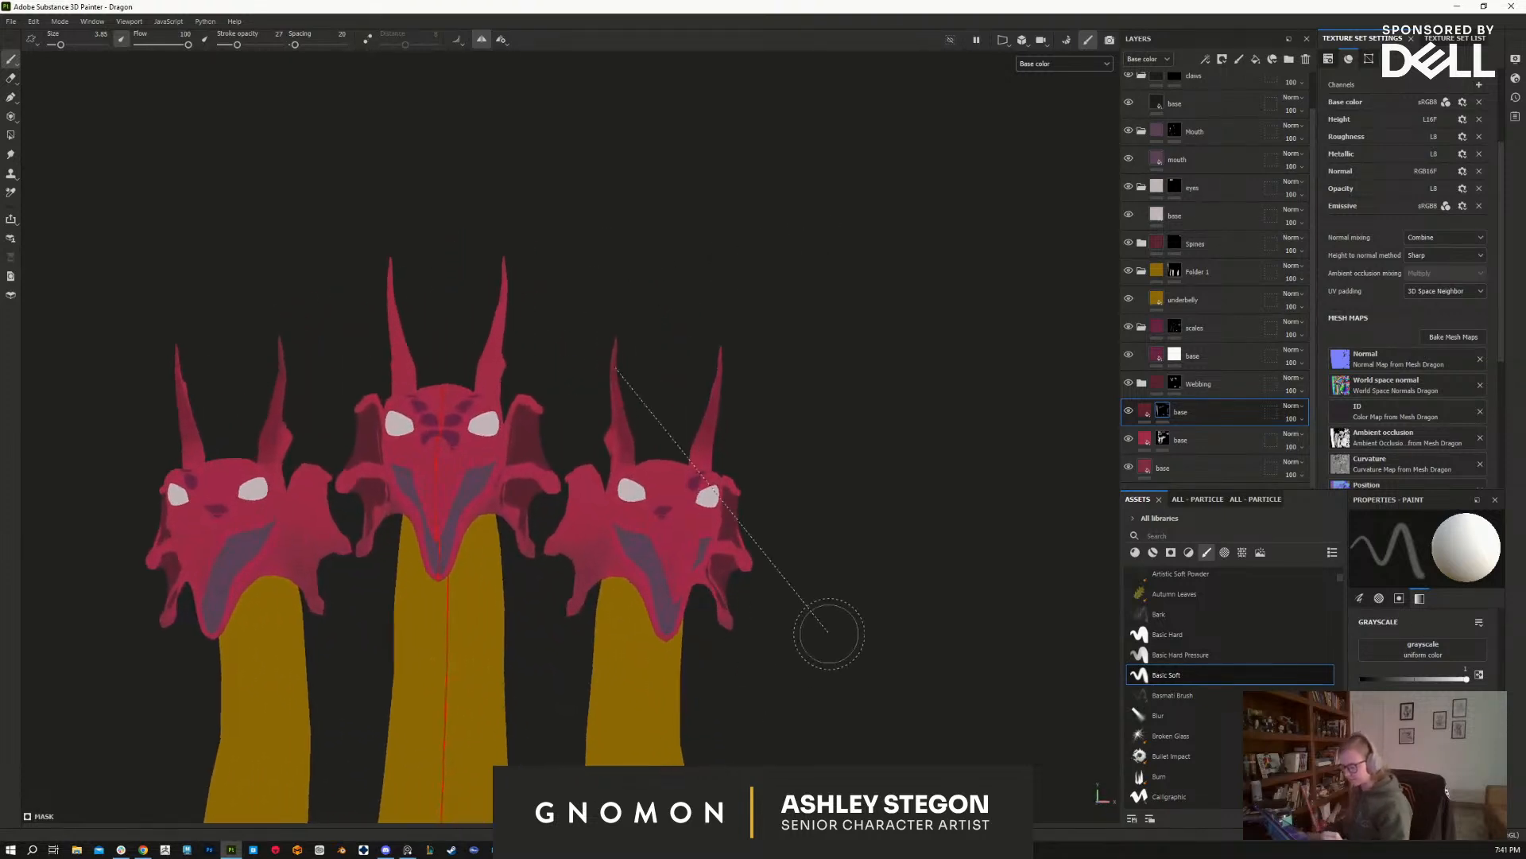
pyautogui.keyDown('alt'); pyautogui.moveTo(835, 631); pyautogui.dragTo(978, 654); pyautogui.keyUp('alt')
# Step: Inspect the horns and heads in the Material view, finishing back in the Base color view
pyautogui.click(1055, 66)
pyautogui.click(1058, 92)
pyautogui.moveTo(931, 326)
pyautogui.keyDown('alt'); pyautogui.mouseDown()
pyautogui.moveTo(992, 612)
pyautogui.moveTo(978, 681)
pyautogui.moveTo(866, 699)
pyautogui.moveTo(755, 675)
pyautogui.moveTo(913, 623)
pyautogui.moveTo(887, 636)
pyautogui.mouseUp(); pyautogui.keyUp('alt')
pyautogui.moveTo(882, 416)
pyautogui.keyDown('alt'); pyautogui.mouseDown()
pyautogui.moveTo(1026, 389)
pyautogui.moveTo(868, 424)
pyautogui.mouseUp(); pyautogui.keyUp('alt')
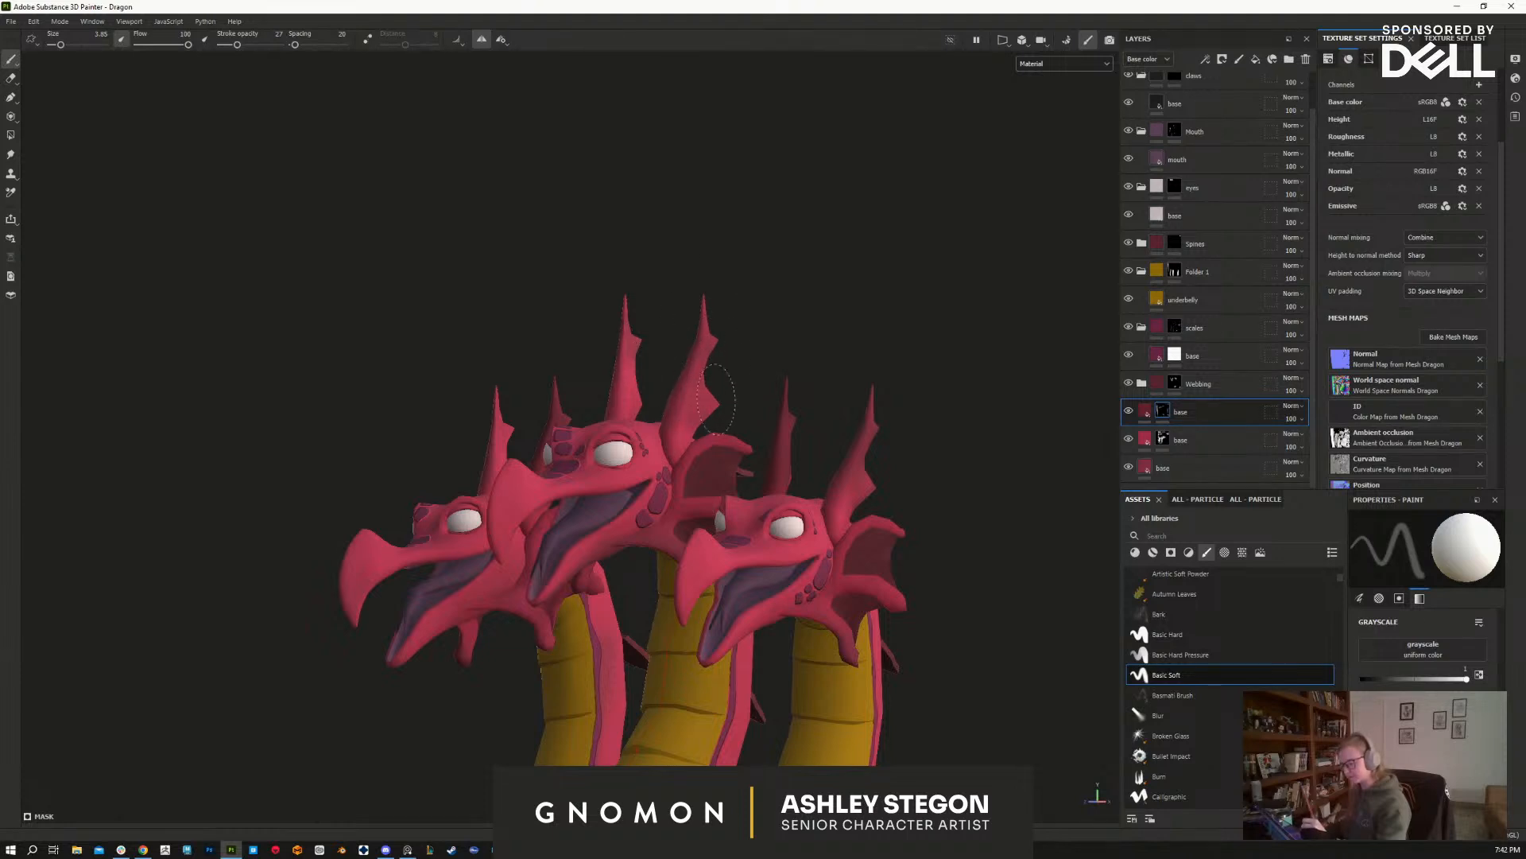
pyautogui.click(1057, 64)
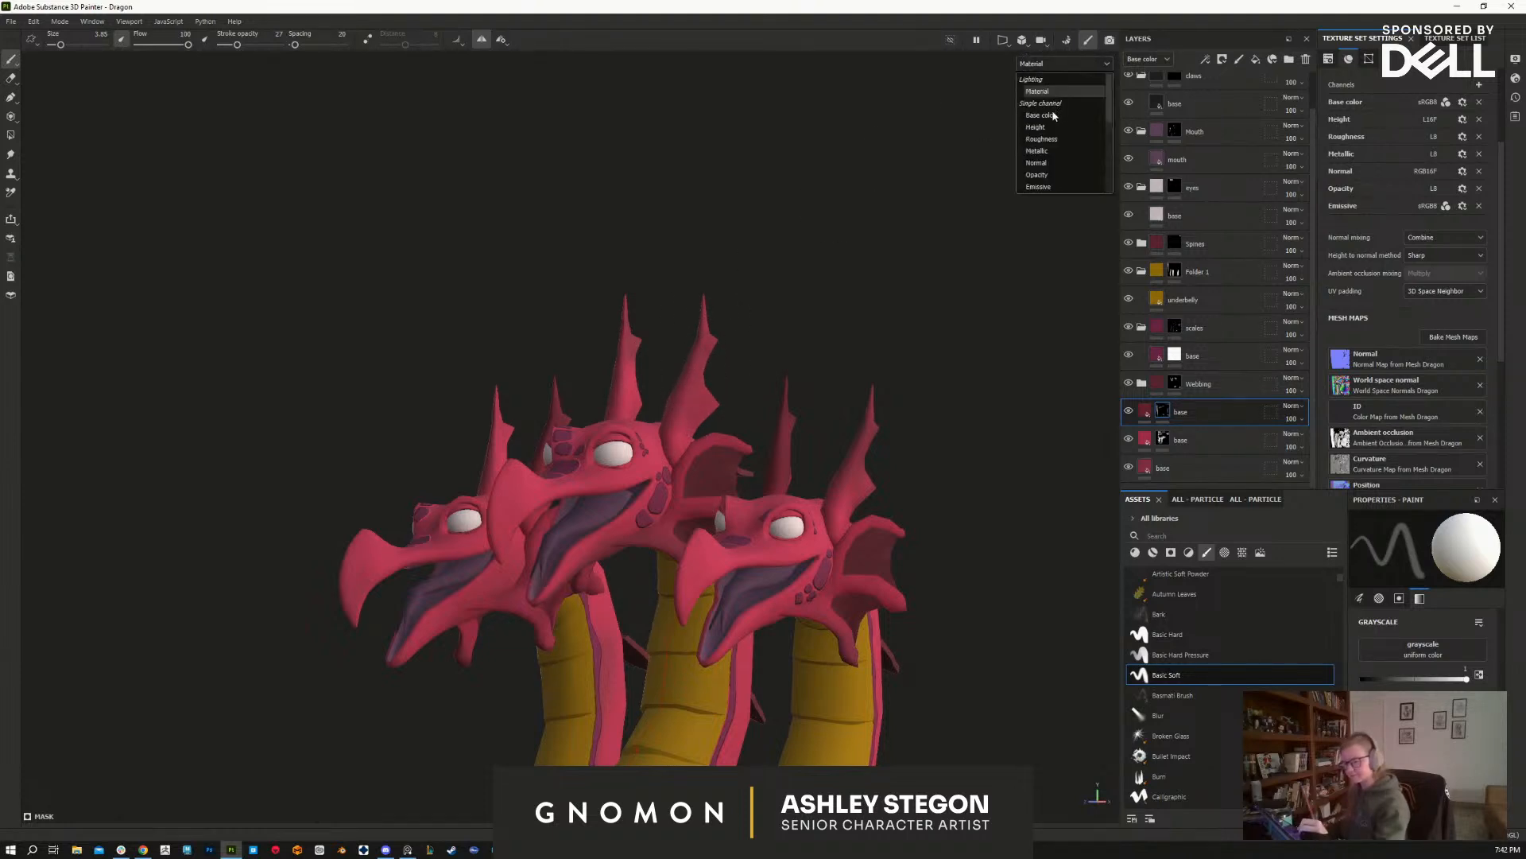
pyautogui.click(1049, 109)
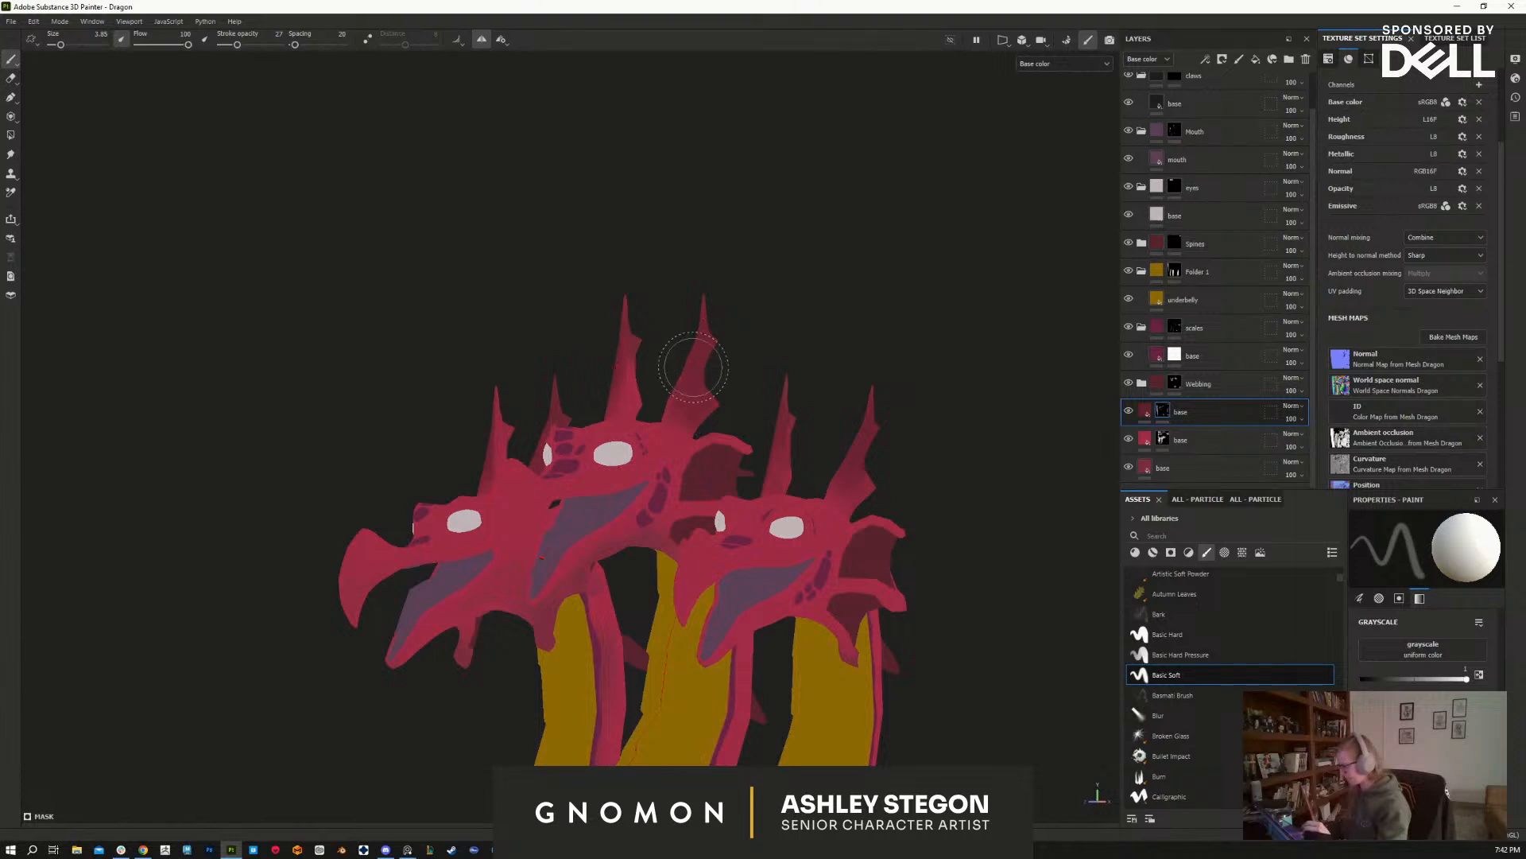
# Step: Fade the maroon at the base of the horns by painting black on the dark maroon layer's mask
pyautogui.press('x')
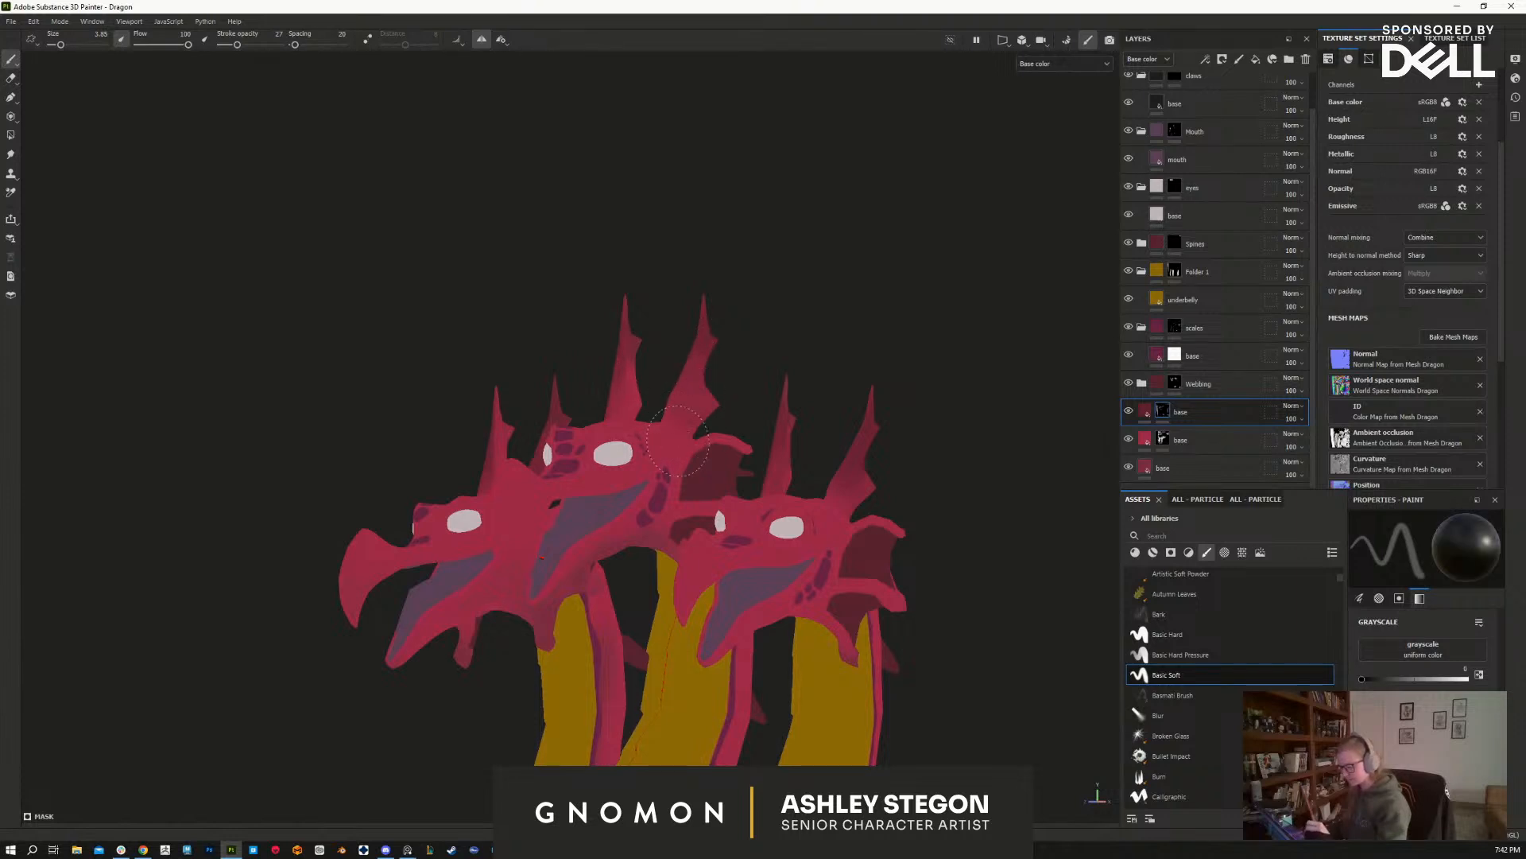
pyautogui.keyDown('alt'); pyautogui.moveTo(799, 336); pyautogui.dragTo(823, 486); pyautogui.keyUp('alt')
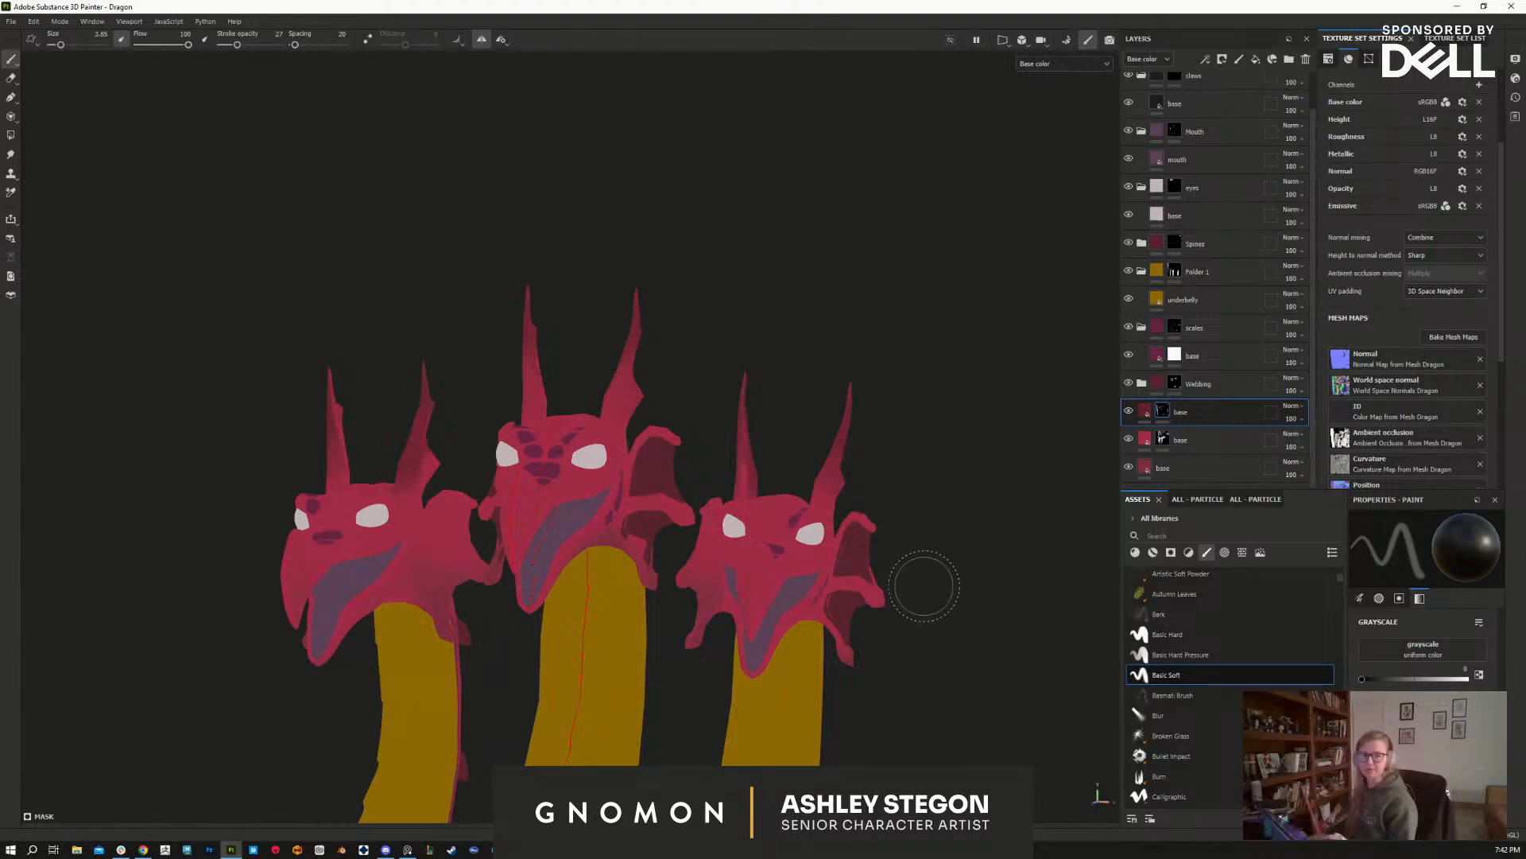
pyautogui.keyDown('alt'); pyautogui.moveTo(896, 654); pyautogui.dragTo(831, 487, button='middle'); pyautogui.keyUp('alt')
# Step: Paint the maroon mask in at the beak tips, alternating white and black to soften the transition
pyautogui.moveTo(831, 487)
pyautogui.keyDown('alt'); pyautogui.mouseDown()
pyautogui.moveTo(811, 470)
pyautogui.moveTo(777, 331)
pyautogui.moveTo(787, 552)
pyautogui.moveTo(629, 587)
pyautogui.moveTo(1083, 511)
pyautogui.moveTo(876, 440)
pyautogui.mouseUp(); pyautogui.keyUp('alt')
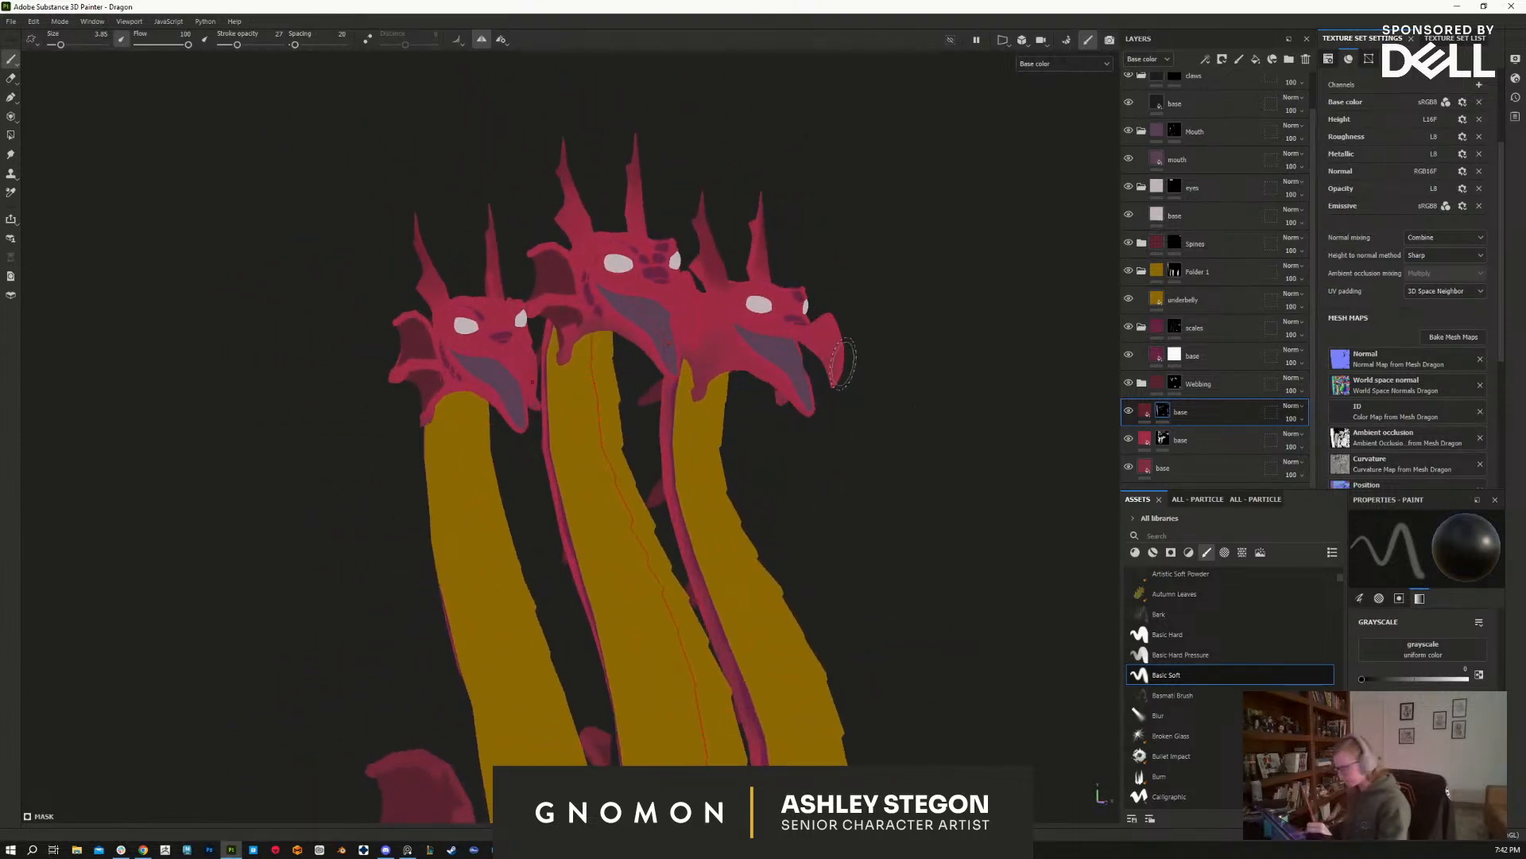
pyautogui.press('x')
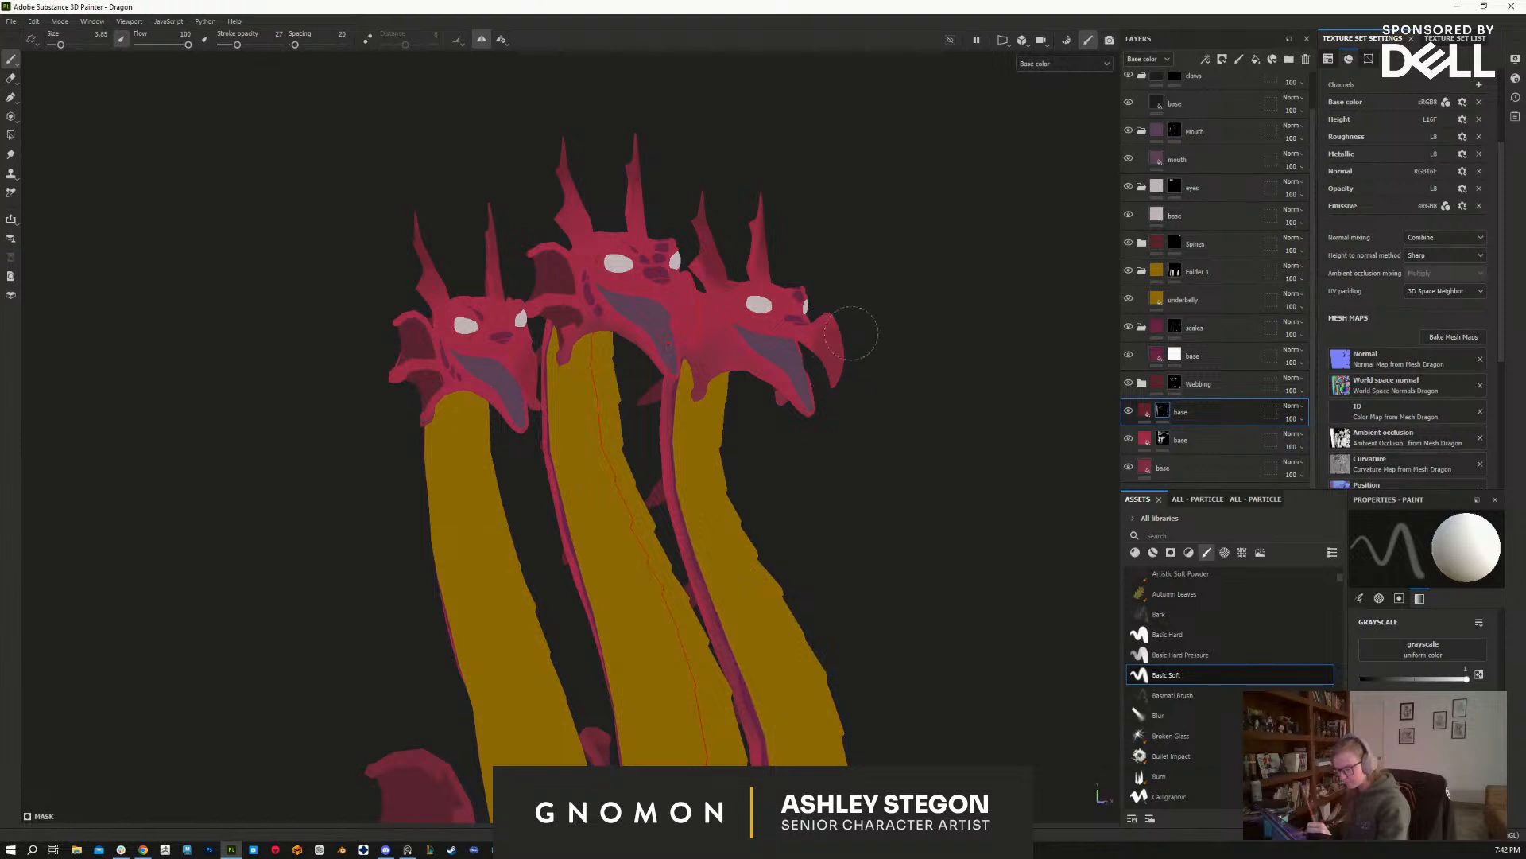
pyautogui.moveTo(879, 446)
pyautogui.keyDown('alt'); pyautogui.mouseDown()
pyautogui.moveTo(981, 446)
pyautogui.moveTo(879, 396)
pyautogui.moveTo(1029, 392)
pyautogui.moveTo(984, 338)
pyautogui.moveTo(787, 432)
pyautogui.moveTo(461, 477)
pyautogui.moveTo(263, 446)
pyautogui.mouseUp(); pyautogui.keyUp('alt')
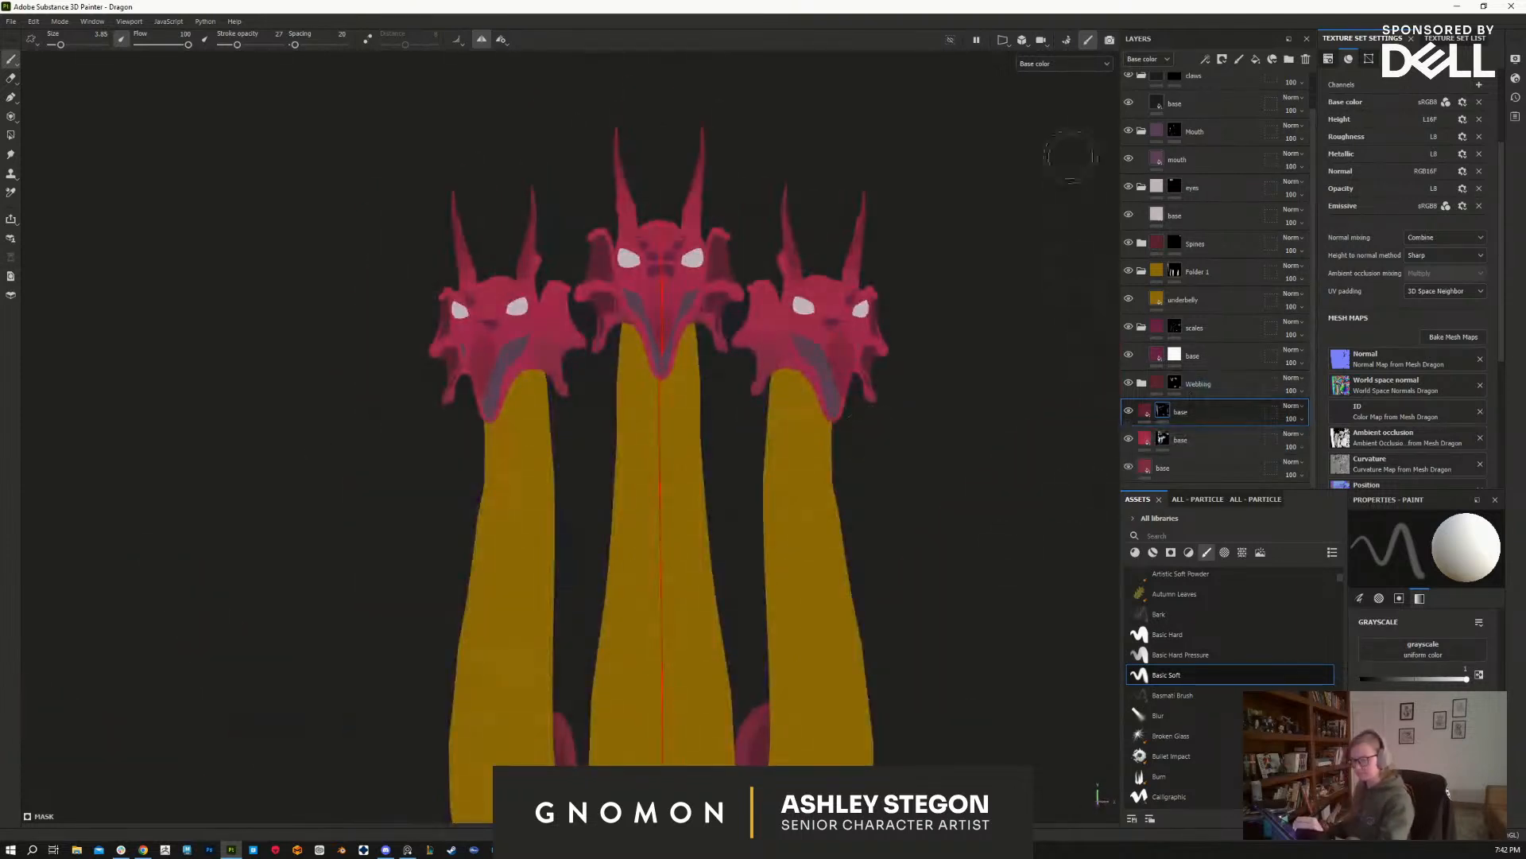
# Step: In Material view, fill the missing webbing faces on the head frills in the Webbing folder's mask, using Polygon Fill in quad mode
pyautogui.click(1087, 65)
pyautogui.click(1051, 92)
pyautogui.moveTo(897, 590)
pyautogui.keyDown('alt'); pyautogui.mouseDown(button='right')
pyautogui.moveTo(888, 641)
pyautogui.moveTo(842, 714)
pyautogui.mouseUp(button='right'); pyautogui.keyUp('alt')
pyautogui.press('4')
pyautogui.keyDown('alt'); pyautogui.moveTo(772, 510); pyautogui.dragTo(783, 588, button='middle'); pyautogui.keyUp('alt')
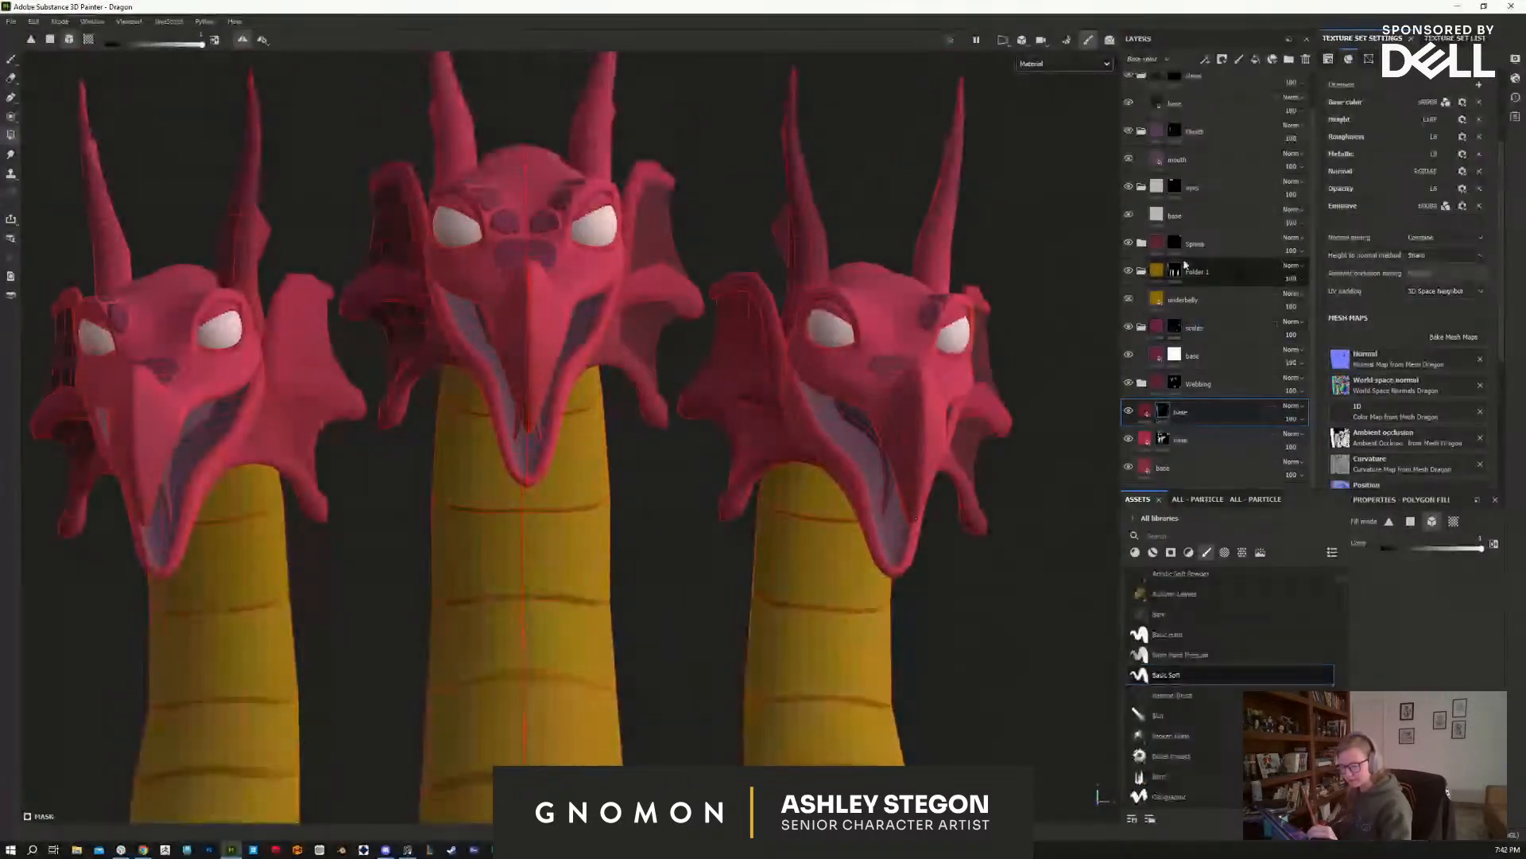
pyautogui.click(1175, 384)
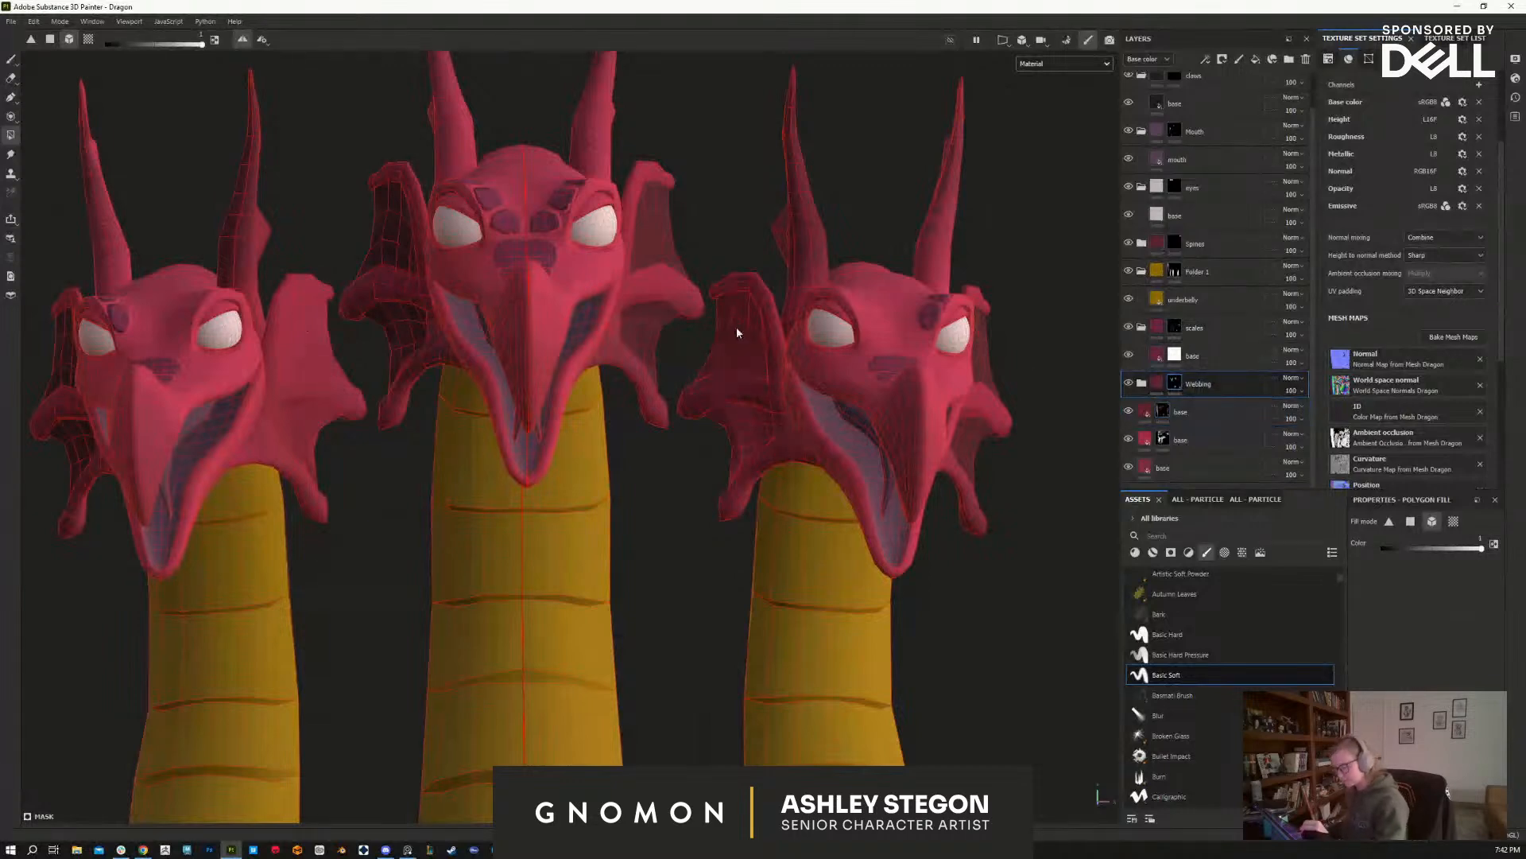
pyautogui.click(1412, 522)
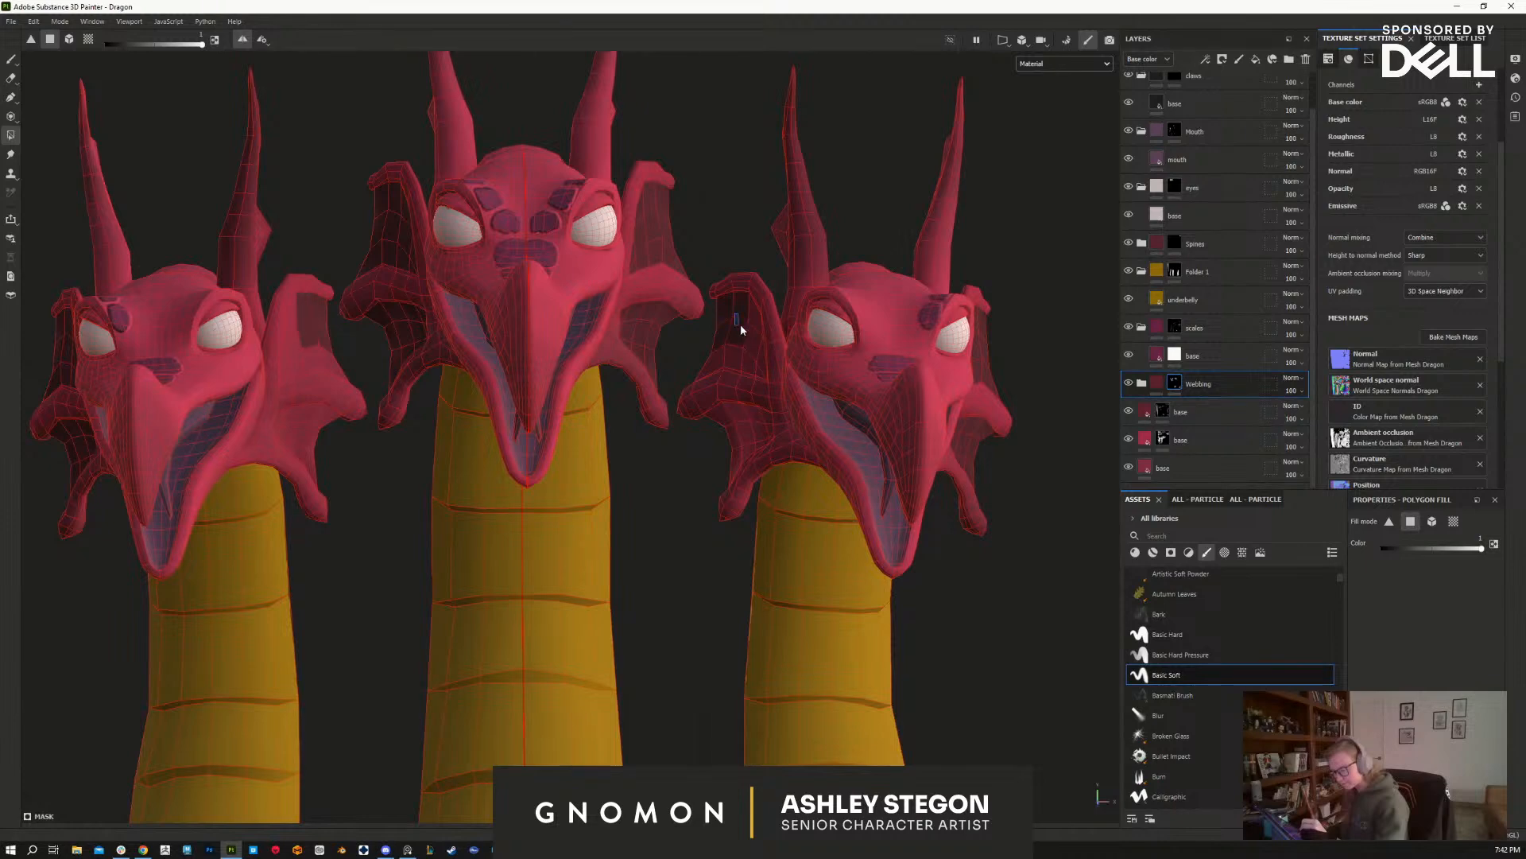
pyautogui.keyDown('alt'); pyautogui.moveTo(741, 351); pyautogui.dragTo(791, 345); pyautogui.keyUp('alt')
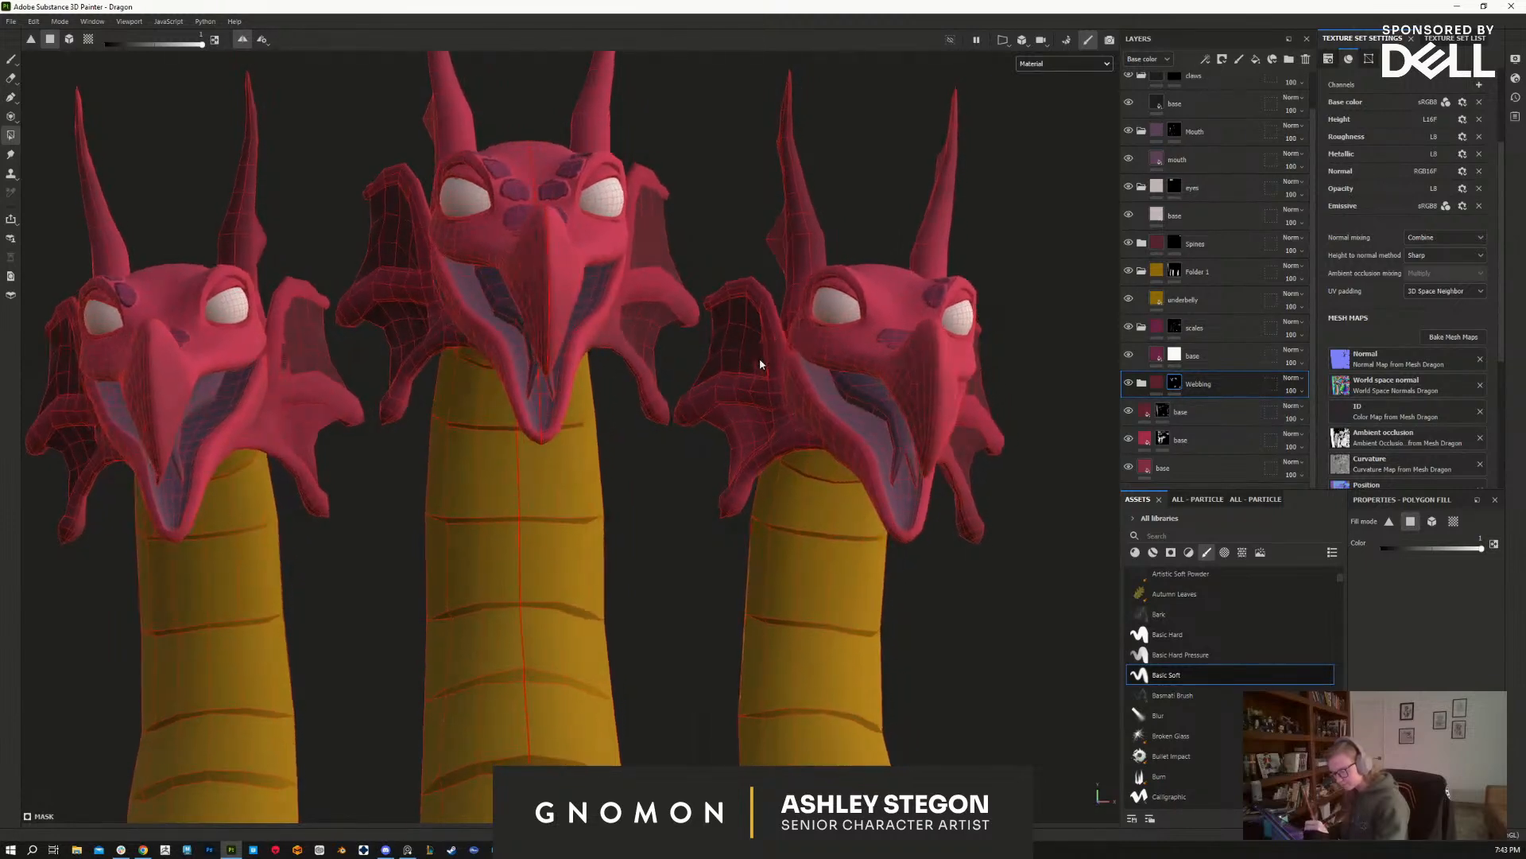
pyautogui.keyDown('alt'); pyautogui.moveTo(729, 432); pyautogui.dragTo(765, 418); pyautogui.keyUp('alt')
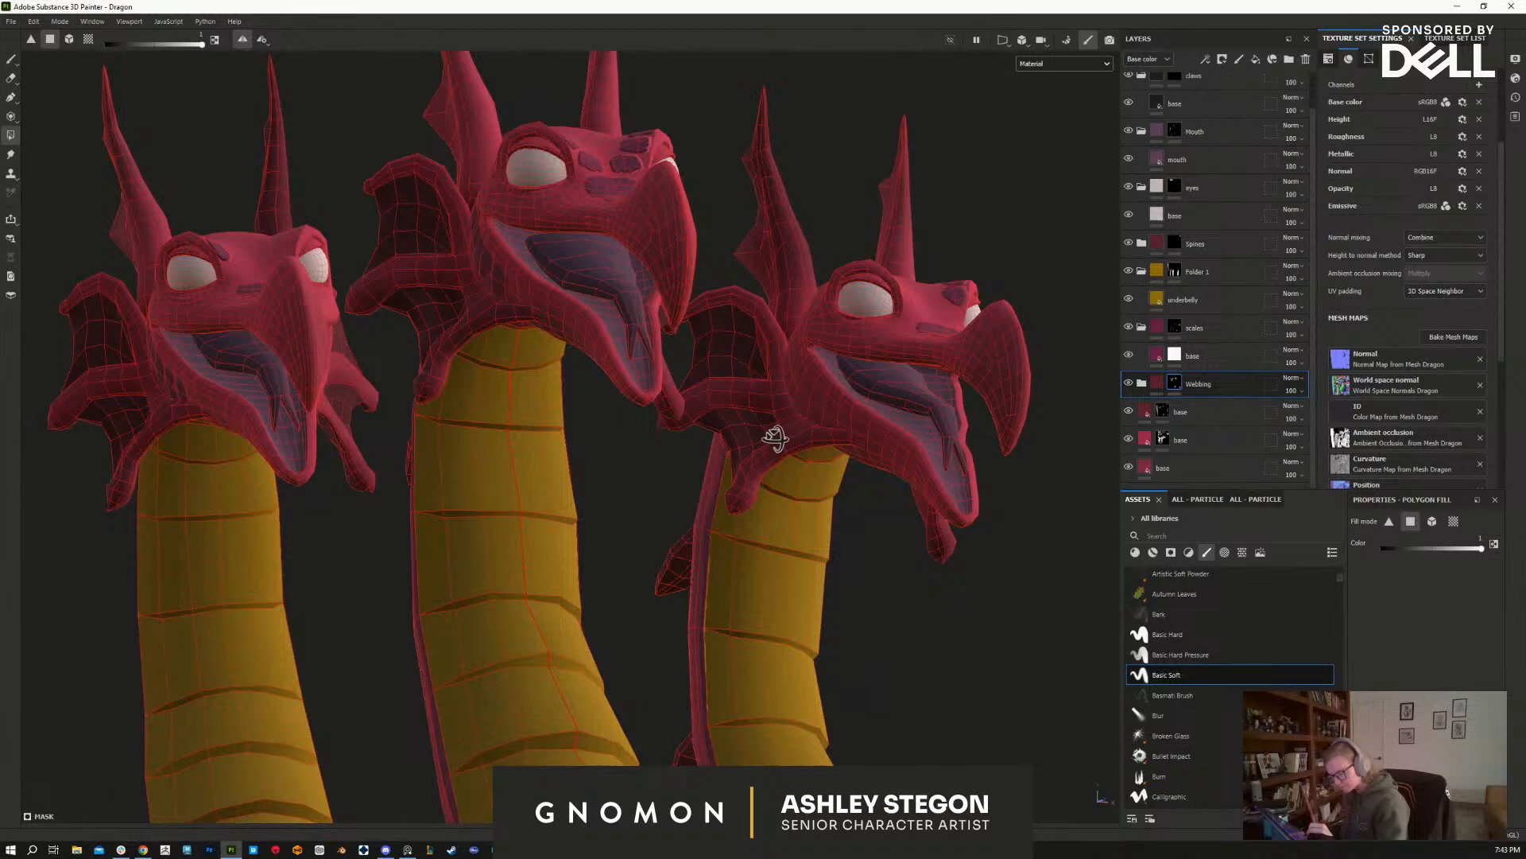
pyautogui.keyDown('alt'); pyautogui.moveTo(795, 460); pyautogui.dragTo(853, 594); pyautogui.keyUp('alt')
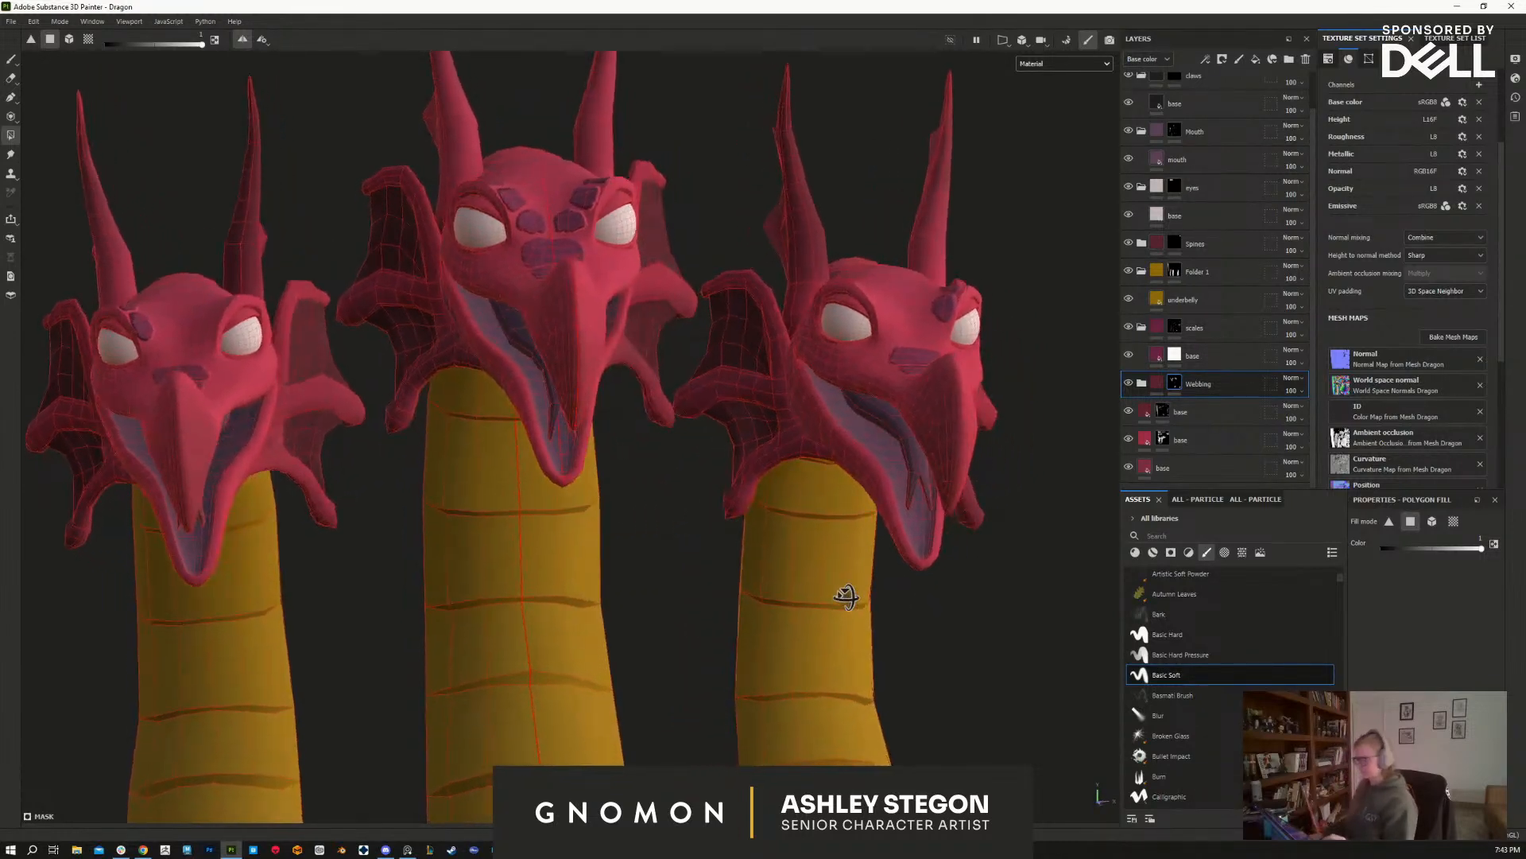
pyautogui.press('1')
# Step: Examine the whole dragon's color variation from several angles, comparing the Material and Base color views
pyautogui.moveTo(977, 579)
pyautogui.keyDown('alt'); pyautogui.mouseDown(button='right')
pyautogui.moveTo(785, 362)
pyautogui.moveTo(879, 406)
pyautogui.mouseUp(button='right'); pyautogui.keyUp('alt')
pyautogui.keyDown('alt'); pyautogui.moveTo(880, 405); pyautogui.dragTo(827, 426); pyautogui.keyUp('alt')
pyautogui.keyDown('alt'); pyautogui.moveTo(835, 500); pyautogui.dragTo(845, 446, button='middle'); pyautogui.keyUp('alt')
pyautogui.keyDown('alt'); pyautogui.moveTo(846, 446); pyautogui.dragTo(827, 273, button='right'); pyautogui.keyUp('alt')
pyautogui.keyDown('alt'); pyautogui.moveTo(905, 520); pyautogui.dragTo(880, 310, button='middle'); pyautogui.keyUp('alt')
pyautogui.keyDown('alt'); pyautogui.moveTo(880, 310); pyautogui.dragTo(883, 361); pyautogui.keyUp('alt')
pyautogui.keyDown('alt'); pyautogui.moveTo(882, 361); pyautogui.dragTo(894, 424, button='middle'); pyautogui.keyUp('alt')
pyautogui.keyDown('alt'); pyautogui.moveTo(894, 425); pyautogui.dragTo(1017, 526); pyautogui.keyUp('alt')
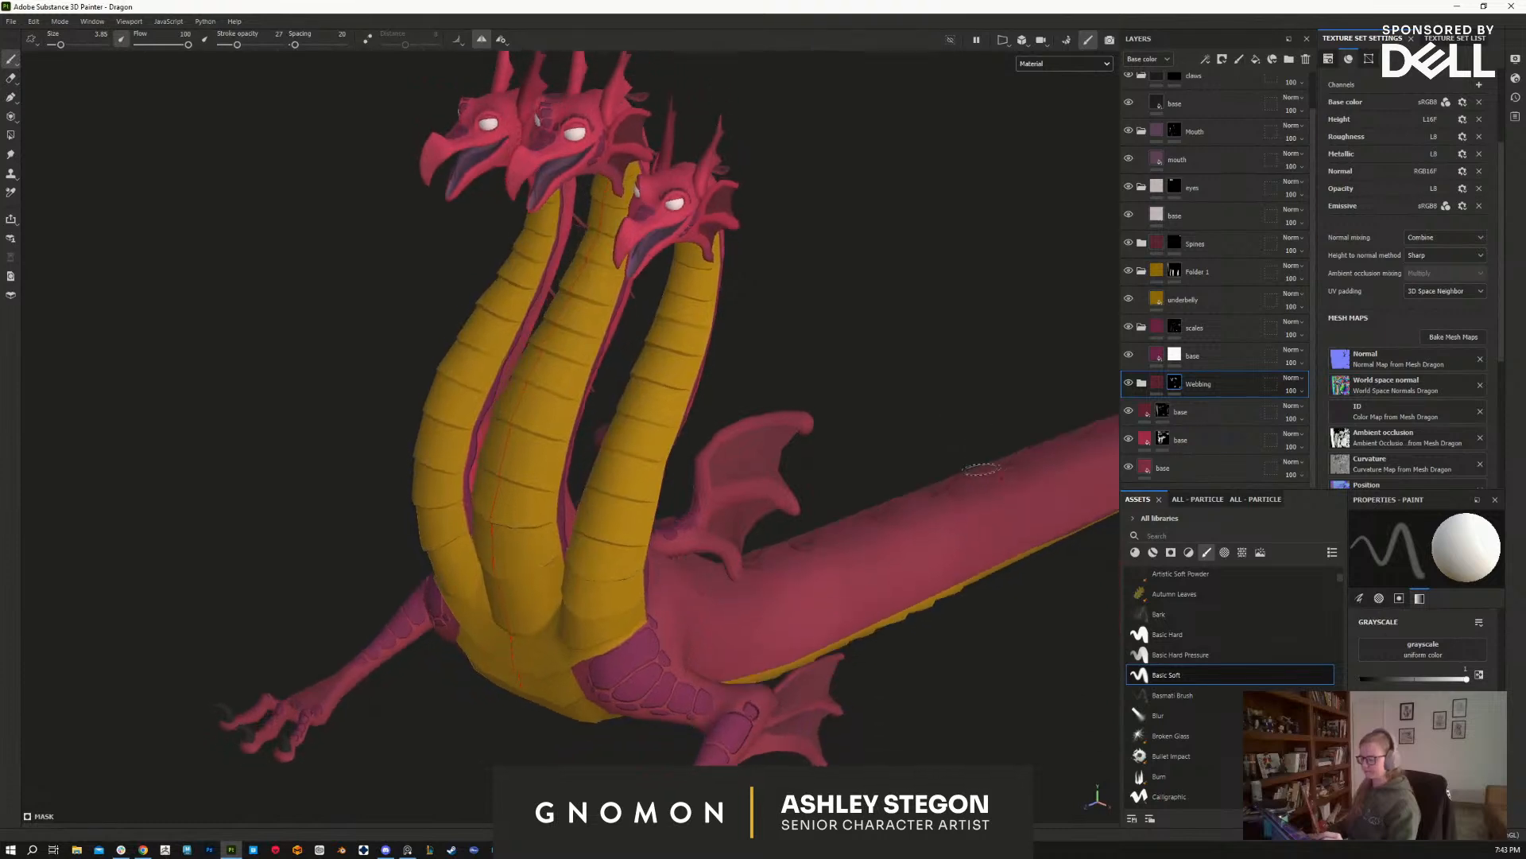
pyautogui.moveTo(1312, 364)
pyautogui.mouseDown()
pyautogui.moveTo(1312, 342)
pyautogui.moveTo(1313, 370)
pyautogui.mouseUp()
pyautogui.keyDown('alt'); pyautogui.moveTo(931, 656); pyautogui.dragTo(914, 596, button='right'); pyautogui.keyUp('alt')
pyautogui.keyDown('alt'); pyautogui.moveTo(907, 586); pyautogui.dragTo(827, 679, button='middle'); pyautogui.keyUp('alt')
pyautogui.keyDown('alt'); pyautogui.moveTo(827, 678); pyautogui.dragTo(832, 641, button='right'); pyautogui.keyUp('alt')
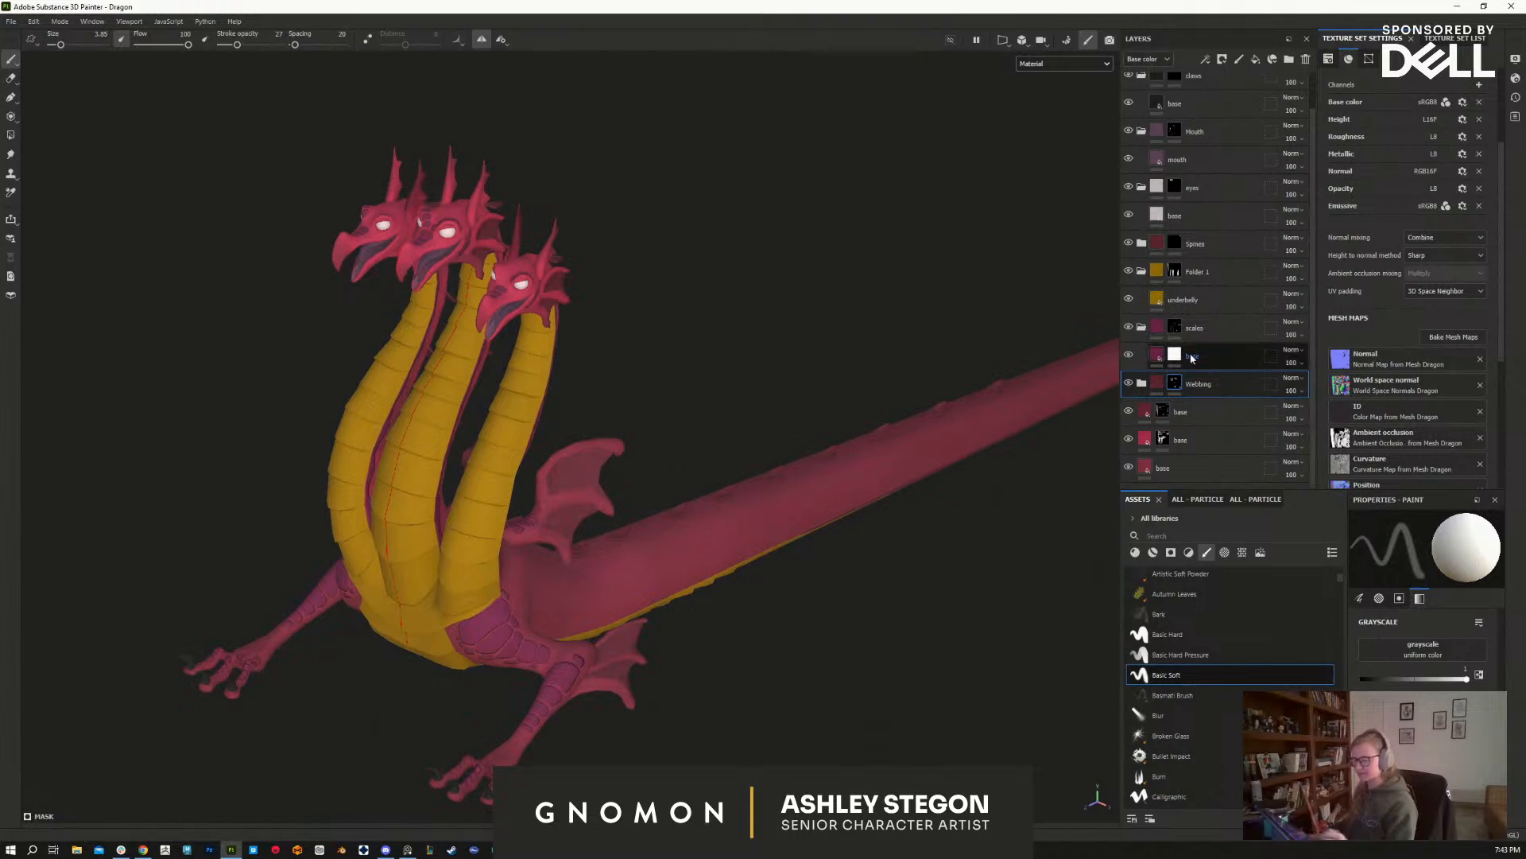
pyautogui.press('c')
pyautogui.keyDown('alt'); pyautogui.moveTo(858, 680); pyautogui.dragTo(911, 674, button='middle'); pyautogui.keyUp('alt')
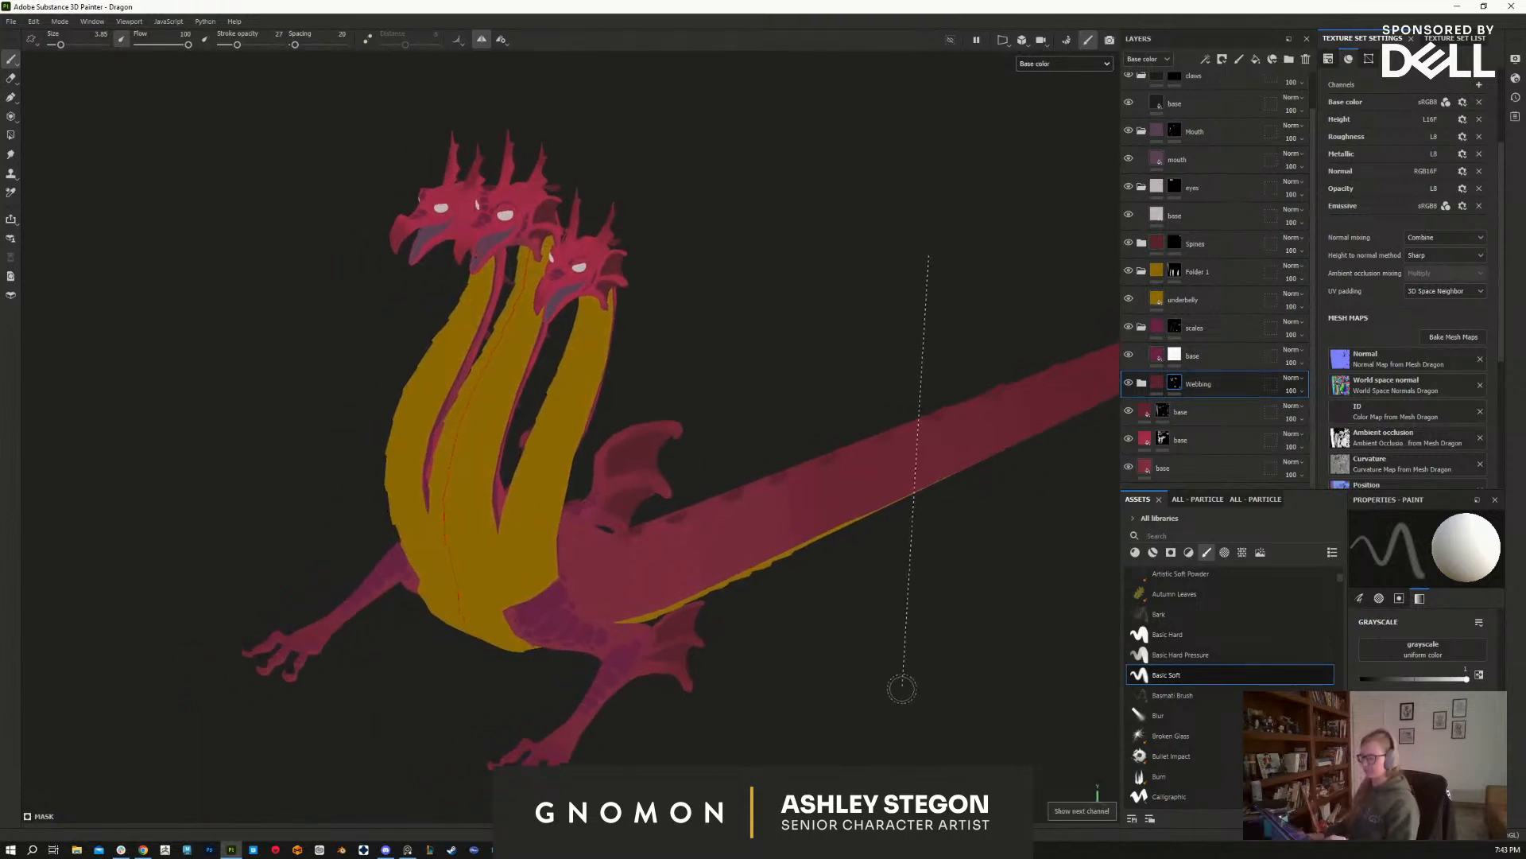
pyautogui.moveTo(904, 684)
pyautogui.keyDown('alt'); pyautogui.mouseDown()
pyautogui.moveTo(865, 709)
pyautogui.moveTo(705, 739)
pyautogui.moveTo(624, 715)
pyautogui.moveTo(915, 705)
pyautogui.moveTo(885, 674)
pyautogui.mouseUp(); pyautogui.keyUp('alt')
pyautogui.press('m')
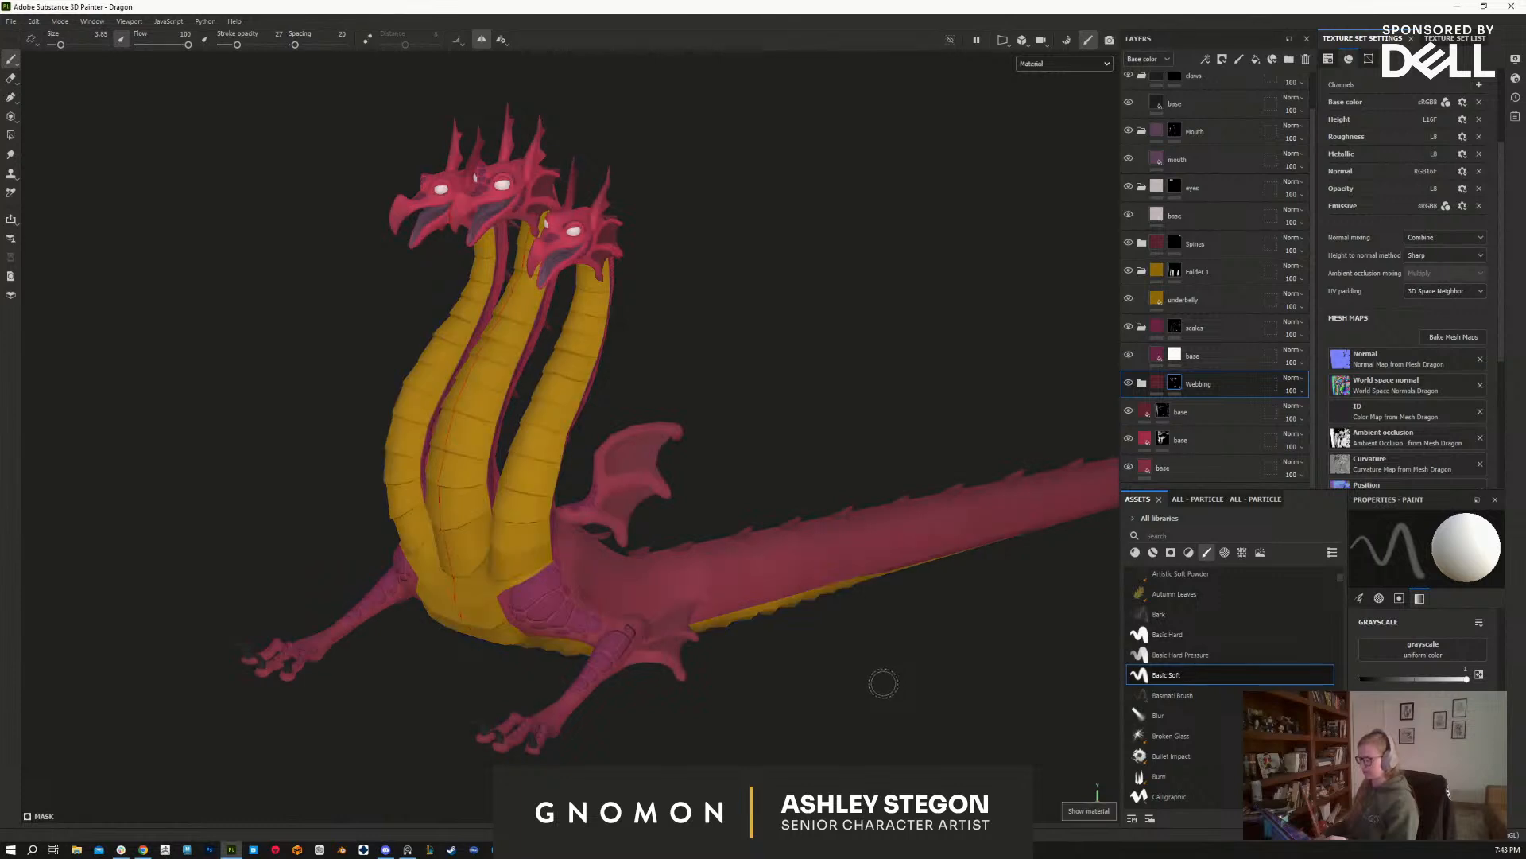
# Step: Rotate the environment lighting and set the environment map to Soft 1LowContrast Front in the display settings
pyautogui.keyDown('shift'); pyautogui.moveTo(888, 673); pyautogui.dragTo(909, 648, button='right'); pyautogui.keyUp('shift')
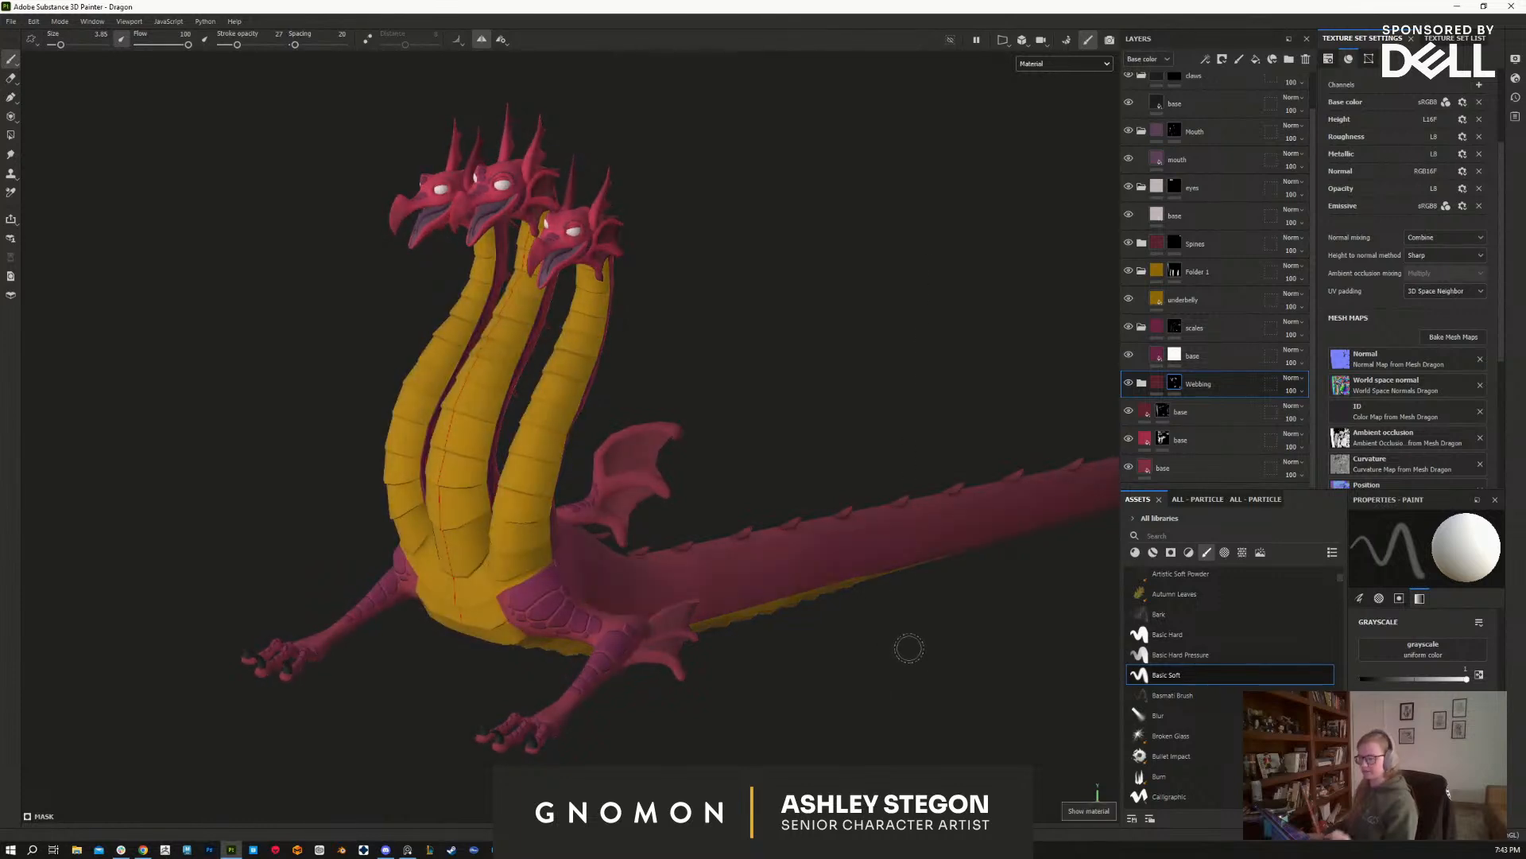
pyautogui.click(1515, 79)
pyautogui.click(1516, 59)
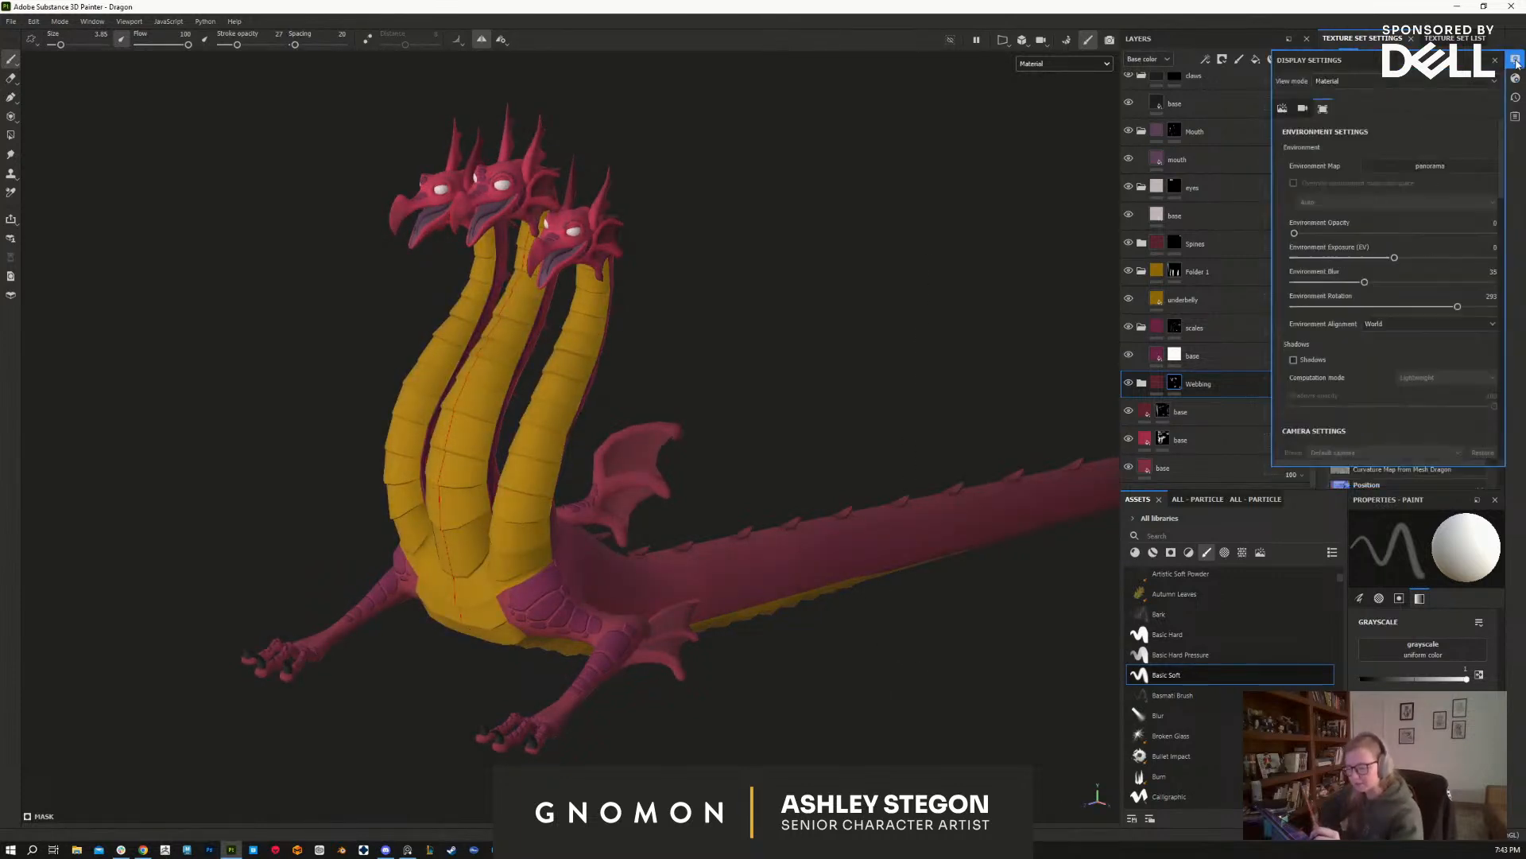
pyautogui.click(1452, 165)
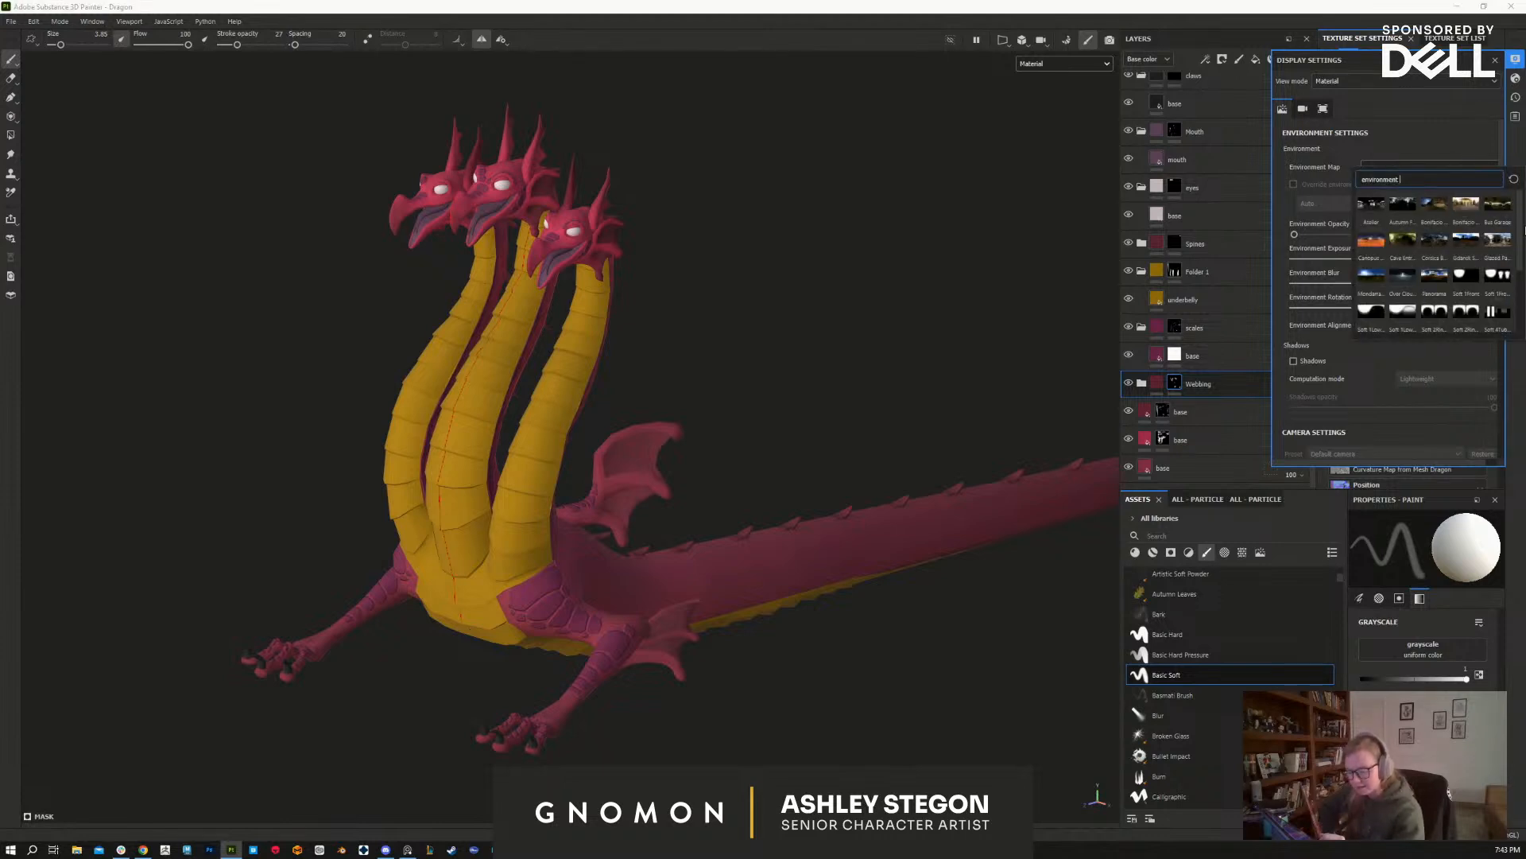
pyautogui.click(1525, 229)
pyautogui.click(1483, 166)
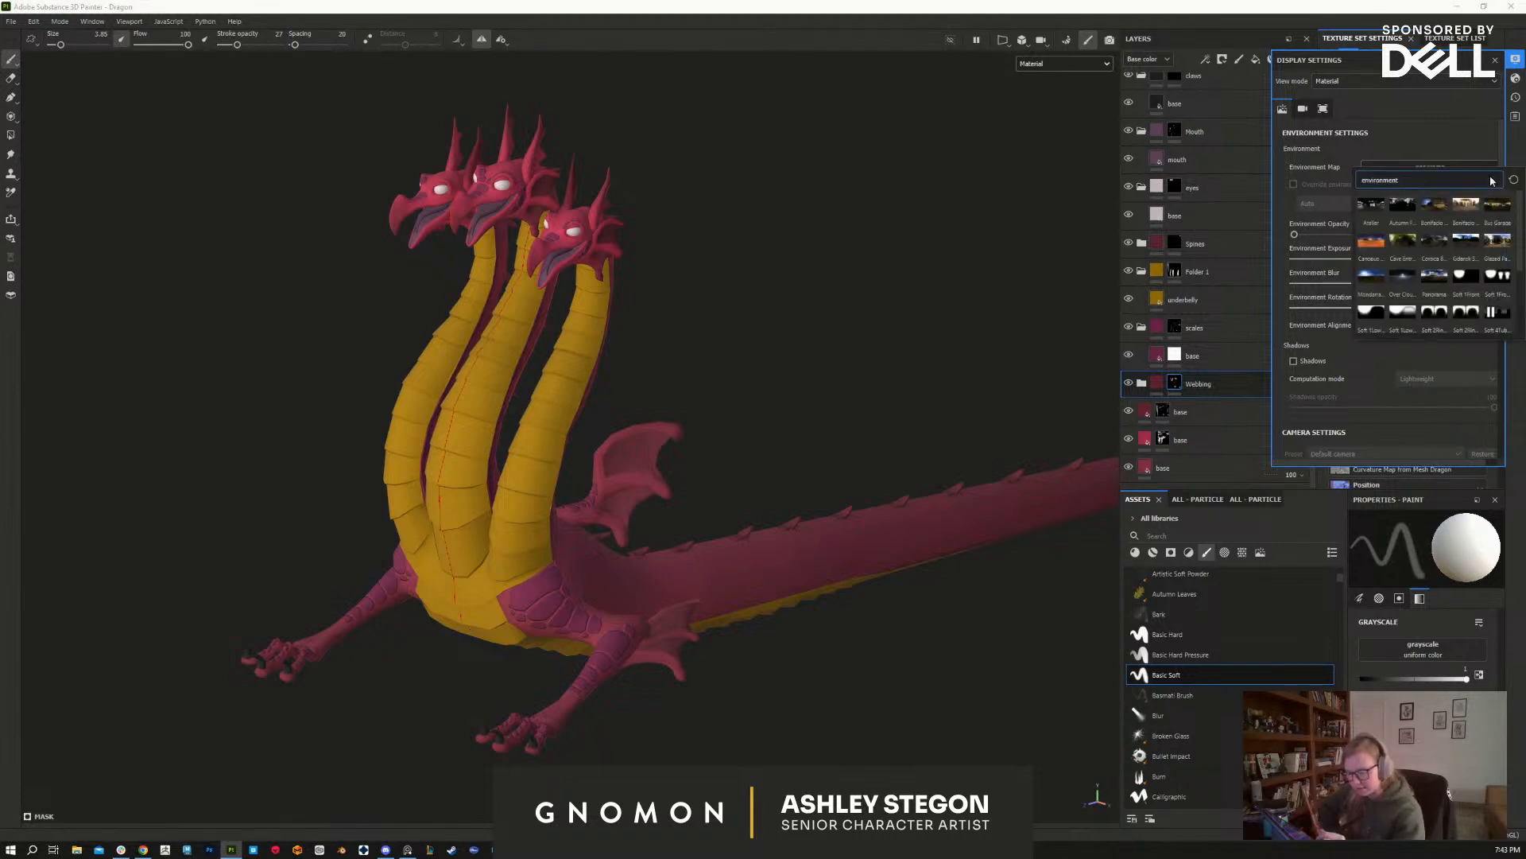
pyautogui.scroll(-2, 1434, 272)
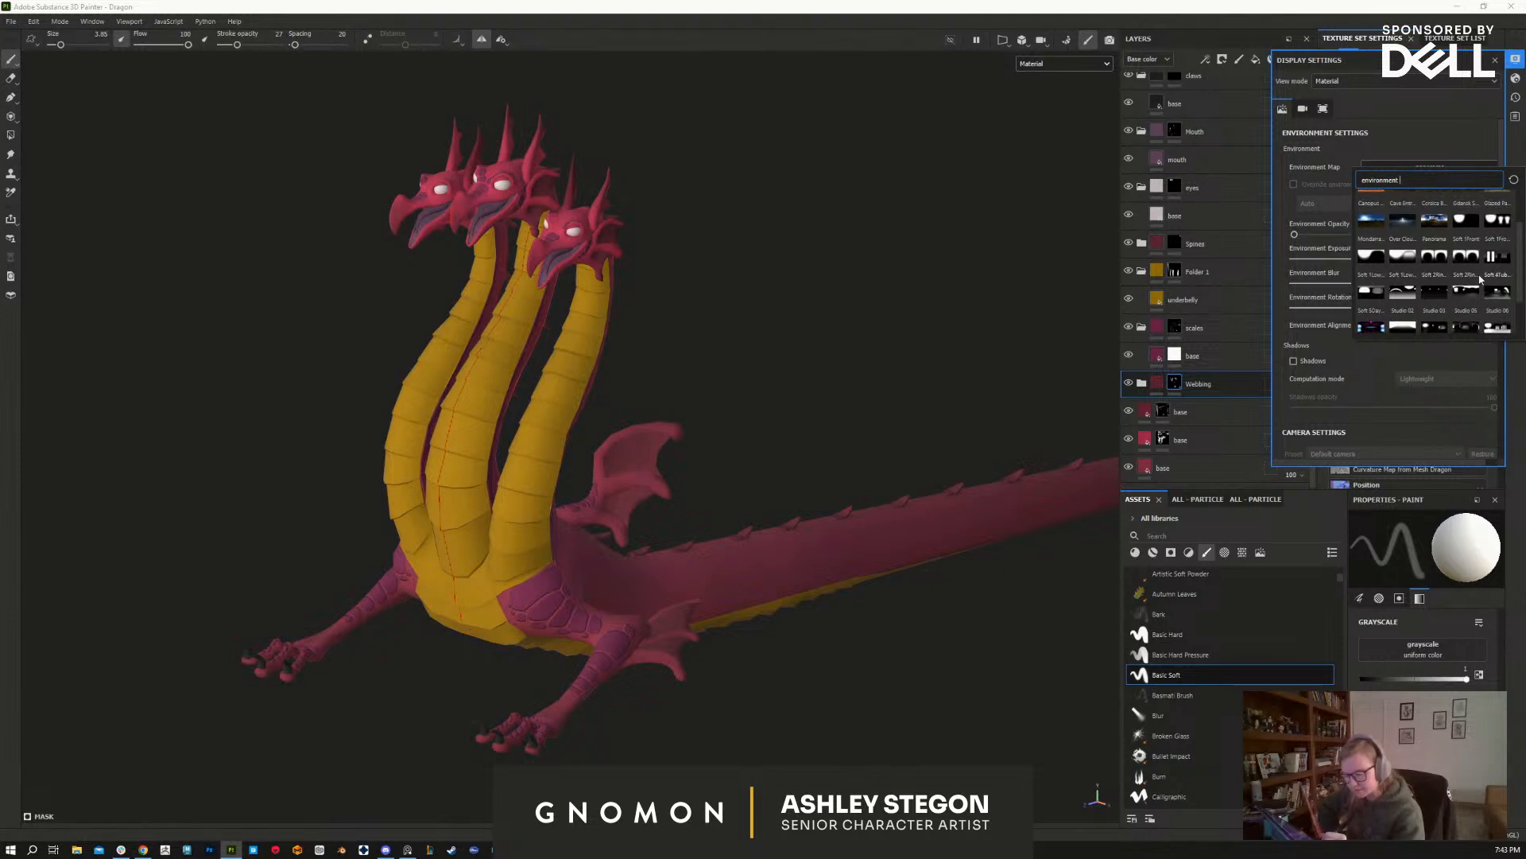
pyautogui.click(1377, 260)
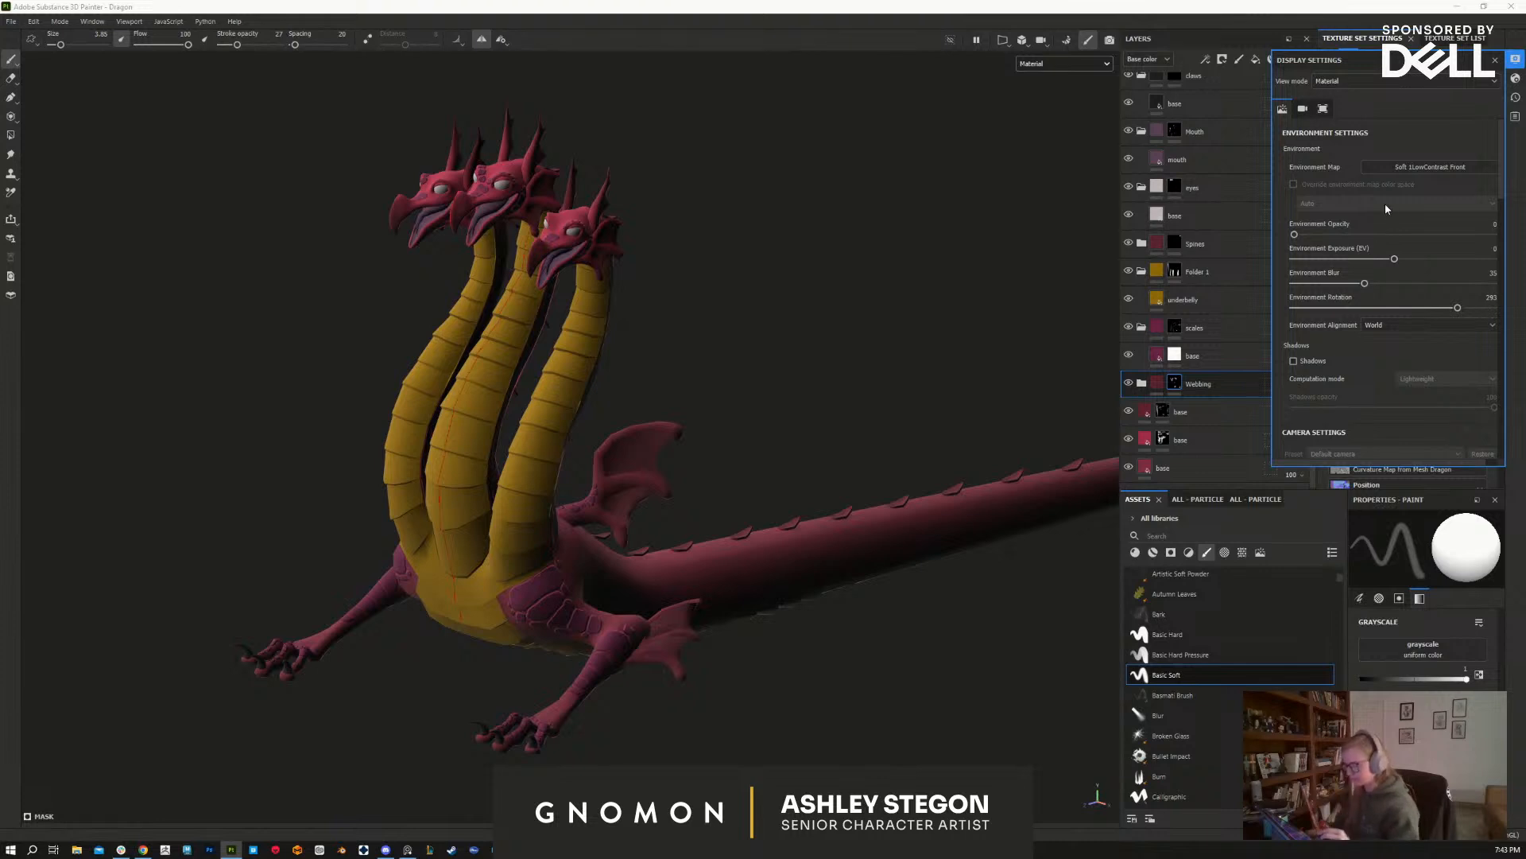
# Step: Rotate the environment lighting around the dragon and review the colors under the Soft 1LowContrast Front map
pyautogui.moveTo(776, 649)
pyautogui.keyDown('shift'); pyautogui.mouseDown(button='right')
pyautogui.moveTo(837, 679)
pyautogui.moveTo(794, 692)
pyautogui.moveTo(829, 656)
pyautogui.mouseUp(button='right'); pyautogui.keyUp('shift')
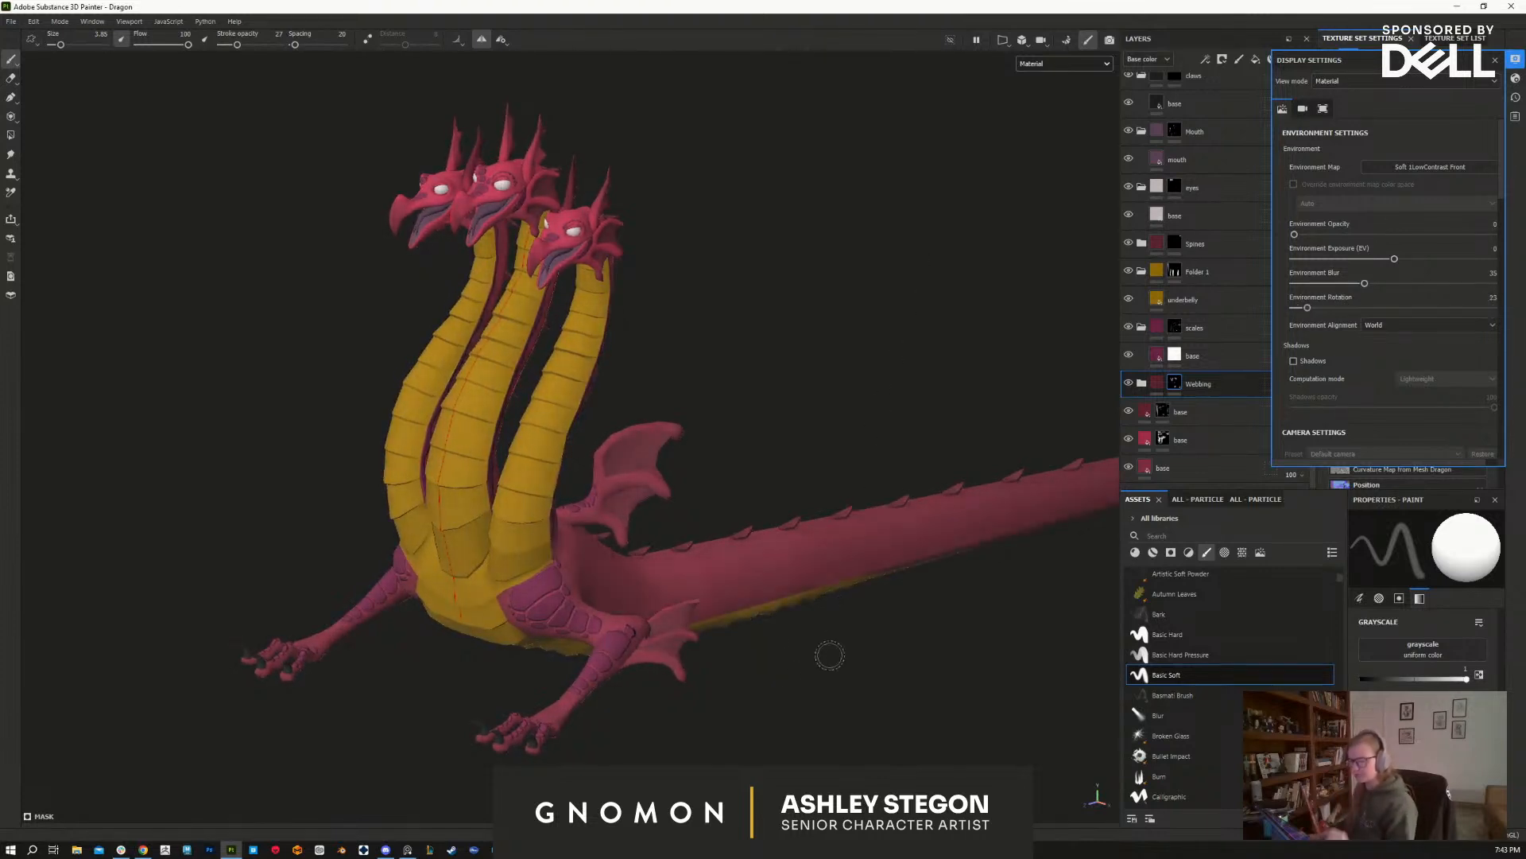
pyautogui.click(1427, 172)
pyautogui.click(1405, 244)
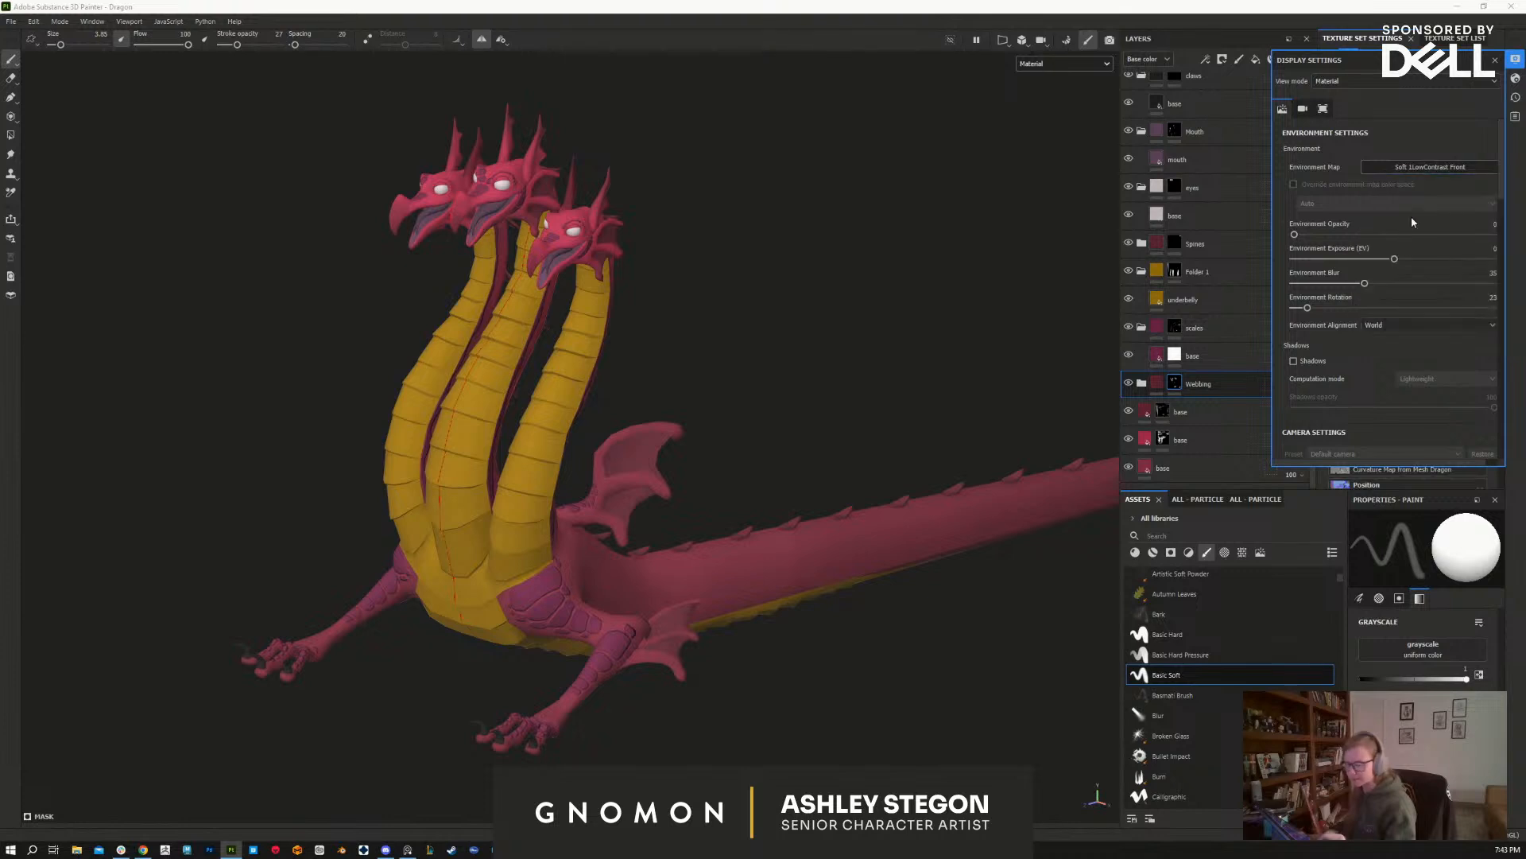
pyautogui.keyDown('shift'); pyautogui.moveTo(846, 670); pyautogui.dragTo(892, 677, button='right'); pyautogui.keyUp('shift')
pyautogui.keyDown('alt'); pyautogui.moveTo(892, 677); pyautogui.dragTo(917, 627); pyautogui.keyUp('alt')
pyautogui.keyDown('shift'); pyautogui.moveTo(966, 587); pyautogui.dragTo(981, 607, button='right'); pyautogui.keyUp('shift')
# Step: Set the environment map to Soft 1Front 2Backs, rotate the lighting, and close the display settings
pyautogui.click(1436, 167)
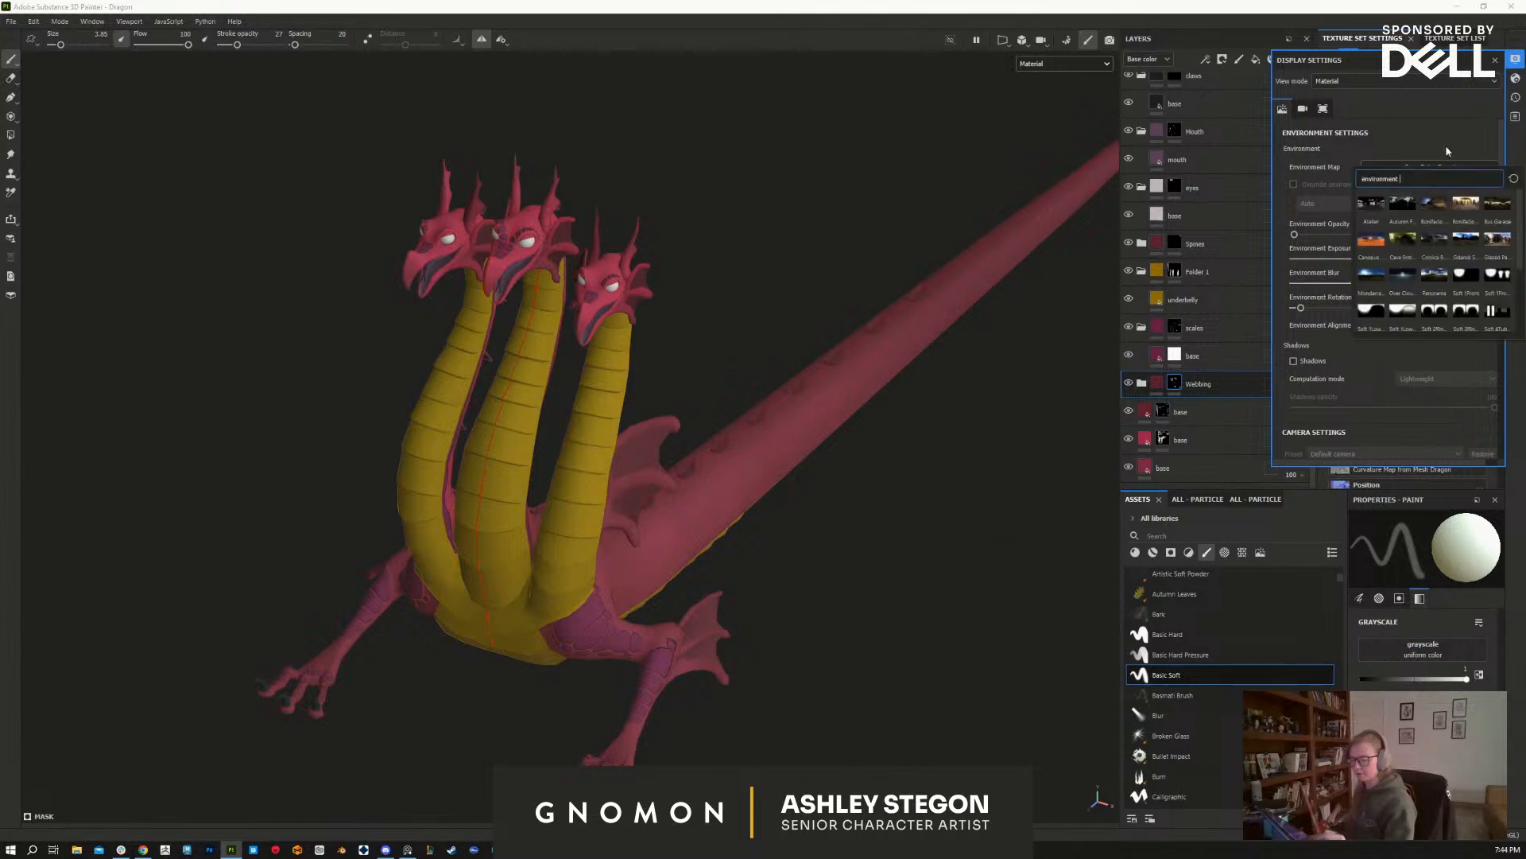
pyautogui.click(1503, 279)
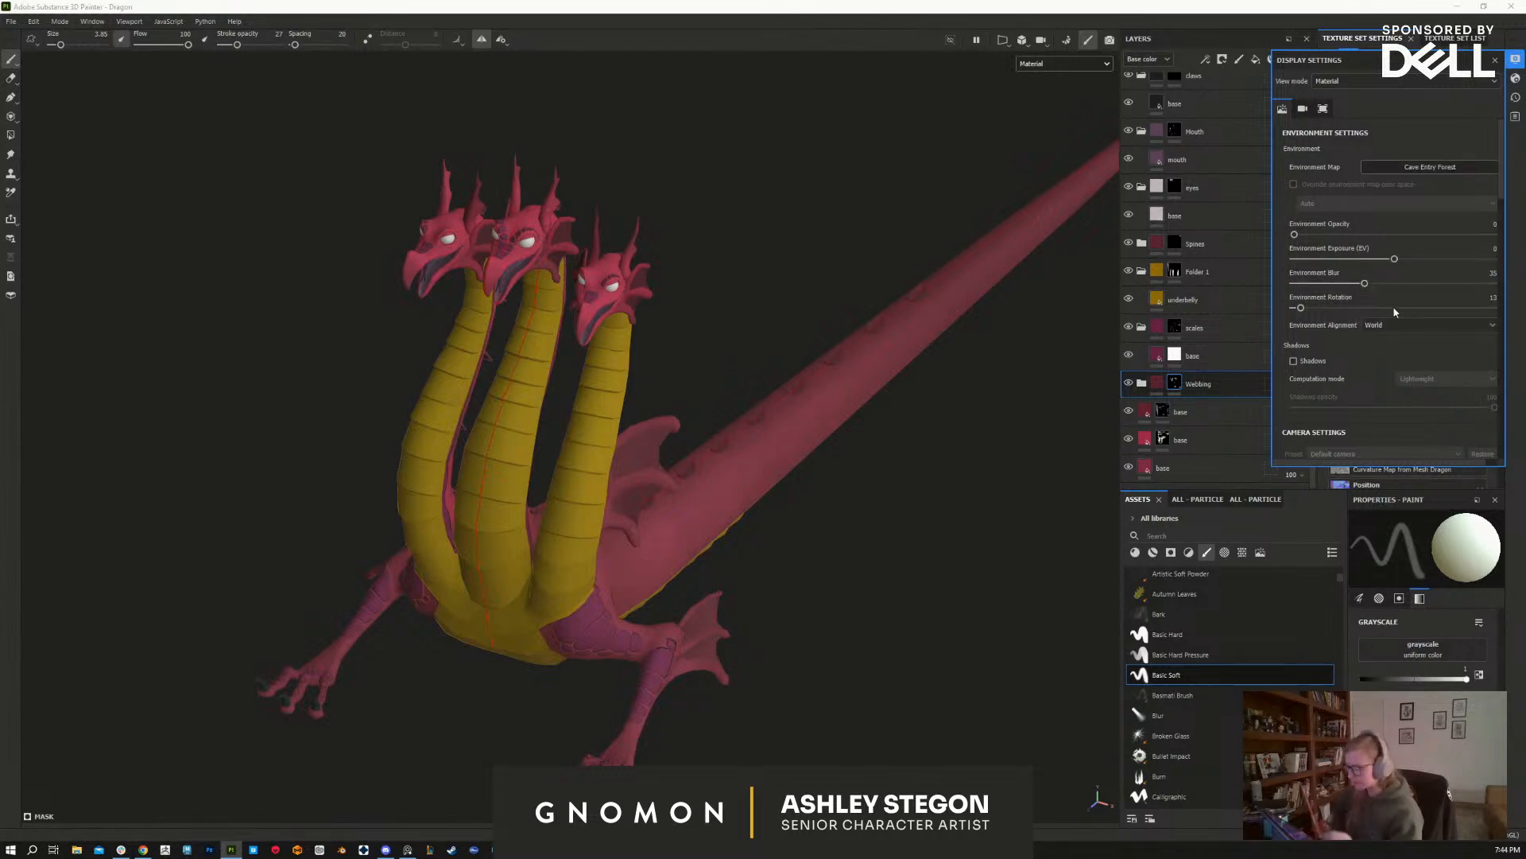
pyautogui.keyDown('shift'); pyautogui.moveTo(858, 579); pyautogui.dragTo(827, 637, button='right'); pyautogui.keyUp('shift')
pyautogui.keyDown('alt'); pyautogui.moveTo(828, 637); pyautogui.dragTo(706, 494); pyautogui.keyUp('alt')
pyautogui.scroll(3, 784, 733)
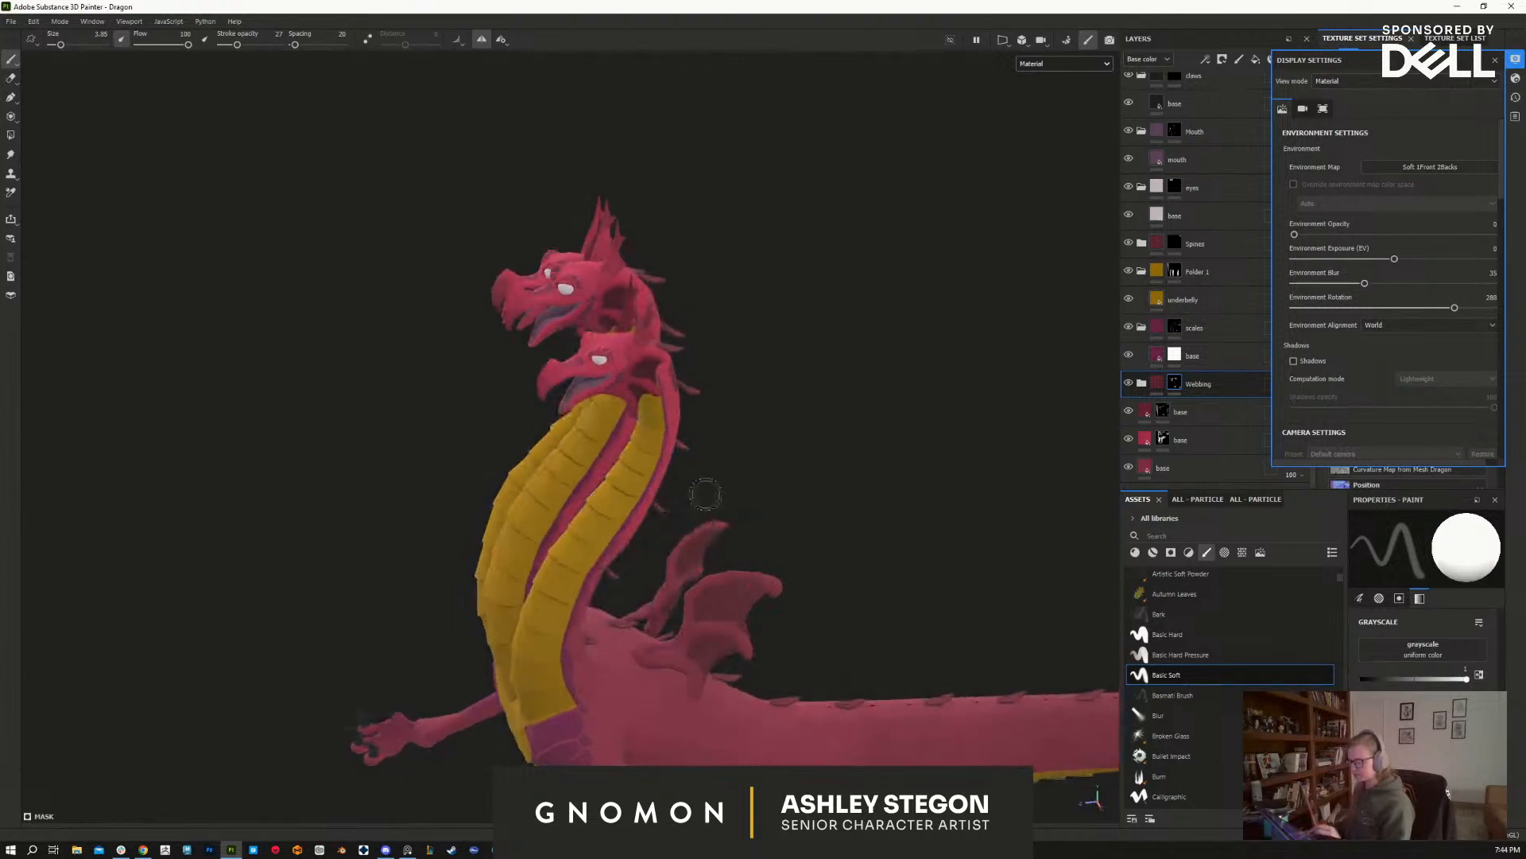
pyautogui.click(1494, 59)
pyautogui.keyDown('alt'); pyautogui.moveTo(927, 572); pyautogui.dragTo(966, 609); pyautogui.keyUp('alt')
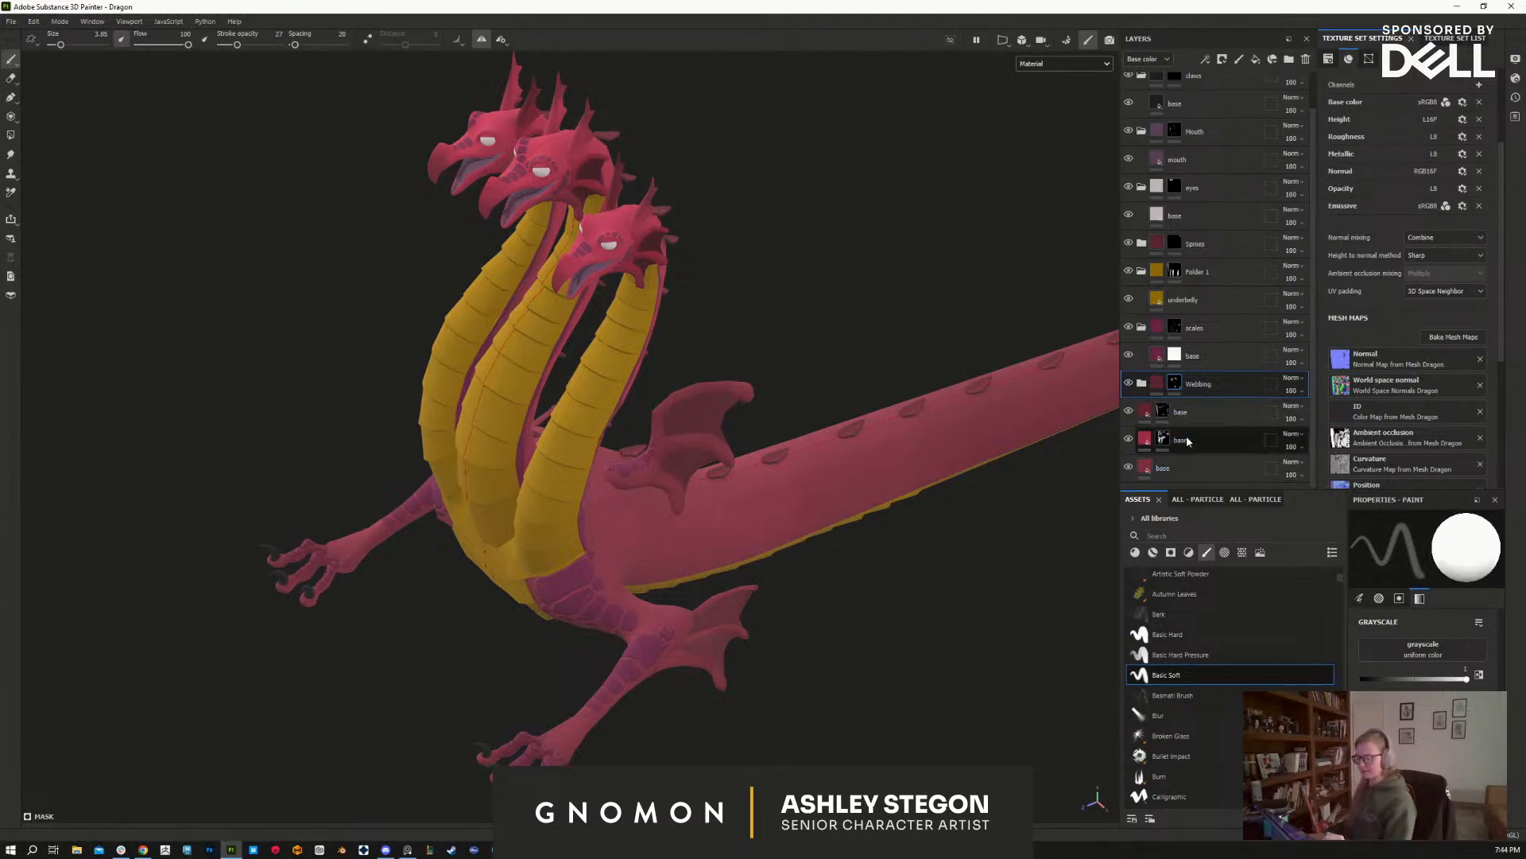
# Step: Duplicate the base fill layer inside the Webbing folder and set the copy's base color to a darker maroon, 4B1729
pyautogui.click(1206, 356)
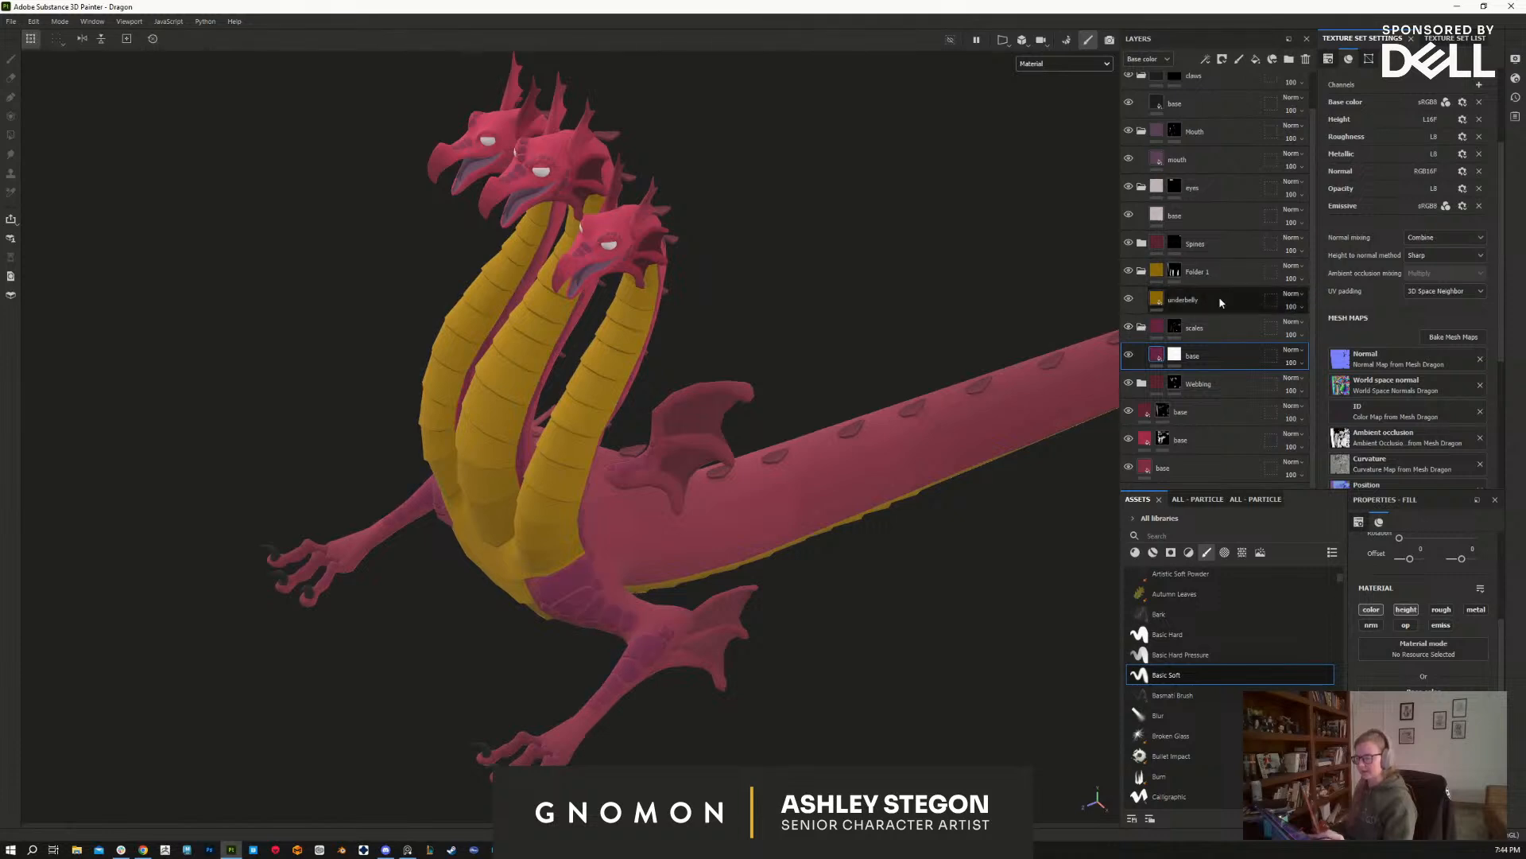
pyautogui.click(1142, 383)
pyautogui.click(1210, 410)
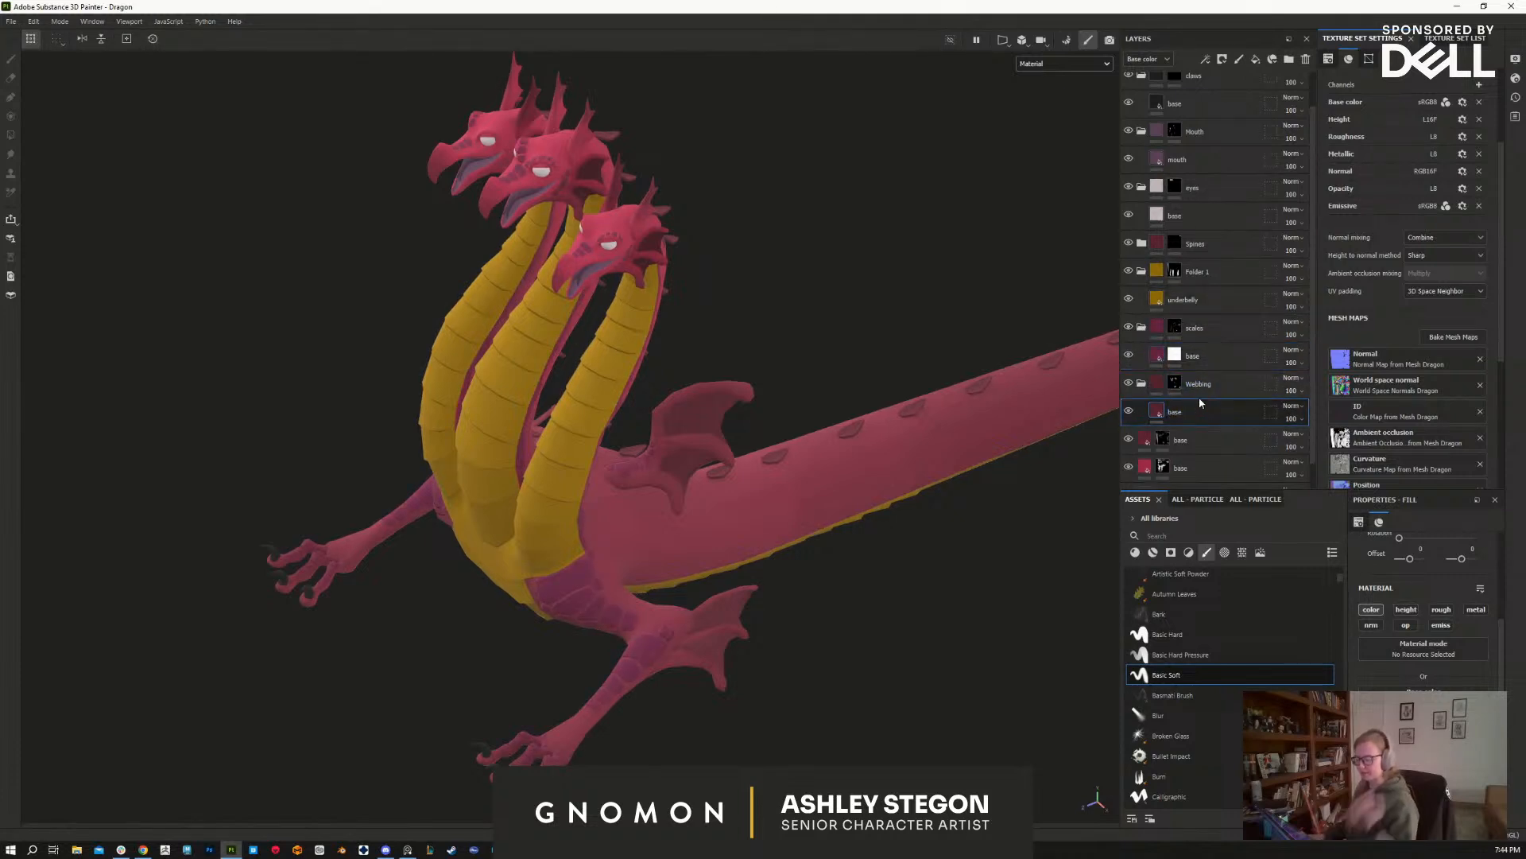
pyautogui.moveTo(1199, 402); pyautogui.dragTo(1207, 439)
pyautogui.click(1421, 701)
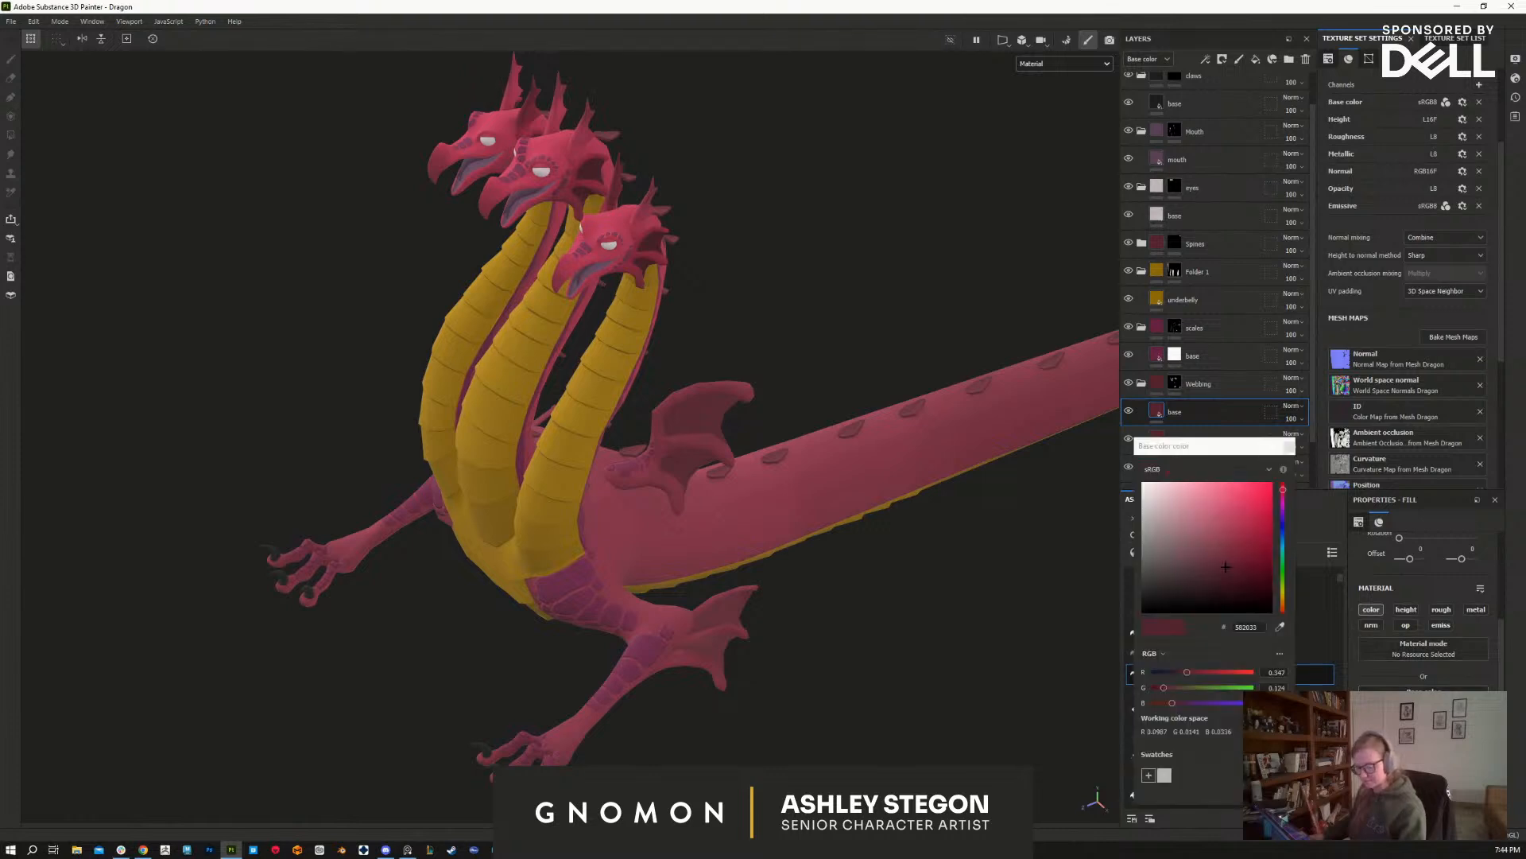
pyautogui.click(1232, 574)
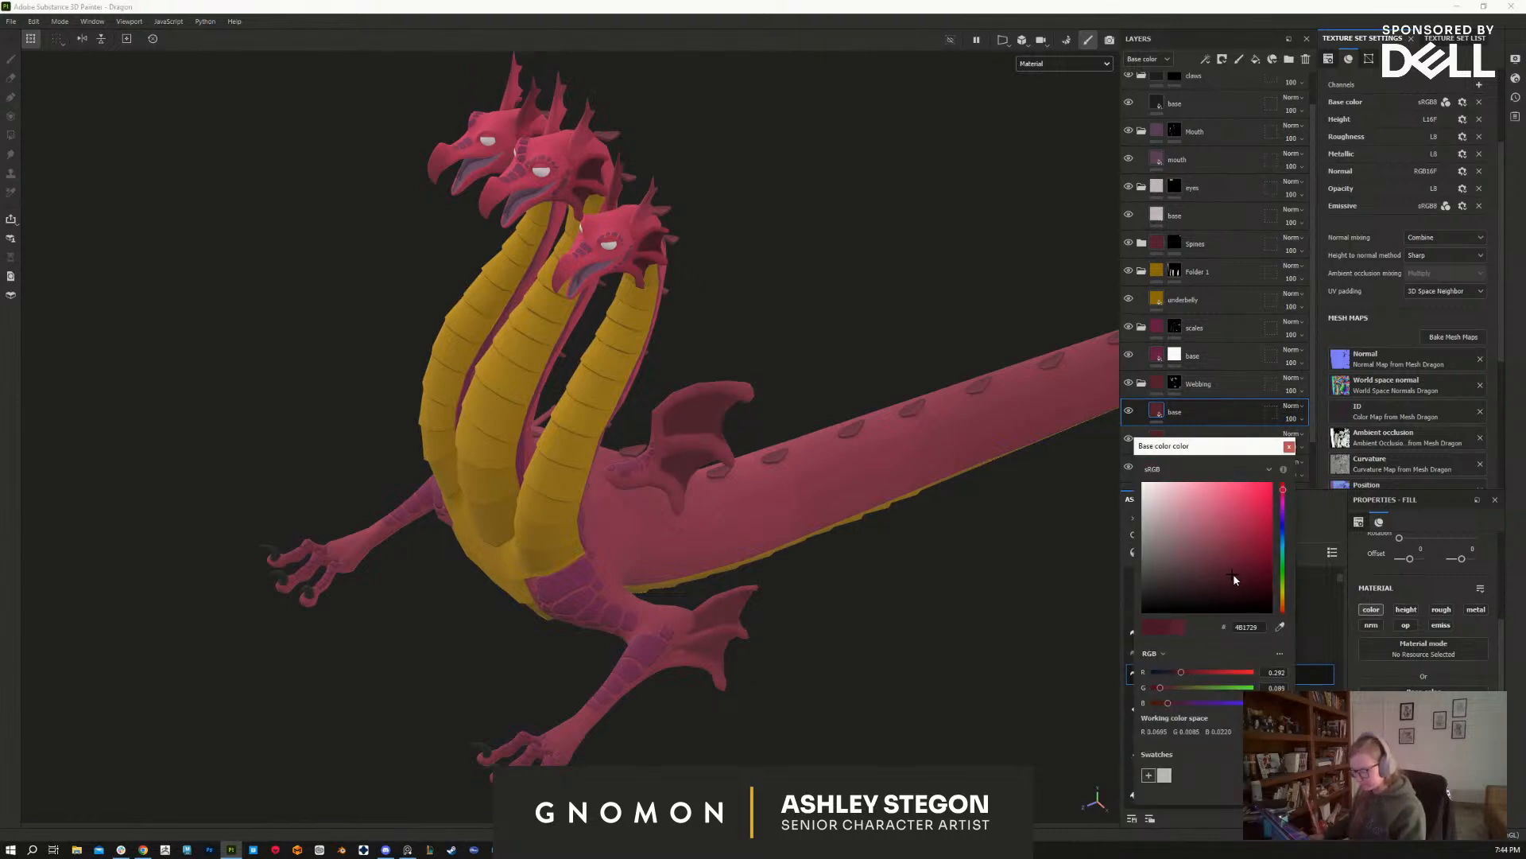
pyautogui.click(1288, 446)
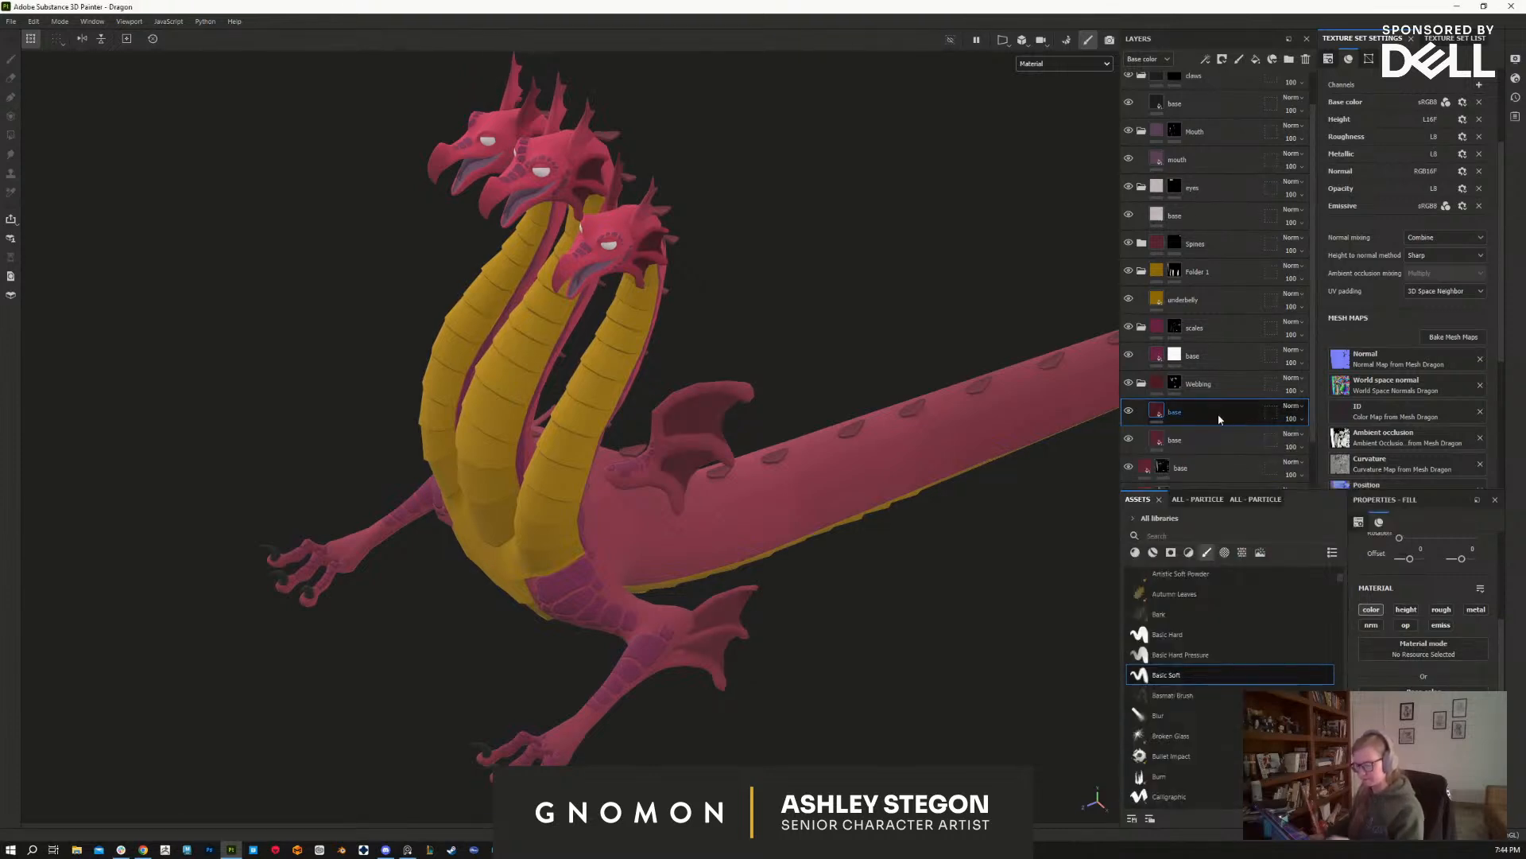
# Step: Add a black mask to the darker webbing layer and switch the viewport to the Base color channel
pyautogui.rightClick(1161, 407)
pyautogui.click(1208, 423)
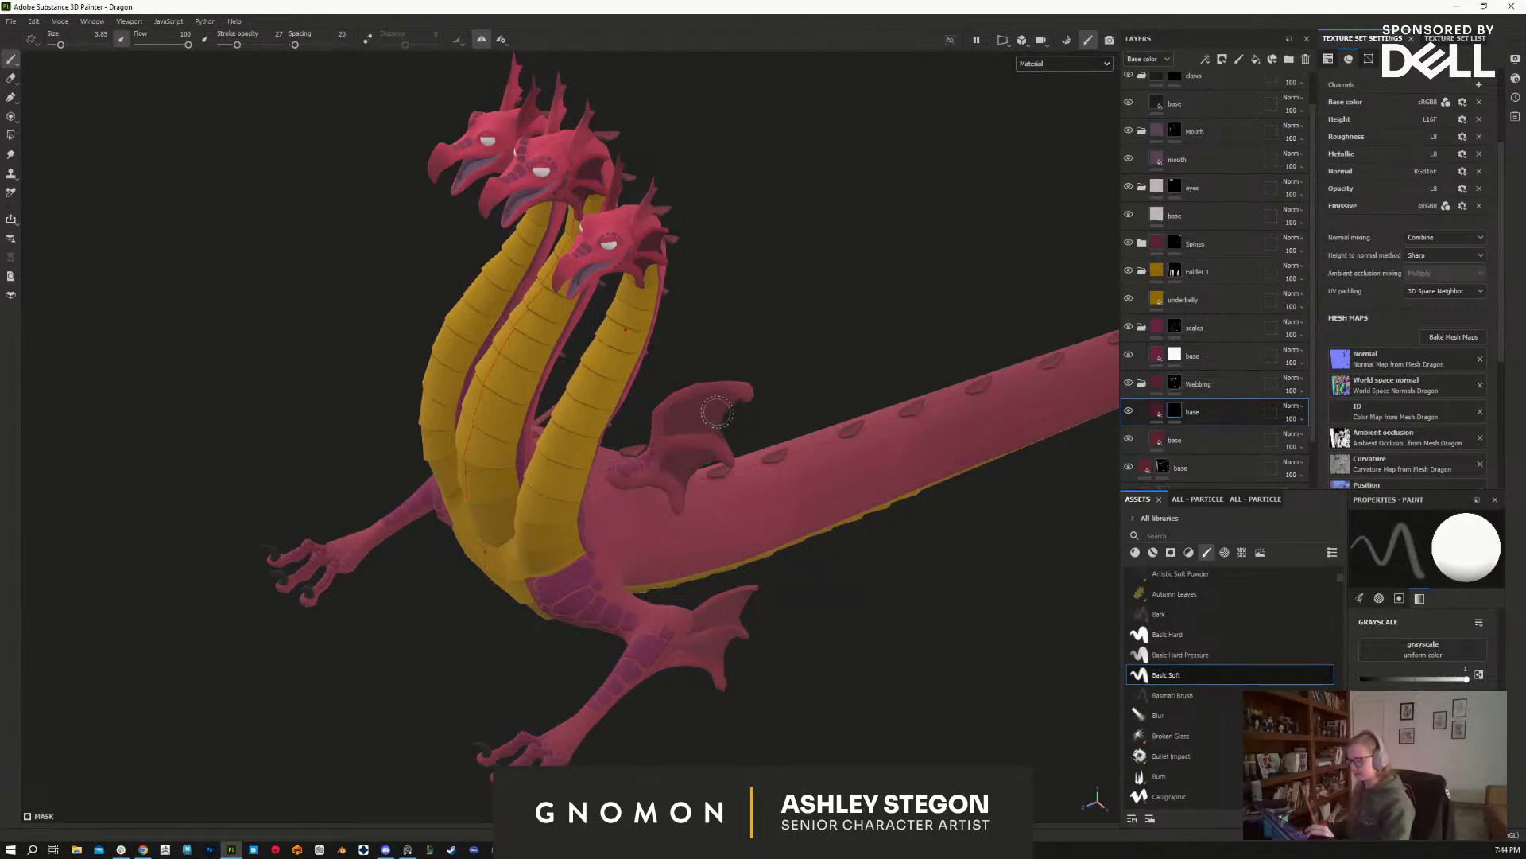
pyautogui.press('x')
pyautogui.press('x')
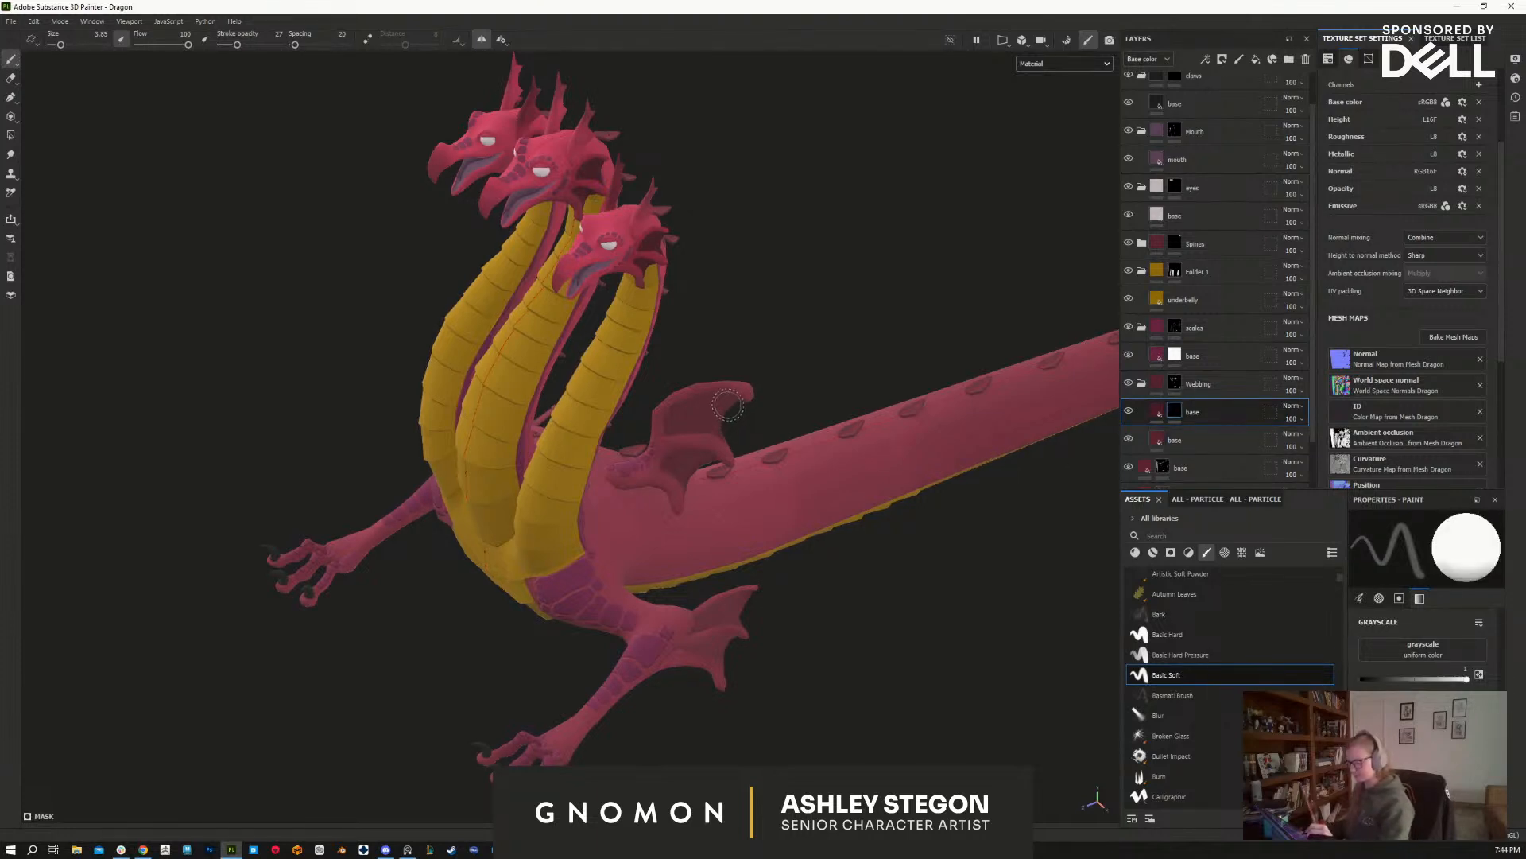
pyautogui.click(1047, 69)
pyautogui.click(1062, 115)
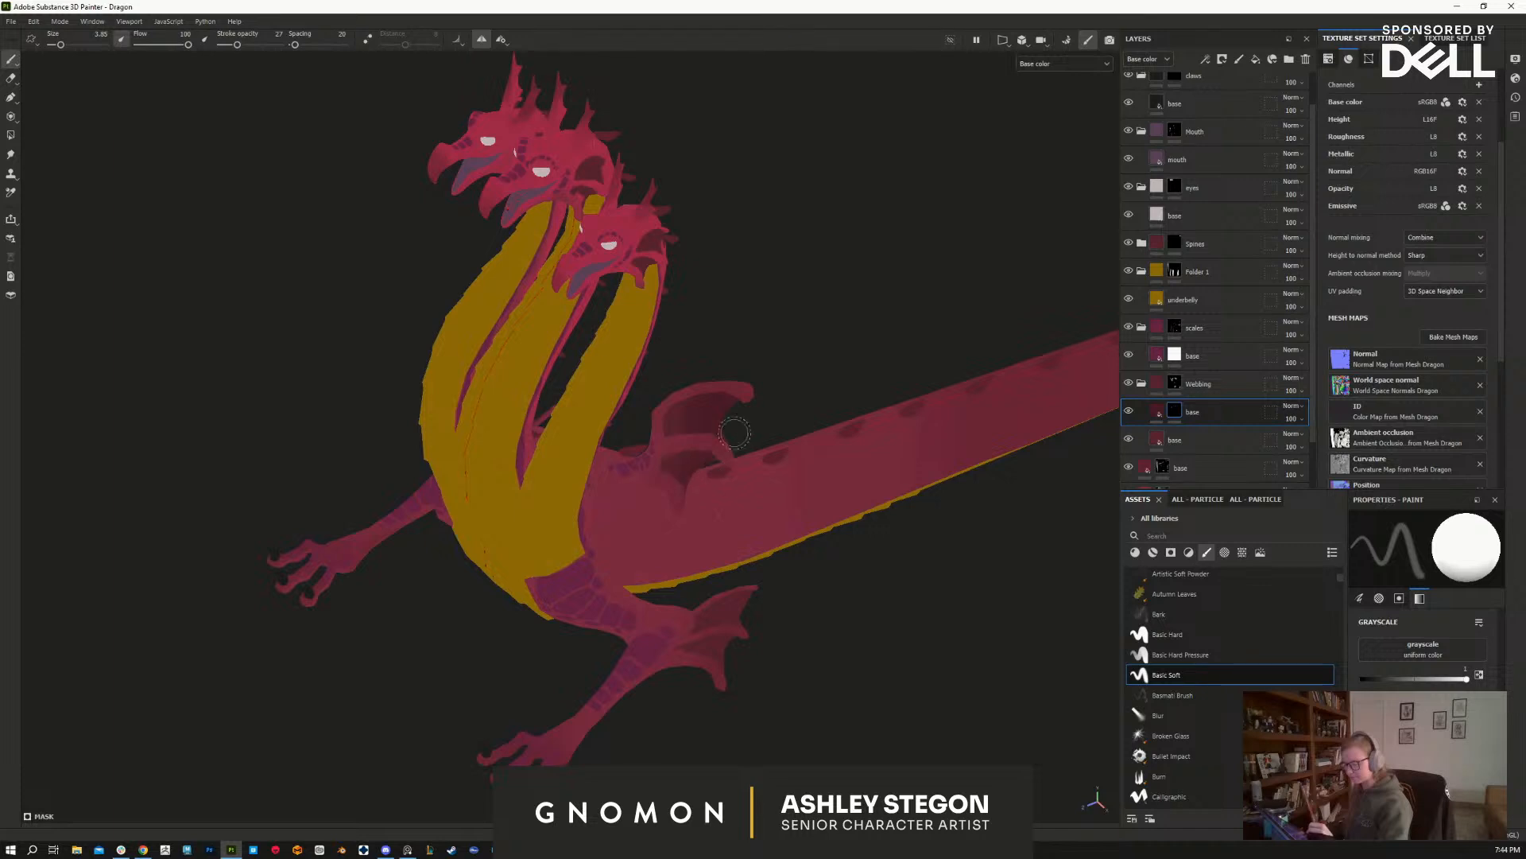
# Step: Paint the darker layer's mask onto the fin and head frill webbing with a smaller Basic Soft brush, alternating white and black
pyautogui.keyDown('alt'); pyautogui.moveTo(807, 360); pyautogui.dragTo(852, 660); pyautogui.keyUp('alt')
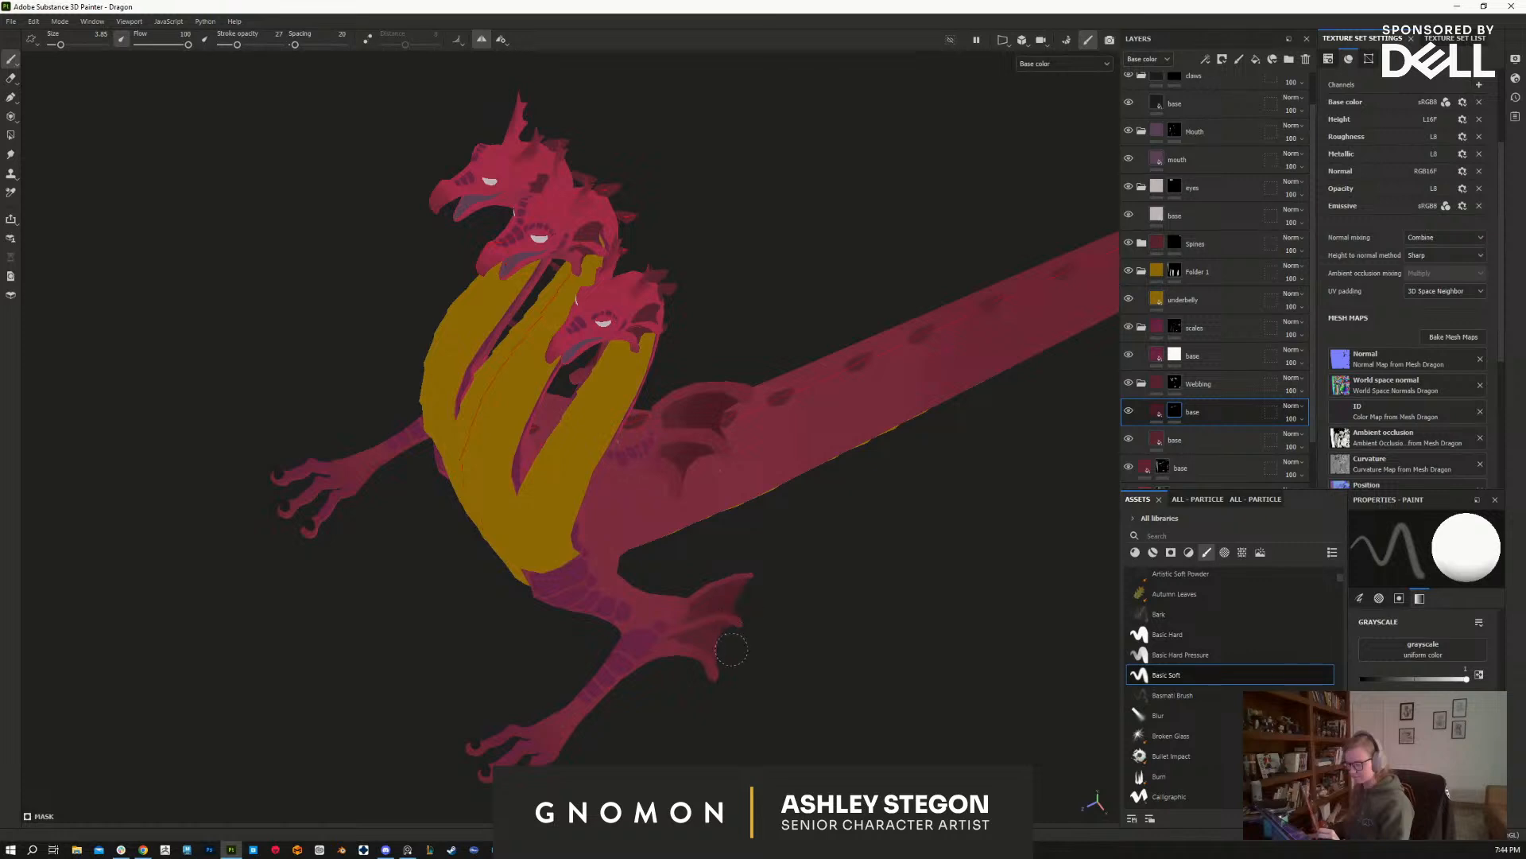
pyautogui.keyDown('alt'); pyautogui.moveTo(757, 609); pyautogui.dragTo(859, 539); pyautogui.keyUp('alt')
pyautogui.keyDown('alt'); pyautogui.moveTo(859, 538); pyautogui.dragTo(859, 621, button='middle'); pyautogui.keyUp('alt')
pyautogui.keyDown('alt'); pyautogui.moveTo(712, 355); pyautogui.dragTo(798, 422, button='right'); pyautogui.keyUp('alt')
pyautogui.keyDown('alt'); pyautogui.moveTo(798, 422); pyautogui.dragTo(829, 585, button='middle'); pyautogui.keyUp('alt')
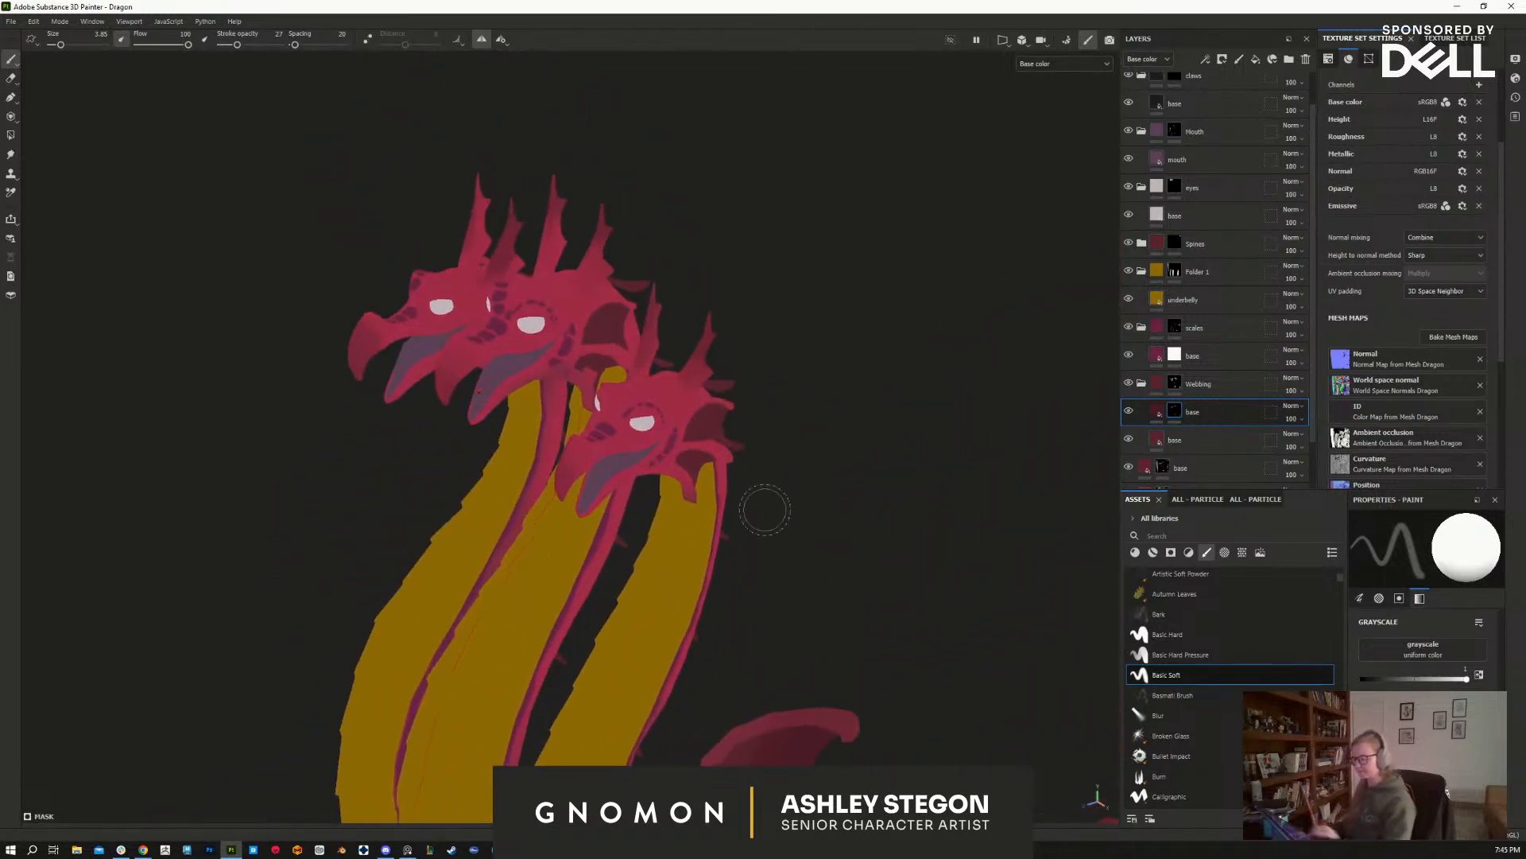
pyautogui.keyDown('alt'); pyautogui.moveTo(828, 586); pyautogui.dragTo(863, 568, button='right'); pyautogui.keyUp('alt')
pyautogui.keyDown('alt'); pyautogui.moveTo(863, 569); pyautogui.dragTo(830, 491); pyautogui.keyUp('alt')
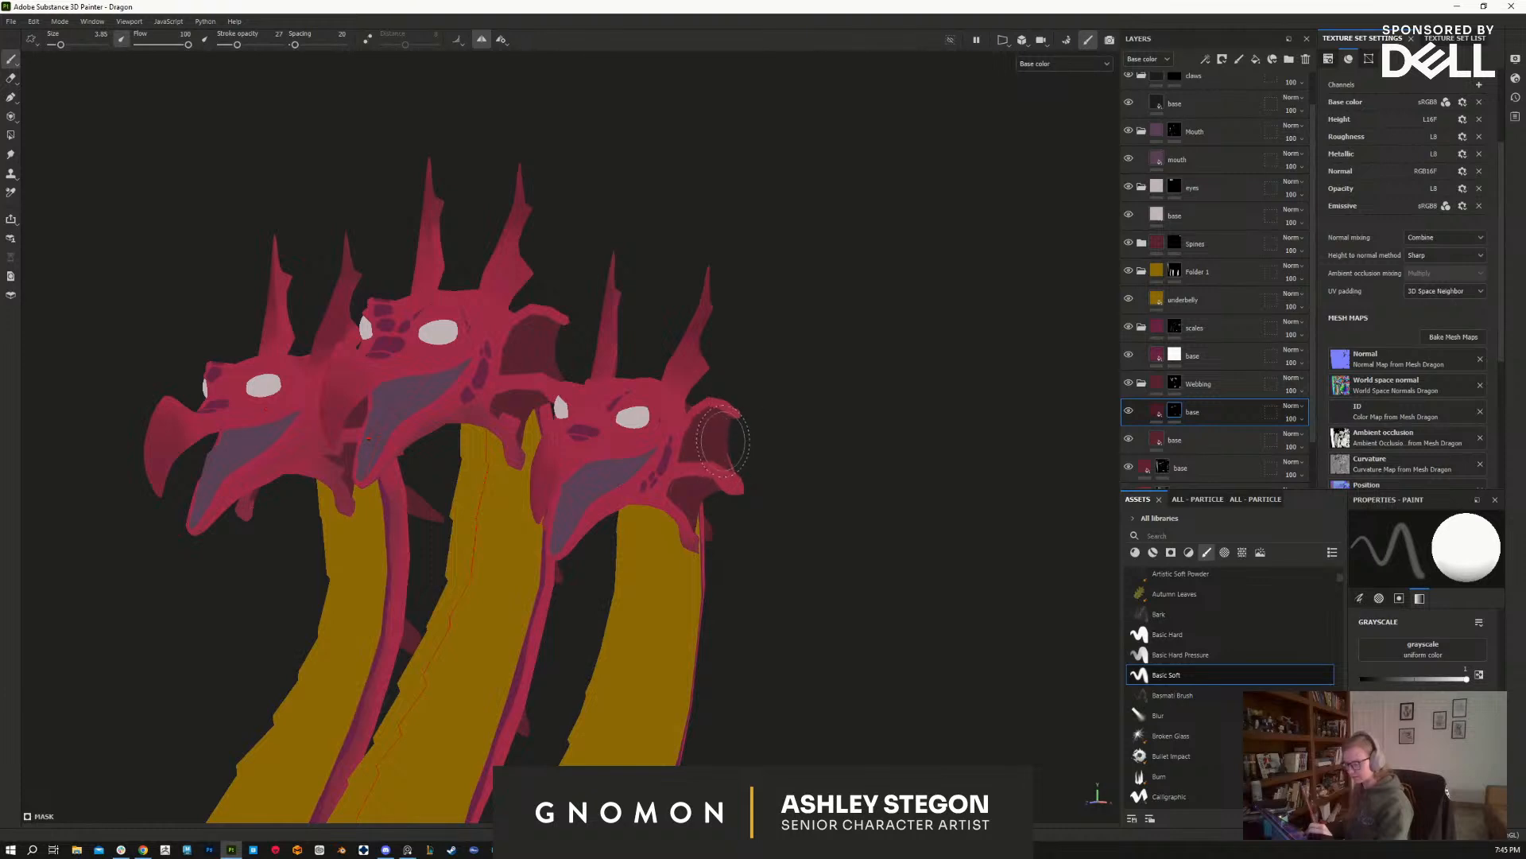
pyautogui.press('[')
pyautogui.press('[')
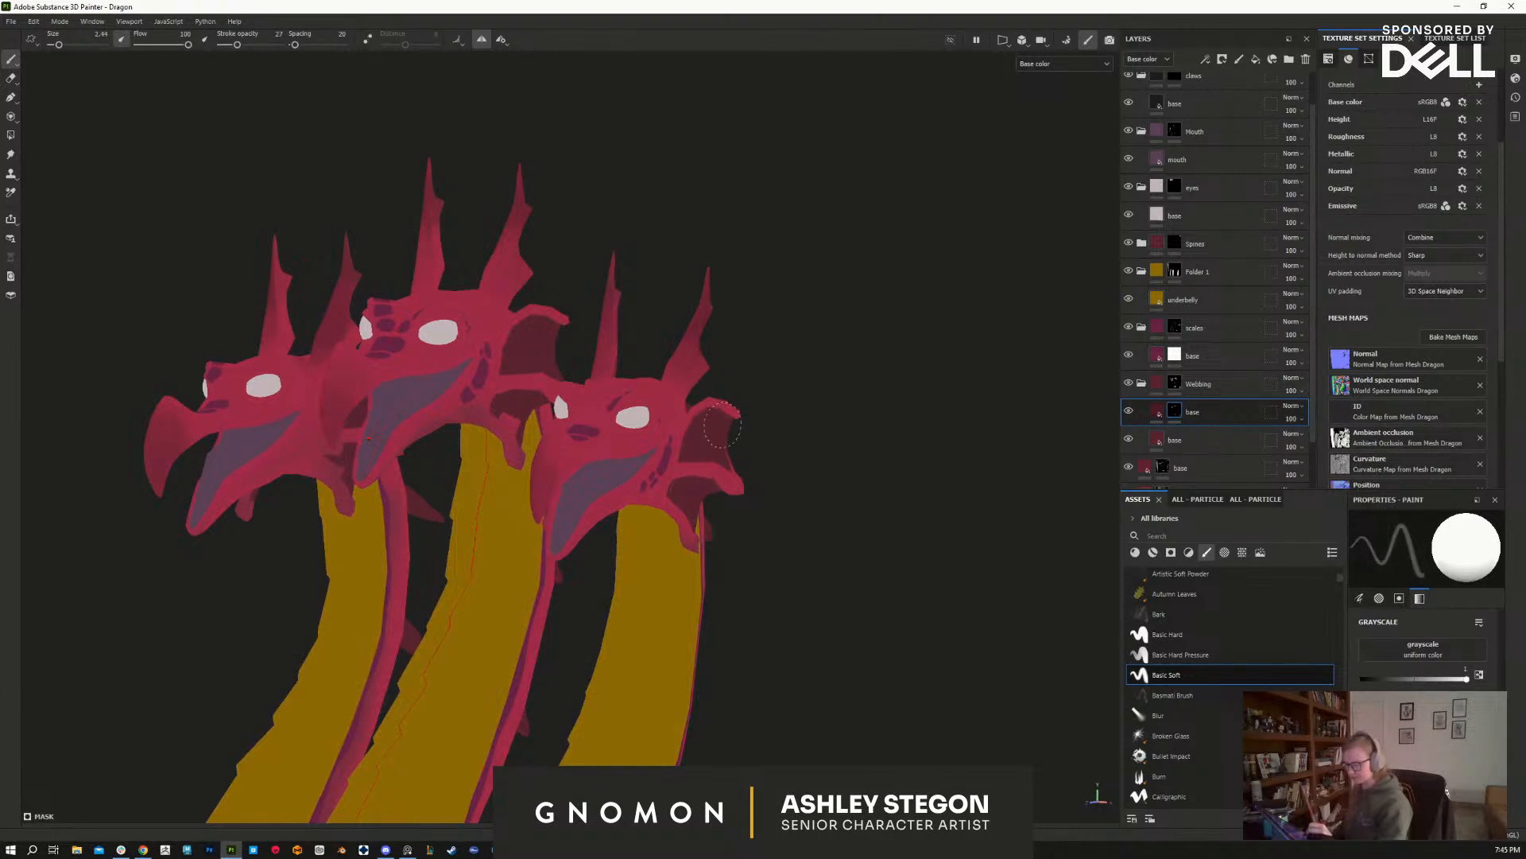
pyautogui.keyDown('alt'); pyautogui.moveTo(874, 588); pyautogui.dragTo(720, 465); pyautogui.keyUp('alt')
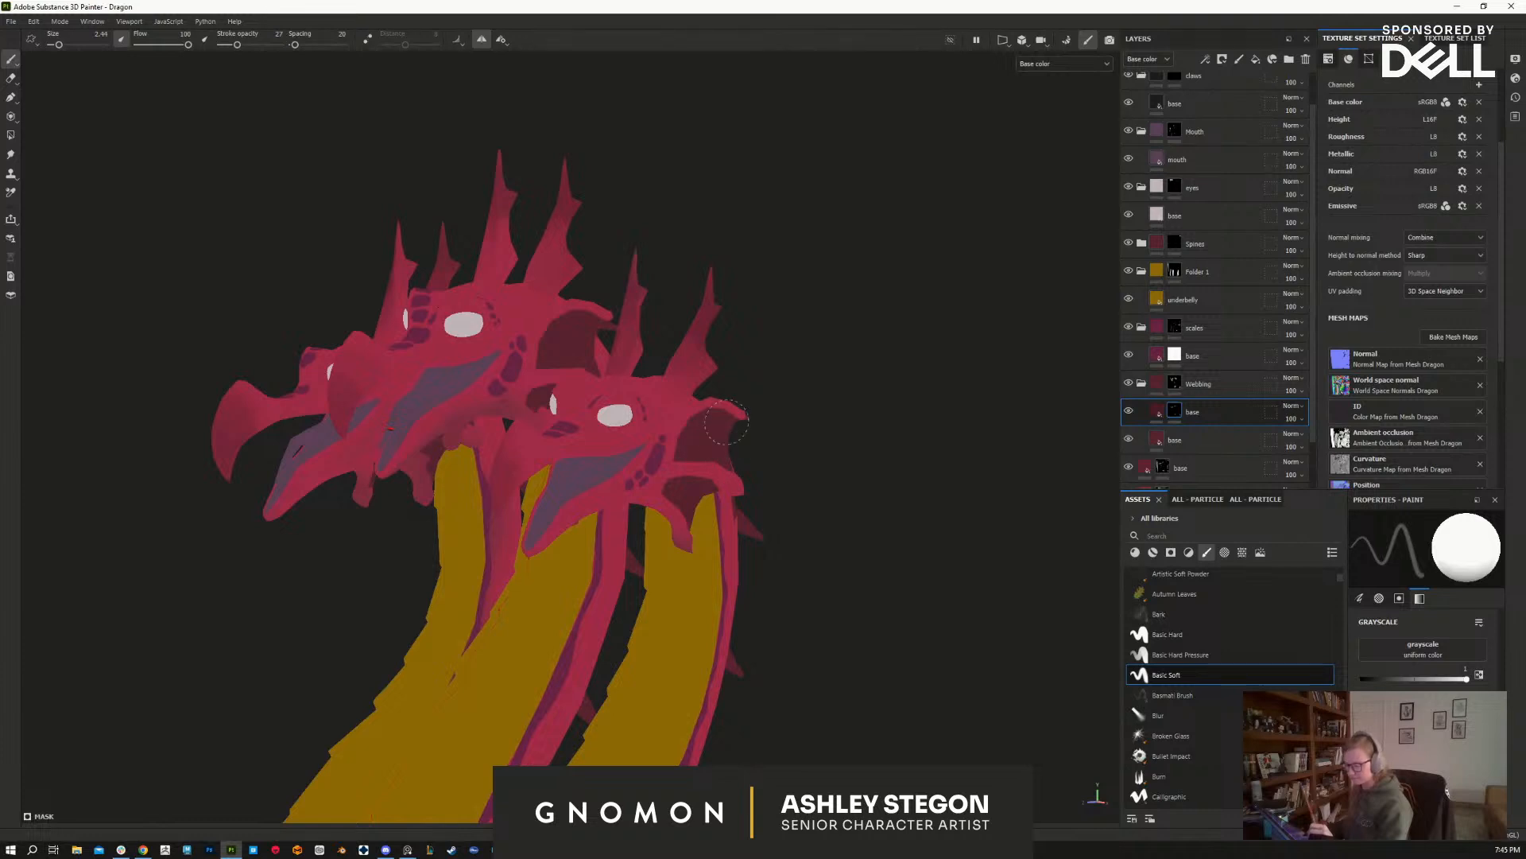
pyautogui.press('x')
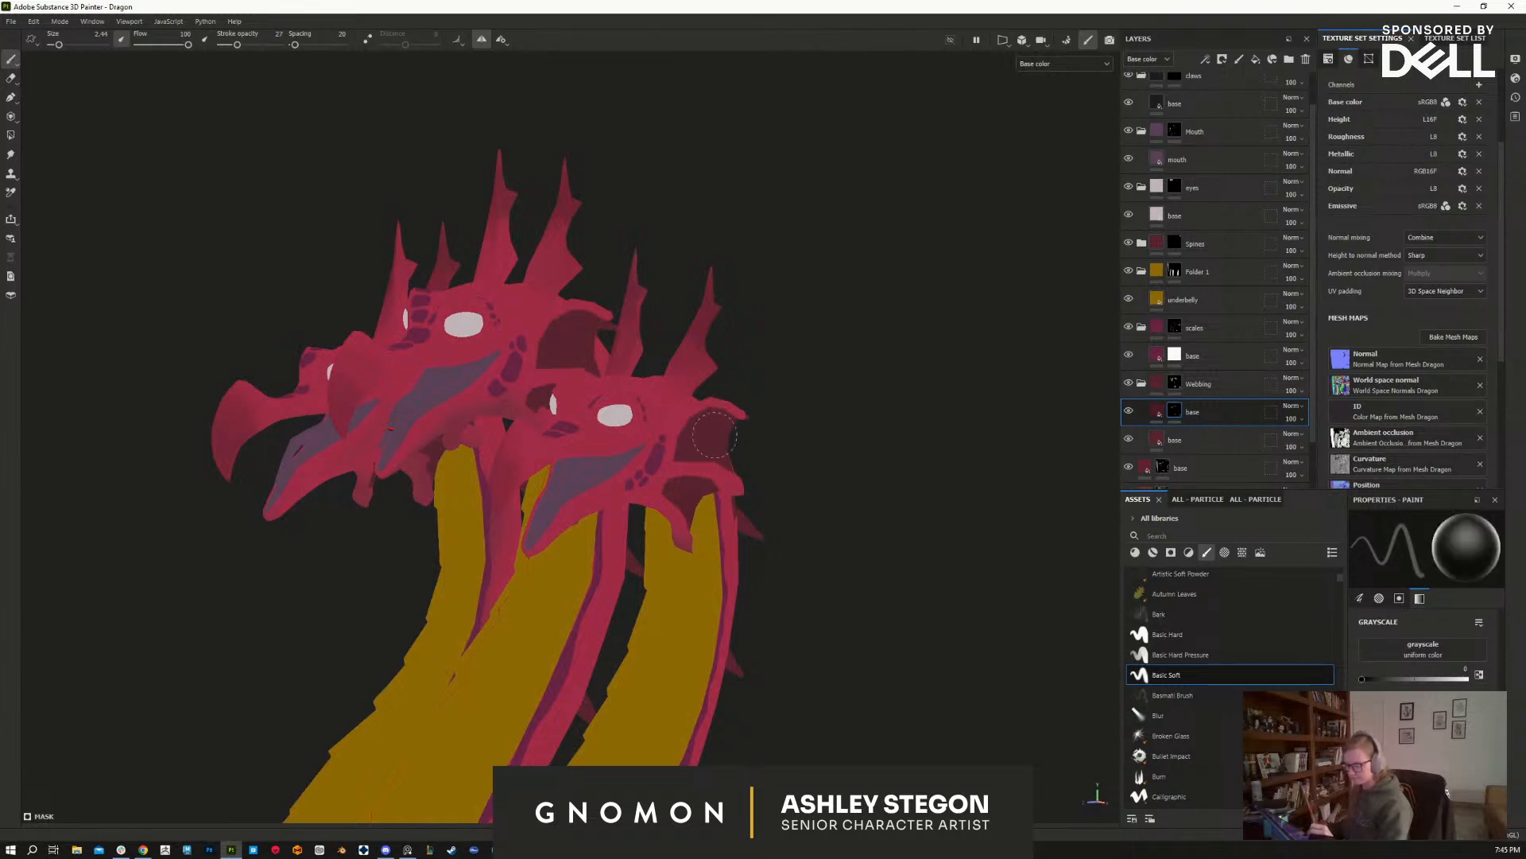
pyautogui.press('x')
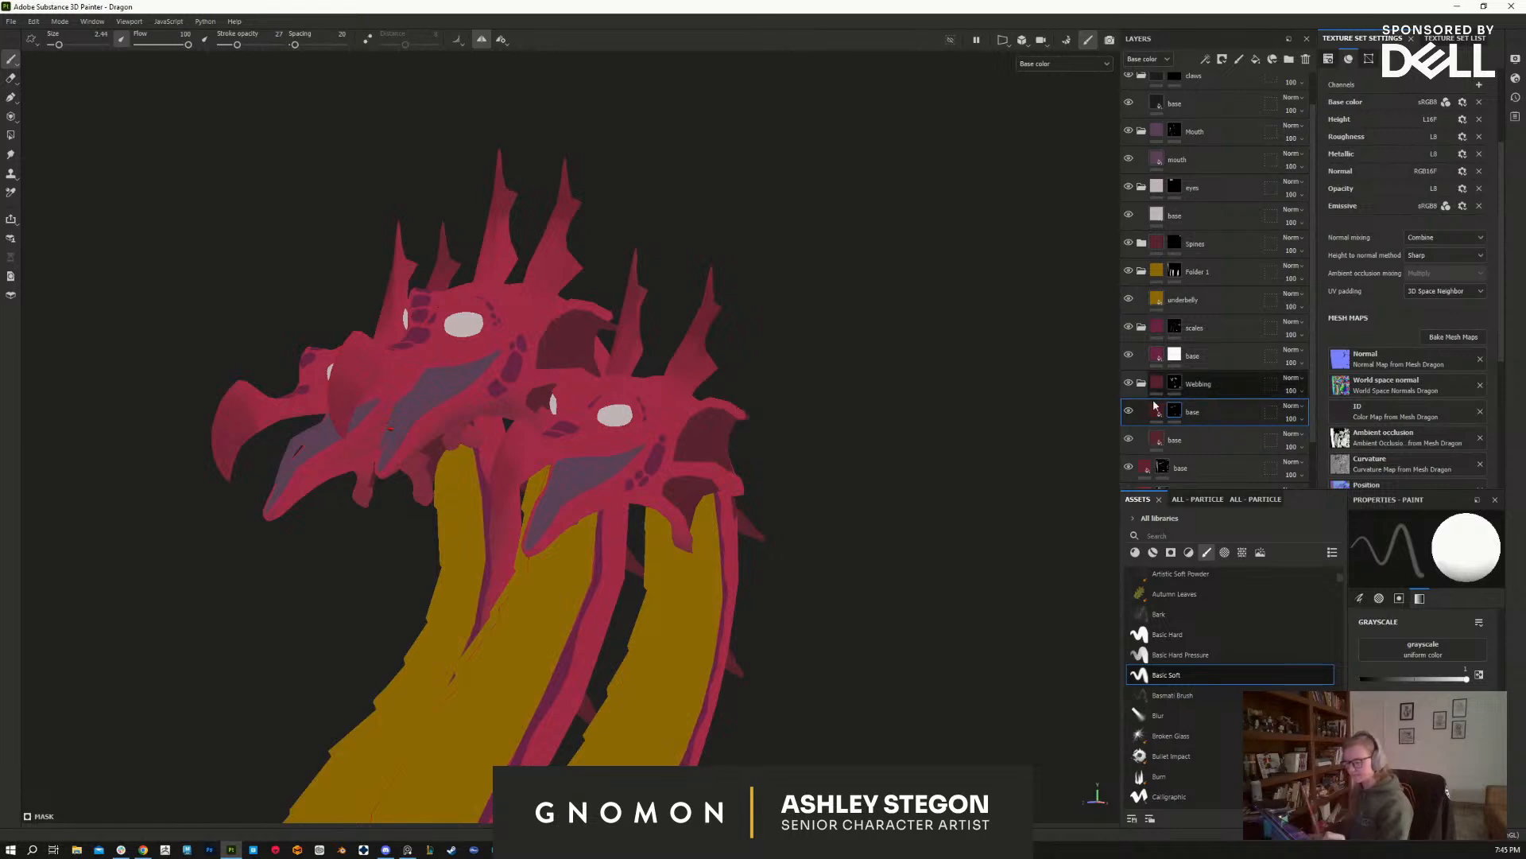
# Step: Darken the upper webbing layer's base color to 390D1C
pyautogui.click(1157, 411)
pyautogui.click(1424, 704)
pyautogui.click(1236, 574)
pyautogui.click(1244, 586)
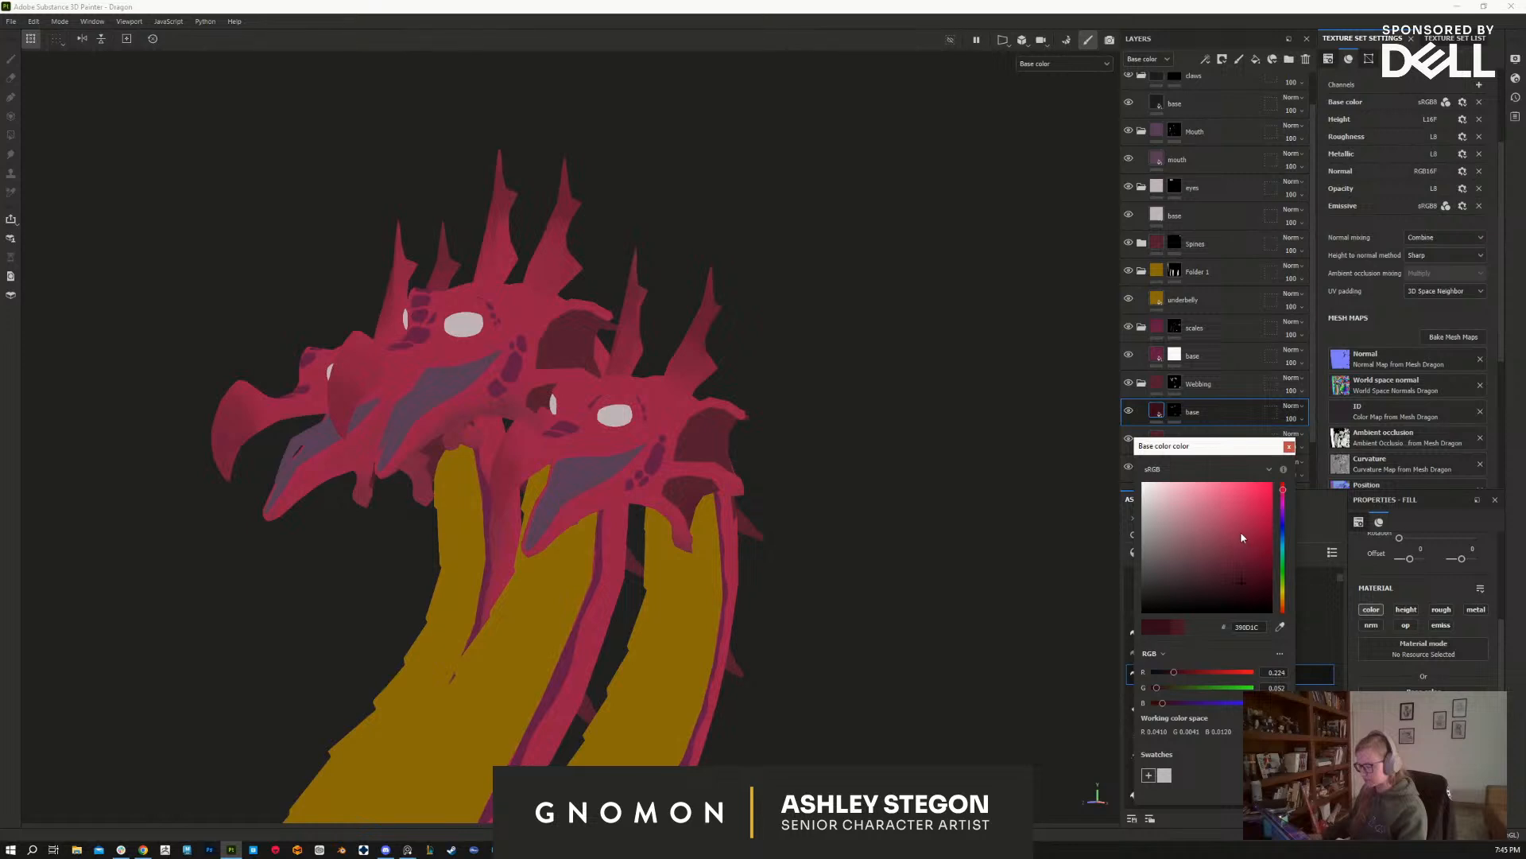
pyautogui.click(1288, 446)
# Step: Paint the darkened maroon into the layer's mask on the head frill webbing
pyautogui.keyDown('alt'); pyautogui.moveTo(1057, 519); pyautogui.dragTo(932, 653); pyautogui.keyUp('alt')
pyautogui.click(1175, 411)
pyautogui.press('1')
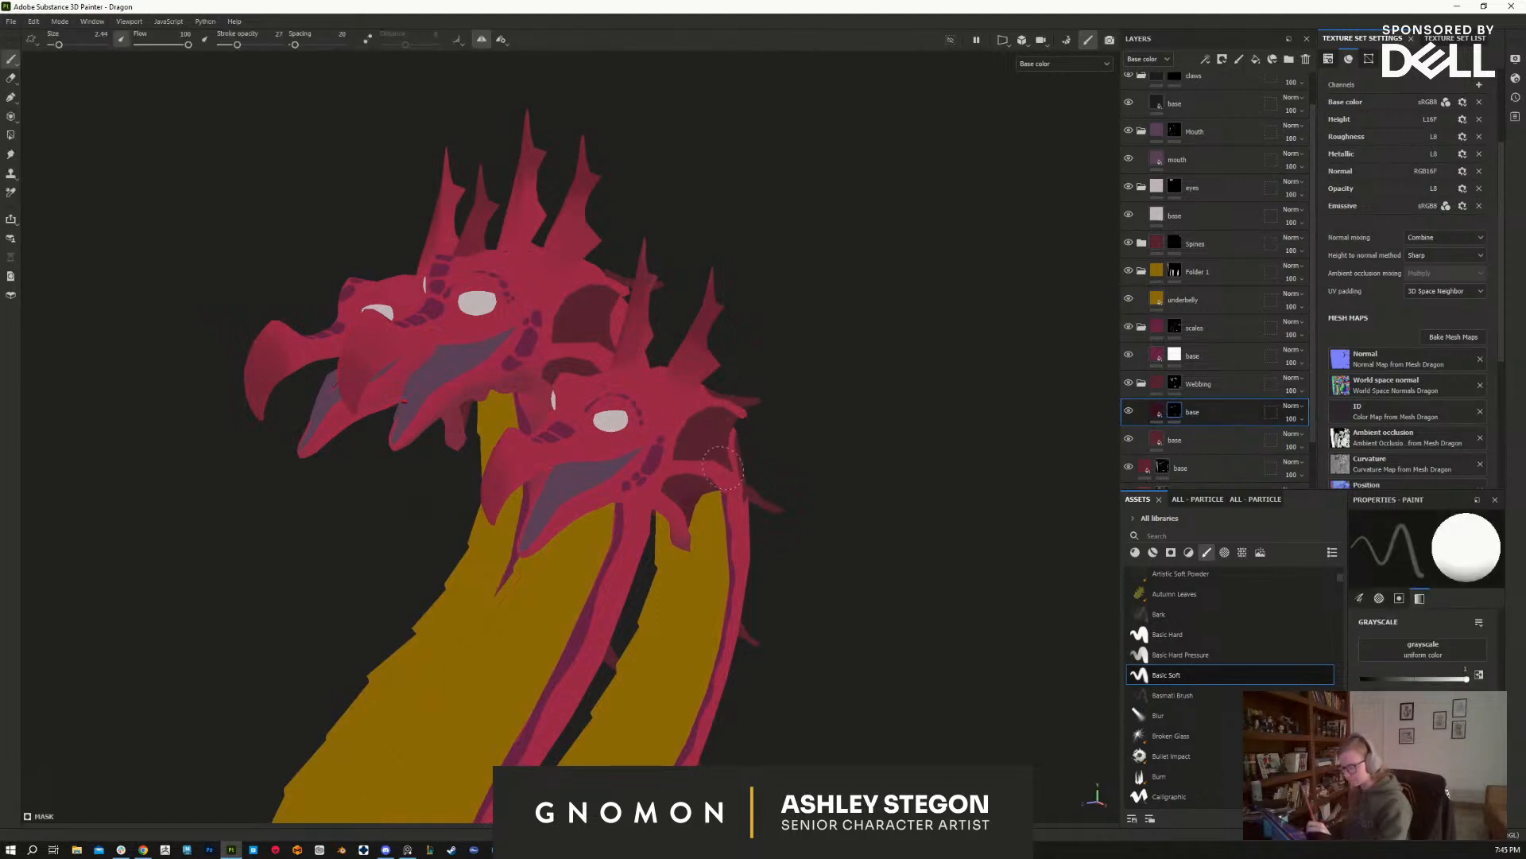
pyautogui.moveTo(685, 501)
pyautogui.keyDown('alt'); pyautogui.mouseDown()
pyautogui.moveTo(1060, 604)
pyautogui.moveTo(988, 586)
pyautogui.moveTo(993, 573)
pyautogui.moveTo(588, 397)
pyautogui.mouseUp(); pyautogui.keyUp('alt')
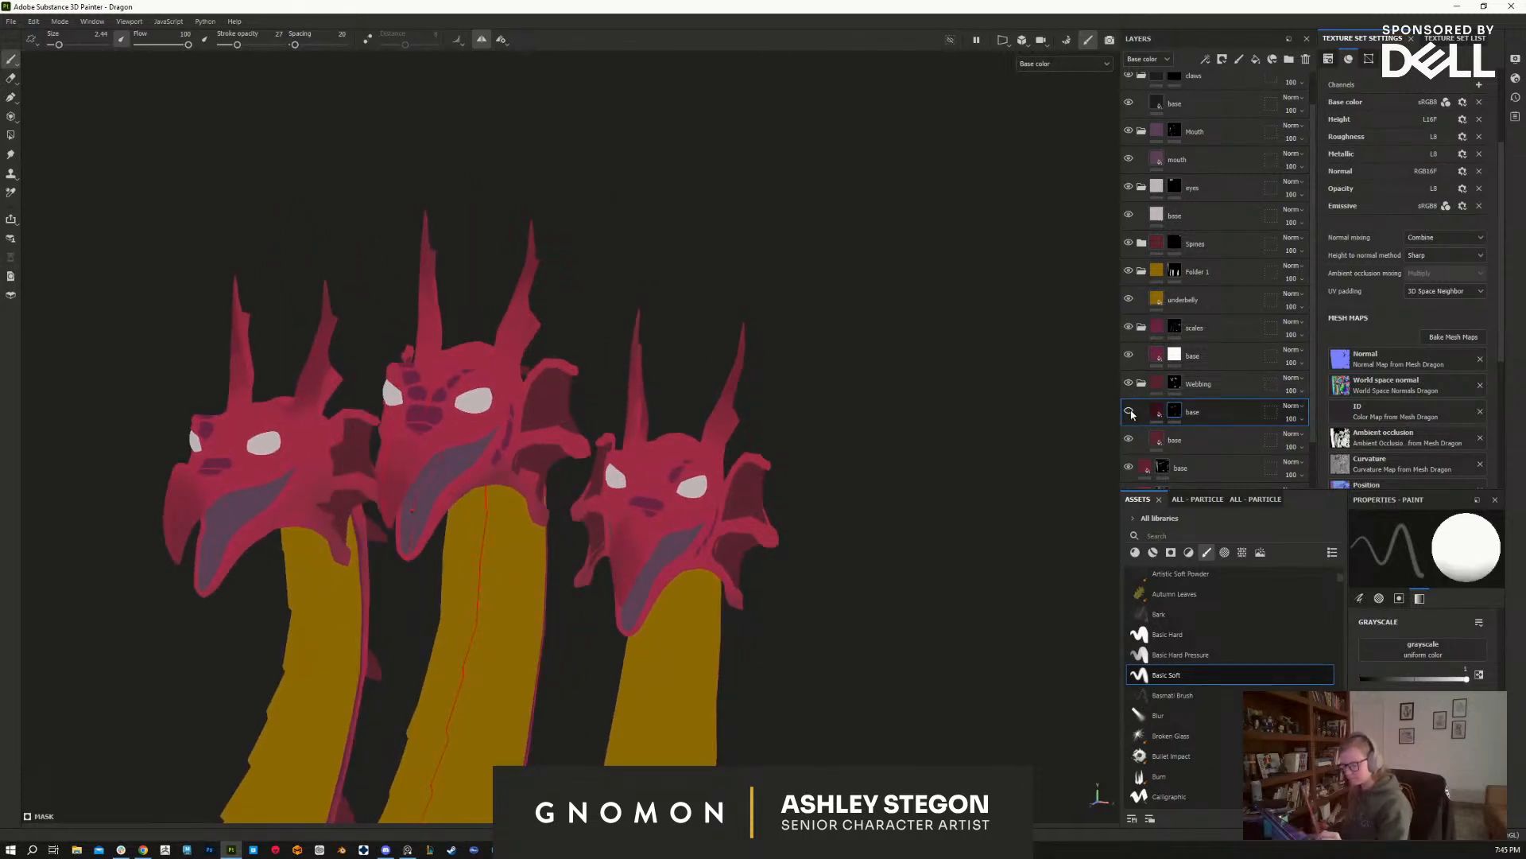
# Step: Replace the dark maroon webbing layer's painted mask with a white mask
pyautogui.click(1167, 442)
pyautogui.click(1178, 418)
pyautogui.click(1130, 412)
pyautogui.rightClick(1162, 412)
pyautogui.click(1214, 422)
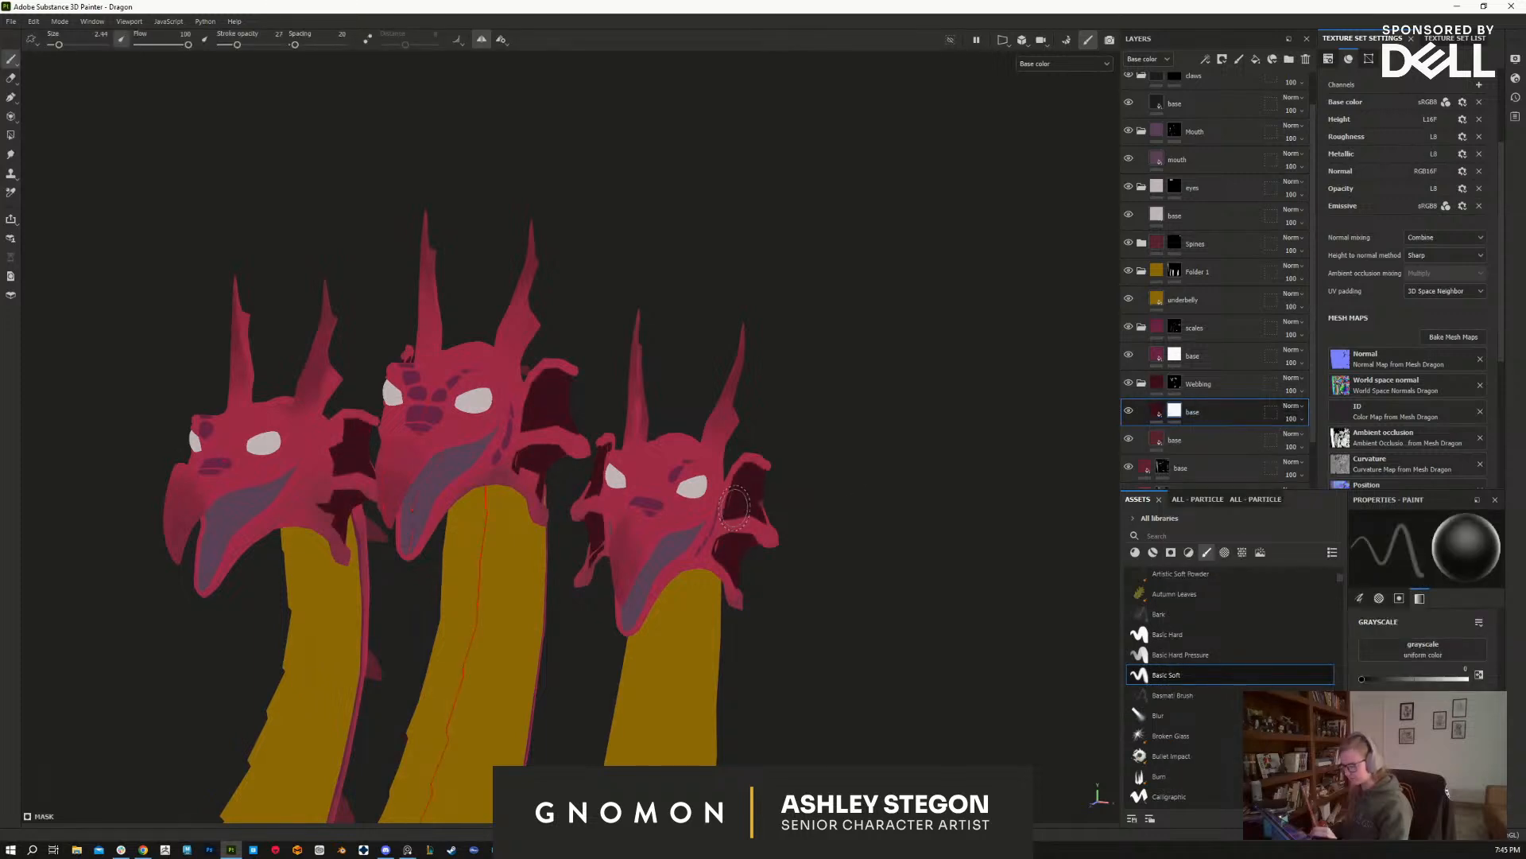
# Step: Raise the brush's stroke opacity to 78 and try painting black on the head frill webbing
pyautogui.keyDown('alt'); pyautogui.moveTo(822, 566); pyautogui.dragTo(769, 569); pyautogui.keyUp('alt')
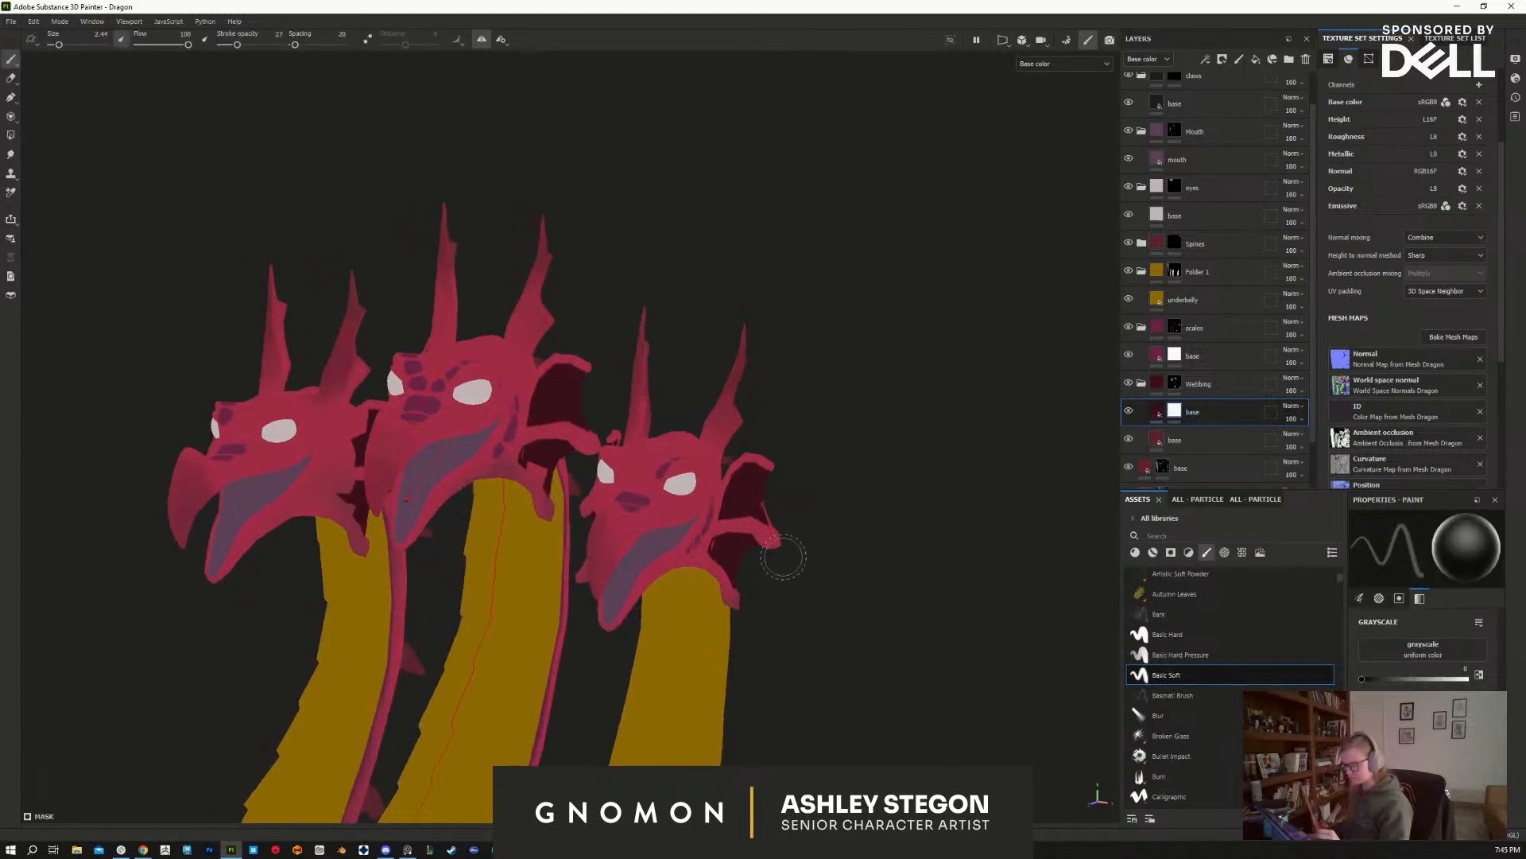
pyautogui.moveTo(237, 45); pyautogui.dragTo(267, 45)
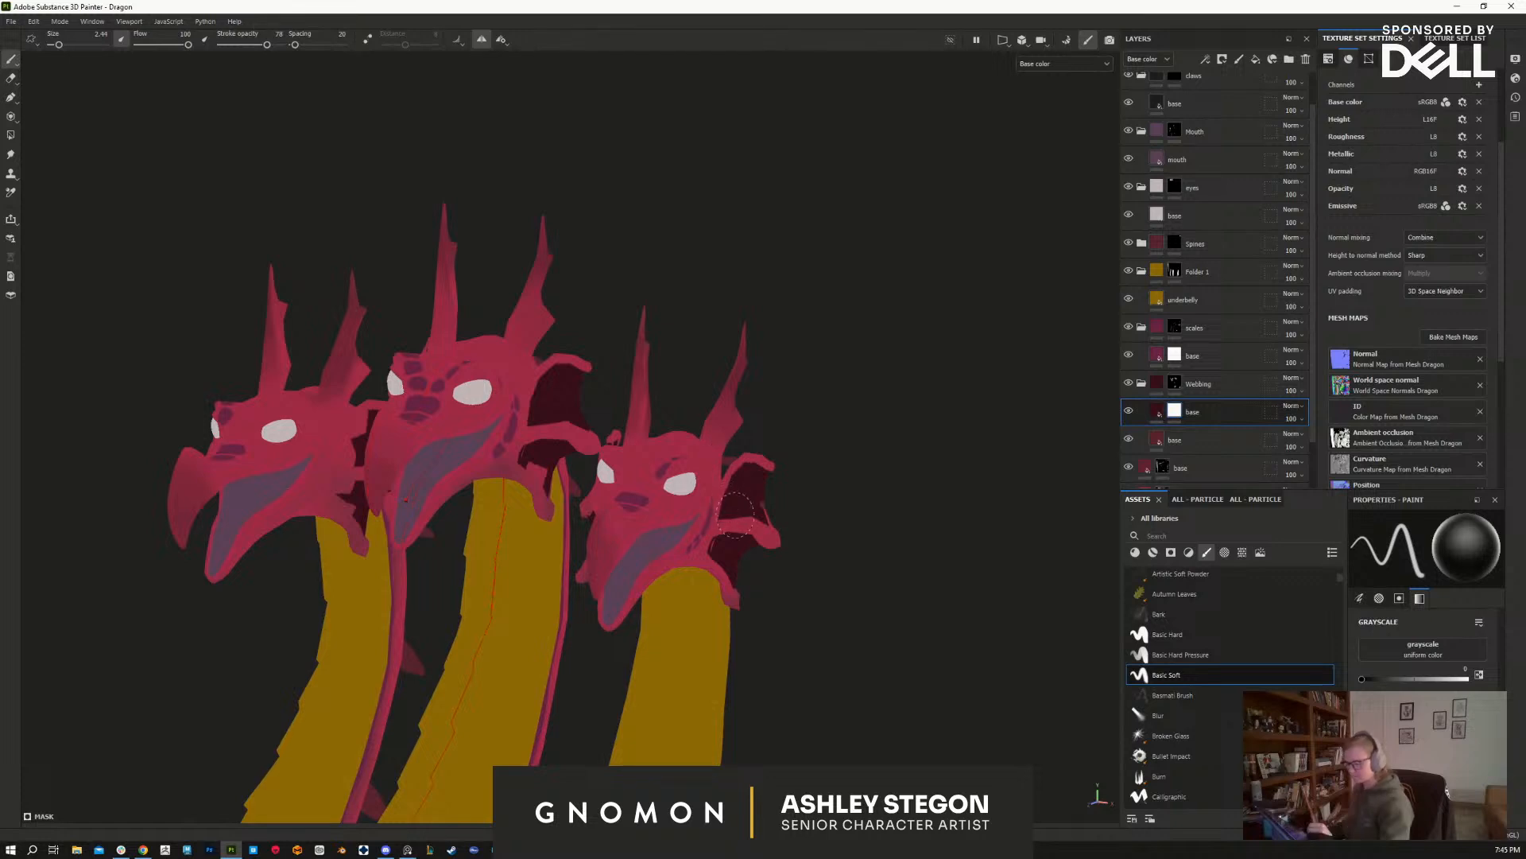
pyautogui.moveTo(837, 563)
pyautogui.keyDown('alt'); pyautogui.mouseDown()
pyautogui.moveTo(770, 579)
pyautogui.moveTo(748, 548)
pyautogui.mouseUp(); pyautogui.keyUp('alt')
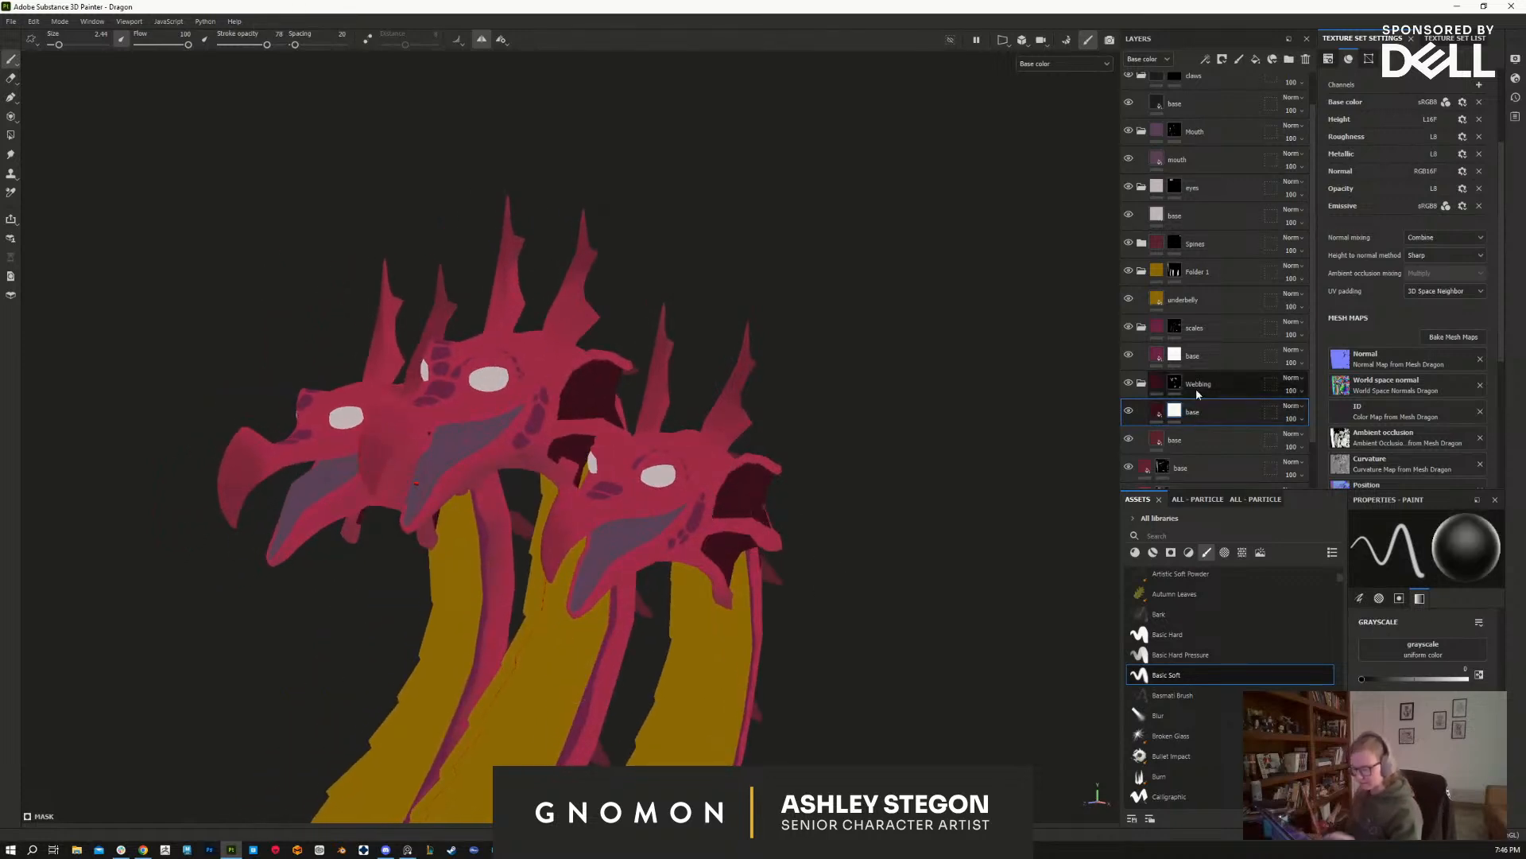
# Step: Replace the dark maroon webbing layer's white mask with a black mask
pyautogui.click(1175, 412)
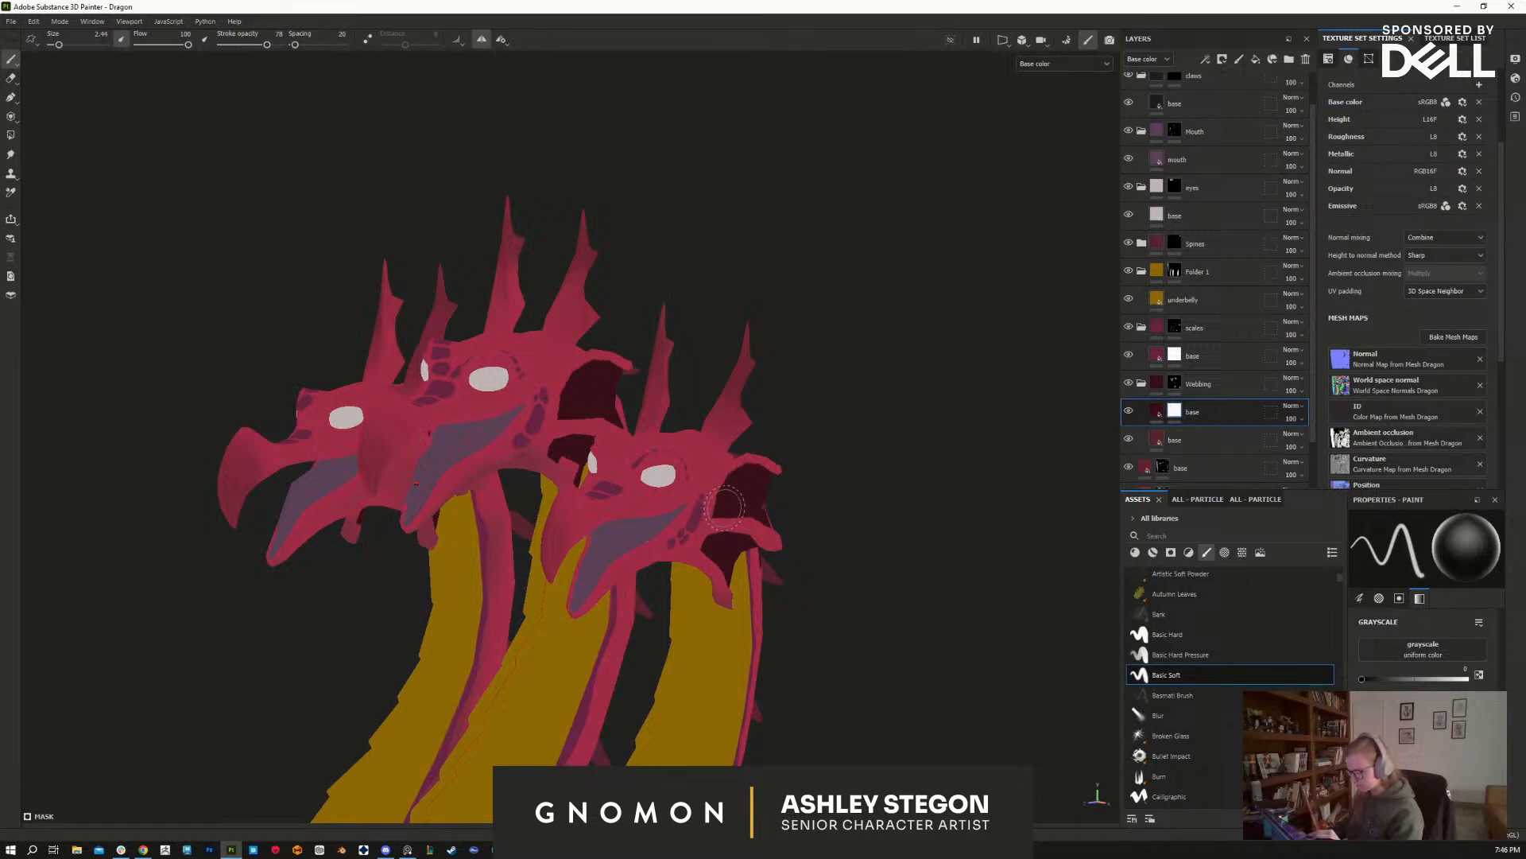
pyautogui.rightClick(1161, 412)
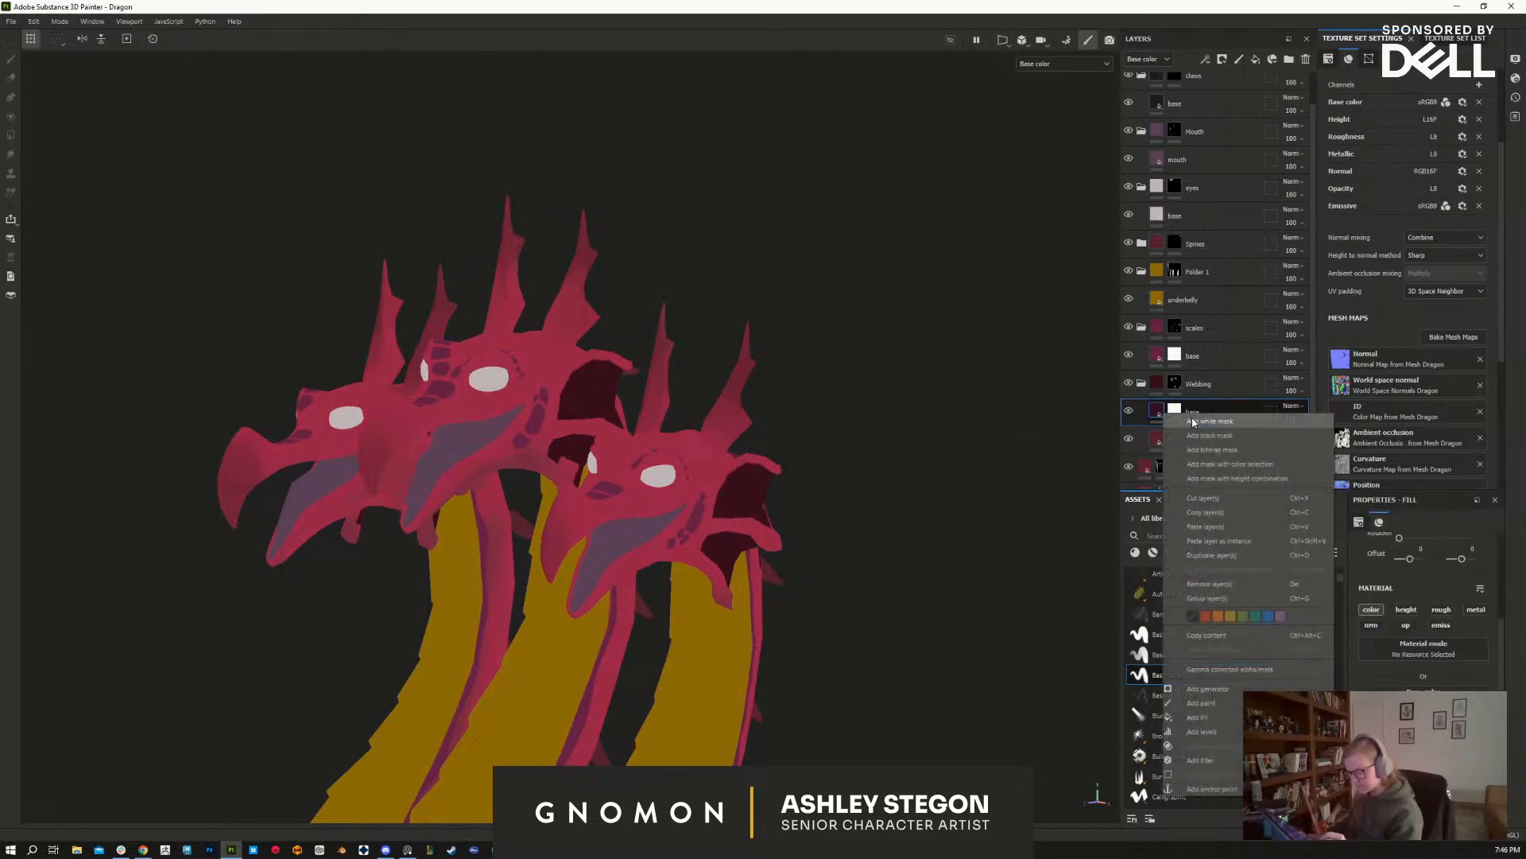
pyautogui.click(1223, 439)
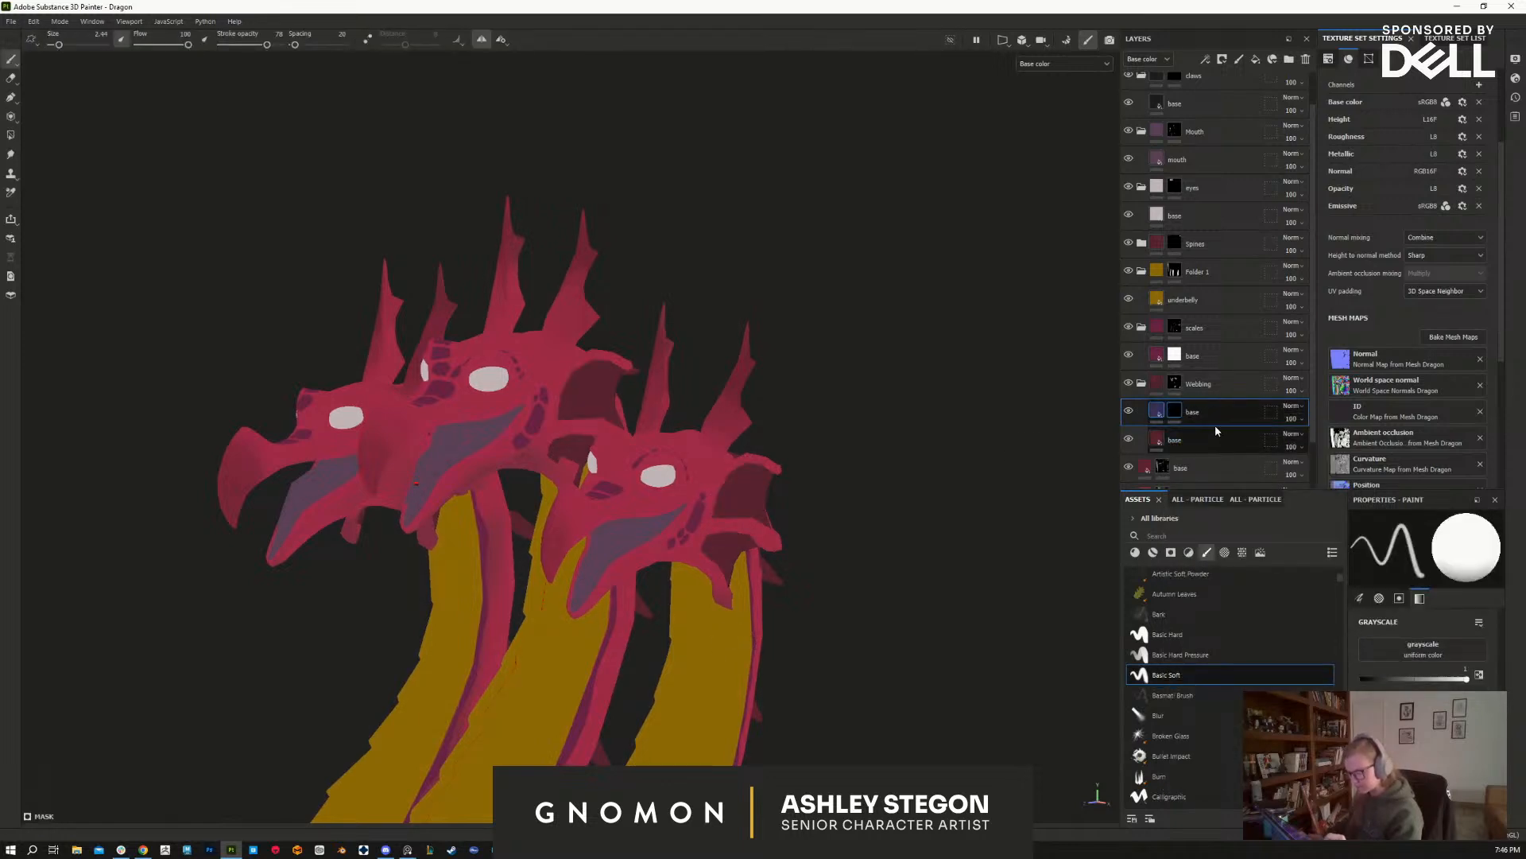
# Step: Toggle the Webbing folder's visibility, then try the dark maroon layer above the folder and return it inside
pyautogui.click(1181, 386)
pyautogui.click(1129, 385)
pyautogui.click(1129, 386)
pyautogui.moveTo(1200, 415); pyautogui.dragTo(1224, 373)
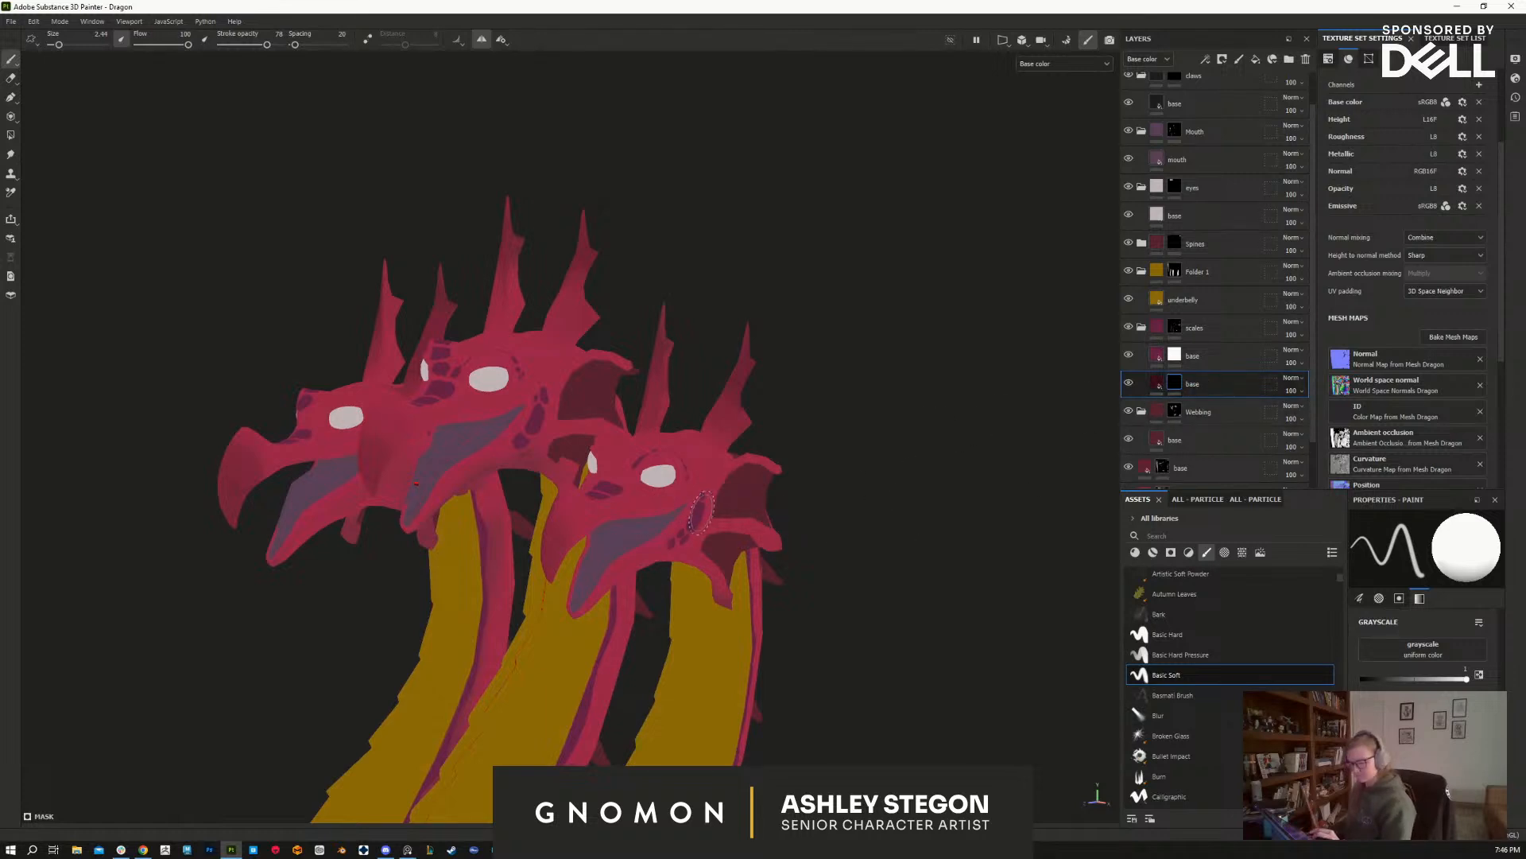
pyautogui.moveTo(1223, 385); pyautogui.dragTo(1212, 412)
# Step: Try painting dark maroon on the webbing of the fin behind the necks
pyautogui.keyDown('alt'); pyautogui.moveTo(938, 615); pyautogui.dragTo(891, 378, button='right'); pyautogui.keyUp('alt')
pyautogui.keyDown('alt'); pyautogui.moveTo(863, 604); pyautogui.dragTo(858, 433, button='middle'); pyautogui.keyUp('alt')
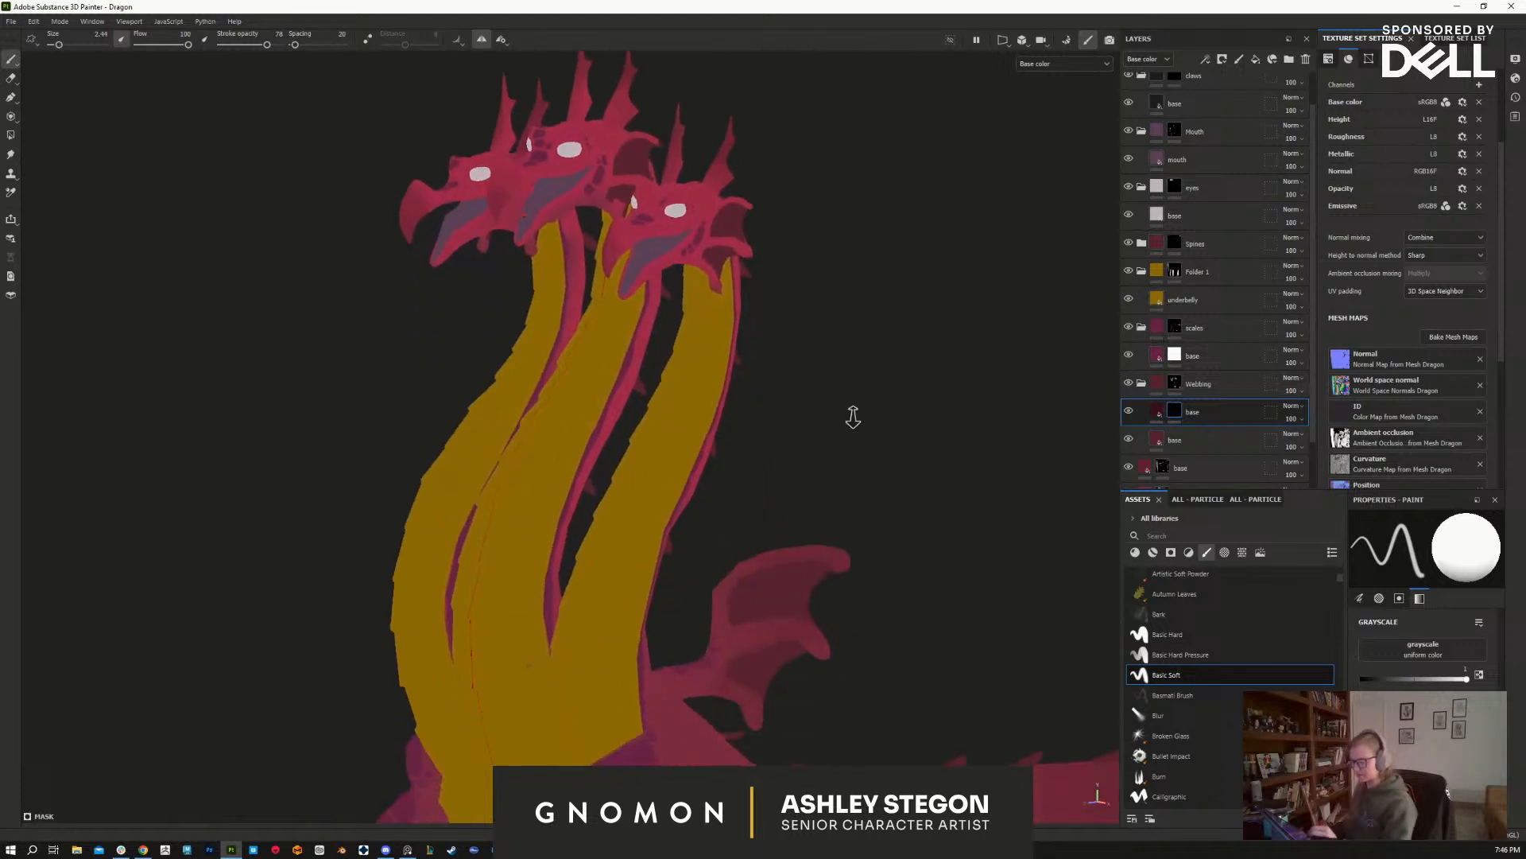
pyautogui.keyDown('alt'); pyautogui.moveTo(859, 433); pyautogui.dragTo(863, 276, button='right'); pyautogui.keyUp('alt')
pyautogui.keyDown('alt'); pyautogui.moveTo(864, 276); pyautogui.dragTo(843, 360); pyautogui.keyUp('alt')
pyautogui.moveTo(786, 404); pyautogui.dragTo(793, 435)
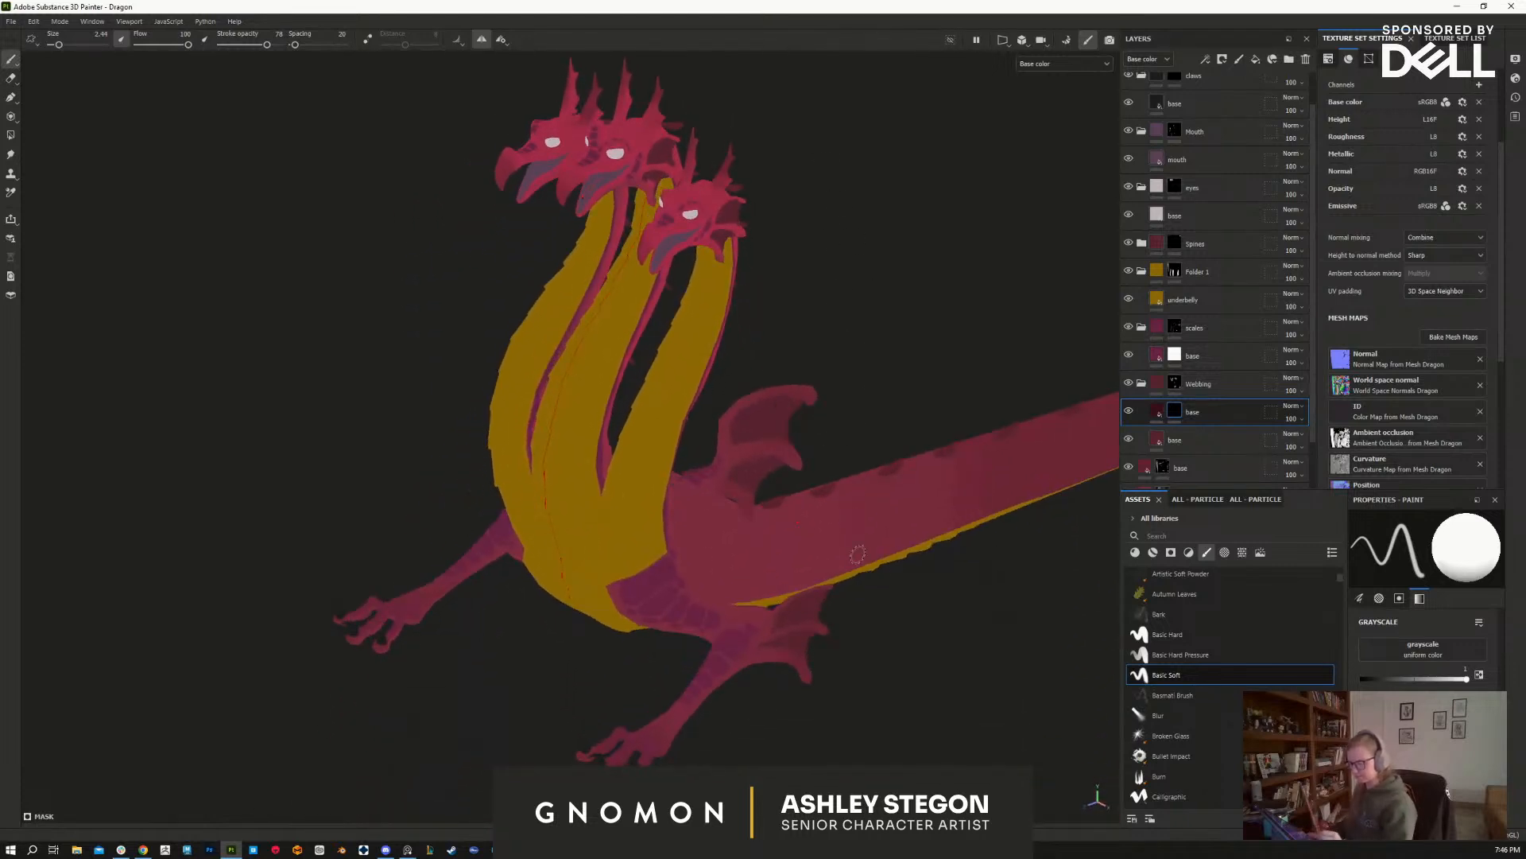
pyautogui.keyDown('alt'); pyautogui.moveTo(855, 550); pyautogui.dragTo(859, 574, button='middle'); pyautogui.keyUp('alt')
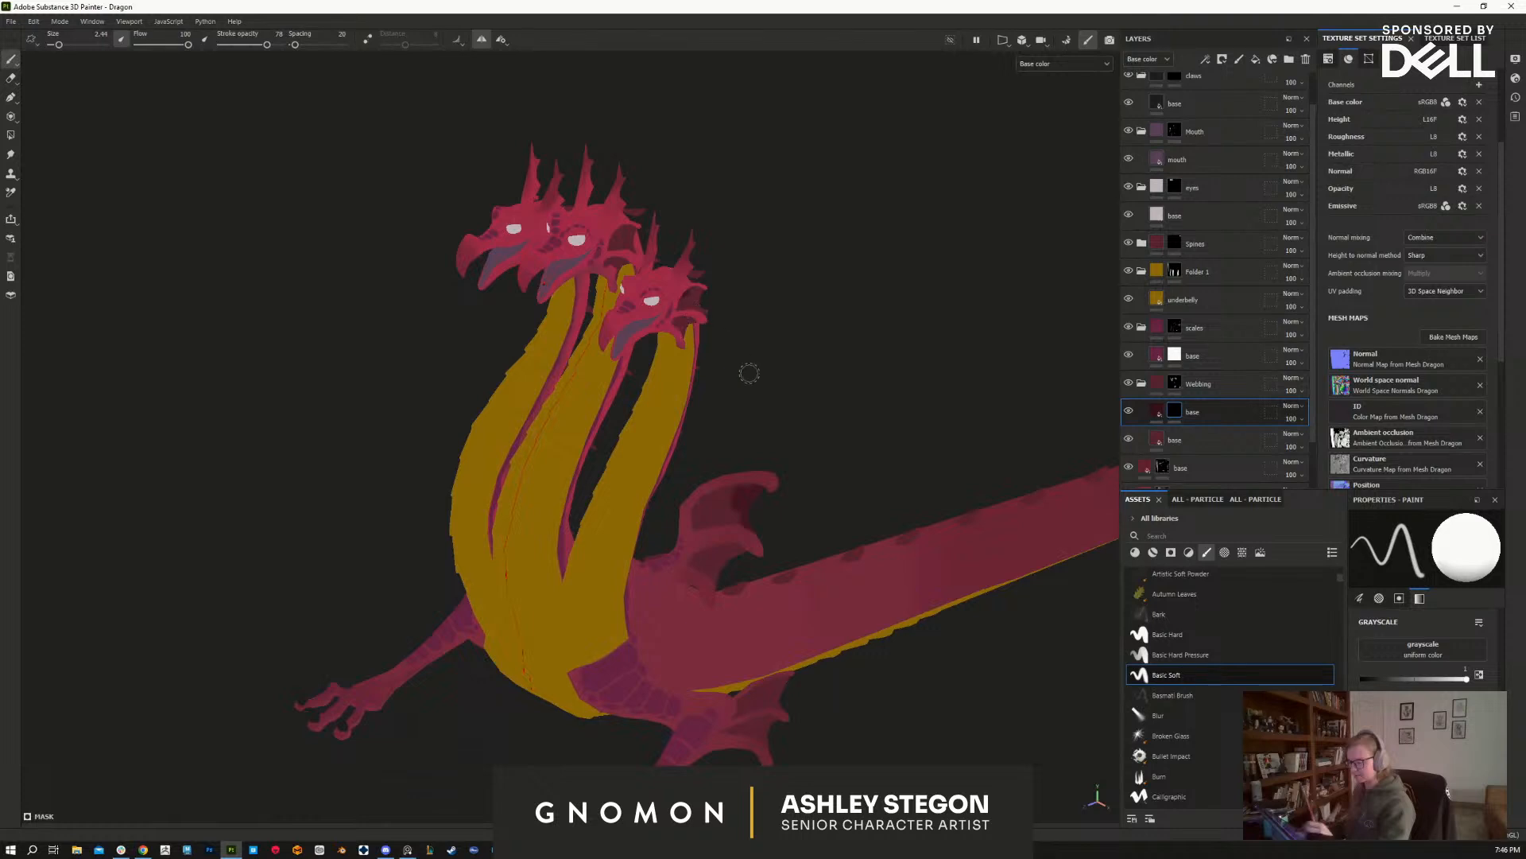
pyautogui.keyDown('alt'); pyautogui.moveTo(791, 417); pyautogui.dragTo(194, 337); pyautogui.keyUp('alt')
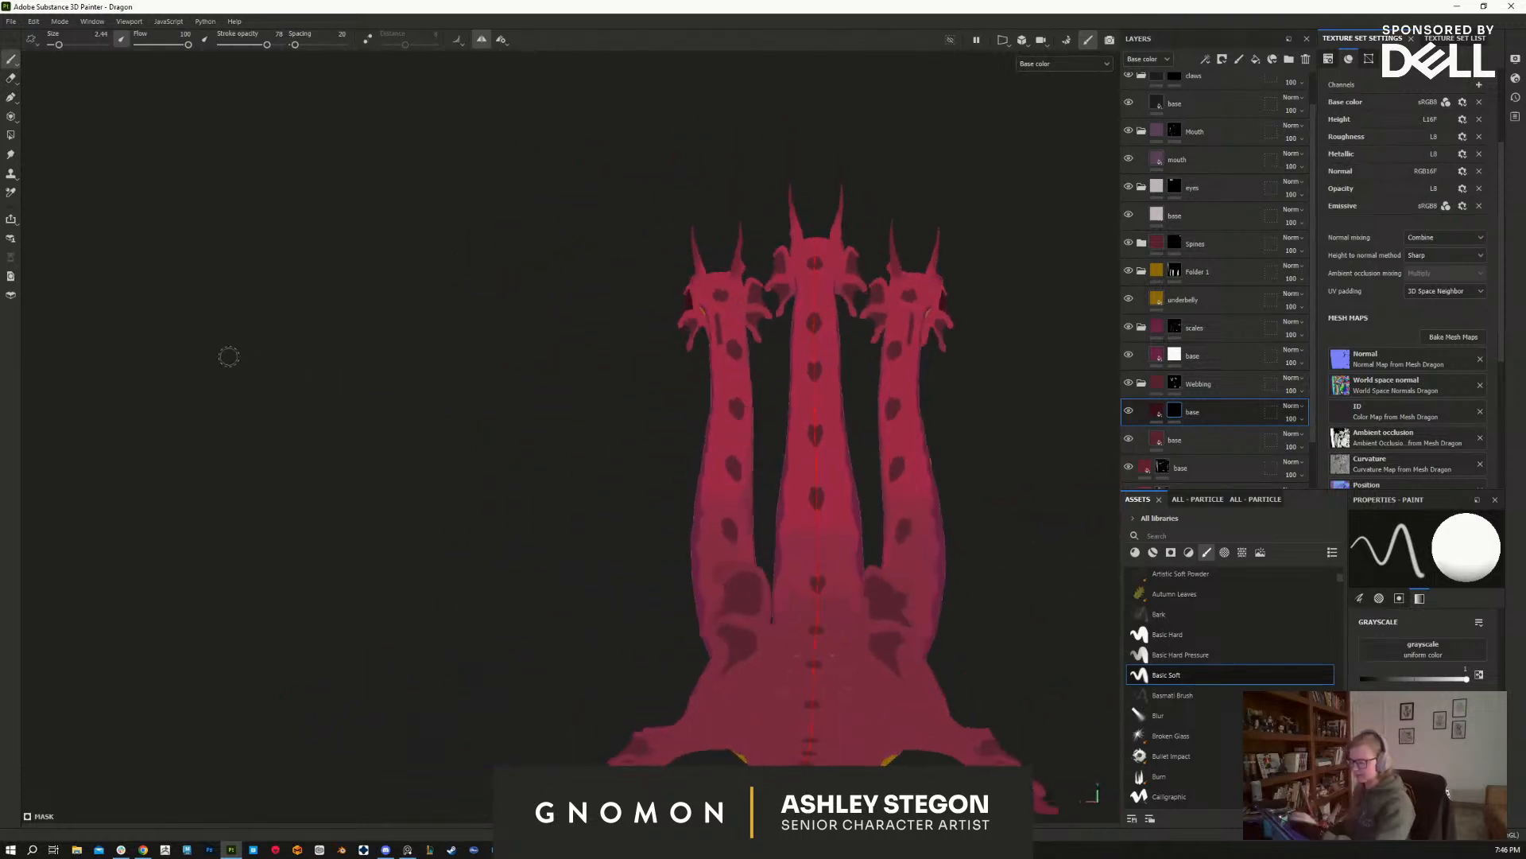
# Step: Try painting dark maroon on the frill webbing behind the heads, alternating between white and black mask paint
pyautogui.keyDown('alt'); pyautogui.moveTo(580, 484); pyautogui.dragTo(492, 458); pyautogui.keyUp('alt')
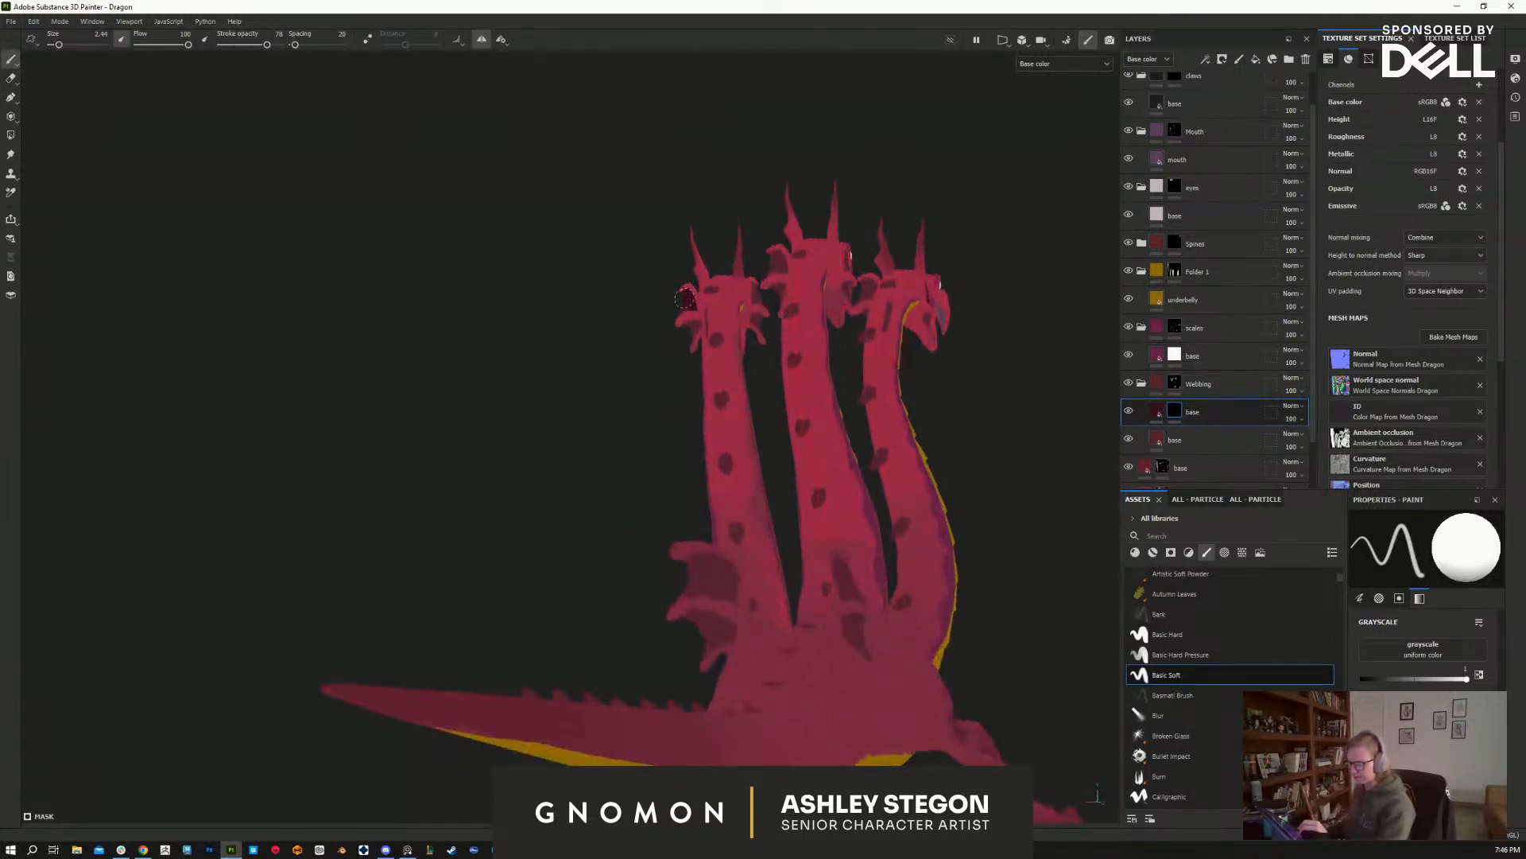
pyautogui.press('x')
pyautogui.scroll(5, 684, 301)
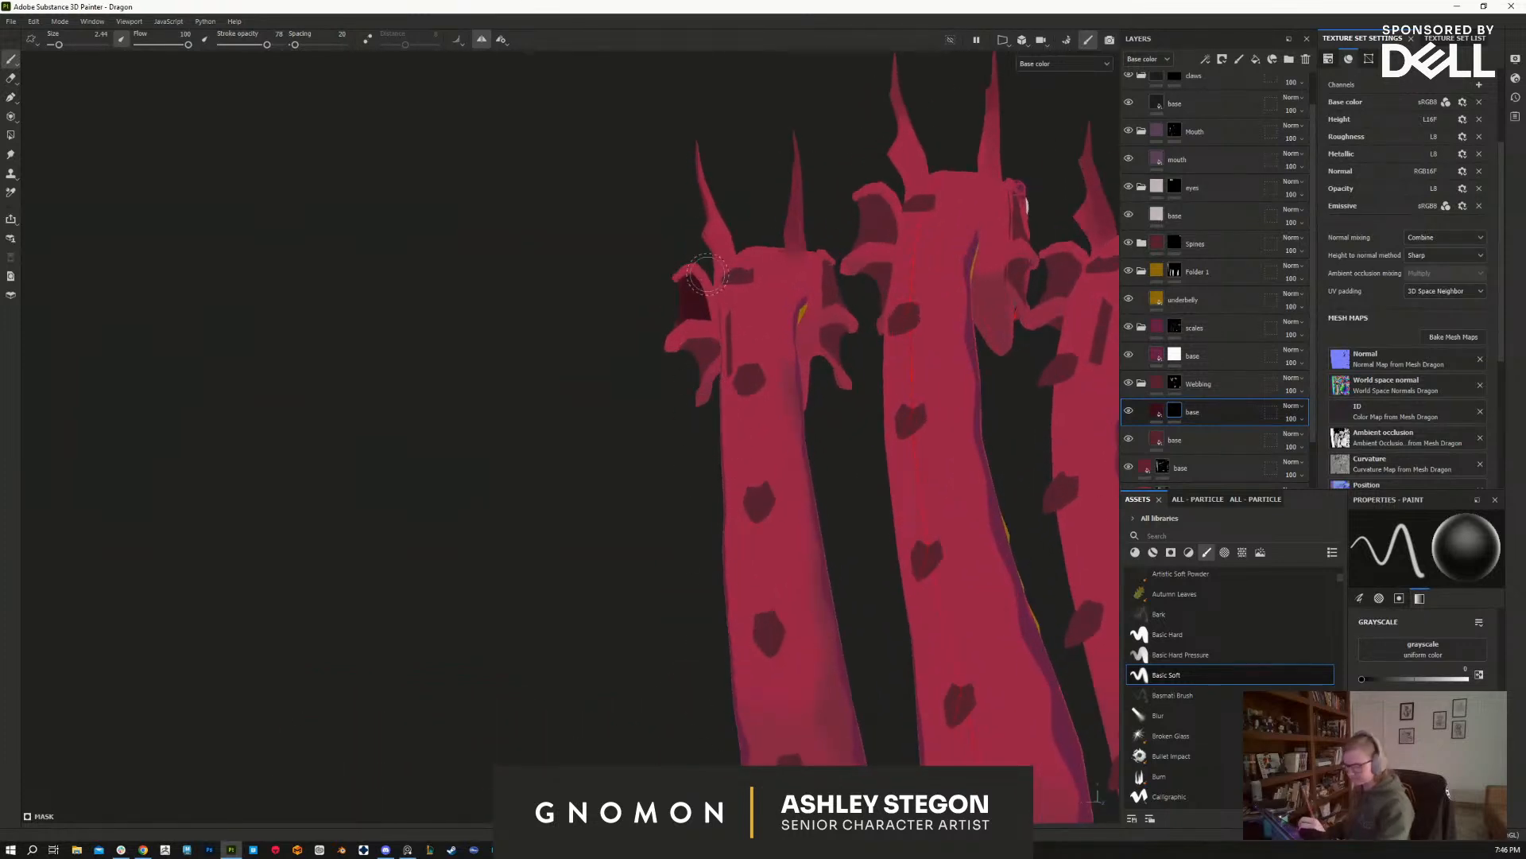
pyautogui.press('x')
pyautogui.moveTo(701, 320)
pyautogui.keyDown('alt'); pyautogui.mouseDown()
pyautogui.moveTo(886, 552)
pyautogui.moveTo(1042, 557)
pyautogui.moveTo(927, 559)
pyautogui.moveTo(1039, 556)
pyautogui.moveTo(1010, 570)
pyautogui.moveTo(957, 680)
pyautogui.moveTo(903, 599)
pyautogui.moveTo(819, 566)
pyautogui.moveTo(843, 561)
pyautogui.mouseUp(); pyautogui.keyUp('alt')
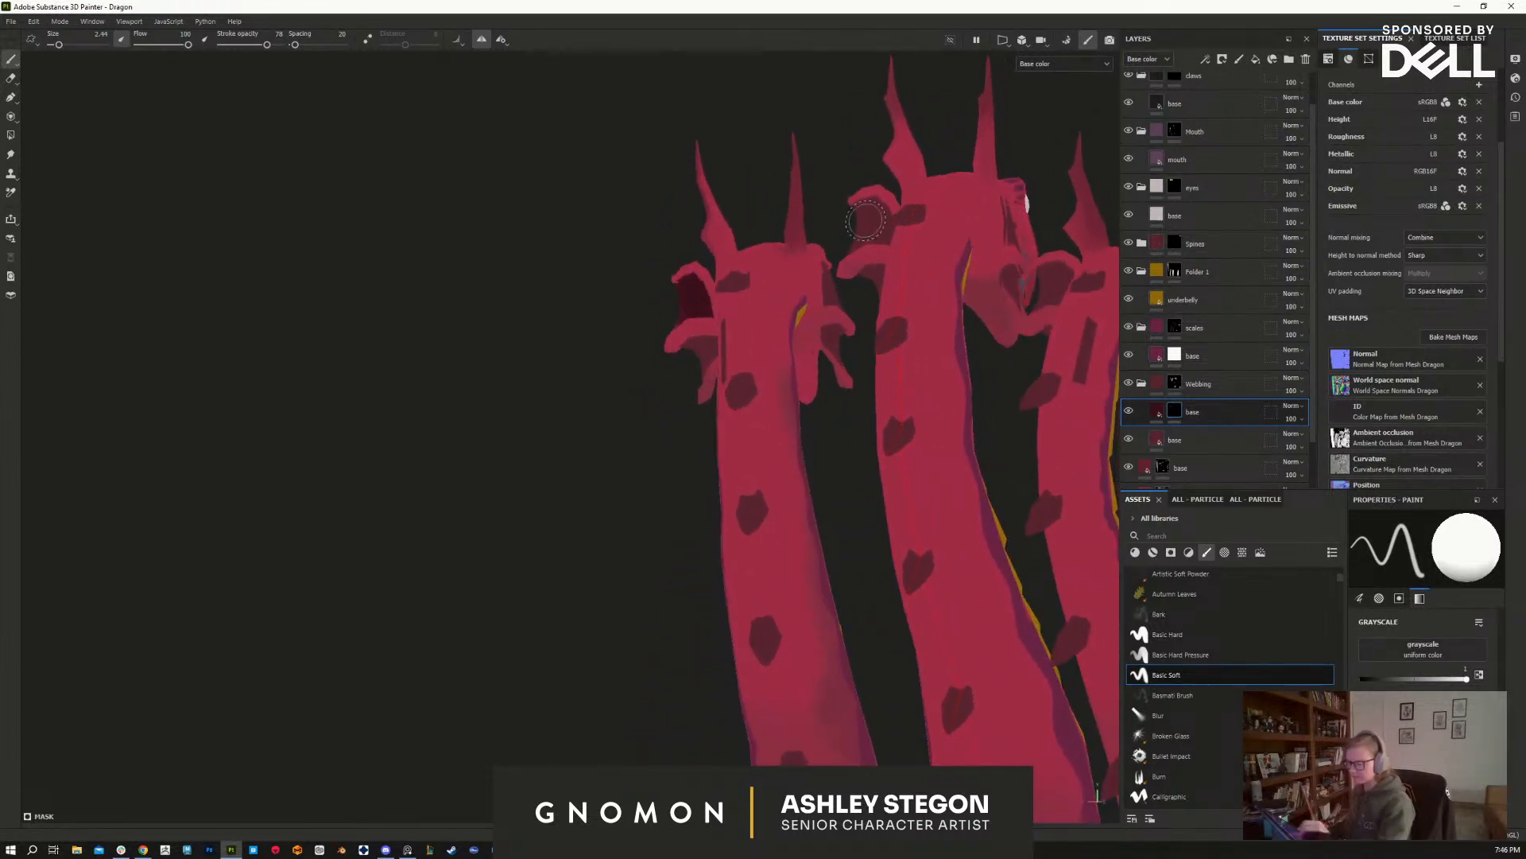
pyautogui.keyDown('alt'); pyautogui.moveTo(872, 221); pyautogui.dragTo(862, 569); pyautogui.keyUp('alt')
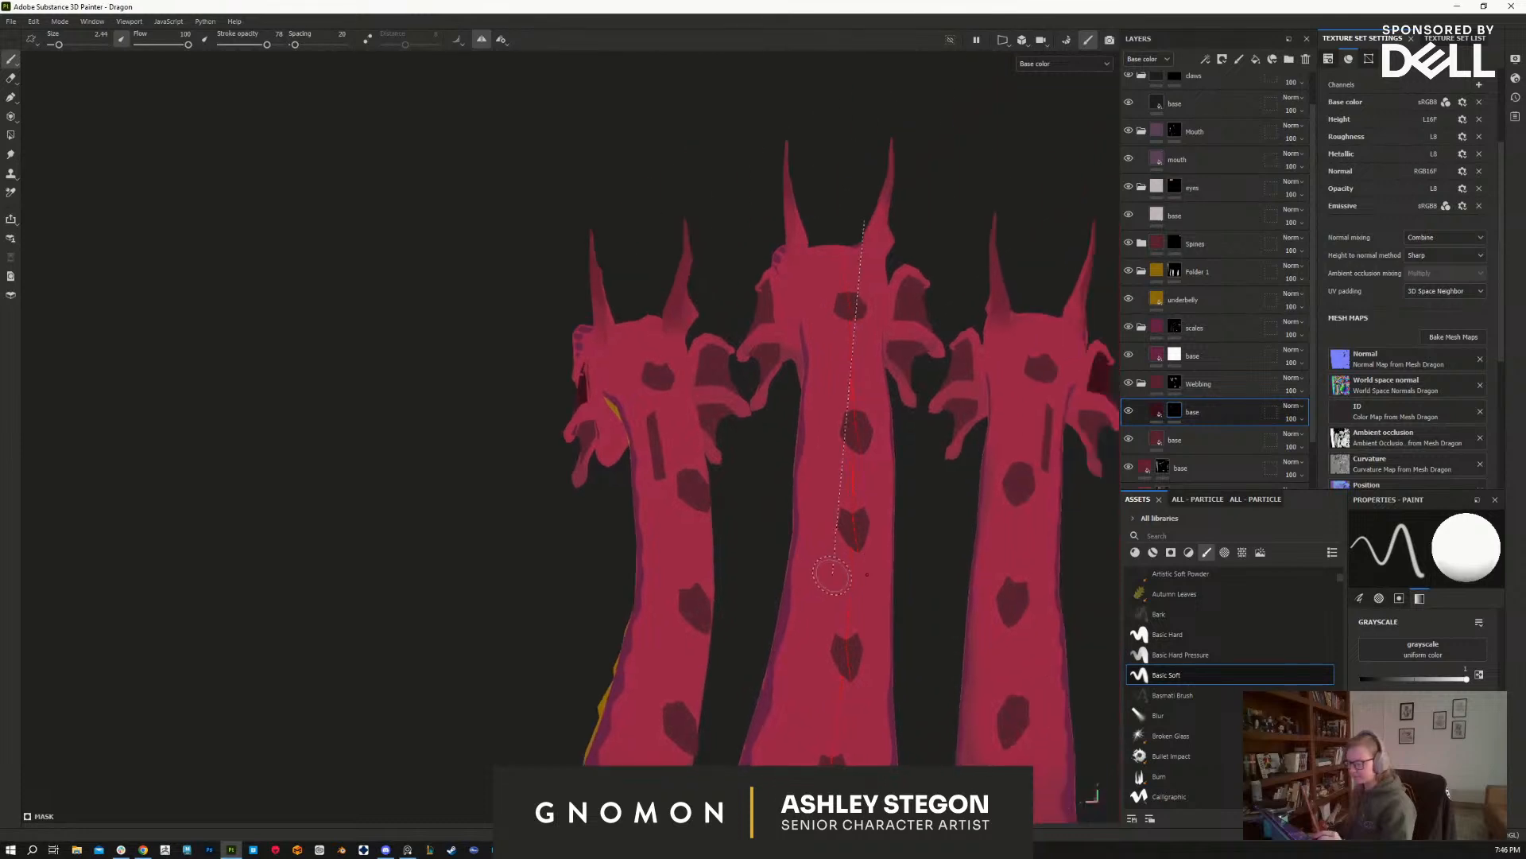
pyautogui.keyDown('shift'); pyautogui.click(858, 572); pyautogui.keyUp('shift')
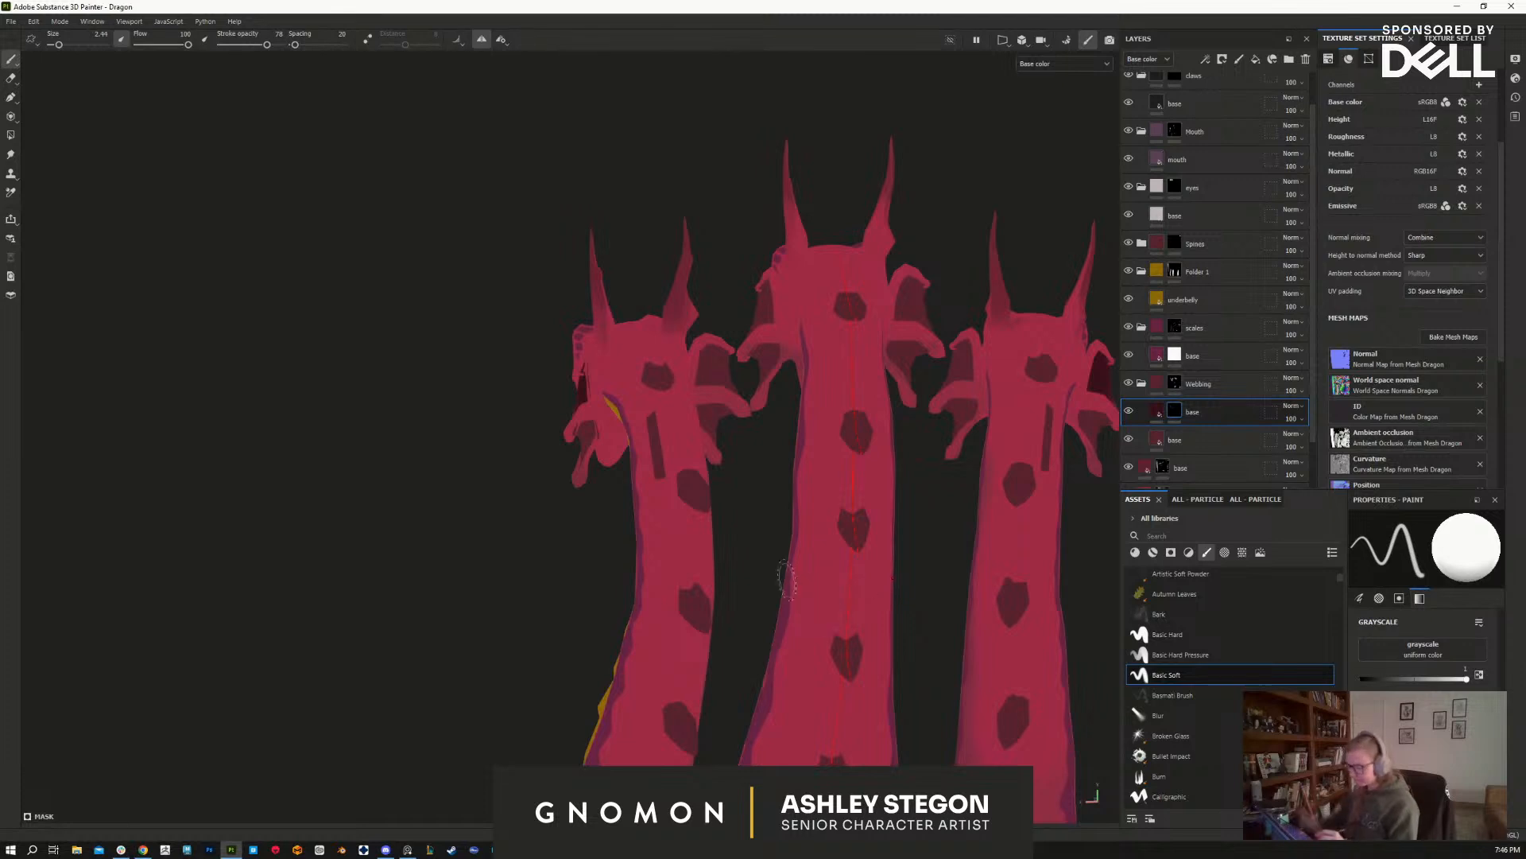
pyautogui.keyDown('alt'); pyautogui.moveTo(775, 593); pyautogui.dragTo(641, 605); pyautogui.keyUp('alt')
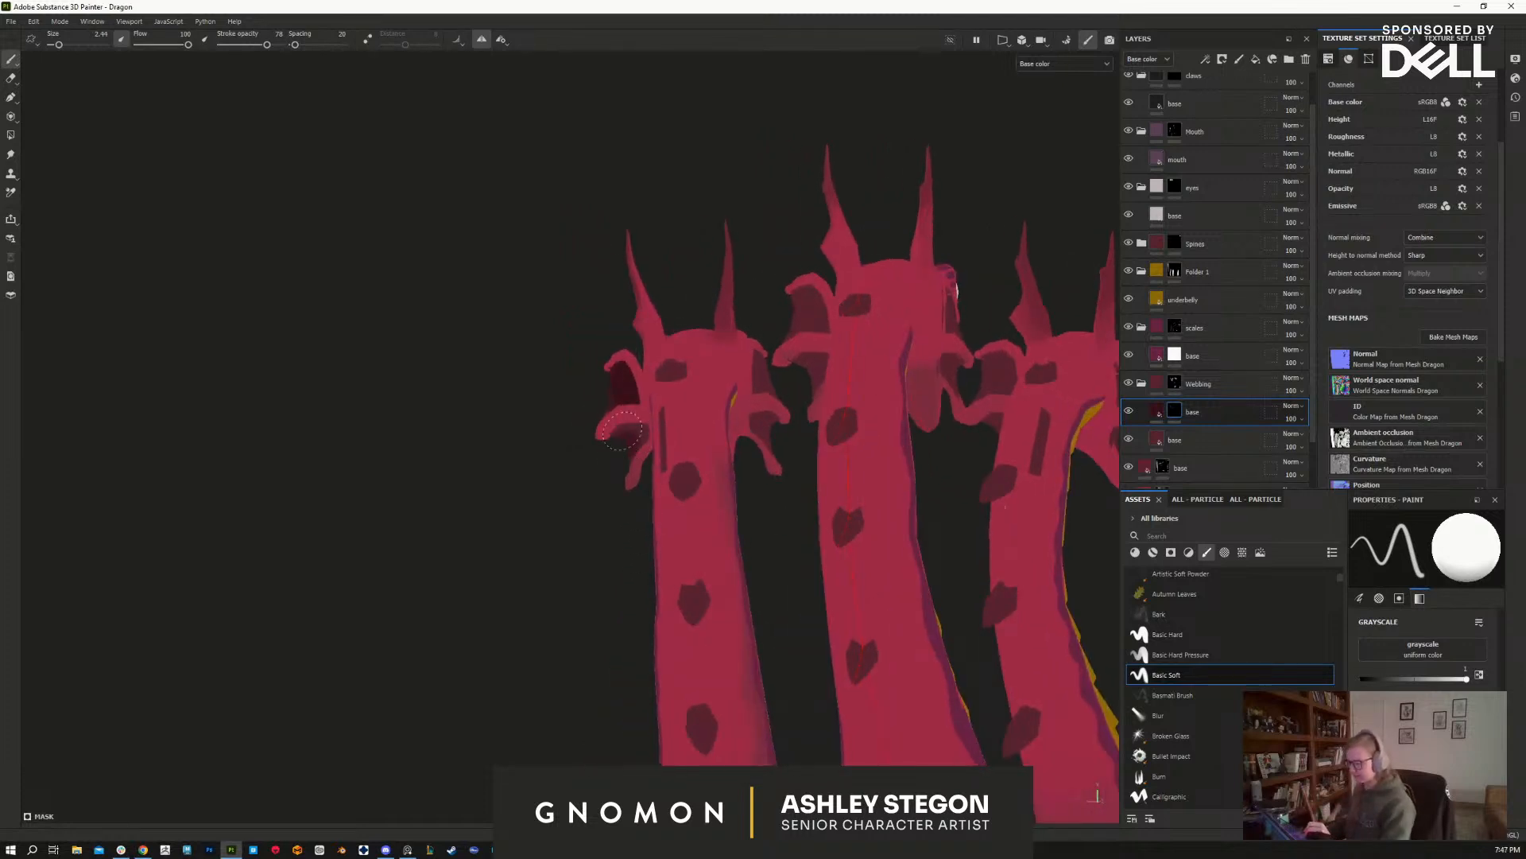
pyautogui.keyDown('alt'); pyautogui.moveTo(615, 405); pyautogui.dragTo(794, 436); pyautogui.keyUp('alt')
# Step: Toggle the dark maroon webbing layer's visibility off and on to compare the fins and frills with and without it
pyautogui.keyDown('alt'); pyautogui.moveTo(819, 486); pyautogui.dragTo(876, 654); pyautogui.keyUp('alt')
pyautogui.keyDown('alt'); pyautogui.moveTo(876, 654); pyautogui.dragTo(866, 571, button='middle'); pyautogui.keyUp('alt')
pyautogui.keyDown('alt'); pyautogui.moveTo(866, 571); pyautogui.dragTo(878, 193, button='right'); pyautogui.keyUp('alt')
pyautogui.click(1129, 411)
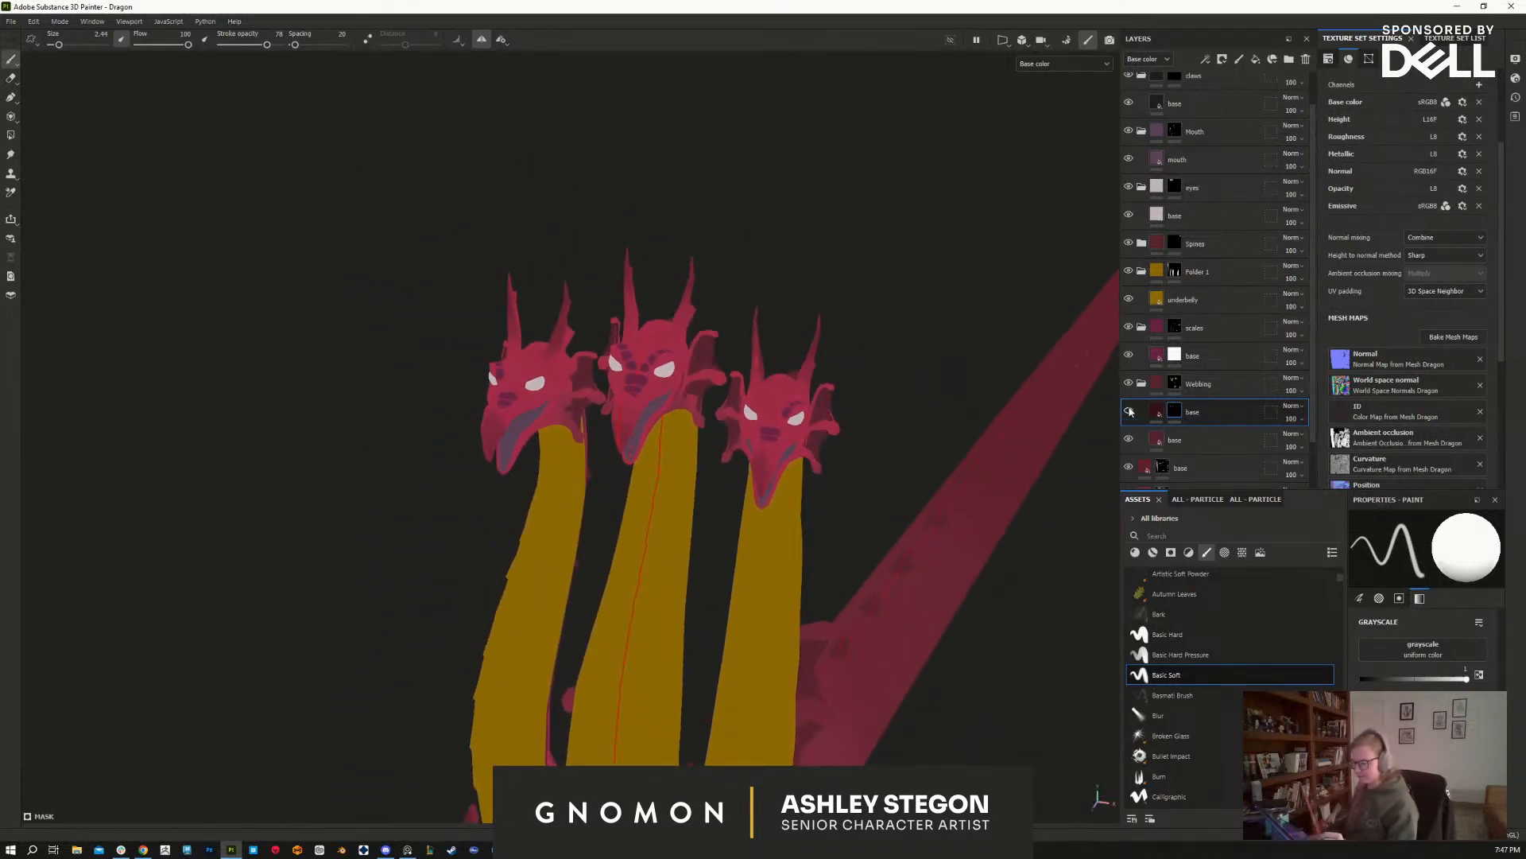
pyautogui.keyDown('alt'); pyautogui.moveTo(920, 695); pyautogui.dragTo(893, 453, button='middle'); pyautogui.keyUp('alt')
pyautogui.keyDown('alt'); pyautogui.moveTo(893, 453); pyautogui.dragTo(891, 654); pyautogui.keyUp('alt')
pyautogui.keyDown('alt'); pyautogui.moveTo(890, 654); pyautogui.dragTo(873, 599, button='middle'); pyautogui.keyUp('alt')
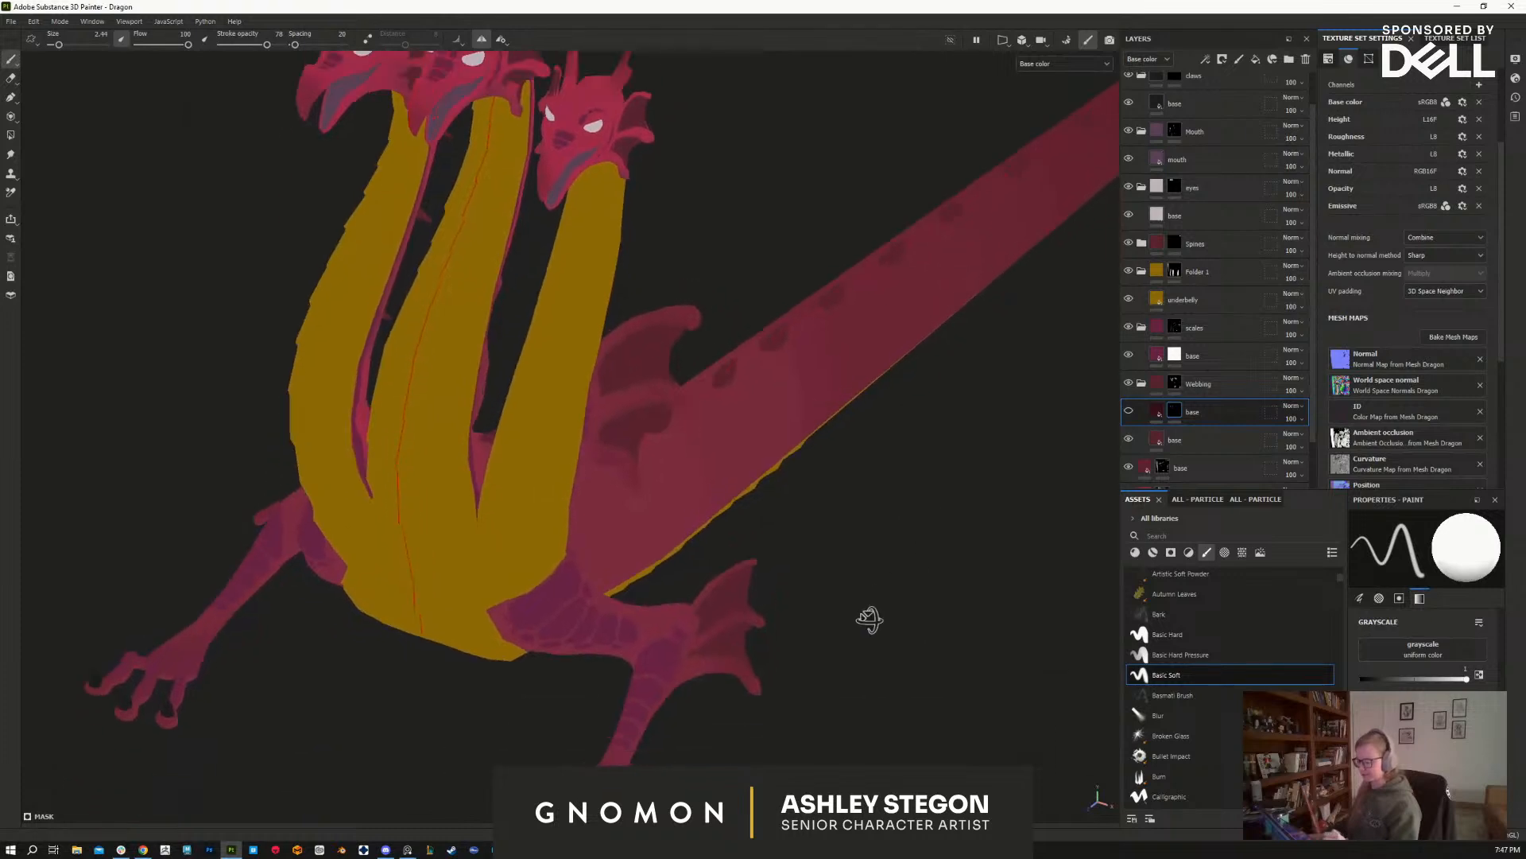
pyautogui.keyDown('alt'); pyautogui.moveTo(872, 599); pyautogui.dragTo(851, 671); pyautogui.keyUp('alt')
pyautogui.keyDown('alt'); pyautogui.moveTo(851, 671); pyautogui.dragTo(890, 544, button='middle'); pyautogui.keyUp('alt')
pyautogui.click(1129, 413)
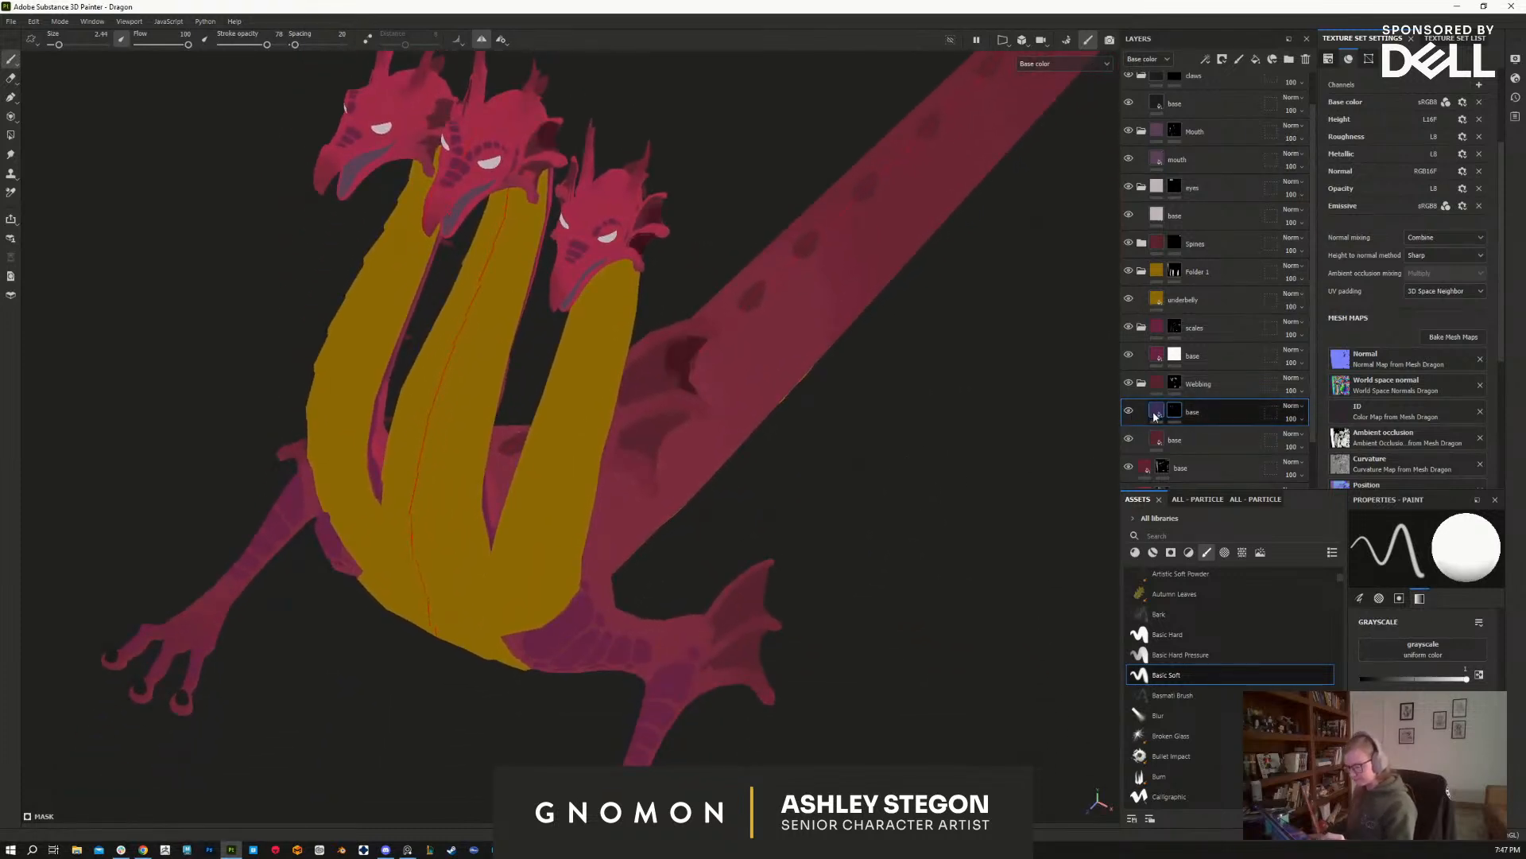
# Step: Replace the dark maroon webbing layer's painted mask with a fresh black mask and lower the brush's stroke opacity
pyautogui.rightClick(1161, 411)
pyautogui.click(1222, 435)
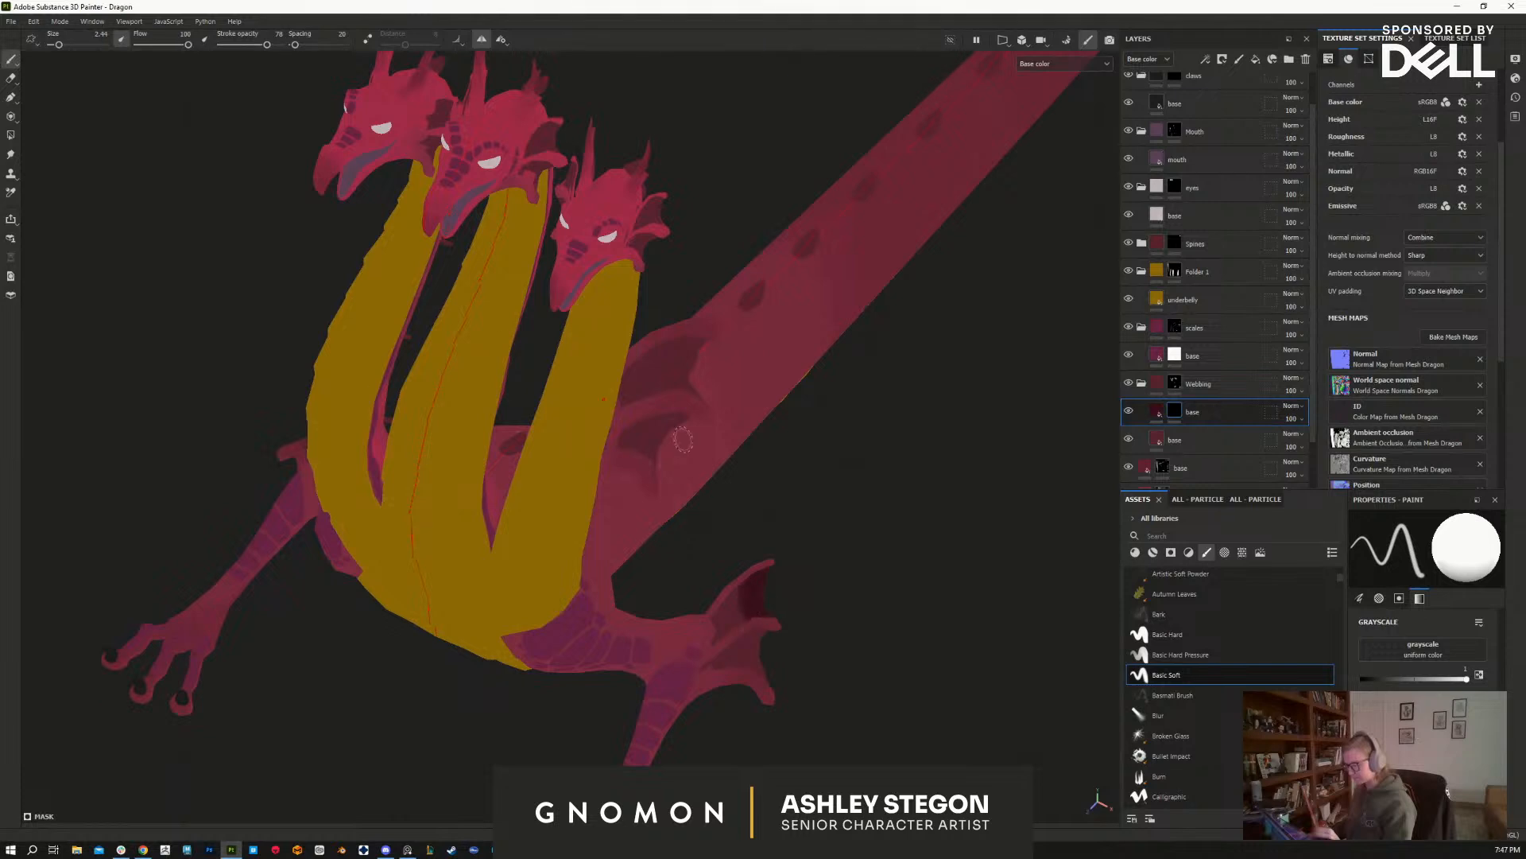
pyautogui.moveTo(267, 44); pyautogui.dragTo(239, 44)
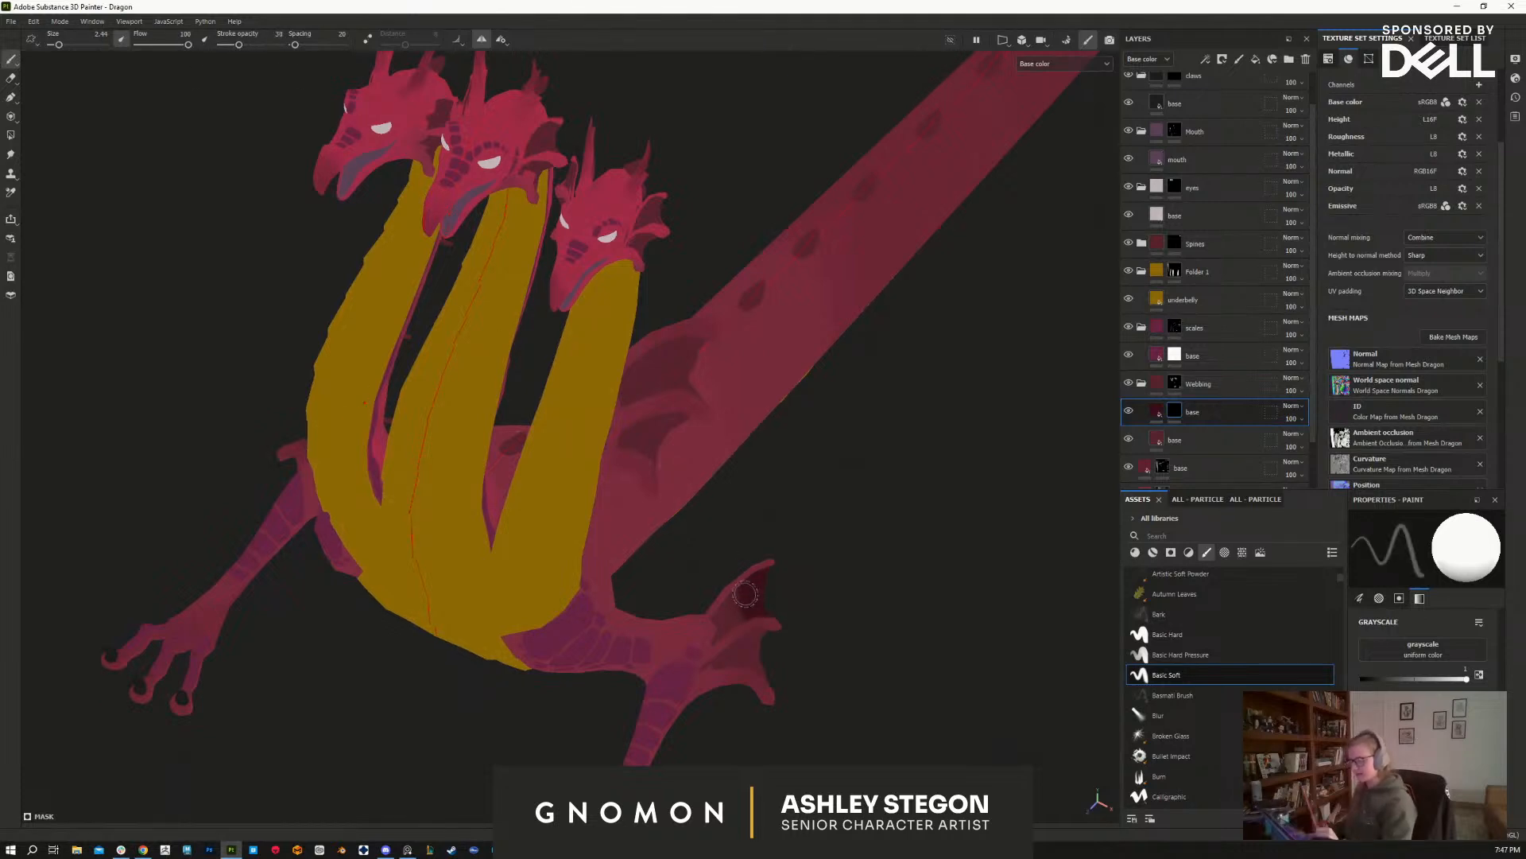
# Step: Build up soft dark maroon variation on the front leg fin's webbing, alternating white and black mask paint to blend it
pyautogui.press('x')
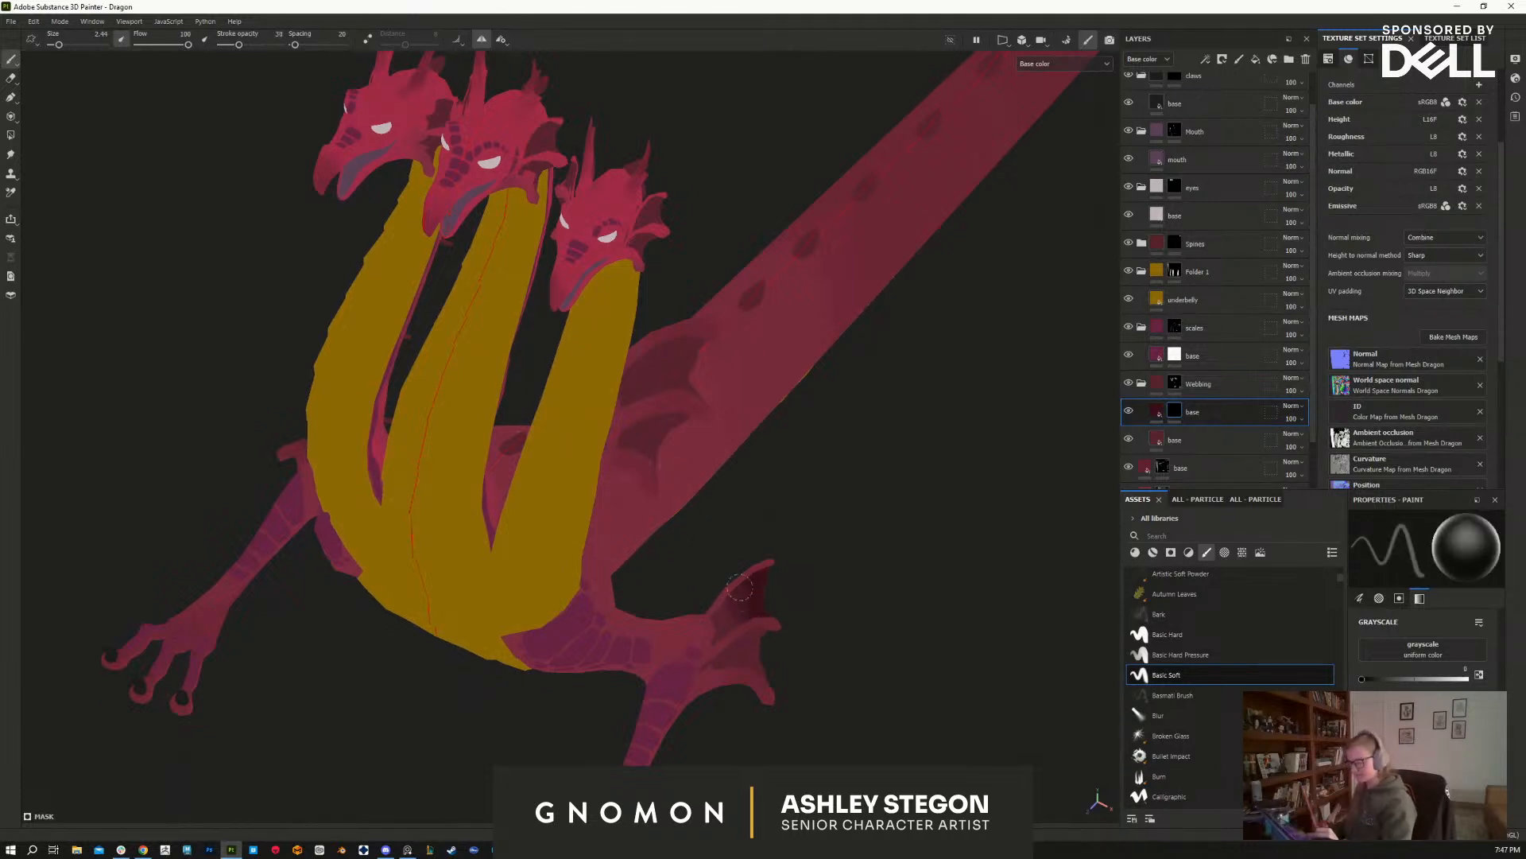
pyautogui.press('x')
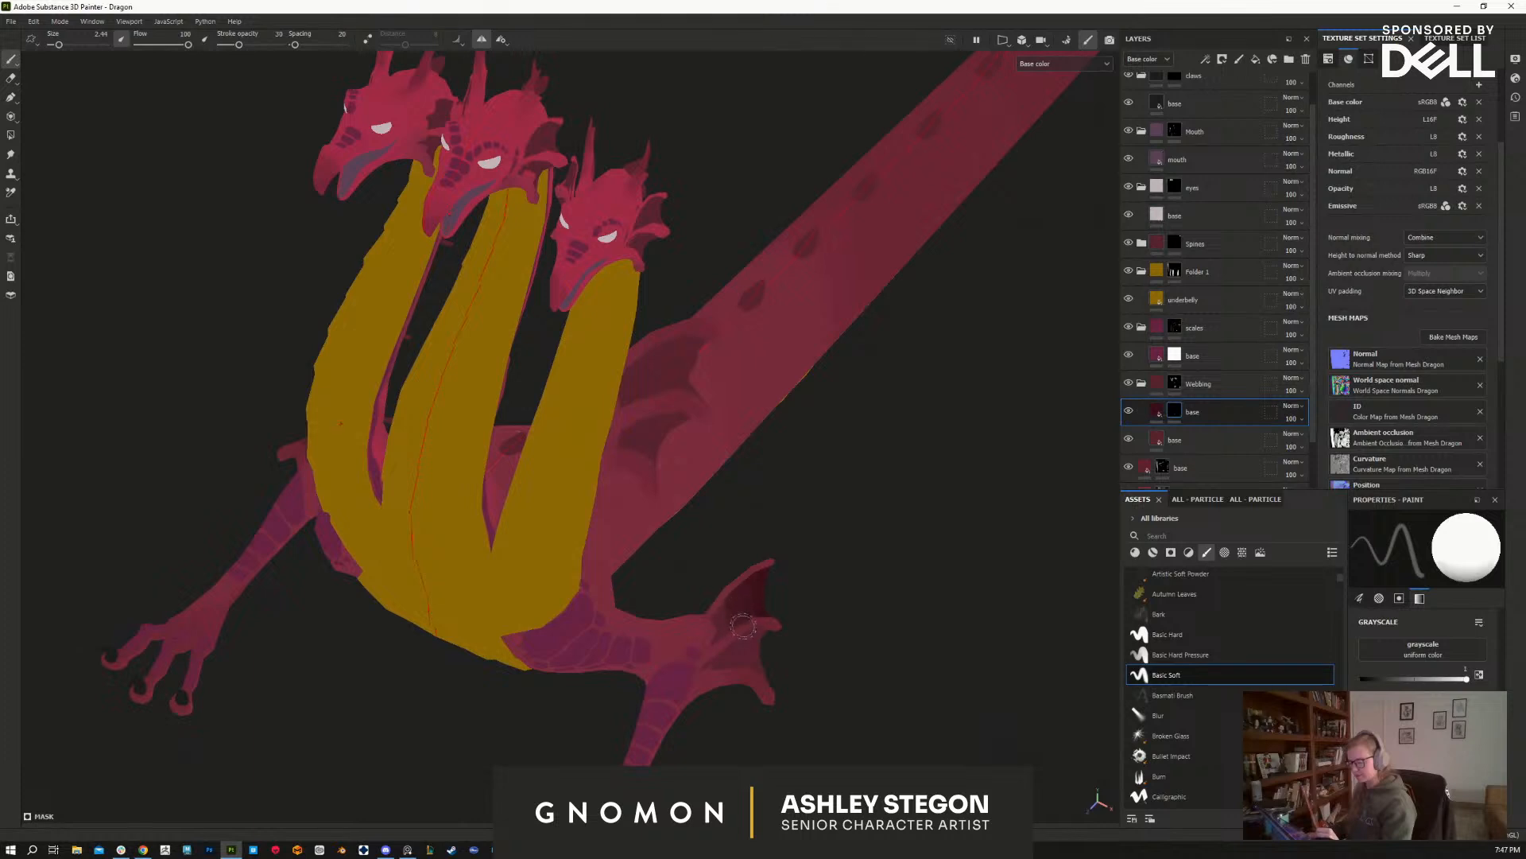
pyautogui.press('x')
pyautogui.press('x')
pyautogui.keyDown('alt'); pyautogui.moveTo(866, 623); pyautogui.dragTo(898, 566); pyautogui.keyUp('alt')
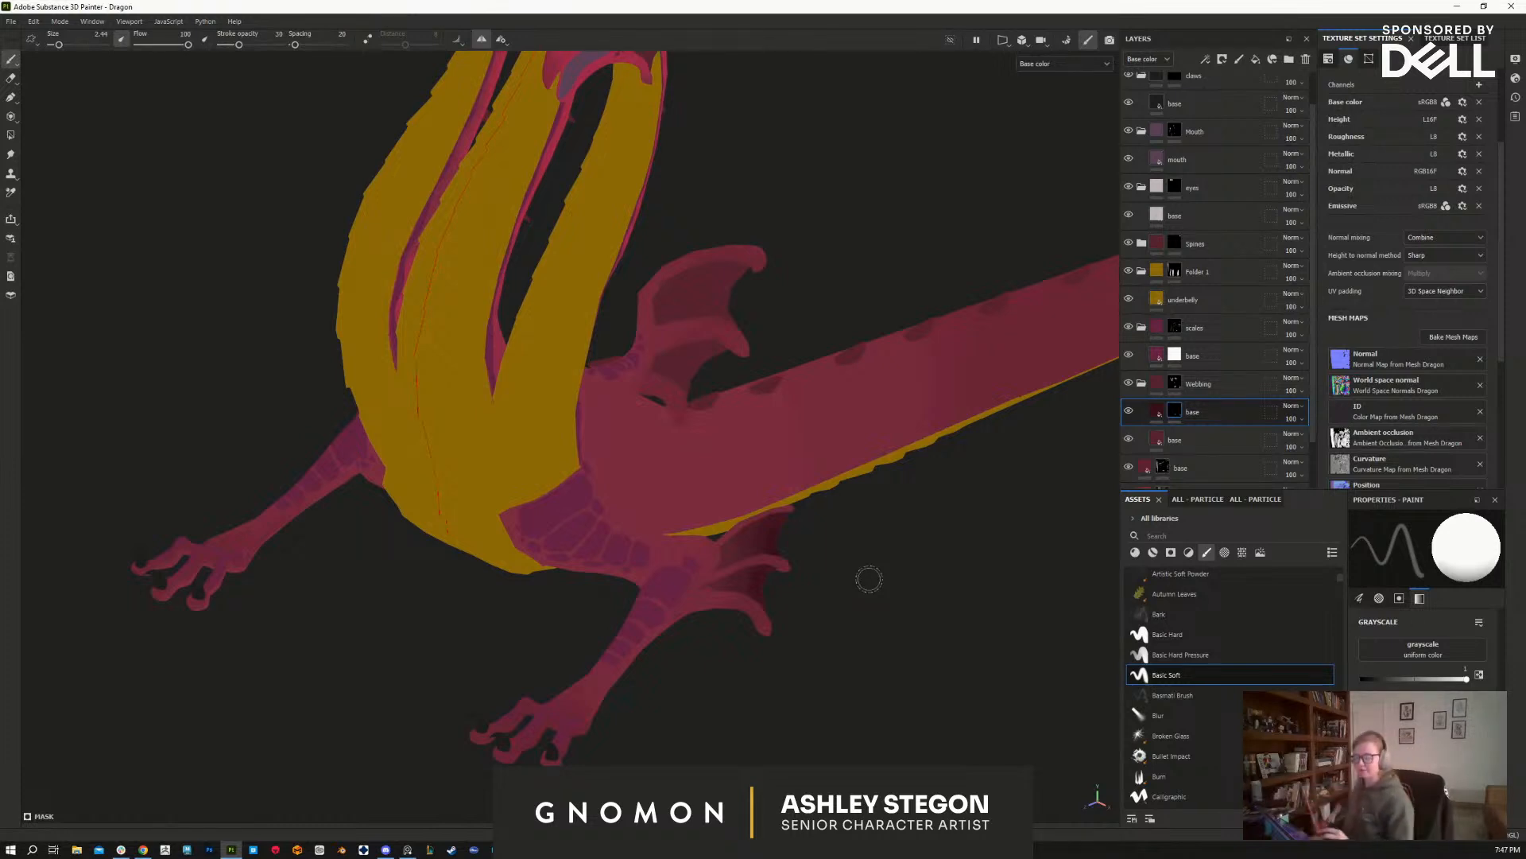
# Step: Paint and blend dark maroon on the webbing of the fin behind the necks, with the viewport set back to the base color channel
pyautogui.keyDown('alt'); pyautogui.moveTo(755, 316); pyautogui.dragTo(734, 424, button='middle'); pyautogui.keyUp('alt')
pyautogui.moveTo(723, 391); pyautogui.dragTo(698, 417)
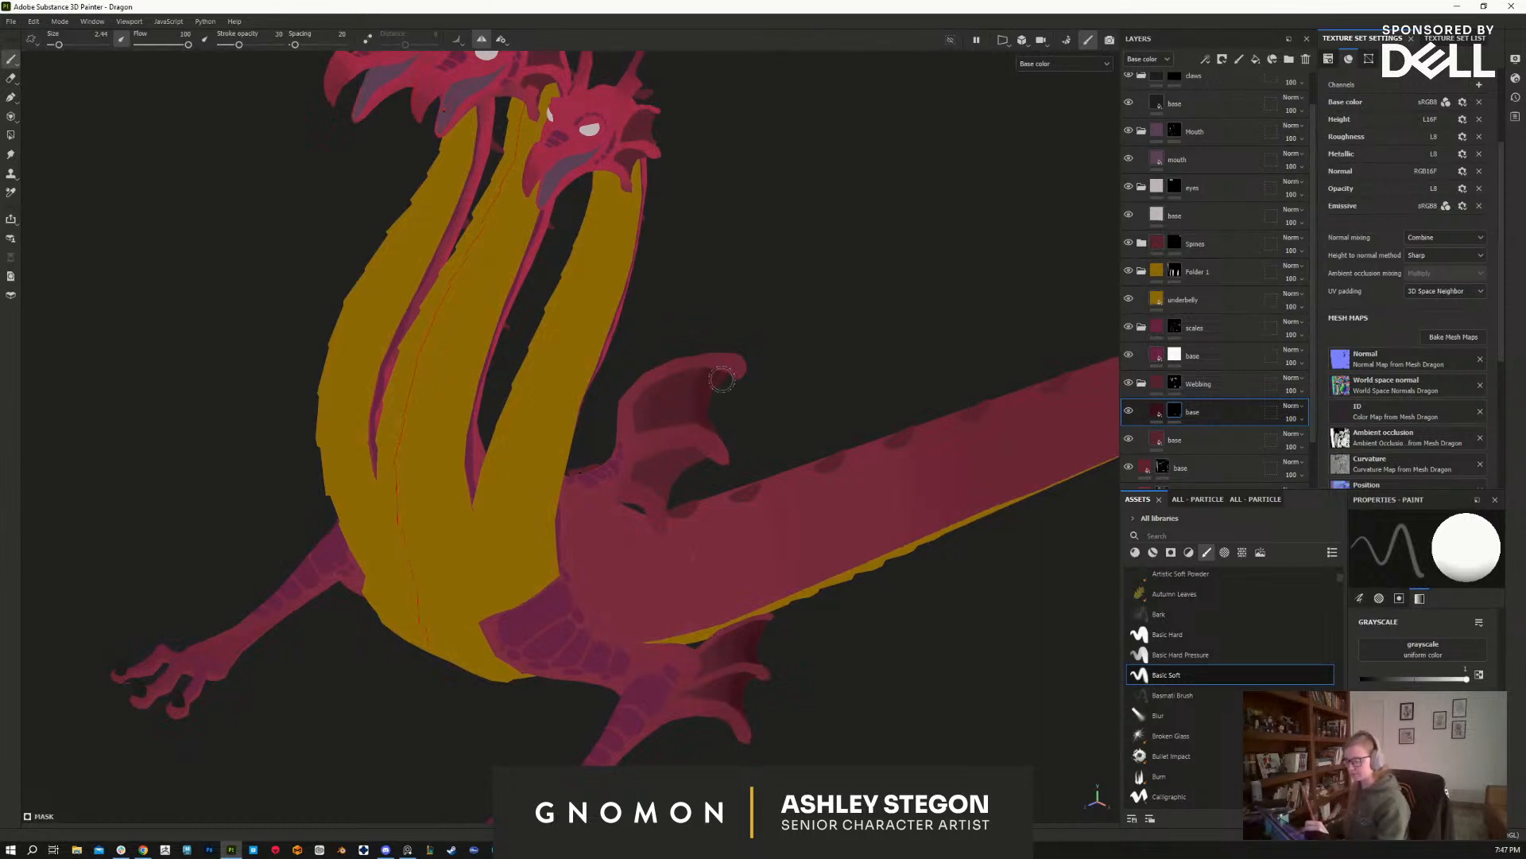
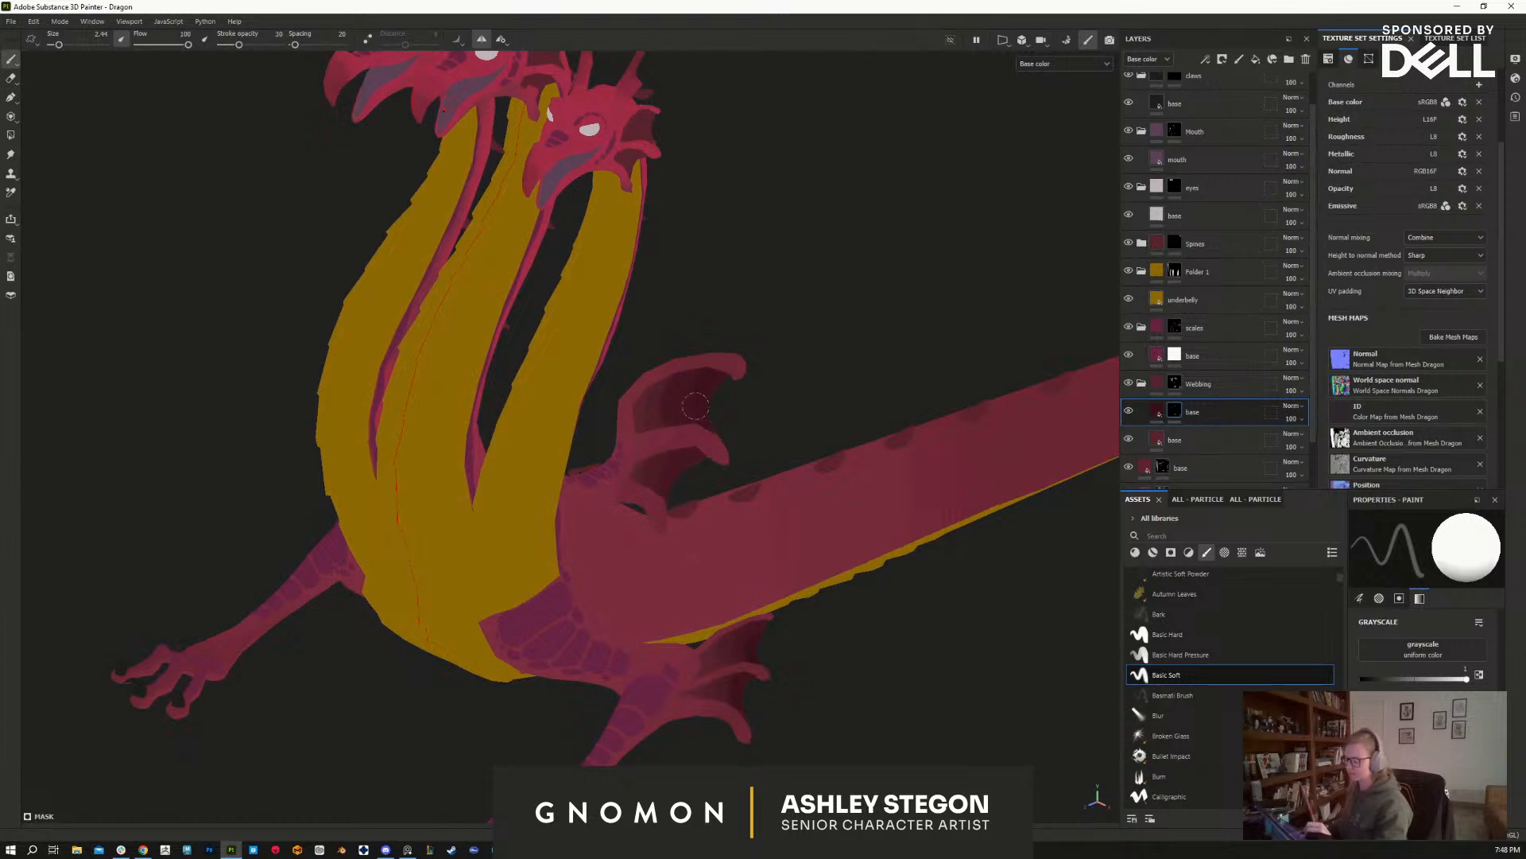
pyautogui.press('c')
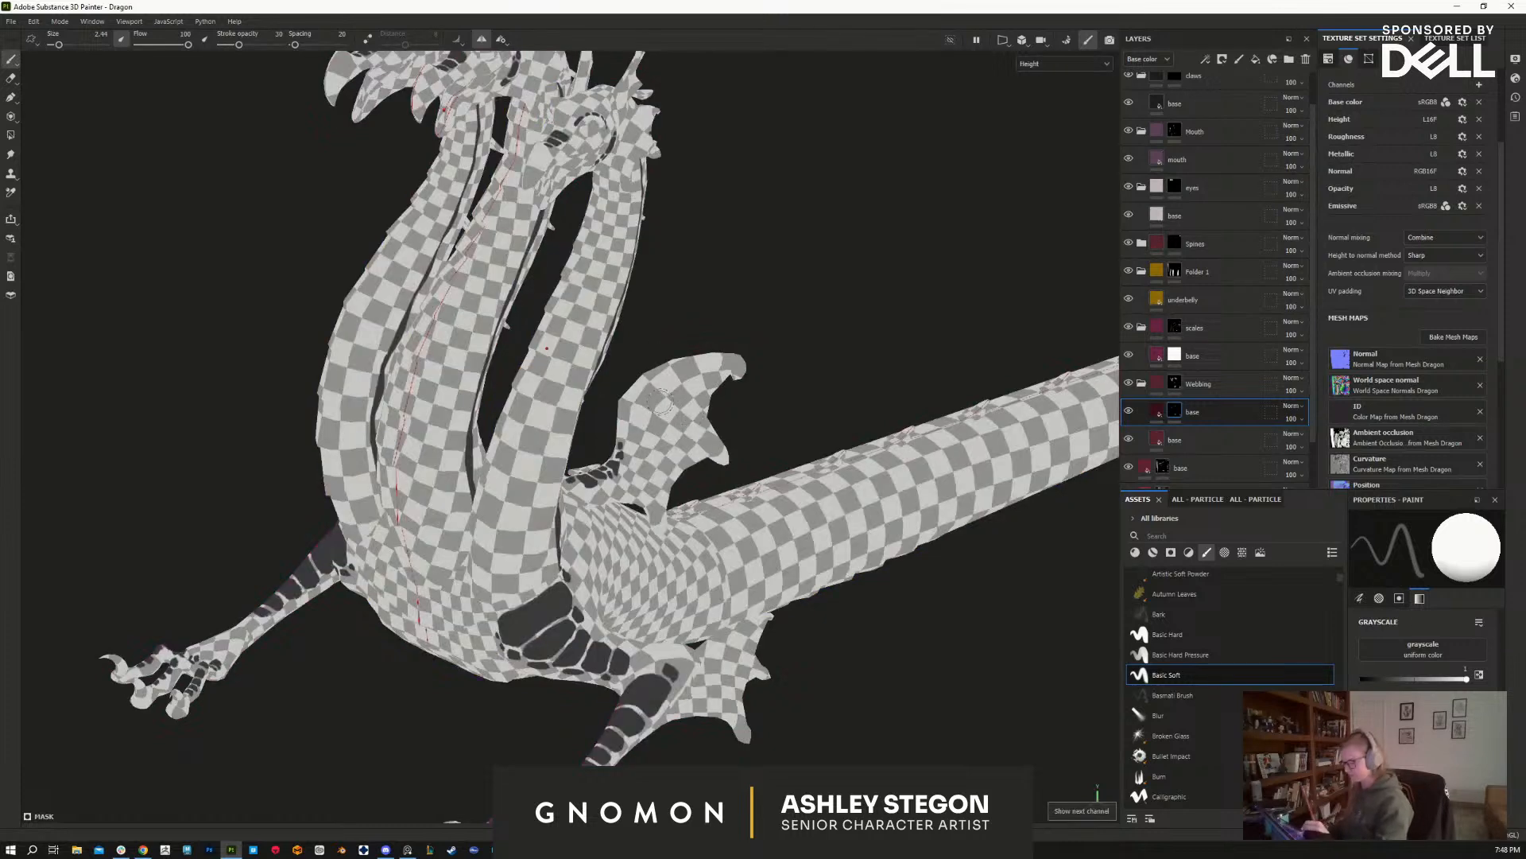
pyautogui.click(1066, 63)
pyautogui.click(1057, 119)
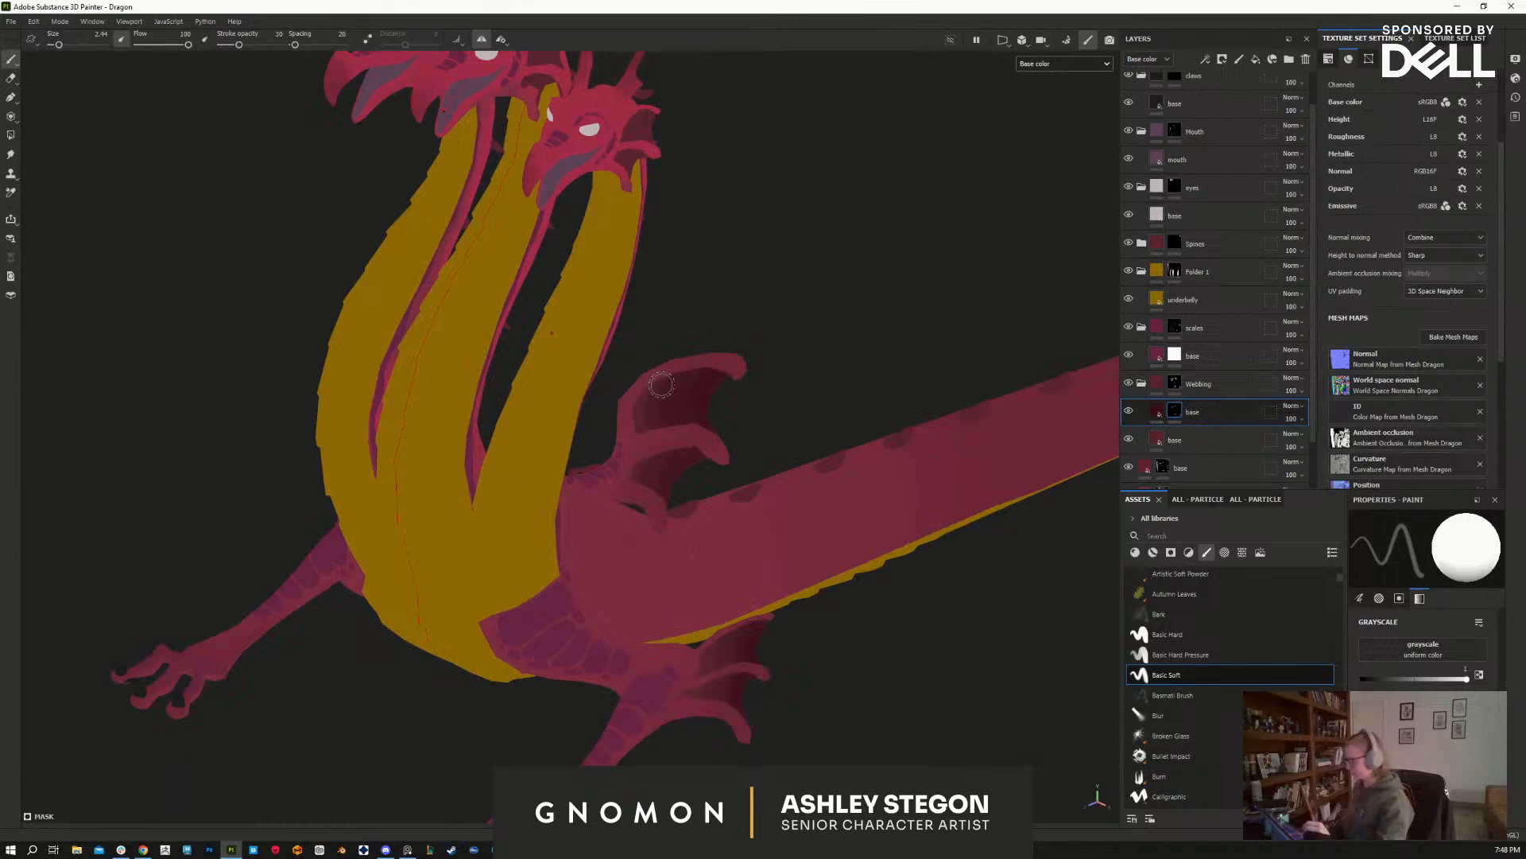
pyautogui.press('x')
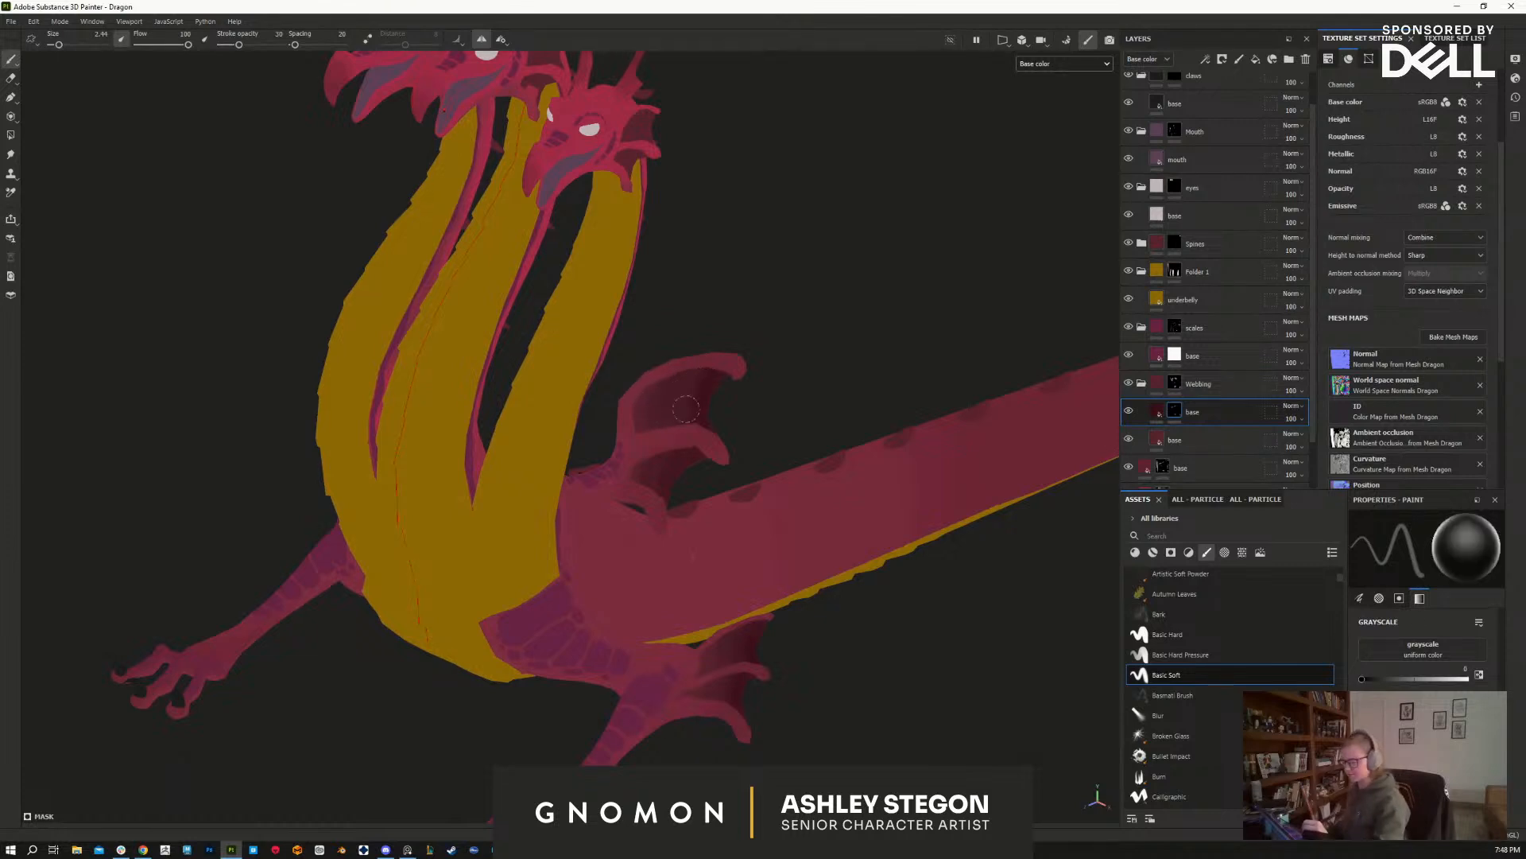
pyautogui.press('x')
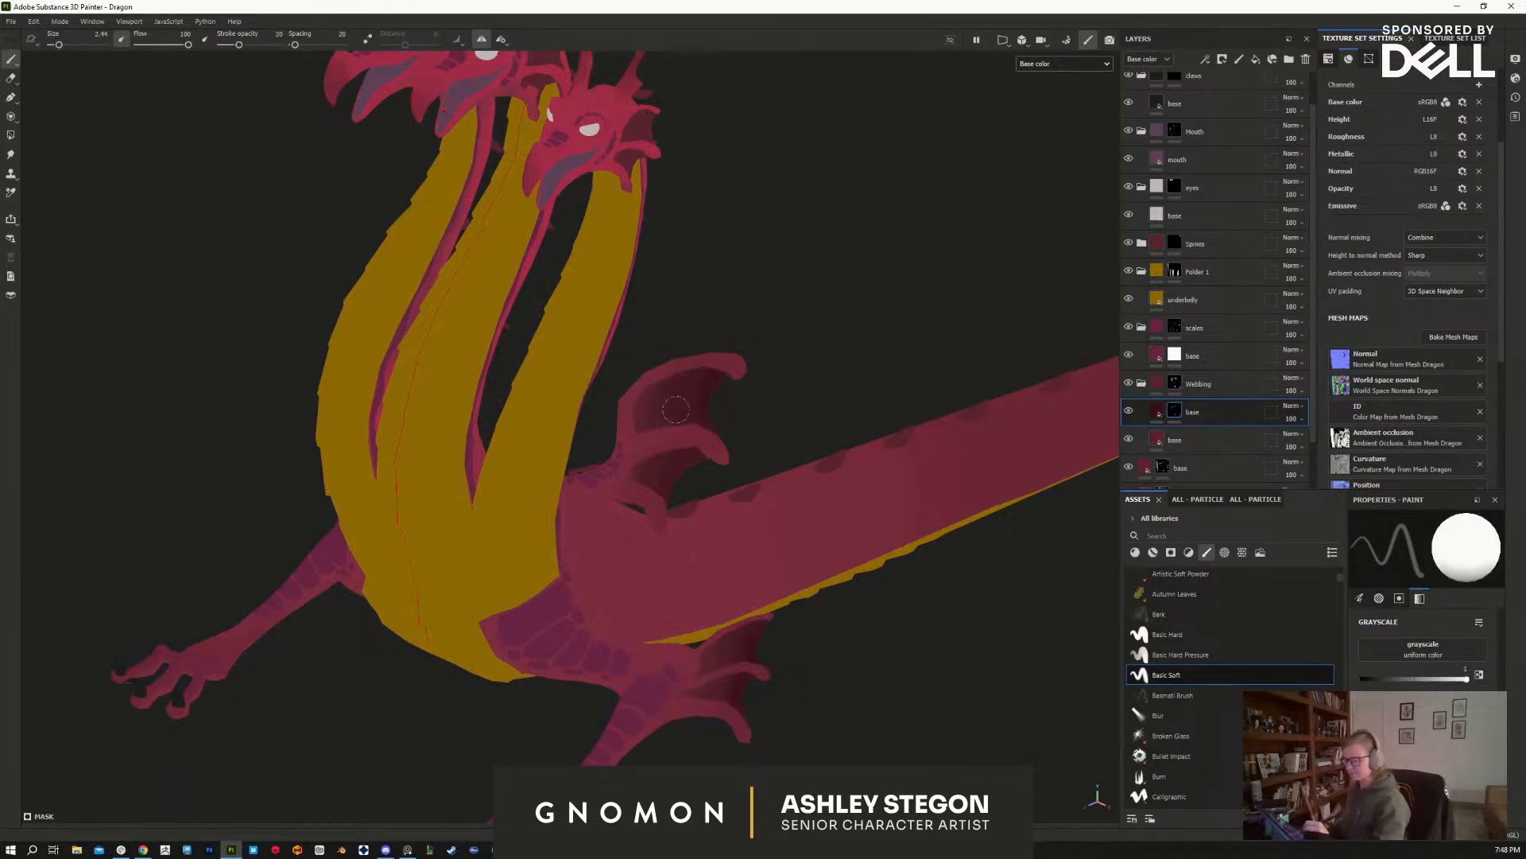
# Step: Examine the webbing variation across the whole dragon in base color and in material display under rotated lighting
pyautogui.keyDown('alt'); pyautogui.moveTo(865, 694); pyautogui.dragTo(883, 522, button='right'); pyautogui.keyUp('alt')
pyautogui.keyDown('alt'); pyautogui.moveTo(882, 521); pyautogui.dragTo(943, 569); pyautogui.keyUp('alt')
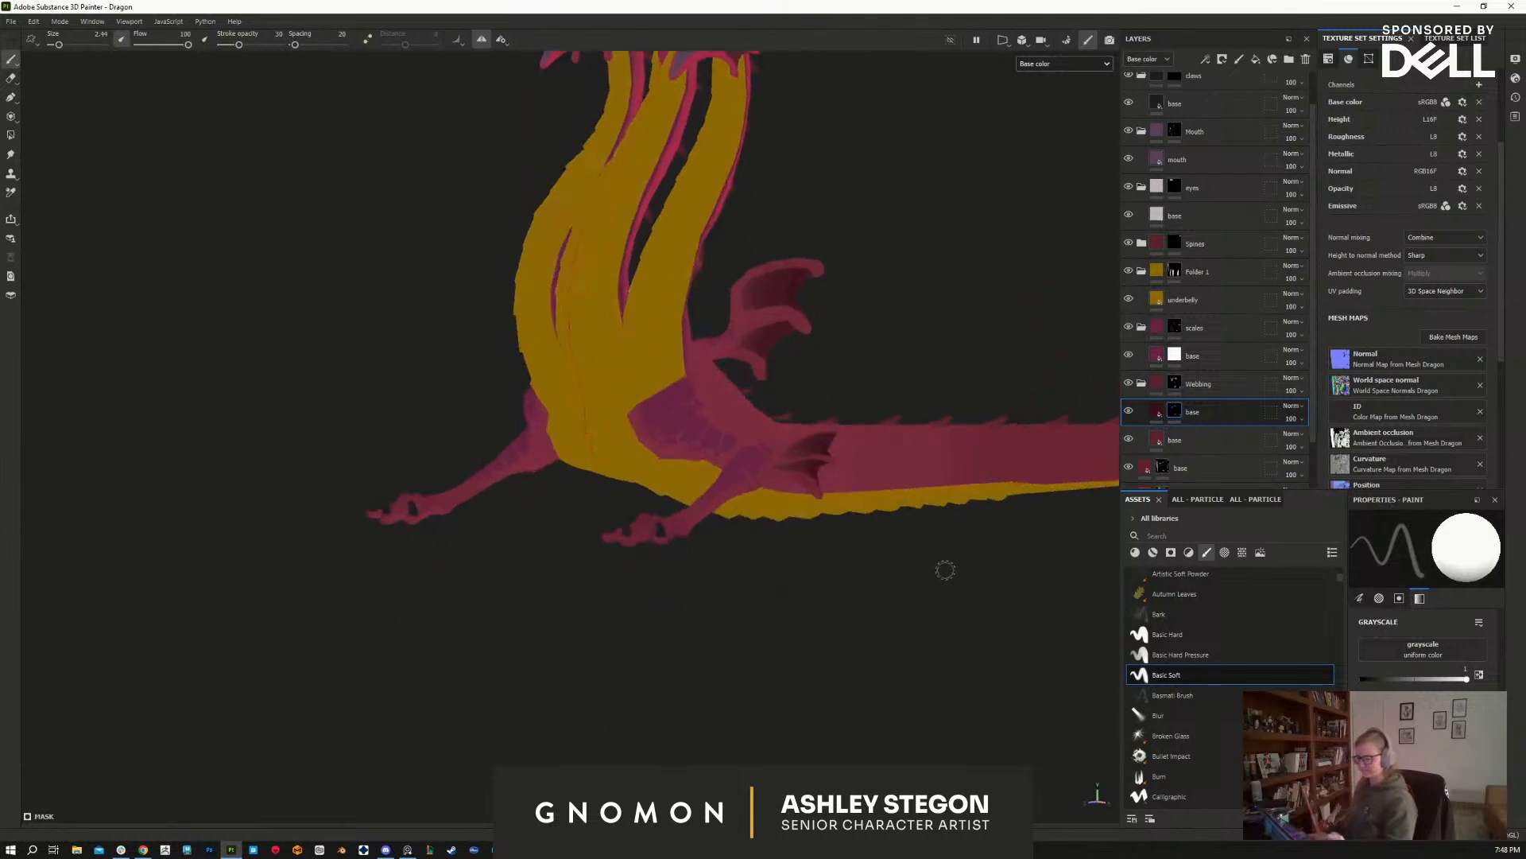
pyautogui.keyDown('alt'); pyautogui.moveTo(943, 570); pyautogui.dragTo(822, 745, button='middle'); pyautogui.keyUp('alt')
pyautogui.keyDown('alt'); pyautogui.moveTo(821, 744); pyautogui.dragTo(868, 657); pyautogui.keyUp('alt')
pyautogui.keyDown('alt'); pyautogui.moveTo(868, 657); pyautogui.dragTo(859, 586, button='middle'); pyautogui.keyUp('alt')
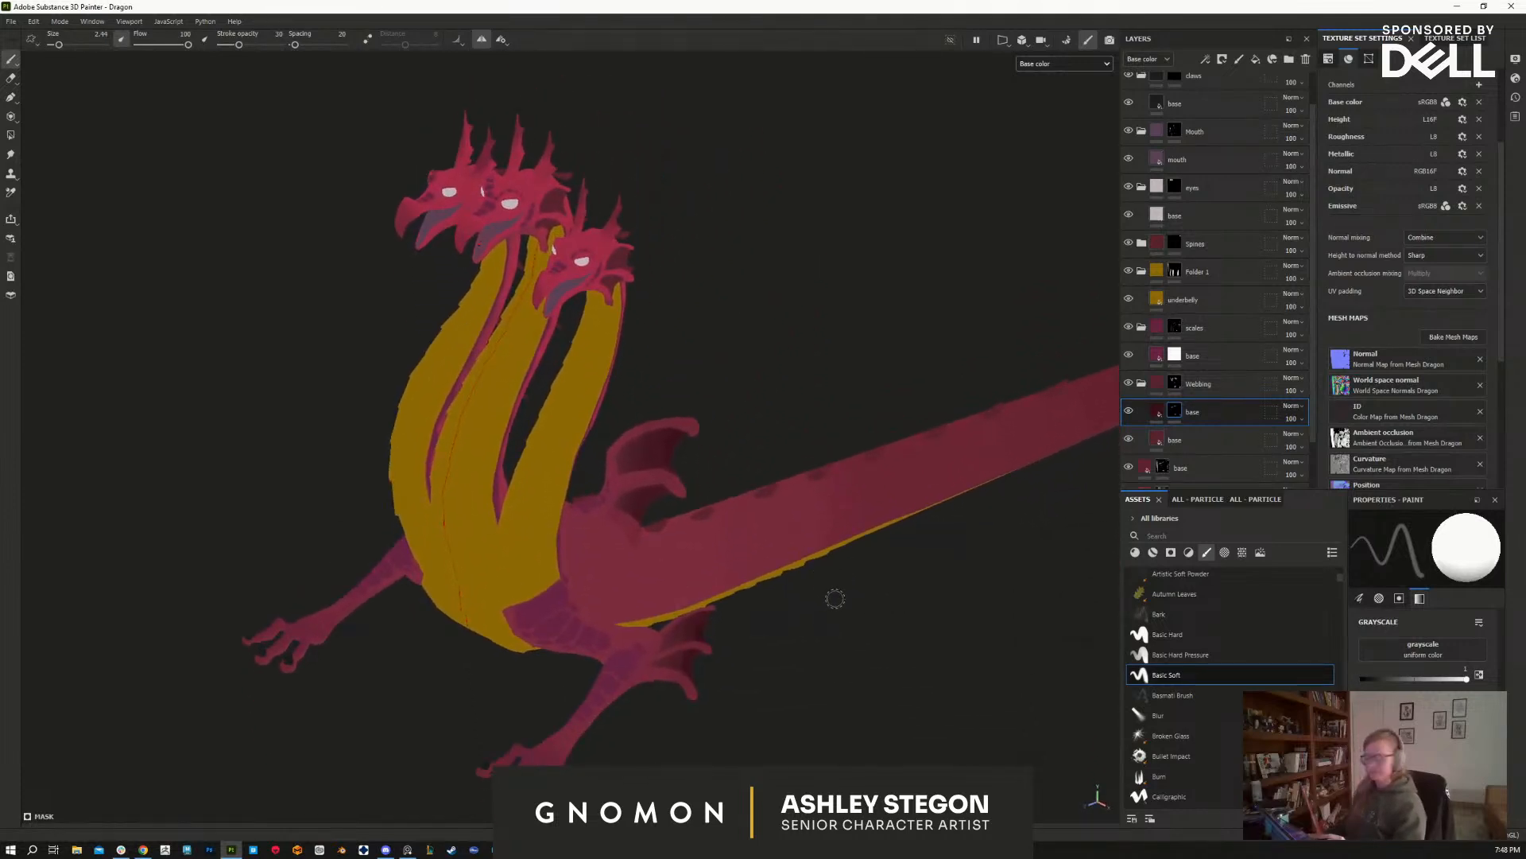
pyautogui.press('m')
pyautogui.keyDown('shift'); pyautogui.moveTo(923, 647); pyautogui.dragTo(910, 647, button='right'); pyautogui.keyUp('shift')
pyautogui.moveTo(910, 647)
pyautogui.keyDown('alt'); pyautogui.mouseDown()
pyautogui.moveTo(903, 660)
pyautogui.moveTo(880, 651)
pyautogui.mouseUp(); pyautogui.keyUp('alt')
pyautogui.keyDown('alt'); pyautogui.moveTo(880, 651); pyautogui.dragTo(858, 658, button='middle'); pyautogui.keyUp('alt')
pyautogui.keyDown('alt'); pyautogui.moveTo(858, 658); pyautogui.dragTo(856, 636); pyautogui.keyUp('alt')
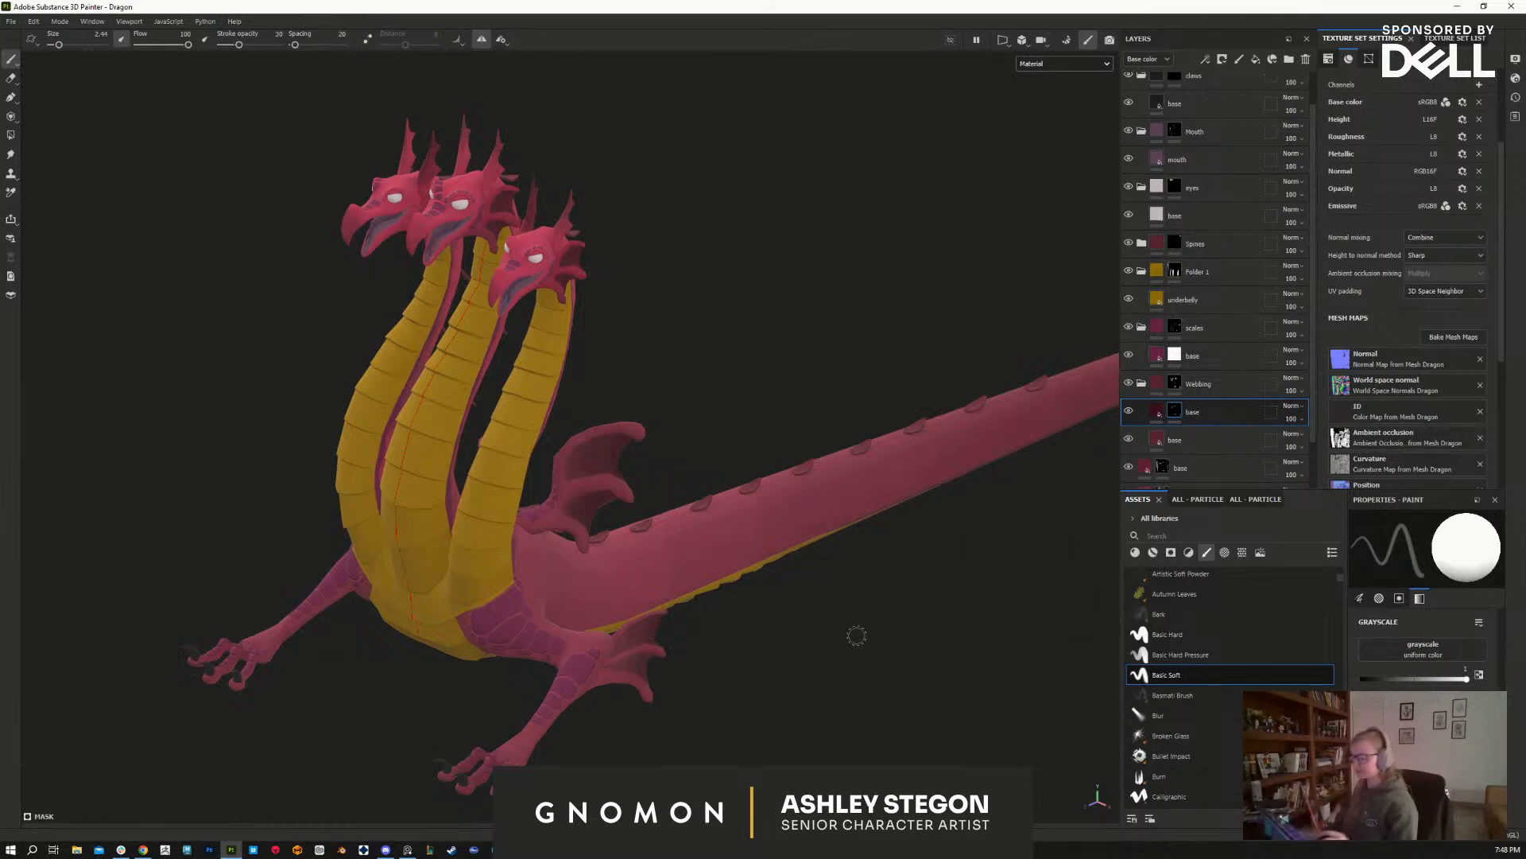
pyautogui.keyDown('alt'); pyautogui.moveTo(757, 626); pyautogui.dragTo(811, 641); pyautogui.keyUp('alt')
pyautogui.keyDown('alt'); pyautogui.moveTo(811, 641); pyautogui.dragTo(821, 599, button='middle'); pyautogui.keyUp('alt')
pyautogui.keyDown('alt'); pyautogui.moveTo(821, 600); pyautogui.dragTo(860, 659, button='right'); pyautogui.keyUp('alt')
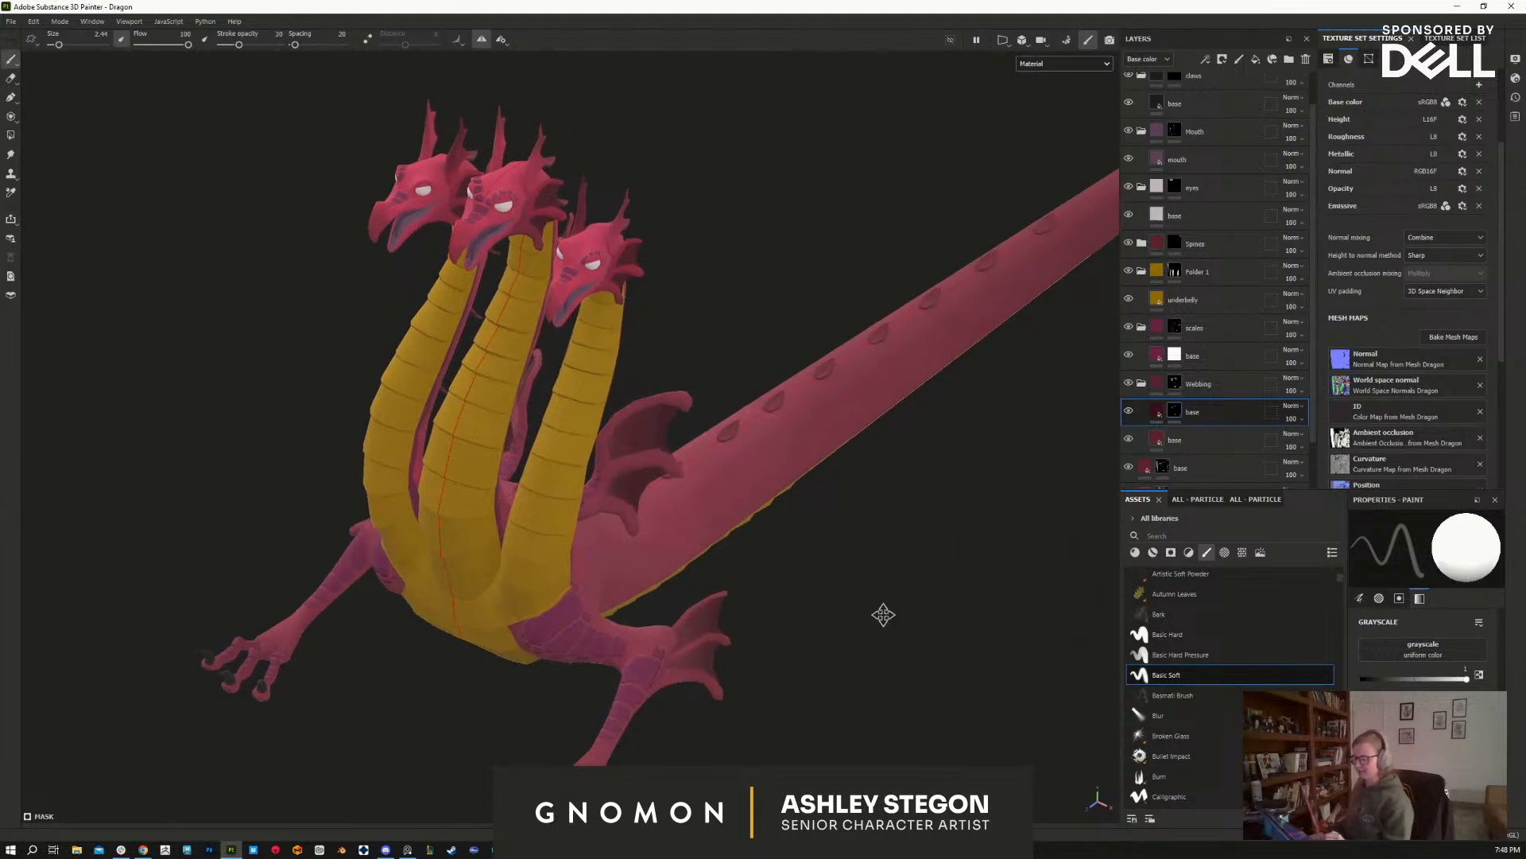
pyautogui.keyDown('alt'); pyautogui.moveTo(875, 626); pyautogui.dragTo(892, 594, button='middle'); pyautogui.keyUp('alt')
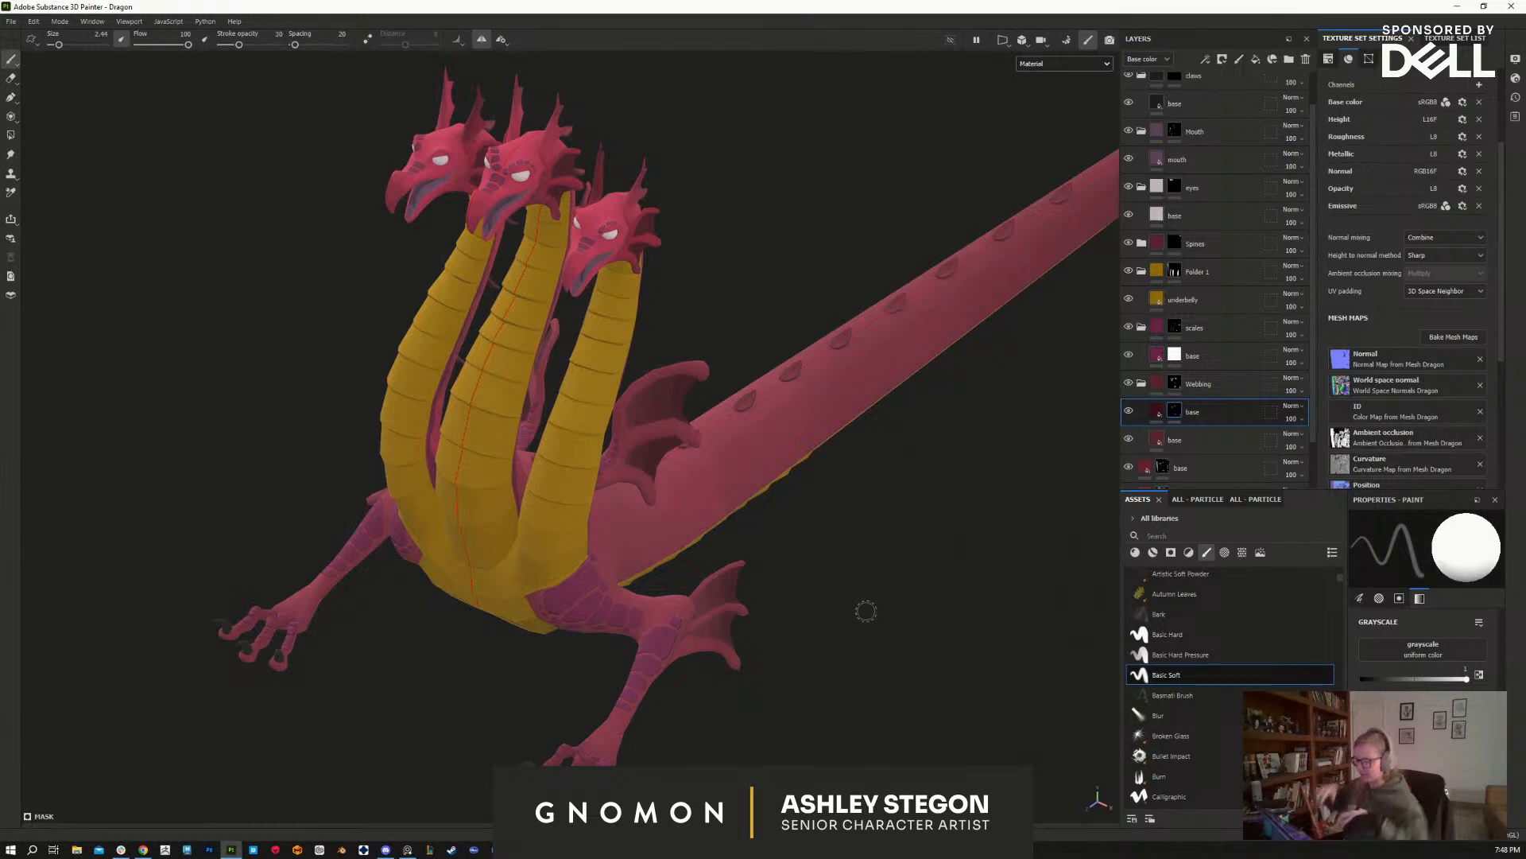
pyautogui.keyDown('alt'); pyautogui.moveTo(913, 579); pyautogui.dragTo(863, 636); pyautogui.keyUp('alt')
# Step: Collapse the Webbing folder and remove the white mask from the base layer inside the scales folder
pyautogui.click(1219, 321)
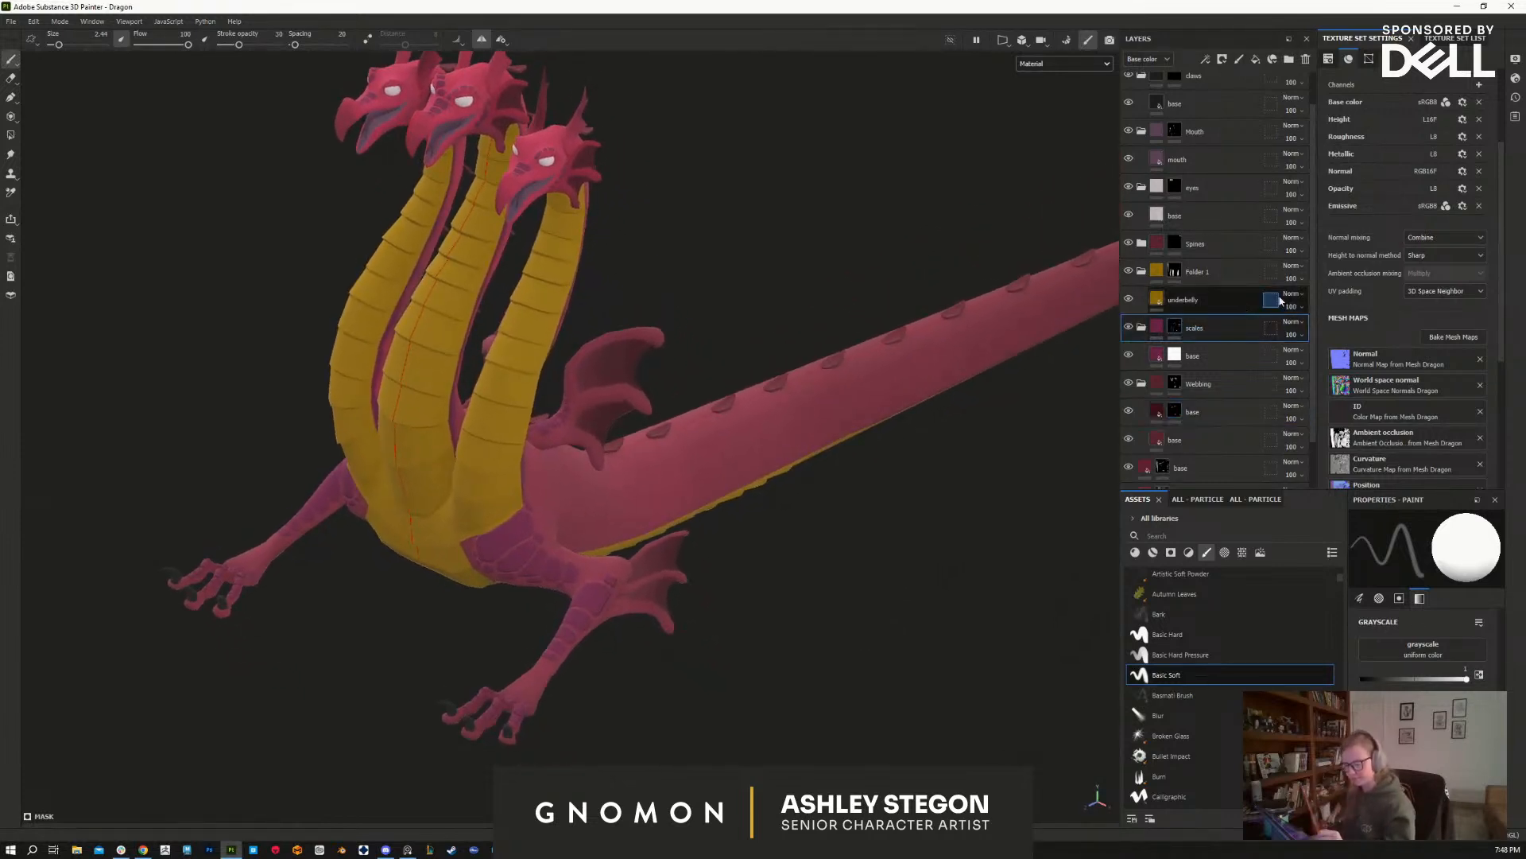
pyautogui.scroll(1, 1314, 313)
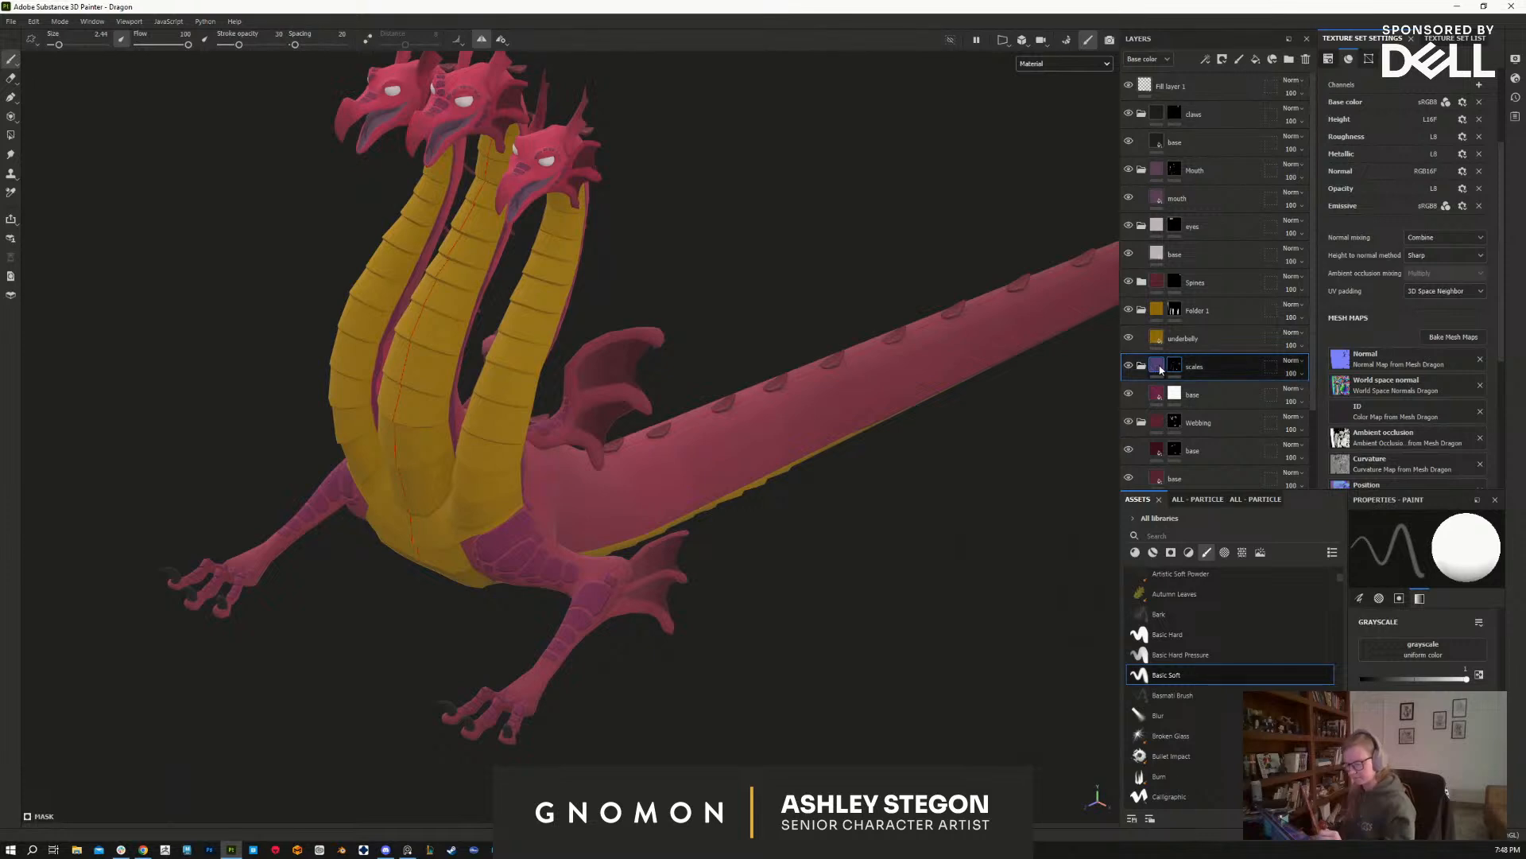
pyautogui.click(1142, 366)
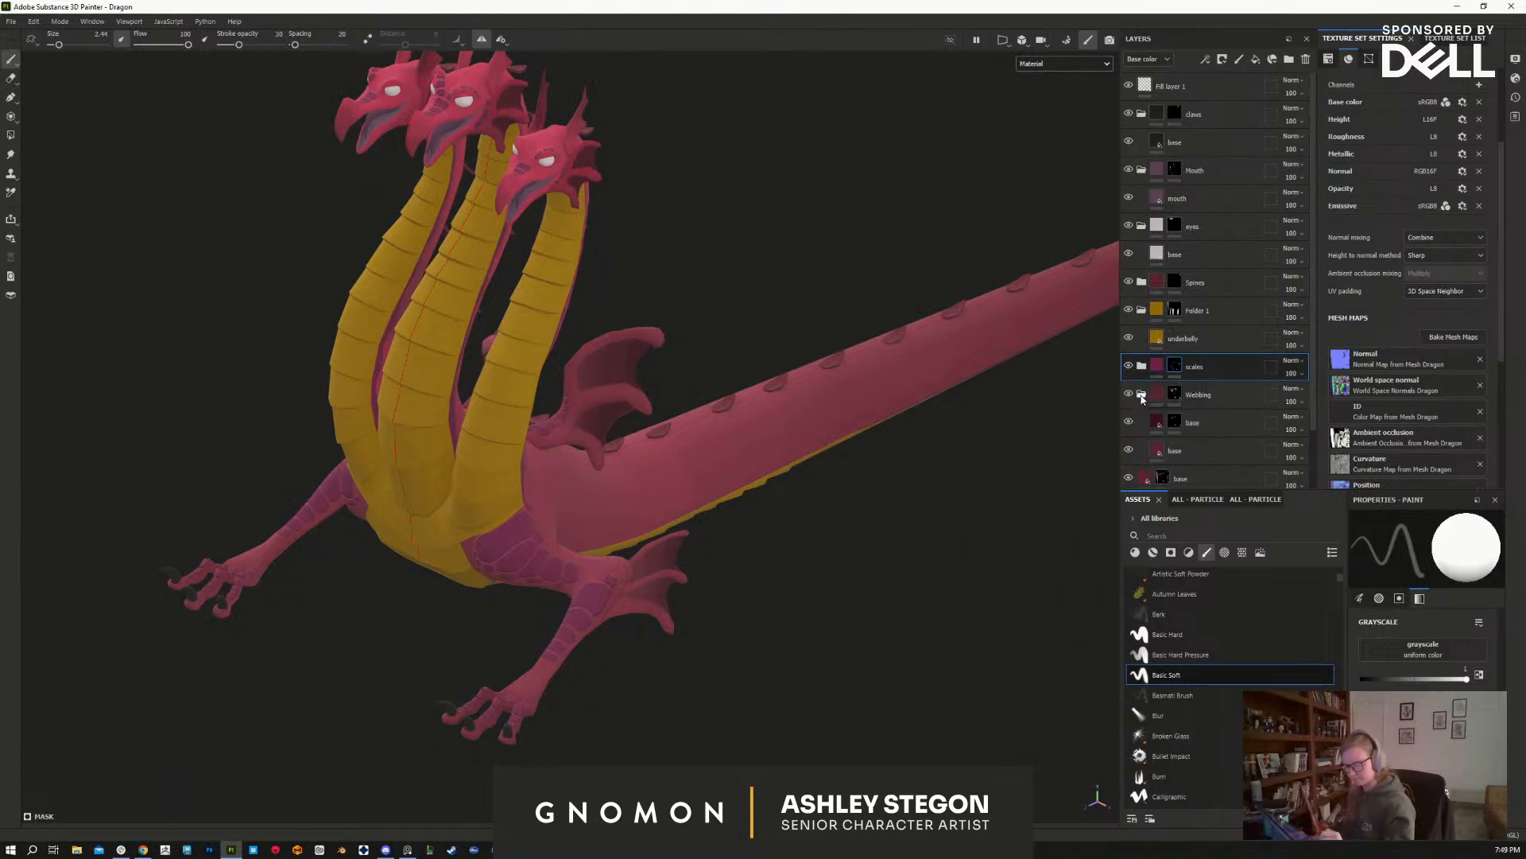
pyautogui.click(1143, 367)
pyautogui.click(1216, 393)
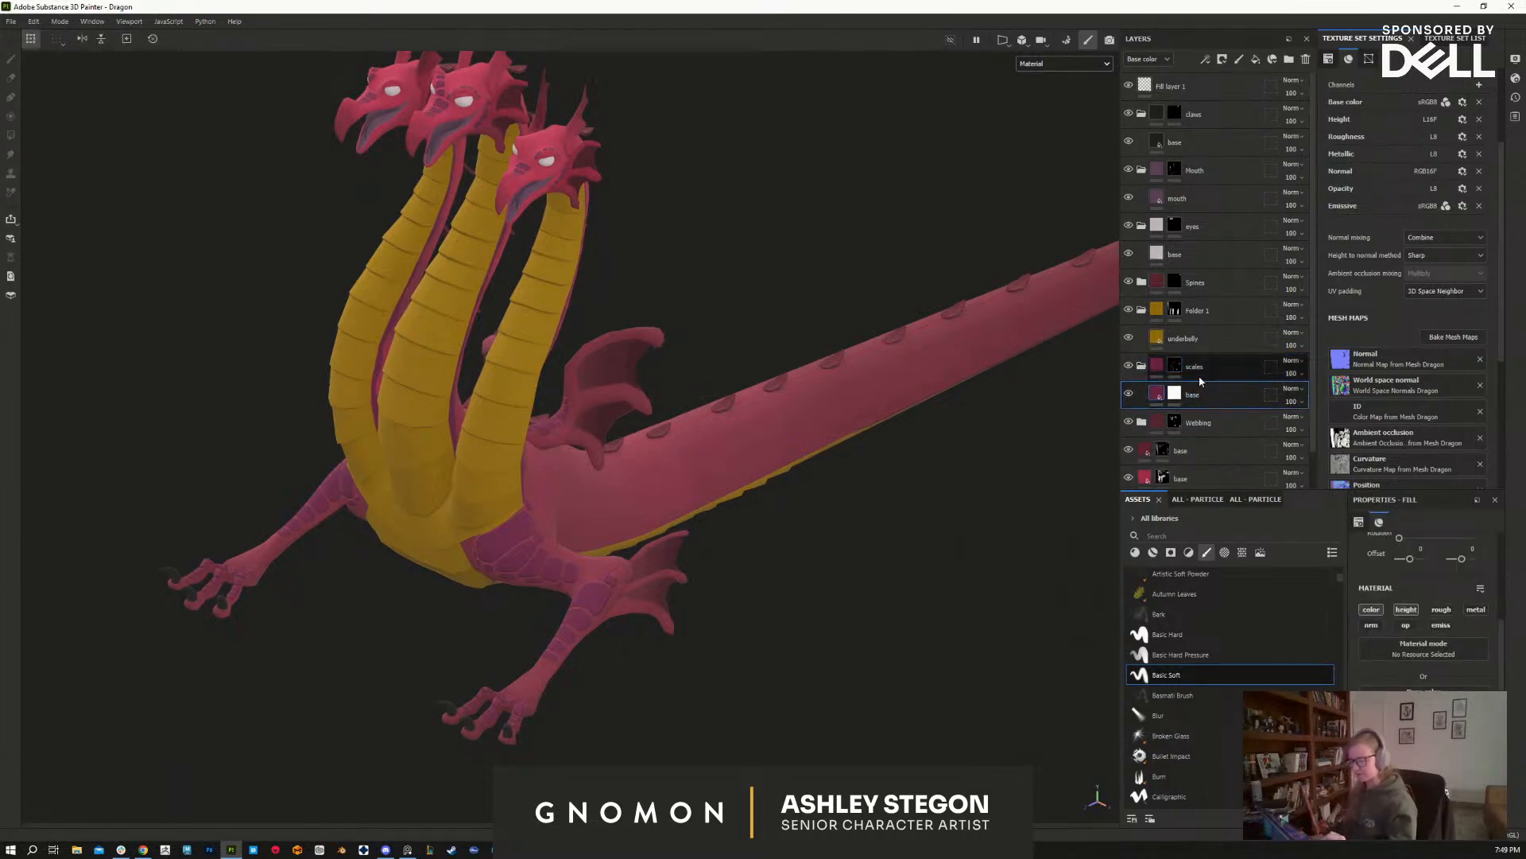
pyautogui.rightClick(1183, 392)
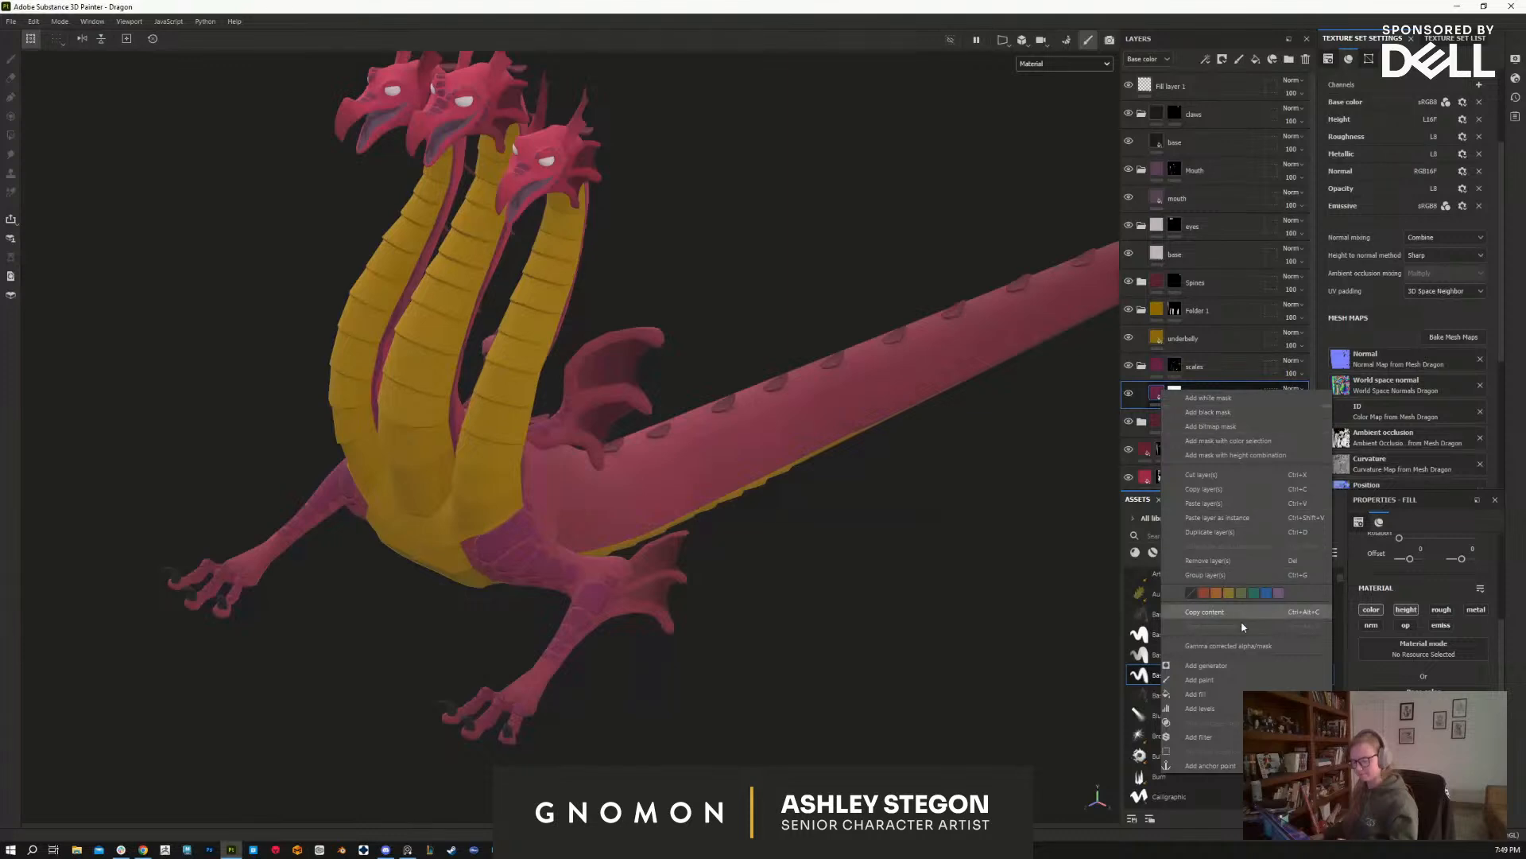
pyautogui.click(1184, 387)
pyautogui.click(1175, 392)
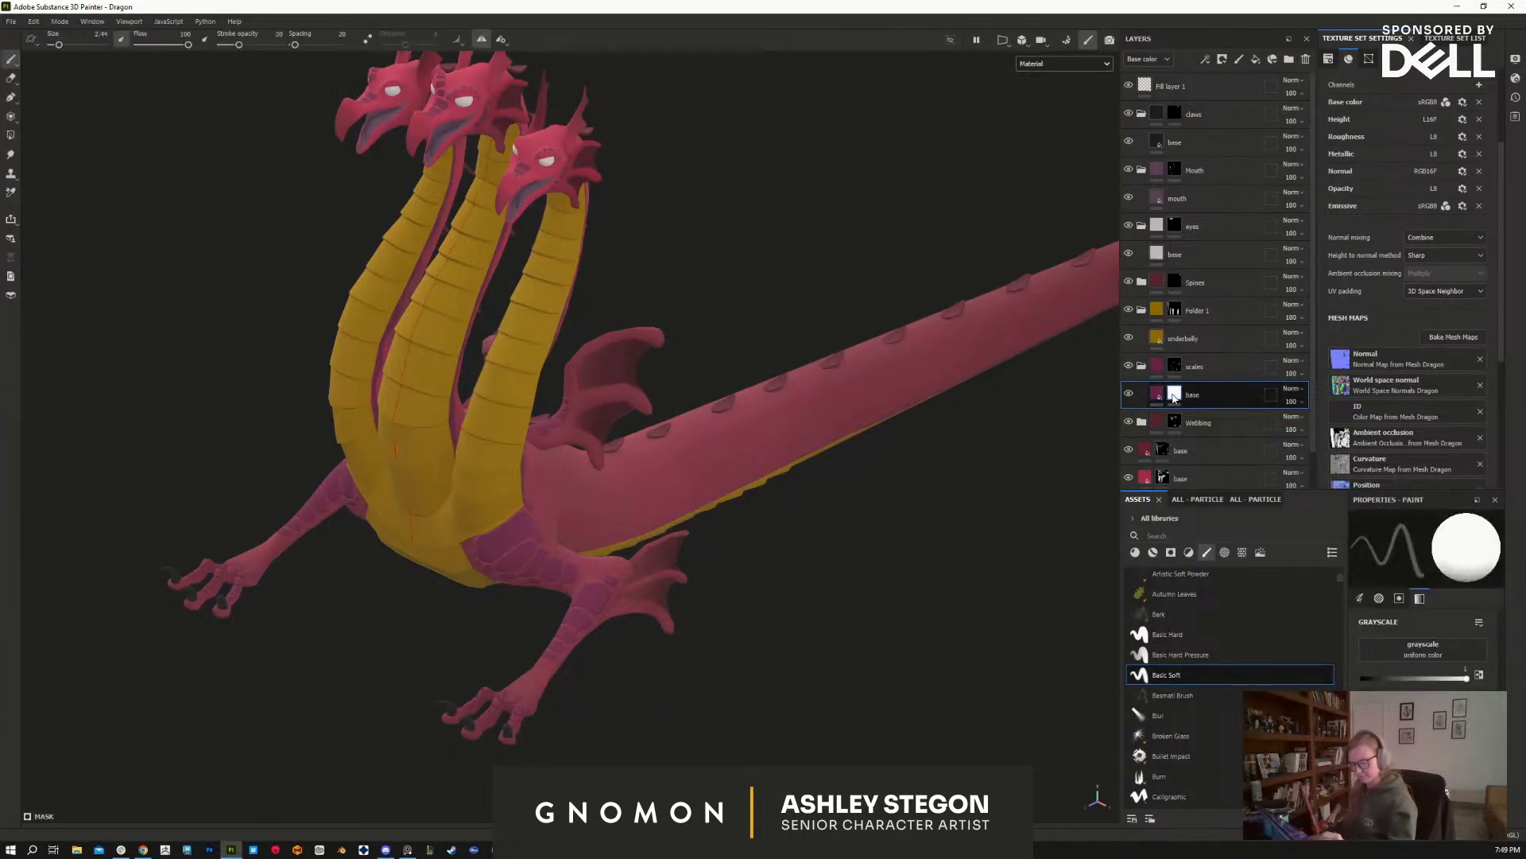
pyautogui.rightClick(1172, 393)
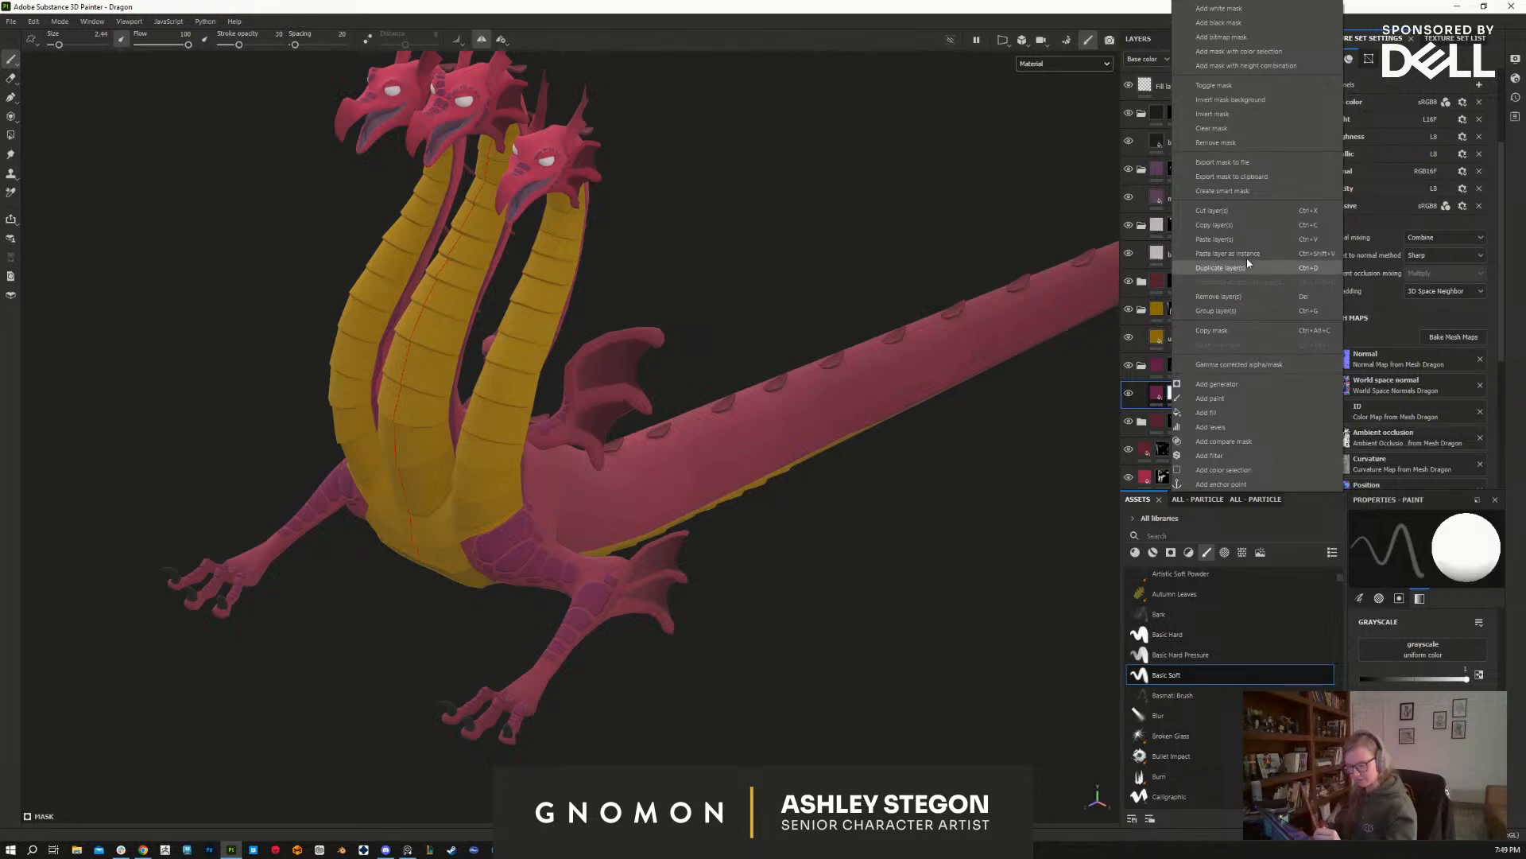
pyautogui.click(1252, 143)
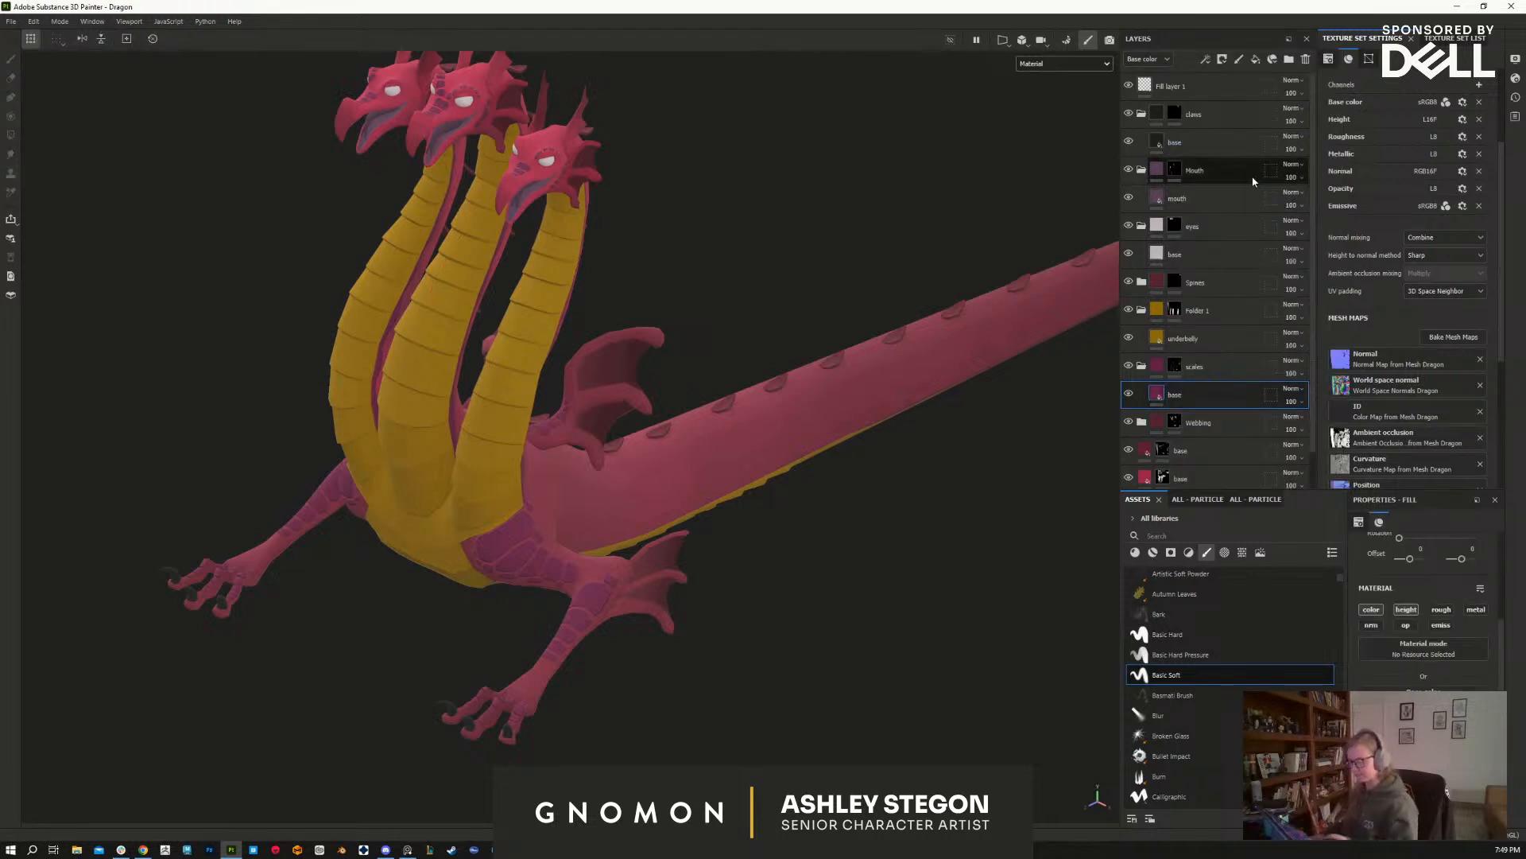
# Step: Duplicate the scales base layer and give the copy a brighter magenta base color, judging it in the Base color viewport channel
pyautogui.doubleClick(1181, 394)
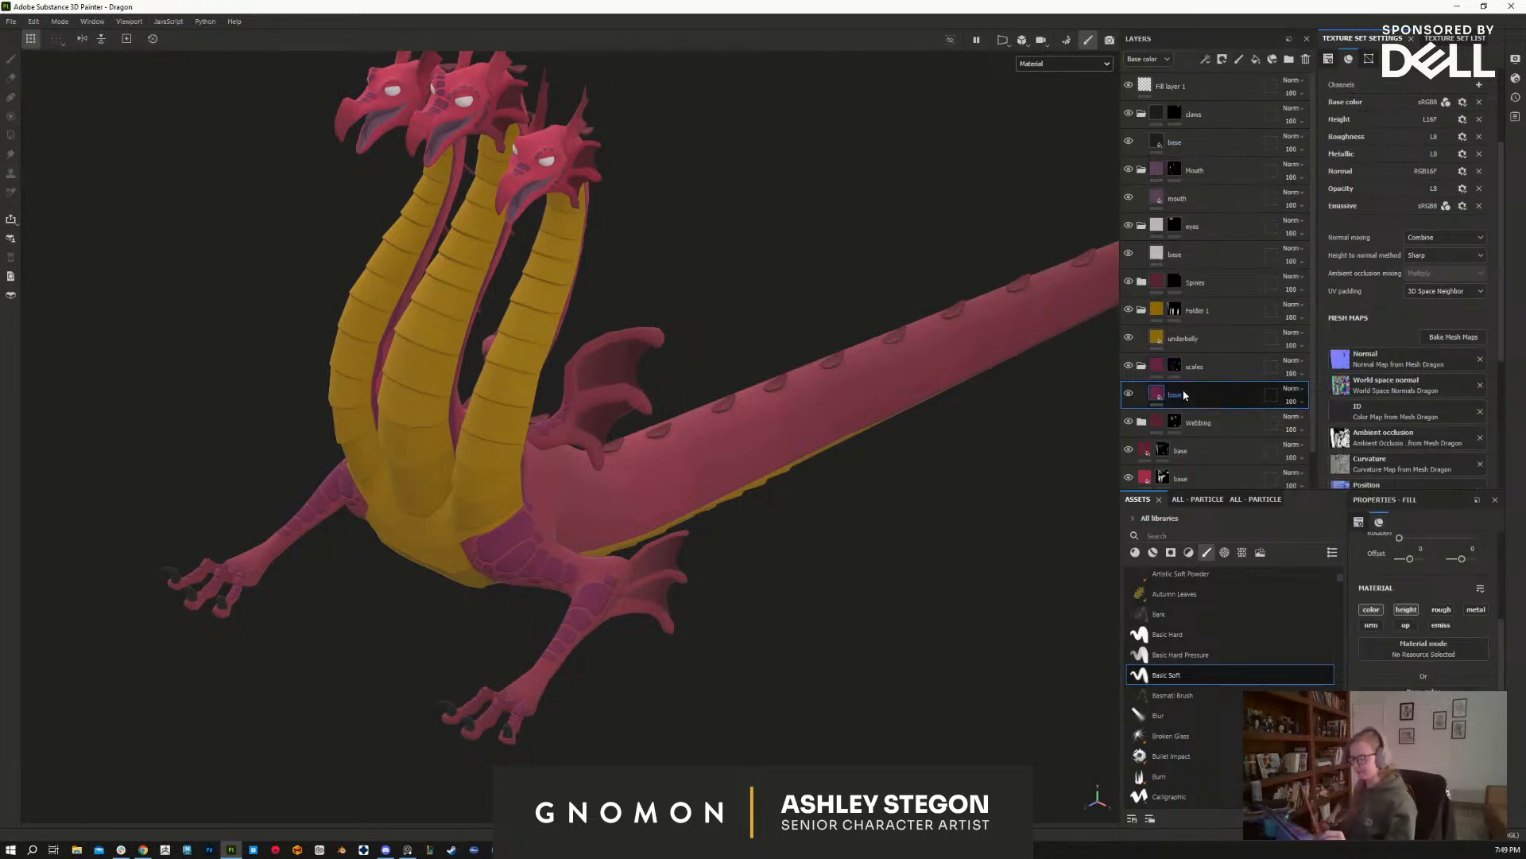
pyautogui.hotkey('ctrl', 'd')
pyautogui.click(1423, 705)
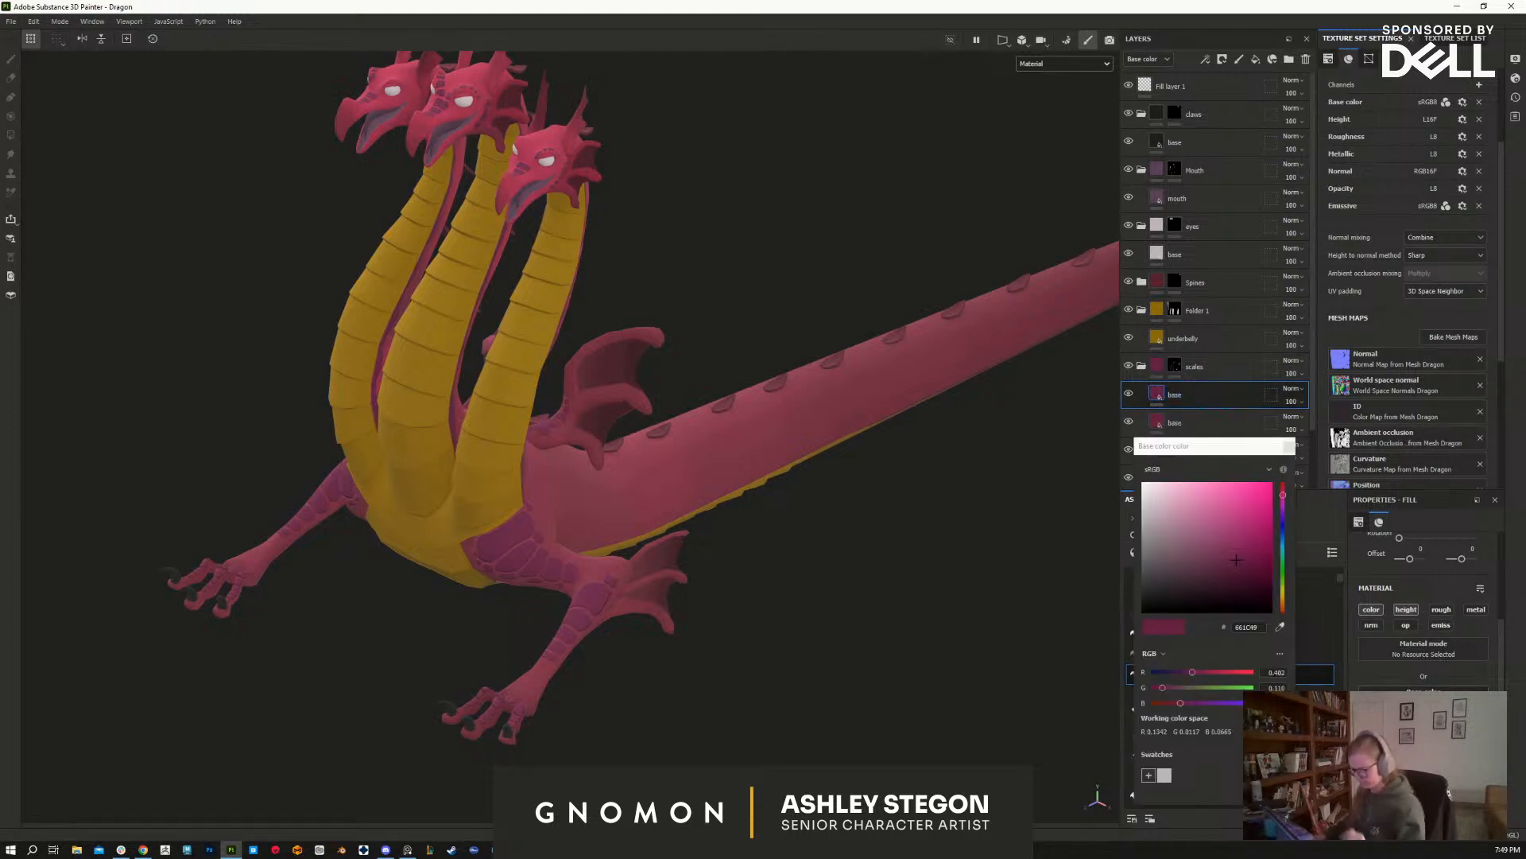
pyautogui.click(1061, 65)
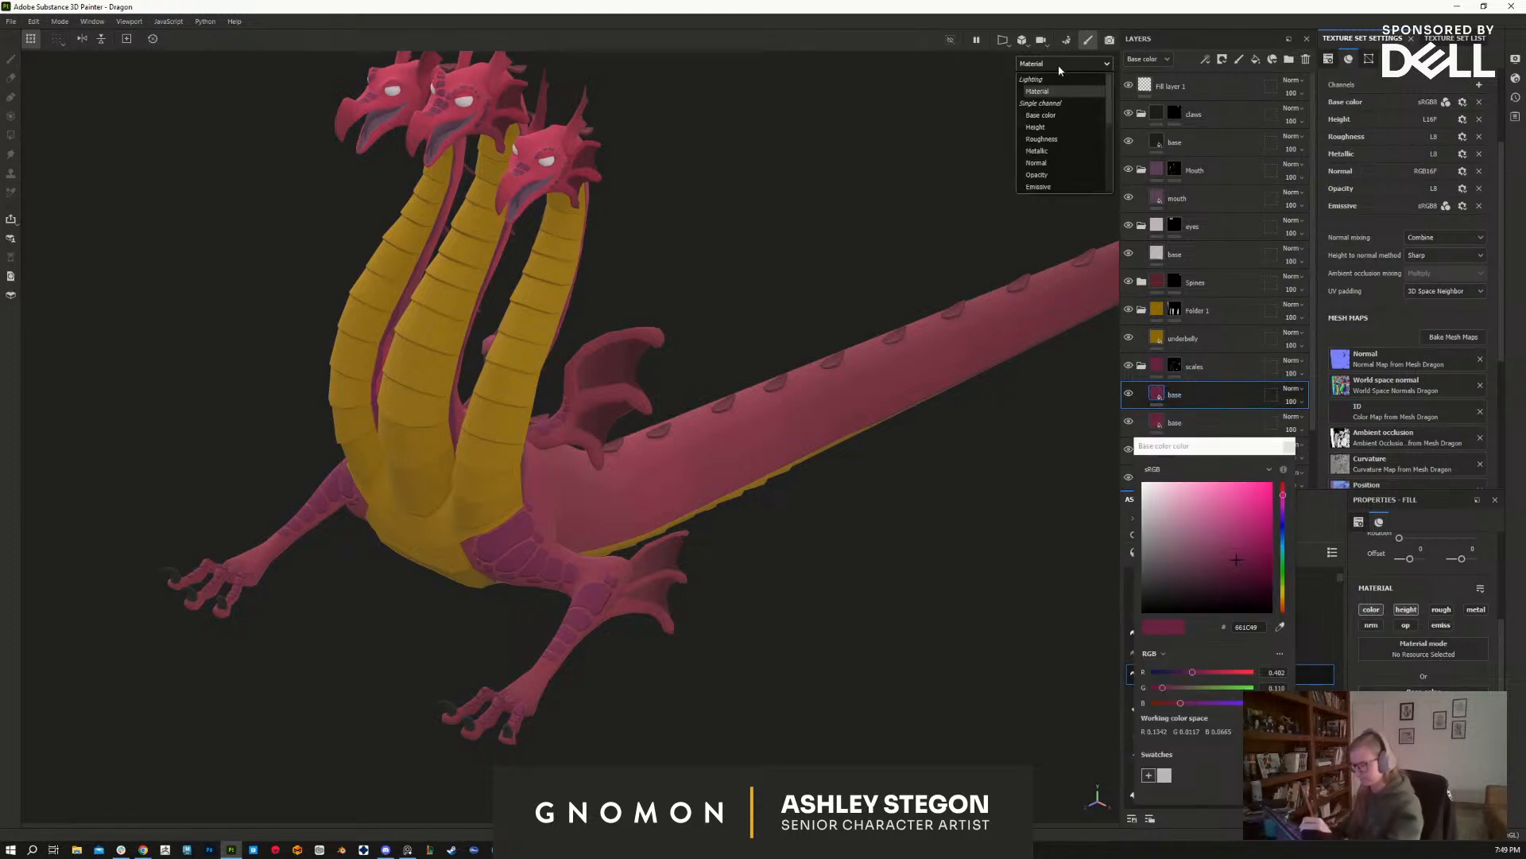
pyautogui.click(1056, 114)
pyautogui.keyDown('alt'); pyautogui.moveTo(876, 508); pyautogui.dragTo(889, 559); pyautogui.keyUp('alt')
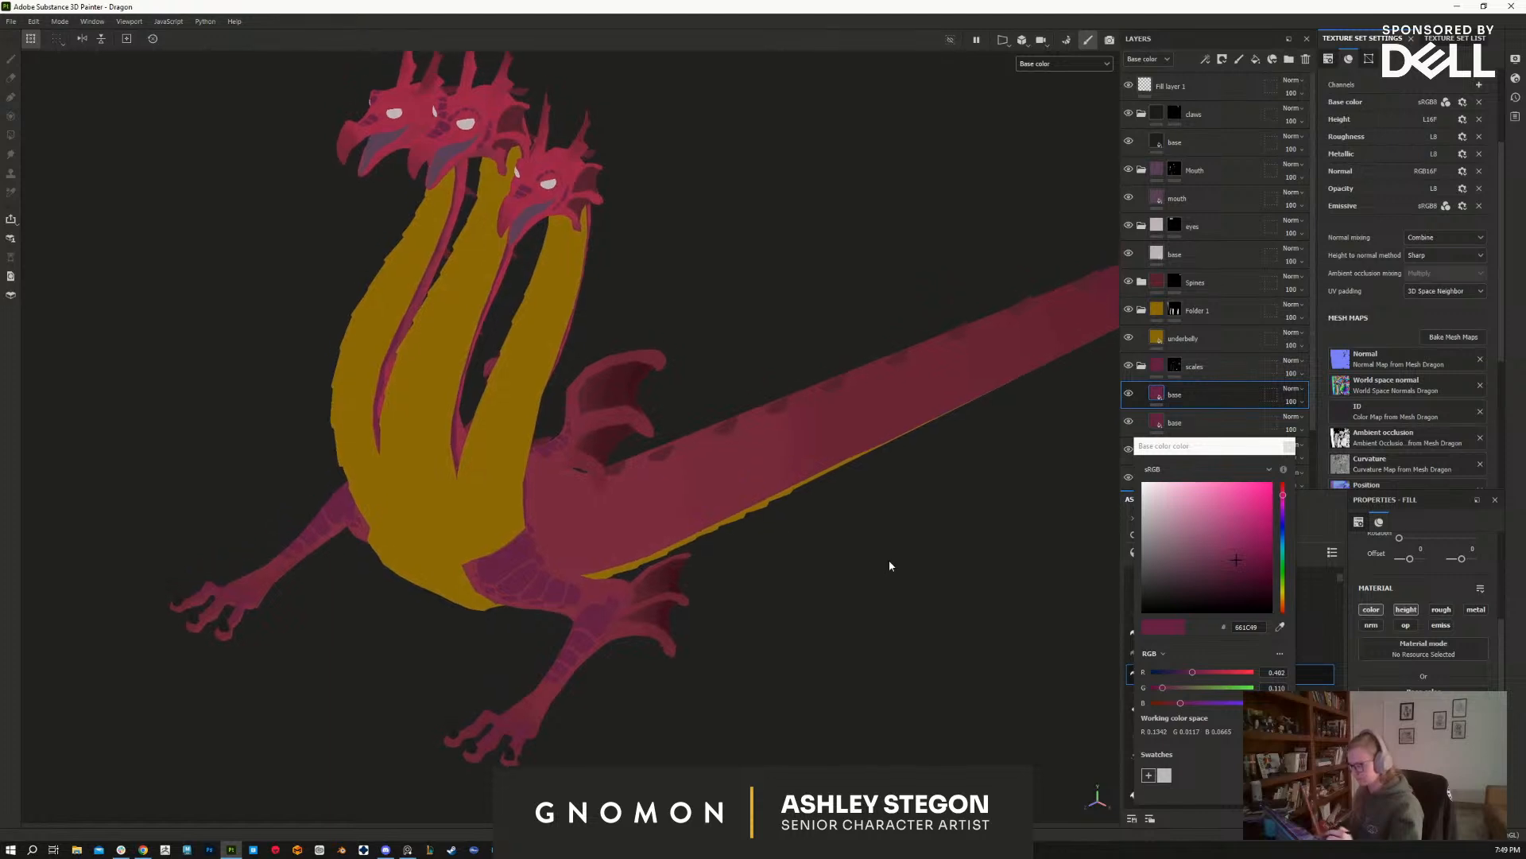
pyautogui.moveTo(1242, 545); pyautogui.dragTo(1252, 528)
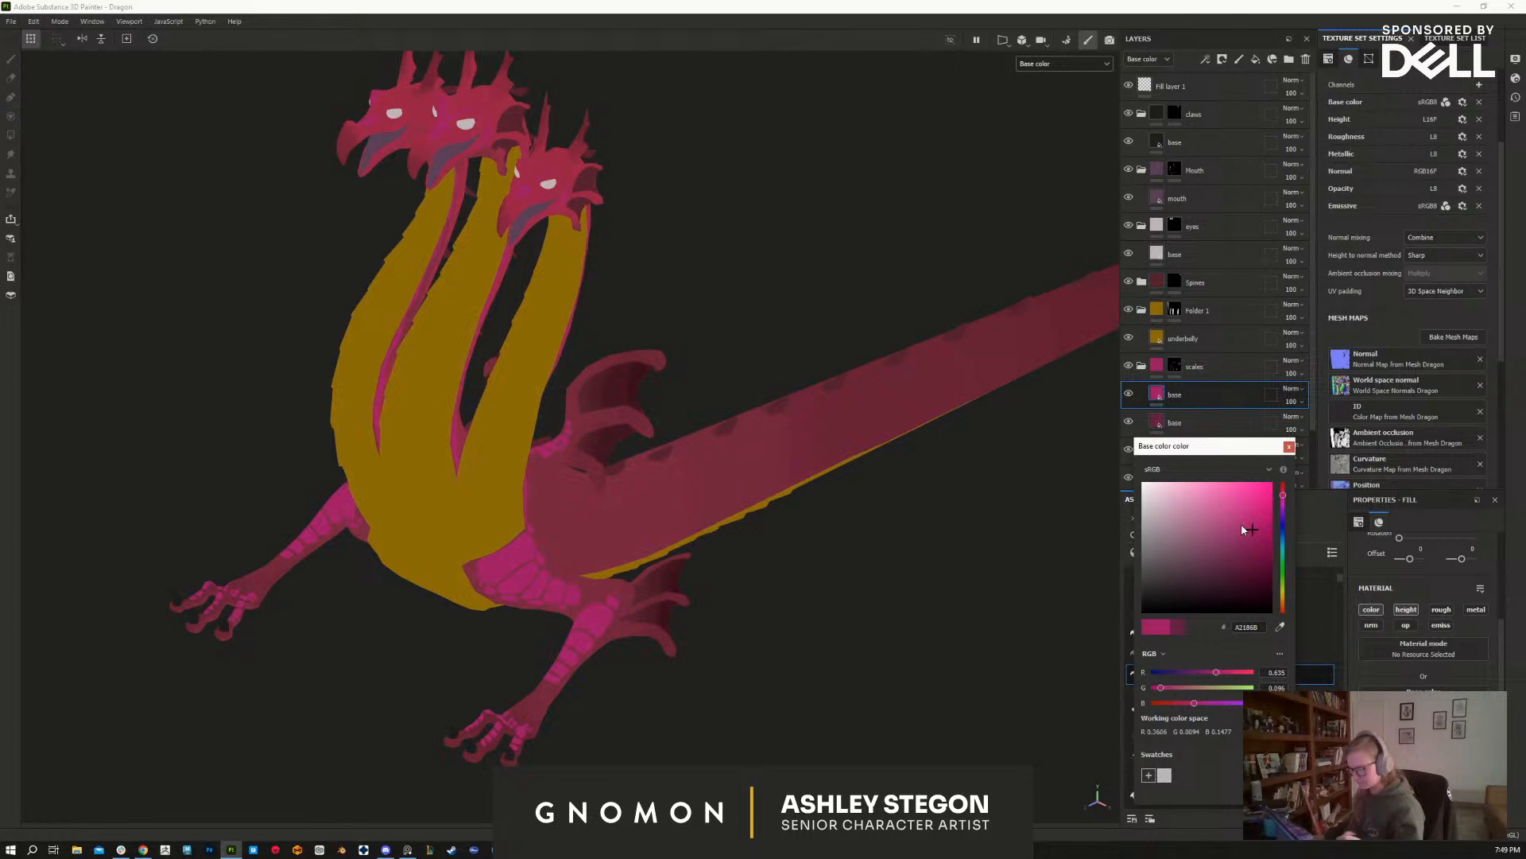
pyautogui.moveTo(1246, 540); pyautogui.dragTo(1242, 550)
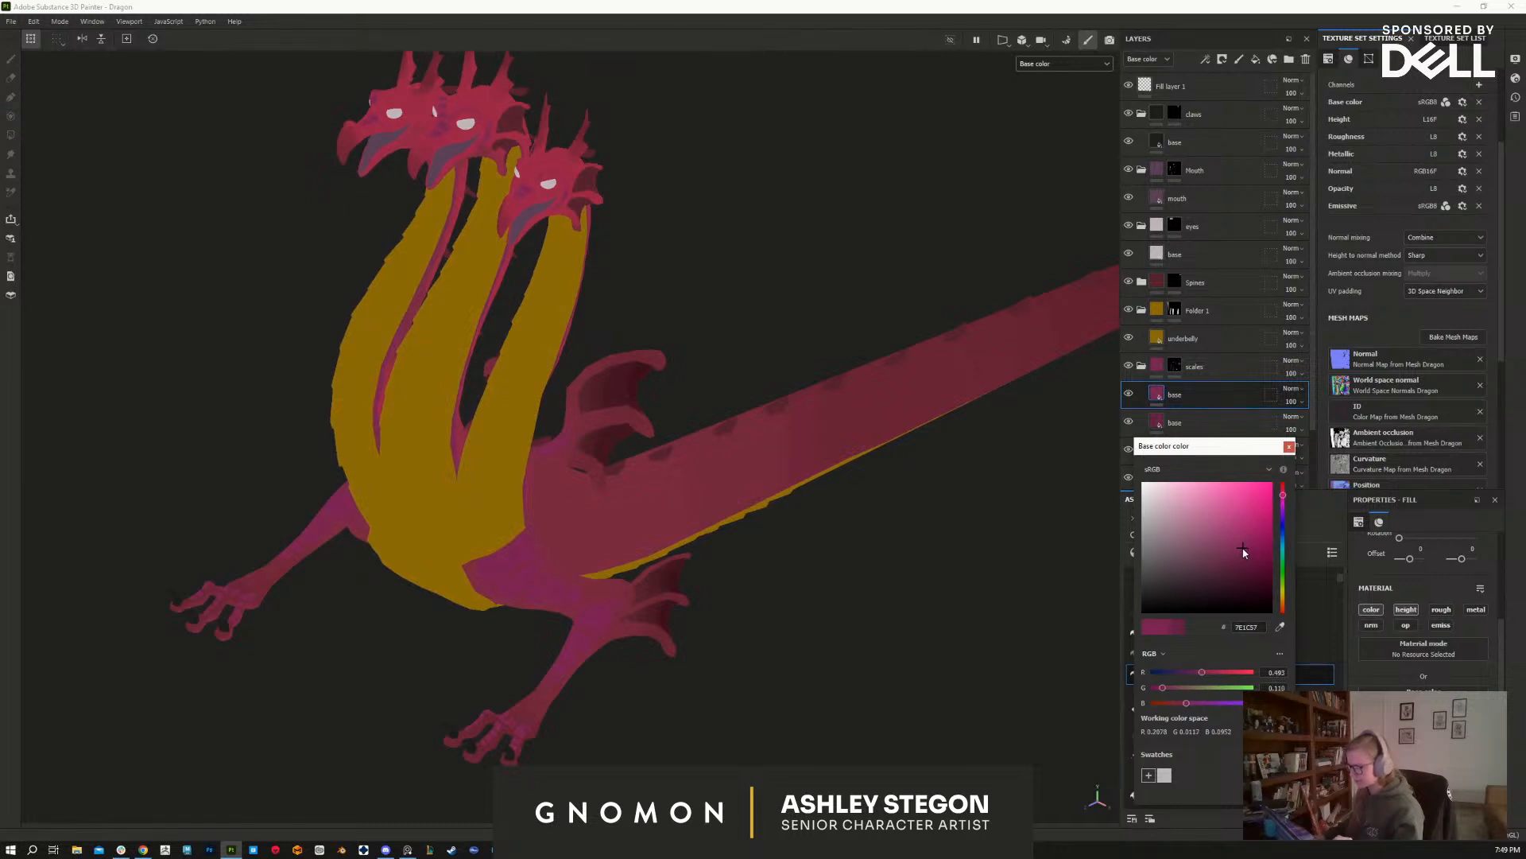
pyautogui.moveTo(1243, 550); pyautogui.dragTo(1254, 545)
pyautogui.click(1289, 446)
# Step: Add a black mask to the brighter magenta layer and paint it onto the head scales with the Basic Soft brush at 100 stroke opacity
pyautogui.rightClick(1160, 400)
pyautogui.click(1223, 423)
pyautogui.keyDown('alt'); pyautogui.moveTo(957, 487); pyautogui.dragTo(942, 683, button='middle'); pyautogui.keyUp('alt')
pyautogui.keyDown('ctrl'); pyautogui.moveTo(622, 305); pyautogui.dragTo(641, 305, button='right'); pyautogui.keyUp('ctrl')
pyautogui.keyDown('alt'); pyautogui.moveTo(683, 362); pyautogui.dragTo(733, 452); pyautogui.keyUp('alt')
pyautogui.keyDown('alt'); pyautogui.moveTo(733, 452); pyautogui.dragTo(787, 558, button='middle'); pyautogui.keyUp('alt')
pyautogui.keyDown('alt'); pyautogui.moveTo(609, 549); pyautogui.dragTo(663, 587, button='right'); pyautogui.keyUp('alt')
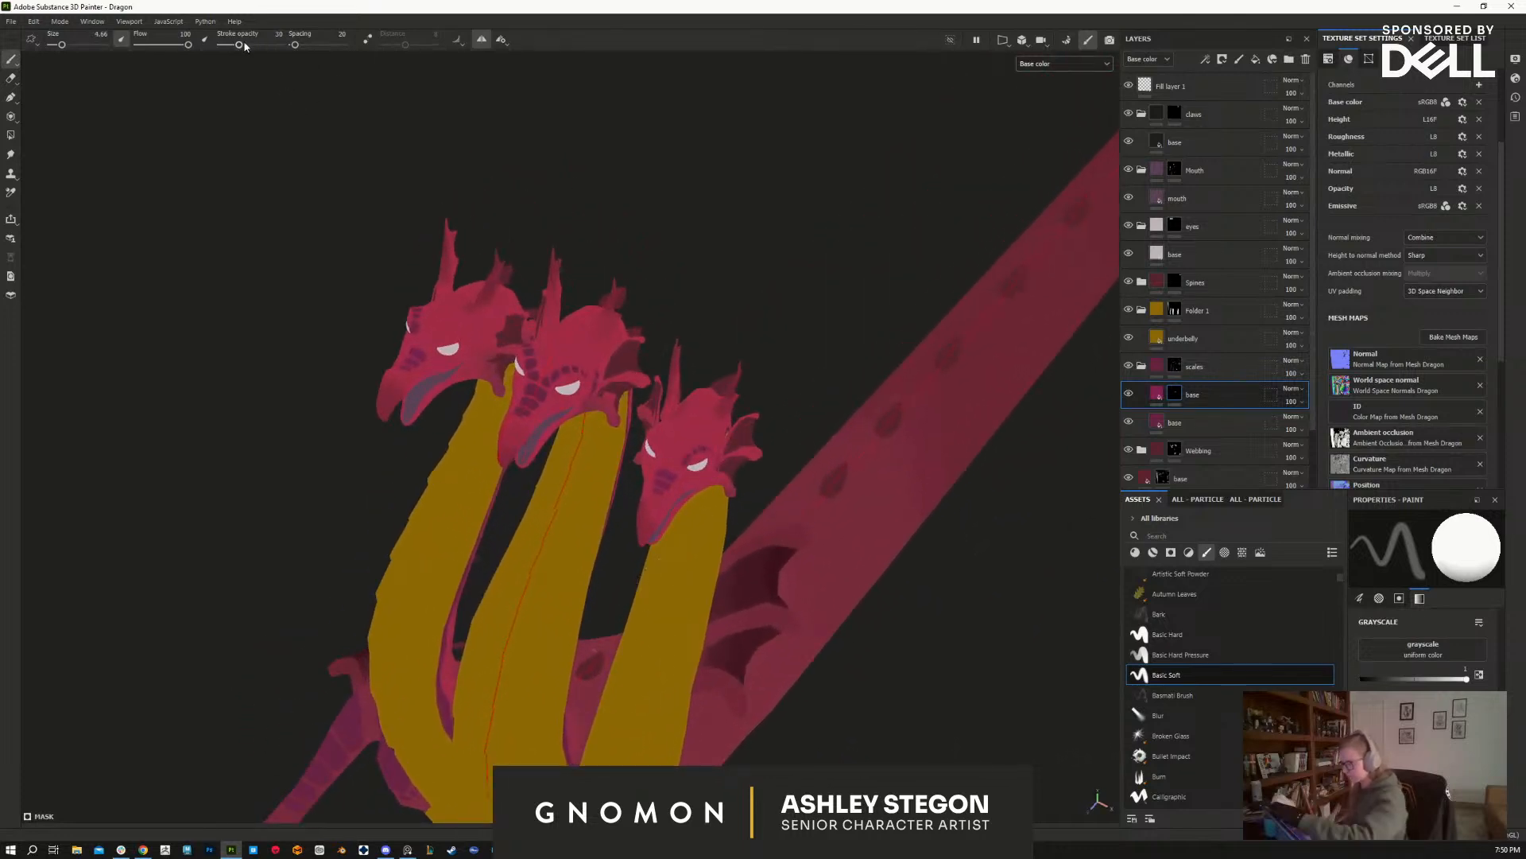
pyautogui.moveTo(240, 46); pyautogui.dragTo(322, 49)
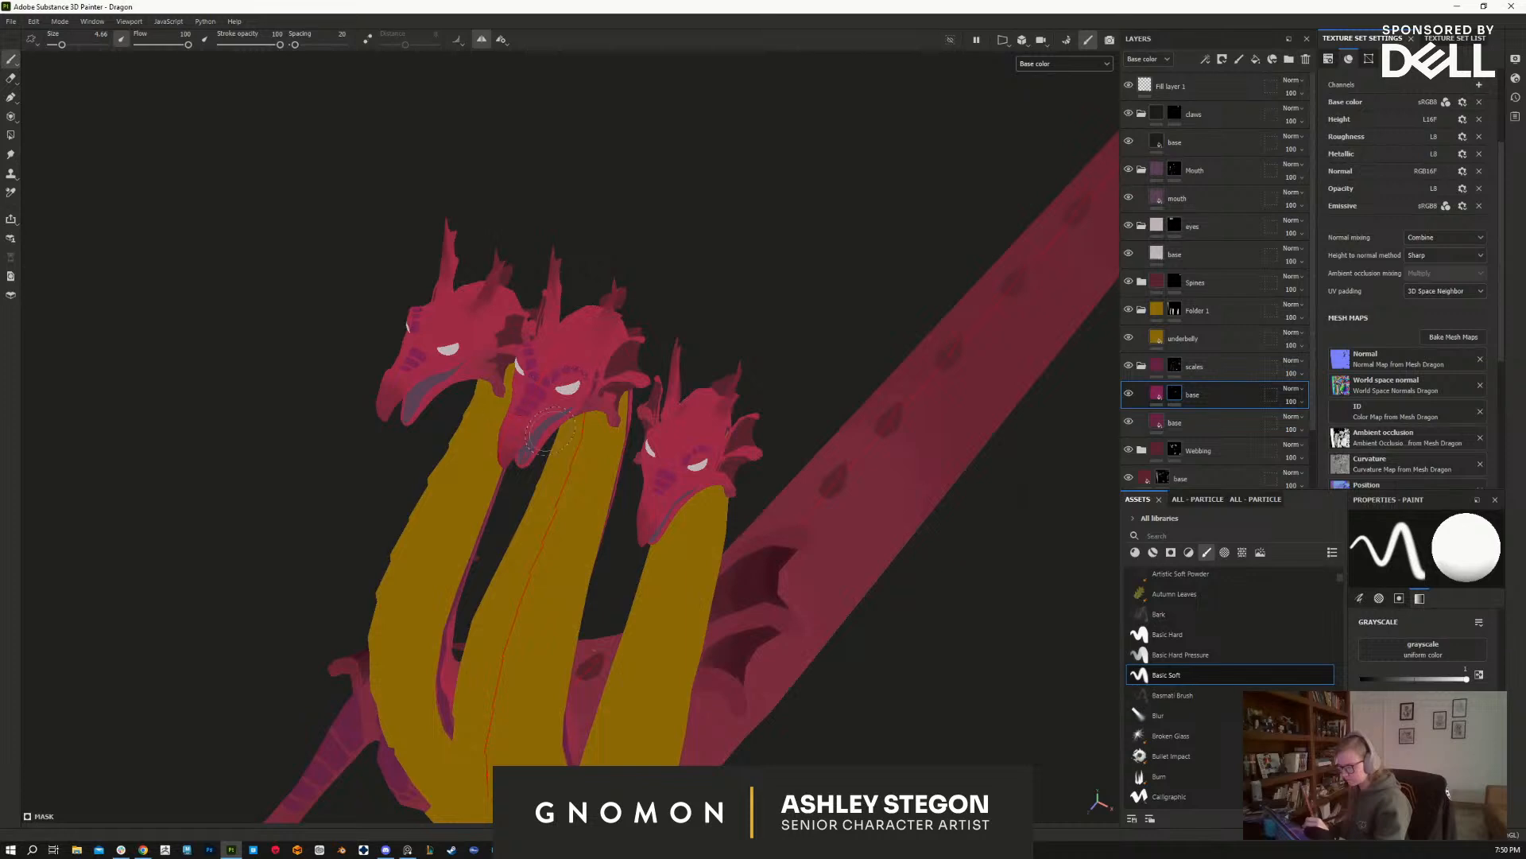
pyautogui.keyDown('alt'); pyautogui.moveTo(548, 425); pyautogui.dragTo(608, 380); pyautogui.keyUp('alt')
pyautogui.keyDown('alt'); pyautogui.moveTo(756, 507); pyautogui.dragTo(699, 528); pyautogui.keyUp('alt')
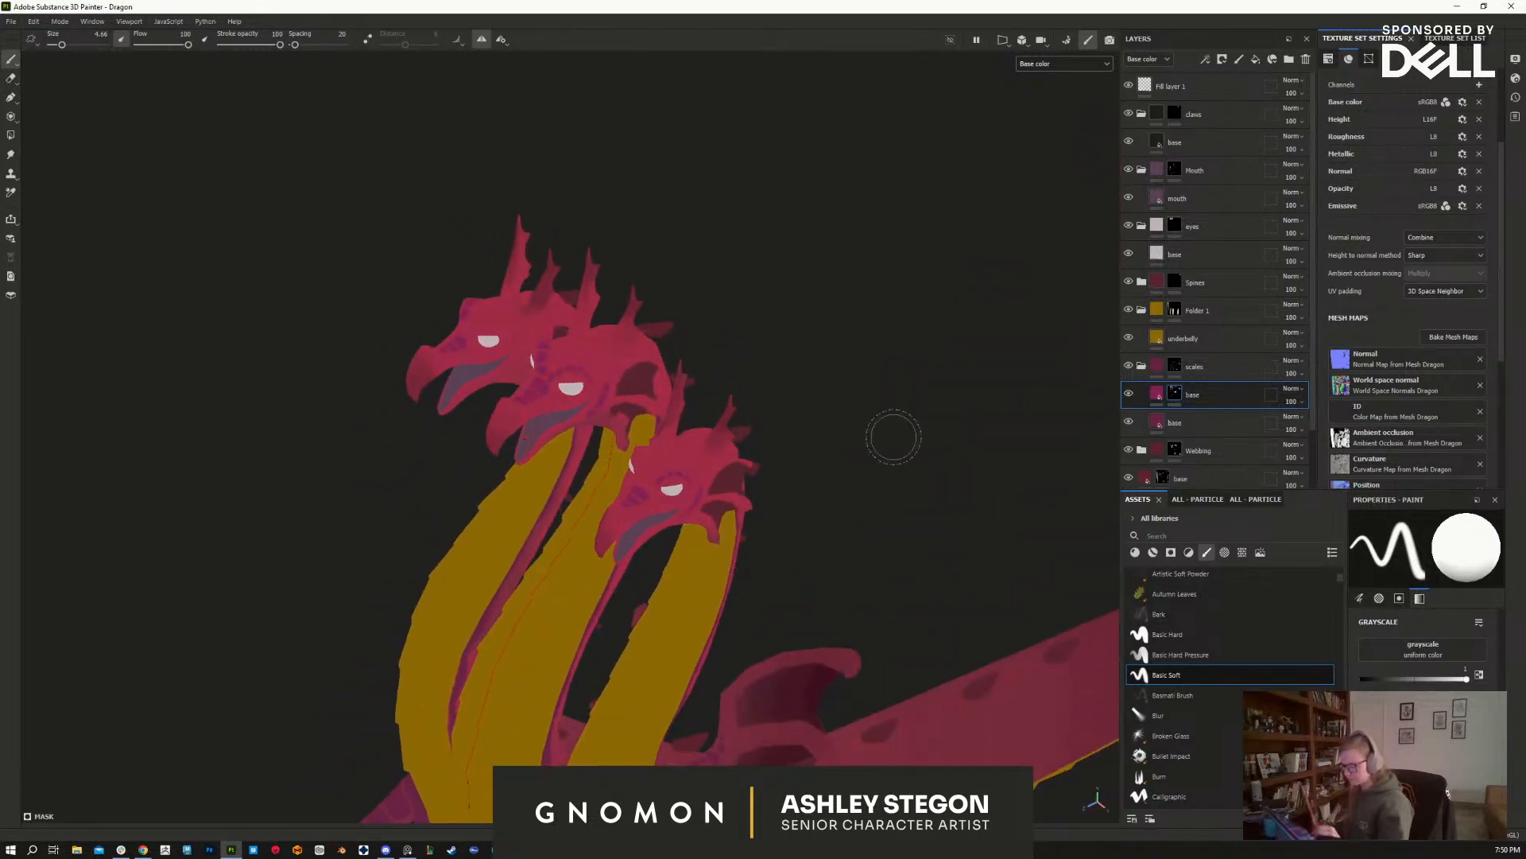
# Step: Paint extra scales along the brows in the scales folder's mask with a small Basic Hard brush in Material display
pyautogui.click(1194, 367)
pyautogui.scroll(3, 557, 437)
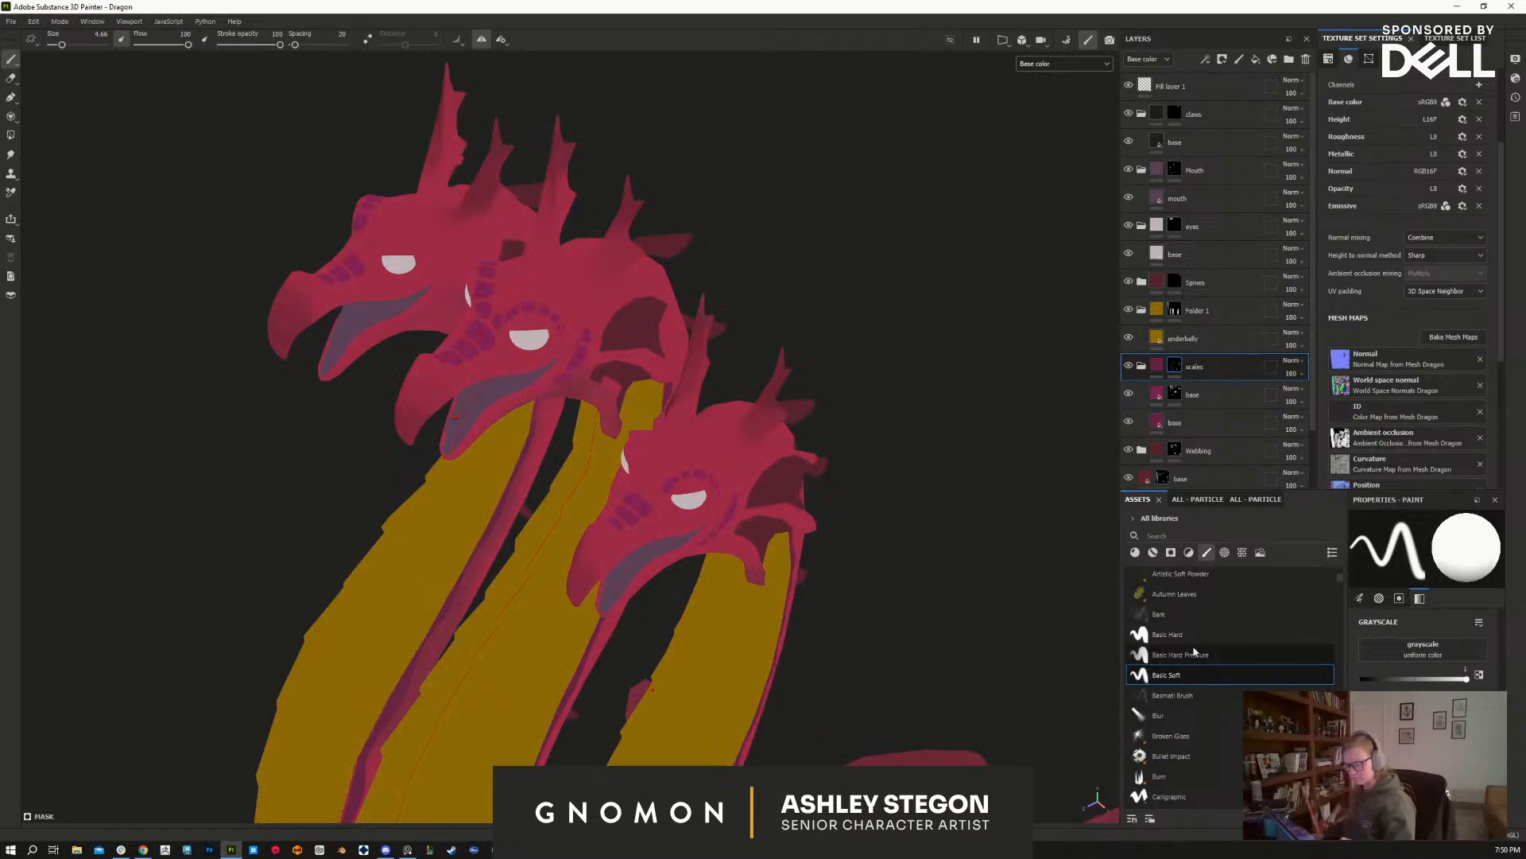
pyautogui.click(1168, 634)
pyautogui.moveTo(1039, 545)
pyautogui.keyDown('alt'); pyautogui.mouseDown()
pyautogui.moveTo(664, 528)
pyautogui.moveTo(632, 443)
pyautogui.mouseUp(); pyautogui.keyUp('alt')
pyautogui.keyDown('ctrl'); pyautogui.moveTo(644, 453); pyautogui.dragTo(556, 455, button='right'); pyautogui.keyUp('ctrl')
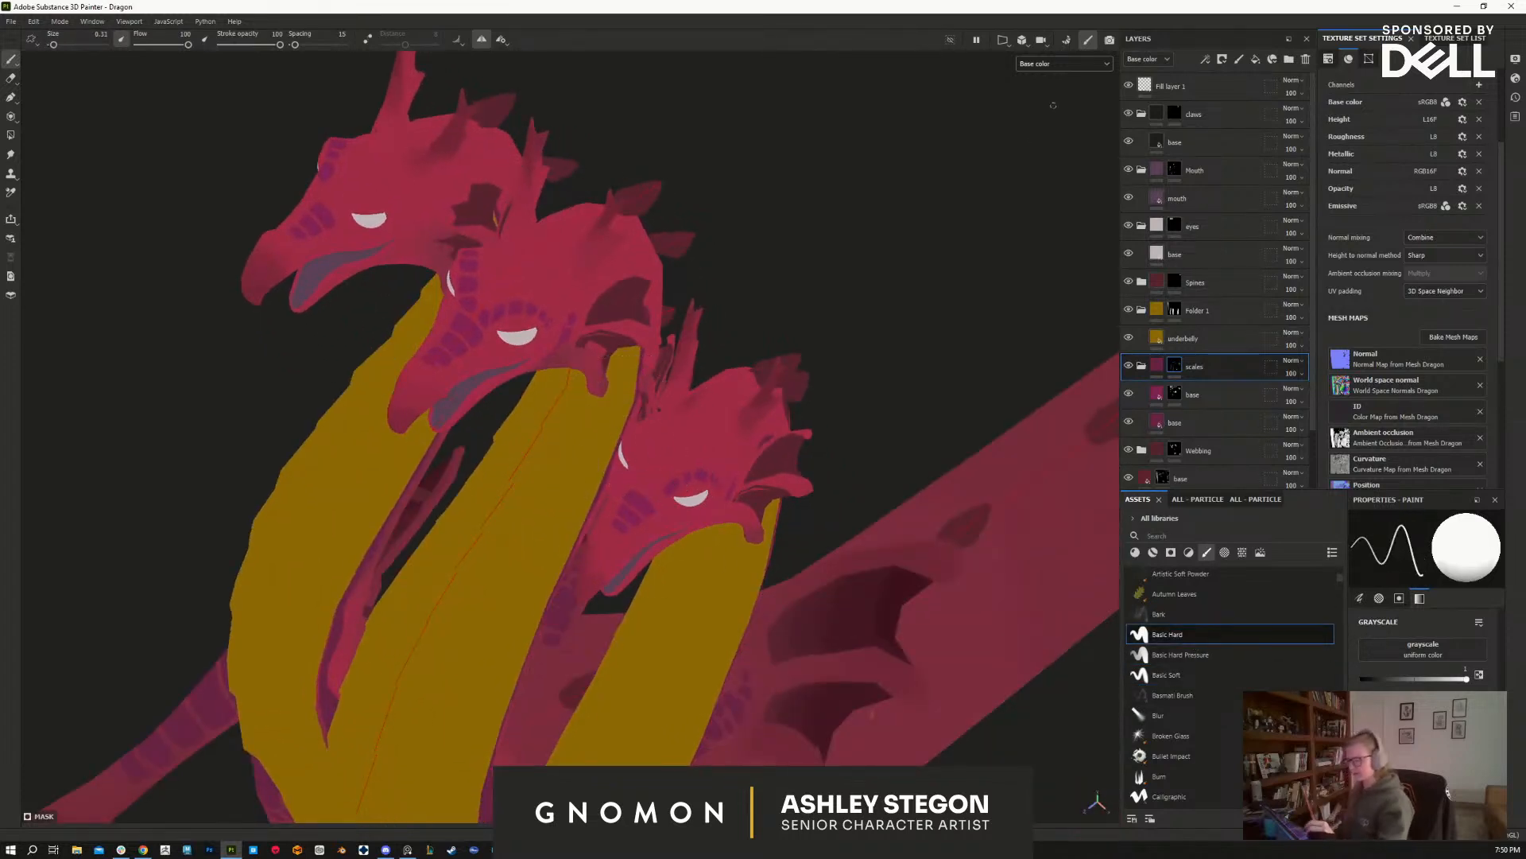
pyautogui.click(1063, 64)
pyautogui.click(1049, 75)
pyautogui.keyDown('alt'); pyautogui.moveTo(557, 461); pyautogui.dragTo(757, 509); pyautogui.keyUp('alt')
pyautogui.keyDown('alt'); pyautogui.moveTo(664, 608); pyautogui.dragTo(712, 707, button='right'); pyautogui.keyUp('alt')
pyautogui.moveTo(618, 444); pyautogui.dragTo(615, 445)
pyautogui.moveTo(601, 434)
pyautogui.mouseDown()
pyautogui.moveTo(640, 469)
pyautogui.moveTo(583, 413)
pyautogui.mouseUp()
pyautogui.keyDown('alt'); pyautogui.moveTo(662, 541); pyautogui.dragTo(785, 537); pyautogui.keyUp('alt')
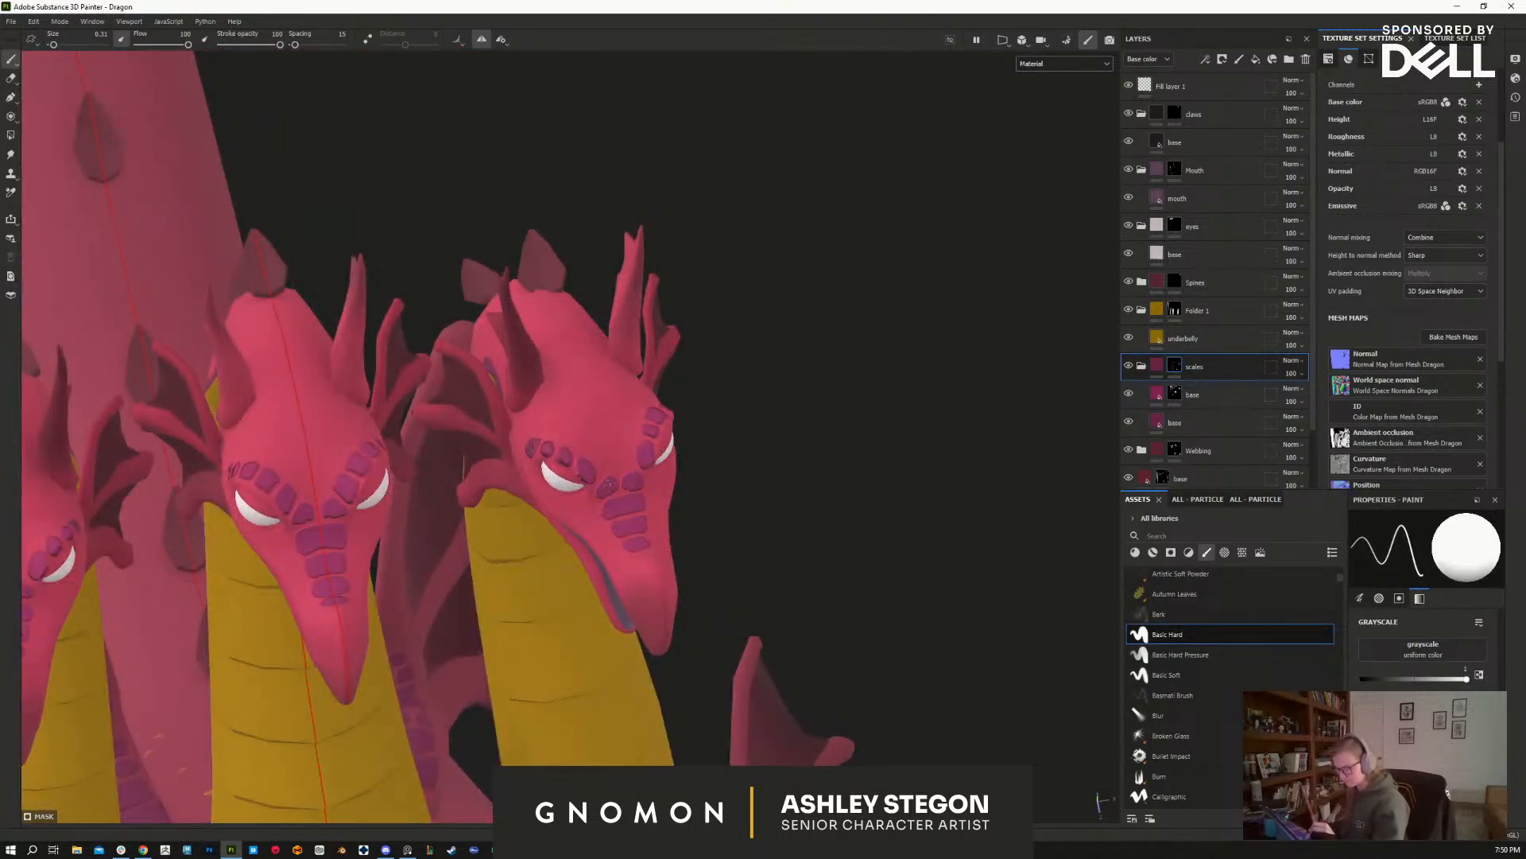
# Step: Refine the brow scales from the front and side, alternating white and black mask paint to shape them
pyautogui.keyDown('alt'); pyautogui.moveTo(754, 589); pyautogui.dragTo(715, 508); pyautogui.keyUp('alt')
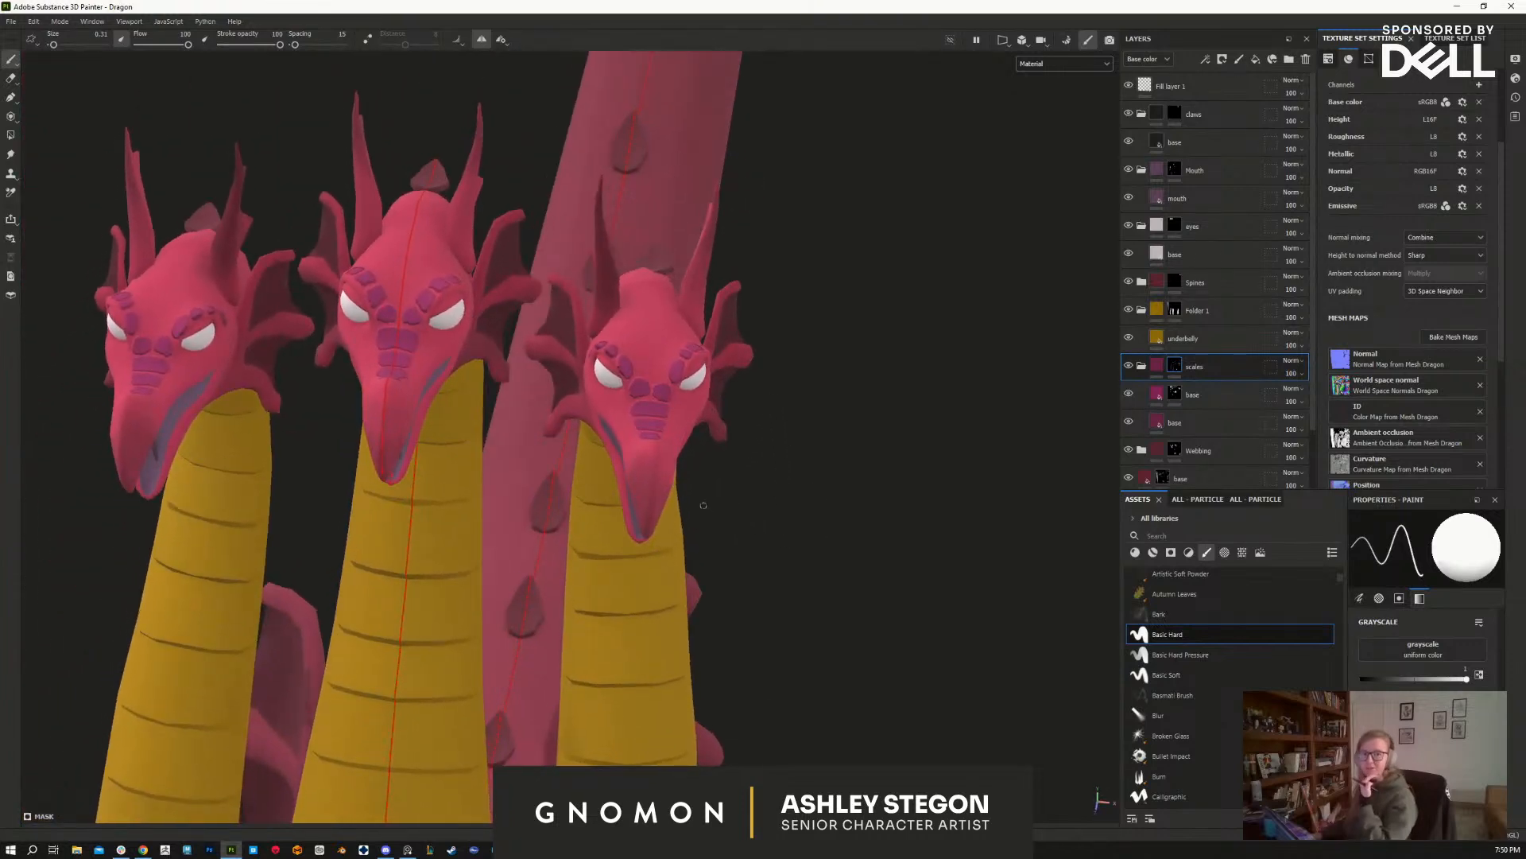
pyautogui.keyDown('alt'); pyautogui.moveTo(869, 661); pyautogui.dragTo(808, 694); pyautogui.keyUp('alt')
pyautogui.keyDown('alt'); pyautogui.moveTo(600, 330); pyautogui.dragTo(686, 652, button='right'); pyautogui.keyUp('alt')
pyautogui.moveTo(662, 379); pyautogui.dragTo(657, 381)
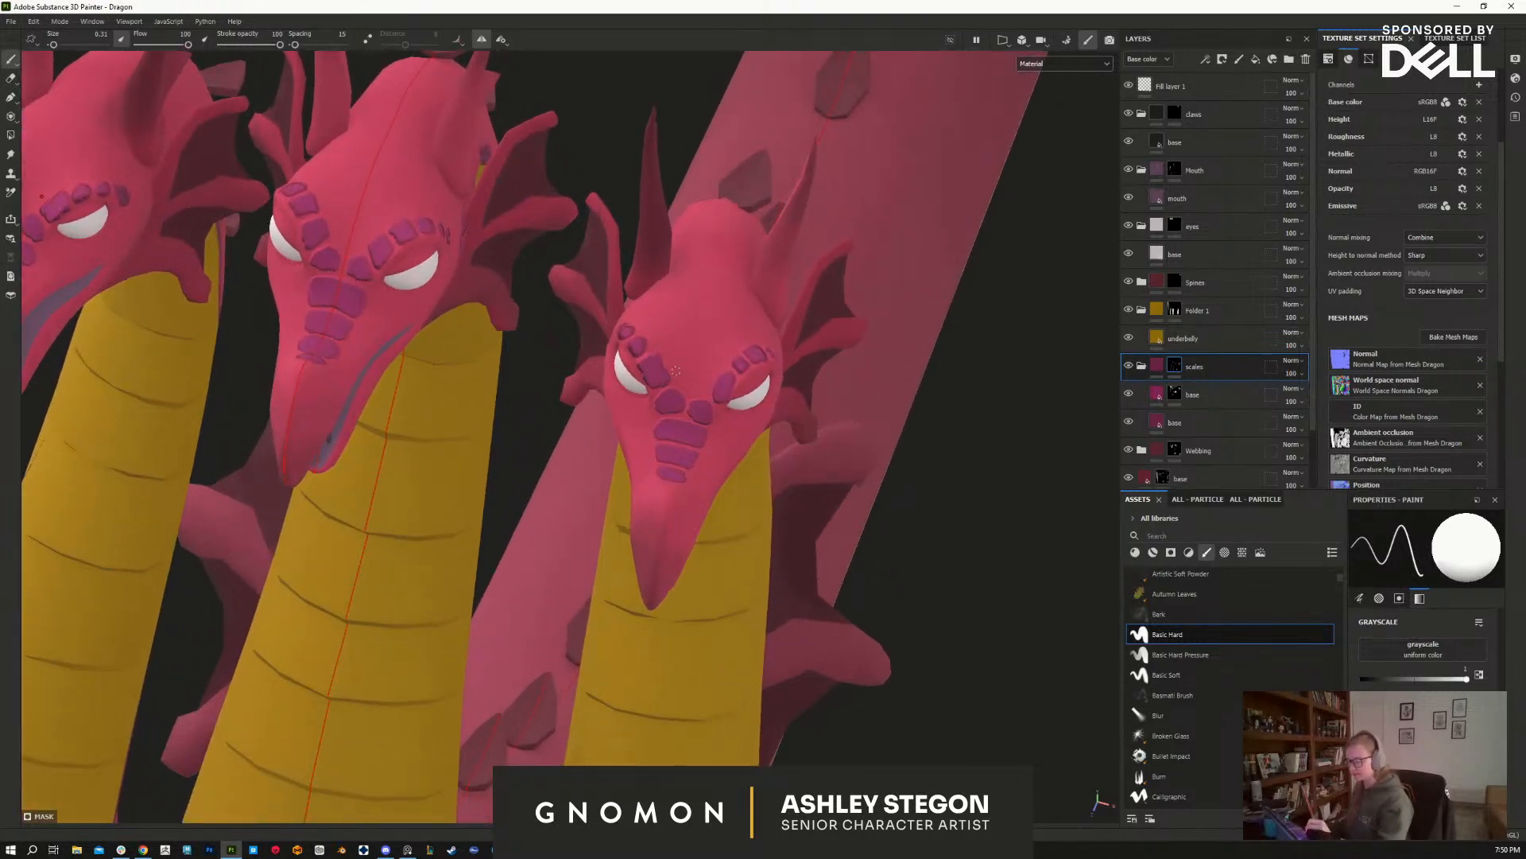
pyautogui.keyDown('alt'); pyautogui.moveTo(729, 522); pyautogui.dragTo(881, 482); pyautogui.keyUp('alt')
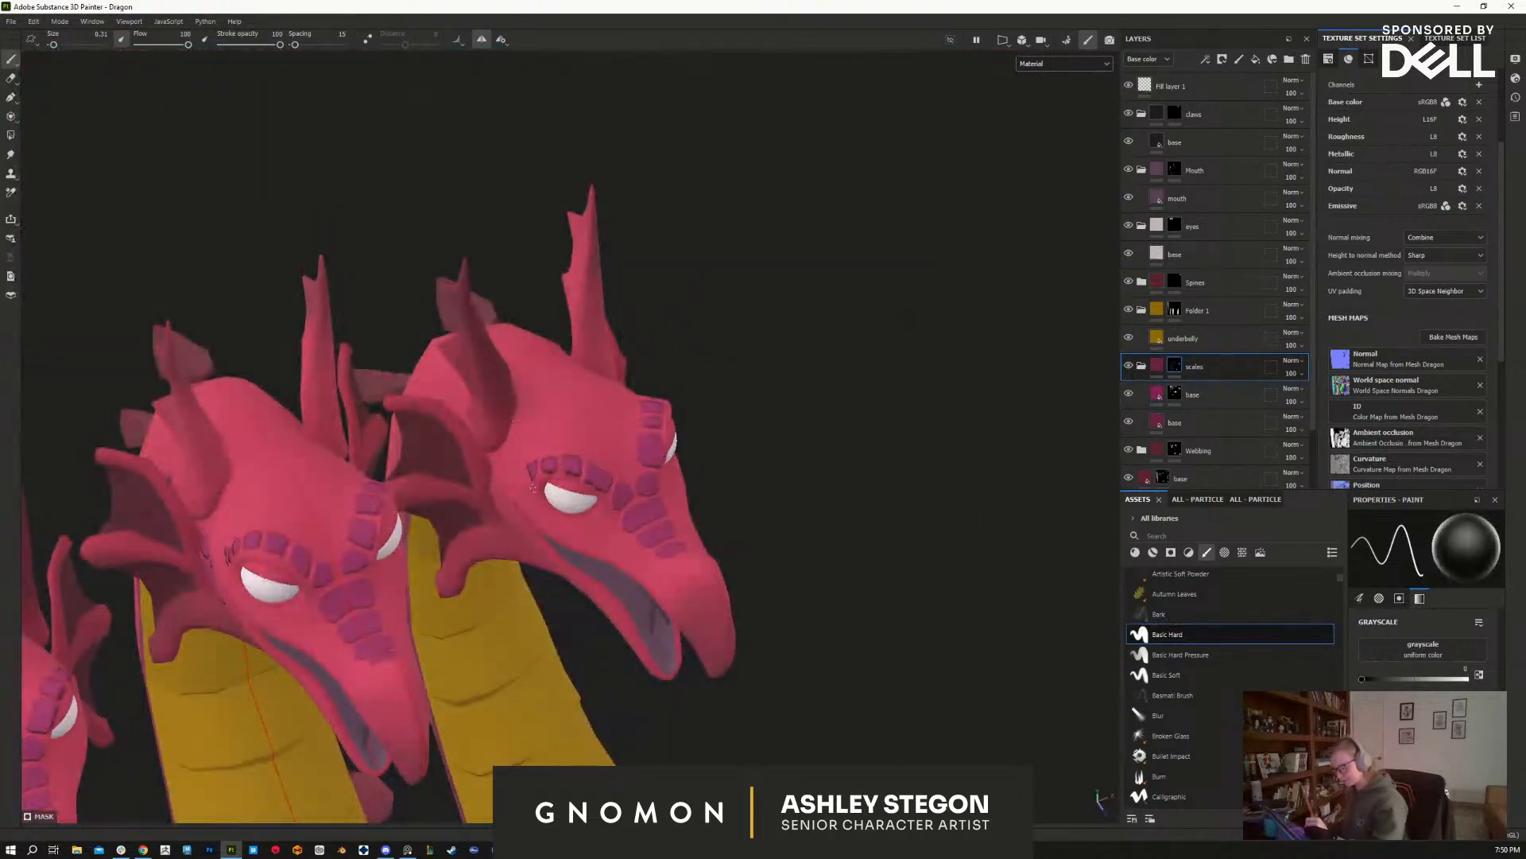
pyautogui.press('x')
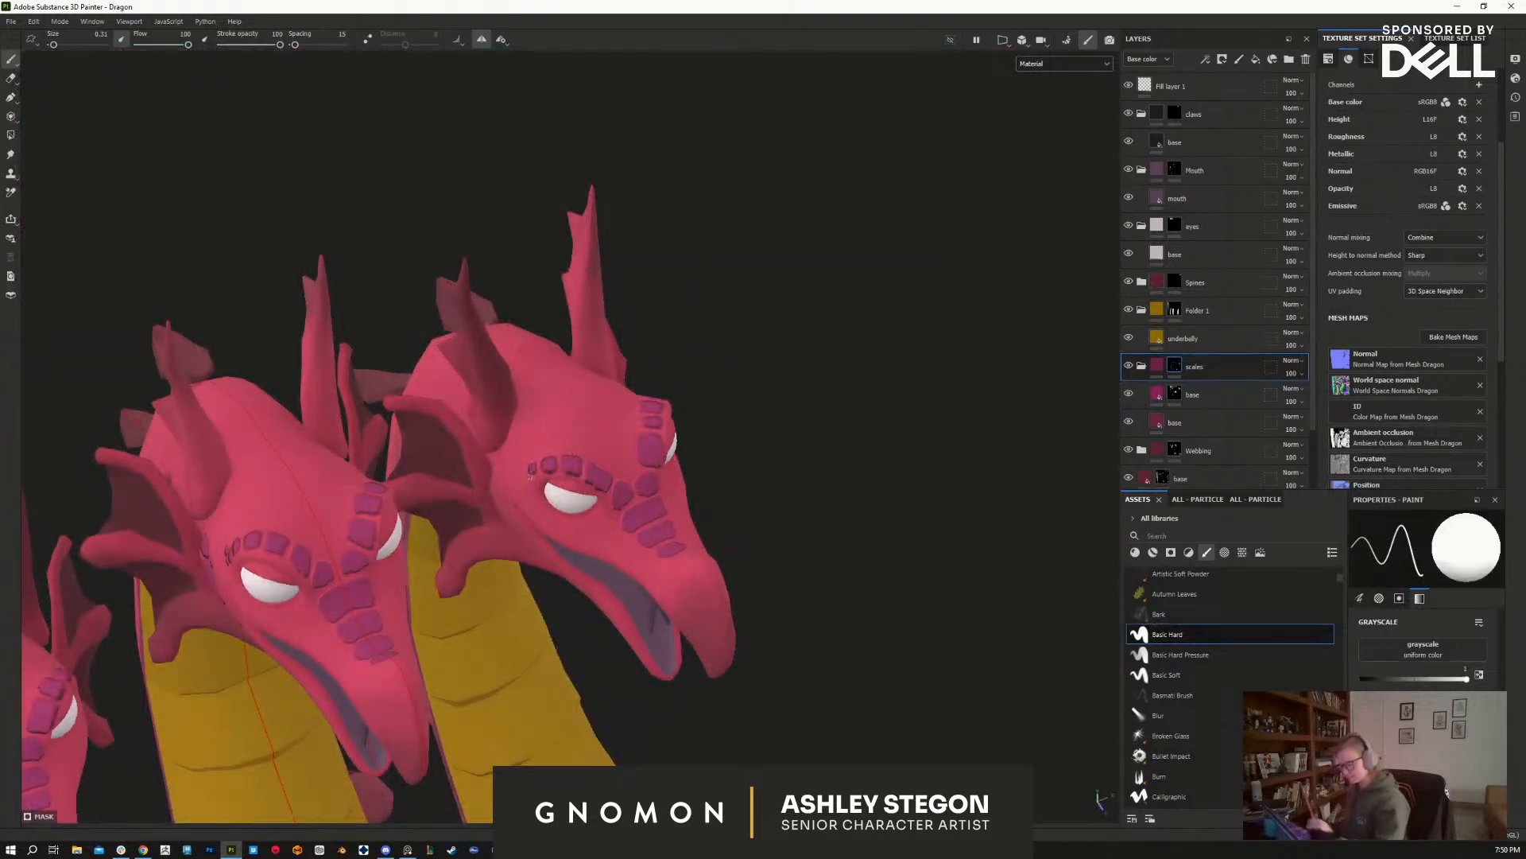
pyautogui.moveTo(754, 527)
pyautogui.keyDown('alt'); pyautogui.mouseDown()
pyautogui.moveTo(719, 647)
pyautogui.moveTo(552, 613)
pyautogui.moveTo(743, 569)
pyautogui.moveTo(670, 400)
pyautogui.moveTo(763, 262)
pyautogui.moveTo(896, 580)
pyautogui.moveTo(908, 565)
pyautogui.moveTo(755, 549)
pyautogui.mouseUp(); pyautogui.keyUp('alt')
pyautogui.keyDown('alt'); pyautogui.moveTo(844, 525); pyautogui.dragTo(775, 477, button='right'); pyautogui.keyUp('alt')
pyautogui.keyDown('alt'); pyautogui.moveTo(826, 477); pyautogui.dragTo(880, 582); pyautogui.keyUp('alt')
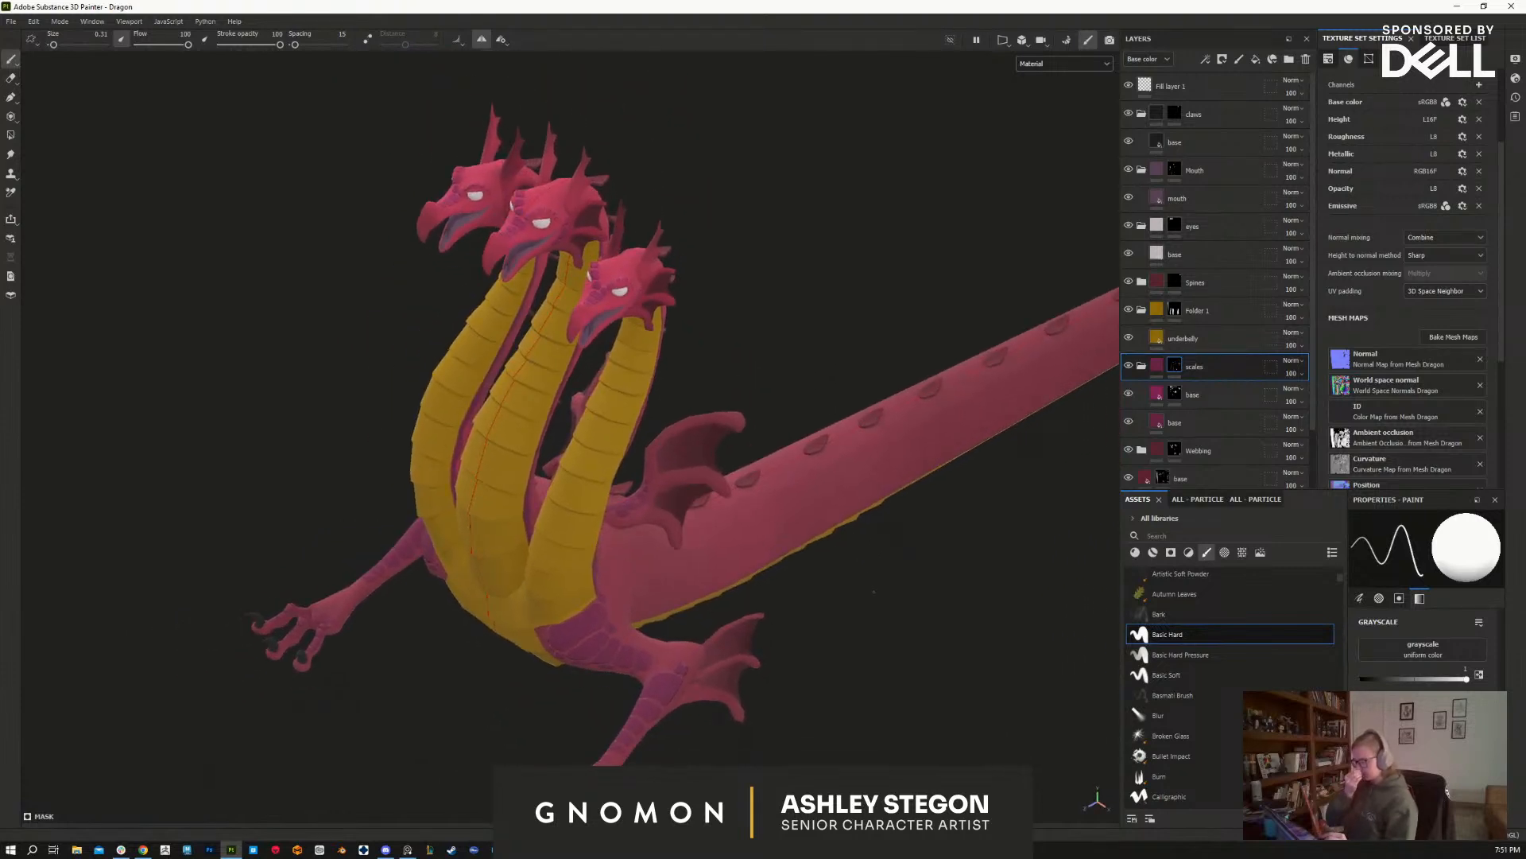
# Step: Erase stray scale paint around the outer ends of the brows with black on the scales folder's mask
pyautogui.keyDown('alt'); pyautogui.moveTo(621, 291); pyautogui.dragTo(763, 753, button='right'); pyautogui.keyUp('alt')
pyautogui.keyDown('alt'); pyautogui.moveTo(715, 481); pyautogui.dragTo(725, 562); pyautogui.keyUp('alt')
pyautogui.keyDown('alt'); pyautogui.moveTo(733, 506); pyautogui.dragTo(767, 608, button='right'); pyautogui.keyUp('alt')
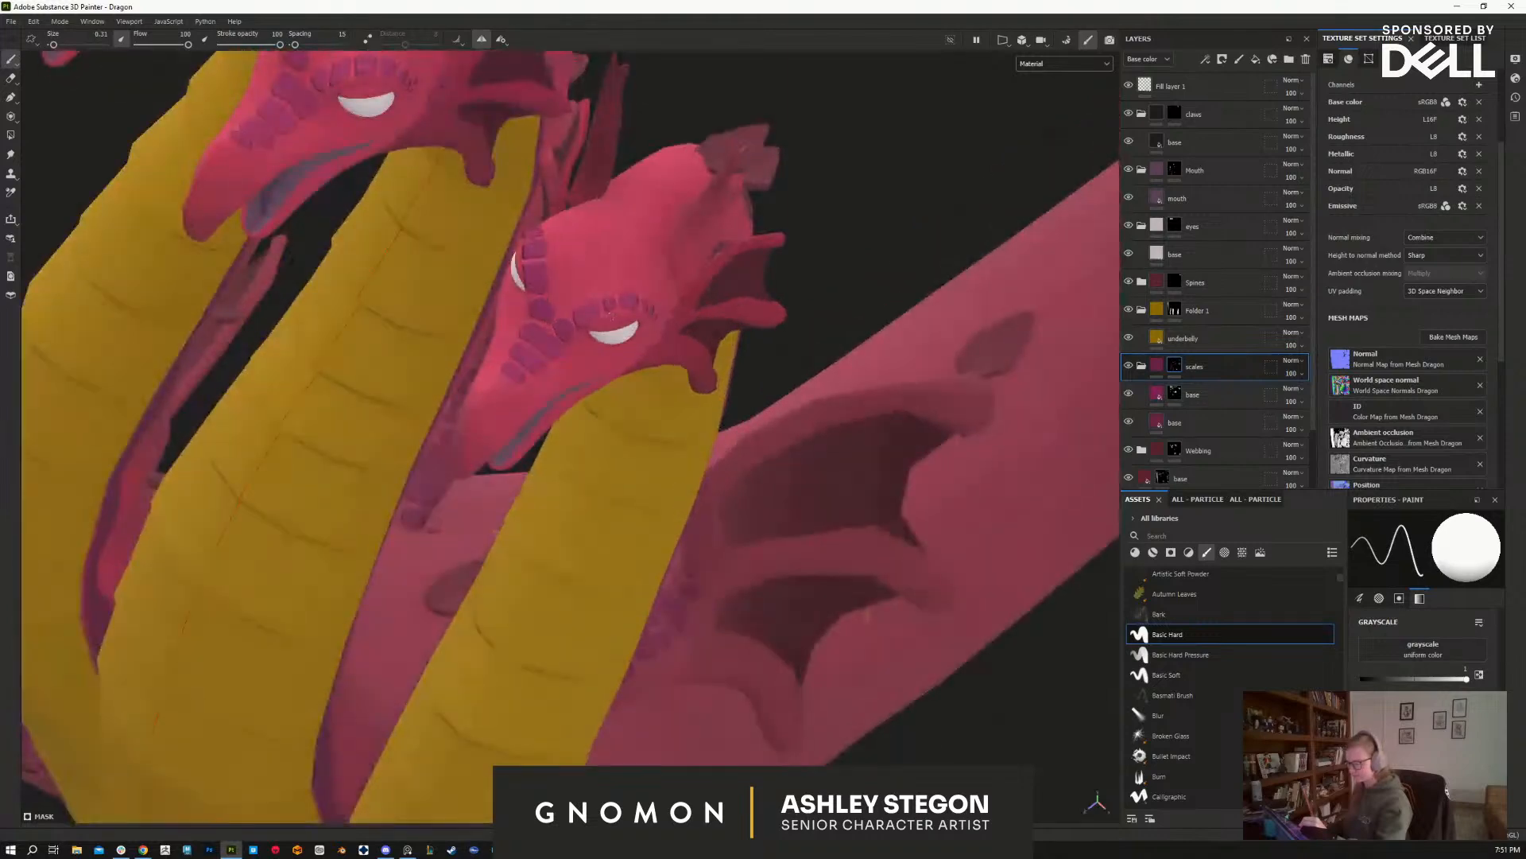
pyautogui.press('x')
pyautogui.keyDown('ctrl'); pyautogui.moveTo(656, 306); pyautogui.dragTo(676, 306, button='right'); pyautogui.keyUp('ctrl')
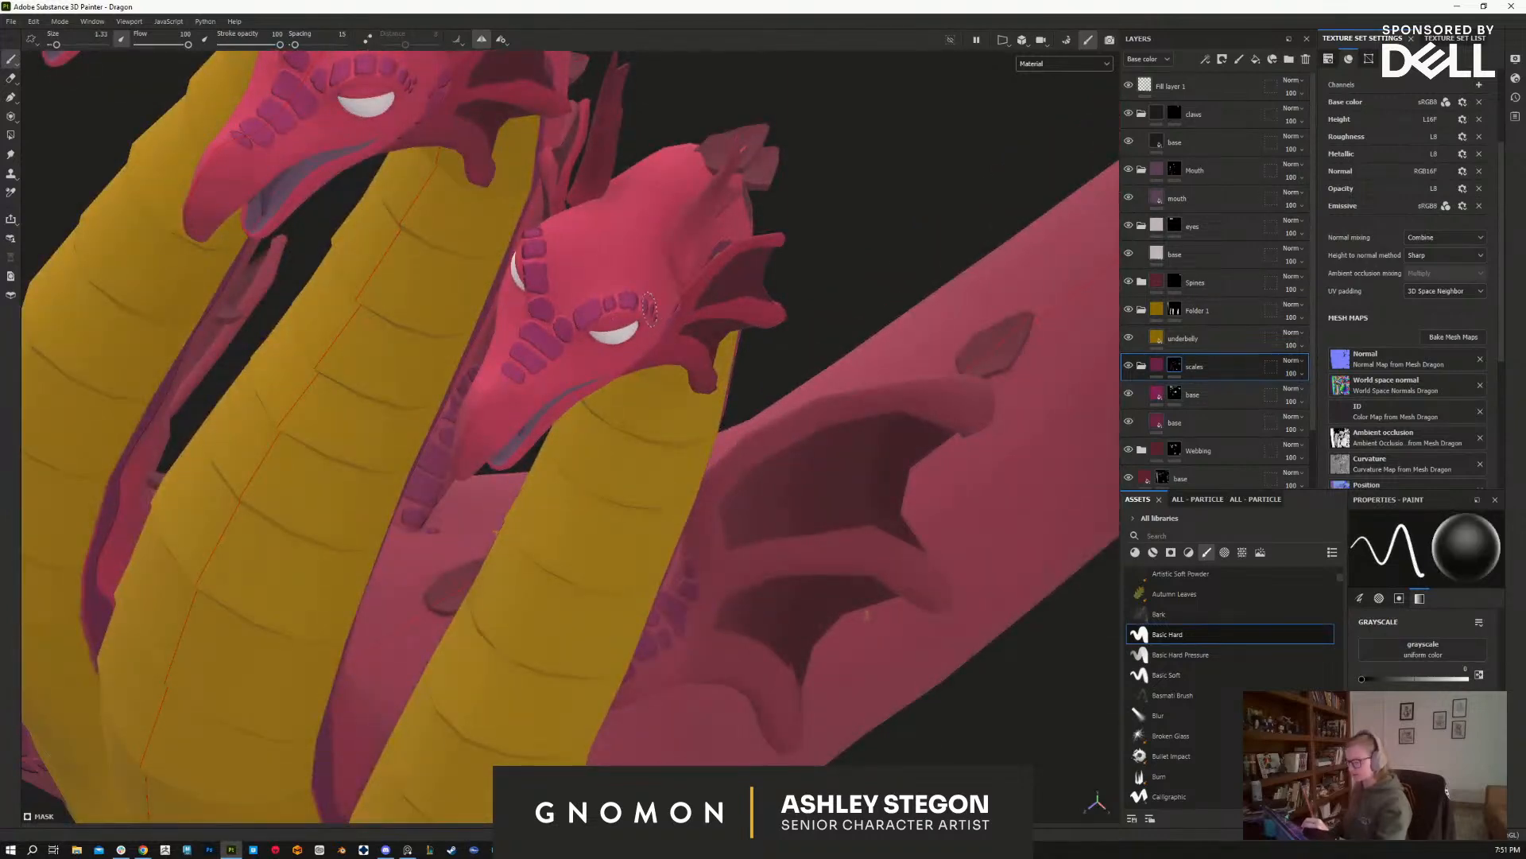
pyautogui.keyDown('alt'); pyautogui.moveTo(658, 312); pyautogui.dragTo(652, 270); pyautogui.keyUp('alt')
pyautogui.keyDown('alt'); pyautogui.moveTo(652, 271); pyautogui.dragTo(630, 439, button='right'); pyautogui.keyUp('alt')
pyautogui.keyDown('alt'); pyautogui.moveTo(630, 440); pyautogui.dragTo(620, 346); pyautogui.keyUp('alt')
pyautogui.keyDown('alt'); pyautogui.moveTo(620, 346); pyautogui.dragTo(639, 662, button='middle'); pyautogui.keyUp('alt')
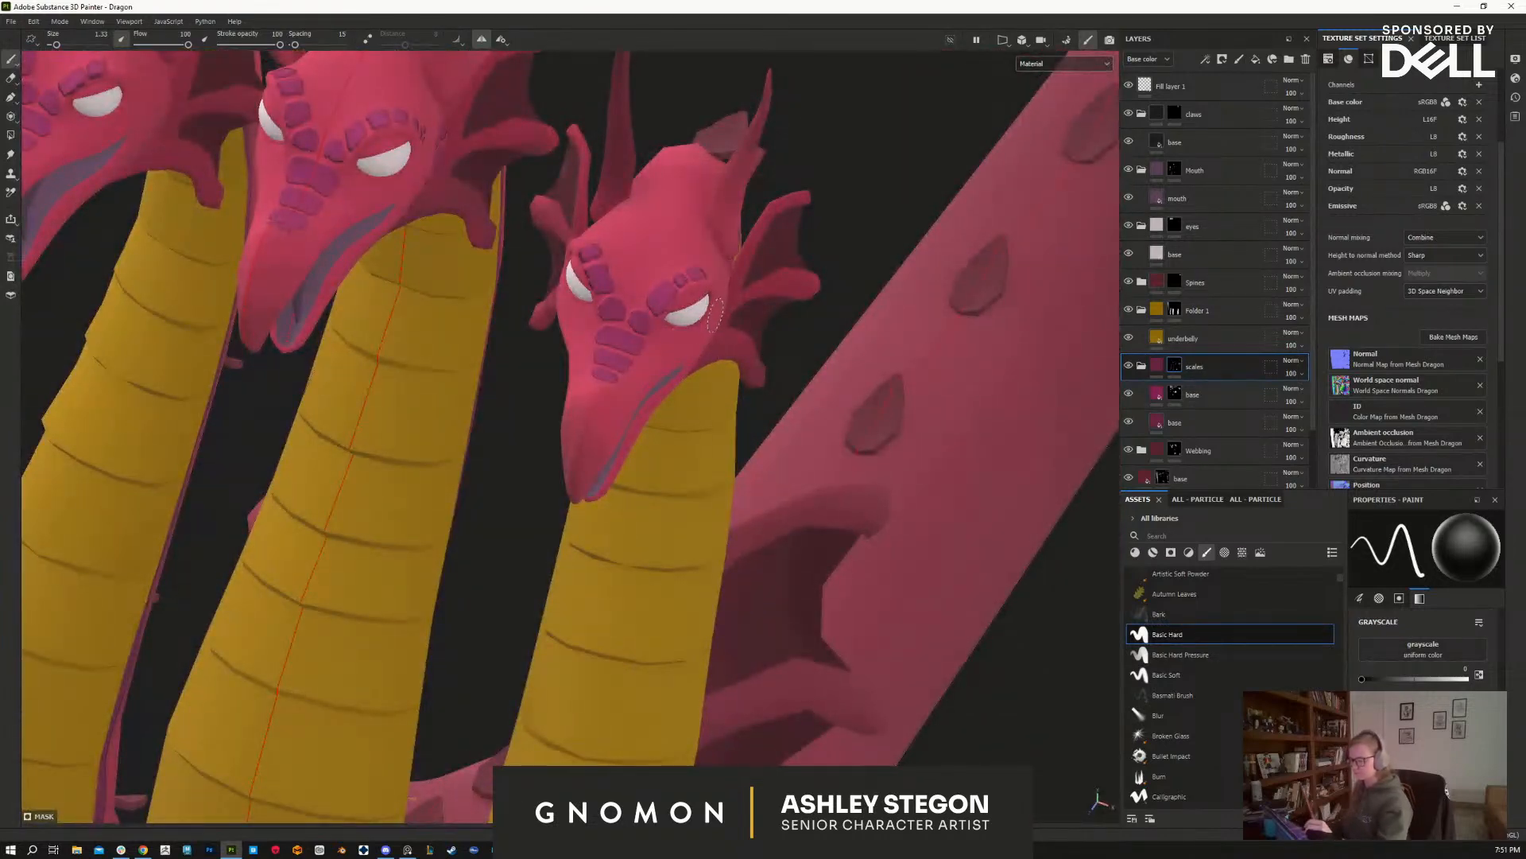
pyautogui.keyDown('alt'); pyautogui.moveTo(612, 315); pyautogui.dragTo(533, 306); pyautogui.keyUp('alt')
pyautogui.keyDown('alt'); pyautogui.moveTo(820, 519); pyautogui.dragTo(866, 576); pyautogui.keyUp('alt')
pyautogui.keyDown('alt'); pyautogui.moveTo(866, 576); pyautogui.dragTo(812, 623, button='right'); pyautogui.keyUp('alt')
pyautogui.keyDown('alt'); pyautogui.moveTo(813, 623); pyautogui.dragTo(832, 612); pyautogui.keyUp('alt')
pyautogui.keyDown('alt'); pyautogui.moveTo(832, 613); pyautogui.dragTo(845, 477, button='right'); pyautogui.keyUp('alt')
pyautogui.keyDown('alt'); pyautogui.moveTo(845, 477); pyautogui.dragTo(841, 488); pyautogui.keyUp('alt')
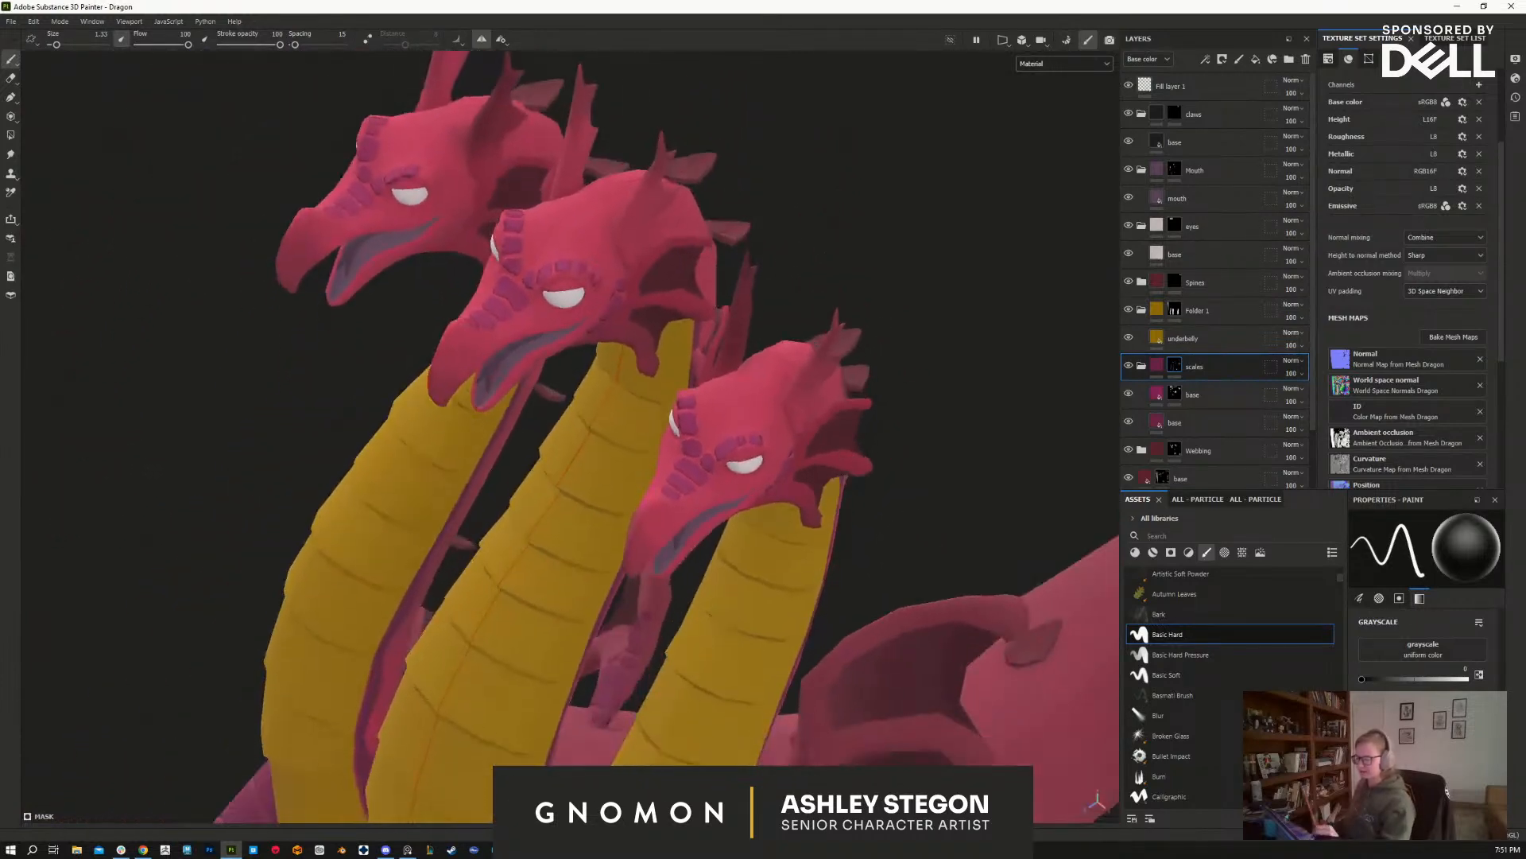
# Step: Paint a cluster of scales over the foreheads of the two outer heads with a smaller white mask brush
pyautogui.press('x')
pyautogui.press('[')
pyautogui.press('[')
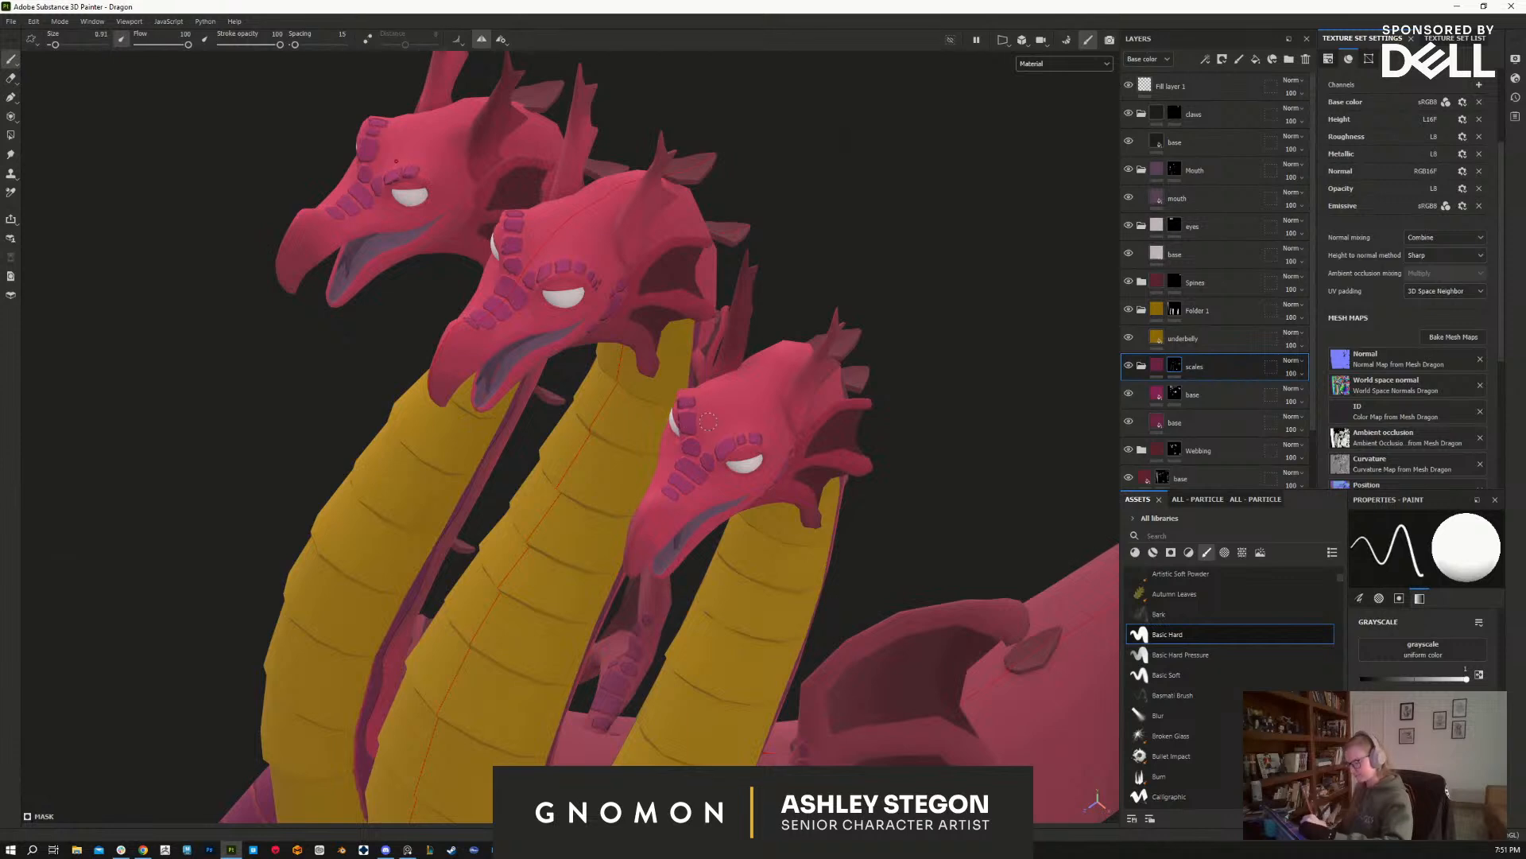
pyautogui.moveTo(718, 415); pyautogui.dragTo(765, 382)
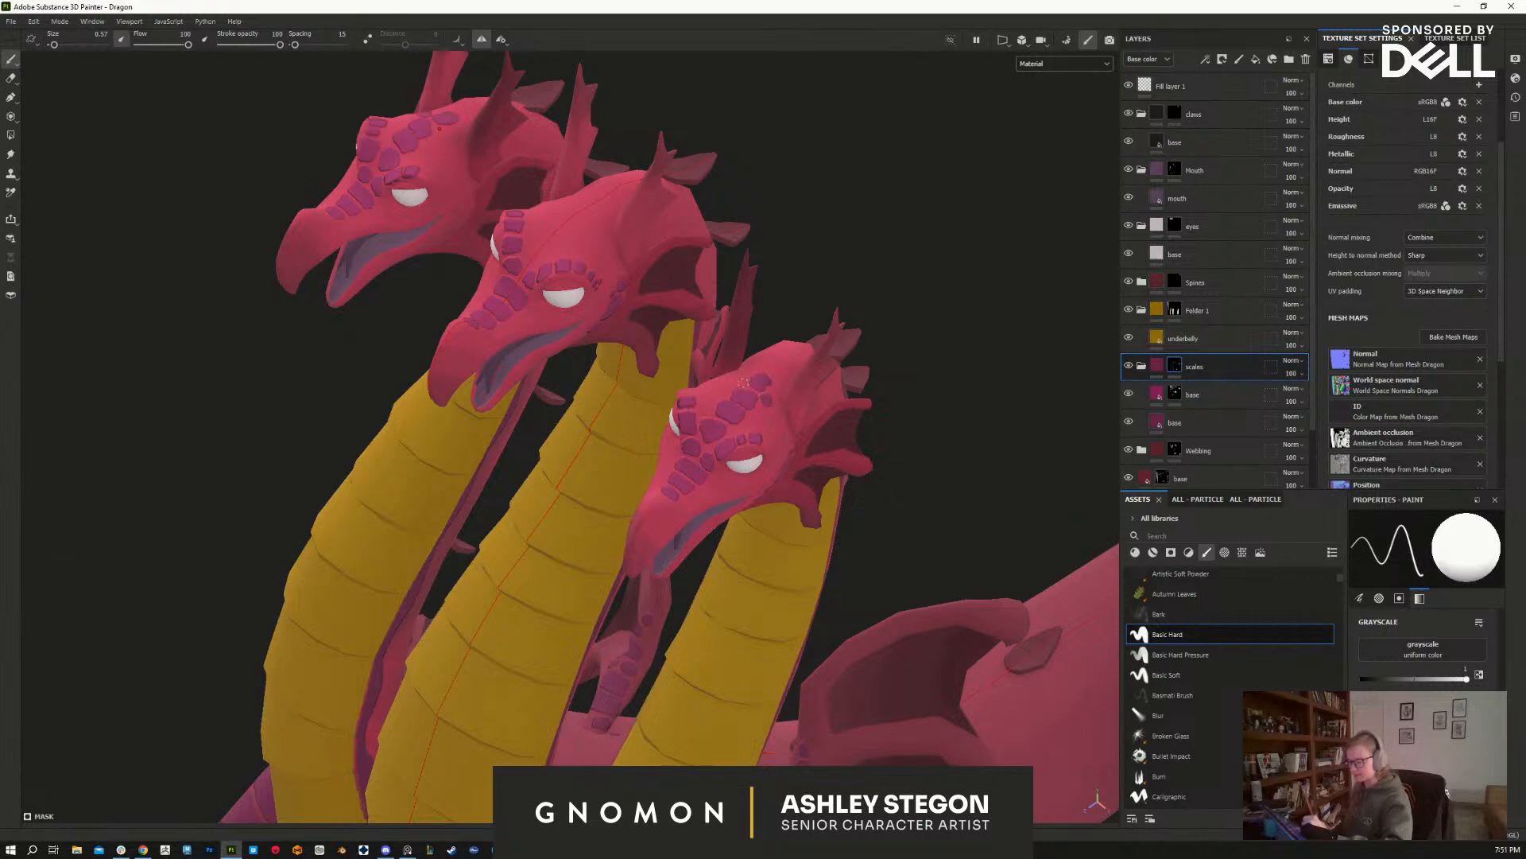
pyautogui.keyDown('alt'); pyautogui.moveTo(978, 572); pyautogui.dragTo(912, 573); pyautogui.keyUp('alt')
pyautogui.keyDown('alt'); pyautogui.moveTo(811, 504); pyautogui.dragTo(738, 471); pyautogui.keyUp('alt')
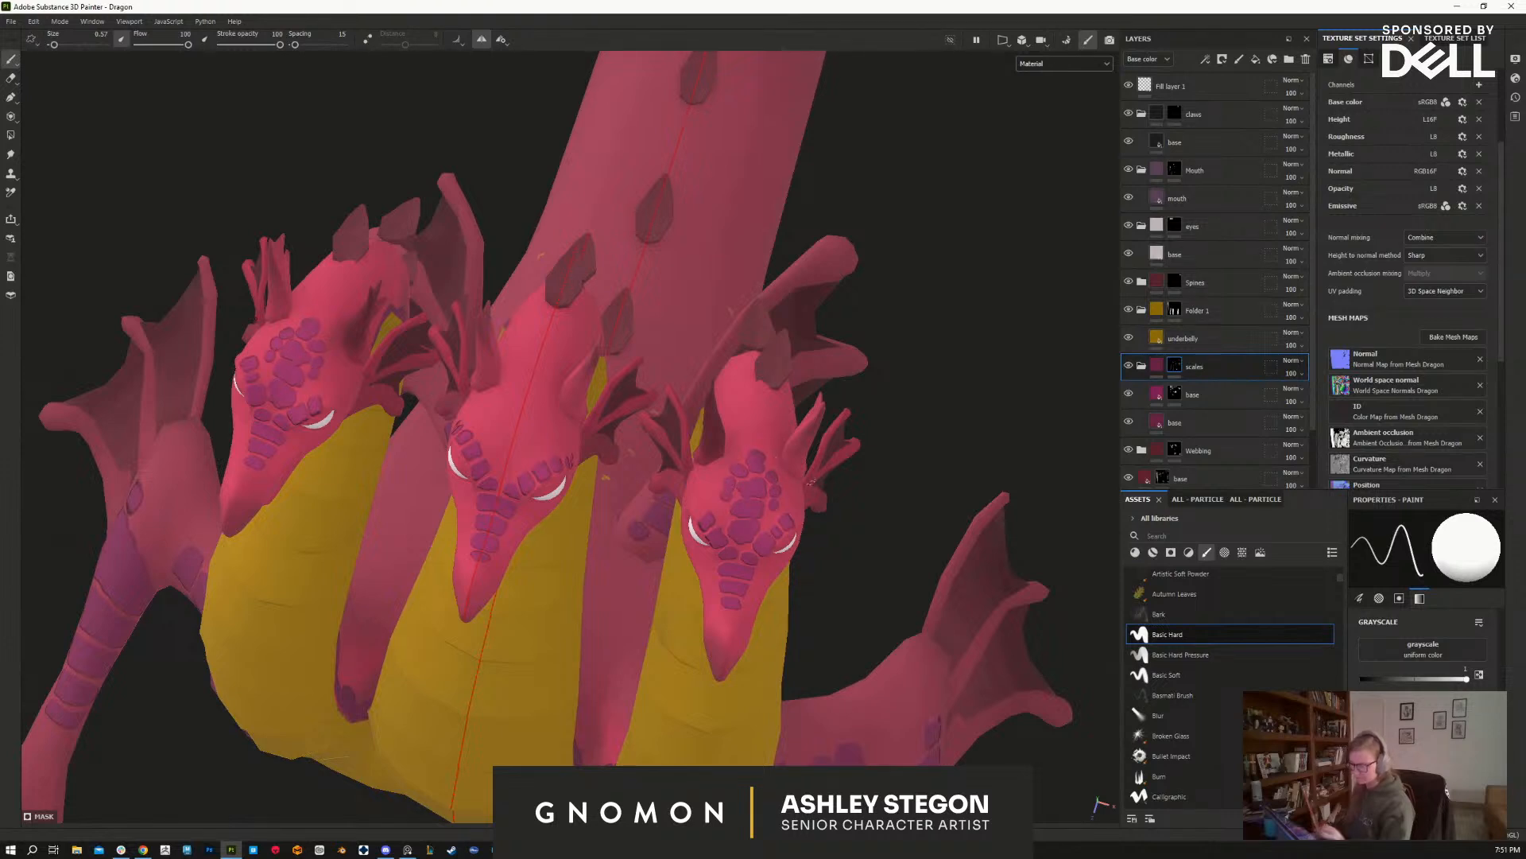
# Step: Paint matching scales up the middle head's forehead and check them against the whole dragon
pyautogui.moveTo(501, 454)
pyautogui.mouseDown()
pyautogui.moveTo(507, 469)
pyautogui.moveTo(506, 421)
pyautogui.moveTo(521, 428)
pyautogui.moveTo(530, 392)
pyautogui.mouseUp()
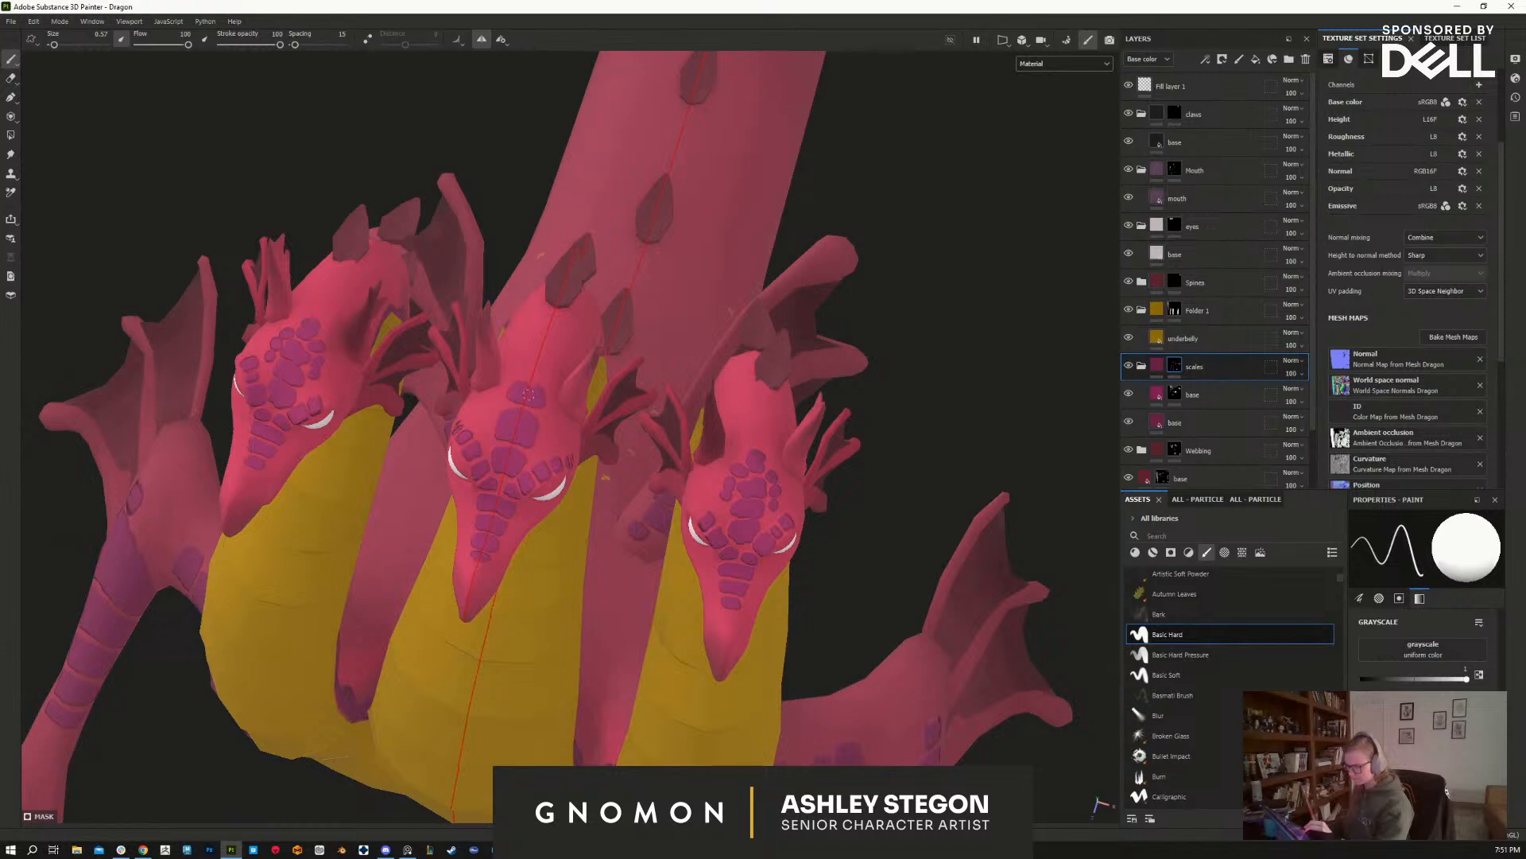
pyautogui.moveTo(537, 451); pyautogui.dragTo(548, 409)
pyautogui.keyDown('alt'); pyautogui.moveTo(786, 518); pyautogui.dragTo(913, 580); pyautogui.keyUp('alt')
pyautogui.keyDown('alt'); pyautogui.moveTo(913, 581); pyautogui.dragTo(865, 255, button='right'); pyautogui.keyUp('alt')
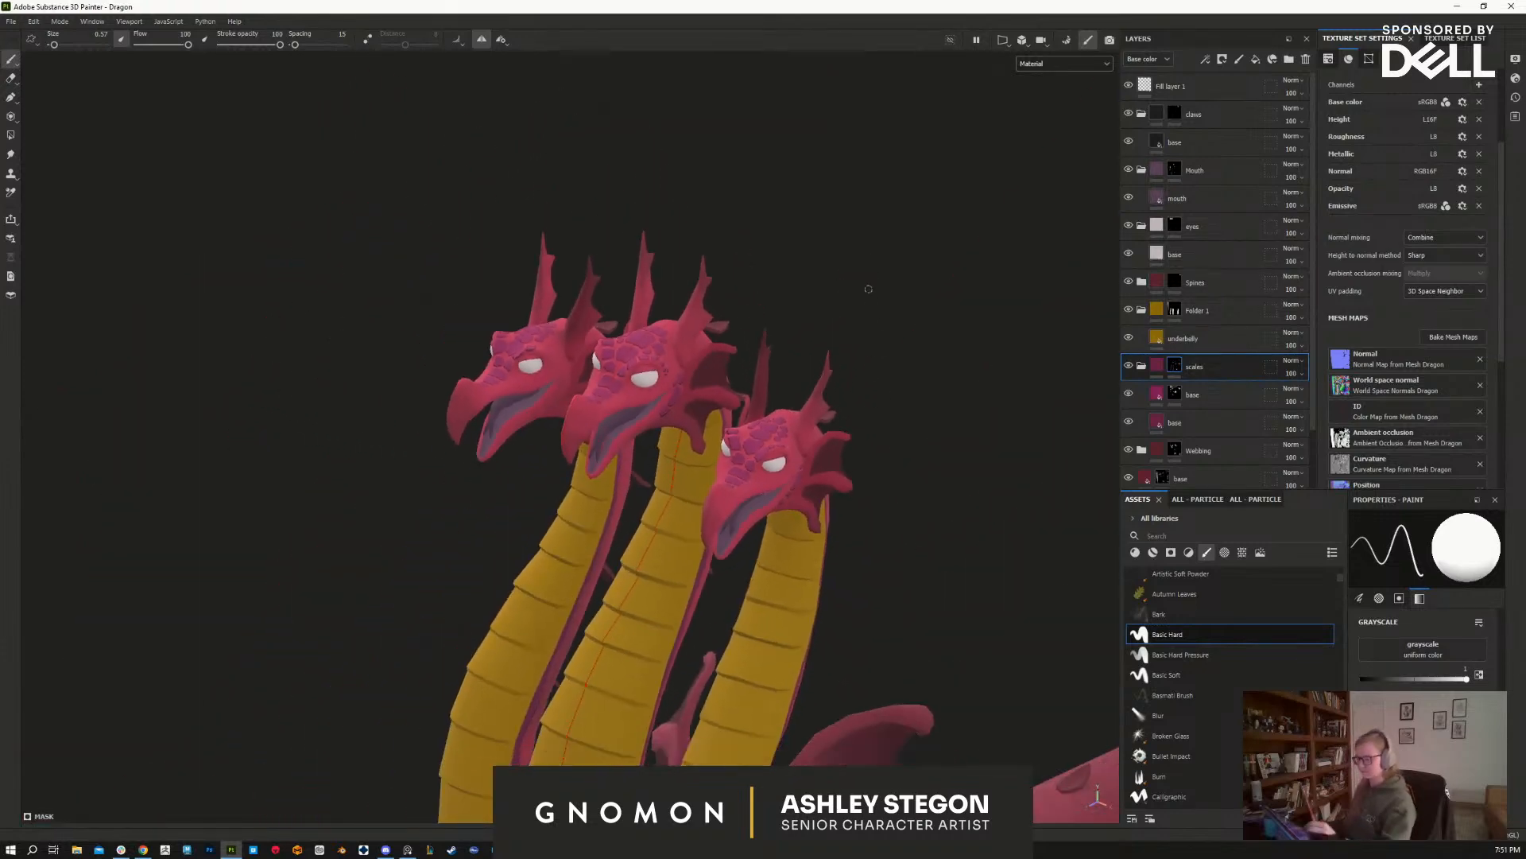
pyautogui.keyDown('alt'); pyautogui.moveTo(900, 613); pyautogui.dragTo(763, 436, button='middle'); pyautogui.keyUp('alt')
pyautogui.keyDown('alt'); pyautogui.moveTo(862, 445); pyautogui.dragTo(818, 291, button='right'); pyautogui.keyUp('alt')
pyautogui.moveTo(902, 385)
pyautogui.keyDown('alt'); pyautogui.mouseDown()
pyautogui.moveTo(878, 525)
pyautogui.moveTo(914, 620)
pyautogui.mouseUp(); pyautogui.keyUp('alt')
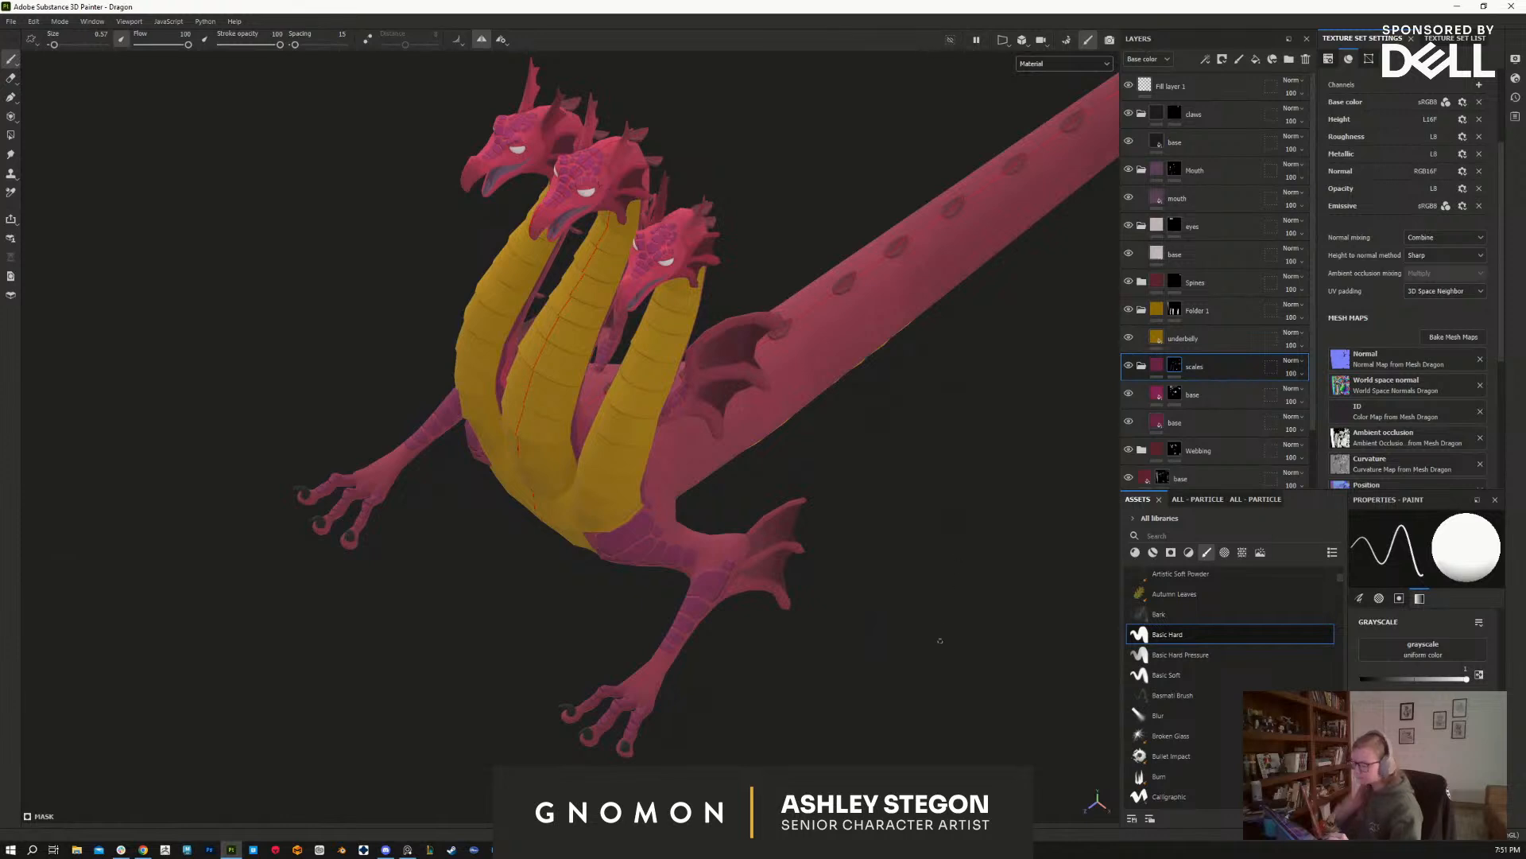
# Step: Examine the scale and body colours on the whole dragon from several angles with the environment lighting rotated
pyautogui.moveTo(937, 620)
pyautogui.keyDown('alt'); pyautogui.mouseDown()
pyautogui.moveTo(957, 640)
pyautogui.moveTo(946, 690)
pyautogui.moveTo(942, 664)
pyautogui.mouseUp(); pyautogui.keyUp('alt')
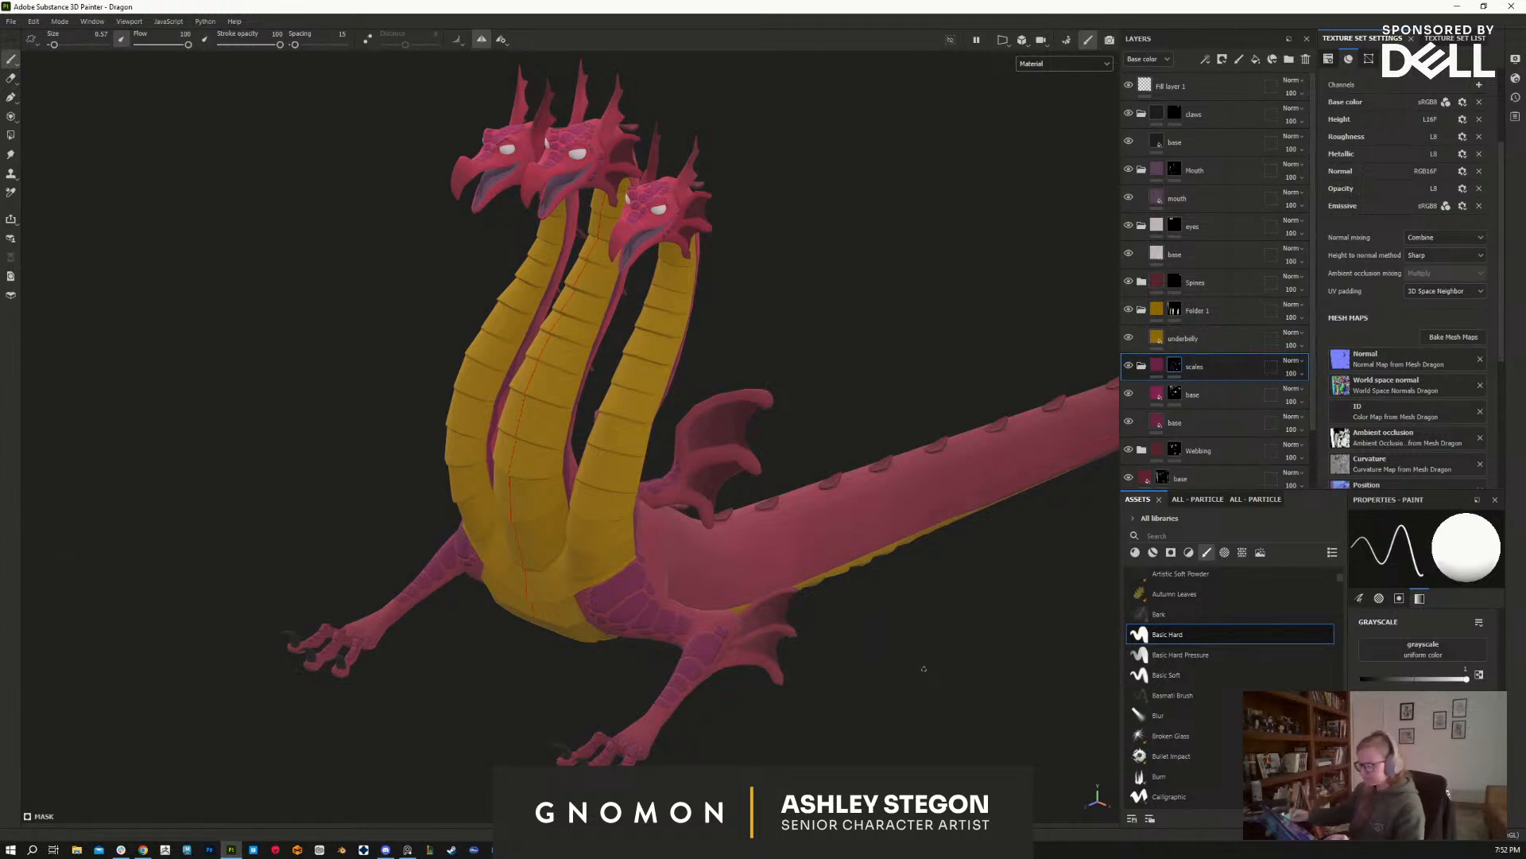
pyautogui.keyDown('shift'); pyautogui.moveTo(885, 605); pyautogui.dragTo(946, 650, button='right'); pyautogui.keyUp('shift')
pyautogui.keyDown('alt'); pyautogui.moveTo(946, 596); pyautogui.dragTo(861, 720); pyautogui.keyUp('alt')
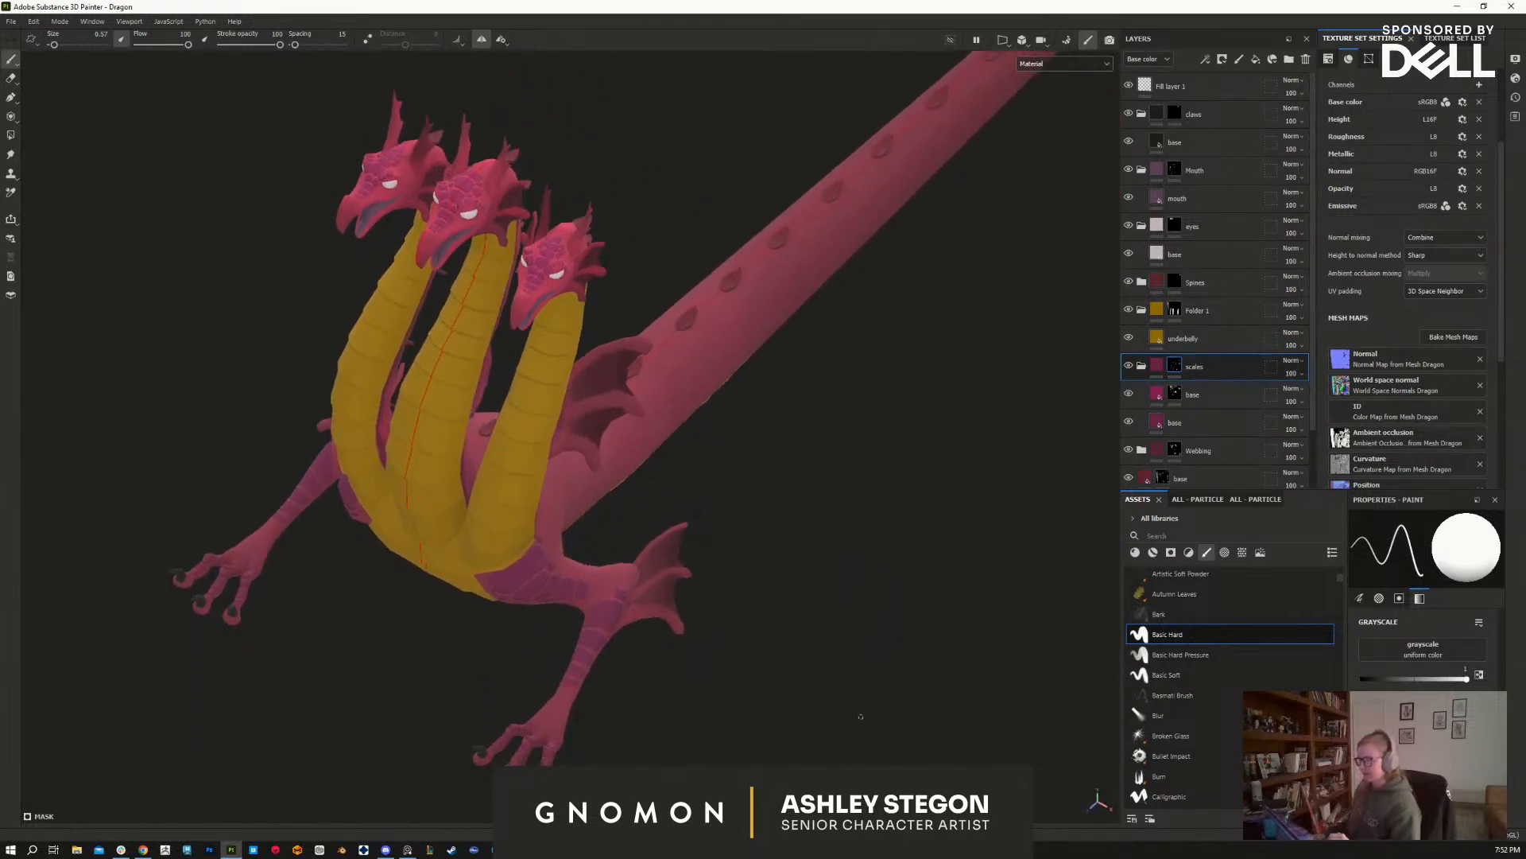
pyautogui.click(1213, 393)
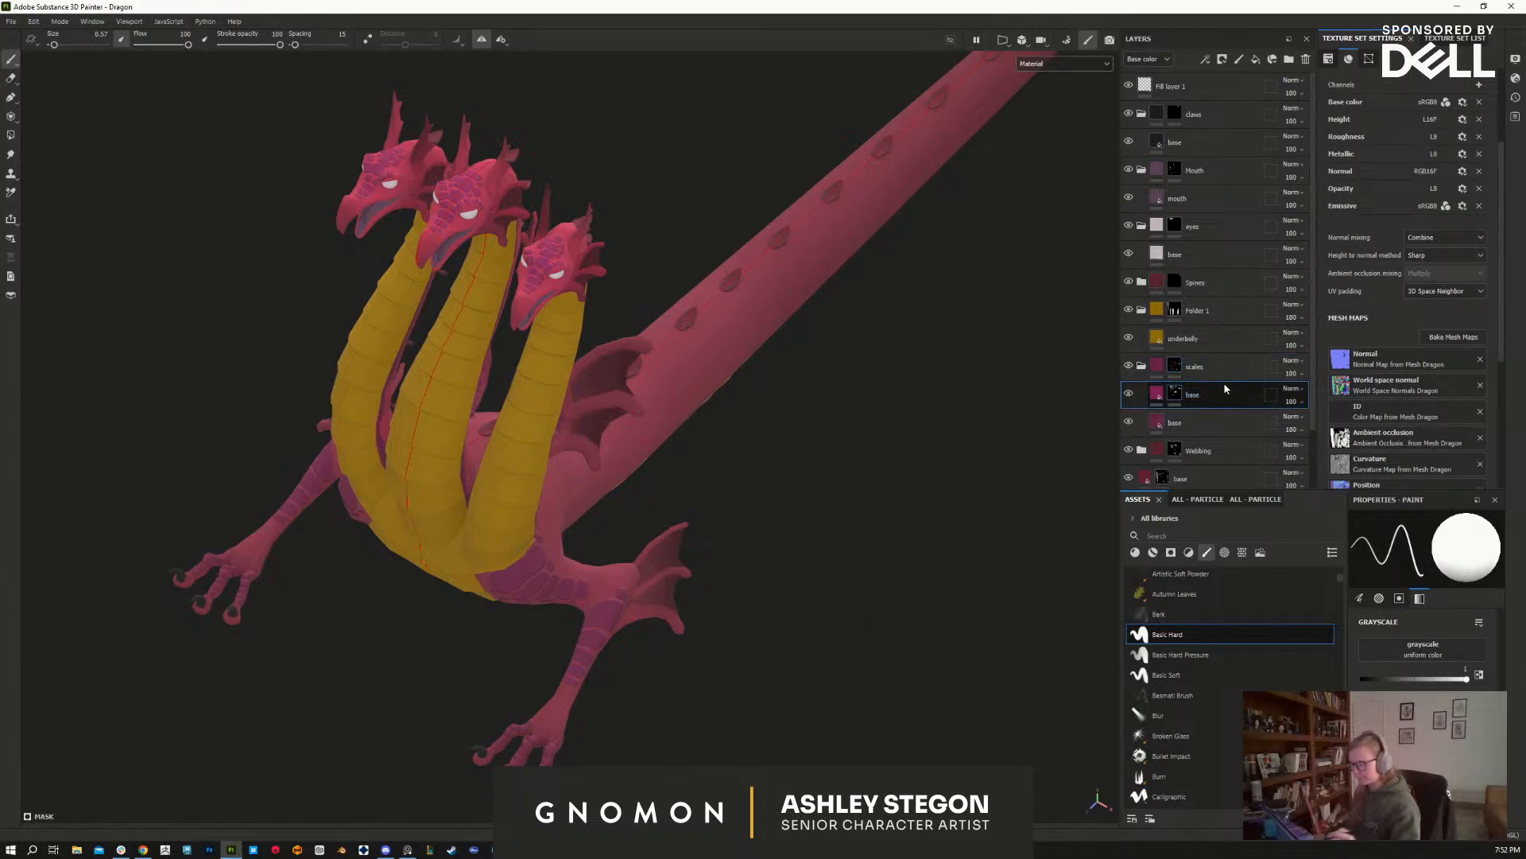
pyautogui.keyDown('alt'); pyautogui.moveTo(818, 606); pyautogui.dragTo(933, 690, button='middle'); pyautogui.keyUp('alt')
pyautogui.keyDown('alt'); pyautogui.moveTo(933, 690); pyautogui.dragTo(926, 666); pyautogui.keyUp('alt')
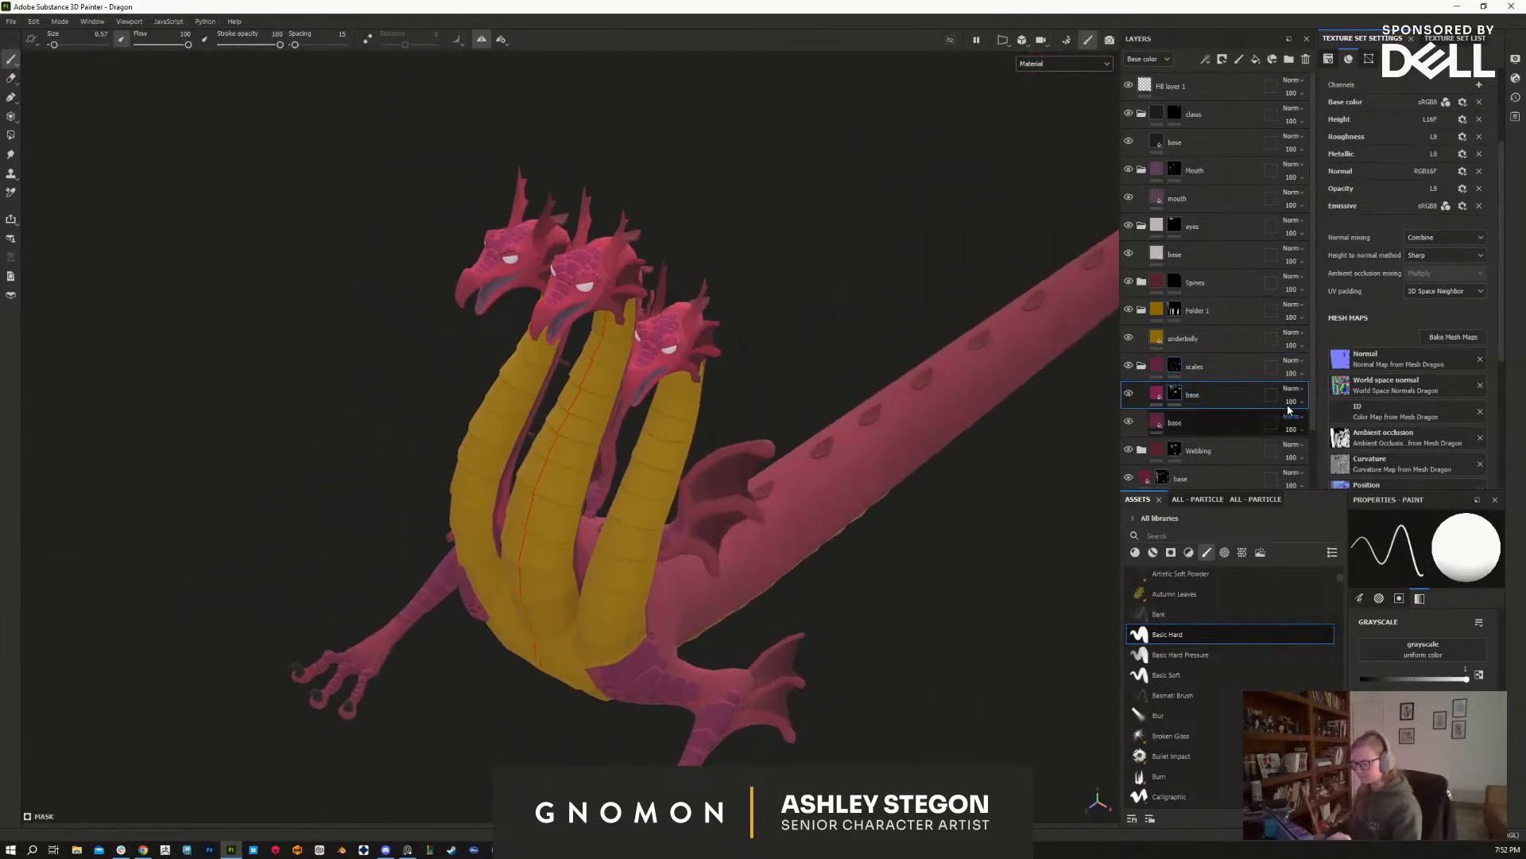
# Step: Shift the base color of the masked base layer just above the bottom body layer to a slightly darker crimson
pyautogui.scroll(-2, 1314, 402)
pyautogui.click(1229, 439)
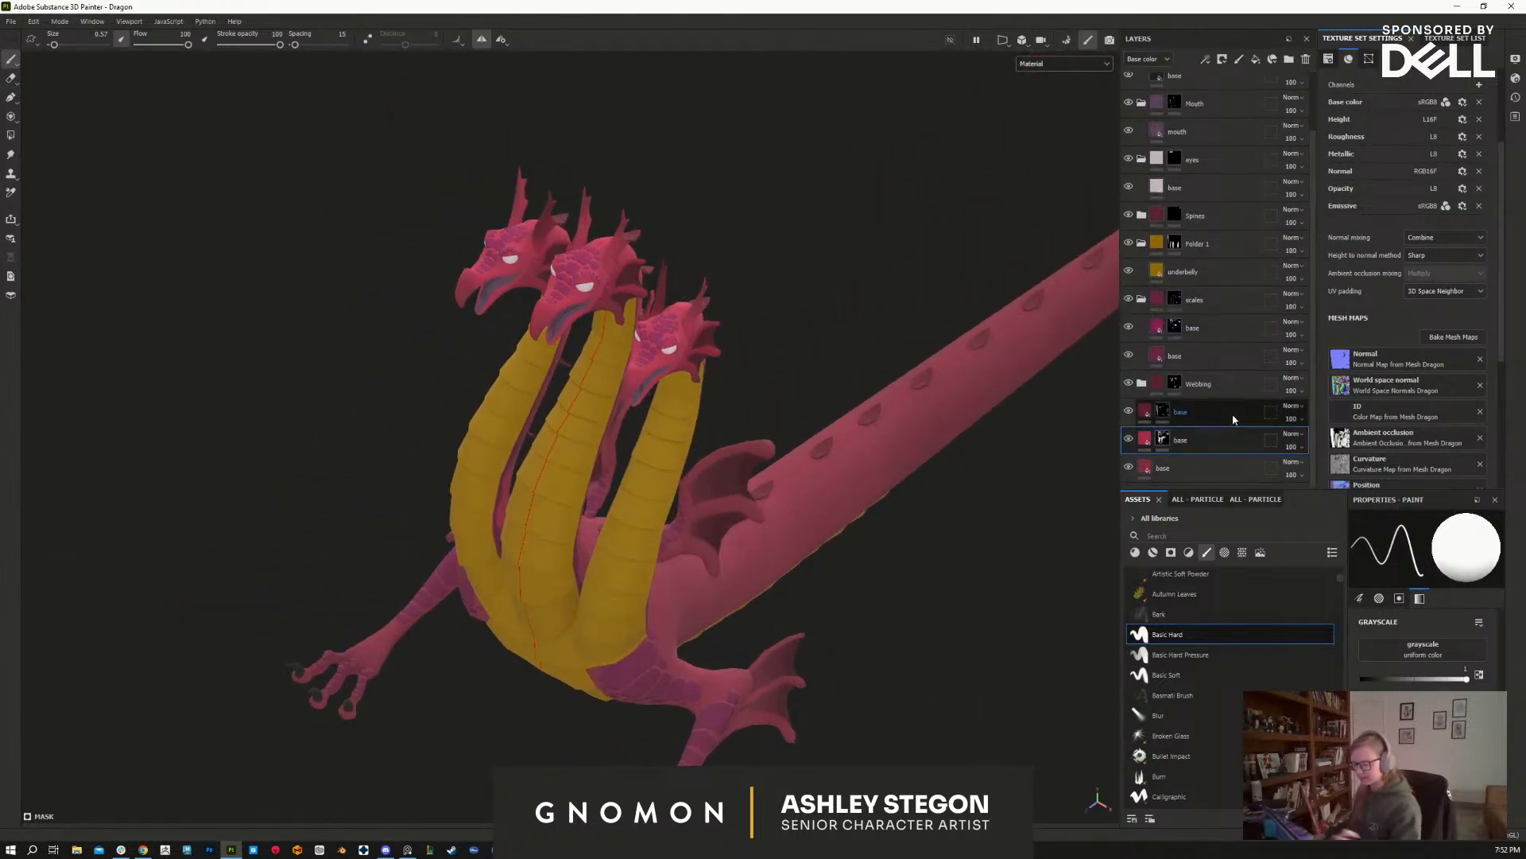
pyautogui.click(1145, 437)
pyautogui.click(1422, 718)
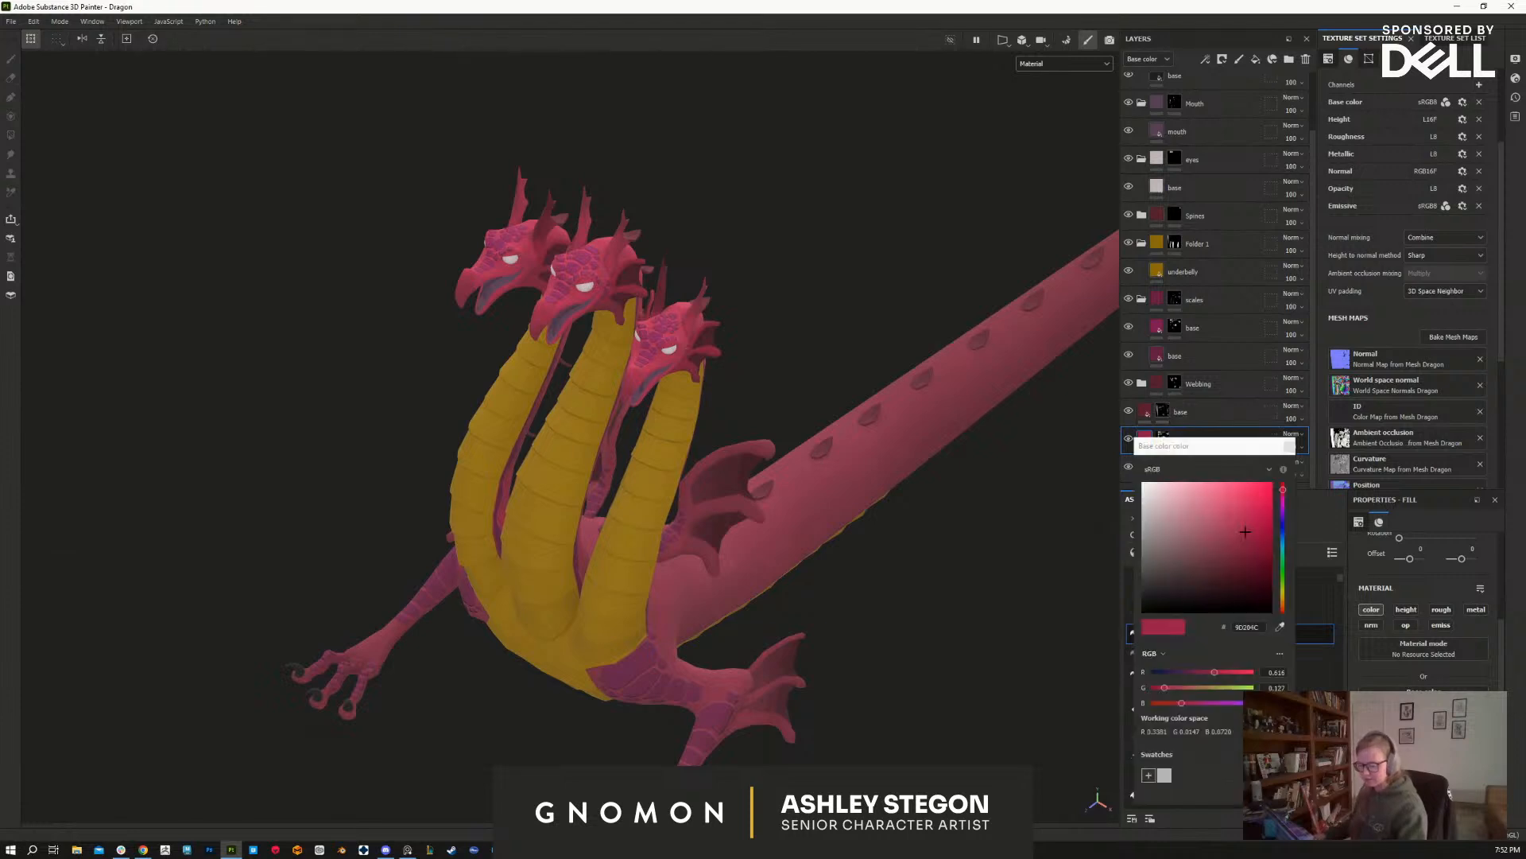
pyautogui.click(1243, 543)
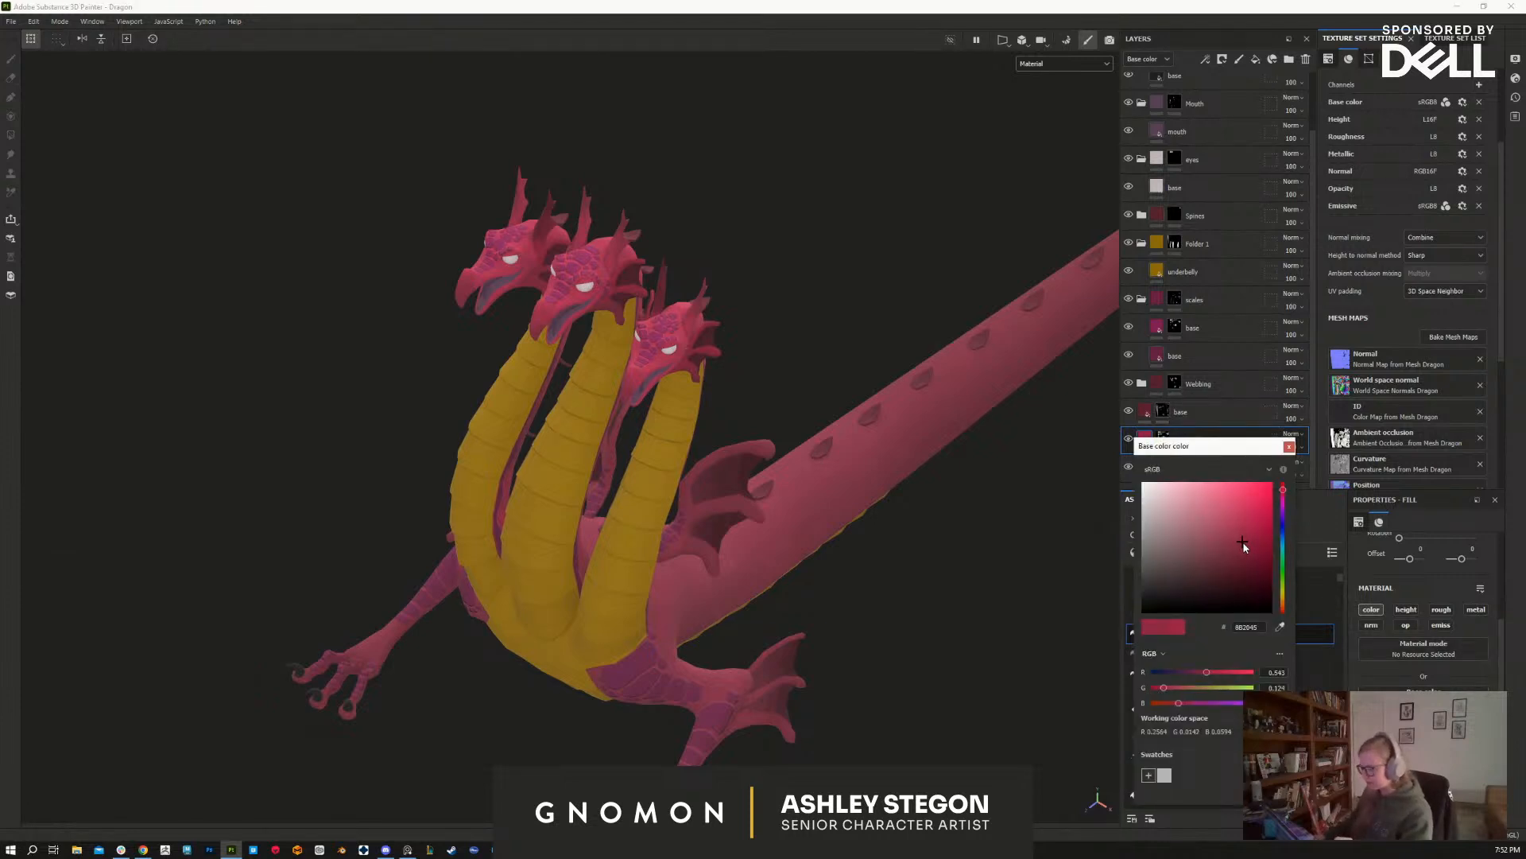
pyautogui.click(1243, 538)
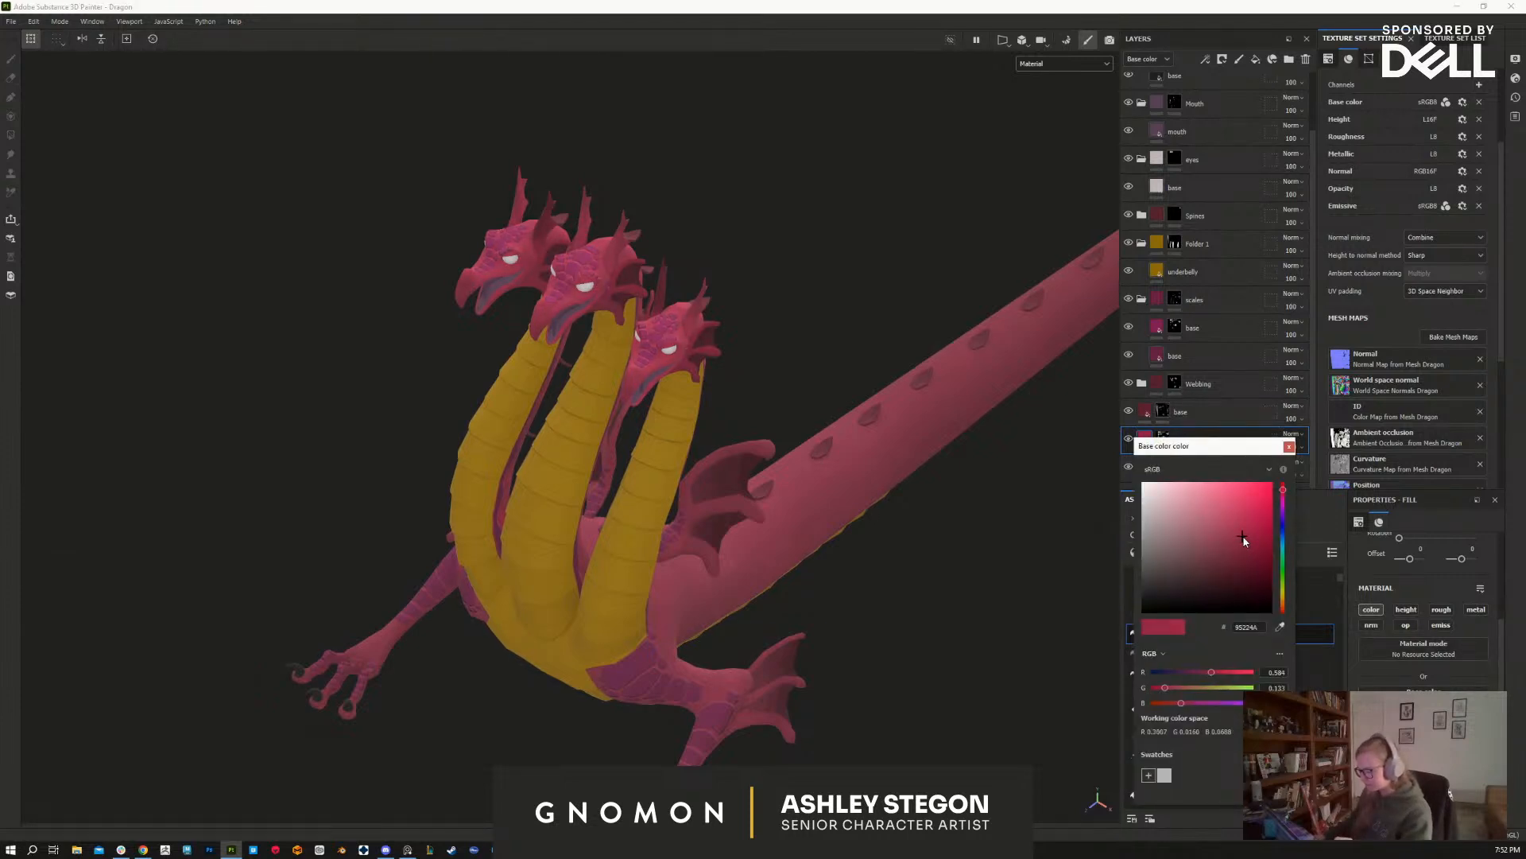
pyautogui.click(1242, 540)
pyautogui.keyDown('alt'); pyautogui.moveTo(942, 656); pyautogui.dragTo(954, 557); pyautogui.keyUp('alt')
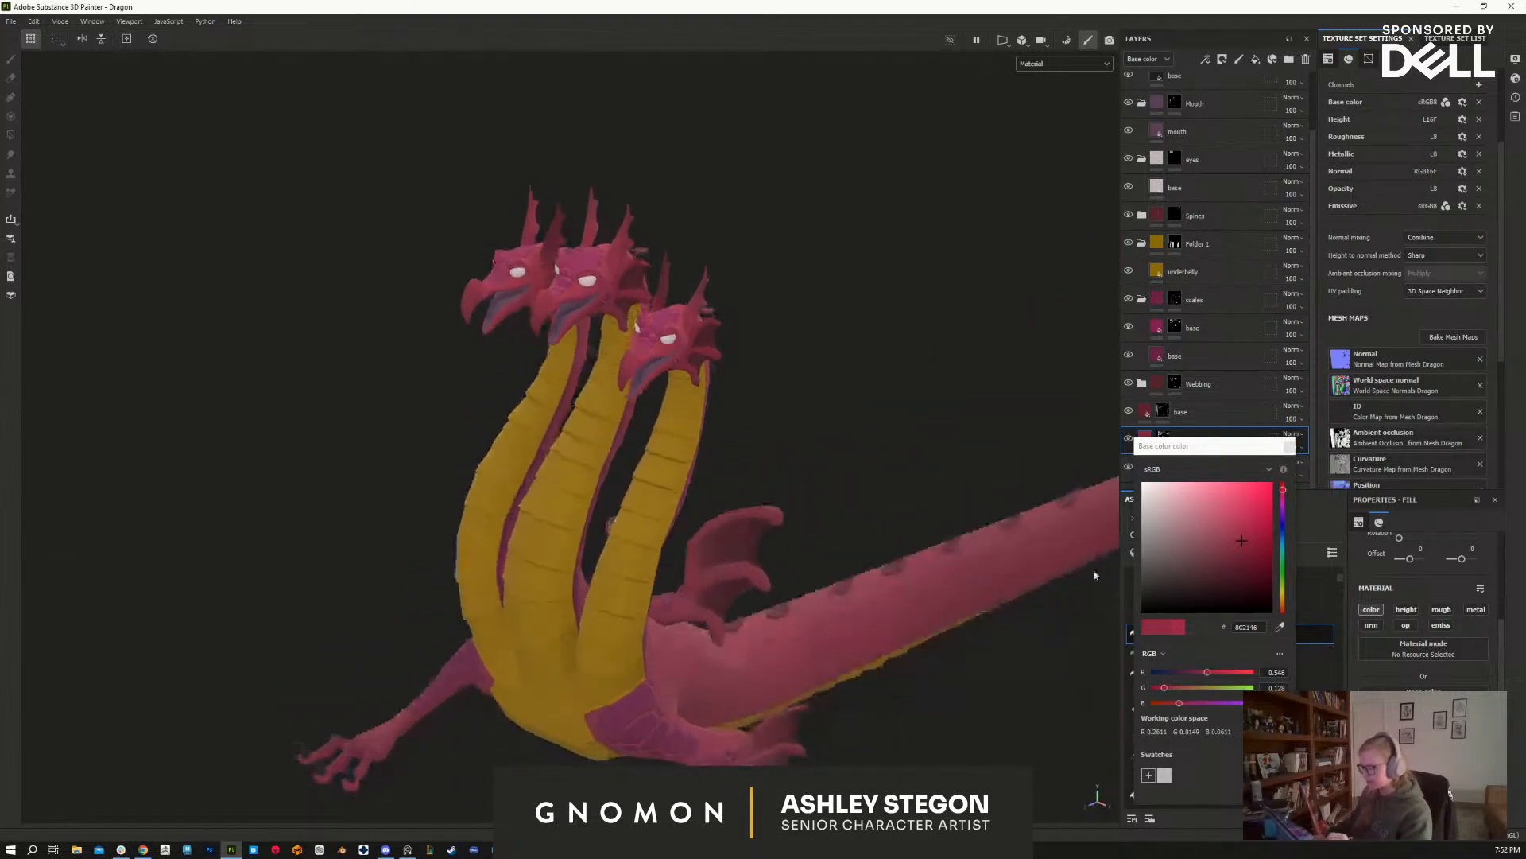
pyautogui.click(1244, 540)
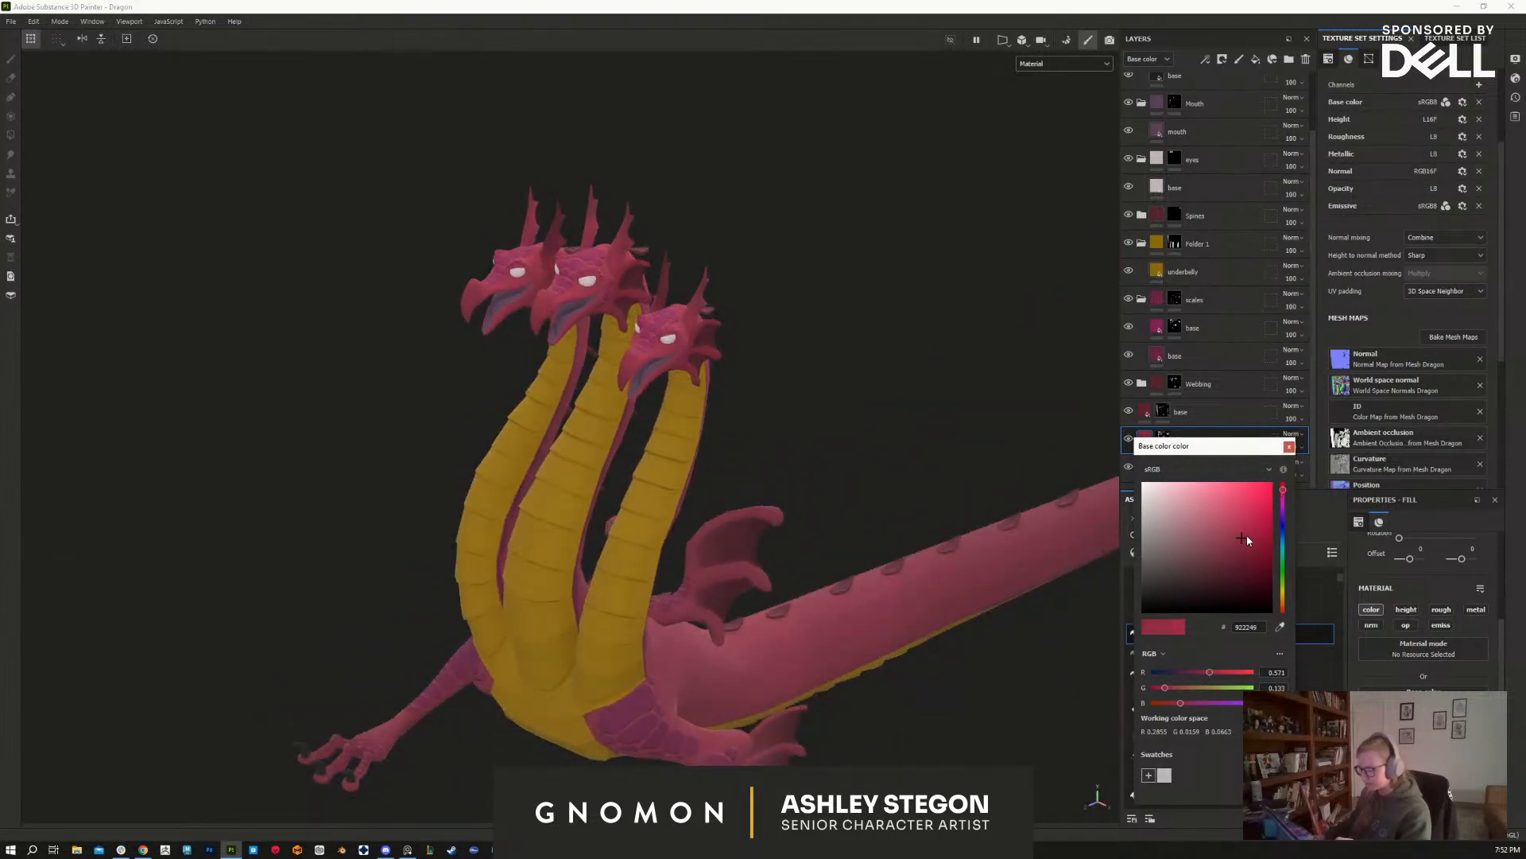
pyautogui.click(1246, 539)
pyautogui.click(1289, 447)
# Step: Try brighter and darker magentas on the masked base layer in the scales folder and settle on a muted medium magenta
pyautogui.click(1218, 327)
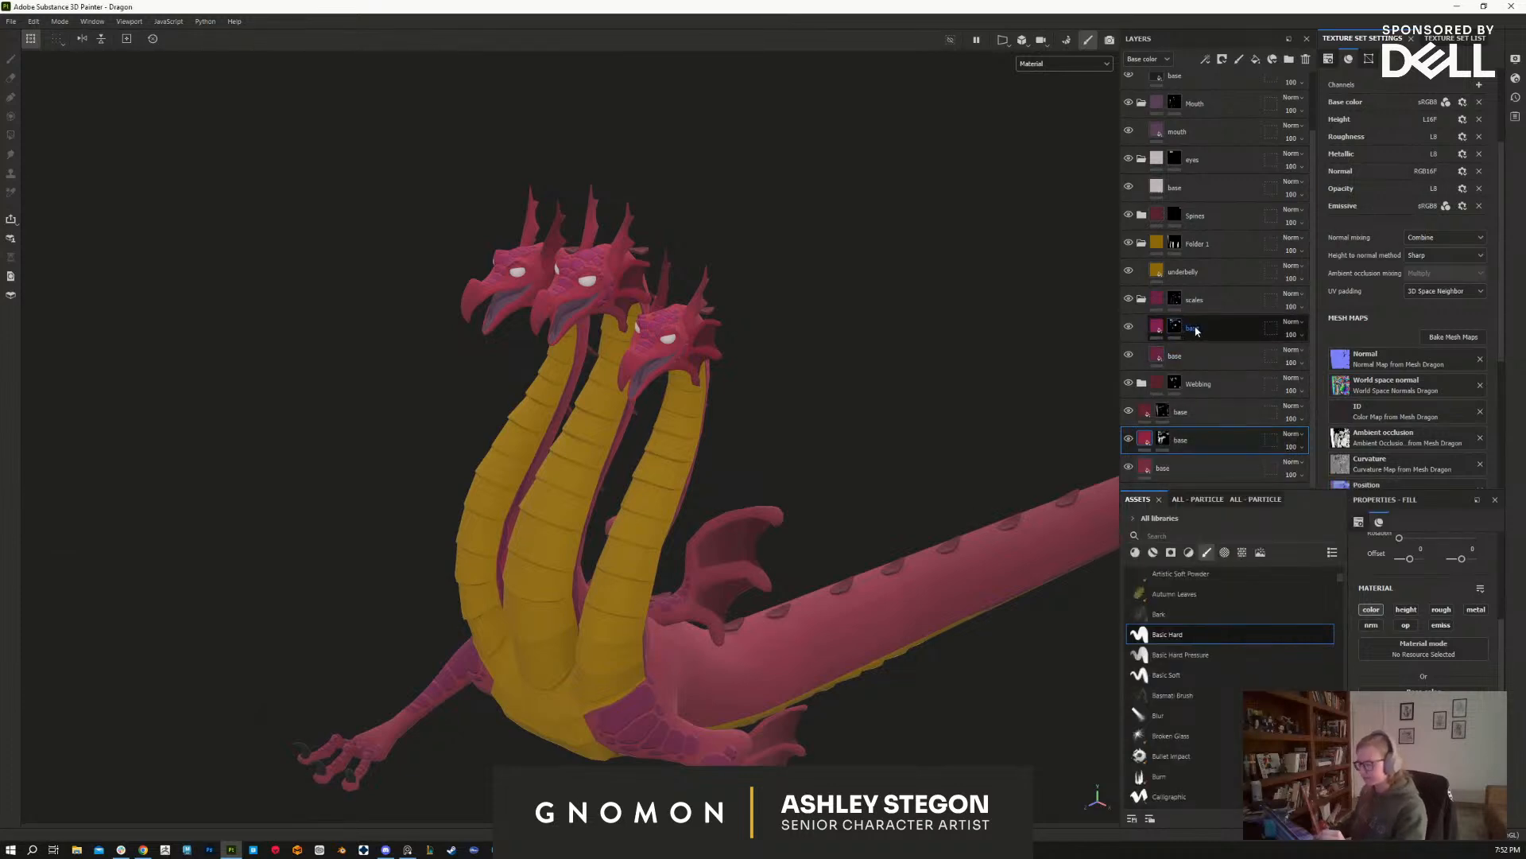
pyautogui.click(1161, 326)
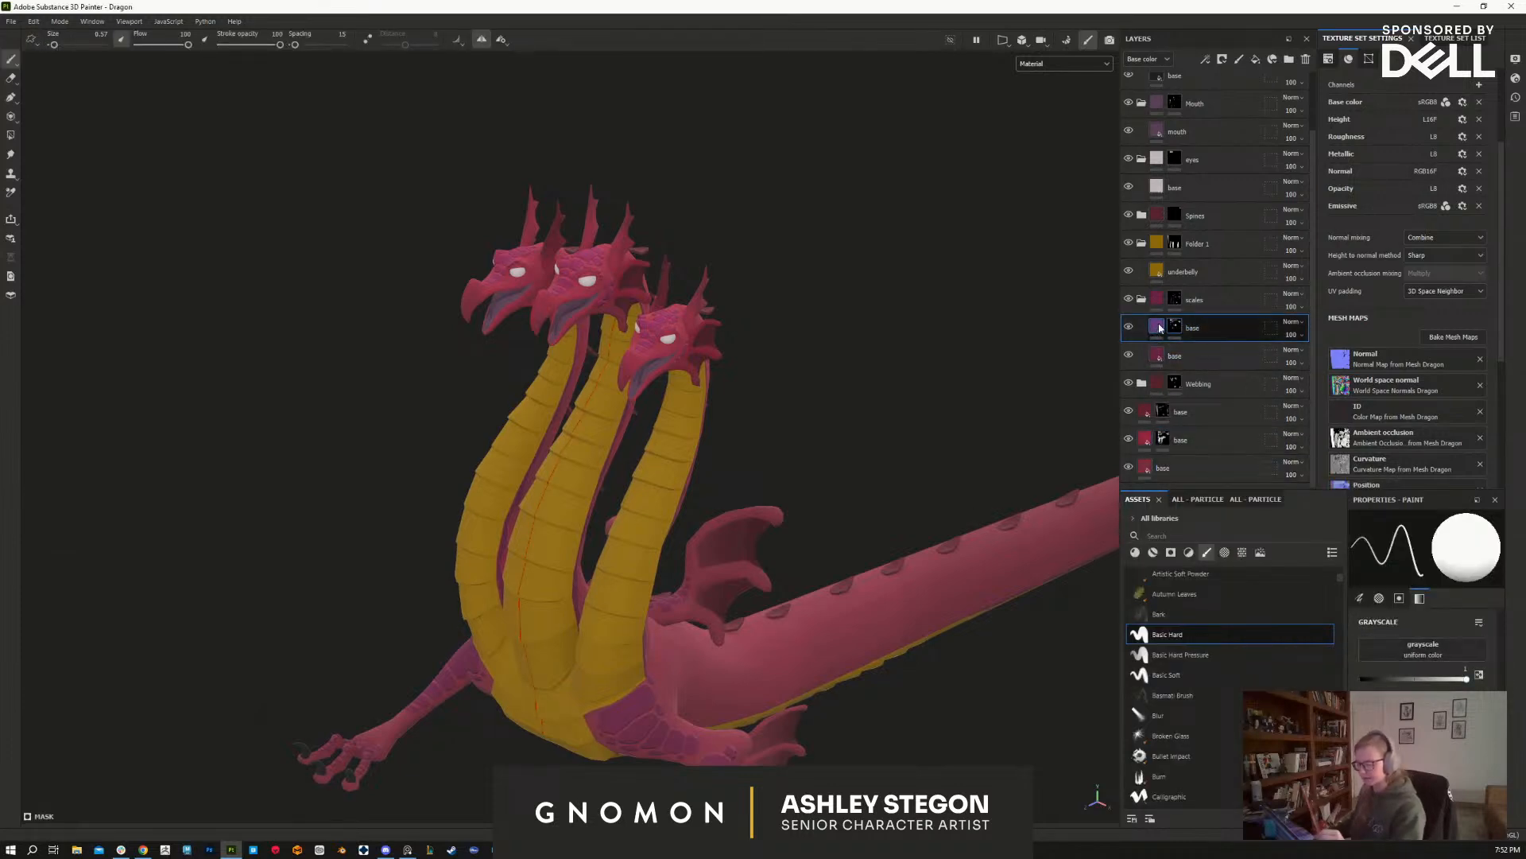
pyautogui.click(1421, 704)
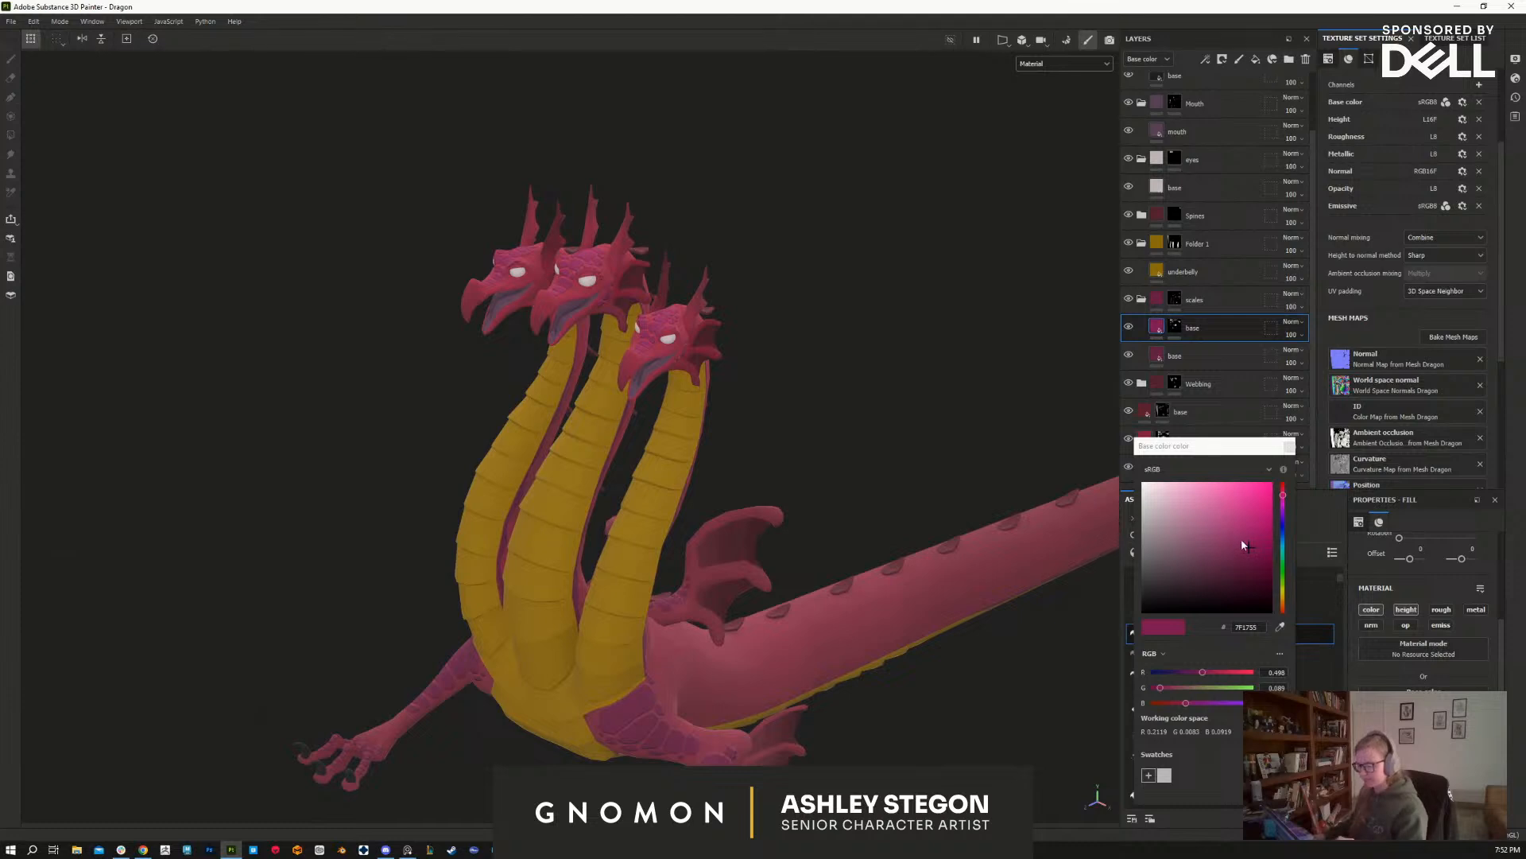
pyautogui.click(1239, 535)
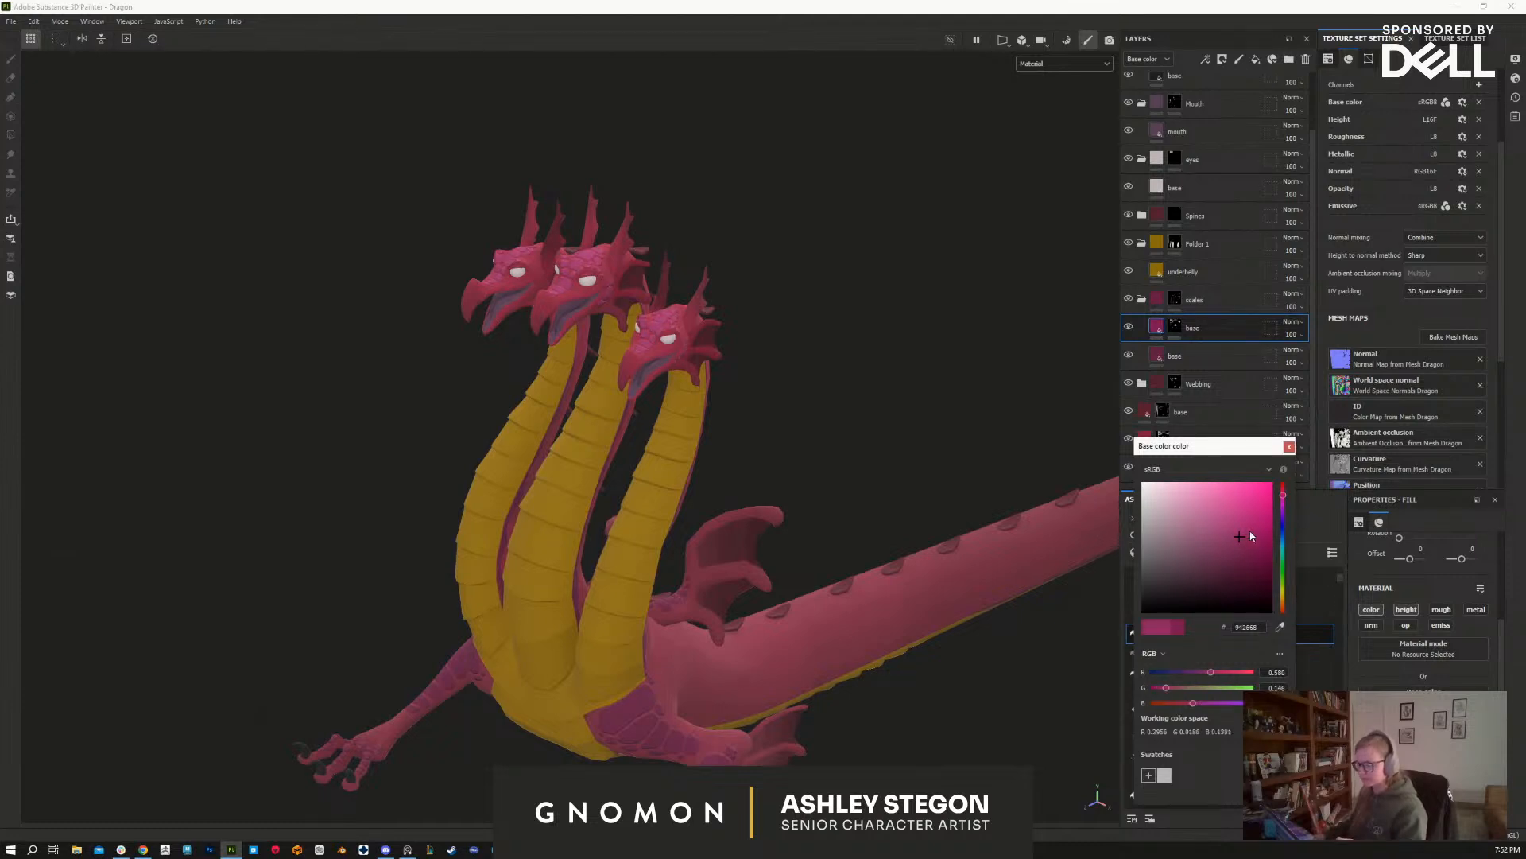
pyautogui.click(1250, 531)
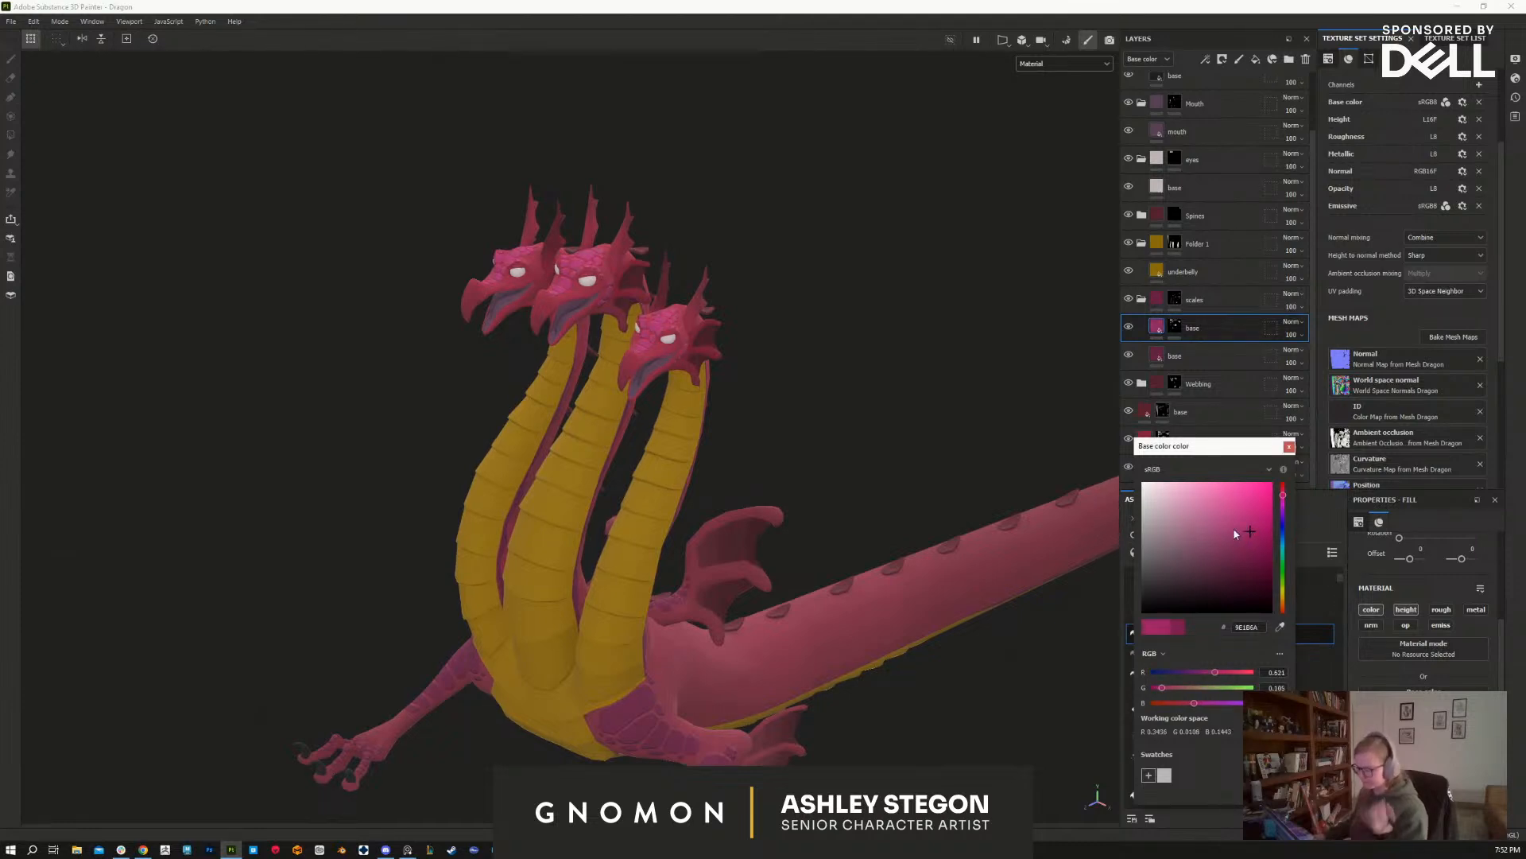
pyautogui.click(1252, 540)
pyautogui.keyDown('alt'); pyautogui.moveTo(999, 650); pyautogui.dragTo(990, 747); pyautogui.keyUp('alt')
pyautogui.click(1240, 551)
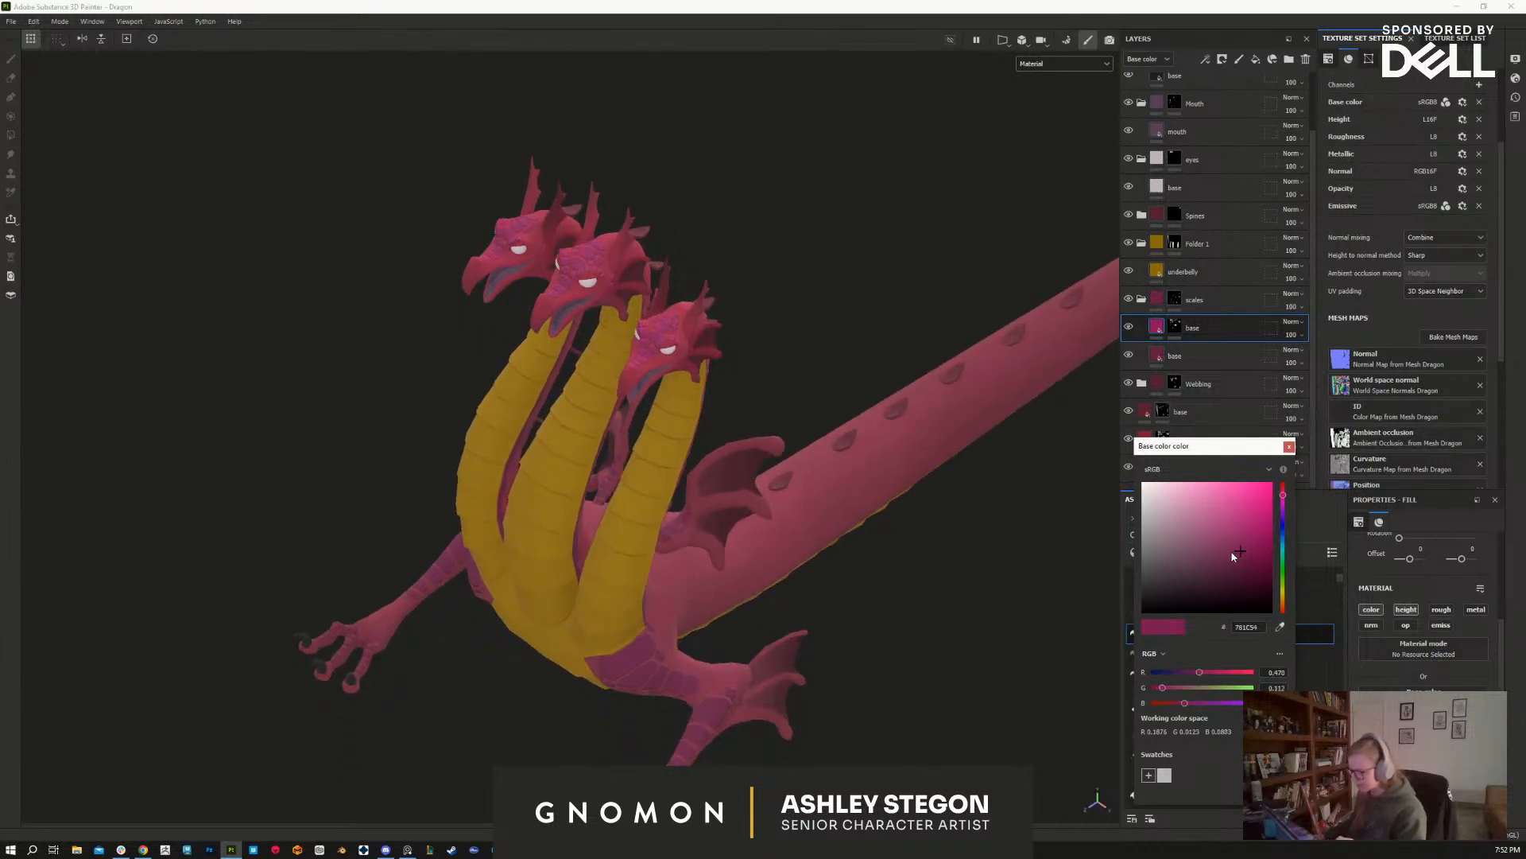
pyautogui.click(1227, 547)
pyautogui.click(1237, 547)
pyautogui.click(1290, 447)
# Step: Duplicate the underbelly fill layer inside its folder
pyautogui.moveTo(938, 605)
pyautogui.keyDown('alt'); pyautogui.mouseDown()
pyautogui.moveTo(964, 634)
pyautogui.moveTo(923, 535)
pyautogui.moveTo(1029, 580)
pyautogui.moveTo(940, 650)
pyautogui.moveTo(930, 754)
pyautogui.moveTo(835, 612)
pyautogui.moveTo(915, 559)
pyautogui.moveTo(900, 627)
pyautogui.mouseUp(); pyautogui.keyUp('alt')
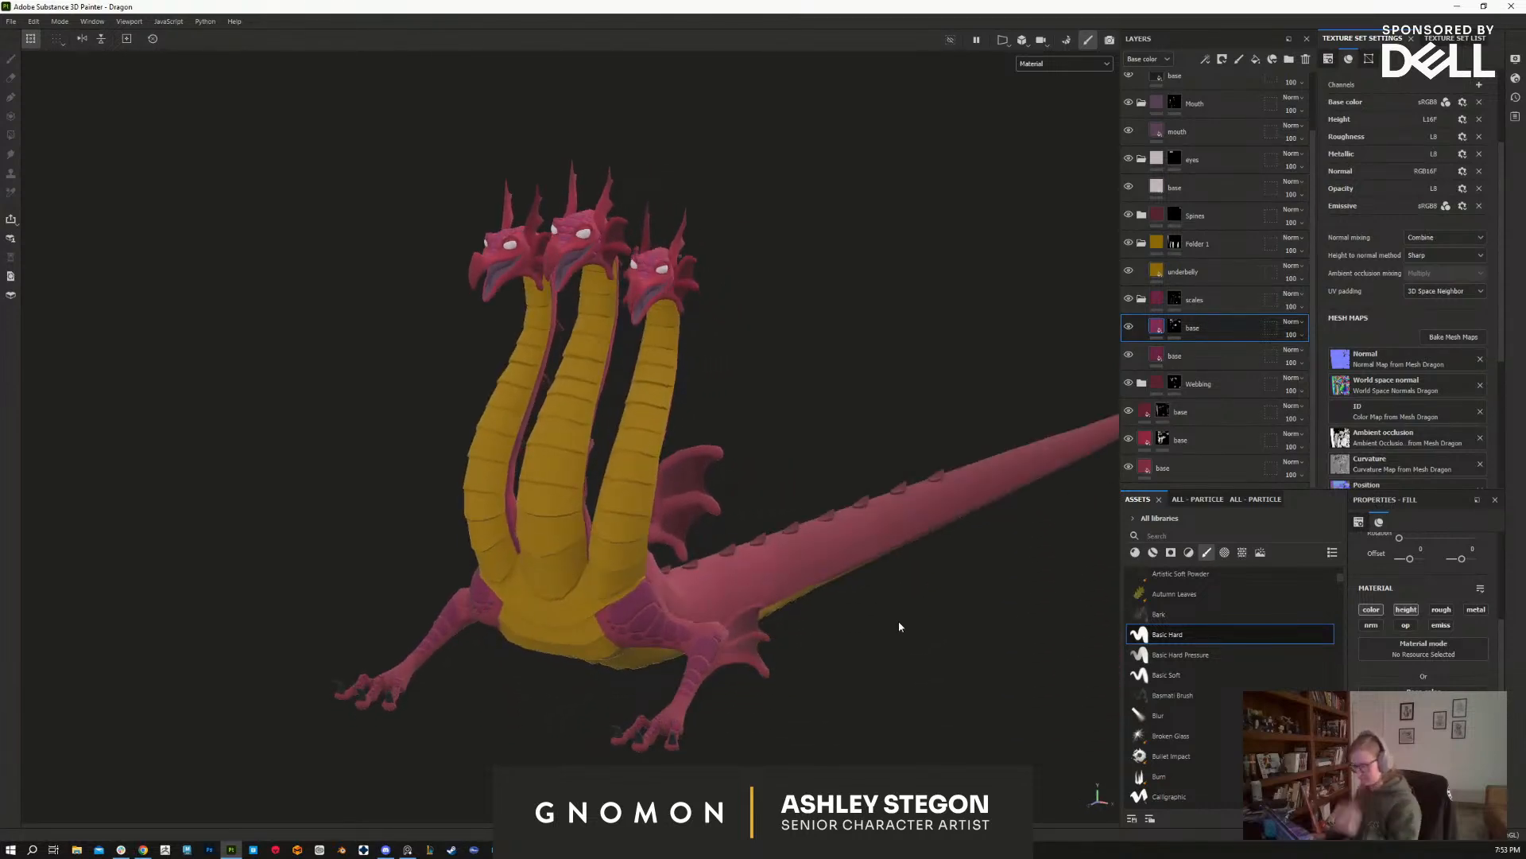
pyautogui.click(1192, 269)
pyautogui.keyDown('alt'); pyautogui.moveTo(861, 599); pyautogui.dragTo(890, 655, button='middle'); pyautogui.keyUp('alt')
pyautogui.keyDown('alt'); pyautogui.moveTo(889, 653); pyautogui.dragTo(957, 589); pyautogui.keyUp('alt')
pyautogui.doubleClick(1189, 273)
pyautogui.hotkey('ctrl', 'd')
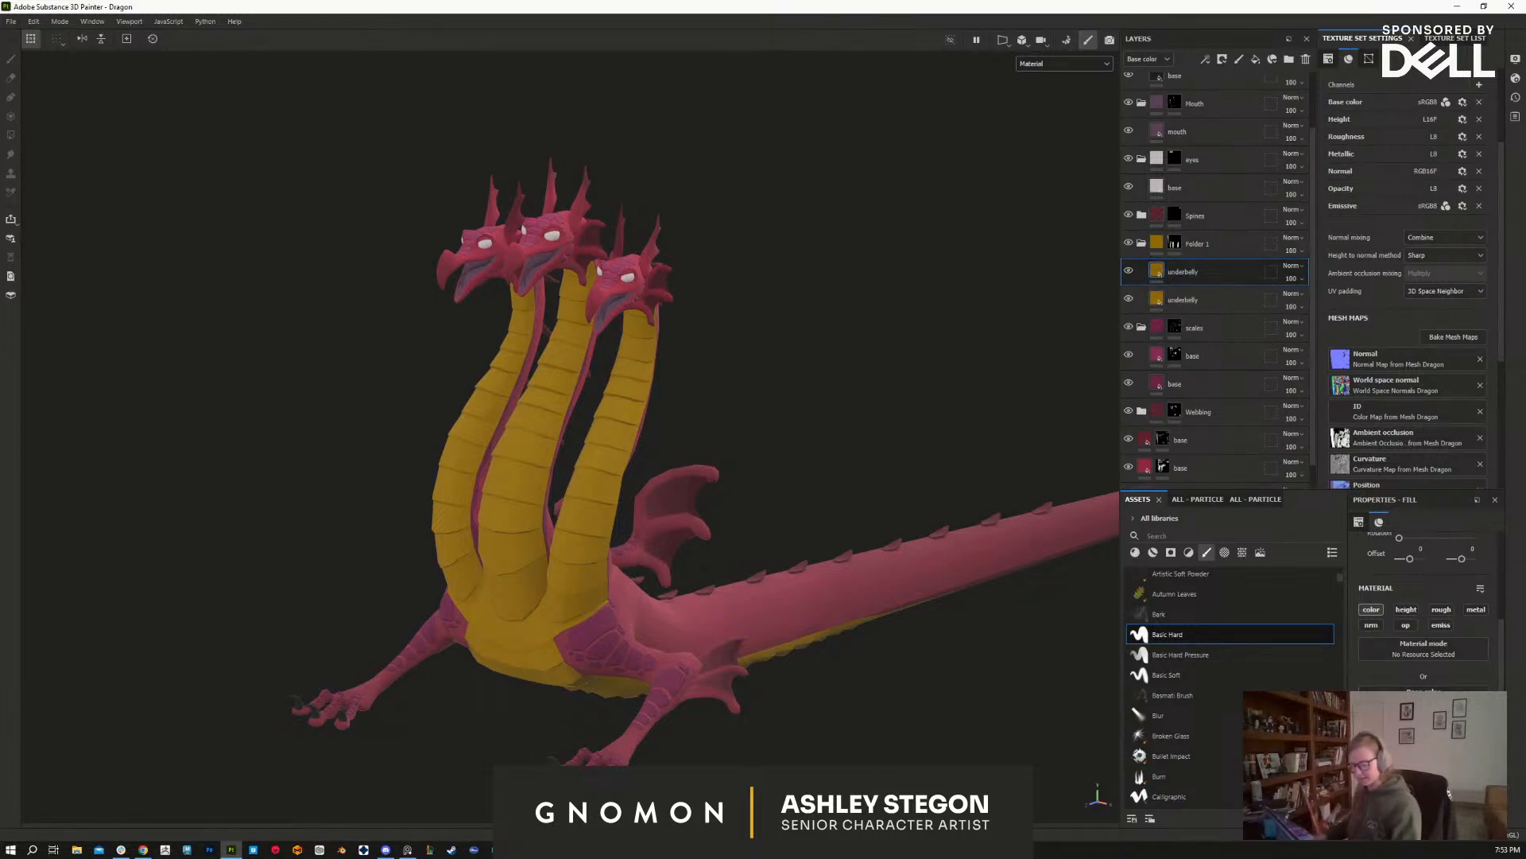
# Step: Change the base color of the upper underbelly layer to a deep, dark orange
pyautogui.click(1448, 688)
pyautogui.moveTo(1285, 598); pyautogui.dragTo(1283, 602)
pyautogui.click(1261, 547)
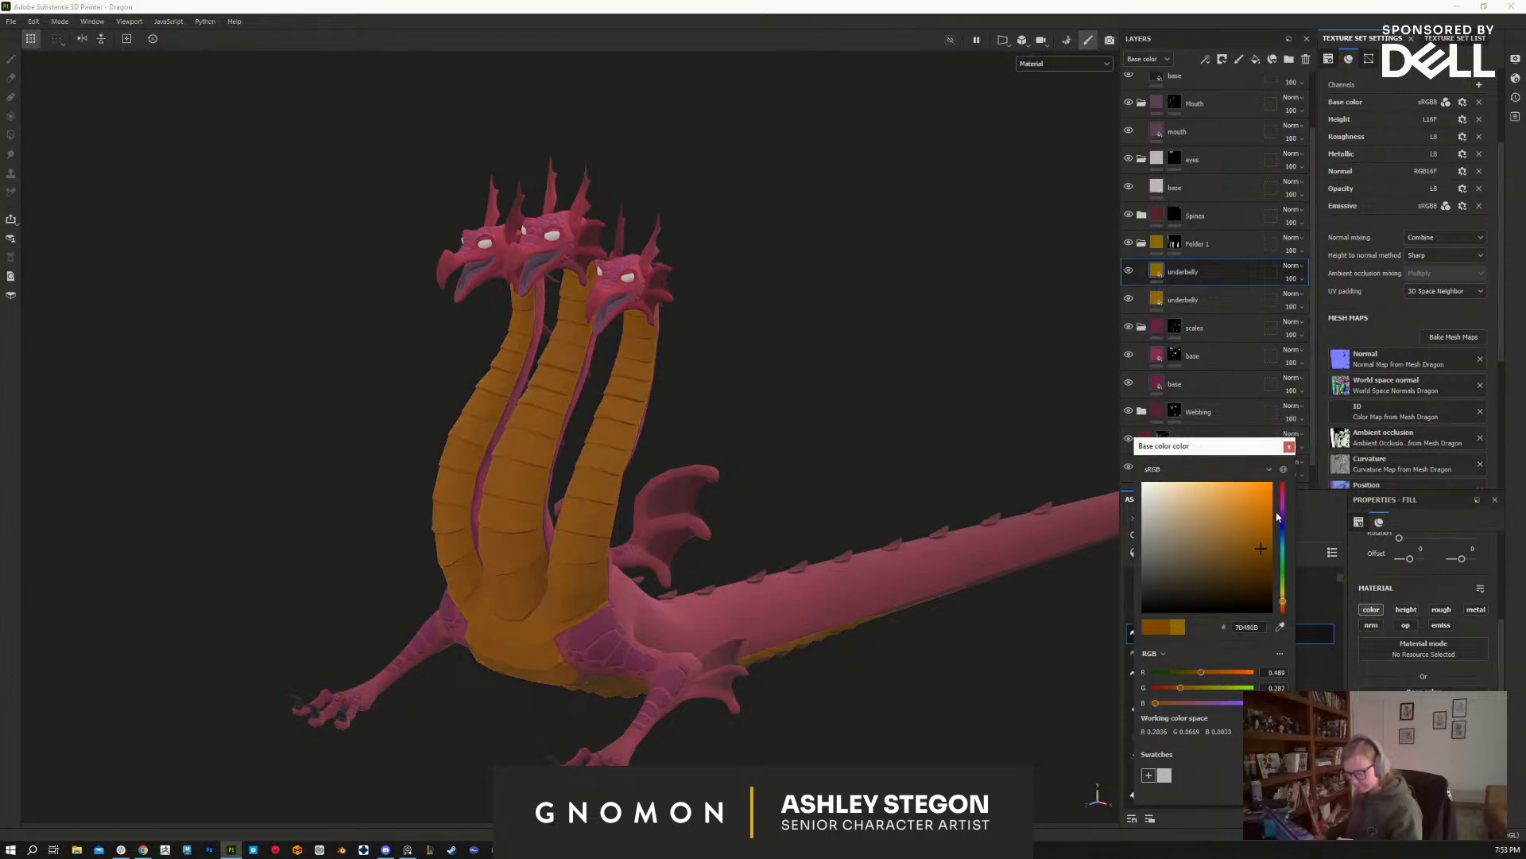
pyautogui.click(1261, 543)
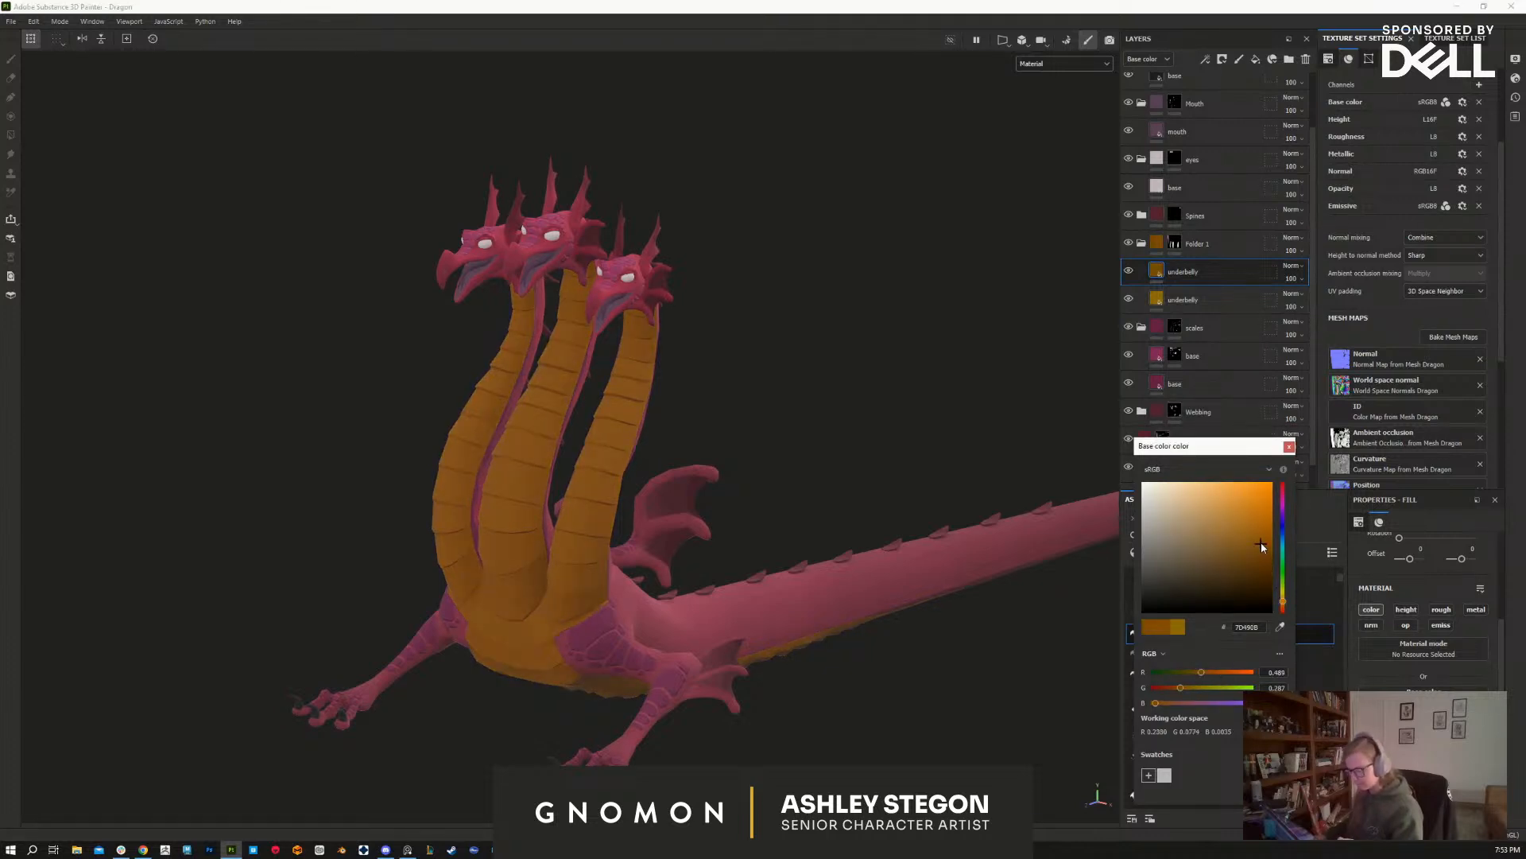
pyautogui.click(1292, 445)
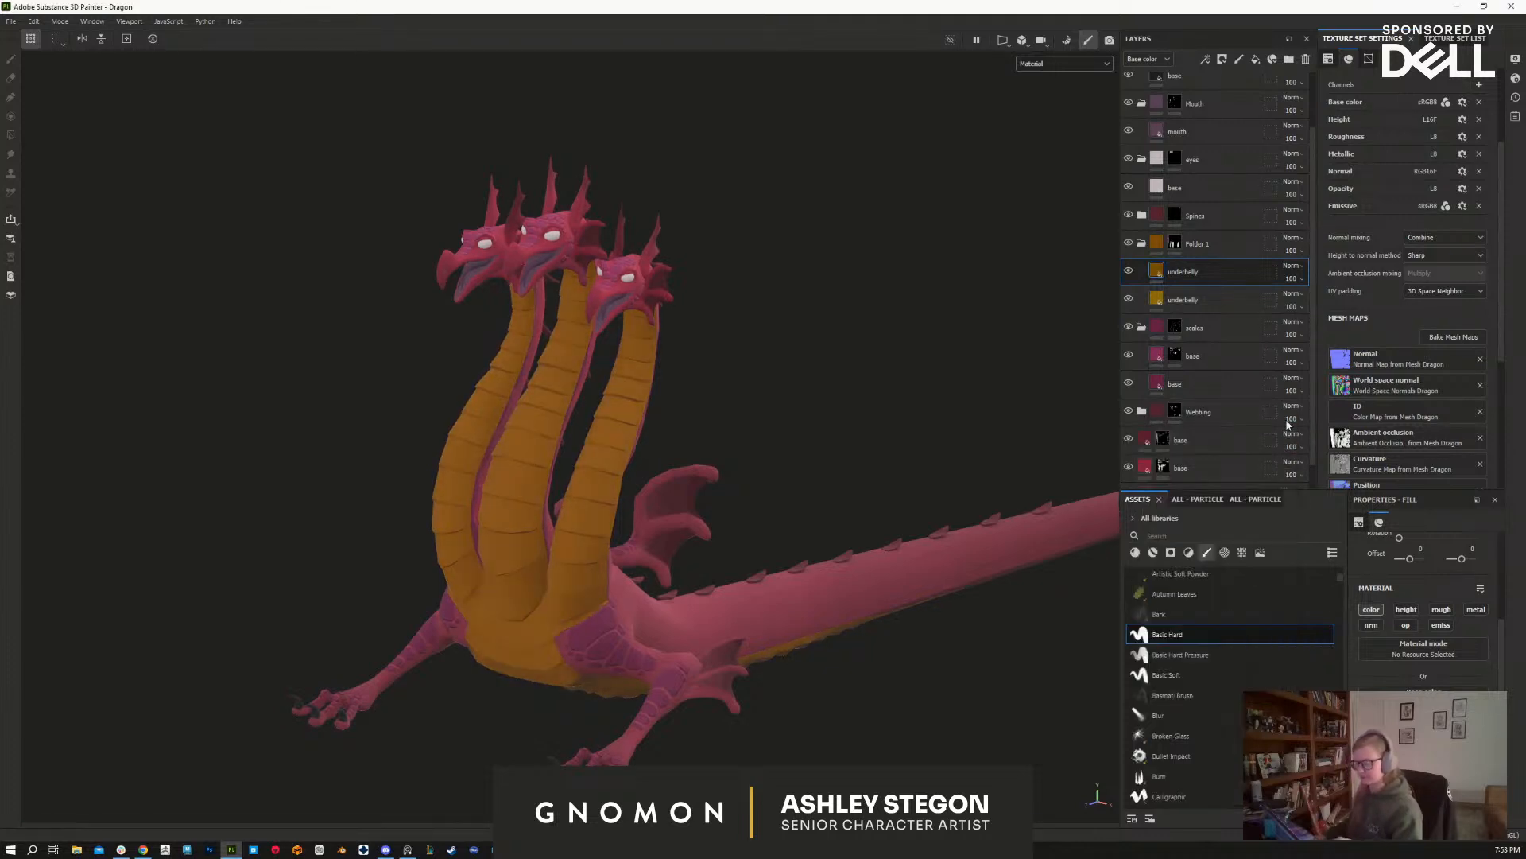
# Step: Add a black mask to the orange underbelly layer and paint white along the belly and tail underside with the Basic Soft brush
pyautogui.rightClick(1177, 271)
pyautogui.click(1232, 293)
pyautogui.moveTo(815, 704)
pyautogui.keyDown('alt'); pyautogui.mouseDown()
pyautogui.moveTo(871, 678)
pyautogui.moveTo(825, 676)
pyautogui.mouseUp(); pyautogui.keyUp('alt')
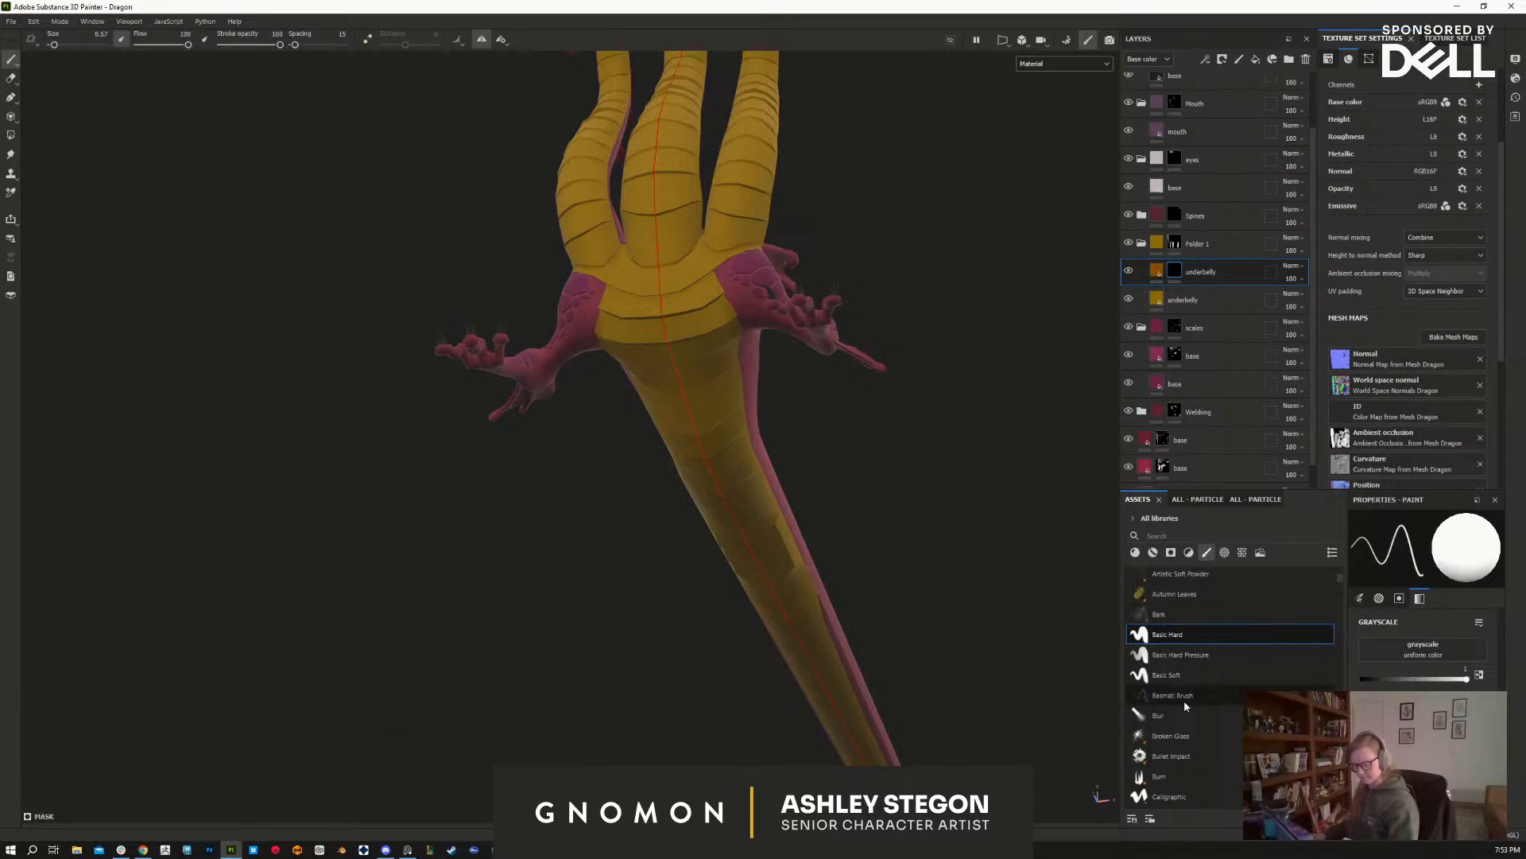
pyautogui.click(1184, 675)
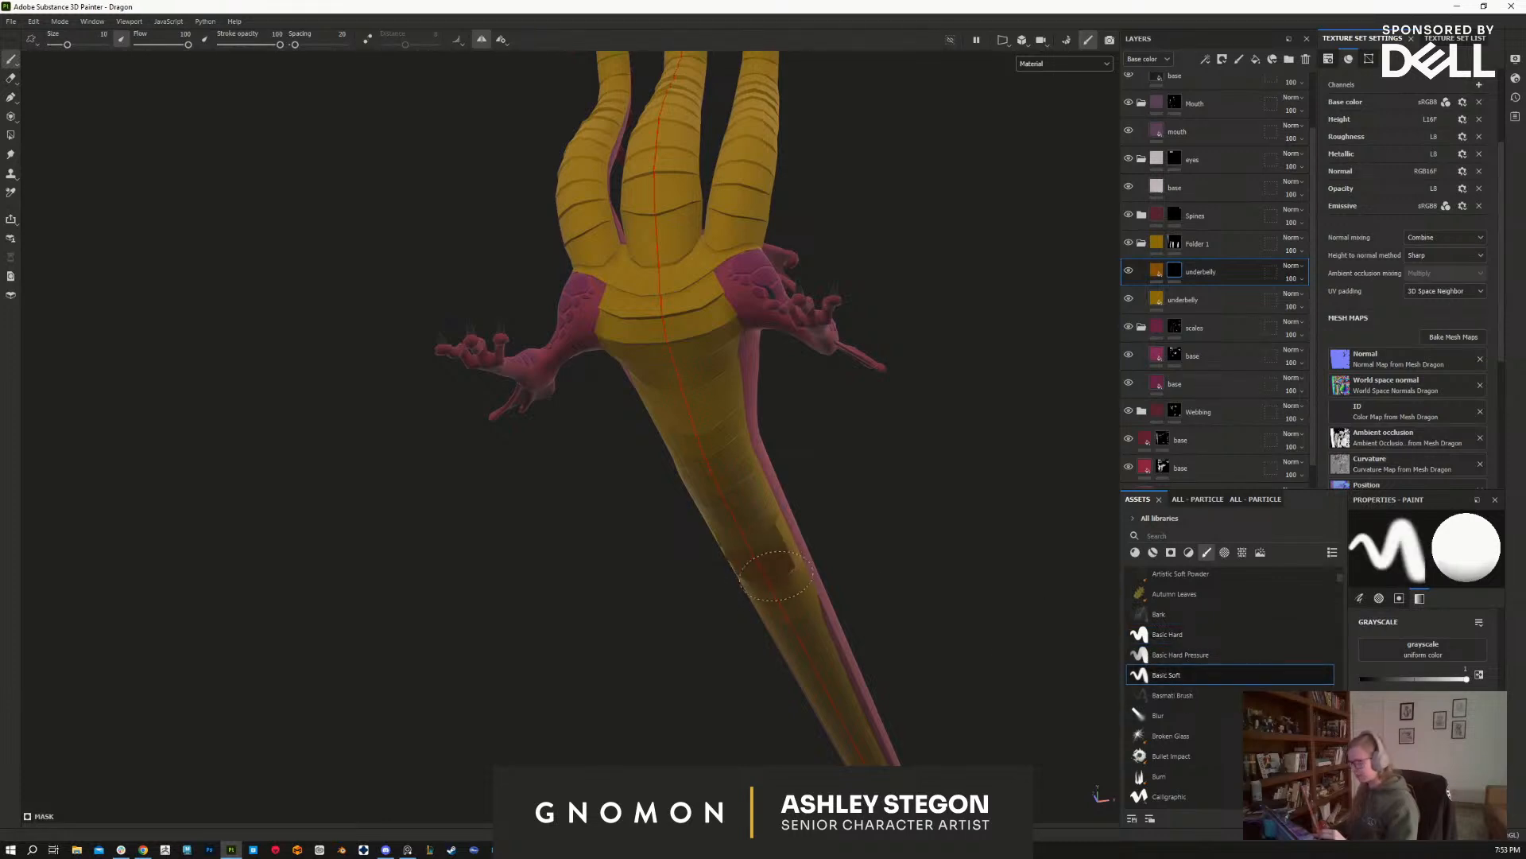
pyautogui.keyDown('alt'); pyautogui.moveTo(913, 654); pyautogui.dragTo(799, 485); pyautogui.keyUp('alt')
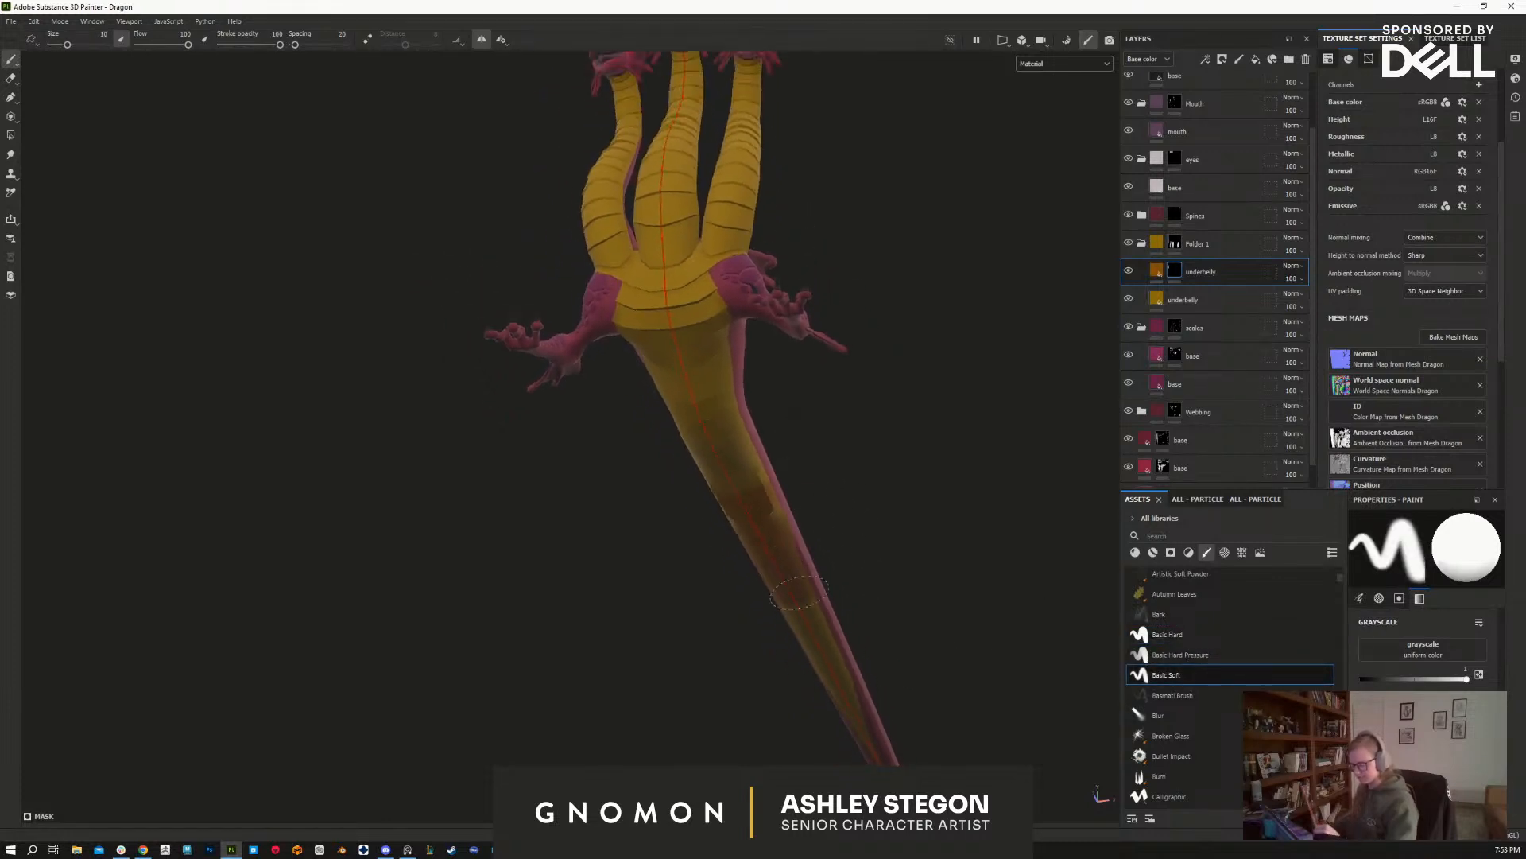
pyautogui.moveTo(903, 764)
pyautogui.mouseDown()
pyautogui.moveTo(666, 334)
pyautogui.moveTo(719, 324)
pyautogui.mouseUp()
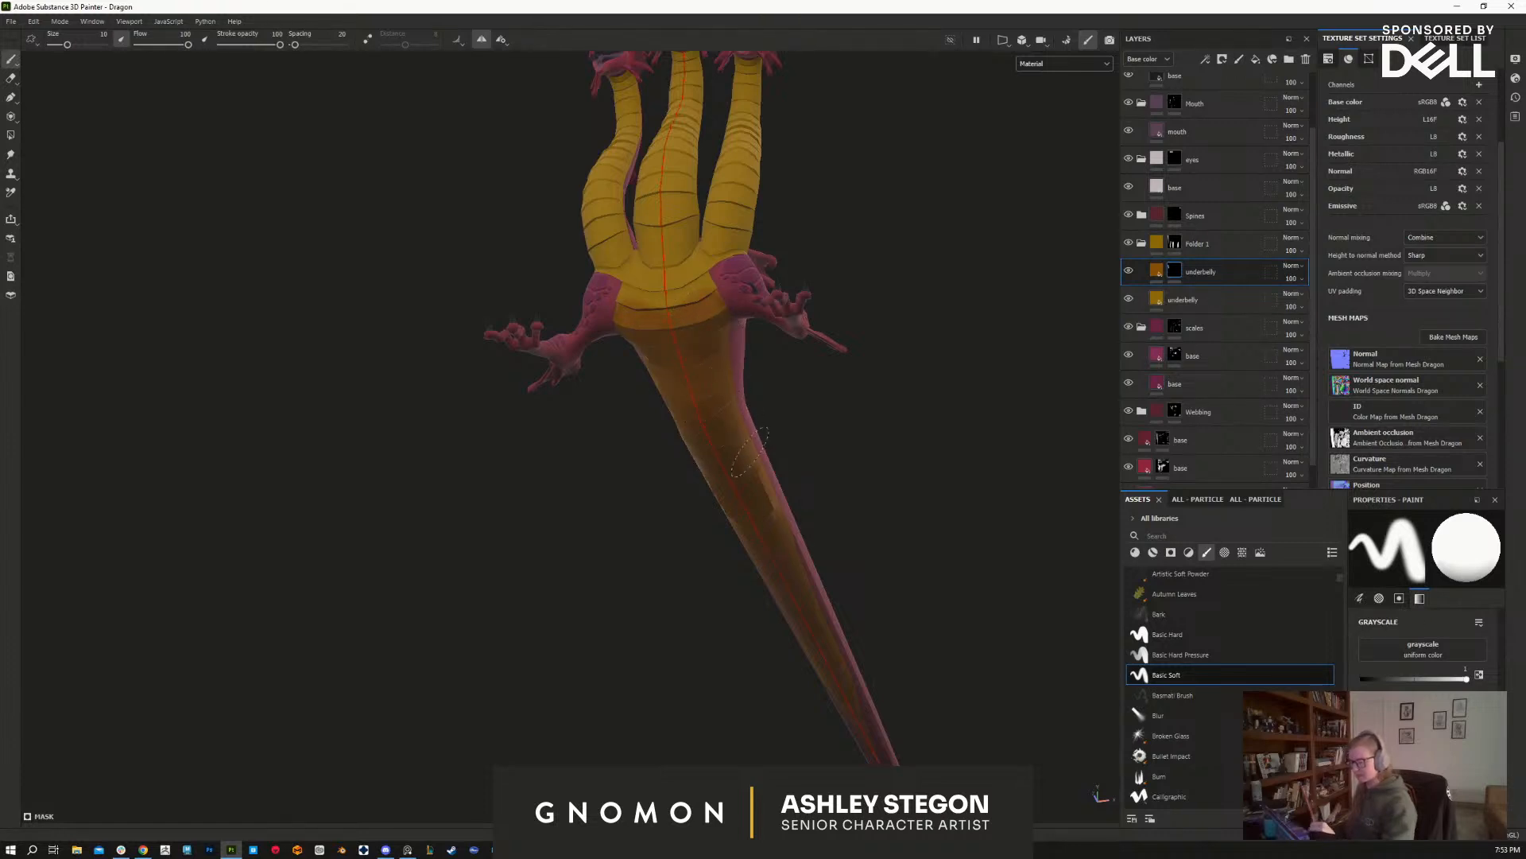
# Step: Lower the stroke opacity and blend the orange into the yellow at the chest, alternating black and white mask paint
pyautogui.moveTo(280, 44); pyautogui.dragTo(244, 46)
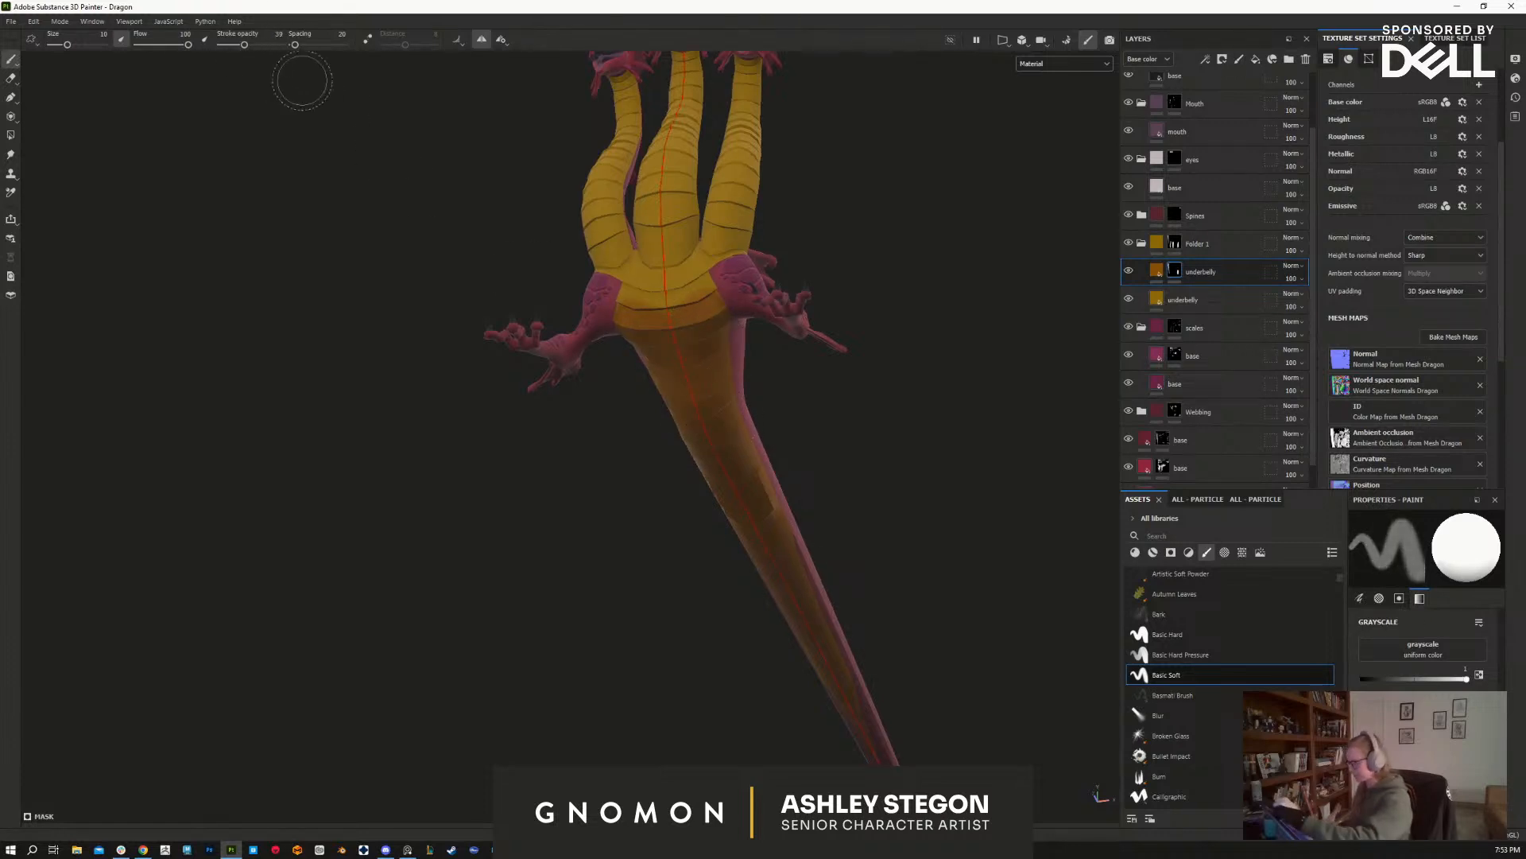
pyautogui.press('x')
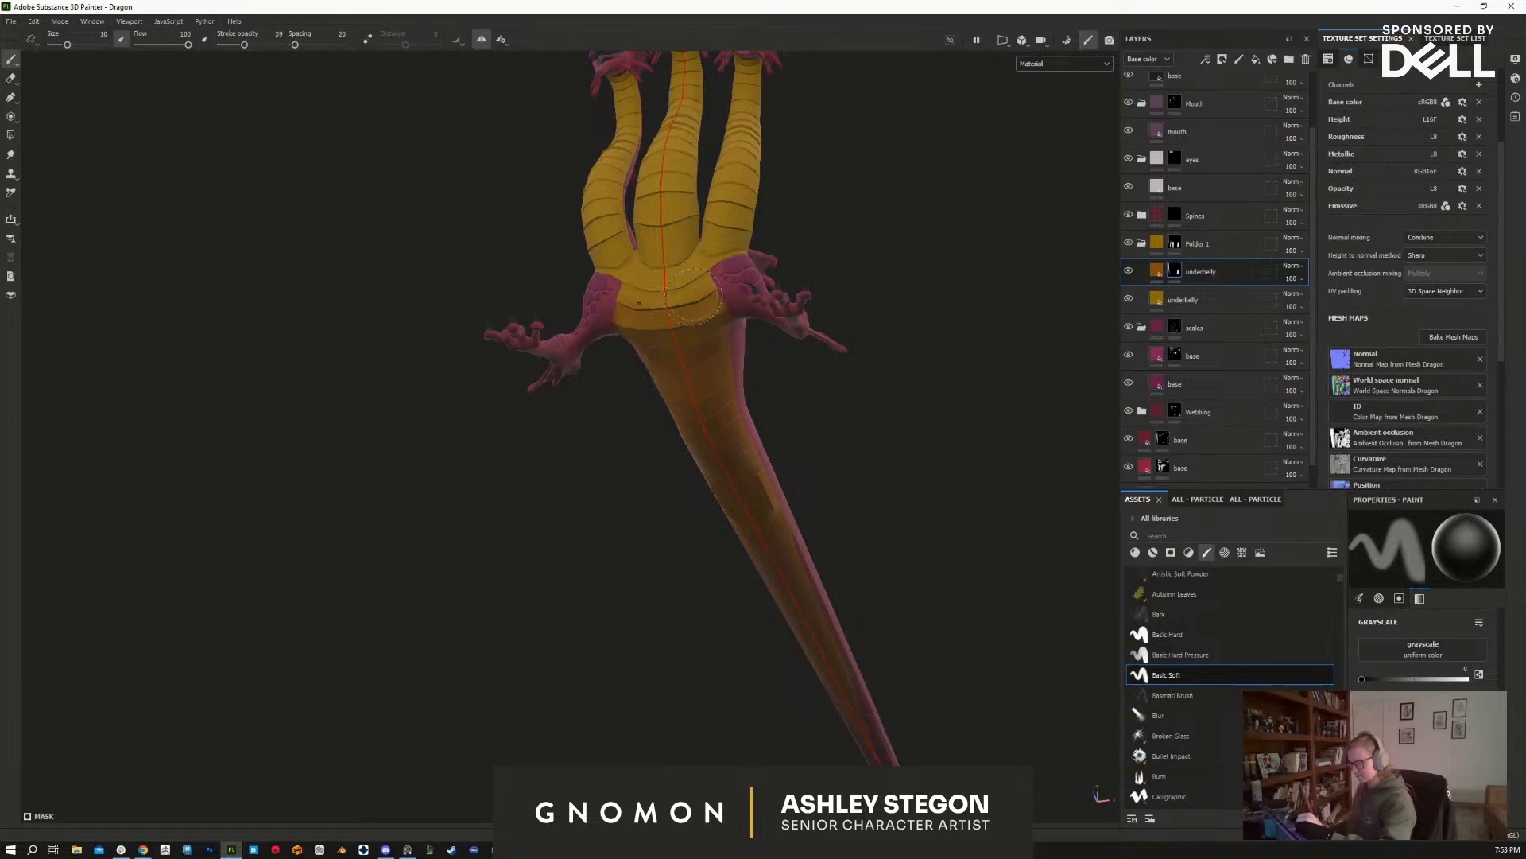
pyautogui.press('x')
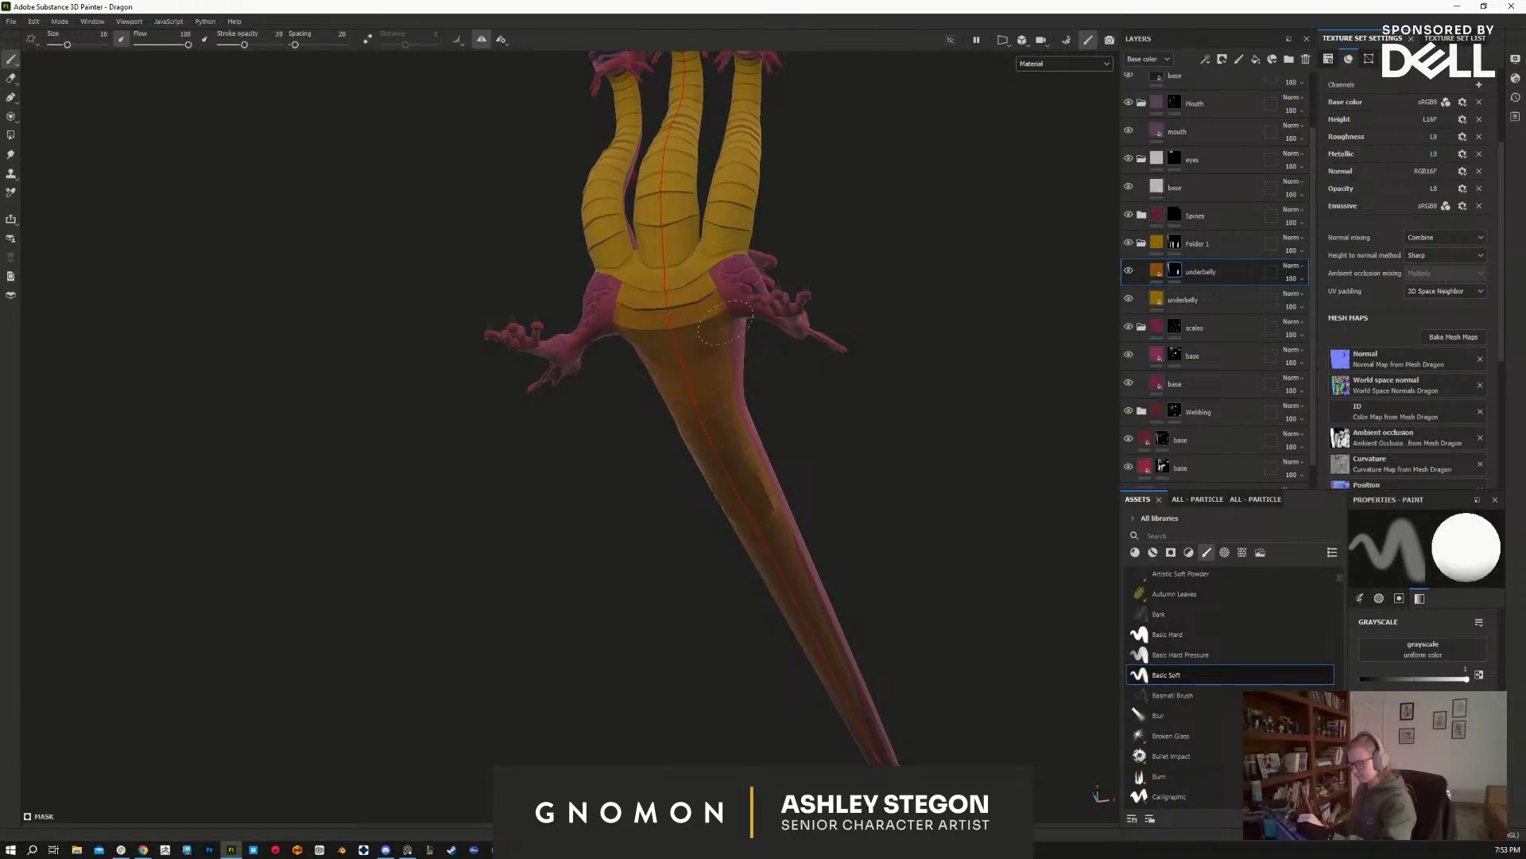
pyautogui.keyDown('alt'); pyautogui.moveTo(838, 136); pyautogui.dragTo(835, 307); pyautogui.keyUp('alt')
pyautogui.press('x')
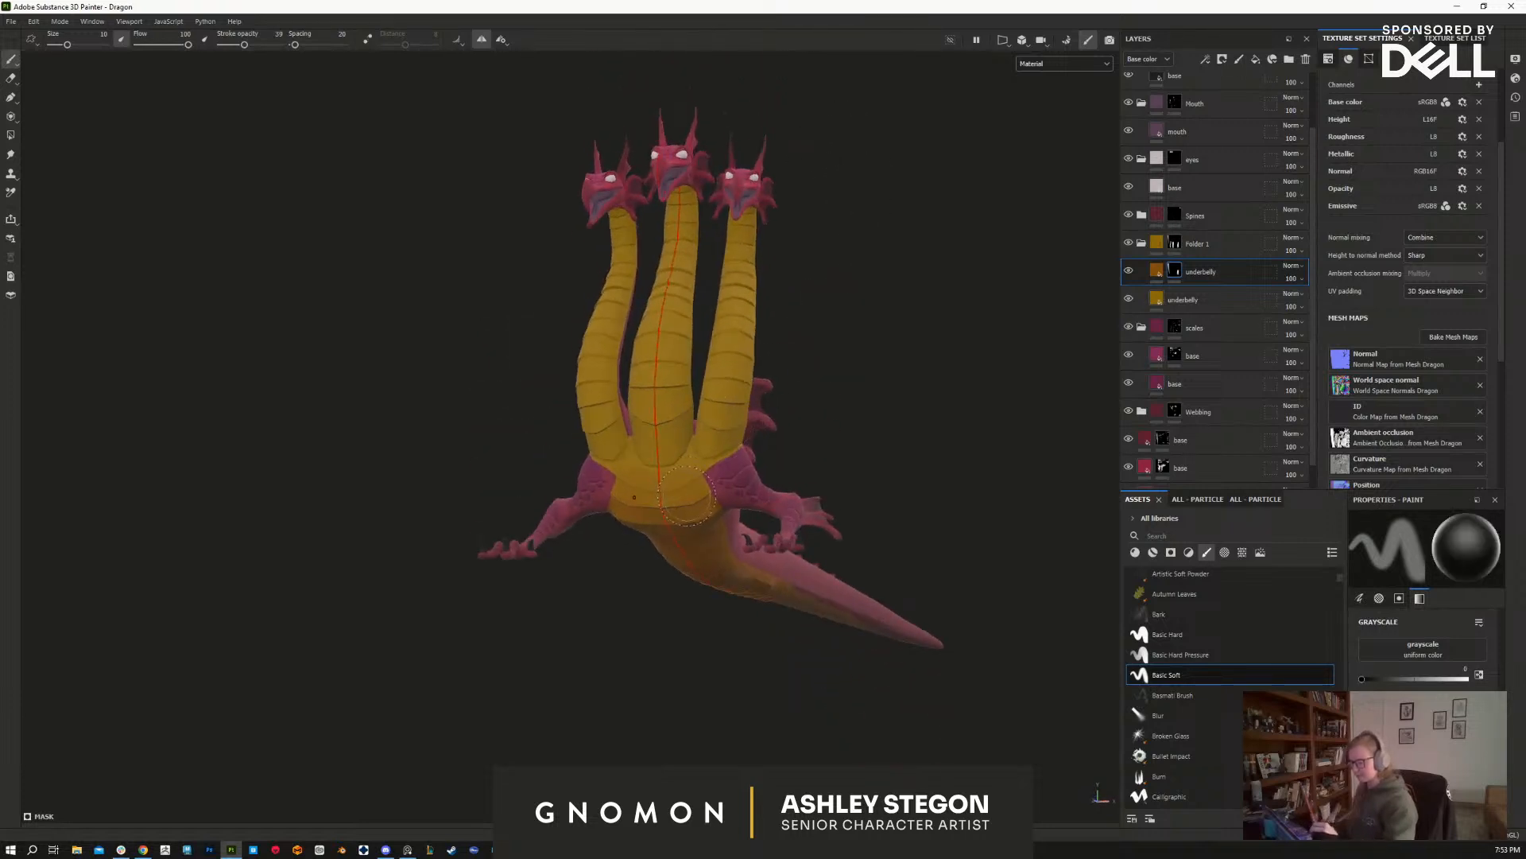
pyautogui.press('x')
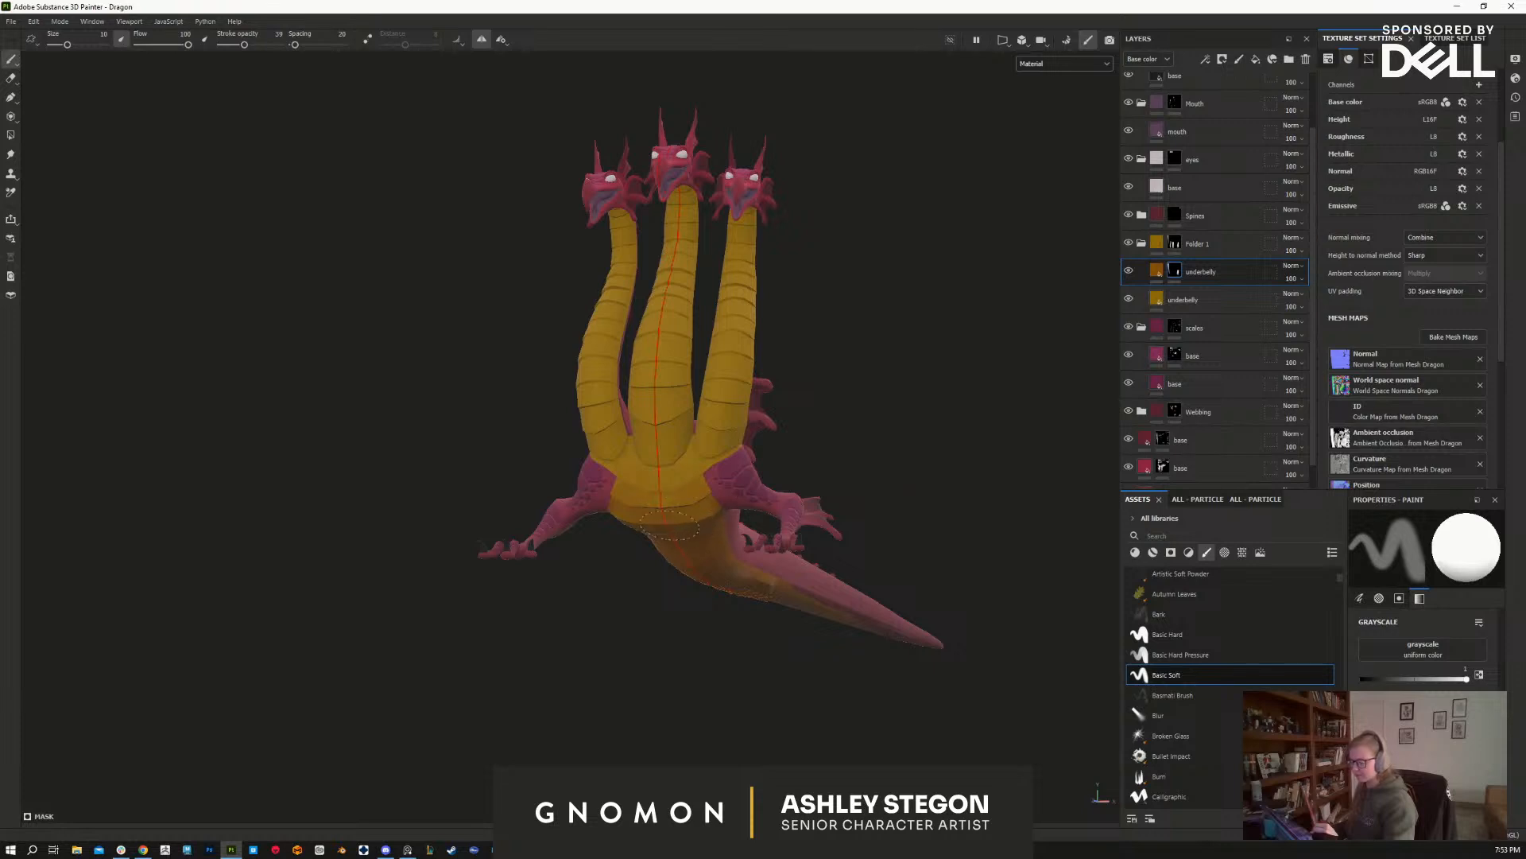
# Step: Paint soft orange shading onto the upper necks just below the three heads on the underbelly mask
pyautogui.keyDown('alt'); pyautogui.moveTo(971, 580); pyautogui.dragTo(947, 517); pyautogui.keyUp('alt')
pyautogui.keyDown('alt'); pyautogui.moveTo(840, 539); pyautogui.dragTo(795, 579); pyautogui.keyUp('alt')
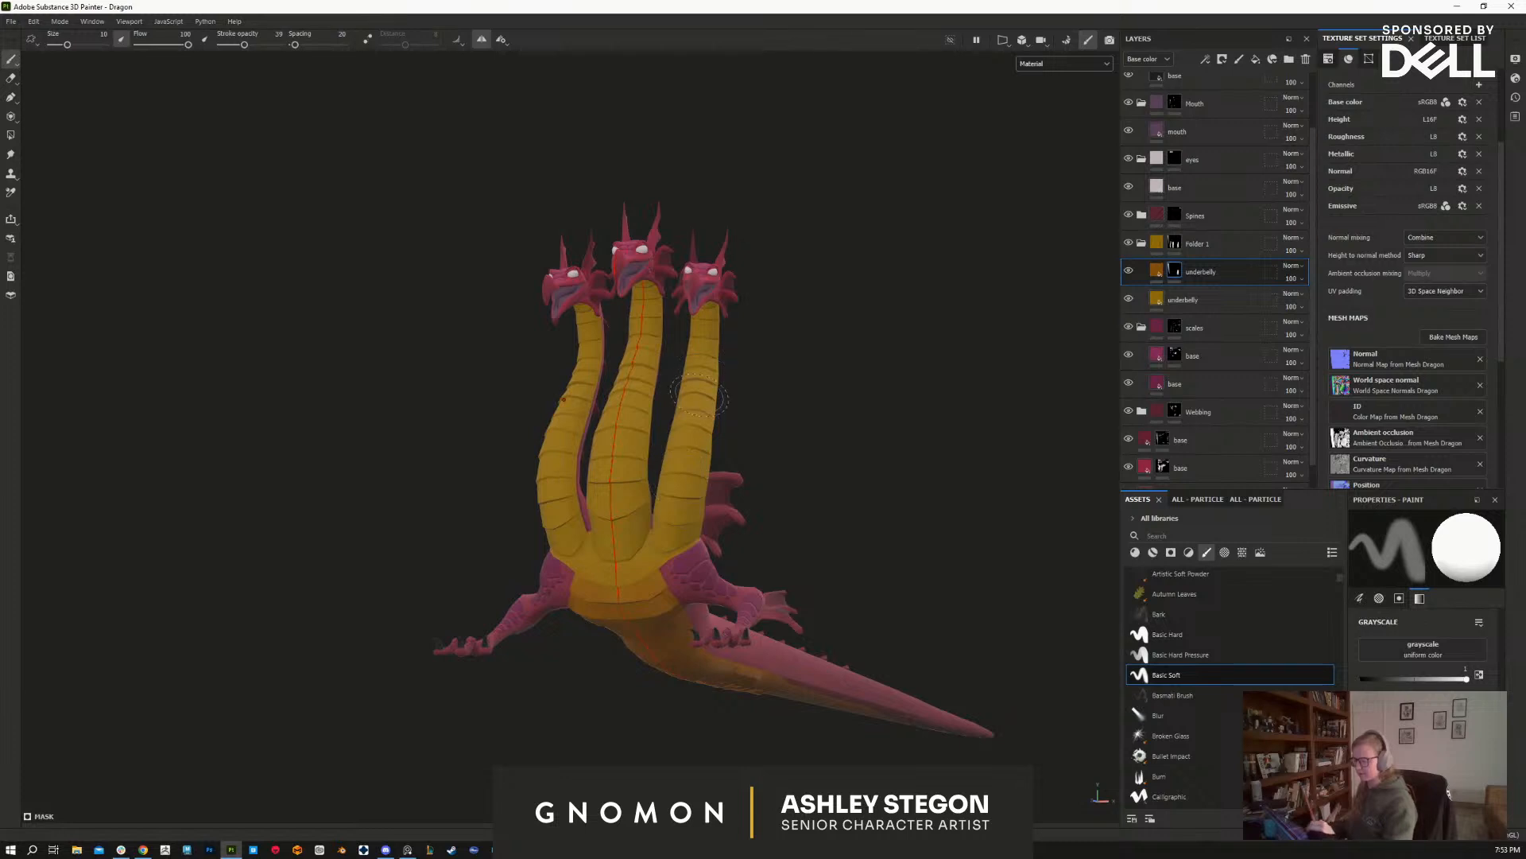
pyautogui.keyDown('alt'); pyautogui.moveTo(808, 422); pyautogui.dragTo(785, 356); pyautogui.keyUp('alt')
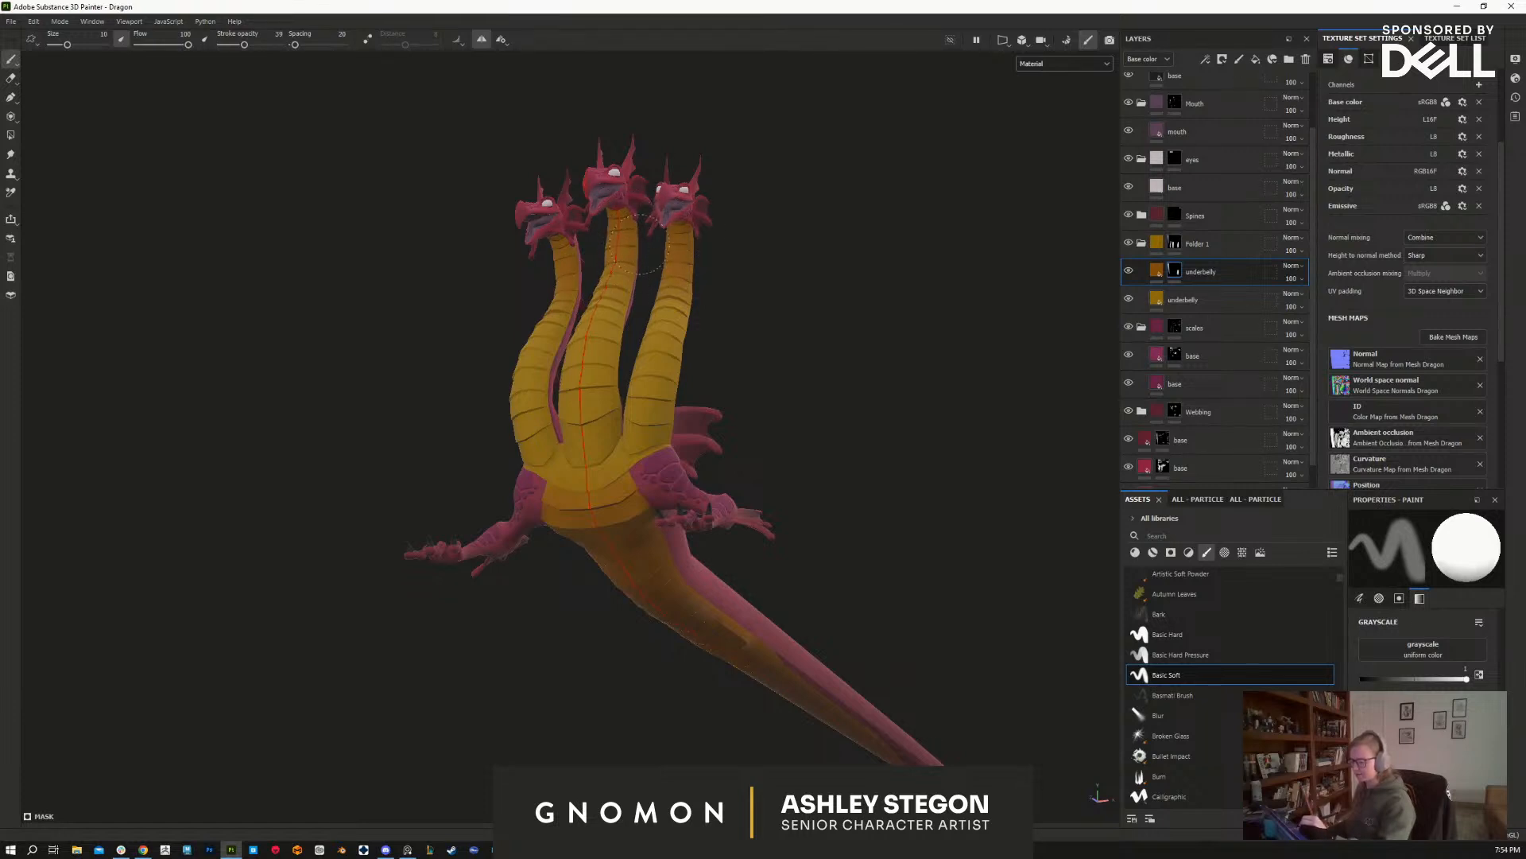
pyautogui.keyDown('alt'); pyautogui.moveTo(767, 284); pyautogui.dragTo(825, 514); pyautogui.keyUp('alt')
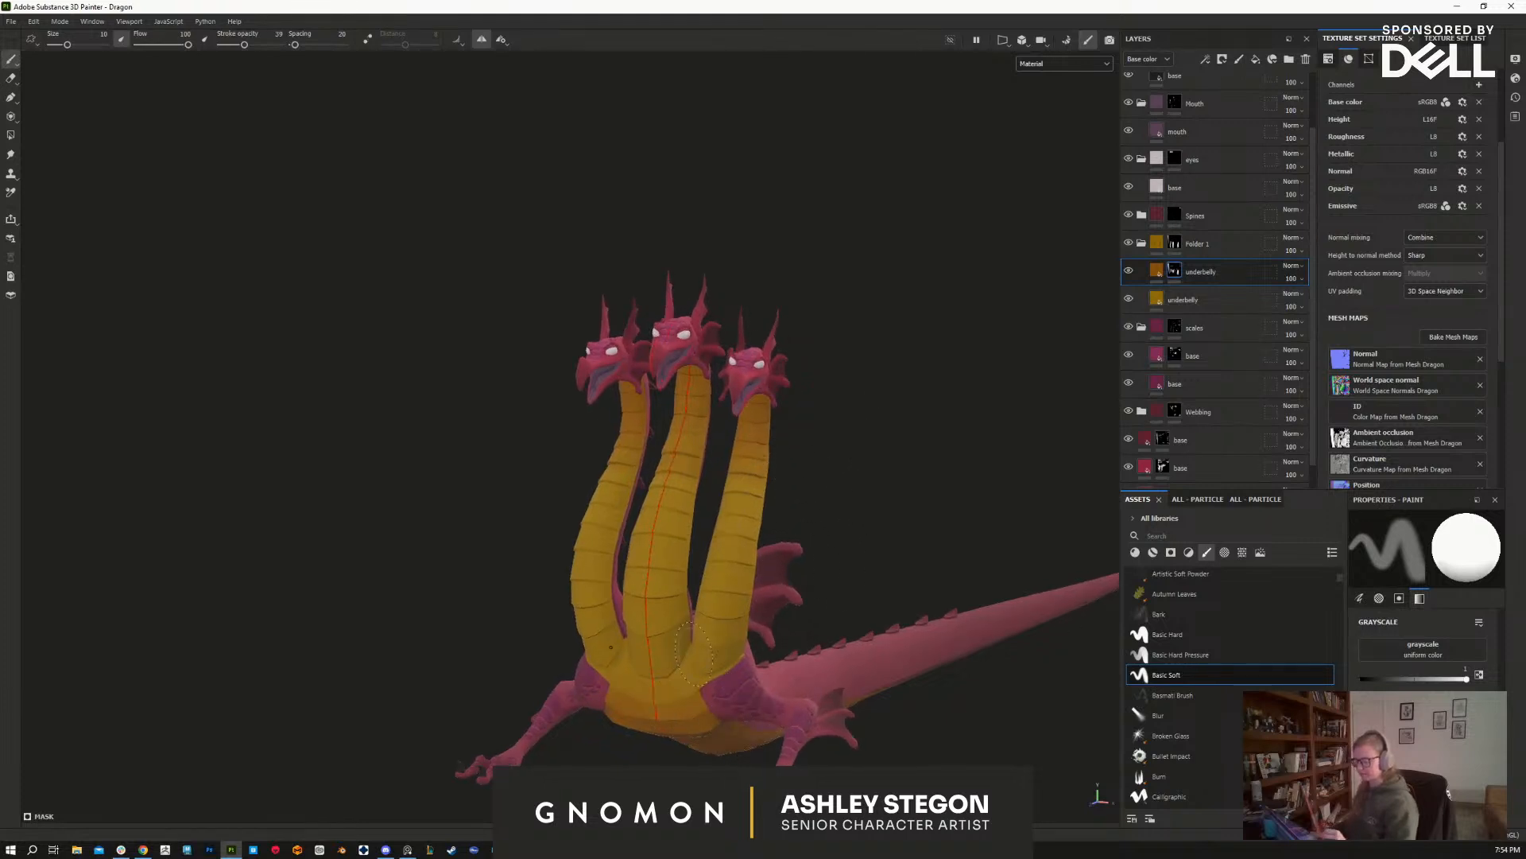
# Step: Shrink the brush and paint soft orange shading into the gaps between the neck bases on the underbelly mask
pyautogui.press('[')
pyautogui.press('[')
pyautogui.press('[')
pyautogui.press('[')
pyautogui.press('[')
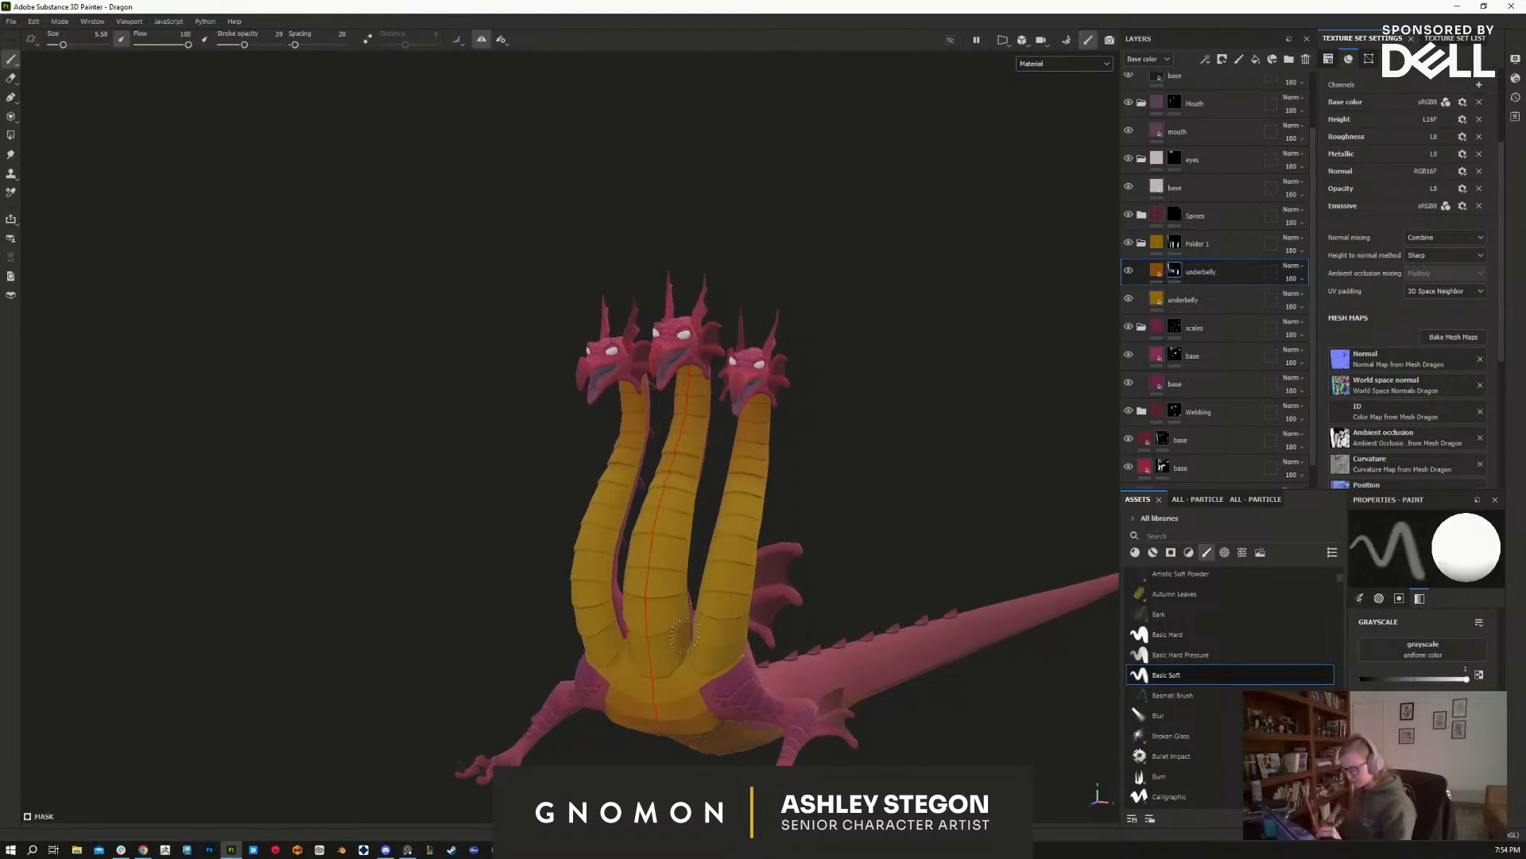
pyautogui.keyDown('alt'); pyautogui.moveTo(705, 629); pyautogui.dragTo(925, 675); pyautogui.keyUp('alt')
pyautogui.keyDown('alt'); pyautogui.moveTo(875, 627); pyautogui.dragTo(907, 571, button='middle'); pyautogui.keyUp('alt')
pyautogui.keyDown('alt'); pyautogui.moveTo(757, 677); pyautogui.dragTo(779, 751, button='right'); pyautogui.keyUp('alt')
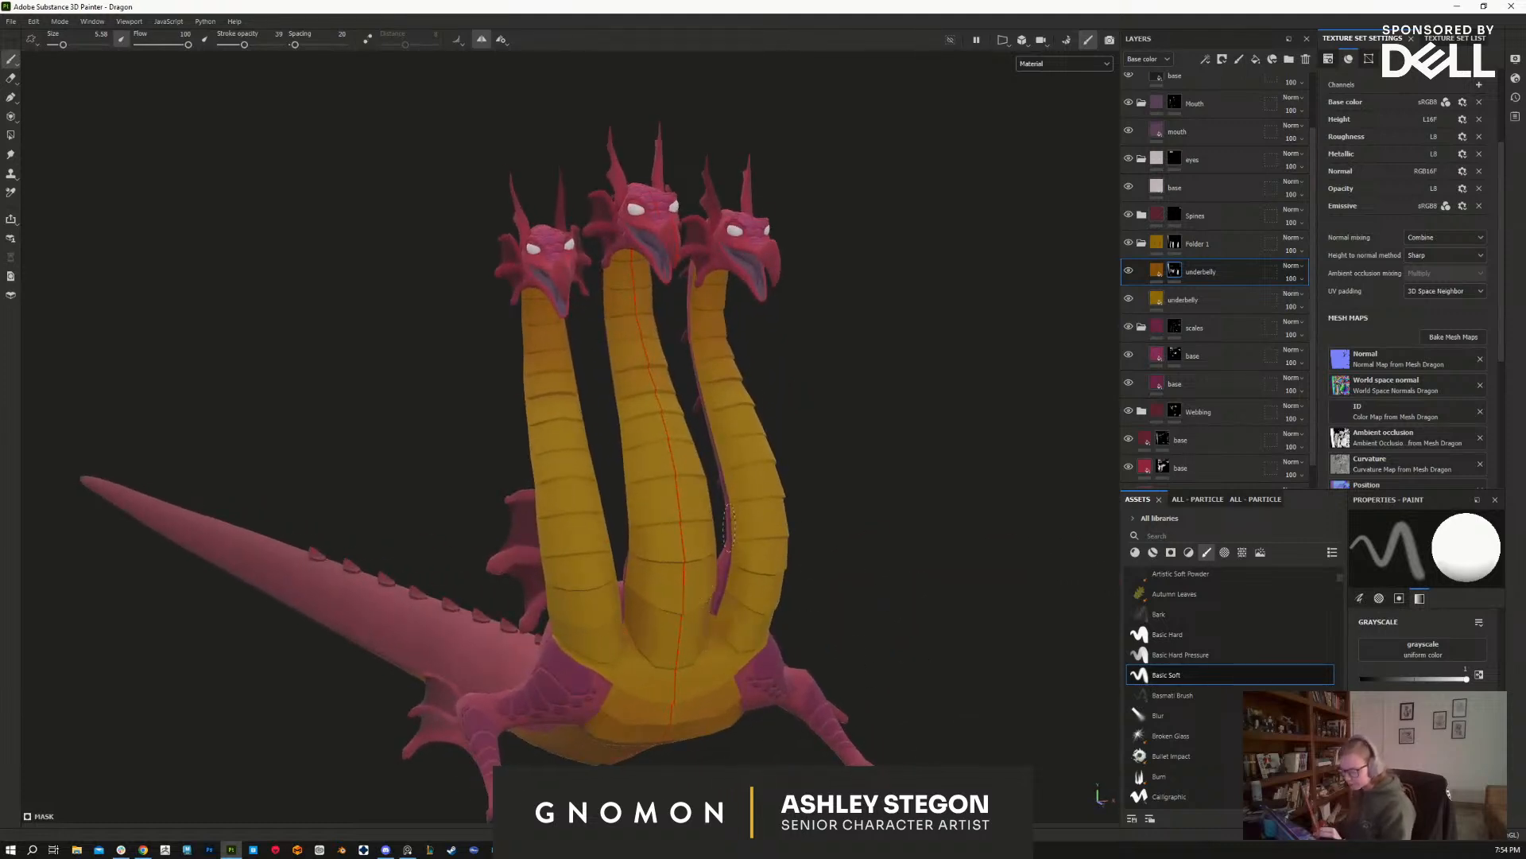
# Step: Soften the orange around the neck bases and chest, alternating black and white paint on the underbelly mask
pyautogui.press('x')
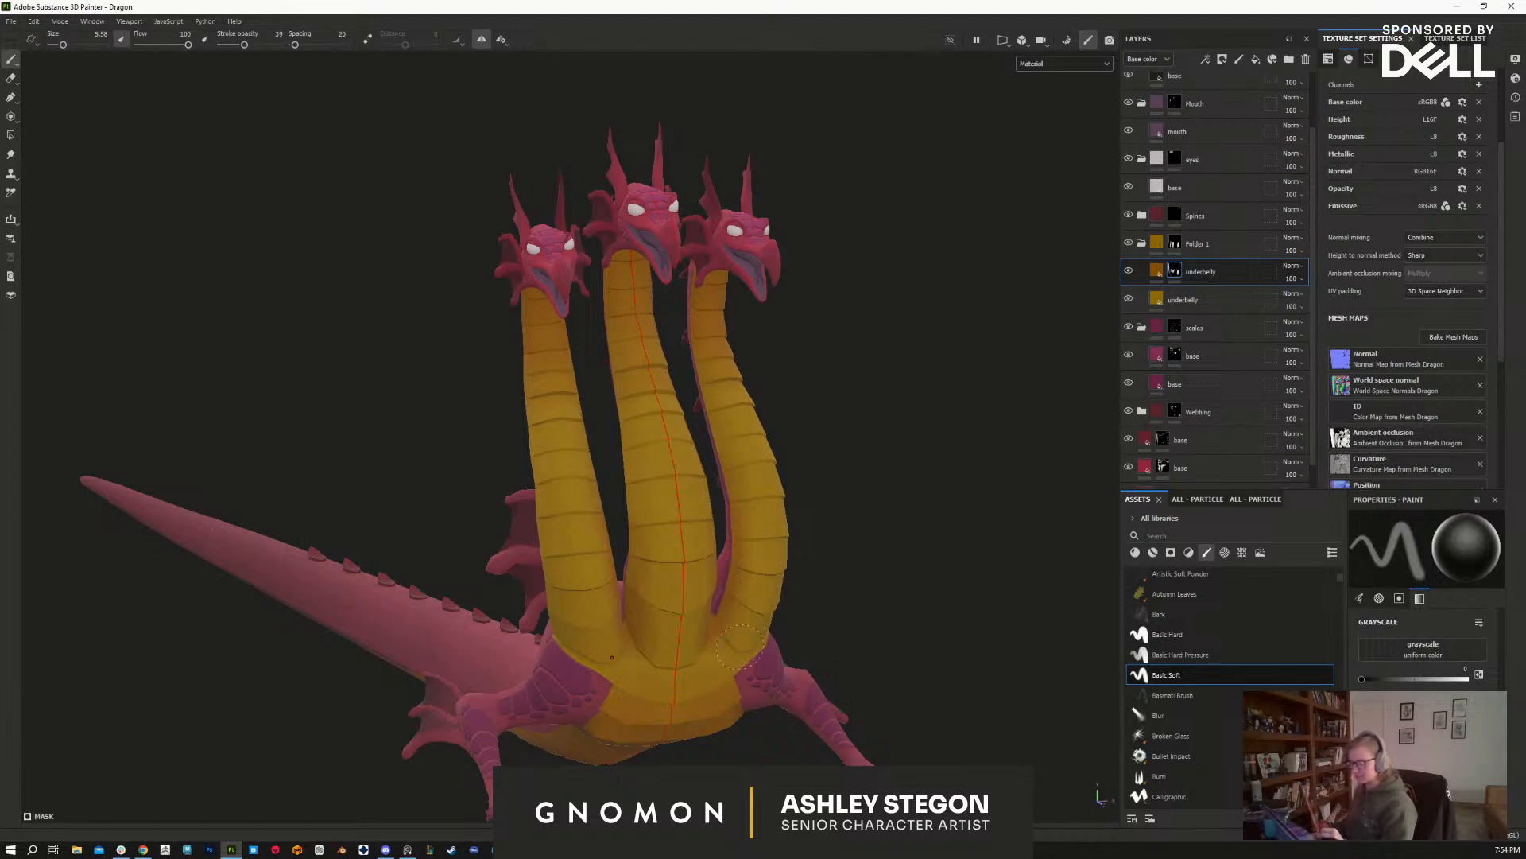
pyautogui.keyDown('alt'); pyautogui.moveTo(733, 648); pyautogui.dragTo(652, 622); pyautogui.keyUp('alt')
pyautogui.keyDown('alt'); pyautogui.moveTo(702, 509); pyautogui.dragTo(628, 518); pyautogui.keyUp('alt')
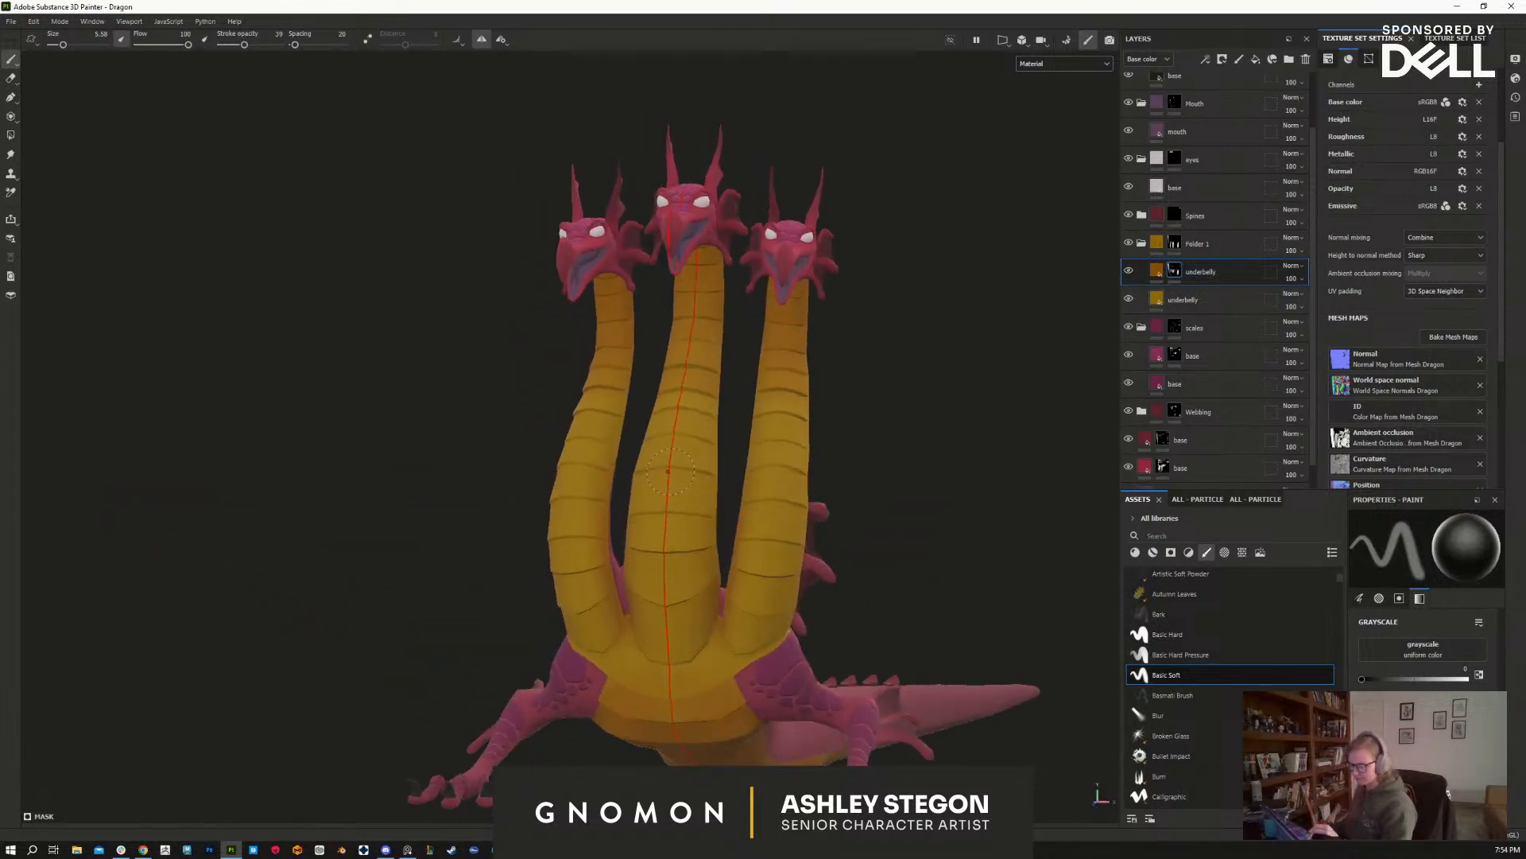
pyautogui.keyDown('alt'); pyautogui.moveTo(774, 671); pyautogui.dragTo(862, 666); pyautogui.keyUp('alt')
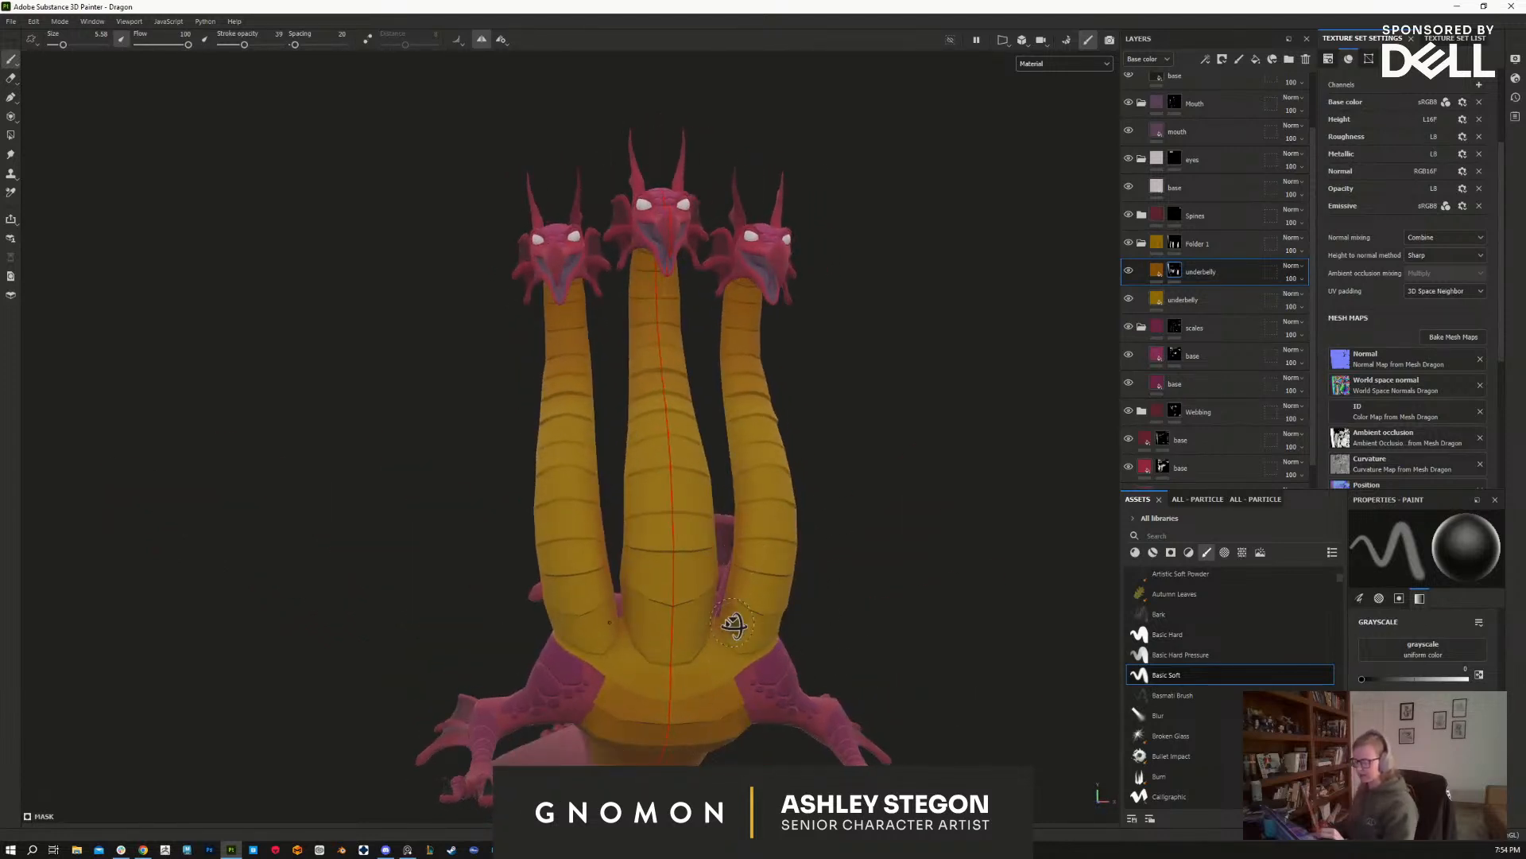
pyautogui.keyDown('alt'); pyautogui.moveTo(733, 613); pyautogui.dragTo(797, 609); pyautogui.keyUp('alt')
pyautogui.keyDown('alt'); pyautogui.moveTo(885, 578); pyautogui.dragTo(716, 644); pyautogui.keyUp('alt')
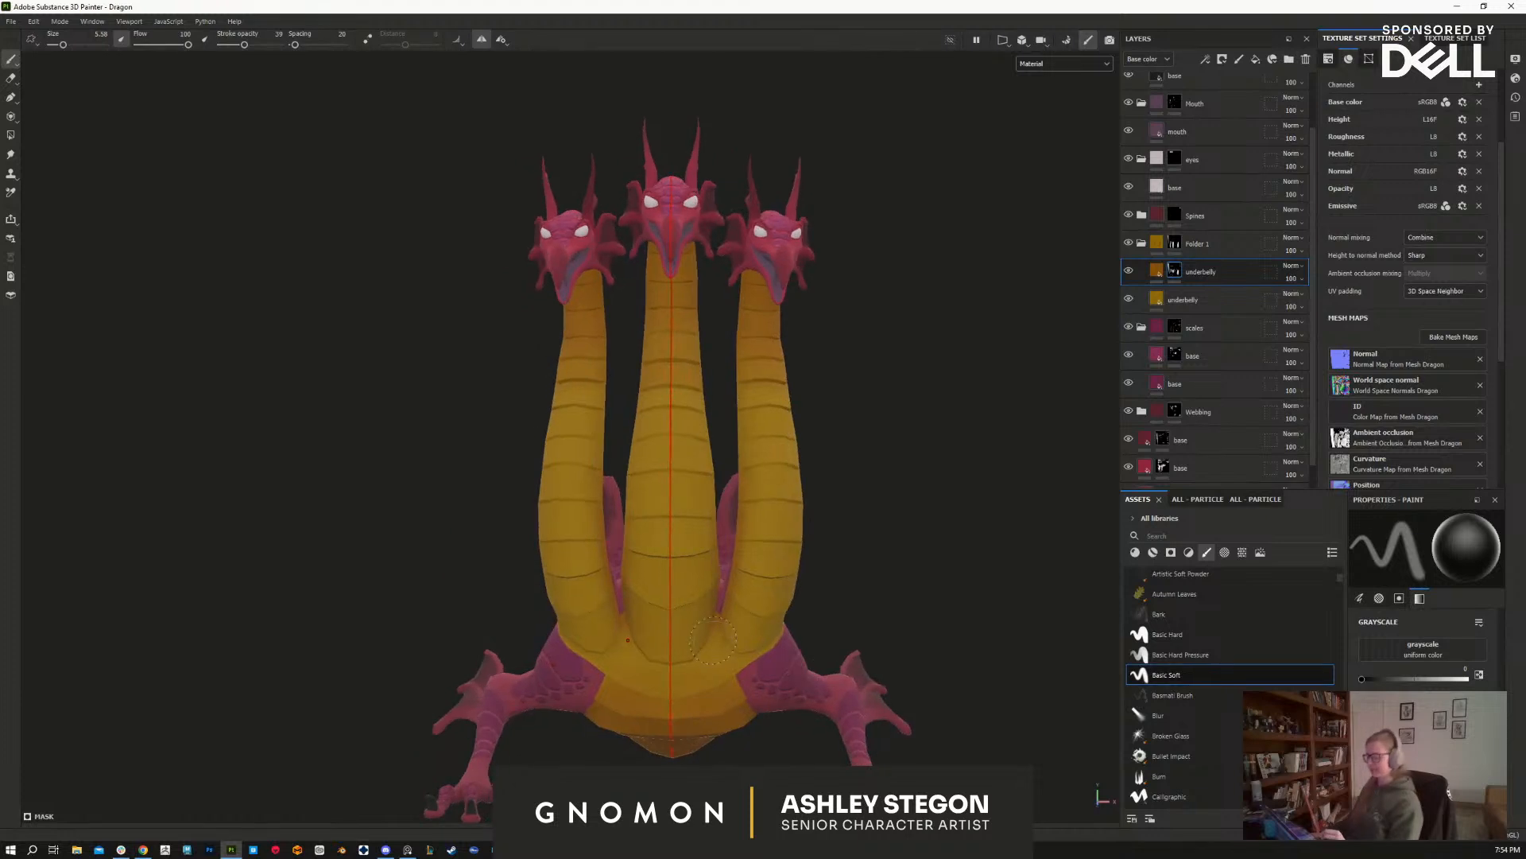
pyautogui.press('x')
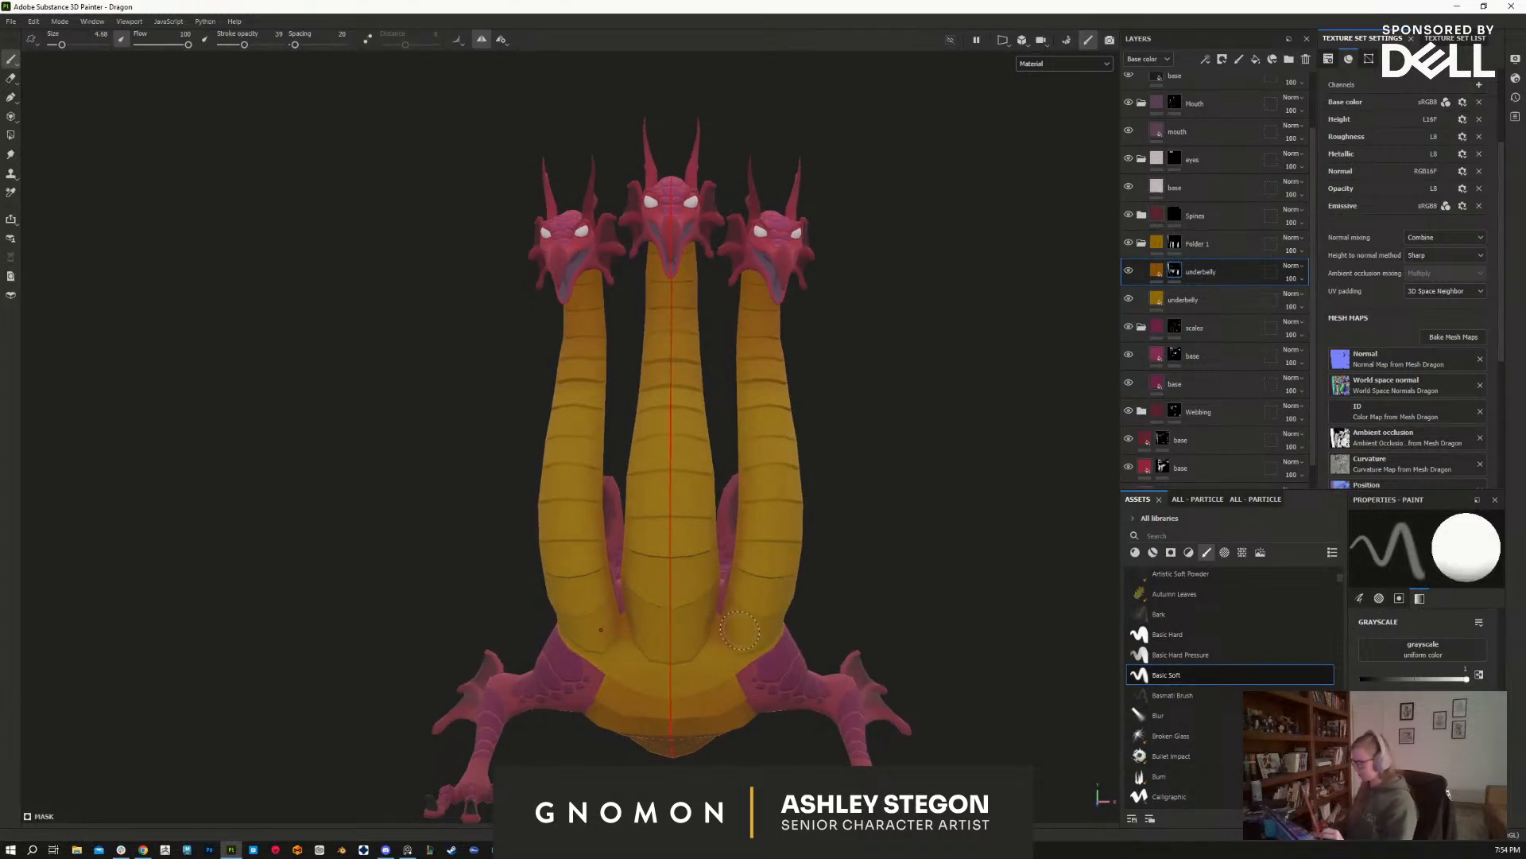
pyautogui.press('x')
# Step: Duplicate the mouth layer inside the Mouth folder
pyautogui.keyDown('alt'); pyautogui.moveTo(721, 659); pyautogui.dragTo(688, 506); pyautogui.keyUp('alt')
pyautogui.keyDown('alt'); pyautogui.moveTo(879, 574); pyautogui.dragTo(941, 453, button='right'); pyautogui.keyUp('alt')
pyautogui.keyDown('alt'); pyautogui.moveTo(940, 453); pyautogui.dragTo(616, 388); pyautogui.keyUp('alt')
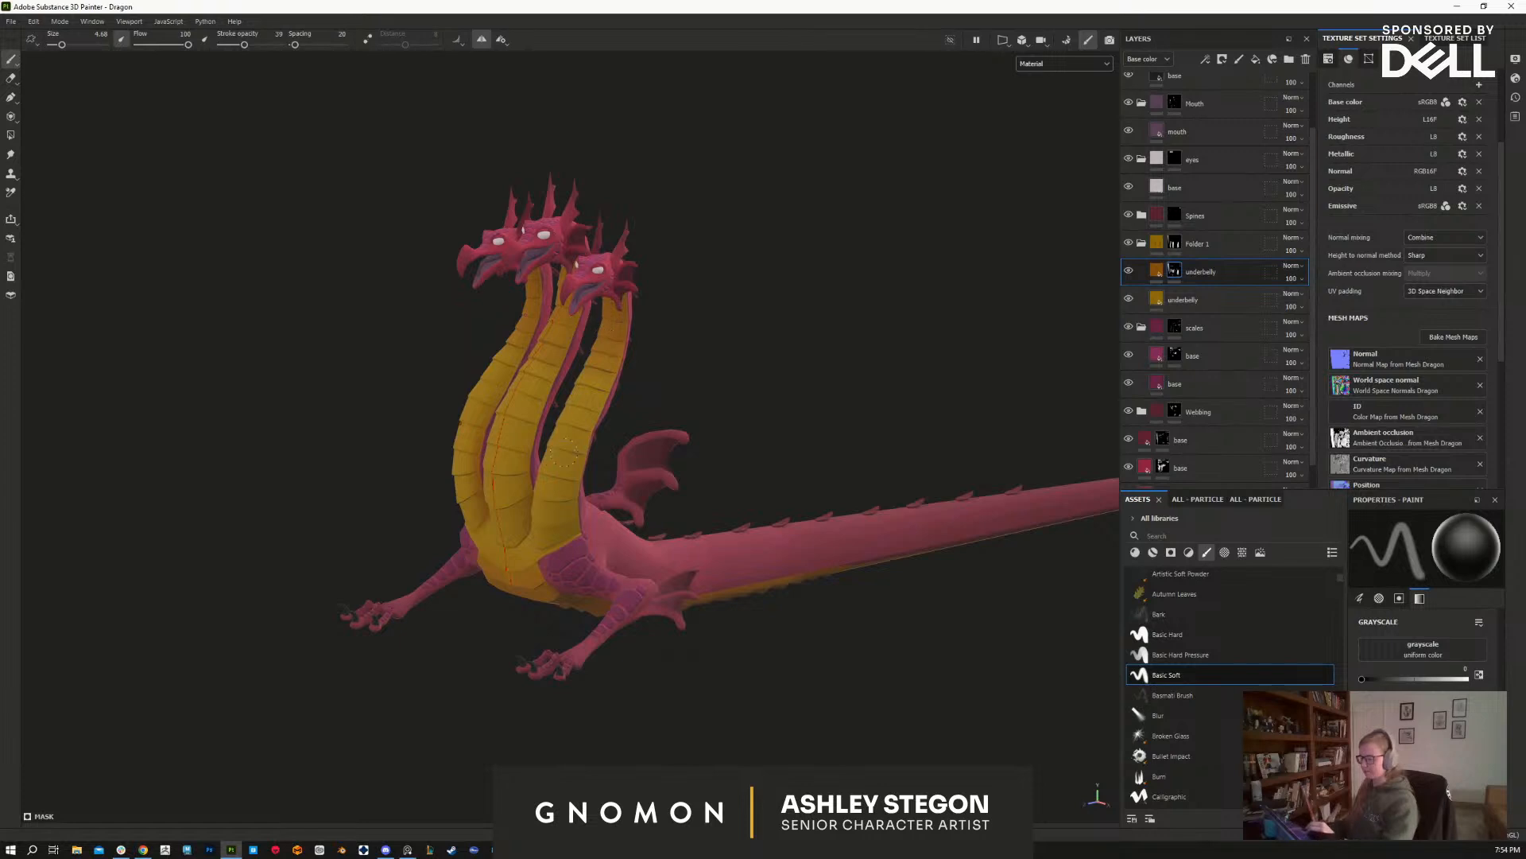
pyautogui.keyDown('alt'); pyautogui.moveTo(749, 616); pyautogui.dragTo(1066, 596); pyautogui.keyUp('alt')
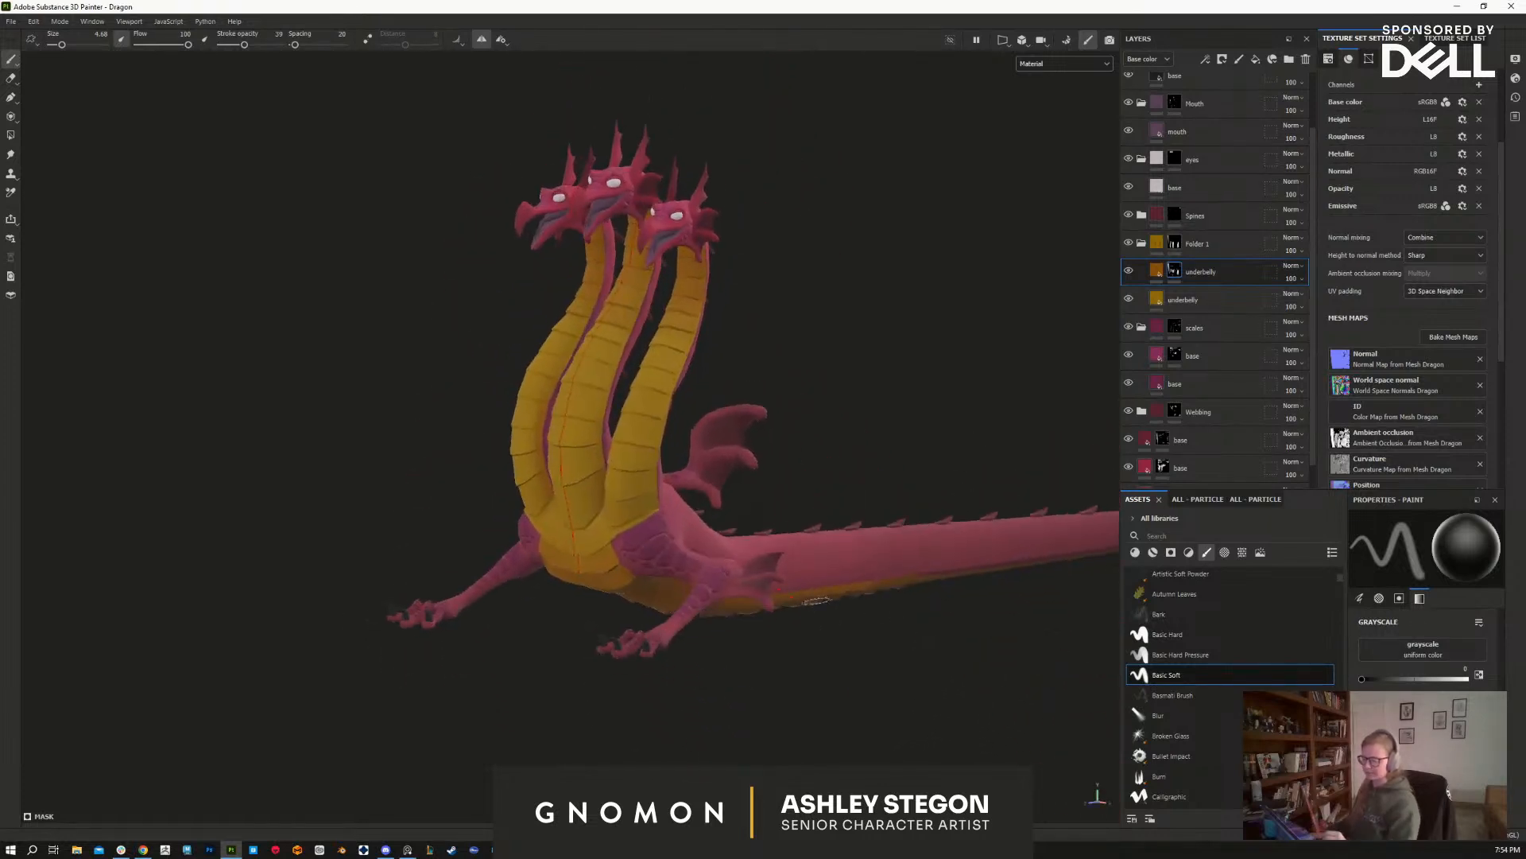
pyautogui.keyDown('alt'); pyautogui.moveTo(892, 641); pyautogui.dragTo(896, 480); pyautogui.keyUp('alt')
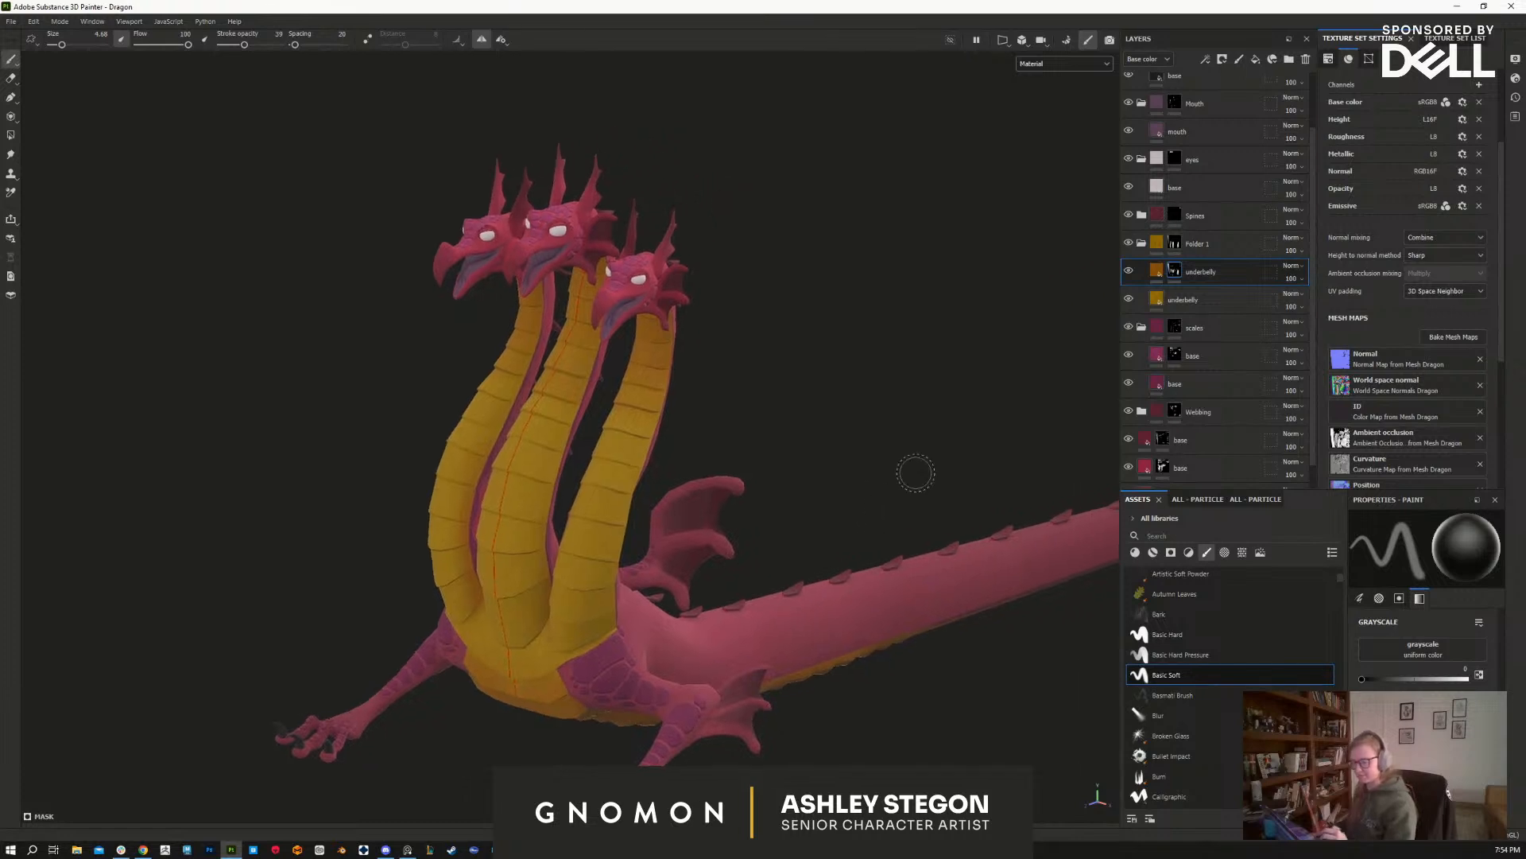
pyautogui.click(1216, 218)
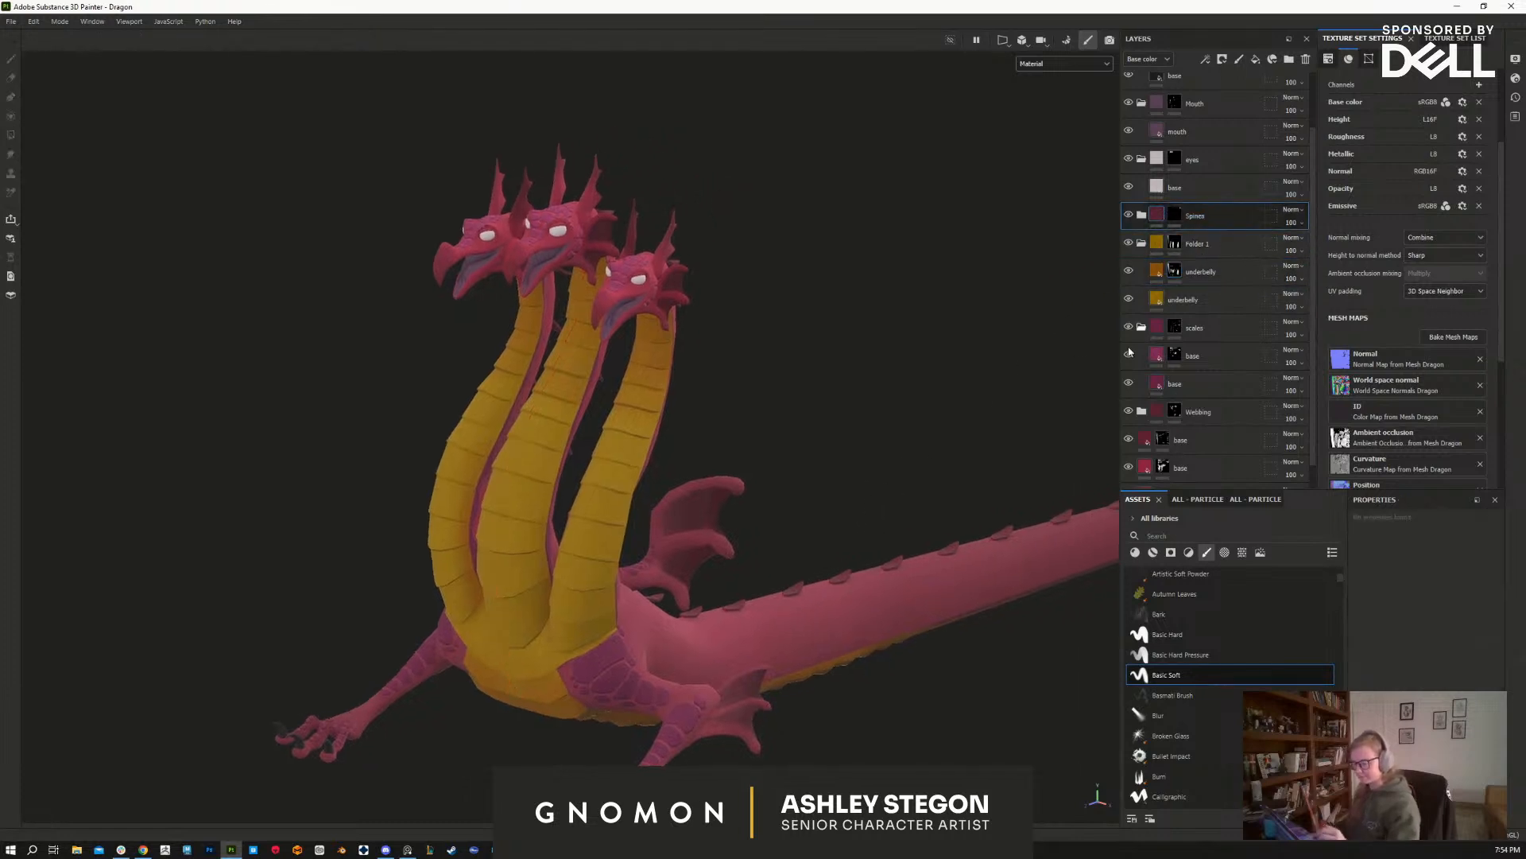
pyautogui.click(1208, 131)
pyautogui.keyDown('alt'); pyautogui.moveTo(848, 327); pyautogui.dragTo(881, 442, button='middle'); pyautogui.keyUp('alt')
pyautogui.keyDown('alt'); pyautogui.moveTo(674, 378); pyautogui.dragTo(865, 707, button='right'); pyautogui.keyUp('alt')
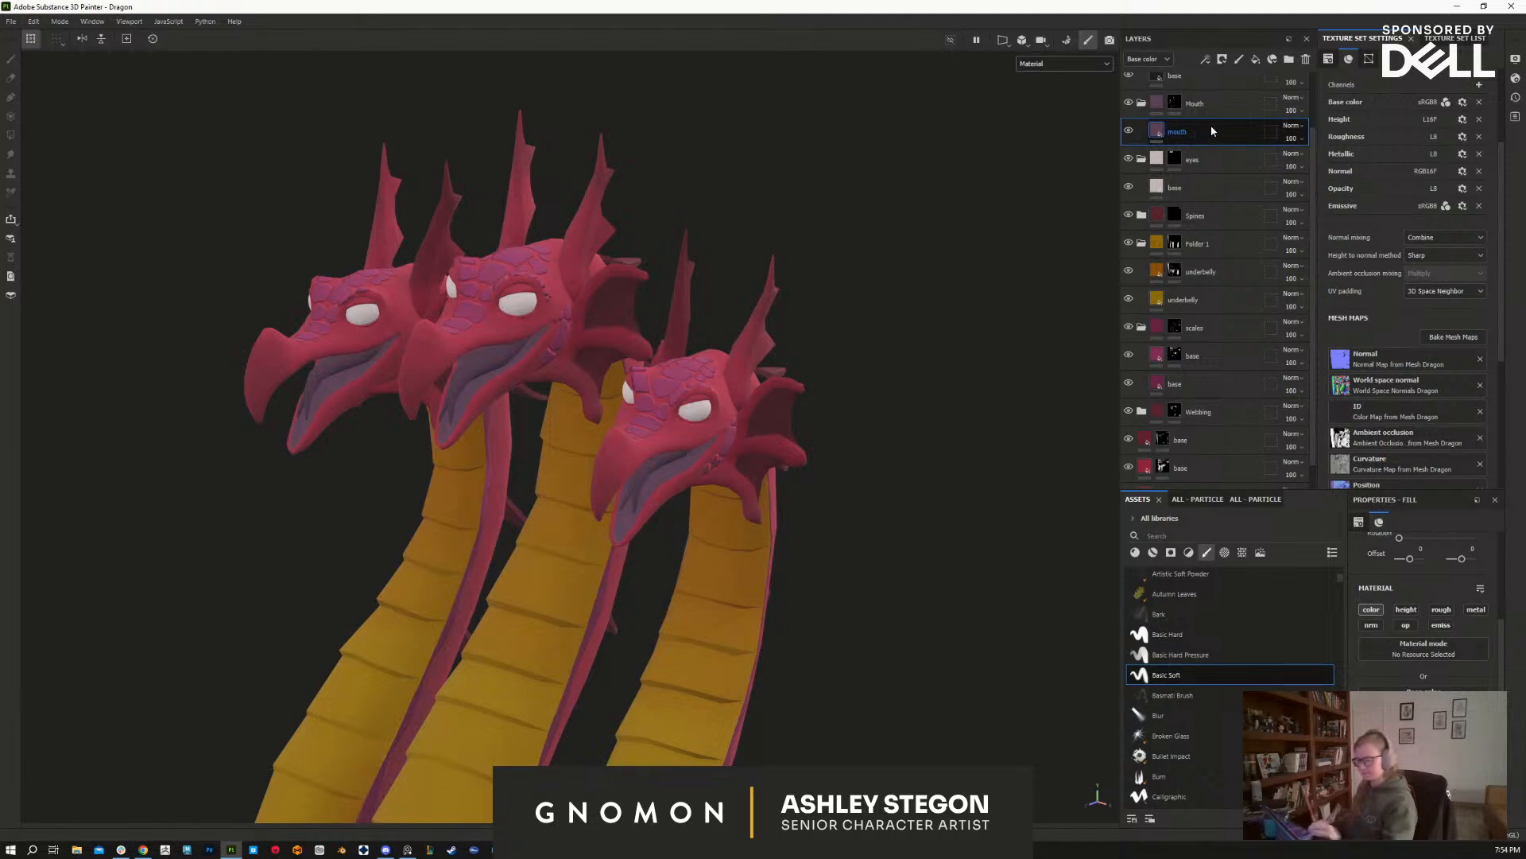
pyautogui.hotkey('ctrl', 'd')
# Step: Change the duplicated mouth layer's base color to a darker purple and give the layer a black mask
pyautogui.click(1421, 713)
pyautogui.click(1200, 571)
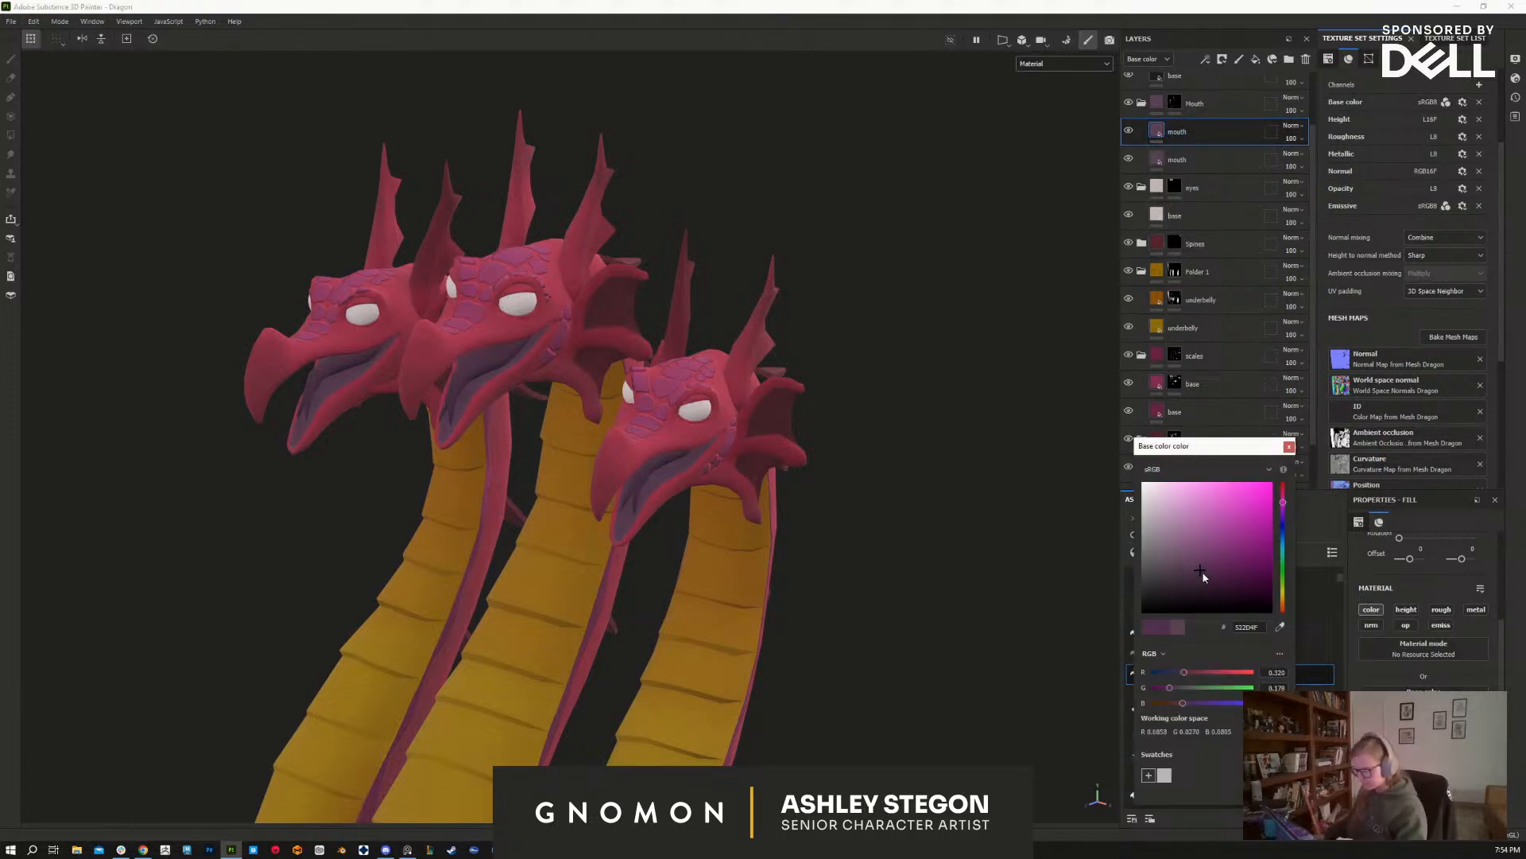
pyautogui.click(1289, 447)
pyautogui.keyDown('alt'); pyautogui.moveTo(1076, 227); pyautogui.dragTo(986, 318); pyautogui.keyUp('alt')
pyautogui.rightClick(1157, 131)
pyautogui.click(1184, 137)
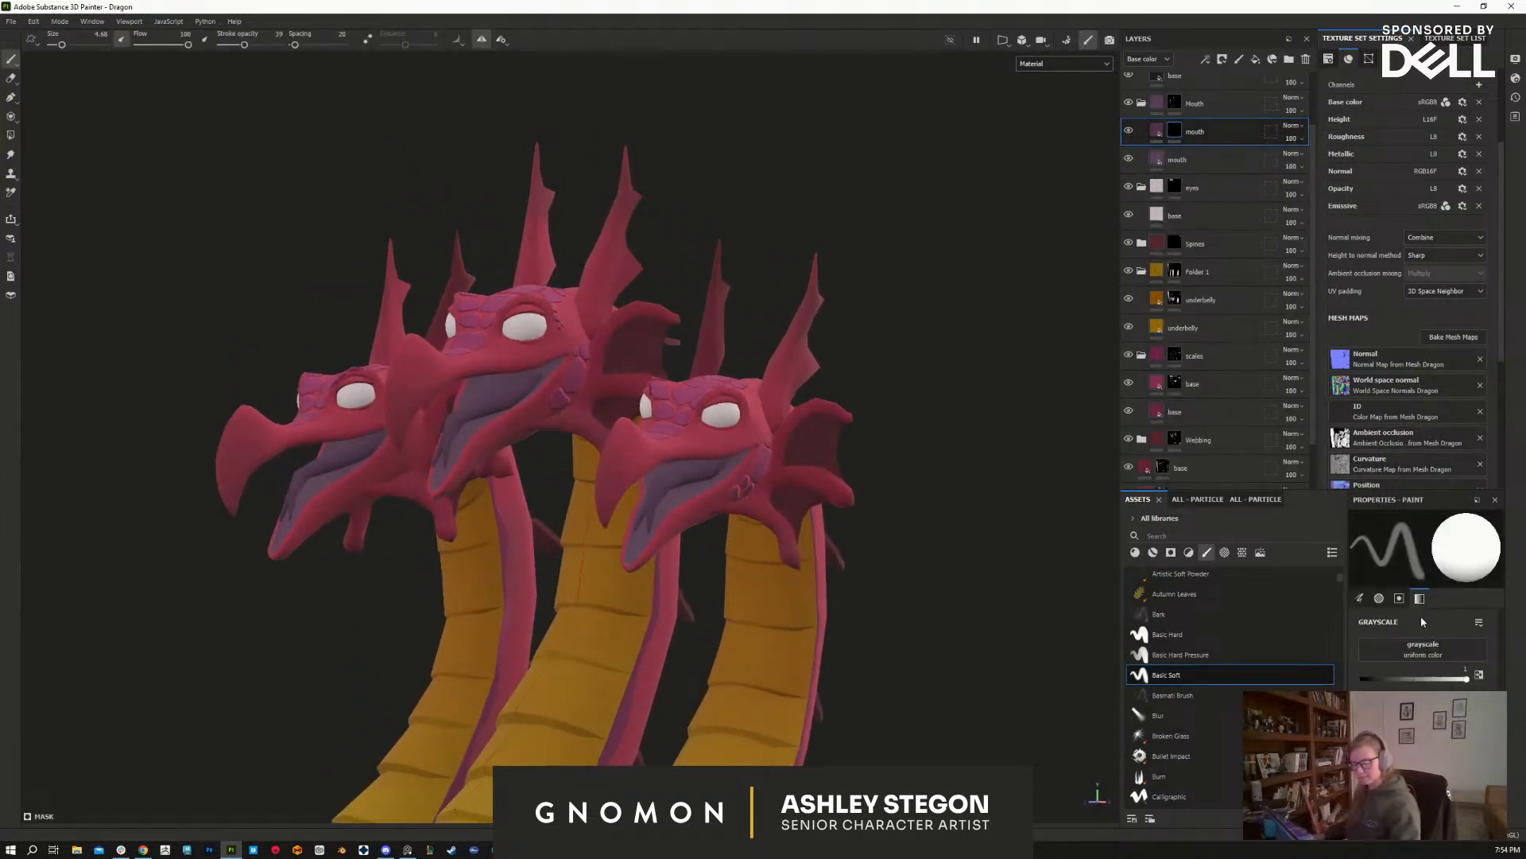
pyautogui.press('4')
pyautogui.click(1433, 523)
pyautogui.keyDown('alt'); pyautogui.moveTo(708, 586); pyautogui.dragTo(525, 606); pyautogui.keyUp('alt')
pyautogui.keyDown('alt'); pyautogui.moveTo(566, 537); pyautogui.dragTo(532, 528); pyautogui.keyUp('alt')
pyautogui.keyDown('alt'); pyautogui.moveTo(728, 628); pyautogui.dragTo(841, 696); pyautogui.keyUp('alt')
pyautogui.keyDown('alt'); pyautogui.moveTo(841, 696); pyautogui.dragTo(822, 617, button='right'); pyautogui.keyUp('alt')
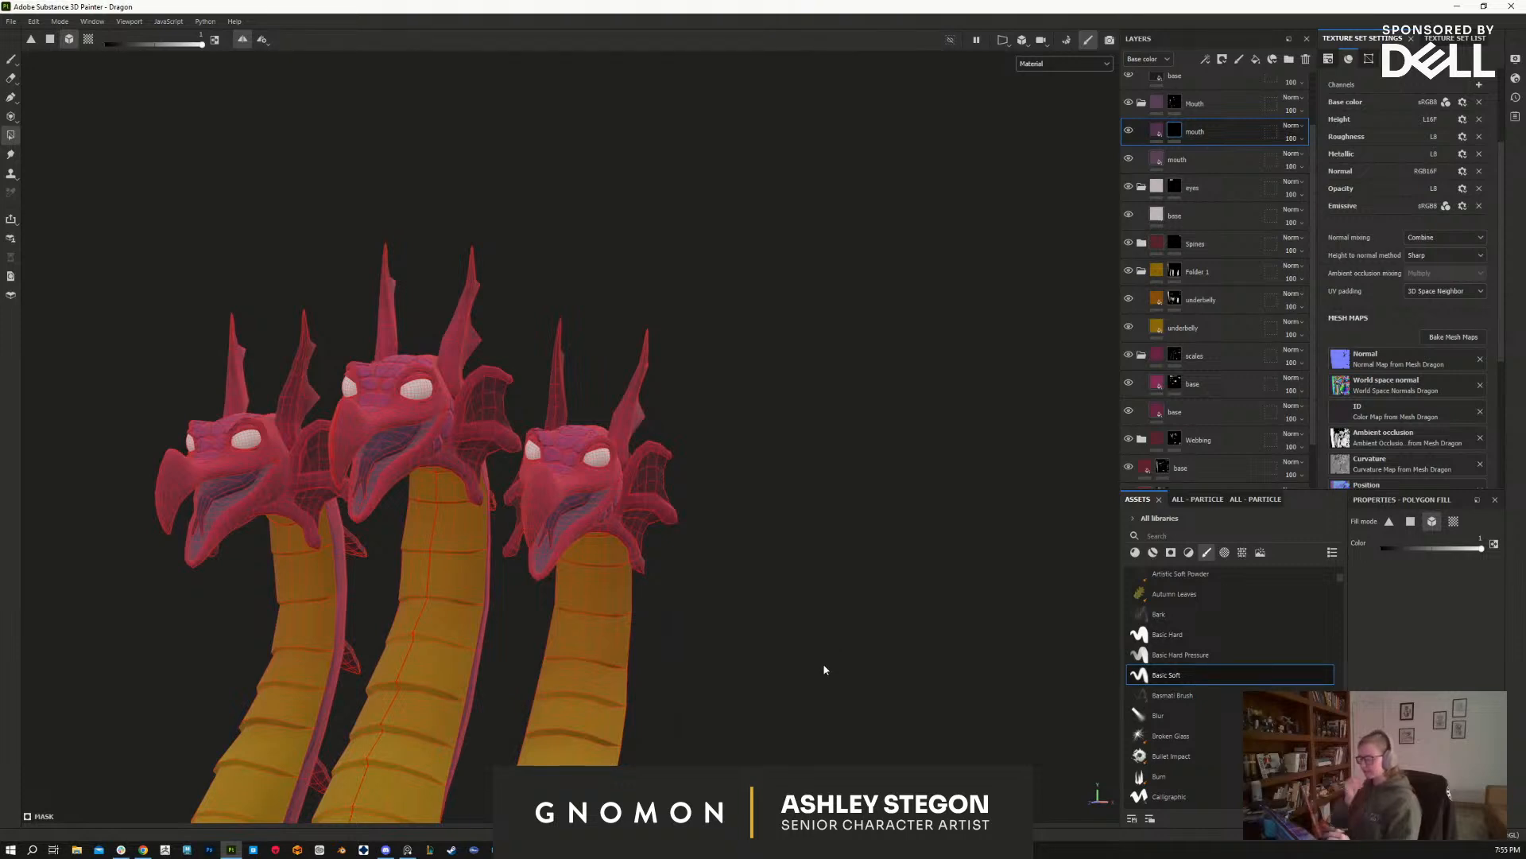
pyautogui.keyDown('alt'); pyautogui.moveTo(829, 723); pyautogui.dragTo(855, 392); pyautogui.keyUp('alt')
pyautogui.click(1056, 66)
pyautogui.click(976, 222)
pyautogui.press('1')
# Step: Examine the base color variation across the dragon's necks, chest, tail and wings from several angles
pyautogui.keyDown('alt'); pyautogui.moveTo(839, 682); pyautogui.dragTo(875, 692); pyautogui.keyUp('alt')
pyautogui.keyDown('alt'); pyautogui.moveTo(870, 660); pyautogui.dragTo(918, 586, button='middle'); pyautogui.keyUp('alt')
pyautogui.keyDown('alt'); pyautogui.moveTo(914, 584); pyautogui.dragTo(846, 457, button='right'); pyautogui.keyUp('alt')
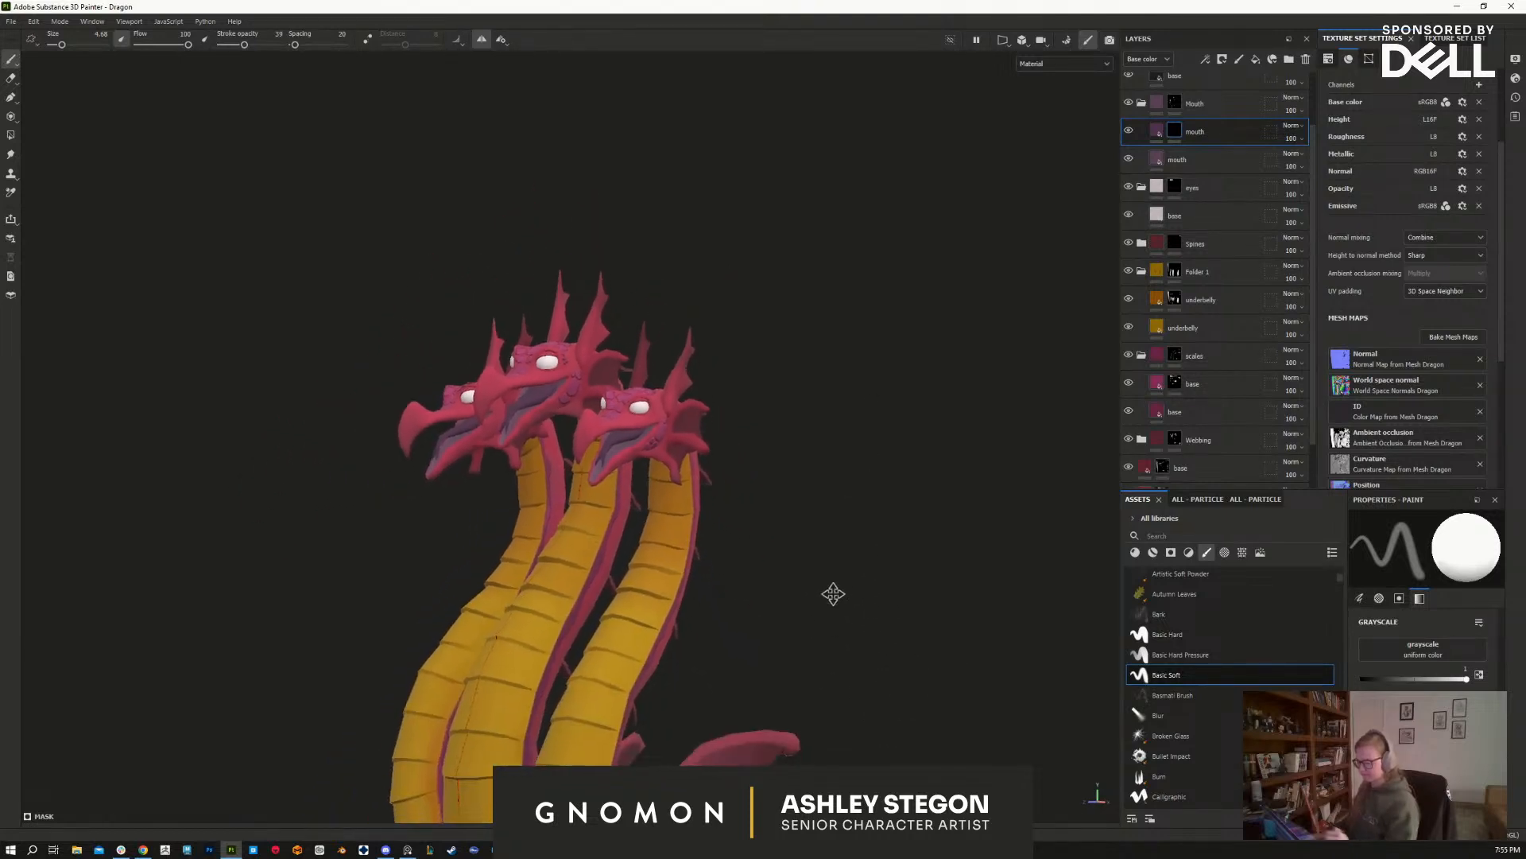
pyautogui.keyDown('alt'); pyautogui.moveTo(834, 623); pyautogui.dragTo(862, 330, button='middle'); pyautogui.keyUp('alt')
pyautogui.keyDown('alt'); pyautogui.moveTo(879, 477); pyautogui.dragTo(860, 390); pyautogui.keyUp('alt')
pyautogui.keyDown('alt'); pyautogui.moveTo(874, 409); pyautogui.dragTo(867, 483, button='middle'); pyautogui.keyUp('alt')
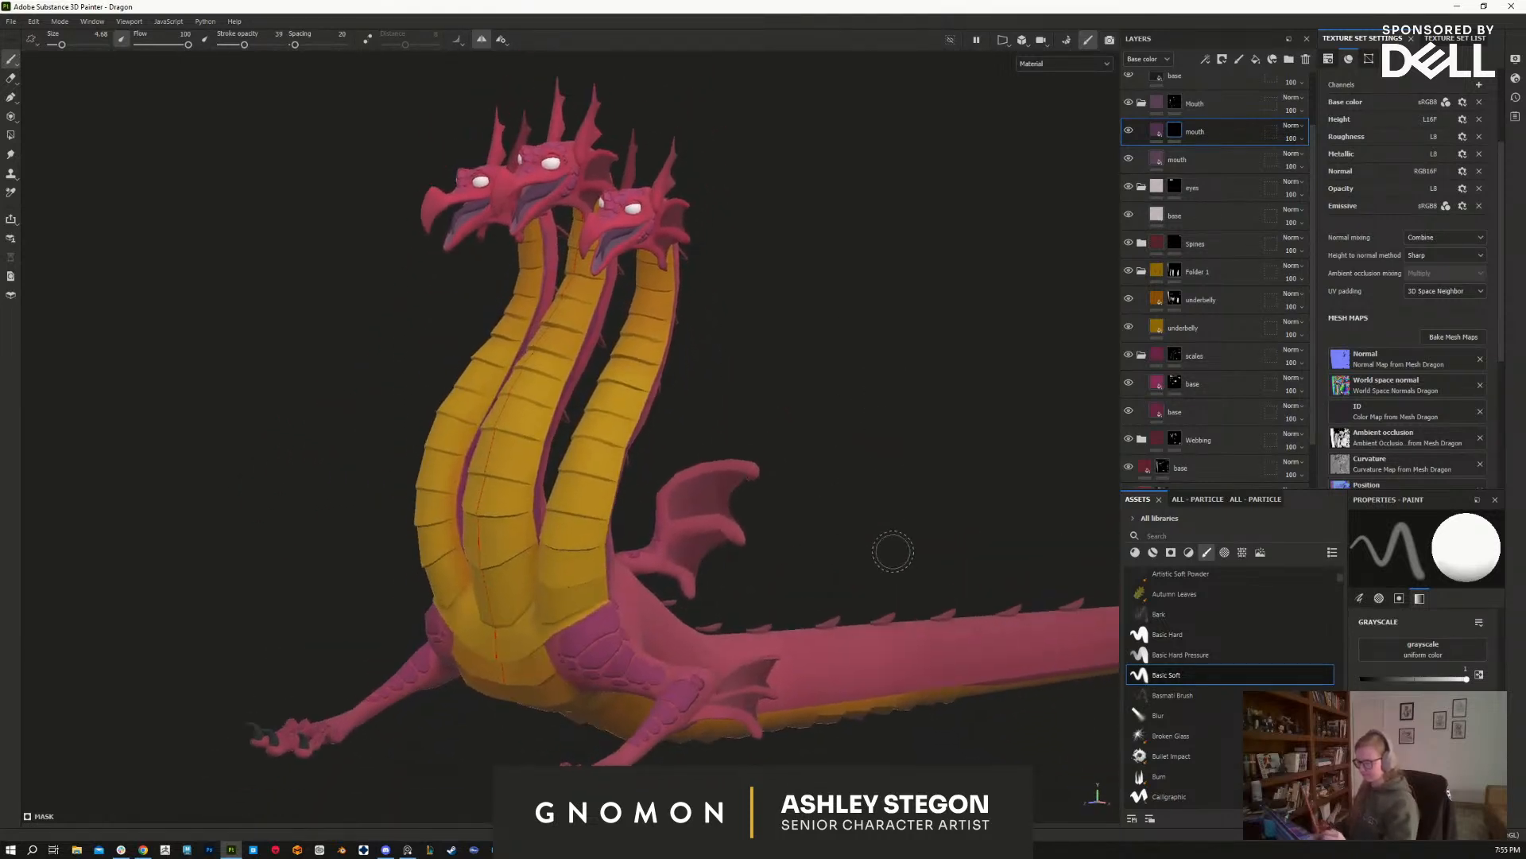
pyautogui.keyDown('alt'); pyautogui.moveTo(893, 550); pyautogui.dragTo(807, 562); pyautogui.keyUp('alt')
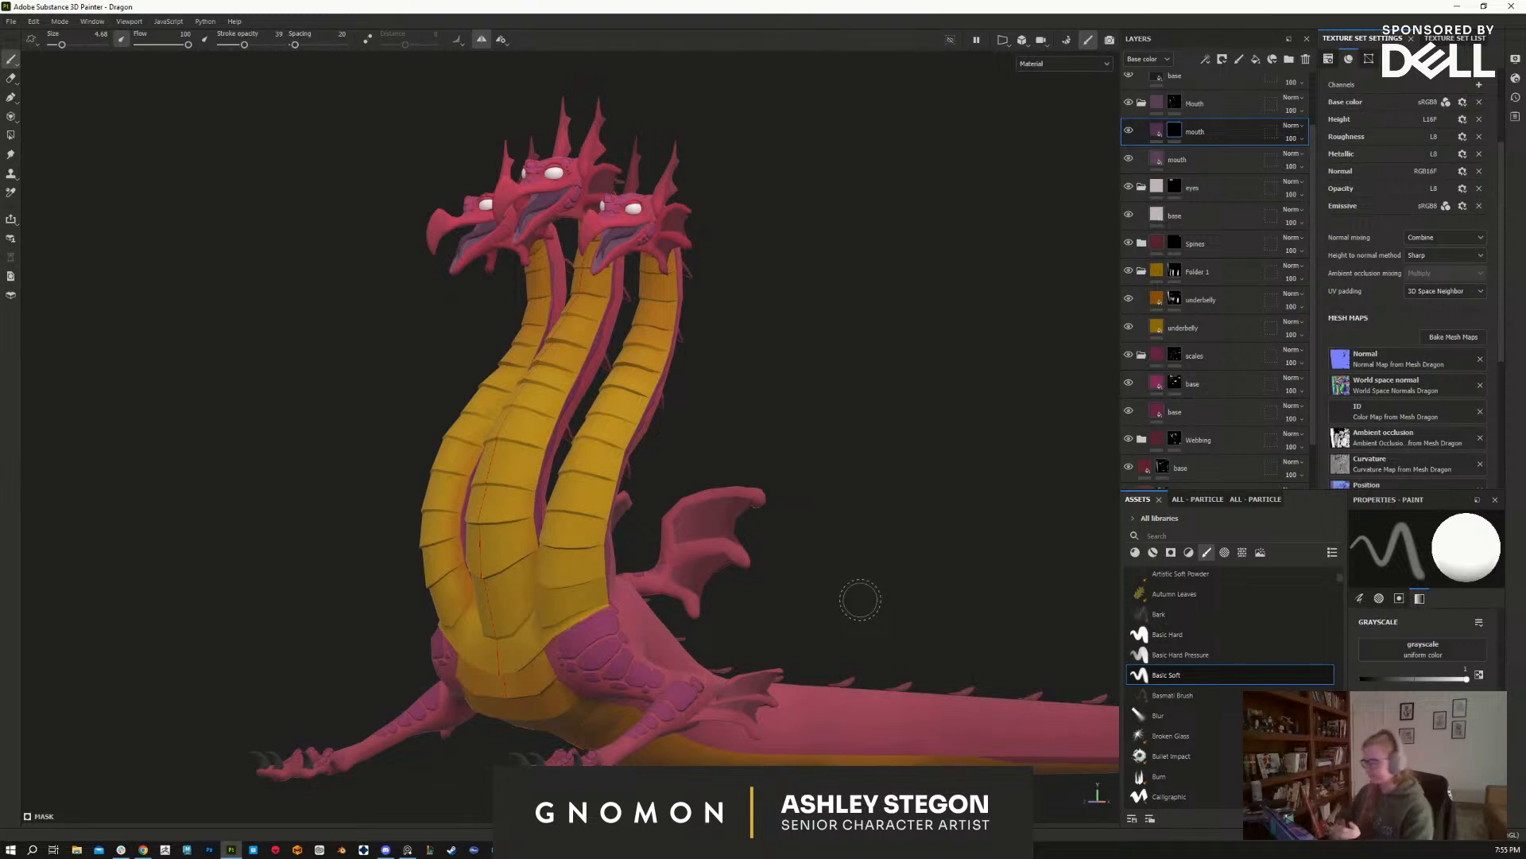
pyautogui.keyDown('alt'); pyautogui.moveTo(872, 525); pyautogui.dragTo(928, 576); pyautogui.keyUp('alt')
pyautogui.keyDown('alt'); pyautogui.moveTo(954, 700); pyautogui.dragTo(876, 698); pyautogui.keyUp('alt')
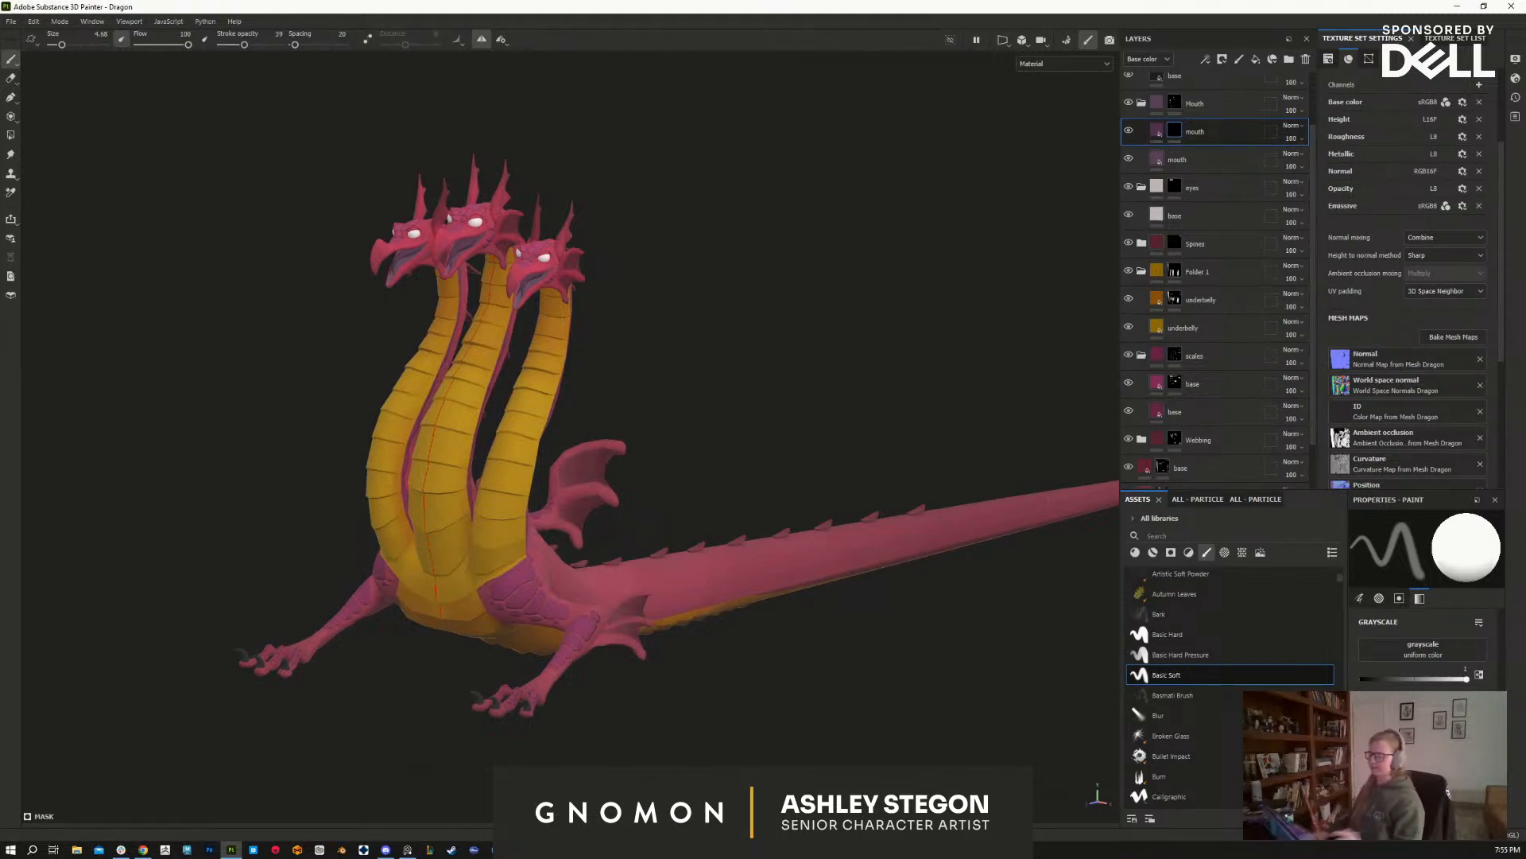
pyautogui.moveTo(845, 732)
pyautogui.keyDown('alt'); pyautogui.mouseDown()
pyautogui.moveTo(999, 732)
pyautogui.moveTo(827, 731)
pyautogui.moveTo(856, 737)
pyautogui.mouseUp(); pyautogui.keyUp('alt')
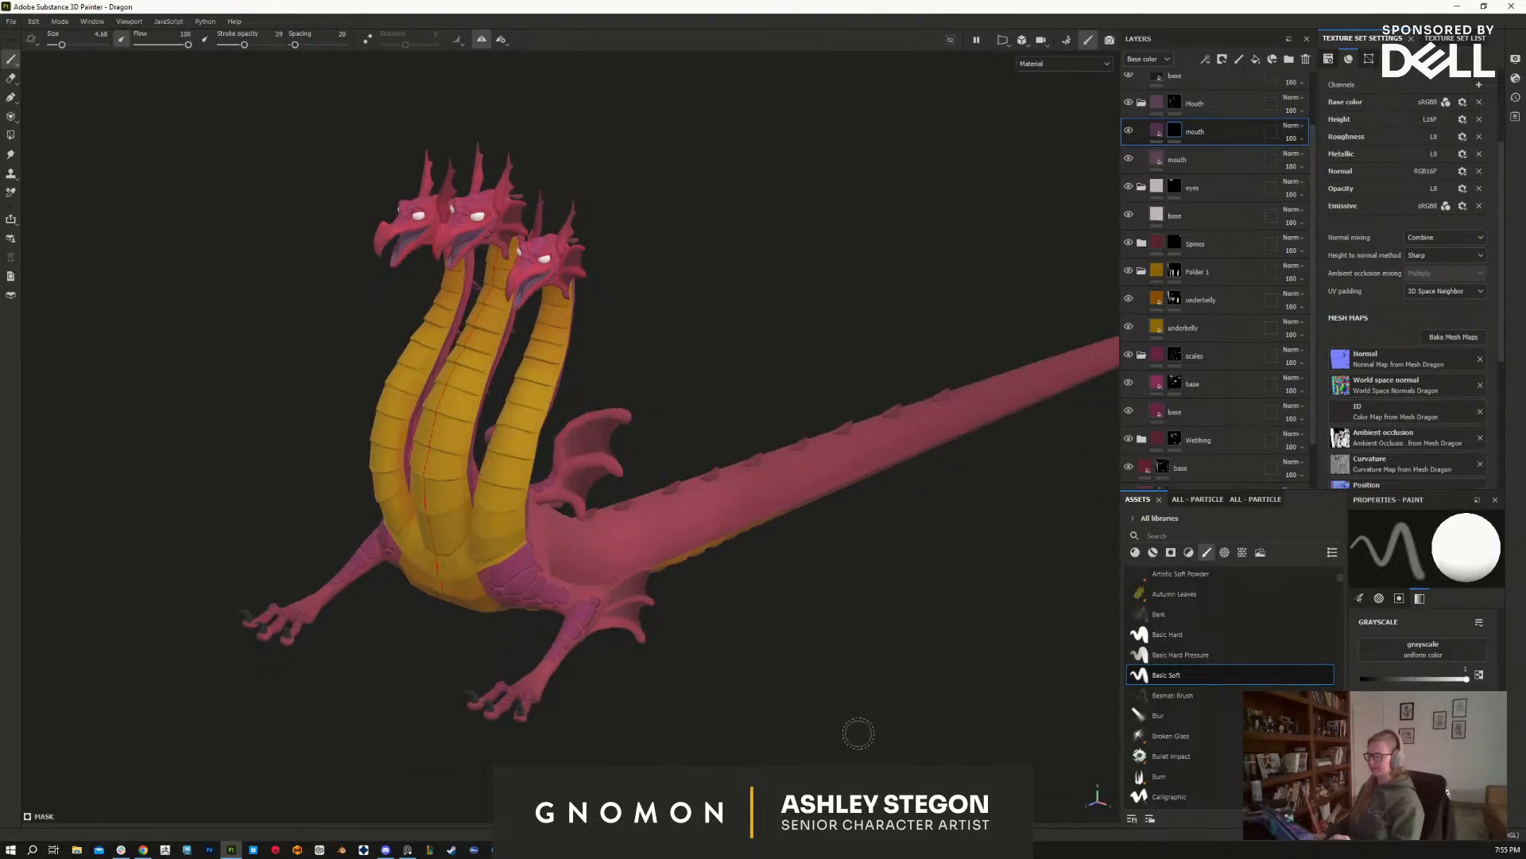
pyautogui.keyDown('alt'); pyautogui.moveTo(709, 636); pyautogui.dragTo(817, 676, button='middle'); pyautogui.keyUp('alt')
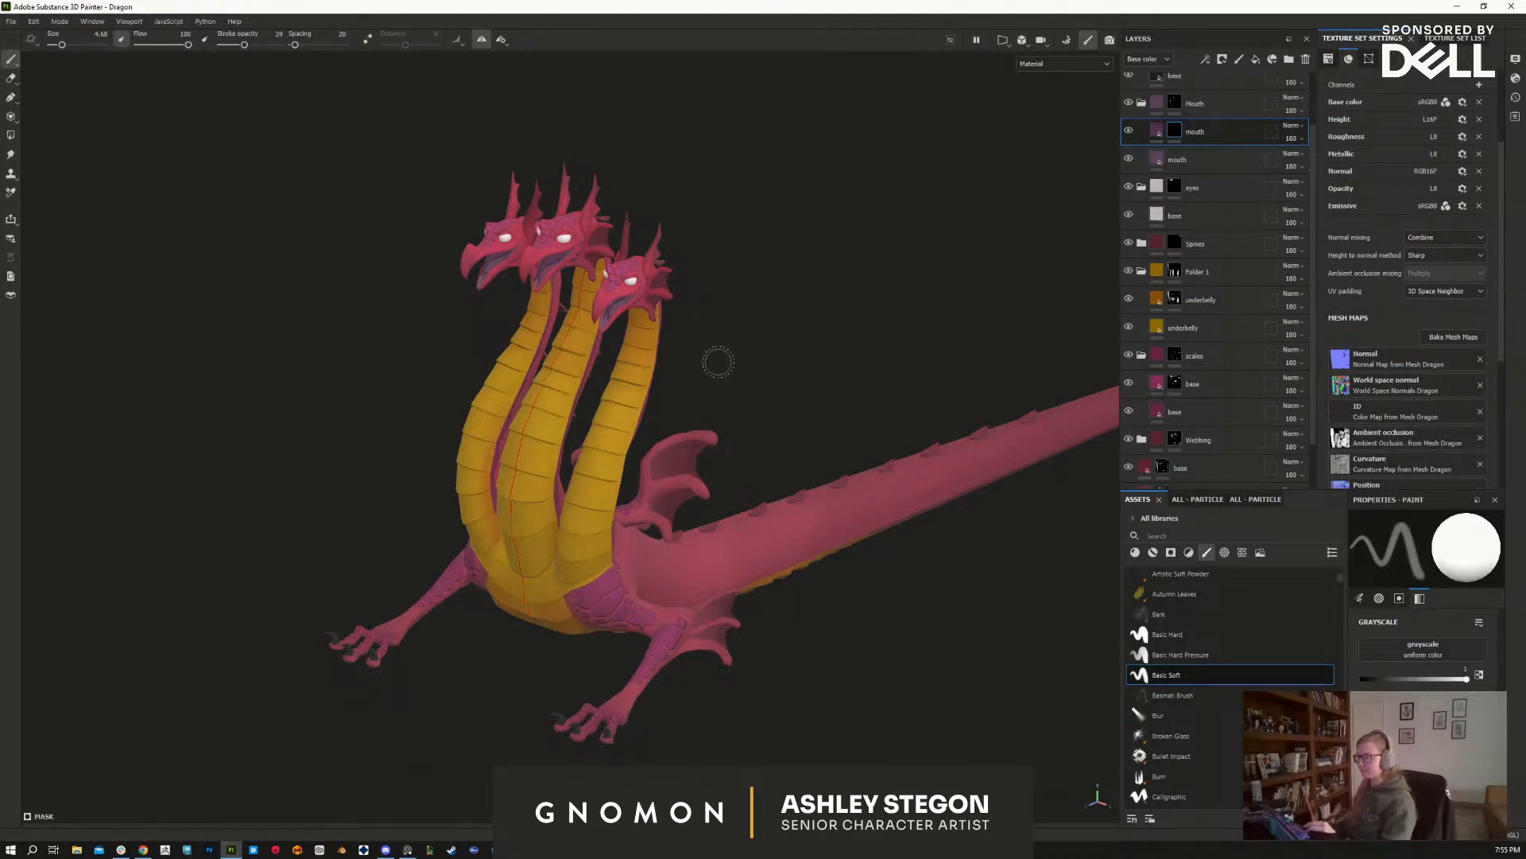
pyautogui.keyDown('alt'); pyautogui.moveTo(727, 381); pyautogui.dragTo(903, 699, button='right'); pyautogui.keyUp('alt')
pyautogui.keyDown('alt'); pyautogui.moveTo(935, 737); pyautogui.dragTo(916, 710); pyautogui.keyUp('alt')
pyautogui.keyDown('alt'); pyautogui.moveTo(913, 664); pyautogui.dragTo(903, 631, button='middle'); pyautogui.keyUp('alt')
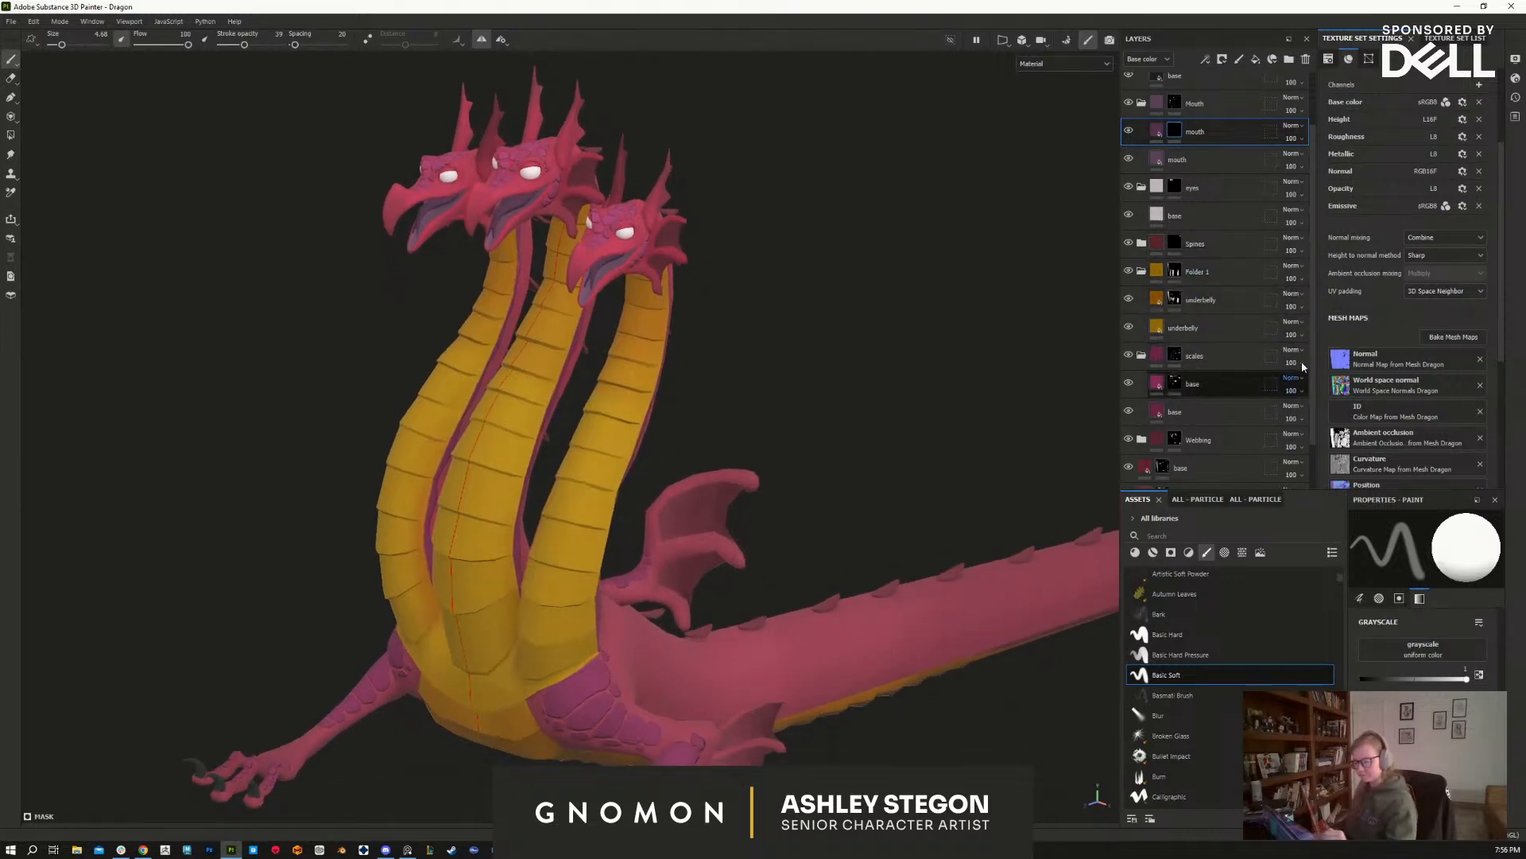
# Step: Examine the three heads up close, checking the mouths, eyes and scale colors
pyautogui.scroll(2, 1310, 300)
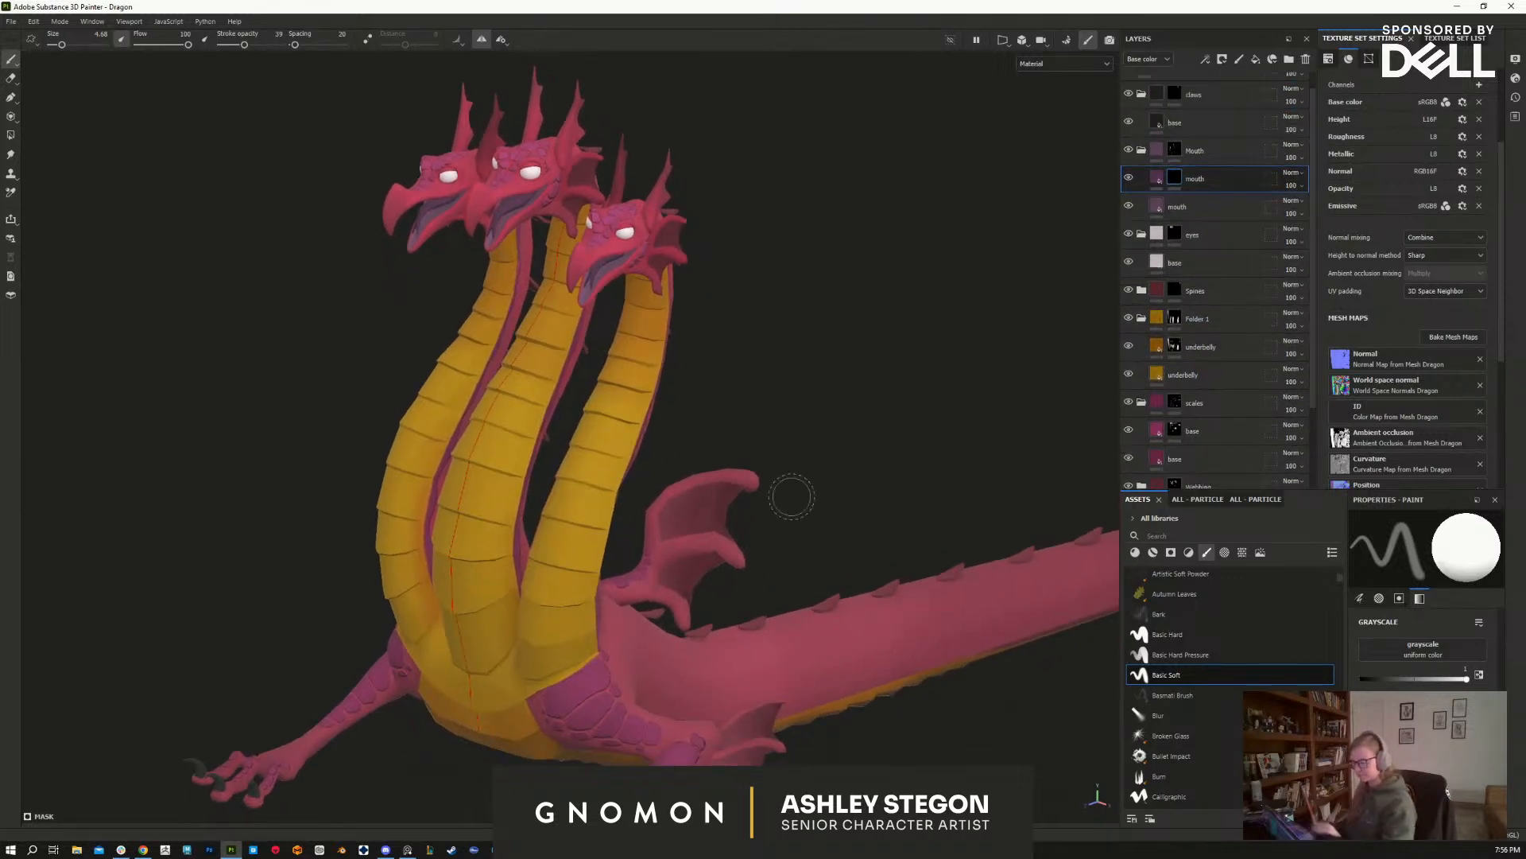
pyautogui.keyDown('alt'); pyautogui.moveTo(874, 496); pyautogui.dragTo(838, 450); pyautogui.keyUp('alt')
pyautogui.keyDown('alt'); pyautogui.moveTo(838, 450); pyautogui.dragTo(828, 488, button='middle'); pyautogui.keyUp('alt')
pyautogui.keyDown('alt'); pyautogui.moveTo(828, 487); pyautogui.dragTo(880, 716, button='right'); pyautogui.keyUp('alt')
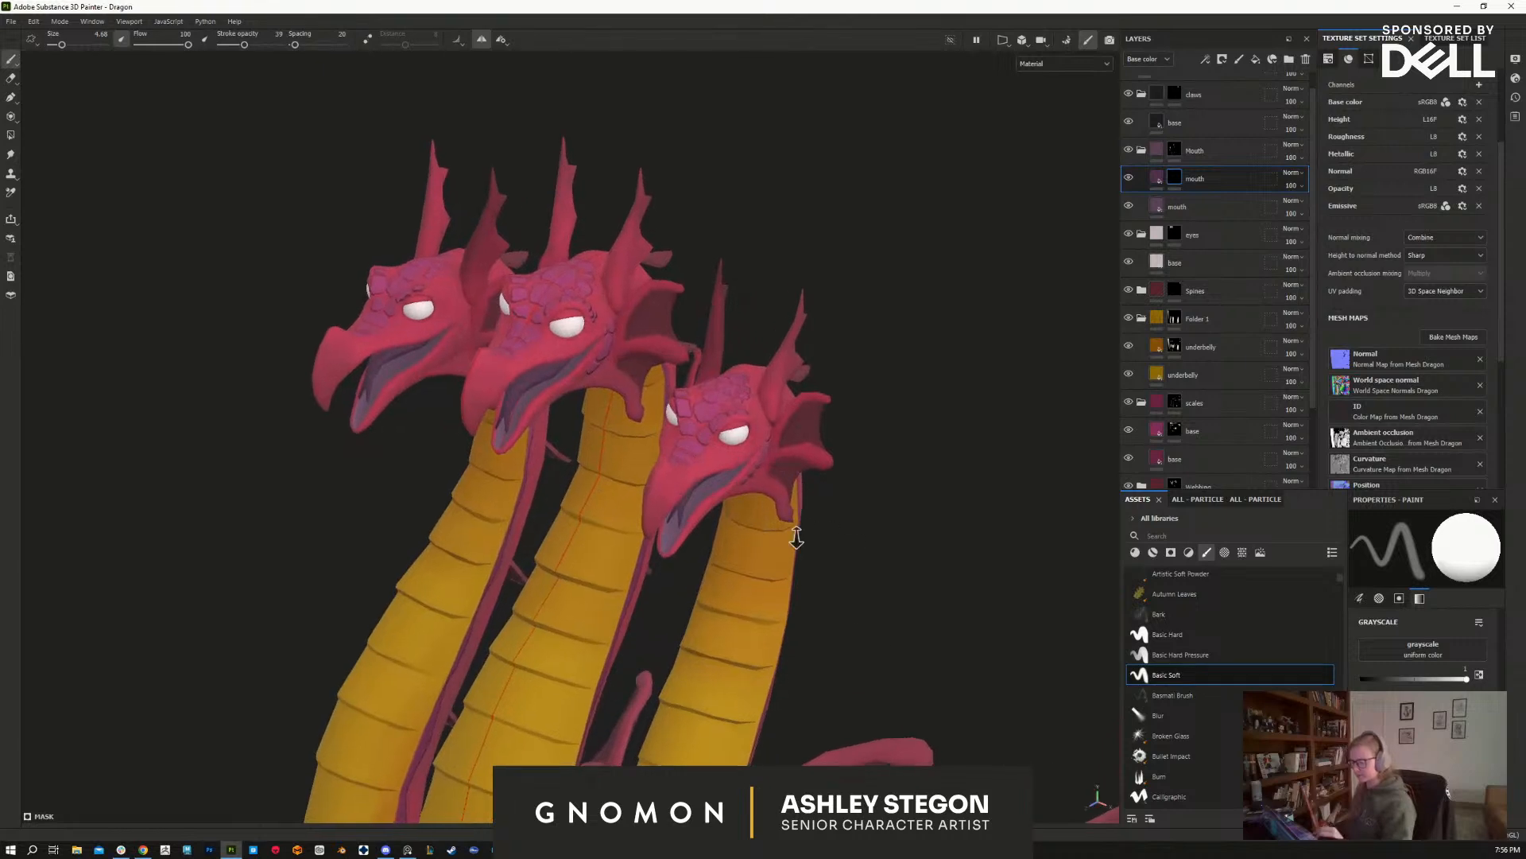
pyautogui.keyDown('alt'); pyautogui.moveTo(788, 510); pyautogui.dragTo(878, 736, button='right'); pyautogui.keyUp('alt')
pyautogui.keyDown('alt'); pyautogui.moveTo(876, 567); pyautogui.dragTo(920, 596); pyautogui.keyUp('alt')
pyautogui.keyDown('alt'); pyautogui.moveTo(716, 429); pyautogui.dragTo(787, 532, button='middle'); pyautogui.keyUp('alt')
pyautogui.keyDown('alt'); pyautogui.moveTo(788, 532); pyautogui.dragTo(815, 535); pyautogui.keyUp('alt')
pyautogui.keyDown('alt'); pyautogui.moveTo(712, 414); pyautogui.dragTo(719, 493, button='middle'); pyautogui.keyUp('alt')
pyautogui.keyDown('alt'); pyautogui.moveTo(720, 493); pyautogui.dragTo(726, 531, button='right'); pyautogui.keyUp('alt')
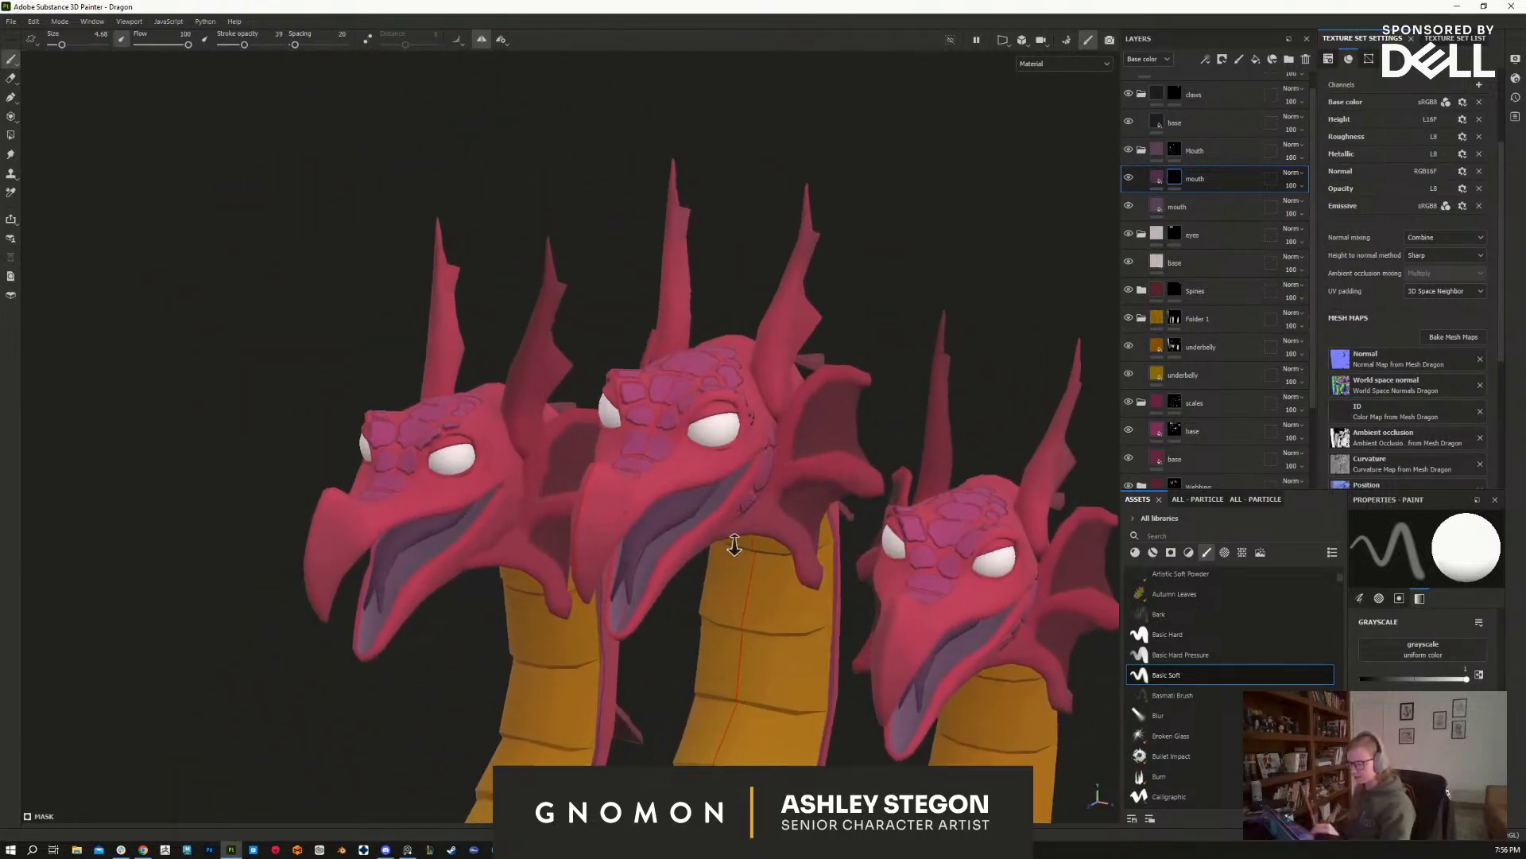
pyautogui.keyDown('alt'); pyautogui.moveTo(751, 527); pyautogui.dragTo(710, 543); pyautogui.keyUp('alt')
pyautogui.keyDown('alt'); pyautogui.moveTo(712, 546); pyautogui.dragTo(712, 512, button='middle'); pyautogui.keyUp('alt')
pyautogui.keyDown('ctrl'); pyautogui.moveTo(666, 450); pyautogui.dragTo(605, 450, button='right'); pyautogui.keyUp('ctrl')
pyautogui.moveTo(725, 589)
pyautogui.keyDown('alt'); pyautogui.mouseDown()
pyautogui.moveTo(713, 641)
pyautogui.moveTo(719, 539)
pyautogui.moveTo(696, 566)
pyautogui.mouseUp(); pyautogui.keyUp('alt')
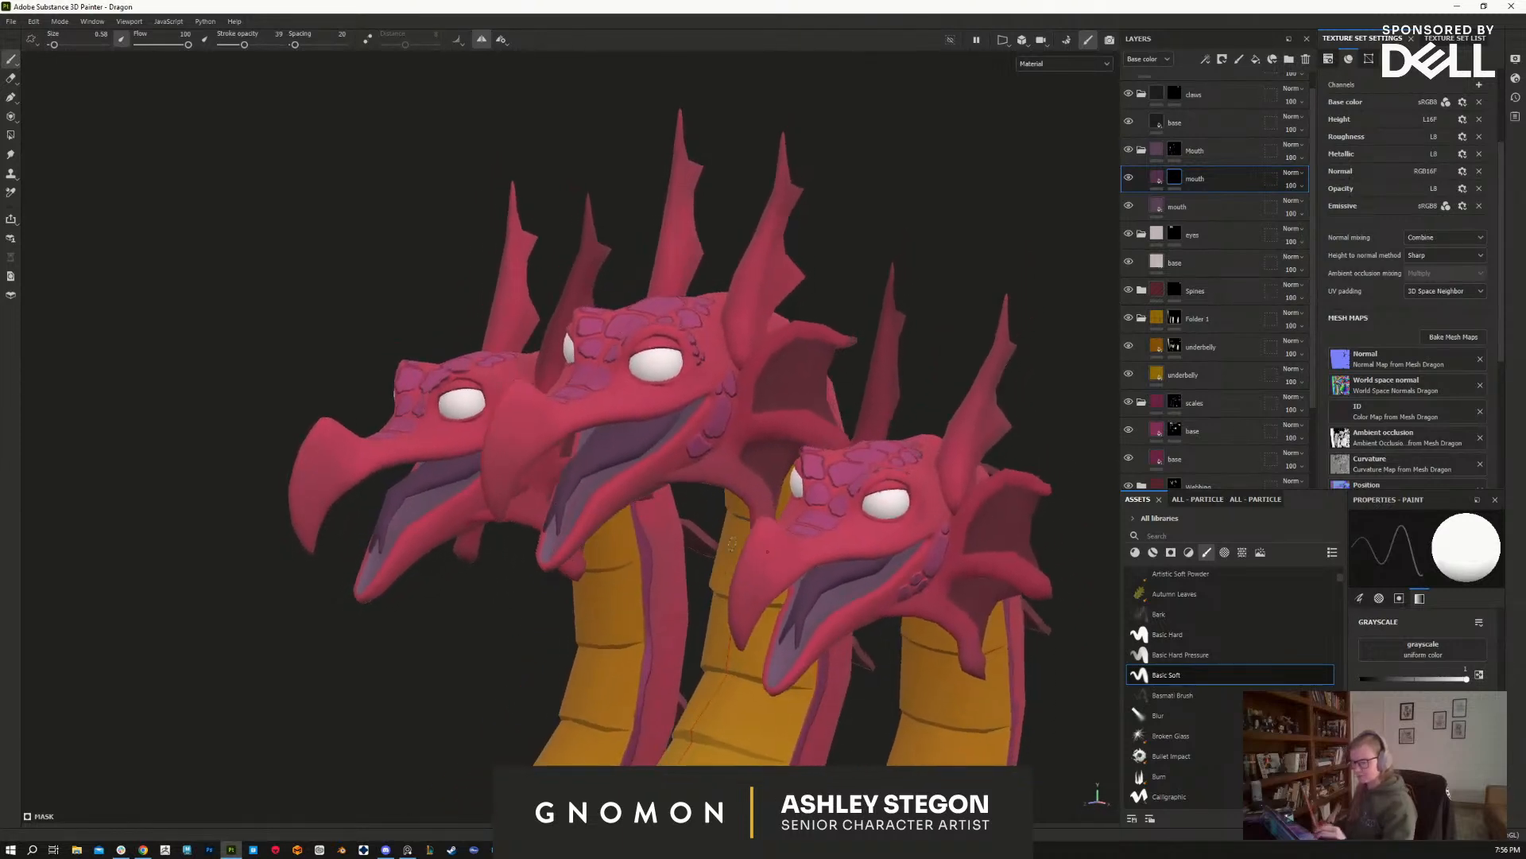
# Step: Add a new fill layer directly above the claws folder in the layer stack
pyautogui.scroll(1, 1312, 104)
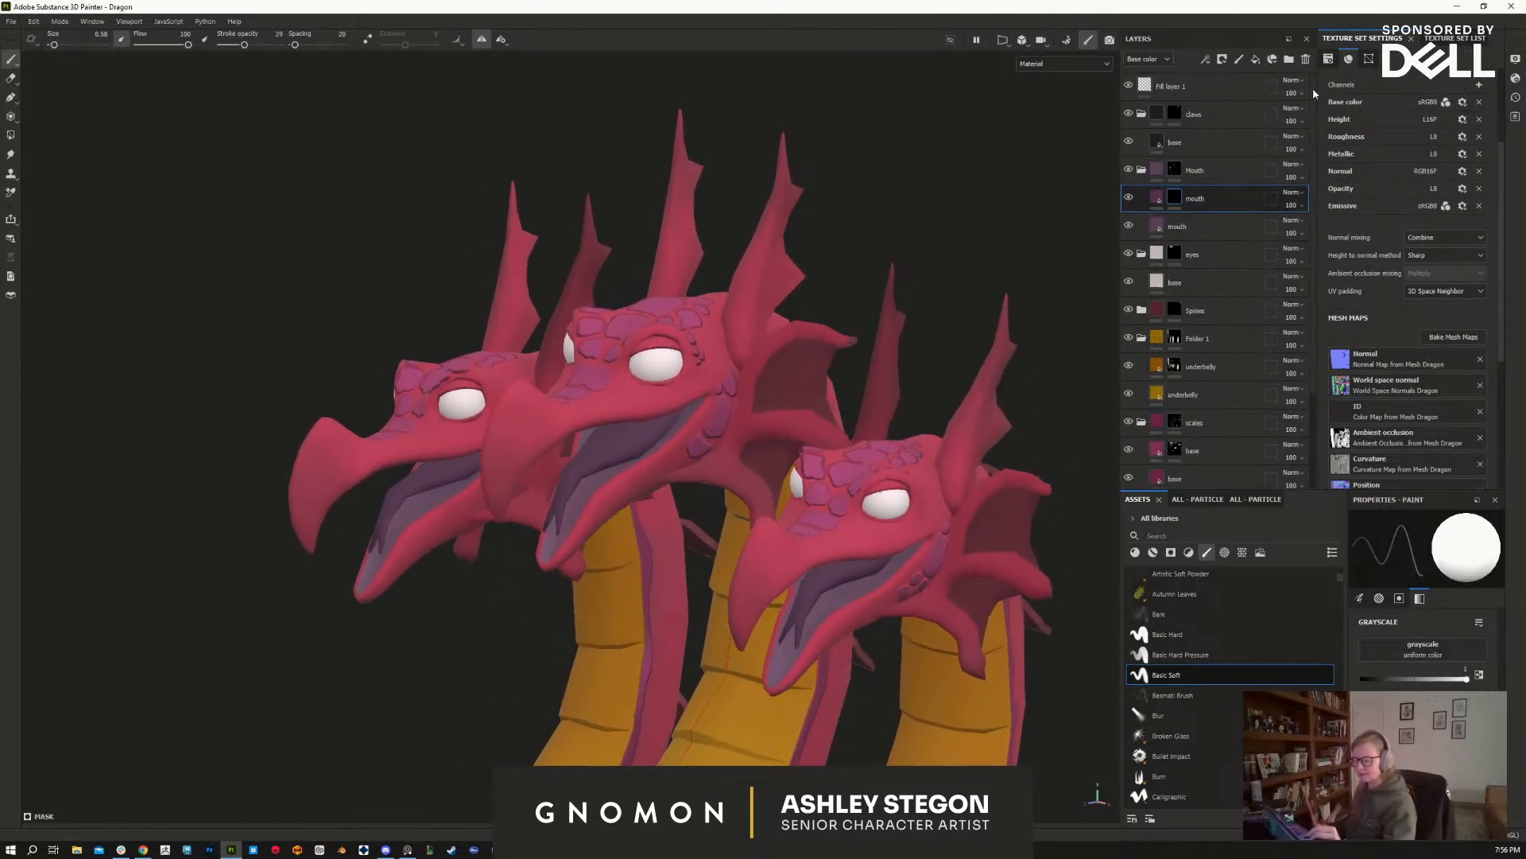
pyautogui.click(1228, 107)
pyautogui.click(1256, 60)
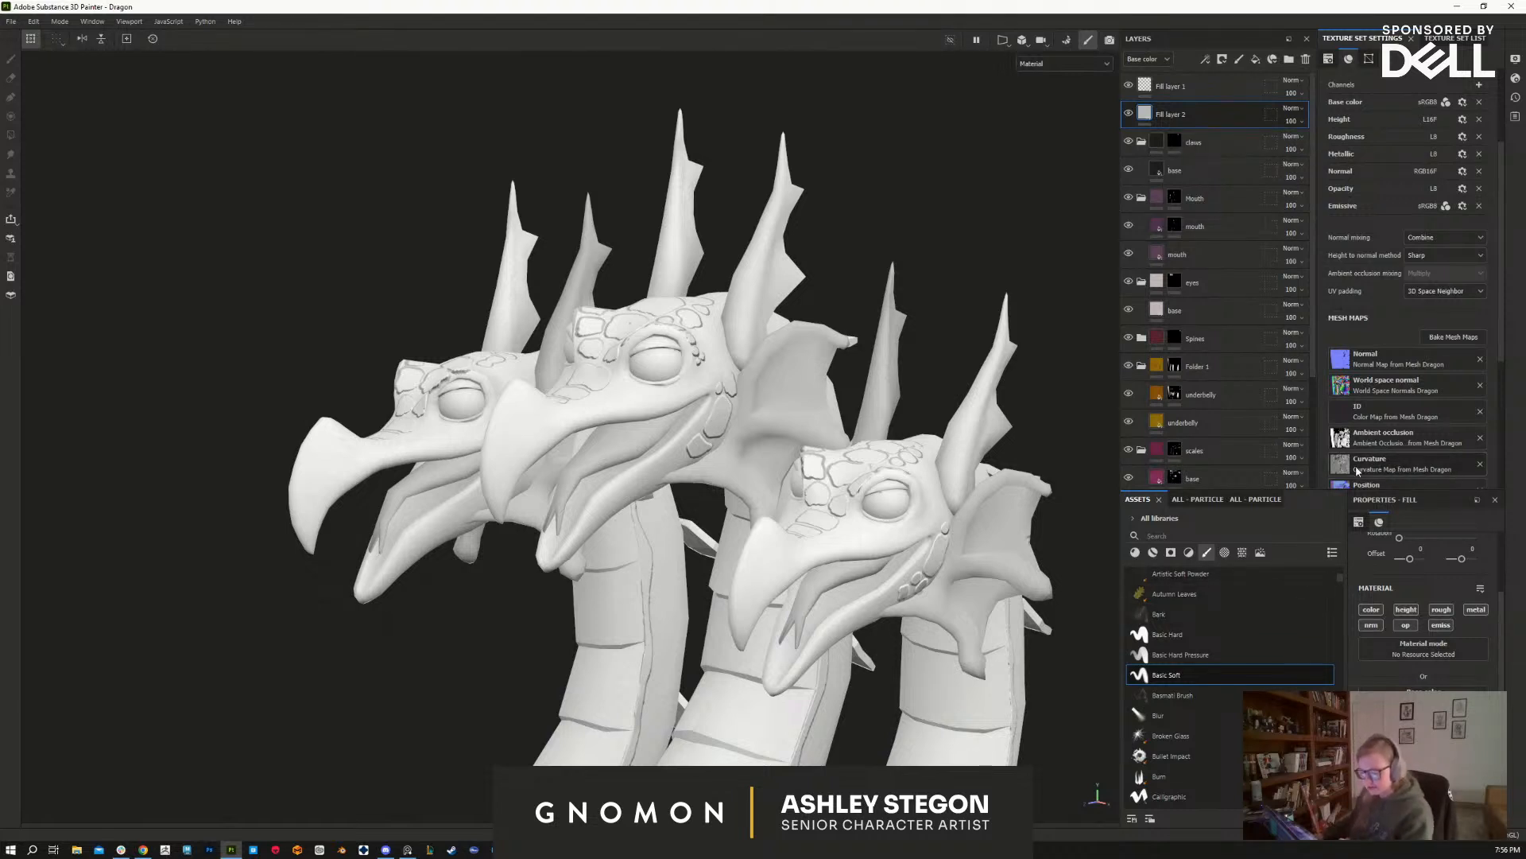
# Step: Limit the assets to the project's textures and assign the Curvature Map from Mesh Dragon as the fill layer's base color
pyautogui.click(1424, 694)
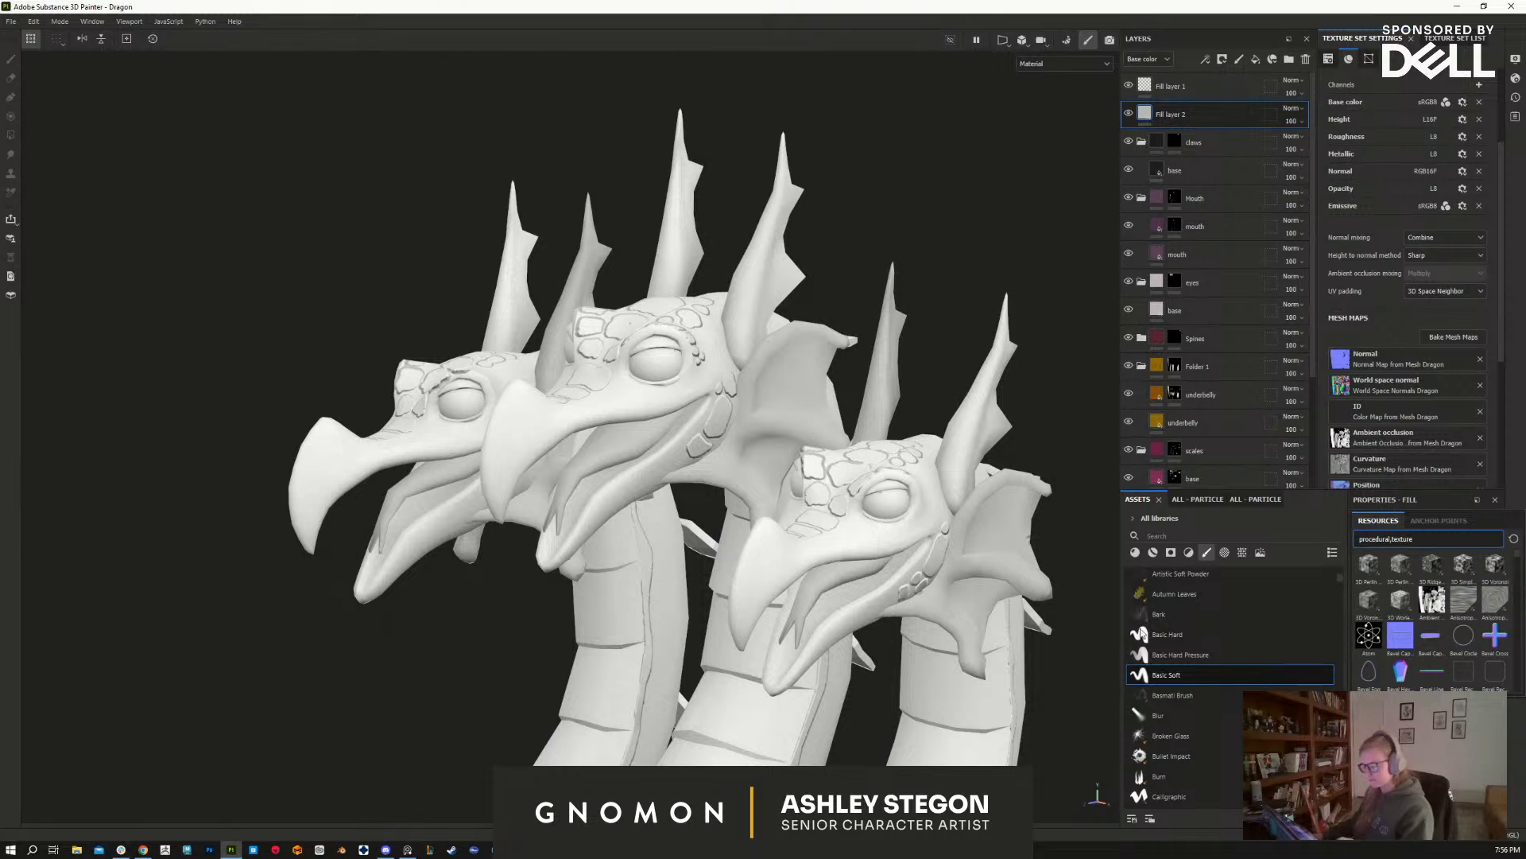
pyautogui.click(1145, 518)
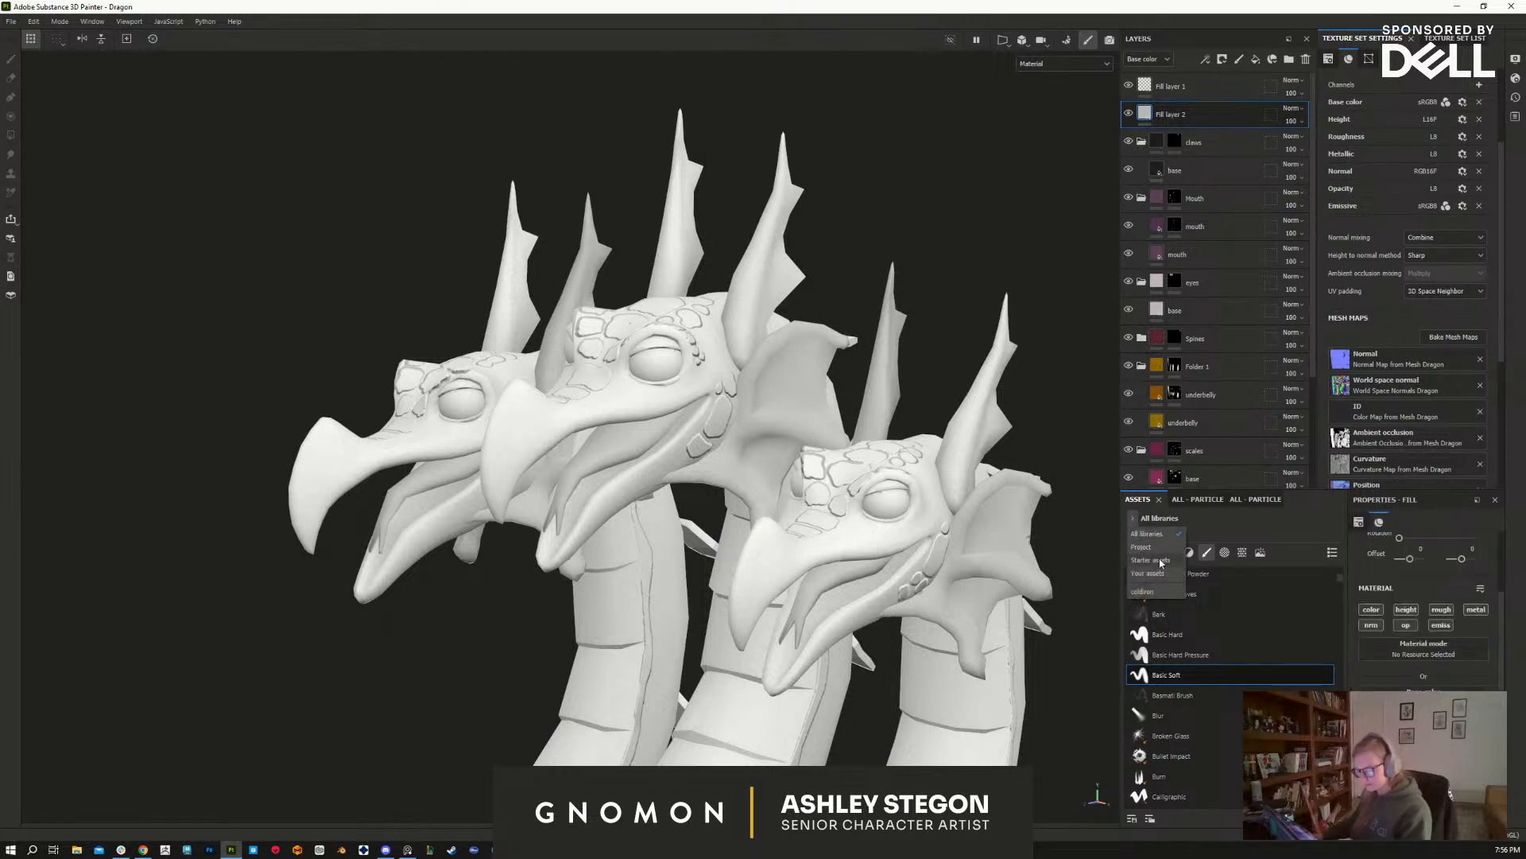
pyautogui.click(1151, 547)
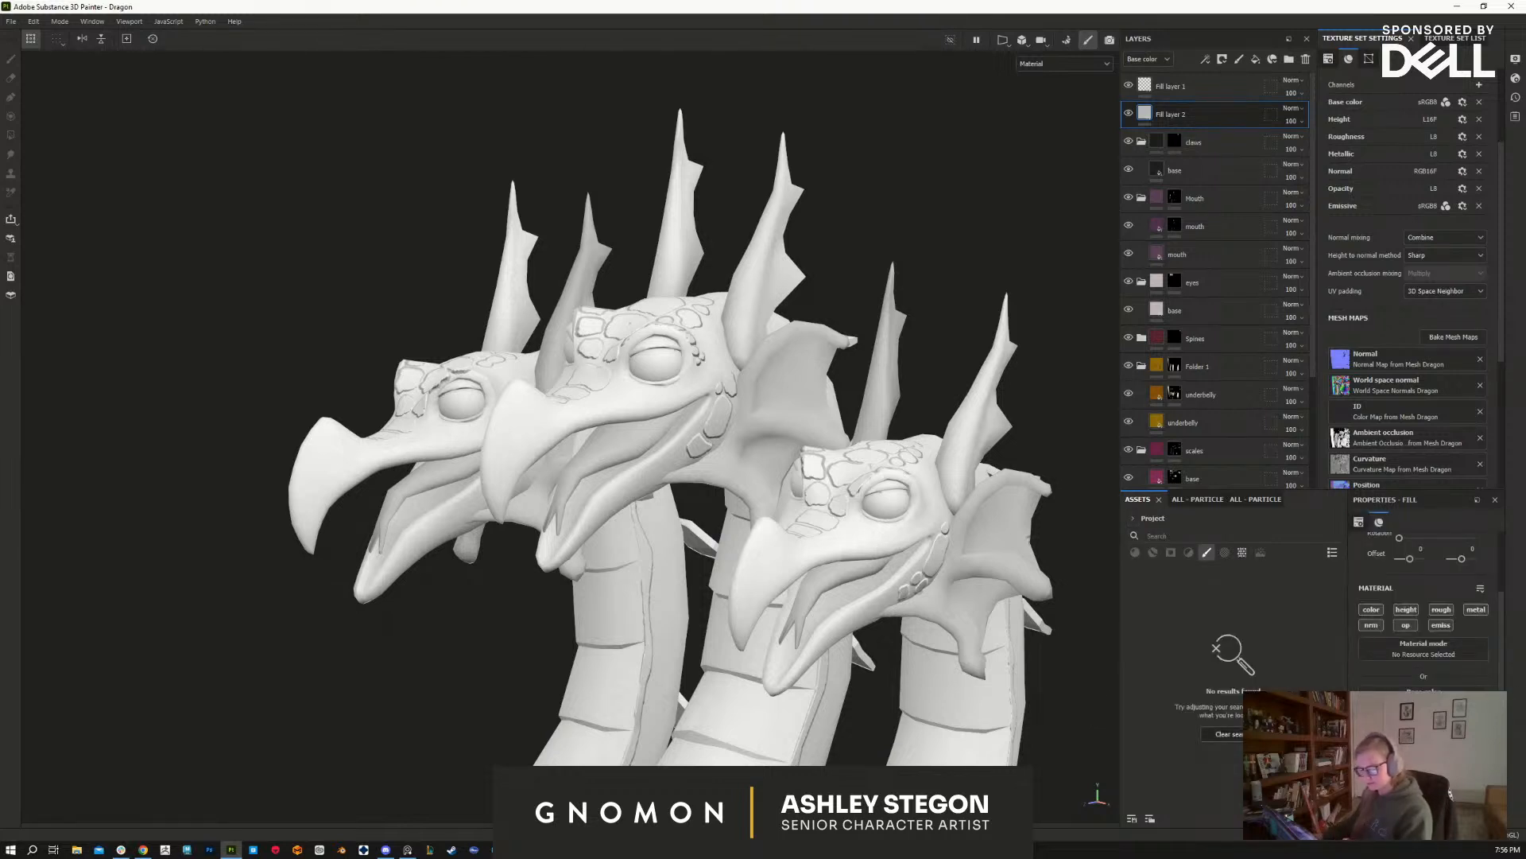
pyautogui.click(1207, 552)
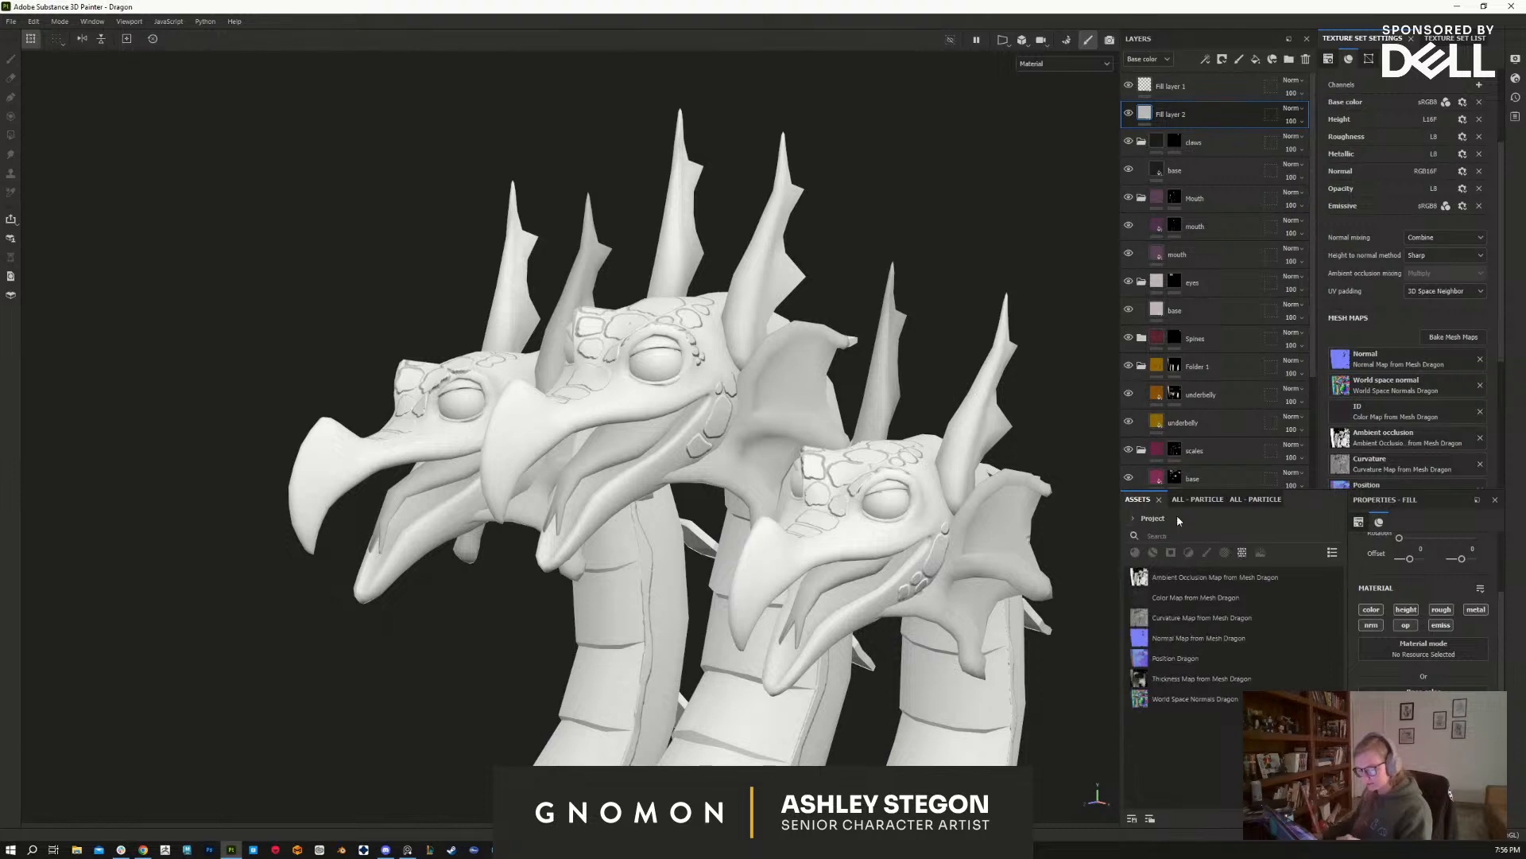
pyautogui.click(1166, 618)
pyautogui.moveTo(1165, 620)
pyautogui.mouseDown()
pyautogui.moveTo(1433, 674)
pyautogui.moveTo(1423, 690)
pyautogui.mouseUp()
# Step: Examine the curvature map on the necks, underbelly scales, wings and heads
pyautogui.keyDown('alt'); pyautogui.moveTo(959, 697); pyautogui.dragTo(895, 290); pyautogui.keyUp('alt')
pyautogui.moveTo(824, 639)
pyautogui.keyDown('ctrl'); pyautogui.keyDown('alt'); pyautogui.mouseDown()
pyautogui.moveTo(944, 330)
pyautogui.moveTo(958, 242)
pyautogui.moveTo(811, 628)
pyautogui.moveTo(780, 422)
pyautogui.mouseUp(); pyautogui.keyUp('alt'); pyautogui.keyUp('ctrl')
pyautogui.moveTo(804, 500)
pyautogui.keyDown('alt'); pyautogui.mouseDown(button='right')
pyautogui.moveTo(813, 527)
pyautogui.moveTo(780, 167)
pyautogui.mouseUp(button='right'); pyautogui.keyUp('alt')
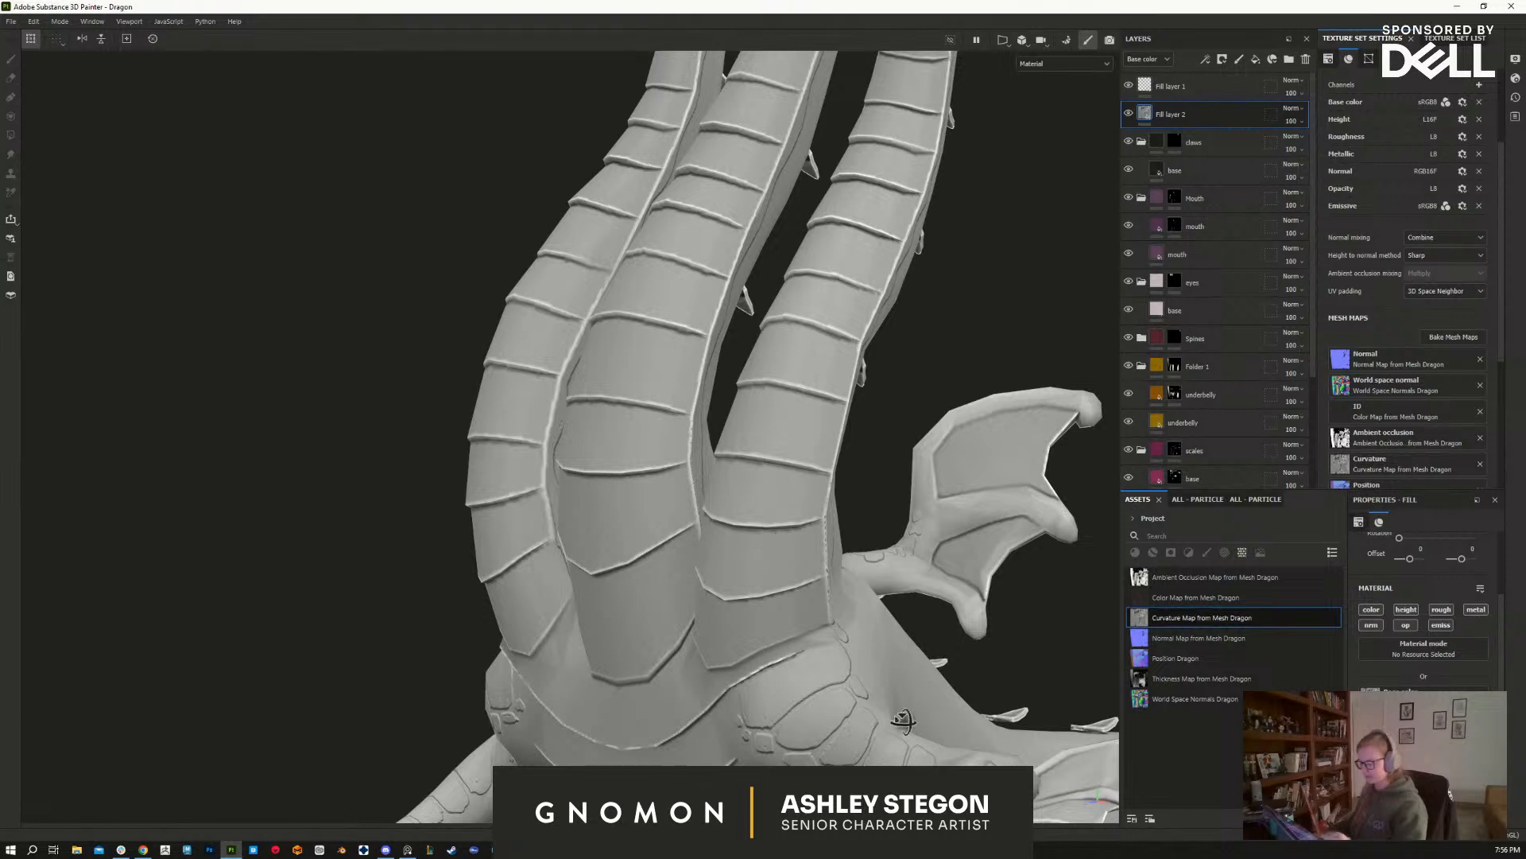
pyautogui.keyDown('alt'); pyautogui.moveTo(903, 715); pyautogui.dragTo(913, 752); pyautogui.keyUp('alt')
pyautogui.keyDown('ctrl'); pyautogui.keyDown('alt'); pyautogui.moveTo(934, 628); pyautogui.dragTo(883, 655); pyautogui.keyUp('alt'); pyautogui.keyUp('ctrl')
pyautogui.keyDown('alt'); pyautogui.moveTo(841, 134); pyautogui.dragTo(801, 216); pyautogui.keyUp('alt')
pyautogui.keyDown('alt'); pyautogui.moveTo(800, 167); pyautogui.dragTo(755, 393, button='right'); pyautogui.keyUp('alt')
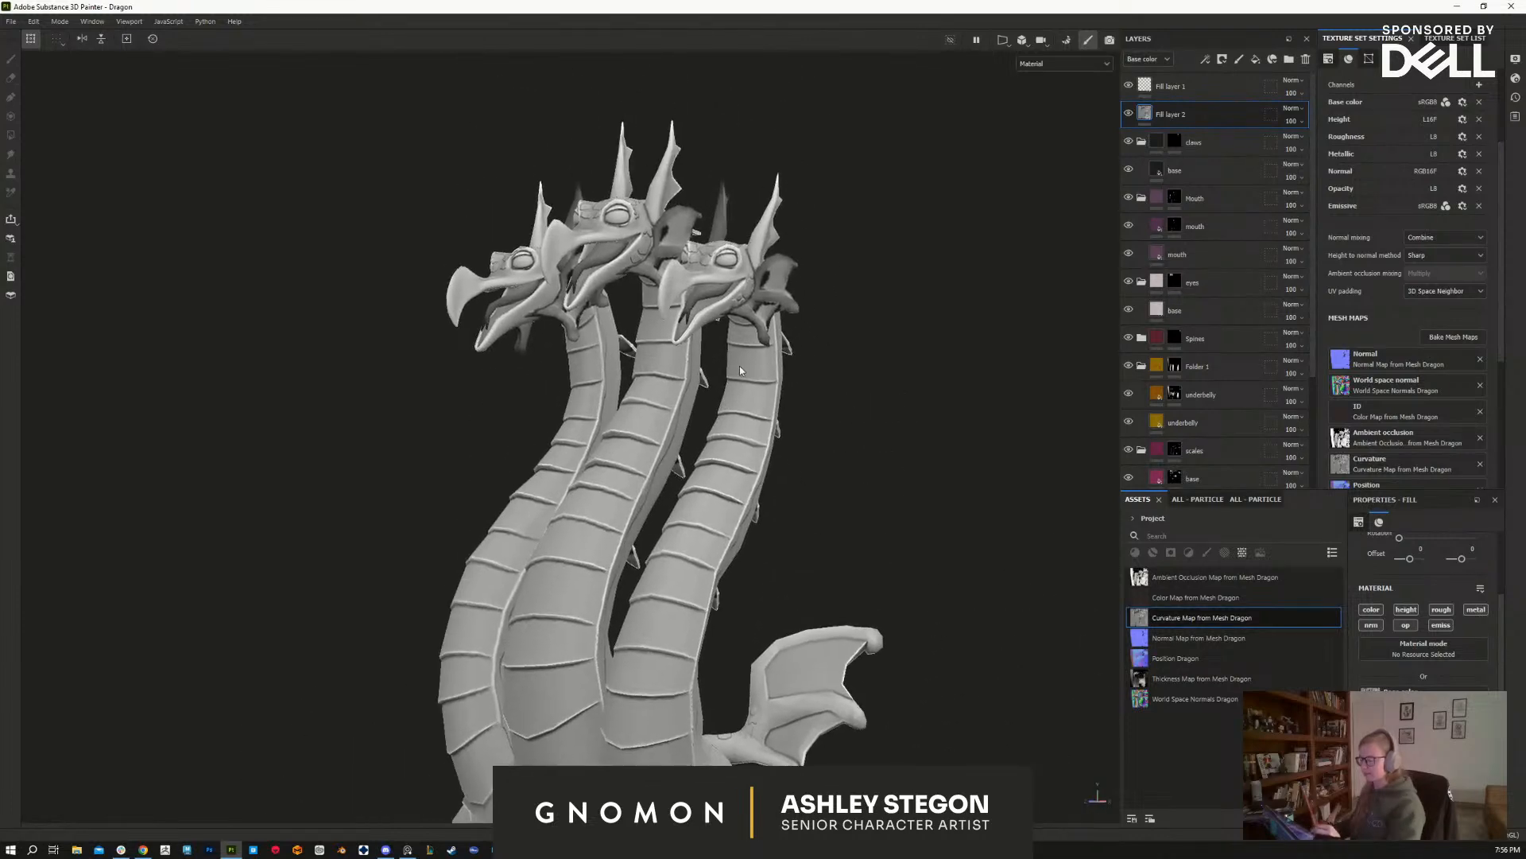
pyautogui.keyDown('alt'); pyautogui.moveTo(783, 448); pyautogui.dragTo(850, 388, button='middle'); pyautogui.keyUp('alt')
# Step: Add a Levels effect to the curvature fill layer, raising the input black to about 0.29 and lowering the output white to about 0.515
pyautogui.rightClick(1144, 111)
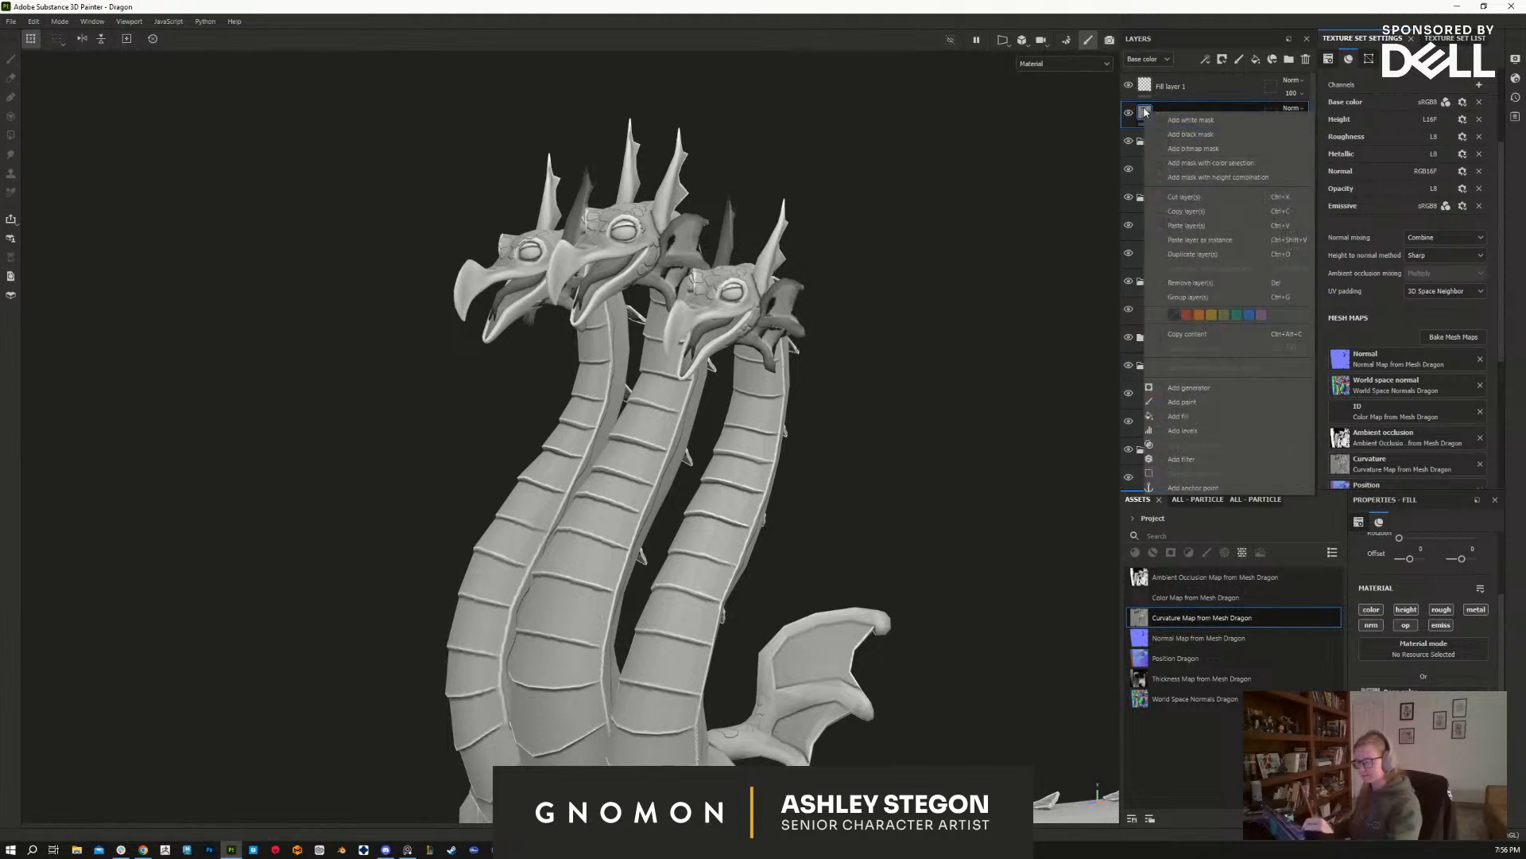
pyautogui.click(1216, 429)
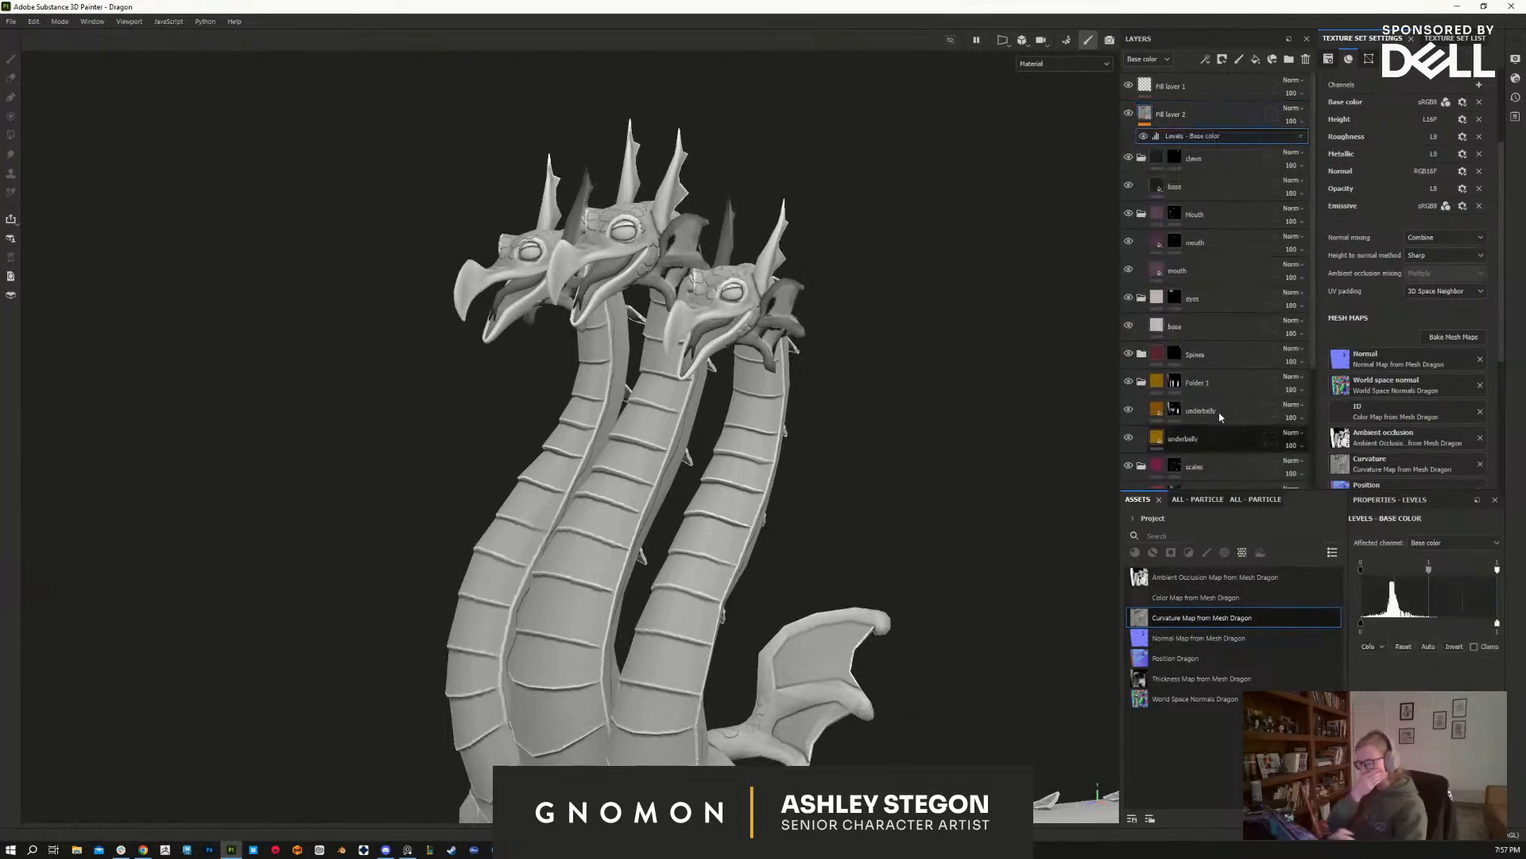
pyautogui.moveTo(1370, 628)
pyautogui.mouseDown()
pyautogui.moveTo(1428, 628)
pyautogui.moveTo(1383, 628)
pyautogui.mouseUp()
pyautogui.press('c')
pyautogui.keyDown('alt'); pyautogui.moveTo(912, 494); pyautogui.dragTo(978, 542); pyautogui.keyUp('alt')
pyautogui.moveTo(1361, 570); pyautogui.dragTo(1392, 570)
pyautogui.moveTo(1383, 623); pyautogui.dragTo(1355, 626)
pyautogui.moveTo(1392, 574); pyautogui.dragTo(1402, 577)
pyautogui.keyDown('alt'); pyautogui.moveTo(982, 642); pyautogui.dragTo(645, 508); pyautogui.keyUp('alt')
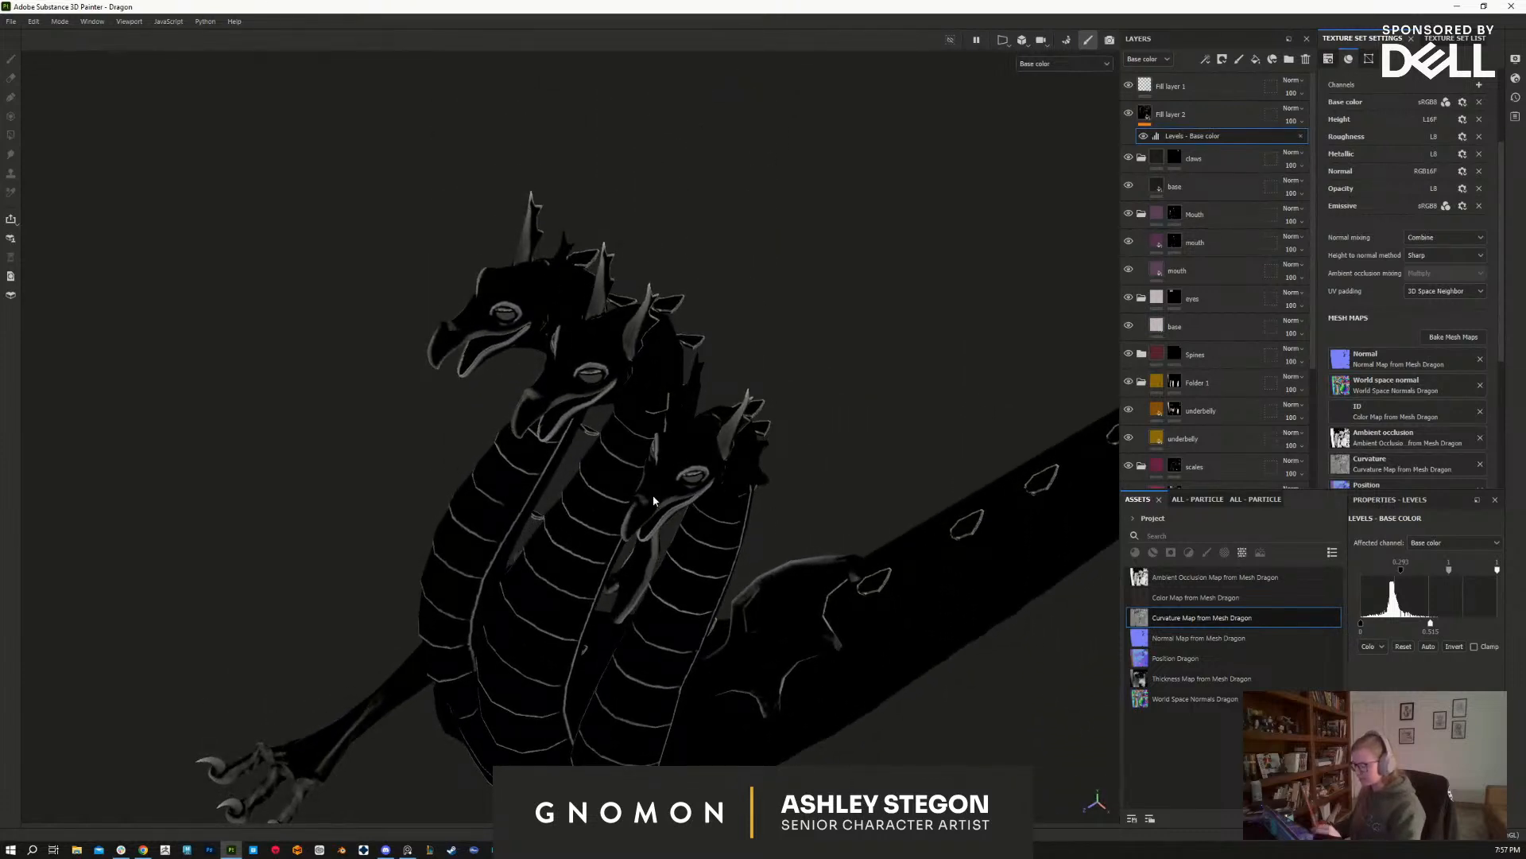
pyautogui.keyDown('alt'); pyautogui.moveTo(808, 614); pyautogui.dragTo(868, 493); pyautogui.keyUp('alt')
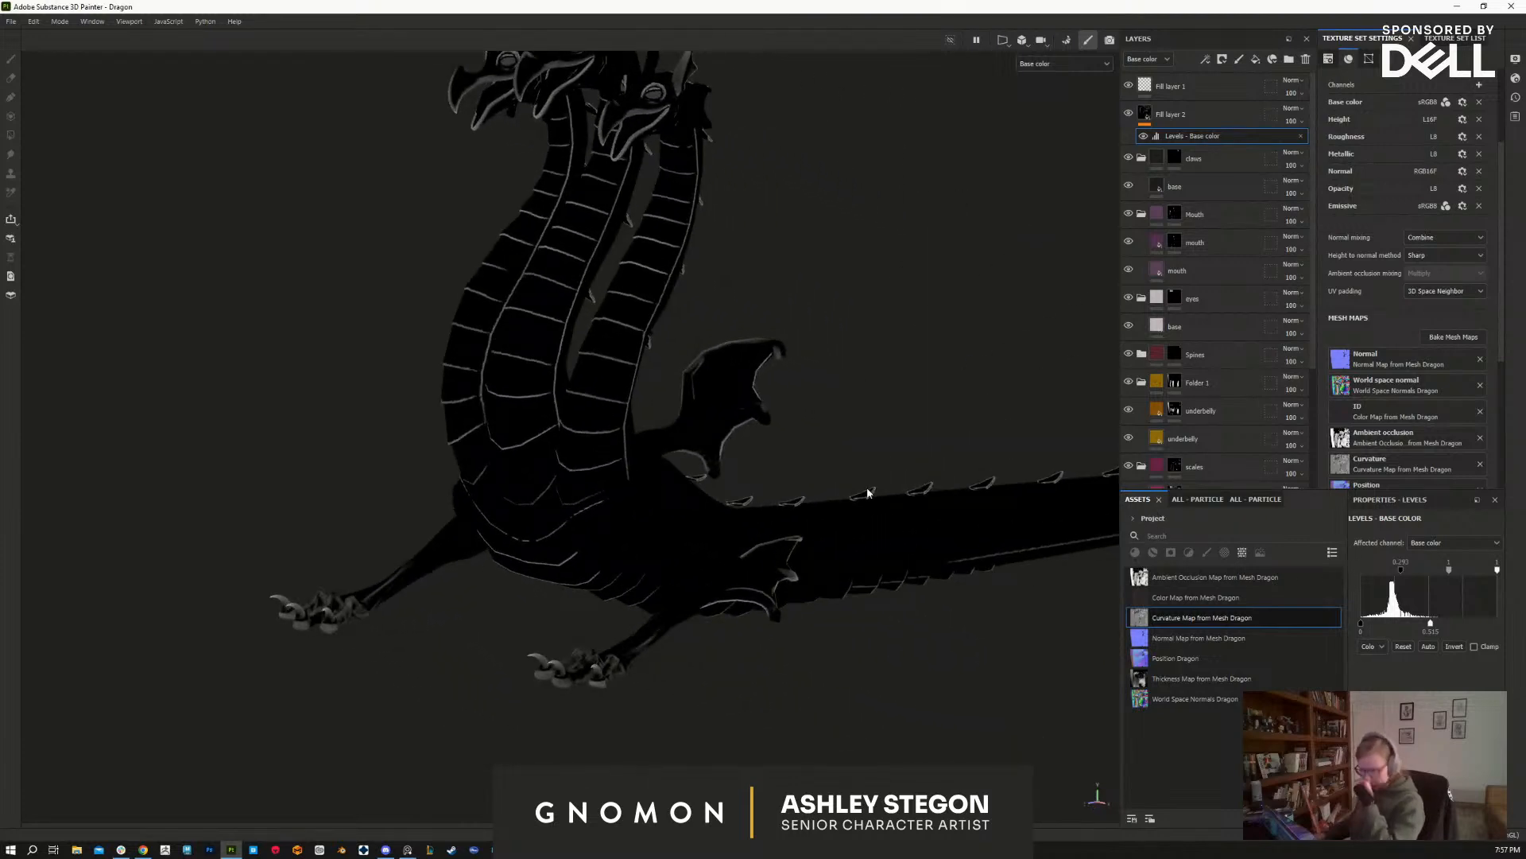
pyautogui.keyDown('alt'); pyautogui.moveTo(915, 620); pyautogui.dragTo(868, 620); pyautogui.keyUp('alt')
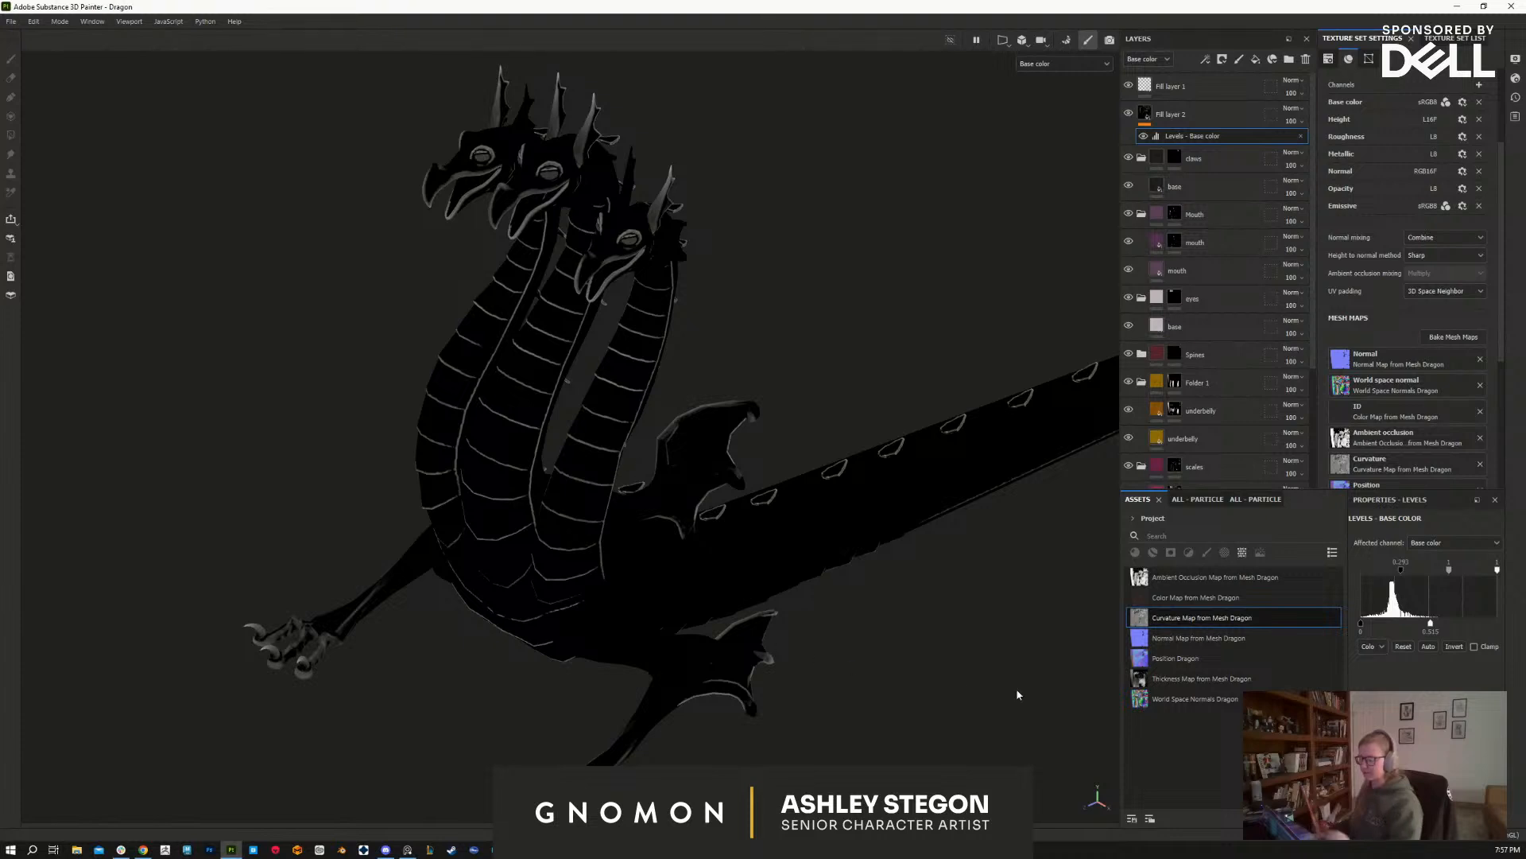
# Step: Refine the curvature Levels to input black 0.241, input white 0.725 and output white 0.415
pyautogui.moveTo(1393, 581)
pyautogui.mouseDown()
pyautogui.moveTo(1380, 579)
pyautogui.moveTo(1409, 567)
pyautogui.mouseUp()
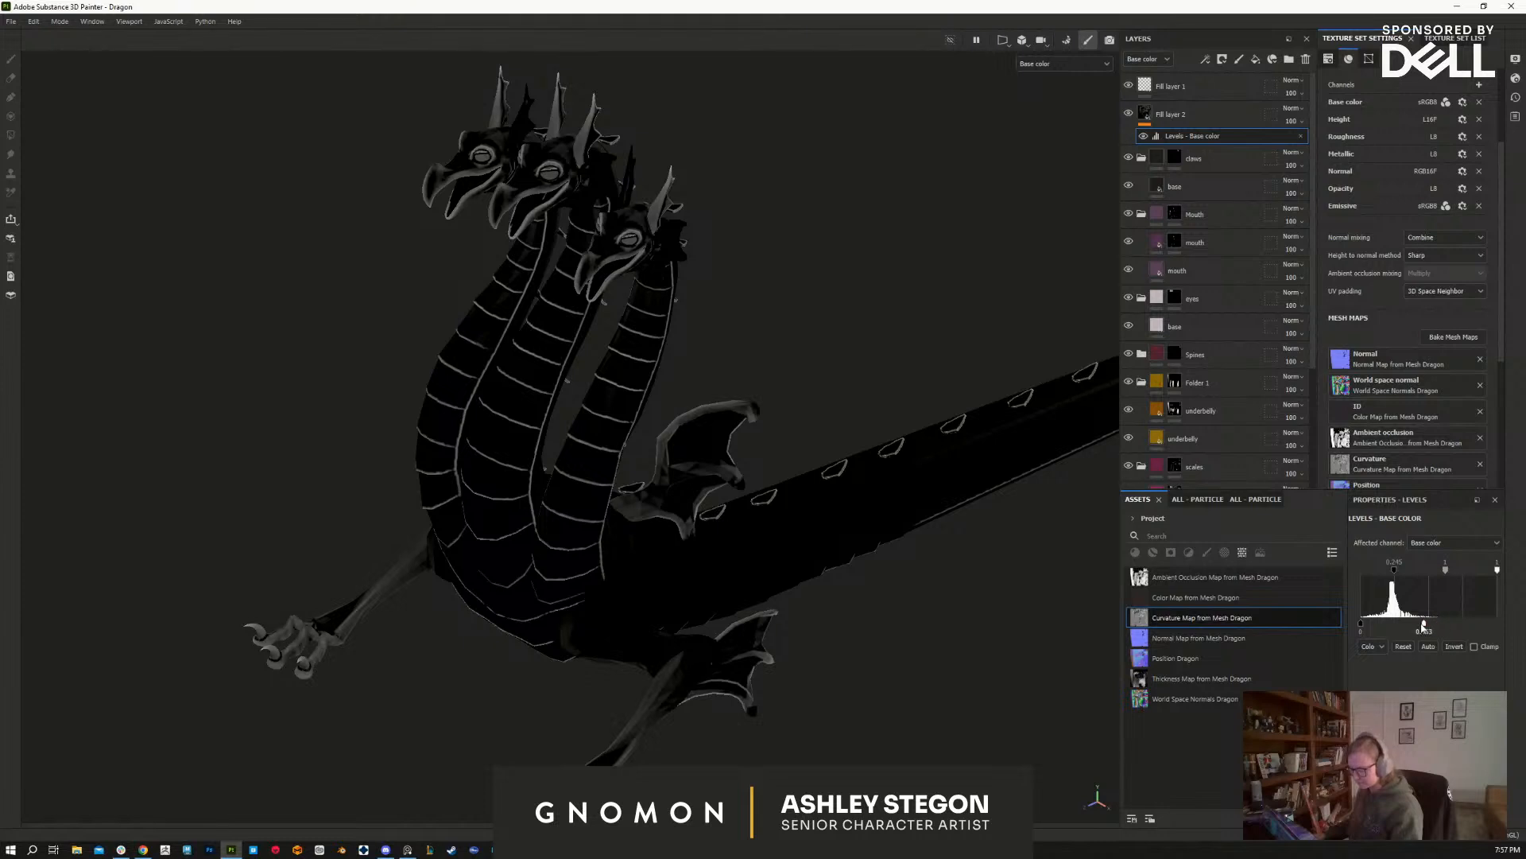
pyautogui.moveTo(1468, 577); pyautogui.dragTo(1460, 576)
pyautogui.keyDown('alt'); pyautogui.moveTo(890, 686); pyautogui.dragTo(1063, 665); pyautogui.keyUp('alt')
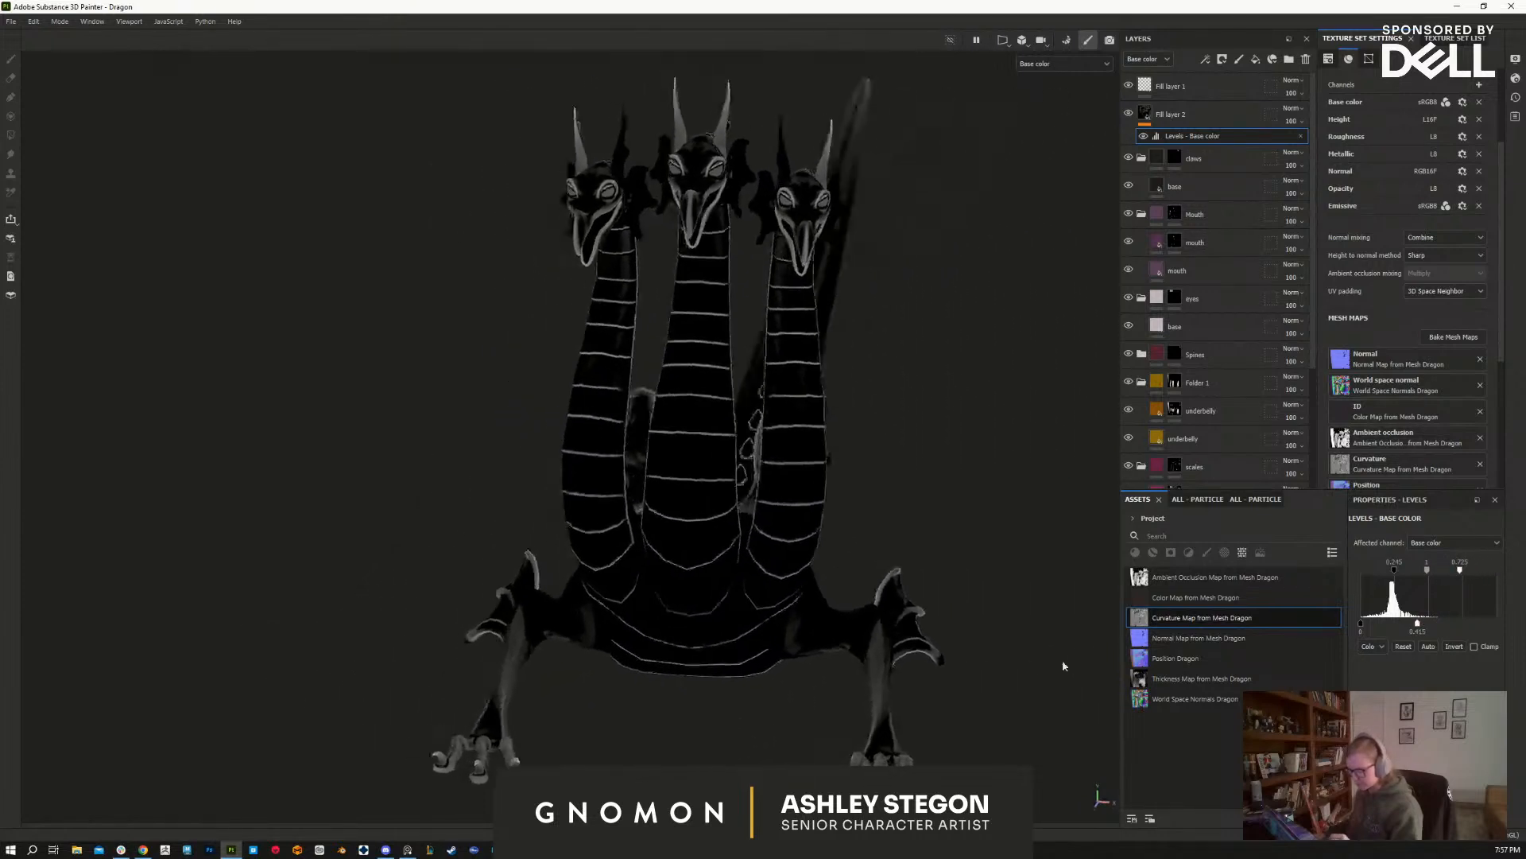
pyautogui.keyDown('alt'); pyautogui.moveTo(917, 677); pyautogui.dragTo(907, 639); pyautogui.keyUp('alt')
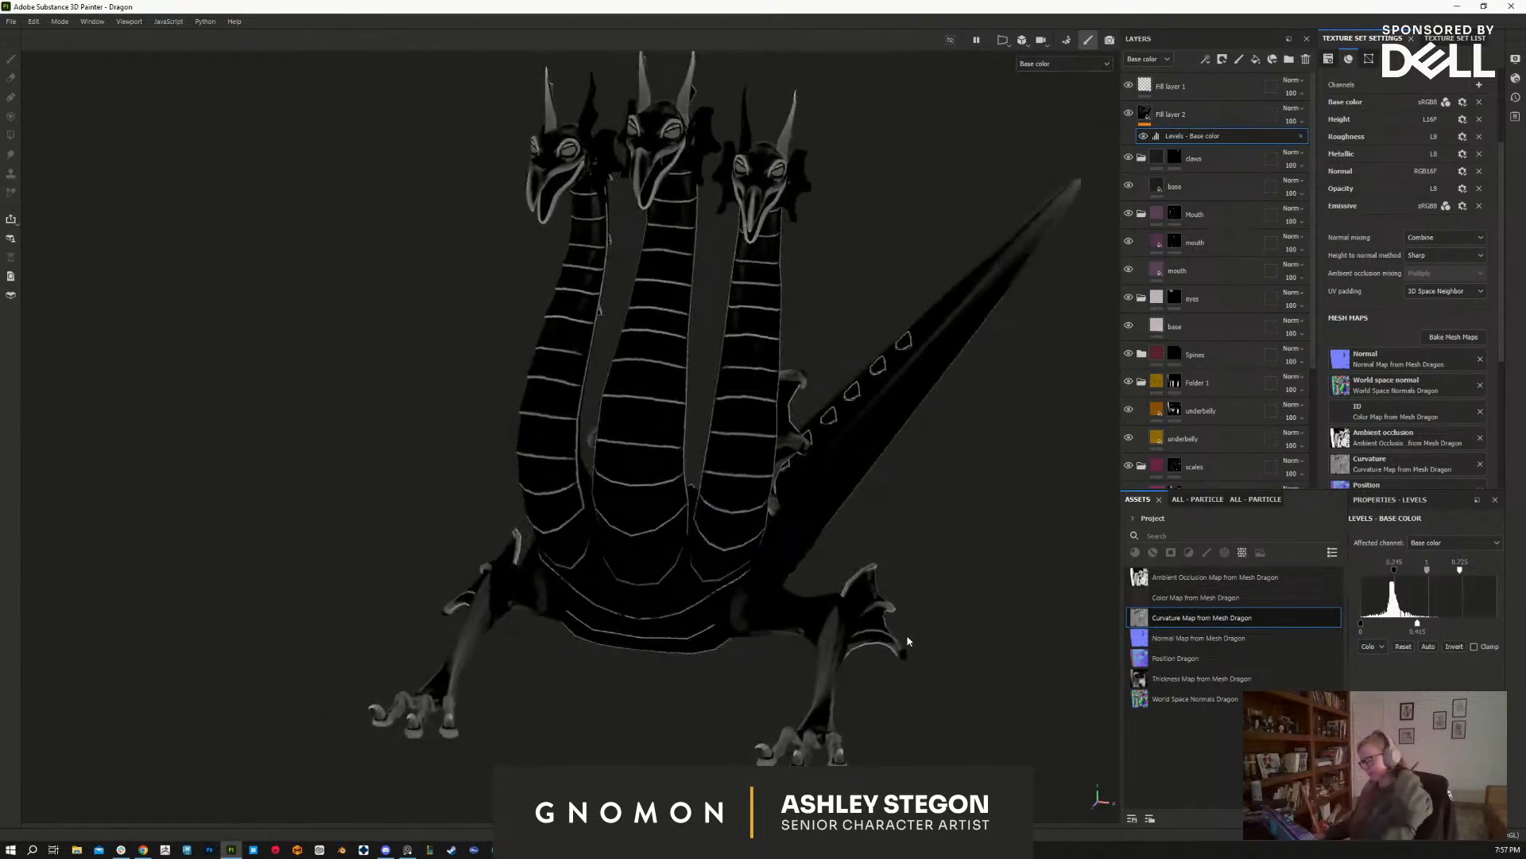
pyautogui.keyDown('alt'); pyautogui.moveTo(836, 610); pyautogui.dragTo(766, 498); pyautogui.keyUp('alt')
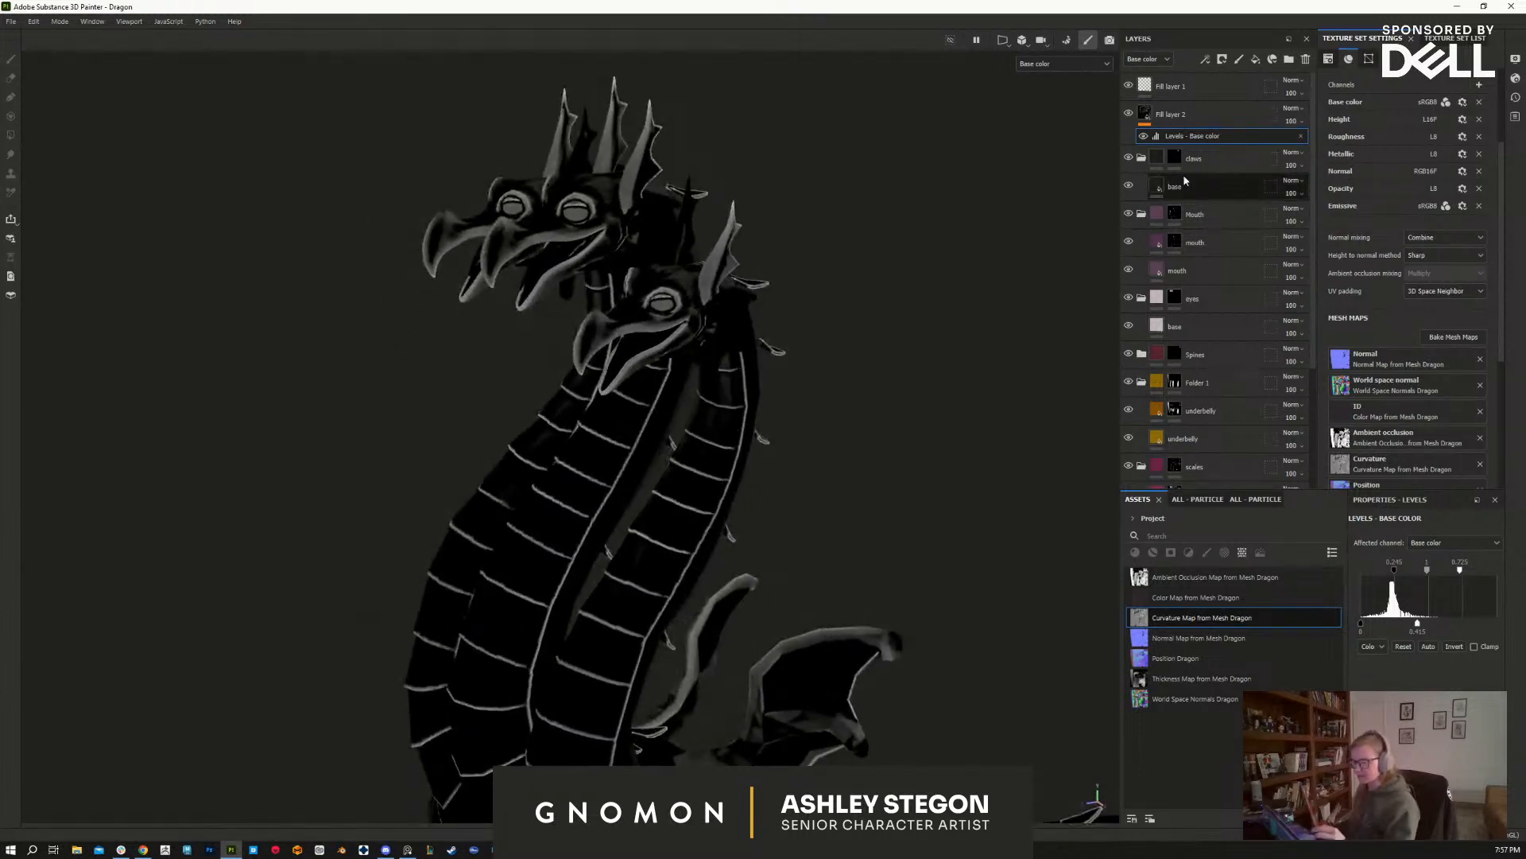
# Step: Move the curvature fill layer with its Levels into Folder 1, directly above the underbelly layers
pyautogui.click(1205, 108)
pyautogui.moveTo(1205, 109); pyautogui.dragTo(1219, 396)
pyautogui.keyDown('alt'); pyautogui.moveTo(919, 589); pyautogui.dragTo(952, 439); pyautogui.keyUp('alt')
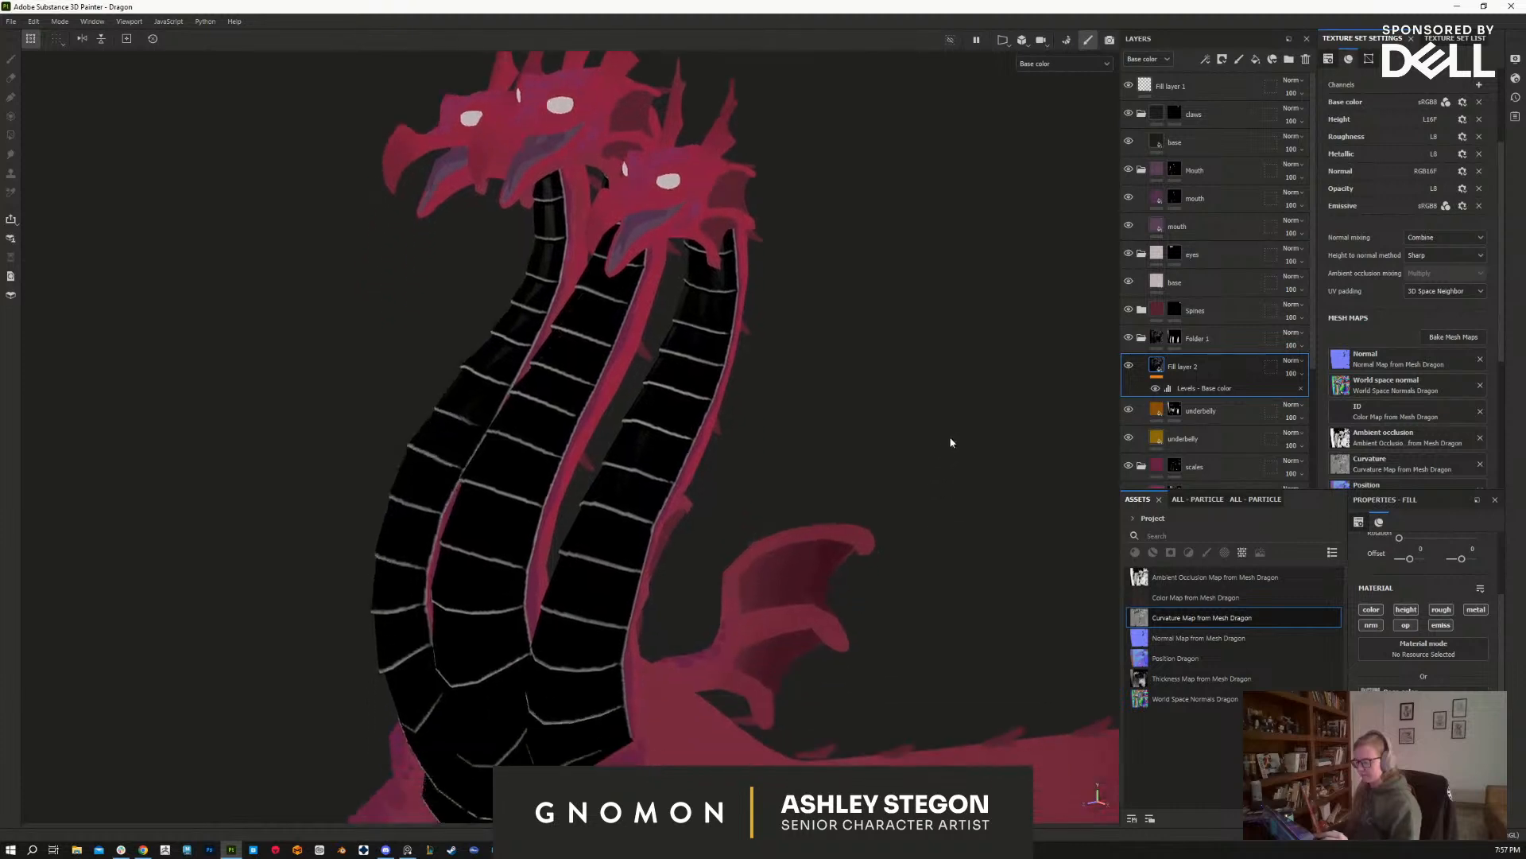
pyautogui.keyDown('alt'); pyautogui.moveTo(625, 674); pyautogui.dragTo(852, 493); pyautogui.keyUp('alt')
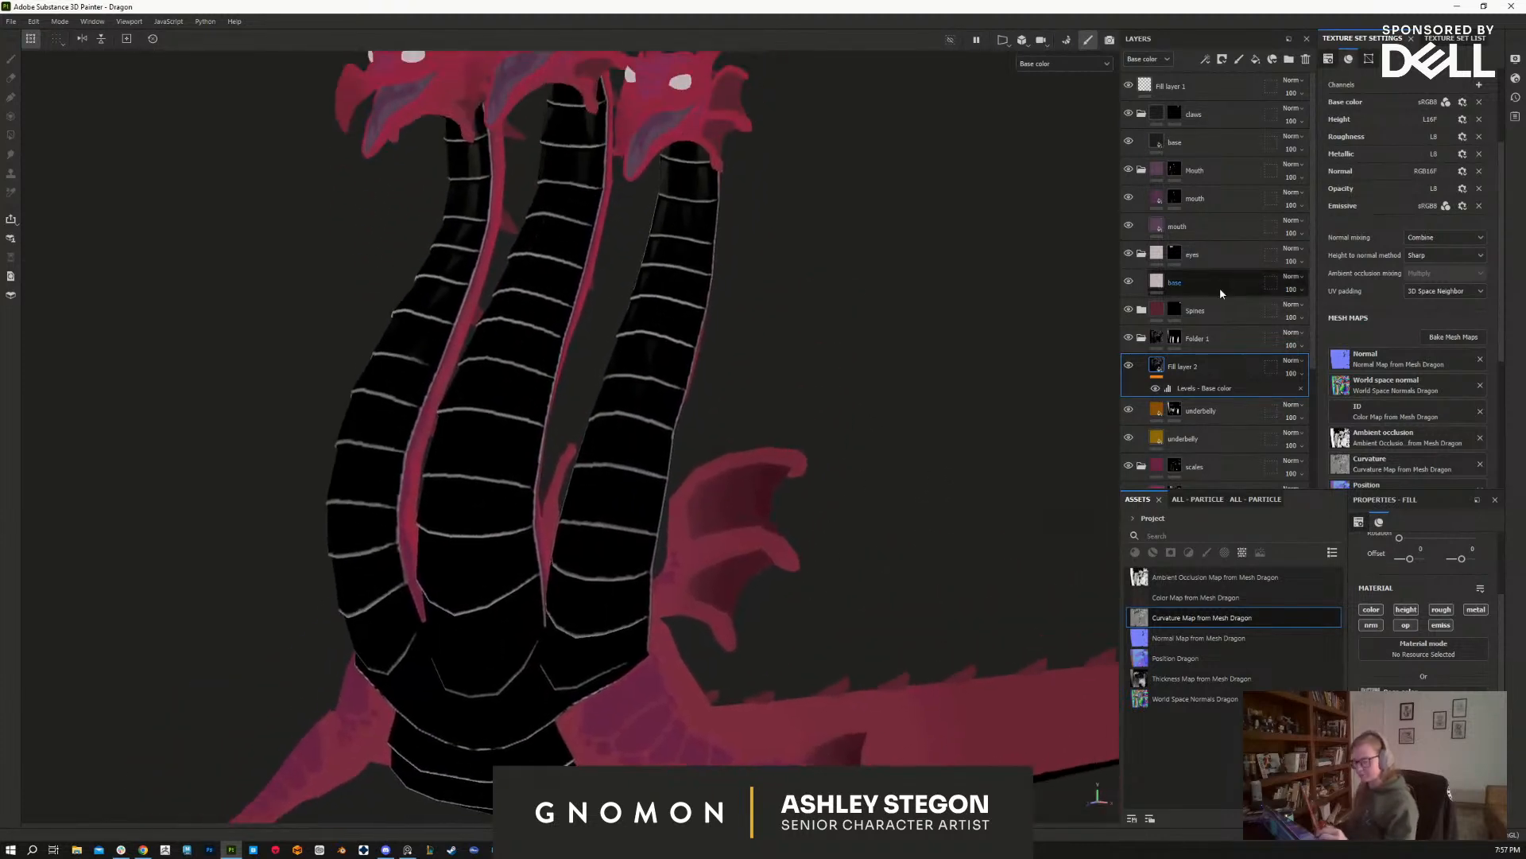
# Step: Set the curvature fill layer's base color blending mode to Screen
pyautogui.click(1296, 361)
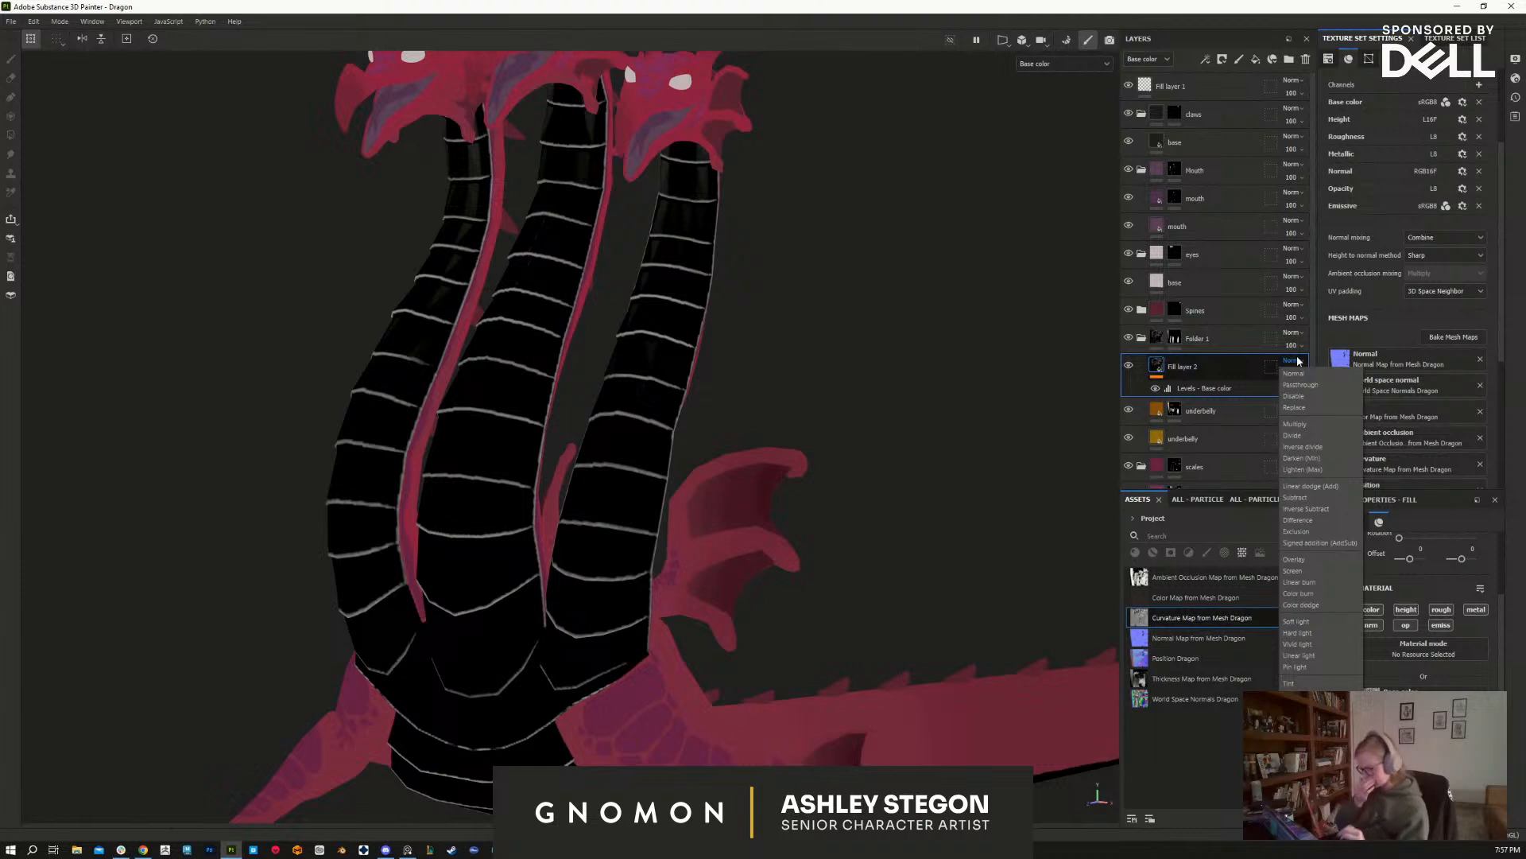
pyautogui.click(1318, 561)
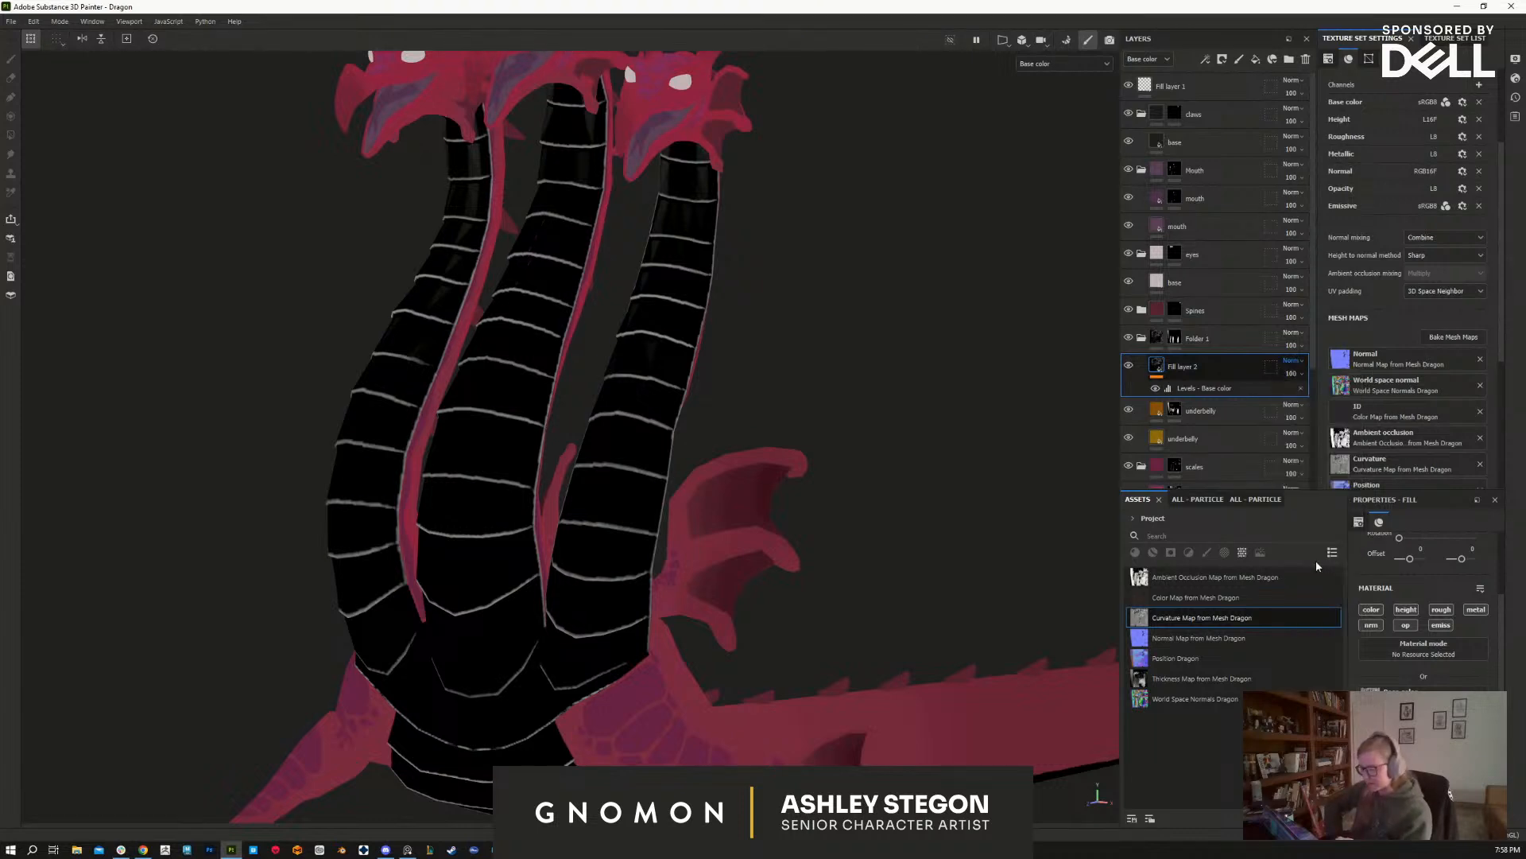
pyautogui.click(1294, 362)
pyautogui.click(1320, 568)
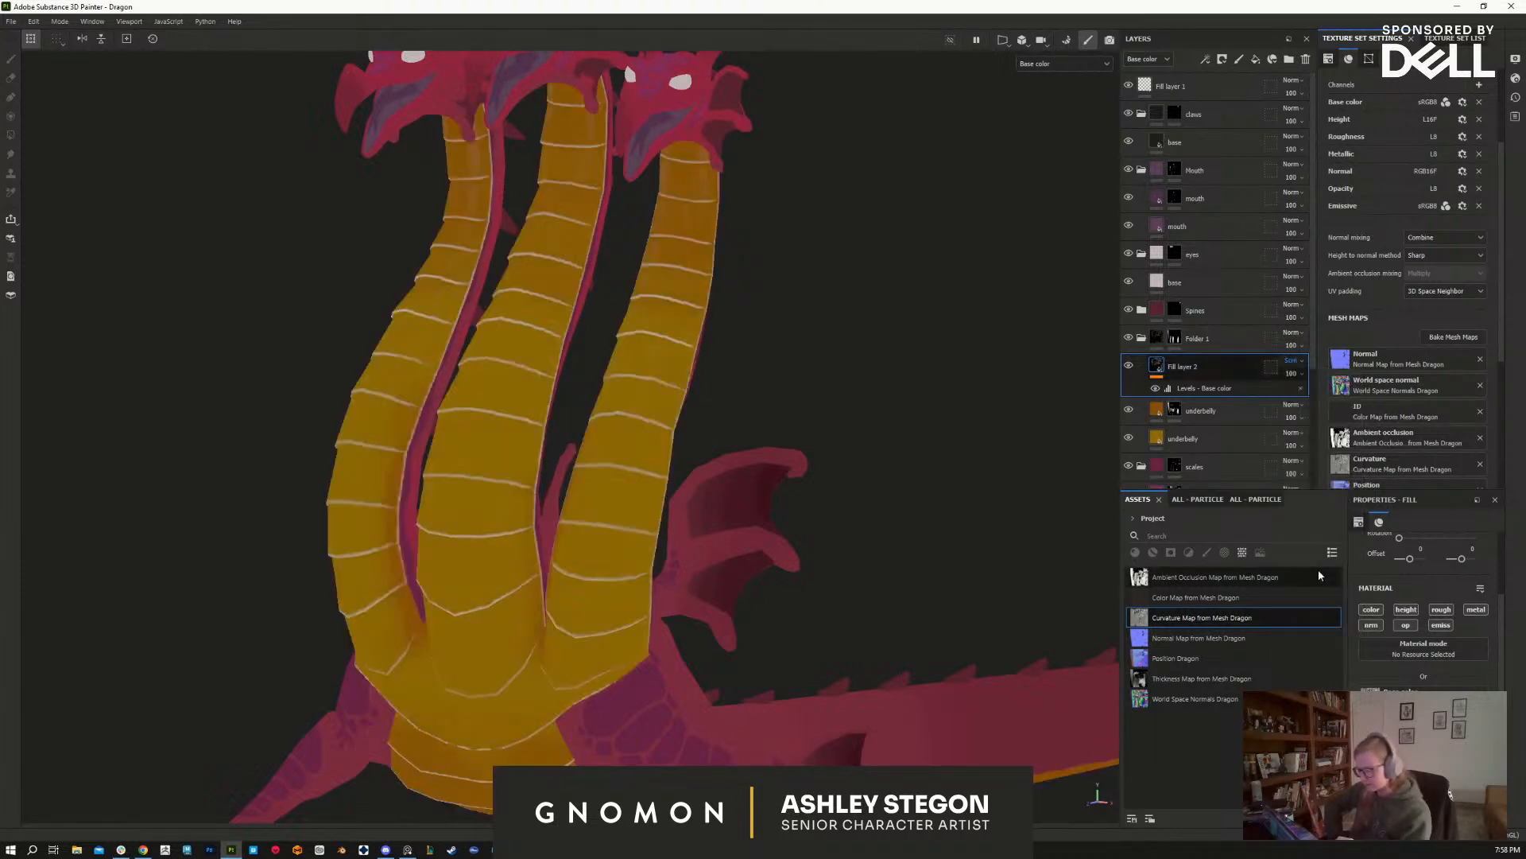
pyautogui.keyDown('alt'); pyautogui.moveTo(896, 591); pyautogui.dragTo(857, 599); pyautogui.keyUp('alt')
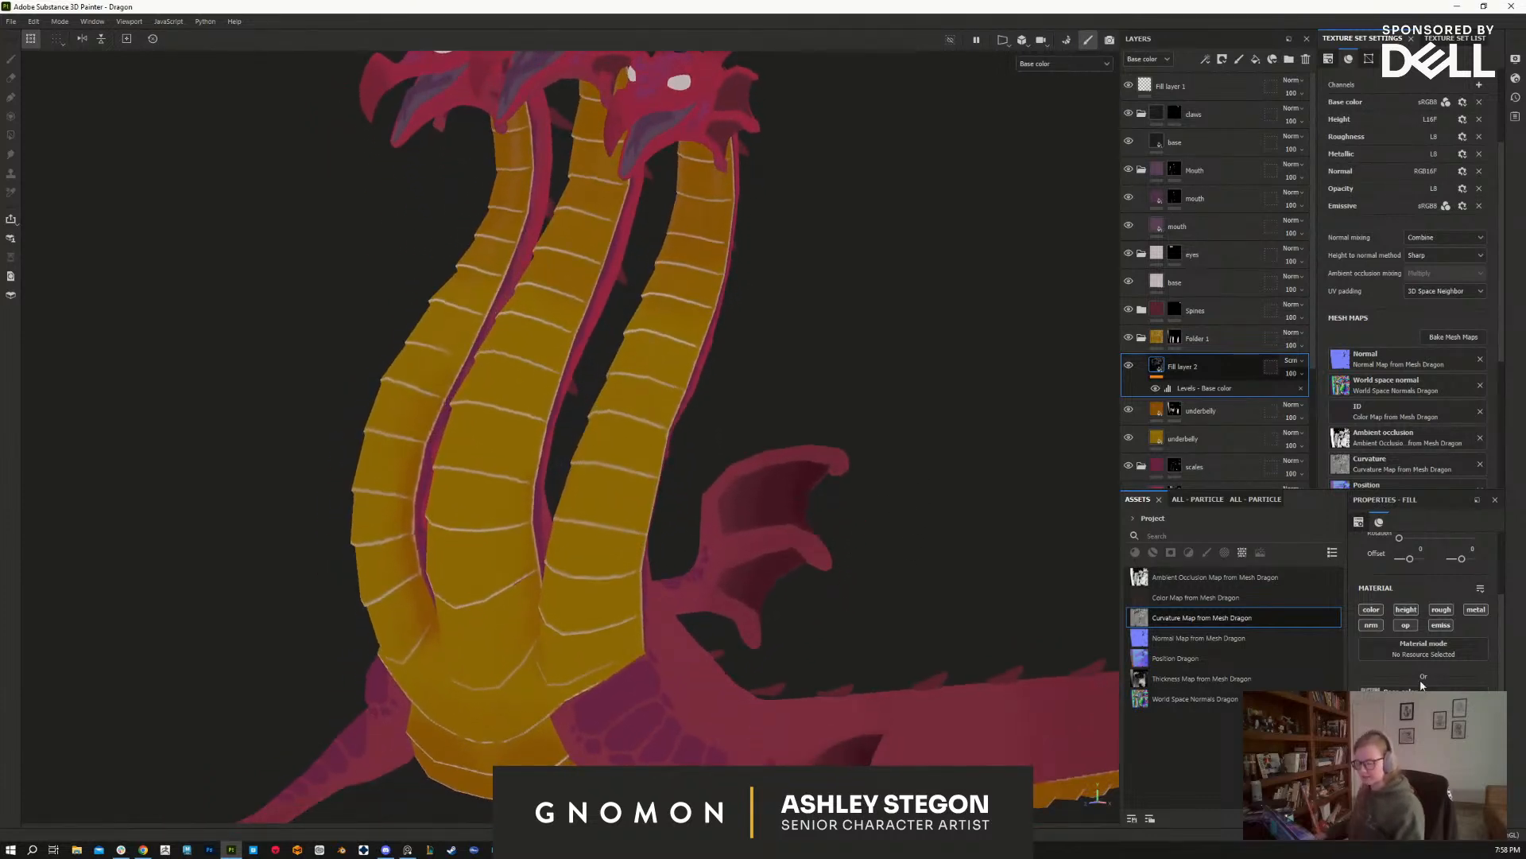
# Step: Adjust the curvature Levels on the underbelly, setting midtones to 0.946, input white to 0.79 and output white to about 0.528
pyautogui.click(1204, 388)
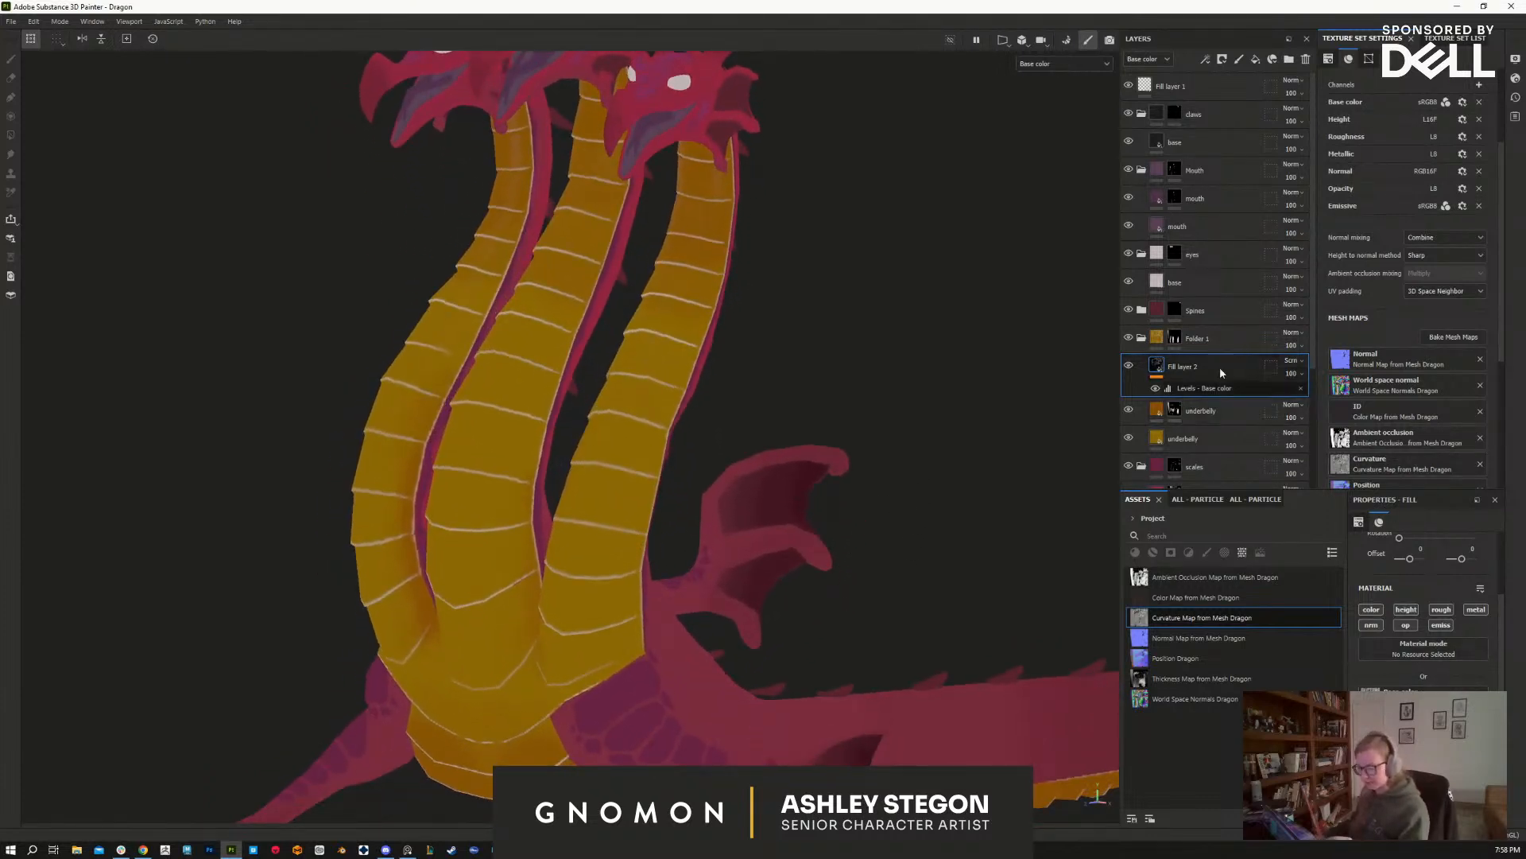
pyautogui.moveTo(1389, 574); pyautogui.dragTo(1396, 570)
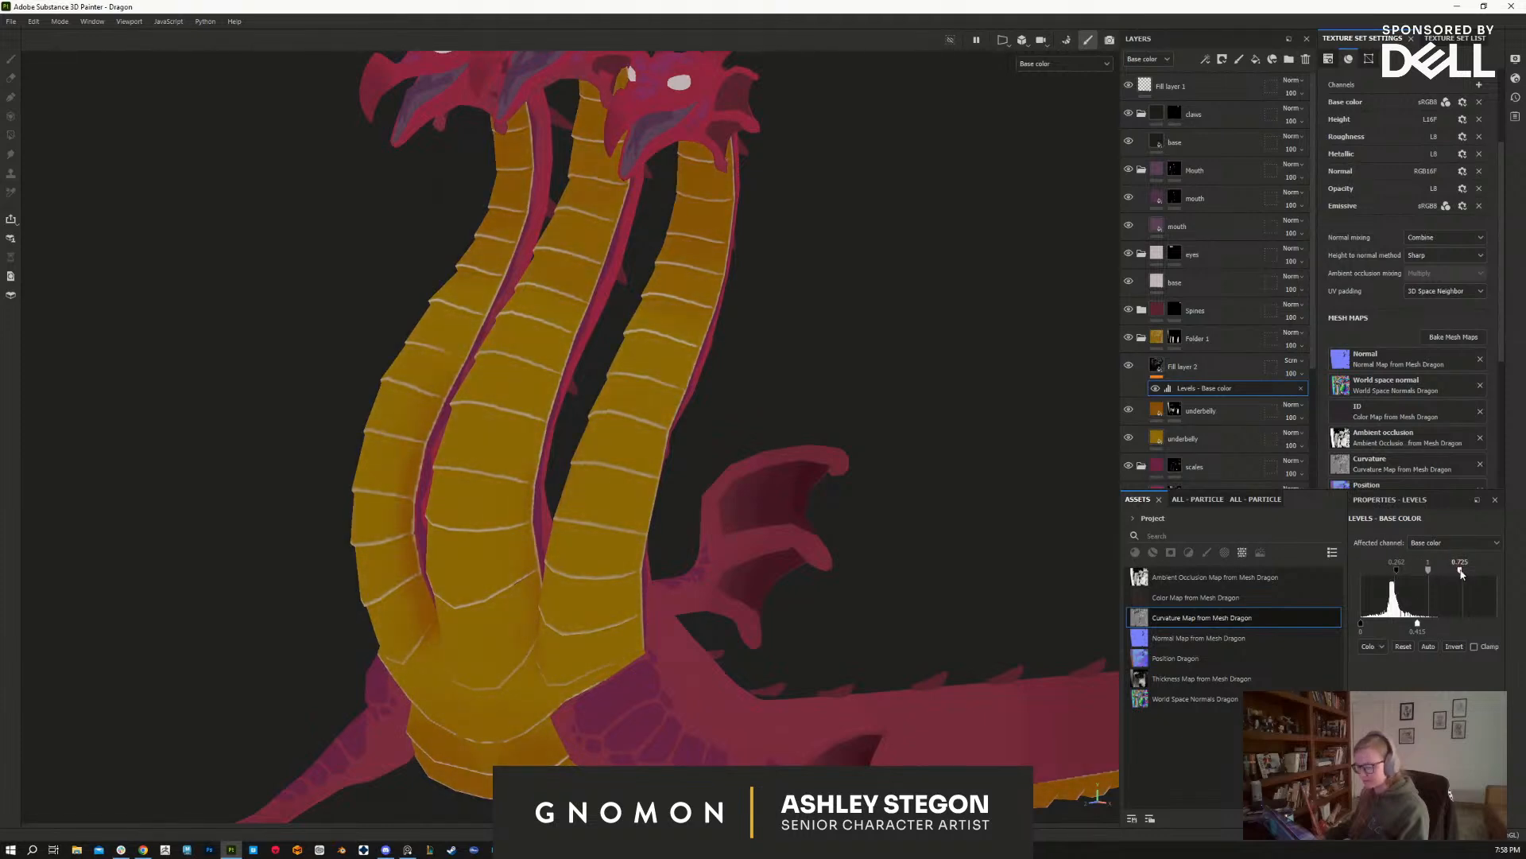
pyautogui.moveTo(1435, 575); pyautogui.dragTo(1433, 623)
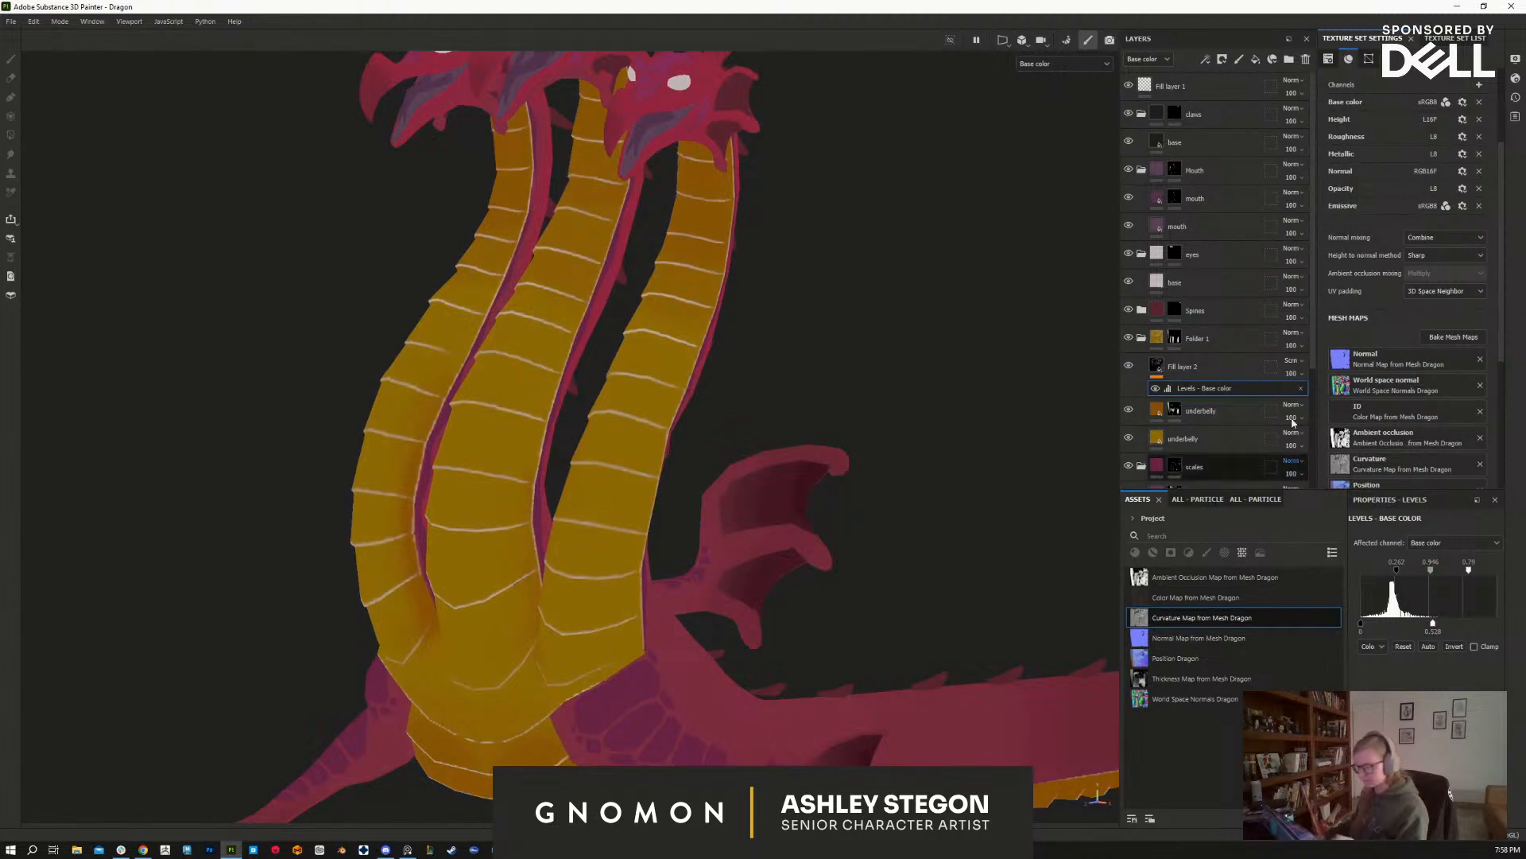
# Step: Lower the opacity of the underbelly's curvature fill layer to 27 and check the scale edges along the necks
pyautogui.click(1314, 395)
pyautogui.click(1312, 394)
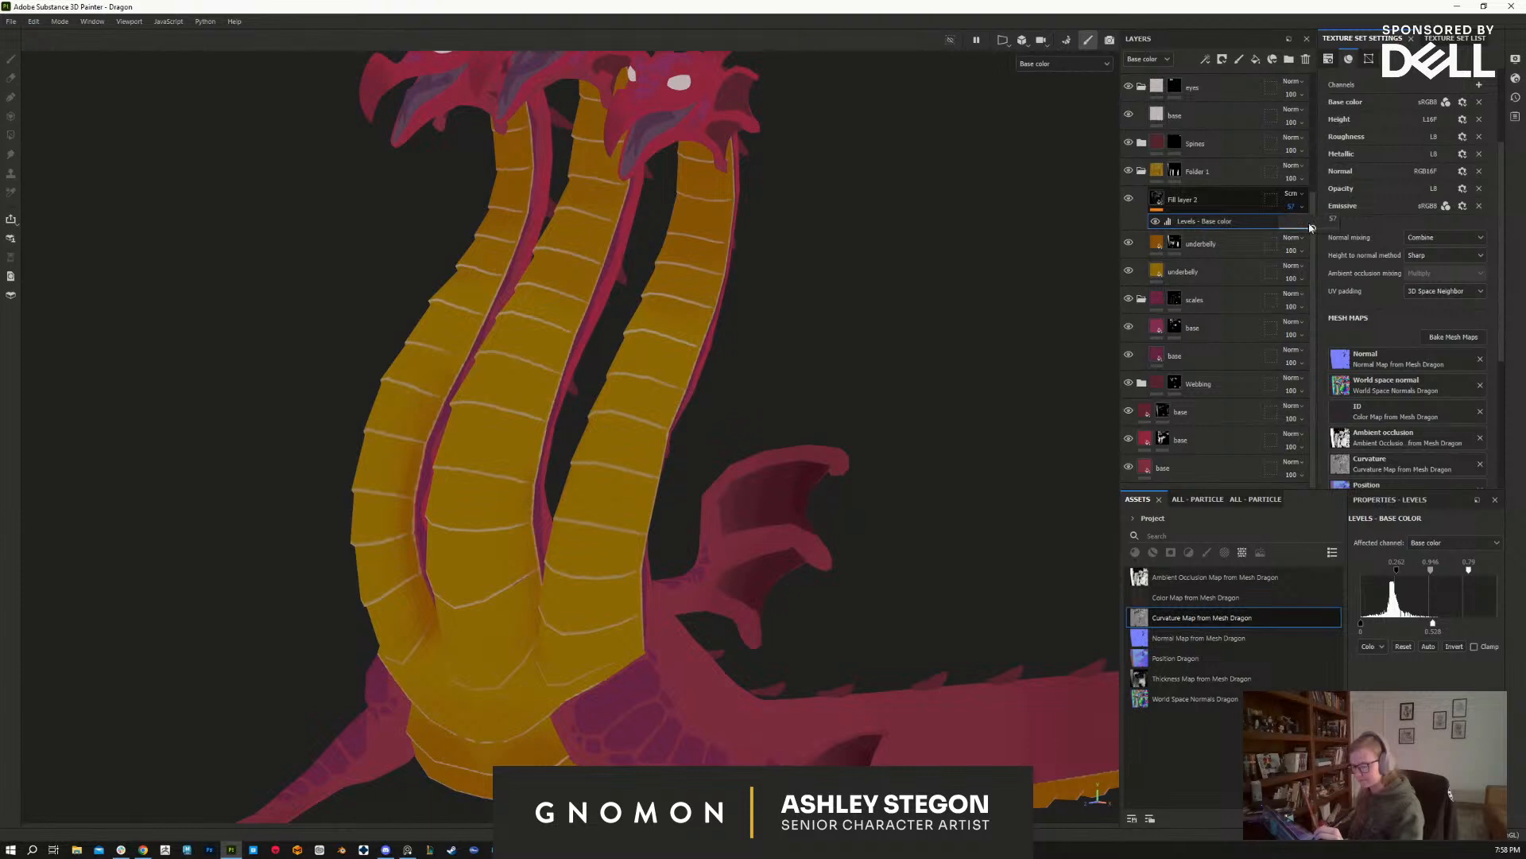
pyautogui.moveTo(1293, 236); pyautogui.dragTo(1299, 236)
pyautogui.keyDown('alt'); pyautogui.moveTo(913, 490); pyautogui.dragTo(1120, 504); pyautogui.keyUp('alt')
pyautogui.keyDown('alt'); pyautogui.moveTo(903, 632); pyautogui.dragTo(936, 479, button='middle'); pyautogui.keyUp('alt')
pyautogui.keyDown('alt'); pyautogui.moveTo(937, 479); pyautogui.dragTo(803, 347, button='right'); pyautogui.keyUp('alt')
pyautogui.keyDown('alt'); pyautogui.moveTo(841, 409); pyautogui.dragTo(865, 637, button='middle'); pyautogui.keyUp('alt')
pyautogui.keyDown('alt'); pyautogui.moveTo(865, 637); pyautogui.dragTo(736, 608); pyautogui.keyUp('alt')
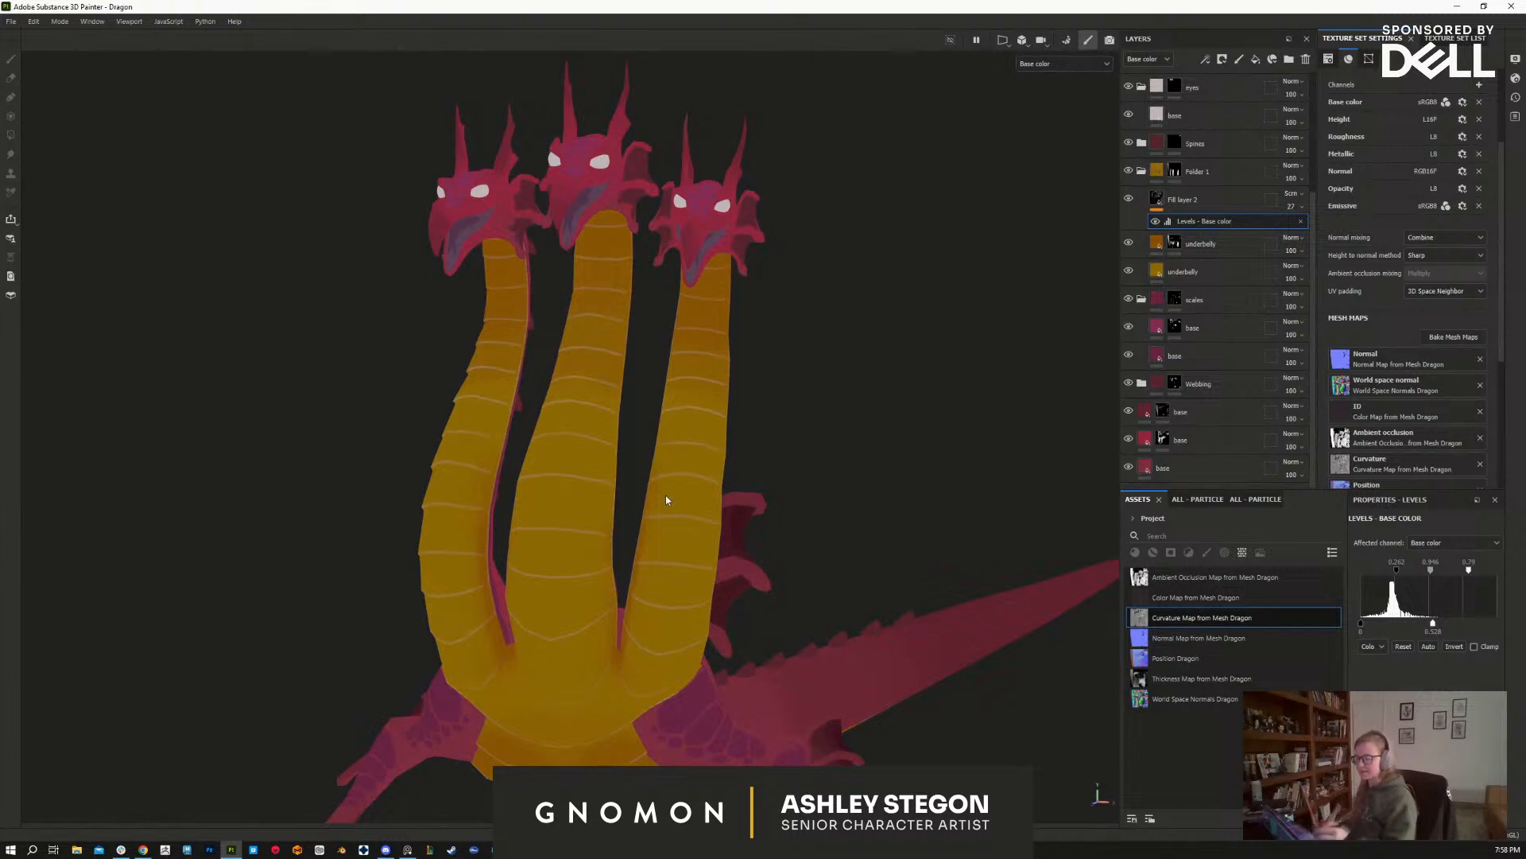
# Step: Add a new fill layer above the base skin layers, just below the Webbing folder
pyautogui.click(1183, 188)
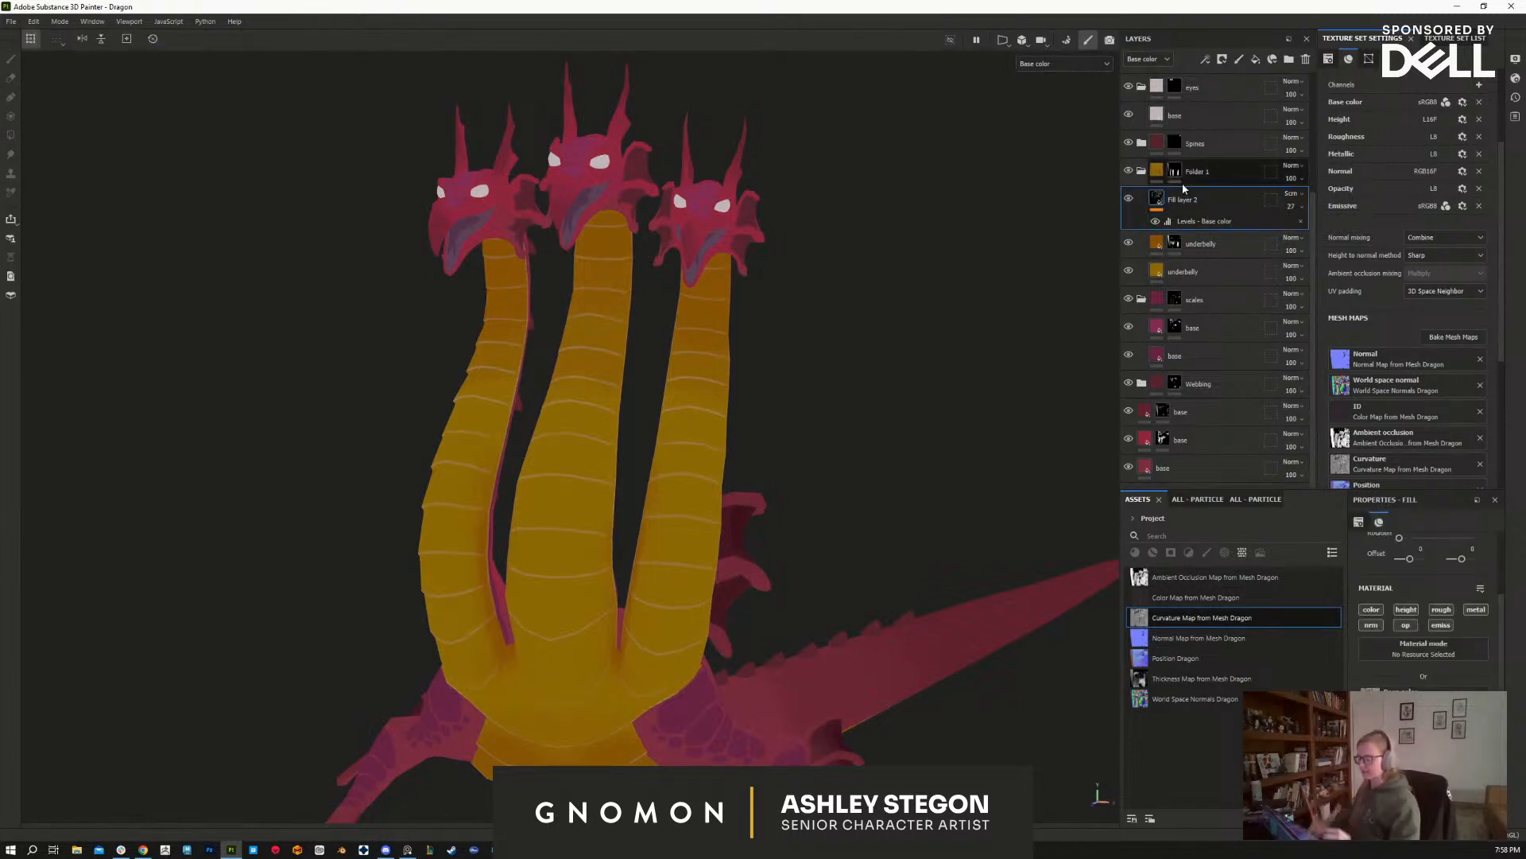
pyautogui.keyDown('alt'); pyautogui.moveTo(954, 726); pyautogui.dragTo(854, 783); pyautogui.keyUp('alt')
pyautogui.keyDown('alt'); pyautogui.moveTo(637, 227); pyautogui.dragTo(681, 464, button='middle'); pyautogui.keyUp('alt')
pyautogui.keyDown('alt'); pyautogui.moveTo(681, 464); pyautogui.dragTo(772, 714, button='right'); pyautogui.keyUp('alt')
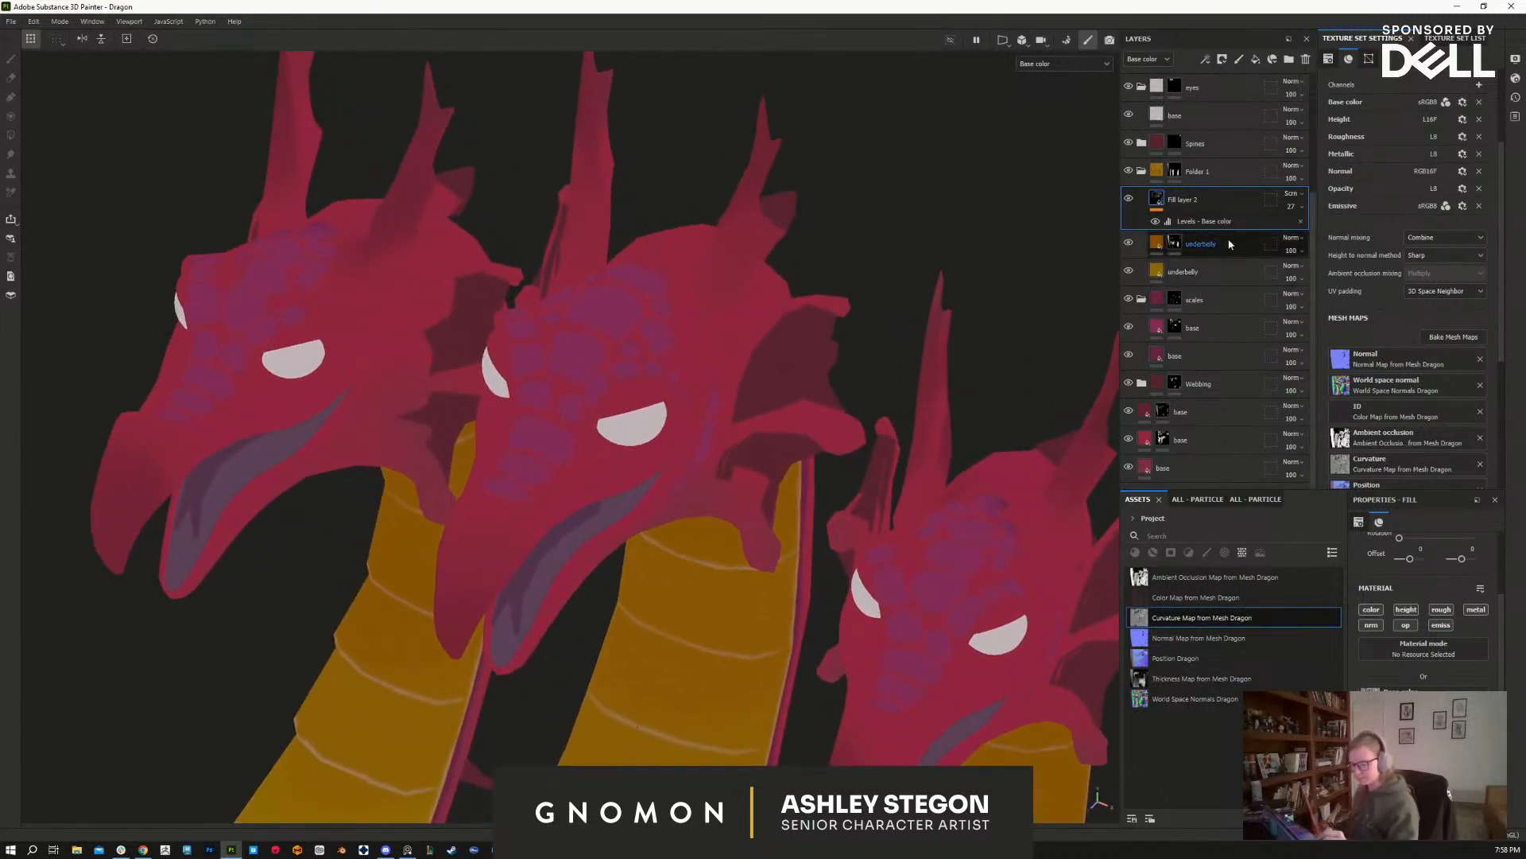
pyautogui.click(1216, 173)
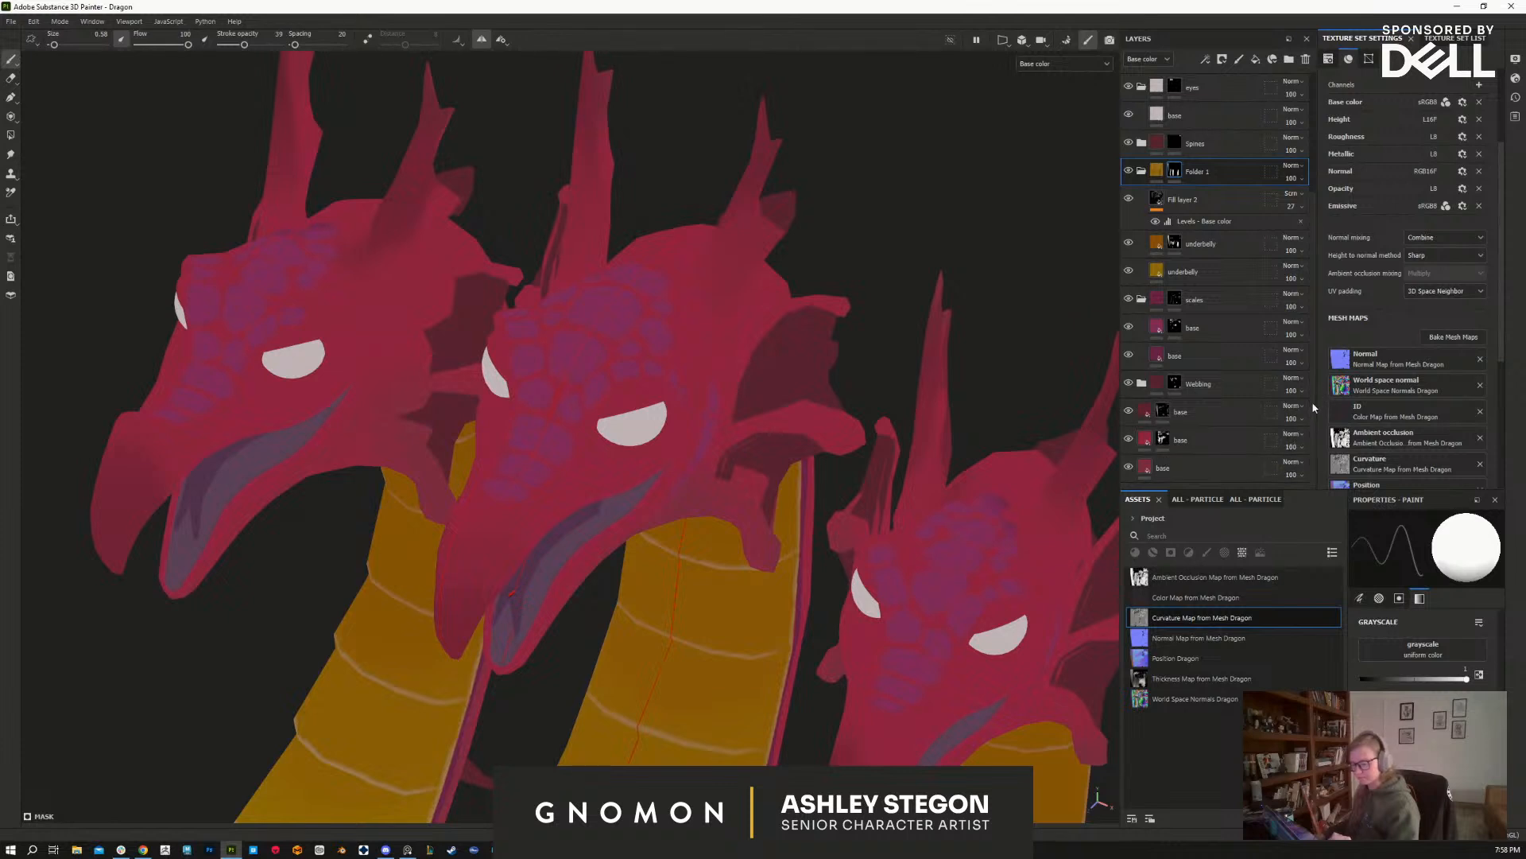
pyautogui.click(1202, 412)
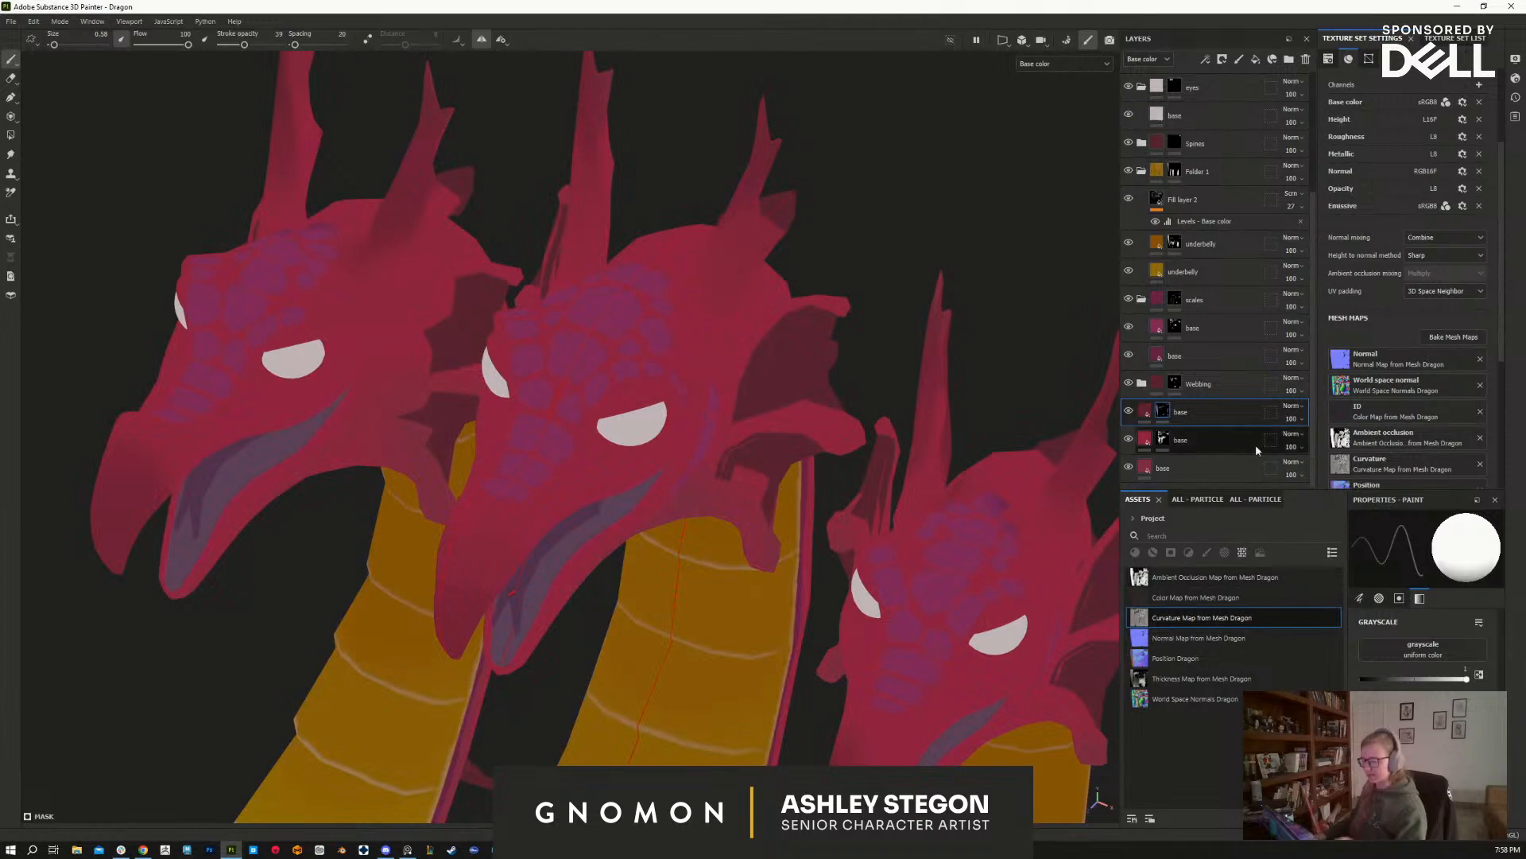
pyautogui.click(1256, 59)
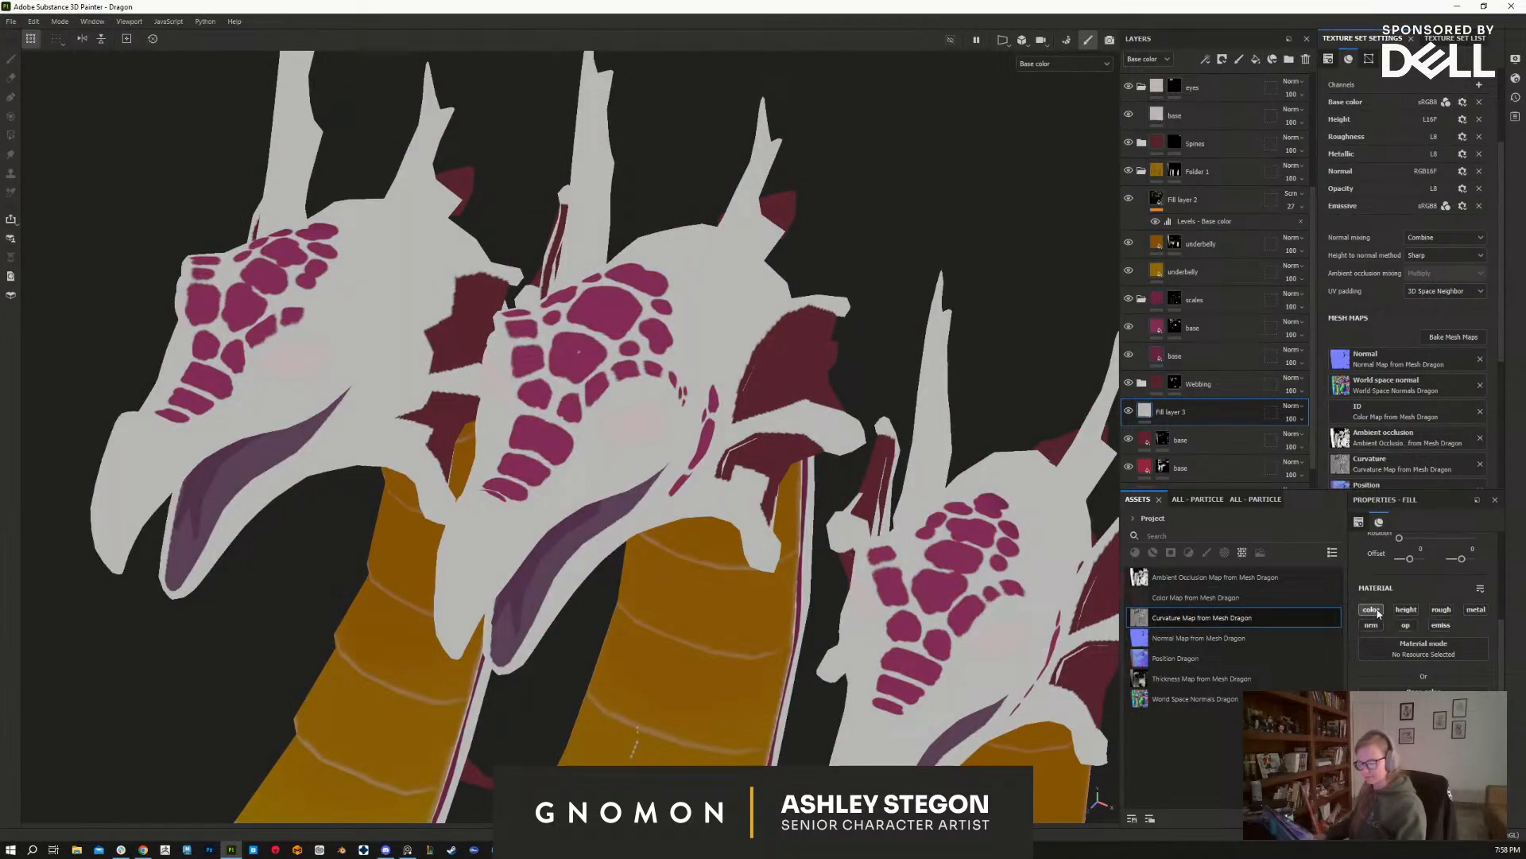
# Step: Assign the Ambient Occlusion Map from Mesh Dragon as the new fill layer's base color and inspect it on the body
pyautogui.click(1242, 584)
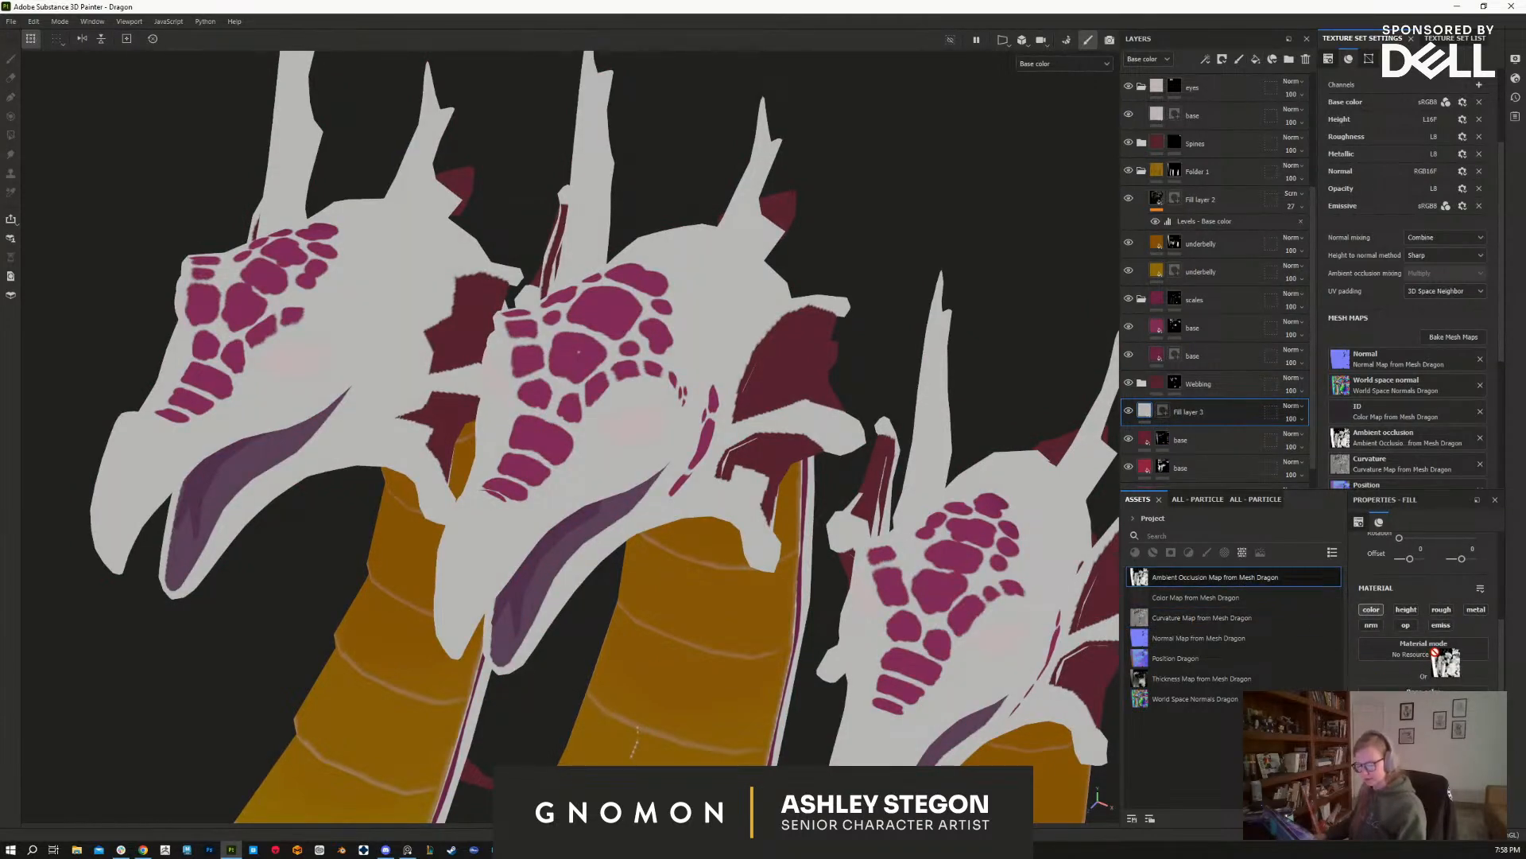
pyautogui.moveTo(1429, 691); pyautogui.dragTo(1427, 693)
pyautogui.moveTo(938, 713)
pyautogui.keyDown('alt'); pyautogui.mouseDown()
pyautogui.moveTo(920, 671)
pyautogui.moveTo(861, 657)
pyautogui.moveTo(849, 636)
pyautogui.mouseUp(); pyautogui.keyUp('alt')
pyautogui.keyDown('alt'); pyautogui.moveTo(932, 573); pyautogui.dragTo(779, 461, button='middle'); pyautogui.keyUp('alt')
pyautogui.keyDown('alt'); pyautogui.moveTo(779, 461); pyautogui.dragTo(739, 469, button='right'); pyautogui.keyUp('alt')
pyautogui.keyDown('alt'); pyautogui.moveTo(783, 477); pyautogui.dragTo(640, 564); pyautogui.keyUp('alt')
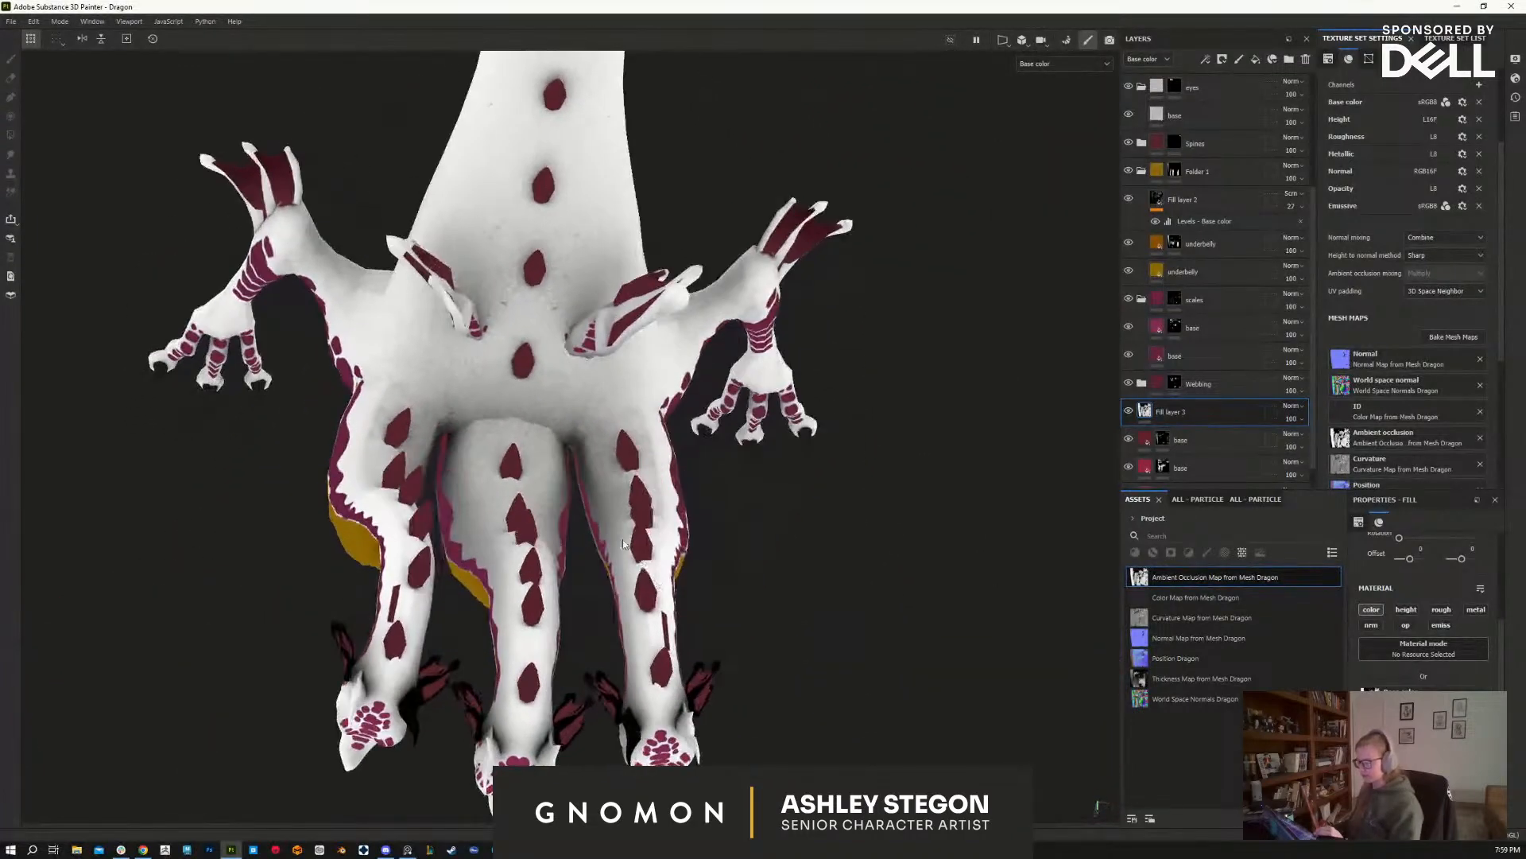
pyautogui.keyDown('alt'); pyautogui.moveTo(825, 656); pyautogui.dragTo(803, 436); pyautogui.keyUp('alt')
# Step: Set the ambient occlusion fill layer to Multiply and lower its opacity to about 35
pyautogui.click(1293, 405)
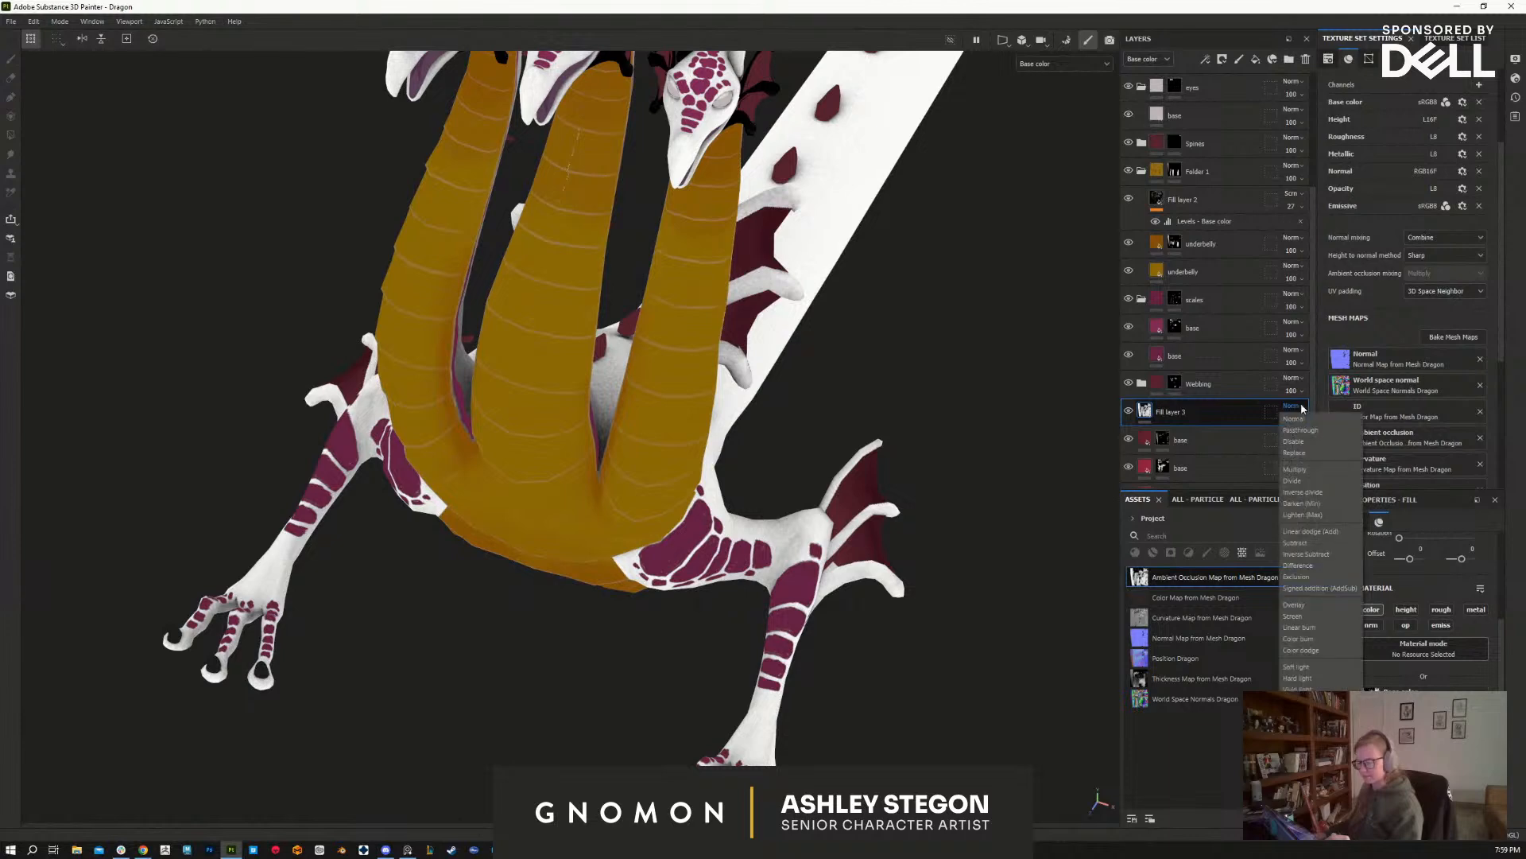
pyautogui.click(1314, 475)
pyautogui.keyDown('alt'); pyautogui.moveTo(926, 628); pyautogui.dragTo(926, 571); pyautogui.keyUp('alt')
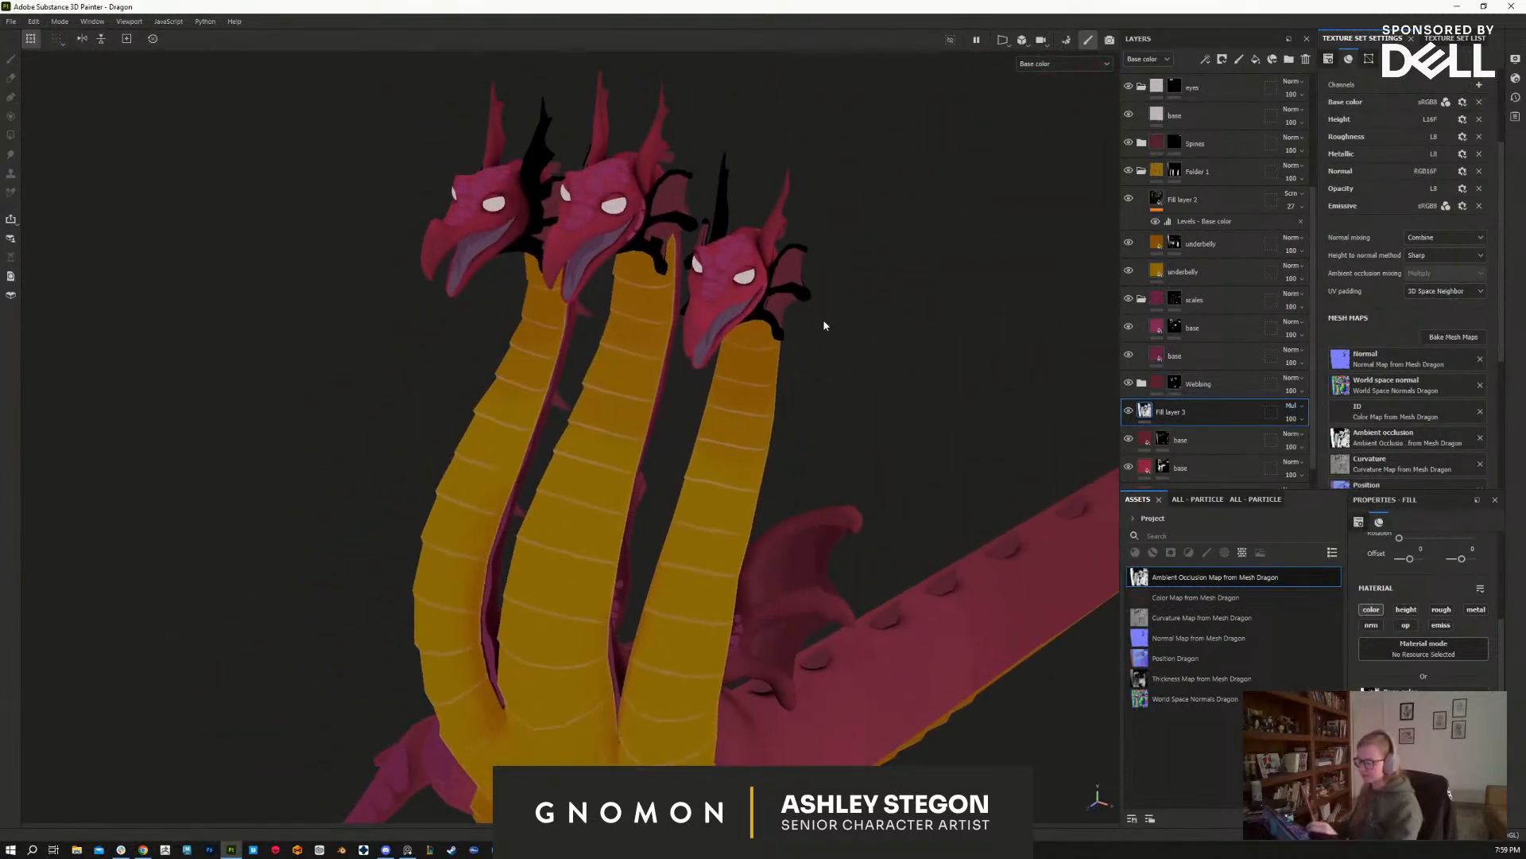
pyautogui.scroll(5, 1495, 624)
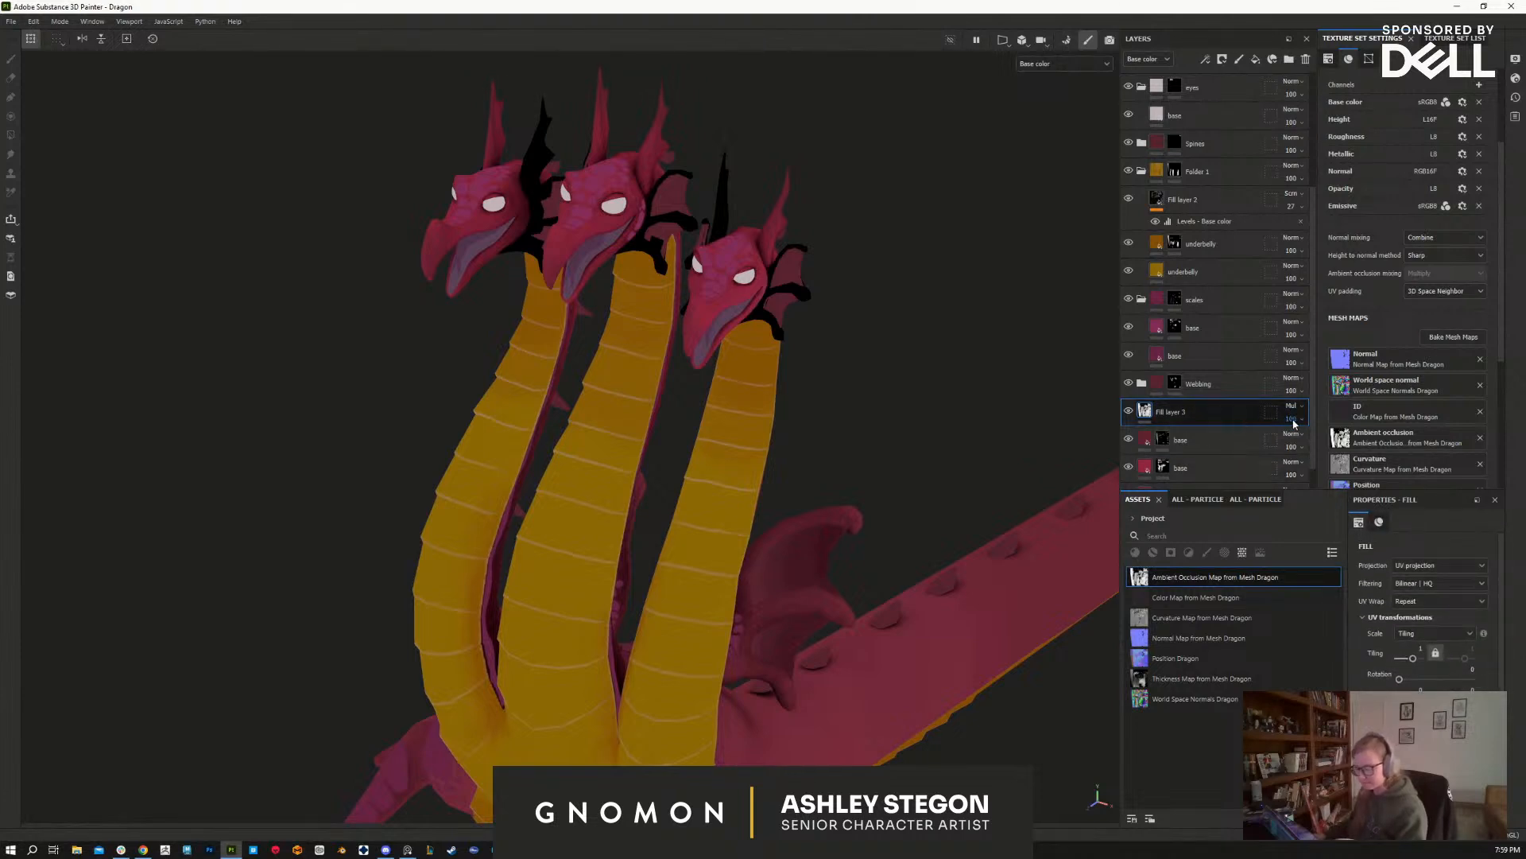
pyautogui.moveTo(1323, 445); pyautogui.dragTo(1302, 449)
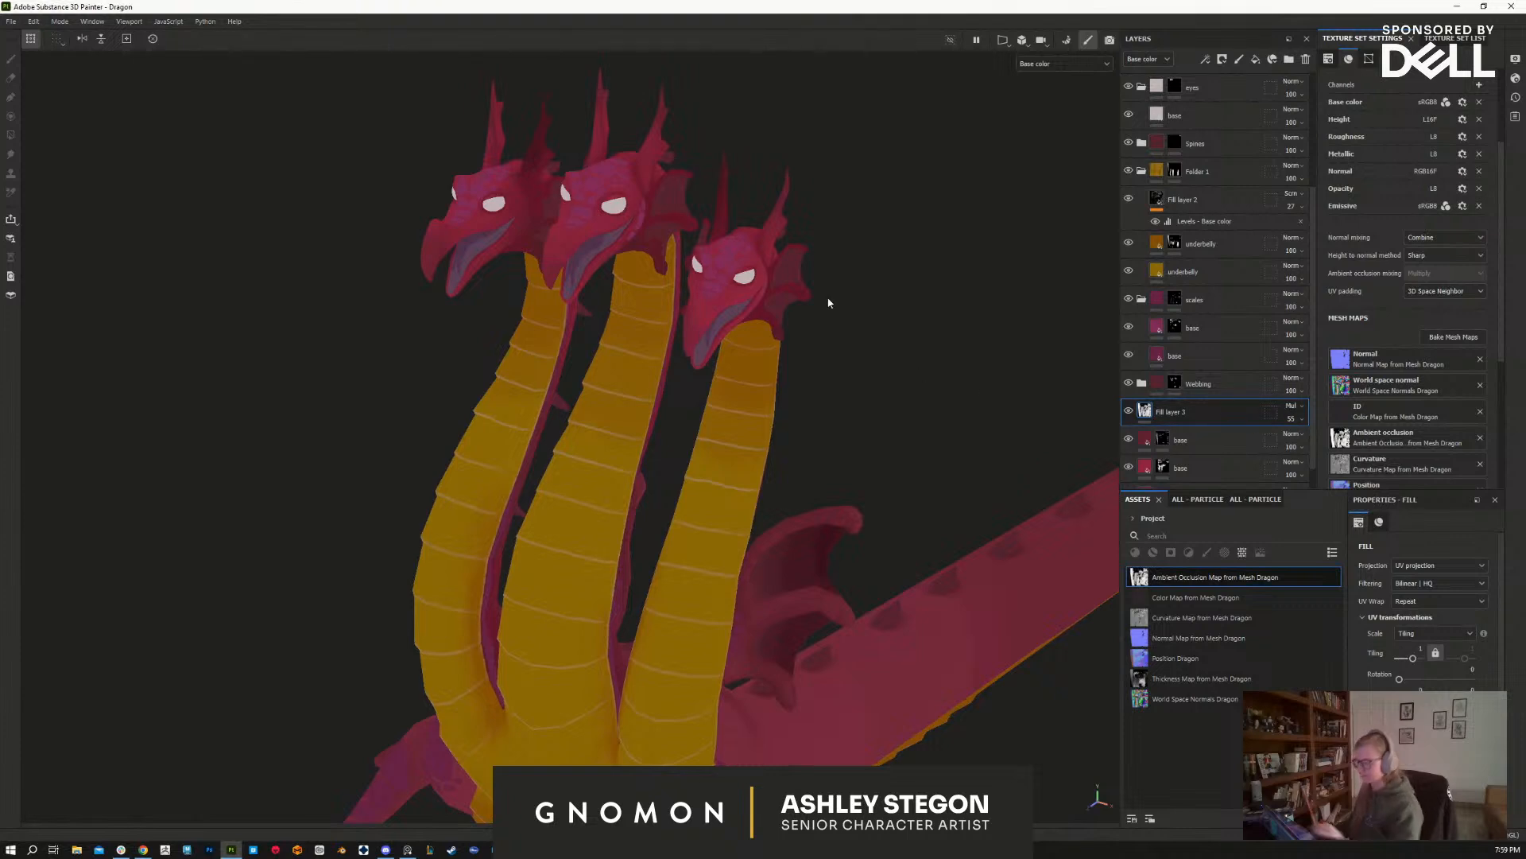
# Step: Examine the ambient occlusion shading on the heads, frills, necks, legs and wings
pyautogui.keyDown('alt'); pyautogui.moveTo(759, 270); pyautogui.dragTo(839, 506, button='middle'); pyautogui.keyUp('alt')
pyautogui.keyDown('alt'); pyautogui.moveTo(717, 439); pyautogui.dragTo(729, 518, button='right'); pyautogui.keyUp('alt')
pyautogui.keyDown('alt'); pyautogui.moveTo(729, 518); pyautogui.dragTo(730, 444); pyautogui.keyUp('alt')
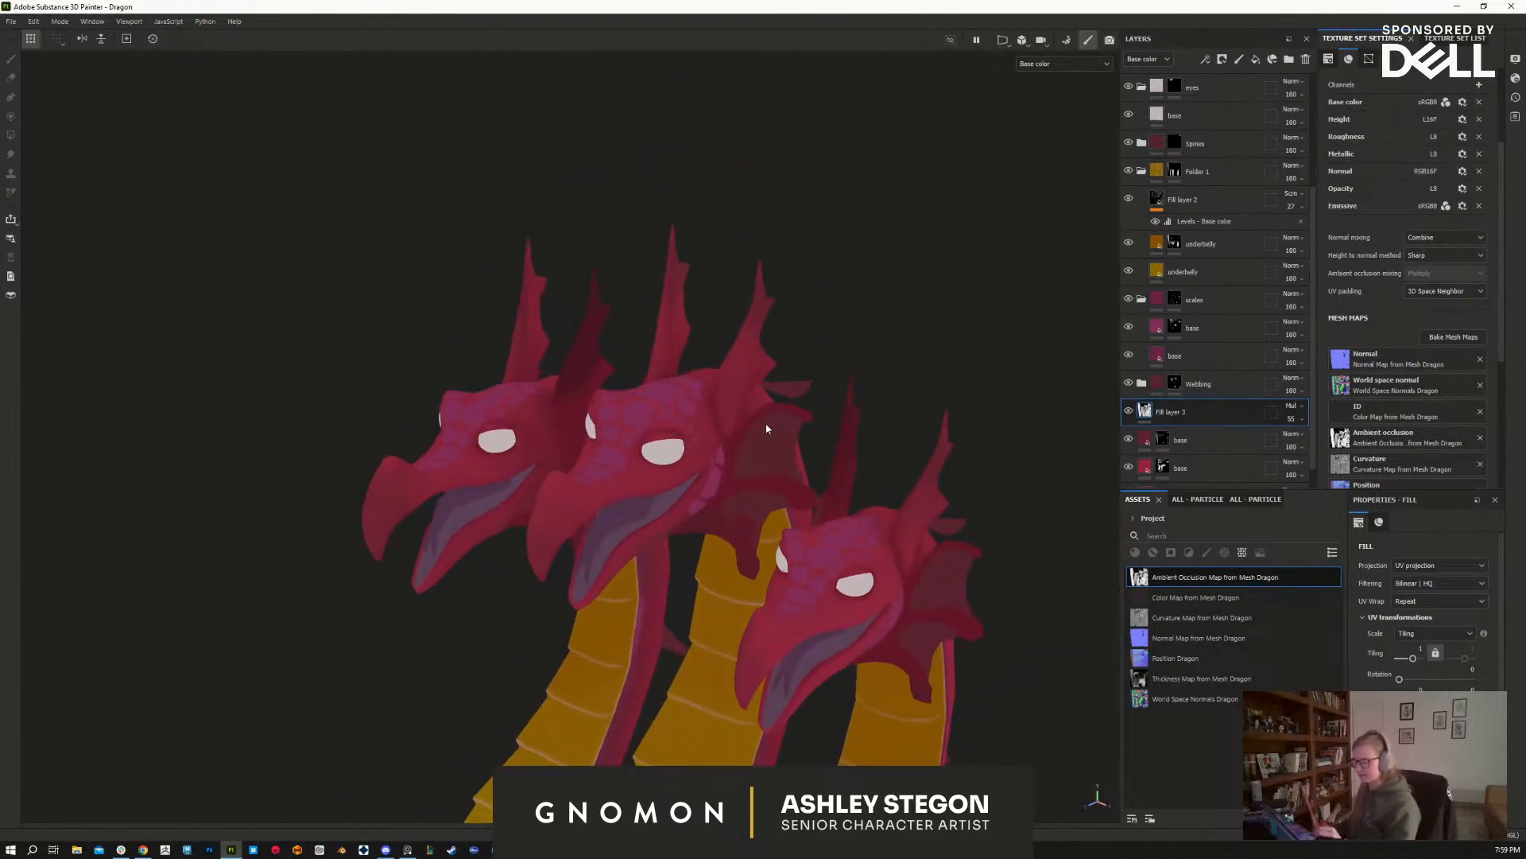
pyautogui.moveTo(731, 460)
pyautogui.keyDown('alt'); pyautogui.mouseDown()
pyautogui.moveTo(722, 508)
pyautogui.moveTo(743, 644)
pyautogui.moveTo(753, 474)
pyautogui.mouseUp(); pyautogui.keyUp('alt')
pyautogui.keyDown('alt'); pyautogui.moveTo(761, 485); pyautogui.dragTo(768, 151, button='middle'); pyautogui.keyUp('alt')
pyautogui.keyDown('alt'); pyautogui.moveTo(971, 634); pyautogui.dragTo(921, 475, button='right'); pyautogui.keyUp('alt')
pyautogui.keyDown('alt'); pyautogui.moveTo(911, 660); pyautogui.dragTo(853, 74, button='middle'); pyautogui.keyUp('alt')
pyautogui.keyDown('alt'); pyautogui.moveTo(871, 541); pyautogui.dragTo(787, 286, button='right'); pyautogui.keyUp('alt')
pyautogui.keyDown('alt'); pyautogui.moveTo(899, 566); pyautogui.dragTo(876, 374, button='middle'); pyautogui.keyUp('alt')
pyautogui.keyDown('alt'); pyautogui.moveTo(878, 381); pyautogui.dragTo(892, 437); pyautogui.keyUp('alt')
# Step: Toggle the ambient occlusion fill layer's visibility to compare the skin color with and without it
pyautogui.click(1128, 411)
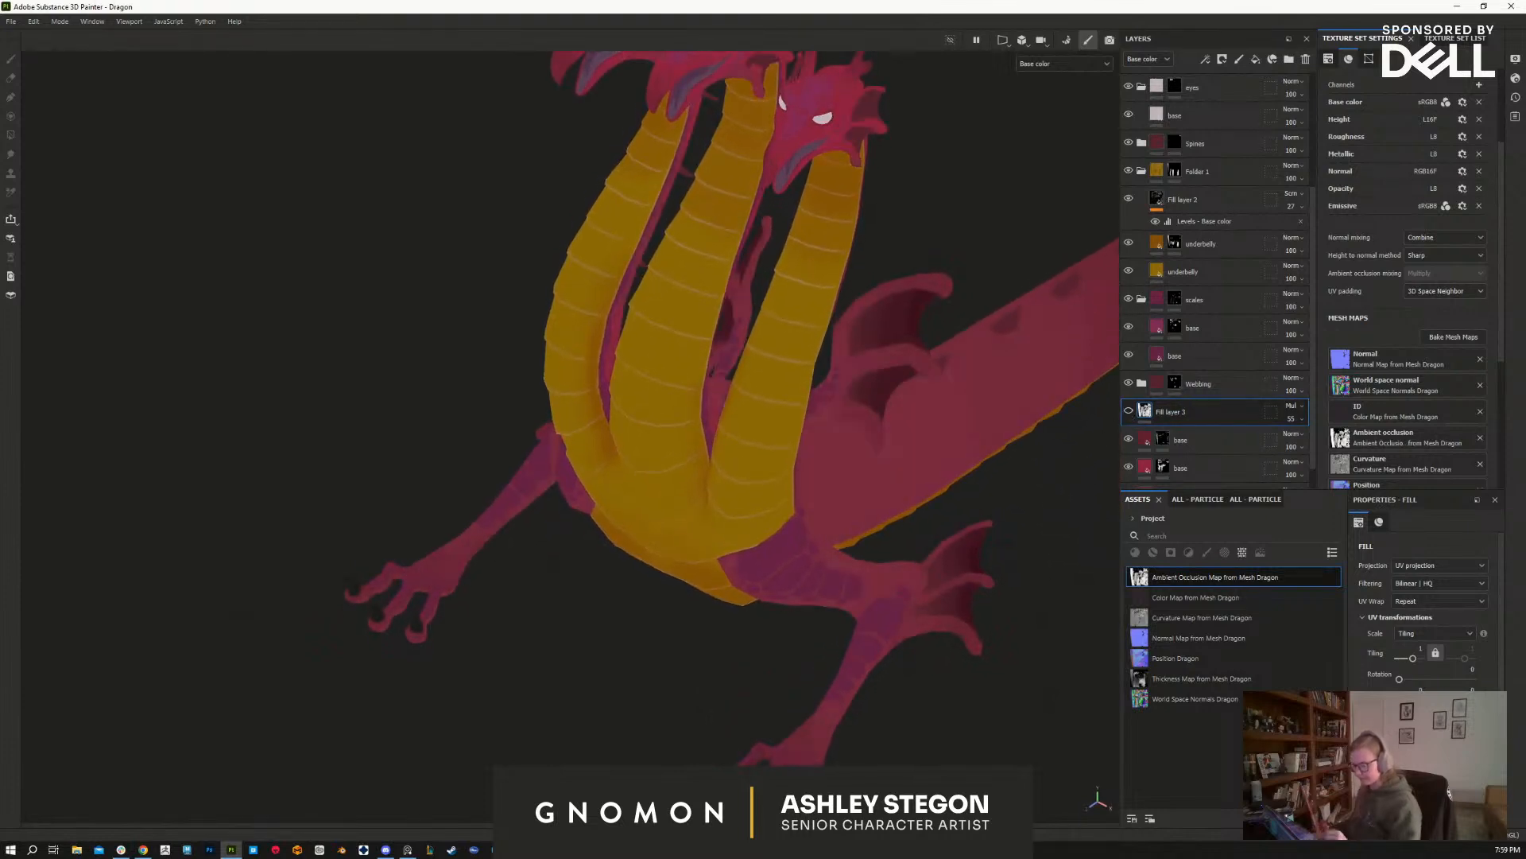
pyautogui.click(1128, 411)
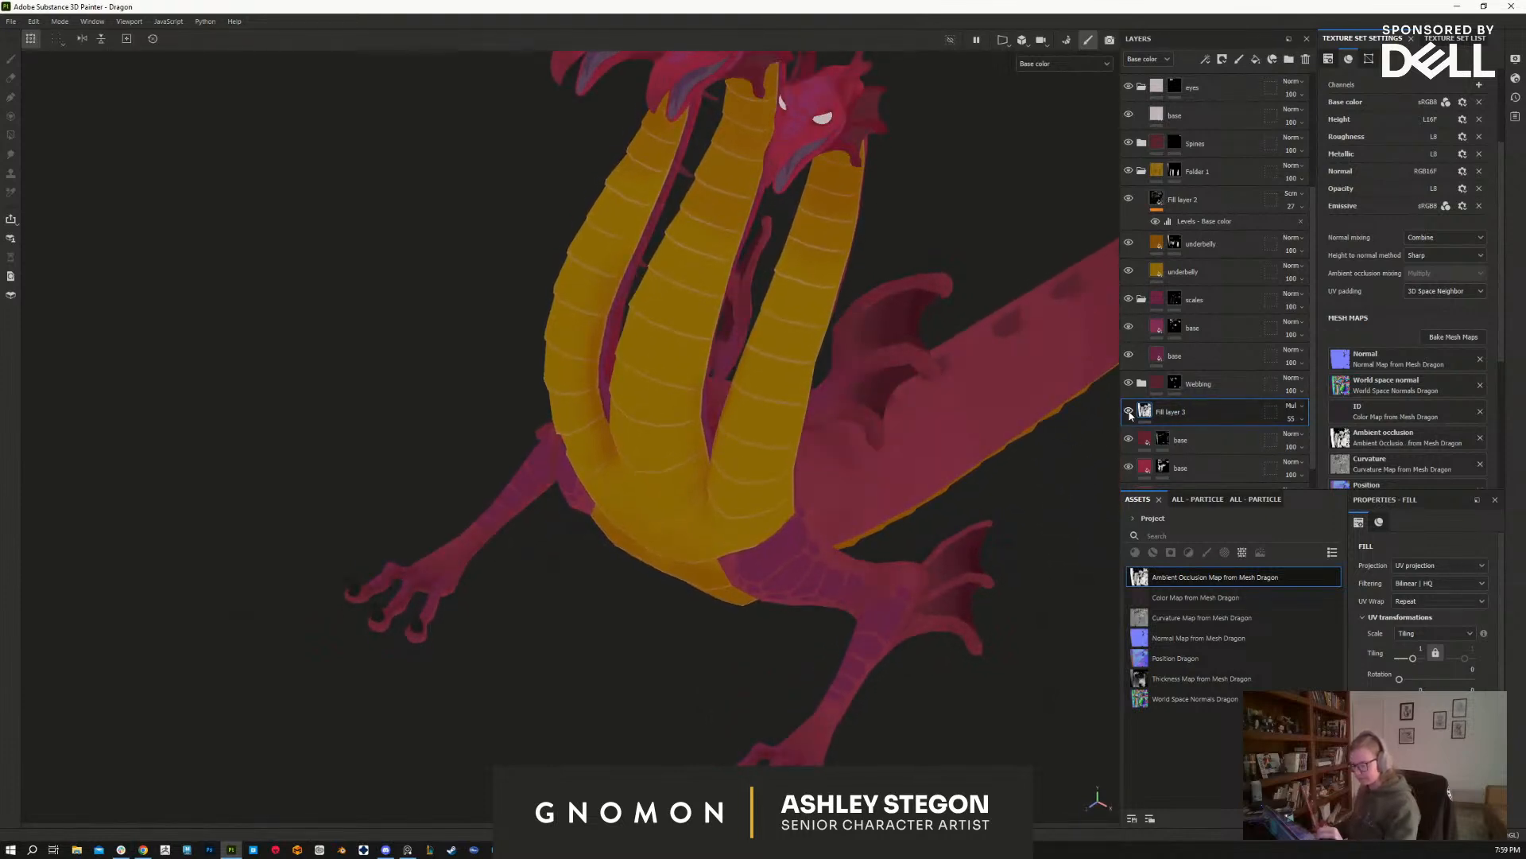
pyautogui.click(1129, 411)
pyautogui.click(1128, 411)
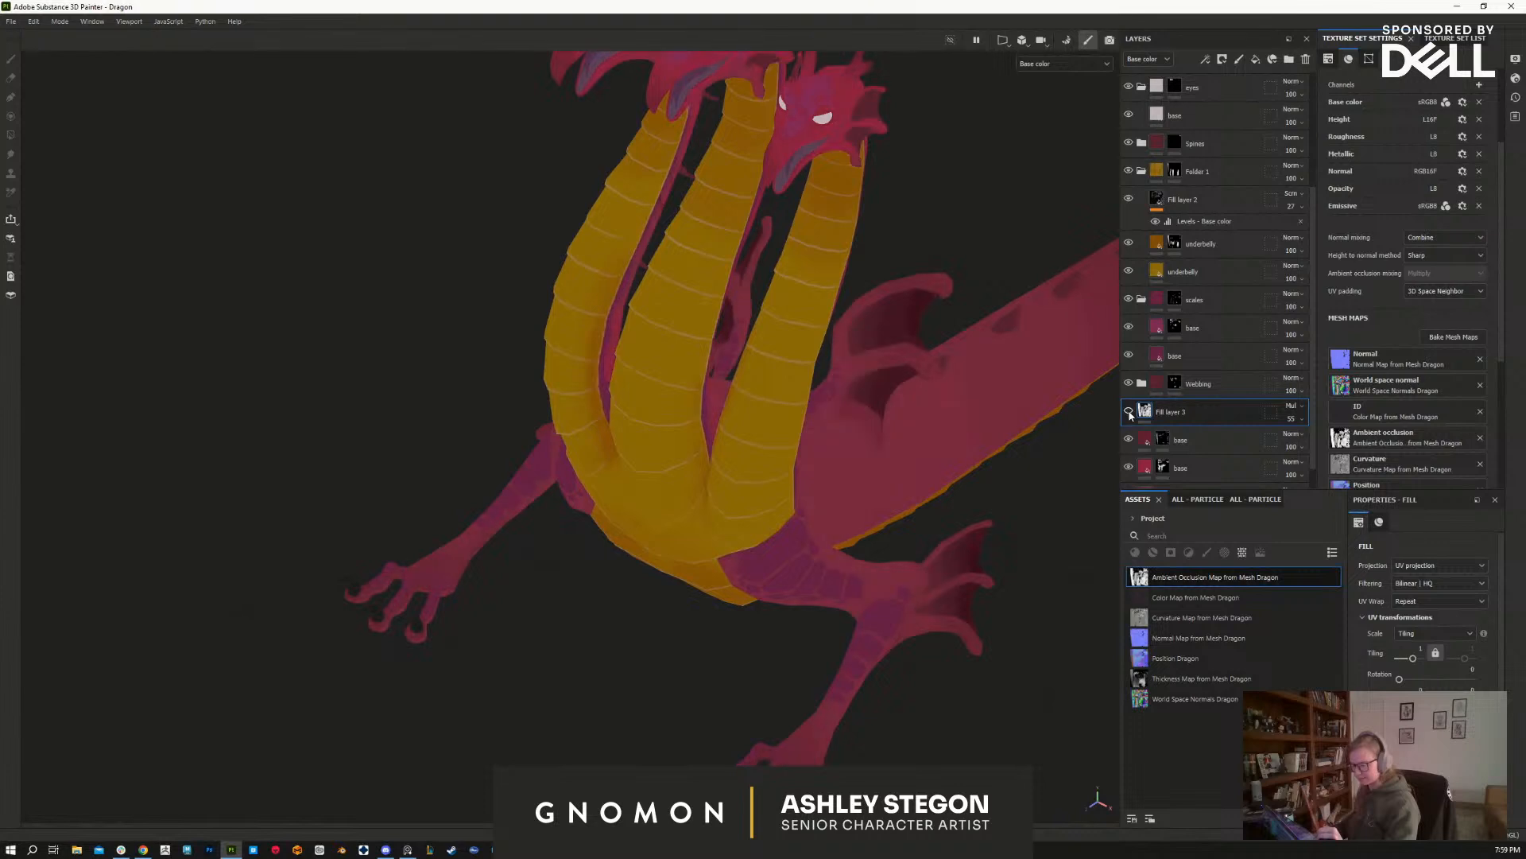
# Step: Add a white mask to Fill layer 3, the ambient occlusion layer above the base skin layers
pyautogui.keyDown('alt'); pyautogui.moveTo(939, 564); pyautogui.dragTo(940, 528); pyautogui.keyUp('alt')
pyautogui.keyDown('alt'); pyautogui.moveTo(940, 528); pyautogui.dragTo(946, 795, button='middle'); pyautogui.keyUp('alt')
pyautogui.keyDown('alt'); pyautogui.moveTo(849, 376); pyautogui.dragTo(916, 493, button='right'); pyautogui.keyUp('alt')
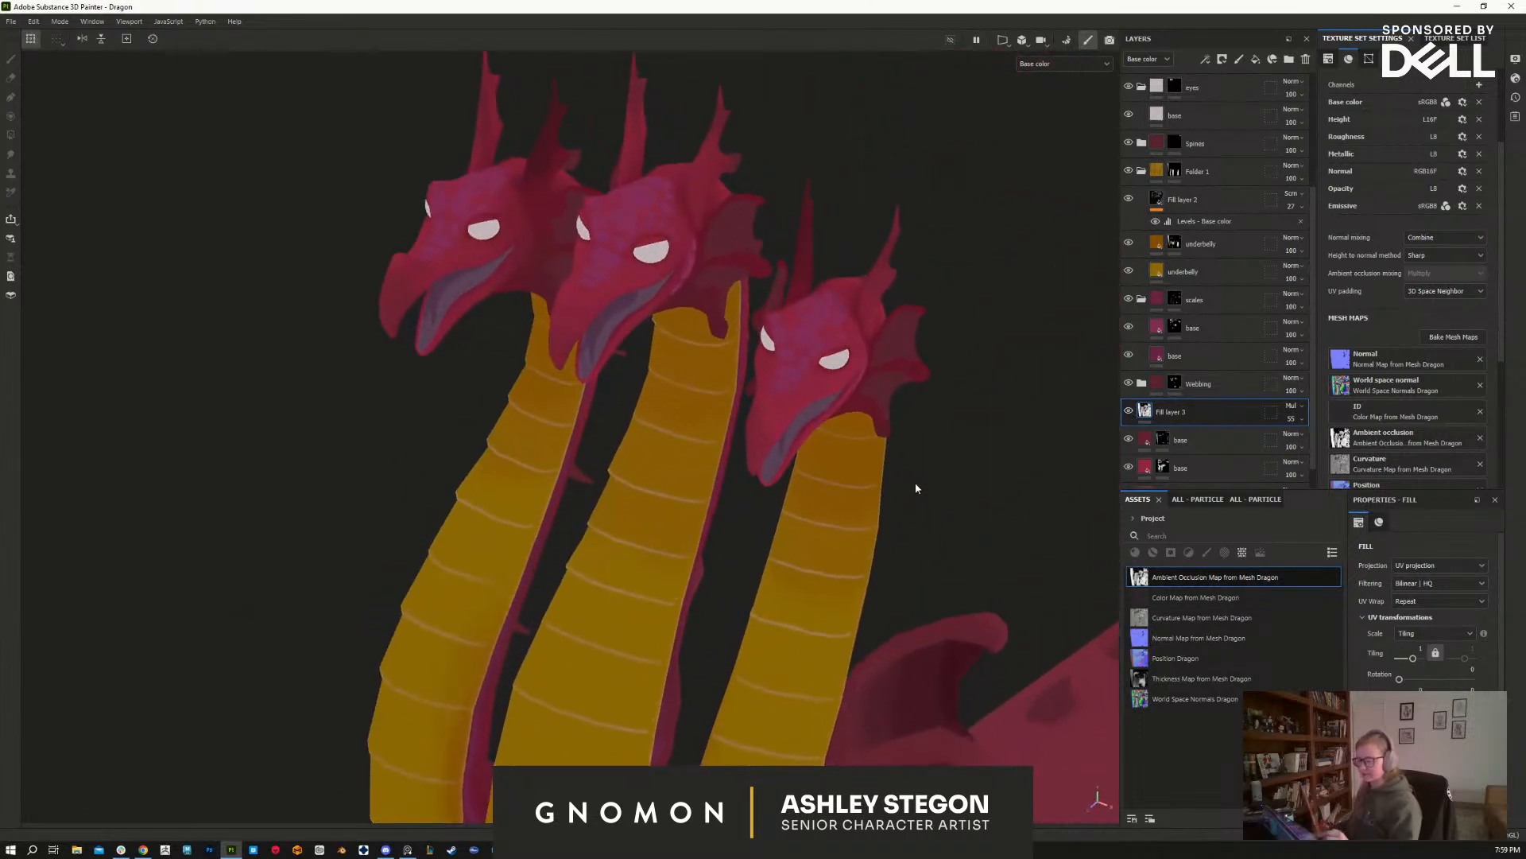
pyautogui.keyDown('alt'); pyautogui.moveTo(919, 416); pyautogui.dragTo(947, 579, button='middle'); pyautogui.keyUp('alt')
pyautogui.keyDown('alt'); pyautogui.moveTo(947, 579); pyautogui.dragTo(989, 624, button='right'); pyautogui.keyUp('alt')
pyautogui.rightClick(1150, 409)
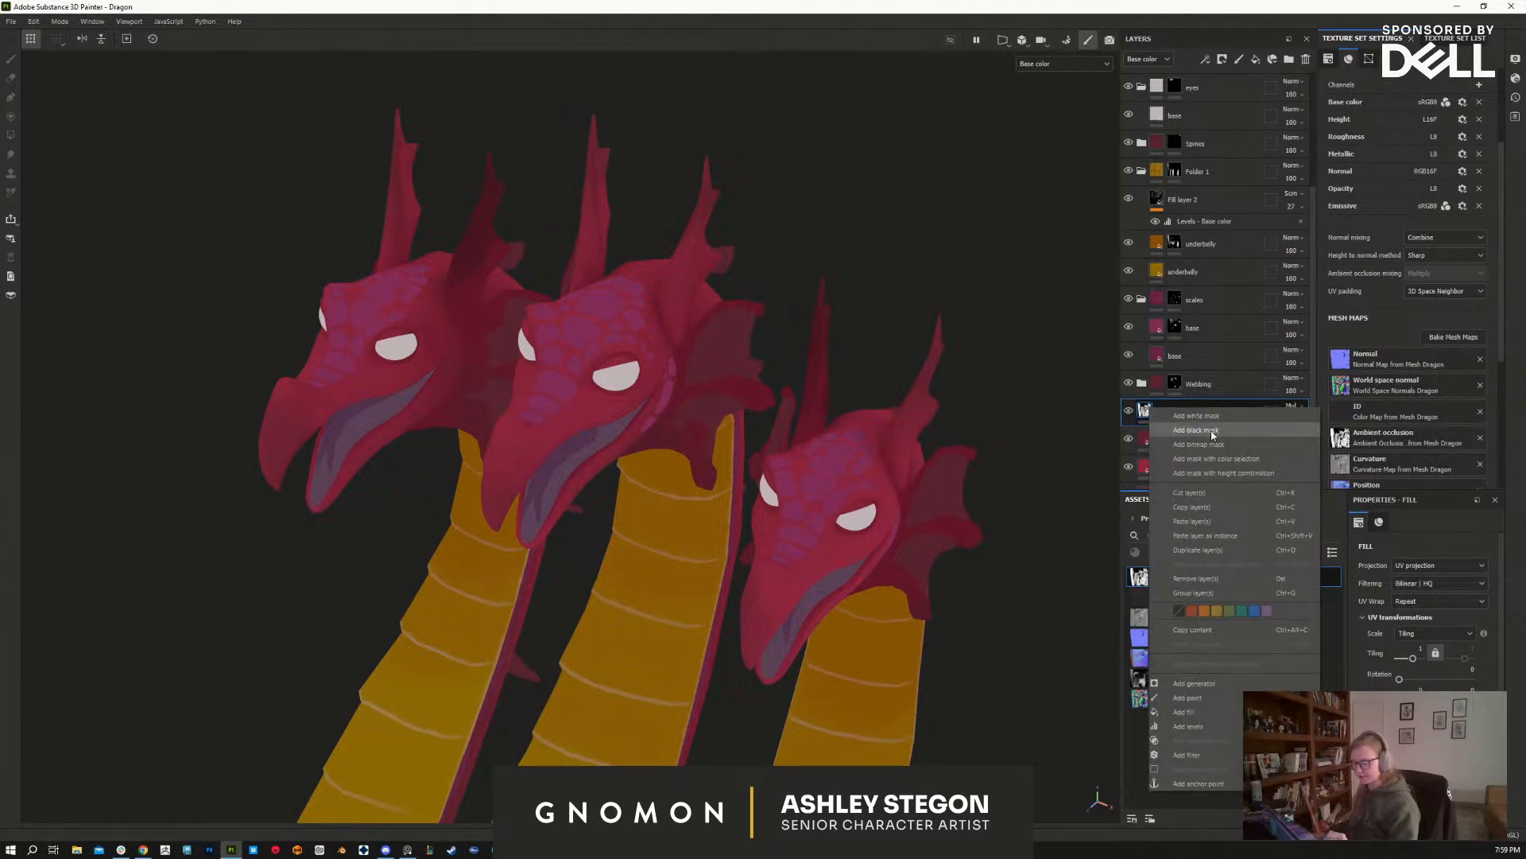
pyautogui.click(1212, 432)
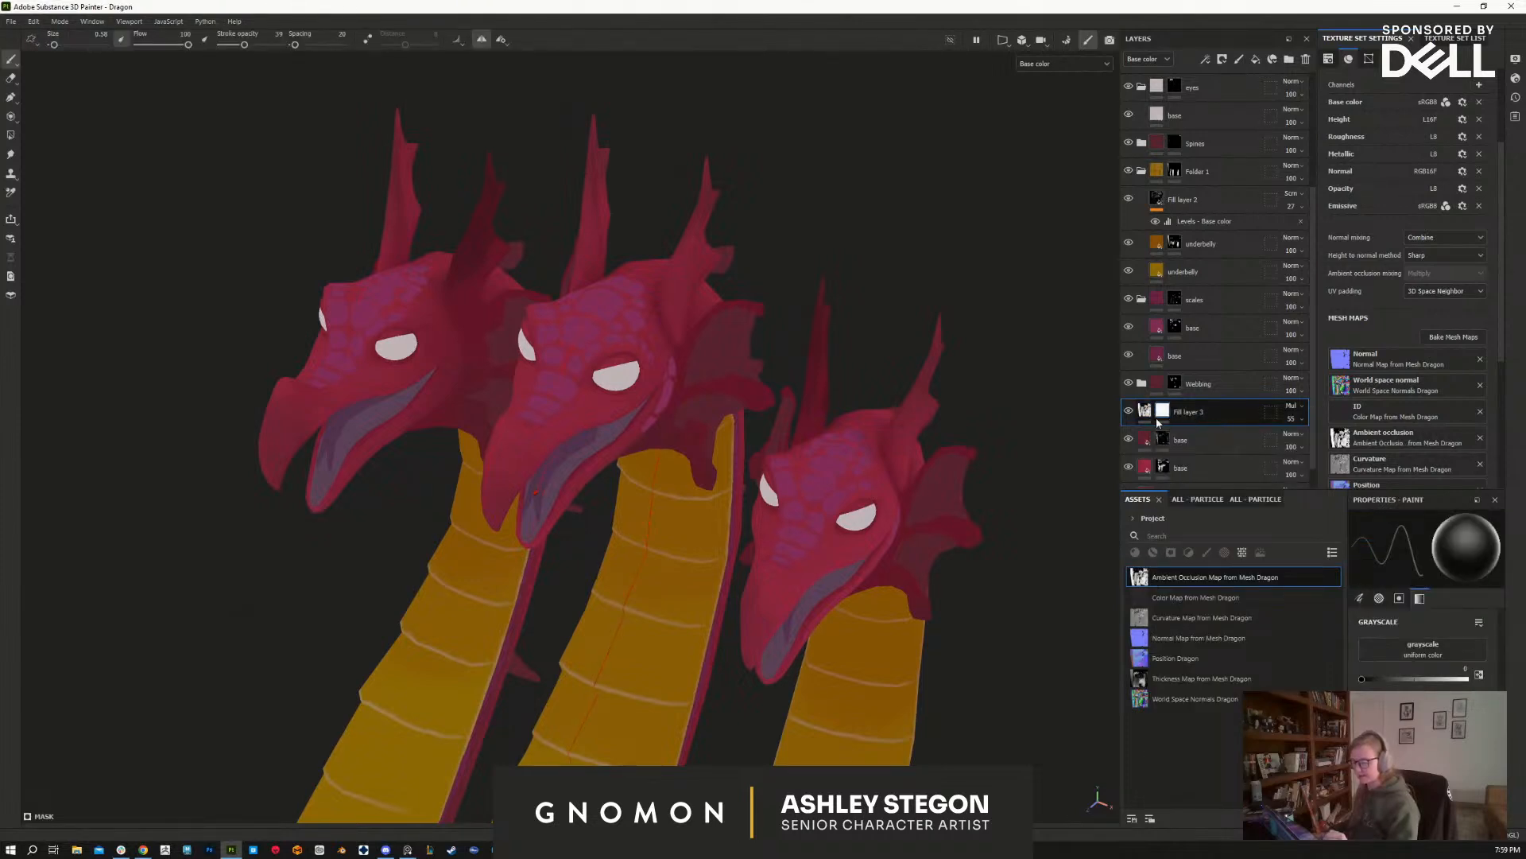
# Step: Enlarge the mask brush to a size of about 3 and set its grayscale to black
pyautogui.press(']')
pyautogui.press(']')
pyautogui.press(']')
pyautogui.press(']')
pyautogui.press(']')
pyautogui.press('x')
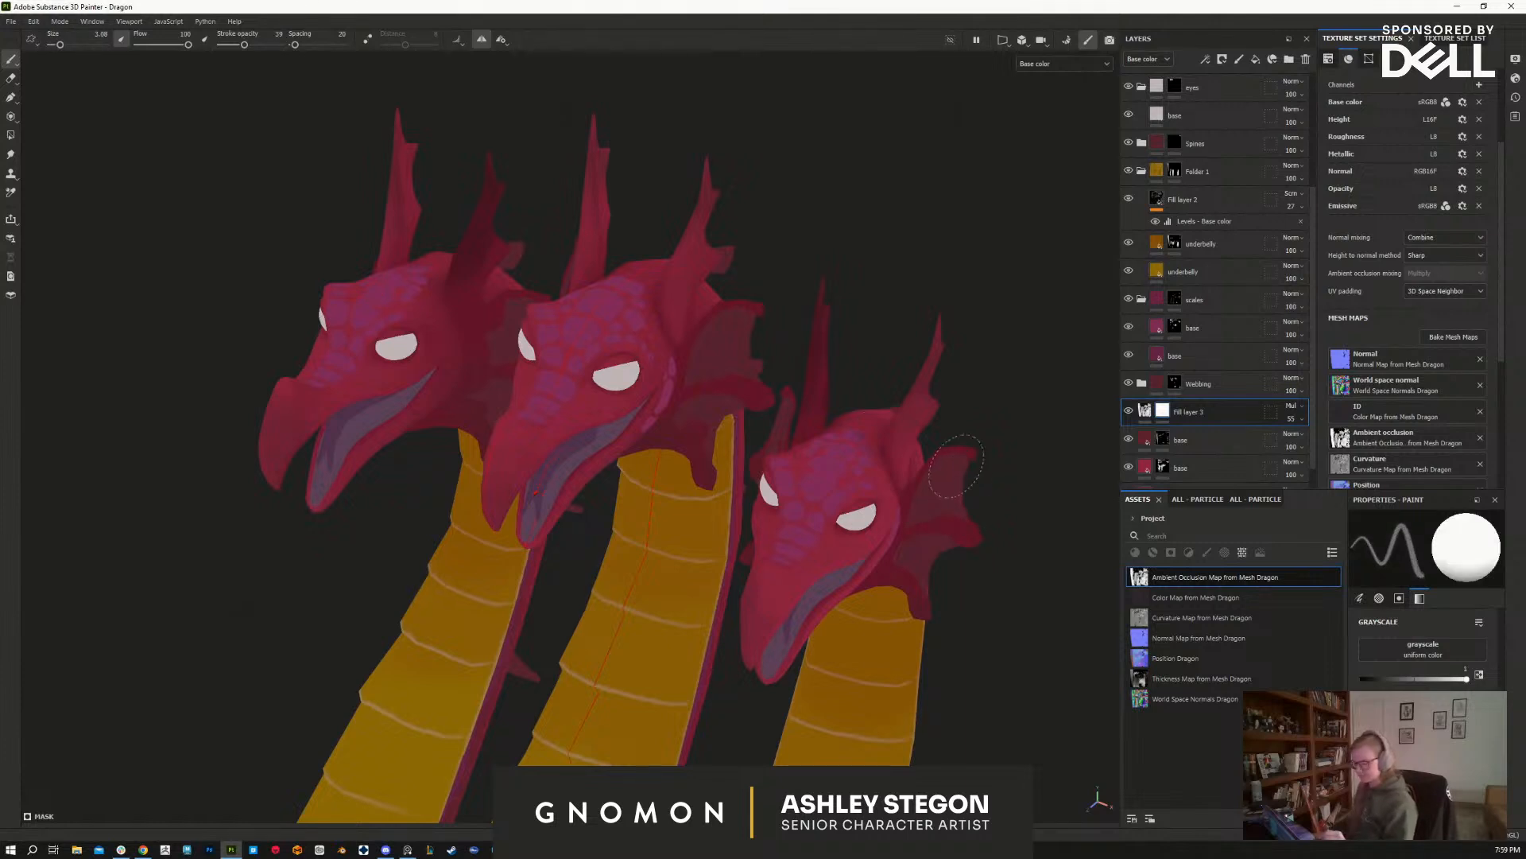
pyautogui.press('x')
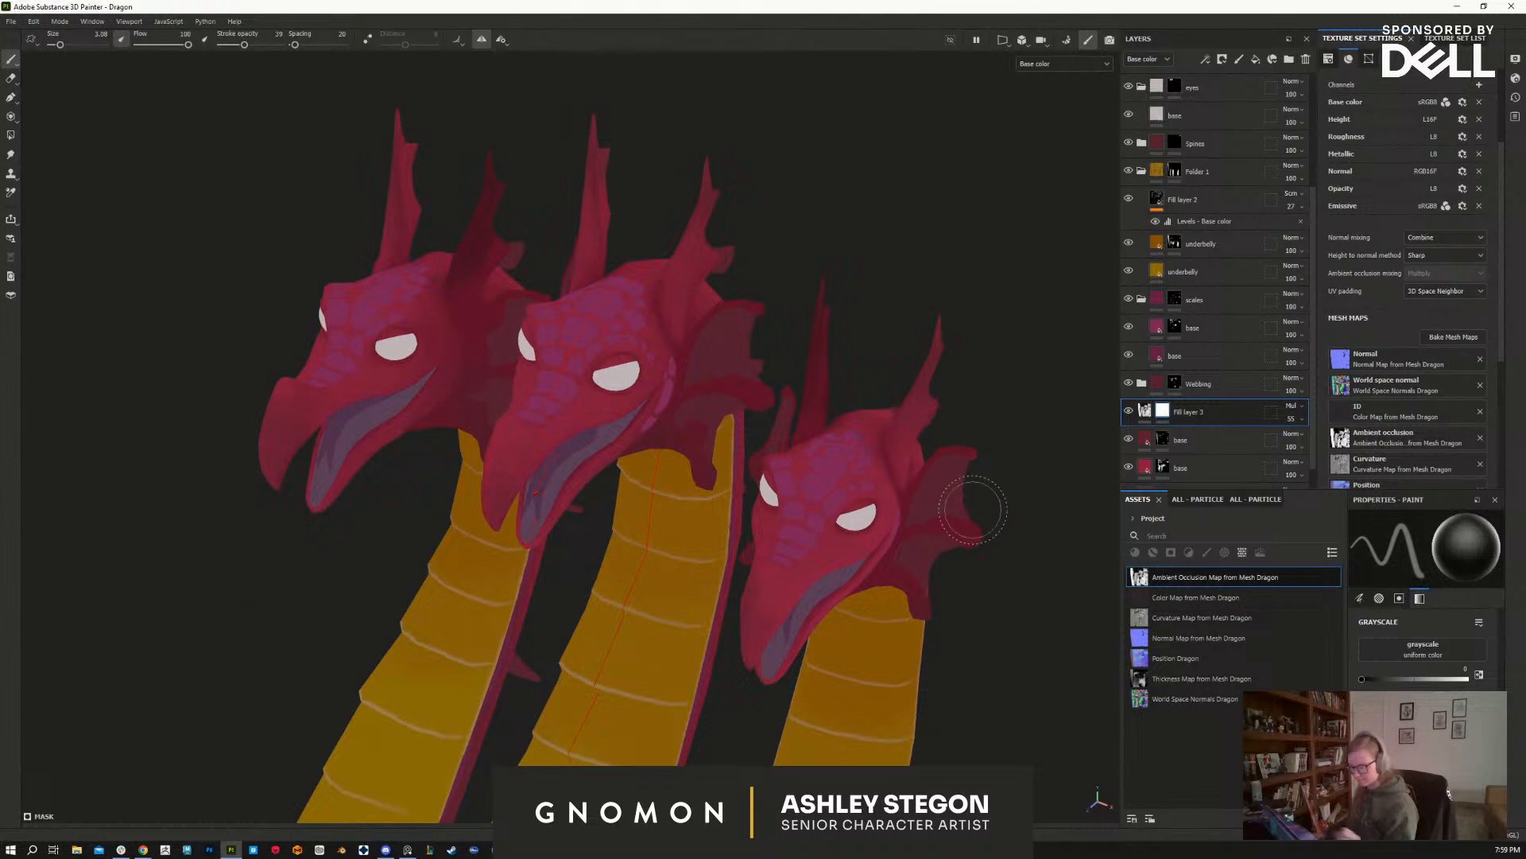
# Step: Show all asset libraries filtered to brushes, try Artistic Soft Fingers, and choose the Artistic Brushing brush
pyautogui.click(1151, 517)
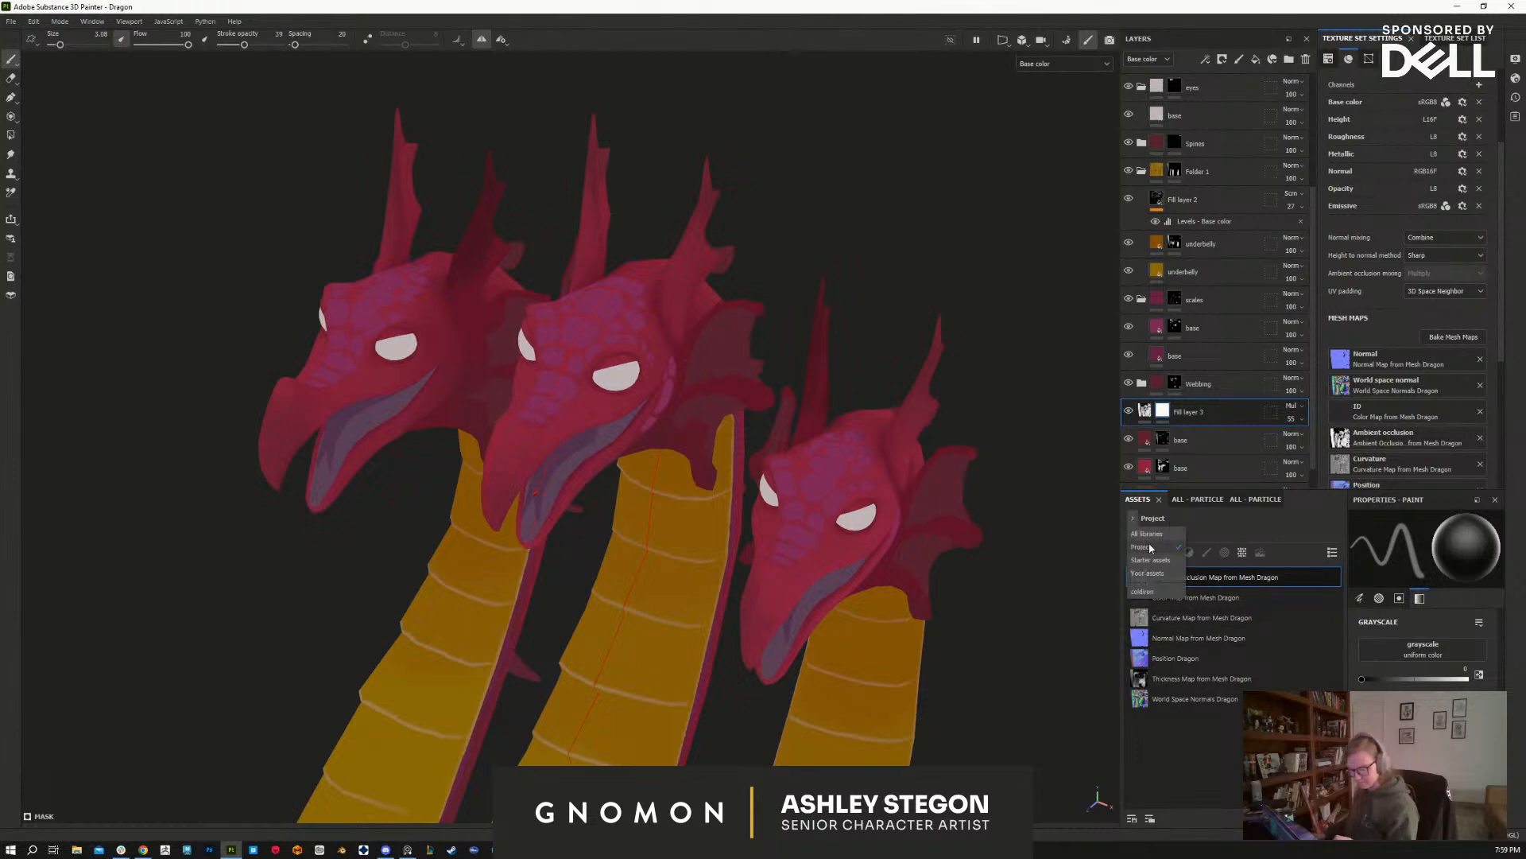
pyautogui.click(1156, 542)
pyautogui.click(1208, 553)
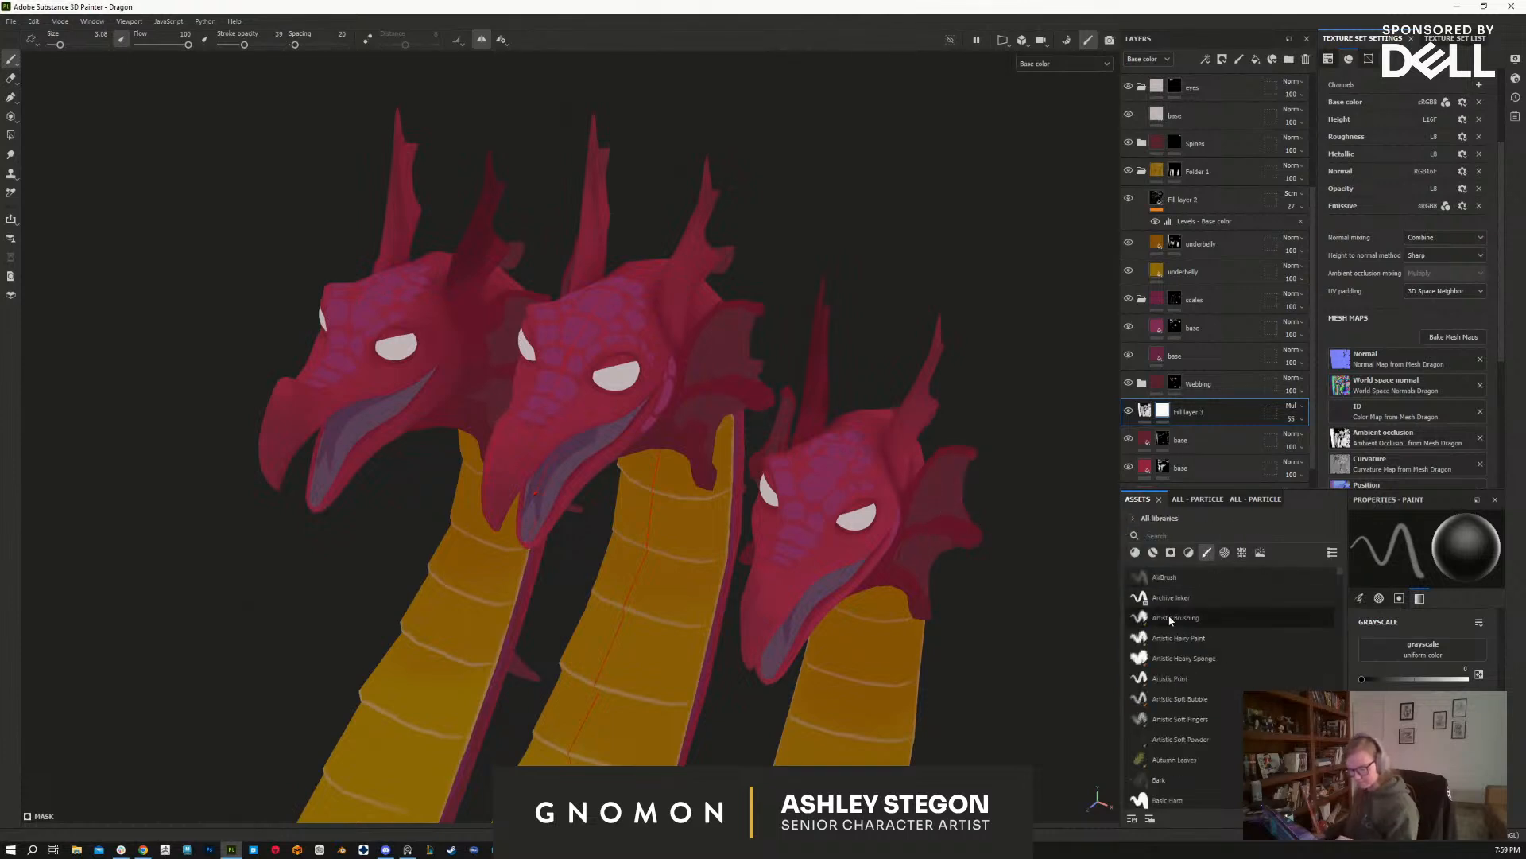
pyautogui.click(1202, 699)
pyautogui.click(1202, 719)
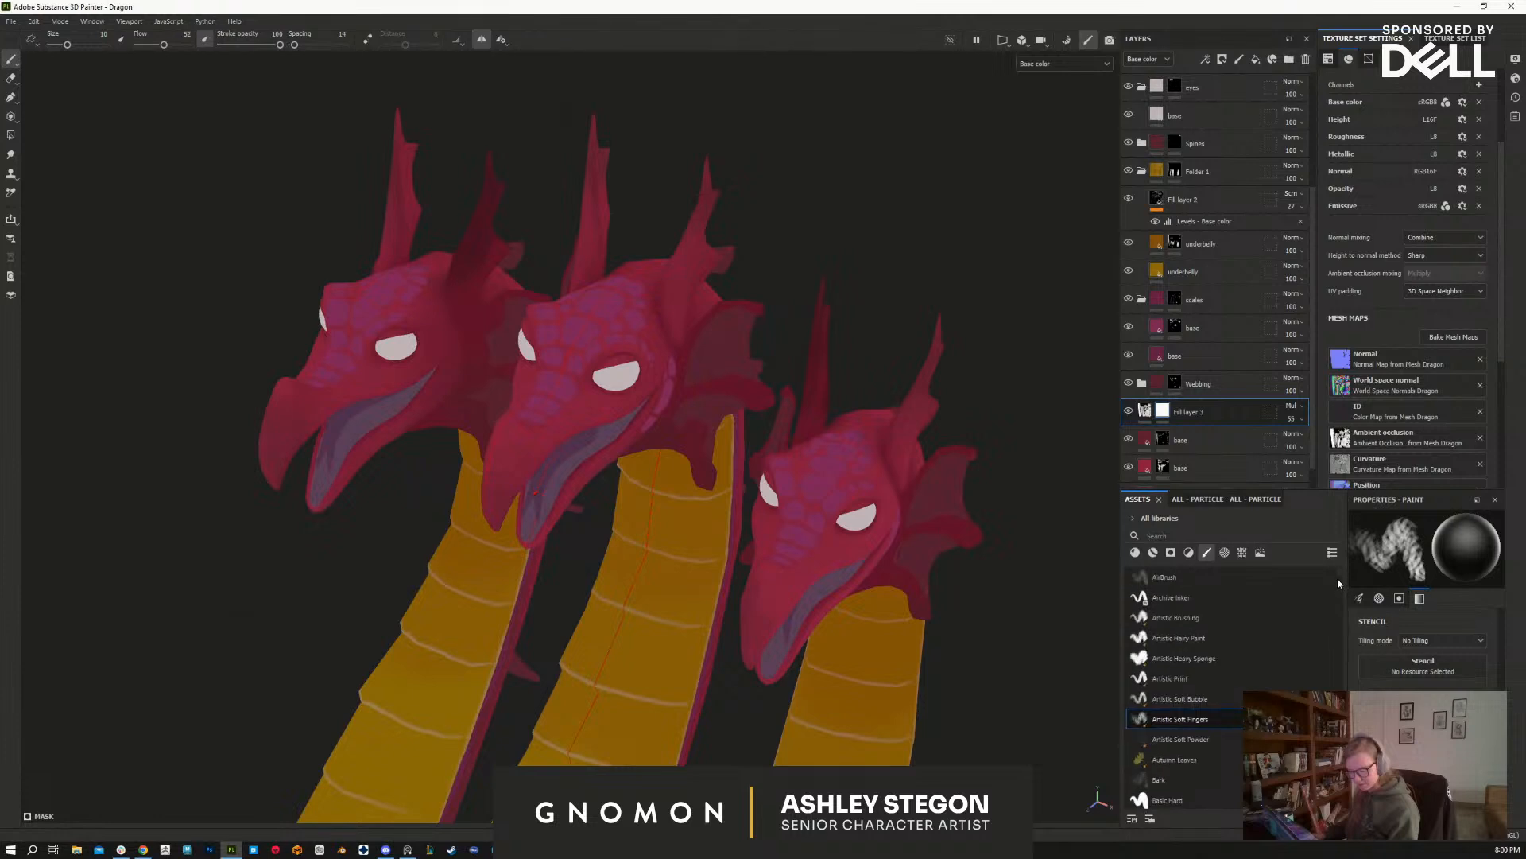
pyautogui.click(1204, 636)
pyautogui.click(1202, 618)
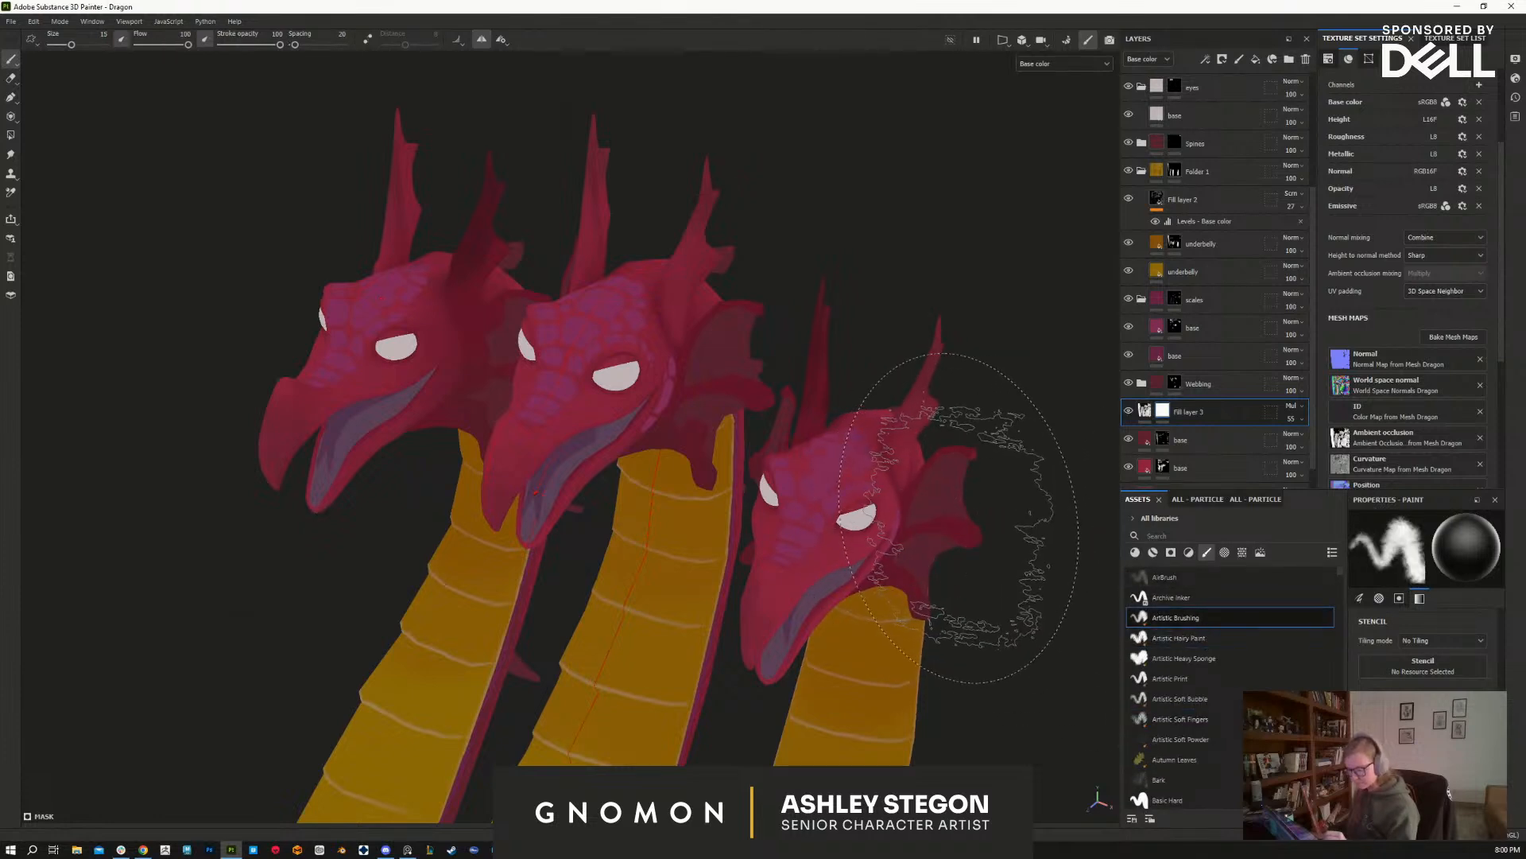
# Step: Reduce the brush size to about 2.79 and paint the ambient occlusion off the outer head's frills in the mask
pyautogui.press('[')
pyautogui.press('[')
pyautogui.press('[')
pyautogui.press('[')
pyautogui.press('[')
pyautogui.press('[')
pyautogui.press('[')
pyautogui.press('[')
pyautogui.press('[')
pyautogui.press('[')
pyautogui.press('[')
pyautogui.press('[')
pyautogui.press('[')
pyautogui.press('[')
pyautogui.press('[')
pyautogui.press('[')
pyautogui.moveTo(1039, 539)
pyautogui.keyDown('alt'); pyautogui.mouseDown()
pyautogui.moveTo(1033, 606)
pyautogui.moveTo(293, 478)
pyautogui.moveTo(633, 545)
pyautogui.mouseUp(); pyautogui.keyUp('alt')
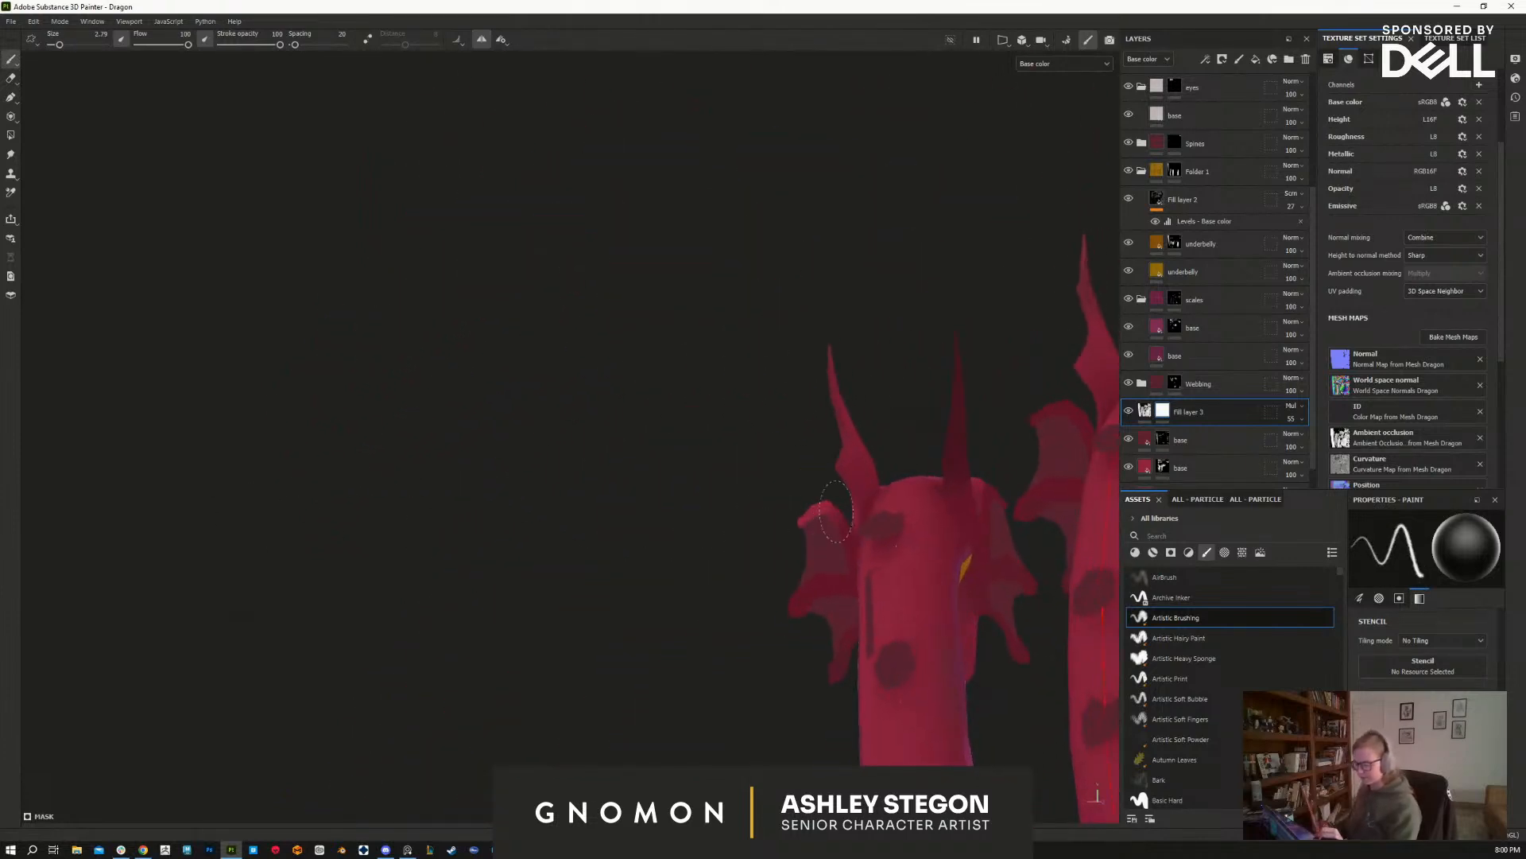
pyautogui.keyDown('alt'); pyautogui.moveTo(839, 670); pyautogui.dragTo(1051, 585); pyautogui.keyUp('alt')
pyautogui.keyDown('alt'); pyautogui.moveTo(926, 624); pyautogui.dragTo(1051, 616); pyautogui.keyUp('alt')
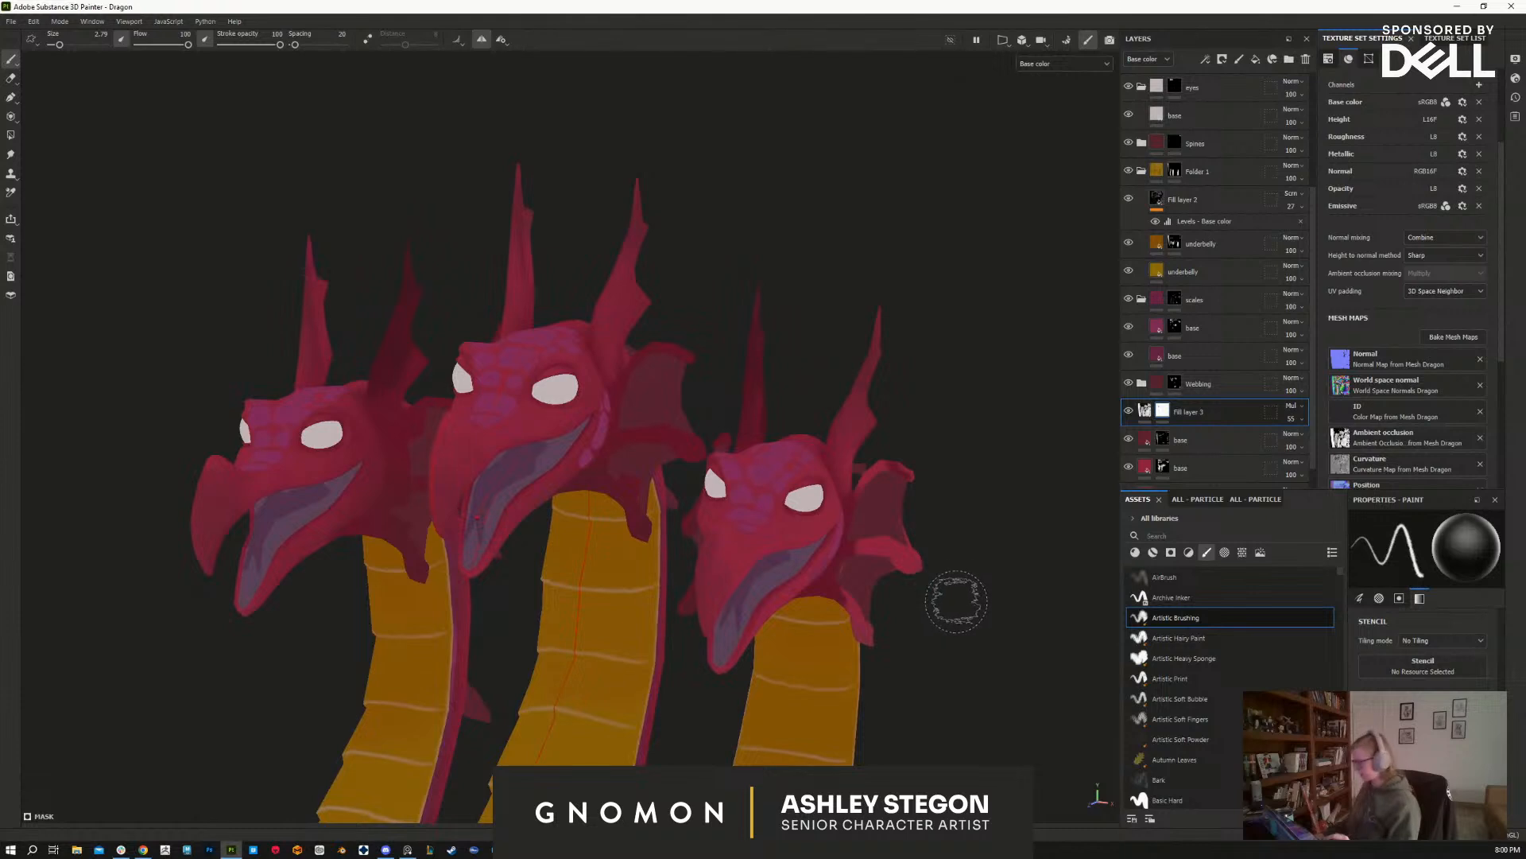
# Step: Use Polygon Fill with black to mask the ambient occlusion off the heads' frills, and return to the Paint brush
pyautogui.press('4')
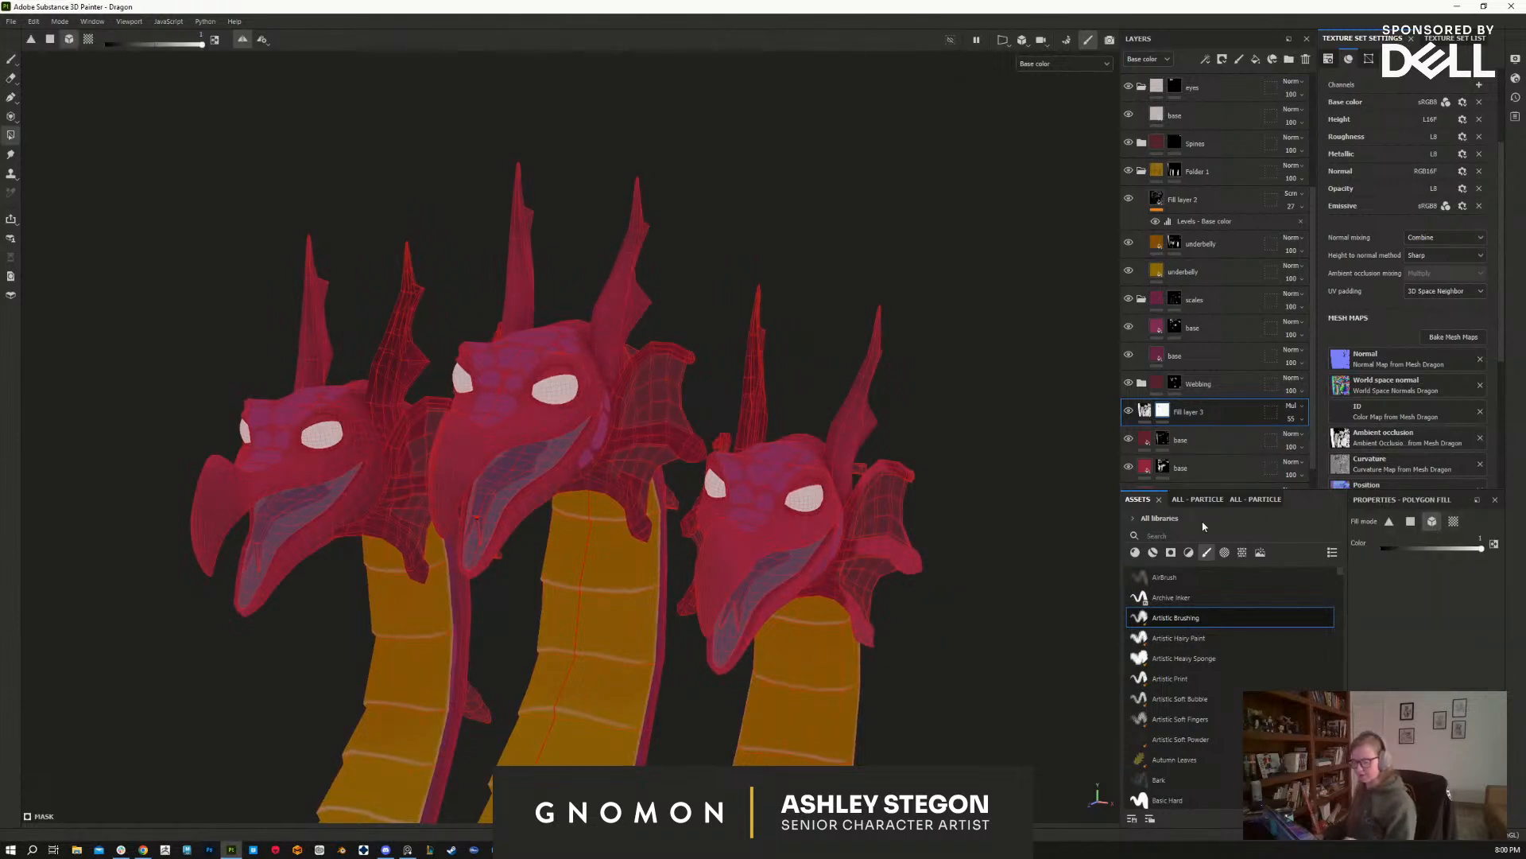
pyautogui.press('x')
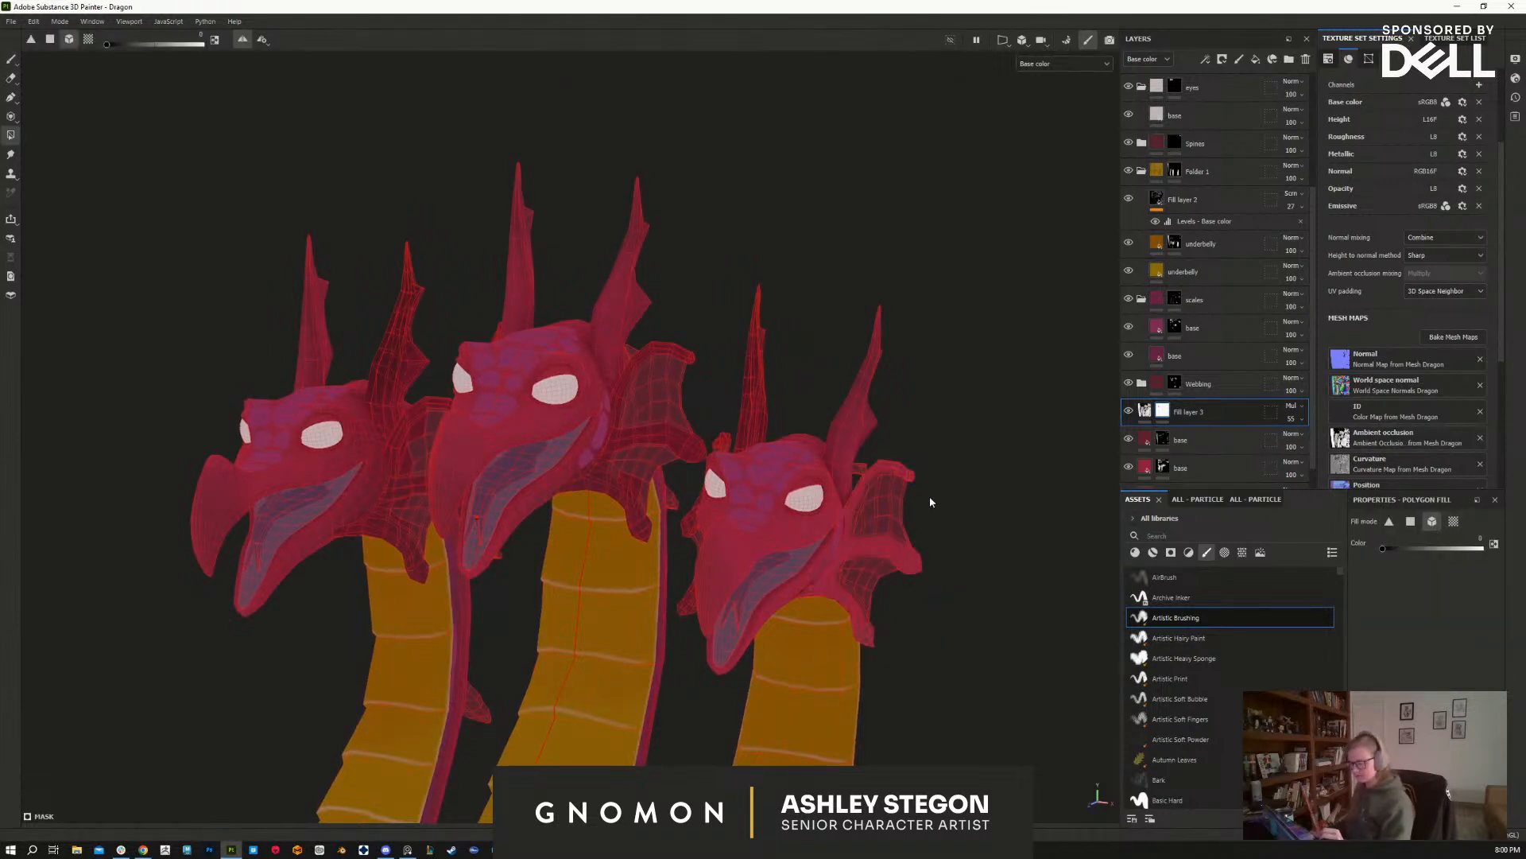
pyautogui.keyDown('alt'); pyautogui.moveTo(925, 484); pyautogui.dragTo(1046, 537); pyautogui.keyUp('alt')
pyautogui.keyDown('alt'); pyautogui.moveTo(603, 535); pyautogui.dragTo(764, 557, button='middle'); pyautogui.keyUp('alt')
pyautogui.press('1')
pyautogui.moveTo(1057, 672)
pyautogui.keyDown('alt'); pyautogui.mouseDown()
pyautogui.moveTo(995, 699)
pyautogui.moveTo(981, 651)
pyautogui.moveTo(959, 647)
pyautogui.mouseUp(); pyautogui.keyUp('alt')
pyautogui.keyDown('alt'); pyautogui.moveTo(960, 647); pyautogui.dragTo(927, 633, button='middle'); pyautogui.keyUp('alt')
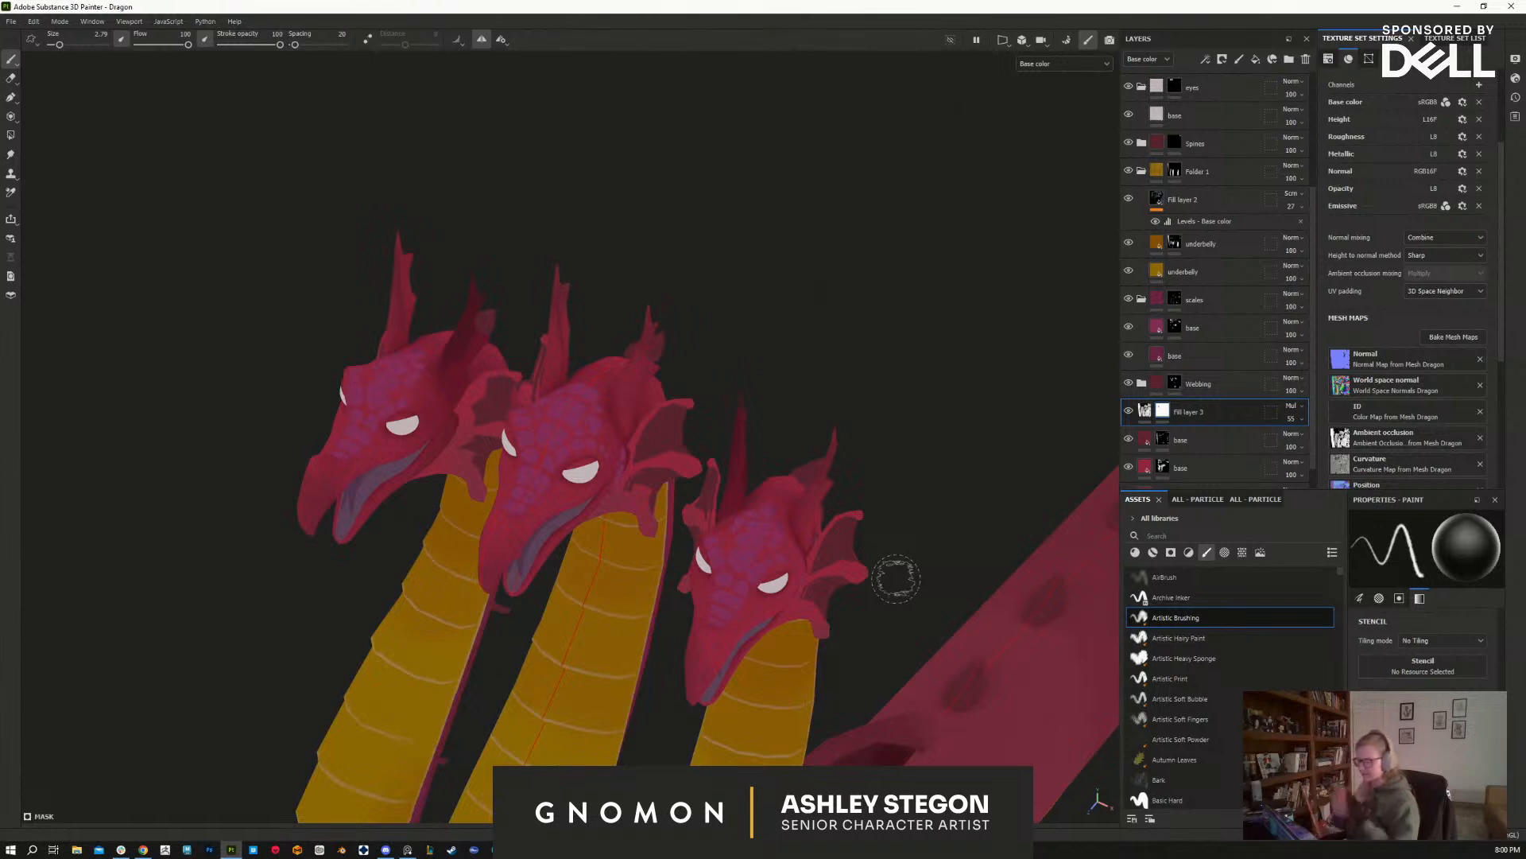
pyautogui.keyDown('alt'); pyautogui.moveTo(893, 617); pyautogui.dragTo(986, 524); pyautogui.keyUp('alt')
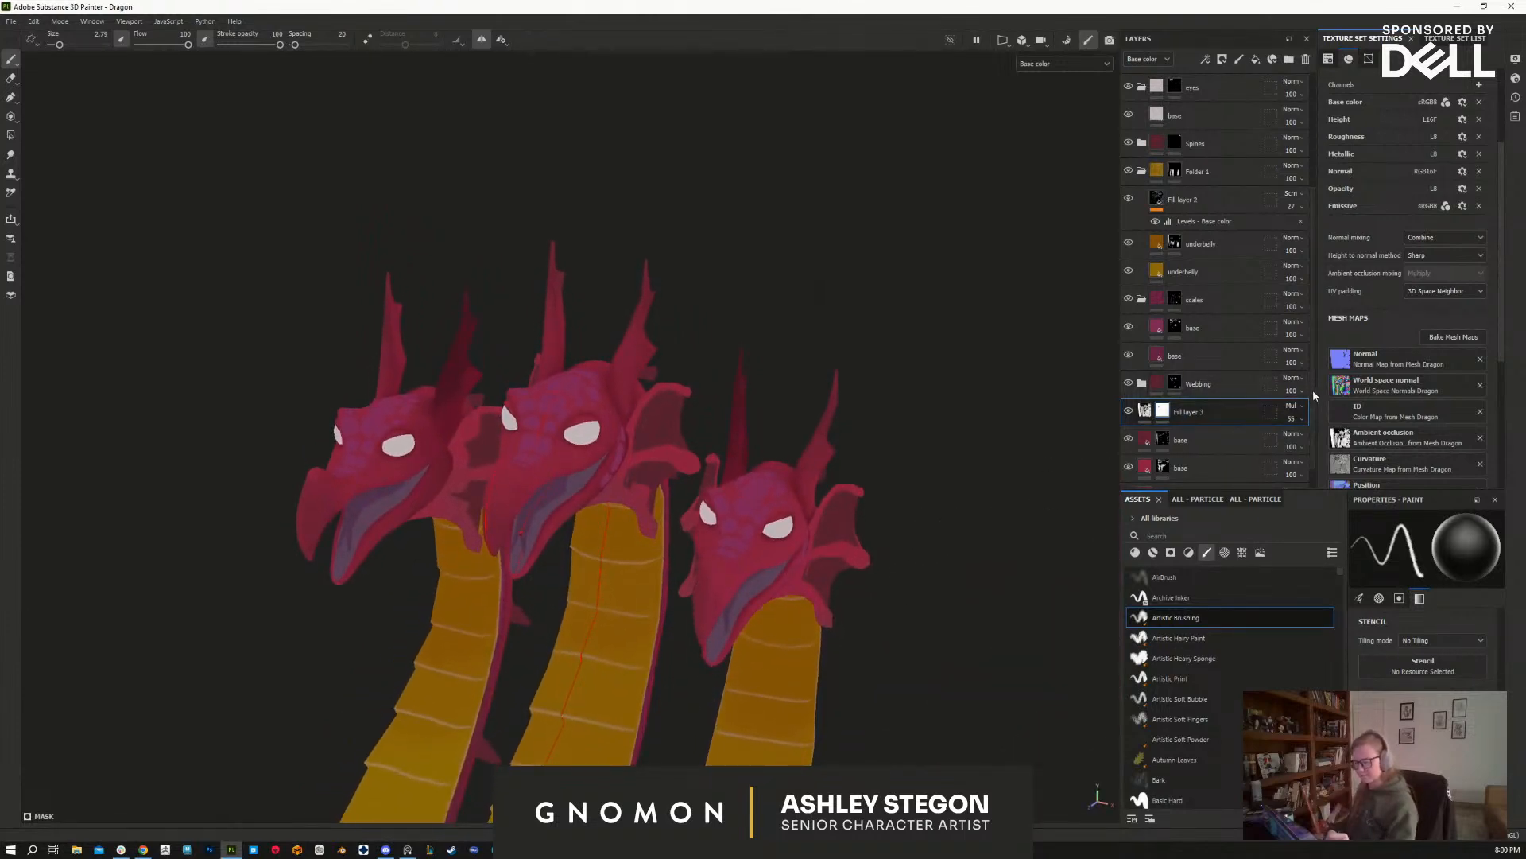
# Step: Touch up the dark shading on the heads' horns in the mask of the base layer directly below Fill layer 3
pyautogui.scroll(-1, 1310, 414)
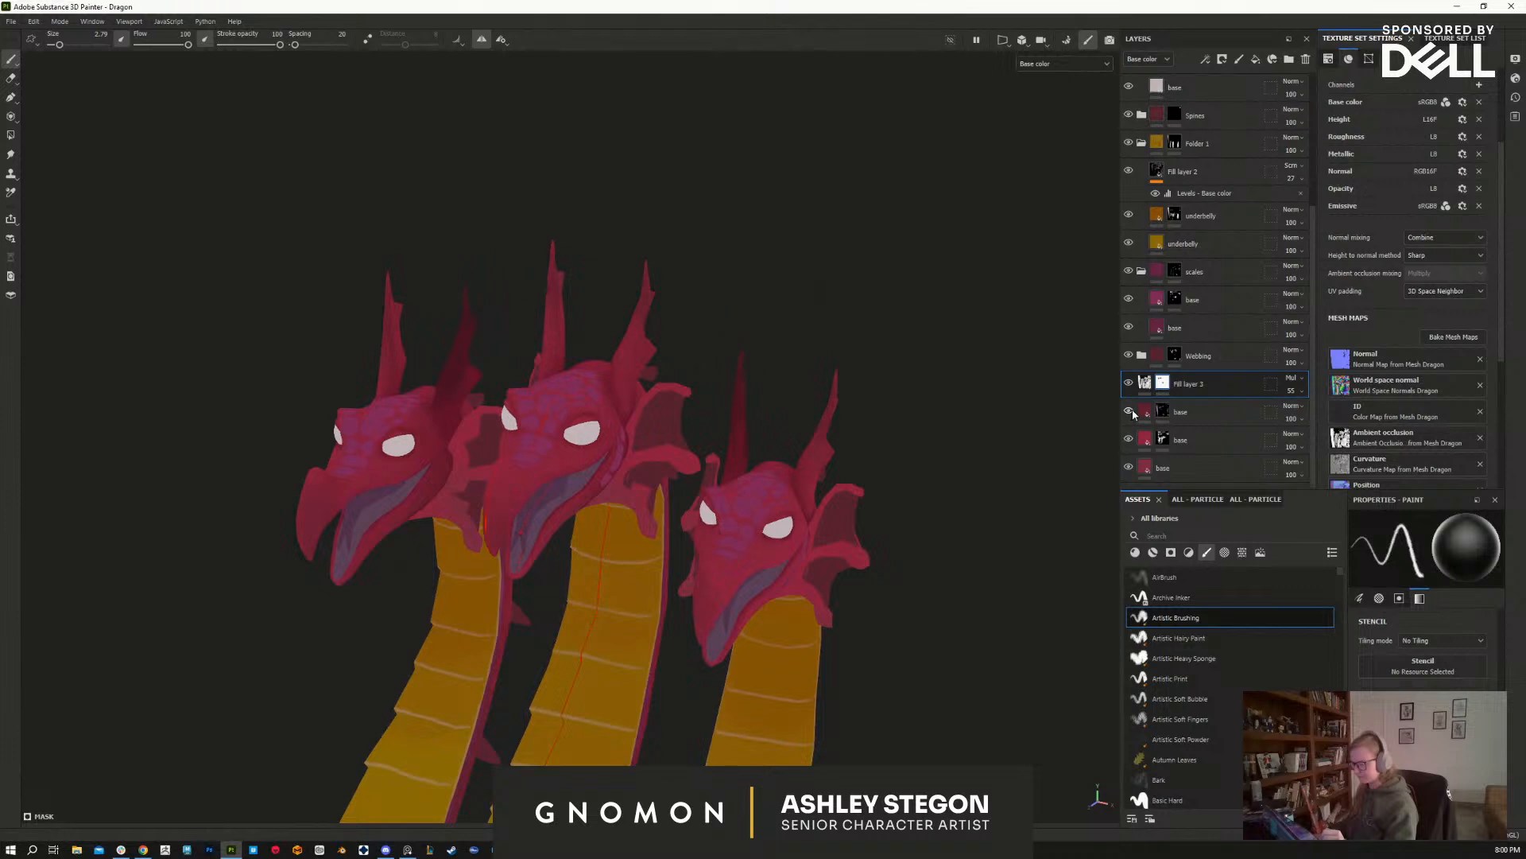
pyautogui.click(1165, 415)
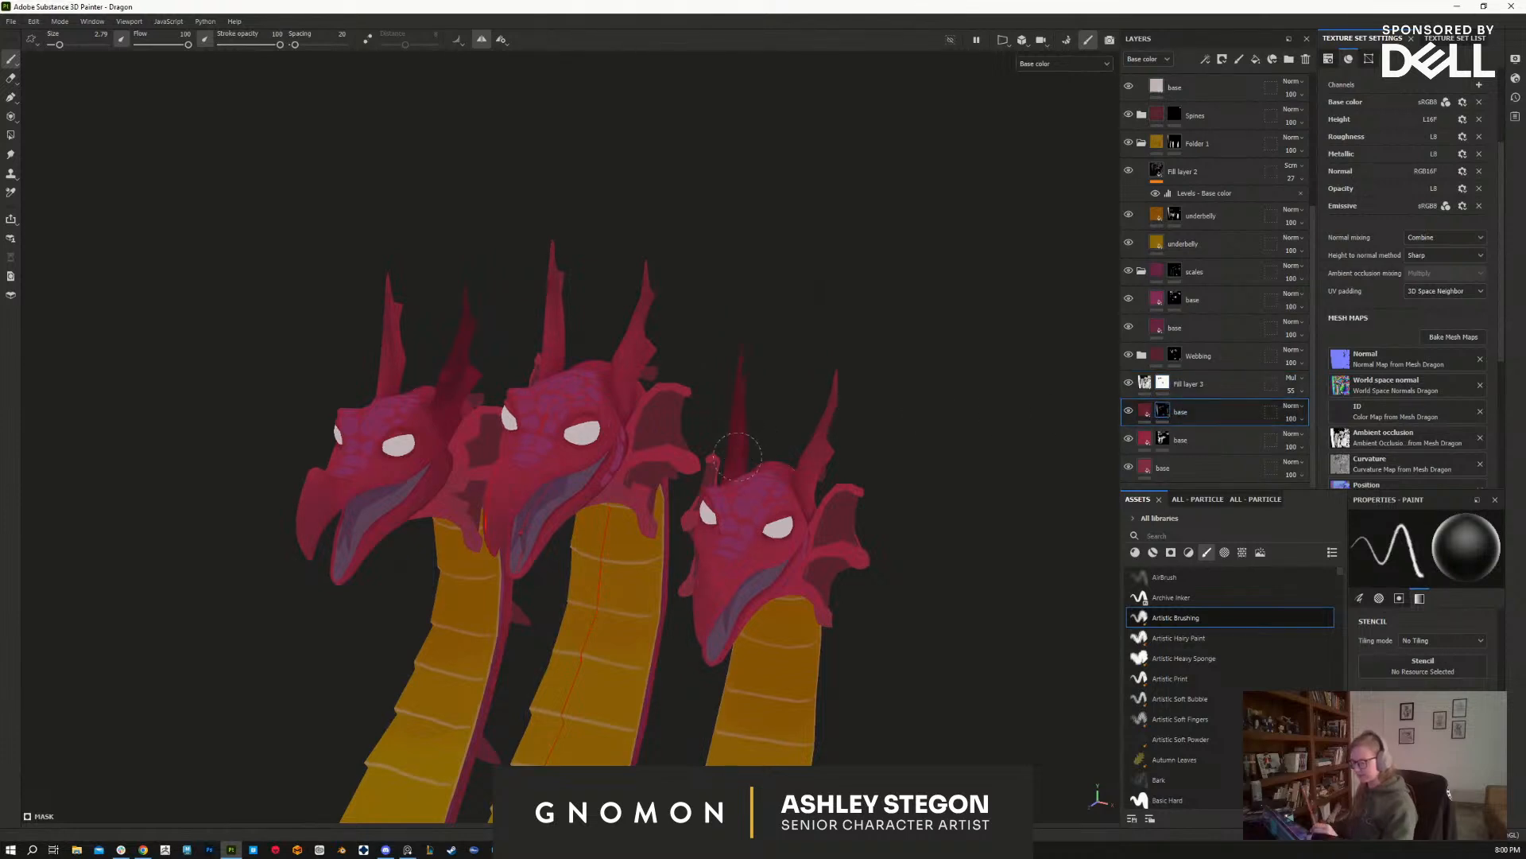
pyautogui.press('x')
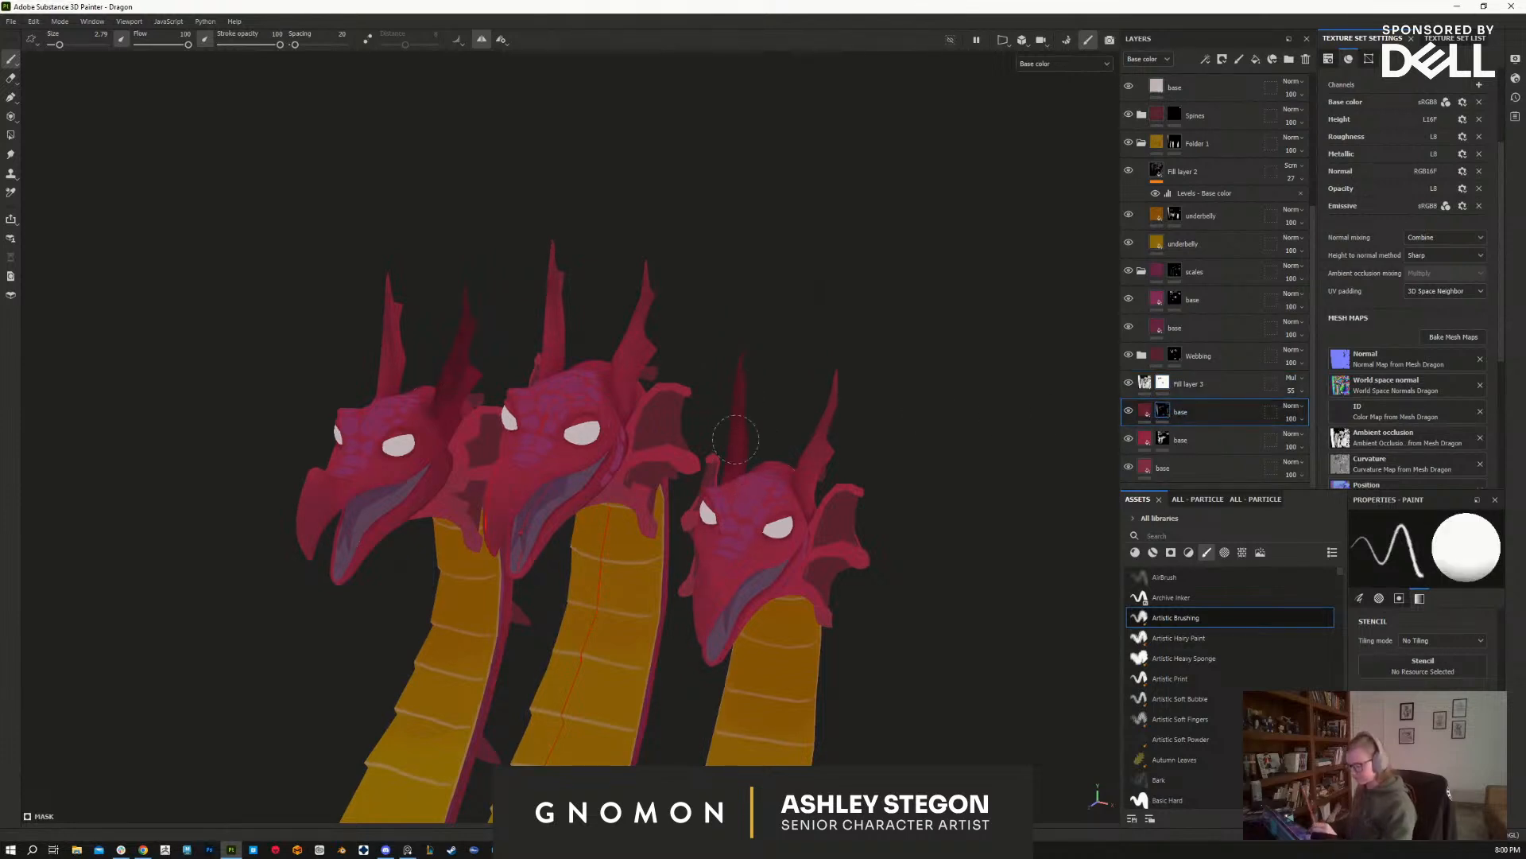
pyautogui.moveTo(465, 350)
pyautogui.keyDown('alt'); pyautogui.mouseDown()
pyautogui.moveTo(869, 494)
pyautogui.moveTo(961, 470)
pyautogui.mouseUp(); pyautogui.keyUp('alt')
pyautogui.press('x')
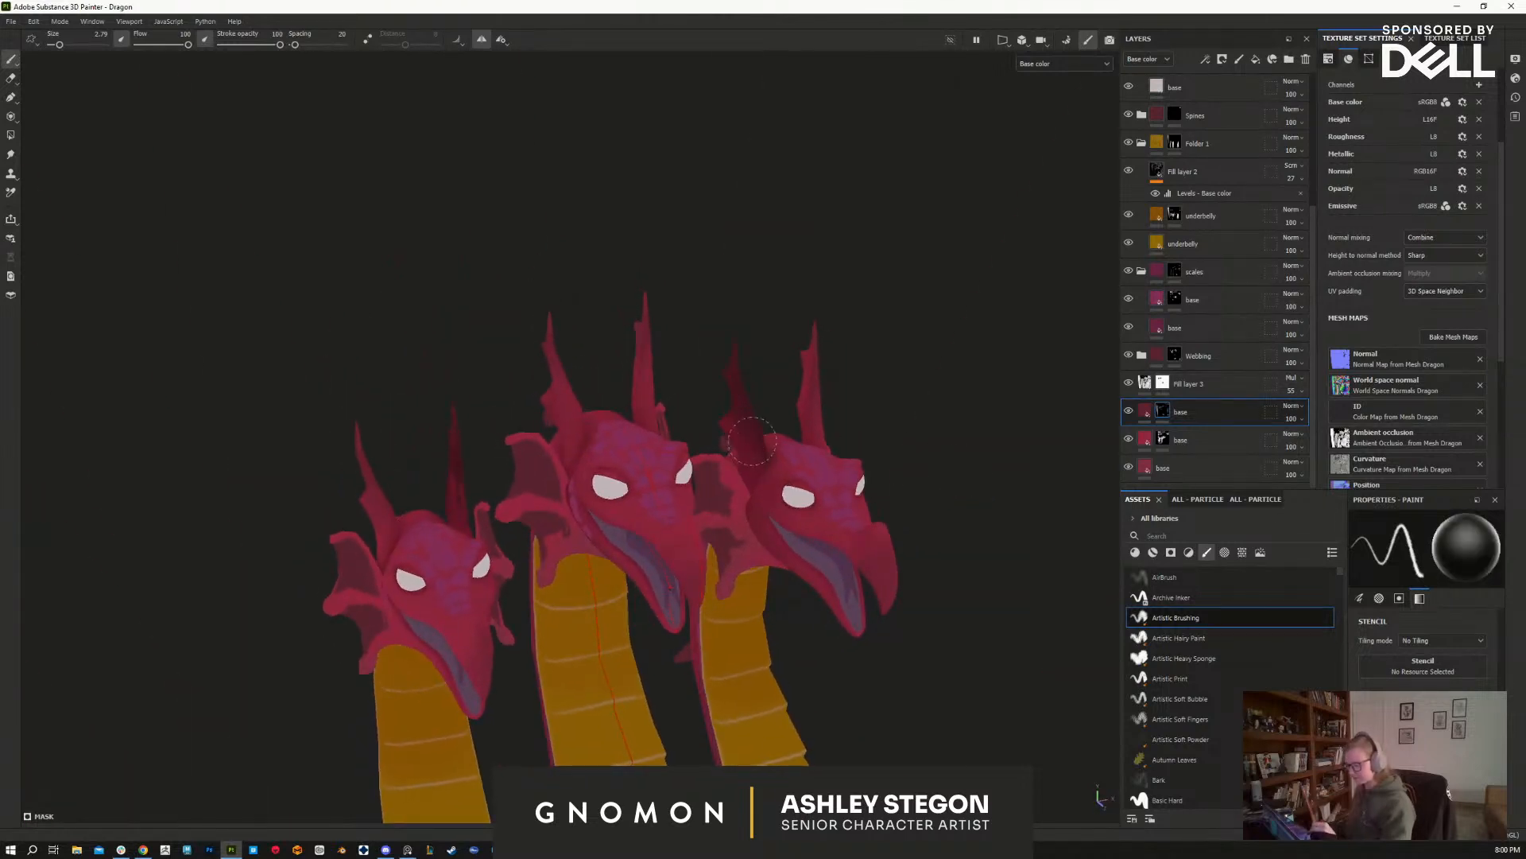
pyautogui.press('x')
pyautogui.press('x')
pyautogui.moveTo(920, 556)
pyautogui.keyDown('alt'); pyautogui.mouseDown()
pyautogui.moveTo(848, 586)
pyautogui.moveTo(616, 549)
pyautogui.mouseUp(); pyautogui.keyUp('alt')
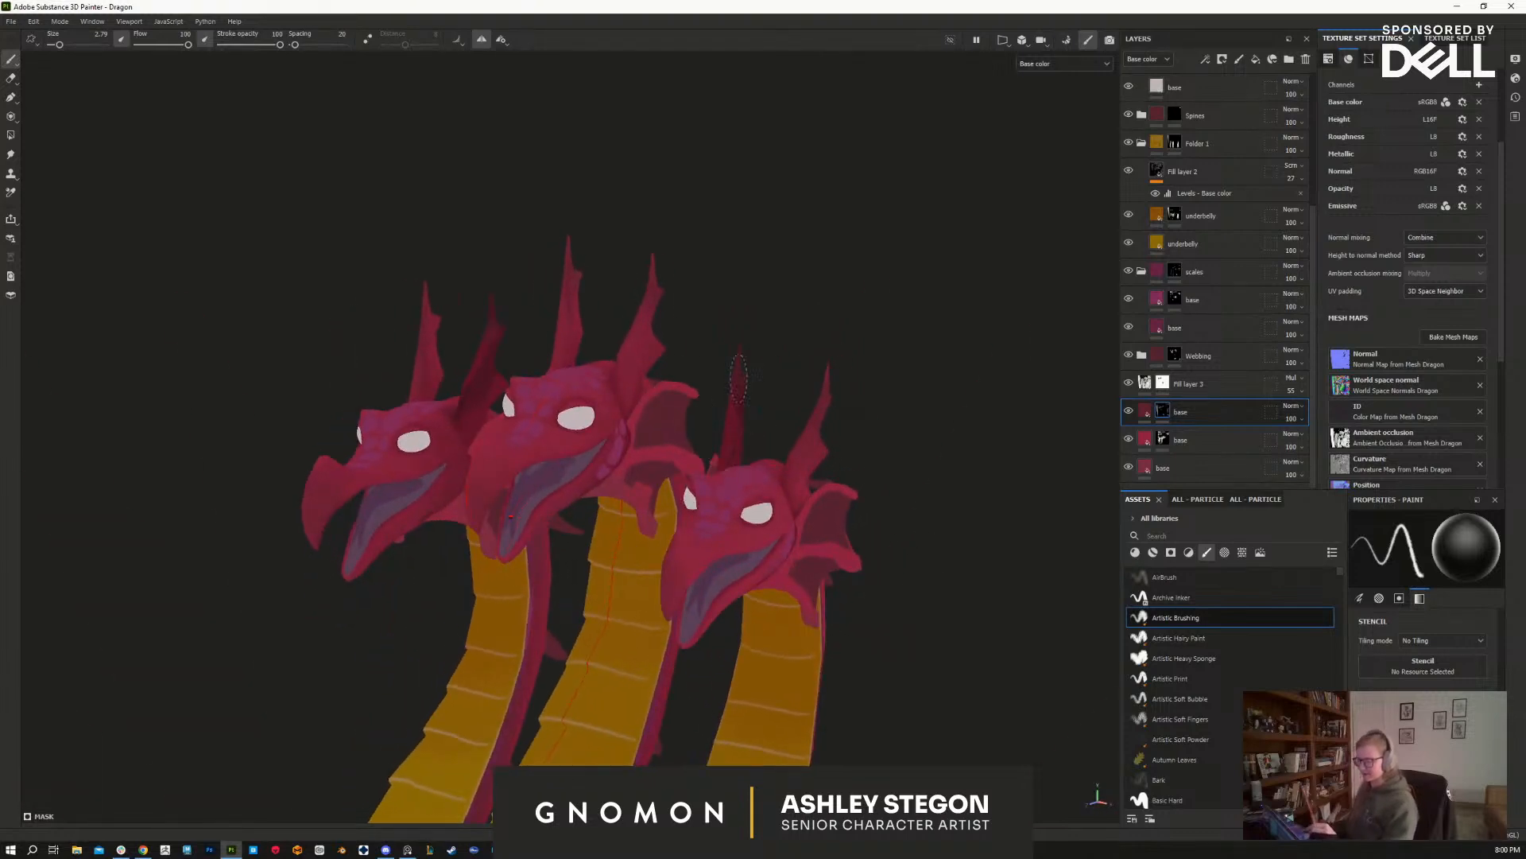
pyautogui.moveTo(805, 423)
pyautogui.keyDown('alt'); pyautogui.mouseDown()
pyautogui.moveTo(852, 637)
pyautogui.moveTo(776, 628)
pyautogui.moveTo(1025, 604)
pyautogui.mouseUp(); pyautogui.keyUp('alt')
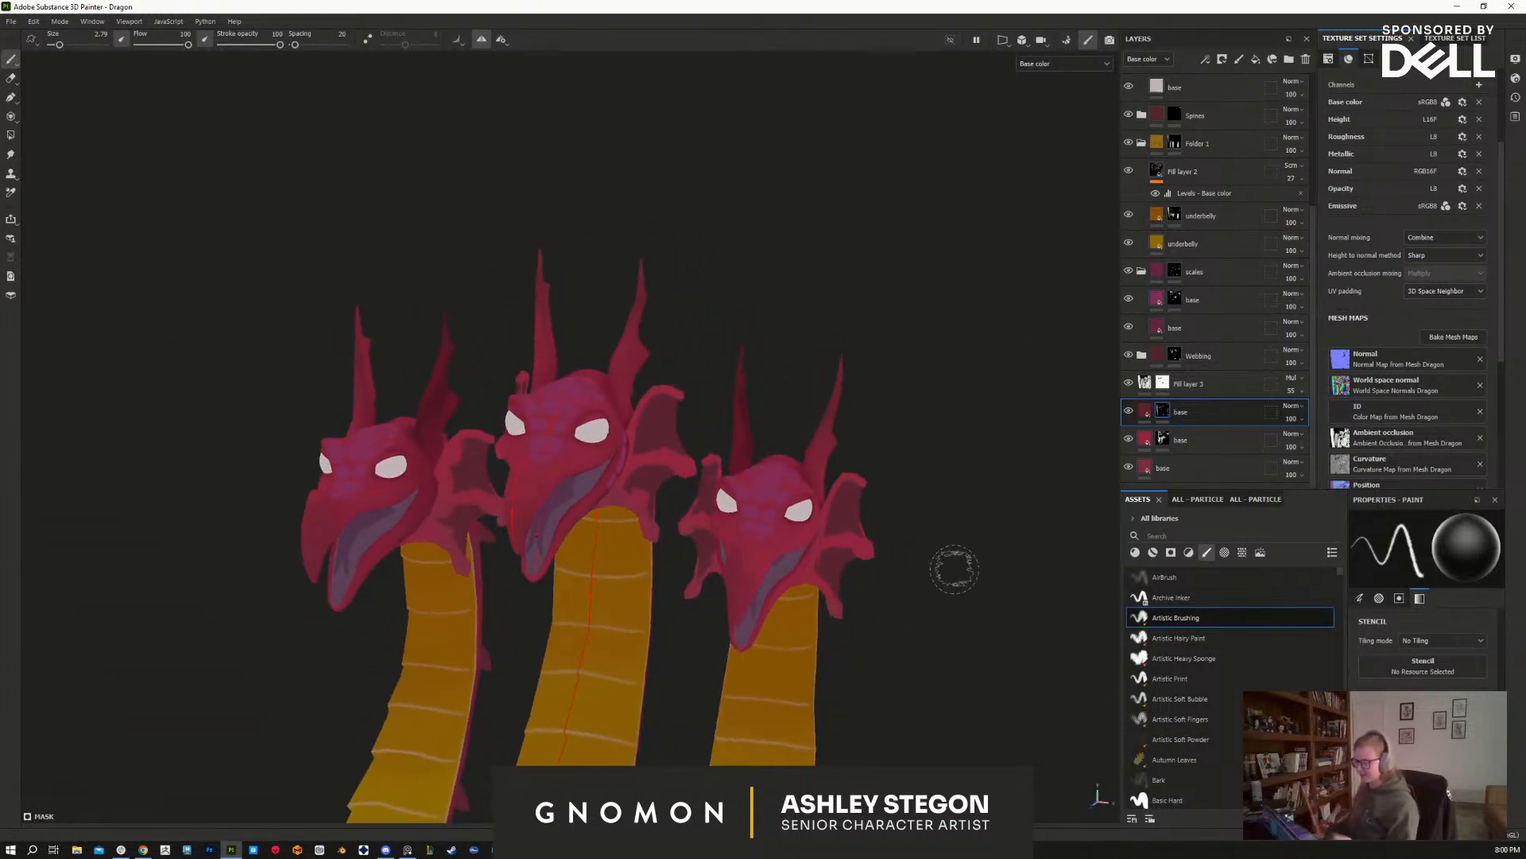
pyautogui.moveTo(684, 401)
pyautogui.keyDown('alt'); pyautogui.mouseDown()
pyautogui.moveTo(804, 467)
pyautogui.moveTo(692, 443)
pyautogui.moveTo(674, 581)
pyautogui.moveTo(587, 502)
pyautogui.mouseUp(); pyautogui.keyUp('alt')
# Step: Toggle Fill layer 3's visibility and examine the masked ambient occlusion shading up close on the heads
pyautogui.click(1206, 392)
pyautogui.click(1128, 387)
pyautogui.click(1129, 387)
pyautogui.keyDown('alt'); pyautogui.moveTo(803, 596); pyautogui.dragTo(703, 485); pyautogui.keyUp('alt')
pyautogui.keyDown('alt'); pyautogui.moveTo(708, 628); pyautogui.dragTo(882, 807, button='right'); pyautogui.keyUp('alt')
pyautogui.keyDown('alt'); pyautogui.moveTo(808, 549); pyautogui.dragTo(819, 588); pyautogui.keyUp('alt')
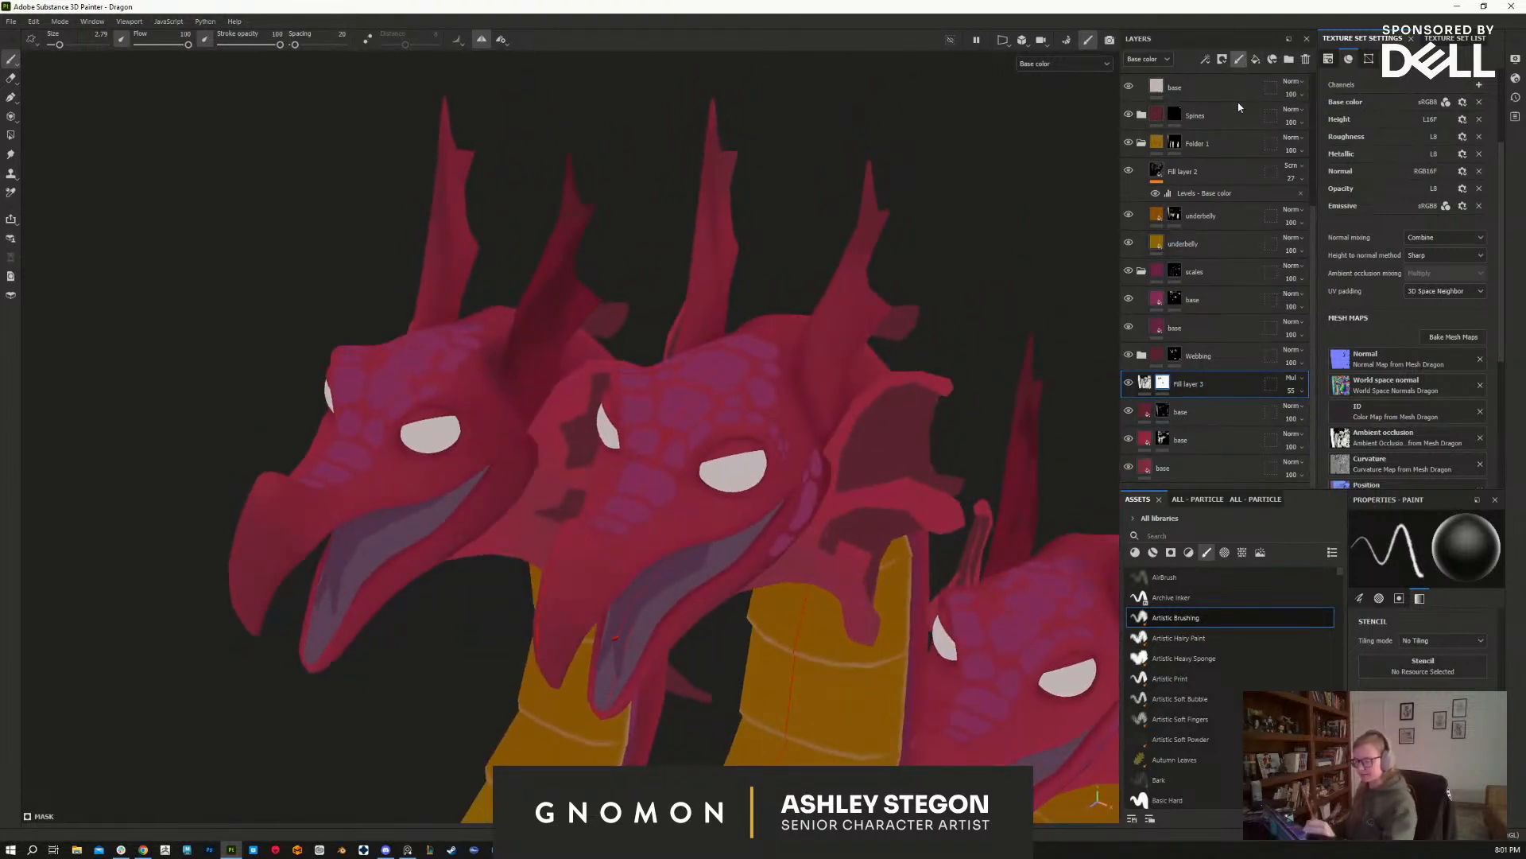
pyautogui.click(1238, 59)
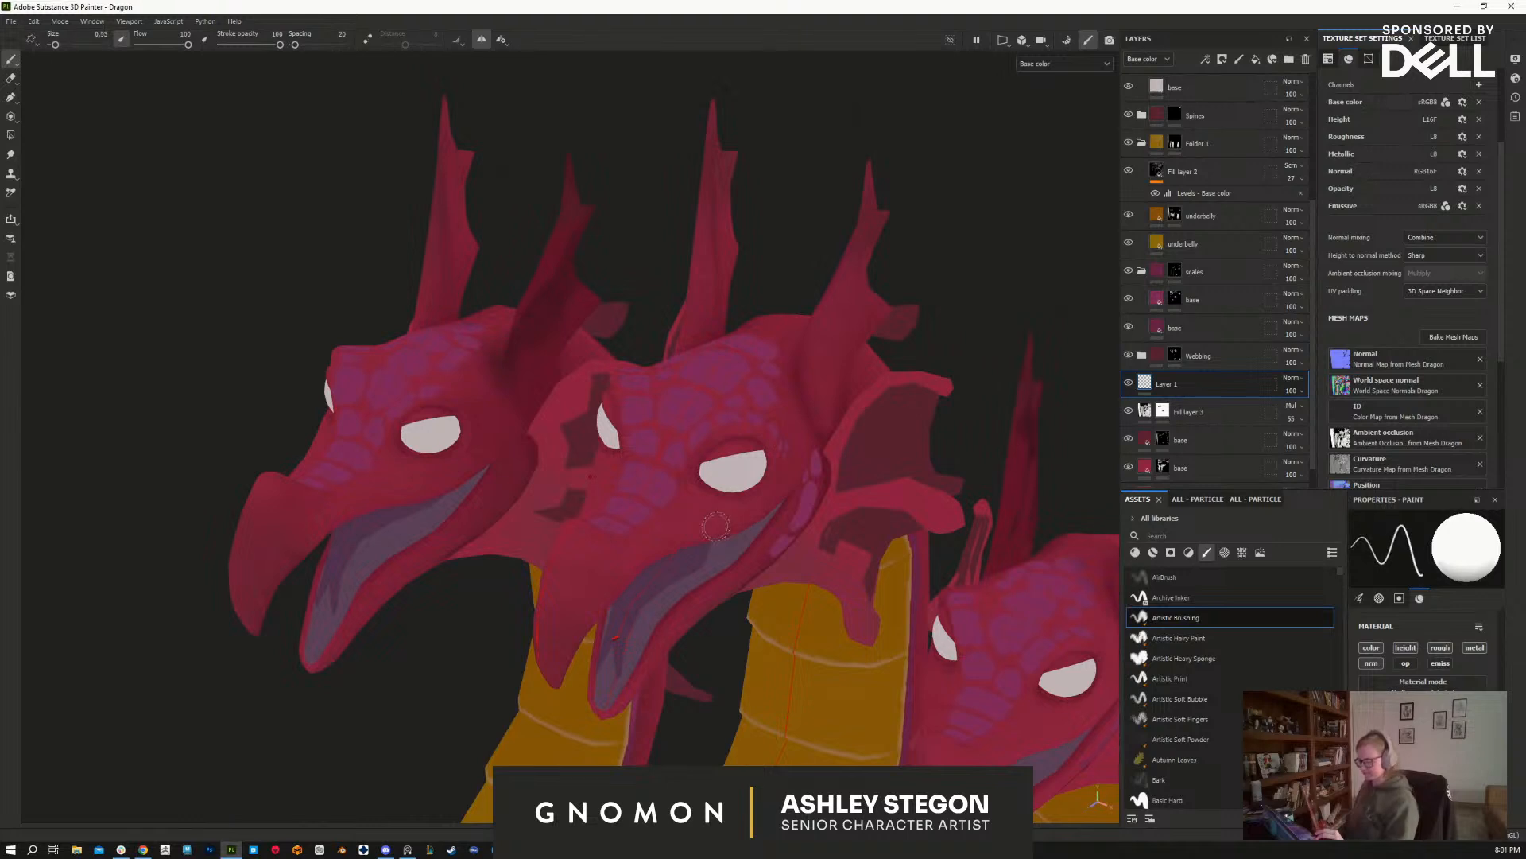
pyautogui.doubleClick(1217, 388)
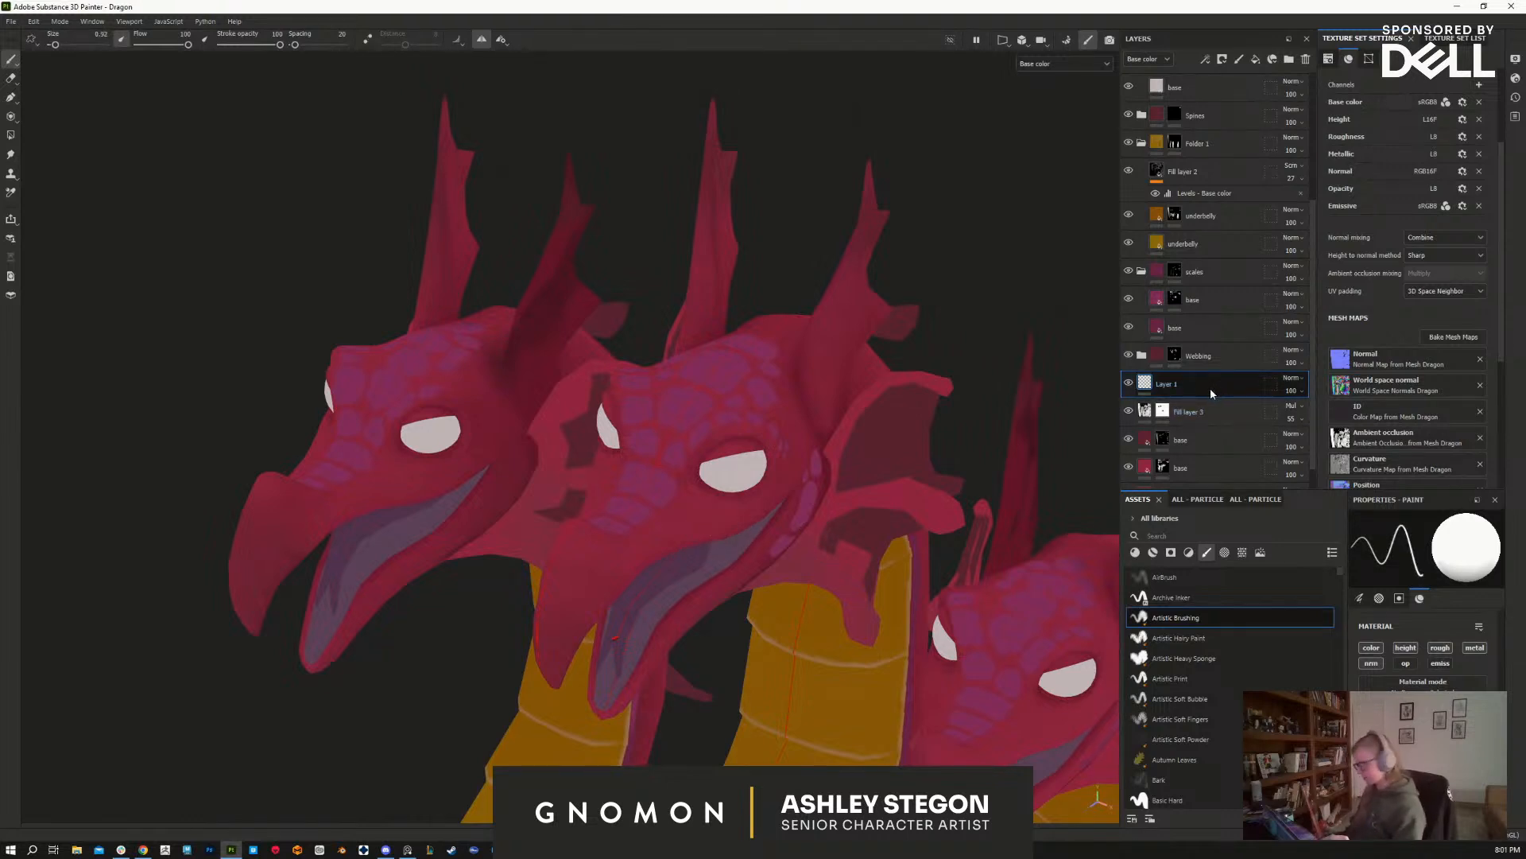
pyautogui.press('Delete')
pyautogui.click(1254, 62)
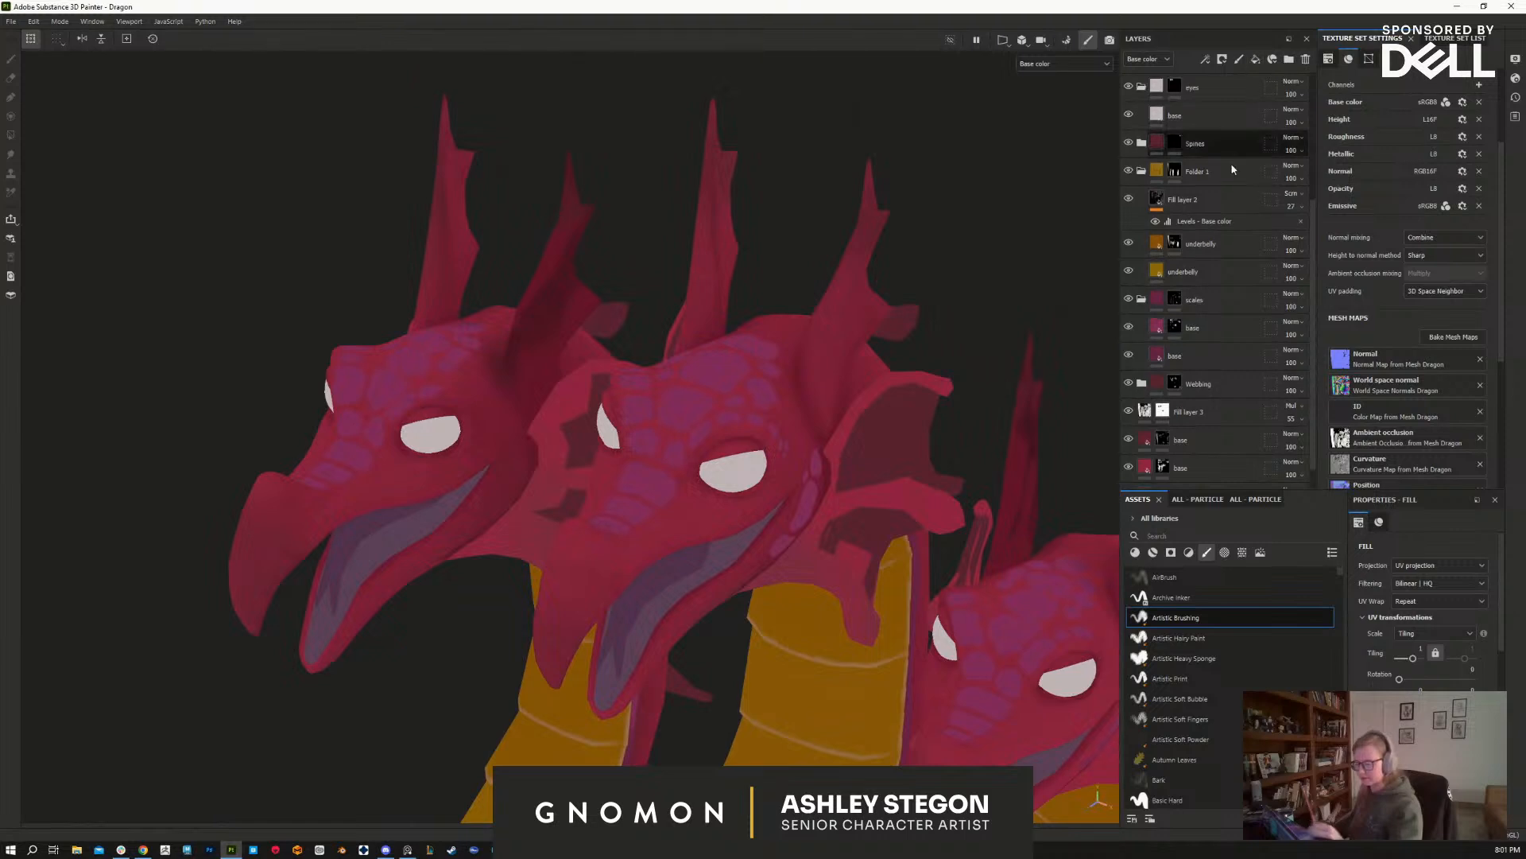
pyautogui.press('Delete')
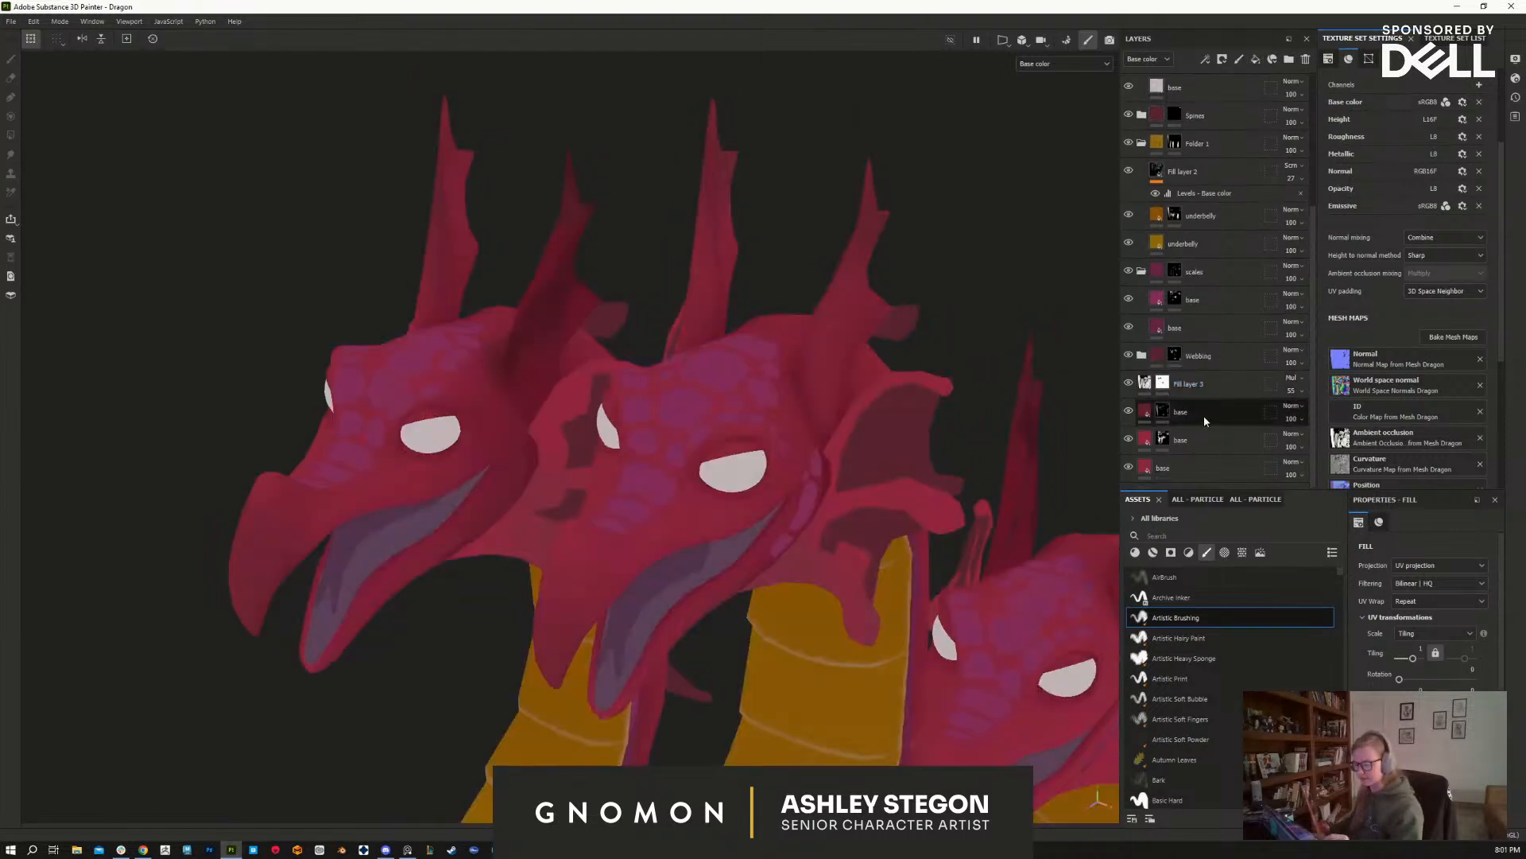
# Step: Duplicate the base layer directly below Fill layer 3, move the copy above Fill layer 3 and give it a fresh black mask
pyautogui.click(1201, 413)
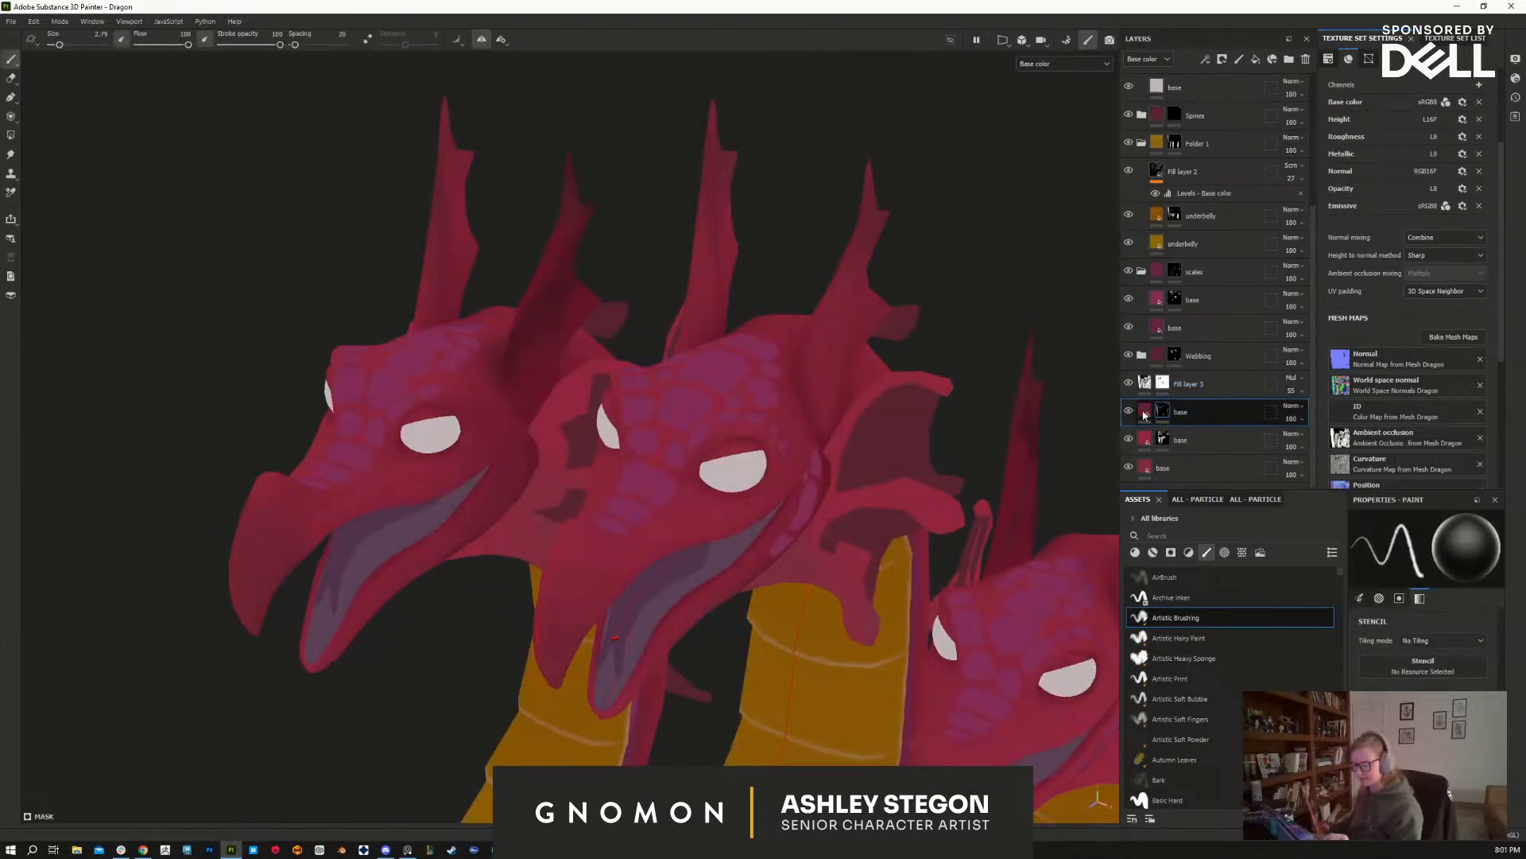
pyautogui.click(1142, 413)
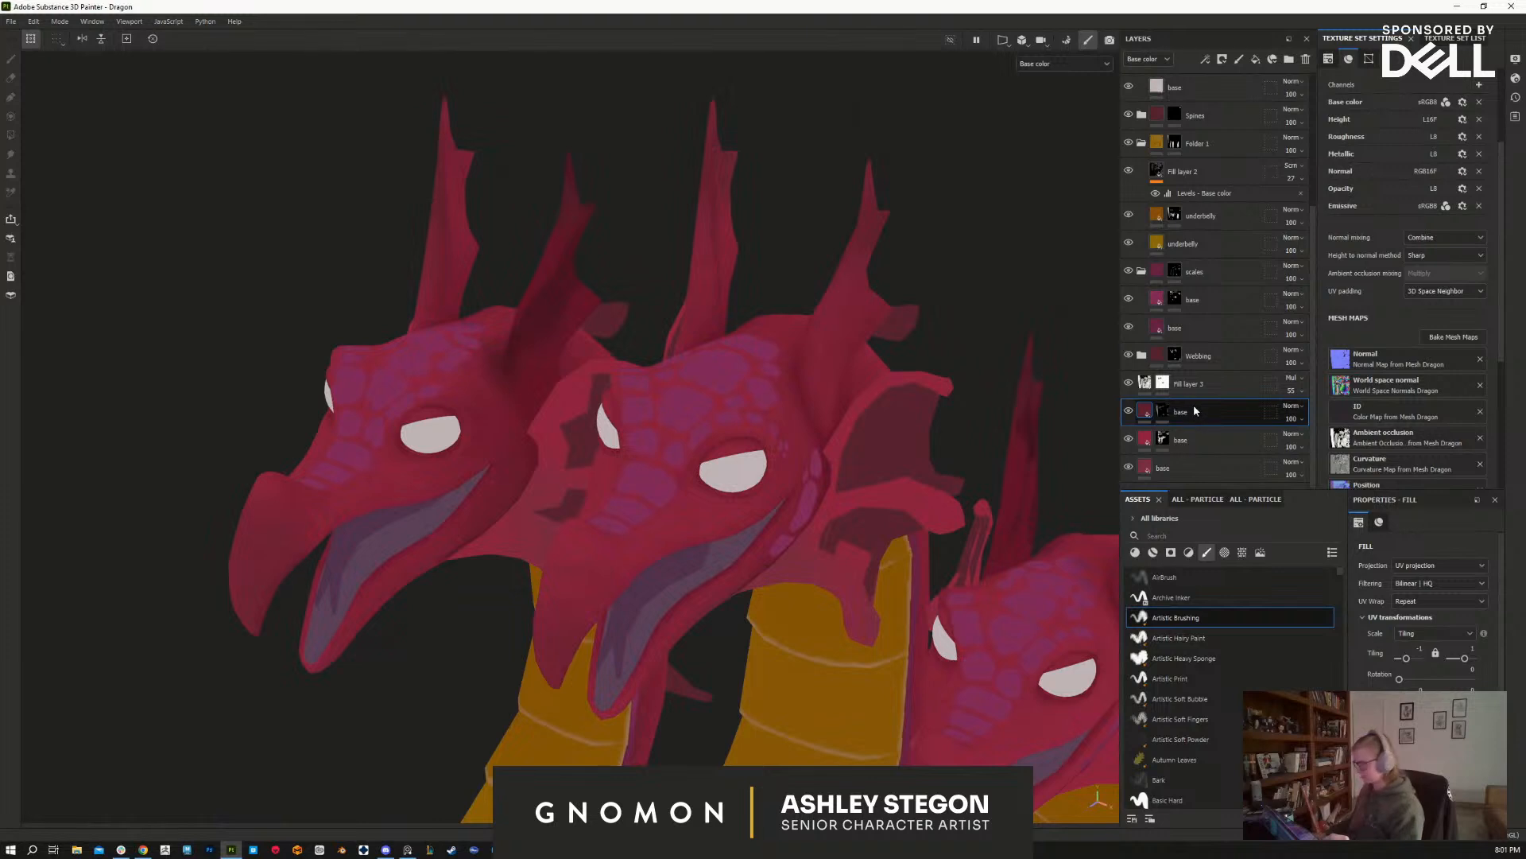
pyautogui.hotkey('ctrl', 'd')
pyautogui.moveTo(1202, 413); pyautogui.dragTo(1162, 381)
pyautogui.rightClick(1147, 386)
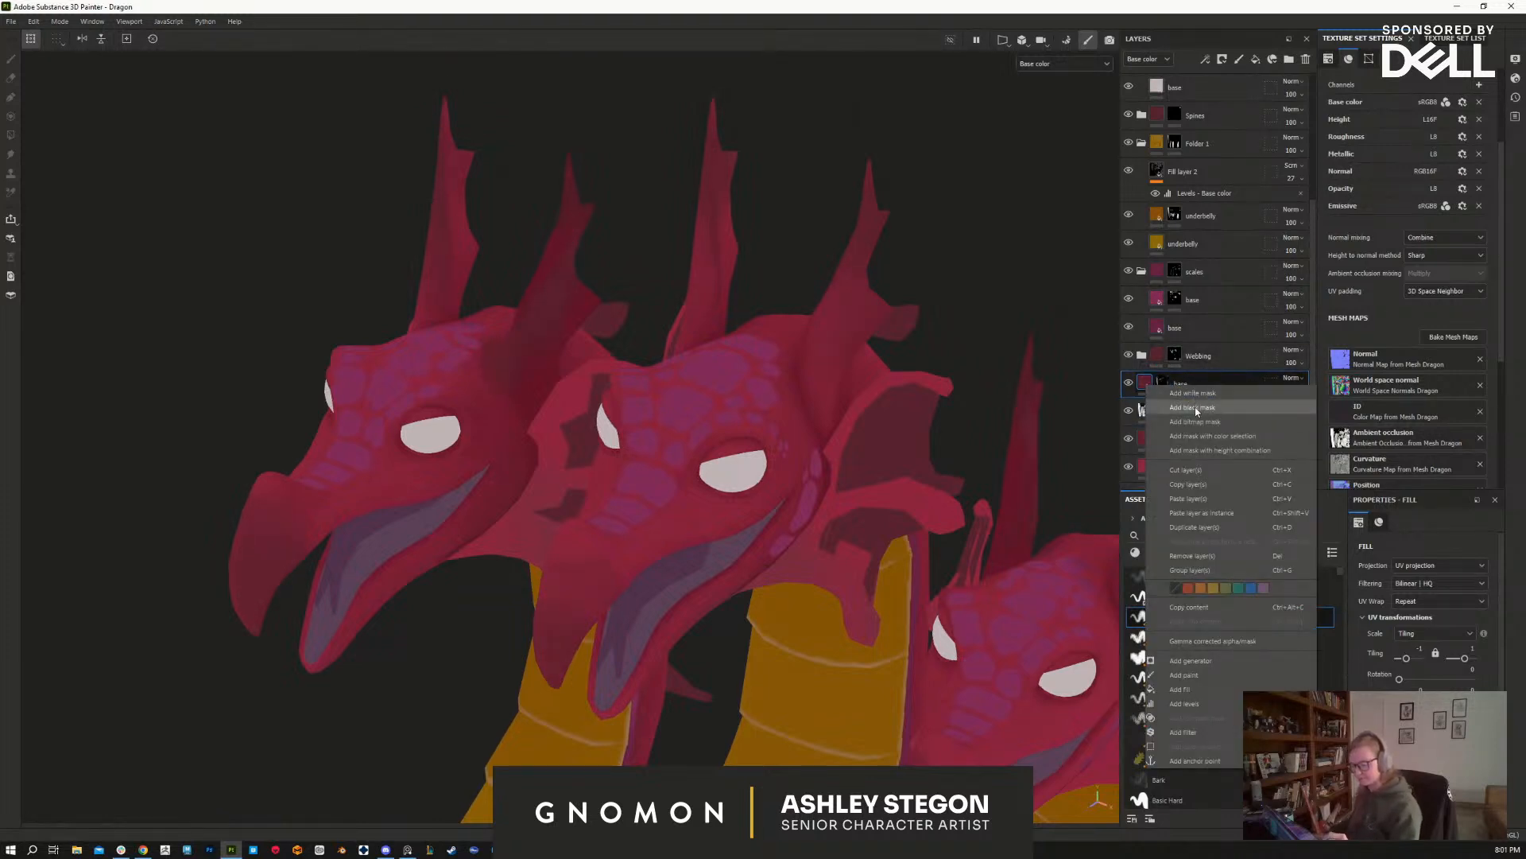
pyautogui.click(1190, 408)
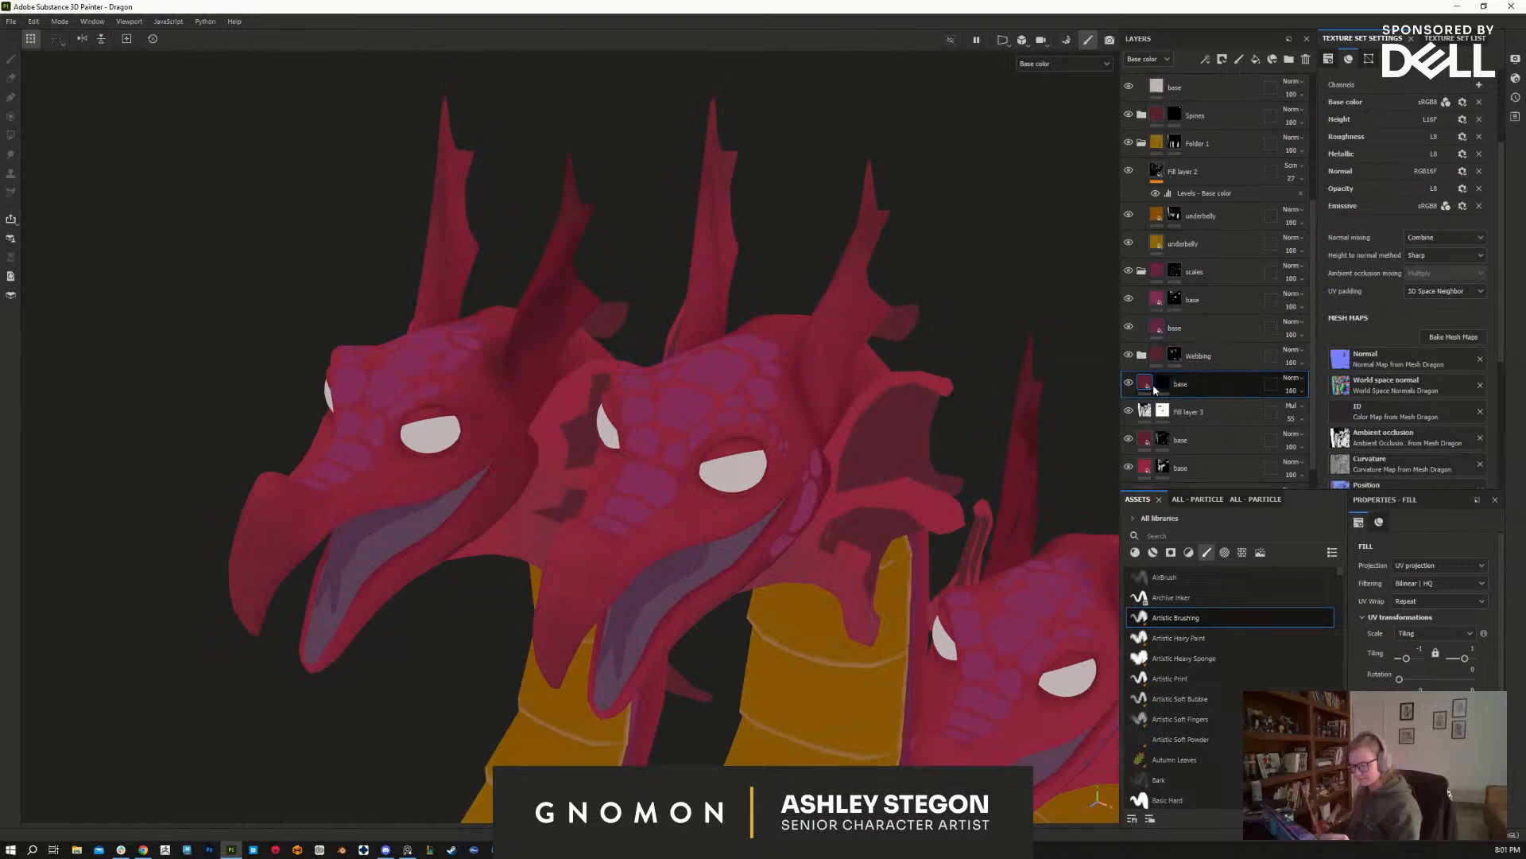
pyautogui.scroll(-4, 1423, 605)
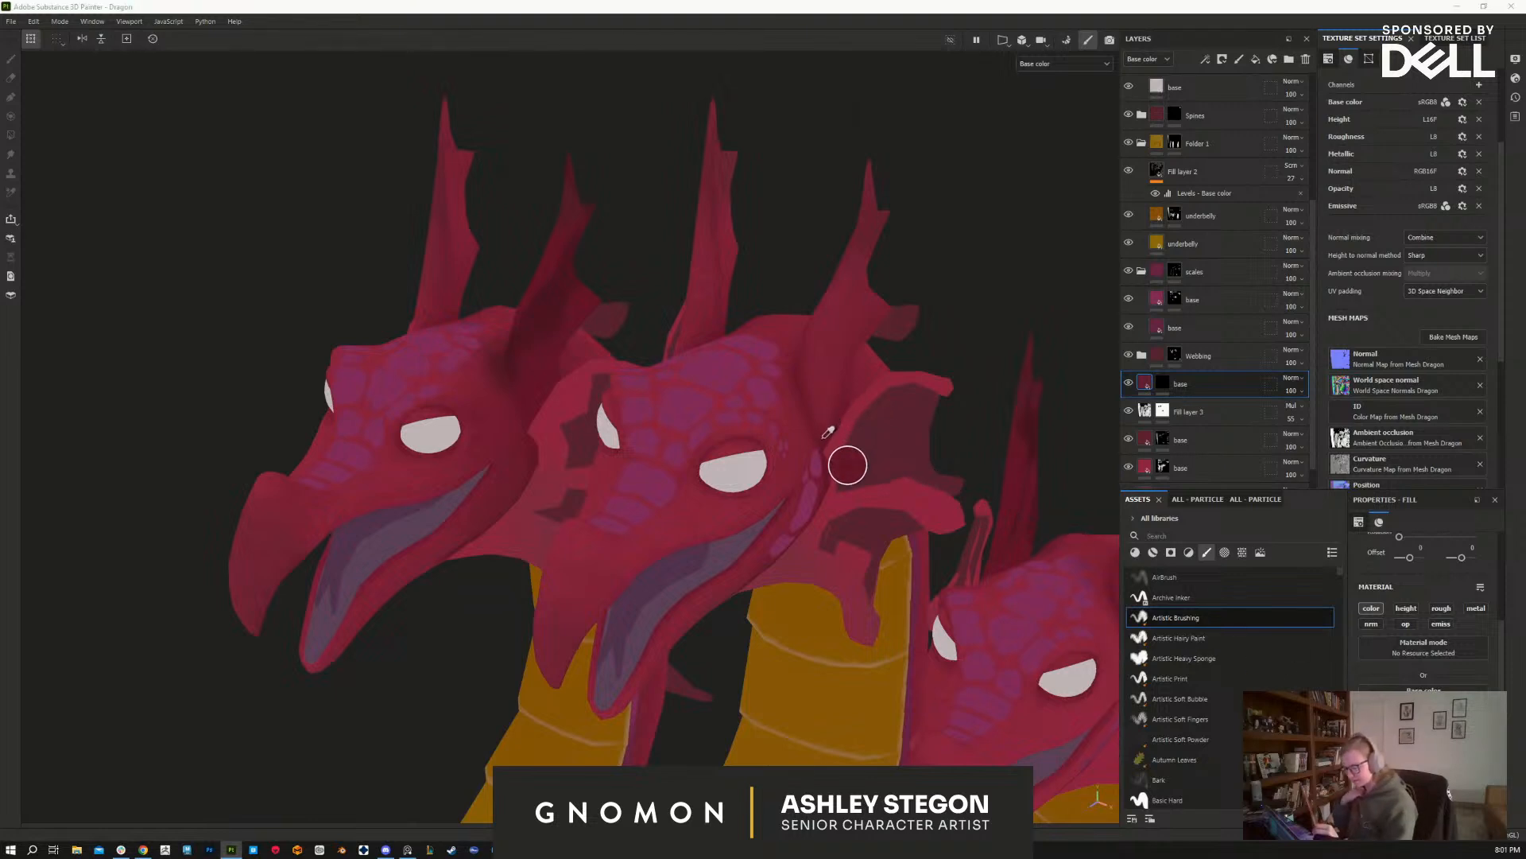
# Step: Sample the dark red behind the middle head's jaw for the selected base fill layer and activate its black mask
pyautogui.click(833, 473)
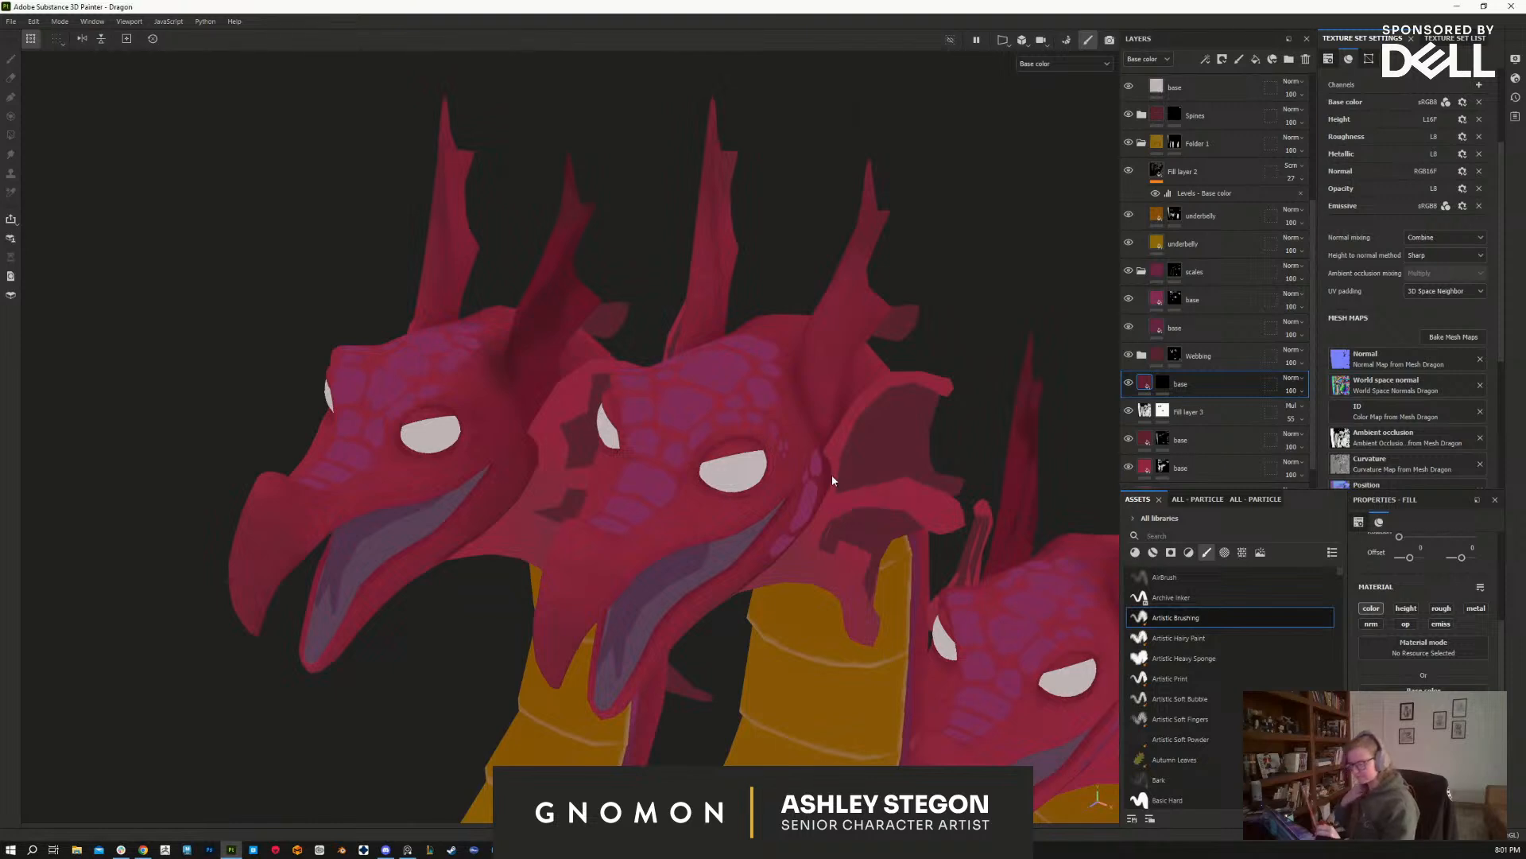
pyautogui.rightClick(1147, 384)
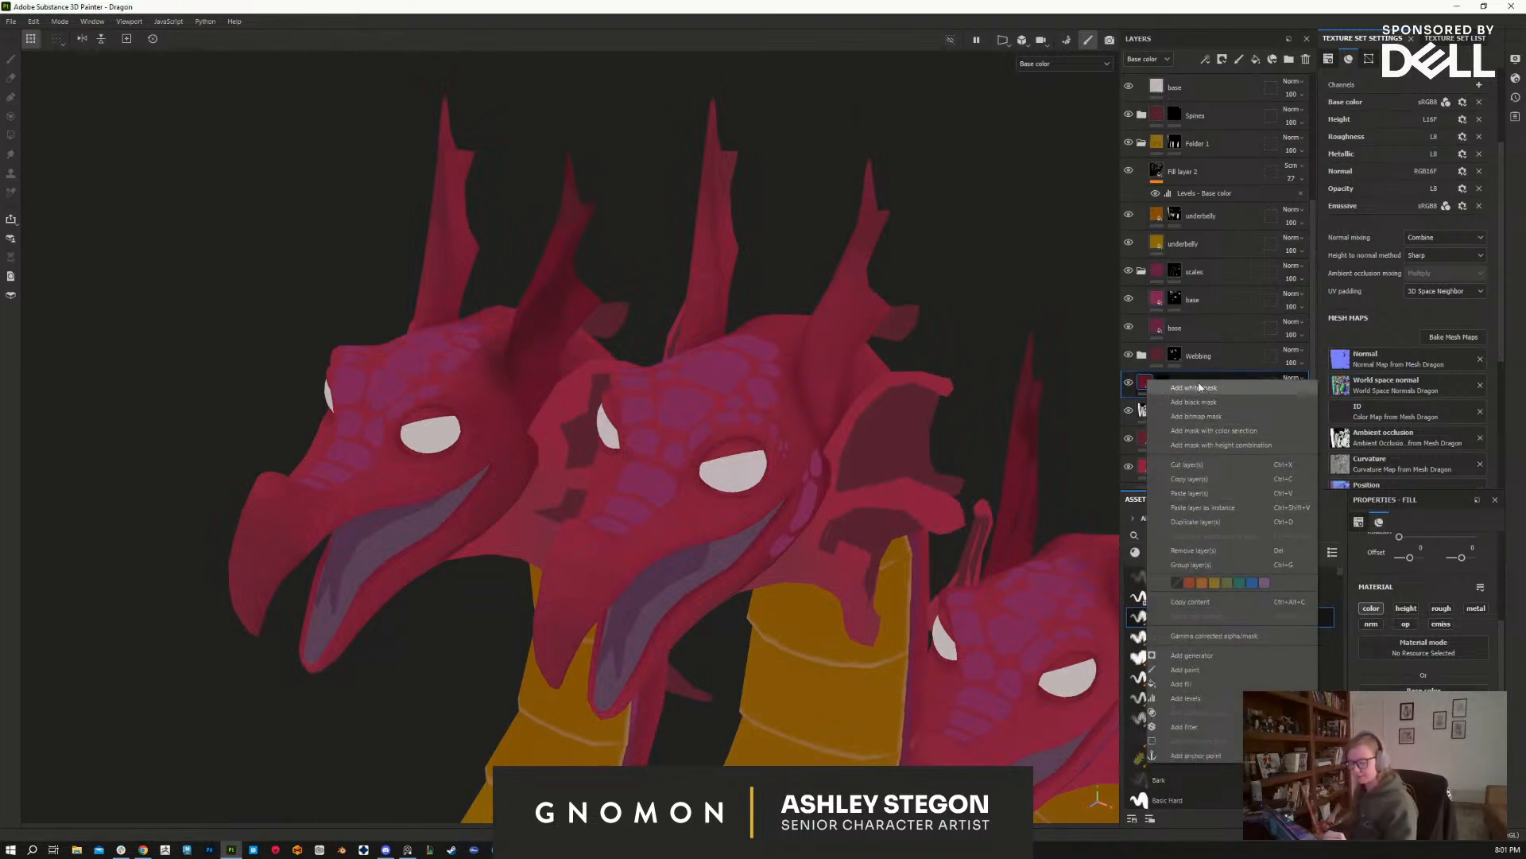
pyautogui.click(1147, 382)
pyautogui.click(1174, 384)
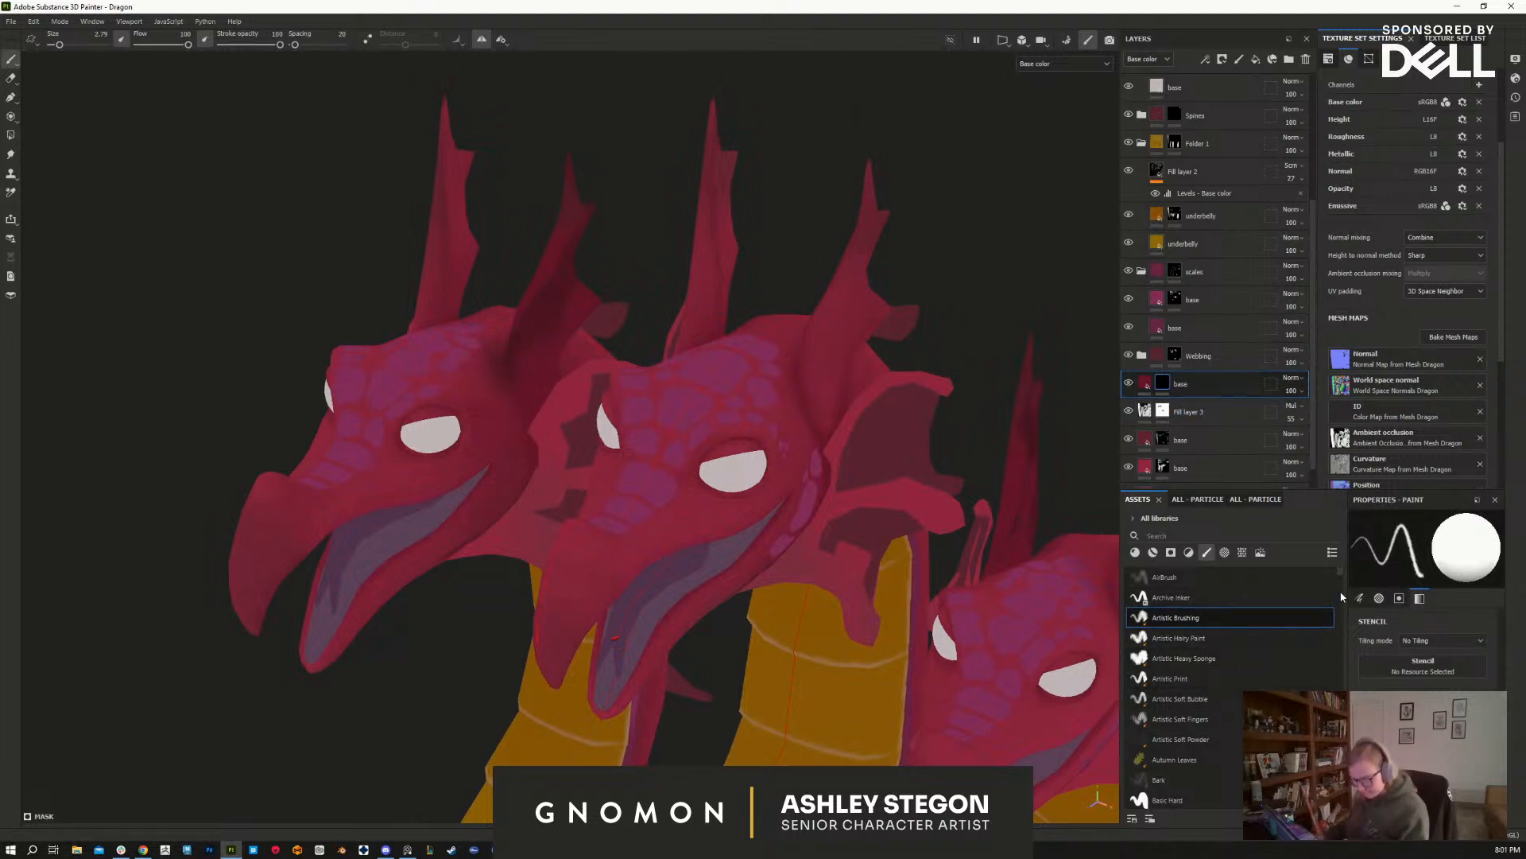
# Step: Choose the Felt Tip Watercolor brush, reduce it to size 1.24 and paint the mask around the middle head's cheek
pyautogui.moveTo(1341, 575); pyautogui.dragTo(1324, 625)
pyautogui.click(1205, 623)
pyautogui.keyDown('ctrl'); pyautogui.moveTo(710, 509); pyautogui.dragTo(648, 509, button='right'); pyautogui.keyUp('ctrl')
pyautogui.moveTo(706, 503)
pyautogui.mouseDown()
pyautogui.moveTo(660, 536)
pyautogui.moveTo(727, 507)
pyautogui.mouseUp()
pyautogui.keyDown('alt'); pyautogui.moveTo(803, 557); pyautogui.dragTo(816, 436); pyautogui.keyUp('alt')
pyautogui.press('[')
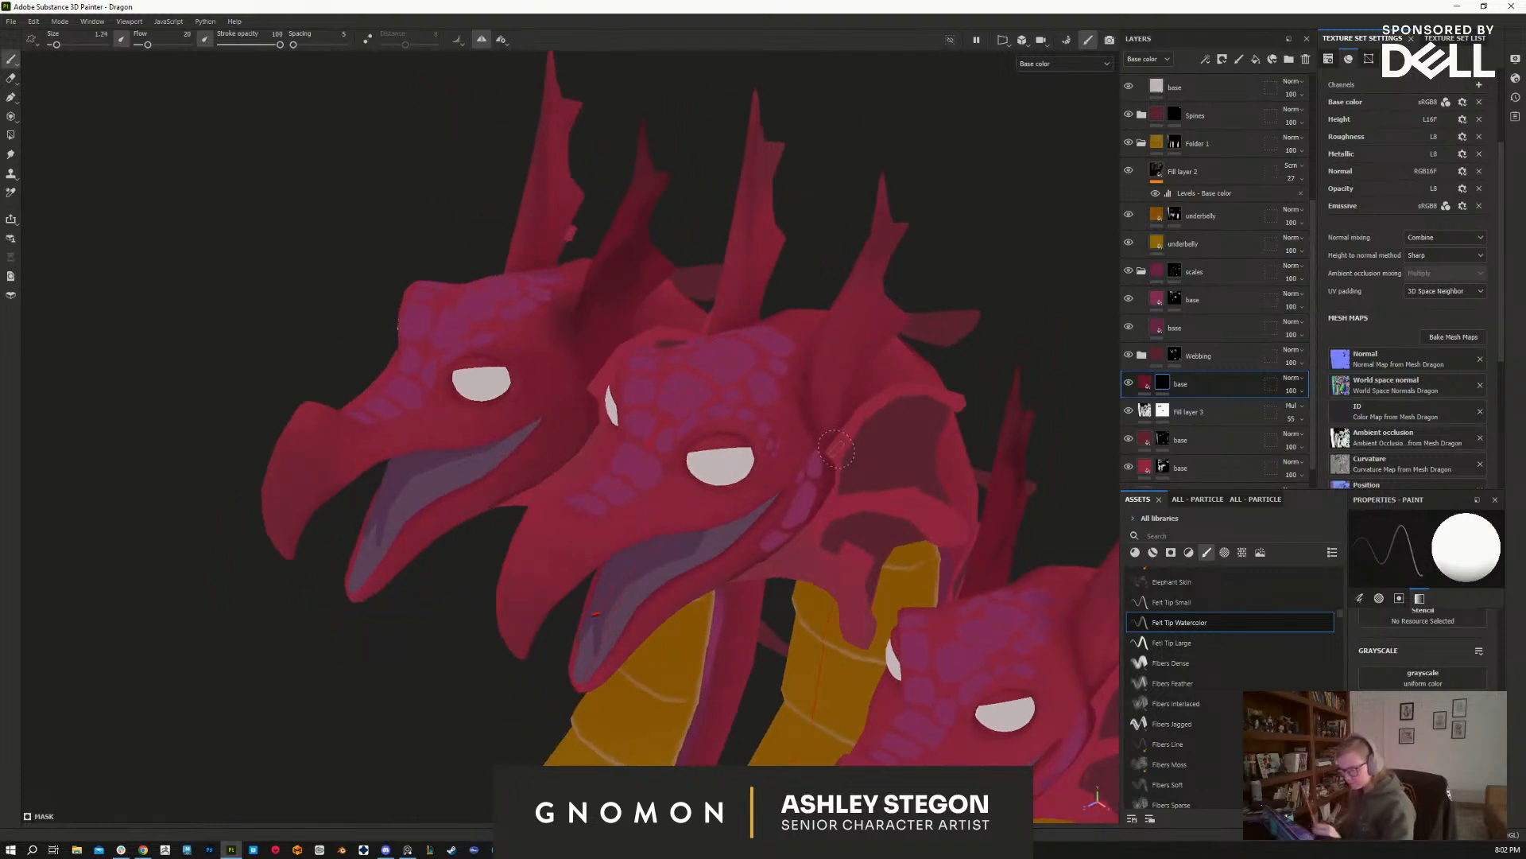
# Step: Refine the mask shading on the middle head by swapping between white and black, setting flow to 21 and brush size to 0.51
pyautogui.scroll(5, 1504, 674)
pyautogui.scroll(3, 1504, 675)
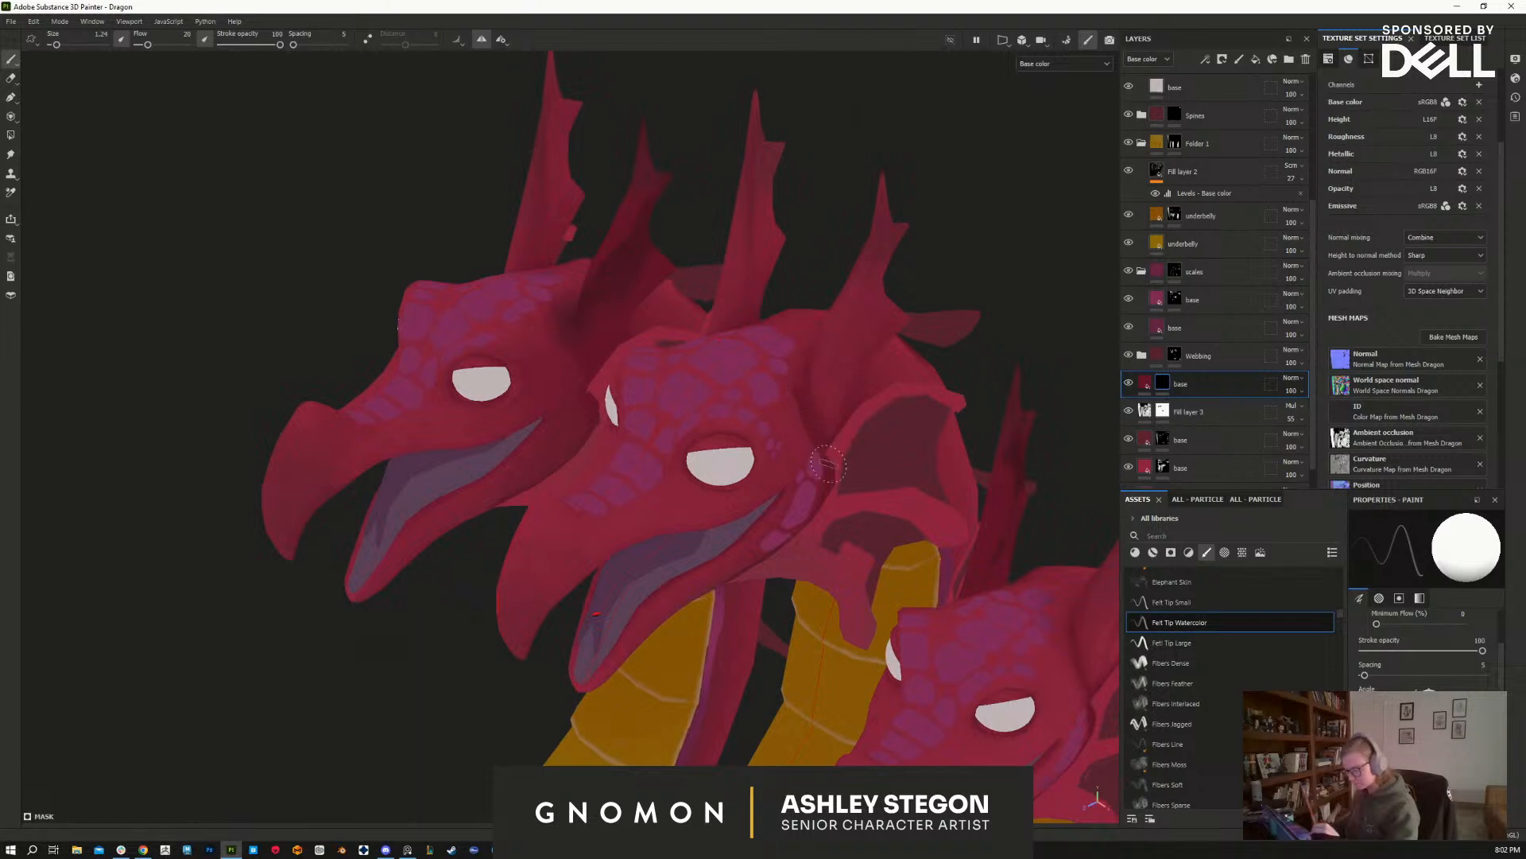
pyautogui.keyDown('alt'); pyautogui.moveTo(827, 461); pyautogui.dragTo(768, 488); pyautogui.keyUp('alt')
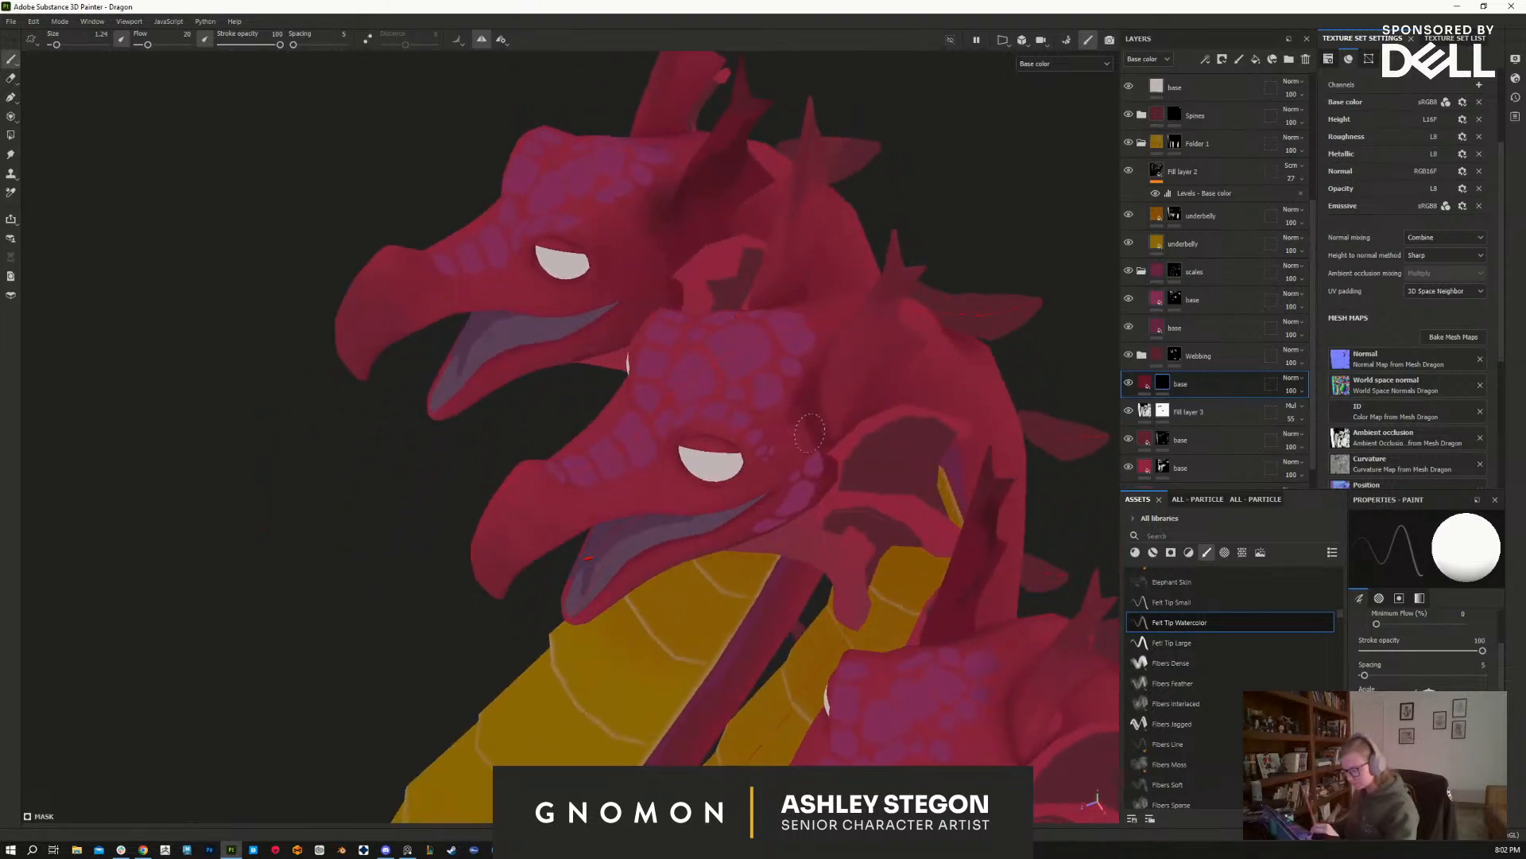
pyautogui.press('x')
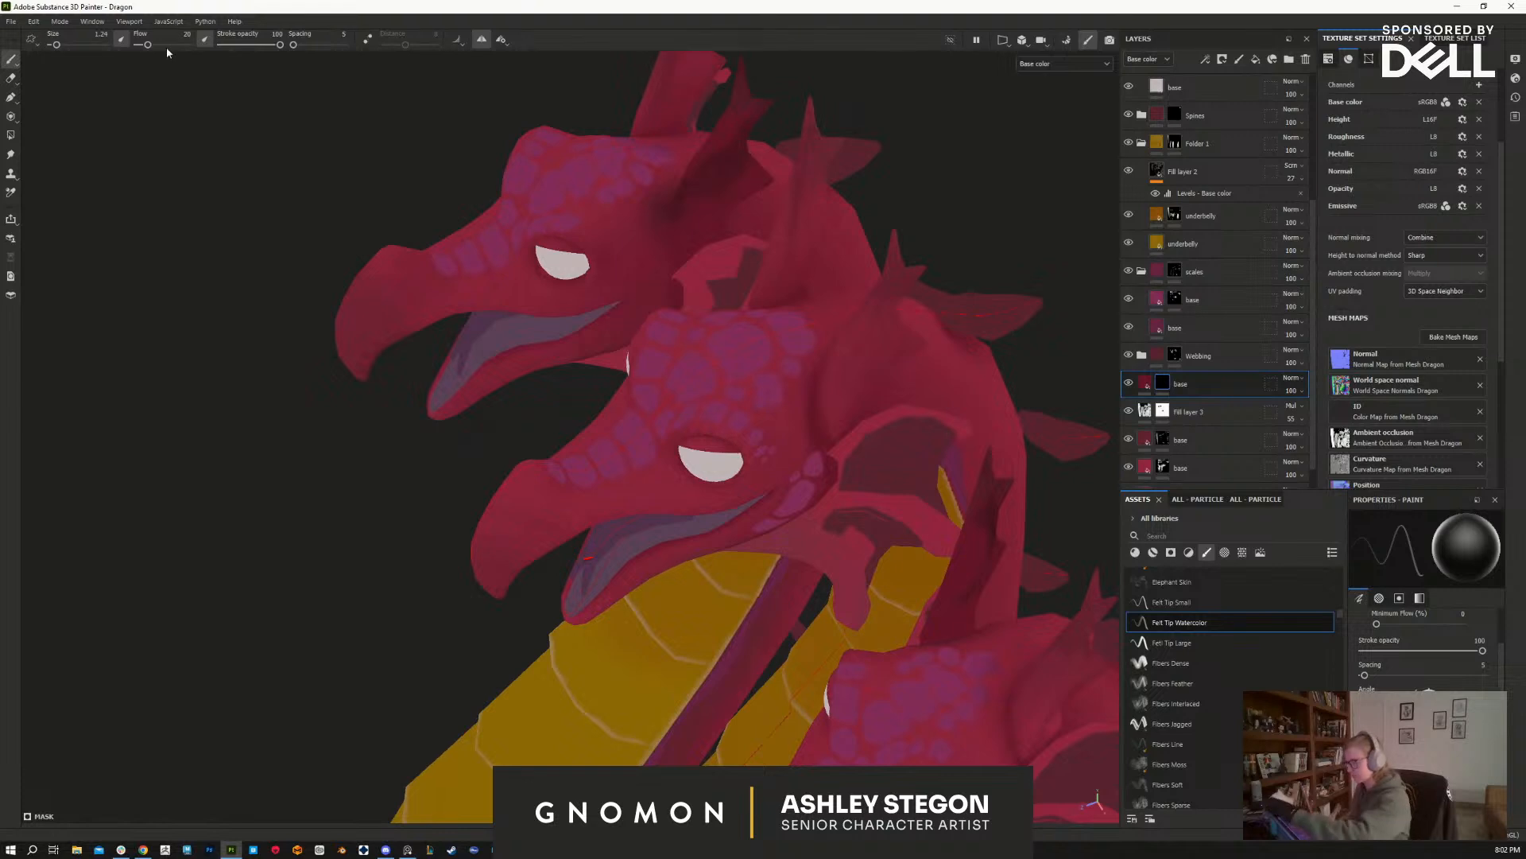
pyautogui.keyDown('alt'); pyautogui.moveTo(645, 740); pyautogui.dragTo(611, 430); pyautogui.keyUp('alt')
pyautogui.press('x')
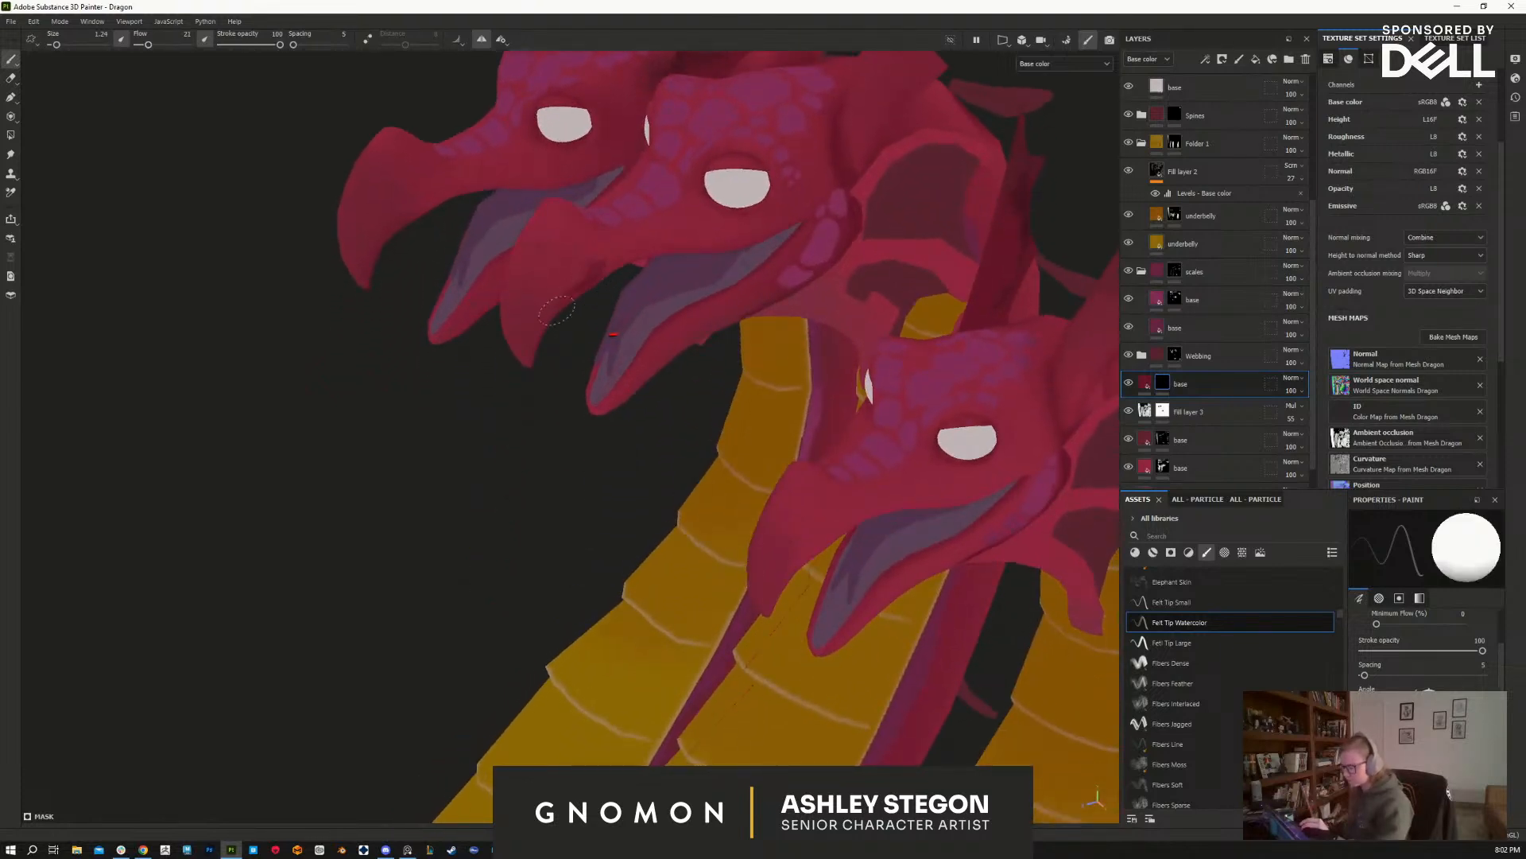
pyautogui.press('x')
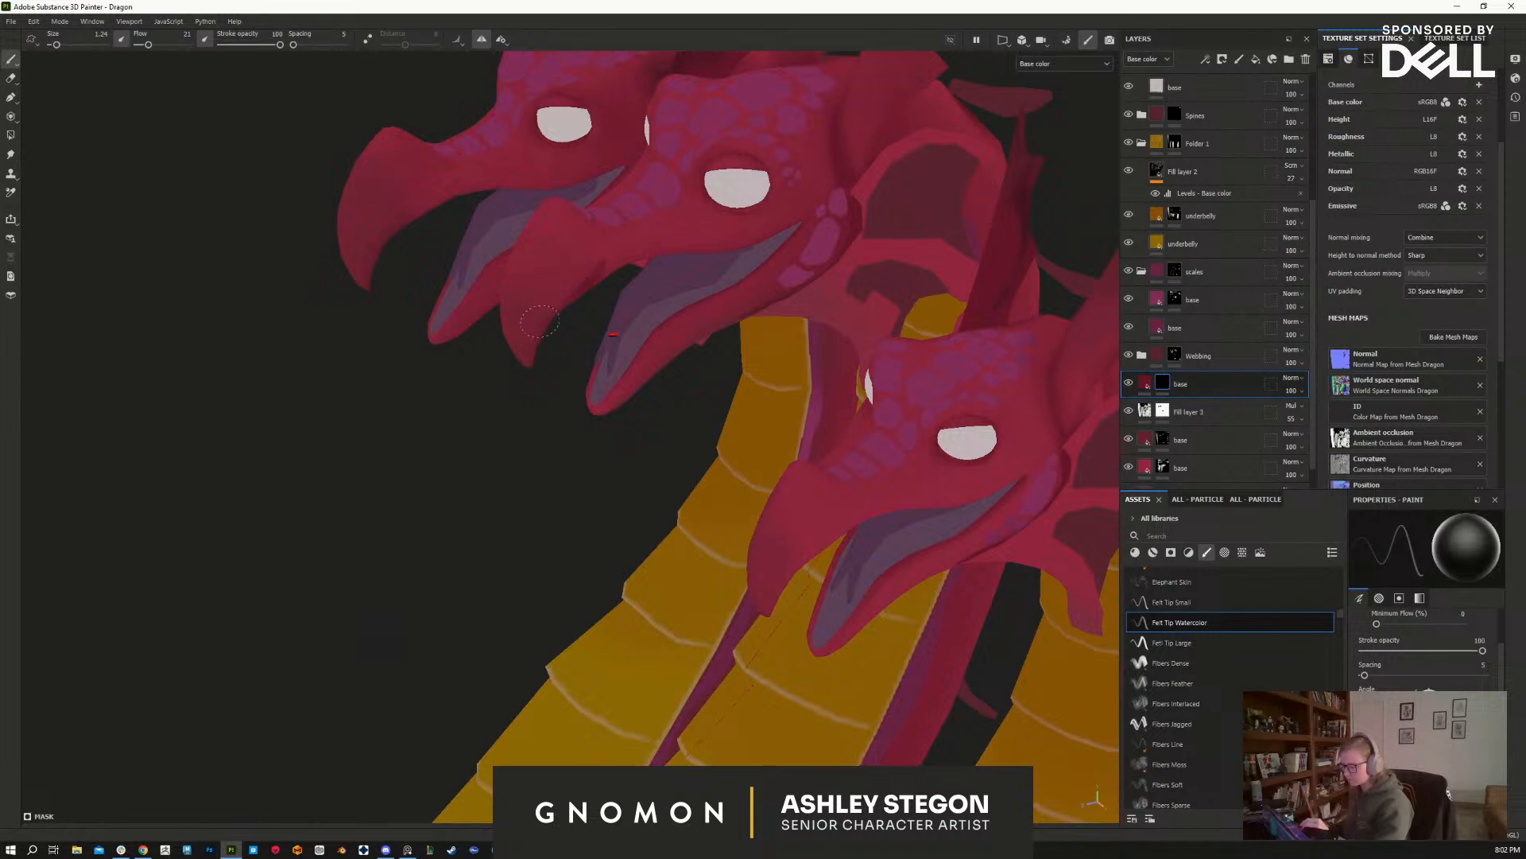
pyautogui.keyDown('alt'); pyautogui.moveTo(561, 311); pyautogui.dragTo(676, 306); pyautogui.keyUp('alt')
pyautogui.moveTo(783, 381)
pyautogui.keyDown('ctrl'); pyautogui.keyDown('alt'); pyautogui.mouseDown()
pyautogui.moveTo(763, 515)
pyautogui.moveTo(777, 403)
pyautogui.mouseUp(); pyautogui.keyUp('alt'); pyautogui.keyUp('ctrl')
pyautogui.moveTo(777, 402)
pyautogui.keyDown('alt'); pyautogui.mouseDown(button='right')
pyautogui.moveTo(750, 290)
pyautogui.moveTo(725, 288)
pyautogui.mouseUp(button='right'); pyautogui.keyUp('alt')
pyautogui.press('x')
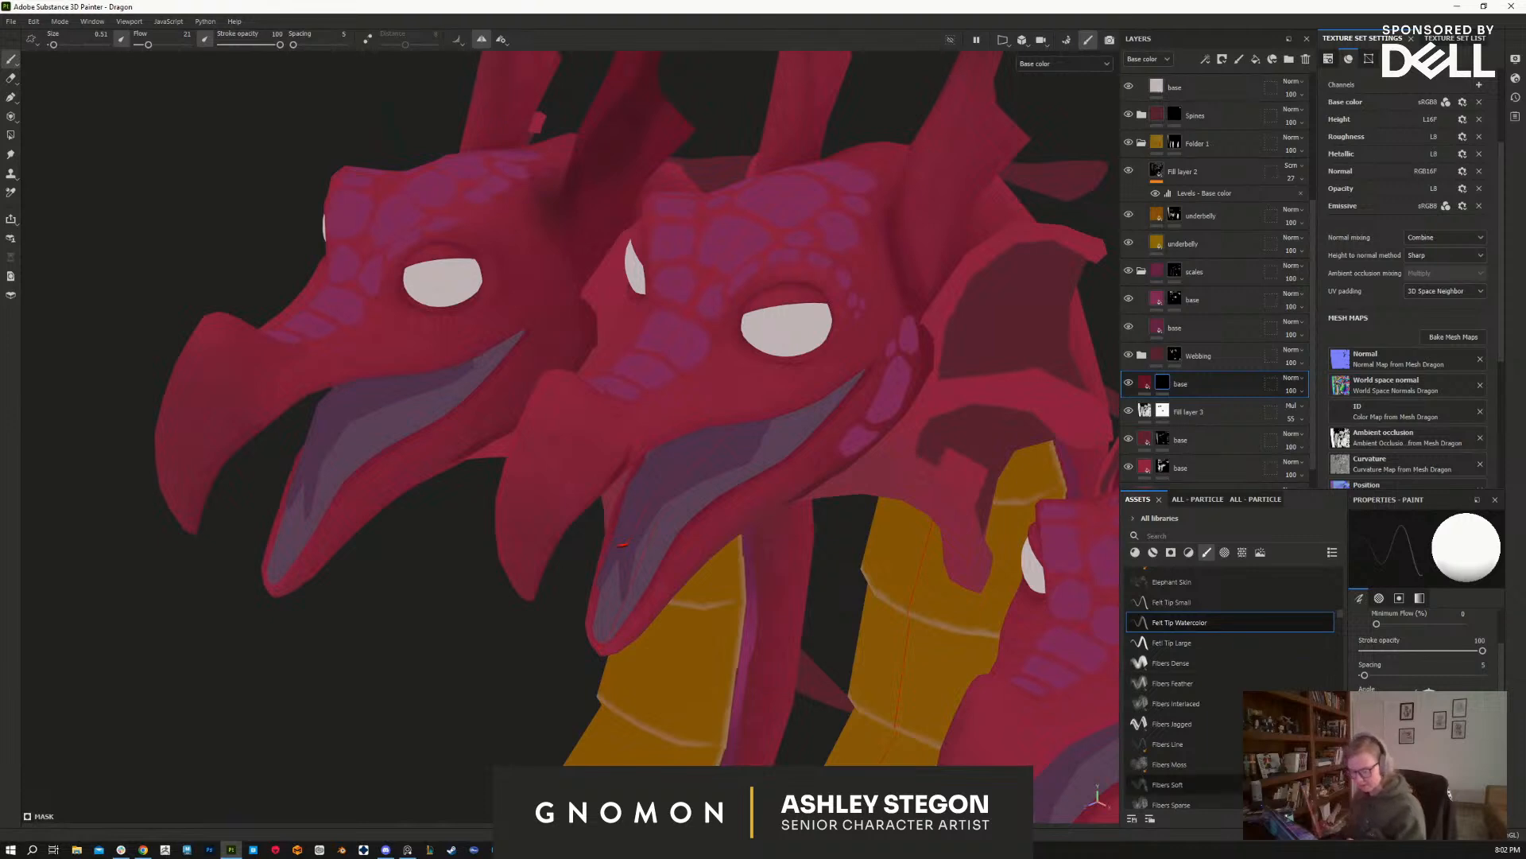
# Step: Display the brush library as medium thumbnails instead of a list
pyautogui.click(1334, 553)
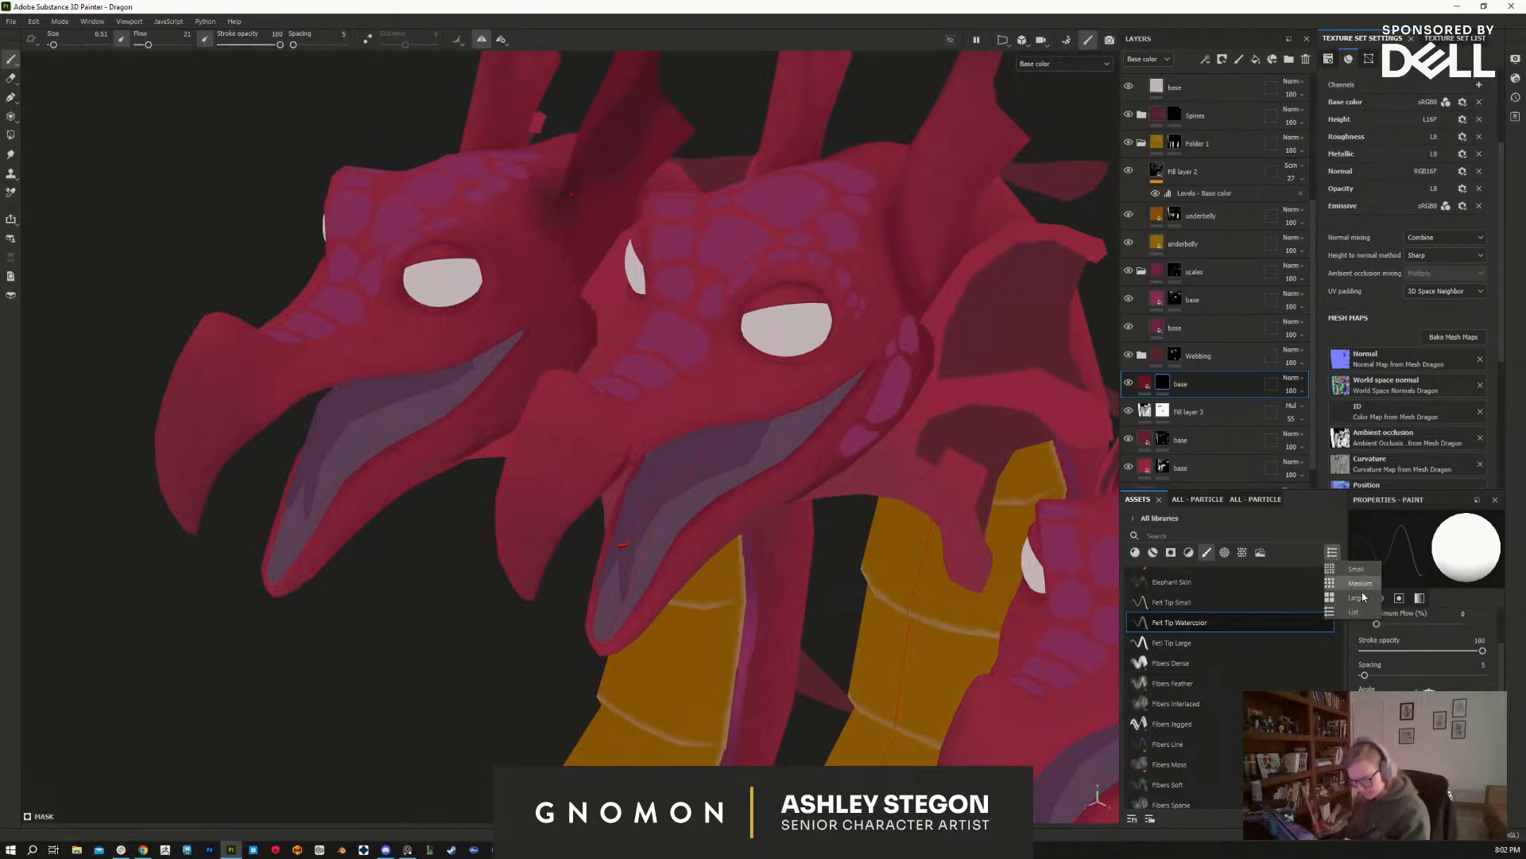
pyautogui.click(1361, 598)
pyautogui.click(1333, 552)
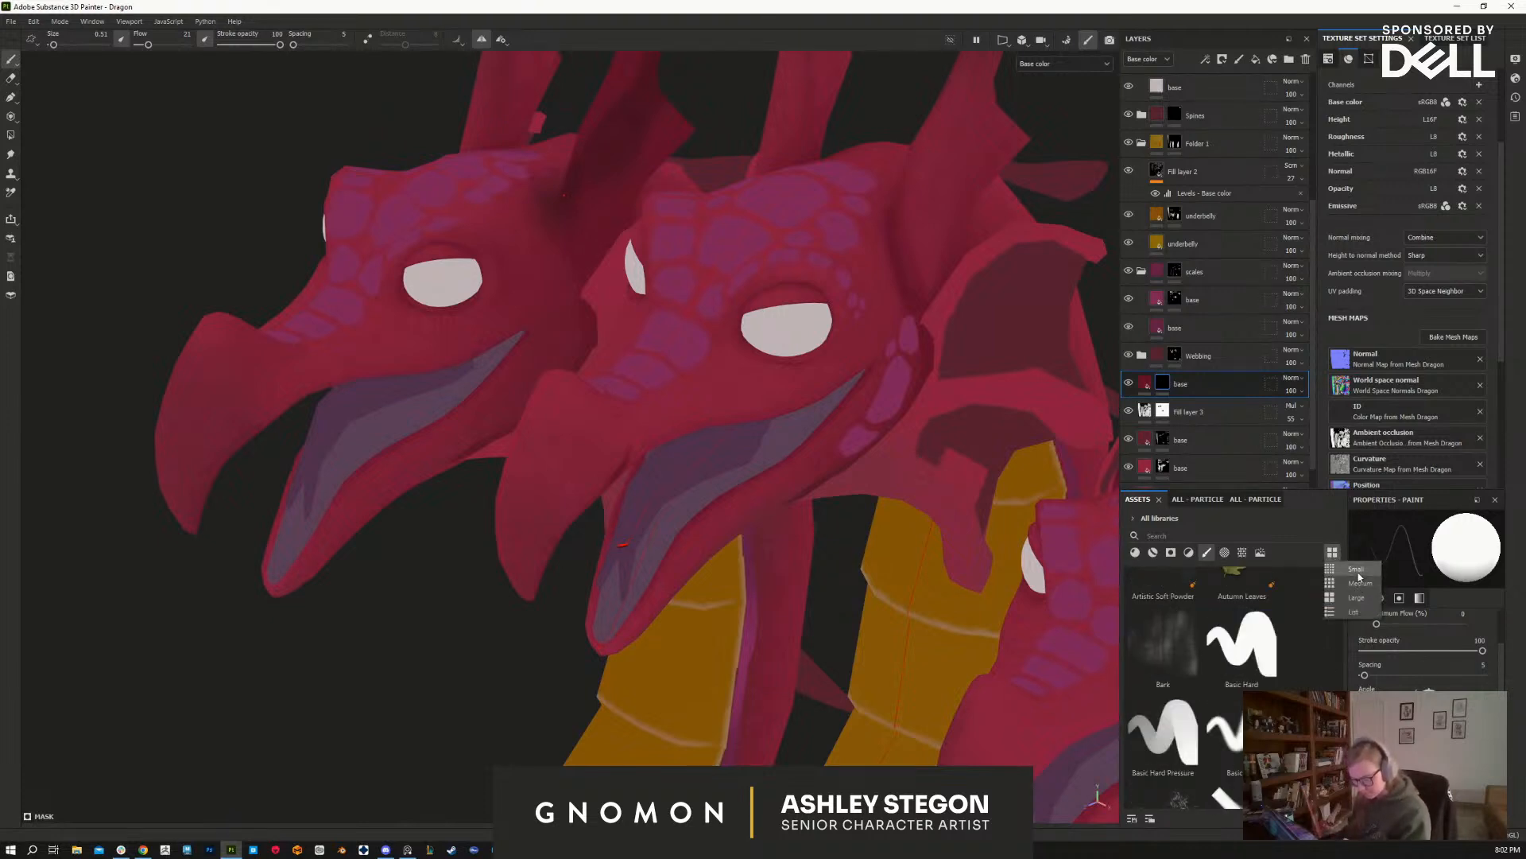
pyautogui.click(1360, 578)
pyautogui.scroll(-1, 1339, 618)
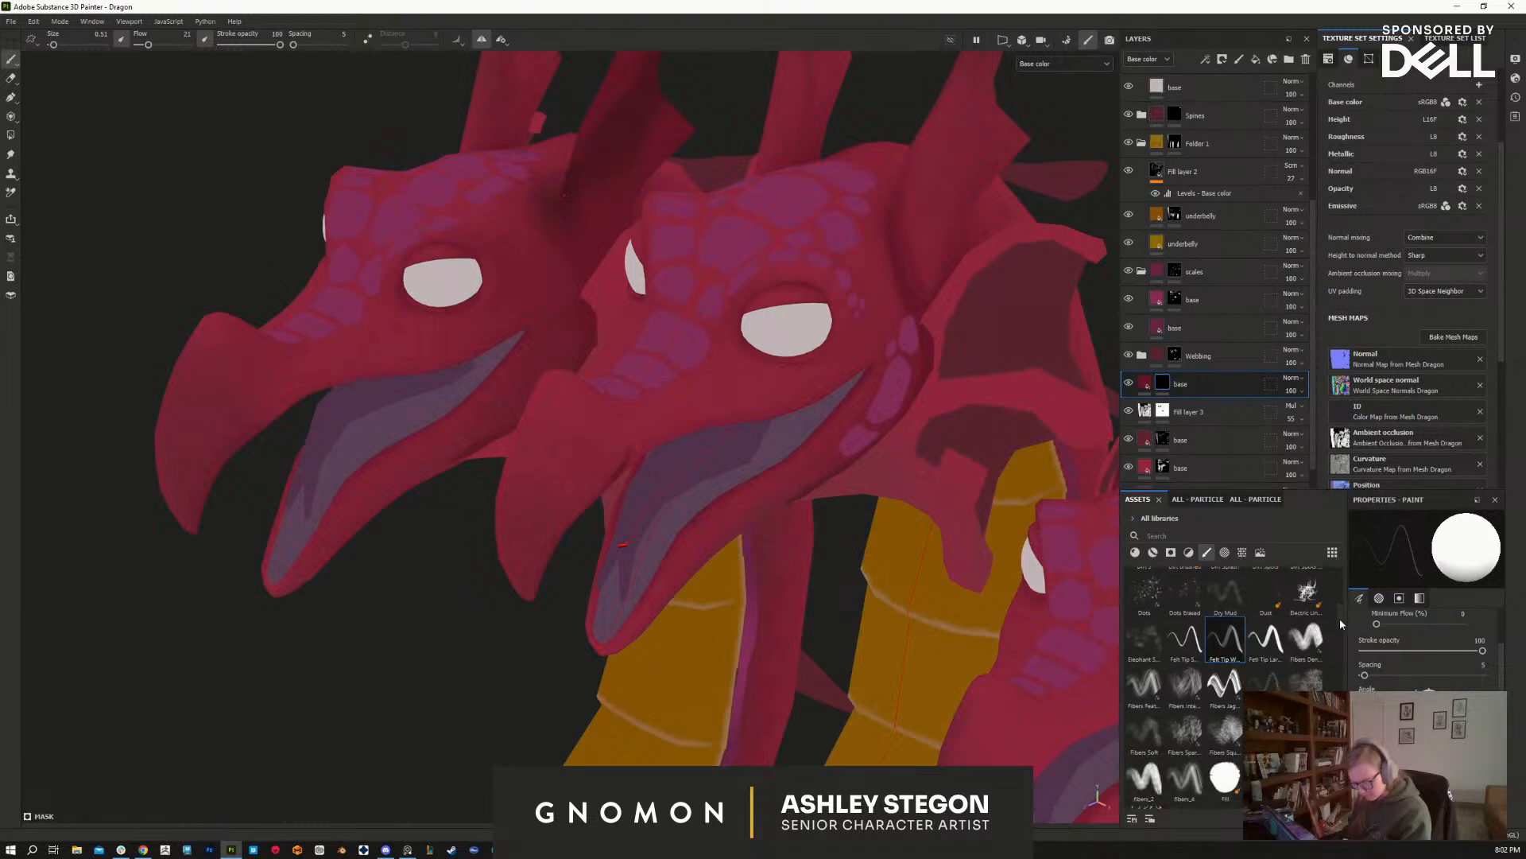
# Step: Try the Felt Tip Large brush, browse further through the library and select the second Knife Paint brush
pyautogui.click(1316, 629)
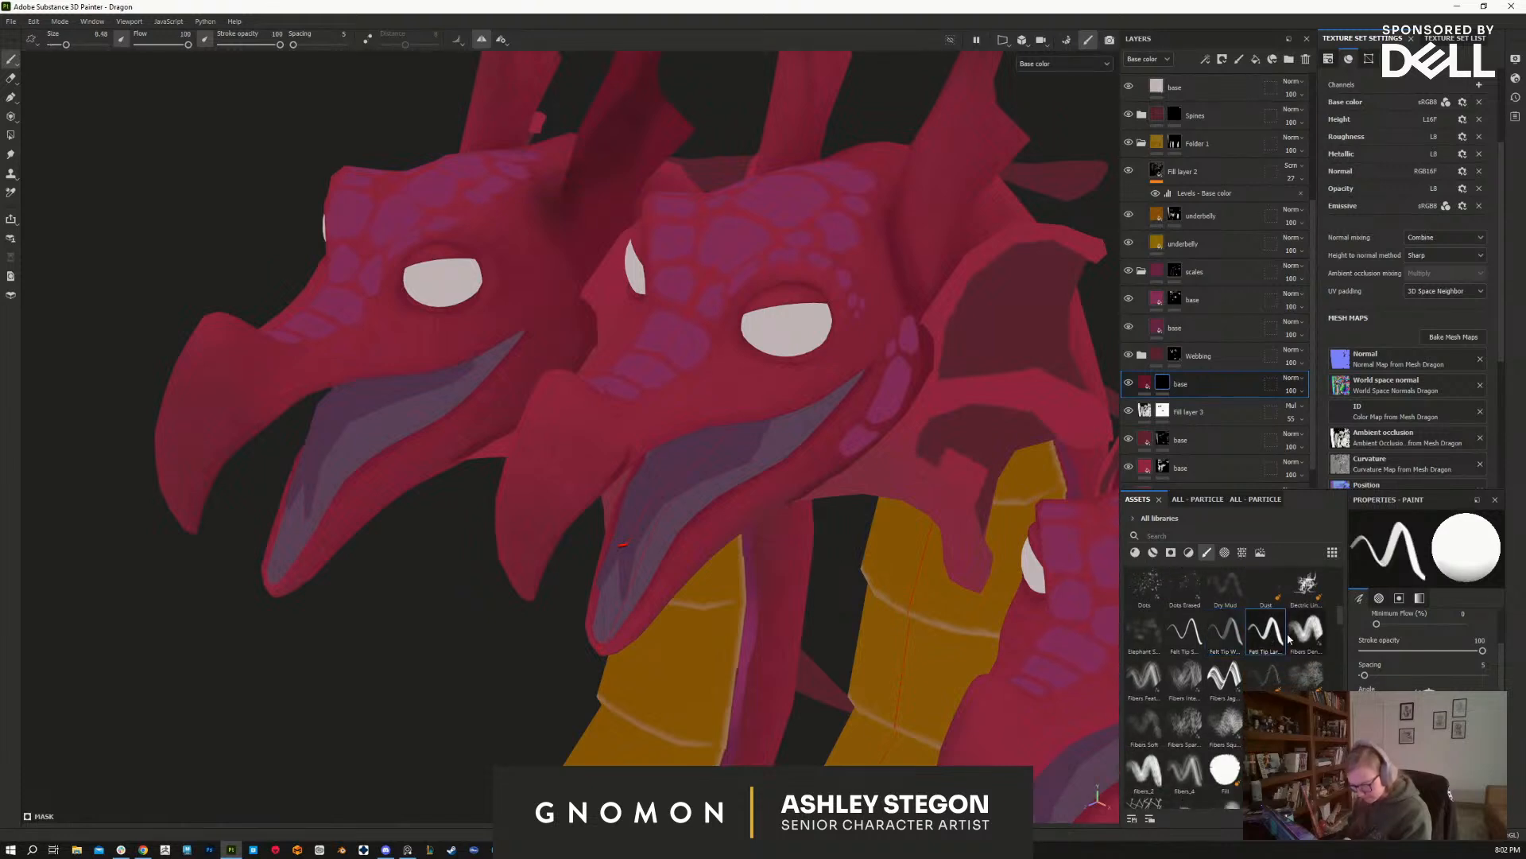
pyautogui.scroll(-3, 1338, 624)
pyautogui.scroll(-6, 1338, 636)
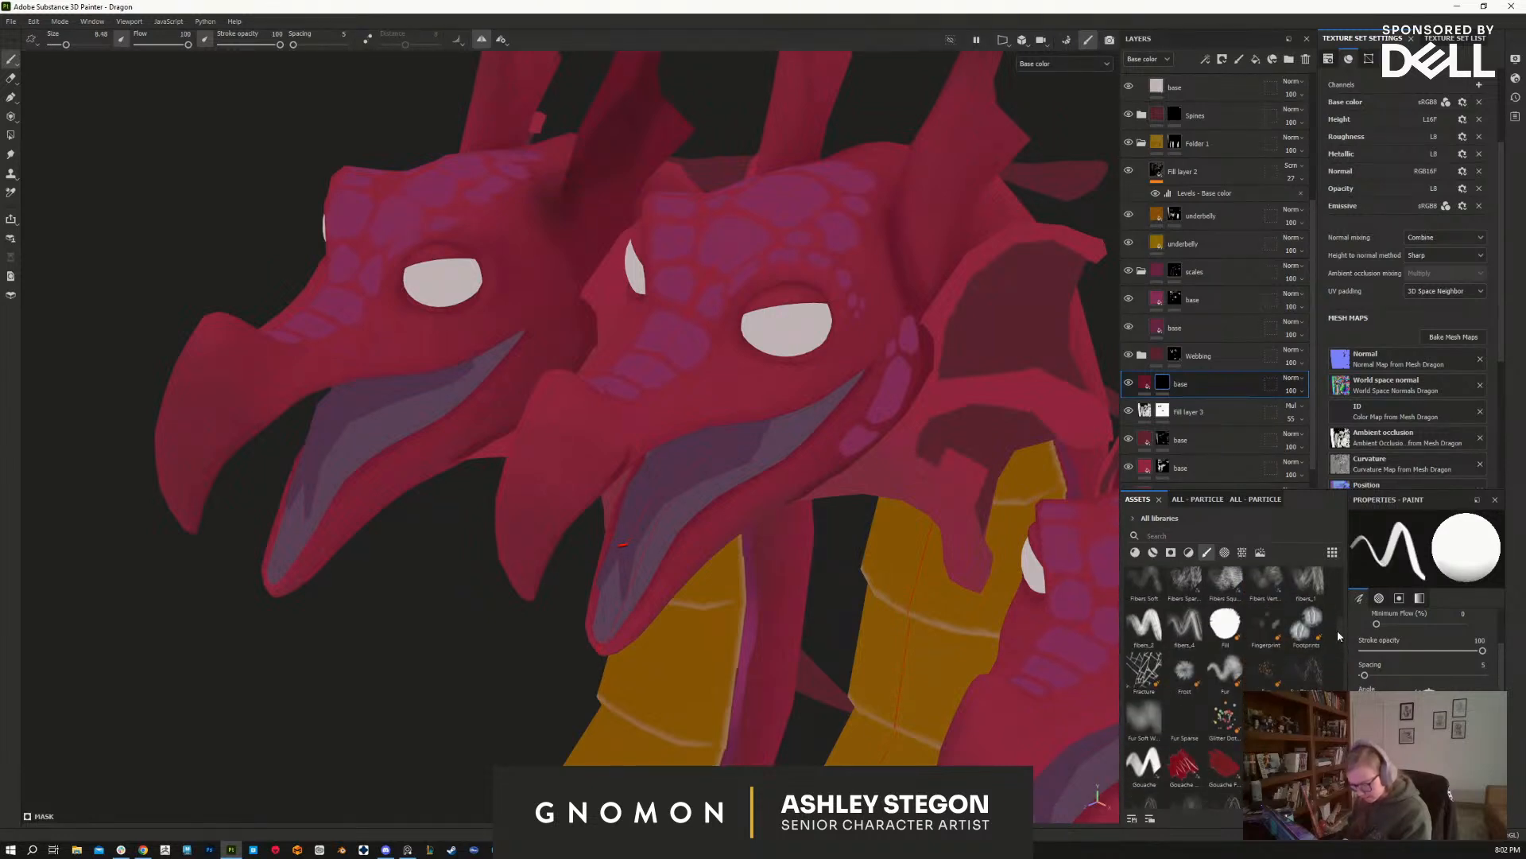
pyautogui.click(1225, 701)
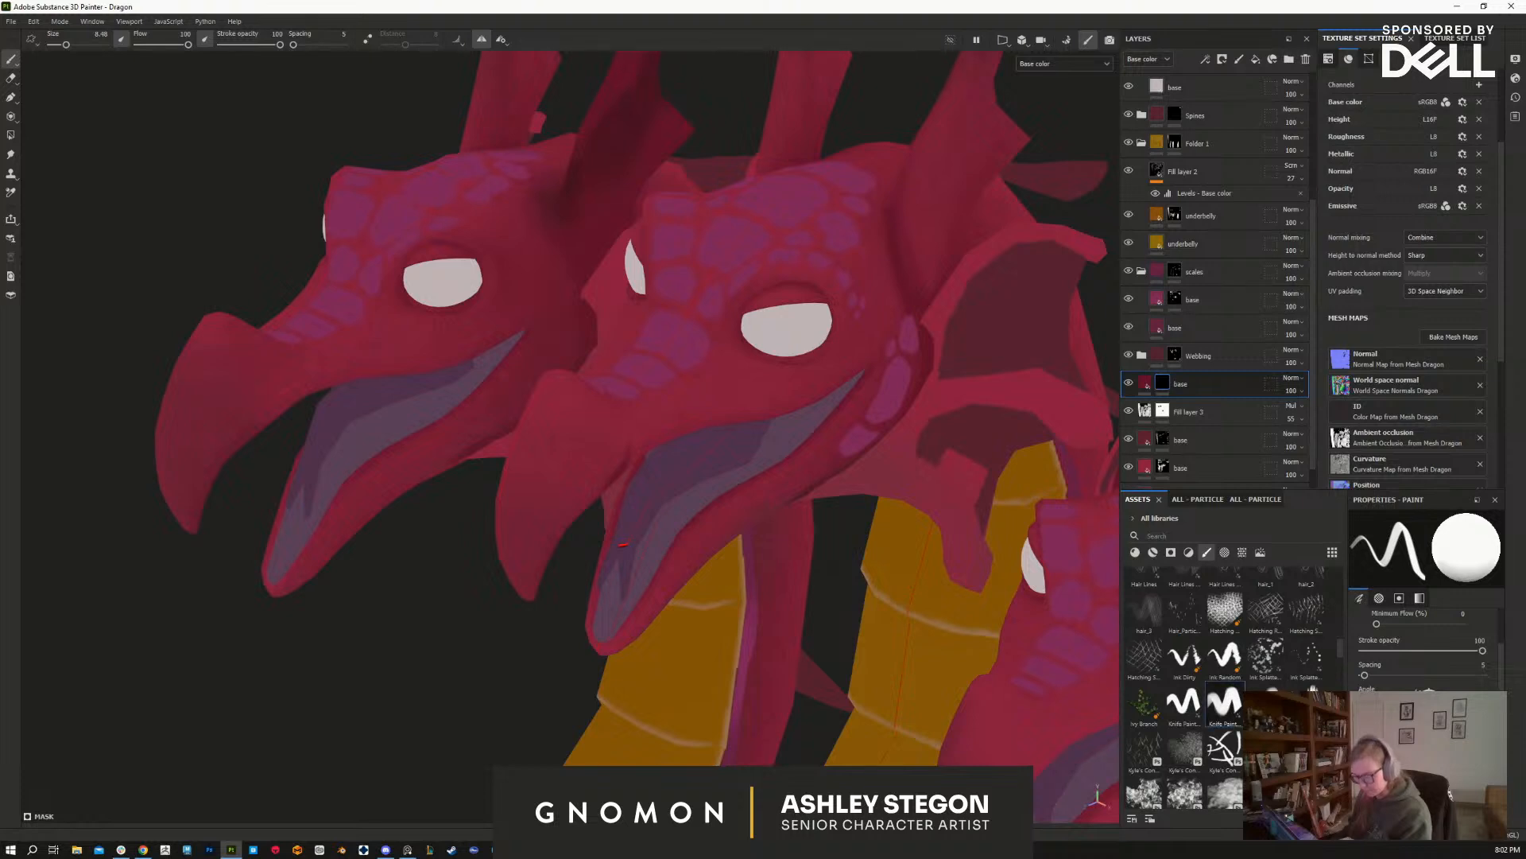
# Step: Shrink the brush considerably and paint a shading stroke above the middle head's eye
pyautogui.press('[')
pyautogui.press('[')
pyautogui.press('[')
pyautogui.press('[')
pyautogui.press('[')
pyautogui.press('[')
pyautogui.press('[')
pyautogui.press('[')
pyautogui.moveTo(735, 328)
pyautogui.mouseDown()
pyautogui.moveTo(771, 282)
pyautogui.moveTo(751, 294)
pyautogui.moveTo(810, 285)
pyautogui.mouseUp()
pyautogui.keyDown('alt'); pyautogui.moveTo(819, 405); pyautogui.dragTo(766, 425); pyautogui.keyUp('alt')
# Step: Switch to the softer textured brush beside the Knife Paint brushes and reduce its size to 0.5
pyautogui.click(1266, 703)
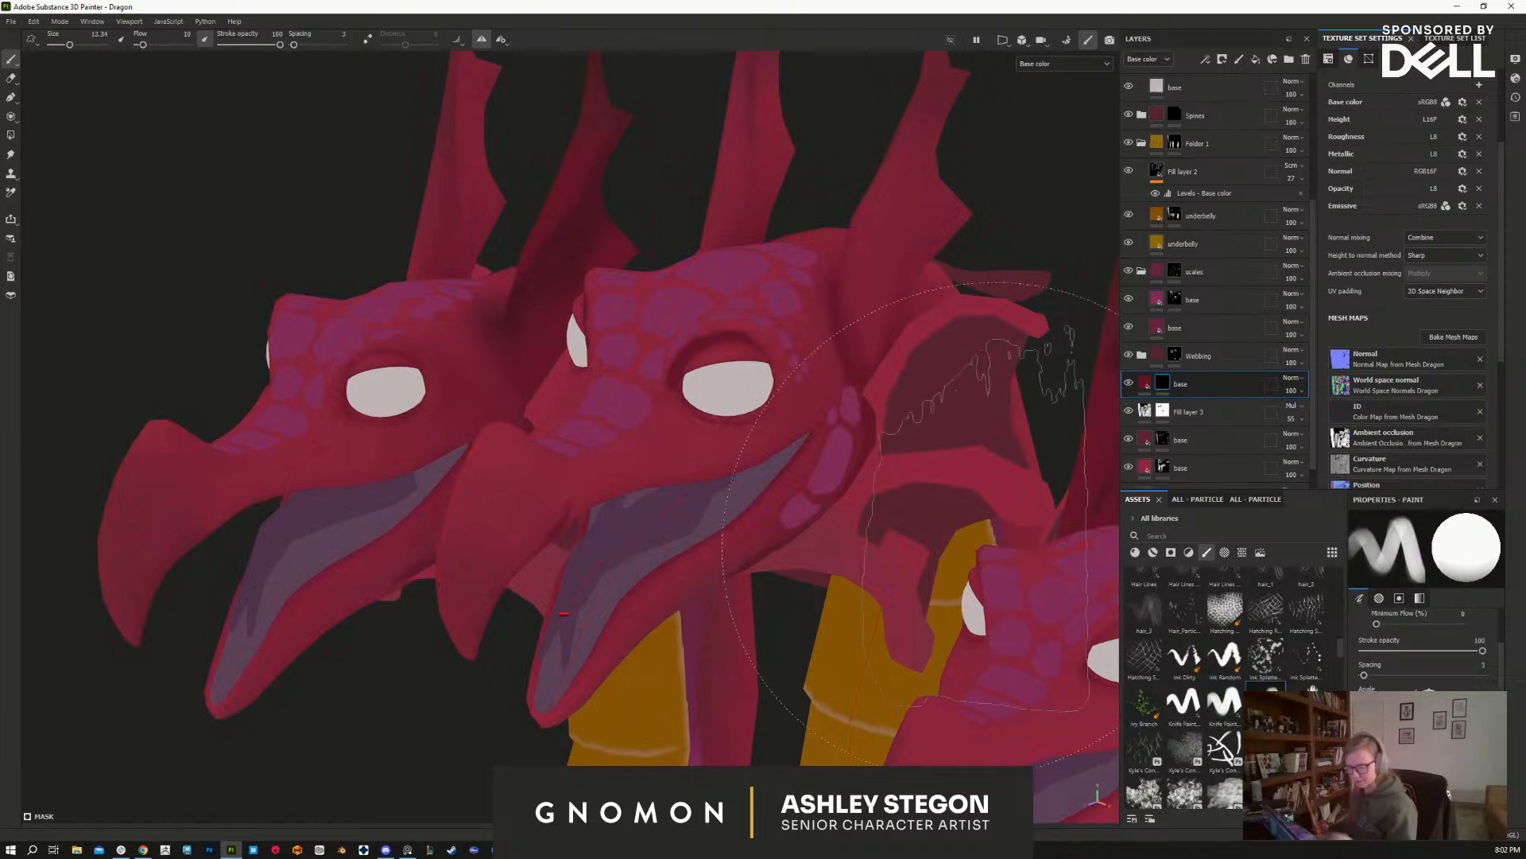
pyautogui.press('[')
pyautogui.press('[')
pyautogui.press('[')
pyautogui.press('[')
pyautogui.press('[')
pyautogui.press('[')
pyautogui.press('[')
pyautogui.press('[')
pyautogui.press('[')
pyautogui.press('[')
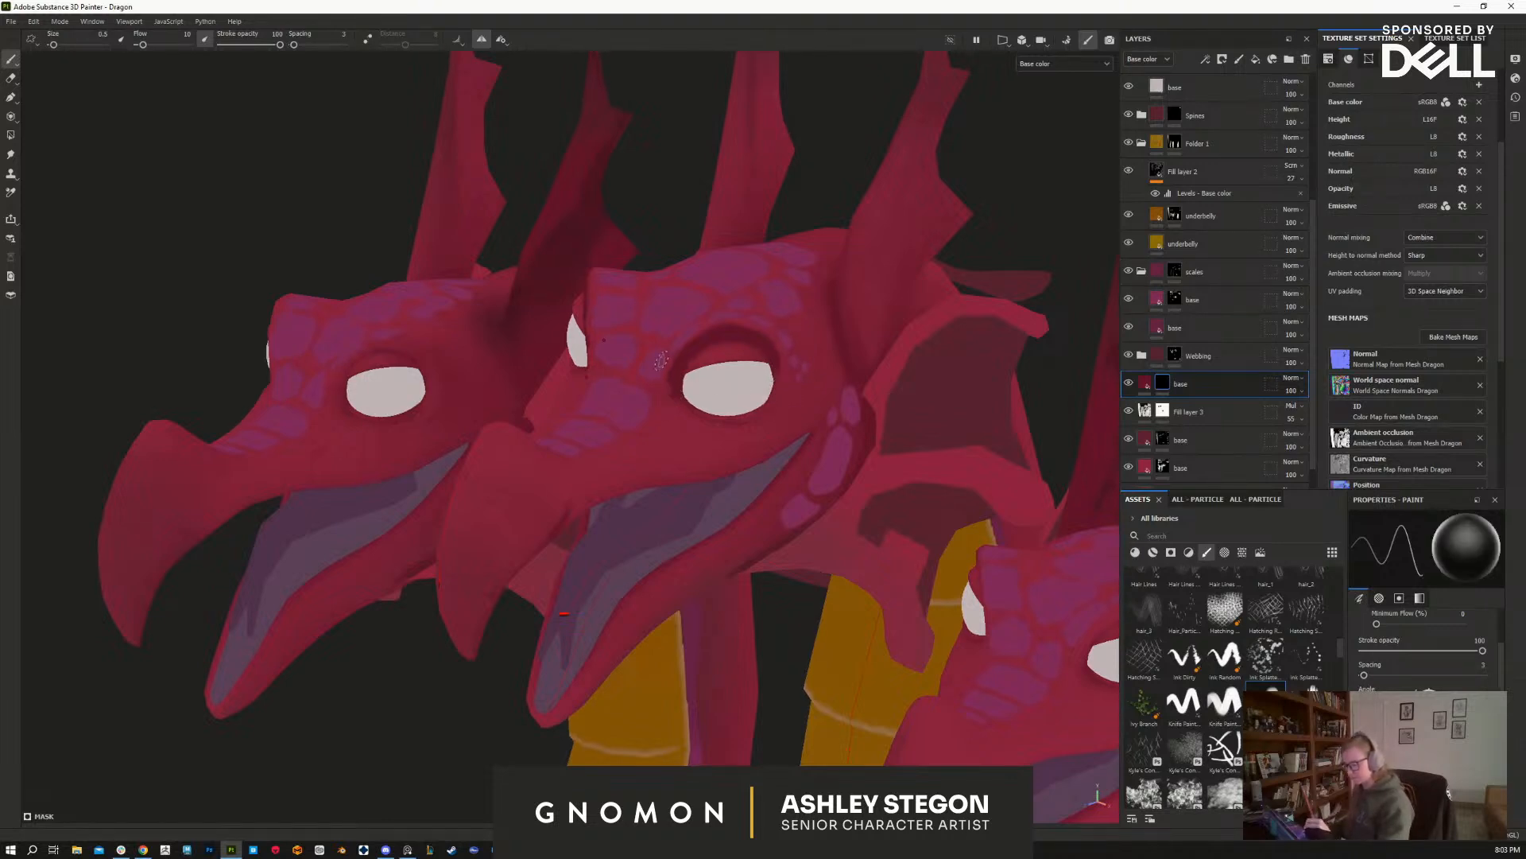
# Step: Paint dark shading around the middle head's eye sockets and nostril, swapping between white and black to clean the edges
pyautogui.keyDown('alt'); pyautogui.moveTo(721, 296); pyautogui.dragTo(859, 450); pyautogui.keyUp('alt')
pyautogui.press('x')
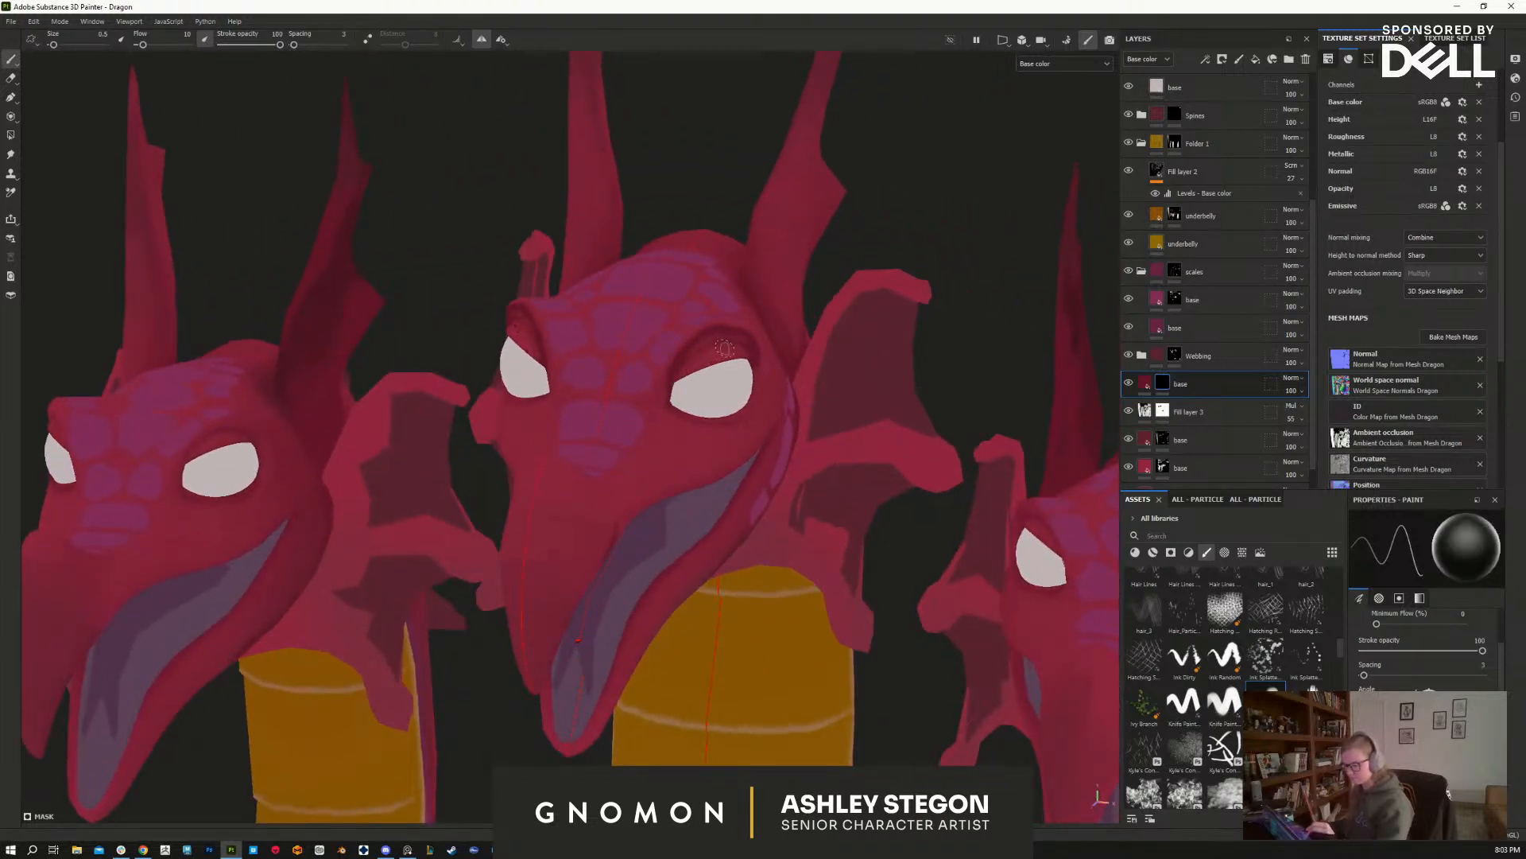
pyautogui.press('x')
pyautogui.moveTo(767, 394)
pyautogui.keyDown('alt'); pyautogui.mouseDown()
pyautogui.moveTo(762, 333)
pyautogui.moveTo(788, 426)
pyautogui.moveTo(660, 364)
pyautogui.mouseUp(); pyautogui.keyUp('alt')
pyautogui.press('x')
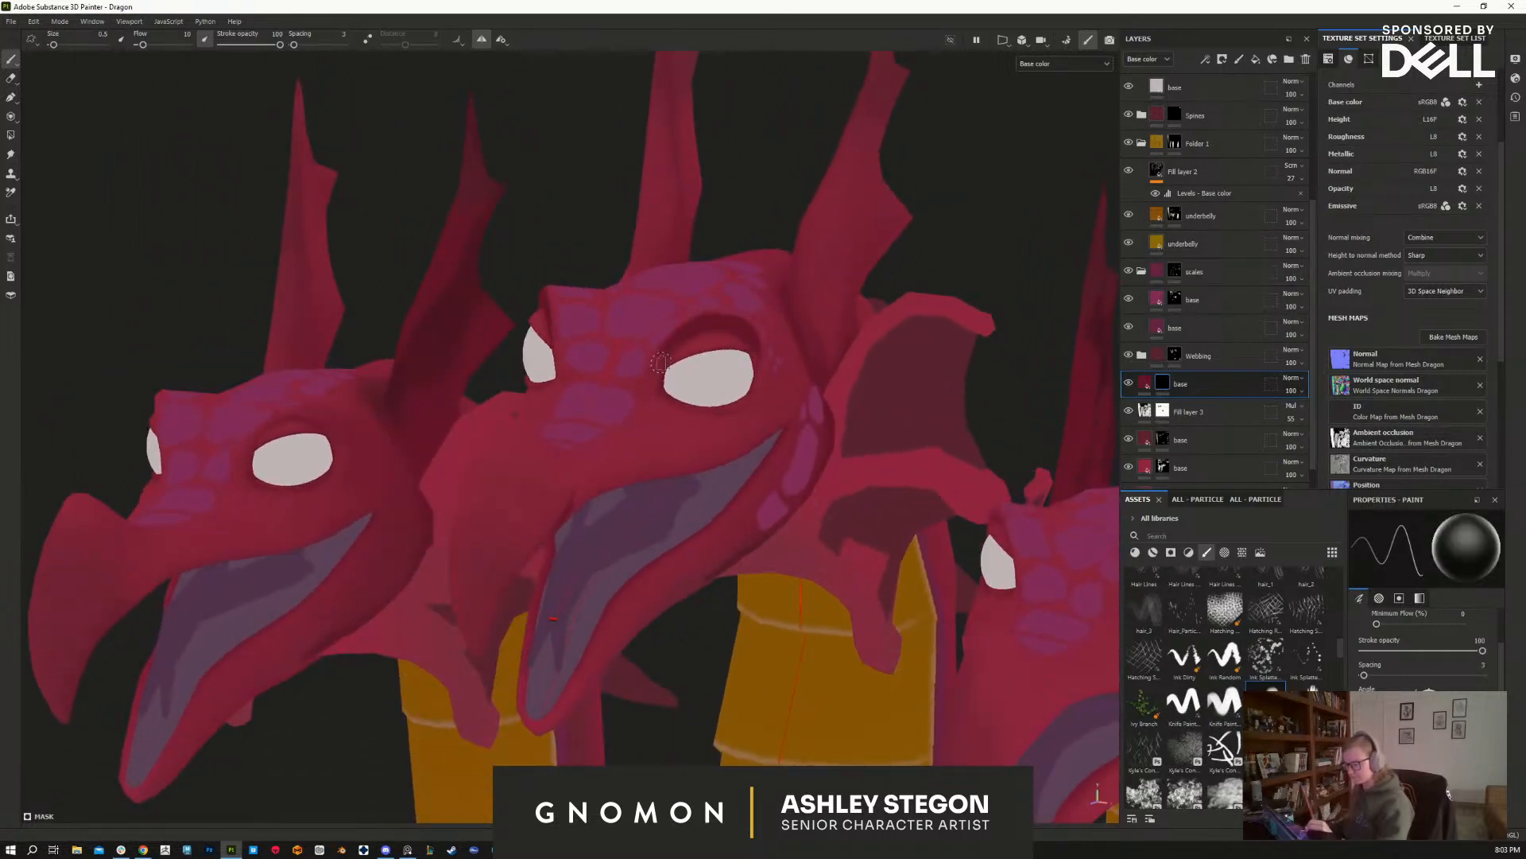
pyautogui.press('x')
pyautogui.moveTo(598, 534)
pyautogui.keyDown('alt'); pyautogui.mouseDown()
pyautogui.moveTo(489, 494)
pyautogui.moveTo(780, 633)
pyautogui.moveTo(879, 634)
pyautogui.moveTo(739, 607)
pyautogui.moveTo(724, 475)
pyautogui.moveTo(715, 535)
pyautogui.moveTo(694, 538)
pyautogui.moveTo(709, 475)
pyautogui.moveTo(691, 445)
pyautogui.mouseUp(); pyautogui.keyUp('alt')
pyautogui.moveTo(661, 383)
pyautogui.keyDown('alt'); pyautogui.mouseDown()
pyautogui.moveTo(730, 542)
pyautogui.moveTo(719, 623)
pyautogui.moveTo(737, 604)
pyautogui.moveTo(715, 557)
pyautogui.mouseUp(); pyautogui.keyUp('alt')
pyautogui.keyDown('alt'); pyautogui.moveTo(915, 564); pyautogui.dragTo(940, 613, button='right'); pyautogui.keyUp('alt')
pyautogui.keyDown('alt'); pyautogui.moveTo(941, 613); pyautogui.dragTo(835, 573, button='middle'); pyautogui.keyUp('alt')
pyautogui.moveTo(835, 573)
pyautogui.keyDown('alt'); pyautogui.mouseDown()
pyautogui.moveTo(853, 597)
pyautogui.moveTo(809, 551)
pyautogui.mouseUp(); pyautogui.keyUp('alt')
pyautogui.keyDown('alt'); pyautogui.moveTo(853, 584); pyautogui.dragTo(986, 648, button='middle'); pyautogui.keyUp('alt')
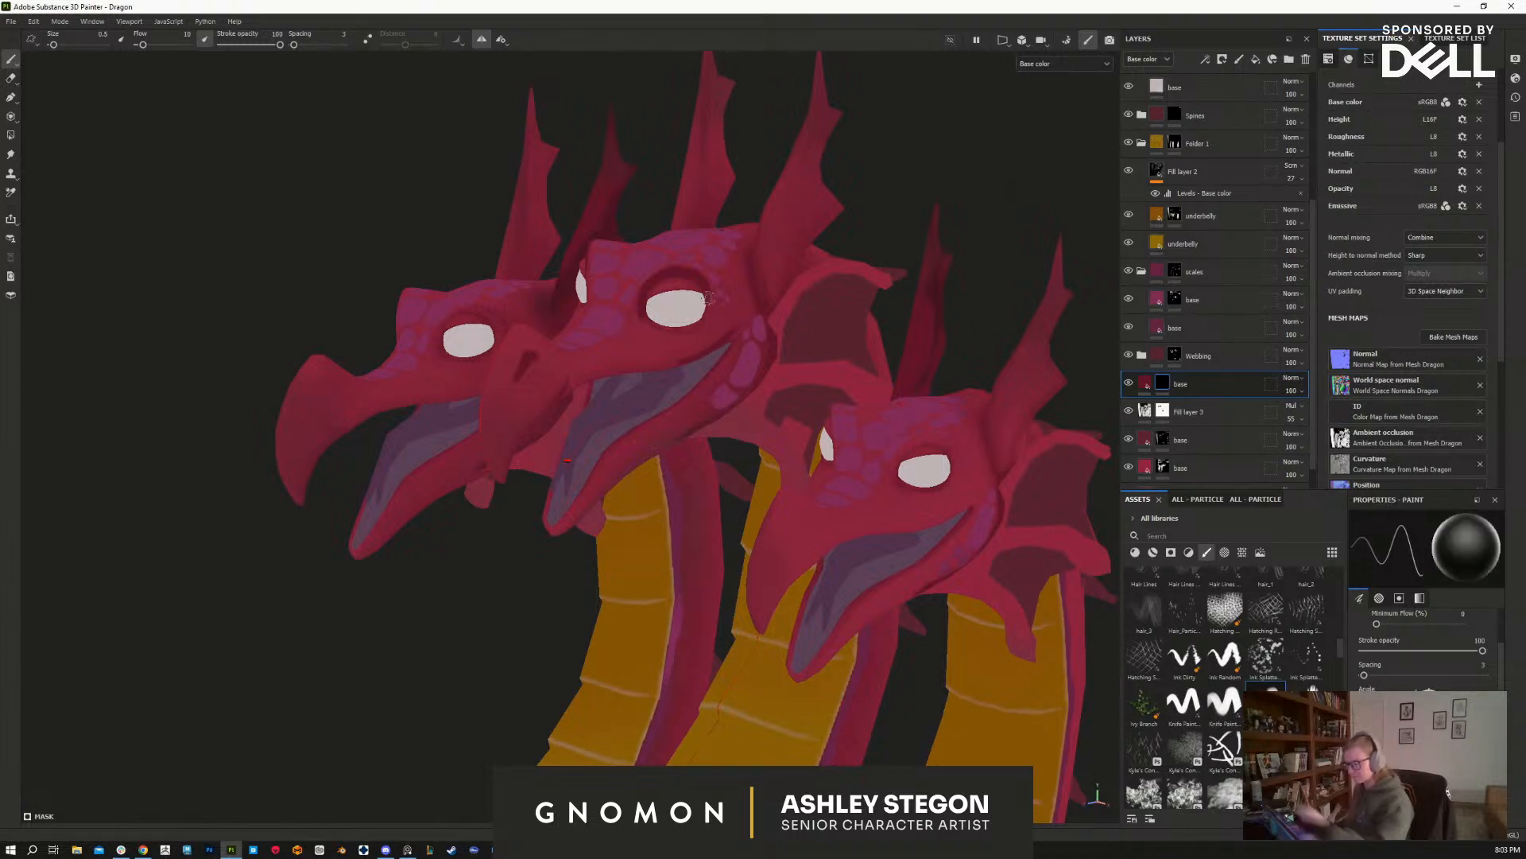
# Step: Lower the brush's stroke opacity to 54 and enlarge the brush to size 1.22
pyautogui.moveTo(280, 45); pyautogui.dragTo(252, 45)
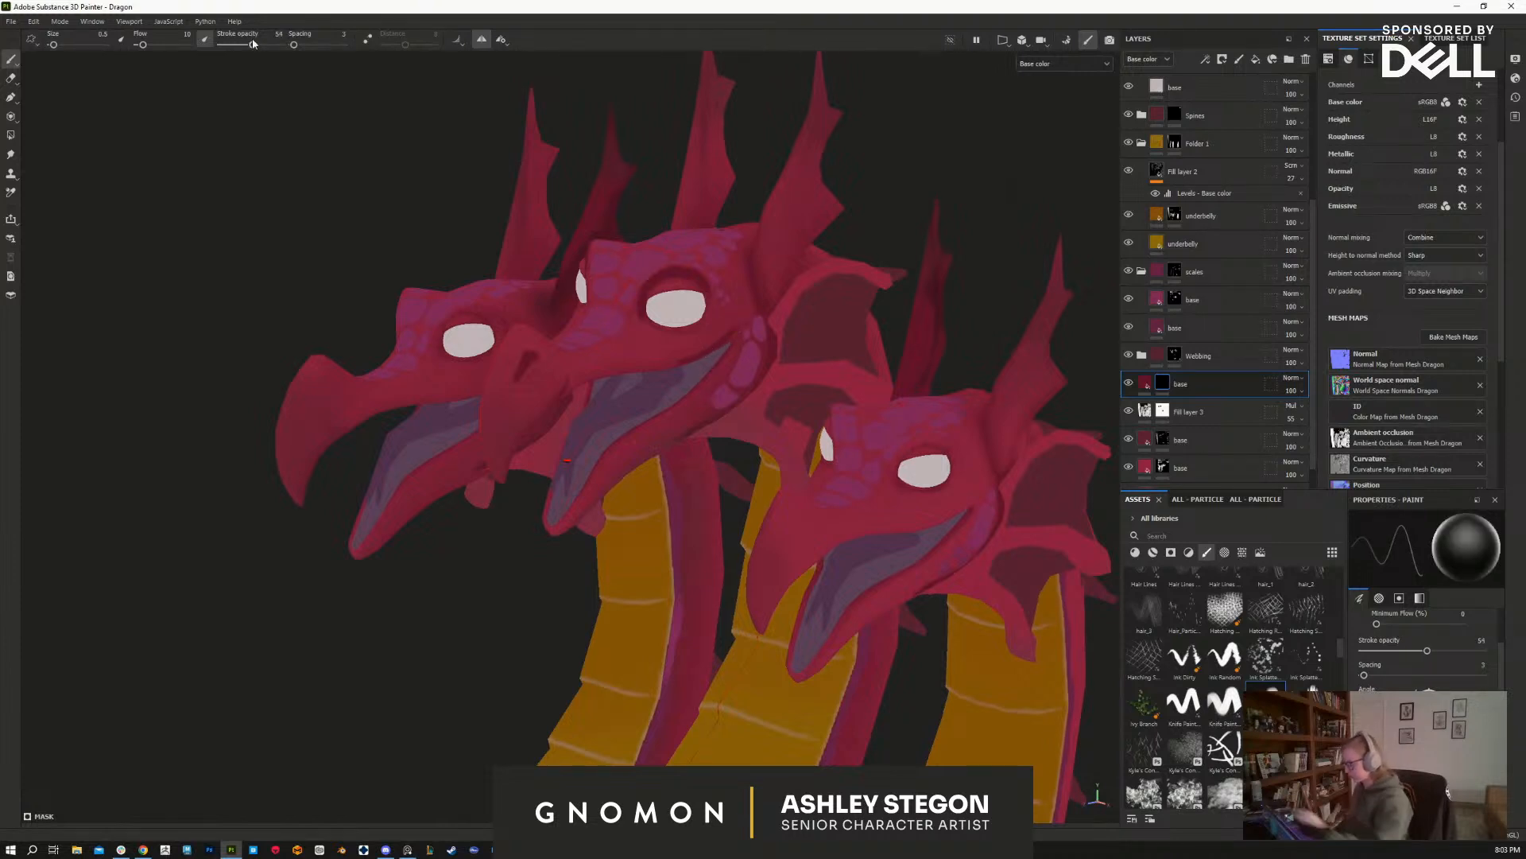
pyautogui.press(']')
pyautogui.press(']')
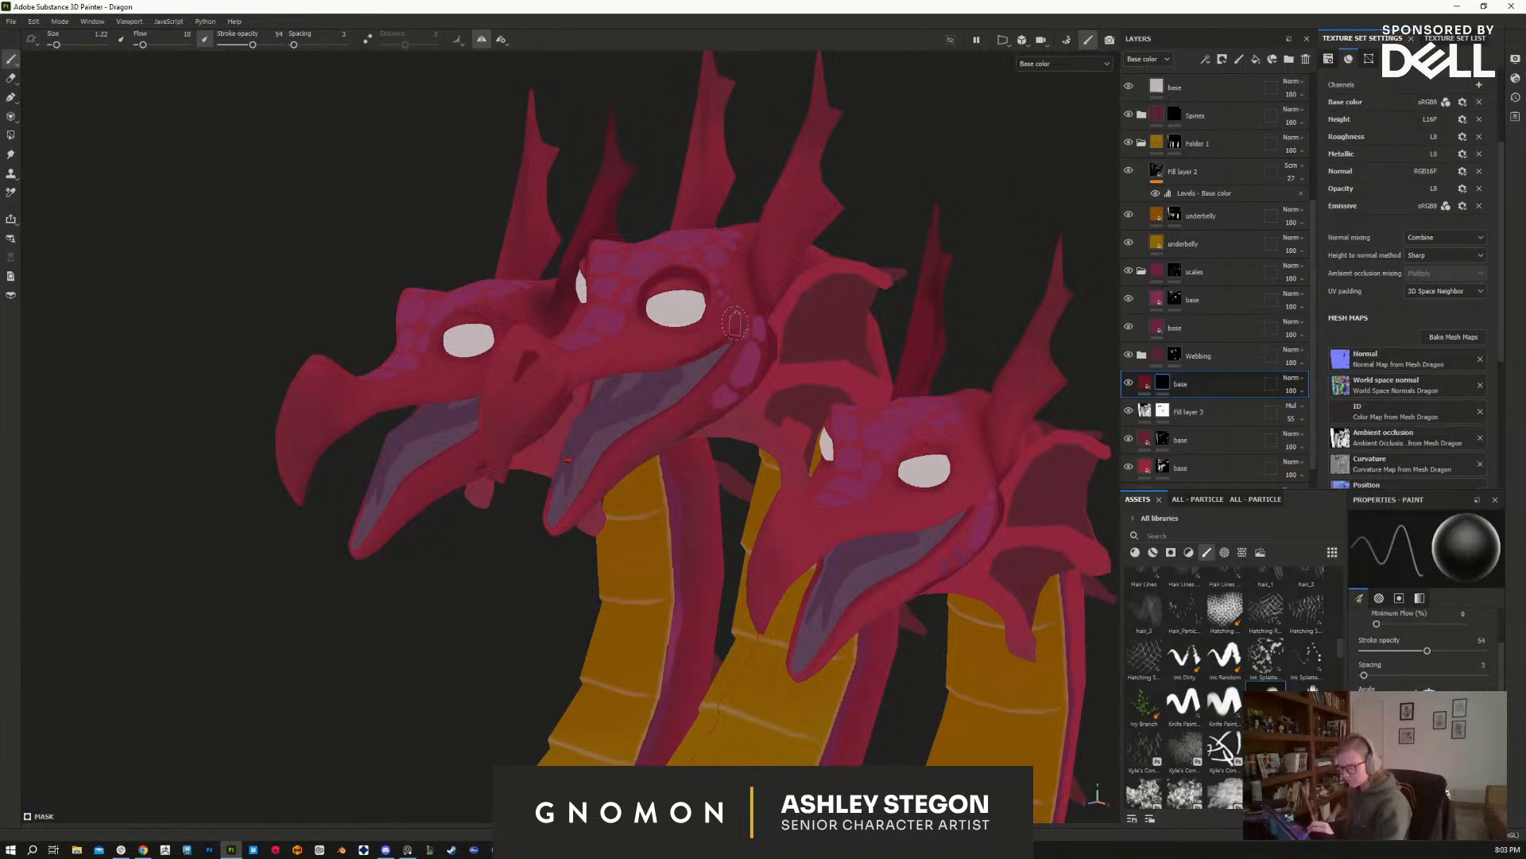
pyautogui.press('c')
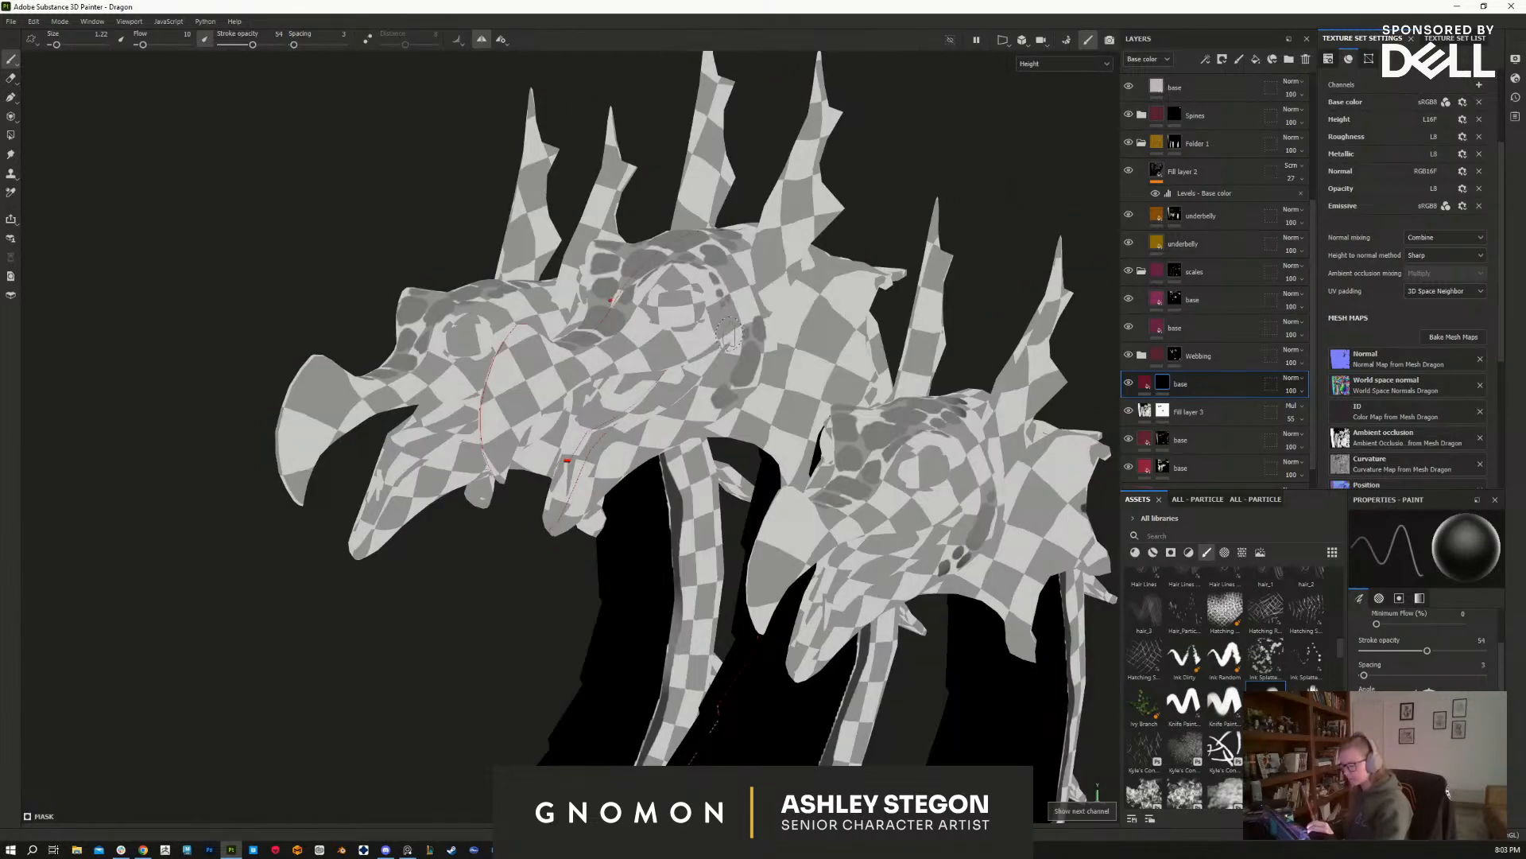
pyautogui.press('c')
pyautogui.click(1058, 63)
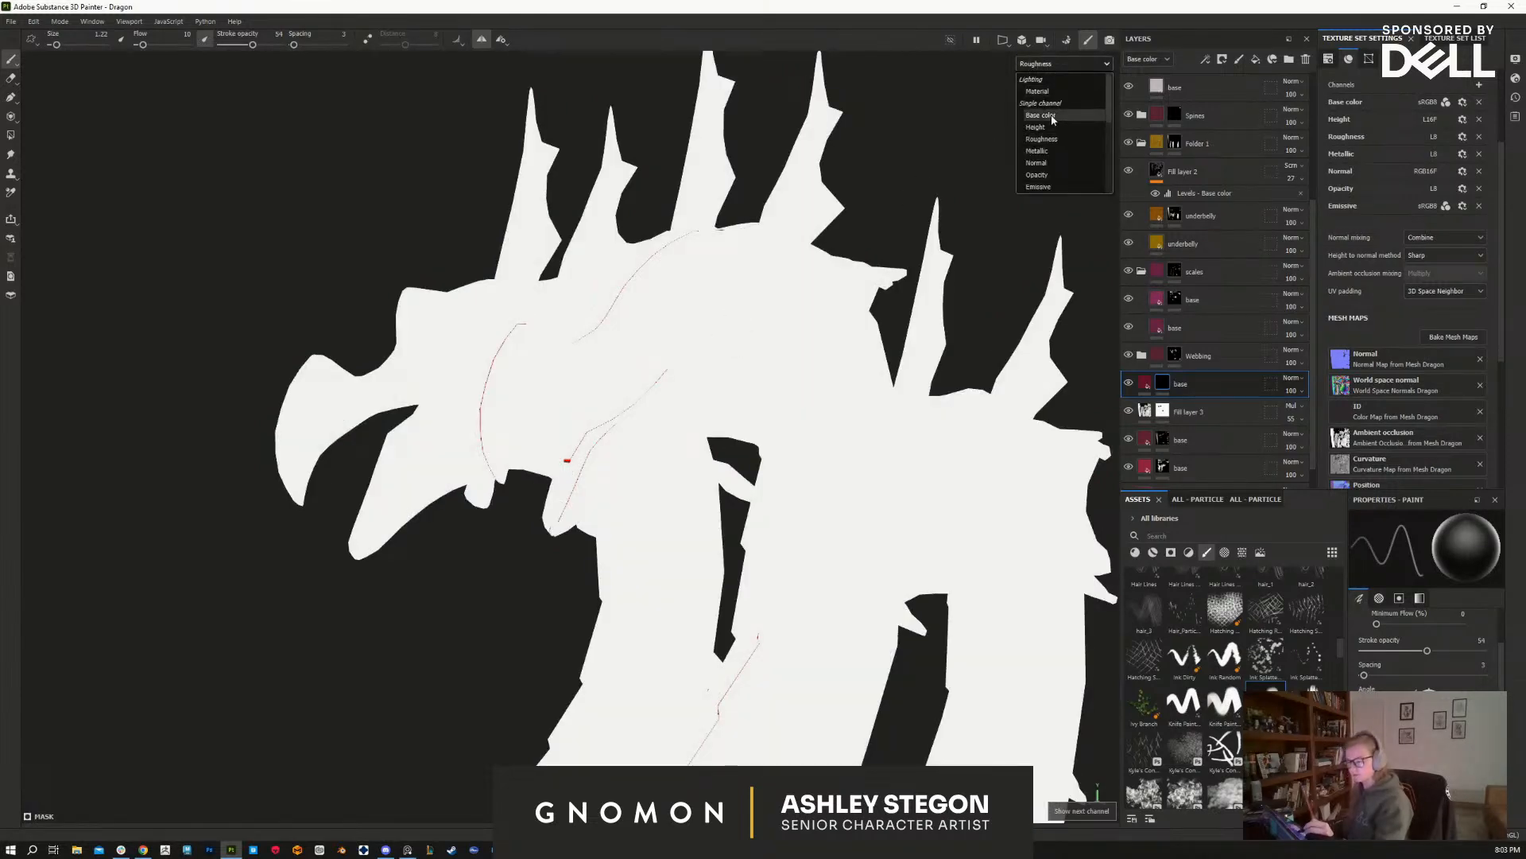
pyautogui.click(1051, 116)
pyautogui.press('c')
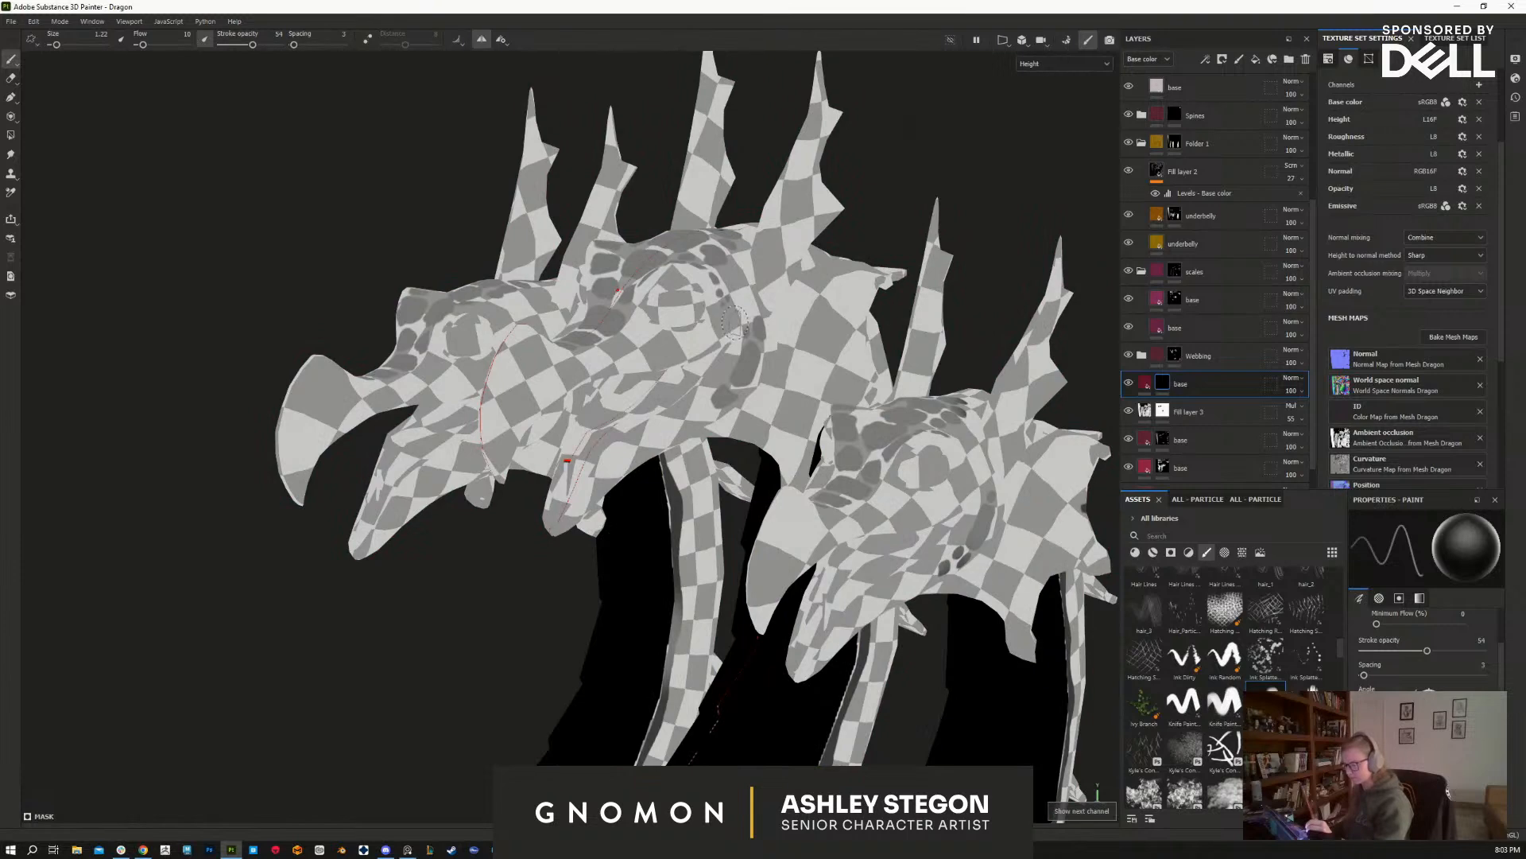
pyautogui.click(1083, 65)
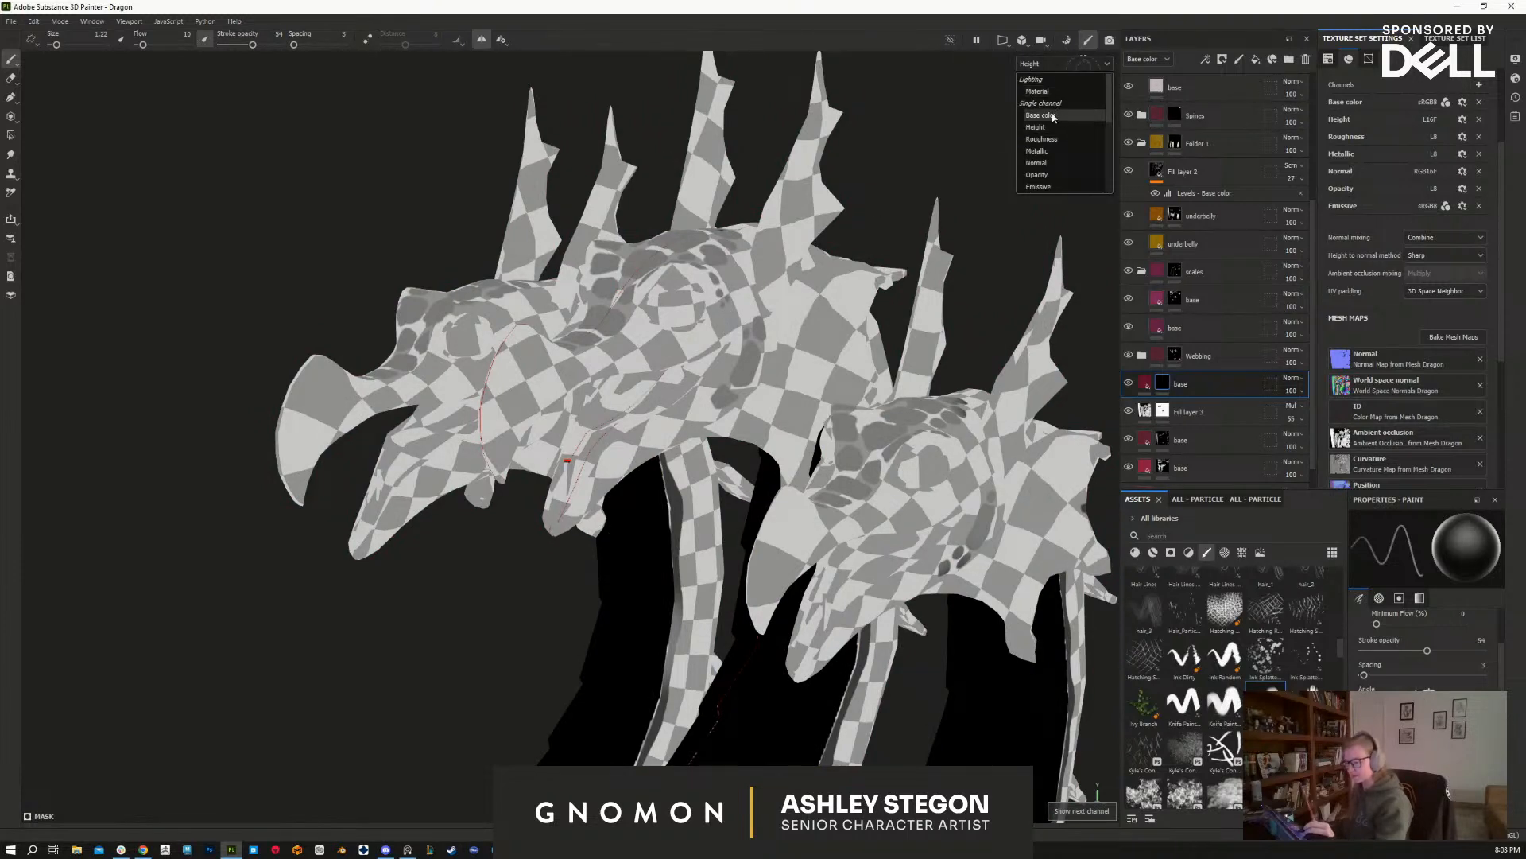
pyautogui.click(1054, 116)
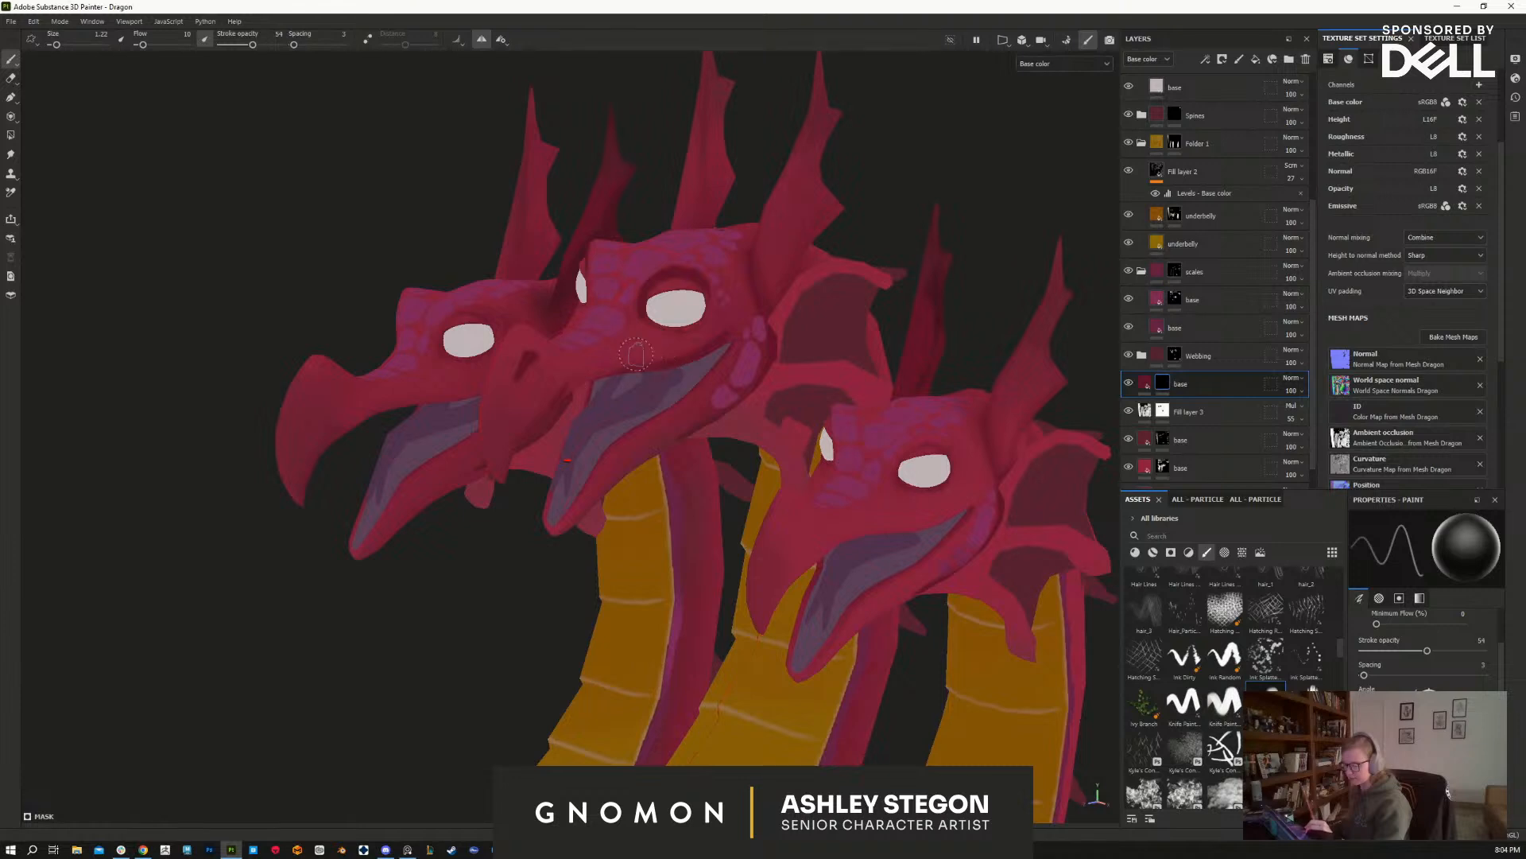
# Step: Try sampling the orange underbelly color for the brush, and return to the base layer's mask
pyautogui.moveTo(552, 427)
pyautogui.keyDown('alt'); pyautogui.mouseDown()
pyautogui.moveTo(575, 366)
pyautogui.moveTo(628, 445)
pyautogui.mouseUp(); pyautogui.keyUp('alt')
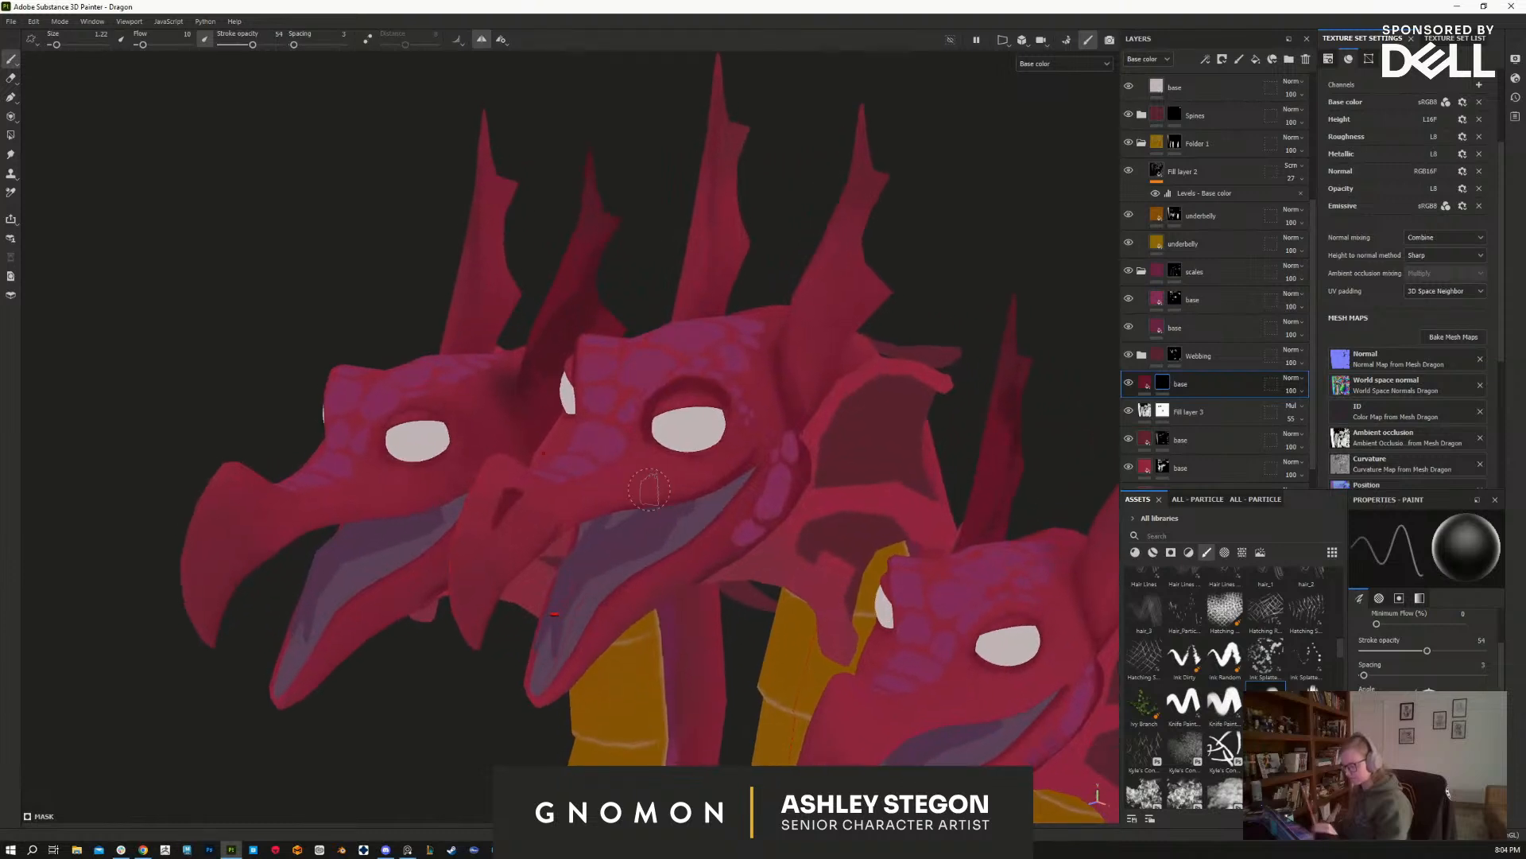
pyautogui.press('p')
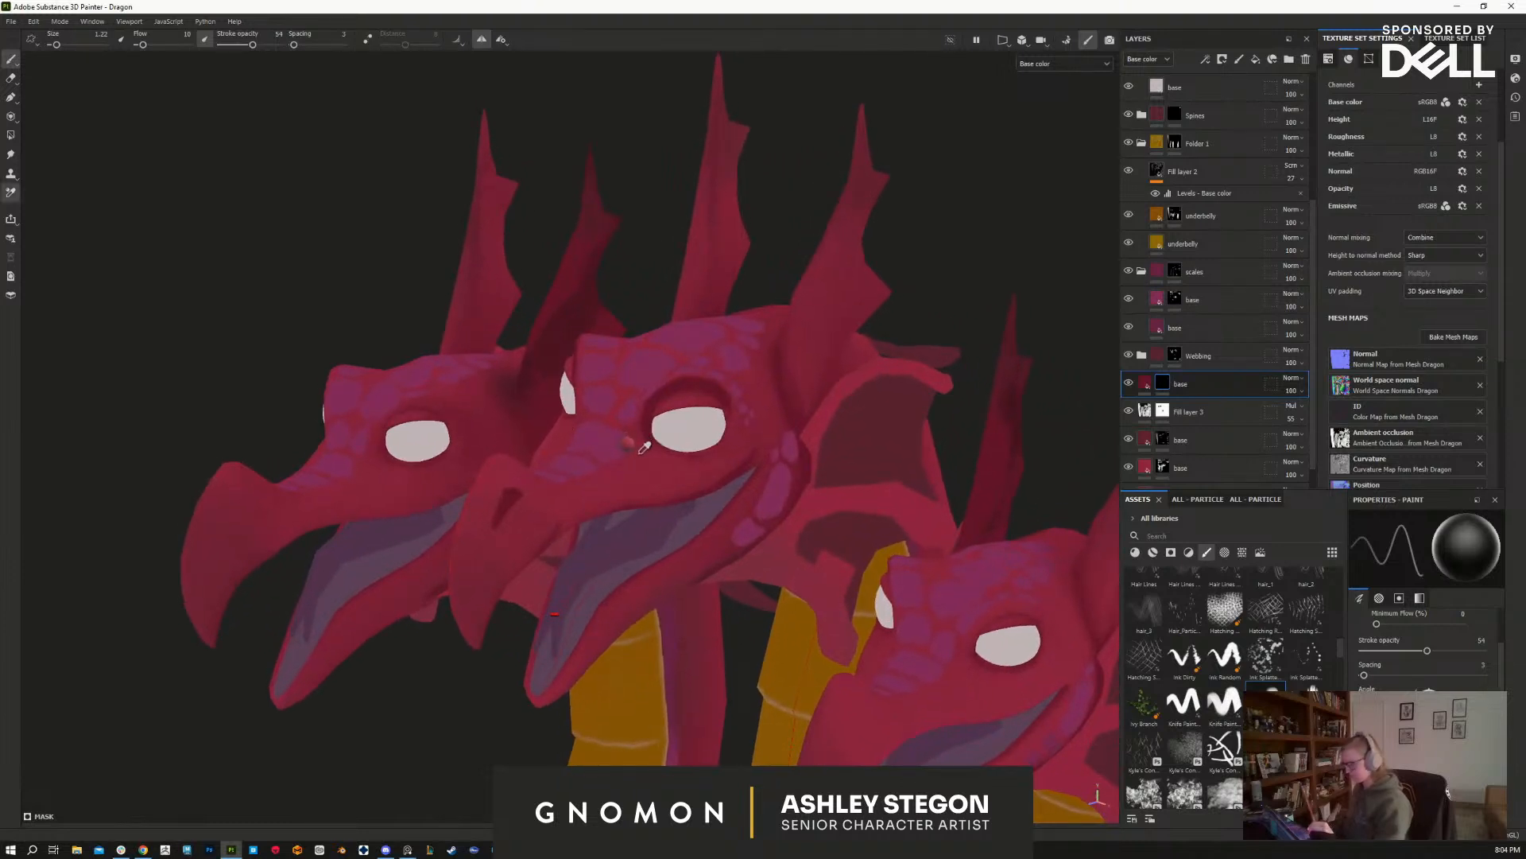
pyautogui.click(585, 687)
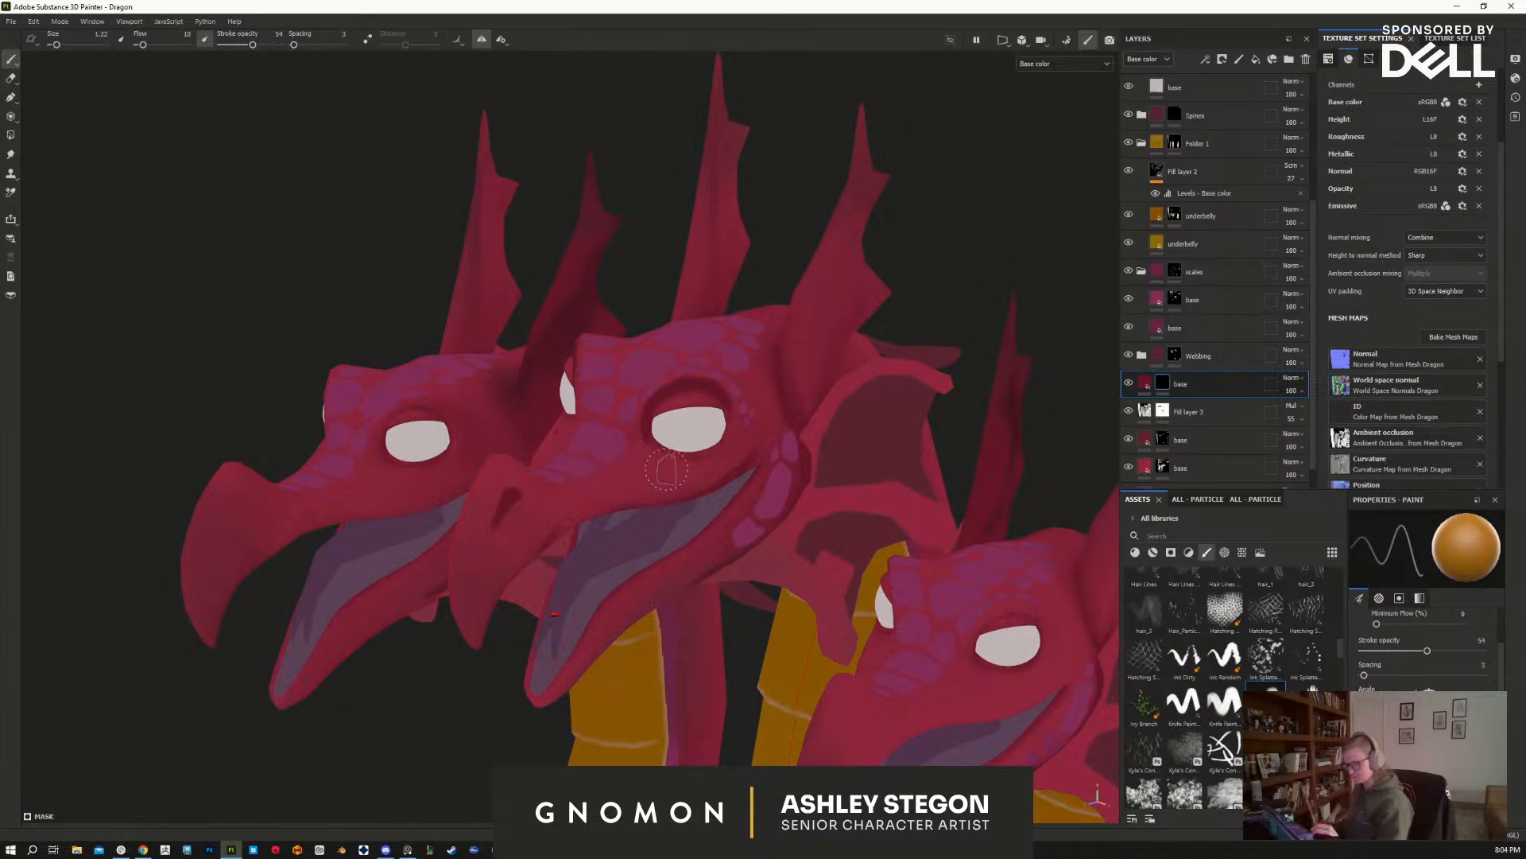
pyautogui.click(1165, 383)
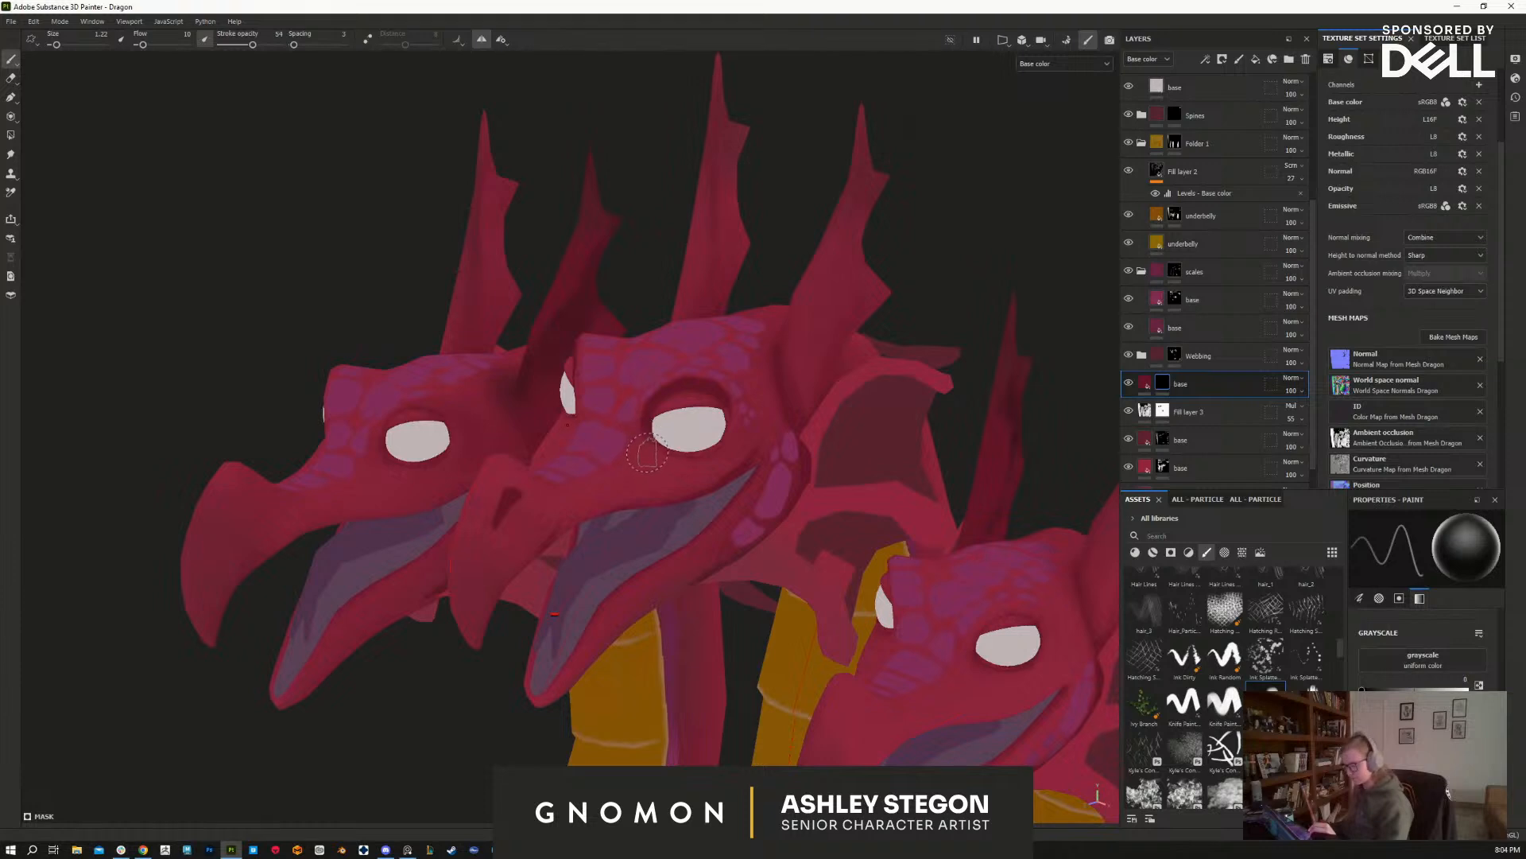
# Step: Reduce the brush to size 0.82 and paint shading below the front of the middle head's eye, softening it with black
pyautogui.press('[')
pyautogui.press('[')
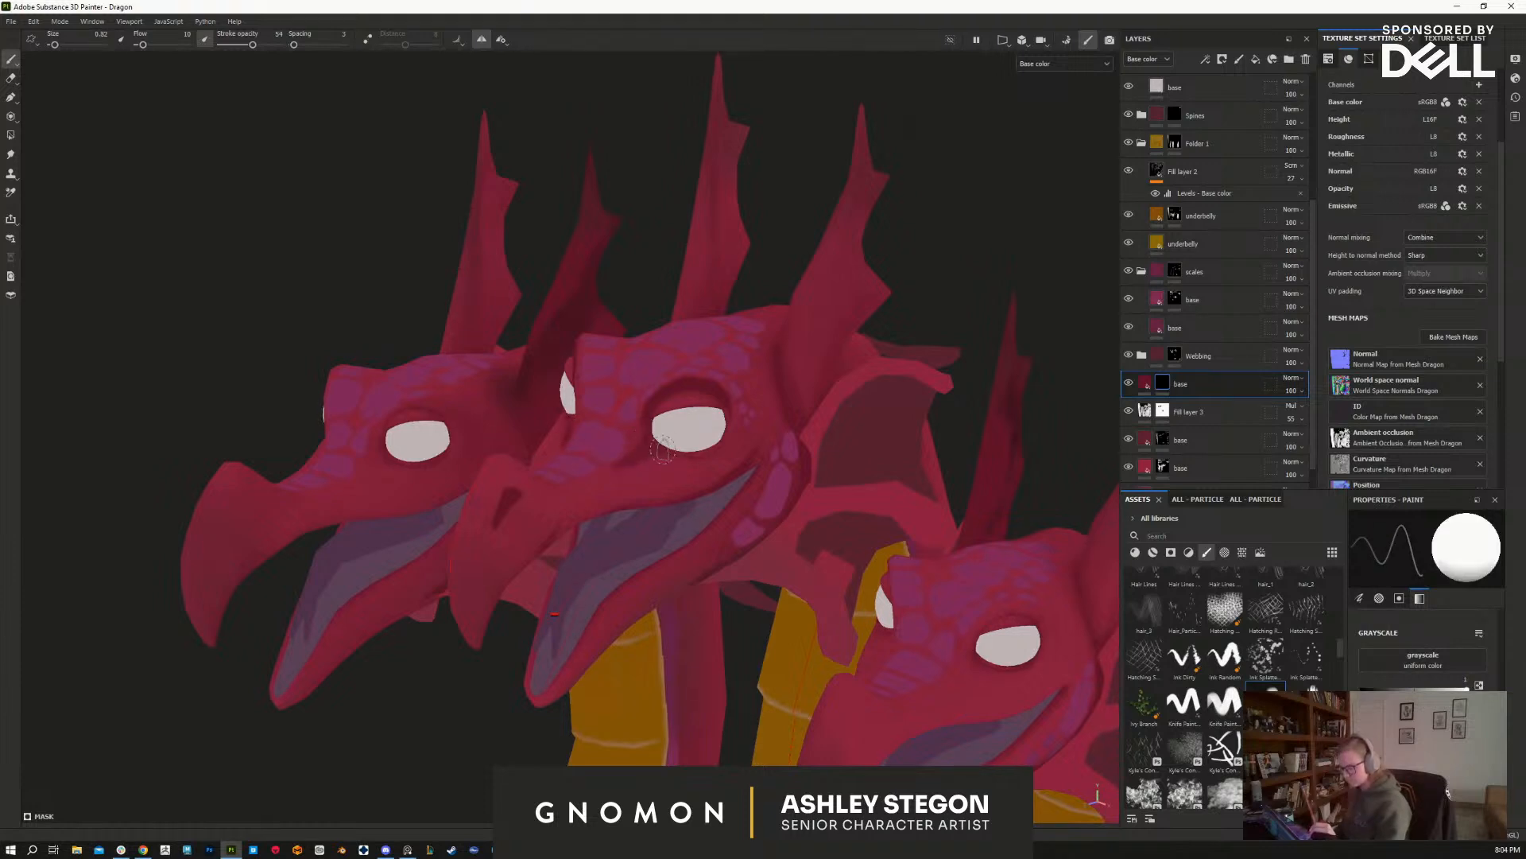
pyautogui.keyDown('alt'); pyautogui.moveTo(604, 475); pyautogui.dragTo(610, 466); pyautogui.keyUp('alt')
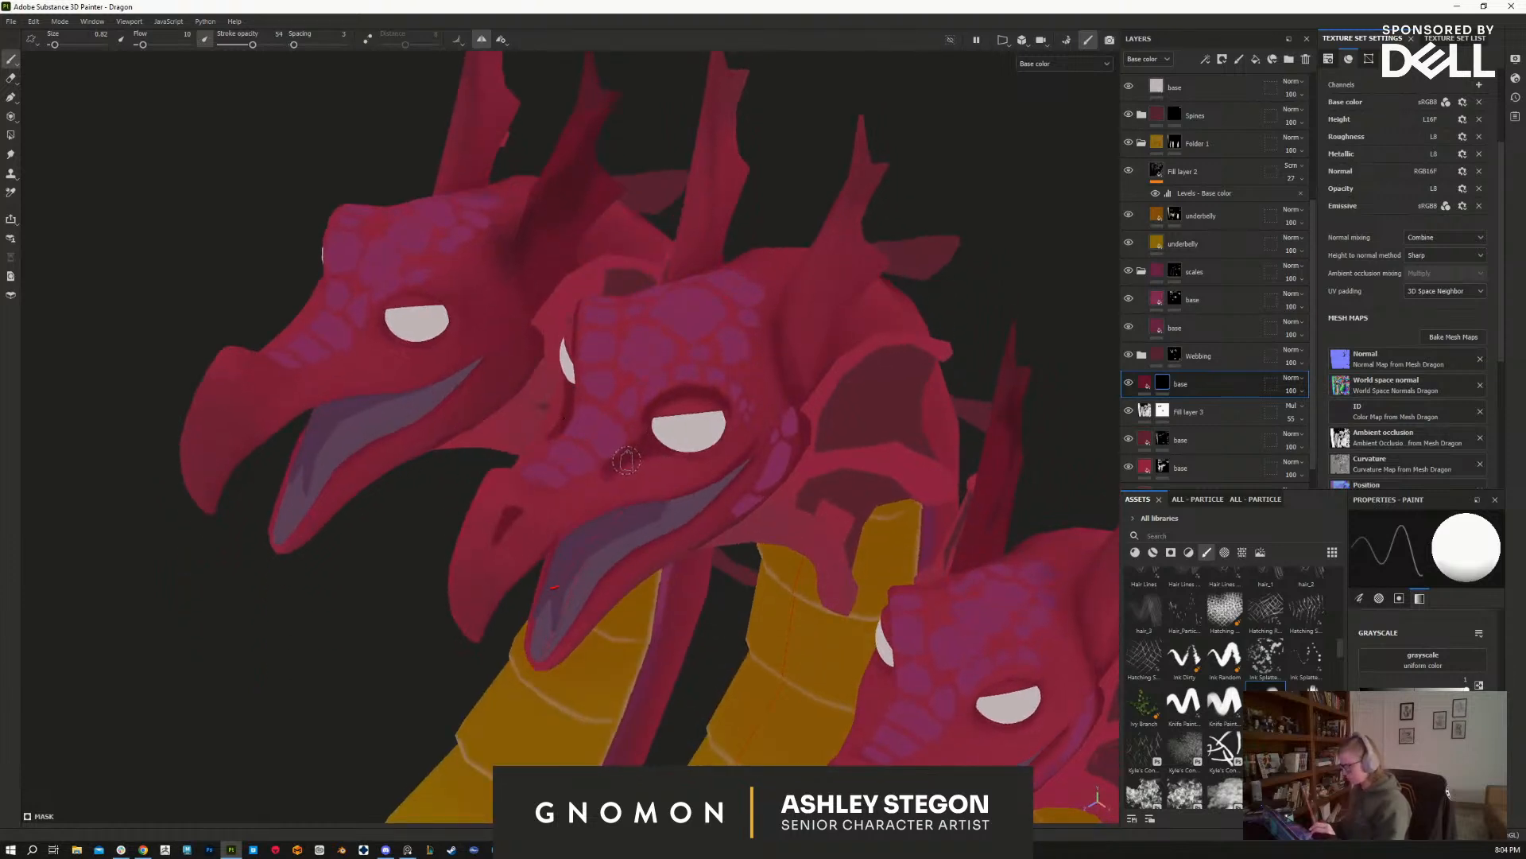
pyautogui.press('x')
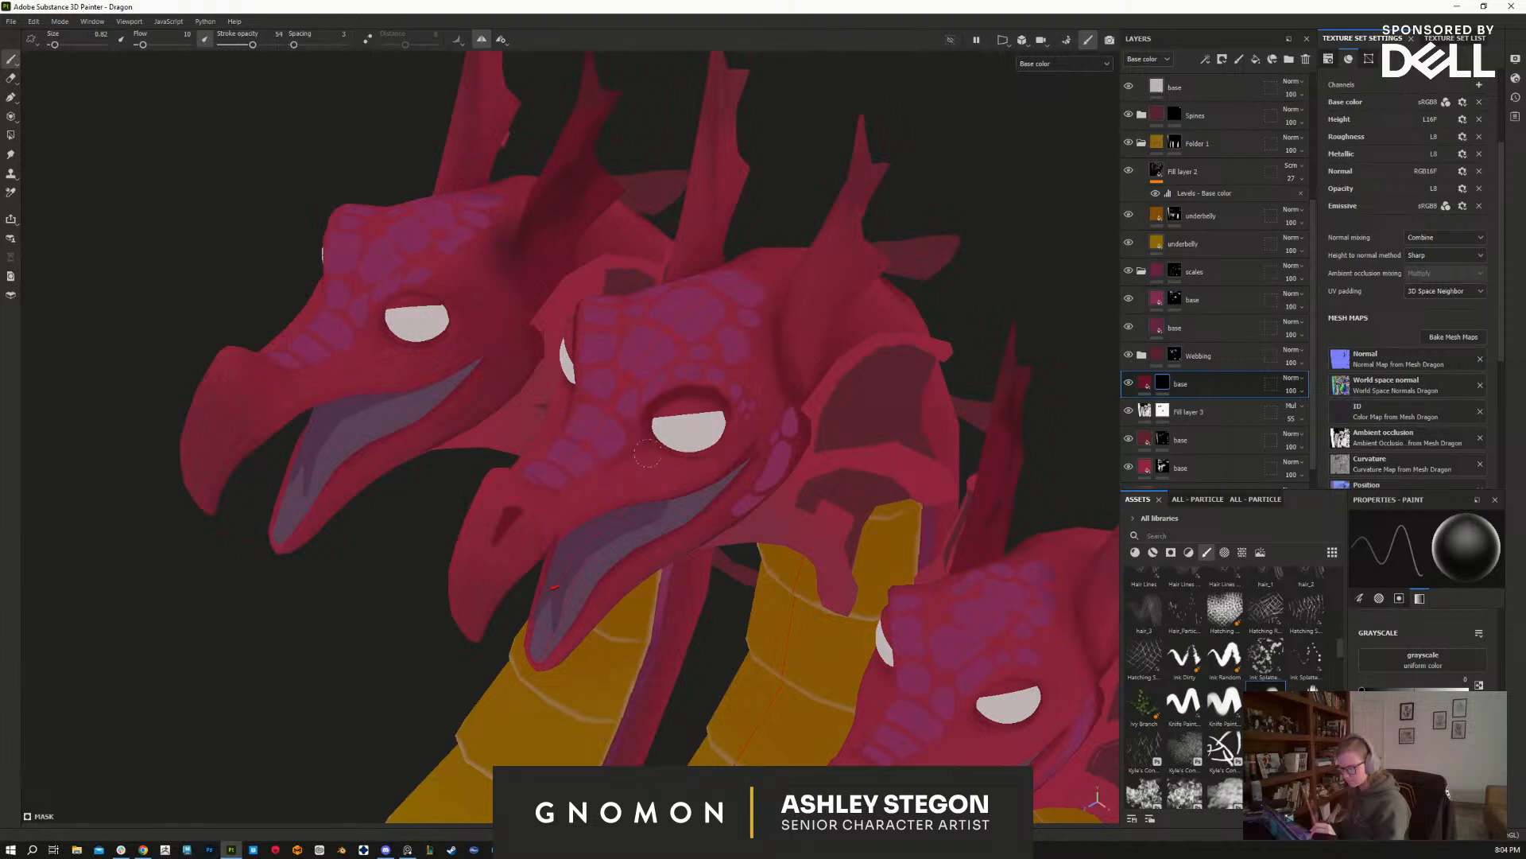
# Step: Reduce the brush to size 0.26 and refine the dark shading around the middle head's eye socket and jaw
pyautogui.press('x')
pyautogui.press('x')
pyautogui.press('x')
pyautogui.moveTo(755, 338)
pyautogui.keyDown('alt'); pyautogui.mouseDown()
pyautogui.moveTo(743, 343)
pyautogui.moveTo(810, 475)
pyautogui.mouseUp(); pyautogui.keyUp('alt')
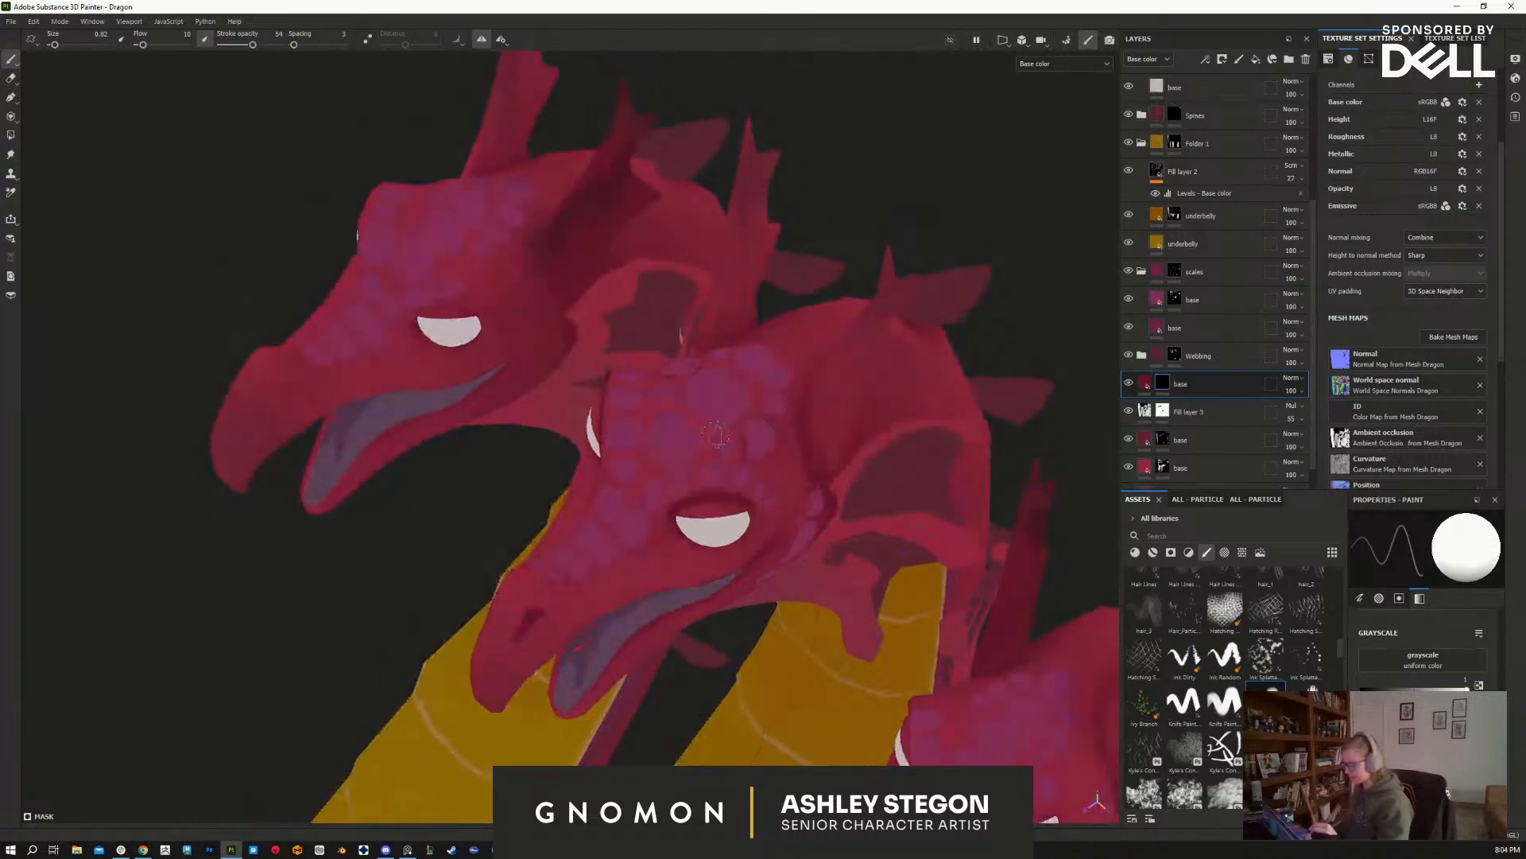
pyautogui.keyDown('ctrl'); pyautogui.moveTo(730, 432); pyautogui.dragTo(712, 431, button='right'); pyautogui.keyUp('ctrl')
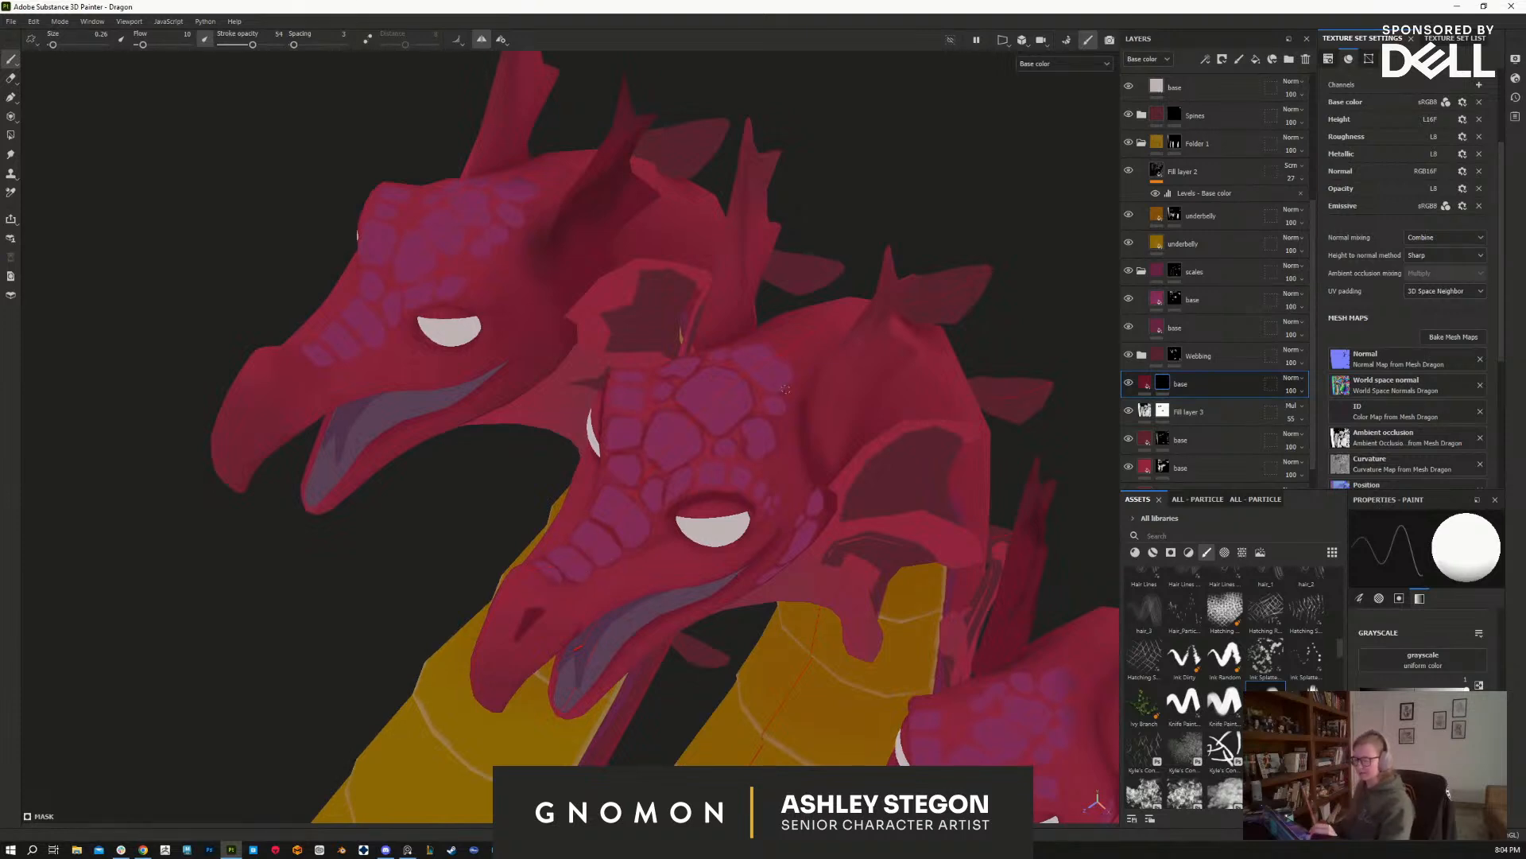
pyautogui.keyDown('alt'); pyautogui.moveTo(775, 450); pyautogui.dragTo(776, 490); pyautogui.keyUp('alt')
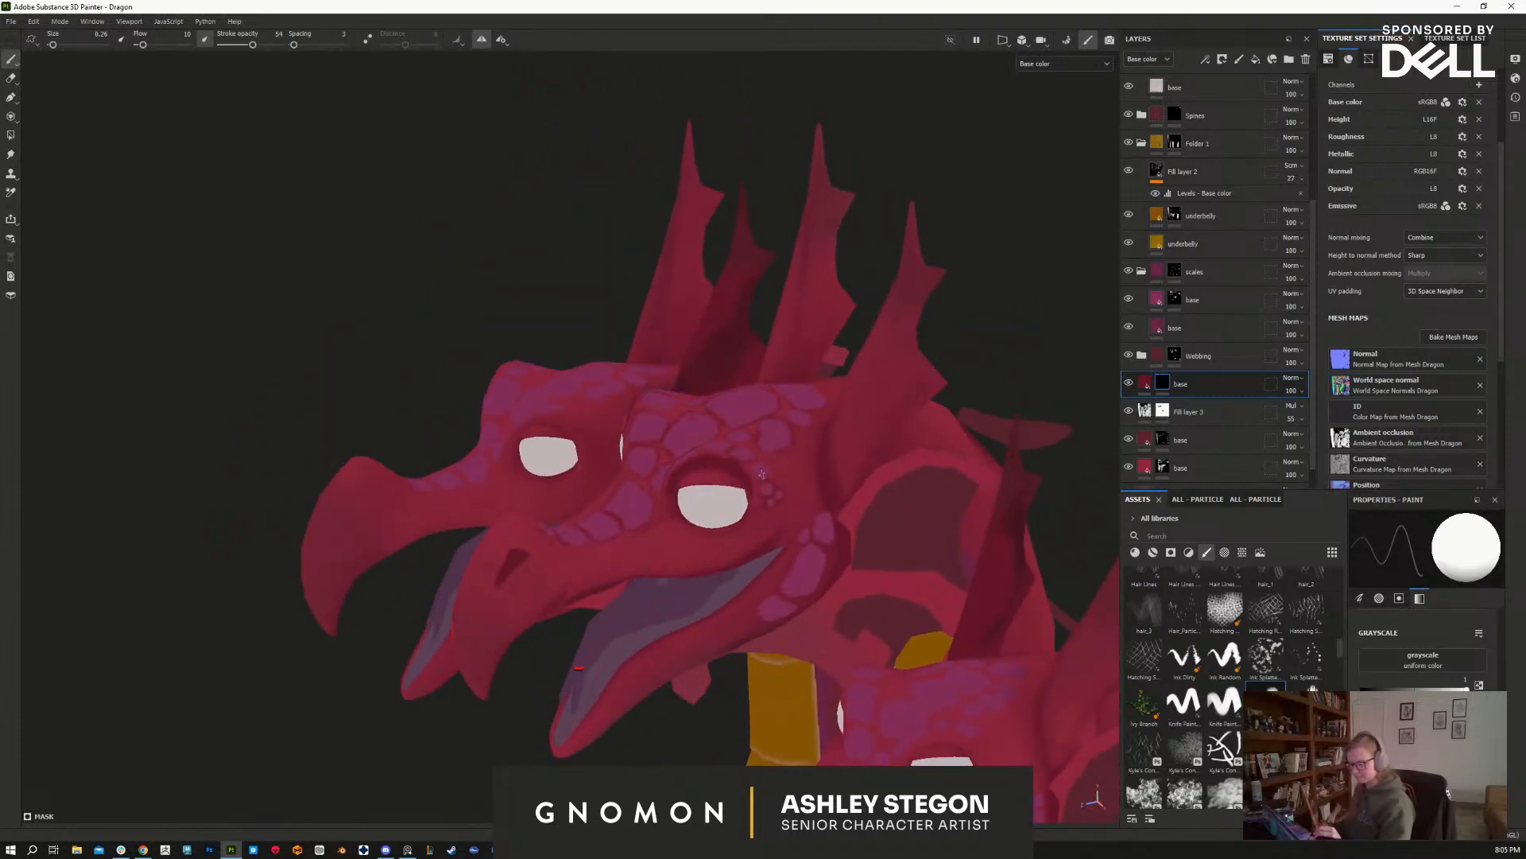
pyautogui.keyDown('alt'); pyautogui.moveTo(828, 574); pyautogui.dragTo(827, 555); pyautogui.keyUp('alt')
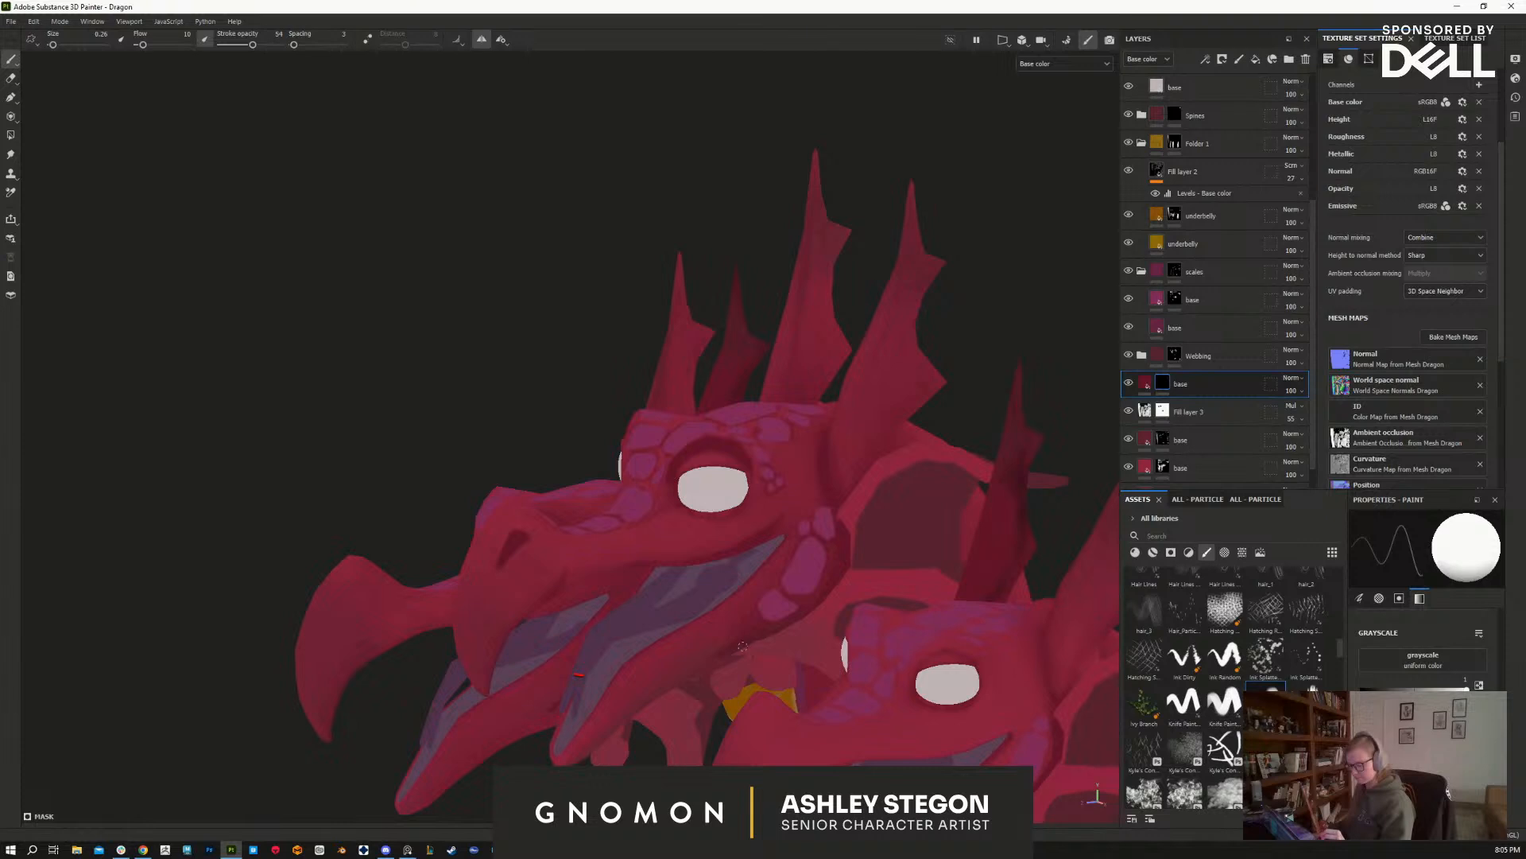
pyautogui.keyDown('alt'); pyautogui.moveTo(578, 674); pyautogui.dragTo(584, 678); pyautogui.keyUp('alt')
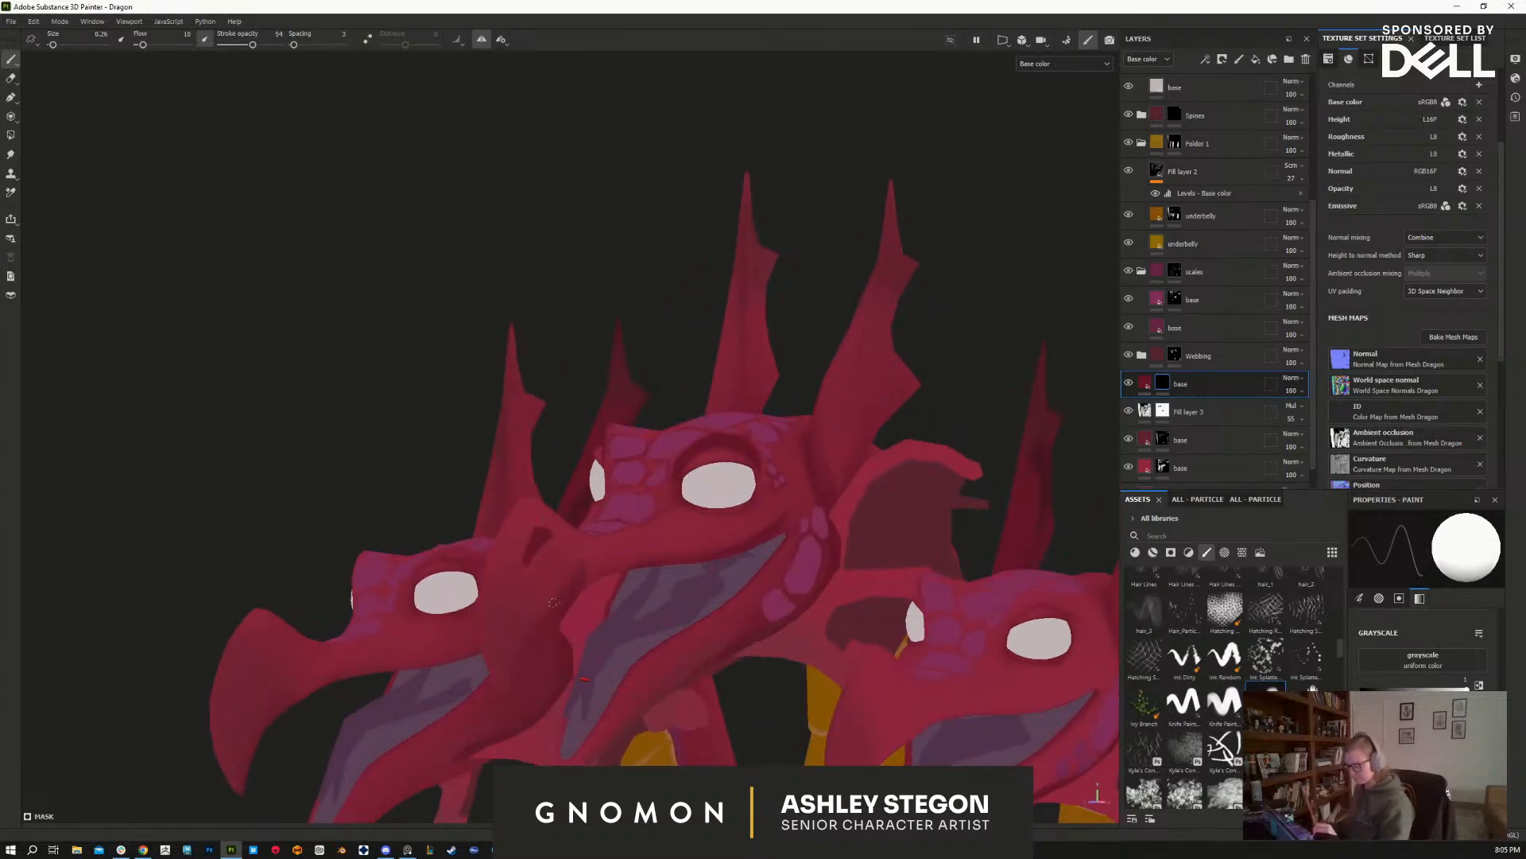
# Step: Enlarge the brush to size 0.82 and soften the shading behind the middle head's nostril with black
pyautogui.press('x')
pyautogui.press(']')
pyautogui.press(']')
pyautogui.press(']')
pyautogui.press(']')
pyautogui.press(']')
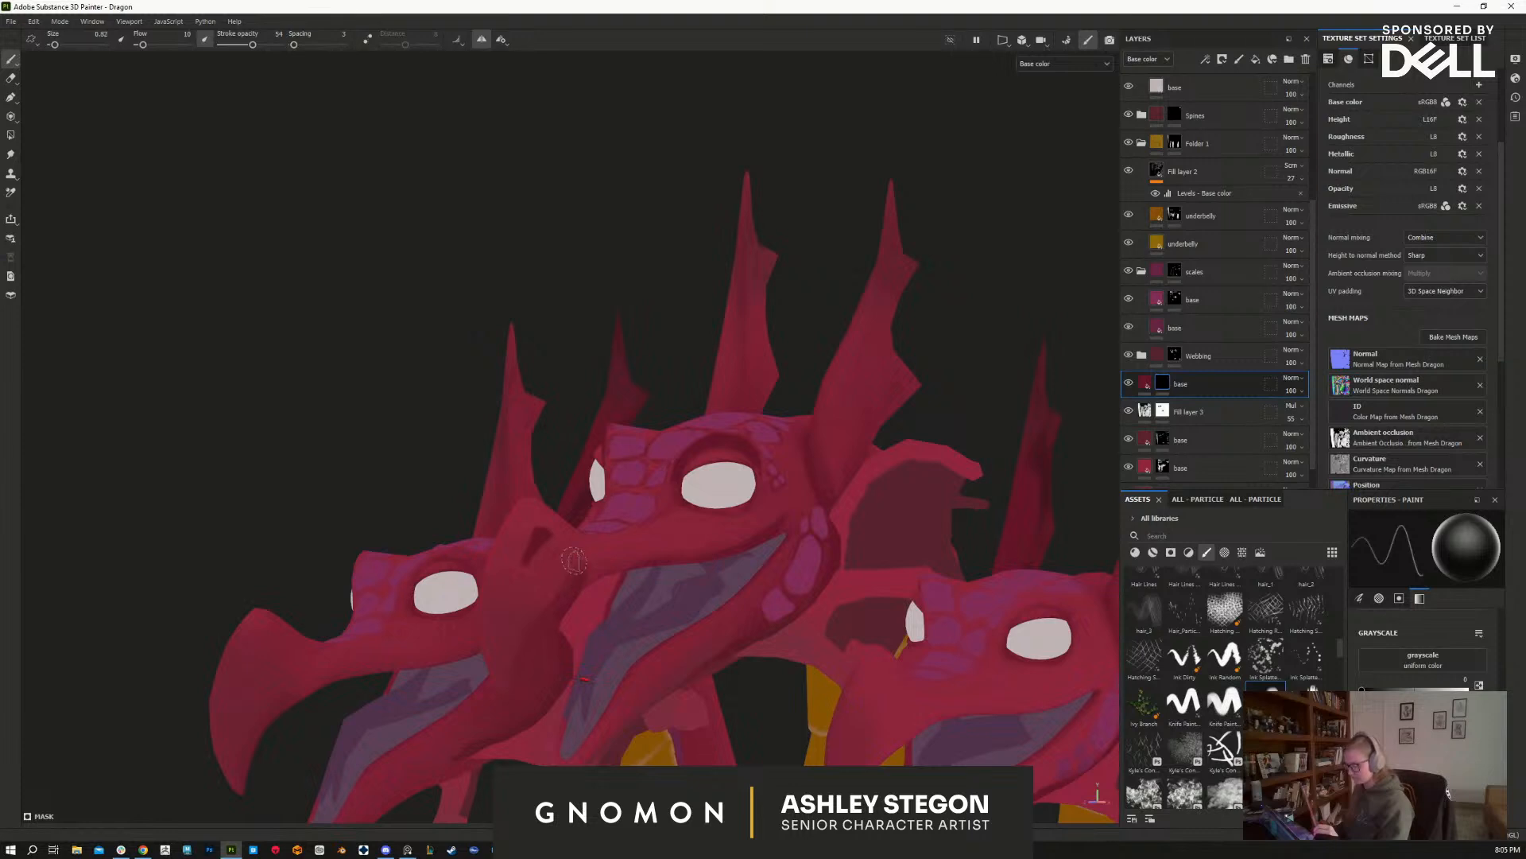
pyautogui.keyDown('alt'); pyautogui.moveTo(759, 642); pyautogui.dragTo(886, 596); pyautogui.keyUp('alt')
pyautogui.keyDown('alt'); pyautogui.moveTo(780, 503); pyautogui.dragTo(646, 447); pyautogui.keyUp('alt')
pyautogui.keyDown('alt'); pyautogui.moveTo(880, 508); pyautogui.dragTo(938, 652); pyautogui.keyUp('alt')
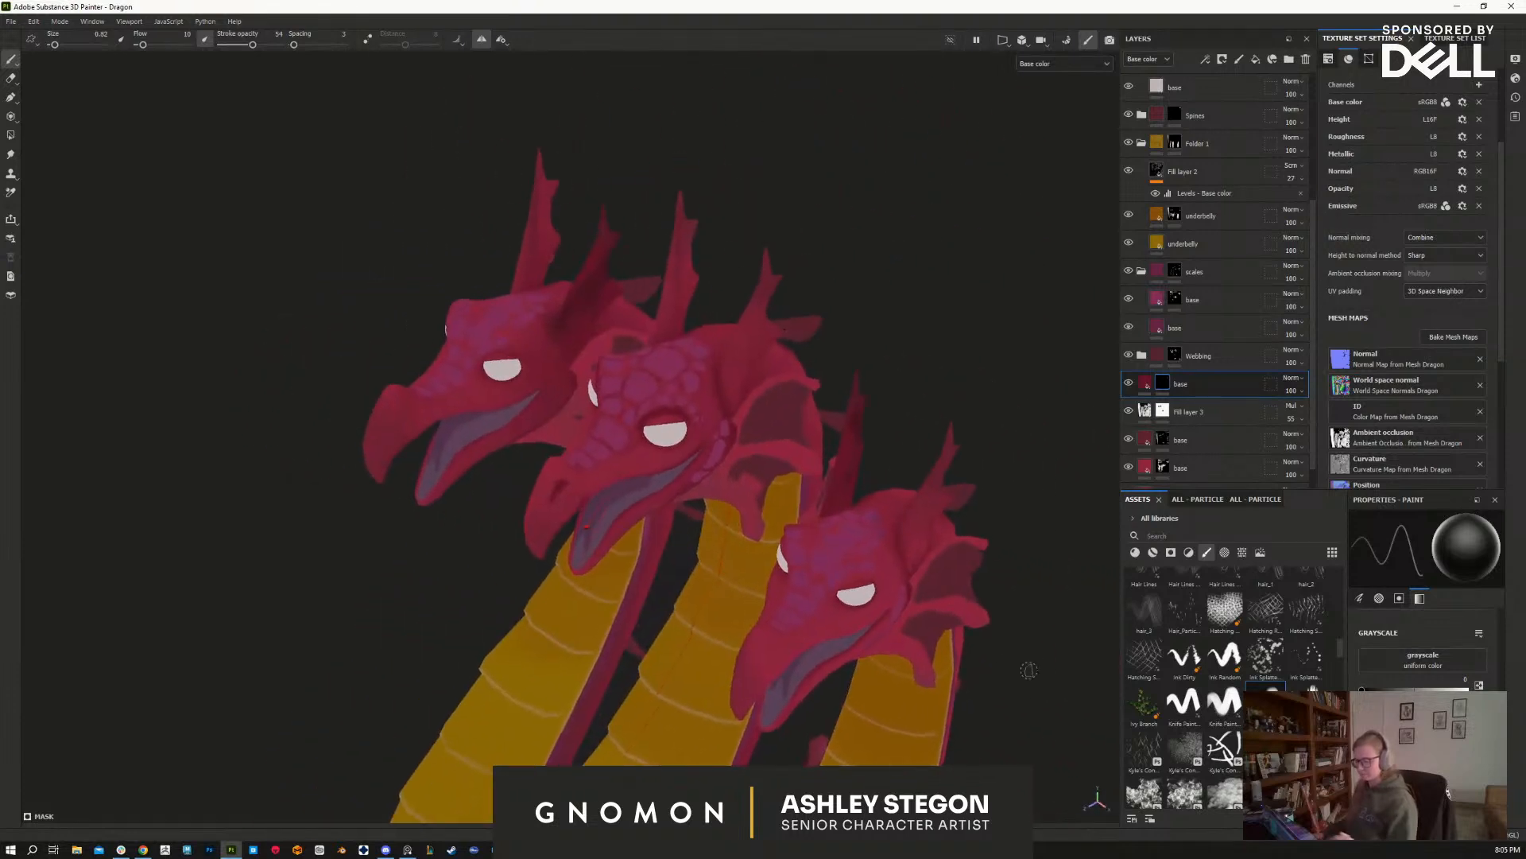
pyautogui.keyDown('alt'); pyautogui.moveTo(779, 328); pyautogui.dragTo(855, 342, button='right'); pyautogui.keyUp('alt')
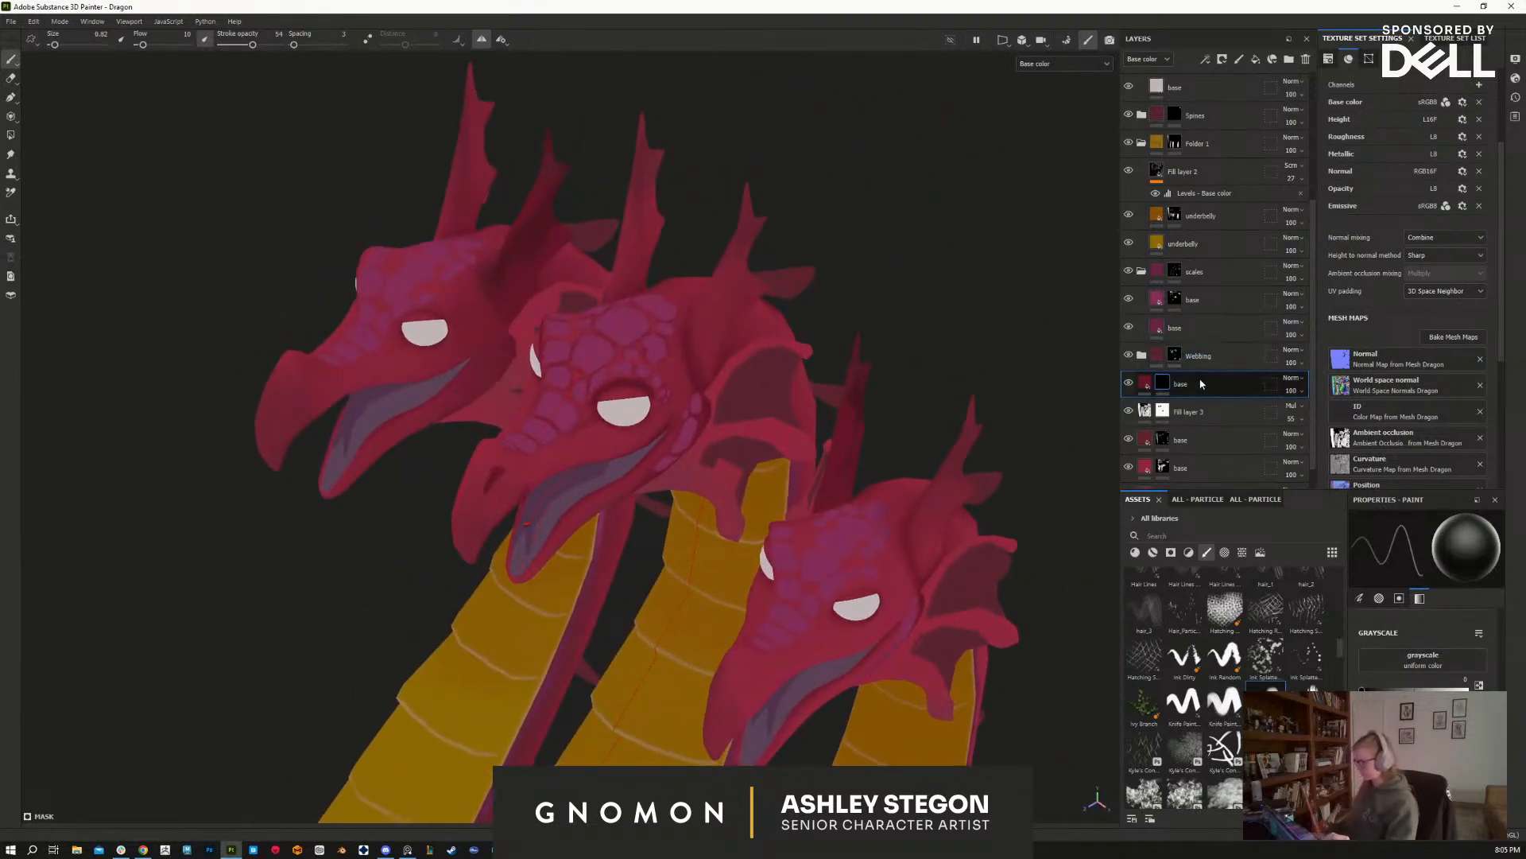
# Step: Duplicate the dark shading base layer and give the copy a fresh black mask
pyautogui.hotkey('ctrl', 'd')
pyautogui.keyDown('alt'); pyautogui.moveTo(775, 477); pyautogui.dragTo(763, 549); pyautogui.keyUp('alt')
pyautogui.keyDown('alt'); pyautogui.moveTo(768, 517); pyautogui.dragTo(874, 546, button='middle'); pyautogui.keyUp('alt')
pyautogui.keyDown('alt'); pyautogui.moveTo(688, 541); pyautogui.dragTo(743, 550, button='right'); pyautogui.keyUp('alt')
pyautogui.rightClick(1169, 383)
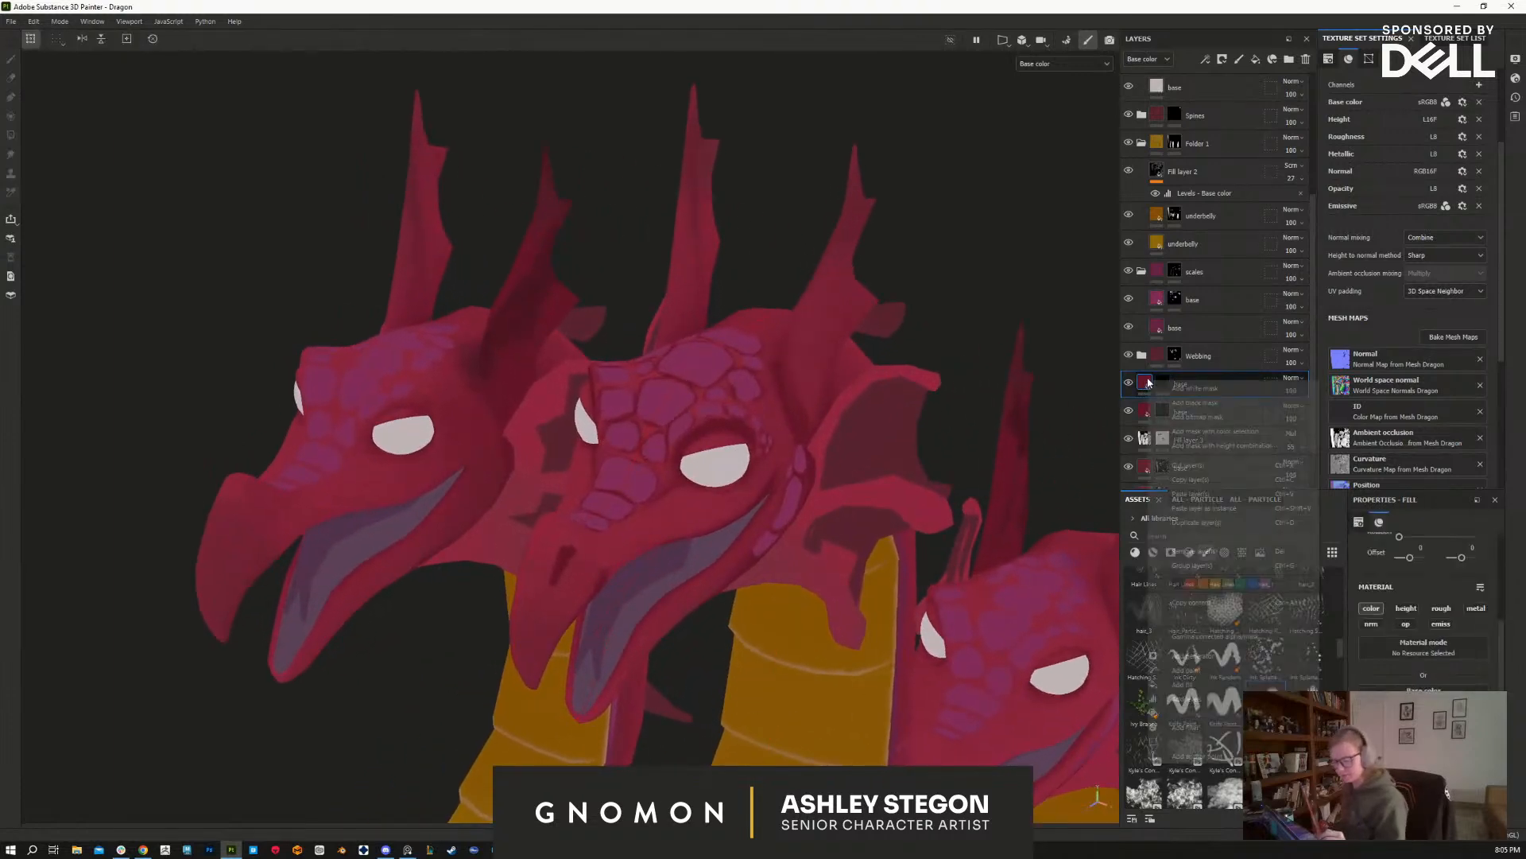
pyautogui.click(1208, 403)
pyautogui.press('1')
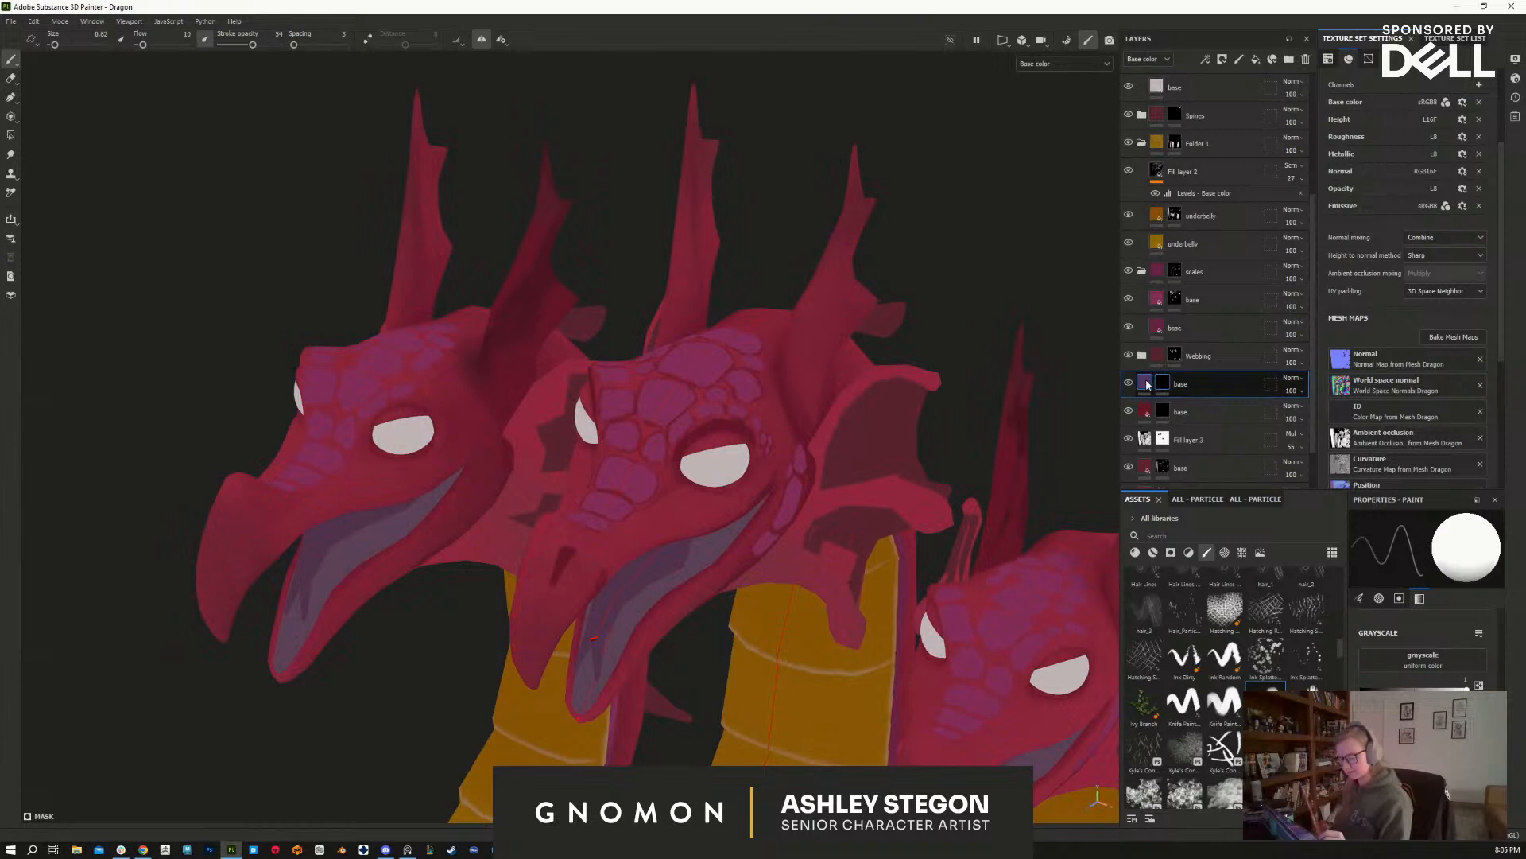
# Step: Sample the middle head's cheek red as the duplicated layer's base color and adjust it in the color picker
pyautogui.click(1144, 382)
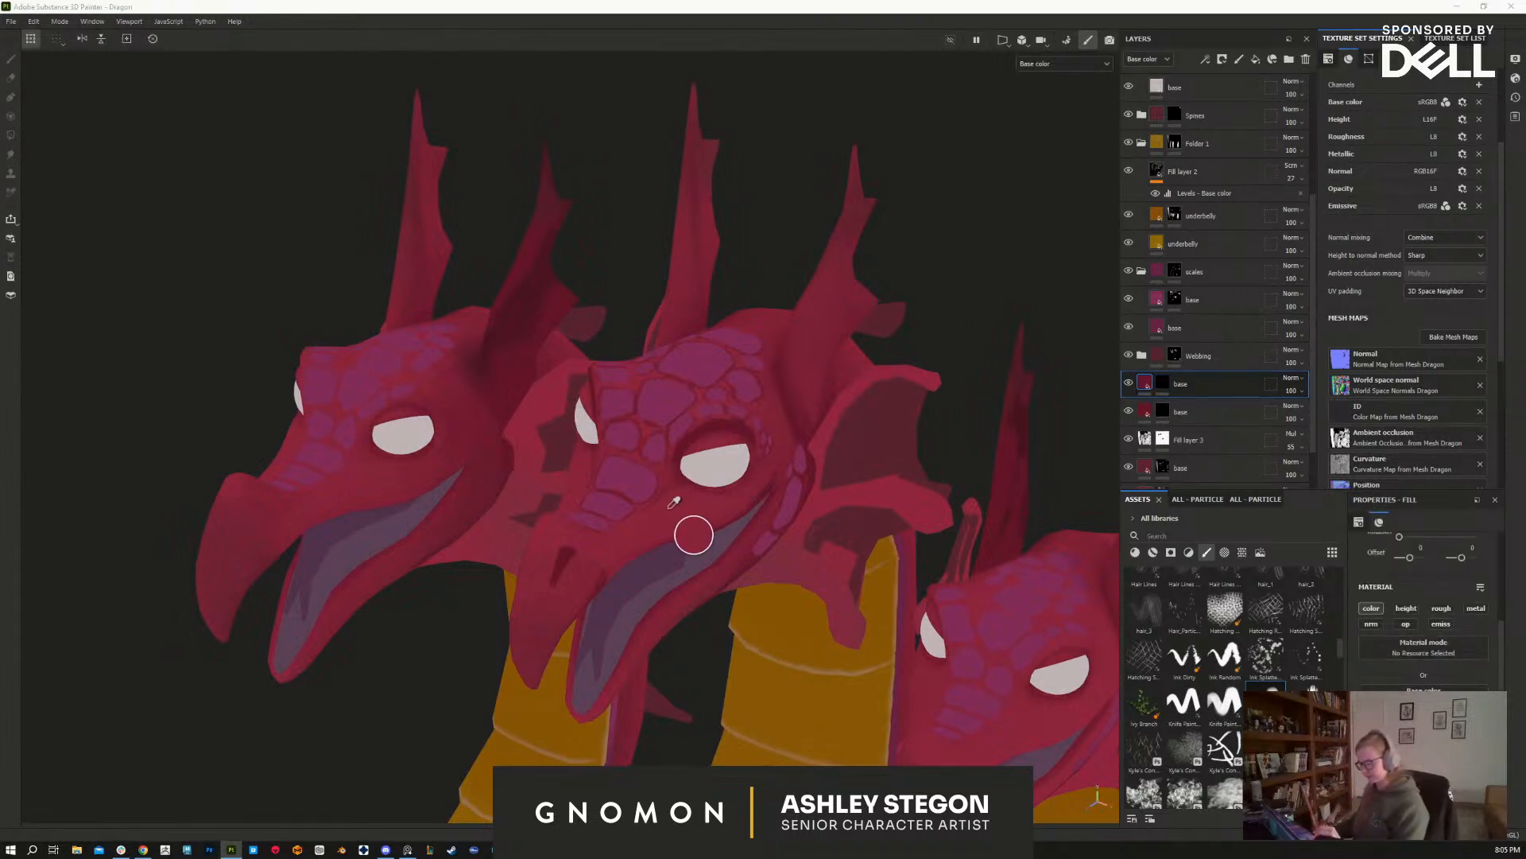
pyautogui.click(689, 540)
pyautogui.moveTo(1145, 383); pyautogui.dragTo(1145, 389)
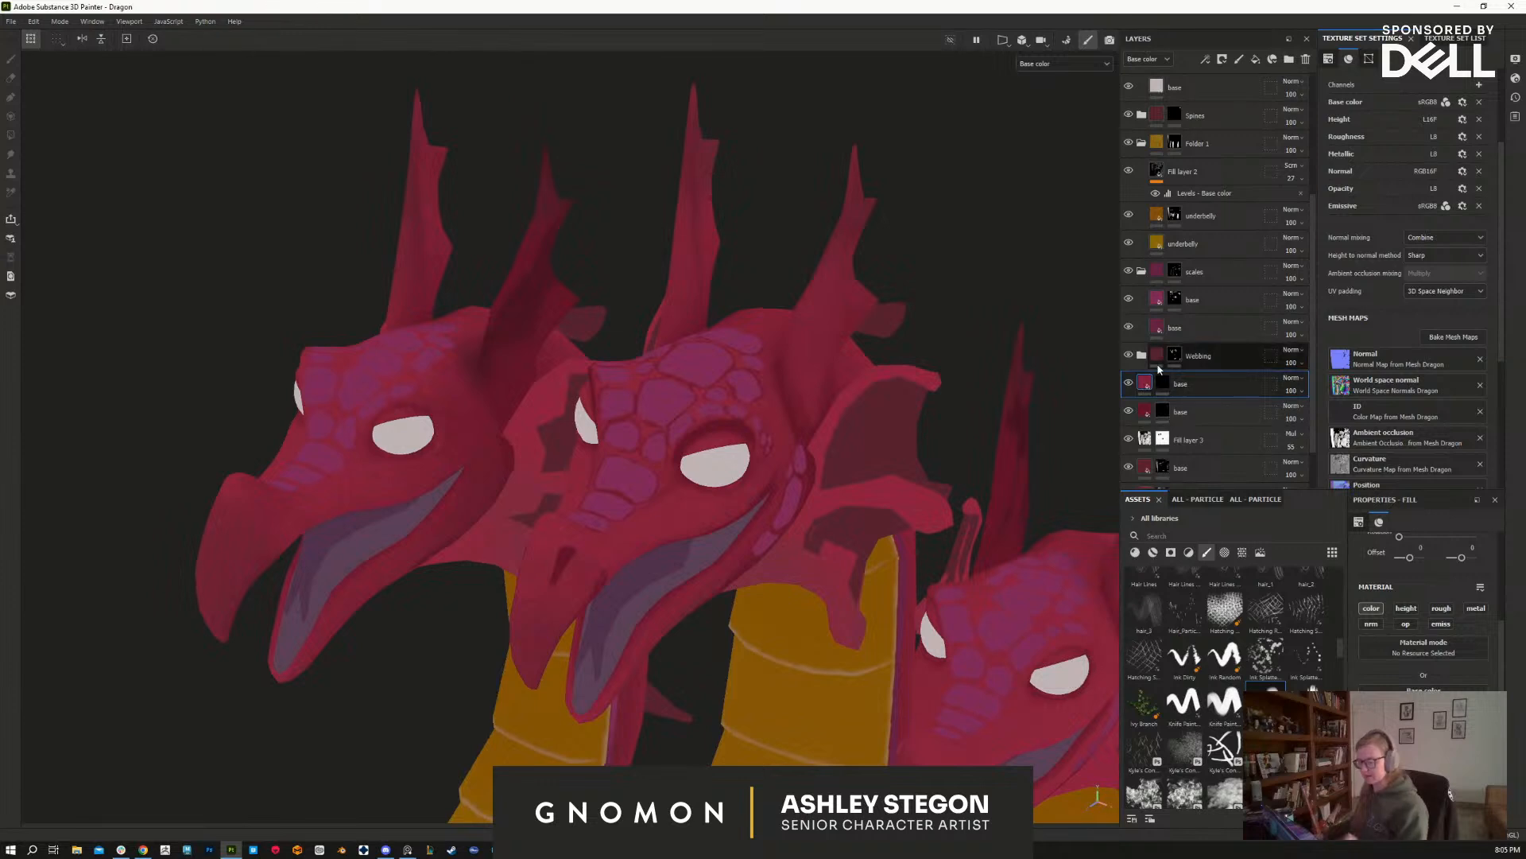
pyautogui.click(1395, 704)
pyautogui.click(1238, 539)
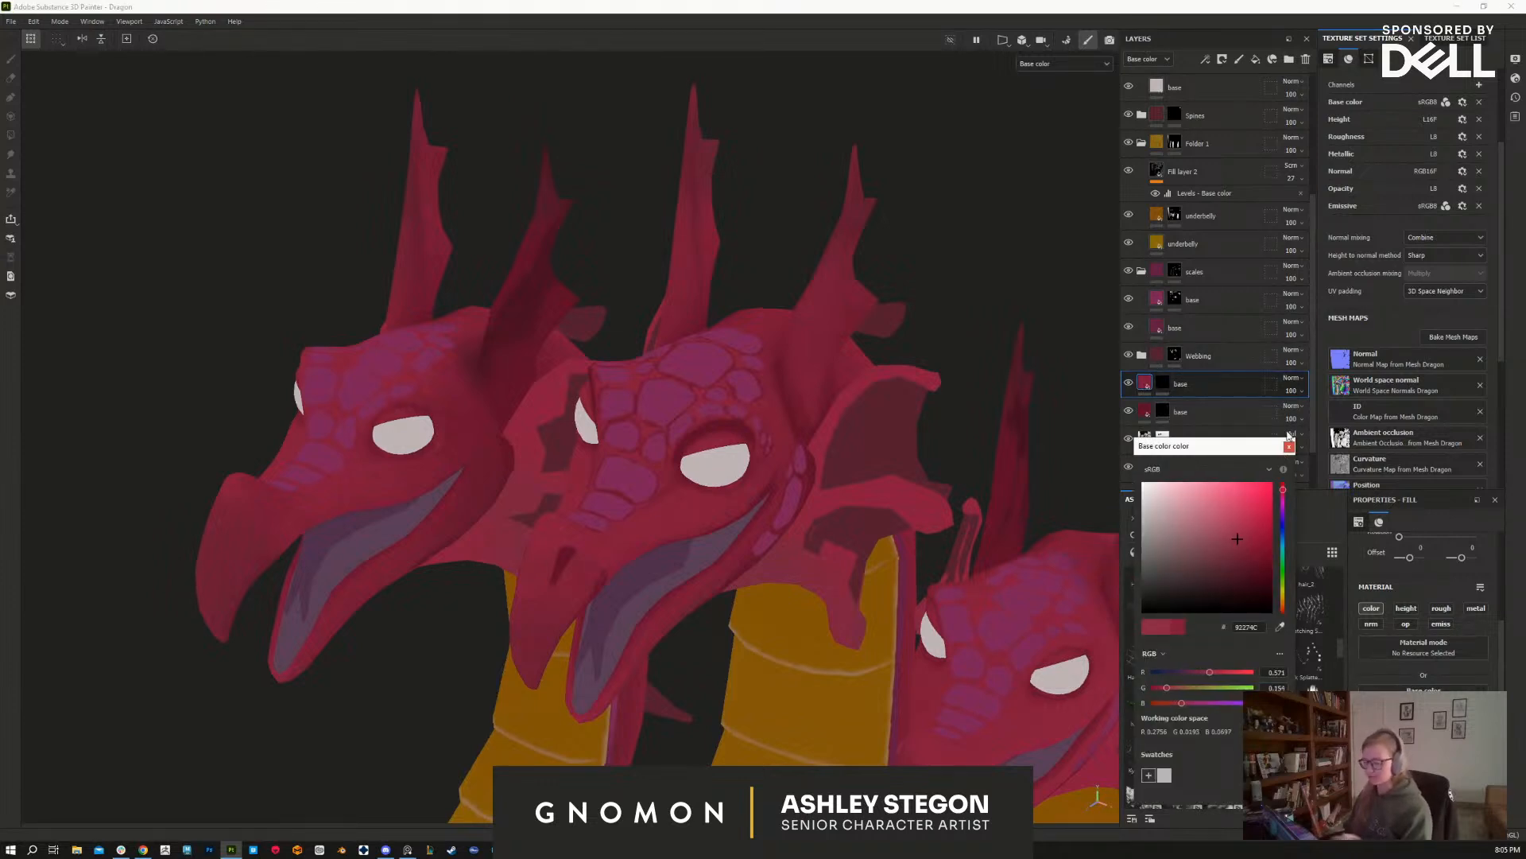
pyautogui.click(1289, 446)
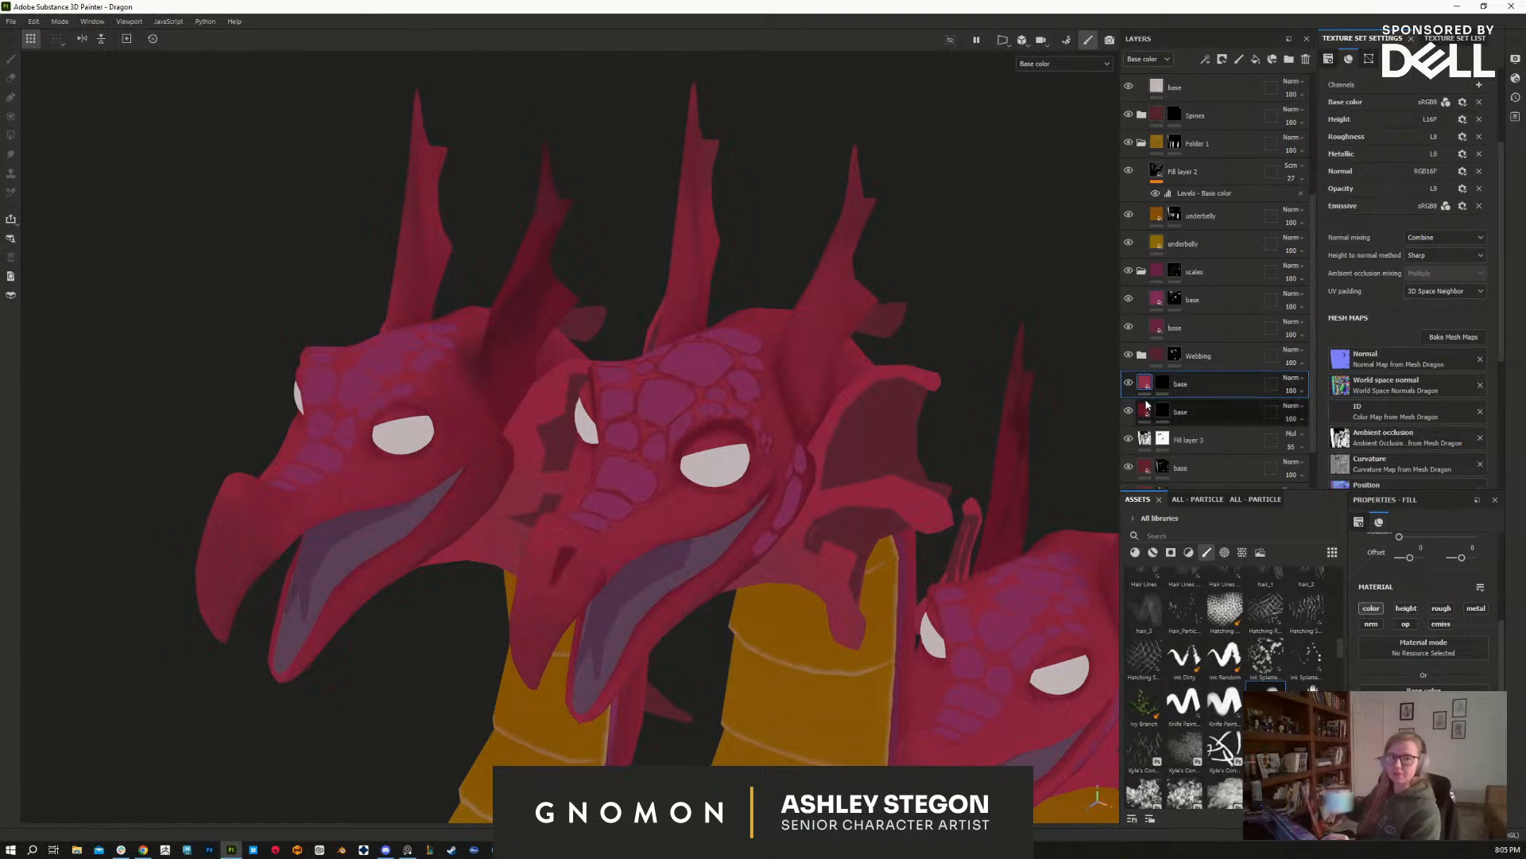
# Step: Set the duplicated base layer's blend mode to Screen and its base color to a muted gray
pyautogui.moveTo(1146, 386)
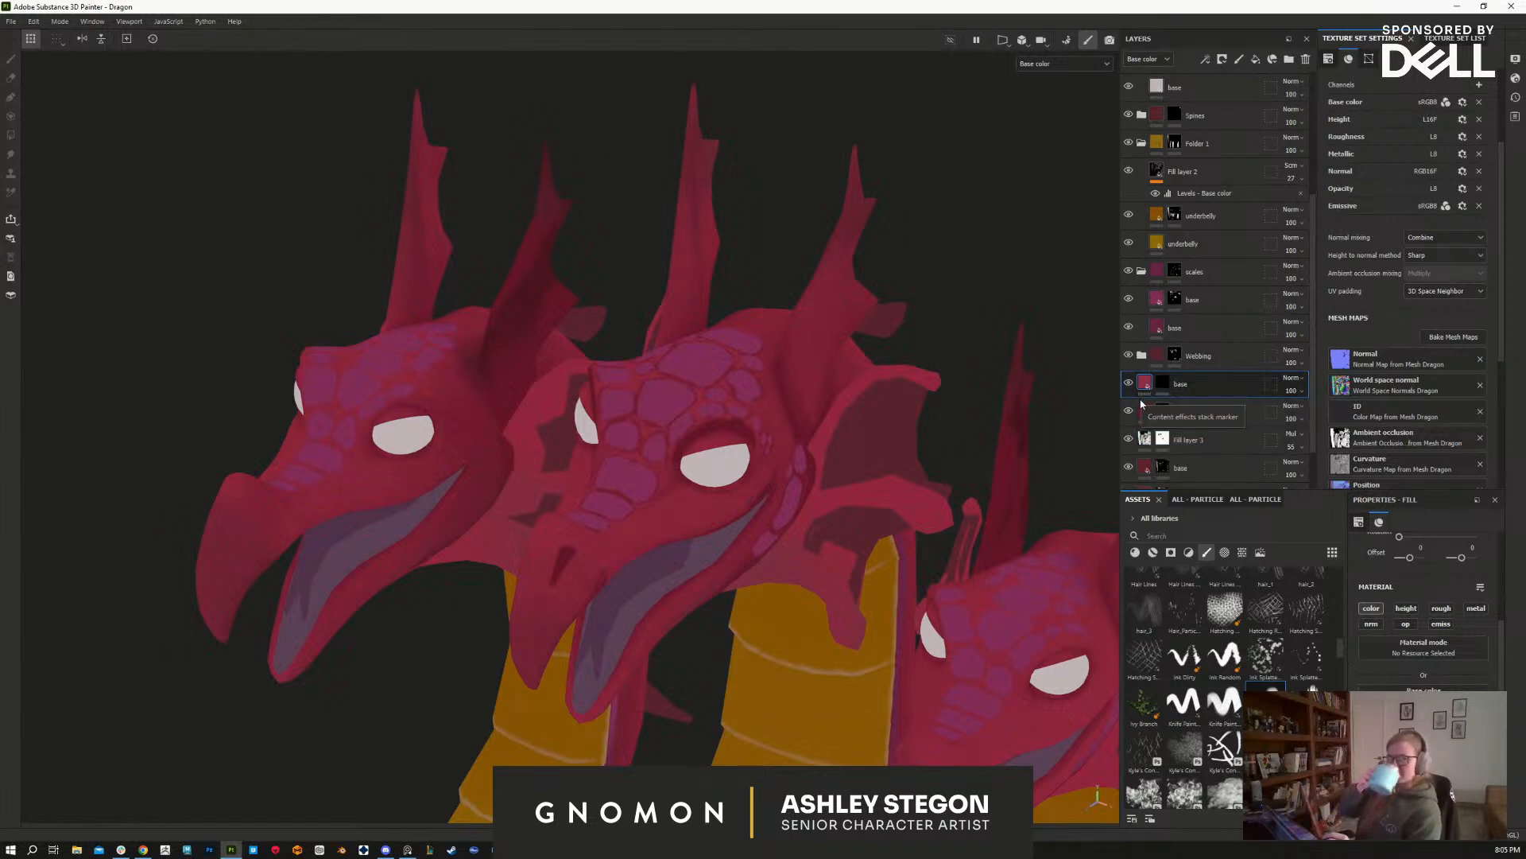
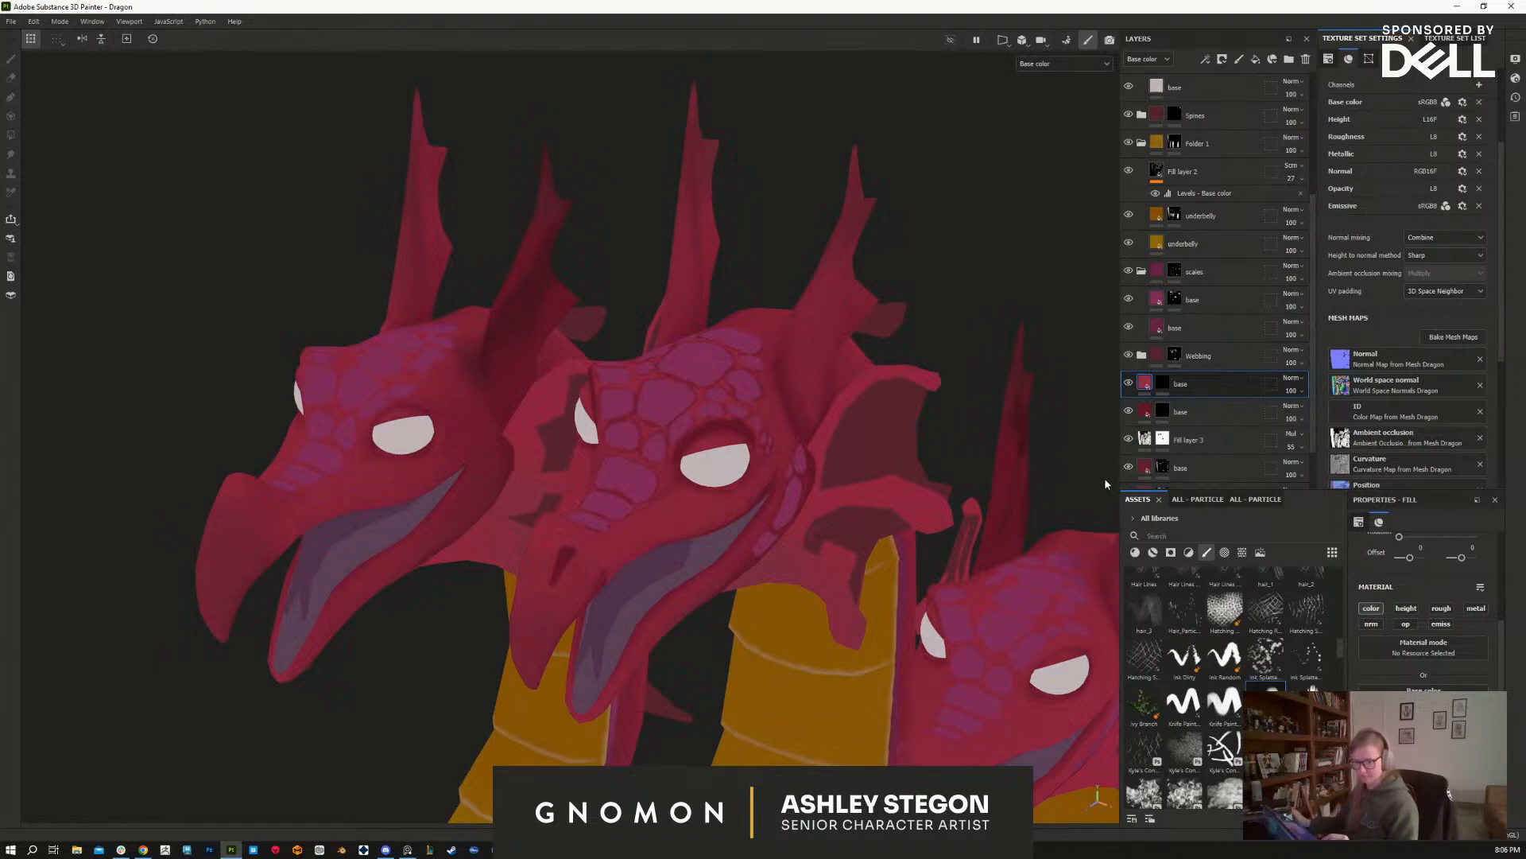
pyautogui.click(1145, 384)
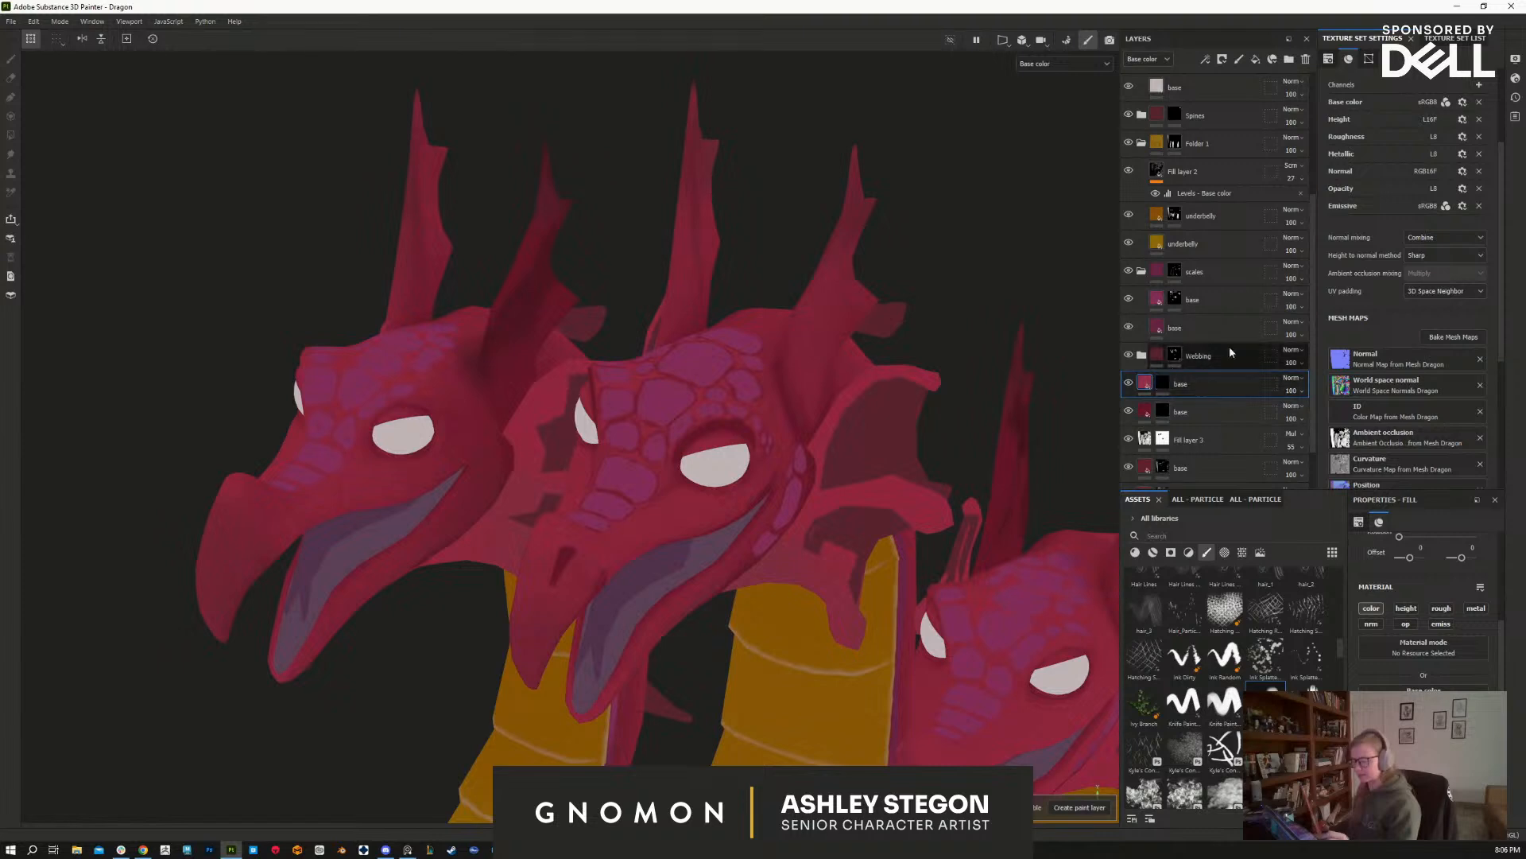
pyautogui.click(1293, 387)
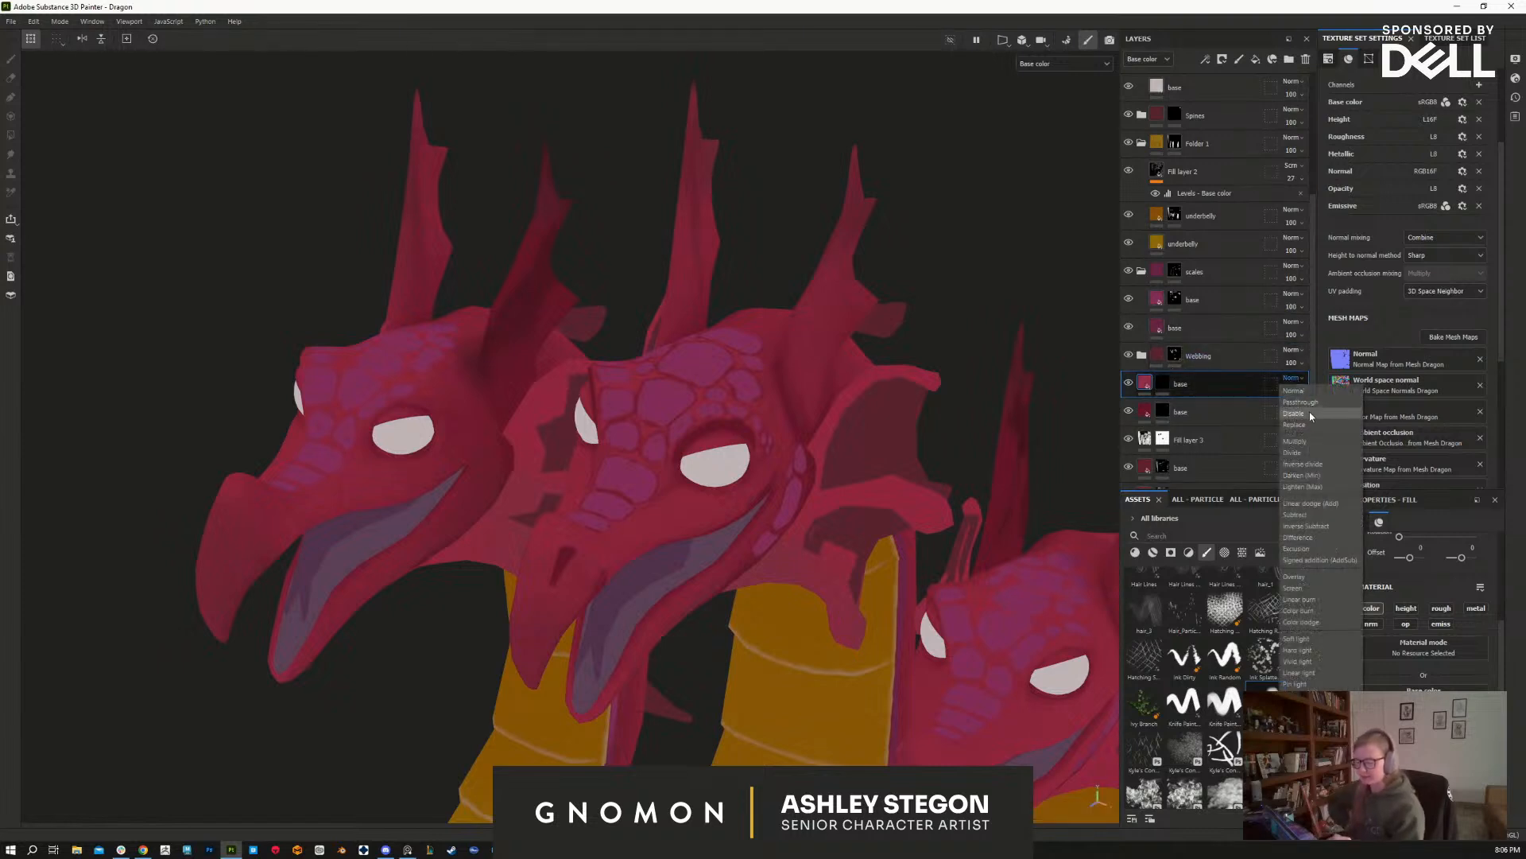
pyautogui.click(1313, 585)
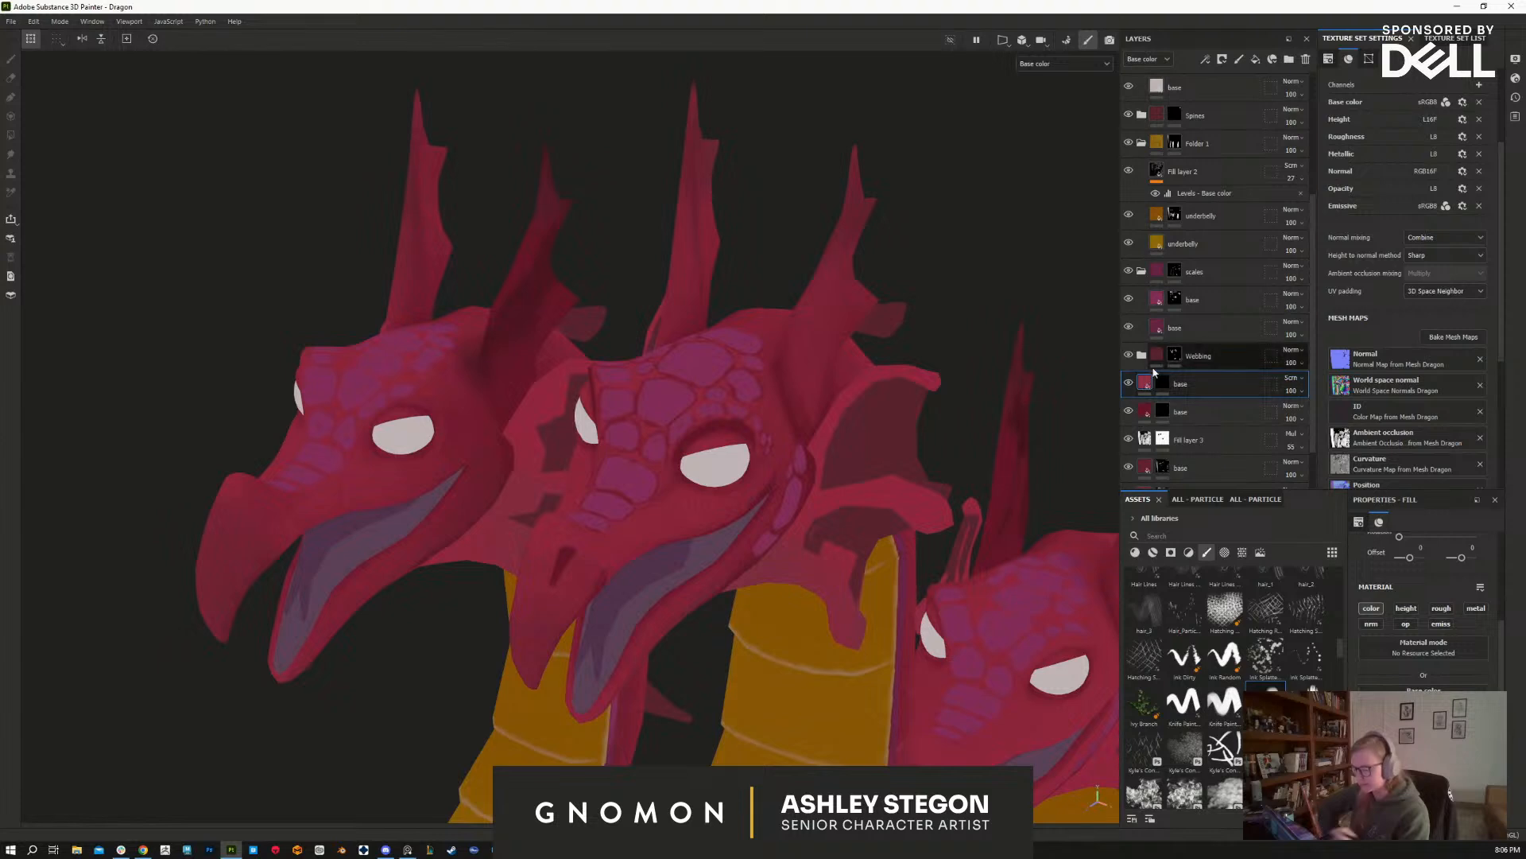
pyautogui.click(1145, 384)
pyautogui.click(1152, 552)
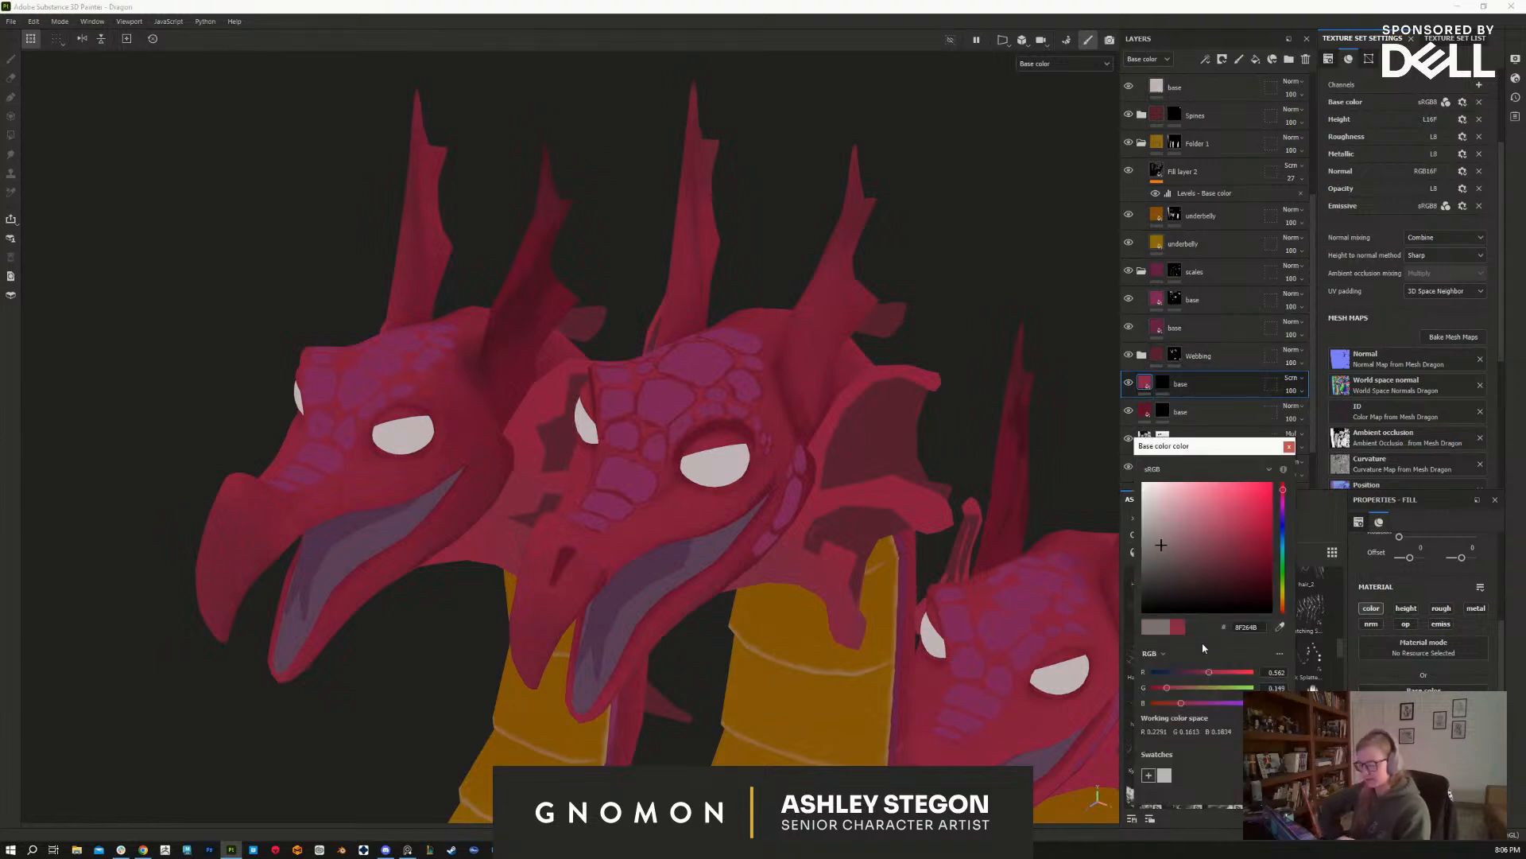
pyautogui.click(1289, 447)
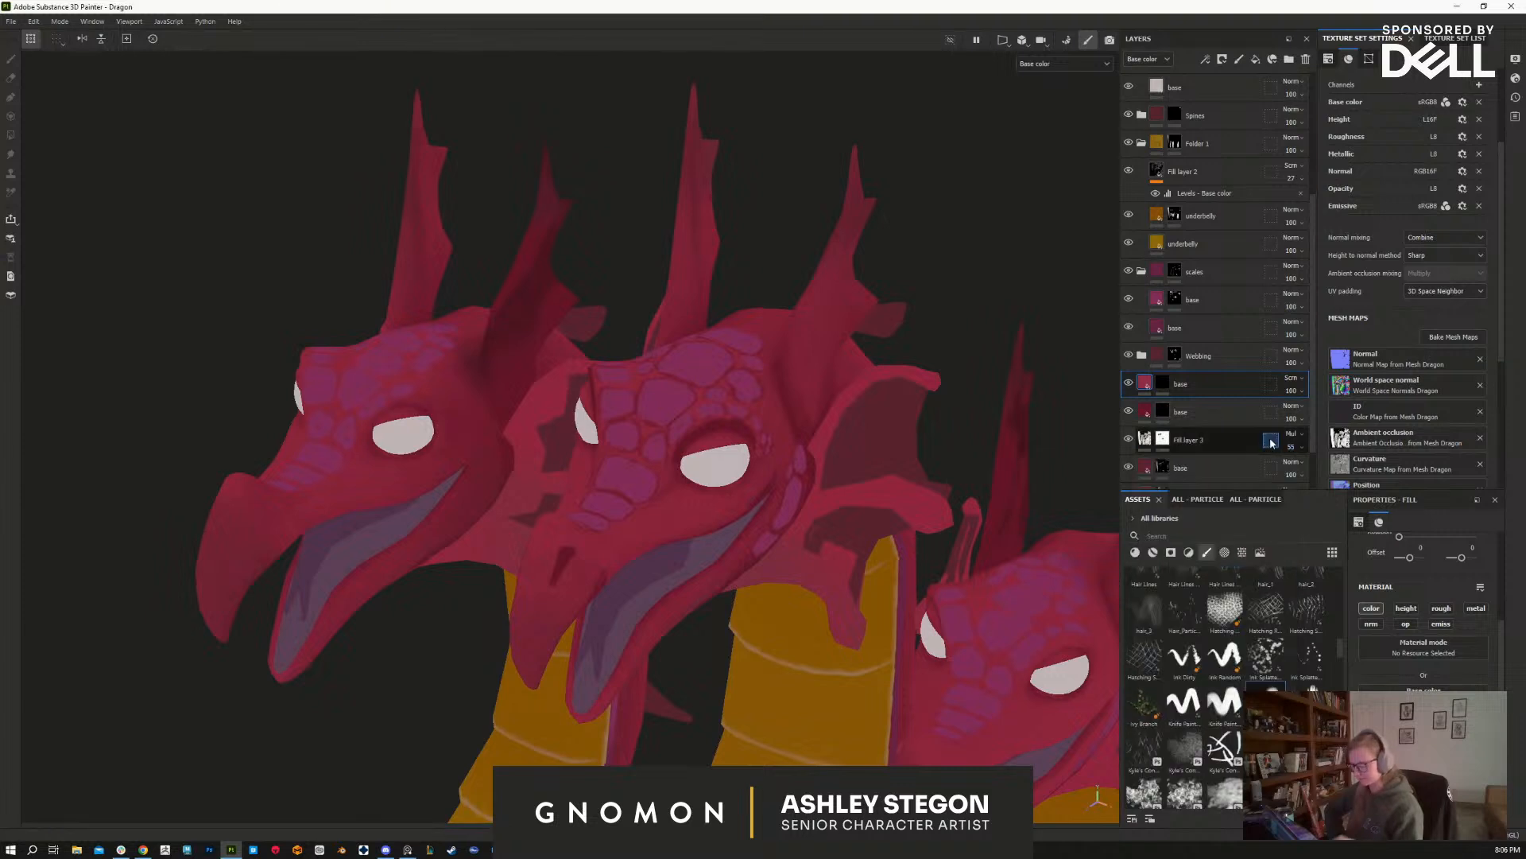
# Step: Set the Dragon texture set's size to 1024
pyautogui.scroll(3, 1494, 202)
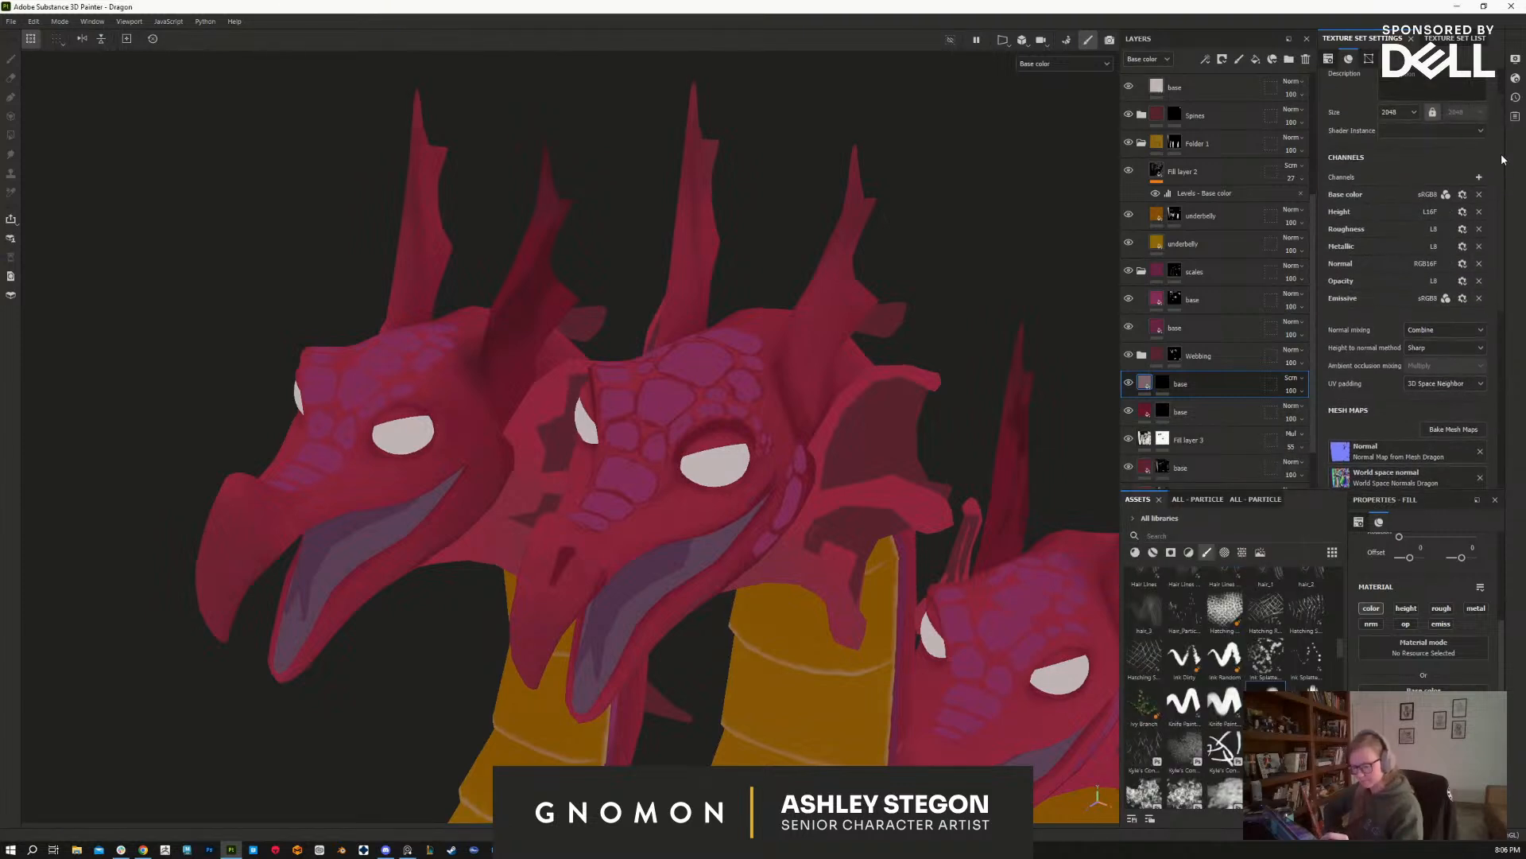
pyautogui.click(1399, 158)
pyautogui.click(1398, 208)
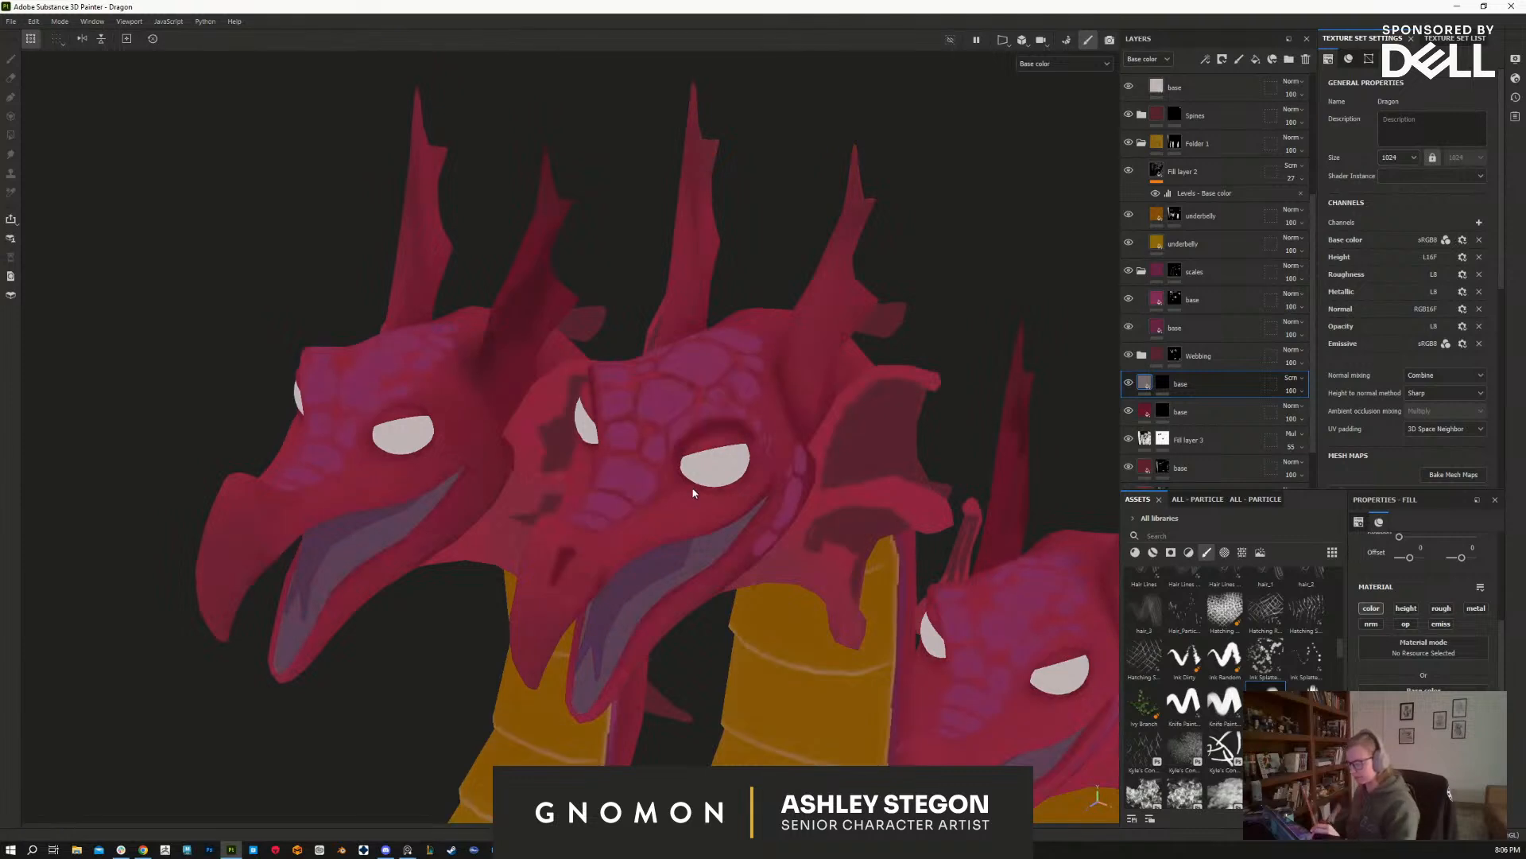
# Step: Undo the first test dab in the duplicated layer's mask, reduce the brush to size 0.5 and paint highlight strokes below the middle head's eye
pyautogui.moveTo(680, 495)
pyautogui.keyDown('alt'); pyautogui.mouseDown()
pyautogui.moveTo(700, 549)
pyautogui.moveTo(672, 498)
pyautogui.mouseUp(); pyautogui.keyUp('alt')
pyautogui.click(688, 521)
pyautogui.click(1165, 384)
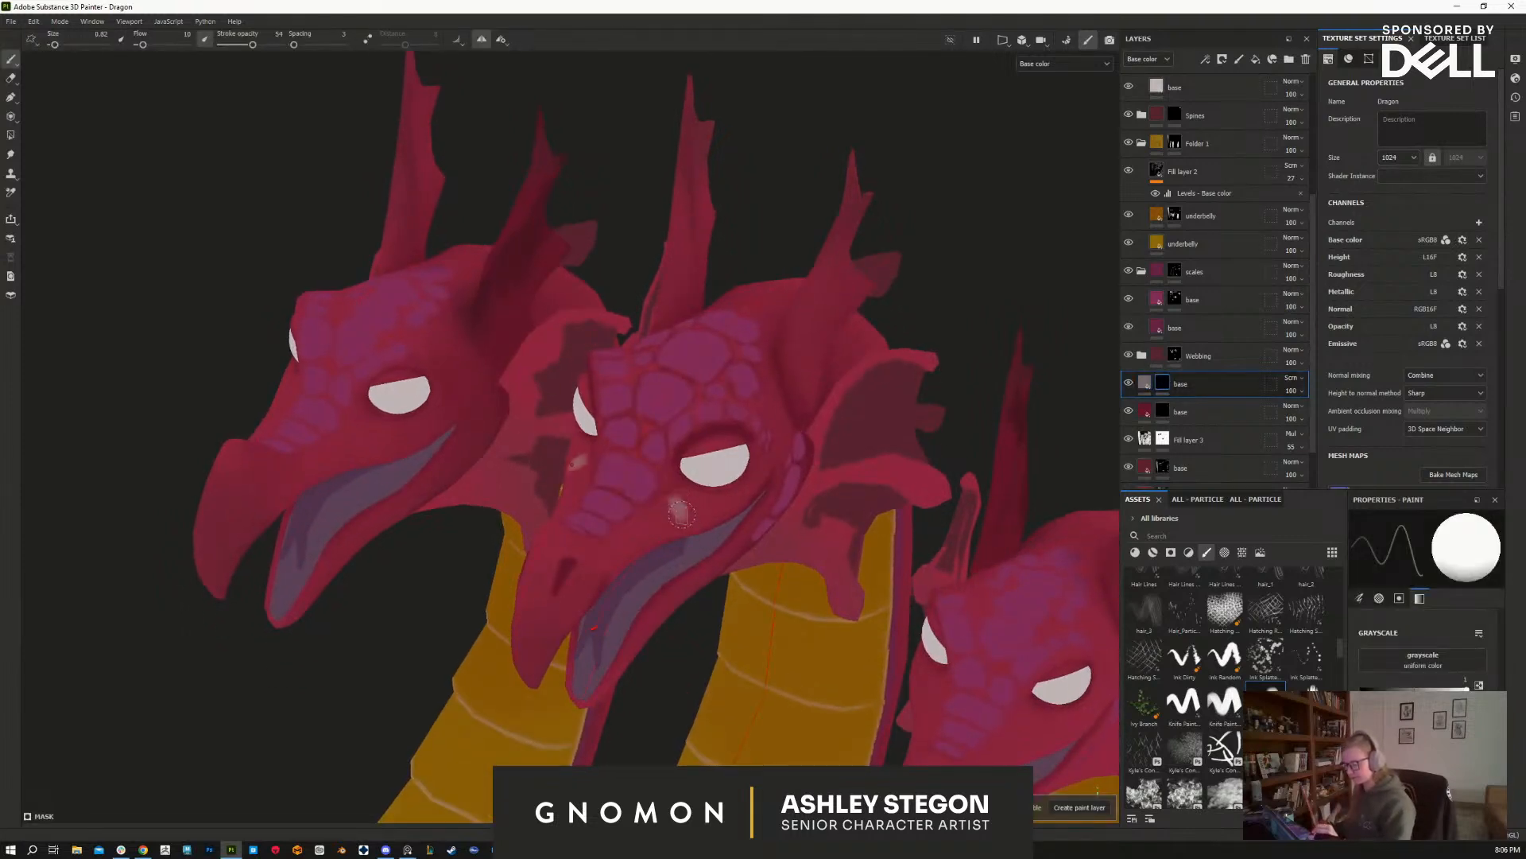
pyautogui.hotkey('ctrl', 'z')
pyautogui.press('[')
pyautogui.press('[')
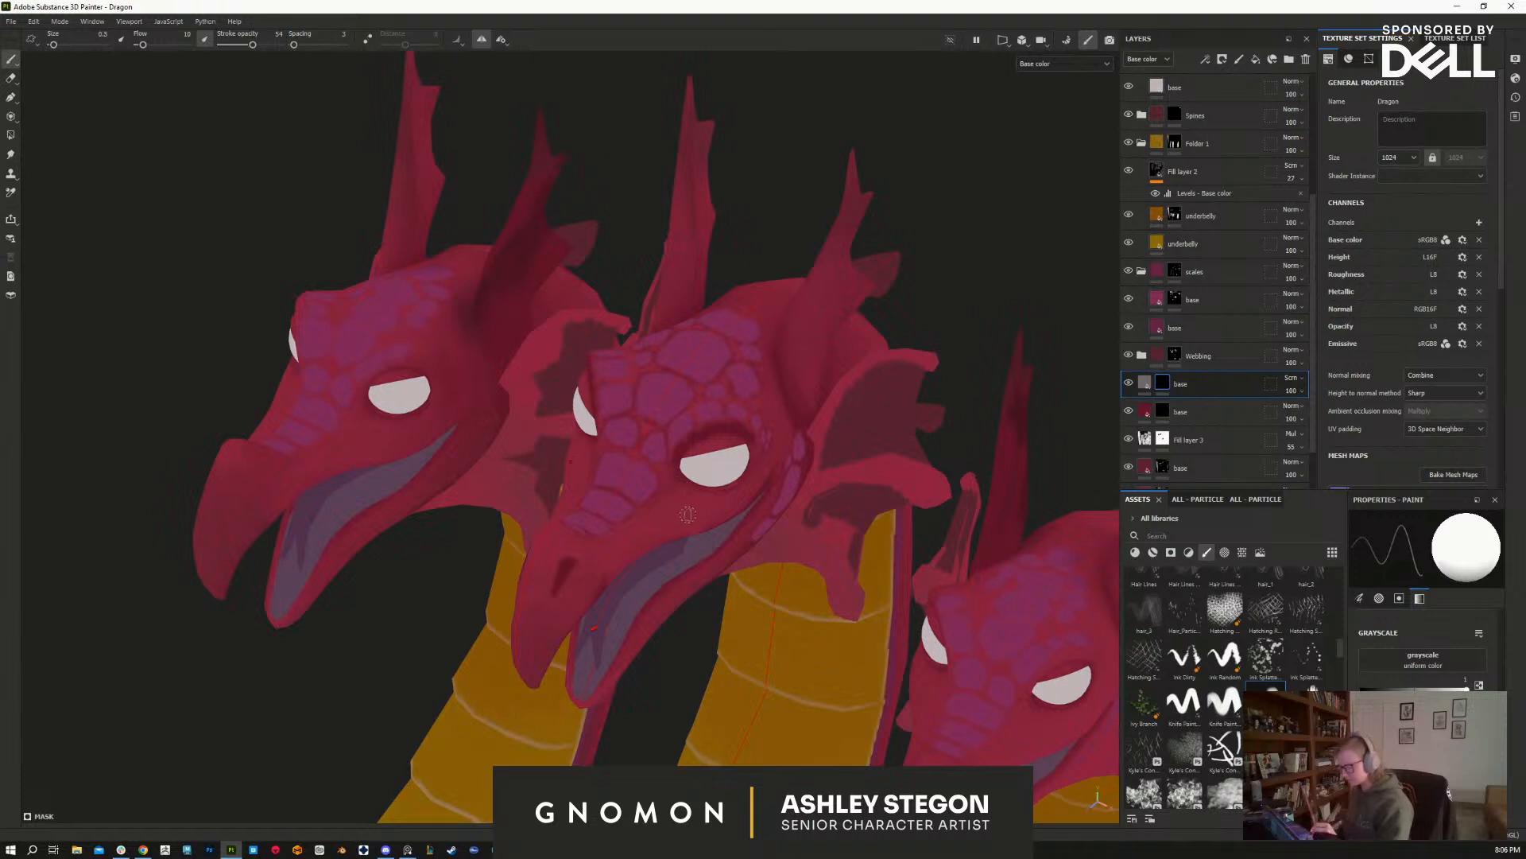
pyautogui.moveTo(684, 496); pyautogui.dragTo(669, 518)
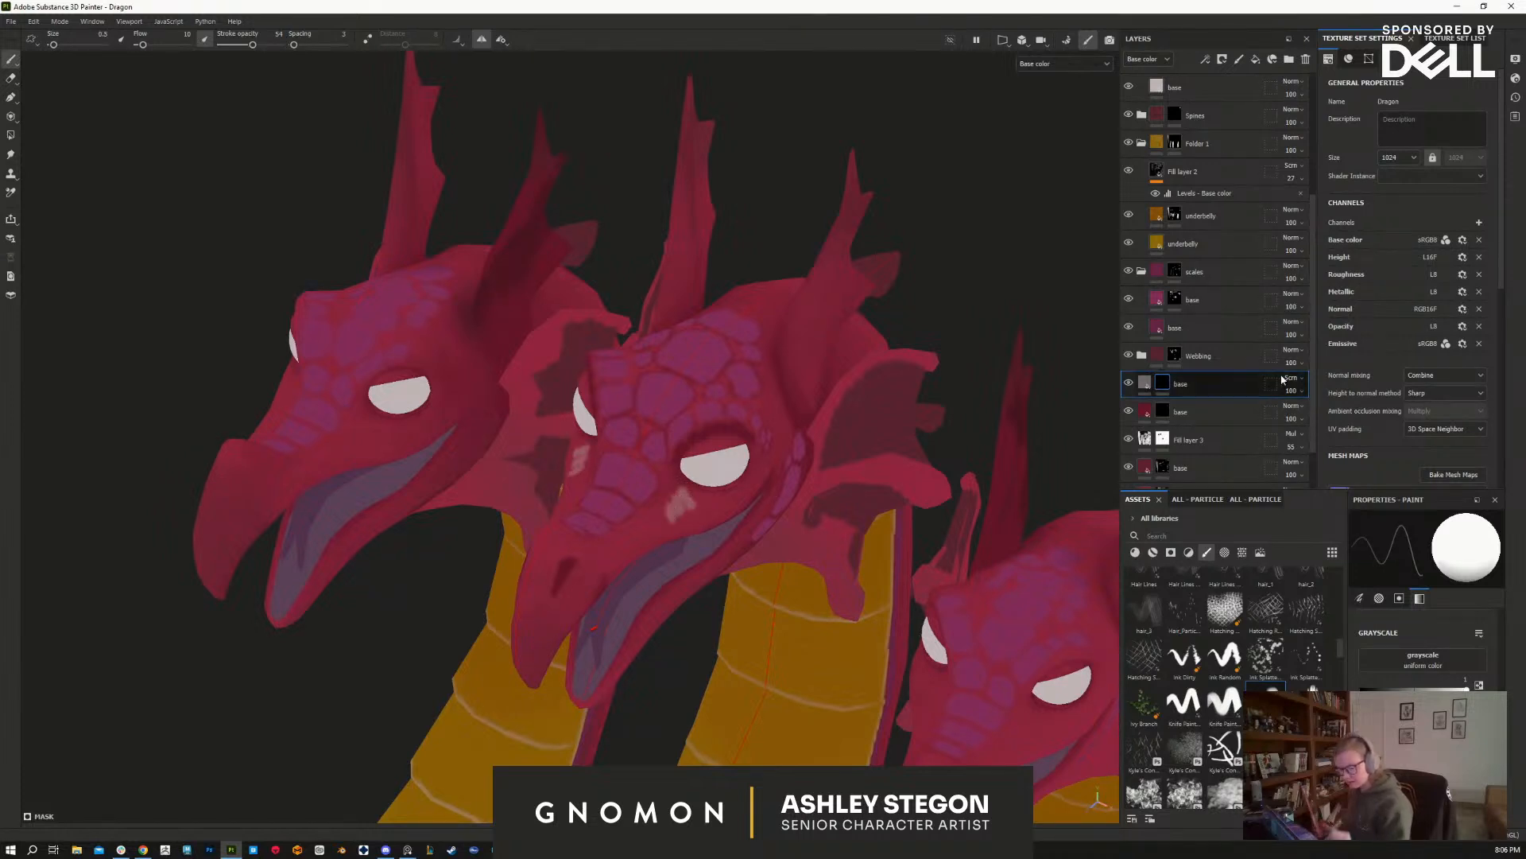
# Step: Try the Overlay and Color dodge blend modes on the highlight layer and settle on Linear dodge (Add)
pyautogui.click(1297, 382)
pyautogui.click(1294, 576)
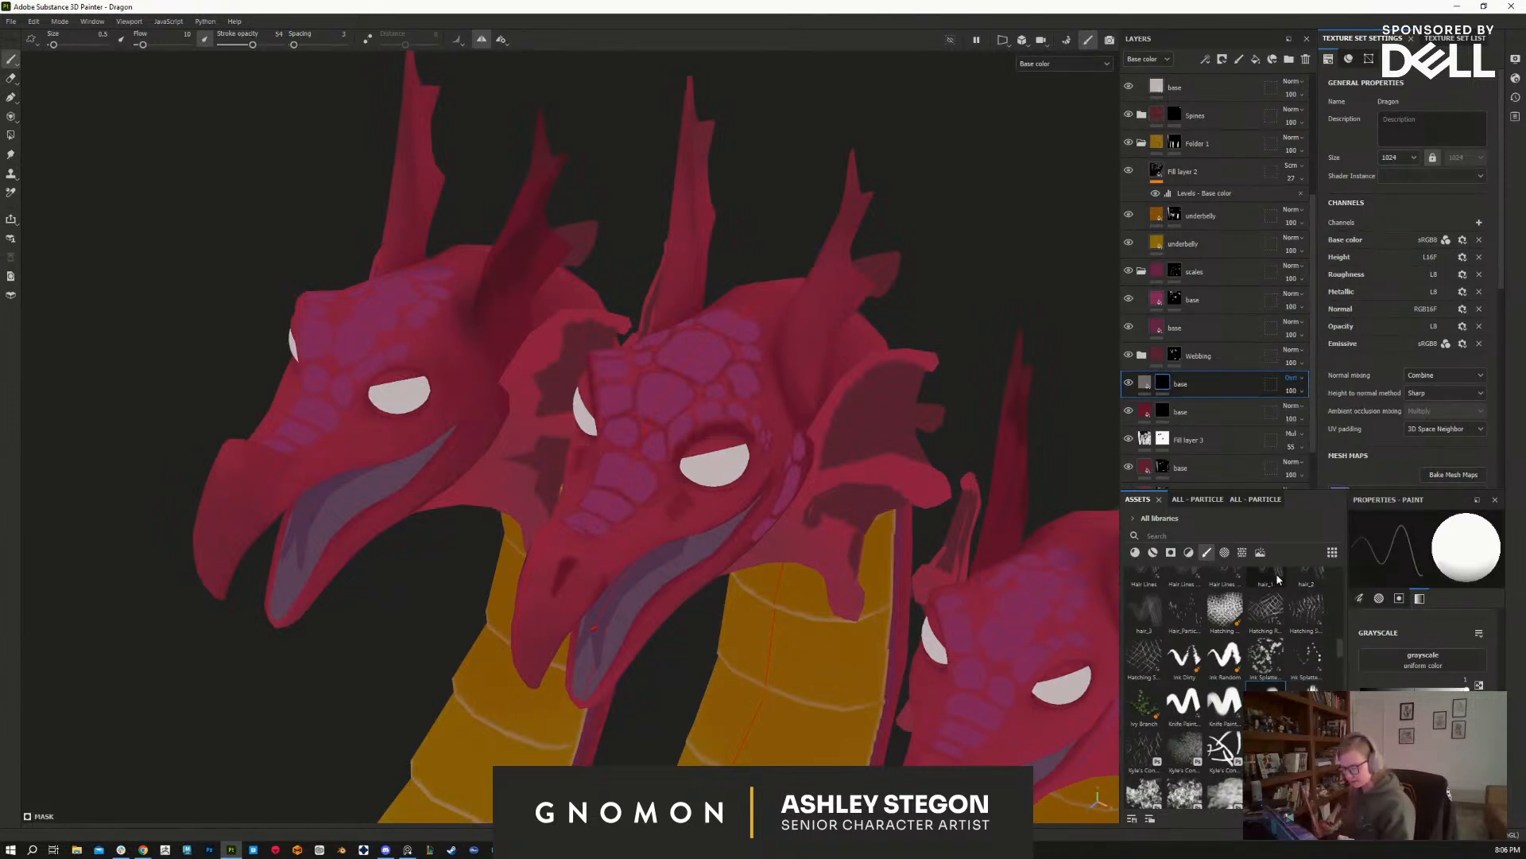
pyautogui.click(1293, 378)
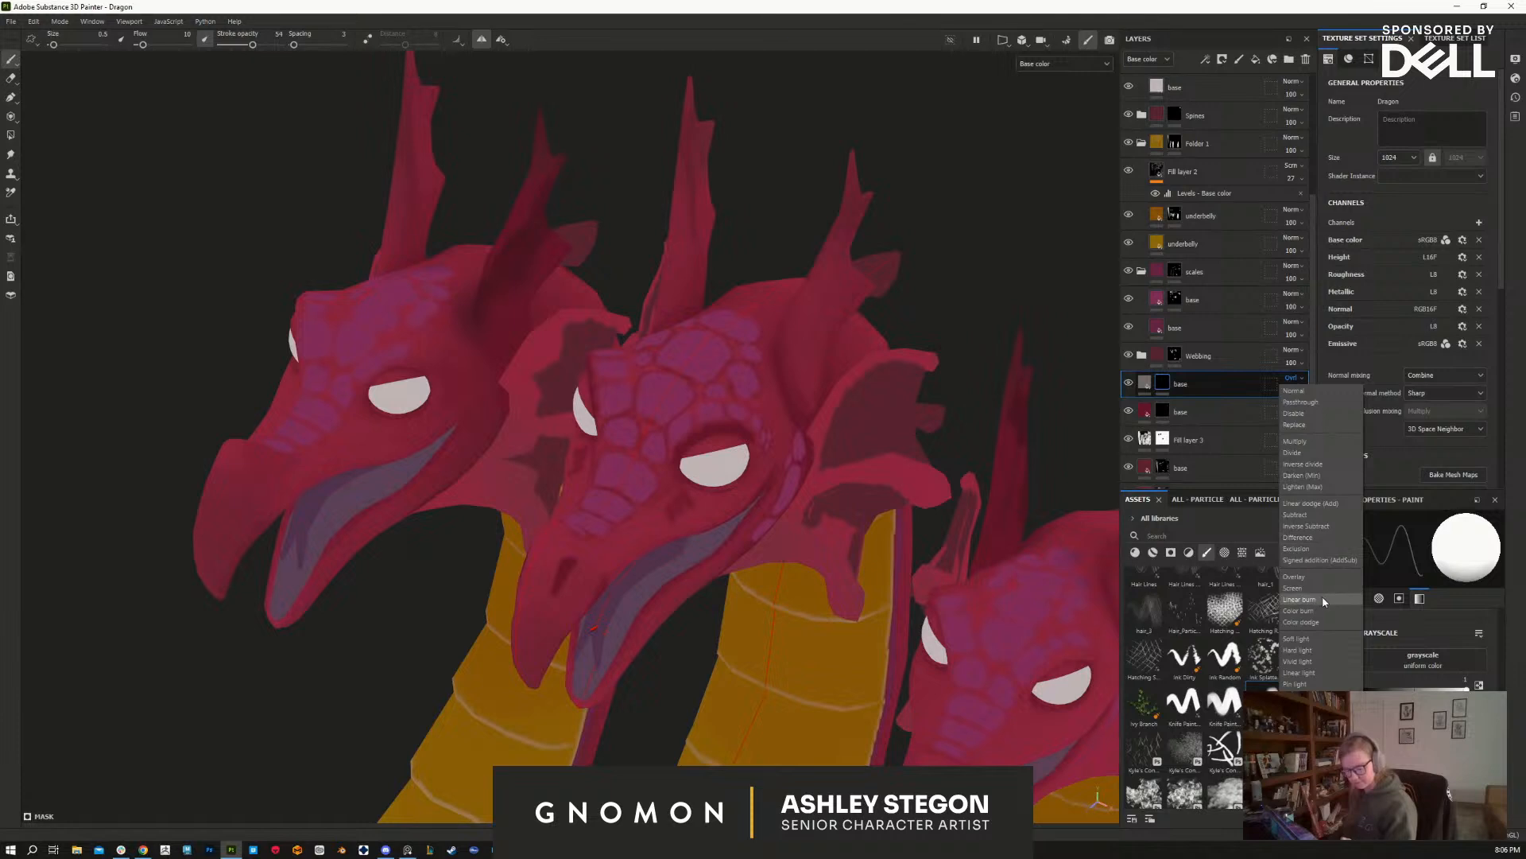
pyautogui.click(1318, 622)
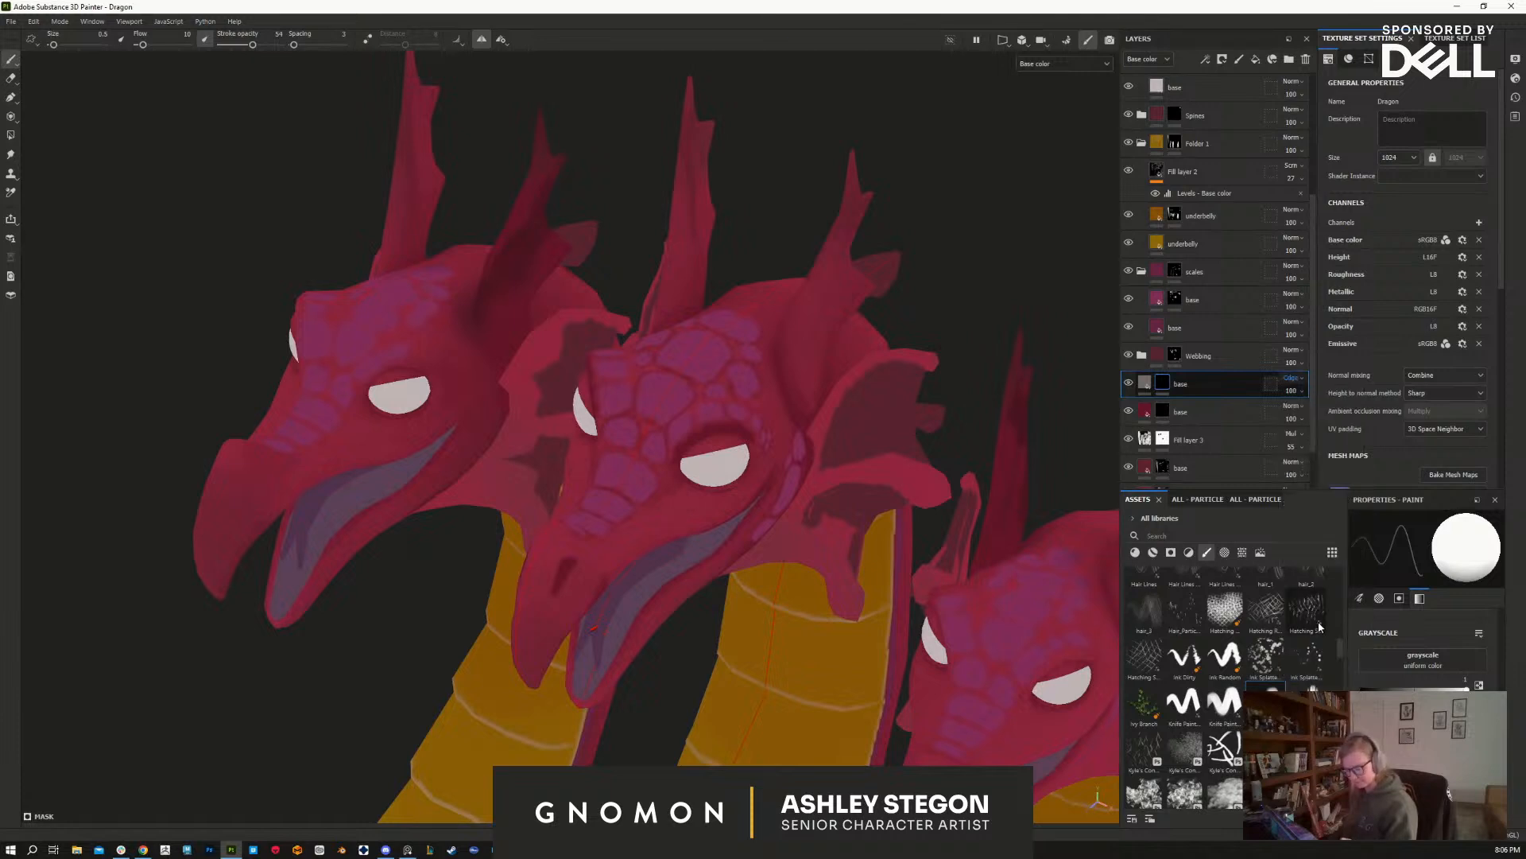
pyautogui.click(1293, 378)
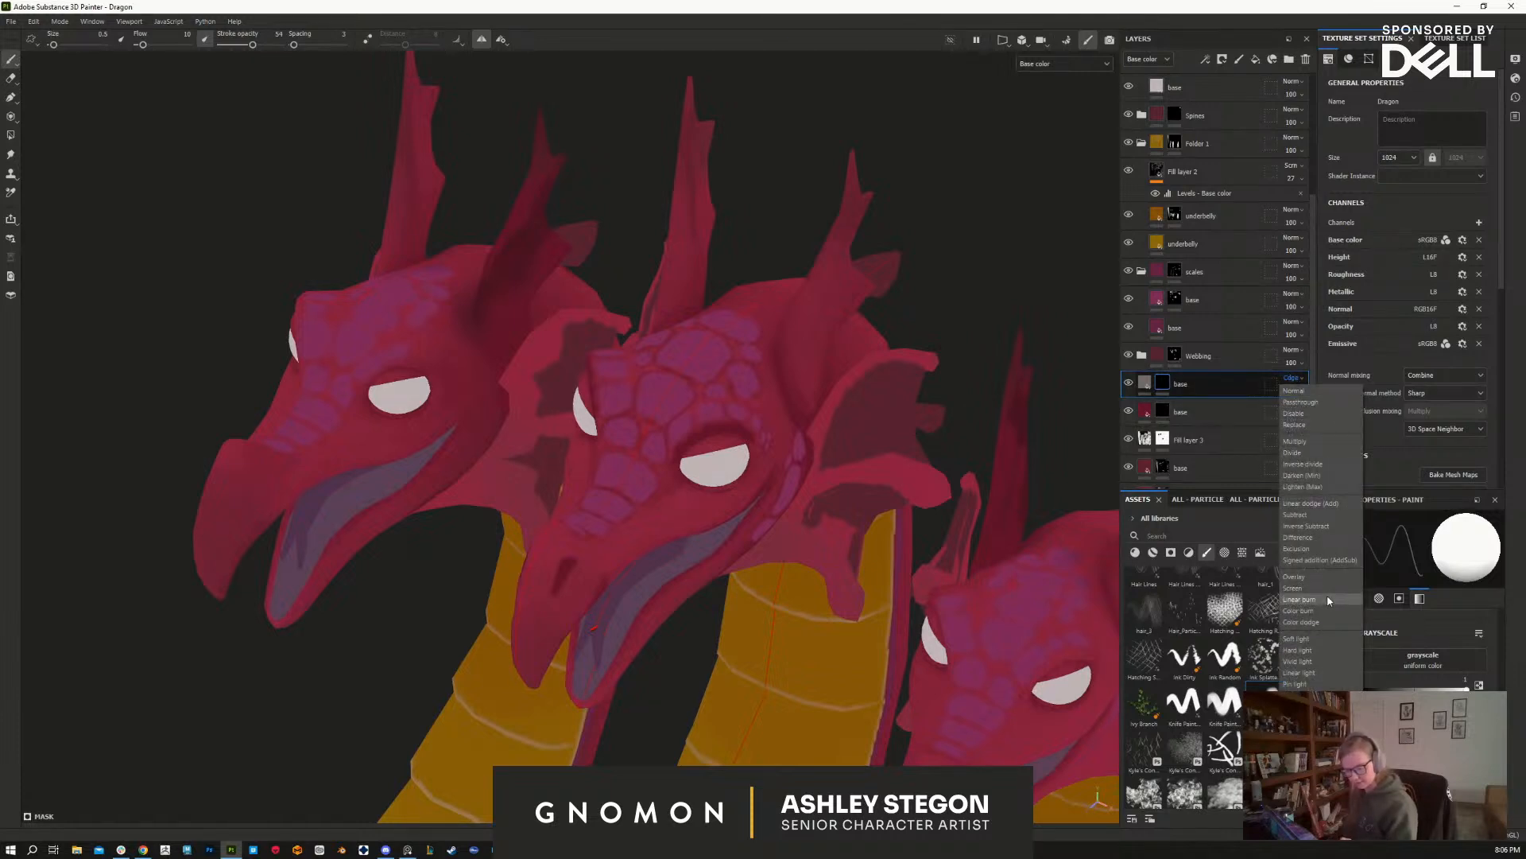
pyautogui.click(1314, 504)
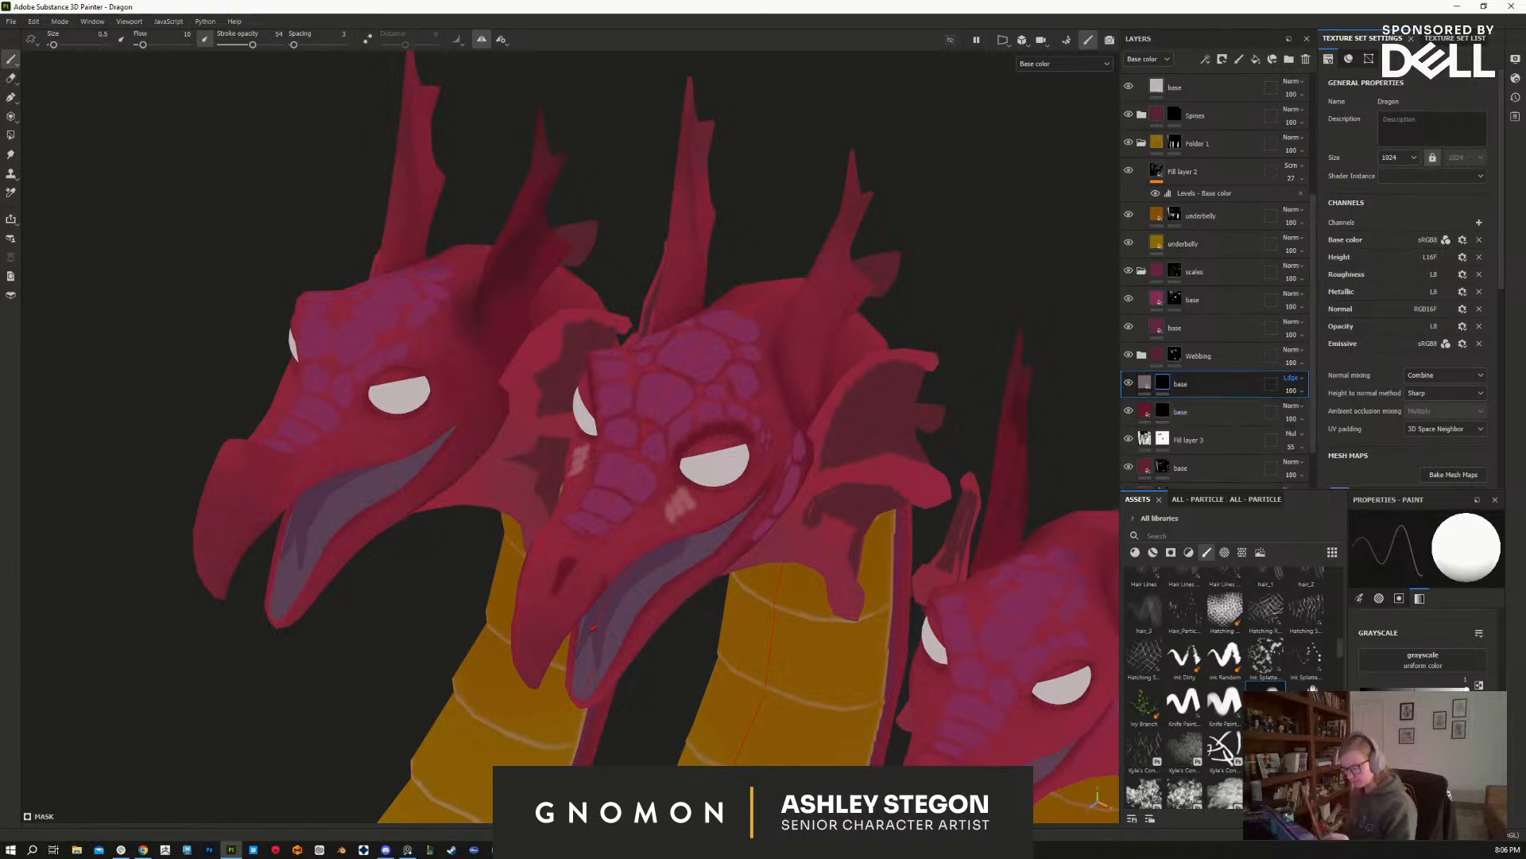
# Step: Change the highlight layer's base color to a dark, dusty red
pyautogui.click(1145, 383)
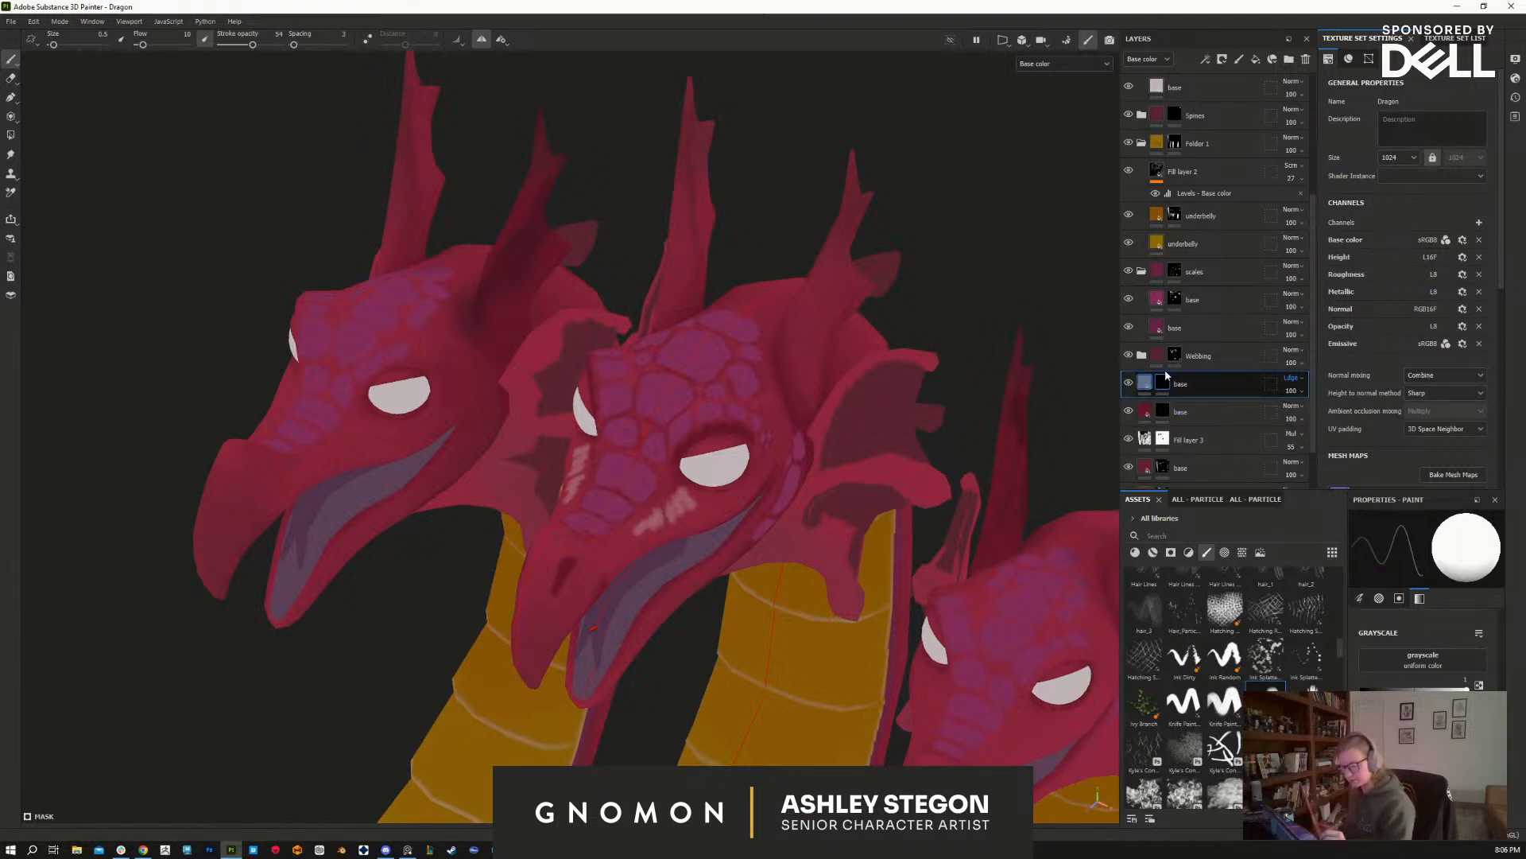
pyautogui.click(1420, 715)
pyautogui.moveTo(1174, 550)
pyautogui.mouseDown()
pyautogui.moveTo(1209, 556)
pyautogui.moveTo(1200, 547)
pyautogui.mouseUp()
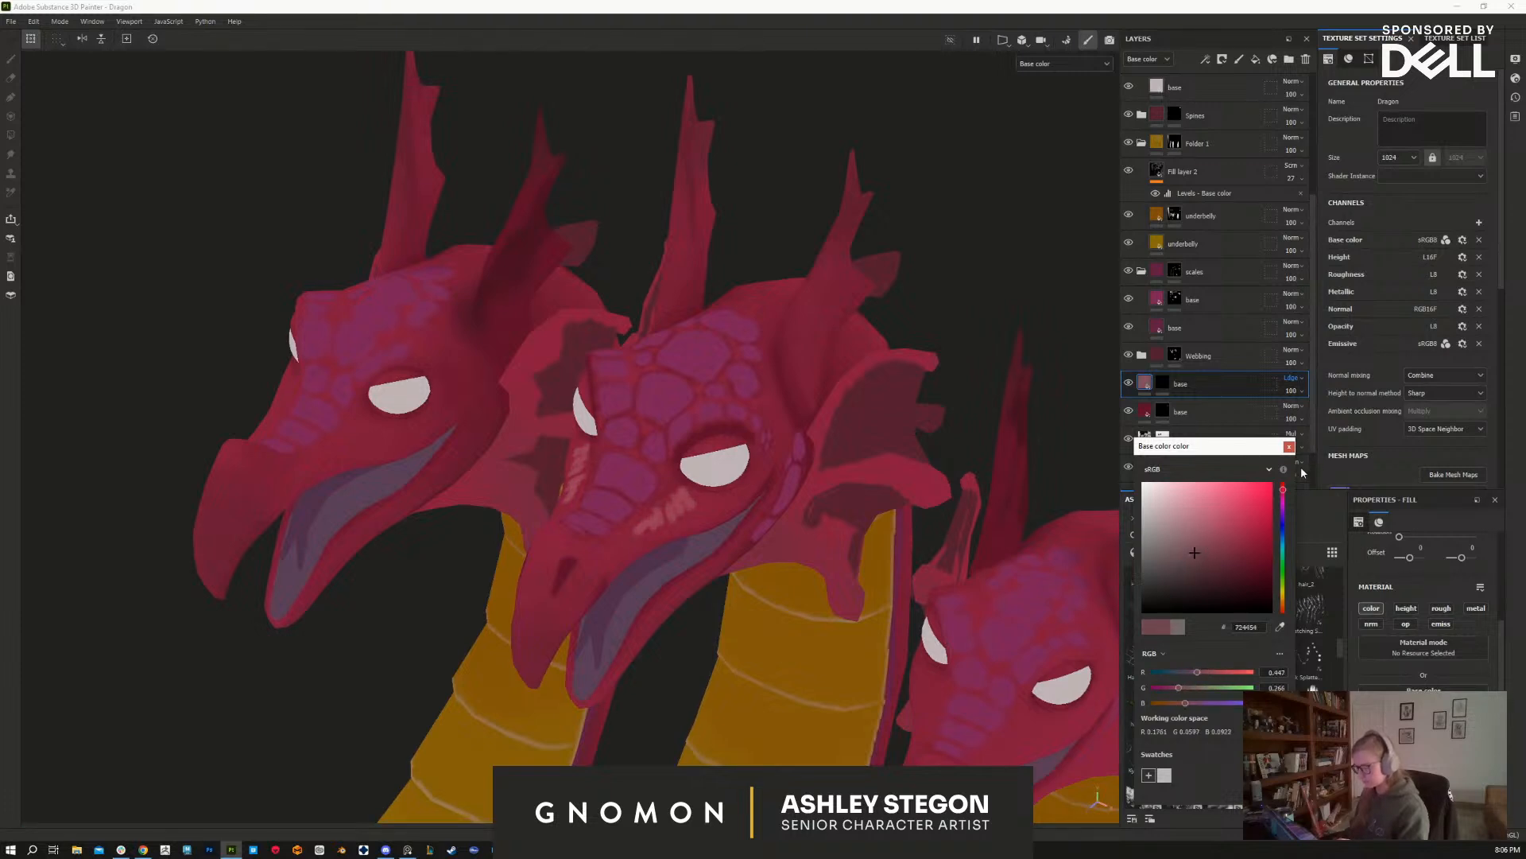
pyautogui.click(1288, 446)
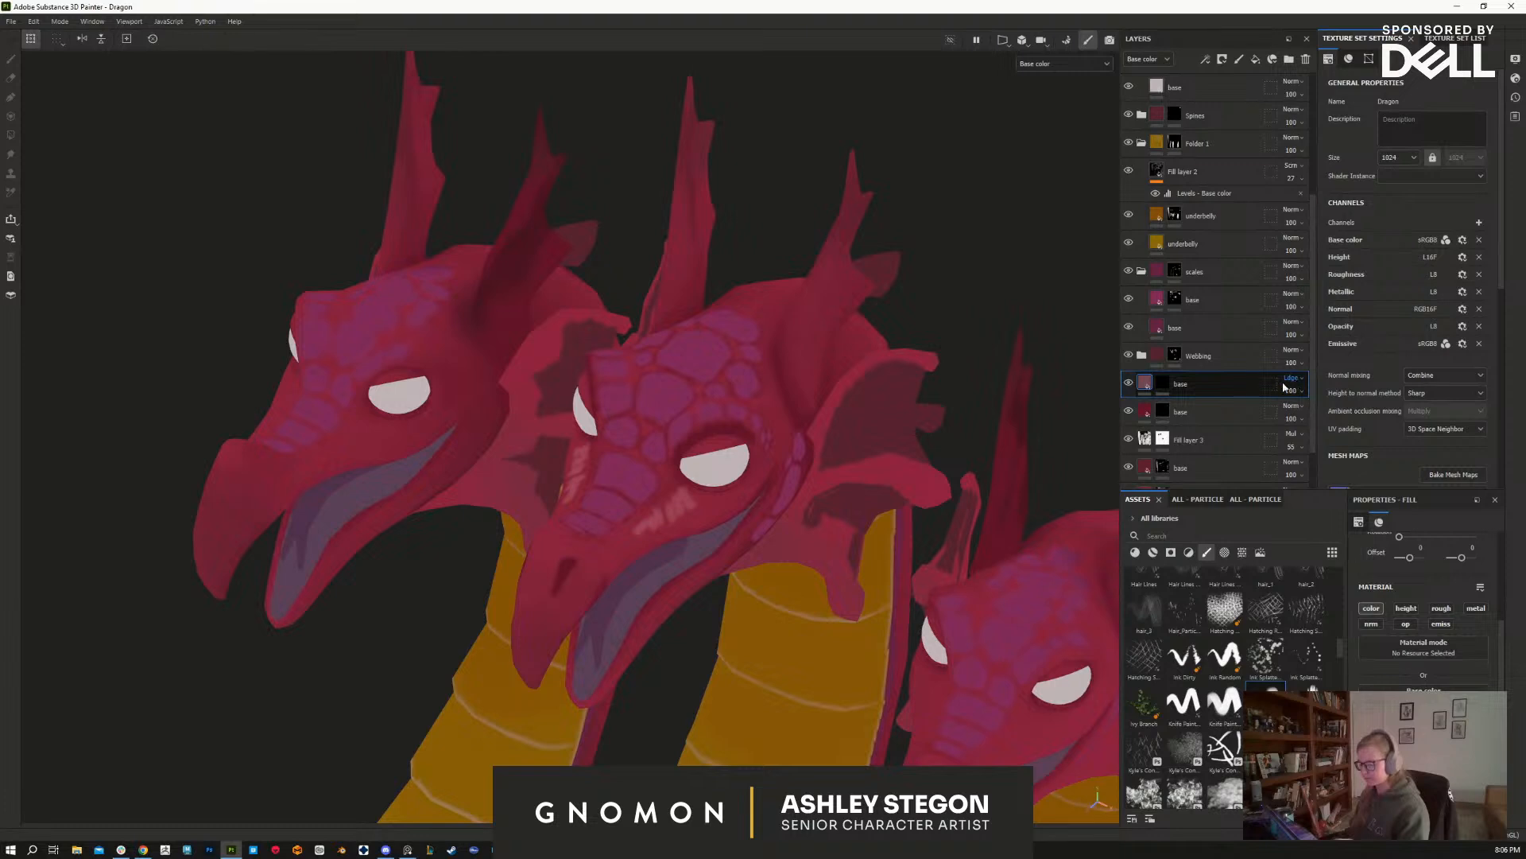
pyautogui.keyDown('alt'); pyautogui.moveTo(719, 526); pyautogui.dragTo(687, 504); pyautogui.keyUp('alt')
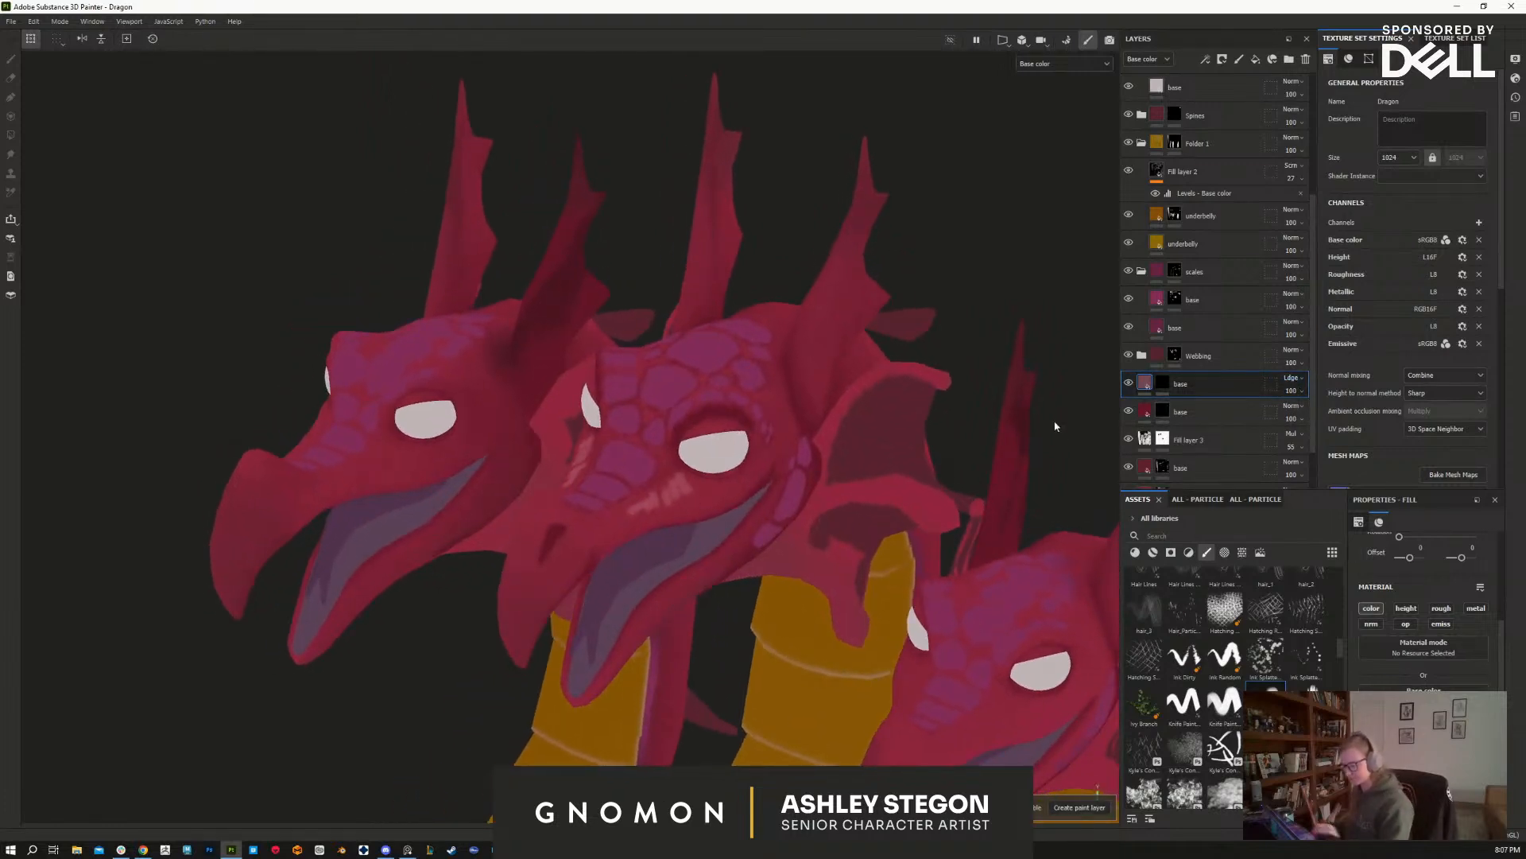
# Step: Paint broad highlight strokes below the middle head's eye and along its snout and beak in the highlight layer's mask
pyautogui.click(1163, 383)
pyautogui.press('1')
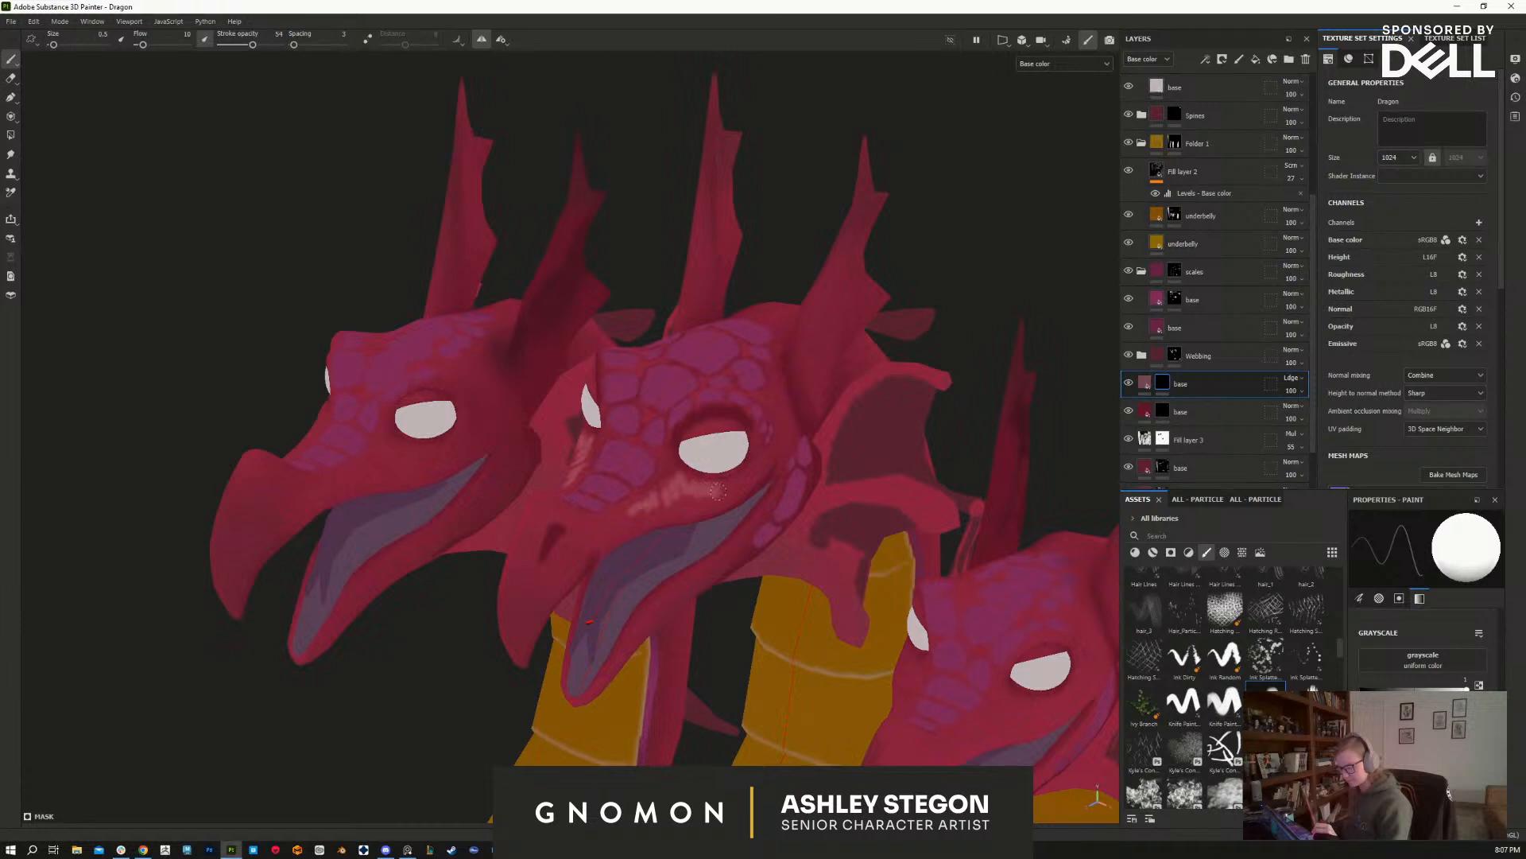
pyautogui.keyDown('alt'); pyautogui.moveTo(754, 475); pyautogui.dragTo(750, 518); pyautogui.keyUp('alt')
pyautogui.moveTo(548, 517); pyautogui.dragTo(506, 615)
pyautogui.moveTo(594, 546)
pyautogui.keyDown('alt'); pyautogui.mouseDown()
pyautogui.moveTo(624, 501)
pyautogui.moveTo(564, 517)
pyautogui.mouseUp(); pyautogui.keyUp('alt')
# Step: Reduce the brush to size 0.26, raise its flow, set stroke opacity to 71 and thin the under-eye highlight with black
pyautogui.press('x')
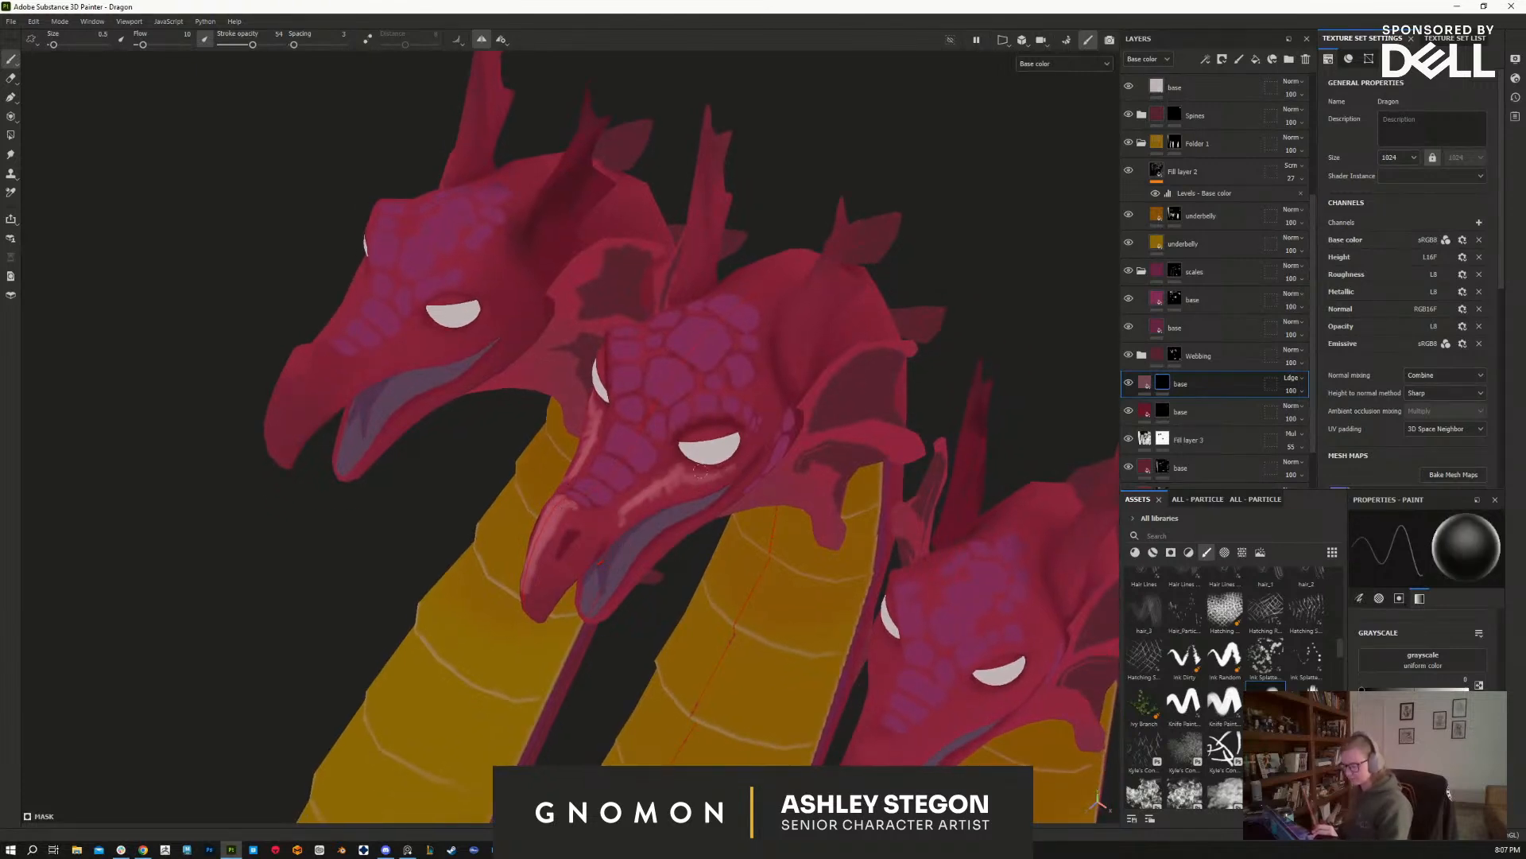
pyautogui.keyDown('ctrl'); pyautogui.moveTo(651, 501); pyautogui.dragTo(677, 491, button='right'); pyautogui.keyUp('ctrl')
pyautogui.press('[')
pyautogui.moveTo(252, 44); pyautogui.dragTo(263, 44)
pyautogui.moveTo(142, 45); pyautogui.dragTo(154, 45)
pyautogui.press('[')
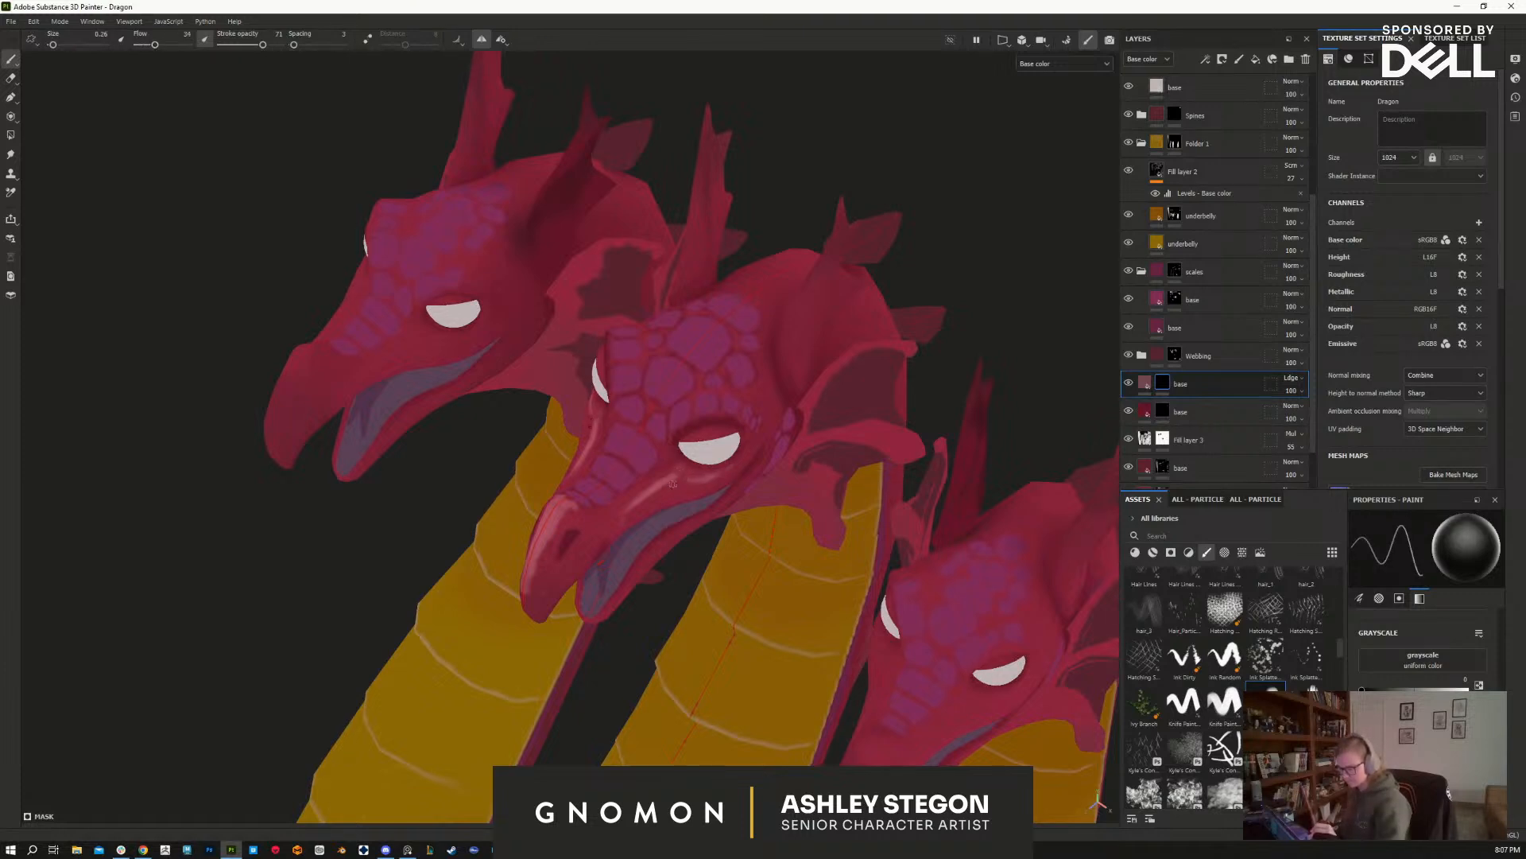
# Step: Paint black over the excess highlight around the middle head's nostril and beak, leaving narrower streaks
pyautogui.keyDown('alt'); pyautogui.moveTo(676, 465); pyautogui.dragTo(676, 330); pyautogui.keyUp('alt')
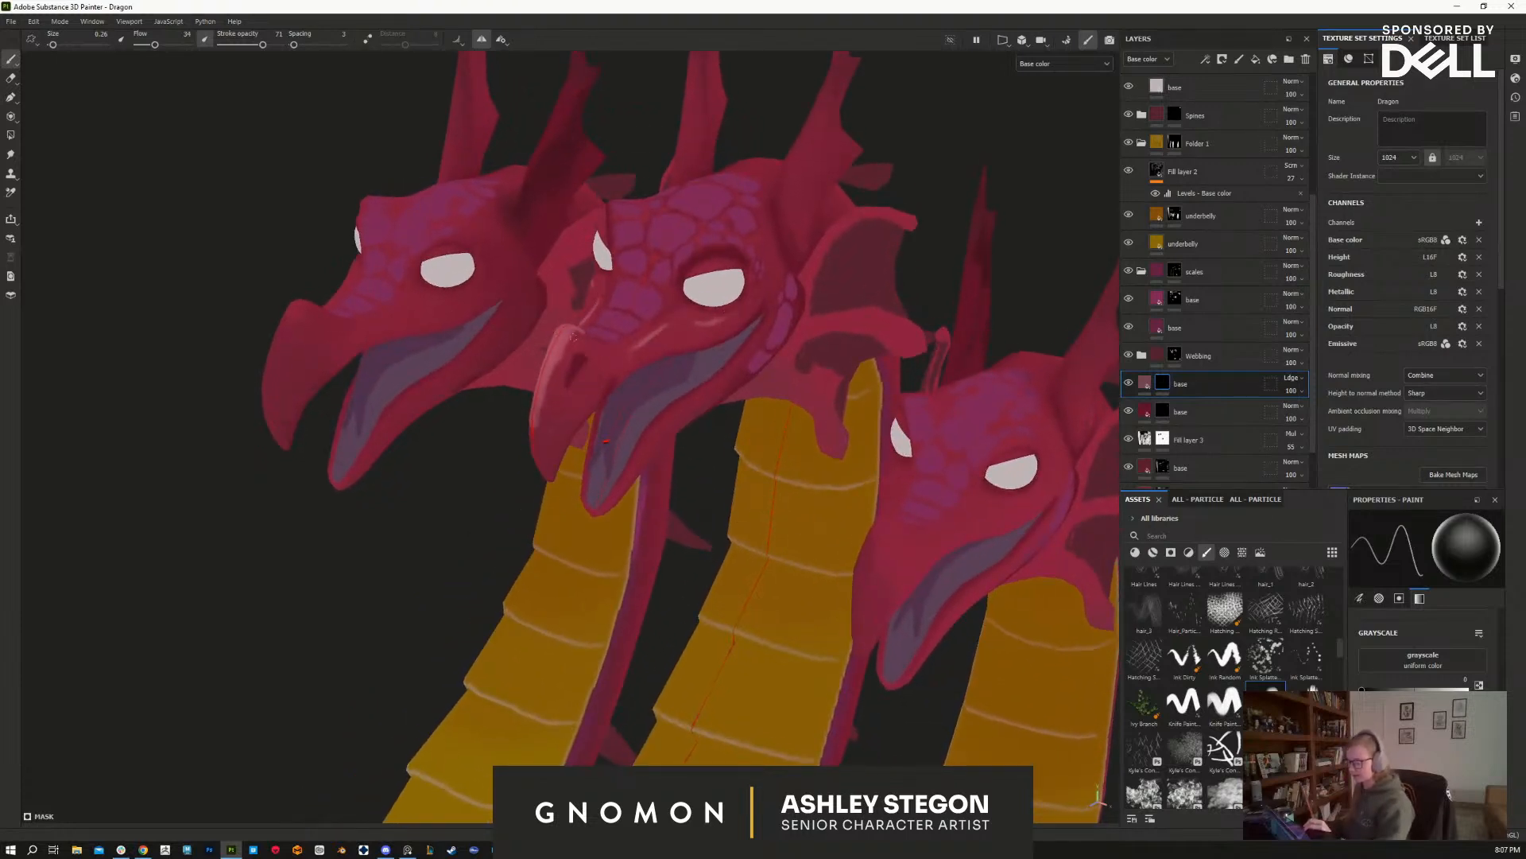
pyautogui.moveTo(546, 397)
pyautogui.keyDown('alt'); pyautogui.mouseDown()
pyautogui.moveTo(548, 467)
pyautogui.moveTo(583, 344)
pyautogui.moveTo(571, 326)
pyautogui.mouseUp(); pyautogui.keyUp('alt')
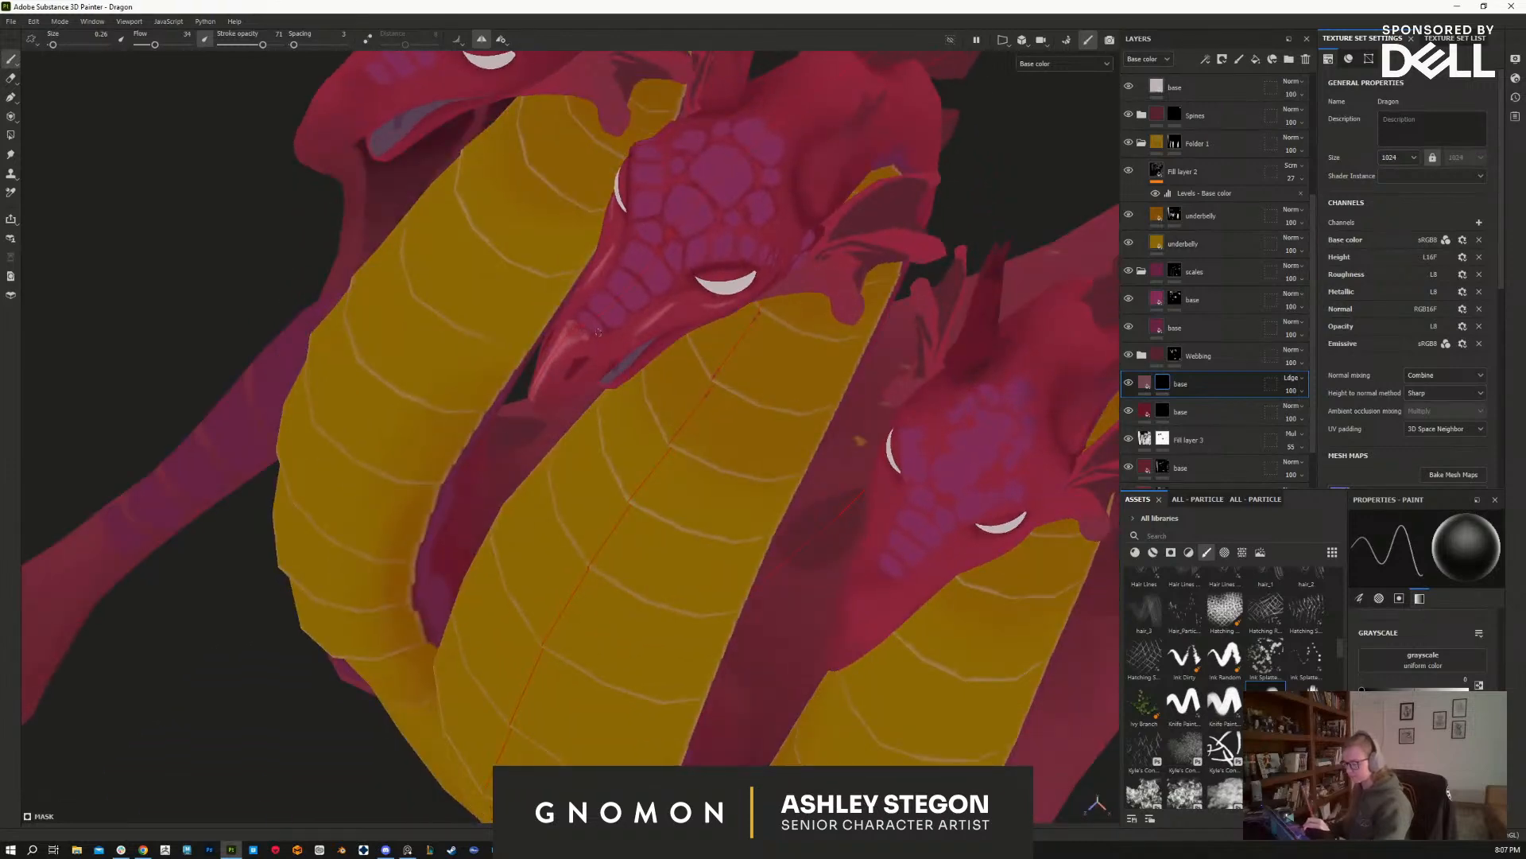
pyautogui.keyDown('alt'); pyautogui.moveTo(554, 366); pyautogui.dragTo(628, 320); pyautogui.keyUp('alt')
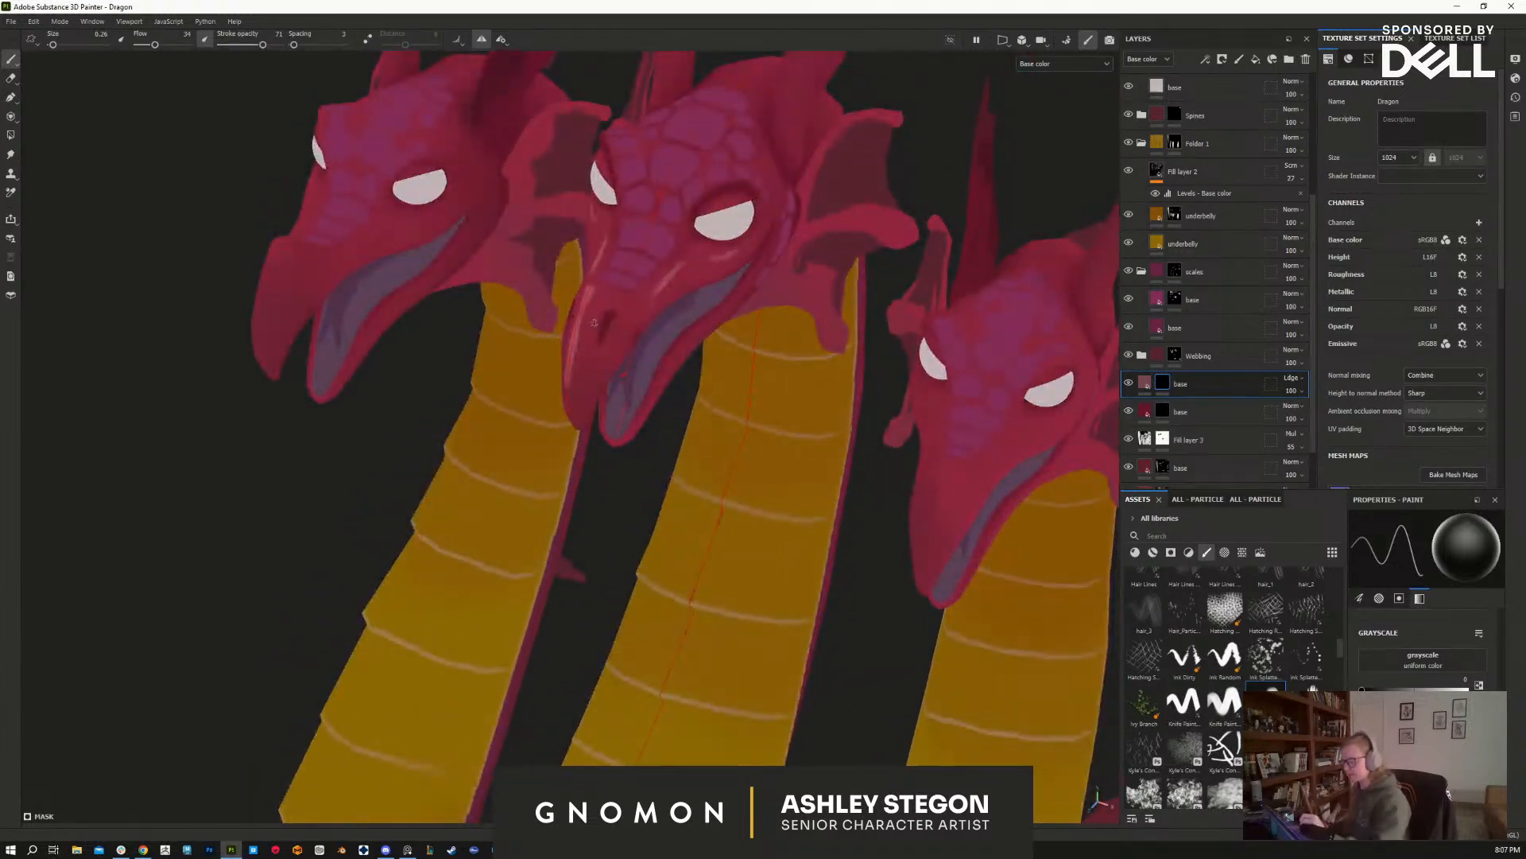
pyautogui.keyDown('alt'); pyautogui.moveTo(705, 452); pyautogui.dragTo(706, 521); pyautogui.keyUp('alt')
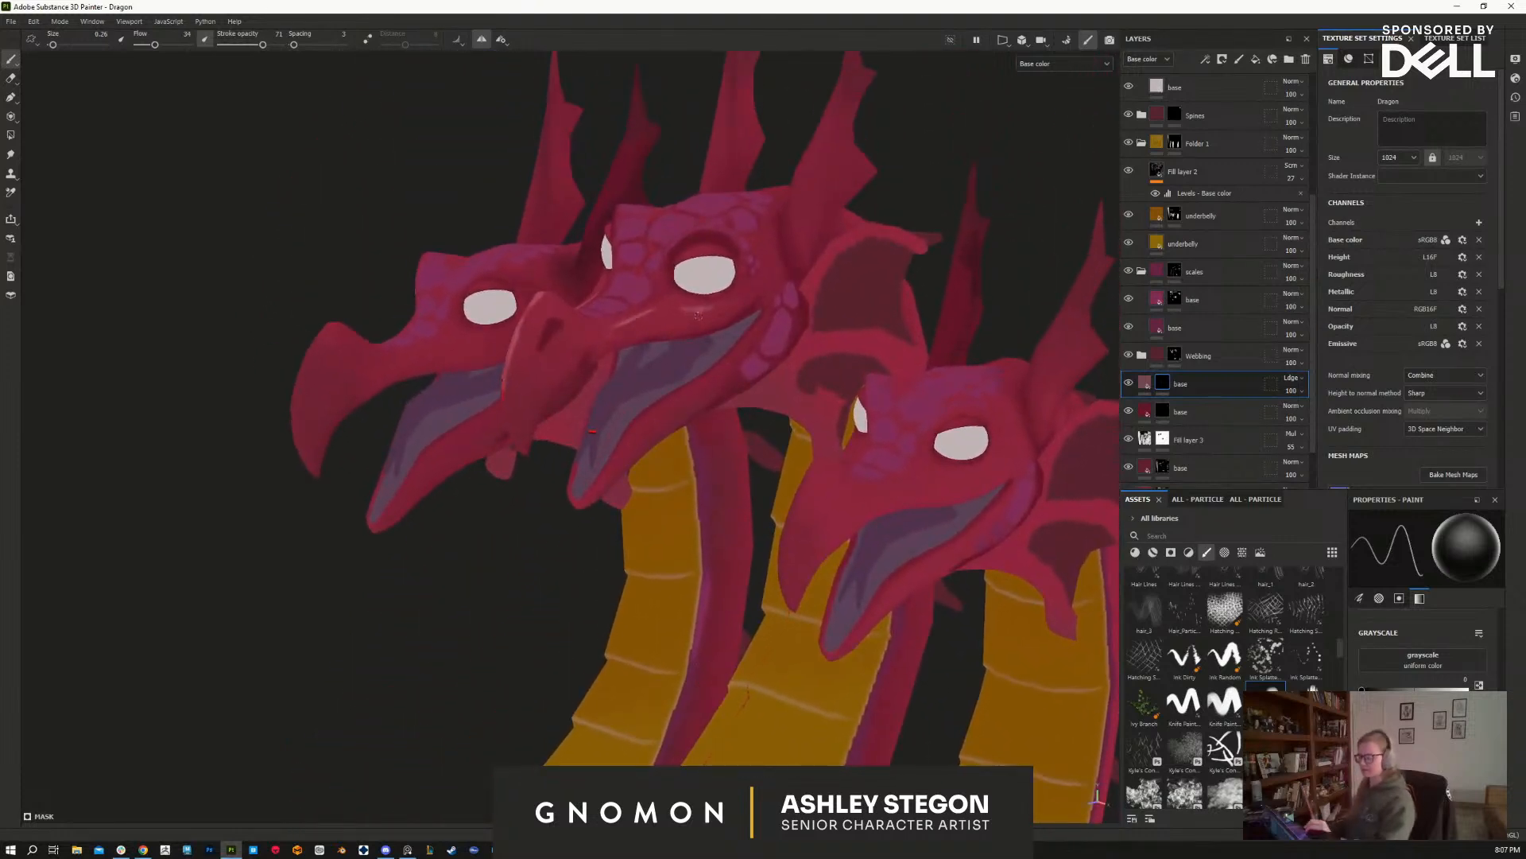
# Step: Paint fine white highlight marks in the mask along the wrinkles below the middle head's eye with a size 0.1 brush
pyautogui.press('x')
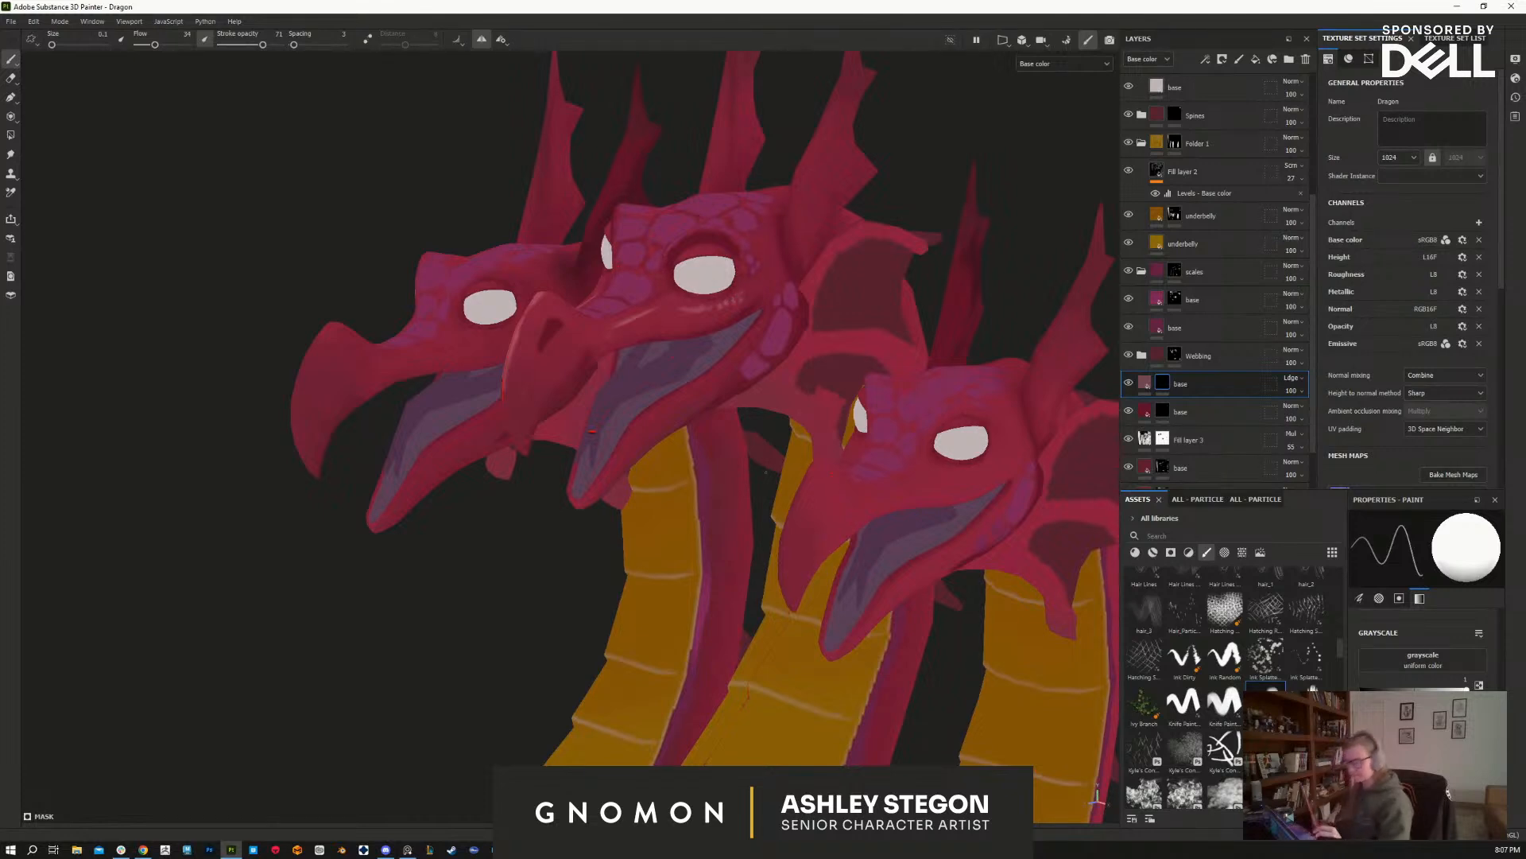
pyautogui.keyDown('alt'); pyautogui.moveTo(776, 473); pyautogui.dragTo(788, 542); pyautogui.keyUp('alt')
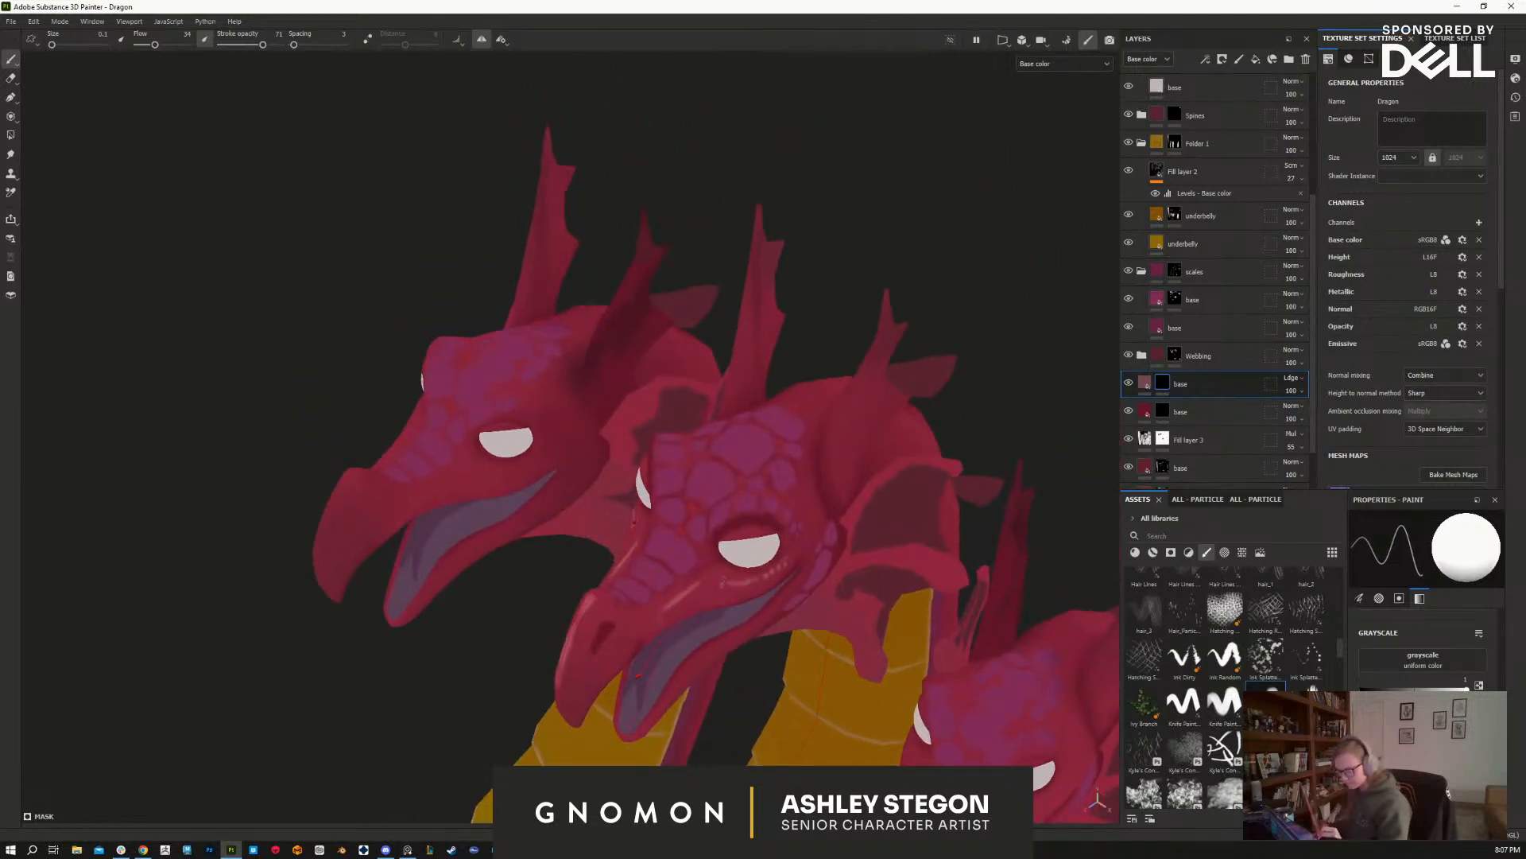
pyautogui.keyDown('alt'); pyautogui.moveTo(638, 676); pyautogui.dragTo(658, 701); pyautogui.keyUp('alt')
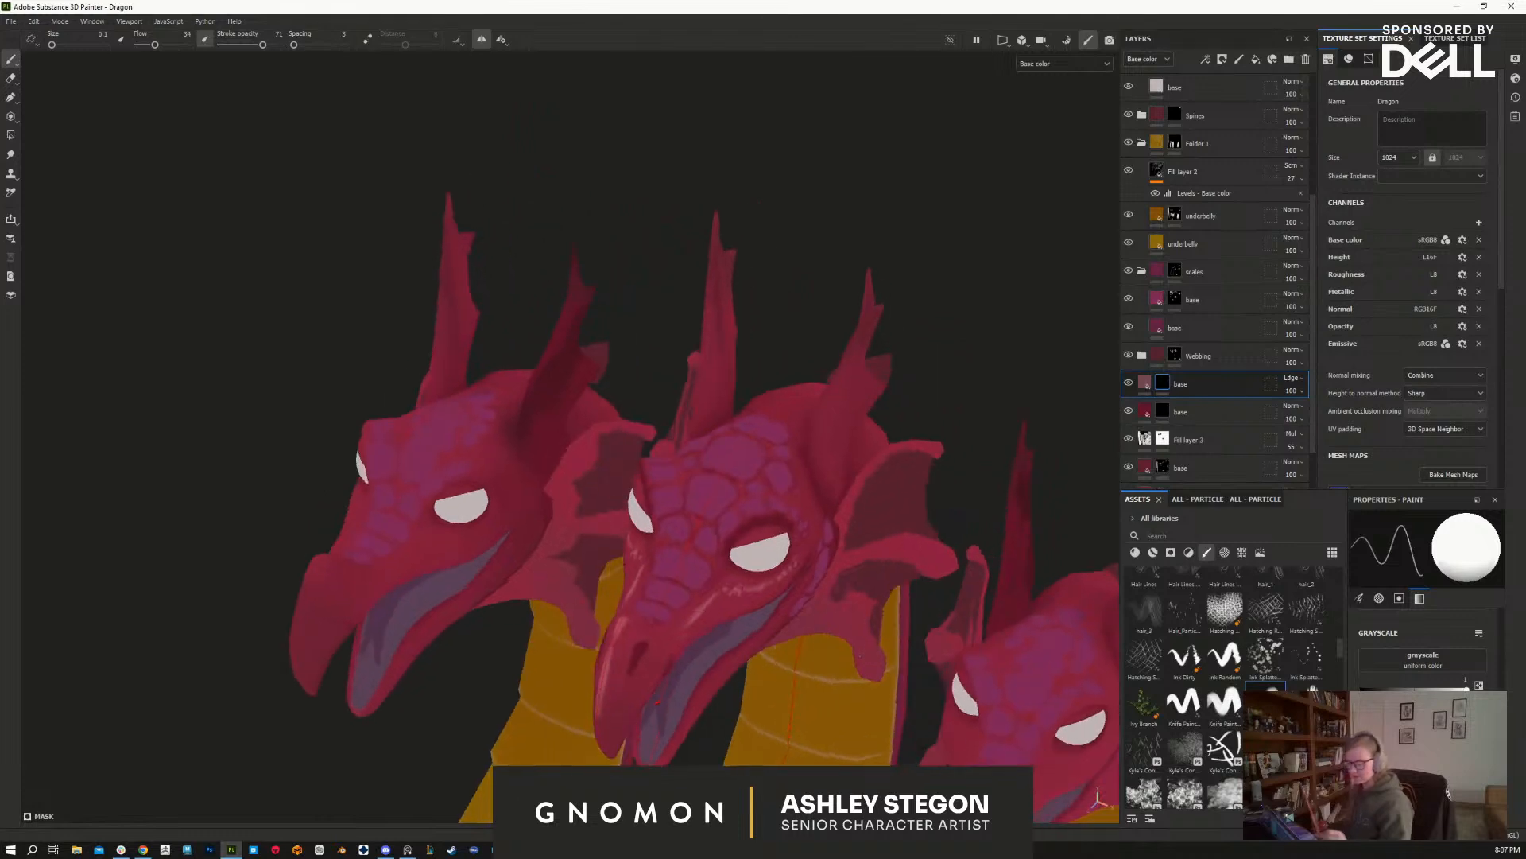
pyautogui.keyDown('alt'); pyautogui.moveTo(869, 624); pyautogui.dragTo(834, 636, button='right'); pyautogui.keyUp('alt')
pyautogui.keyDown('alt'); pyautogui.moveTo(835, 636); pyautogui.dragTo(751, 453, button='middle'); pyautogui.keyUp('alt')
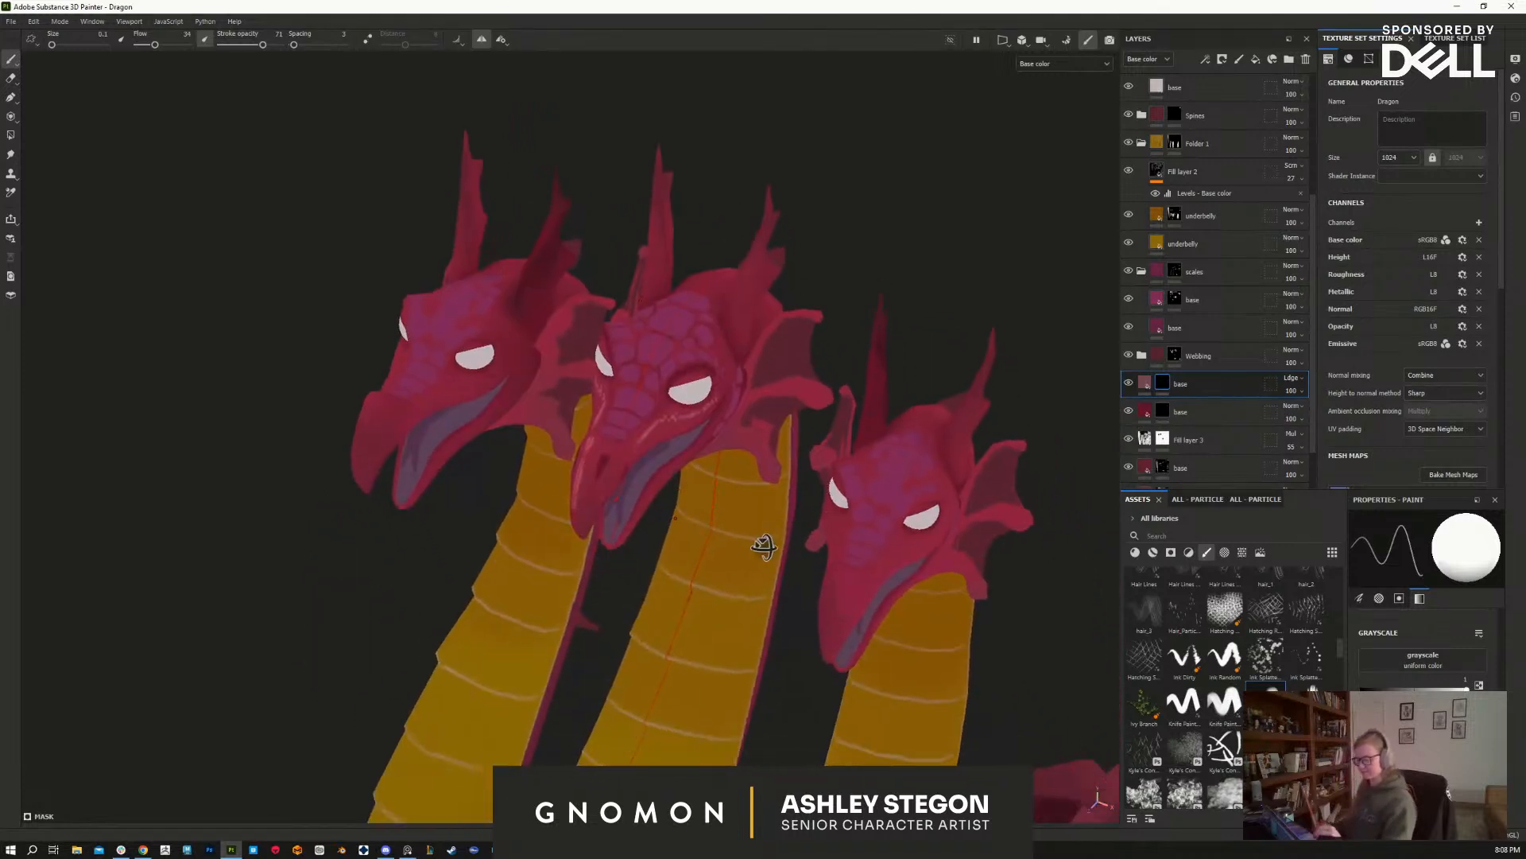
pyautogui.keyDown('alt'); pyautogui.moveTo(752, 453); pyautogui.dragTo(688, 416); pyautogui.keyUp('alt')
# Step: Soften the fine under-eye highlights on the middle head with black at brush size 0.27
pyautogui.press('x')
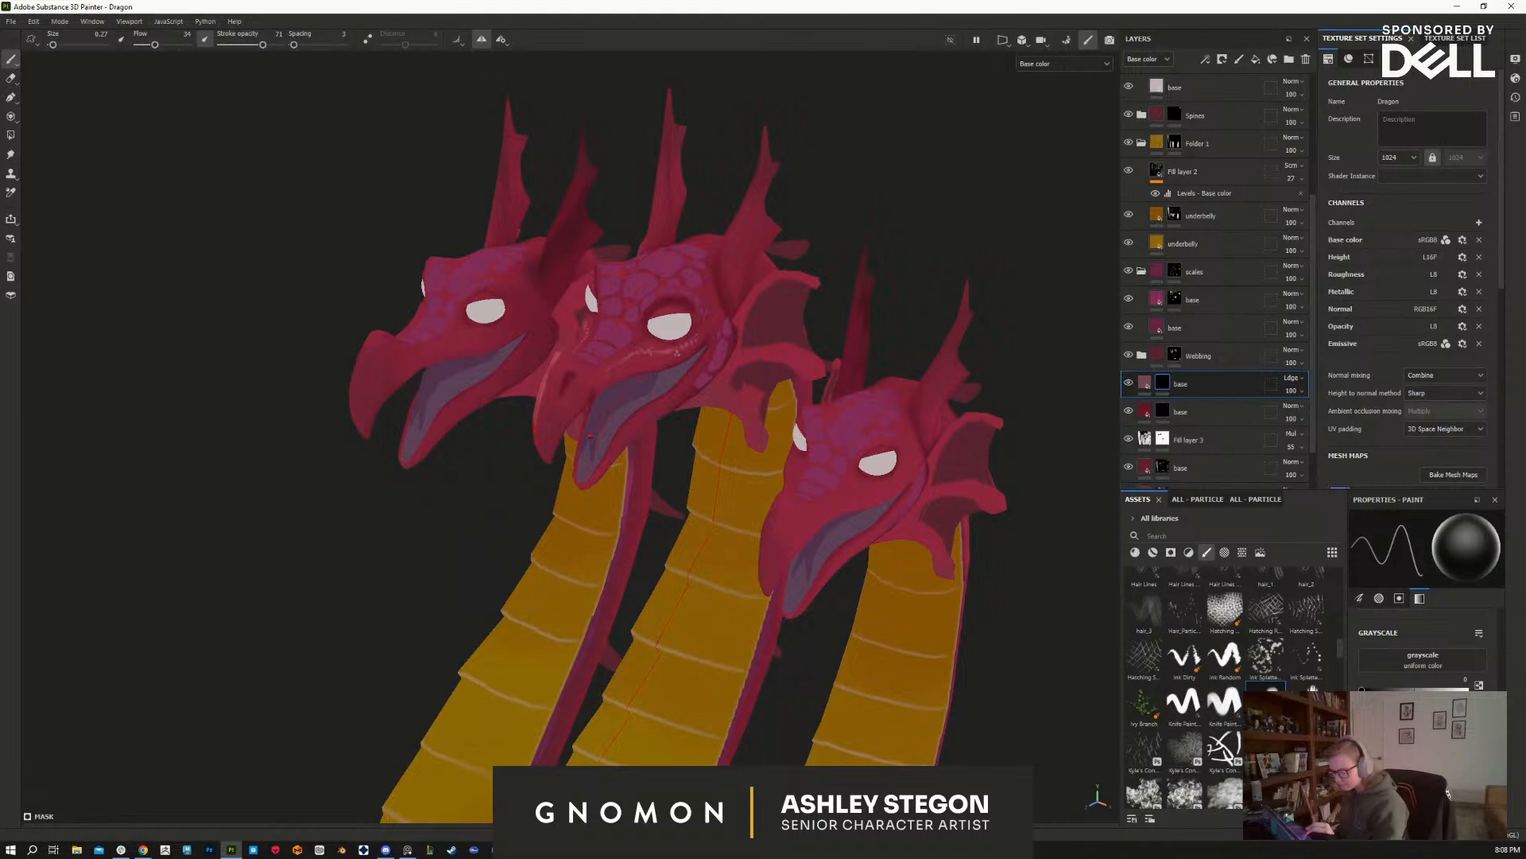
pyautogui.keyDown('alt'); pyautogui.moveTo(703, 333); pyautogui.dragTo(819, 681); pyautogui.keyUp('alt')
pyautogui.moveTo(801, 593)
pyautogui.keyDown('alt'); pyautogui.mouseDown(button='right')
pyautogui.moveTo(694, 557)
pyautogui.moveTo(682, 481)
pyautogui.mouseUp(button='right'); pyautogui.keyUp('alt')
# Step: Undo the last stroke, reduce the brush size and start a white highlight along the middle head's upper eyelid
pyautogui.press('x')
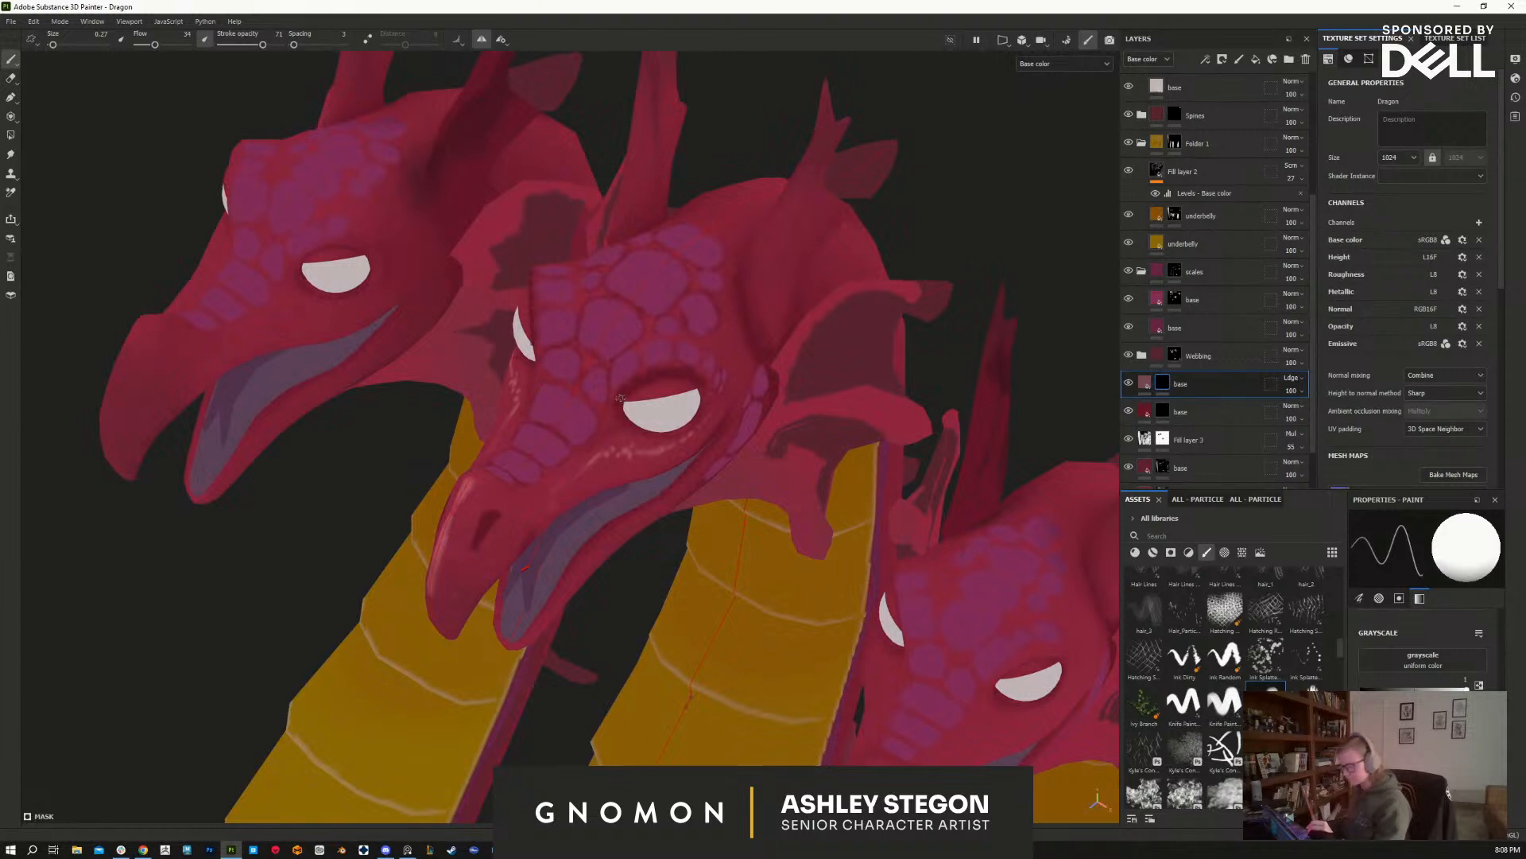
pyautogui.hotkey('ctrl', 'z')
pyautogui.press('[')
pyautogui.press('[')
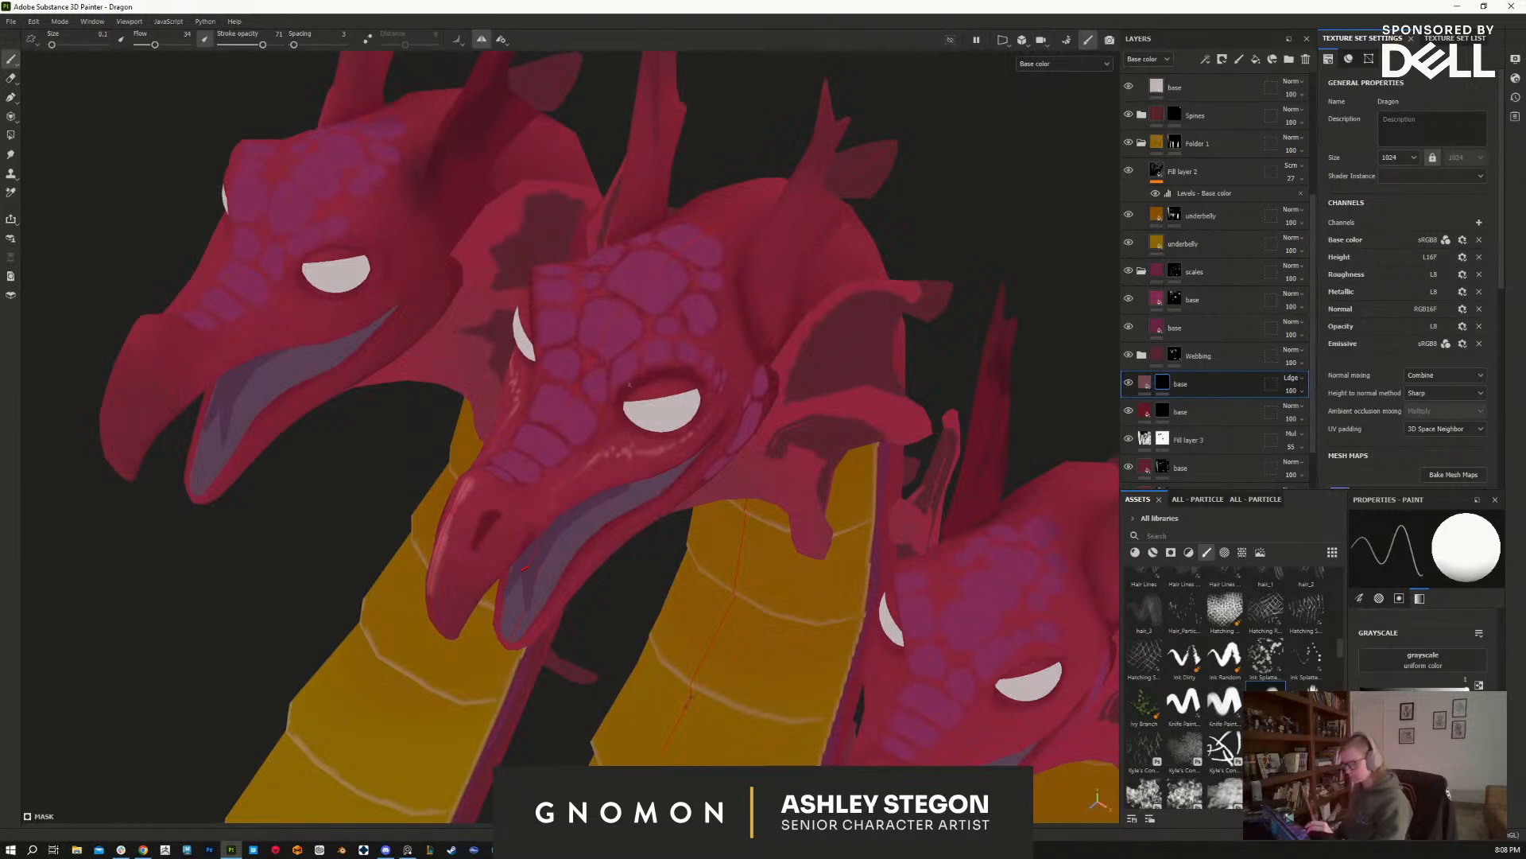
pyautogui.moveTo(616, 397); pyautogui.dragTo(637, 375)
# Step: Set the Dragon texture set's size to 2048 and extend the highlight across the middle head's brow ridge
pyautogui.click(1398, 157)
pyautogui.click(1396, 221)
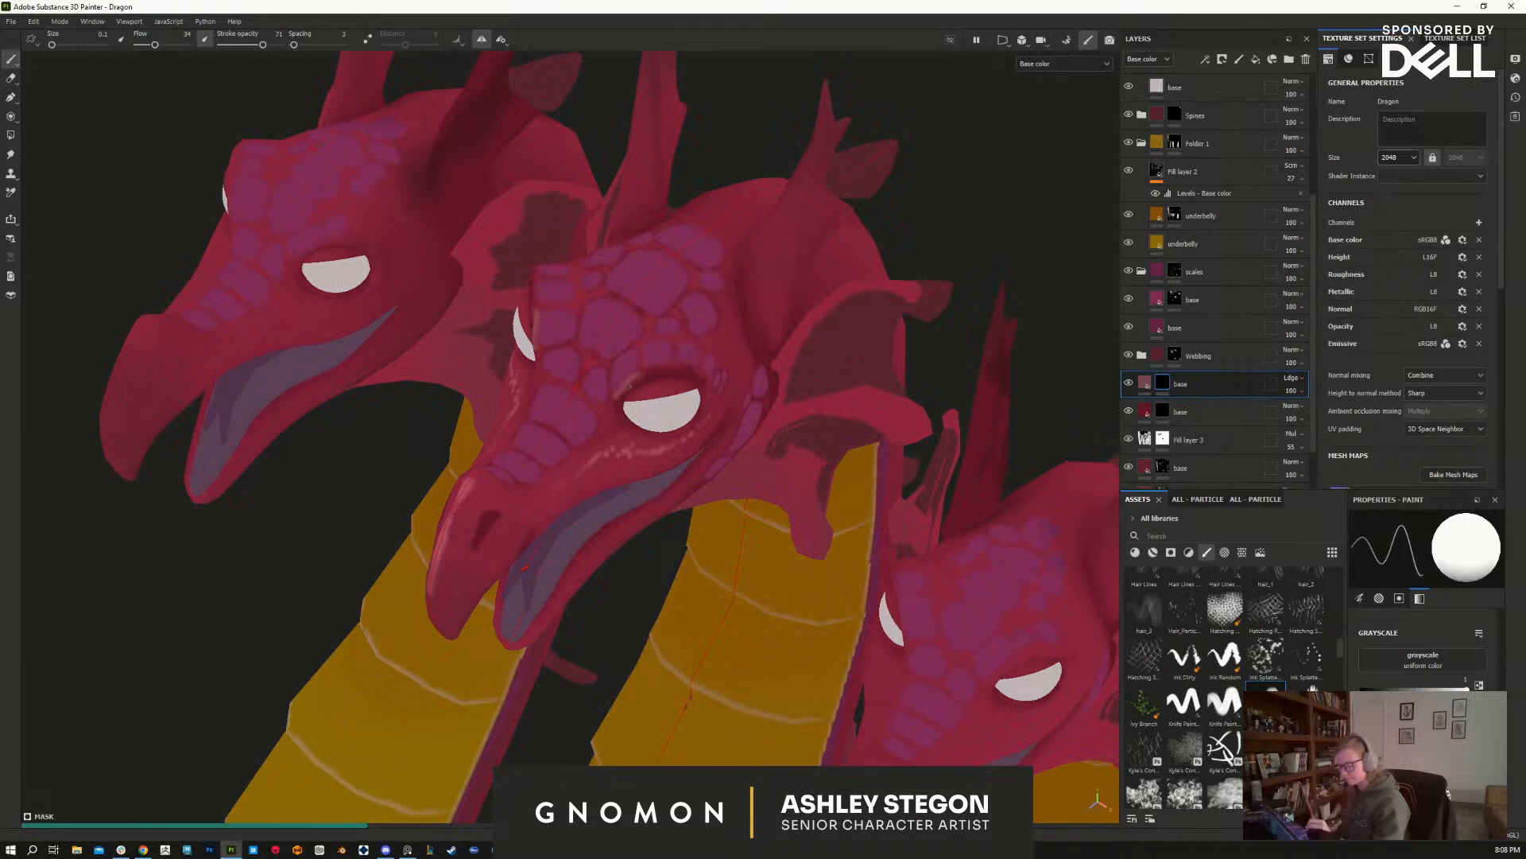
pyautogui.moveTo(637, 374); pyautogui.dragTo(668, 363)
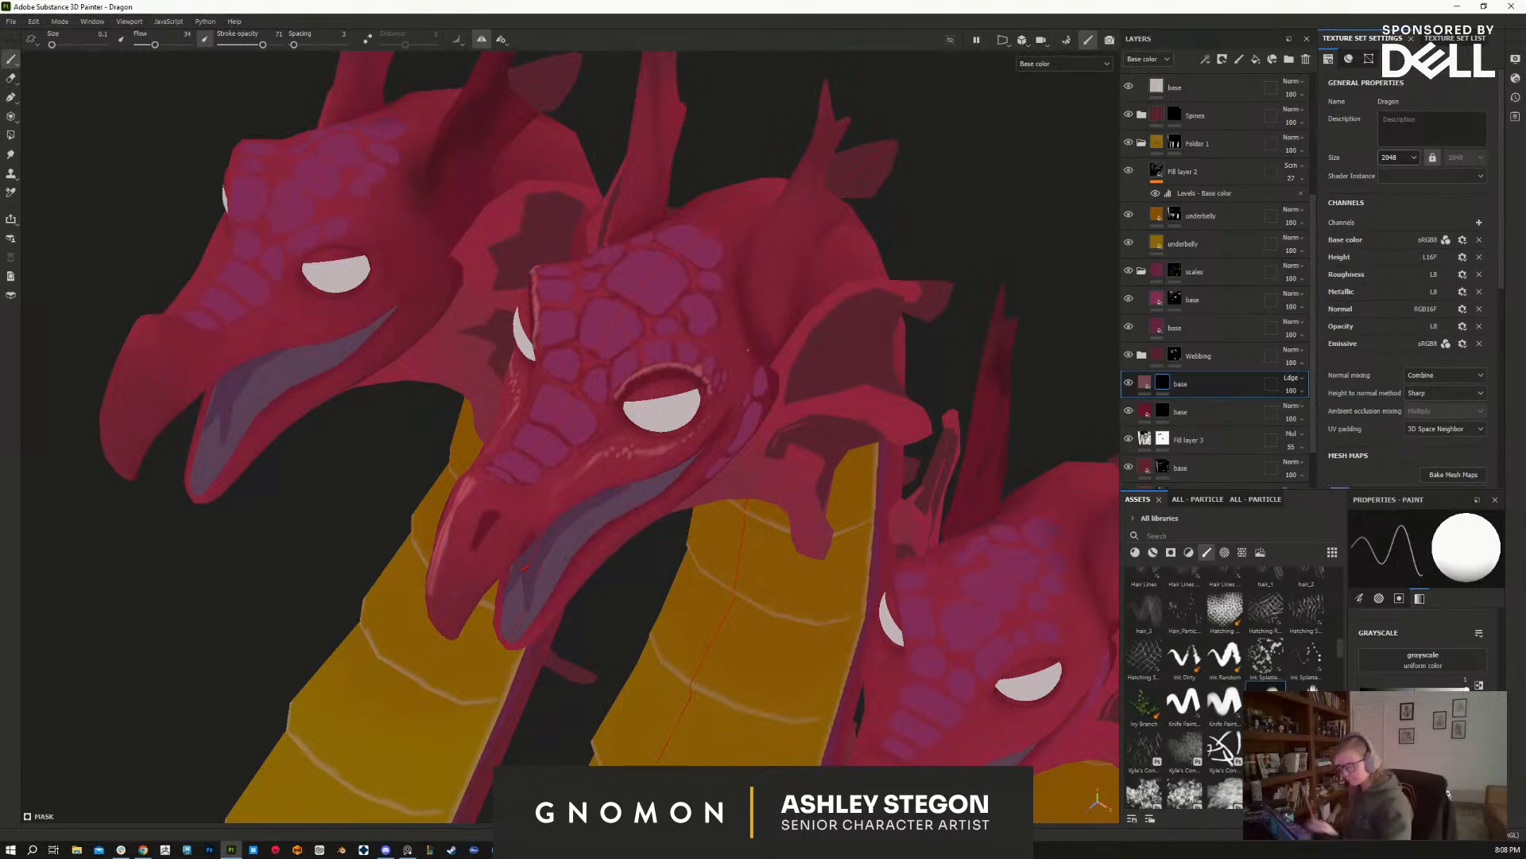
pyautogui.keyDown('alt'); pyautogui.moveTo(748, 521); pyautogui.dragTo(839, 544); pyautogui.keyUp('alt')
pyautogui.moveTo(718, 440); pyautogui.dragTo(744, 432)
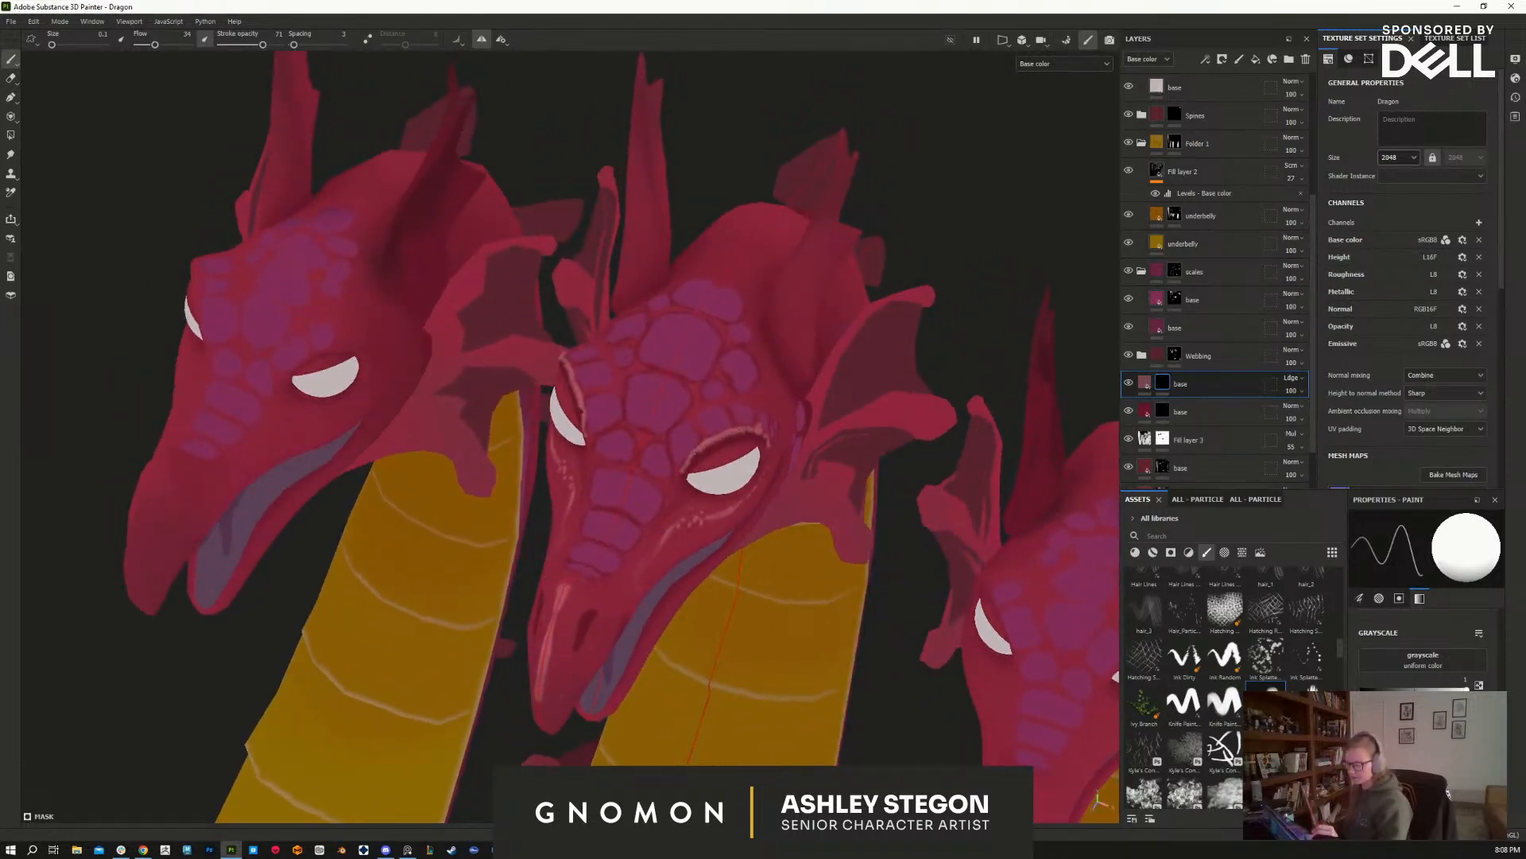
# Step: Trim and soften the brow ridge highlight above the middle head's eye with black at brush size 0.27
pyautogui.press('x')
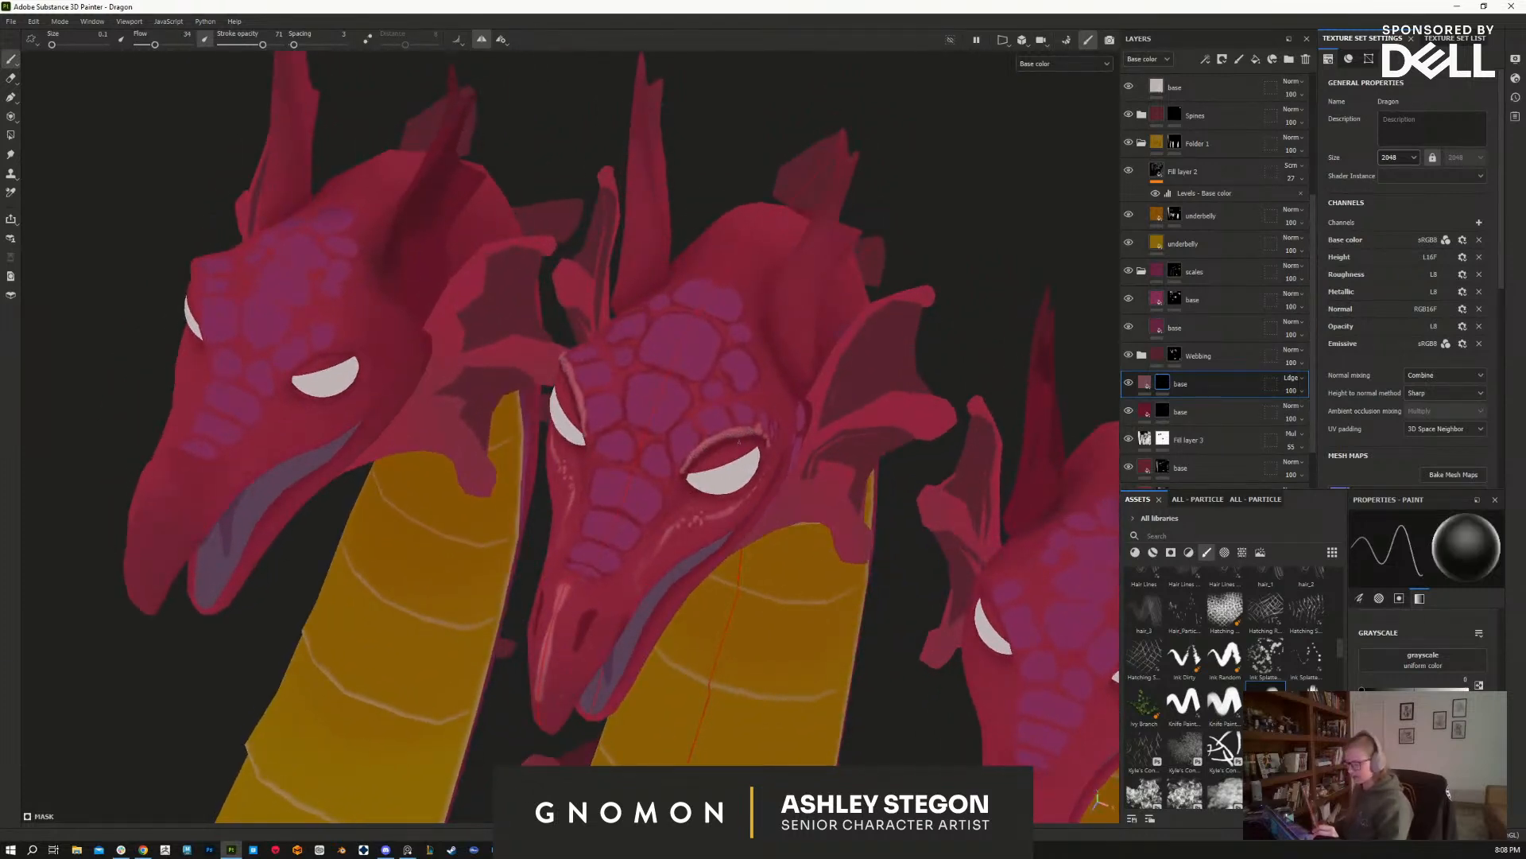
pyautogui.press(']')
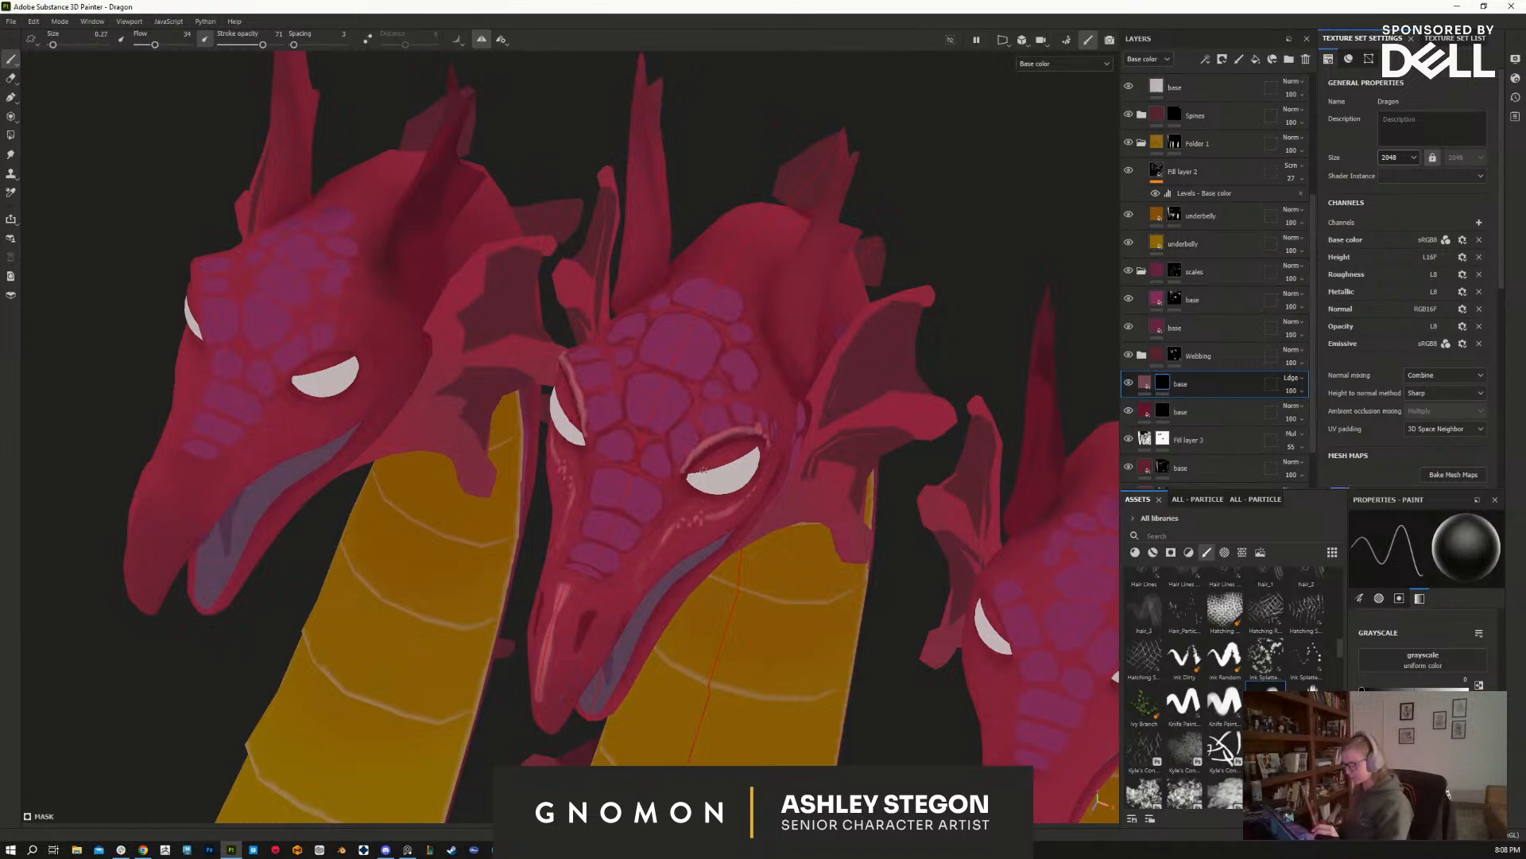
pyautogui.moveTo(709, 454)
pyautogui.mouseDown()
pyautogui.moveTo(723, 443)
pyautogui.moveTo(698, 458)
pyautogui.mouseUp()
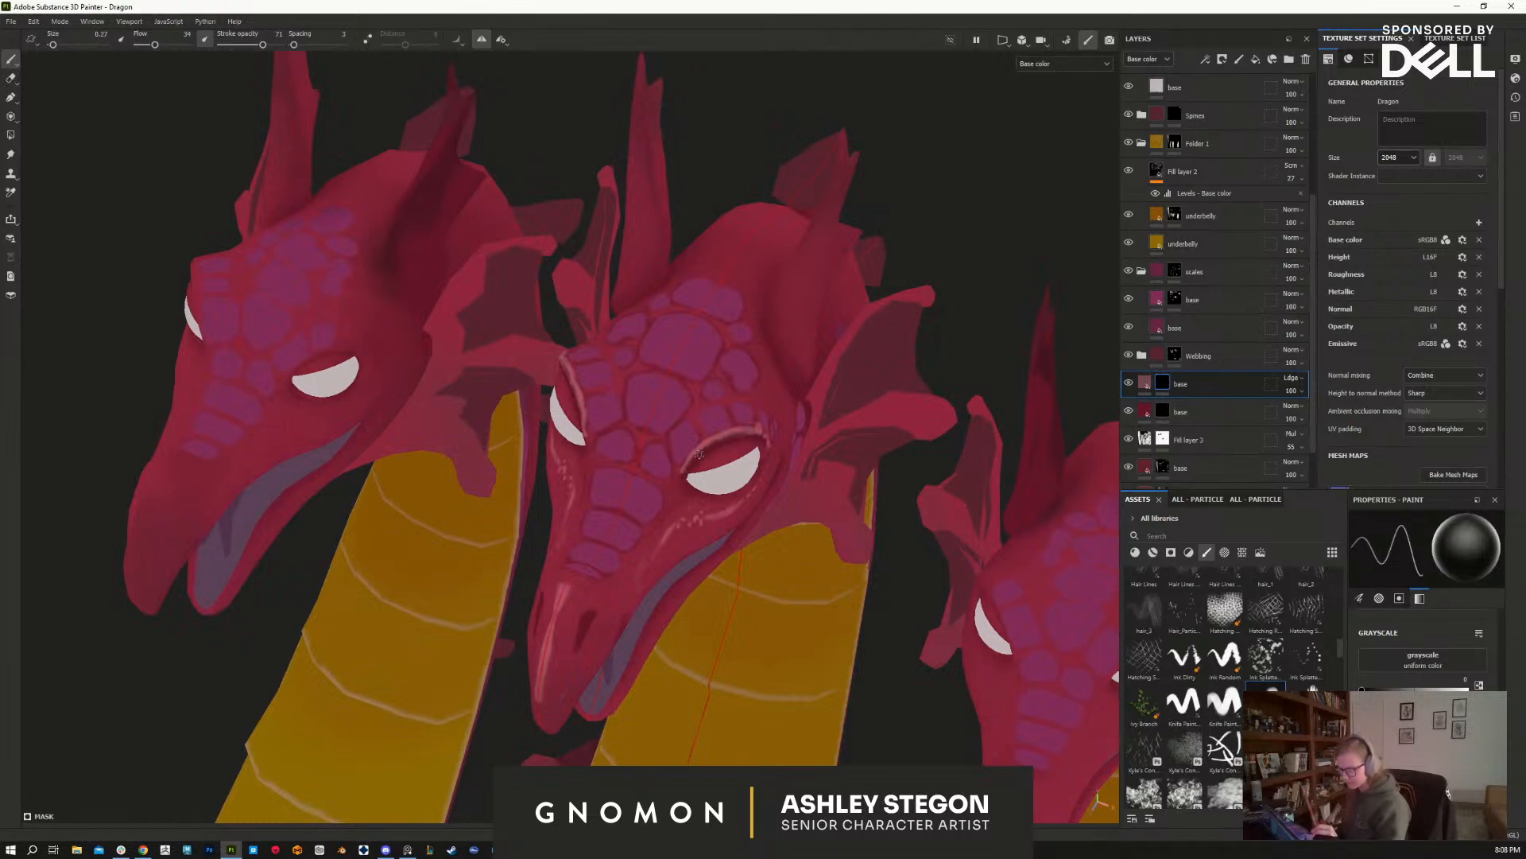
pyautogui.keyDown('alt'); pyautogui.moveTo(708, 538); pyautogui.dragTo(477, 486); pyautogui.keyUp('alt')
pyautogui.moveTo(606, 280); pyautogui.dragTo(634, 292)
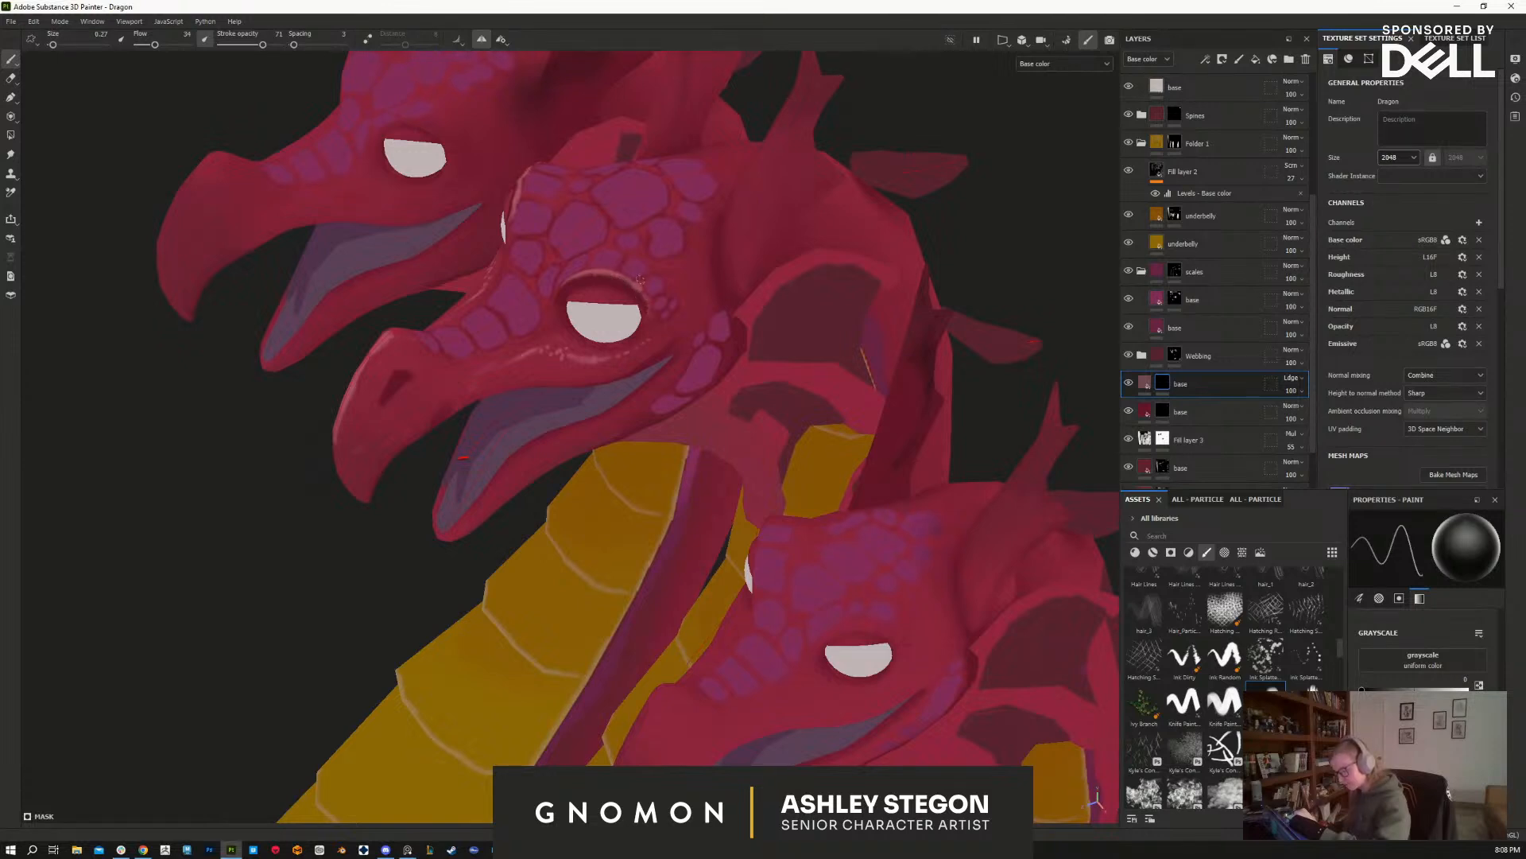
# Step: Enlarge the brush, paint highlights up the middle head's horns and break up their edges with black
pyautogui.moveTo(586, 245)
pyautogui.keyDown('alt'); pyautogui.mouseDown()
pyautogui.moveTo(692, 488)
pyautogui.moveTo(798, 528)
pyautogui.mouseUp(); pyautogui.keyUp('alt')
pyautogui.moveTo(860, 474)
pyautogui.keyDown('alt'); pyautogui.mouseDown()
pyautogui.moveTo(691, 580)
pyautogui.moveTo(791, 586)
pyautogui.moveTo(858, 504)
pyautogui.moveTo(859, 695)
pyautogui.moveTo(783, 509)
pyautogui.mouseUp(); pyautogui.keyUp('alt')
pyautogui.keyDown('alt'); pyautogui.moveTo(589, 509); pyautogui.dragTo(636, 498, button='right'); pyautogui.keyUp('alt')
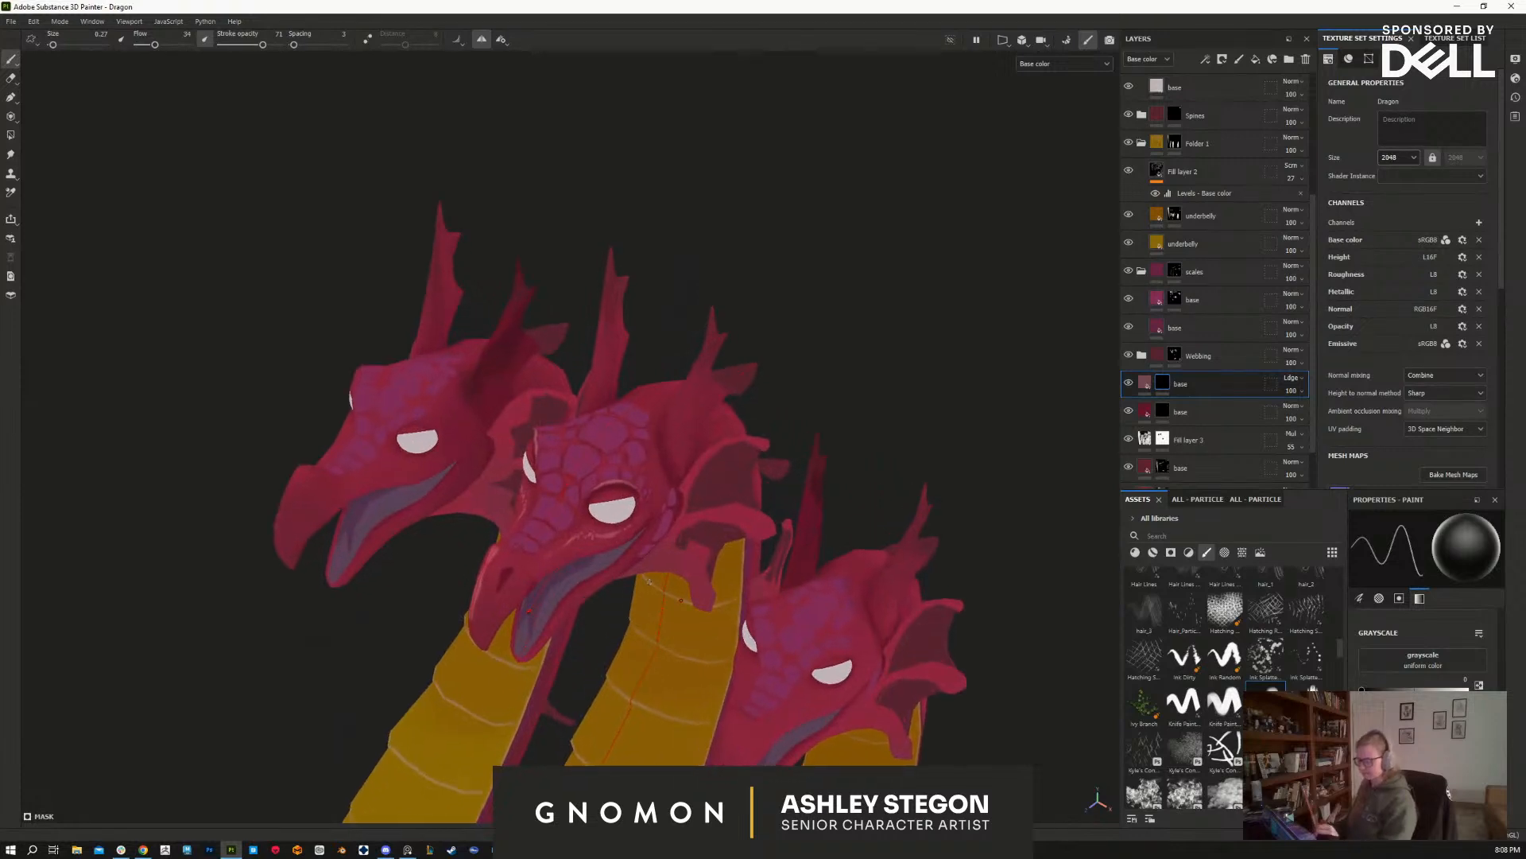
pyautogui.keyDown('alt'); pyautogui.moveTo(636, 498); pyautogui.dragTo(722, 423, button='middle'); pyautogui.keyUp('alt')
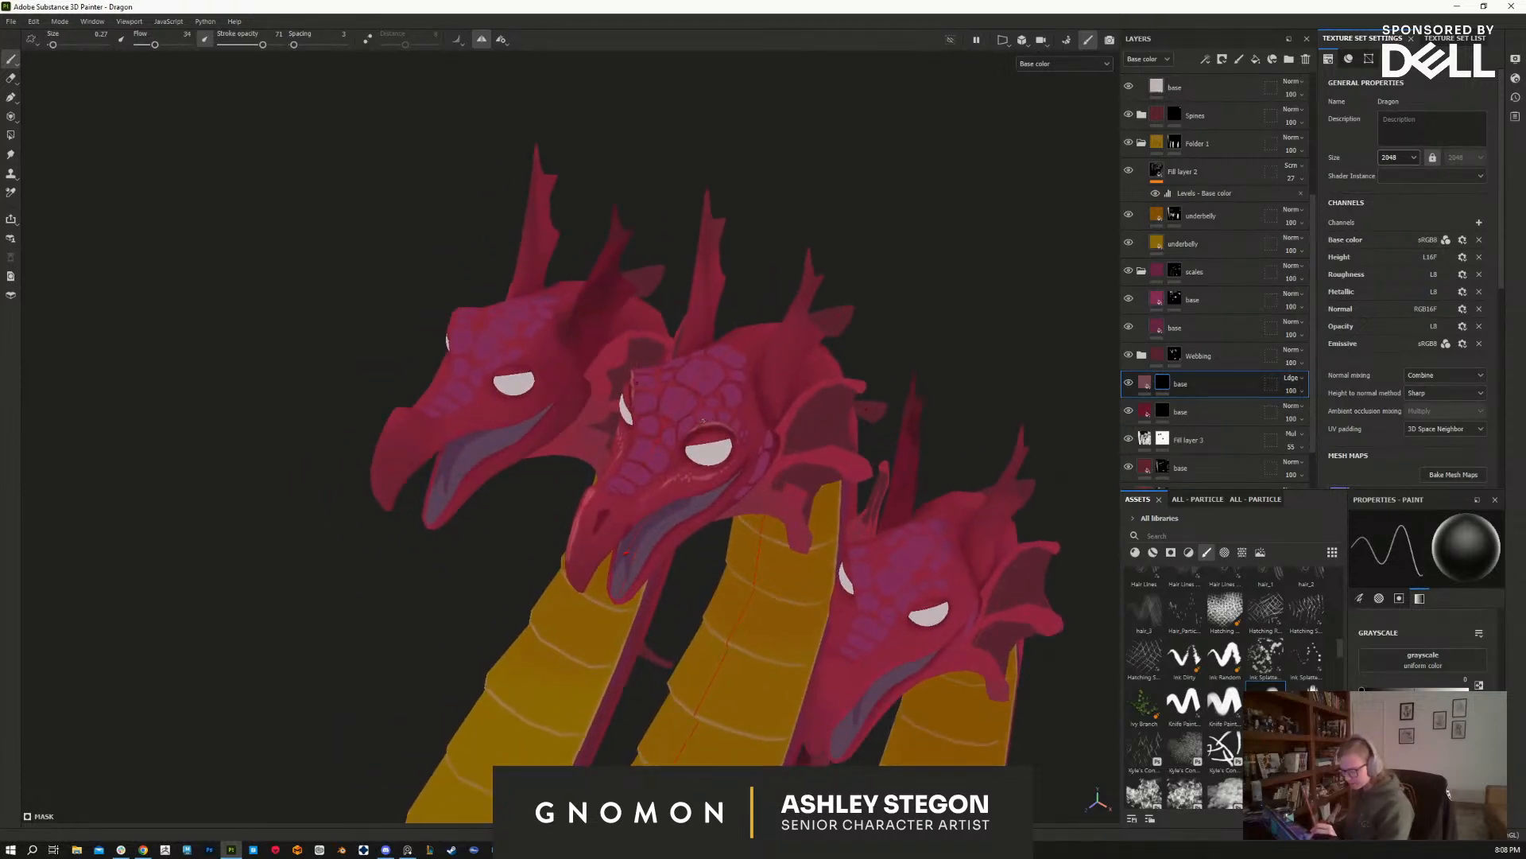
pyautogui.keyDown('alt'); pyautogui.moveTo(703, 420); pyautogui.dragTo(704, 419); pyautogui.keyUp('alt')
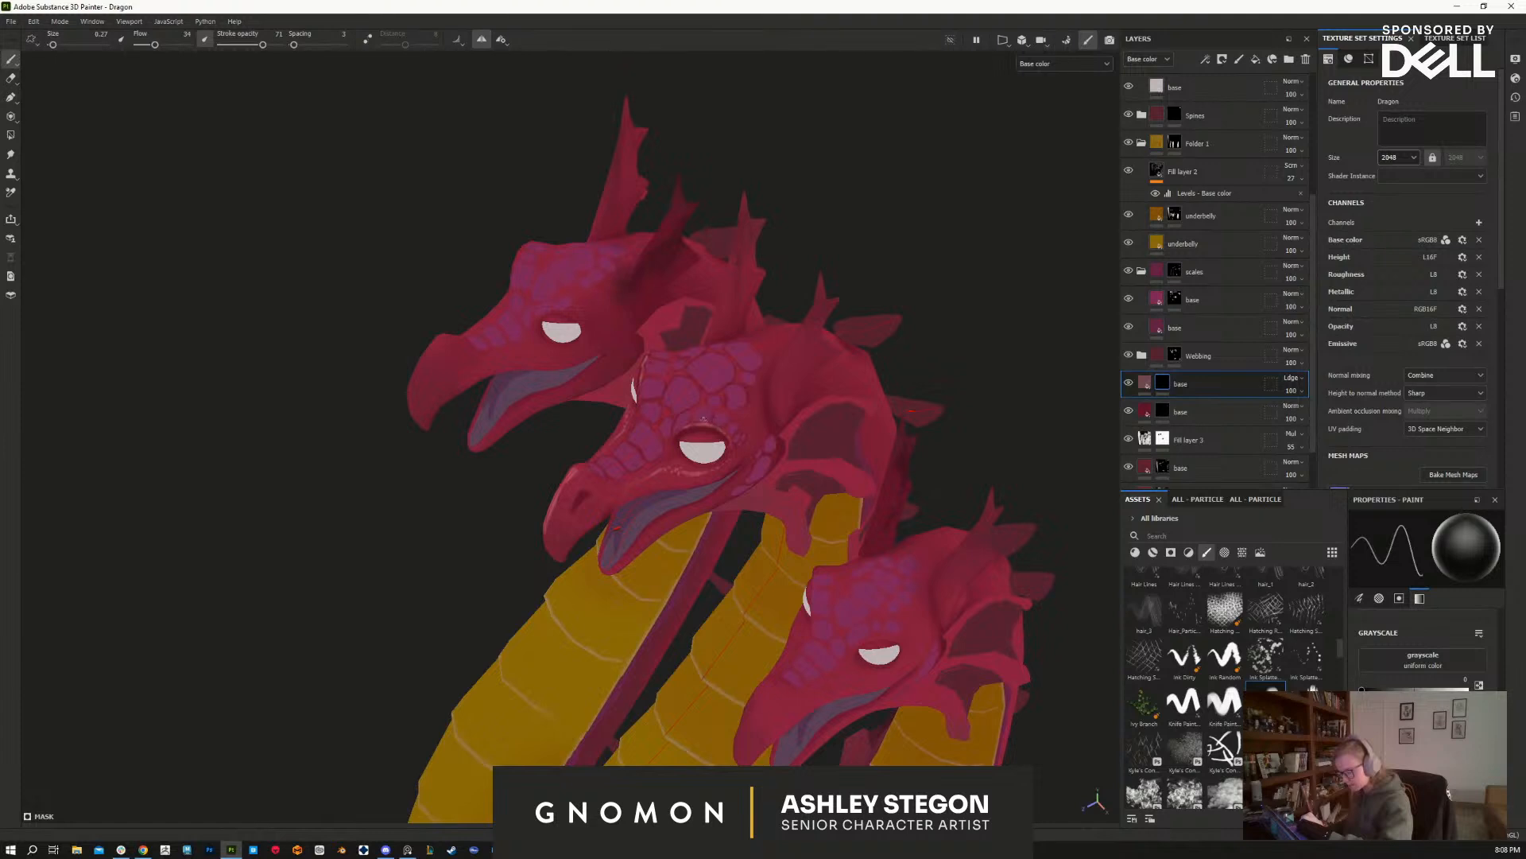
pyautogui.keyDown('alt'); pyautogui.moveTo(706, 419); pyautogui.dragTo(714, 419); pyautogui.keyUp('alt')
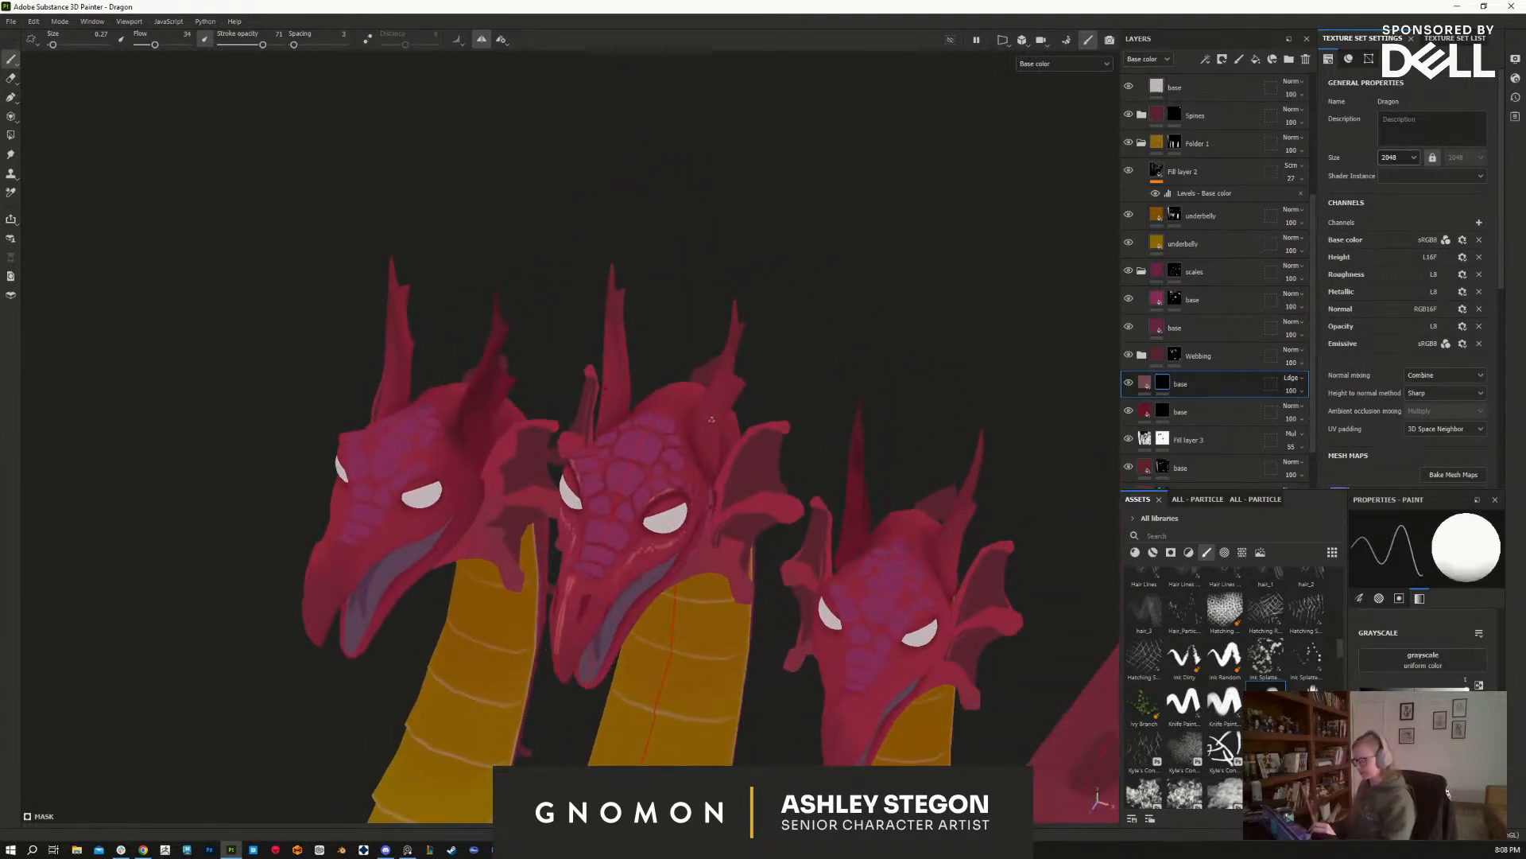
pyautogui.keyDown('ctrl'); pyautogui.moveTo(707, 430); pyautogui.dragTo(713, 431, button='right'); pyautogui.keyUp('ctrl')
pyautogui.moveTo(705, 444)
pyautogui.mouseDown()
pyautogui.moveTo(725, 371)
pyautogui.moveTo(777, 378)
pyautogui.moveTo(751, 431)
pyautogui.moveTo(729, 387)
pyautogui.mouseUp()
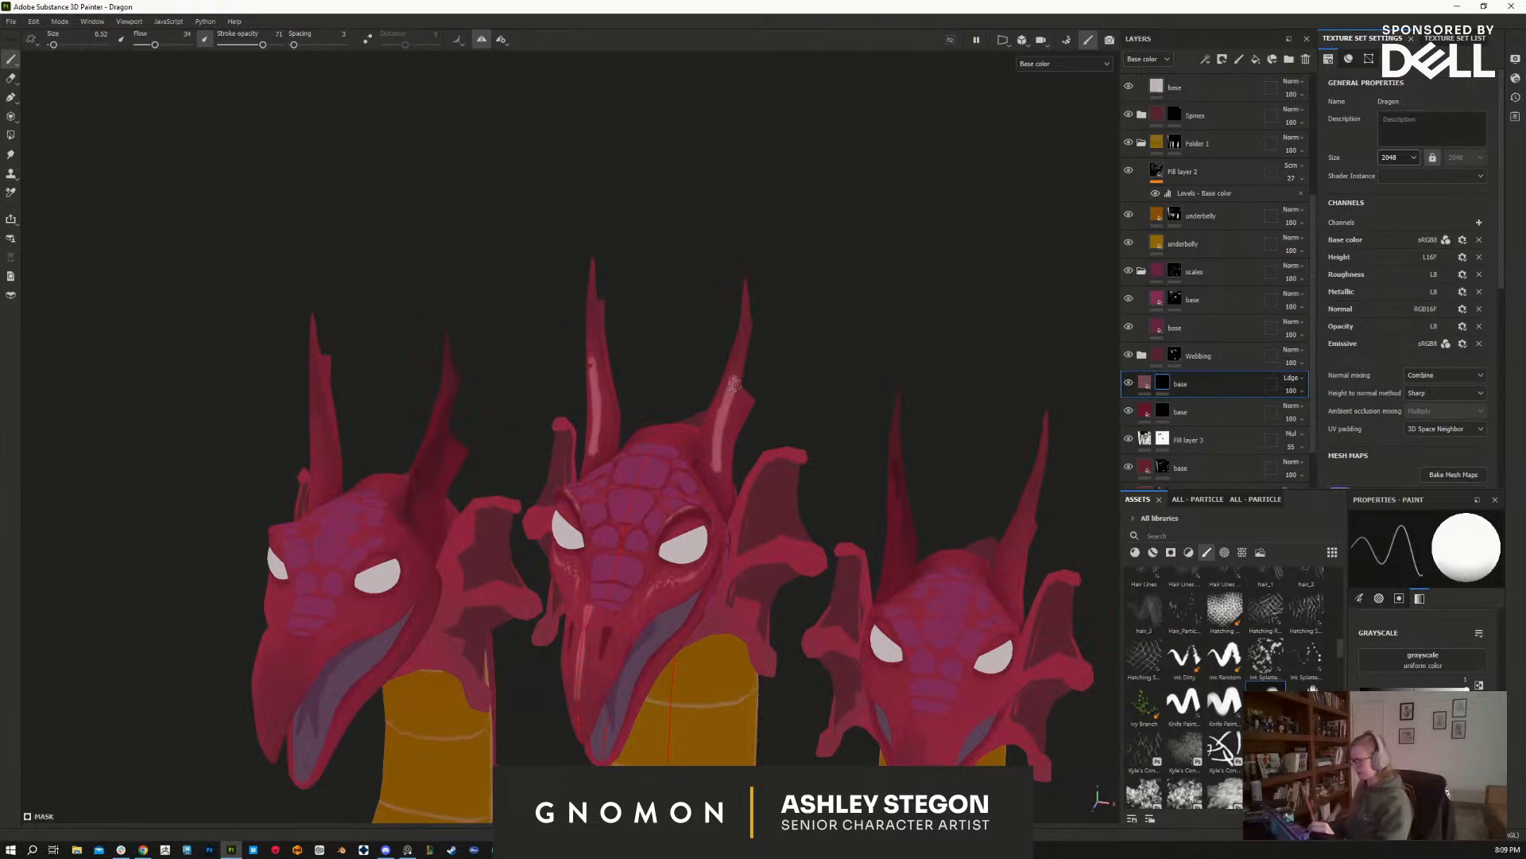
pyautogui.press('x')
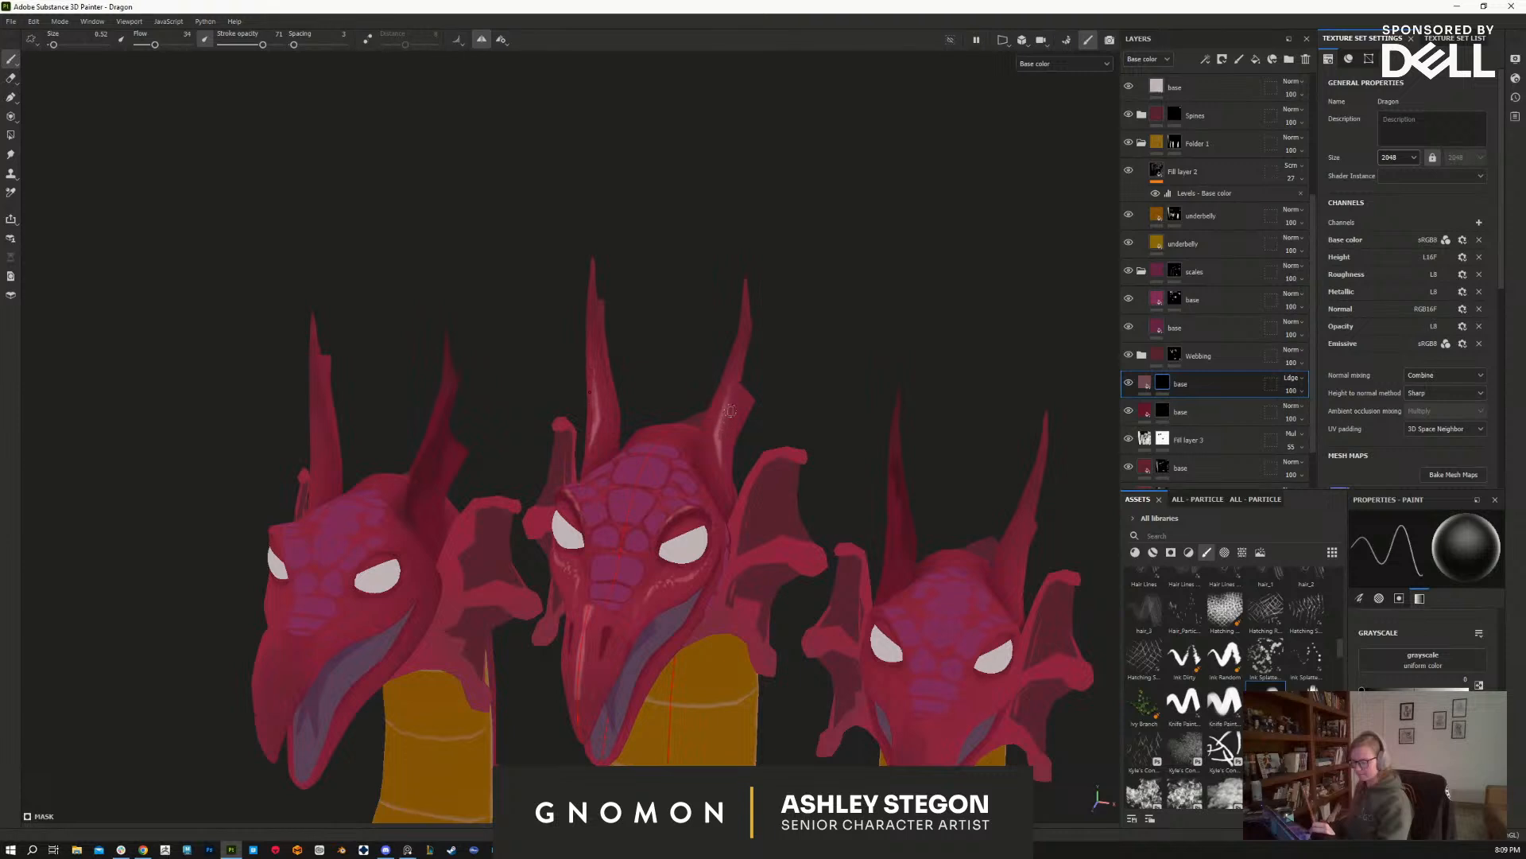
pyautogui.keyDown('alt'); pyautogui.moveTo(756, 334); pyautogui.dragTo(711, 430); pyautogui.keyUp('alt')
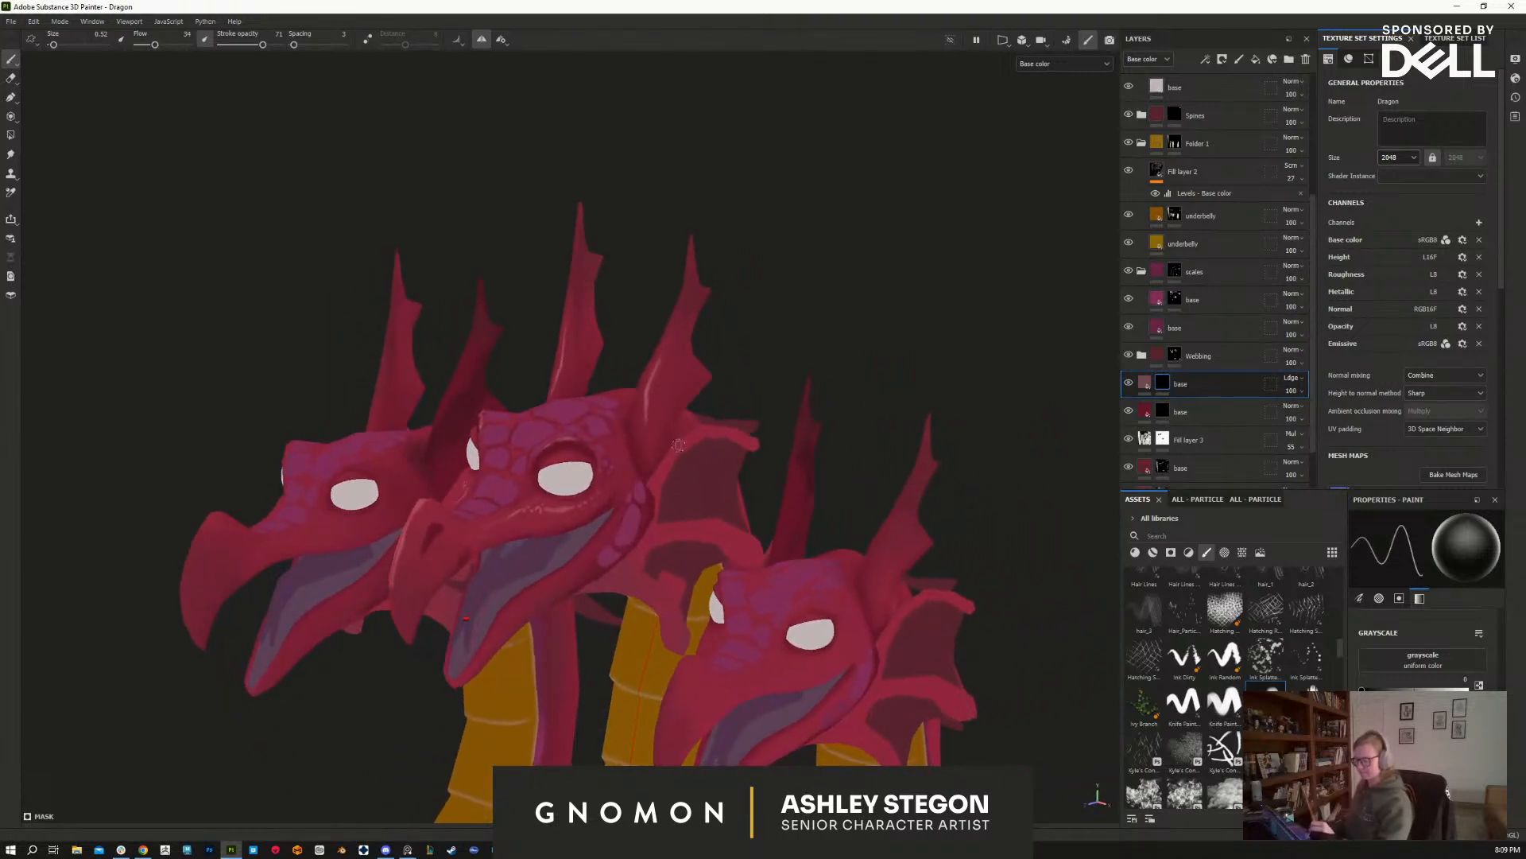
# Step: Change the highlight layer's base color to a more saturated dark red
pyautogui.scroll(-3, 666, 454)
pyautogui.click(1145, 384)
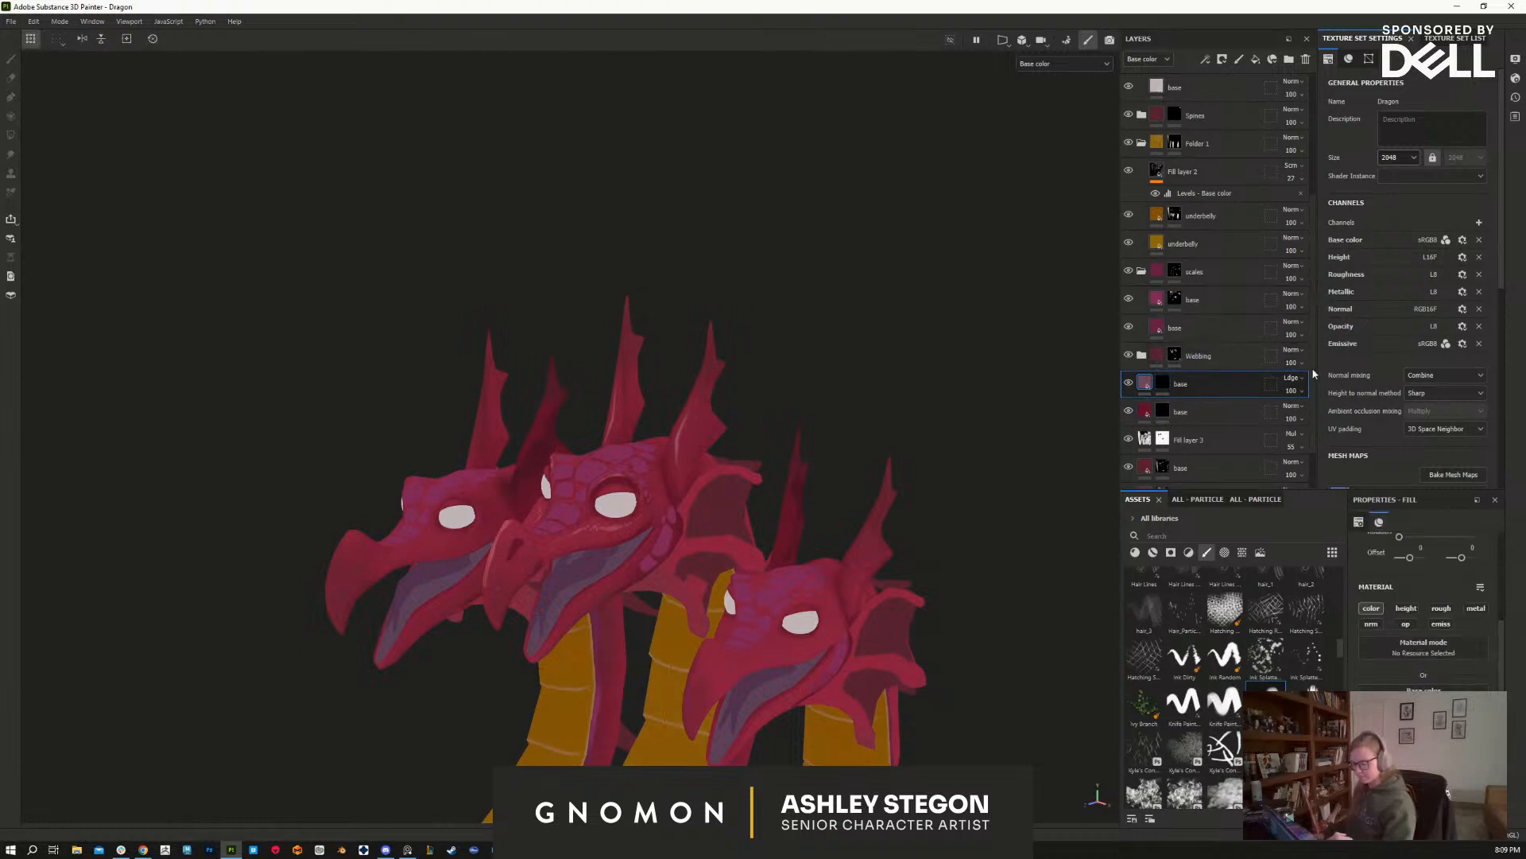
pyautogui.click(1406, 685)
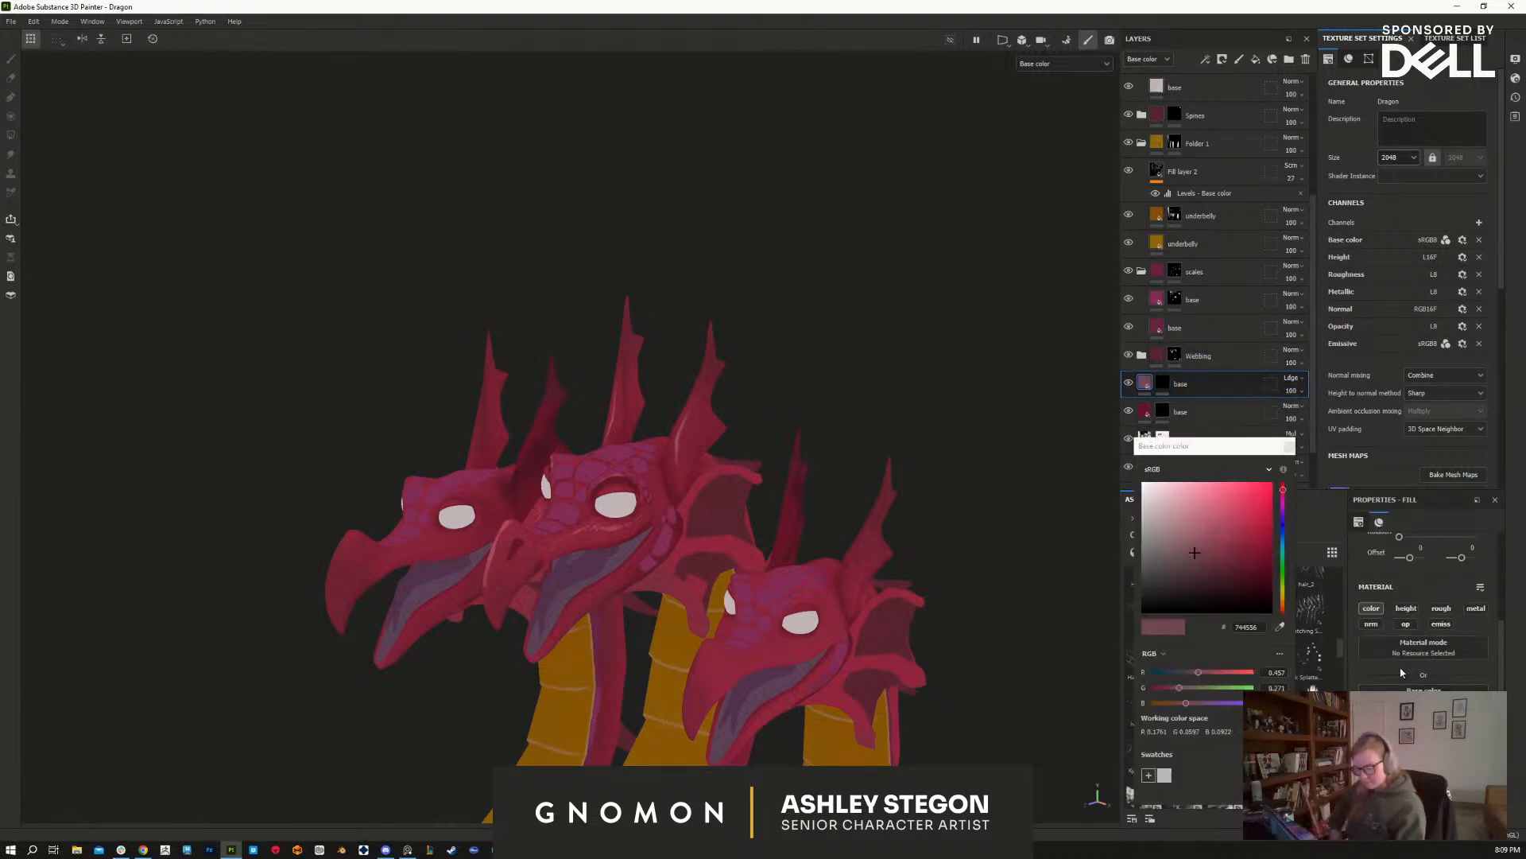
pyautogui.click(1207, 544)
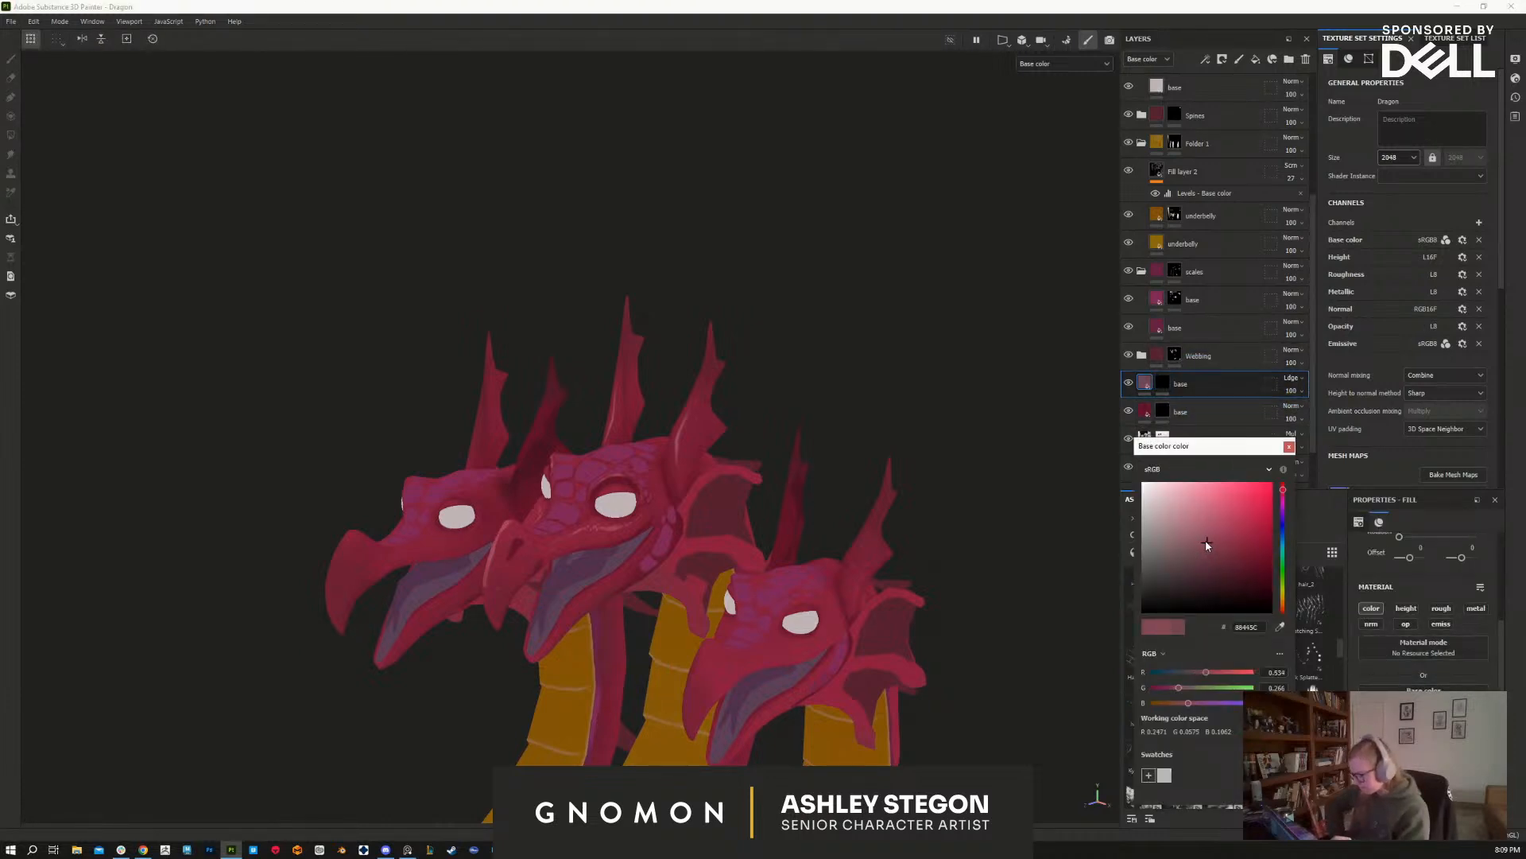
pyautogui.click(1244, 520)
pyautogui.click(1239, 534)
pyautogui.moveTo(1237, 538); pyautogui.dragTo(1231, 542)
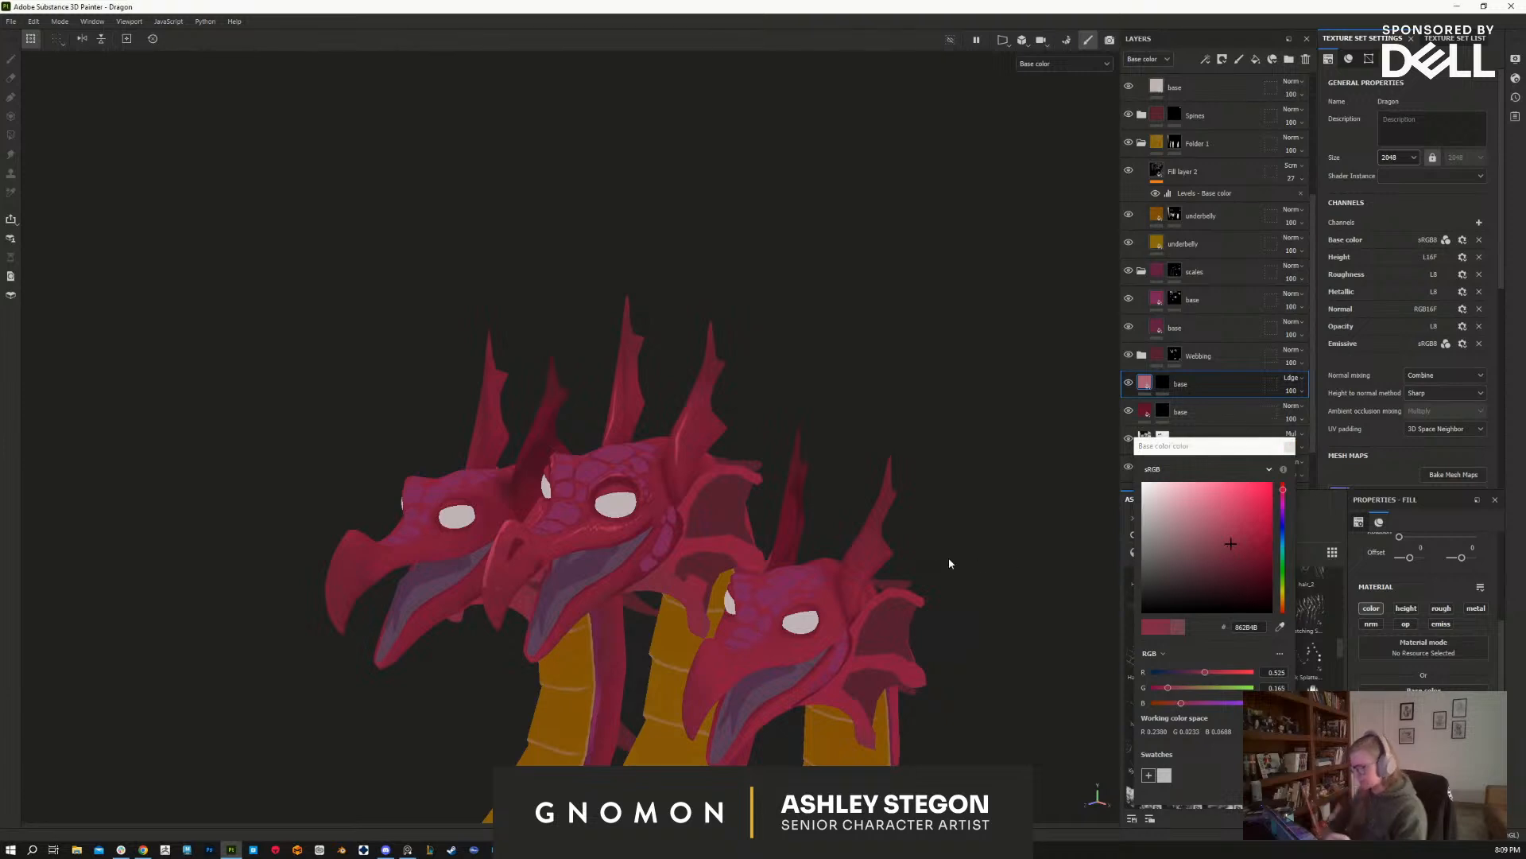
# Step: Fine-tune the highlight layer's base color to a slightly brighter crimson, judging it on the dragon's heads
pyautogui.keyDown('alt'); pyautogui.moveTo(946, 654); pyautogui.dragTo(971, 624); pyautogui.keyUp('alt')
pyautogui.click(1229, 554)
pyautogui.moveTo(1229, 545); pyautogui.dragTo(1239, 536)
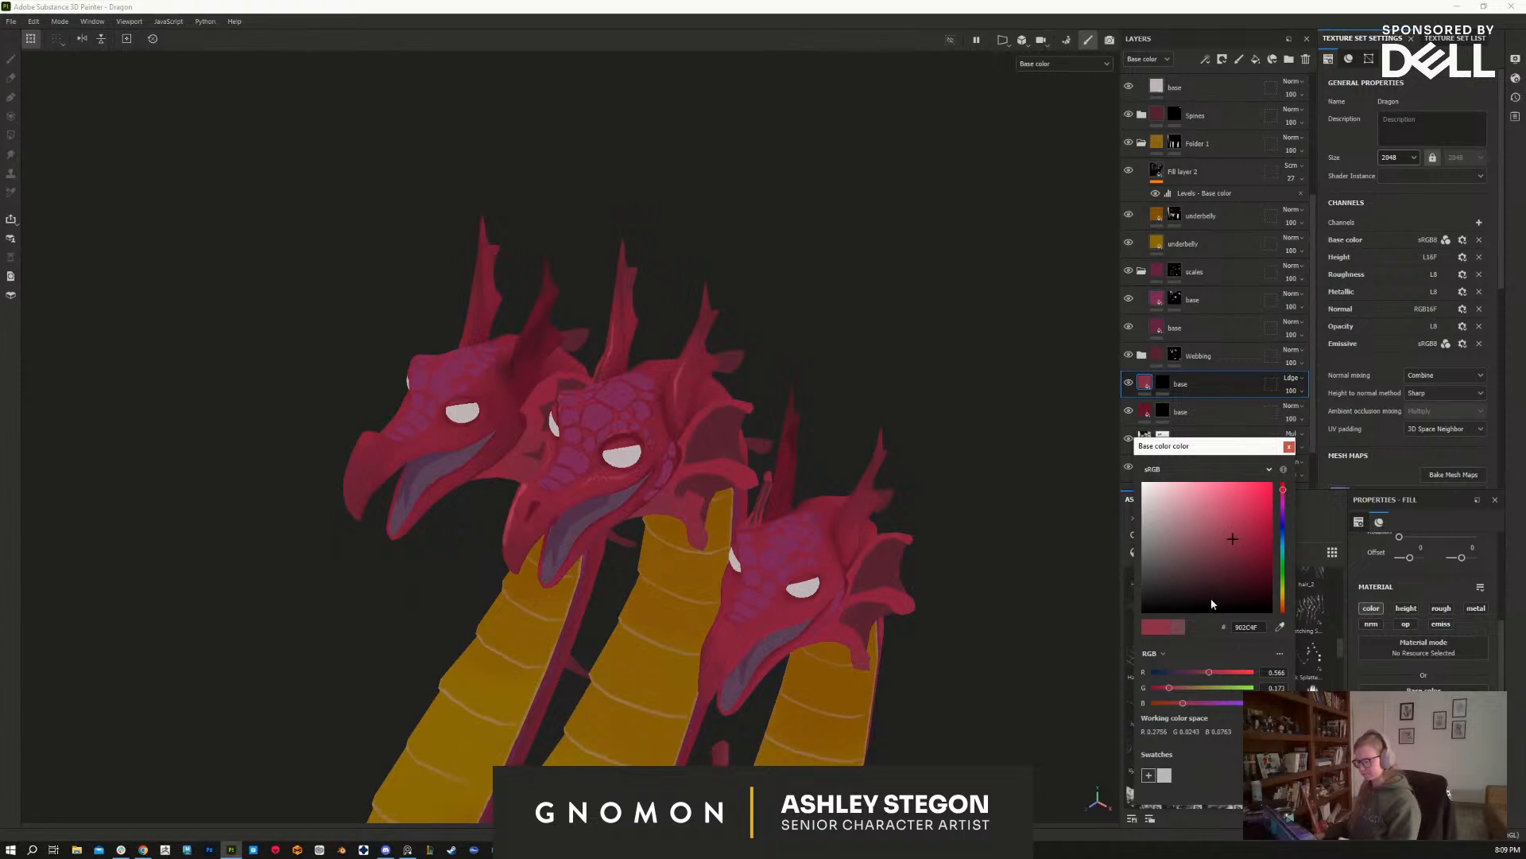
pyautogui.click(1230, 542)
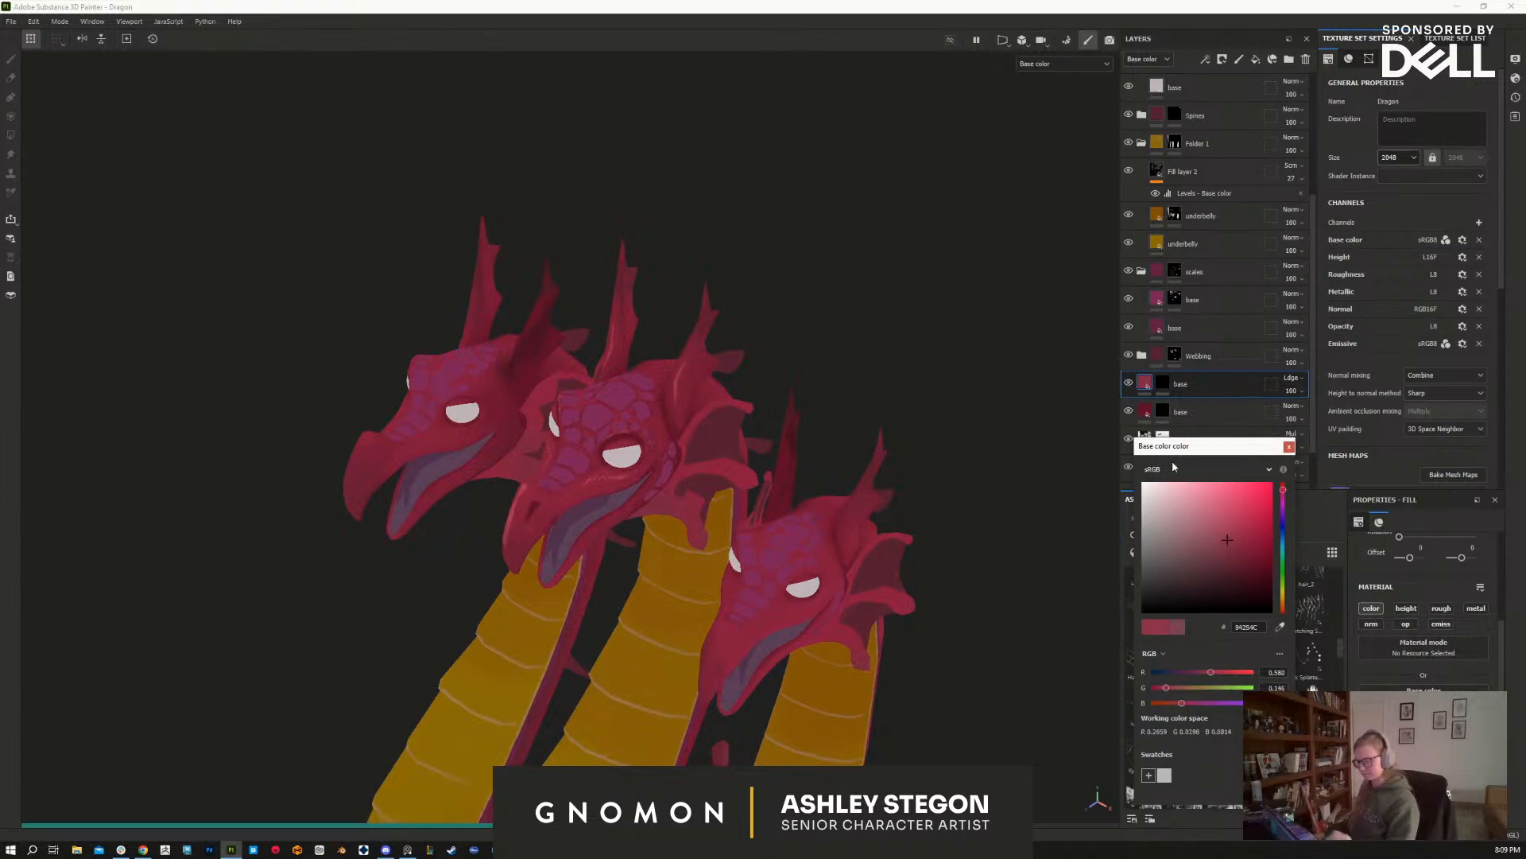
pyautogui.keyDown('alt'); pyautogui.moveTo(962, 641); pyautogui.dragTo(965, 725); pyautogui.keyUp('alt')
pyautogui.click(1288, 446)
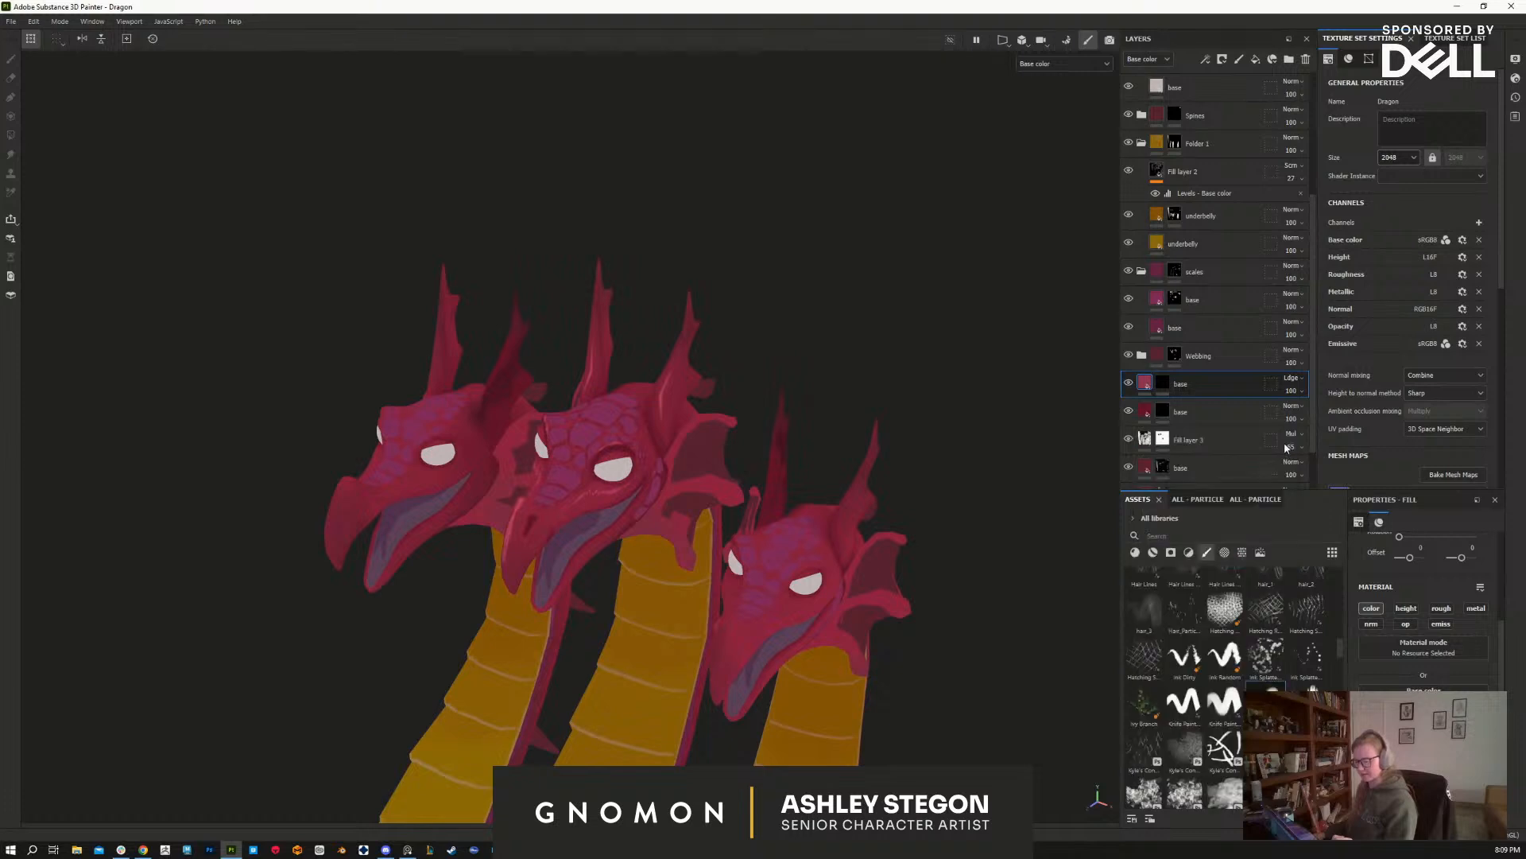
# Step: On the highlight layer's mask, paint a soft highlight beneath the middle head's eye and along its muzzle at stroke opacity 23, trimming it with black
pyautogui.click(1162, 383)
pyautogui.keyDown('alt'); pyautogui.moveTo(603, 527); pyautogui.dragTo(615, 546, button='middle'); pyautogui.keyUp('alt')
pyautogui.keyDown('alt'); pyautogui.moveTo(609, 540); pyautogui.dragTo(618, 556, button='right'); pyautogui.keyUp('alt')
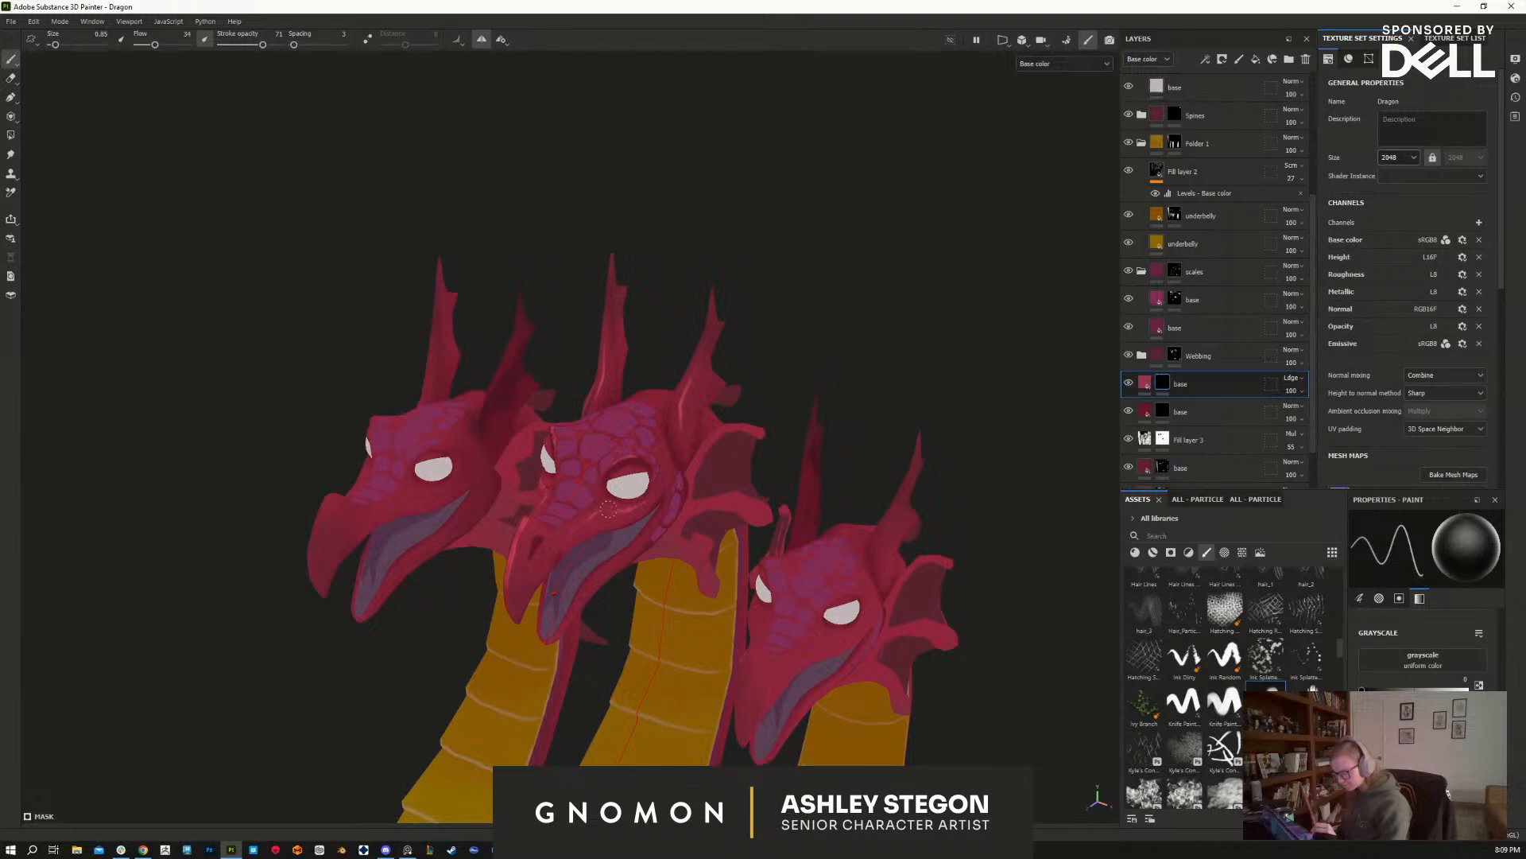
pyautogui.press('x')
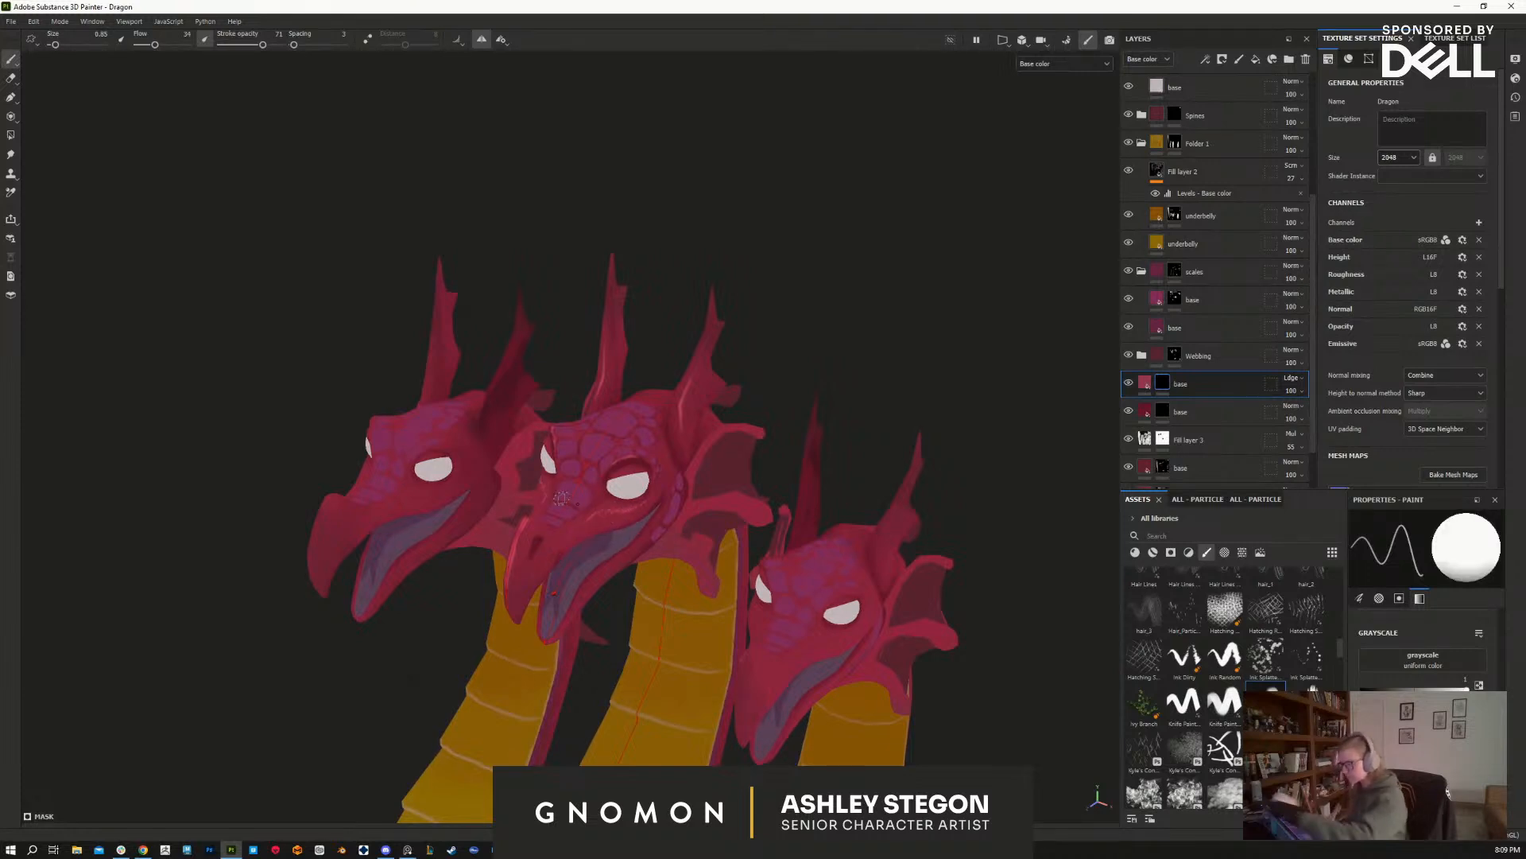
pyautogui.moveTo(262, 44); pyautogui.dragTo(235, 44)
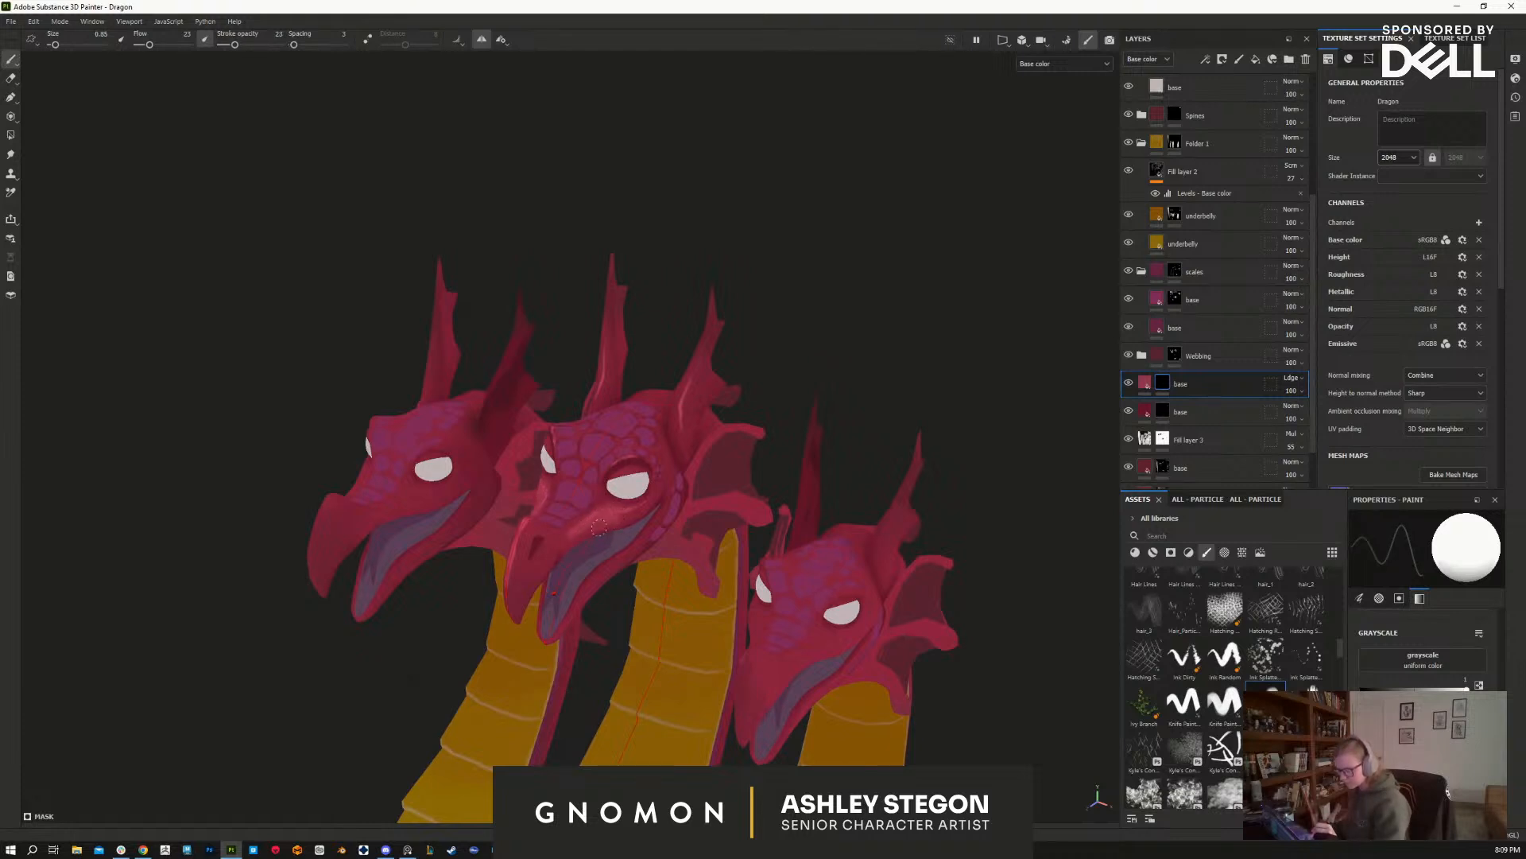
pyautogui.press('x')
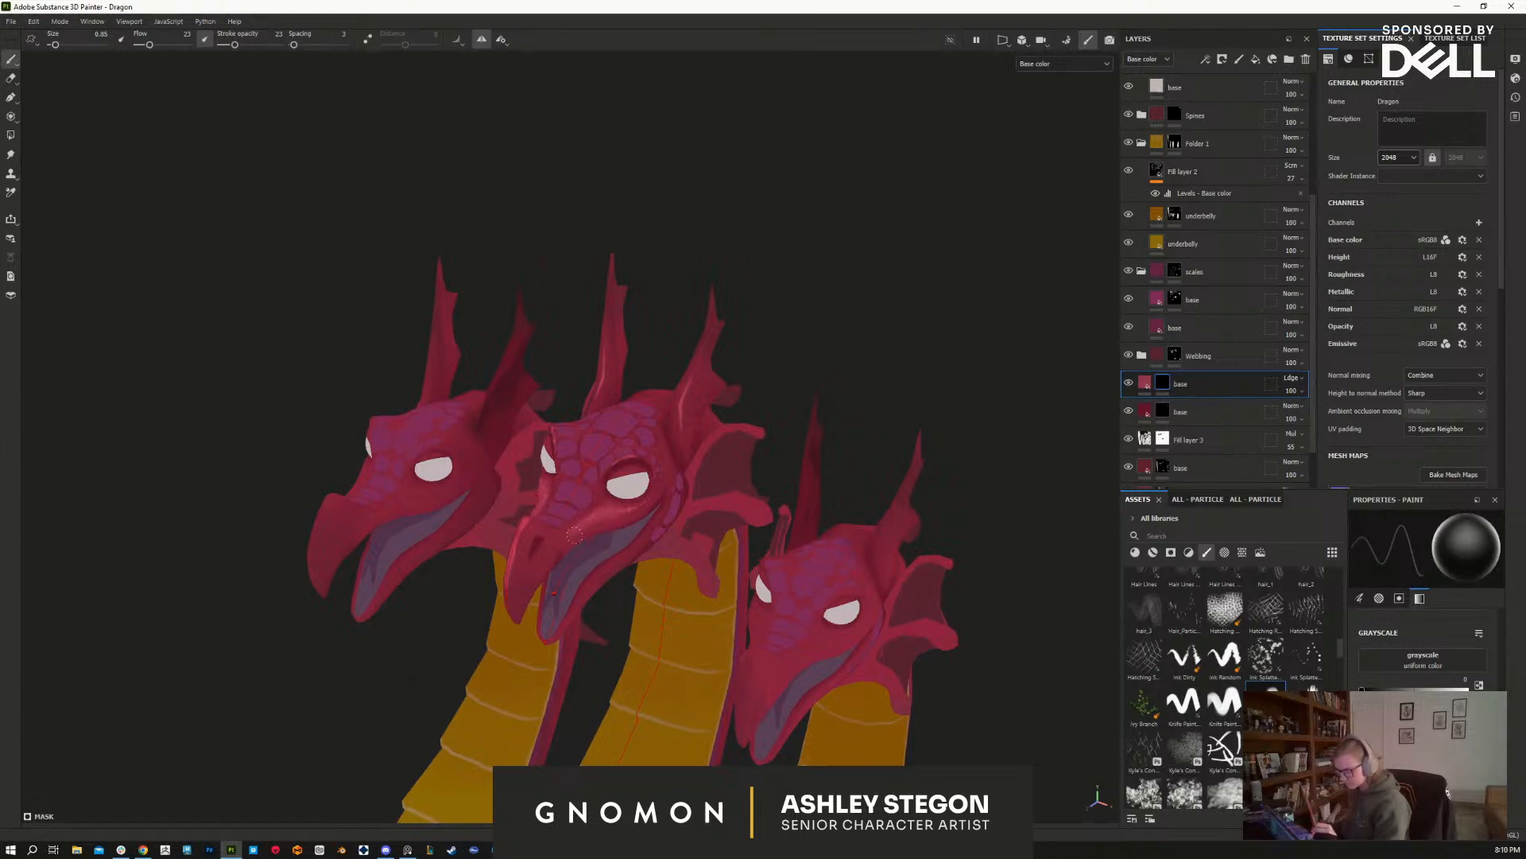
pyautogui.press('[')
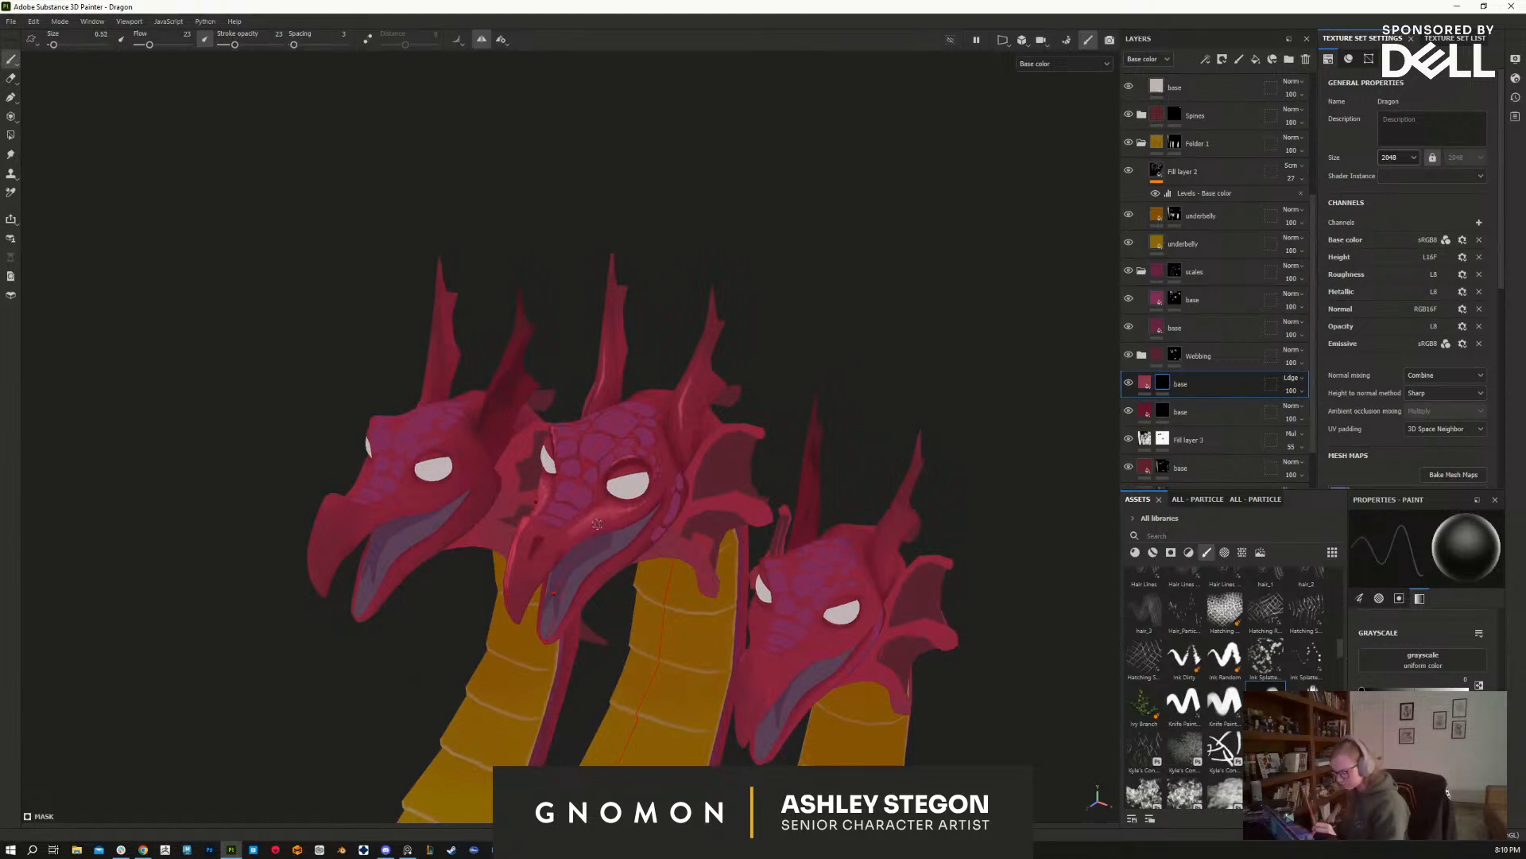
# Step: Paint highlights around the middle head's temple behind the eye and blend their edges with black at a raised stroke opacity and smaller brush size
pyautogui.keyDown('alt'); pyautogui.moveTo(958, 614); pyautogui.dragTo(866, 733); pyautogui.keyUp('alt')
pyautogui.press(']')
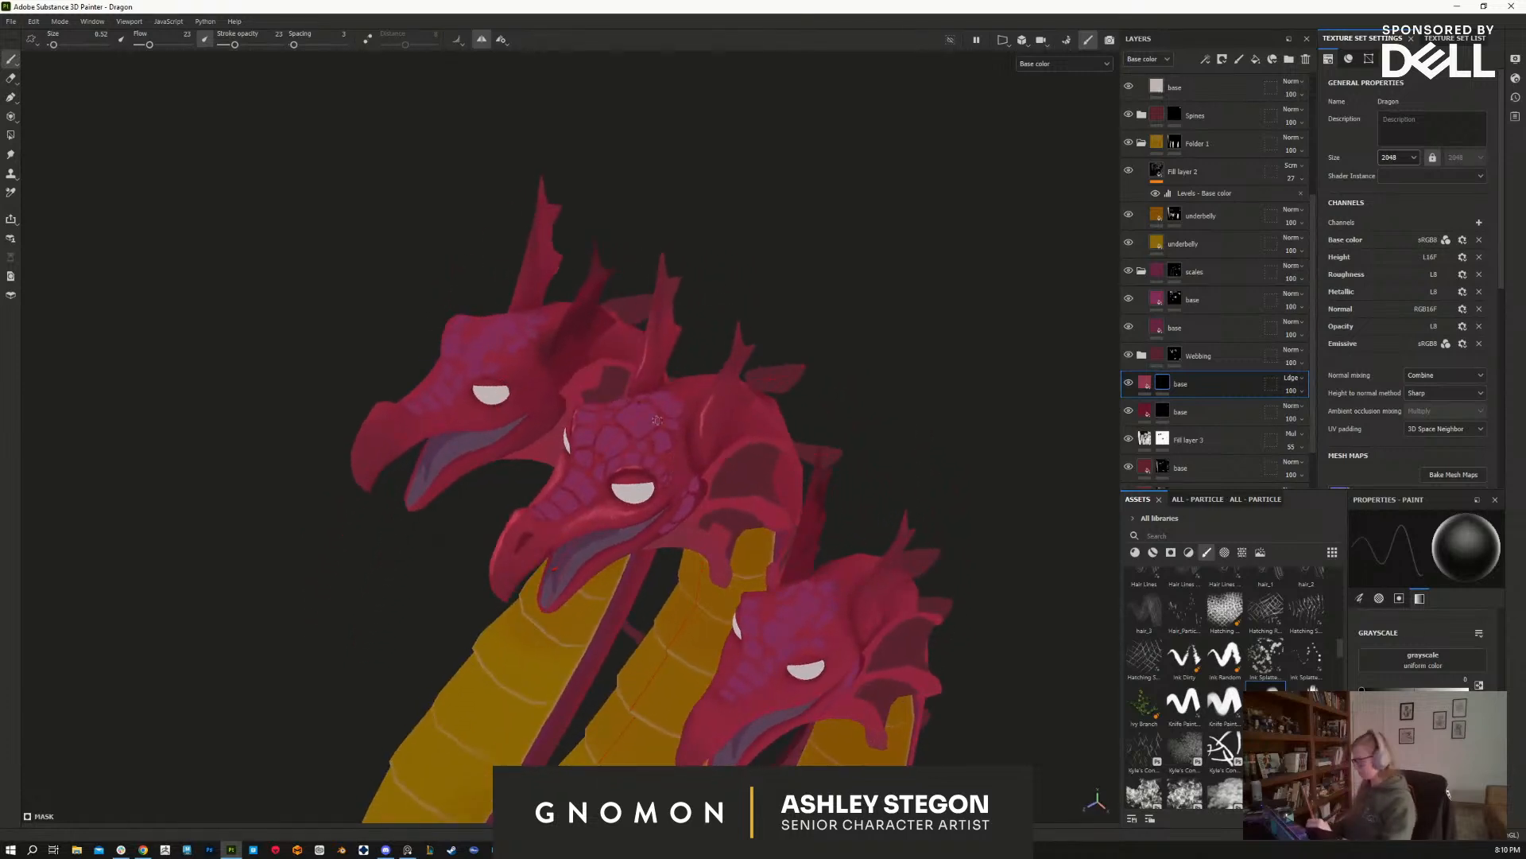
pyautogui.press('x')
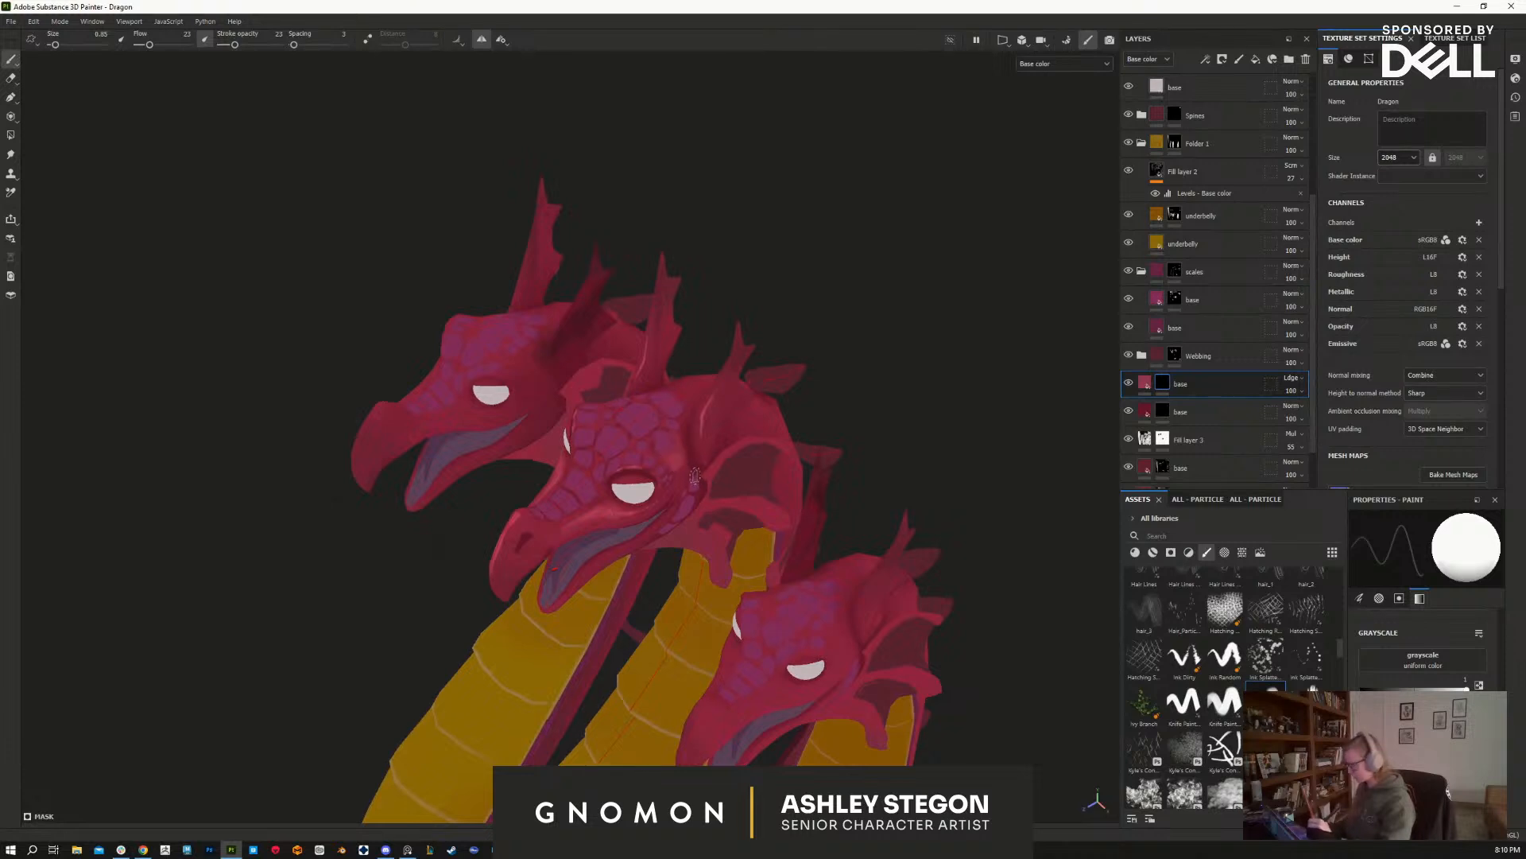
pyautogui.press('x')
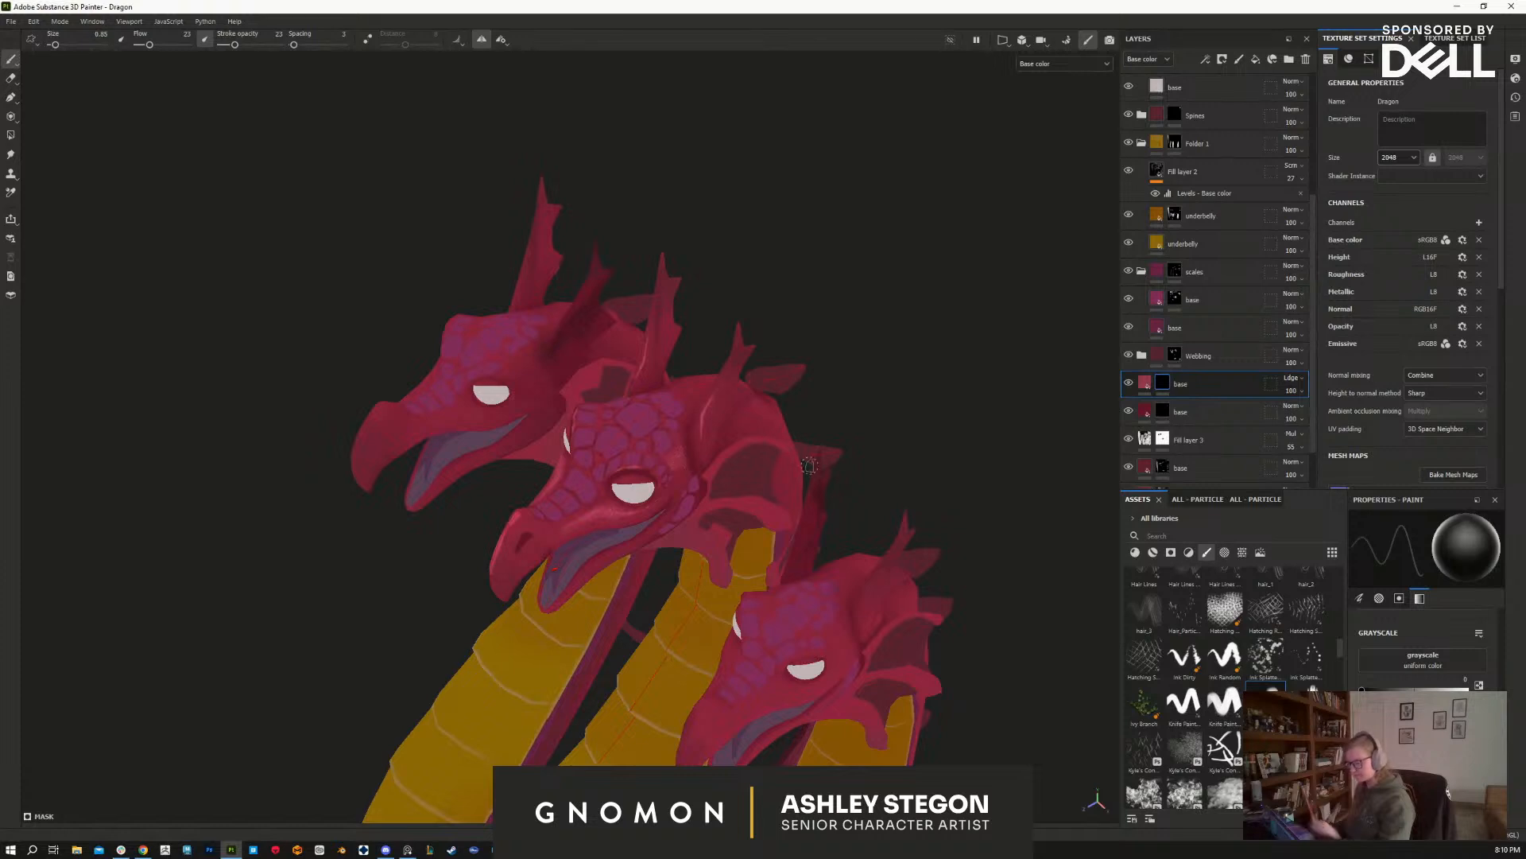
pyautogui.moveTo(235, 45); pyautogui.dragTo(250, 47)
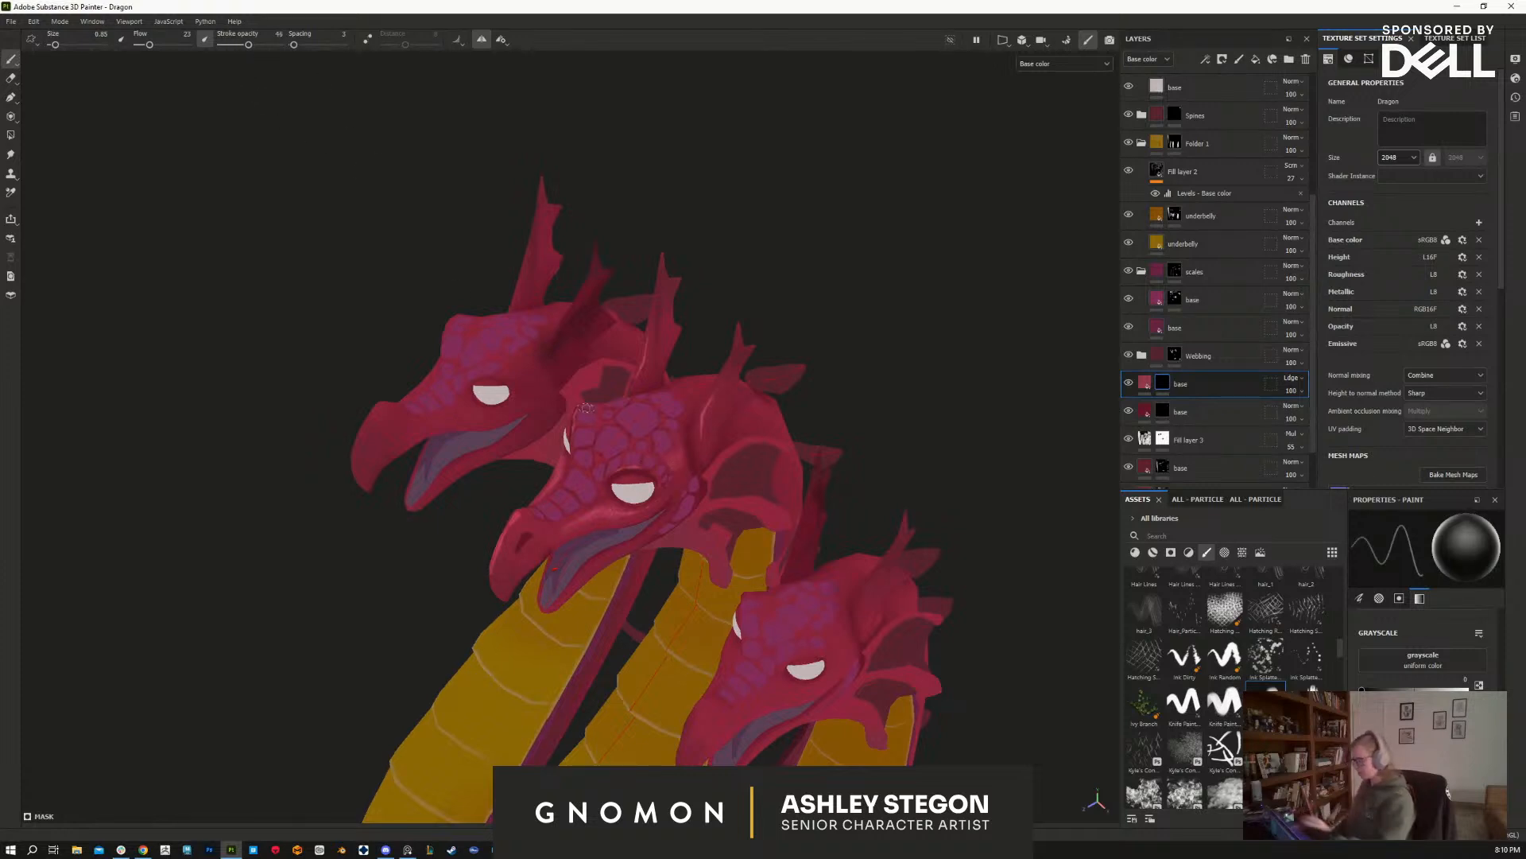
pyautogui.keyDown('ctrl'); pyautogui.moveTo(693, 445); pyautogui.dragTo(682, 463, button='right'); pyautogui.keyUp('ctrl')
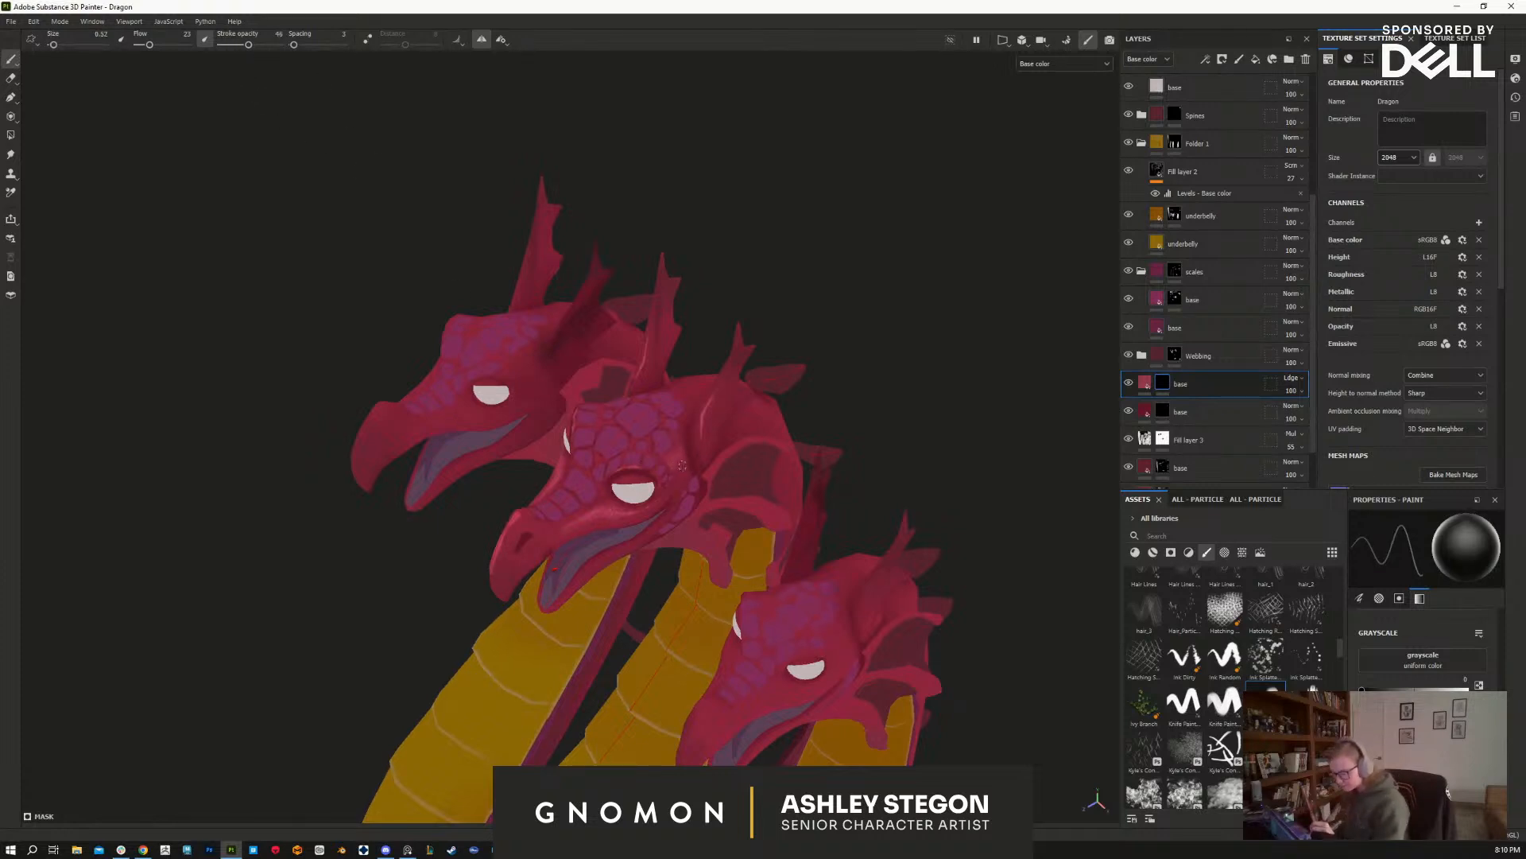
# Step: Paint a highlight around the middle head's nostril and refine its edges with black at brush size 0.27 and stroke opacity 34
pyautogui.keyDown('alt'); pyautogui.moveTo(907, 624); pyautogui.dragTo(927, 568); pyautogui.keyUp('alt')
pyautogui.keyDown('alt'); pyautogui.moveTo(559, 477); pyautogui.dragTo(561, 475, button='right'); pyautogui.keyUp('alt')
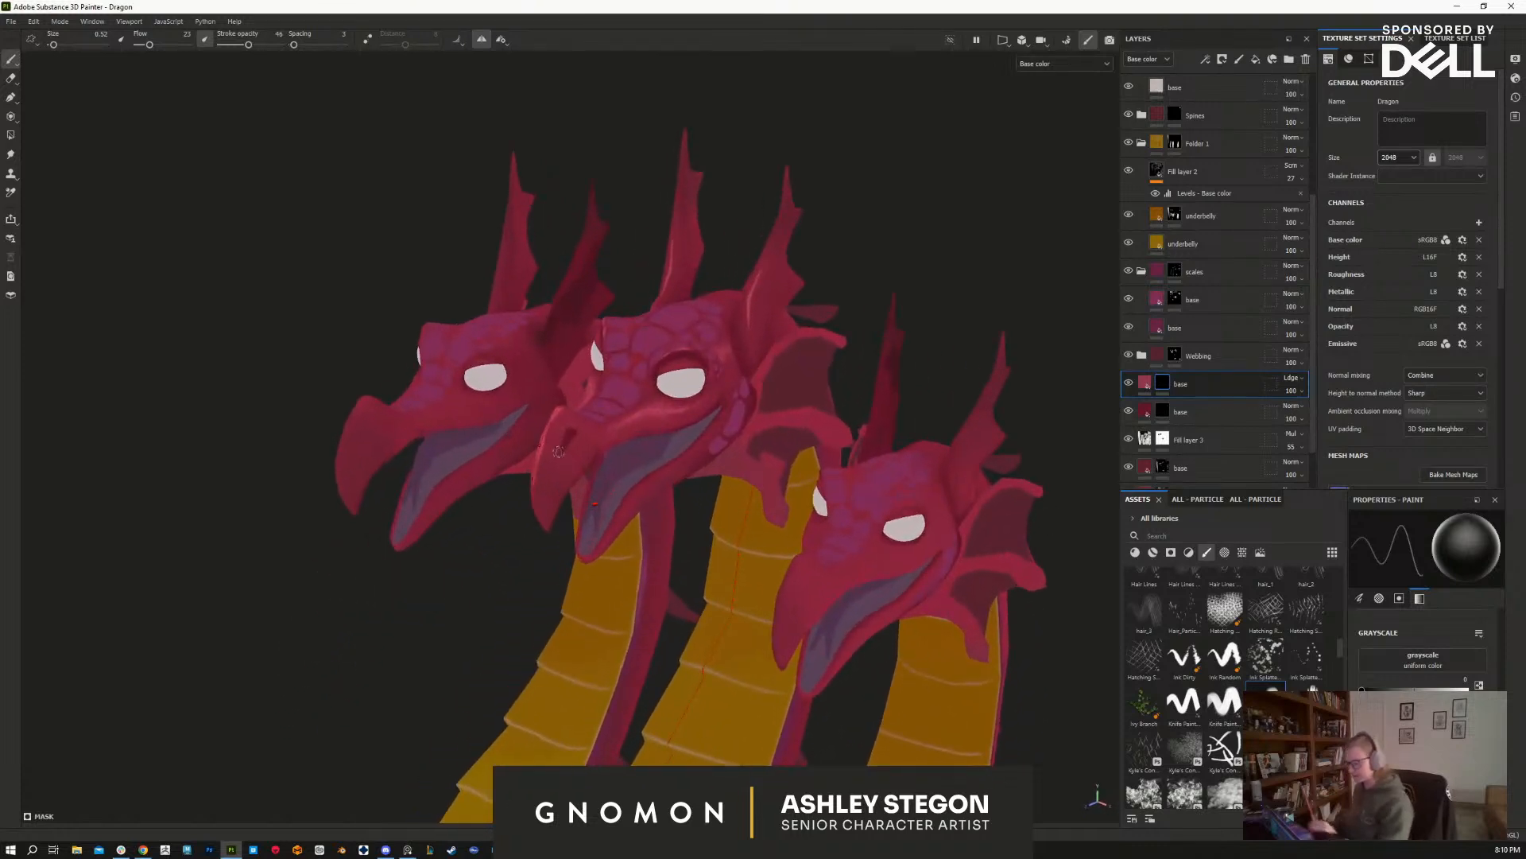
pyautogui.press('x')
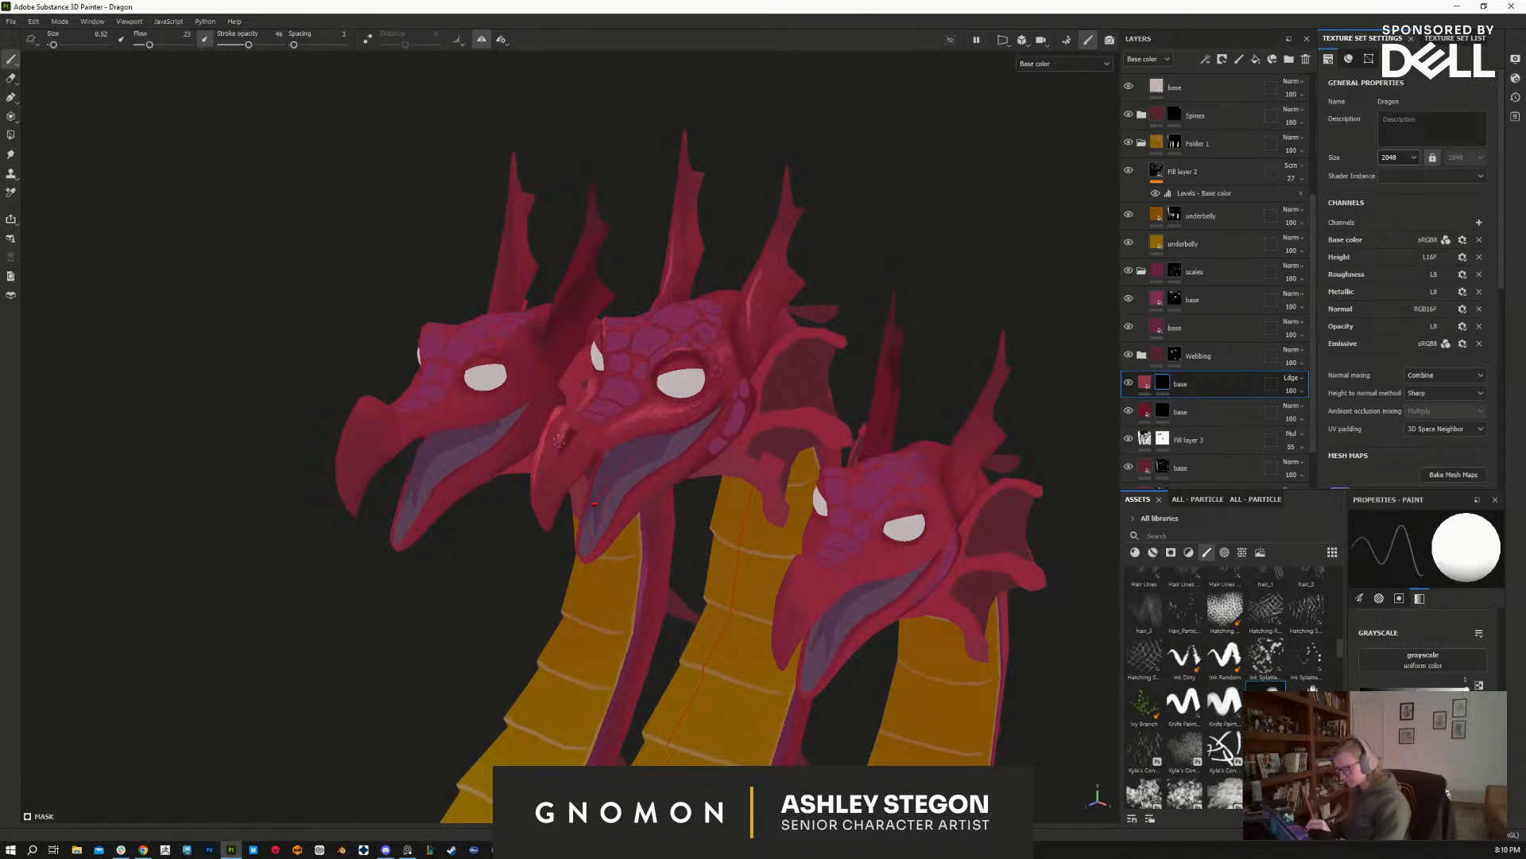
pyautogui.scroll(2, 585, 424)
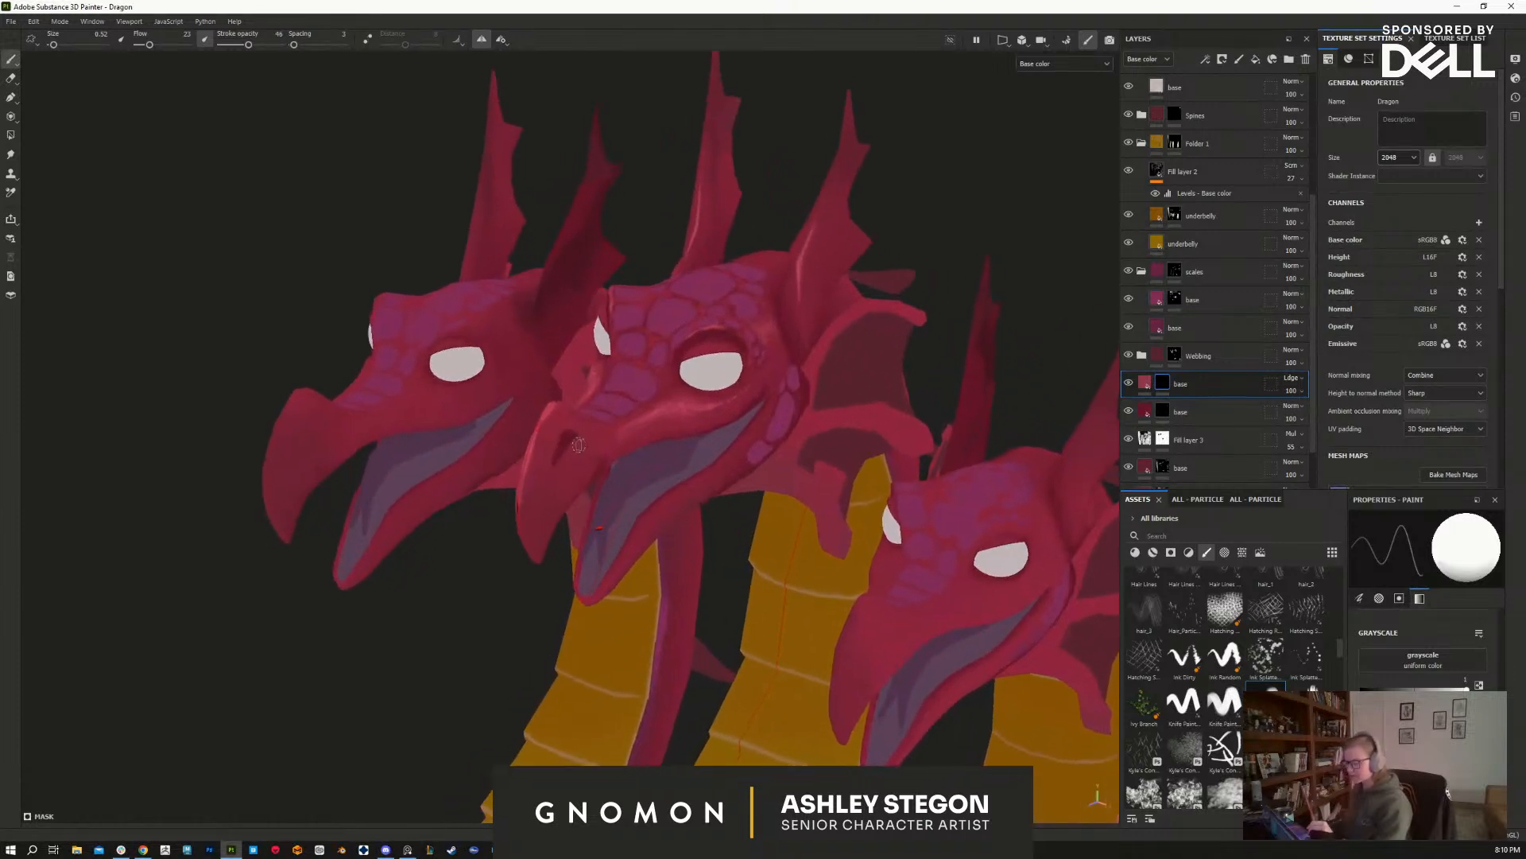
pyautogui.moveTo(585, 434)
pyautogui.mouseDown()
pyautogui.moveTo(564, 428)
pyautogui.moveTo(552, 455)
pyautogui.mouseUp()
pyautogui.press('[')
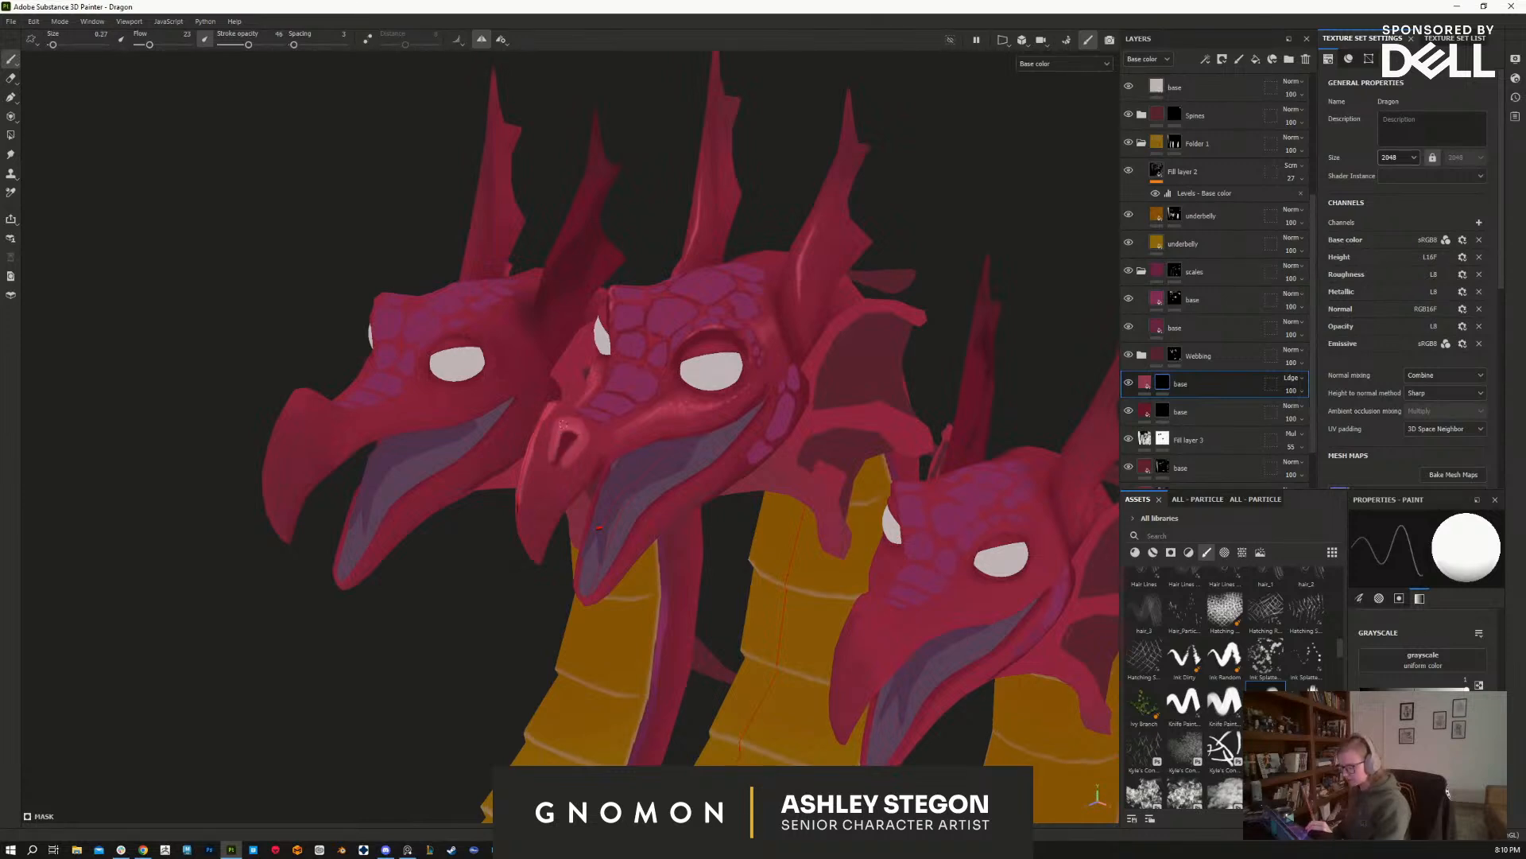
pyautogui.press('[')
pyautogui.press('[')
pyautogui.press('x')
pyautogui.press(']')
pyautogui.press(']')
pyautogui.moveTo(248, 45); pyautogui.dragTo(240, 45)
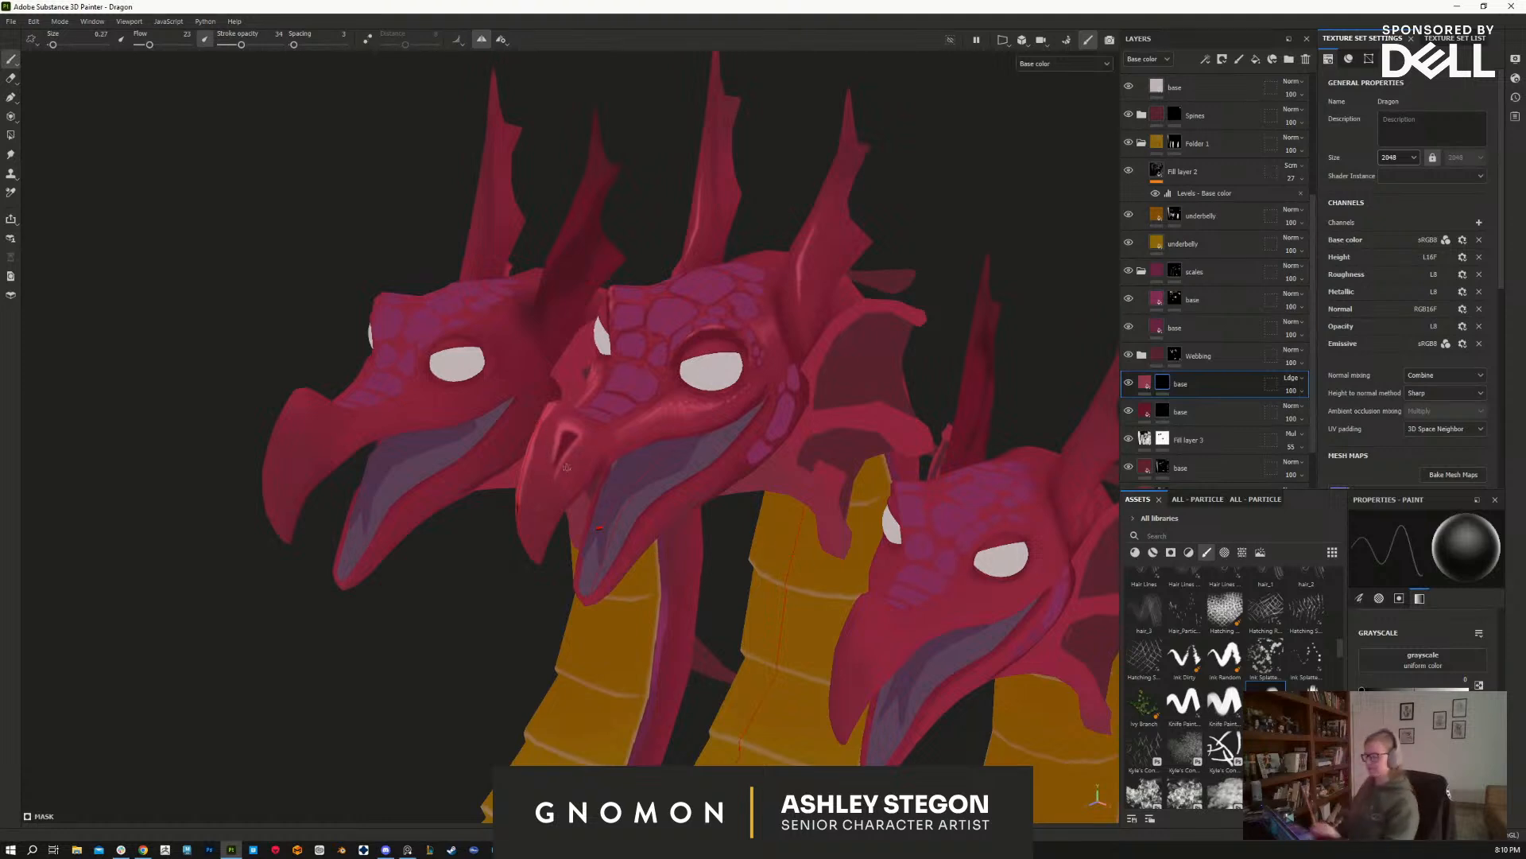
# Step: Check the painted heads from several angles in the lit Material view, then return to the Base color view
pyautogui.keyDown('alt'); pyautogui.moveTo(741, 412); pyautogui.dragTo(767, 628); pyautogui.keyUp('alt')
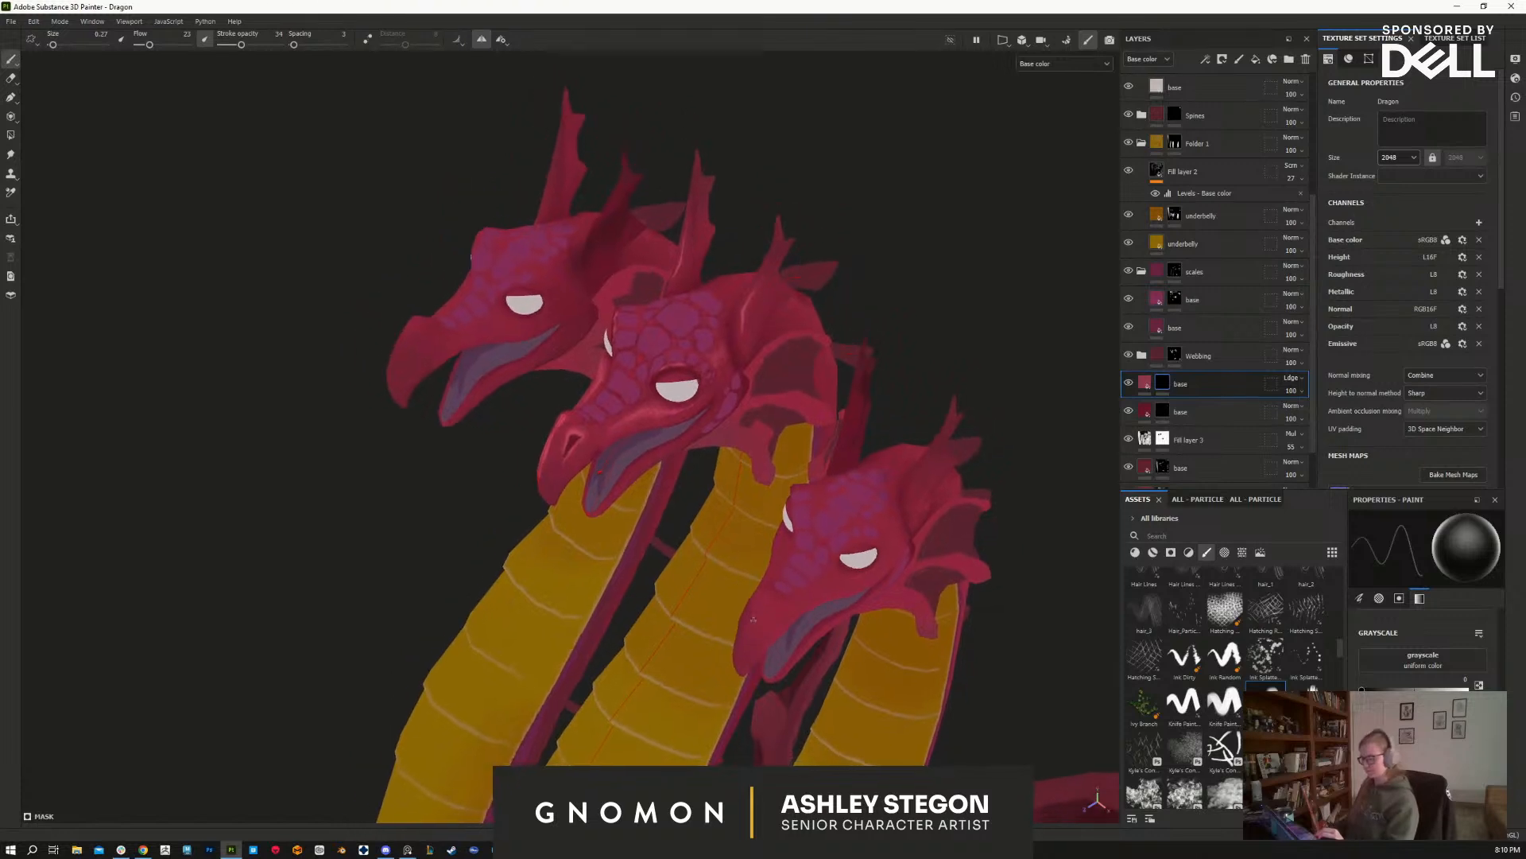
pyautogui.keyDown('alt'); pyautogui.moveTo(911, 656); pyautogui.dragTo(903, 585); pyautogui.keyUp('alt')
pyautogui.keyDown('alt'); pyautogui.moveTo(903, 586); pyautogui.dragTo(874, 383, button='right'); pyautogui.keyUp('alt')
pyautogui.keyDown('alt'); pyautogui.moveTo(874, 382); pyautogui.dragTo(962, 559); pyautogui.keyUp('alt')
pyautogui.moveTo(912, 582)
pyautogui.keyDown('alt'); pyautogui.mouseDown(button='middle')
pyautogui.moveTo(849, 589)
pyautogui.moveTo(799, 566)
pyautogui.mouseUp(button='middle'); pyautogui.keyUp('alt')
pyautogui.keyDown('alt'); pyautogui.moveTo(864, 658); pyautogui.dragTo(831, 726); pyautogui.keyUp('alt')
pyautogui.press(']')
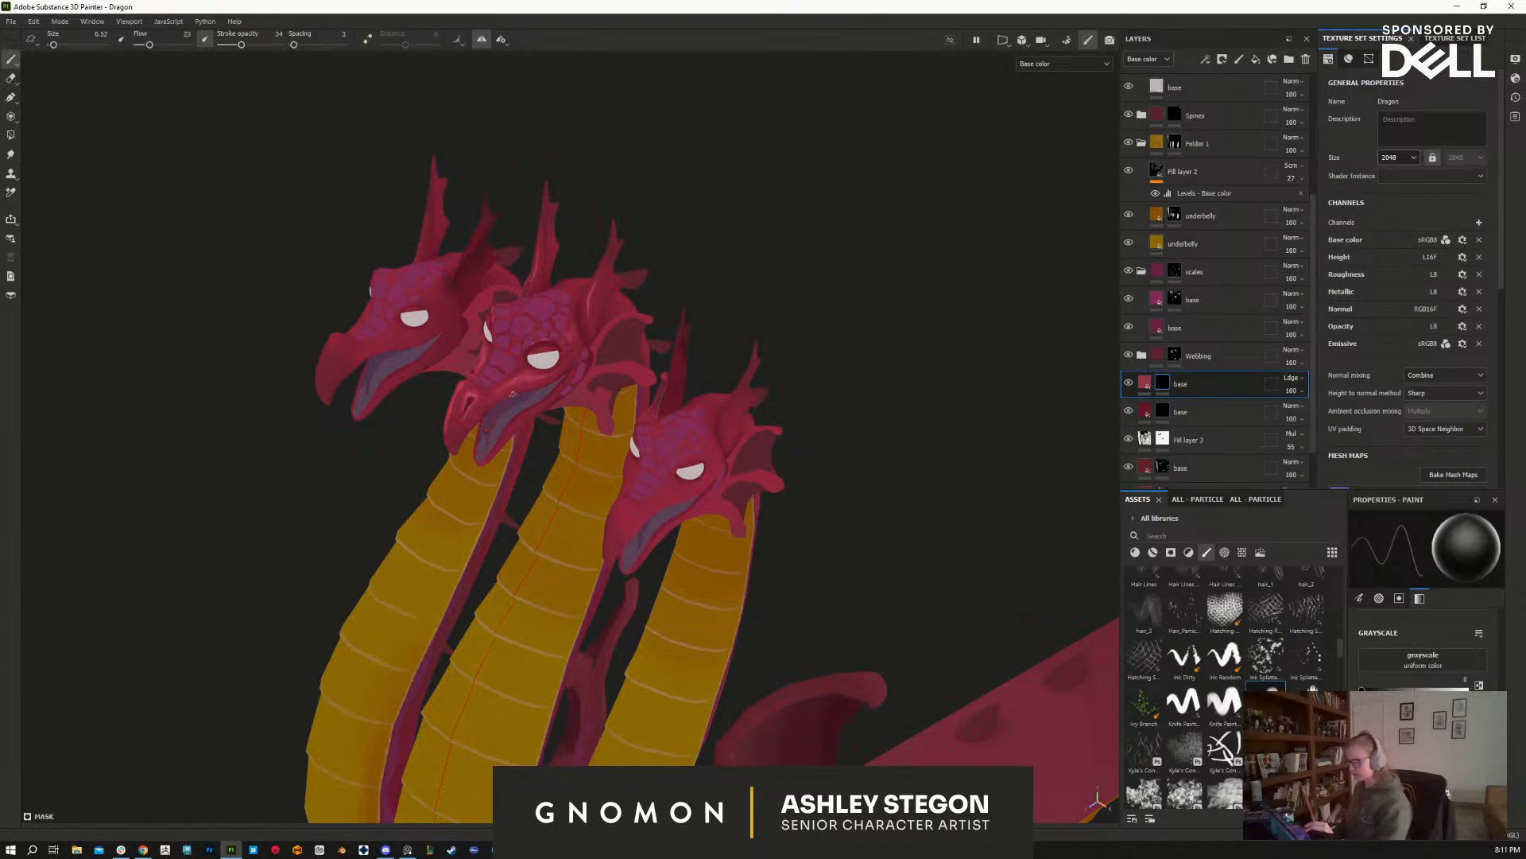
pyautogui.click(1062, 63)
pyautogui.click(1051, 89)
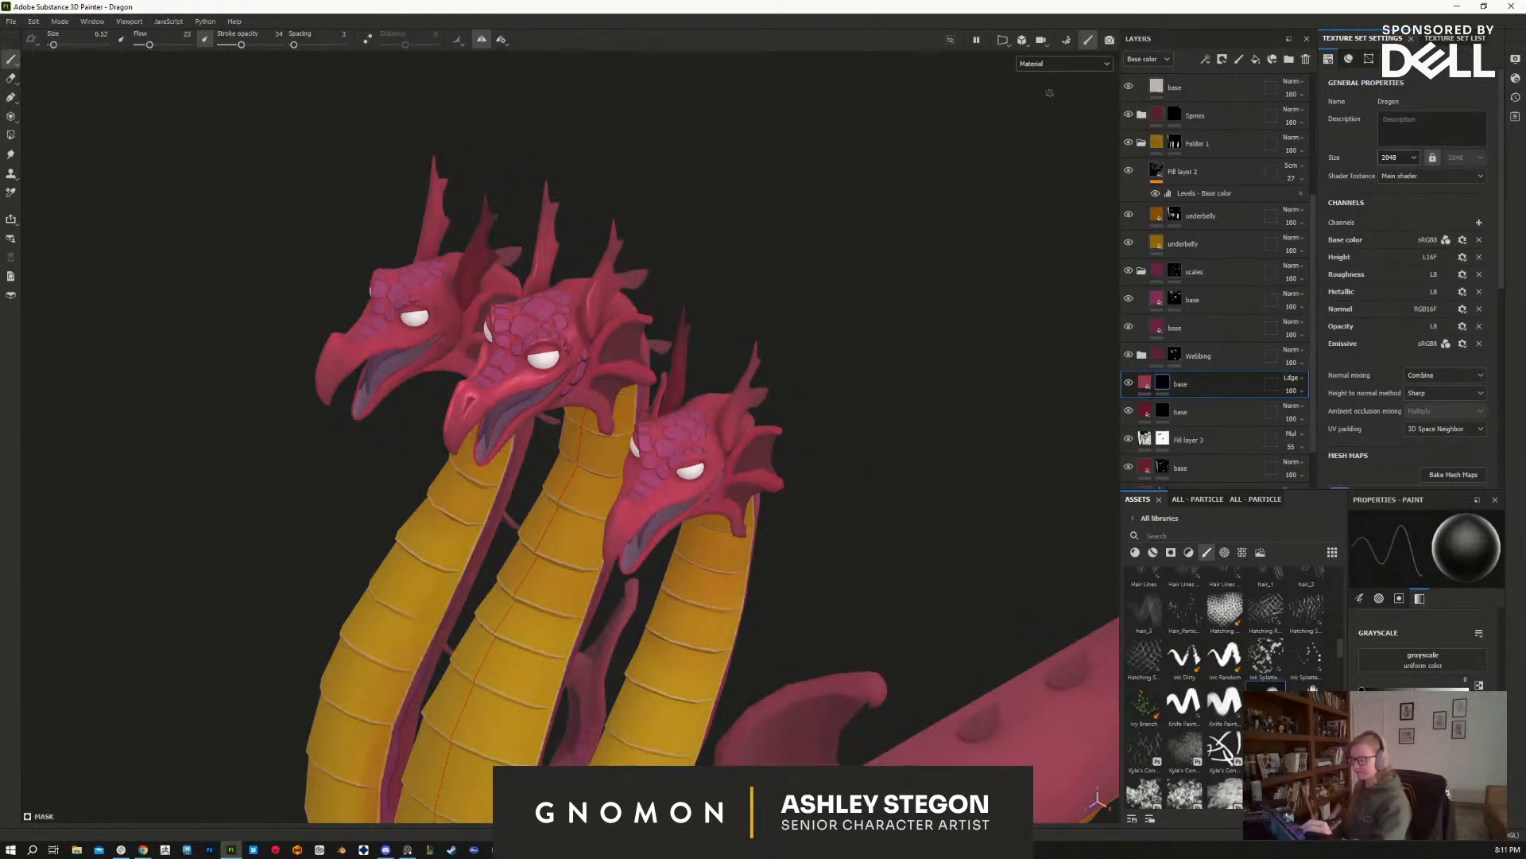
pyautogui.moveTo(912, 583)
pyautogui.keyDown('alt'); pyautogui.mouseDown()
pyautogui.moveTo(934, 580)
pyautogui.moveTo(893, 600)
pyautogui.moveTo(913, 590)
pyautogui.mouseUp(); pyautogui.keyUp('alt')
pyautogui.keyDown('alt'); pyautogui.moveTo(902, 557); pyautogui.dragTo(950, 537, button='middle'); pyautogui.keyUp('alt')
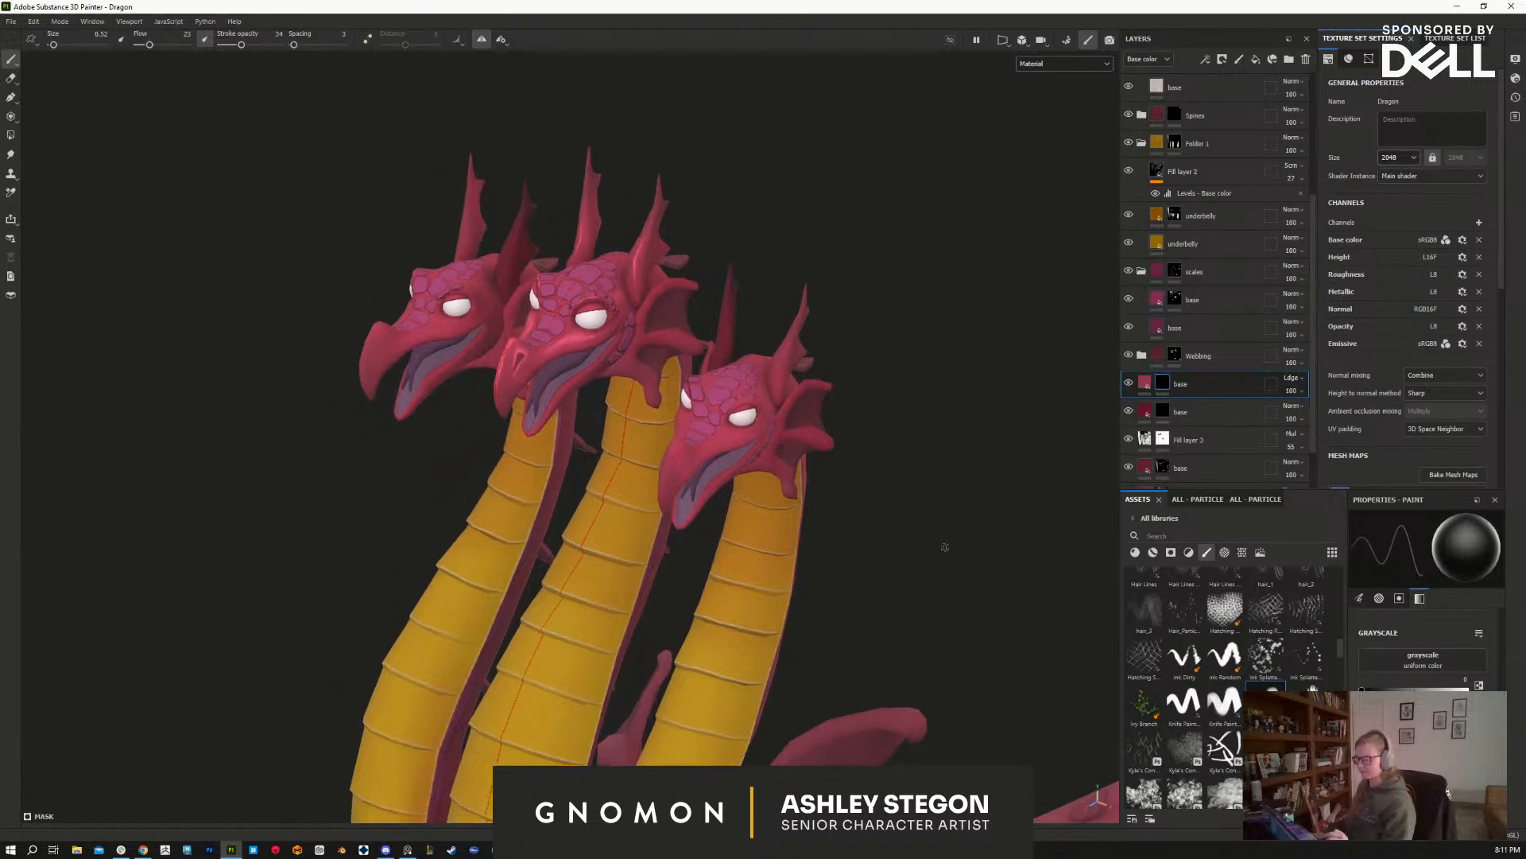
pyautogui.keyDown('alt'); pyautogui.moveTo(950, 537); pyautogui.dragTo(914, 231, button='right'); pyautogui.keyUp('alt')
pyautogui.keyDown('alt'); pyautogui.moveTo(914, 230); pyautogui.dragTo(641, 518); pyautogui.keyUp('alt')
pyautogui.click(1062, 64)
pyautogui.click(1053, 116)
pyautogui.scroll(3, 640, 518)
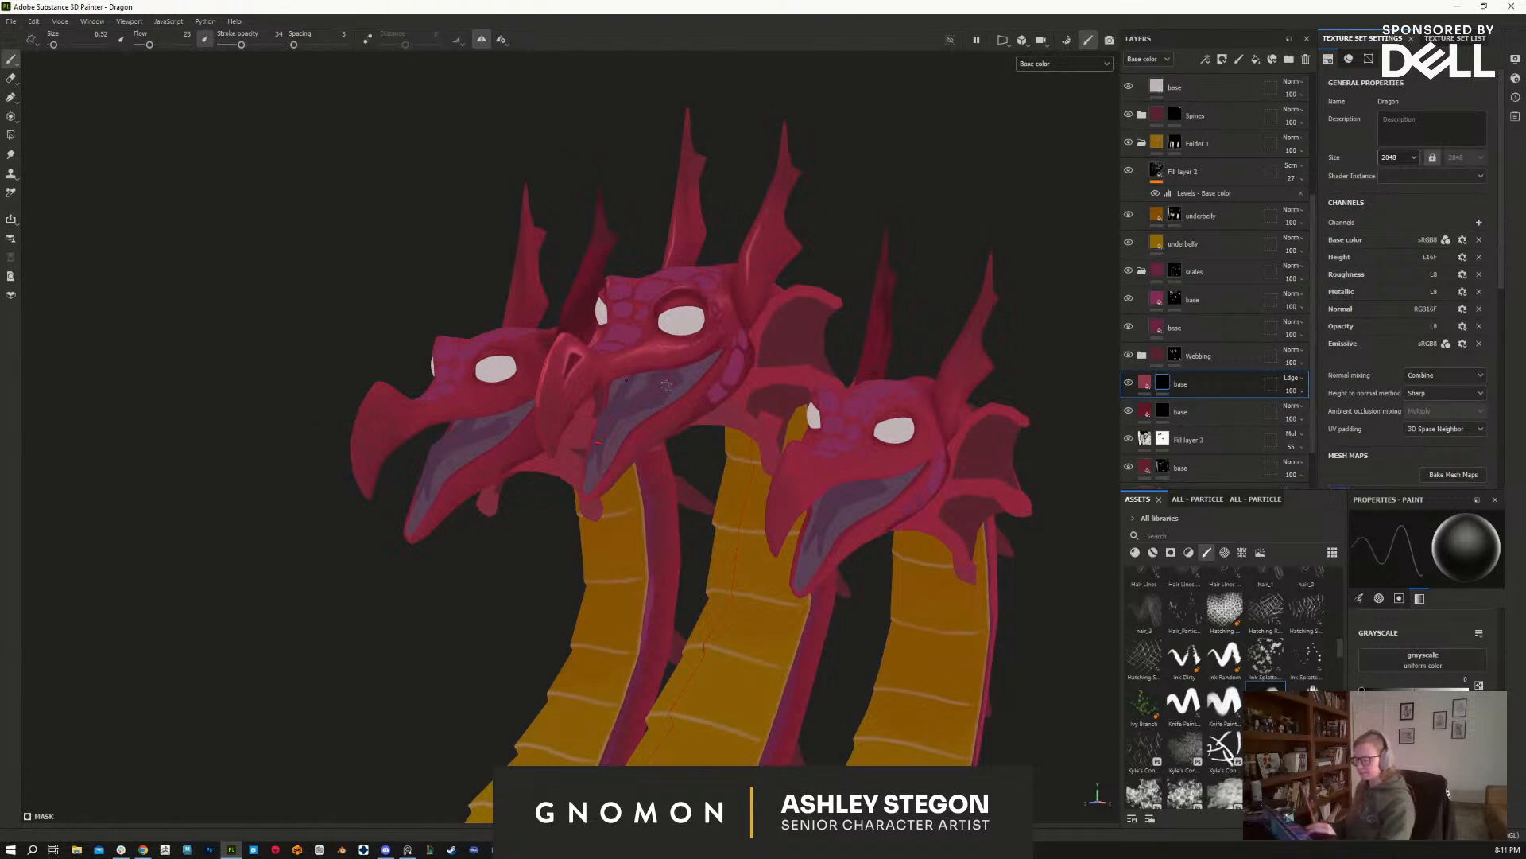
# Step: Lower the highlight layer's opacity to 56, judging its strength on the dragon's heads and necks
pyautogui.click(1305, 390)
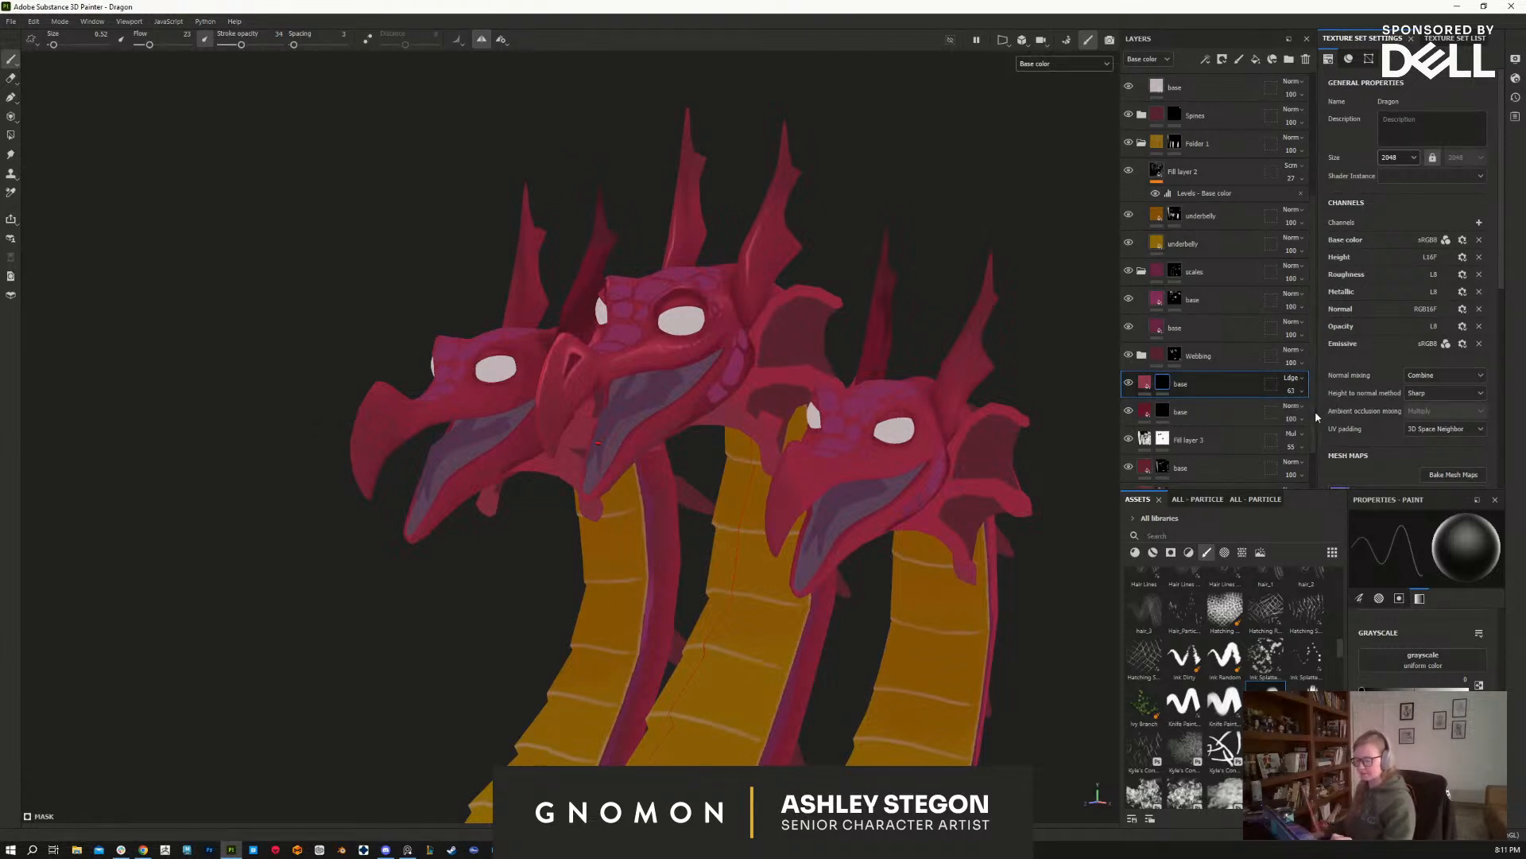
pyautogui.click(1316, 413)
pyautogui.moveTo(1325, 413)
pyautogui.mouseDown()
pyautogui.moveTo(1310, 413)
pyautogui.moveTo(1345, 415)
pyautogui.moveTo(1260, 424)
pyautogui.moveTo(1312, 420)
pyautogui.mouseUp()
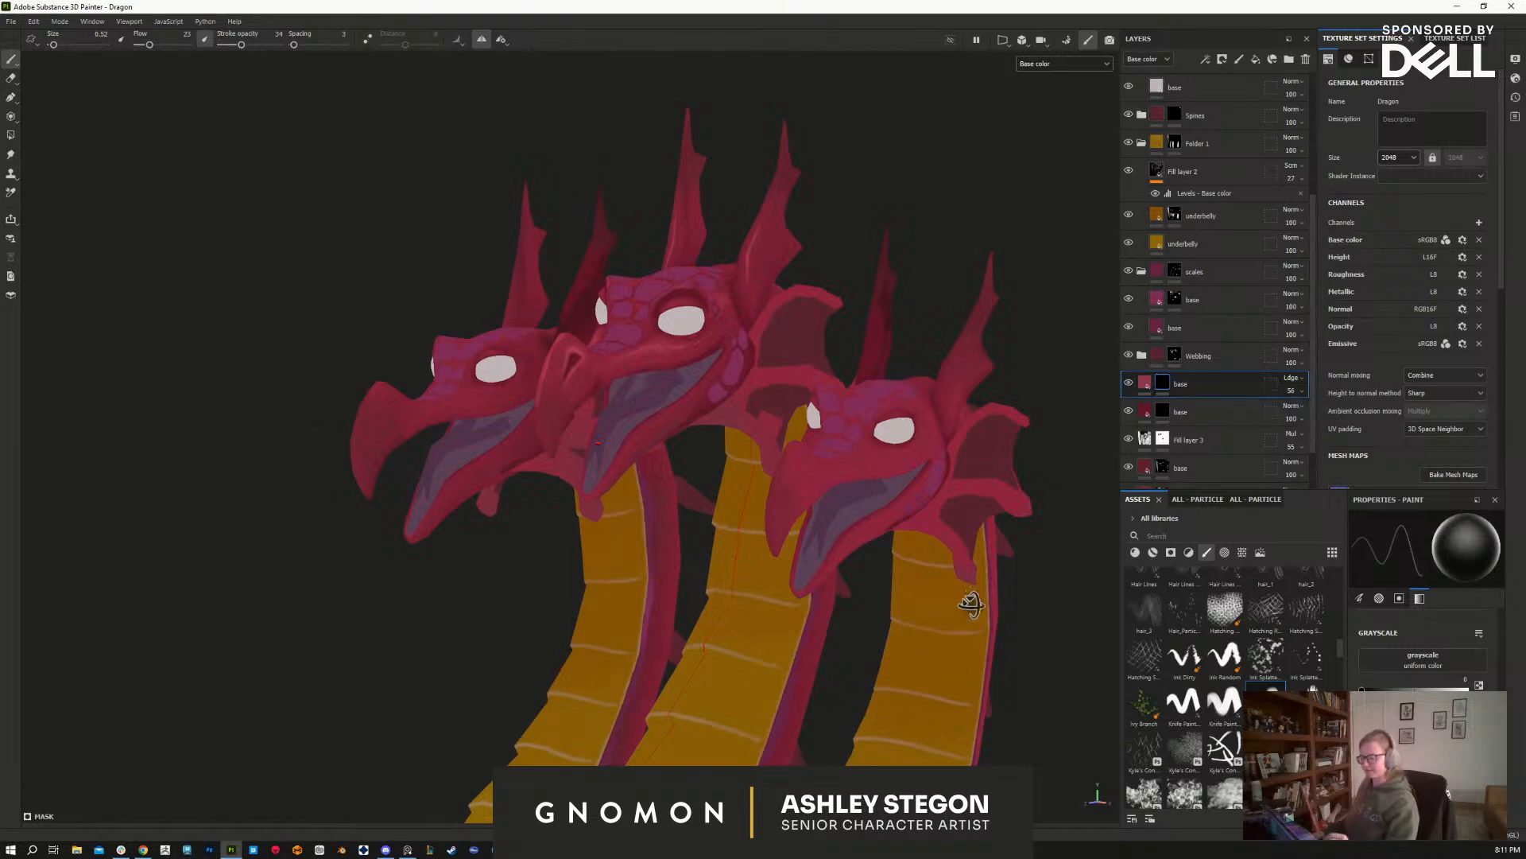
pyautogui.keyDown('alt'); pyautogui.moveTo(946, 521); pyautogui.dragTo(961, 572); pyautogui.keyUp('alt')
pyautogui.keyDown('alt'); pyautogui.moveTo(961, 573); pyautogui.dragTo(1015, 613, button='right'); pyautogui.keyUp('alt')
pyautogui.keyDown('alt'); pyautogui.moveTo(1015, 613); pyautogui.dragTo(877, 566, button='middle'); pyautogui.keyUp('alt')
pyautogui.keyDown('alt'); pyautogui.moveTo(876, 566); pyautogui.dragTo(914, 556); pyautogui.keyUp('alt')
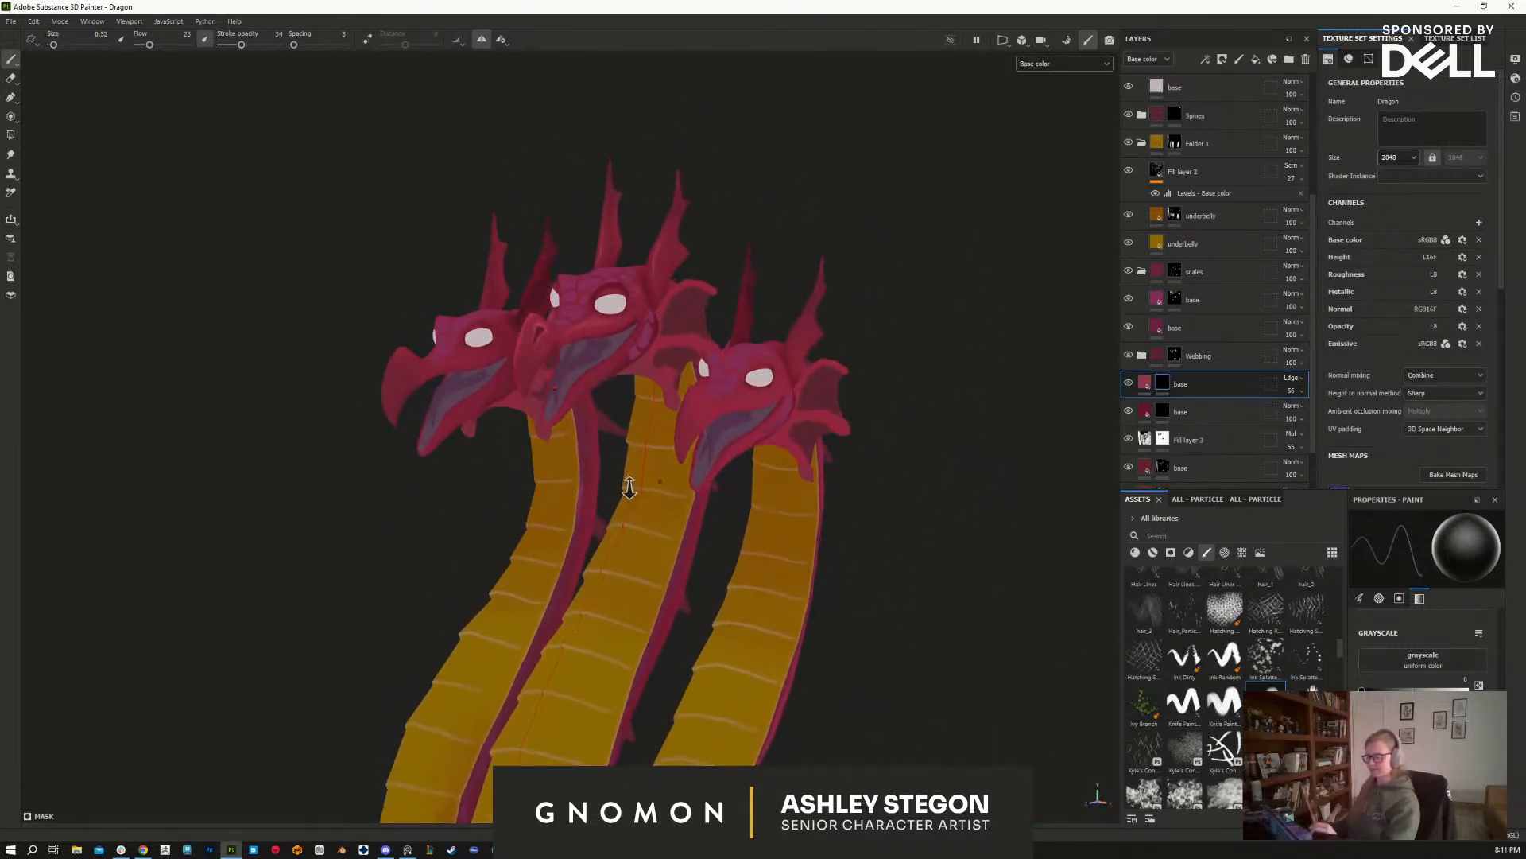
# Step: Paint thin white-mask highlights along the mouth and lower jaw edges of the middle head and the head beside it at brush size 0.27
pyautogui.keyDown('alt'); pyautogui.moveTo(915, 557); pyautogui.dragTo(1090, 504, button='right'); pyautogui.keyUp('alt')
pyautogui.keyDown('alt'); pyautogui.moveTo(586, 400); pyautogui.dragTo(576, 415, button='middle'); pyautogui.keyUp('alt')
pyautogui.keyDown('alt'); pyautogui.moveTo(577, 415); pyautogui.dragTo(606, 459, button='right'); pyautogui.keyUp('alt')
pyautogui.press('x')
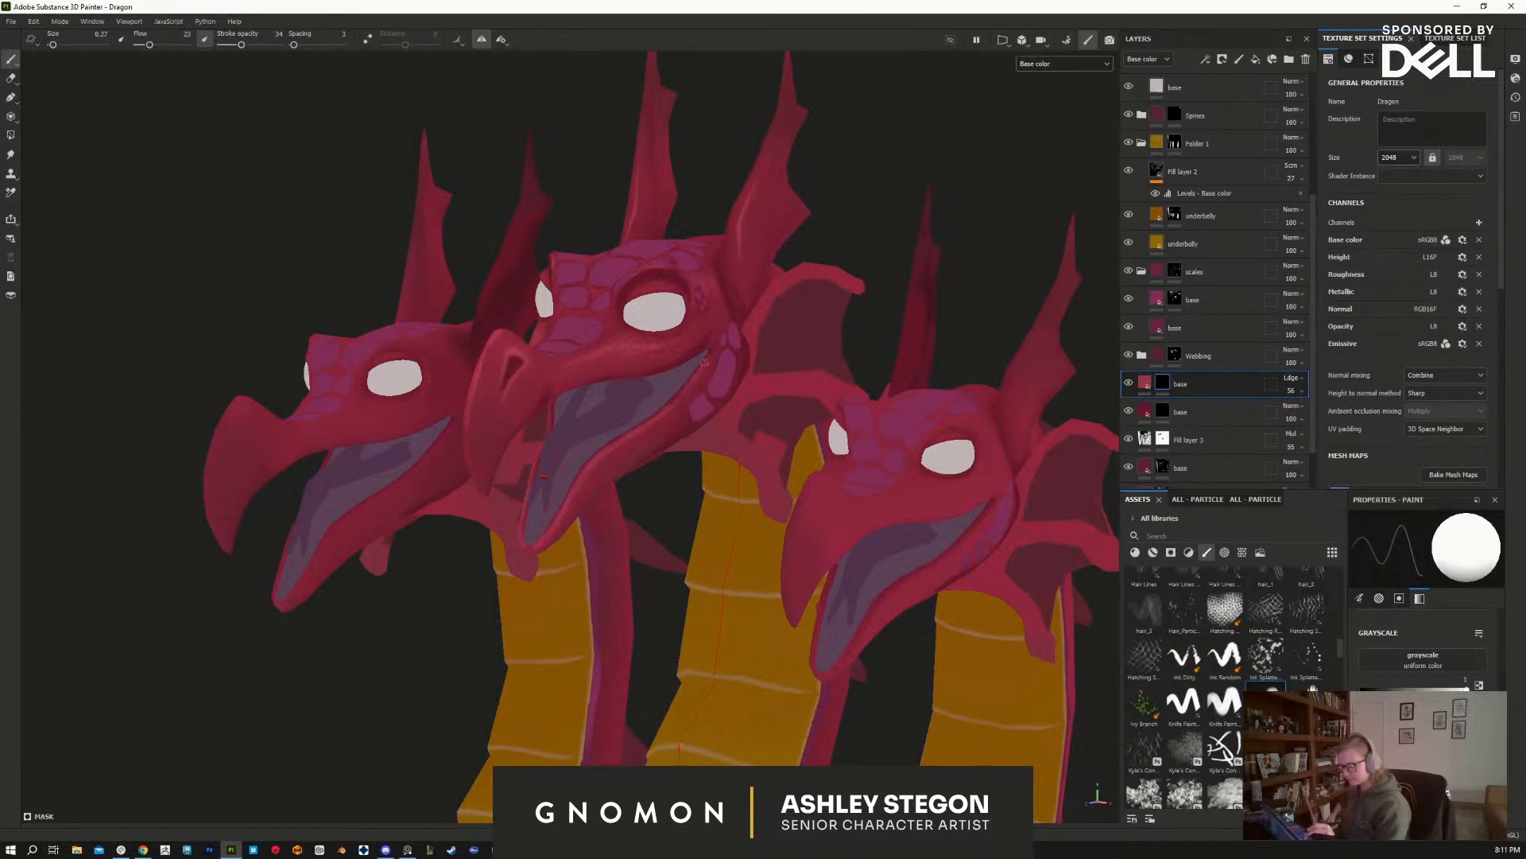
pyautogui.keyDown('alt'); pyautogui.moveTo(993, 555); pyautogui.dragTo(927, 544, button='middle'); pyautogui.keyUp('alt')
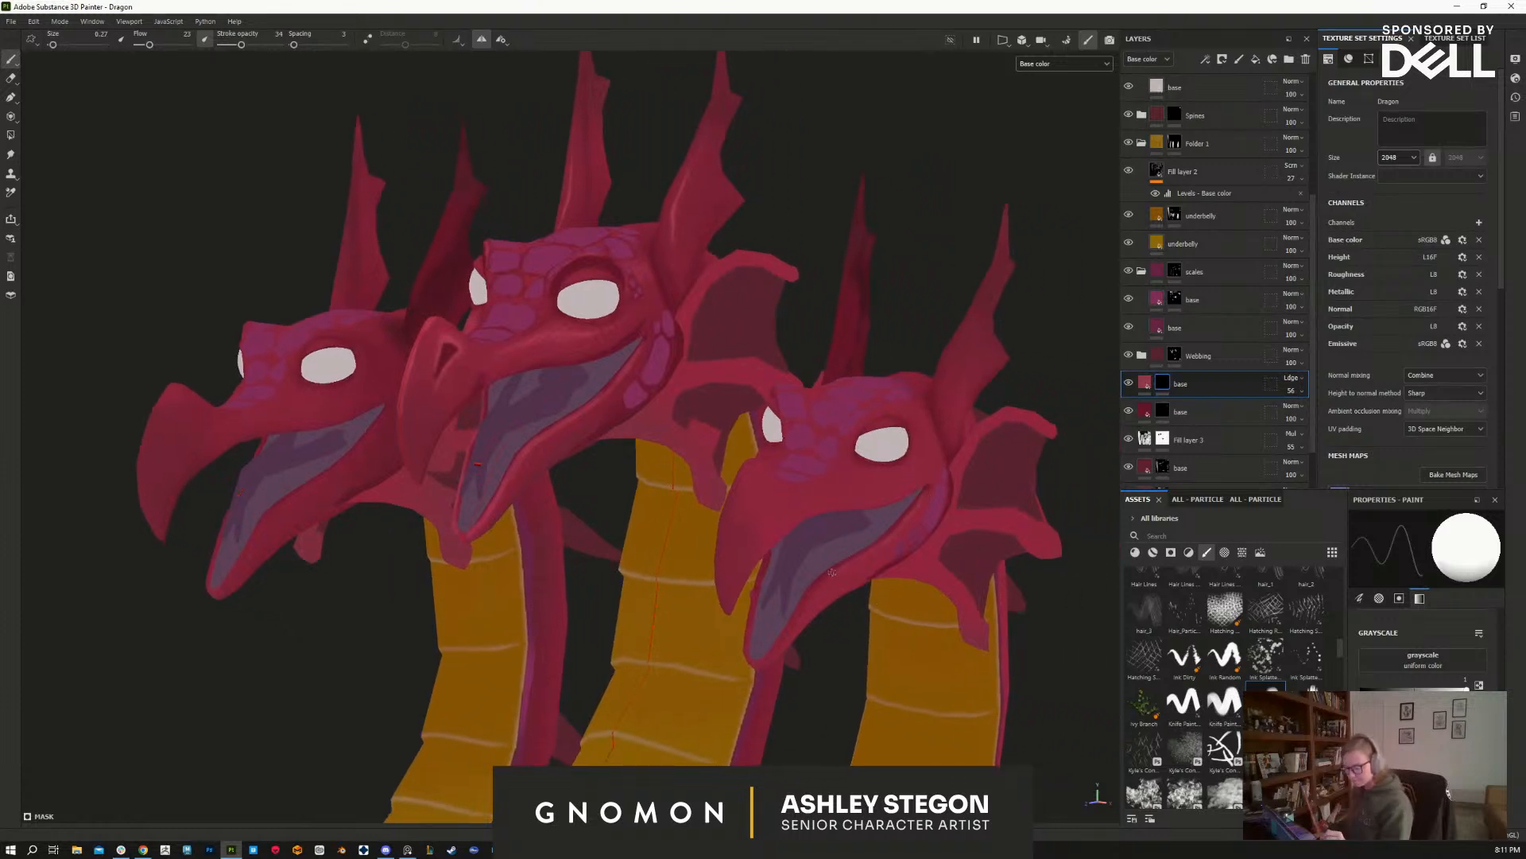
pyautogui.keyDown('alt'); pyautogui.moveTo(790, 635); pyautogui.dragTo(1022, 646); pyautogui.keyUp('alt')
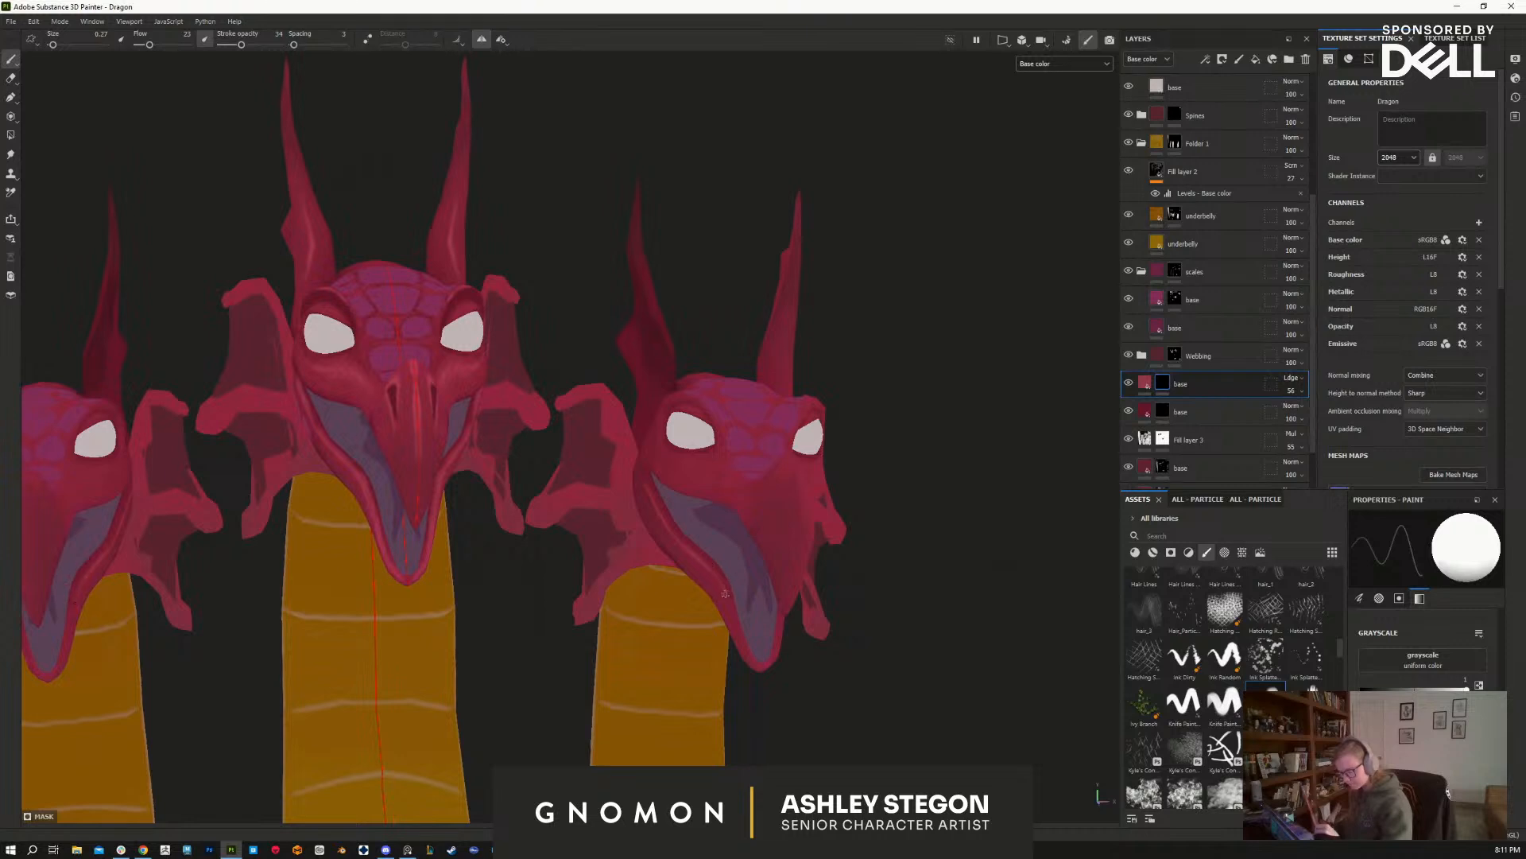
pyautogui.keyDown('alt'); pyautogui.moveTo(726, 598); pyautogui.dragTo(910, 644); pyautogui.keyUp('alt')
pyautogui.keyDown('alt'); pyautogui.moveTo(909, 644); pyautogui.dragTo(979, 644, button='right'); pyautogui.keyUp('alt')
pyautogui.keyDown('alt'); pyautogui.moveTo(981, 645); pyautogui.dragTo(844, 477, button='middle'); pyautogui.keyUp('alt')
pyautogui.keyDown('alt'); pyautogui.moveTo(848, 552); pyautogui.dragTo(716, 607); pyautogui.keyUp('alt')
pyautogui.keyDown('alt'); pyautogui.moveTo(620, 322); pyautogui.dragTo(668, 425, button='middle'); pyautogui.keyUp('alt')
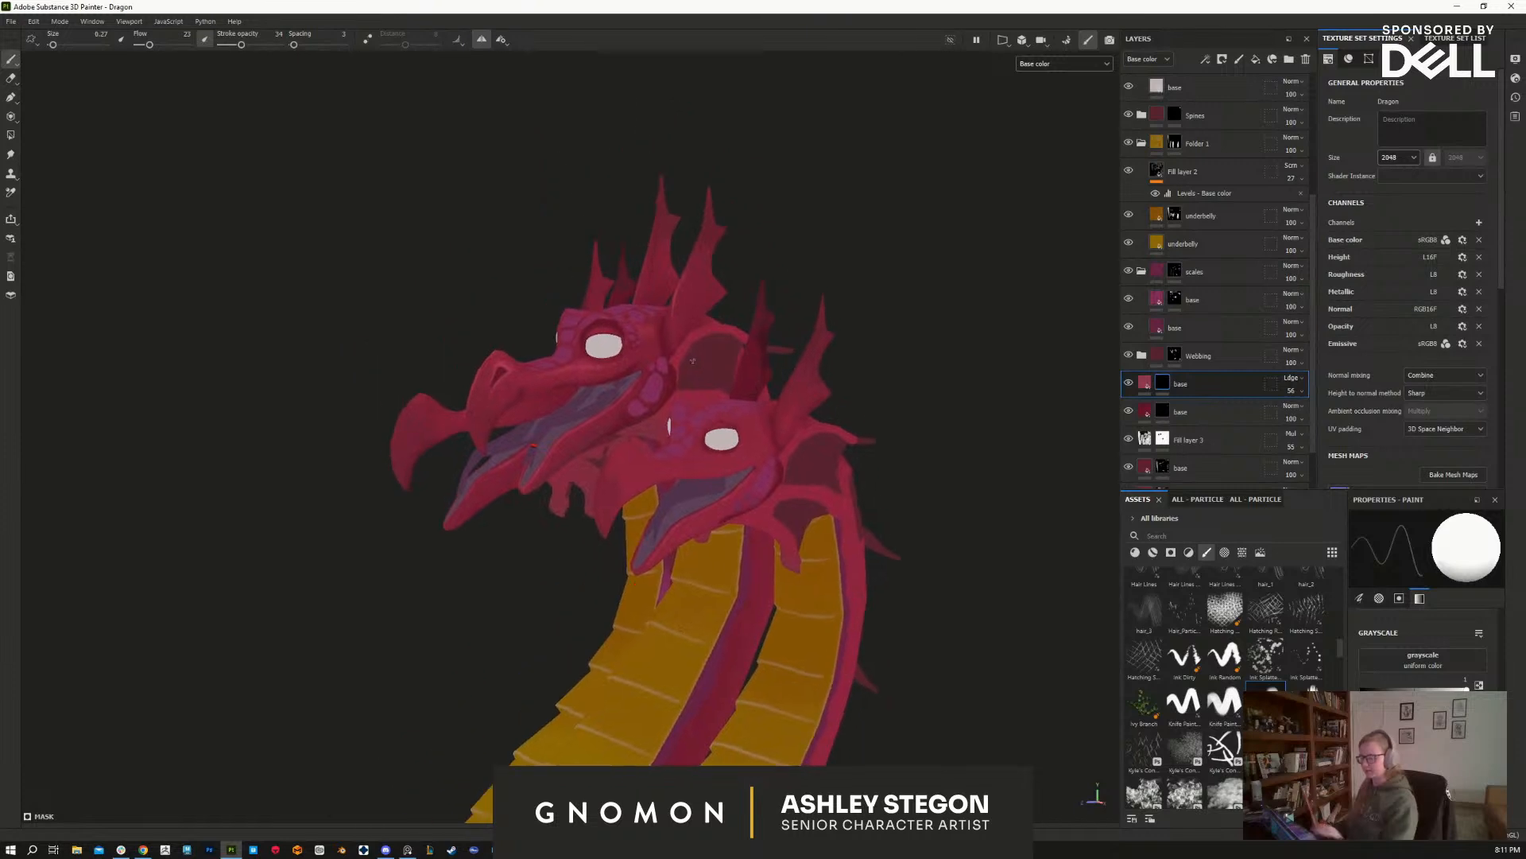
pyautogui.keyDown('alt'); pyautogui.moveTo(946, 517); pyautogui.dragTo(1075, 517, button='right'); pyautogui.keyUp('alt')
# Step: On the darker base layer's mask, paint shading around the base of the middle head's horn with brush sizes between 0.52 and 0.85
pyautogui.click(1162, 411)
pyautogui.keyDown('alt'); pyautogui.moveTo(689, 294); pyautogui.dragTo(681, 413, button='middle'); pyautogui.keyUp('alt')
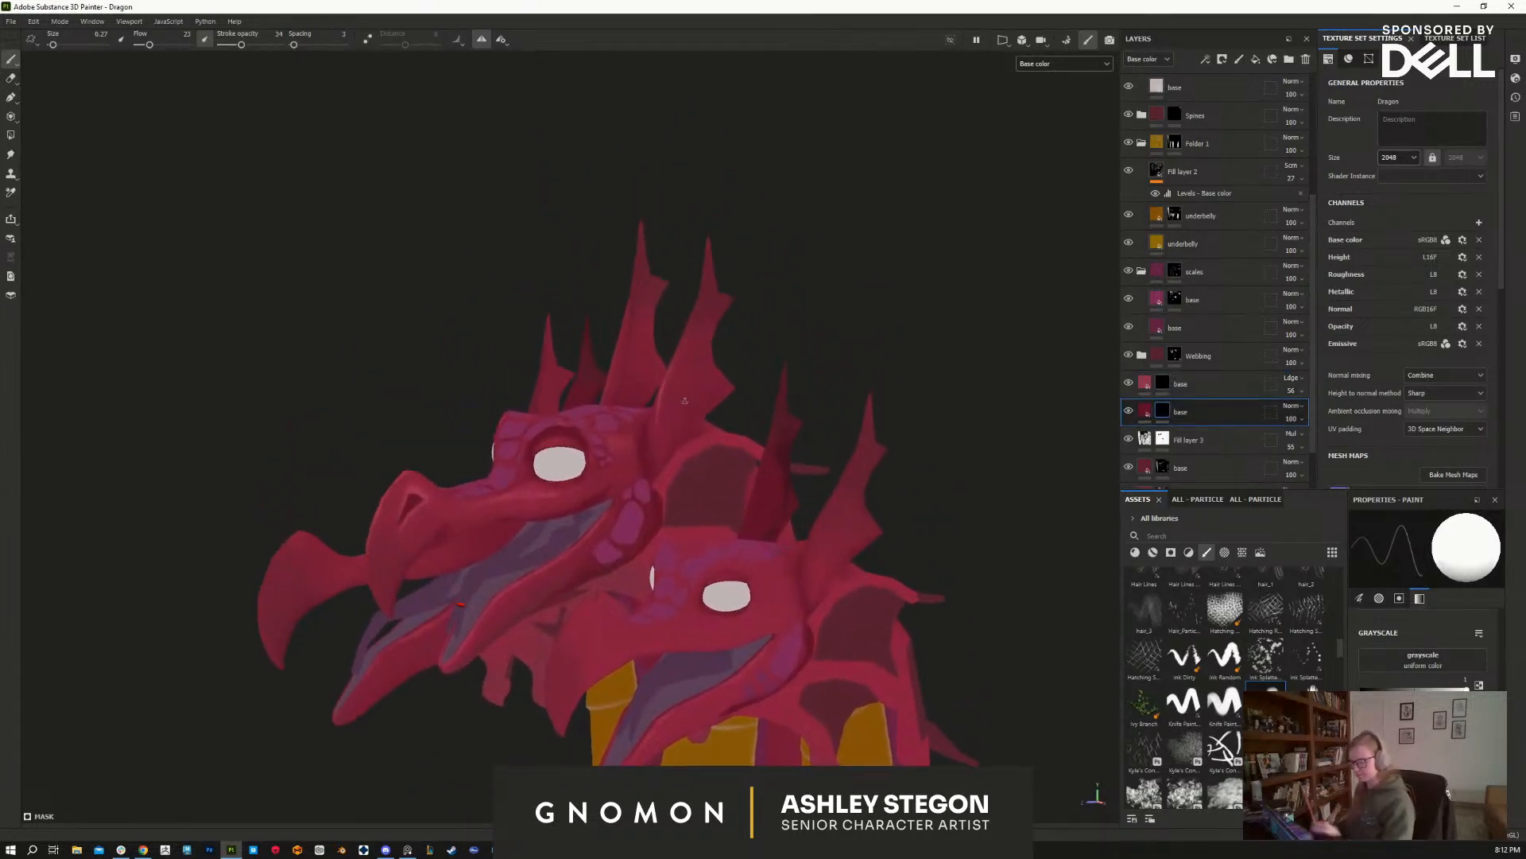
pyautogui.keyDown('alt'); pyautogui.moveTo(682, 412); pyautogui.dragTo(684, 430); pyautogui.keyUp('alt')
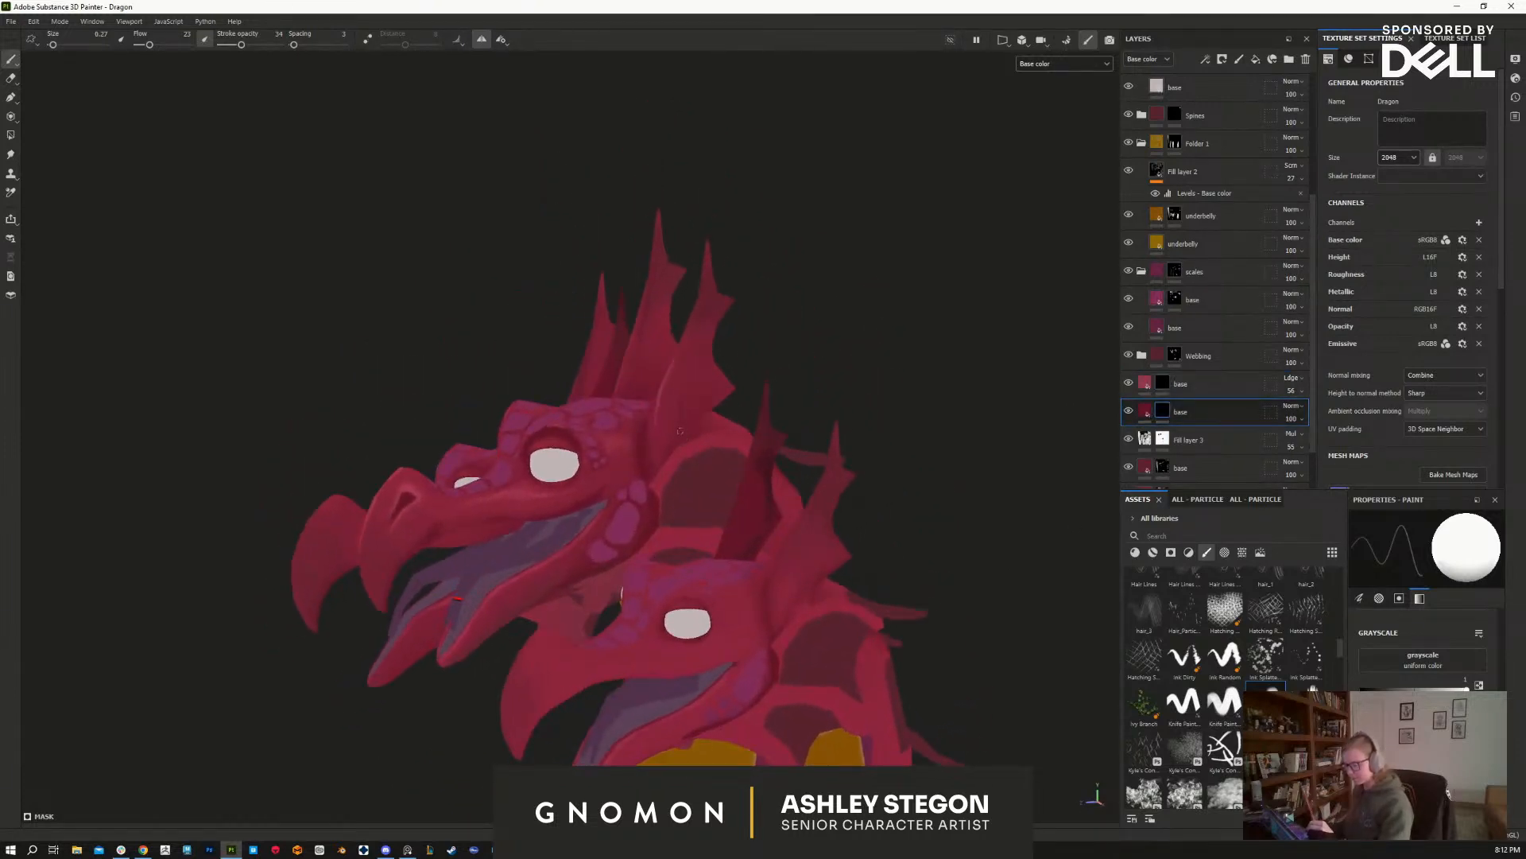
pyautogui.press(']')
pyautogui.press(']')
pyautogui.press(']')
pyautogui.press(']')
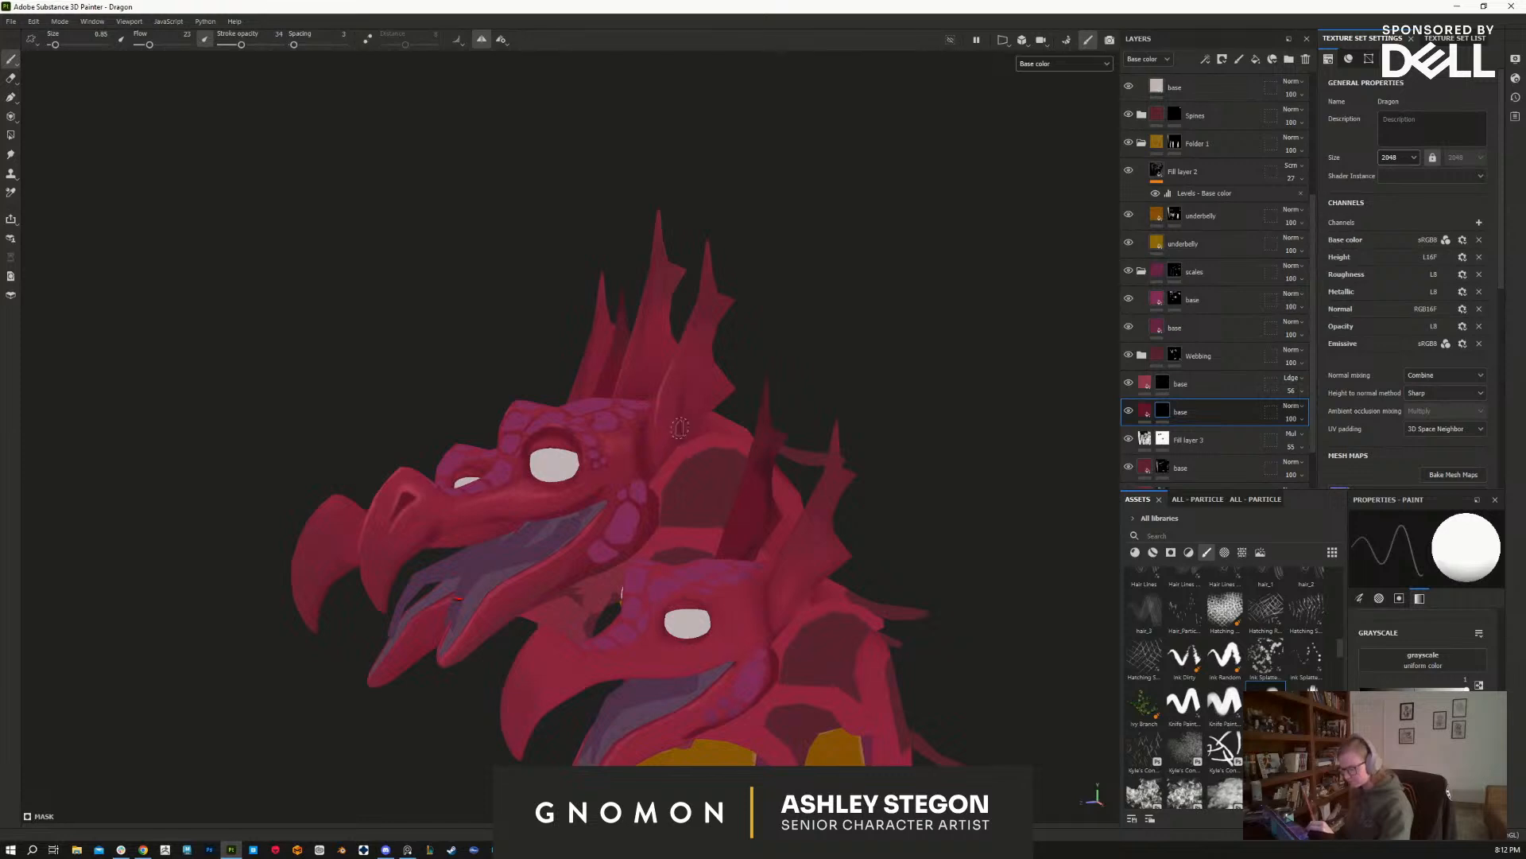
pyautogui.press('[')
pyautogui.press('[')
pyautogui.press(']')
pyautogui.press(']')
pyautogui.press('[')
pyautogui.press('[')
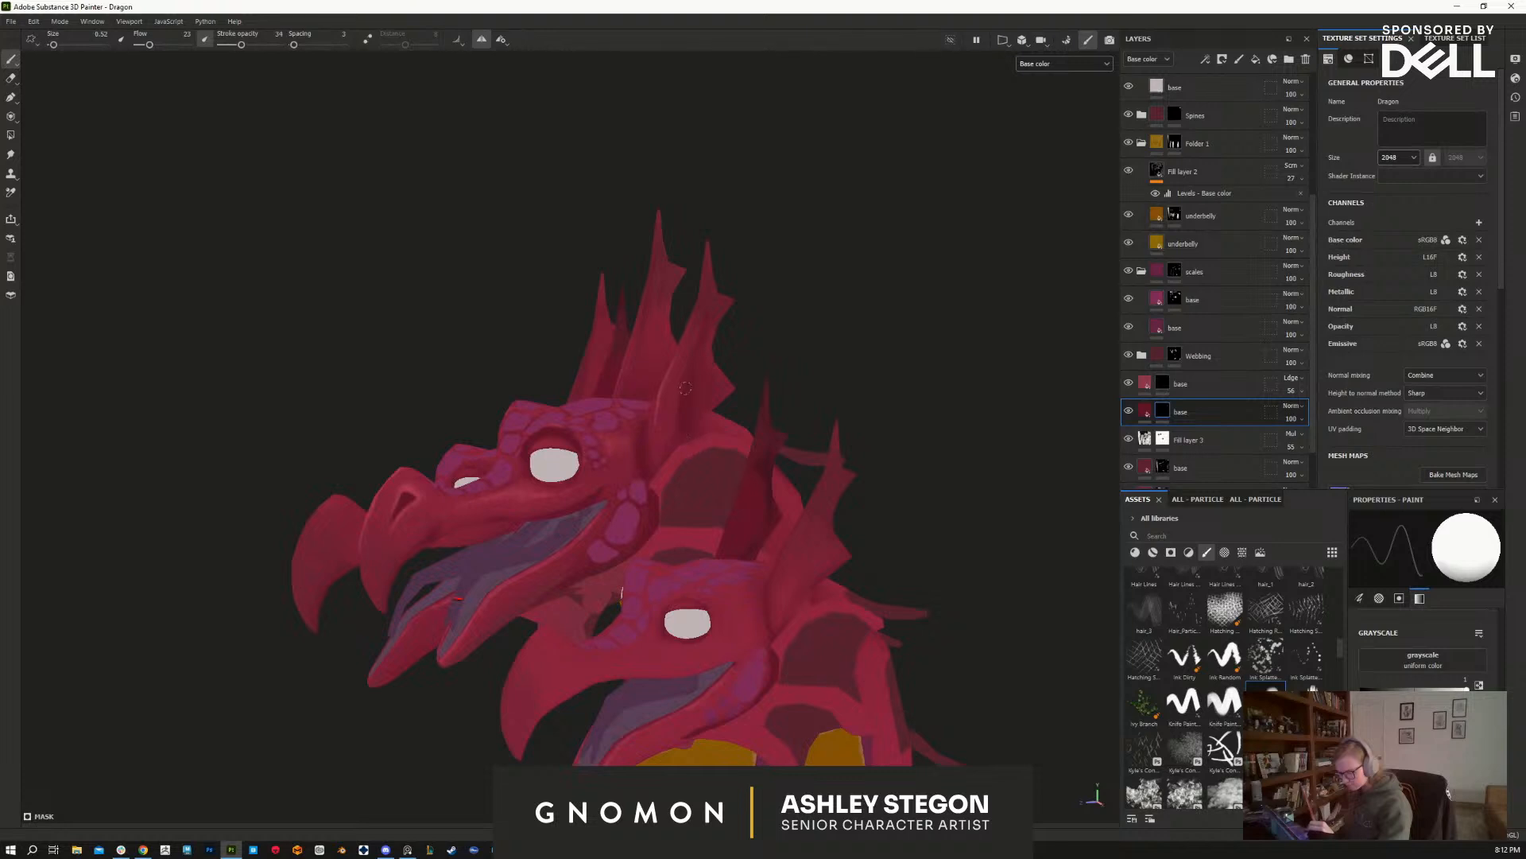
pyautogui.press(']')
pyautogui.press(']')
pyautogui.keyDown('alt'); pyautogui.moveTo(904, 547); pyautogui.dragTo(958, 633); pyautogui.keyUp('alt')
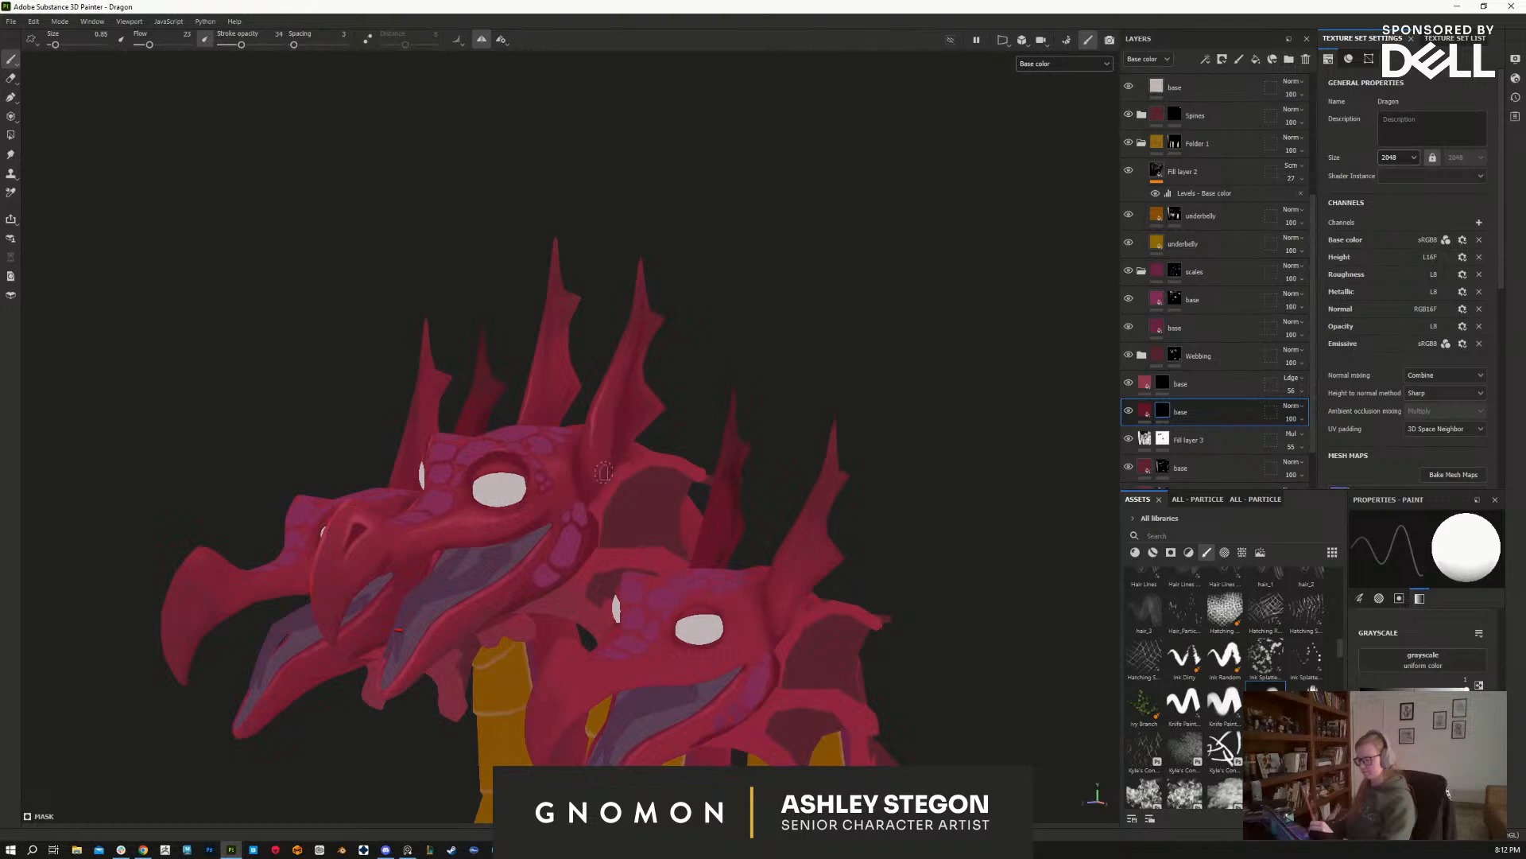
# Step: Add darker shading around the middle head's beak and soften it near the nostril with black
pyautogui.keyDown('alt'); pyautogui.moveTo(627, 435); pyautogui.dragTo(522, 454); pyautogui.keyUp('alt')
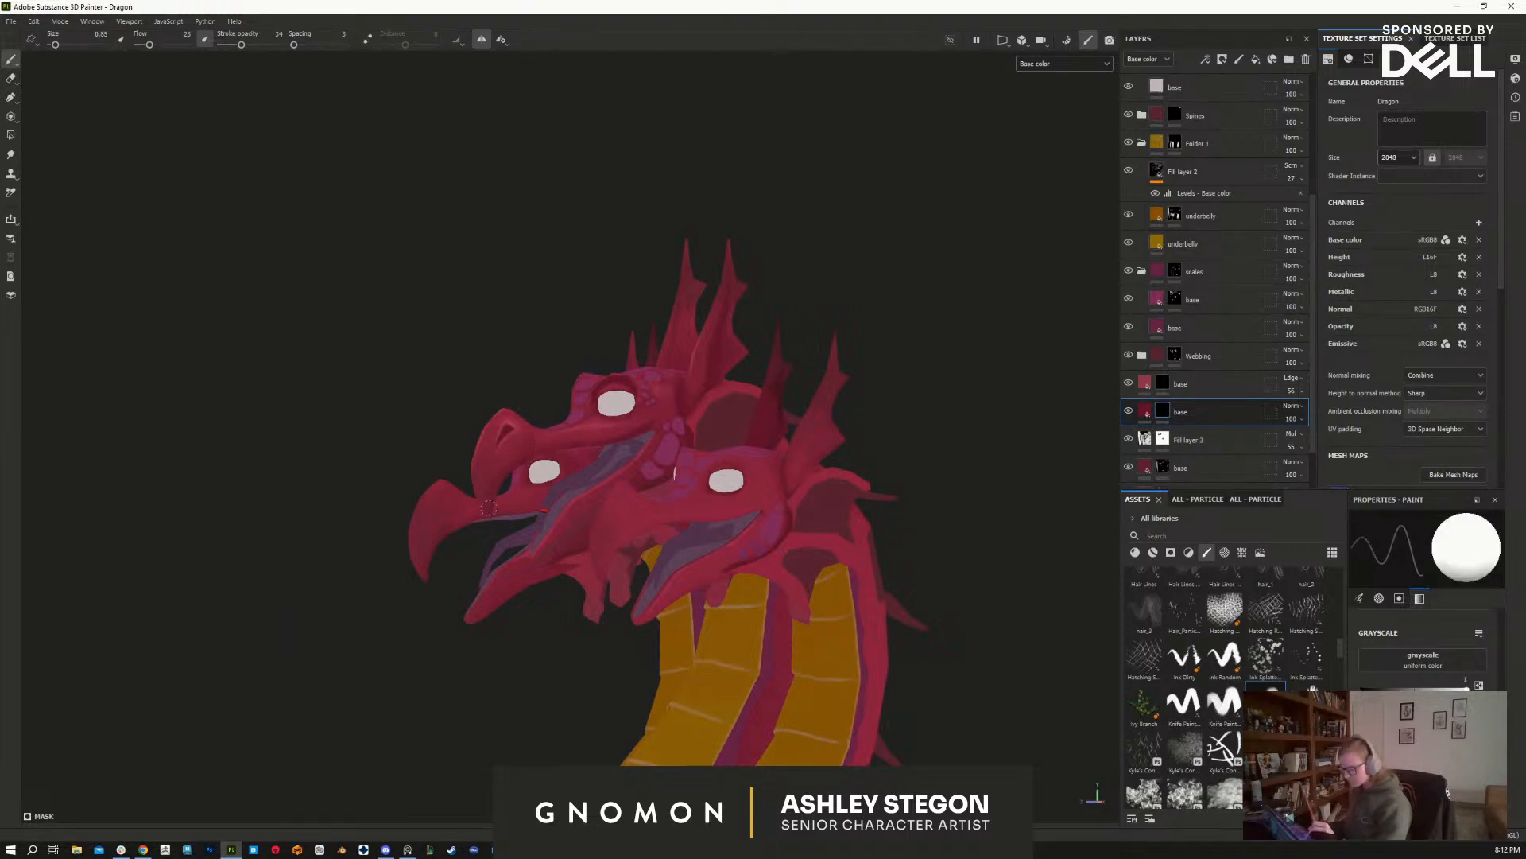
pyautogui.press('x')
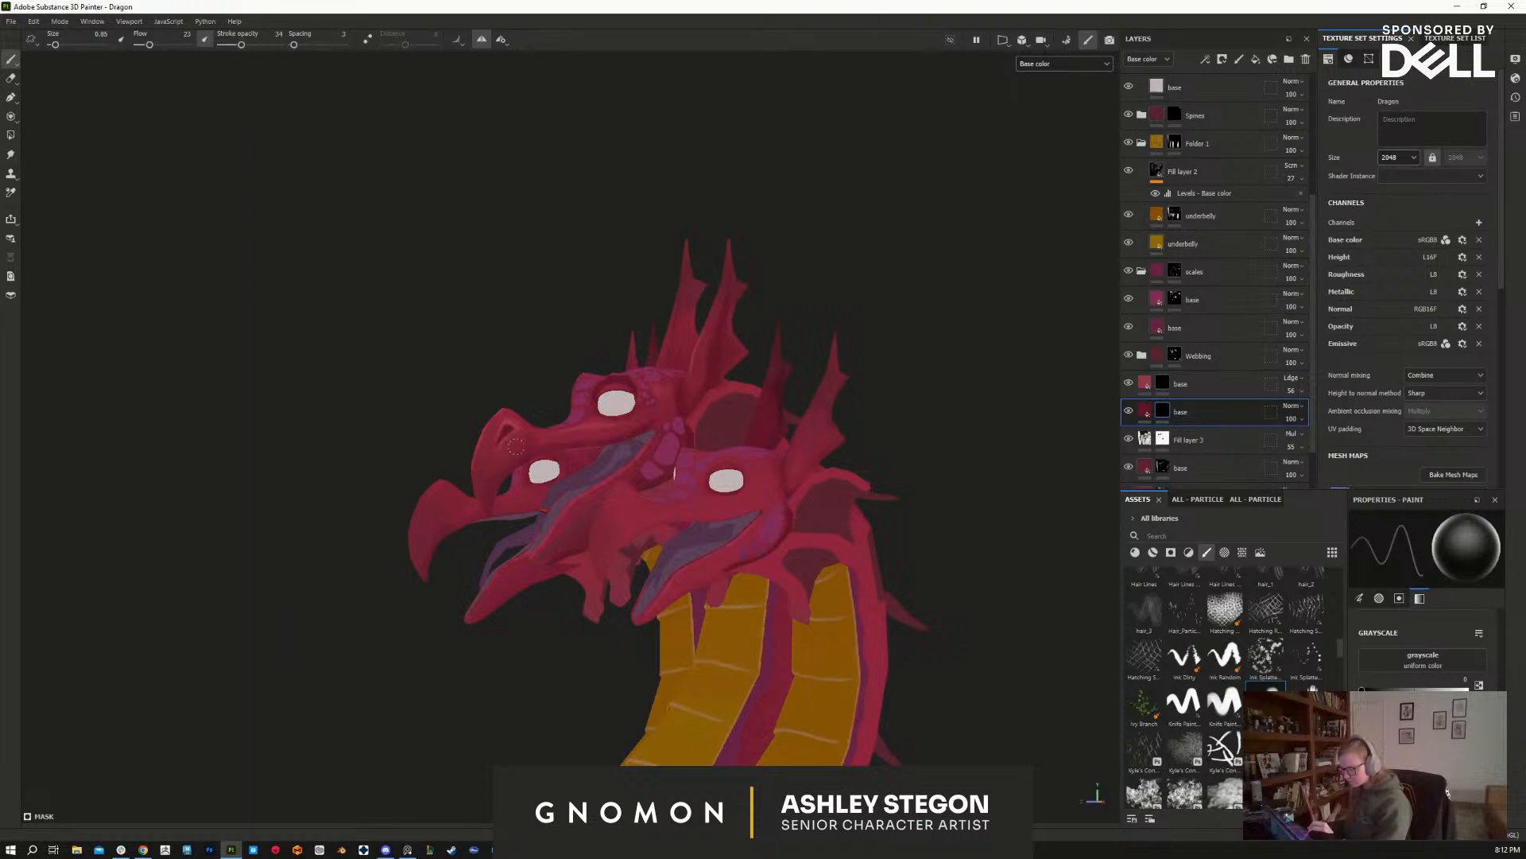
pyautogui.keyDown('alt'); pyautogui.moveTo(626, 429); pyautogui.dragTo(936, 565); pyautogui.keyUp('alt')
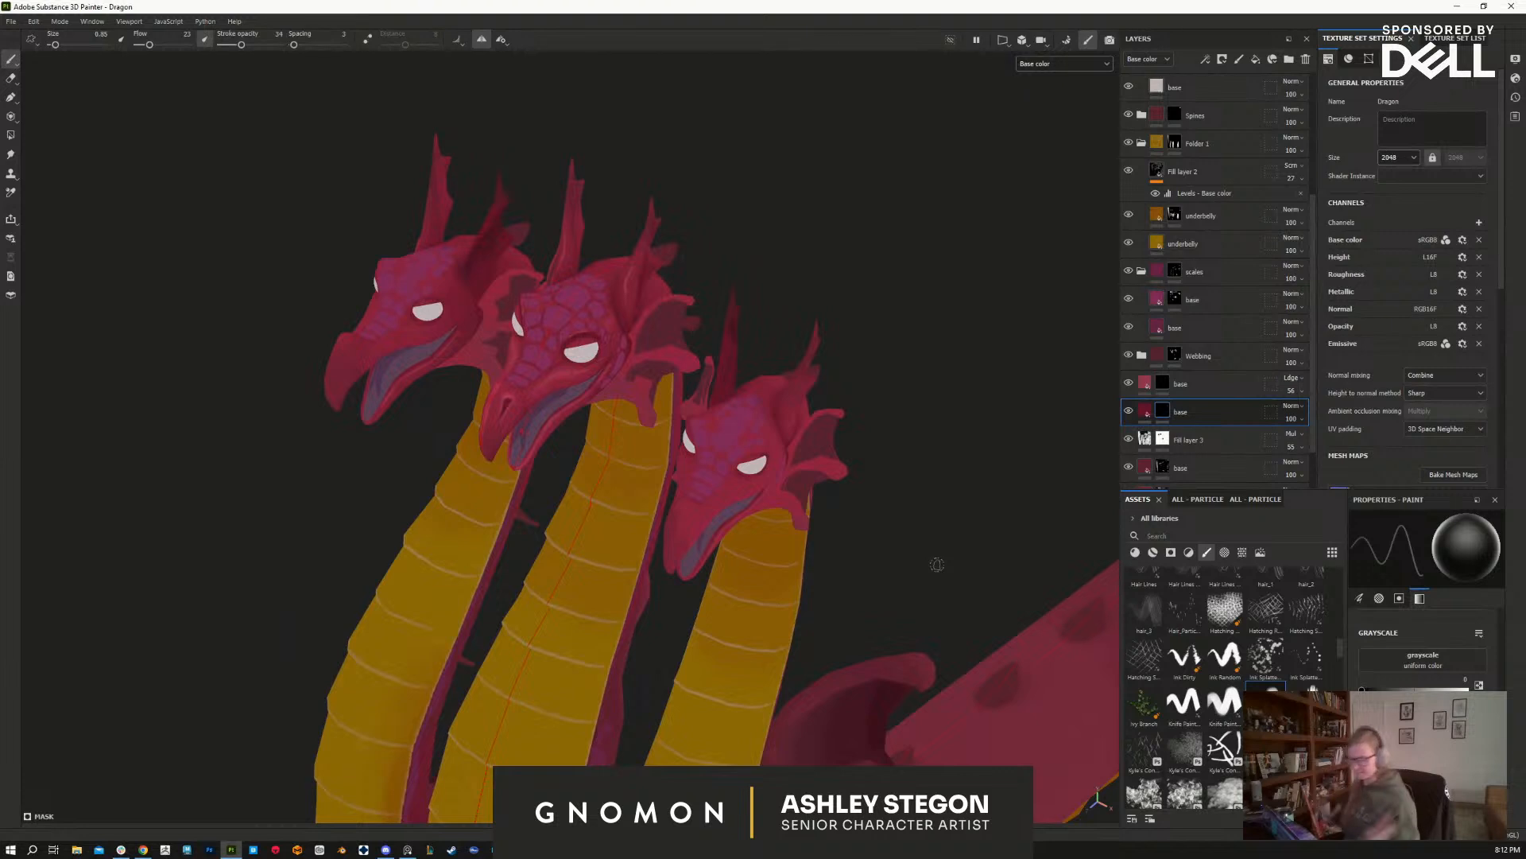
# Step: Duplicate the upper base layer in the scales folder and set the copy's base color to a brighter magenta, #951E66
pyautogui.click(1157, 299)
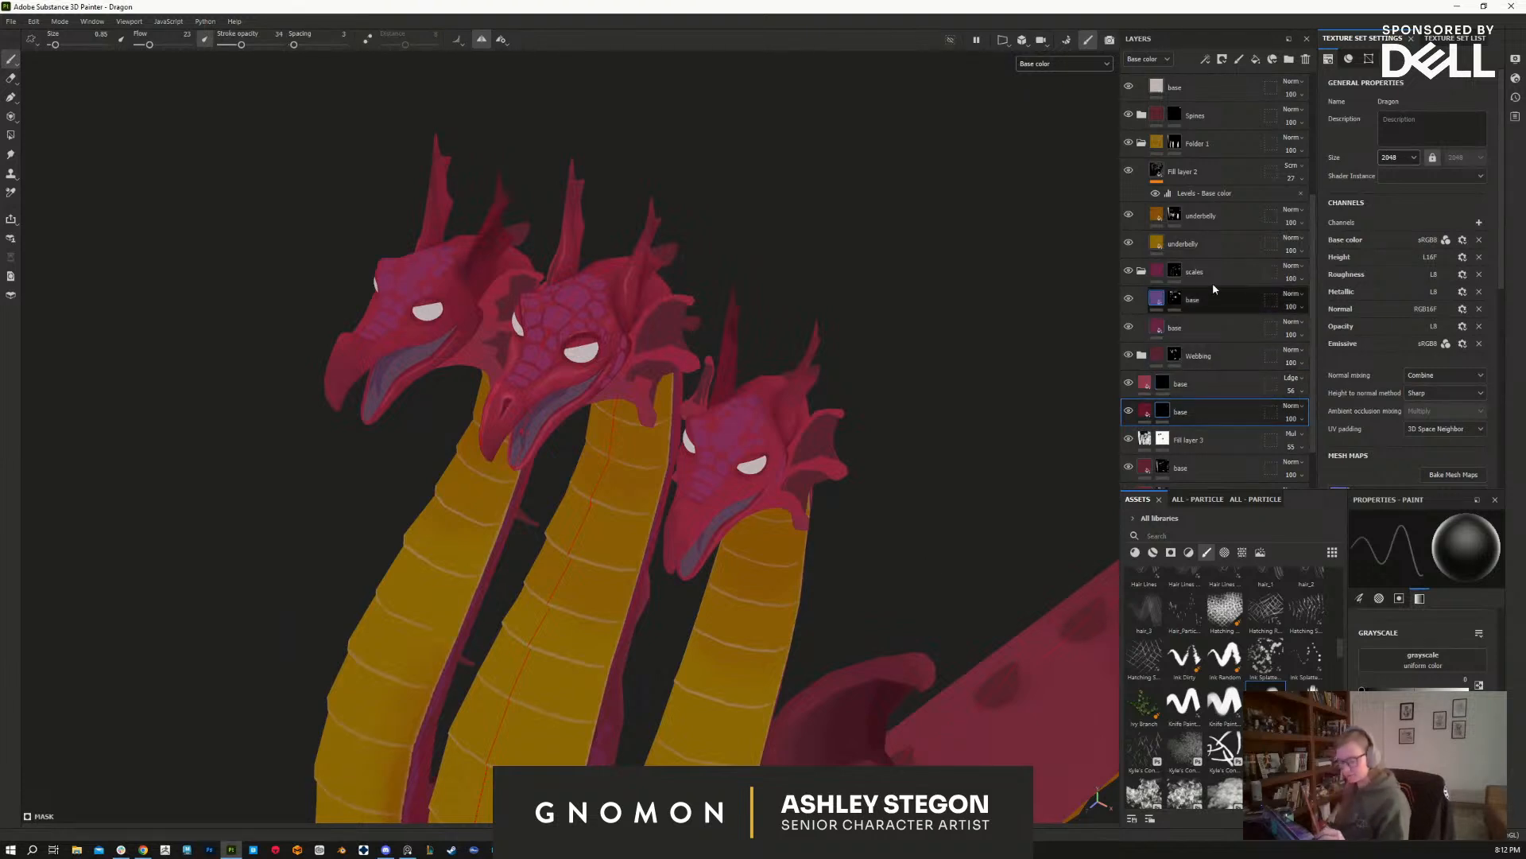
pyautogui.keyDown('alt'); pyautogui.moveTo(628, 477); pyautogui.dragTo(699, 625, button='right'); pyautogui.keyUp('alt')
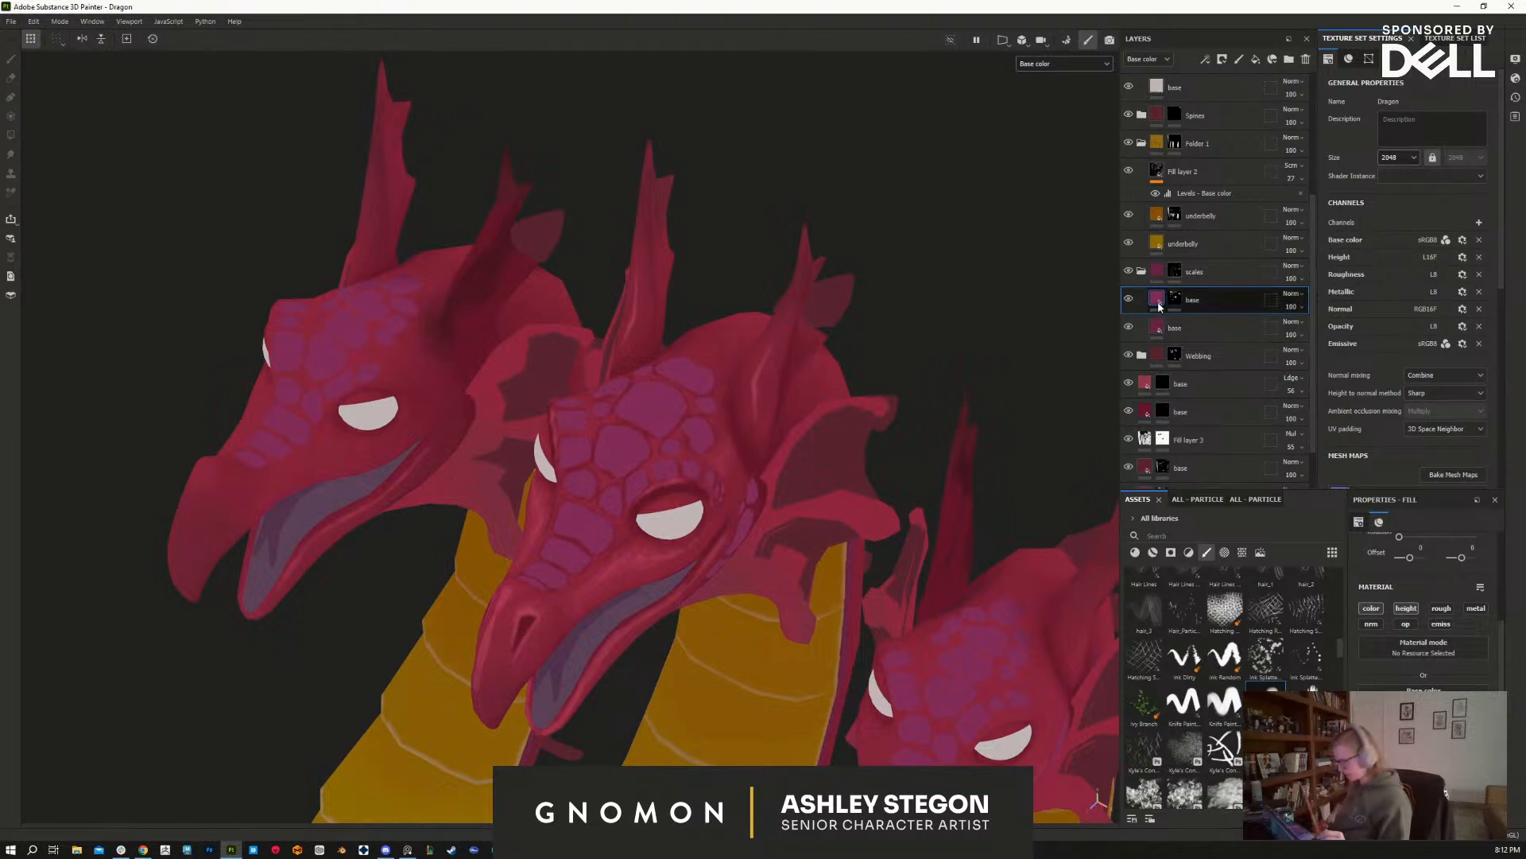
pyautogui.hotkey('ctrl', 'd')
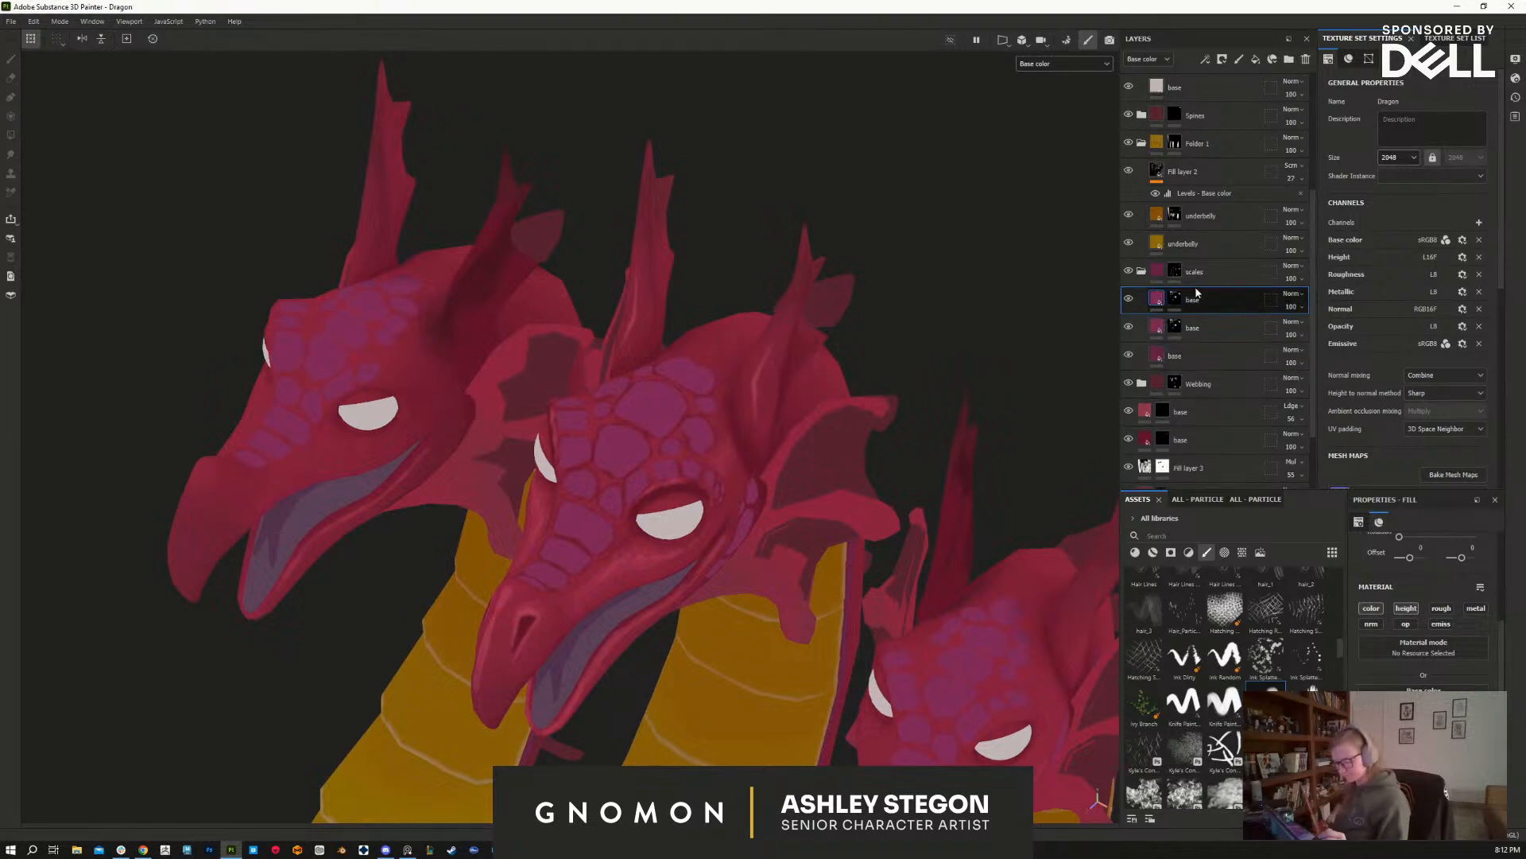
pyautogui.click(1157, 298)
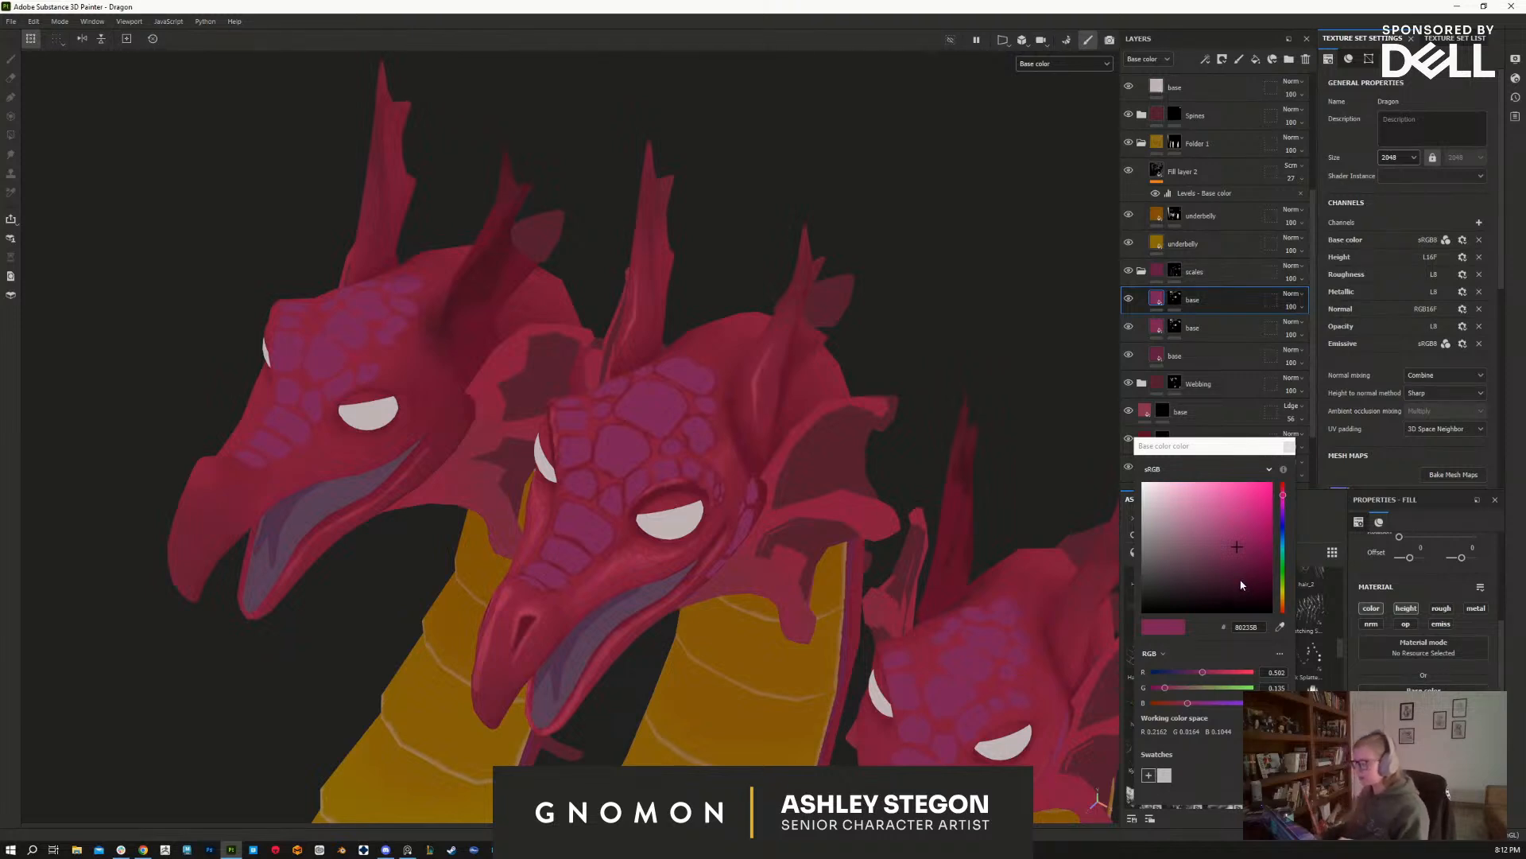
pyautogui.click(1241, 539)
pyautogui.click(1243, 538)
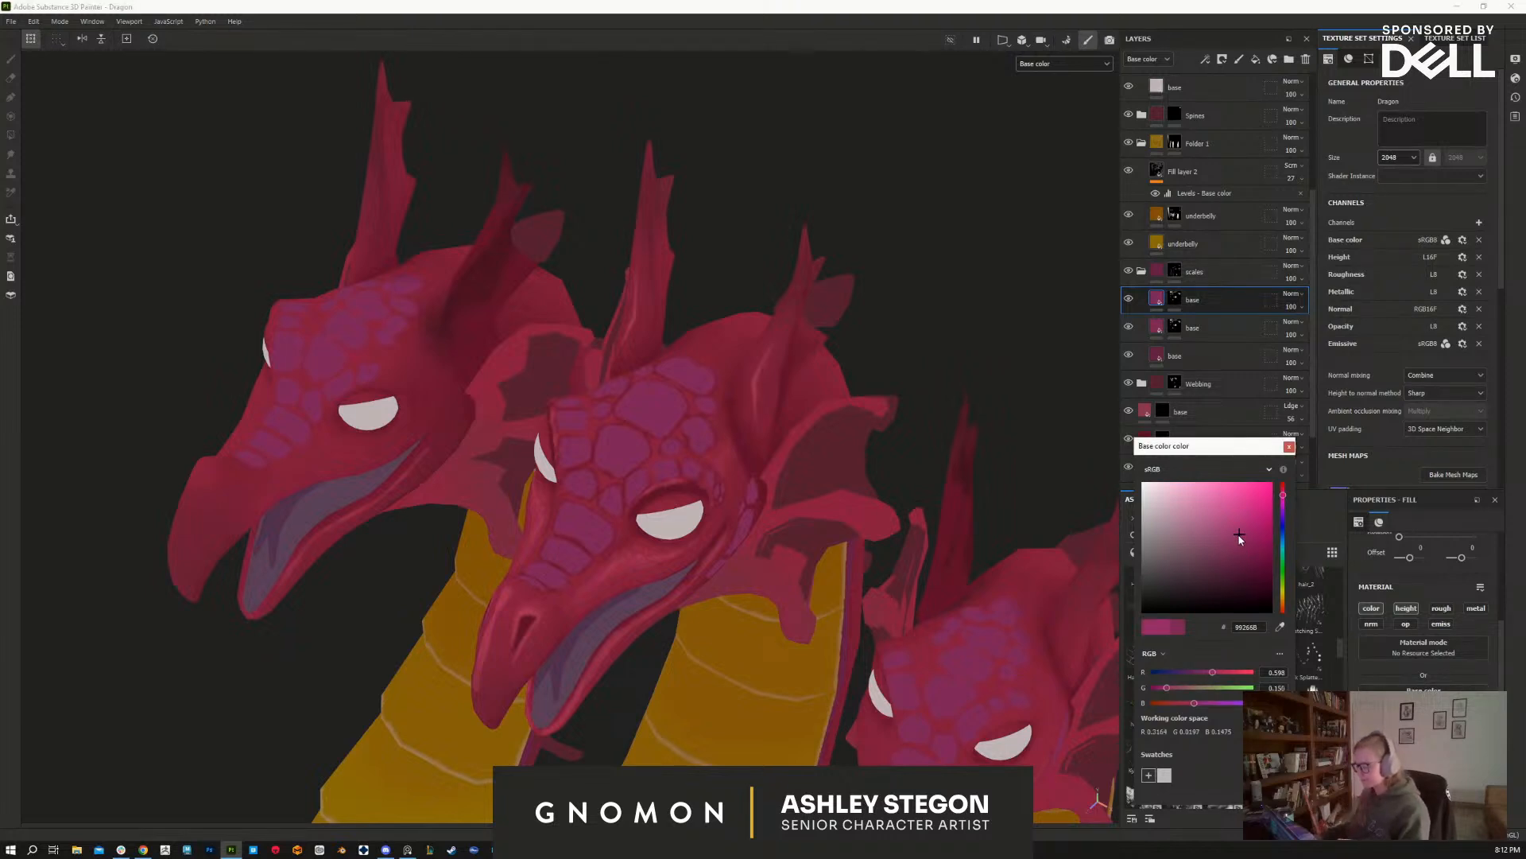
pyautogui.click(1244, 539)
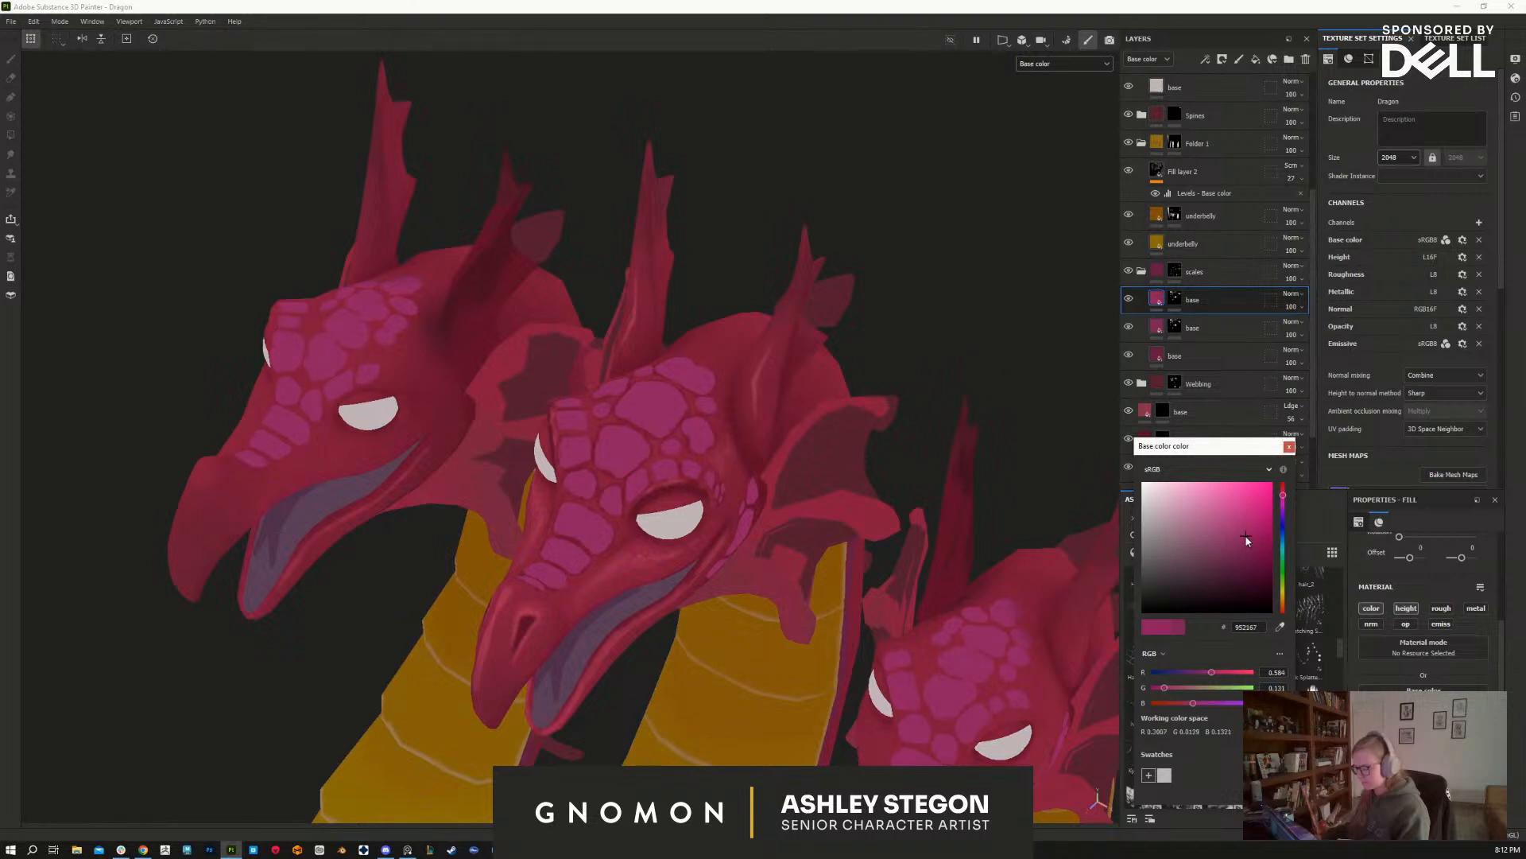
pyautogui.click(1289, 446)
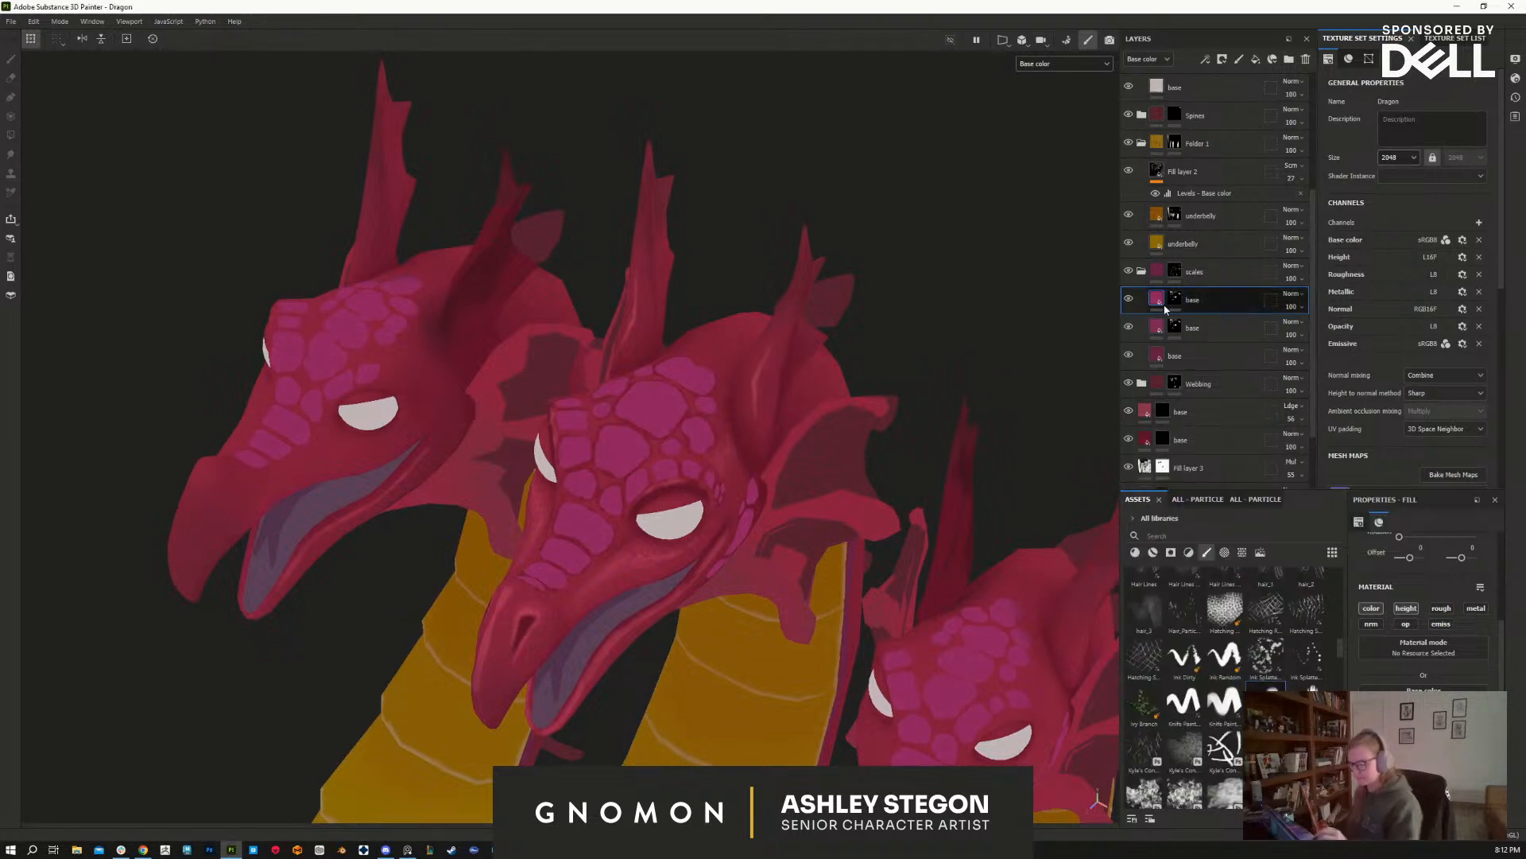
# Step: Reset the copy's mask to black and start brightening the middle head's forehead scale at brush size 0.52 with higher stroke opacity
pyautogui.rightClick(1163, 301)
pyautogui.click(1214, 317)
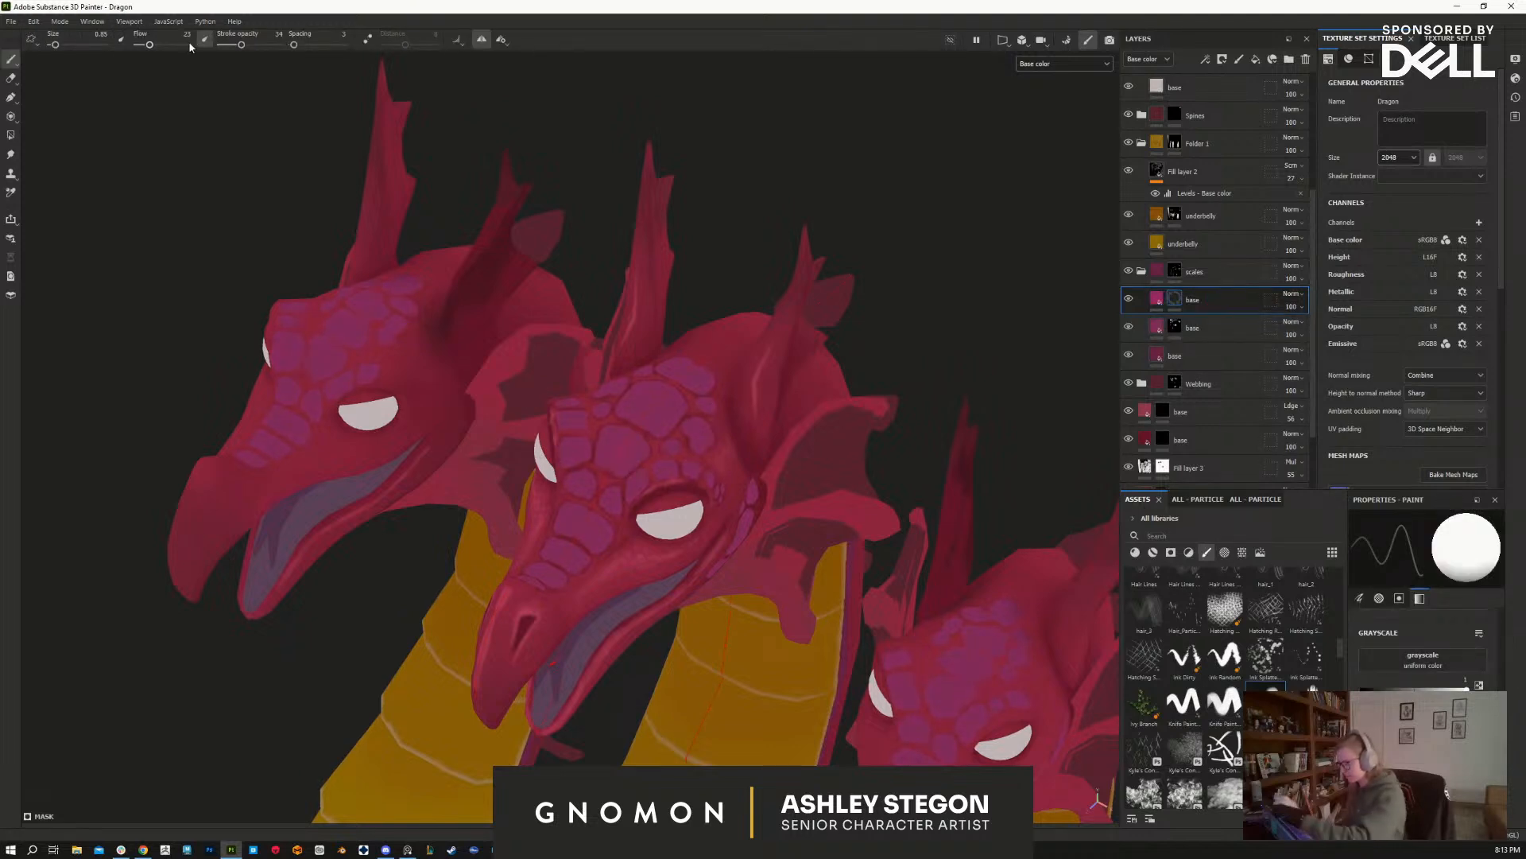
pyautogui.moveTo(241, 45); pyautogui.dragTo(274, 44)
pyautogui.press('[')
pyautogui.press('[')
pyautogui.press('[')
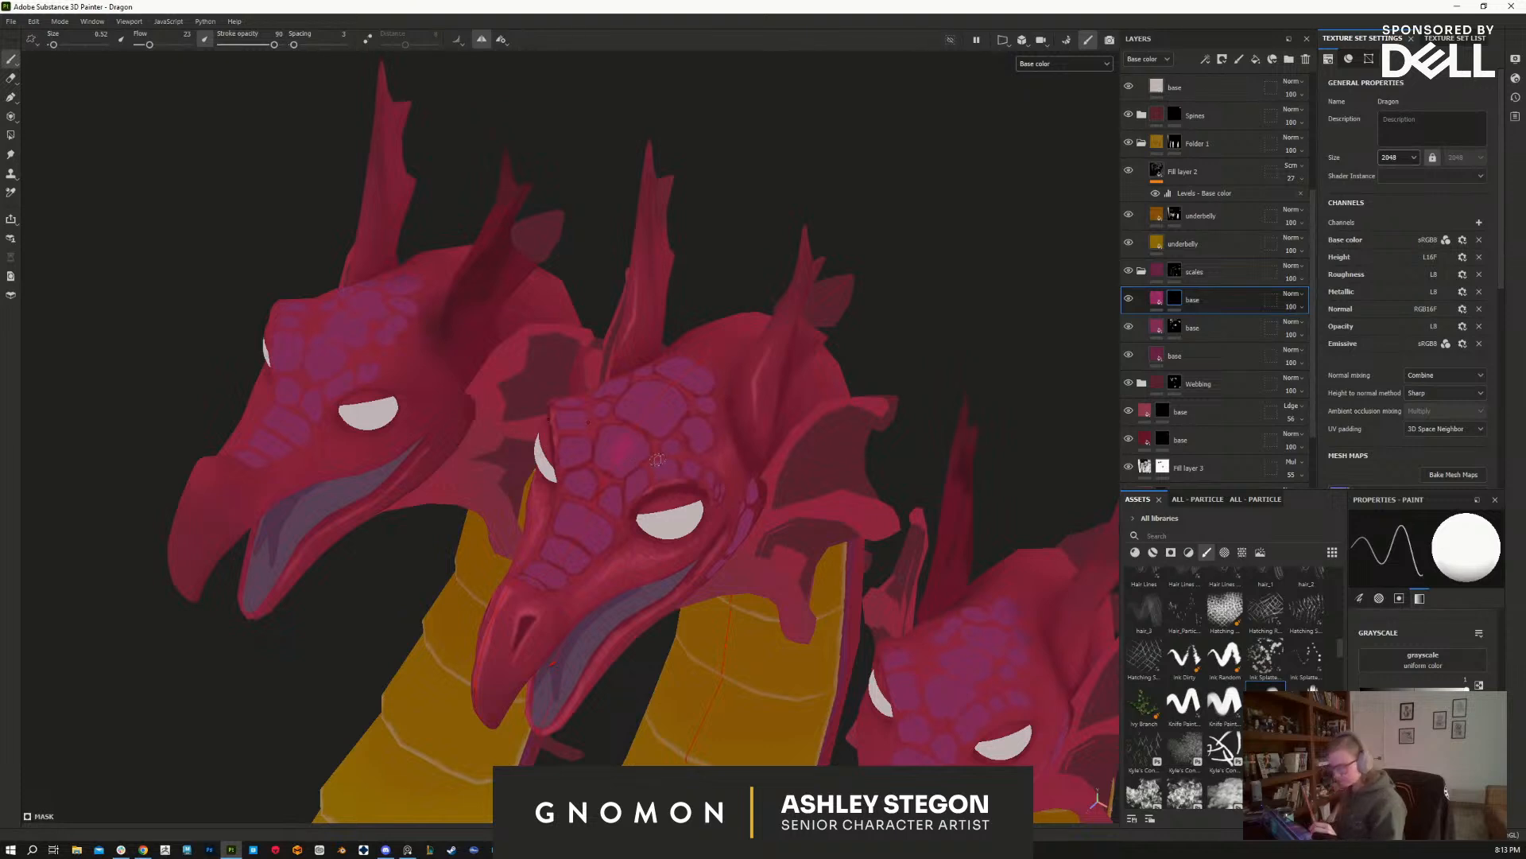
# Step: Fill in the forehead scale above the middle head's eye and brighten the small scale below it at brush size 0.27
pyautogui.scroll(3, 624, 452)
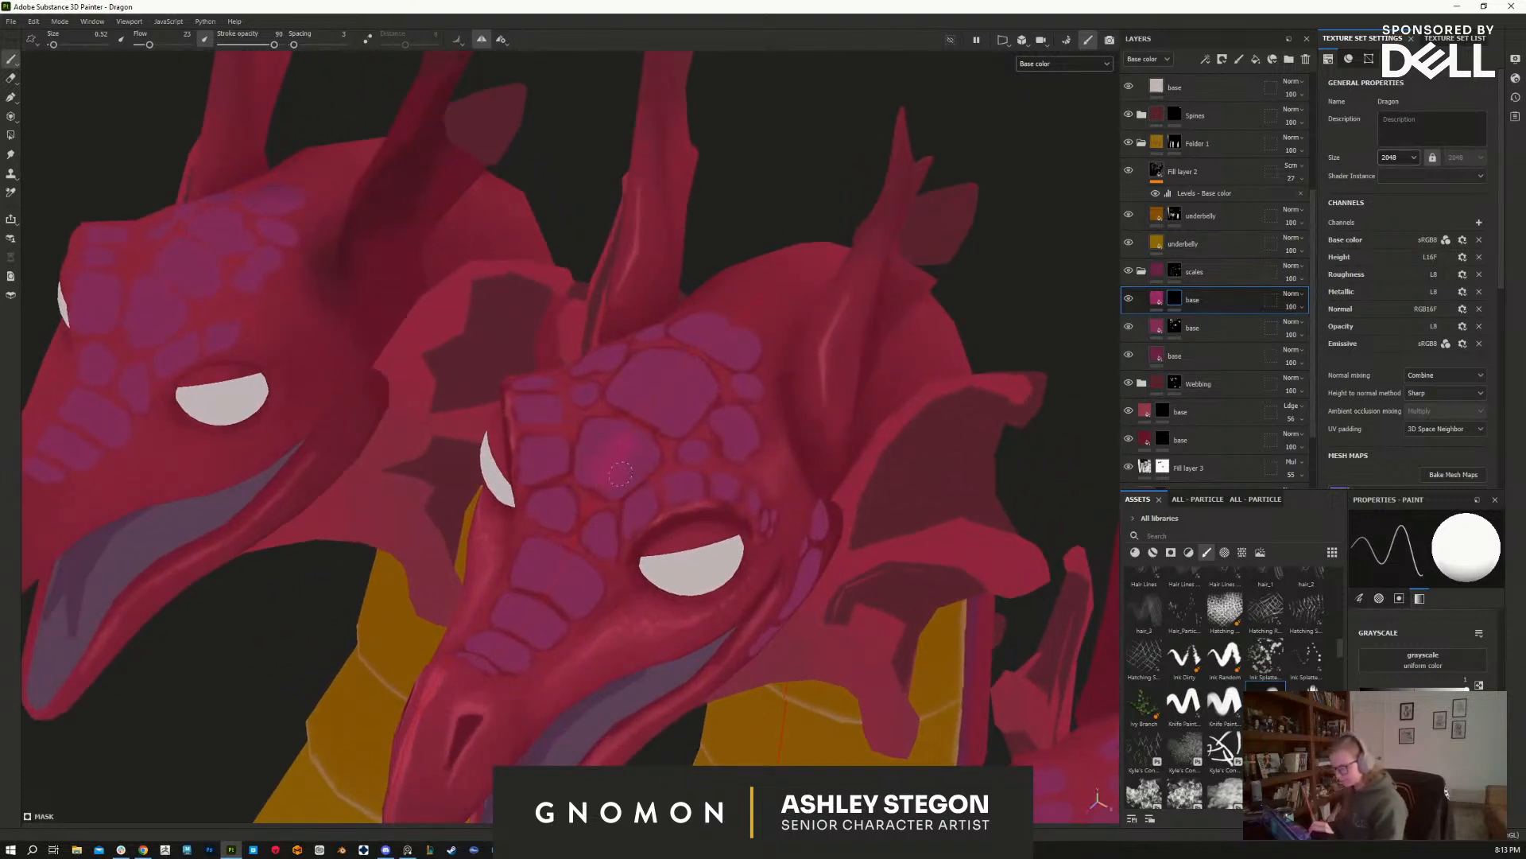
pyautogui.press('[')
pyautogui.press('[')
pyautogui.press('[')
pyautogui.press('[')
pyautogui.press(']')
pyautogui.press(']')
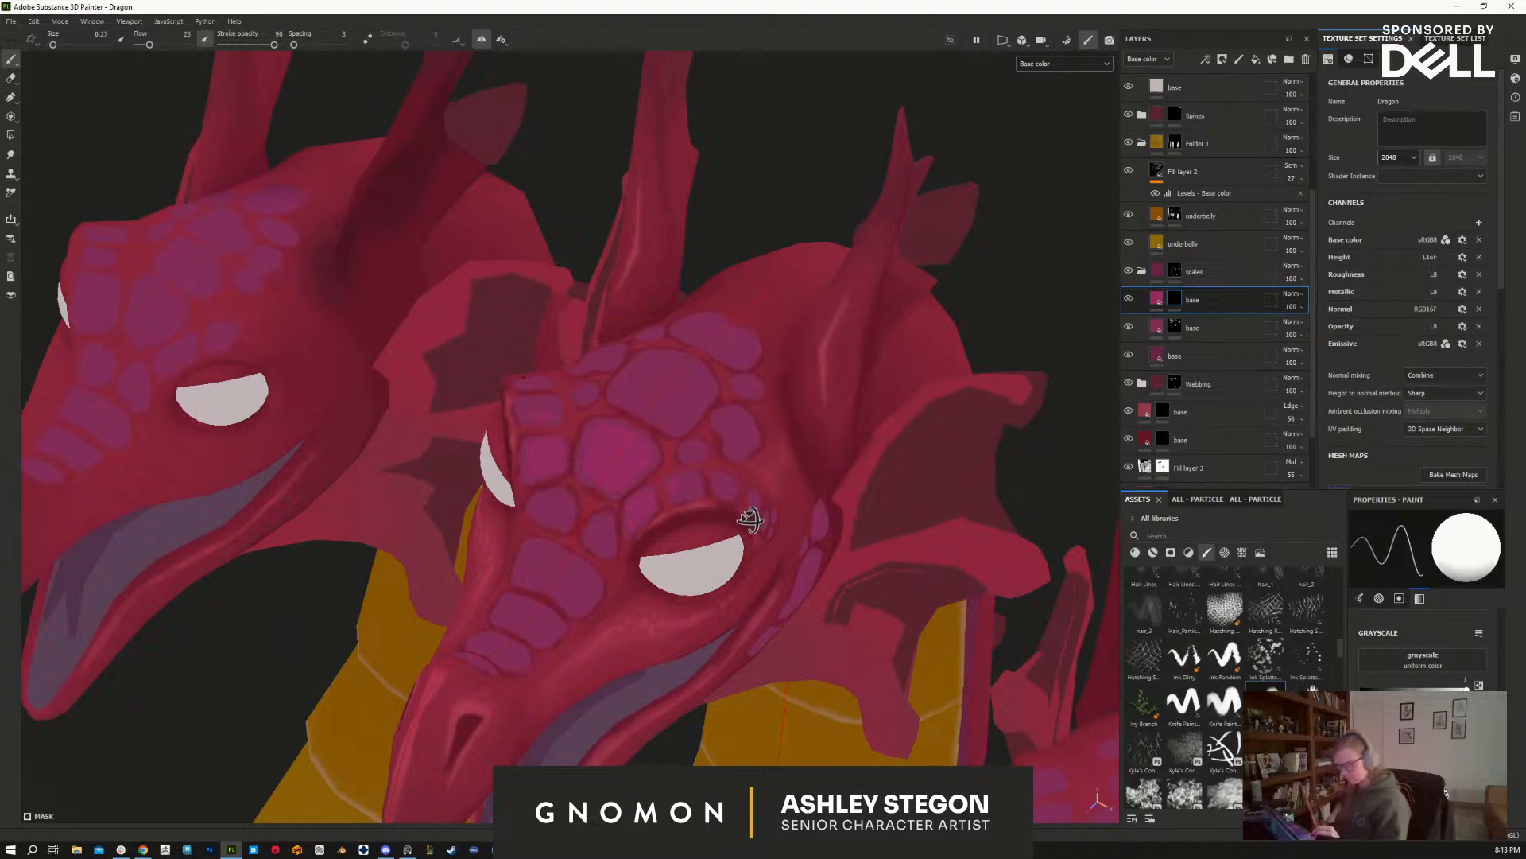
# Step: Paint the brighter magenta into the largest scale on the middle head's crown and the scales around it, using brush sizes 0.52 and 0.27
pyautogui.keyDown('alt'); pyautogui.moveTo(753, 504); pyautogui.dragTo(735, 554); pyautogui.keyUp('alt')
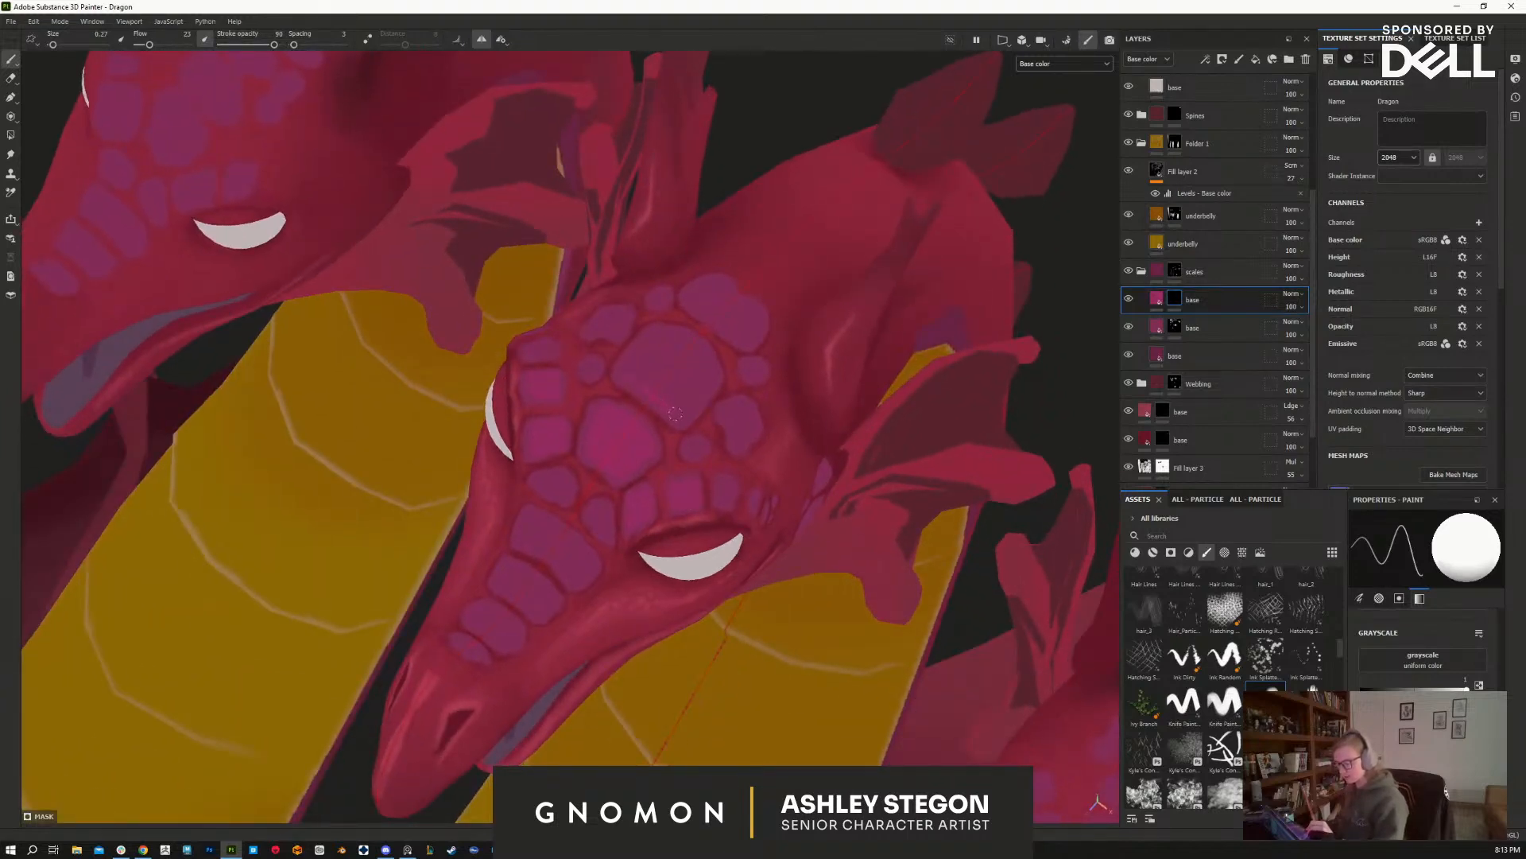
pyautogui.moveTo(700, 351); pyautogui.dragTo(649, 341)
pyautogui.press(']')
pyautogui.moveTo(687, 394); pyautogui.dragTo(694, 368)
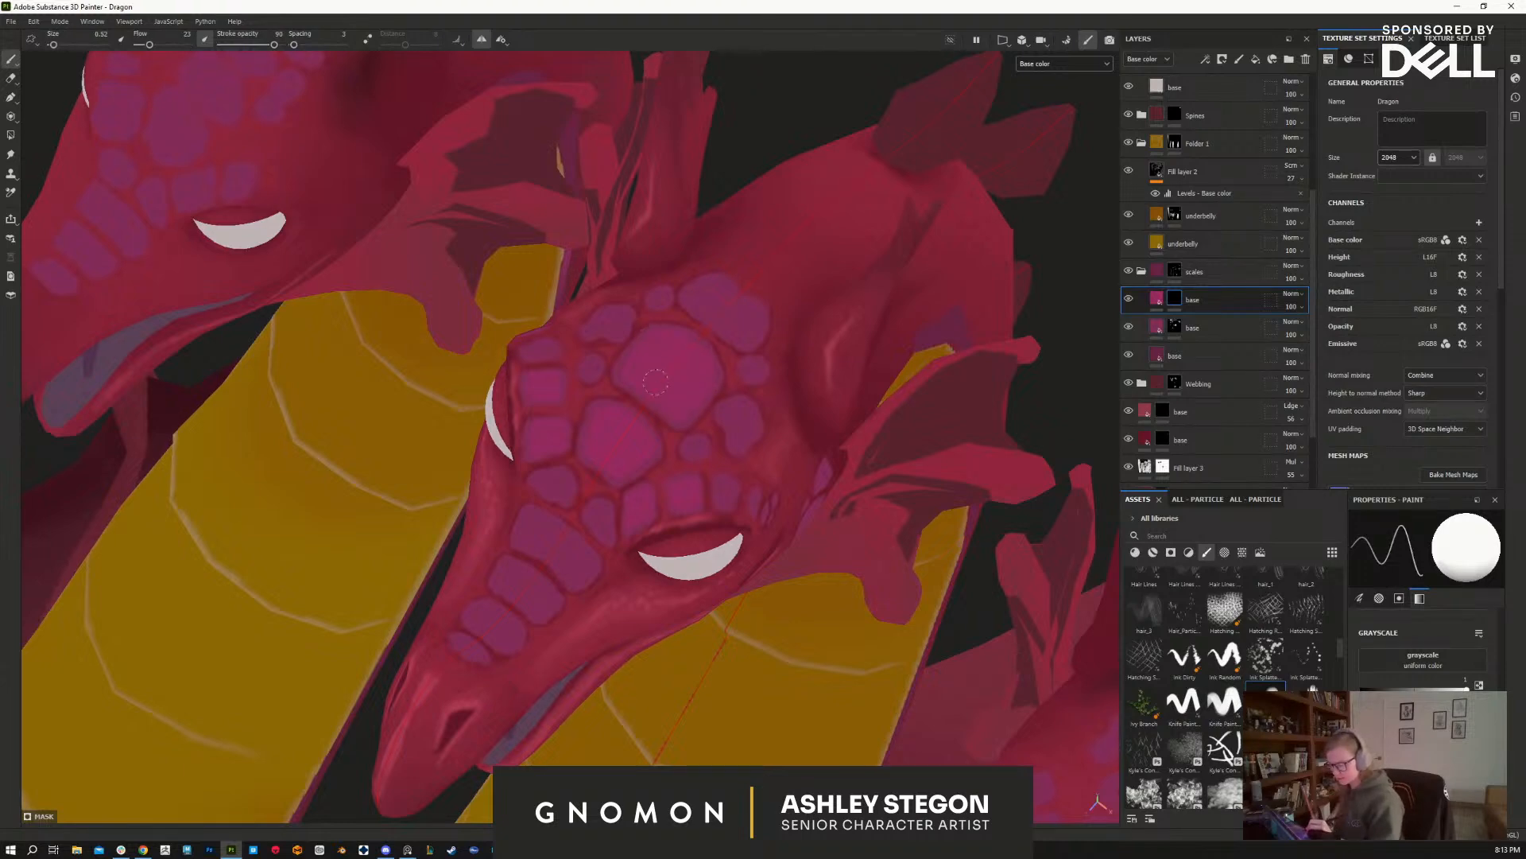
pyautogui.press('[')
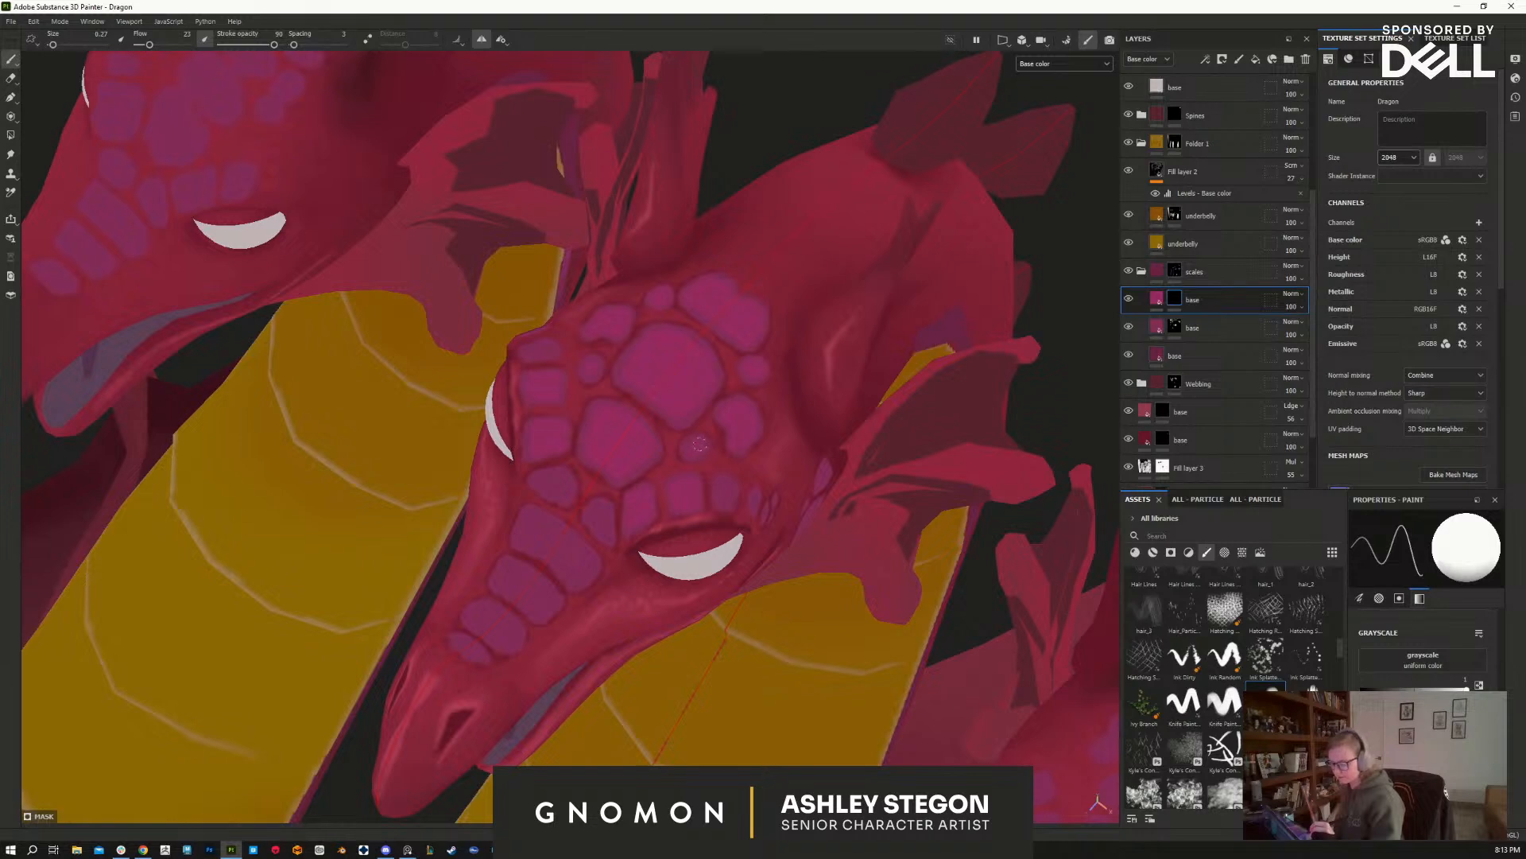
# Step: Brighten the centers of the middle head's remaining scales around the eye, down the snout and on the cheek
pyautogui.keyDown('alt'); pyautogui.moveTo(690, 450); pyautogui.dragTo(649, 309); pyautogui.keyUp('alt')
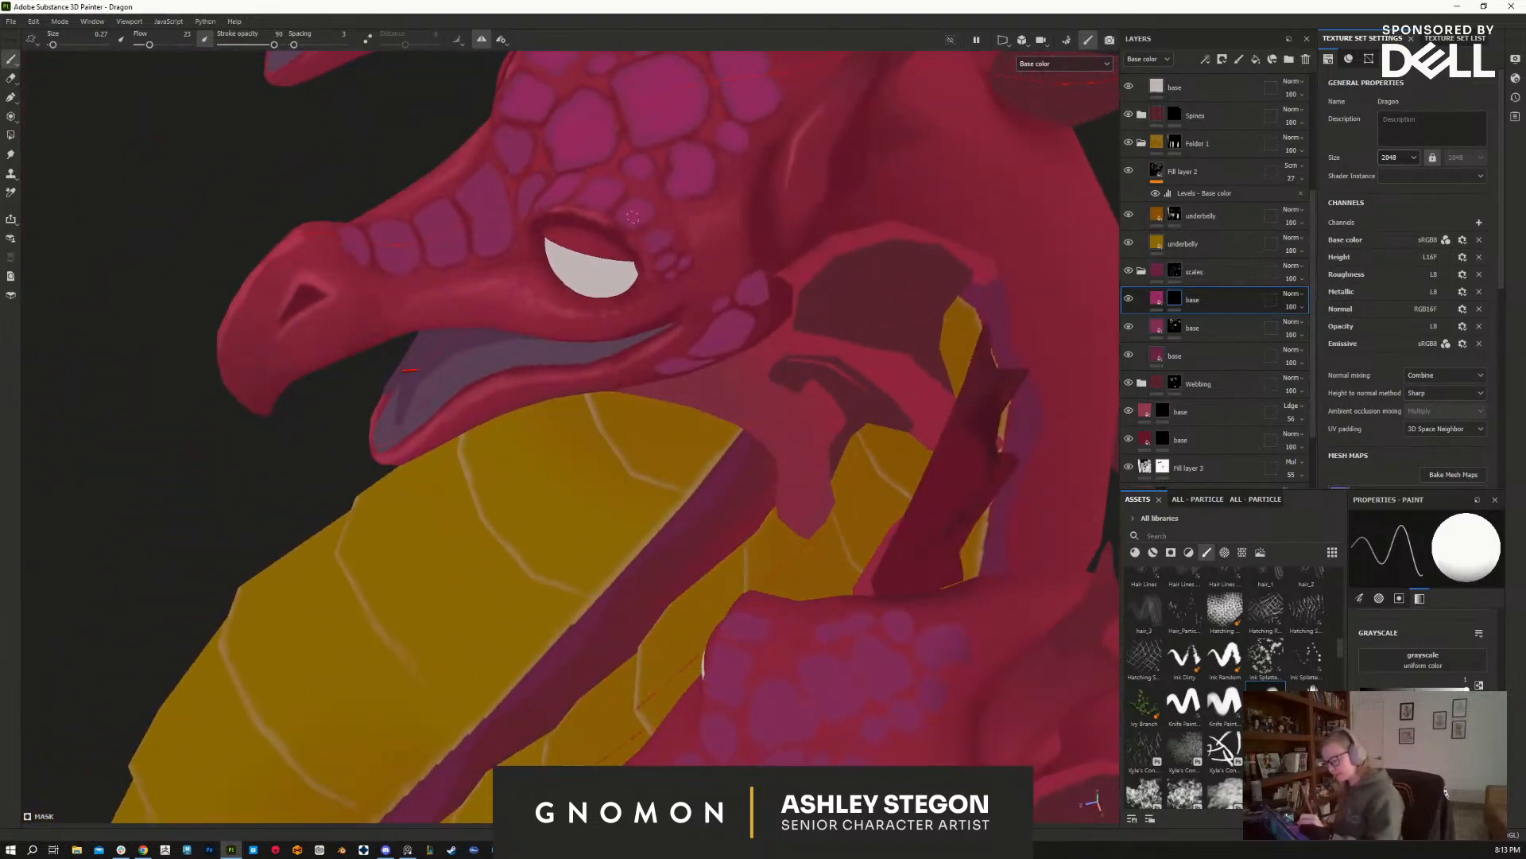
pyautogui.keyDown('alt'); pyautogui.moveTo(665, 228); pyautogui.dragTo(582, 435); pyautogui.keyUp('alt')
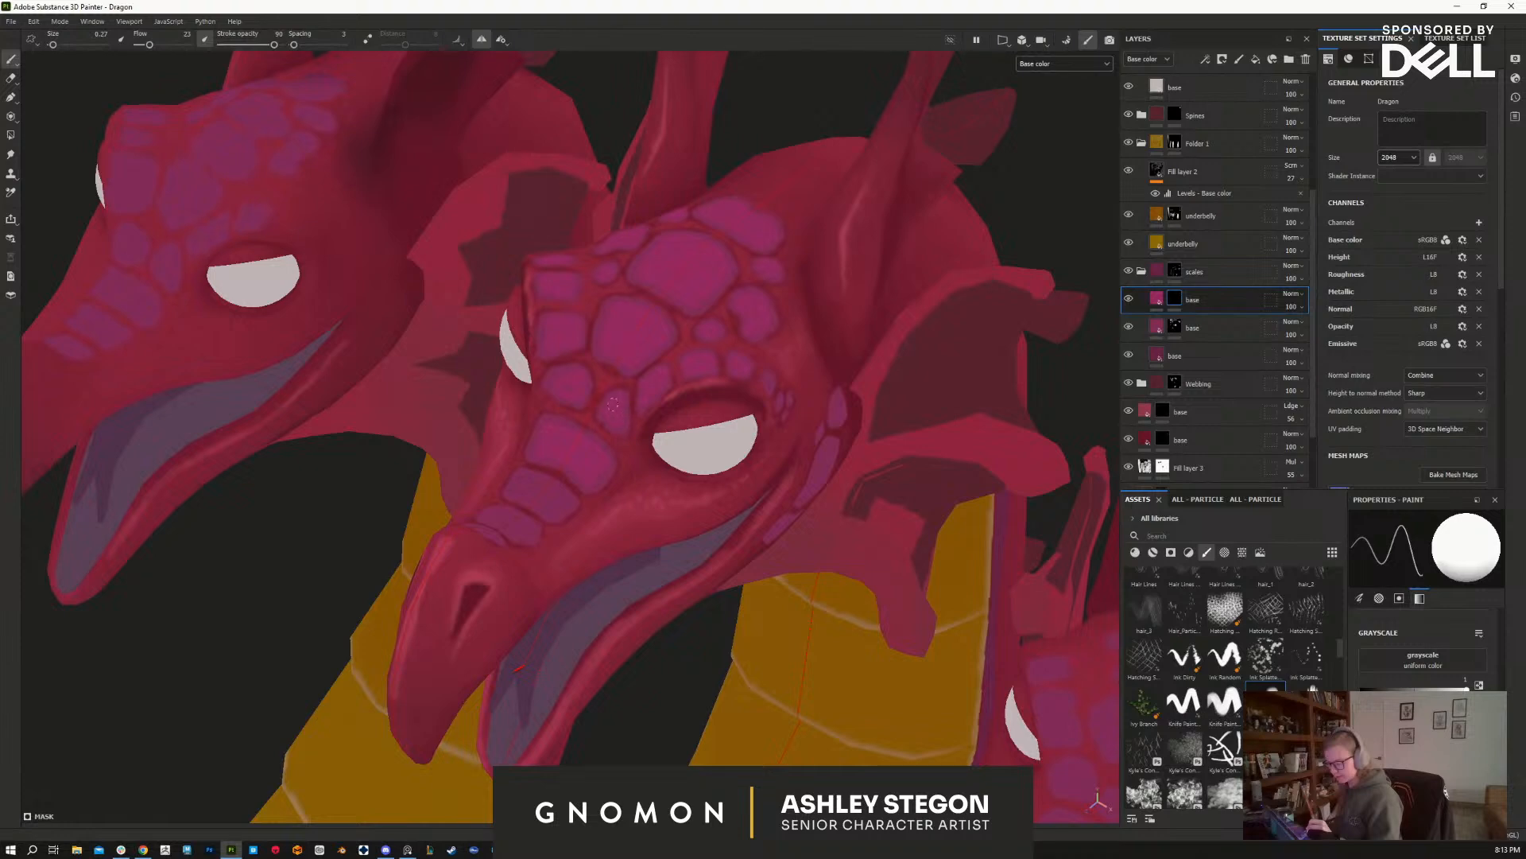
pyautogui.keyDown('alt'); pyautogui.moveTo(551, 505); pyautogui.dragTo(551, 601); pyautogui.keyUp('alt')
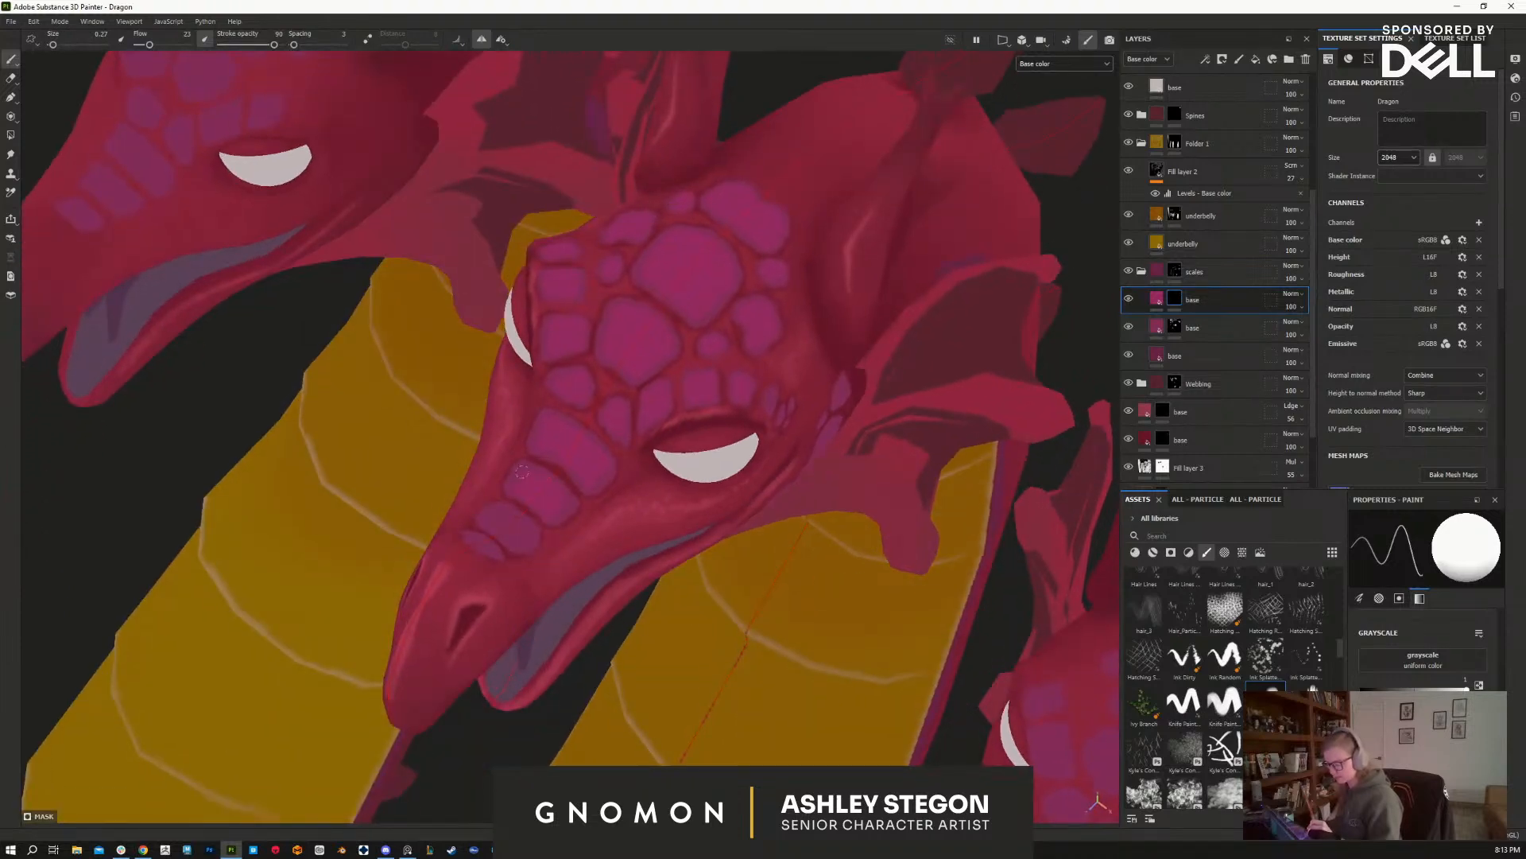
pyautogui.moveTo(536, 493)
pyautogui.keyDown('alt'); pyautogui.mouseDown()
pyautogui.moveTo(538, 545)
pyautogui.moveTo(550, 491)
pyautogui.mouseUp(); pyautogui.keyUp('alt')
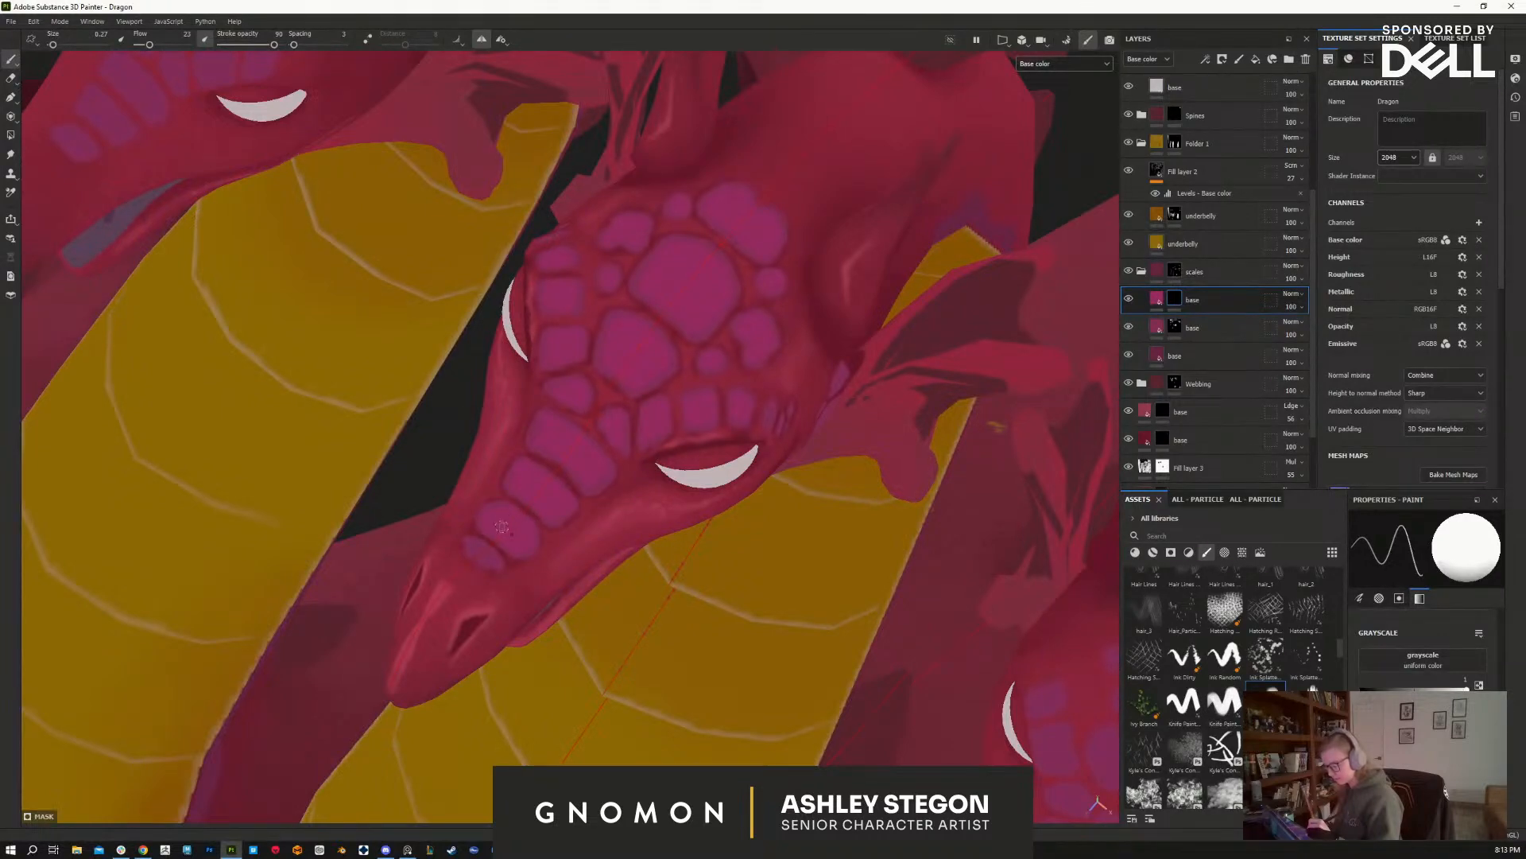
pyautogui.keyDown('alt'); pyautogui.moveTo(476, 549); pyautogui.dragTo(758, 375); pyautogui.keyUp('alt')
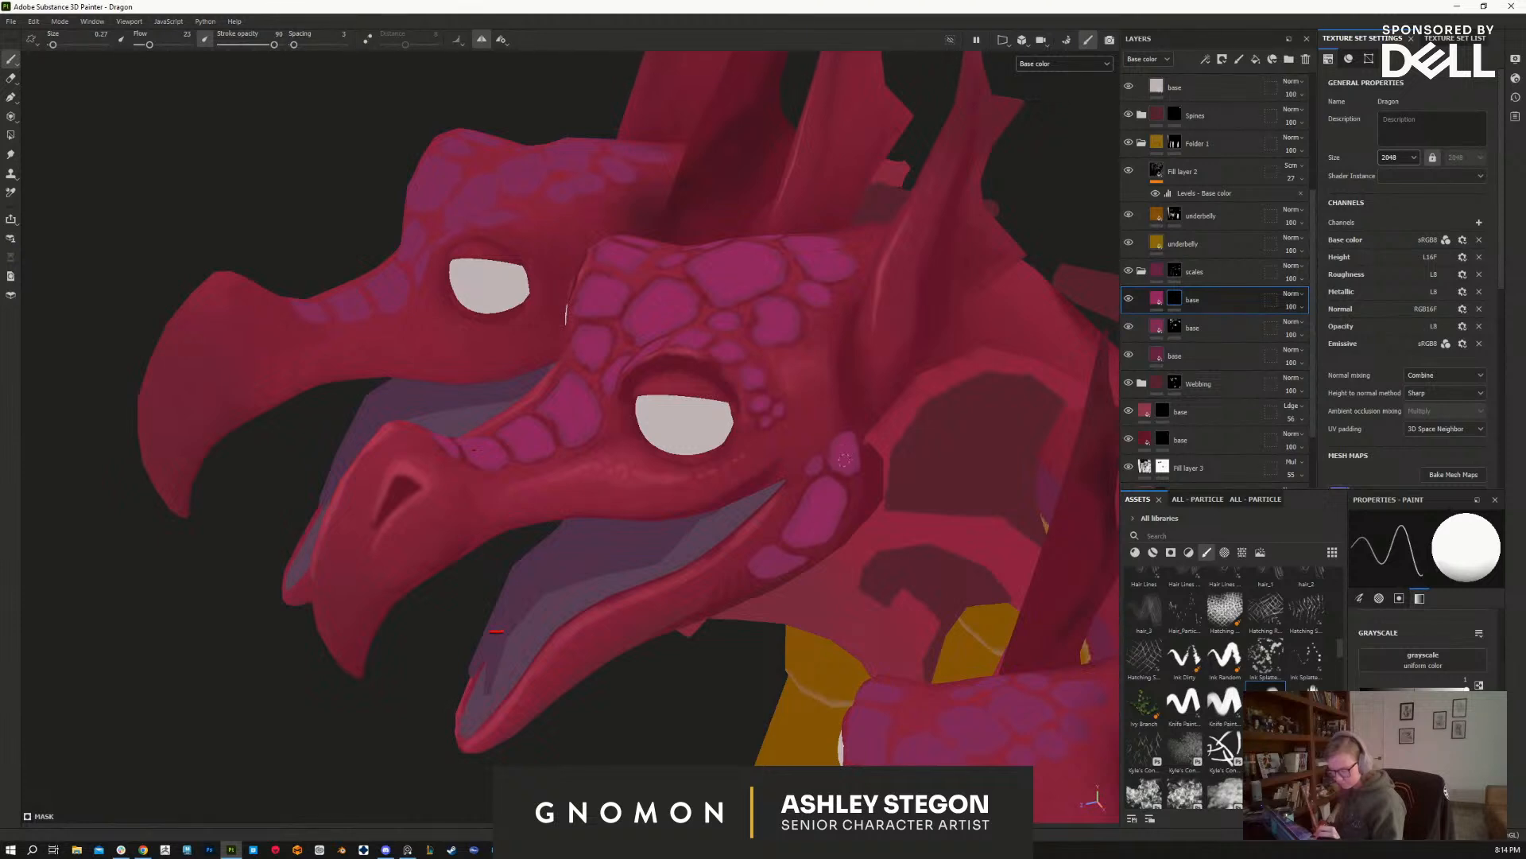
# Step: Turn off the height channel on the brighter scale layer's fill, keeping its color channel on
pyautogui.keyDown('alt'); pyautogui.moveTo(813, 466); pyautogui.dragTo(869, 584); pyautogui.keyUp('alt')
pyautogui.click(1158, 299)
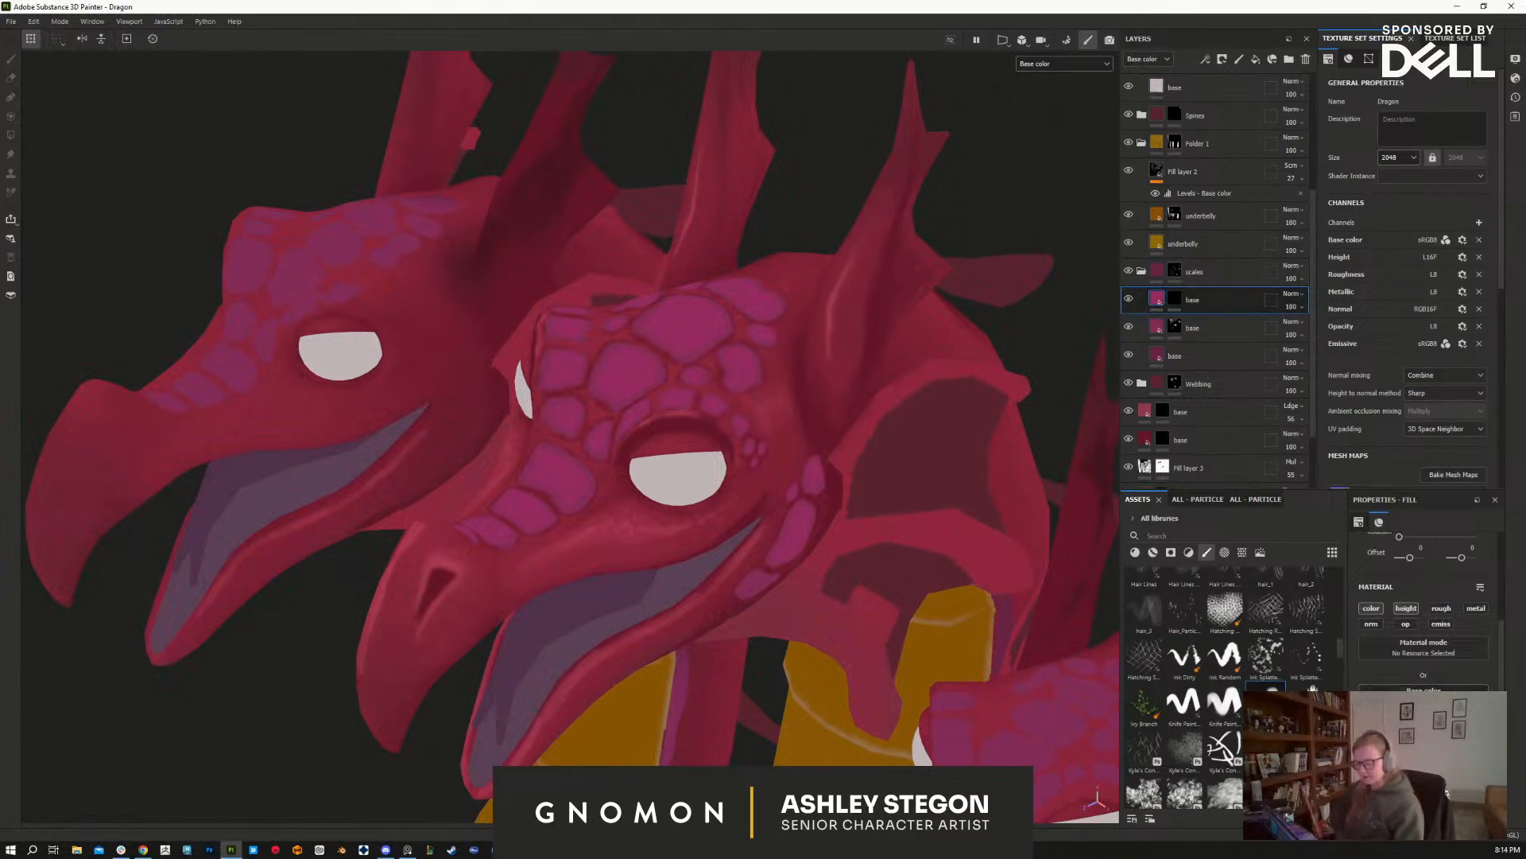
pyautogui.click(1431, 697)
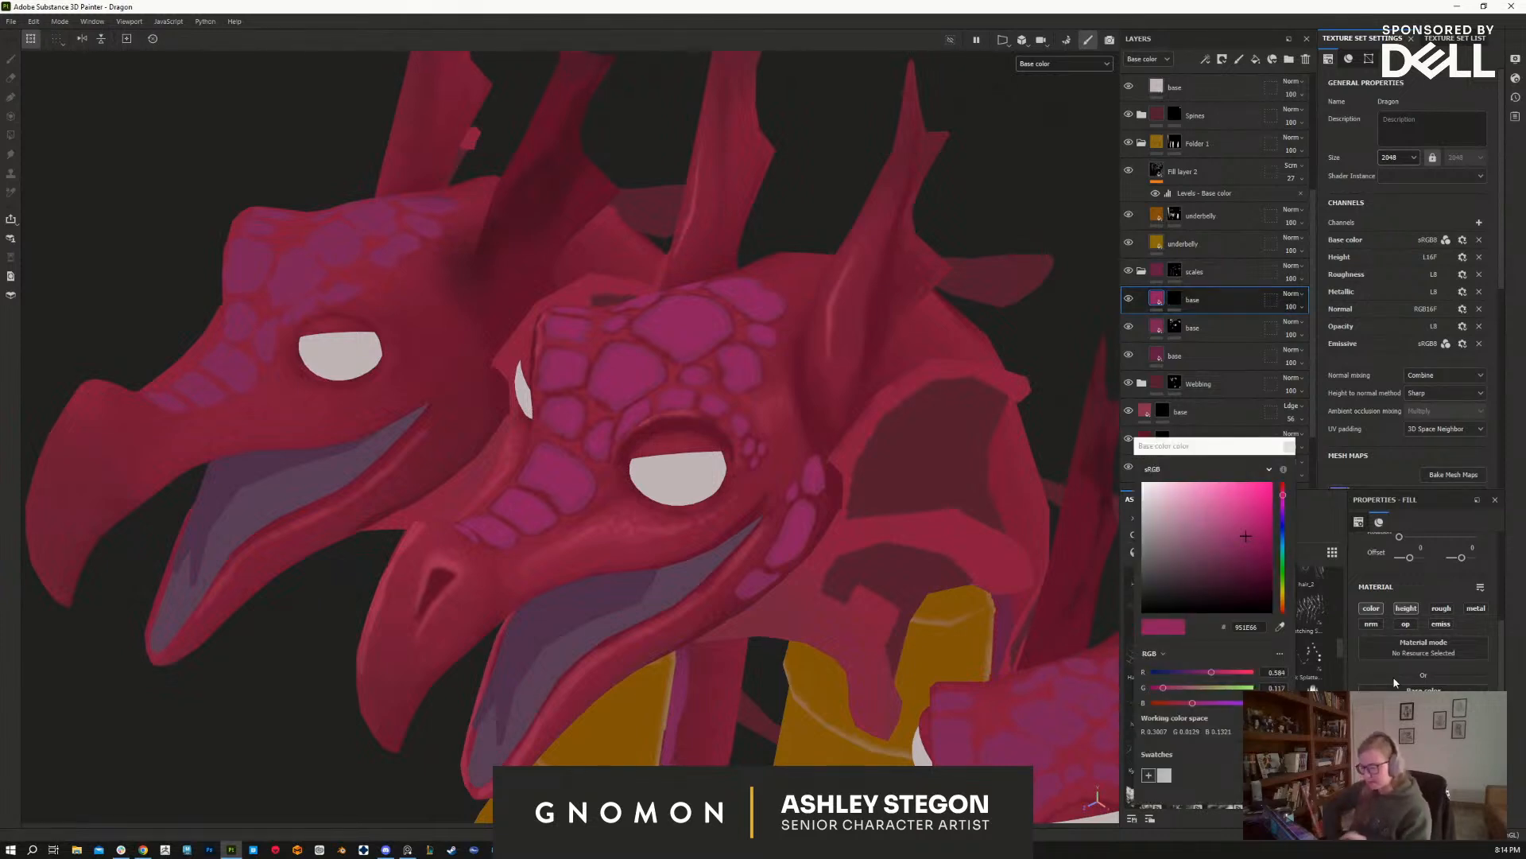
pyautogui.click(1320, 428)
pyautogui.click(1372, 607)
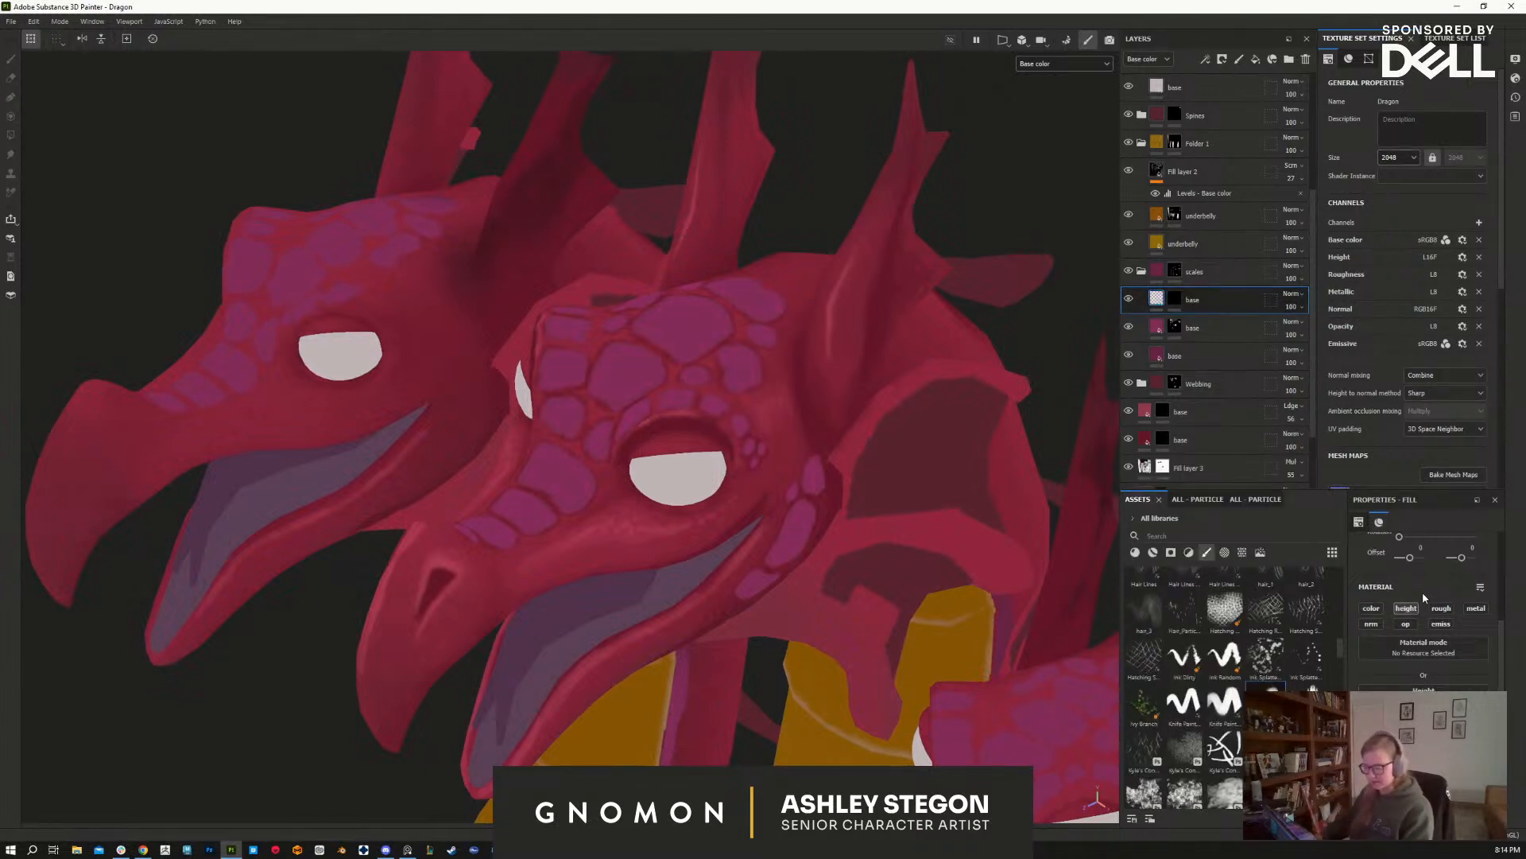
pyautogui.hotkey('ctrl', 'z')
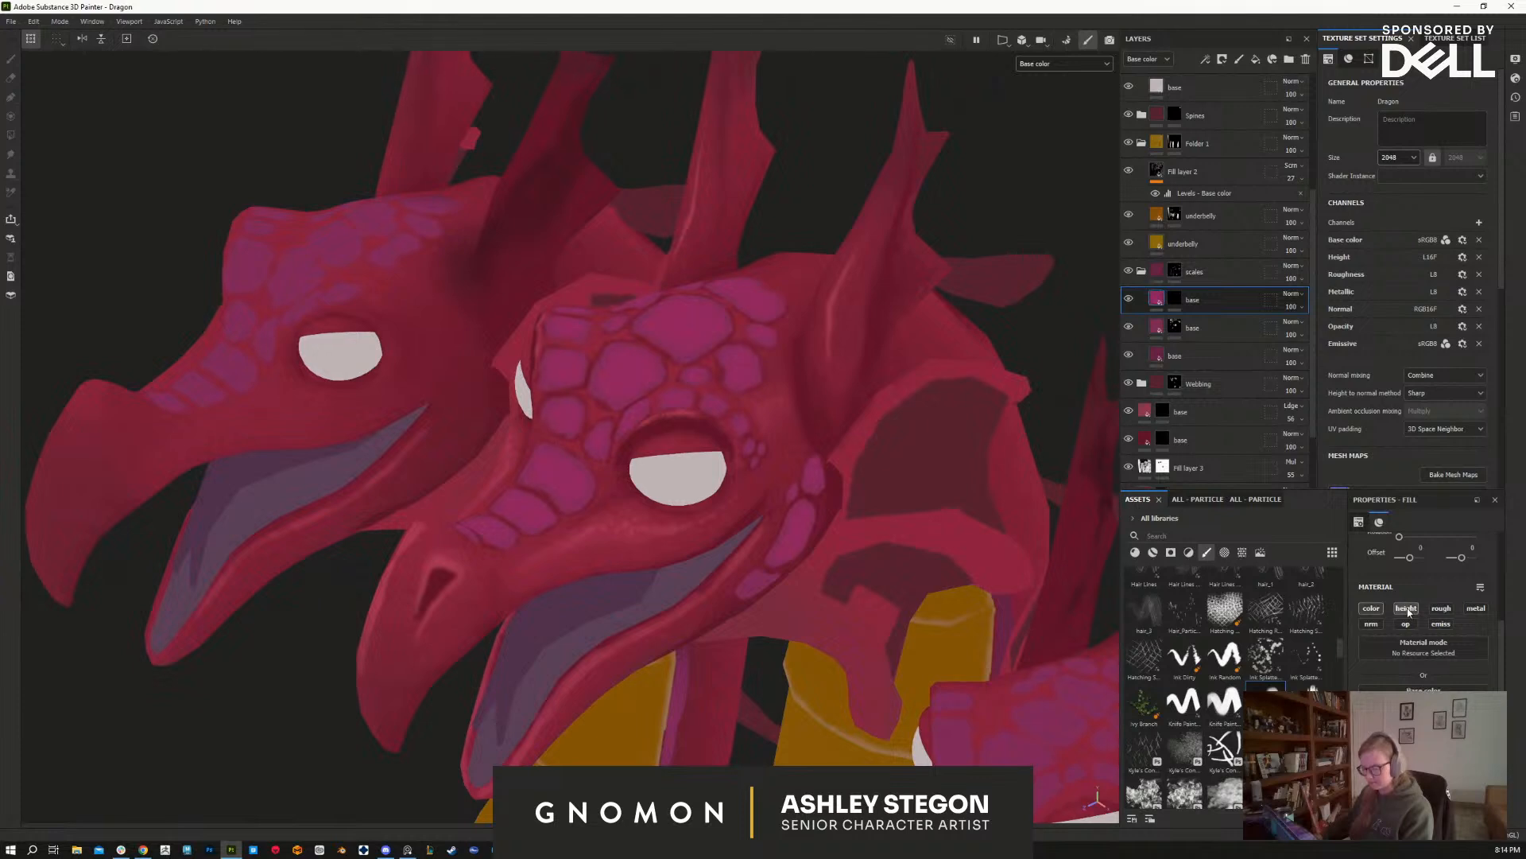
pyautogui.click(1407, 609)
# Step: Shift the brighter scale layer's base color to a more muted magenta, #8E2D68, judging it on the dragon's heads
pyautogui.click(1441, 713)
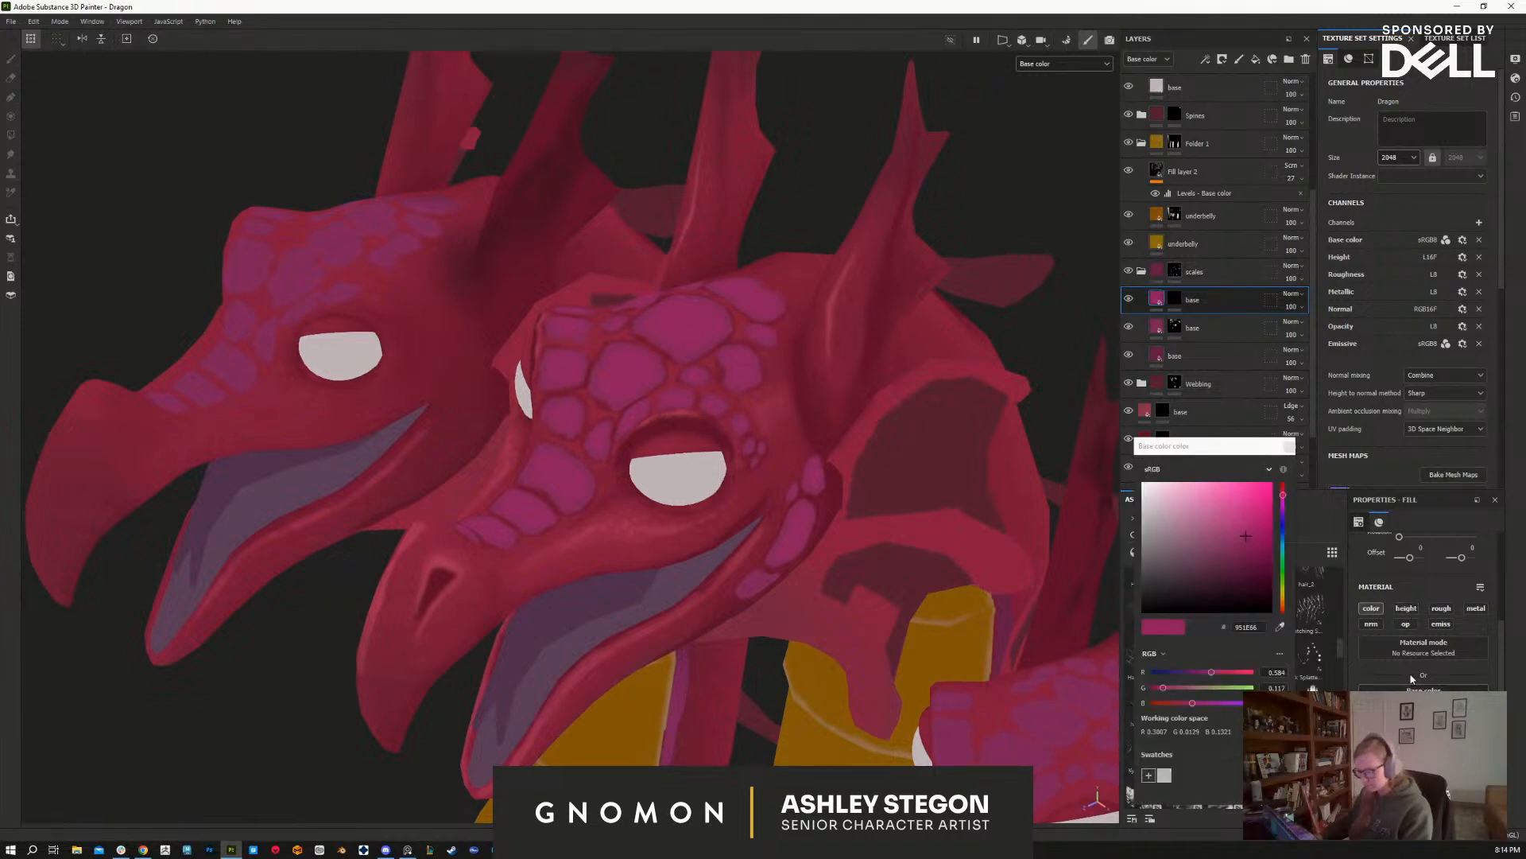
pyautogui.click(1234, 540)
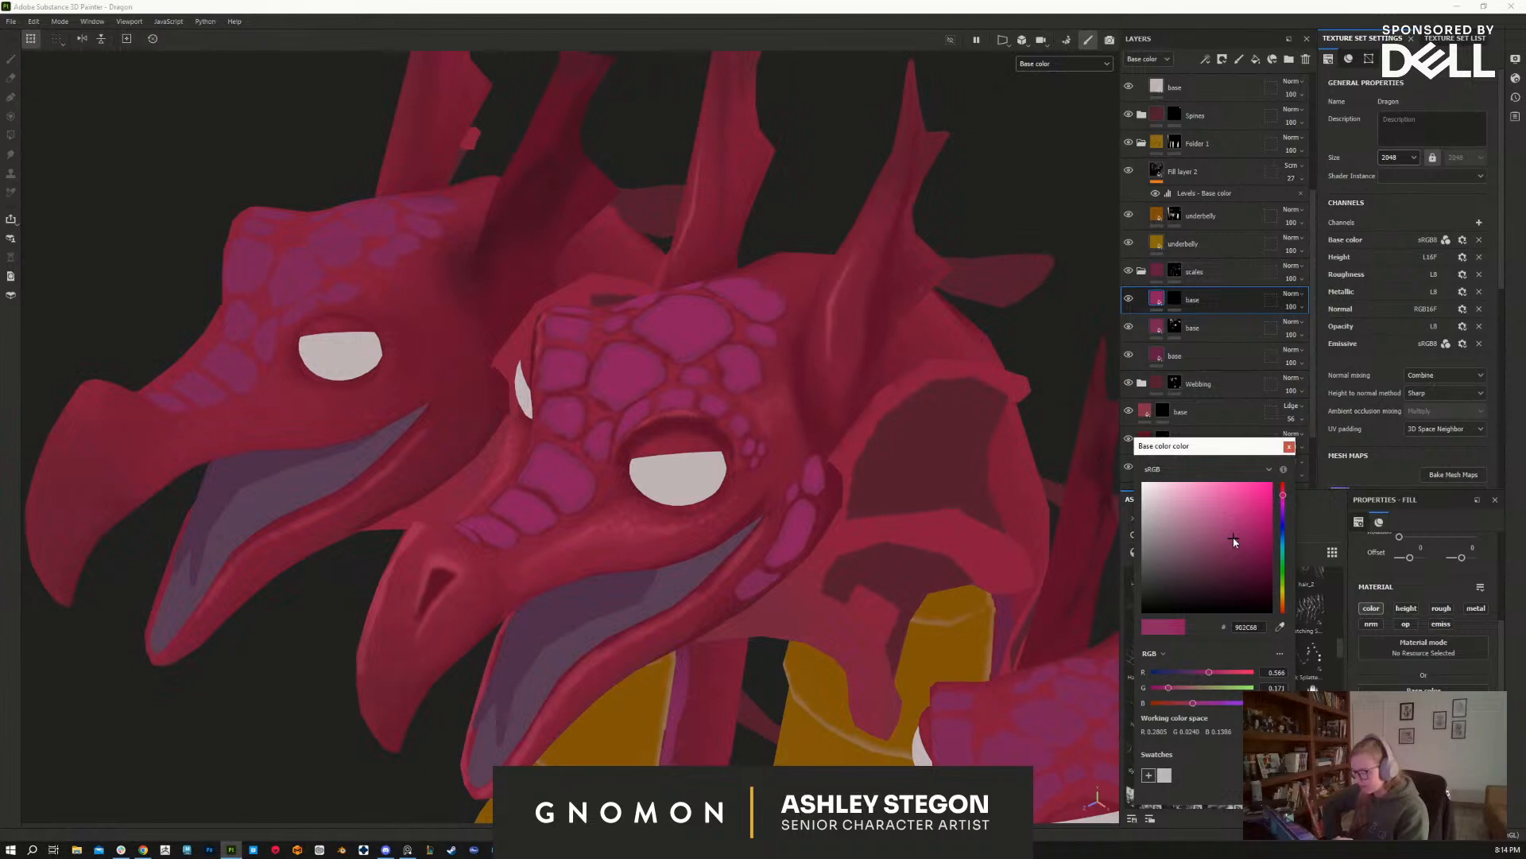
pyautogui.moveTo(1222, 541); pyautogui.dragTo(1225, 534)
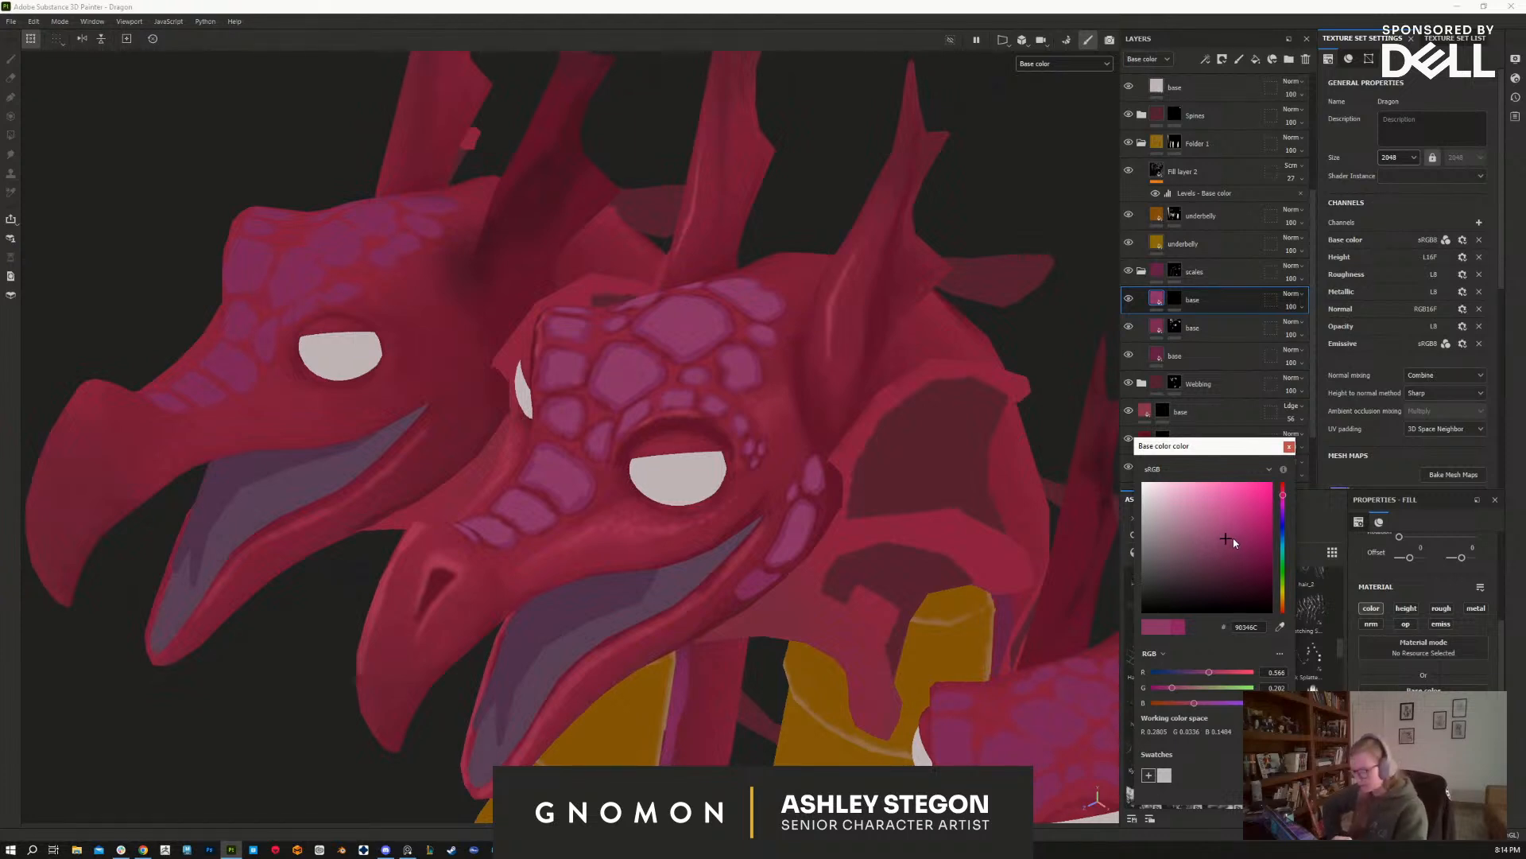
pyautogui.moveTo(1233, 534); pyautogui.dragTo(1230, 539)
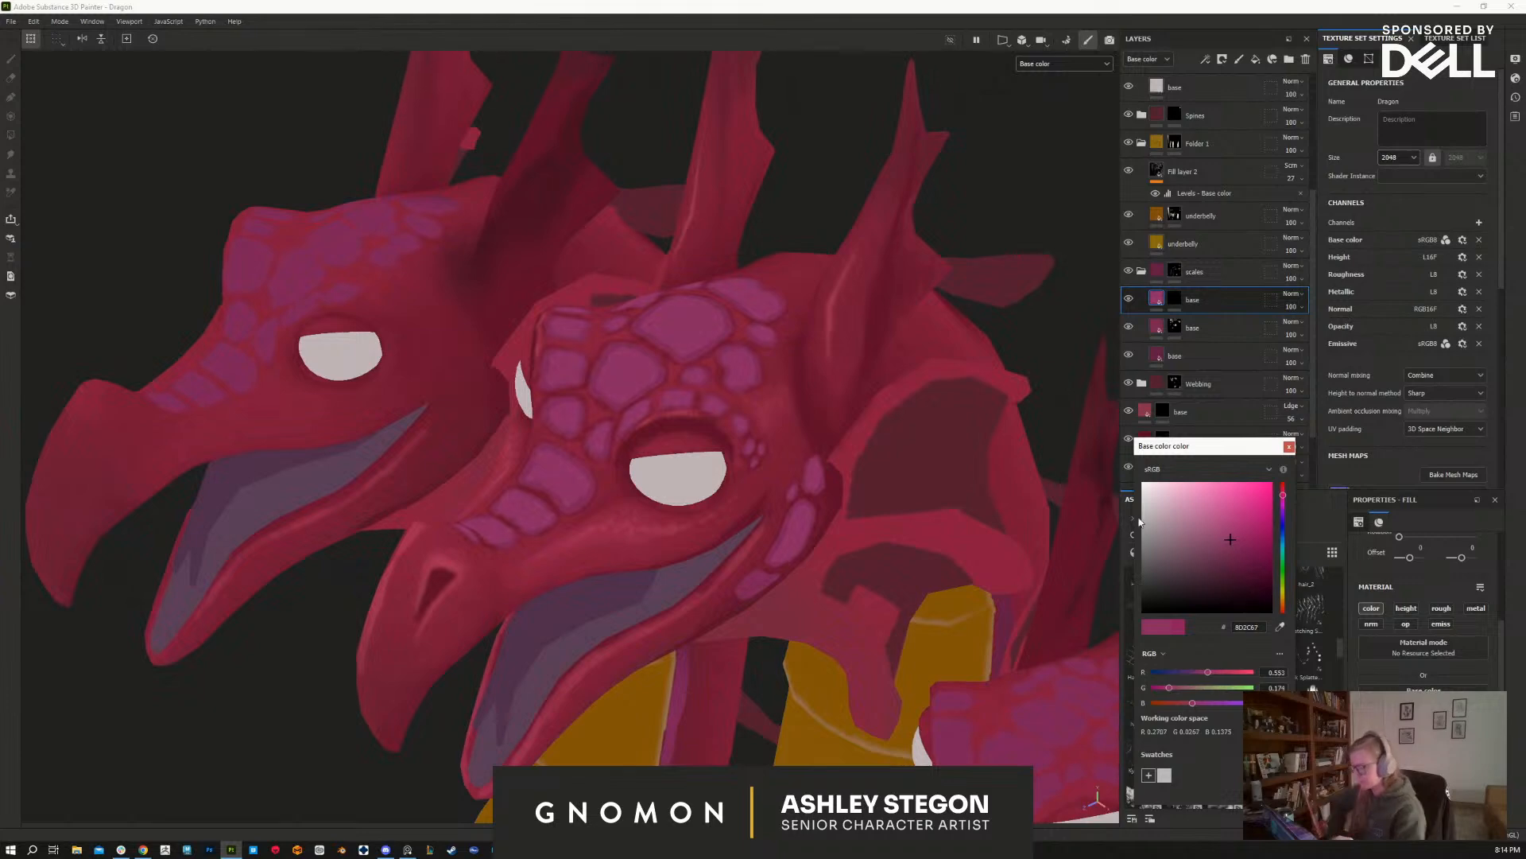
pyautogui.keyDown('alt'); pyautogui.moveTo(910, 598); pyautogui.dragTo(950, 644); pyautogui.keyUp('alt')
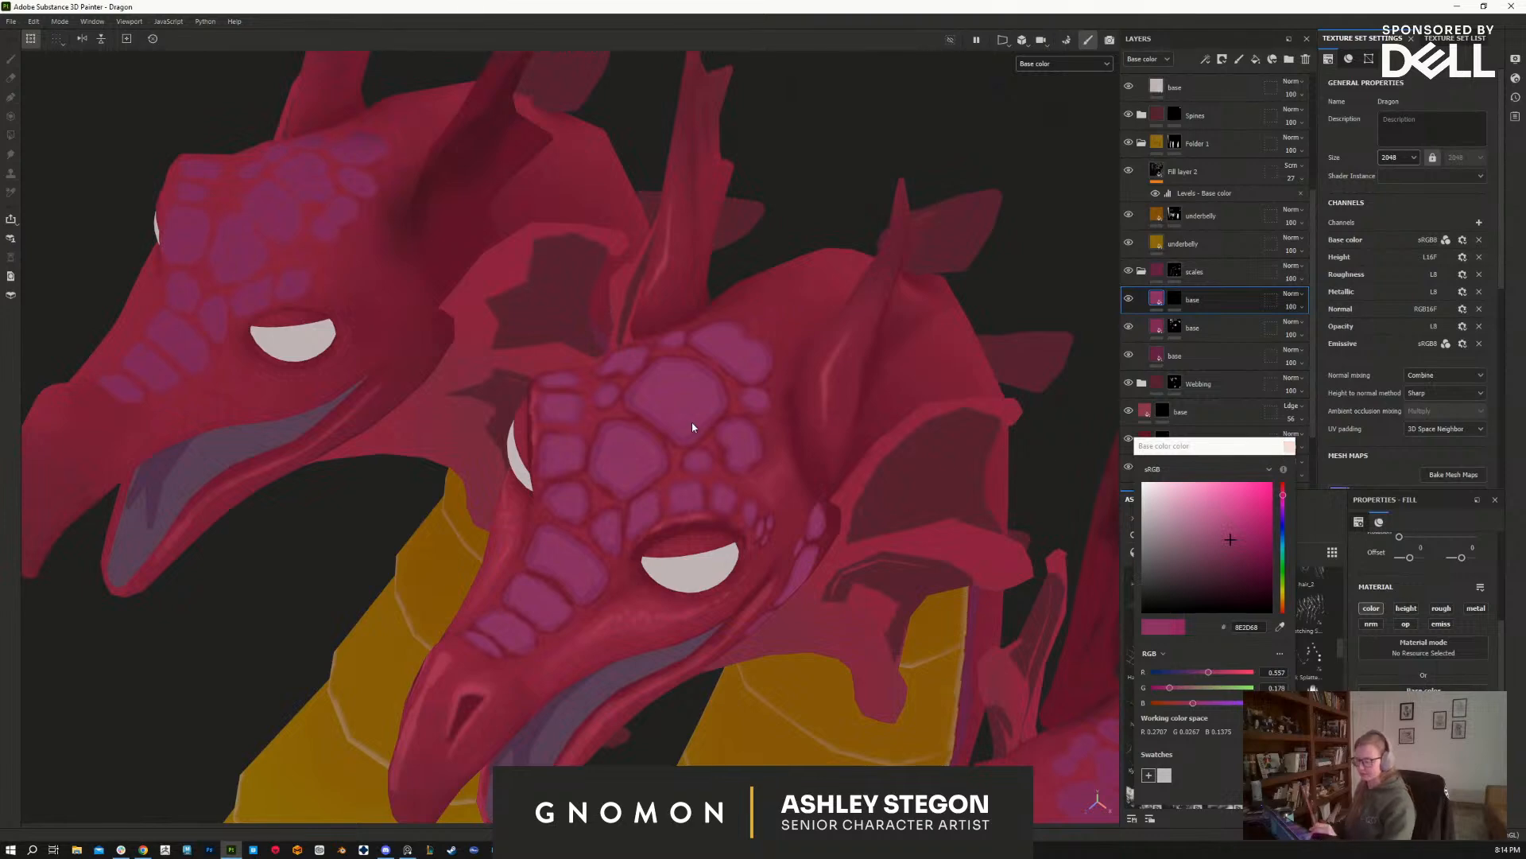
pyautogui.click(801, 608)
pyautogui.moveTo(802, 608)
pyautogui.keyDown('alt'); pyautogui.mouseDown()
pyautogui.moveTo(851, 528)
pyautogui.moveTo(1011, 510)
pyautogui.moveTo(774, 606)
pyautogui.mouseUp(); pyautogui.keyUp('alt')
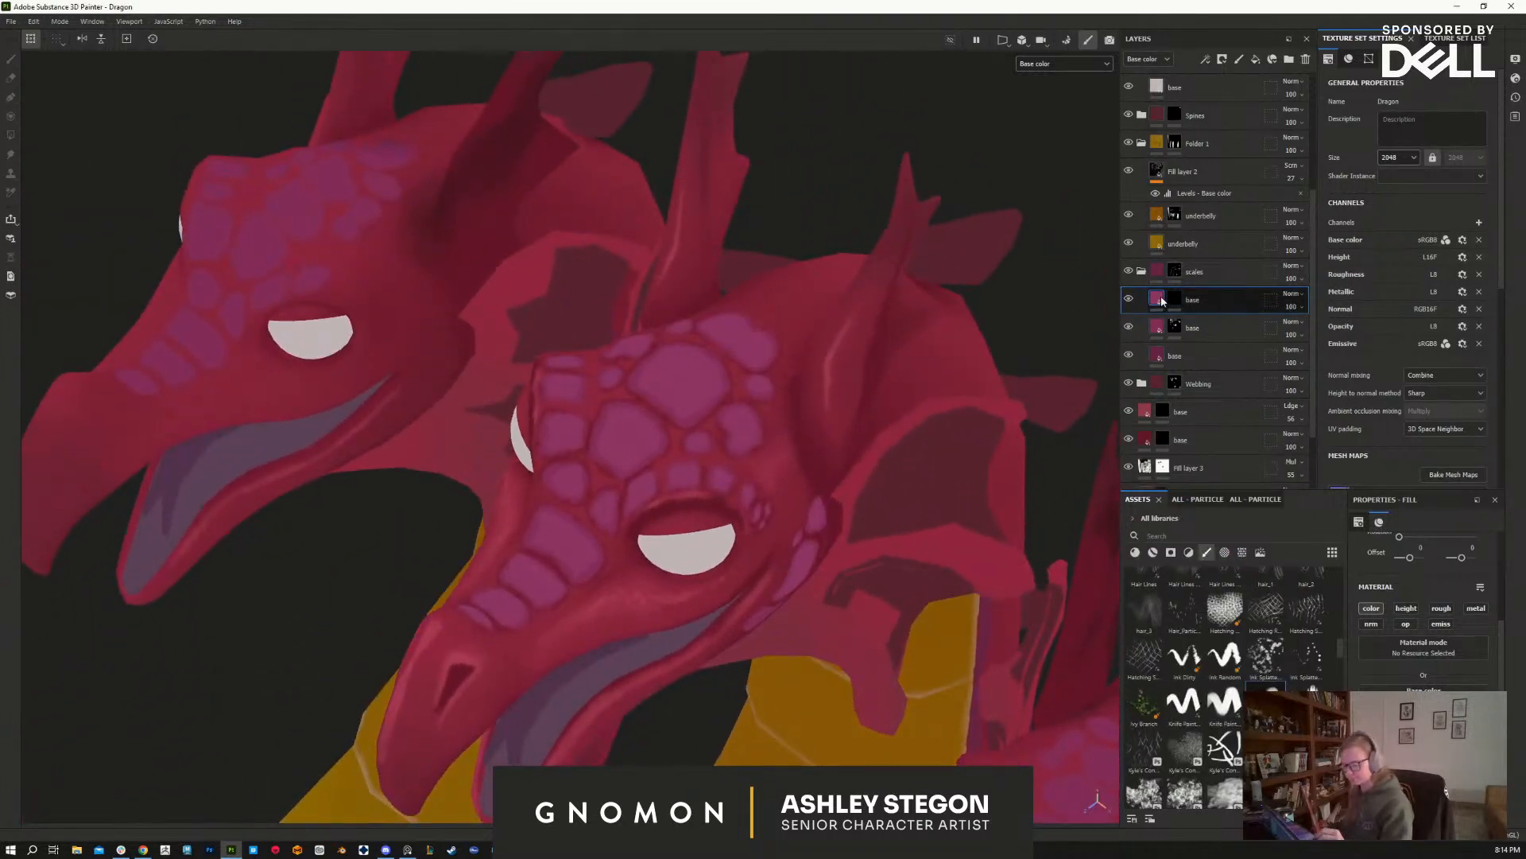
# Step: Duplicate the brighter scale layer, set the copy's blending mode to Linear dodge (Add), and reset its mask to black
pyautogui.hotkey('ctrl', 'd')
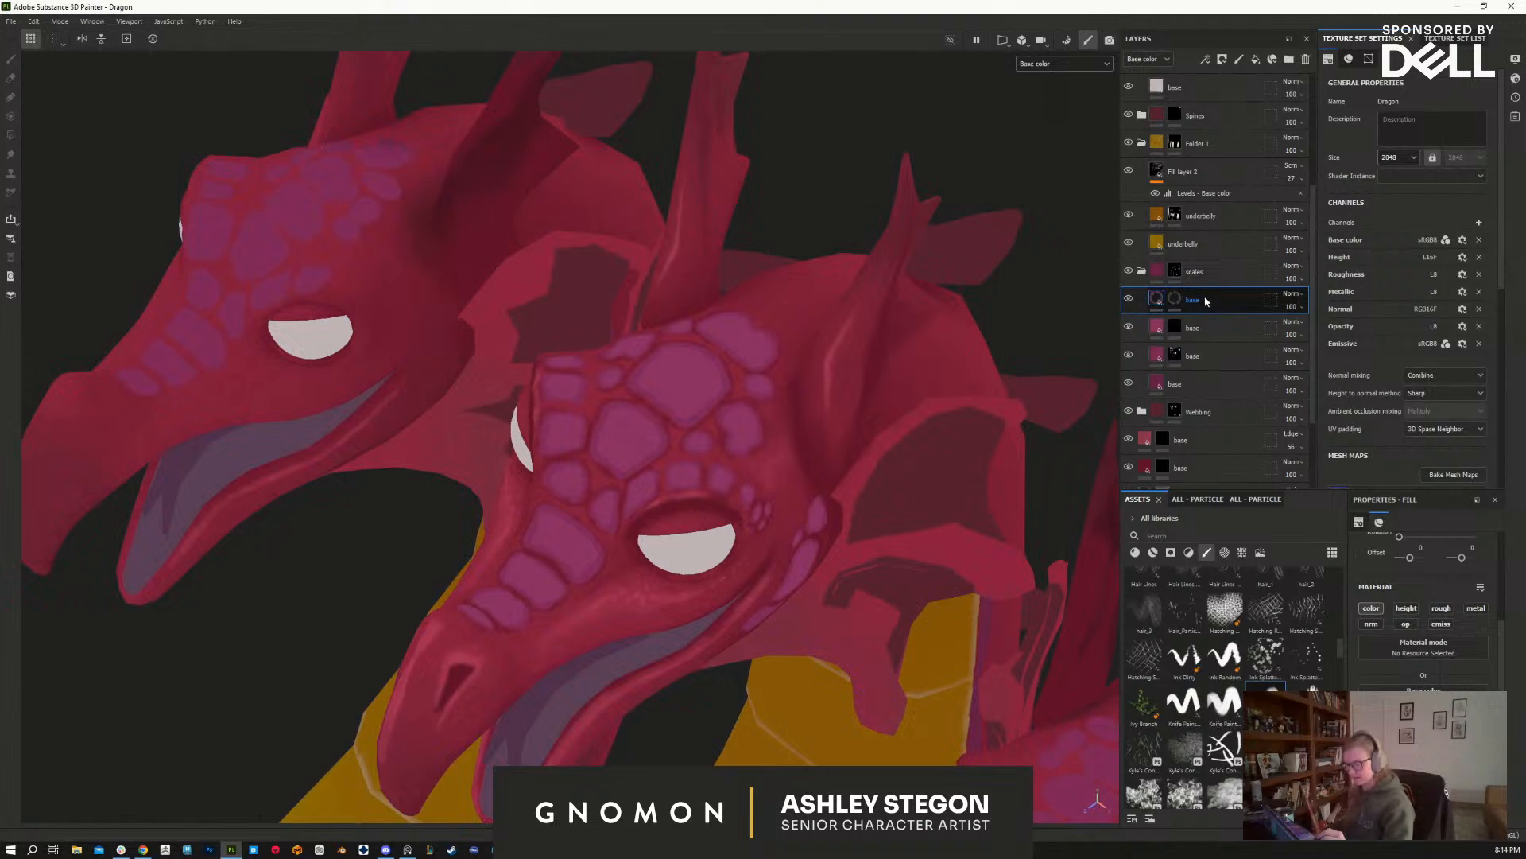
pyautogui.click(1292, 293)
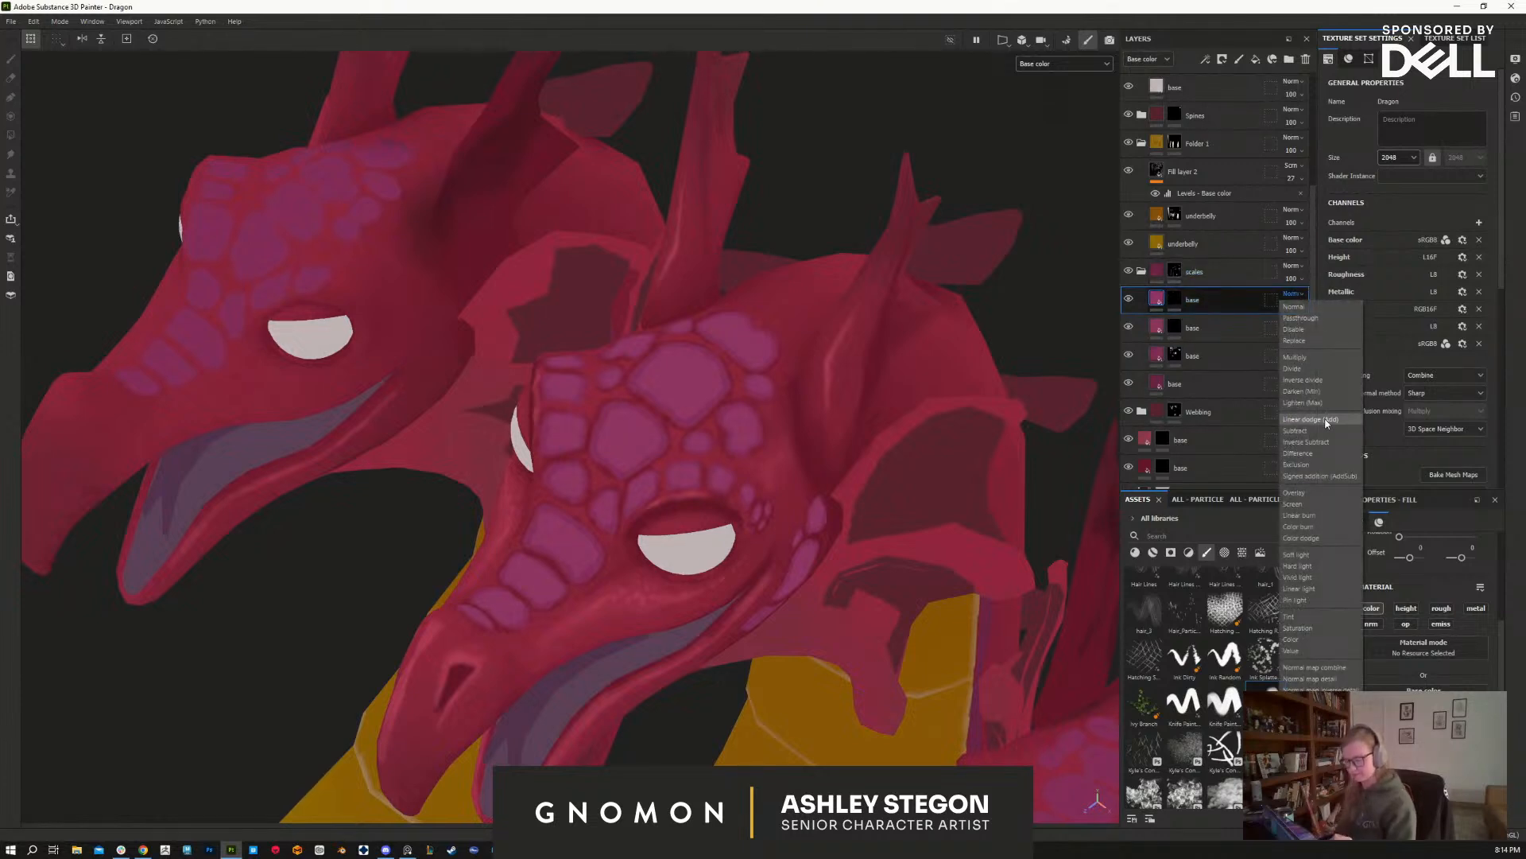
pyautogui.click(1327, 428)
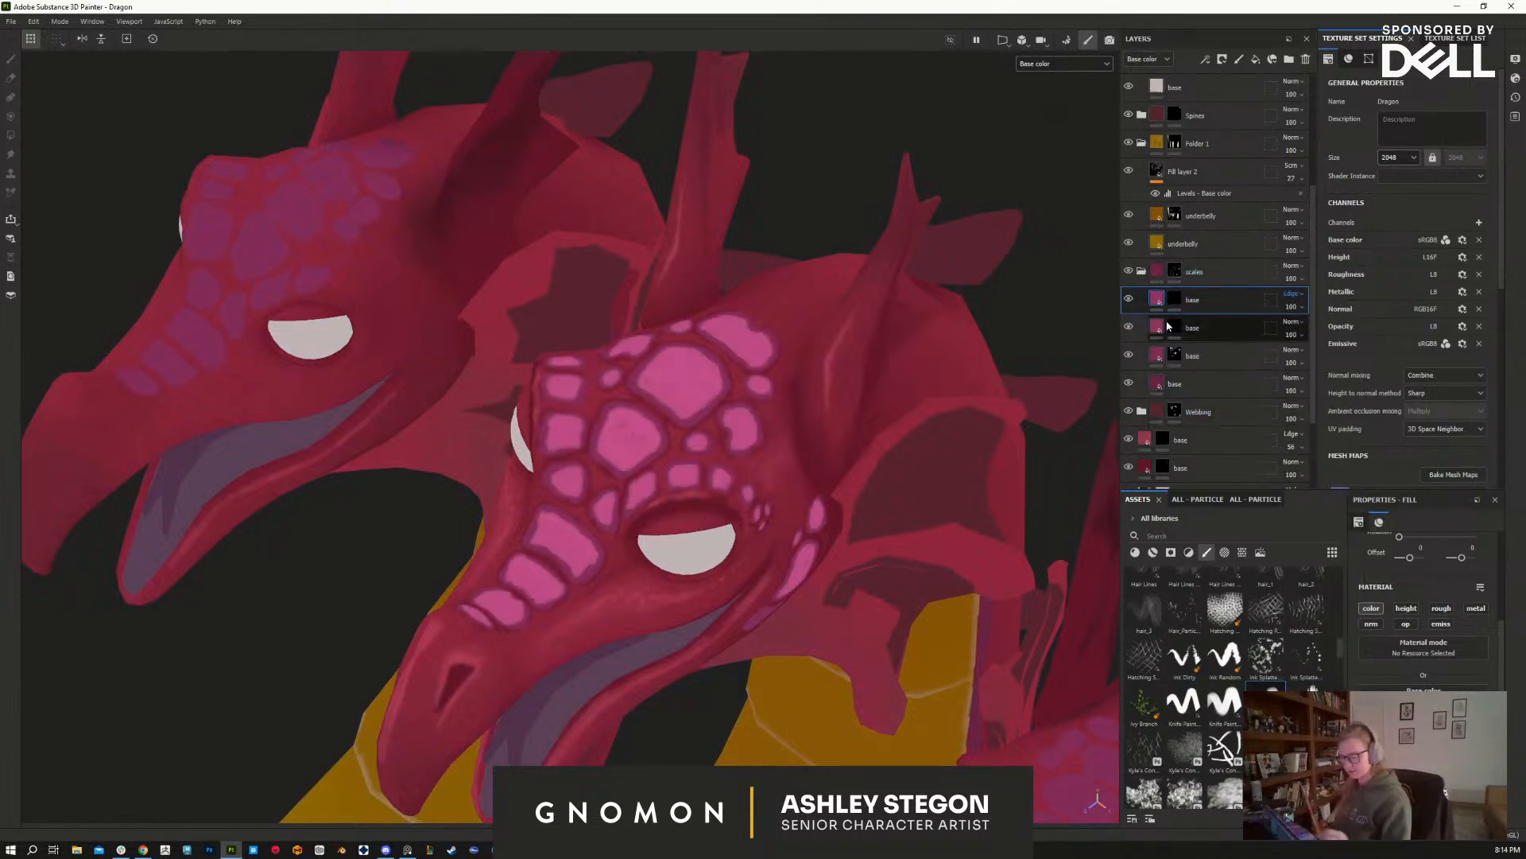
pyautogui.rightClick(1198, 295)
pyautogui.click(1210, 315)
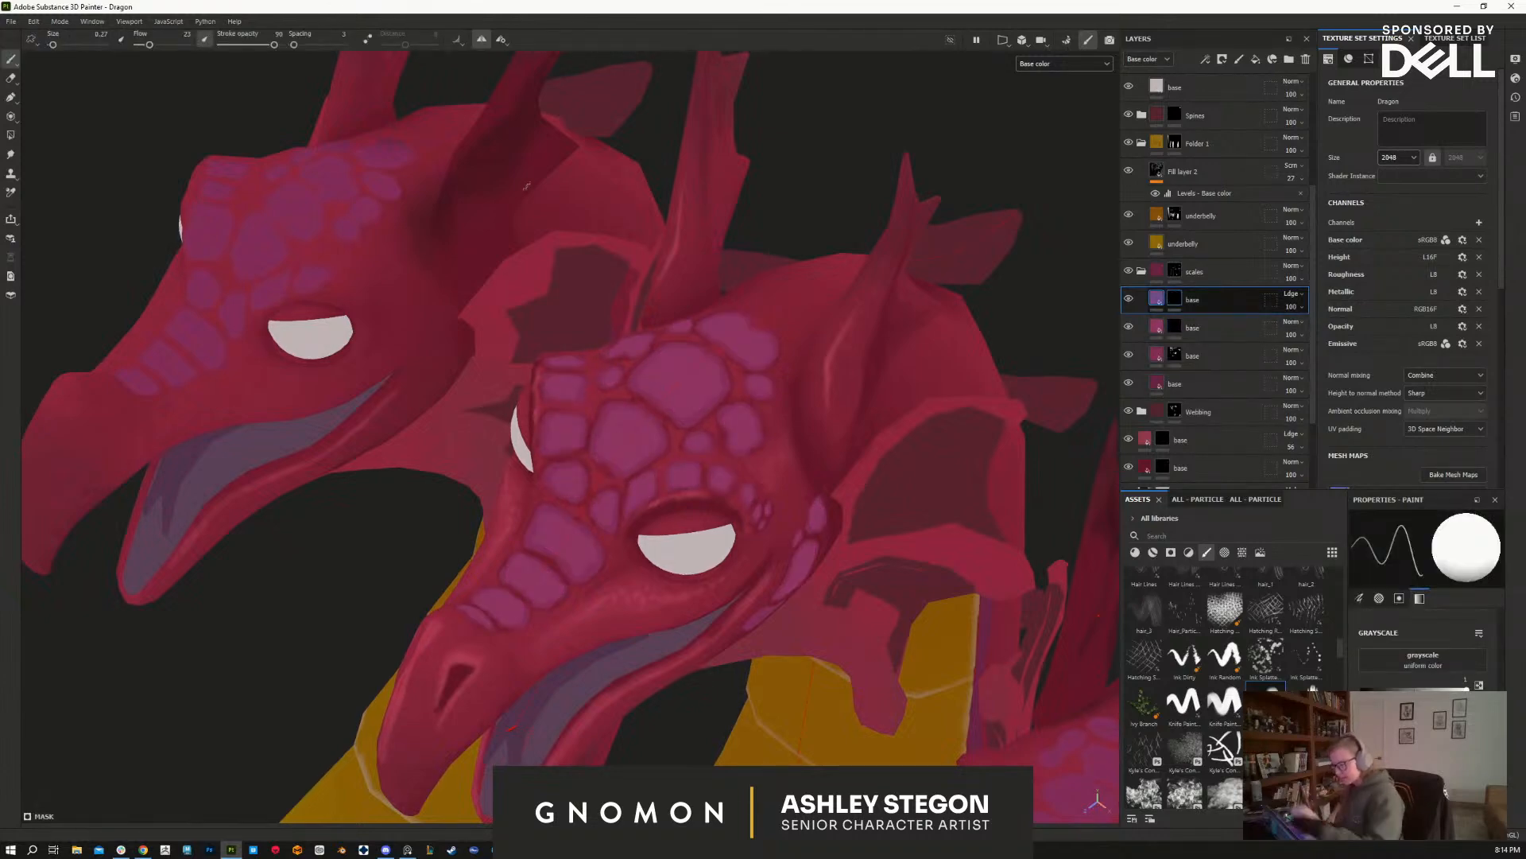
# Step: Paint thin pink highlights along the inner edges of the middle head's two largest forehead scales with a smaller brush
pyautogui.click(483, 41)
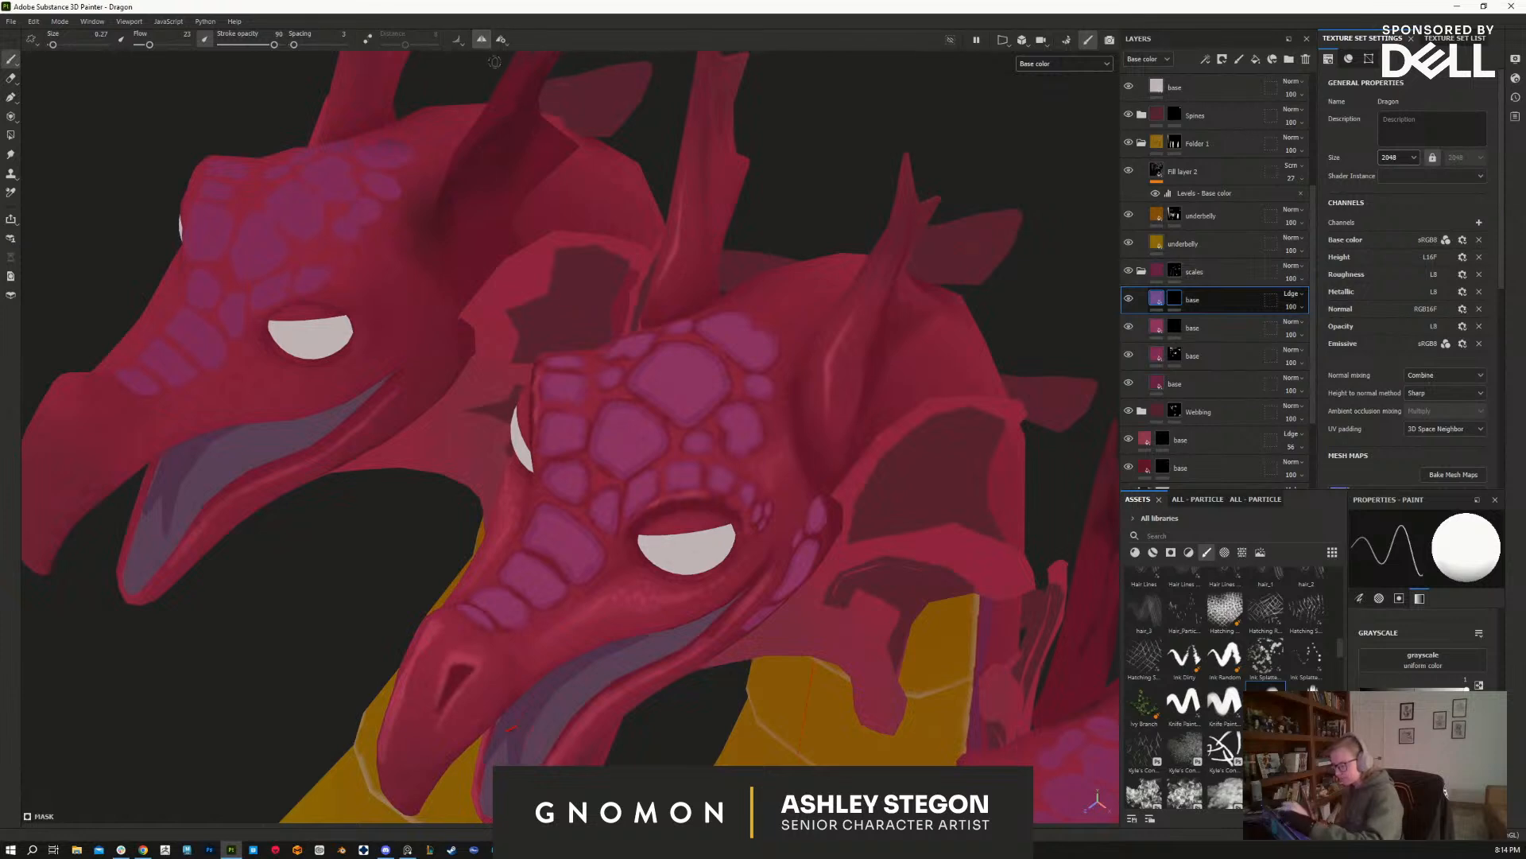
pyautogui.press('[')
pyautogui.moveTo(610, 462)
pyautogui.mouseDown()
pyautogui.moveTo(597, 454)
pyautogui.moveTo(620, 410)
pyautogui.mouseUp()
pyautogui.moveTo(633, 467); pyautogui.dragTo(657, 439)
pyautogui.moveTo(640, 383); pyautogui.dragTo(649, 365)
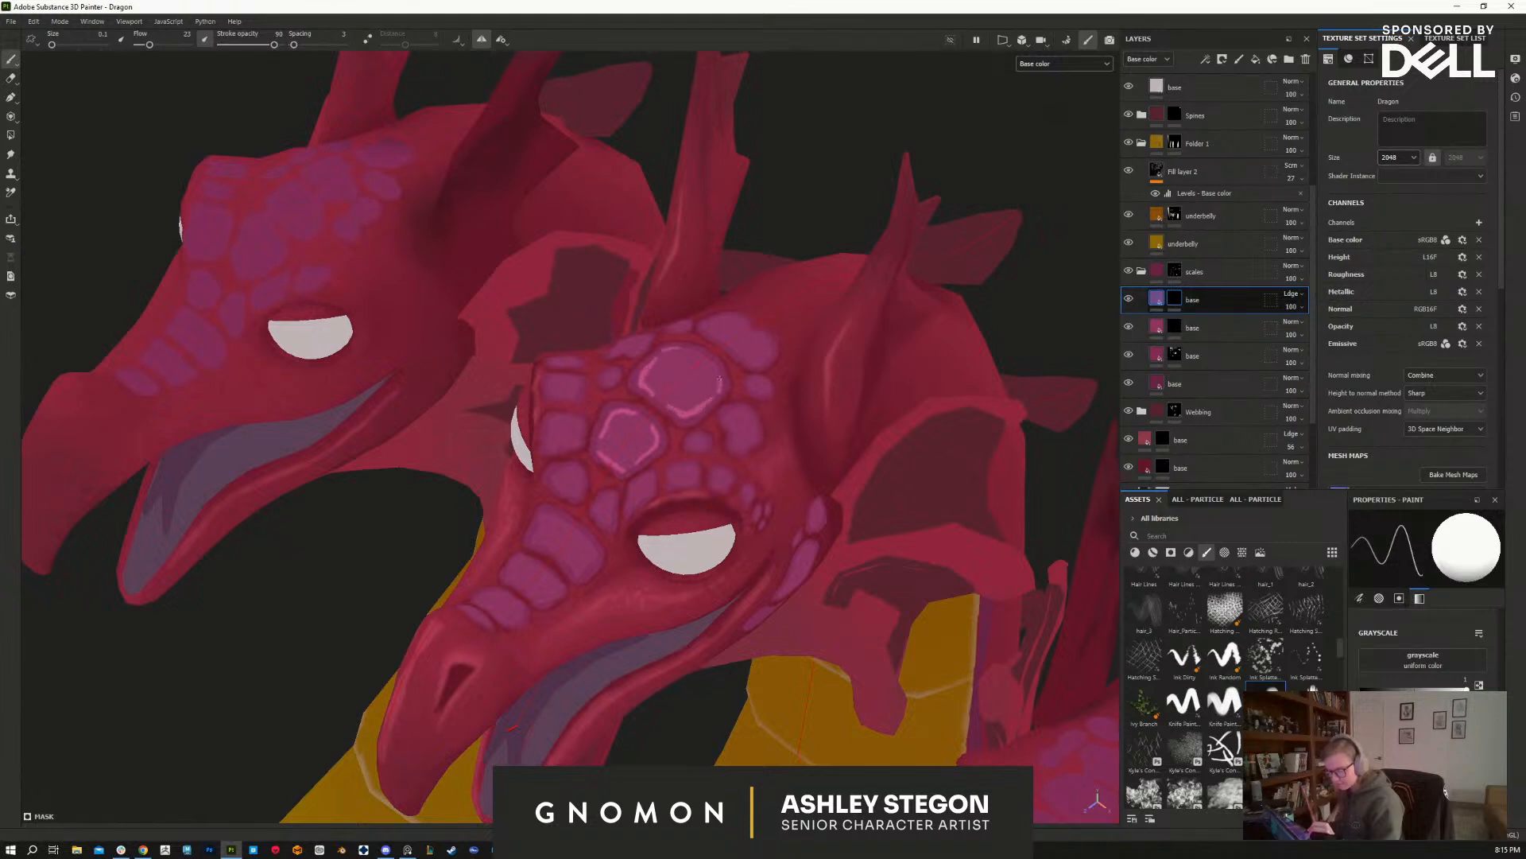
# Step: Paint thin pink highlights along the inner edges of the middle head's smaller forehead scales, brow scales and snout scales
pyautogui.moveTo(770, 470)
pyautogui.keyDown('alt'); pyautogui.mouseDown()
pyautogui.moveTo(736, 414)
pyautogui.moveTo(756, 437)
pyautogui.mouseUp(); pyautogui.keyUp('alt')
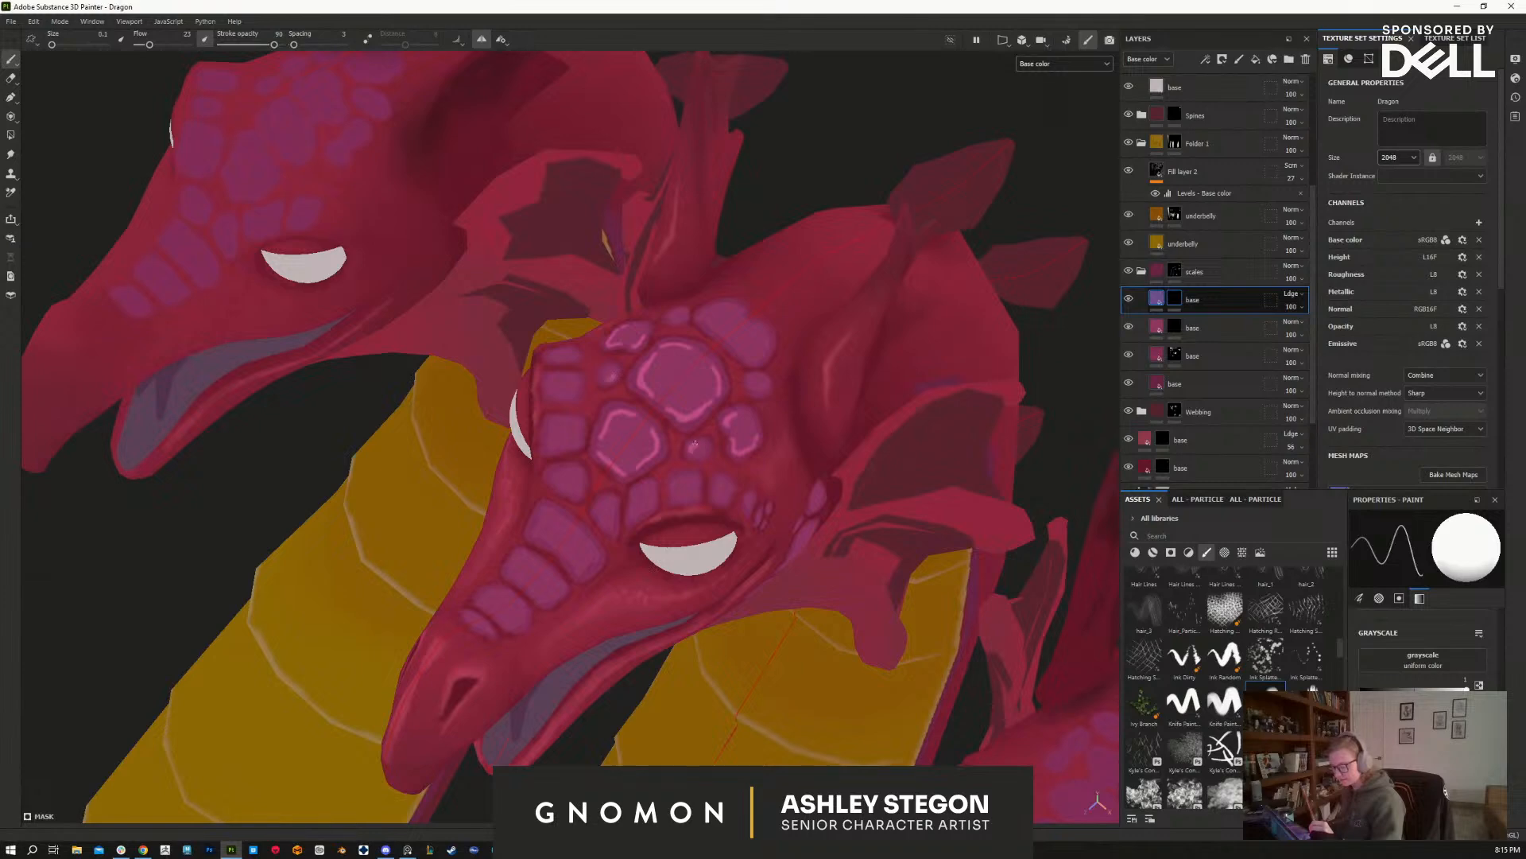
pyautogui.moveTo(631, 514)
pyautogui.mouseDown()
pyautogui.moveTo(598, 506)
pyautogui.moveTo(583, 568)
pyautogui.mouseUp()
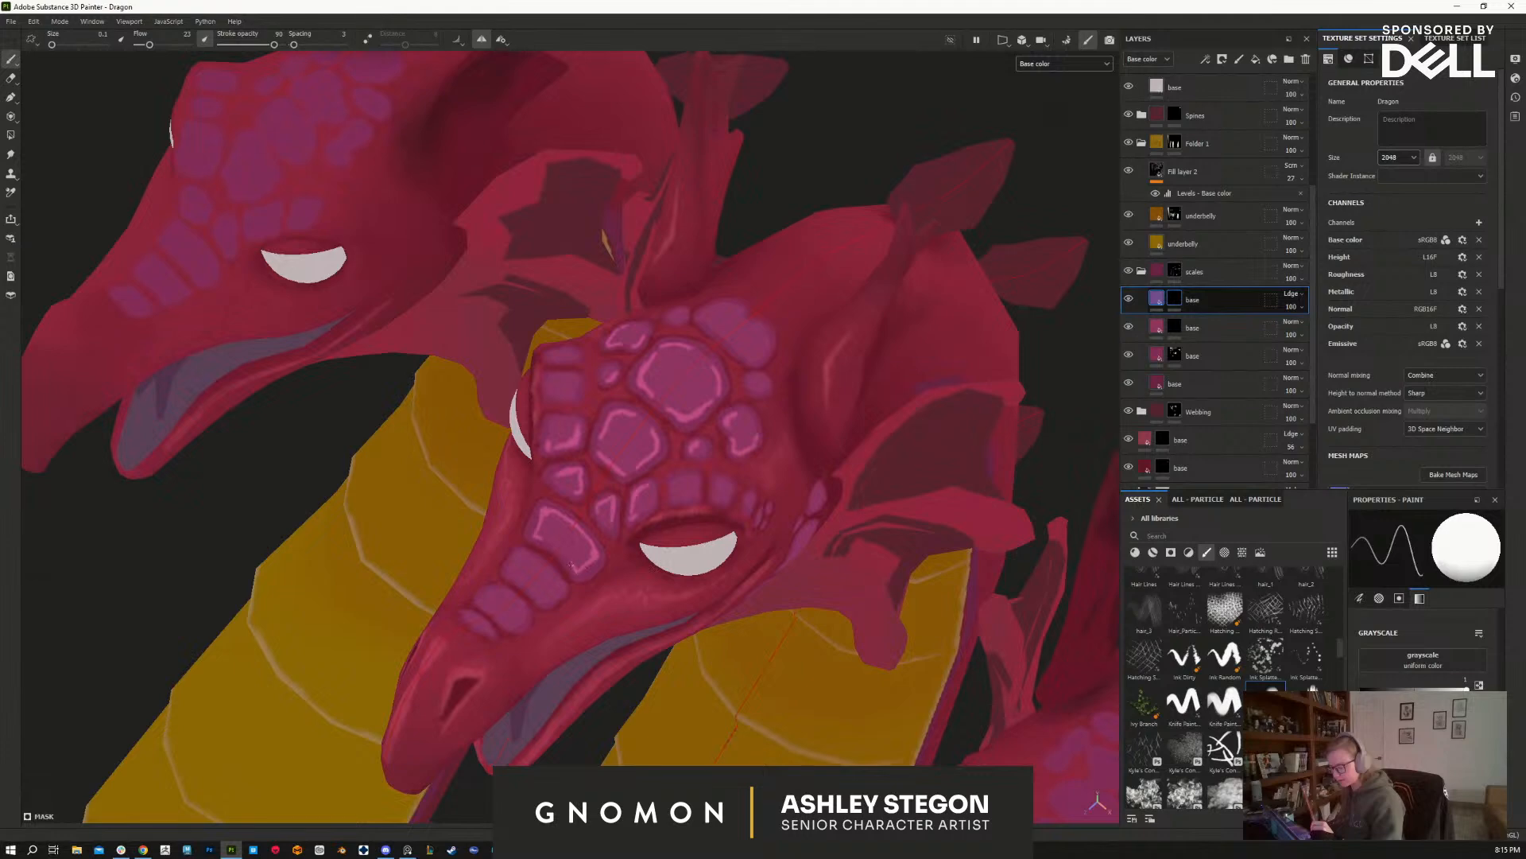
pyautogui.moveTo(690, 478)
pyautogui.mouseDown()
pyautogui.moveTo(674, 495)
pyautogui.moveTo(697, 489)
pyautogui.mouseUp()
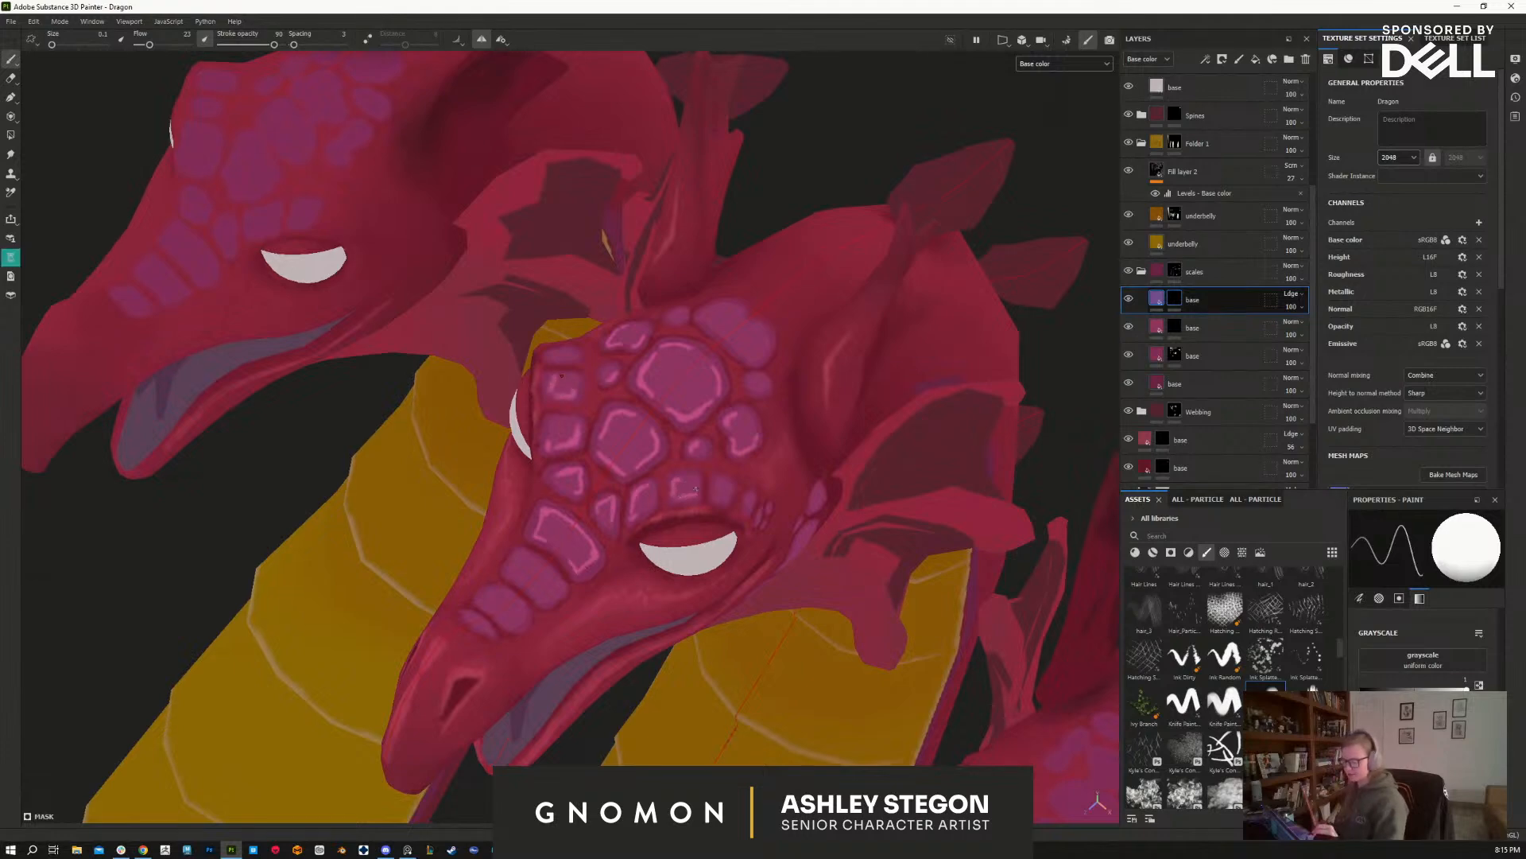
pyautogui.keyDown('alt'); pyautogui.moveTo(580, 573); pyautogui.dragTo(588, 556); pyautogui.keyUp('alt')
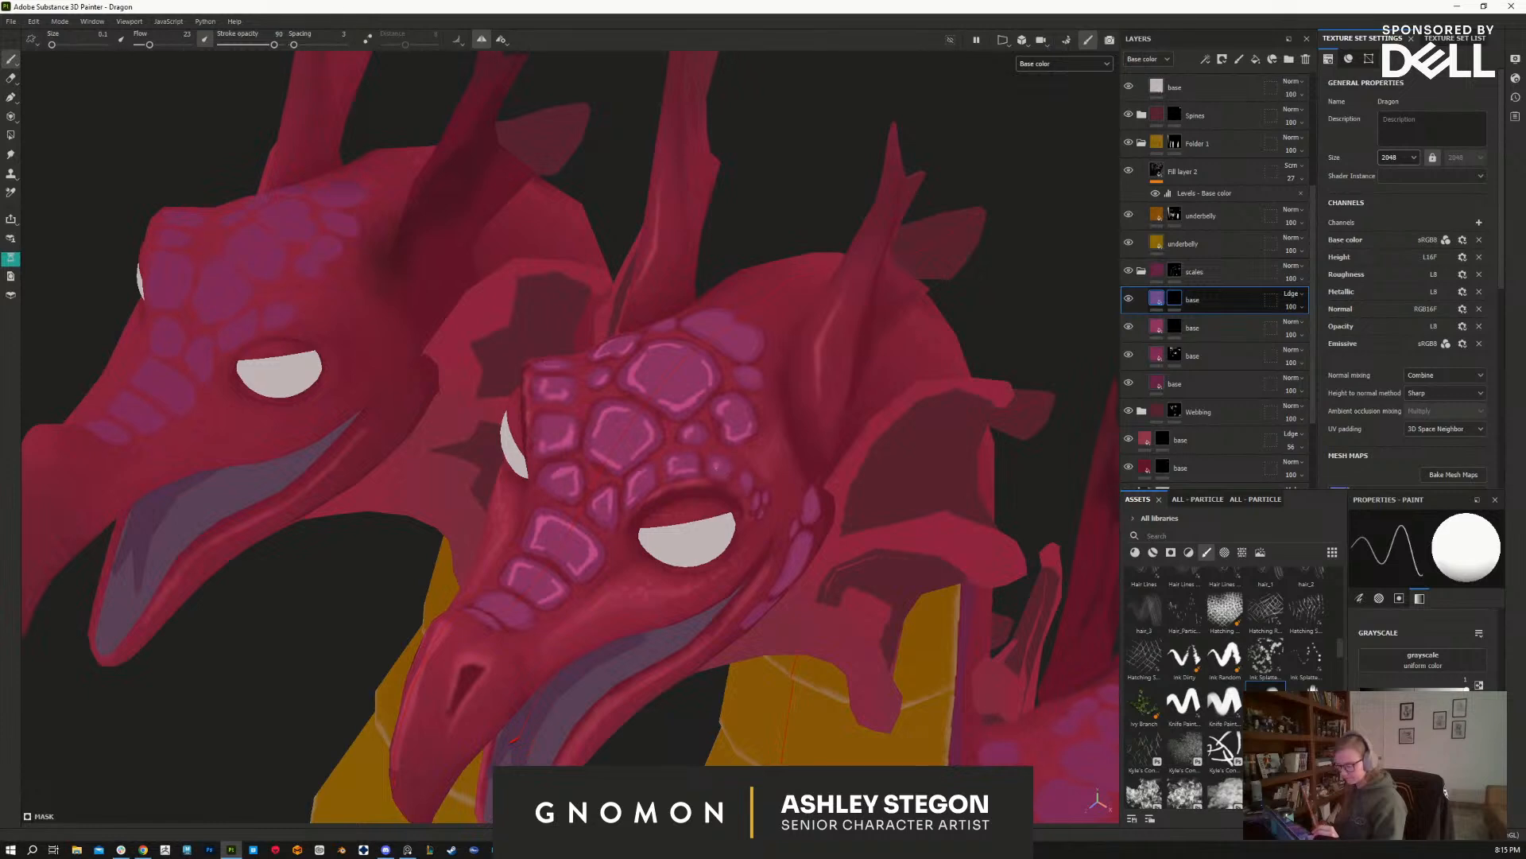
pyautogui.keyDown('alt'); pyautogui.moveTo(760, 556); pyautogui.dragTo(710, 557, button='middle'); pyautogui.keyUp('alt')
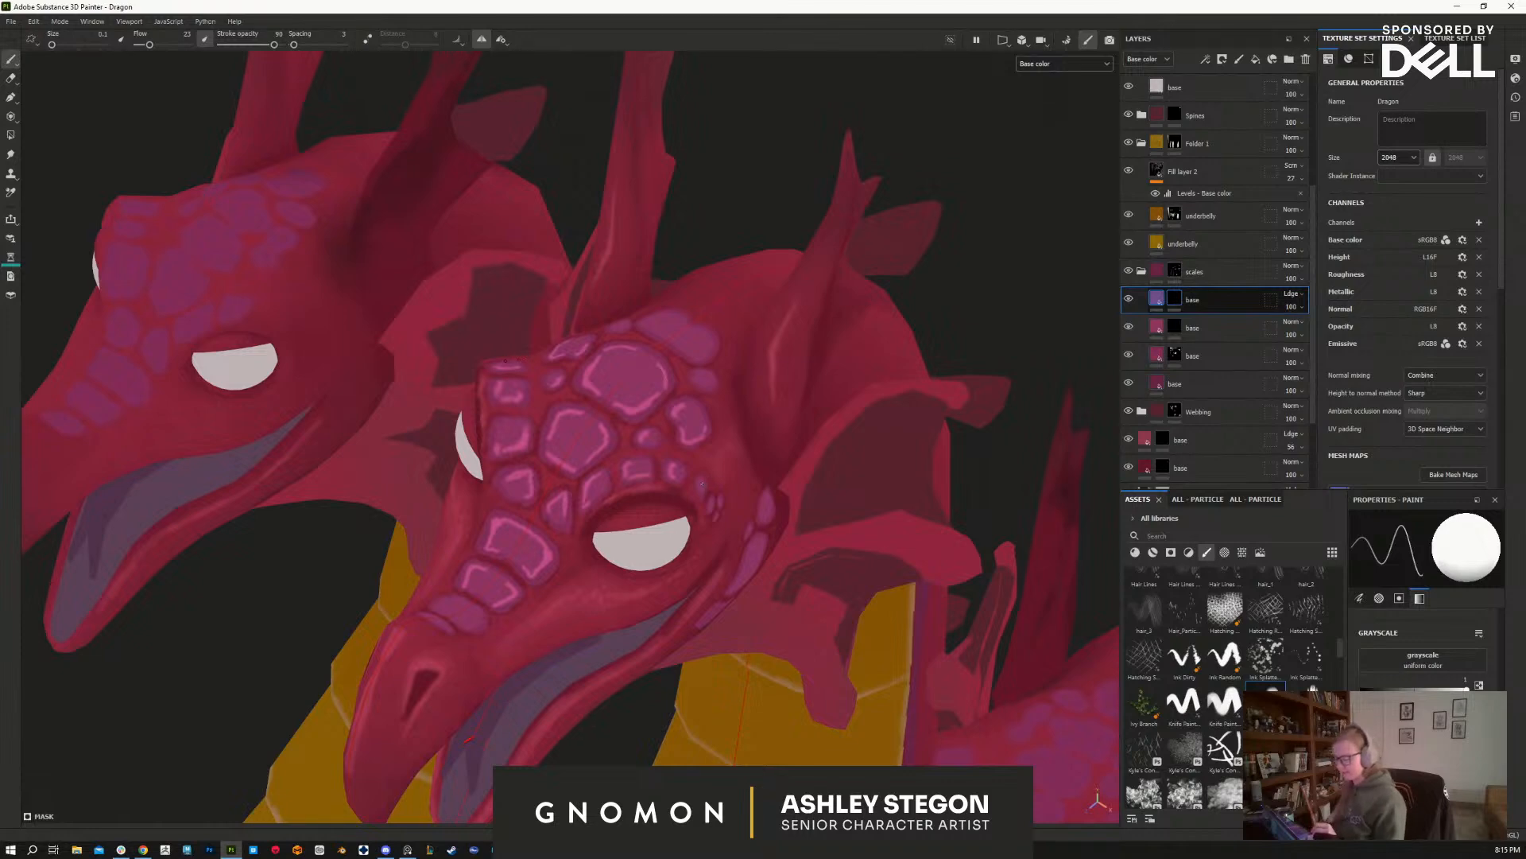
# Step: Add thin pink highlights to the cheek scales behind the middle head's jaw corner
pyautogui.keyDown('alt'); pyautogui.moveTo(746, 590); pyautogui.dragTo(751, 533); pyautogui.keyUp('alt')
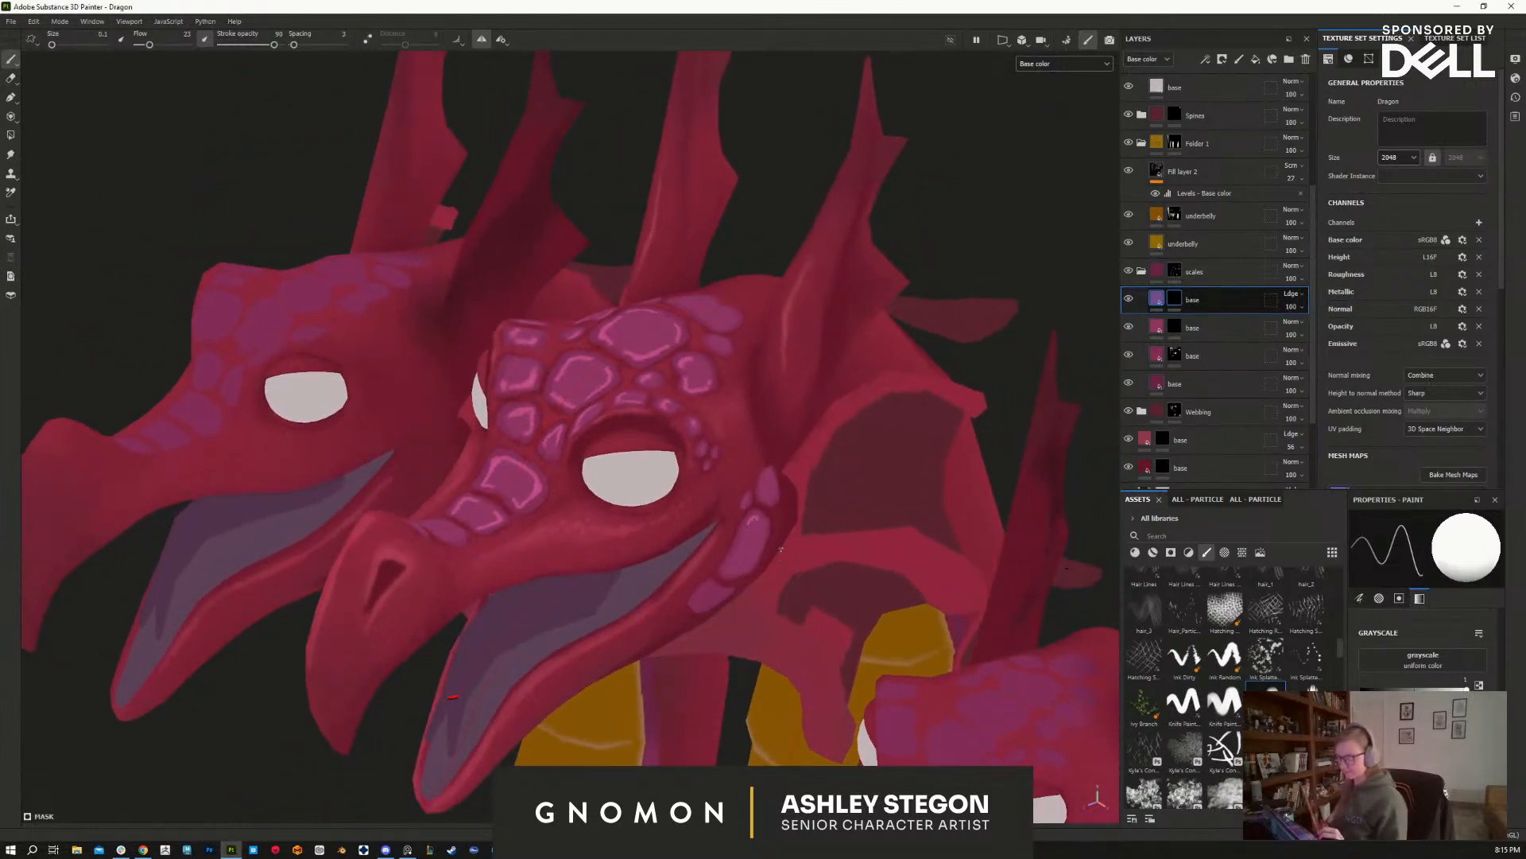
pyautogui.keyDown('alt'); pyautogui.moveTo(797, 559); pyautogui.dragTo(782, 570); pyautogui.keyUp('alt')
pyautogui.moveTo(749, 507); pyautogui.dragTo(736, 535)
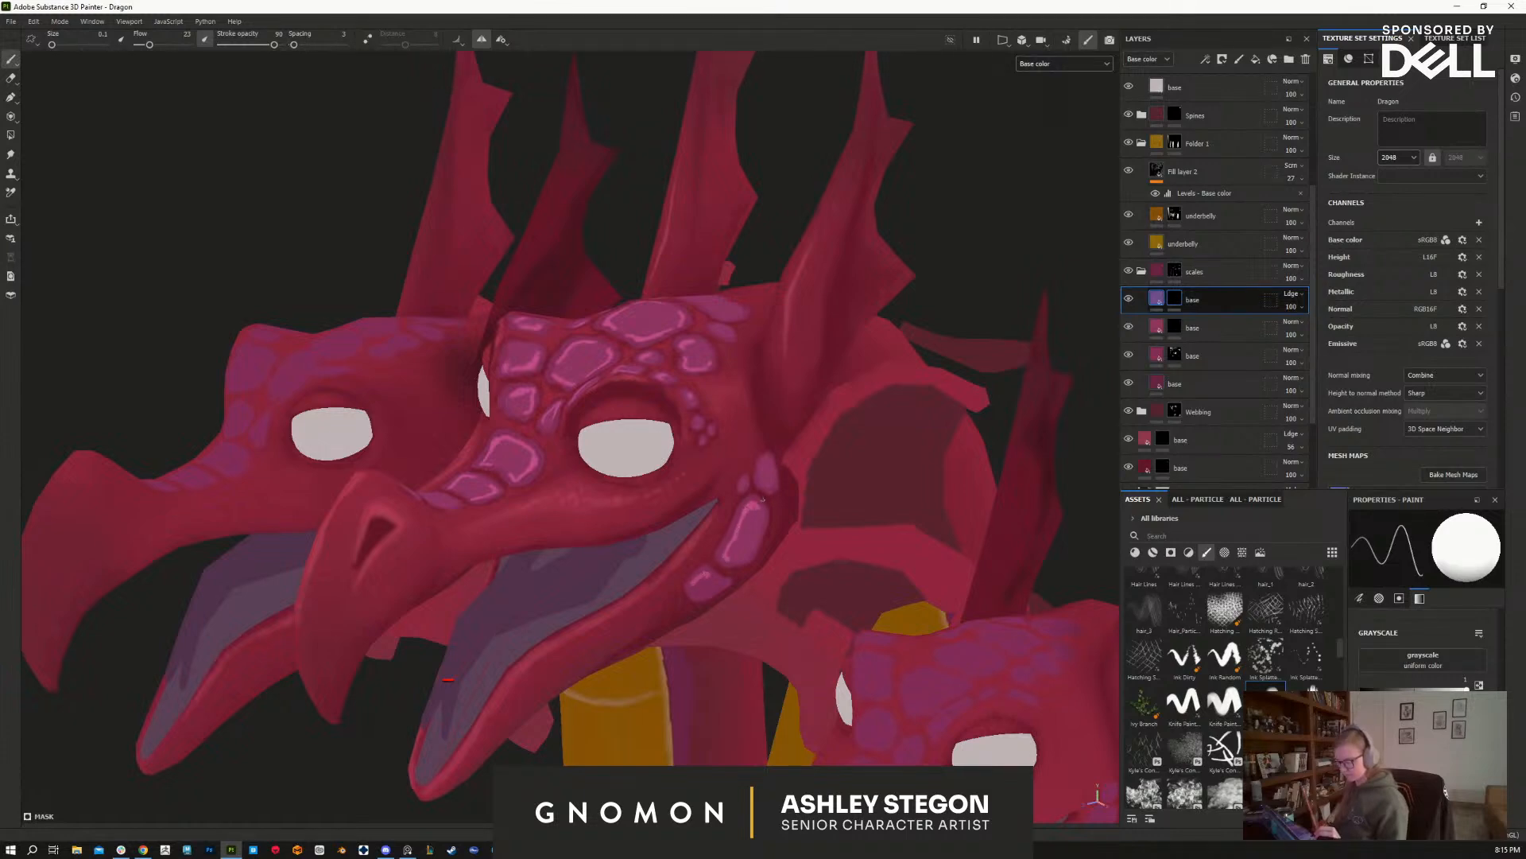
pyautogui.keyDown('alt'); pyautogui.moveTo(747, 468); pyautogui.dragTo(757, 540); pyautogui.keyUp('alt')
# Step: Switch the mask brush to black and soften the pink highlights on the middle head's forehead and snout scales
pyautogui.press('x')
pyautogui.keyDown('alt'); pyautogui.moveTo(632, 338); pyautogui.dragTo(716, 415); pyautogui.keyUp('alt')
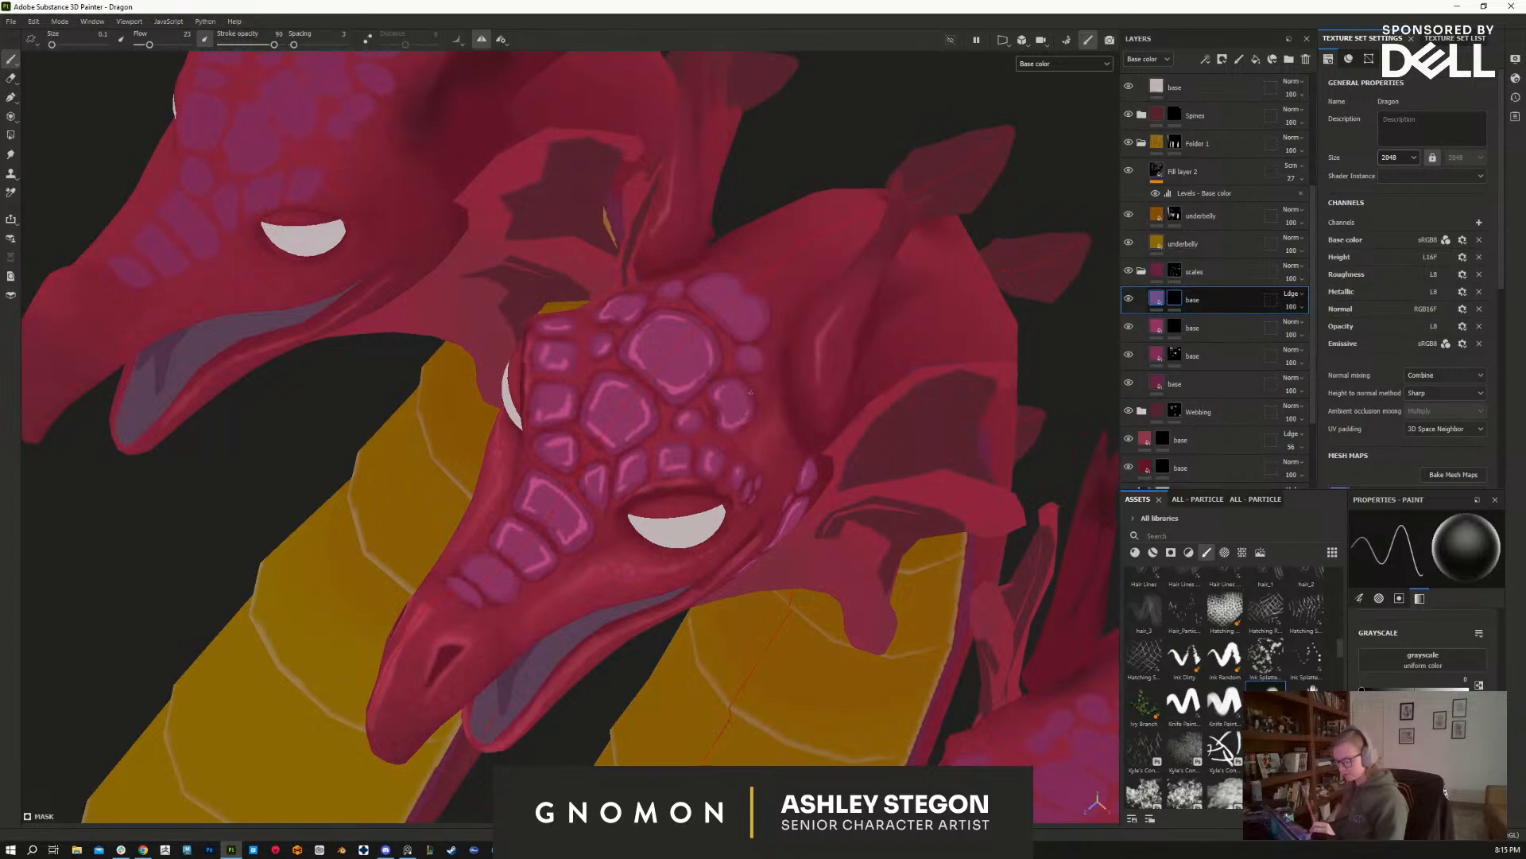
pyautogui.keyDown('alt'); pyautogui.moveTo(741, 425); pyautogui.dragTo(772, 450); pyautogui.keyUp('alt')
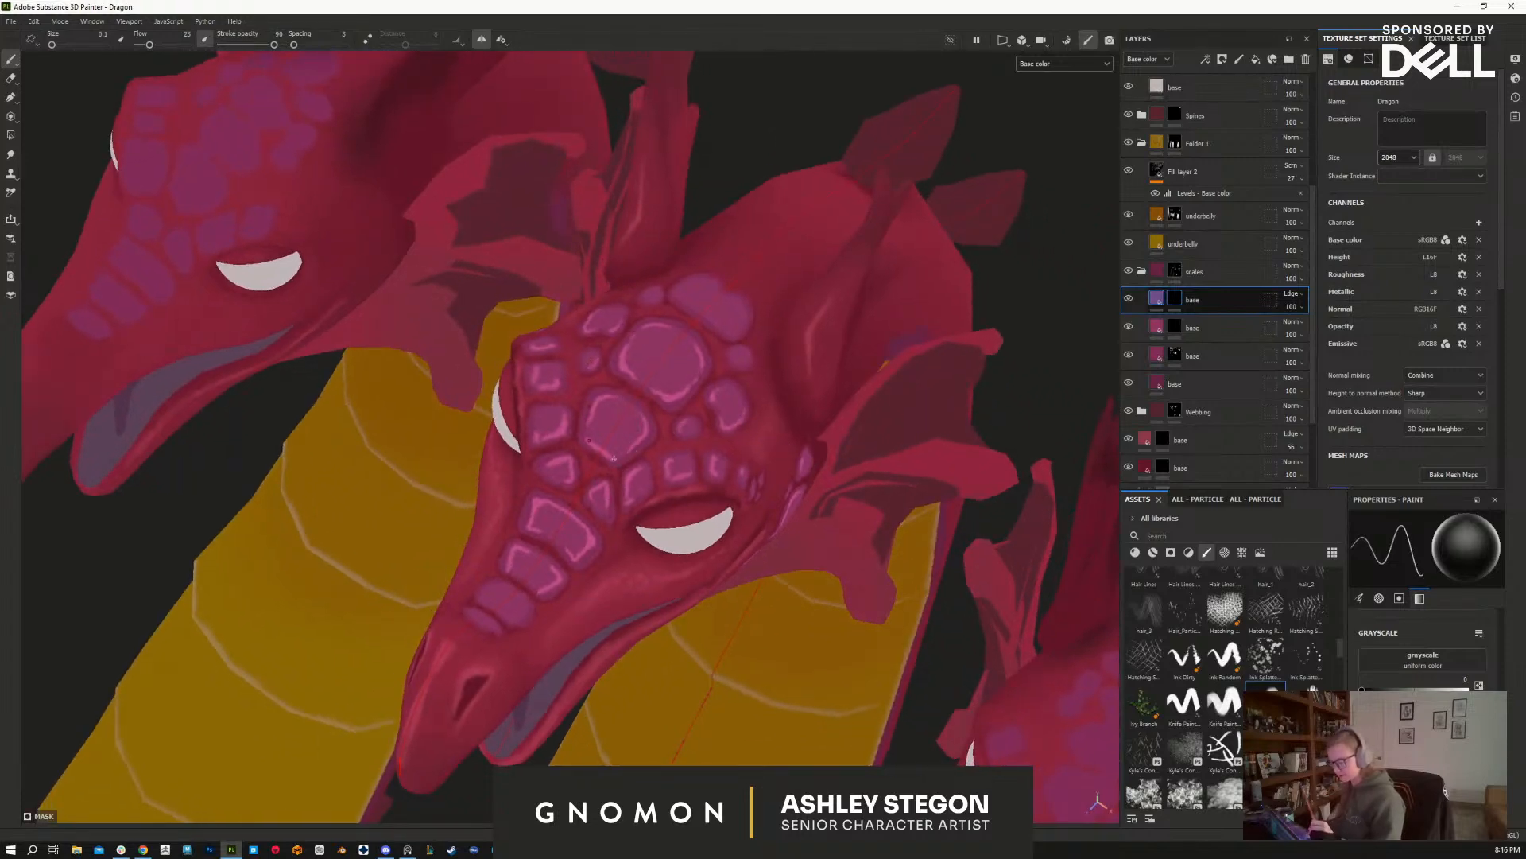
pyautogui.keyDown('alt'); pyautogui.moveTo(602, 427); pyautogui.dragTo(644, 421); pyautogui.keyUp('alt')
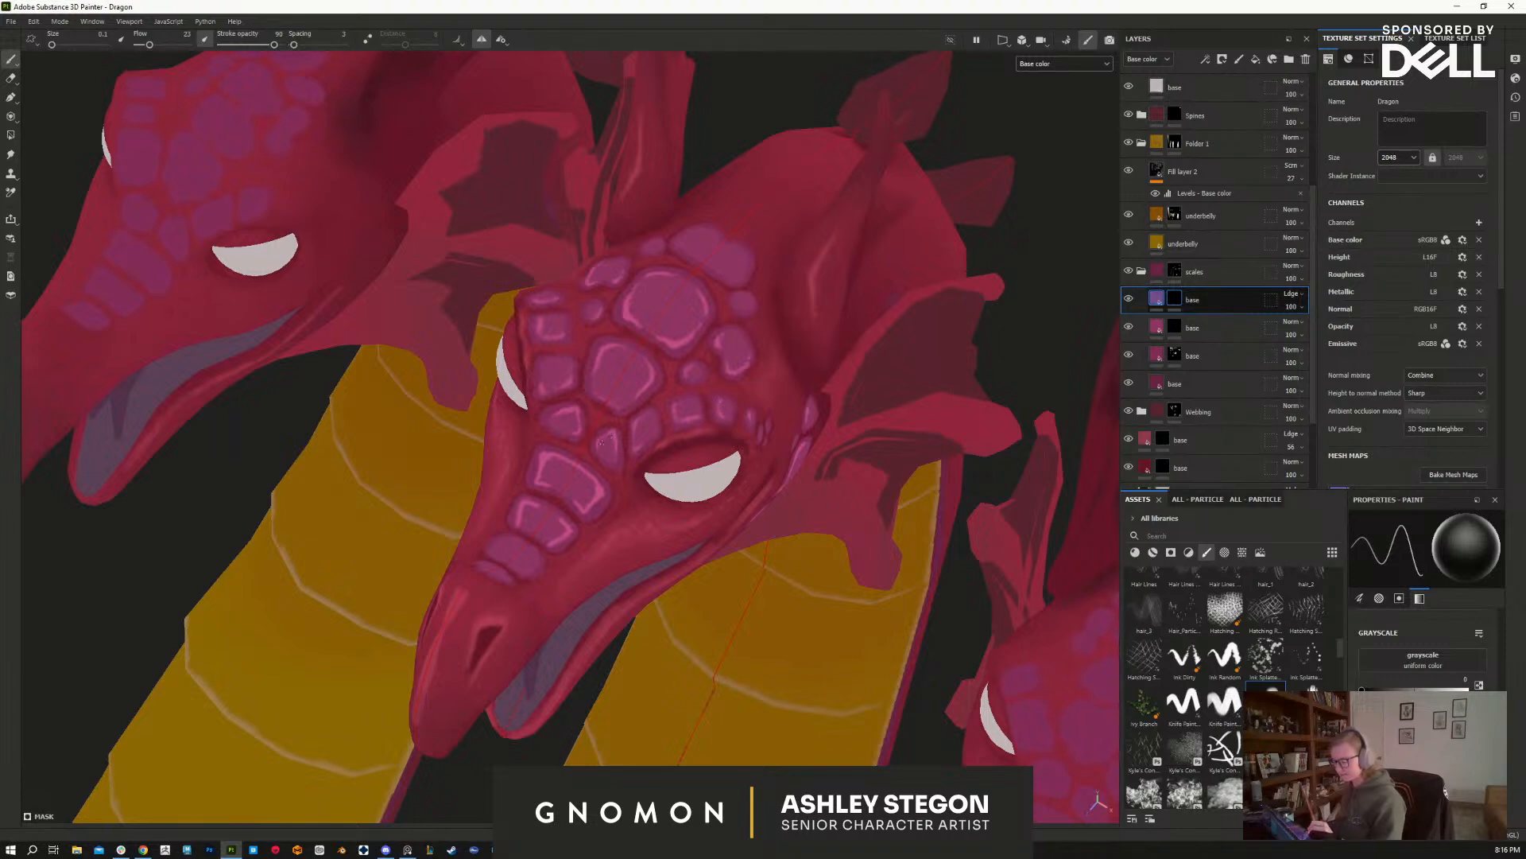
pyautogui.keyDown('alt'); pyautogui.moveTo(628, 451); pyautogui.dragTo(664, 422); pyautogui.keyUp('alt')
pyautogui.keyDown('alt'); pyautogui.moveTo(665, 422); pyautogui.dragTo(617, 457, button='right'); pyautogui.keyUp('alt')
# Step: Examine the middle head's highlighted scales from the side, front and above, comparing them with the neighboring heads
pyautogui.keyDown('alt'); pyautogui.moveTo(688, 485); pyautogui.dragTo(636, 415); pyautogui.keyUp('alt')
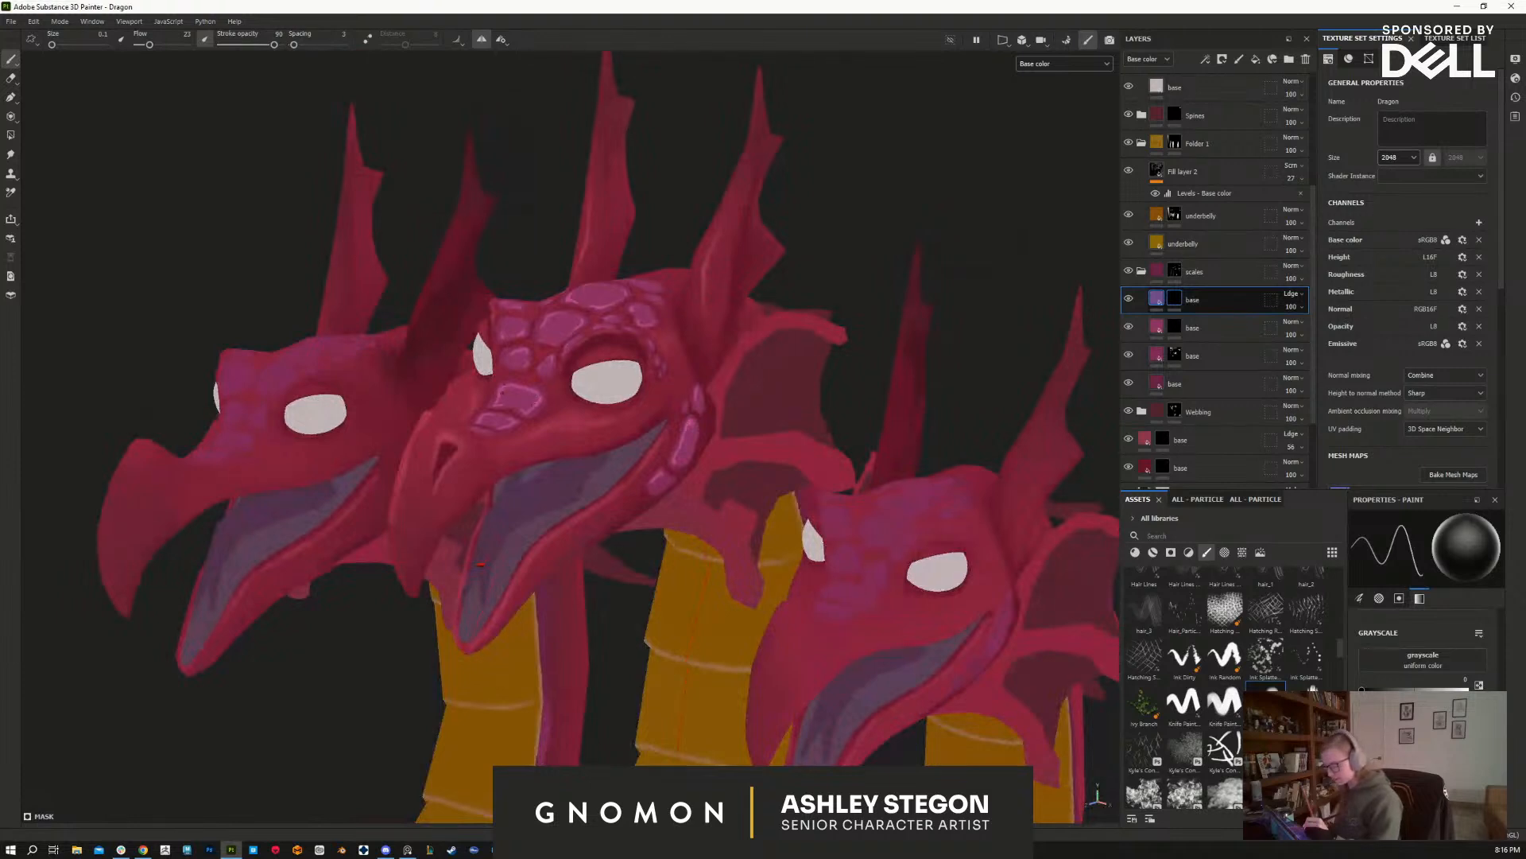
pyautogui.keyDown('alt'); pyautogui.moveTo(549, 439); pyautogui.dragTo(552, 482); pyautogui.keyUp('alt')
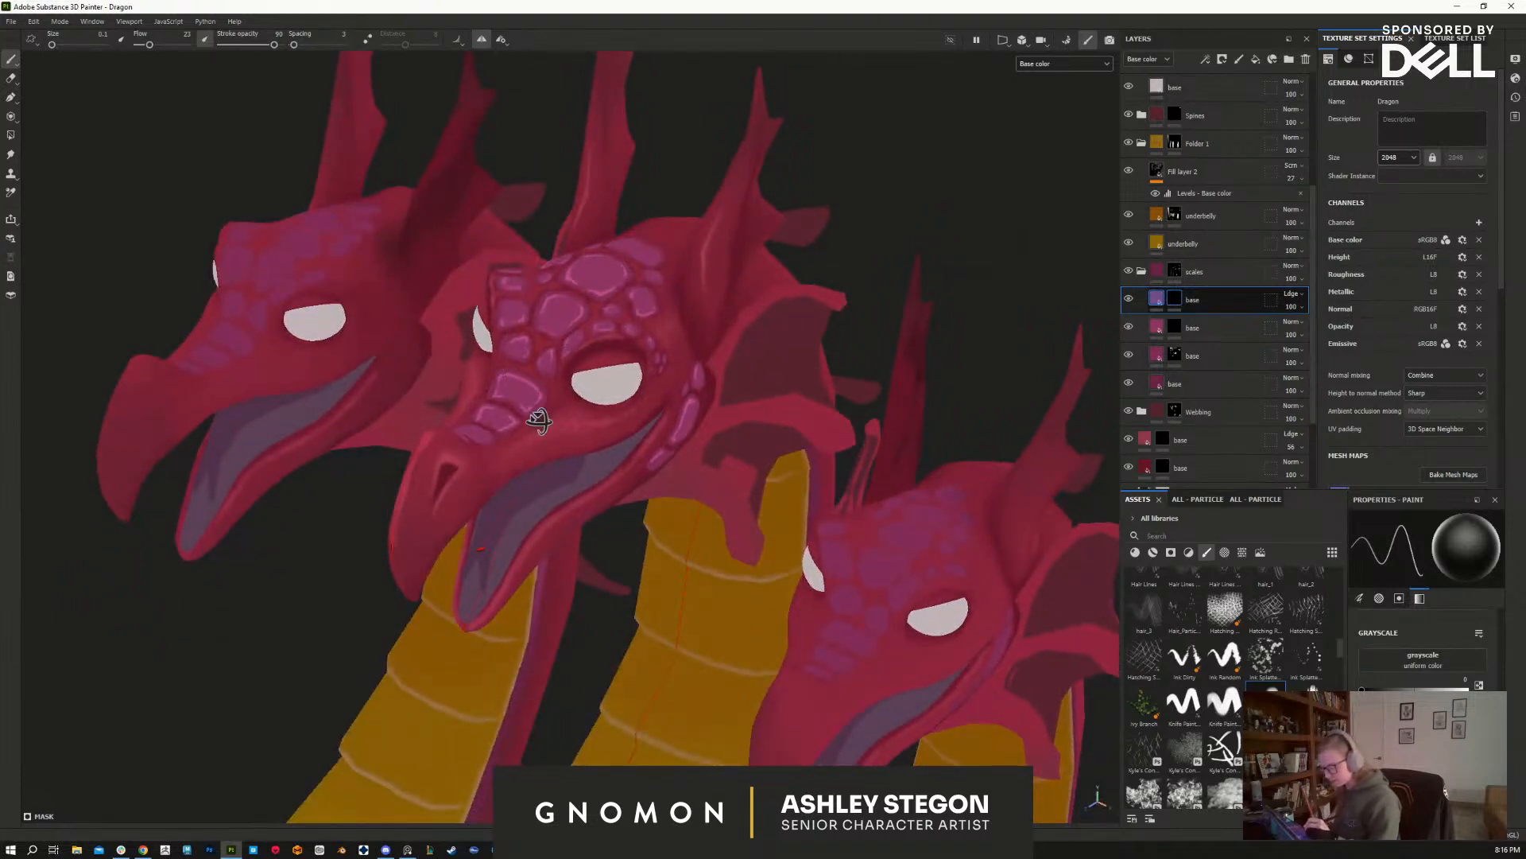
pyautogui.keyDown('alt'); pyautogui.moveTo(481, 548); pyautogui.dragTo(526, 392); pyautogui.keyUp('alt')
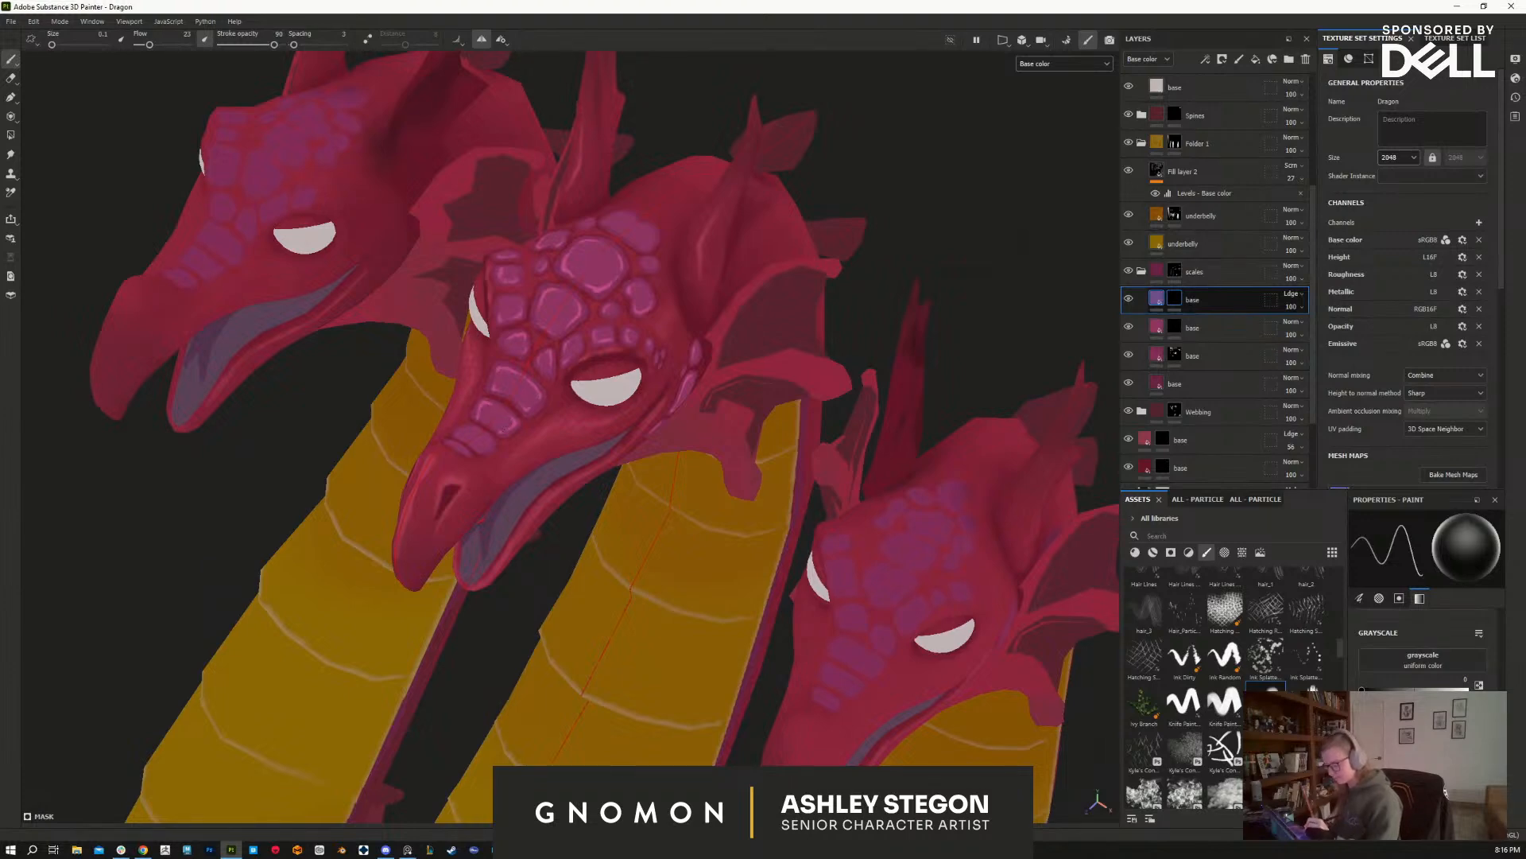
pyautogui.moveTo(710, 517)
pyautogui.keyDown('alt'); pyautogui.mouseDown()
pyautogui.moveTo(821, 627)
pyautogui.moveTo(767, 603)
pyautogui.moveTo(717, 502)
pyautogui.mouseUp(); pyautogui.keyUp('alt')
pyautogui.keyDown('alt'); pyautogui.moveTo(716, 503); pyautogui.dragTo(732, 583, button='middle'); pyautogui.keyUp('alt')
pyautogui.keyDown('alt'); pyautogui.moveTo(726, 475); pyautogui.dragTo(728, 527, button='right'); pyautogui.keyUp('alt')
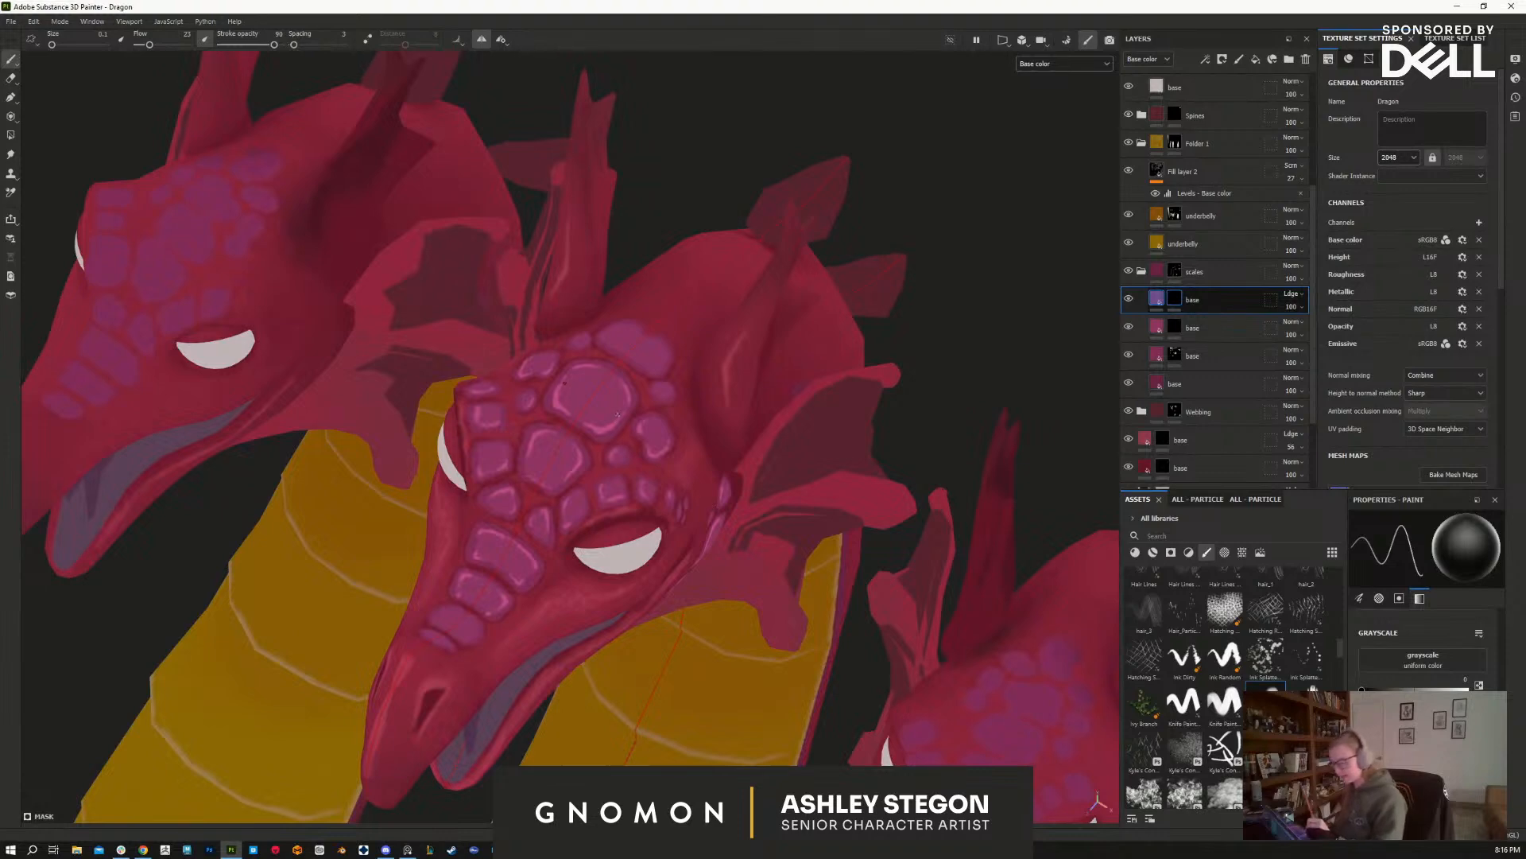
pyautogui.keyDown('alt'); pyautogui.moveTo(761, 435); pyautogui.dragTo(694, 327); pyautogui.keyUp('alt')
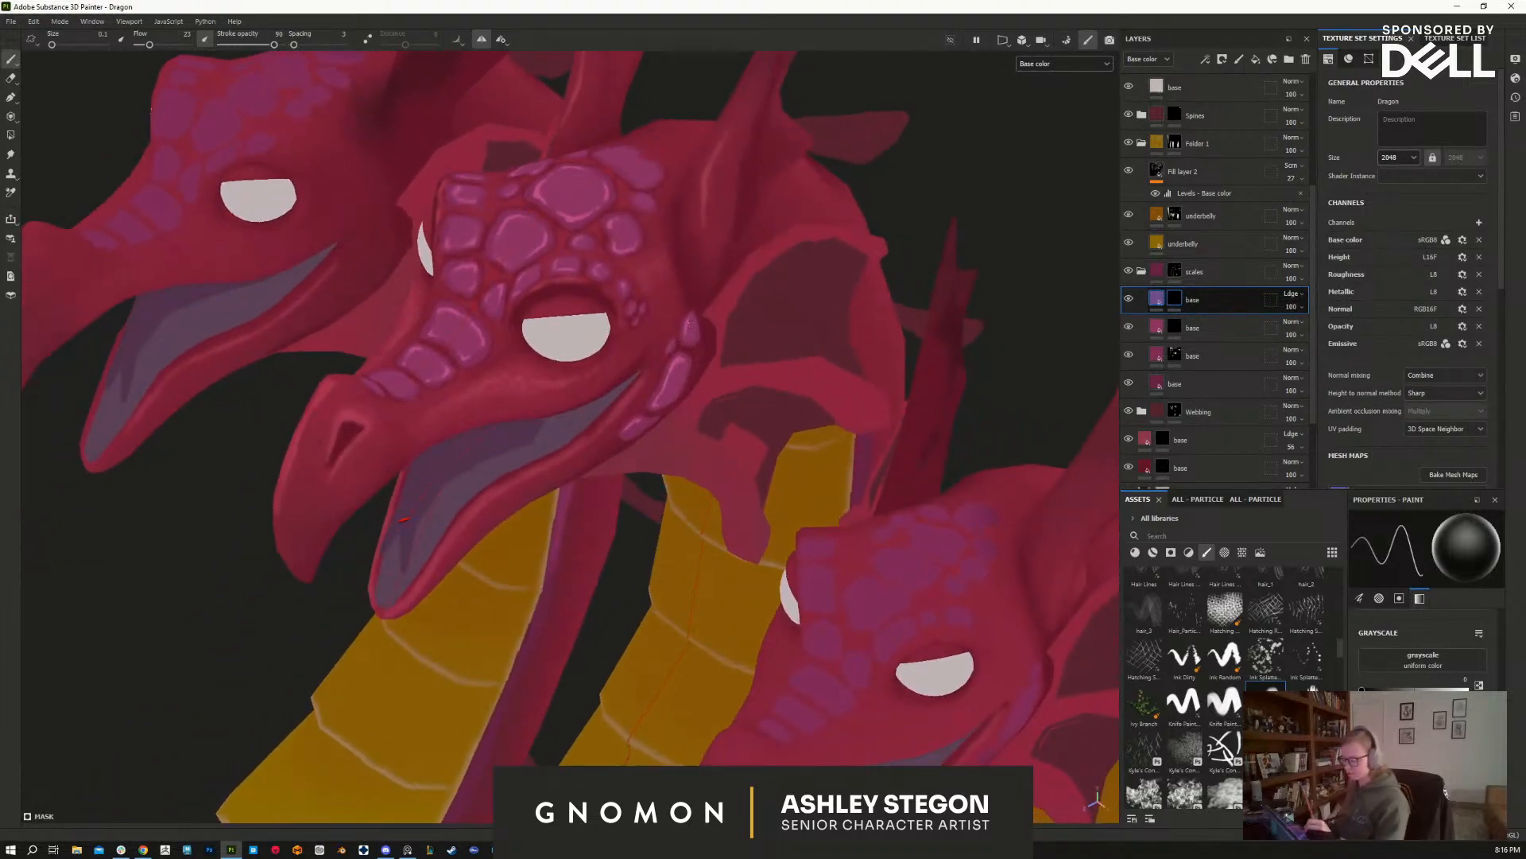
pyautogui.keyDown('alt'); pyautogui.moveTo(707, 605); pyautogui.dragTo(705, 437, button='right'); pyautogui.keyUp('alt')
pyautogui.keyDown('alt'); pyautogui.moveTo(705, 436); pyautogui.dragTo(726, 493, button='middle'); pyautogui.keyUp('alt')
pyautogui.keyDown('alt'); pyautogui.moveTo(726, 494); pyautogui.dragTo(832, 555); pyautogui.keyUp('alt')
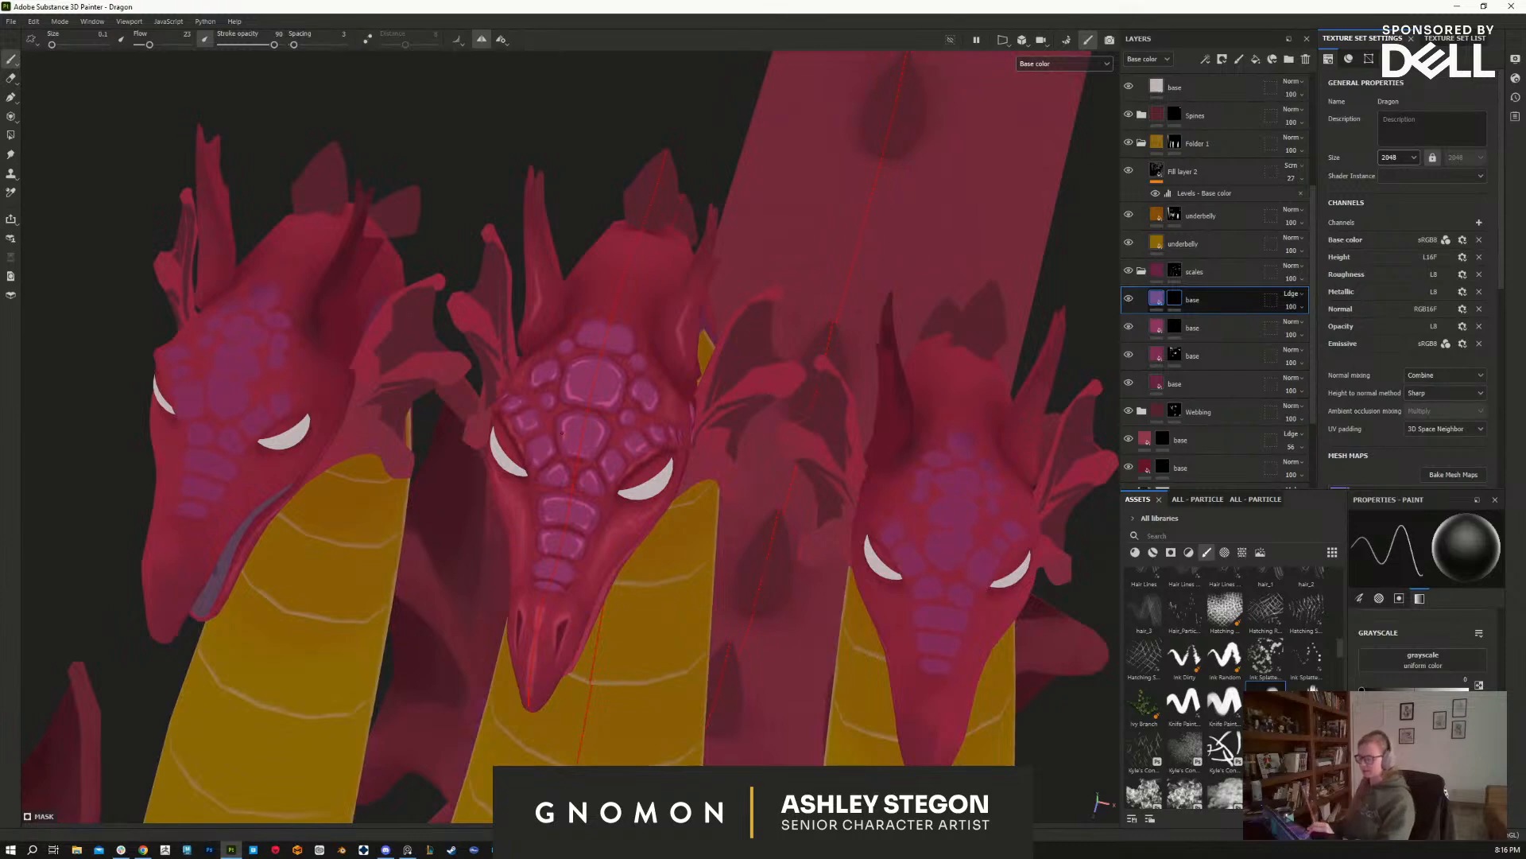
pyautogui.keyDown('alt'); pyautogui.moveTo(725, 675); pyautogui.dragTo(732, 654); pyautogui.keyUp('alt')
pyautogui.keyDown('alt'); pyautogui.moveTo(732, 654); pyautogui.dragTo(706, 776, button='middle'); pyautogui.keyUp('alt')
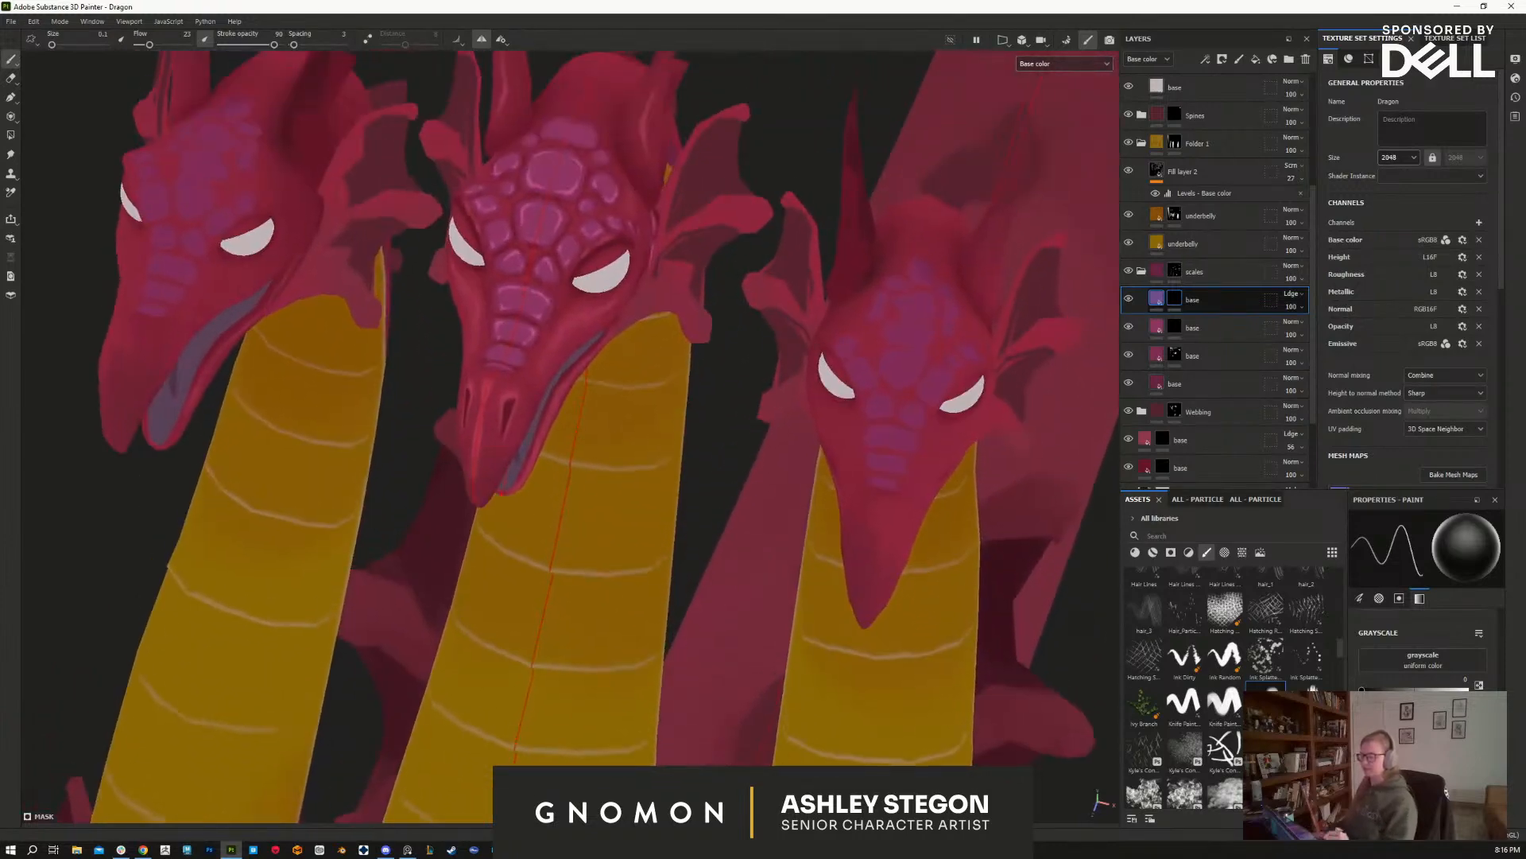
pyautogui.keyDown('alt'); pyautogui.moveTo(566, 196); pyautogui.dragTo(579, 385, button='middle'); pyautogui.keyUp('alt')
pyautogui.keyDown('alt'); pyautogui.moveTo(579, 385); pyautogui.dragTo(582, 422, button='right'); pyautogui.keyUp('alt')
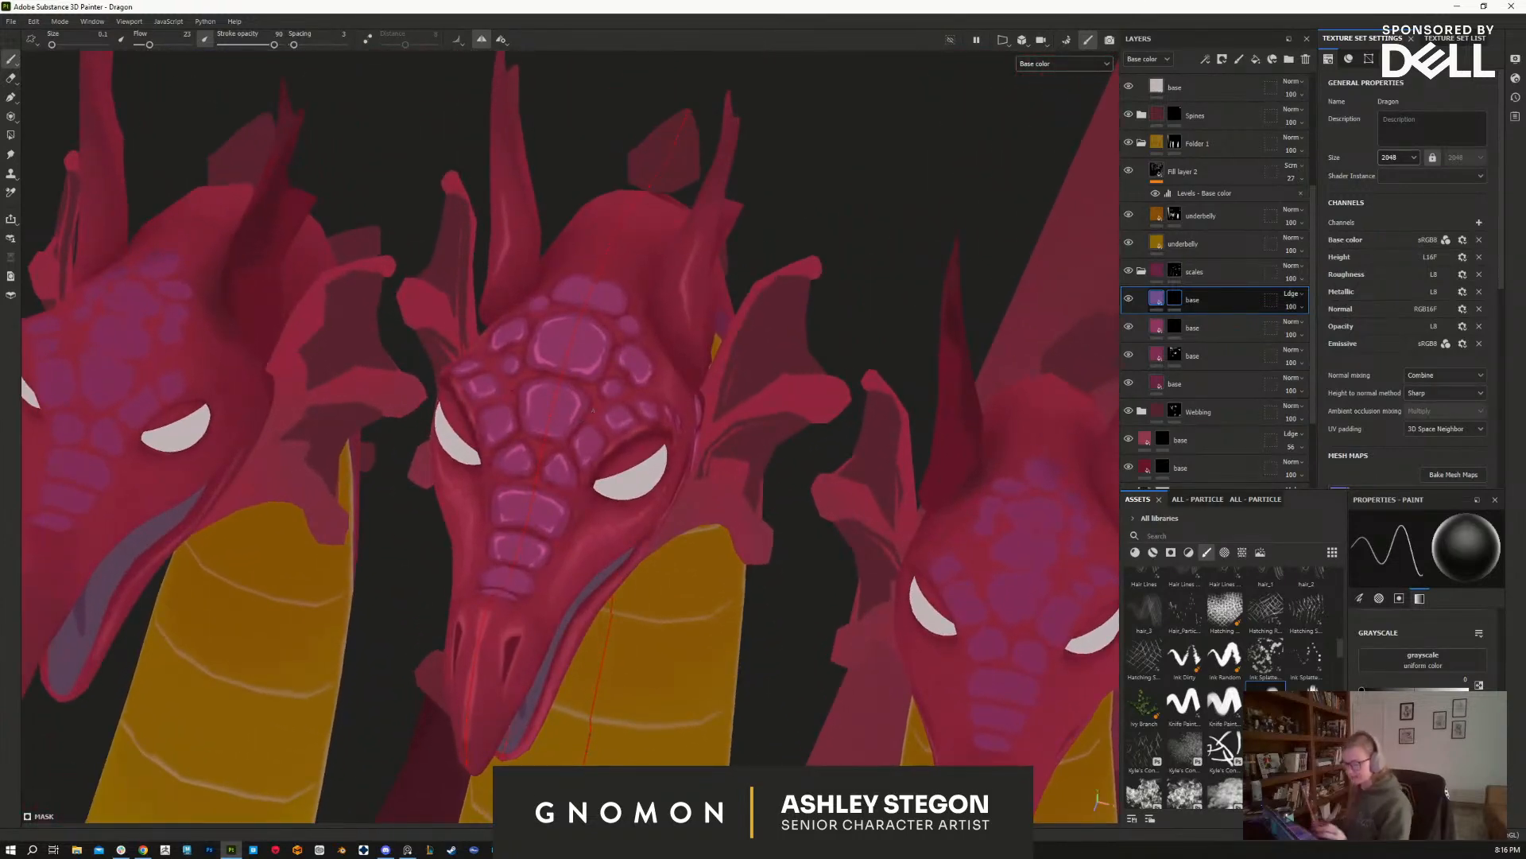
# Step: Duplicate the brighter scale layer below the Linear dodge layer and reset the copy's mask to black
pyautogui.click(1207, 326)
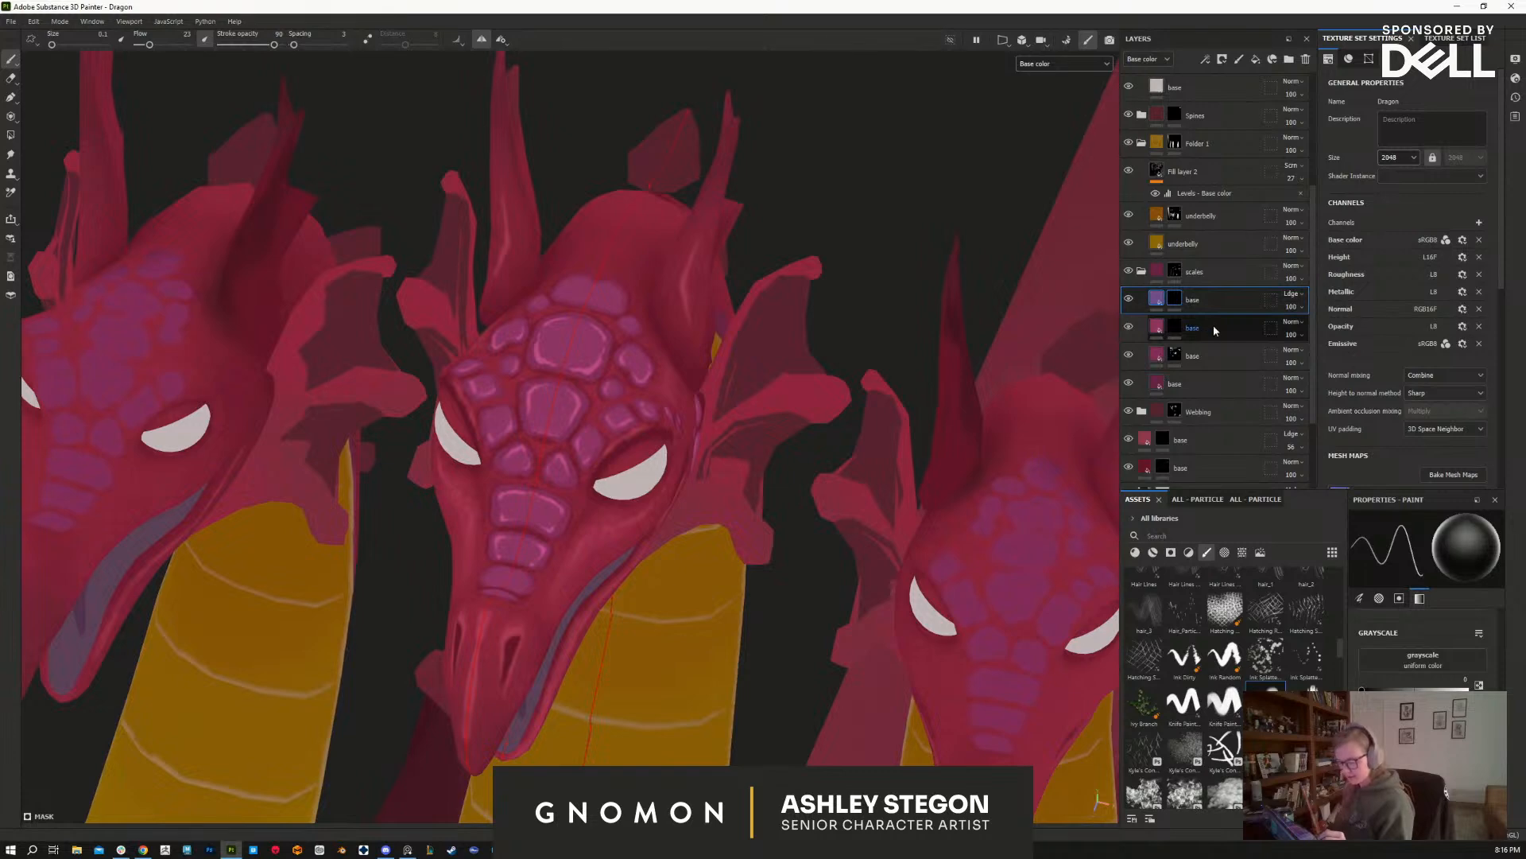
pyautogui.hotkey('ctrl', 'd')
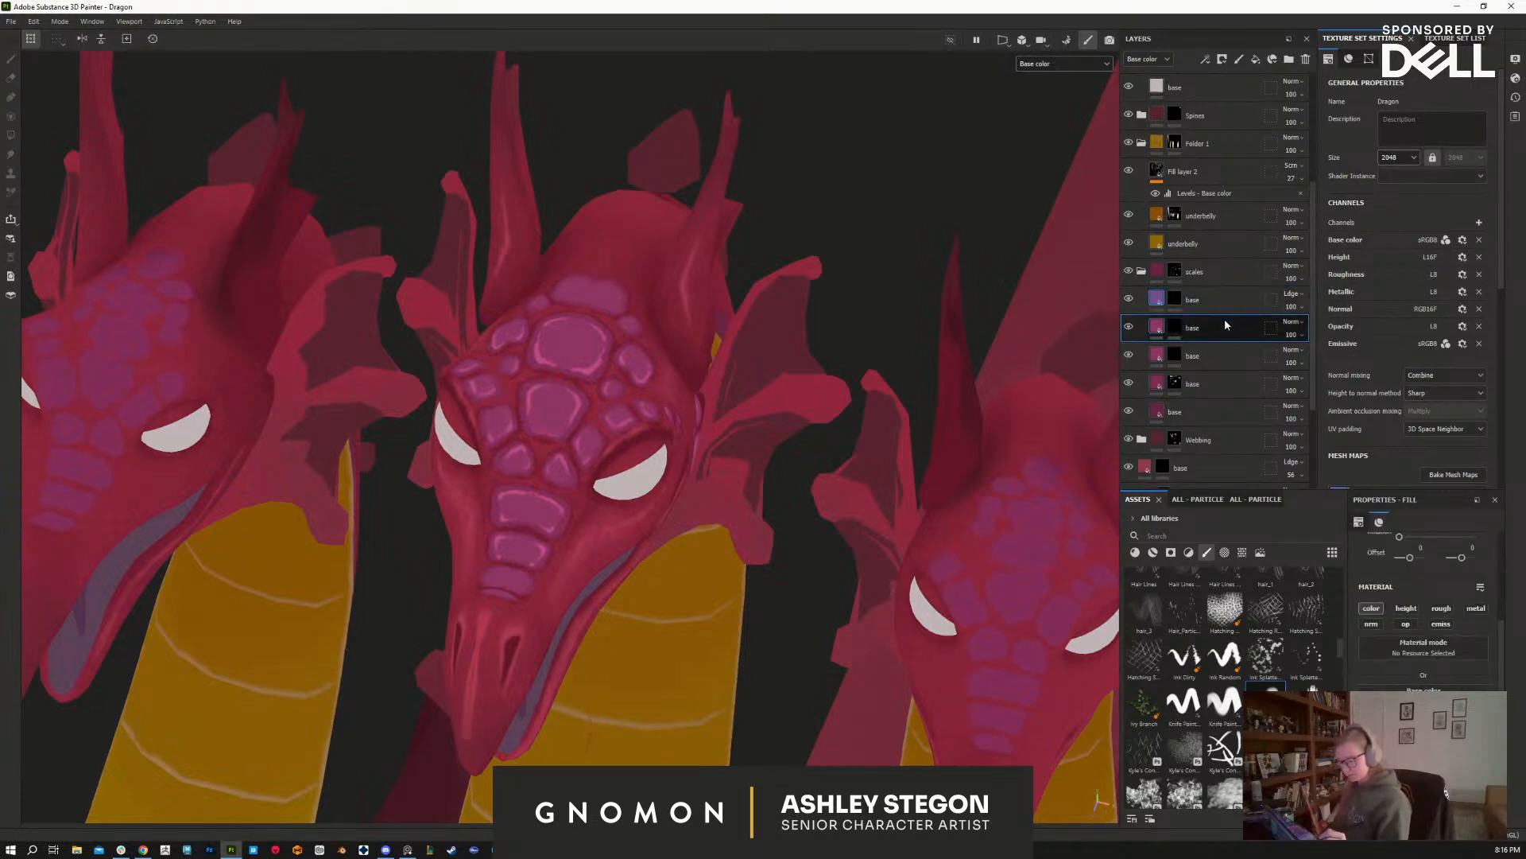
pyautogui.rightClick(1162, 322)
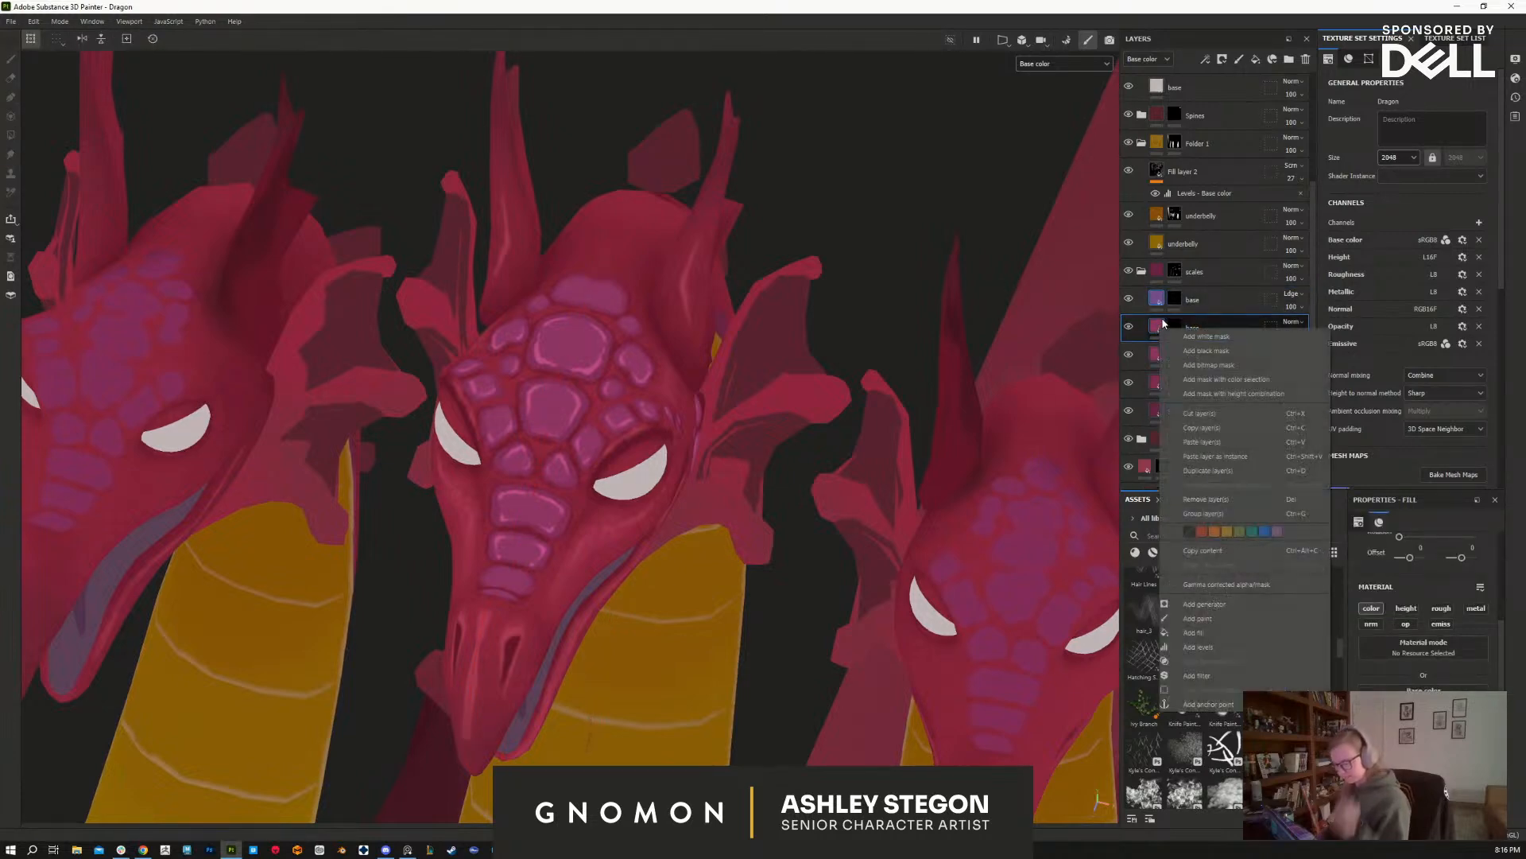
pyautogui.click(1206, 351)
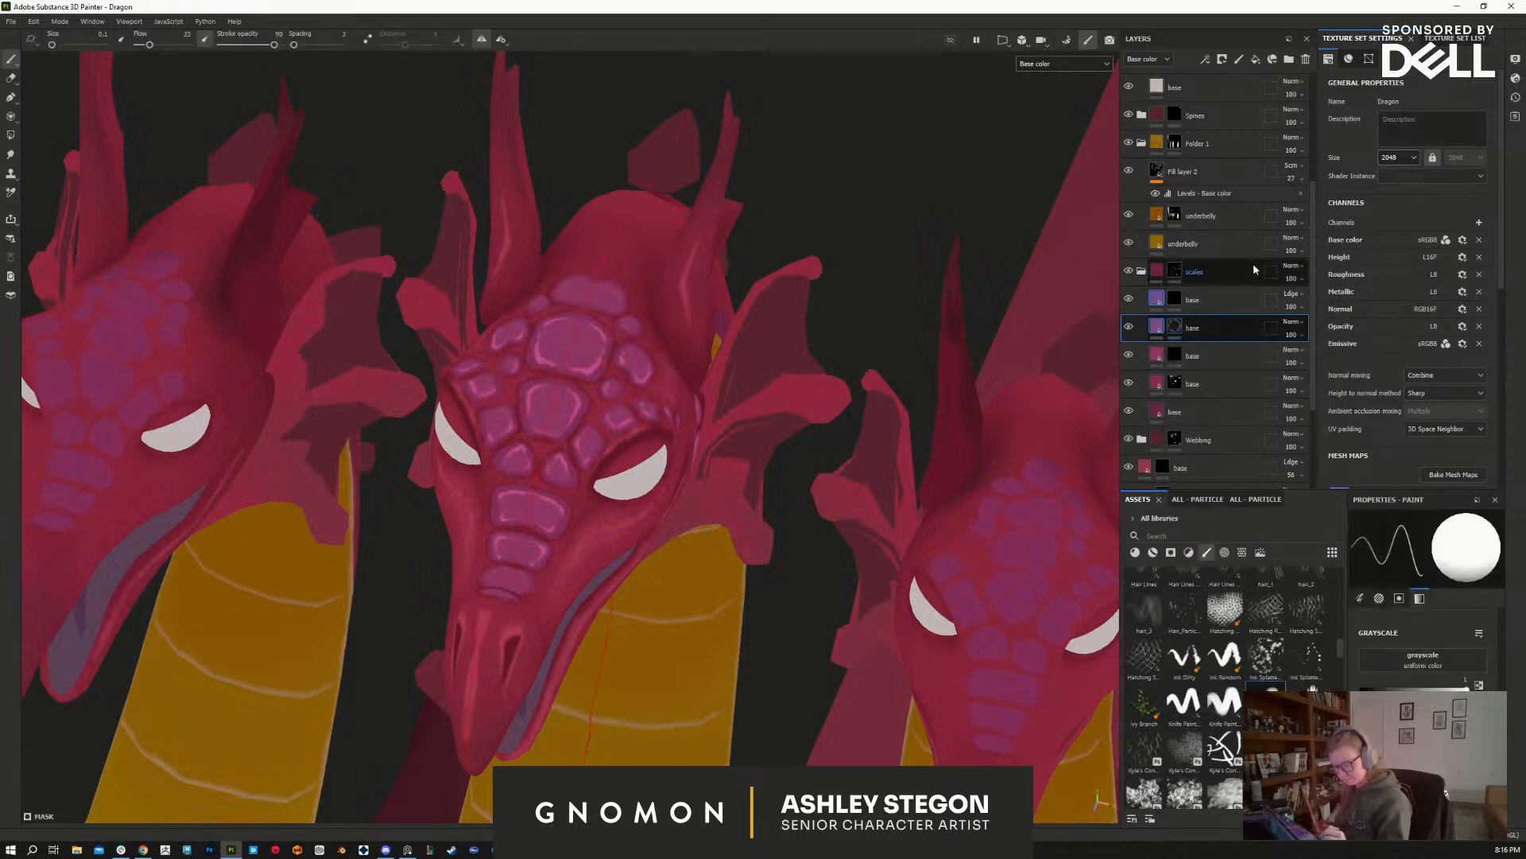
# Step: Set the duplicated scale layer's base color to a darker magenta, #722152, and select its mask for brush painting
pyautogui.click(1160, 330)
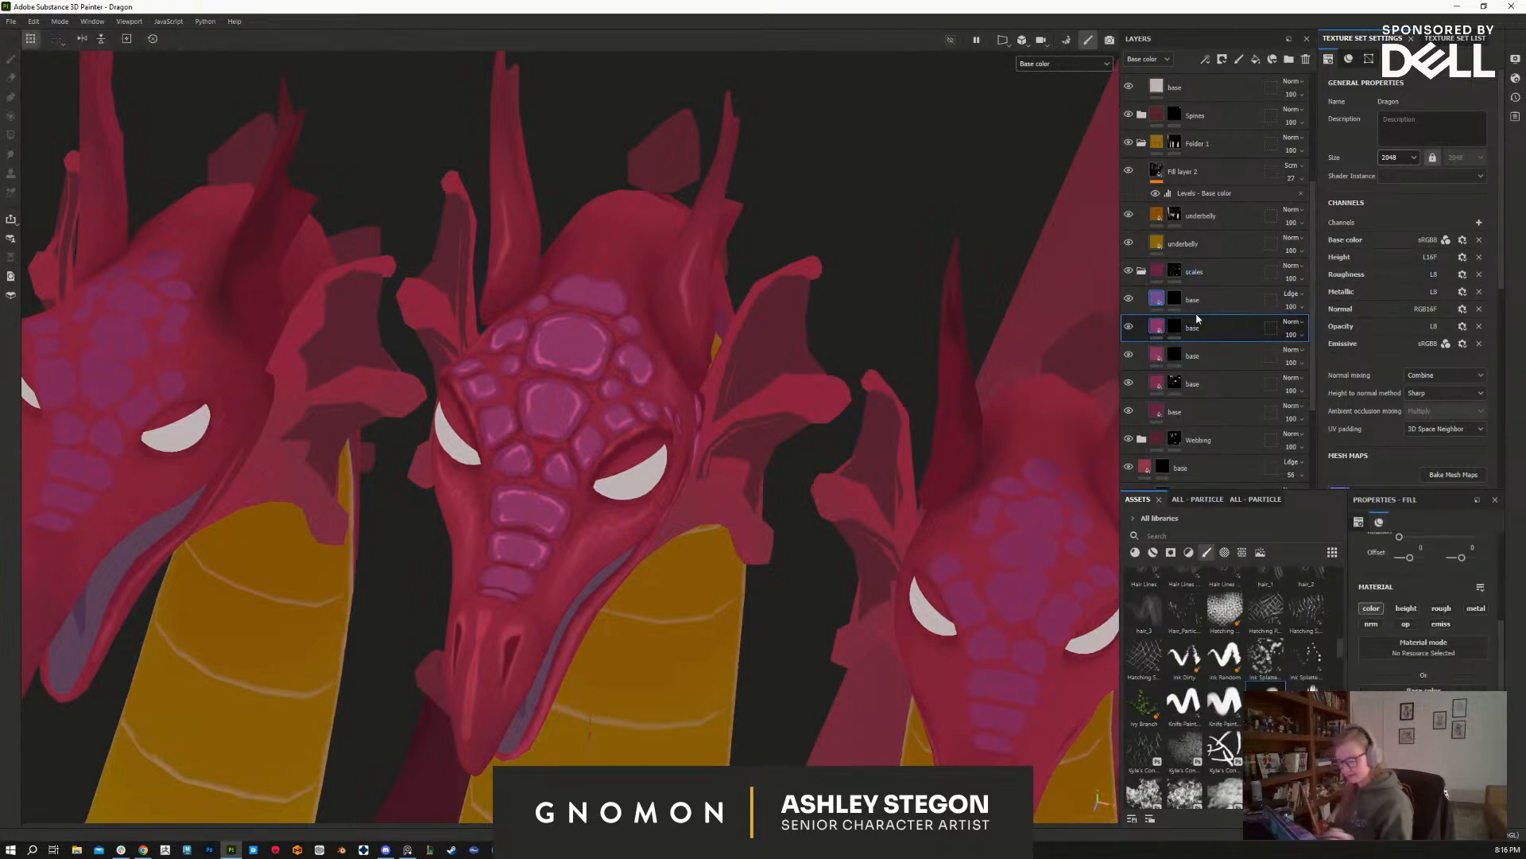
pyautogui.click(1423, 694)
pyautogui.click(1235, 554)
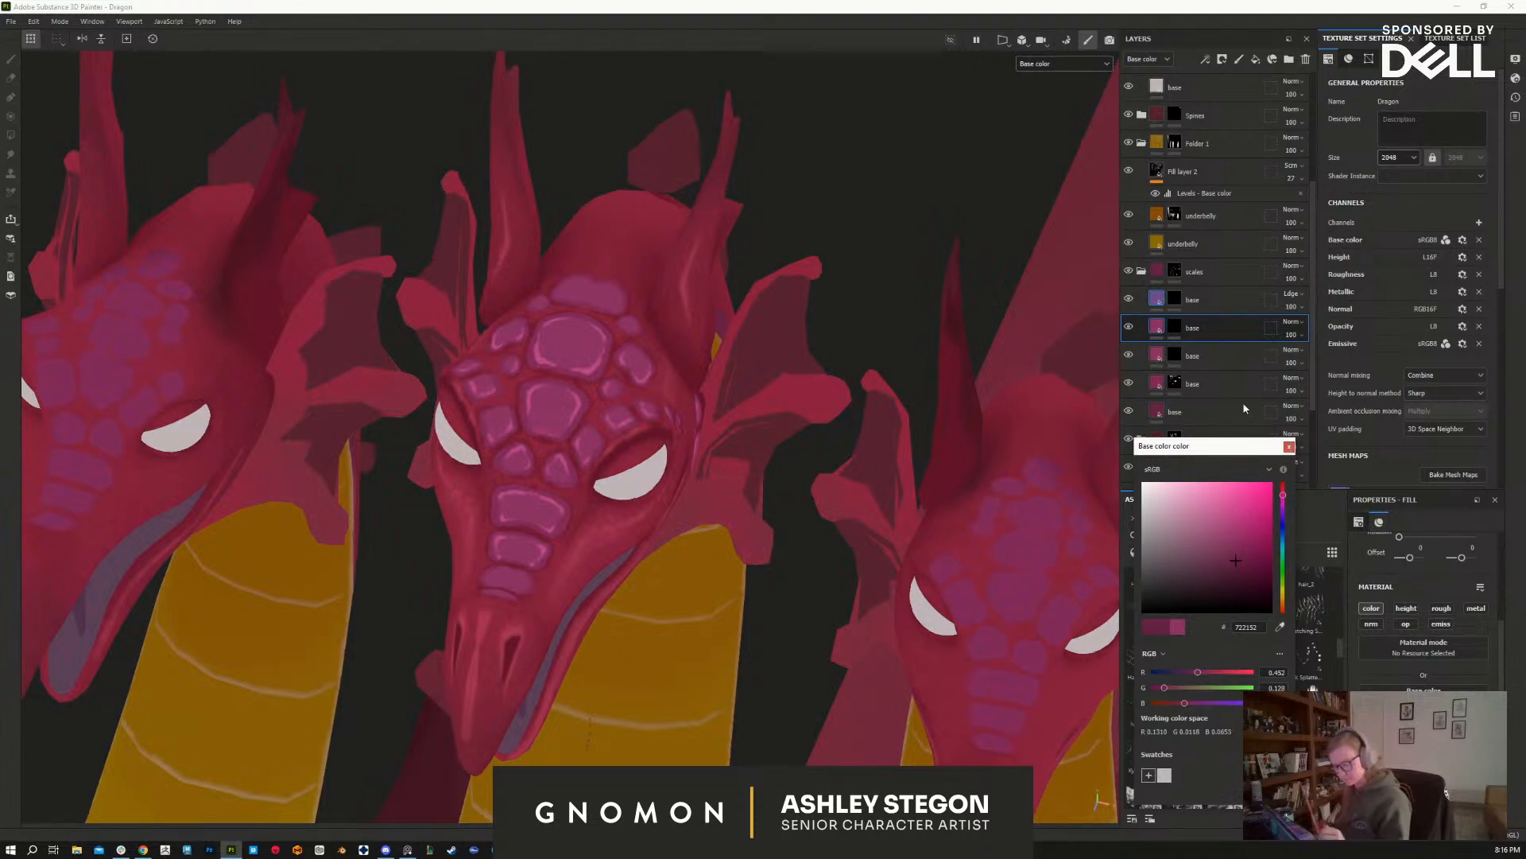
pyautogui.click(1288, 448)
pyautogui.click(1174, 327)
pyautogui.press('1')
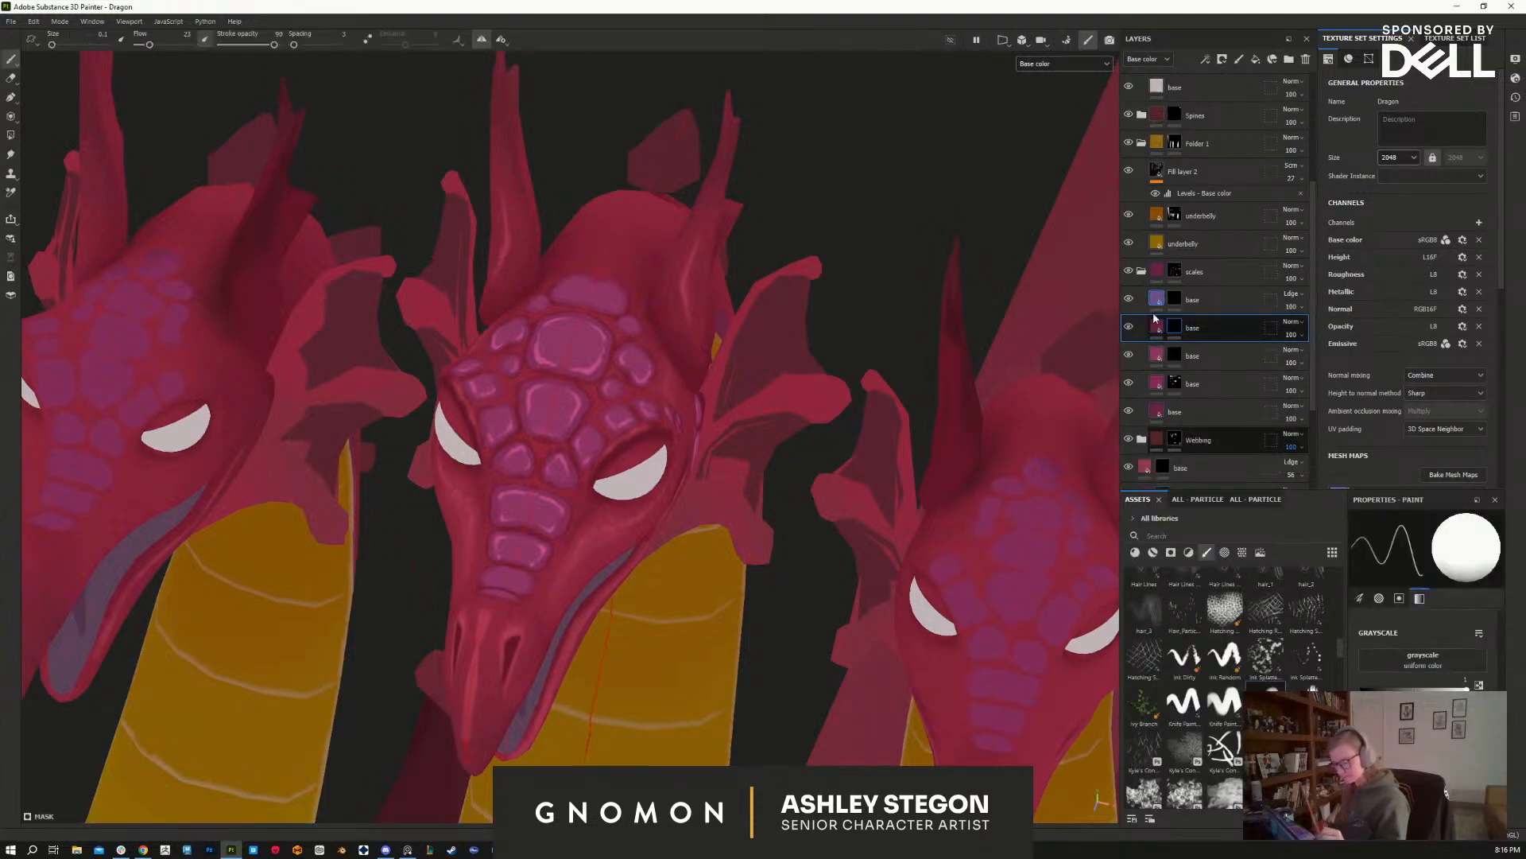
# Step: Paint darker magenta shading around the outer edges of the middle head's forehead and snout scales
pyautogui.scroll(3, 577, 390)
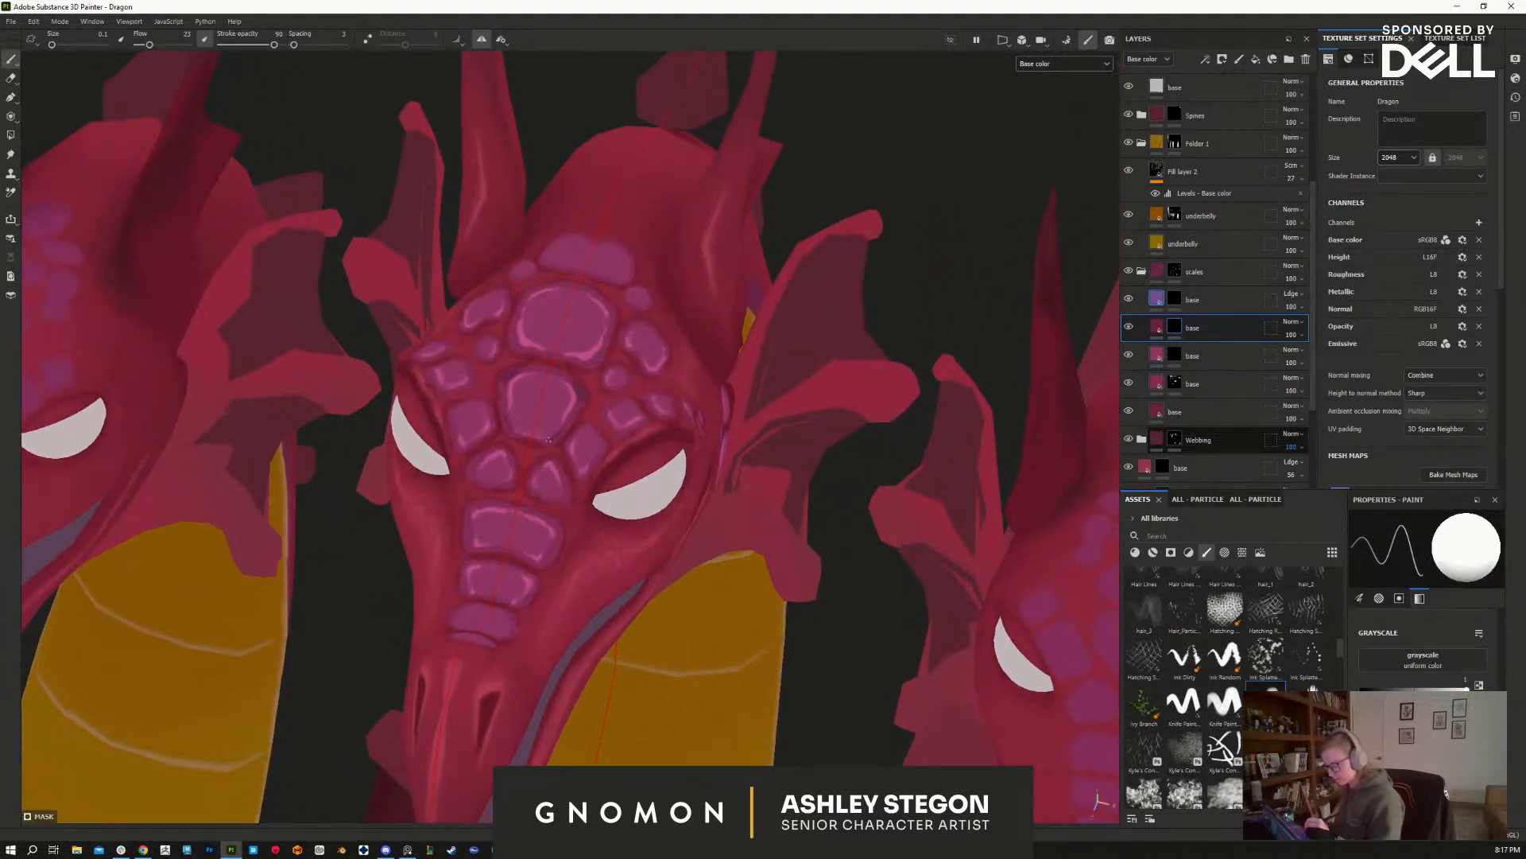
pyautogui.scroll(2, 613, 385)
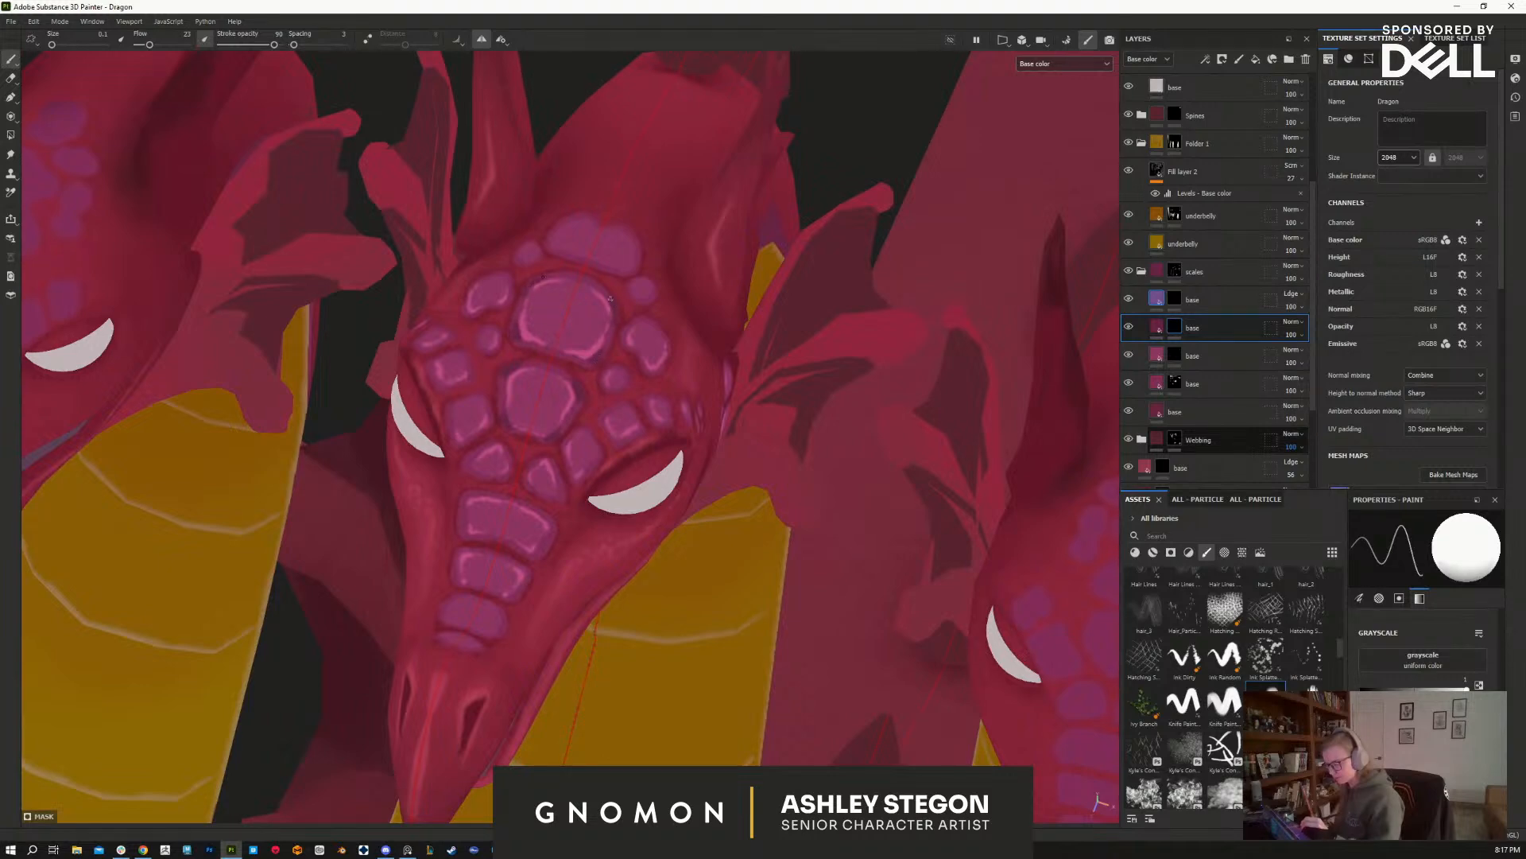
pyautogui.keyDown('alt'); pyautogui.moveTo(624, 487); pyautogui.dragTo(570, 447); pyautogui.keyUp('alt')
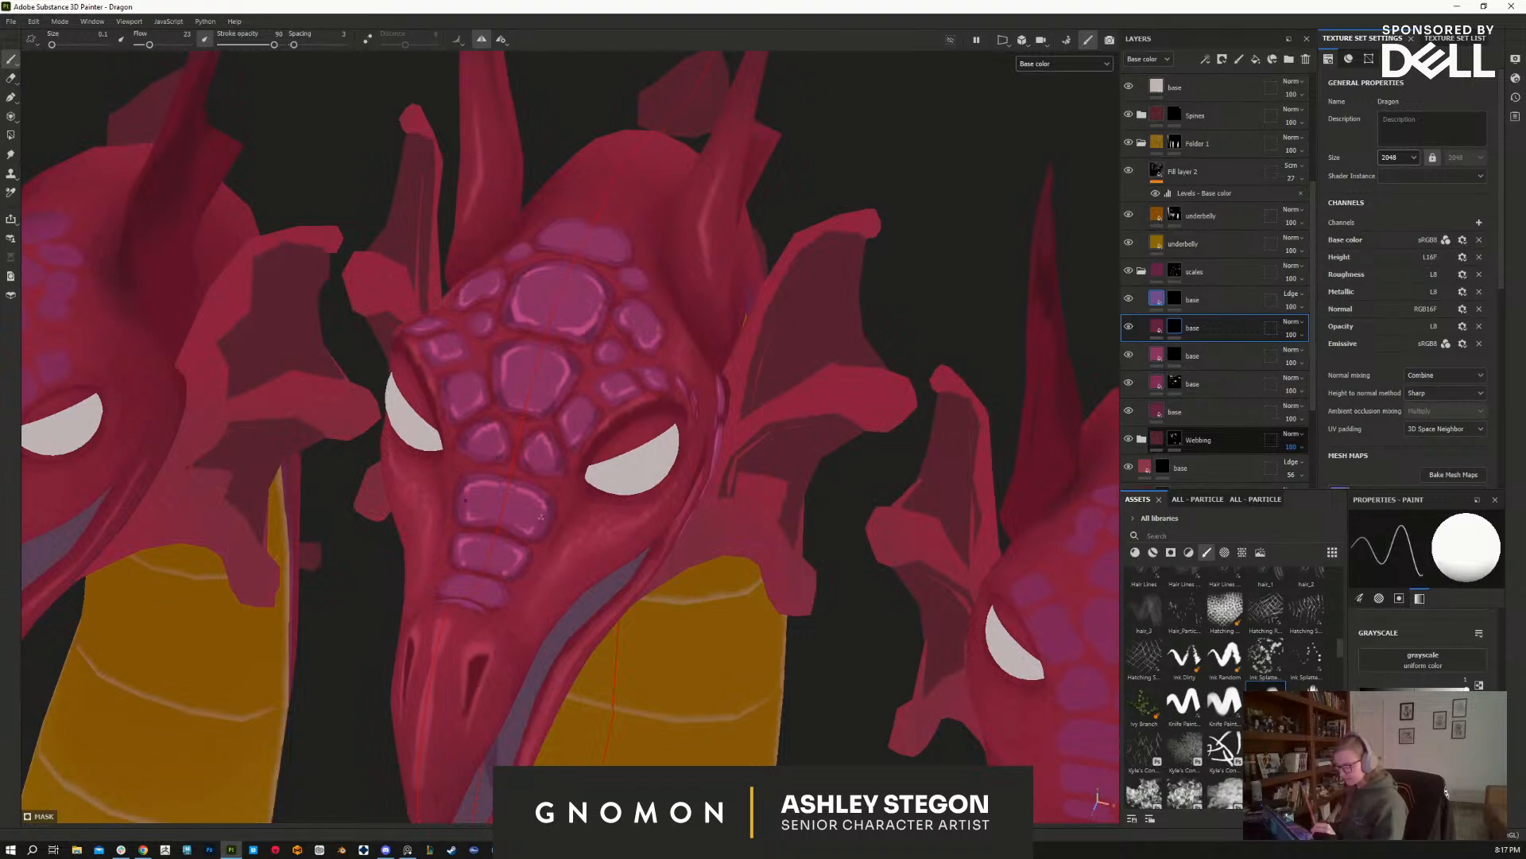
pyautogui.keyDown('alt'); pyautogui.moveTo(584, 473); pyautogui.dragTo(587, 513); pyautogui.keyUp('alt')
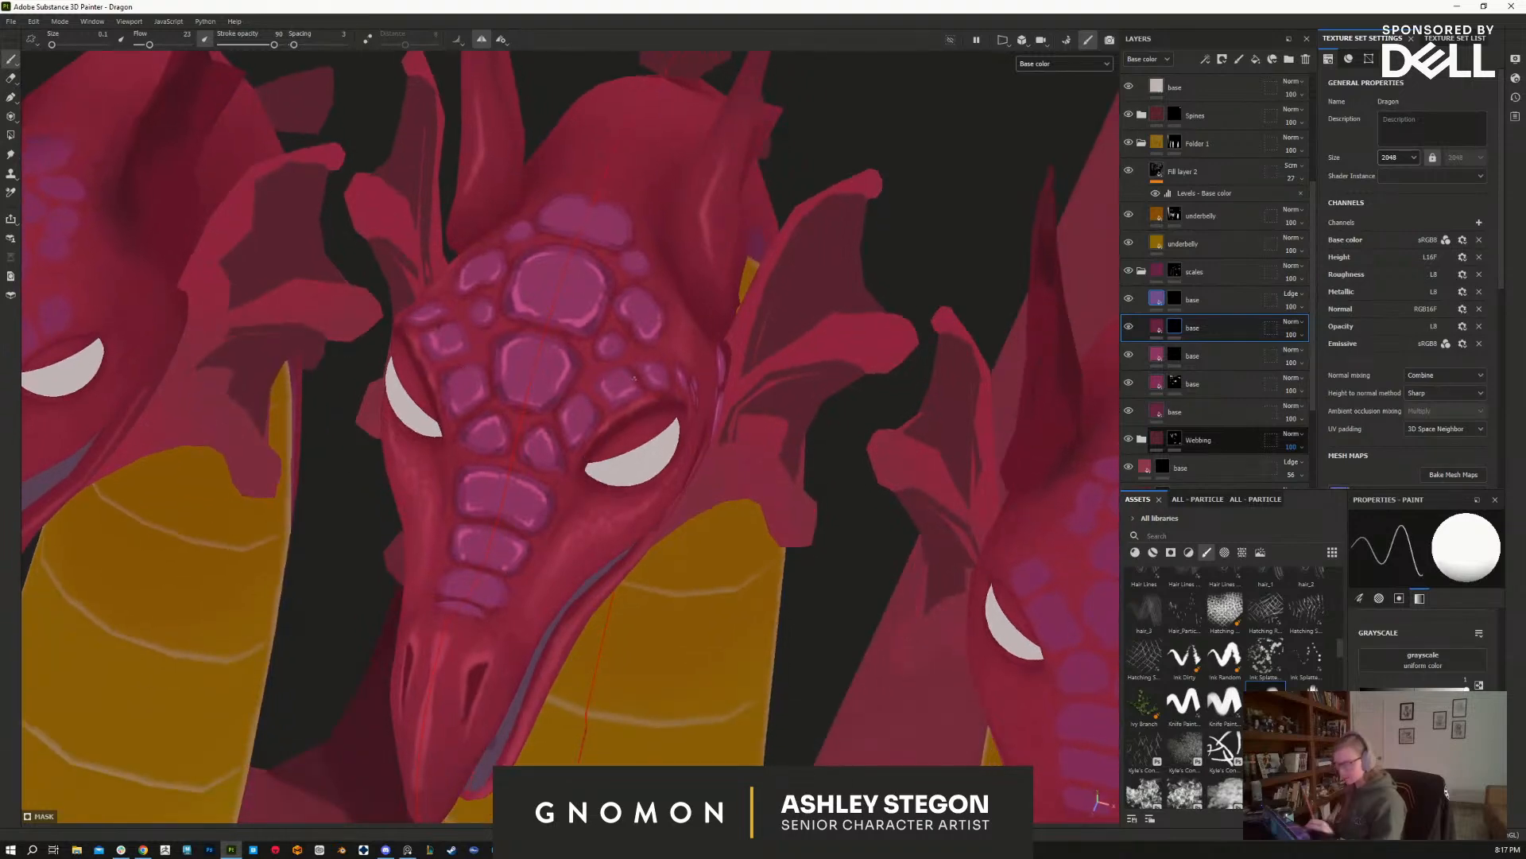
# Step: Refine the darker scale shading around the middle head's eye, forehead and snout, alternating between black and white mask strokes
pyautogui.press('x')
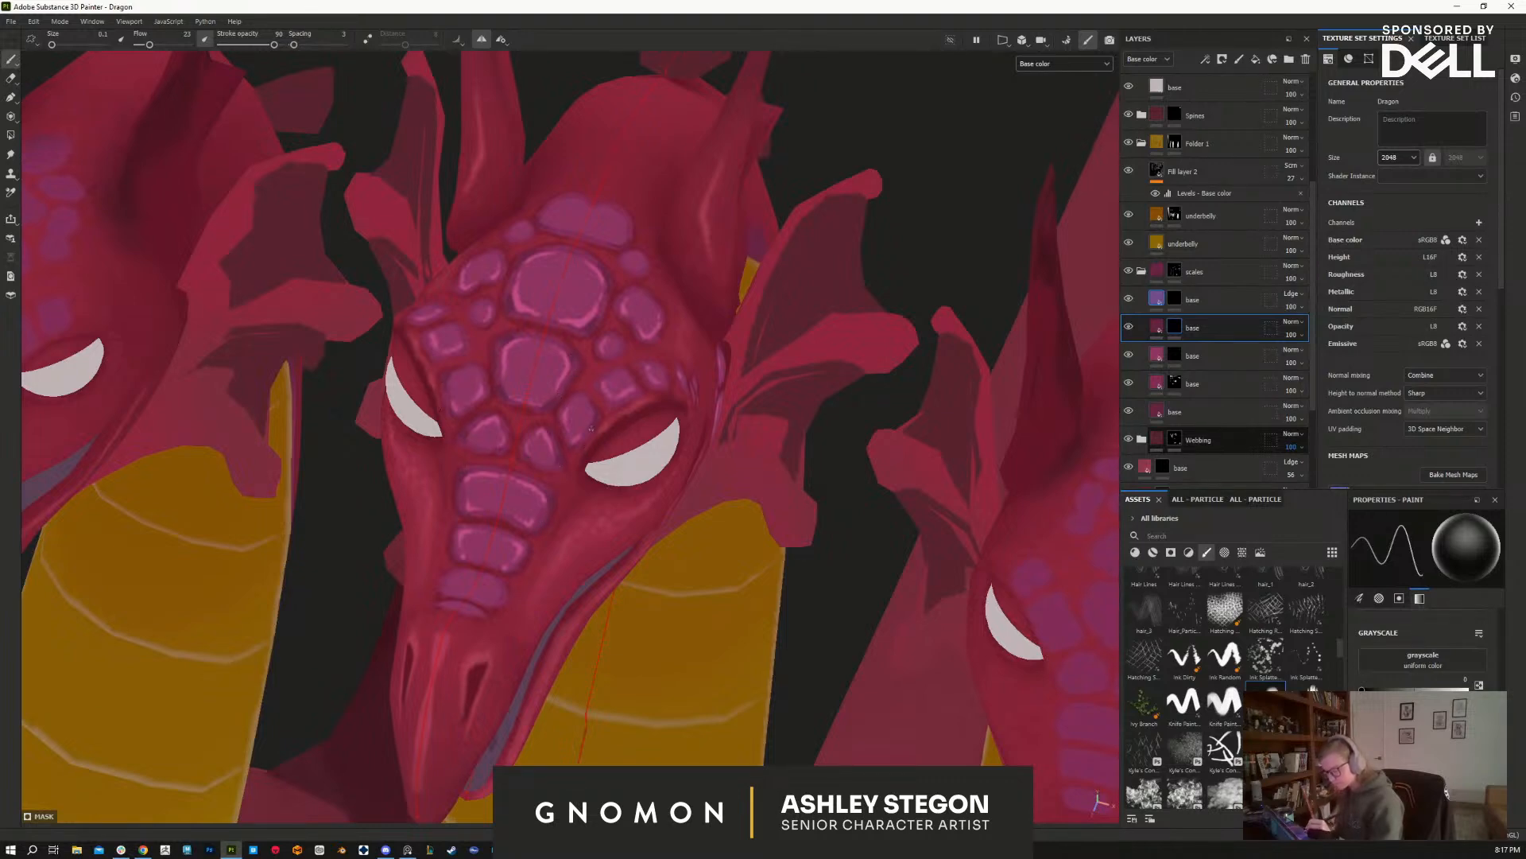
pyautogui.keyDown('alt'); pyautogui.moveTo(582, 334); pyautogui.dragTo(538, 607); pyautogui.keyUp('alt')
pyautogui.keyDown('alt'); pyautogui.moveTo(538, 606); pyautogui.dragTo(572, 584, button='right'); pyautogui.keyUp('alt')
pyautogui.press('x')
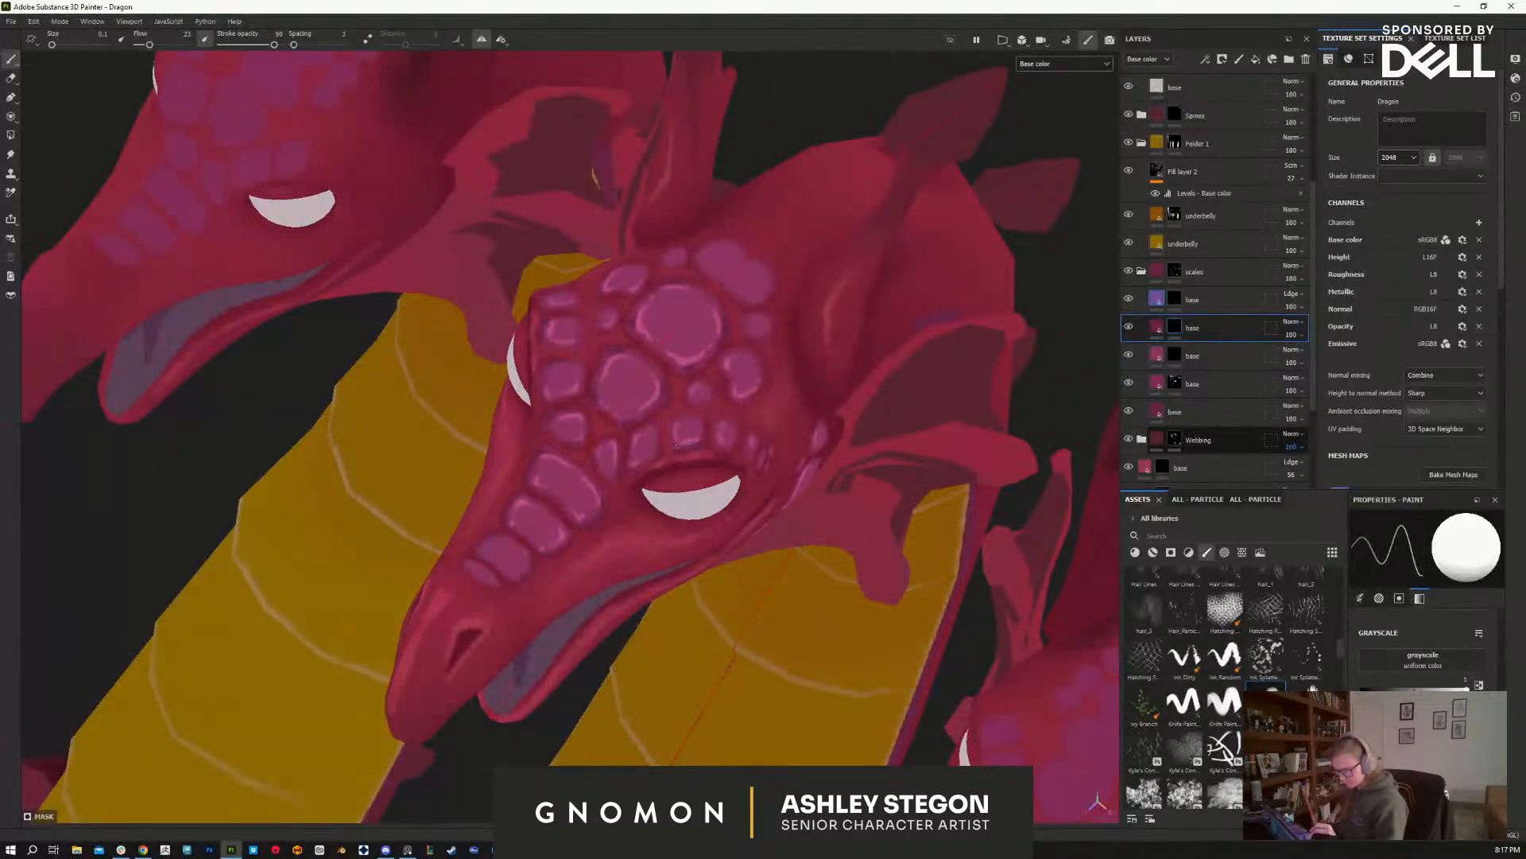
pyautogui.moveTo(748, 439)
pyautogui.keyDown('alt'); pyautogui.mouseDown()
pyautogui.moveTo(699, 432)
pyautogui.moveTo(757, 462)
pyautogui.mouseUp(); pyautogui.keyUp('alt')
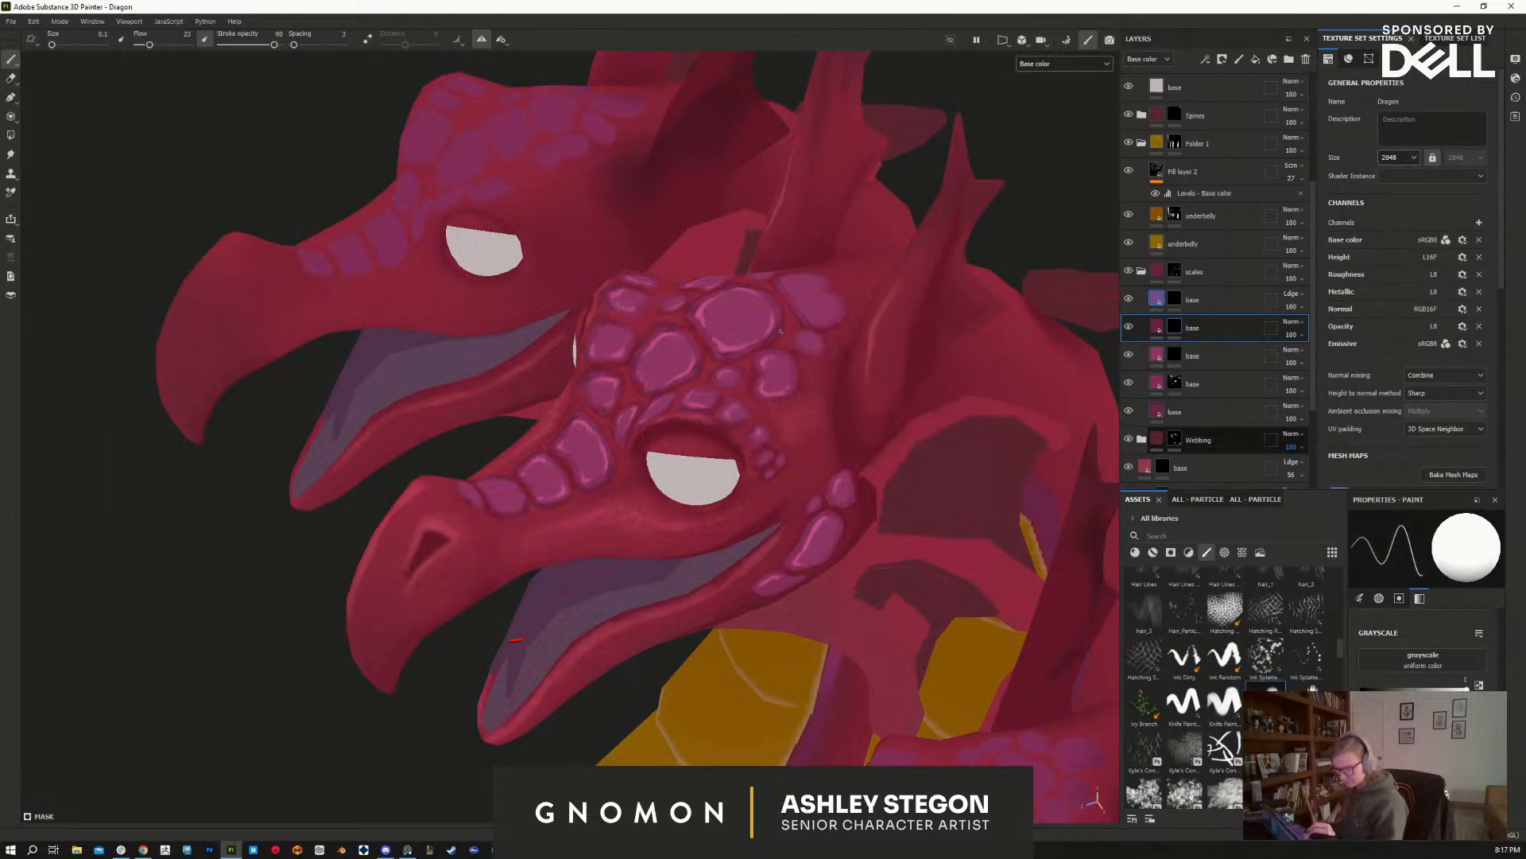
# Step: Examine the shaded scales from above and from a distance, comparing the middle head with the whole dragon
pyautogui.keyDown('alt'); pyautogui.moveTo(515, 638); pyautogui.dragTo(779, 539); pyautogui.keyUp('alt')
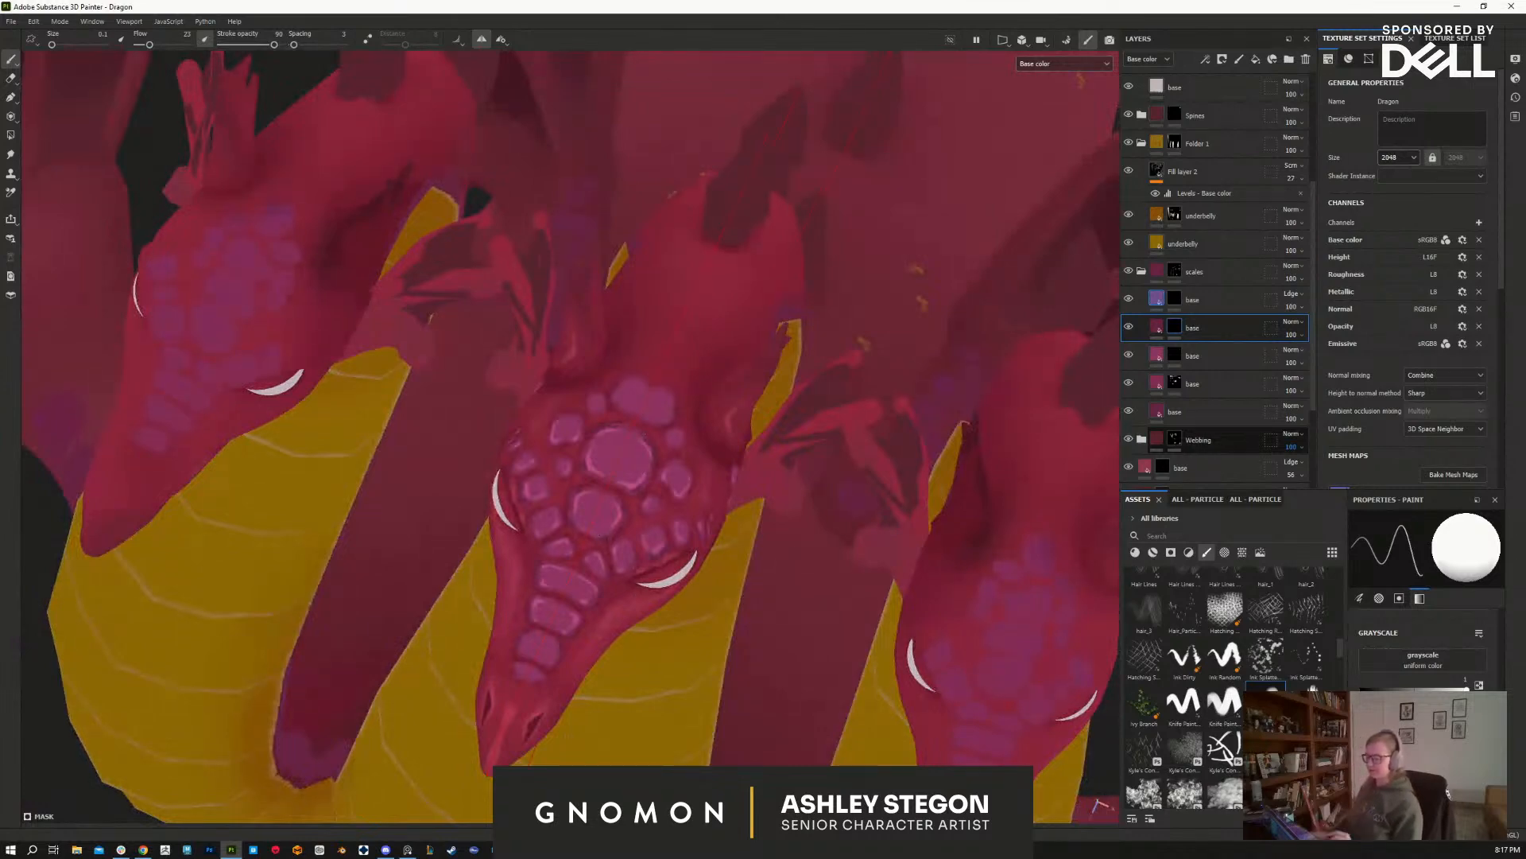
pyautogui.keyDown('alt'); pyautogui.moveTo(739, 626); pyautogui.dragTo(756, 562); pyautogui.keyUp('alt')
pyautogui.moveTo(756, 562)
pyautogui.keyDown('alt'); pyautogui.mouseDown(button='right')
pyautogui.moveTo(864, 610)
pyautogui.moveTo(763, 548)
pyautogui.mouseUp(button='right'); pyautogui.keyUp('alt')
pyautogui.keyDown('alt'); pyautogui.moveTo(763, 548); pyautogui.dragTo(511, 289, button='middle'); pyautogui.keyUp('alt')
pyautogui.keyDown('alt'); pyautogui.moveTo(636, 445); pyautogui.dragTo(509, 362, button='right'); pyautogui.keyUp('alt')
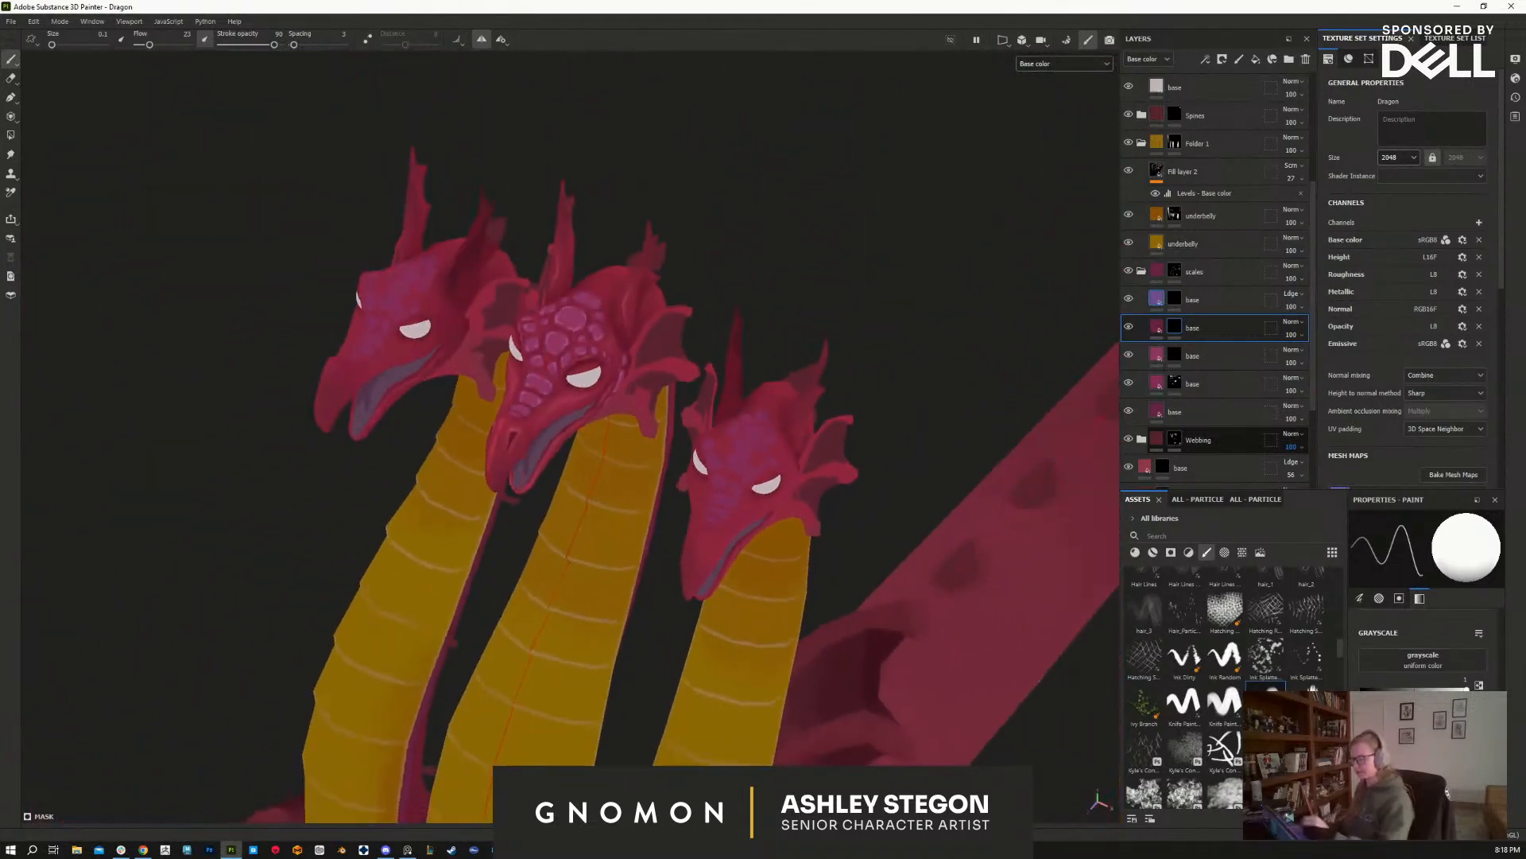
pyautogui.keyDown('alt'); pyautogui.moveTo(636, 493); pyautogui.dragTo(576, 378, button='middle'); pyautogui.keyUp('alt')
pyautogui.keyDown('alt'); pyautogui.moveTo(636, 445); pyautogui.dragTo(548, 389, button='right'); pyautogui.keyUp('alt')
pyautogui.keyDown('alt'); pyautogui.moveTo(620, 414); pyautogui.dragTo(512, 362, button='middle'); pyautogui.keyUp('alt')
pyautogui.keyDown('alt'); pyautogui.moveTo(875, 683); pyautogui.dragTo(931, 612); pyautogui.keyUp('alt')
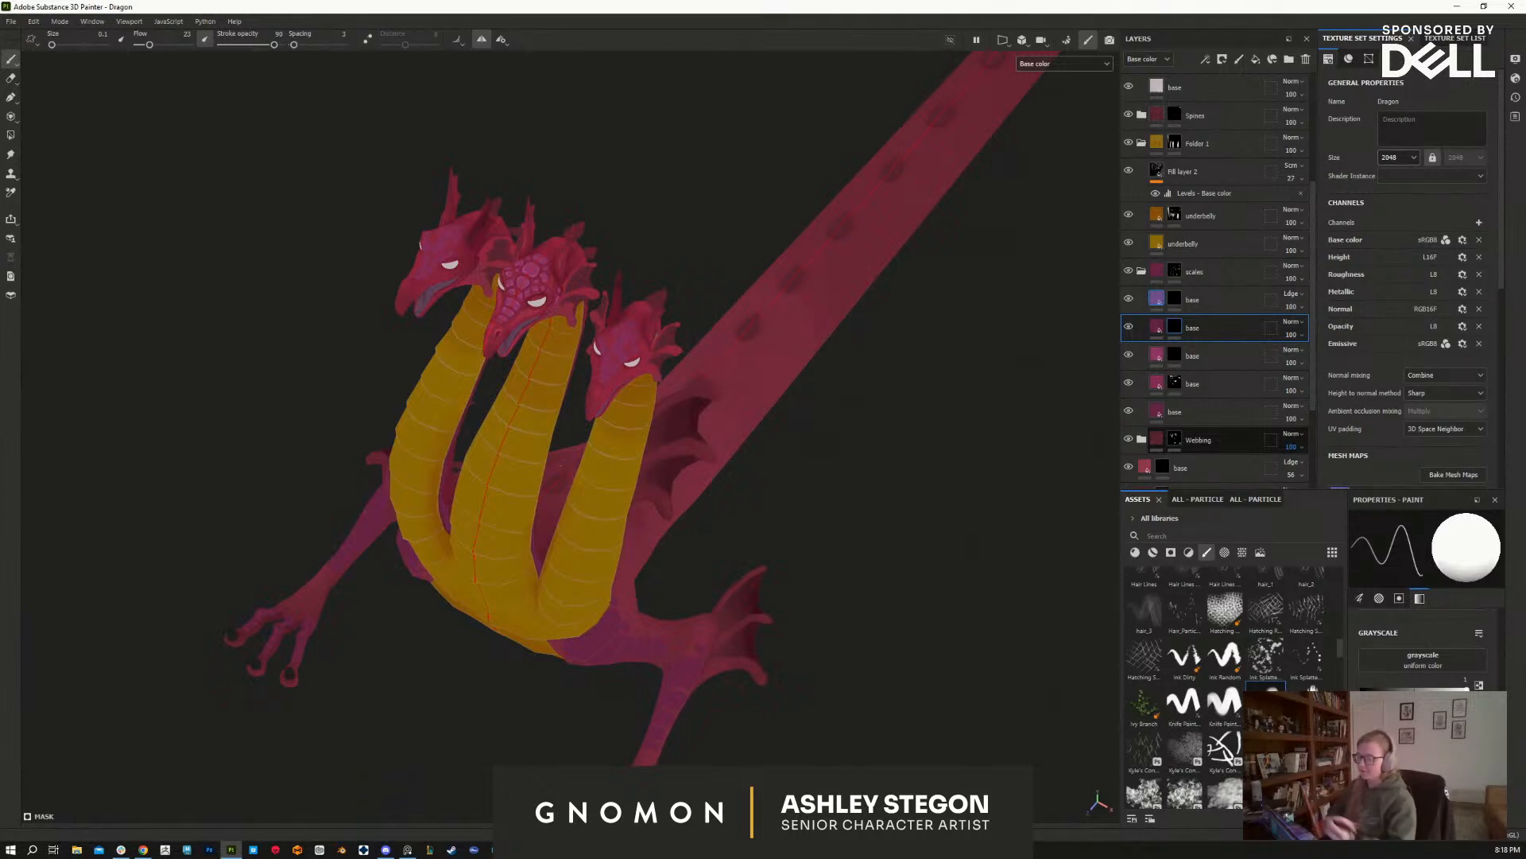
# Step: Display the full material in the viewport and enable the height channel on the lowest base fill in the scales folder
pyautogui.click(1031, 66)
pyautogui.click(1038, 77)
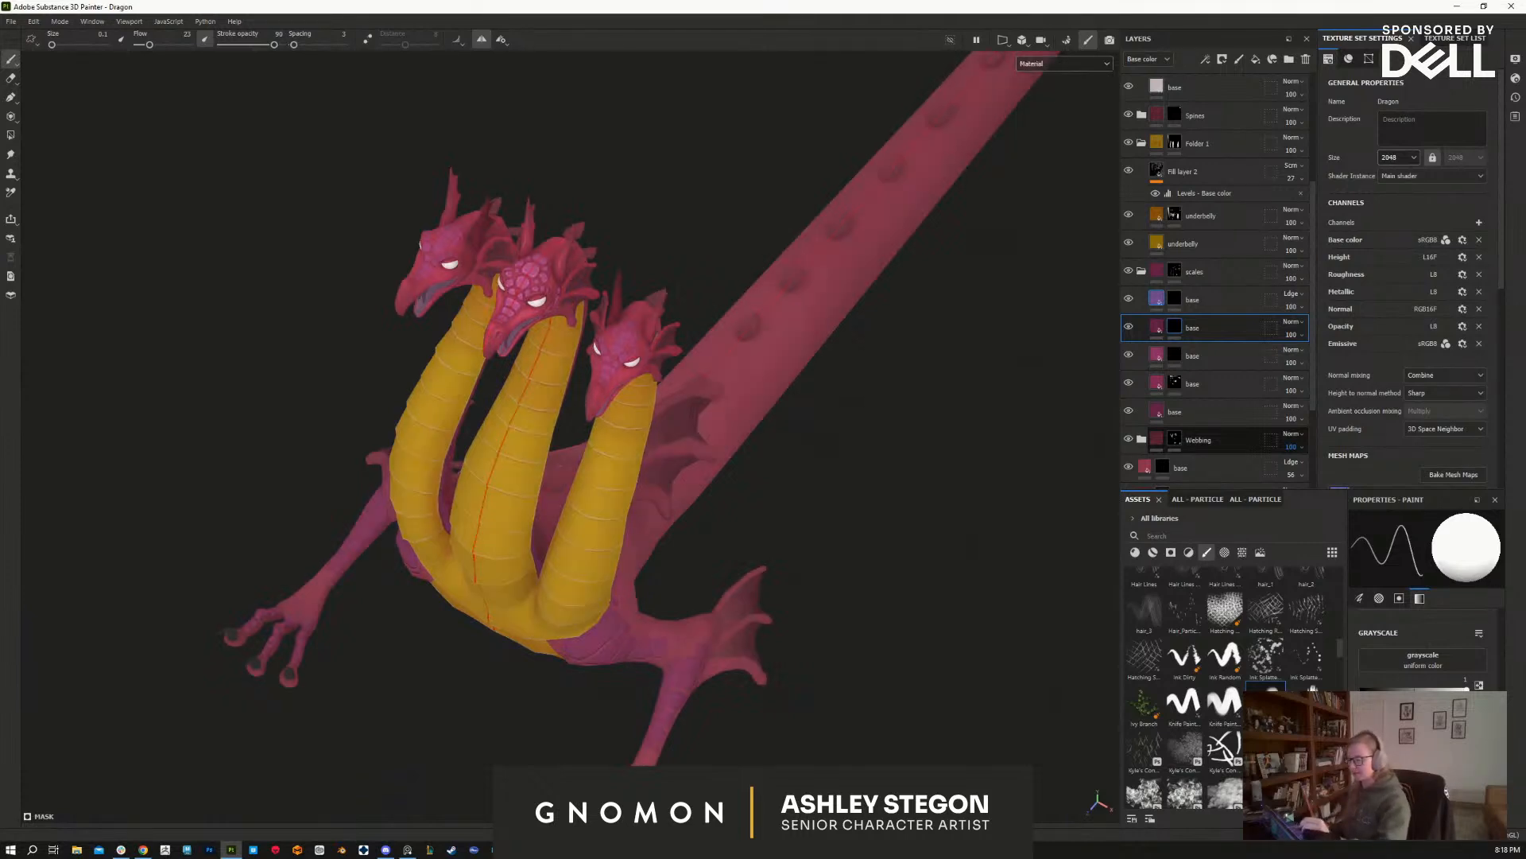
pyautogui.click(1192, 411)
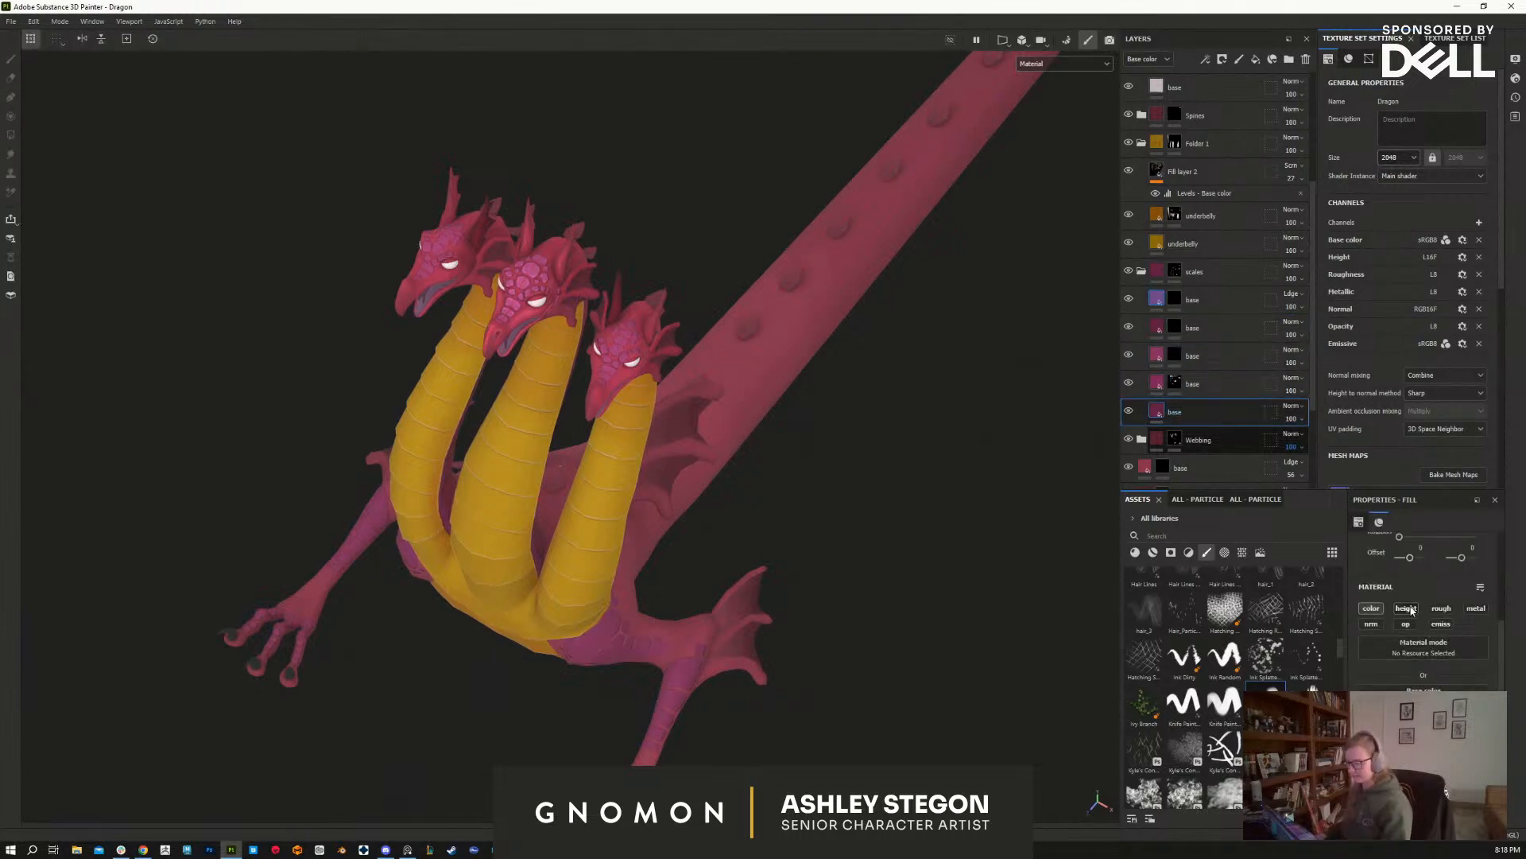
pyautogui.click(1414, 611)
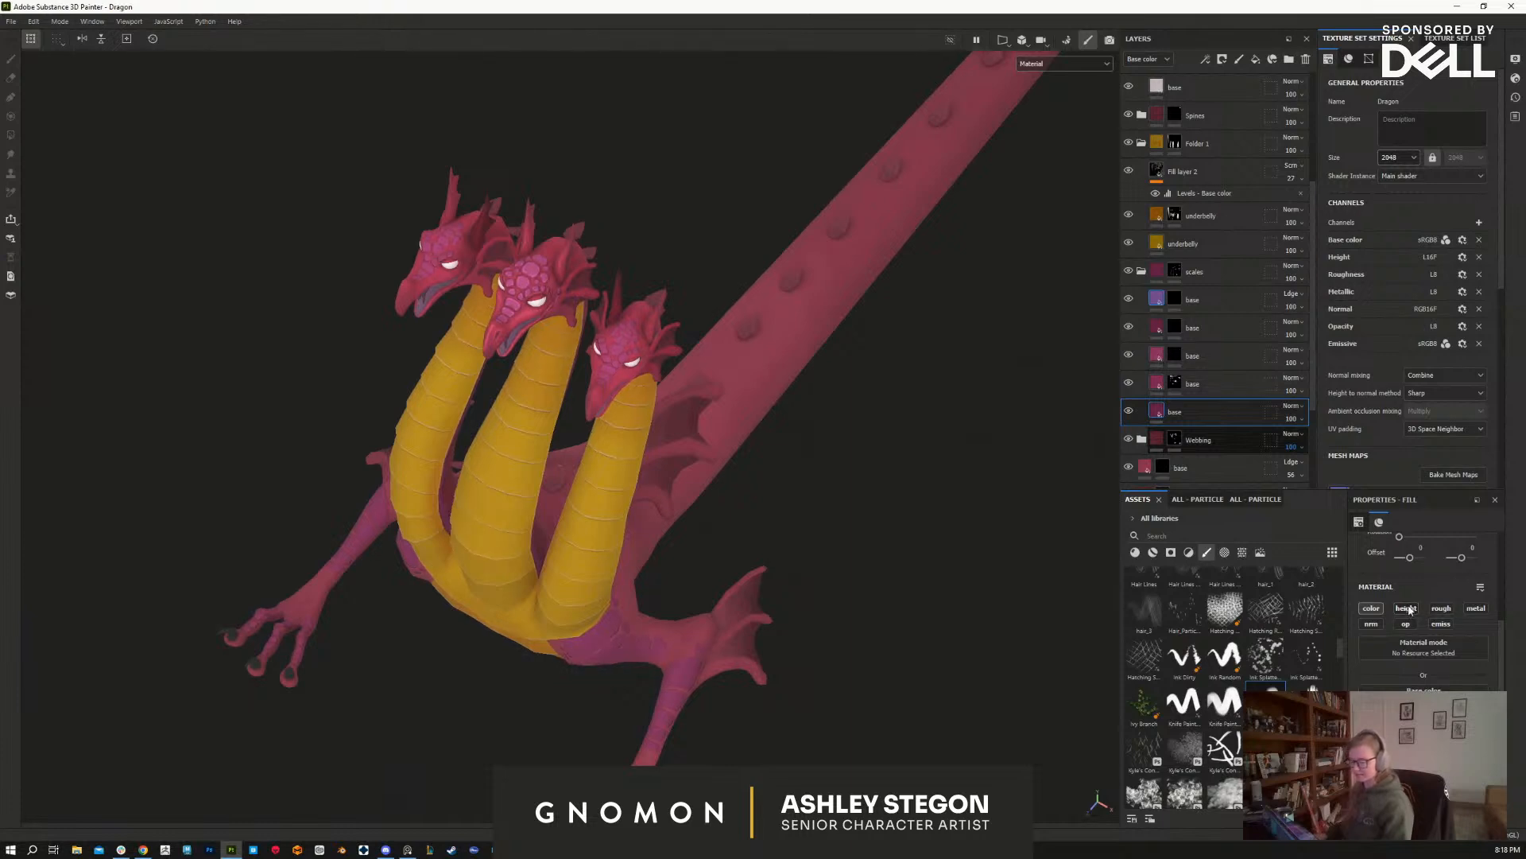
pyautogui.click(1407, 610)
pyautogui.click(1407, 611)
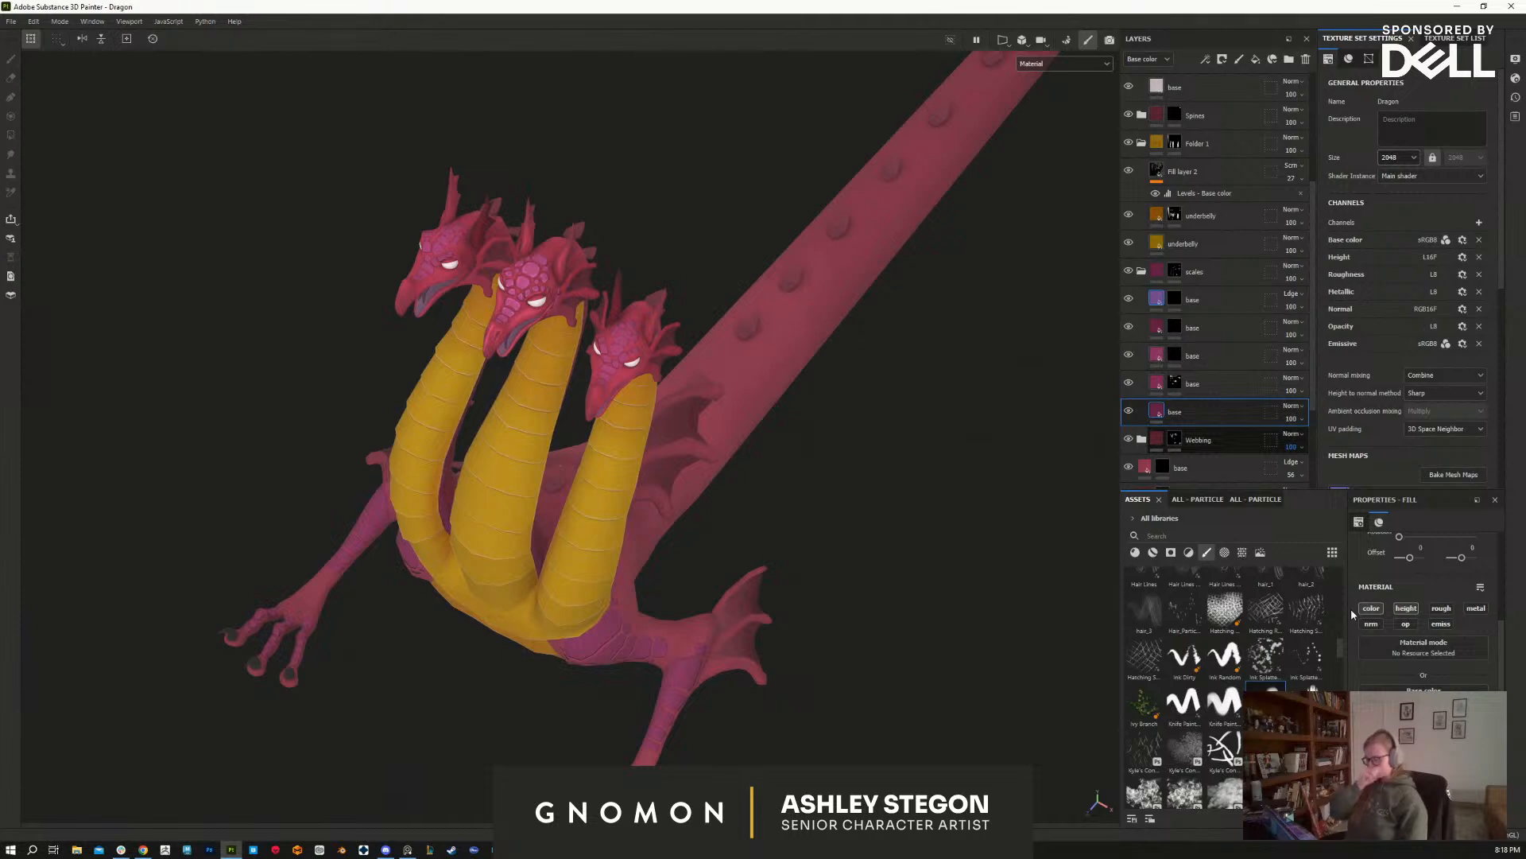
pyautogui.click(1406, 608)
pyautogui.click(1406, 609)
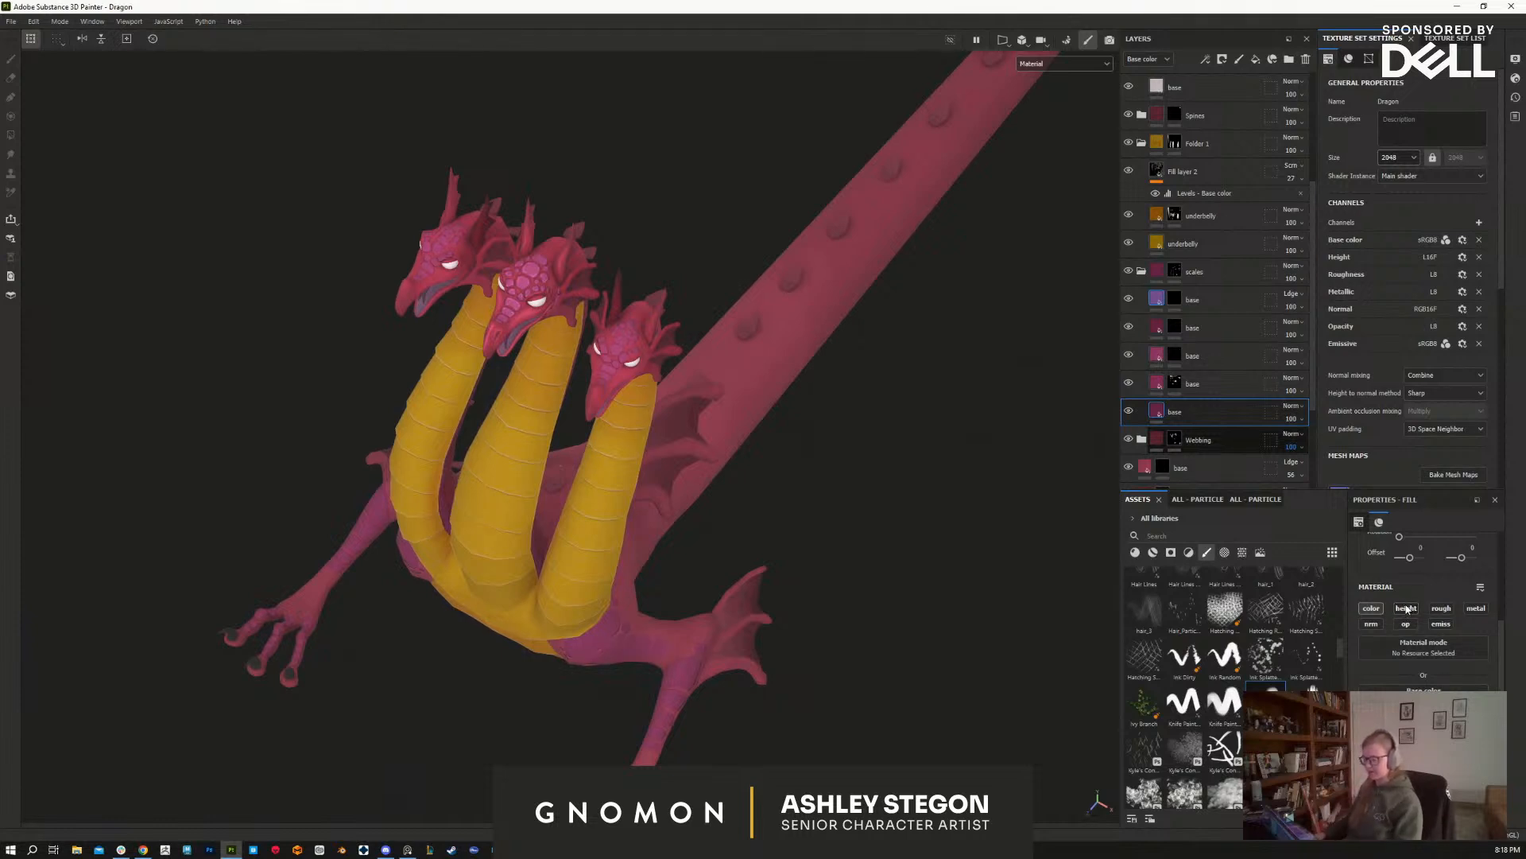
pyautogui.click(1406, 609)
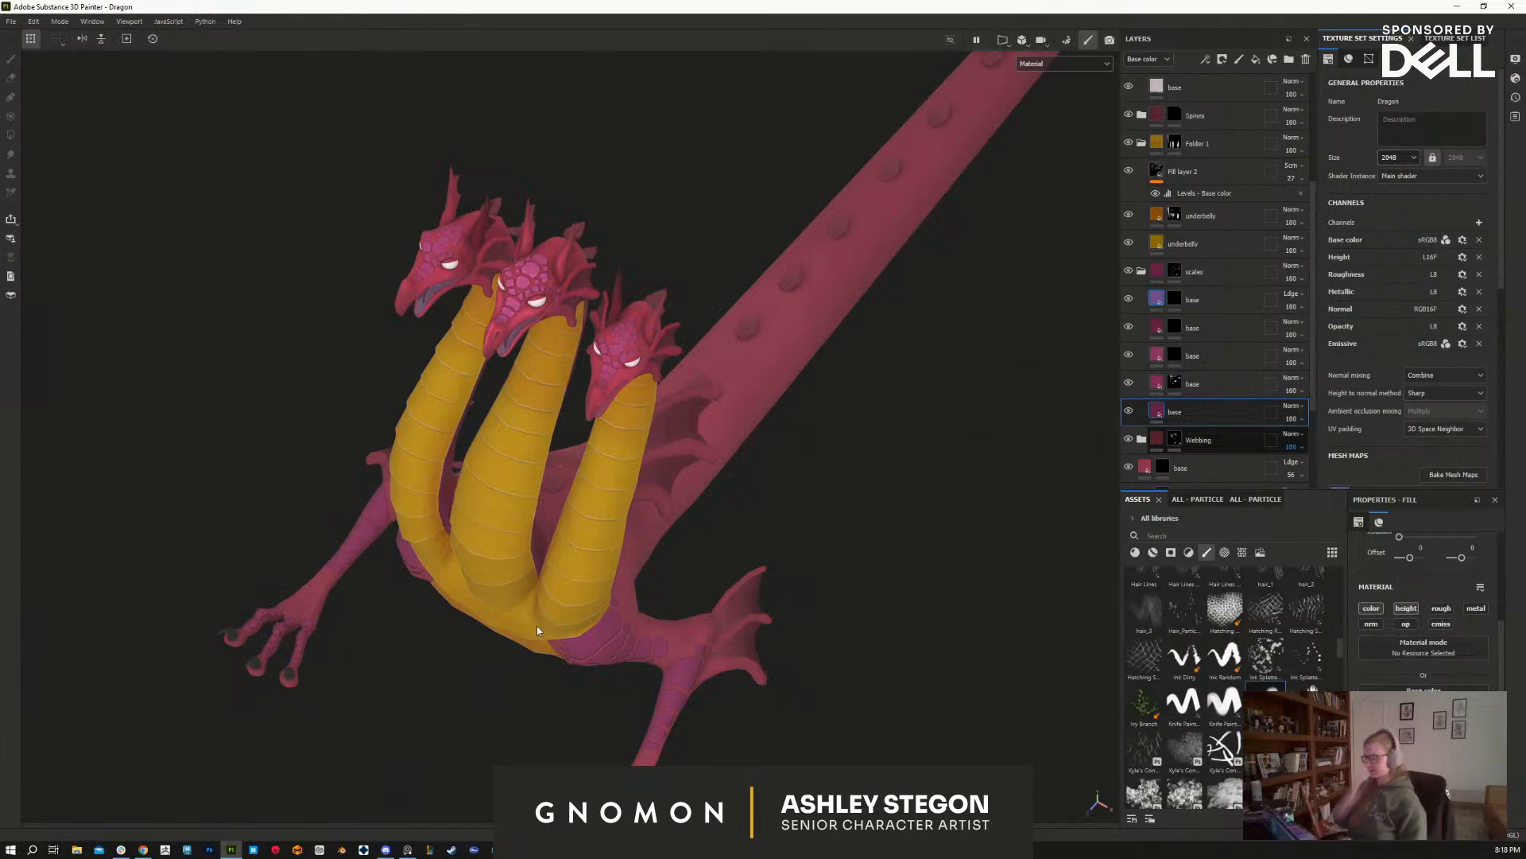
# Step: Examine the scales on all three heads up close, comparing the front and side views
pyautogui.keyDown('alt'); pyautogui.moveTo(537, 626); pyautogui.dragTo(936, 641); pyautogui.keyUp('alt')
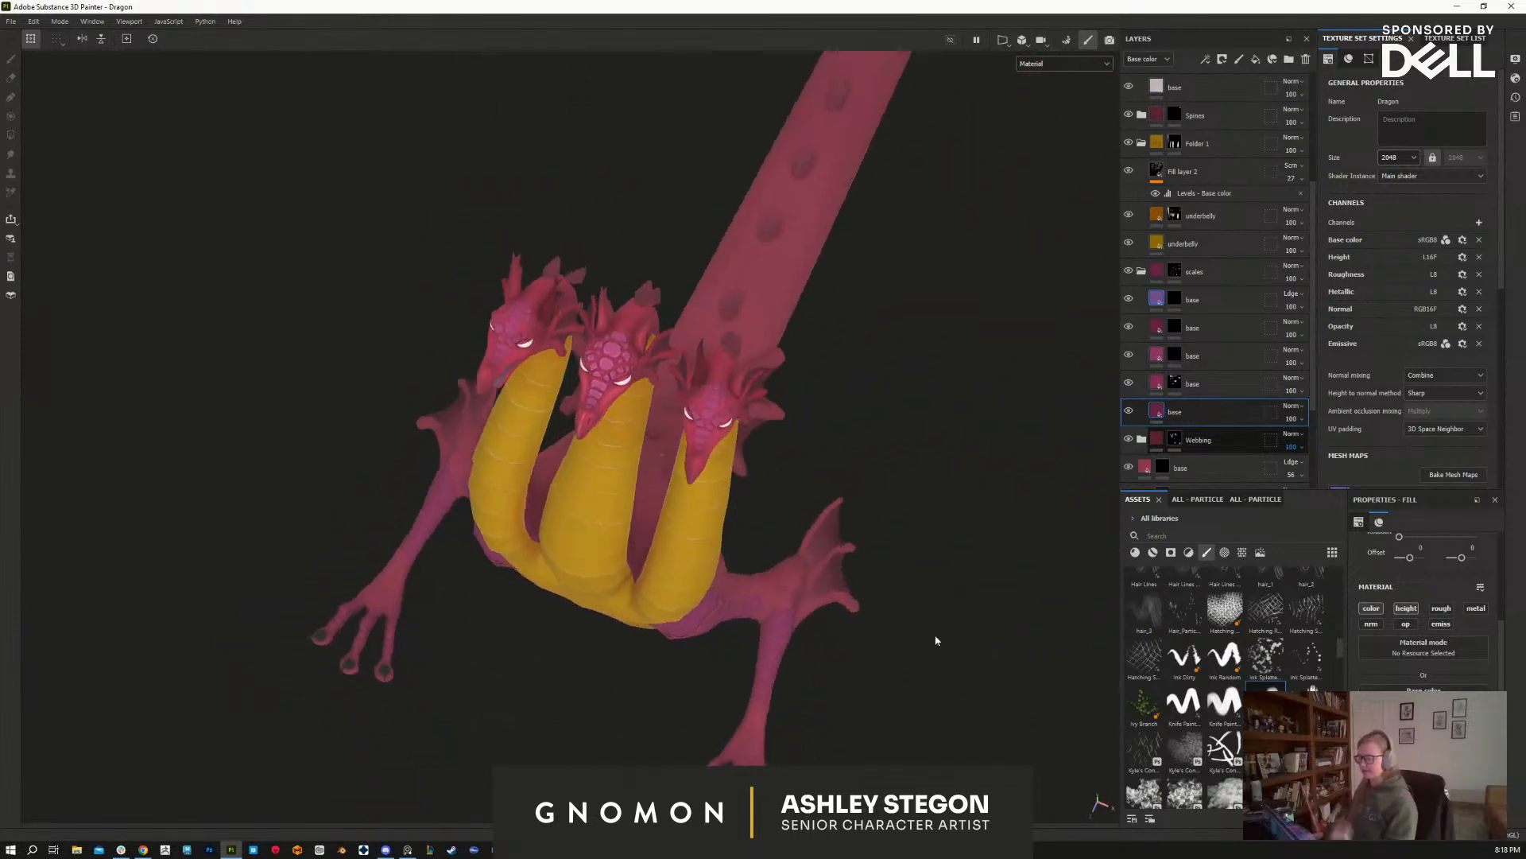
pyautogui.keyDown('alt'); pyautogui.moveTo(937, 641); pyautogui.dragTo(714, 725, button='right'); pyautogui.keyUp('alt')
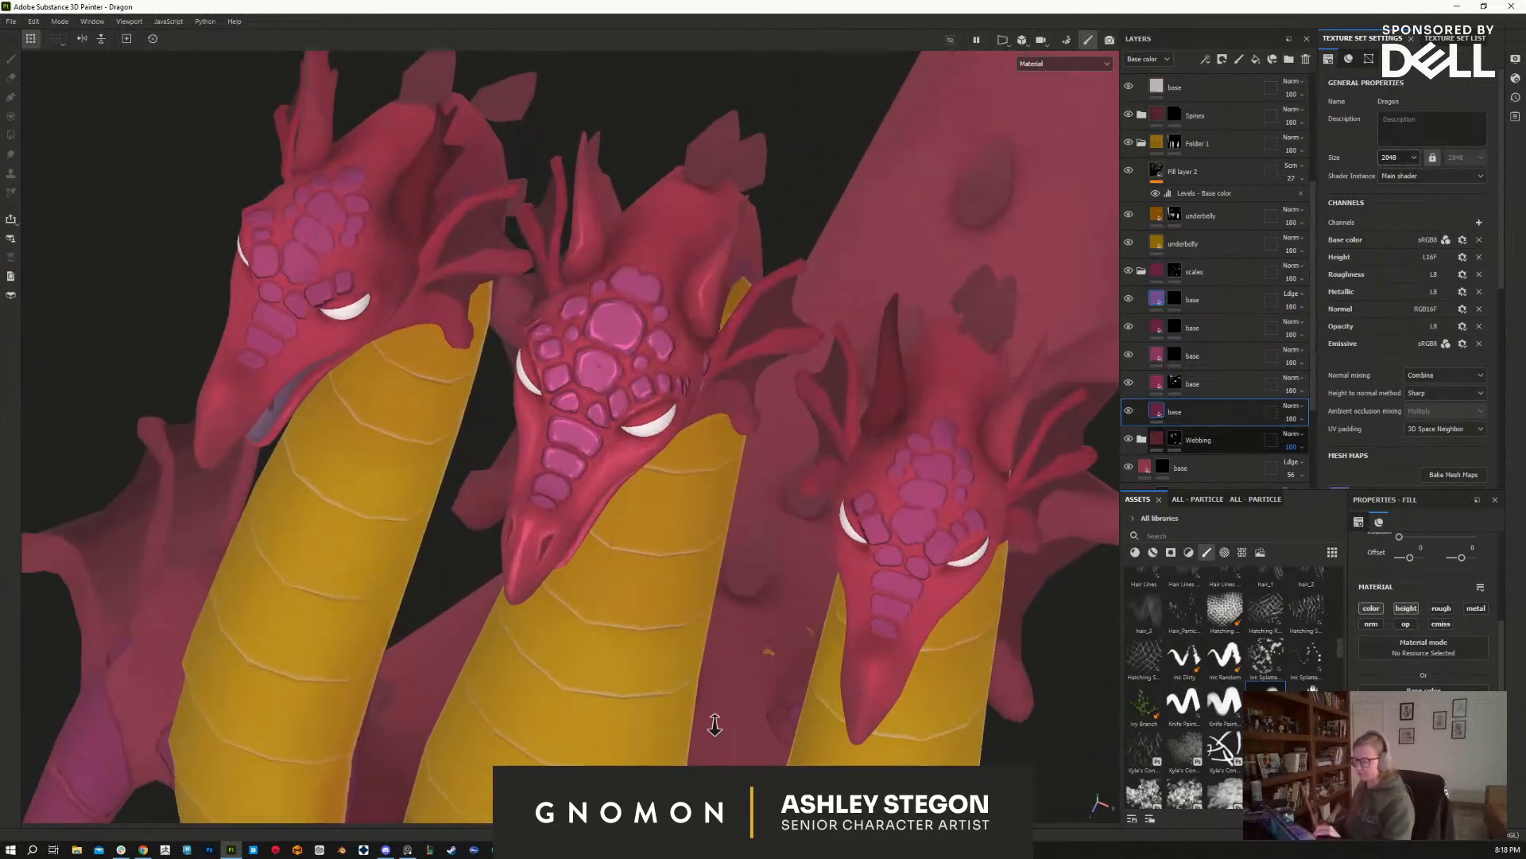
pyautogui.moveTo(715, 725)
pyautogui.keyDown('alt'); pyautogui.mouseDown()
pyautogui.moveTo(684, 621)
pyautogui.moveTo(682, 484)
pyautogui.moveTo(947, 636)
pyautogui.moveTo(986, 604)
pyautogui.mouseUp(); pyautogui.keyUp('alt')
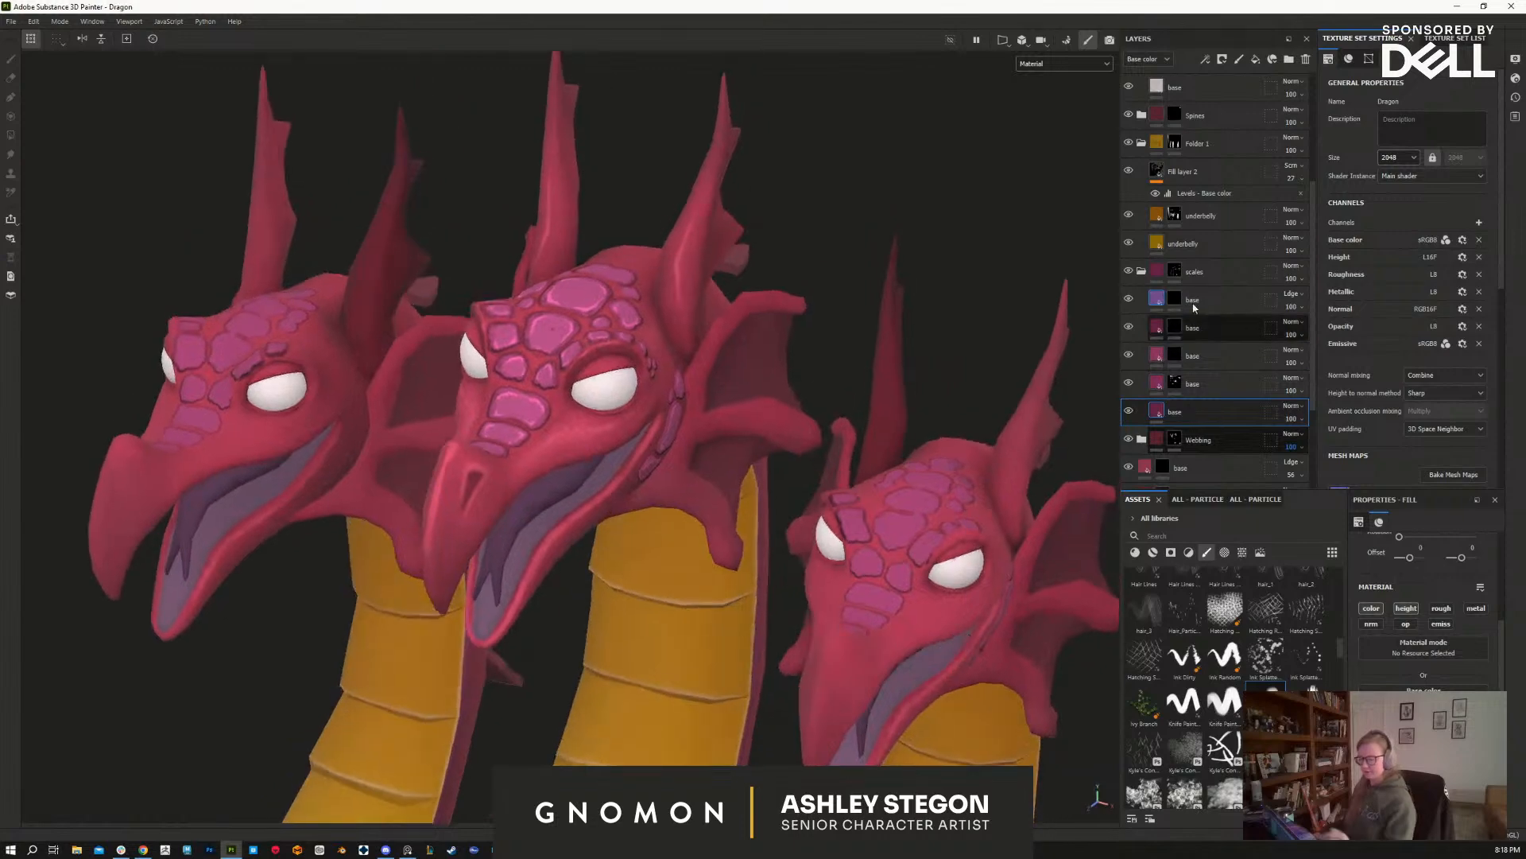
pyautogui.click(1176, 272)
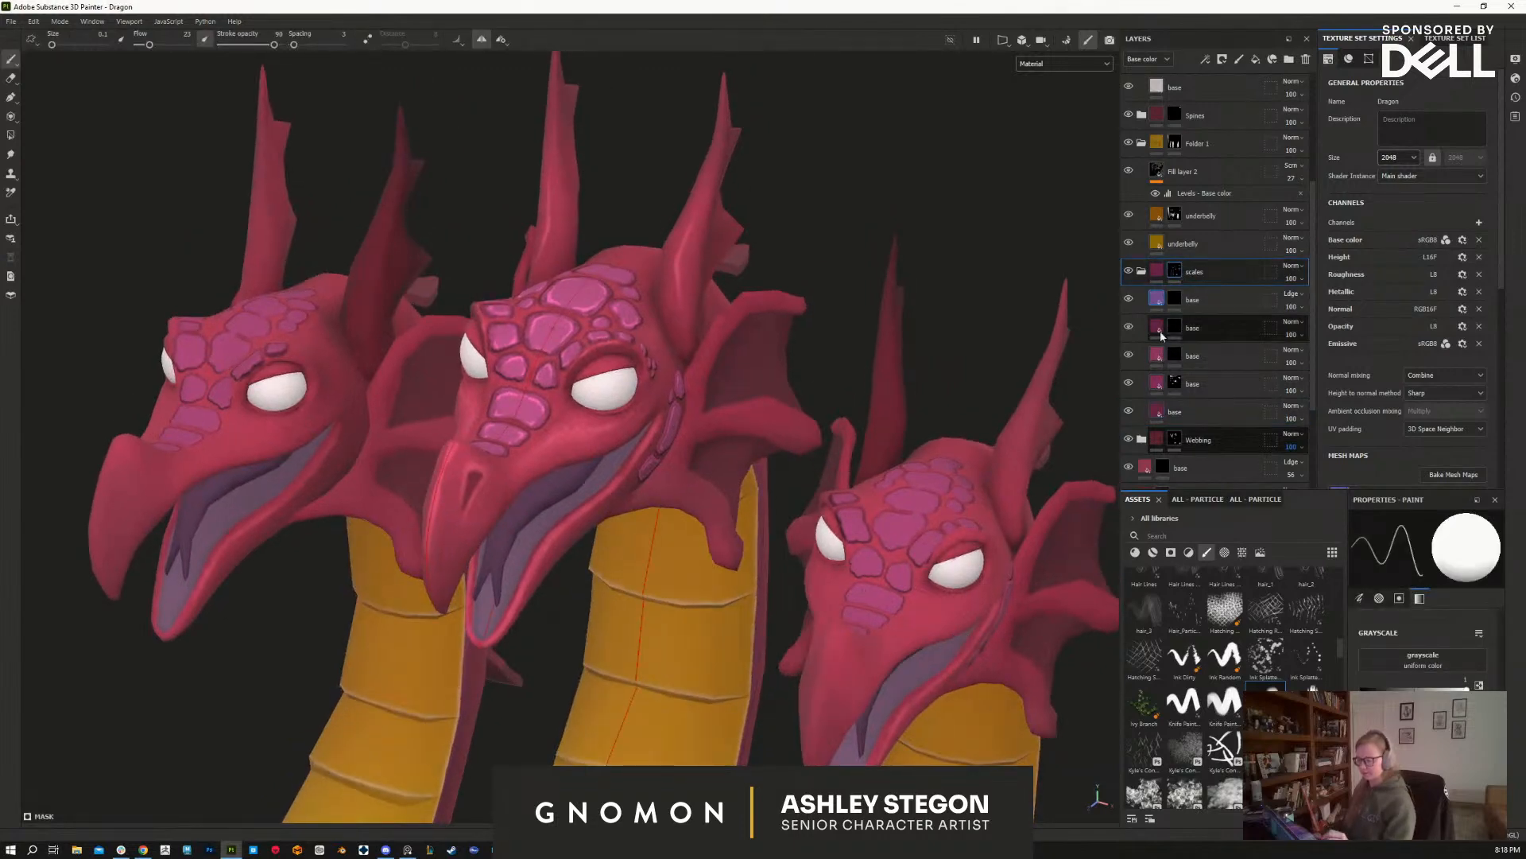
pyautogui.click(1174, 299)
pyautogui.click(1157, 299)
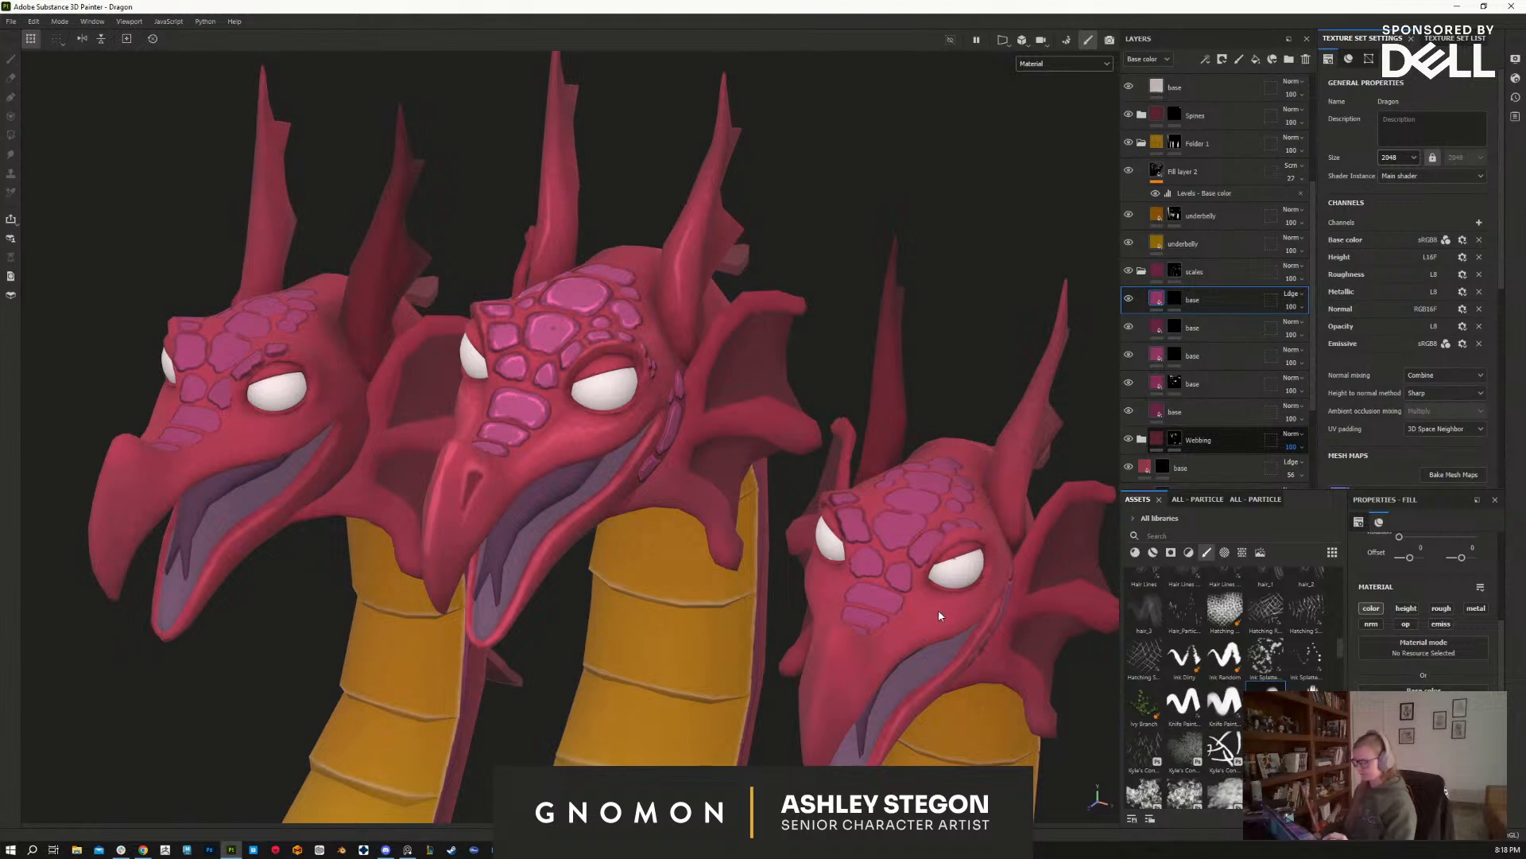
pyautogui.keyDown('alt'); pyautogui.moveTo(933, 638); pyautogui.dragTo(936, 652); pyautogui.keyUp('alt')
pyautogui.keyDown('alt'); pyautogui.moveTo(937, 654); pyautogui.dragTo(882, 622, button='middle'); pyautogui.keyUp('alt')
pyautogui.click(1175, 300)
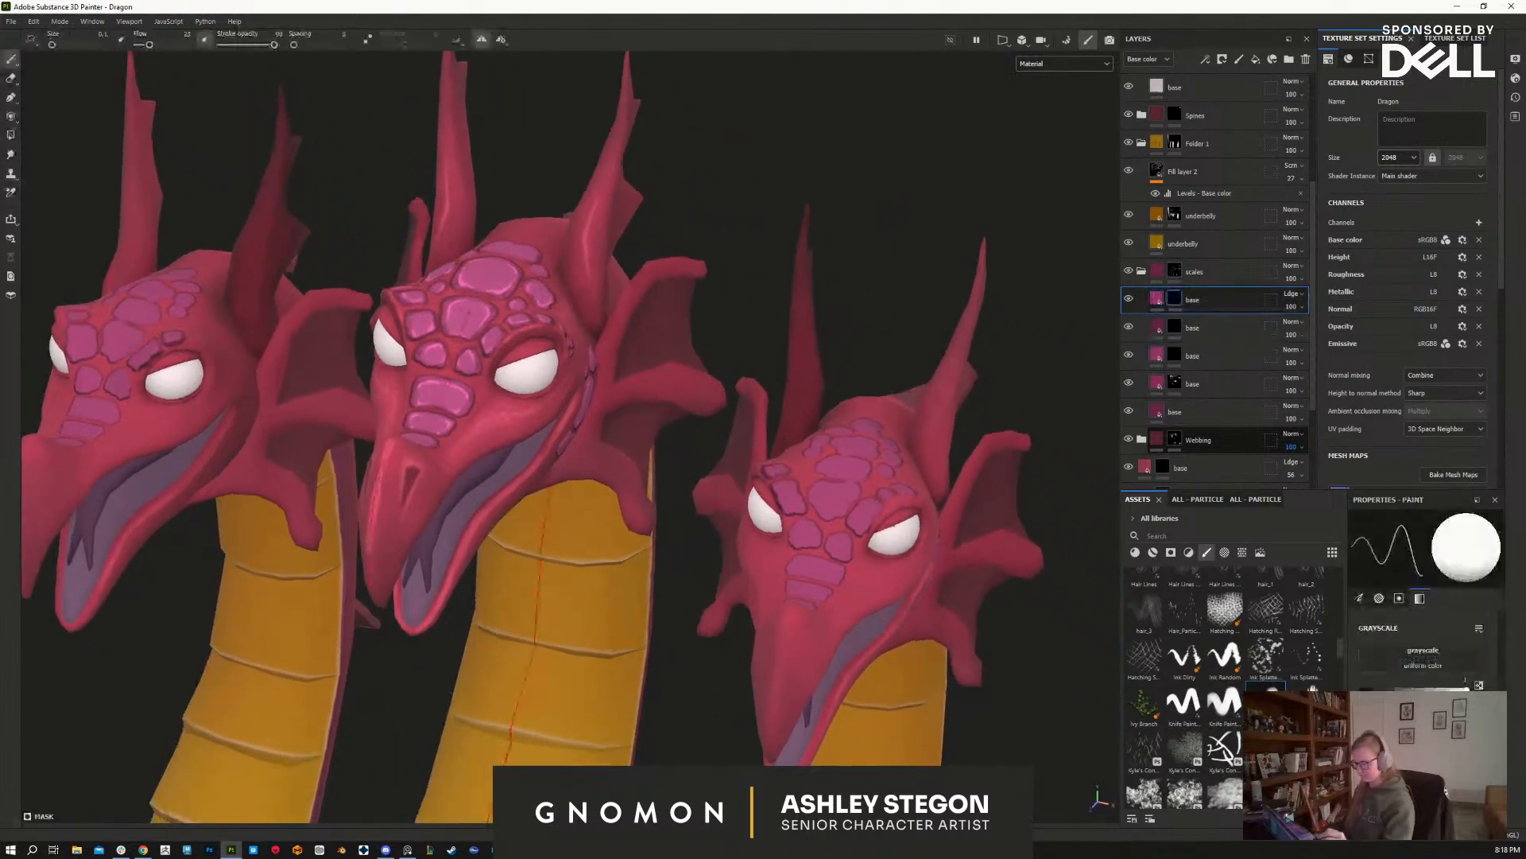
pyautogui.press('4')
pyautogui.keyDown('alt'); pyautogui.moveTo(954, 680); pyautogui.dragTo(825, 559); pyautogui.keyUp('alt')
pyautogui.keyDown('alt'); pyautogui.moveTo(898, 628); pyautogui.dragTo(976, 577); pyautogui.keyUp('alt')
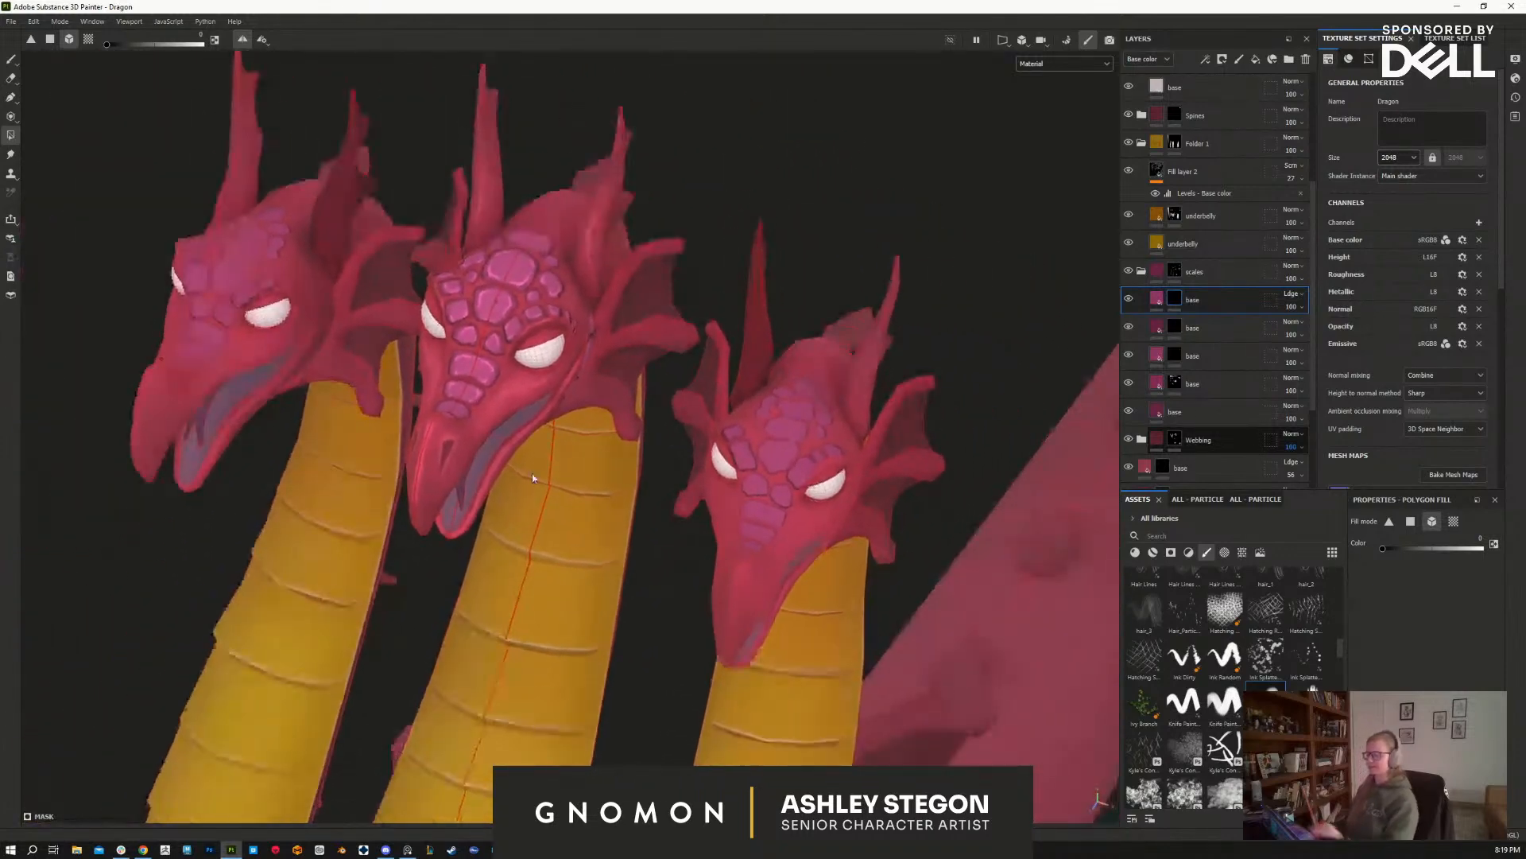
pyautogui.moveTo(501, 398)
pyautogui.keyDown('alt'); pyautogui.mouseDown()
pyautogui.moveTo(648, 457)
pyautogui.moveTo(638, 513)
pyautogui.mouseUp(); pyautogui.keyUp('alt')
pyautogui.press('1')
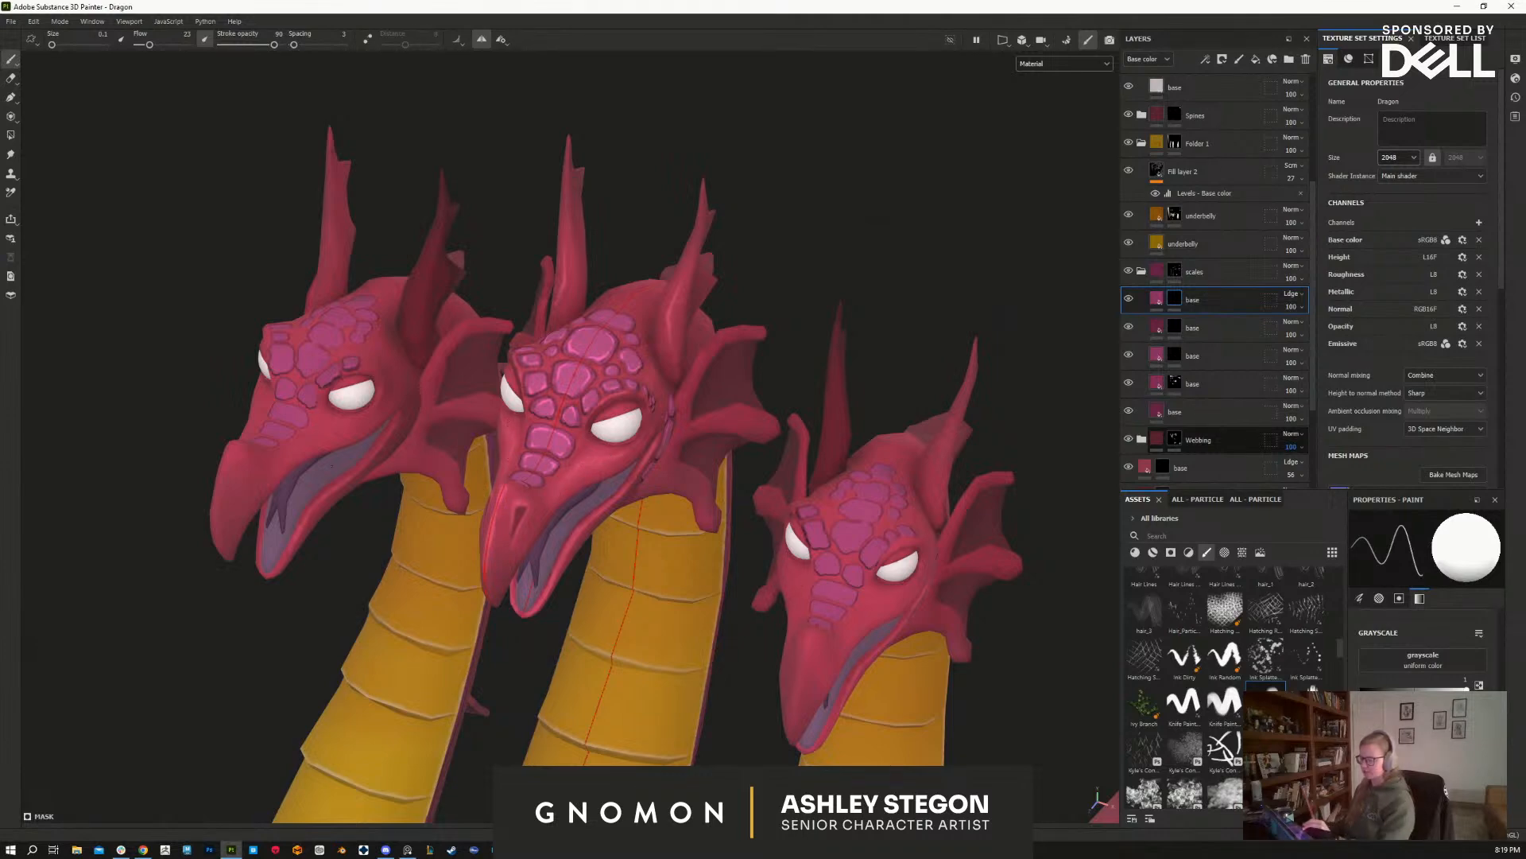
# Step: Examine the three heads and banded necks from above, from below and at a distance
pyautogui.keyDown('alt'); pyautogui.moveTo(787, 598); pyautogui.dragTo(954, 350); pyautogui.keyUp('alt')
pyautogui.keyDown('alt'); pyautogui.moveTo(971, 647); pyautogui.dragTo(982, 735); pyautogui.keyUp('alt')
pyautogui.keyDown('alt'); pyautogui.moveTo(875, 556); pyautogui.dragTo(822, 549, button='middle'); pyautogui.keyUp('alt')
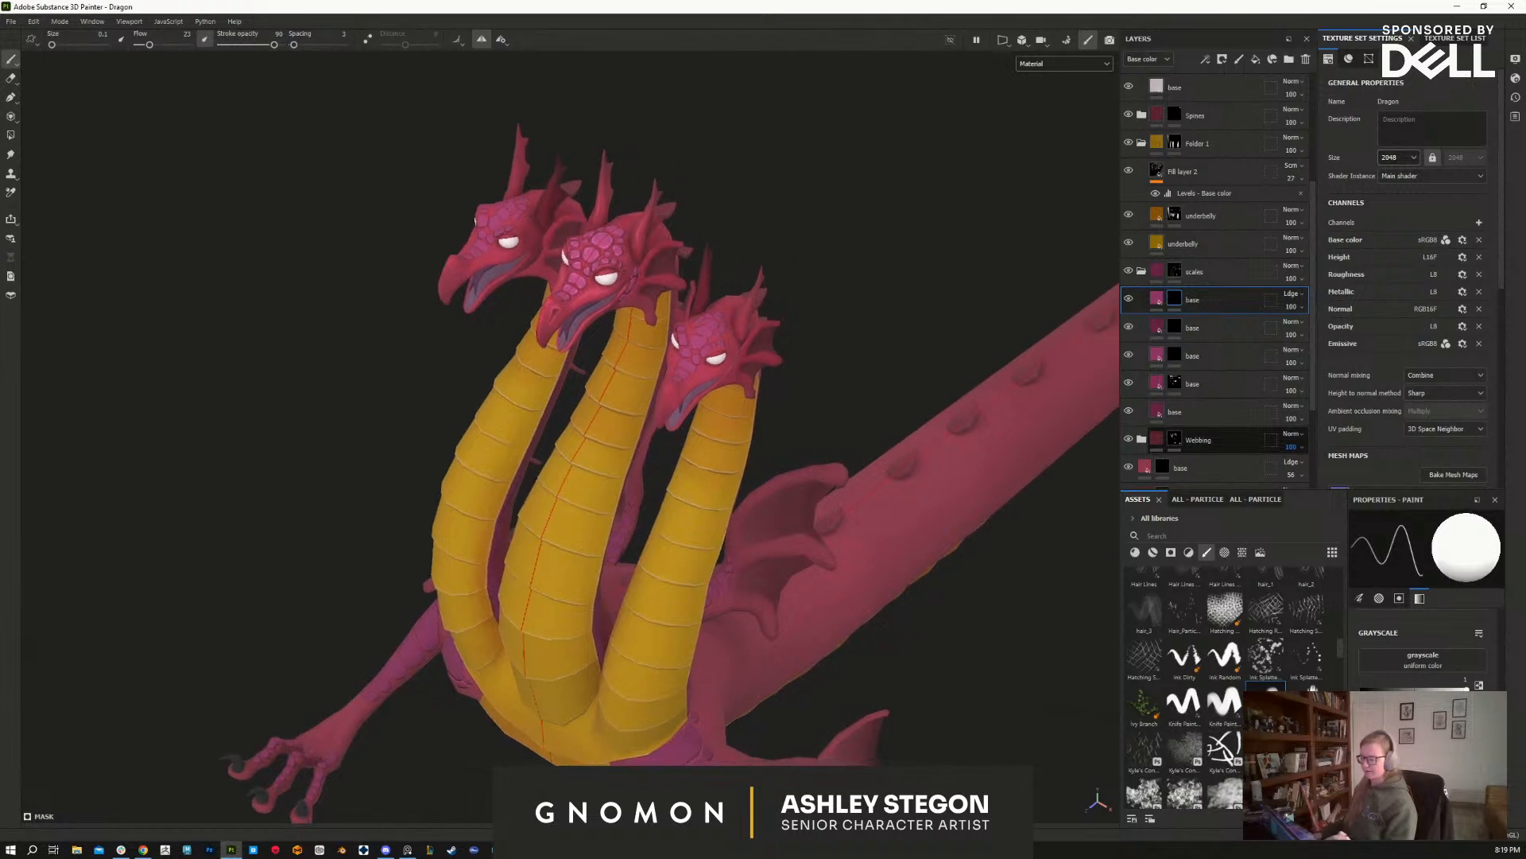
pyautogui.keyDown('alt'); pyautogui.moveTo(958, 704); pyautogui.dragTo(984, 641); pyautogui.keyUp('alt')
pyautogui.keyDown('alt'); pyautogui.moveTo(984, 641); pyautogui.dragTo(977, 677, button='middle'); pyautogui.keyUp('alt')
pyautogui.keyDown('alt'); pyautogui.moveTo(977, 676); pyautogui.dragTo(1032, 621); pyautogui.keyUp('alt')
pyautogui.keyDown('alt'); pyautogui.moveTo(735, 454); pyautogui.dragTo(719, 641, button='middle'); pyautogui.keyUp('alt')
pyautogui.keyDown('alt'); pyautogui.moveTo(719, 640); pyautogui.dragTo(746, 641, button='right'); pyautogui.keyUp('alt')
pyautogui.keyDown('alt'); pyautogui.moveTo(747, 641); pyautogui.dragTo(820, 579); pyautogui.keyUp('alt')
pyautogui.keyDown('alt'); pyautogui.moveTo(821, 579); pyautogui.dragTo(787, 636, button='right'); pyautogui.keyUp('alt')
pyautogui.keyDown('alt'); pyautogui.moveTo(787, 636); pyautogui.dragTo(770, 521); pyautogui.keyUp('alt')
pyautogui.keyDown('alt'); pyautogui.moveTo(770, 521); pyautogui.dragTo(751, 576, button='middle'); pyautogui.keyUp('alt')
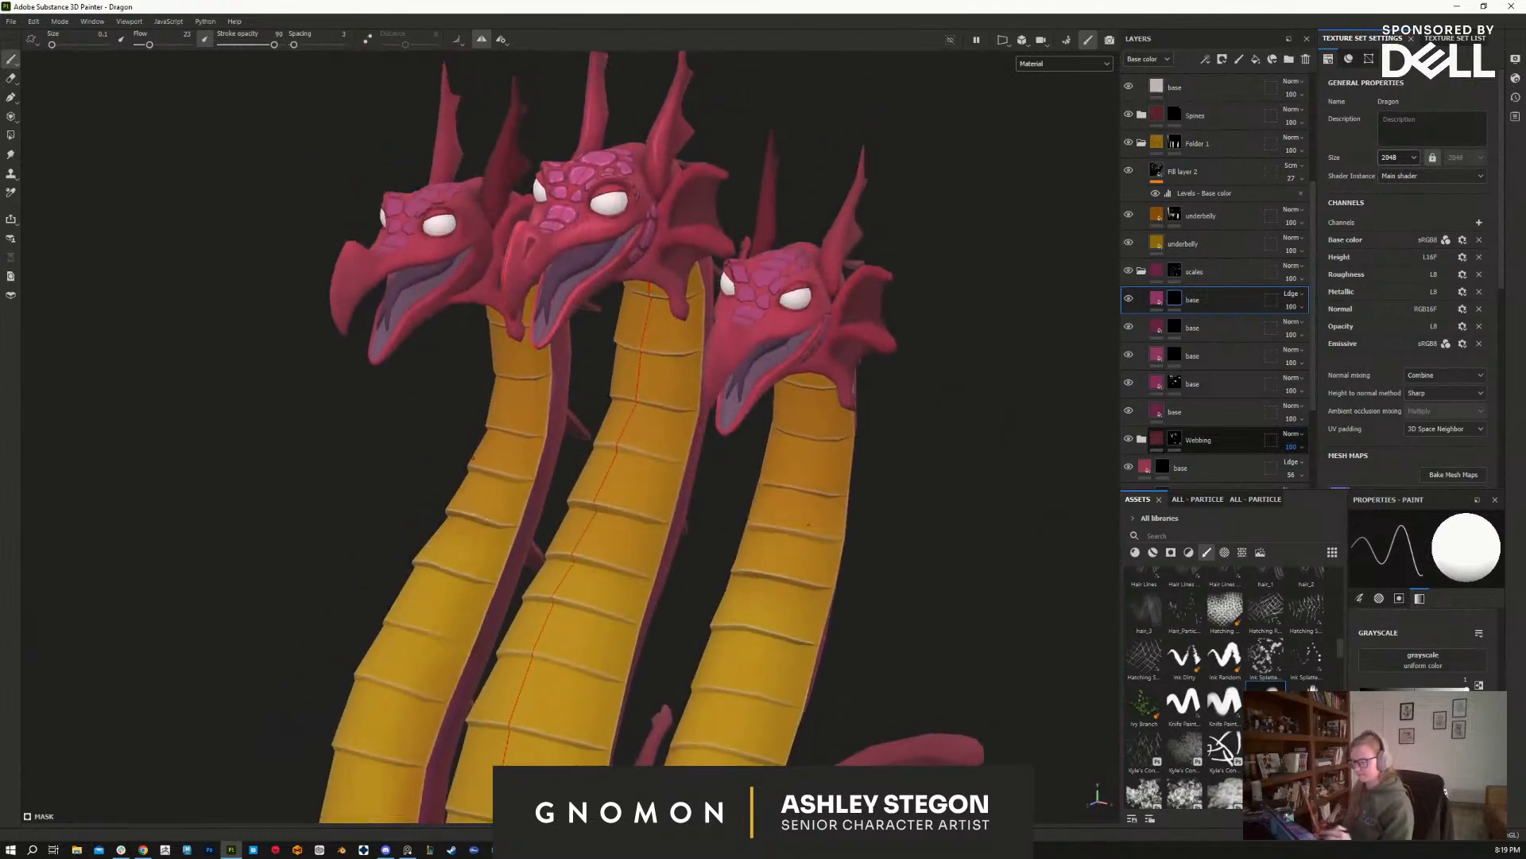
# Step: Check Fill layer 2's effect on the underbelly by toggling its visibility, and try the Linear Dodge blending mode on it
pyautogui.click(1219, 233)
pyautogui.click(1225, 215)
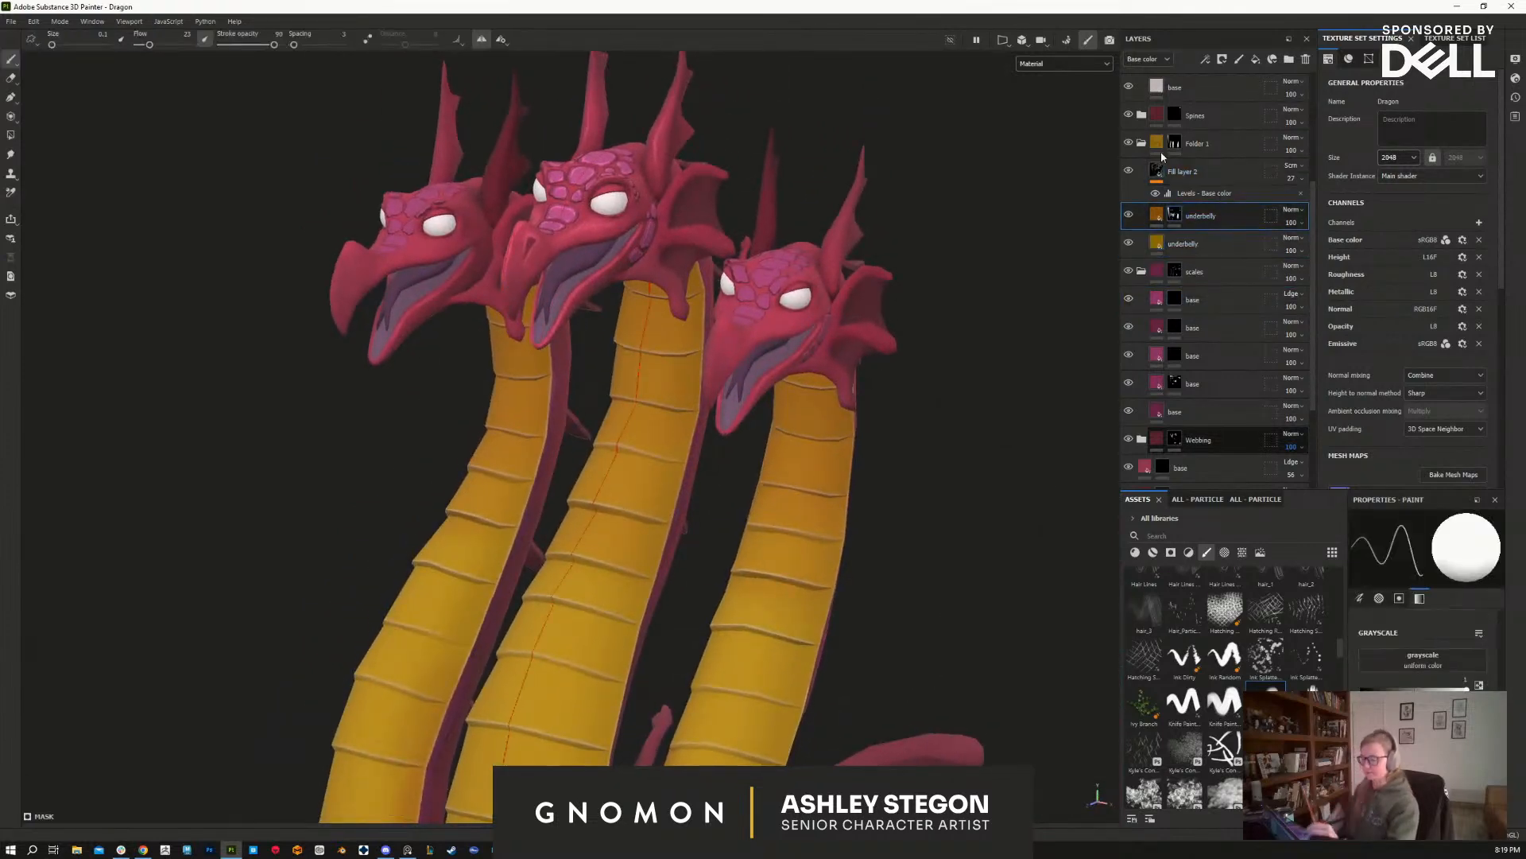
pyautogui.click(1131, 168)
pyautogui.click(1132, 168)
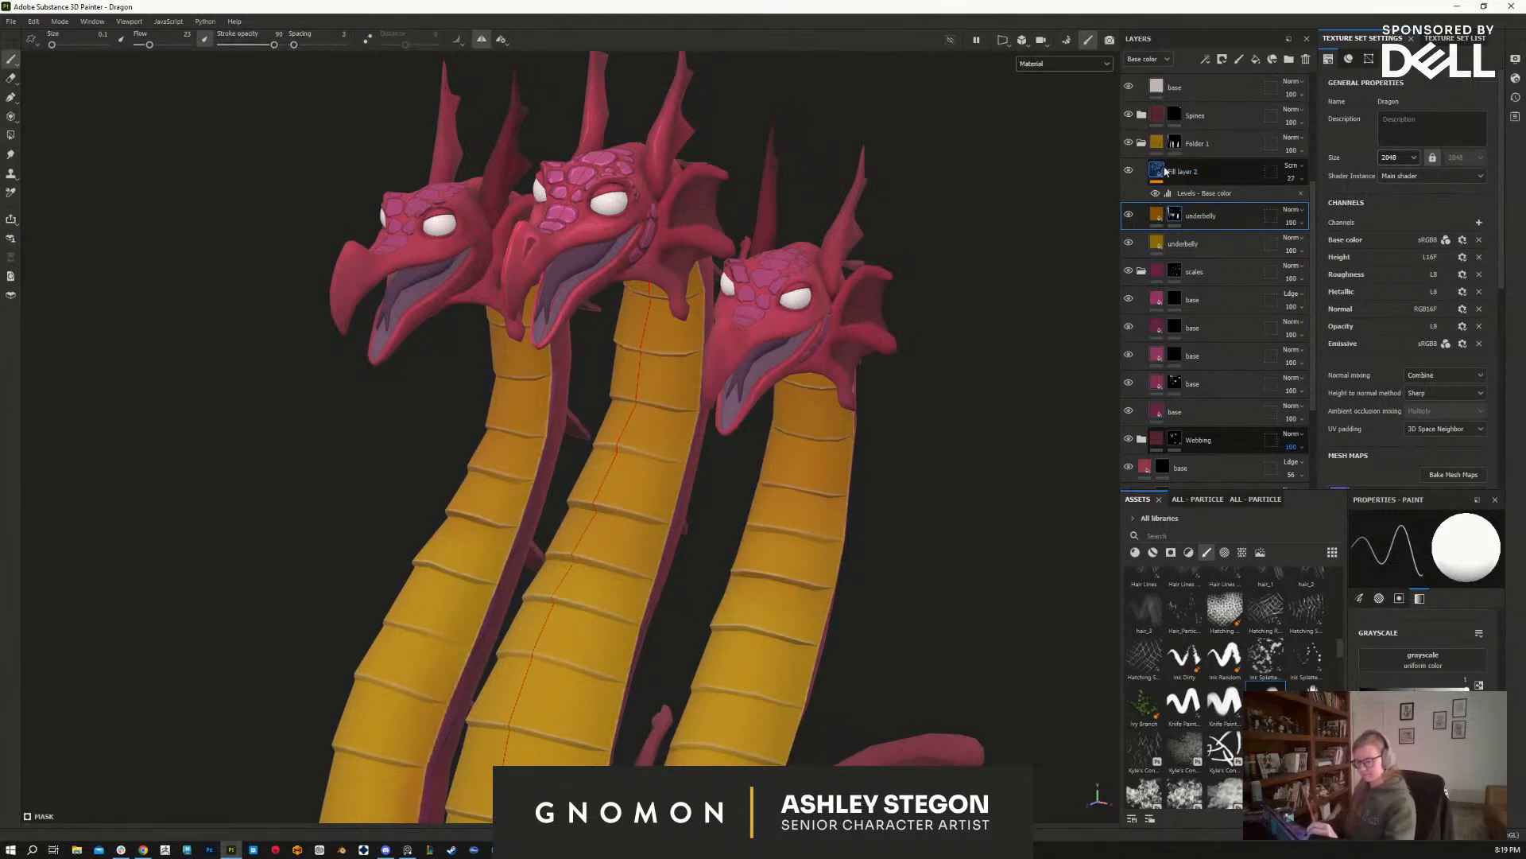
pyautogui.click(1192, 172)
pyautogui.click(1302, 166)
pyautogui.click(1310, 291)
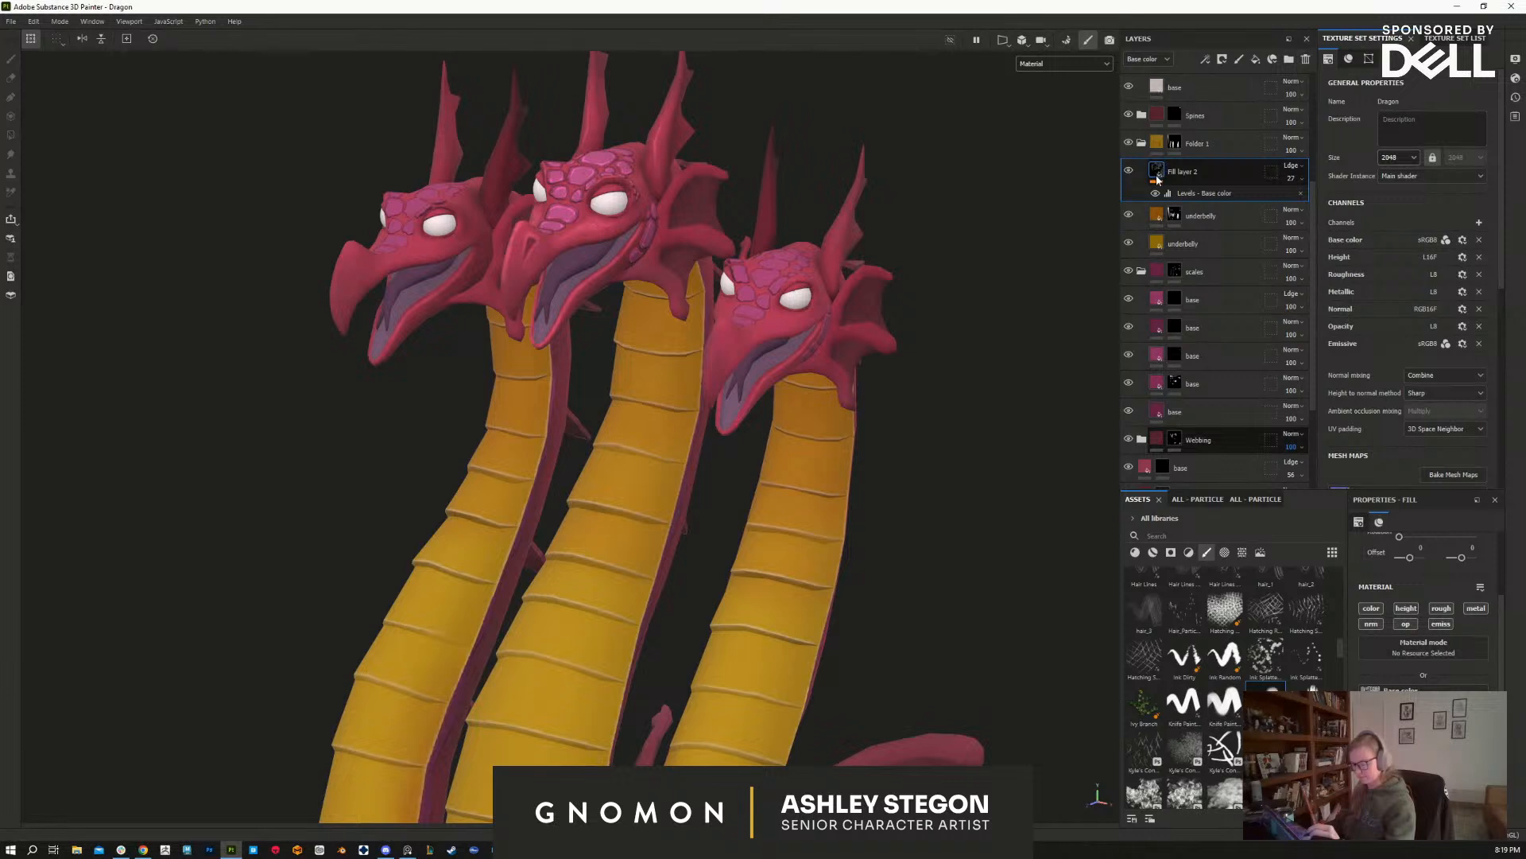
# Step: Raise Fill layer 2's opacity to 98 and set its blending mode to Normal
pyautogui.keyDown('alt'); pyautogui.moveTo(940, 545); pyautogui.dragTo(1002, 543); pyautogui.keyUp('alt')
pyautogui.click(1300, 179)
pyautogui.moveTo(1298, 200); pyautogui.dragTo(1343, 203)
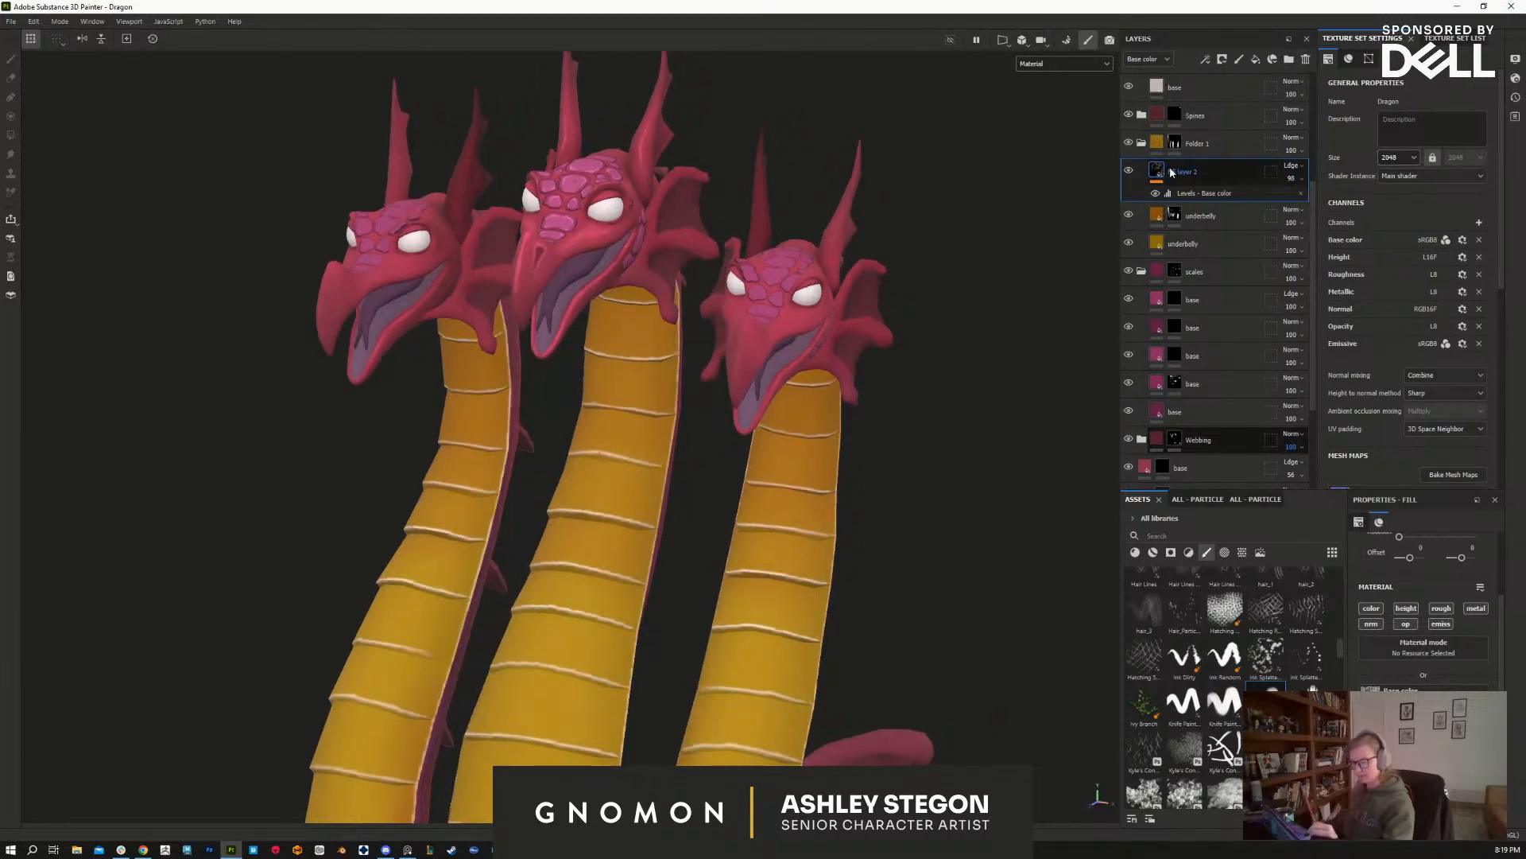
pyautogui.click(1304, 168)
pyautogui.click(1309, 179)
pyautogui.keyDown('alt'); pyautogui.moveTo(977, 639); pyautogui.dragTo(962, 347, button='middle'); pyautogui.keyUp('alt')
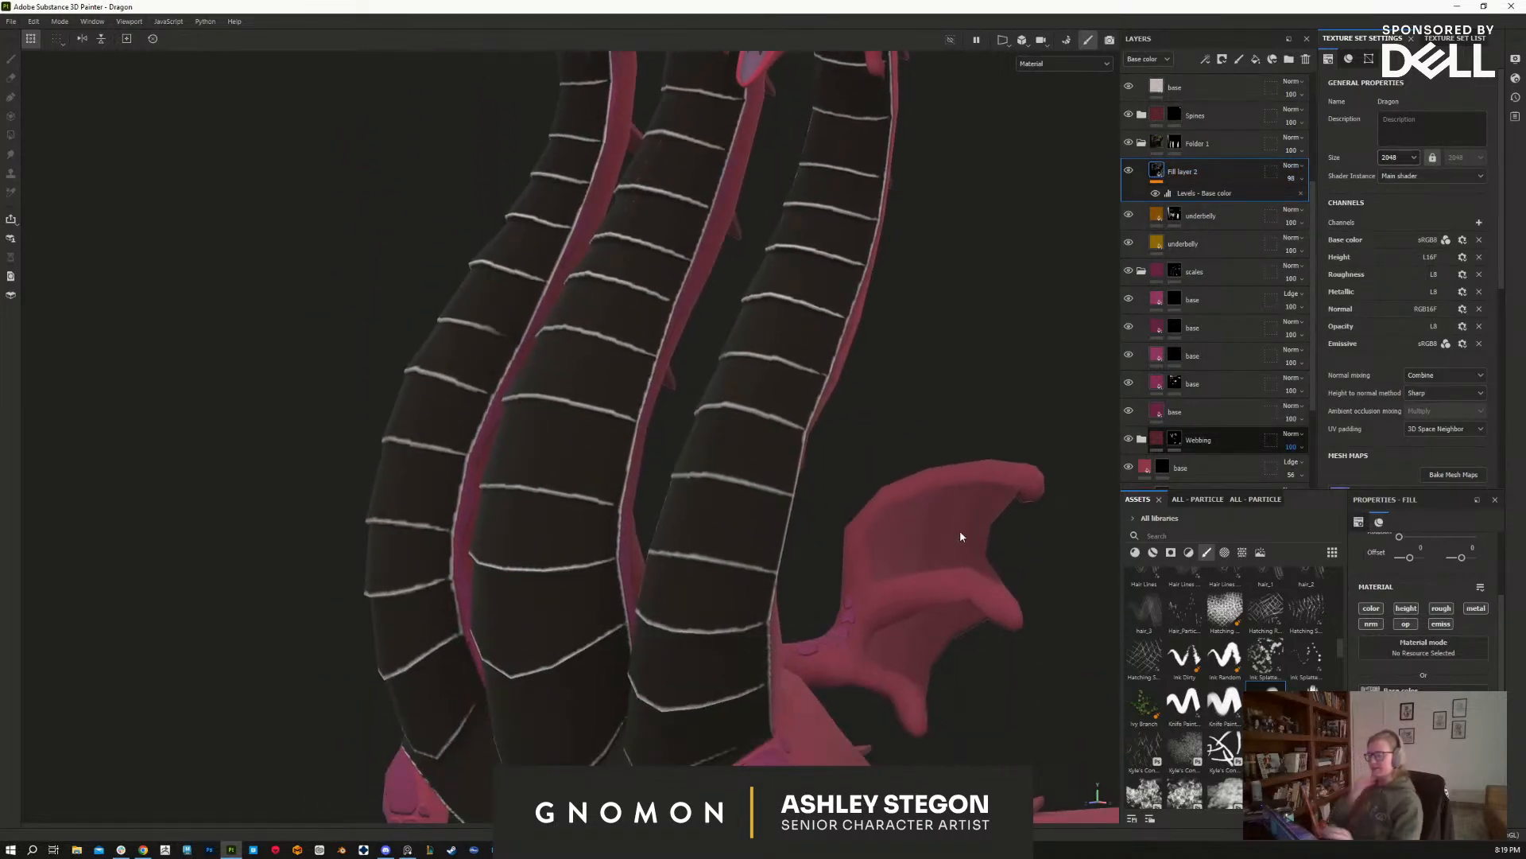
# Step: Adjust the Levels on Fill layer 2's base color, lowering the black input to about 0.22 and the white input to about 0.76
pyautogui.click(1201, 194)
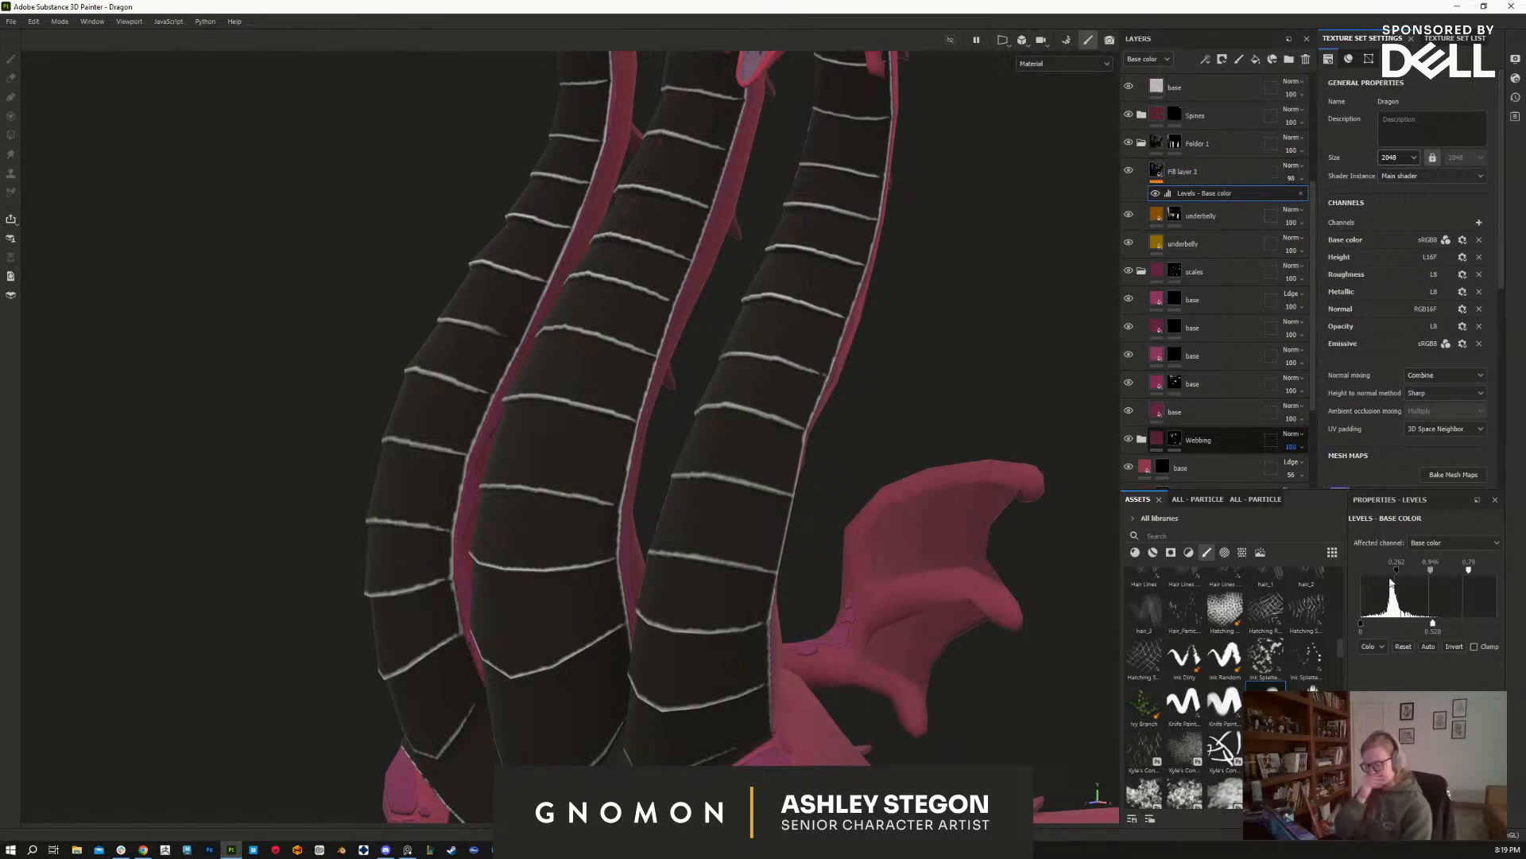
pyautogui.moveTo(1396, 569); pyautogui.dragTo(1391, 572)
pyautogui.keyDown('alt'); pyautogui.moveTo(938, 648); pyautogui.dragTo(912, 674); pyautogui.keyUp('alt')
pyautogui.keyDown('alt'); pyautogui.moveTo(912, 674); pyautogui.dragTo(855, 744, button='middle'); pyautogui.keyUp('alt')
pyautogui.keyDown('alt'); pyautogui.moveTo(954, 577); pyautogui.dragTo(909, 517, button='right'); pyautogui.keyUp('alt')
pyautogui.keyDown('alt'); pyautogui.moveTo(910, 517); pyautogui.dragTo(1004, 591); pyautogui.keyUp('alt')
pyautogui.moveTo(1427, 570); pyautogui.dragTo(1464, 573)
pyautogui.keyDown('alt'); pyautogui.moveTo(1011, 633); pyautogui.dragTo(985, 641); pyautogui.keyUp('alt')
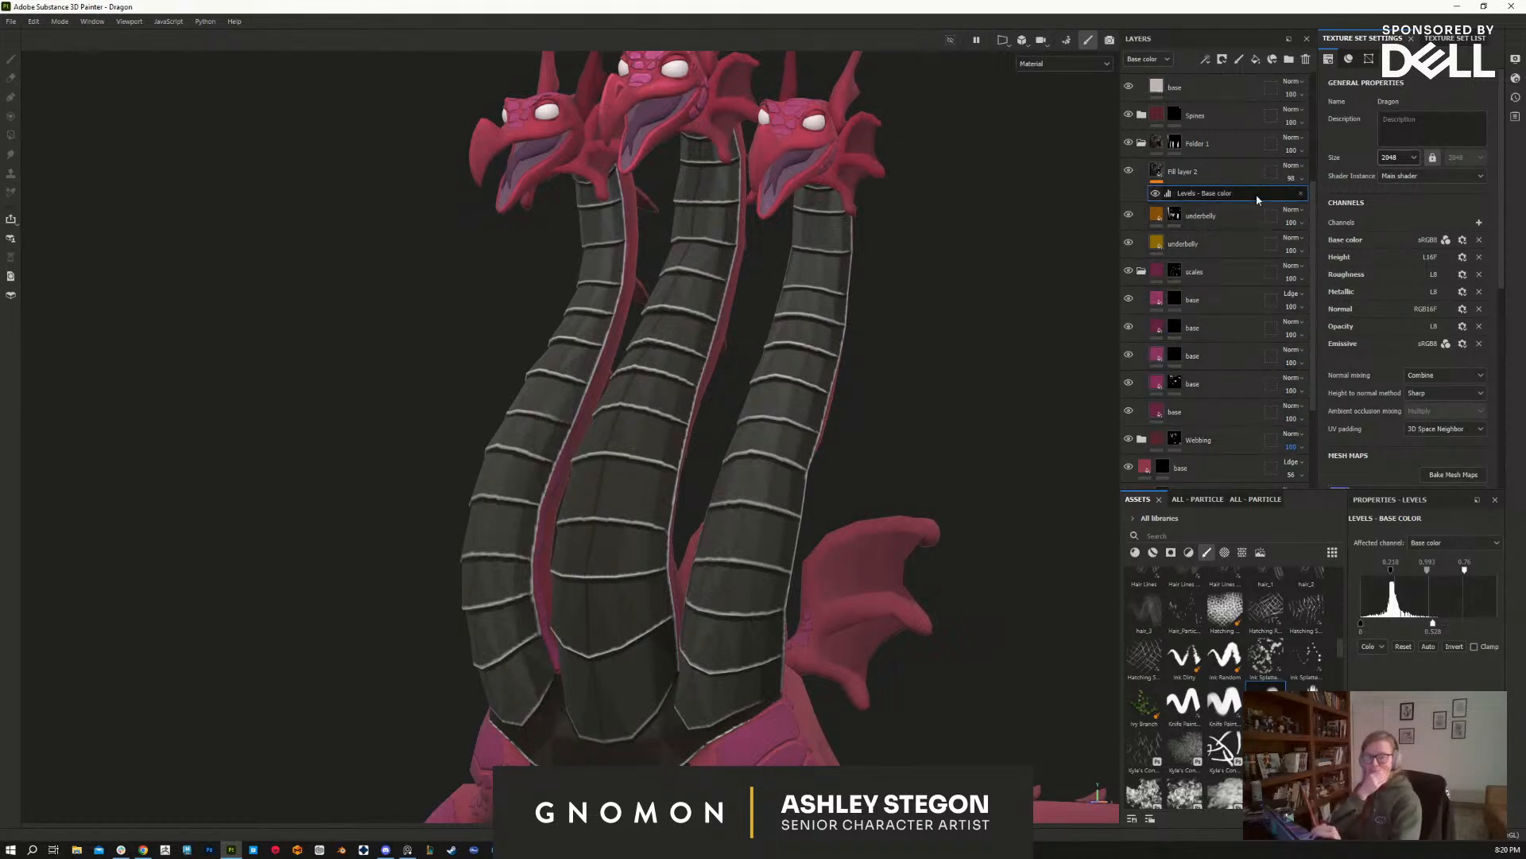
# Step: Examine the light edge lines and dark bands that Fill layer 2 produces along the three necks
pyautogui.click(1216, 171)
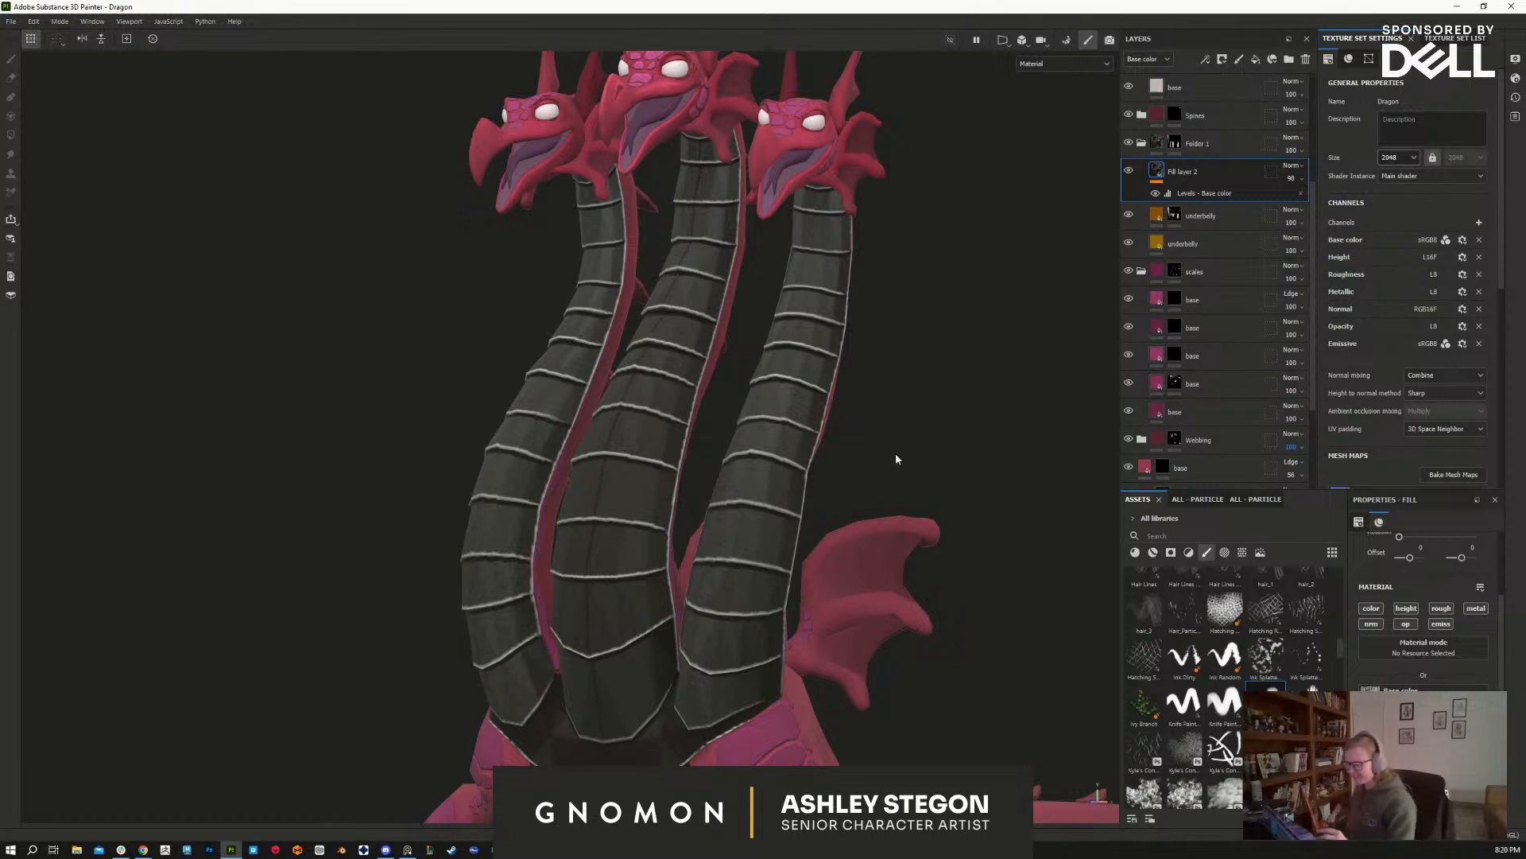
pyautogui.keyDown('alt'); pyautogui.moveTo(927, 350); pyautogui.dragTo(912, 422); pyautogui.keyUp('alt')
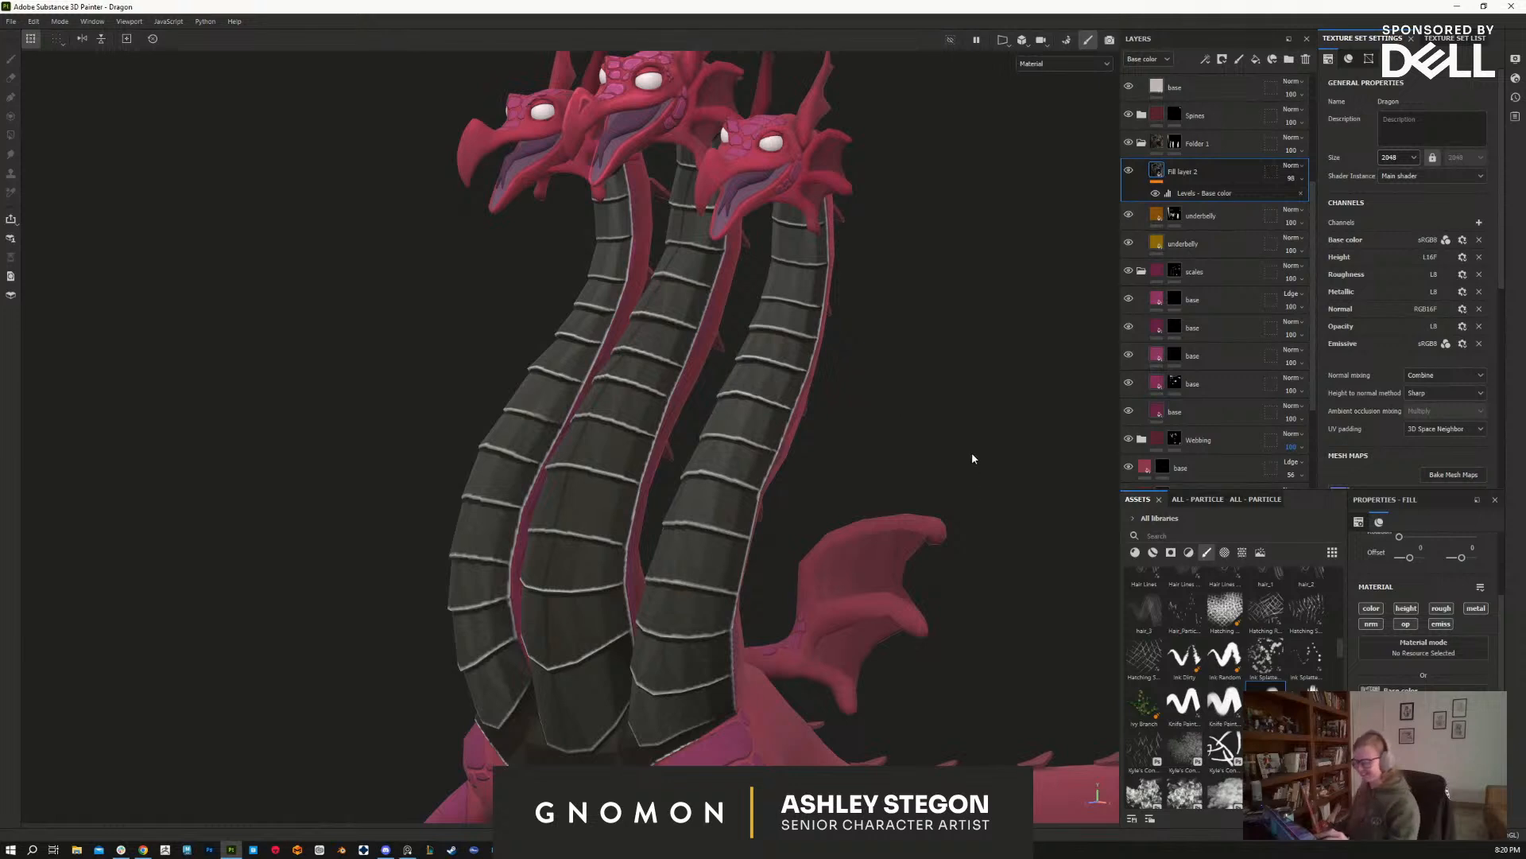
pyautogui.keyDown('alt'); pyautogui.moveTo(946, 453); pyautogui.dragTo(886, 465, button='middle'); pyautogui.keyUp('alt')
pyautogui.keyDown('alt'); pyautogui.moveTo(794, 335); pyautogui.dragTo(871, 484, button='right'); pyautogui.keyUp('alt')
pyautogui.keyDown('alt'); pyautogui.moveTo(938, 431); pyautogui.dragTo(946, 516, button='middle'); pyautogui.keyUp('alt')
pyautogui.keyDown('alt'); pyautogui.moveTo(946, 511); pyautogui.dragTo(948, 607); pyautogui.keyUp('alt')
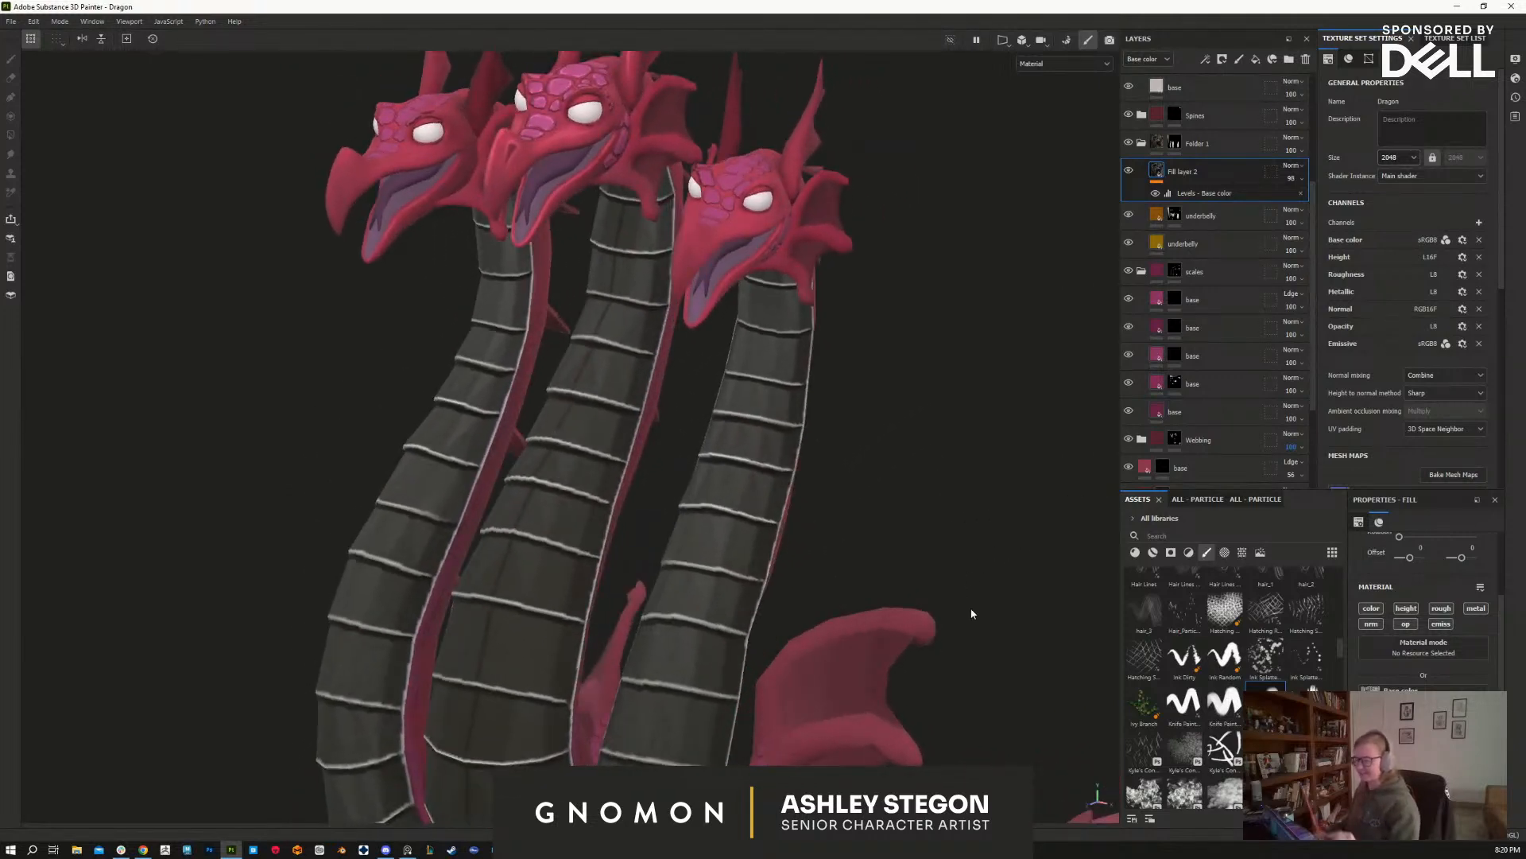
pyautogui.rightClick(1160, 167)
pyautogui.click(1171, 157)
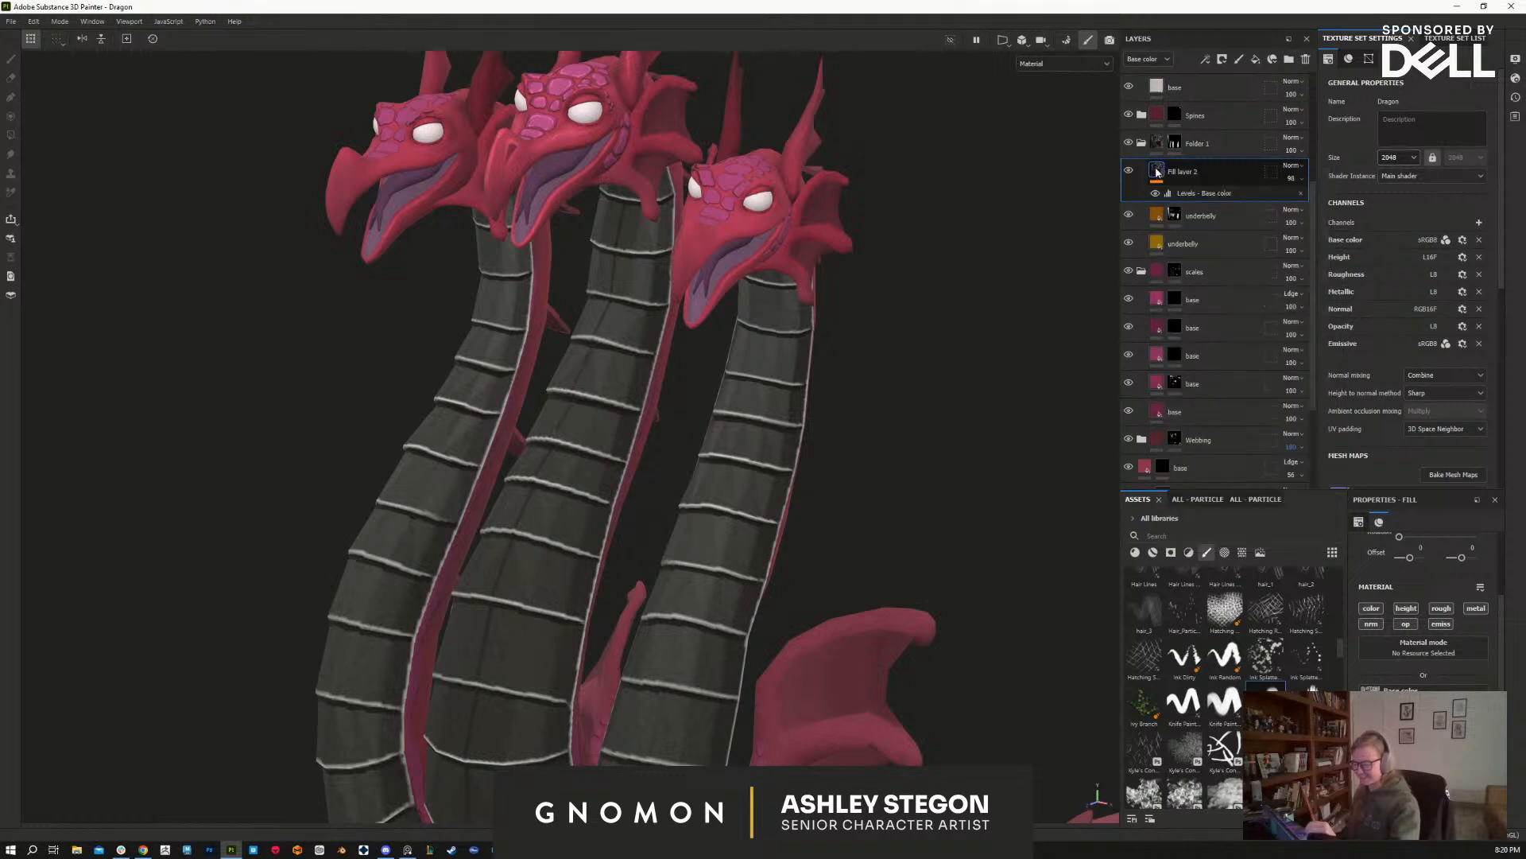
pyautogui.keyDown('alt'); pyautogui.moveTo(994, 682); pyautogui.dragTo(978, 586); pyautogui.keyUp('alt')
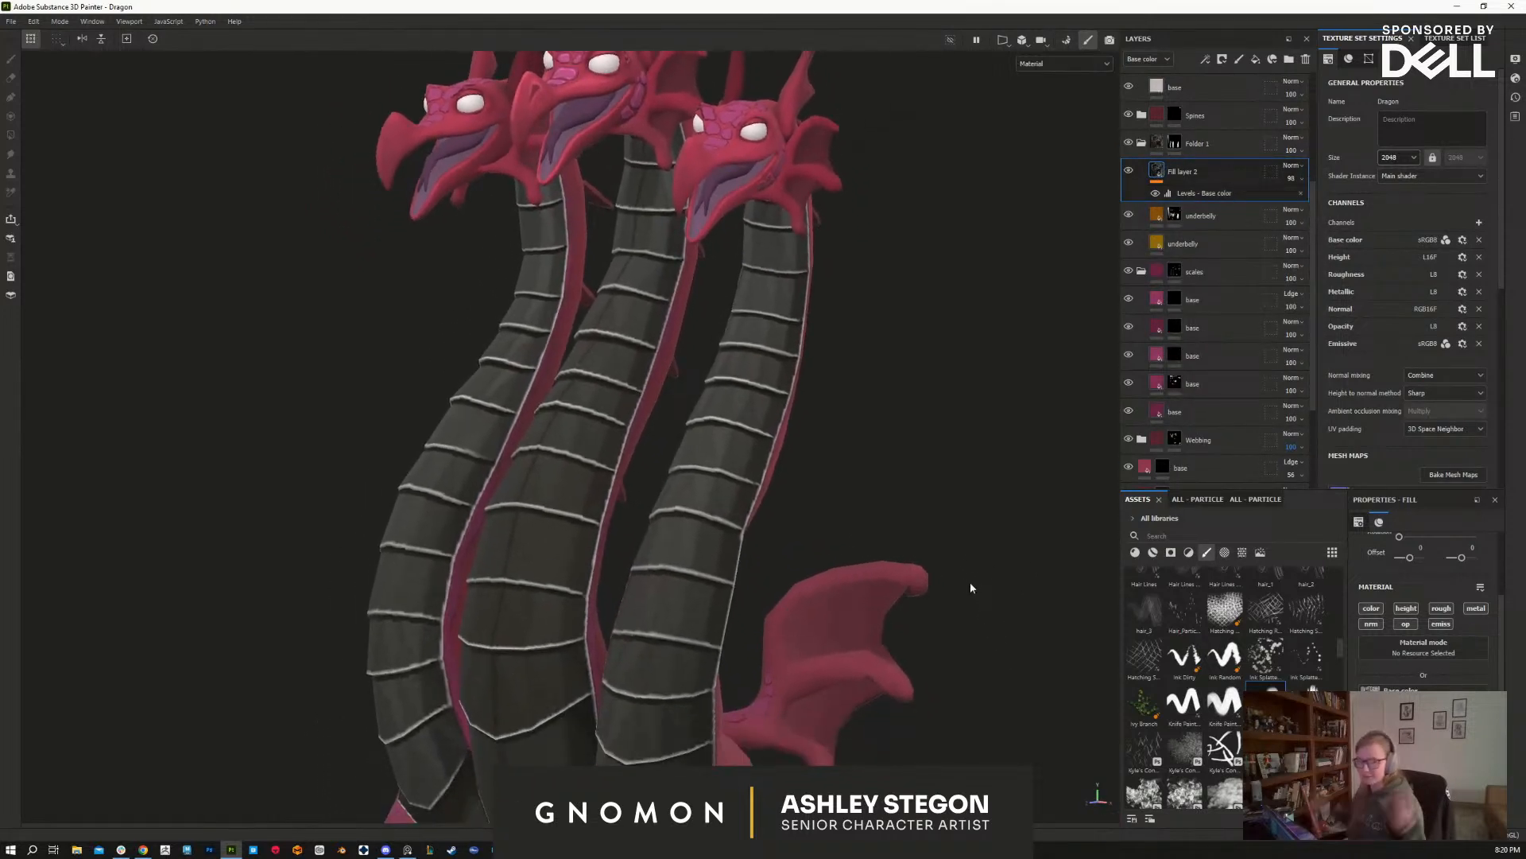
pyautogui.moveTo(986, 648)
pyautogui.keyDown('alt'); pyautogui.mouseDown()
pyautogui.moveTo(893, 671)
pyautogui.moveTo(973, 675)
pyautogui.mouseUp(); pyautogui.keyUp('alt')
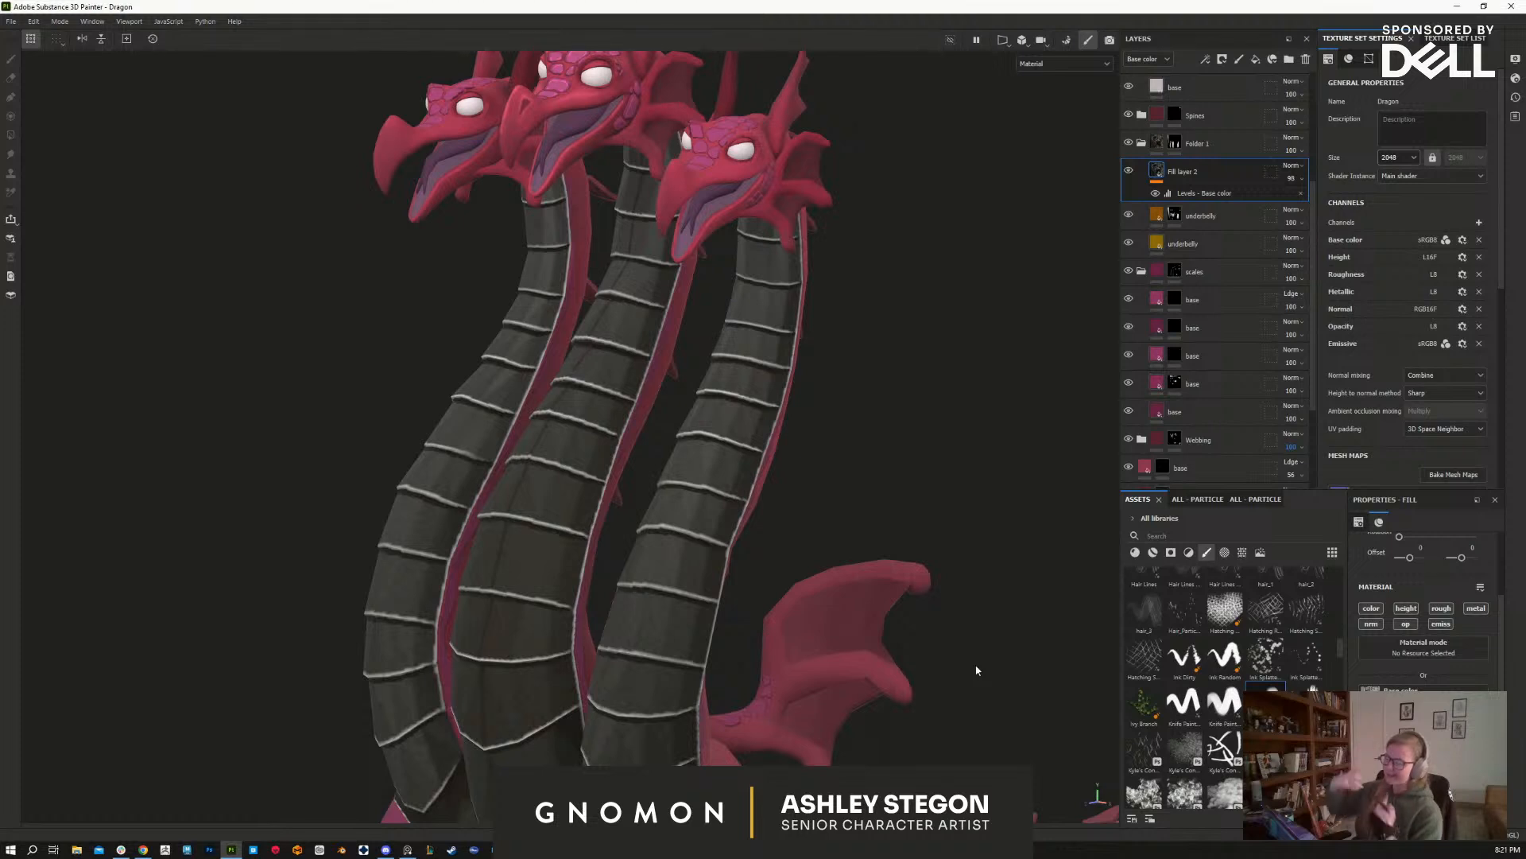
# Step: Review the dragon's baked mesh maps in the texture set settings and compare them with the edge lines on the necks
pyautogui.scroll(-1, 1504, 298)
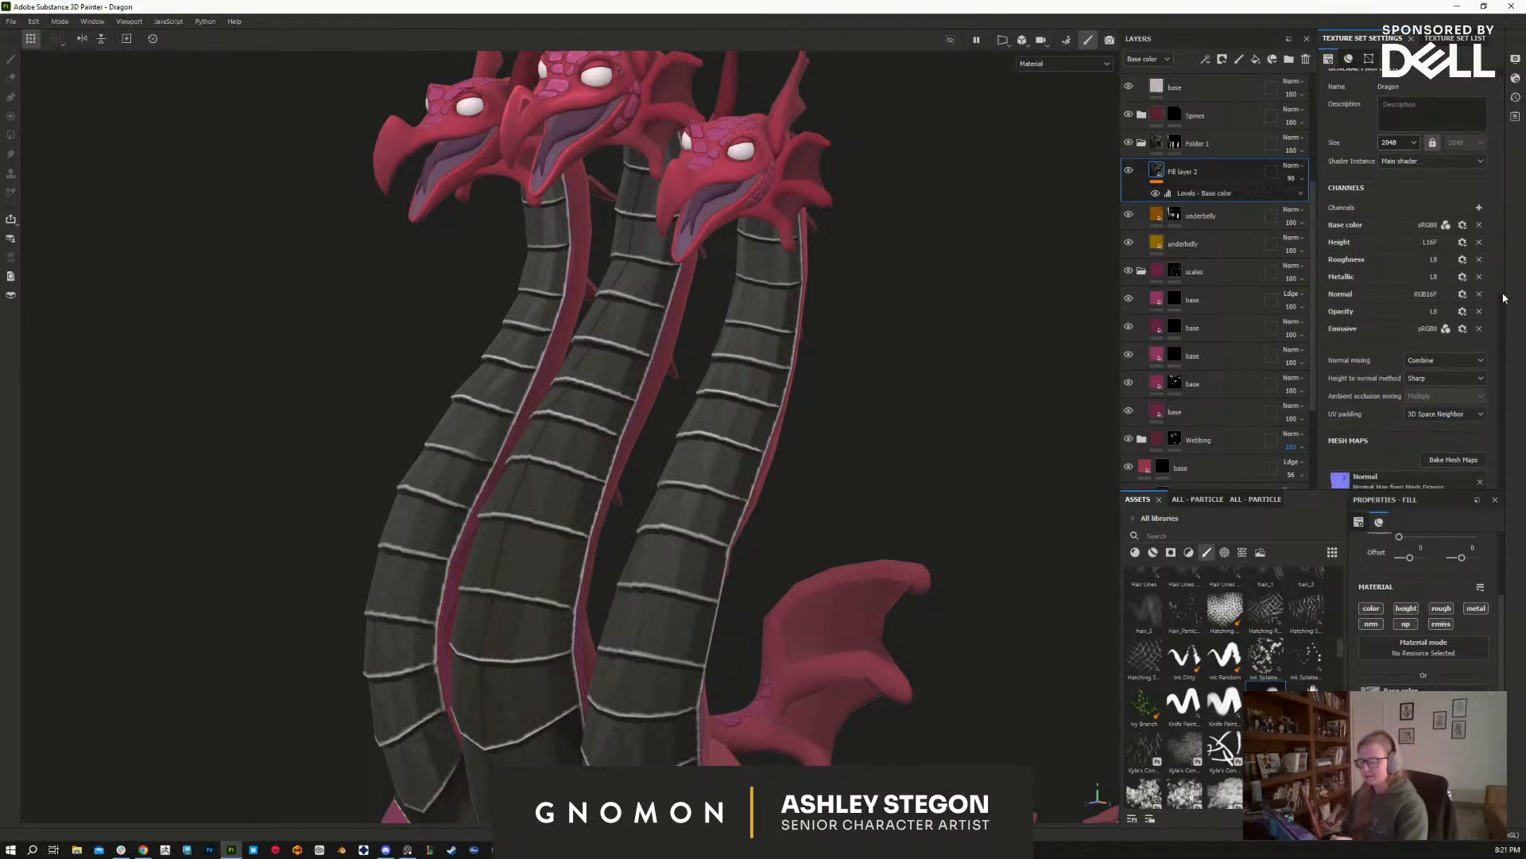
pyautogui.scroll(-5, 1404, 345)
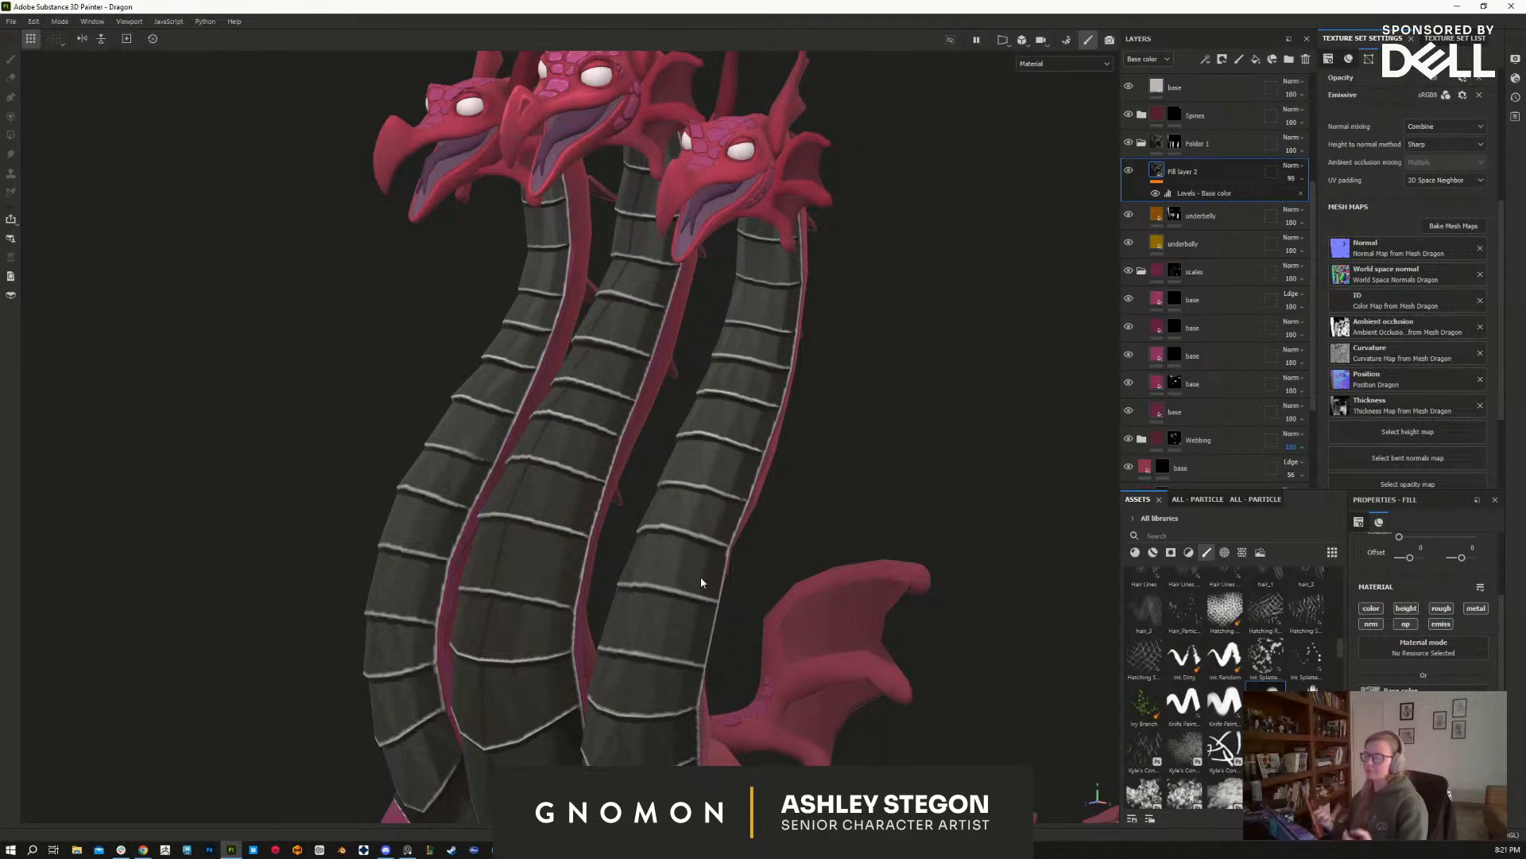
pyautogui.keyDown('alt'); pyautogui.moveTo(942, 723); pyautogui.dragTo(926, 624, button='middle'); pyautogui.keyUp('alt')
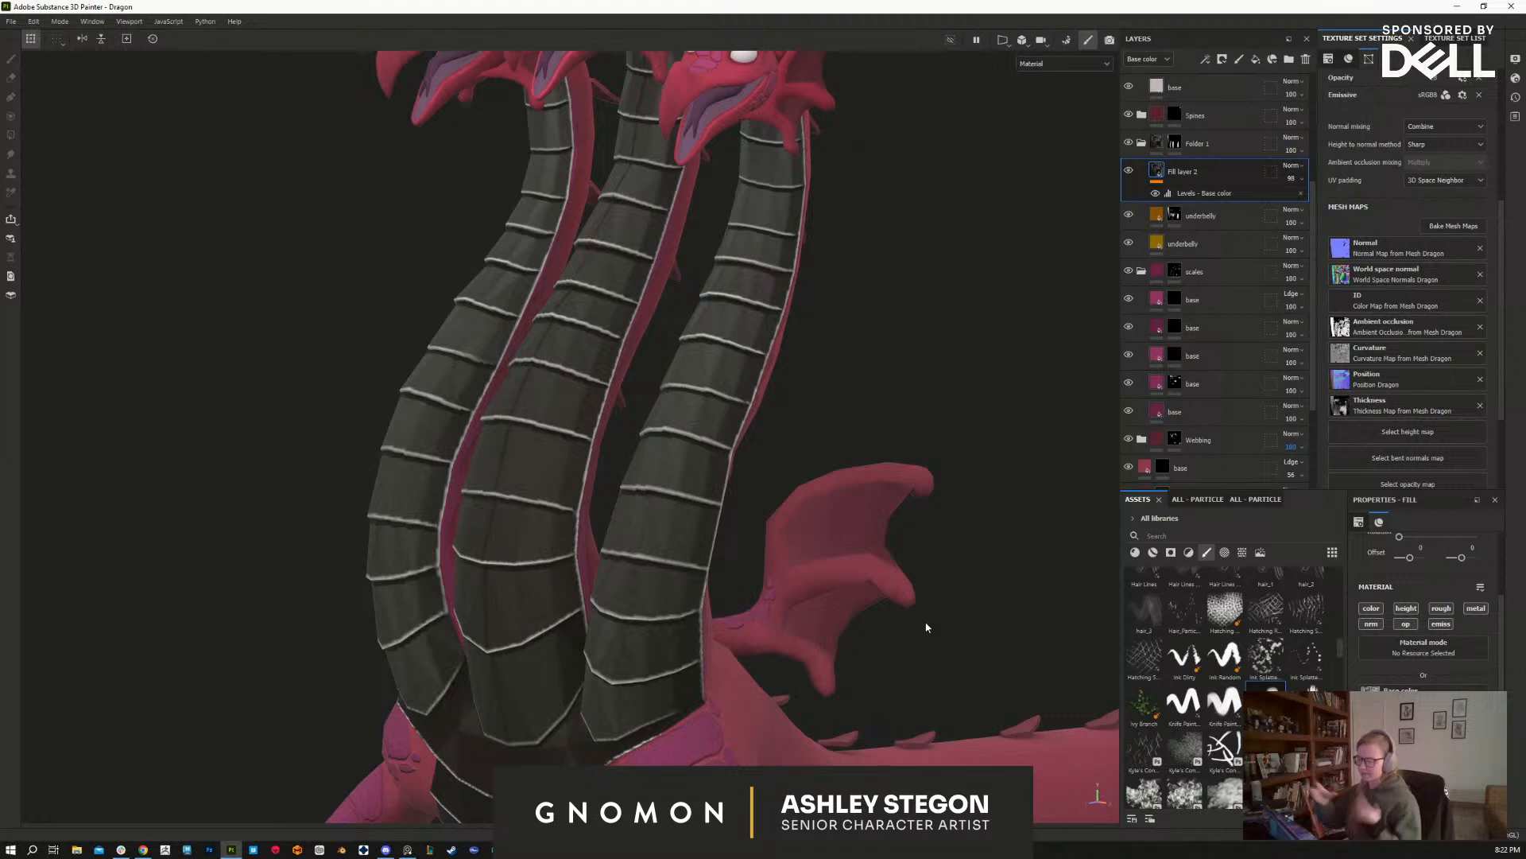
pyautogui.keyDown('alt'); pyautogui.moveTo(923, 436); pyautogui.dragTo(894, 542); pyautogui.keyUp('alt')
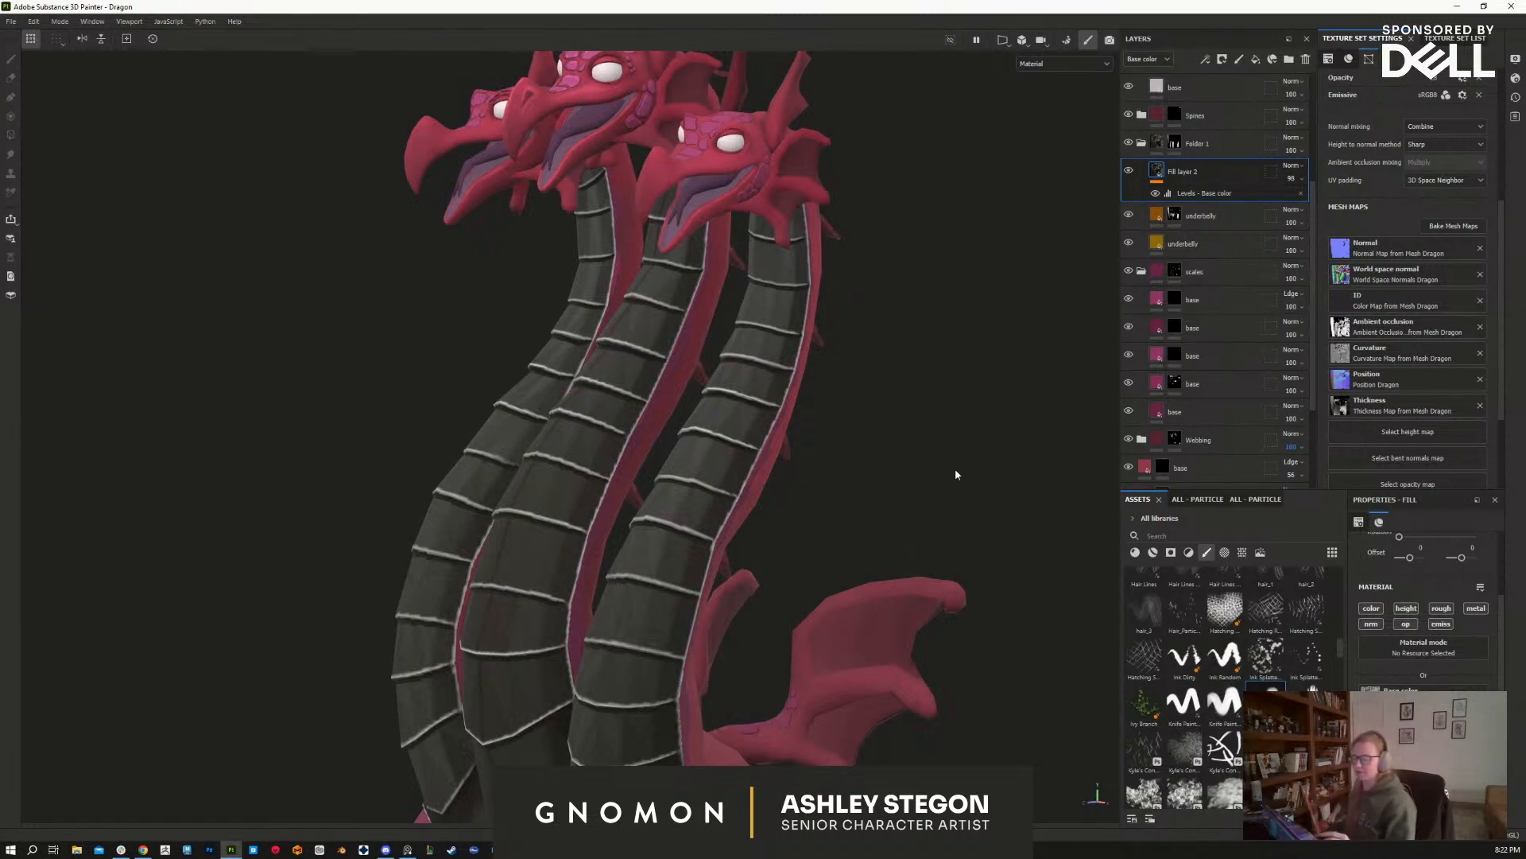
# Step: Add a filter to Fill layer 2 above its Levels effect and assign the Gradient filter
pyautogui.keyDown('alt'); pyautogui.moveTo(913, 494); pyautogui.dragTo(930, 454); pyautogui.keyUp('alt')
pyautogui.rightClick(1158, 170)
pyautogui.click(1223, 517)
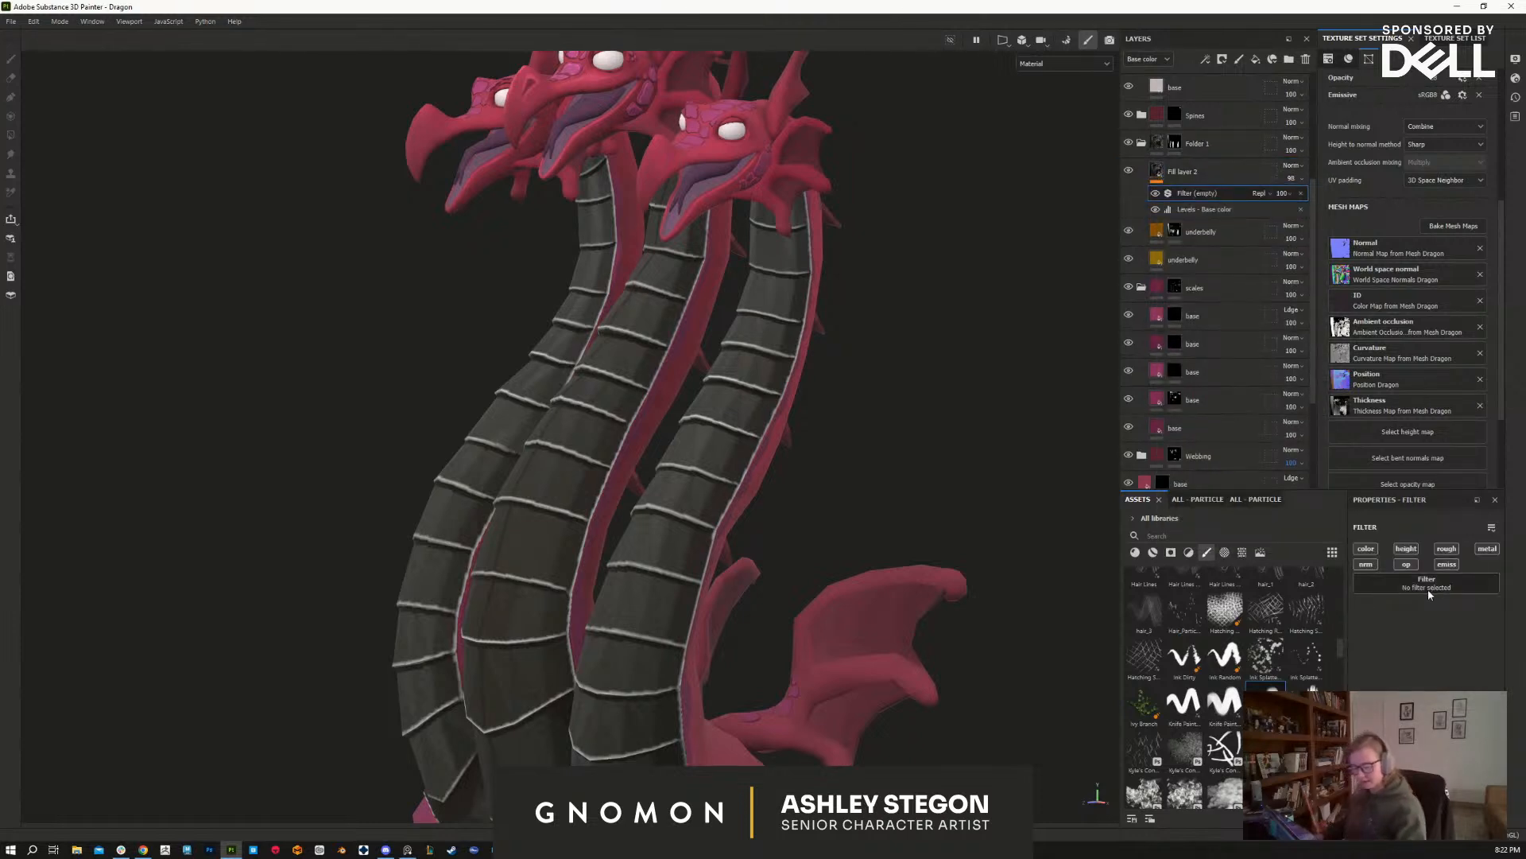
pyautogui.click(1444, 663)
pyautogui.keyDown('alt'); pyautogui.moveTo(879, 497); pyautogui.dragTo(942, 409, button='middle'); pyautogui.keyUp('alt')
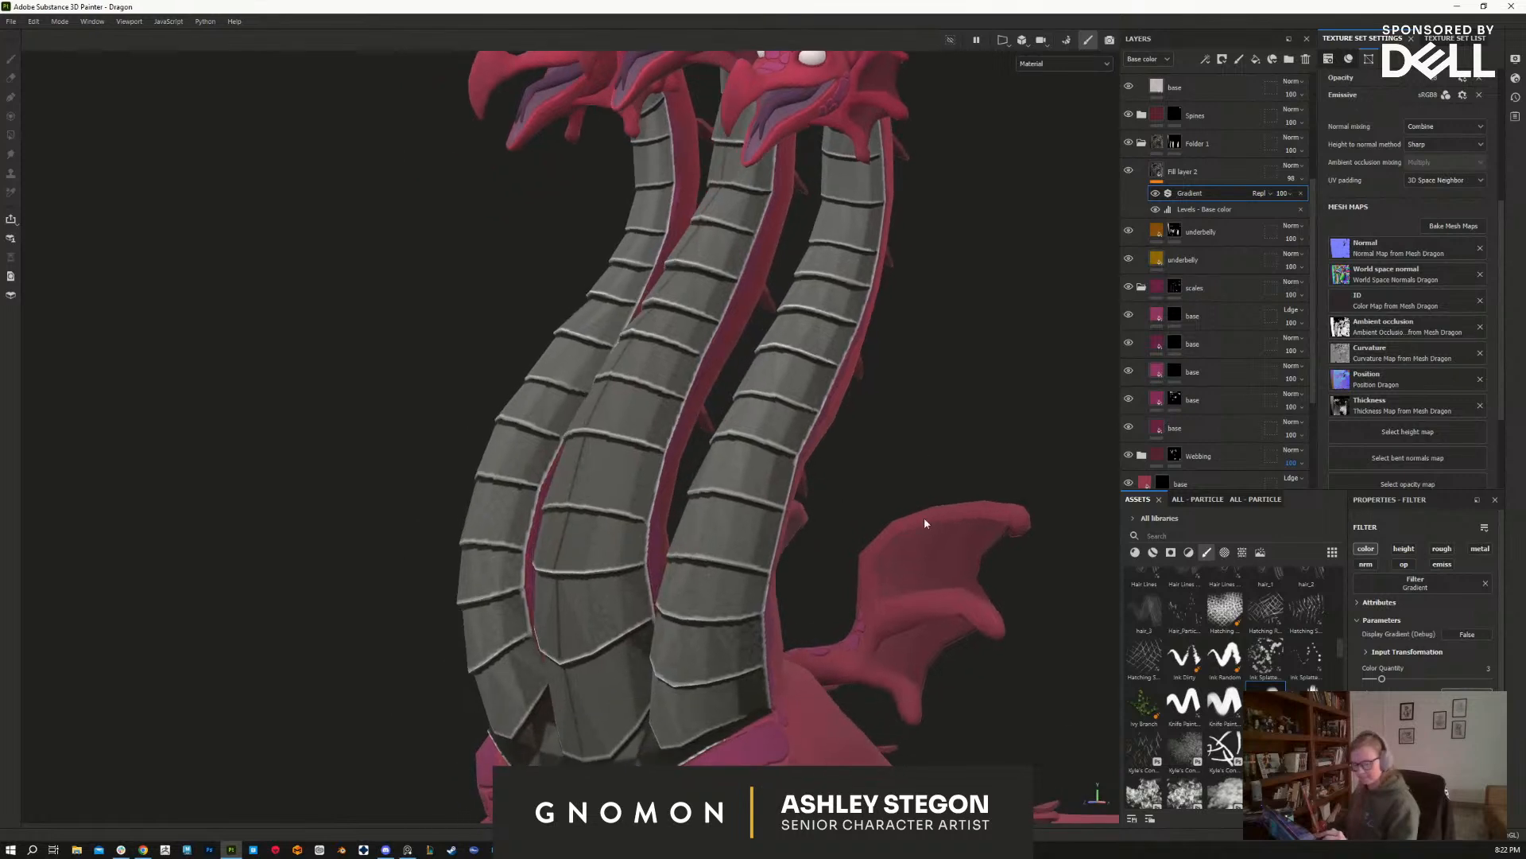
# Step: Set Color 3 of Fill layer 2's Gradient filter to a muted golden yellow
pyautogui.keyDown('alt'); pyautogui.moveTo(923, 513); pyautogui.dragTo(947, 511); pyautogui.keyUp('alt')
pyautogui.scroll(-1, 1495, 622)
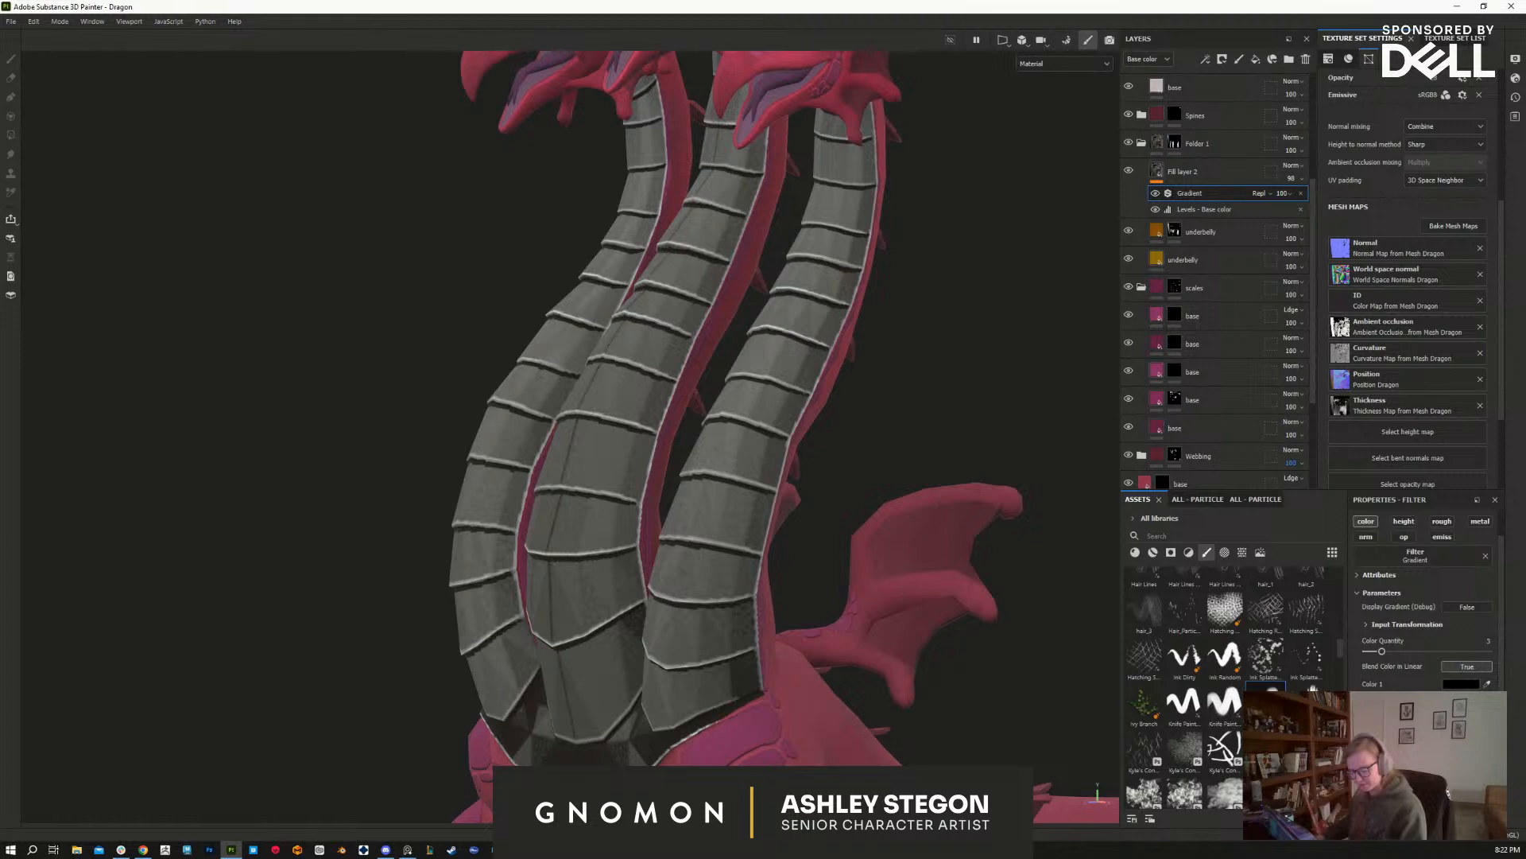
pyautogui.click(1461, 719)
pyautogui.click(1282, 595)
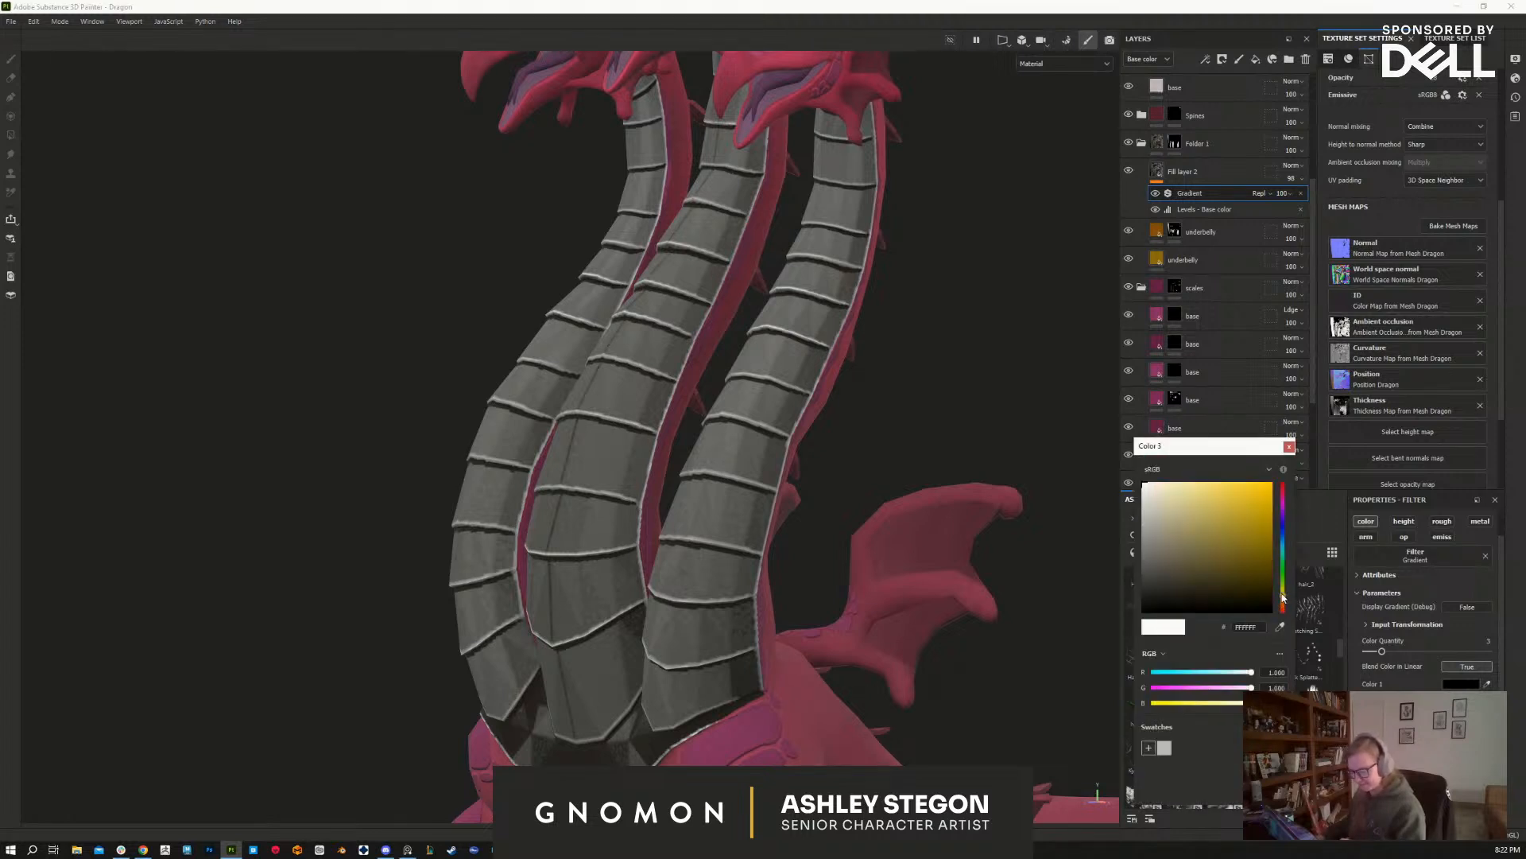
pyautogui.click(1253, 520)
pyautogui.click(1231, 511)
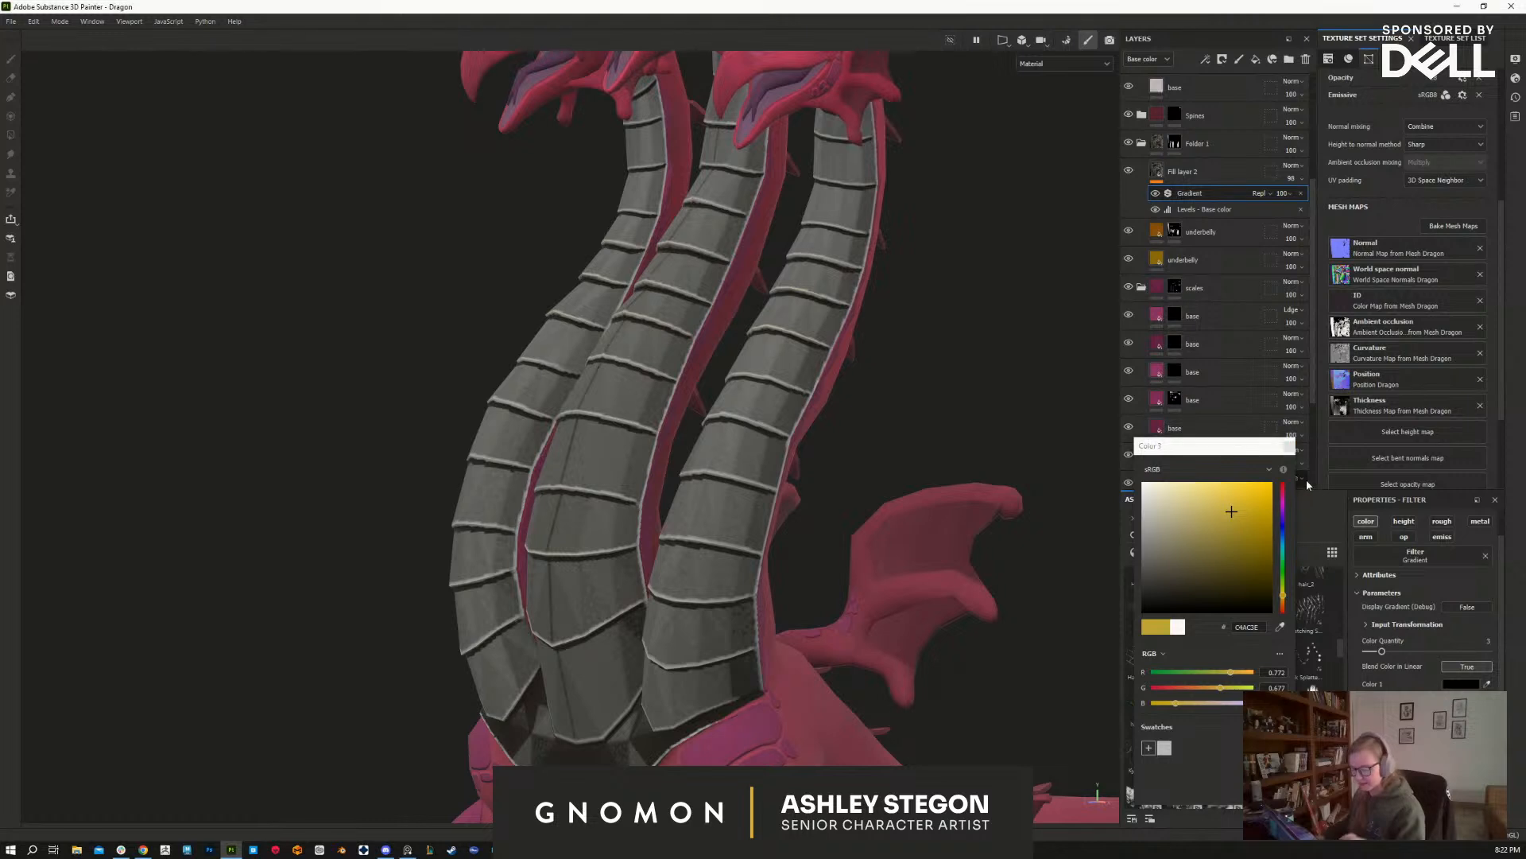
pyautogui.click(1220, 508)
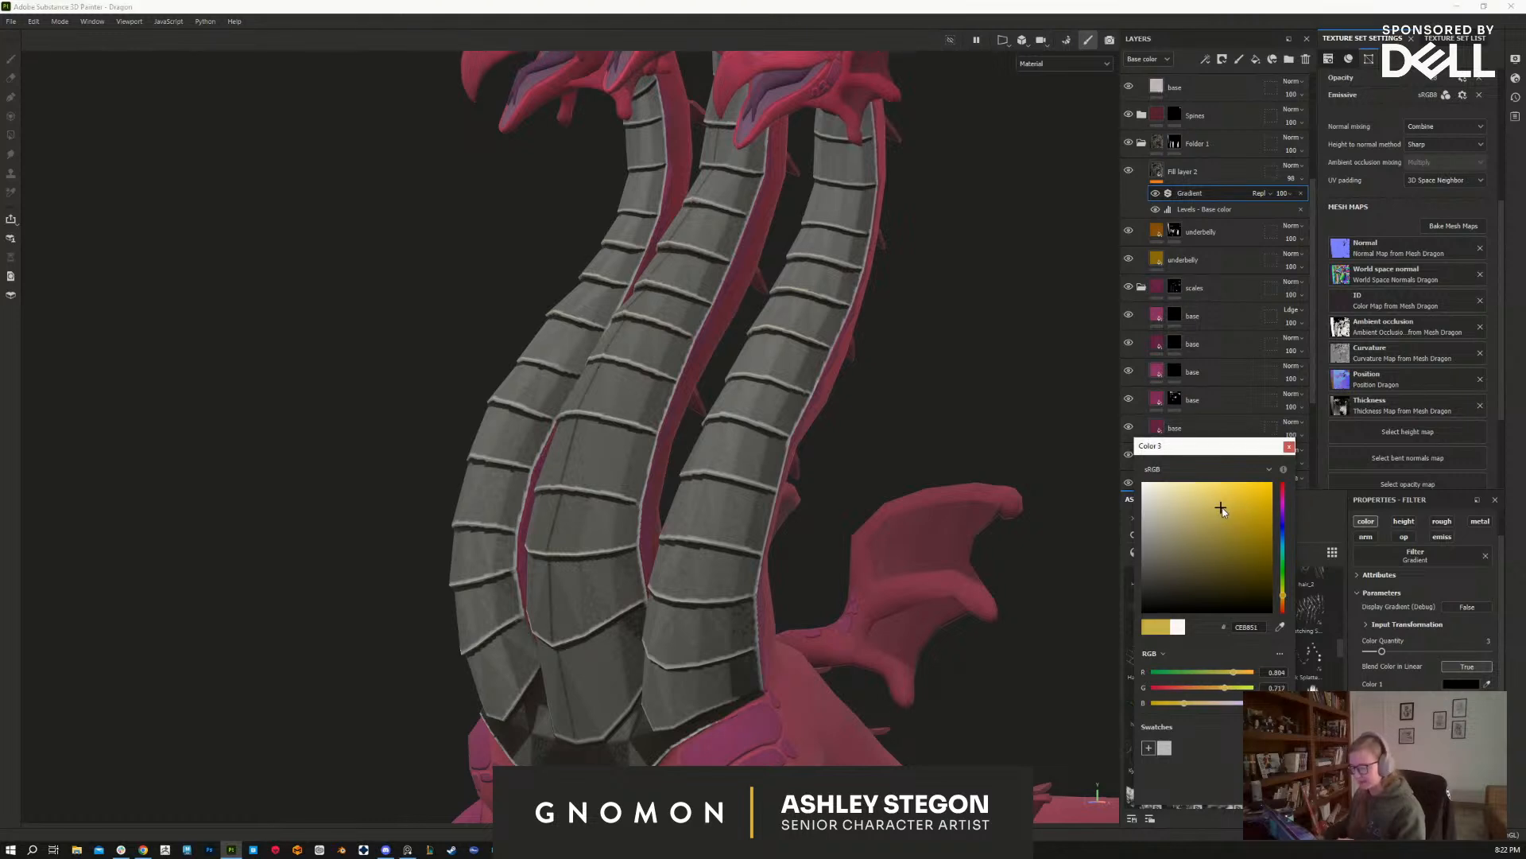
pyautogui.click(1287, 450)
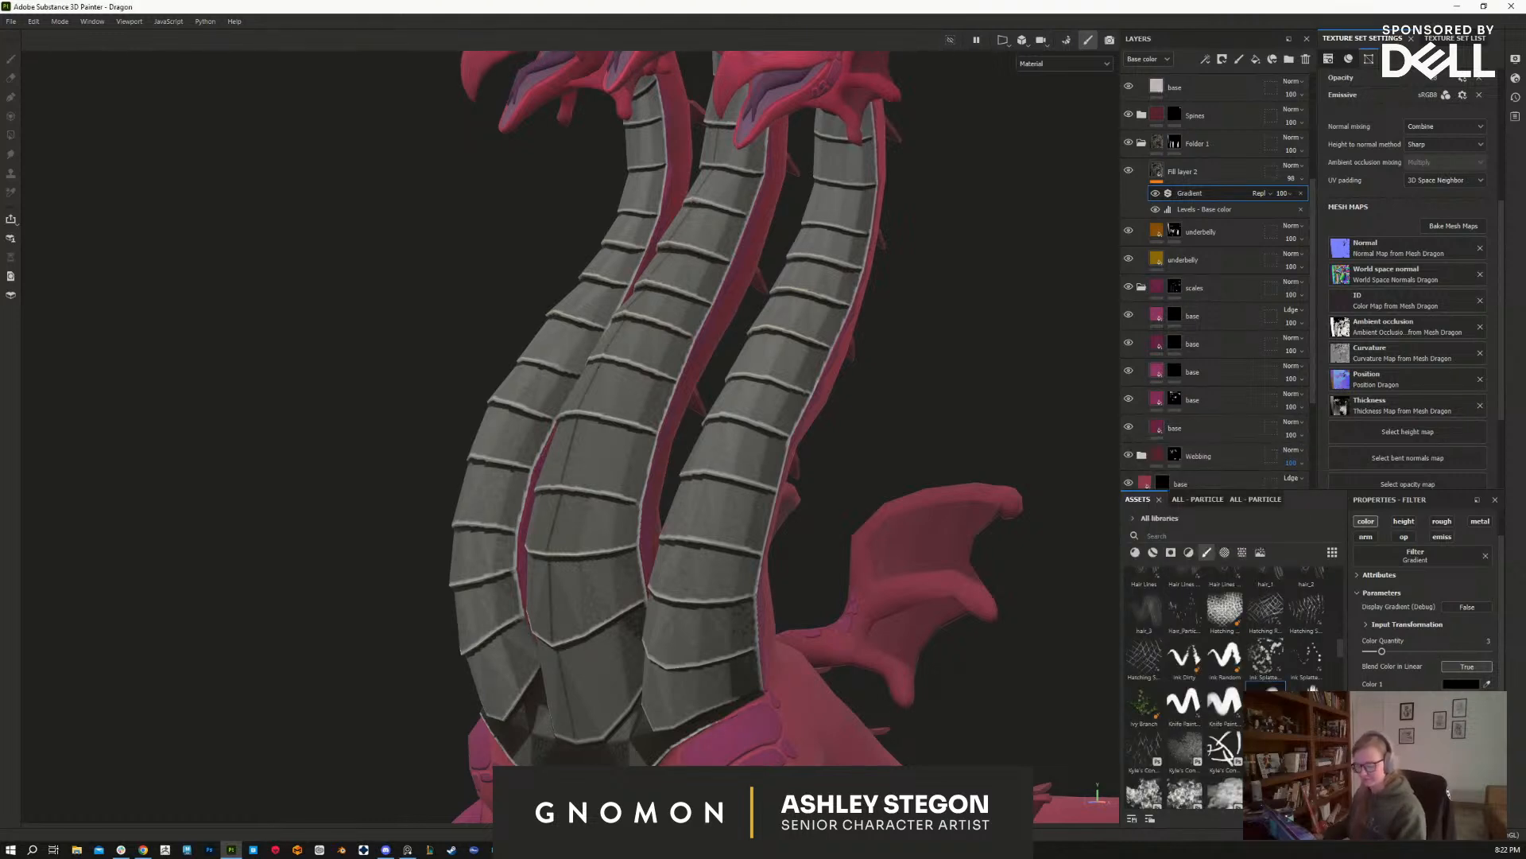
# Step: Set the Gradient filter's Color 2 to a dark golden brown, about 8E6A12
pyautogui.click(1462, 702)
pyautogui.click(1285, 584)
pyautogui.click(1247, 537)
pyautogui.click(1286, 604)
pyautogui.moveTo(1285, 606); pyautogui.dragTo(1284, 603)
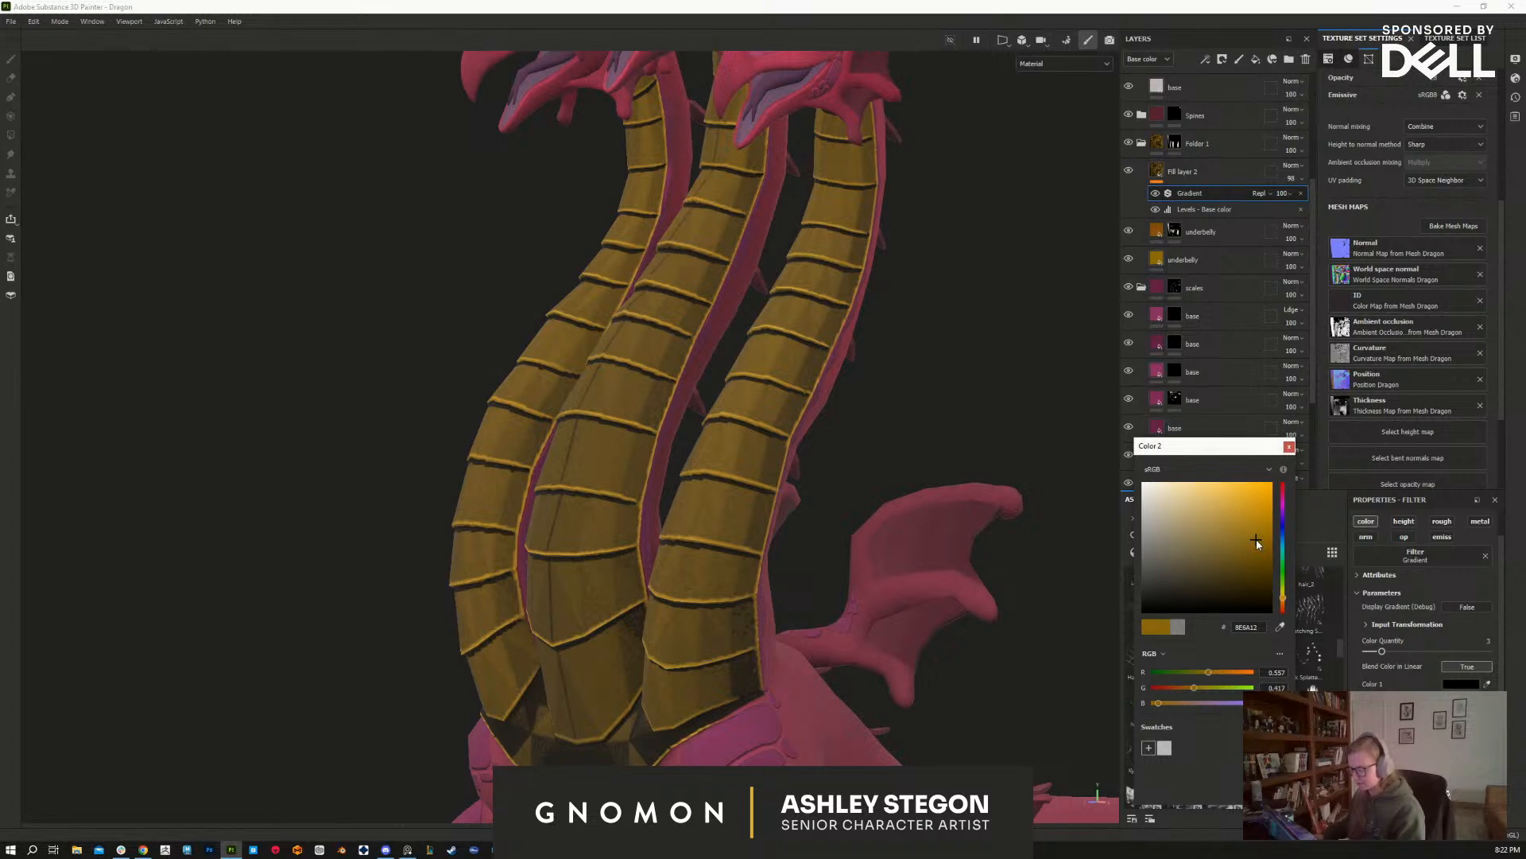
pyautogui.click(1289, 446)
# Step: Try dark orange-browns for the Gradient's Color 1 and settle on the shade sampled from the masked underbelly layer
pyautogui.click(1460, 683)
pyautogui.moveTo(1282, 610); pyautogui.dragTo(1263, 558)
pyautogui.click(1259, 567)
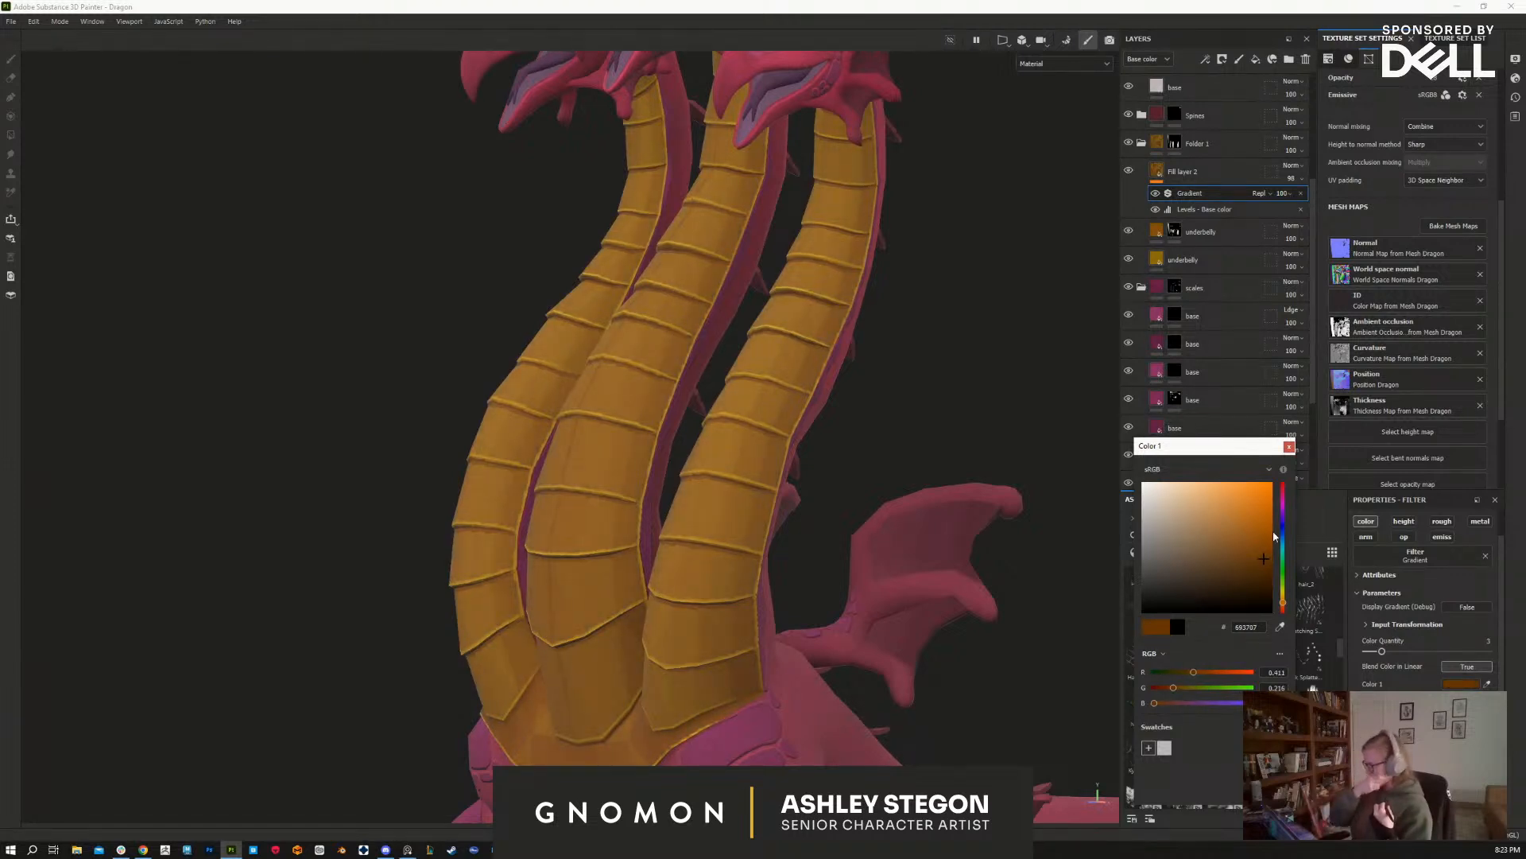
pyautogui.moveTo(1284, 606); pyautogui.dragTo(1284, 598)
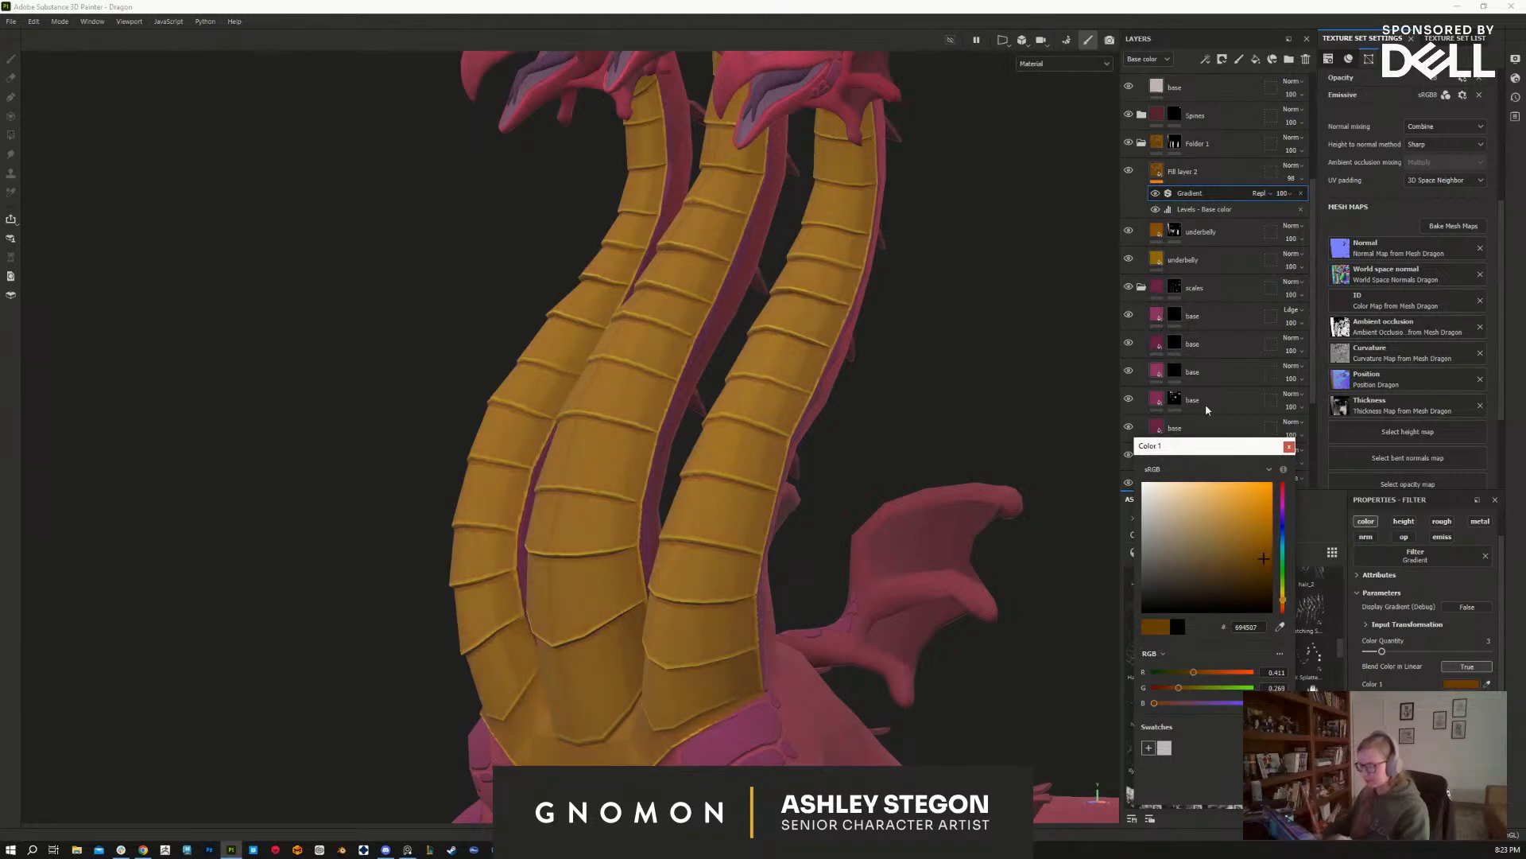
pyautogui.keyDown('alt'); pyautogui.moveTo(919, 466); pyautogui.dragTo(883, 263); pyautogui.keyUp('alt')
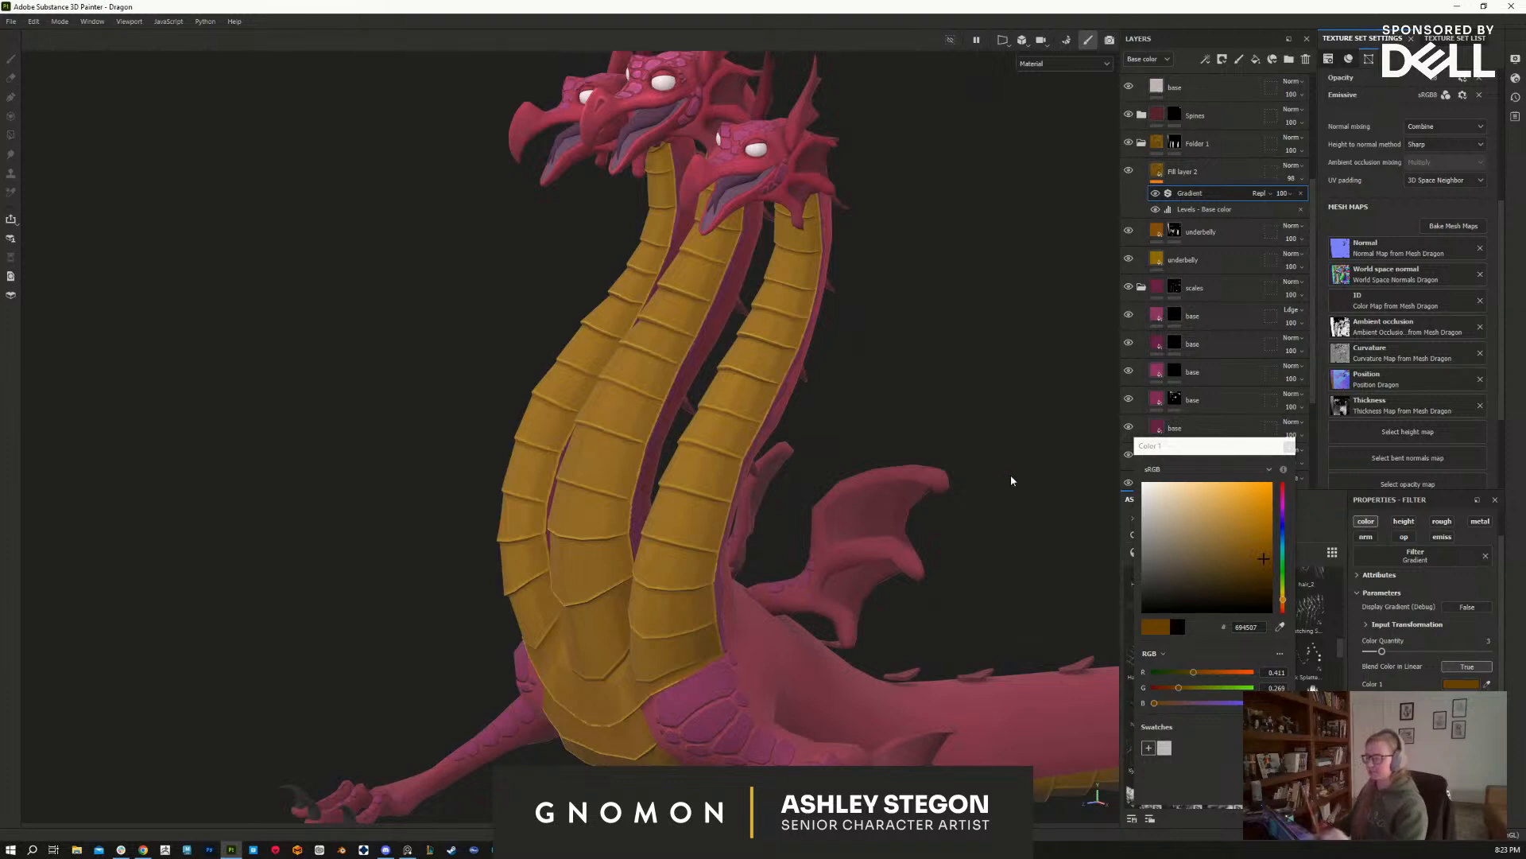
pyautogui.moveTo(1284, 601); pyautogui.dragTo(1284, 600)
pyautogui.click(1262, 556)
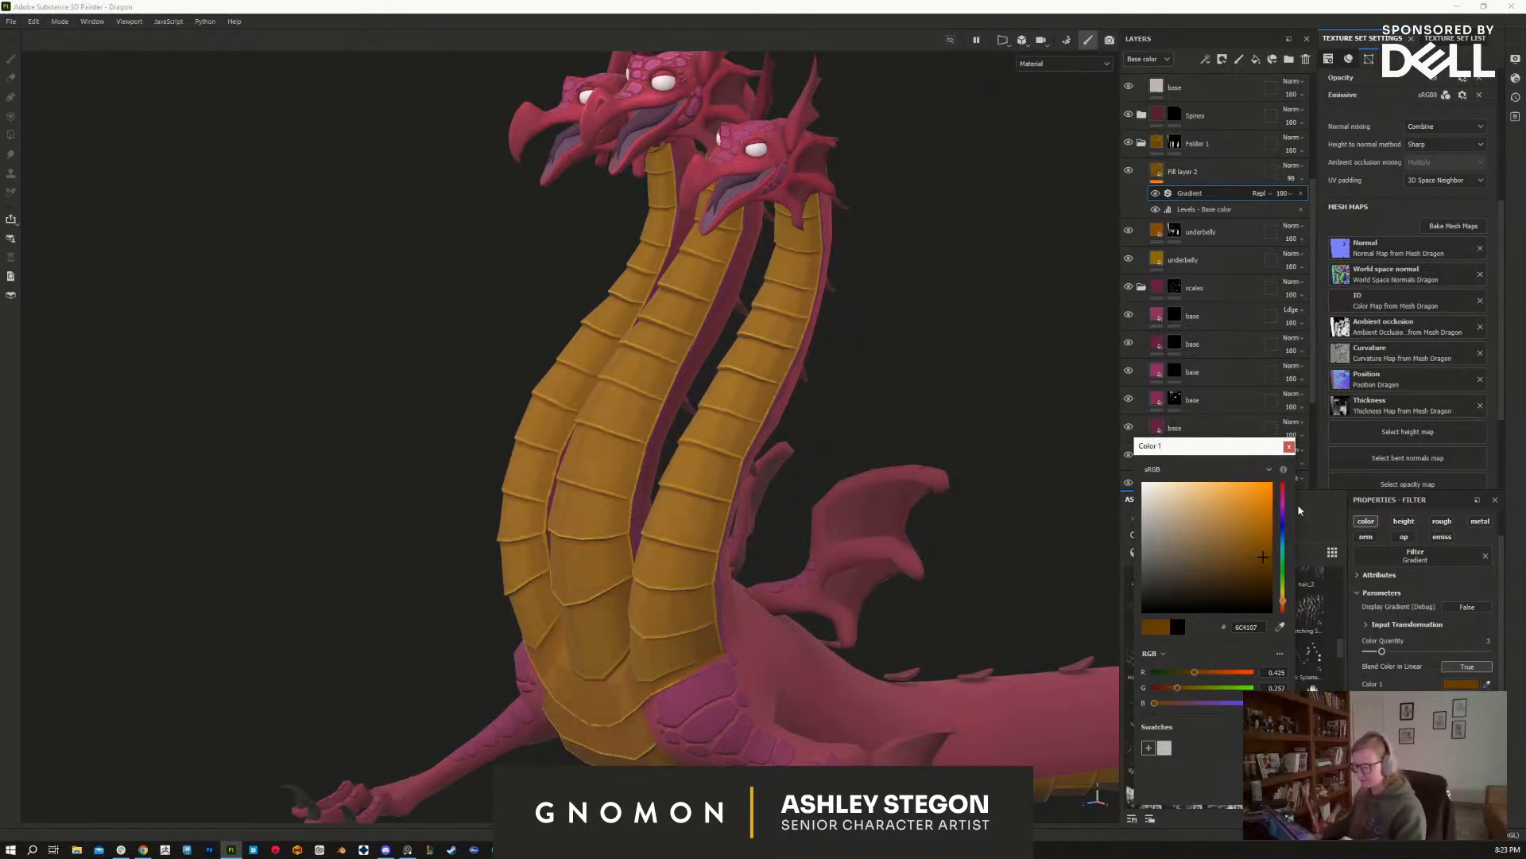
pyautogui.click(1280, 627)
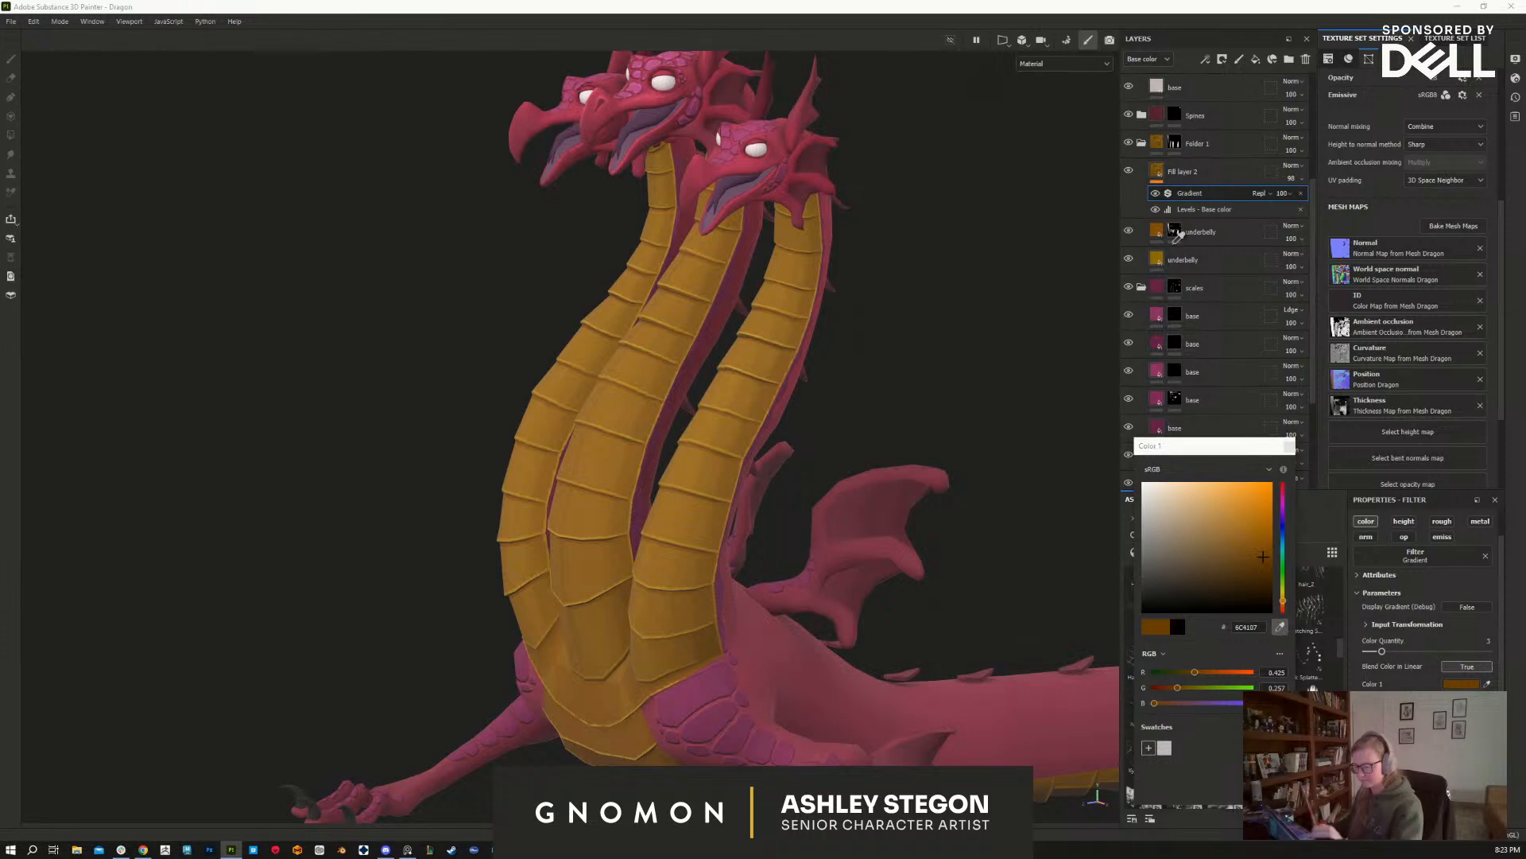
pyautogui.click(1162, 225)
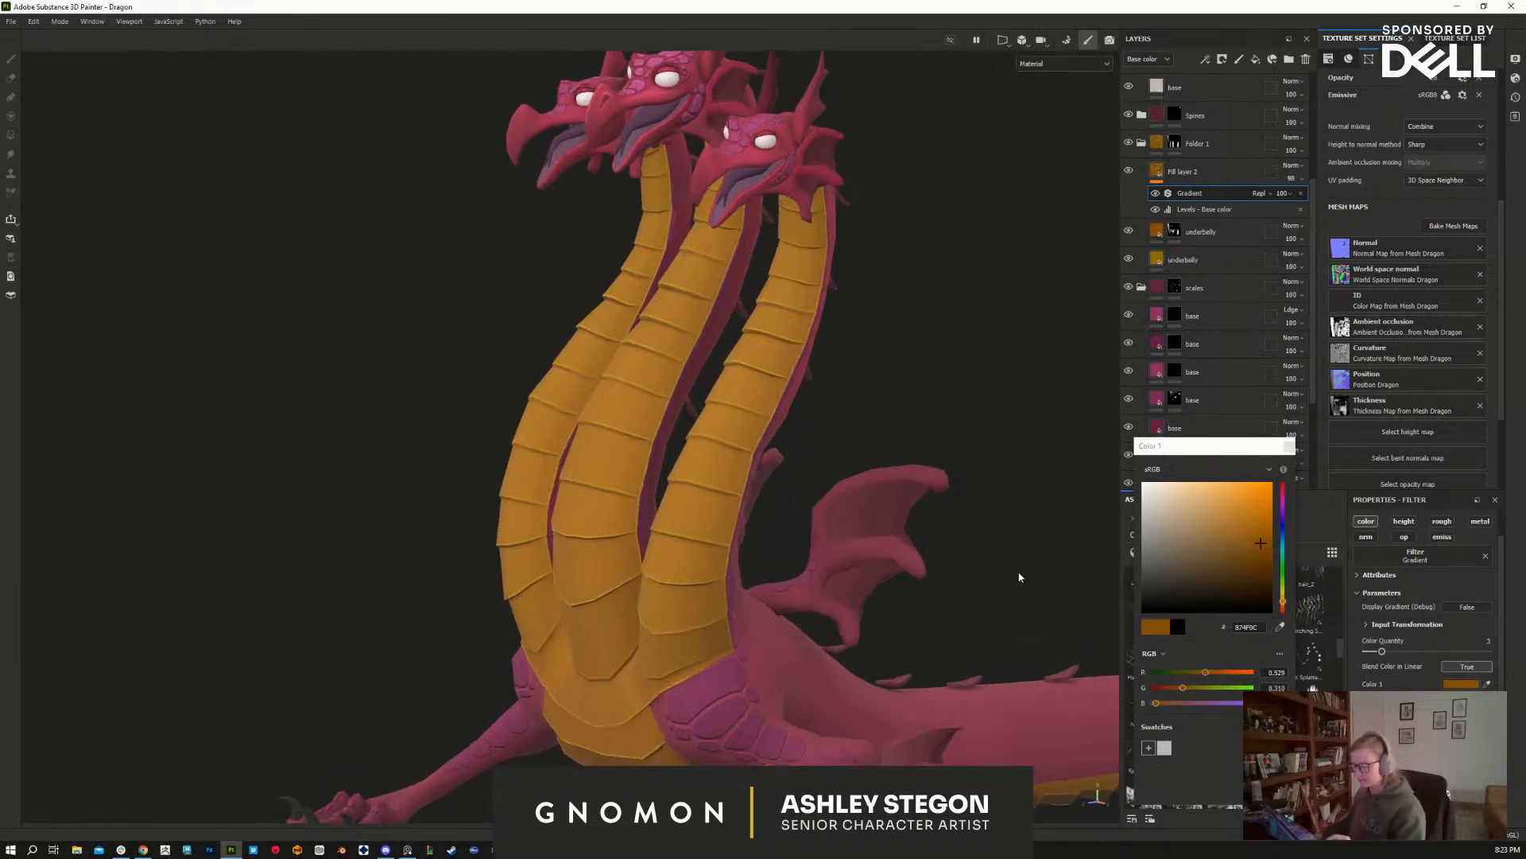
pyautogui.click(1289, 446)
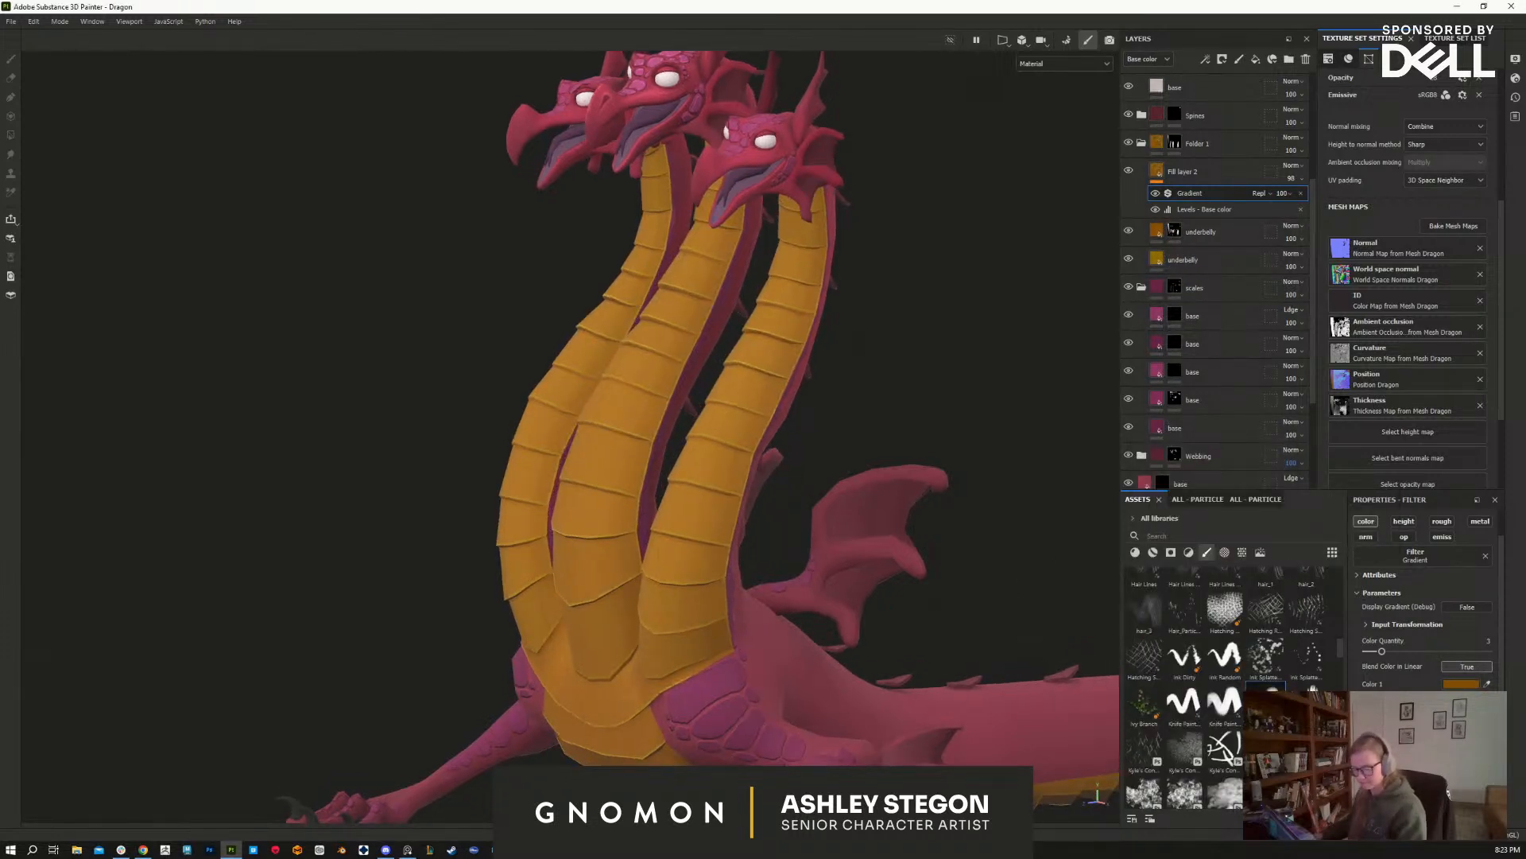
# Step: Brighten the Gradient's Color 2 to a richer golden yellow and make Color 3 slightly paler
pyautogui.click(1461, 702)
pyautogui.moveTo(1260, 536); pyautogui.dragTo(1258, 522)
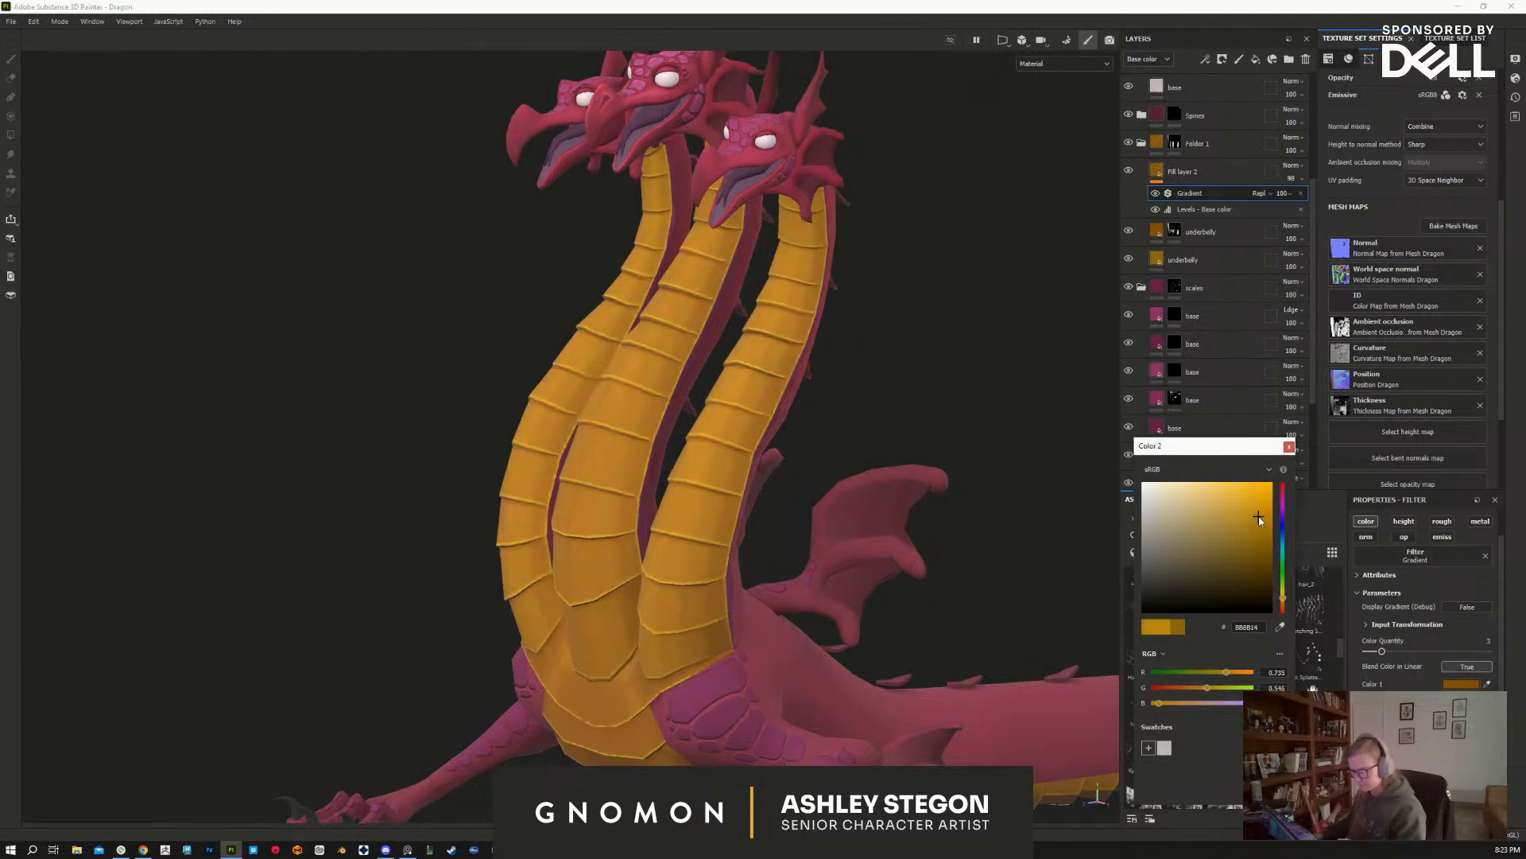
pyautogui.click(1289, 447)
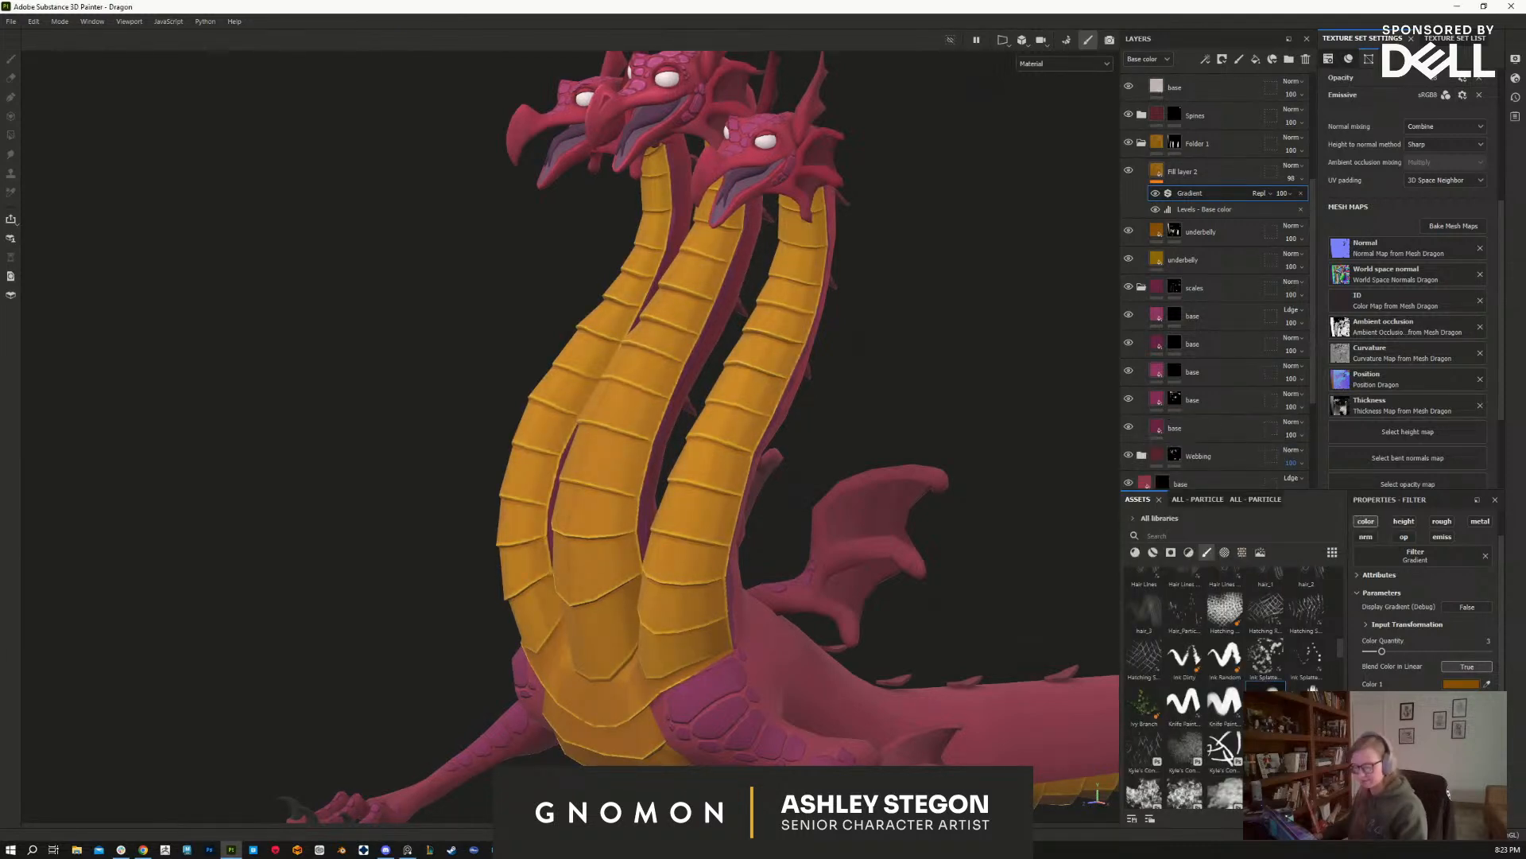
pyautogui.click(1461, 719)
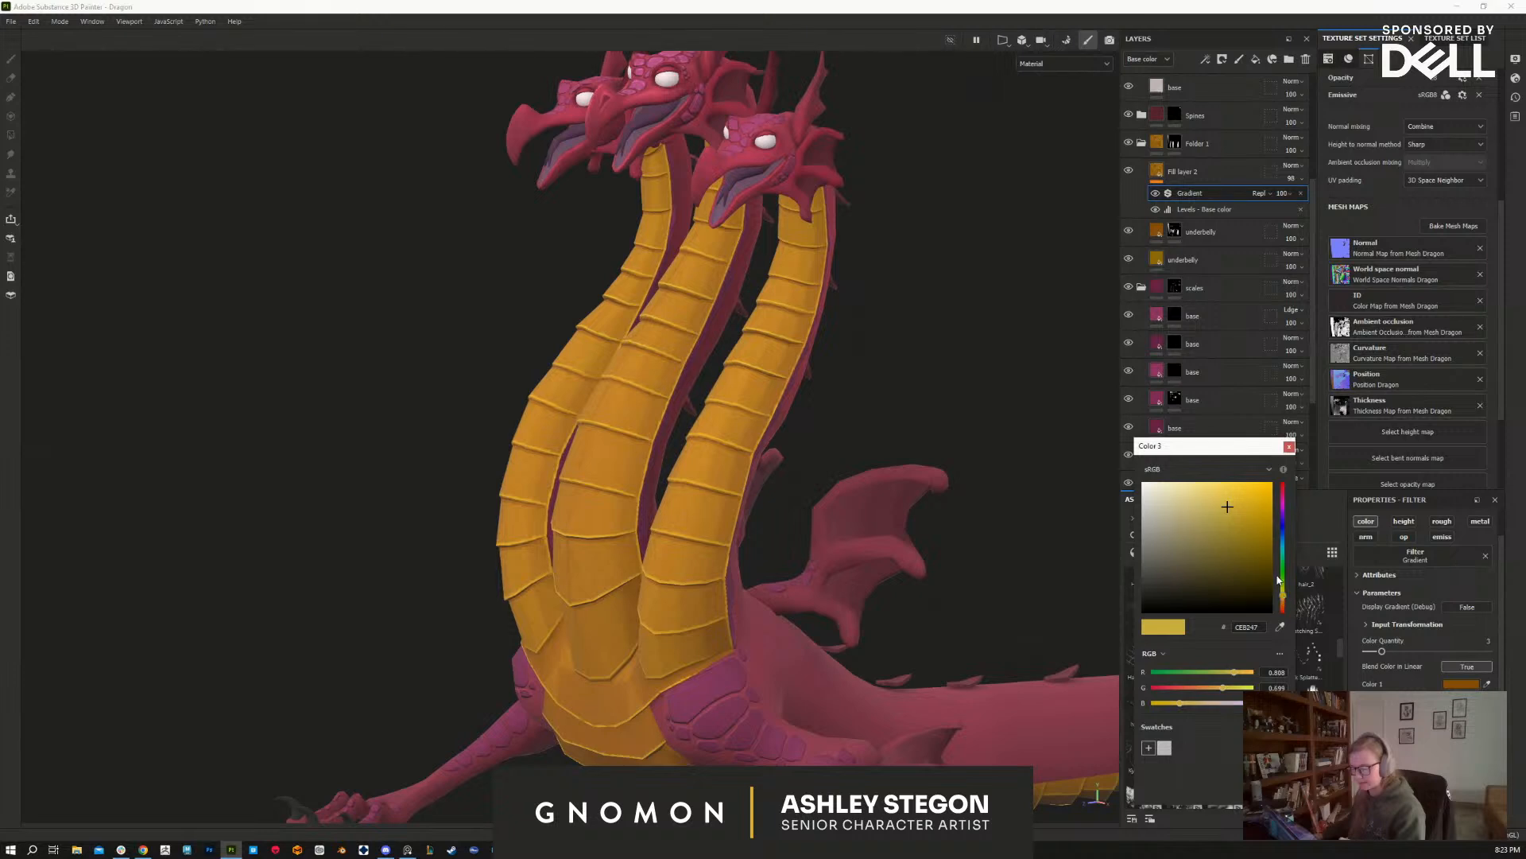
pyautogui.moveTo(1228, 509)
pyautogui.mouseDown()
pyautogui.moveTo(1191, 509)
pyautogui.moveTo(1217, 510)
pyautogui.mouseUp()
pyautogui.click(1289, 448)
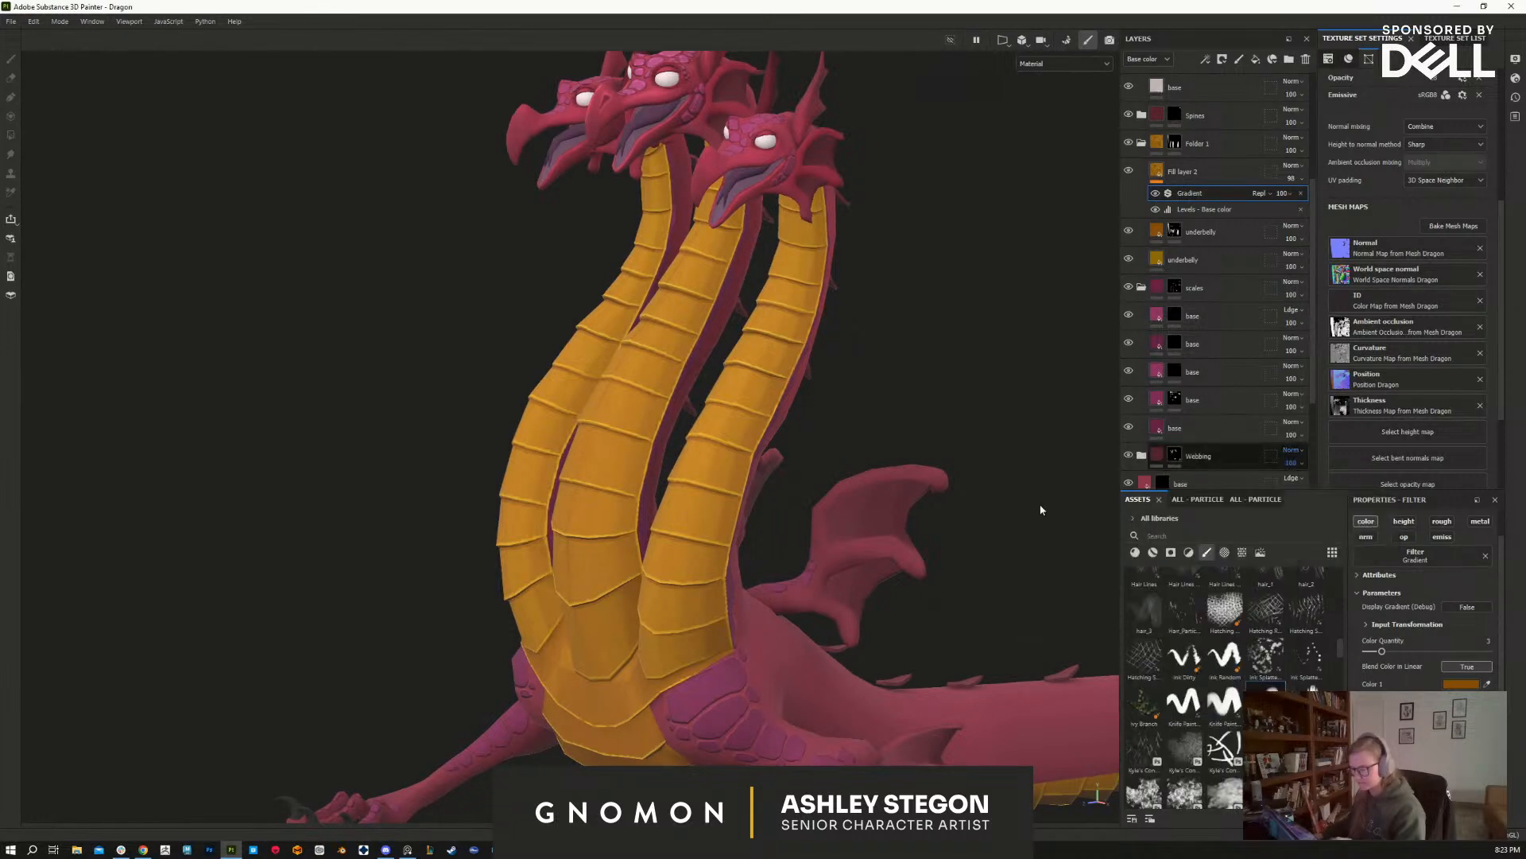
# Step: Try the Overlay and Screen blending modes on Fill layer 2 and compare the necks with the layer hidden
pyautogui.click(1292, 166)
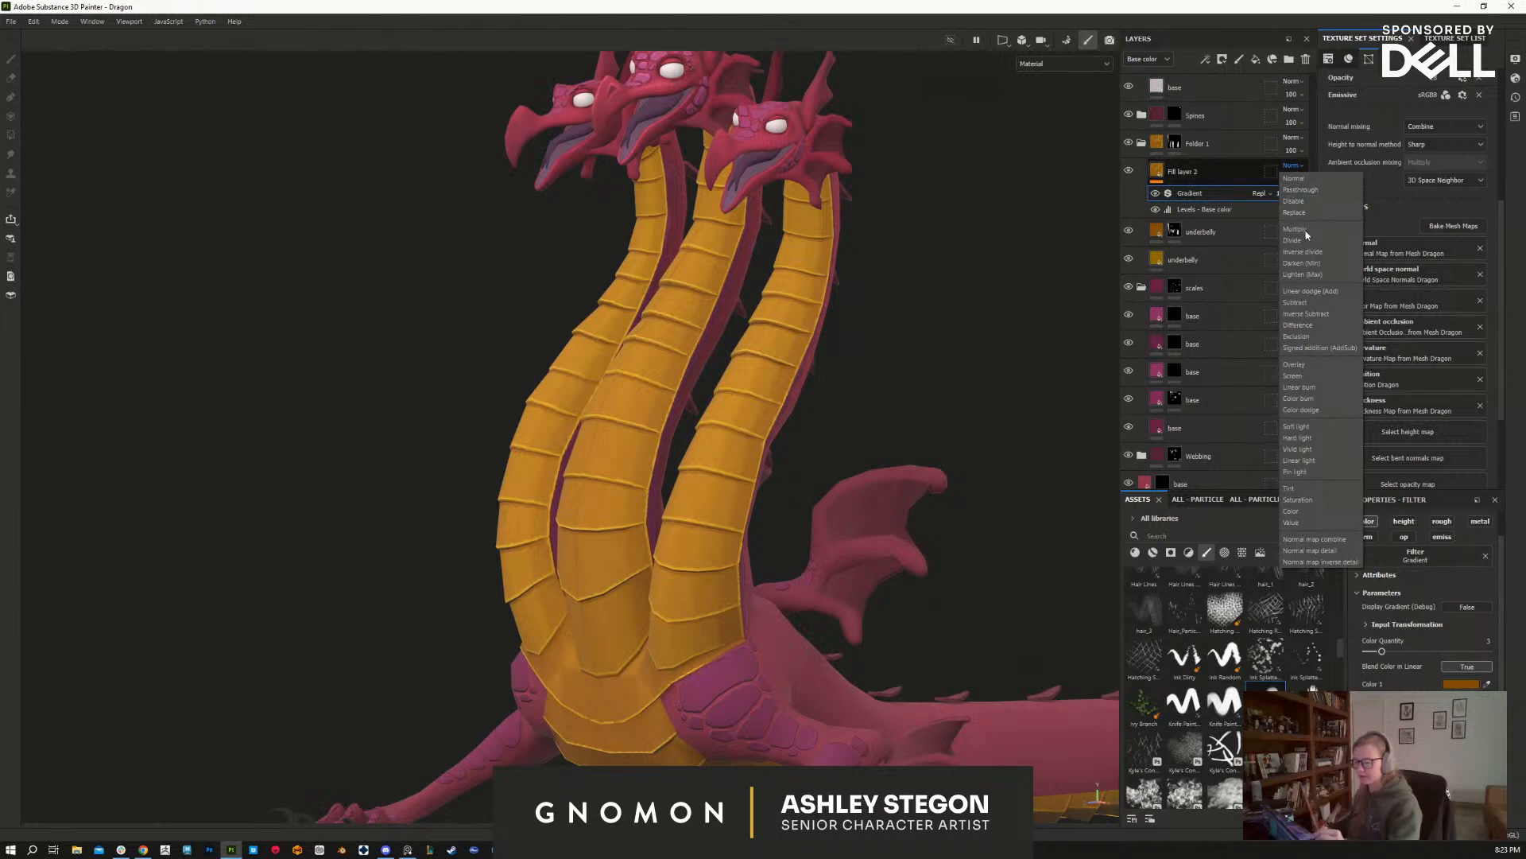
pyautogui.click(1302, 363)
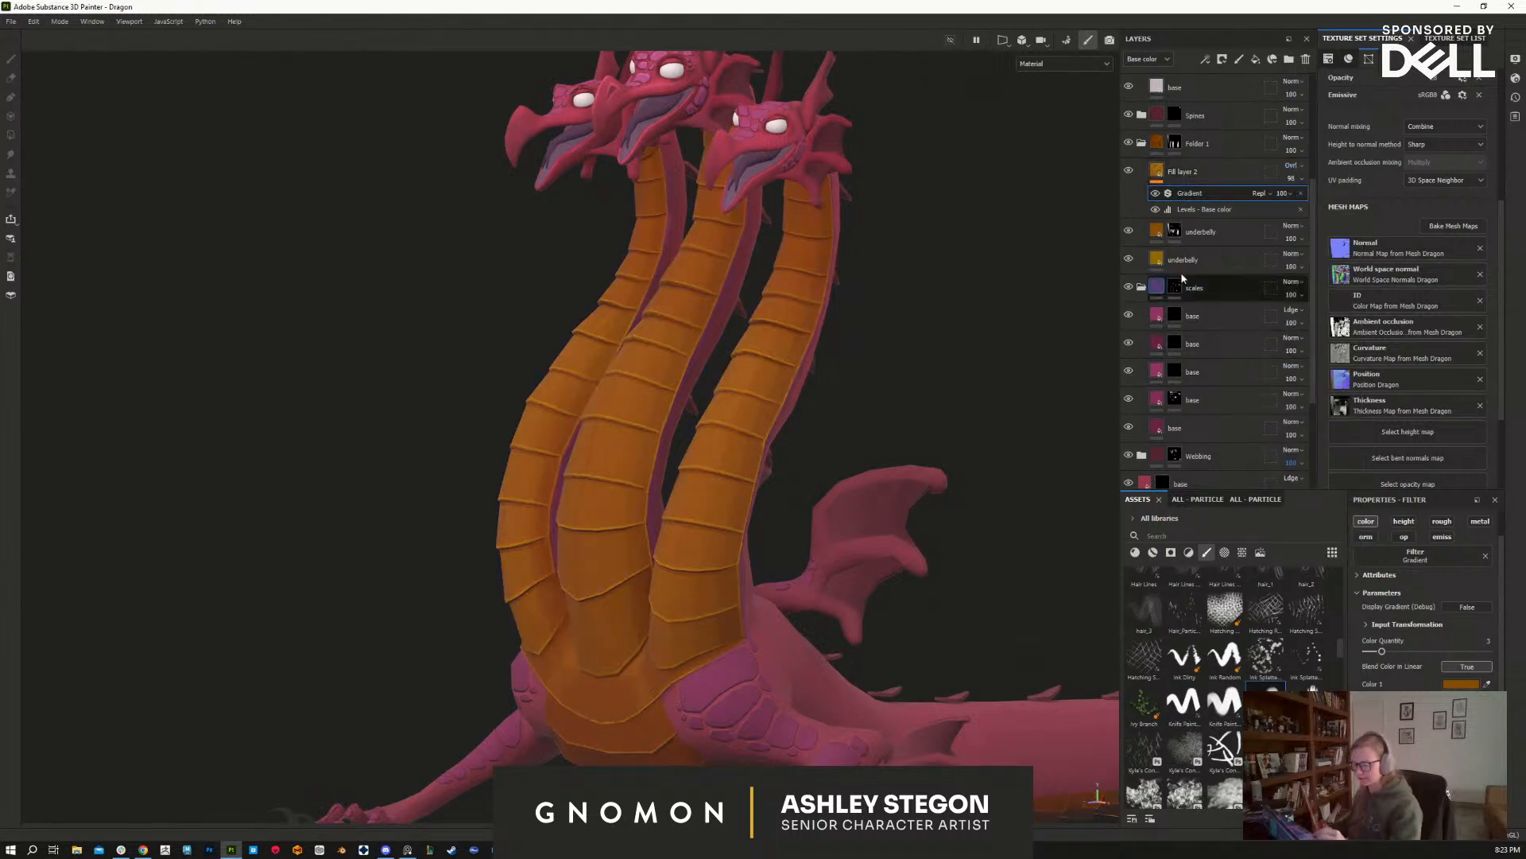
pyautogui.click(1292, 165)
pyautogui.click(1302, 376)
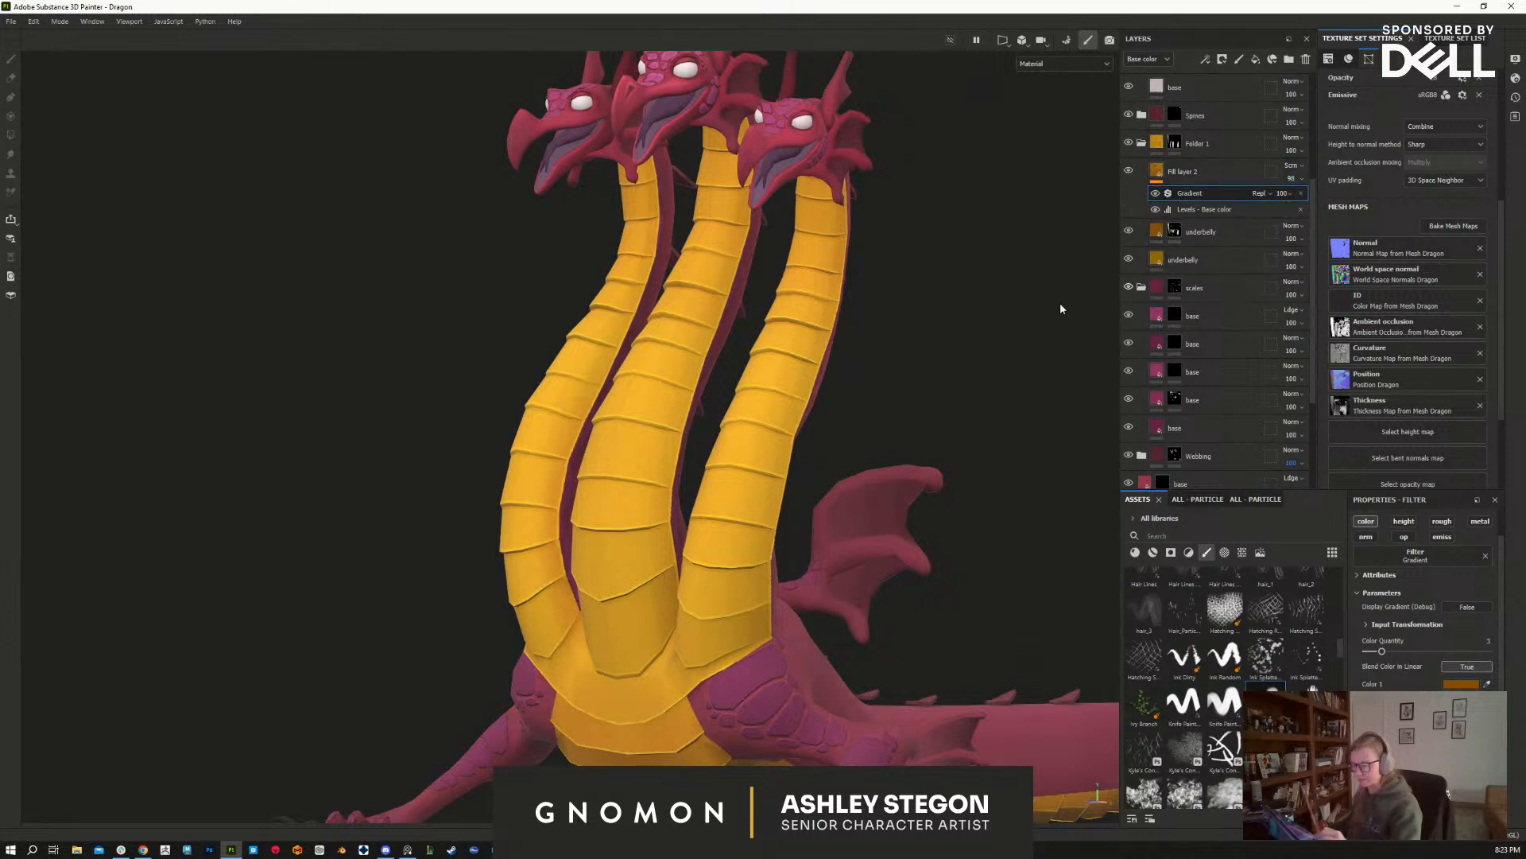
pyautogui.click(1130, 171)
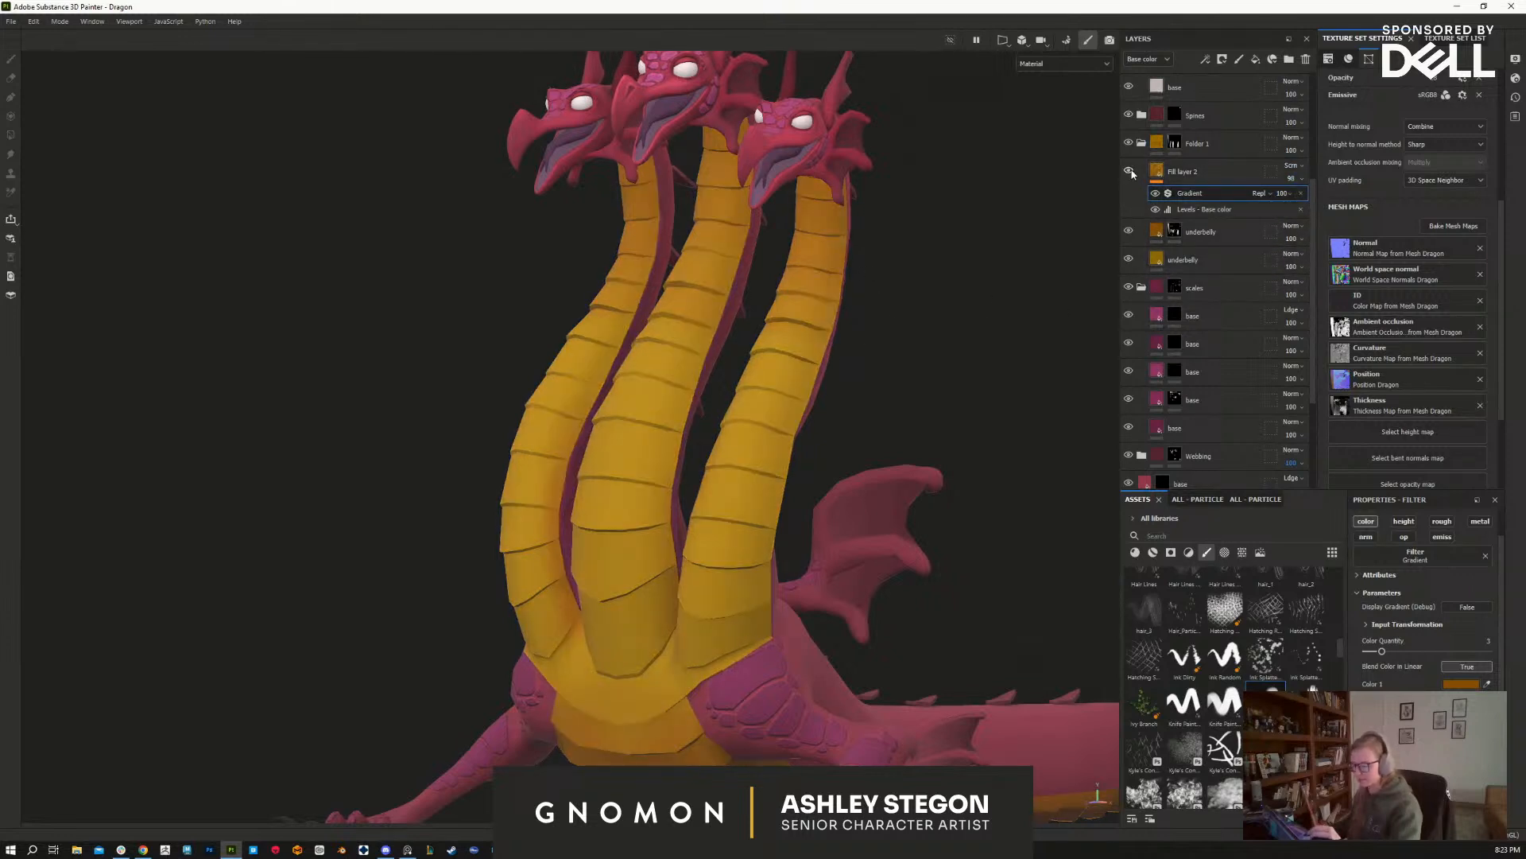
pyautogui.click(1130, 171)
# Step: Set Fill layer 2's blending mode to Passthrough and lower its opacity to 71
pyautogui.click(1292, 165)
pyautogui.click(1306, 189)
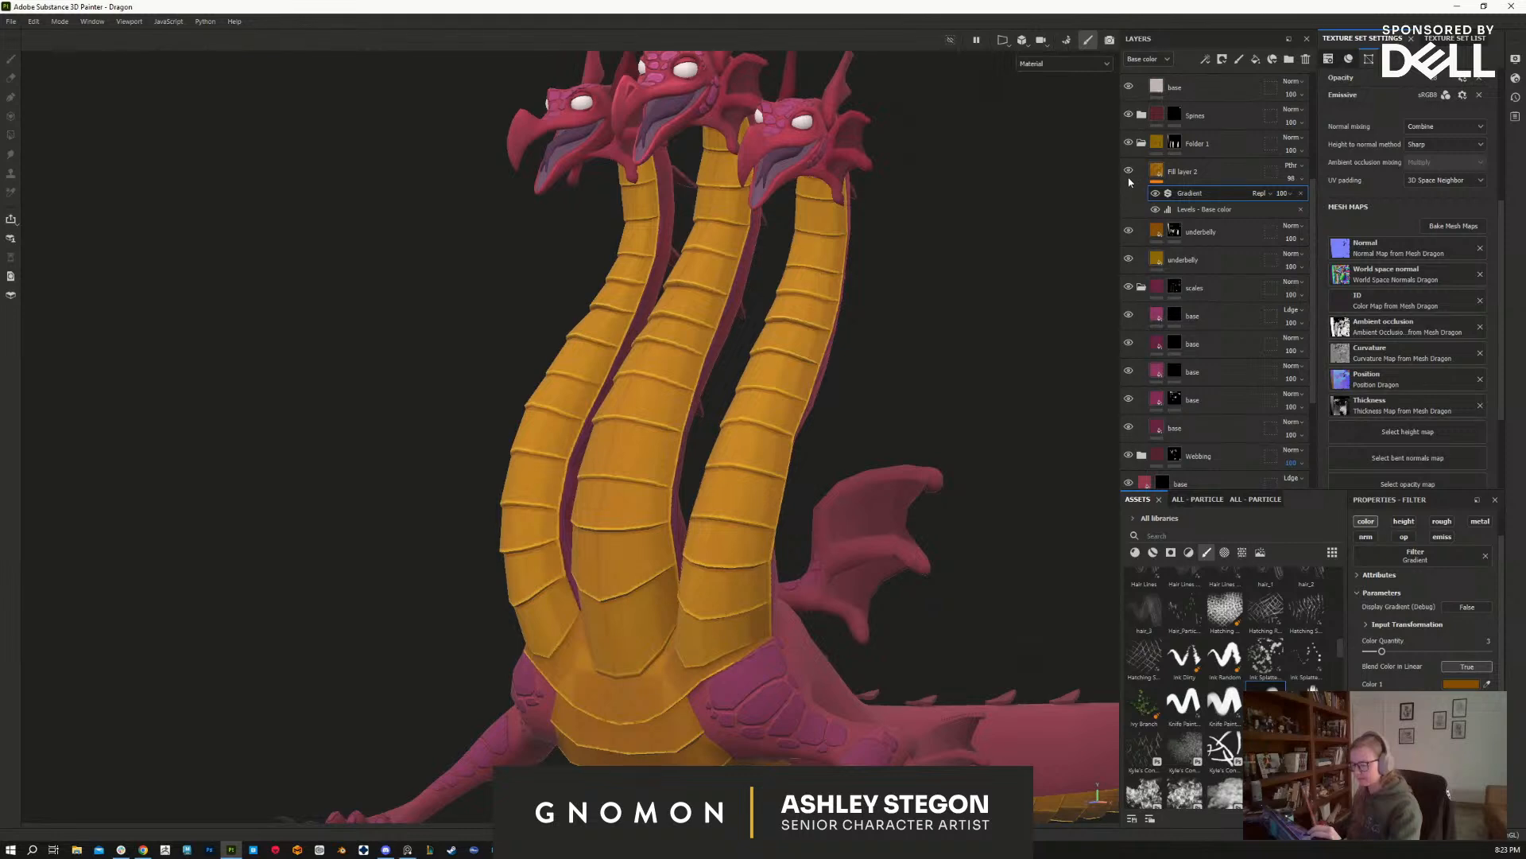
pyautogui.click(1293, 178)
pyautogui.moveTo(1333, 200); pyautogui.dragTo(1316, 204)
pyautogui.click(1295, 179)
pyautogui.click(1223, 169)
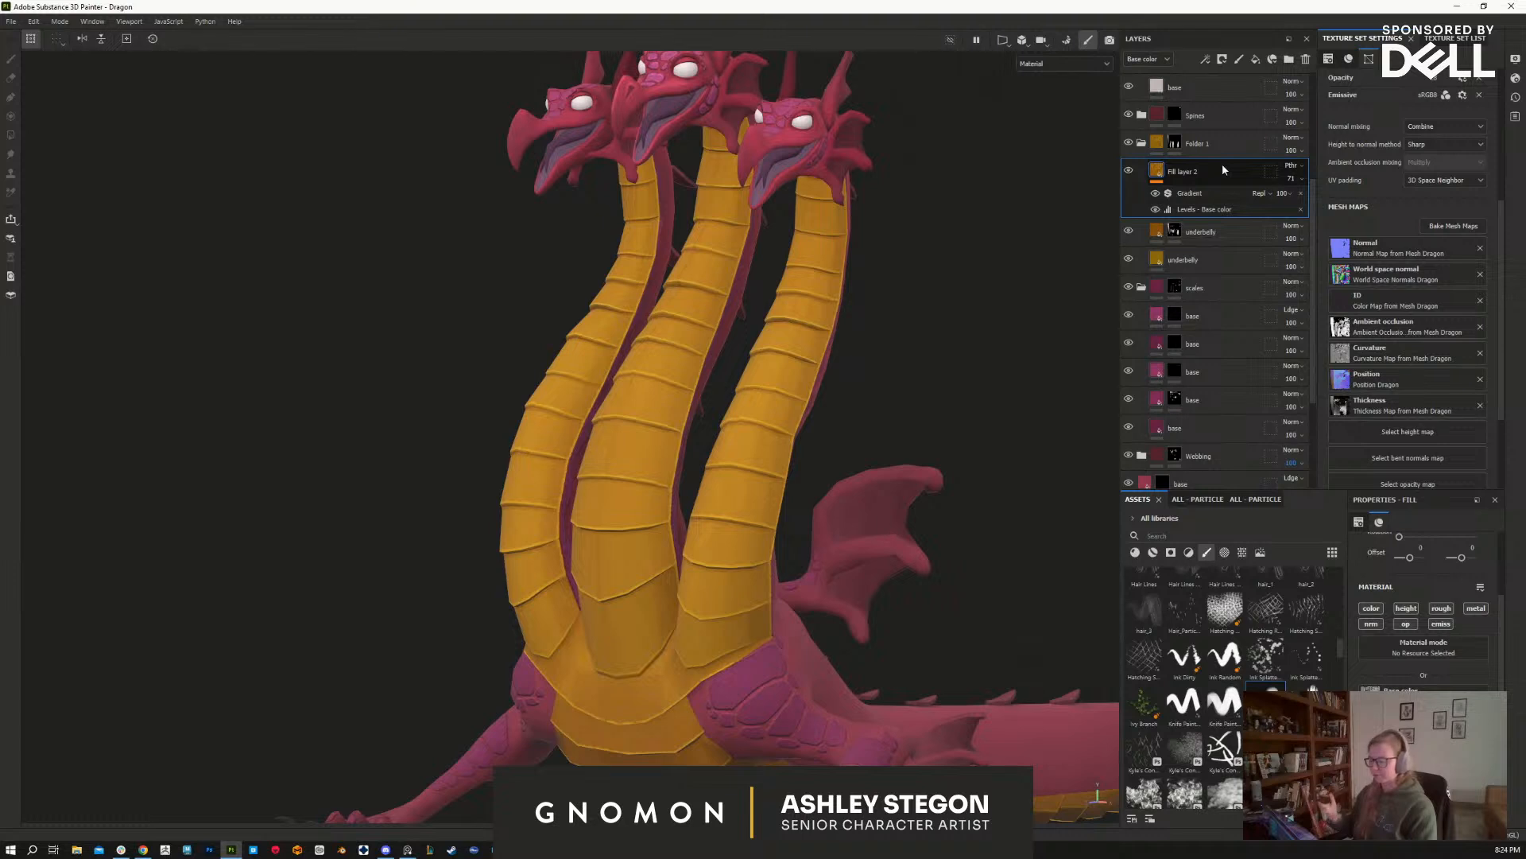
# Step: Check the multiplied Fill layer 3 lower in the stack and its effect on the dragon
pyautogui.moveTo(1314, 409); pyautogui.dragTo(1315, 495)
pyautogui.click(1148, 385)
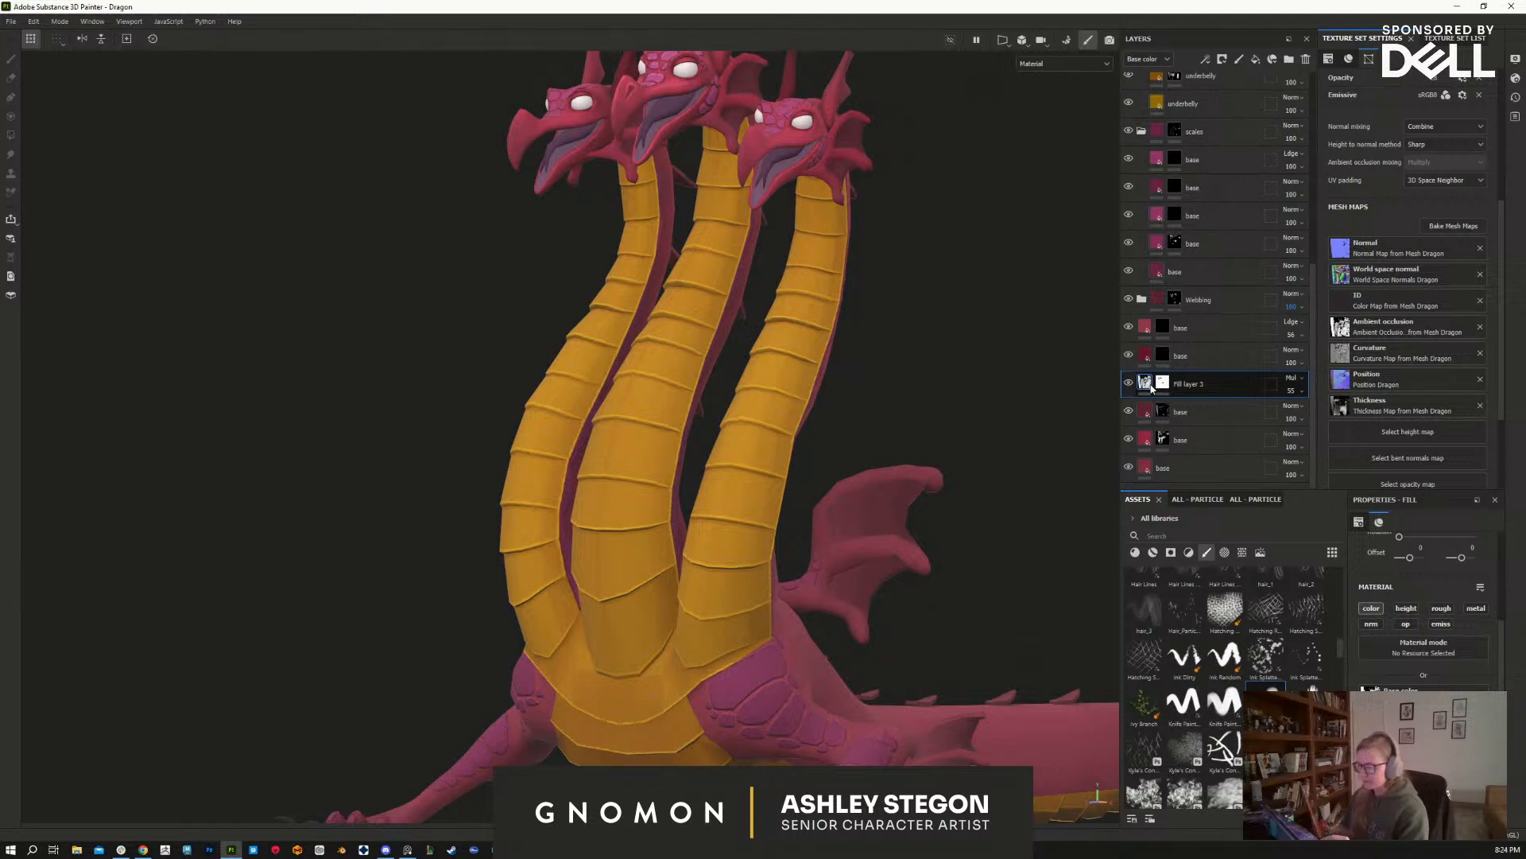
pyautogui.keyDown('alt'); pyautogui.moveTo(997, 398); pyautogui.dragTo(1012, 511); pyautogui.keyUp('alt')
pyautogui.scroll(1, 1313, 364)
# Step: Move the masked underbelly layer above Fill layer 2 inside Folder 1
pyautogui.scroll(5, 1313, 365)
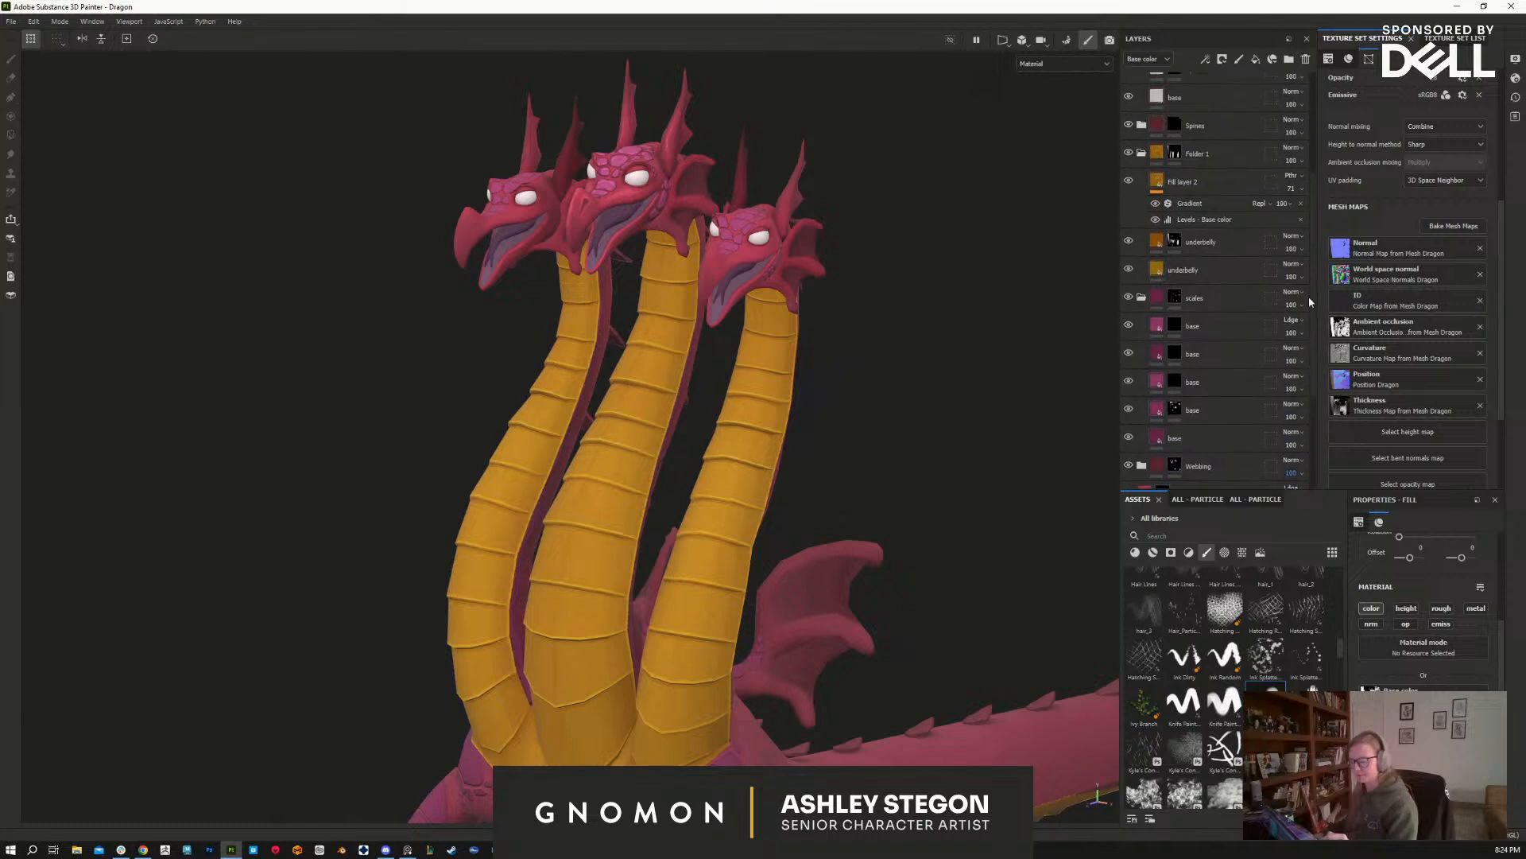
pyautogui.keyDown('alt'); pyautogui.moveTo(782, 329); pyautogui.dragTo(790, 291, button='middle'); pyautogui.keyUp('alt')
pyautogui.keyDown('alt'); pyautogui.moveTo(807, 446); pyautogui.dragTo(838, 517, button='right'); pyautogui.keyUp('alt')
pyautogui.moveTo(1219, 303); pyautogui.dragTo(1221, 232)
# Step: Set the masked underbelly layer to Multiply blending and reduce its opacity to 42
pyautogui.click(1298, 253)
pyautogui.moveTo(1333, 275); pyautogui.dragTo(1317, 276)
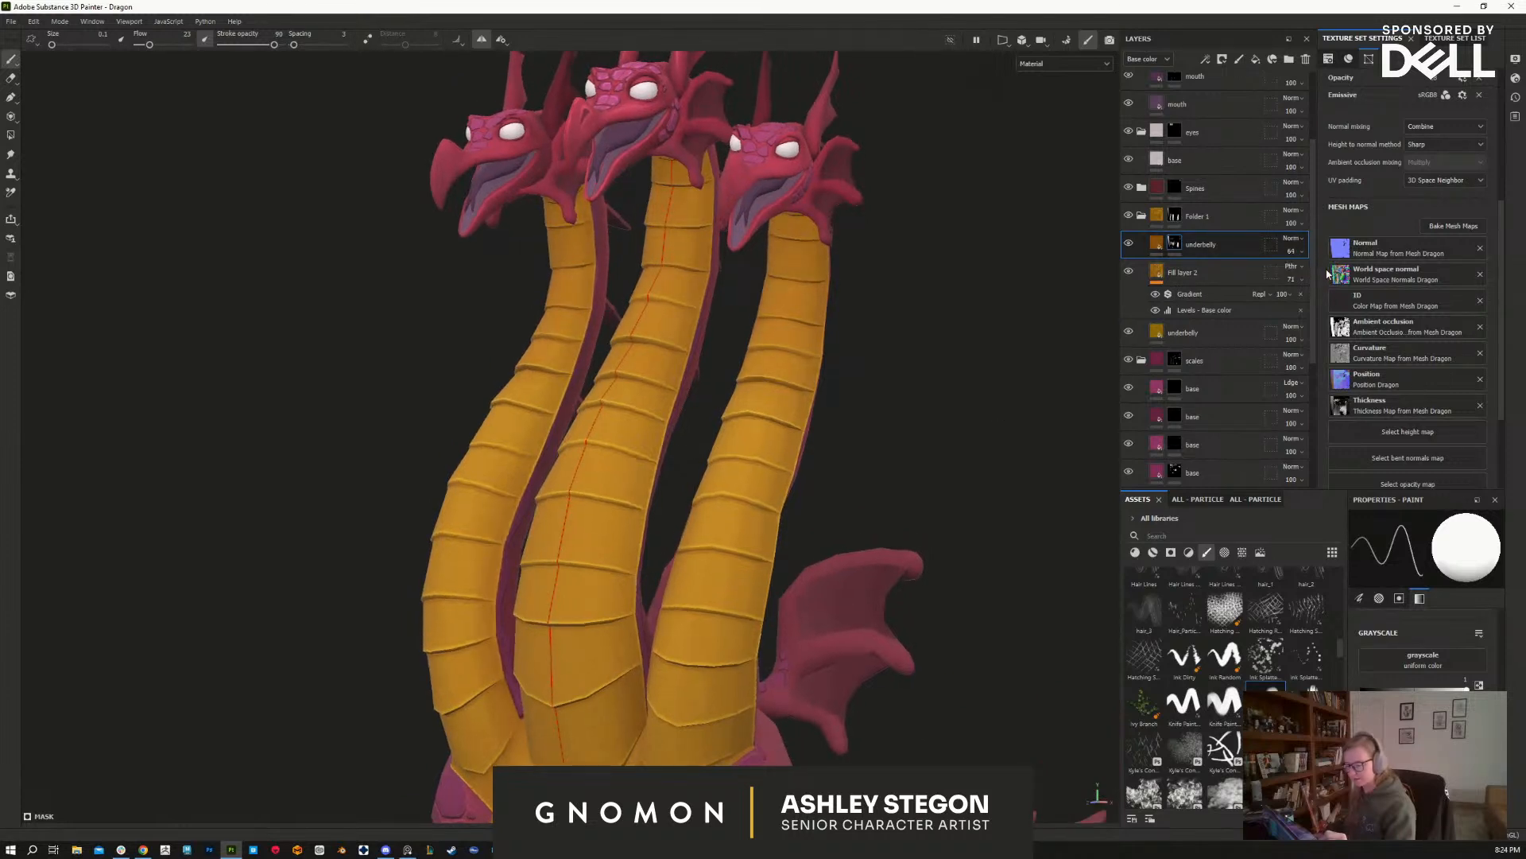
pyautogui.click(1293, 238)
pyautogui.click(1303, 290)
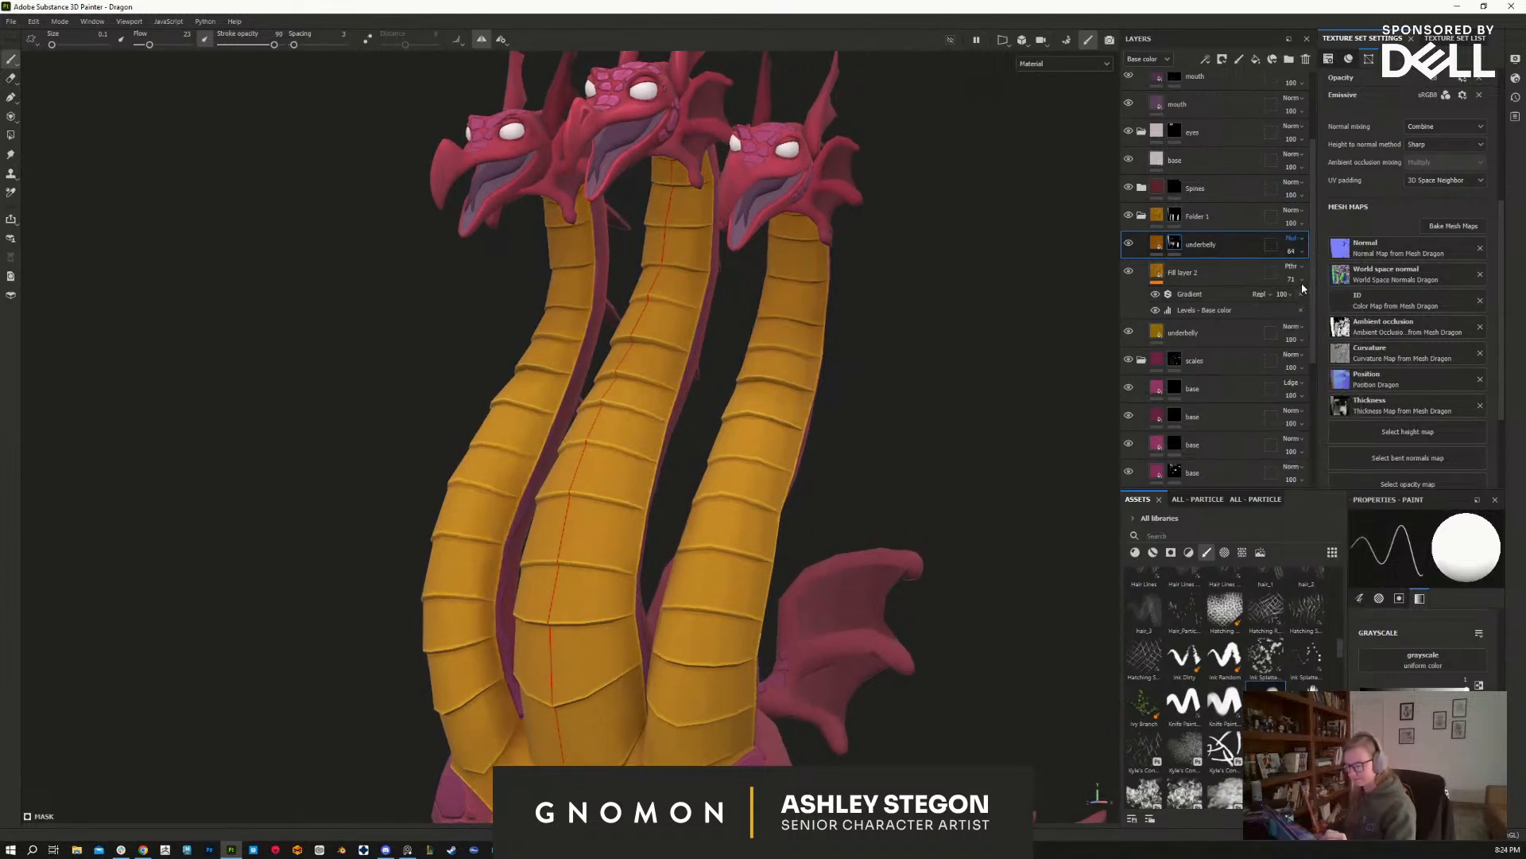
pyautogui.click(1296, 252)
pyautogui.moveTo(1316, 275)
pyautogui.mouseDown()
pyautogui.moveTo(1301, 279)
pyautogui.moveTo(1313, 279)
pyautogui.mouseUp()
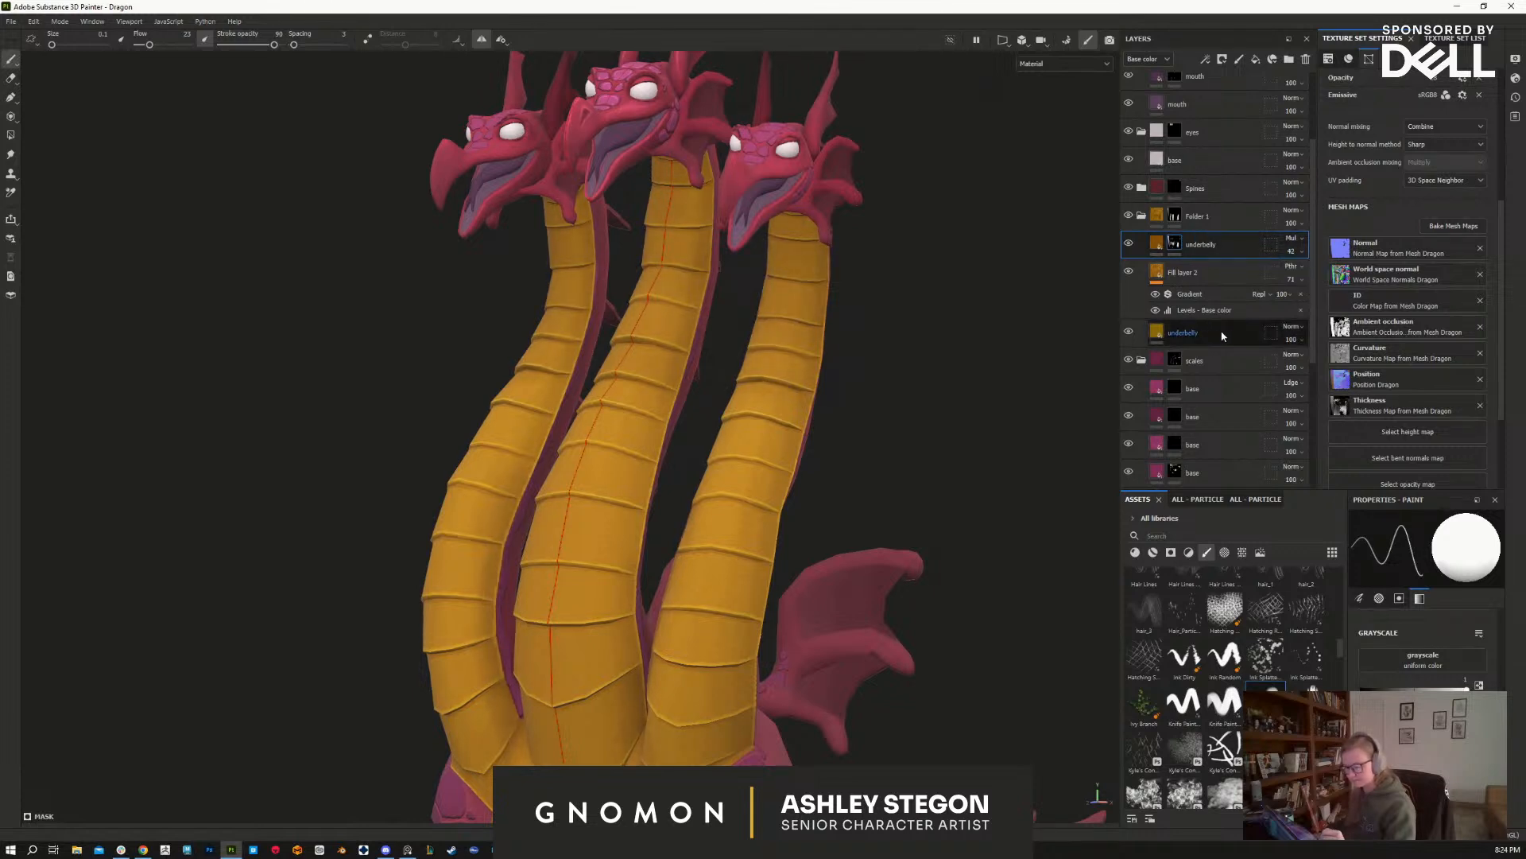
# Step: Raise Fill layer 2's opacity to 89
pyautogui.click(1200, 333)
pyautogui.keyDown('alt'); pyautogui.moveTo(1025, 592); pyautogui.dragTo(1117, 588); pyautogui.keyUp('alt')
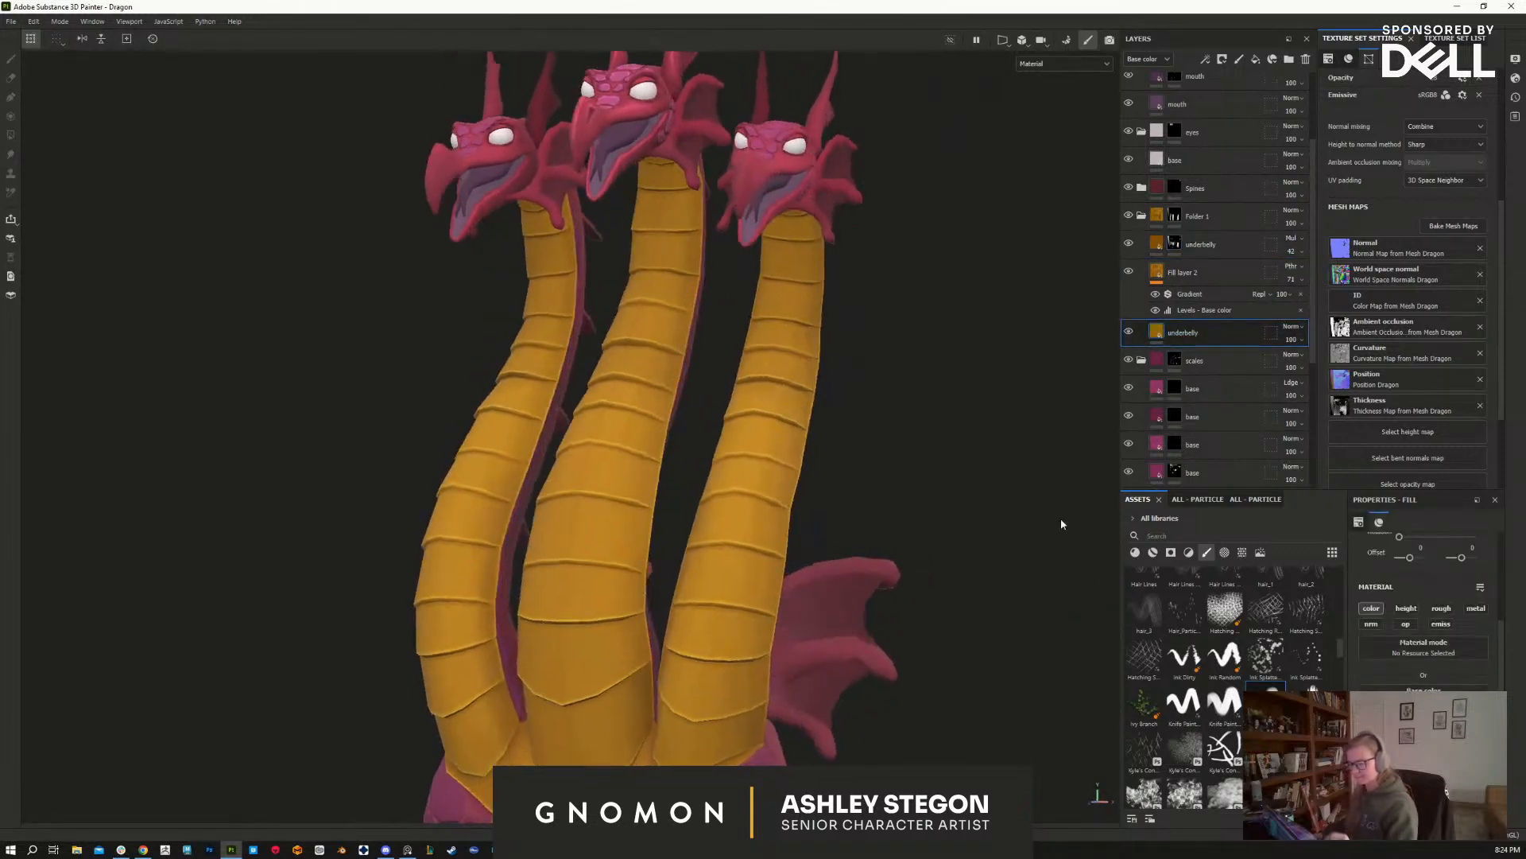
pyautogui.click(1293, 284)
pyautogui.click(1294, 285)
pyautogui.moveTo(1318, 302)
pyautogui.mouseDown()
pyautogui.moveTo(1335, 302)
pyautogui.moveTo(1311, 313)
pyautogui.moveTo(1326, 312)
pyautogui.mouseUp()
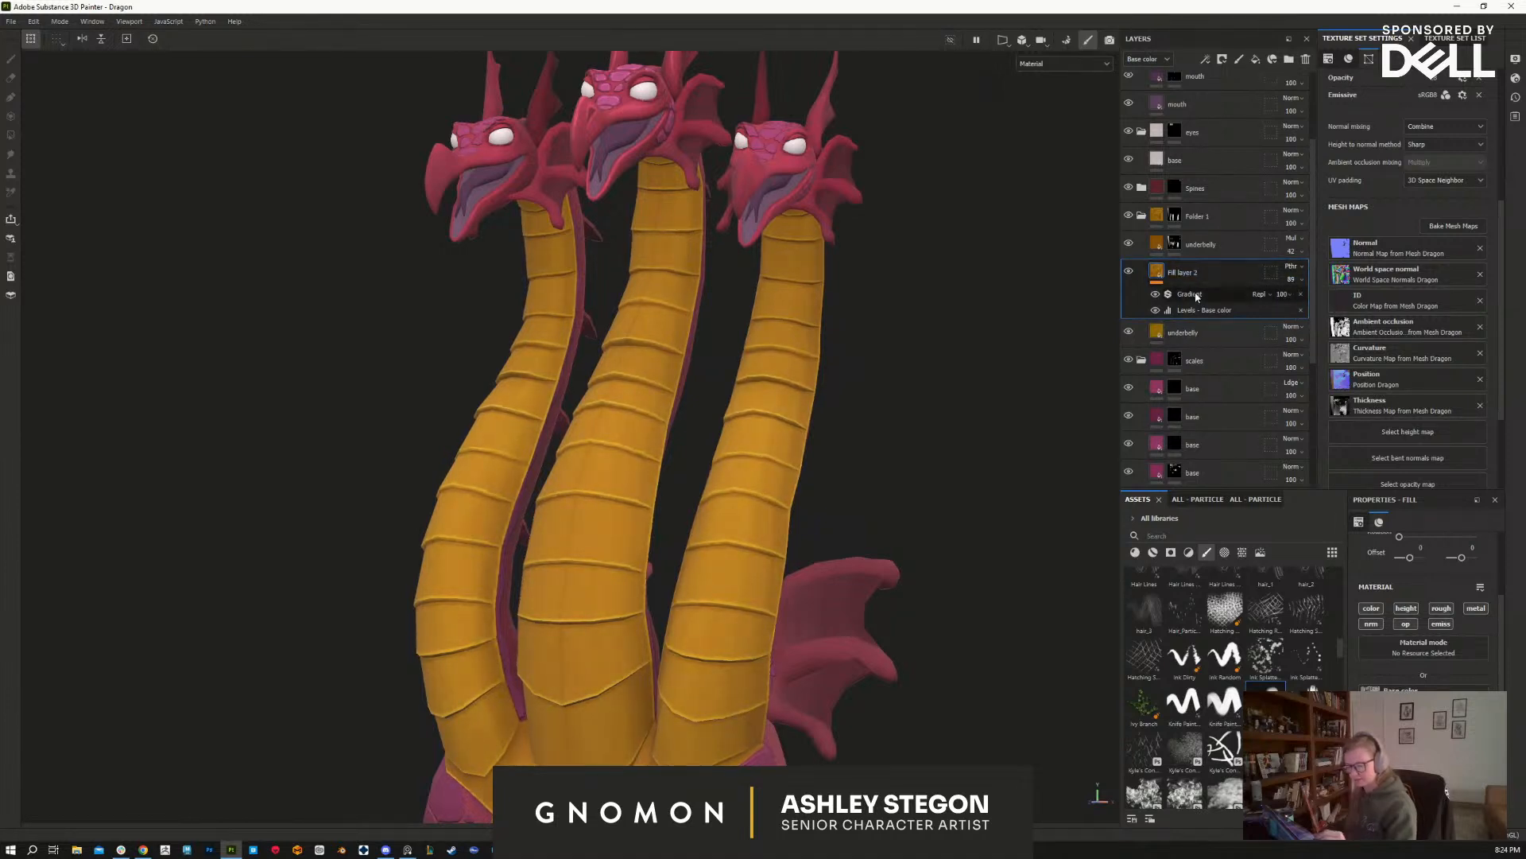
# Step: Try a different Color Quantity in Fill layer 2's Gradient filter and check the underbelly coloring across the necks and chest
pyautogui.click(1216, 294)
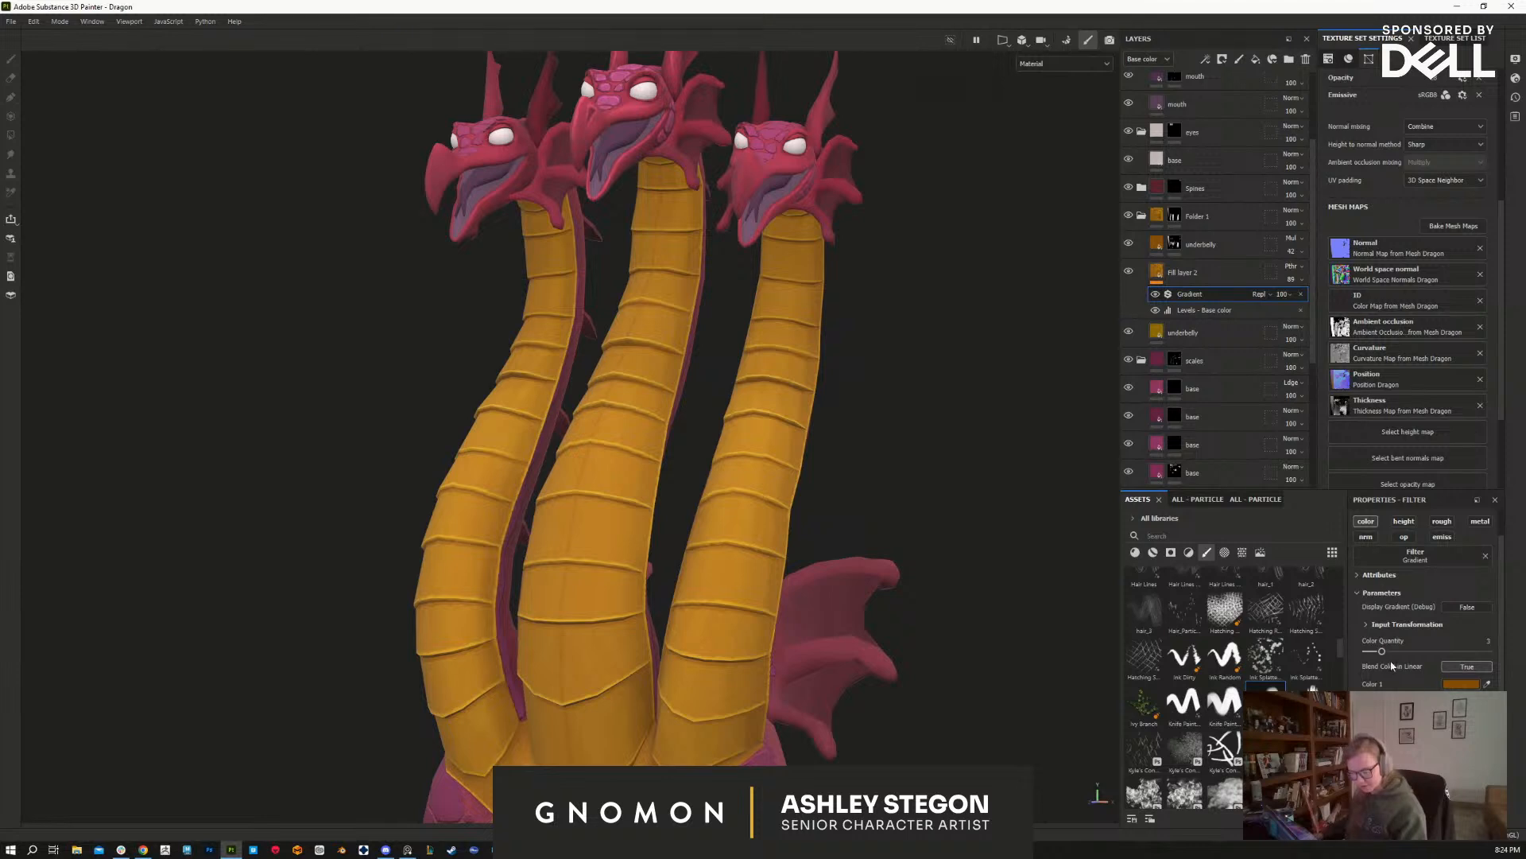
pyautogui.moveTo(1381, 651); pyautogui.dragTo(1403, 652)
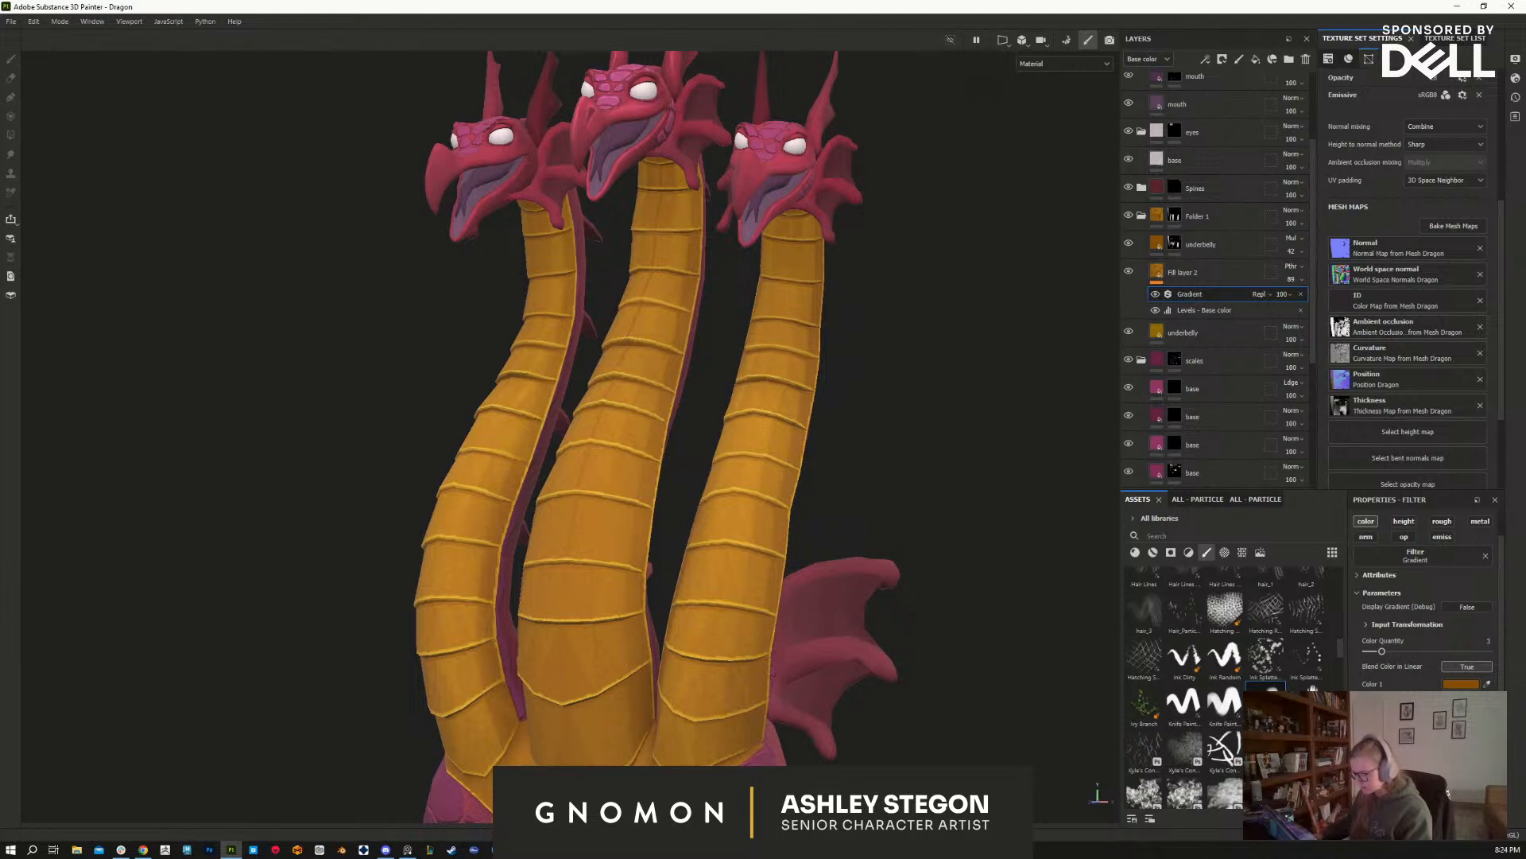
pyautogui.keyDown('alt'); pyautogui.moveTo(906, 667); pyautogui.dragTo(900, 573, button='middle'); pyautogui.keyUp('alt')
pyautogui.keyDown('alt'); pyautogui.moveTo(828, 624); pyautogui.dragTo(859, 552); pyautogui.keyUp('alt')
pyautogui.keyDown('alt'); pyautogui.moveTo(858, 552); pyautogui.dragTo(944, 453, button='right'); pyautogui.keyUp('alt')
pyautogui.keyDown('alt'); pyautogui.moveTo(944, 453); pyautogui.dragTo(887, 680); pyautogui.keyUp('alt')
pyautogui.rightClick(751, 579)
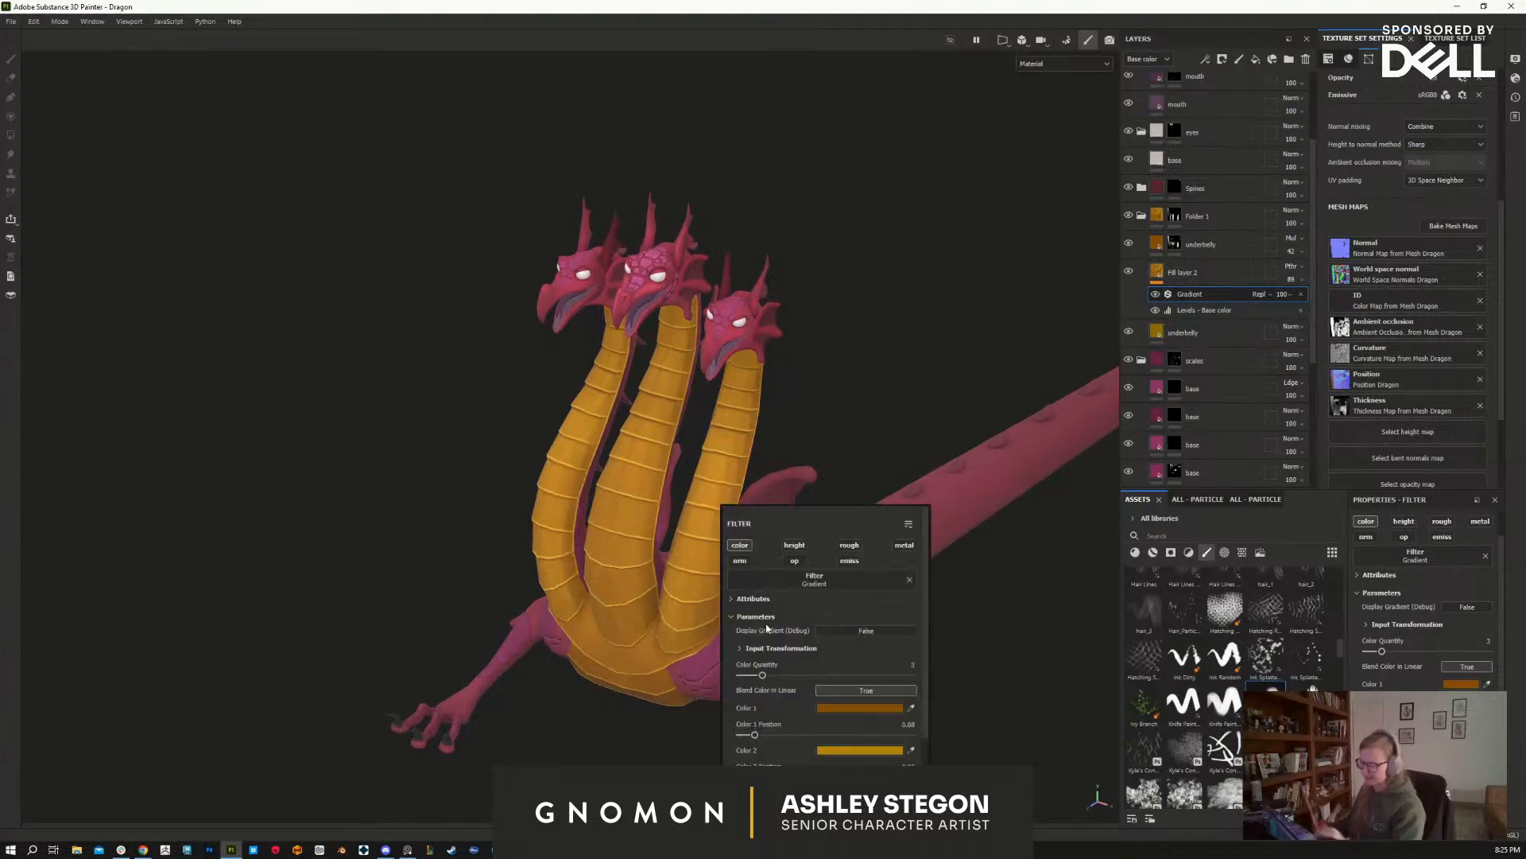
pyautogui.keyDown('alt'); pyautogui.moveTo(827, 446); pyautogui.dragTo(907, 712, button='right'); pyautogui.keyUp('alt')
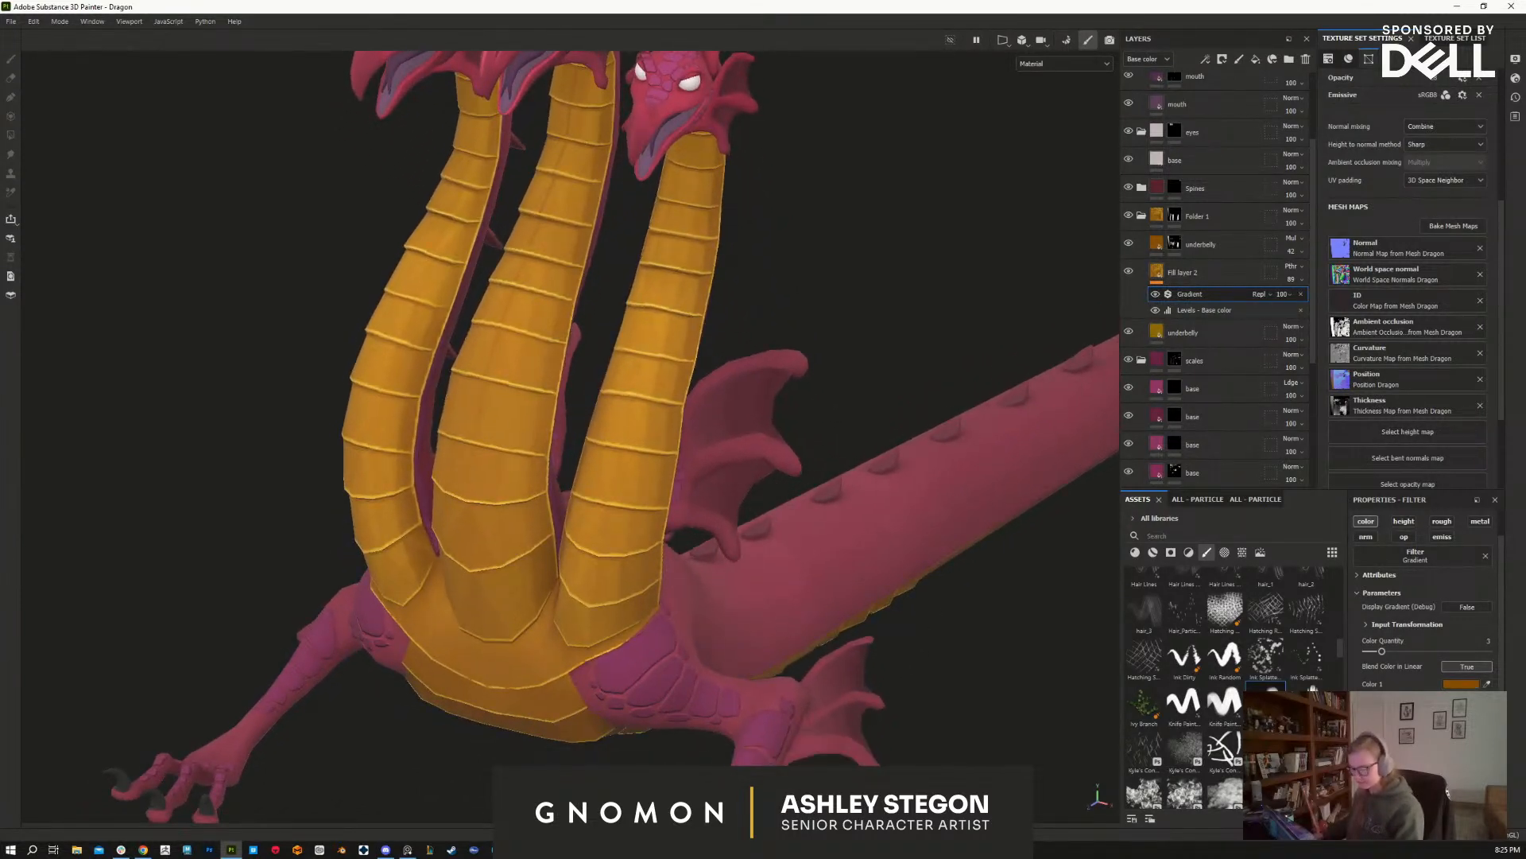
# Step: Try a low-intensity Blur filter on Fill layer 2's content above the Gradient filter, and remove it
pyautogui.click(1162, 274)
pyautogui.rightClick(1164, 276)
pyautogui.click(1194, 618)
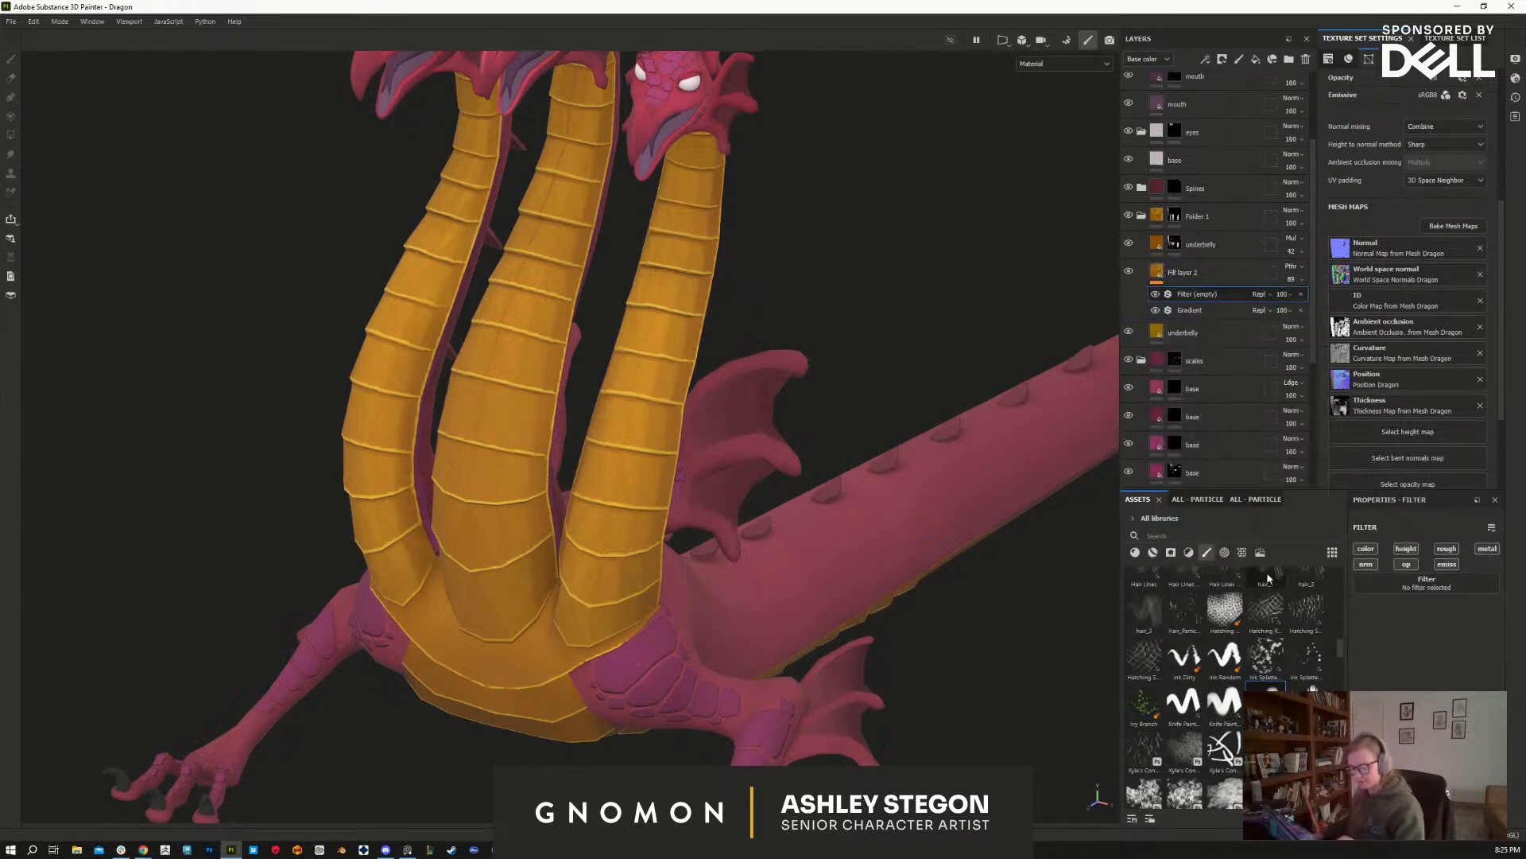
pyautogui.click(1450, 578)
pyautogui.click(1467, 629)
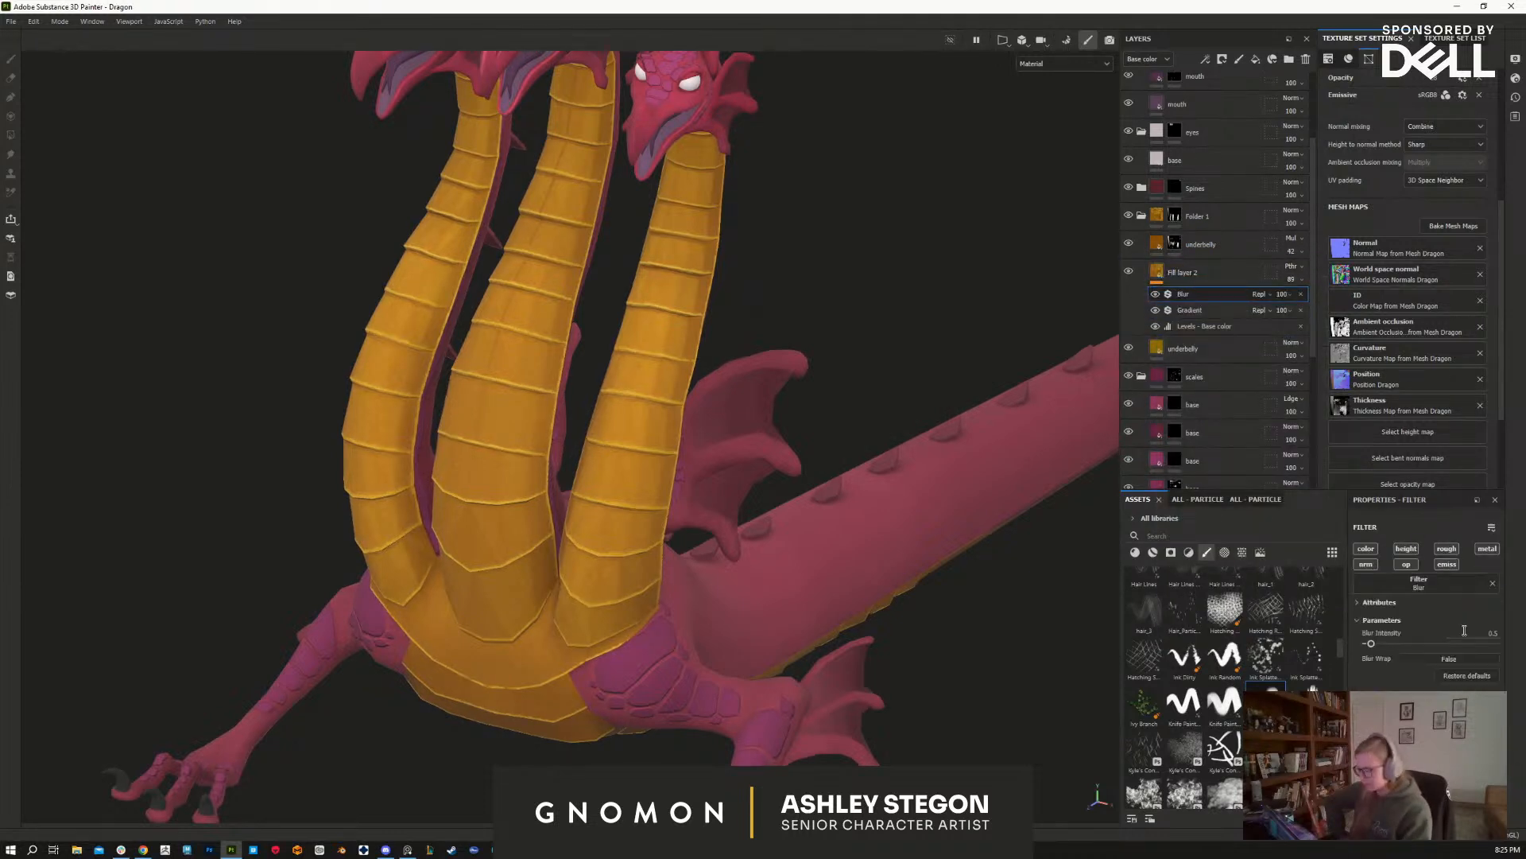
pyautogui.moveTo(1368, 643); pyautogui.dragTo(1368, 648)
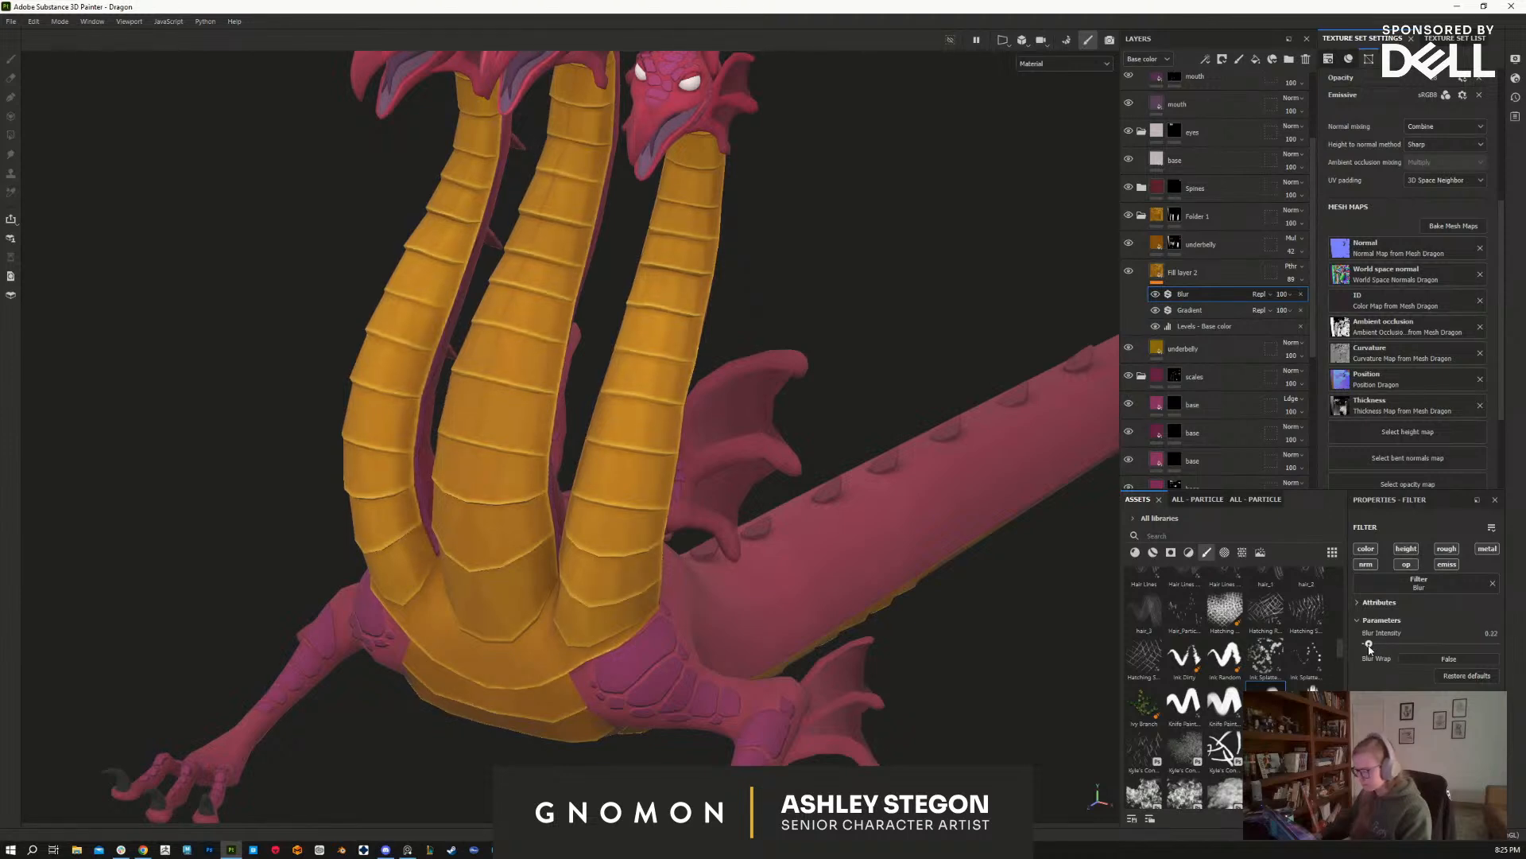
pyautogui.keyDown('alt'); pyautogui.moveTo(942, 628); pyautogui.dragTo(1060, 504); pyautogui.keyUp('alt')
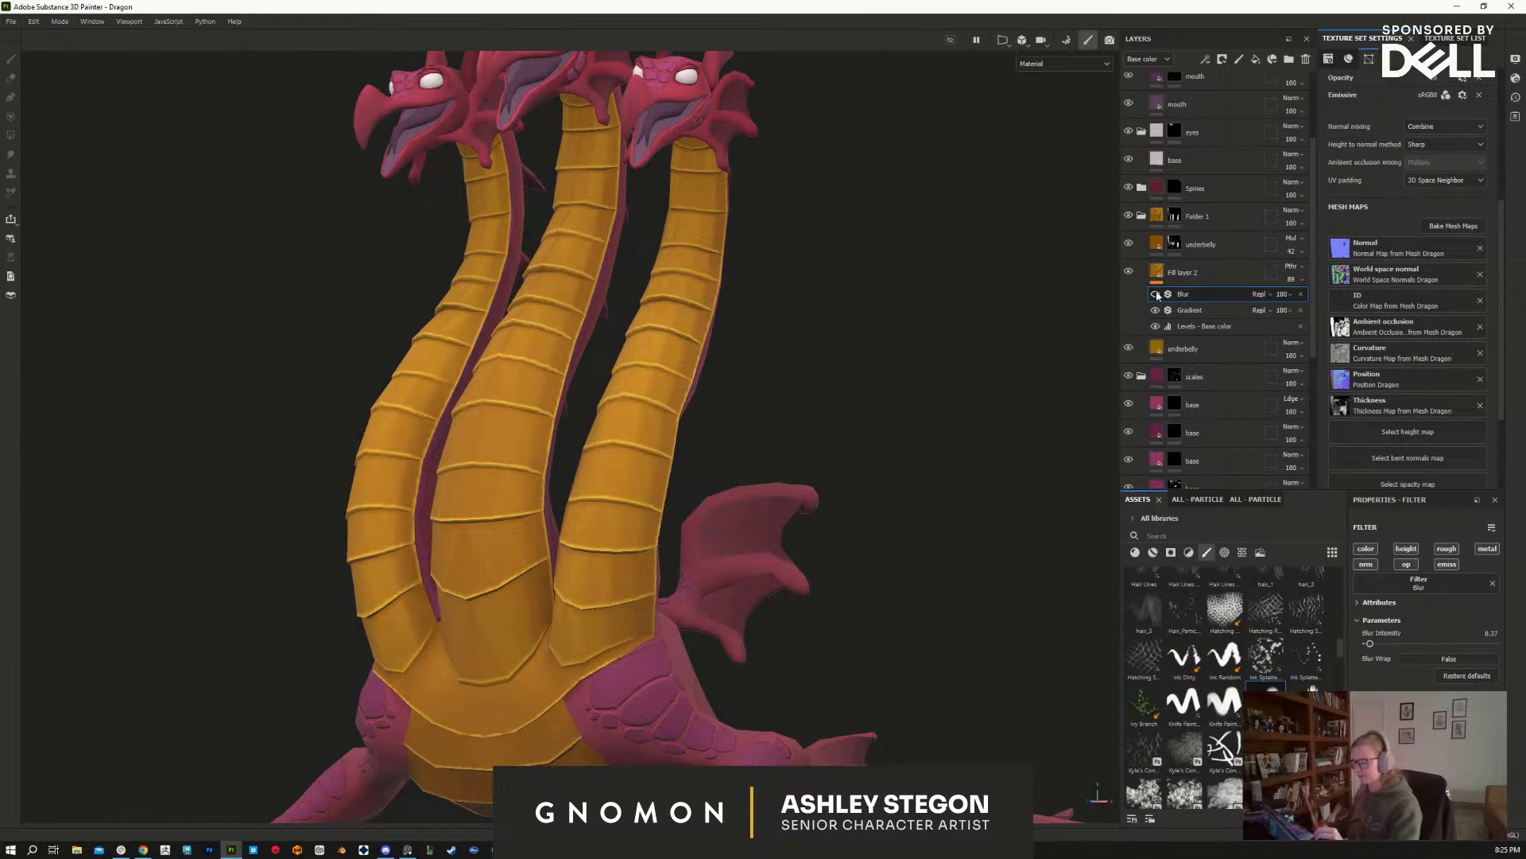
pyautogui.keyDown('alt'); pyautogui.moveTo(979, 354); pyautogui.dragTo(987, 443, button='middle'); pyautogui.keyUp('alt')
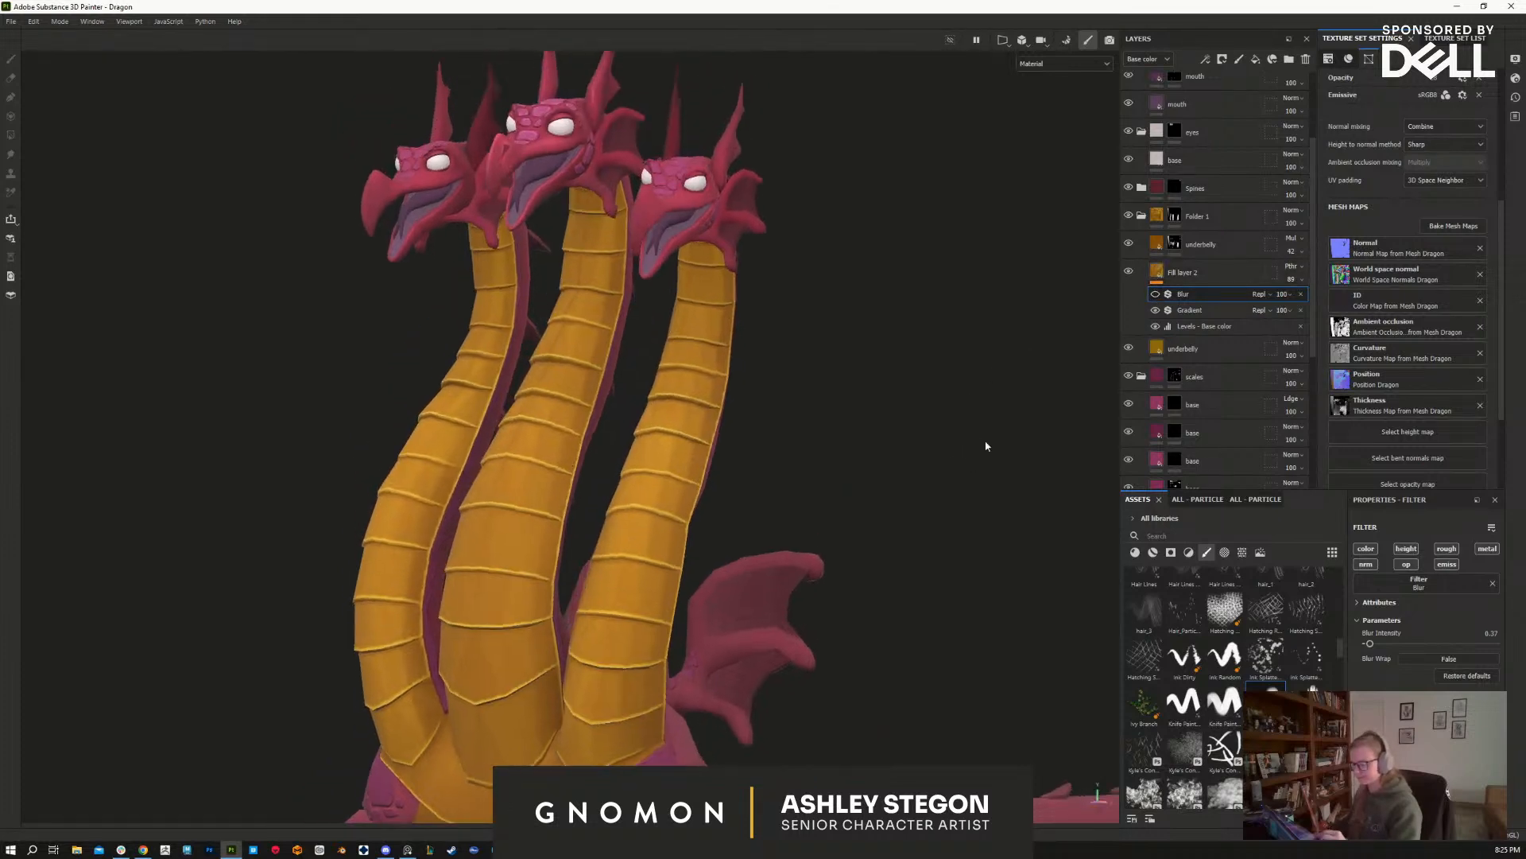
pyautogui.click(1302, 295)
# Step: Compare the underbelly with Fill layer 2 hidden and shown, and reduce that layer's opacity to 58
pyautogui.keyDown('alt'); pyautogui.moveTo(856, 518); pyautogui.dragTo(938, 630); pyautogui.keyUp('alt')
pyautogui.keyDown('alt'); pyautogui.moveTo(950, 549); pyautogui.dragTo(1036, 463, button='middle'); pyautogui.keyUp('alt')
pyautogui.click(1184, 272)
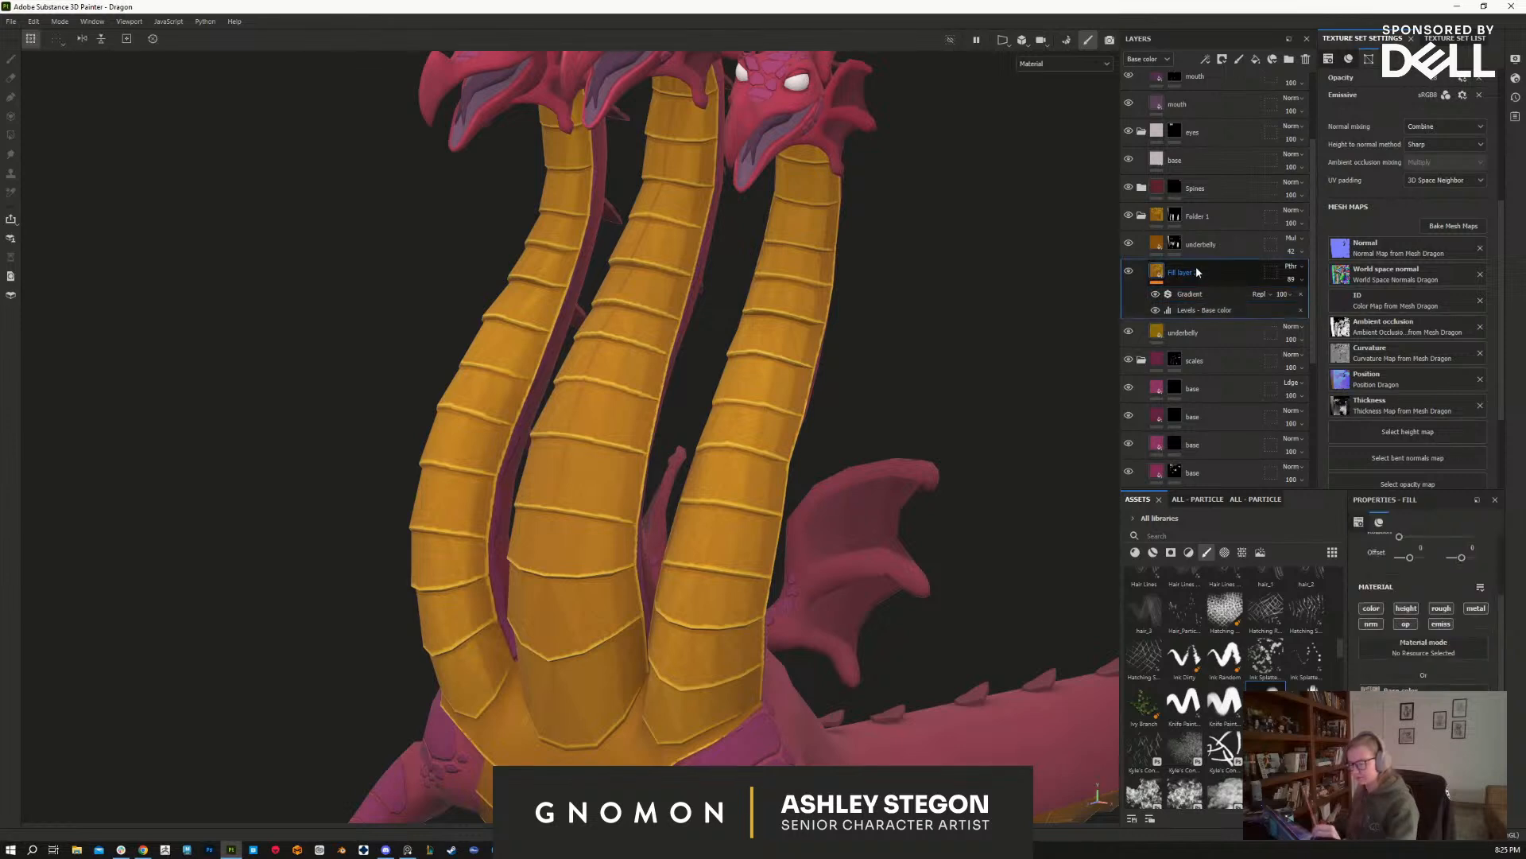
pyautogui.click(1130, 273)
pyautogui.click(1129, 273)
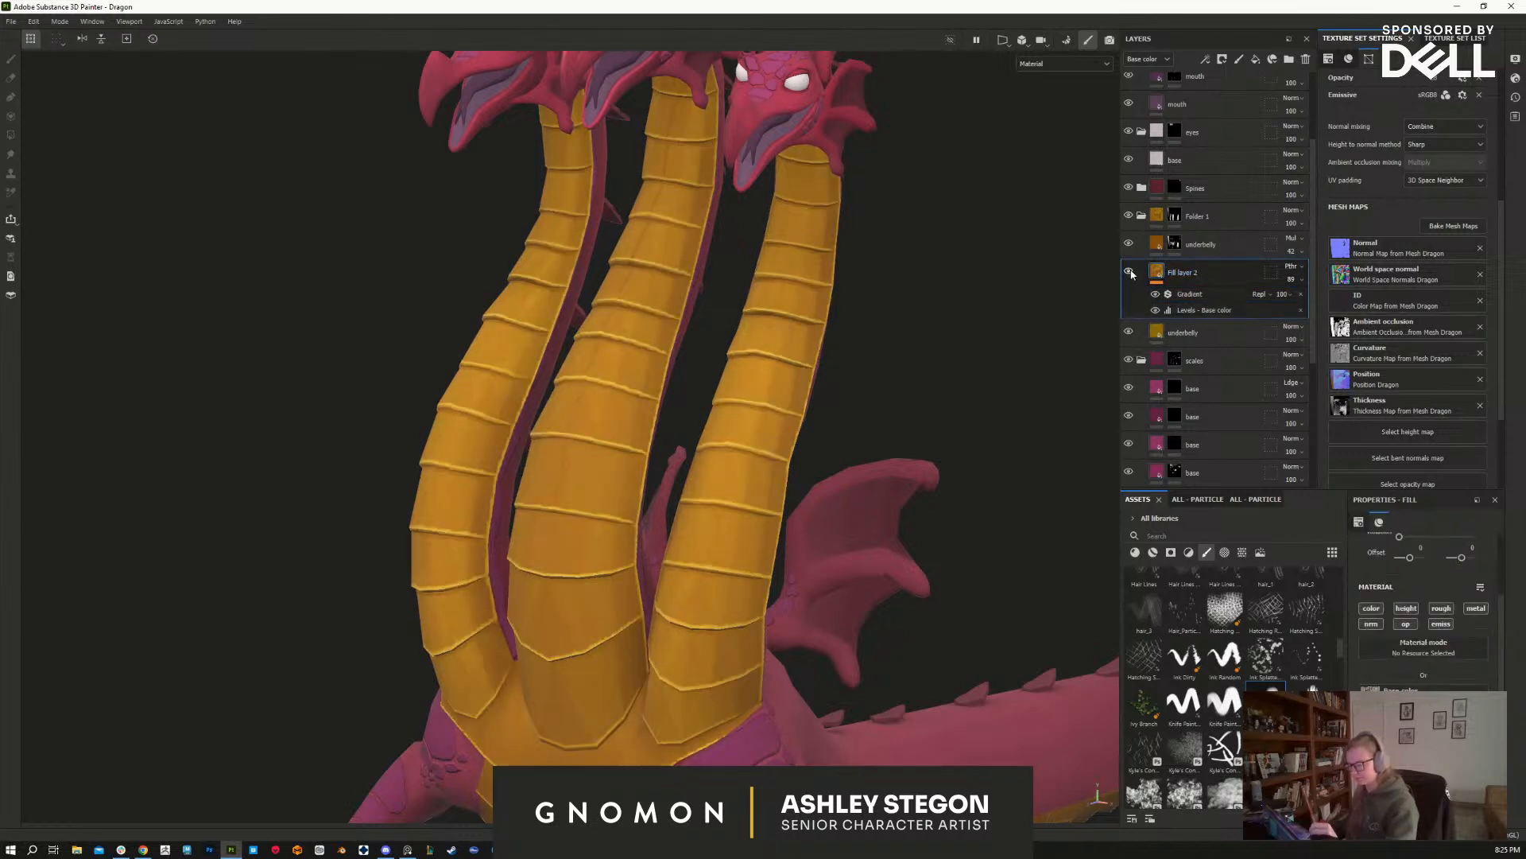
pyautogui.click(1297, 279)
pyautogui.moveTo(1315, 305); pyautogui.dragTo(1312, 303)
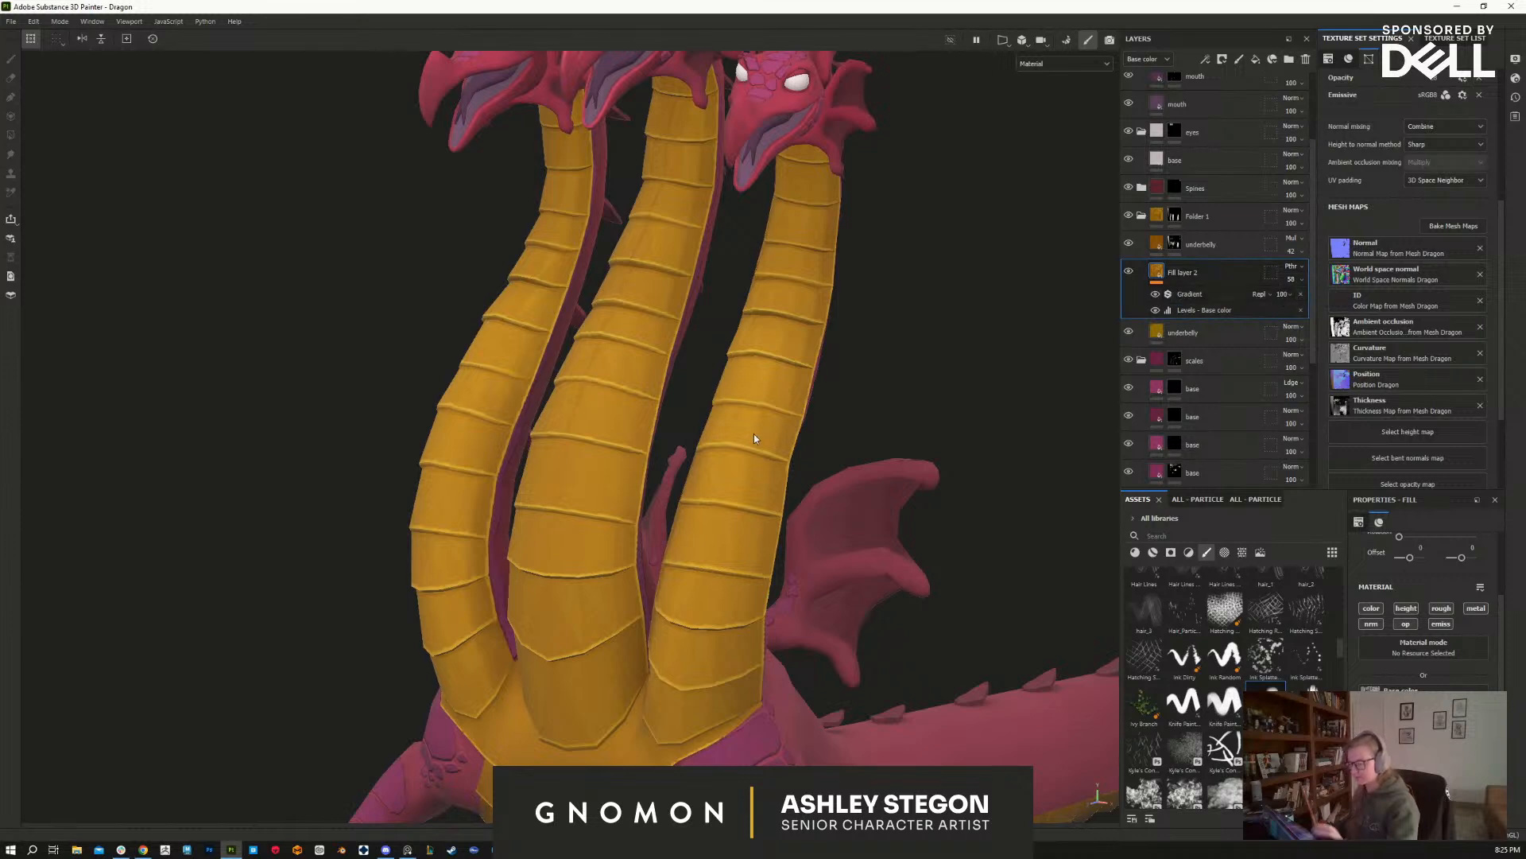
pyautogui.keyDown('alt'); pyautogui.moveTo(883, 473); pyautogui.dragTo(916, 435); pyautogui.keyUp('alt')
pyautogui.keyDown('alt'); pyautogui.moveTo(916, 436); pyautogui.dragTo(913, 202, button='right'); pyautogui.keyUp('alt')
pyautogui.moveTo(926, 338)
pyautogui.keyDown('alt'); pyautogui.mouseDown()
pyautogui.moveTo(947, 259)
pyautogui.moveTo(882, 355)
pyautogui.moveTo(855, 314)
pyautogui.moveTo(870, 443)
pyautogui.mouseUp(); pyautogui.keyUp('alt')
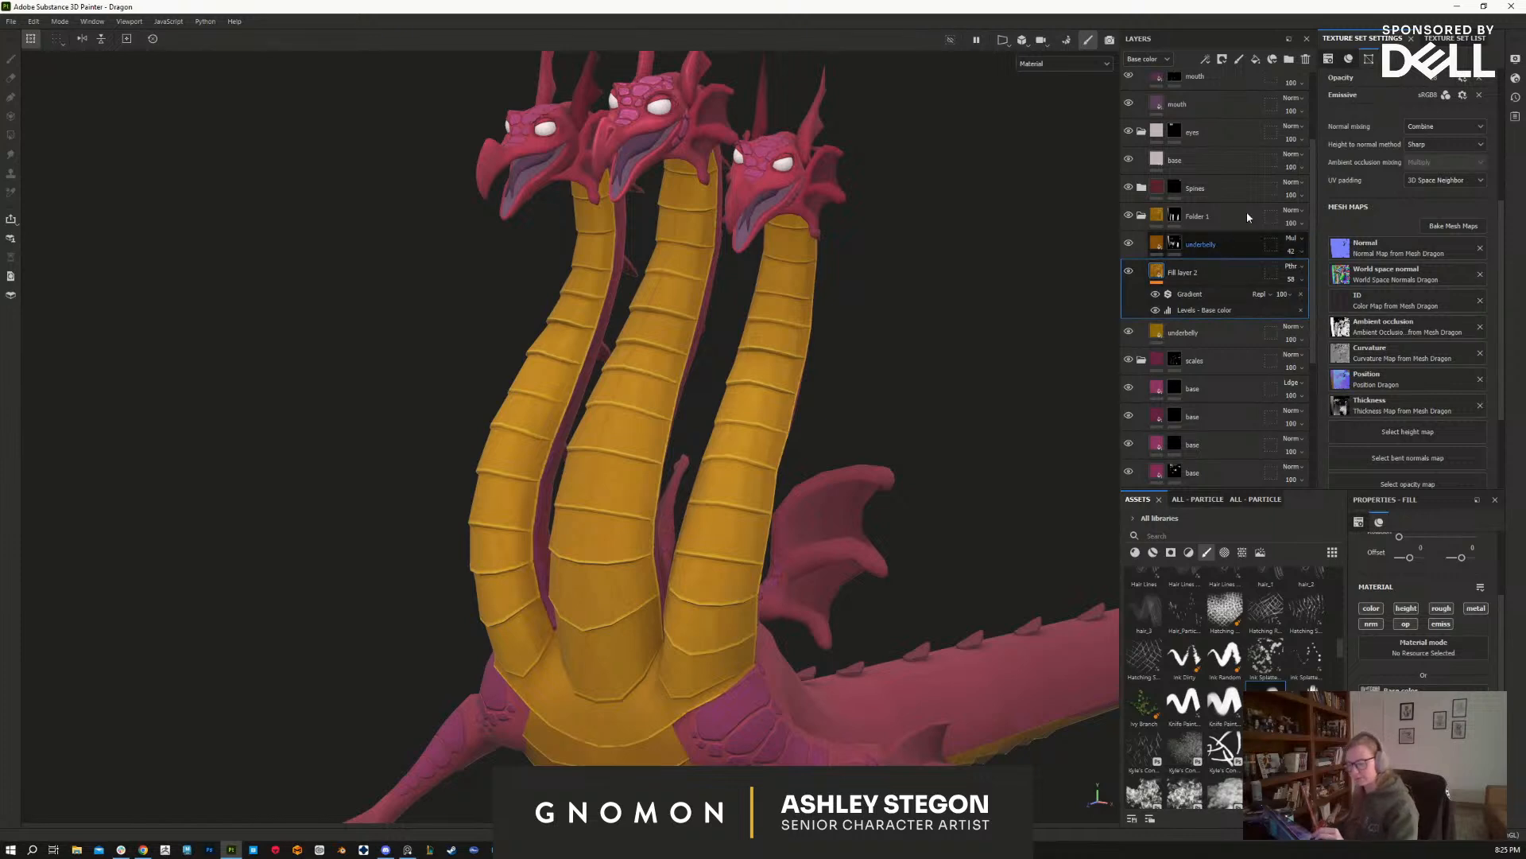
# Step: Duplicate the masked underbelly layer in Folder 1 and give the copy a darker, redder orange base color
pyautogui.click(1201, 244)
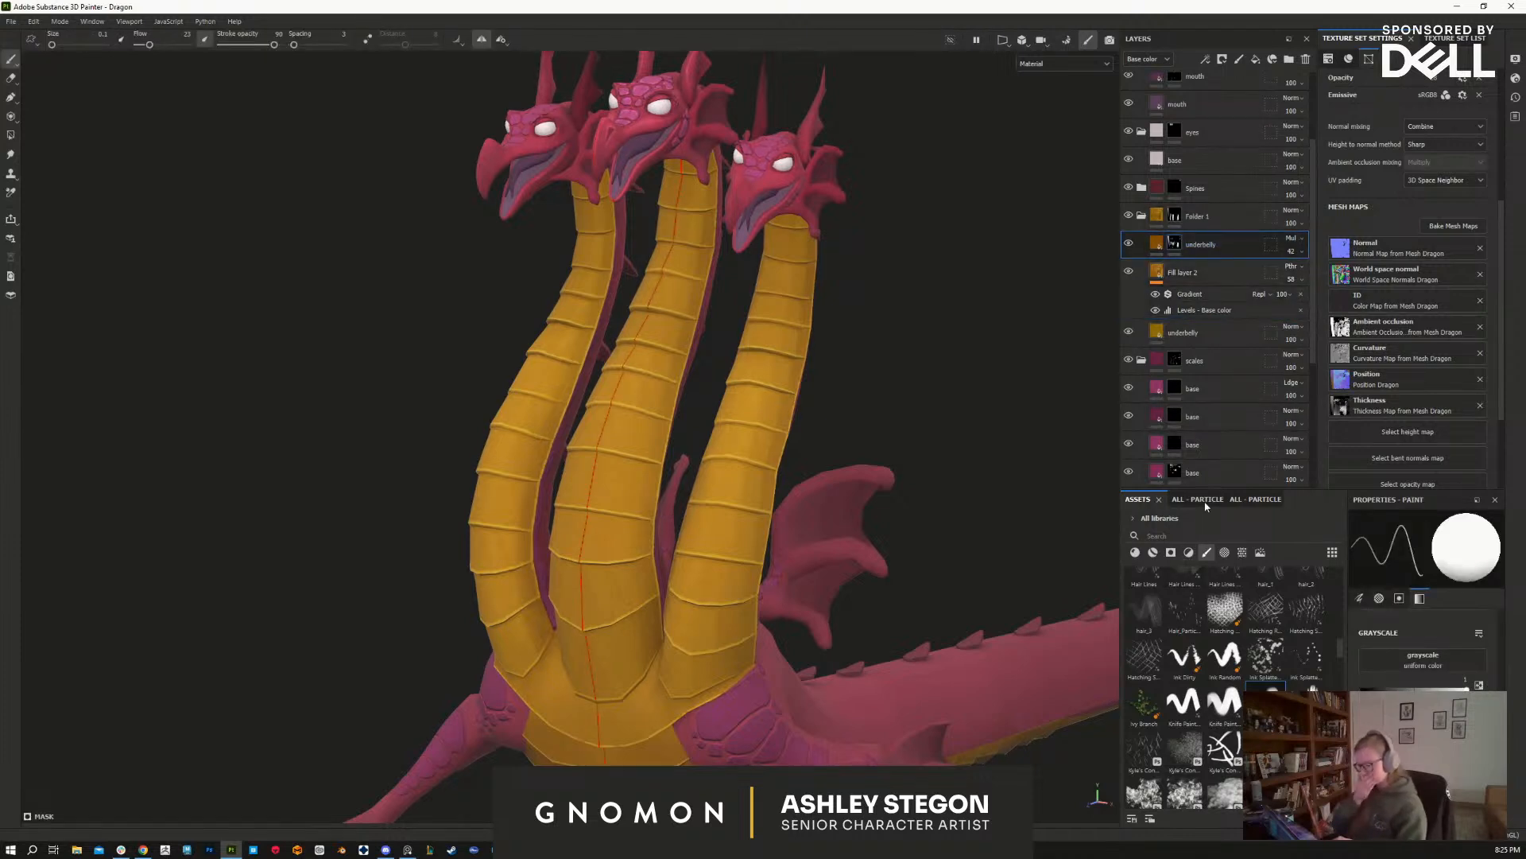
pyautogui.click(1158, 244)
pyautogui.hotkey('ctrl', 'd')
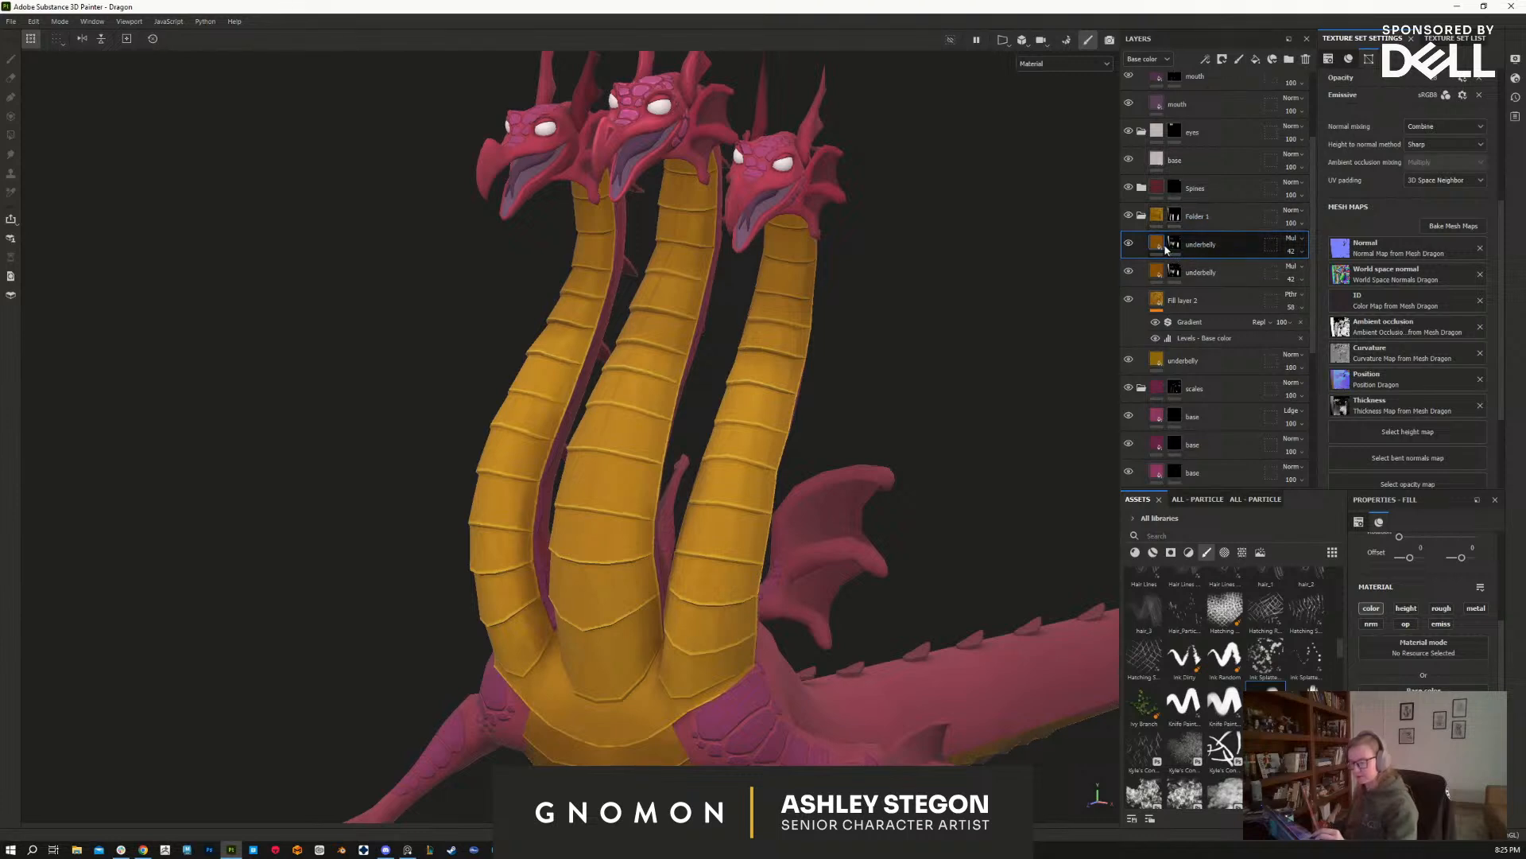
pyautogui.click(1421, 702)
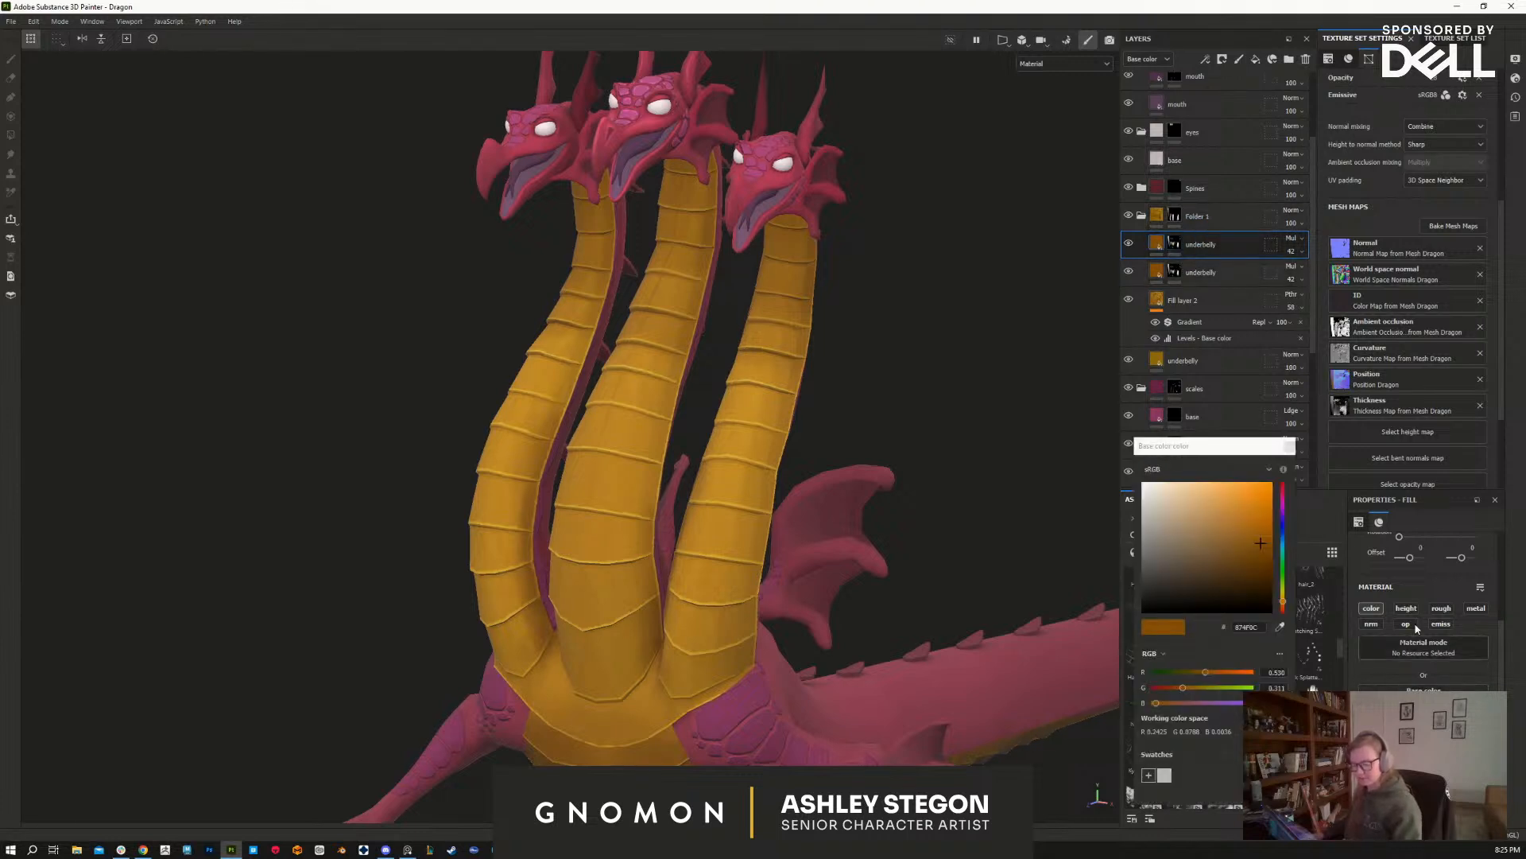
pyautogui.click(1254, 550)
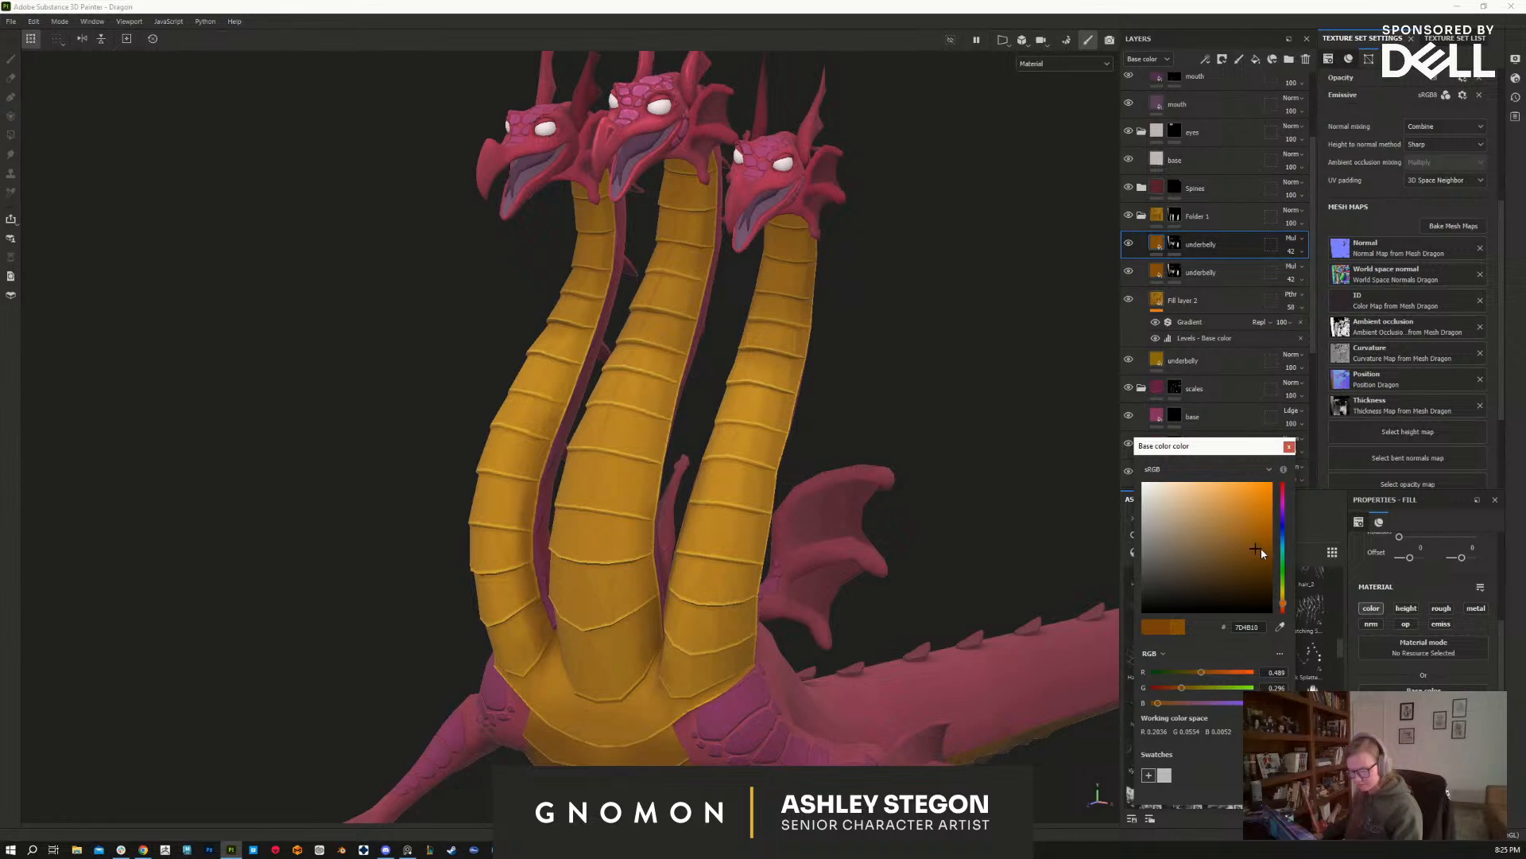
pyautogui.click(1283, 603)
pyautogui.click(1256, 542)
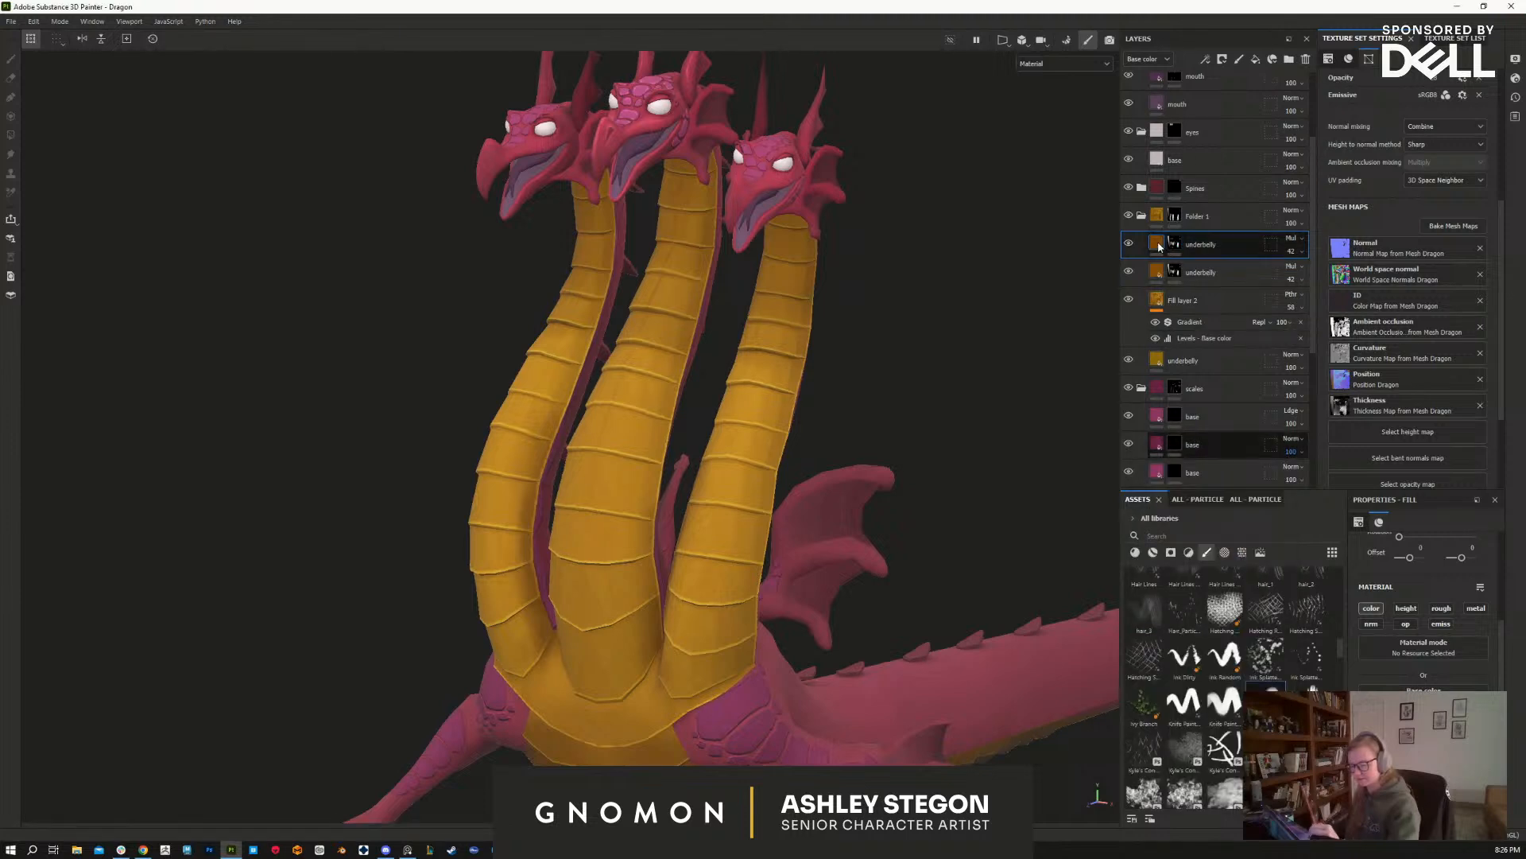
# Step: Replace the duplicated underbelly layer's mask with a black mask and paint shading below the upper plate edges of the outer necks
pyautogui.rightClick(1166, 247)
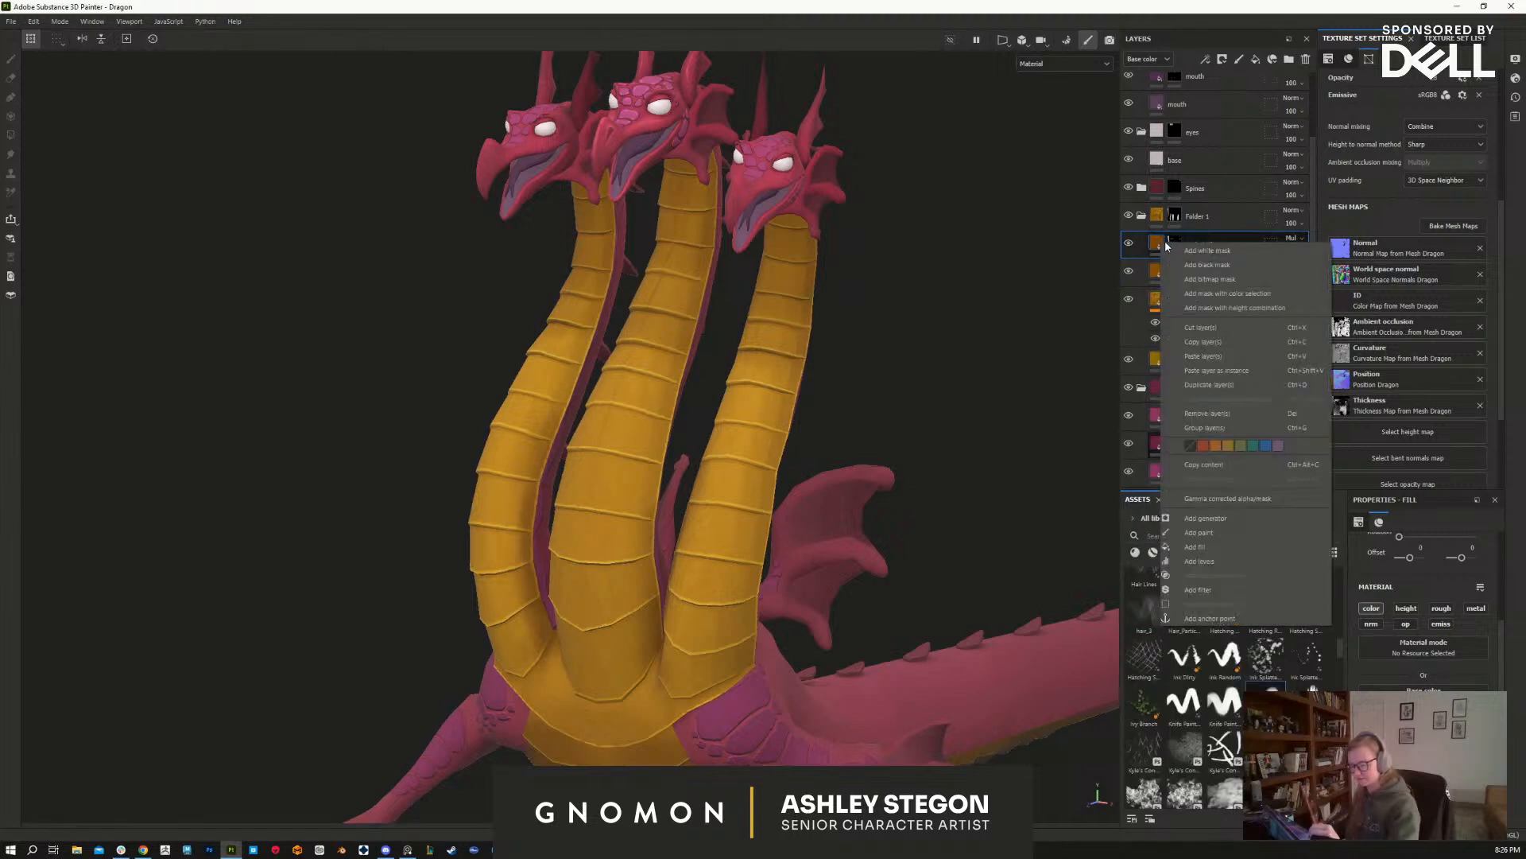
pyautogui.click(1225, 271)
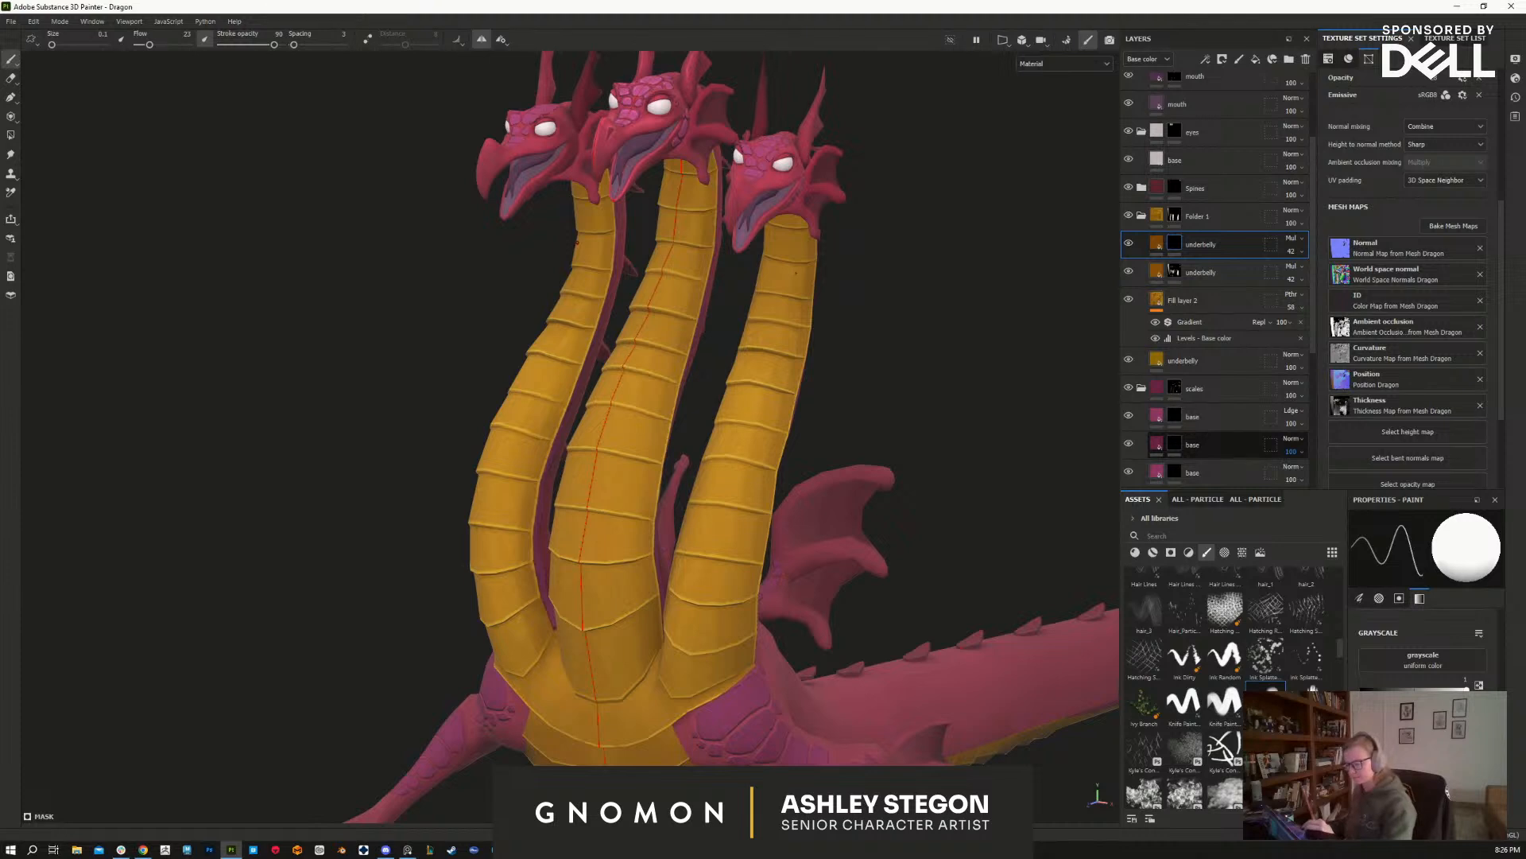
pyautogui.keyDown('alt'); pyautogui.moveTo(799, 248); pyautogui.dragTo(800, 320, button='middle'); pyautogui.keyUp('alt')
pyautogui.keyDown('alt'); pyautogui.moveTo(800, 320); pyautogui.dragTo(1054, 710, button='right'); pyautogui.keyUp('alt')
pyautogui.keyDown('alt'); pyautogui.moveTo(803, 318); pyautogui.dragTo(795, 381); pyautogui.keyUp('alt')
pyautogui.keyDown('alt'); pyautogui.moveTo(795, 358); pyautogui.dragTo(803, 430, button='middle'); pyautogui.keyUp('alt')
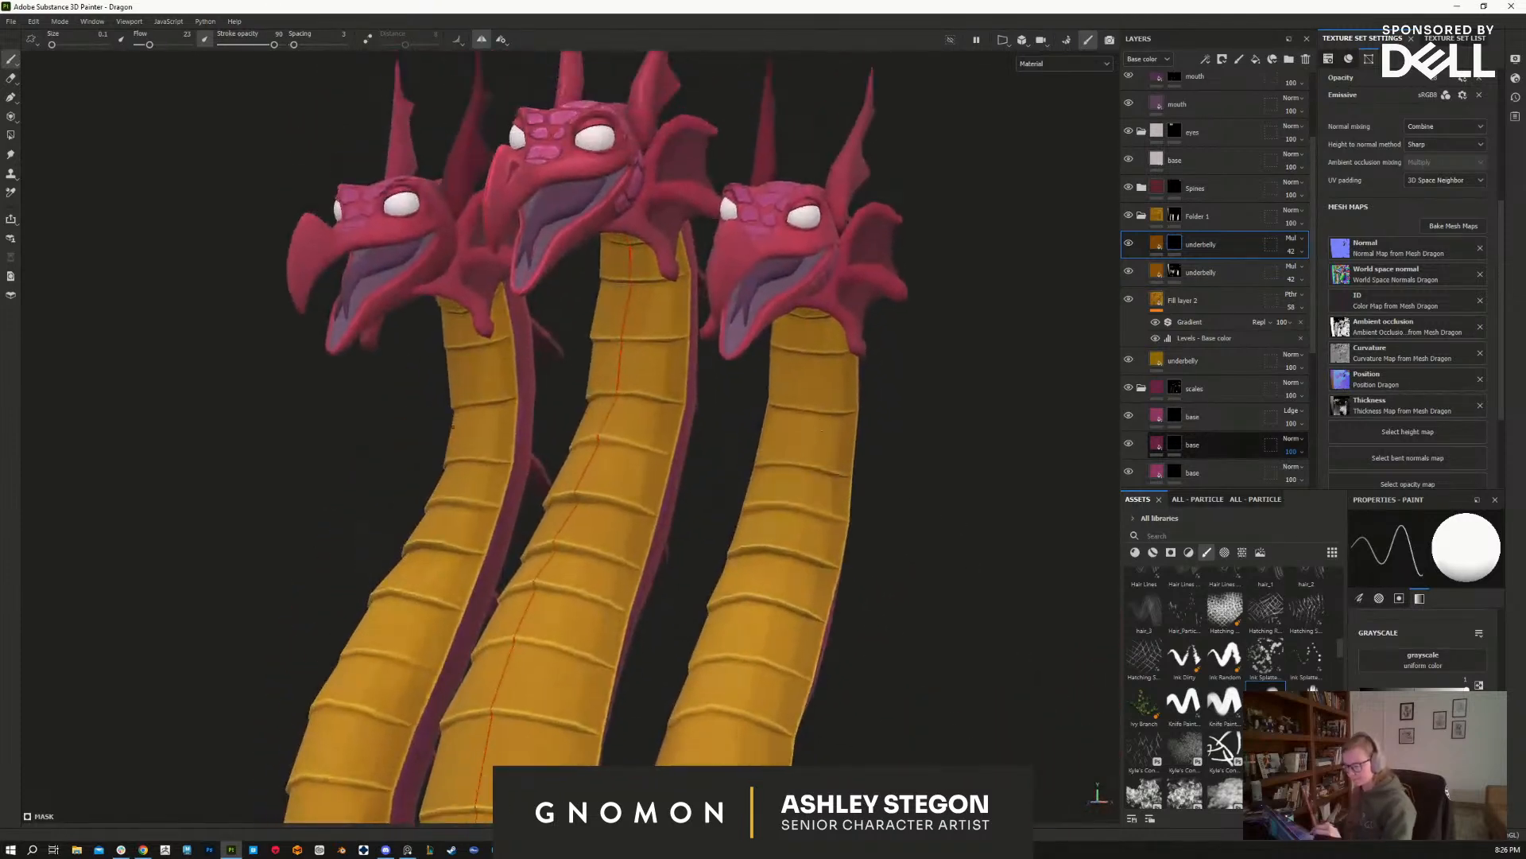
pyautogui.keyDown('alt'); pyautogui.moveTo(802, 429); pyautogui.dragTo(842, 461, button='right'); pyautogui.keyUp('alt')
pyautogui.press(']')
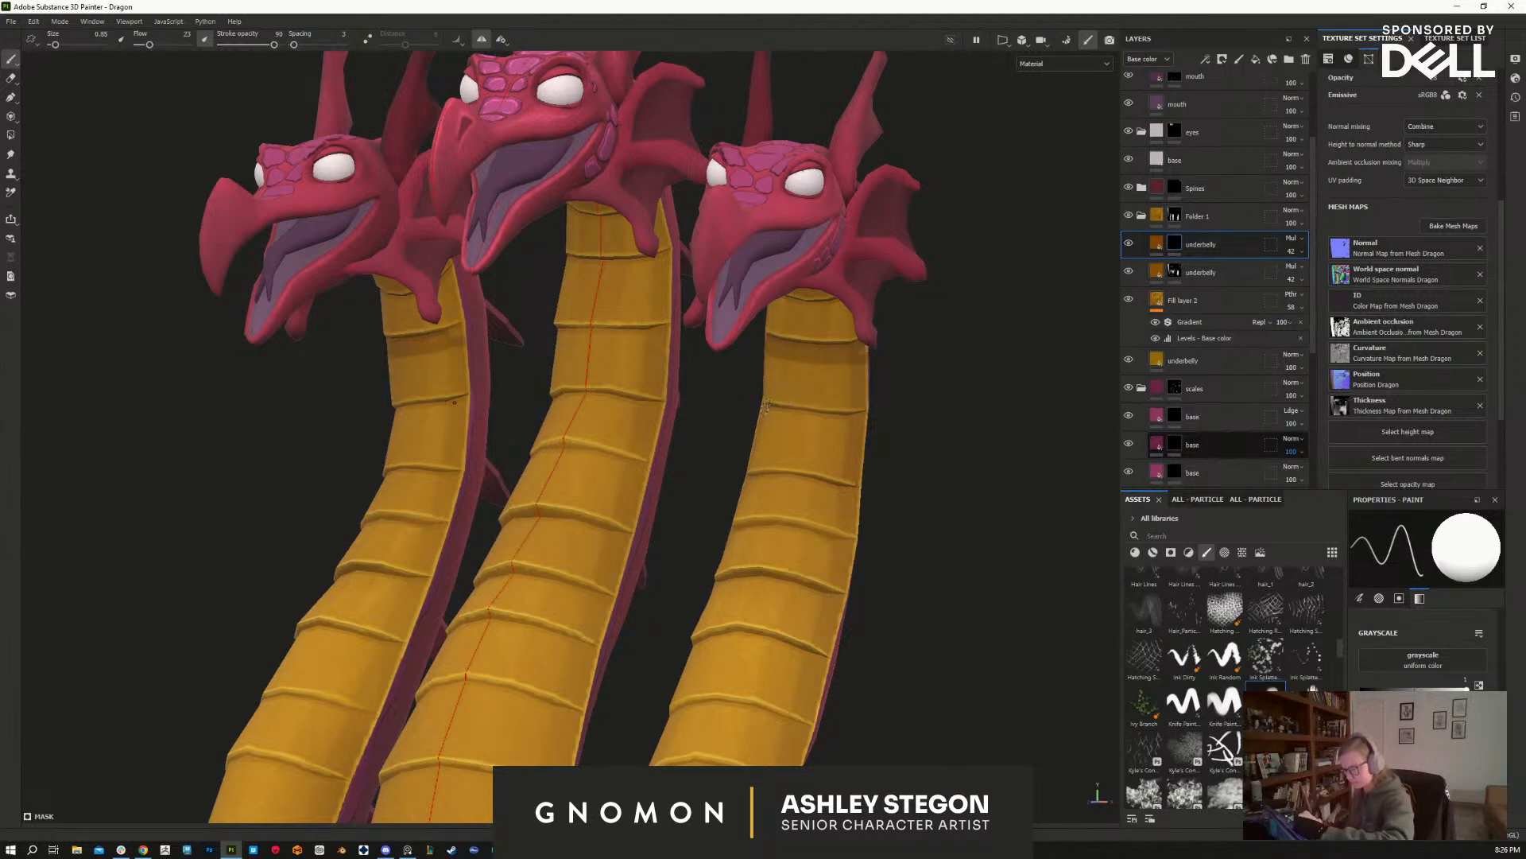
pyautogui.keyDown('alt'); pyautogui.moveTo(817, 398); pyautogui.dragTo(940, 498); pyautogui.keyUp('alt')
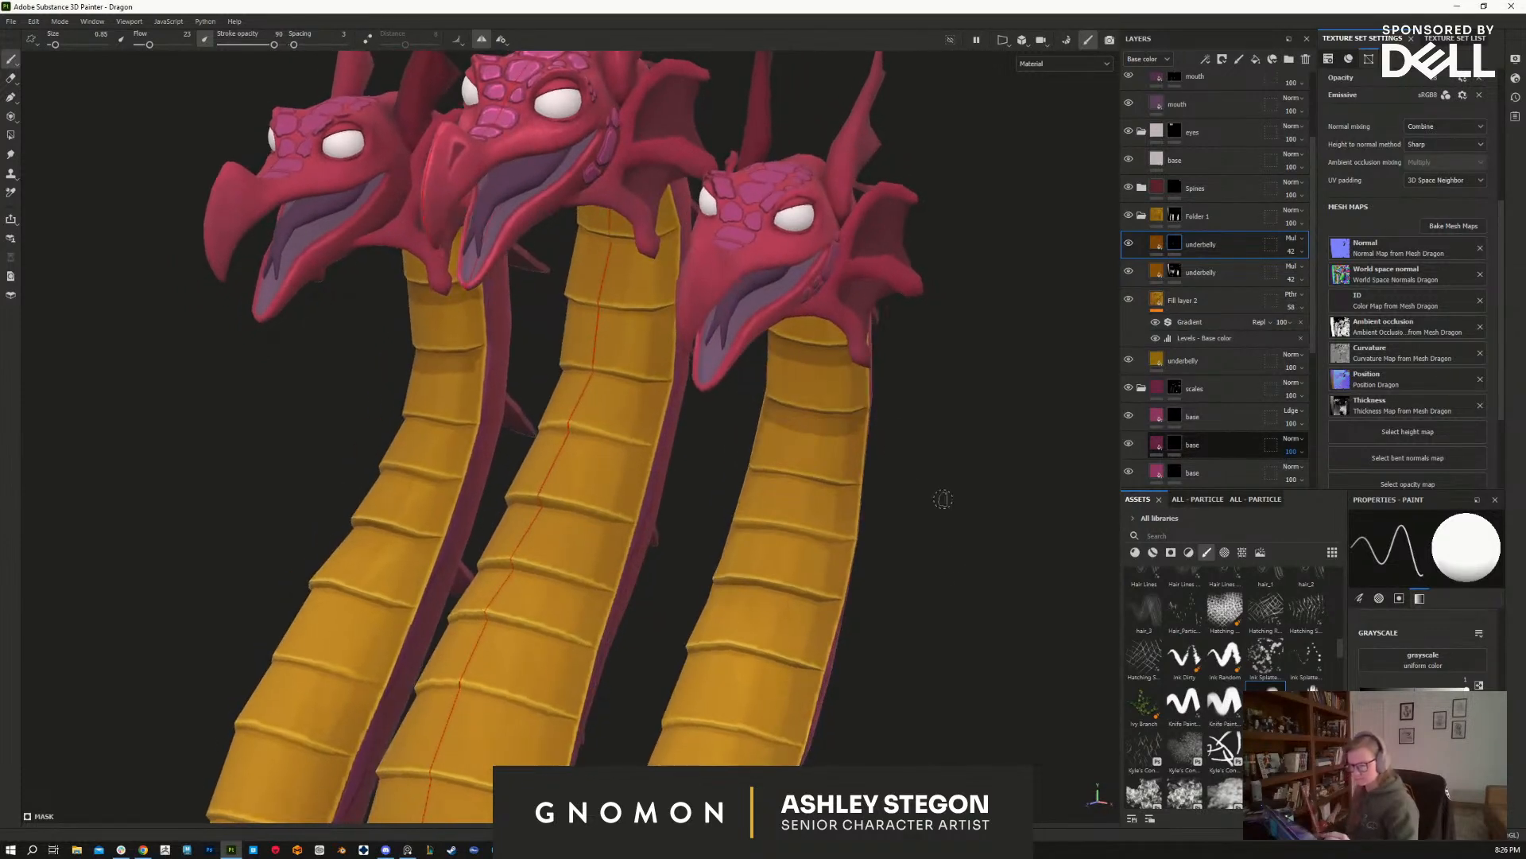
# Step: Set the top underbelly layer's blending to Normal and change its base color to a dark reddish brown
pyautogui.click(1283, 241)
pyautogui.click(1308, 255)
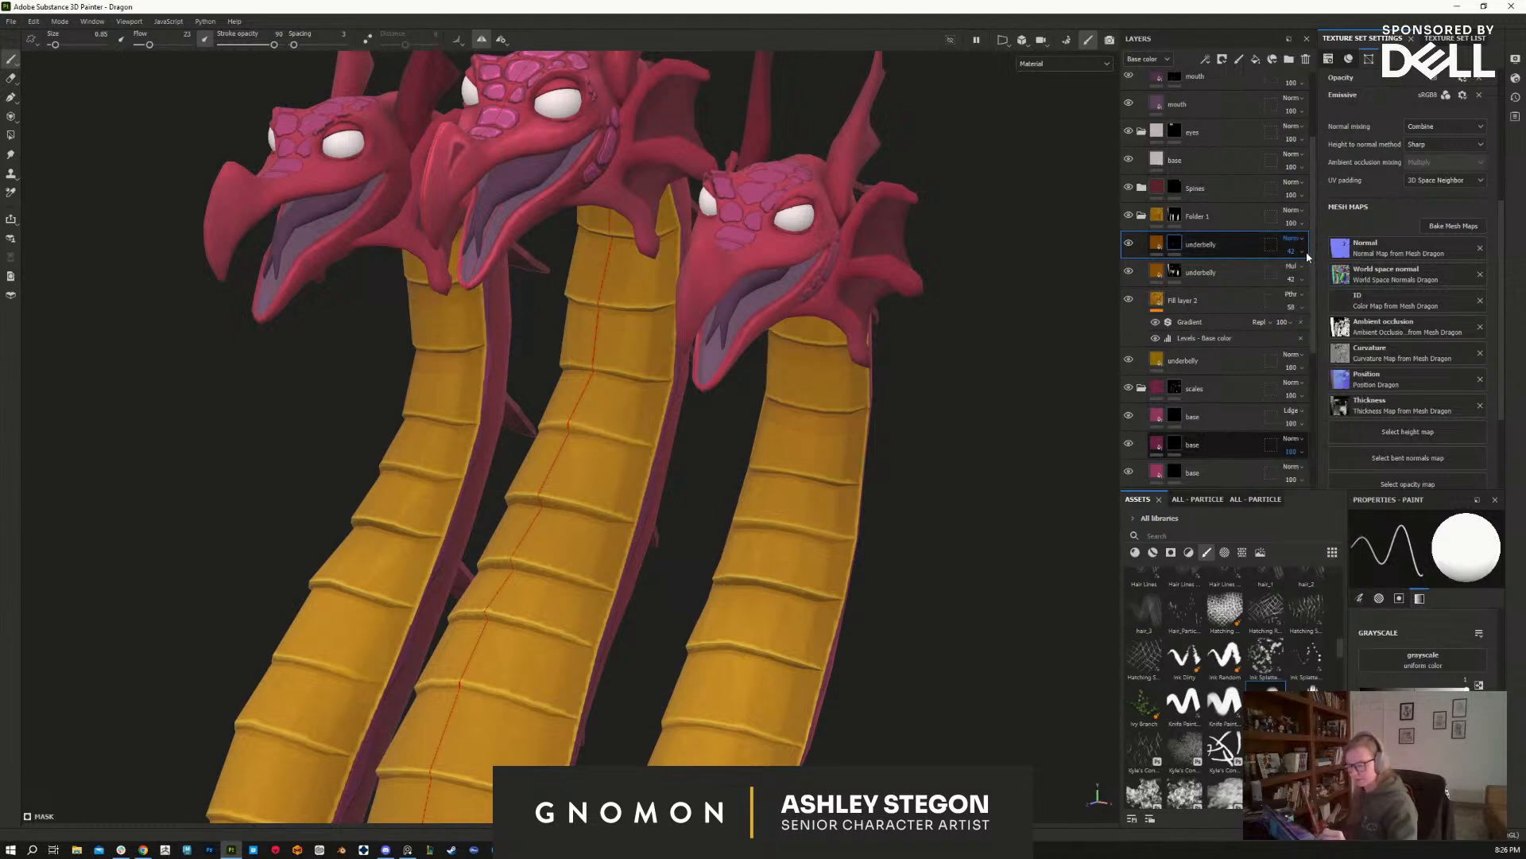
pyautogui.click(1162, 245)
pyautogui.click(1423, 694)
pyautogui.click(1261, 561)
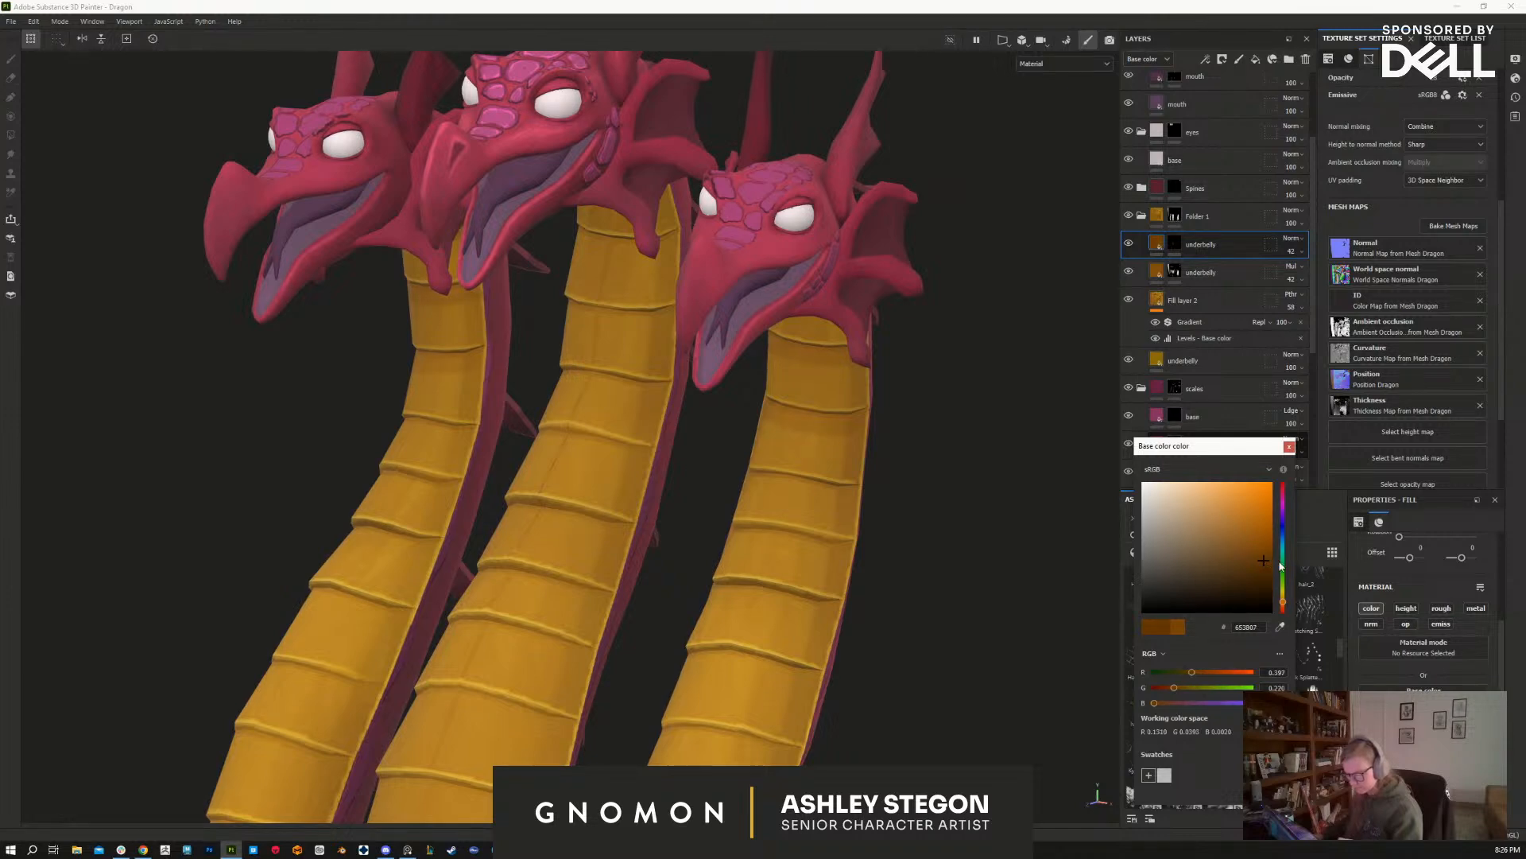
pyautogui.click(1283, 605)
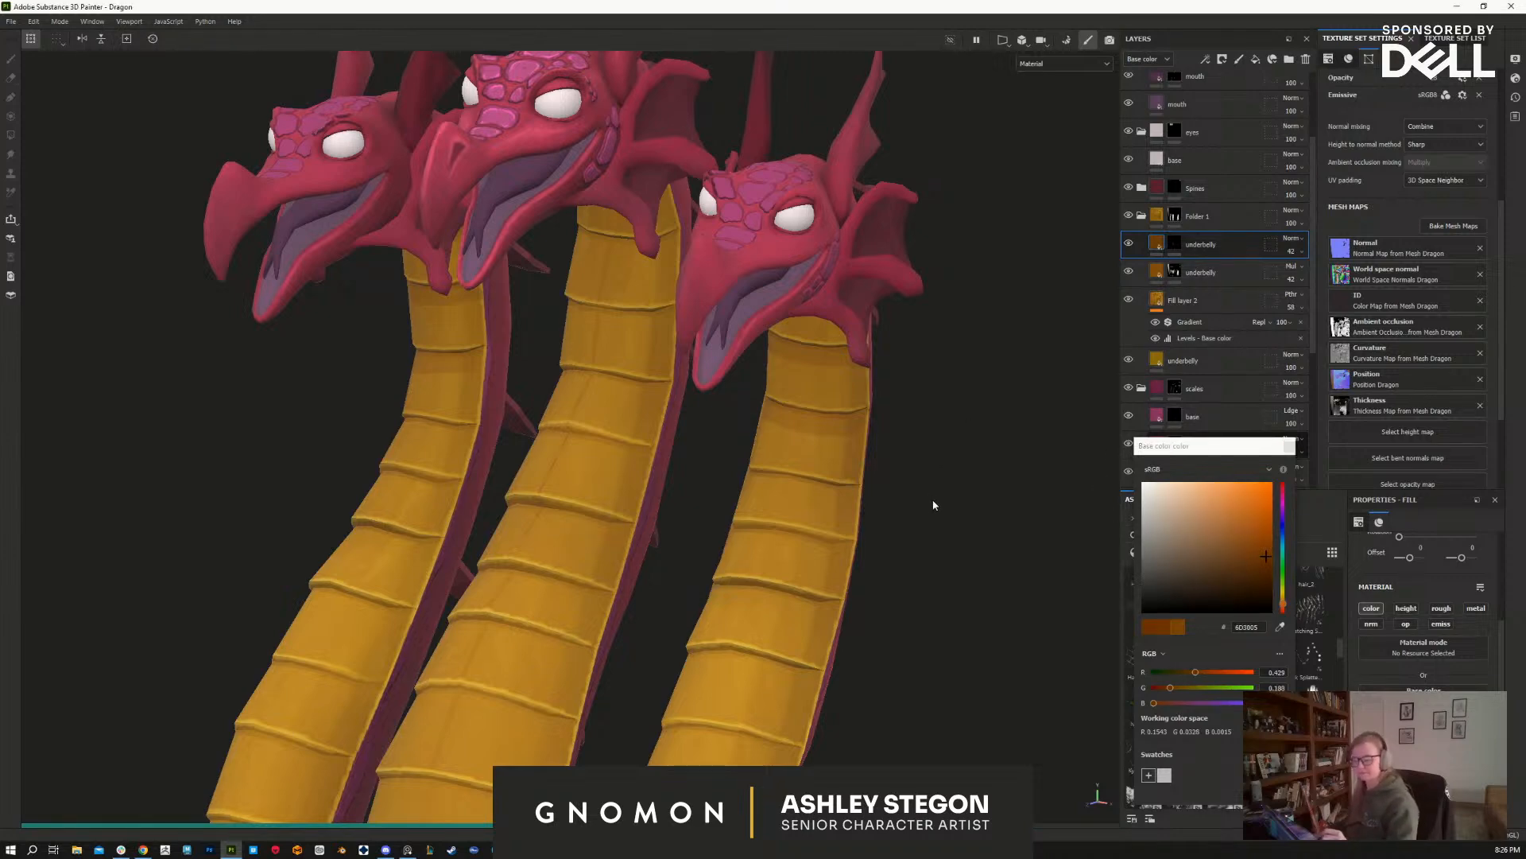
pyautogui.keyDown('alt'); pyautogui.moveTo(933, 504); pyautogui.dragTo(943, 546); pyautogui.keyUp('alt')
pyautogui.click(1289, 448)
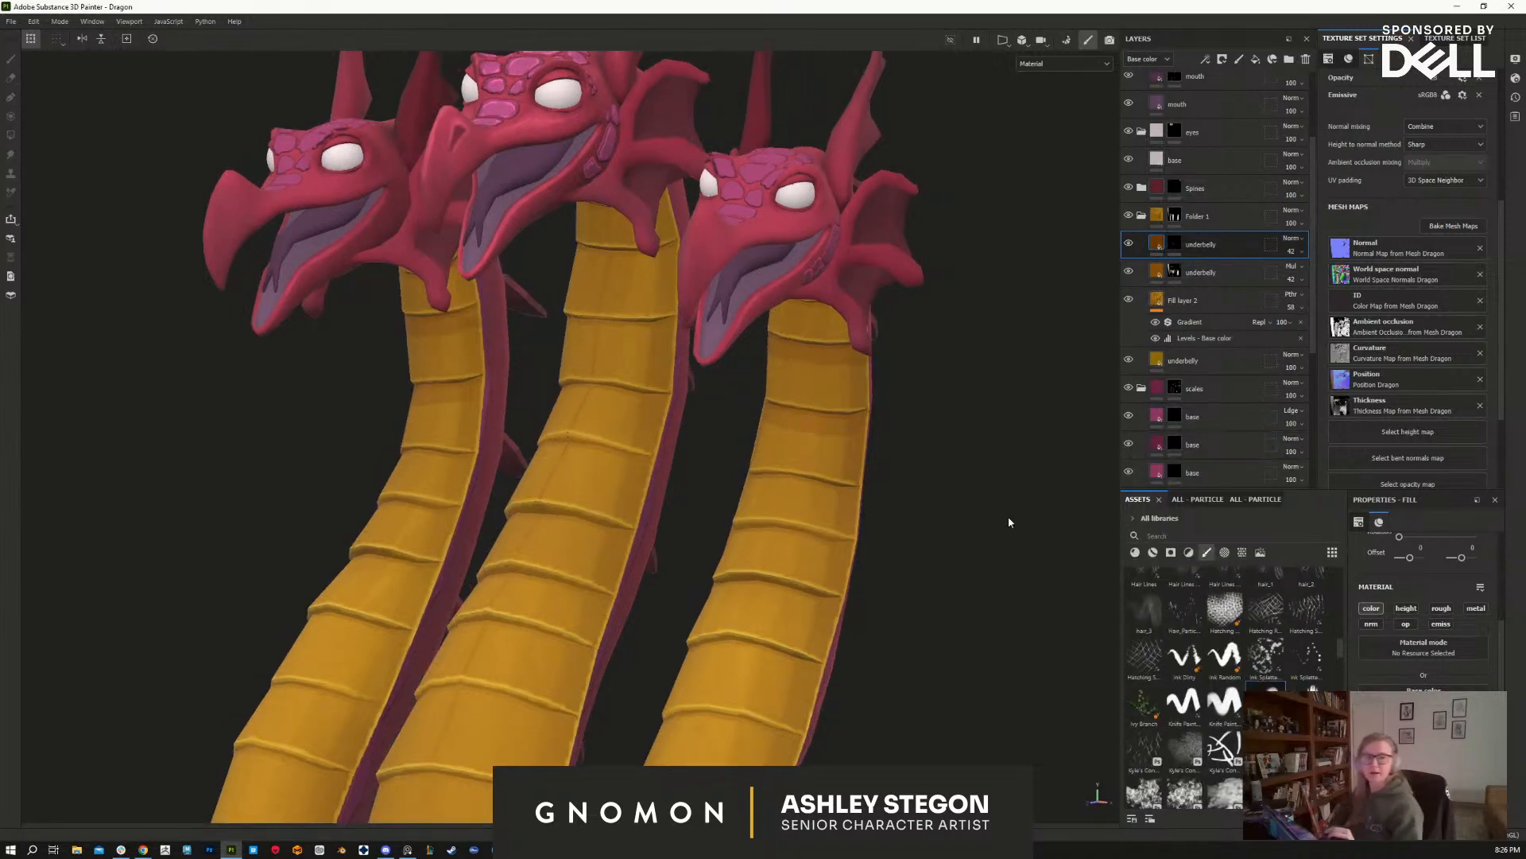
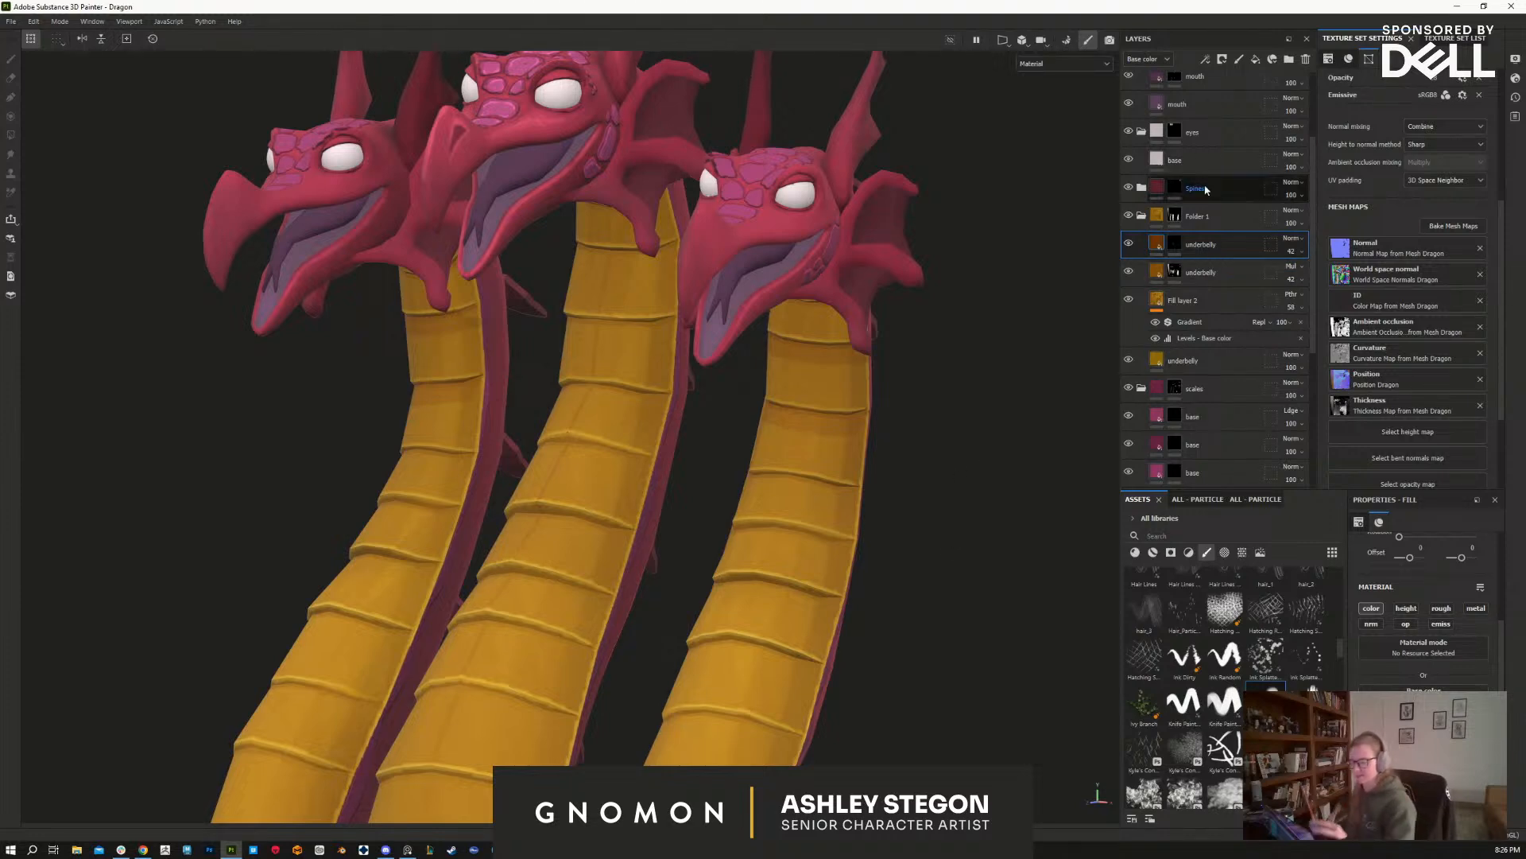
# Step: Raise the top underbelly layer's opacity to 71 and paint its mask below the upper plate edges of the outer necks
pyautogui.click(1174, 244)
pyautogui.press('1')
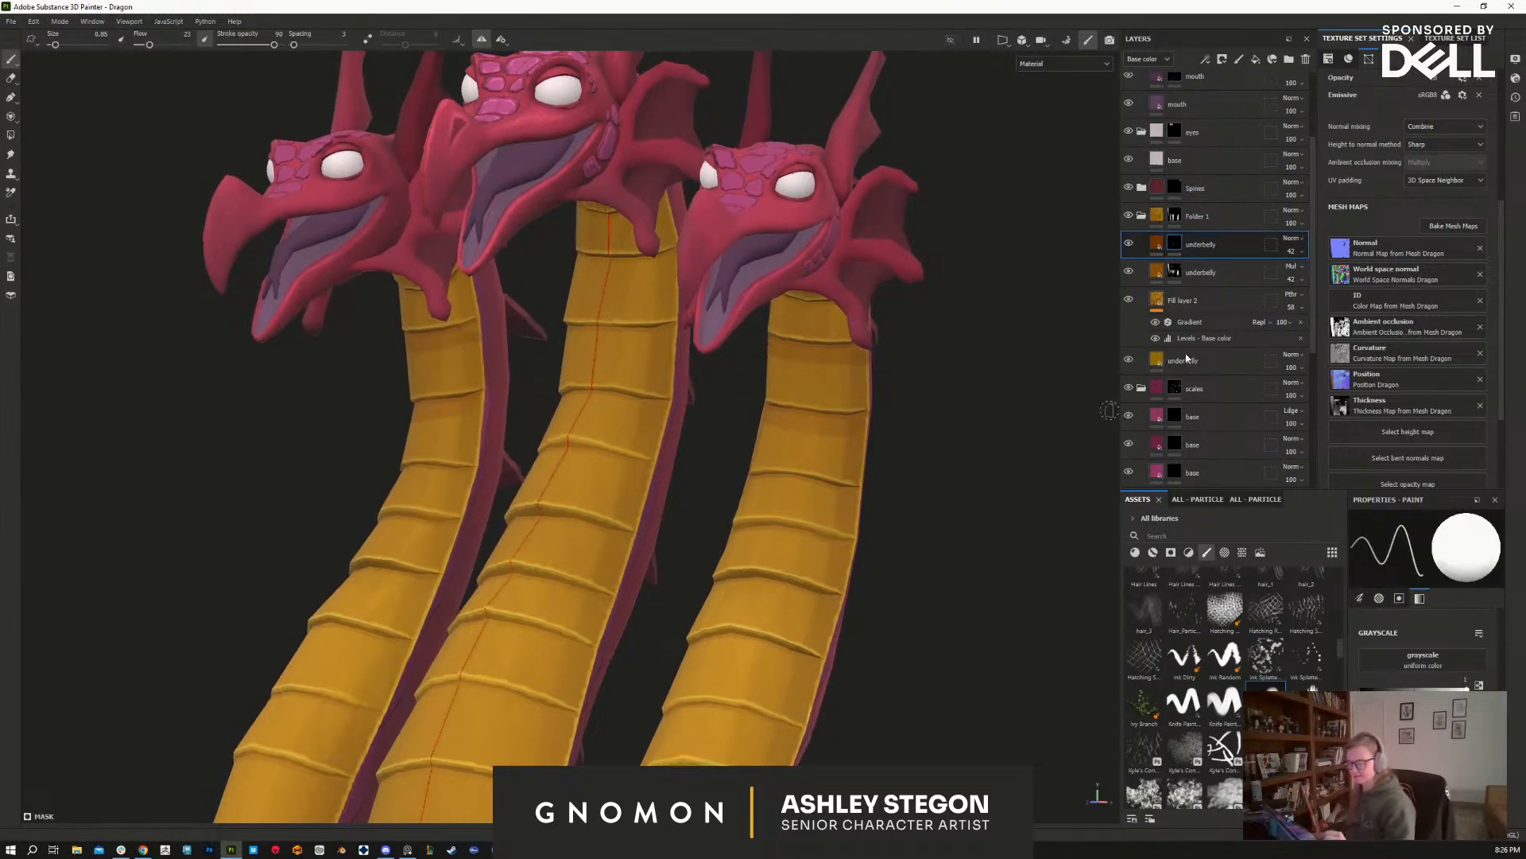
pyautogui.moveTo(1306, 273); pyautogui.dragTo(1317, 276)
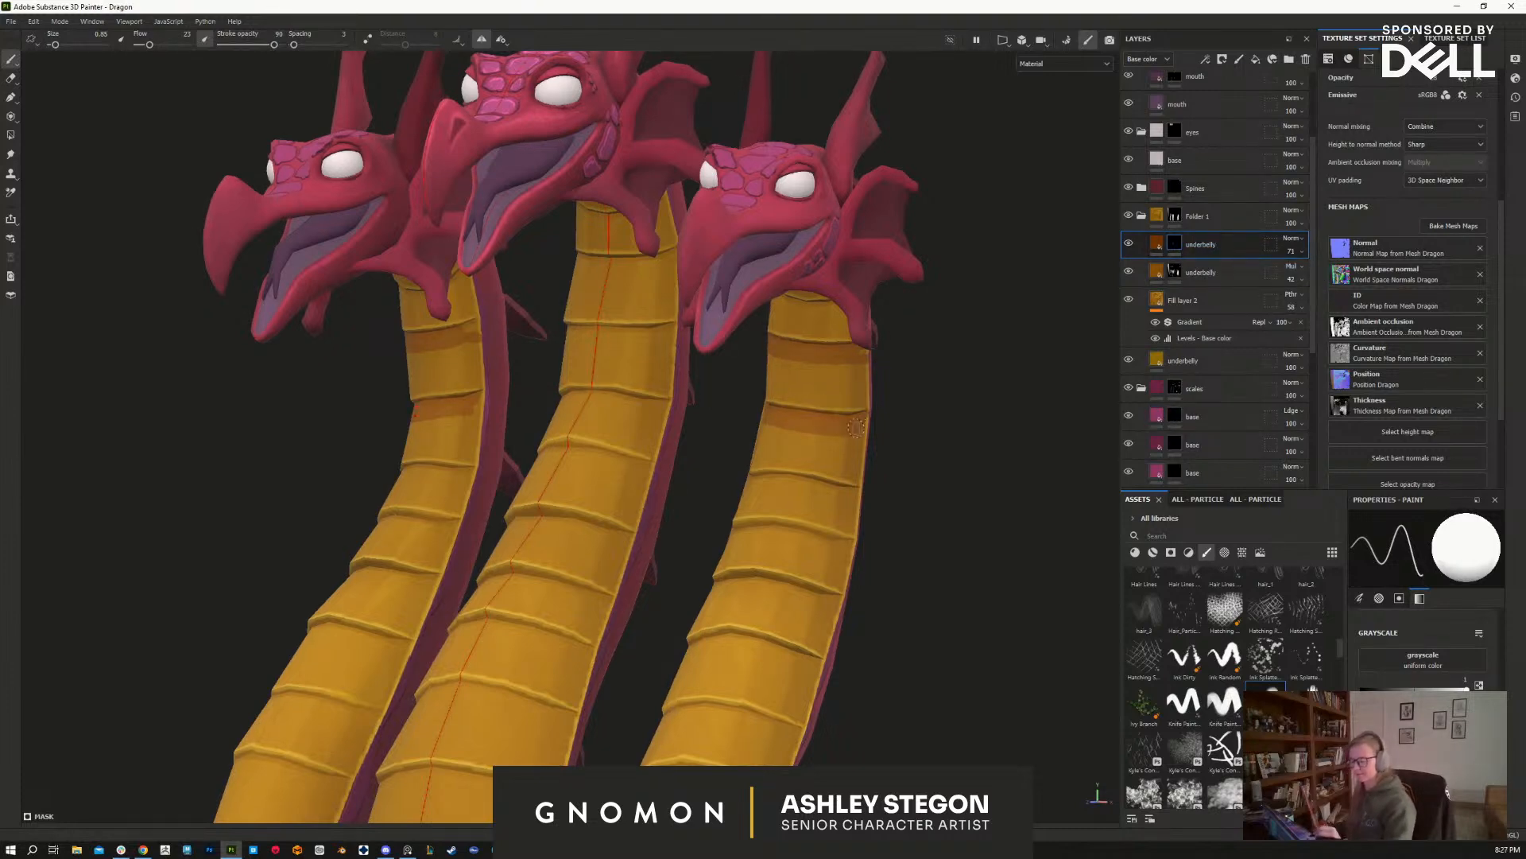
pyautogui.keyDown('alt'); pyautogui.moveTo(844, 444); pyautogui.dragTo(914, 521); pyautogui.keyUp('alt')
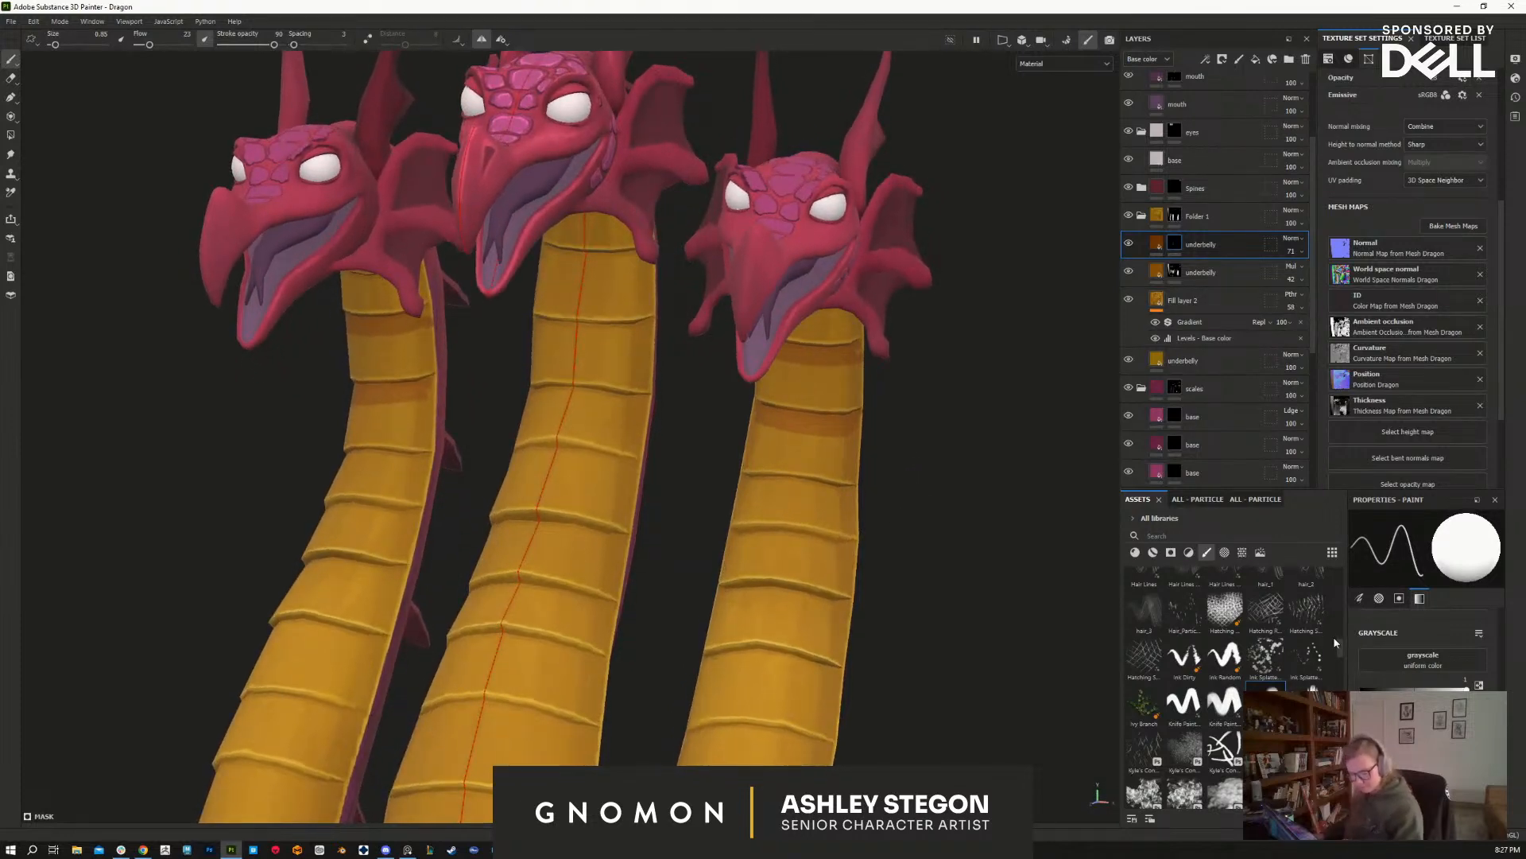
# Step: Try painting softer shading on the outer necks' upper plates with a much smaller soft Kyle's Real brush
pyautogui.moveTo(1338, 646); pyautogui.dragTo(1338, 721)
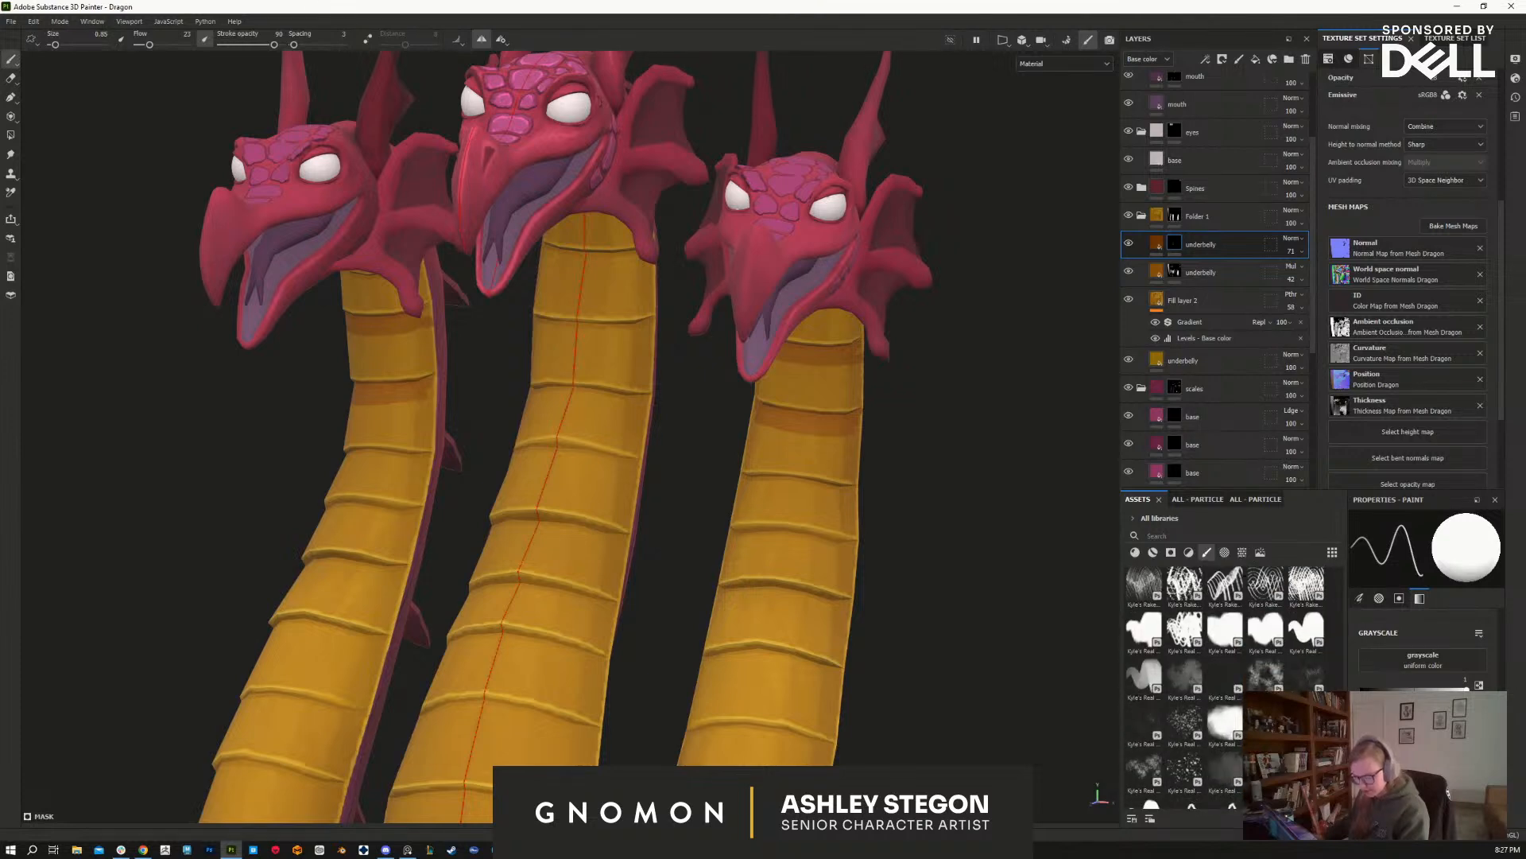
pyautogui.click(1225, 723)
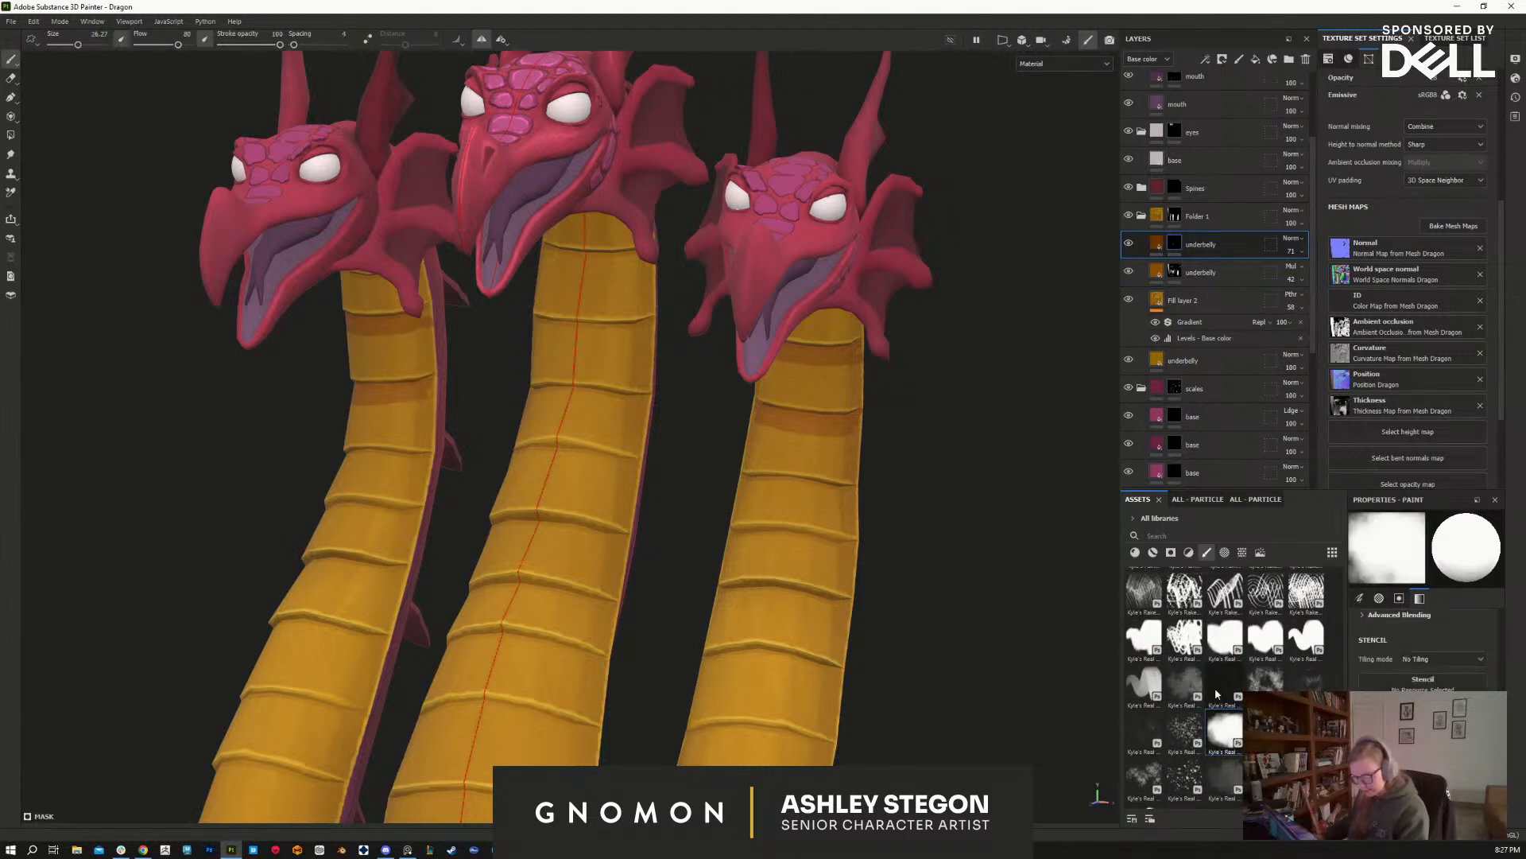
pyautogui.press('[')
pyautogui.press('[')
pyautogui.press('[')
pyautogui.press('[')
pyautogui.press('[')
pyautogui.press('[')
pyautogui.press('[')
pyautogui.press('[')
pyautogui.press('[')
pyautogui.press('[')
pyautogui.press('[')
pyautogui.press('[')
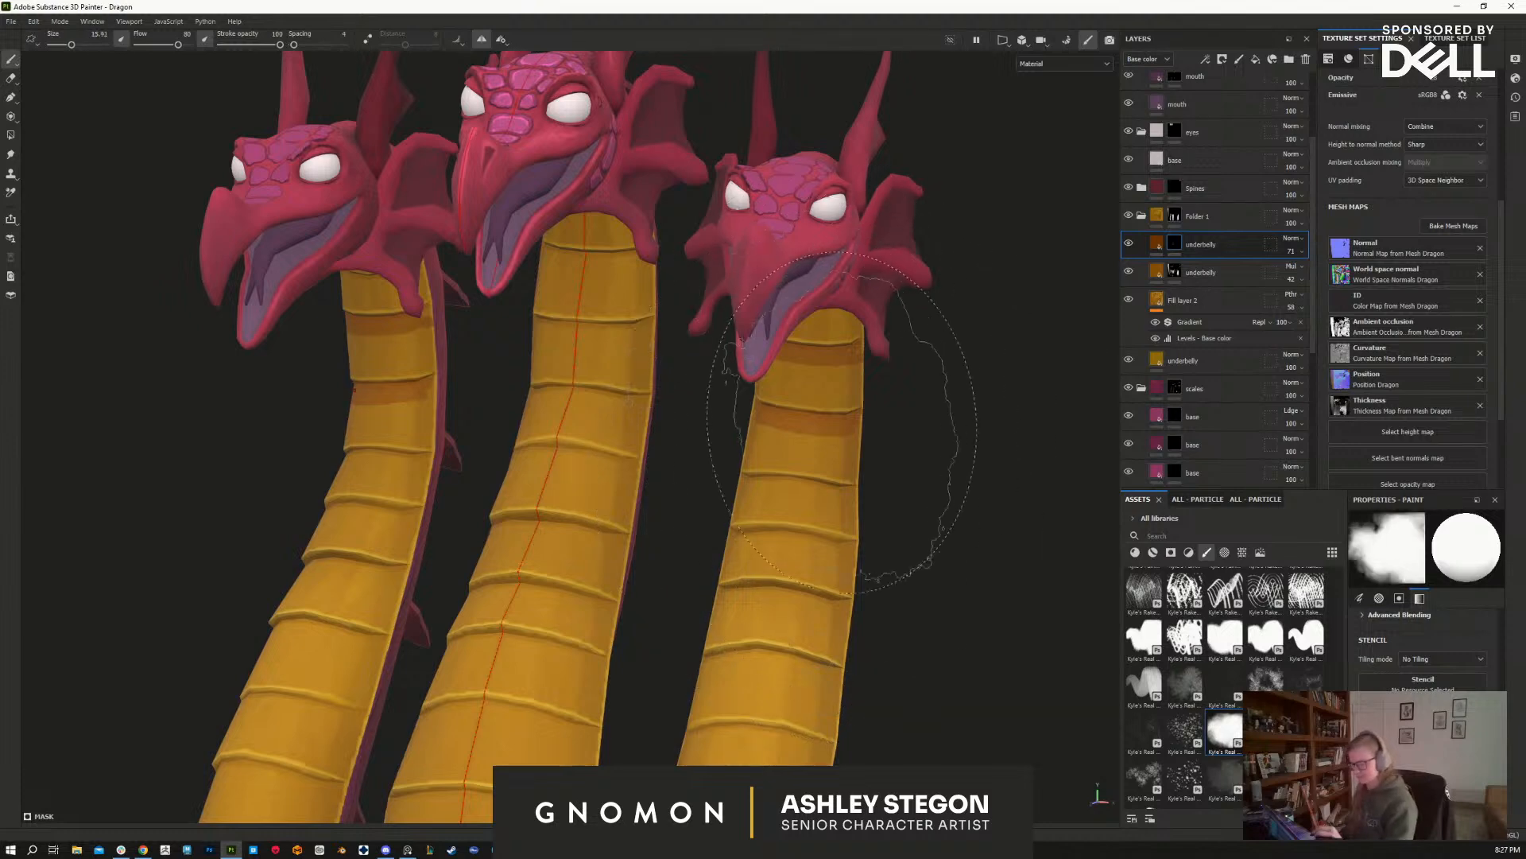
pyautogui.press('[')
pyautogui.press('[')
pyautogui.press('[')
pyautogui.press('[')
pyautogui.press('[')
pyautogui.press('[')
pyautogui.press('[')
pyautogui.press('[')
pyautogui.press('[')
pyautogui.press('[')
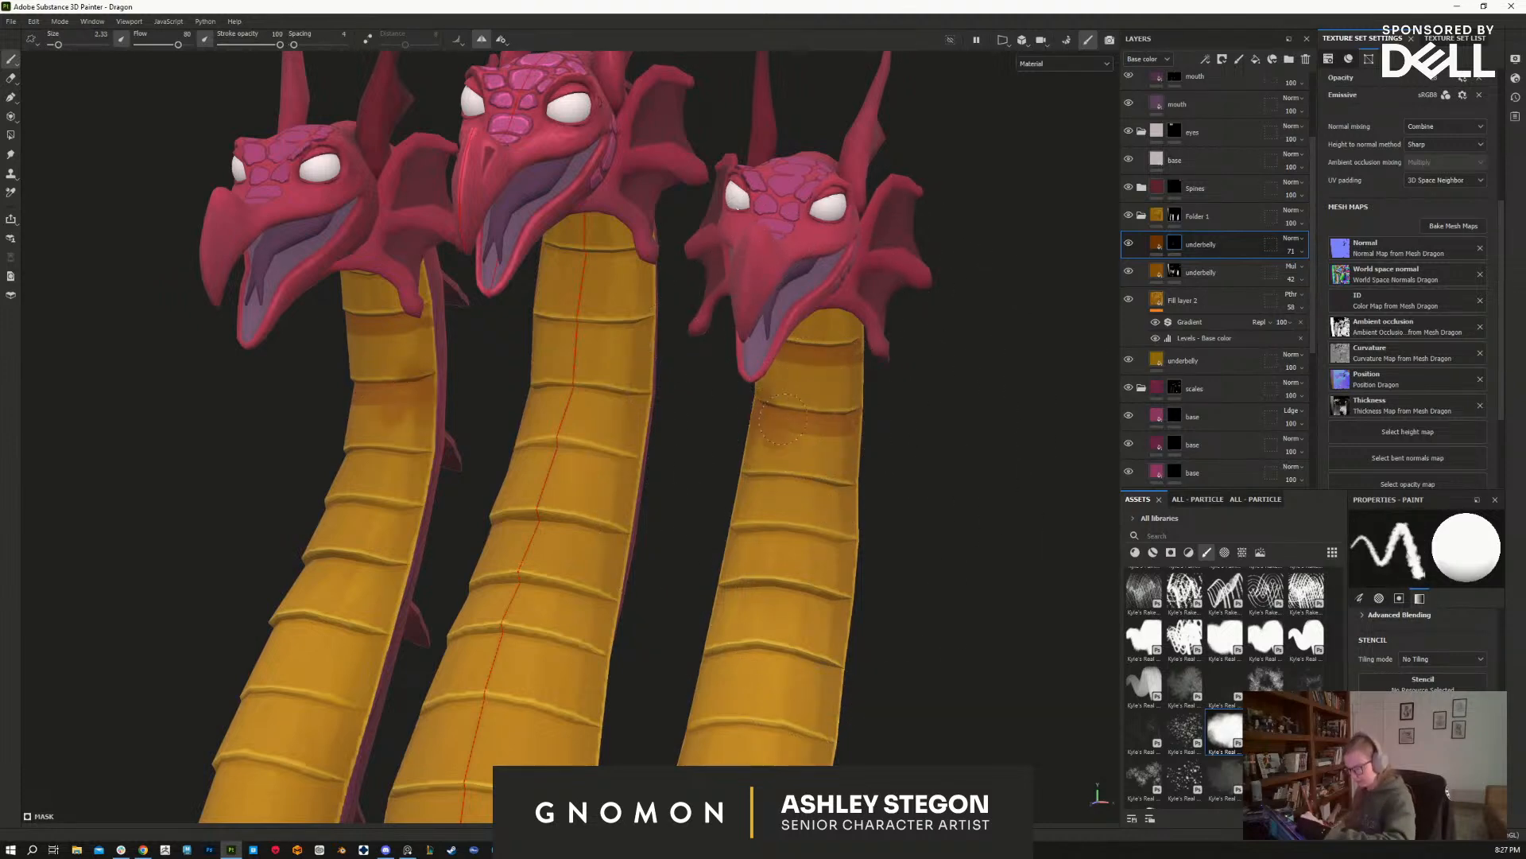
pyautogui.press('[')
pyautogui.press('[')
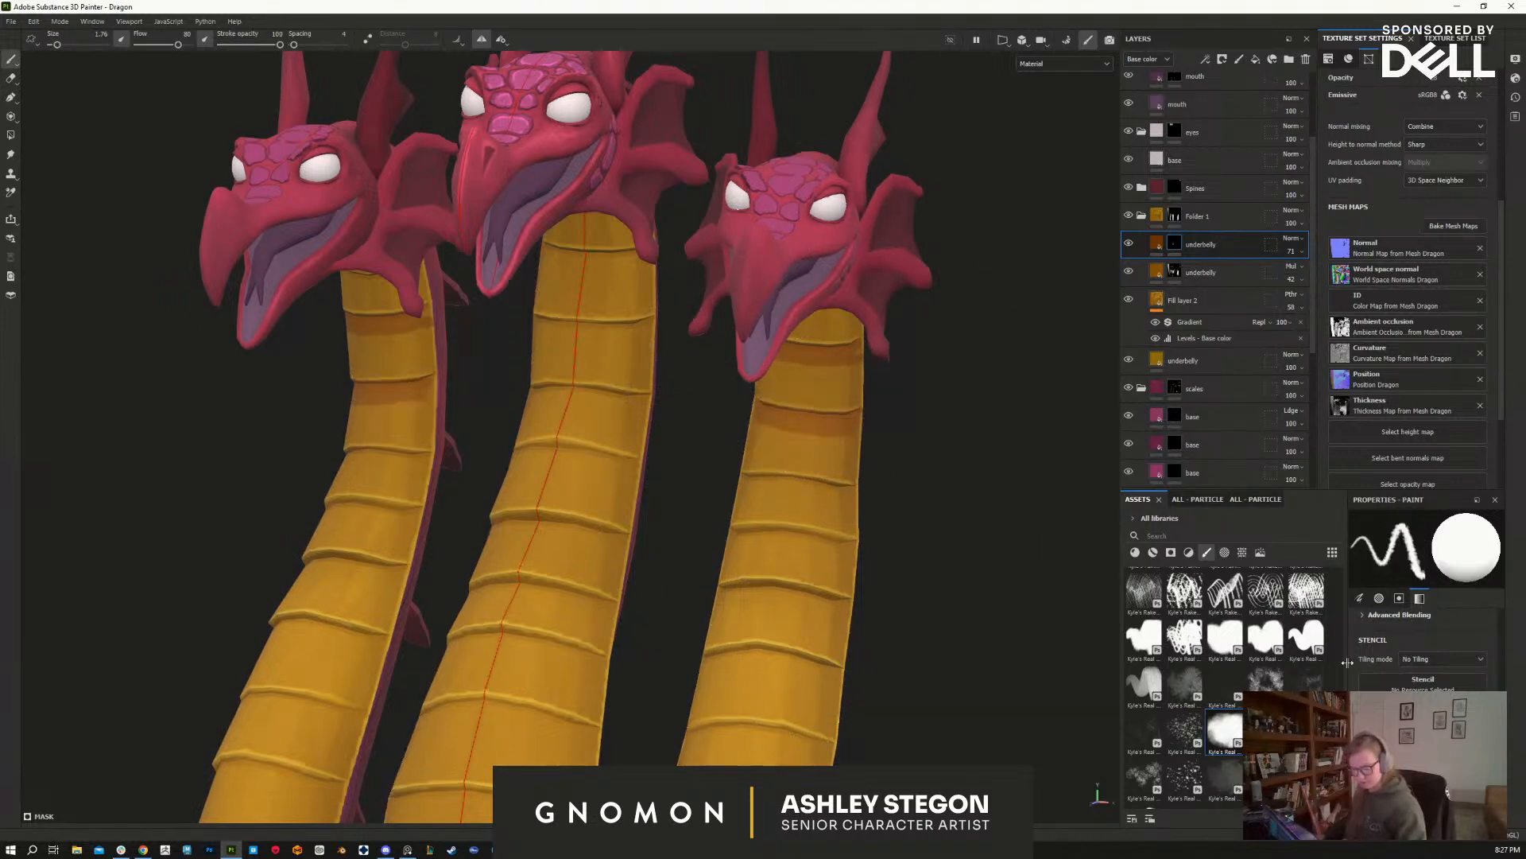
# Step: Choose the Cotton brush and reduce it to a small size for painting the underbelly mask
pyautogui.scroll(5, 1338, 627)
pyautogui.scroll(5, 1337, 623)
pyautogui.scroll(1, 1339, 612)
pyautogui.click(1266, 635)
pyautogui.press('[')
pyautogui.press('[')
pyautogui.press('[')
pyautogui.press('[')
pyautogui.press('[')
pyautogui.press('[')
pyautogui.press('[')
pyautogui.press('[')
pyautogui.press('[')
pyautogui.press('[')
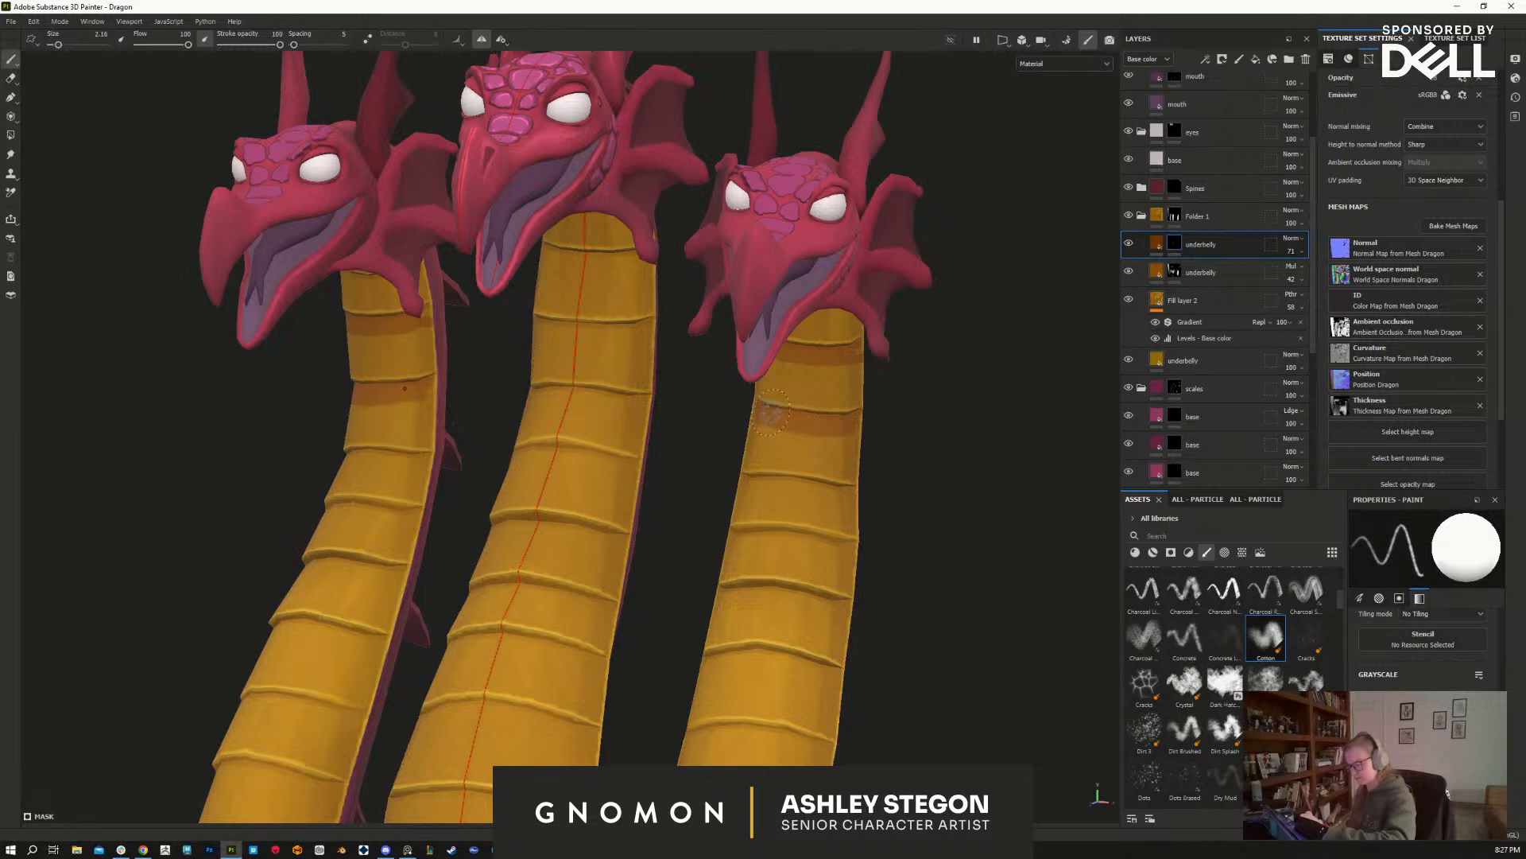
# Step: Paint darker shading below the upper plate edges of the outer necks with the Cotton brush, reducing its size from 3.5 to 2.79
pyautogui.press(']')
pyautogui.press(']')
pyautogui.press(']')
pyautogui.press(']')
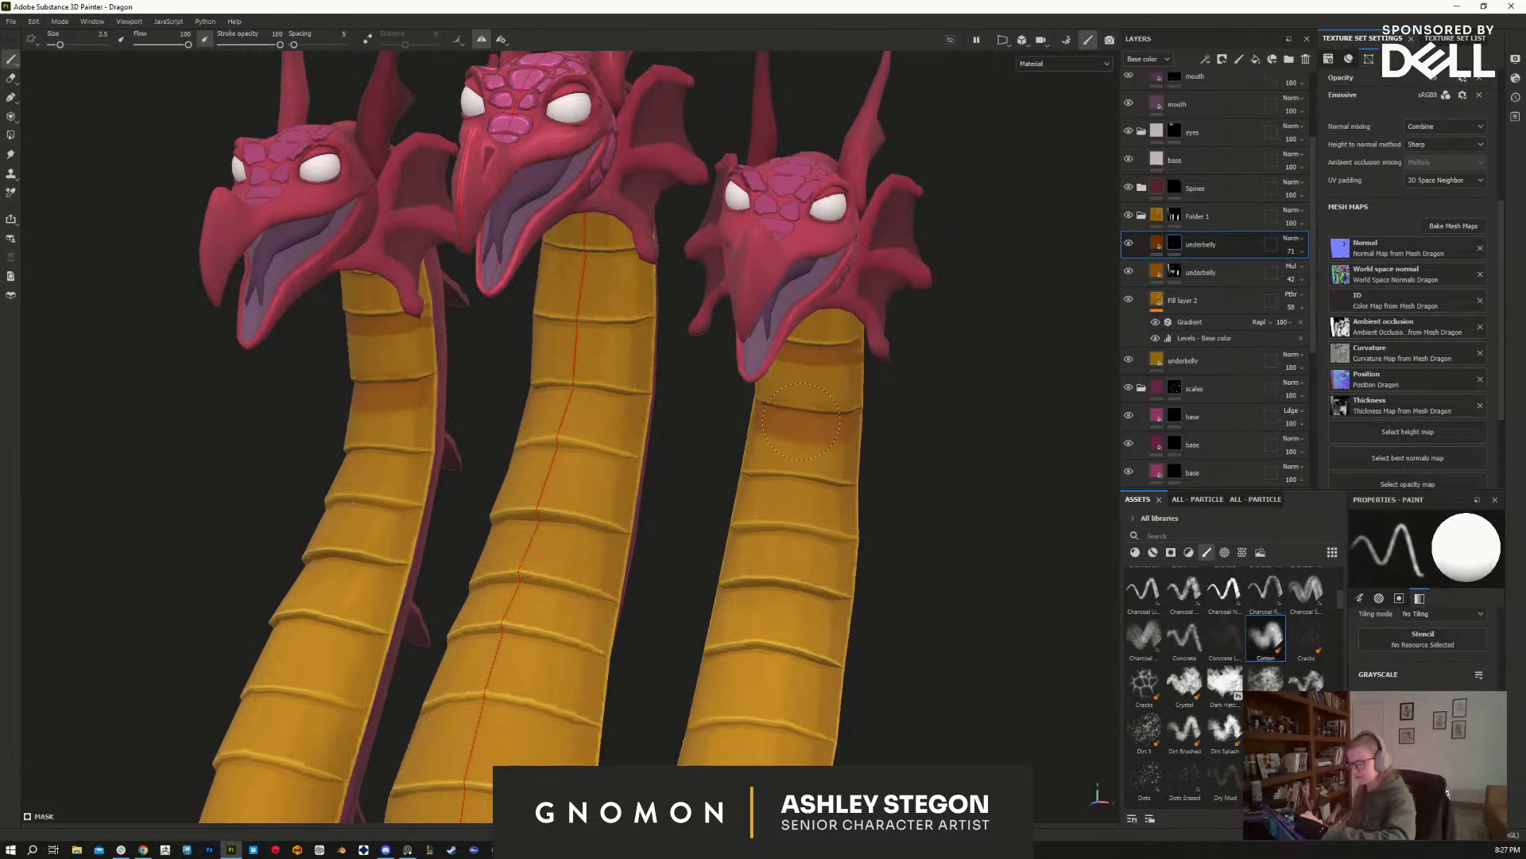
pyautogui.moveTo(787, 370); pyautogui.dragTo(841, 370)
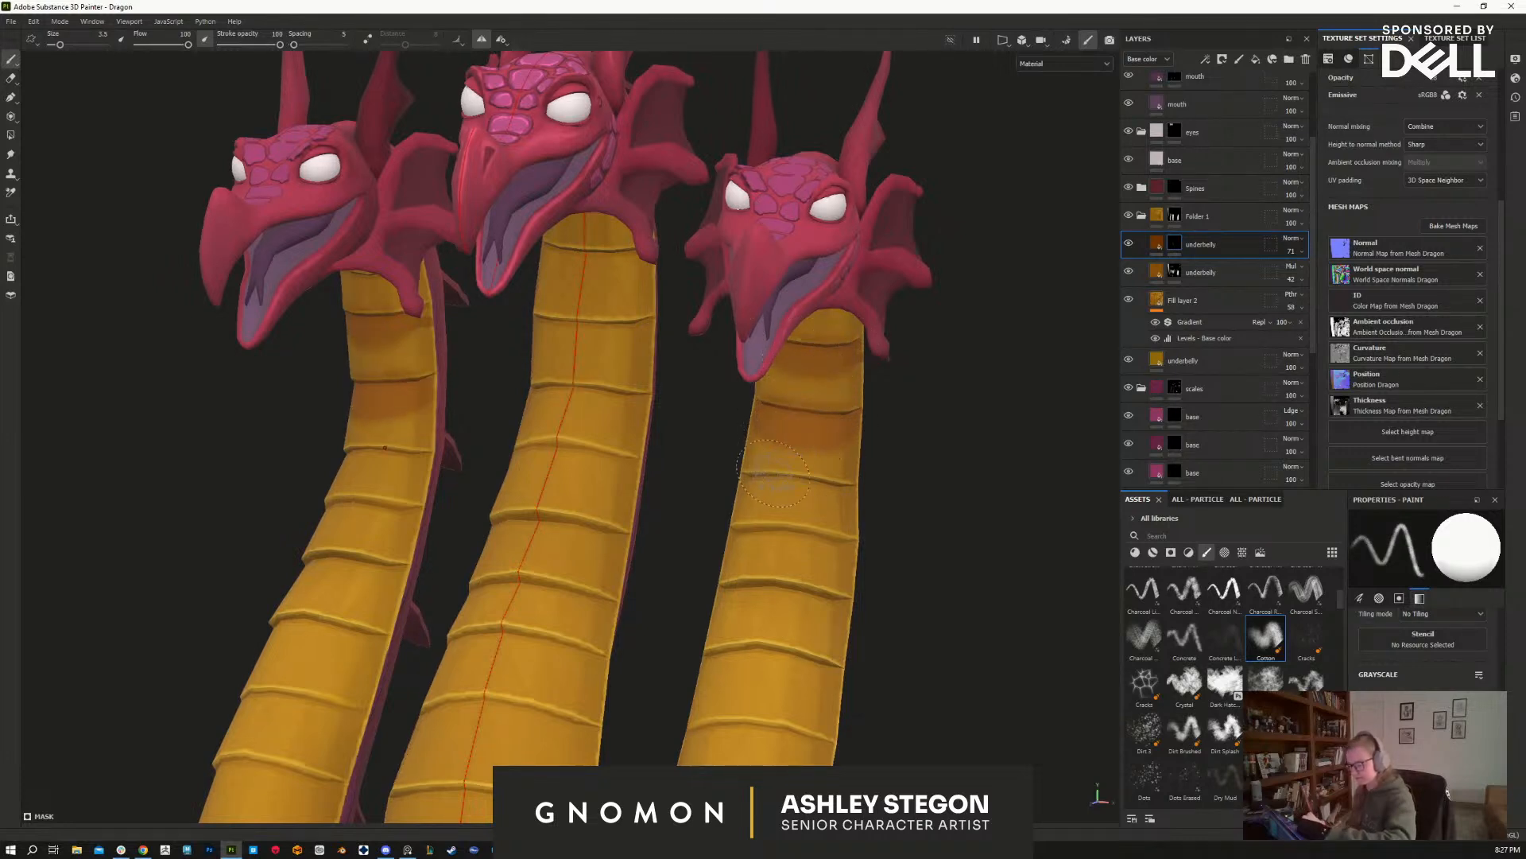
pyautogui.press('[')
pyautogui.press('[')
pyautogui.keyDown('alt'); pyautogui.moveTo(954, 597); pyautogui.dragTo(908, 630); pyautogui.keyUp('alt')
pyautogui.moveTo(799, 427)
pyautogui.mouseDown()
pyautogui.moveTo(783, 441)
pyautogui.moveTo(829, 459)
pyautogui.mouseUp()
pyautogui.moveTo(741, 483)
pyautogui.mouseDown()
pyautogui.moveTo(795, 510)
pyautogui.moveTo(752, 525)
pyautogui.moveTo(767, 566)
pyautogui.moveTo(824, 584)
pyautogui.mouseUp()
pyautogui.moveTo(710, 617)
pyautogui.mouseDown()
pyautogui.moveTo(720, 656)
pyautogui.moveTo(783, 671)
pyautogui.mouseUp()
# Step: Continue the darker shading down the middle and lower plates of the outer necks
pyautogui.keyDown('alt'); pyautogui.moveTo(731, 660); pyautogui.dragTo(788, 432, button='middle'); pyautogui.keyUp('alt')
pyautogui.keyDown('alt'); pyautogui.moveTo(899, 521); pyautogui.dragTo(1069, 541); pyautogui.keyUp('alt')
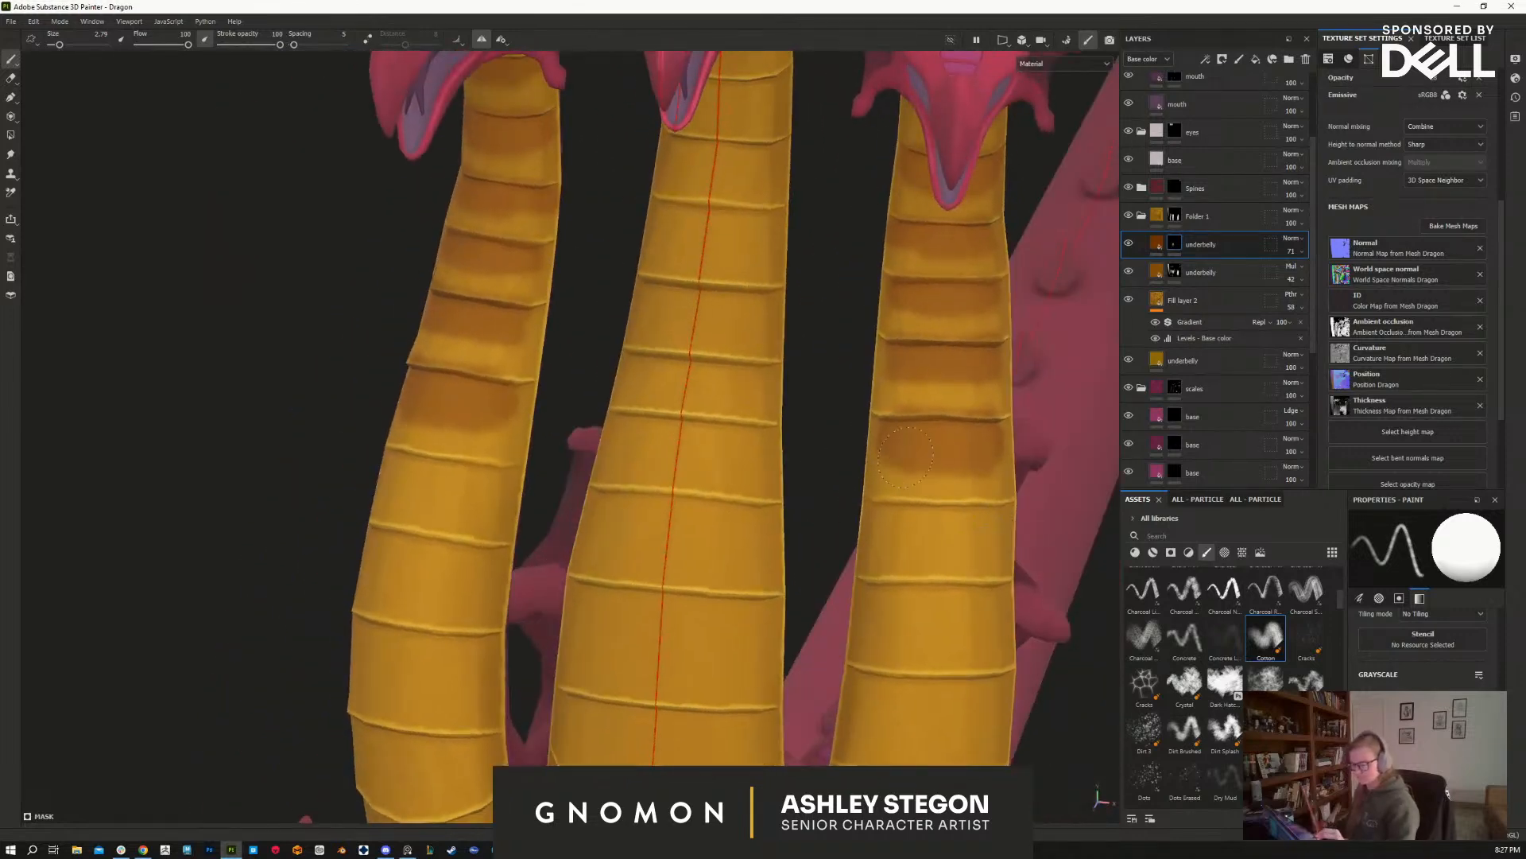
pyautogui.moveTo(880, 506); pyautogui.dragTo(888, 514)
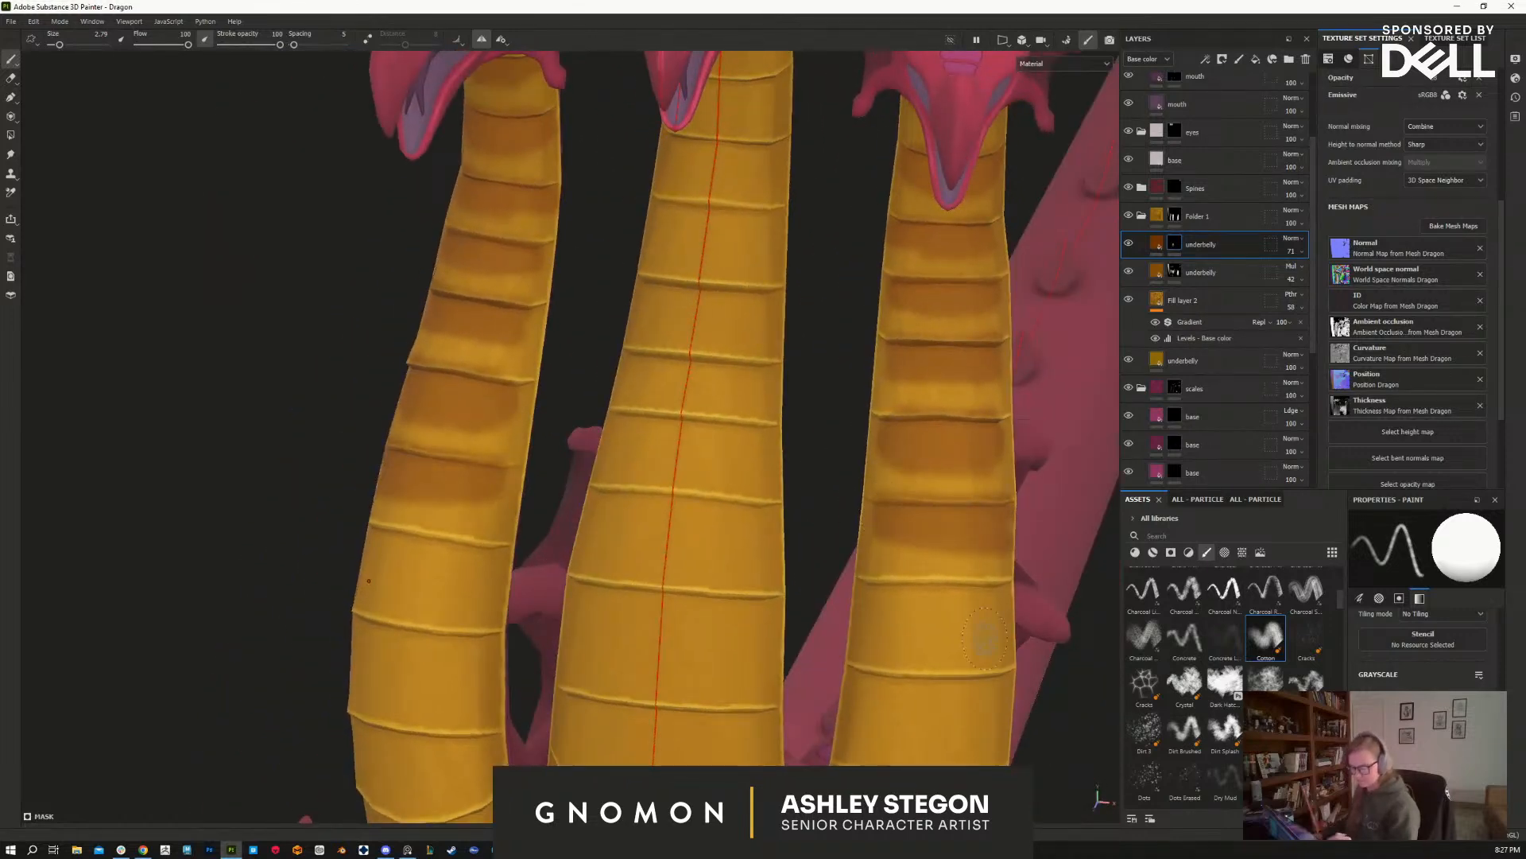
pyautogui.scroll(-5, 1001, 540)
pyautogui.keyDown('alt'); pyautogui.moveTo(1002, 540); pyautogui.dragTo(883, 516); pyautogui.keyUp('alt')
pyautogui.scroll(5, 849, 515)
pyautogui.moveTo(768, 436)
pyautogui.mouseDown()
pyautogui.moveTo(819, 430)
pyautogui.moveTo(759, 439)
pyautogui.moveTo(859, 449)
pyautogui.moveTo(844, 474)
pyautogui.moveTo(751, 500)
pyautogui.moveTo(755, 521)
pyautogui.moveTo(840, 524)
pyautogui.moveTo(804, 521)
pyautogui.moveTo(780, 562)
pyautogui.moveTo(775, 525)
pyautogui.mouseUp()
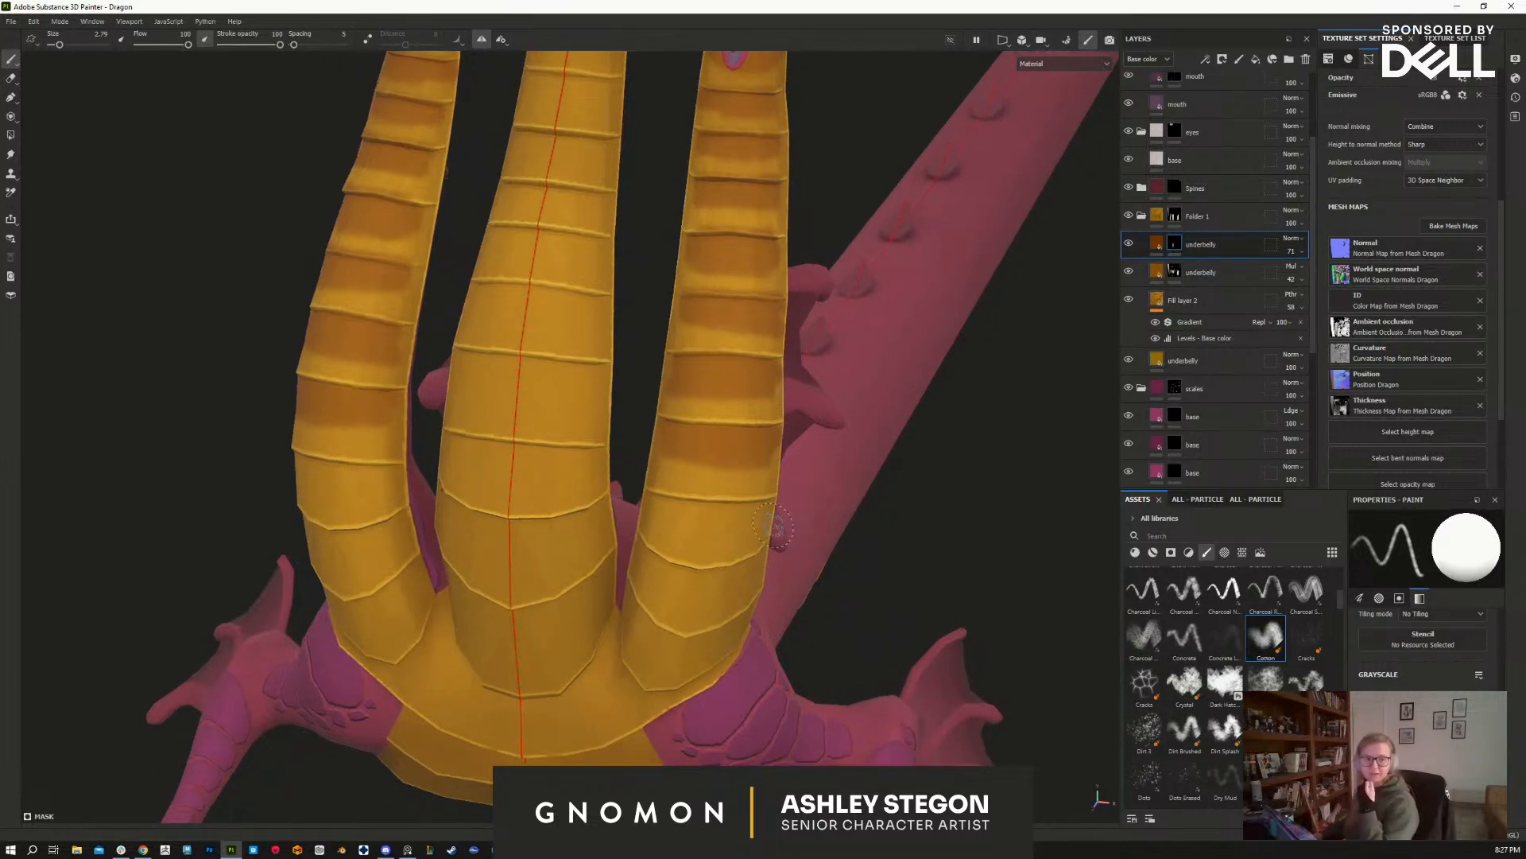
# Step: Shade beneath the plate edges near the base of the outer necks and on the center neck's lowest plates
pyautogui.moveTo(855, 624)
pyautogui.keyDown('alt'); pyautogui.mouseDown()
pyautogui.moveTo(718, 471)
pyautogui.moveTo(795, 489)
pyautogui.moveTo(791, 509)
pyautogui.moveTo(692, 501)
pyautogui.moveTo(799, 489)
pyautogui.moveTo(650, 487)
pyautogui.moveTo(748, 506)
pyautogui.moveTo(642, 499)
pyautogui.moveTo(718, 562)
pyautogui.moveTo(648, 567)
pyautogui.moveTo(719, 570)
pyautogui.moveTo(680, 582)
pyautogui.mouseUp(); pyautogui.keyUp('alt')
pyautogui.moveTo(597, 544)
pyautogui.mouseDown()
pyautogui.moveTo(572, 517)
pyautogui.moveTo(540, 548)
pyautogui.moveTo(556, 568)
pyautogui.moveTo(605, 493)
pyautogui.moveTo(513, 590)
pyautogui.mouseUp()
pyautogui.keyDown('alt'); pyautogui.moveTo(657, 561); pyautogui.dragTo(734, 612); pyautogui.keyUp('alt')
pyautogui.moveTo(580, 516)
pyautogui.mouseDown()
pyautogui.moveTo(606, 531)
pyautogui.moveTo(668, 502)
pyautogui.mouseUp()
pyautogui.keyDown('alt'); pyautogui.moveTo(681, 489); pyautogui.dragTo(677, 609, button='middle'); pyautogui.keyUp('alt')
pyautogui.moveTo(574, 549)
pyautogui.mouseDown()
pyautogui.moveTo(612, 557)
pyautogui.moveTo(620, 585)
pyautogui.moveTo(659, 561)
pyautogui.mouseUp()
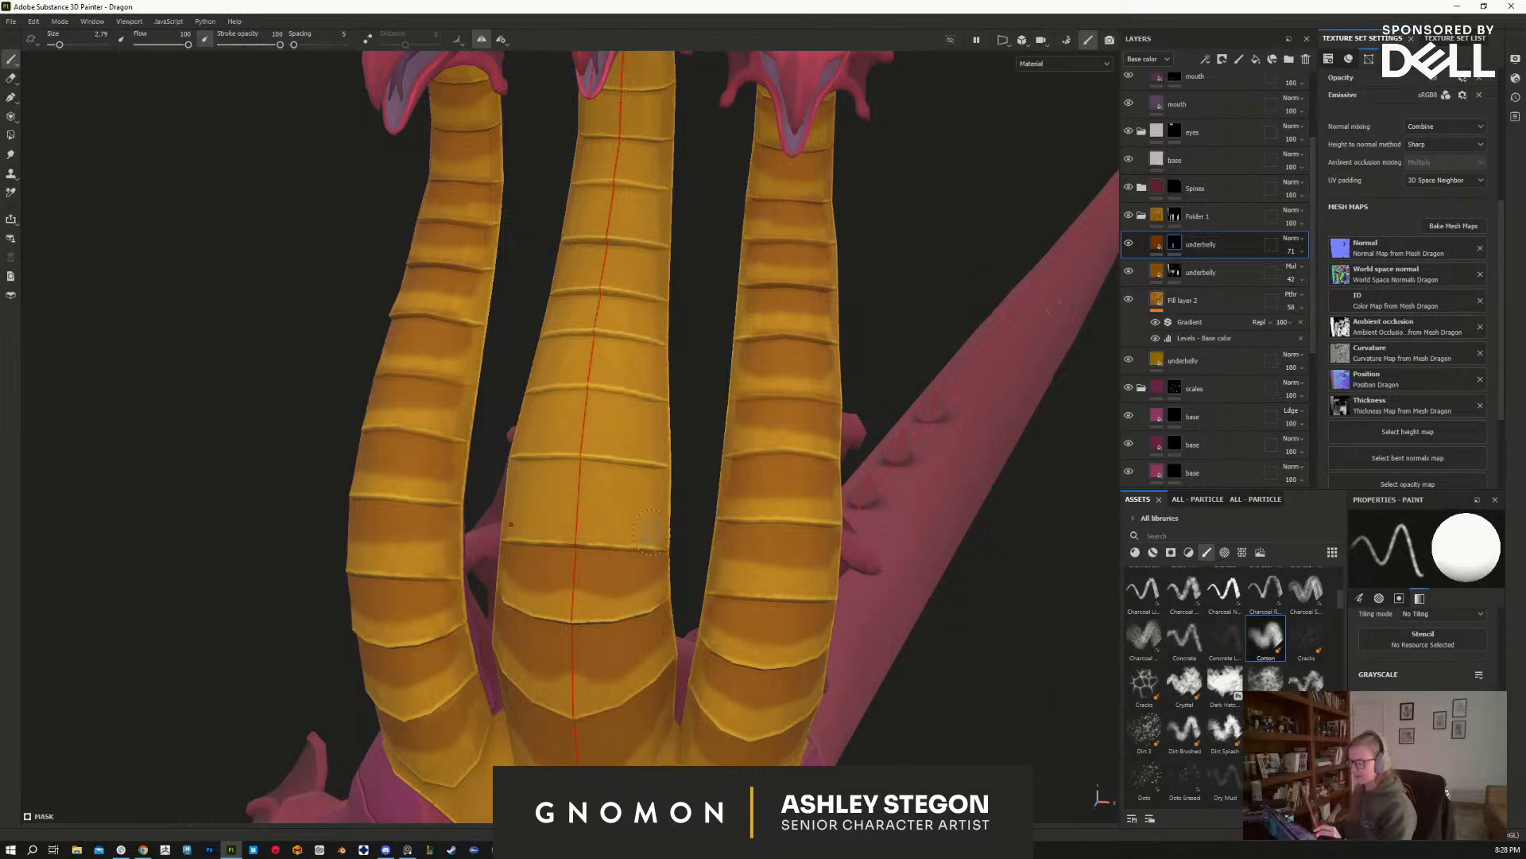
# Step: Paint darker shading beneath the plate edges in the lower middle of the center neck
pyautogui.keyDown('alt'); pyautogui.moveTo(660, 526); pyautogui.dragTo(658, 569, button='middle'); pyautogui.keyUp('alt')
pyautogui.moveTo(606, 524)
pyautogui.mouseDown()
pyautogui.moveTo(660, 520)
pyautogui.moveTo(676, 531)
pyautogui.moveTo(662, 539)
pyautogui.mouseUp()
pyautogui.keyDown('alt'); pyautogui.moveTo(698, 522); pyautogui.dragTo(693, 596, button='middle'); pyautogui.keyUp('alt')
pyautogui.moveTo(574, 525)
pyautogui.mouseDown()
pyautogui.moveTo(598, 549)
pyautogui.moveTo(666, 543)
pyautogui.moveTo(656, 551)
pyautogui.mouseUp()
pyautogui.moveTo(603, 475); pyautogui.dragTo(667, 479)
pyautogui.moveTo(601, 422); pyautogui.dragTo(650, 432)
# Step: Shade the center neck's remaining plates up to the head, using a slightly smaller brush near the top
pyautogui.keyDown('alt'); pyautogui.moveTo(703, 402); pyautogui.dragTo(690, 499, button='middle'); pyautogui.keyUp('alt')
pyautogui.moveTo(631, 518)
pyautogui.mouseDown()
pyautogui.moveTo(618, 526)
pyautogui.moveTo(663, 509)
pyautogui.moveTo(605, 477)
pyautogui.moveTo(598, 489)
pyautogui.mouseUp()
pyautogui.moveTo(598, 412)
pyautogui.mouseDown()
pyautogui.moveTo(652, 407)
pyautogui.moveTo(641, 423)
pyautogui.moveTo(663, 393)
pyautogui.mouseUp()
pyautogui.keyDown('alt'); pyautogui.moveTo(663, 392); pyautogui.dragTo(659, 516, button='middle'); pyautogui.keyUp('alt')
pyautogui.moveTo(618, 425)
pyautogui.mouseDown()
pyautogui.moveTo(616, 412)
pyautogui.moveTo(652, 430)
pyautogui.moveTo(640, 370)
pyautogui.moveTo(660, 370)
pyautogui.moveTo(656, 386)
pyautogui.moveTo(661, 256)
pyautogui.mouseUp()
pyautogui.moveTo(619, 315); pyautogui.dragTo(651, 319)
pyautogui.keyDown('ctrl'); pyautogui.moveTo(623, 310); pyautogui.dragTo(616, 308, button='right'); pyautogui.keyUp('ctrl')
pyautogui.moveTo(621, 301)
pyautogui.mouseDown()
pyautogui.moveTo(630, 280)
pyautogui.moveTo(652, 280)
pyautogui.mouseUp()
# Step: Lower the stroke opacity to 44 and use black to soften the dark shading on the outer necks' upper plates
pyautogui.moveTo(859, 488)
pyautogui.keyDown('alt'); pyautogui.mouseDown()
pyautogui.moveTo(851, 409)
pyautogui.moveTo(791, 308)
pyautogui.mouseUp(); pyautogui.keyUp('alt')
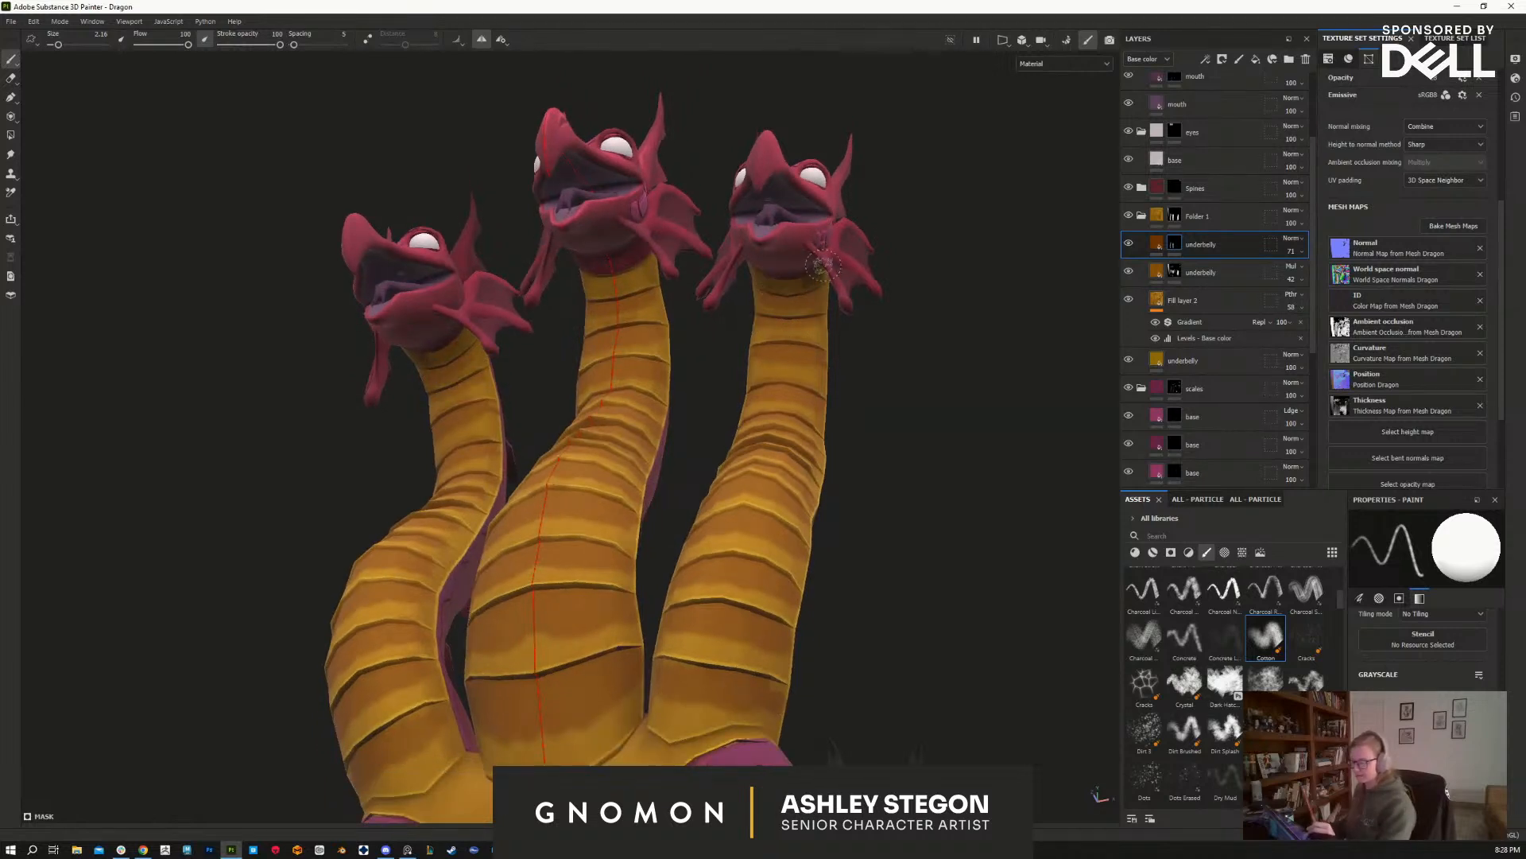
pyautogui.moveTo(671, 341)
pyautogui.keyDown('alt'); pyautogui.mouseDown()
pyautogui.moveTo(671, 548)
pyautogui.moveTo(841, 549)
pyautogui.moveTo(670, 526)
pyautogui.mouseUp(); pyautogui.keyUp('alt')
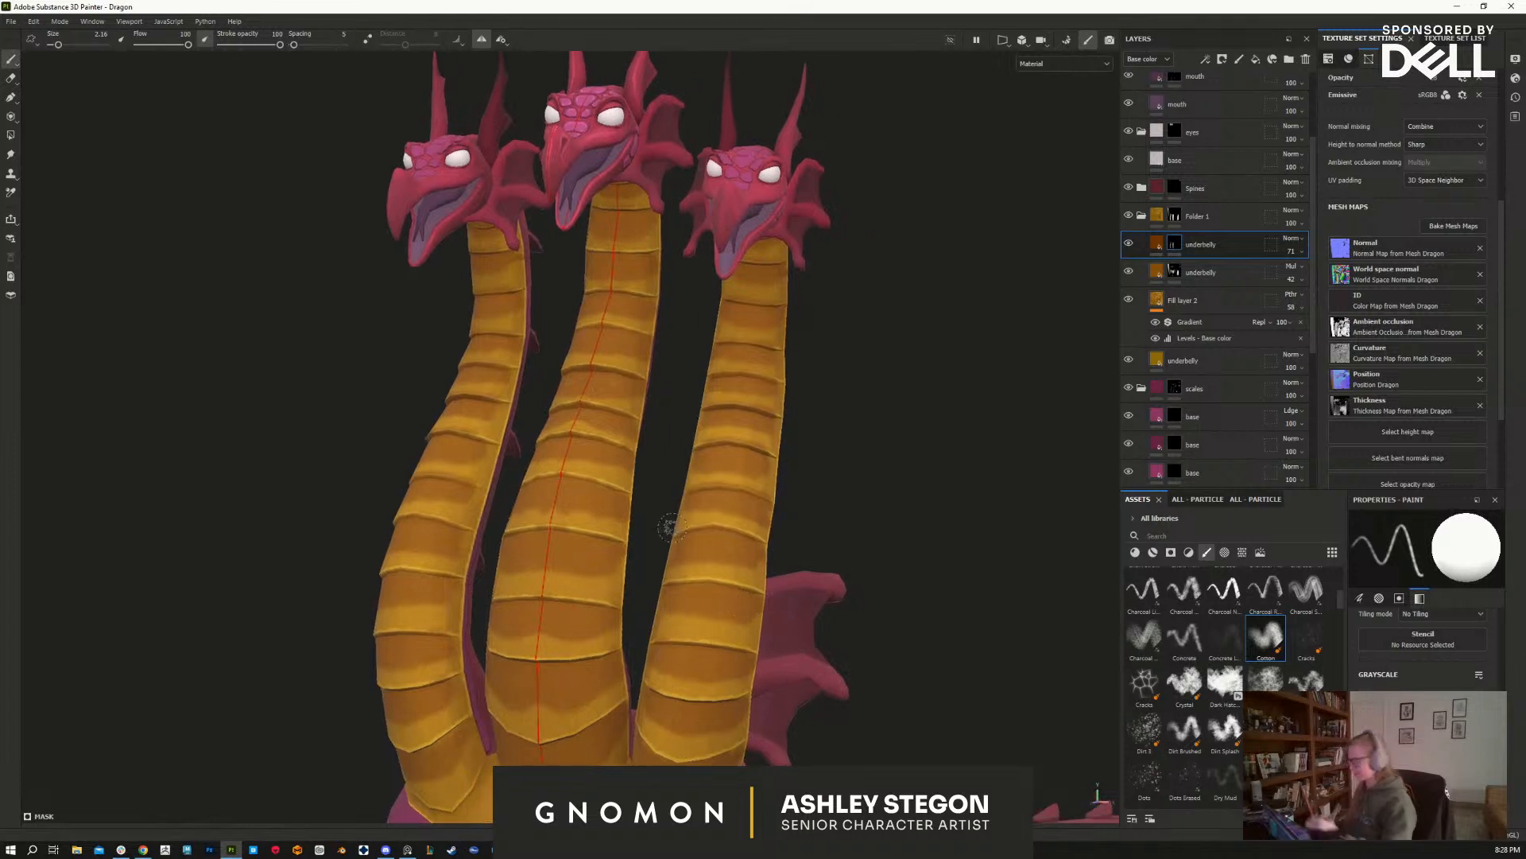
pyautogui.moveTo(280, 45); pyautogui.dragTo(252, 45)
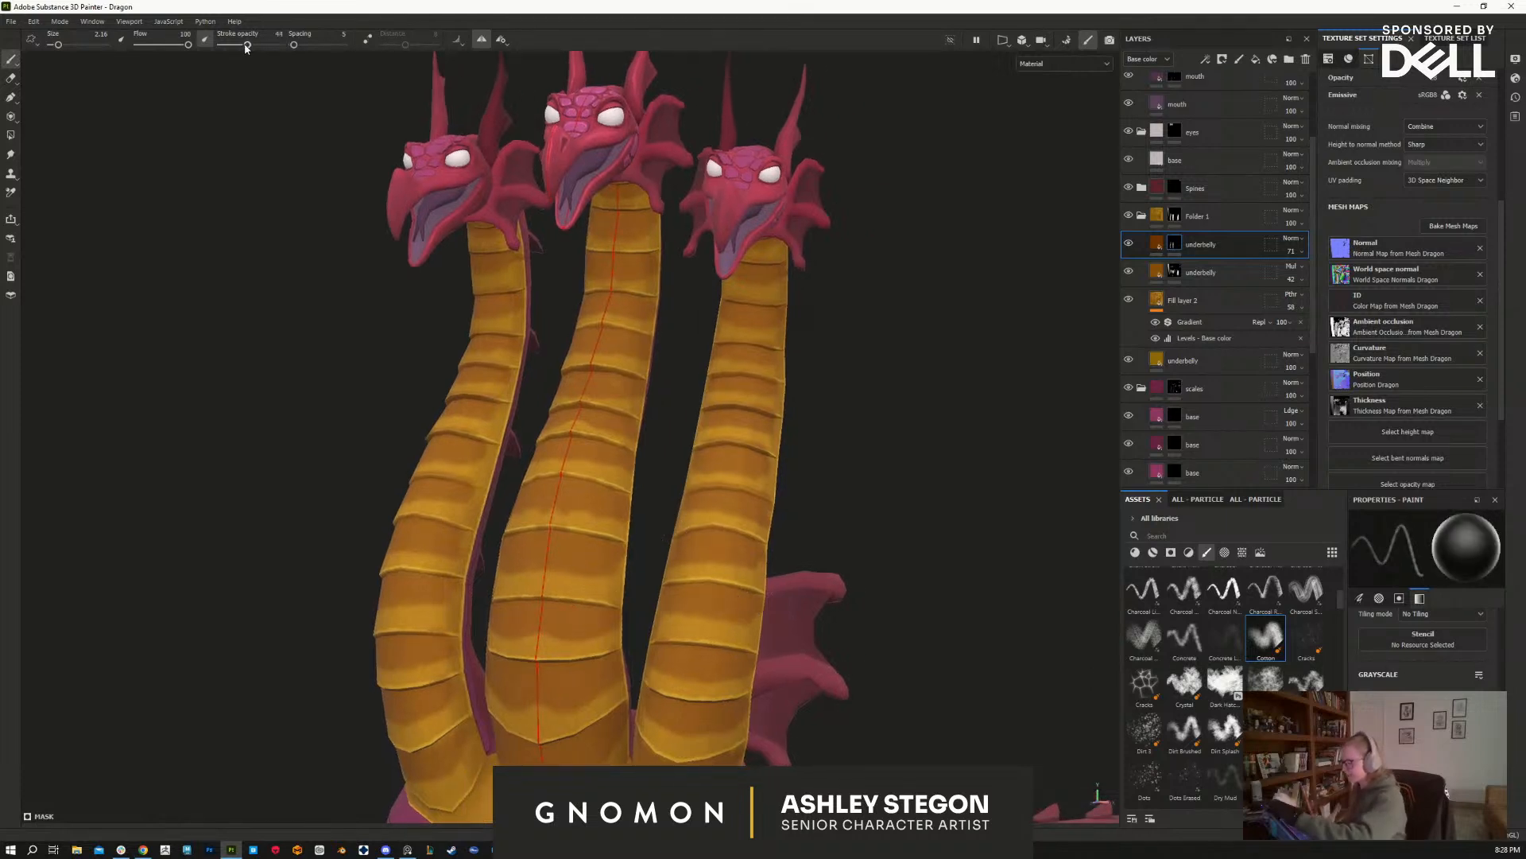
pyautogui.press(']')
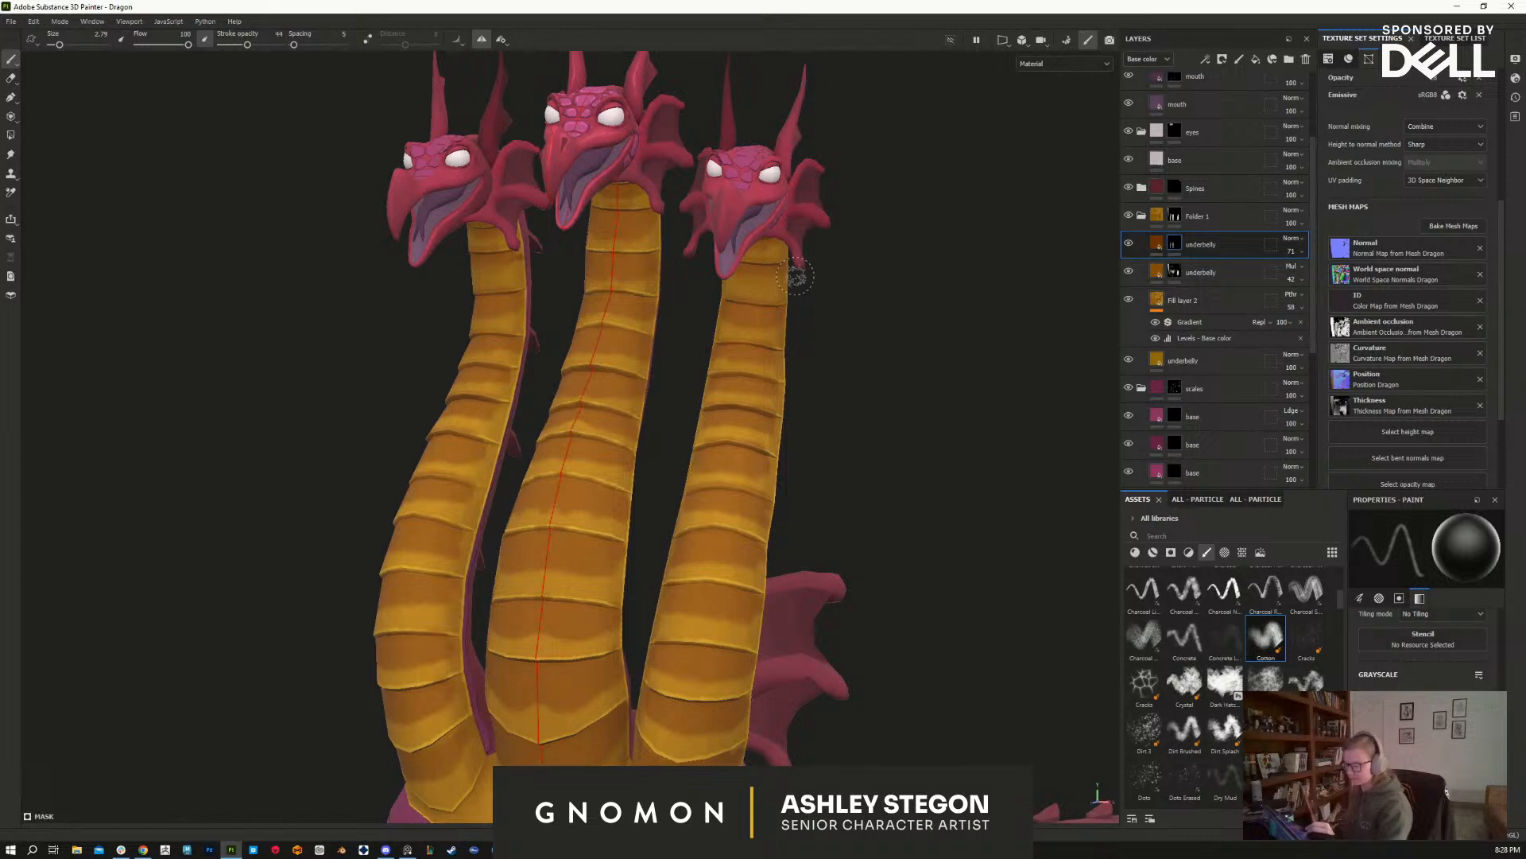
pyautogui.keyDown('alt'); pyautogui.moveTo(856, 341); pyautogui.dragTo(750, 442); pyautogui.keyUp('alt')
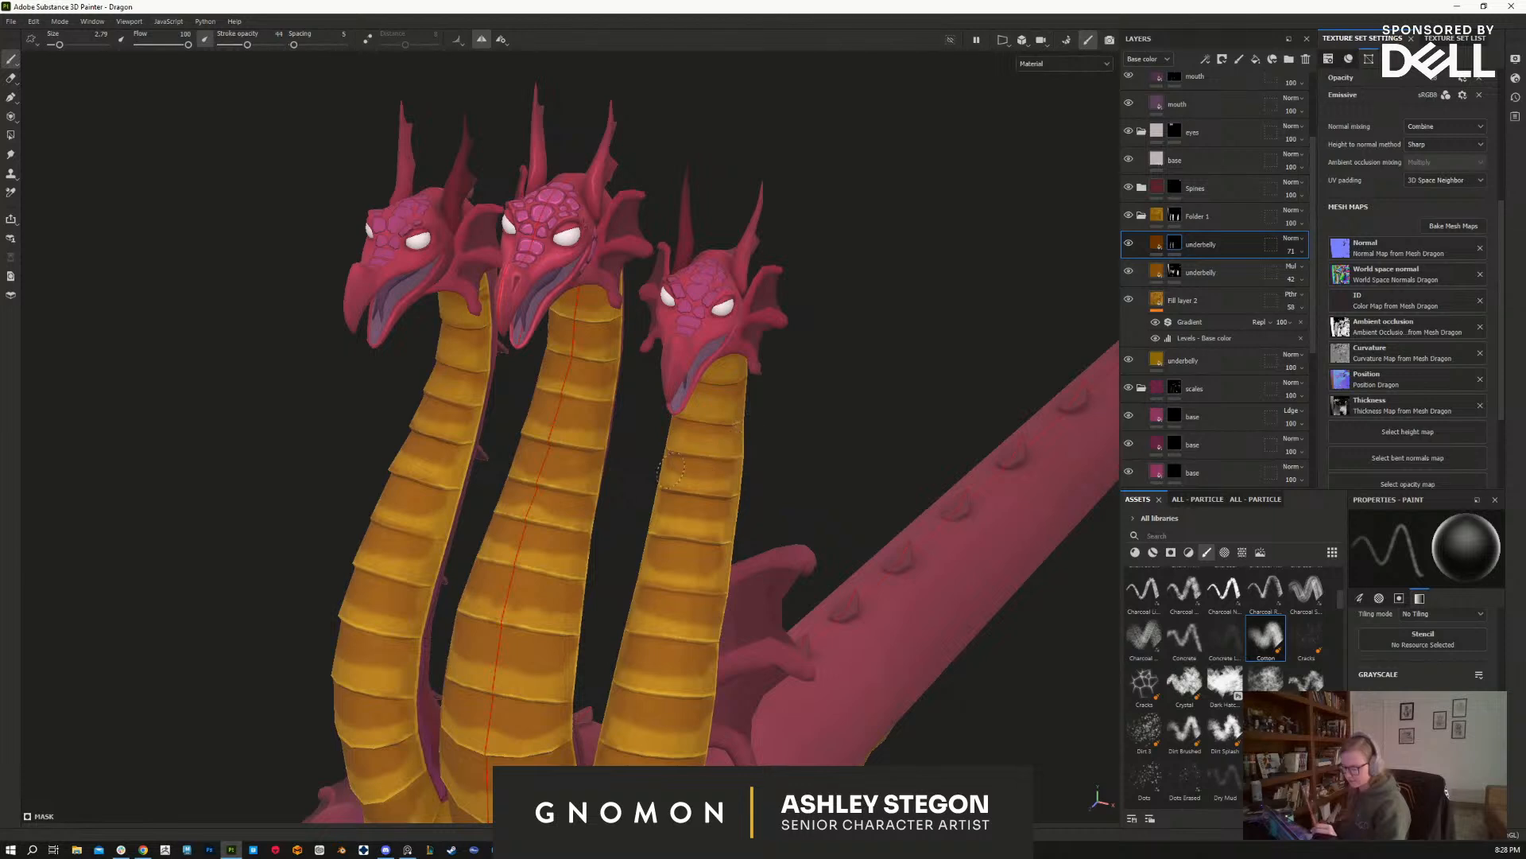
pyautogui.press('[')
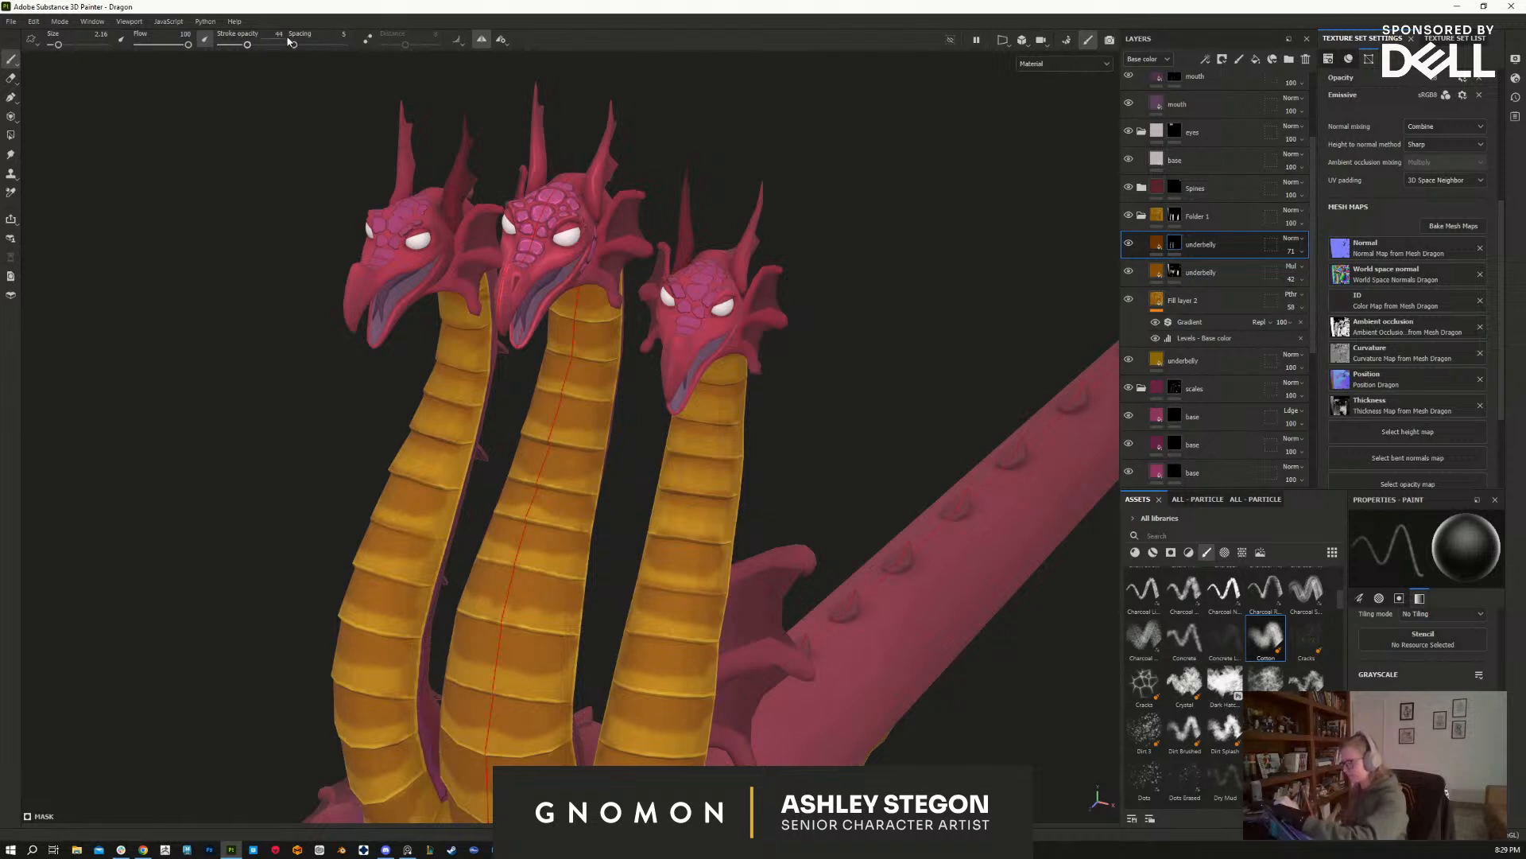
# Step: Lower the stroke opacity to about 35 and soften the shading down to the lower plates of the outer necks
pyautogui.click(243, 45)
pyautogui.press(']')
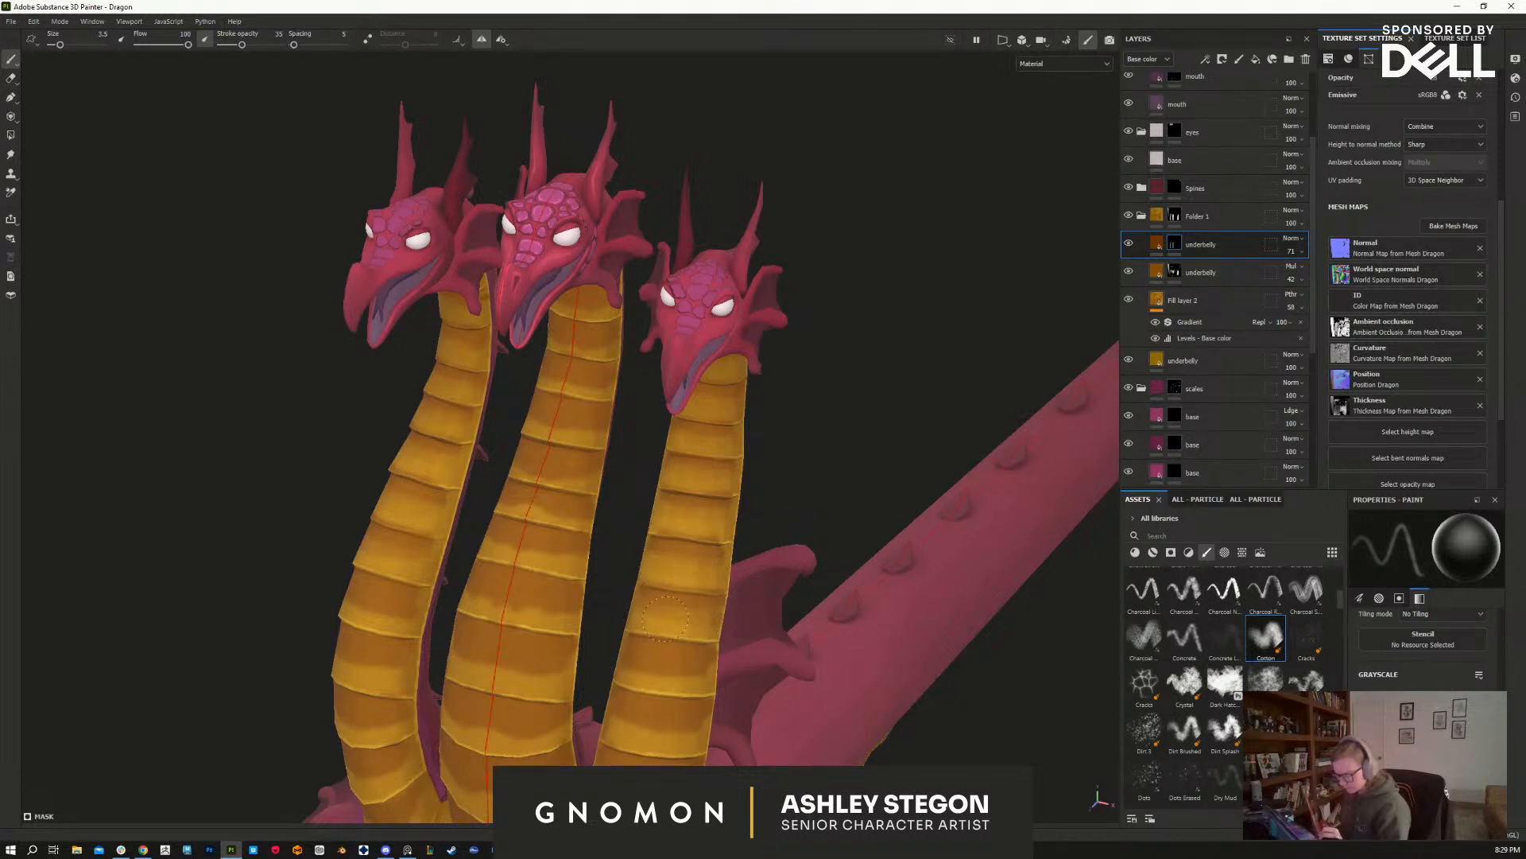
pyautogui.moveTo(641, 594)
pyautogui.keyDown('alt'); pyautogui.mouseDown()
pyautogui.moveTo(682, 616)
pyautogui.moveTo(661, 632)
pyautogui.mouseUp(); pyautogui.keyUp('alt')
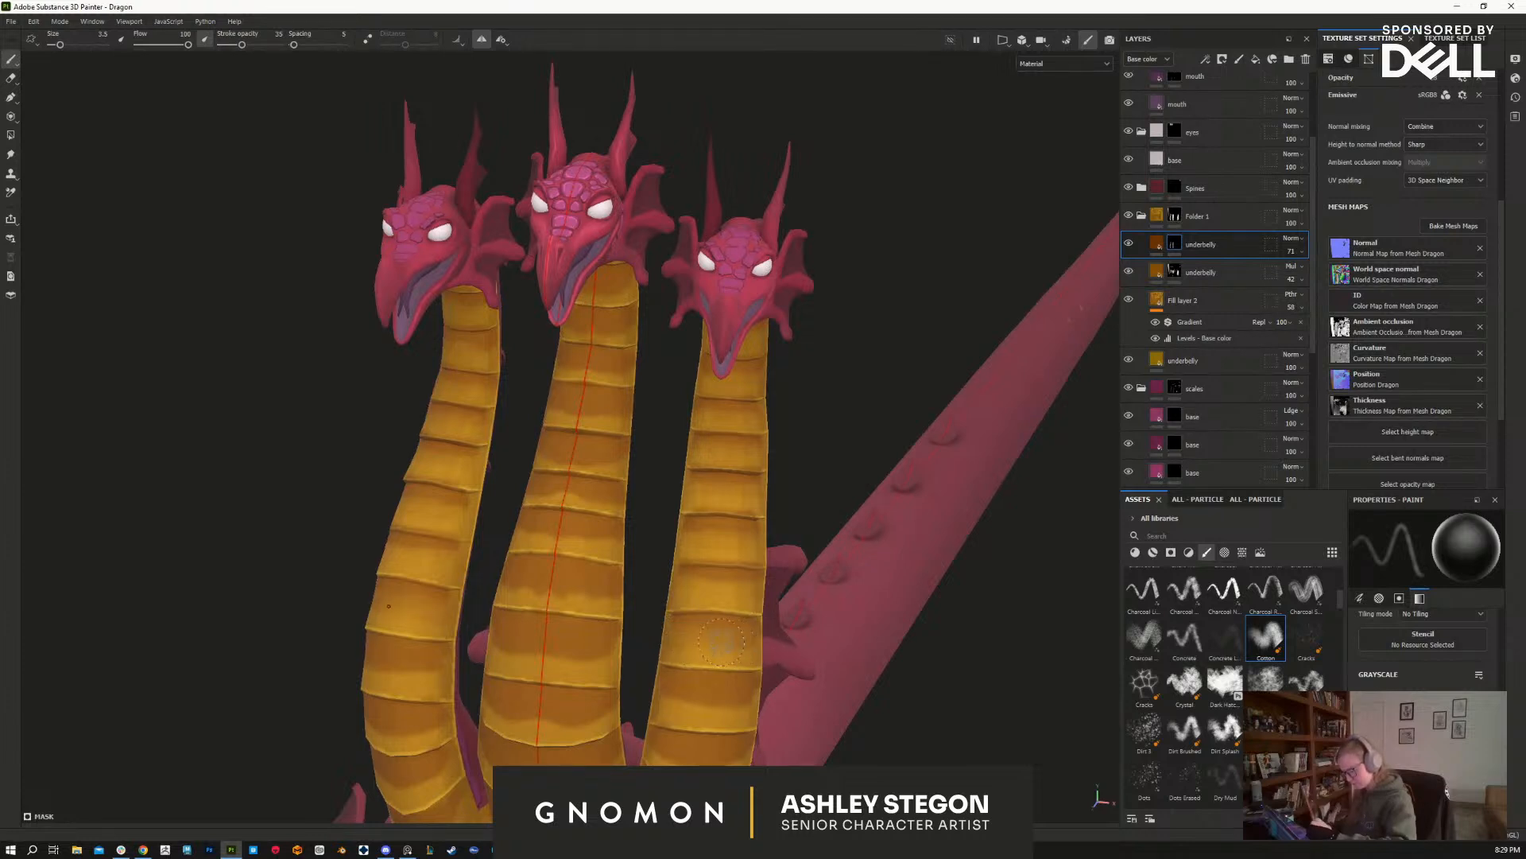
pyautogui.keyDown('alt'); pyautogui.moveTo(884, 587); pyautogui.dragTo(841, 391, button='middle'); pyautogui.keyUp('alt')
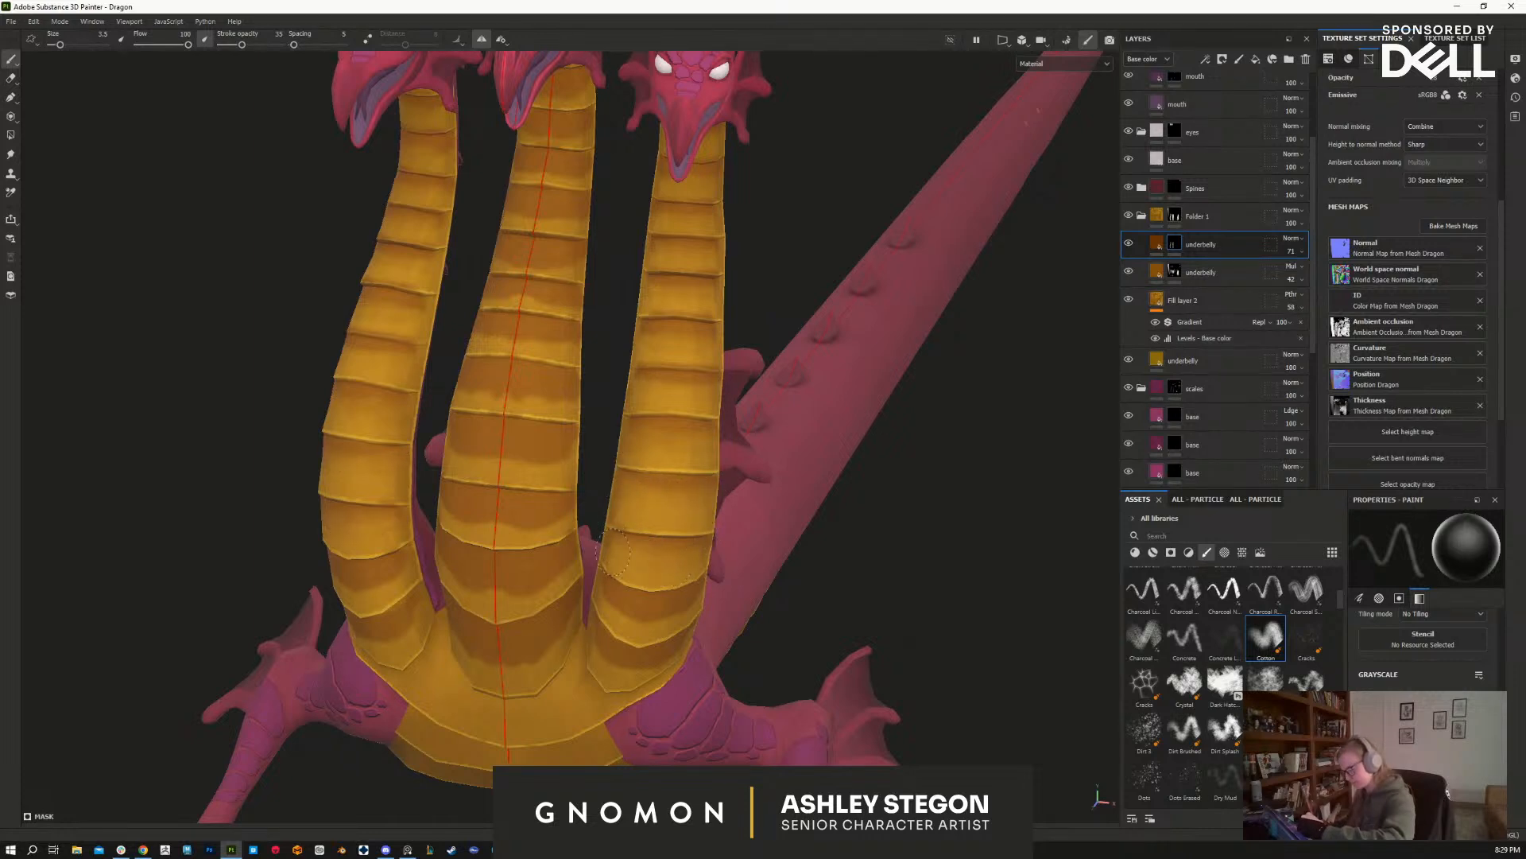
pyautogui.moveTo(624, 559)
pyautogui.keyDown('alt'); pyautogui.mouseDown()
pyautogui.moveTo(978, 520)
pyautogui.moveTo(910, 555)
pyautogui.moveTo(769, 546)
pyautogui.mouseUp(); pyautogui.keyUp('alt')
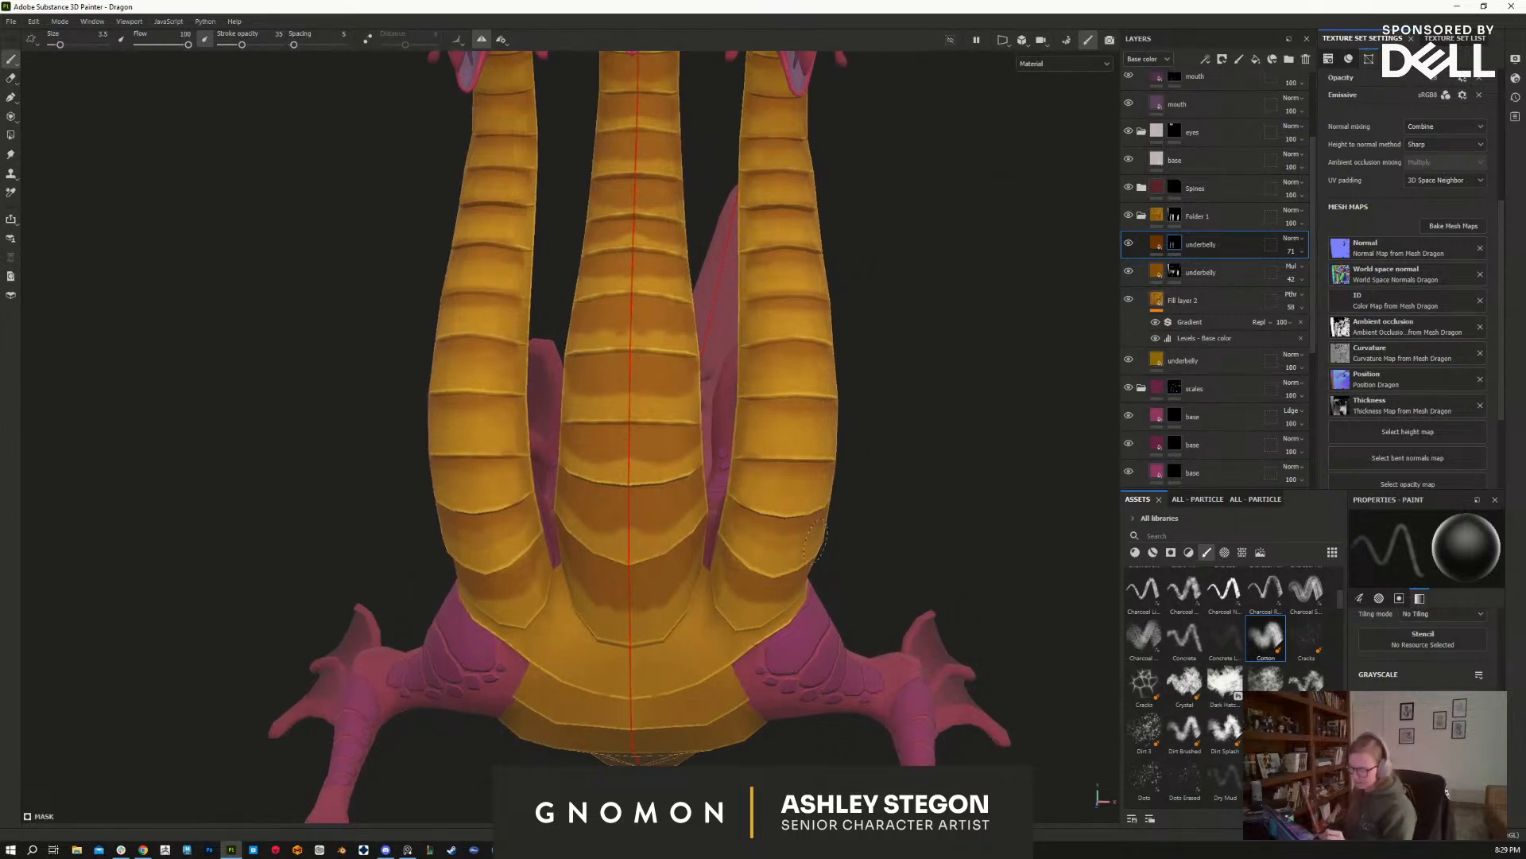
# Step: Soften the shading on the center neck's lower plates, undoing one stroke along the way
pyautogui.moveTo(807, 533)
pyautogui.keyDown('alt'); pyautogui.mouseDown()
pyautogui.moveTo(824, 562)
pyautogui.moveTo(706, 445)
pyautogui.mouseUp(); pyautogui.keyUp('alt')
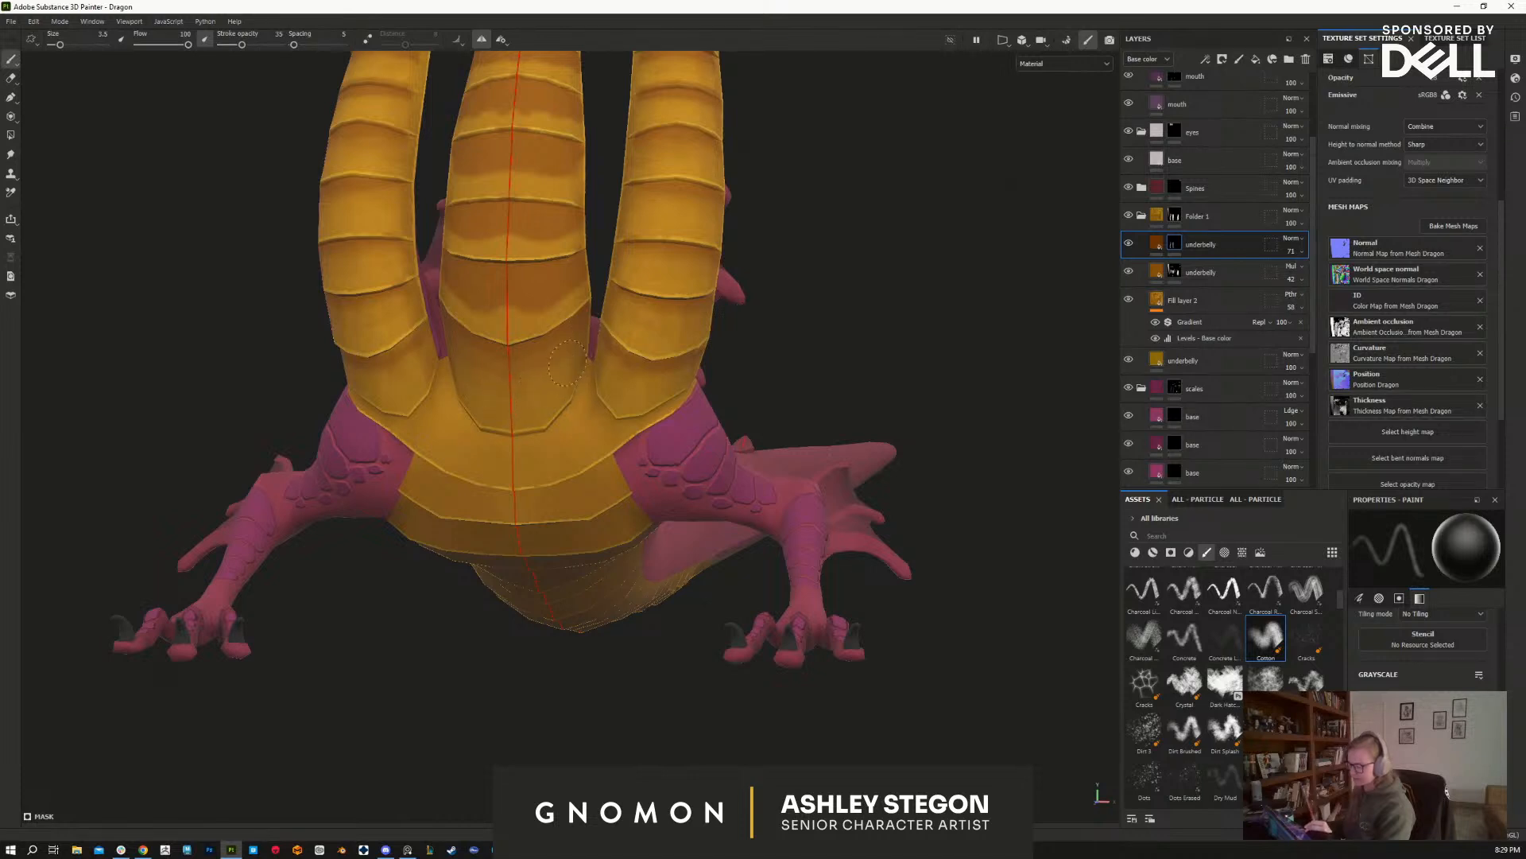
pyautogui.keyDown('alt'); pyautogui.moveTo(610, 405); pyautogui.dragTo(661, 585, button='middle'); pyautogui.keyUp('alt')
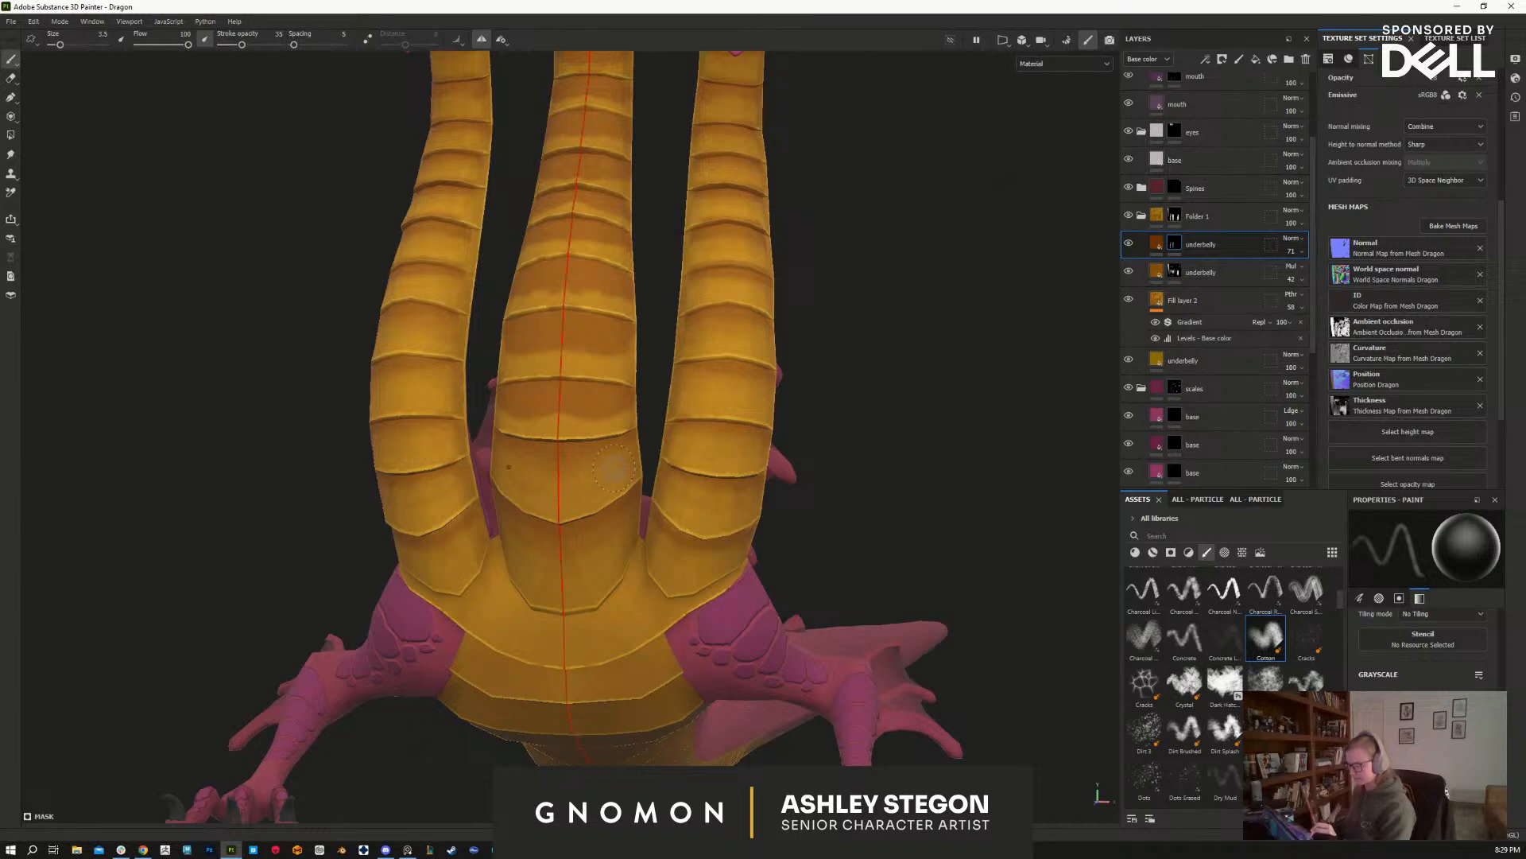
pyautogui.hotkey('ctrl', 'z')
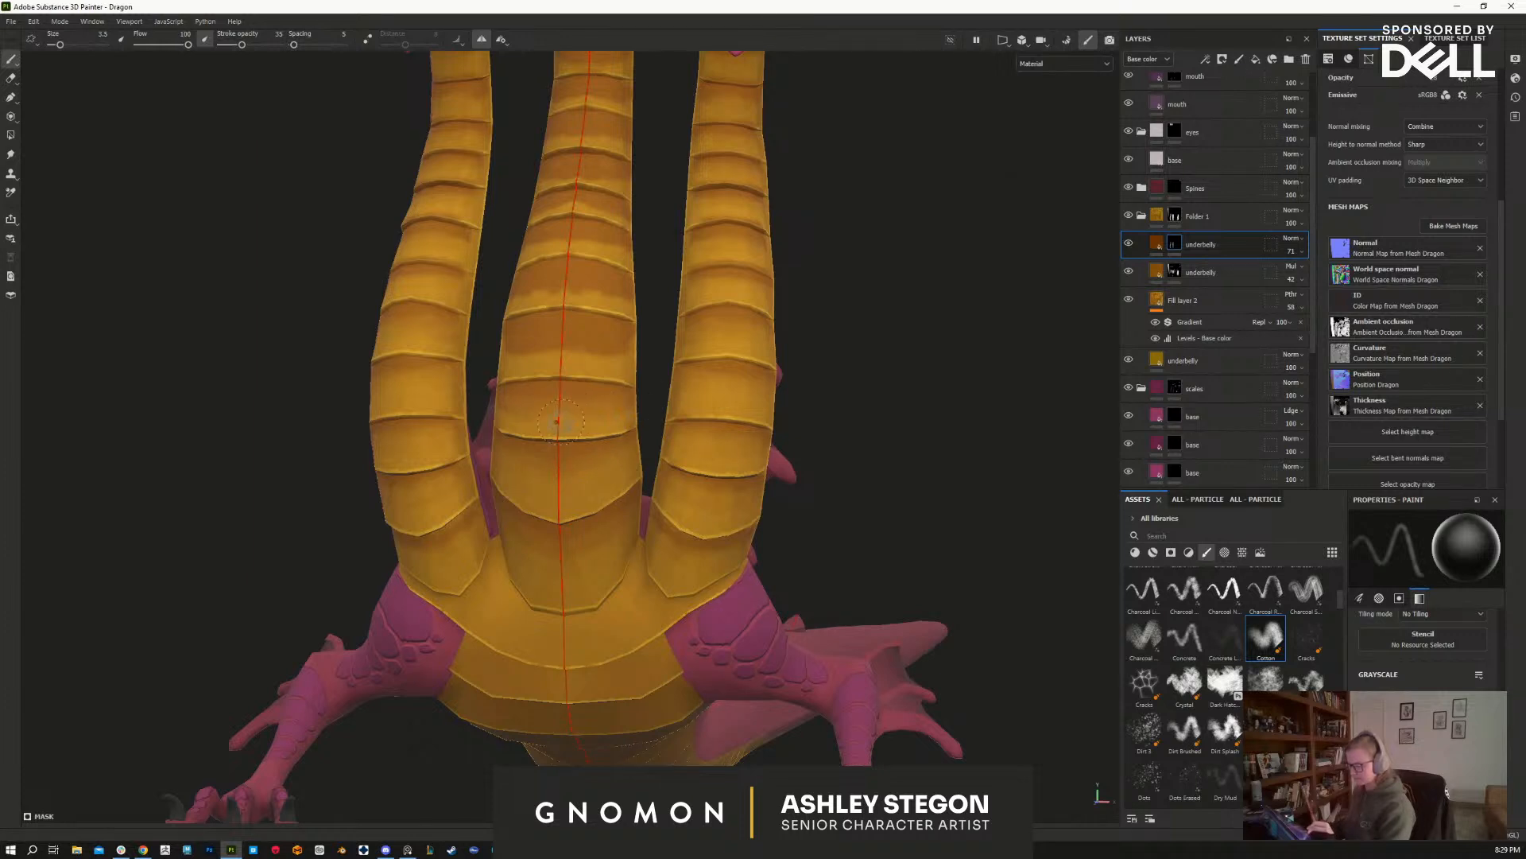
pyautogui.moveTo(600, 414)
pyautogui.keyDown('alt'); pyautogui.mouseDown()
pyautogui.moveTo(637, 433)
pyautogui.moveTo(627, 346)
pyautogui.mouseUp(); pyautogui.keyUp('alt')
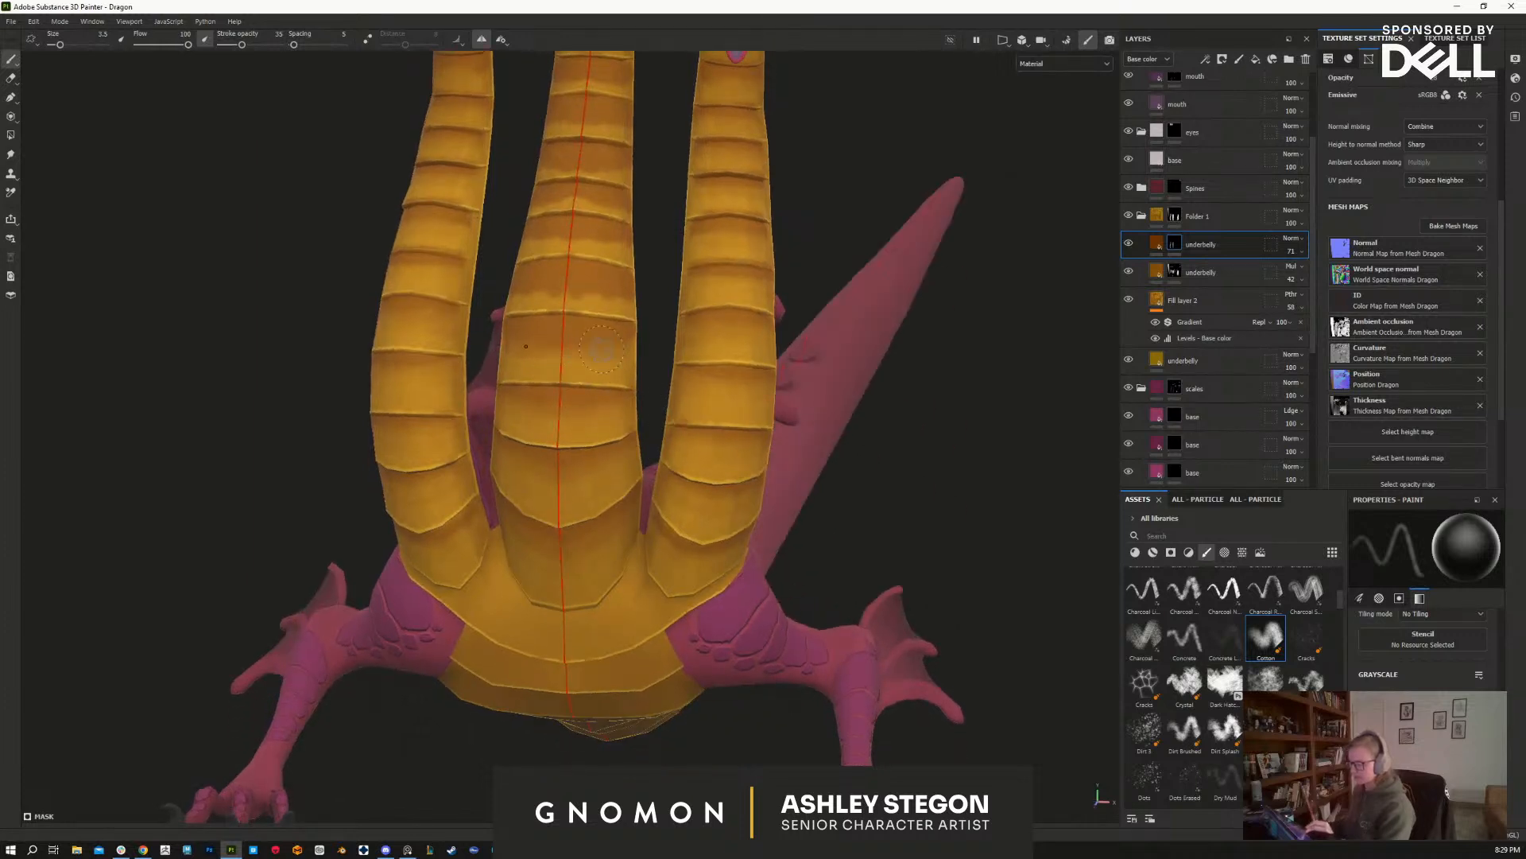
pyautogui.moveTo(658, 398)
pyautogui.keyDown('alt'); pyautogui.mouseDown()
pyautogui.moveTo(681, 535)
pyautogui.moveTo(594, 623)
pyautogui.mouseUp(); pyautogui.keyUp('alt')
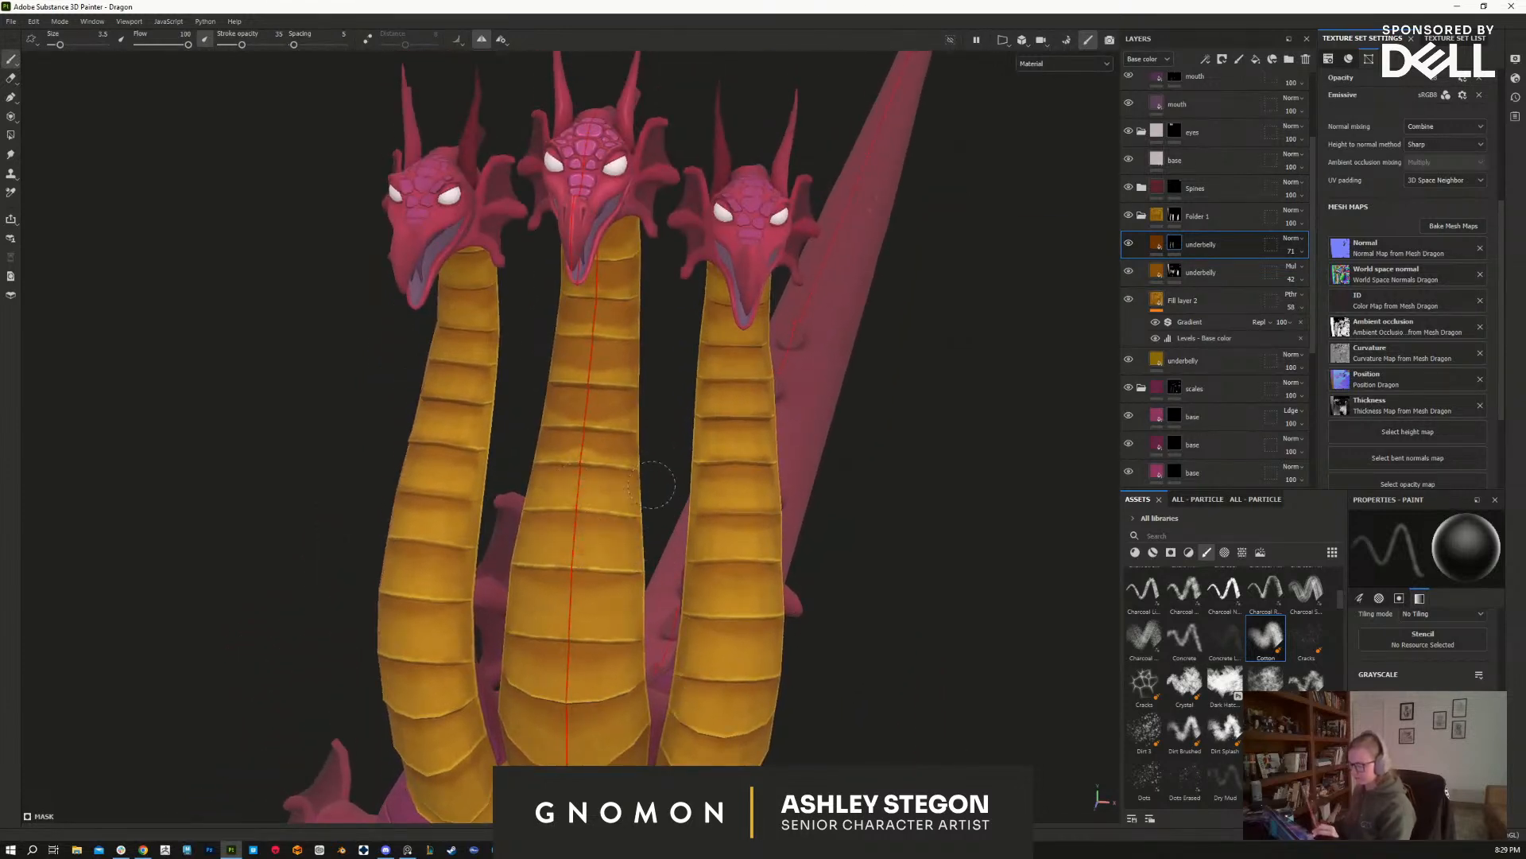
# Step: Soften the shading on the center neck's middle and upper plates with progressively adjusted small brush sizes
pyautogui.press('[')
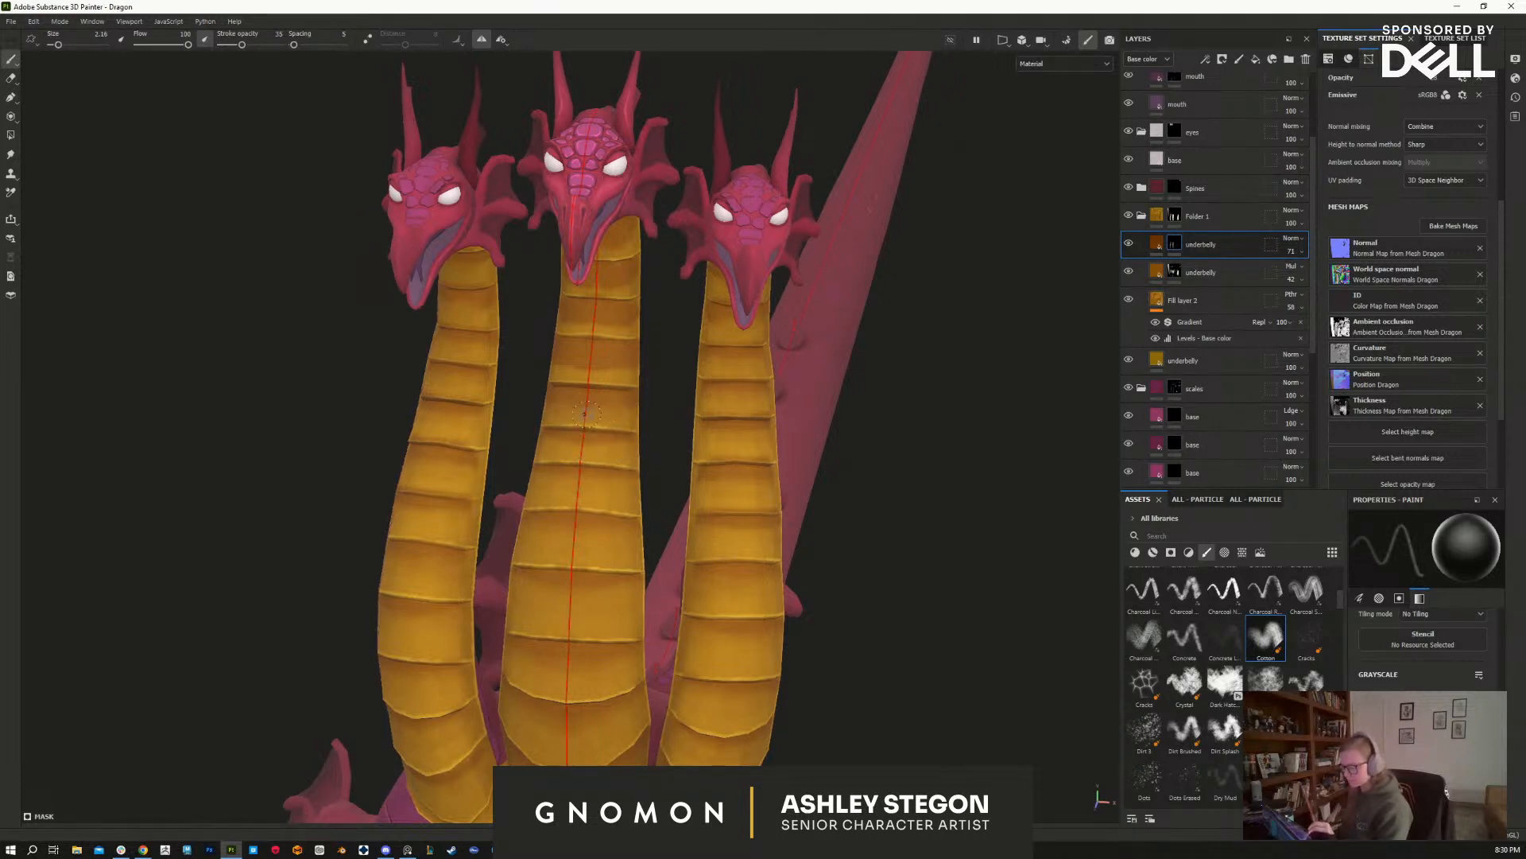
pyautogui.keyDown('alt'); pyautogui.moveTo(869, 545); pyautogui.dragTo(658, 525); pyautogui.keyUp('alt')
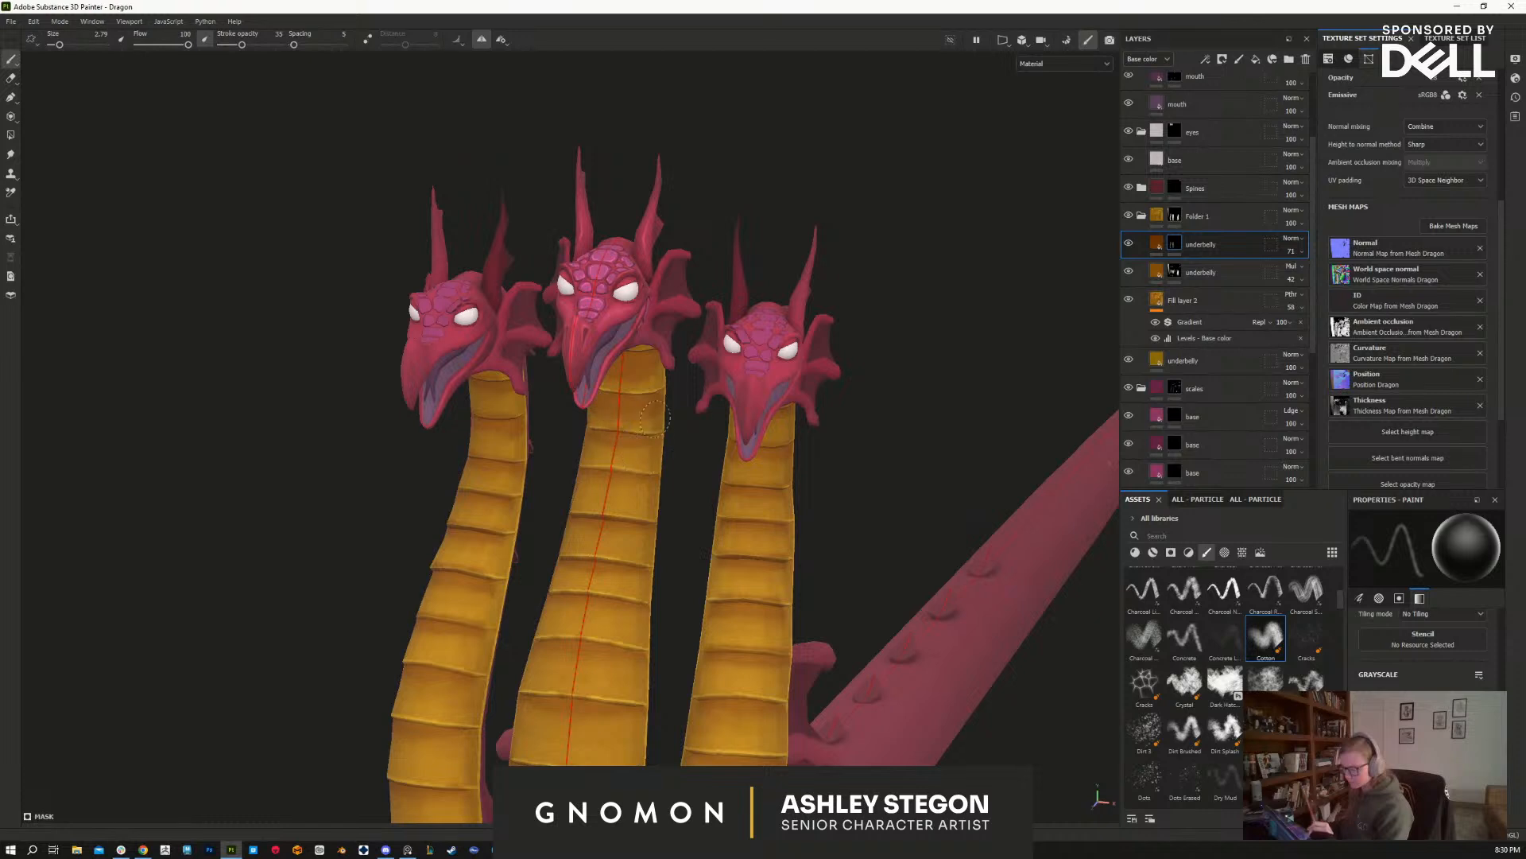
pyautogui.keyDown('alt'); pyautogui.moveTo(636, 413); pyautogui.dragTo(618, 524); pyautogui.keyUp('alt')
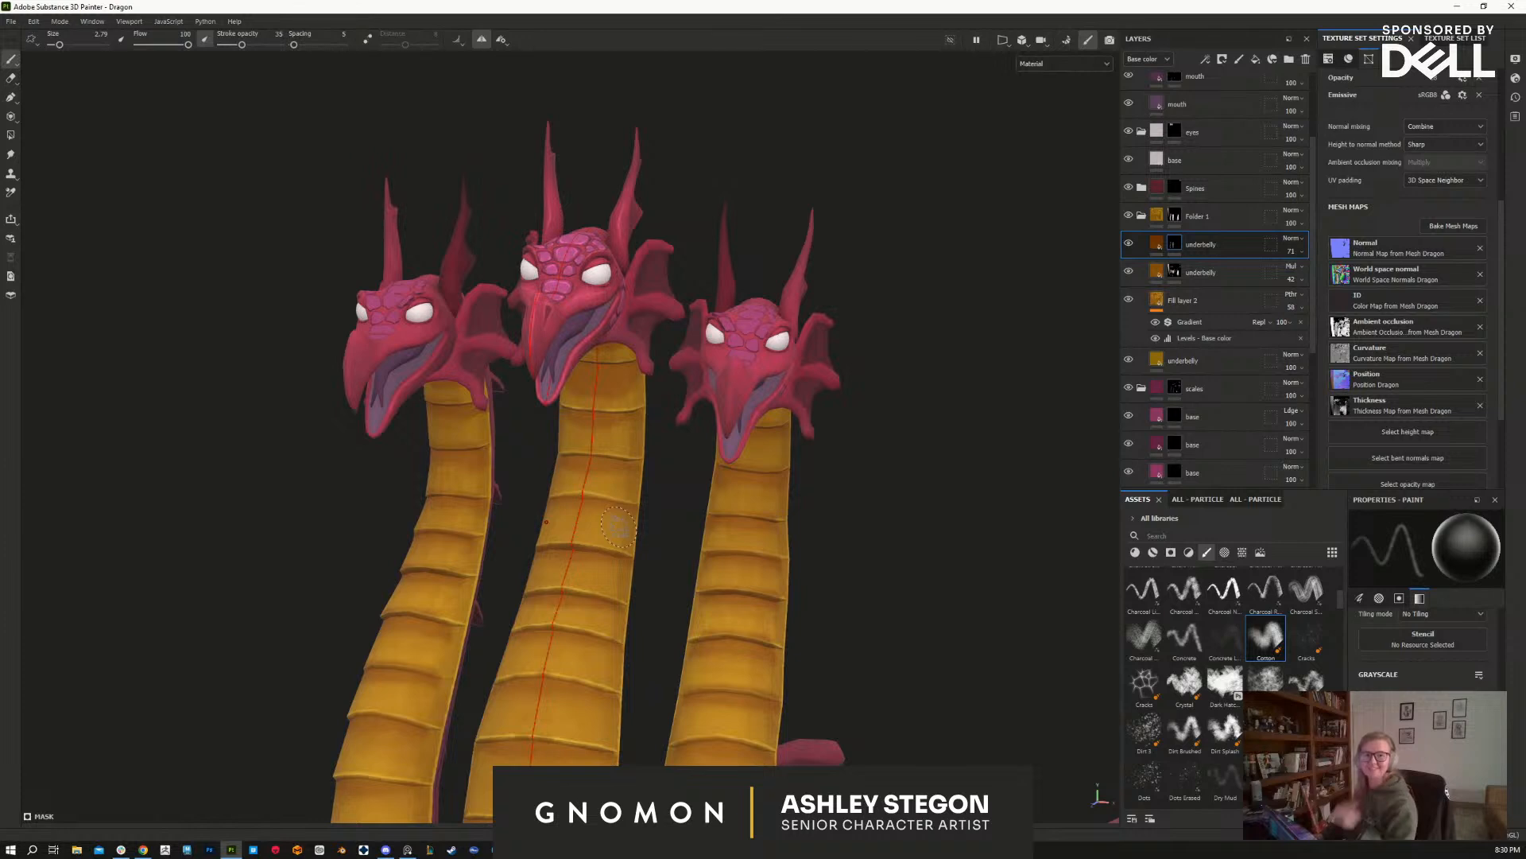
pyautogui.keyDown('alt'); pyautogui.moveTo(685, 516); pyautogui.dragTo(596, 527, button='middle'); pyautogui.keyUp('alt')
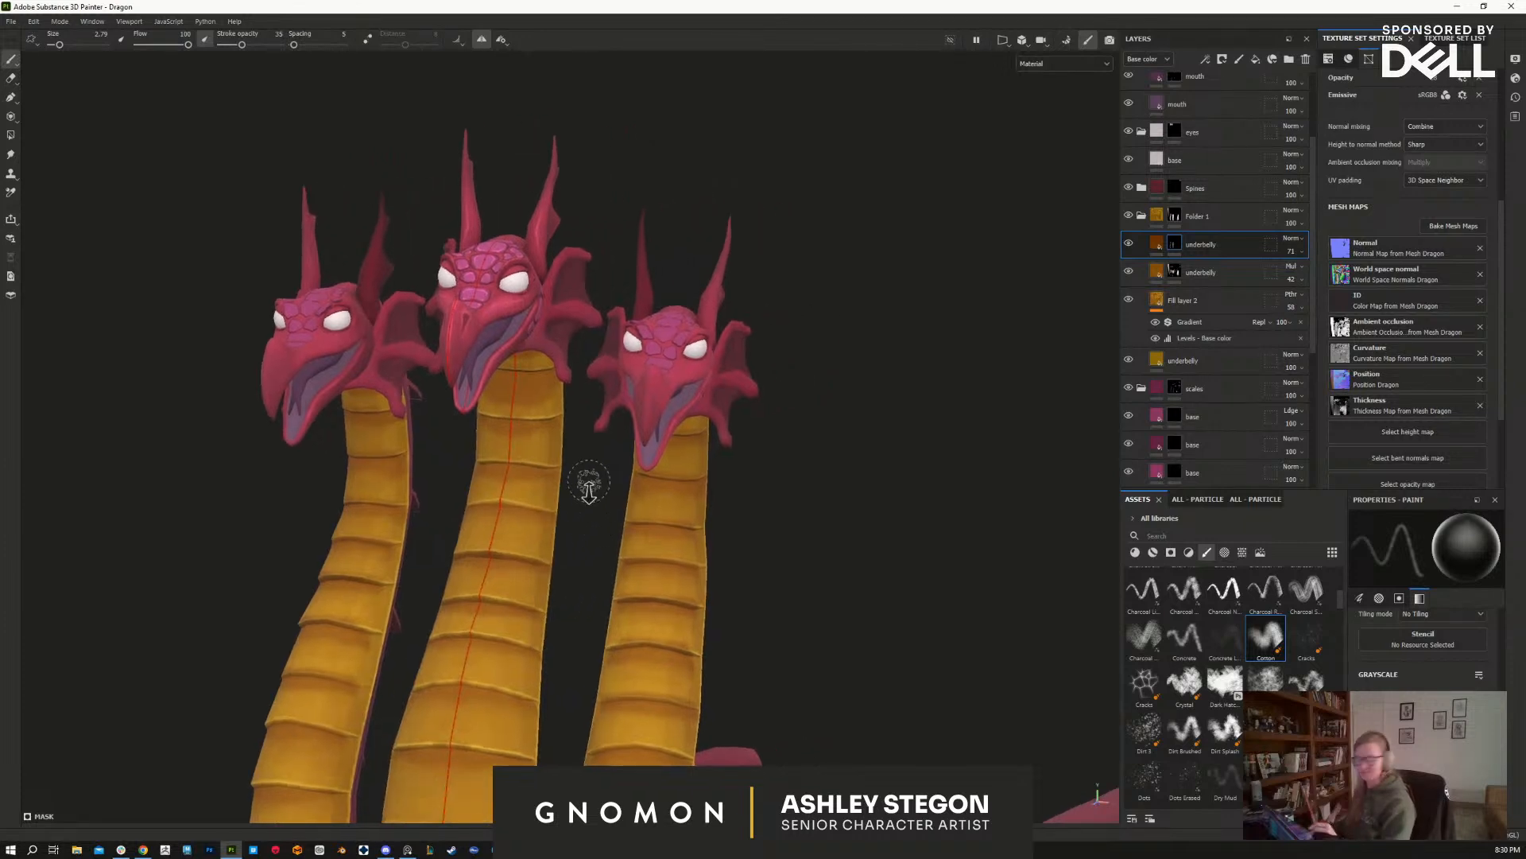
pyautogui.keyDown('alt'); pyautogui.moveTo(590, 474); pyautogui.dragTo(606, 625, button='right'); pyautogui.keyUp('alt')
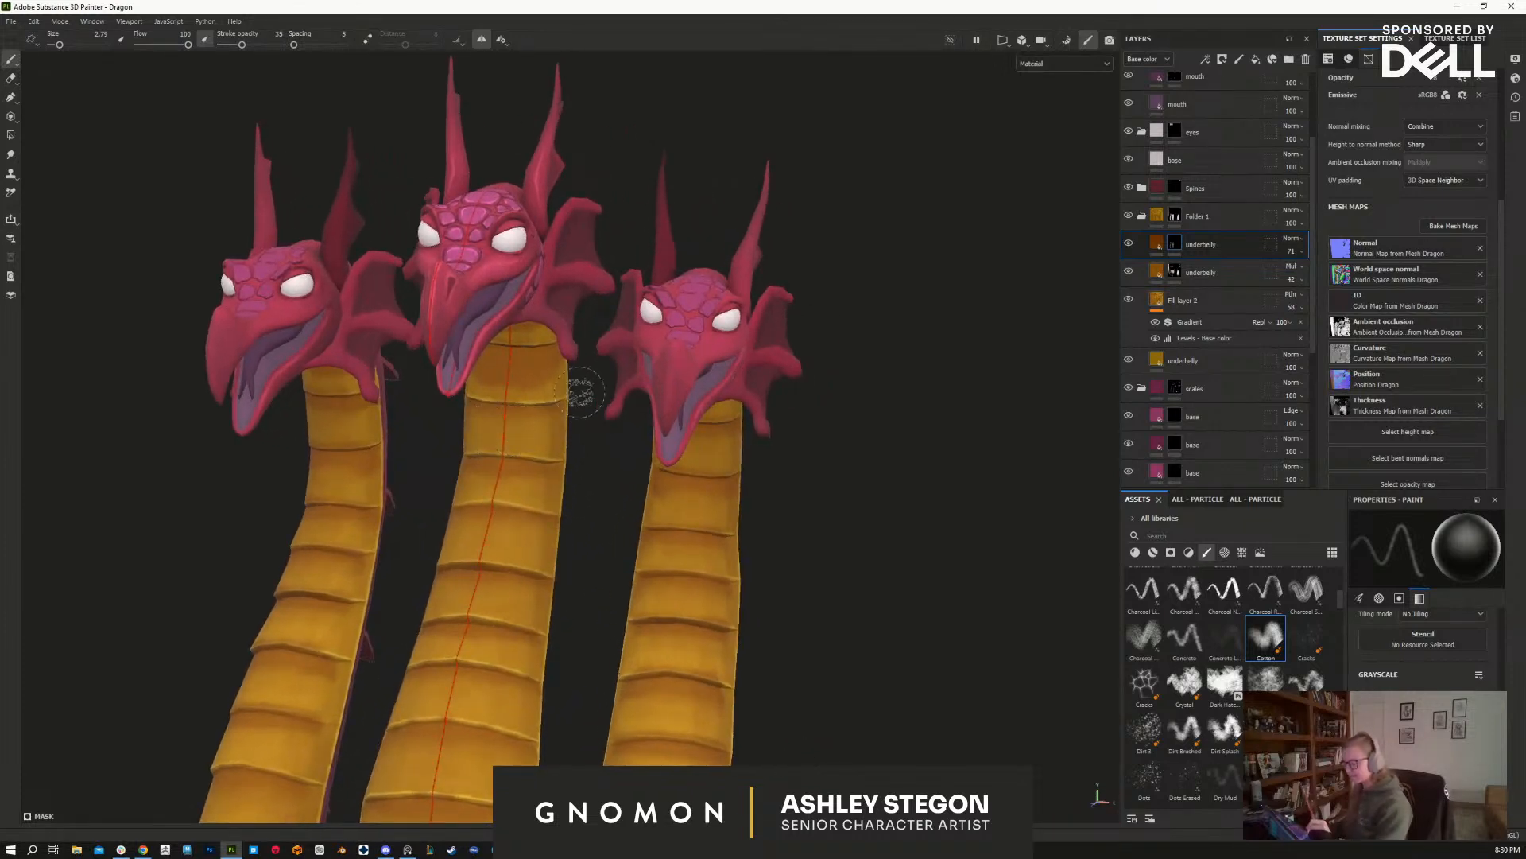
pyautogui.keyDown('alt'); pyautogui.moveTo(527, 371); pyautogui.dragTo(538, 330); pyautogui.keyUp('alt')
pyautogui.press('[')
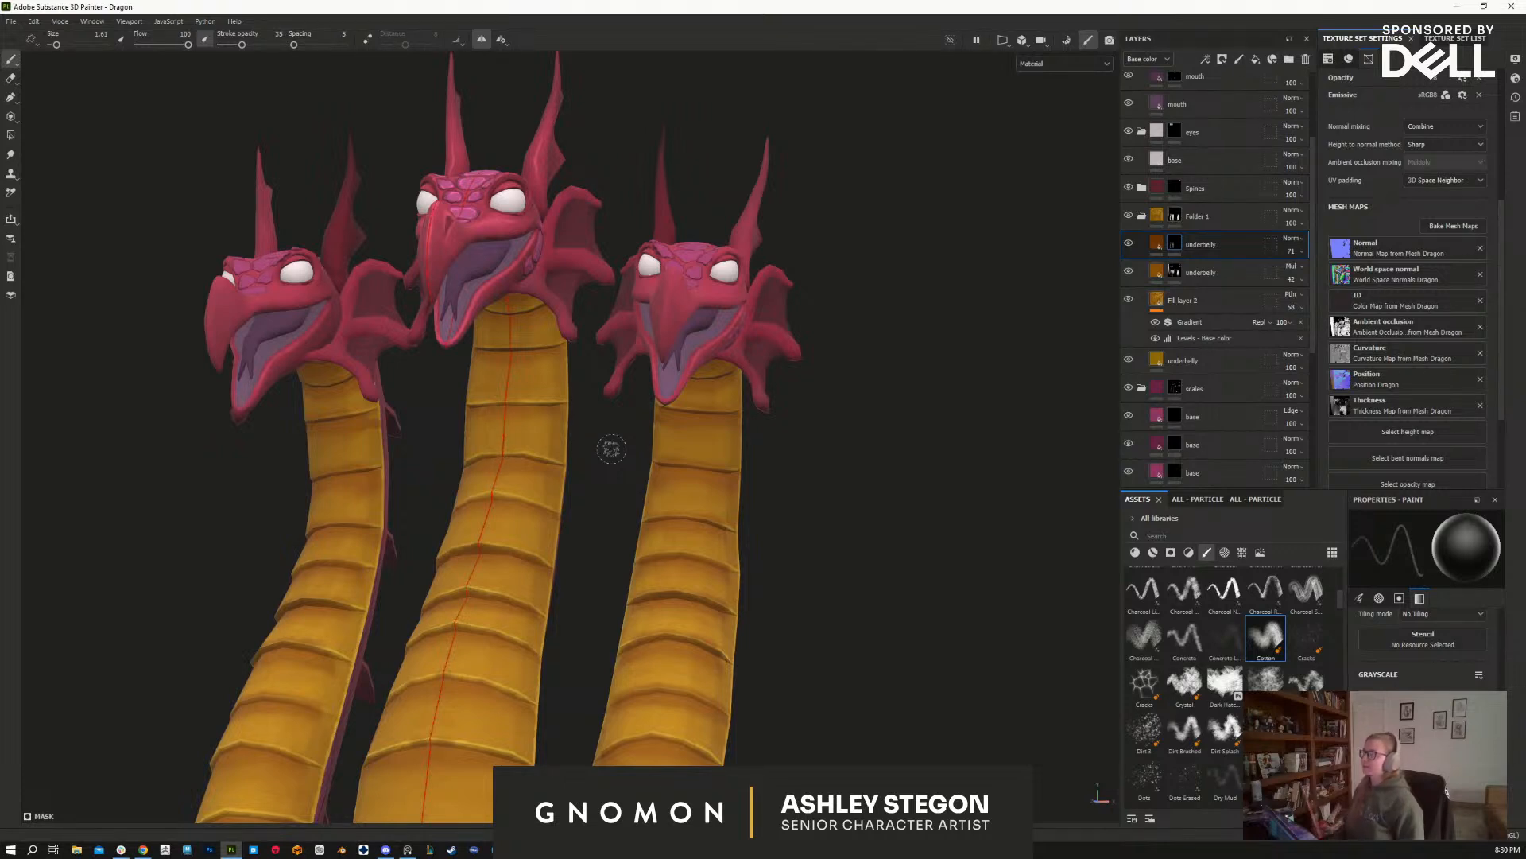
# Step: Refine the softened plate shading along the center neck with the brush at size 1.61
pyautogui.keyDown('alt'); pyautogui.moveTo(834, 515); pyautogui.dragTo(824, 565); pyautogui.keyUp('alt')
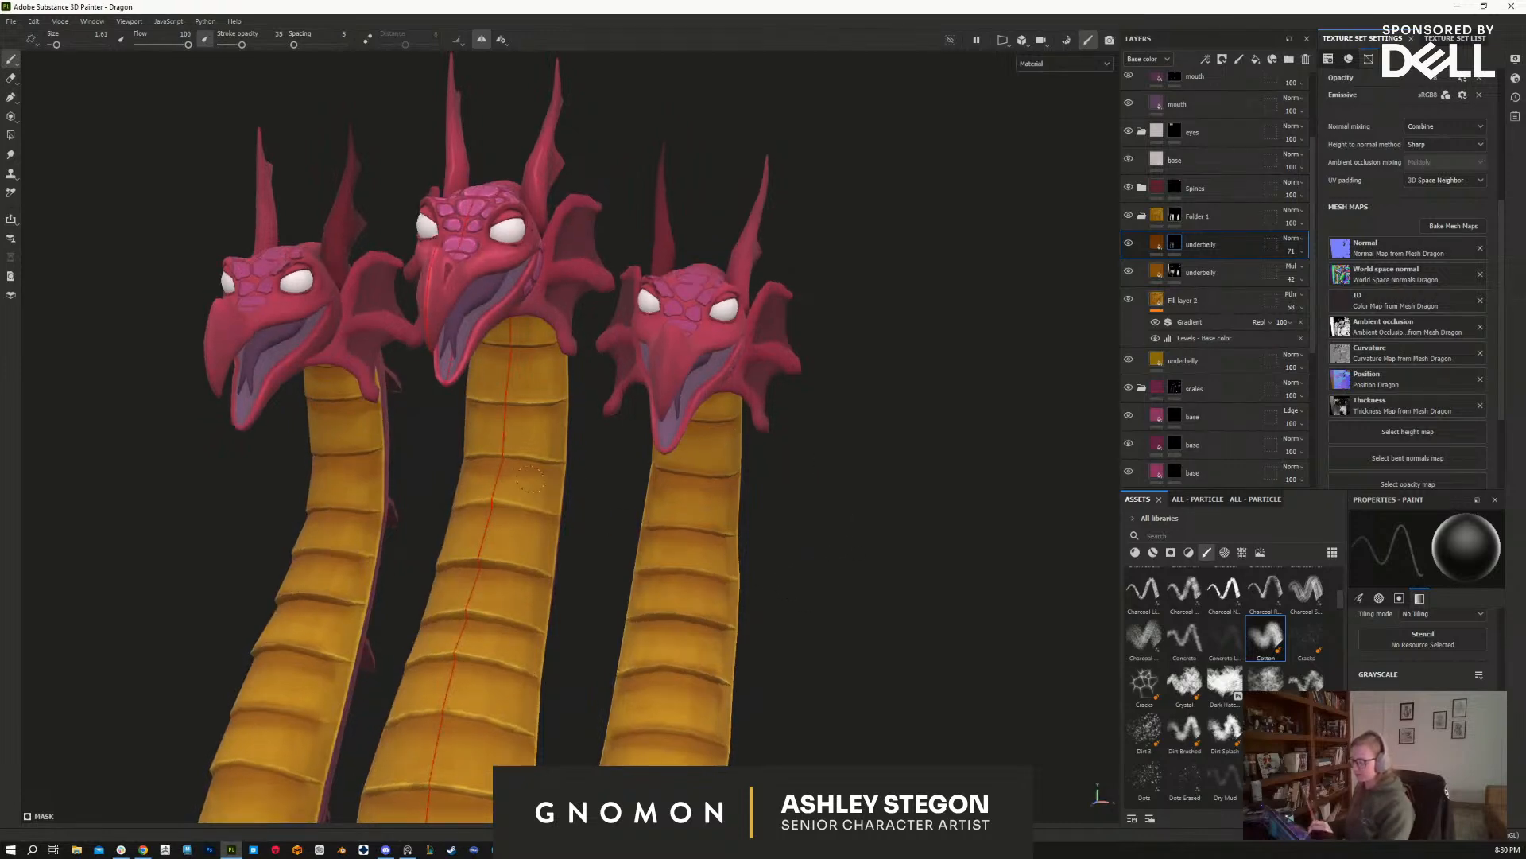
pyautogui.keyDown('alt'); pyautogui.moveTo(835, 698); pyautogui.dragTo(861, 542, button='middle'); pyautogui.keyUp('alt')
pyautogui.keyDown('alt'); pyautogui.moveTo(860, 542); pyautogui.dragTo(787, 496); pyautogui.keyUp('alt')
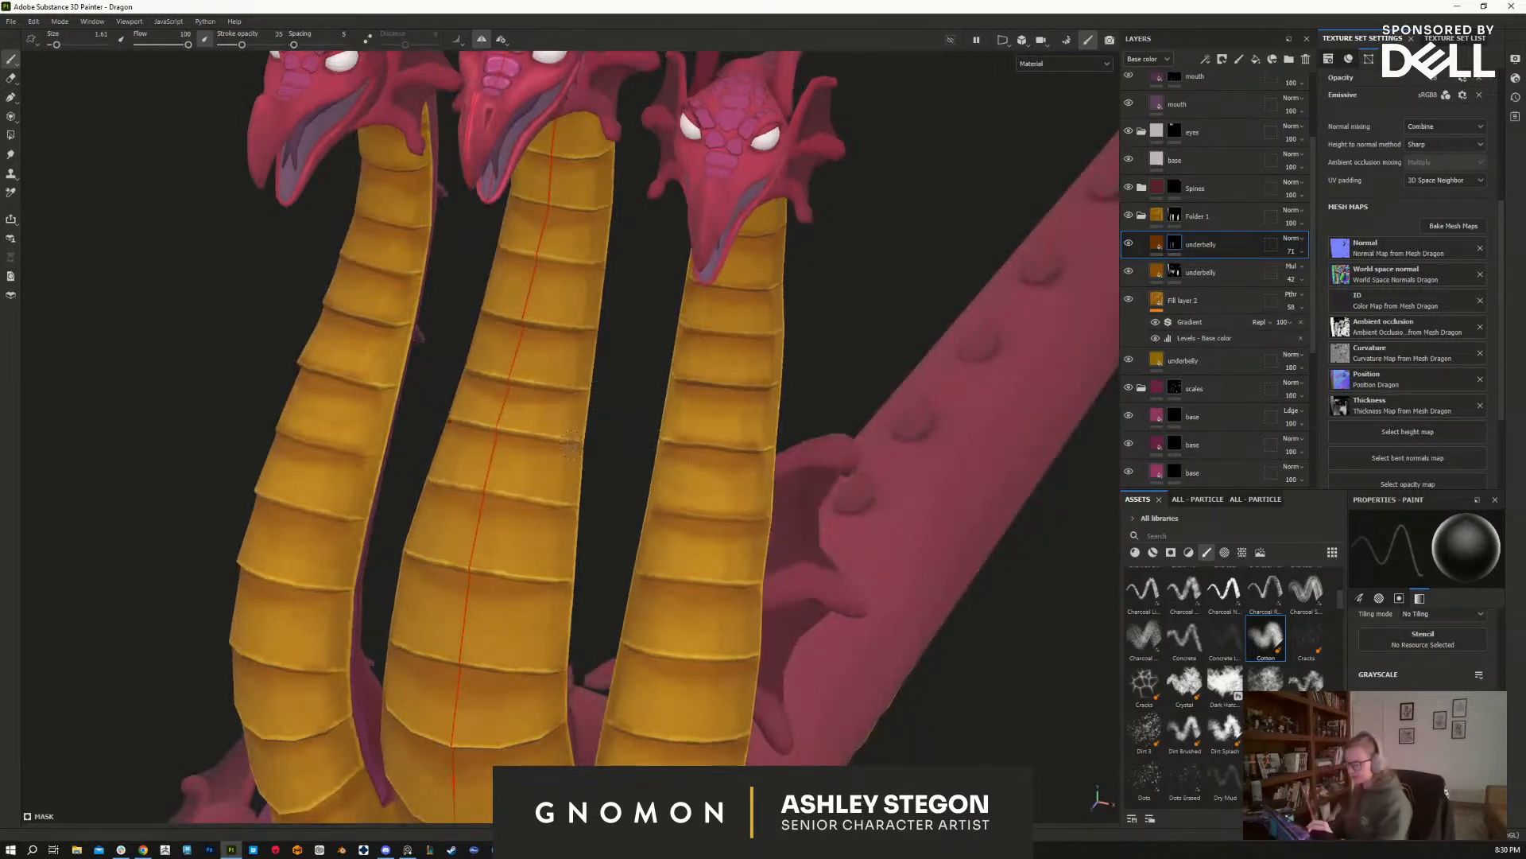
pyautogui.keyDown('alt'); pyautogui.moveTo(664, 445); pyautogui.dragTo(671, 196, button='right'); pyautogui.keyUp('alt')
pyautogui.keyDown('alt'); pyautogui.moveTo(671, 195); pyautogui.dragTo(803, 477); pyautogui.keyUp('alt')
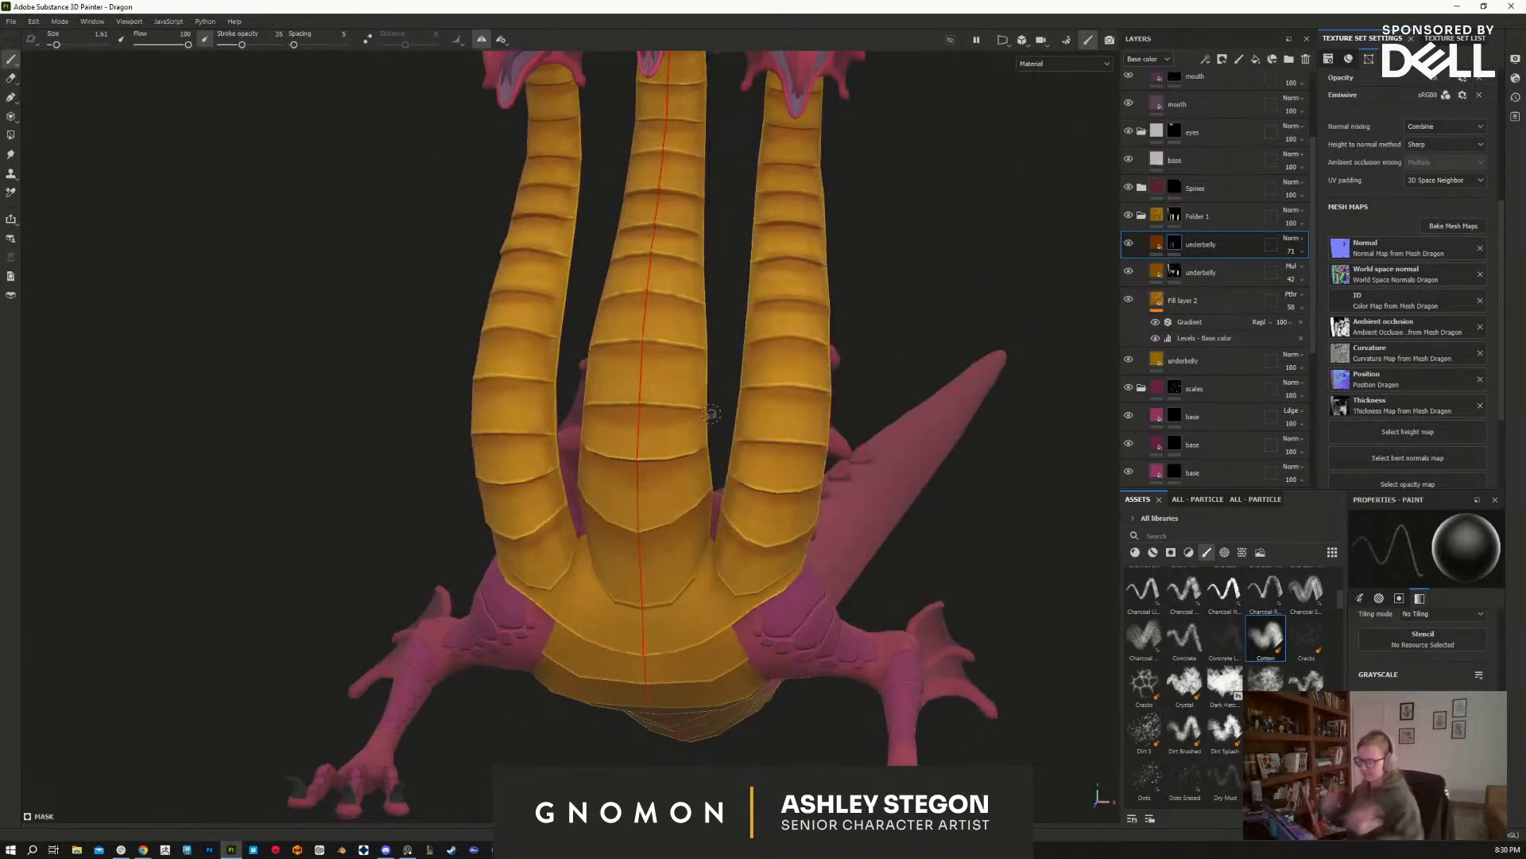
# Step: Paint white on the mask to shade the chest around the neck bases, and return to black at brush size 1.61
pyautogui.press('x')
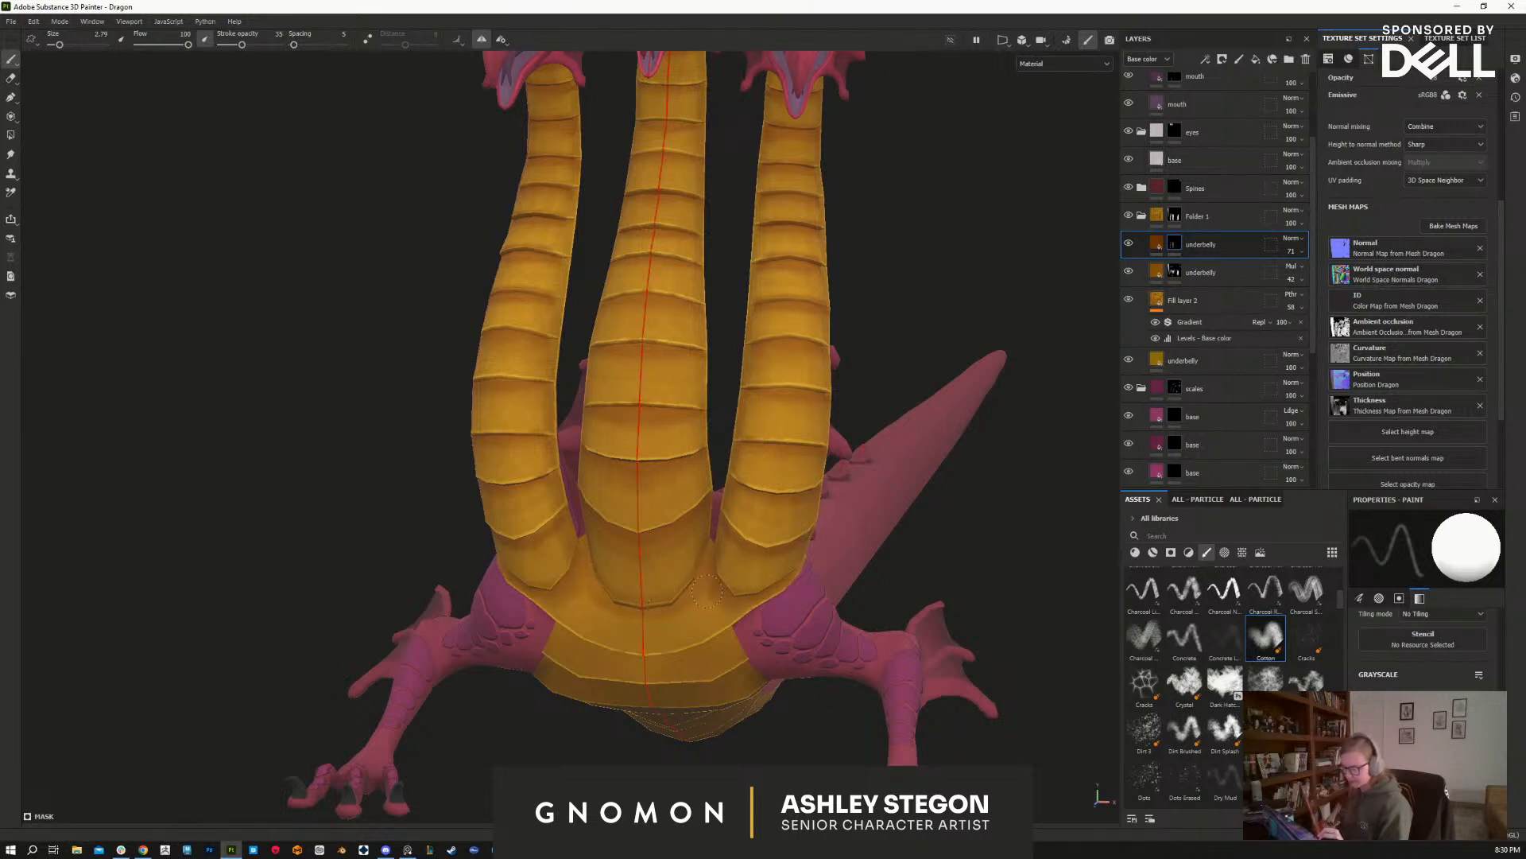
pyautogui.scroll(2, 723, 582)
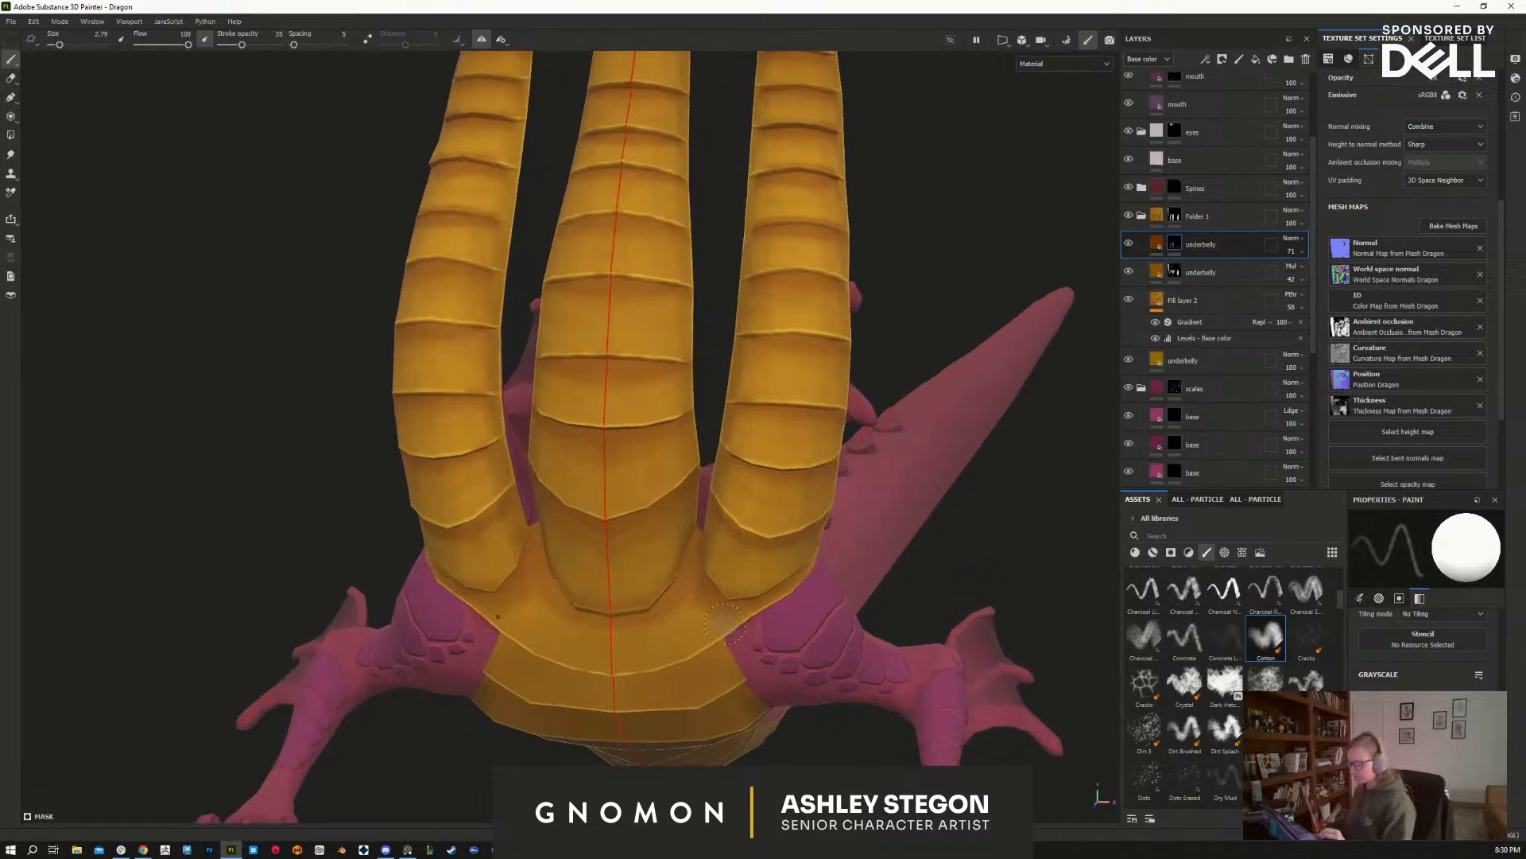
pyautogui.press('x')
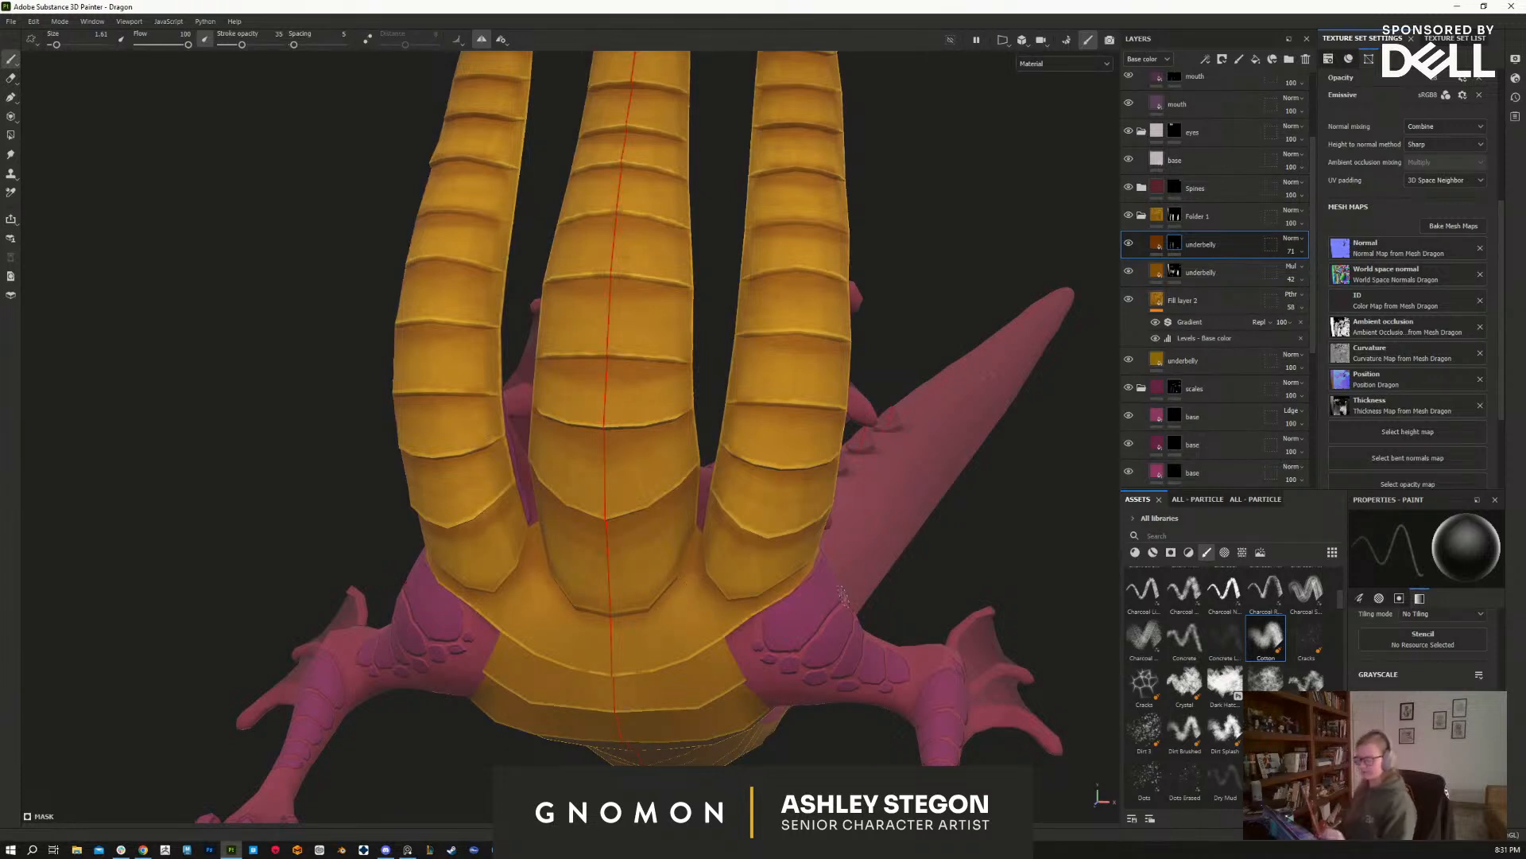
pyautogui.moveTo(830, 520); pyautogui.dragTo(819, 683, button='middle')
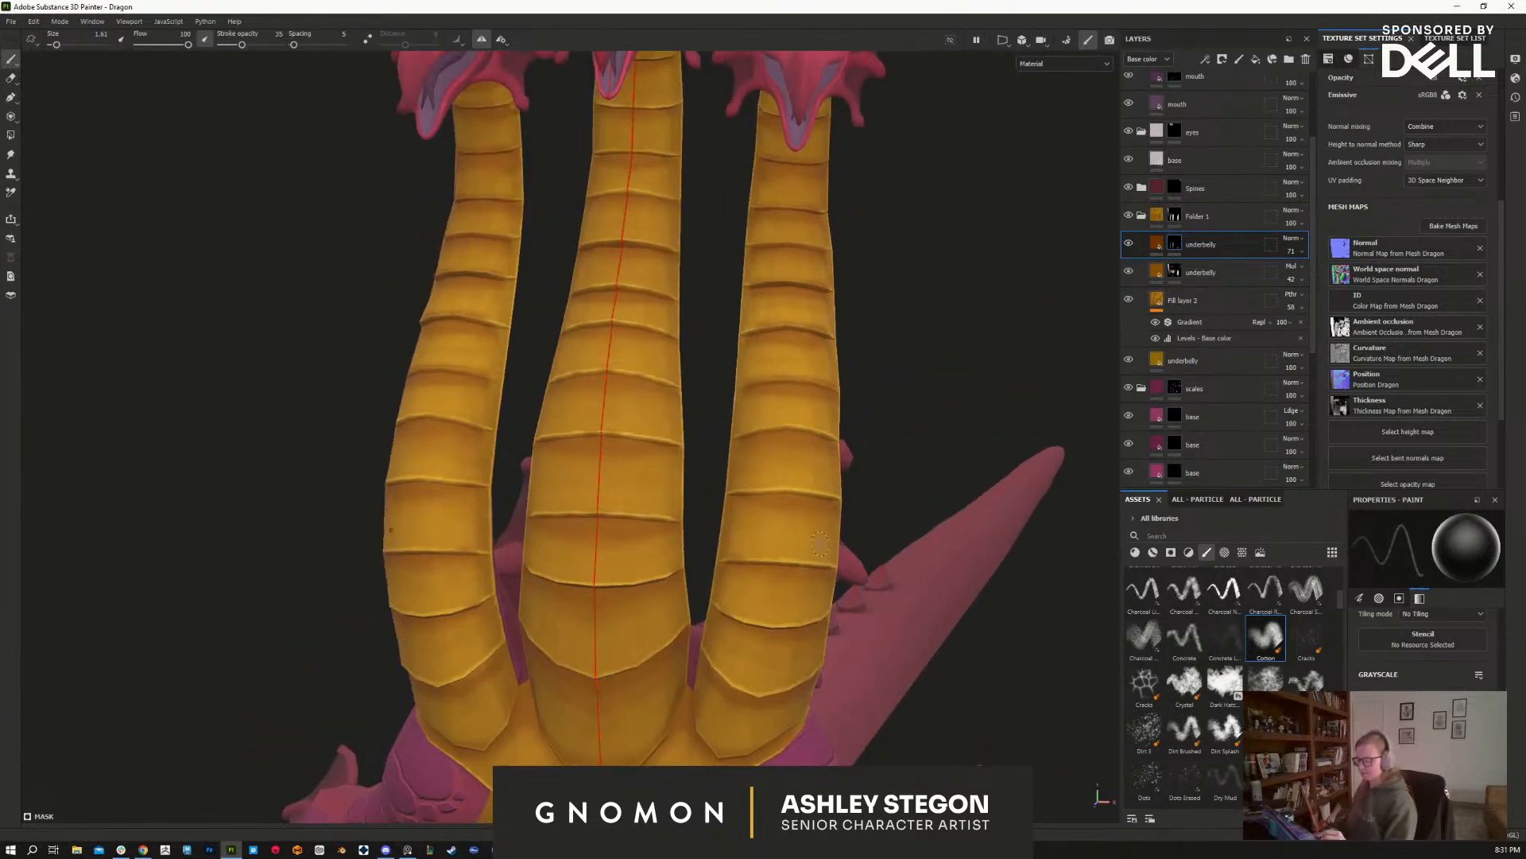
# Step: Choose the Knife Paint brush for the underbelly mask and reduce its size to 0.83
pyautogui.keyDown('alt'); pyautogui.moveTo(919, 440); pyautogui.dragTo(926, 421); pyautogui.keyUp('alt')
pyautogui.moveTo(1342, 601); pyautogui.dragTo(1342, 655)
pyautogui.click(1265, 666)
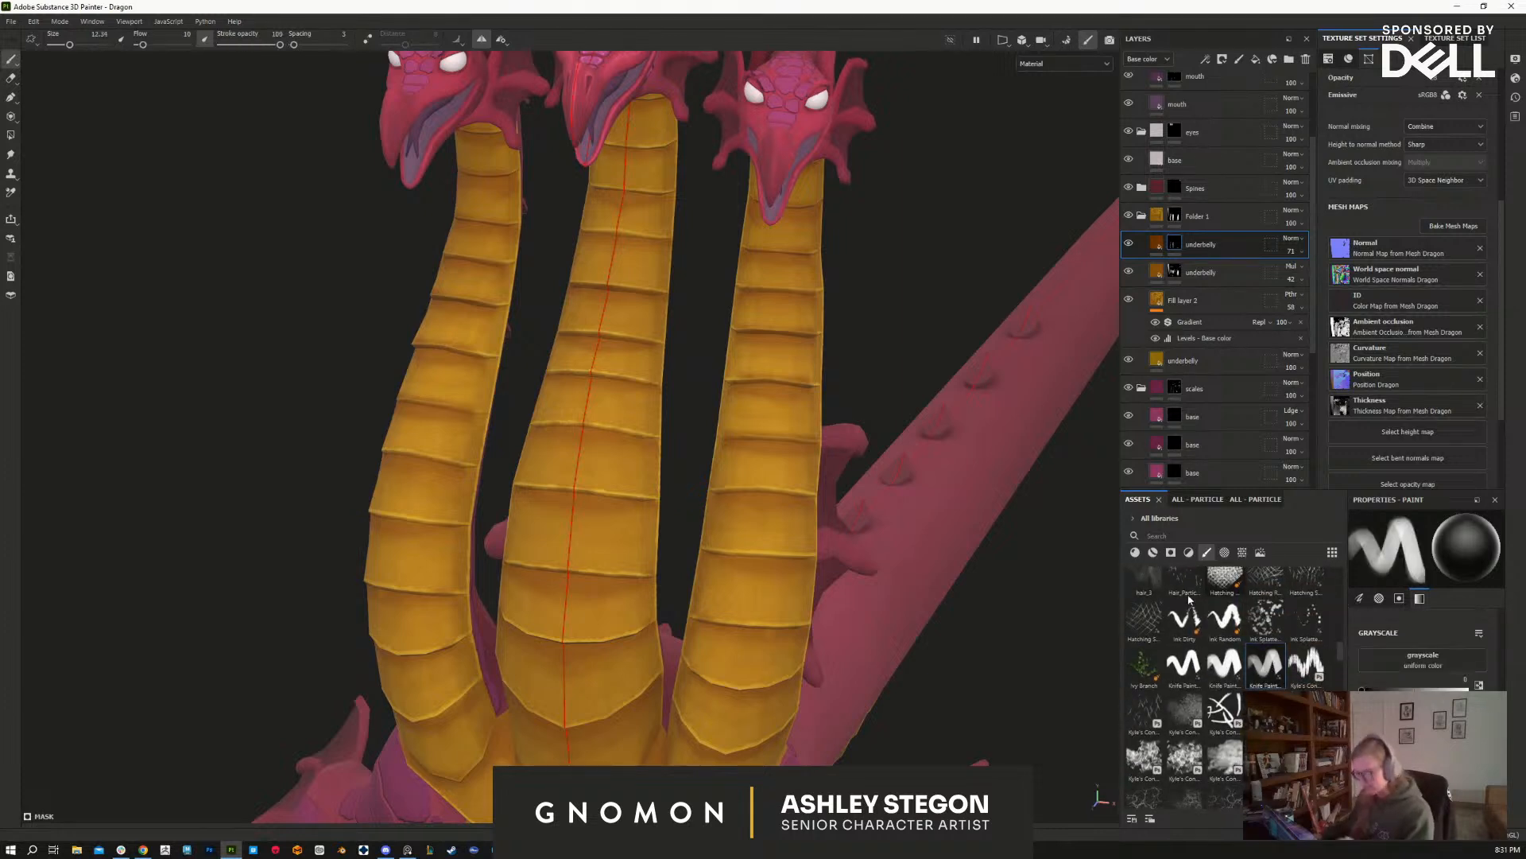
pyautogui.press('[')
pyautogui.press('[')
pyautogui.press('[')
pyautogui.press('[')
pyautogui.press('[')
pyautogui.press('[')
pyautogui.press('[')
pyautogui.press('[')
pyautogui.press('[')
pyautogui.press('[')
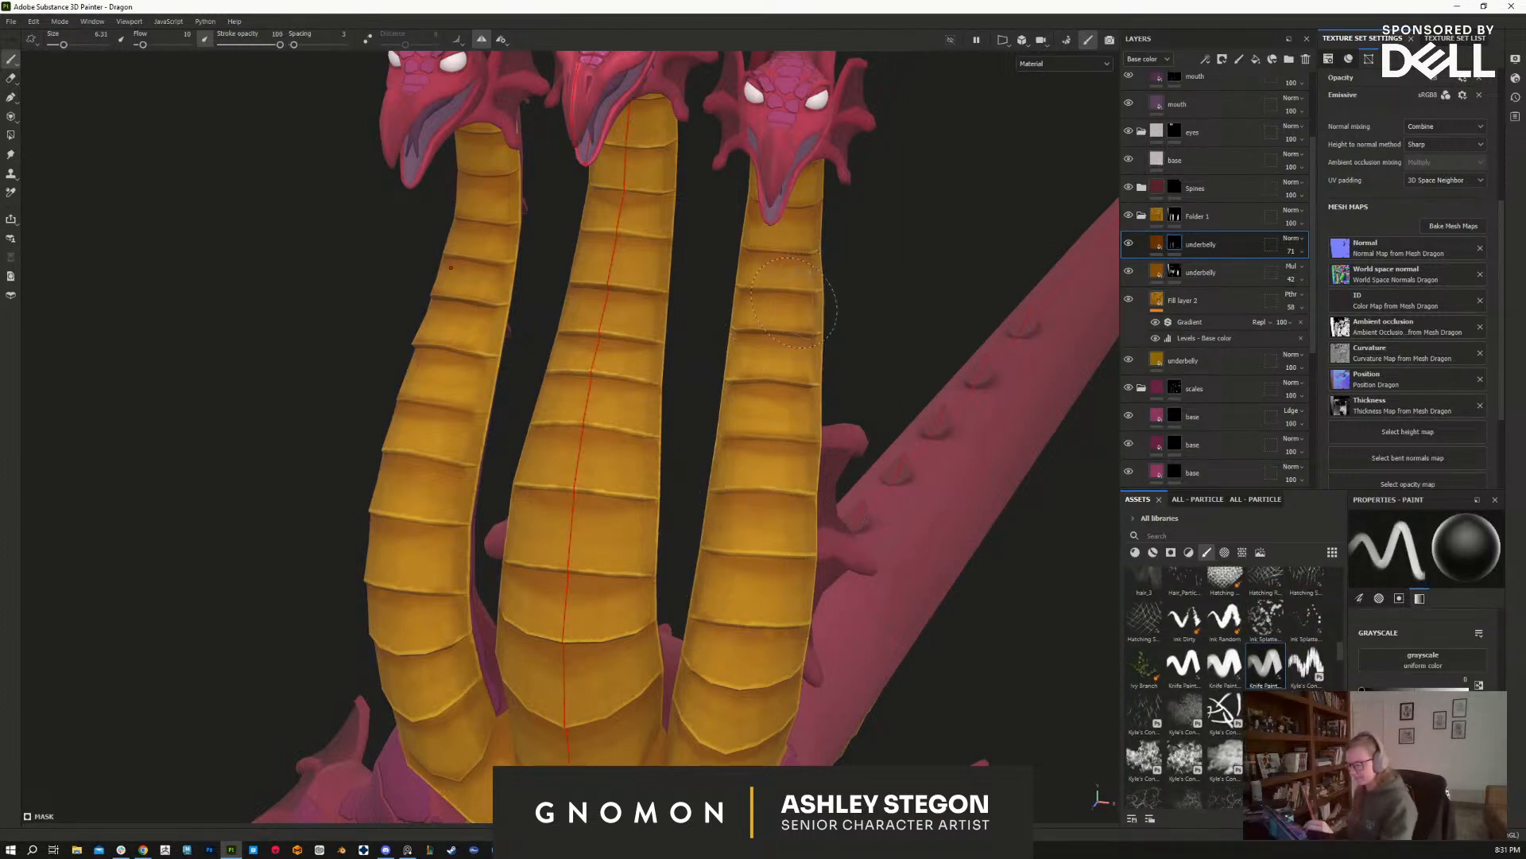
pyautogui.press('[')
pyautogui.press('[')
pyautogui.press('[')
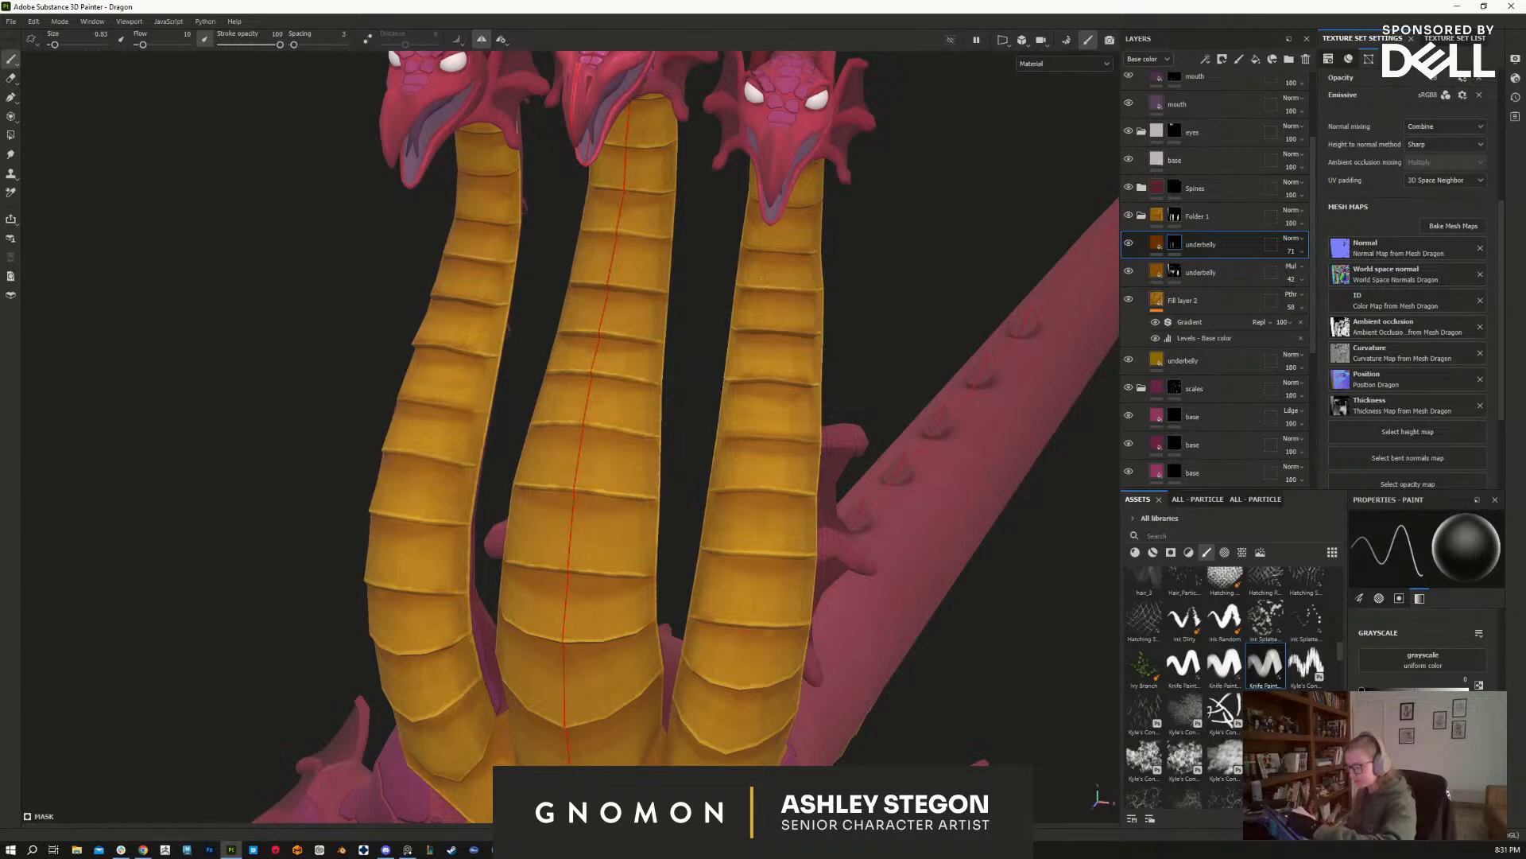
# Step: Soften the shading on the right-hand neck's upper plates and enlarge the brush to 1.23
pyautogui.moveTo(782, 288)
pyautogui.mouseDown(button='middle')
pyautogui.moveTo(783, 449)
pyautogui.moveTo(759, 318)
pyautogui.mouseUp(button='middle')
pyautogui.keyDown('alt'); pyautogui.moveTo(866, 470); pyautogui.dragTo(768, 399); pyautogui.keyUp('alt')
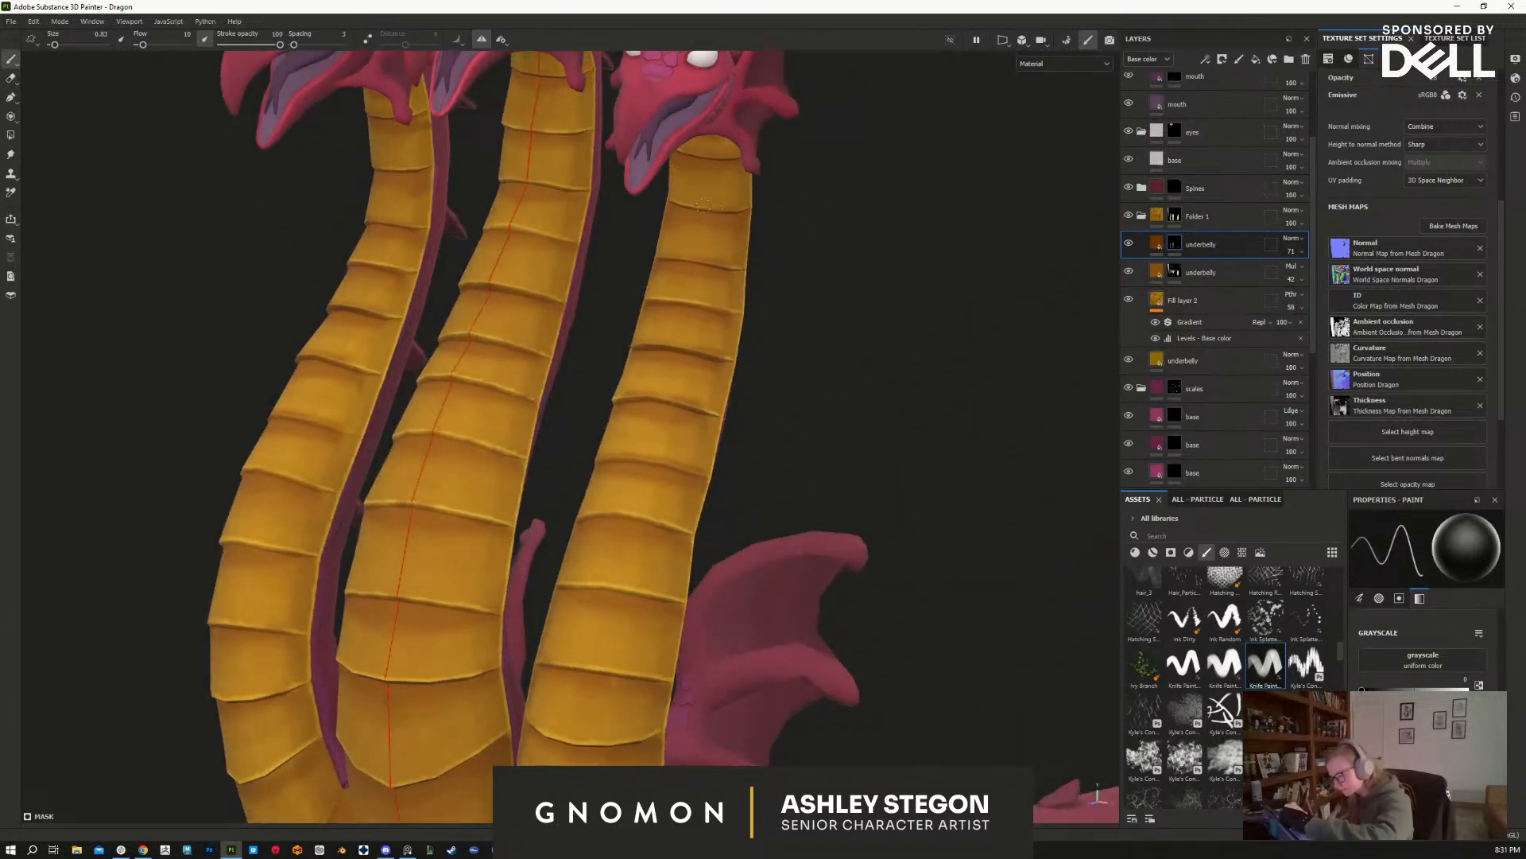
pyautogui.moveTo(748, 204)
pyautogui.keyDown('alt'); pyautogui.mouseDown()
pyautogui.moveTo(742, 178)
pyautogui.moveTo(695, 151)
pyautogui.mouseUp(); pyautogui.keyUp('alt')
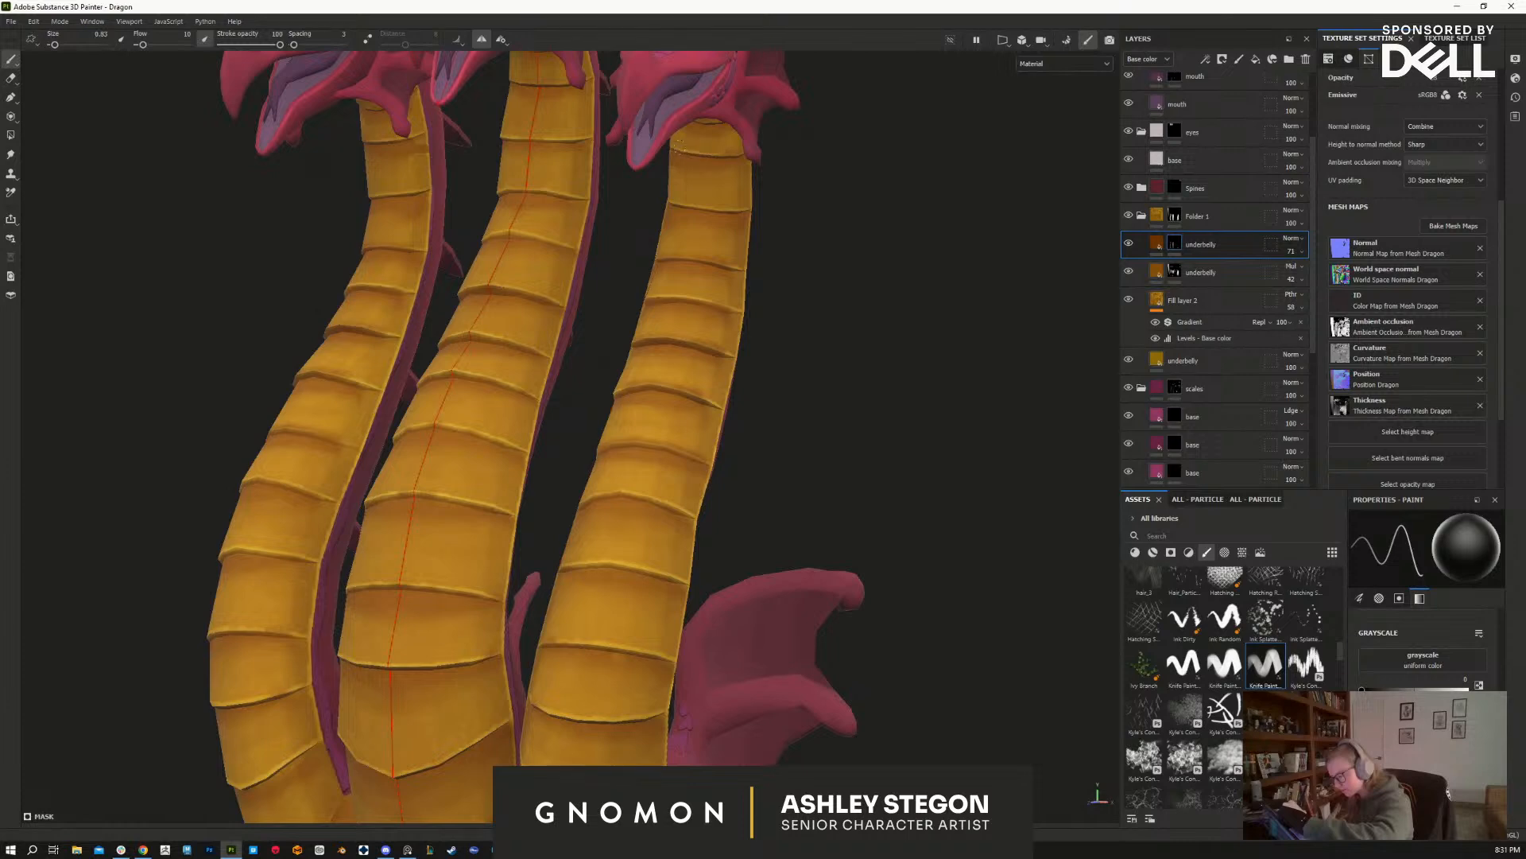
pyautogui.moveTo(664, 255)
pyautogui.mouseDown()
pyautogui.moveTo(735, 265)
pyautogui.moveTo(811, 334)
pyautogui.mouseUp()
pyautogui.press(']')
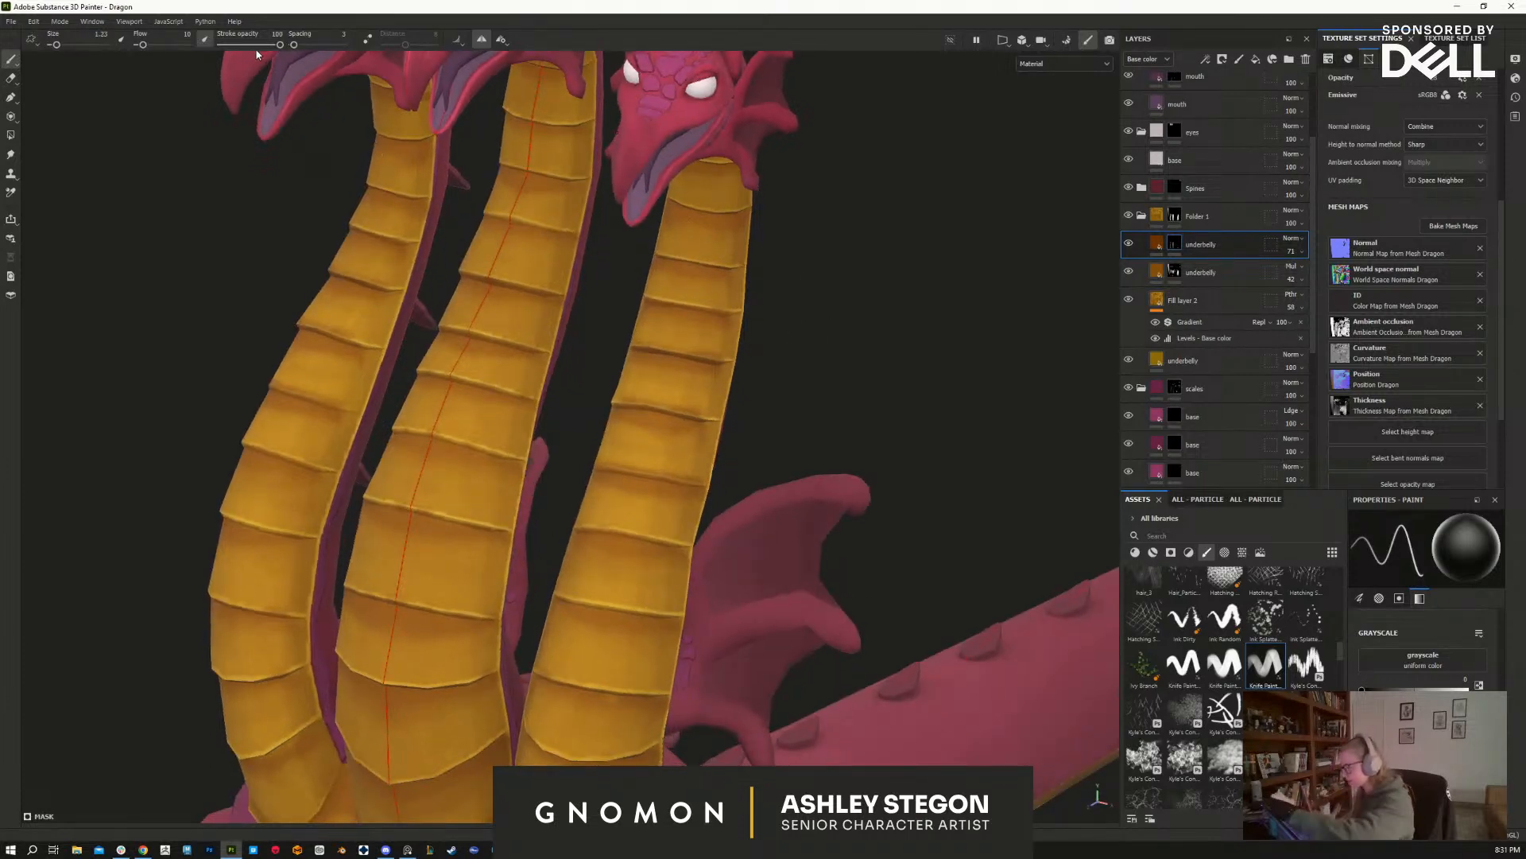
# Step: Raise the brush flow to 34 and soften the shading along the right-hand neck's middle plates at size 1.23
pyautogui.moveTo(144, 46); pyautogui.dragTo(155, 46)
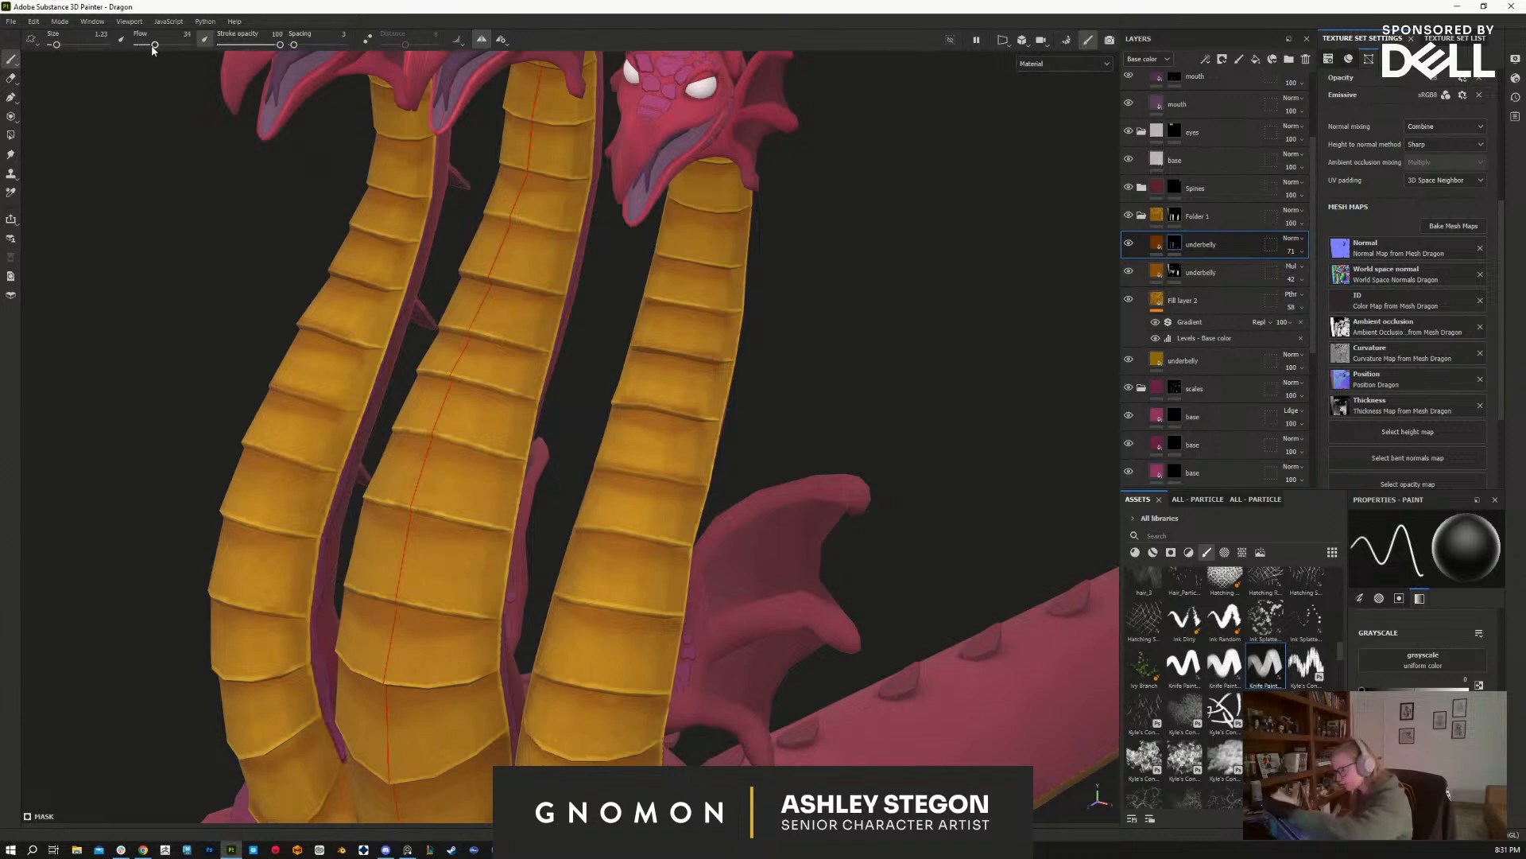
pyautogui.press('[')
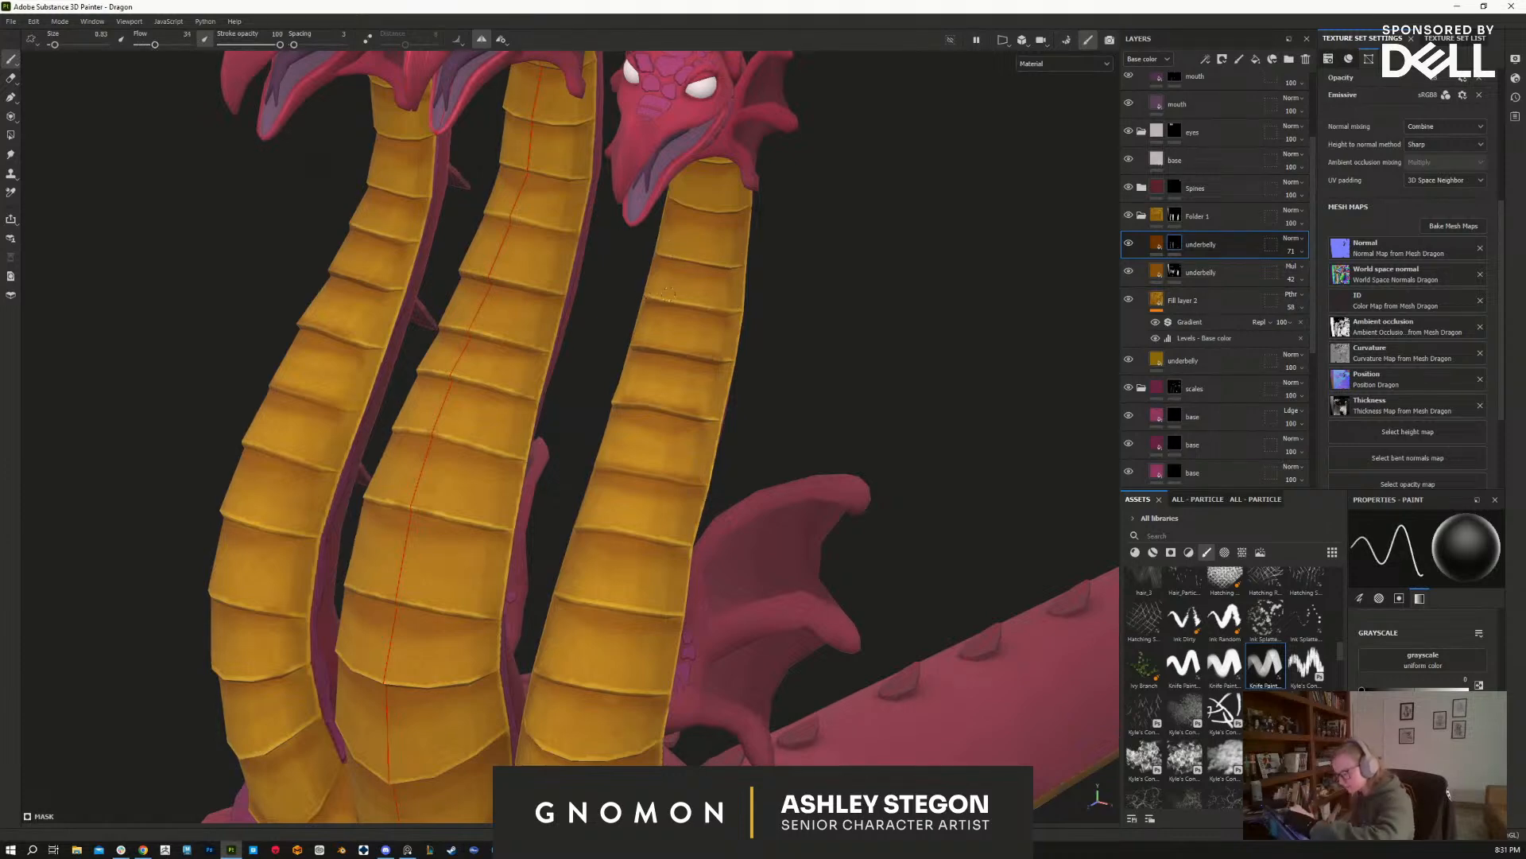
pyautogui.press(']')
pyautogui.moveTo(634, 343); pyautogui.dragTo(722, 350)
pyautogui.moveTo(618, 402); pyautogui.dragTo(722, 415)
pyautogui.moveTo(597, 464); pyautogui.dragTo(707, 479)
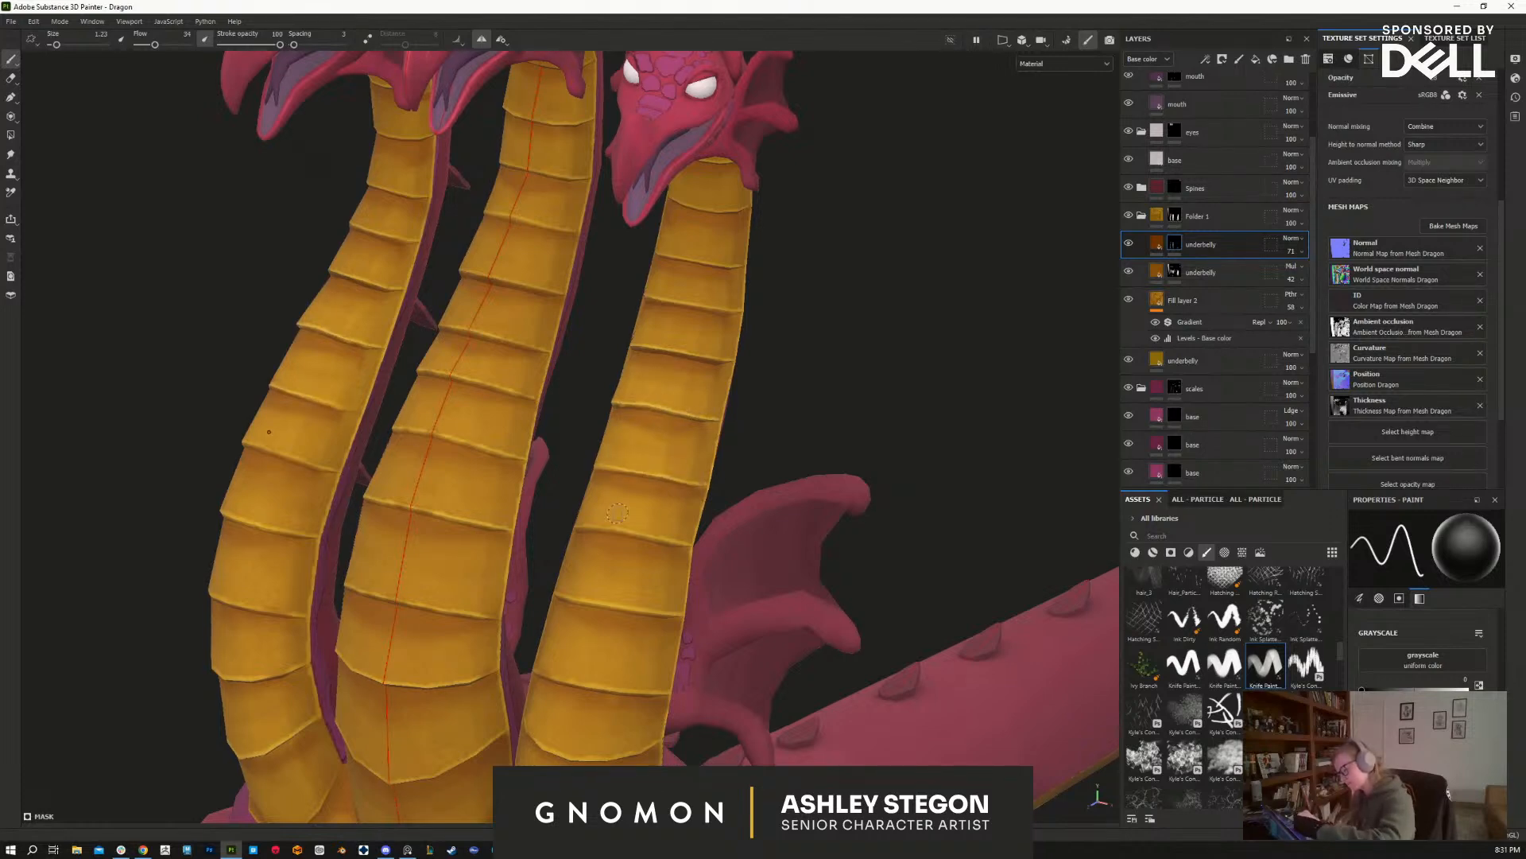
pyautogui.moveTo(577, 524); pyautogui.dragTo(608, 524)
# Step: Refine the shading on the center neck's lower plates with the brush between sizes 0.83 and 1.23
pyautogui.keyDown('alt'); pyautogui.moveTo(676, 661); pyautogui.dragTo(854, 640); pyautogui.keyUp('alt')
pyautogui.keyDown('alt'); pyautogui.moveTo(855, 636); pyautogui.dragTo(873, 520, button='middle'); pyautogui.keyUp('alt')
pyautogui.keyDown('alt'); pyautogui.moveTo(799, 549); pyautogui.dragTo(803, 592, button='right'); pyautogui.keyUp('alt')
pyautogui.moveTo(783, 556)
pyautogui.keyDown('alt'); pyautogui.mouseDown()
pyautogui.moveTo(727, 549)
pyautogui.moveTo(694, 513)
pyautogui.moveTo(580, 542)
pyautogui.moveTo(667, 580)
pyautogui.moveTo(668, 550)
pyautogui.moveTo(560, 590)
pyautogui.mouseUp(); pyautogui.keyUp('alt')
pyautogui.keyDown('alt'); pyautogui.moveTo(834, 670); pyautogui.dragTo(664, 390); pyautogui.keyUp('alt')
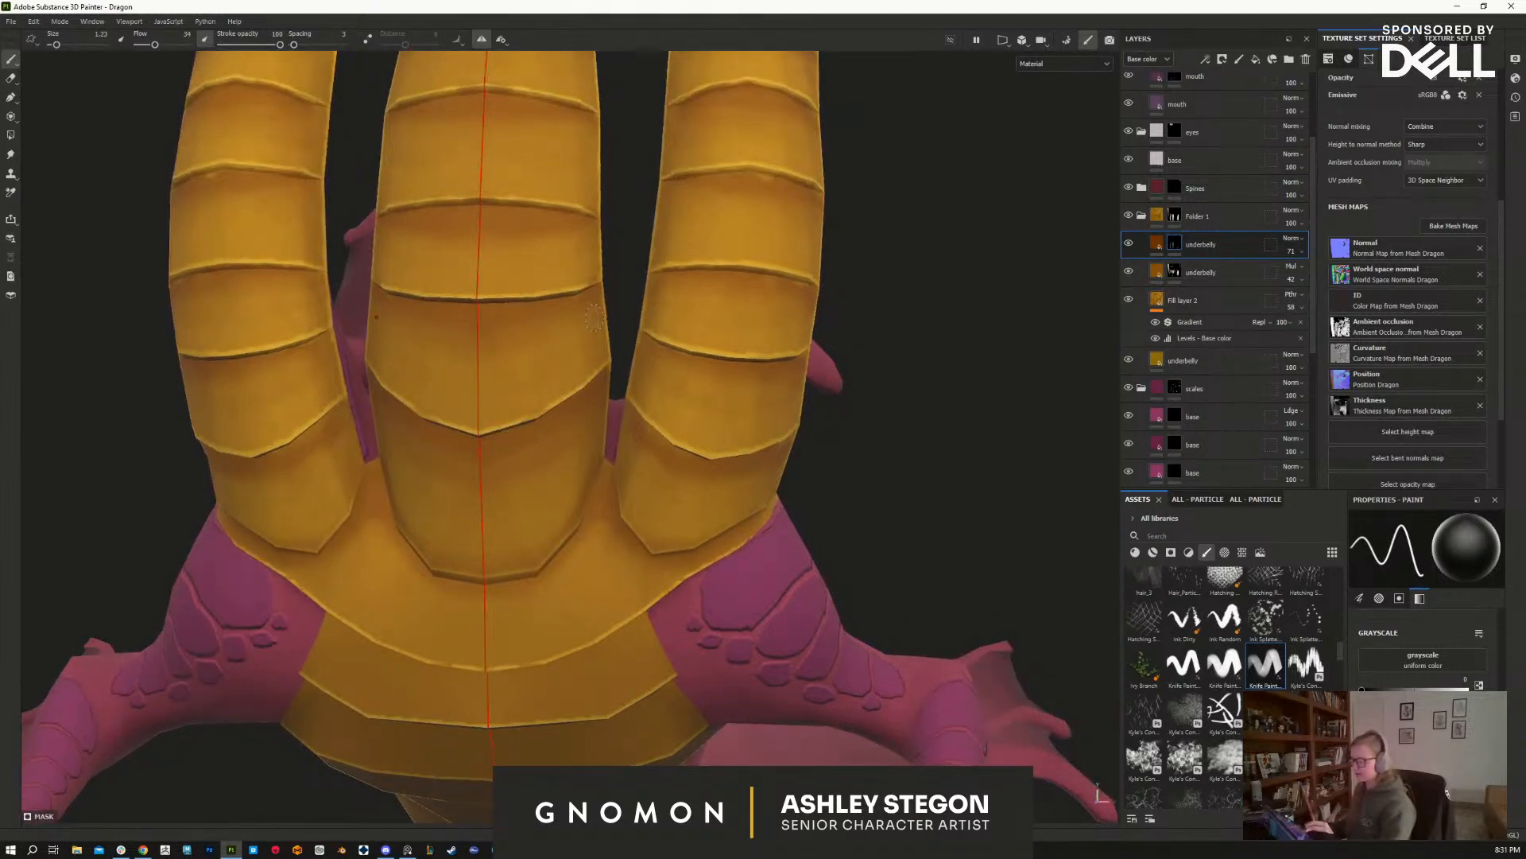
pyautogui.keyDown('alt'); pyautogui.moveTo(815, 372); pyautogui.dragTo(526, 531); pyautogui.keyUp('alt')
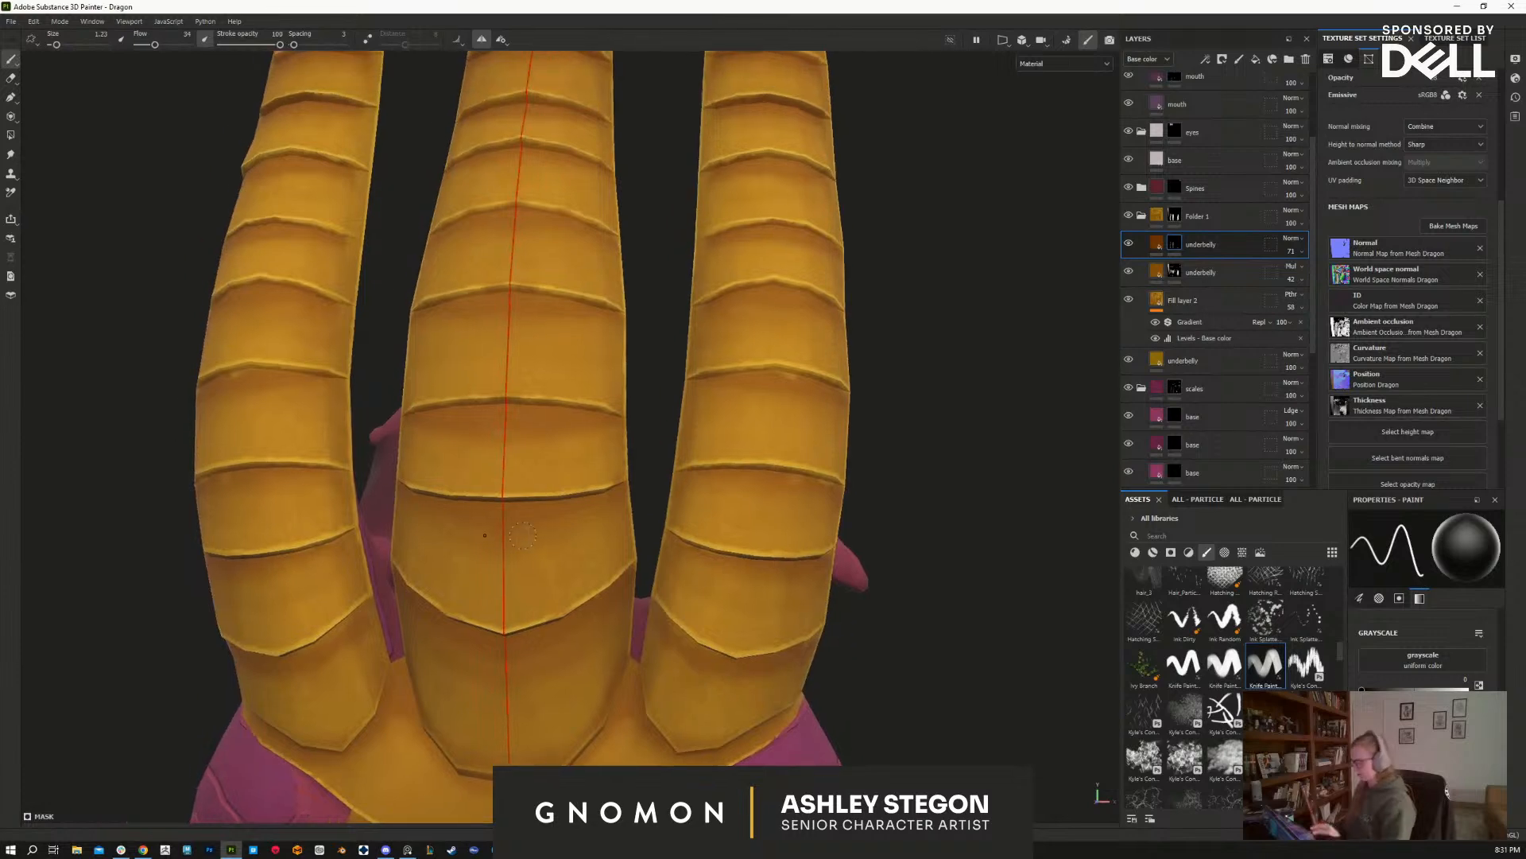
pyautogui.press('[')
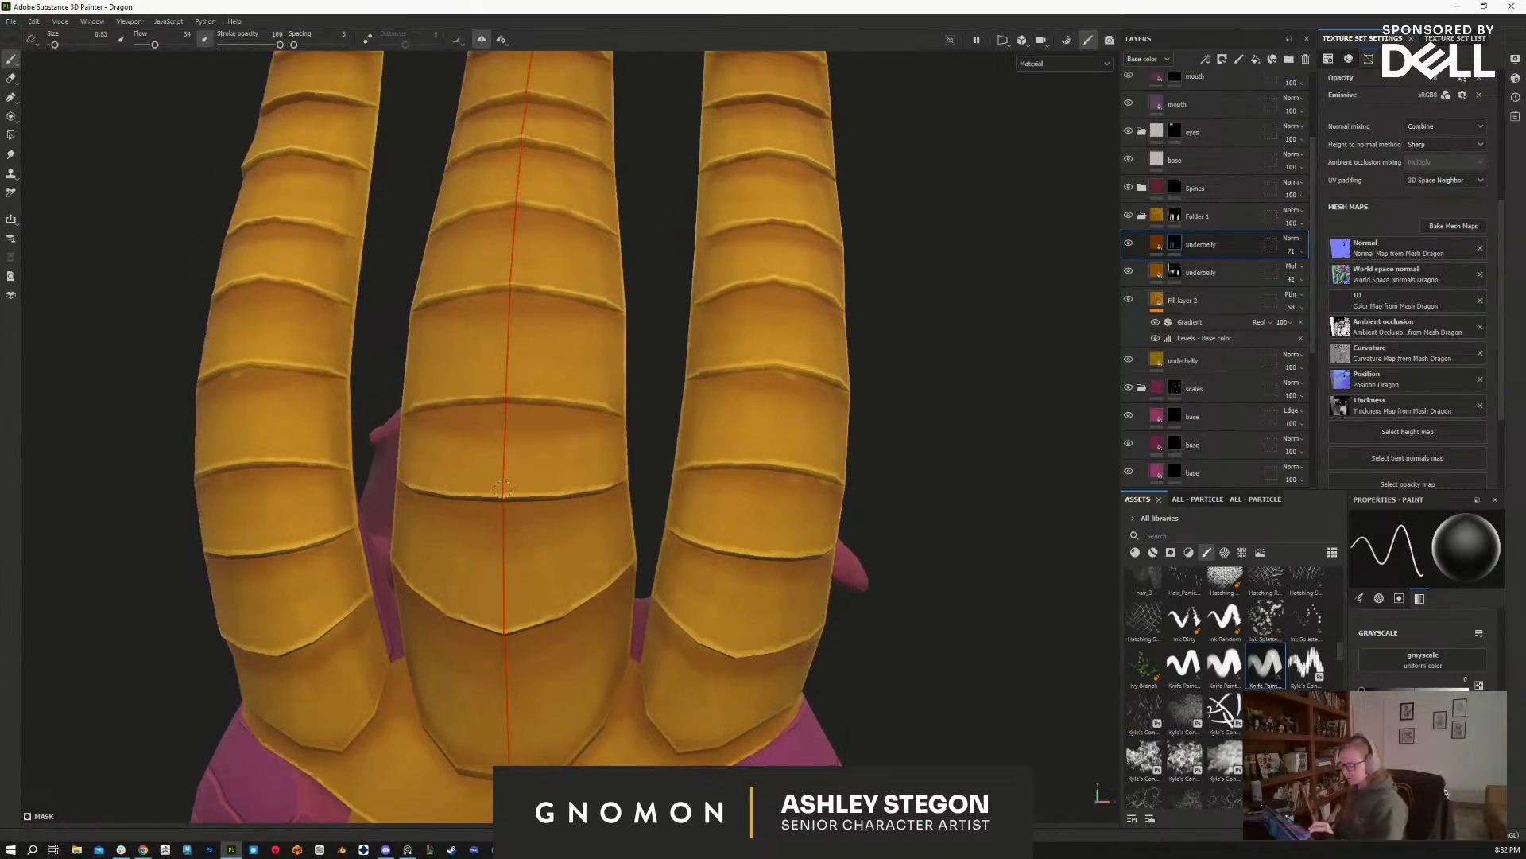
pyautogui.press(']')
pyautogui.moveTo(637, 450)
pyautogui.keyDown('alt'); pyautogui.mouseDown()
pyautogui.moveTo(625, 521)
pyautogui.moveTo(515, 407)
pyautogui.mouseUp(); pyautogui.keyUp('alt')
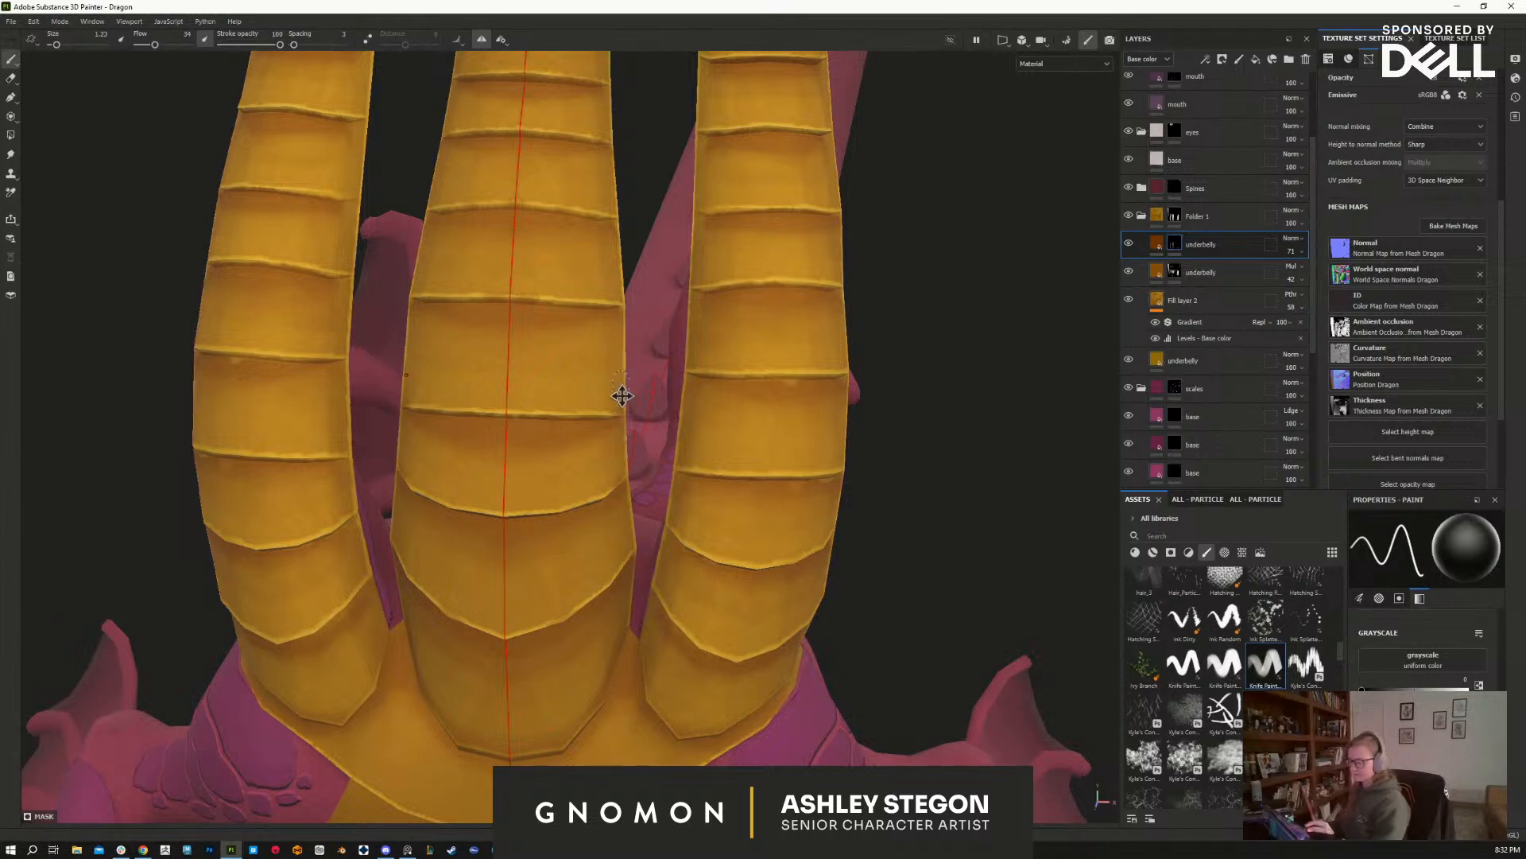
# Step: Soften the shading on the center neck's middle and upper plates, reducing the brush size to 0.83
pyautogui.keyDown('alt'); pyautogui.moveTo(619, 377); pyautogui.dragTo(566, 504); pyautogui.keyUp('alt')
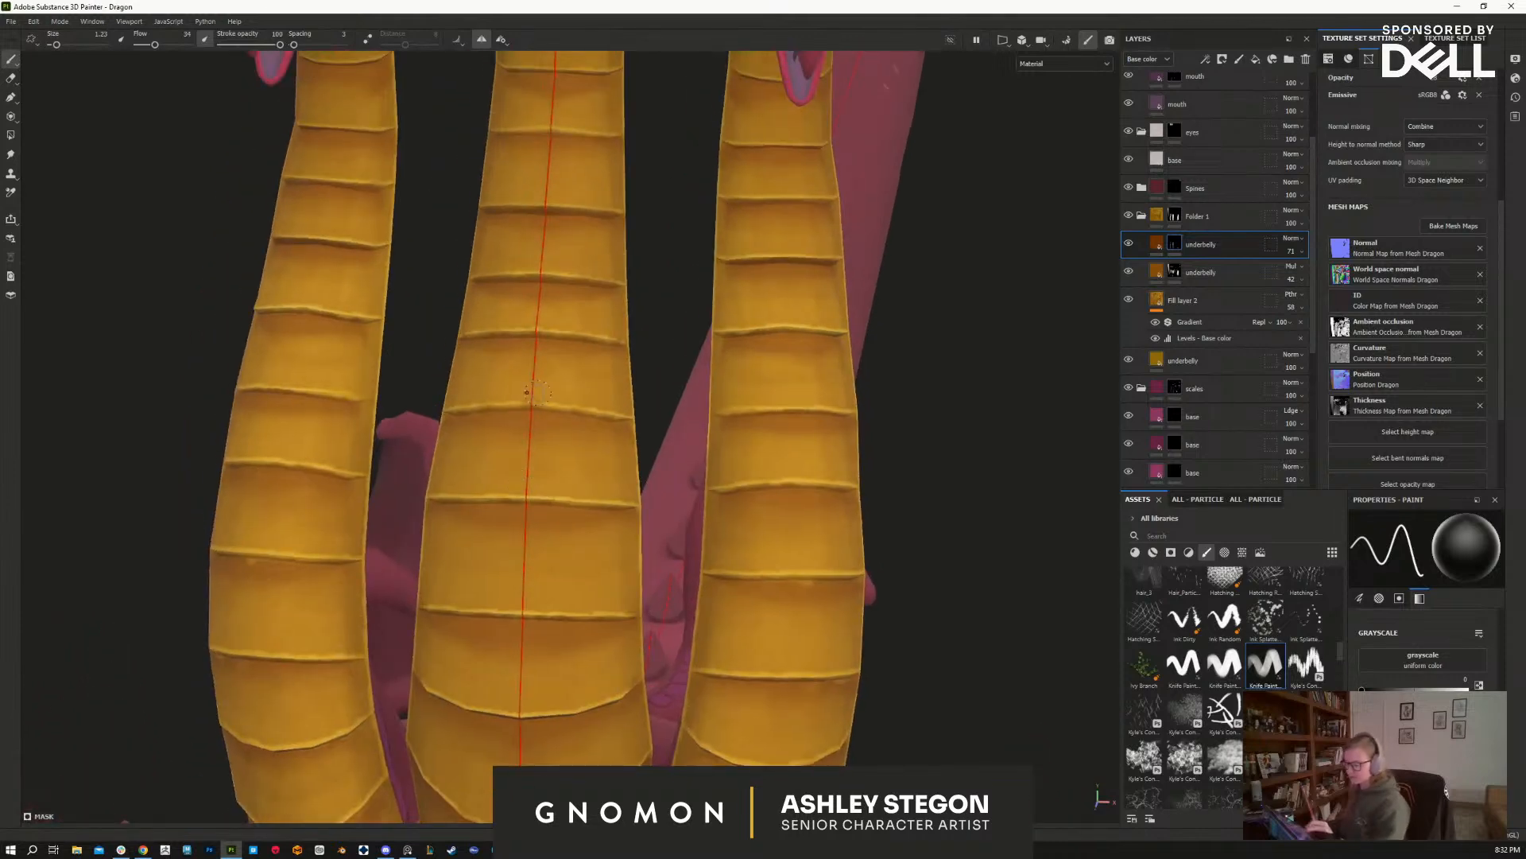
pyautogui.keyDown('alt'); pyautogui.moveTo(592, 322); pyautogui.dragTo(584, 386); pyautogui.keyUp('alt')
pyautogui.moveTo(546, 282)
pyautogui.mouseDown()
pyautogui.moveTo(587, 281)
pyautogui.moveTo(609, 477)
pyautogui.mouseUp()
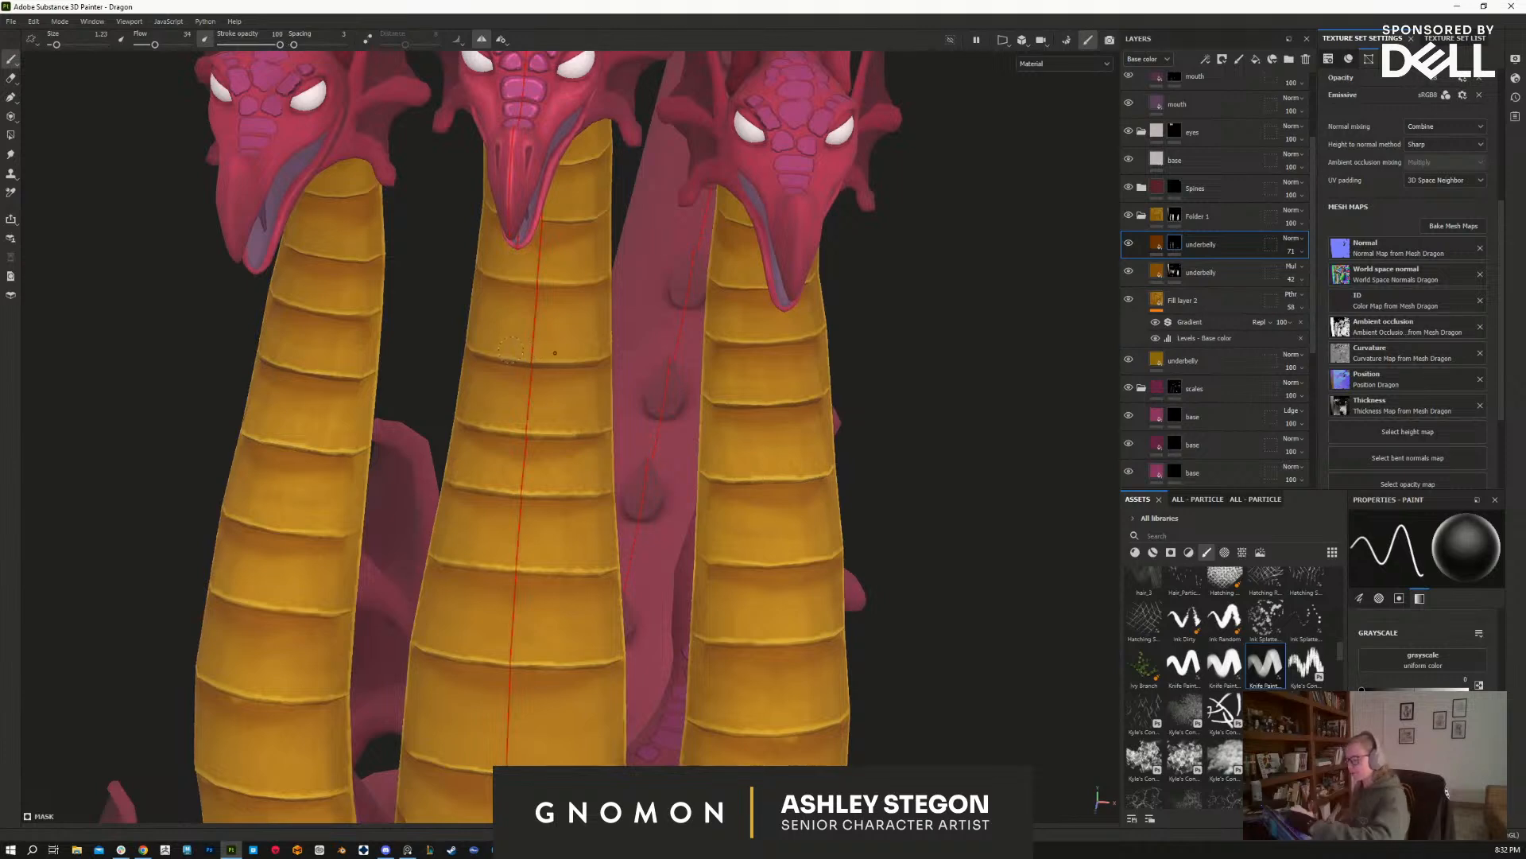
pyautogui.press('[')
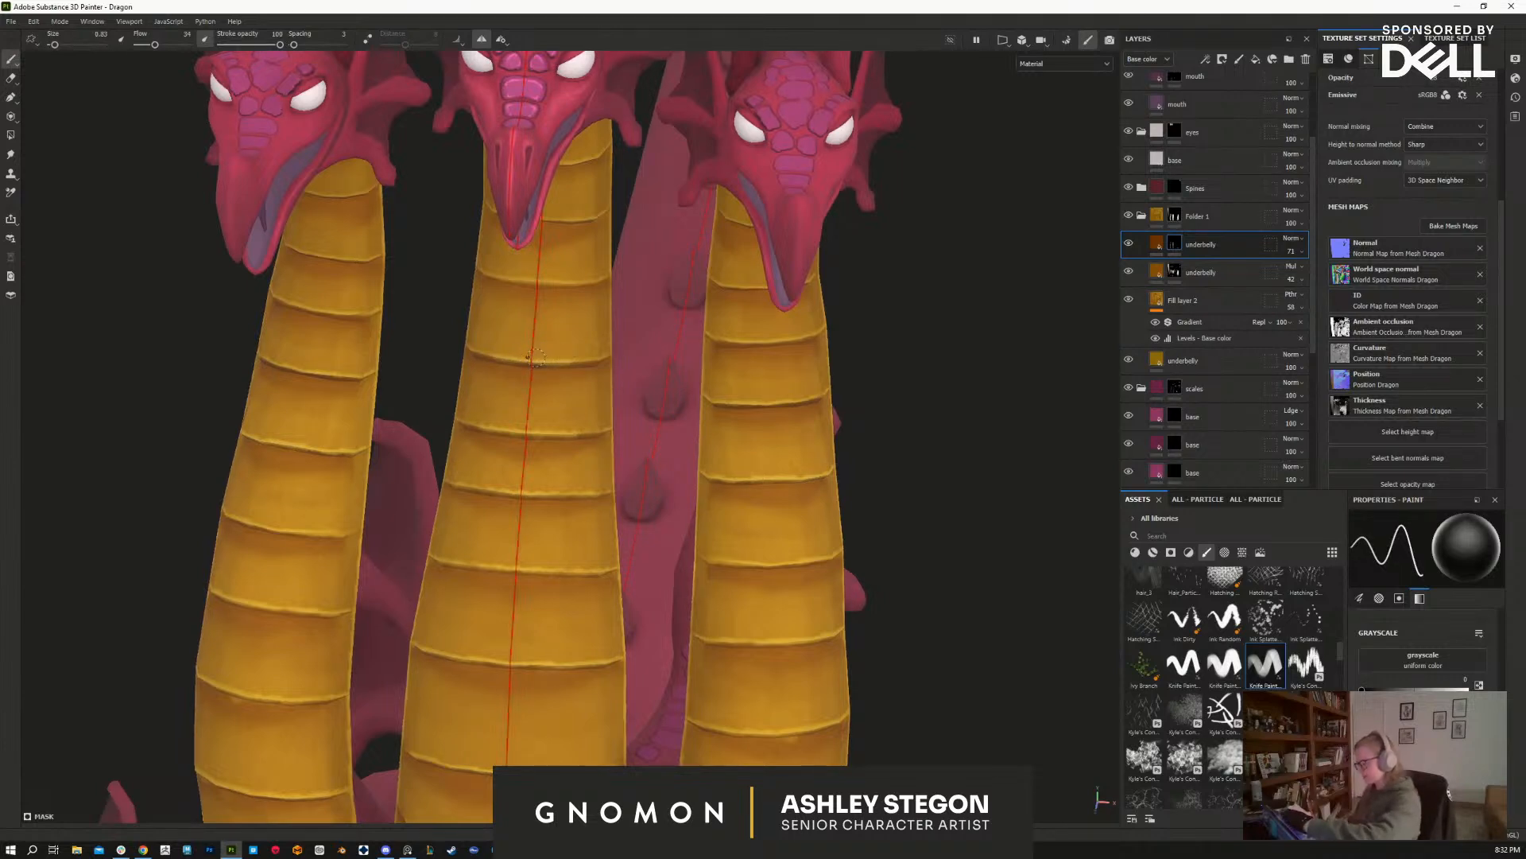
# Step: Switch the mask paint to white and touch up the darker shading beneath the right-hand neck's plate edges
pyautogui.keyDown('alt'); pyautogui.moveTo(586, 198); pyautogui.dragTo(855, 475); pyautogui.keyUp('alt')
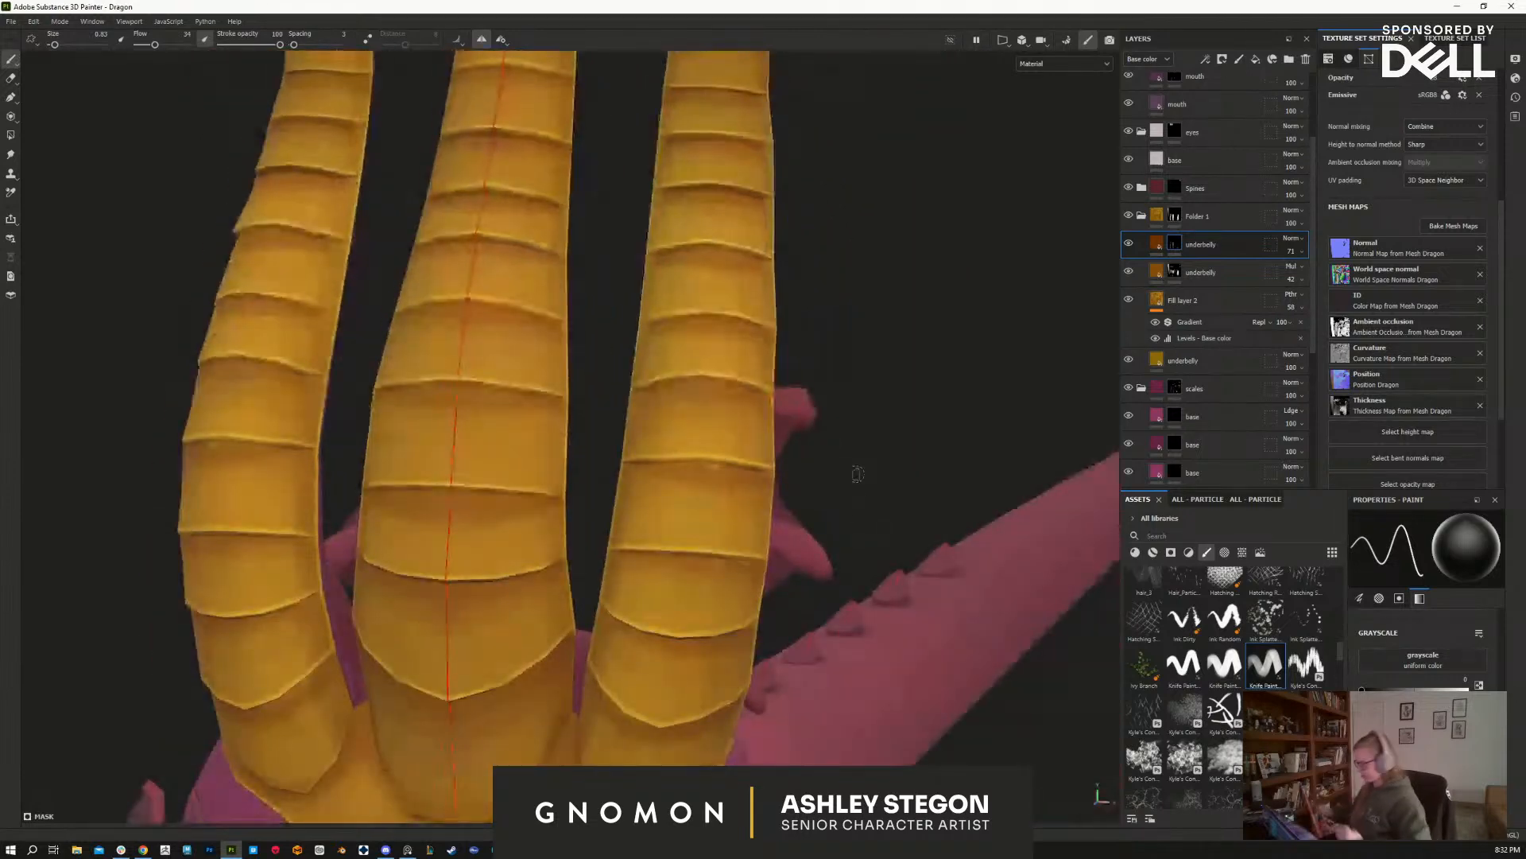
pyautogui.press('x')
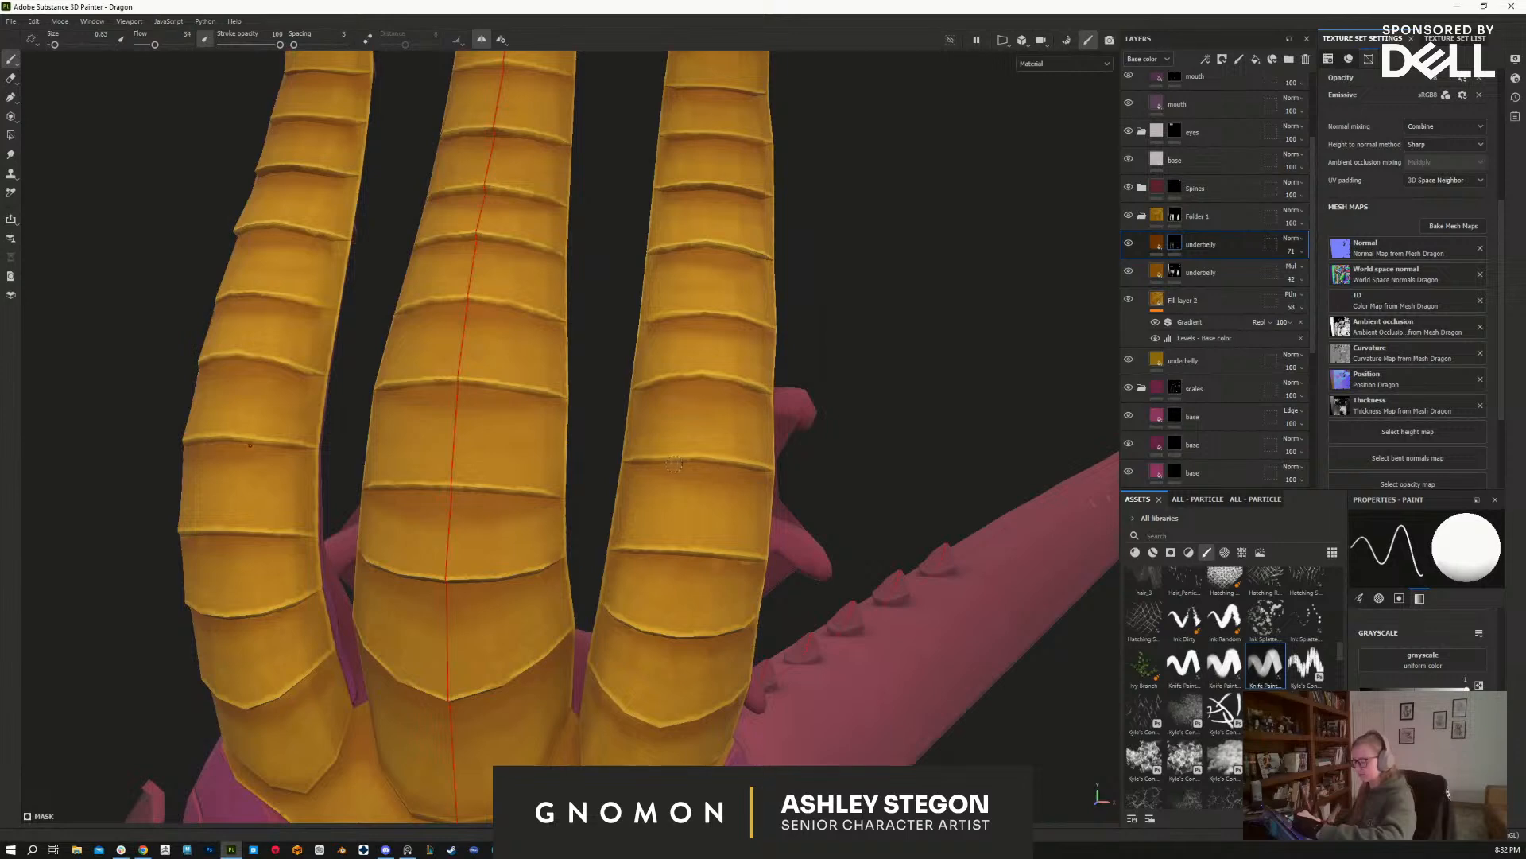
pyautogui.keyDown('alt'); pyautogui.moveTo(847, 525); pyautogui.dragTo(838, 487); pyautogui.keyUp('alt')
pyautogui.keyDown('alt'); pyautogui.moveTo(838, 487); pyautogui.dragTo(795, 628, button='right'); pyautogui.keyUp('alt')
pyautogui.keyDown('alt'); pyautogui.moveTo(795, 628); pyautogui.dragTo(952, 644); pyautogui.keyUp('alt')
pyautogui.keyDown('alt'); pyautogui.moveTo(738, 337); pyautogui.dragTo(907, 525, button='right'); pyautogui.keyUp('alt')
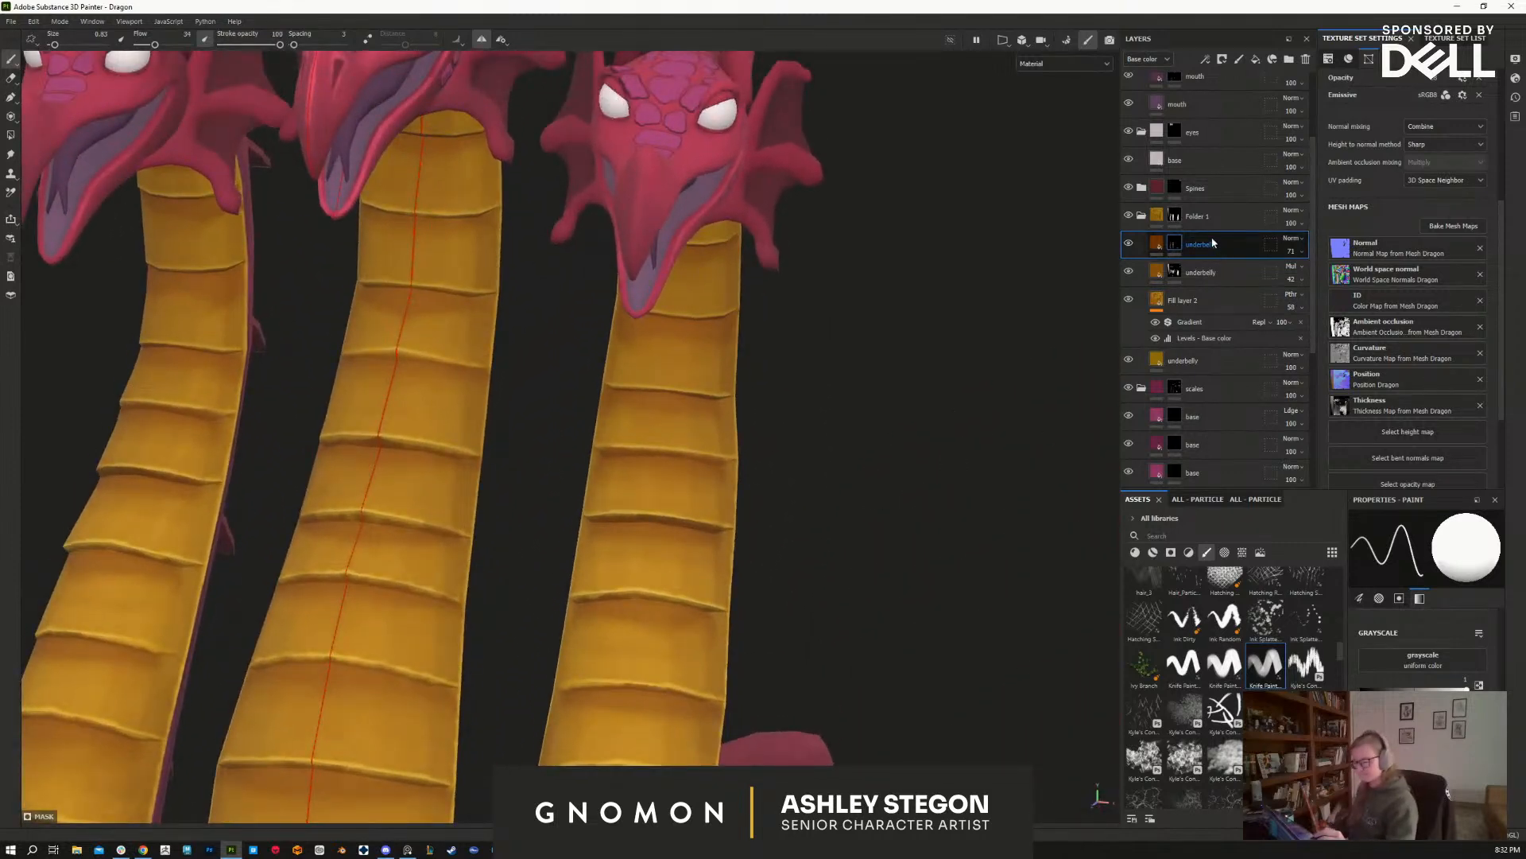
# Step: Duplicate the top underbelly layer in Folder 1 and clear the copy's mask
pyautogui.hotkey('ctrl', 'd')
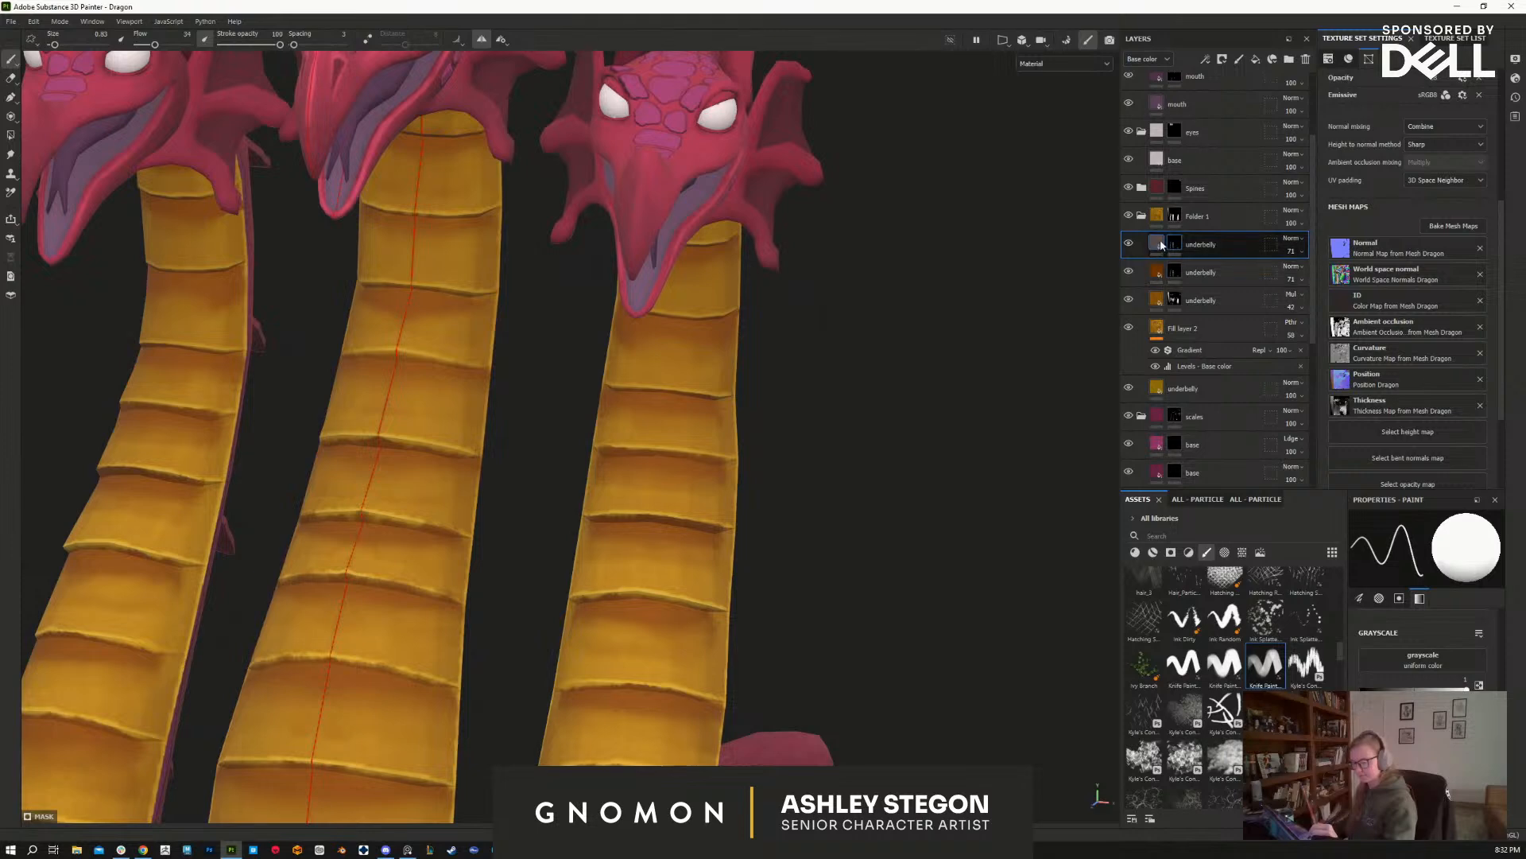
pyautogui.rightClick(1159, 241)
pyautogui.click(1221, 262)
pyautogui.click(1159, 241)
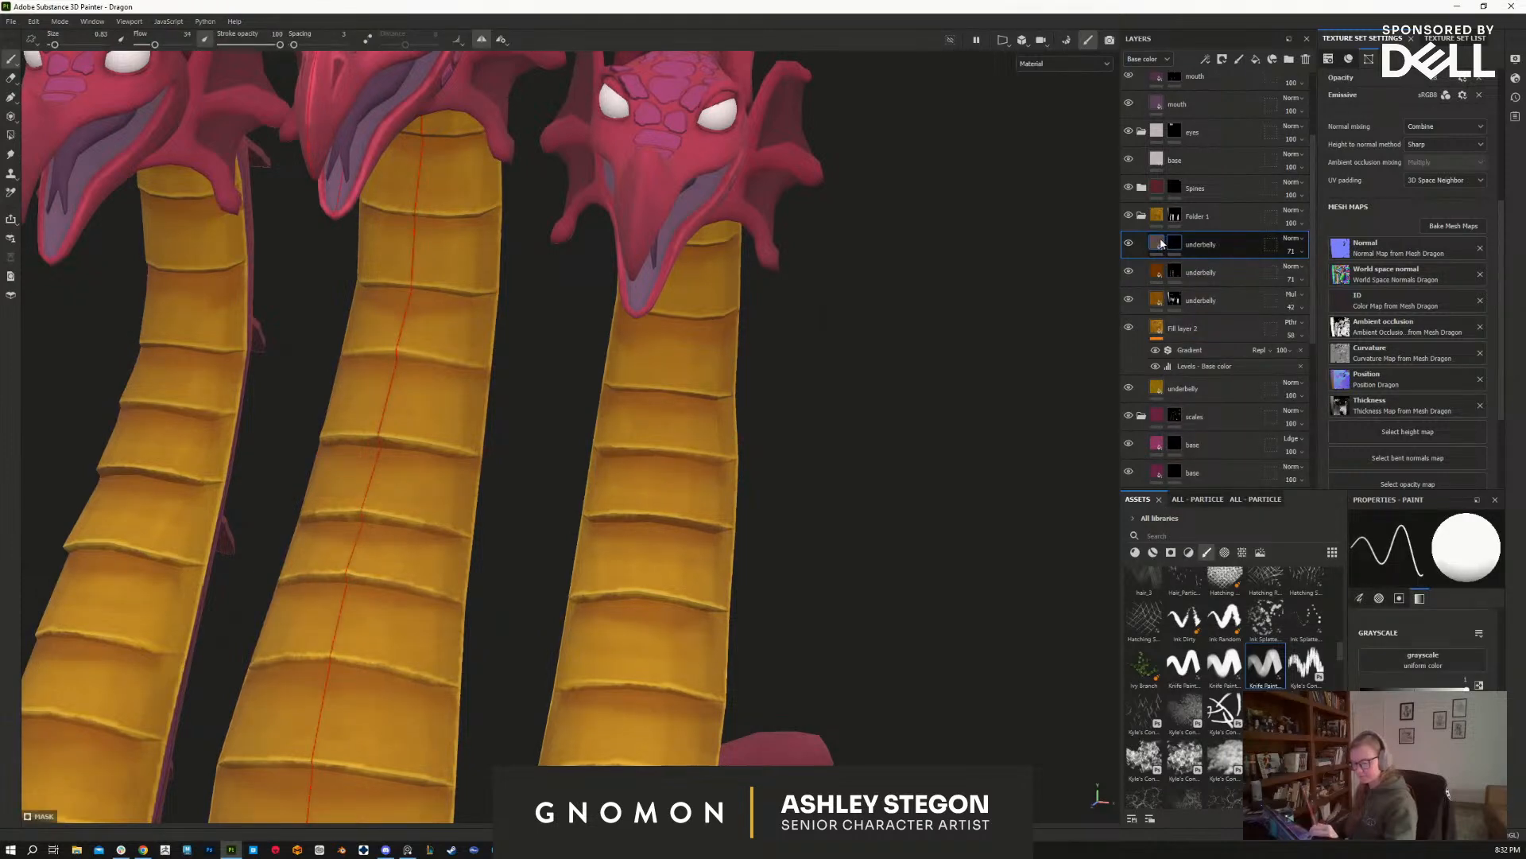
# Step: Change the duplicated underbelly layer's base color to a muted dark brown
pyautogui.click(1423, 720)
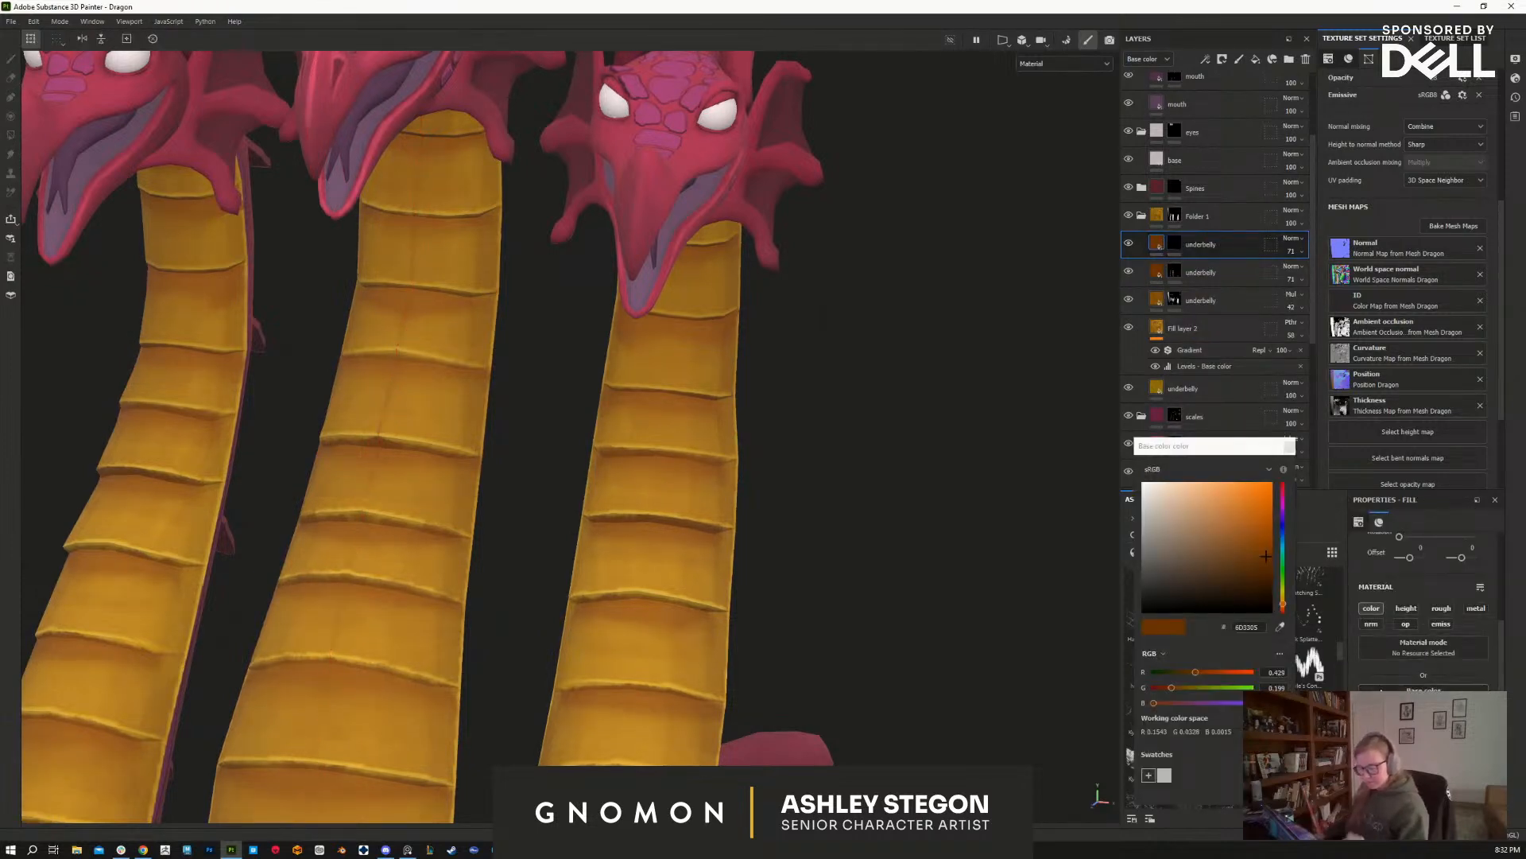
pyautogui.click(1234, 552)
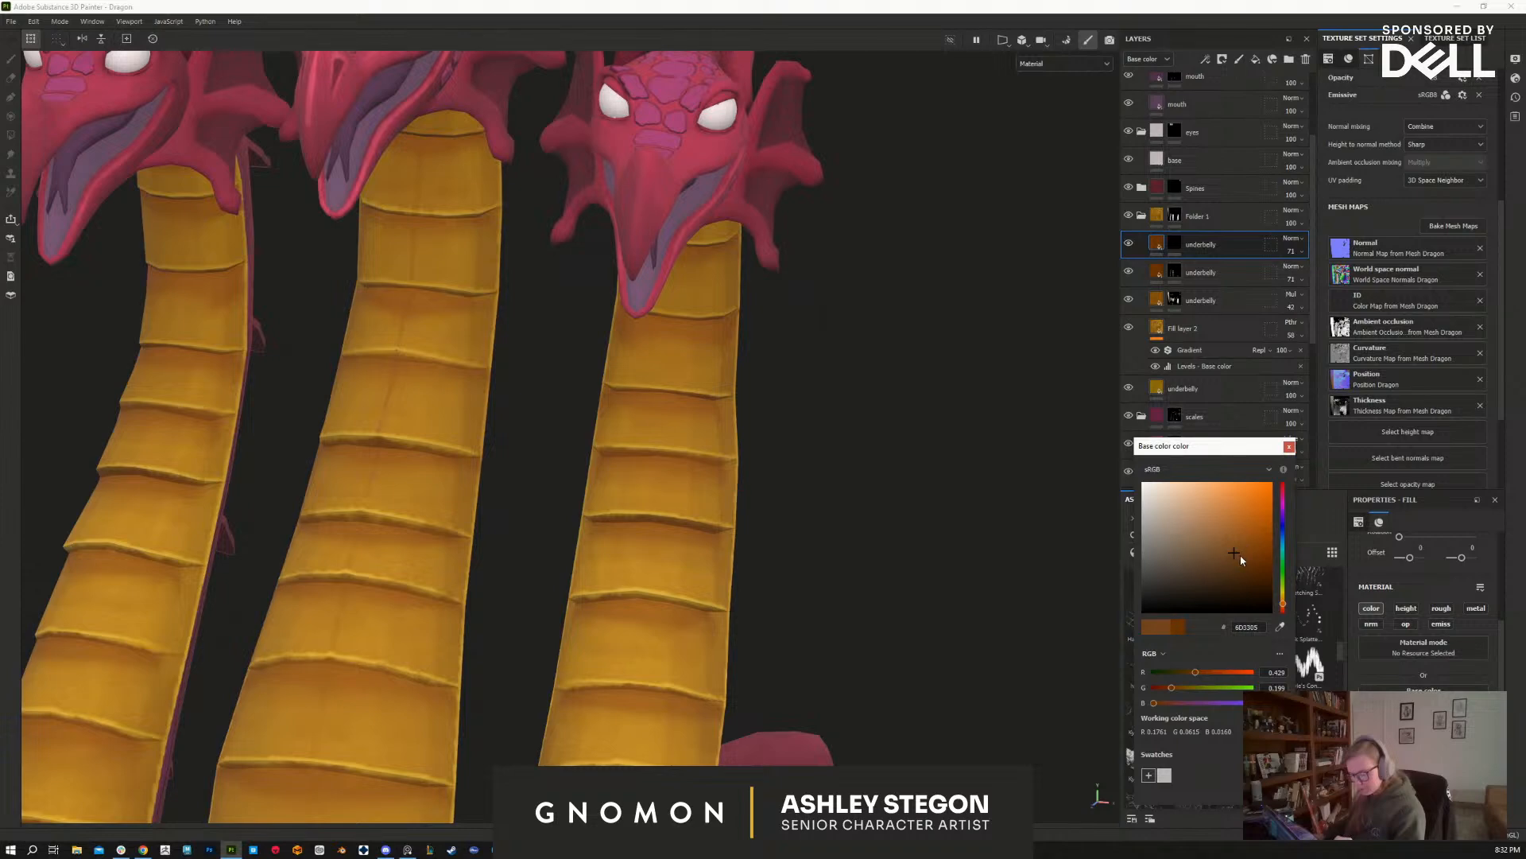
pyautogui.click(1234, 552)
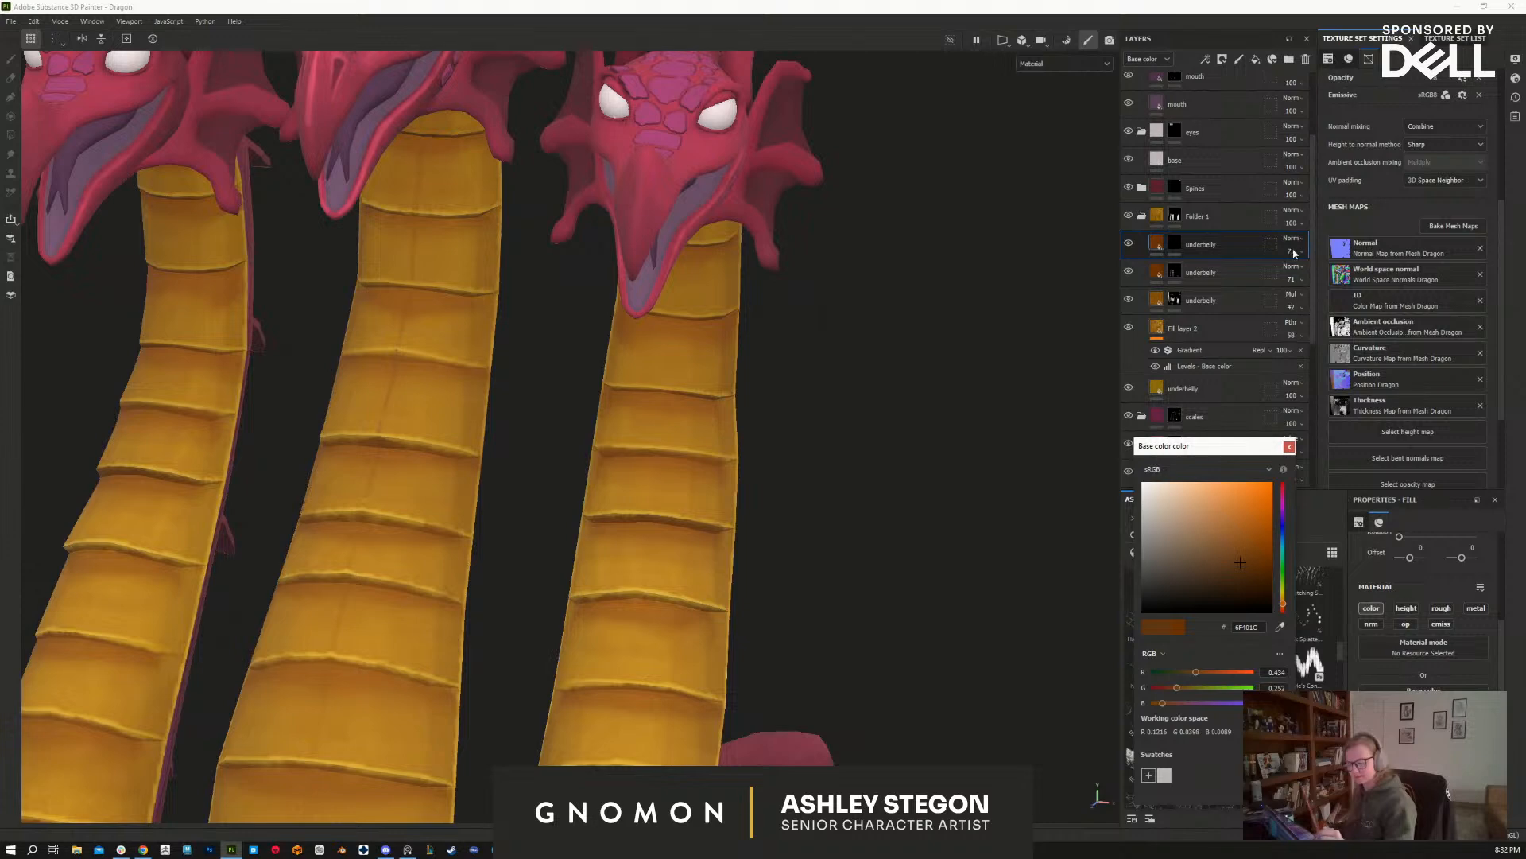
pyautogui.click(1289, 446)
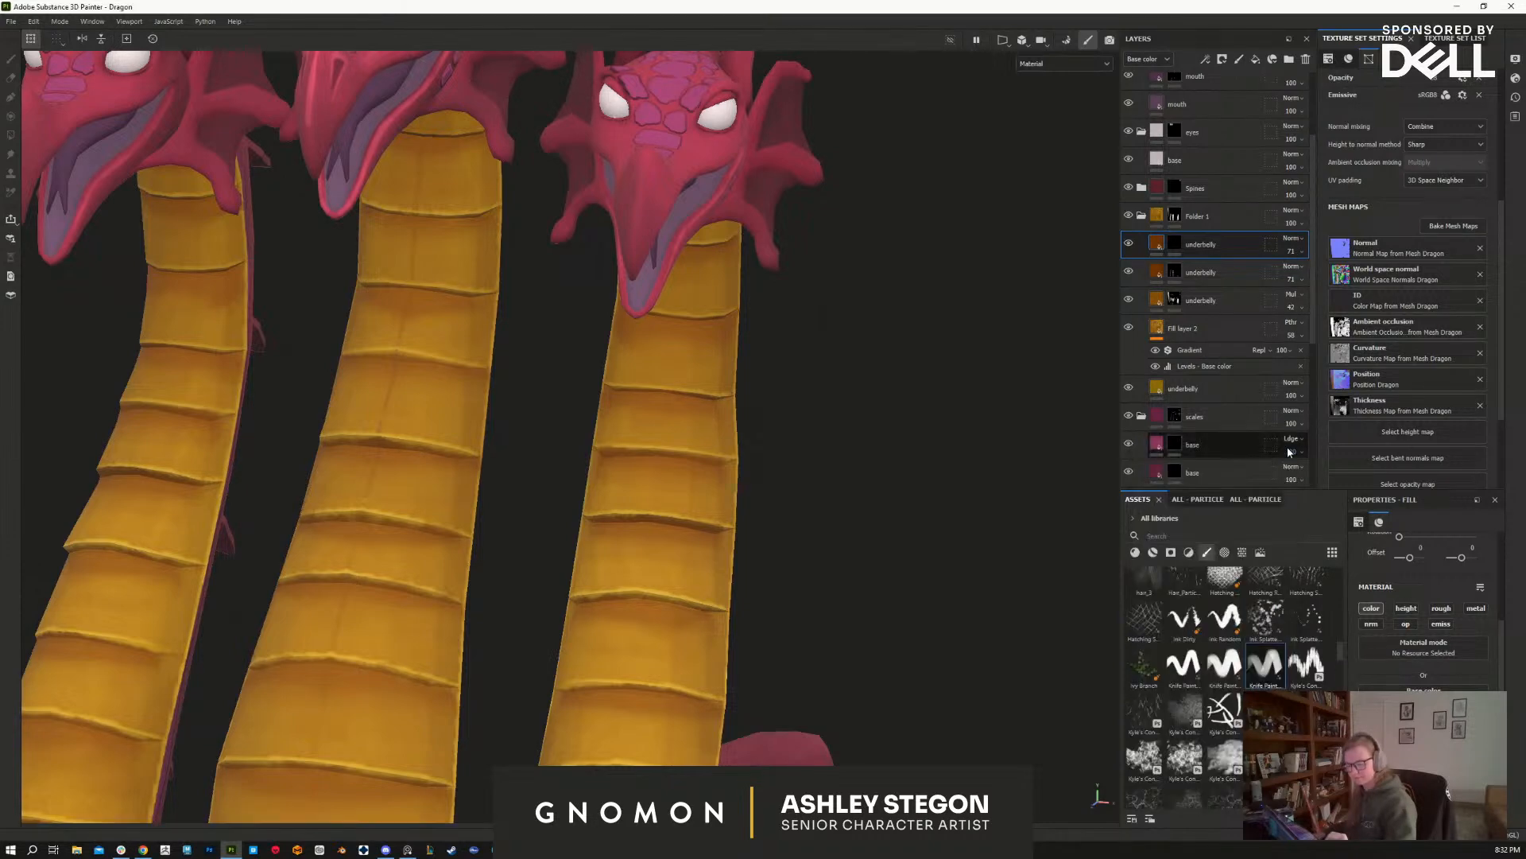
# Step: Set the duplicated underbelly layer's blending mode to Multiply
pyautogui.click(1292, 250)
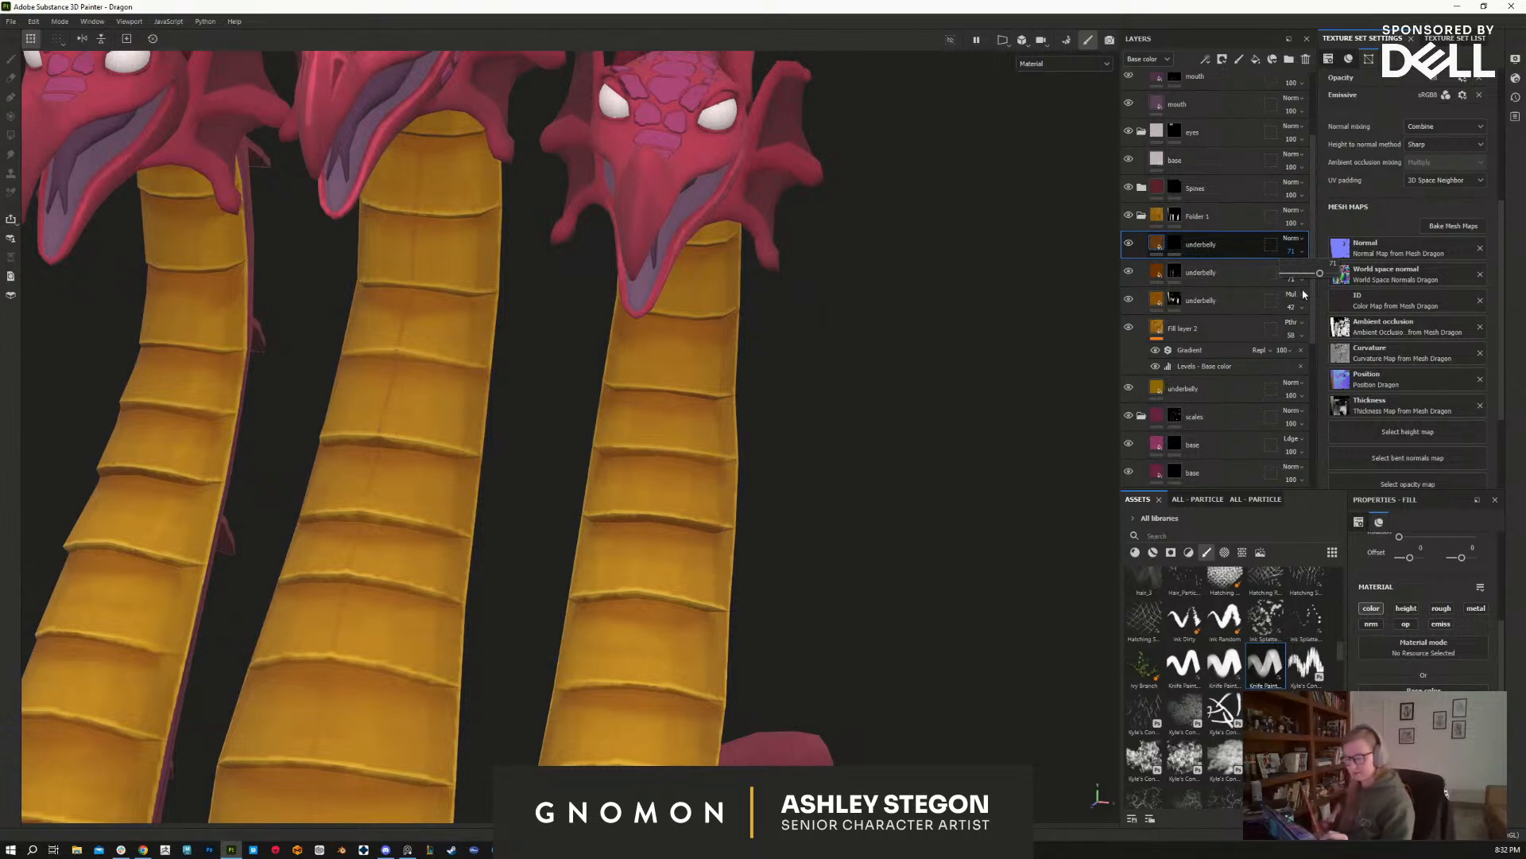
pyautogui.click(1291, 238)
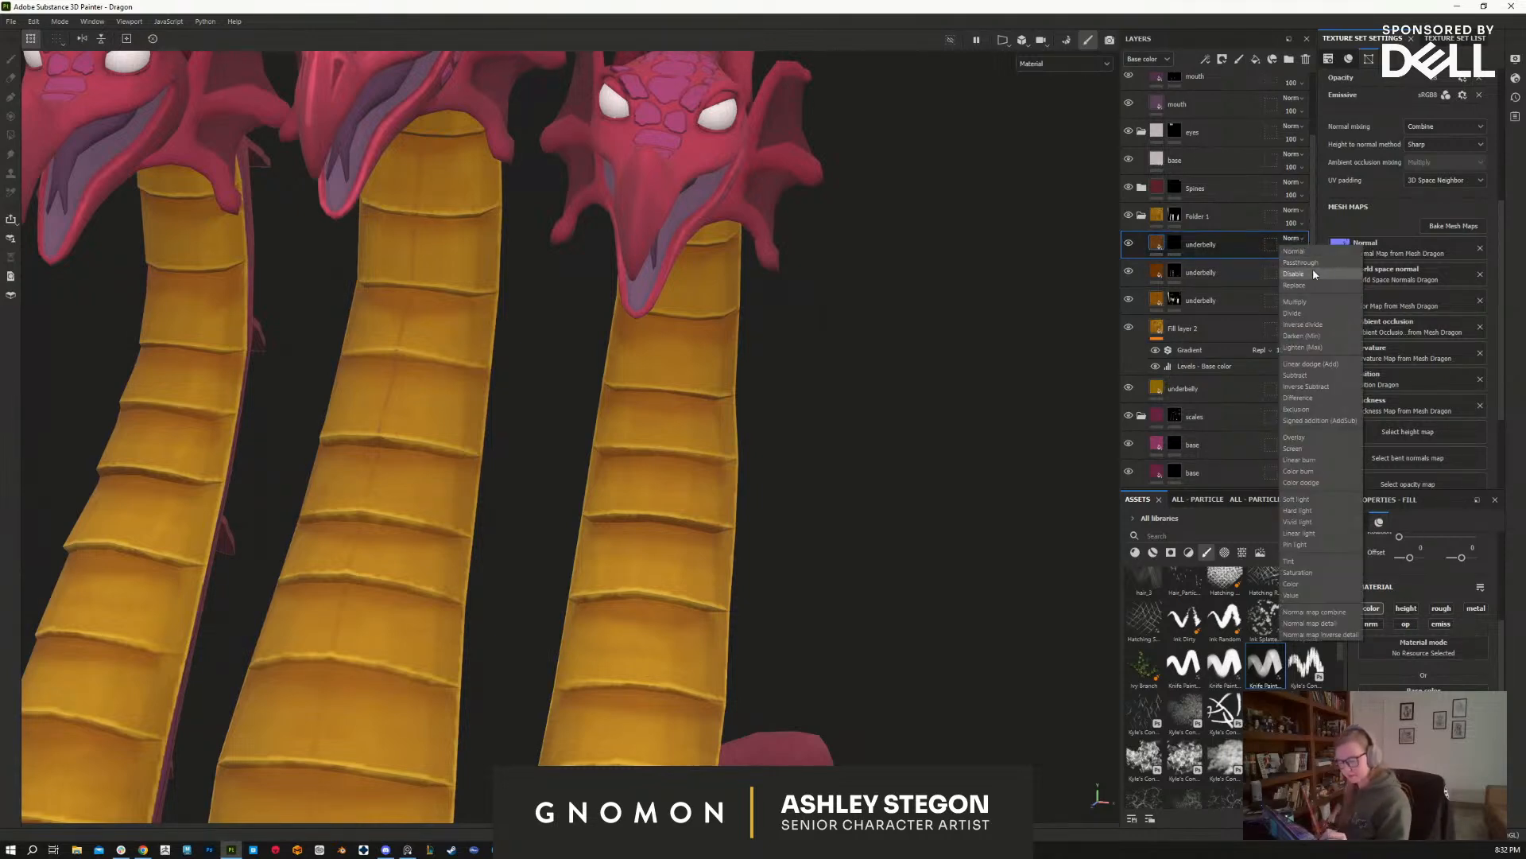
pyautogui.click(1305, 304)
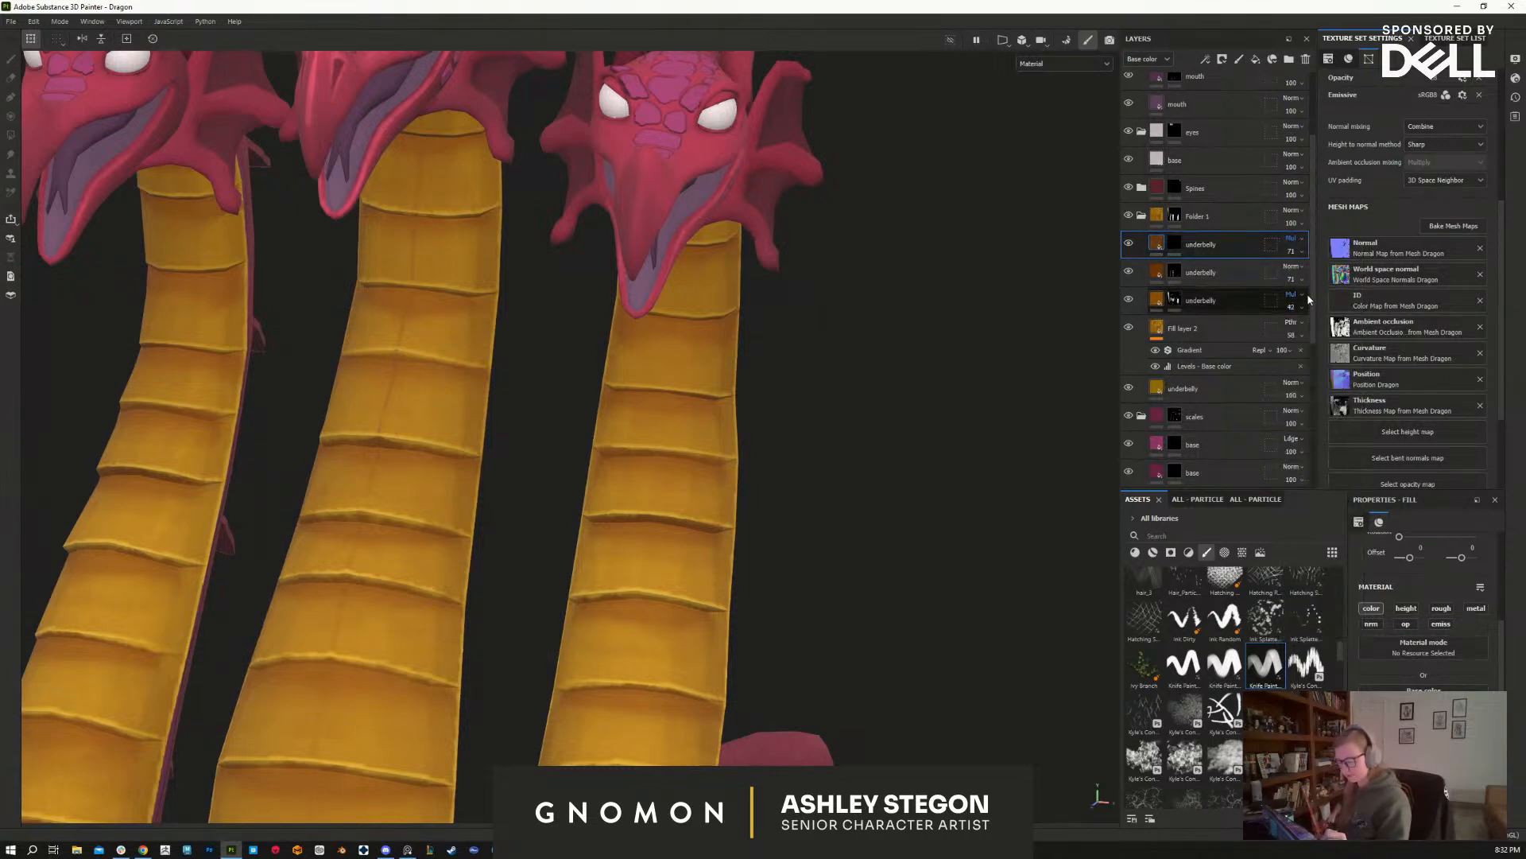
# Step: Shrink the brush and paint thin upright cracks into the layer's mask on the upper plates of the outer necks
pyautogui.click(683, 422)
pyautogui.keyDown('alt'); pyautogui.moveTo(755, 429); pyautogui.dragTo(787, 438, button='middle'); pyautogui.keyUp('alt')
pyautogui.click(1171, 246)
pyautogui.moveTo(729, 436); pyautogui.dragTo(731, 465)
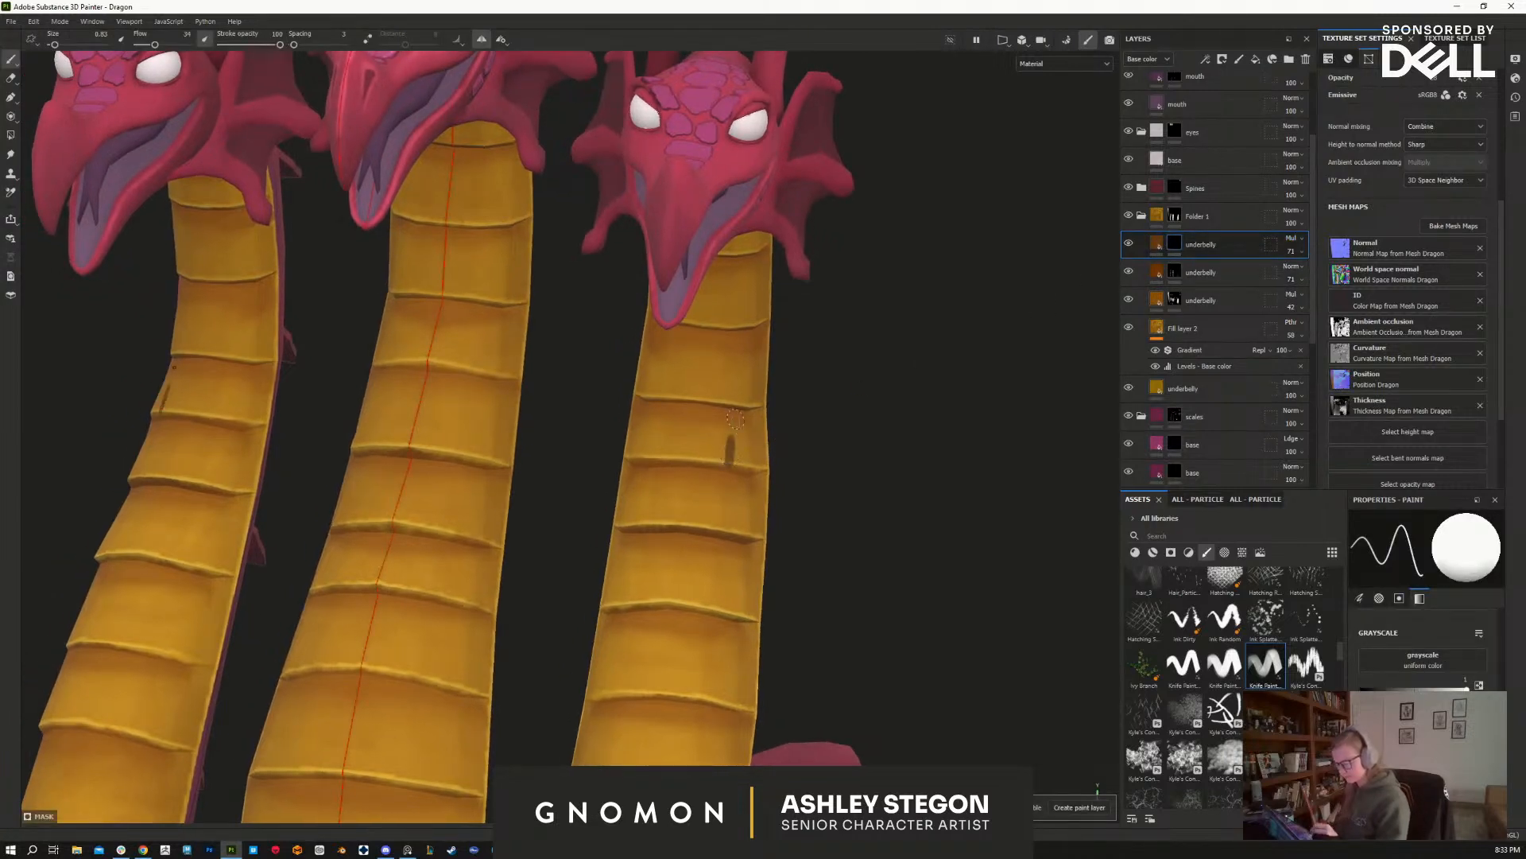
pyautogui.hotkey('ctrl', 'z')
pyautogui.press('[')
pyautogui.press('[')
pyautogui.press('[')
pyautogui.moveTo(736, 465); pyautogui.dragTo(738, 452)
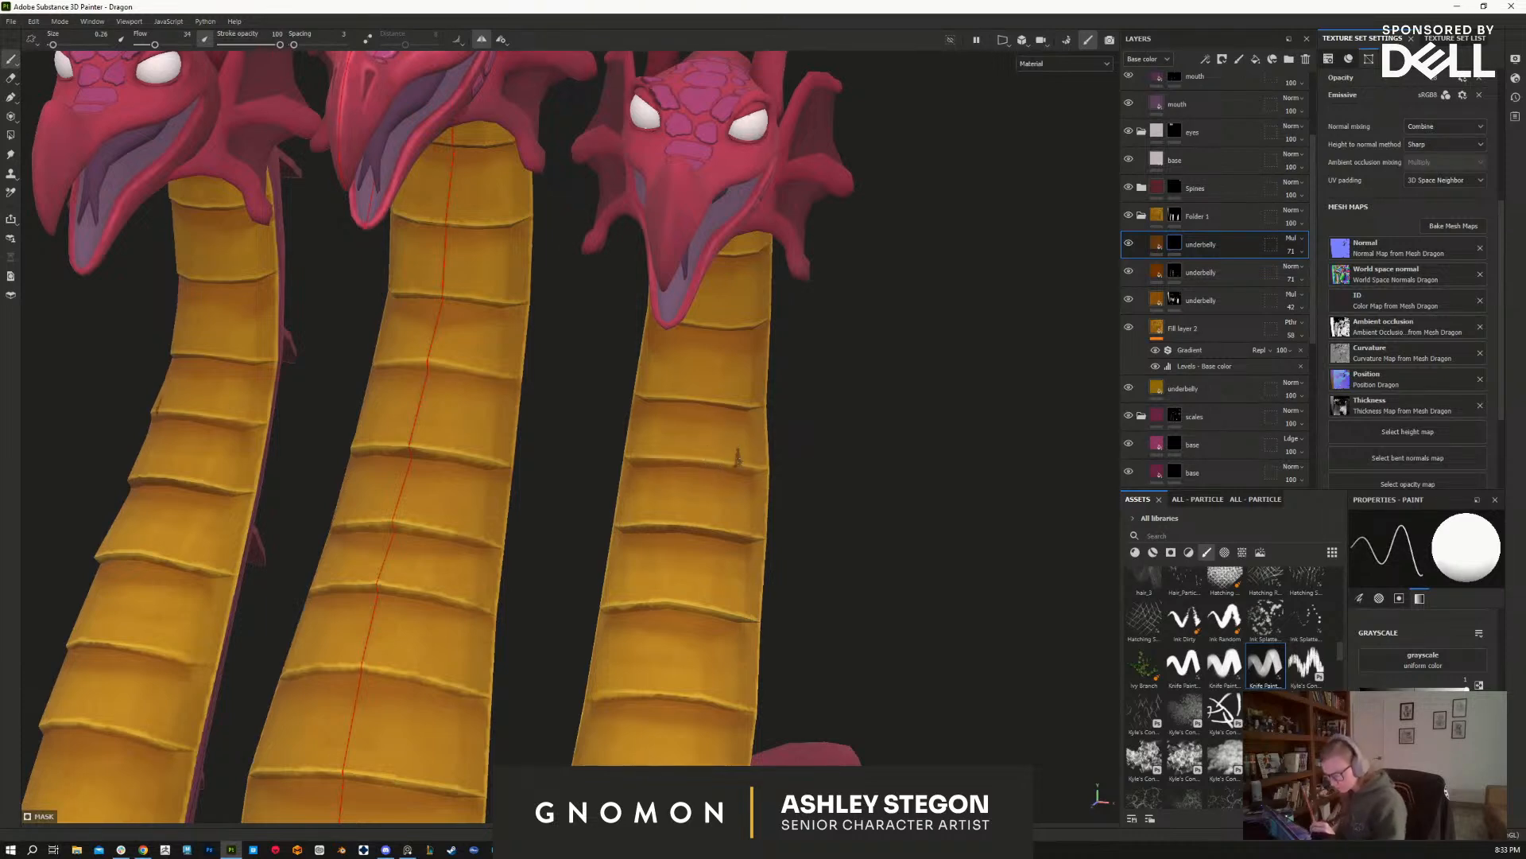
pyautogui.moveTo(667, 360); pyautogui.dragTo(663, 392)
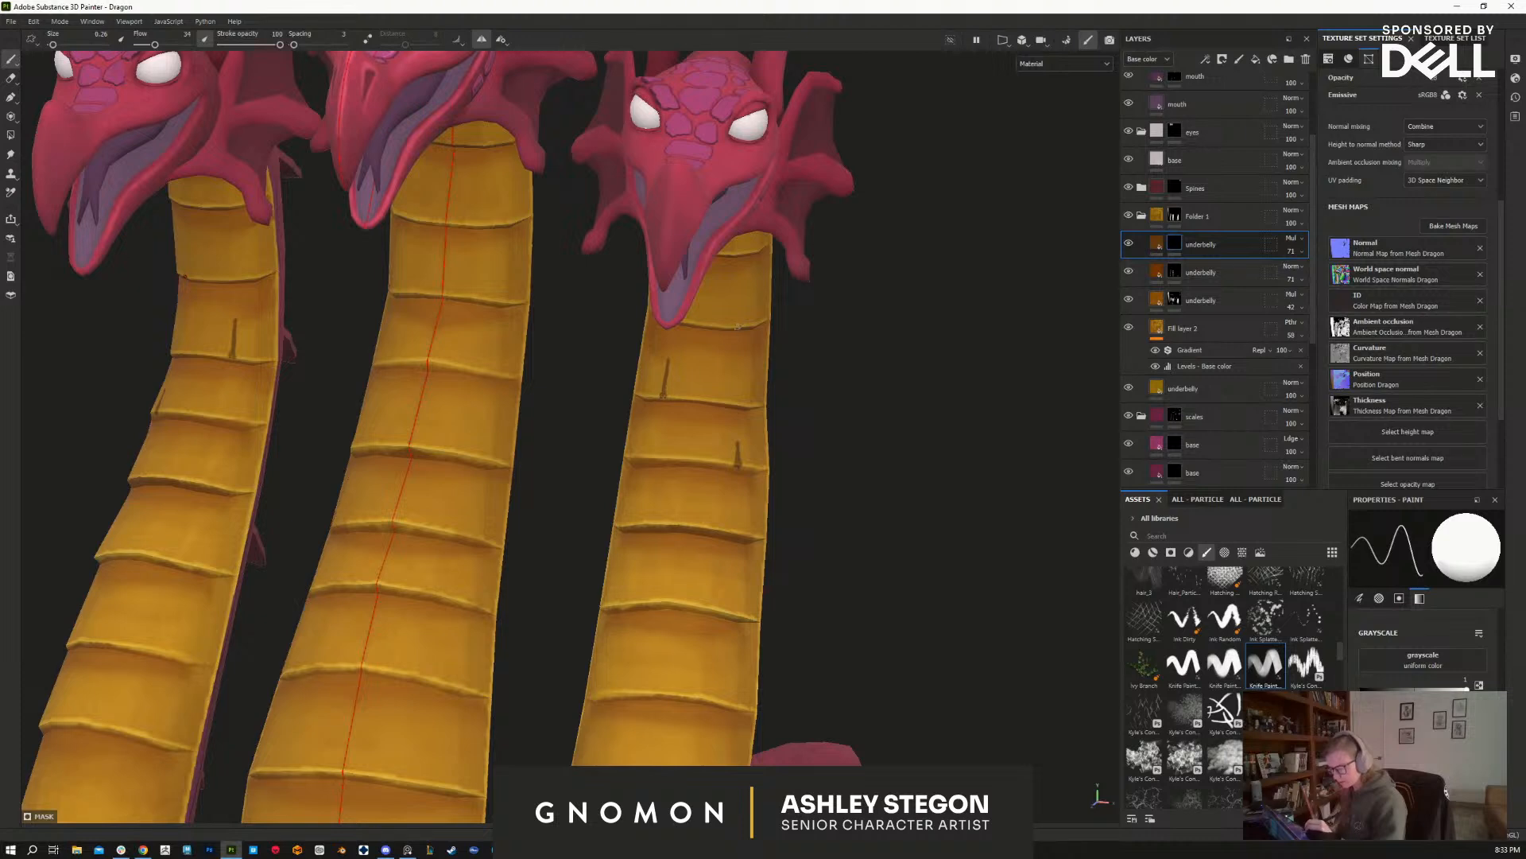
# Step: Raise the crack layer's opacity to 100
pyautogui.keyDown('alt'); pyautogui.moveTo(872, 521); pyautogui.dragTo(914, 493, button='right'); pyautogui.keyUp('alt')
pyautogui.keyDown('alt'); pyautogui.moveTo(914, 493); pyautogui.dragTo(965, 466); pyautogui.keyUp('alt')
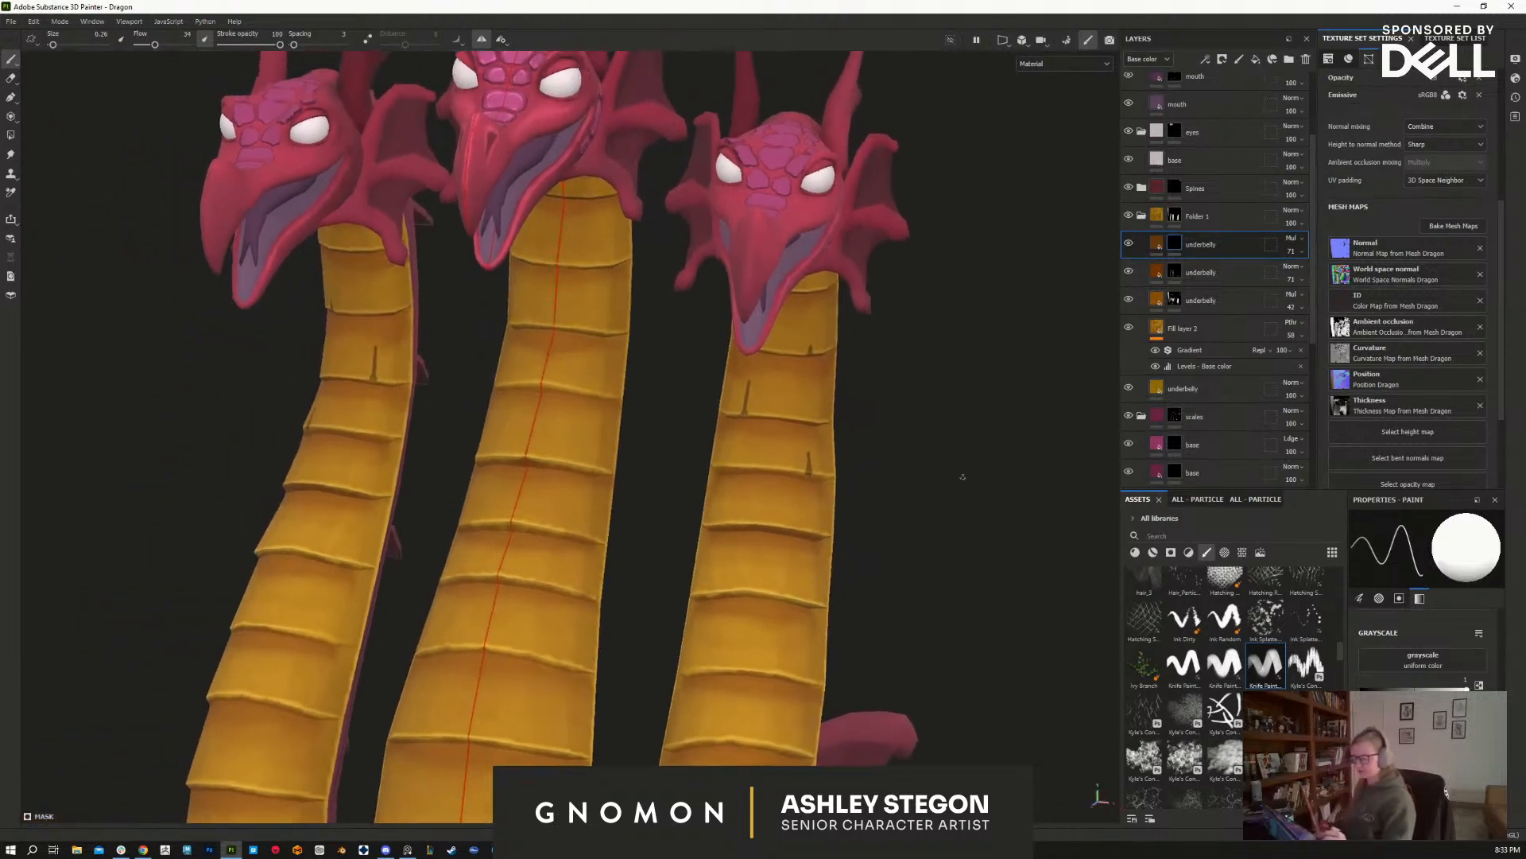
pyautogui.click(1302, 251)
pyautogui.moveTo(1323, 273); pyautogui.dragTo(1345, 278)
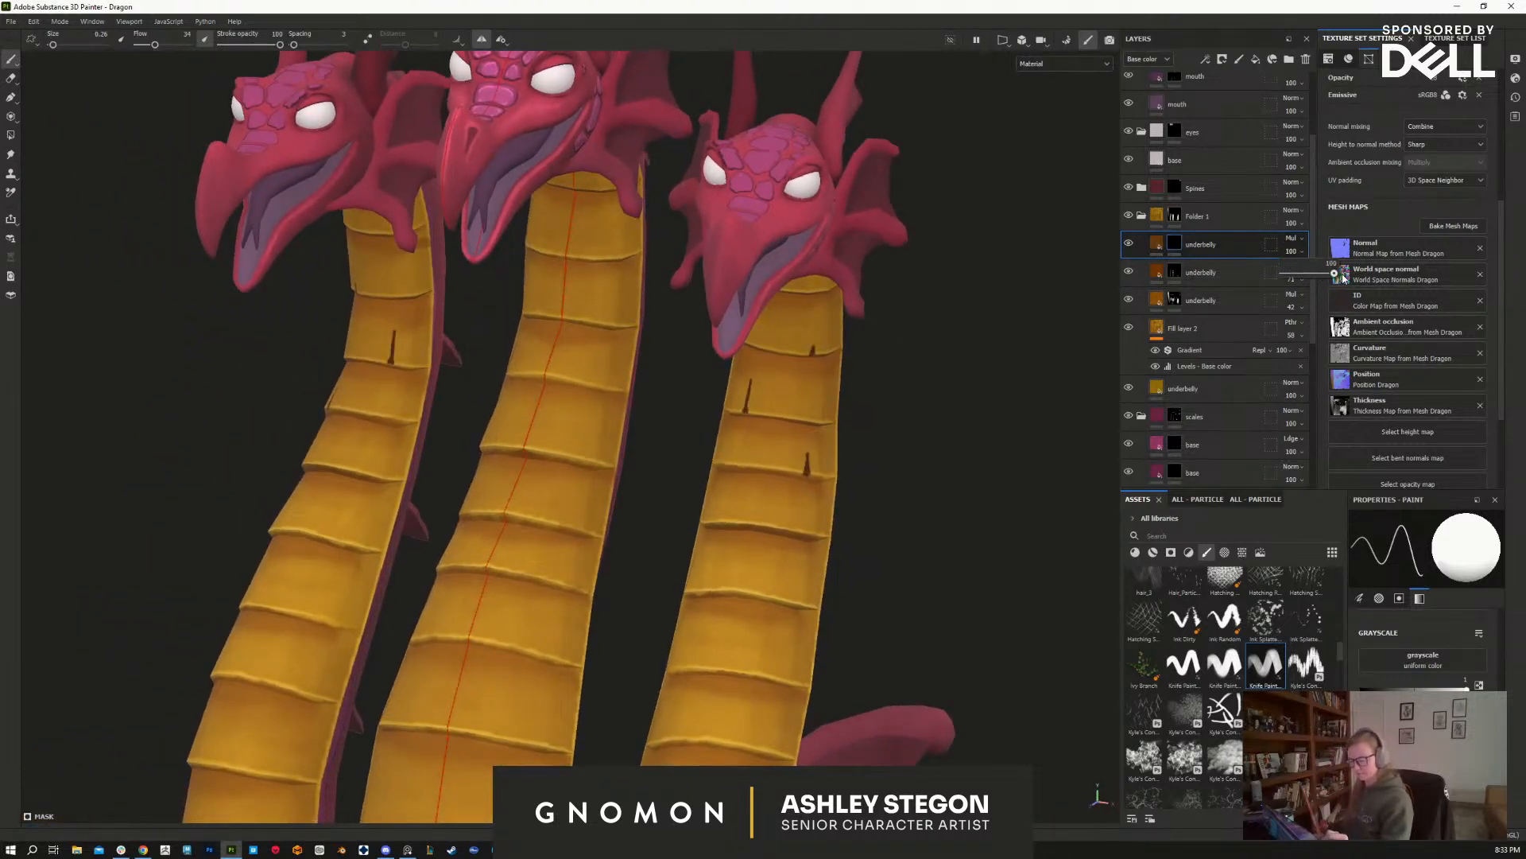
# Step: Paint small dark notches along the plate edges down the middle of the outer necks
pyautogui.keyDown('alt'); pyautogui.moveTo(931, 493); pyautogui.dragTo(898, 531); pyautogui.keyUp('alt')
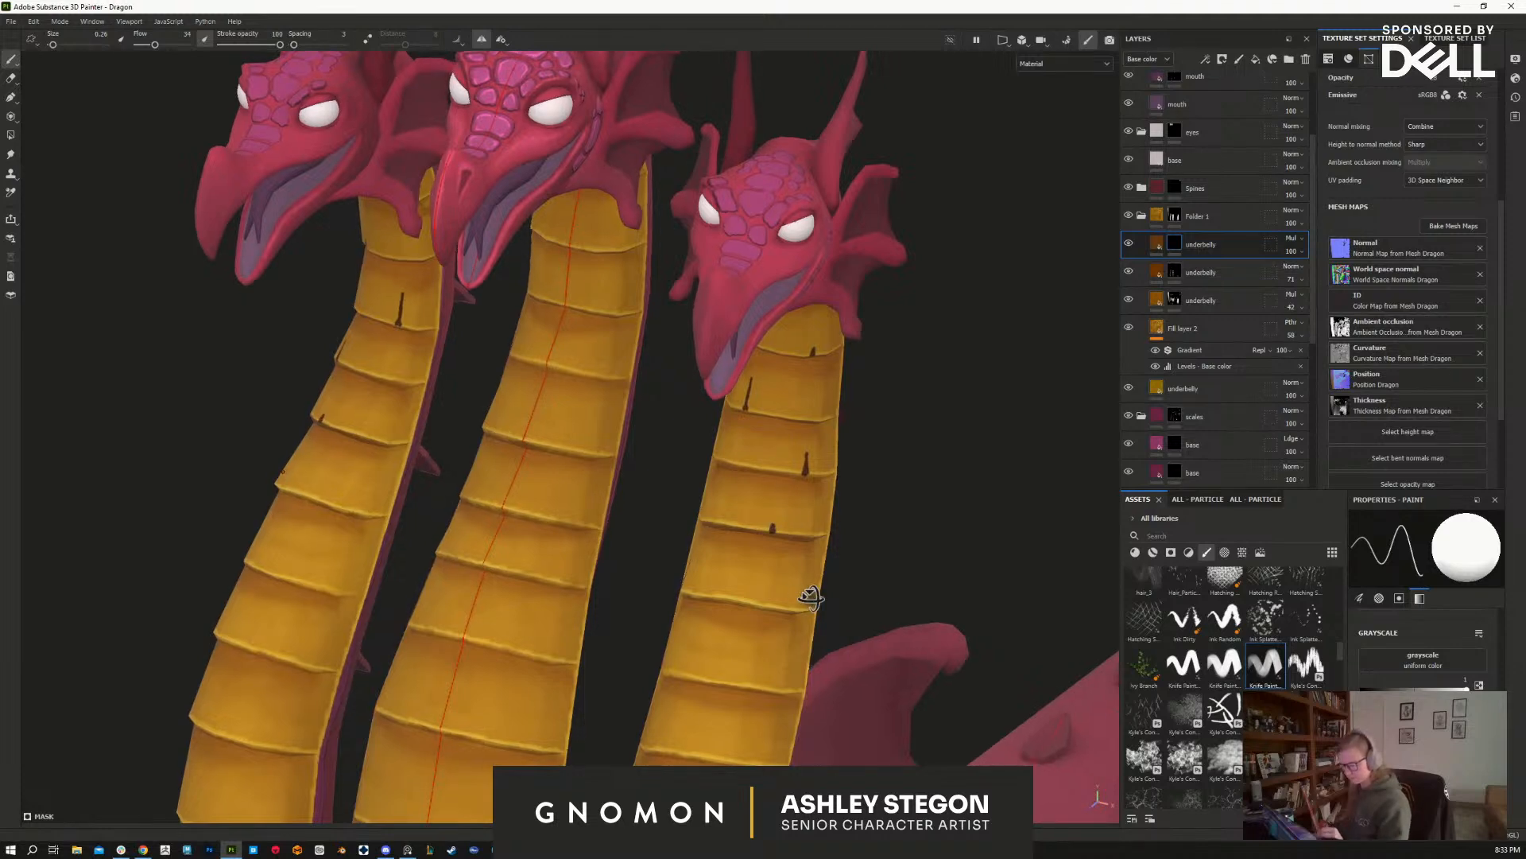
pyautogui.keyDown('alt'); pyautogui.moveTo(801, 596); pyautogui.dragTo(859, 422); pyautogui.keyUp('alt')
pyautogui.keyDown('alt'); pyautogui.moveTo(859, 422); pyautogui.dragTo(873, 366, button='middle'); pyautogui.keyUp('alt')
pyautogui.moveTo(813, 611)
pyautogui.keyDown('alt'); pyautogui.mouseDown()
pyautogui.moveTo(752, 617)
pyautogui.moveTo(806, 598)
pyautogui.moveTo(805, 576)
pyautogui.mouseUp(); pyautogui.keyUp('alt')
pyautogui.moveTo(724, 679); pyautogui.dragTo(725, 664)
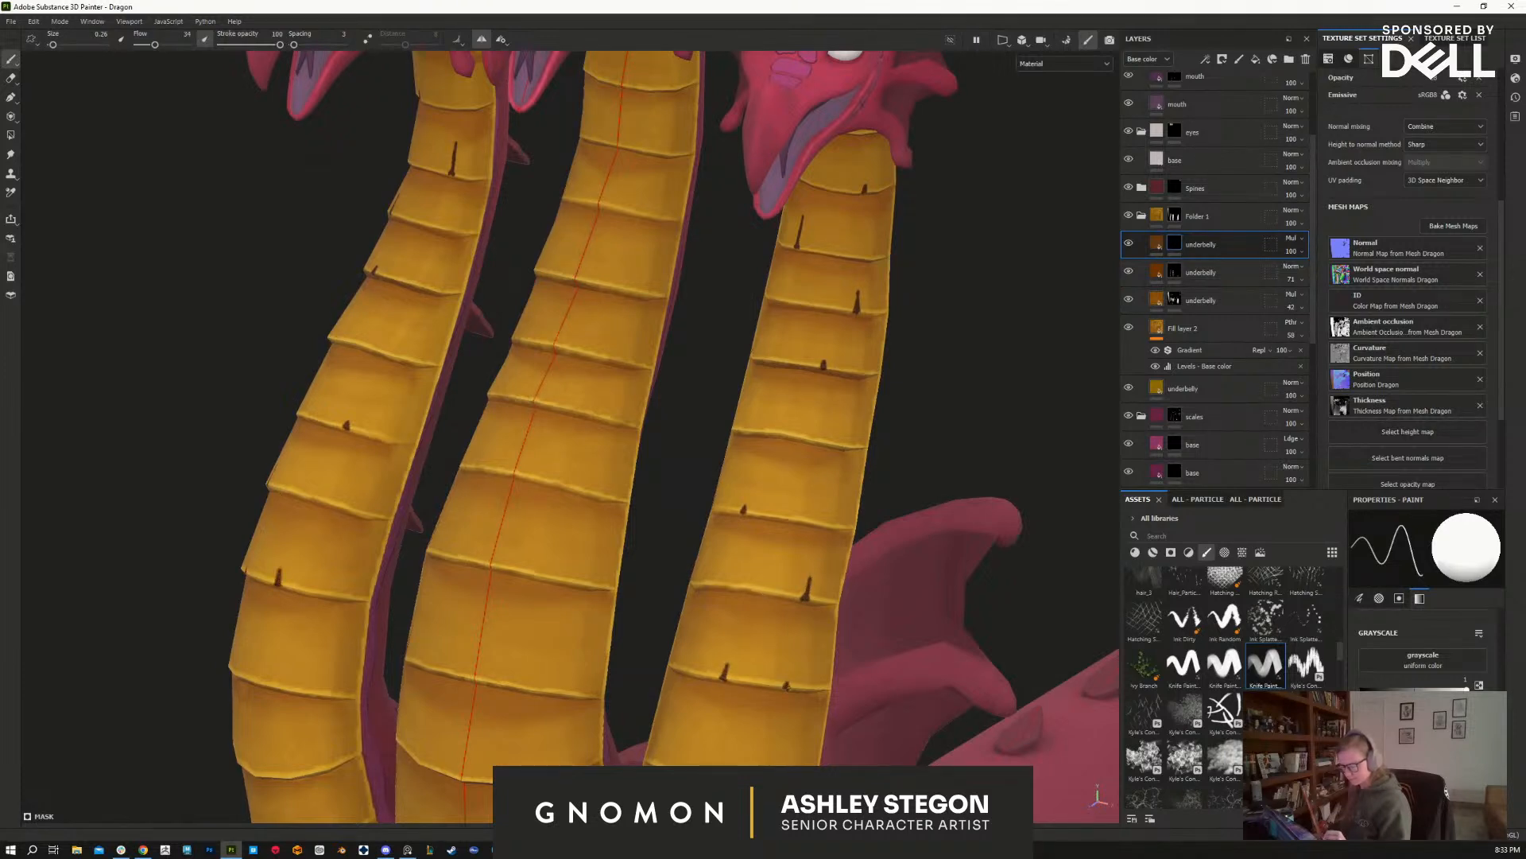
# Step: Continue the dark notches along the lower plates of the outer necks, down towards the chest
pyautogui.keyDown('alt'); pyautogui.moveTo(872, 664); pyautogui.dragTo(841, 546, button='middle'); pyautogui.keyUp('alt')
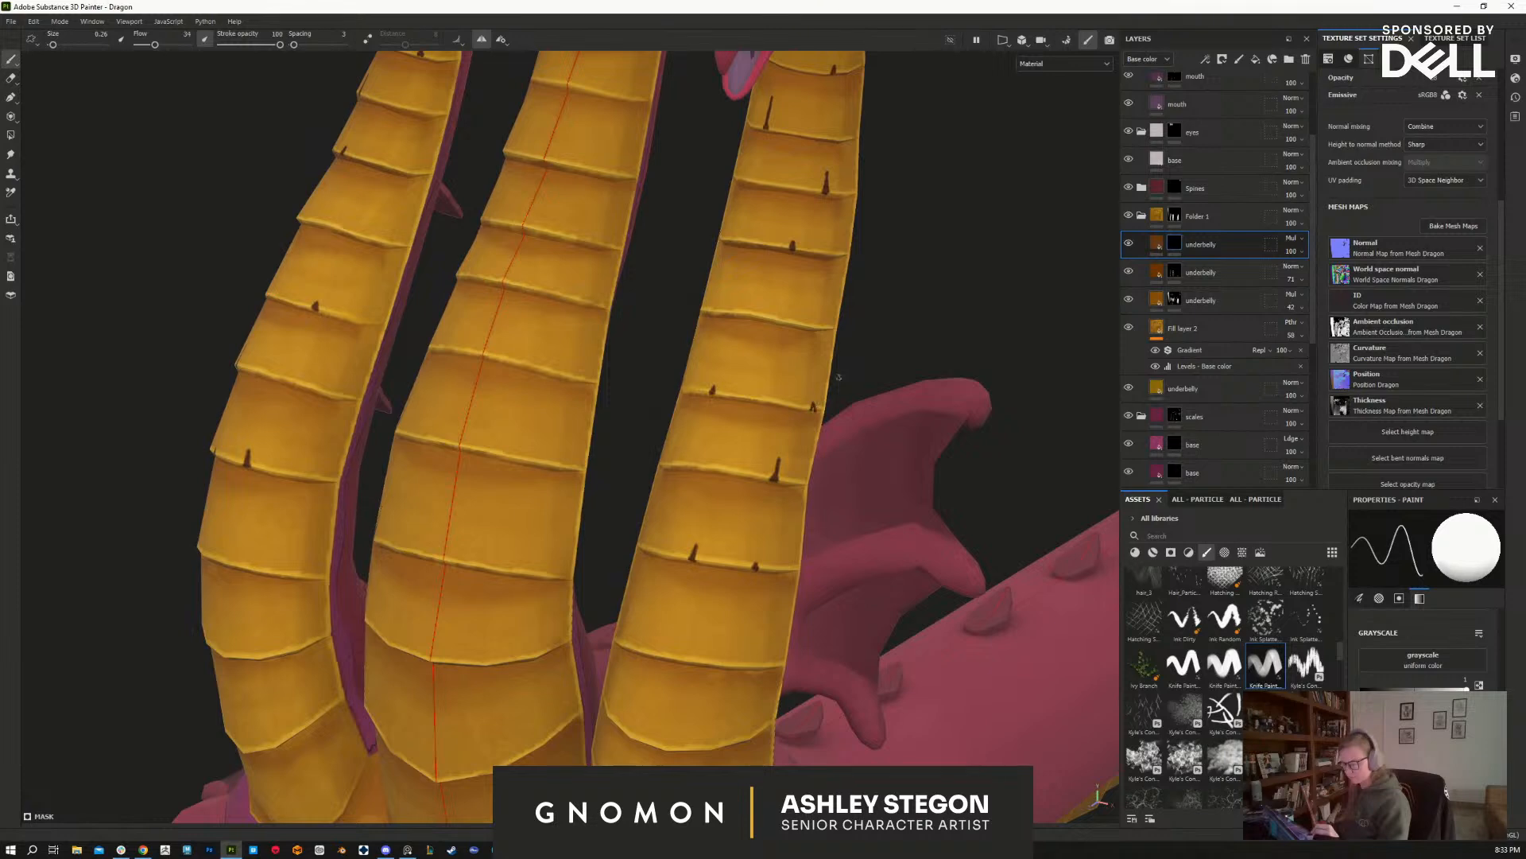
pyautogui.keyDown('alt'); pyautogui.moveTo(879, 620); pyautogui.dragTo(869, 490, button='right'); pyautogui.keyUp('alt')
pyautogui.keyDown('alt'); pyautogui.moveTo(869, 491); pyautogui.dragTo(861, 450); pyautogui.keyUp('alt')
pyautogui.moveTo(688, 576); pyautogui.dragTo(691, 567)
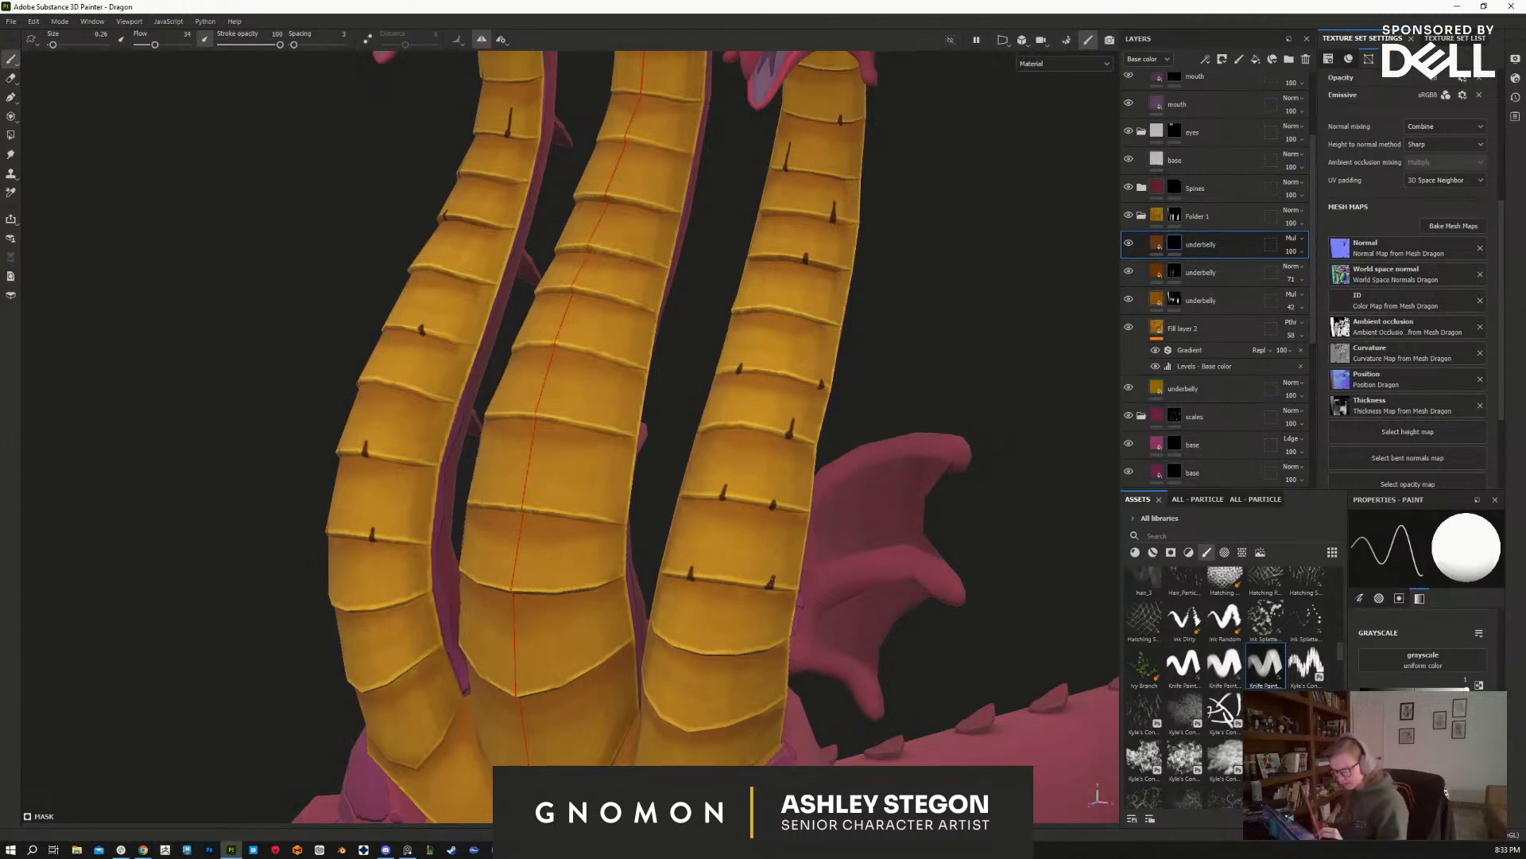
pyautogui.moveTo(766, 666)
pyautogui.keyDown('alt'); pyautogui.mouseDown()
pyautogui.moveTo(717, 659)
pyautogui.moveTo(720, 640)
pyautogui.moveTo(704, 638)
pyautogui.mouseUp(); pyautogui.keyUp('alt')
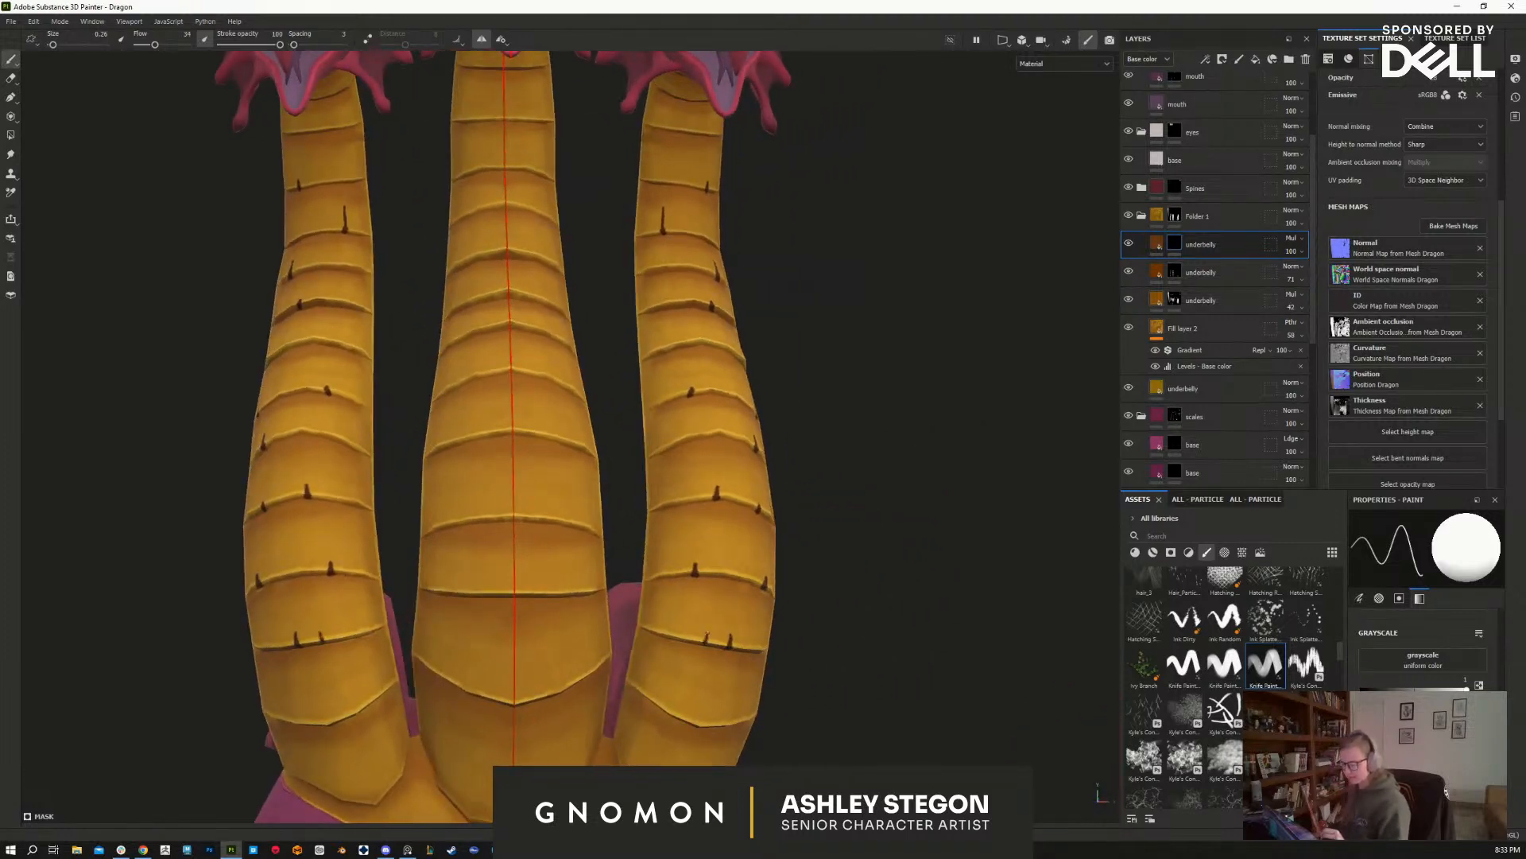
pyautogui.keyDown('alt'); pyautogui.moveTo(795, 723); pyautogui.dragTo(771, 622); pyautogui.keyUp('alt')
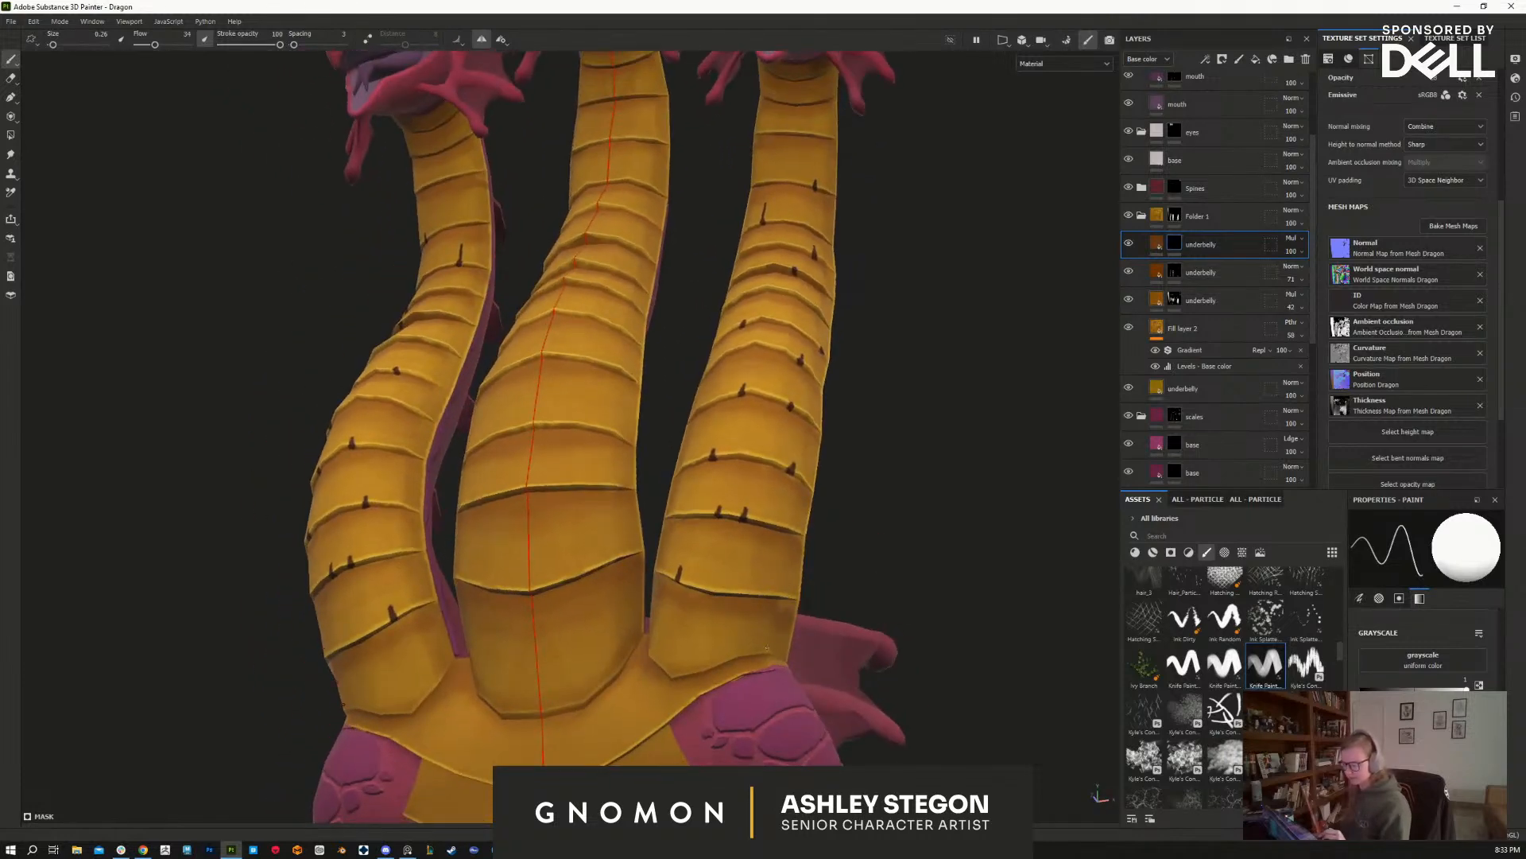
# Step: Paint cracks and dark lines along the bottom edges of the lowest plates on all three necks
pyautogui.moveTo(609, 661); pyautogui.dragTo(606, 682)
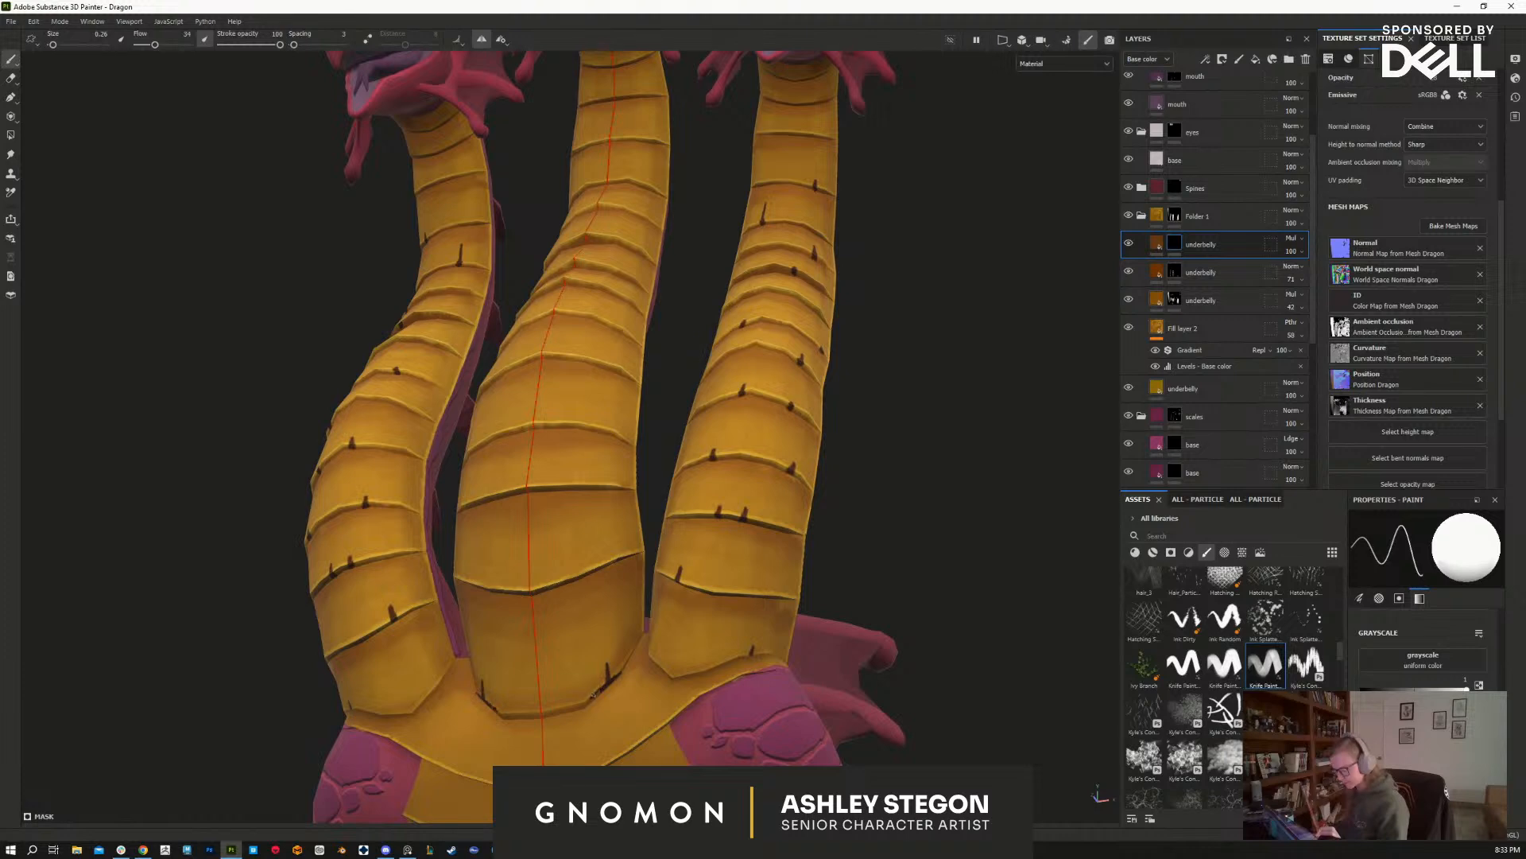
pyautogui.moveTo(572, 708); pyautogui.dragTo(537, 713)
pyautogui.moveTo(634, 653); pyautogui.dragTo(620, 672)
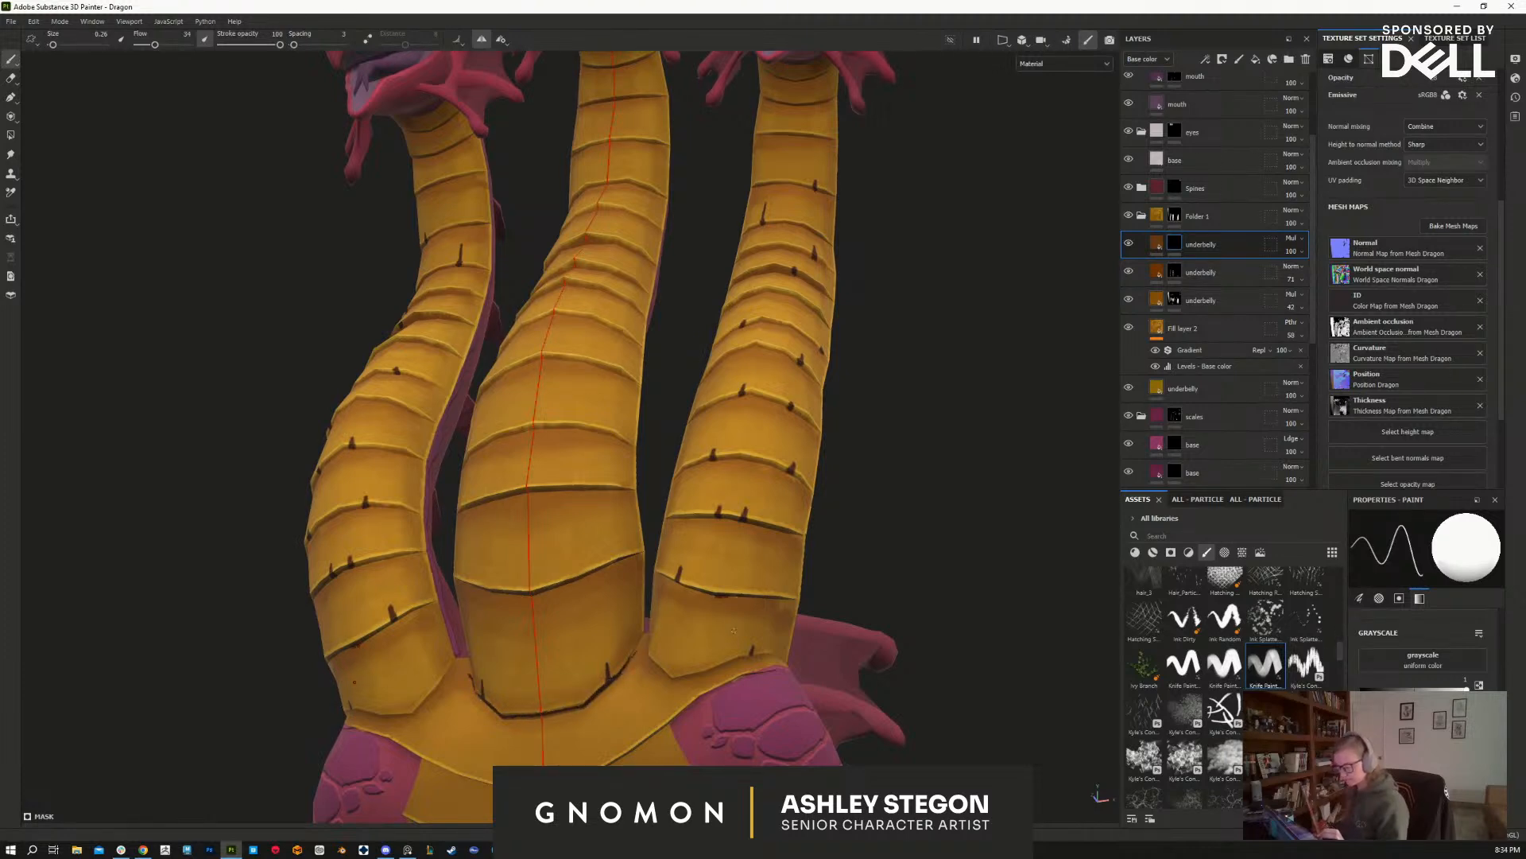
pyautogui.keyDown('alt'); pyautogui.moveTo(735, 623); pyautogui.dragTo(657, 658); pyautogui.keyUp('alt')
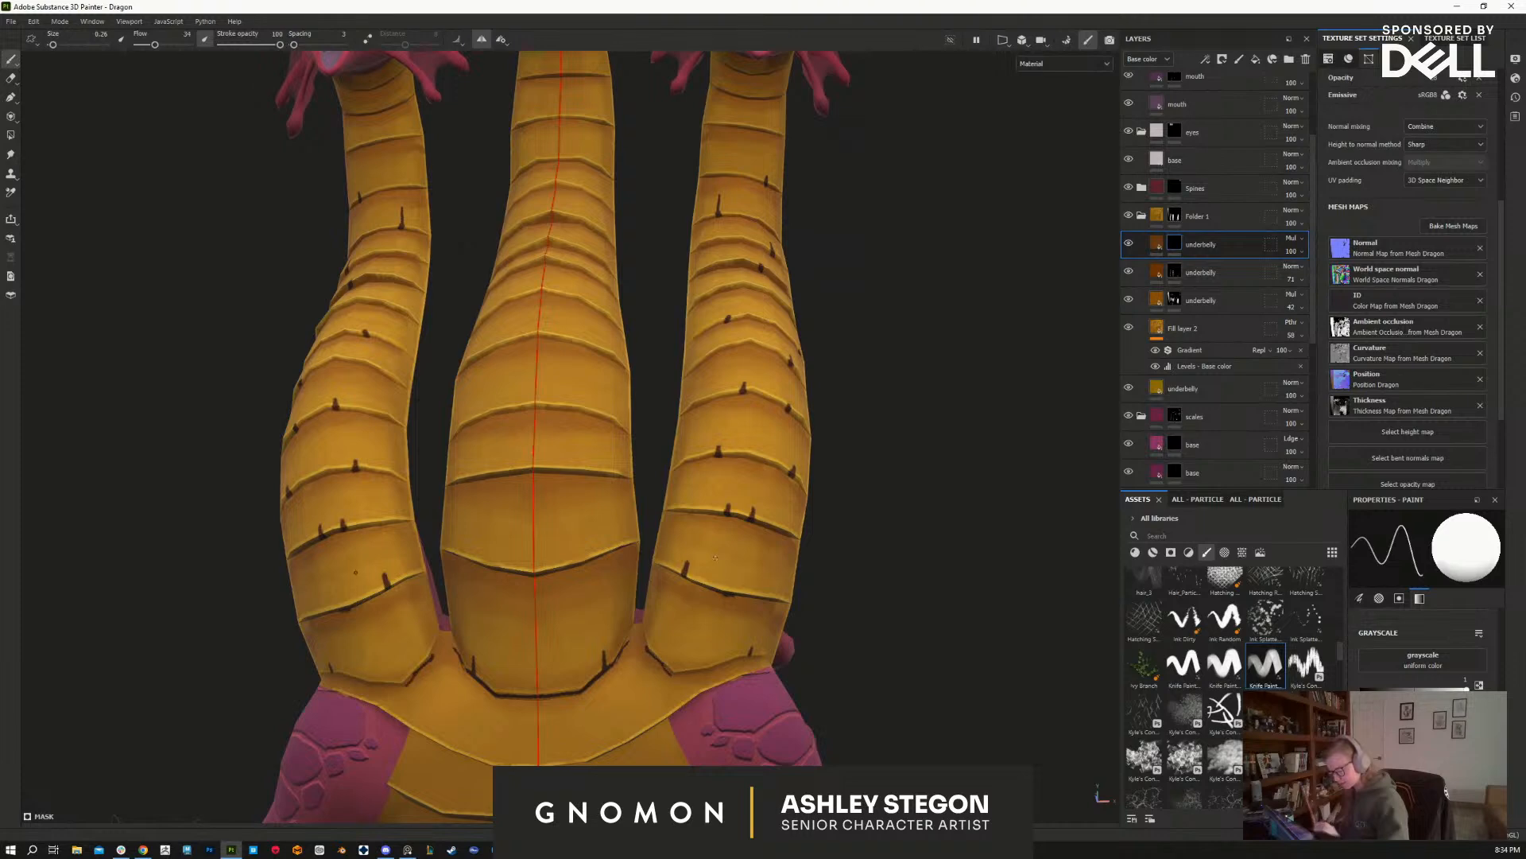
# Step: Paint upright cracks and dark edge lines on the lower plates of the central neck
pyautogui.keyDown('alt'); pyautogui.moveTo(827, 641); pyautogui.dragTo(750, 708); pyautogui.keyUp('alt')
pyautogui.keyDown('alt'); pyautogui.moveTo(750, 709); pyautogui.dragTo(730, 743, button='right'); pyautogui.keyUp('alt')
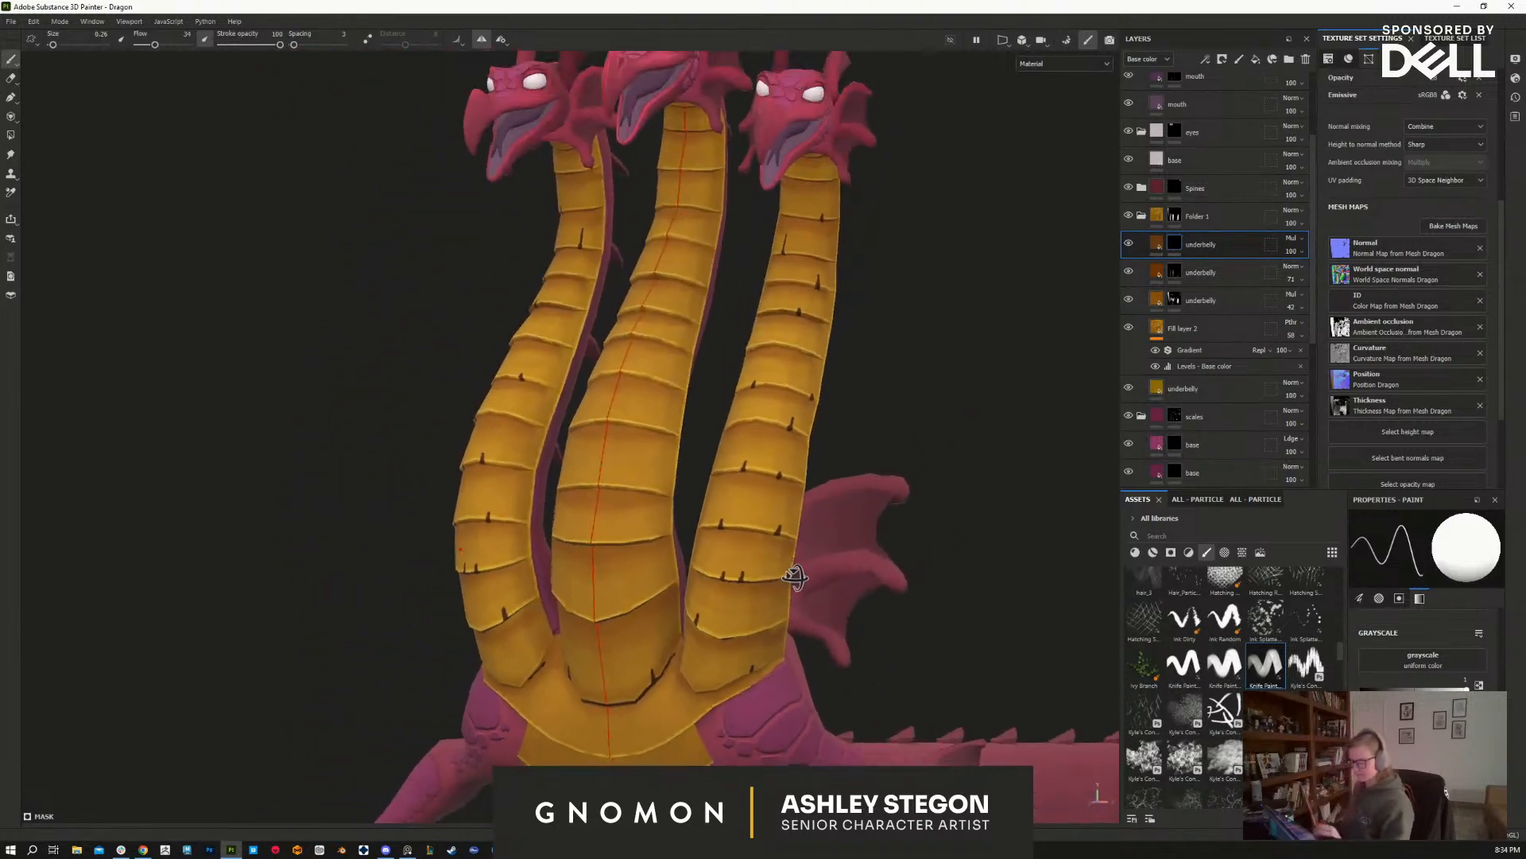
pyautogui.keyDown('alt'); pyautogui.moveTo(730, 692); pyautogui.dragTo(716, 748); pyautogui.keyUp('alt')
pyautogui.keyDown('alt'); pyautogui.moveTo(715, 715); pyautogui.dragTo(749, 649, button='right'); pyautogui.keyUp('alt')
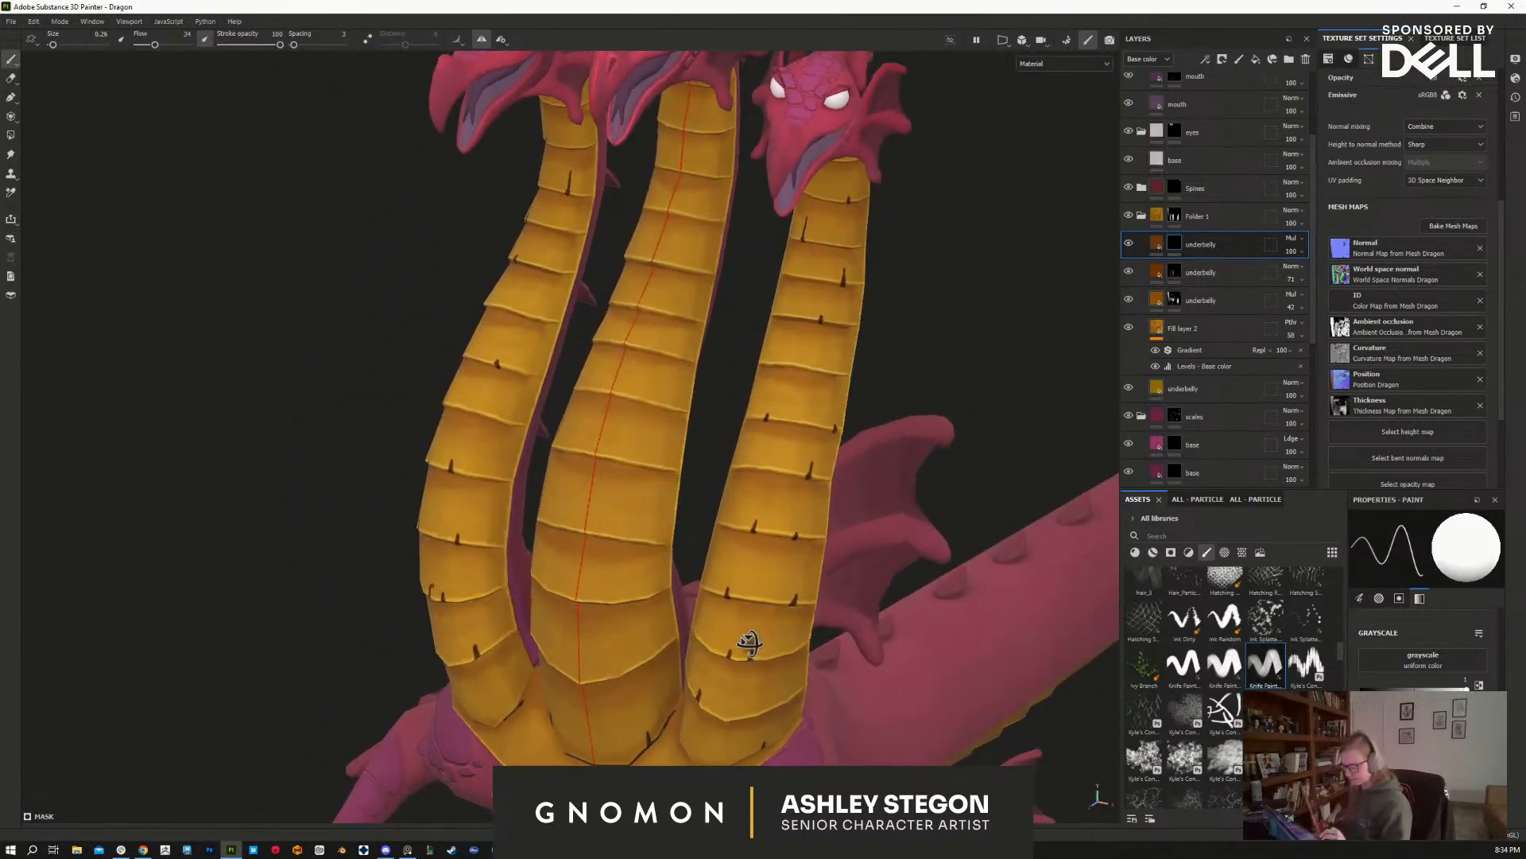
pyautogui.keyDown('alt'); pyautogui.moveTo(748, 649); pyautogui.dragTo(699, 620); pyautogui.keyUp('alt')
pyautogui.keyDown('alt'); pyautogui.moveTo(699, 620); pyautogui.dragTo(755, 550, button='middle'); pyautogui.keyUp('alt')
pyautogui.keyDown('alt'); pyautogui.moveTo(685, 601); pyautogui.dragTo(692, 628); pyautogui.keyUp('alt')
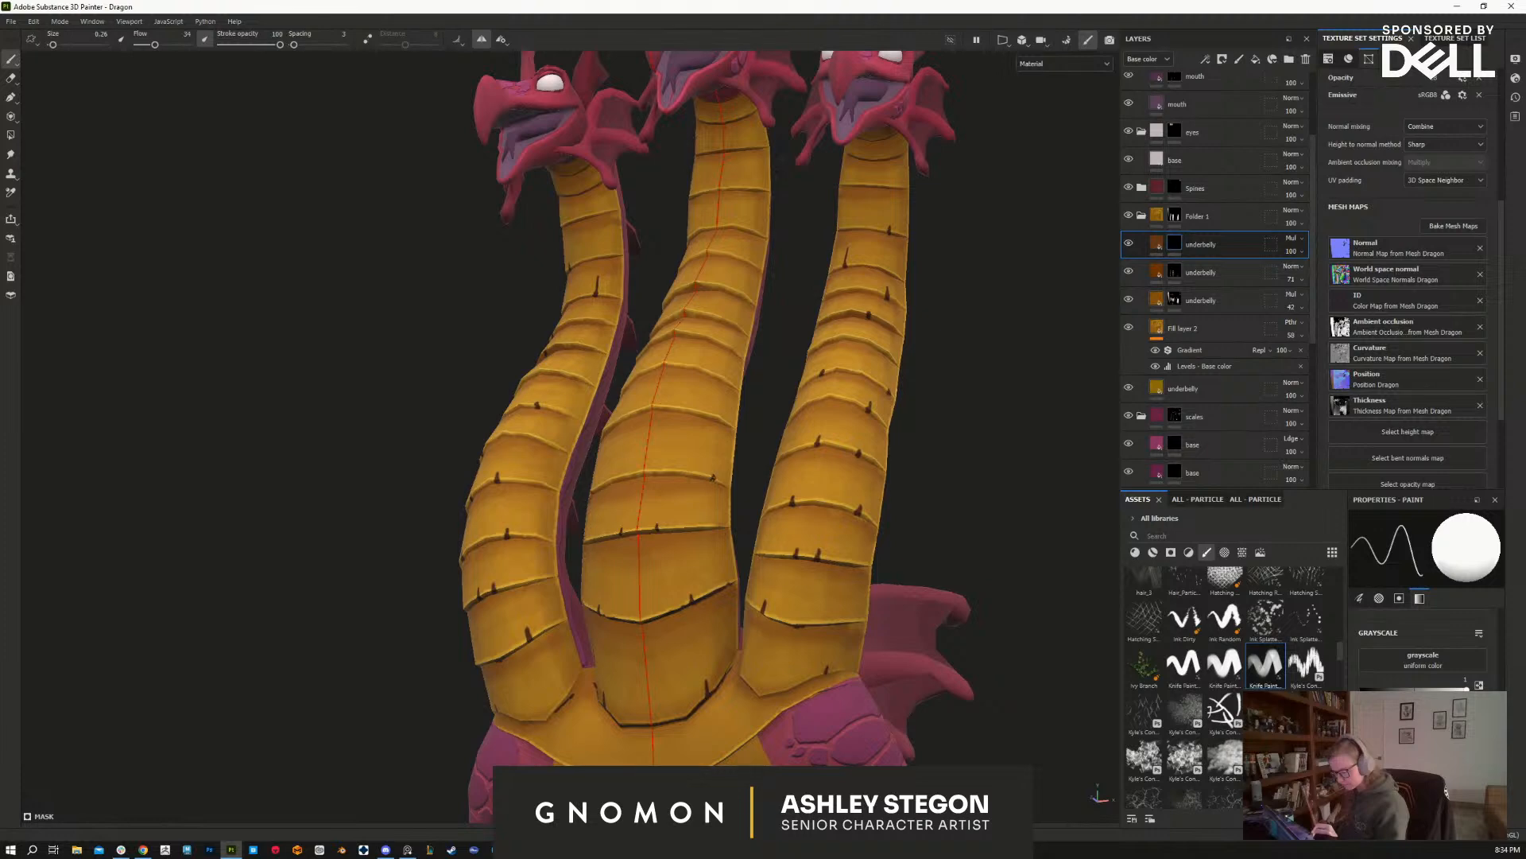
pyautogui.keyDown('alt'); pyautogui.moveTo(744, 477); pyautogui.dragTo(703, 558); pyautogui.keyUp('alt')
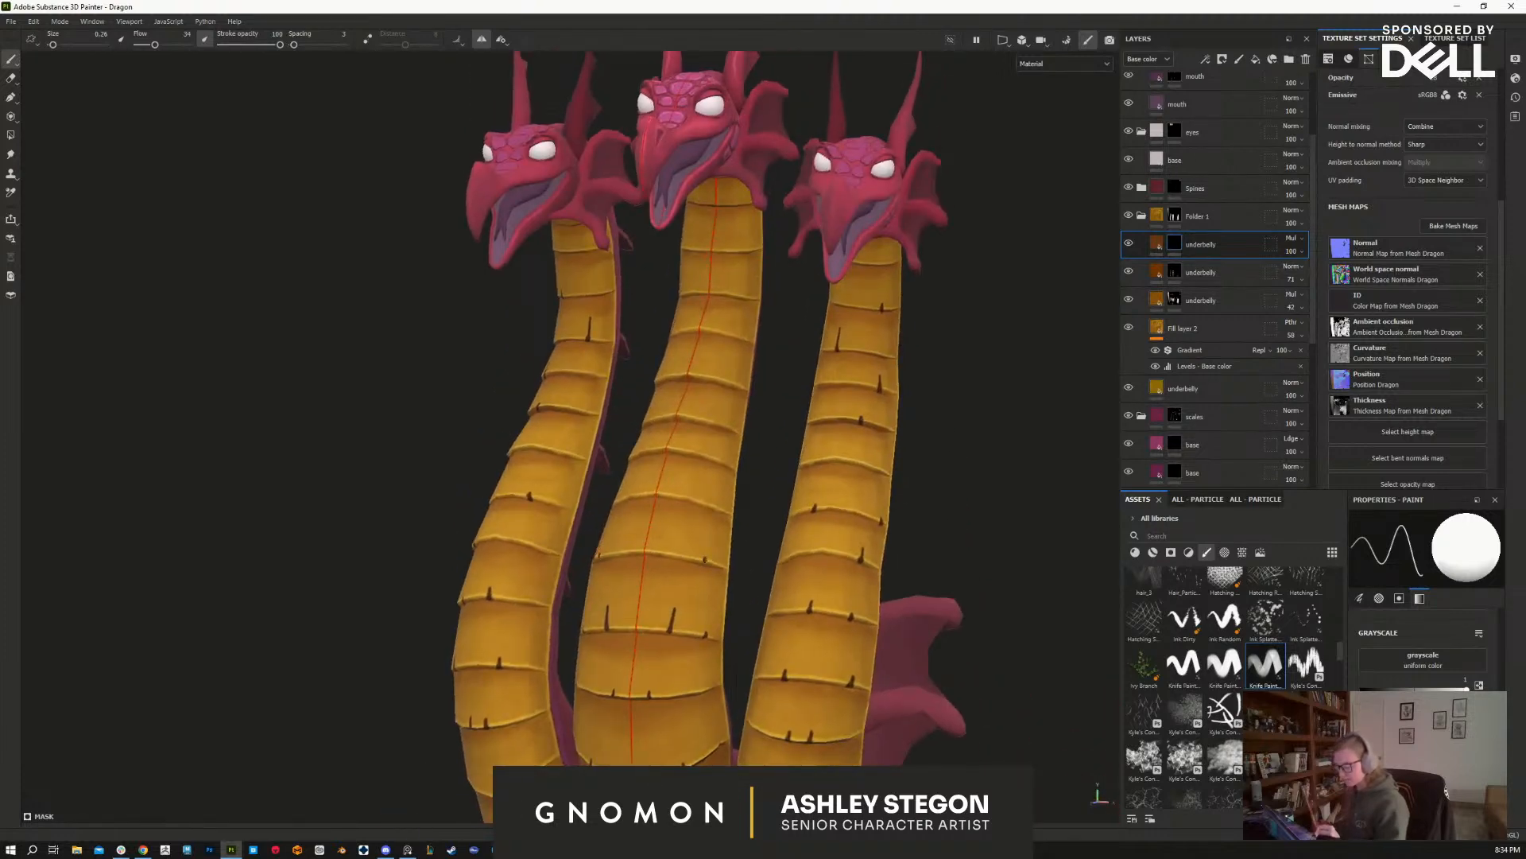
pyautogui.moveTo(705, 636); pyautogui.dragTo(638, 631)
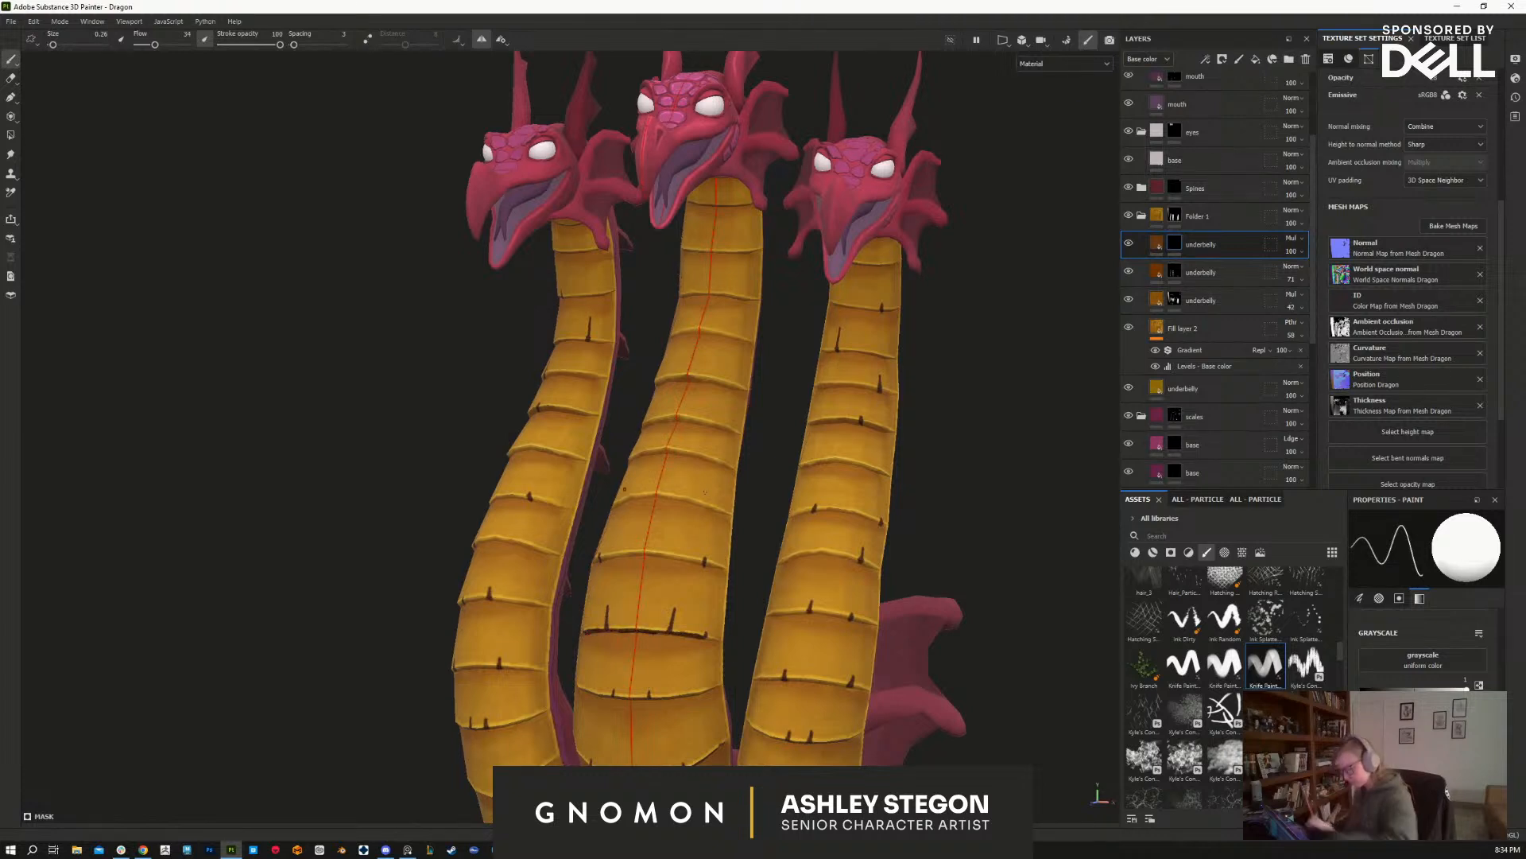
# Step: Darken the plate edges further up the central neck and add small notches along them
pyautogui.keyDown('alt'); pyautogui.moveTo(637, 84); pyautogui.dragTo(634, 191); pyautogui.keyUp('alt')
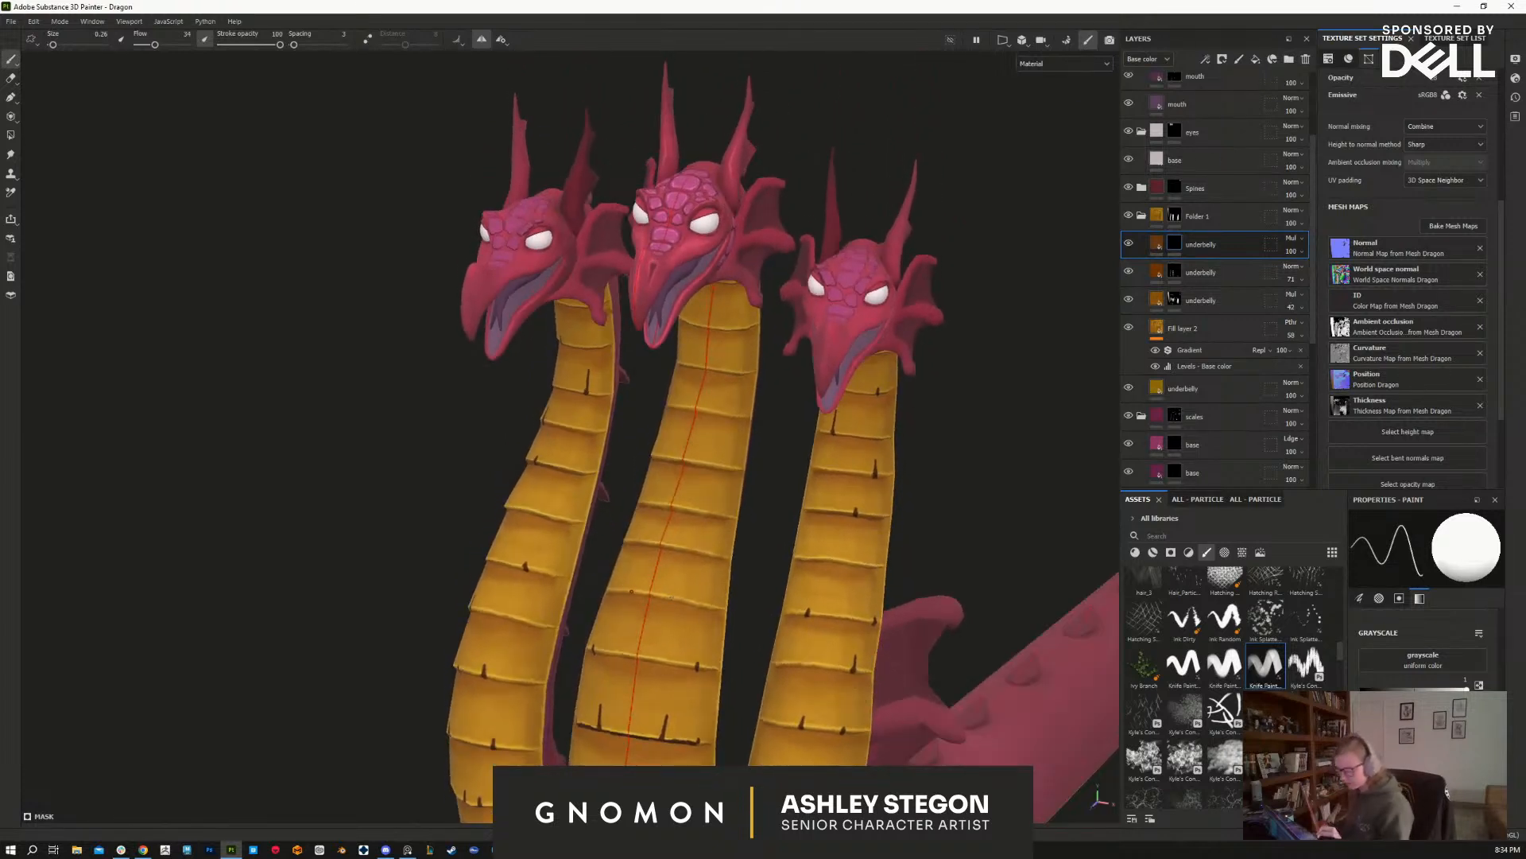
pyautogui.moveTo(685, 601)
pyautogui.mouseDown()
pyautogui.moveTo(706, 603)
pyautogui.moveTo(643, 592)
pyautogui.moveTo(710, 557)
pyautogui.moveTo(674, 508)
pyautogui.mouseUp()
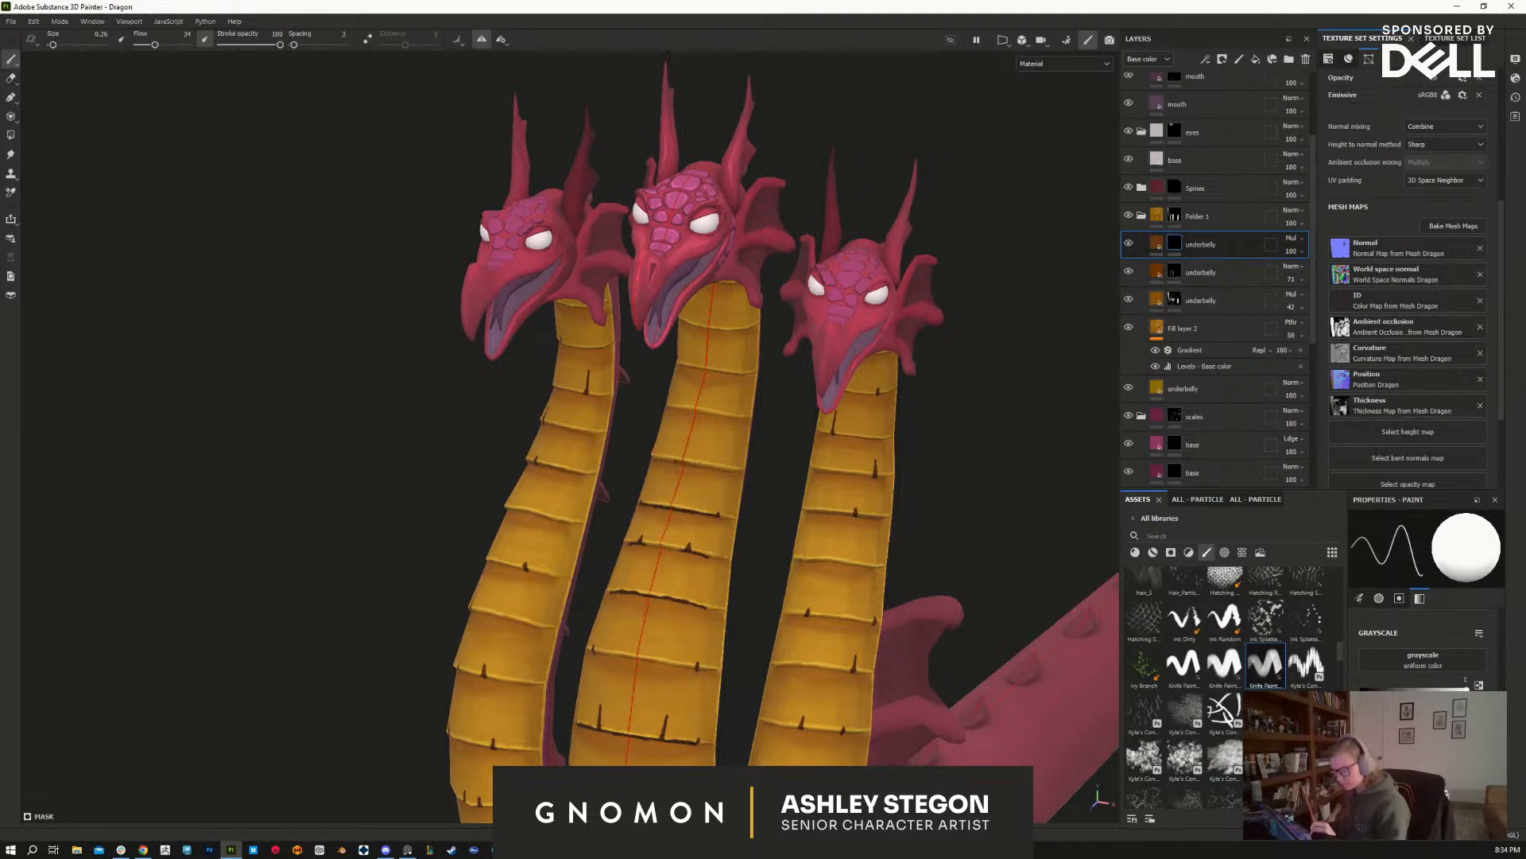
pyautogui.keyDown('alt'); pyautogui.moveTo(806, 266); pyautogui.dragTo(890, 485); pyautogui.keyUp('alt')
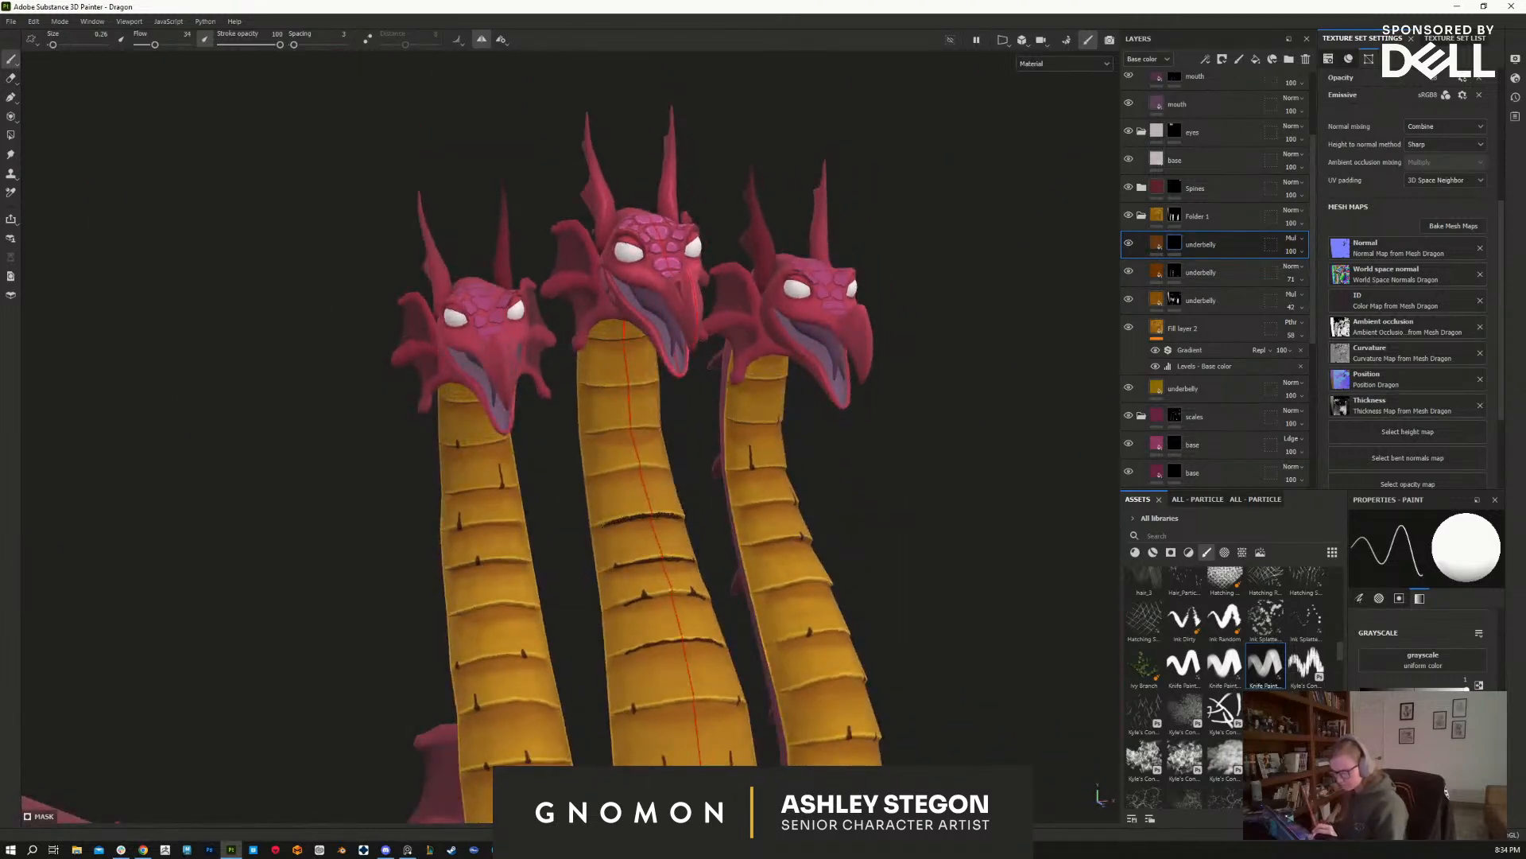
pyautogui.moveTo(661, 463)
pyautogui.mouseDown()
pyautogui.moveTo(640, 468)
pyautogui.moveTo(663, 468)
pyautogui.mouseUp()
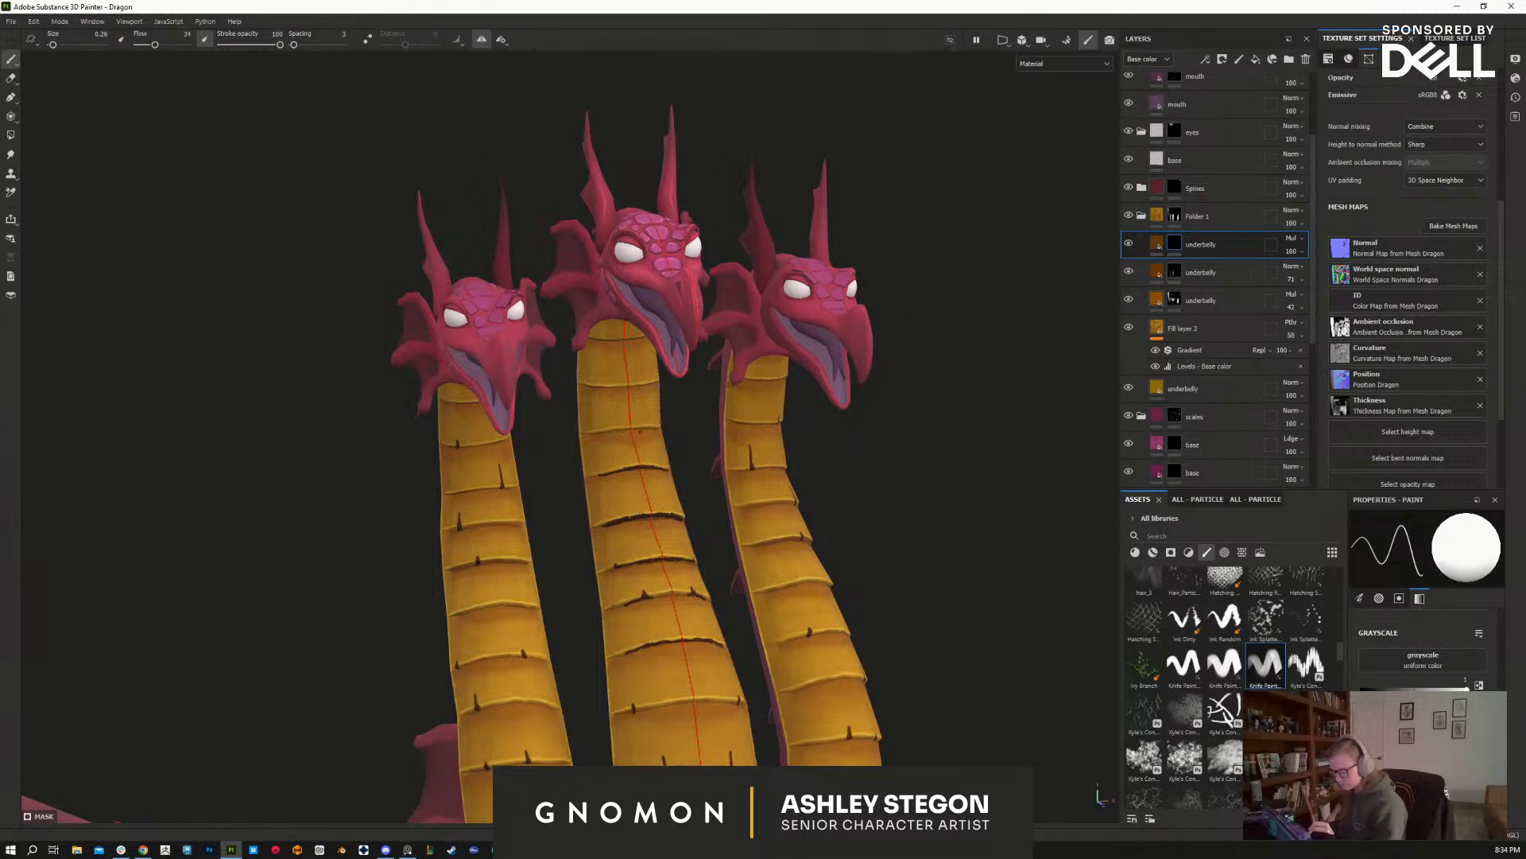
pyautogui.moveTo(723, 547)
pyautogui.keyDown('alt'); pyautogui.mouseDown()
pyautogui.moveTo(624, 522)
pyautogui.moveTo(660, 393)
pyautogui.moveTo(683, 393)
pyautogui.mouseUp(); pyautogui.keyUp('alt')
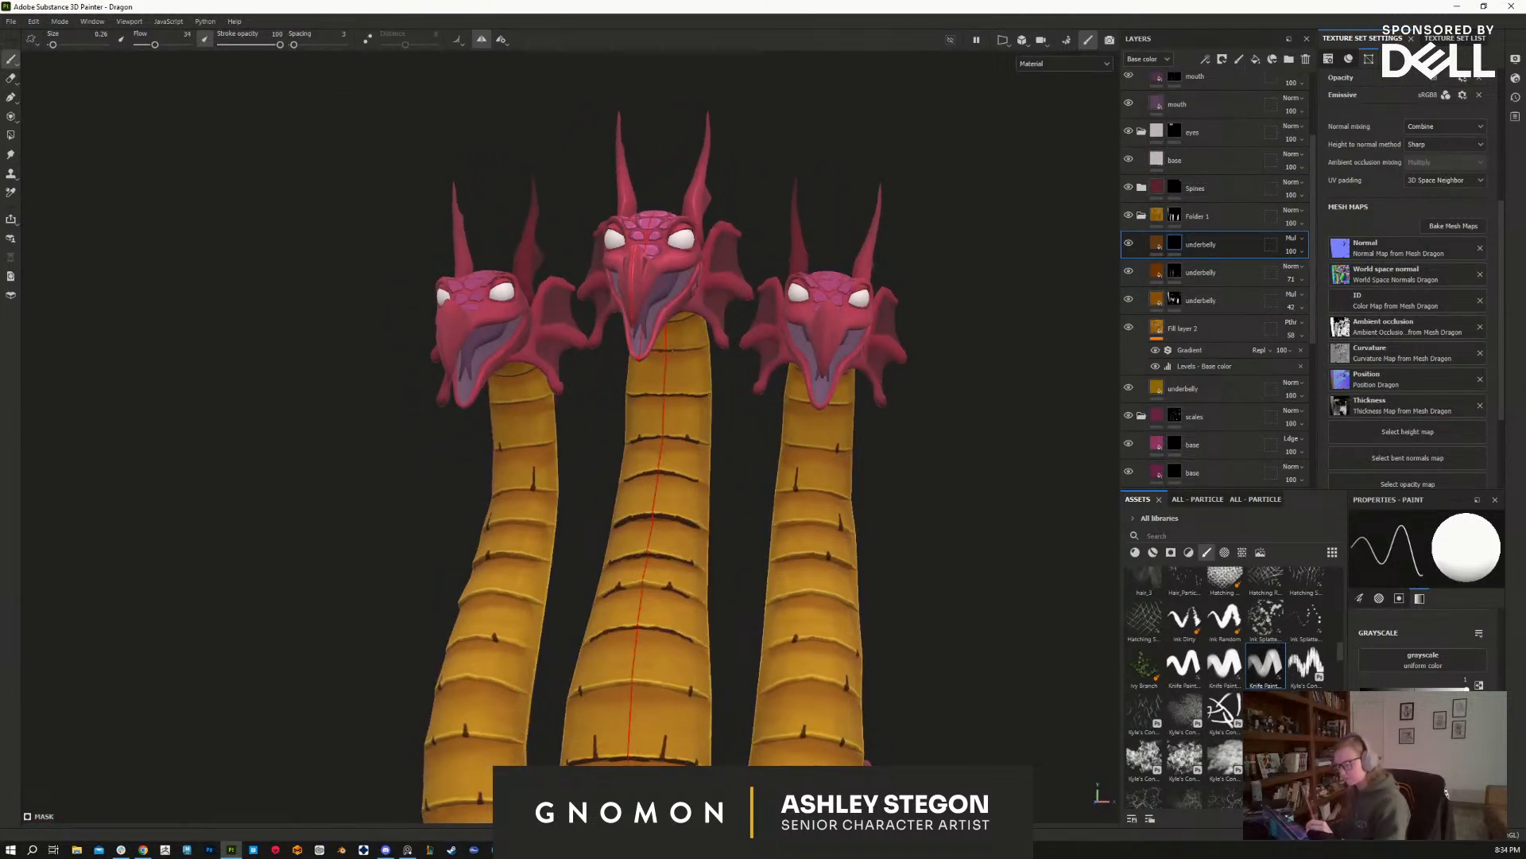
# Step: Set the mask brush to black and trim the dark edge lines and notches along the plates of all three necks
pyautogui.keyDown('alt'); pyautogui.moveTo(917, 504); pyautogui.dragTo(855, 580); pyautogui.keyUp('alt')
pyautogui.keyDown('alt'); pyautogui.moveTo(855, 579); pyautogui.dragTo(739, 525, button='right'); pyautogui.keyUp('alt')
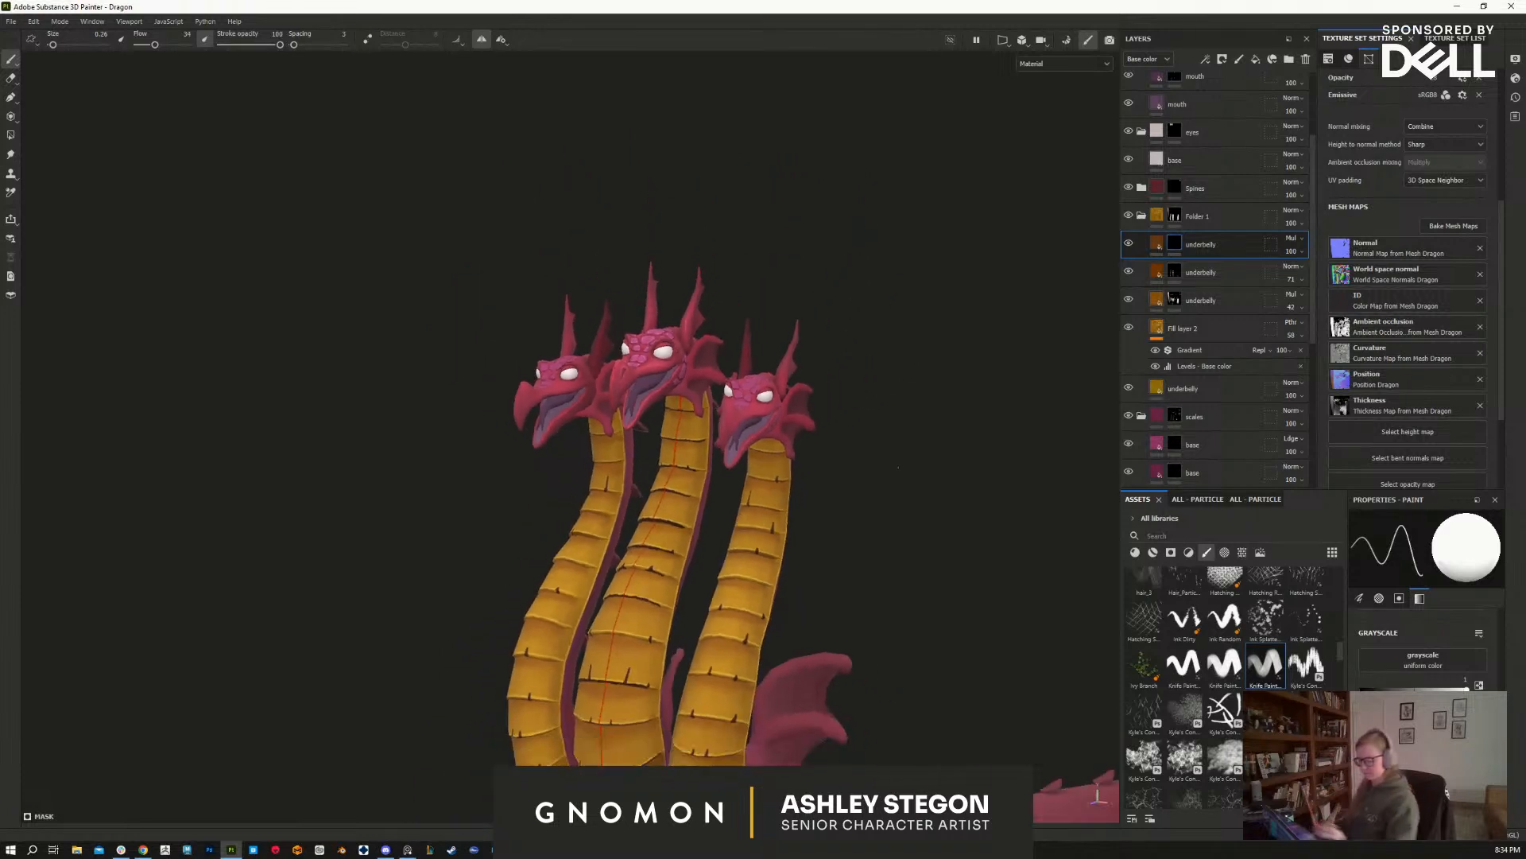
pyautogui.keyDown('alt'); pyautogui.moveTo(739, 525); pyautogui.dragTo(759, 353, button='middle'); pyautogui.keyUp('alt')
pyautogui.keyDown('alt'); pyautogui.moveTo(760, 354); pyautogui.dragTo(720, 374, button='right'); pyautogui.keyUp('alt')
pyautogui.keyDown('alt'); pyautogui.moveTo(674, 606); pyautogui.dragTo(570, 540, button='right'); pyautogui.keyUp('alt')
pyautogui.press('x')
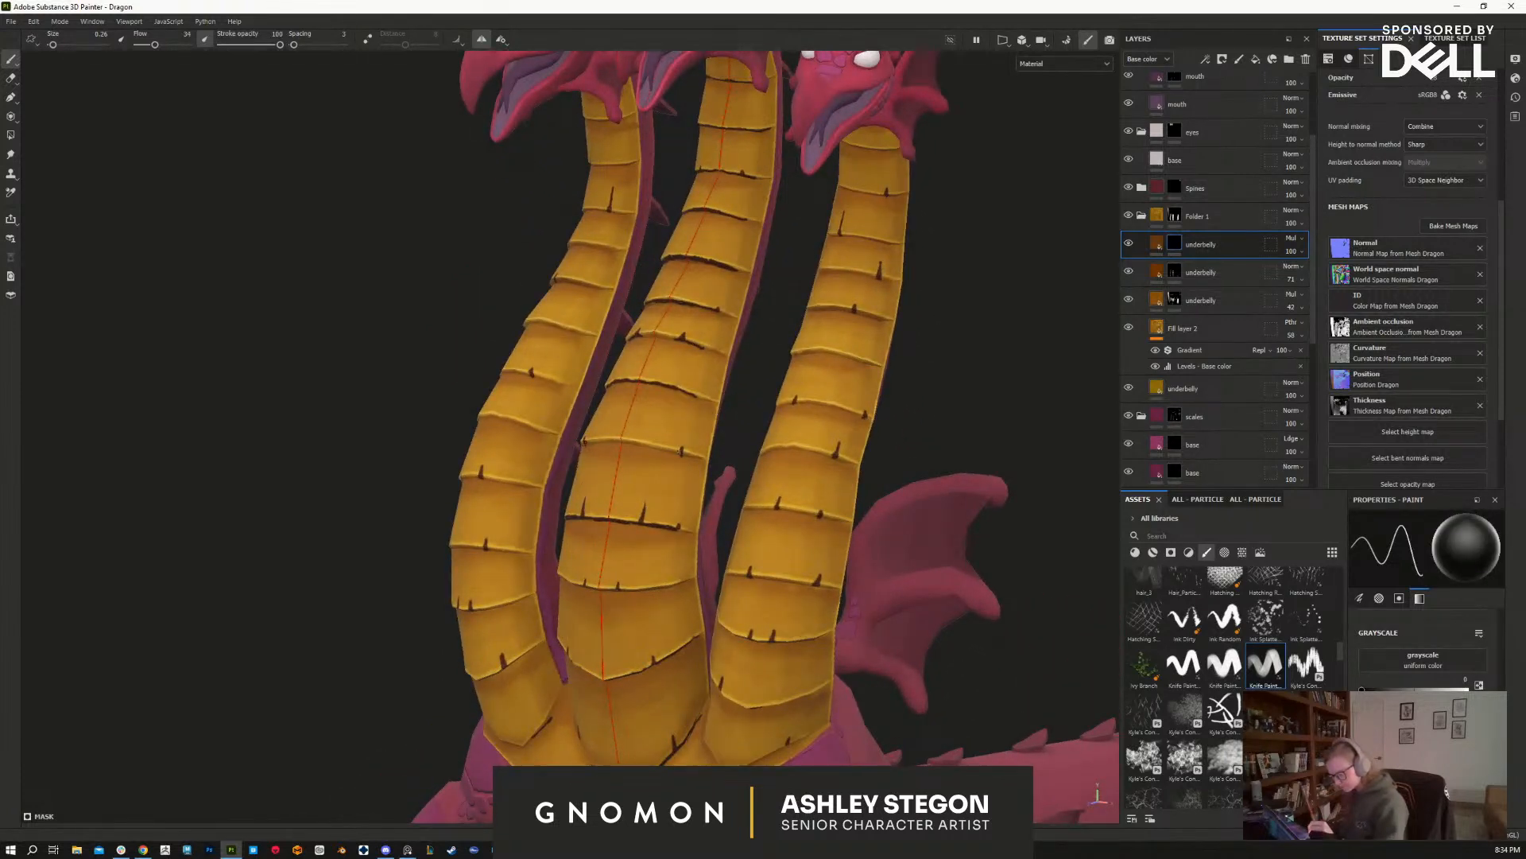
pyautogui.keyDown('alt'); pyautogui.moveTo(875, 603); pyautogui.dragTo(890, 636); pyautogui.keyUp('alt')
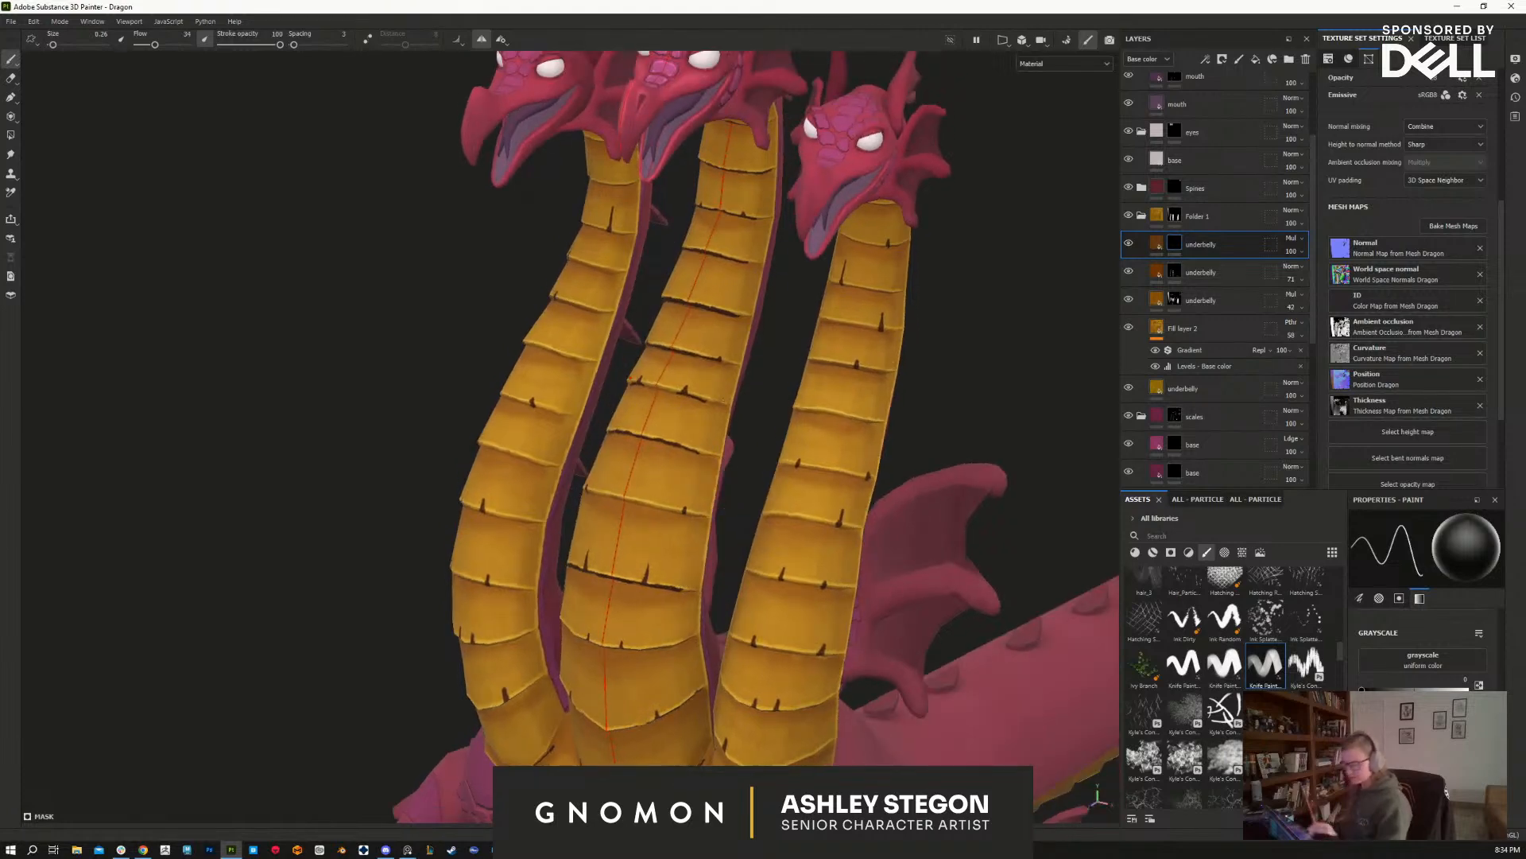
pyautogui.keyDown('ctrl'); pyautogui.keyDown('alt'); pyautogui.moveTo(574, 361); pyautogui.dragTo(544, 396); pyautogui.keyUp('alt'); pyautogui.keyUp('ctrl')
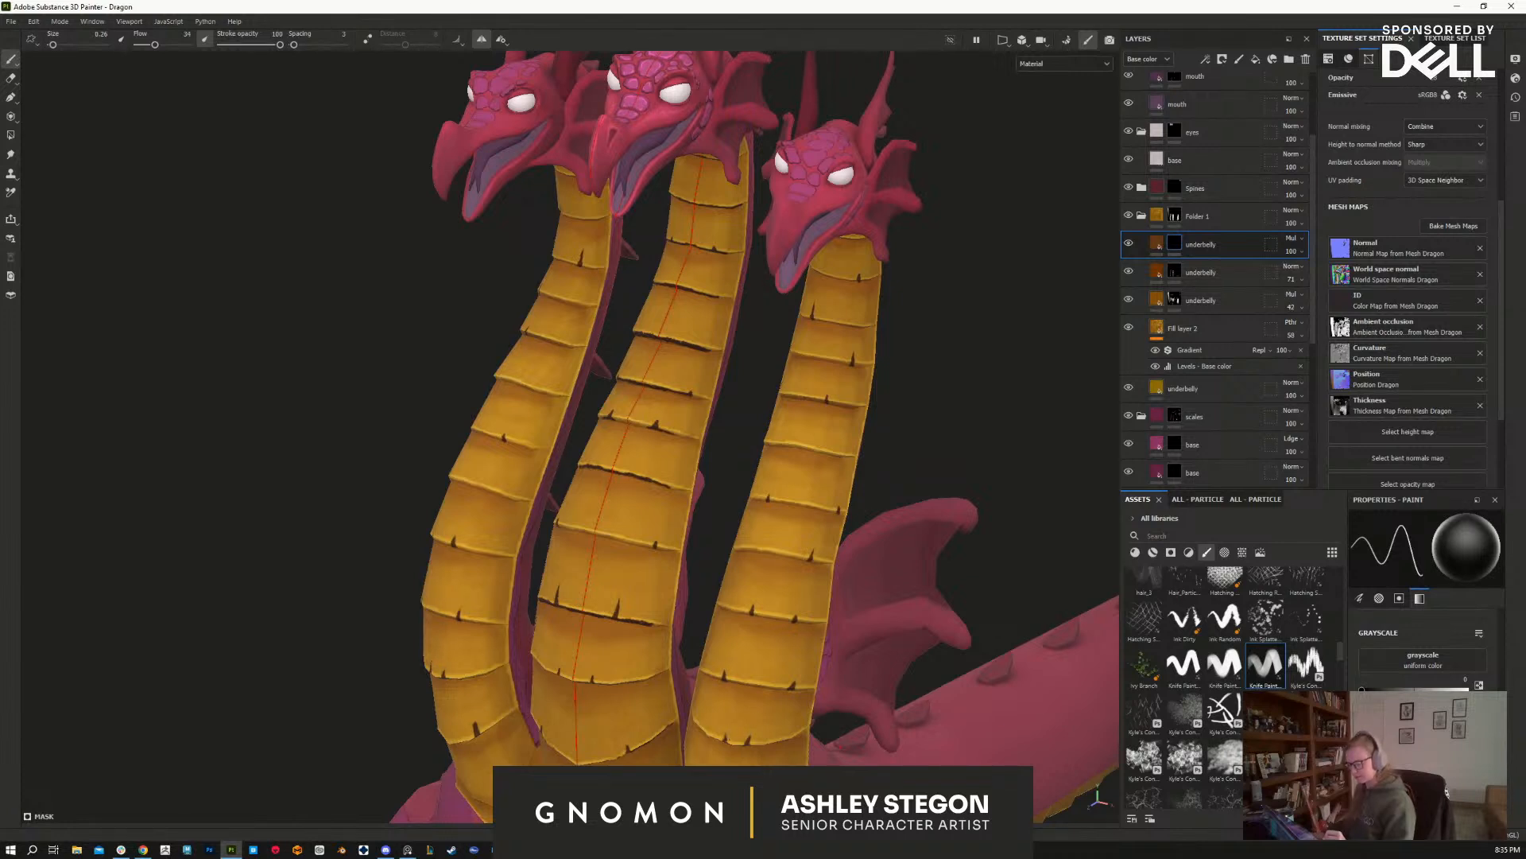
pyautogui.keyDown('alt'); pyautogui.moveTo(734, 700); pyautogui.dragTo(732, 634, button='middle'); pyautogui.keyUp('alt')
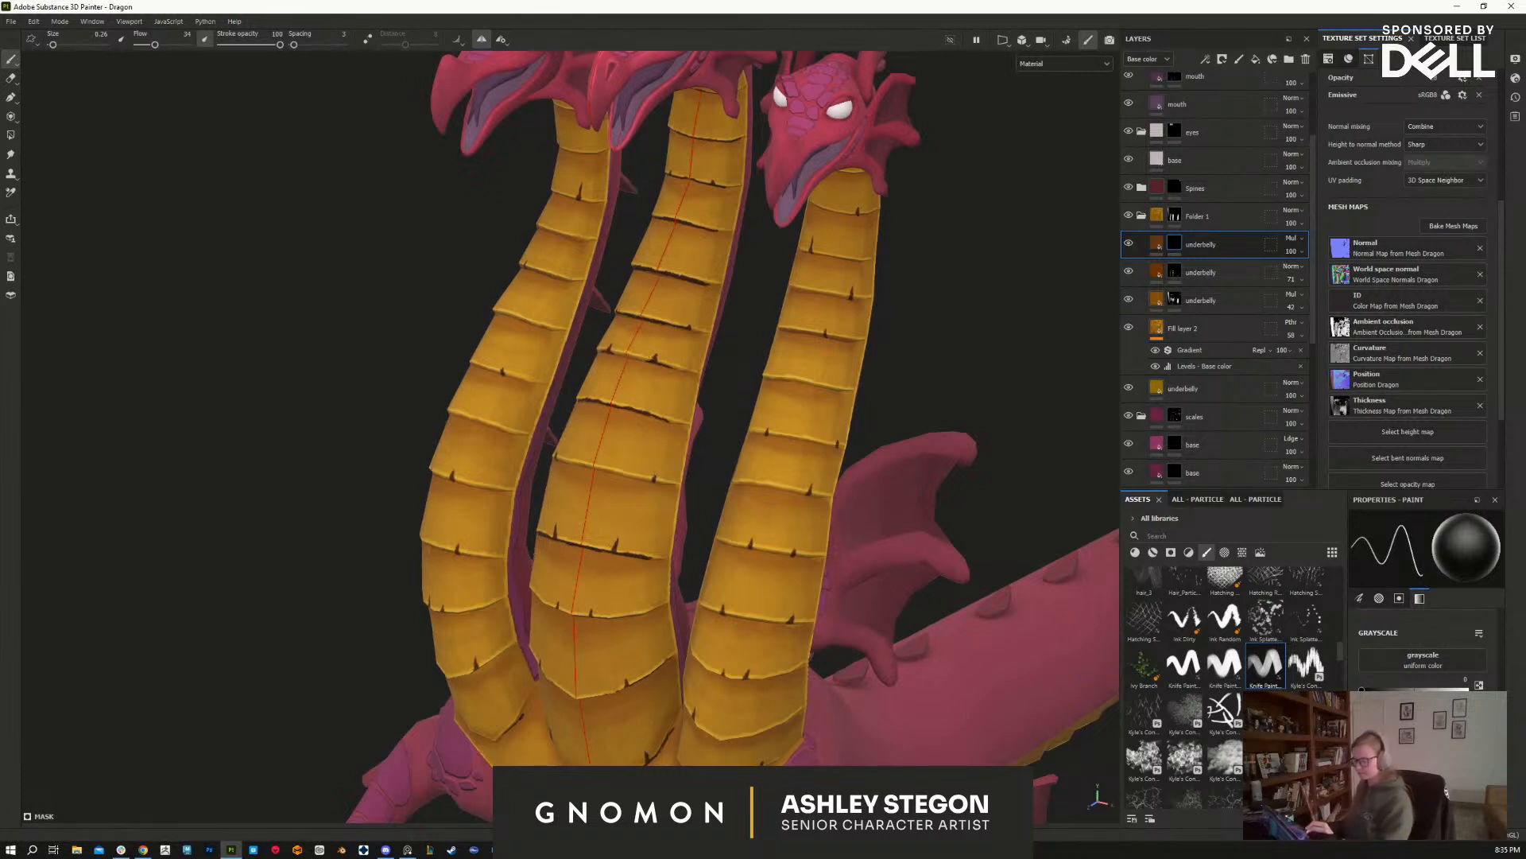
pyautogui.keyDown('alt'); pyautogui.moveTo(821, 495); pyautogui.dragTo(757, 473); pyautogui.keyUp('alt')
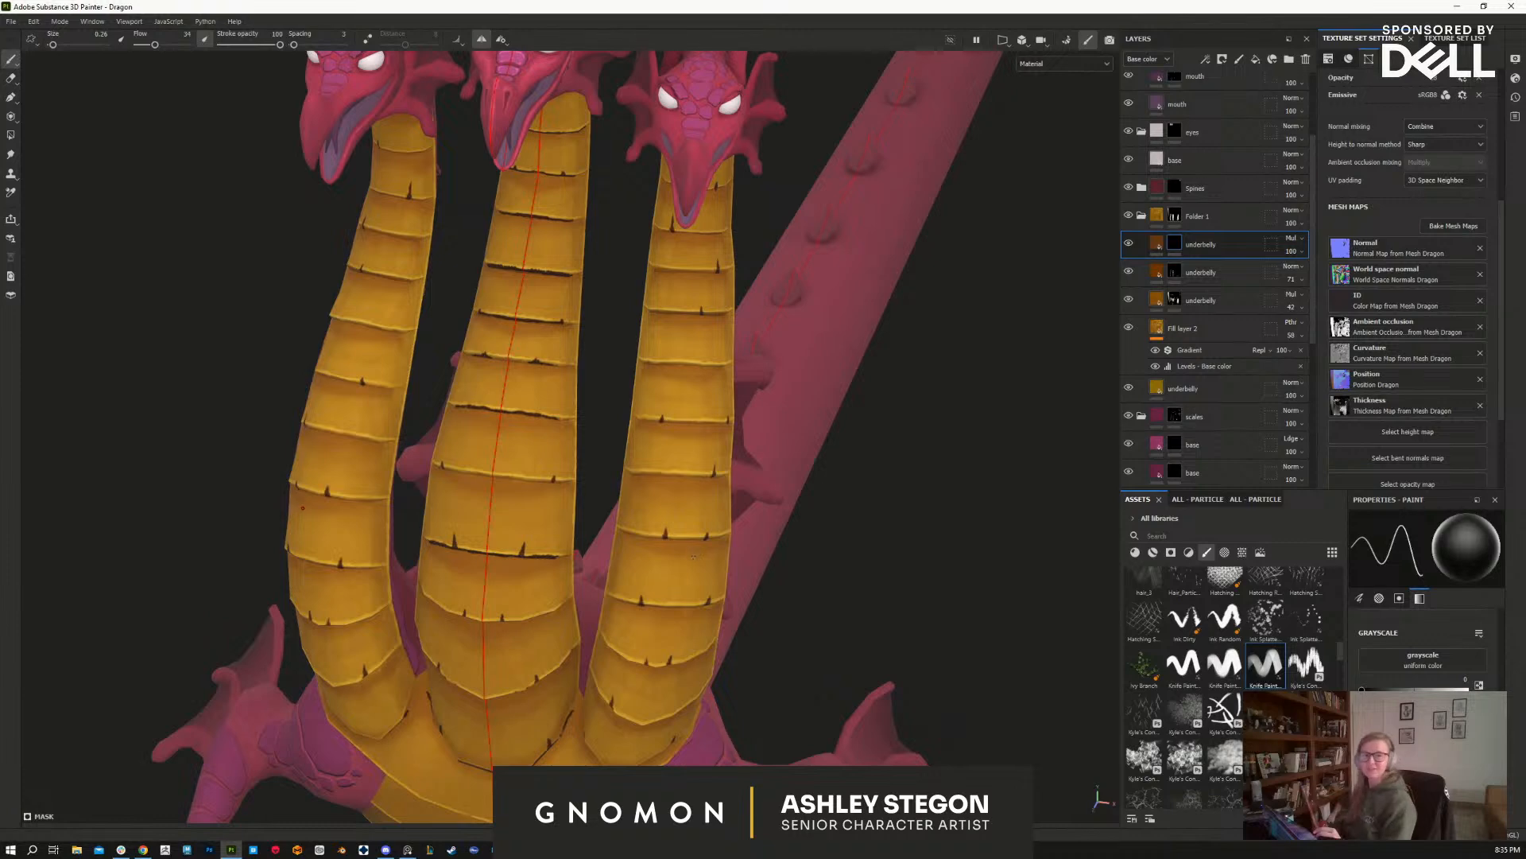
pyautogui.keyDown('alt'); pyautogui.moveTo(704, 630); pyautogui.dragTo(625, 576); pyautogui.keyUp('alt')
# Step: Set the mask brush back to white and darken the bottom edges of the middle plates on the central neck
pyautogui.press('x')
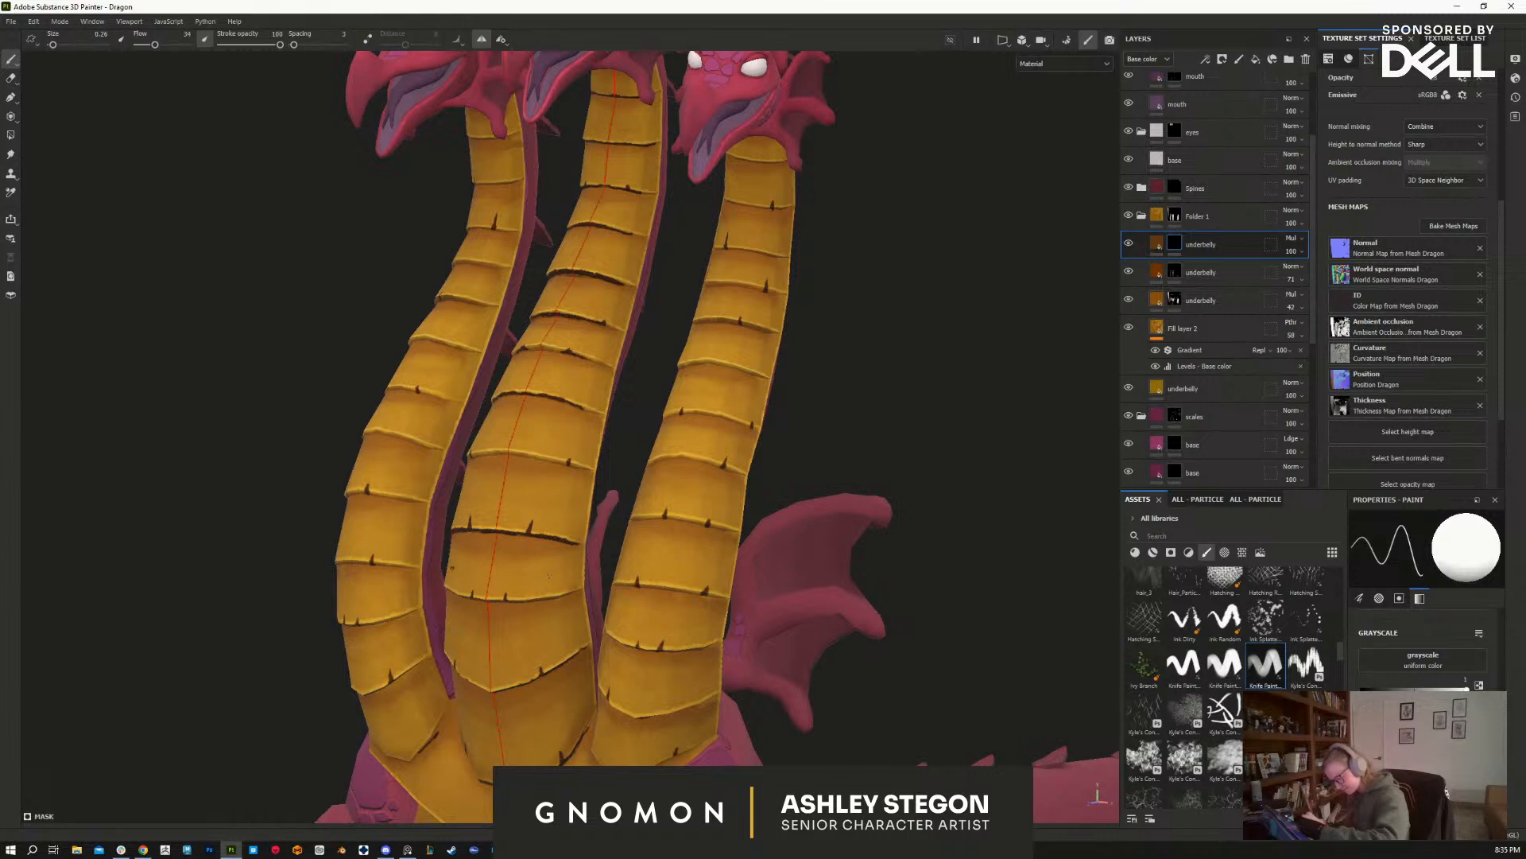
pyautogui.keyDown('alt'); pyautogui.moveTo(625, 467); pyautogui.dragTo(687, 525, button='middle'); pyautogui.keyUp('alt')
pyautogui.keyDown('alt'); pyautogui.moveTo(666, 529); pyautogui.dragTo(709, 512, button='right'); pyautogui.keyUp('alt')
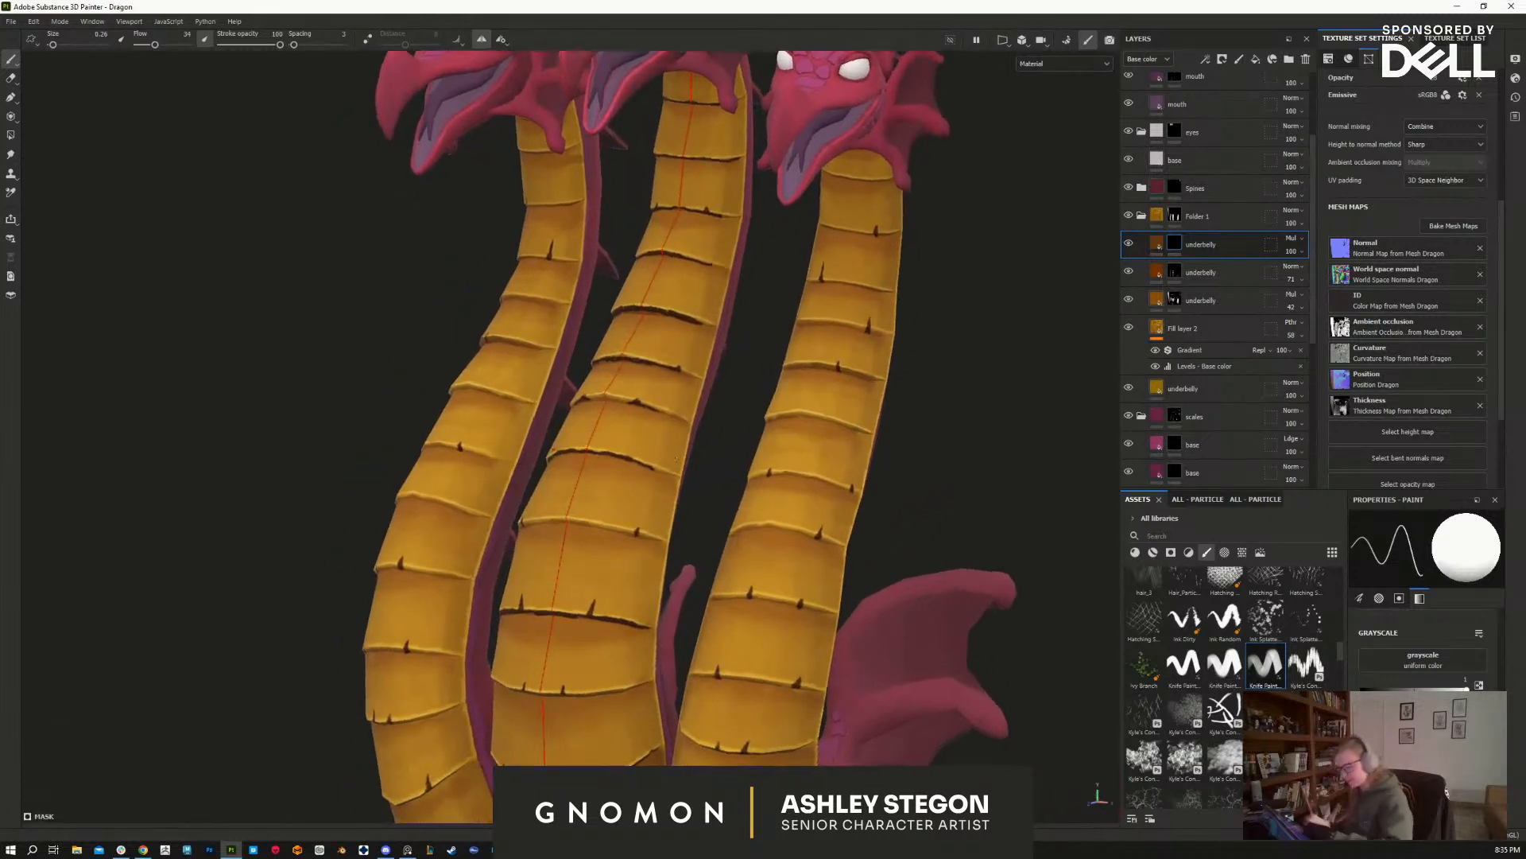
pyautogui.moveTo(600, 397)
pyautogui.mouseDown()
pyautogui.moveTo(682, 419)
pyautogui.moveTo(666, 473)
pyautogui.mouseUp()
pyautogui.moveTo(563, 517); pyautogui.dragTo(627, 531)
# Step: Paint dark lines along the lower plate edges at the base of the necks, just above the chest
pyautogui.keyDown('alt'); pyautogui.moveTo(770, 528); pyautogui.dragTo(691, 388); pyautogui.keyUp('alt')
pyautogui.moveTo(589, 487)
pyautogui.mouseDown()
pyautogui.moveTo(684, 472)
pyautogui.moveTo(881, 554)
pyautogui.mouseUp()
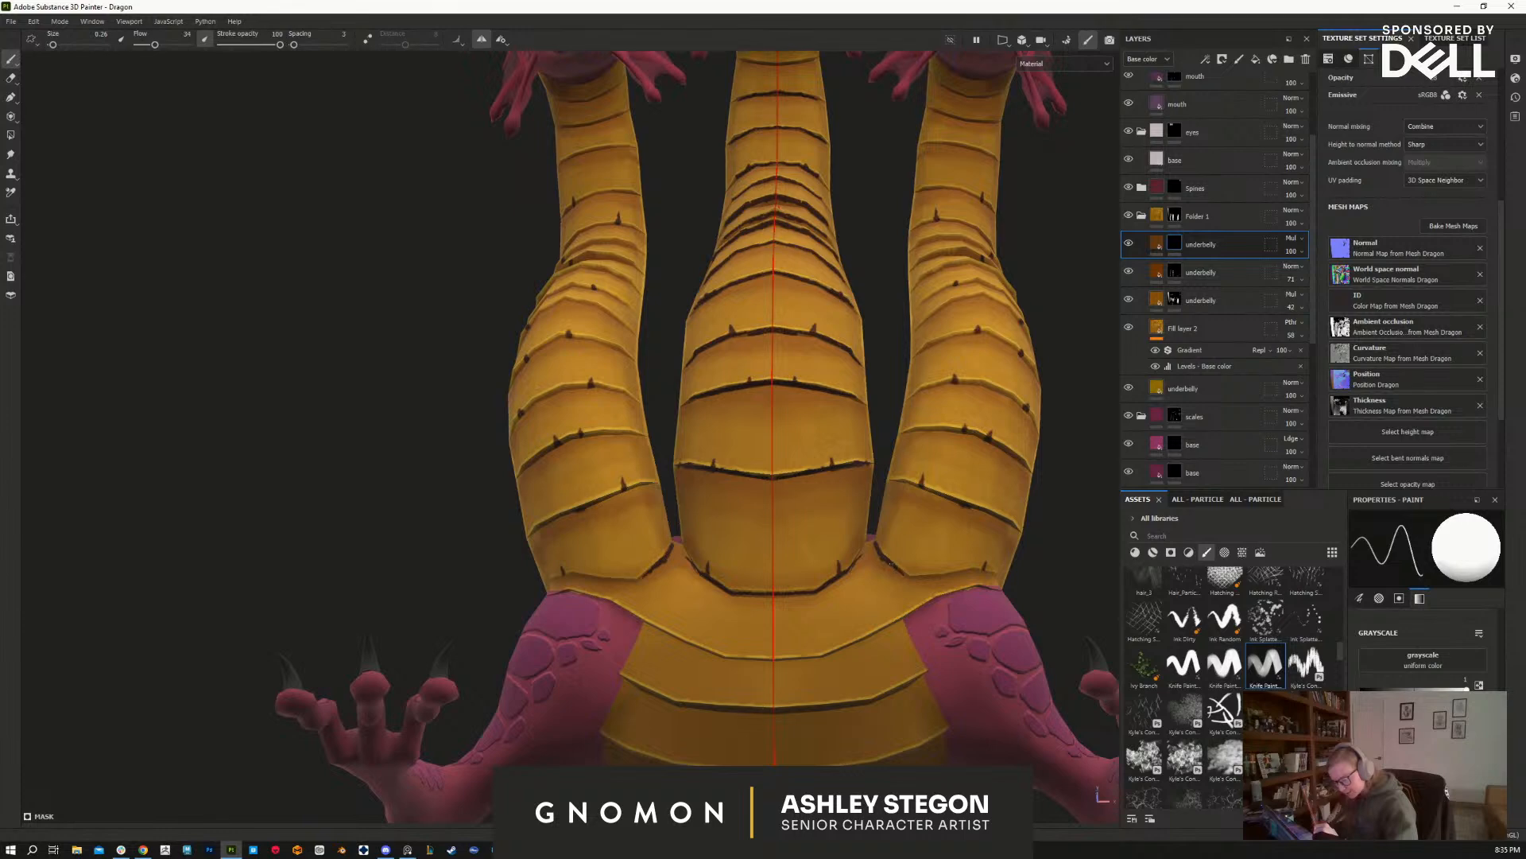
pyautogui.moveTo(957, 573)
pyautogui.mouseDown()
pyautogui.moveTo(915, 578)
pyautogui.moveTo(976, 570)
pyautogui.moveTo(927, 593)
pyautogui.moveTo(974, 577)
pyautogui.mouseUp()
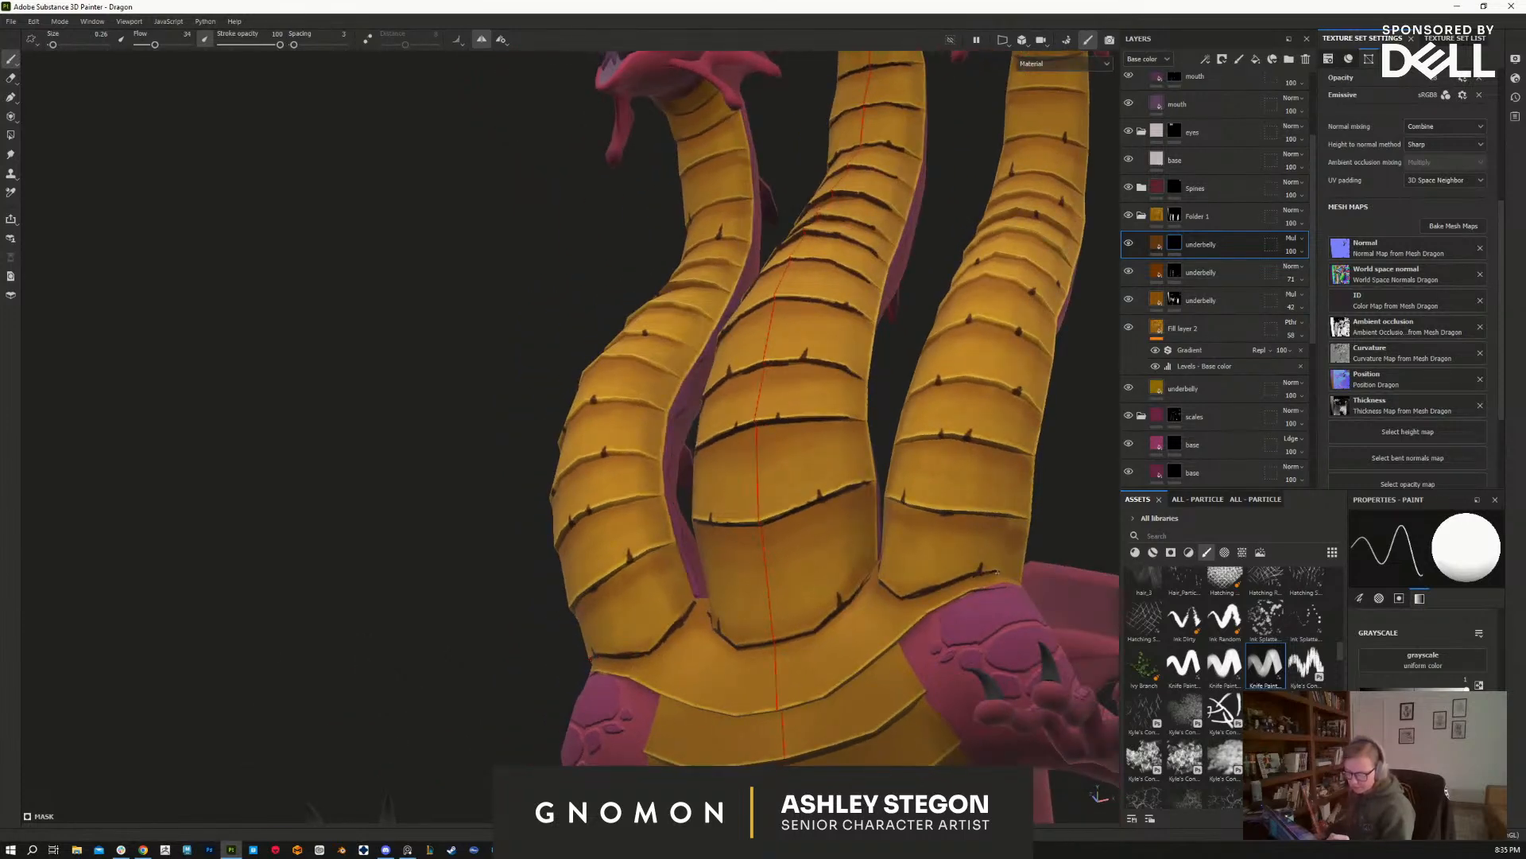
# Step: Trim the dark lines on the lowest neck plates with the mask brush set to black
pyautogui.press('x')
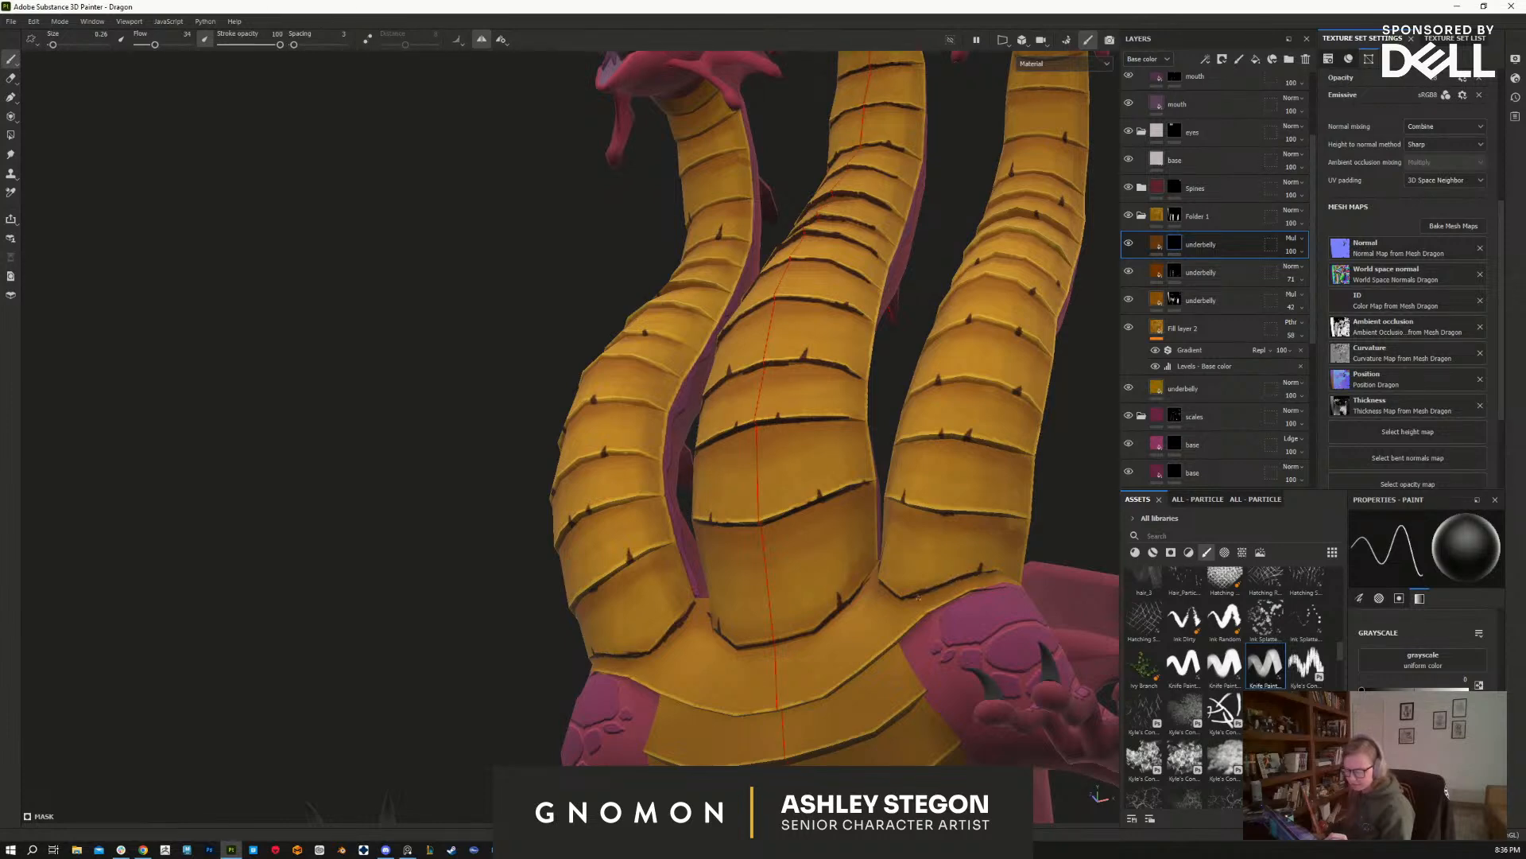
pyautogui.keyDown('alt'); pyautogui.moveTo(931, 584); pyautogui.dragTo(1004, 630); pyautogui.keyUp('alt')
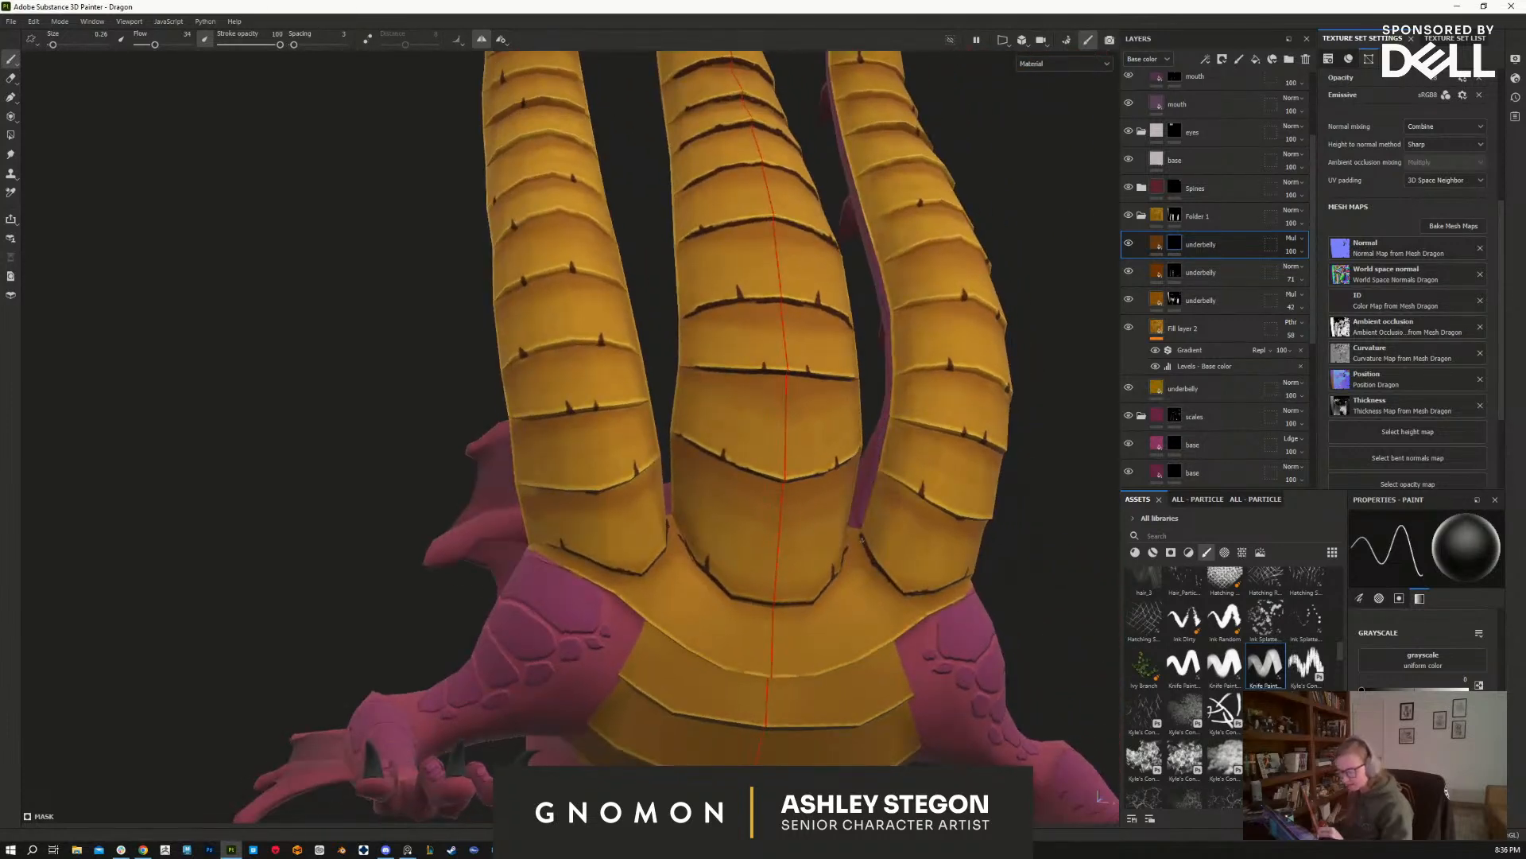
pyautogui.keyDown('alt'); pyautogui.moveTo(885, 580); pyautogui.dragTo(937, 576); pyautogui.keyUp('alt')
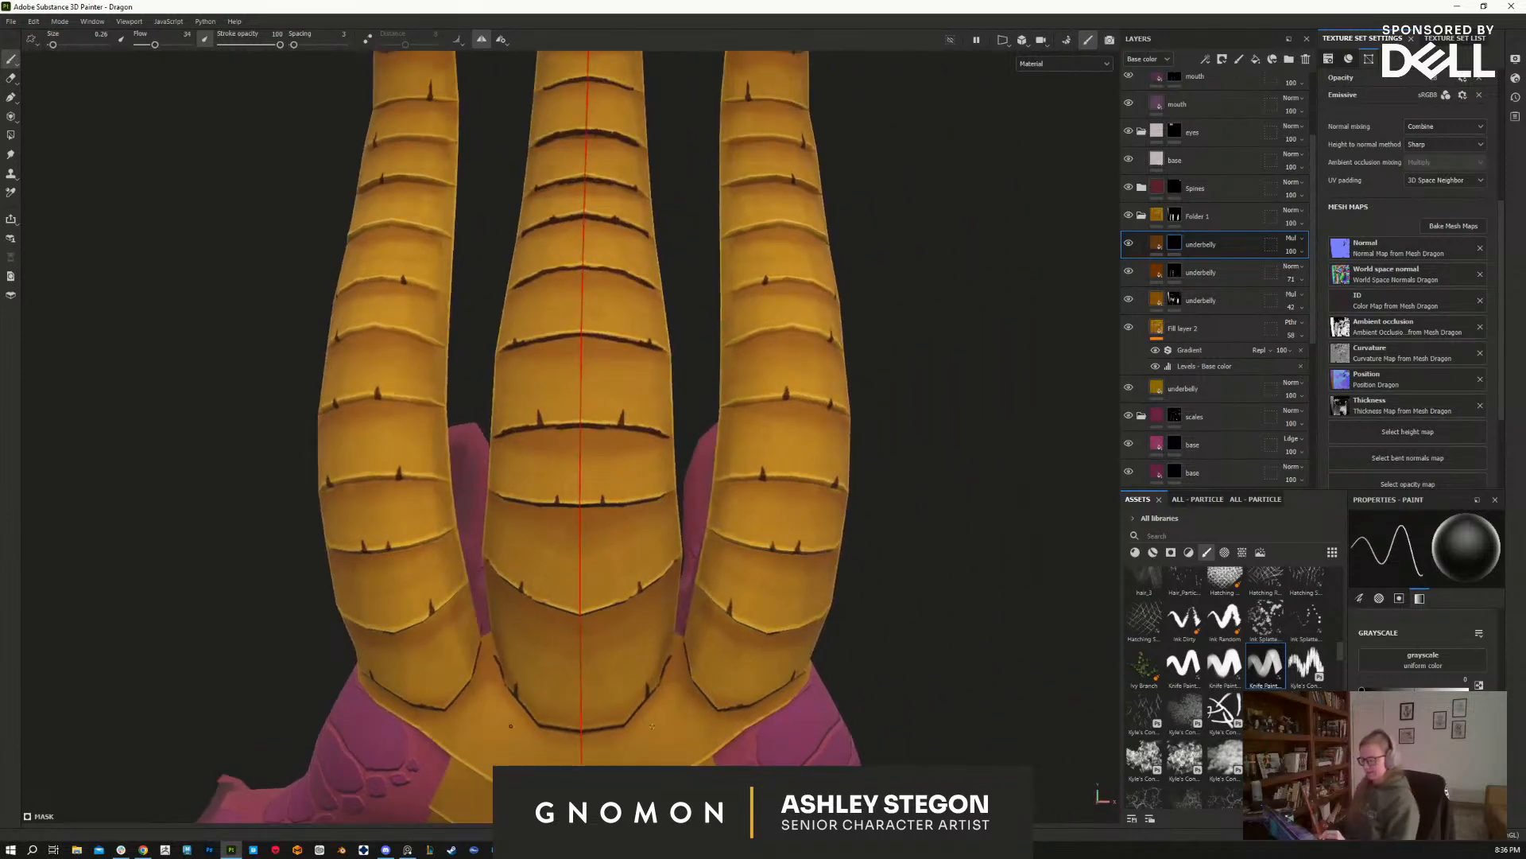
pyautogui.keyDown('alt'); pyautogui.moveTo(667, 674); pyautogui.dragTo(620, 485); pyautogui.keyUp('alt')
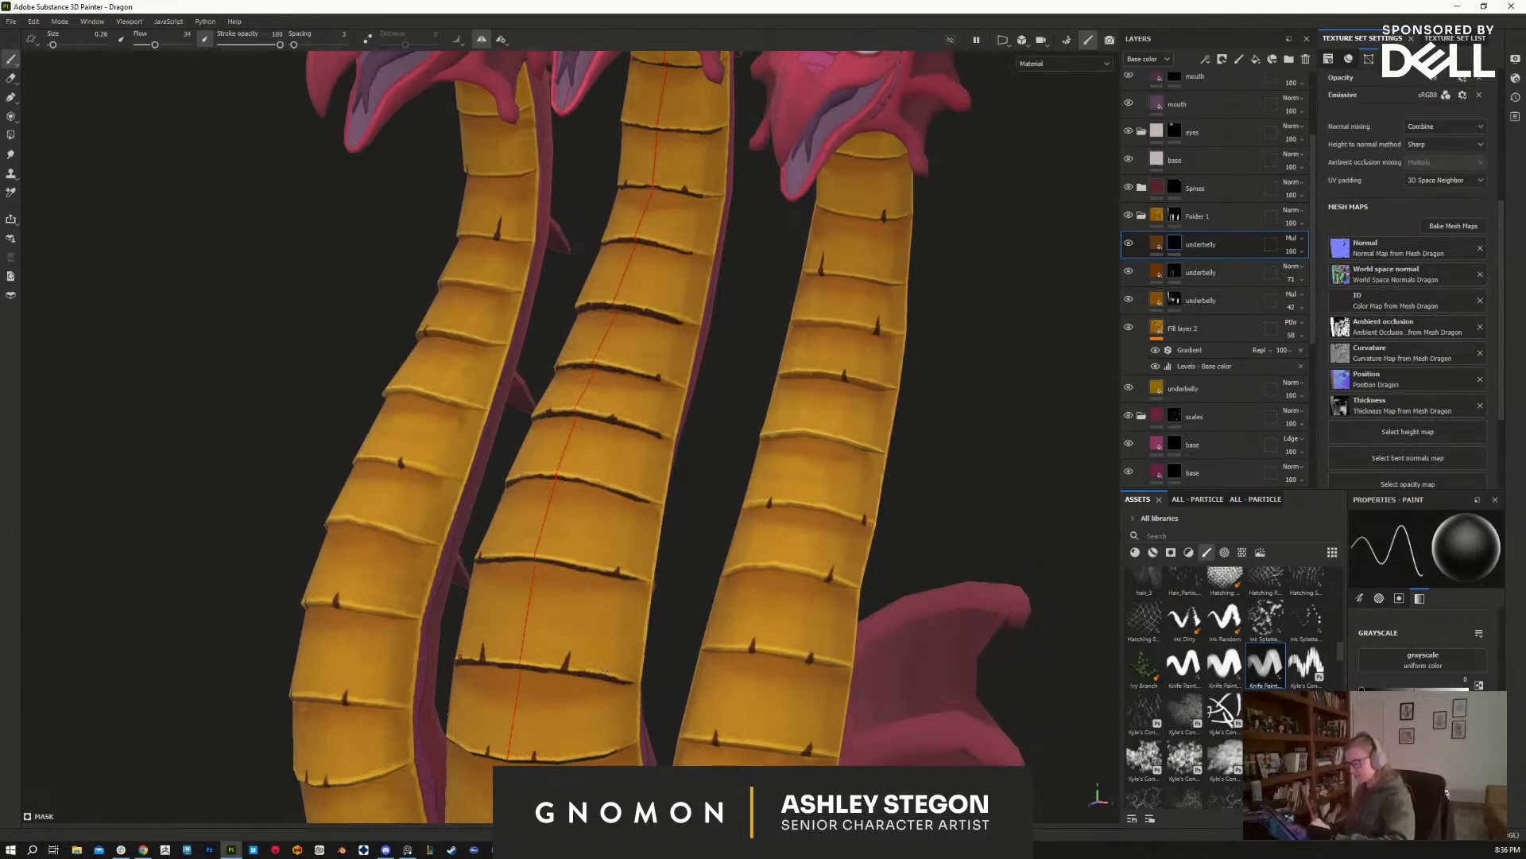
pyautogui.keyDown('alt'); pyautogui.moveTo(538, 495); pyautogui.dragTo(576, 458); pyautogui.keyUp('alt')
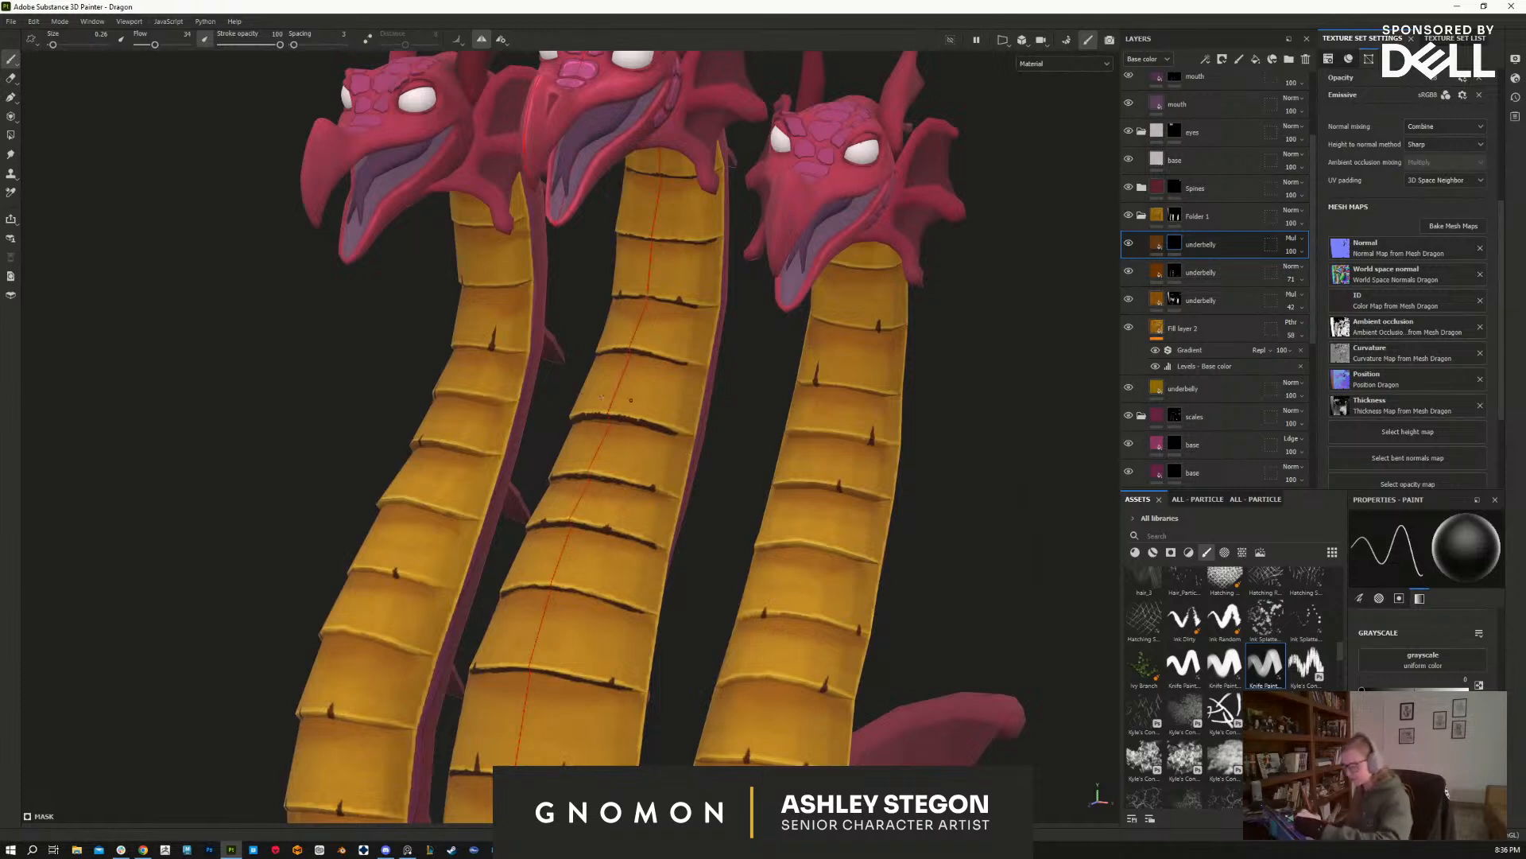
# Step: Darken the plate edges on the upper central neck, alternating the mask brush between white and black to refine the lines
pyautogui.press('x')
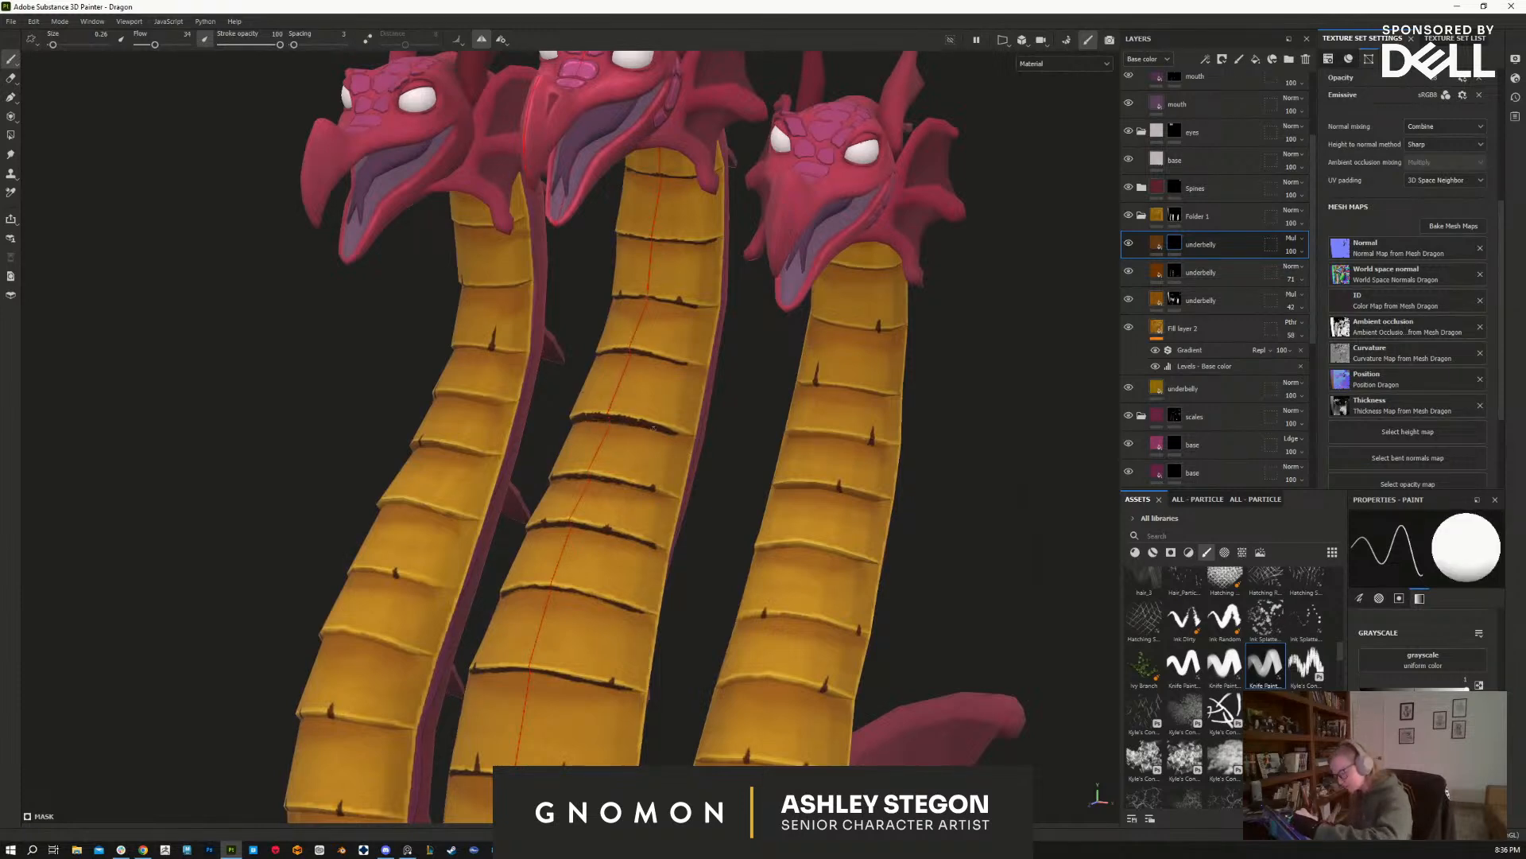
pyautogui.moveTo(630, 352); pyautogui.dragTo(685, 364)
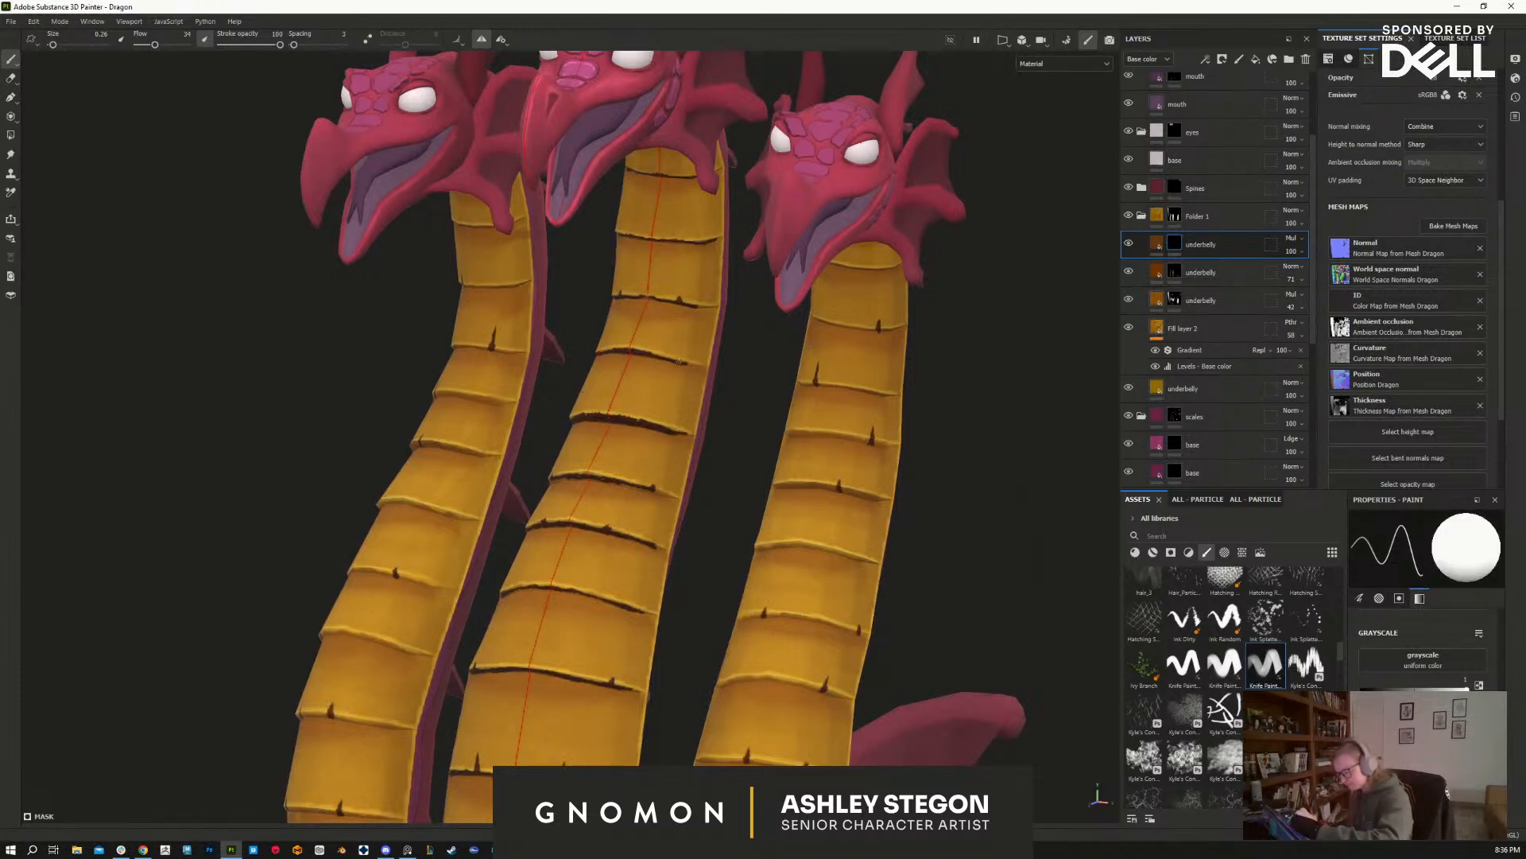
pyautogui.press('x')
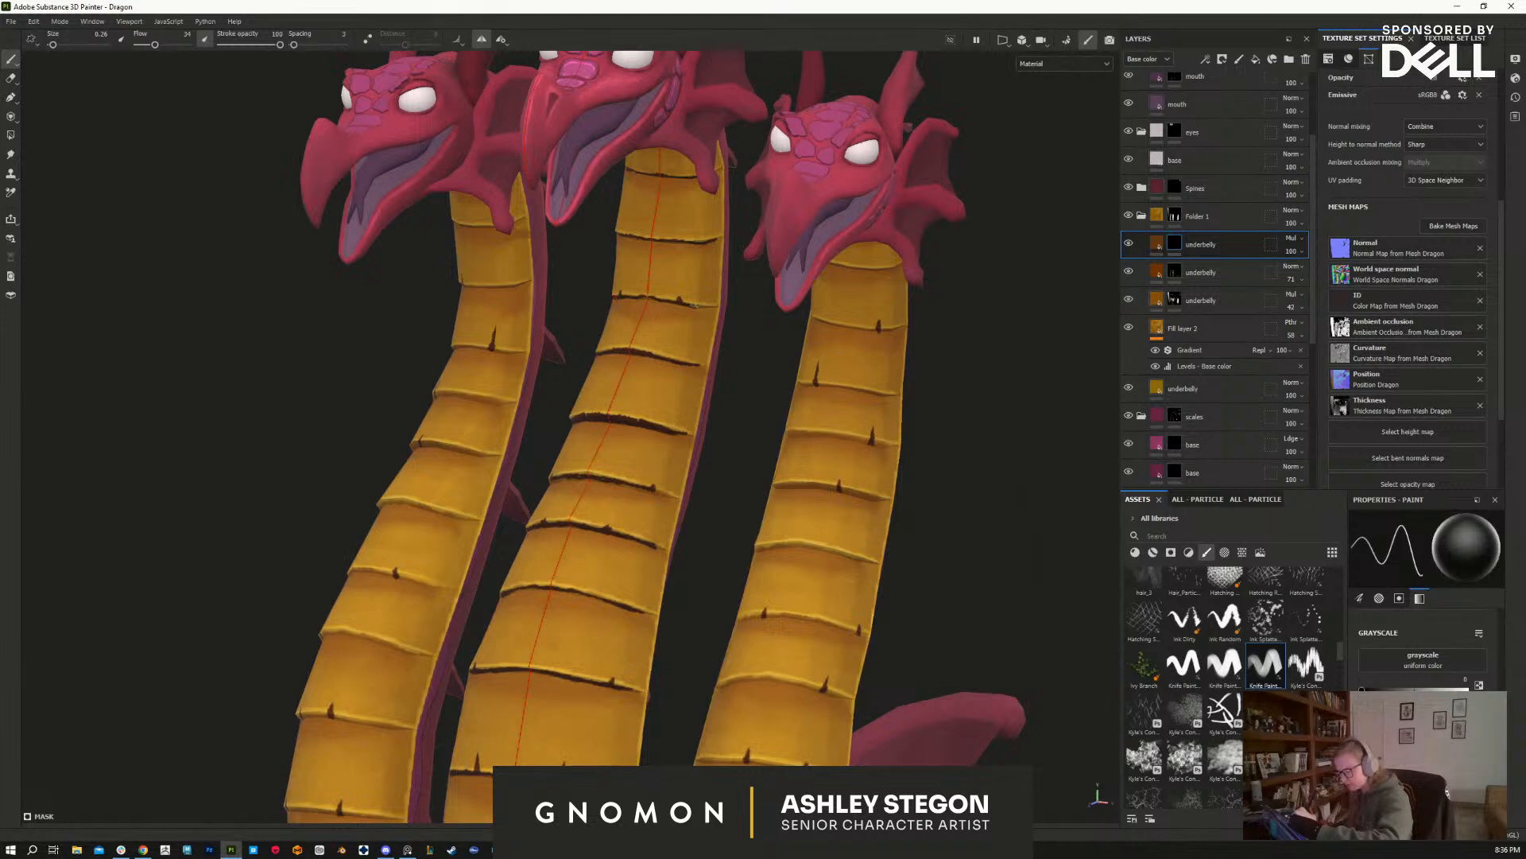
pyautogui.press('x')
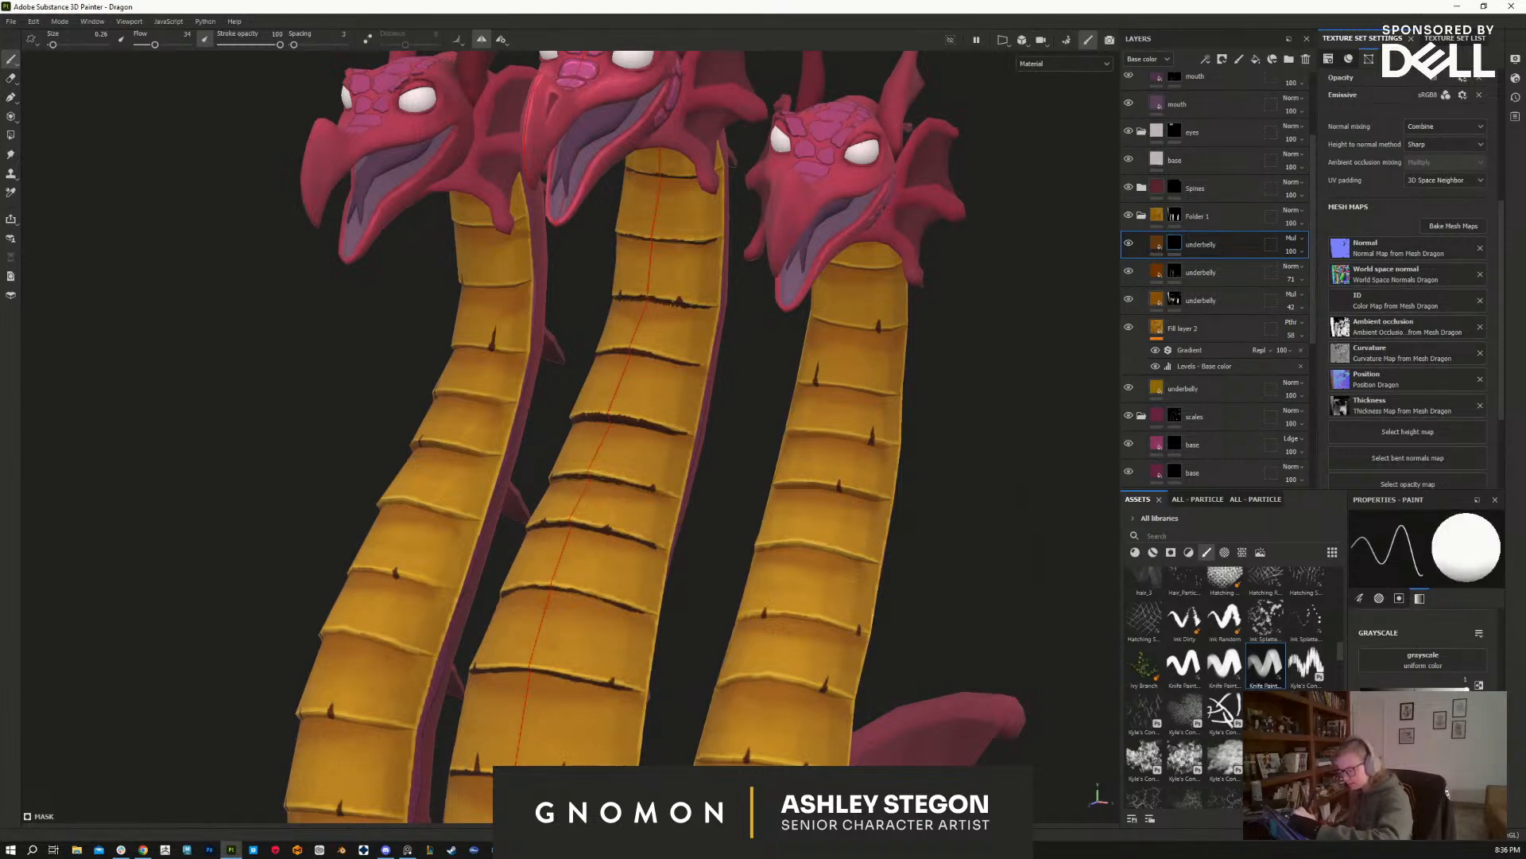
pyautogui.press('x')
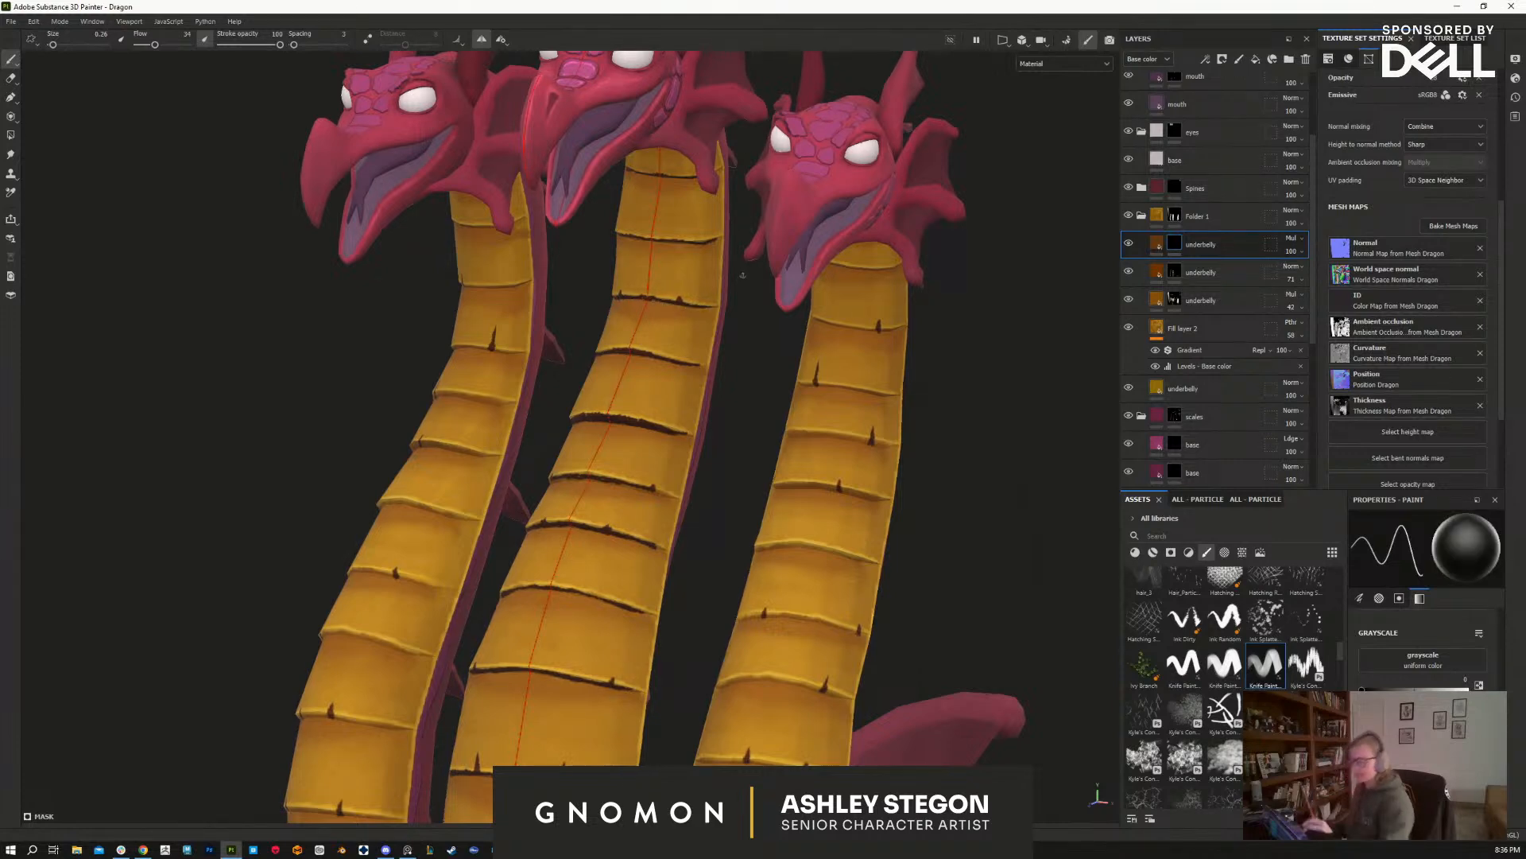
pyautogui.press('x')
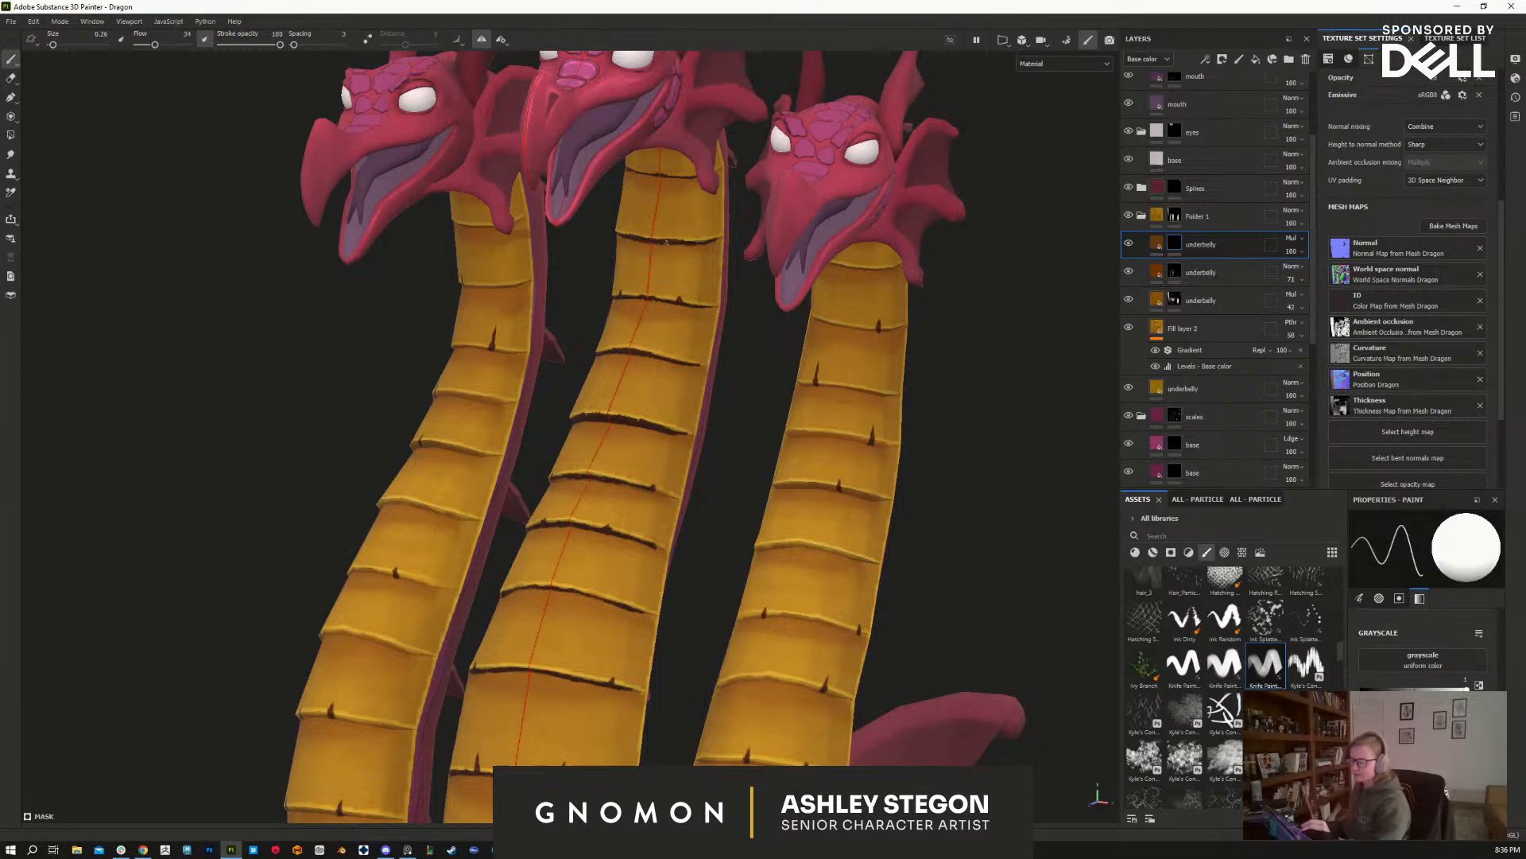
pyautogui.press('x')
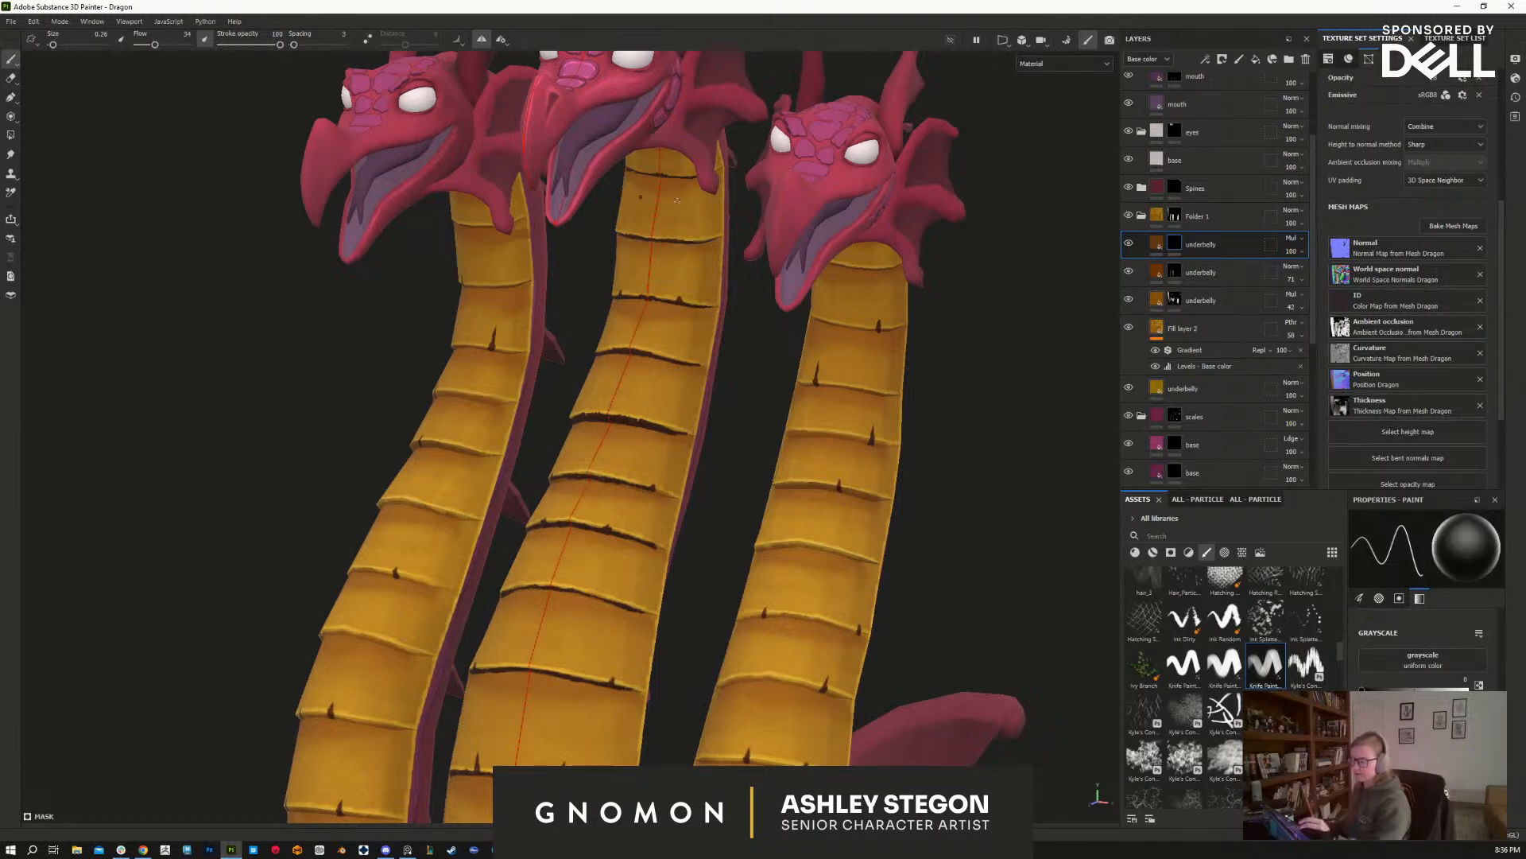
# Step: Thicken the dark edge lines on the lower plates of the outer necks with the mask brush set to white
pyautogui.keyDown('alt'); pyautogui.moveTo(975, 499); pyautogui.dragTo(949, 465); pyautogui.keyUp('alt')
pyautogui.keyDown('alt'); pyautogui.moveTo(914, 422); pyautogui.dragTo(746, 259, button='middle'); pyautogui.keyUp('alt')
pyautogui.keyDown('alt'); pyautogui.moveTo(746, 259); pyautogui.dragTo(882, 539, button='right'); pyautogui.keyUp('alt')
pyautogui.moveTo(883, 538)
pyautogui.keyDown('alt'); pyautogui.mouseDown()
pyautogui.moveTo(862, 549)
pyautogui.moveTo(880, 532)
pyautogui.mouseUp(); pyautogui.keyUp('alt')
pyautogui.keyDown('alt'); pyautogui.moveTo(554, 324); pyautogui.dragTo(632, 171, button='middle'); pyautogui.keyUp('alt')
pyautogui.keyDown('alt'); pyautogui.moveTo(632, 171); pyautogui.dragTo(612, 104); pyautogui.keyUp('alt')
pyautogui.keyDown('alt'); pyautogui.moveTo(548, 413); pyautogui.dragTo(480, 299, button='right'); pyautogui.keyUp('alt')
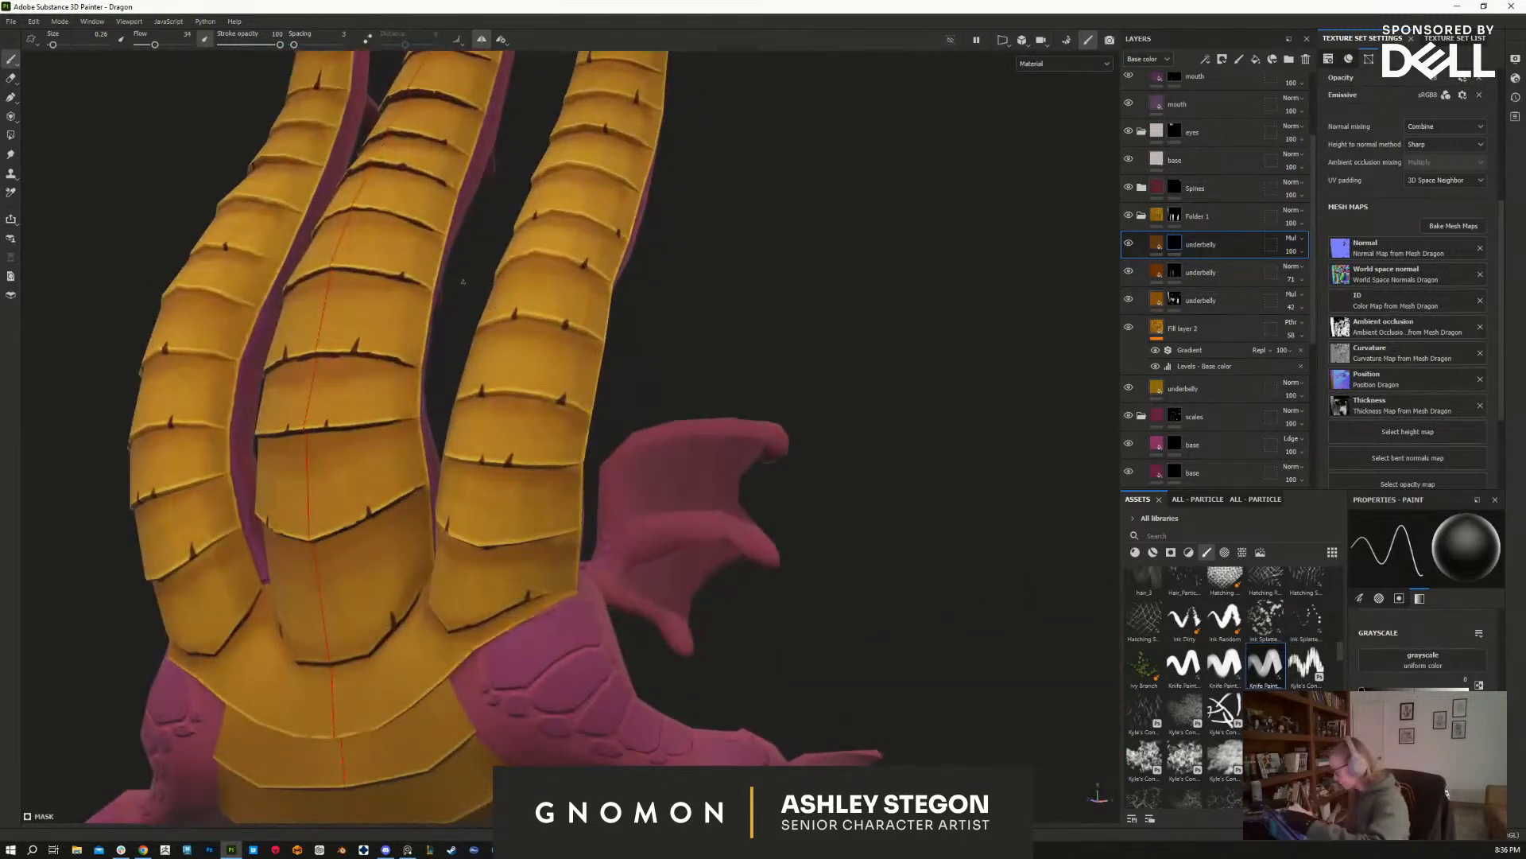
pyautogui.press('x')
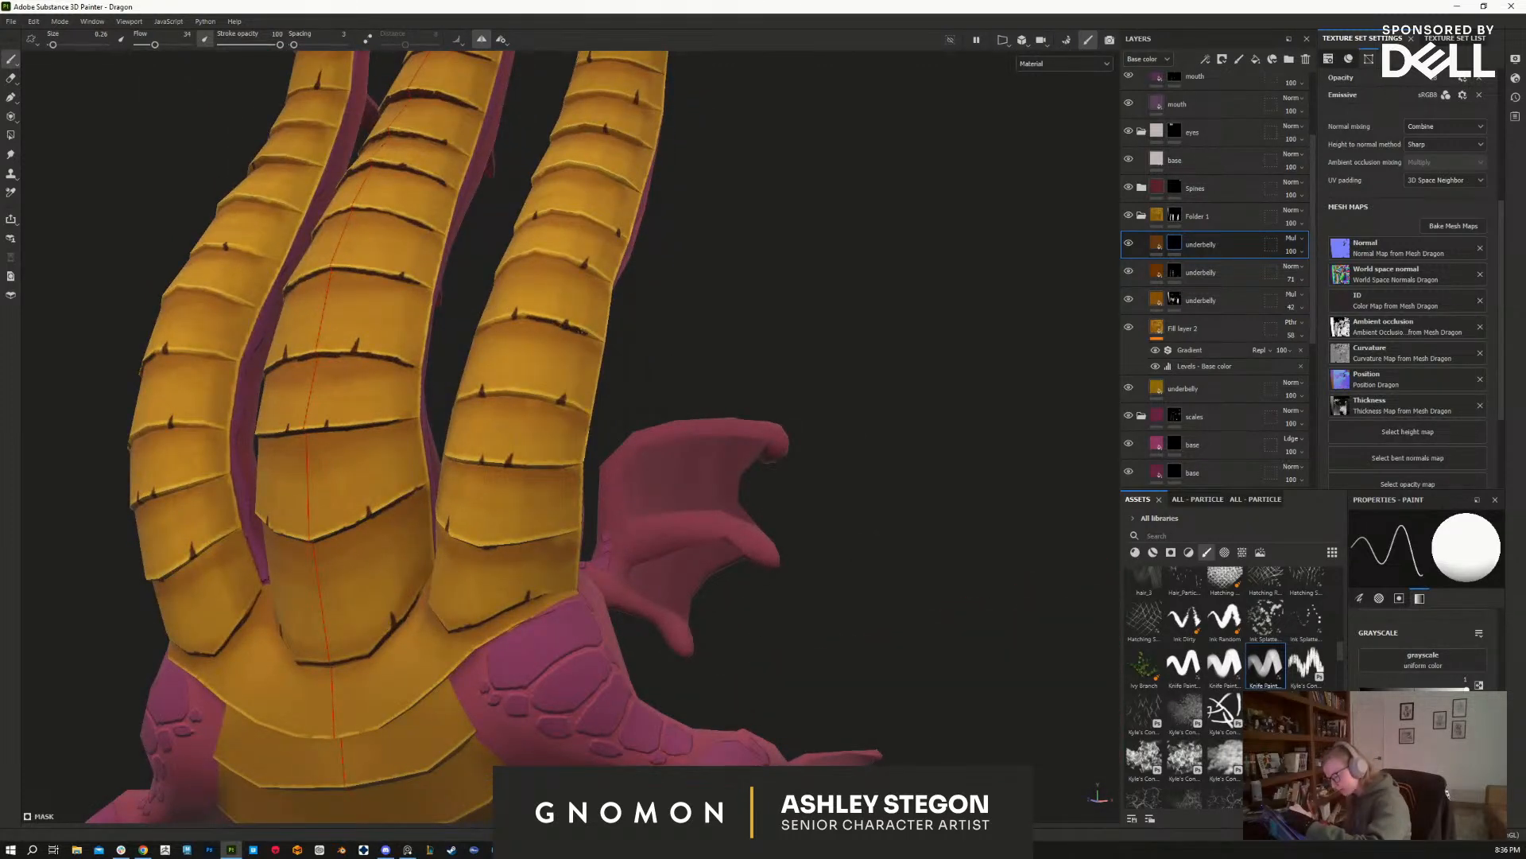
pyautogui.moveTo(615, 430)
pyautogui.keyDown('alt'); pyautogui.mouseDown()
pyautogui.moveTo(700, 353)
pyautogui.moveTo(646, 356)
pyautogui.mouseUp(); pyautogui.keyUp('alt')
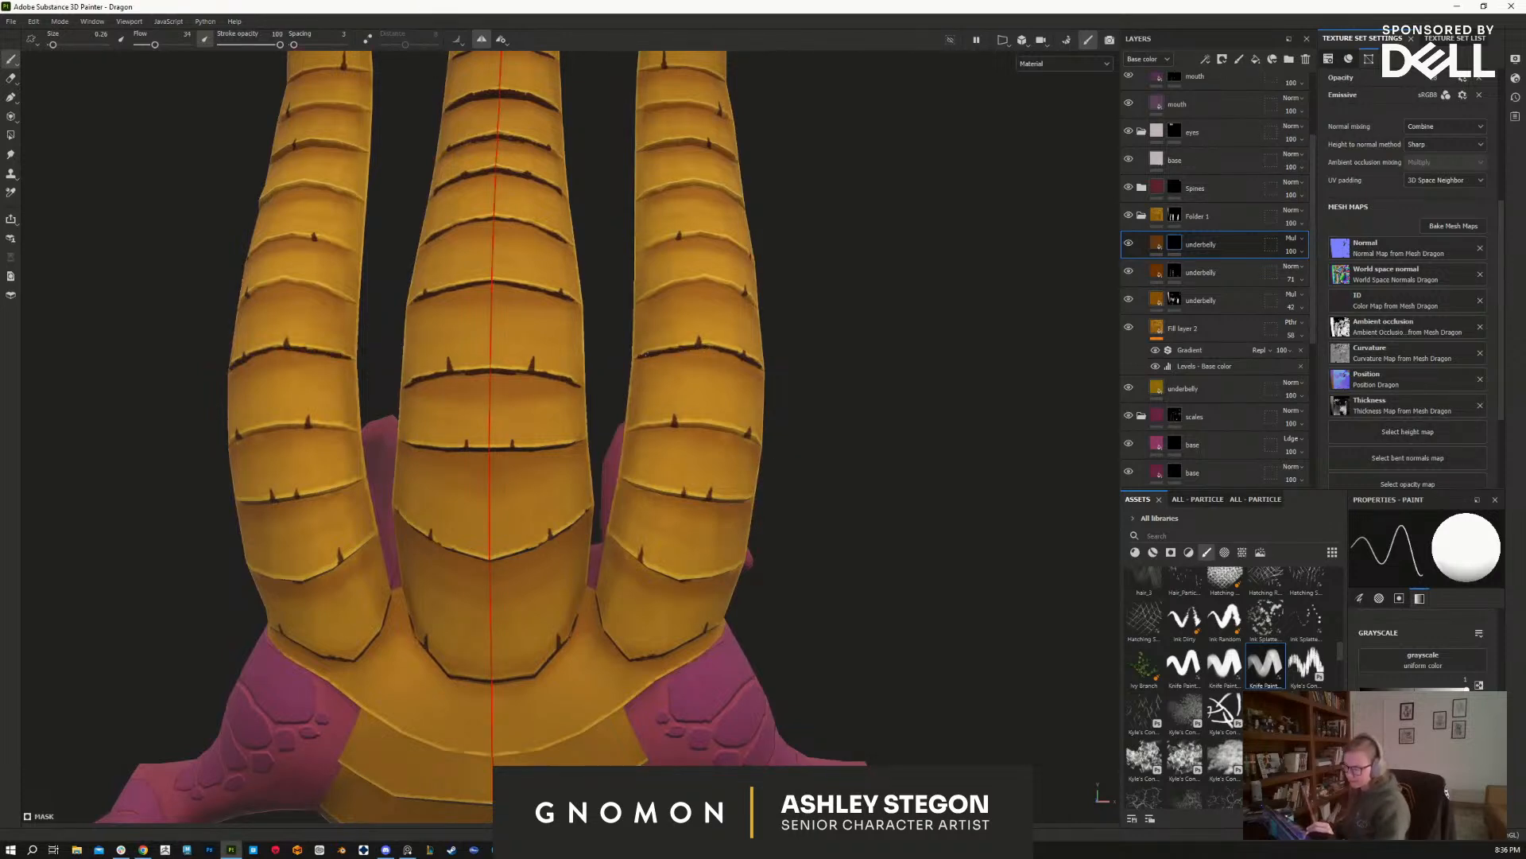
pyautogui.moveTo(640, 427); pyautogui.dragTo(744, 435)
pyautogui.moveTo(630, 484); pyautogui.dragTo(672, 493)
pyautogui.moveTo(703, 447)
pyautogui.keyDown('alt'); pyautogui.mouseDown()
pyautogui.moveTo(705, 463)
pyautogui.moveTo(703, 409)
pyautogui.mouseUp(); pyautogui.keyUp('alt')
pyautogui.moveTo(698, 497); pyautogui.dragTo(669, 493)
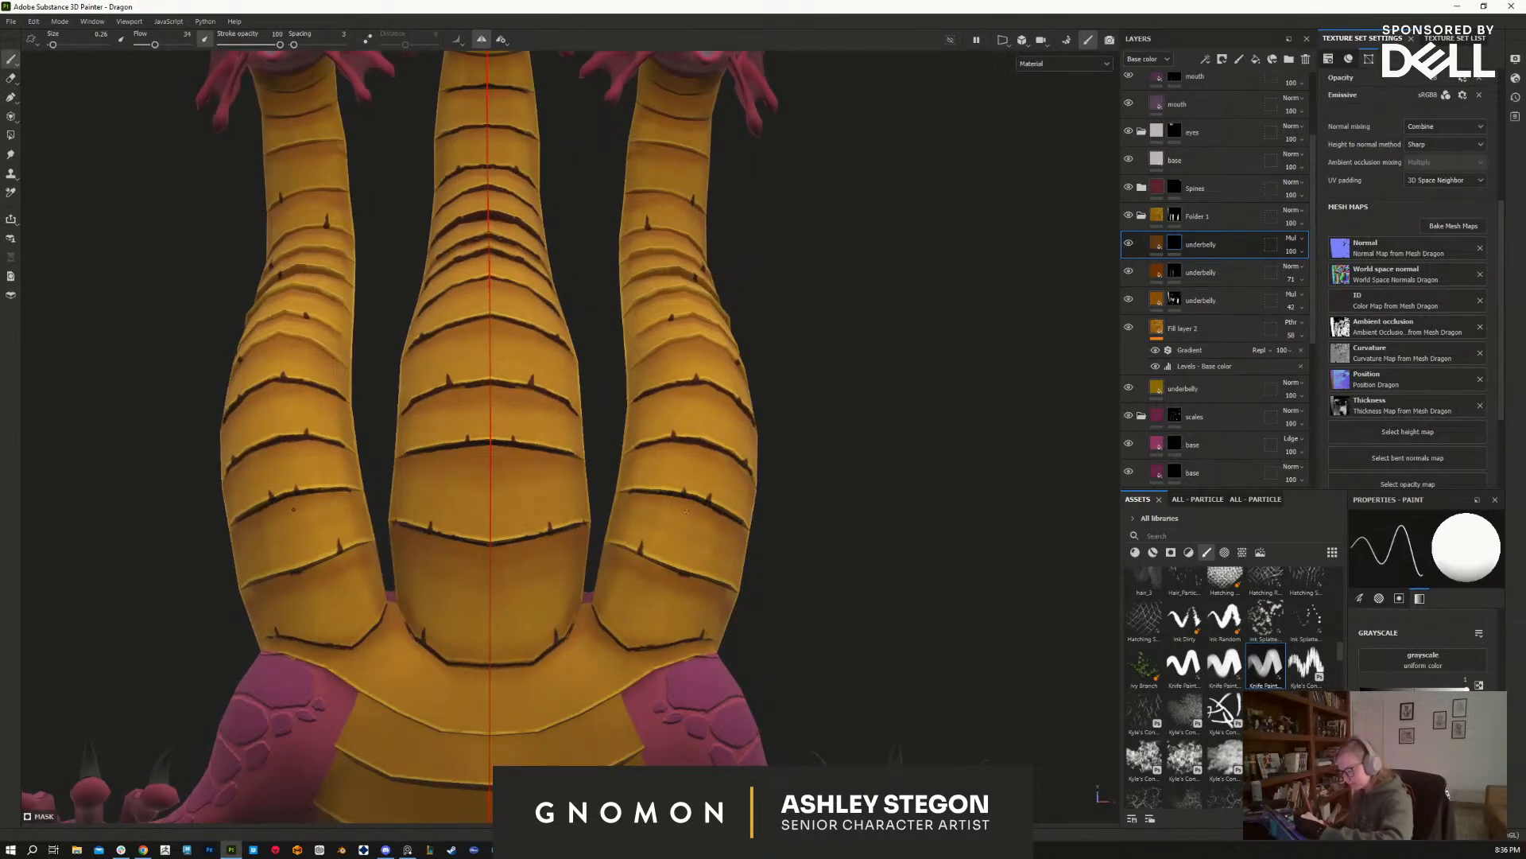
# Step: Extend the dark edge lines across the middle plates of the outer necks
pyautogui.keyDown('alt'); pyautogui.moveTo(741, 330); pyautogui.dragTo(657, 638); pyautogui.keyUp('alt')
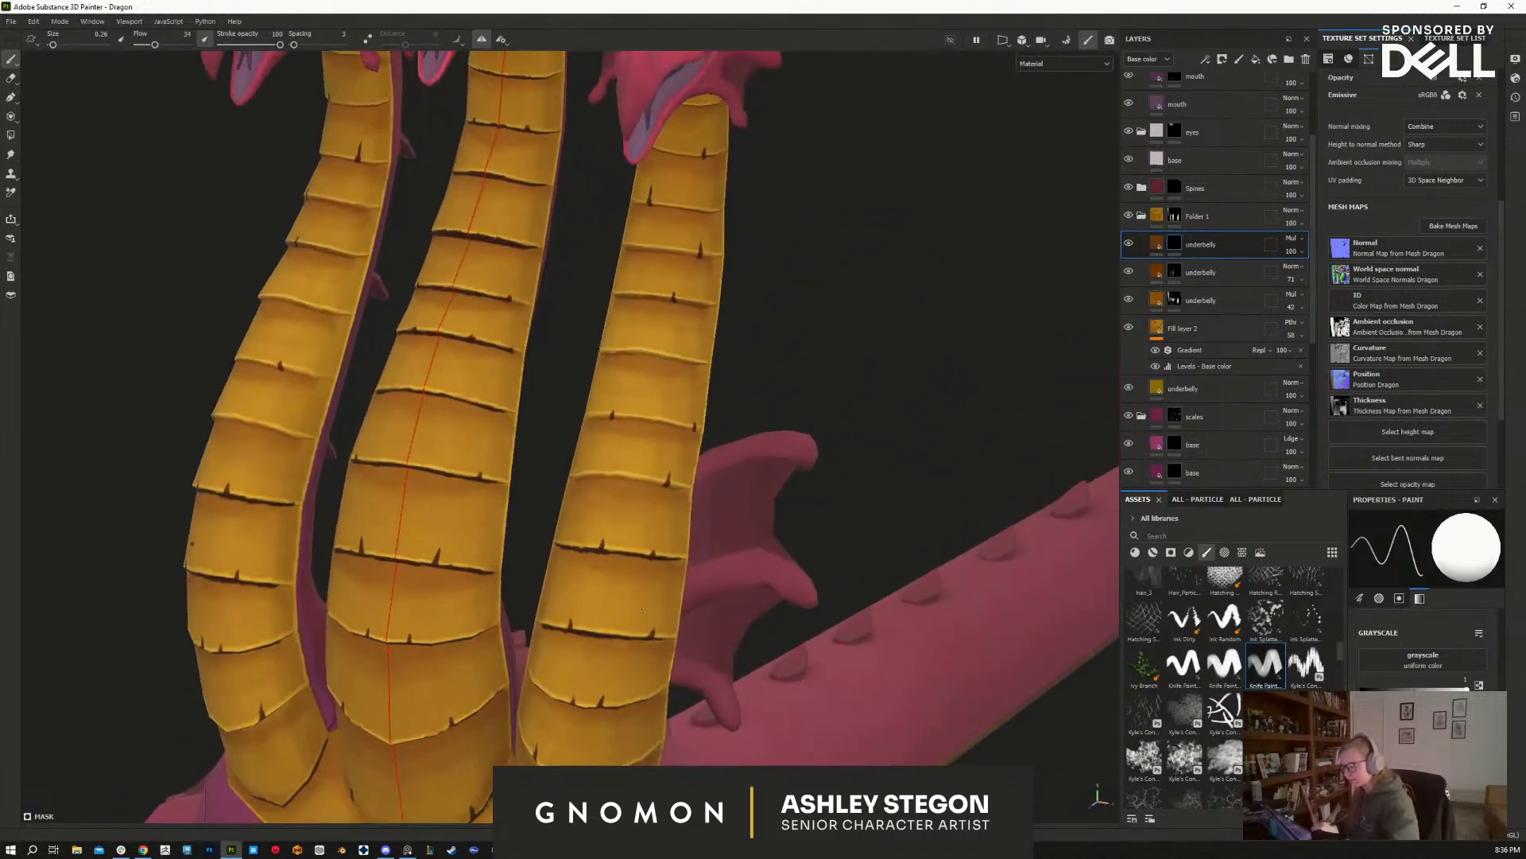
pyautogui.keyDown('alt'); pyautogui.moveTo(822, 432); pyautogui.dragTo(833, 380); pyautogui.keyUp('alt')
pyautogui.moveTo(282, 447); pyautogui.dragTo(203, 436)
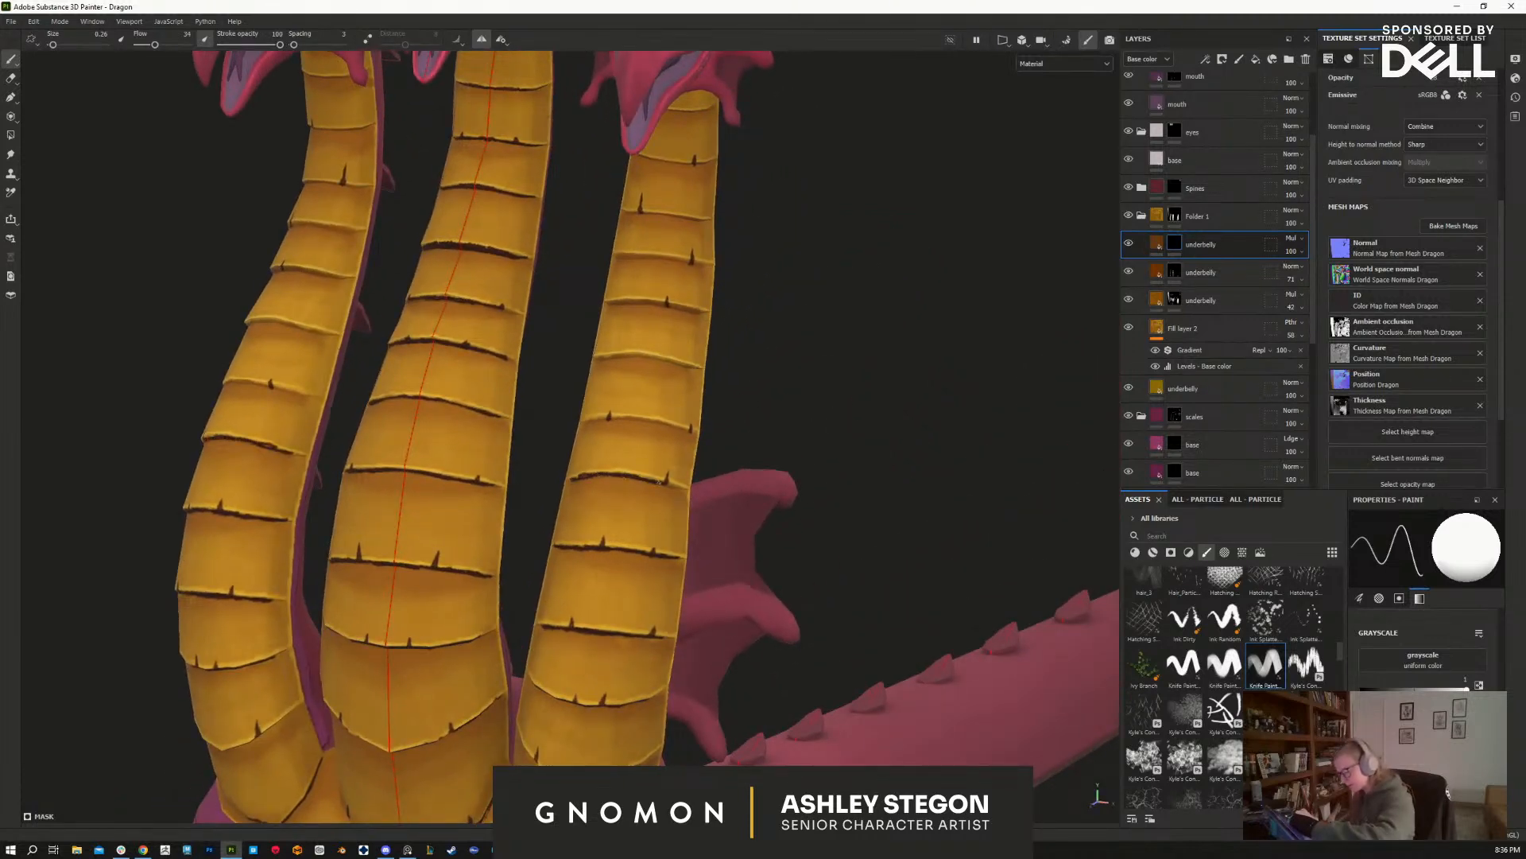
pyautogui.keyDown('alt'); pyautogui.moveTo(690, 509); pyautogui.dragTo(783, 513); pyautogui.keyUp('alt')
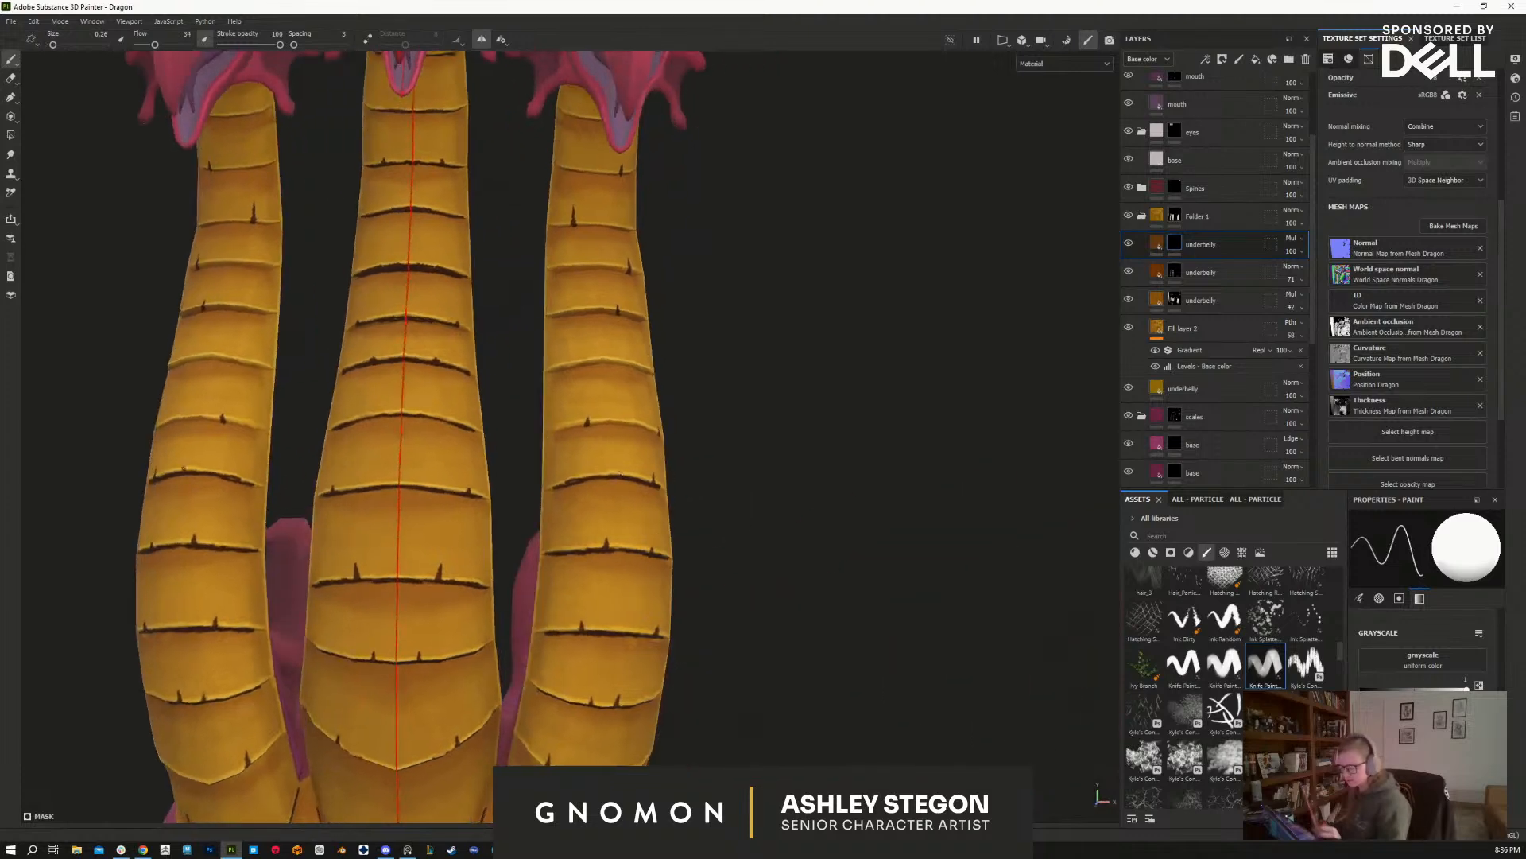
pyautogui.moveTo(563, 427); pyautogui.dragTo(630, 424)
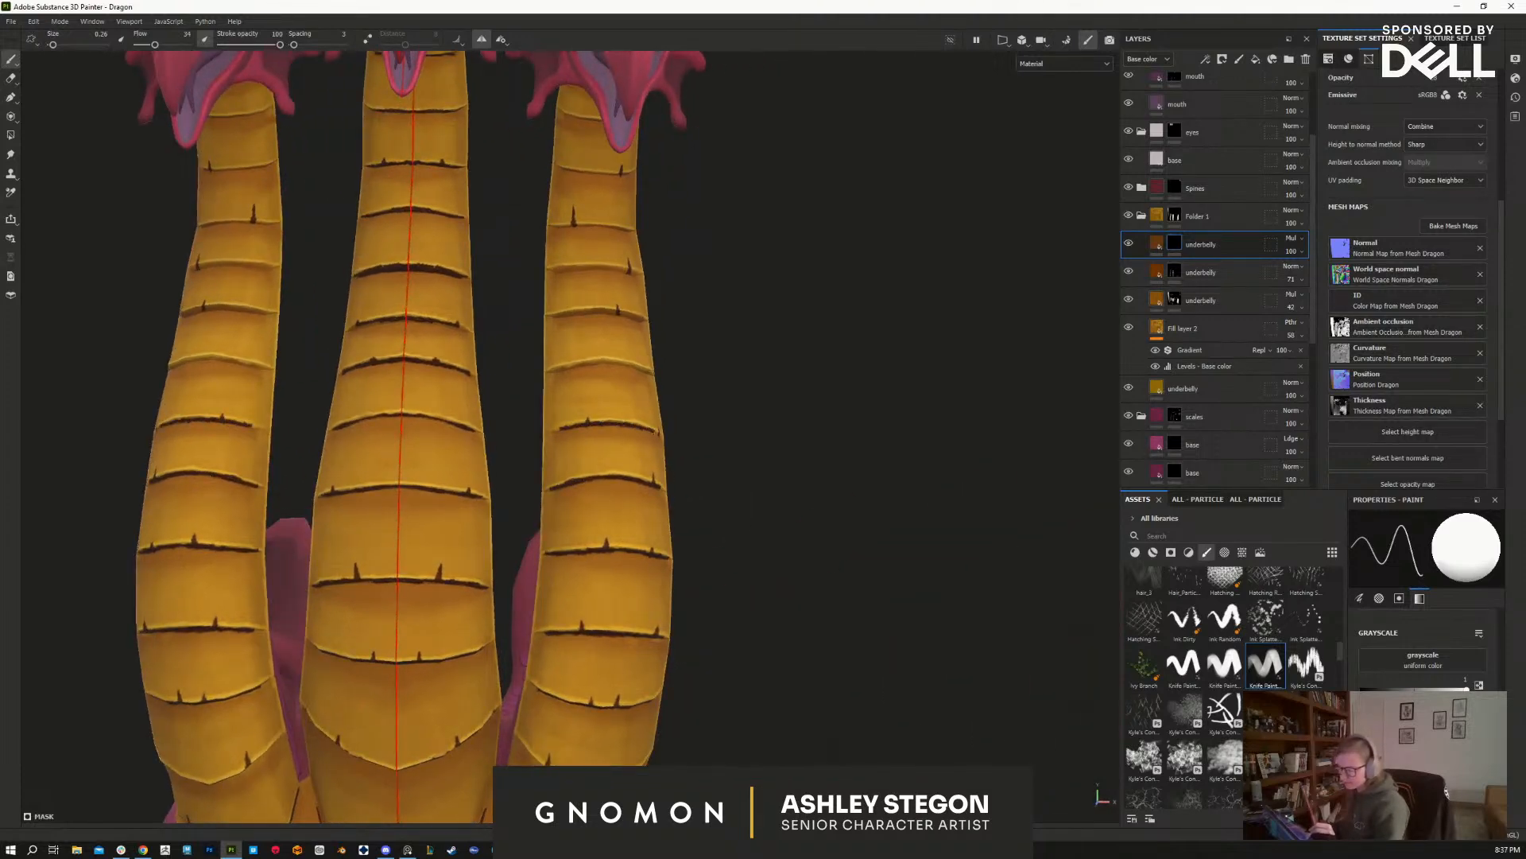
# Step: Paint dark lines along the bottom edges of the upper plates on the outer necks, working up towards the heads
pyautogui.keyDown('alt'); pyautogui.moveTo(746, 436); pyautogui.dragTo(696, 534, button='middle'); pyautogui.keyUp('alt')
pyautogui.keyDown('alt'); pyautogui.moveTo(723, 613); pyautogui.dragTo(745, 656, button='right'); pyautogui.keyUp('alt')
pyautogui.moveTo(541, 414)
pyautogui.mouseDown()
pyautogui.moveTo(606, 426)
pyautogui.moveTo(485, 423)
pyautogui.moveTo(520, 418)
pyautogui.mouseUp()
pyautogui.moveTo(525, 353)
pyautogui.mouseDown()
pyautogui.moveTo(498, 355)
pyautogui.moveTo(589, 358)
pyautogui.mouseUp()
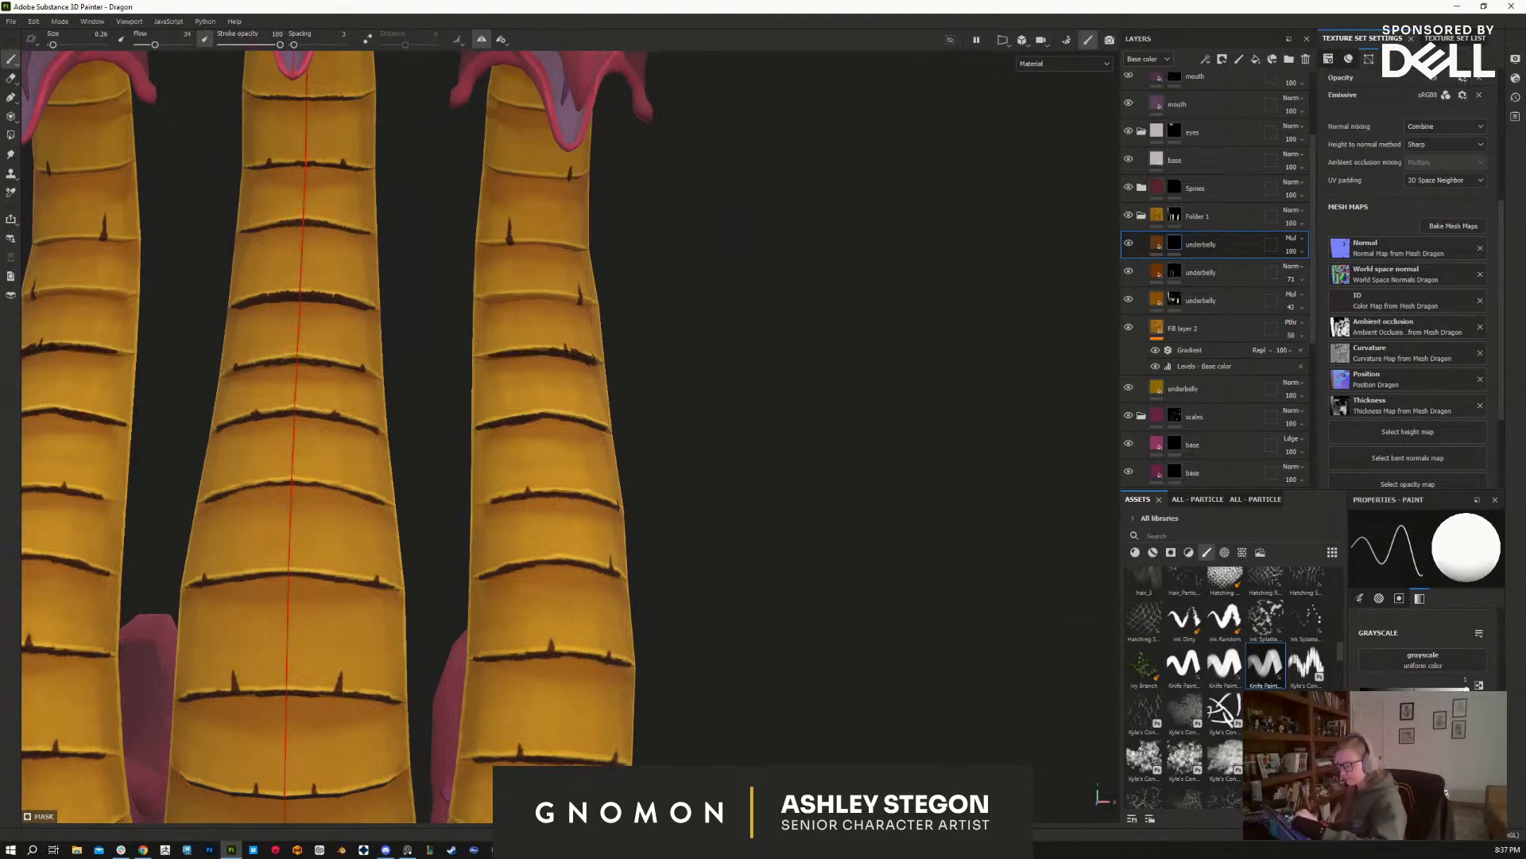
pyautogui.moveTo(580, 297)
pyautogui.mouseDown()
pyautogui.moveTo(486, 300)
pyautogui.moveTo(556, 295)
pyautogui.mouseUp()
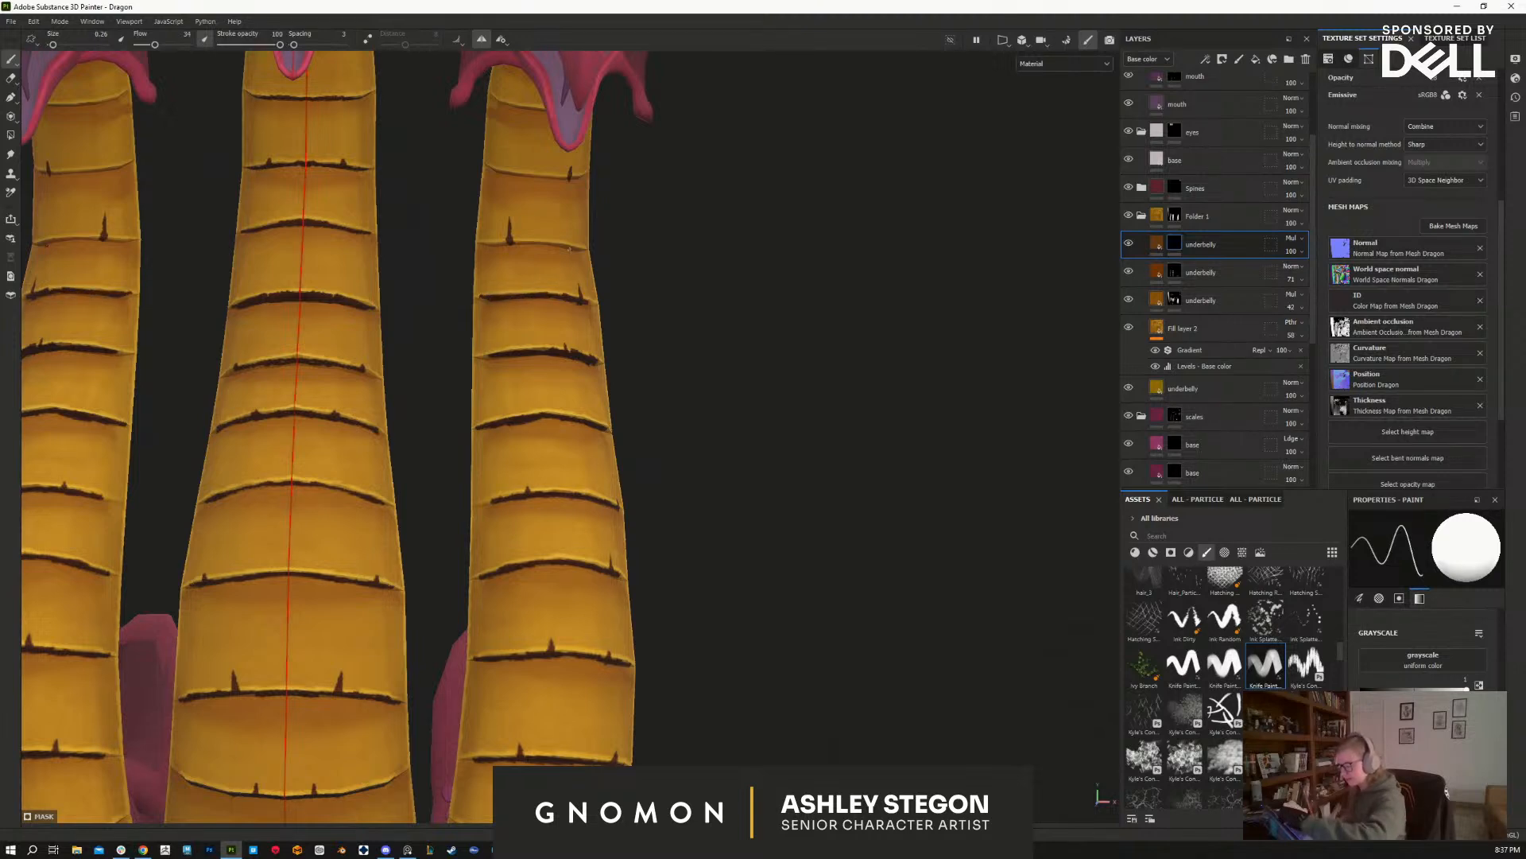
pyautogui.moveTo(487, 244); pyautogui.dragTo(568, 249)
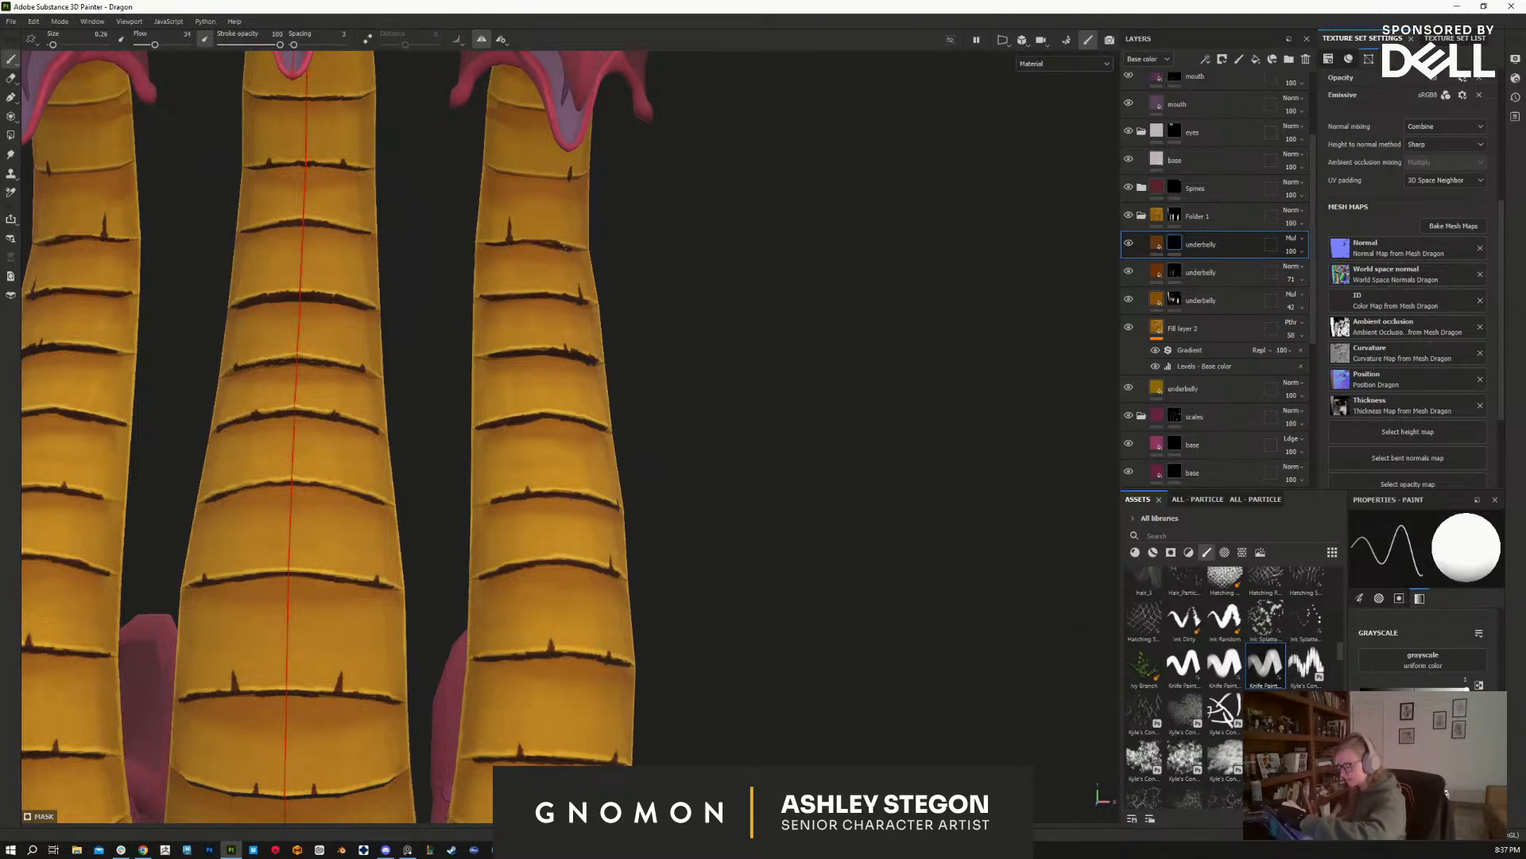
# Step: Paint dark lines along the bottom edges of the topmost plates on the outer necks, just beneath the heads
pyautogui.moveTo(783, 493)
pyautogui.keyDown('alt'); pyautogui.mouseDown()
pyautogui.moveTo(695, 532)
pyautogui.moveTo(751, 759)
pyautogui.mouseUp(); pyautogui.keyUp('alt')
pyautogui.keyDown('alt'); pyautogui.moveTo(743, 549); pyautogui.dragTo(718, 426); pyautogui.keyUp('alt')
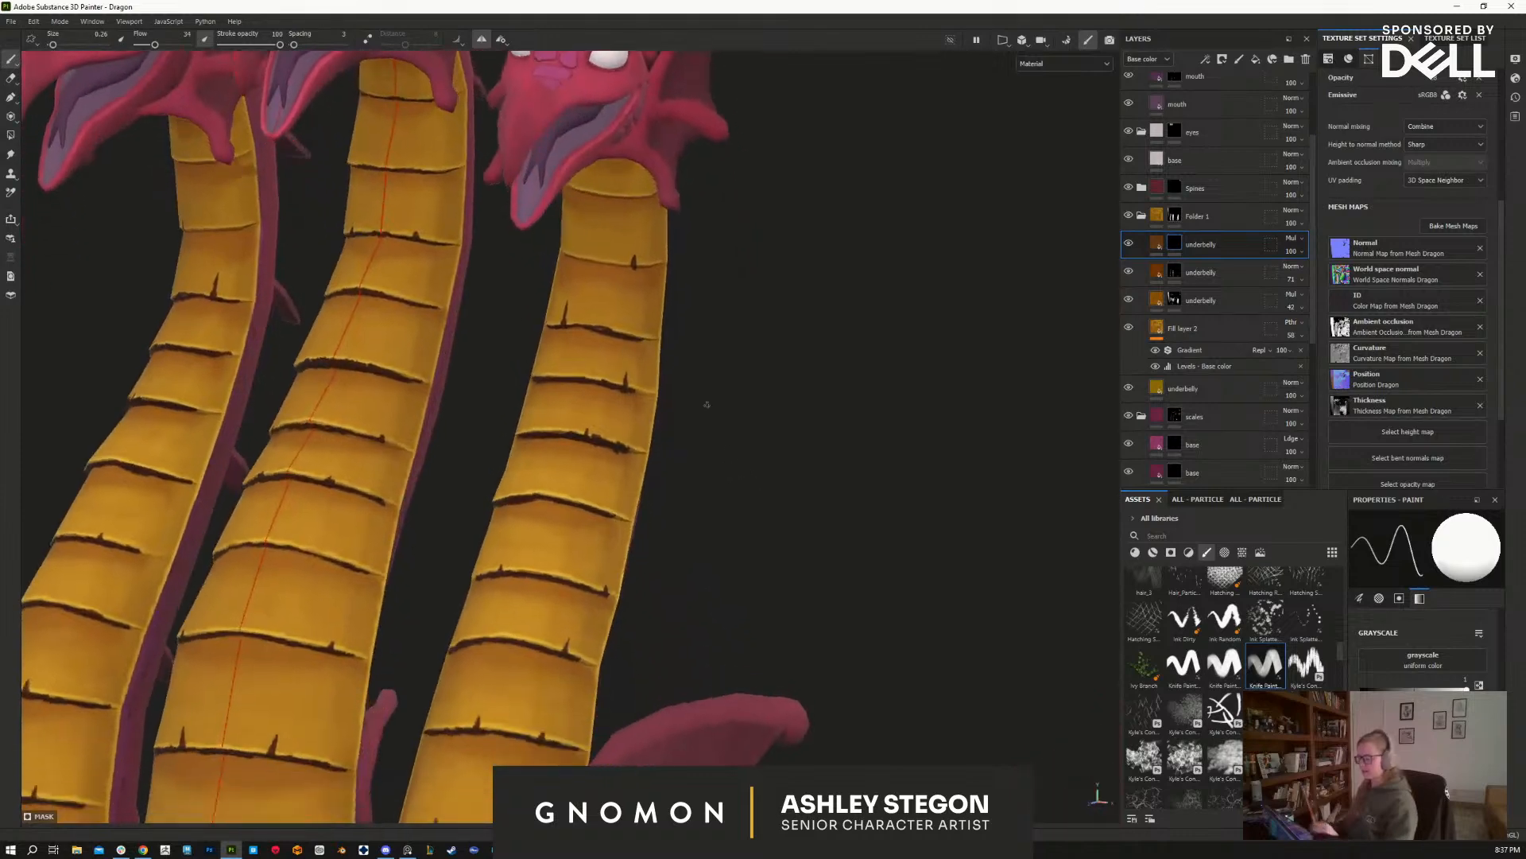
pyautogui.press('x')
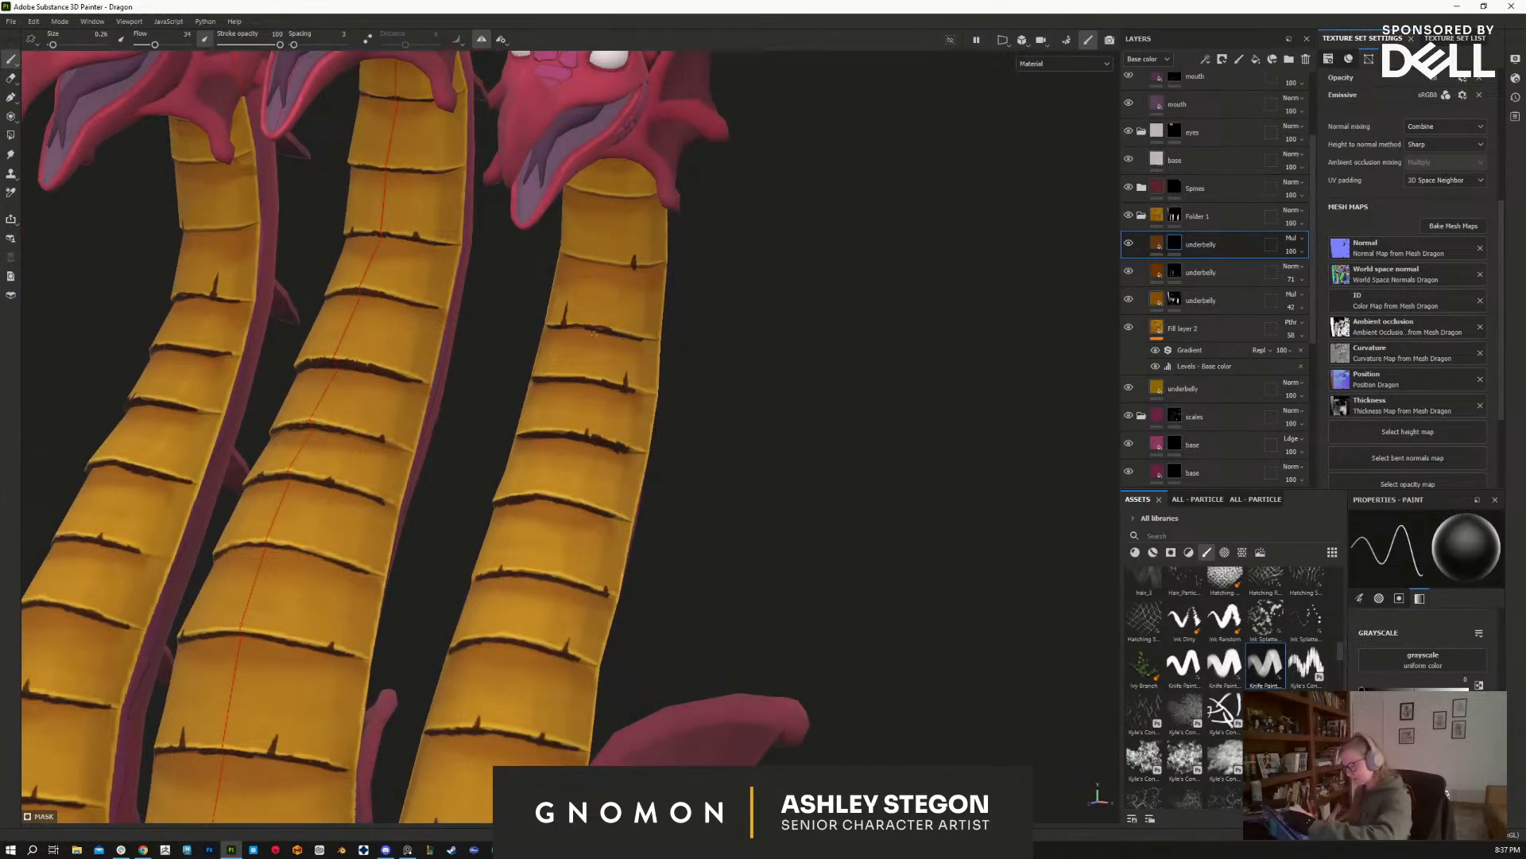
pyautogui.press('x')
pyautogui.moveTo(592, 244)
pyautogui.keyDown('alt'); pyautogui.mouseDown()
pyautogui.moveTo(556, 260)
pyautogui.moveTo(598, 260)
pyautogui.mouseUp(); pyautogui.keyUp('alt')
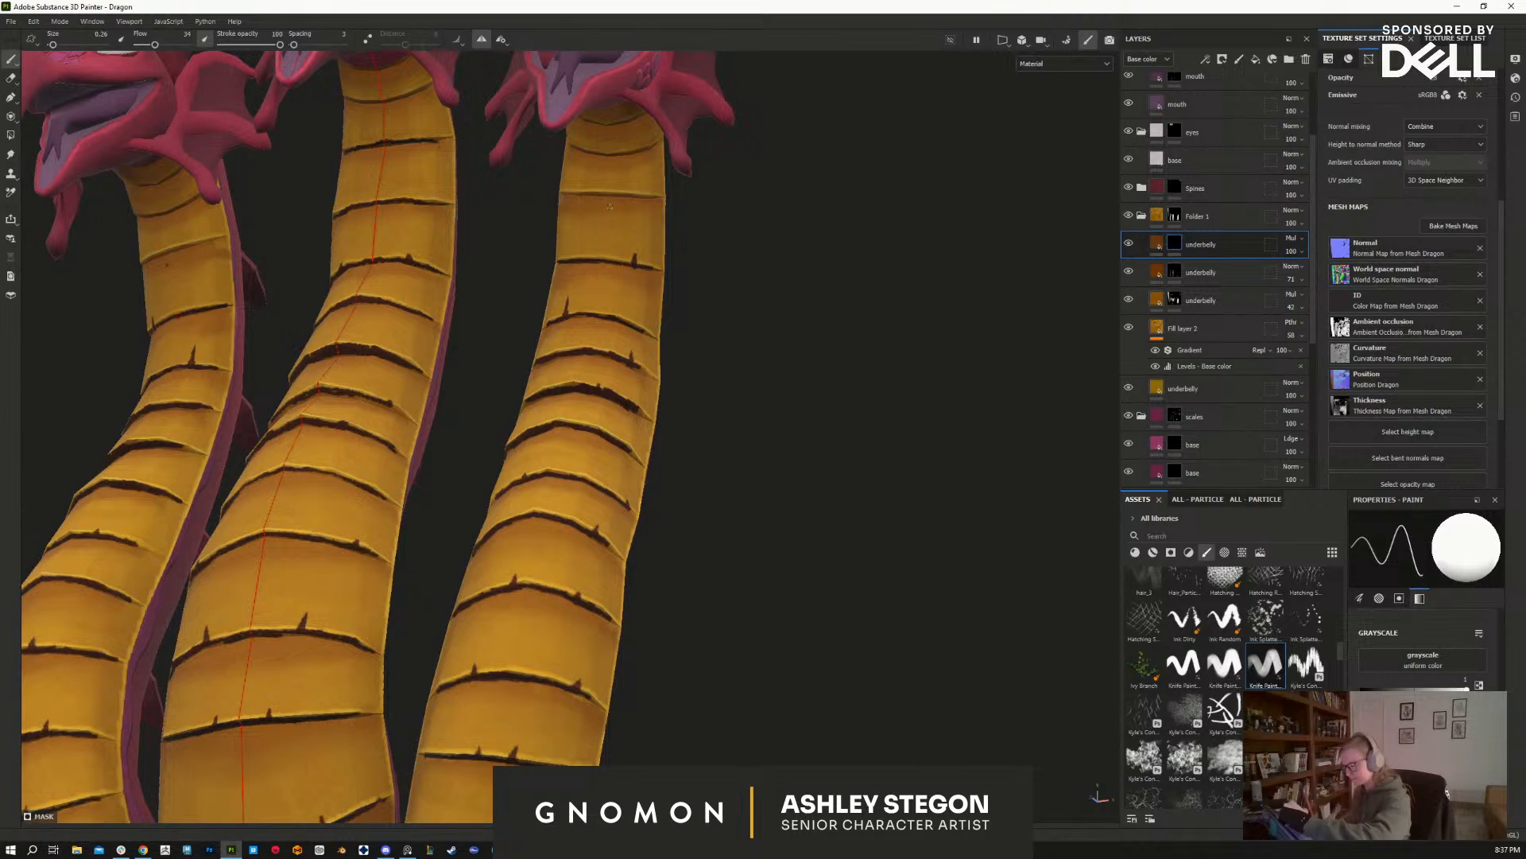
pyautogui.moveTo(573, 193); pyautogui.dragTo(653, 196)
pyautogui.moveTo(582, 151); pyautogui.dragTo(651, 148)
pyautogui.press('x')
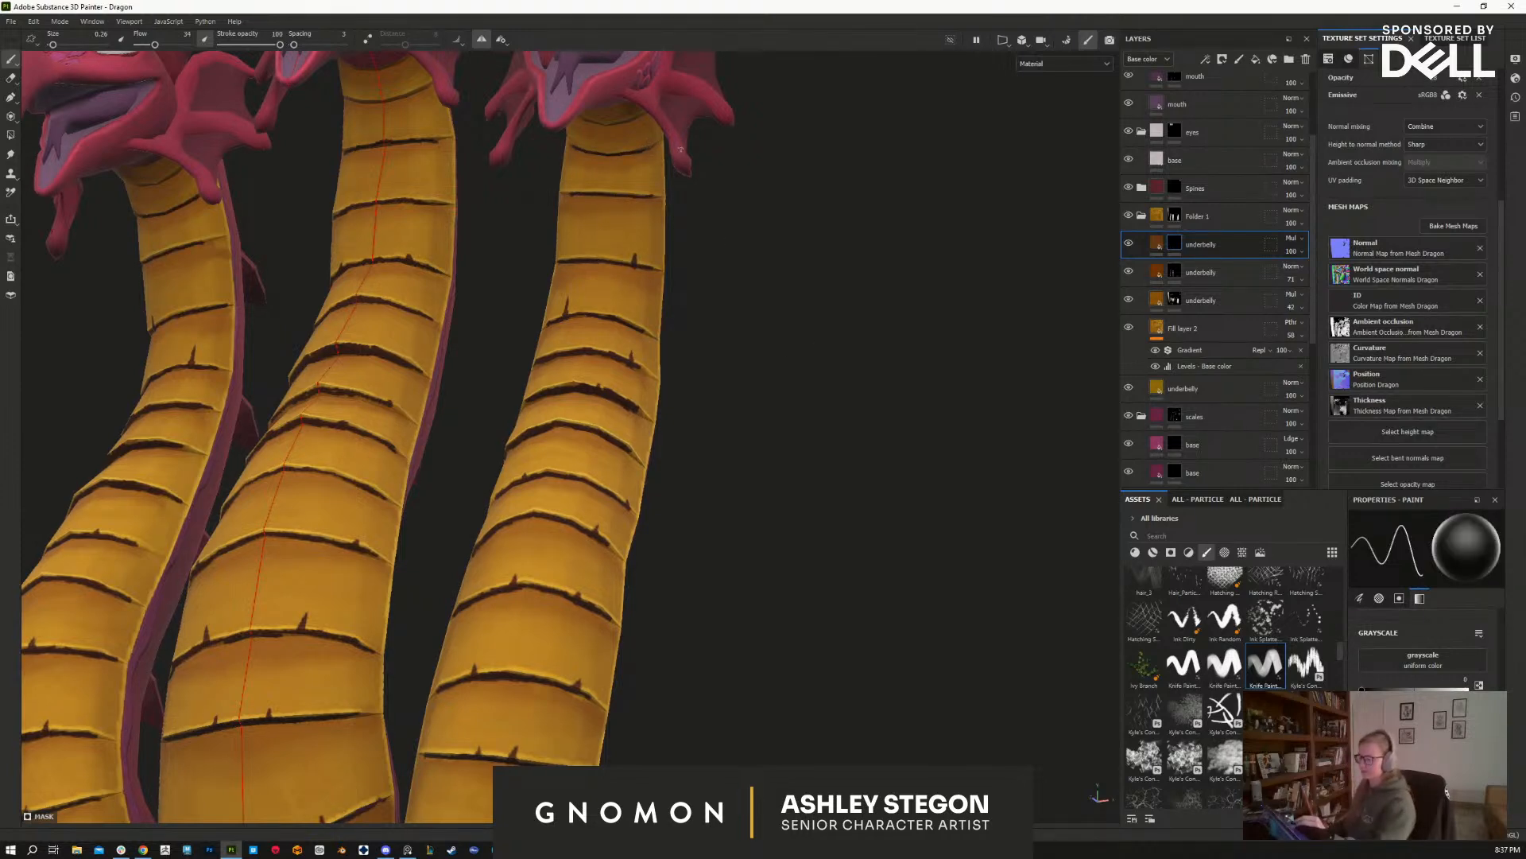
# Step: Duplicate the top underbelly layer, clear the copy's mask to black and set its blending mode to Linear dodge (Add)
pyautogui.keyDown('alt'); pyautogui.moveTo(705, 266); pyautogui.dragTo(752, 460, button='right'); pyautogui.keyUp('alt')
pyautogui.keyDown('alt'); pyautogui.moveTo(753, 460); pyautogui.dragTo(842, 429); pyautogui.keyUp('alt')
pyautogui.keyDown('alt'); pyautogui.moveTo(843, 430); pyautogui.dragTo(823, 278, button='right'); pyautogui.keyUp('alt')
pyautogui.keyDown('alt'); pyautogui.moveTo(766, 422); pyautogui.dragTo(721, 536, button='middle'); pyautogui.keyUp('alt')
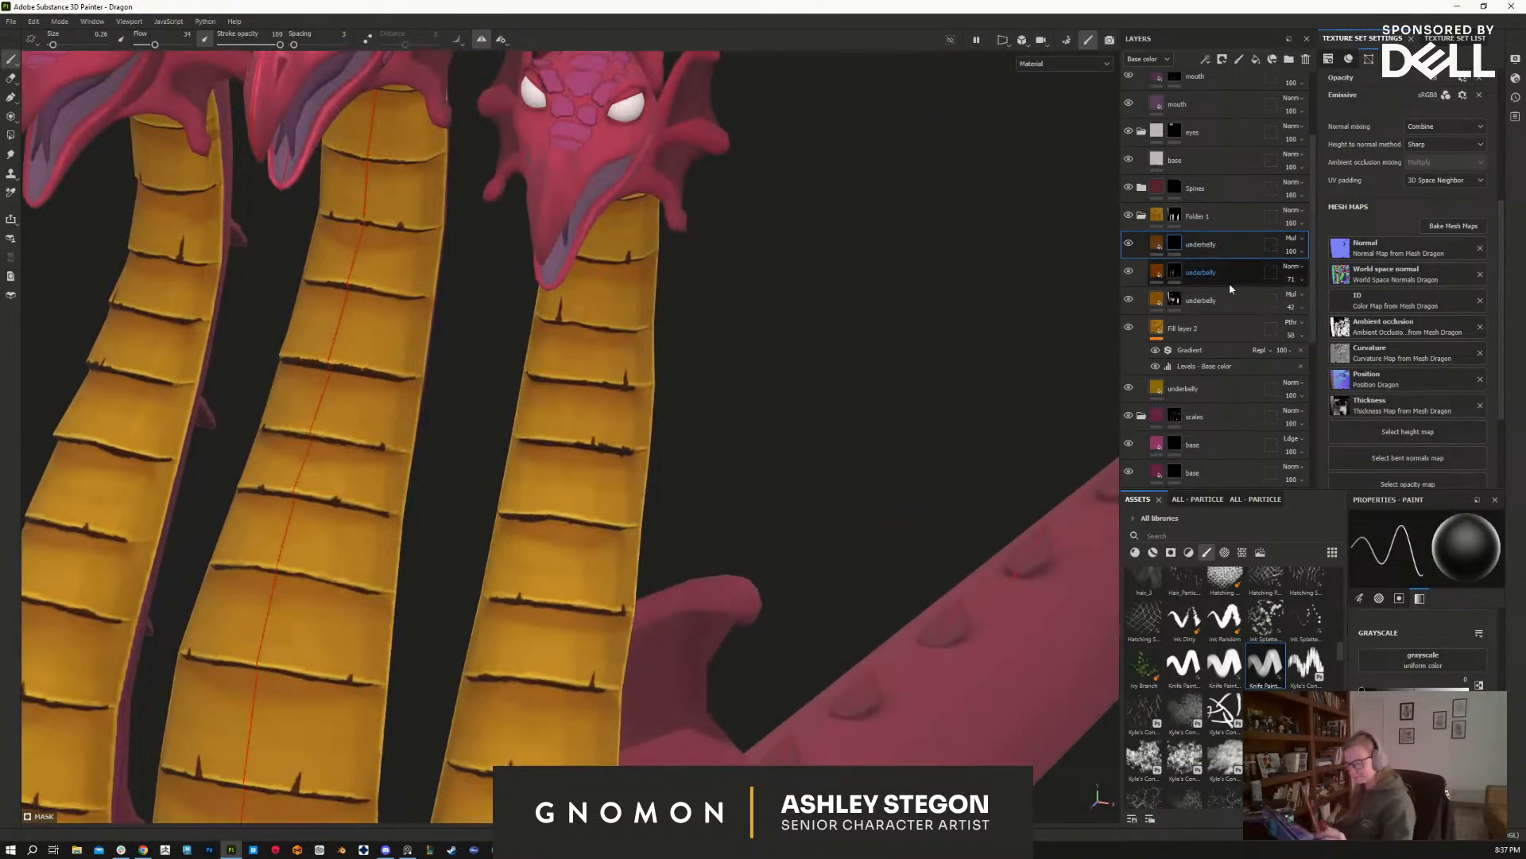
pyautogui.hotkey('ctrl', 'd')
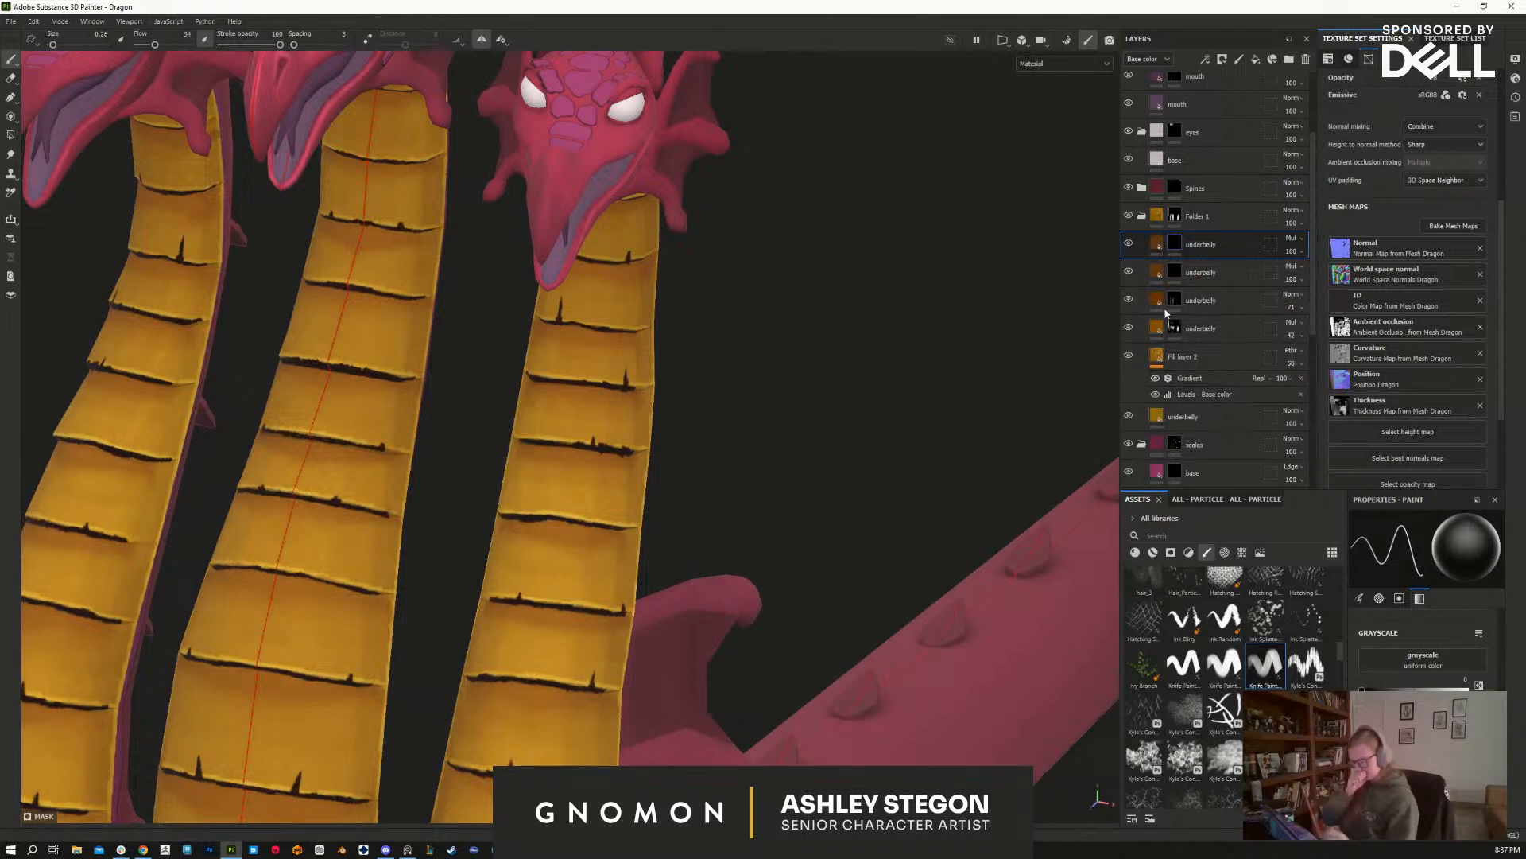
pyautogui.rightClick(1158, 242)
pyautogui.click(1213, 266)
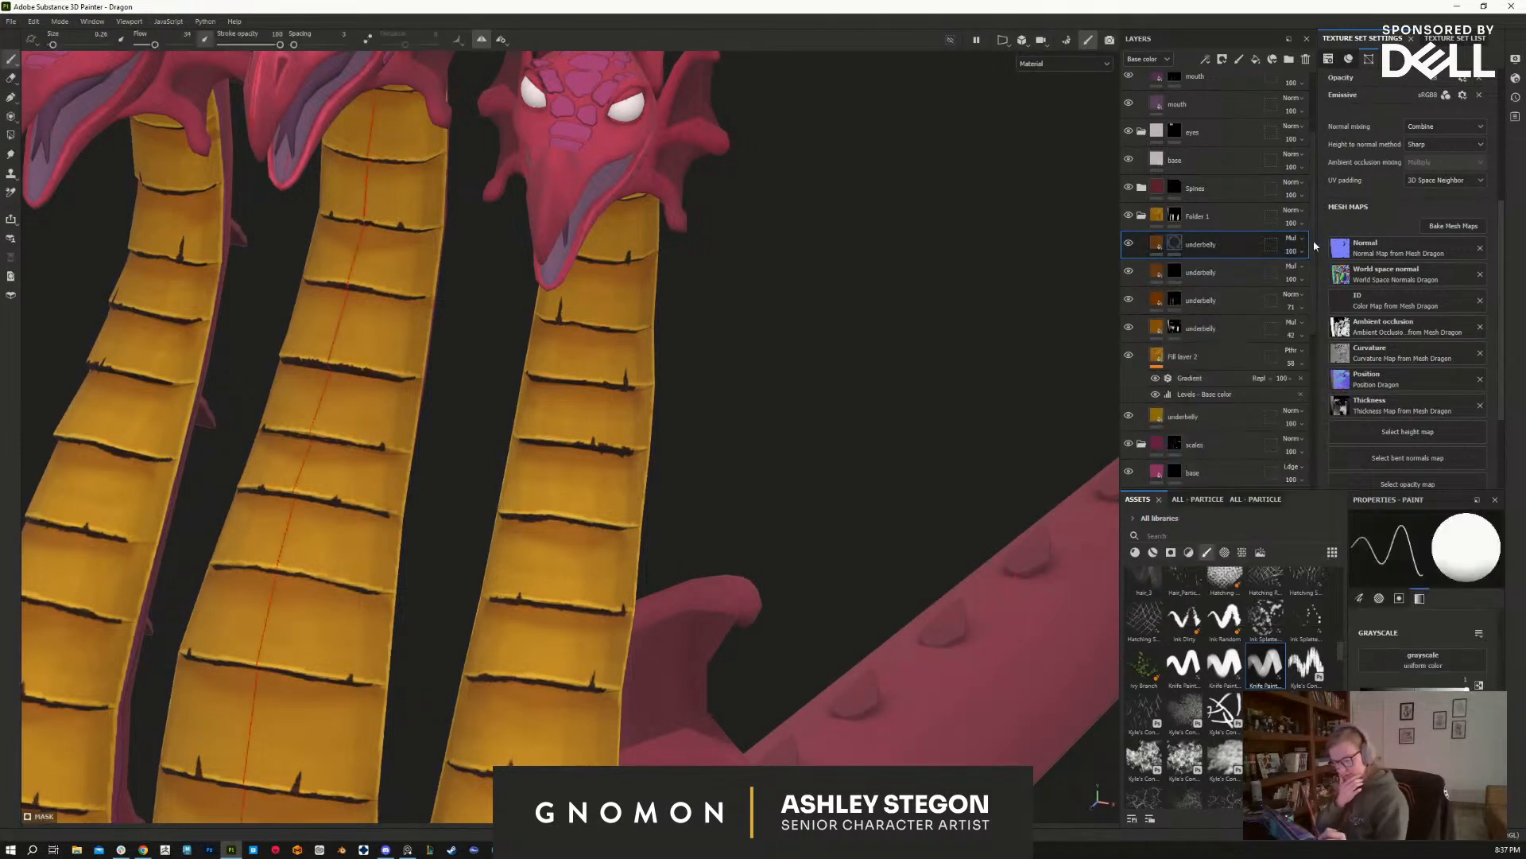
pyautogui.click(1299, 241)
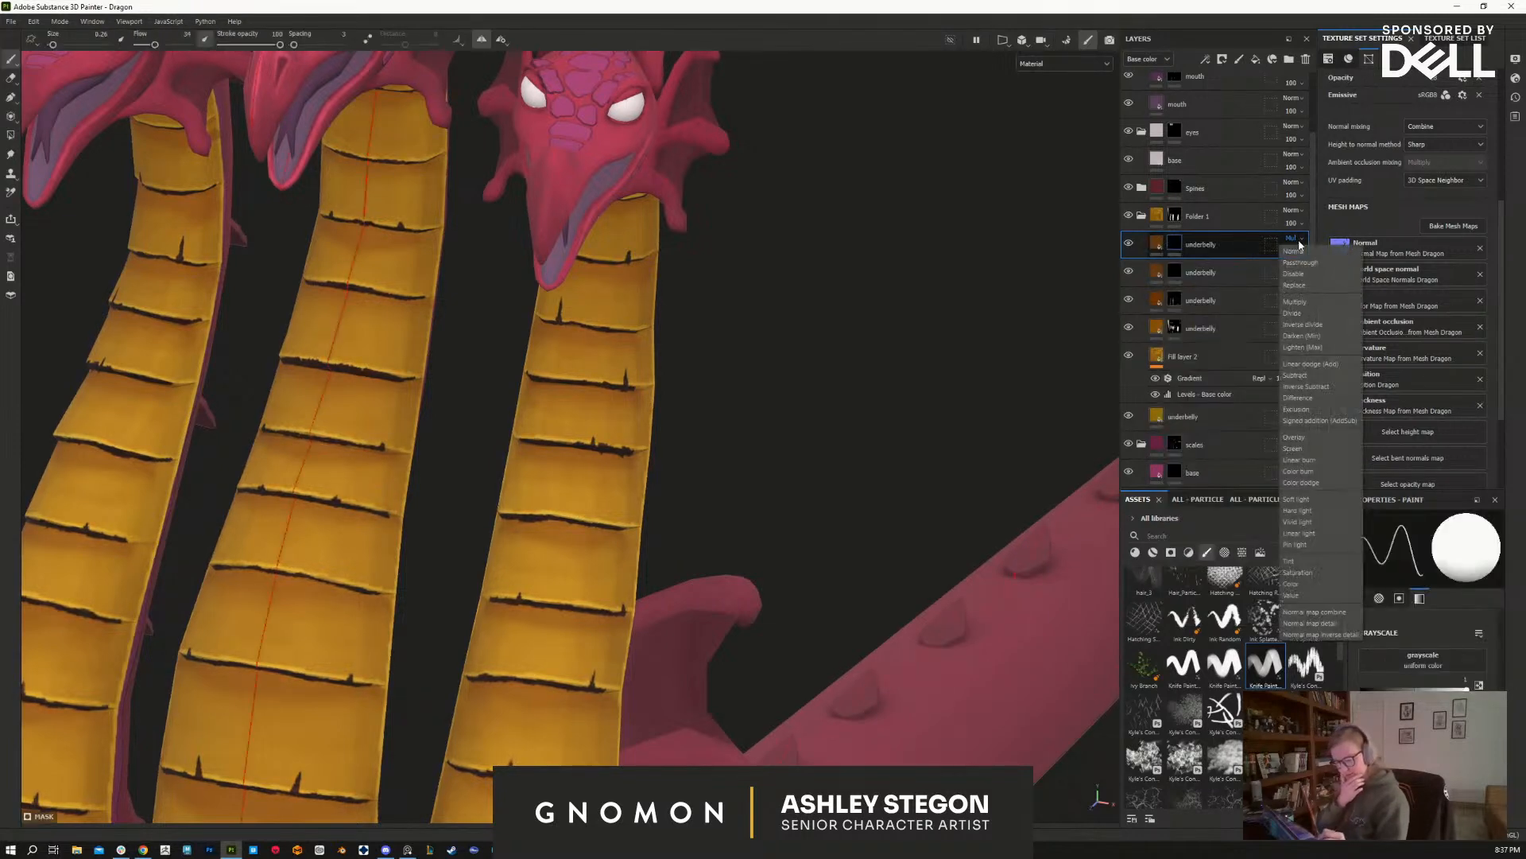
pyautogui.click(1310, 365)
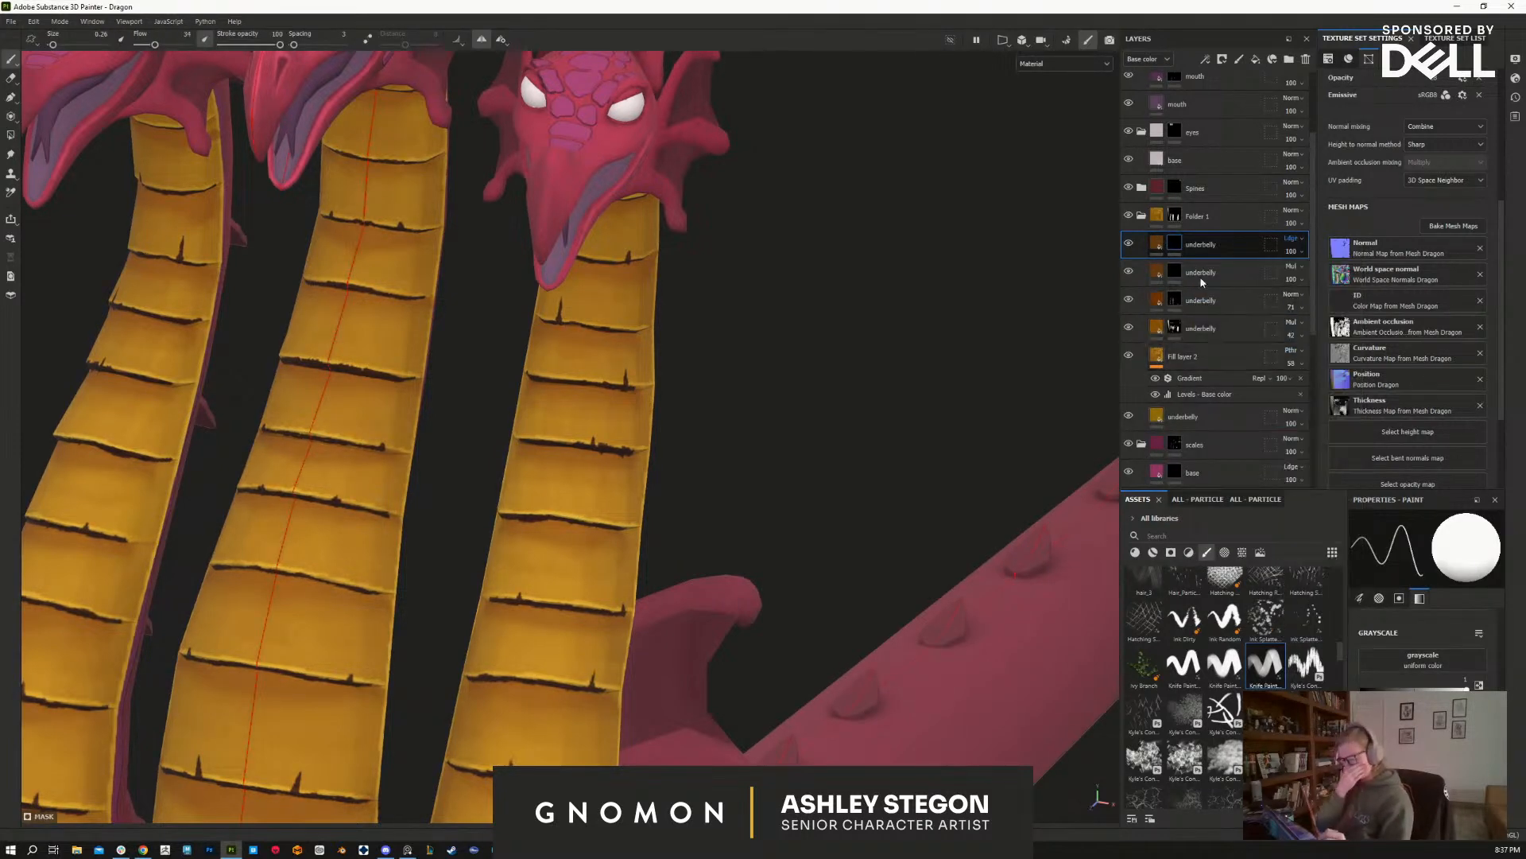
# Step: Change the copied underbelly layer's base color to a bright golden yellow for the edge highlights
pyautogui.click(1159, 248)
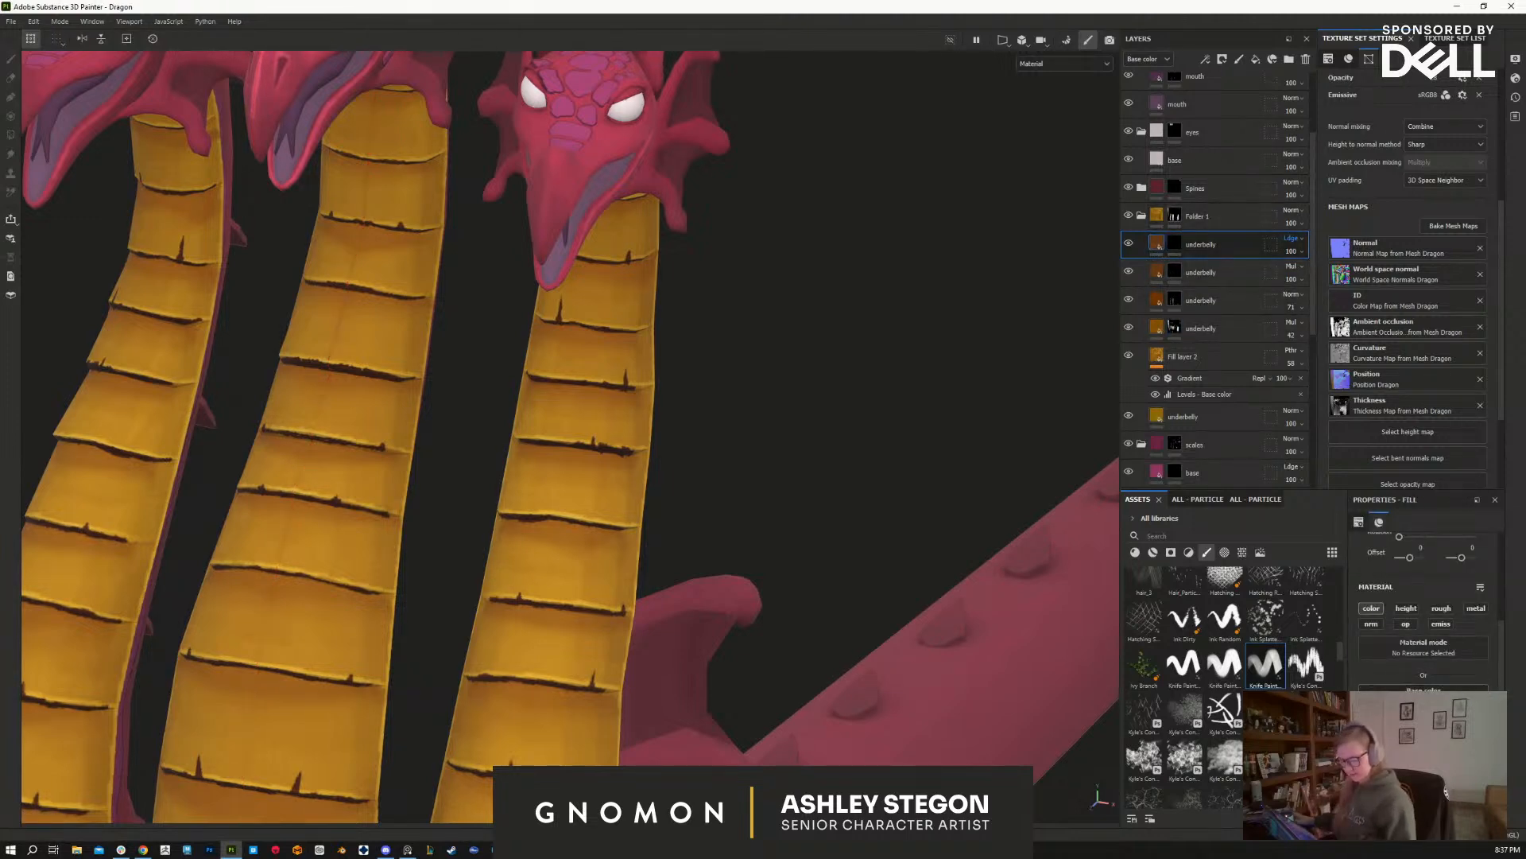
pyautogui.click(1416, 715)
pyautogui.moveTo(1281, 606); pyautogui.dragTo(1264, 567)
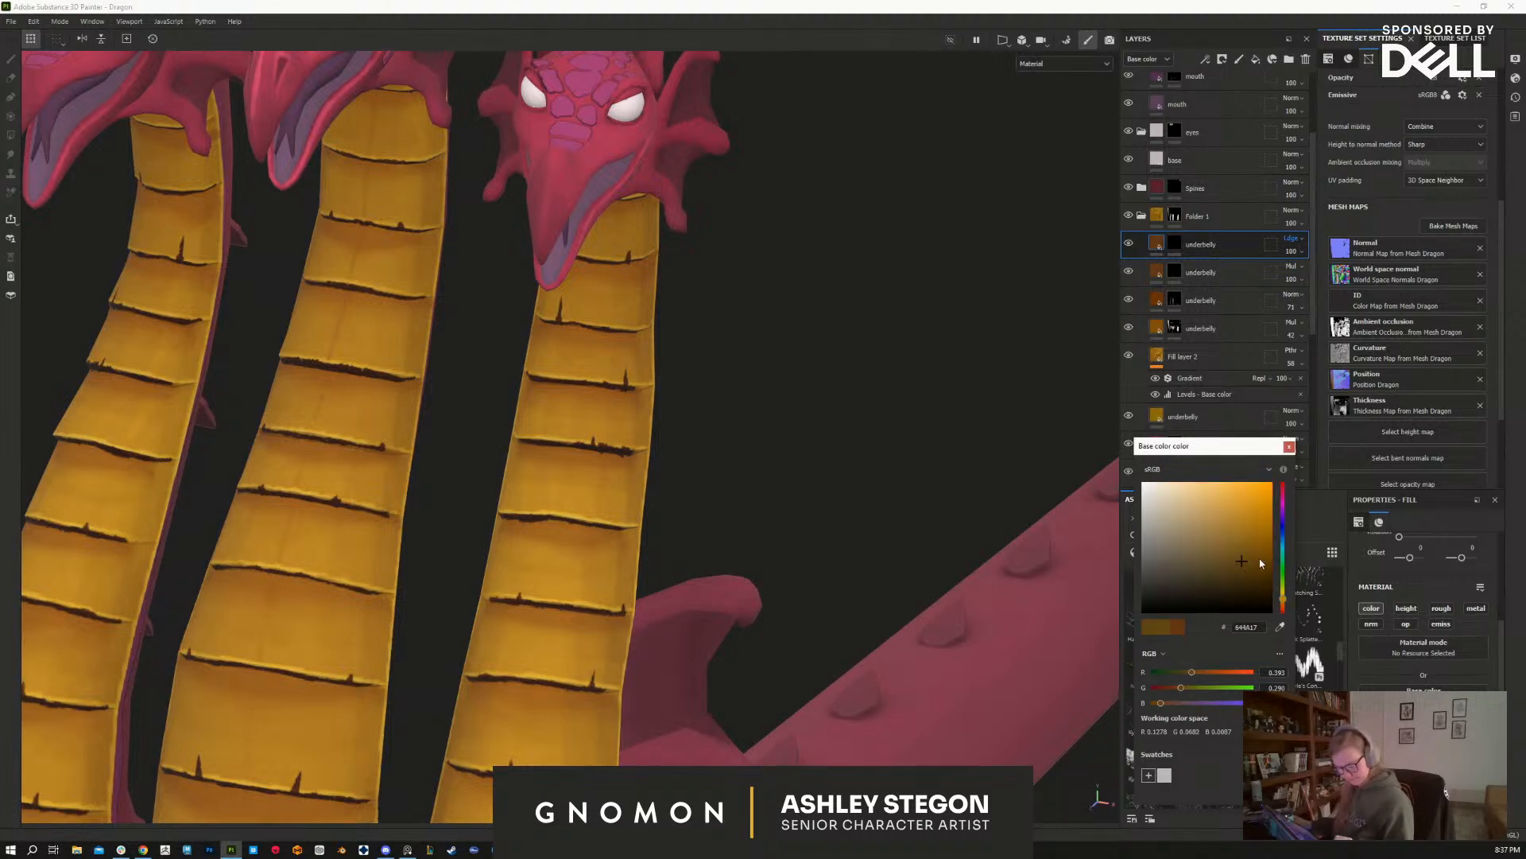
pyautogui.click(1256, 525)
pyautogui.moveTo(1256, 524); pyautogui.dragTo(1257, 516)
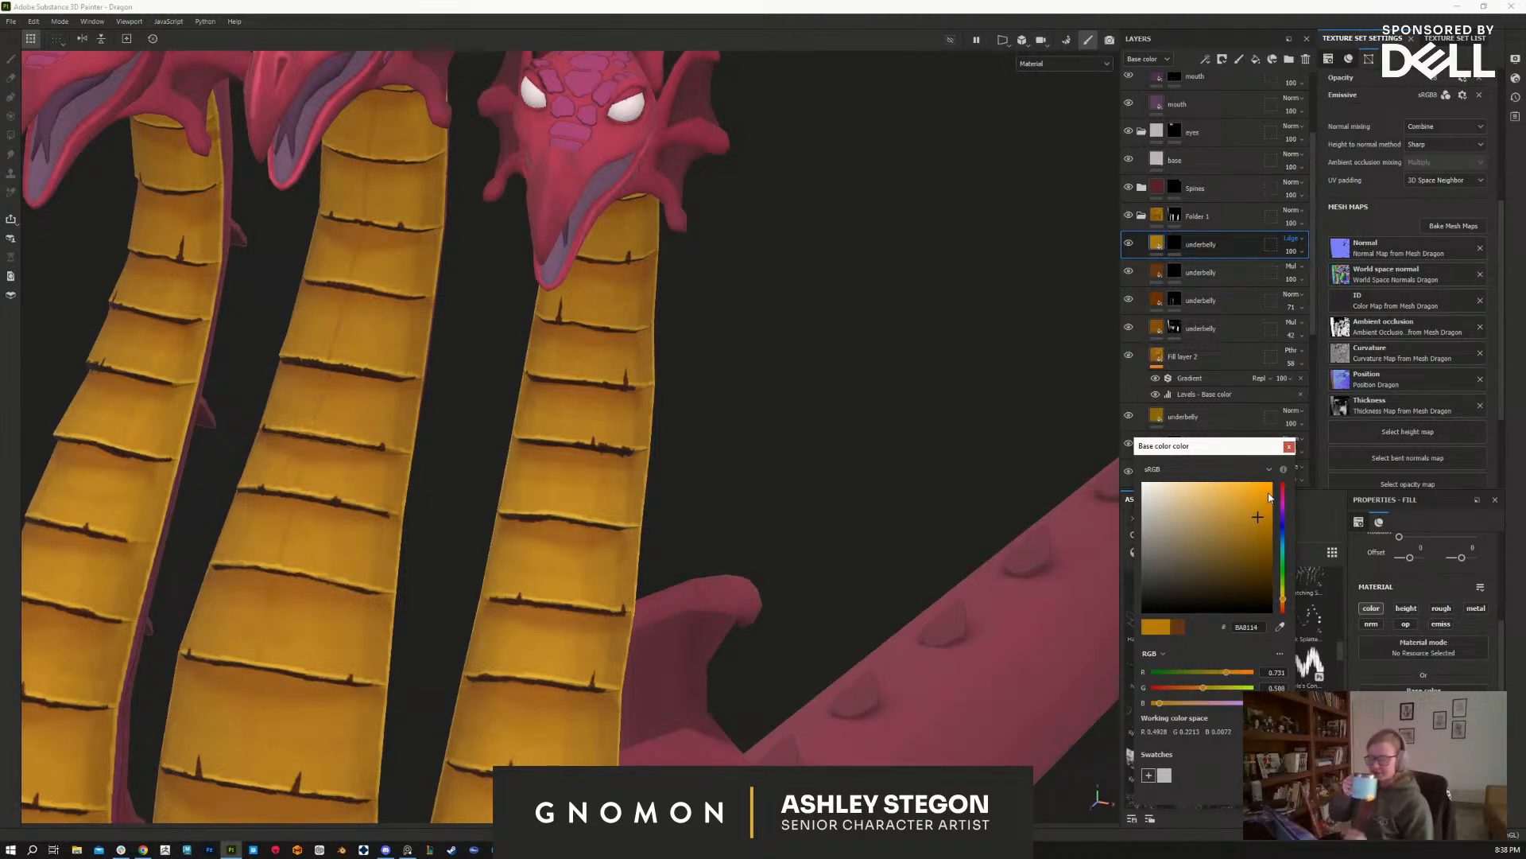
pyautogui.click(1289, 446)
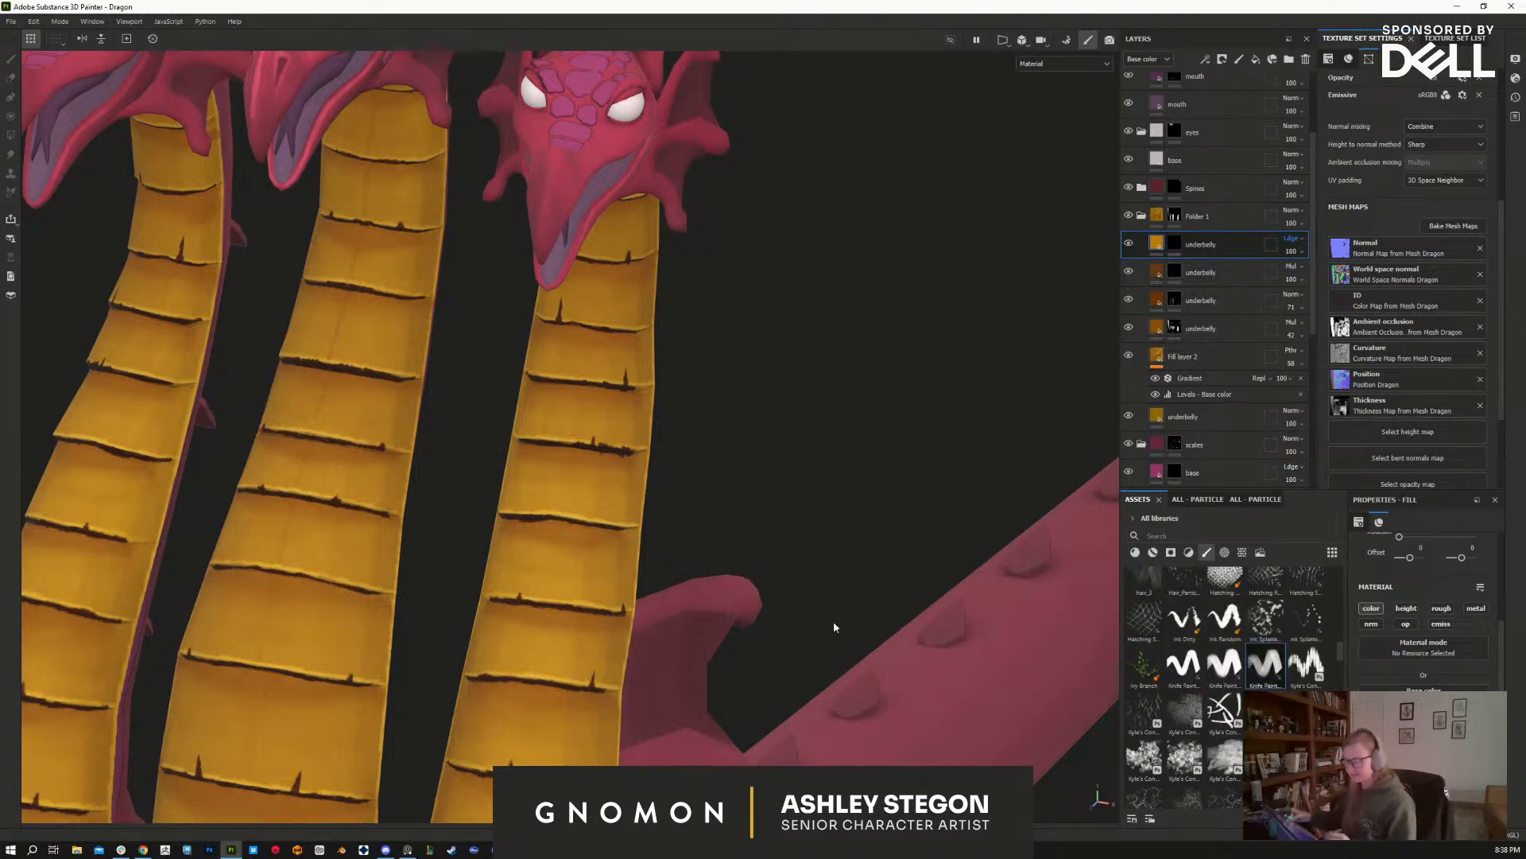
# Step: Paint thin golden highlights on the layer mask above the dark edge and crack of an upper outer-neck plate, using a smaller brush
pyautogui.keyDown('alt'); pyautogui.moveTo(829, 558); pyautogui.dragTo(879, 549); pyautogui.keyUp('alt')
pyautogui.press('1')
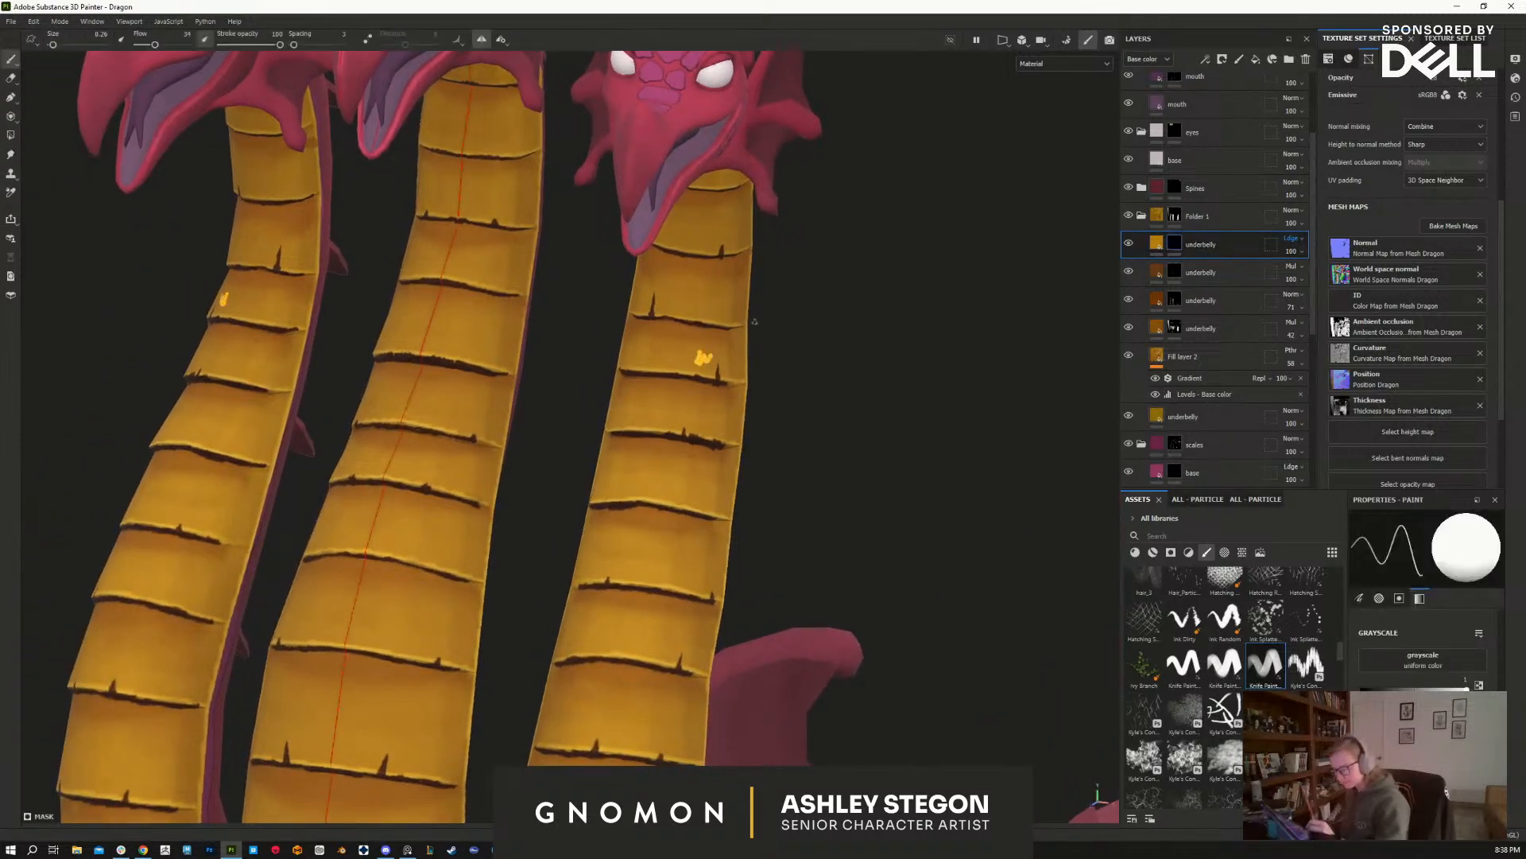
pyautogui.keyDown('alt'); pyautogui.moveTo(754, 321); pyautogui.dragTo(875, 561, button='middle'); pyautogui.keyUp('alt')
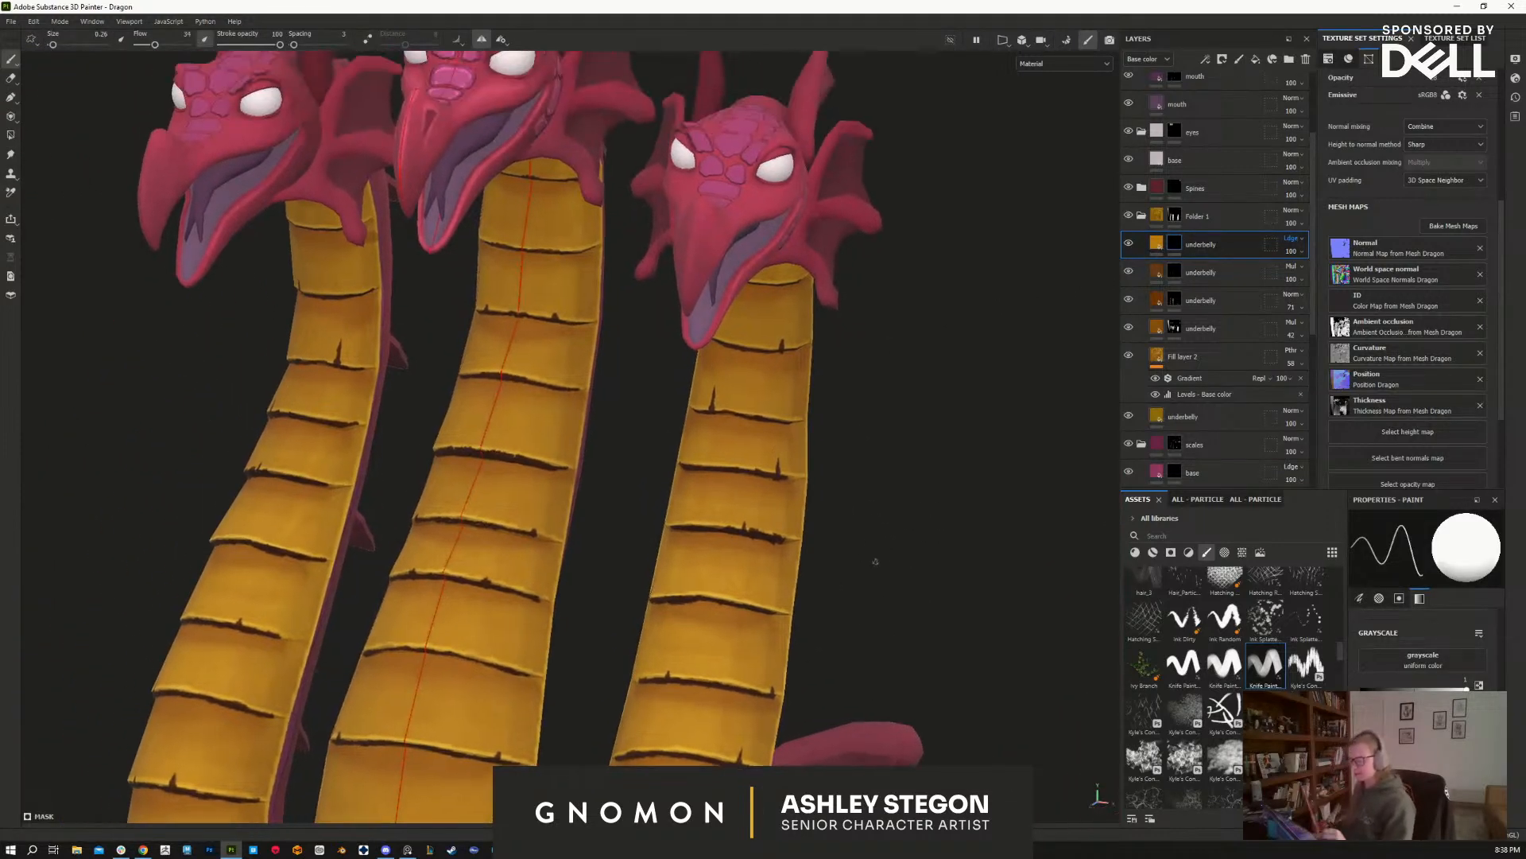
pyautogui.keyDown('alt'); pyautogui.moveTo(875, 561); pyautogui.dragTo(865, 602, button='right'); pyautogui.keyUp('alt')
pyautogui.keyDown('alt'); pyautogui.moveTo(865, 602); pyautogui.dragTo(845, 596); pyautogui.keyUp('alt')
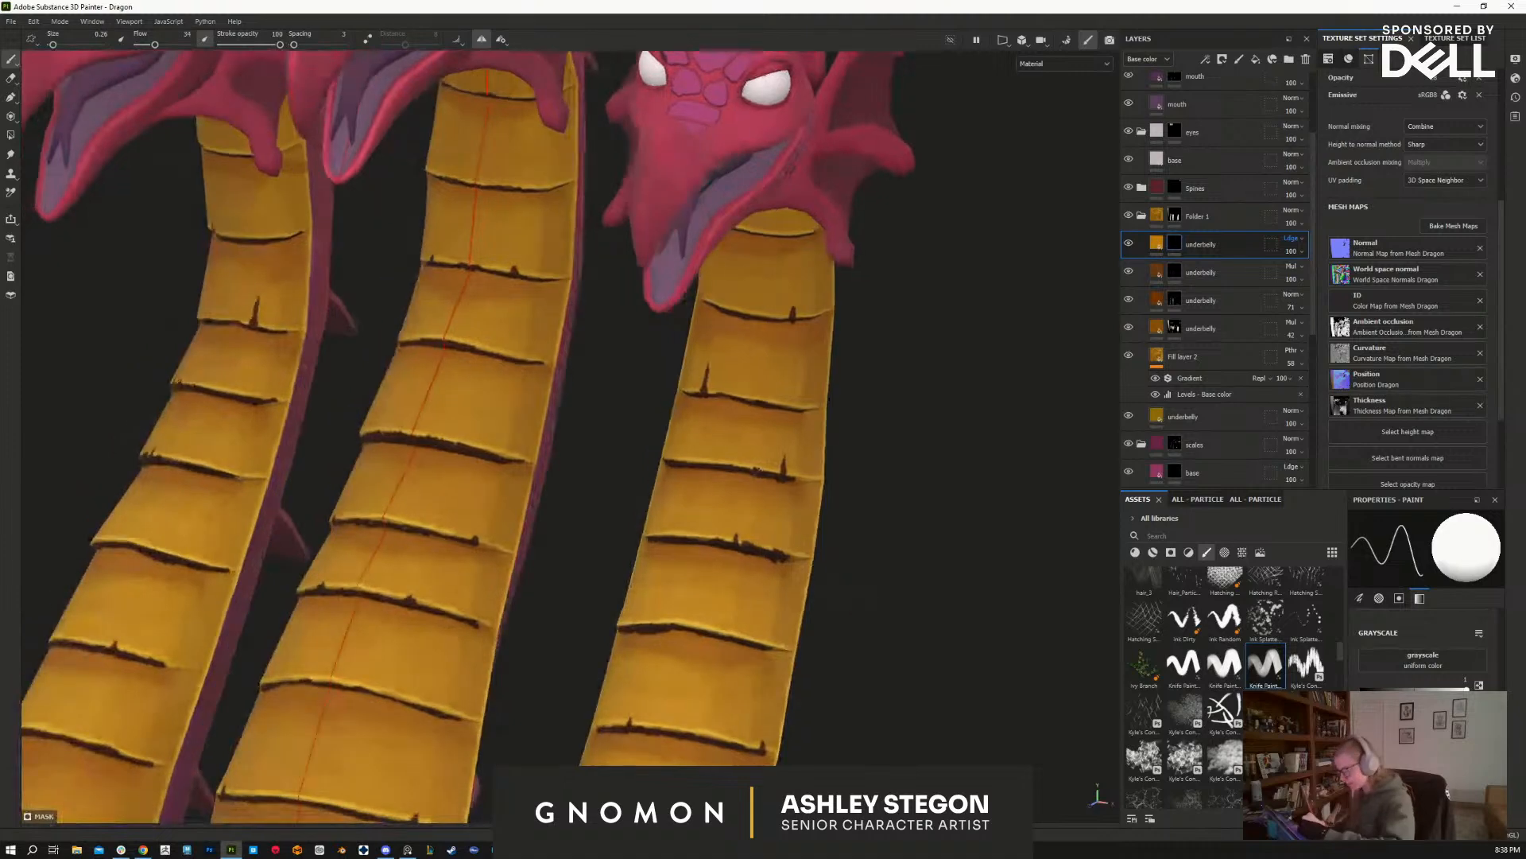
pyautogui.press('[')
pyautogui.moveTo(742, 468); pyautogui.dragTo(766, 464)
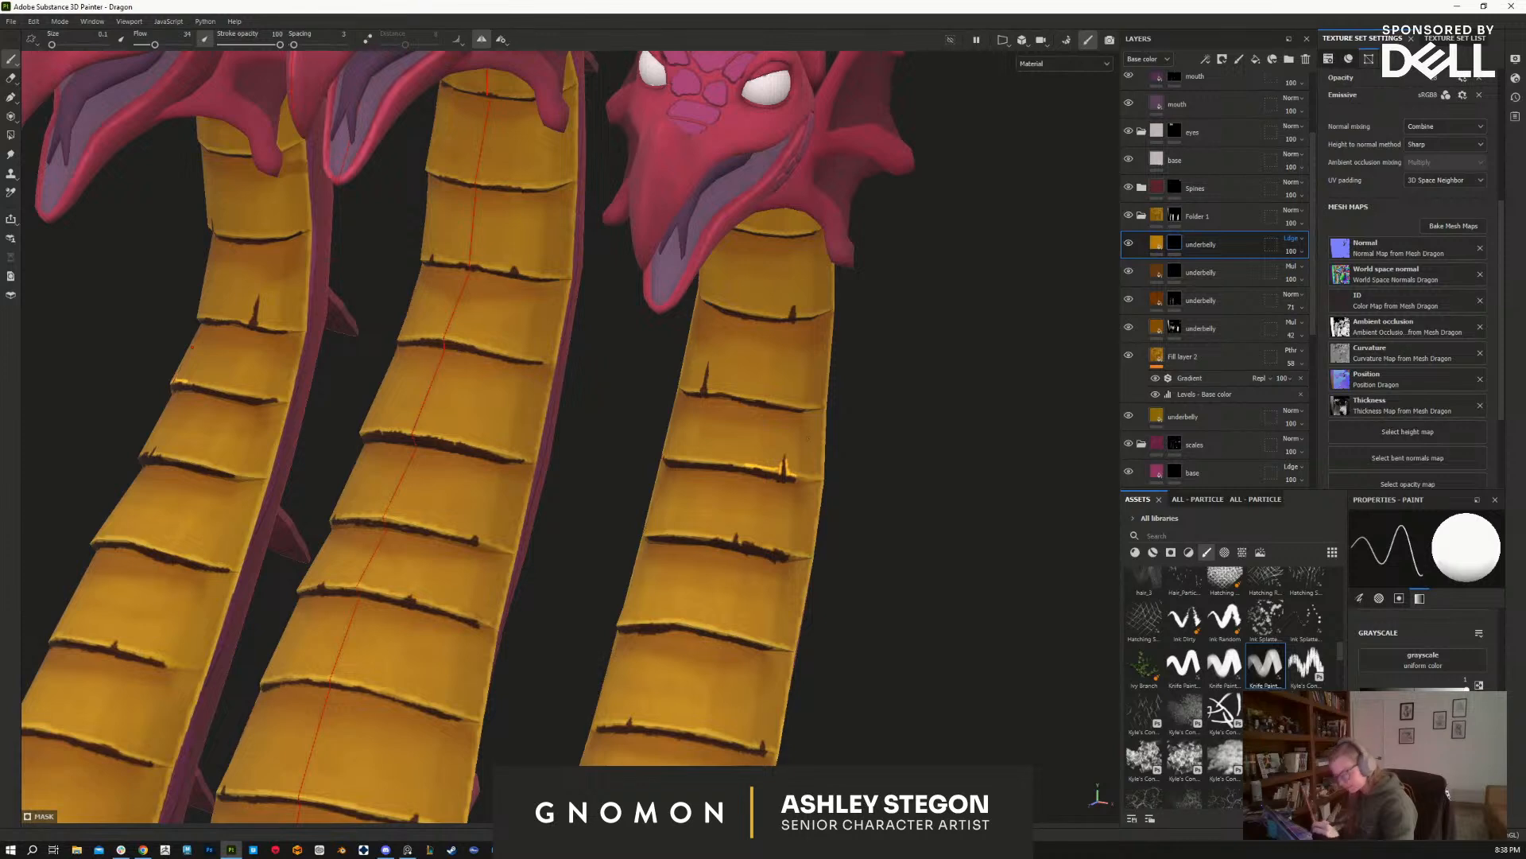
pyautogui.keyDown('alt'); pyautogui.moveTo(905, 549); pyautogui.dragTo(857, 546); pyautogui.keyUp('alt')
pyautogui.moveTo(258, 367); pyautogui.dragTo(217, 358)
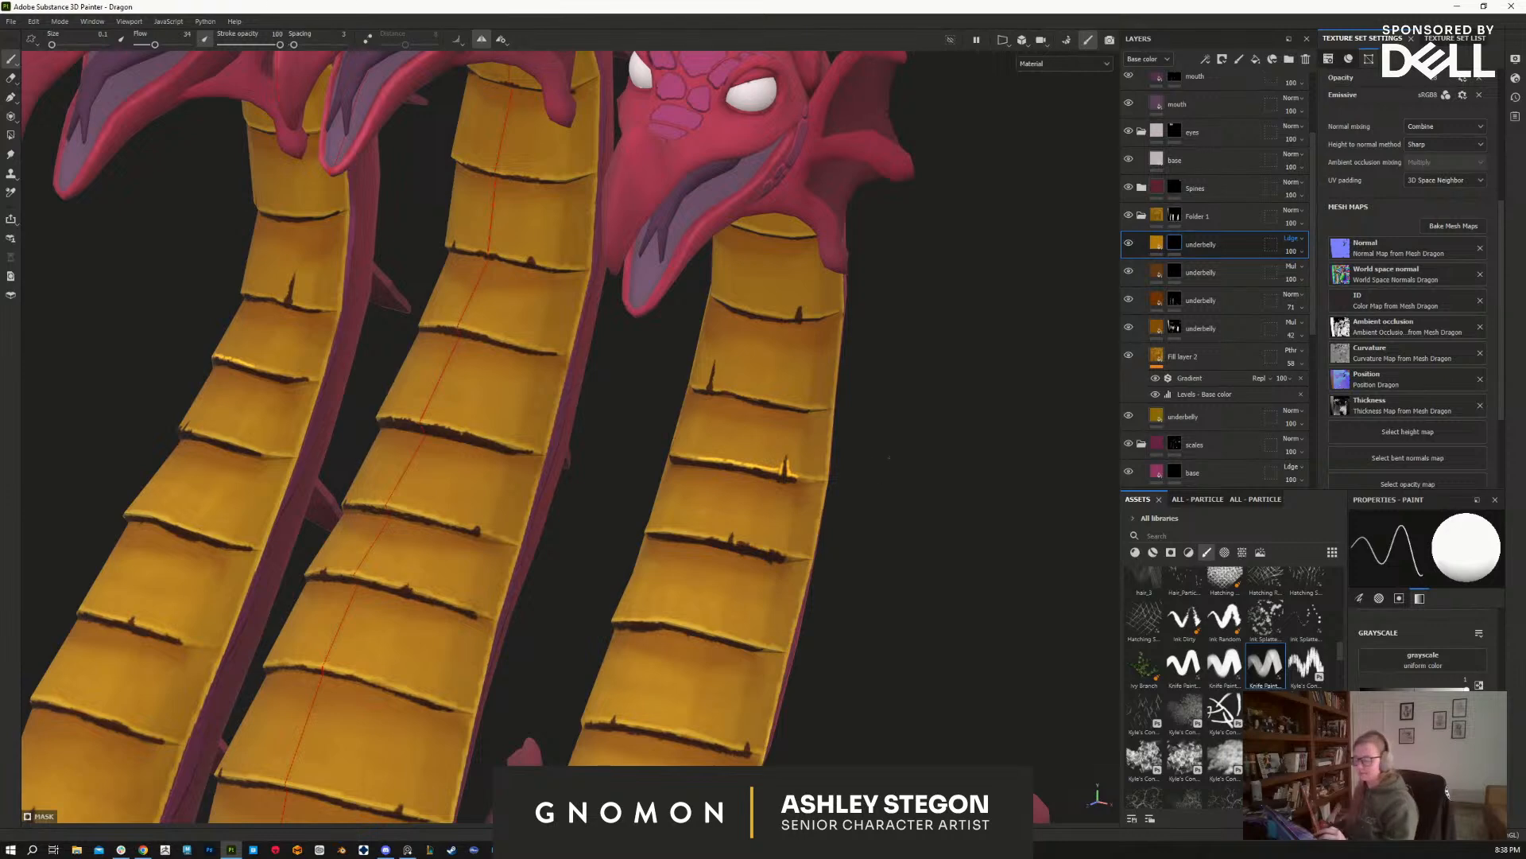
# Step: Highlight the edges and cracks of the next plates up towards the heads on the outer necks, including the tall crack
pyautogui.keyDown('alt'); pyautogui.moveTo(883, 482); pyautogui.dragTo(797, 567, button='middle'); pyautogui.keyUp('alt')
pyautogui.keyDown('alt'); pyautogui.moveTo(796, 568); pyautogui.dragTo(834, 566); pyautogui.keyUp('alt')
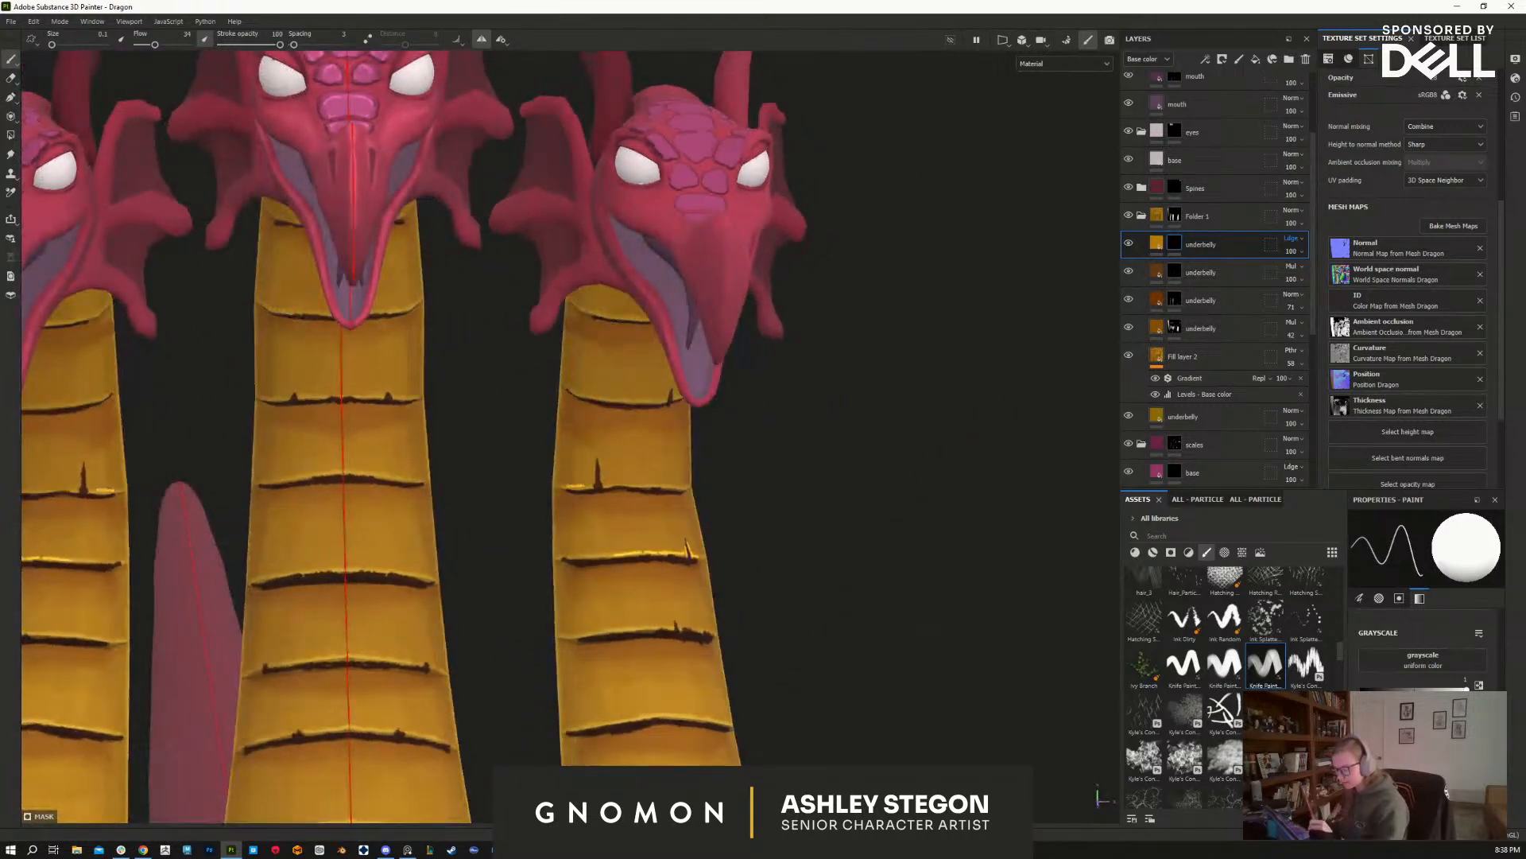
pyautogui.moveTo(594, 480)
pyautogui.mouseDown()
pyautogui.moveTo(594, 456)
pyautogui.moveTo(611, 484)
pyautogui.moveTo(672, 486)
pyautogui.mouseUp()
pyautogui.keyDown('alt'); pyautogui.moveTo(655, 427); pyautogui.dragTo(605, 439); pyautogui.keyUp('alt')
pyautogui.keyDown('alt'); pyautogui.moveTo(672, 485); pyautogui.dragTo(696, 400); pyautogui.keyUp('alt')
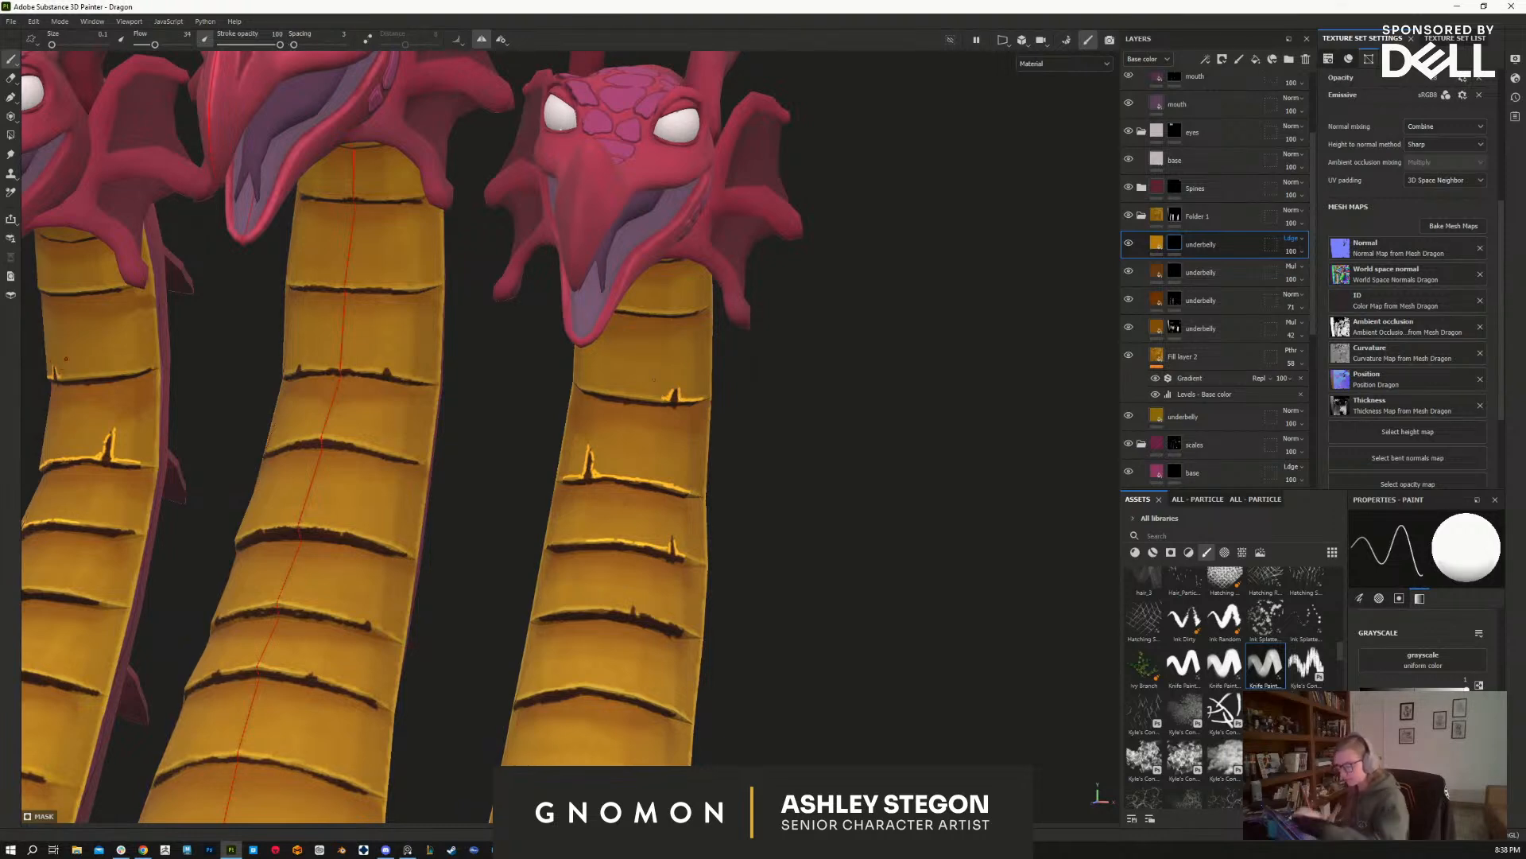
pyautogui.moveTo(593, 389); pyautogui.dragTo(644, 396)
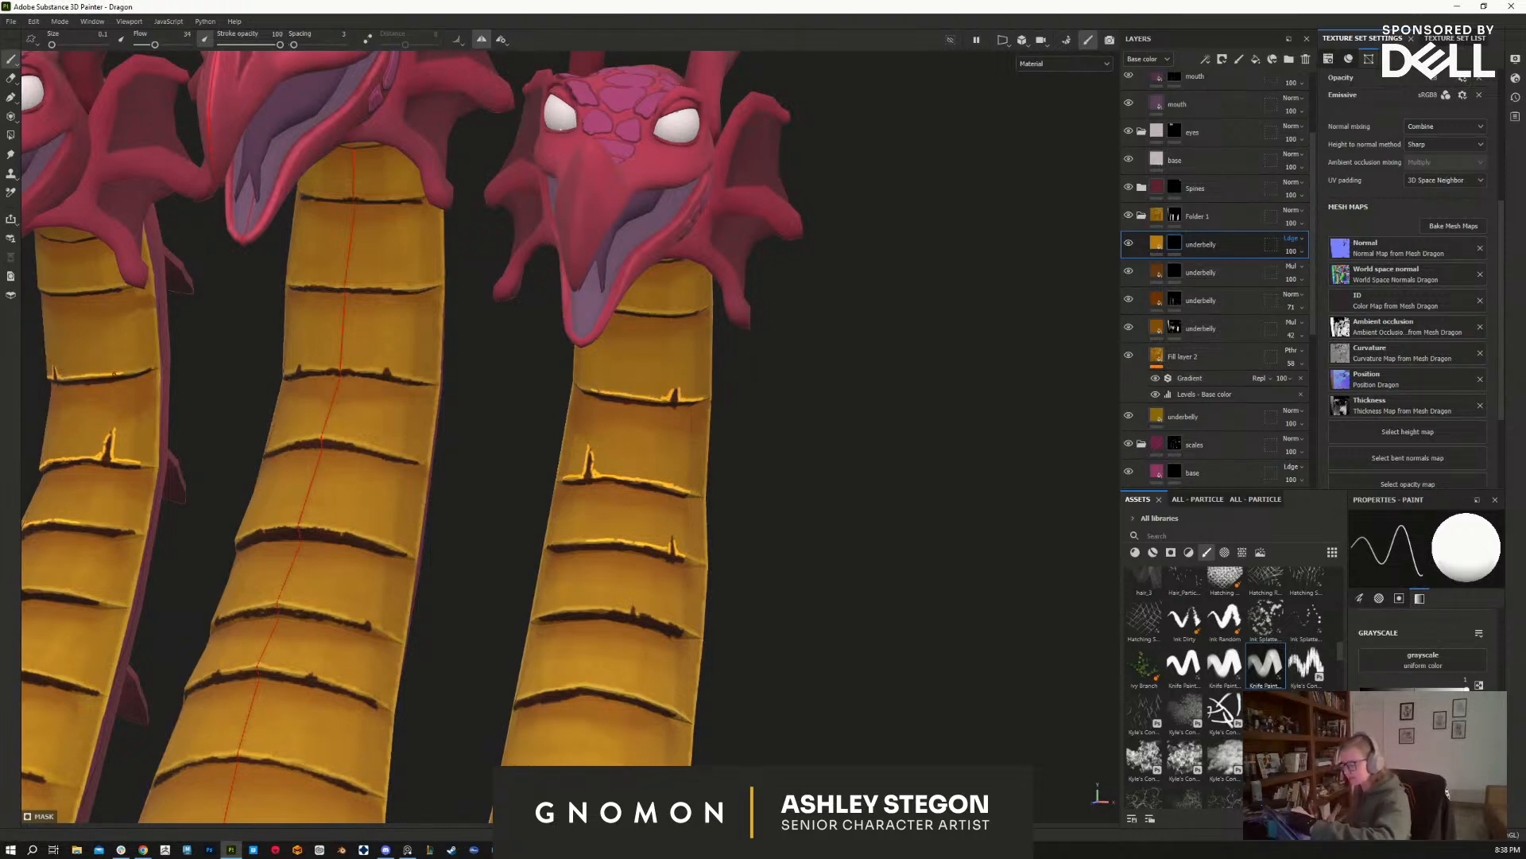
# Step: Trim and soften the golden highlights on the upper outer-neck plates with the mask brush set to black, adjusting its size
pyautogui.keyDown('alt'); pyautogui.moveTo(795, 549); pyautogui.dragTo(761, 447); pyautogui.keyUp('alt')
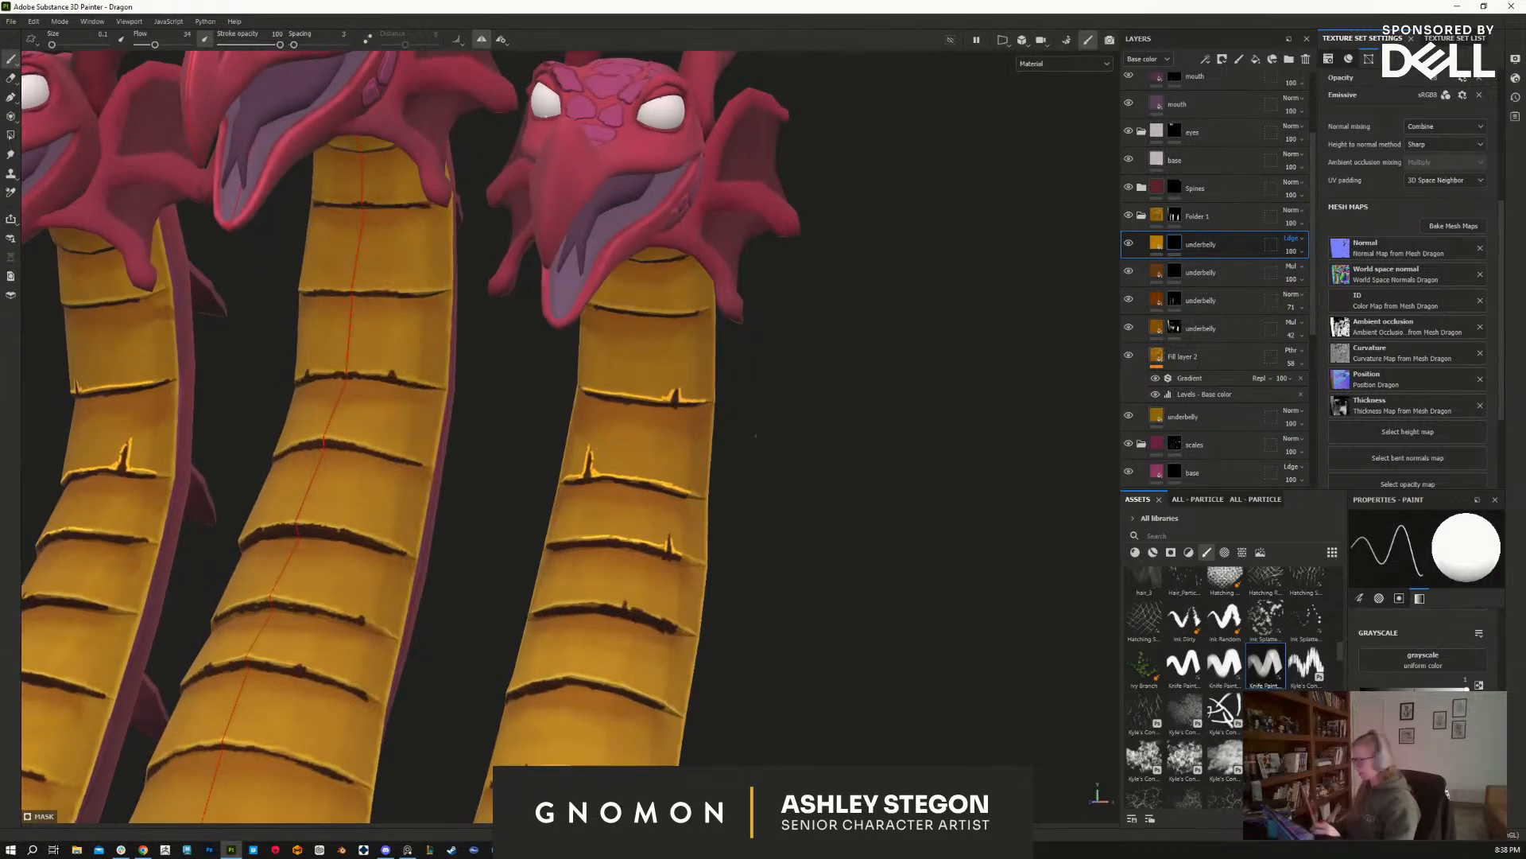
pyautogui.press('x')
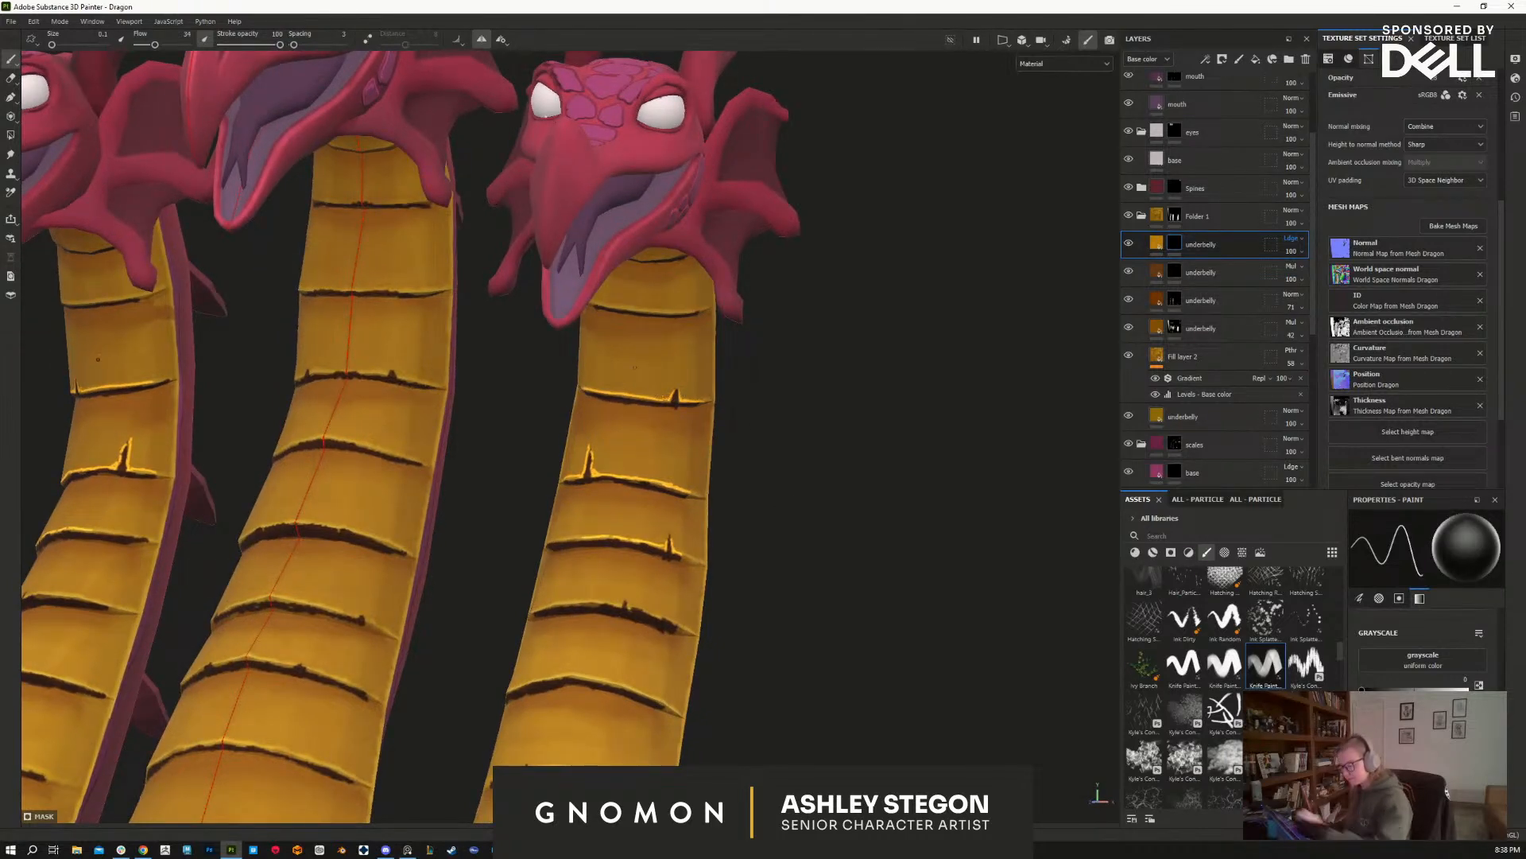
pyautogui.moveTo(665, 397); pyautogui.dragTo(618, 391)
pyautogui.keyDown('alt'); pyautogui.moveTo(867, 556); pyautogui.dragTo(791, 502); pyautogui.keyUp('alt')
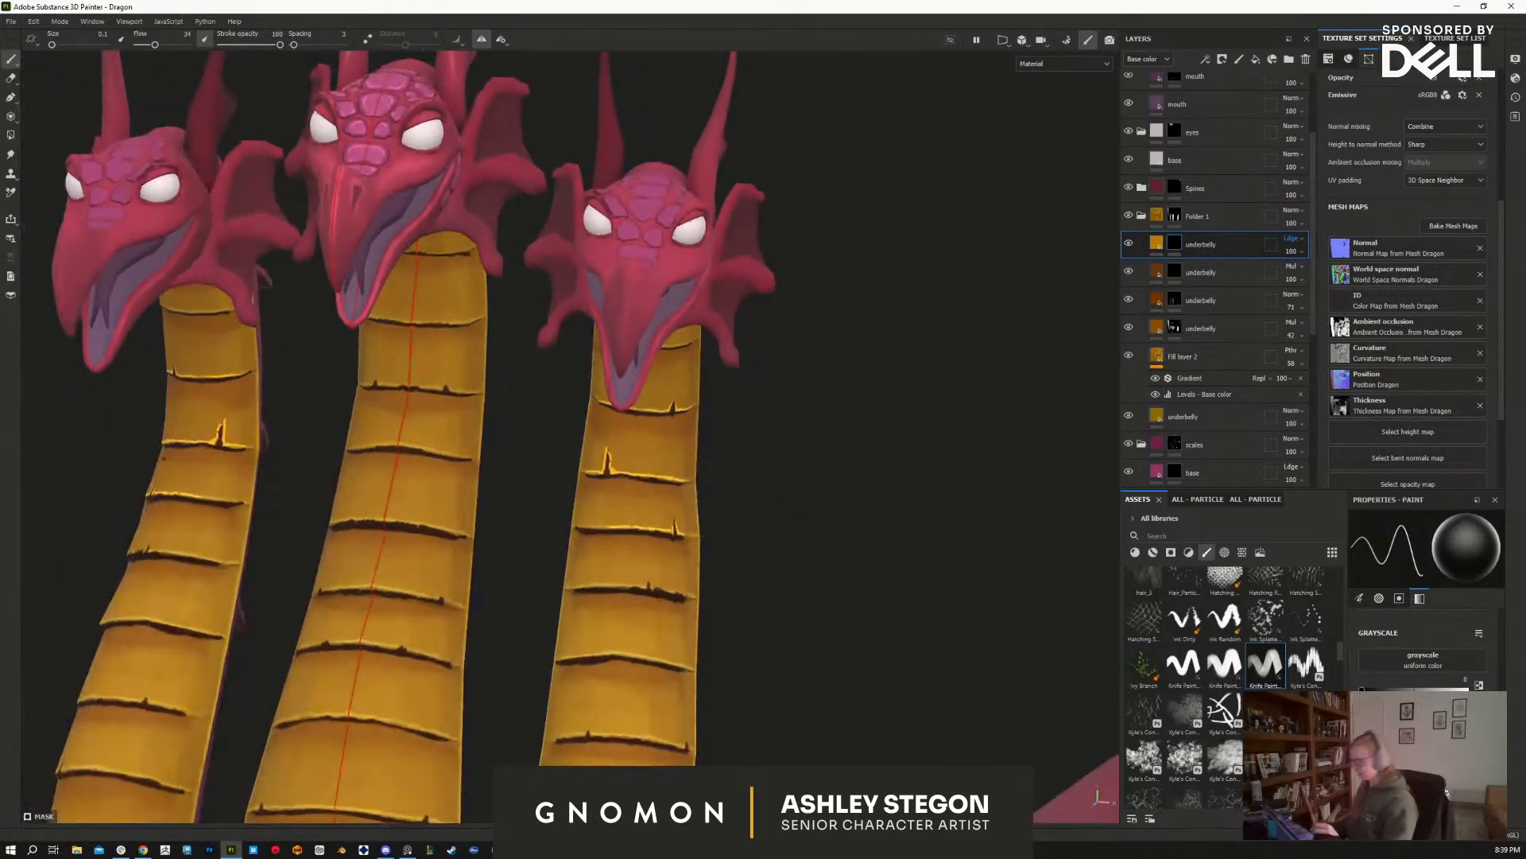
pyautogui.press(']')
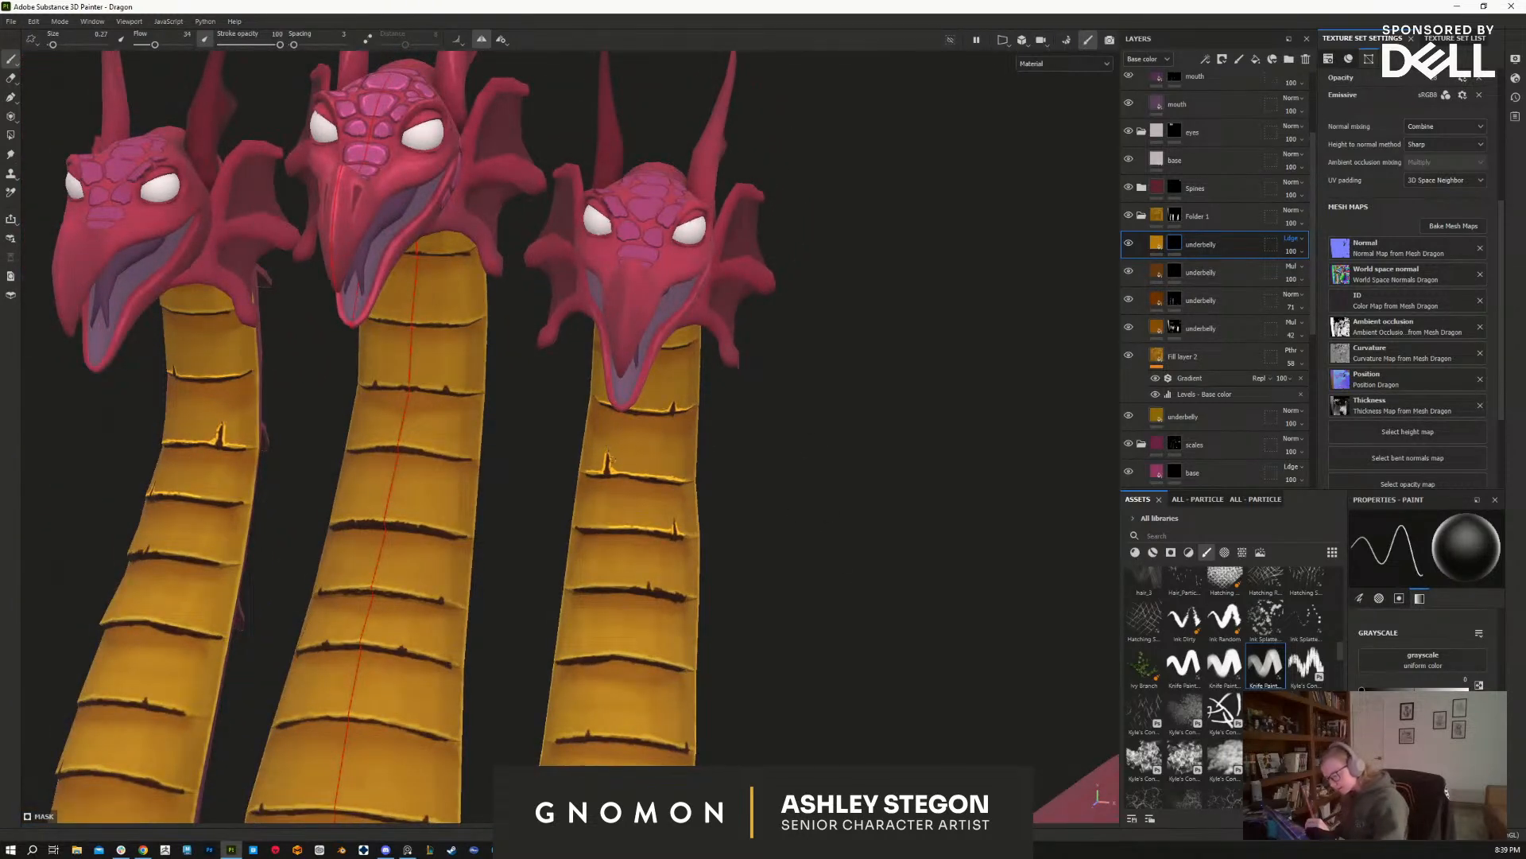
pyautogui.press('[')
pyautogui.press('[')
pyautogui.keyDown('alt'); pyautogui.moveTo(623, 528); pyautogui.dragTo(497, 508); pyautogui.keyUp('alt')
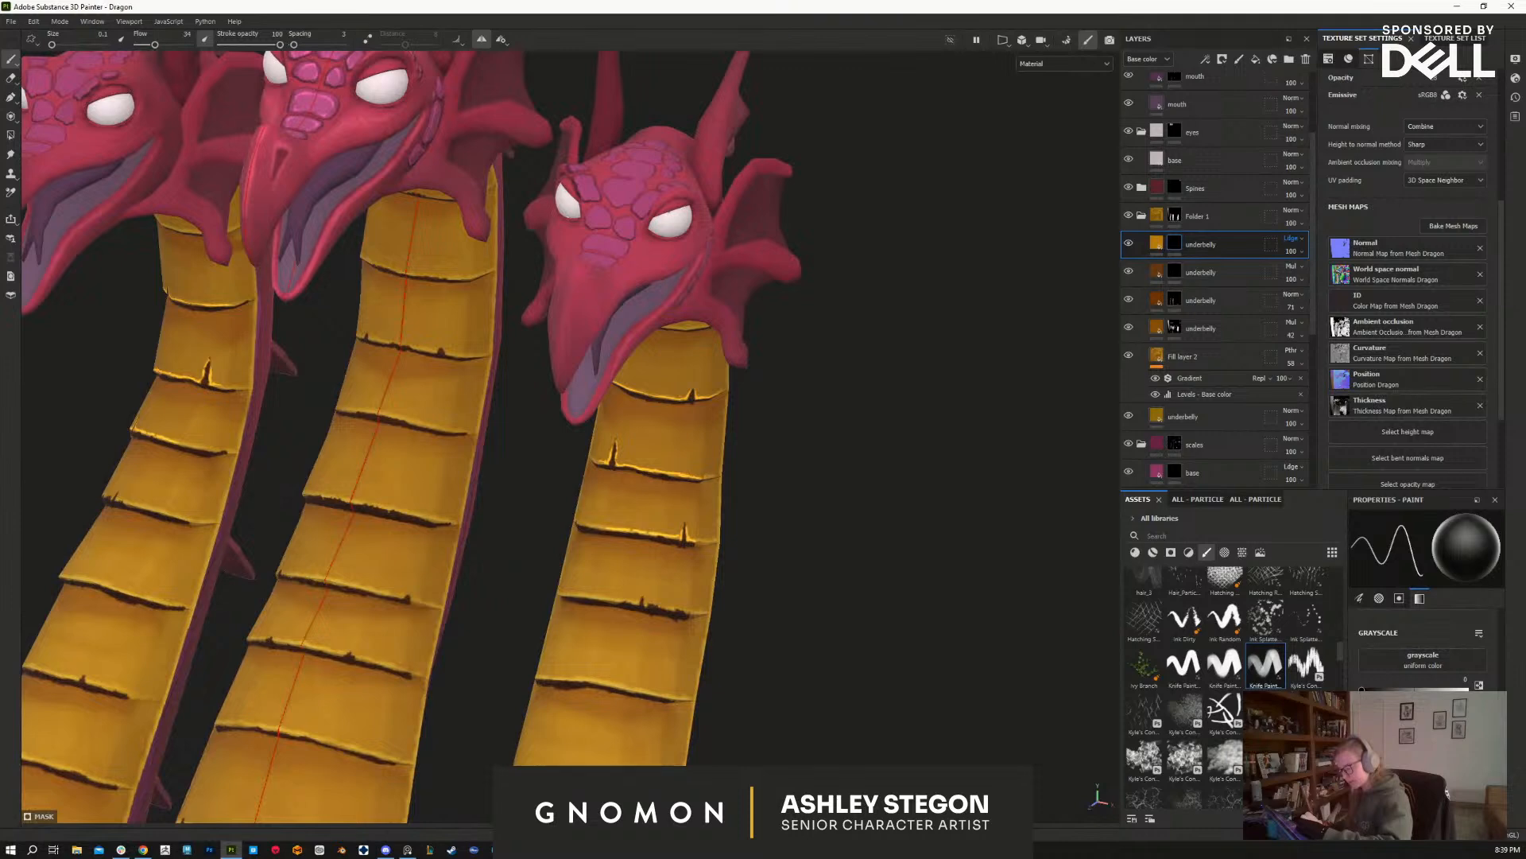
pyautogui.press(']')
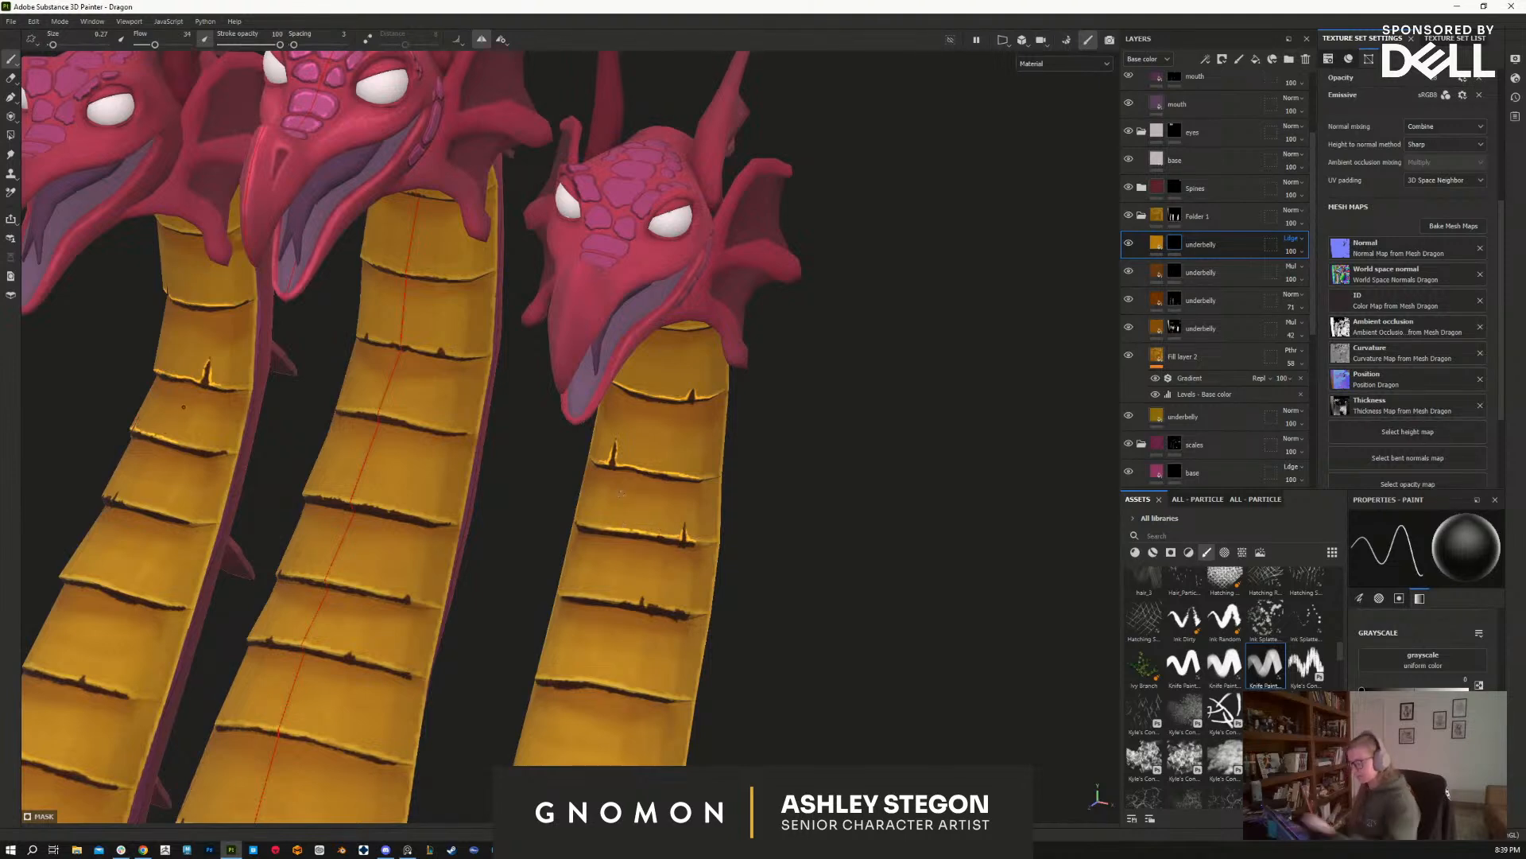
pyautogui.keyDown('alt'); pyautogui.moveTo(827, 672); pyautogui.dragTo(783, 625); pyautogui.keyUp('alt')
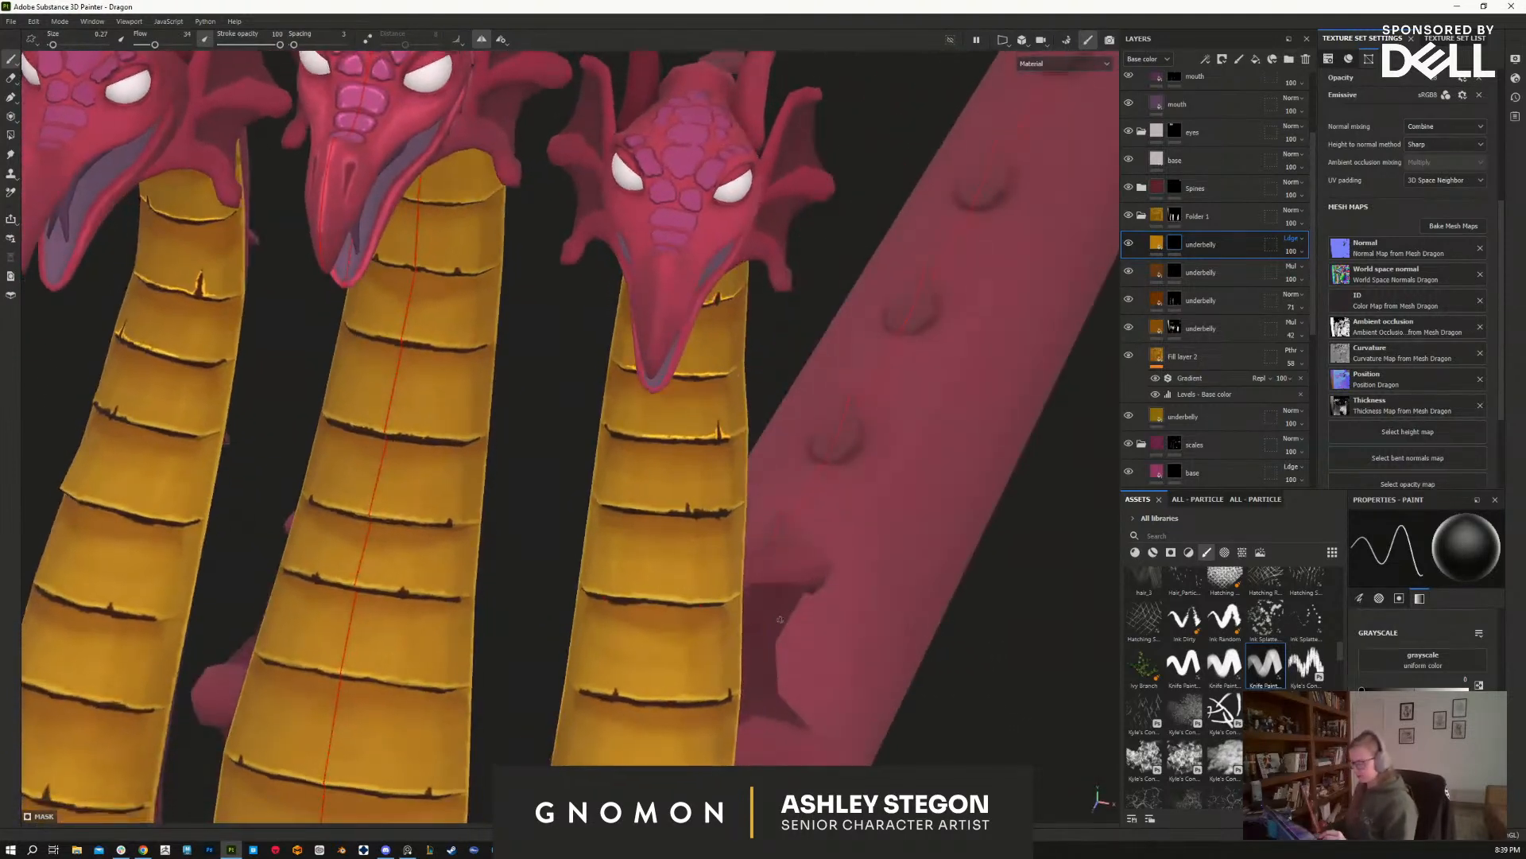
# Step: Paint golden highlights along the edges of the middle plates on the outer necks with a small white mask brush
pyautogui.press('x')
pyautogui.press('[')
pyautogui.moveTo(609, 504); pyautogui.dragTo(726, 507)
pyautogui.keyDown('alt'); pyautogui.keyDown('shift'); pyautogui.moveTo(732, 620); pyautogui.dragTo(807, 624); pyautogui.keyUp('shift'); pyautogui.keyUp('alt')
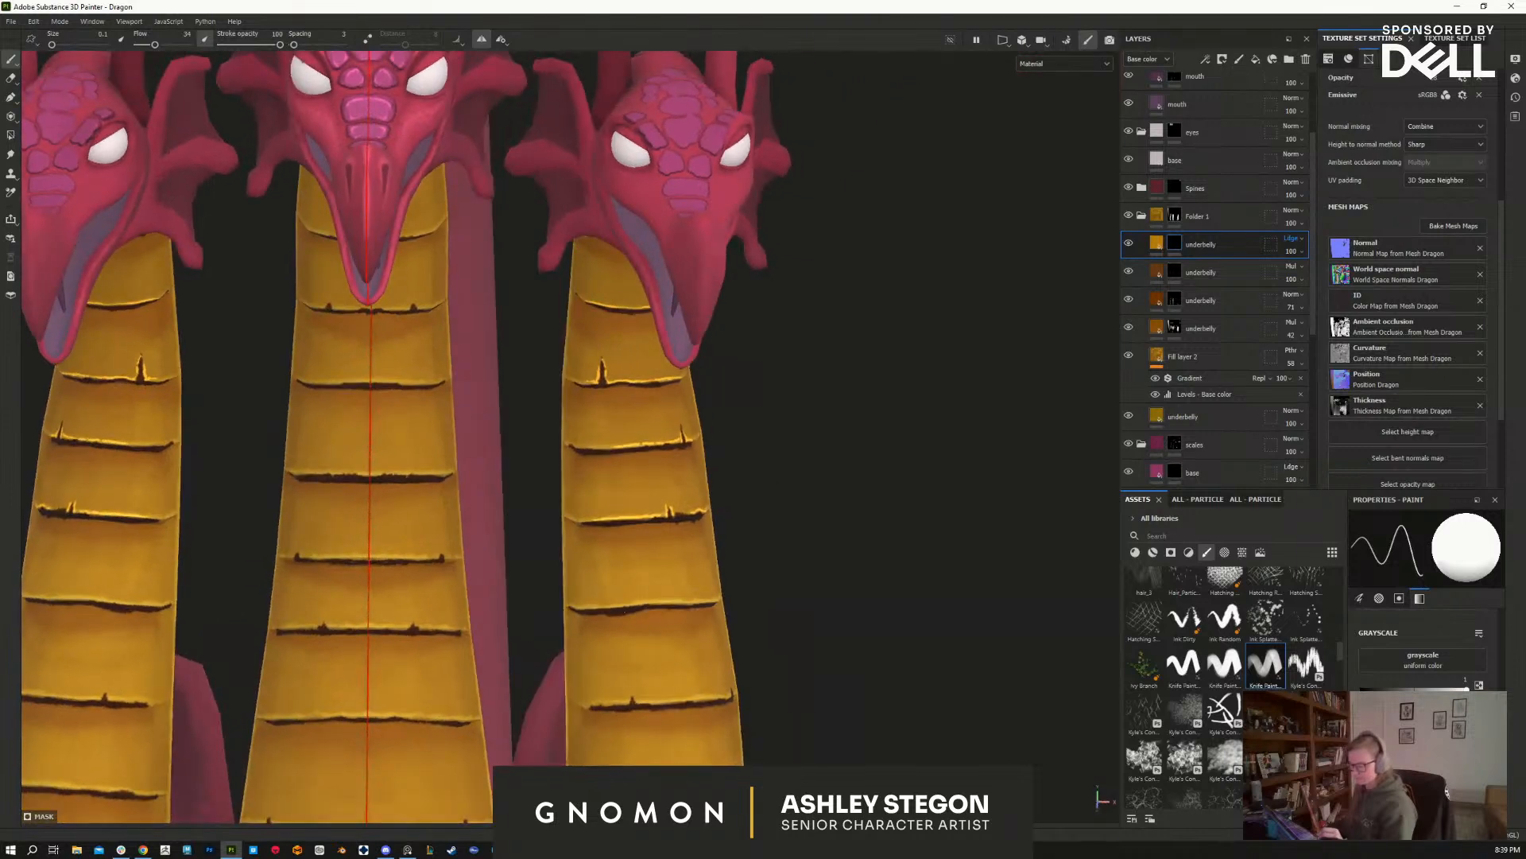
pyautogui.moveTo(143, 604); pyautogui.dragTo(74, 598)
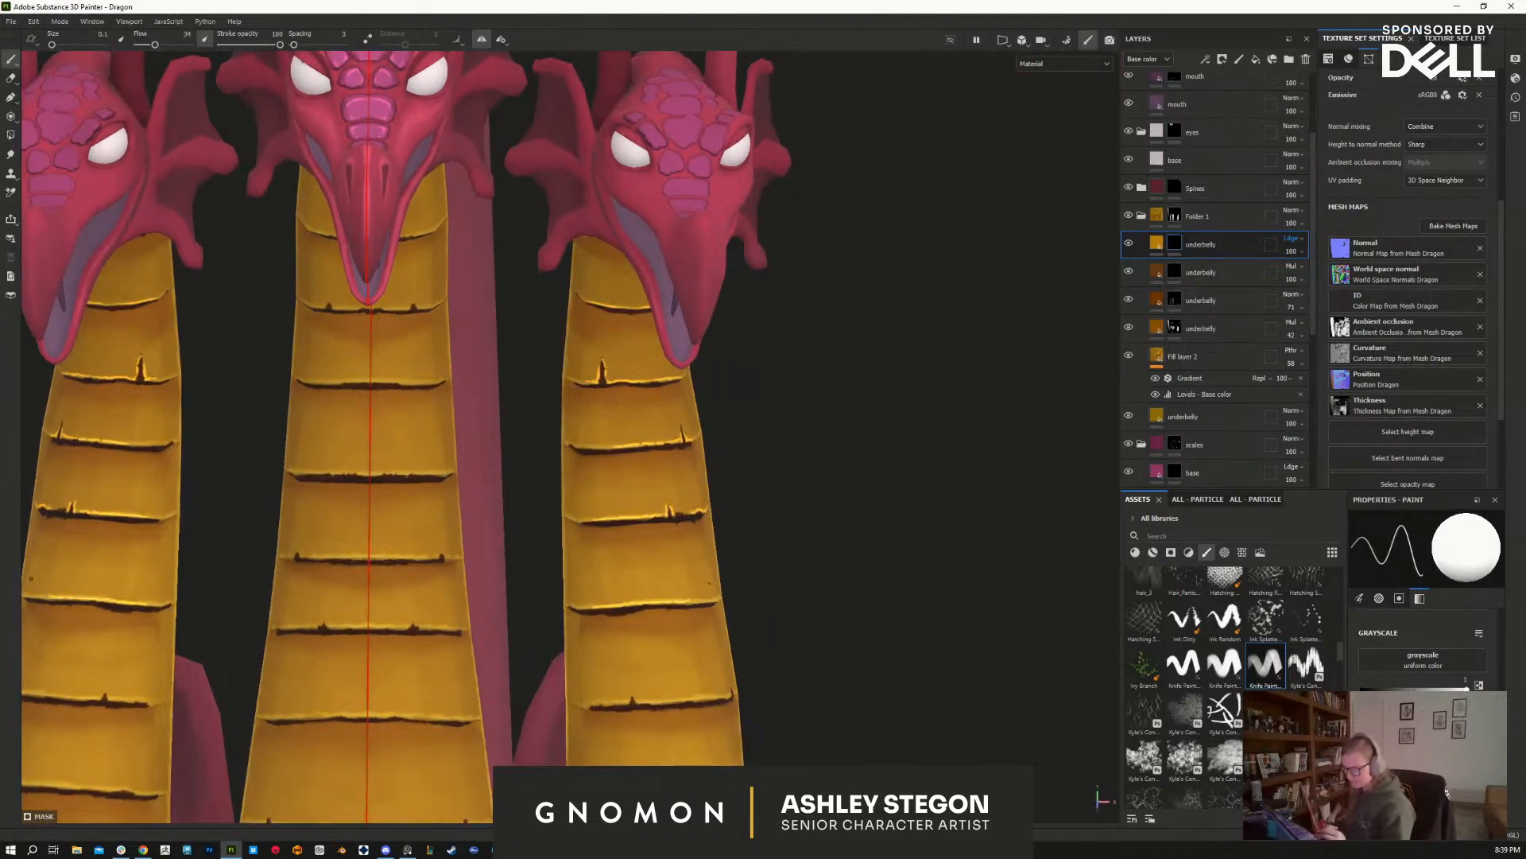
pyautogui.keyDown('alt'); pyautogui.moveTo(743, 602); pyautogui.dragTo(90, 586); pyautogui.keyUp('alt')
# Step: Extend the golden highlights along the cracks and edges of the lower plates on the outer necks, and switch the mask brush to black
pyautogui.keyDown('alt'); pyautogui.moveTo(748, 598); pyautogui.dragTo(647, 497, button='middle'); pyautogui.keyUp('alt')
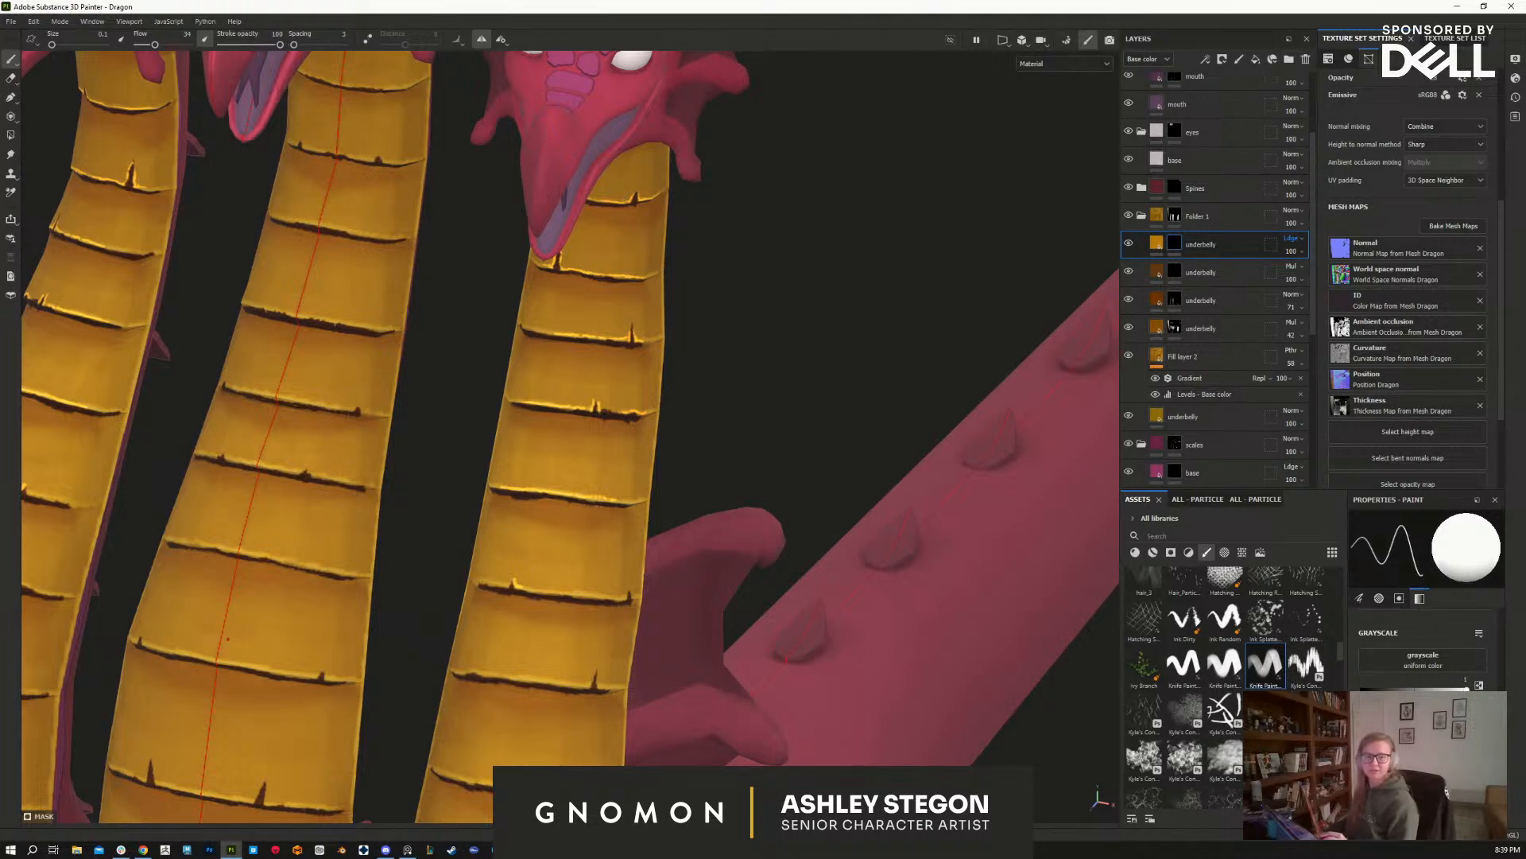
pyautogui.press('alt')
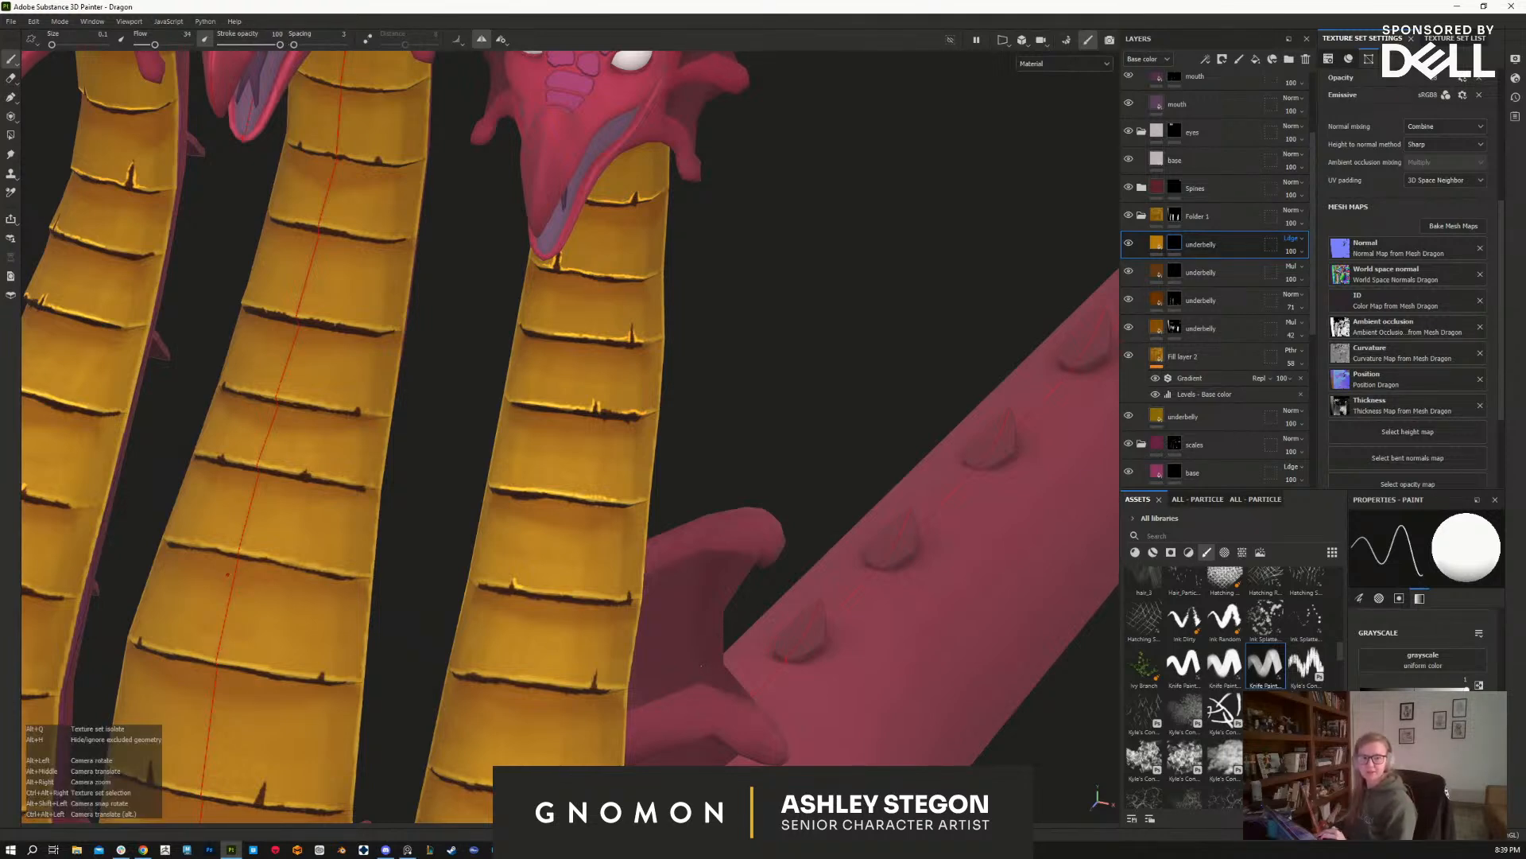
pyautogui.keyDown('alt'); pyautogui.moveTo(699, 668); pyautogui.dragTo(826, 576); pyautogui.keyUp('alt')
pyautogui.keyDown('alt'); pyautogui.moveTo(549, 512); pyautogui.dragTo(692, 518); pyautogui.keyUp('alt')
pyautogui.moveTo(601, 504)
pyautogui.mouseDown()
pyautogui.moveTo(560, 514)
pyautogui.moveTo(695, 497)
pyautogui.moveTo(596, 513)
pyautogui.mouseUp()
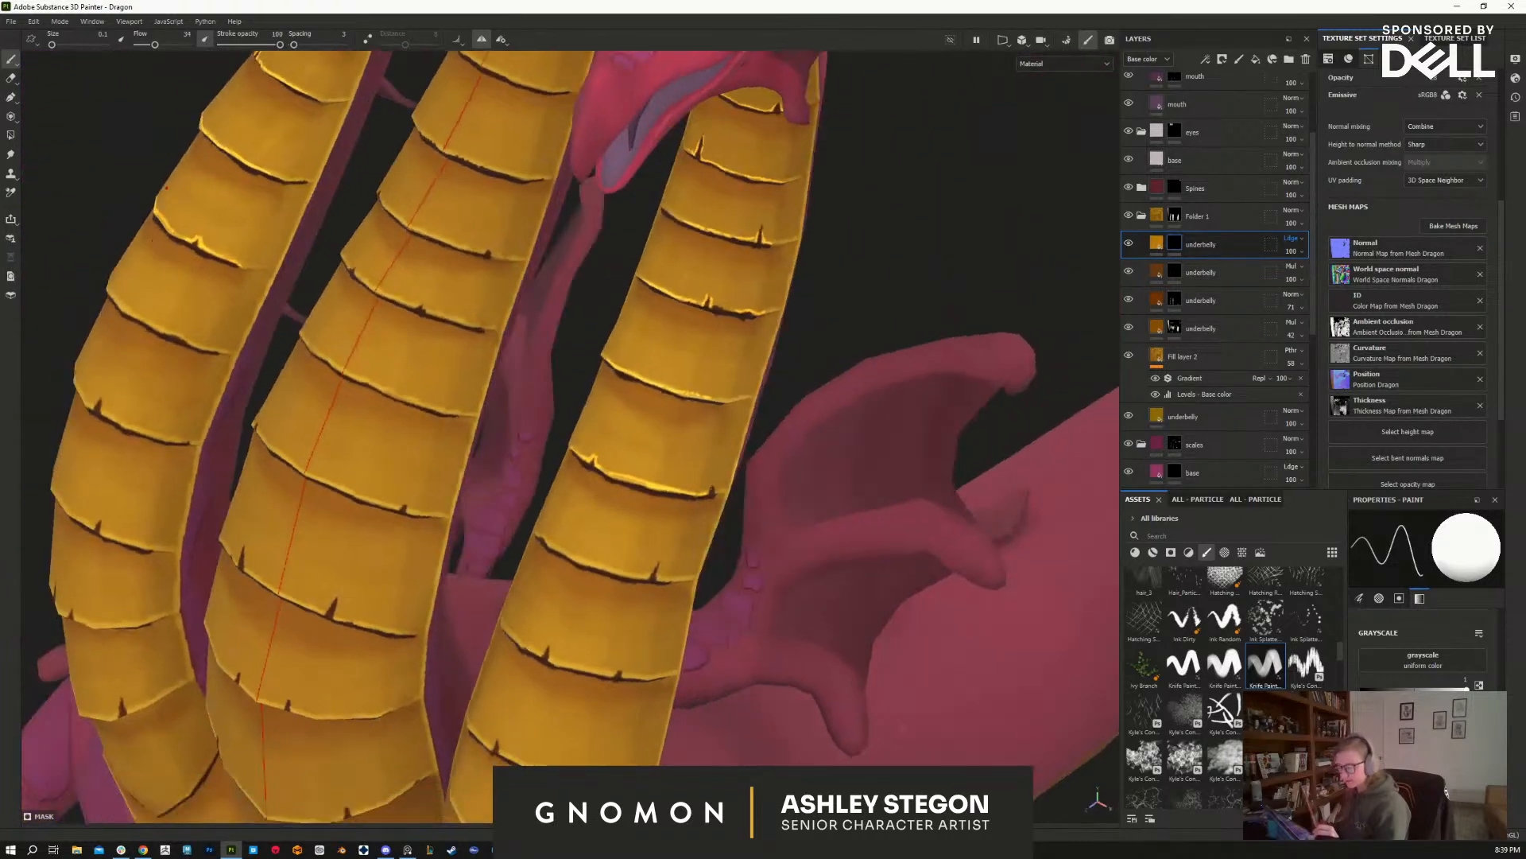
pyautogui.moveTo(713, 484); pyautogui.dragTo(685, 497)
pyautogui.moveTo(662, 575); pyautogui.dragTo(550, 545)
pyautogui.keyDown('alt'); pyautogui.moveTo(651, 628); pyautogui.dragTo(601, 596); pyautogui.keyUp('alt')
pyautogui.press('x')
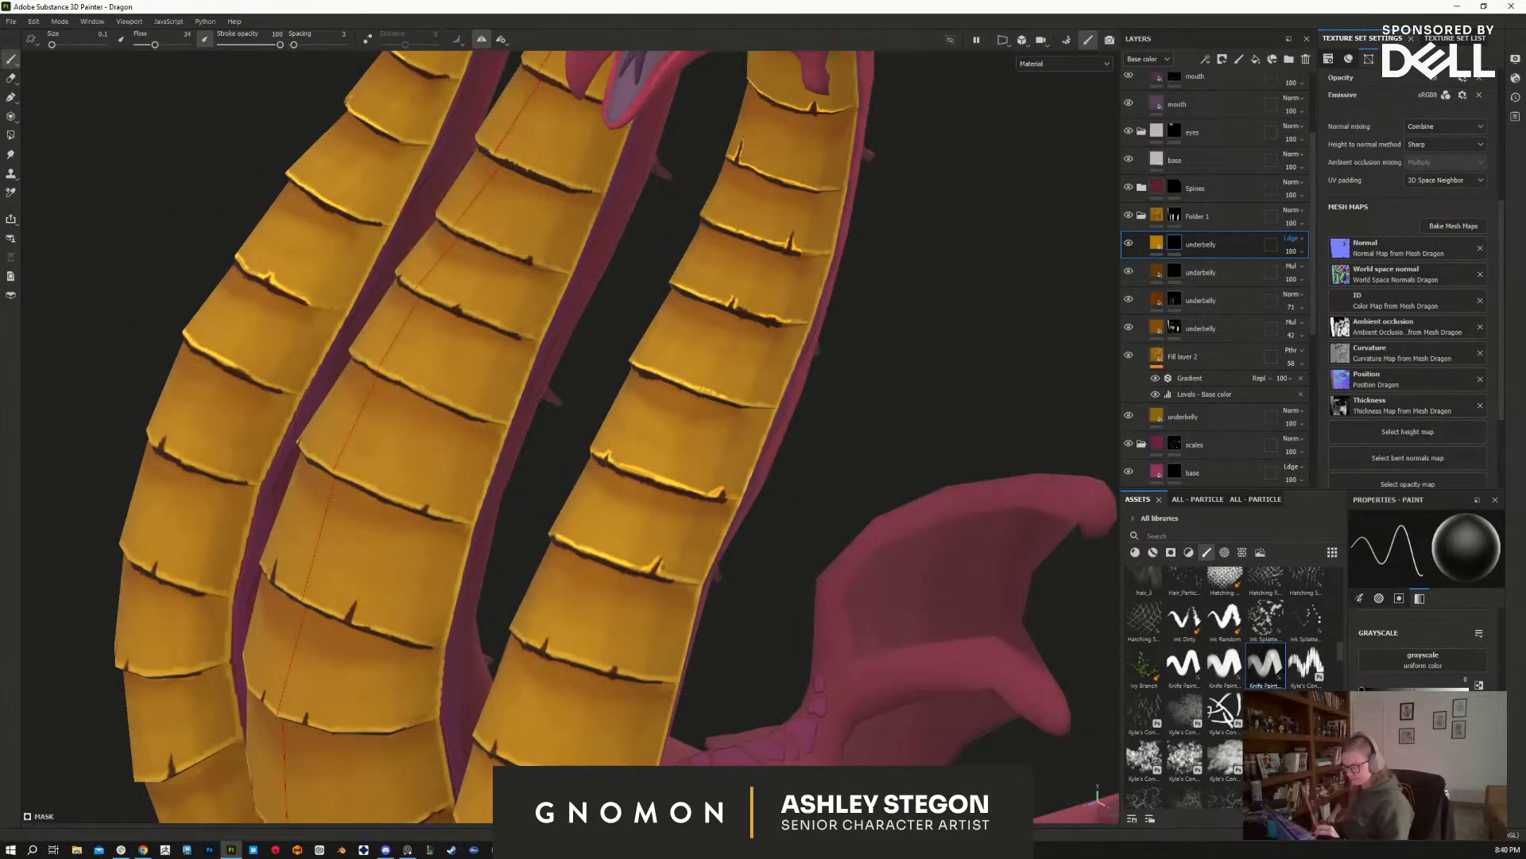
pyautogui.keyDown('alt'); pyautogui.moveTo(627, 543); pyautogui.dragTo(560, 561); pyautogui.keyUp('alt')
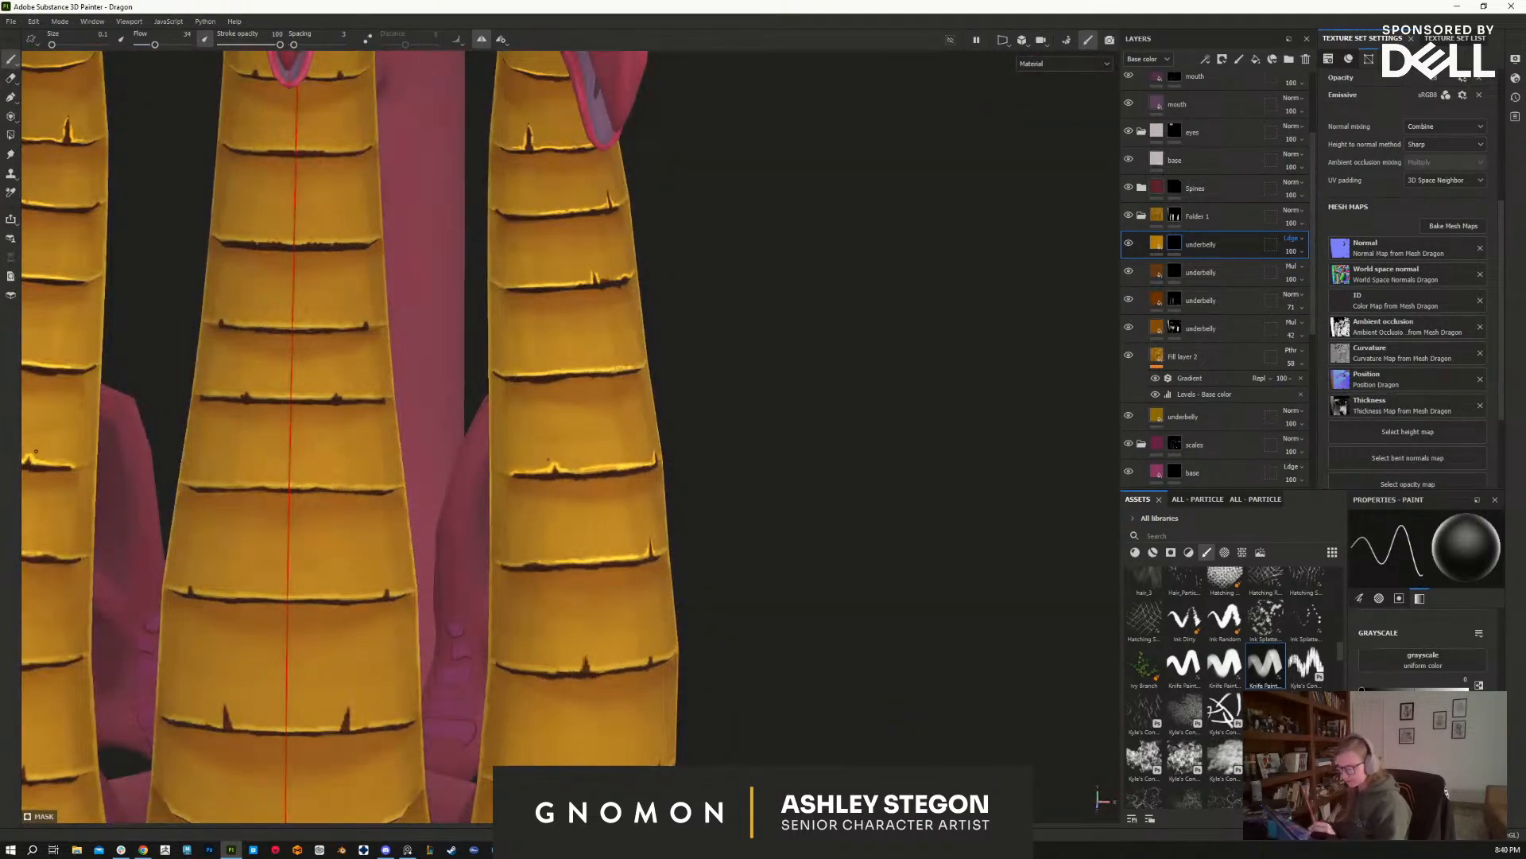
# Step: Trim the golden highlights on the lower-middle outer-neck plates with a slightly larger black mask brush
pyautogui.moveTo(549, 470); pyautogui.dragTo(510, 472)
pyautogui.press(']')
pyautogui.moveTo(604, 461); pyautogui.dragTo(622, 459)
pyautogui.keyDown('alt'); pyautogui.moveTo(713, 508); pyautogui.dragTo(704, 477); pyautogui.keyUp('alt')
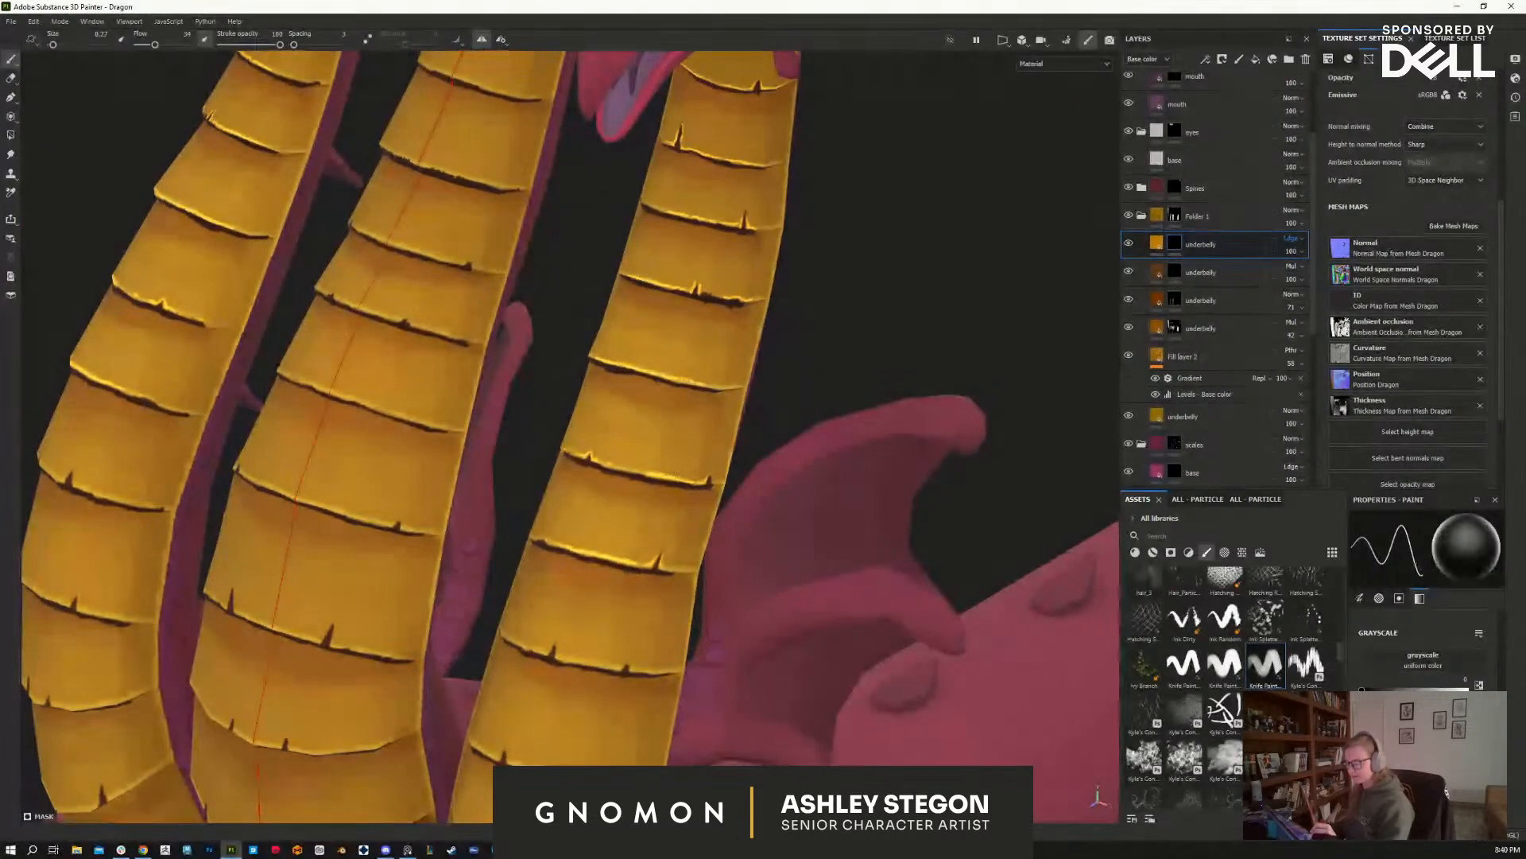
# Step: Highlight the edge and cracks of the next plate down on the outer necks, then trim it with black
pyautogui.keyDown('alt'); pyautogui.moveTo(645, 465); pyautogui.dragTo(735, 540); pyautogui.keyUp('alt')
pyautogui.press('x')
pyautogui.moveTo(622, 503)
pyautogui.mouseDown()
pyautogui.moveTo(619, 487)
pyautogui.moveTo(713, 515)
pyautogui.mouseUp()
pyautogui.press('x')
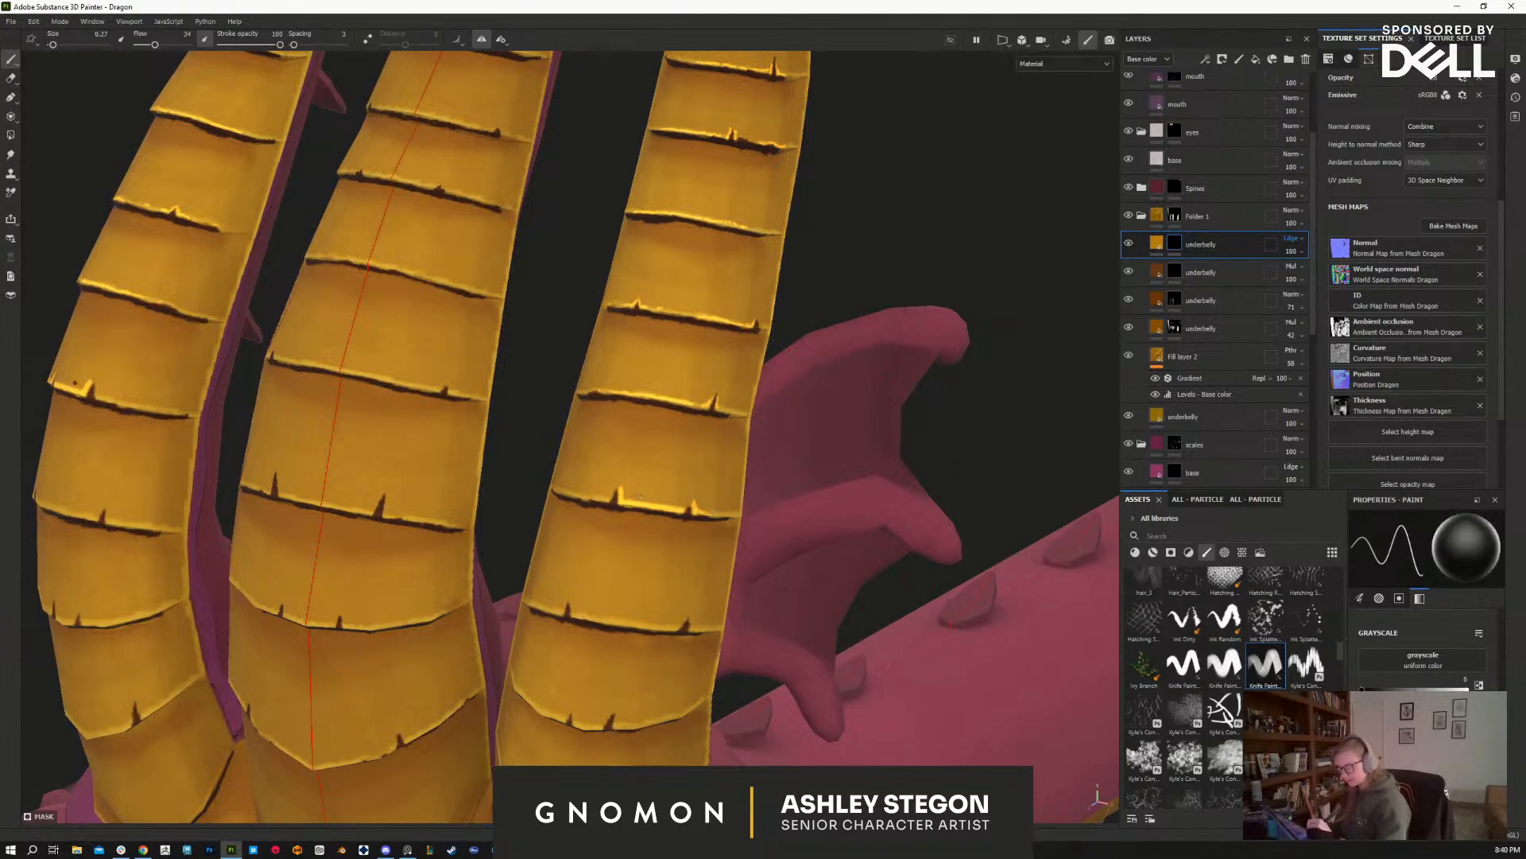
pyautogui.moveTo(645, 500)
pyautogui.mouseDown()
pyautogui.moveTo(664, 505)
pyautogui.moveTo(602, 494)
pyautogui.mouseUp()
pyautogui.press('x')
pyautogui.press('x')
pyautogui.keyDown('alt'); pyautogui.moveTo(703, 707); pyautogui.dragTo(827, 448, button='right'); pyautogui.keyUp('alt')
pyautogui.keyDown('alt'); pyautogui.moveTo(827, 449); pyautogui.dragTo(834, 489); pyautogui.keyUp('alt')
pyautogui.keyDown('alt'); pyautogui.moveTo(676, 521); pyautogui.dragTo(706, 660, button='right'); pyautogui.keyUp('alt')
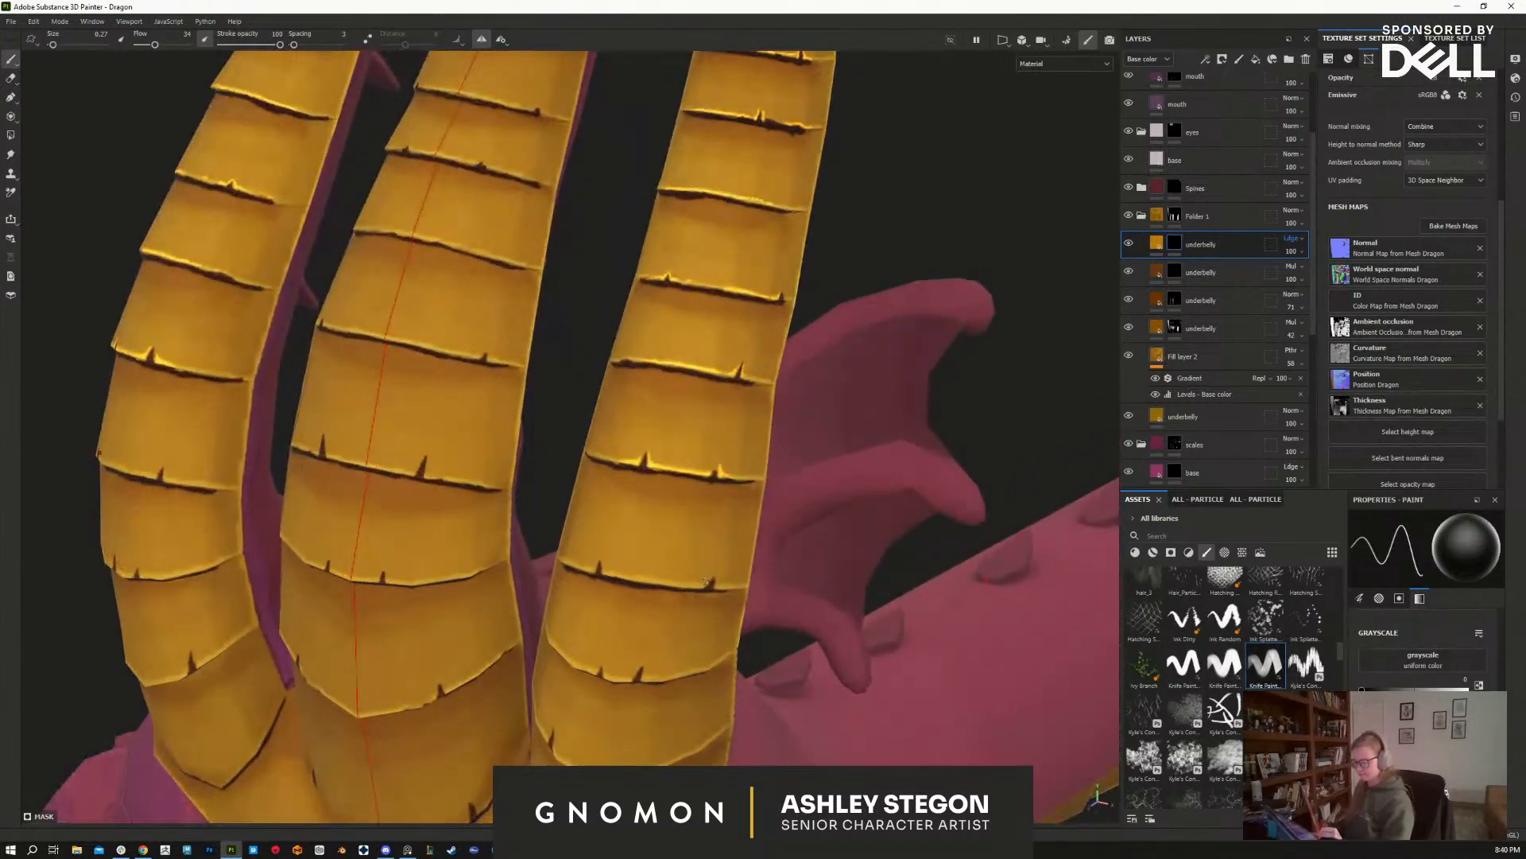
# Step: Paint and trim golden highlights around the two widely spaced cracks and edge of the following outer-neck plate
pyautogui.press('x')
pyautogui.moveTo(704, 585)
pyautogui.mouseDown()
pyautogui.moveTo(713, 574)
pyautogui.moveTo(689, 588)
pyautogui.moveTo(591, 567)
pyautogui.mouseUp()
pyautogui.press('x')
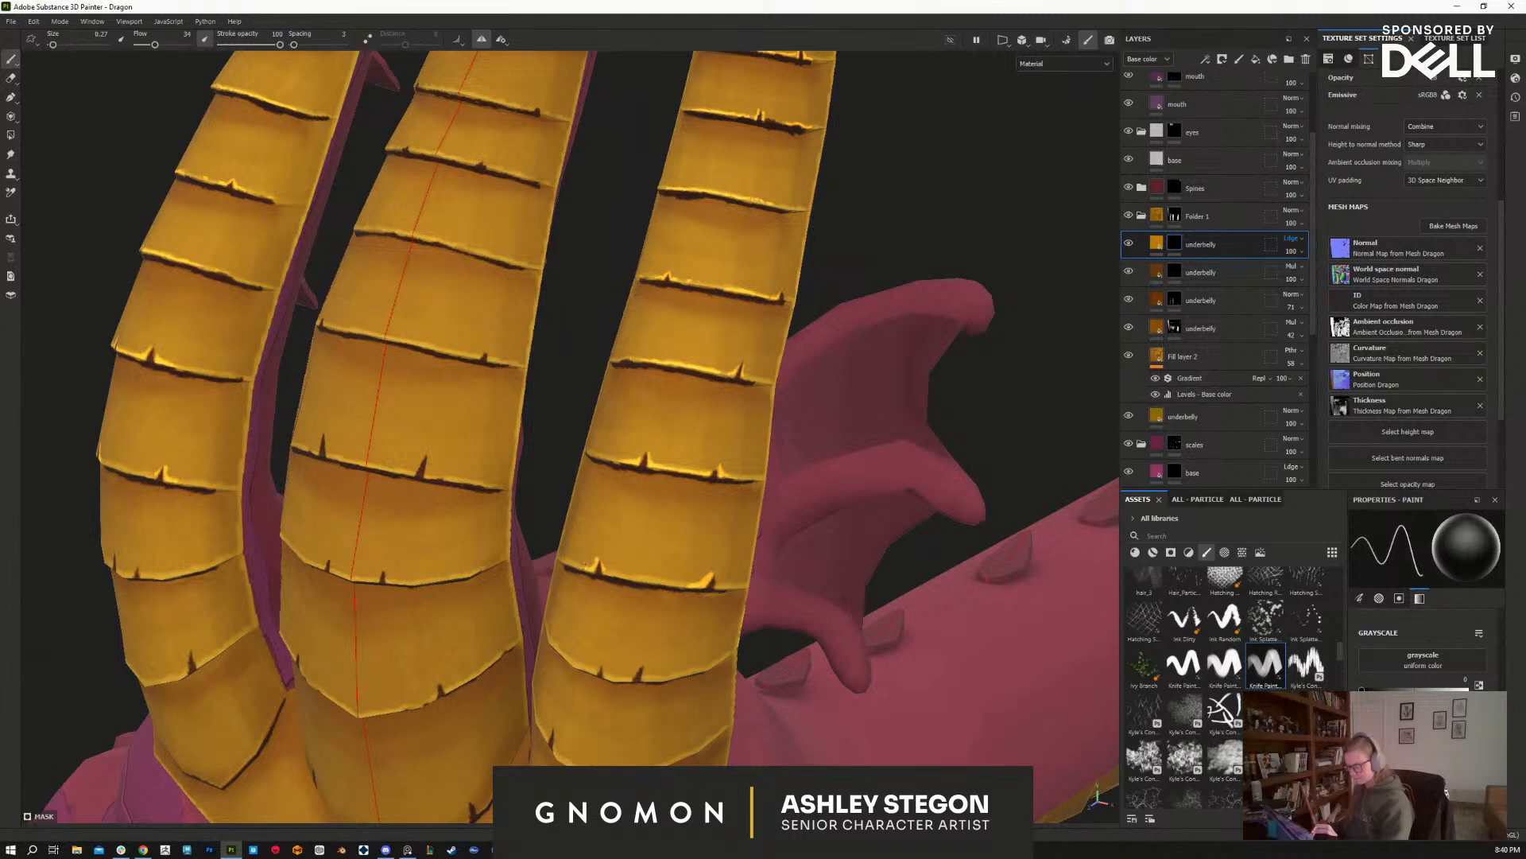
pyautogui.moveTo(692, 584)
pyautogui.mouseDown()
pyautogui.moveTo(733, 587)
pyautogui.moveTo(666, 683)
pyautogui.mouseUp()
pyautogui.press('x')
pyautogui.press('x')
# Step: Highlight the edge of the outer-neck plate with two close cracks, just above the V-shaped plate, and clean it up
pyautogui.keyDown('alt'); pyautogui.moveTo(662, 680); pyautogui.dragTo(737, 605, button='middle'); pyautogui.keyUp('alt')
pyautogui.press('x')
pyautogui.moveTo(732, 611)
pyautogui.mouseDown()
pyautogui.moveTo(684, 605)
pyautogui.moveTo(728, 617)
pyautogui.moveTo(683, 620)
pyautogui.mouseUp()
pyautogui.press('x')
pyautogui.press('x')
pyautogui.press('x')
# Step: Examine the highlighted neck plates on the whole dragon from a distance and from several angles
pyautogui.scroll(-10, 682, 600)
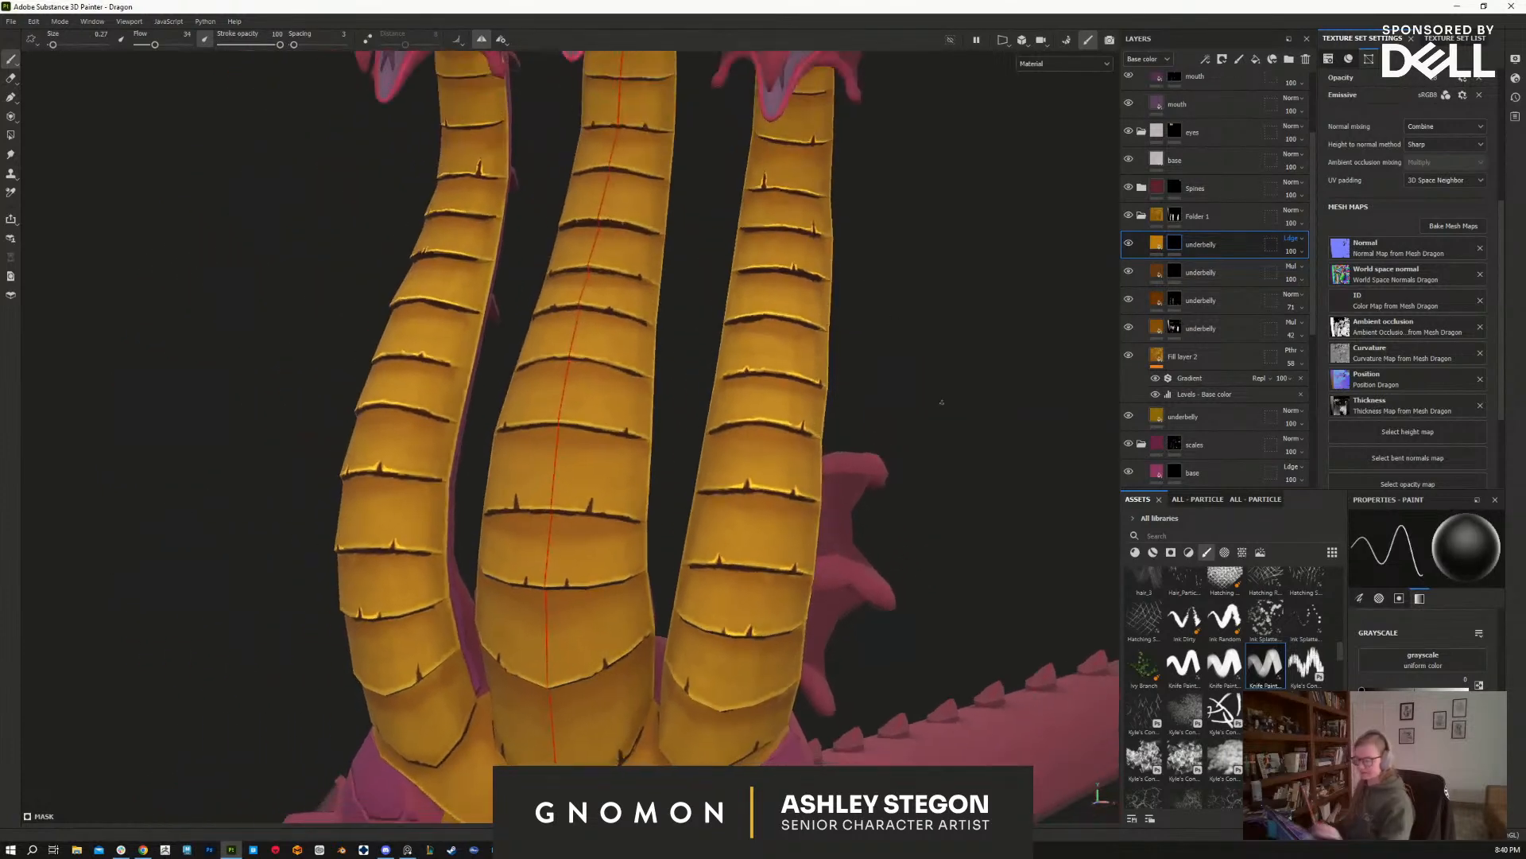
pyautogui.scroll(-5, 704, 608)
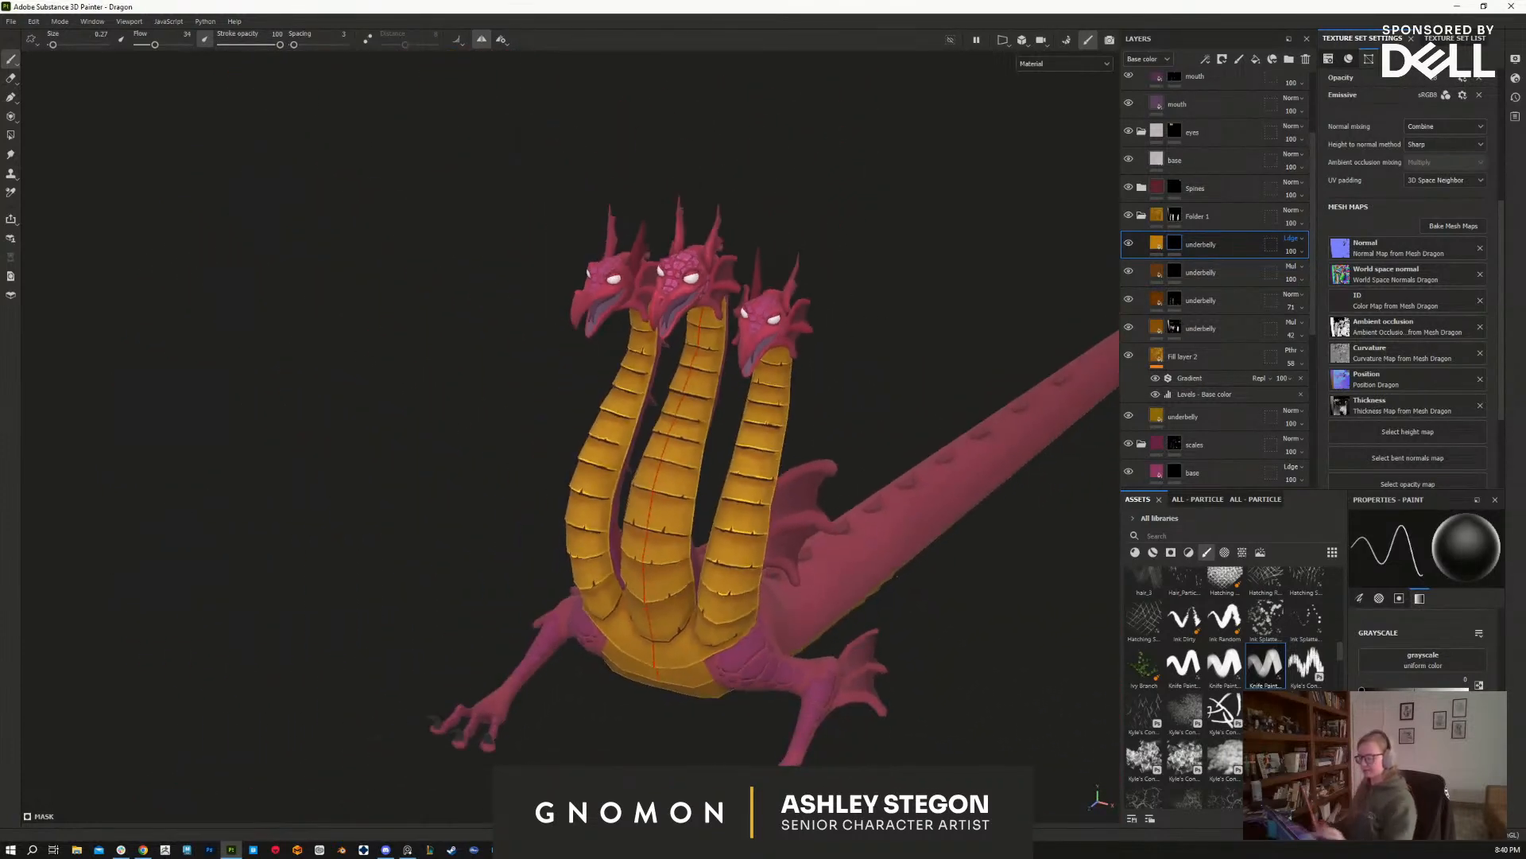
pyautogui.keyDown('alt'); pyautogui.moveTo(934, 624); pyautogui.dragTo(935, 693); pyautogui.keyUp('alt')
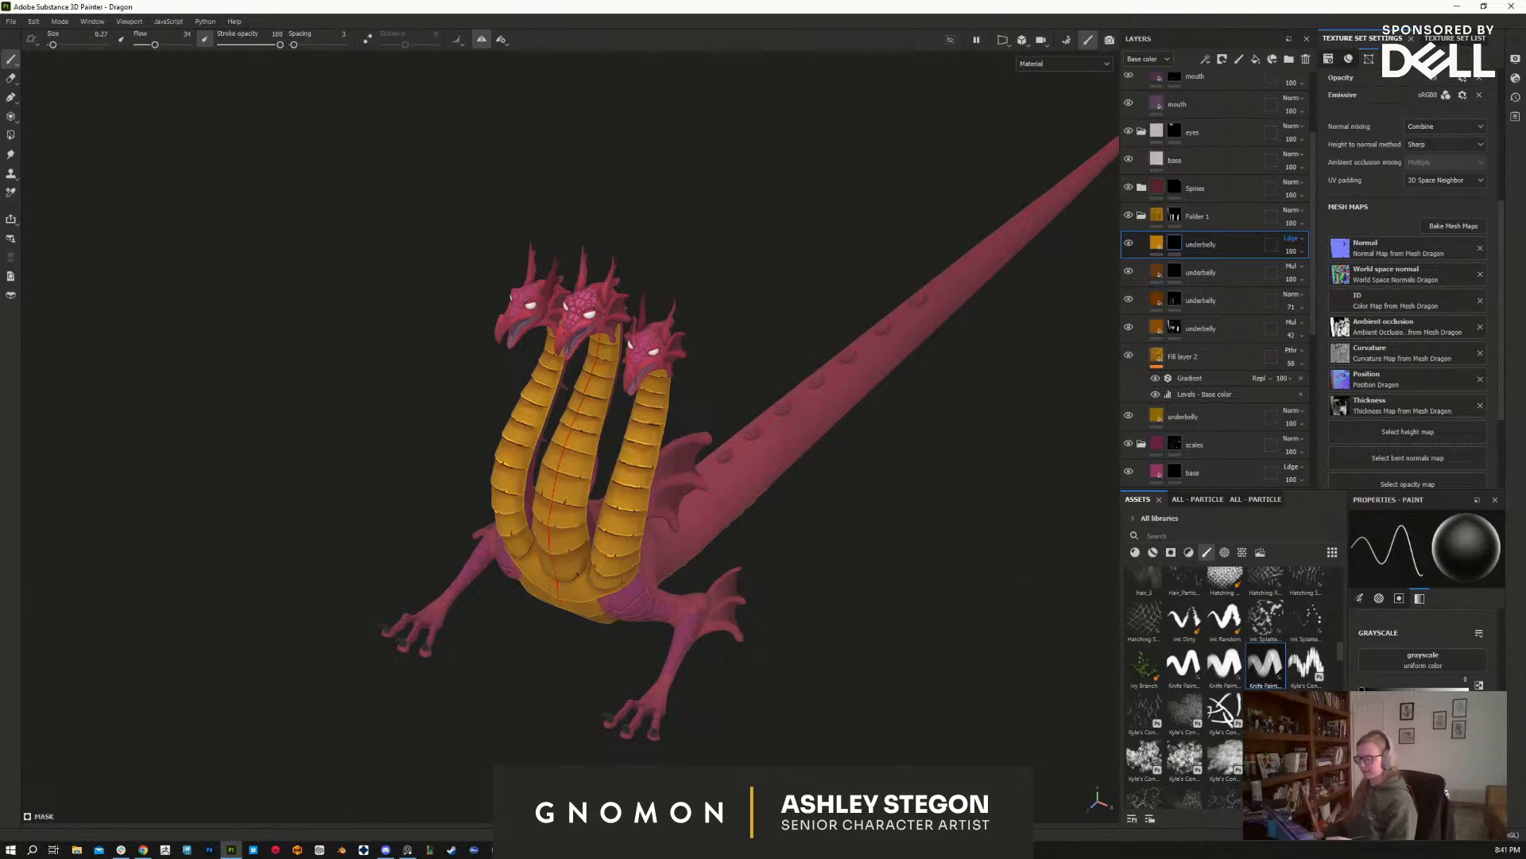
pyautogui.keyDown('alt'); pyautogui.moveTo(950, 715); pyautogui.dragTo(978, 714); pyautogui.keyUp('alt')
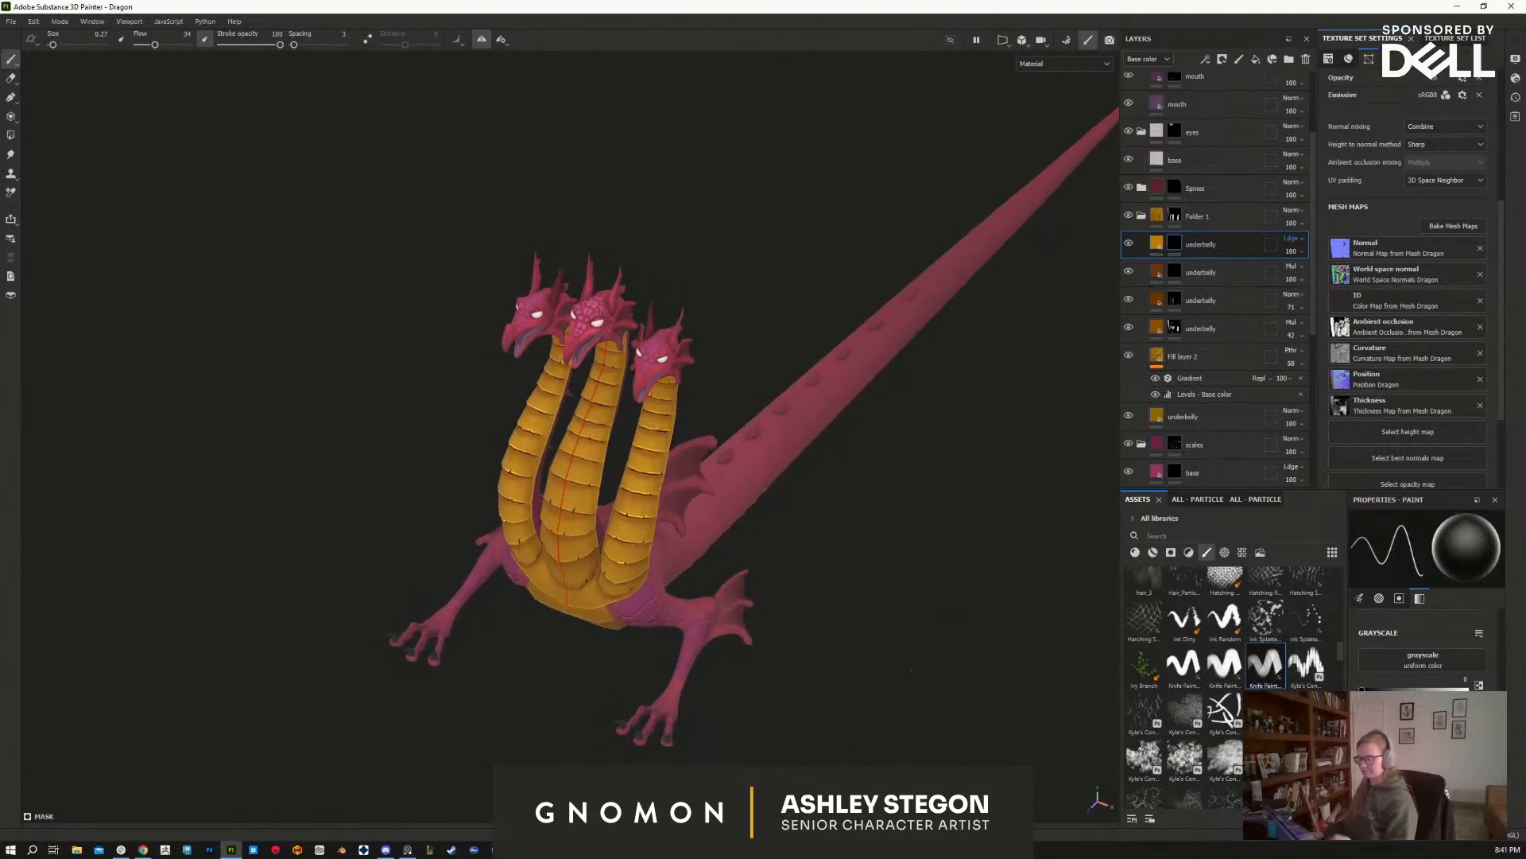
pyautogui.scroll(10, 568, 429)
pyautogui.keyDown('alt'); pyautogui.moveTo(450, 664); pyautogui.dragTo(604, 640); pyautogui.keyUp('alt')
pyautogui.keyDown('alt'); pyautogui.moveTo(780, 644); pyautogui.dragTo(795, 572, button='middle'); pyautogui.keyUp('alt')
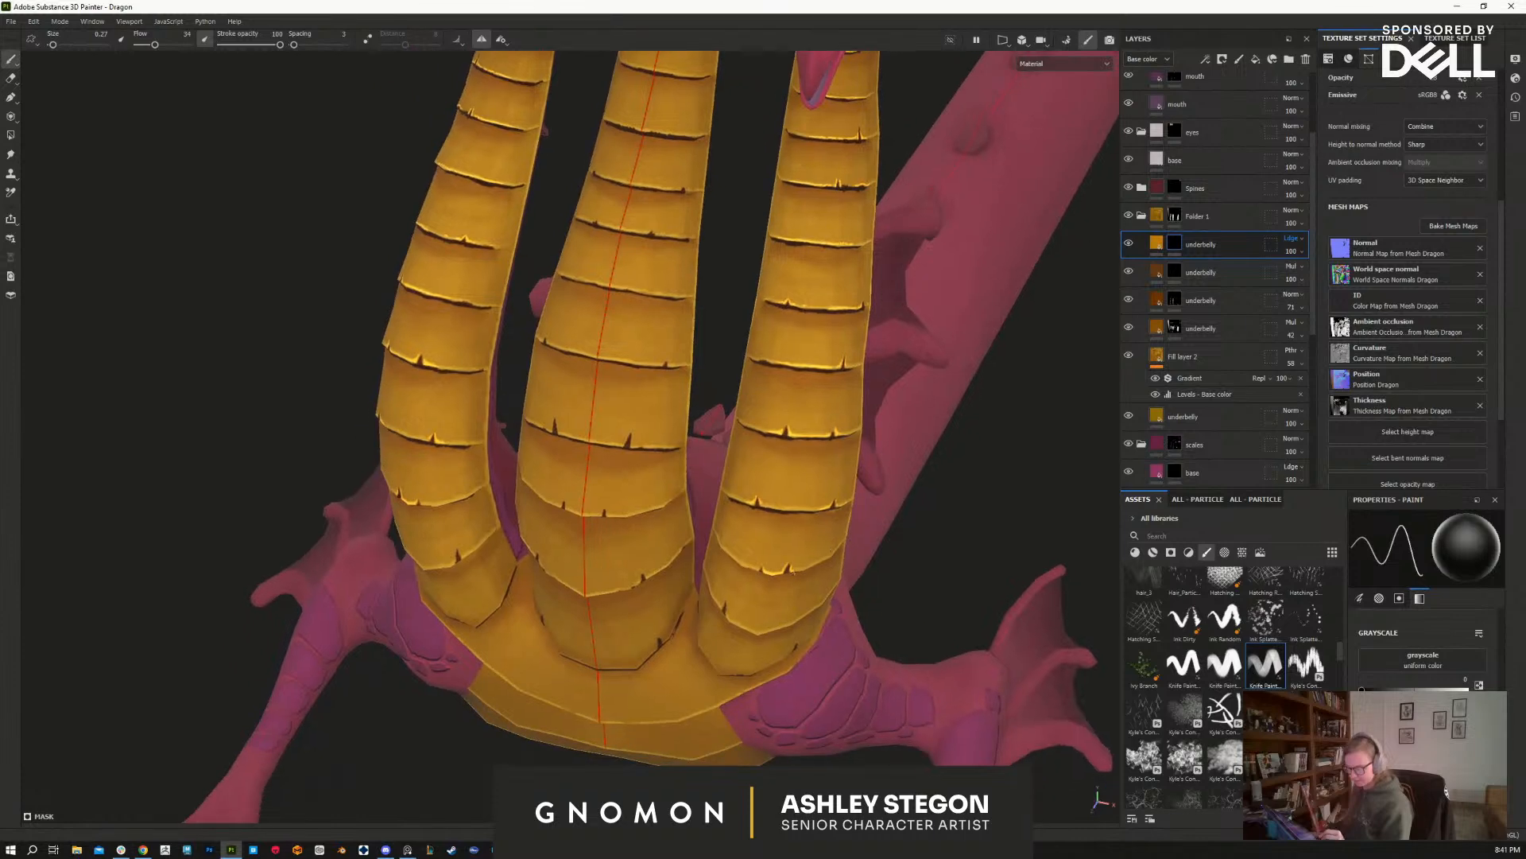
# Step: Paint golden highlights along the V-shaped plate edges near the base of the outer necks and trim them with black
pyautogui.press('x')
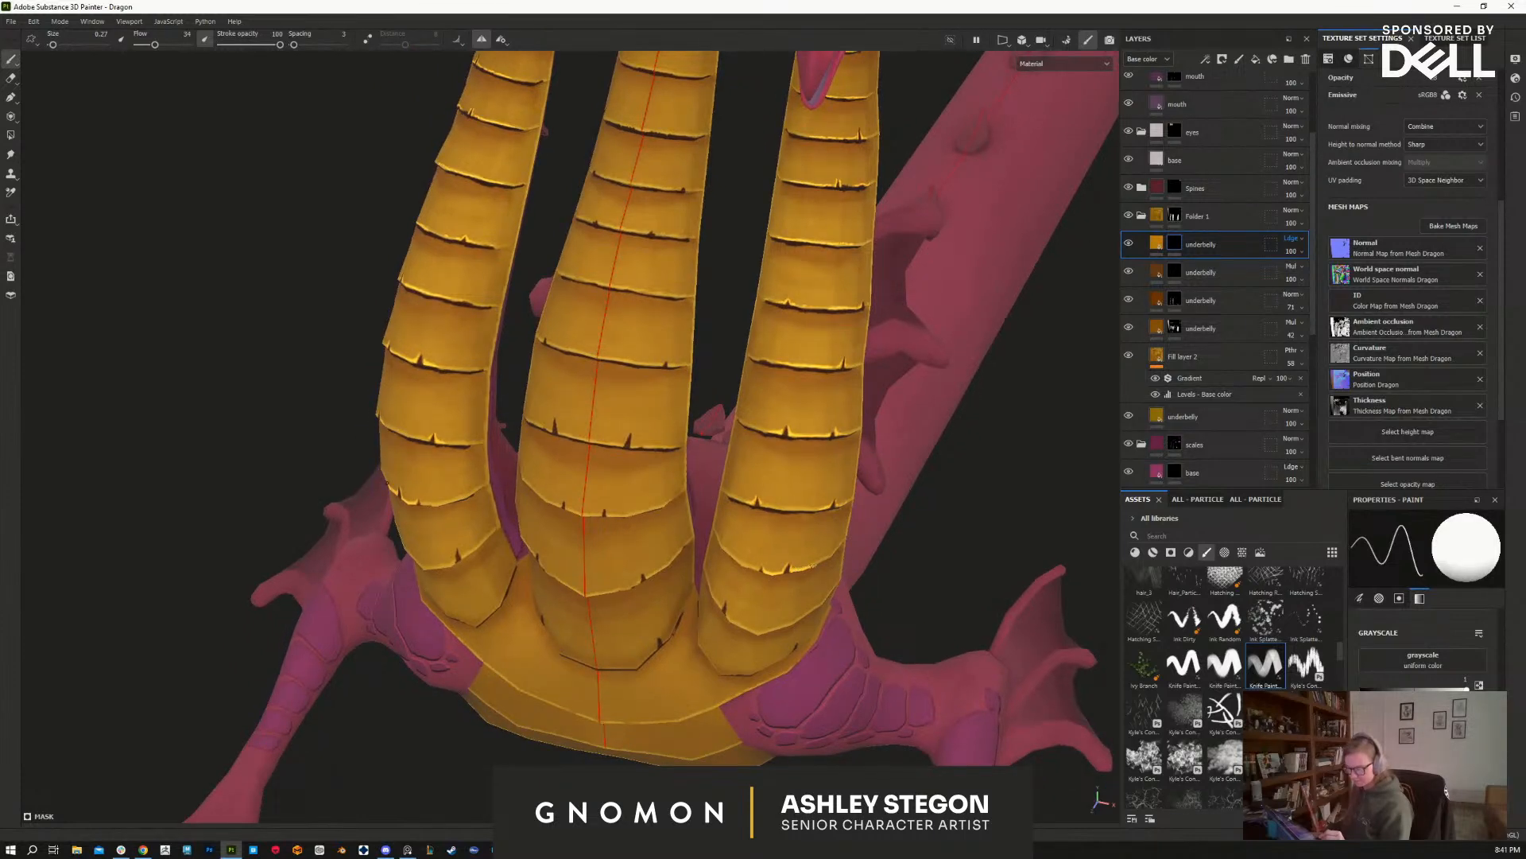
pyautogui.press('x')
pyautogui.keyDown('alt'); pyautogui.moveTo(814, 580); pyautogui.dragTo(843, 556); pyautogui.keyUp('alt')
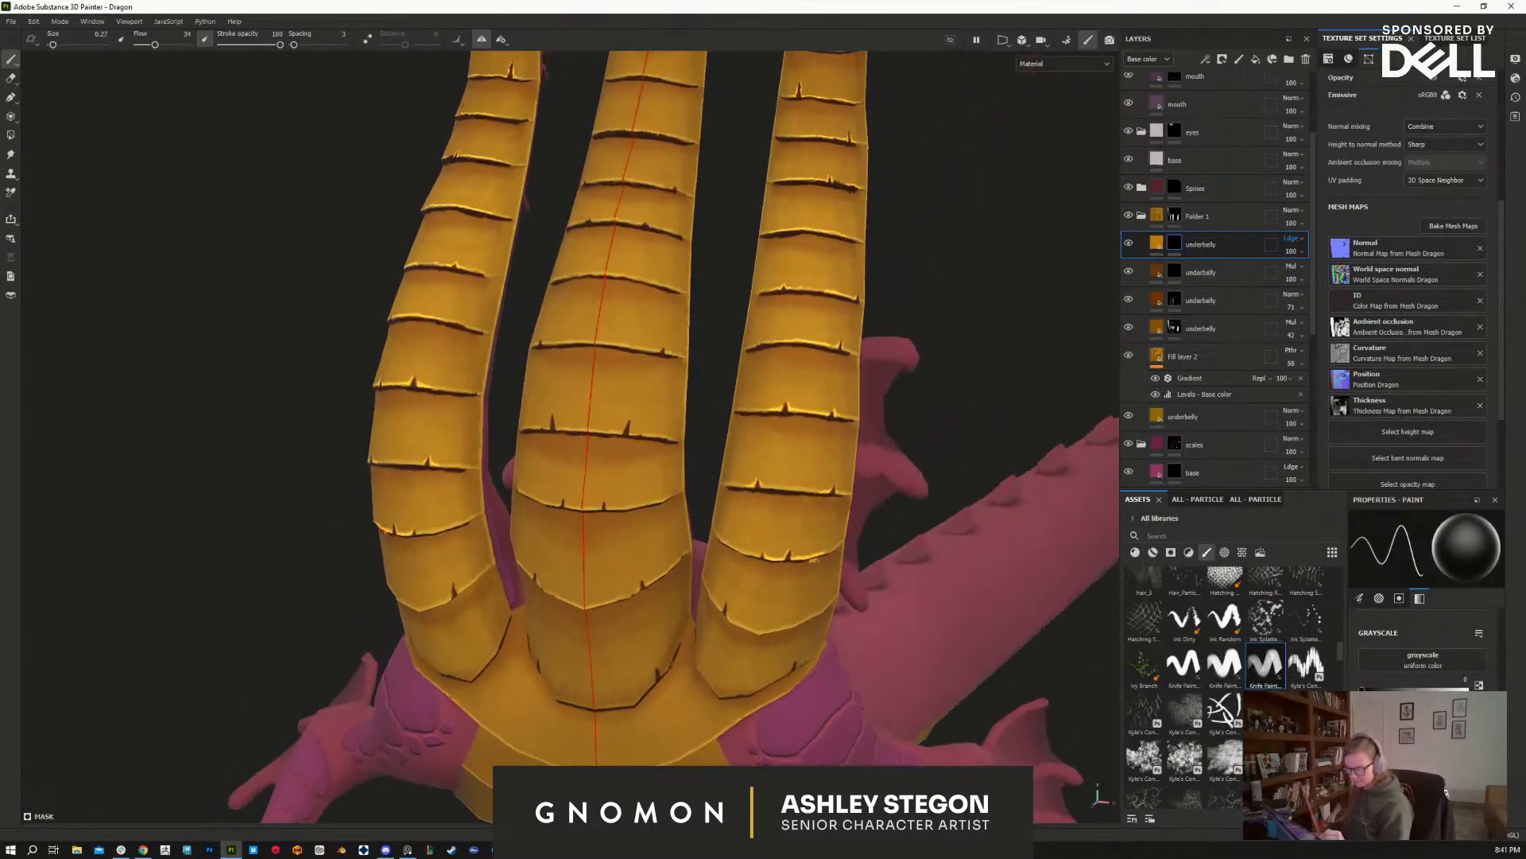
pyautogui.press('x')
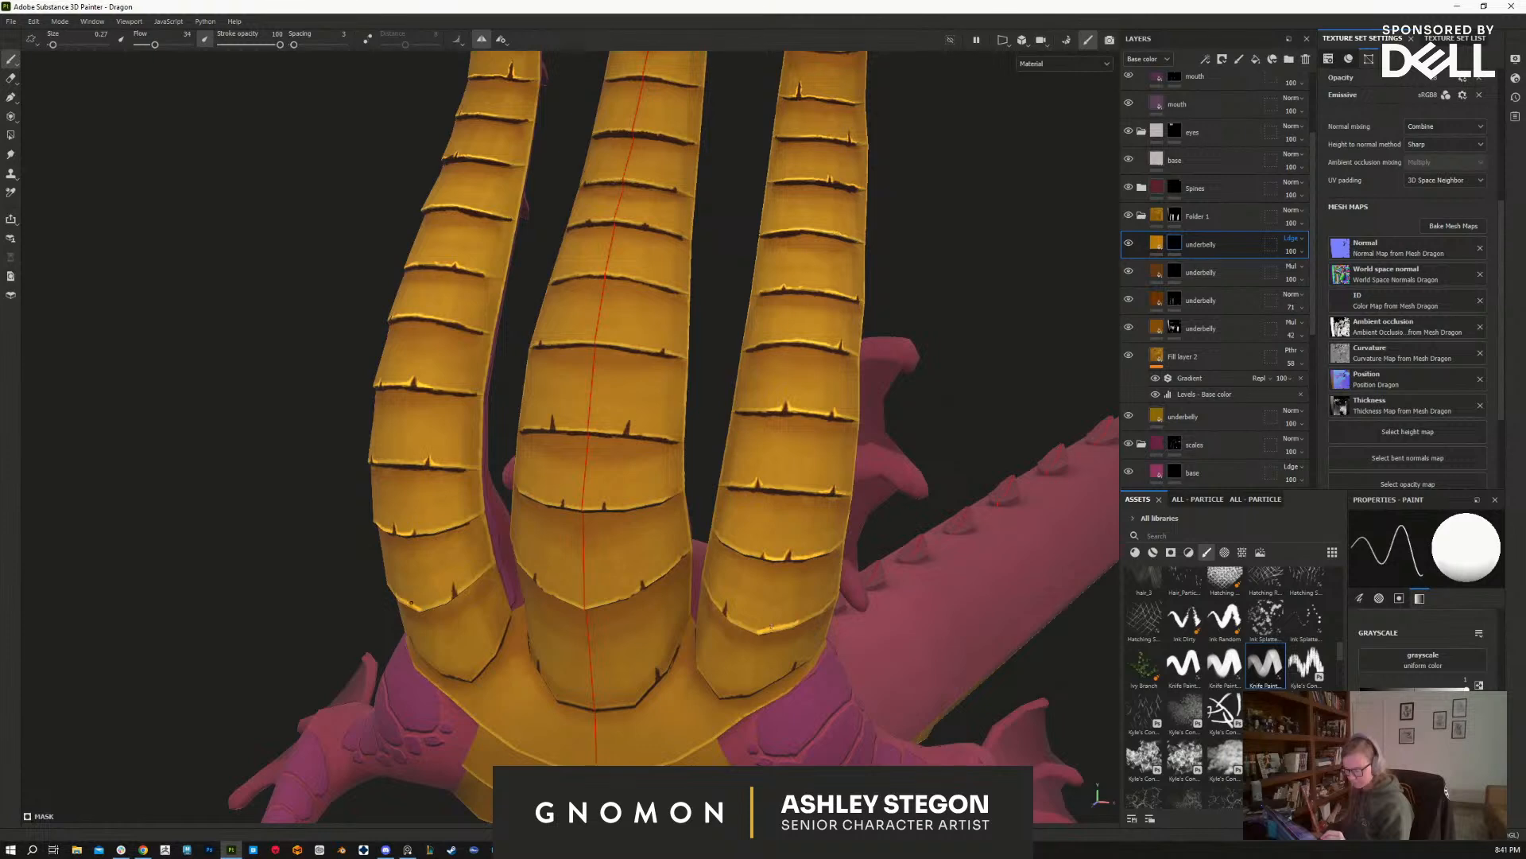
pyautogui.press('x')
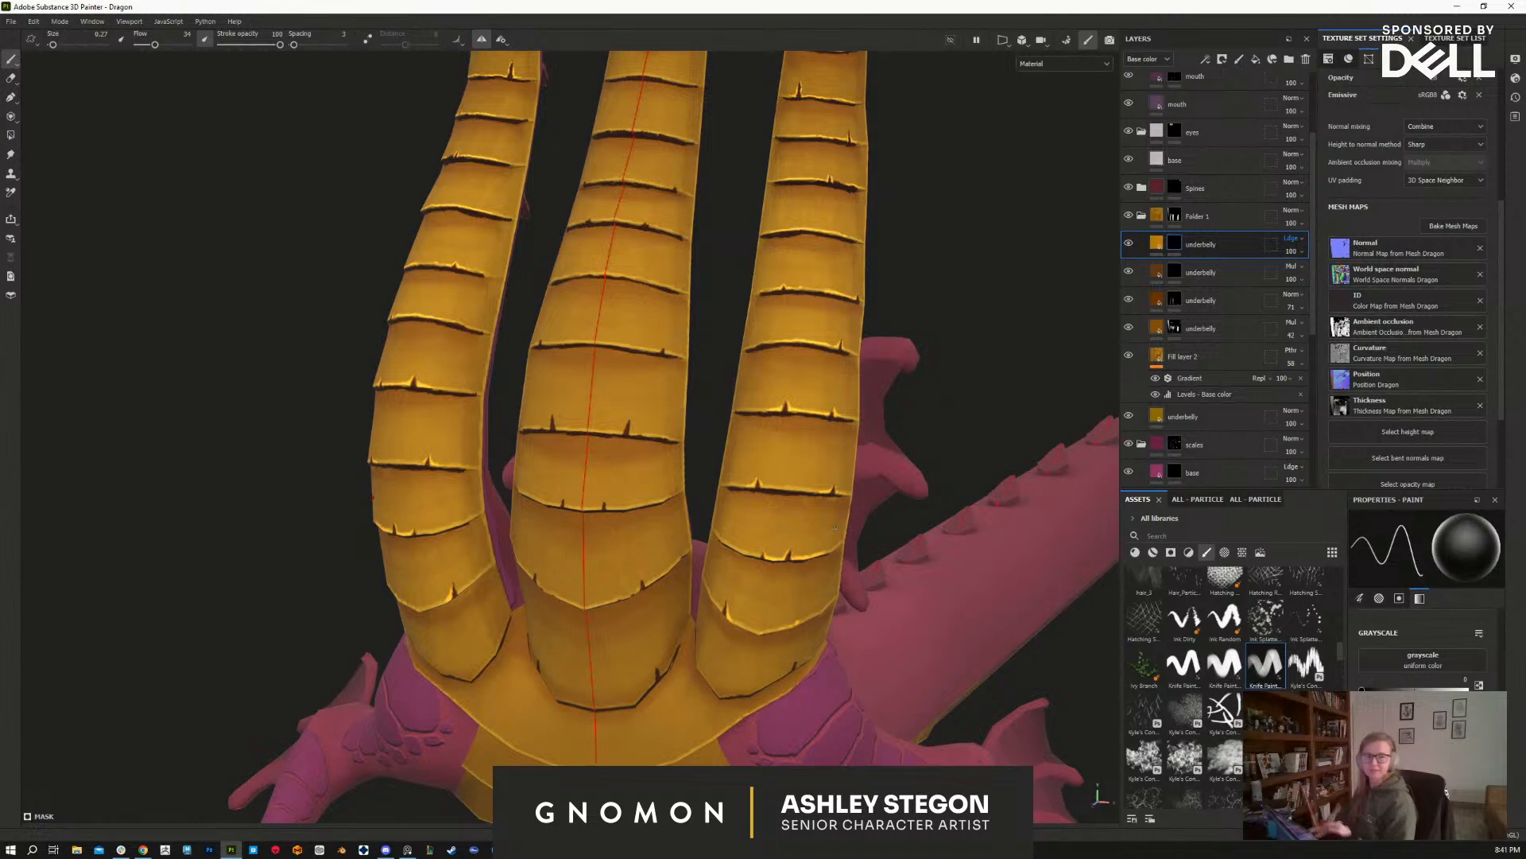
pyautogui.scroll(5, 768, 634)
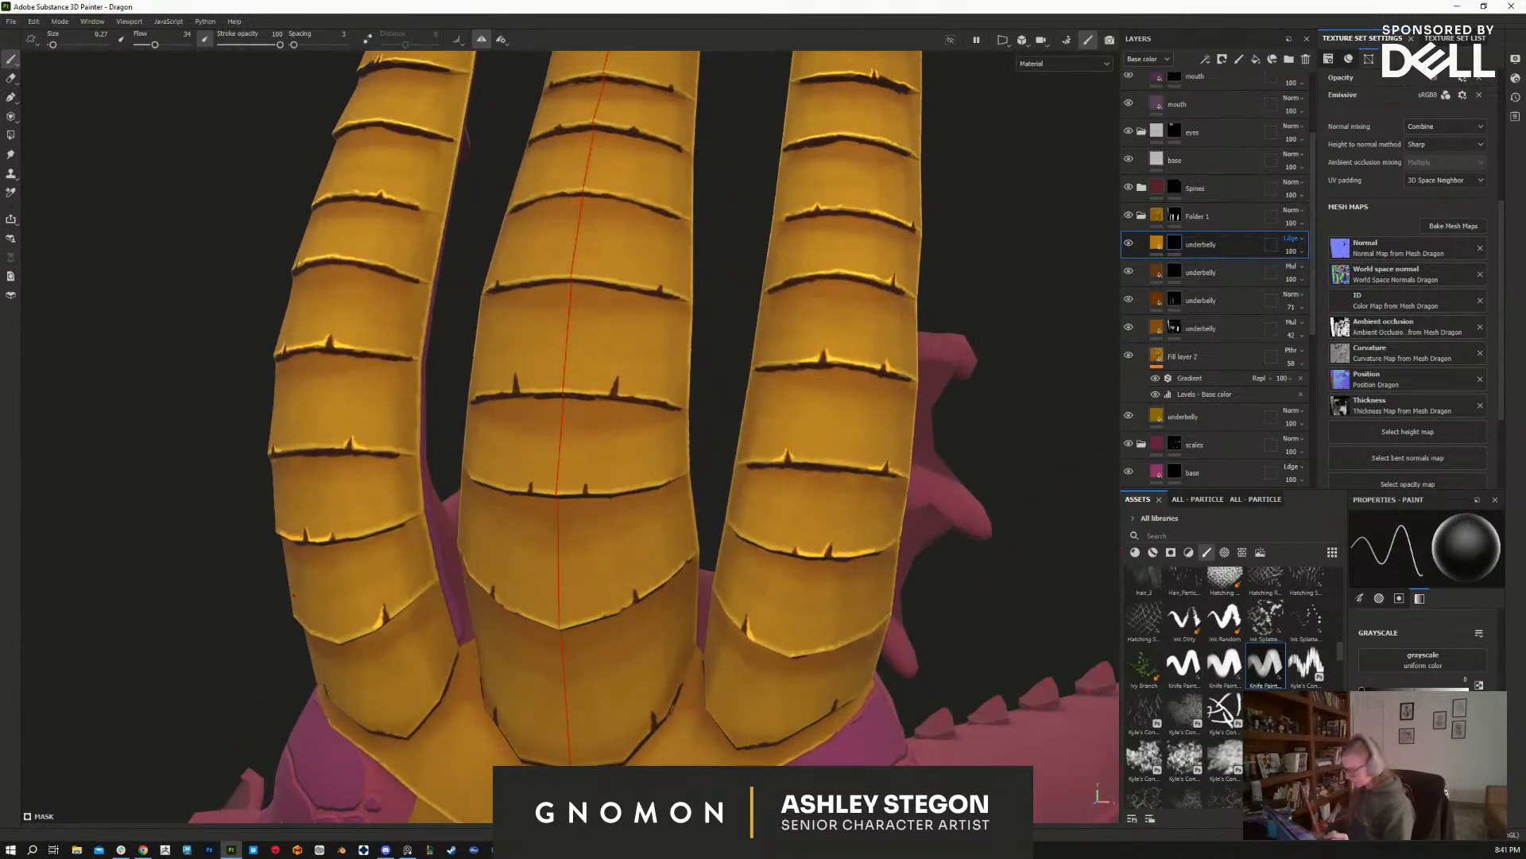
pyautogui.press('x')
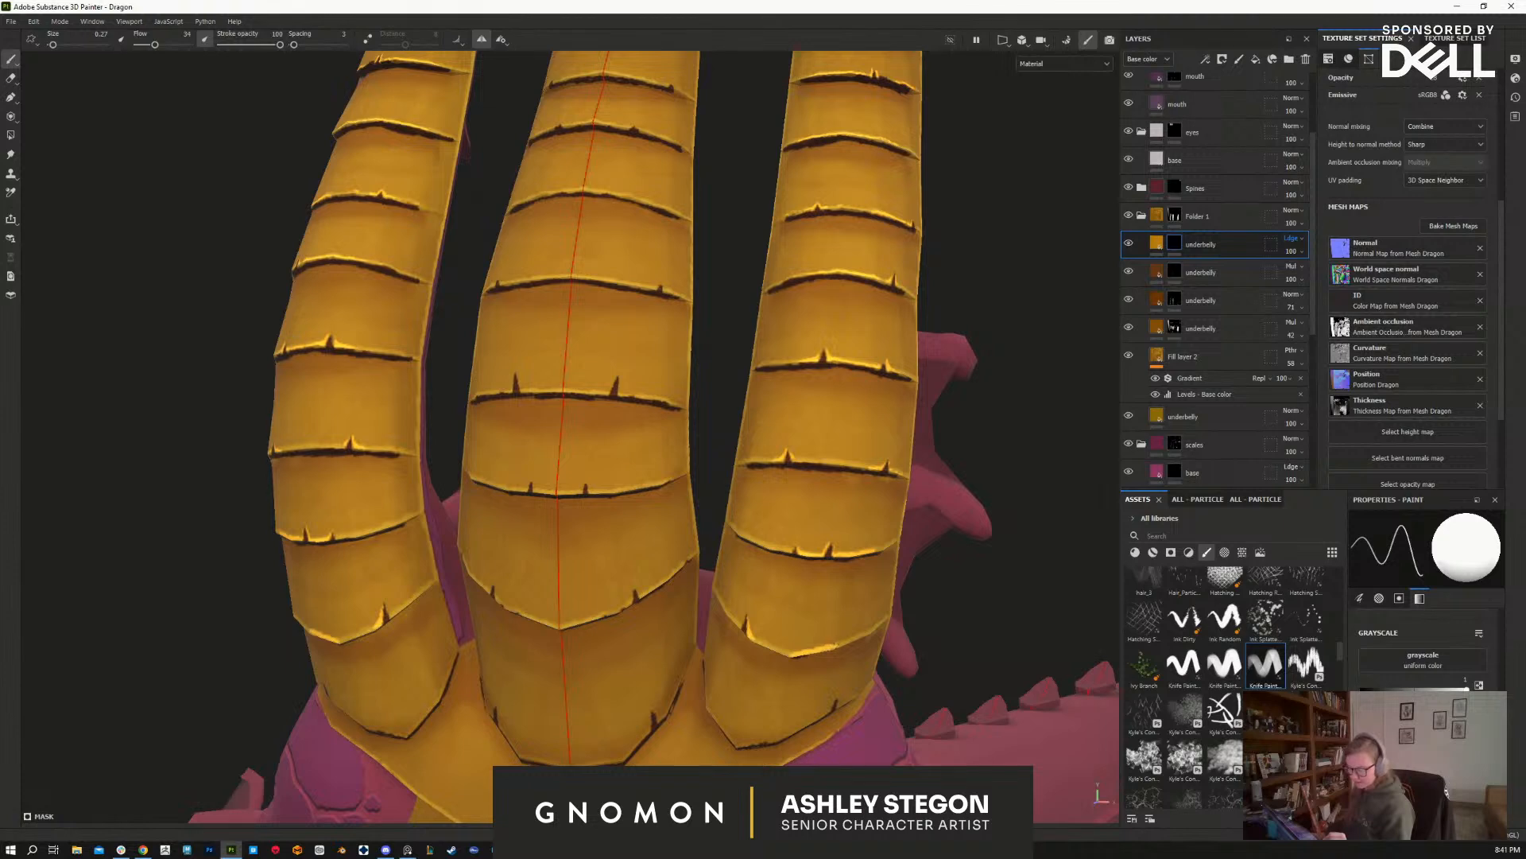
pyautogui.press('x')
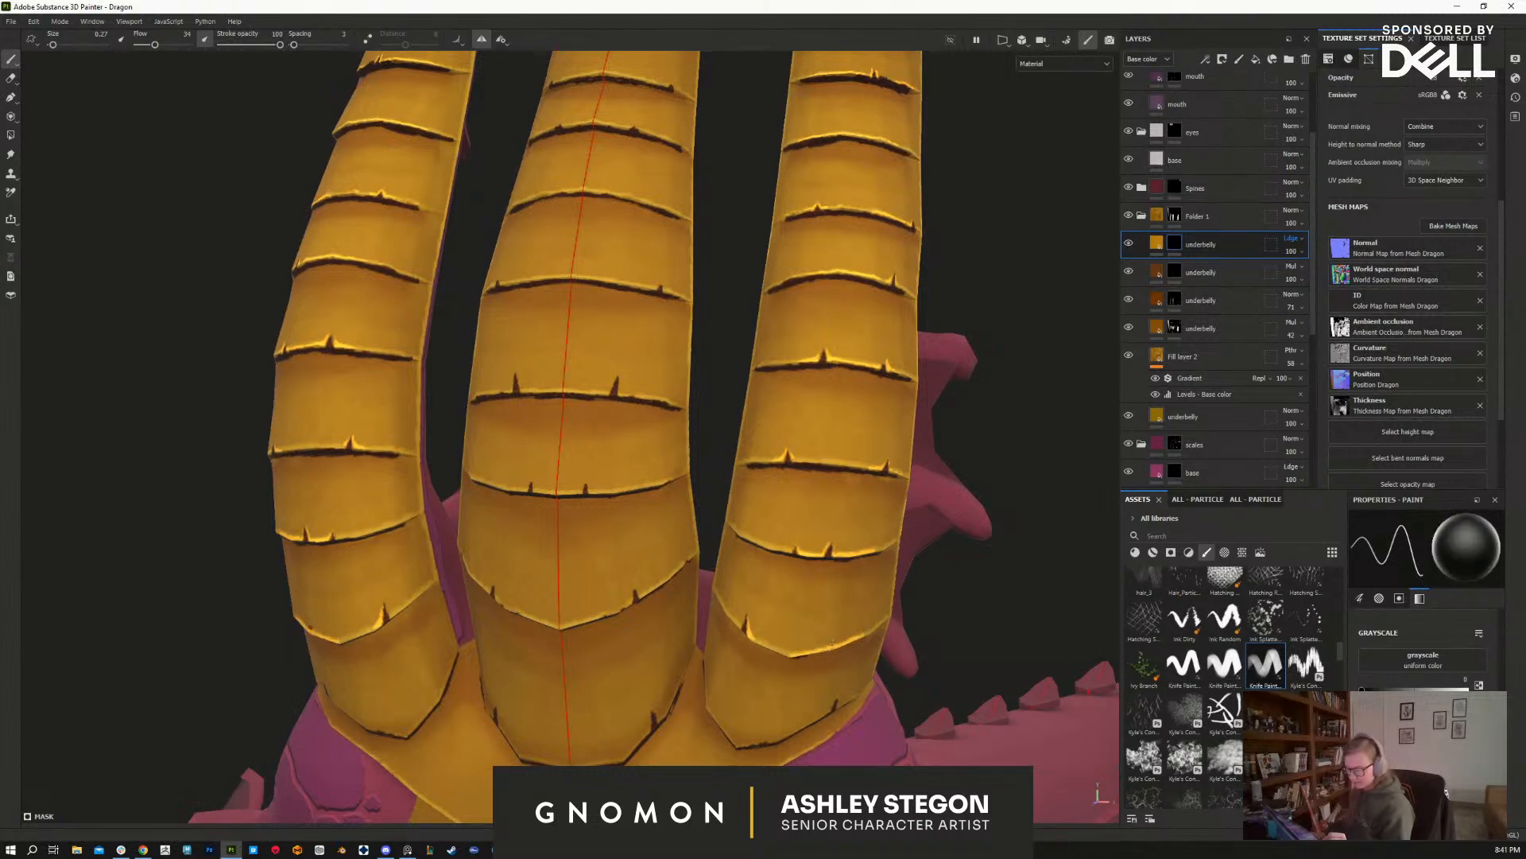
# Step: Highlight the V-shaped plate edge and its cracks near the base of the central neck
pyautogui.moveTo(837, 641)
pyautogui.keyDown('alt'); pyautogui.mouseDown()
pyautogui.moveTo(1009, 657)
pyautogui.moveTo(609, 644)
pyautogui.moveTo(584, 619)
pyautogui.moveTo(685, 565)
pyautogui.moveTo(606, 610)
pyautogui.moveTo(671, 574)
pyautogui.mouseUp(); pyautogui.keyUp('alt')
pyautogui.press('x')
pyautogui.press('x')
pyautogui.keyDown('alt'); pyautogui.moveTo(885, 559); pyautogui.dragTo(944, 649, button='middle'); pyautogui.keyUp('alt')
pyautogui.keyDown('alt'); pyautogui.moveTo(945, 649); pyautogui.dragTo(993, 660); pyautogui.keyUp('alt')
# Step: Paint a golden highlight along the central-neck plate edge with two small cracks, and switch the mask brush to black
pyautogui.press('x')
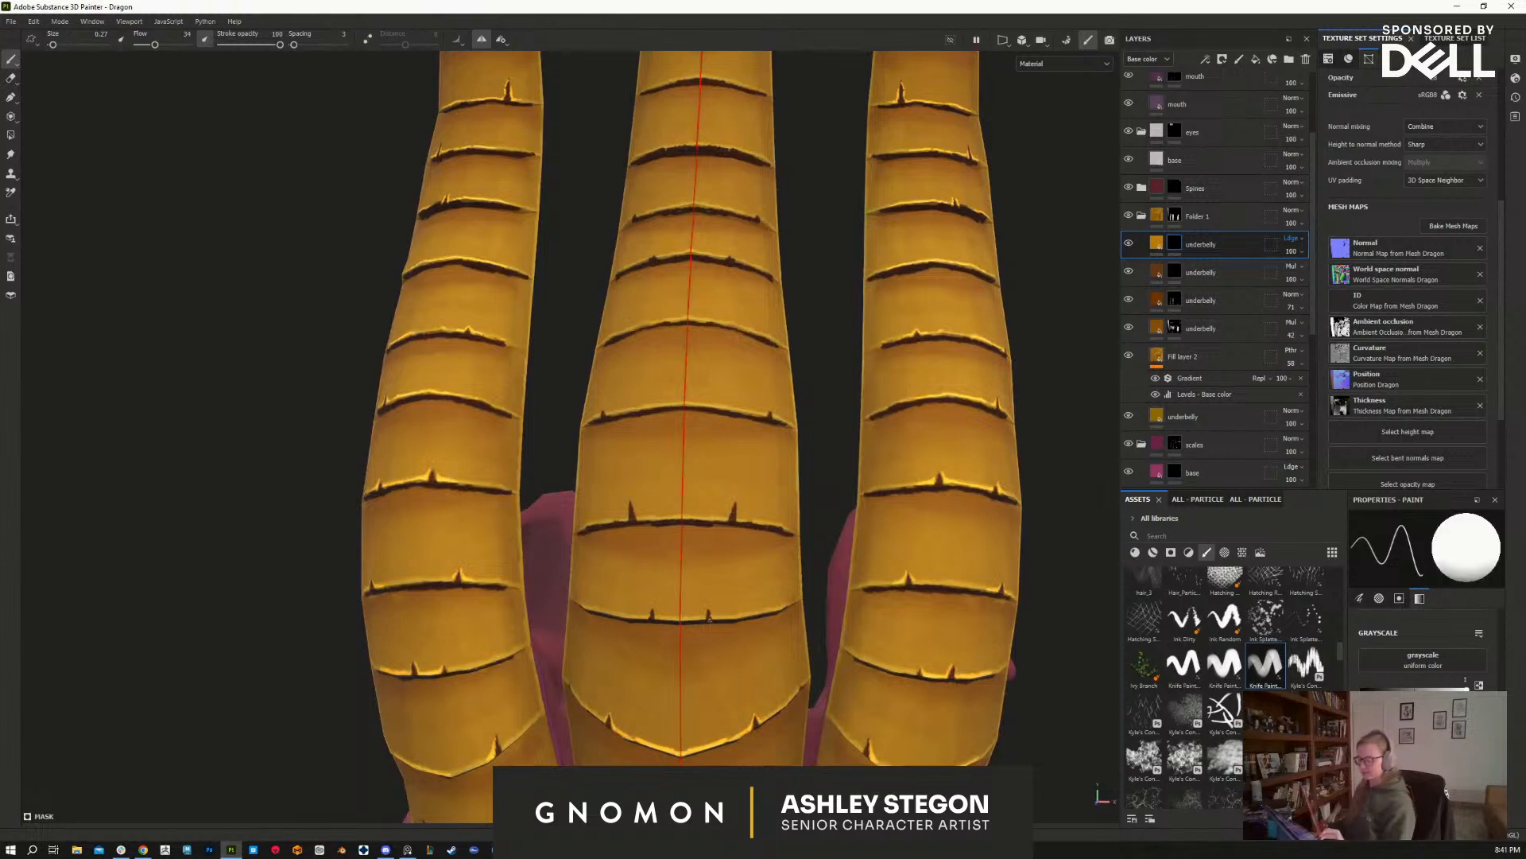
pyautogui.moveTo(682, 619)
pyautogui.mouseDown()
pyautogui.moveTo(775, 605)
pyautogui.moveTo(715, 613)
pyautogui.mouseUp()
pyautogui.press('x')
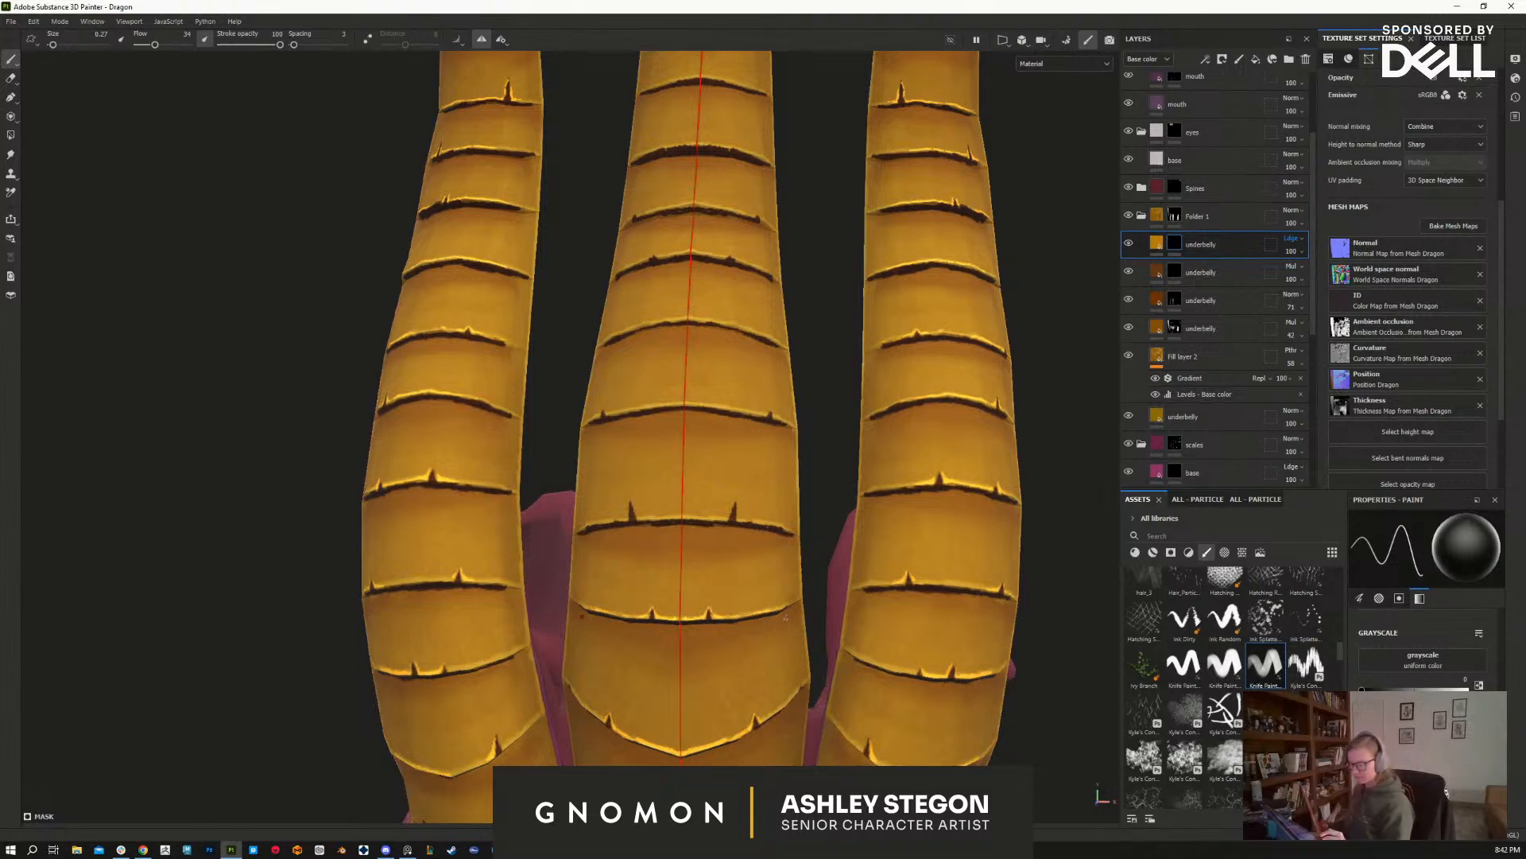
# Step: Highlight the central-neck plate with two tall cracks, then thin the highlight with the black mask brush
pyautogui.keyDown('alt'); pyautogui.moveTo(783, 606); pyautogui.dragTo(755, 652); pyautogui.keyUp('alt')
pyautogui.press('x')
pyautogui.moveTo(740, 525)
pyautogui.mouseDown()
pyautogui.moveTo(740, 508)
pyautogui.moveTo(714, 522)
pyautogui.moveTo(600, 509)
pyautogui.mouseUp()
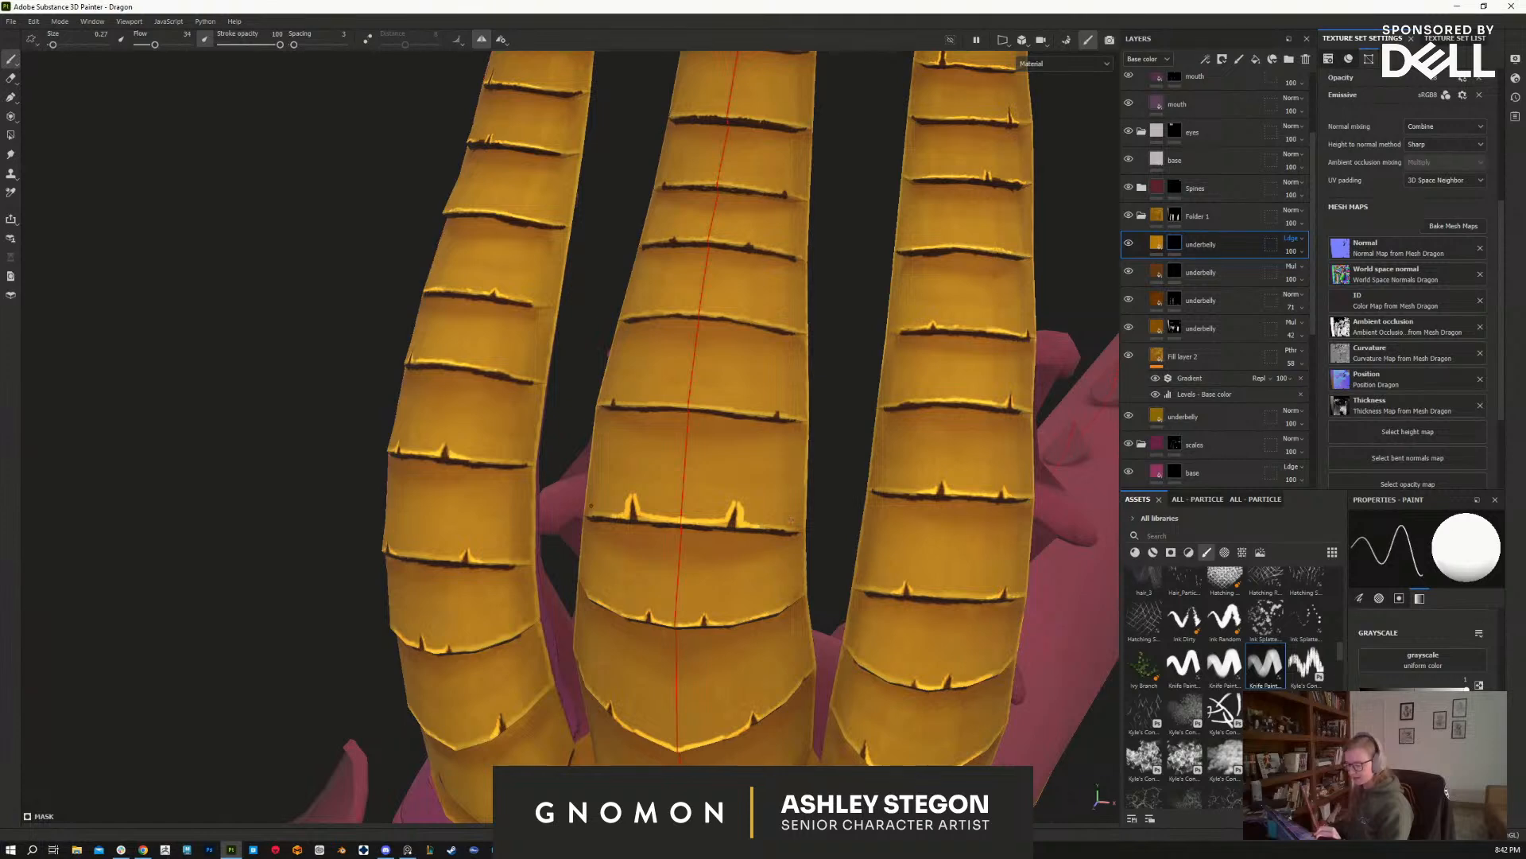
pyautogui.press('x')
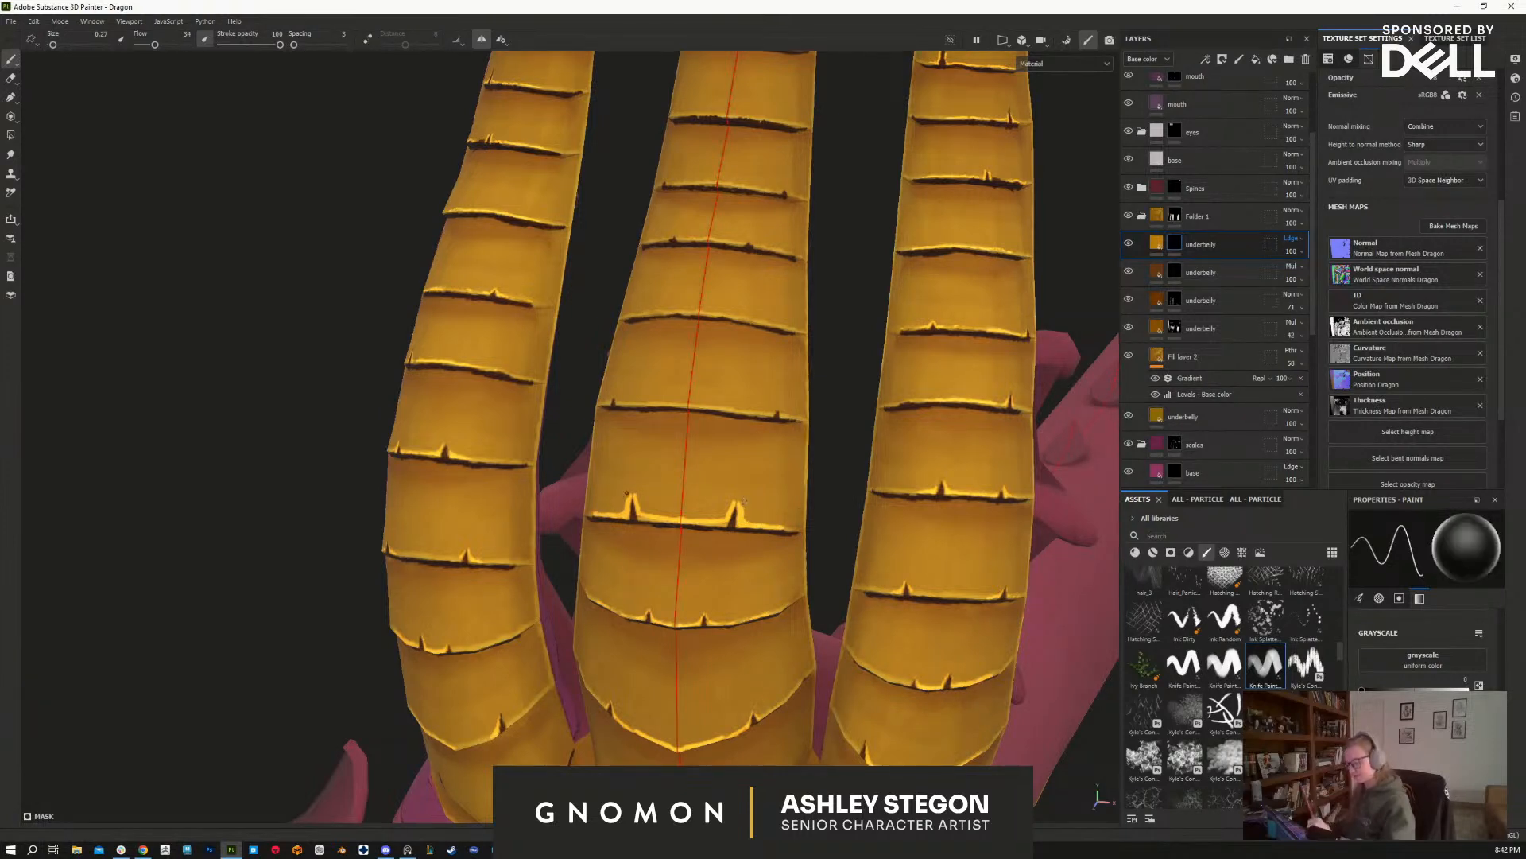
pyautogui.moveTo(744, 518); pyautogui.dragTo(773, 526)
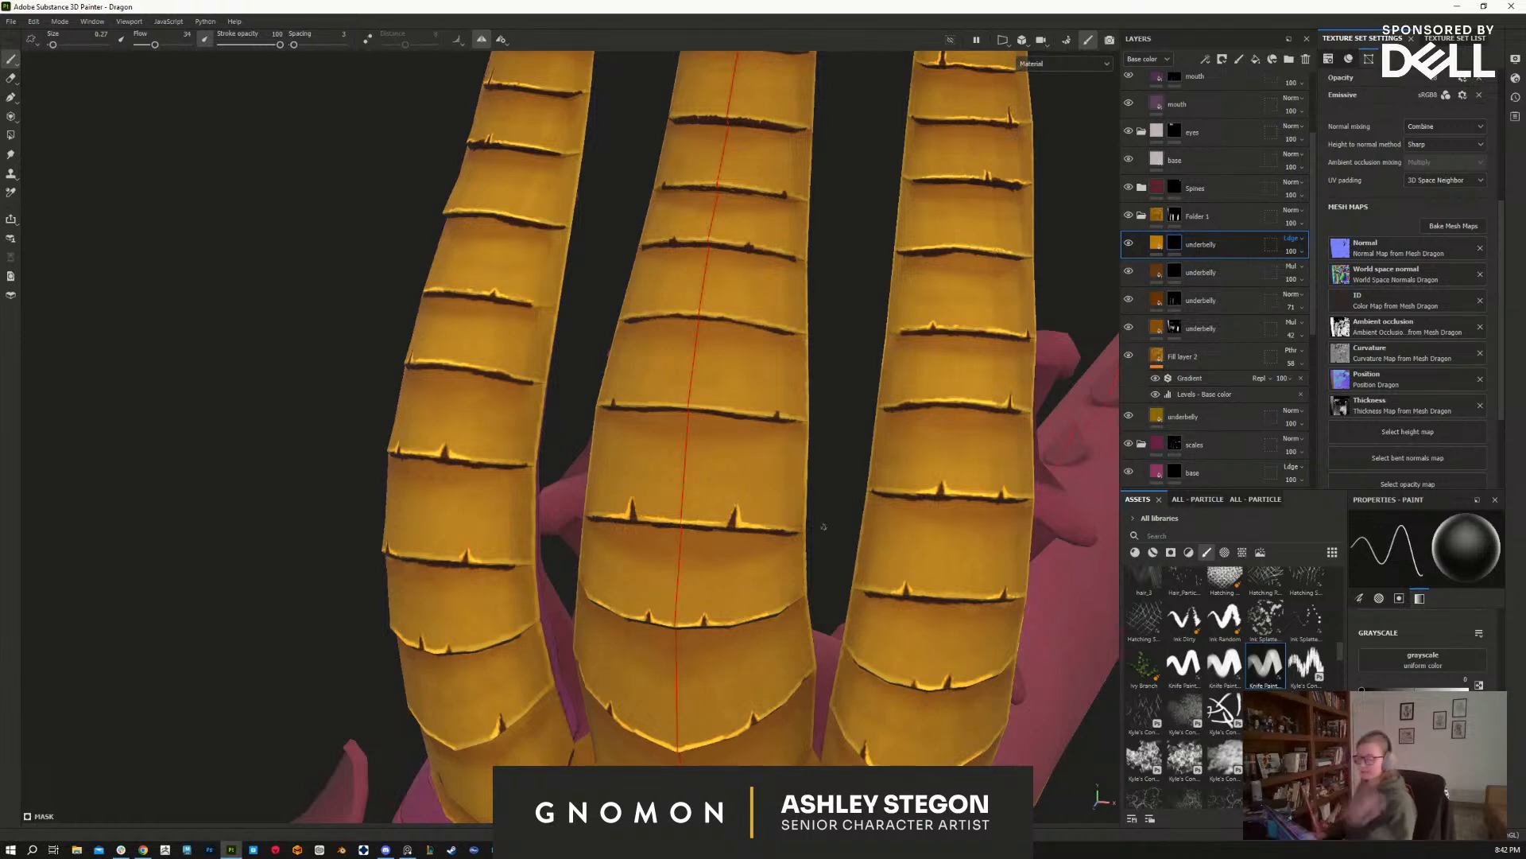
# Step: Paint golden highlights along the edge and end cracks of the central-neck plate above the tall cracks, then trim them
pyautogui.keyDown('alt'); pyautogui.moveTo(818, 433); pyautogui.dragTo(727, 591); pyautogui.keyUp('alt')
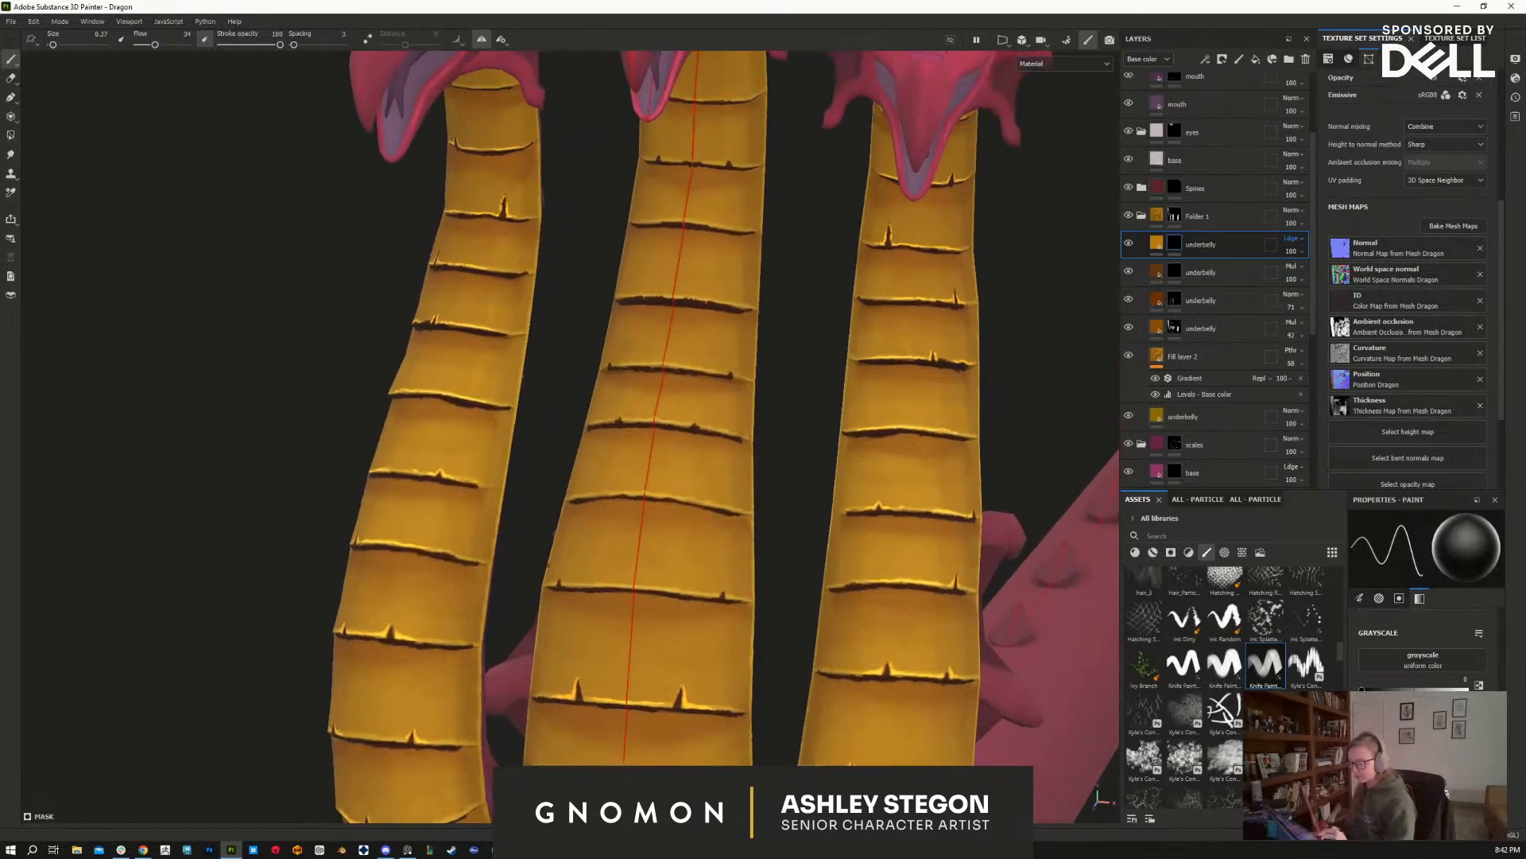
pyautogui.press('x')
pyautogui.click(722, 592)
pyautogui.press('x')
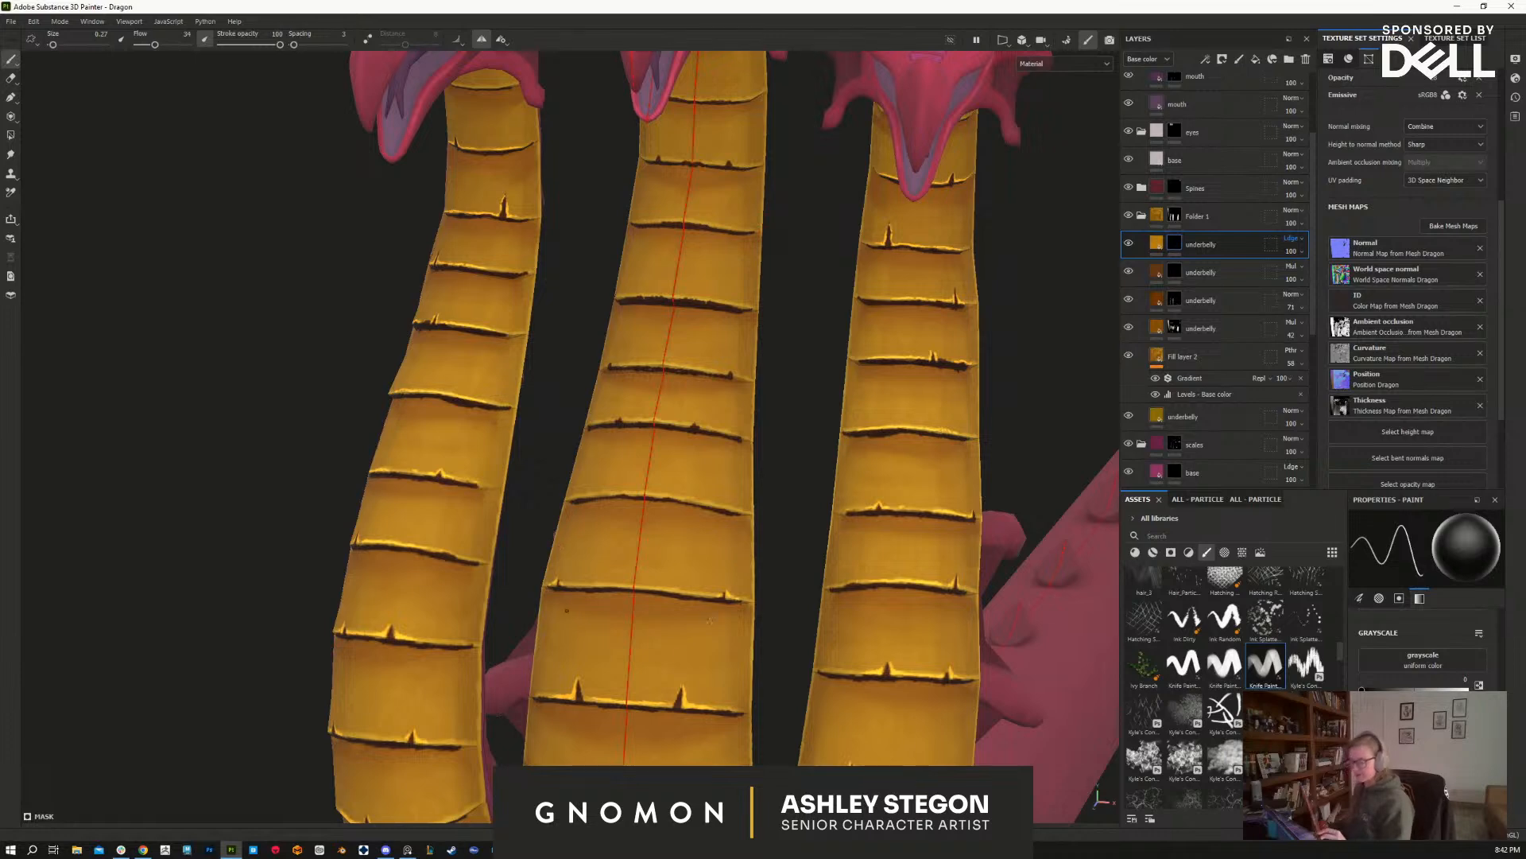
pyautogui.keyDown('alt'); pyautogui.moveTo(739, 574); pyautogui.dragTo(827, 578); pyautogui.keyUp('alt')
pyautogui.press('x')
pyautogui.moveTo(631, 594); pyautogui.dragTo(560, 594)
pyautogui.press('x')
pyautogui.moveTo(667, 591); pyautogui.dragTo(640, 595)
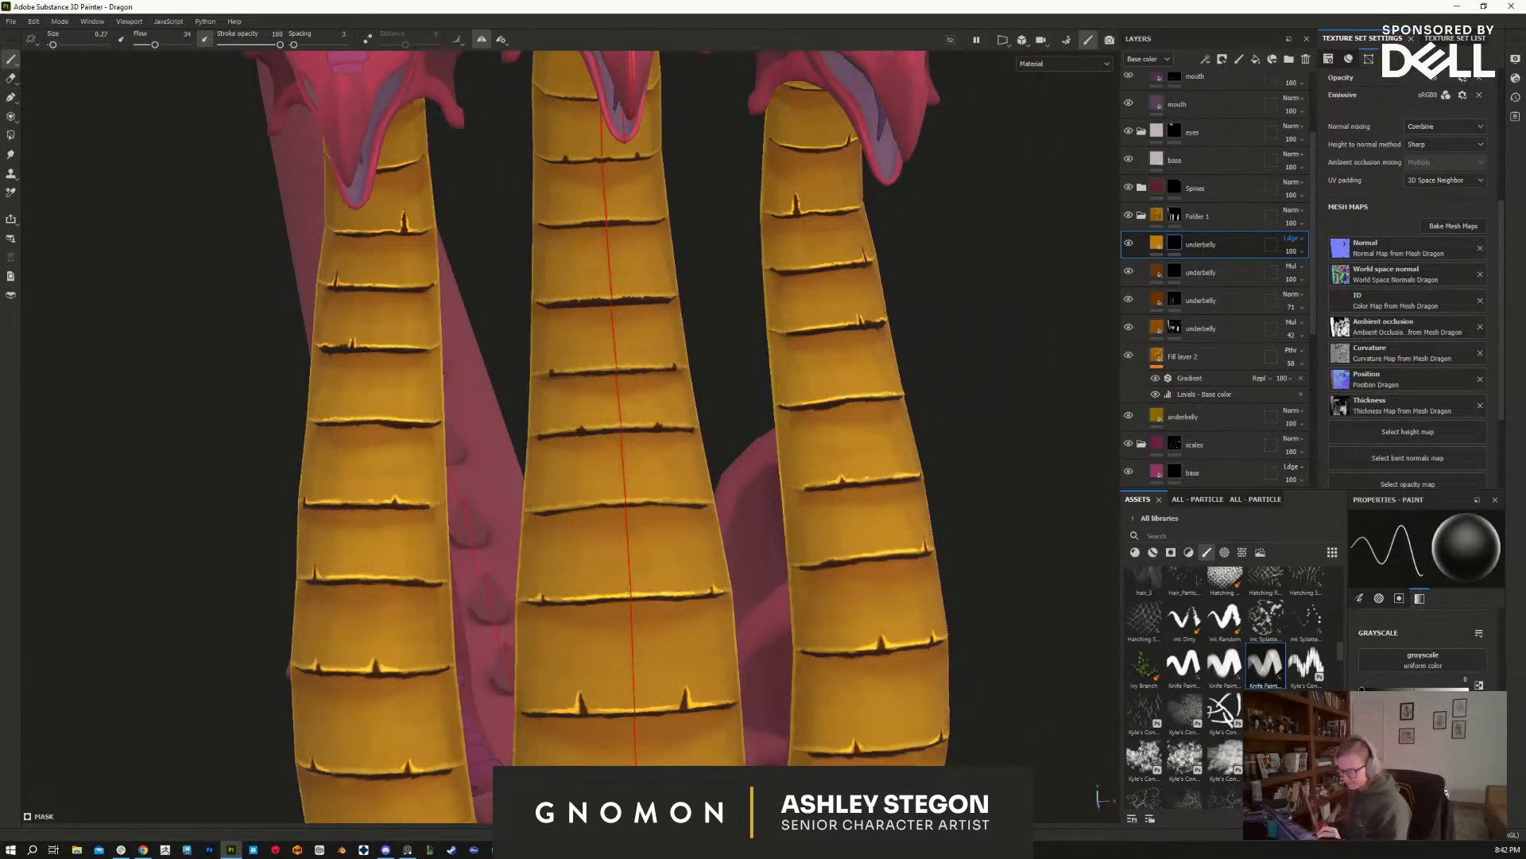
# Step: Highlight the edge of the crack-free plate midway up the central neck and switch the mask brush to black
pyautogui.keyDown('alt'); pyautogui.moveTo(795, 557); pyautogui.dragTo(716, 509); pyautogui.keyUp('alt')
pyautogui.keyDown('alt'); pyautogui.moveTo(713, 506); pyautogui.dragTo(708, 430, button='right'); pyautogui.keyUp('alt')
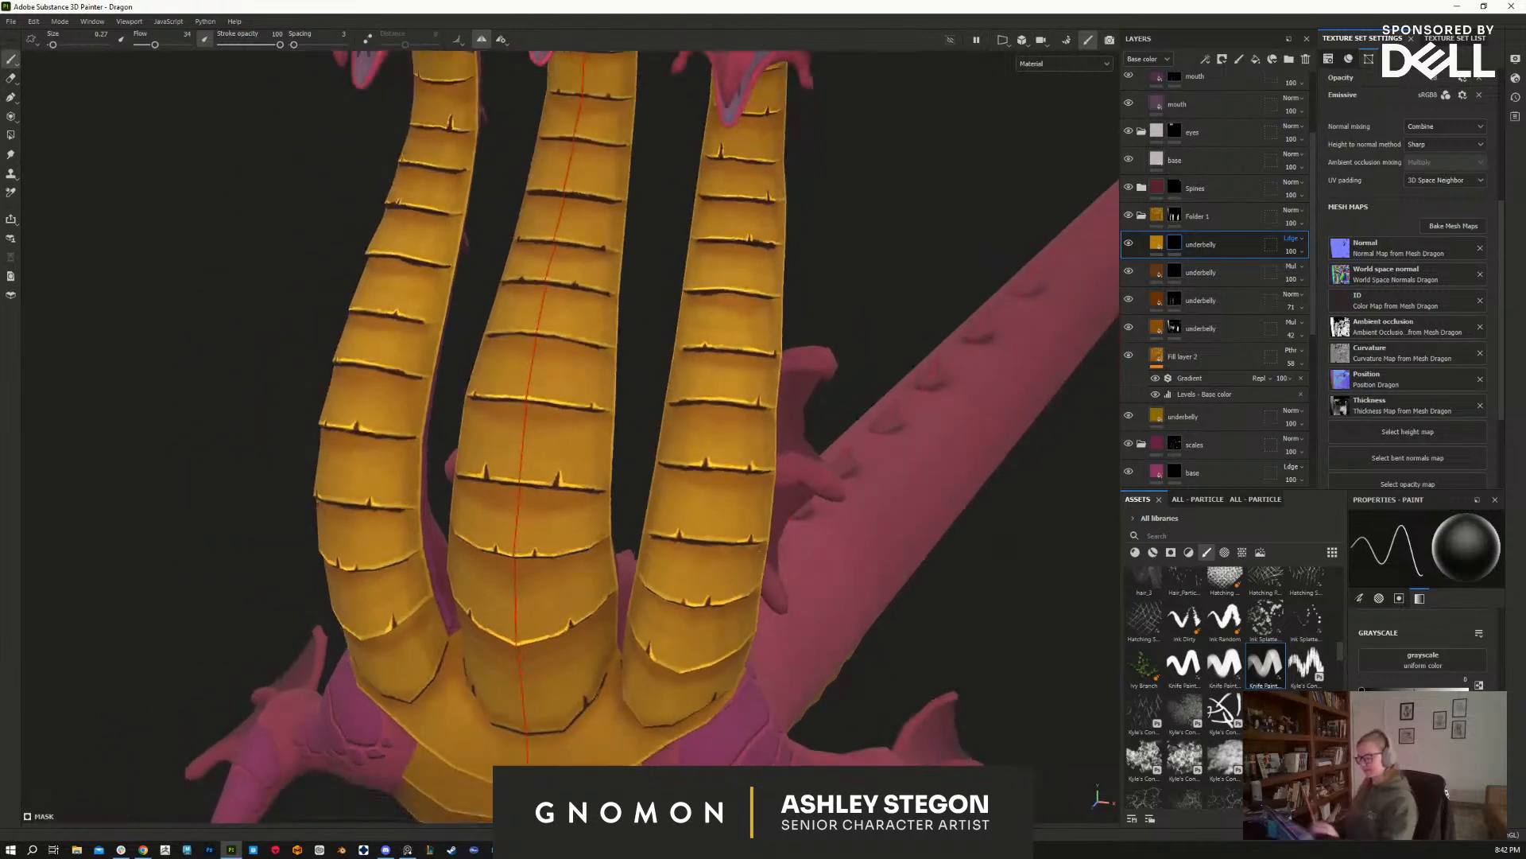
pyautogui.press('x')
pyautogui.press('x')
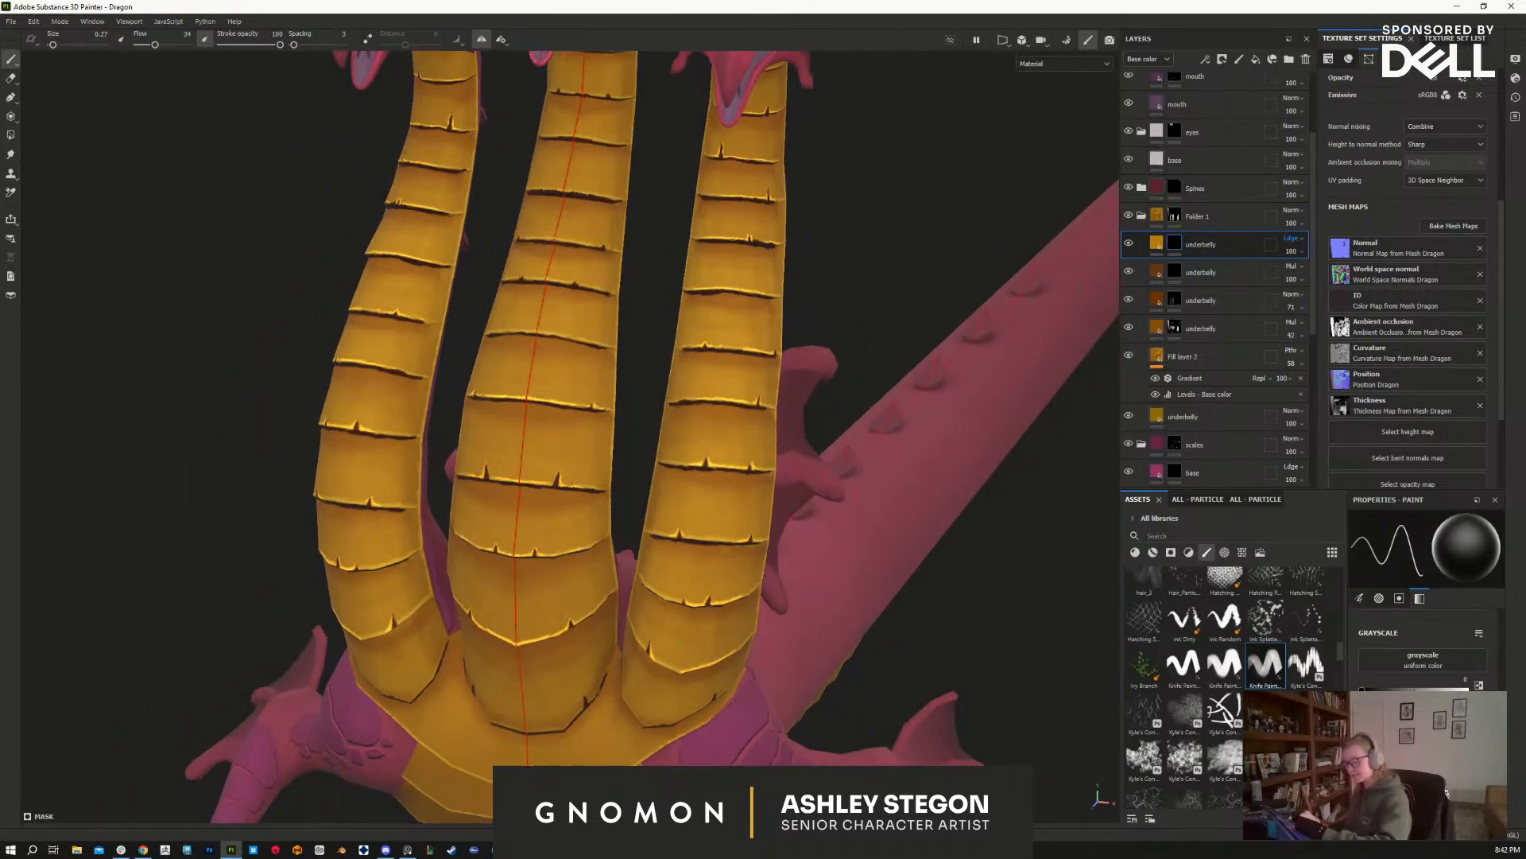
pyautogui.keyDown('alt'); pyautogui.moveTo(601, 487); pyautogui.dragTo(634, 608, button='middle'); pyautogui.keyUp('alt')
pyautogui.keyDown('alt'); pyautogui.moveTo(634, 608); pyautogui.dragTo(657, 502, button='right'); pyautogui.keyUp('alt')
pyautogui.keyDown('alt'); pyautogui.moveTo(657, 503); pyautogui.dragTo(637, 657, button='middle'); pyautogui.keyUp('alt')
pyautogui.keyDown('alt'); pyautogui.moveTo(638, 658); pyautogui.dragTo(647, 649, button='right'); pyautogui.keyUp('alt')
pyautogui.keyDown('alt'); pyautogui.moveTo(647, 649); pyautogui.dragTo(668, 671); pyautogui.keyUp('alt')
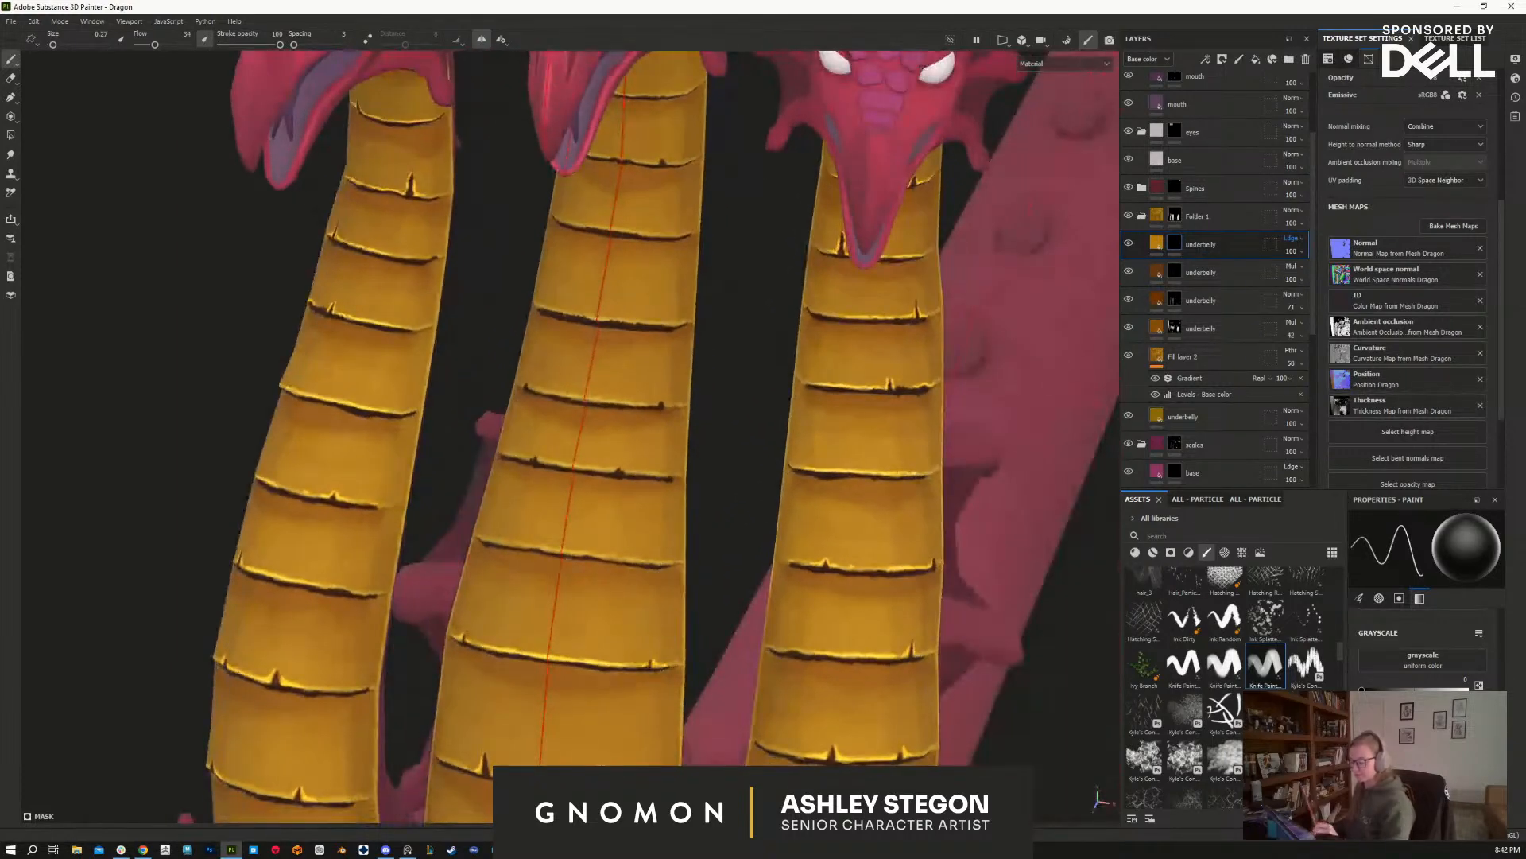
pyautogui.press('x')
pyautogui.moveTo(562, 550); pyautogui.dragTo(508, 542)
pyautogui.press('x')
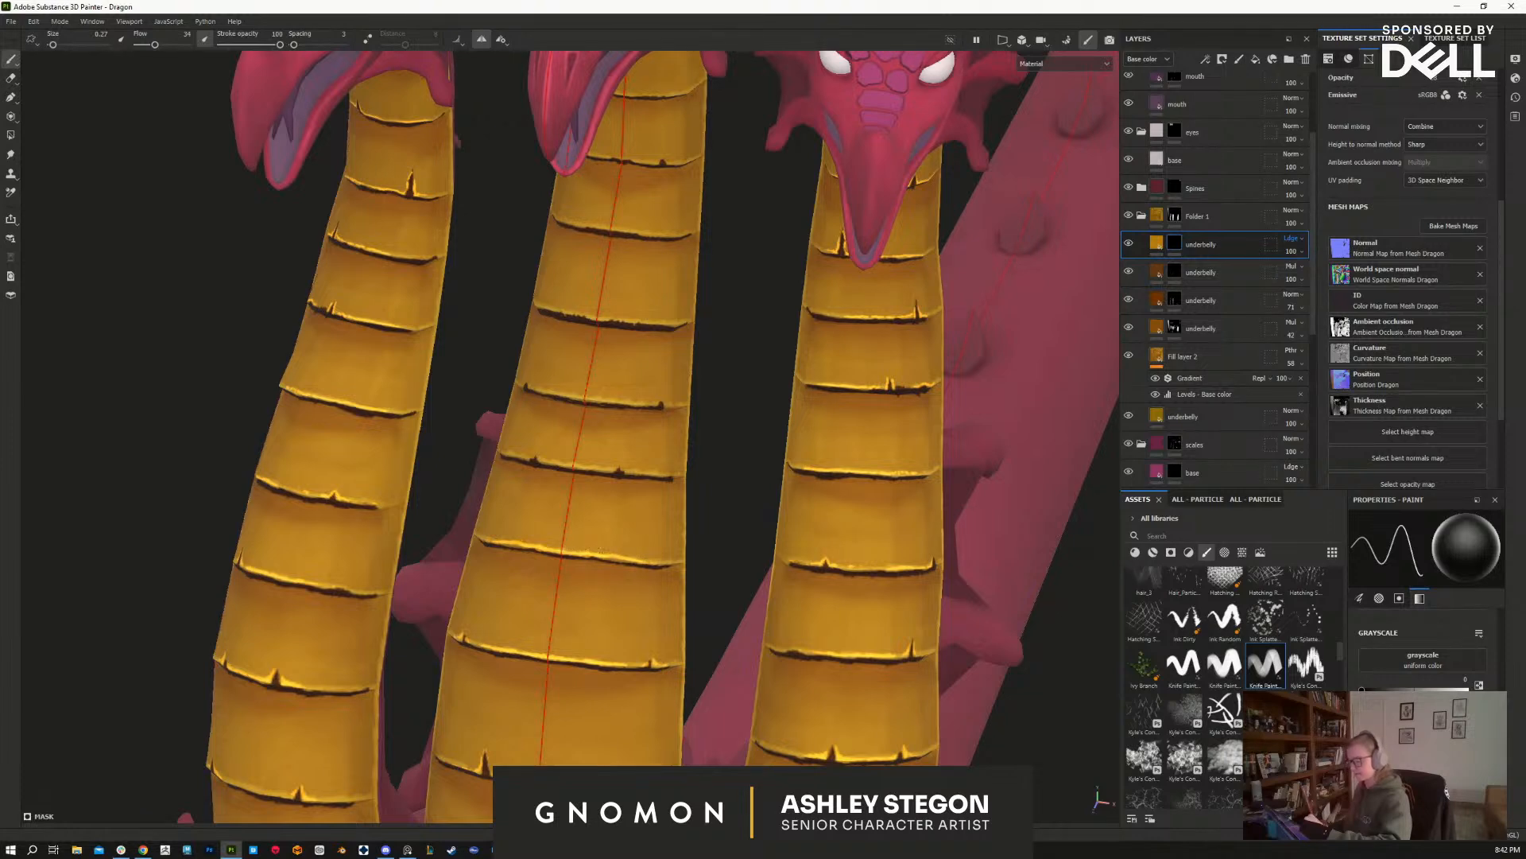
# Step: Highlight the next central-neck plate up, including its two small cracks, and trim the result with black
pyautogui.moveTo(598, 549)
pyautogui.keyDown('alt'); pyautogui.mouseDown()
pyautogui.moveTo(648, 670)
pyautogui.moveTo(609, 462)
pyautogui.moveTo(561, 446)
pyautogui.mouseUp(); pyautogui.keyUp('alt')
pyautogui.press('x')
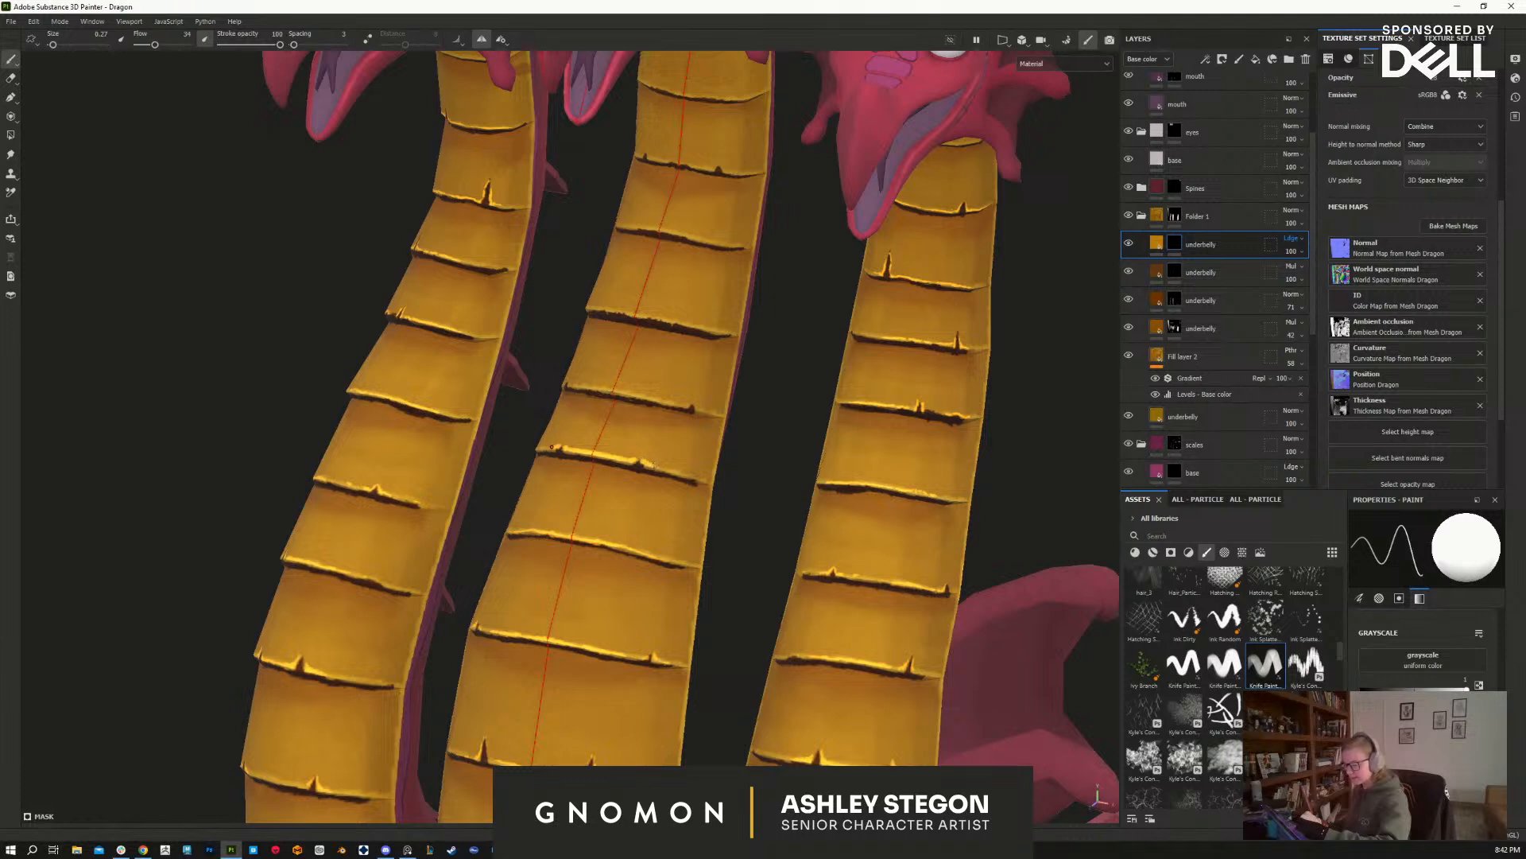
pyautogui.press('x')
pyautogui.keyDown('alt'); pyautogui.moveTo(600, 433); pyautogui.dragTo(787, 493); pyautogui.keyUp('alt')
pyautogui.moveTo(585, 465); pyautogui.dragTo(573, 475)
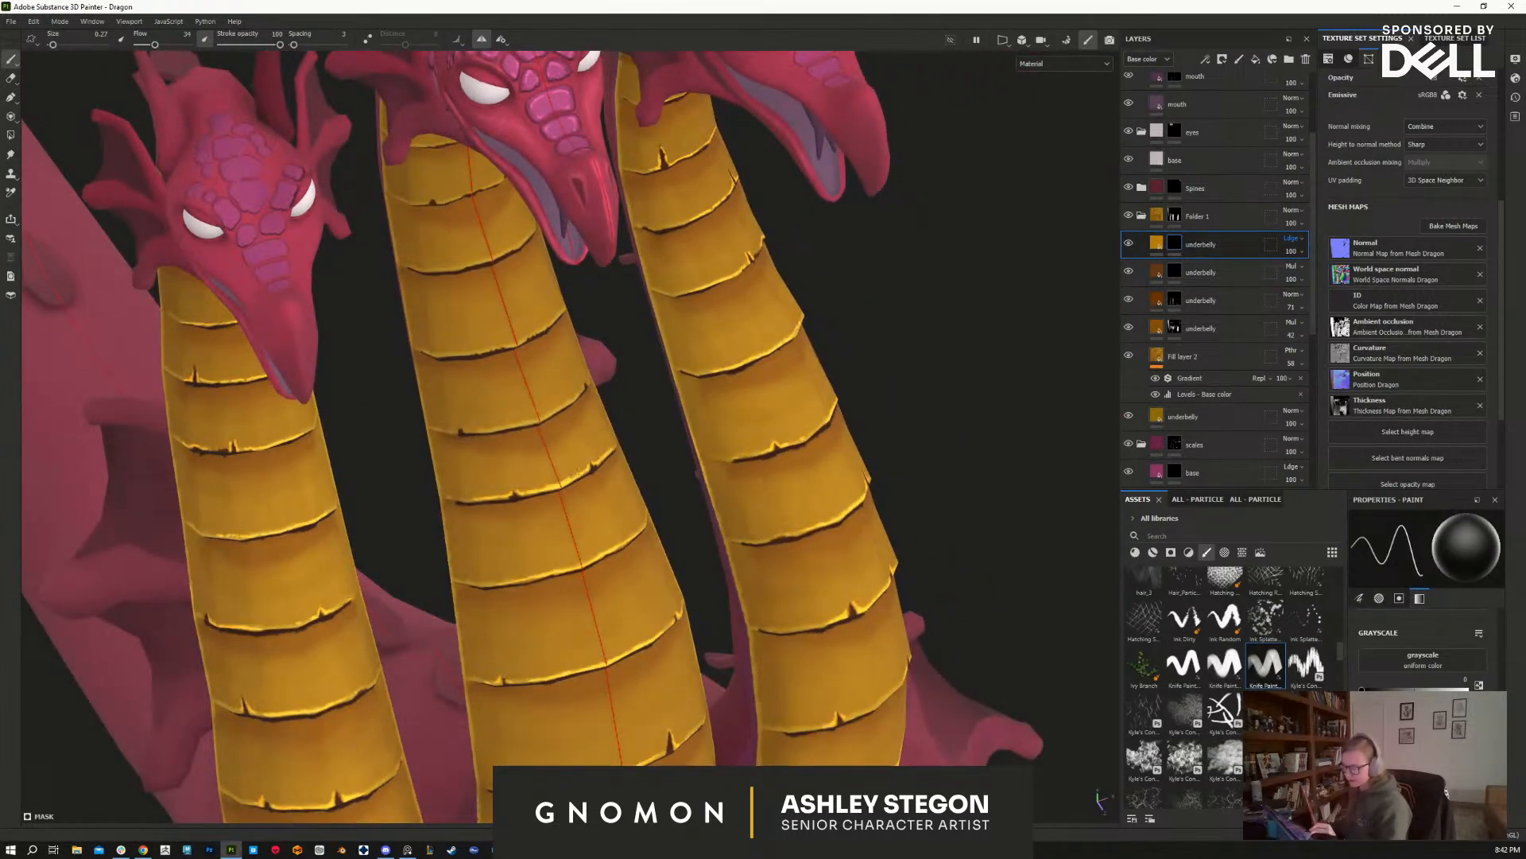
# Step: Extend the golden edge and crack highlights over the upper central-neck plates towards the head, alternating white and black
pyautogui.moveTo(637, 545)
pyautogui.keyDown('alt'); pyautogui.mouseDown()
pyautogui.moveTo(600, 586)
pyautogui.moveTo(592, 524)
pyautogui.moveTo(628, 503)
pyautogui.mouseUp(); pyautogui.keyUp('alt')
pyautogui.press('x')
pyautogui.moveTo(626, 507)
pyautogui.keyDown('alt'); pyautogui.mouseDown()
pyautogui.moveTo(560, 519)
pyautogui.moveTo(646, 498)
pyautogui.moveTo(593, 507)
pyautogui.moveTo(641, 497)
pyautogui.moveTo(604, 479)
pyautogui.moveTo(654, 484)
pyautogui.moveTo(622, 479)
pyautogui.moveTo(685, 538)
pyautogui.moveTo(848, 541)
pyautogui.moveTo(516, 419)
pyautogui.moveTo(475, 431)
pyautogui.mouseUp(); pyautogui.keyUp('alt')
pyautogui.press('x')
pyautogui.press('x')
pyautogui.press('x')
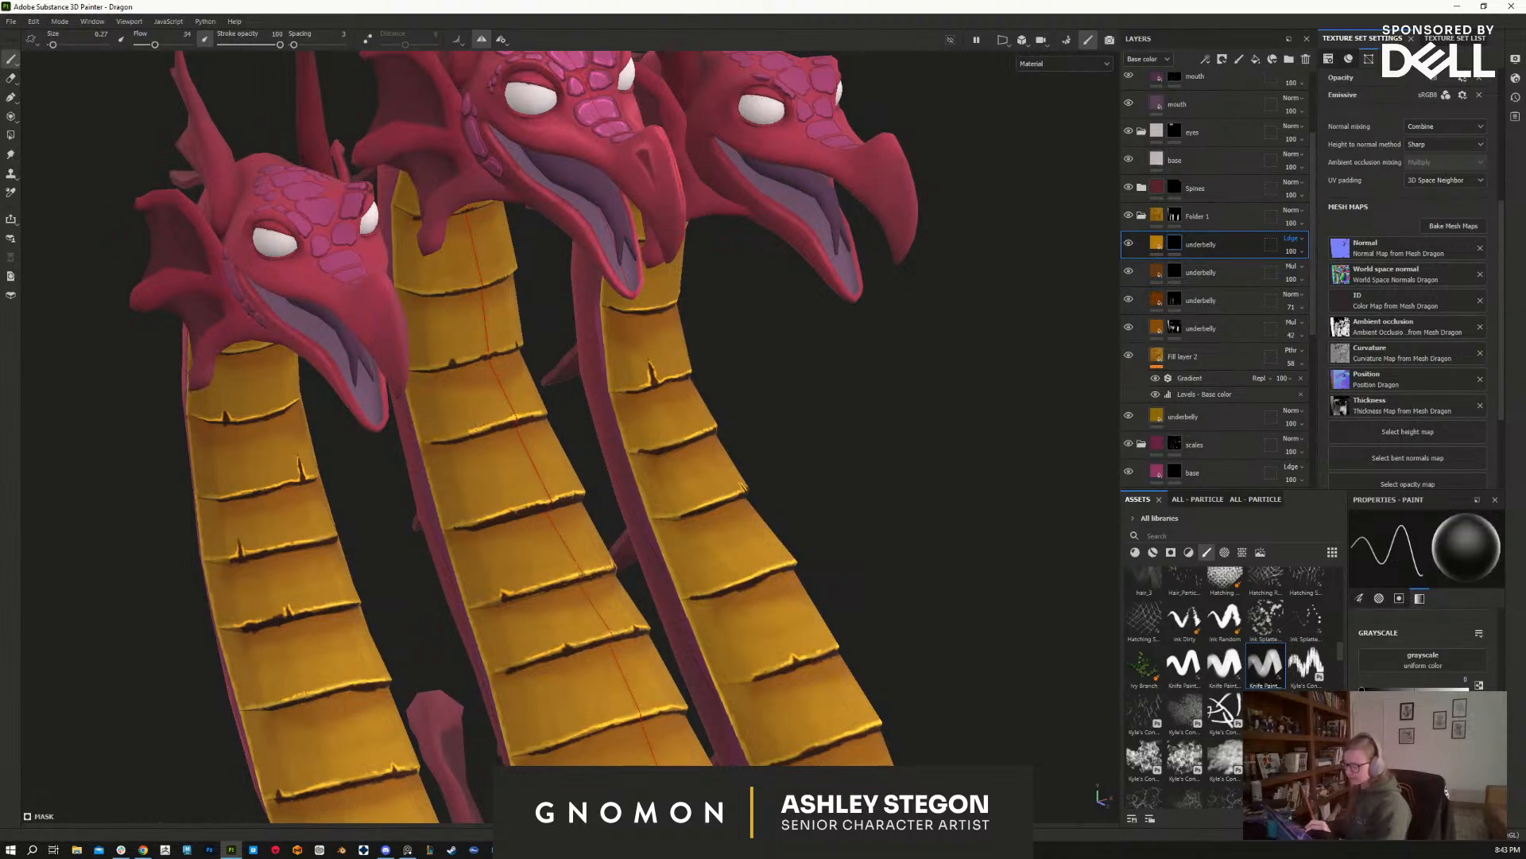
pyautogui.moveTo(495, 436)
pyautogui.keyDown('alt'); pyautogui.mouseDown()
pyautogui.moveTo(474, 556)
pyautogui.moveTo(755, 470)
pyautogui.mouseUp(); pyautogui.keyUp('alt')
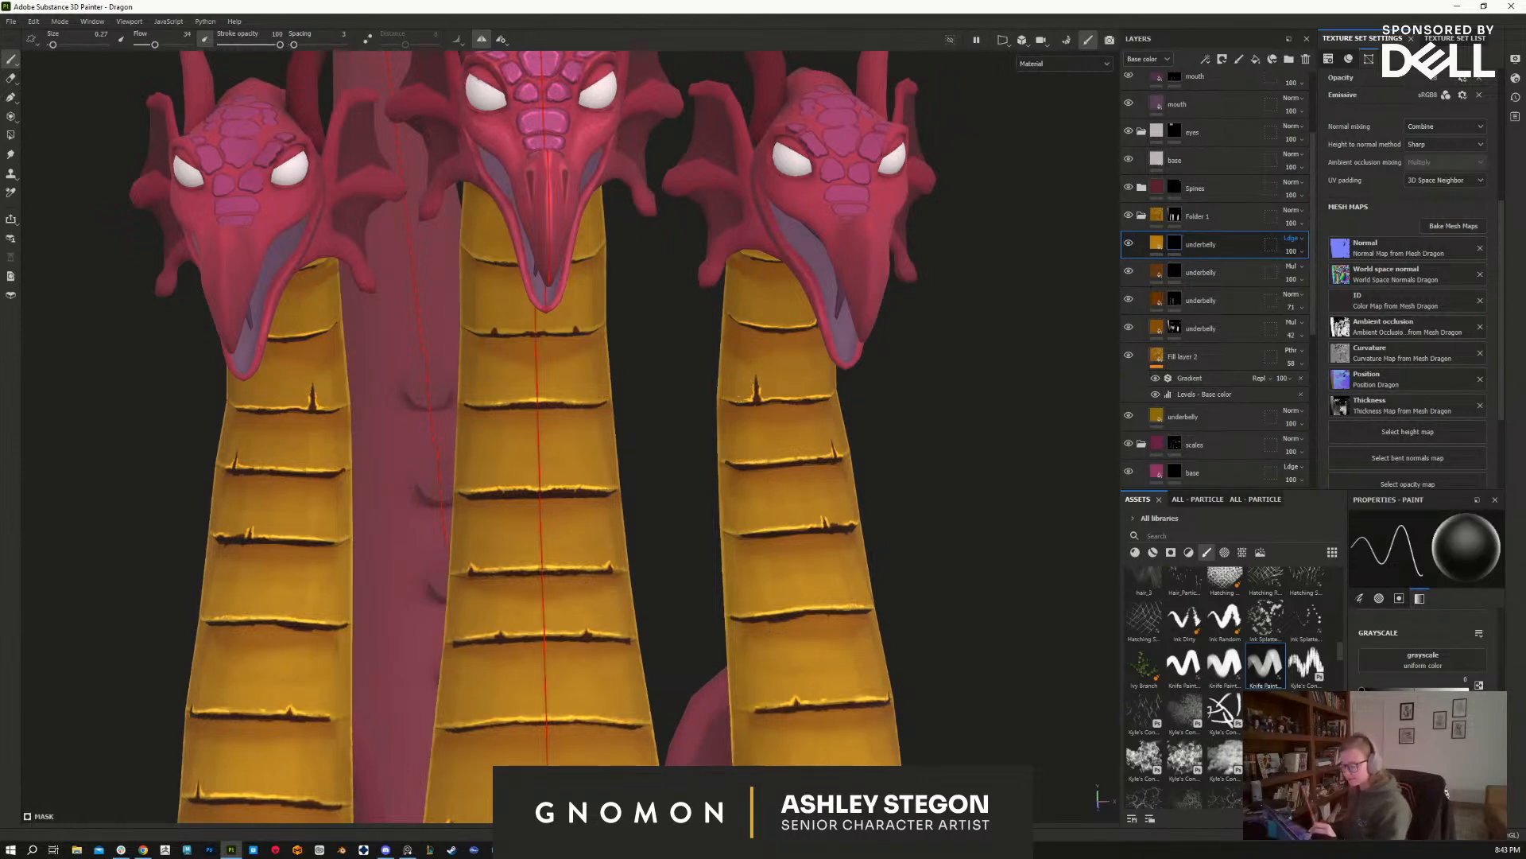
# Step: Paint and trim golden highlights along the edges and cracks of the lowest plates where the necks meet the chest
pyautogui.keyDown('alt'); pyautogui.moveTo(883, 541); pyautogui.dragTo(909, 427, button='right'); pyautogui.keyUp('alt')
pyautogui.keyDown('alt'); pyautogui.moveTo(910, 427); pyautogui.dragTo(902, 191, button='middle'); pyautogui.keyUp('alt')
pyautogui.keyDown('alt'); pyautogui.moveTo(927, 569); pyautogui.dragTo(844, 509); pyautogui.keyUp('alt')
pyautogui.keyDown('alt'); pyautogui.moveTo(803, 652); pyautogui.dragTo(847, 429, button='middle'); pyautogui.keyUp('alt')
pyautogui.keyDown('alt'); pyautogui.moveTo(834, 445); pyautogui.dragTo(813, 526, button='right'); pyautogui.keyUp('alt')
pyautogui.moveTo(807, 556)
pyautogui.keyDown('alt'); pyautogui.mouseDown()
pyautogui.moveTo(795, 515)
pyautogui.moveTo(839, 456)
pyautogui.moveTo(810, 471)
pyautogui.moveTo(868, 440)
pyautogui.mouseUp(); pyautogui.keyUp('alt')
pyautogui.press('x')
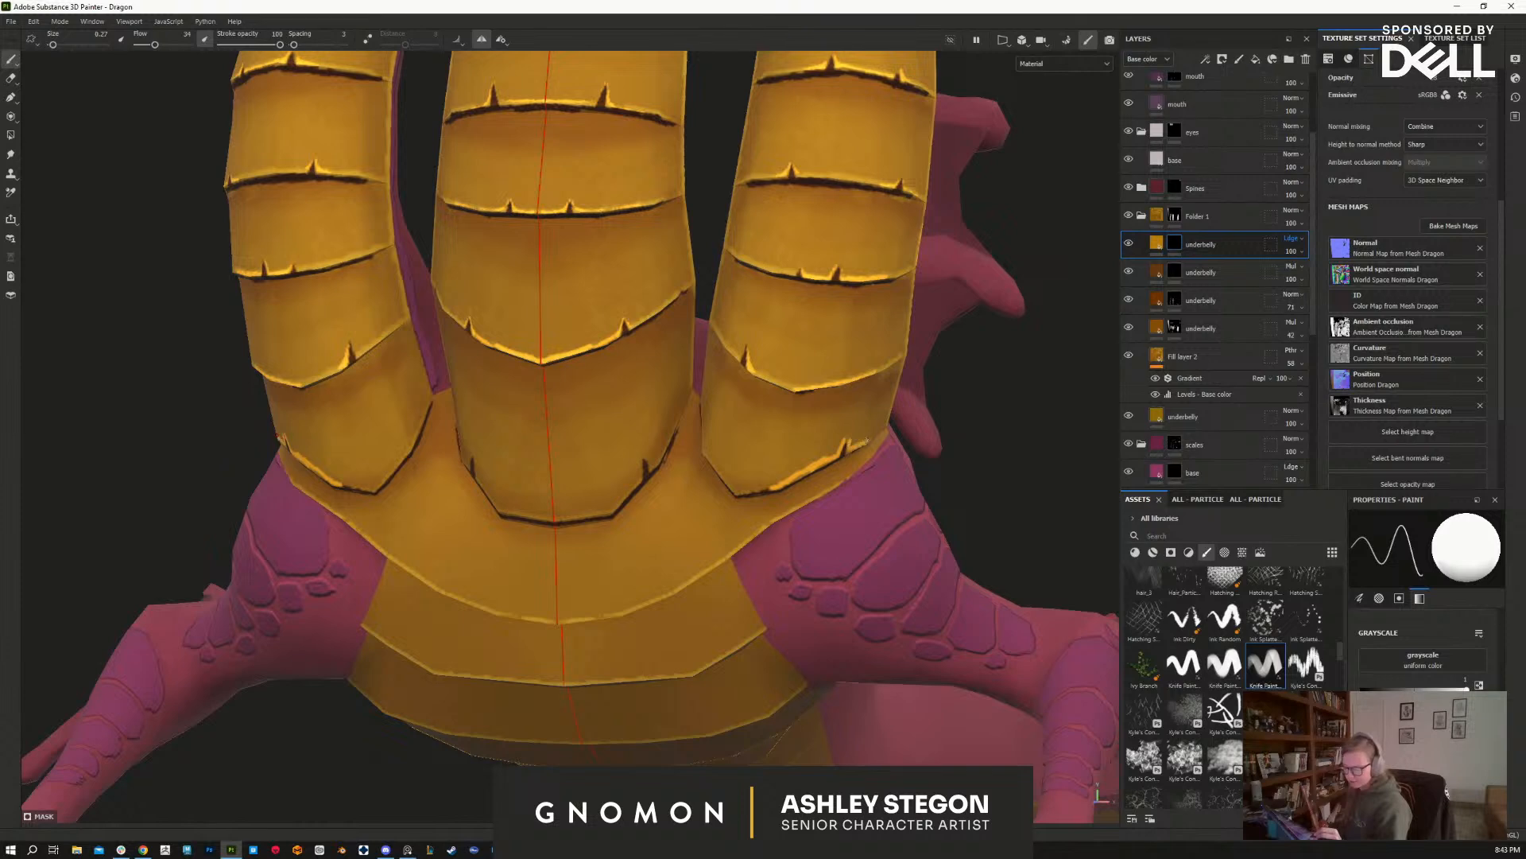
pyautogui.press('x')
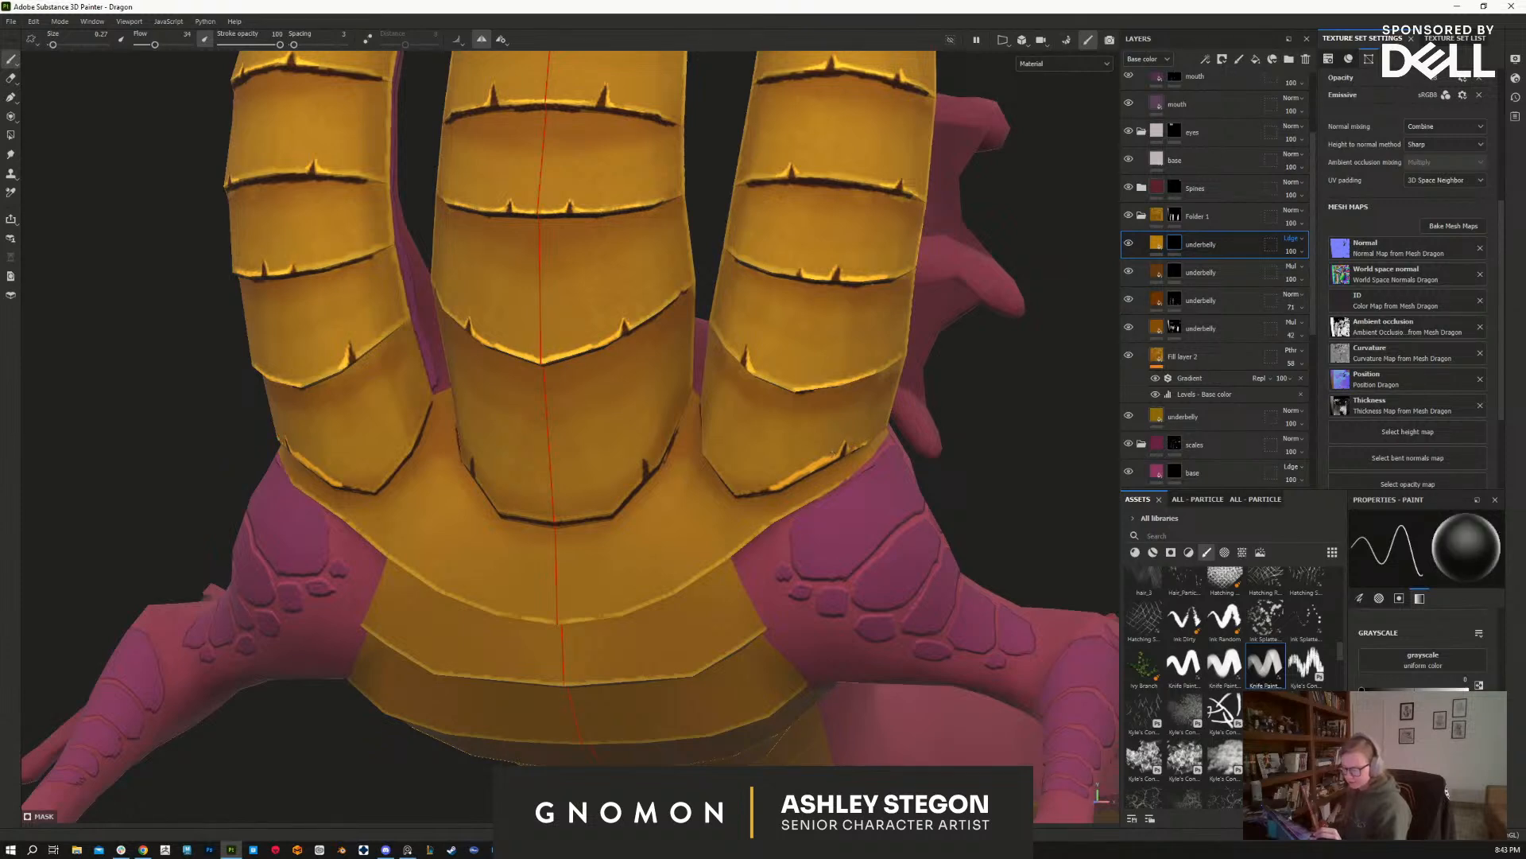
pyautogui.moveTo(824, 460)
pyautogui.mouseDown()
pyautogui.moveTo(783, 483)
pyautogui.moveTo(873, 493)
pyautogui.moveTo(741, 487)
pyautogui.moveTo(758, 489)
pyautogui.mouseUp()
pyautogui.press('x')
pyautogui.press('x')
pyautogui.press('x')
pyautogui.press('x')
pyautogui.keyDown('alt'); pyautogui.moveTo(964, 632); pyautogui.dragTo(870, 198, button='right'); pyautogui.keyUp('alt')
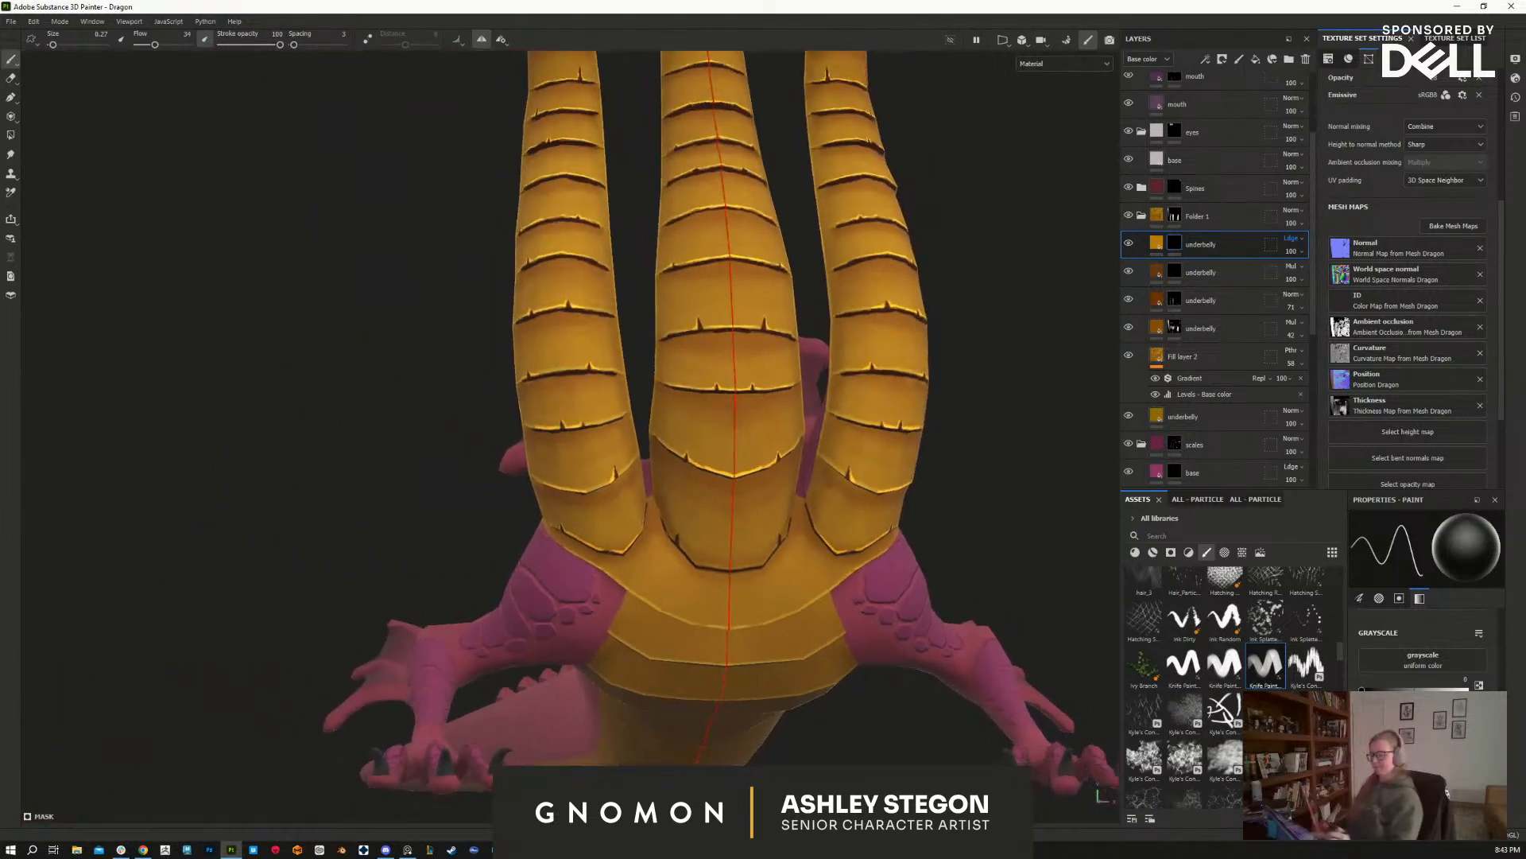
# Step: Paint golden highlights along the cracks and lower edge of the central neck's lowest plate, trimming them with black
pyautogui.keyDown('alt'); pyautogui.moveTo(931, 585); pyautogui.dragTo(883, 624); pyautogui.keyUp('alt')
pyautogui.keyDown('alt'); pyautogui.moveTo(636, 549); pyautogui.dragTo(721, 641, button='right'); pyautogui.keyUp('alt')
pyautogui.keyDown('alt'); pyautogui.moveTo(722, 640); pyautogui.dragTo(696, 601); pyautogui.keyUp('alt')
pyautogui.press('x')
pyautogui.moveTo(766, 508); pyautogui.dragTo(766, 535)
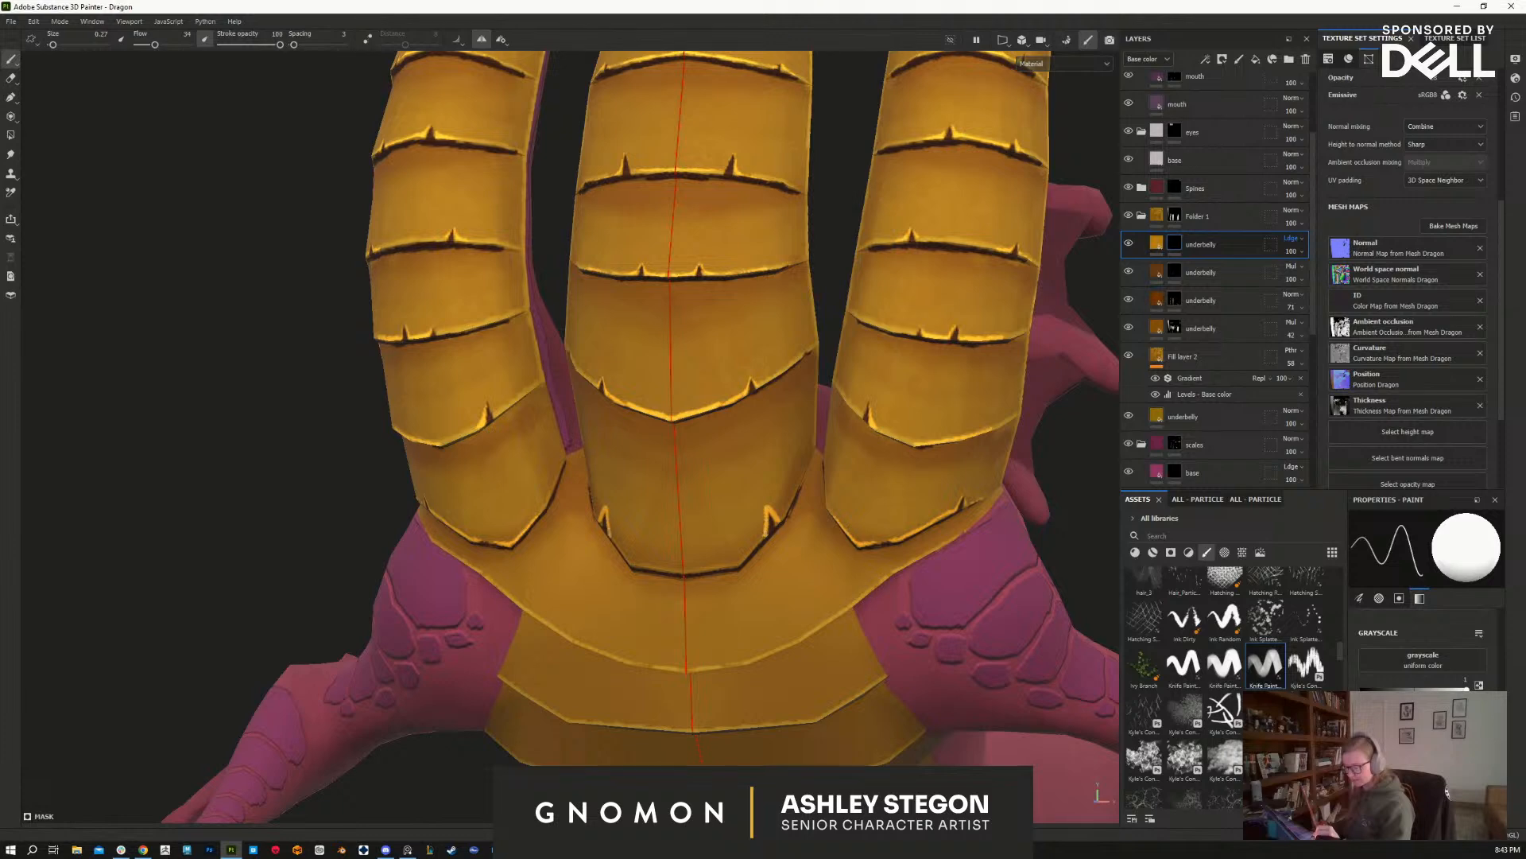
pyautogui.press('x')
pyautogui.press('x')
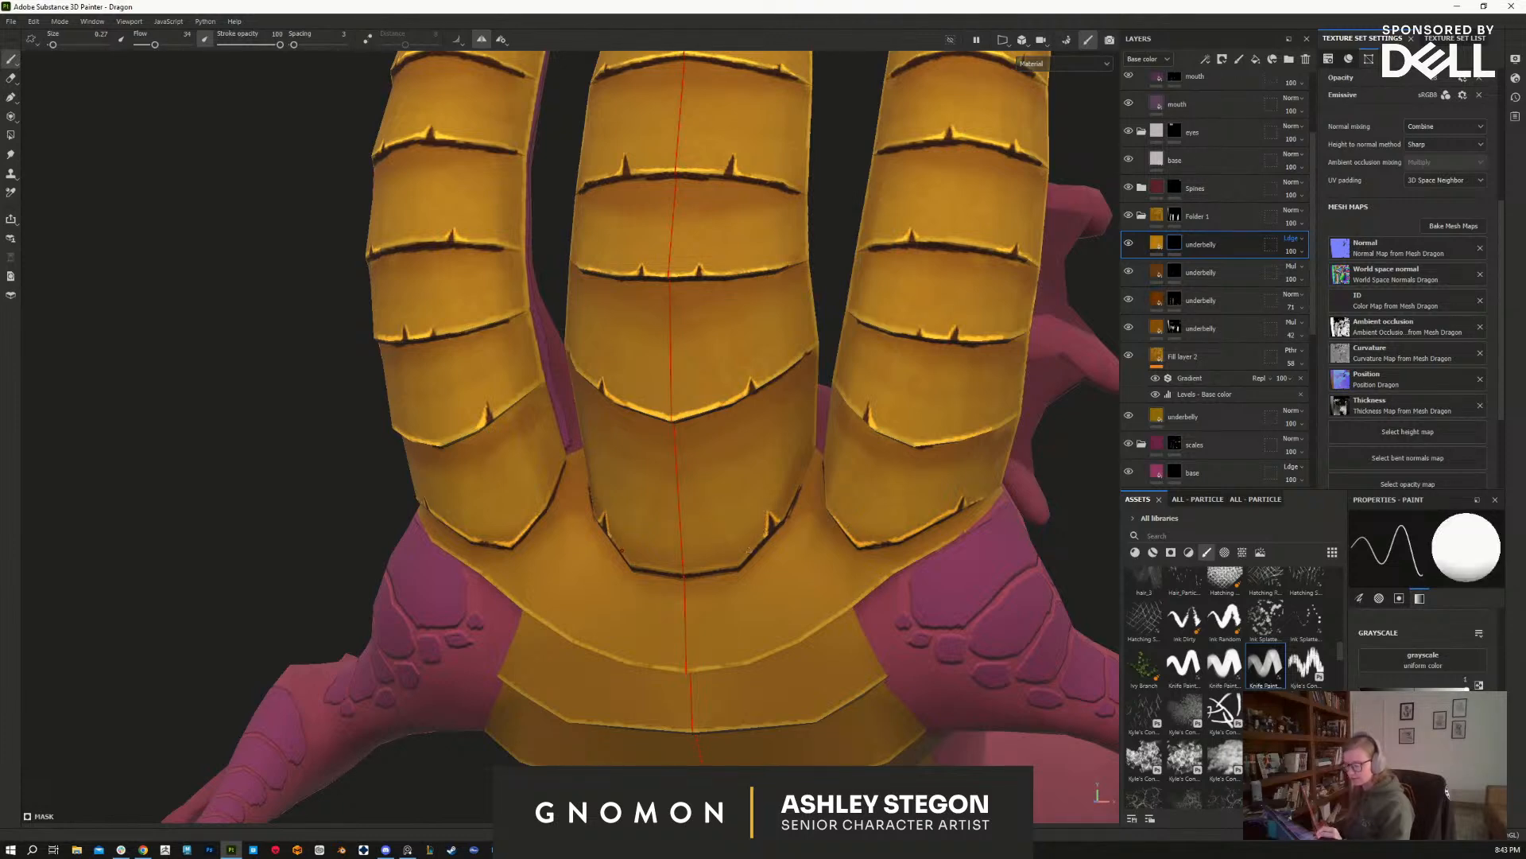
pyautogui.moveTo(765, 530); pyautogui.dragTo(725, 563)
pyautogui.press('x')
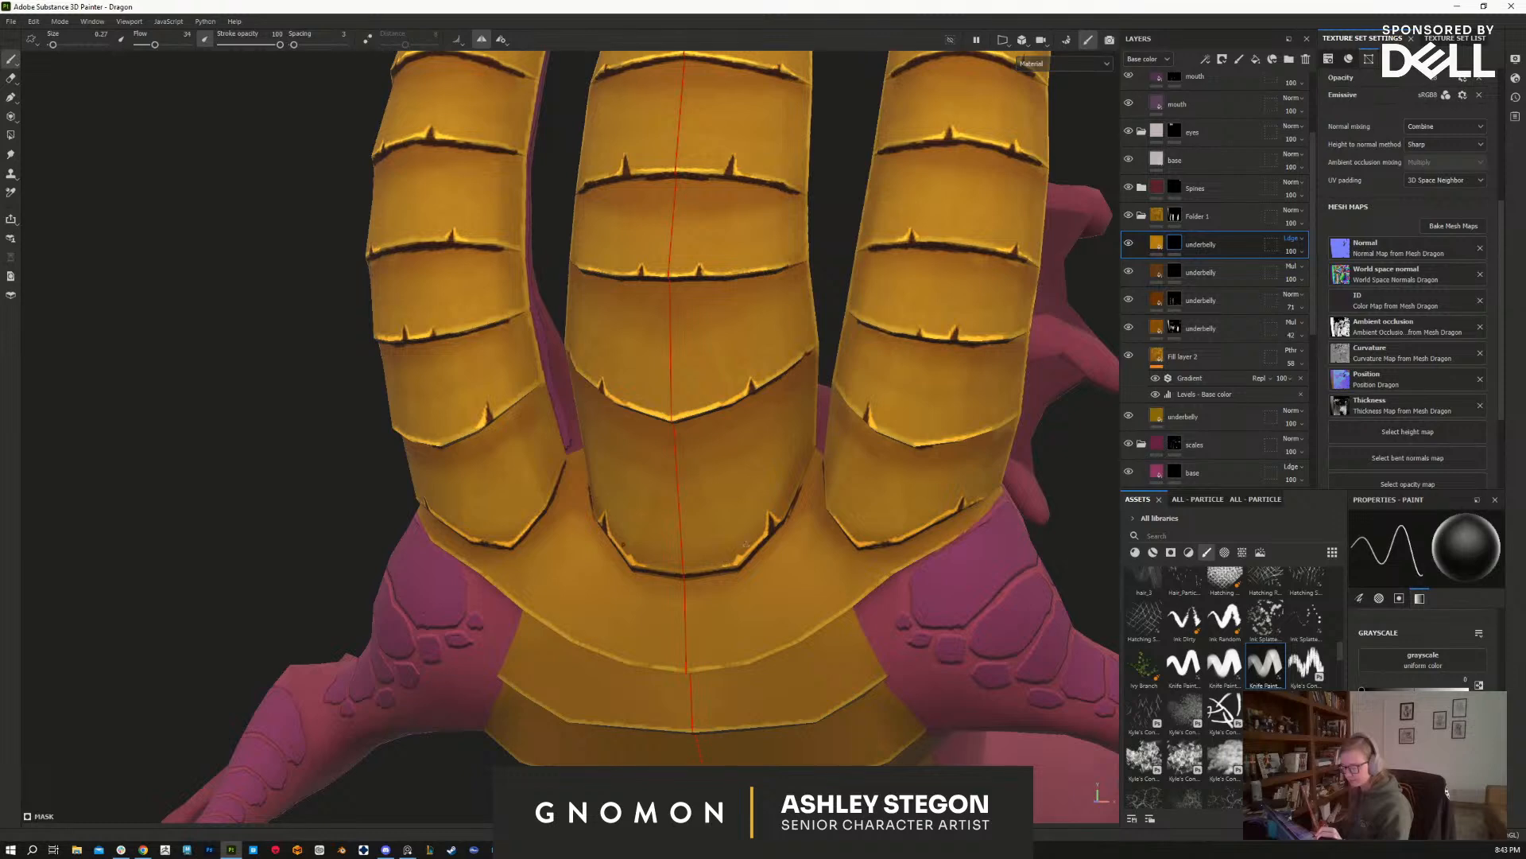
pyautogui.press('x')
pyautogui.moveTo(682, 571); pyautogui.dragTo(722, 563)
pyautogui.press('x')
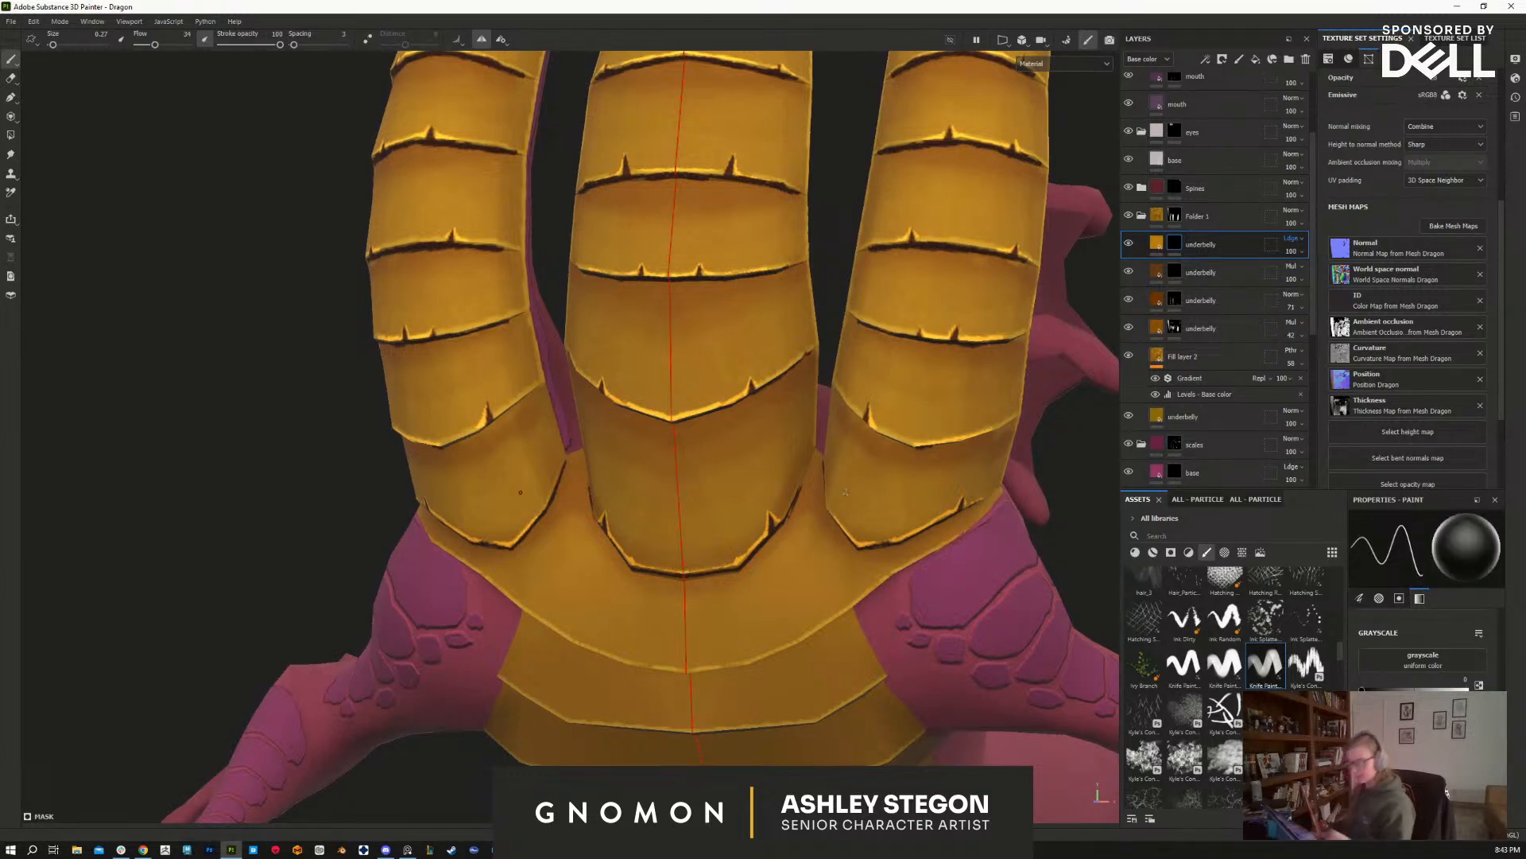
# Step: Paint a brighter golden highlight along the lower edge of the first chest plate below the necks
pyautogui.keyDown('alt'); pyautogui.moveTo(861, 658); pyautogui.dragTo(795, 509); pyautogui.keyUp('alt')
pyautogui.press('x')
pyautogui.press('x')
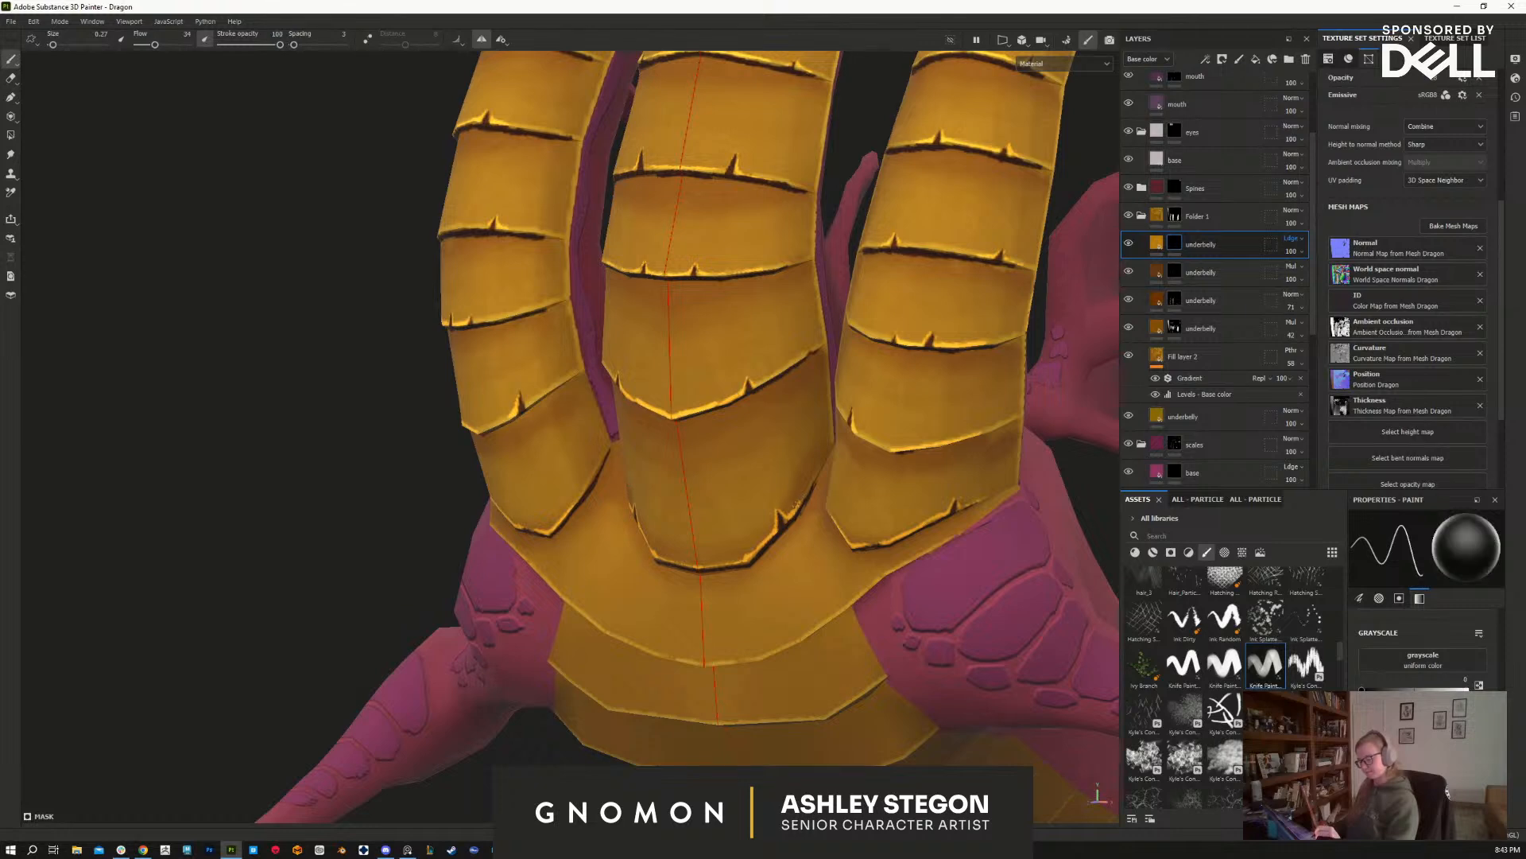
pyautogui.moveTo(893, 647)
pyautogui.keyDown('alt'); pyautogui.mouseDown()
pyautogui.moveTo(993, 679)
pyautogui.moveTo(560, 557)
pyautogui.moveTo(633, 598)
pyautogui.moveTo(647, 628)
pyautogui.mouseUp(); pyautogui.keyUp('alt')
pyautogui.keyDown('alt'); pyautogui.moveTo(647, 630); pyautogui.dragTo(738, 648, button='right'); pyautogui.keyUp('alt')
pyautogui.press('x')
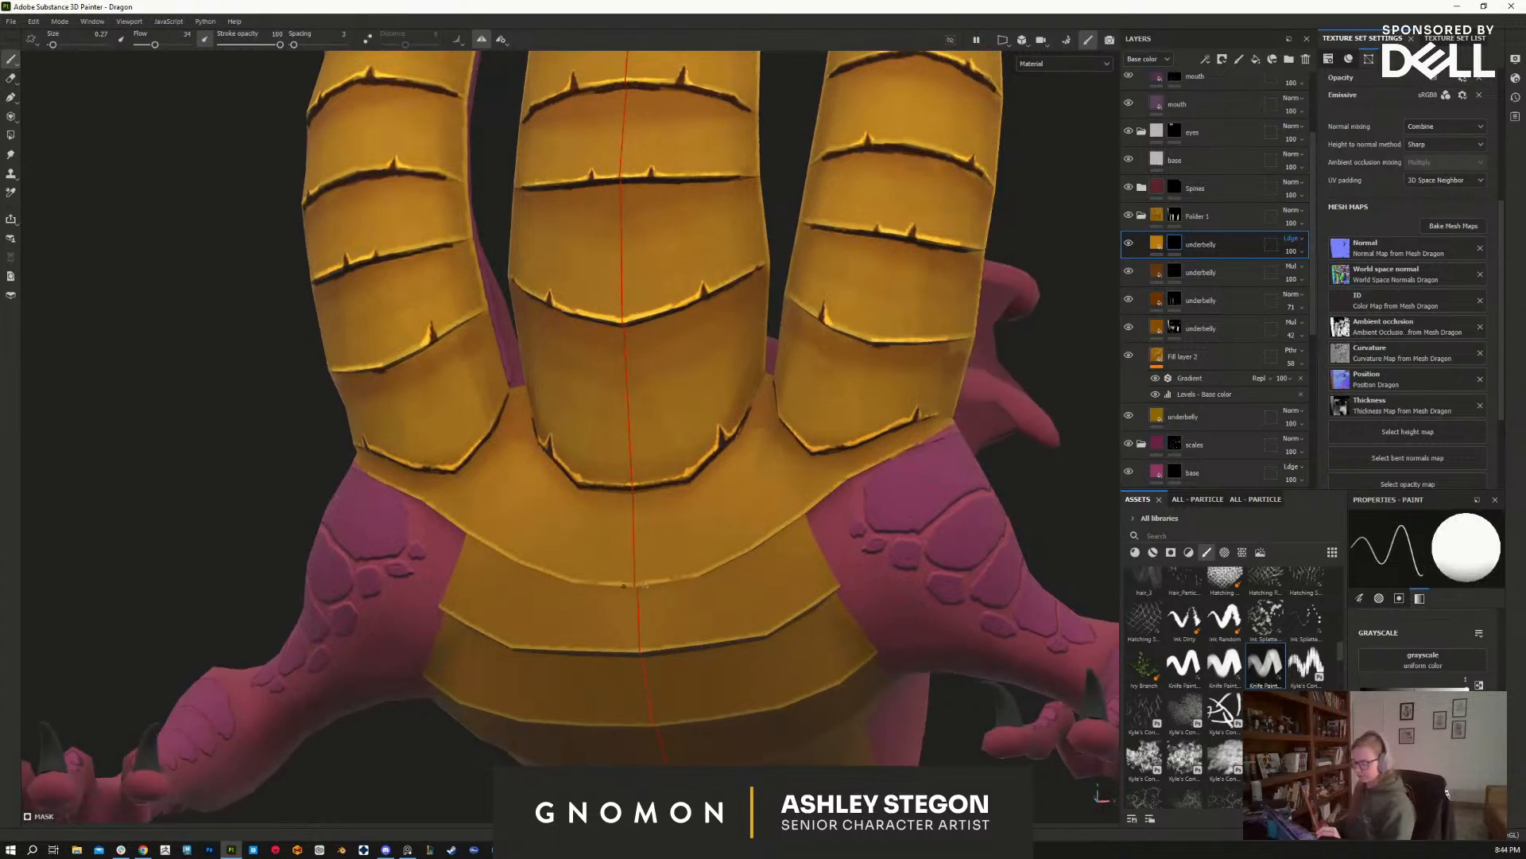
pyautogui.moveTo(614, 583)
pyautogui.mouseDown()
pyautogui.moveTo(666, 580)
pyautogui.moveTo(586, 581)
pyautogui.moveTo(487, 538)
pyautogui.mouseUp()
pyautogui.press('x')
pyautogui.moveTo(757, 536)
pyautogui.mouseDown()
pyautogui.moveTo(752, 552)
pyautogui.moveTo(643, 581)
pyautogui.moveTo(708, 571)
pyautogui.mouseUp()
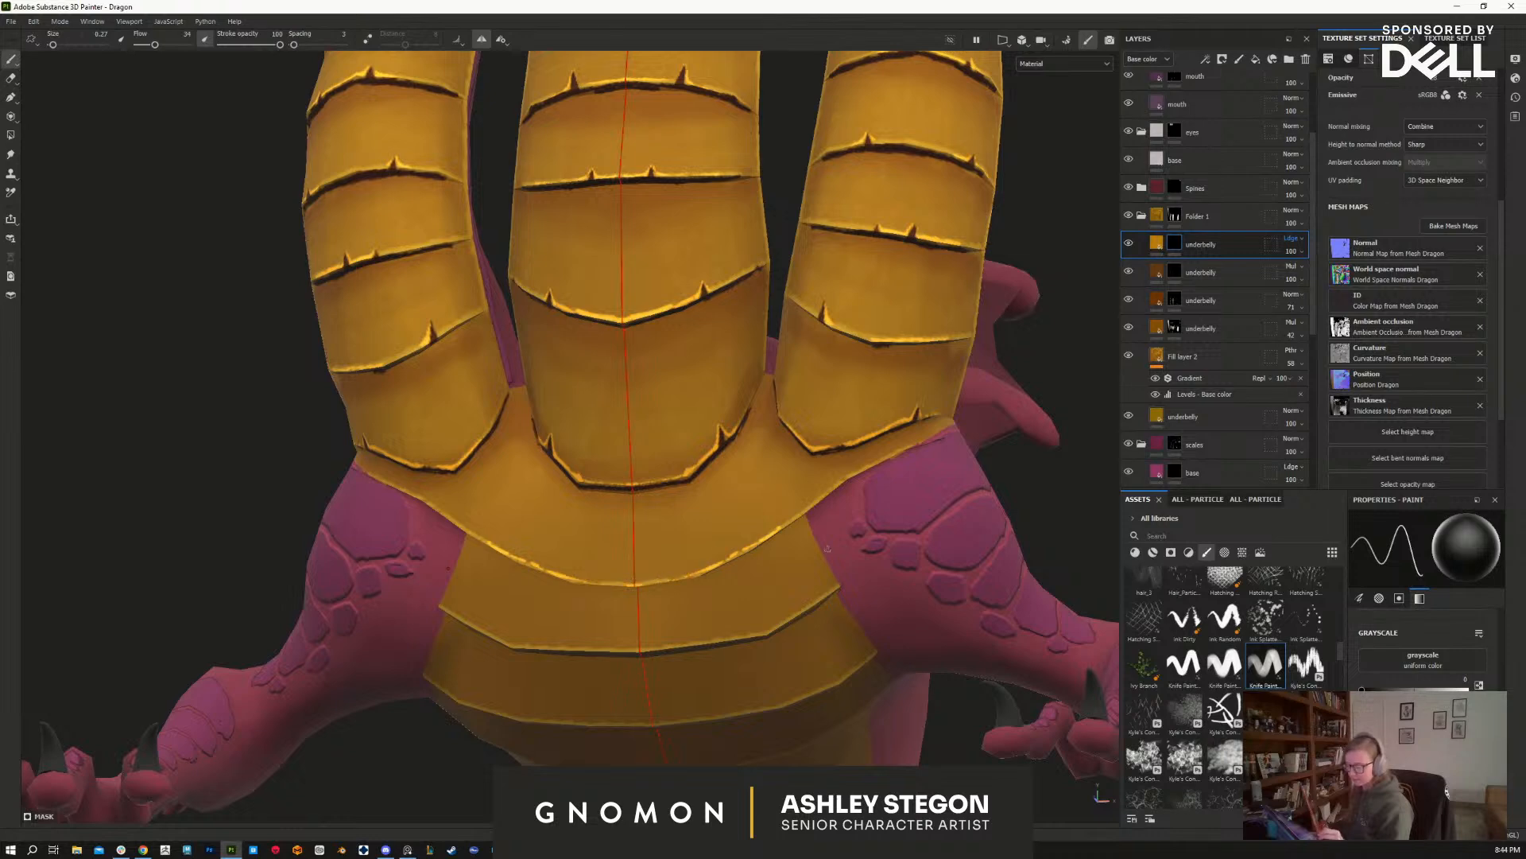
# Step: In the Multiply underbelly layer's mask, paint a dark line and small cracks along the first chest plate's edge
pyautogui.click(1178, 275)
pyautogui.keyDown('alt'); pyautogui.moveTo(825, 705); pyautogui.dragTo(839, 625); pyautogui.keyUp('alt')
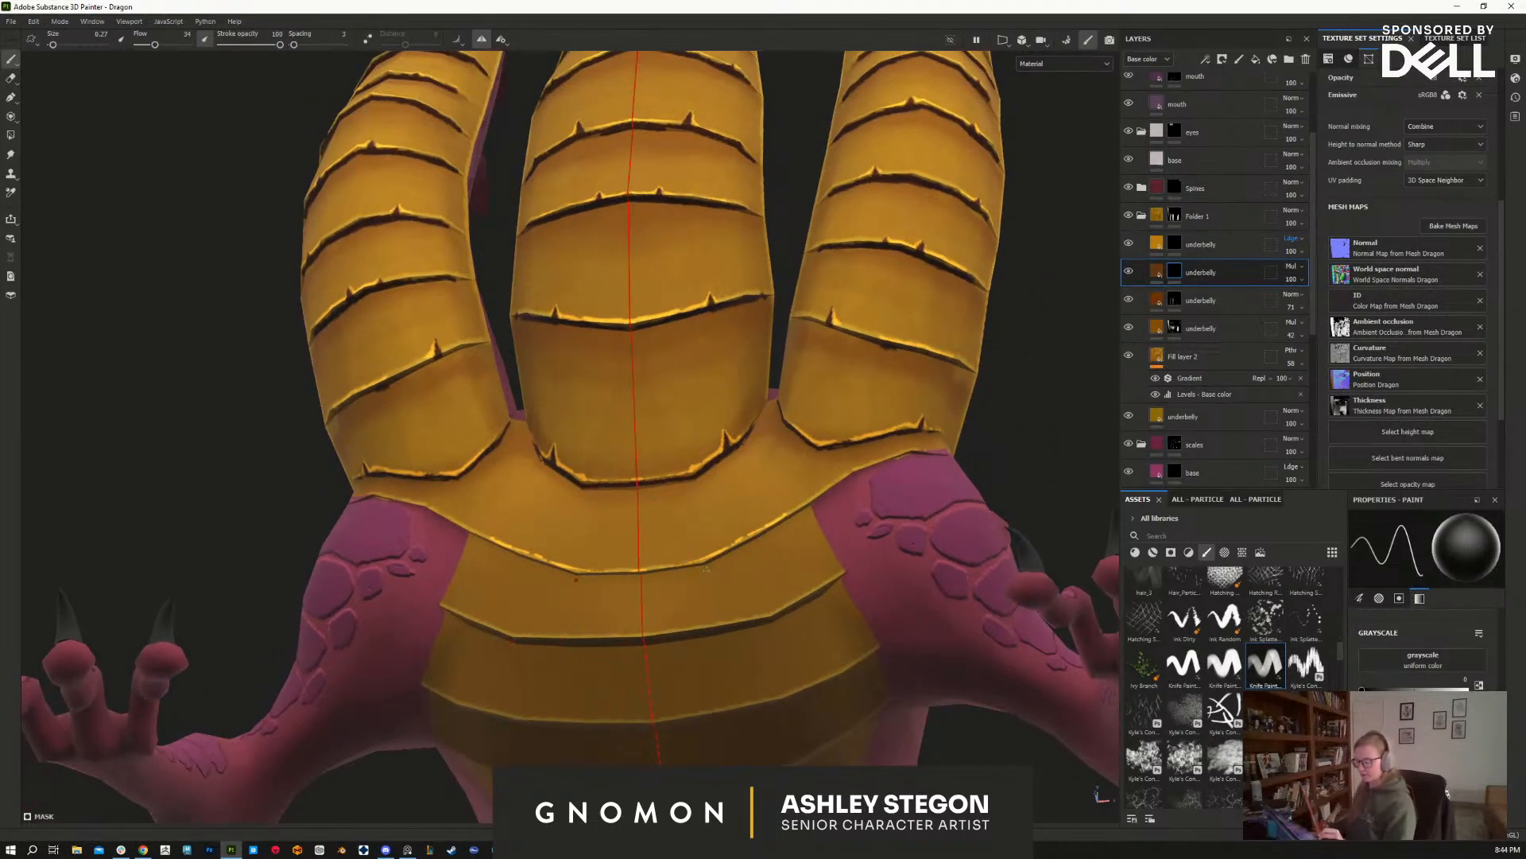
pyautogui.press('x')
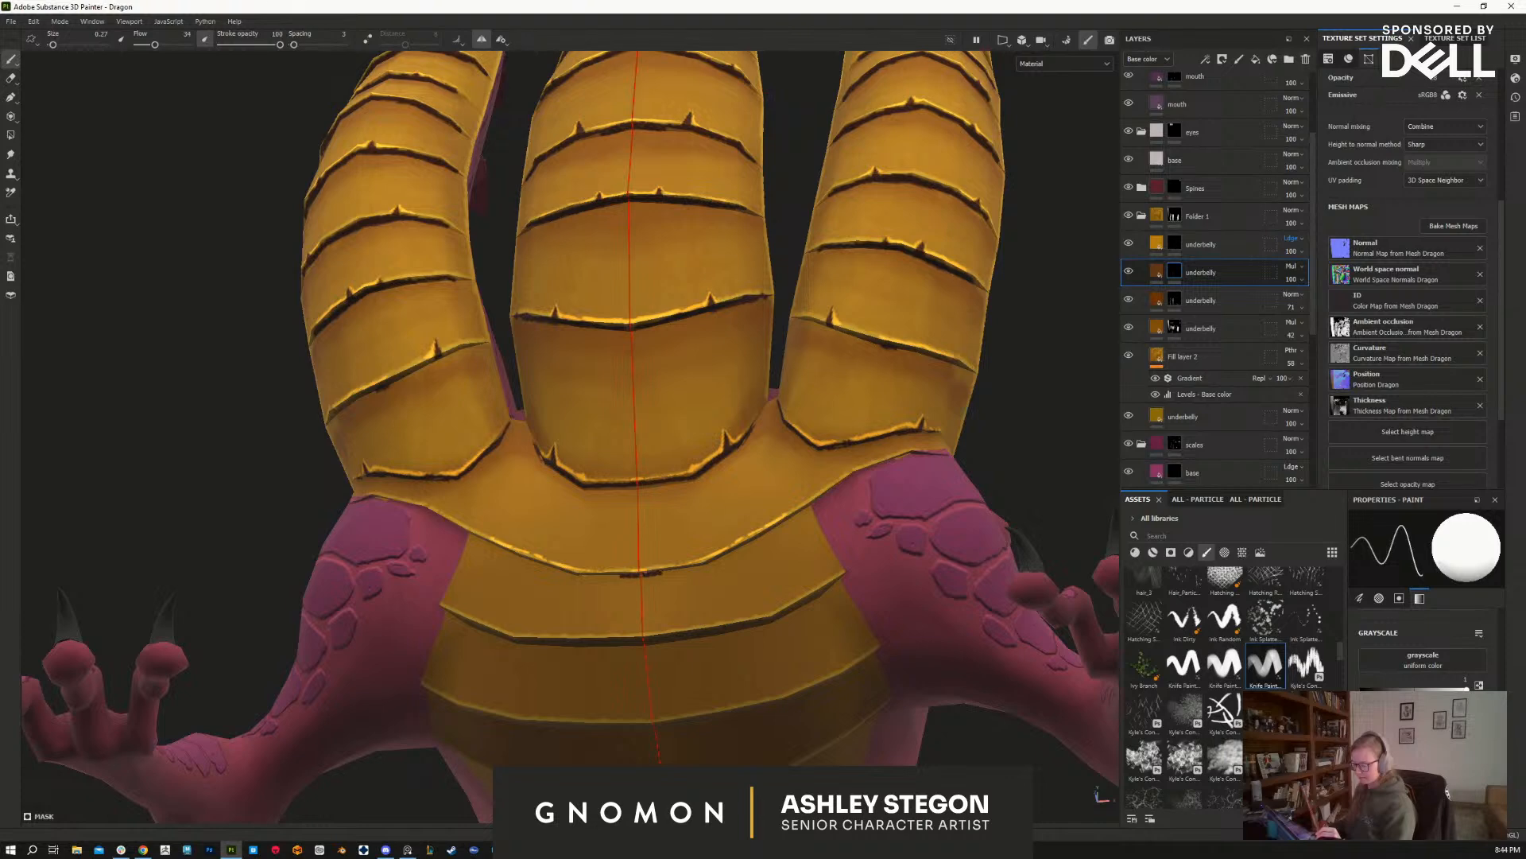
pyautogui.moveTo(685, 568)
pyautogui.mouseDown()
pyautogui.moveTo(835, 485)
pyautogui.moveTo(818, 521)
pyautogui.mouseUp()
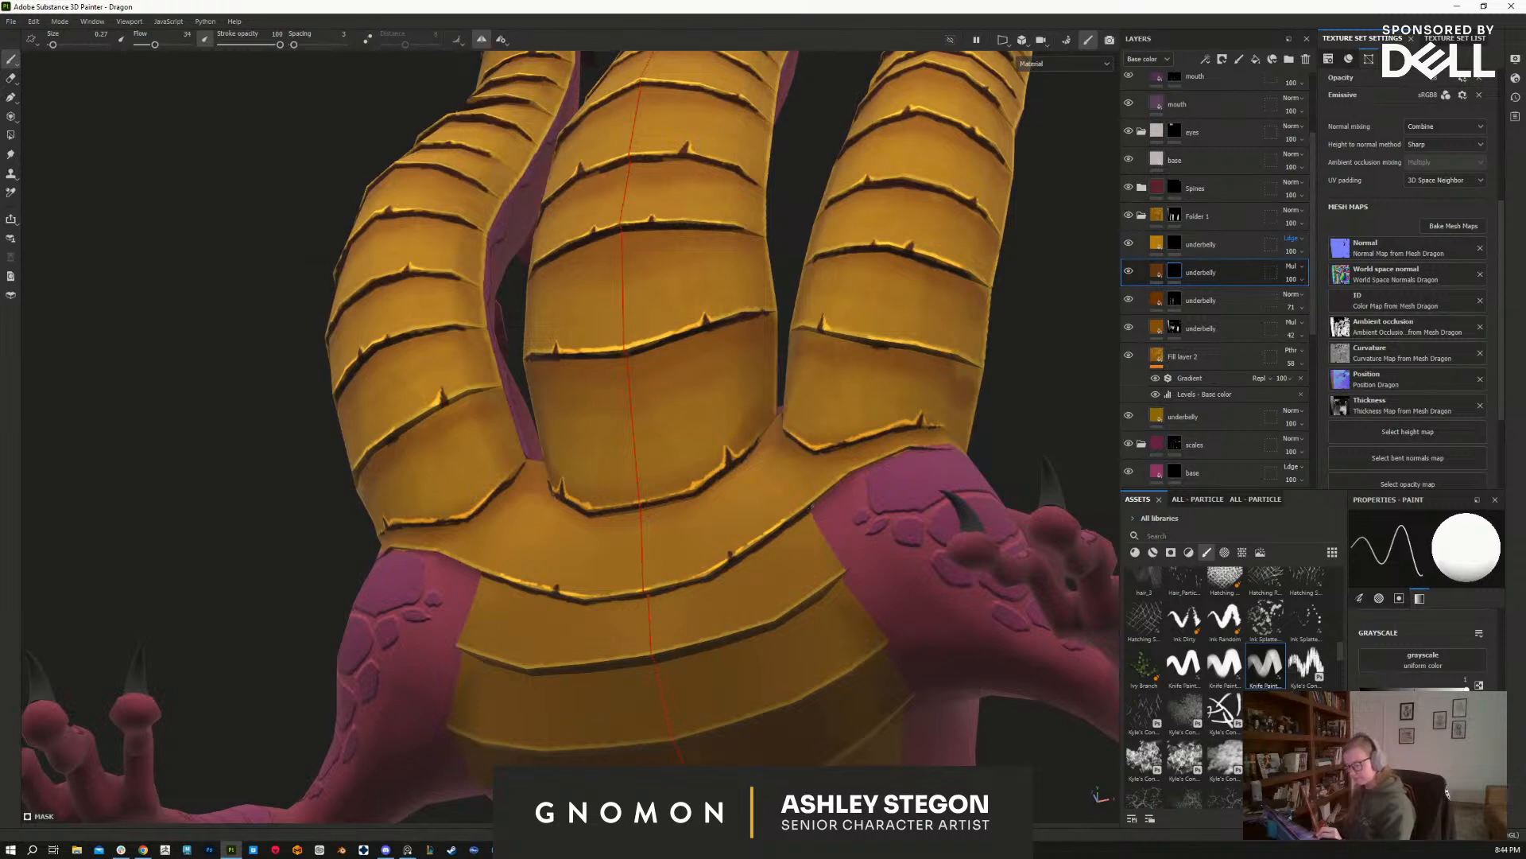
pyautogui.keyDown('alt'); pyautogui.moveTo(858, 464); pyautogui.dragTo(773, 350, button='right'); pyautogui.keyUp('alt')
pyautogui.keyDown('alt'); pyautogui.moveTo(942, 646); pyautogui.dragTo(954, 621); pyautogui.keyUp('alt')
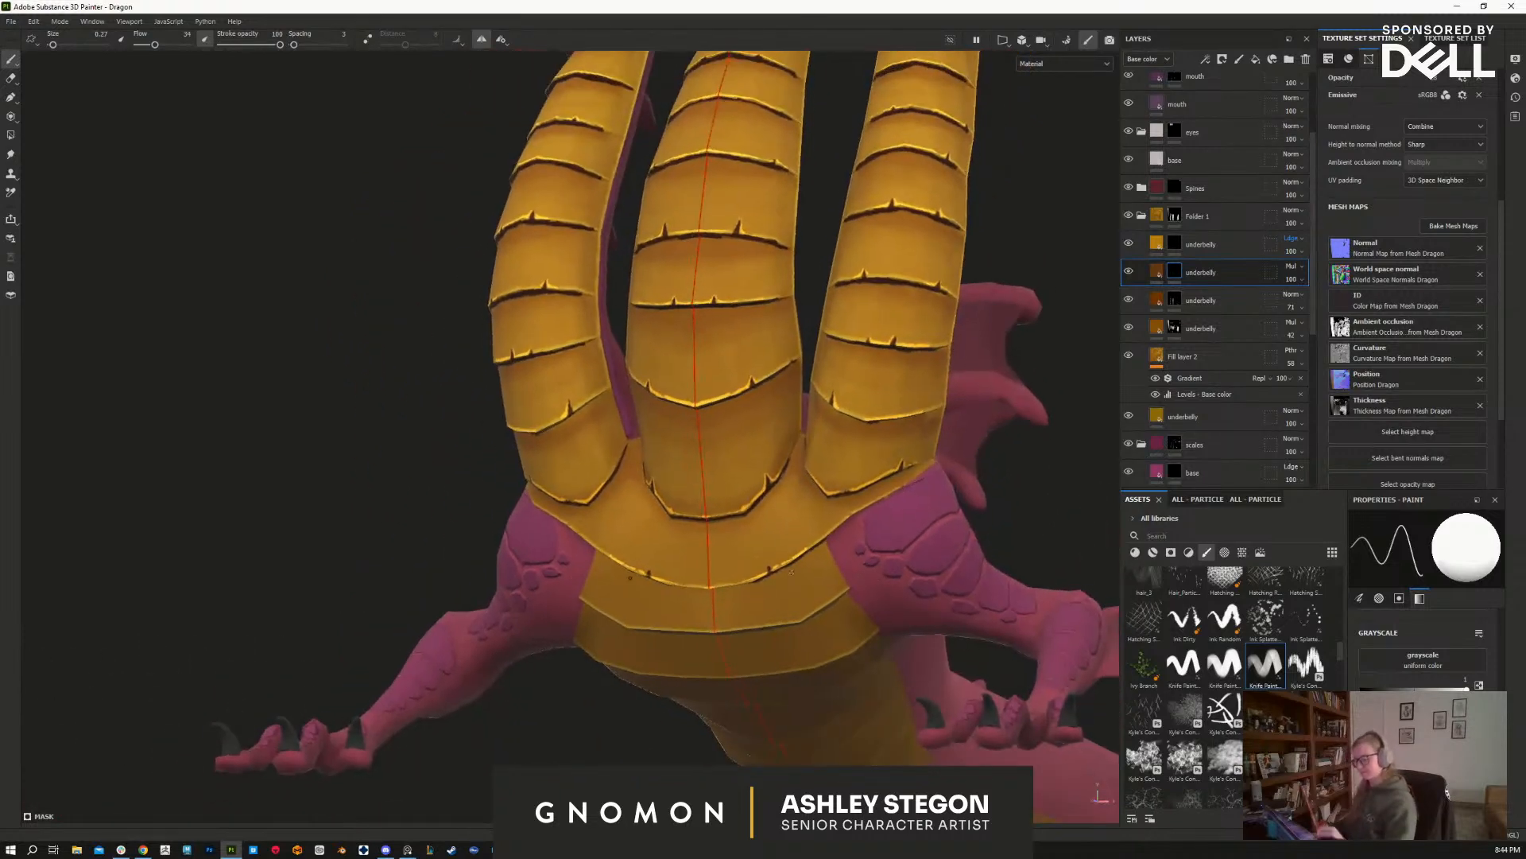
# Step: Return to the top underbelly layer's mask and highlight the new cracks on the first chest plate
pyautogui.click(1174, 243)
pyautogui.keyDown('alt'); pyautogui.moveTo(803, 668); pyautogui.dragTo(847, 762, button='right'); pyautogui.keyUp('alt')
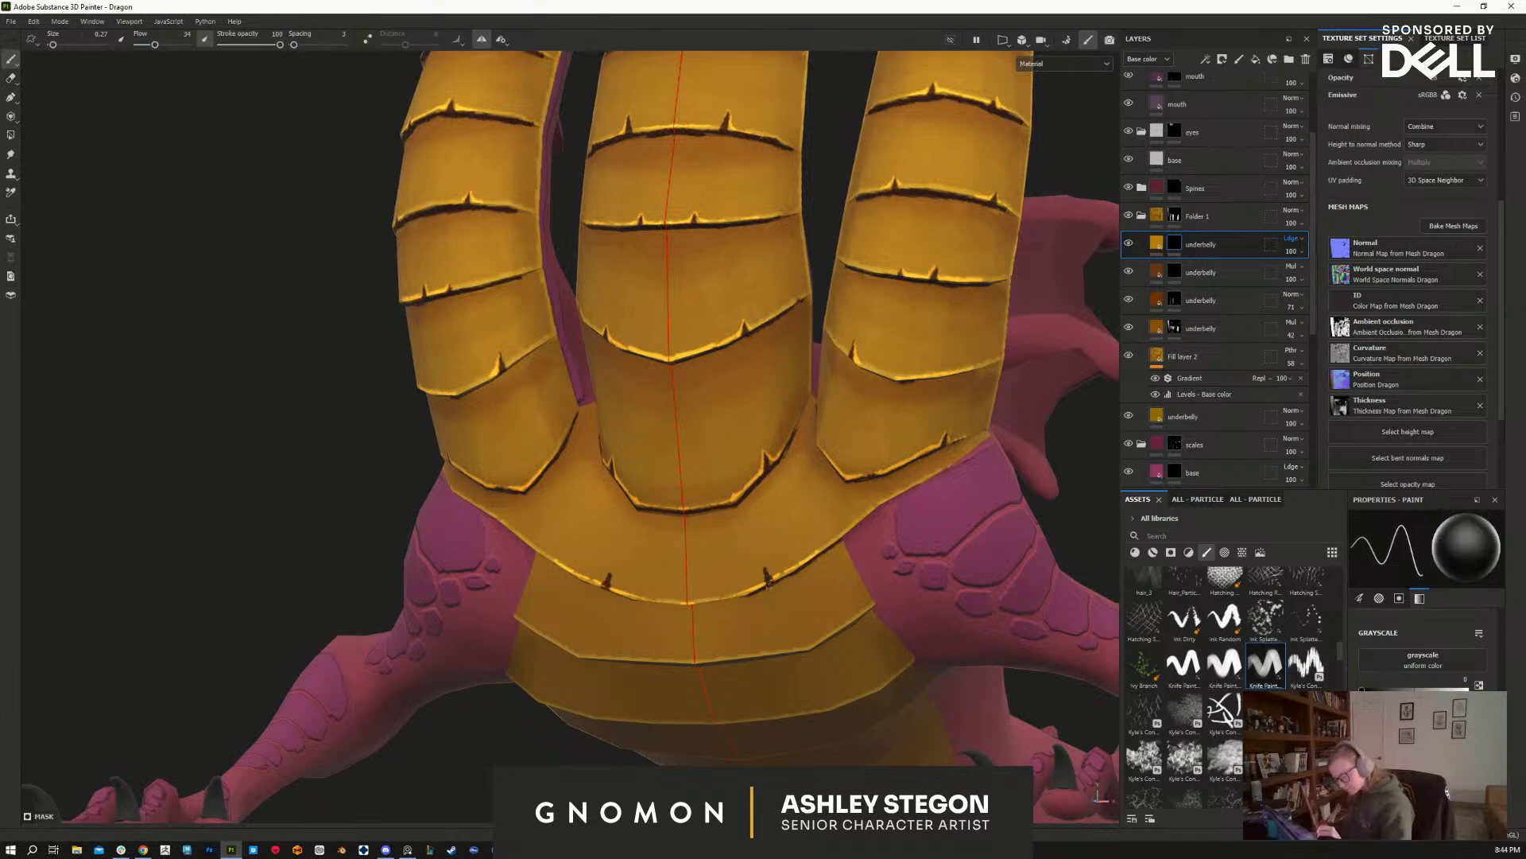
pyautogui.press('x')
# Step: Examine the painted neck and chest plates up close and from a distance
pyautogui.keyDown('alt'); pyautogui.moveTo(777, 570); pyautogui.dragTo(784, 437, button='right'); pyautogui.keyUp('alt')
pyautogui.keyDown('alt'); pyautogui.moveTo(784, 436); pyautogui.dragTo(676, 477); pyautogui.keyUp('alt')
pyautogui.keyDown('alt'); pyautogui.moveTo(676, 397); pyautogui.dragTo(613, 116, button='right'); pyautogui.keyUp('alt')
pyautogui.keyDown('alt'); pyautogui.moveTo(954, 628); pyautogui.dragTo(875, 642); pyautogui.keyUp('alt')
pyautogui.keyDown('alt'); pyautogui.moveTo(875, 642); pyautogui.dragTo(807, 632, button='middle'); pyautogui.keyUp('alt')
pyautogui.moveTo(843, 628)
pyautogui.keyDown('alt'); pyautogui.mouseDown()
pyautogui.moveTo(807, 624)
pyautogui.moveTo(923, 603)
pyautogui.moveTo(863, 611)
pyautogui.mouseUp(); pyautogui.keyUp('alt')
pyautogui.keyDown('alt'); pyautogui.moveTo(604, 525); pyautogui.dragTo(628, 624, button='right'); pyautogui.keyUp('alt')
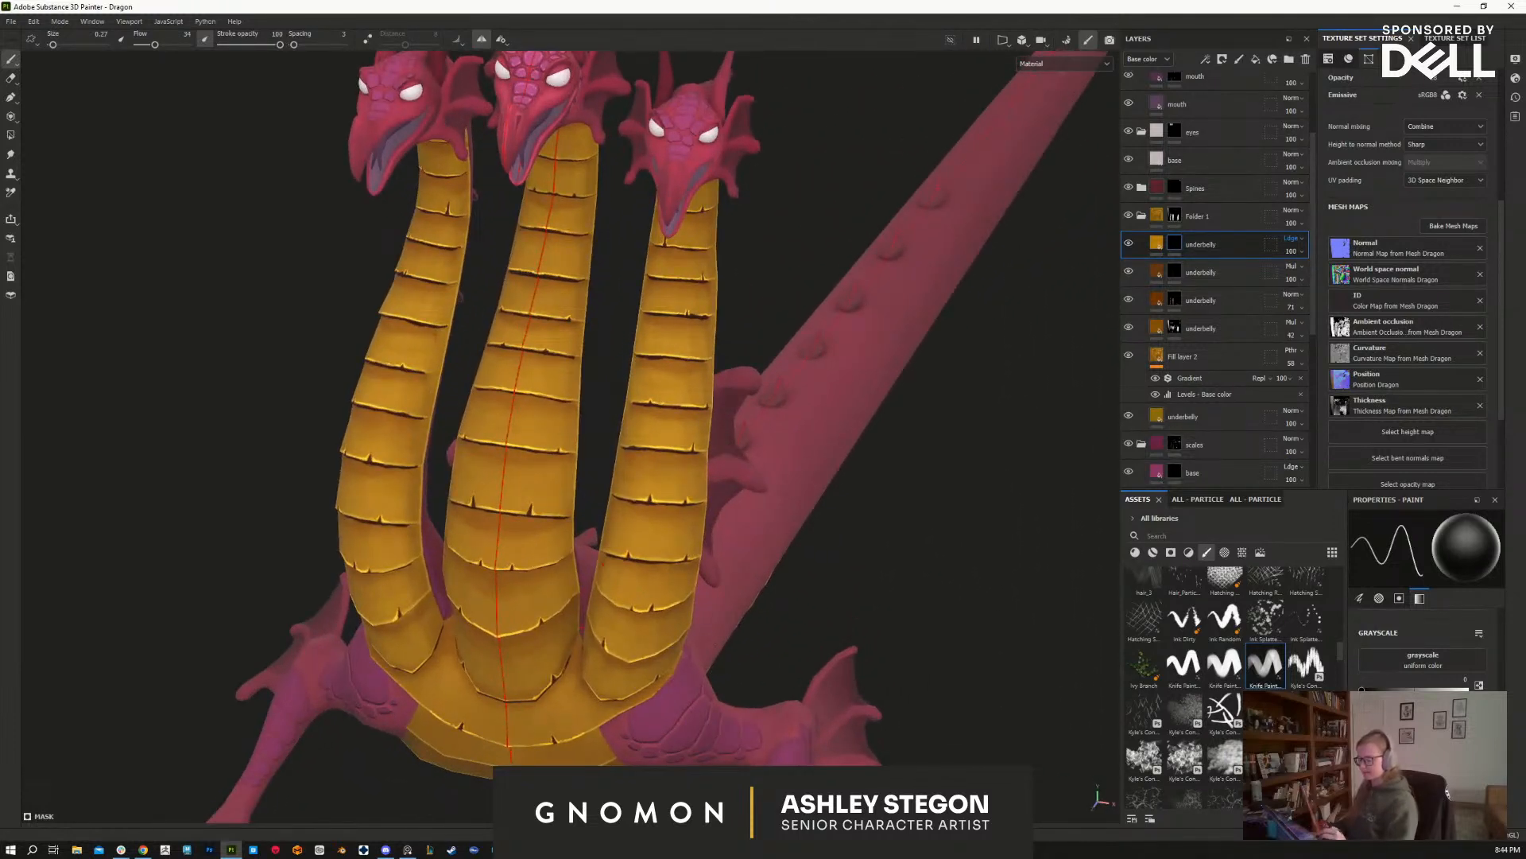
pyautogui.keyDown('alt'); pyautogui.moveTo(1081, 294); pyautogui.dragTo(1141, 304, button='middle'); pyautogui.keyUp('alt')
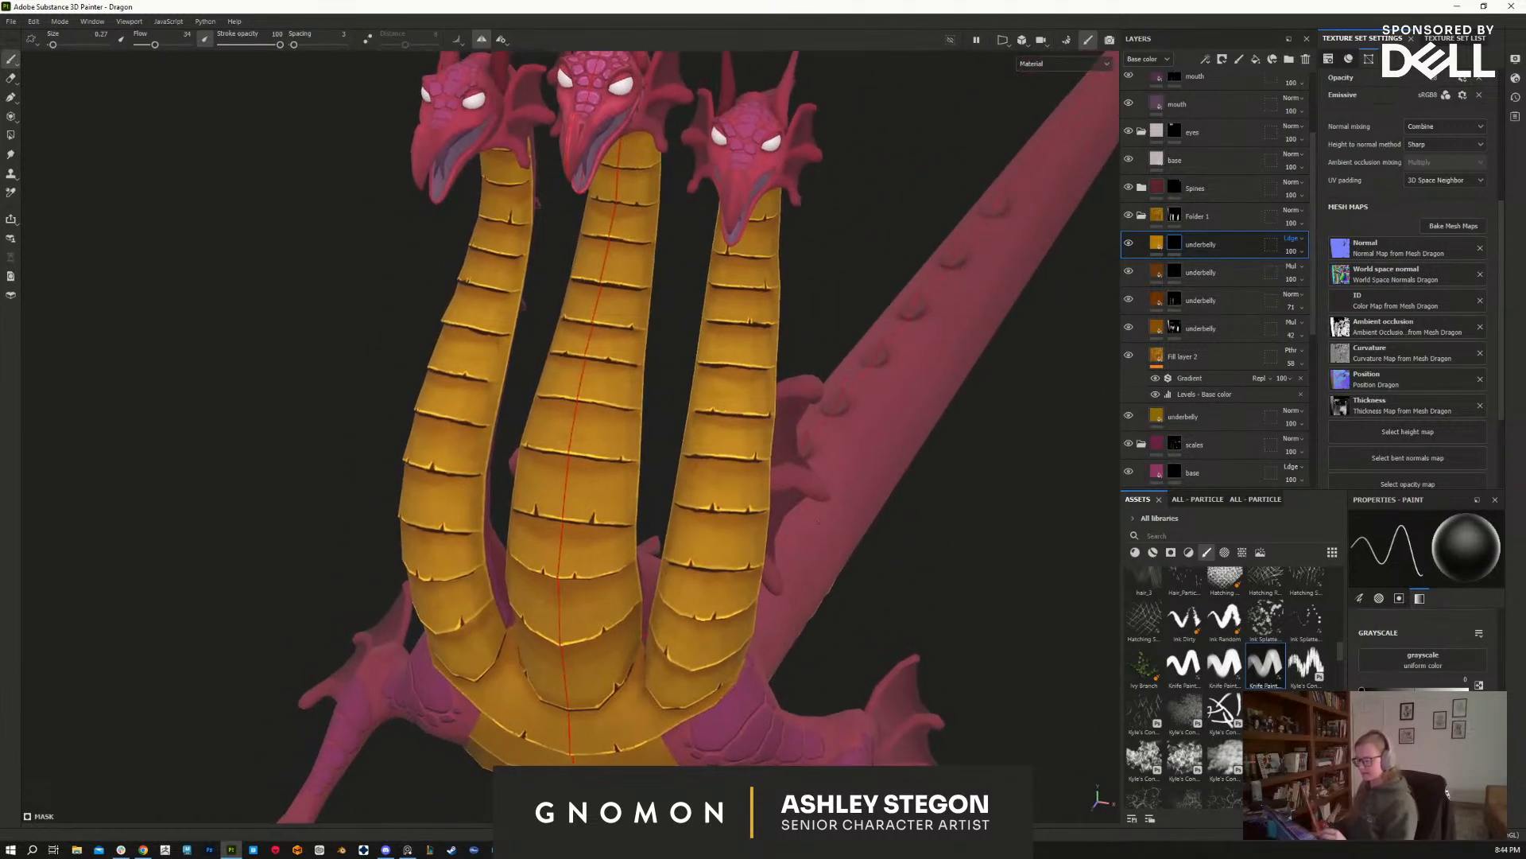
# Step: Try painting thin vertical streaks on an upper side-neck plate in the mask of the underbelly layer with 71 opacity
pyautogui.click(1146, 302)
pyautogui.click(1171, 307)
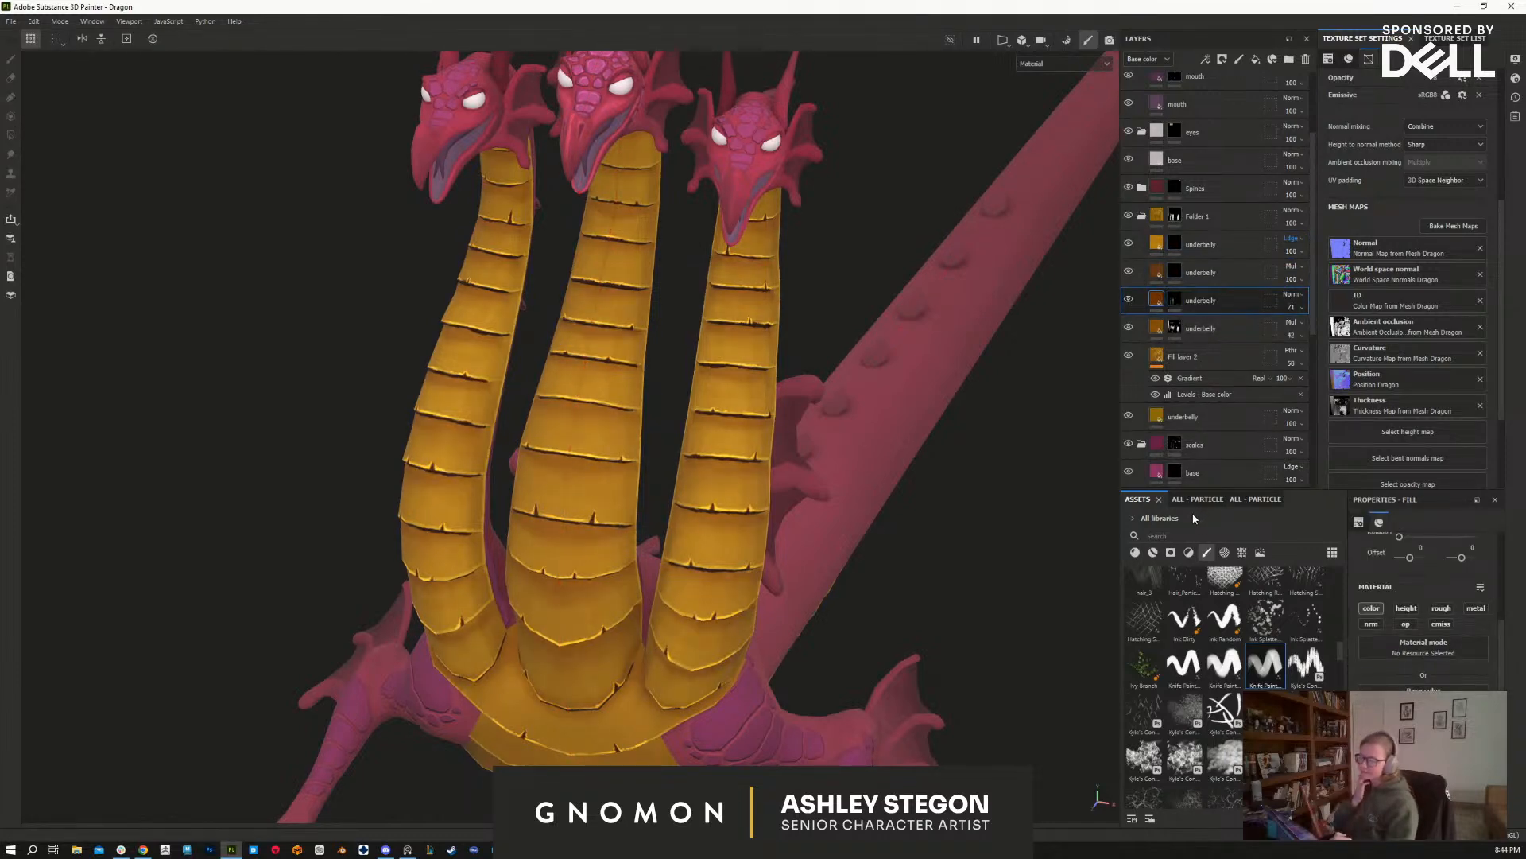
pyautogui.press('1')
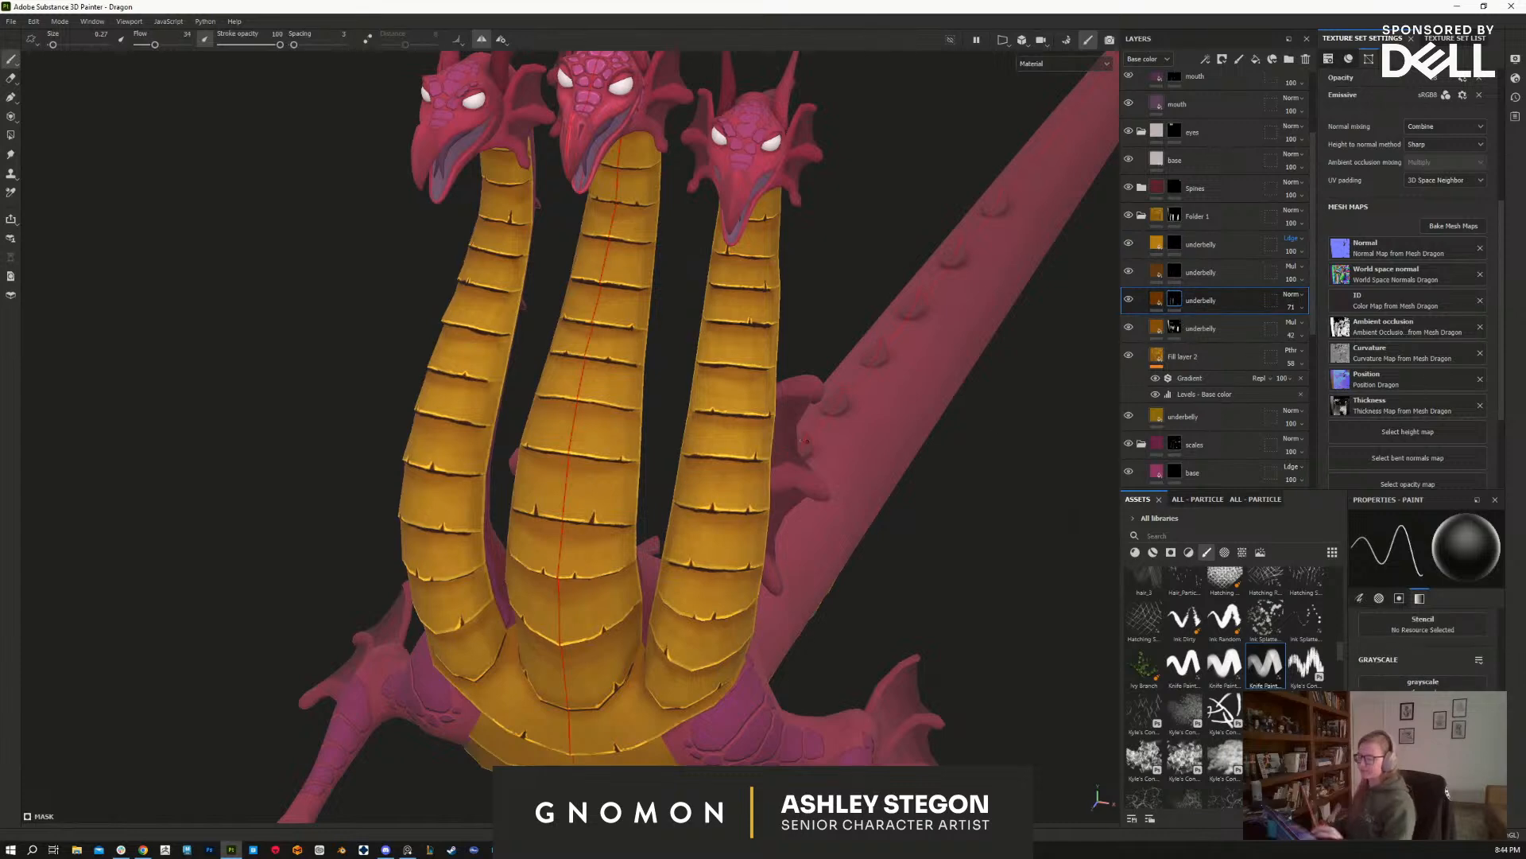
pyautogui.scroll(3, 735, 381)
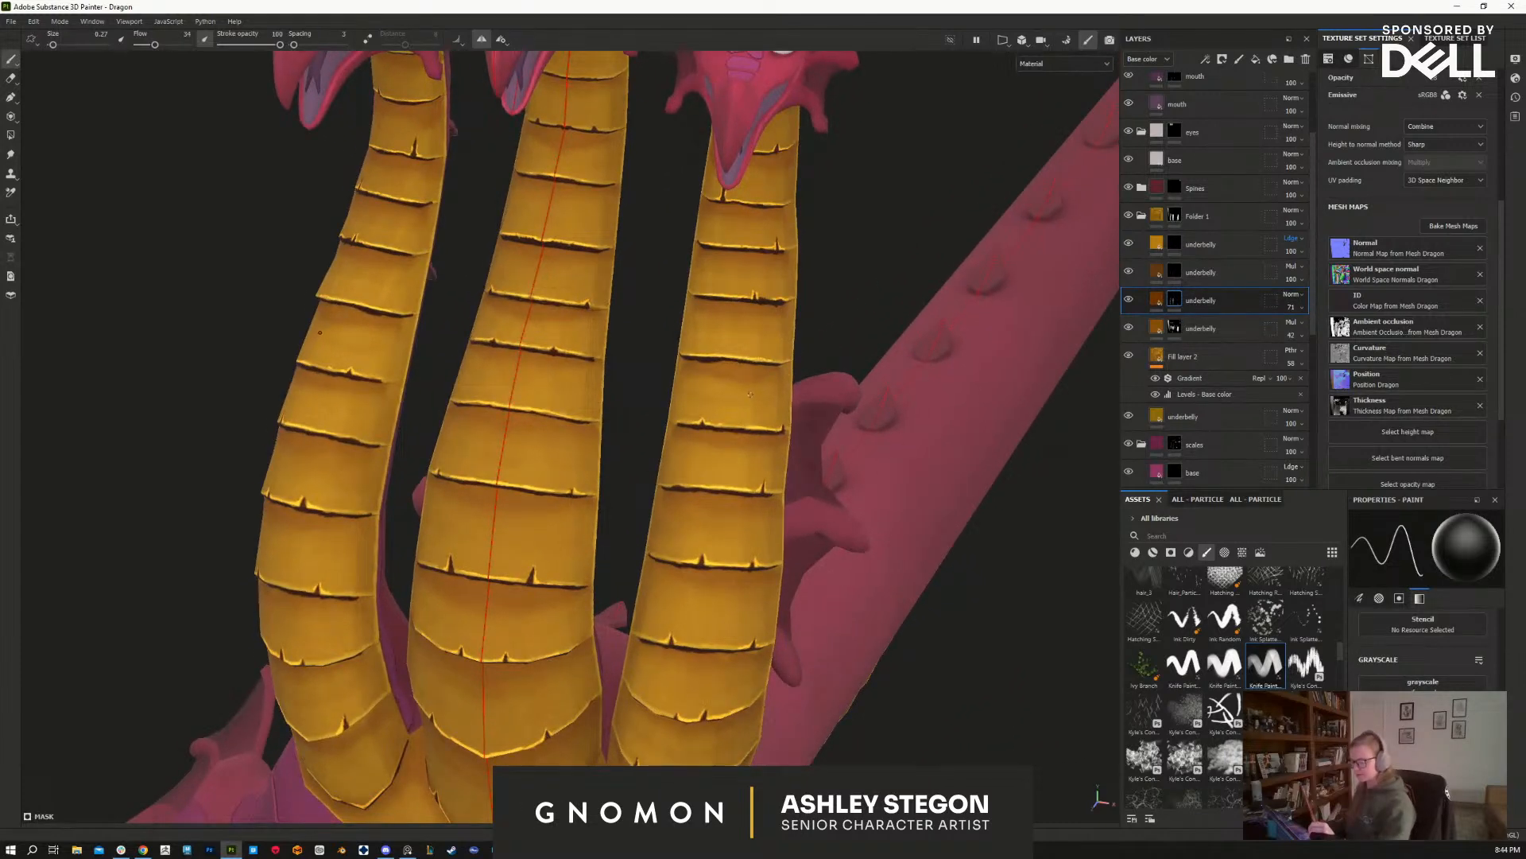
pyautogui.press('x')
pyautogui.moveTo(751, 422)
pyautogui.mouseDown()
pyautogui.moveTo(751, 381)
pyautogui.moveTo(765, 382)
pyautogui.moveTo(783, 432)
pyautogui.moveTo(725, 386)
pyautogui.mouseUp()
pyautogui.press('x')
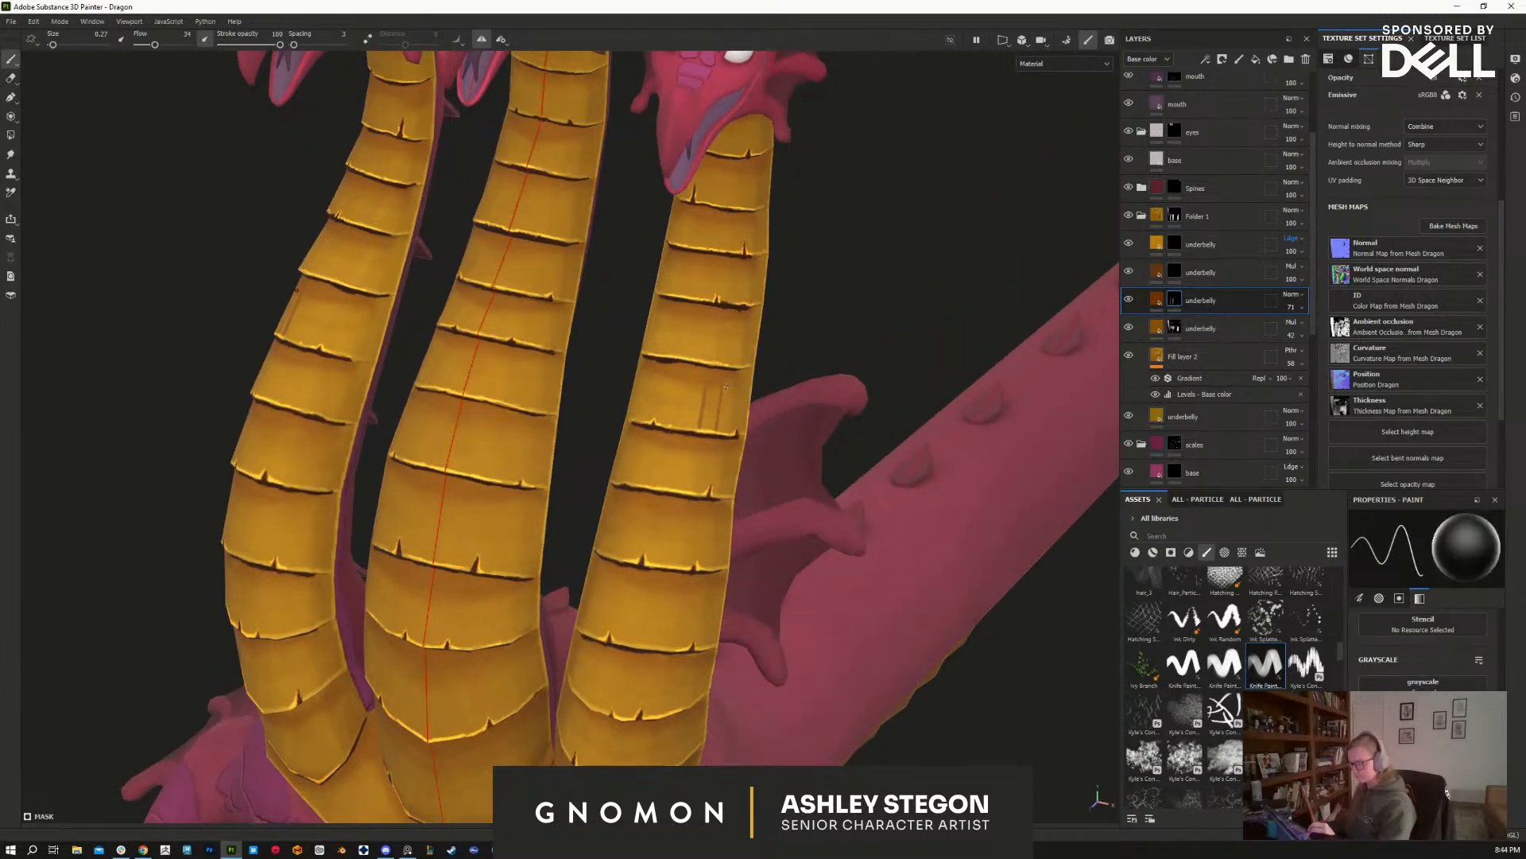
pyautogui.hotkey('ctrl', 'z')
pyautogui.hotkey('ctrl', 'z')
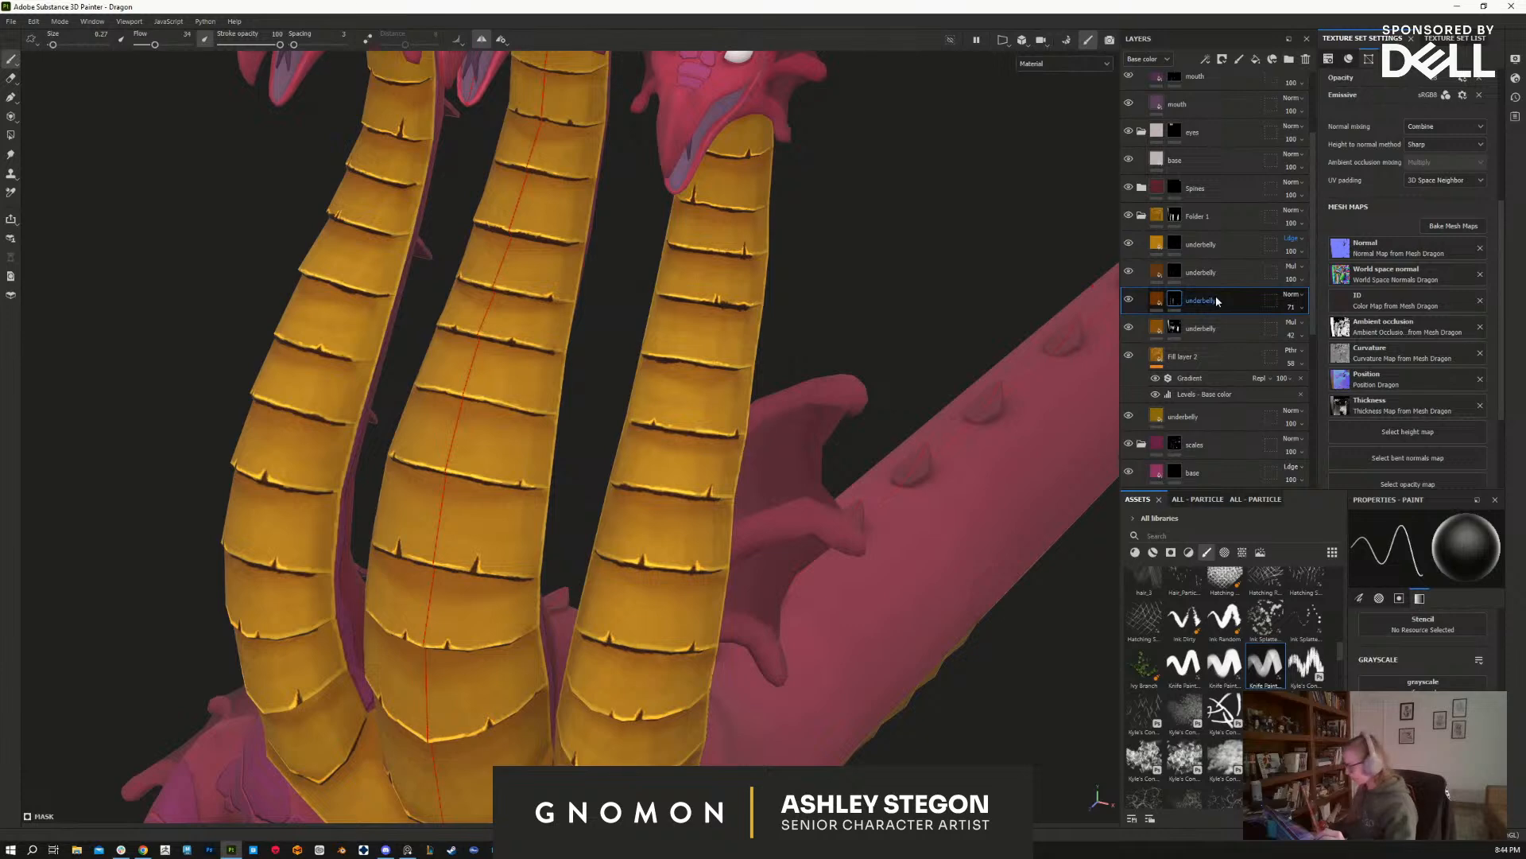
# Step: Duplicate the underbelly layer with 71 opacity and clear the copy's mask
pyautogui.hotkey('ctrl', 'd')
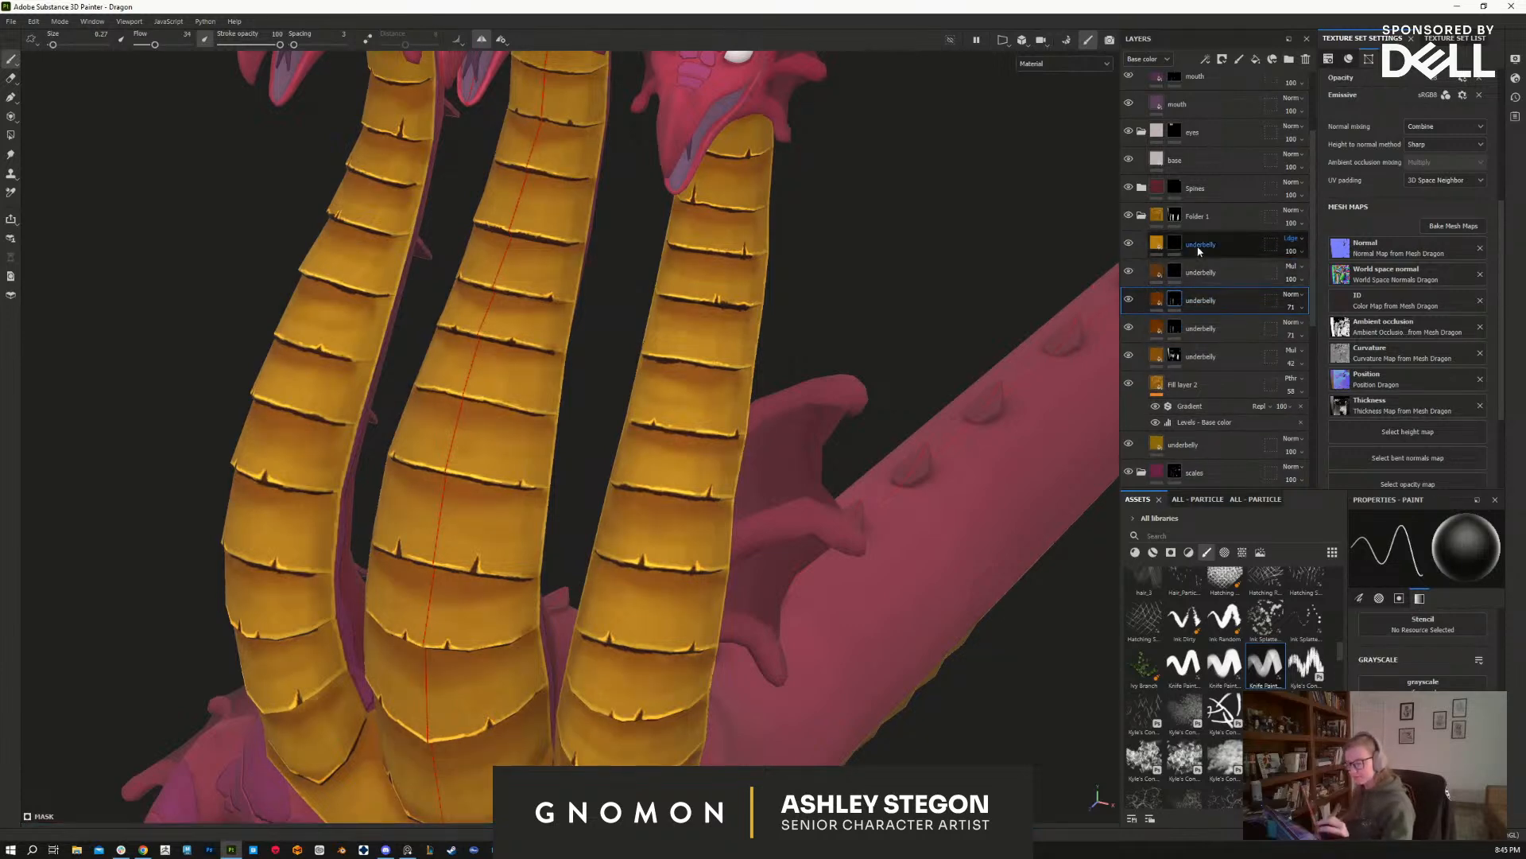
pyautogui.rightClick(1161, 300)
pyautogui.click(1210, 307)
pyautogui.press('x')
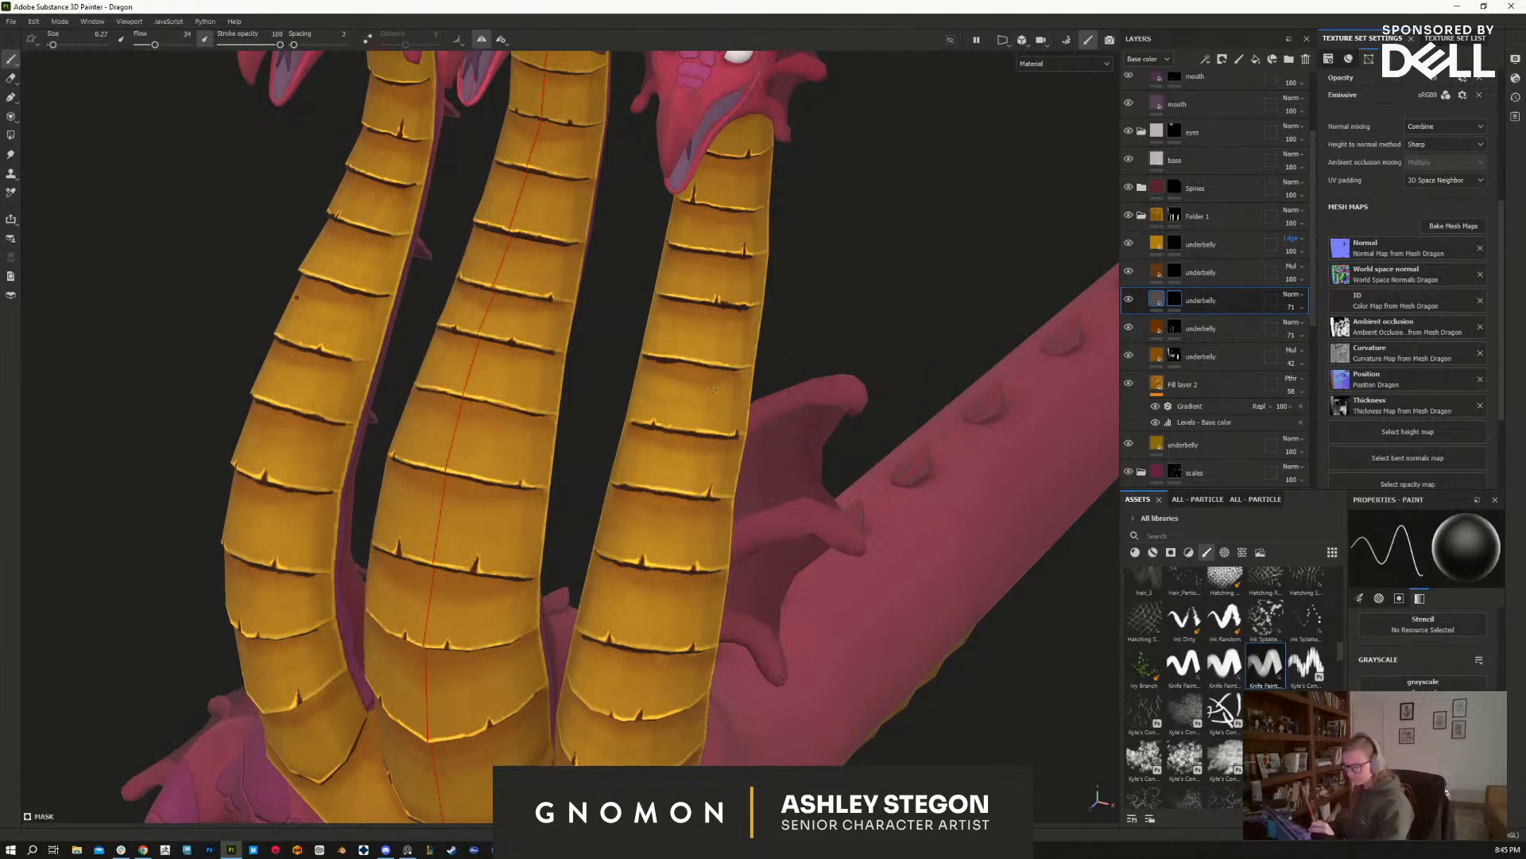
# Step: Paint a row of thin vertical streaks across one upper side-neck plate in the duplicated layer's mask
pyautogui.press('x')
pyautogui.moveTo(714, 383)
pyautogui.mouseDown()
pyautogui.moveTo(708, 418)
pyautogui.moveTo(686, 425)
pyautogui.mouseUp()
pyautogui.moveTo(689, 383); pyautogui.dragTo(683, 427)
pyautogui.keyDown('alt'); pyautogui.moveTo(743, 459); pyautogui.dragTo(764, 533, button='middle'); pyautogui.keyUp('alt')
pyautogui.moveTo(755, 453)
pyautogui.mouseDown()
pyautogui.moveTo(749, 497)
pyautogui.moveTo(682, 496)
pyautogui.moveTo(720, 529)
pyautogui.mouseUp()
pyautogui.moveTo(672, 449); pyautogui.dragTo(661, 494)
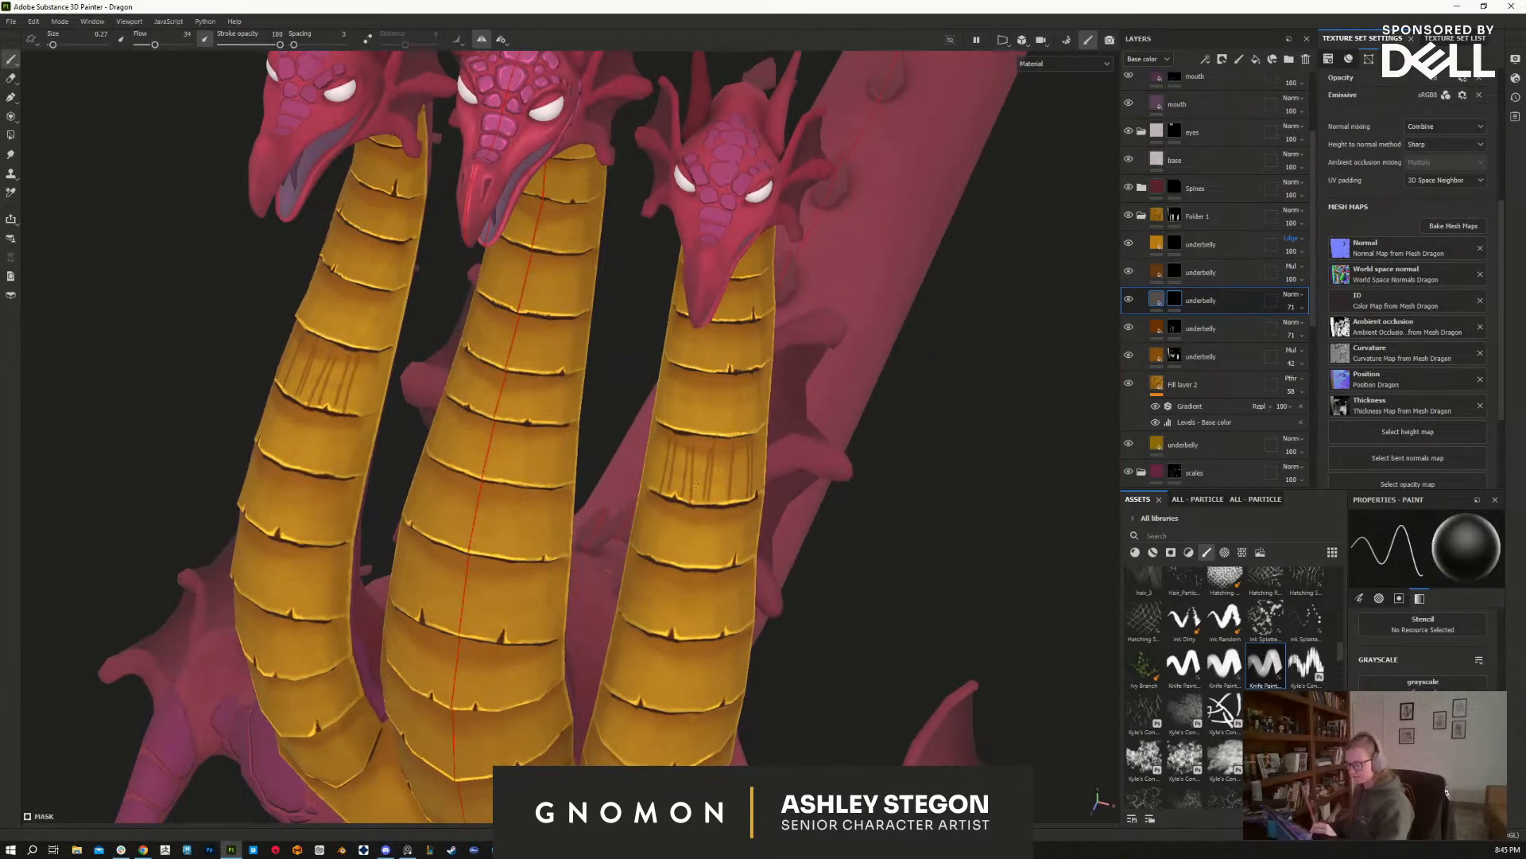
# Step: Lower the brush's stroke opacity to 54 and soften the vertical streaks on the side-neck plate
pyautogui.click(252, 46)
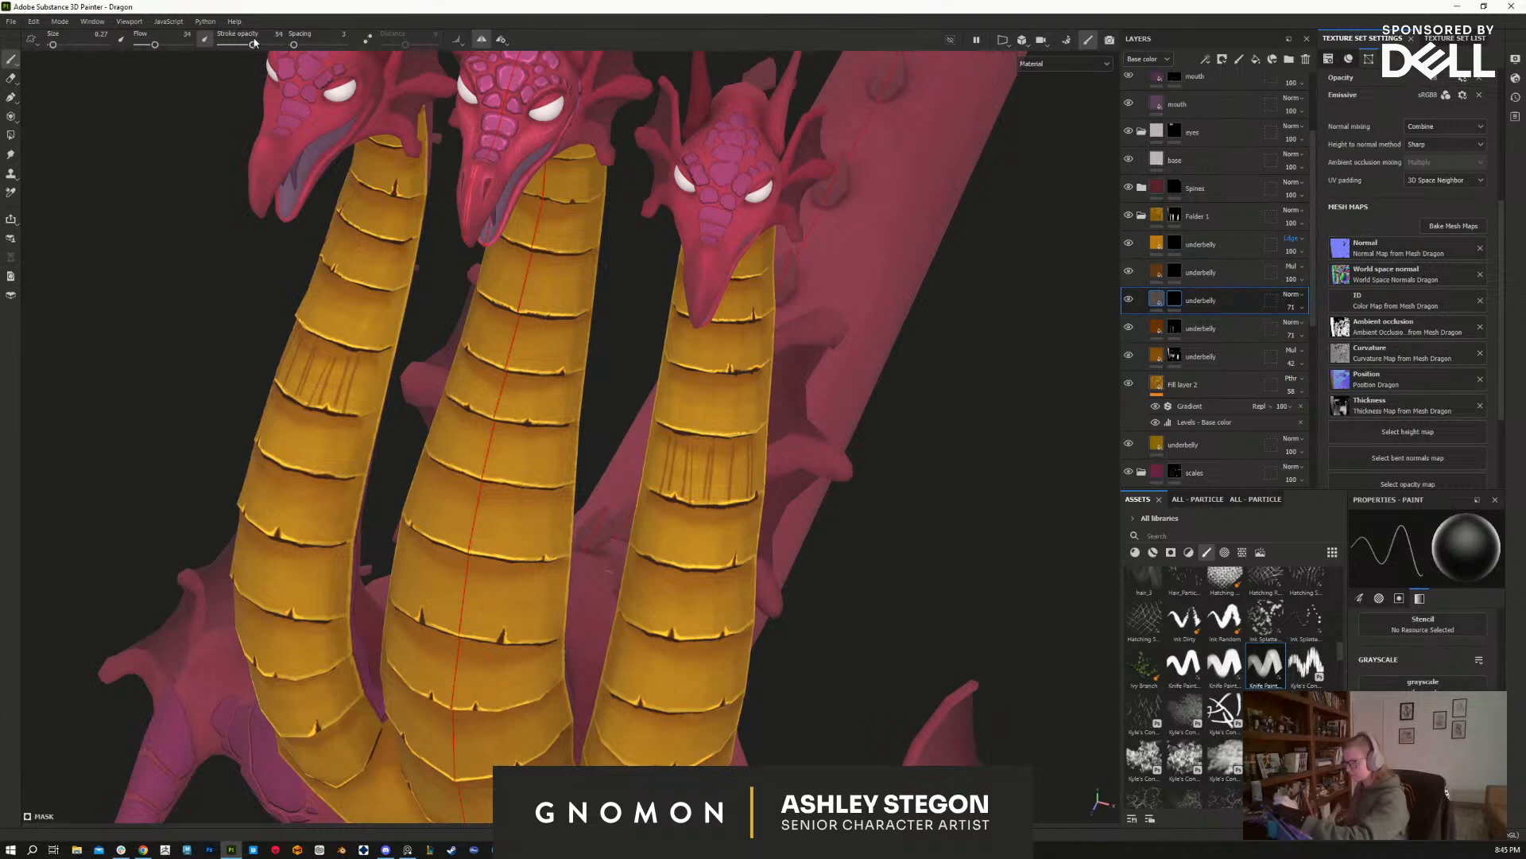
pyautogui.moveTo(713, 453); pyautogui.dragTo(709, 494)
pyautogui.press('[')
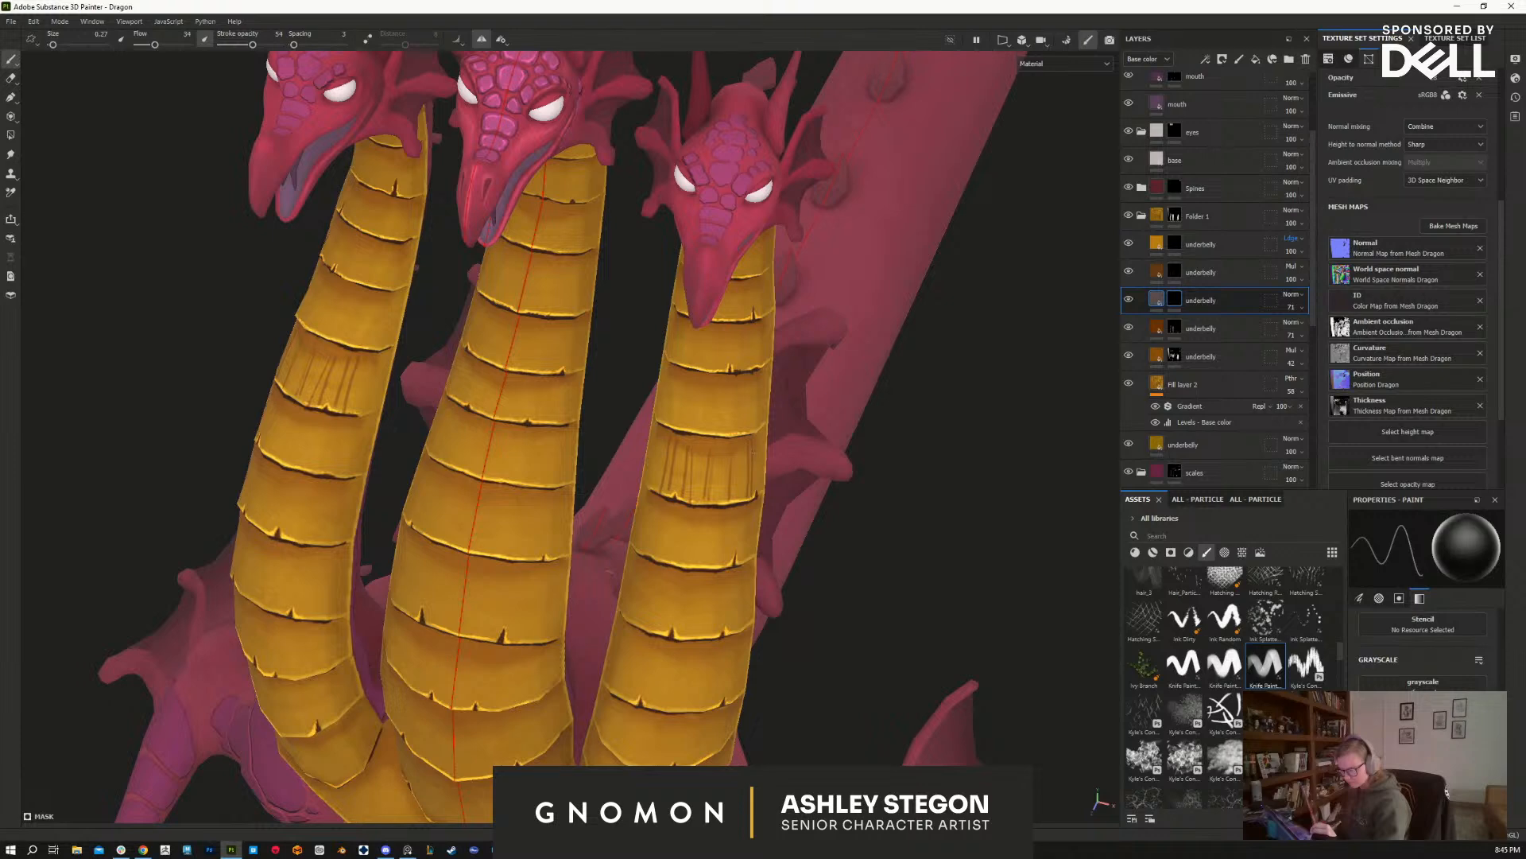
pyautogui.press(']')
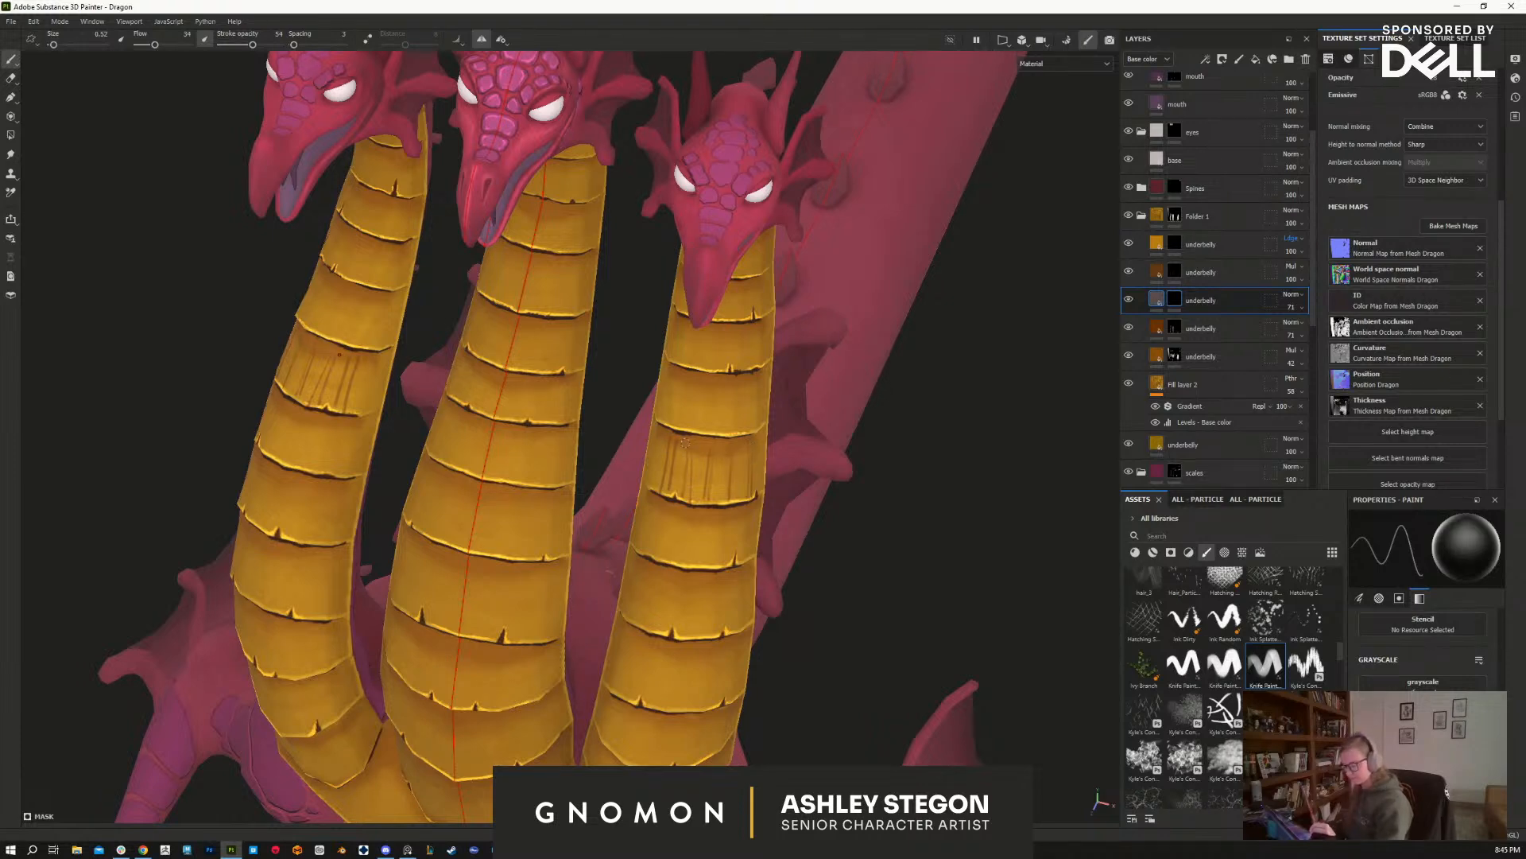
# Step: Raise the stroke opacity to 74 and refine the side-neck plate's vertical streaks so they fade upwards
pyautogui.moveTo(253, 44); pyautogui.dragTo(265, 46)
pyautogui.keyDown('alt'); pyautogui.moveTo(549, 469); pyautogui.dragTo(644, 477); pyautogui.keyUp('alt')
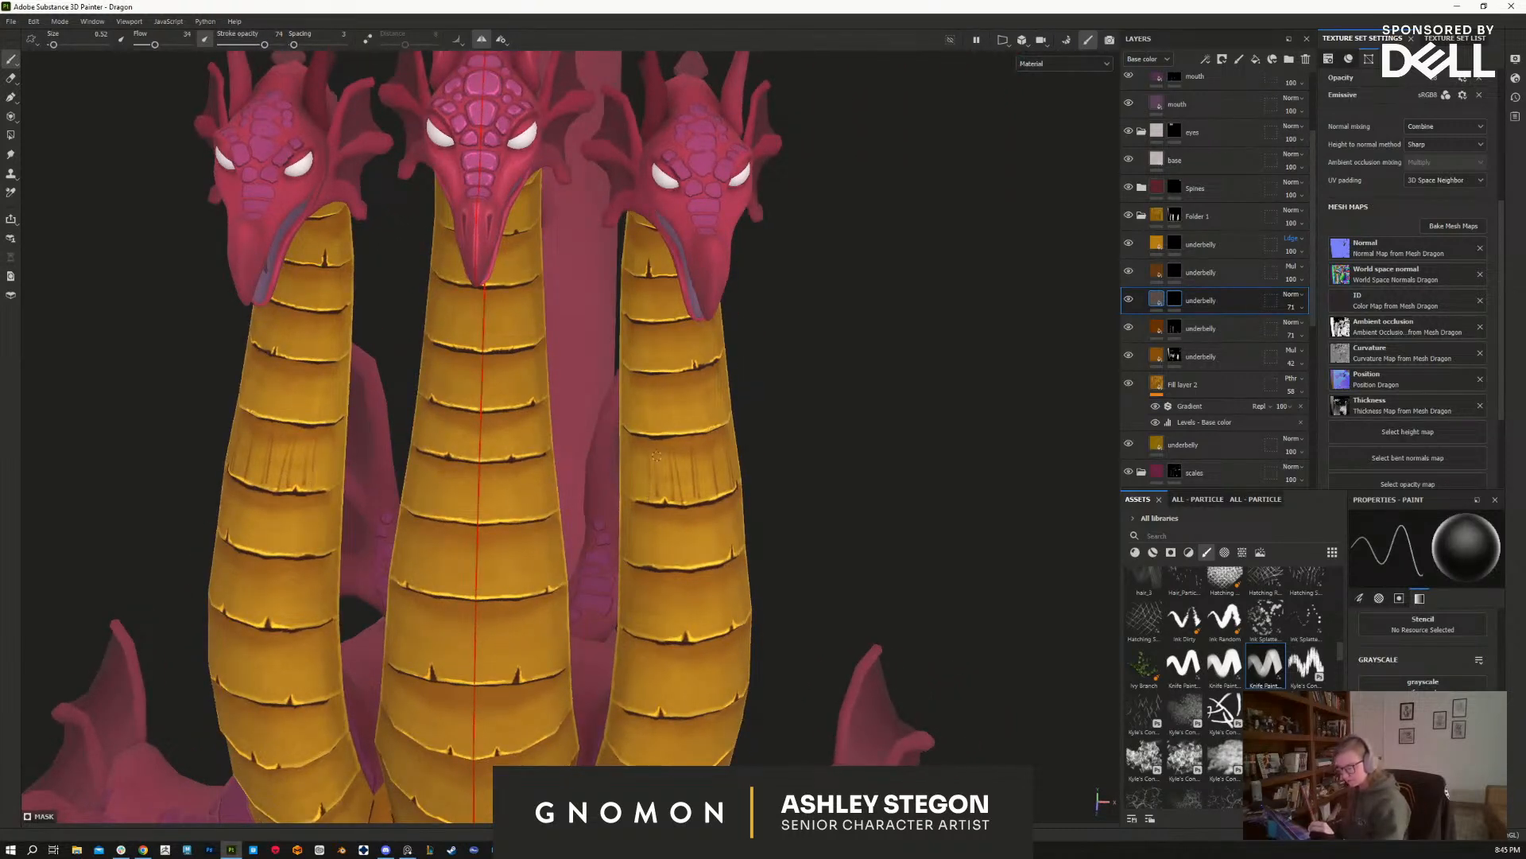
pyautogui.keyDown('alt'); pyautogui.moveTo(763, 599); pyautogui.dragTo(700, 485); pyautogui.keyUp('alt')
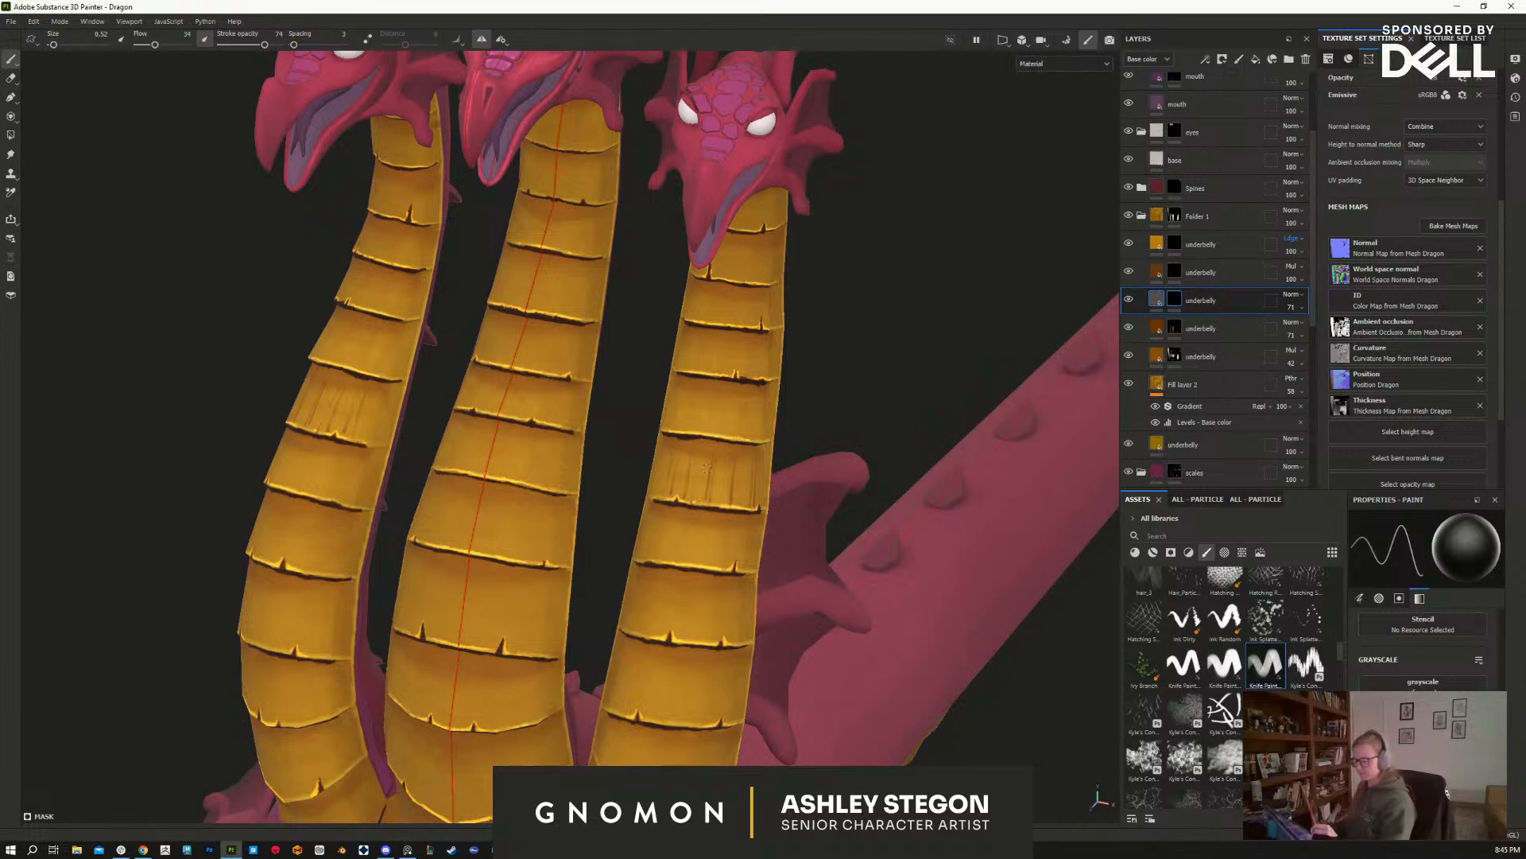
pyautogui.keyDown('alt'); pyautogui.moveTo(835, 600); pyautogui.dragTo(798, 191, button='right'); pyautogui.keyUp('alt')
pyautogui.keyDown('alt'); pyautogui.moveTo(783, 469); pyautogui.dragTo(810, 618); pyautogui.keyUp('alt')
pyautogui.keyDown('alt'); pyautogui.moveTo(704, 652); pyautogui.dragTo(689, 517, button='middle'); pyautogui.keyUp('alt')
pyautogui.moveTo(688, 518)
pyautogui.keyDown('alt'); pyautogui.mouseDown(button='right')
pyautogui.moveTo(697, 447)
pyautogui.moveTo(698, 491)
pyautogui.mouseUp(button='right'); pyautogui.keyUp('alt')
pyautogui.moveTo(698, 491); pyautogui.dragTo(698, 513)
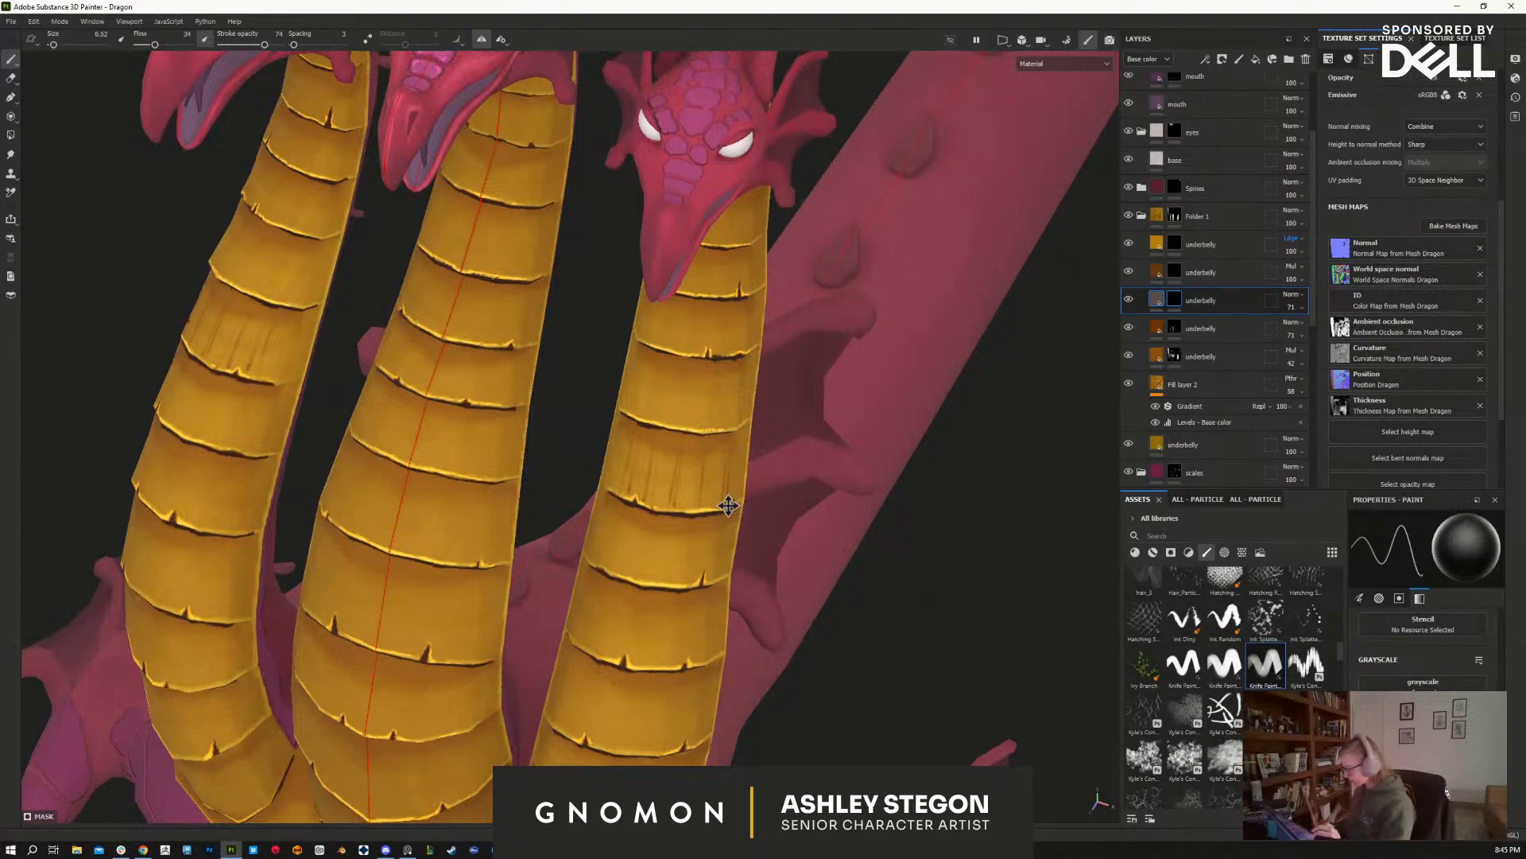
pyautogui.keyDown('alt'); pyautogui.moveTo(730, 494); pyautogui.dragTo(725, 511, button='middle'); pyautogui.keyUp('alt')
pyautogui.press('x')
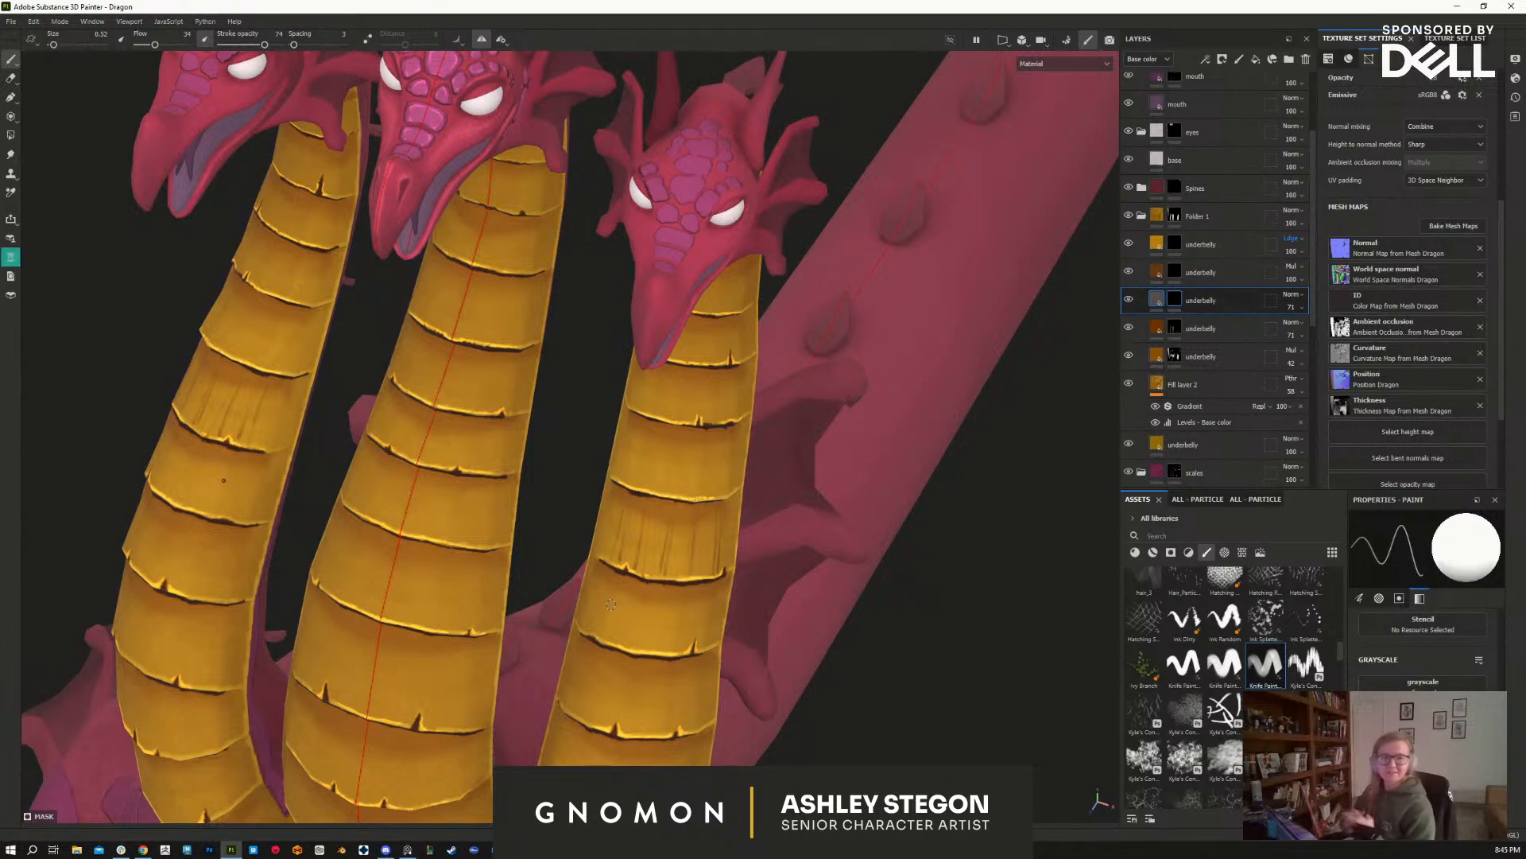
# Step: Add and taper vertical streaks on the outer half of the side-neck plate, just above its dark edge
pyautogui.keyDown('alt'); pyautogui.moveTo(716, 549); pyautogui.dragTo(642, 602); pyautogui.keyUp('alt')
pyautogui.keyDown('alt'); pyautogui.moveTo(643, 602); pyautogui.dragTo(621, 600, button='middle'); pyautogui.keyUp('alt')
pyautogui.keyDown('alt'); pyautogui.moveTo(621, 600); pyautogui.dragTo(585, 576); pyautogui.keyUp('alt')
pyautogui.keyDown('alt'); pyautogui.moveTo(613, 519); pyautogui.dragTo(591, 567); pyautogui.keyUp('alt')
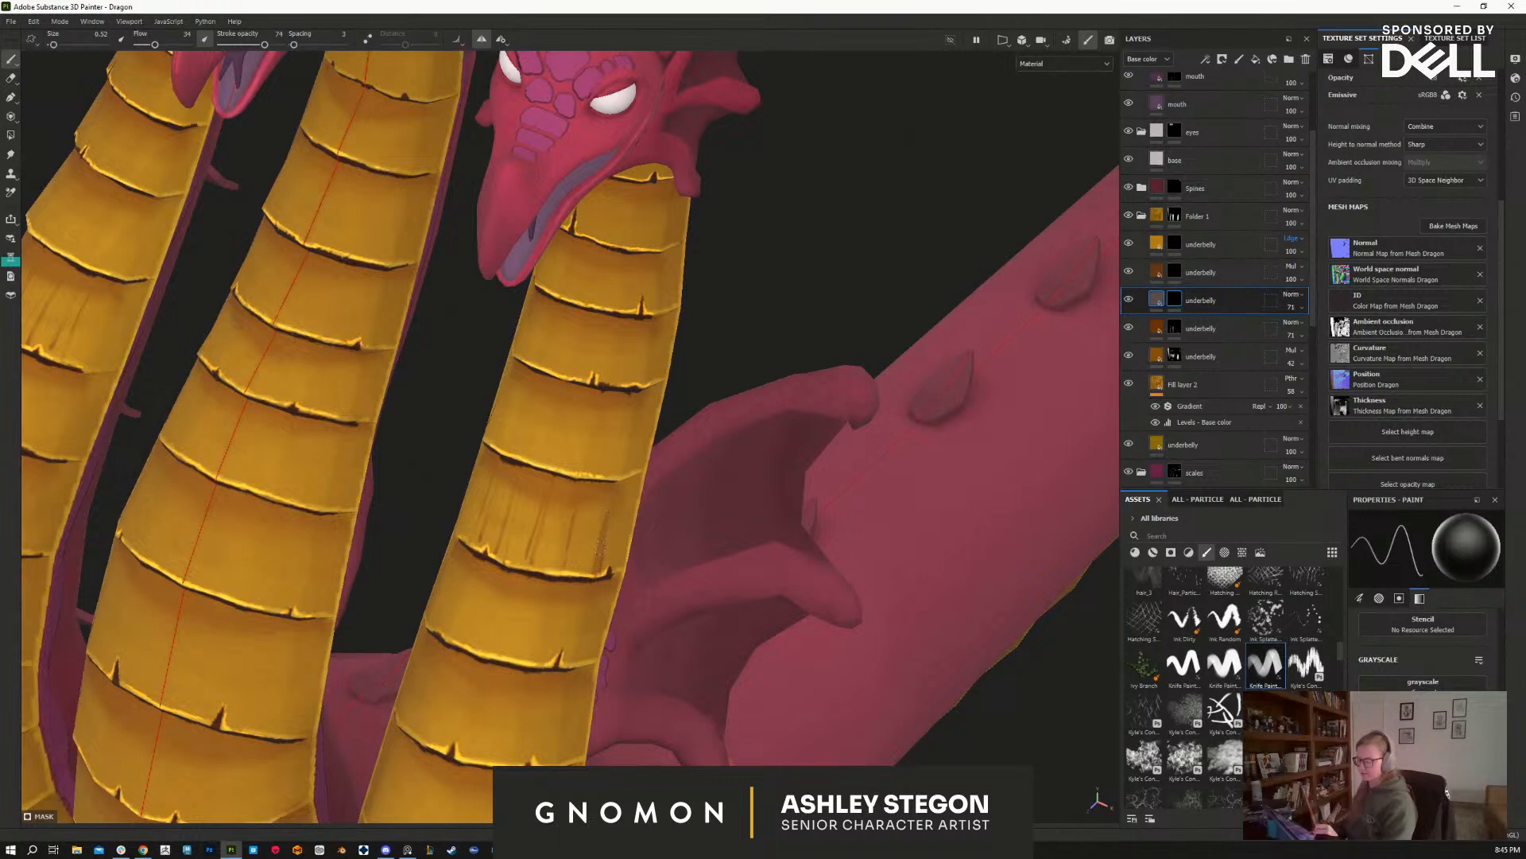
pyautogui.moveTo(576, 513); pyautogui.dragTo(560, 572)
pyautogui.moveTo(577, 512); pyautogui.dragTo(569, 575)
pyautogui.moveTo(569, 513)
pyautogui.mouseDown()
pyautogui.moveTo(560, 565)
pyautogui.moveTo(548, 549)
pyautogui.mouseUp()
pyautogui.press('x')
pyautogui.press('x')
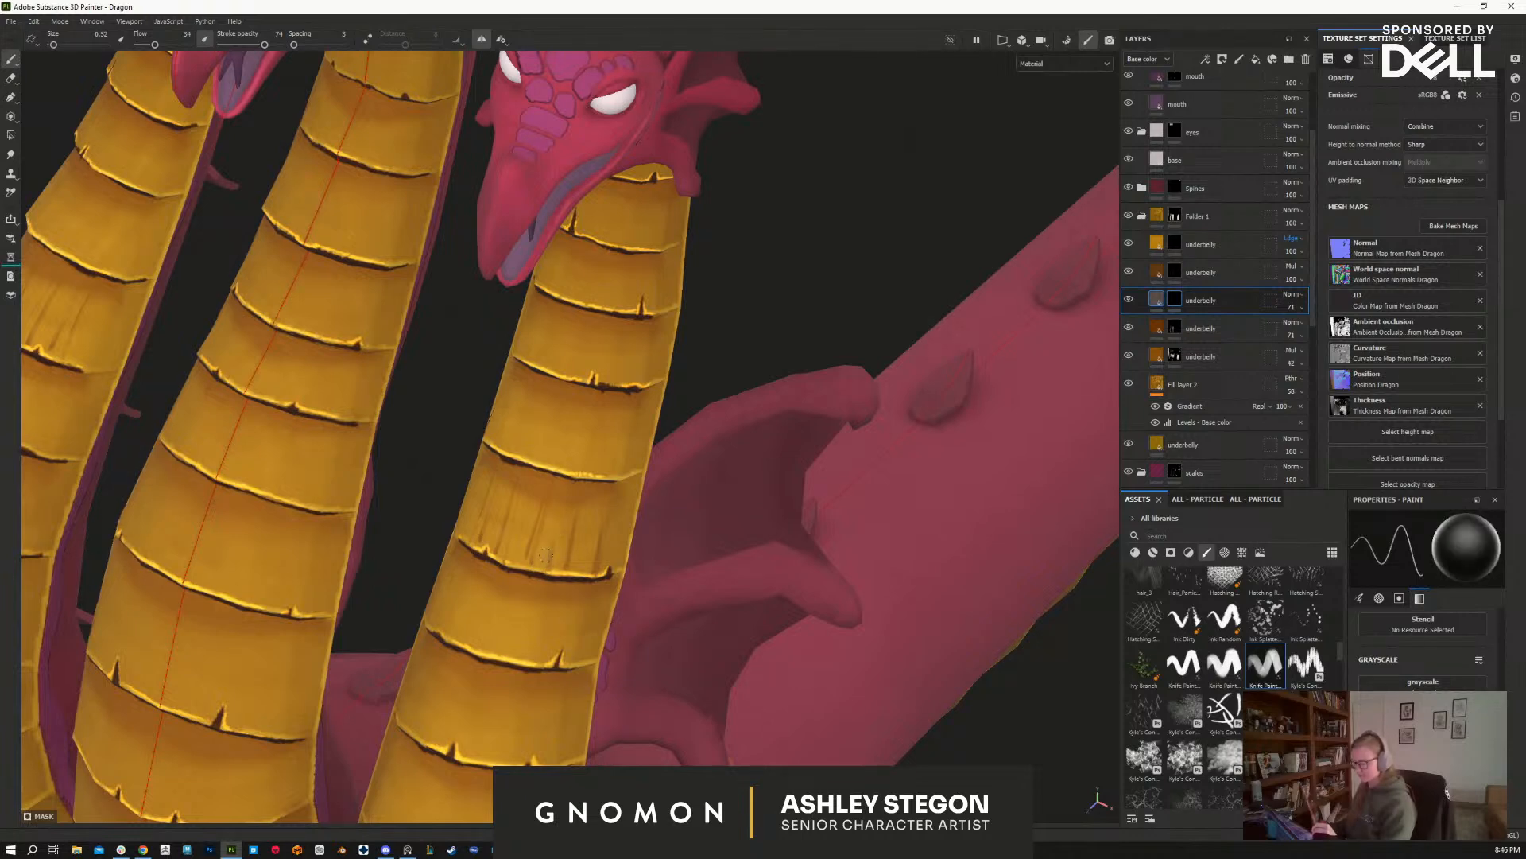
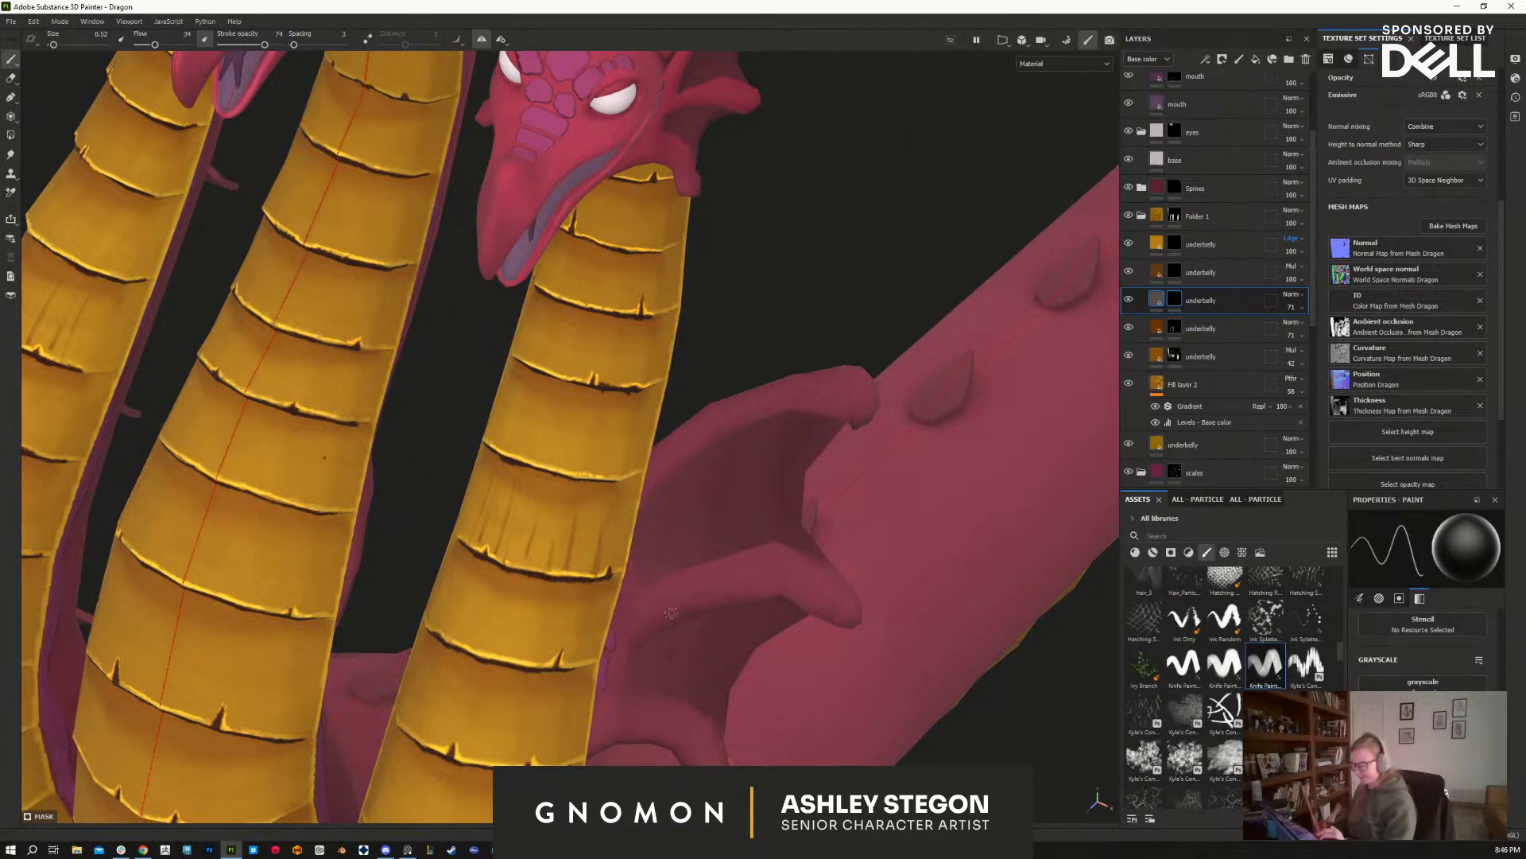
# Step: Touch up the streaks towards the inner side of the same side-neck plate
pyautogui.keyDown('alt'); pyautogui.moveTo(549, 661); pyautogui.dragTo(641, 645, button='middle'); pyautogui.keyUp('alt')
pyautogui.keyDown('alt'); pyautogui.moveTo(641, 645); pyautogui.dragTo(700, 624); pyautogui.keyUp('alt')
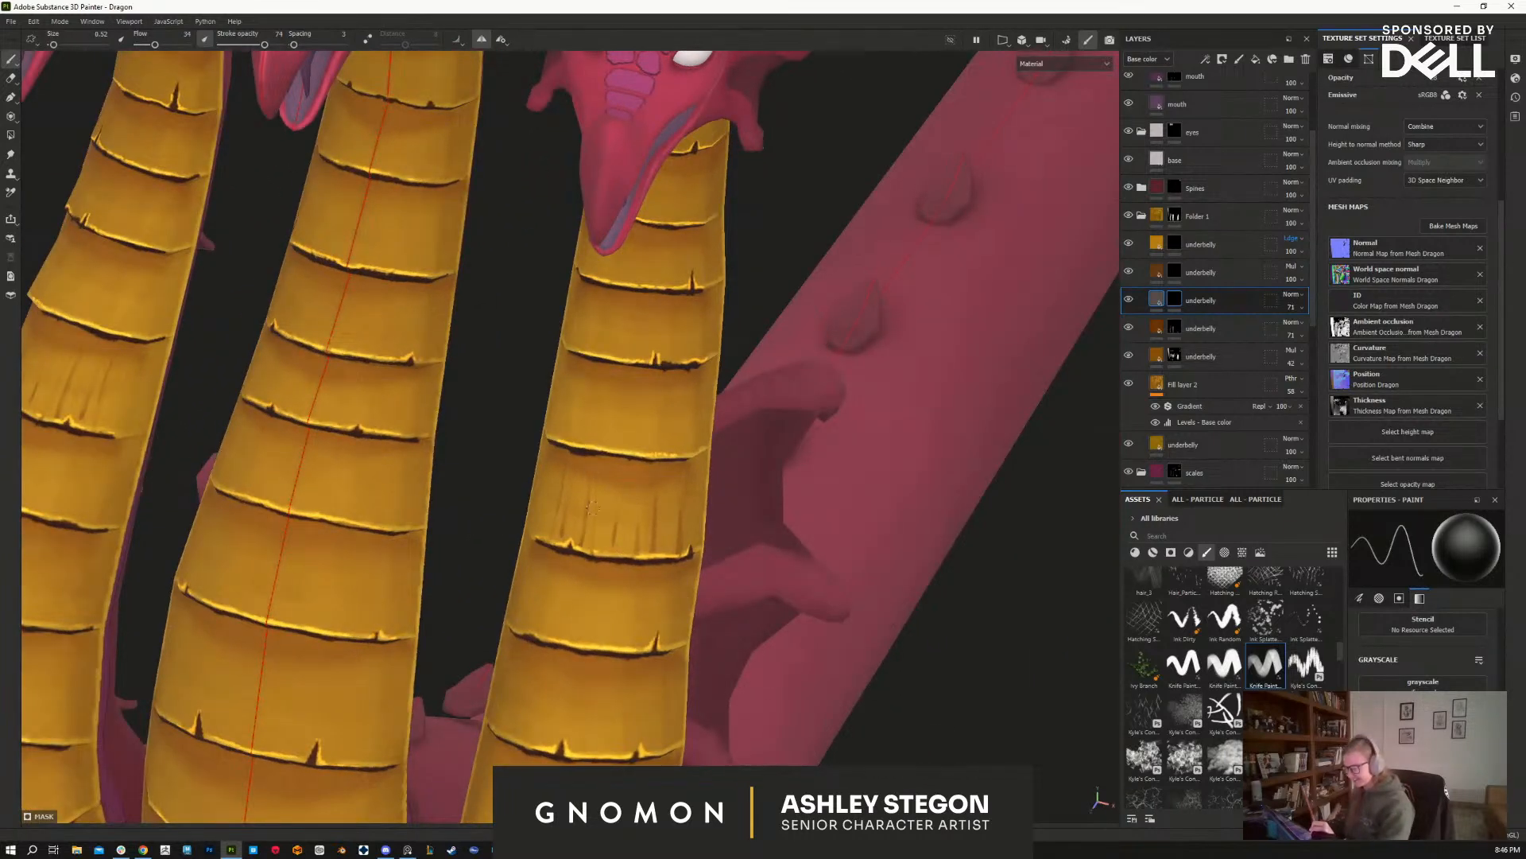
pyautogui.keyDown('alt'); pyautogui.moveTo(599, 538); pyautogui.dragTo(566, 504); pyautogui.keyUp('alt')
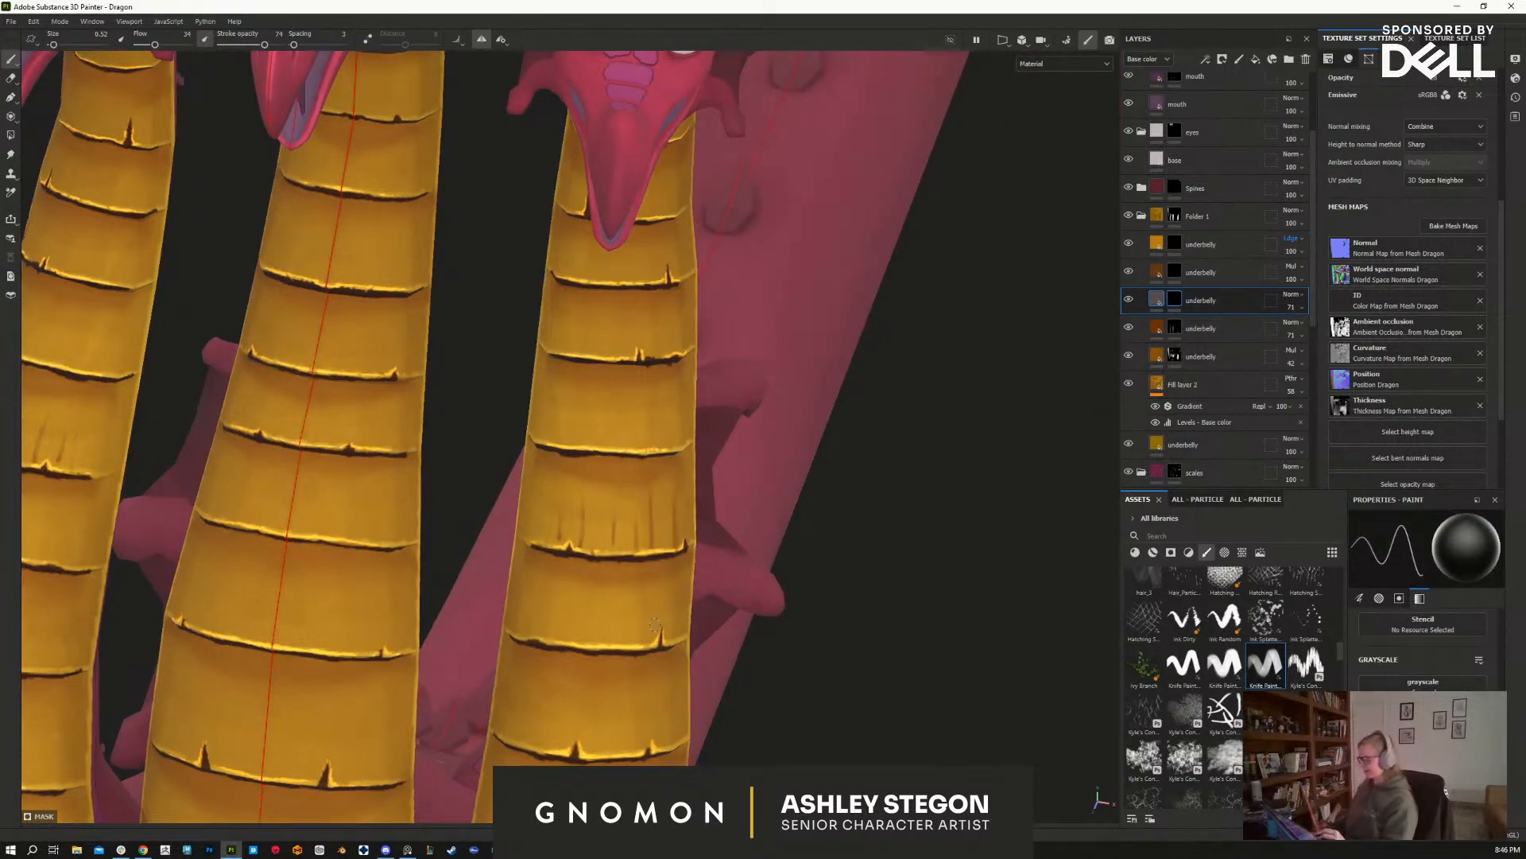
pyautogui.press('x')
pyautogui.moveTo(536, 533); pyautogui.dragTo(540, 486)
pyautogui.keyDown('alt'); pyautogui.moveTo(554, 574); pyautogui.dragTo(617, 528); pyautogui.keyUp('alt')
pyautogui.press('x')
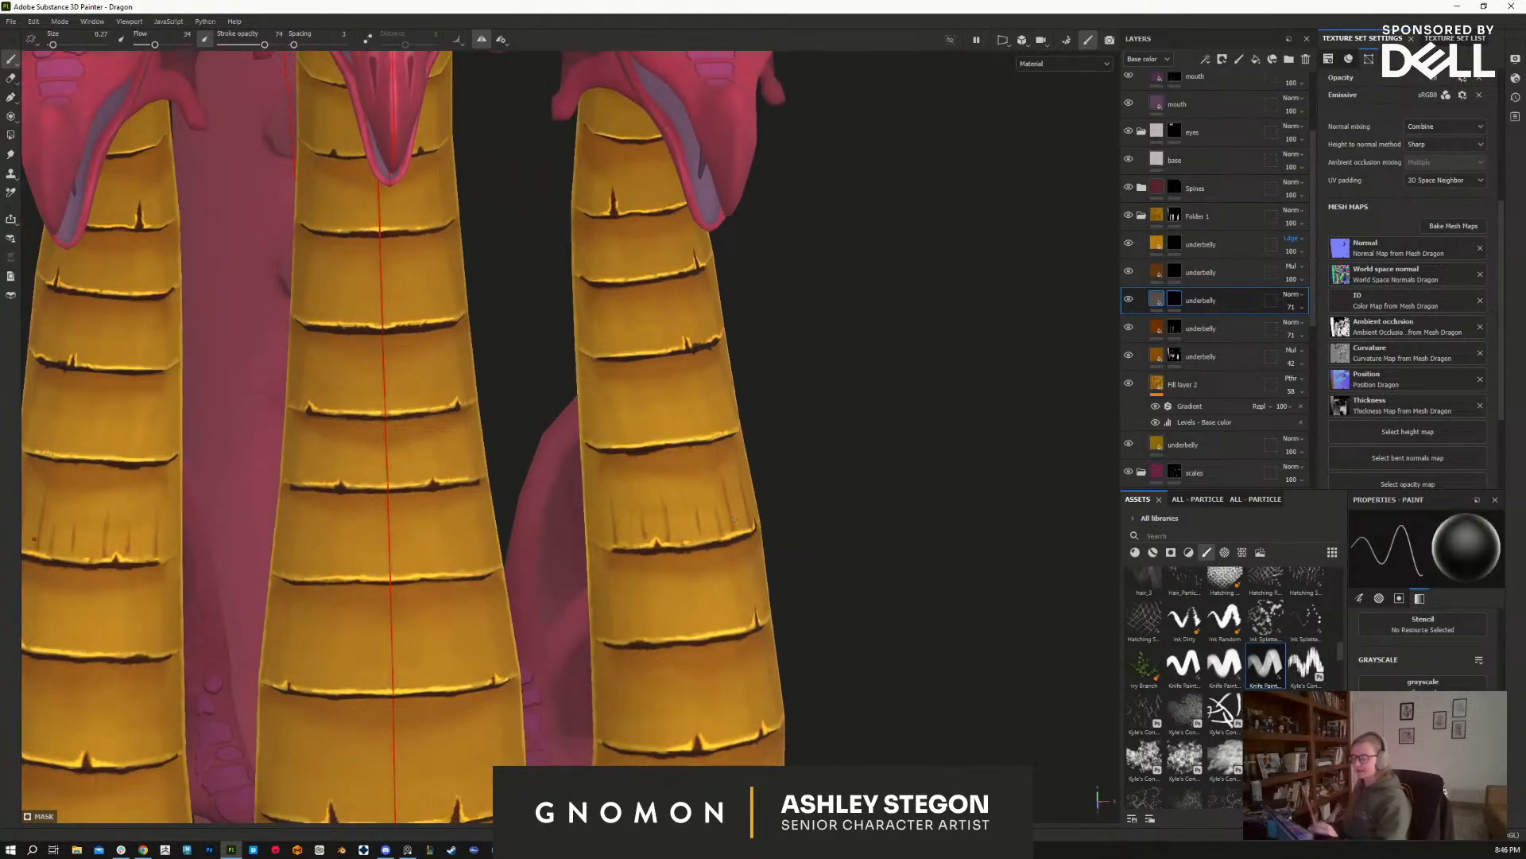
# Step: Finish refining the vertical streaks across the lower part of the current side-neck plate
pyautogui.moveTo(632, 474)
pyautogui.keyDown('alt'); pyautogui.mouseDown()
pyautogui.moveTo(636, 600)
pyautogui.moveTo(613, 607)
pyautogui.moveTo(640, 452)
pyautogui.mouseUp(); pyautogui.keyUp('alt')
pyautogui.moveTo(643, 536)
pyautogui.mouseDown()
pyautogui.moveTo(621, 607)
pyautogui.moveTo(657, 576)
pyautogui.moveTo(606, 538)
pyautogui.mouseUp()
pyautogui.press('x')
pyautogui.press('x')
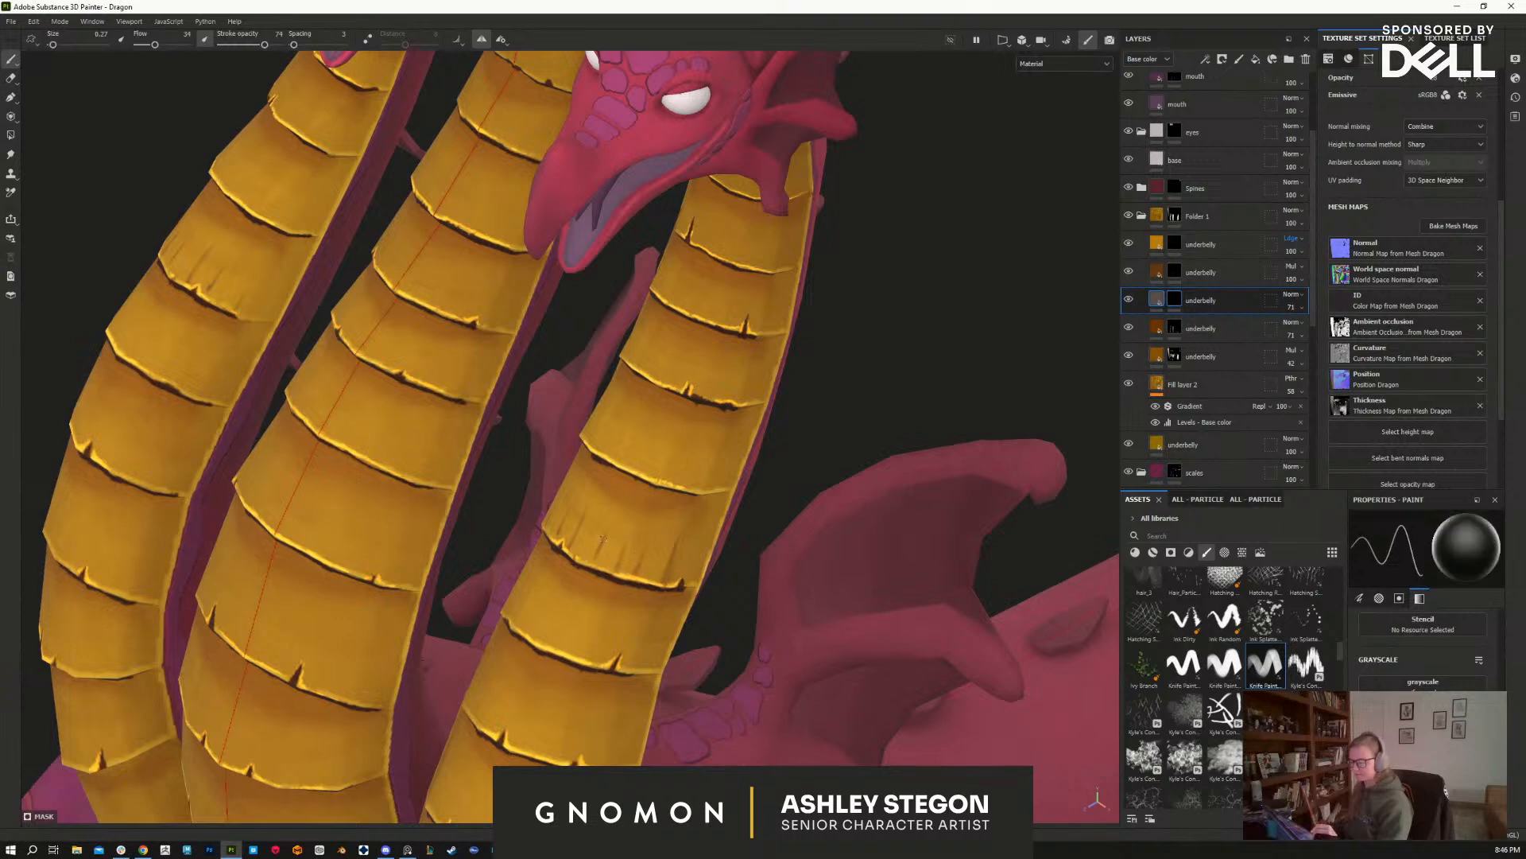
pyautogui.keyDown('alt'); pyautogui.moveTo(668, 497); pyautogui.dragTo(685, 549); pyautogui.keyUp('alt')
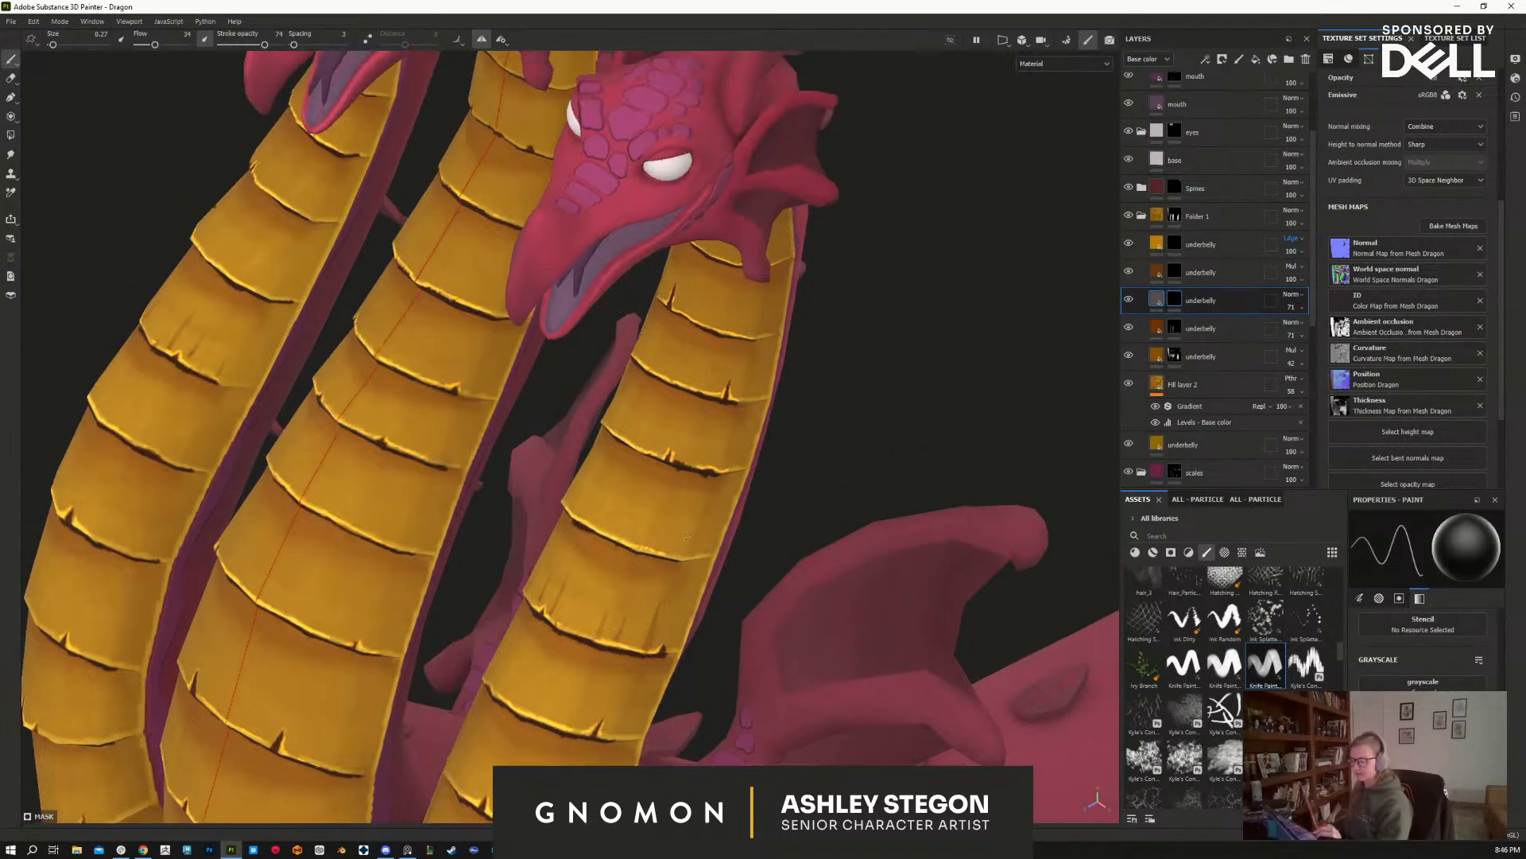
# Step: Paint and taper fine vertical streaks on the outer half of the next side-neck plate up
pyautogui.press('x')
pyautogui.press('x')
pyautogui.press('x')
pyautogui.press('x')
pyautogui.keyDown('alt'); pyautogui.moveTo(191, 237); pyautogui.dragTo(547, 519); pyautogui.keyUp('alt')
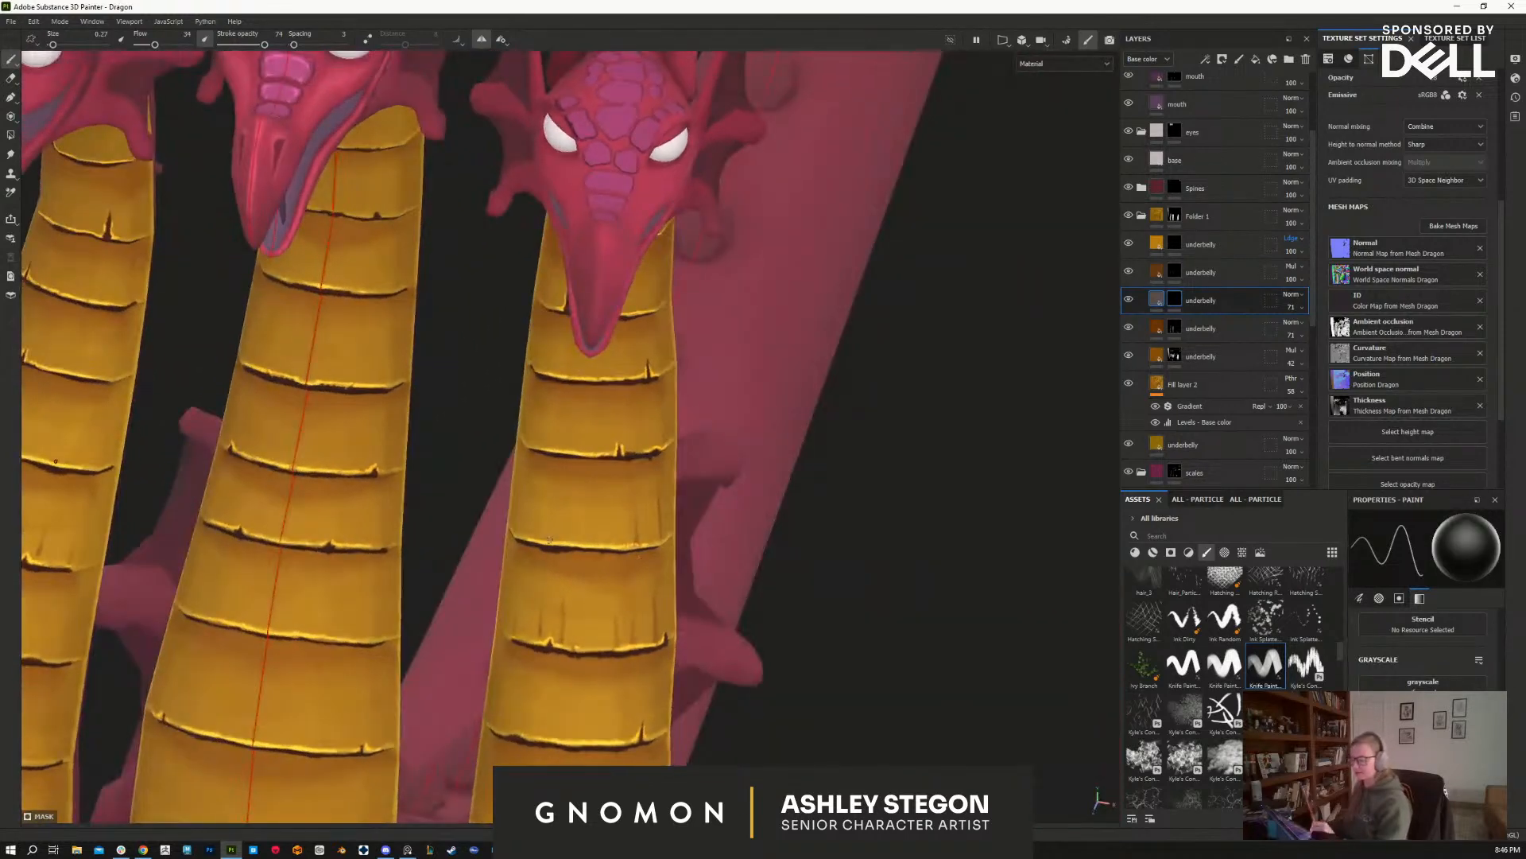
# Step: Add tapered vertical streaks to the inner half of that plate, enlarging the brush slightly and undoing stray strokes
pyautogui.press('x')
pyautogui.press('x')
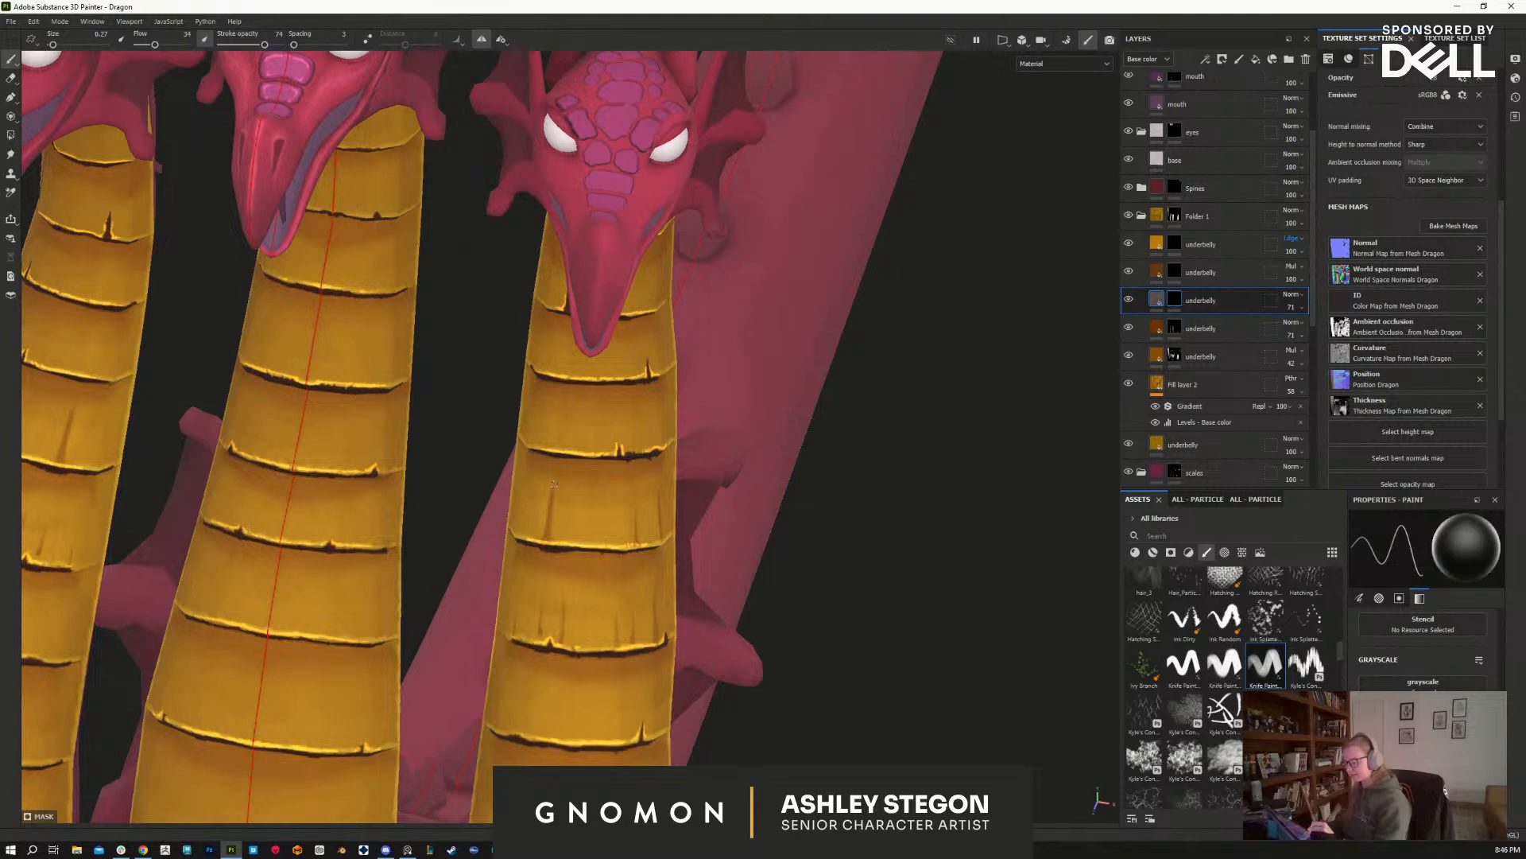
pyautogui.keyDown('alt'); pyautogui.moveTo(555, 512); pyautogui.dragTo(538, 536); pyautogui.keyUp('alt')
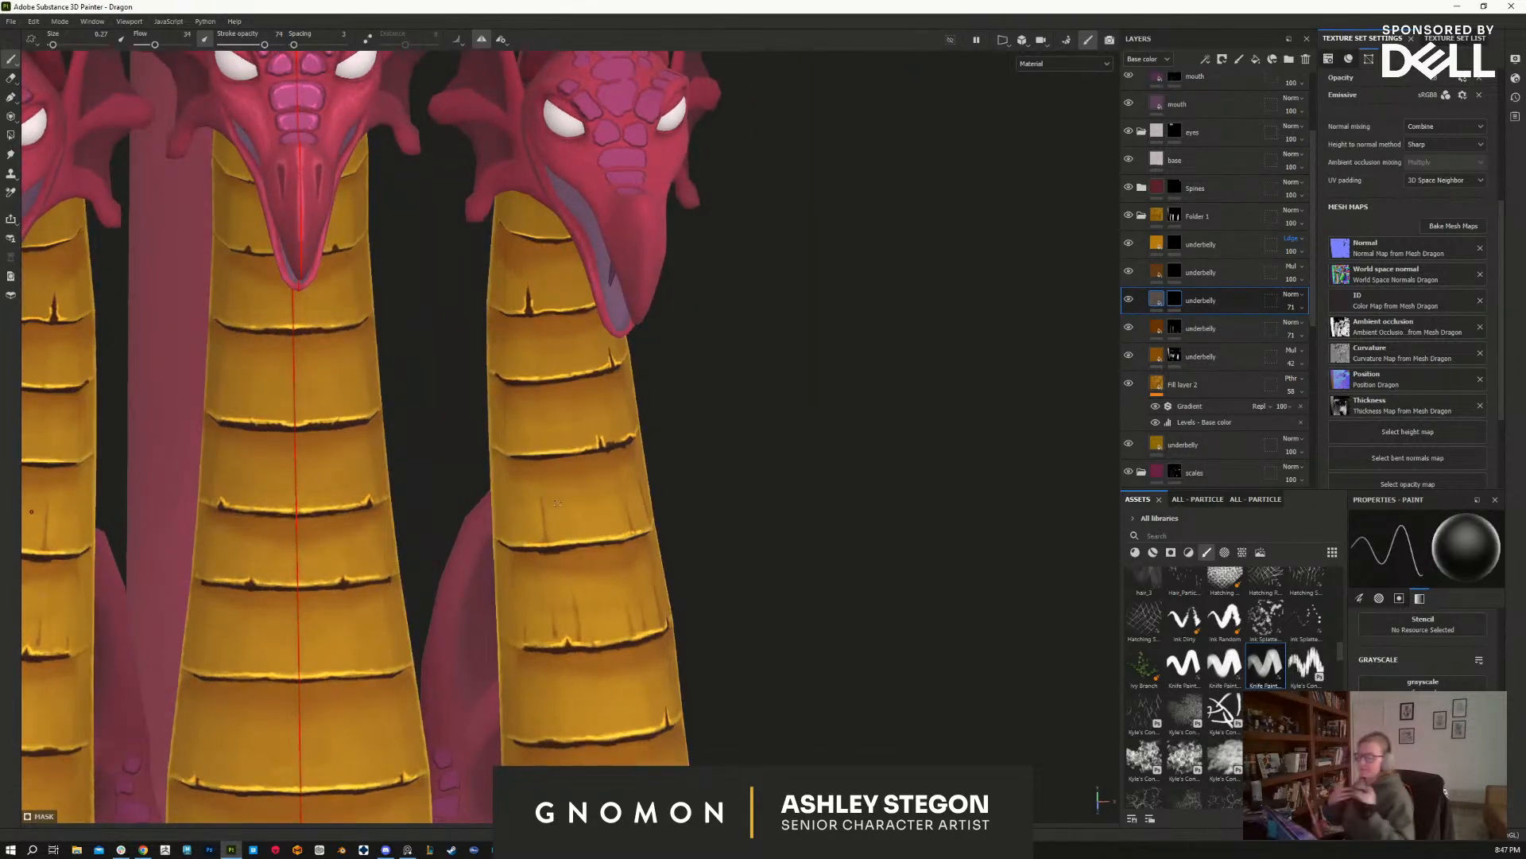
pyautogui.keyDown('alt'); pyautogui.moveTo(709, 500); pyautogui.dragTo(822, 556, button='middle'); pyautogui.keyUp('alt')
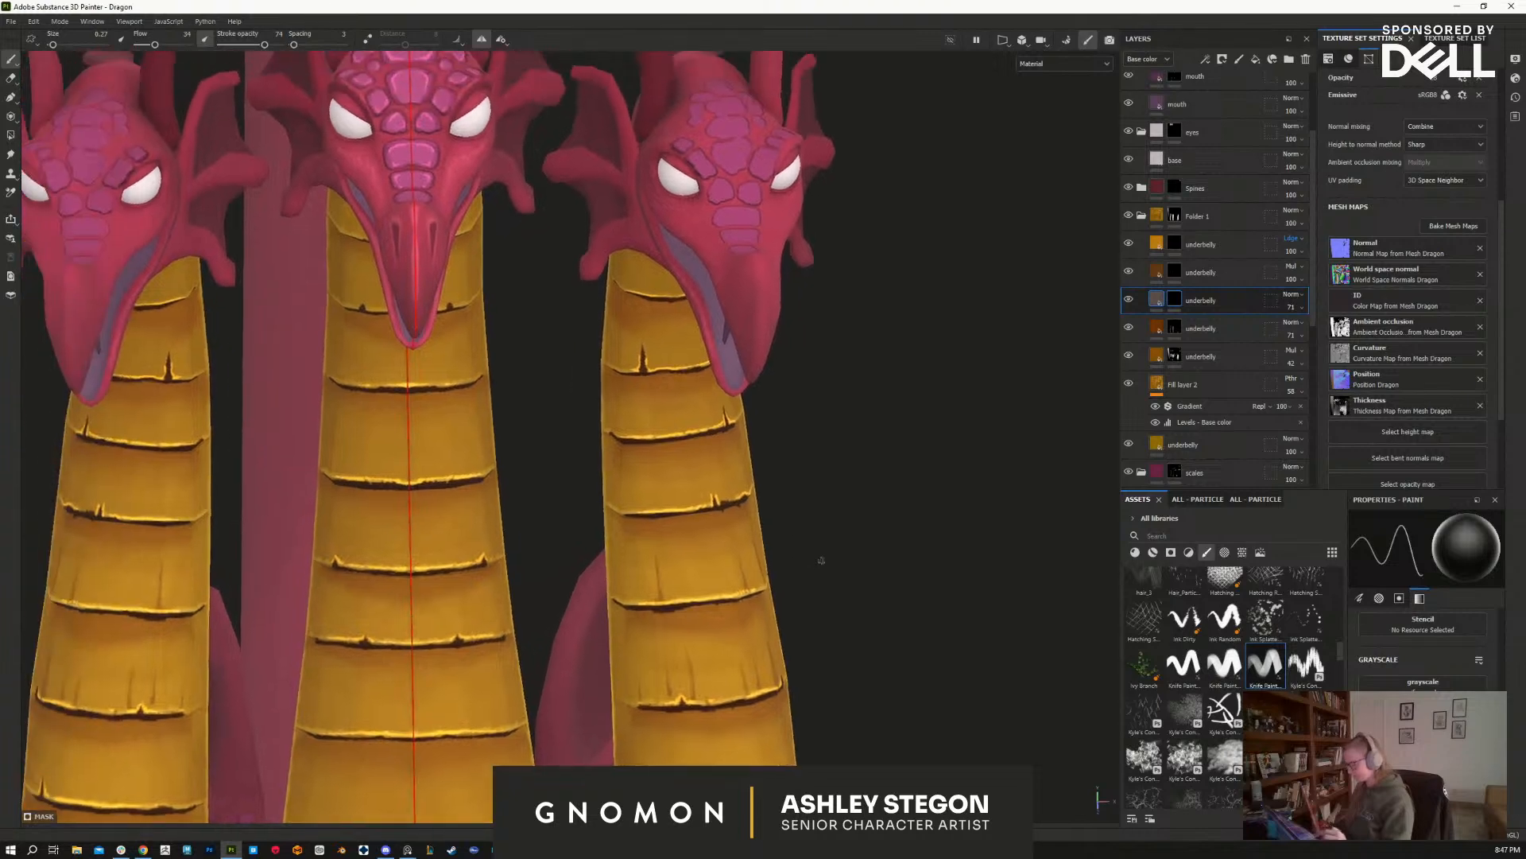
pyautogui.press(']')
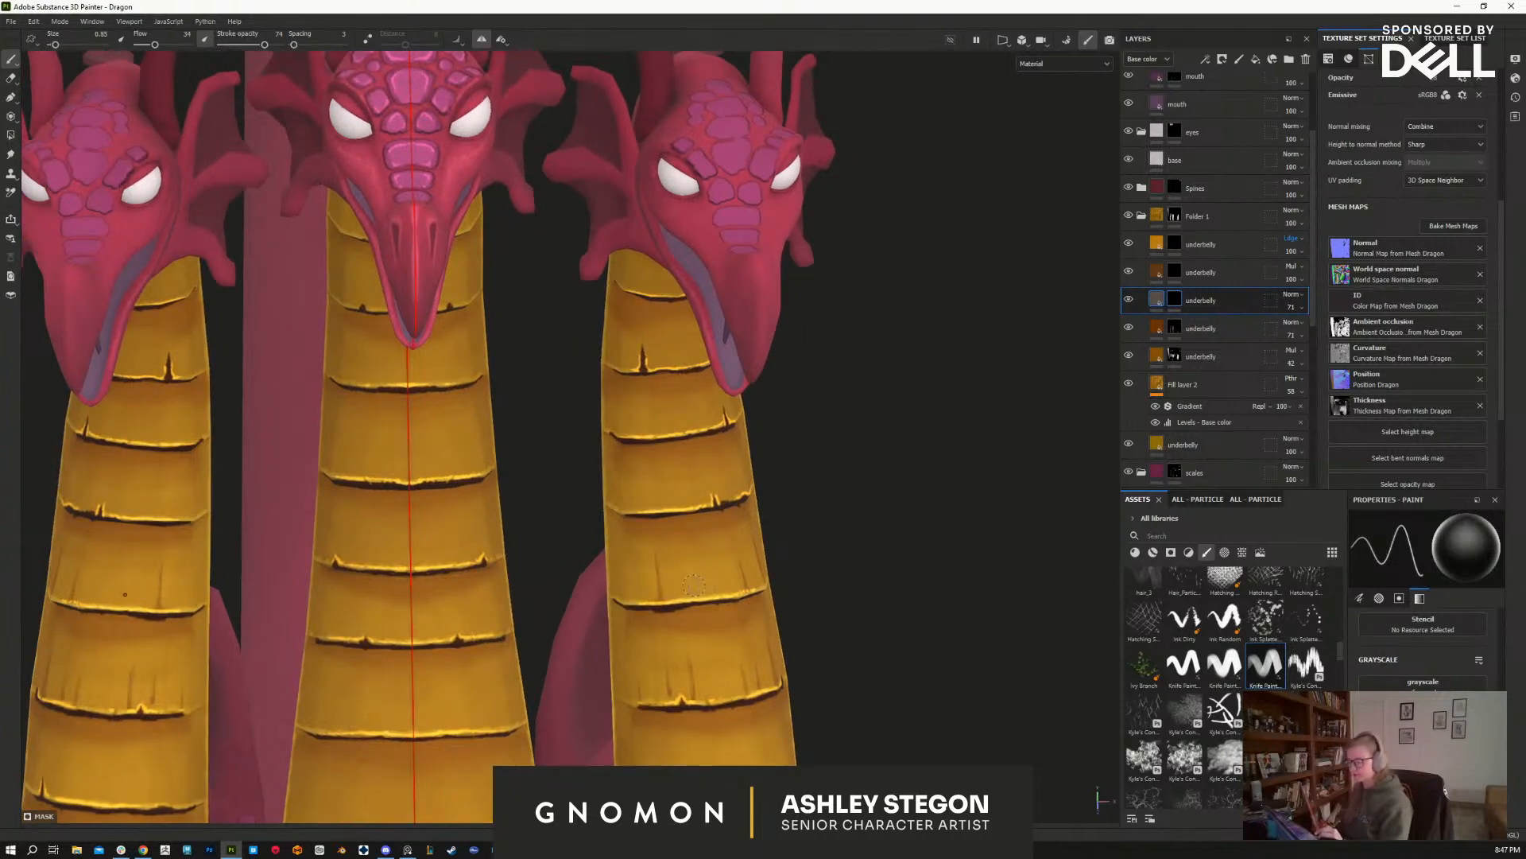
pyautogui.hotkey('ctrl', 'z')
pyautogui.moveTo(660, 608); pyautogui.dragTo(664, 556)
pyautogui.hotkey('ctrl', 'z')
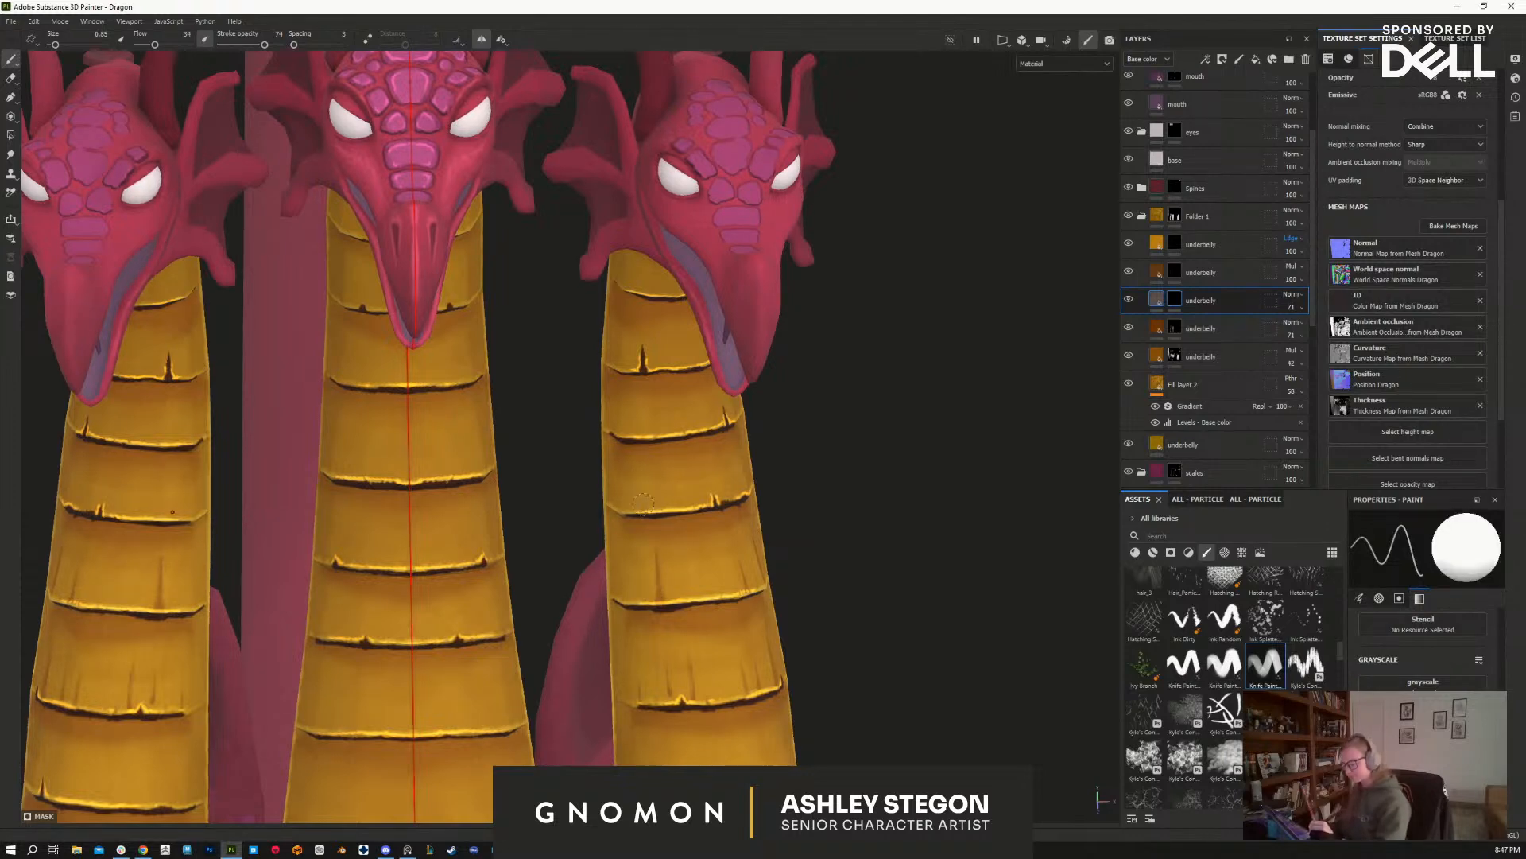
# Step: Paint vertical streaks above the clustered cracks on the following side-neck plate up, then slim them with a slightly smaller brush
pyautogui.moveTo(672, 479)
pyautogui.mouseDown()
pyautogui.moveTo(674, 509)
pyautogui.moveTo(707, 465)
pyautogui.mouseUp()
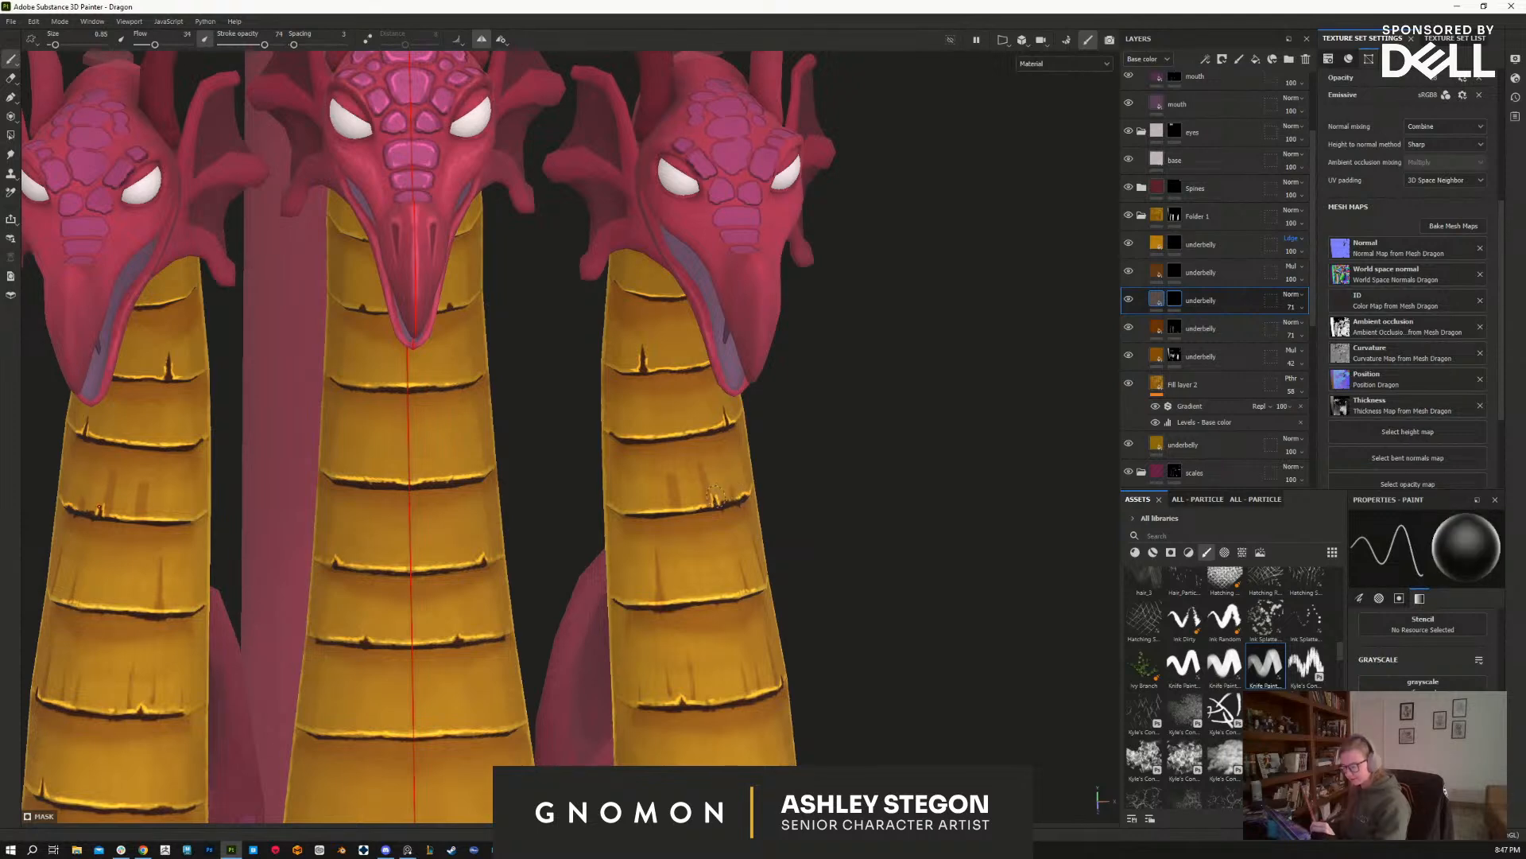
pyautogui.press('[')
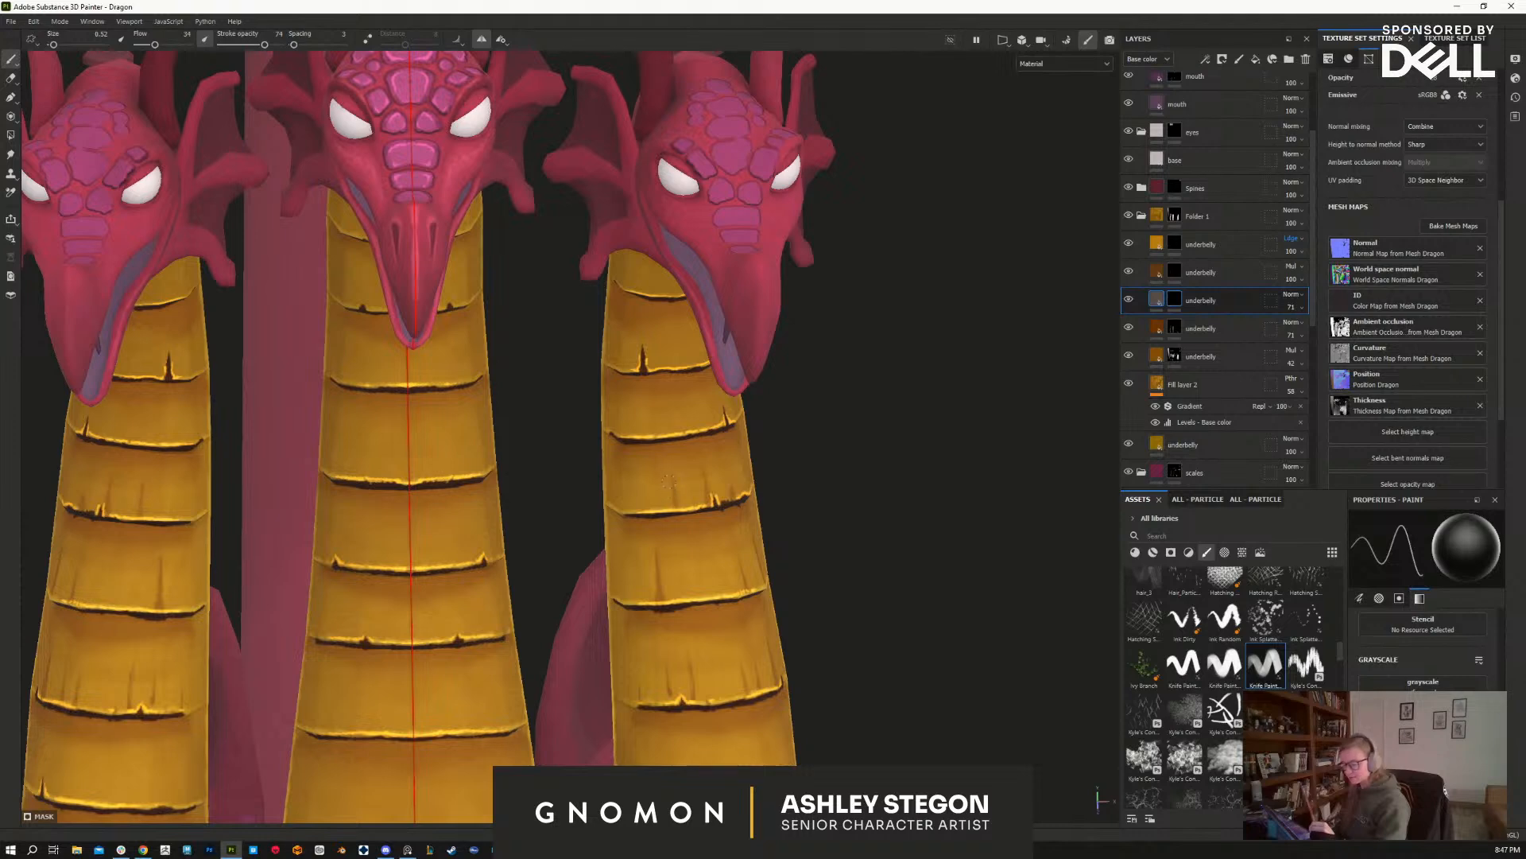
pyautogui.keyDown('alt'); pyautogui.moveTo(806, 636); pyautogui.dragTo(602, 413); pyautogui.keyUp('alt')
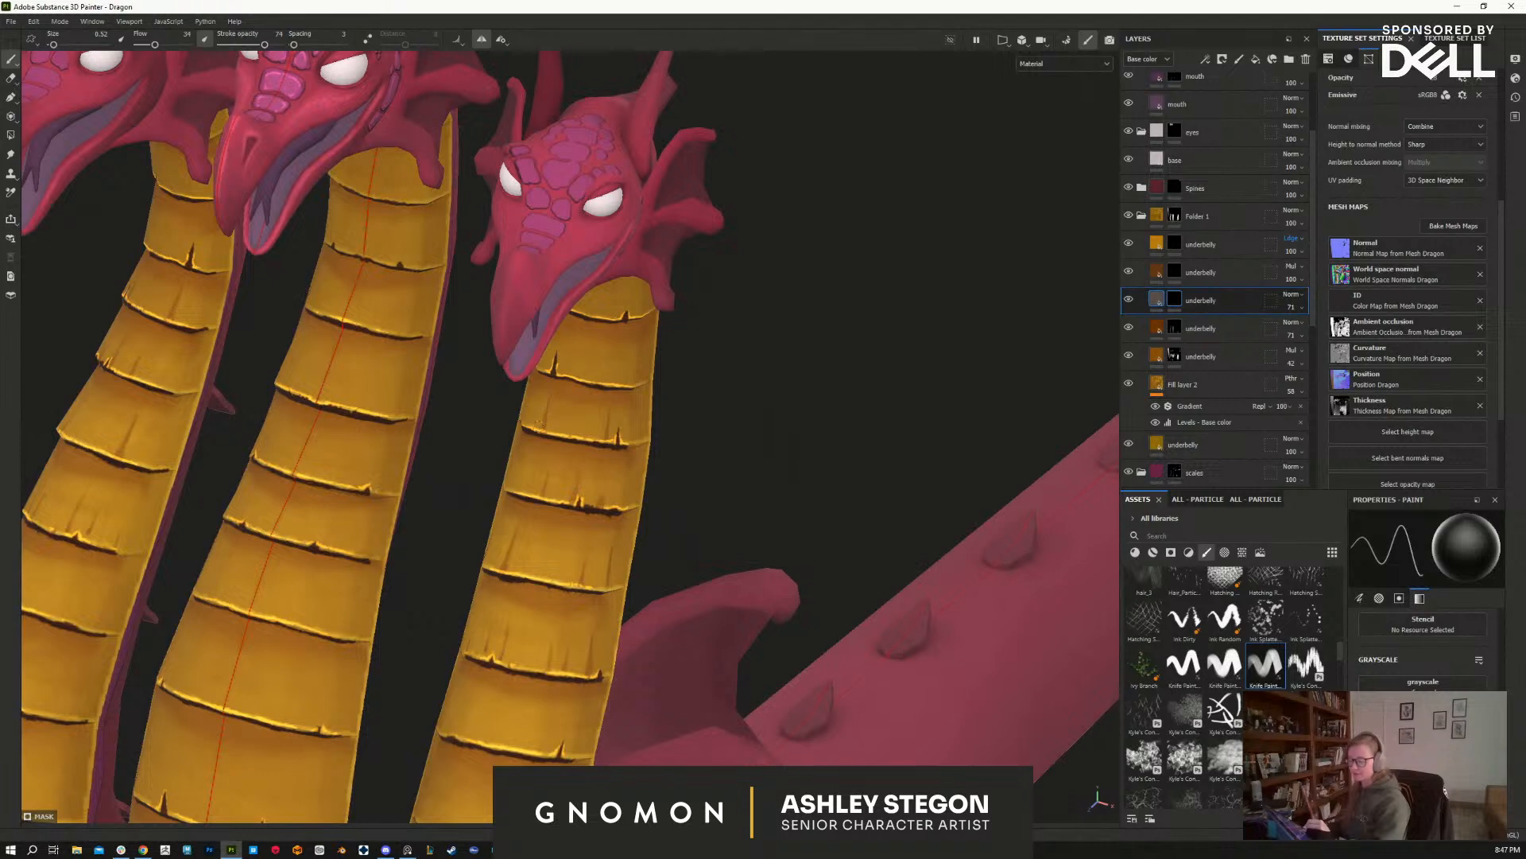
# Step: Add short vertical streaks to the narrower side-neck plate with the crack near its outer end, two plates below the jaw
pyautogui.keyDown('alt'); pyautogui.moveTo(592, 442); pyautogui.dragTo(596, 554, button='middle'); pyautogui.keyUp('alt')
pyautogui.press('x')
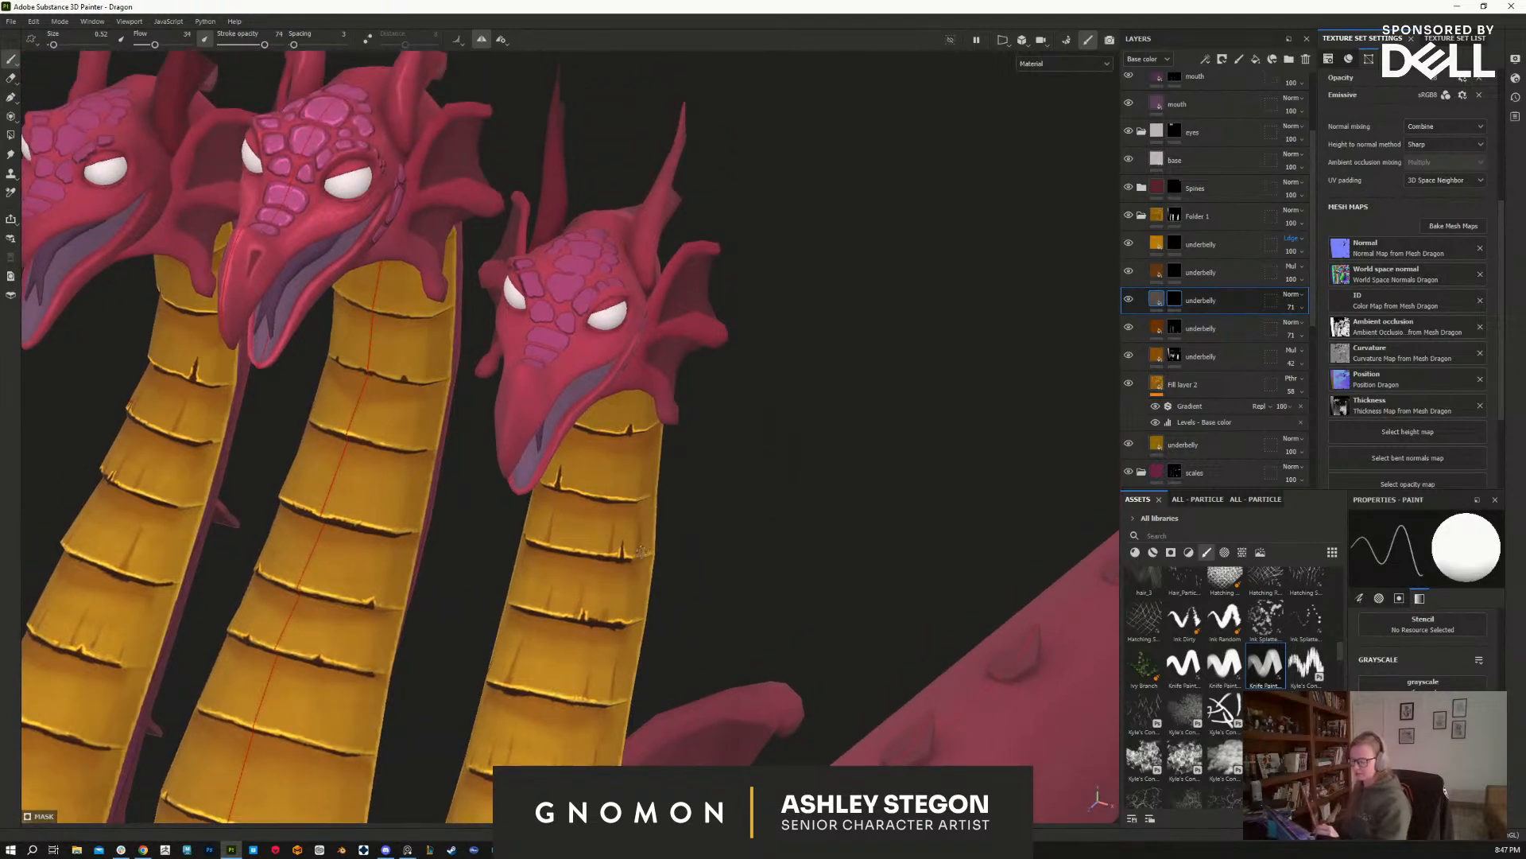
pyautogui.press('x')
pyautogui.moveTo(654, 579)
pyautogui.keyDown('alt'); pyautogui.mouseDown()
pyautogui.moveTo(557, 513)
pyautogui.moveTo(721, 536)
pyautogui.moveTo(764, 508)
pyautogui.moveTo(795, 409)
pyautogui.moveTo(782, 530)
pyautogui.moveTo(811, 500)
pyautogui.mouseUp(); pyautogui.keyUp('alt')
# Step: Paint vertical streaks beside the tall single crack on the upper side-neck plate
pyautogui.keyDown('alt'); pyautogui.moveTo(832, 476); pyautogui.dragTo(845, 470, button='middle'); pyautogui.keyUp('alt')
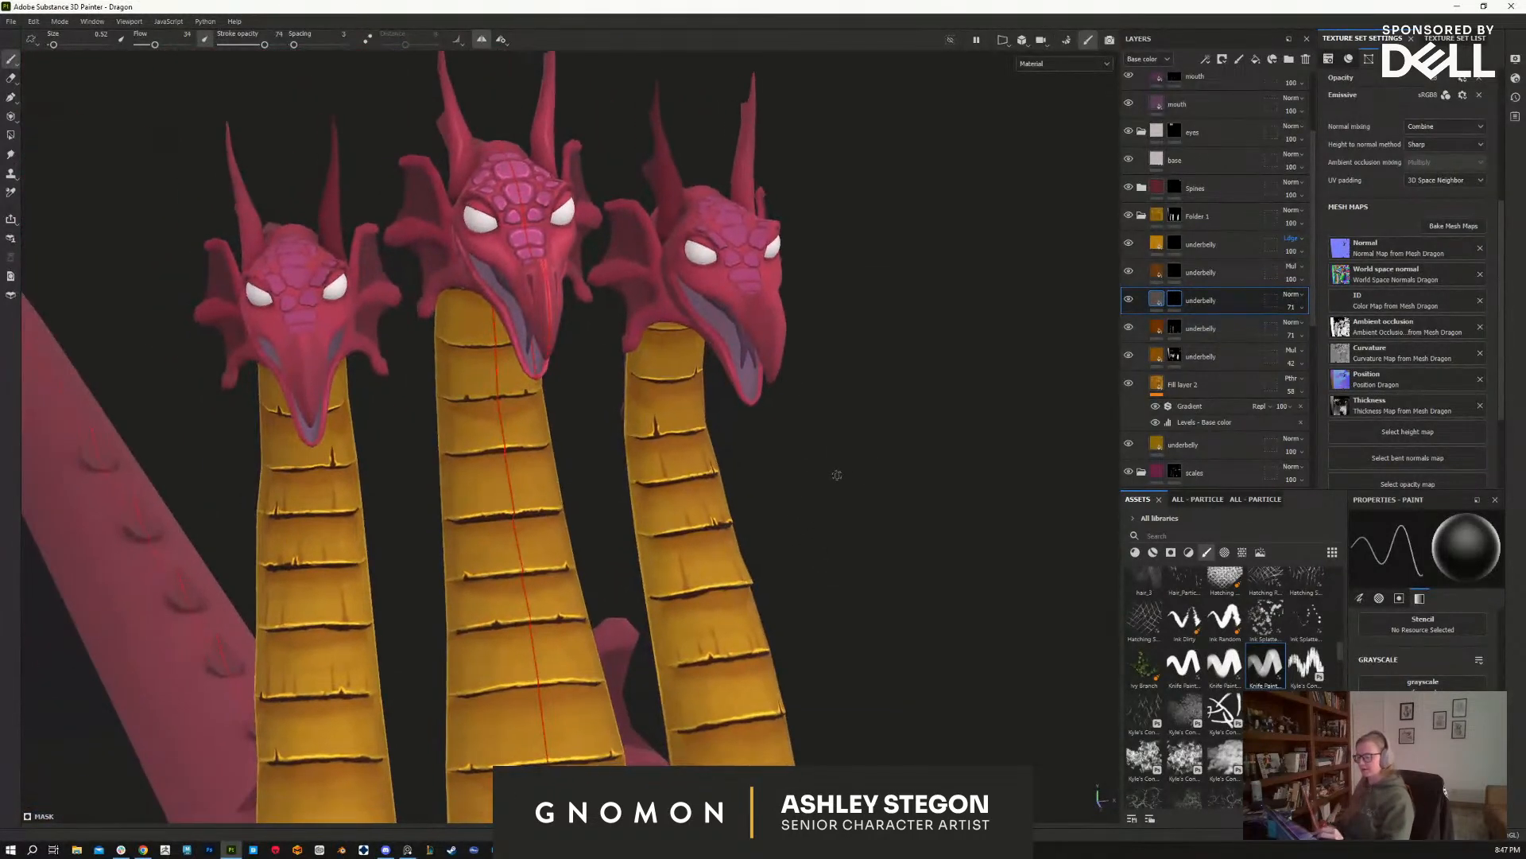
pyautogui.keyDown('alt'); pyautogui.moveTo(845, 470); pyautogui.dragTo(857, 649, button='right'); pyautogui.keyUp('alt')
pyautogui.keyDown('alt'); pyautogui.moveTo(835, 541); pyautogui.dragTo(770, 525, button='middle'); pyautogui.keyUp('alt')
pyautogui.press('x')
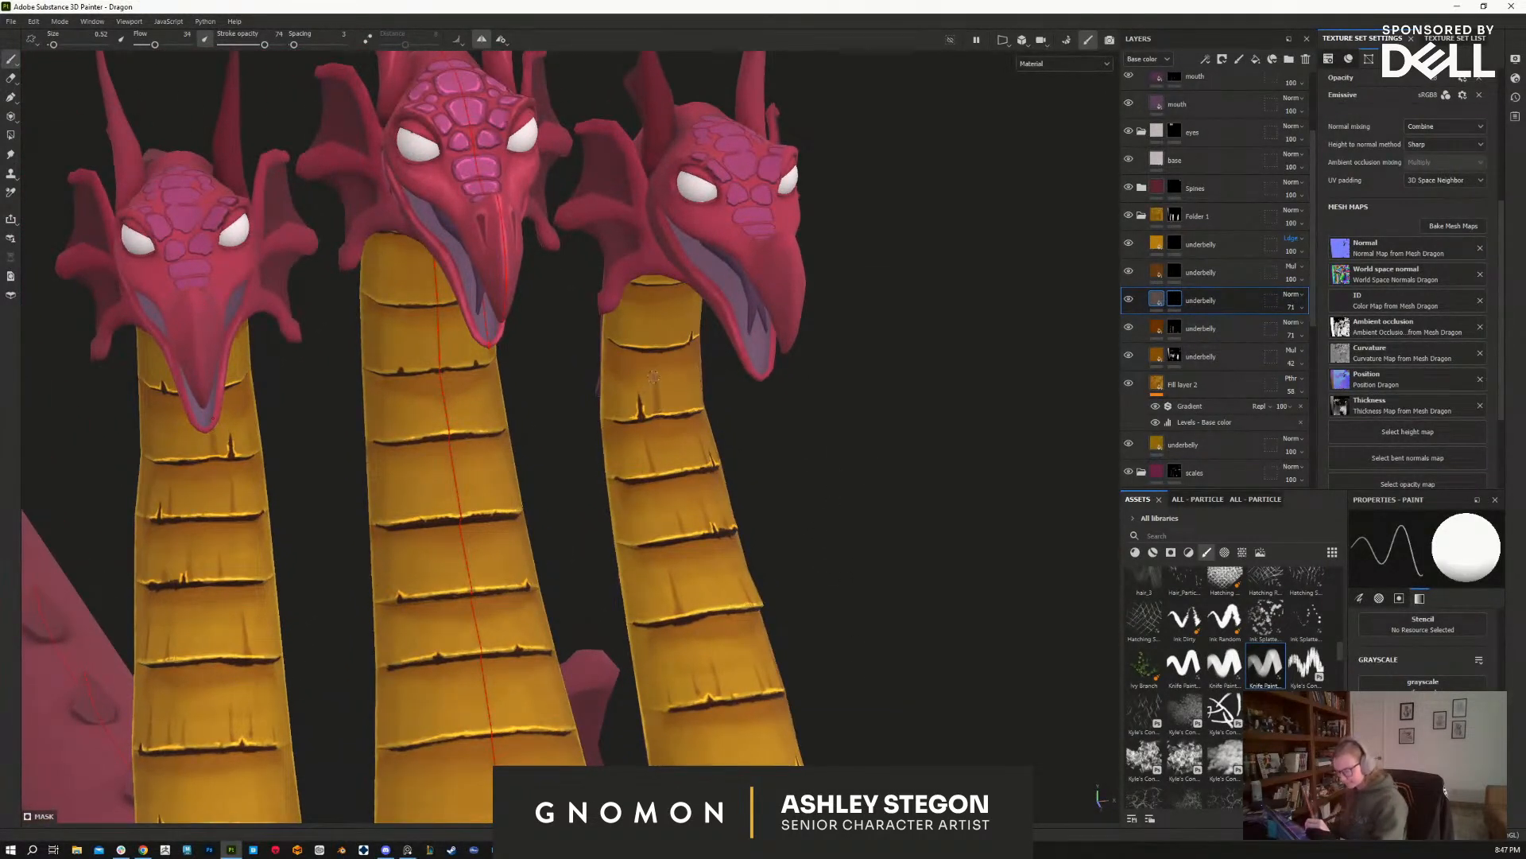
pyautogui.moveTo(667, 401)
pyautogui.keyDown('alt'); pyautogui.mouseDown()
pyautogui.moveTo(641, 415)
pyautogui.moveTo(694, 419)
pyautogui.moveTo(682, 387)
pyautogui.mouseUp(); pyautogui.keyUp('alt')
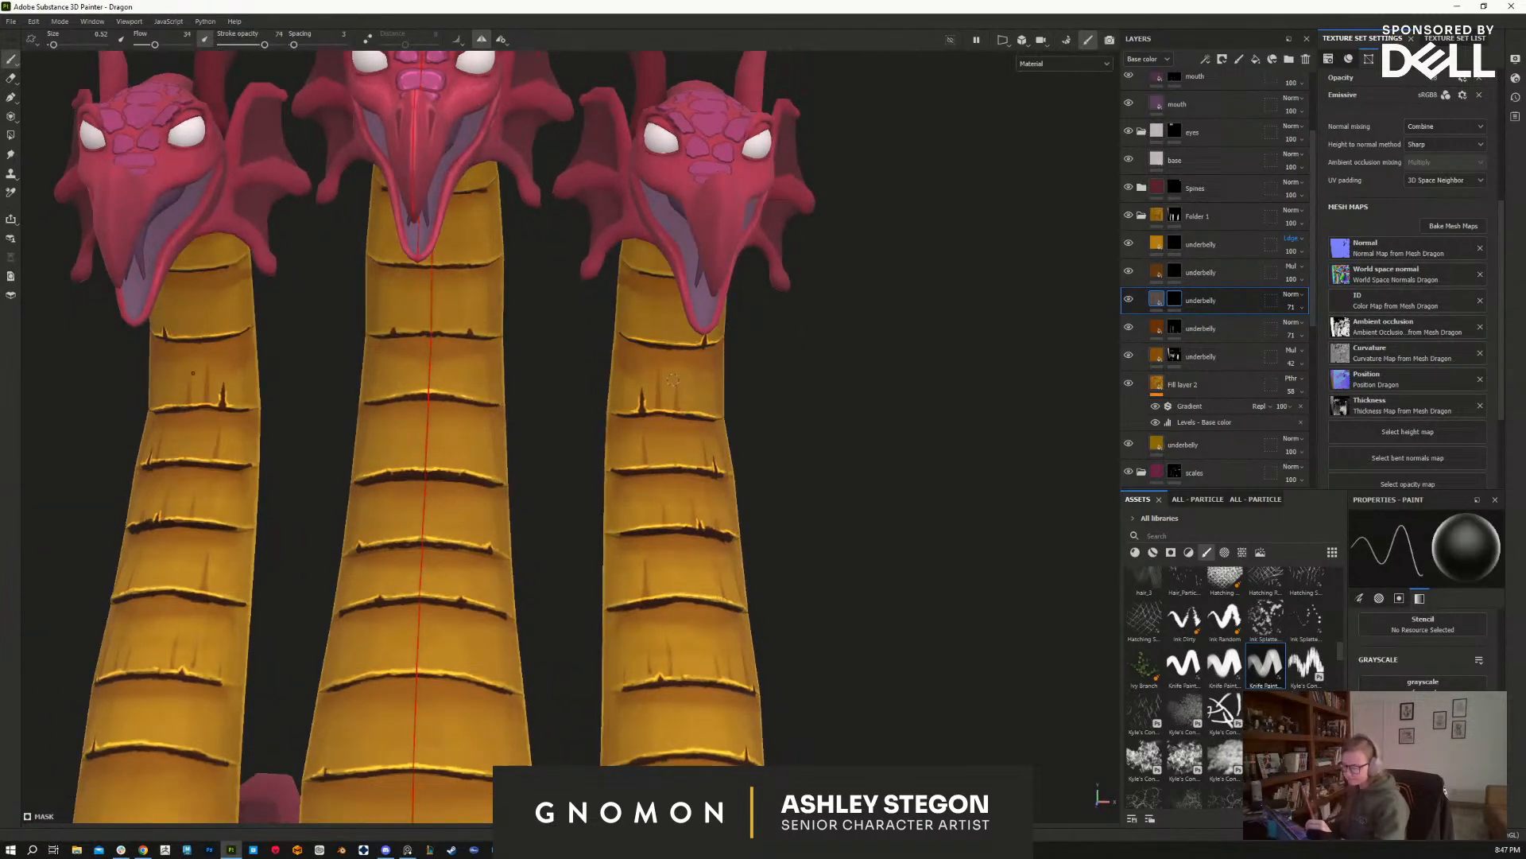
# Step: Taper the tall-crack plate's streaks and extend them towards its outer and inner edges
pyautogui.keyDown('alt'); pyautogui.moveTo(699, 517); pyautogui.dragTo(707, 398); pyautogui.keyUp('alt')
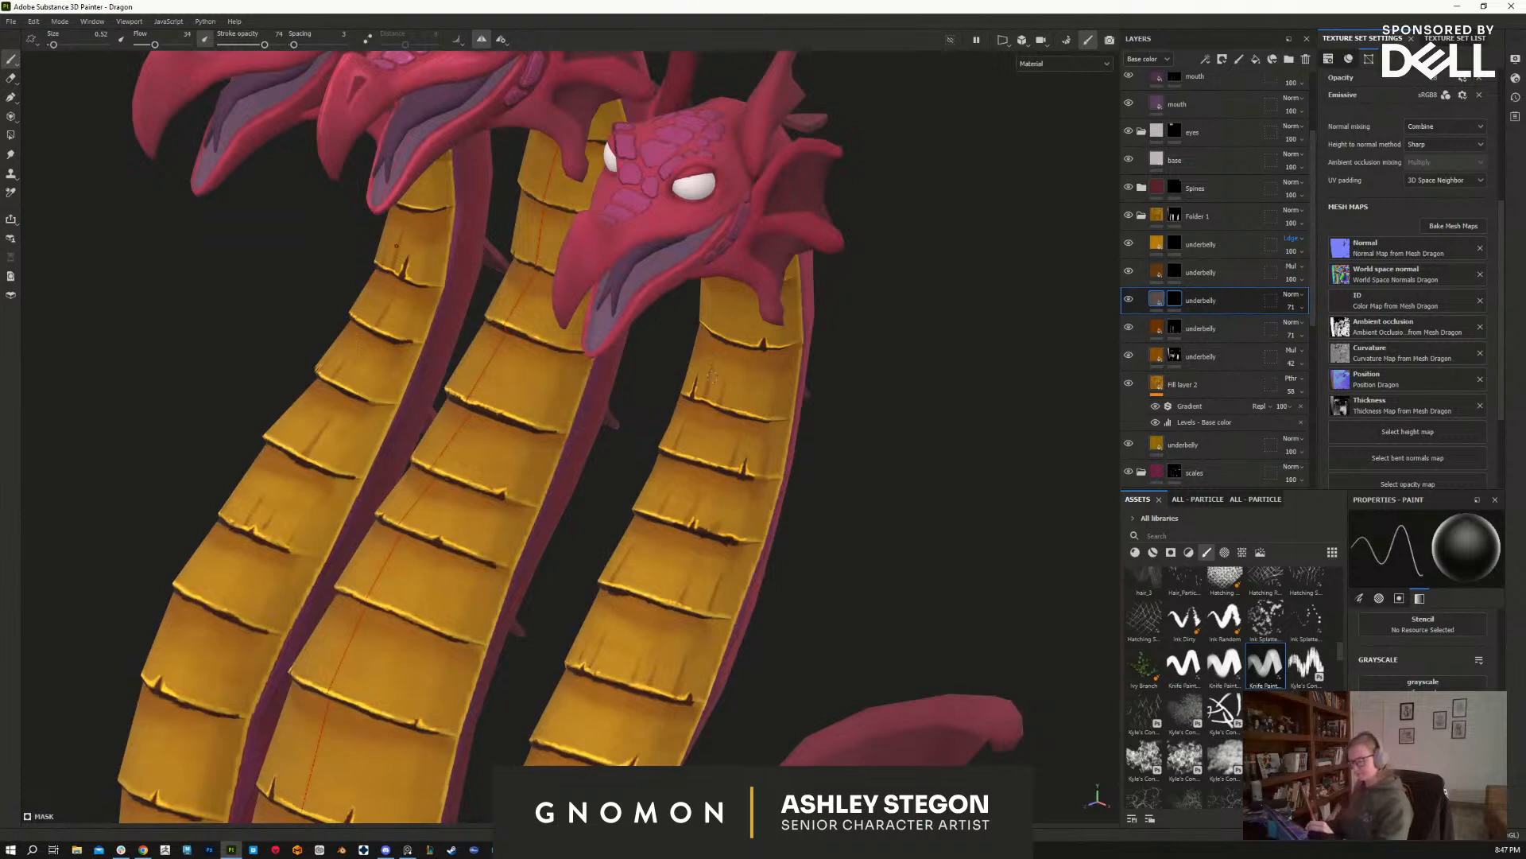
pyautogui.press('x')
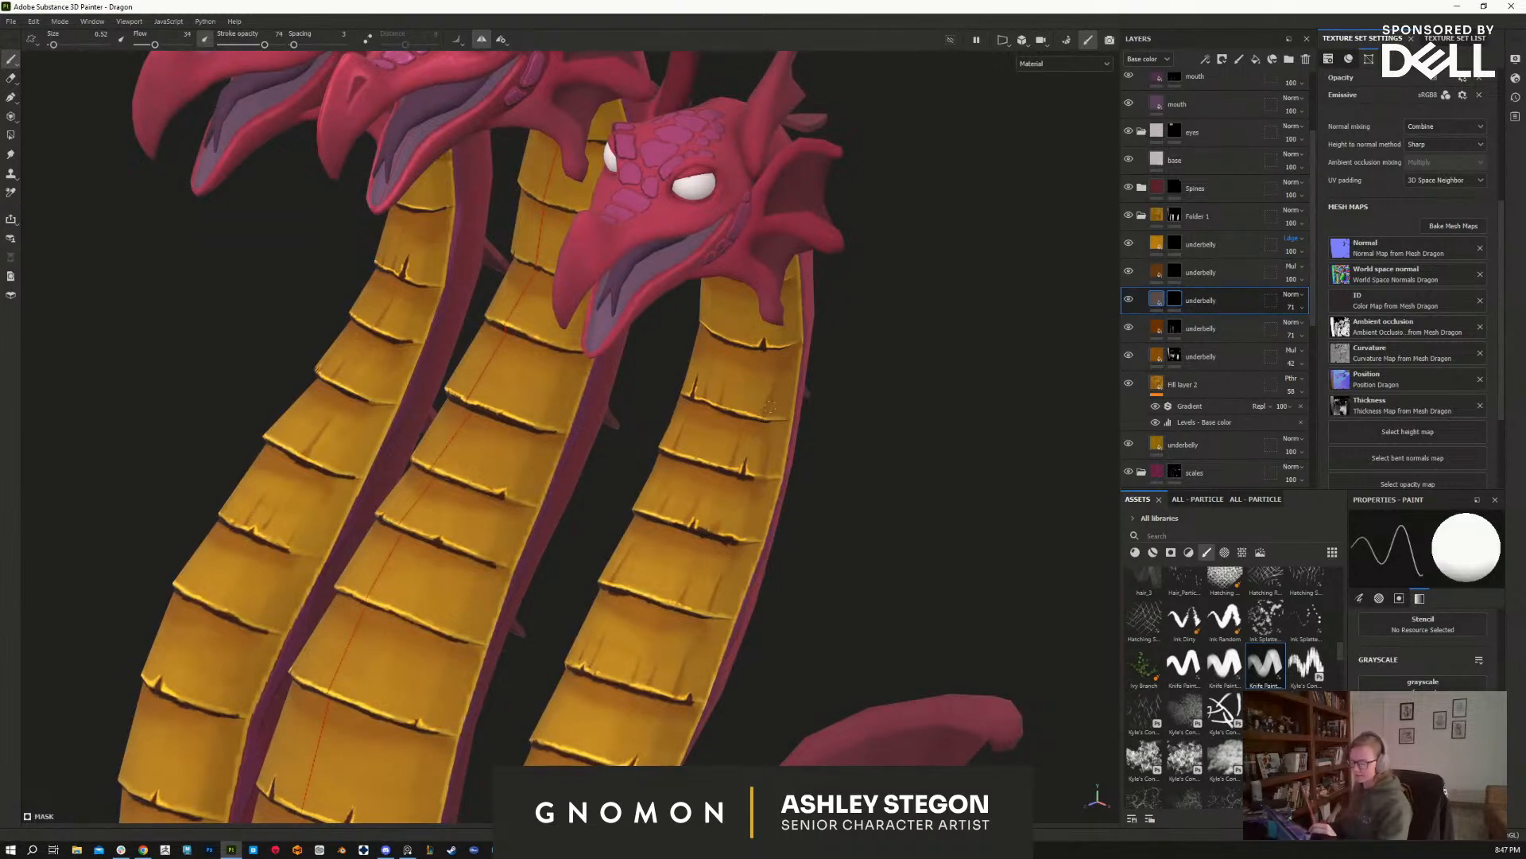
pyautogui.press('x')
pyautogui.moveTo(737, 422)
pyautogui.keyDown('alt'); pyautogui.mouseDown()
pyautogui.moveTo(954, 443)
pyautogui.moveTo(649, 382)
pyautogui.moveTo(698, 407)
pyautogui.moveTo(638, 377)
pyautogui.mouseUp(); pyautogui.keyUp('alt')
pyautogui.press('x')
pyautogui.press('x')
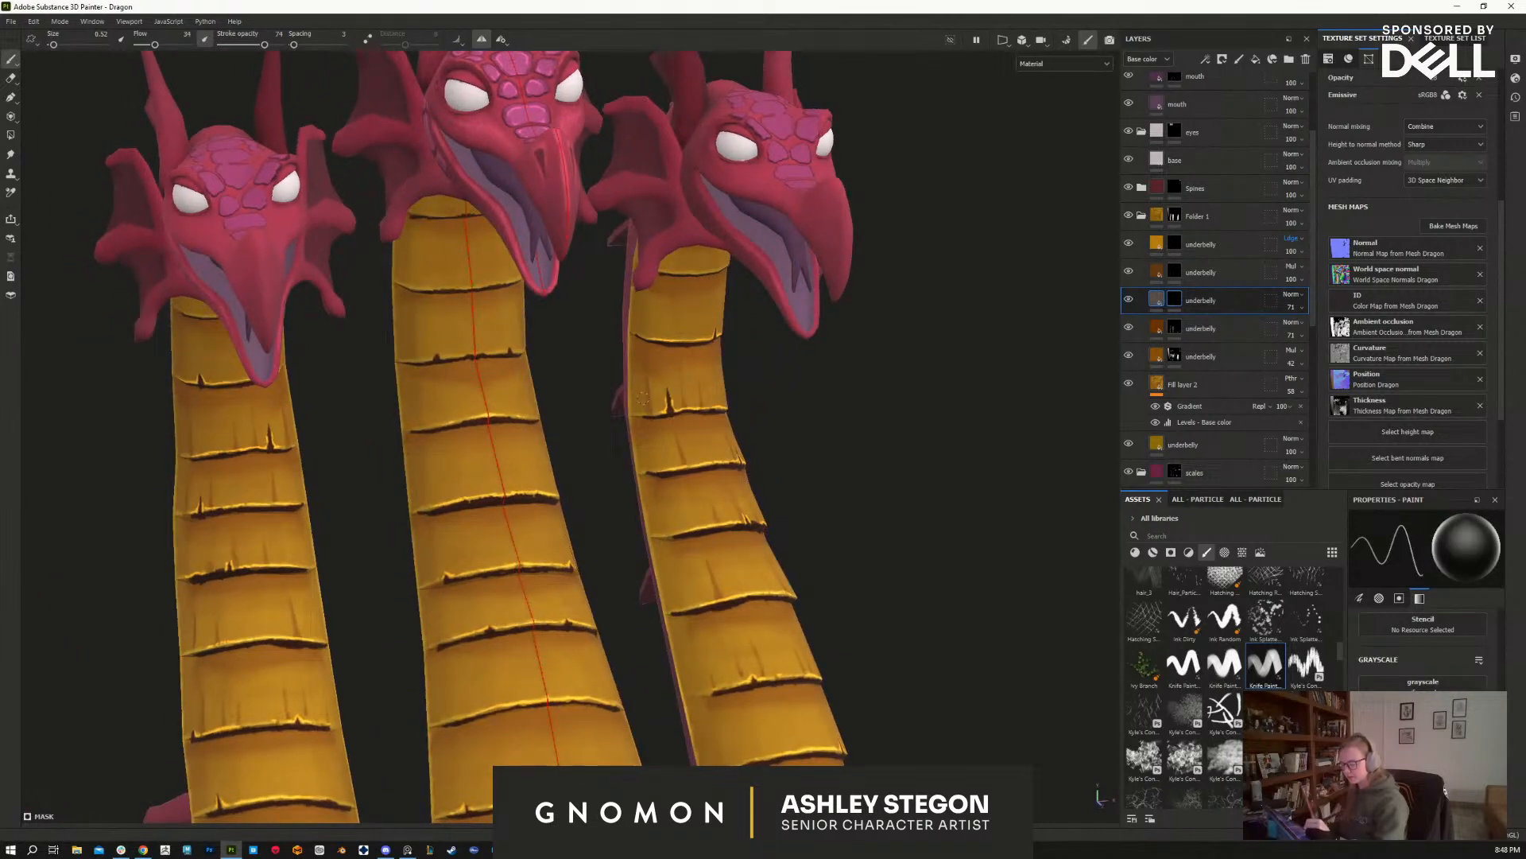
# Step: Paint and thin vertical streaks on the side-neck plate just beneath the jaw, around its small outer crack
pyautogui.keyDown('alt'); pyautogui.moveTo(835, 562); pyautogui.dragTo(816, 643); pyautogui.keyUp('alt')
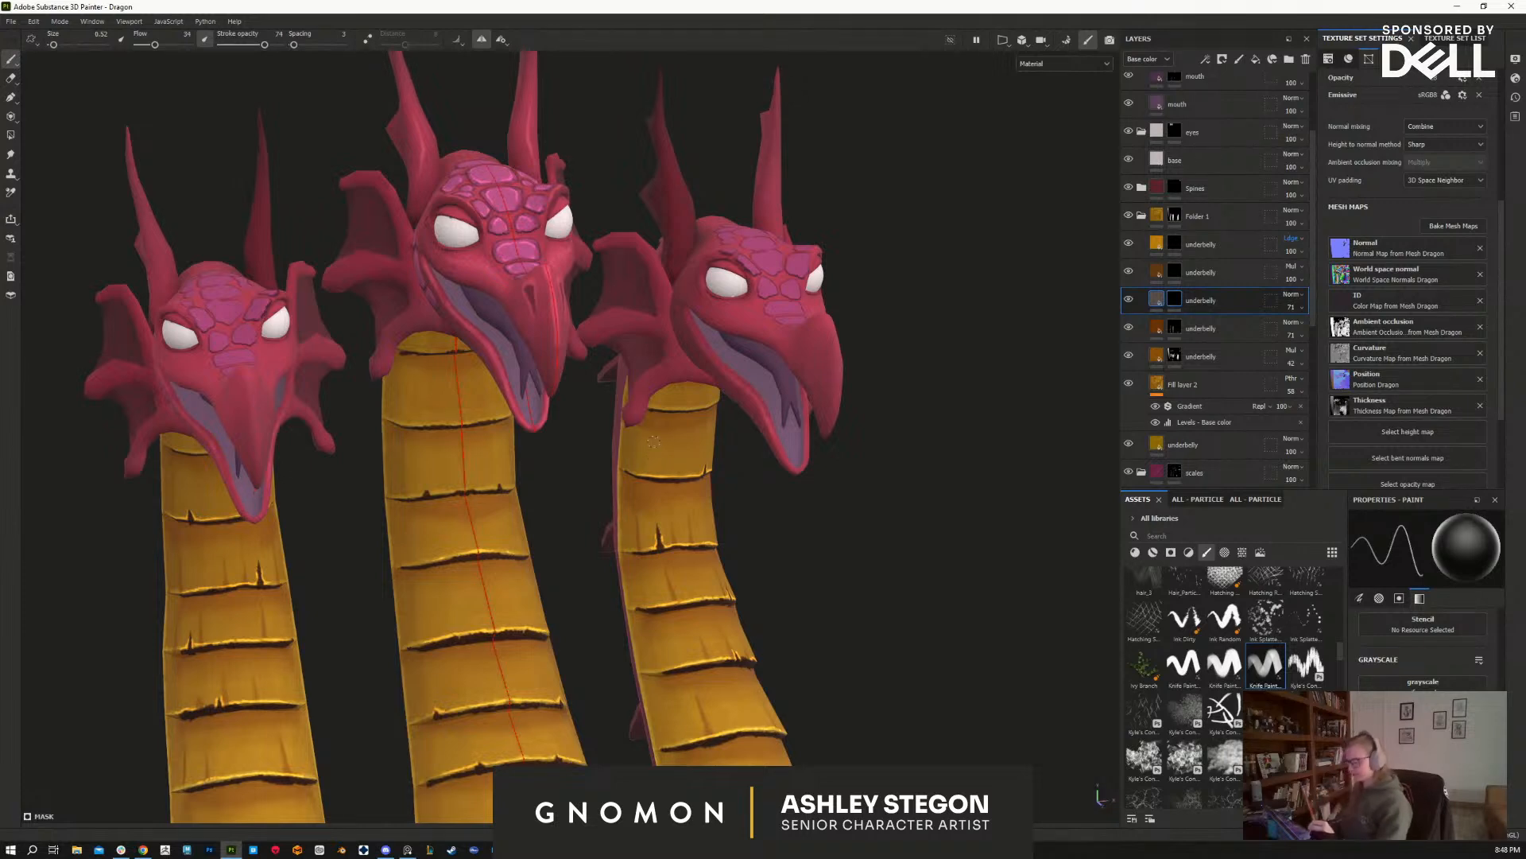
pyautogui.press('x')
pyautogui.moveTo(661, 475)
pyautogui.mouseDown()
pyautogui.moveTo(663, 448)
pyautogui.moveTo(672, 517)
pyautogui.moveTo(644, 505)
pyautogui.moveTo(680, 461)
pyautogui.moveTo(620, 518)
pyautogui.moveTo(661, 450)
pyautogui.moveTo(699, 511)
pyautogui.moveTo(699, 477)
pyautogui.mouseUp()
pyautogui.press('x')
pyautogui.press('x')
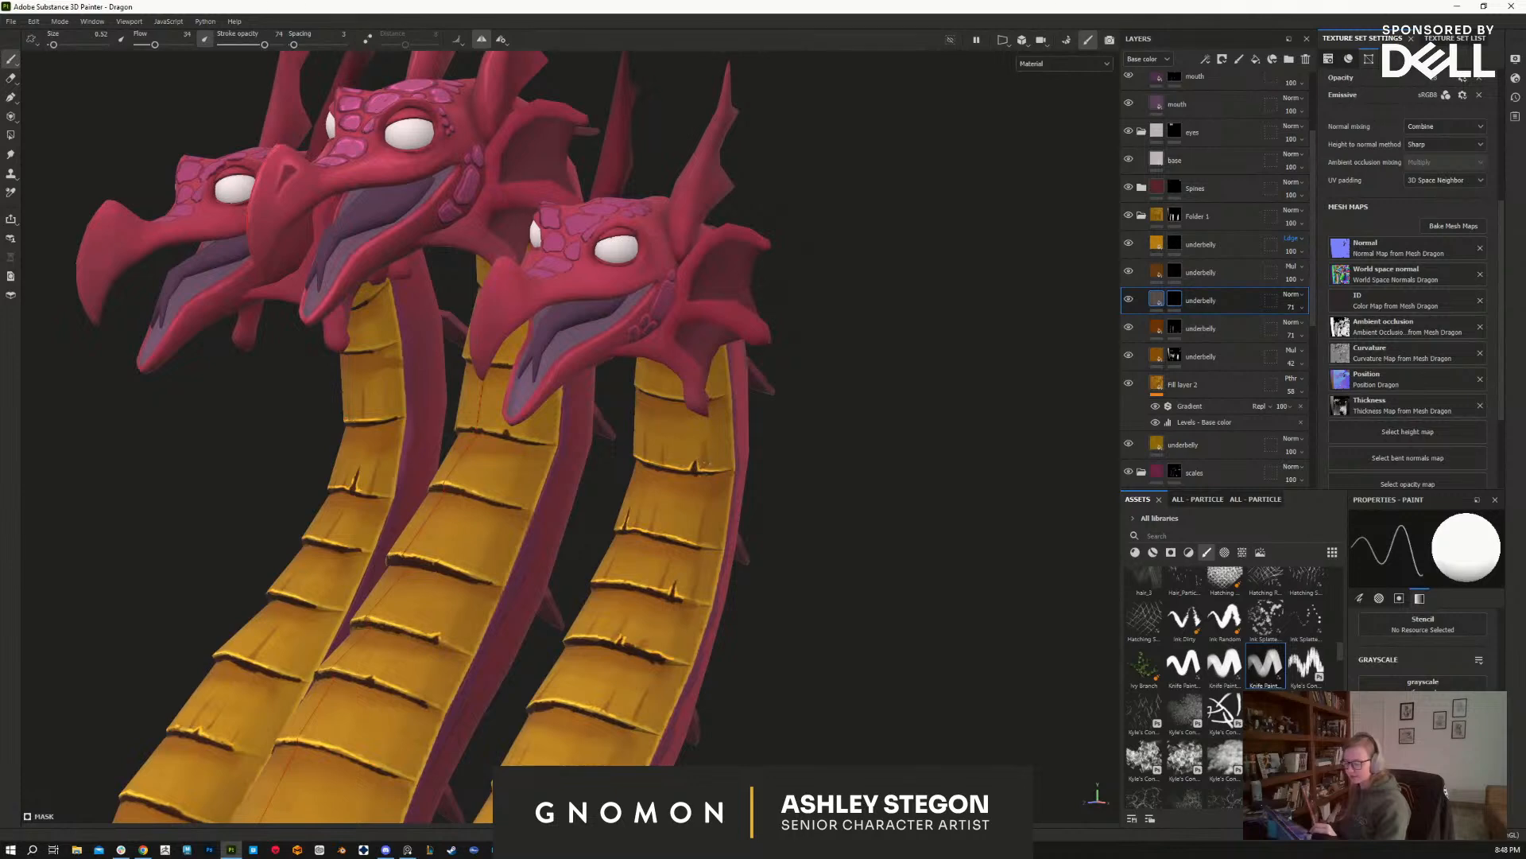
pyautogui.press('x')
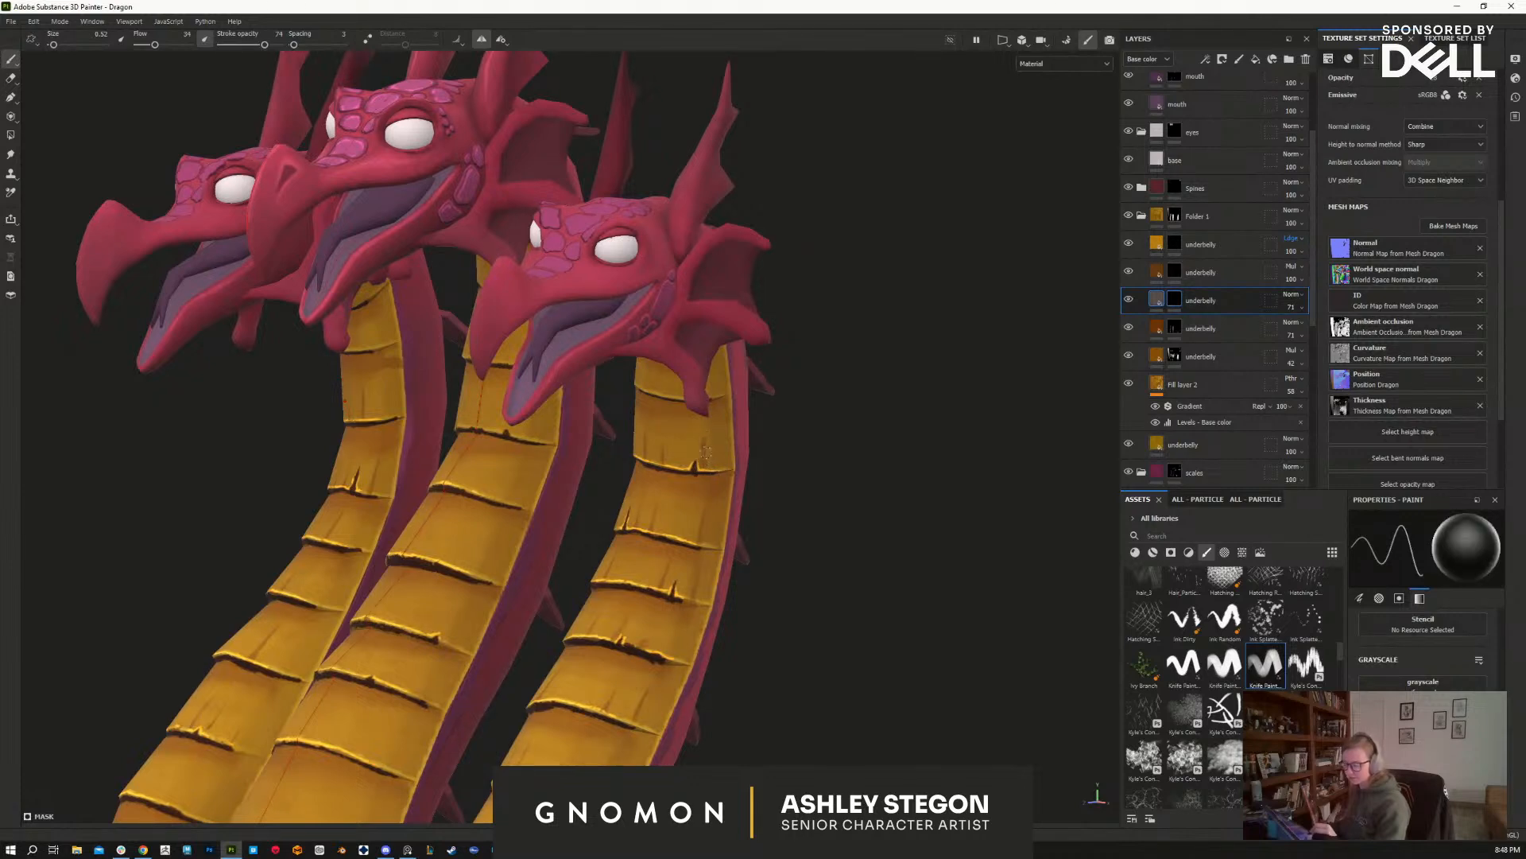
pyautogui.press('x')
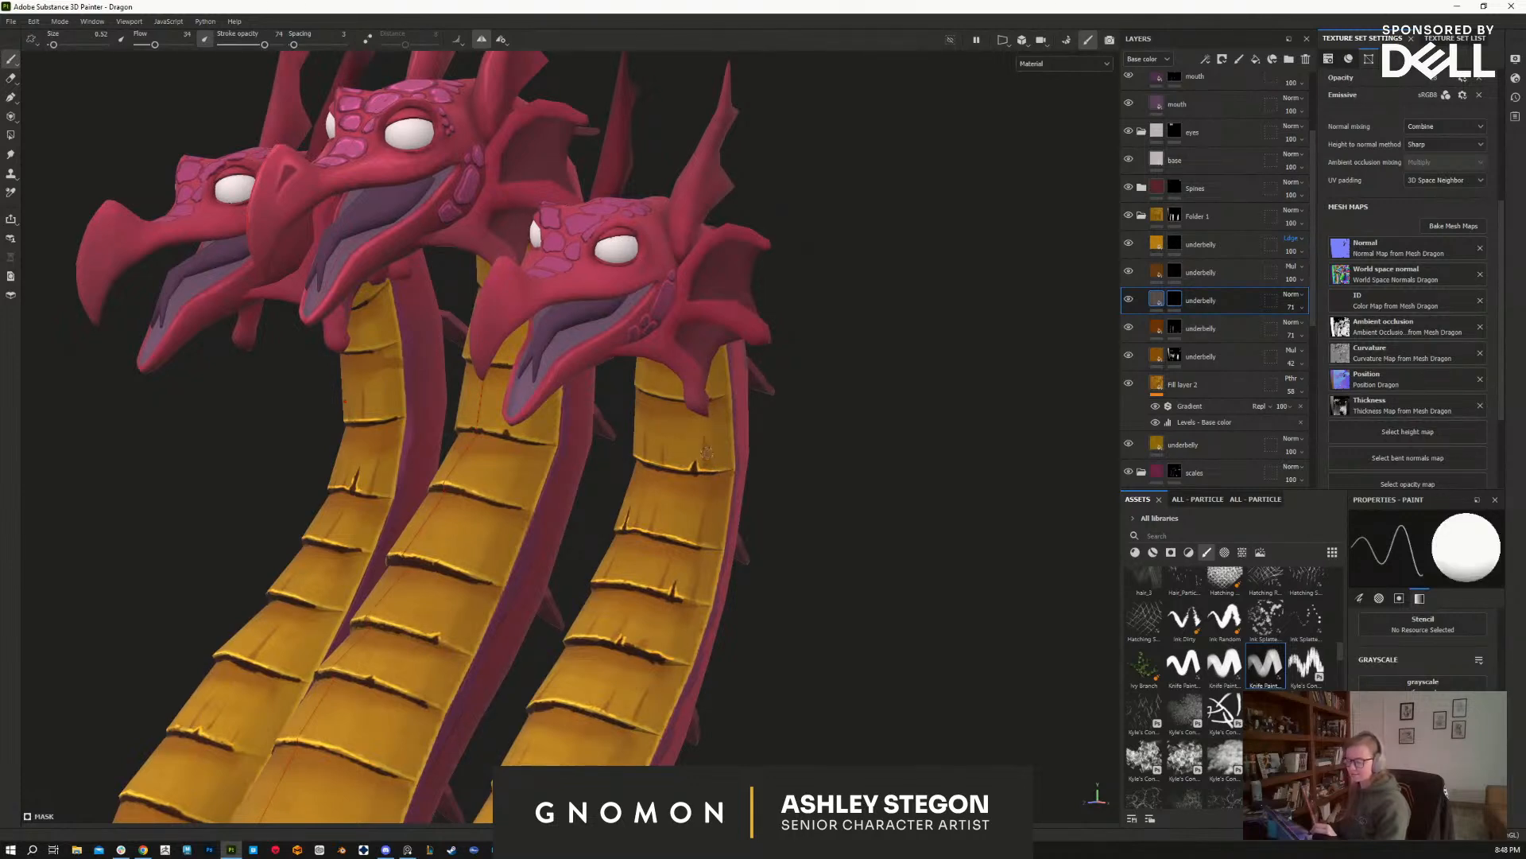
pyautogui.press('x')
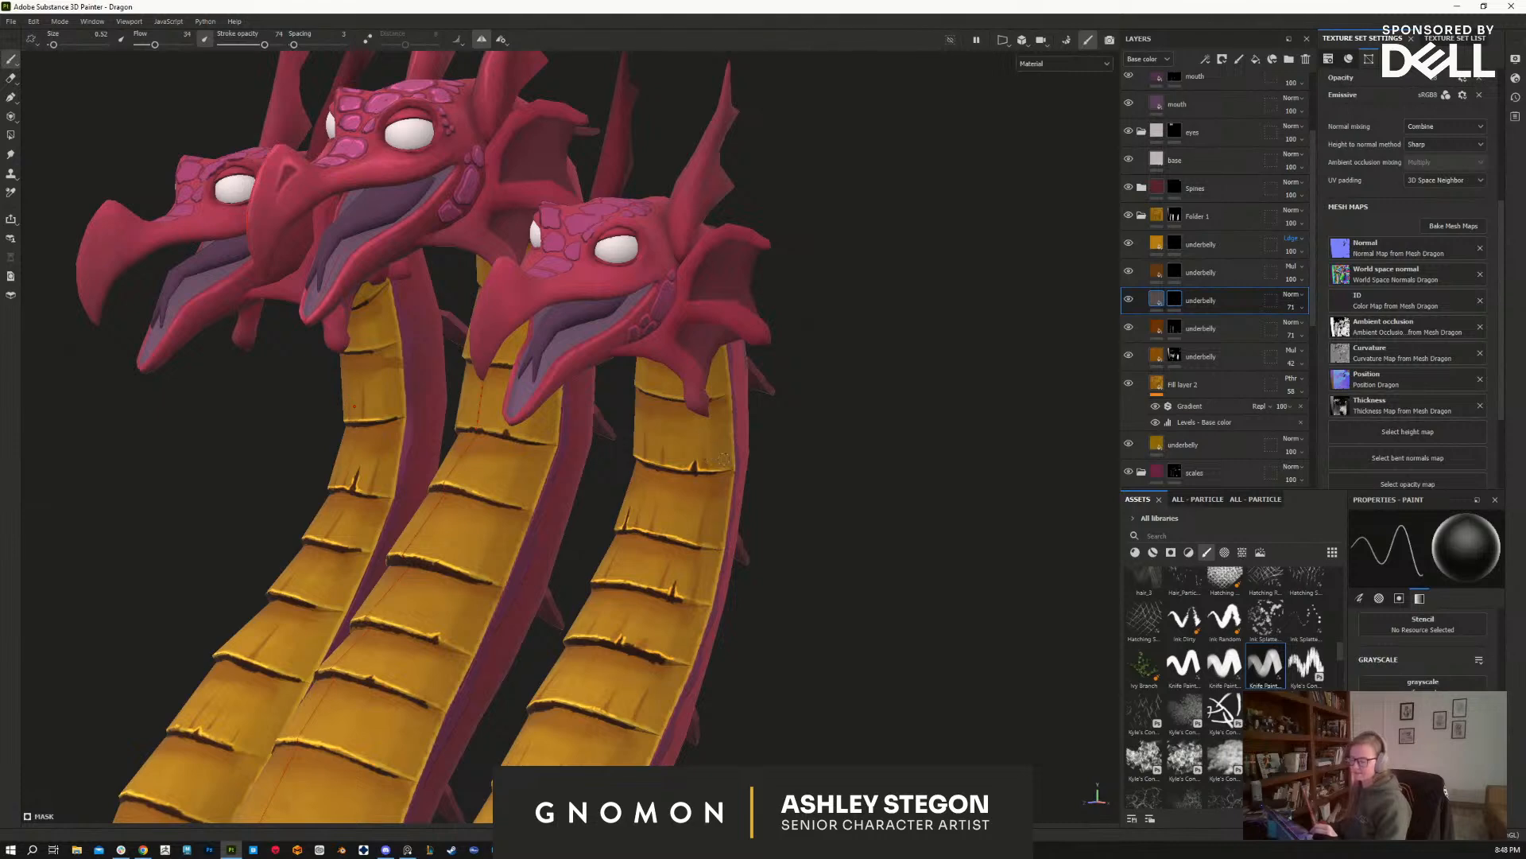
# Step: Touch up the streaks on the inner side of the plate beneath the jaw
pyautogui.keyDown('alt'); pyautogui.moveTo(713, 459); pyautogui.dragTo(818, 527); pyautogui.keyUp('alt')
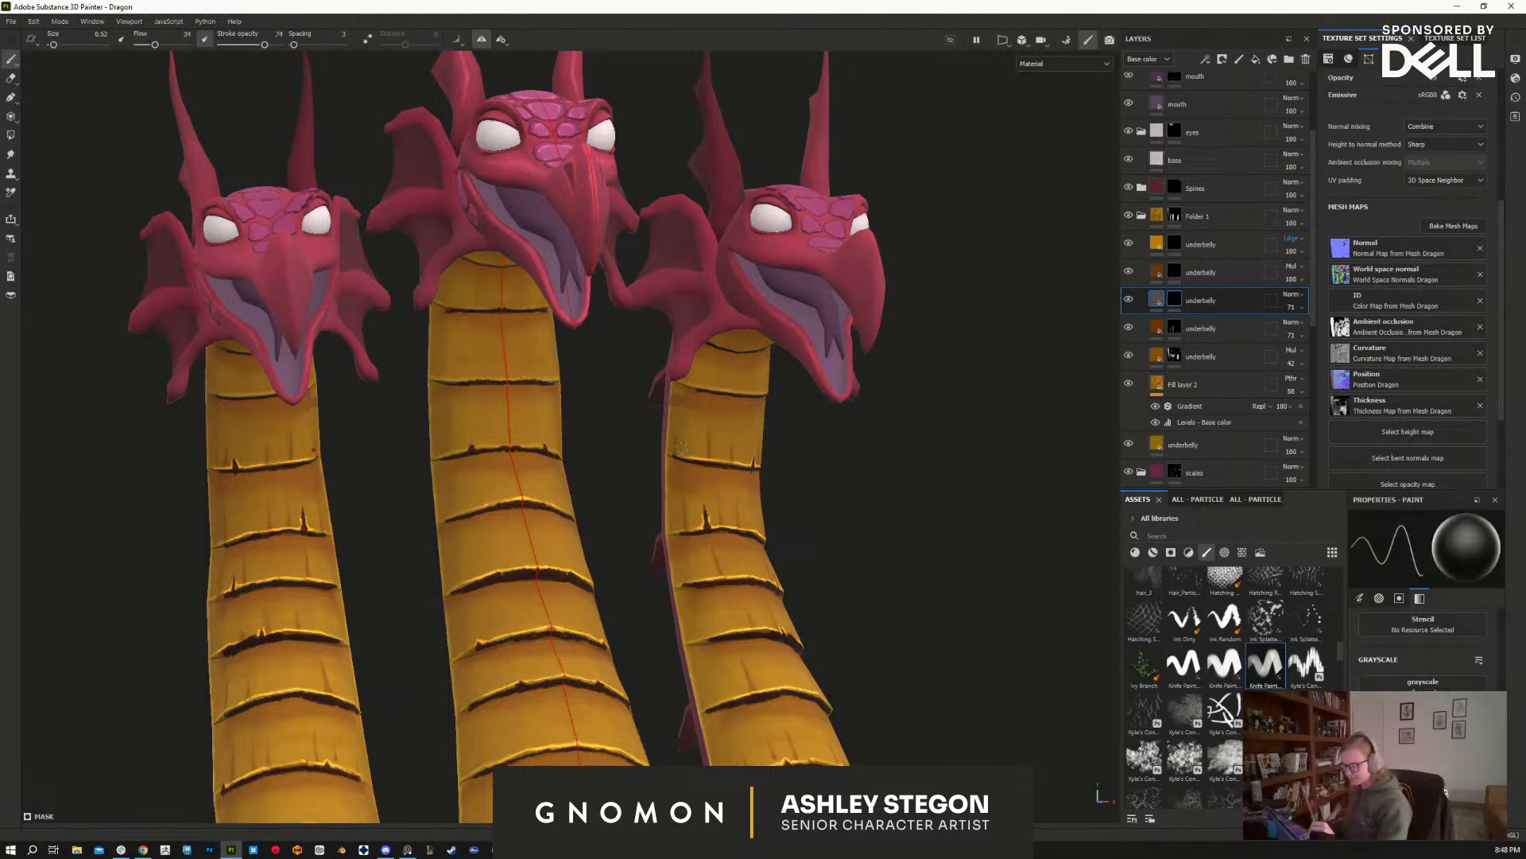
pyautogui.keyDown('alt'); pyautogui.moveTo(740, 494); pyautogui.dragTo(838, 629, button='right'); pyautogui.keyUp('alt')
pyautogui.keyDown('alt'); pyautogui.moveTo(838, 629); pyautogui.dragTo(974, 646); pyautogui.keyUp('alt')
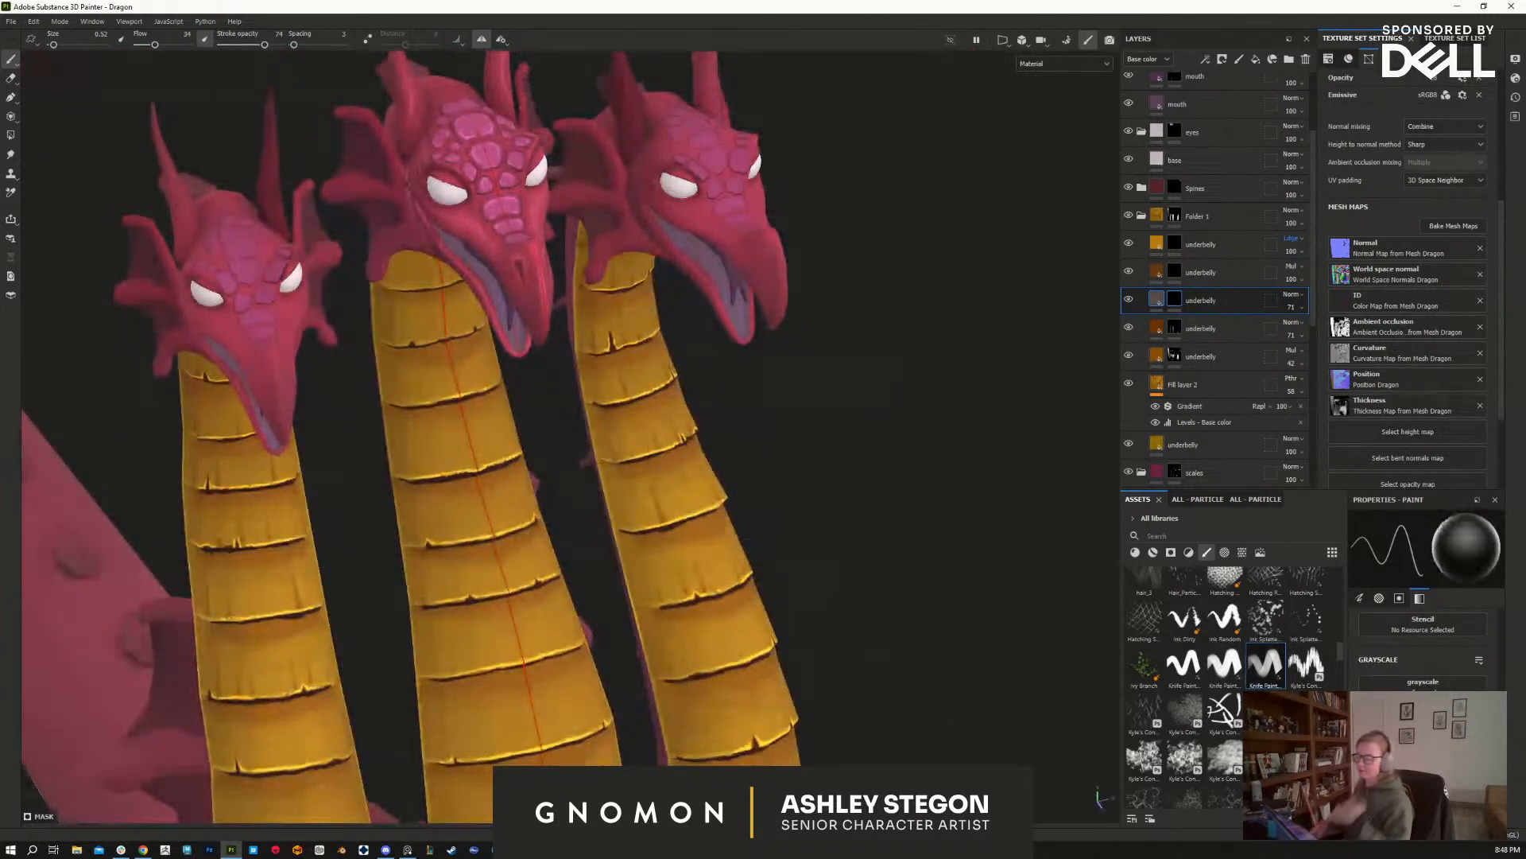
# Step: Paint and taper vertical streaks across the side-neck plate just below the first streaked one
pyautogui.keyDown('alt'); pyautogui.moveTo(294, 803); pyautogui.dragTo(310, 569, button='middle'); pyautogui.keyUp('alt')
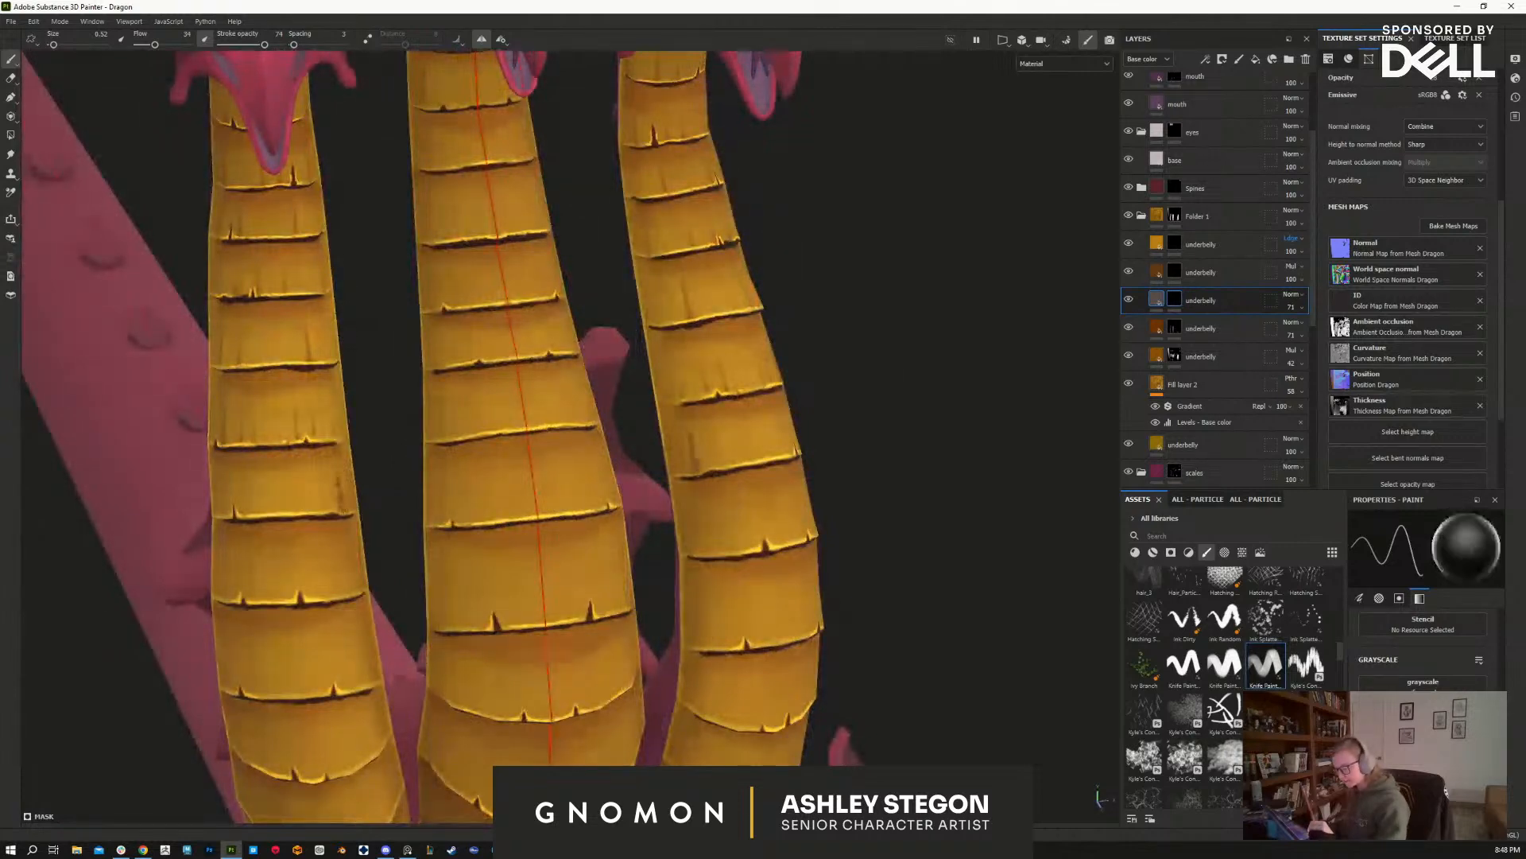
pyautogui.keyDown('alt'); pyautogui.moveTo(753, 613); pyautogui.dragTo(660, 620); pyautogui.keyUp('alt')
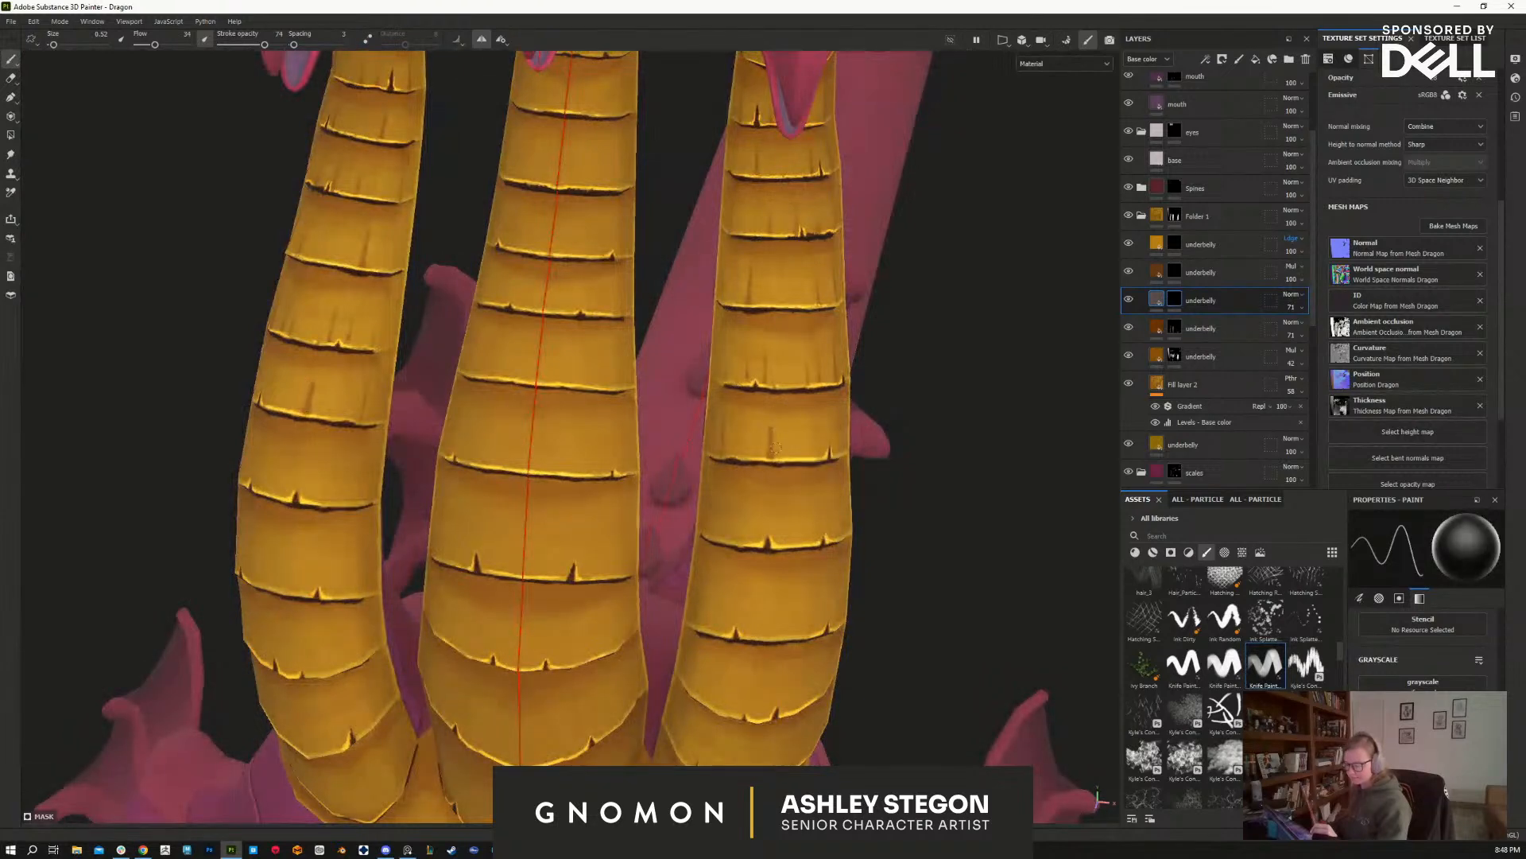
pyautogui.keyDown('alt'); pyautogui.moveTo(768, 452); pyautogui.dragTo(746, 477); pyautogui.keyUp('alt')
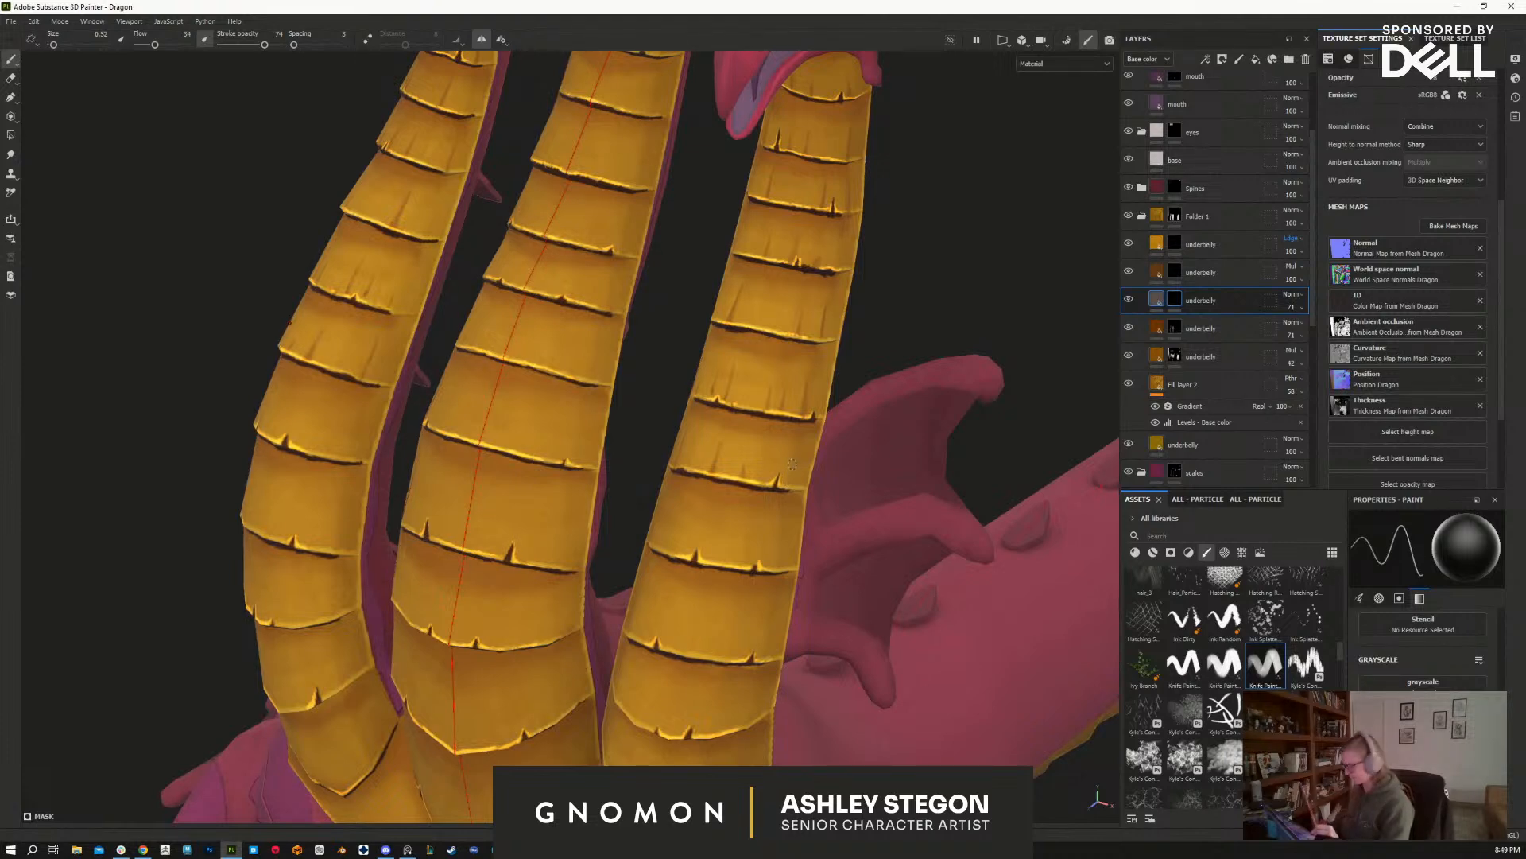
pyautogui.press('x')
pyautogui.press('x')
pyautogui.moveTo(792, 472)
pyautogui.keyDown('alt'); pyautogui.mouseDown()
pyautogui.moveTo(770, 488)
pyautogui.moveTo(830, 443)
pyautogui.moveTo(821, 480)
pyautogui.moveTo(879, 523)
pyautogui.mouseUp(); pyautogui.keyUp('alt')
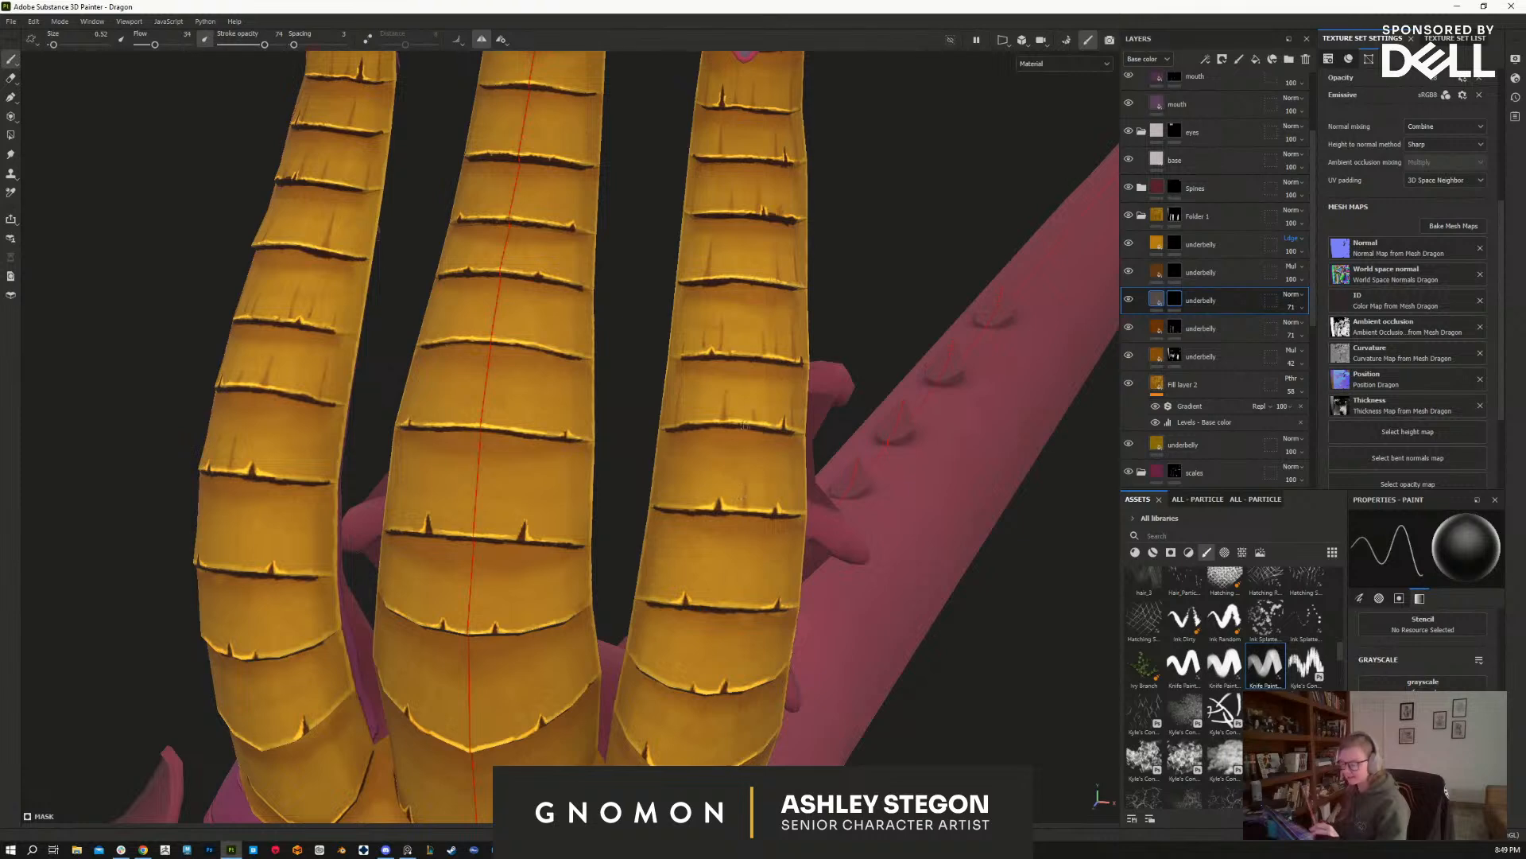
# Step: Add vertical streaks to the next lower side-neck plate, rising from its two-cracked bottom edge, and trim them to fade upwards
pyautogui.keyDown('alt'); pyautogui.moveTo(744, 425); pyautogui.dragTo(893, 604); pyautogui.keyUp('alt')
pyautogui.press('x')
pyautogui.moveTo(659, 522)
pyautogui.mouseDown()
pyautogui.moveTo(654, 496)
pyautogui.moveTo(659, 521)
pyautogui.mouseUp()
pyautogui.press('x')
pyautogui.keyDown('alt'); pyautogui.moveTo(803, 525); pyautogui.dragTo(771, 485); pyautogui.keyUp('alt')
pyautogui.press('x')
pyautogui.moveTo(681, 521)
pyautogui.mouseDown()
pyautogui.moveTo(676, 486)
pyautogui.moveTo(685, 511)
pyautogui.mouseUp()
pyautogui.press('x')
# Step: Paint long vertical streaks in the middle of the following lower side-neck plate, above the crack in its bottom edge
pyautogui.keyDown('alt'); pyautogui.moveTo(830, 589); pyautogui.dragTo(828, 493, button='right'); pyautogui.keyUp('alt')
pyautogui.keyDown('alt'); pyautogui.moveTo(843, 541); pyautogui.dragTo(760, 531); pyautogui.keyUp('alt')
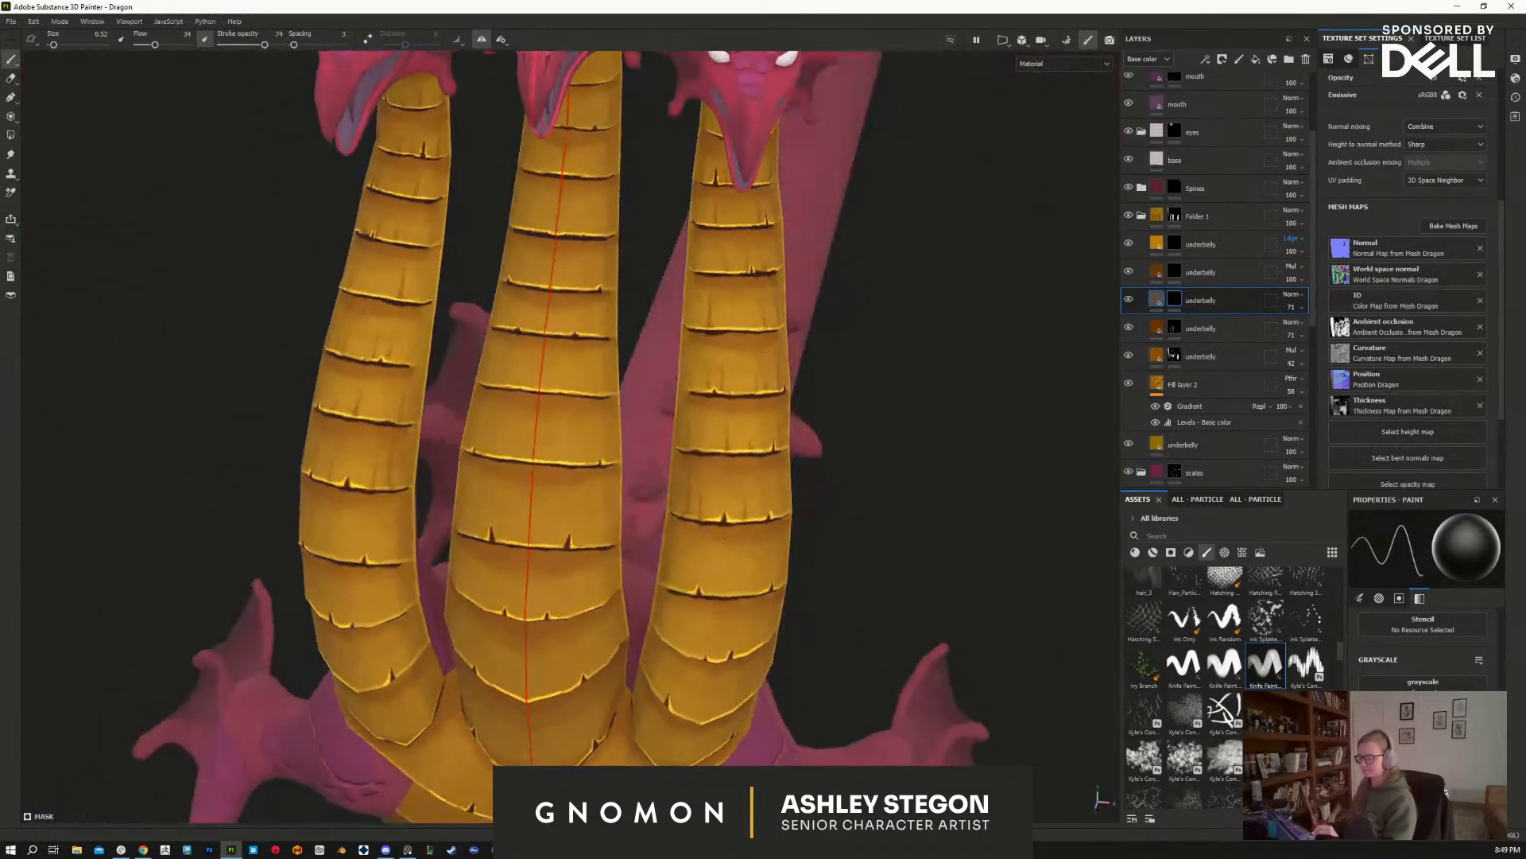
pyautogui.keyDown('alt'); pyautogui.moveTo(815, 628); pyautogui.dragTo(704, 598); pyautogui.keyUp('alt')
pyautogui.keyDown('alt'); pyautogui.moveTo(495, 274); pyautogui.dragTo(702, 460); pyautogui.keyUp('alt')
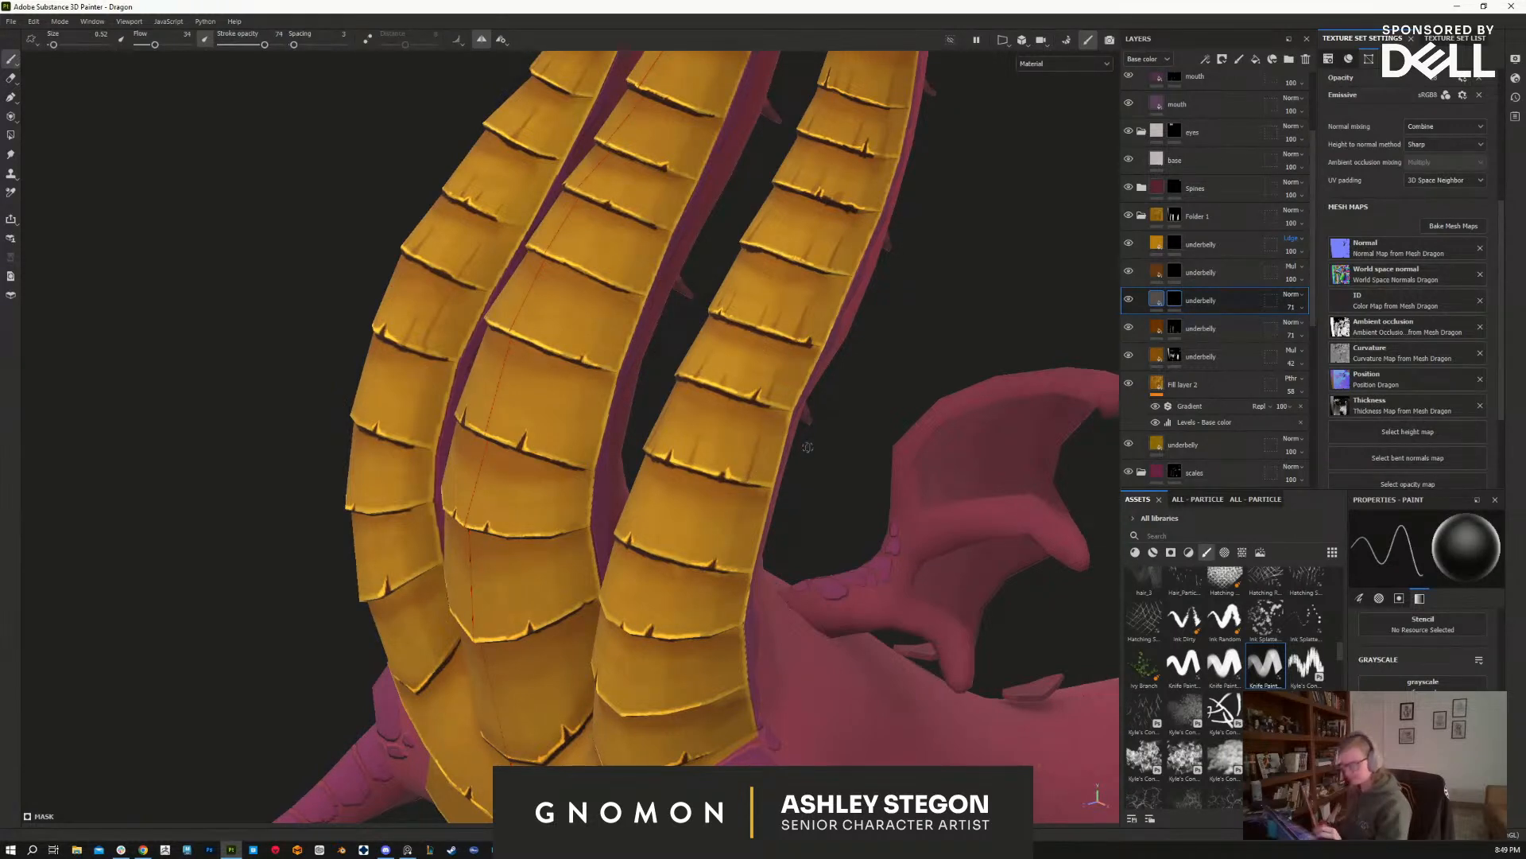
pyautogui.keyDown('alt'); pyautogui.moveTo(814, 423); pyautogui.dragTo(741, 563); pyautogui.keyUp('alt')
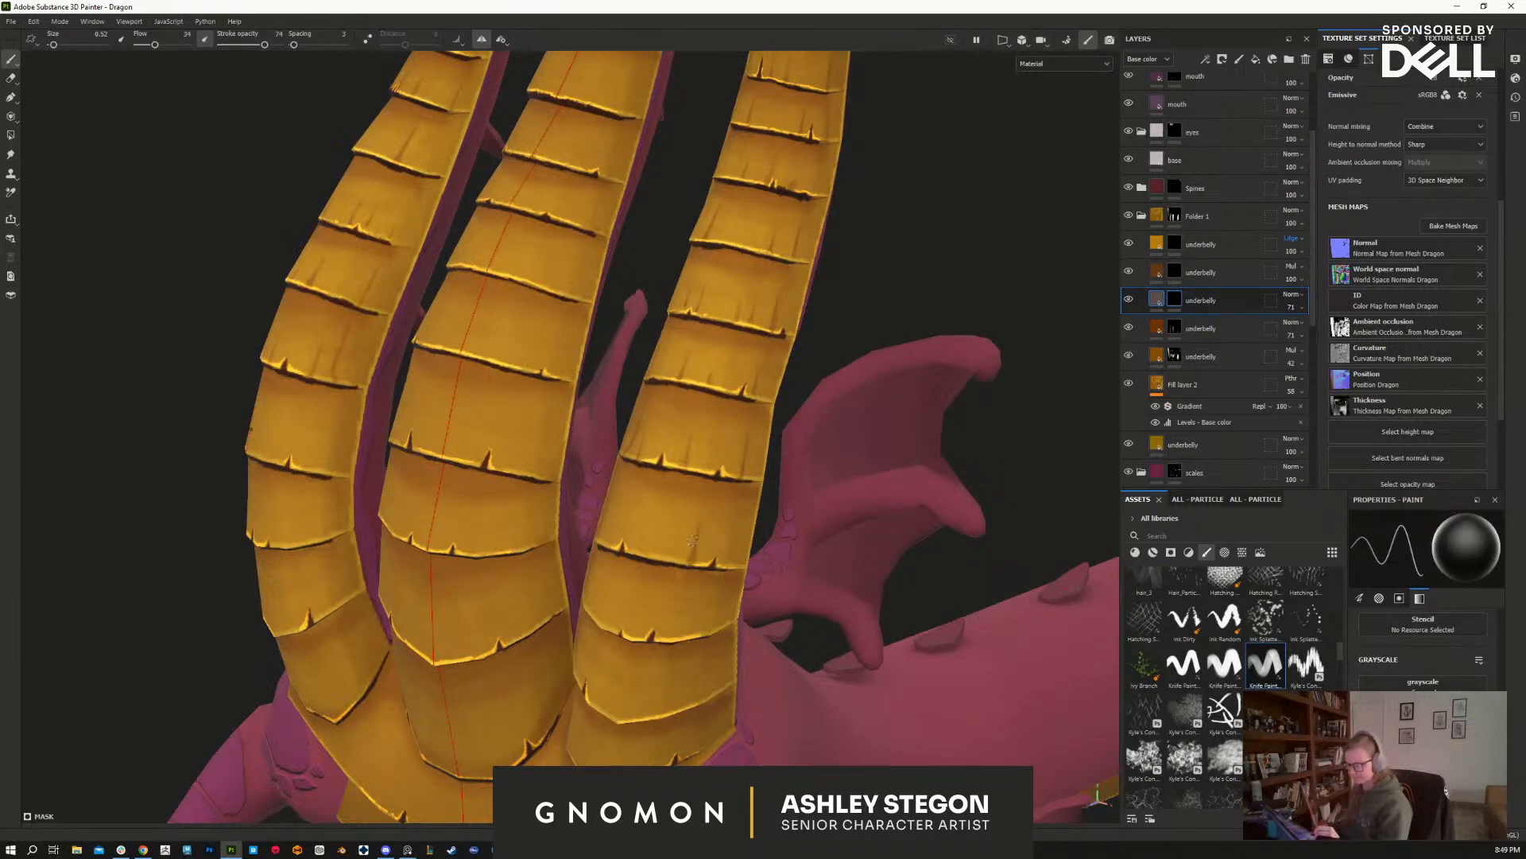
pyautogui.keyDown('alt'); pyautogui.moveTo(694, 558); pyautogui.dragTo(773, 640); pyautogui.keyUp('alt')
pyautogui.moveTo(628, 566); pyautogui.dragTo(634, 528)
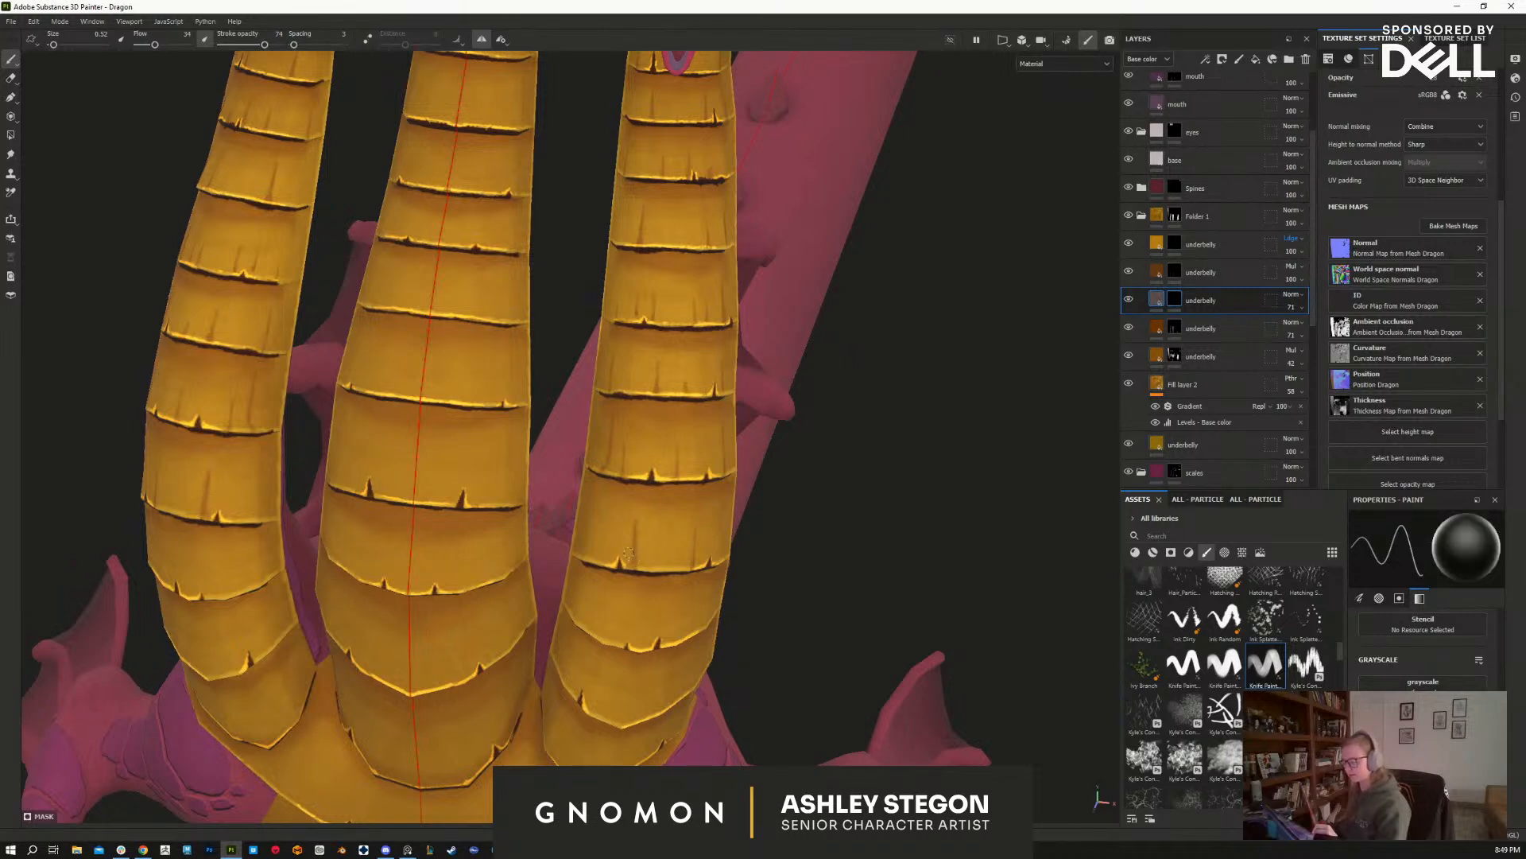
# Step: Add vertical streaks to the inner and outer sides of the long-streaked side-neck plate and taper their upper ends
pyautogui.moveTo(645, 567)
pyautogui.keyDown('alt'); pyautogui.mouseDown()
pyautogui.moveTo(698, 623)
pyautogui.moveTo(652, 560)
pyautogui.moveTo(649, 514)
pyautogui.moveTo(620, 561)
pyautogui.moveTo(586, 567)
pyautogui.mouseUp(); pyautogui.keyUp('alt')
pyautogui.press('x')
pyautogui.press('x')
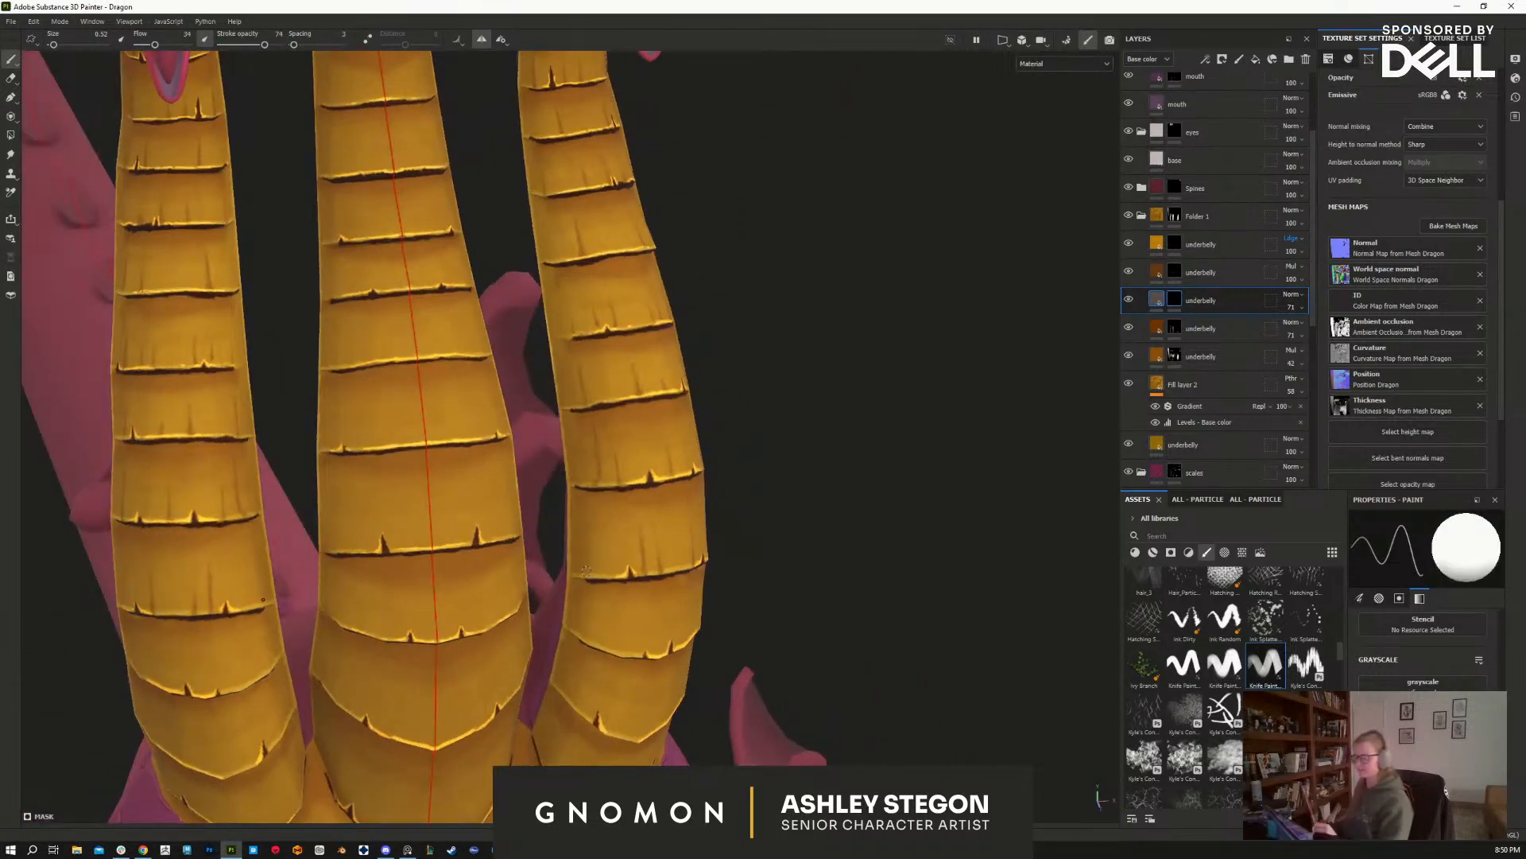
pyautogui.press('x')
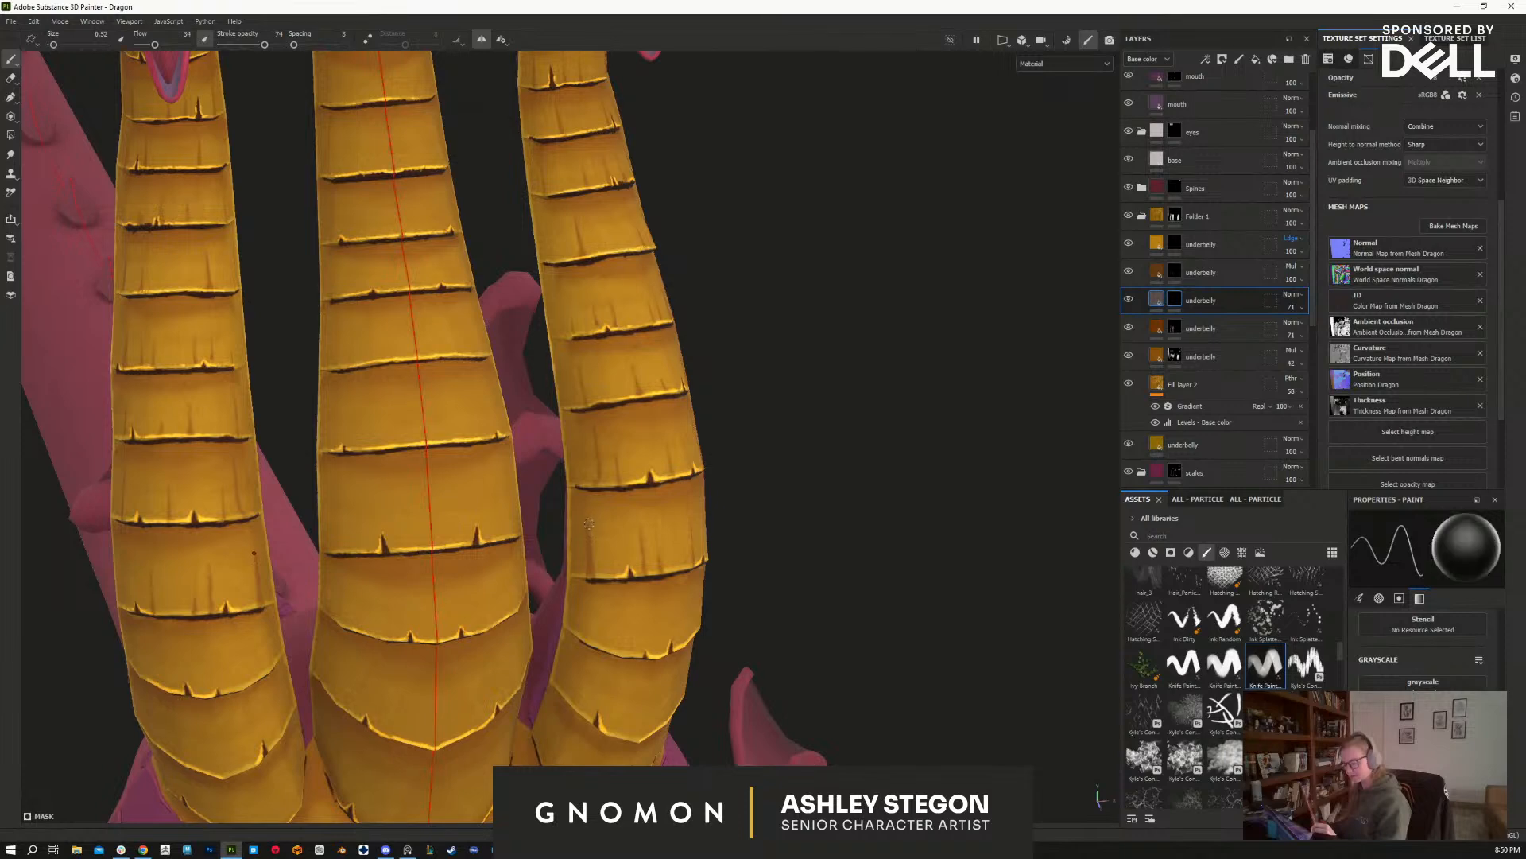
pyautogui.moveTo(668, 458)
pyautogui.keyDown('alt'); pyautogui.mouseDown()
pyautogui.moveTo(562, 630)
pyautogui.moveTo(681, 647)
pyautogui.moveTo(707, 532)
pyautogui.mouseUp(); pyautogui.keyUp('alt')
pyautogui.press('x')
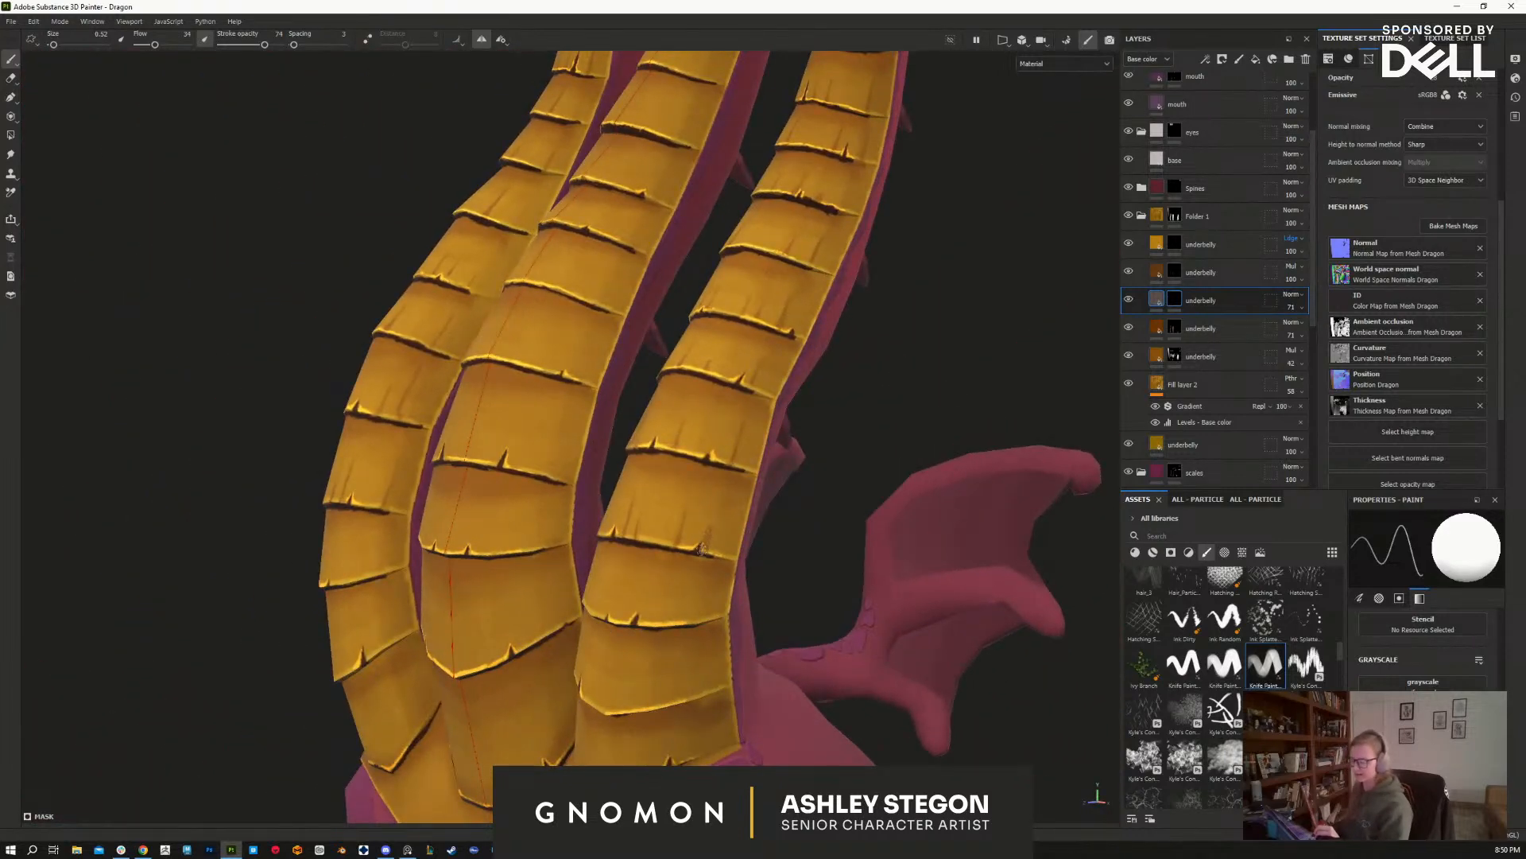
pyautogui.press('x')
# Step: Paint vertical streaks on the outer half of the next lower side-neck plate, rising from its bottom edge near the cracks
pyautogui.keyDown('alt'); pyautogui.moveTo(714, 522); pyautogui.dragTo(702, 613); pyautogui.keyUp('alt')
pyautogui.press('x')
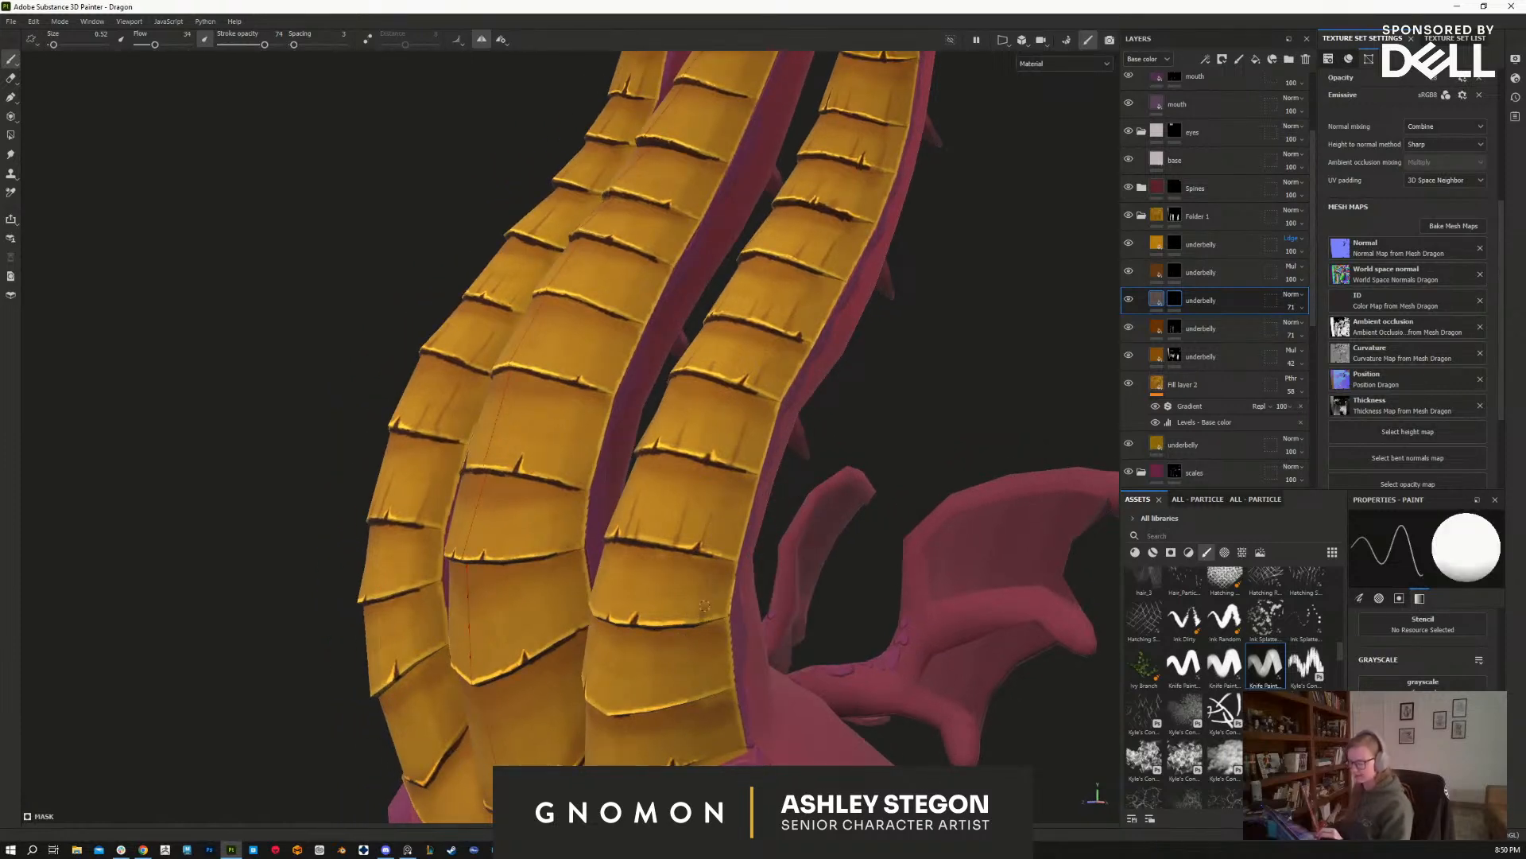
pyautogui.press('x')
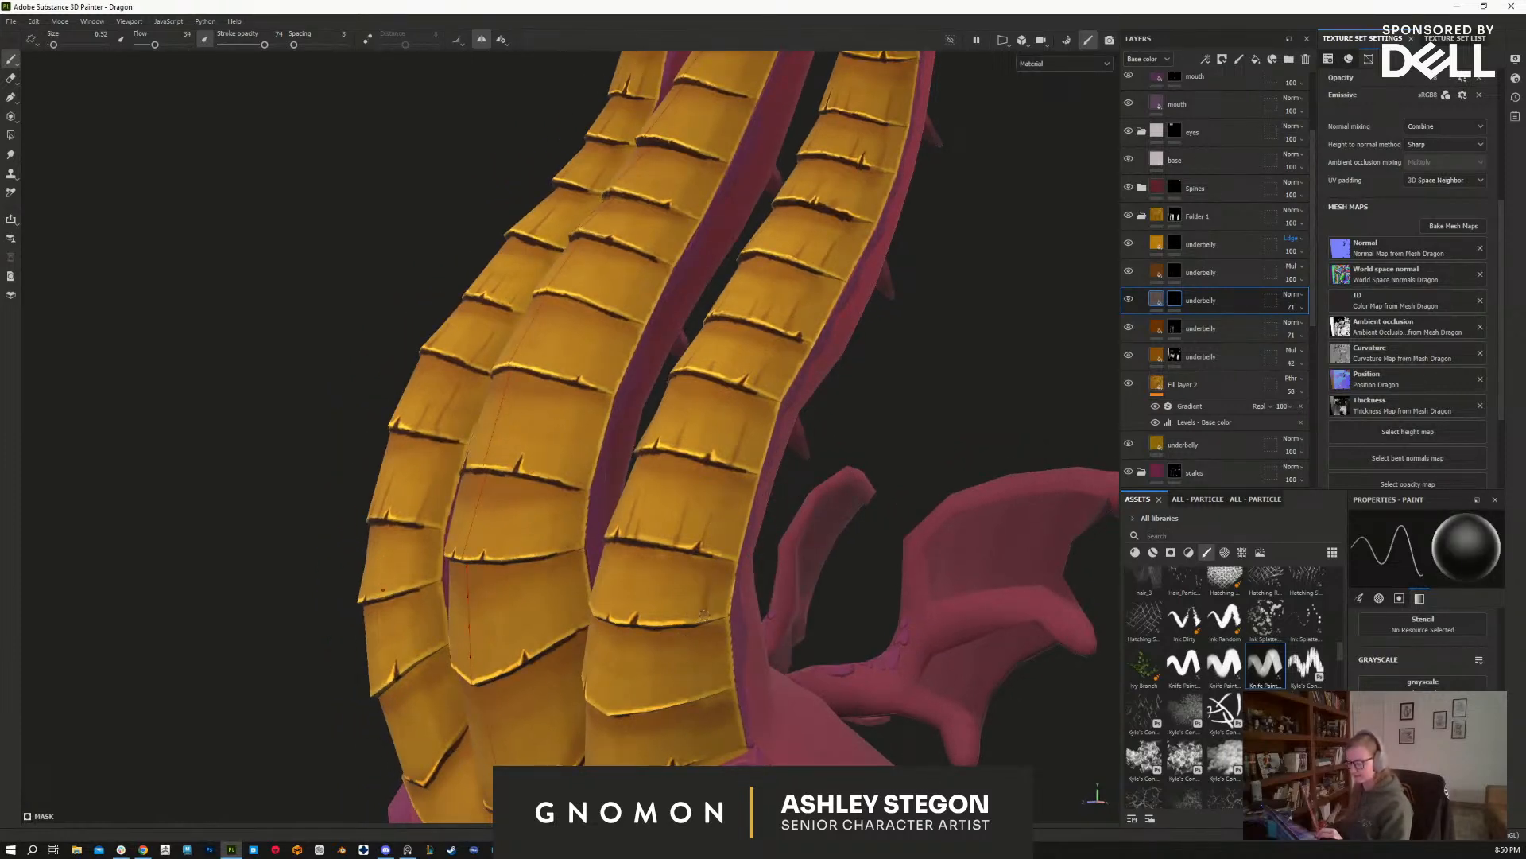
pyautogui.moveTo(705, 583)
pyautogui.keyDown('alt'); pyautogui.mouseDown()
pyautogui.moveTo(768, 641)
pyautogui.moveTo(651, 624)
pyautogui.mouseUp(); pyautogui.keyUp('alt')
pyautogui.press('x')
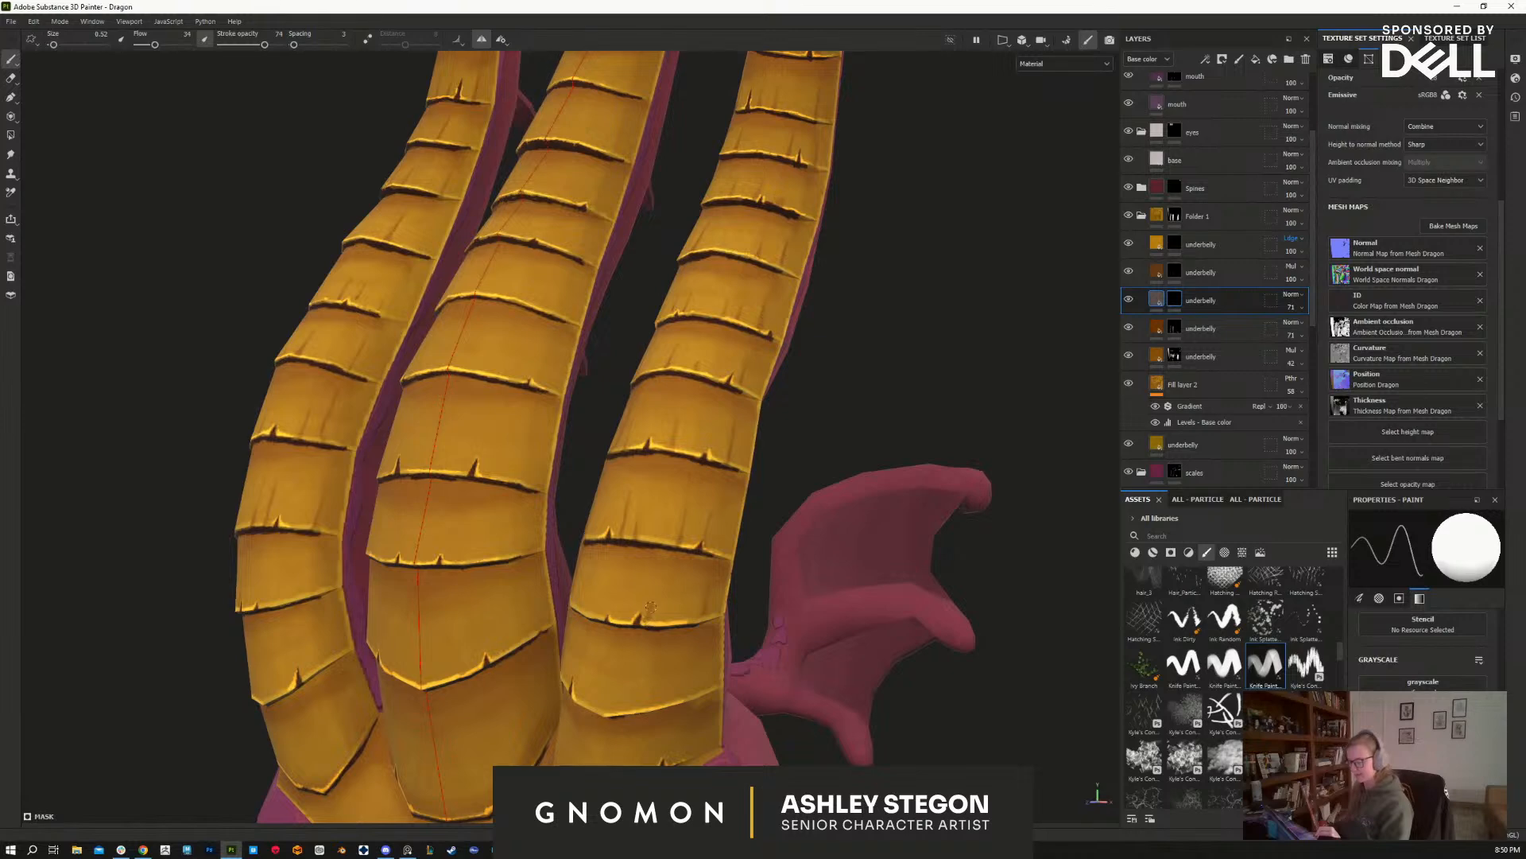
pyautogui.press('x')
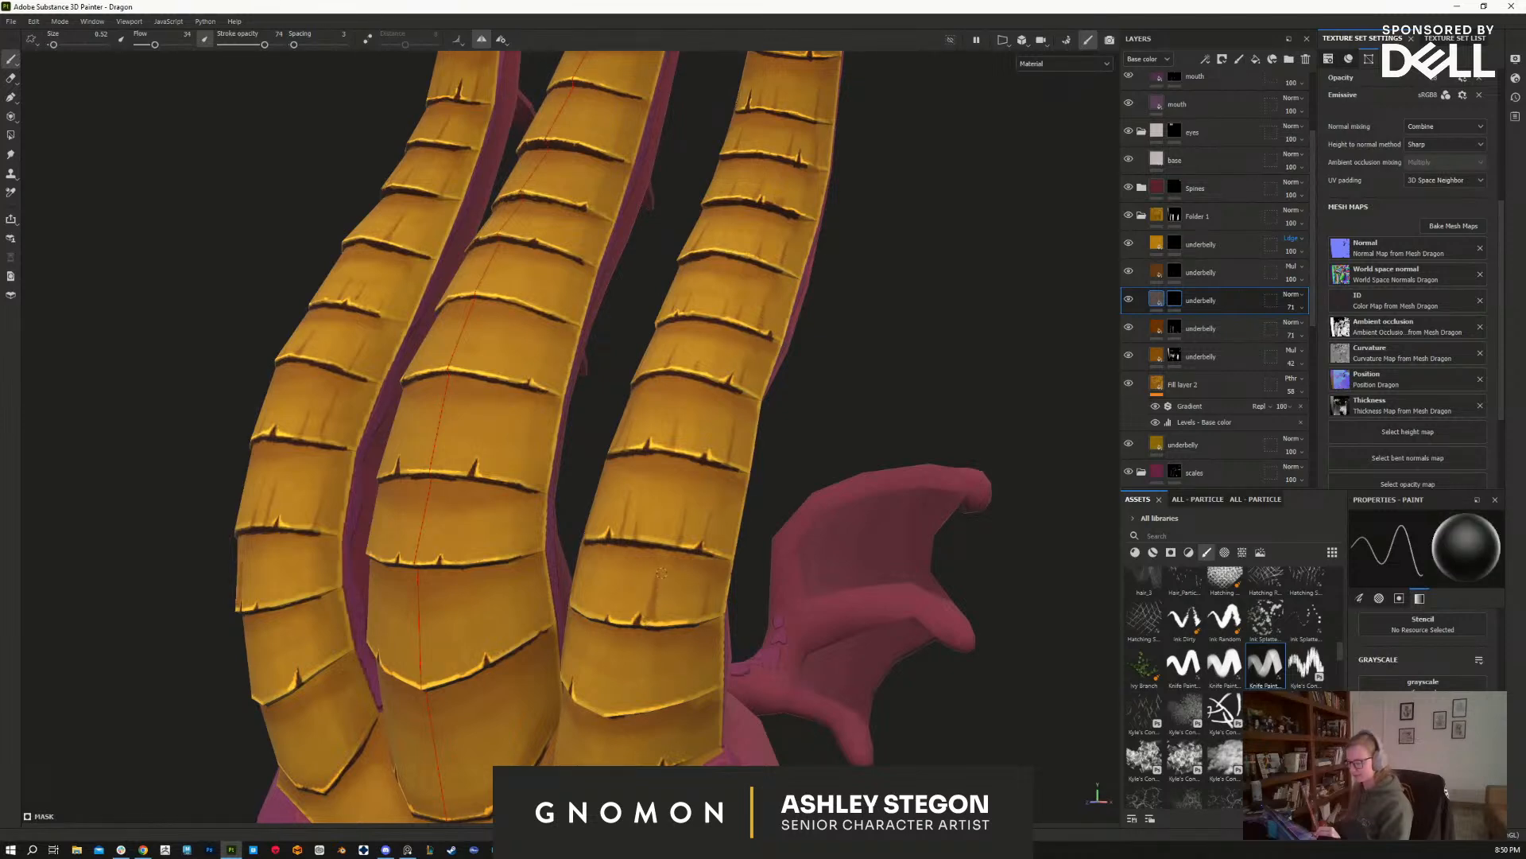
# Step: Paint and trim thin streaks in the middle of the same plate, directly above the two small cracks
pyautogui.moveTo(649, 601); pyautogui.dragTo(620, 601)
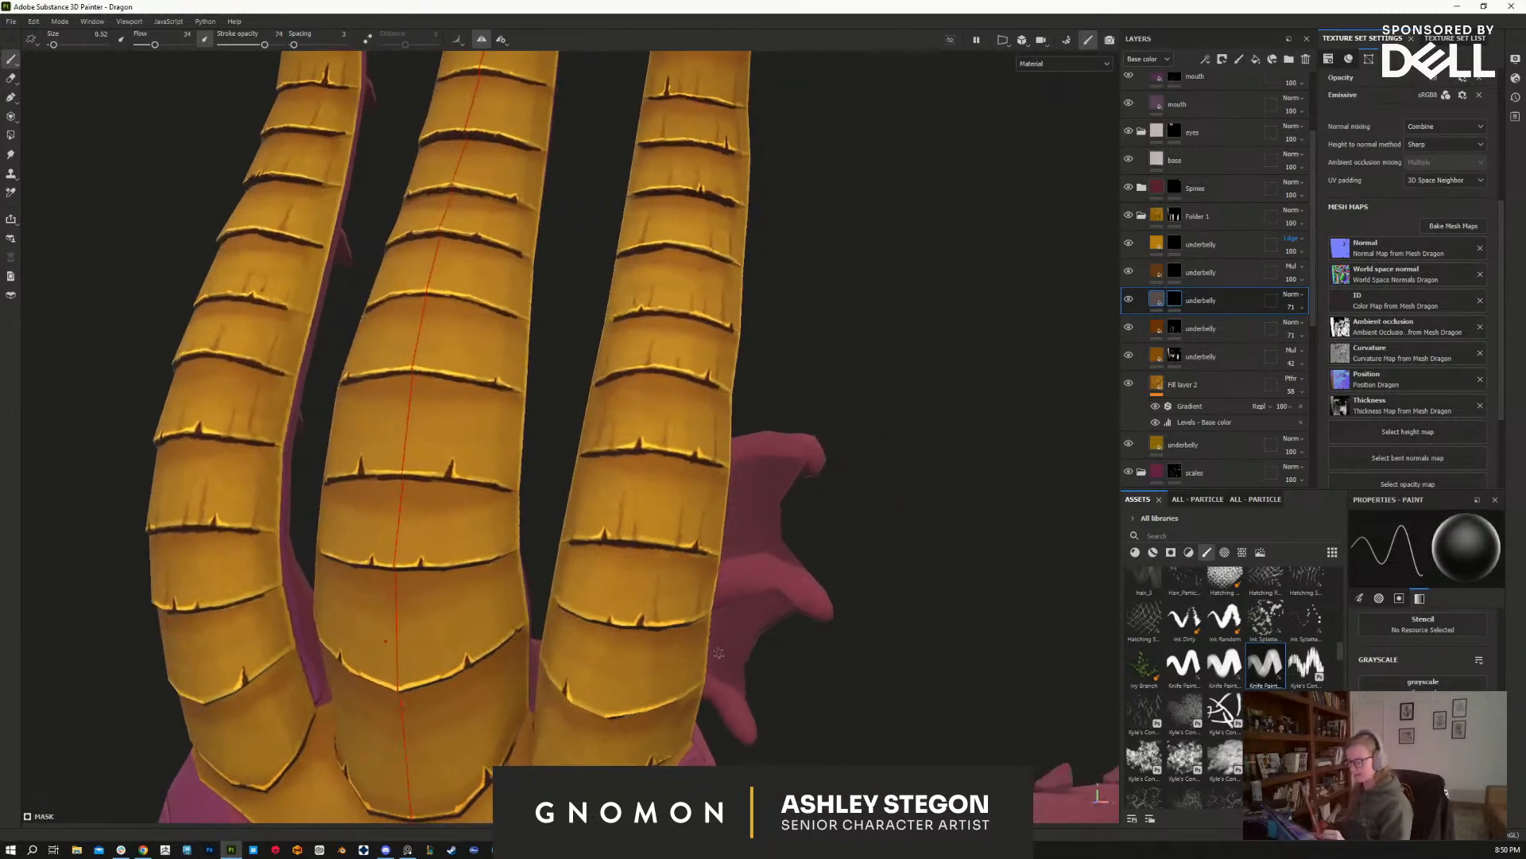
pyautogui.press('x')
pyautogui.press('x')
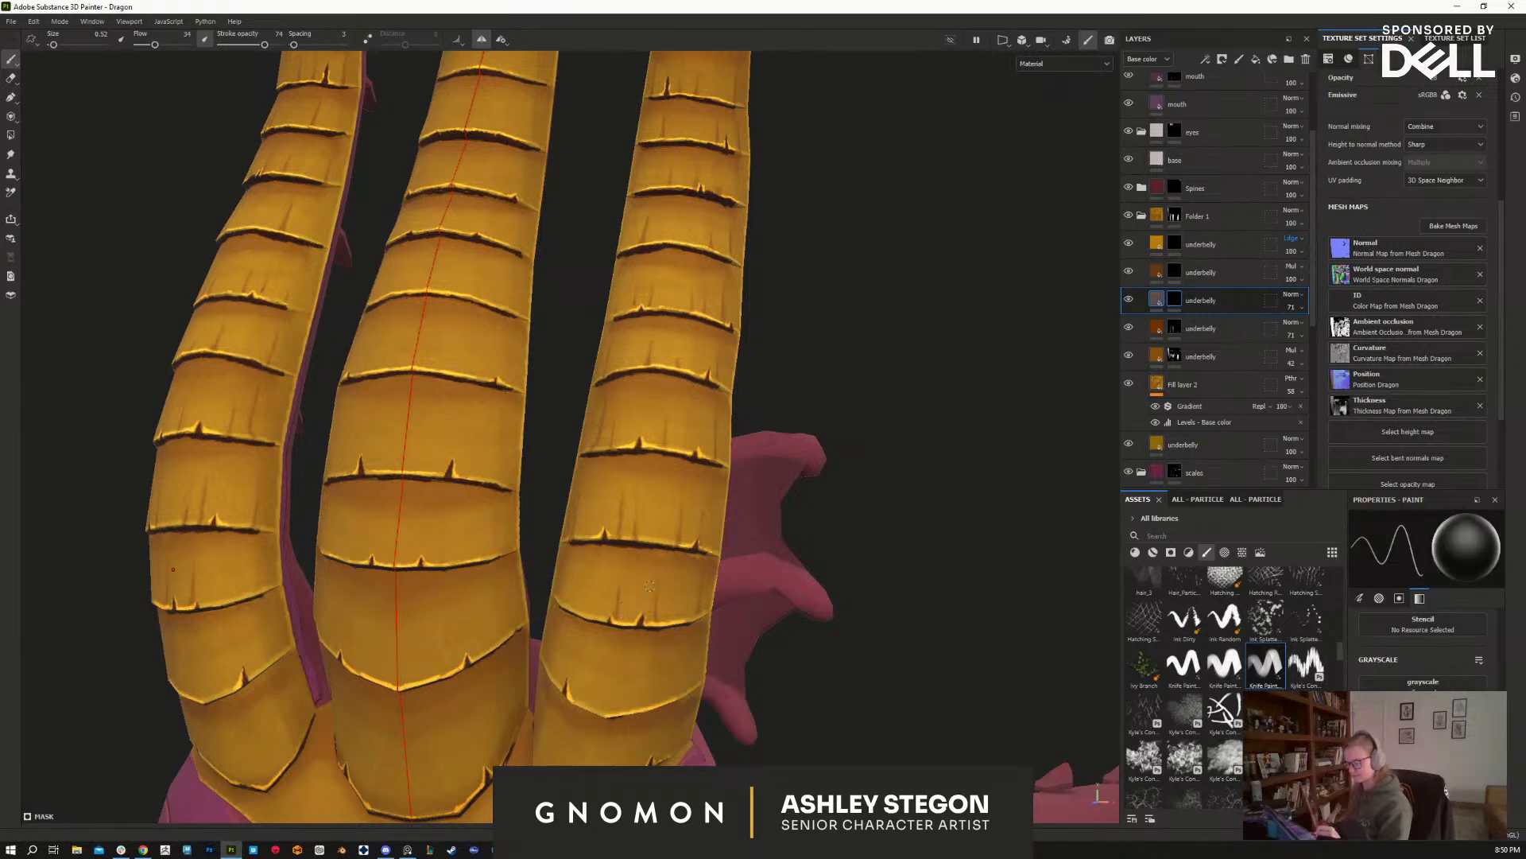
pyautogui.keyDown('alt'); pyautogui.moveTo(621, 616); pyautogui.dragTo(634, 614); pyautogui.keyUp('alt')
pyautogui.press('x')
pyautogui.press('x')
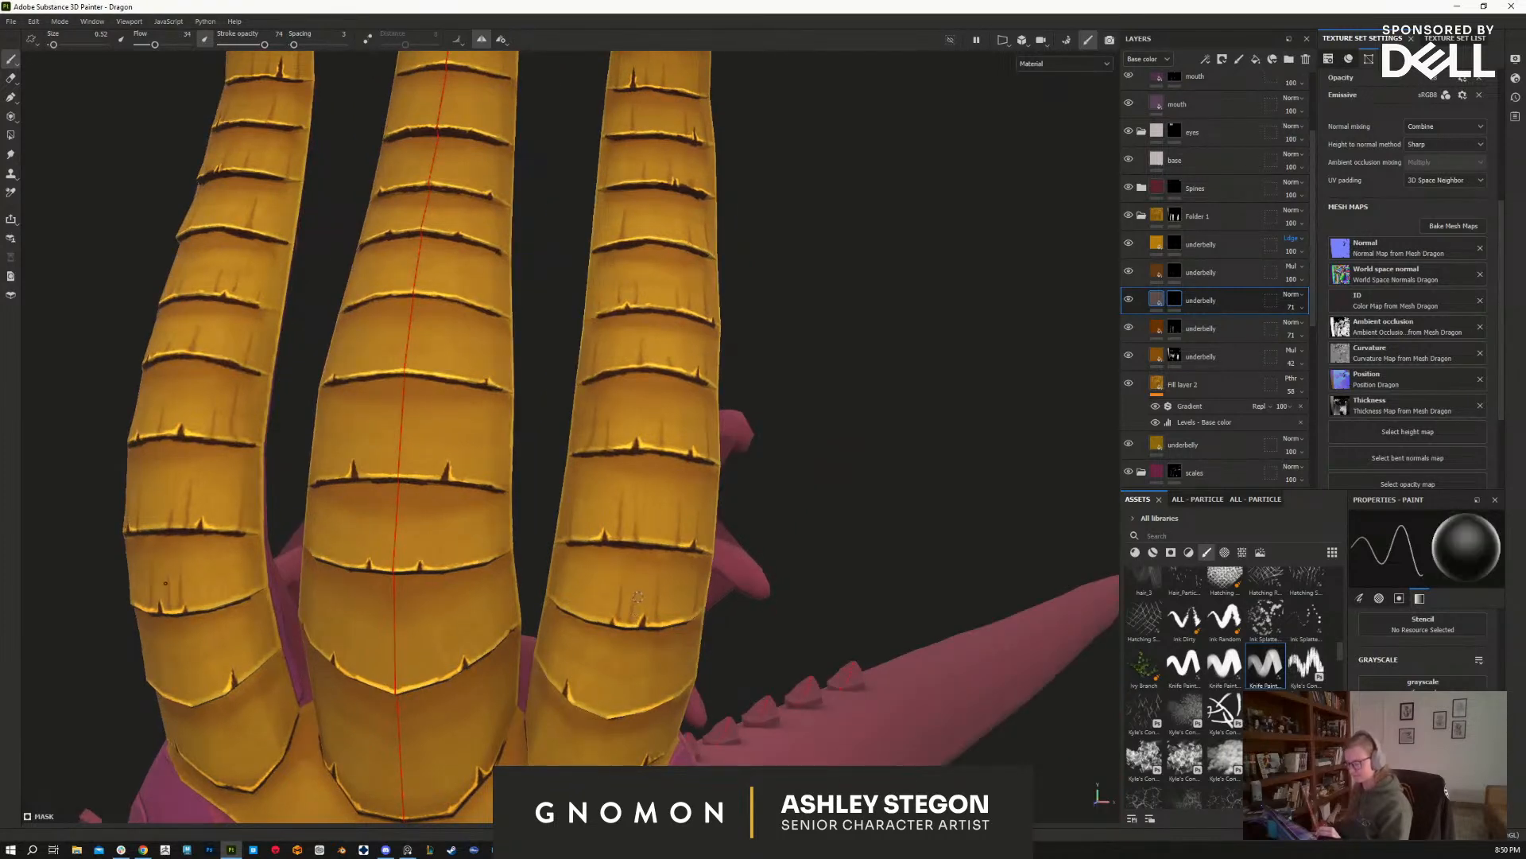
# Step: Extend the streaks across the inner side of the two-cracked plate and fade their tops
pyautogui.keyDown('alt'); pyautogui.moveTo(635, 615); pyautogui.dragTo(769, 662); pyautogui.keyUp('alt')
pyautogui.press('x')
pyautogui.moveTo(585, 617)
pyautogui.mouseDown()
pyautogui.moveTo(591, 574)
pyautogui.moveTo(590, 617)
pyautogui.mouseUp()
pyautogui.press('x')
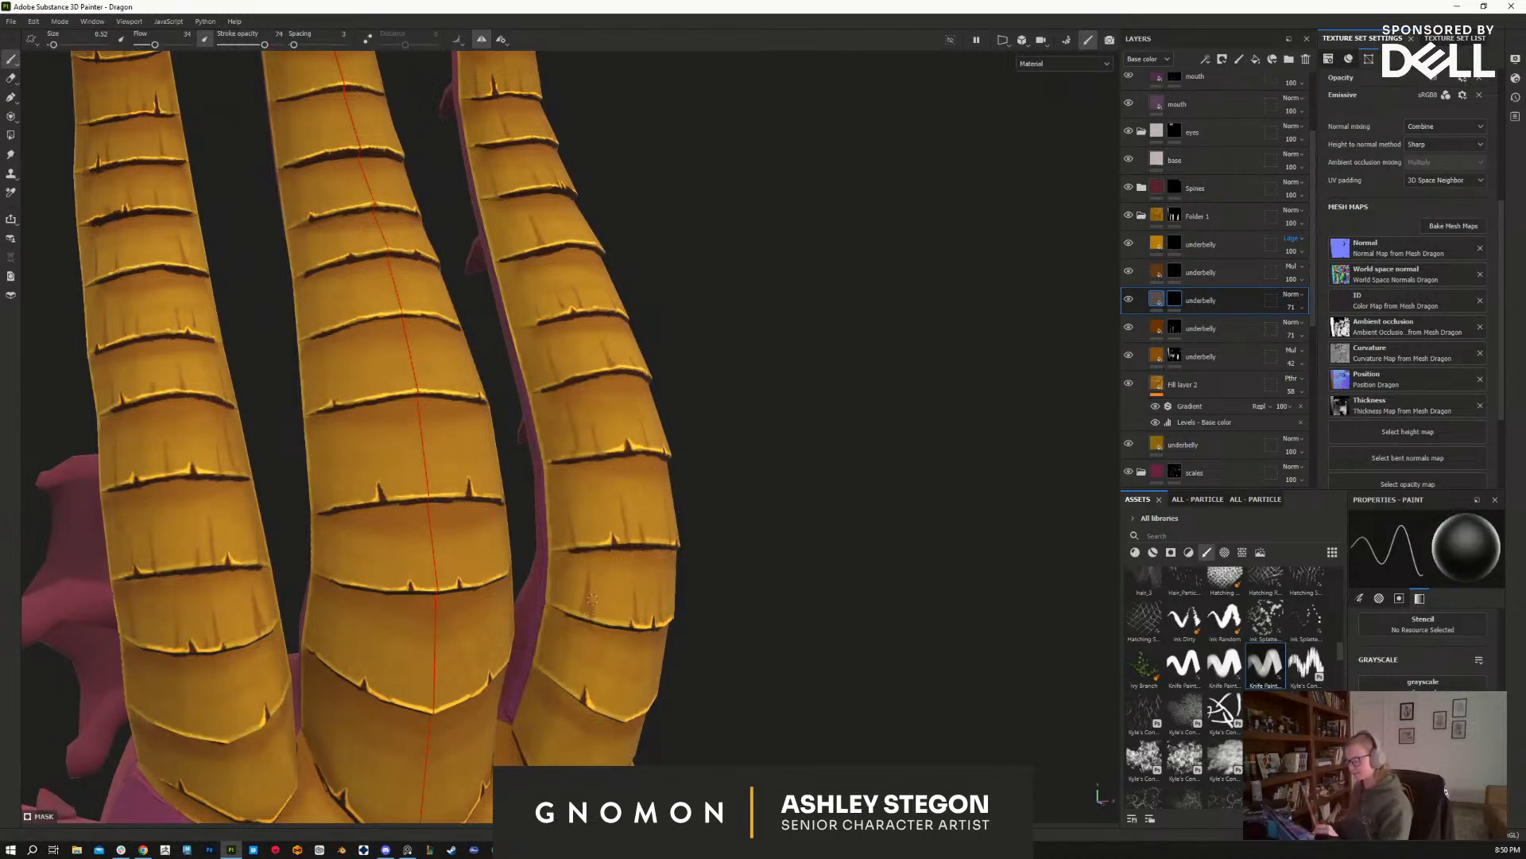
pyautogui.press('x')
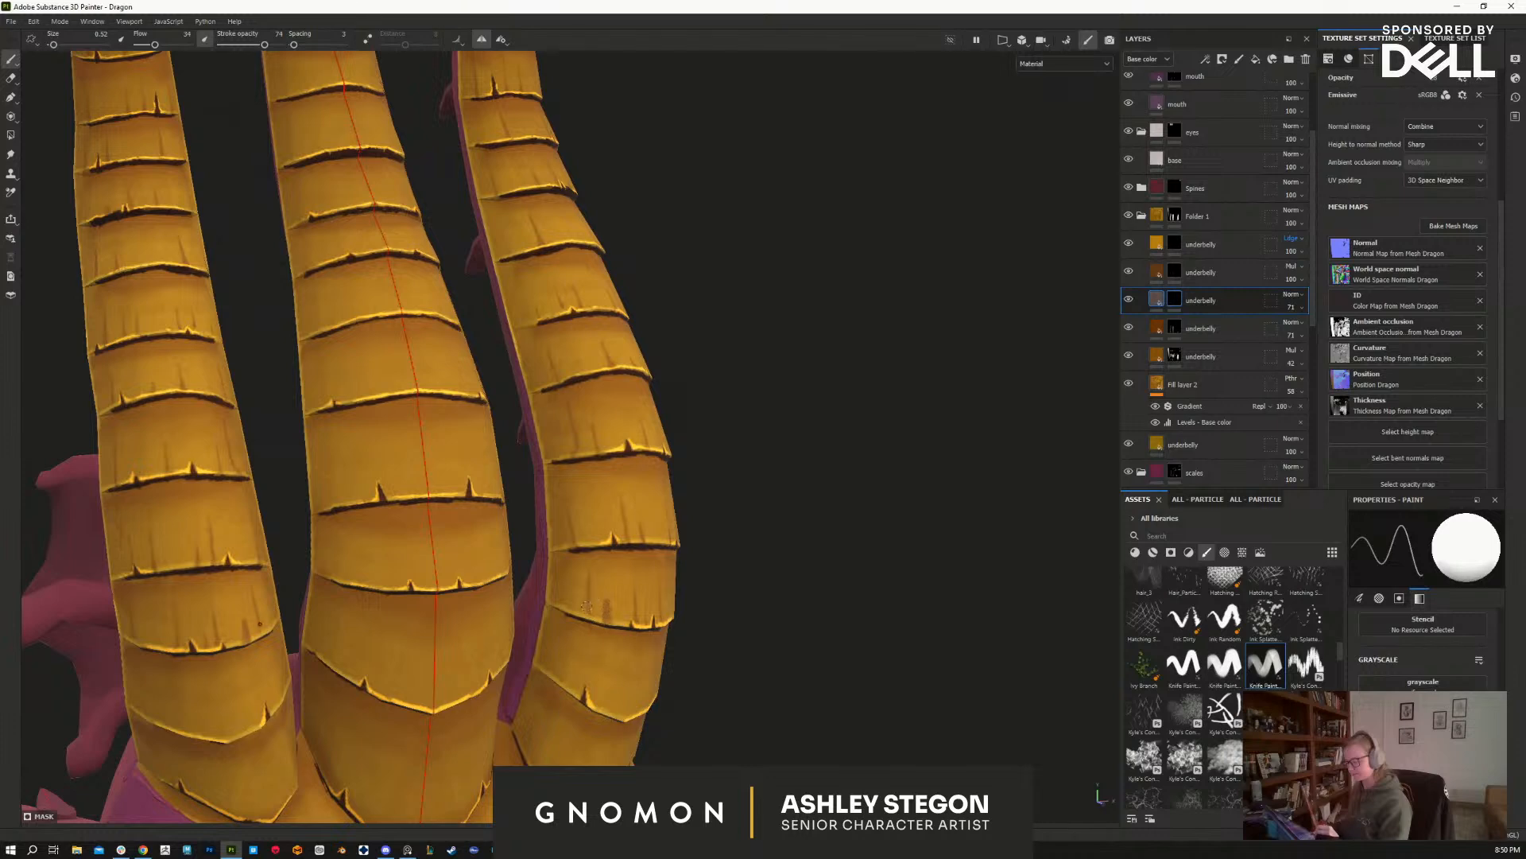
pyautogui.press('x')
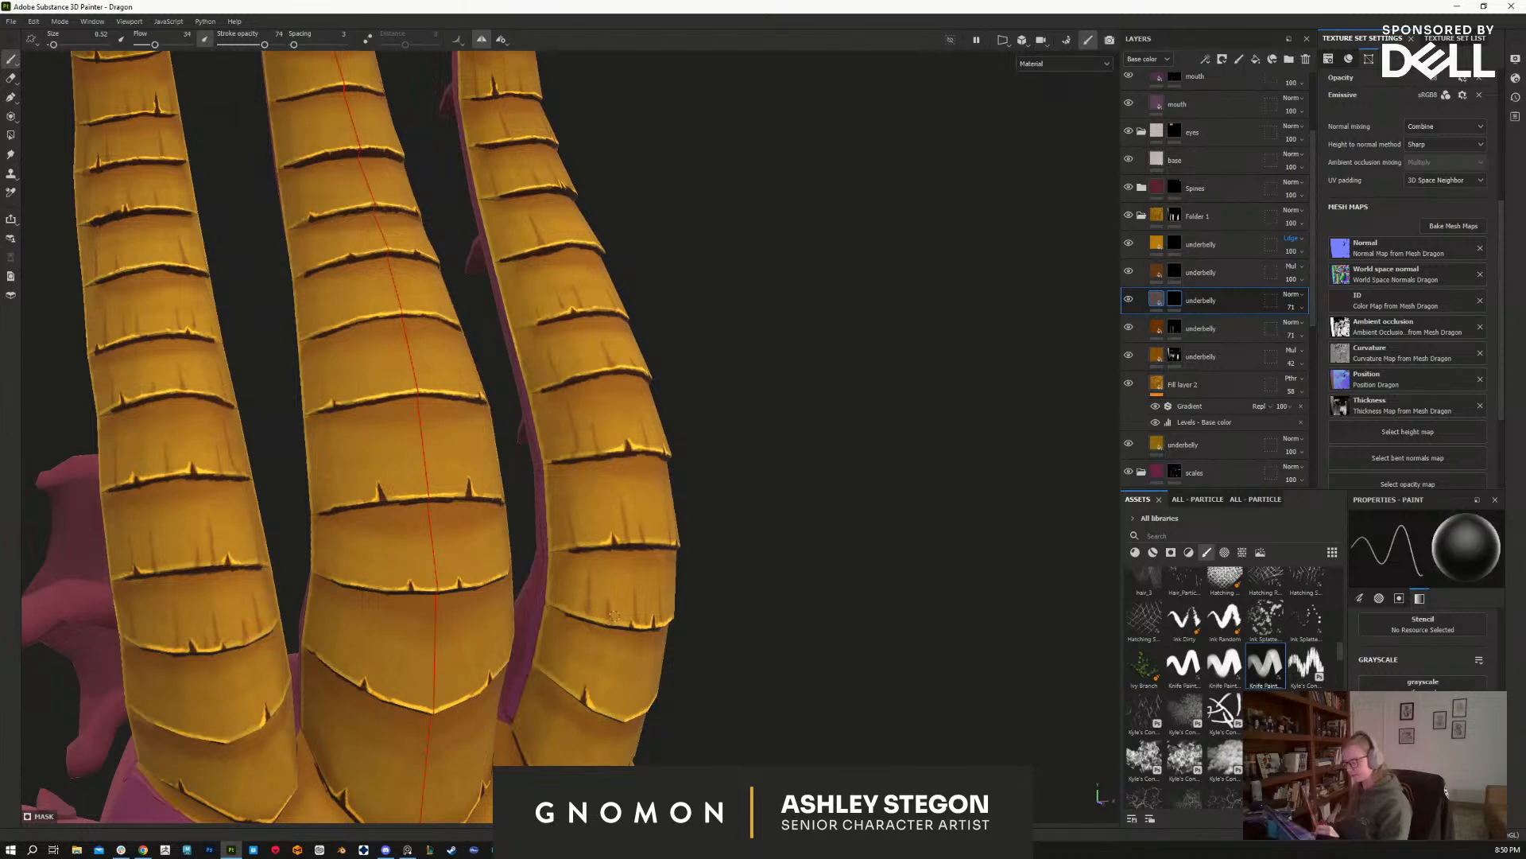
# Step: Paint and taper vertical streaks on the outer half of the second-lowest side-neck plate
pyautogui.keyDown('alt'); pyautogui.moveTo(795, 702); pyautogui.dragTo(853, 396, button='right'); pyautogui.keyUp('alt')
pyautogui.keyDown('alt'); pyautogui.moveTo(853, 396); pyautogui.dragTo(703, 497); pyautogui.keyUp('alt')
pyautogui.keyDown('alt'); pyautogui.moveTo(878, 606); pyautogui.dragTo(861, 360, button='right'); pyautogui.keyUp('alt')
pyautogui.keyDown('alt'); pyautogui.moveTo(903, 642); pyautogui.dragTo(892, 676); pyautogui.keyUp('alt')
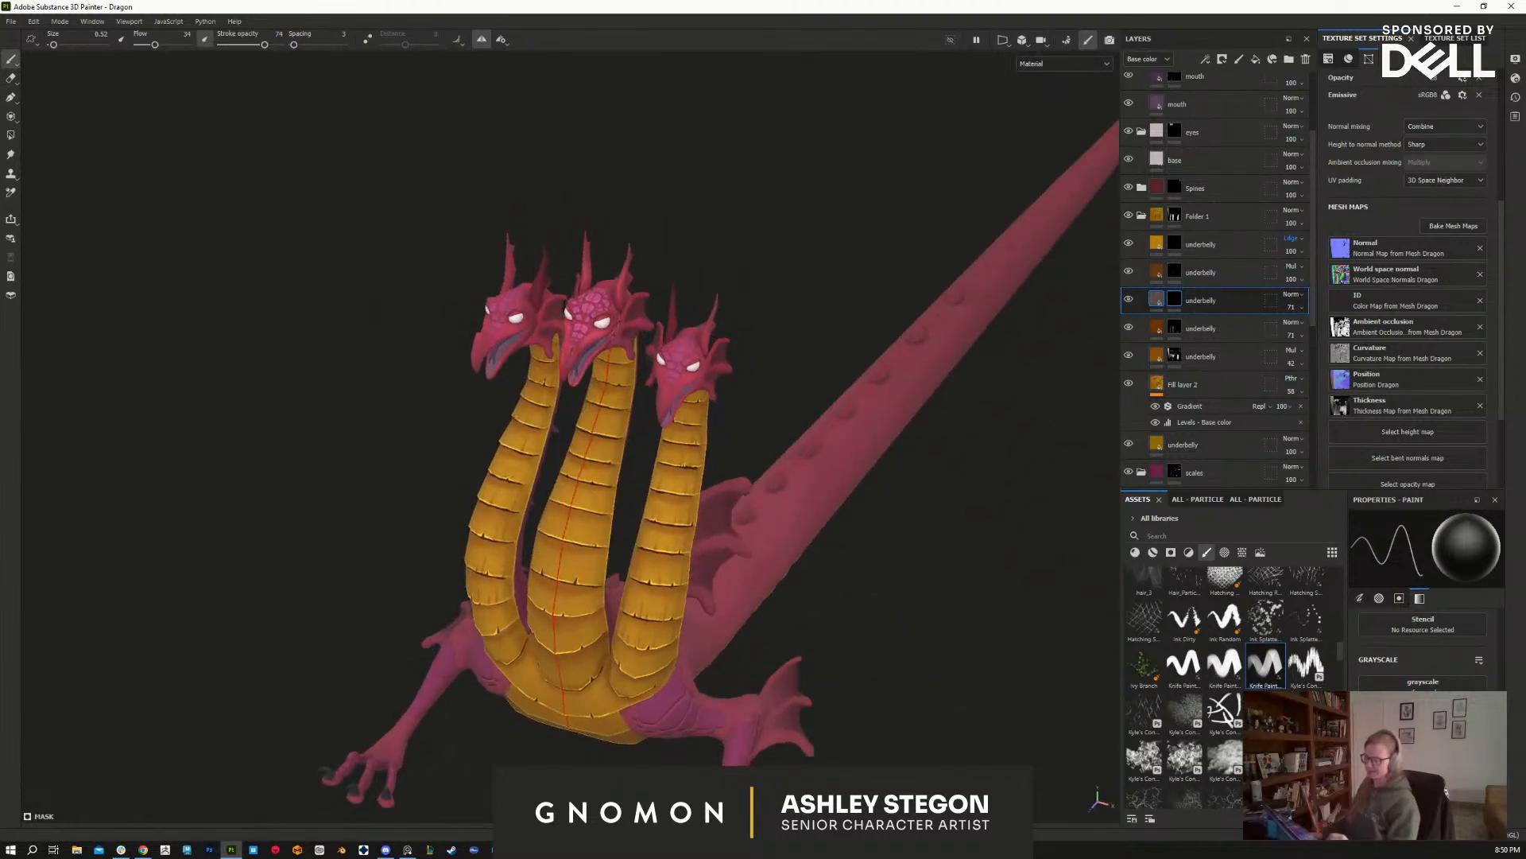
pyautogui.keyDown('alt'); pyautogui.moveTo(723, 509); pyautogui.dragTo(726, 764, button='right'); pyautogui.keyUp('alt')
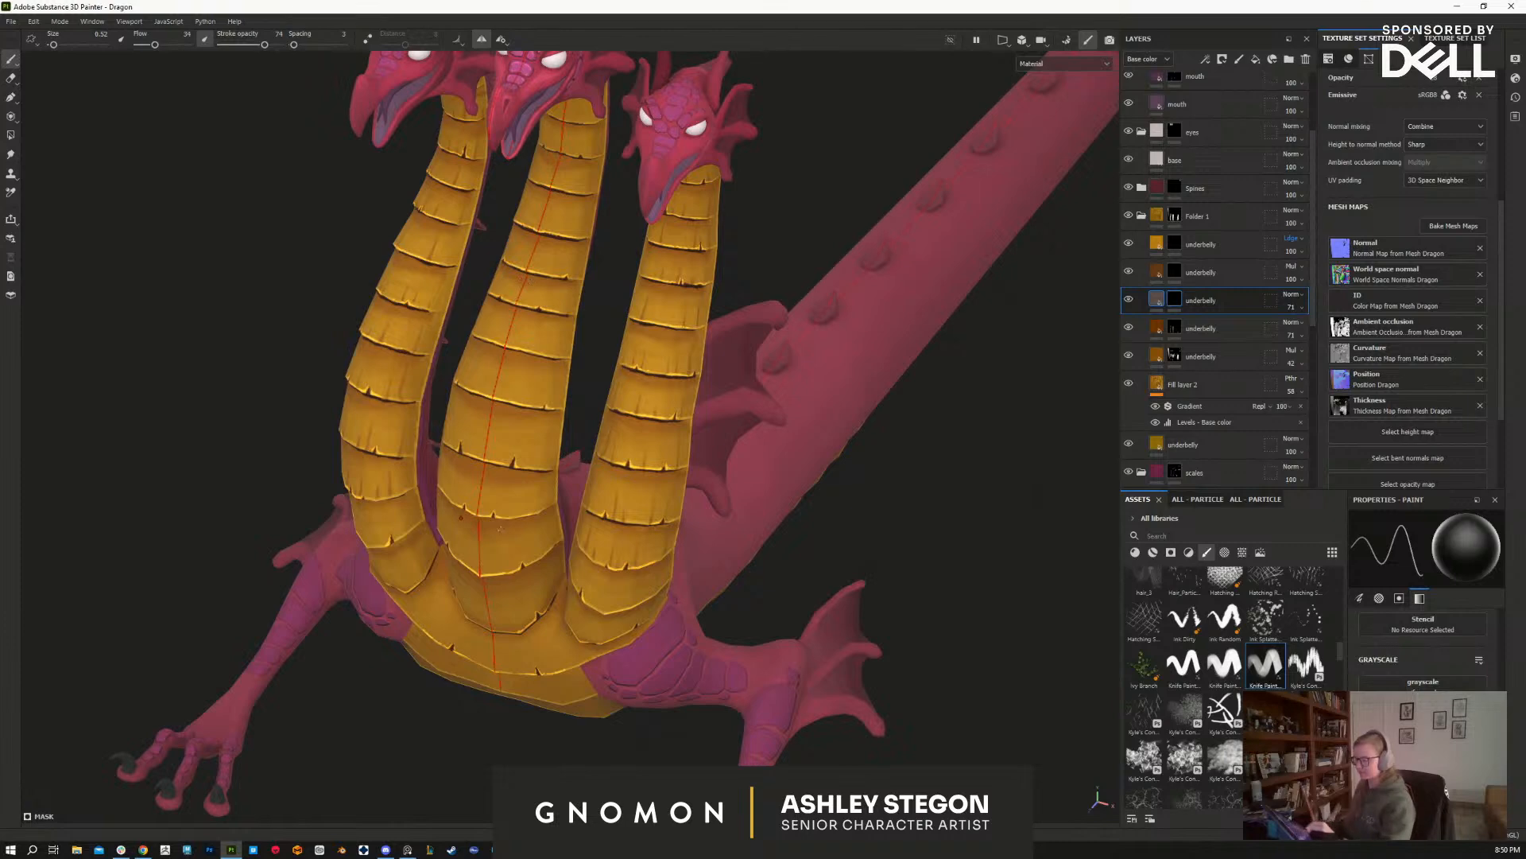
pyautogui.keyDown('alt'); pyautogui.moveTo(628, 596); pyautogui.dragTo(681, 728, button='right'); pyautogui.keyUp('alt')
pyautogui.press('x')
pyautogui.moveTo(634, 578); pyautogui.dragTo(636, 598)
pyautogui.keyDown('alt'); pyautogui.moveTo(682, 690); pyautogui.dragTo(628, 615); pyautogui.keyUp('alt')
pyautogui.press('x')
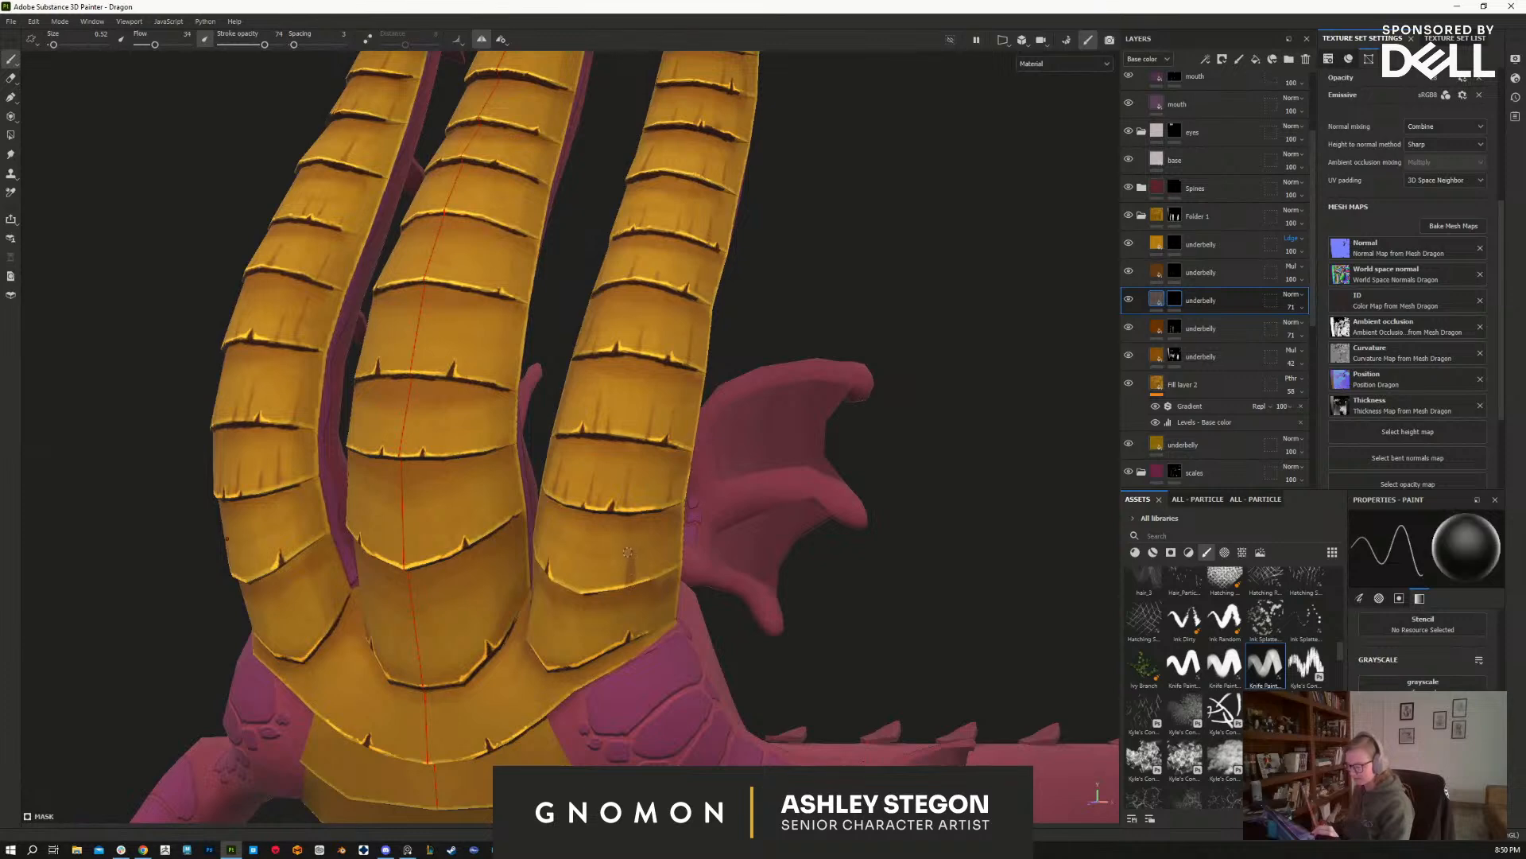
pyautogui.press('x')
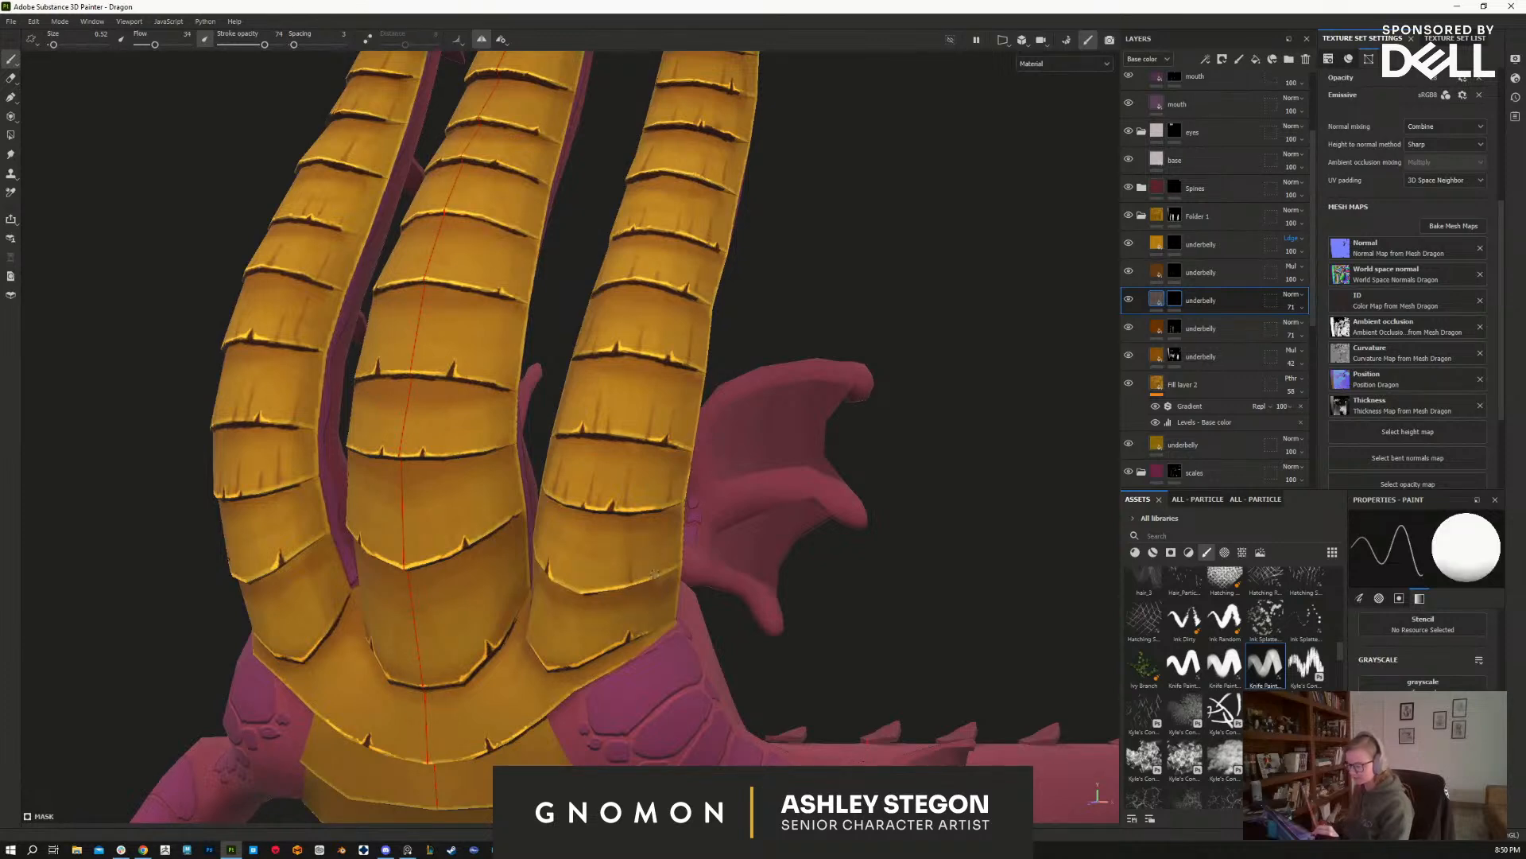
pyautogui.press('x')
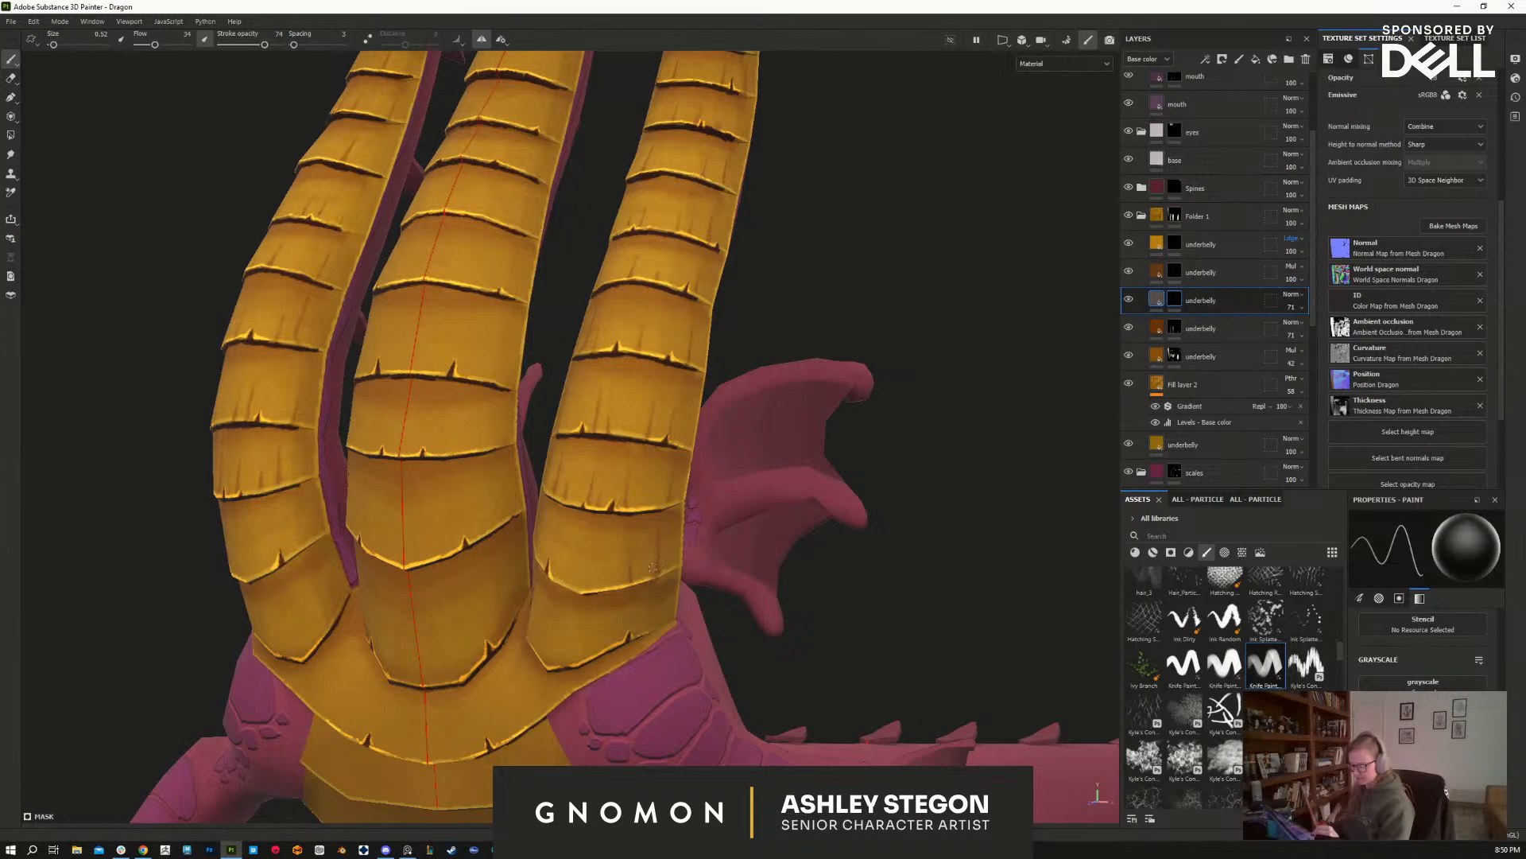
# Step: Fill the middle and inner side of the second-lowest side-neck plate with tapered streaks, including above its crack
pyautogui.moveTo(645, 571)
pyautogui.keyDown('alt'); pyautogui.mouseDown()
pyautogui.moveTo(607, 617)
pyautogui.moveTo(586, 587)
pyautogui.mouseUp(); pyautogui.keyUp('alt')
pyautogui.press('x')
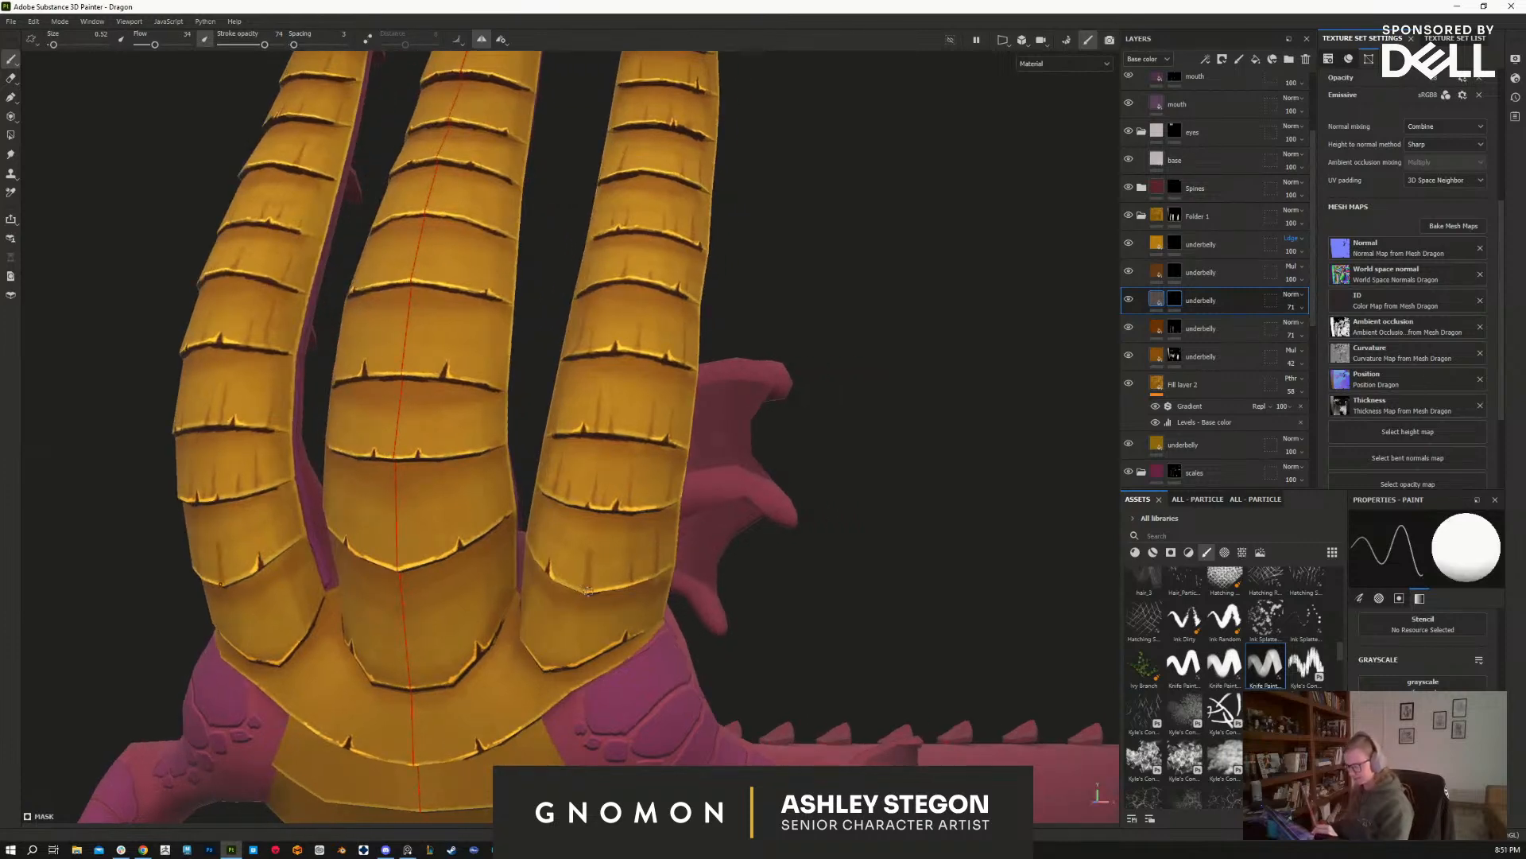
pyautogui.press('x')
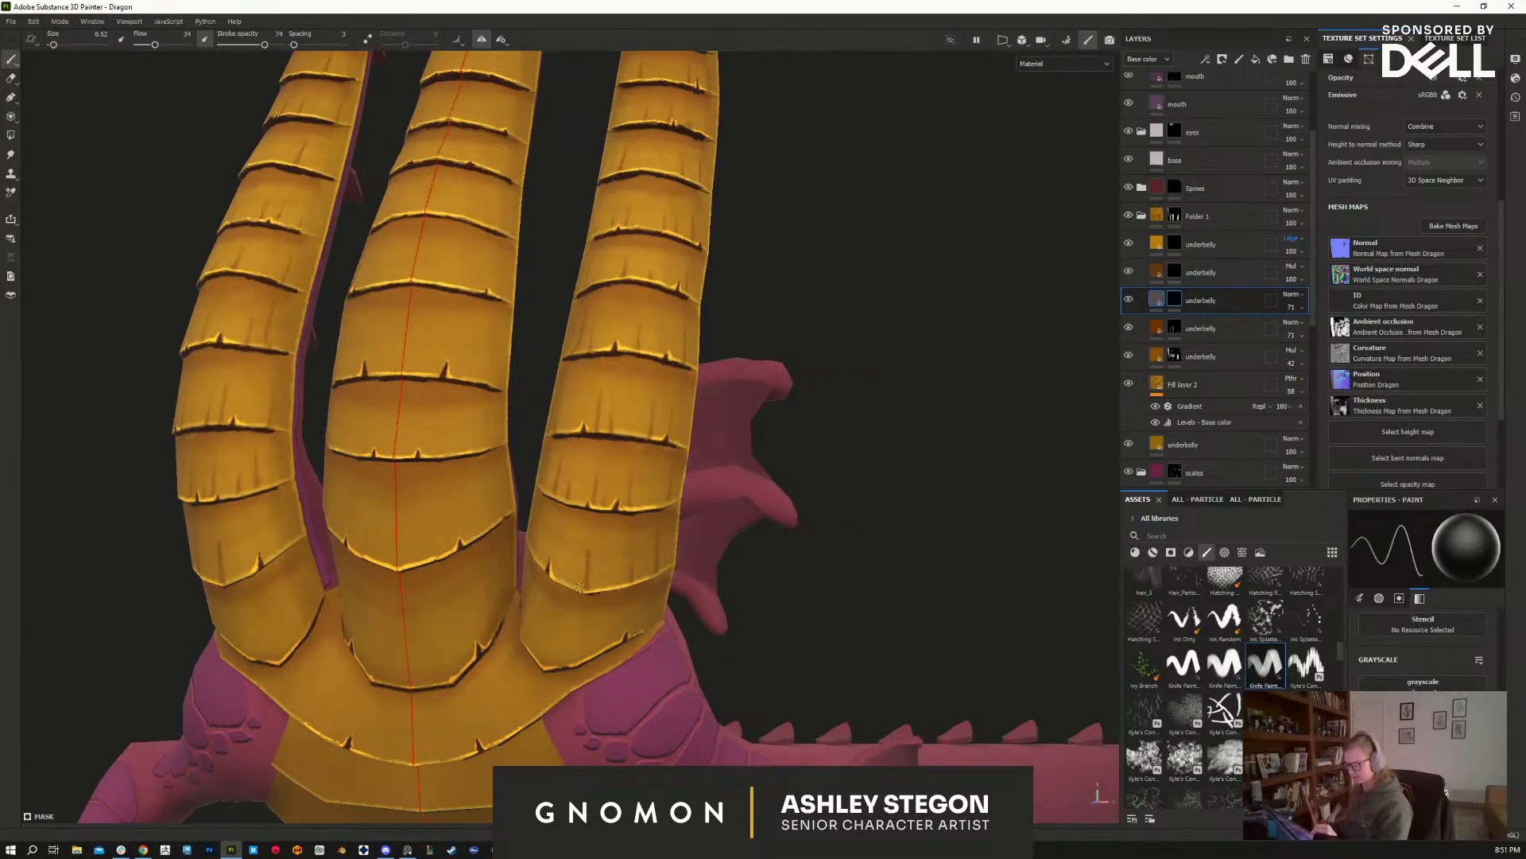
pyautogui.keyDown('alt'); pyautogui.moveTo(587, 541); pyautogui.dragTo(751, 629); pyautogui.keyUp('alt')
pyautogui.keyDown('alt'); pyautogui.moveTo(824, 634); pyautogui.dragTo(803, 636); pyautogui.keyUp('alt')
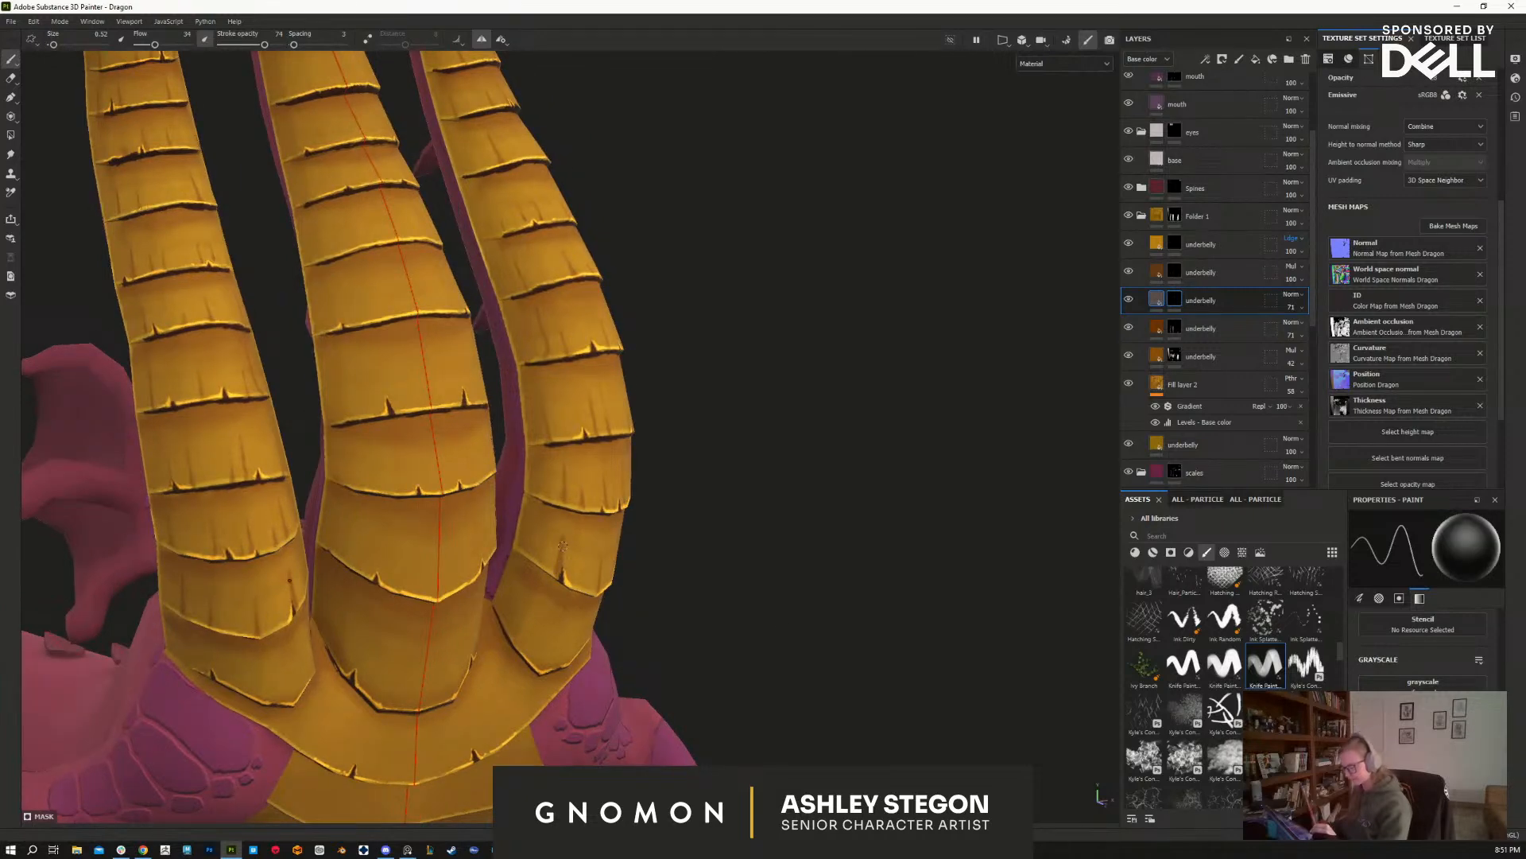
pyautogui.keyDown('alt'); pyautogui.moveTo(582, 535); pyautogui.dragTo(531, 538); pyautogui.keyUp('alt')
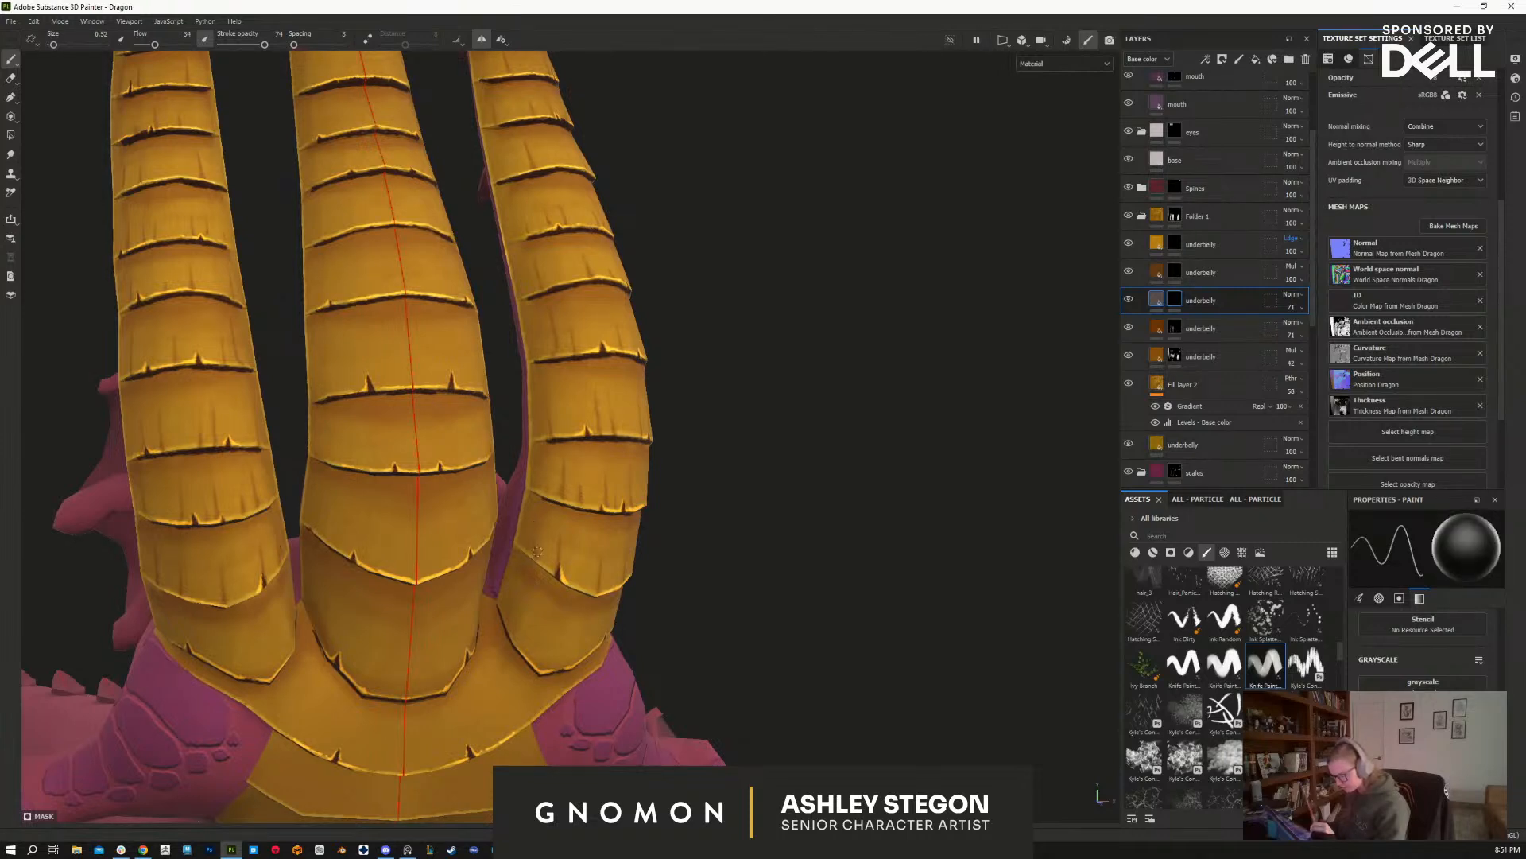
pyautogui.moveTo(588, 660)
pyautogui.keyDown('alt'); pyautogui.mouseDown()
pyautogui.moveTo(426, 647)
pyautogui.moveTo(389, 720)
pyautogui.moveTo(445, 620)
pyautogui.mouseUp(); pyautogui.keyUp('alt')
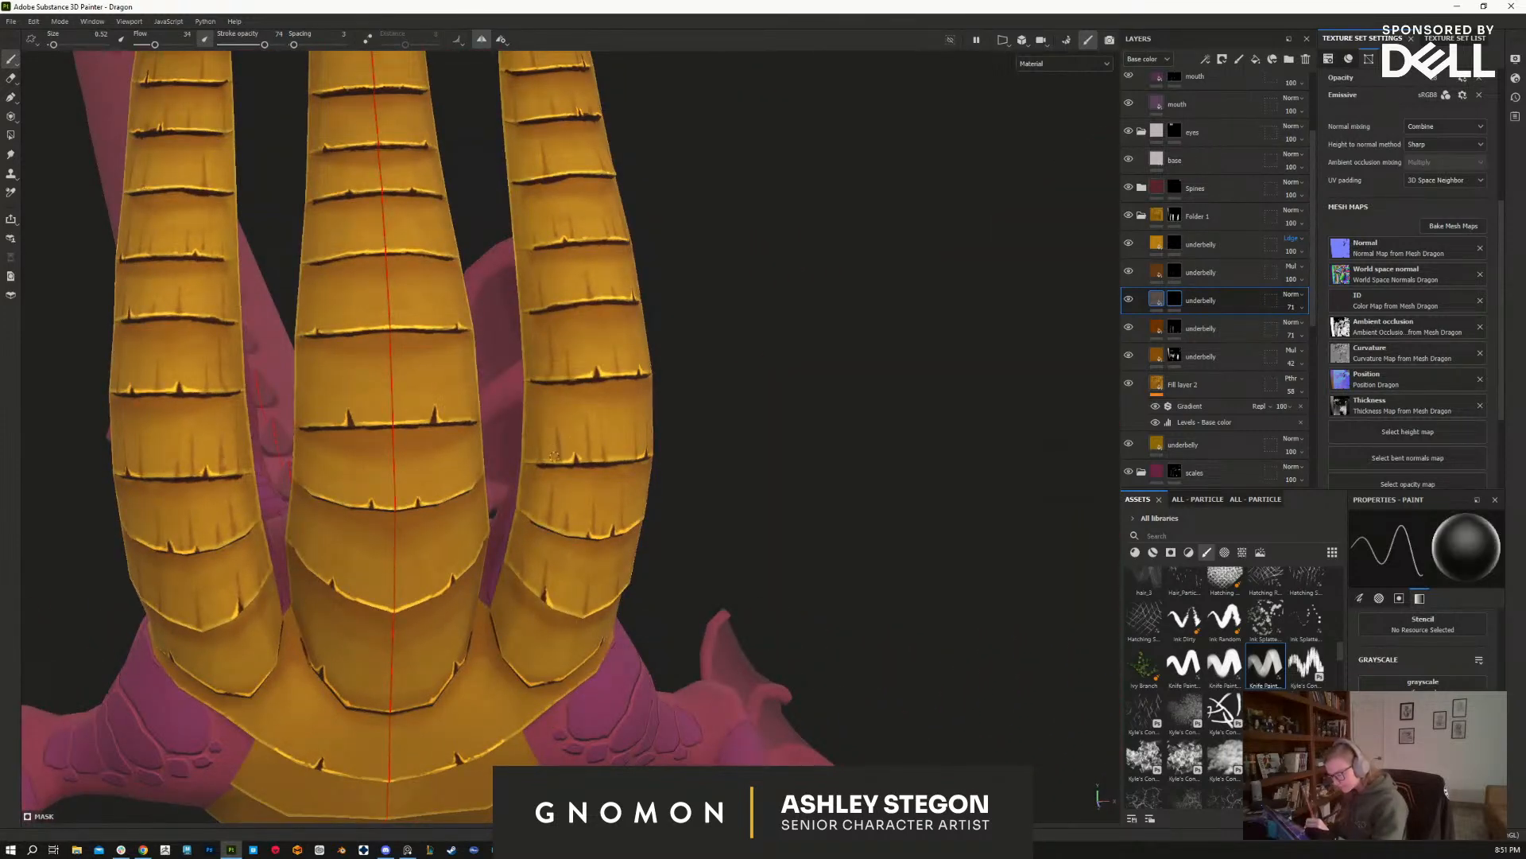
pyautogui.keyDown('alt'); pyautogui.moveTo(563, 451); pyautogui.dragTo(735, 452); pyautogui.keyUp('alt')
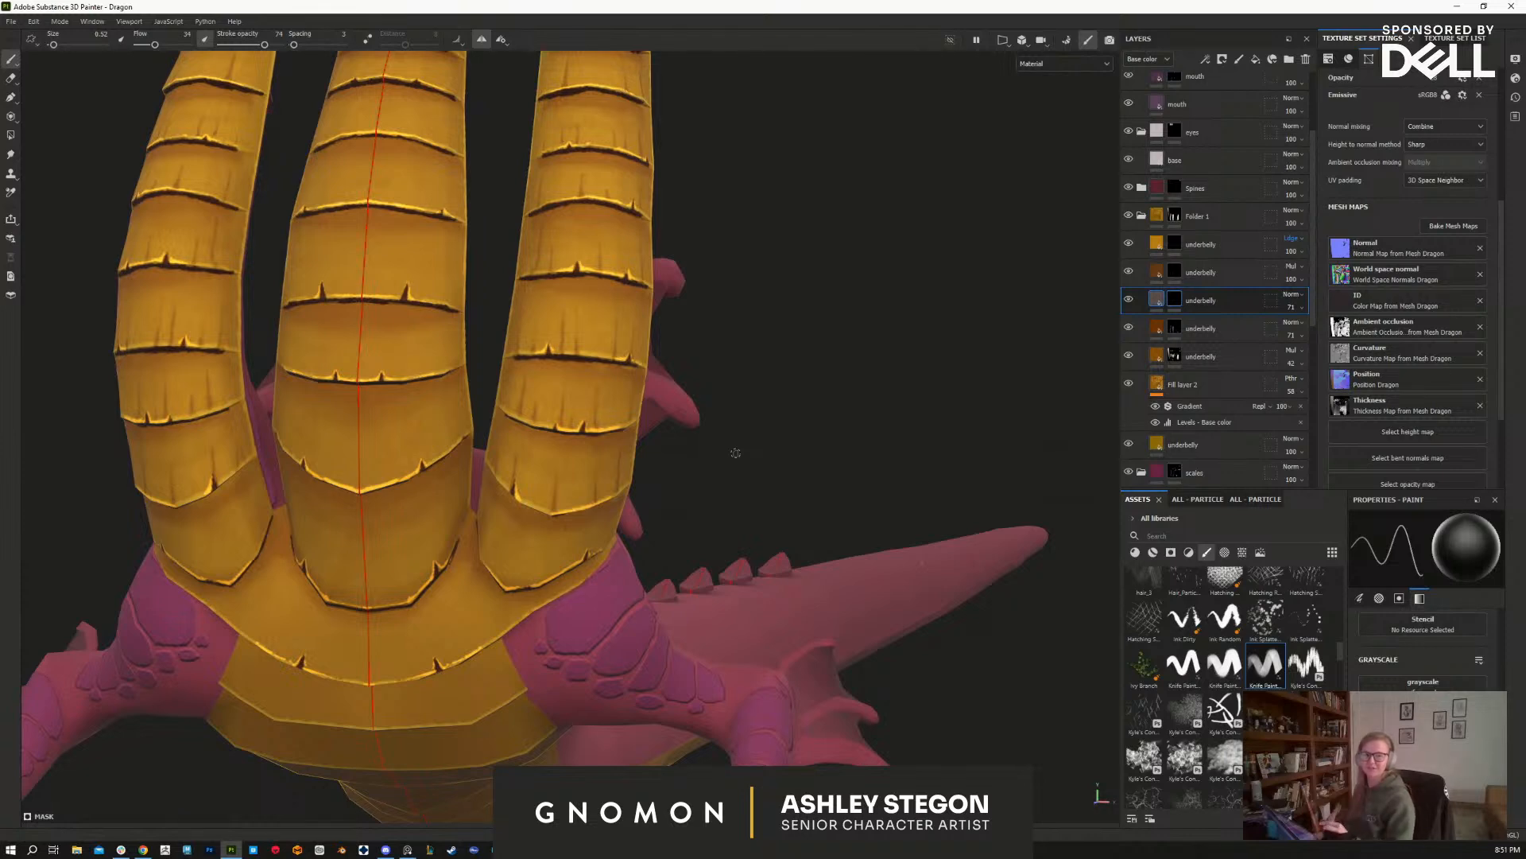
# Step: Paint short vertical streaks across the lowest side-neck plate, rising from its pointed bottom edge, and trim them to fade upwards
pyautogui.keyDown('alt'); pyautogui.moveTo(735, 521); pyautogui.dragTo(791, 496); pyautogui.keyUp('alt')
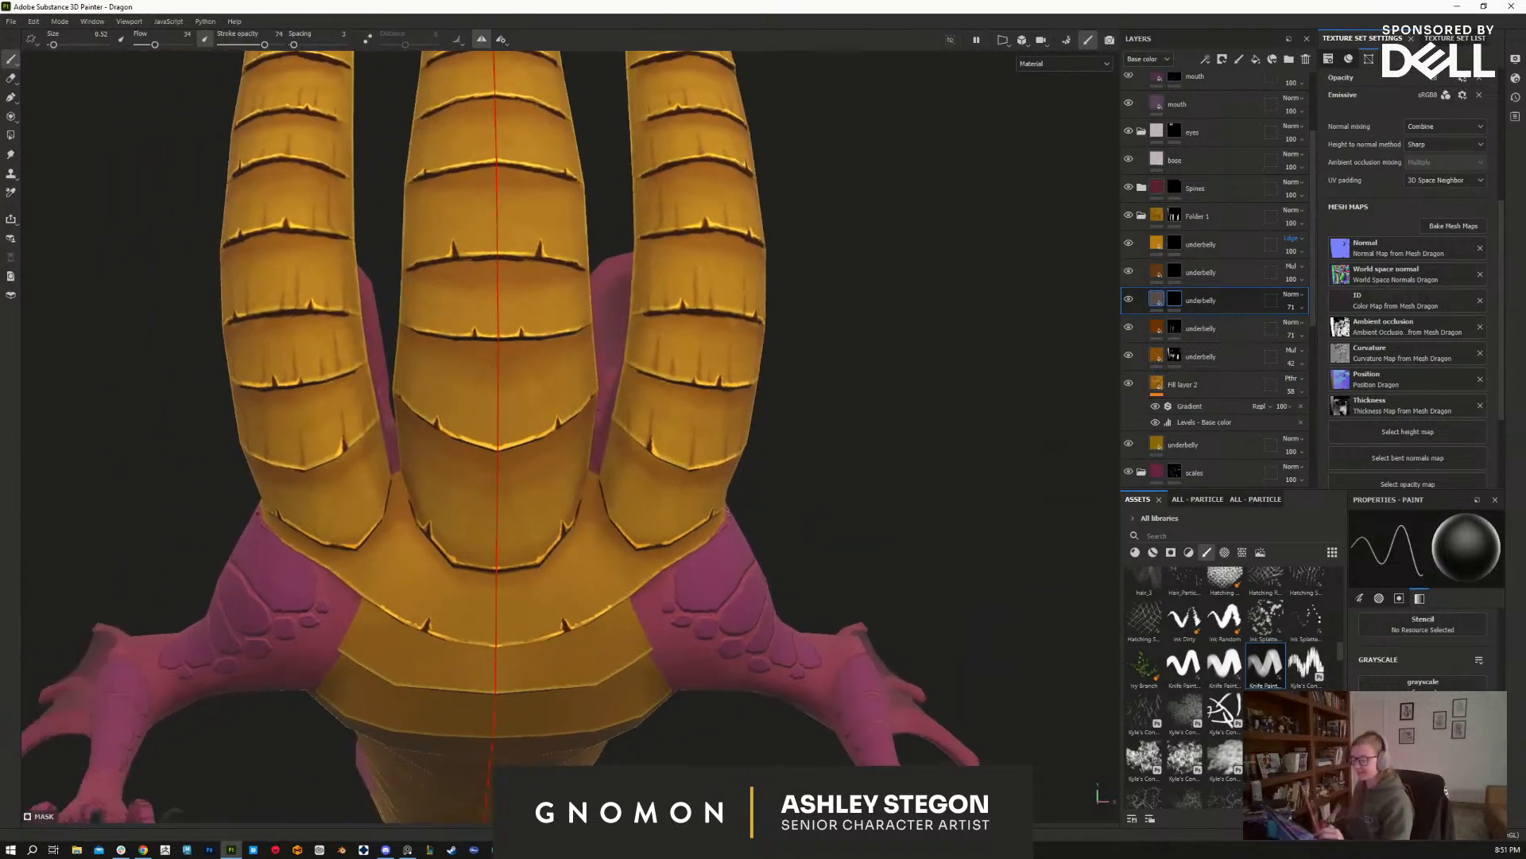
pyautogui.press('x')
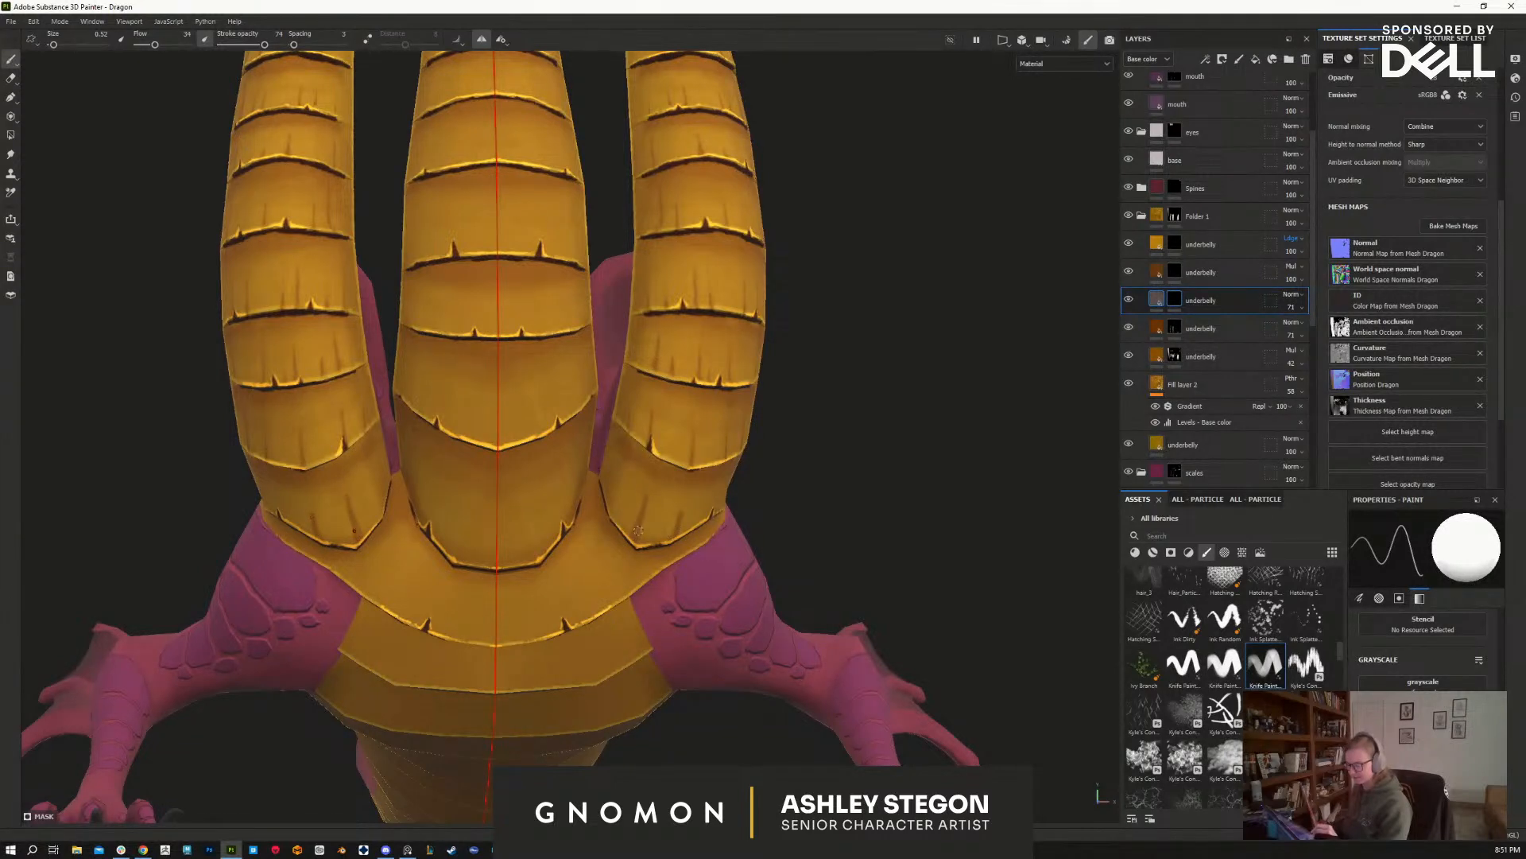
pyautogui.keyDown('alt'); pyautogui.moveTo(714, 514); pyautogui.dragTo(667, 523); pyautogui.keyUp('alt')
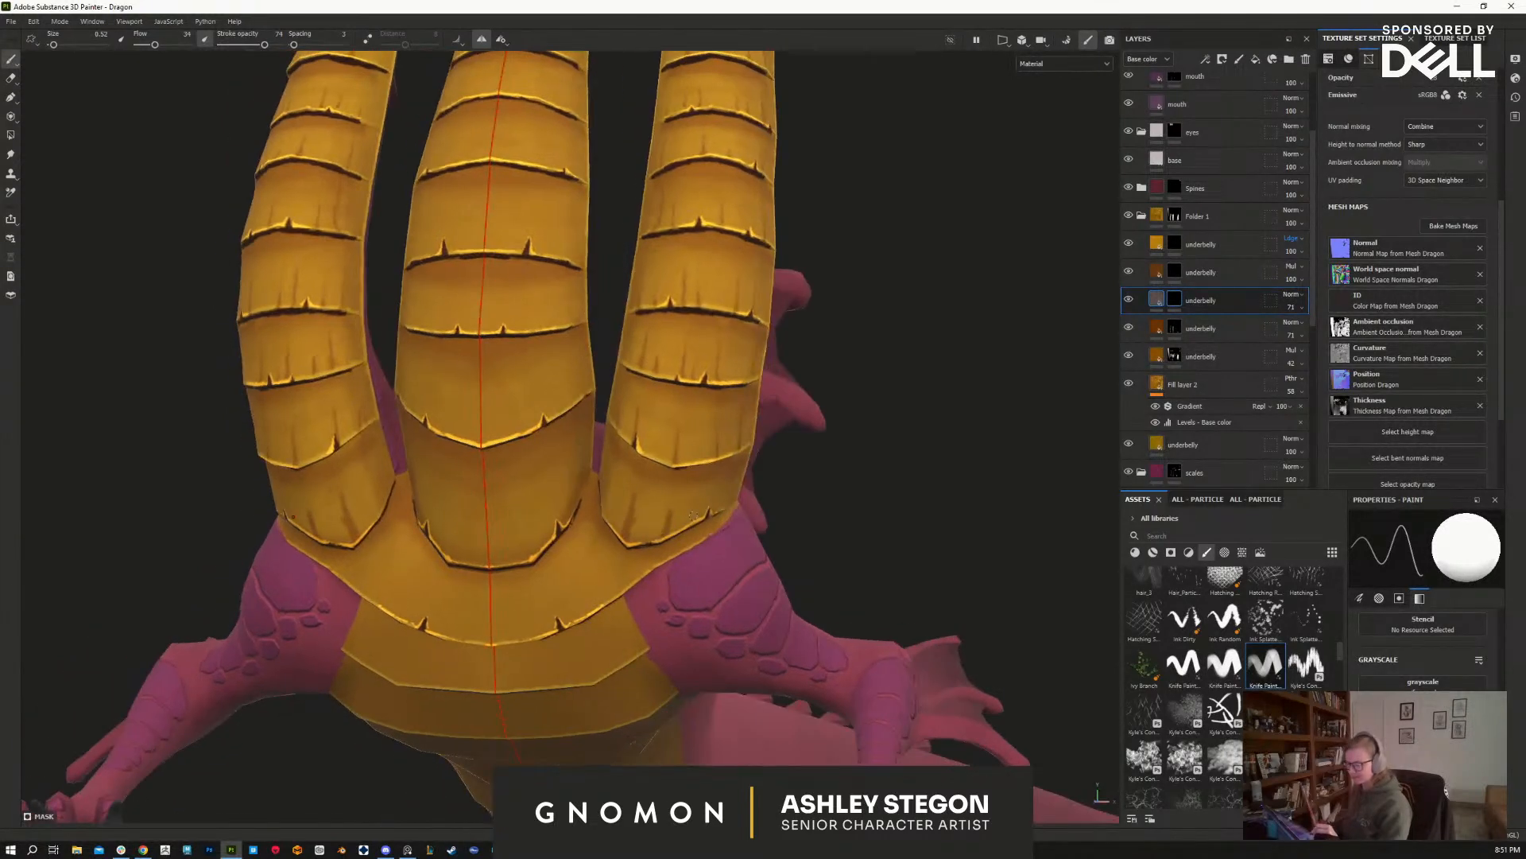
pyautogui.press('x')
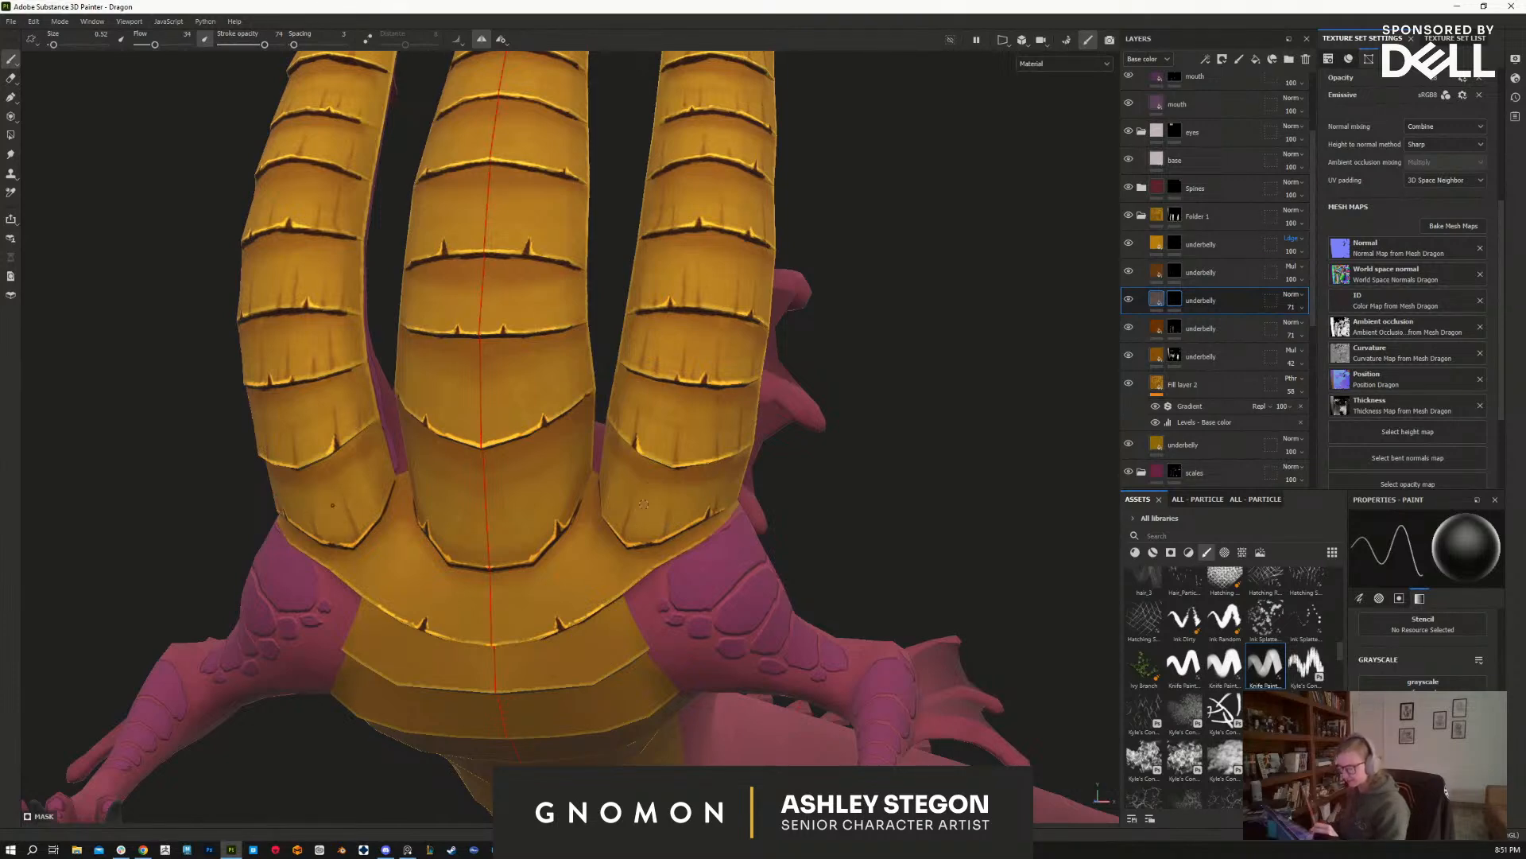
pyautogui.keyDown('alt'); pyautogui.moveTo(643, 503); pyautogui.dragTo(611, 494); pyautogui.keyUp('alt')
pyautogui.press('x')
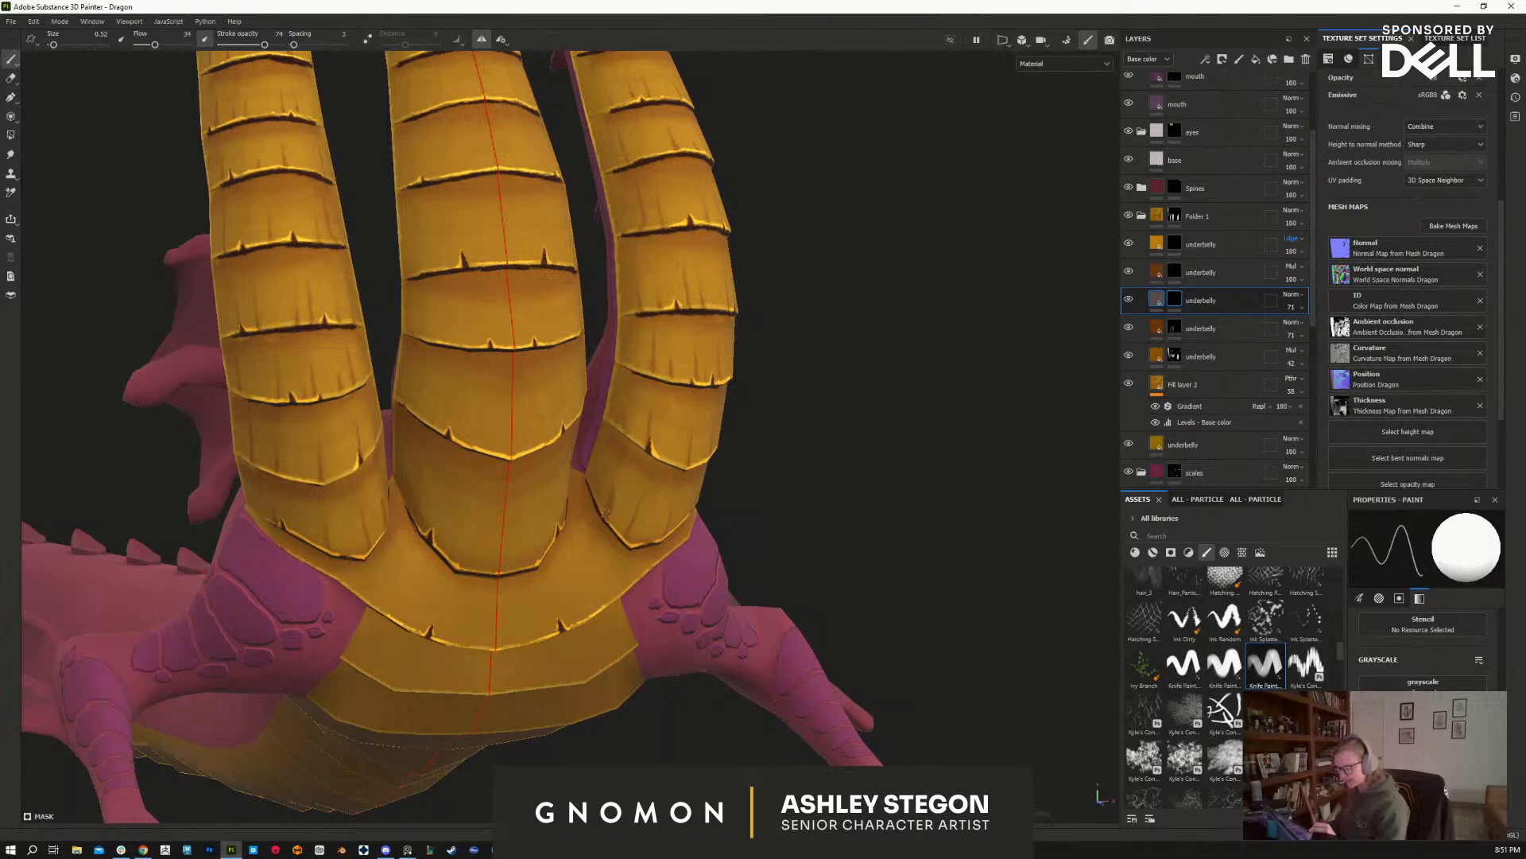
pyautogui.press('x')
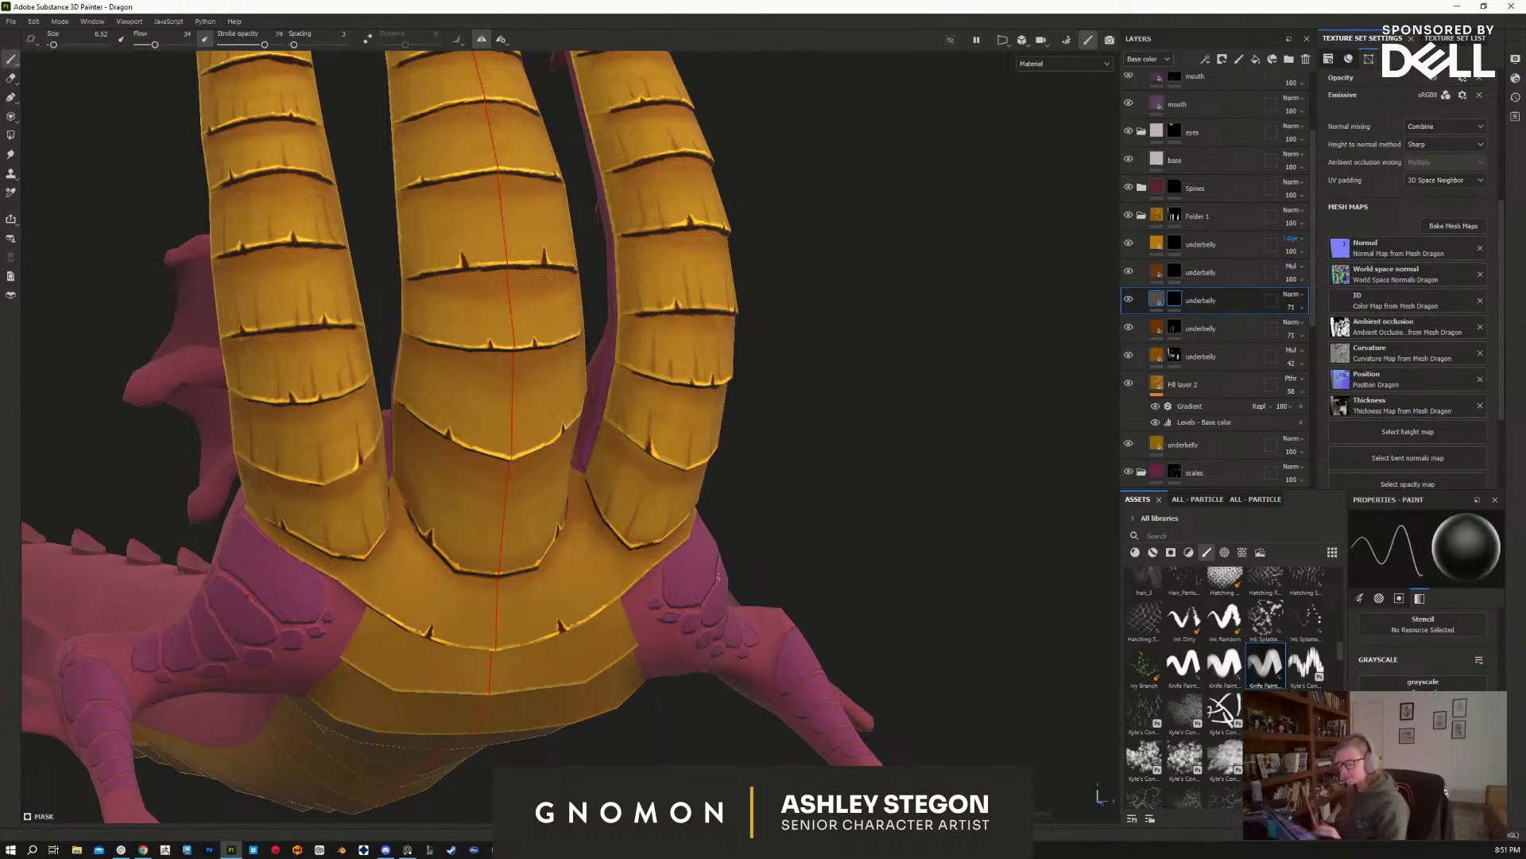
# Step: Paint and taper mirrored vertical streaks across the lowest plate of the centre neck, between its two side cracks
pyautogui.moveTo(862, 562)
pyautogui.keyDown('alt'); pyautogui.mouseDown()
pyautogui.moveTo(893, 647)
pyautogui.moveTo(578, 608)
pyautogui.moveTo(580, 582)
pyautogui.moveTo(584, 613)
pyautogui.mouseUp(); pyautogui.keyUp('alt')
pyautogui.press('x')
pyautogui.press('x')
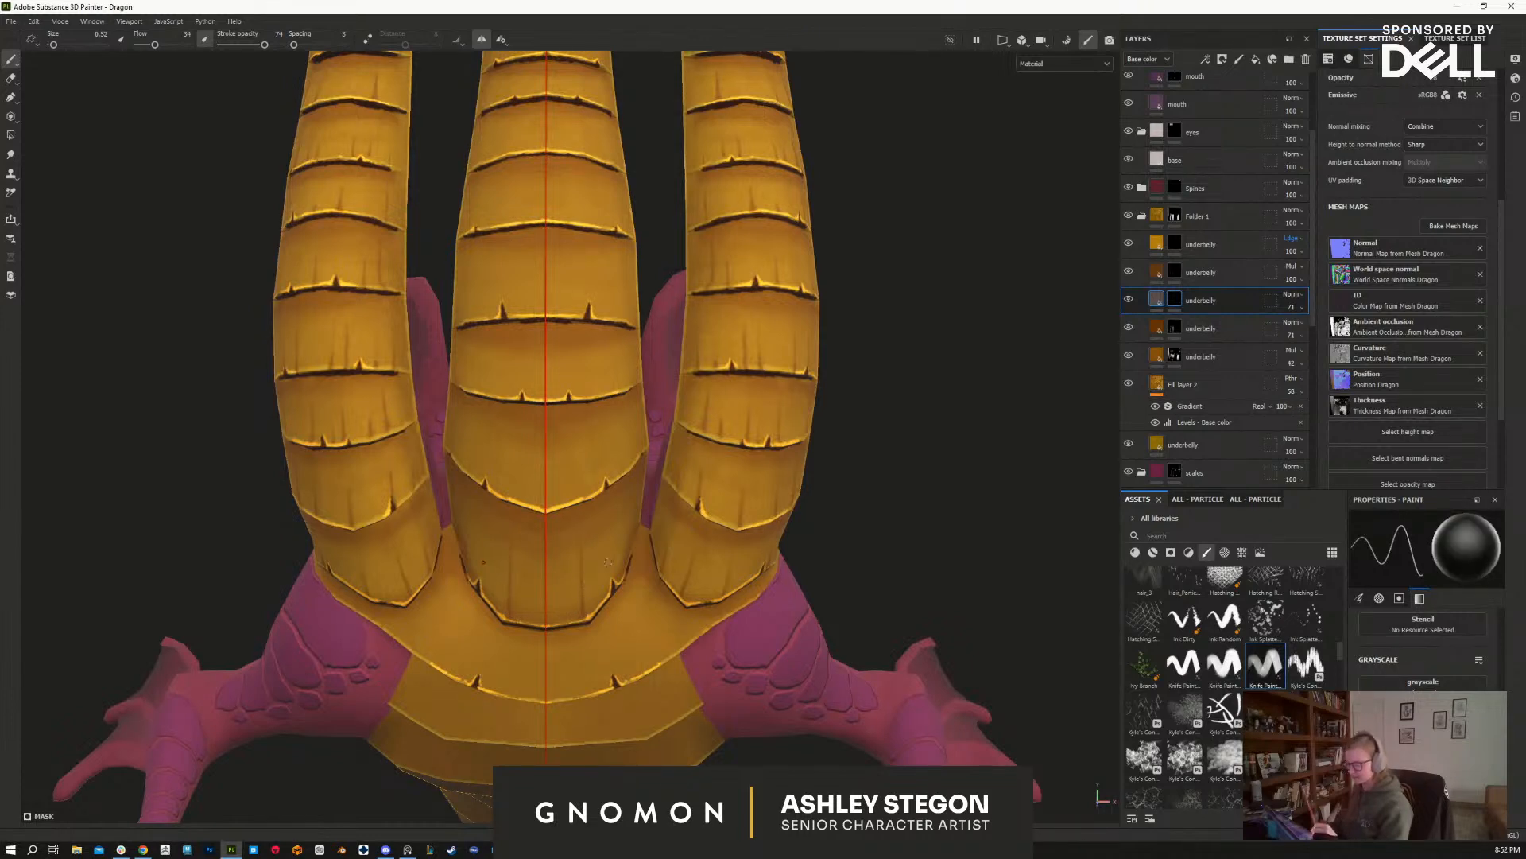
pyautogui.keyDown('alt'); pyautogui.moveTo(589, 594); pyautogui.dragTo(620, 578); pyautogui.keyUp('alt')
pyautogui.press('x')
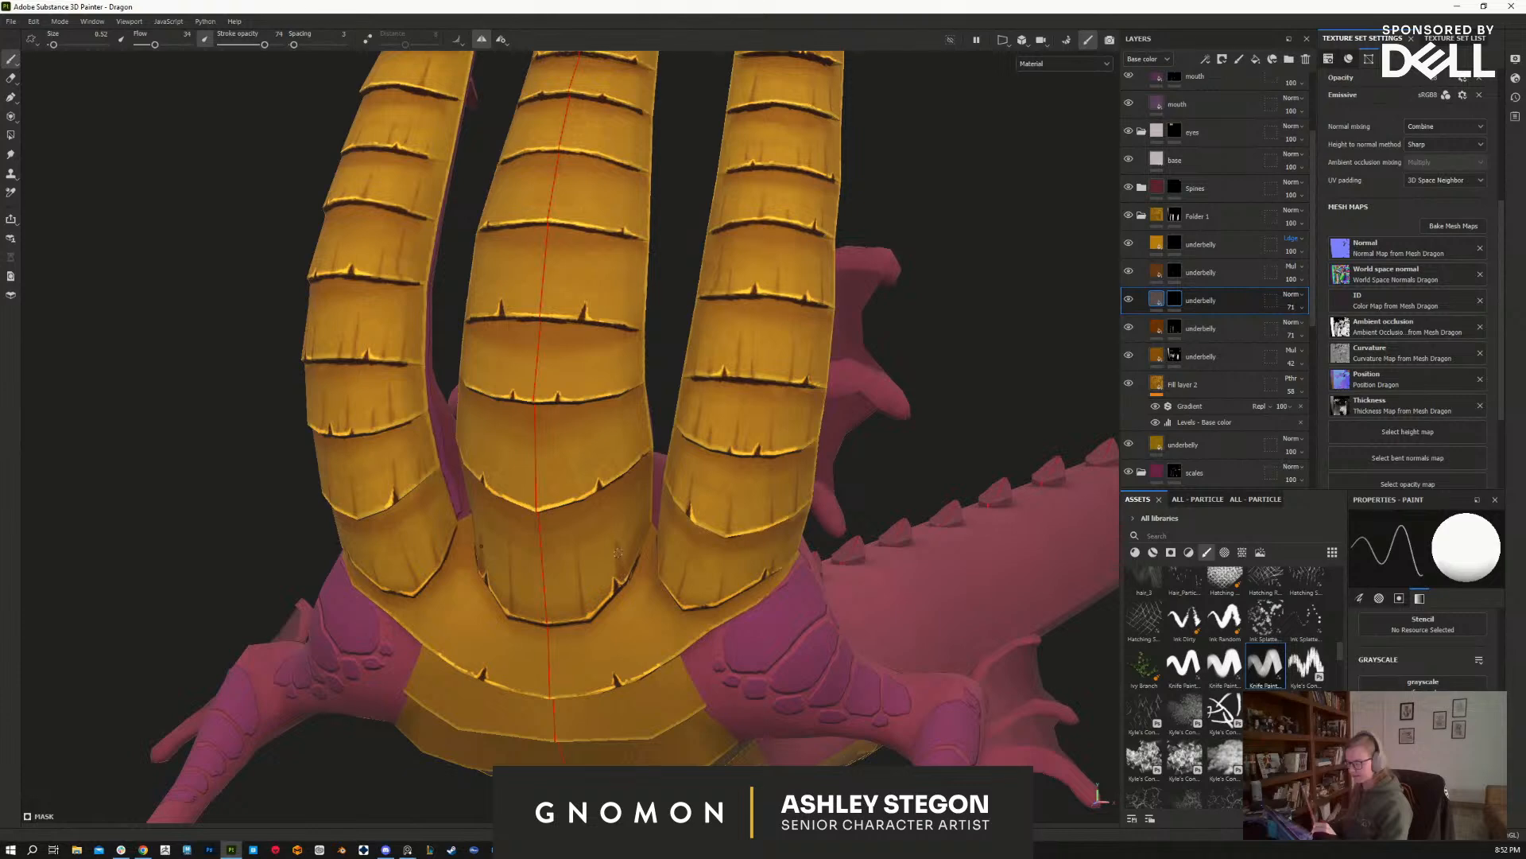
pyautogui.press('x')
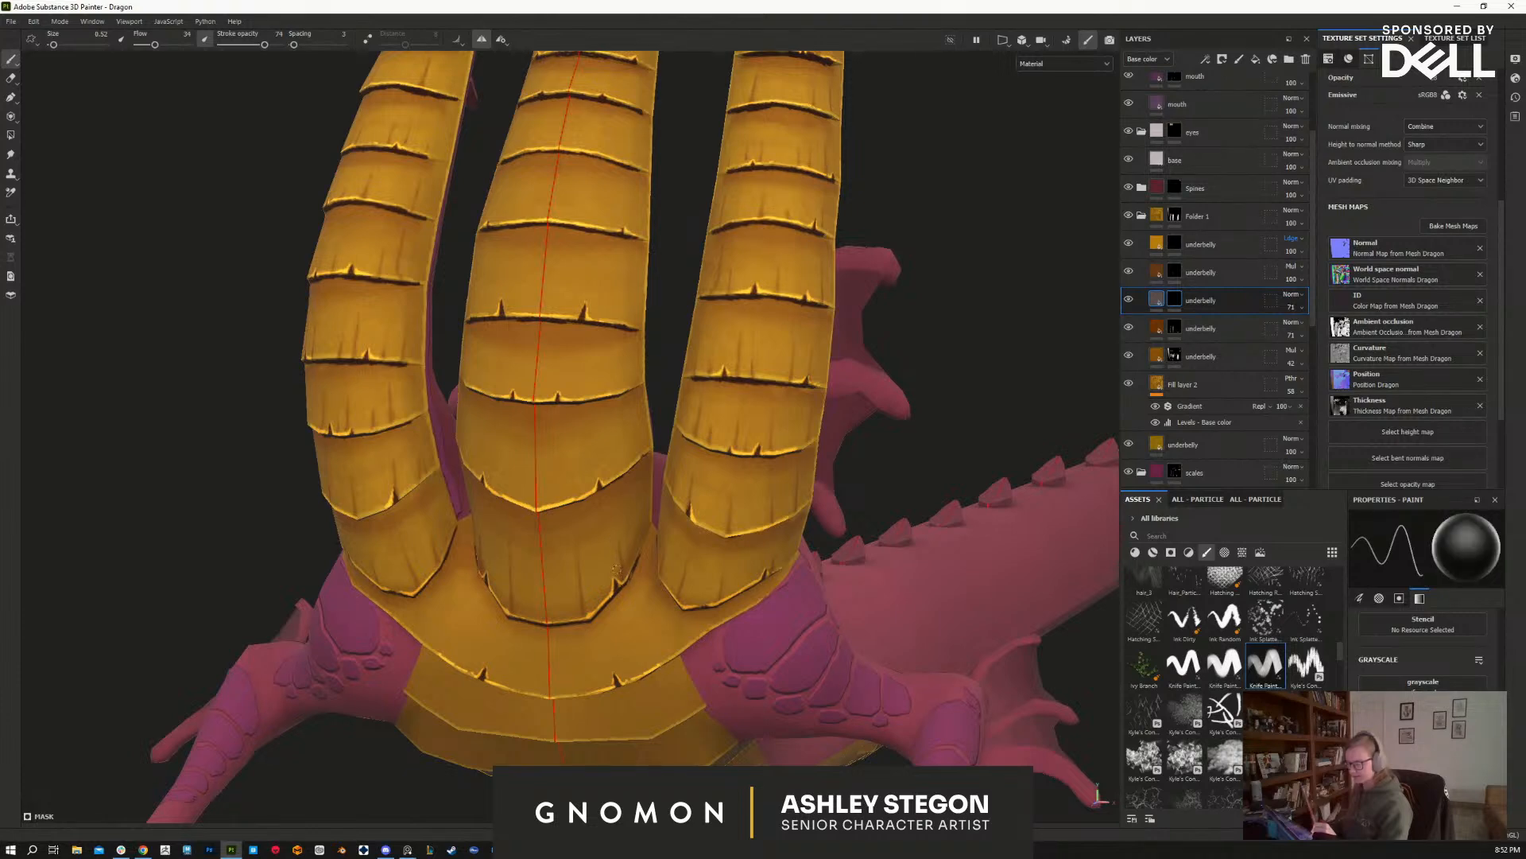
# Step: Paint and taper mirrored vertical streaks across the centre neck's second-lowest plate, rising from its pointed bottom edge and side cracks
pyautogui.keyDown('alt'); pyautogui.moveTo(624, 559); pyautogui.dragTo(651, 581); pyautogui.keyUp('alt')
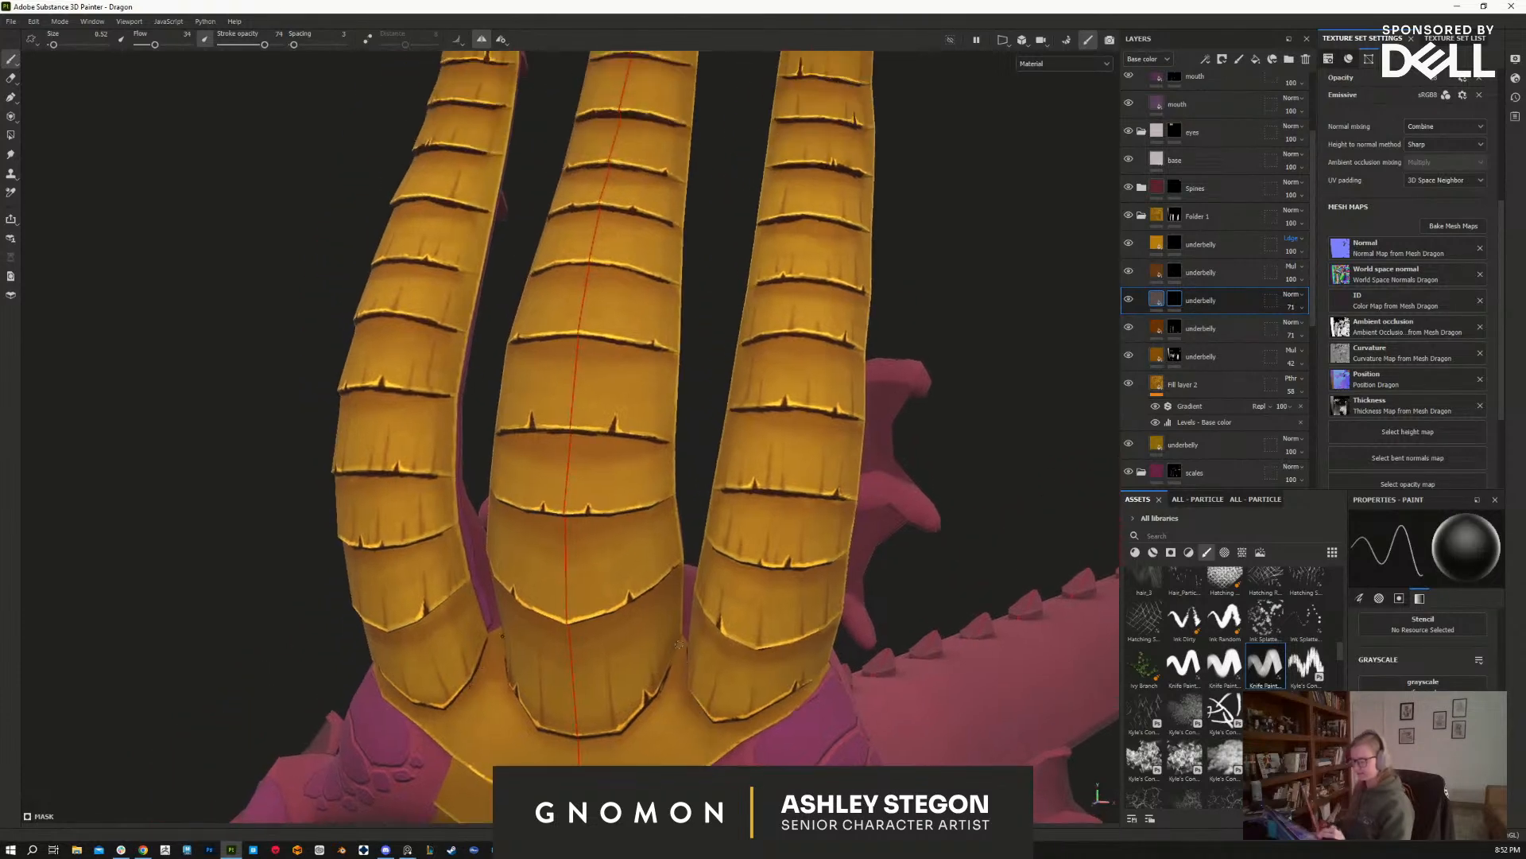
pyautogui.press('x')
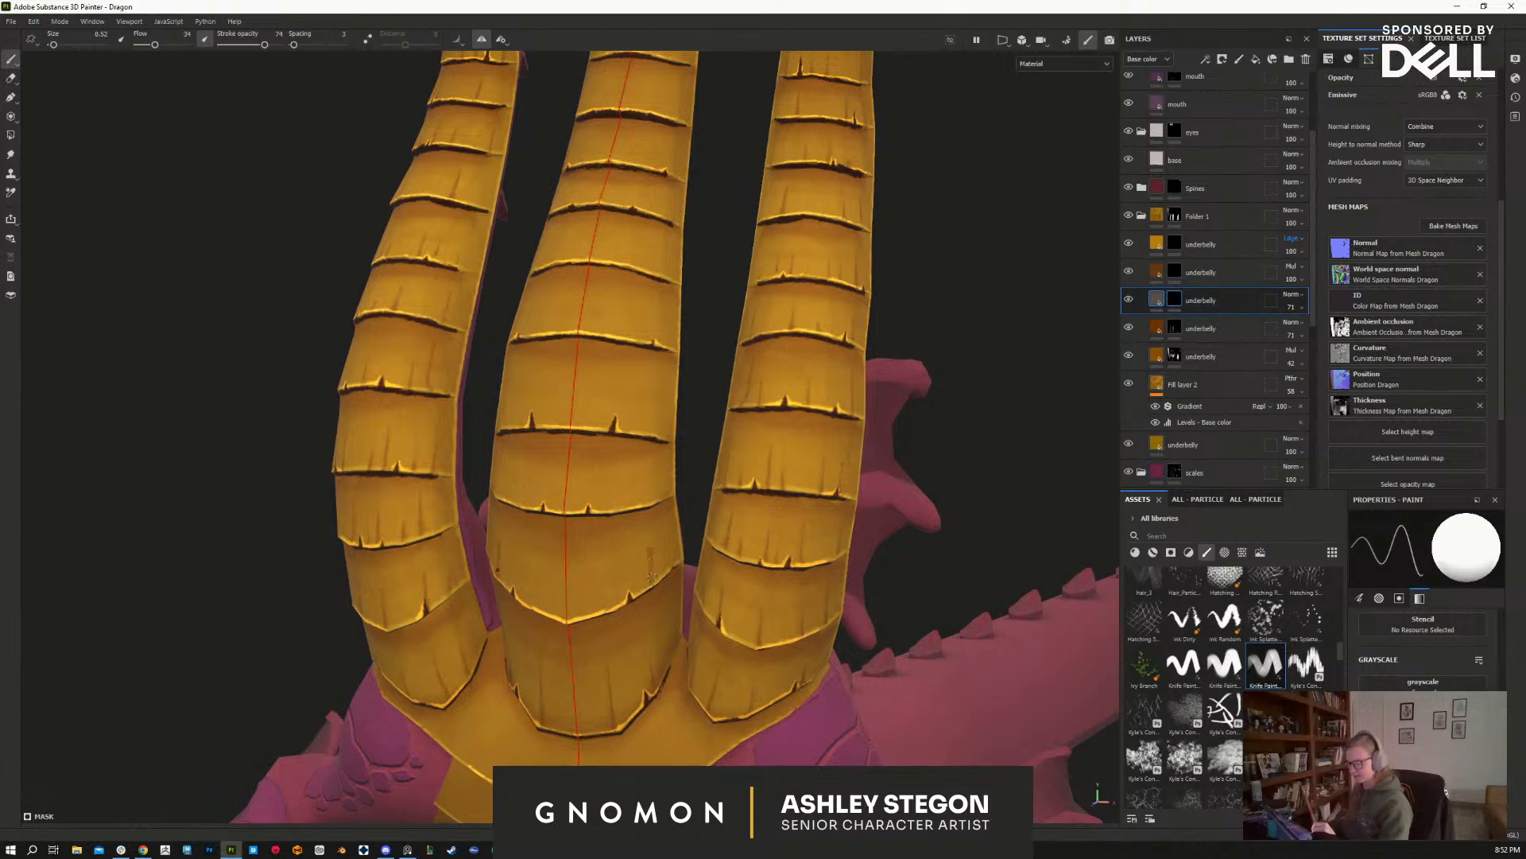
pyautogui.press('x')
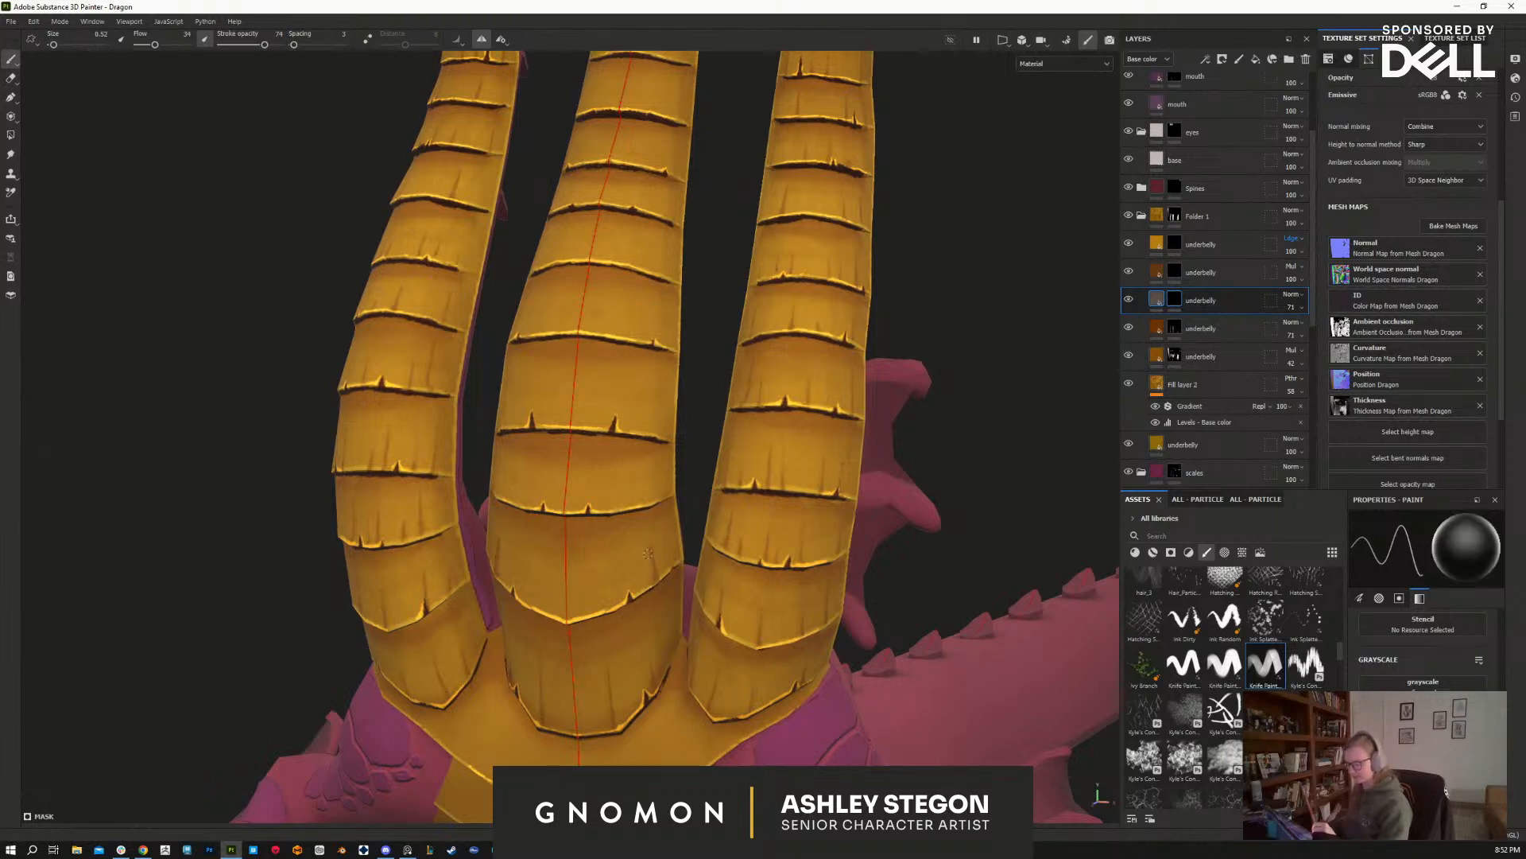
pyautogui.press('x')
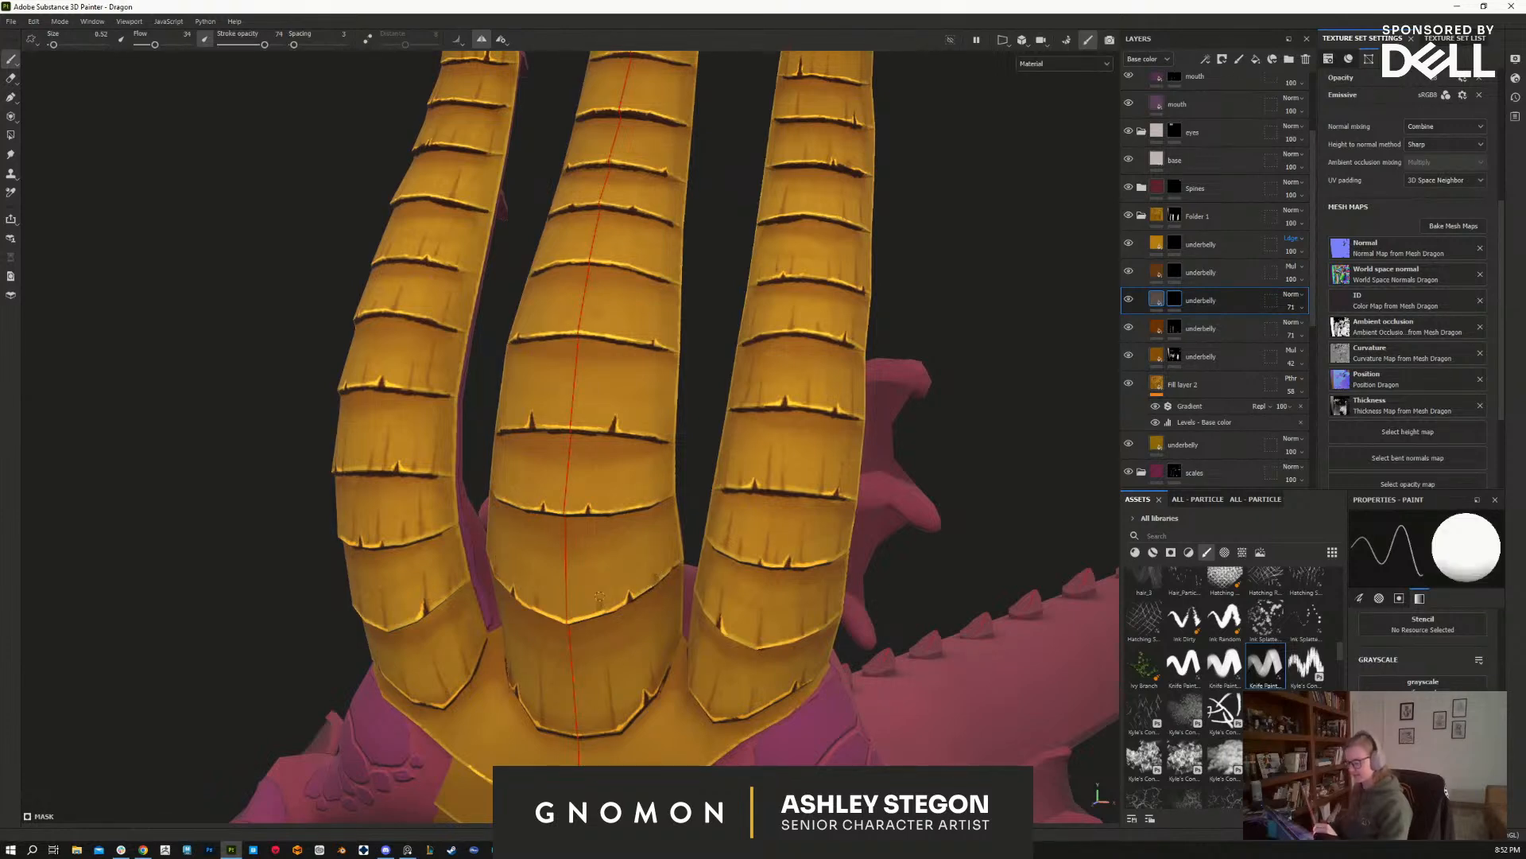
pyautogui.press('x')
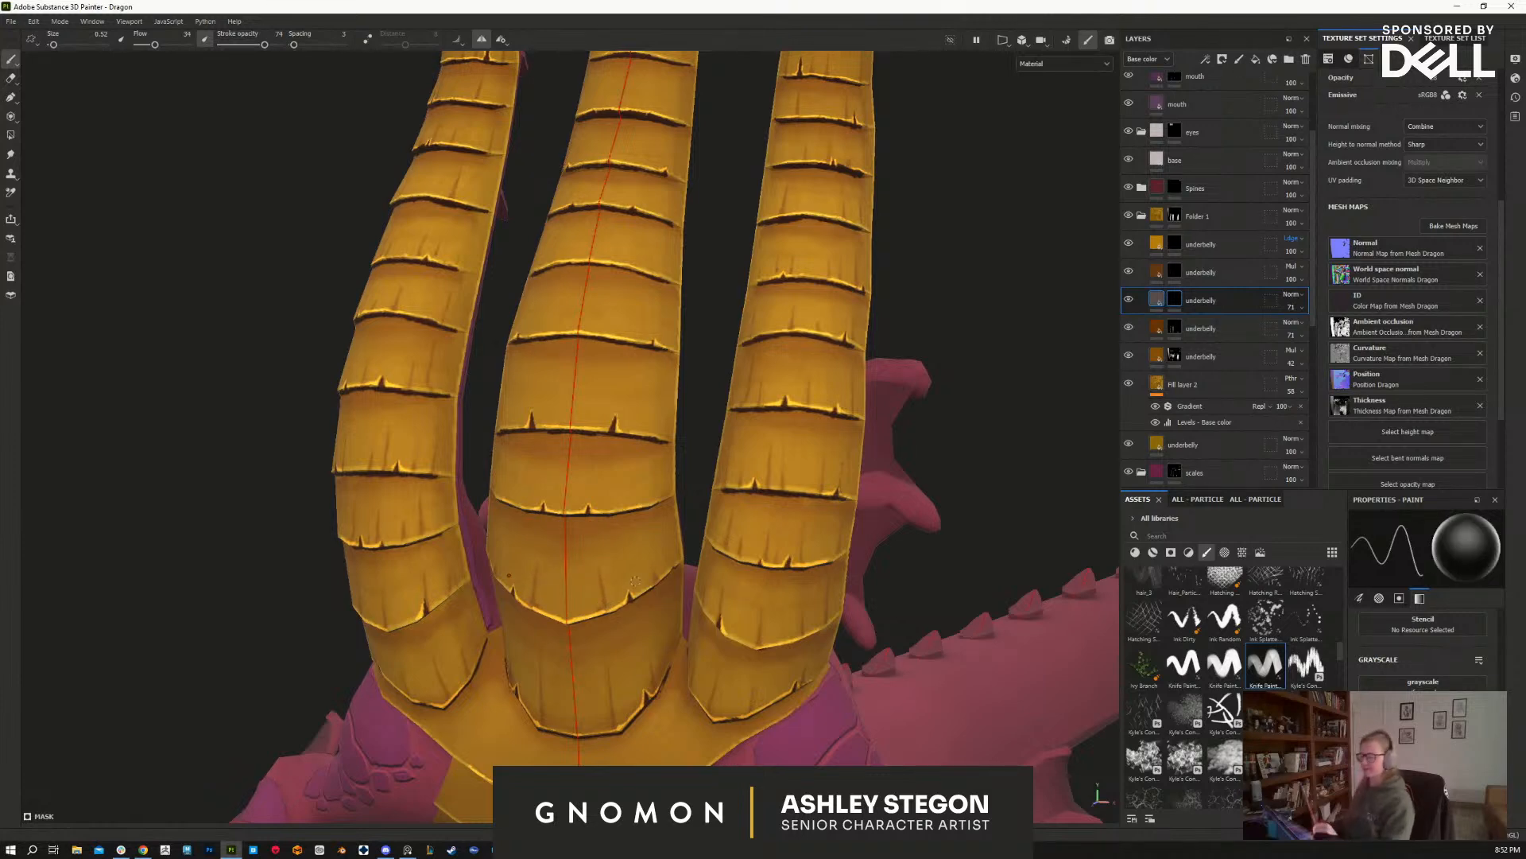
pyautogui.press('x')
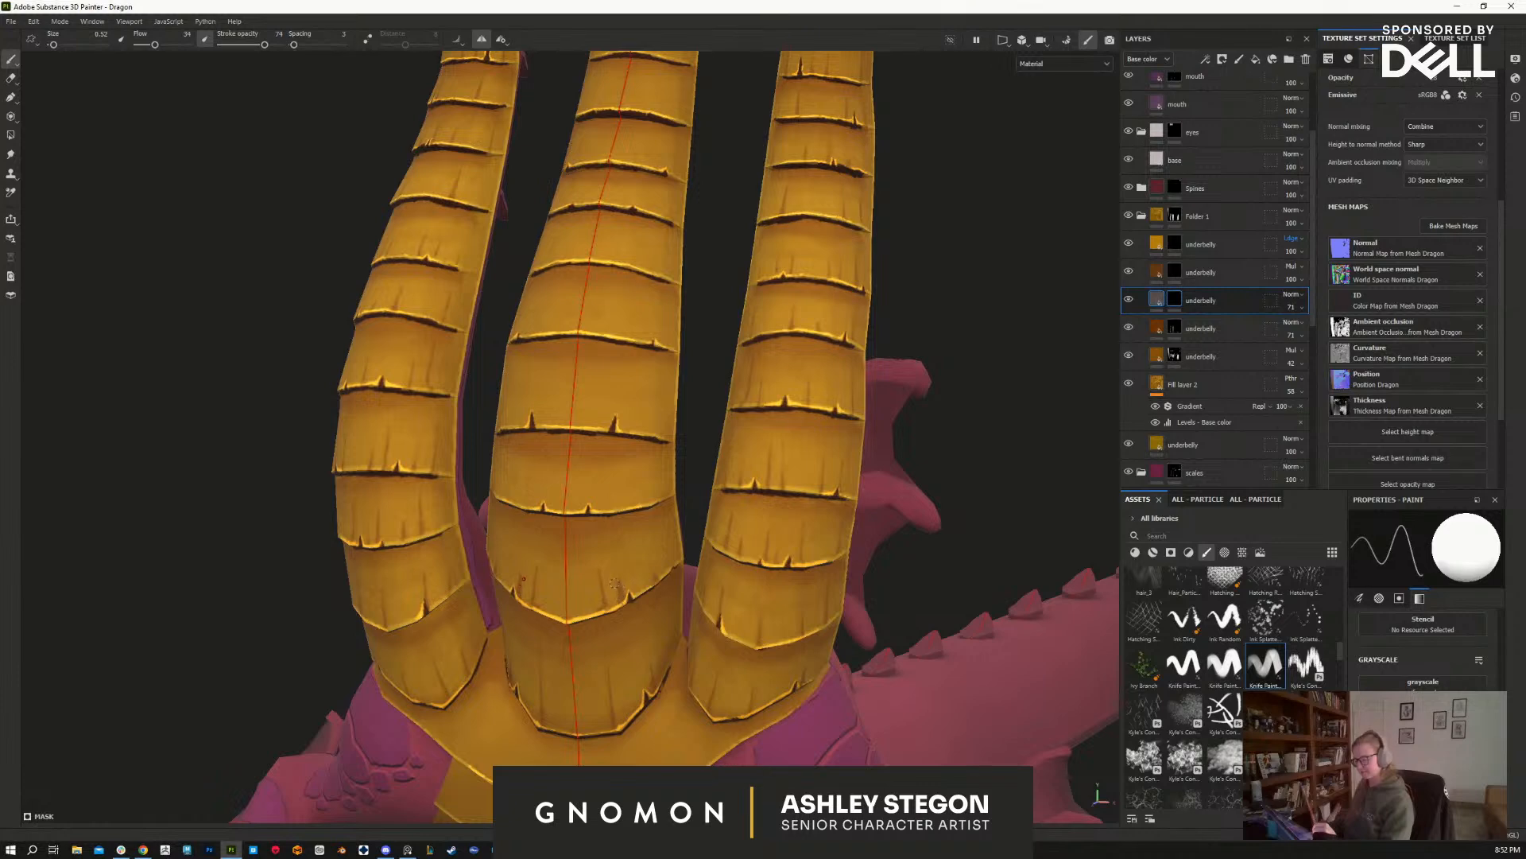
pyautogui.press('x')
# Step: Paint mirrored vertical streaks along the bottom edge of the centre neck's third-lowest plate and trim them to fade upwards
pyautogui.keyDown('alt'); pyautogui.moveTo(597, 564); pyautogui.dragTo(614, 632, button='middle'); pyautogui.keyUp('alt')
pyautogui.press('x')
pyautogui.press('x')
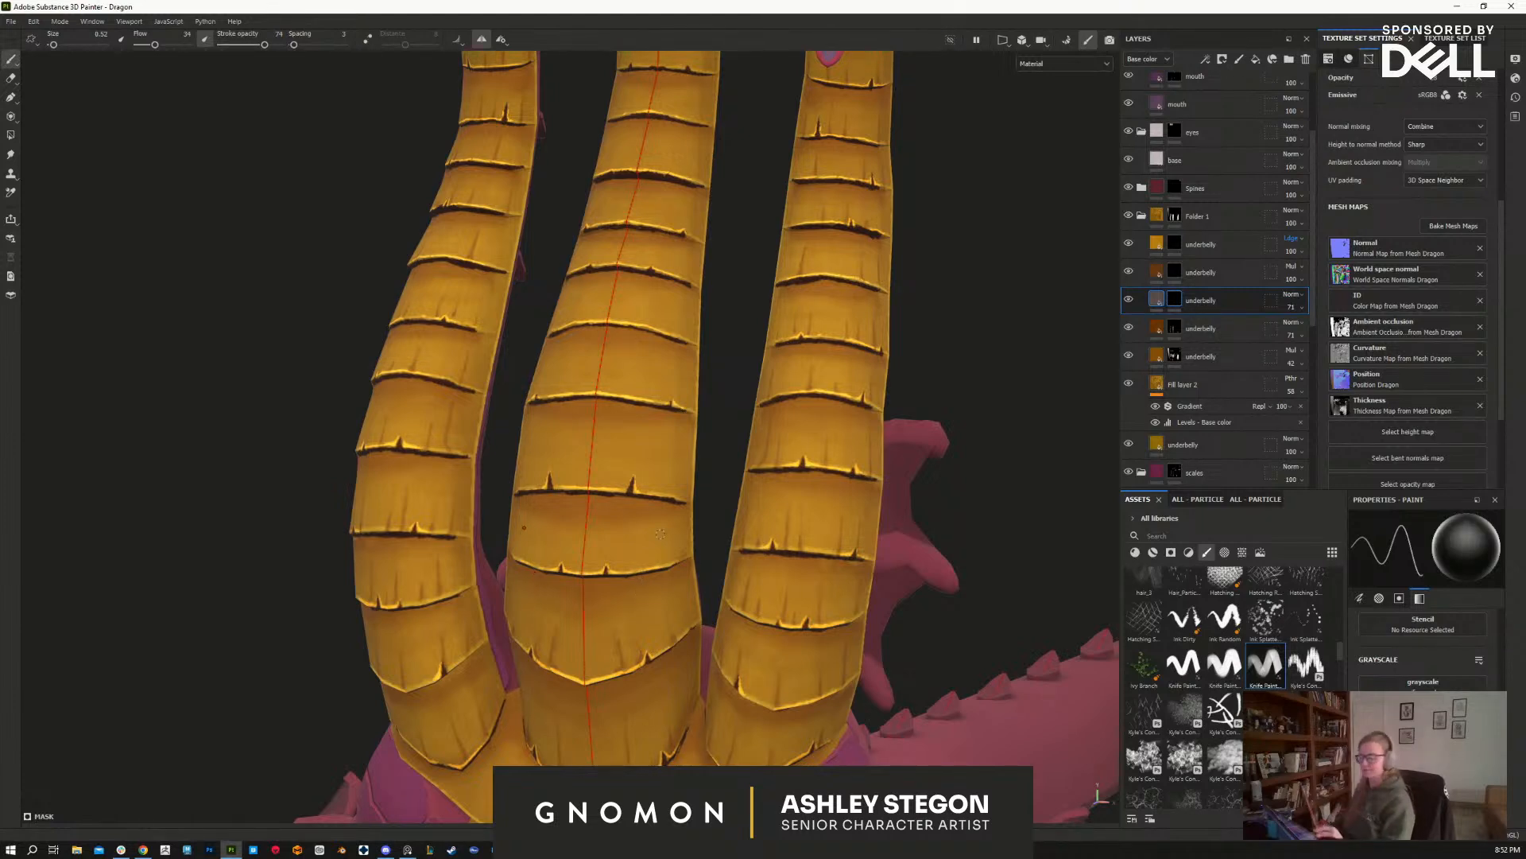
pyautogui.keyDown('alt'); pyautogui.moveTo(673, 548); pyautogui.dragTo(588, 676); pyautogui.keyUp('alt')
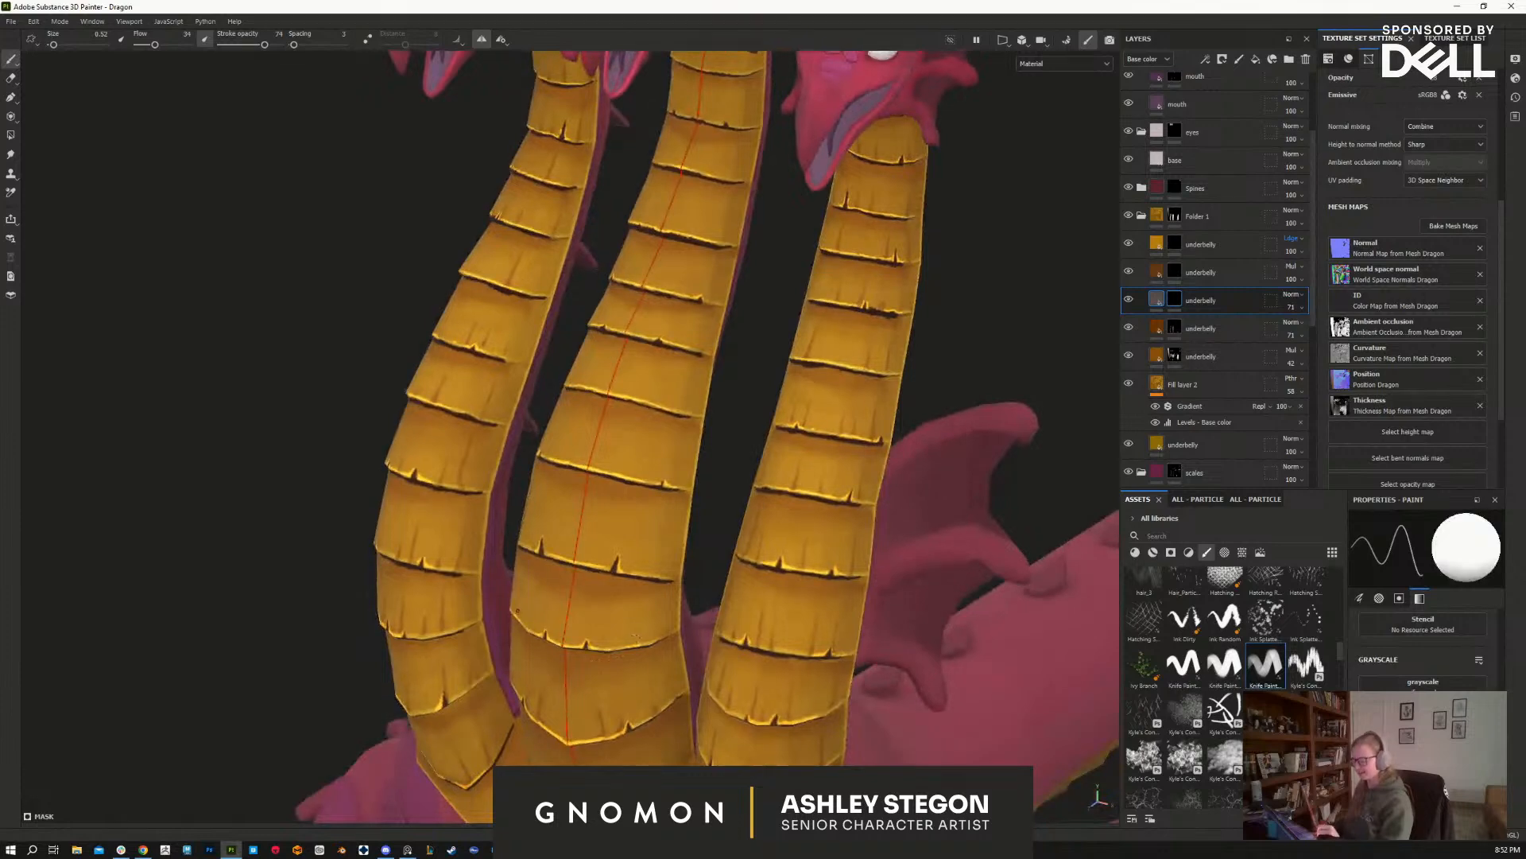
pyautogui.moveTo(640, 607); pyautogui.dragTo(641, 645)
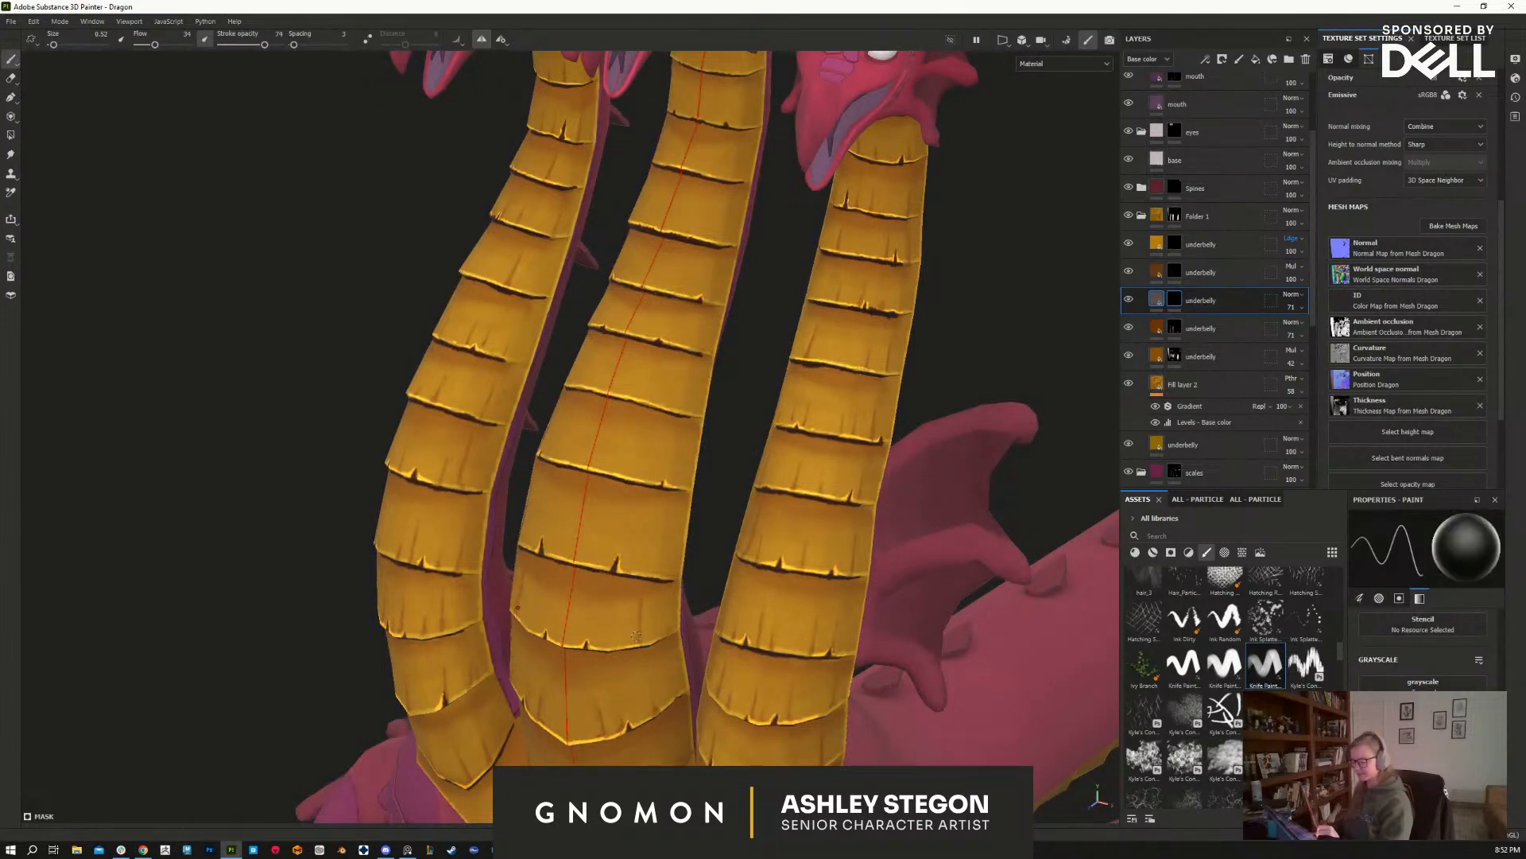
pyautogui.press('x')
pyautogui.moveTo(602, 596); pyautogui.dragTo(609, 642)
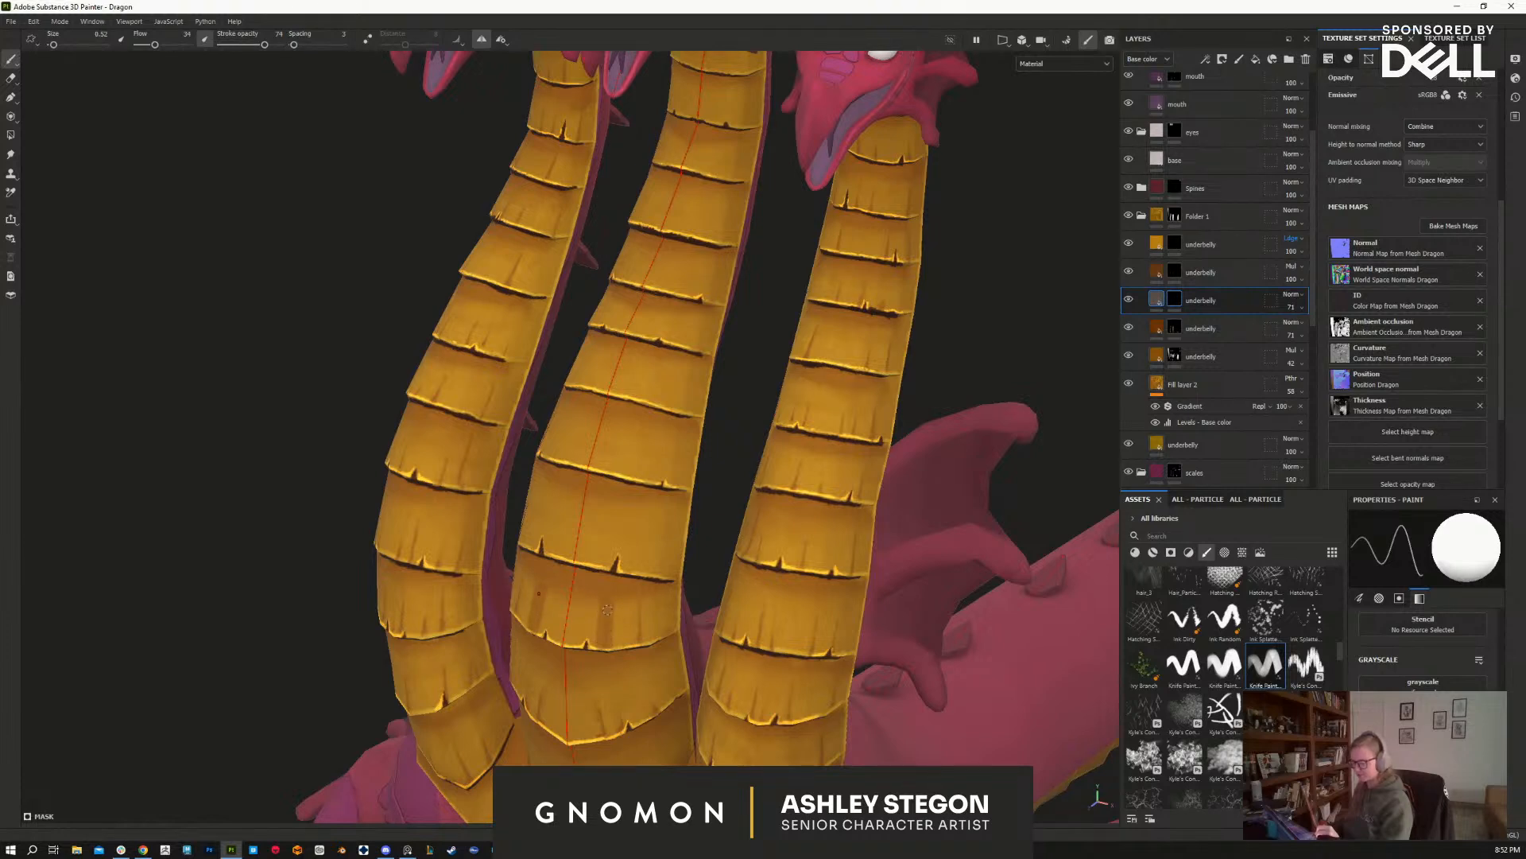
pyautogui.press('x')
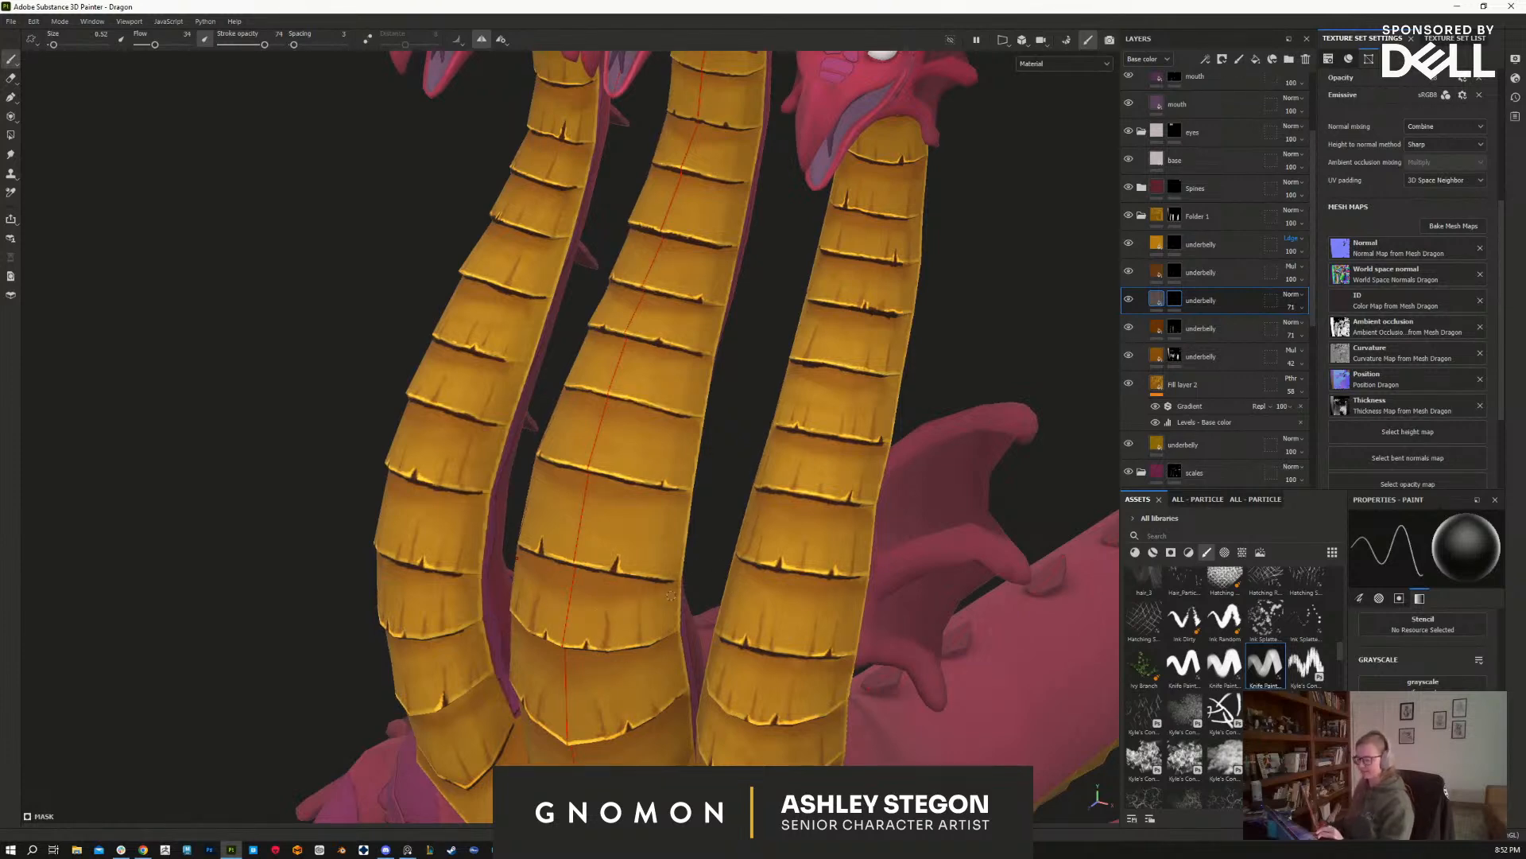
pyautogui.press('x')
pyautogui.press('x')
# Step: Paint and thin mirrored vertical streaks on the centre neck's fourth-lowest plate, around and between its two tall cracks
pyautogui.keyDown('alt'); pyautogui.moveTo(690, 625); pyautogui.dragTo(694, 694, button='middle'); pyautogui.keyUp('alt')
pyautogui.press('x')
pyautogui.moveTo(602, 635)
pyautogui.mouseDown()
pyautogui.moveTo(610, 585)
pyautogui.moveTo(602, 625)
pyautogui.mouseUp()
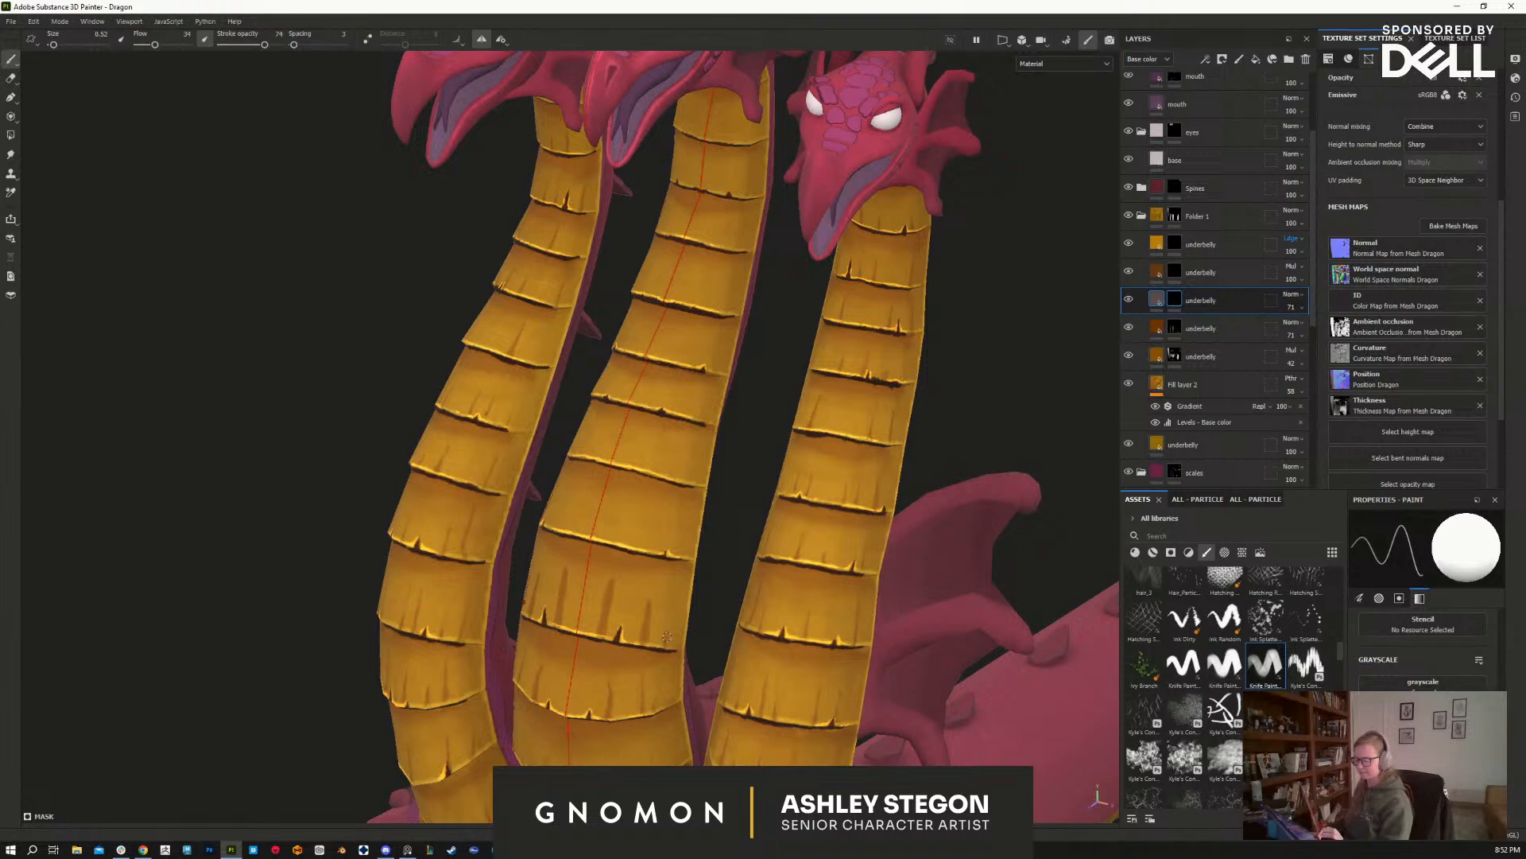
pyautogui.press('x')
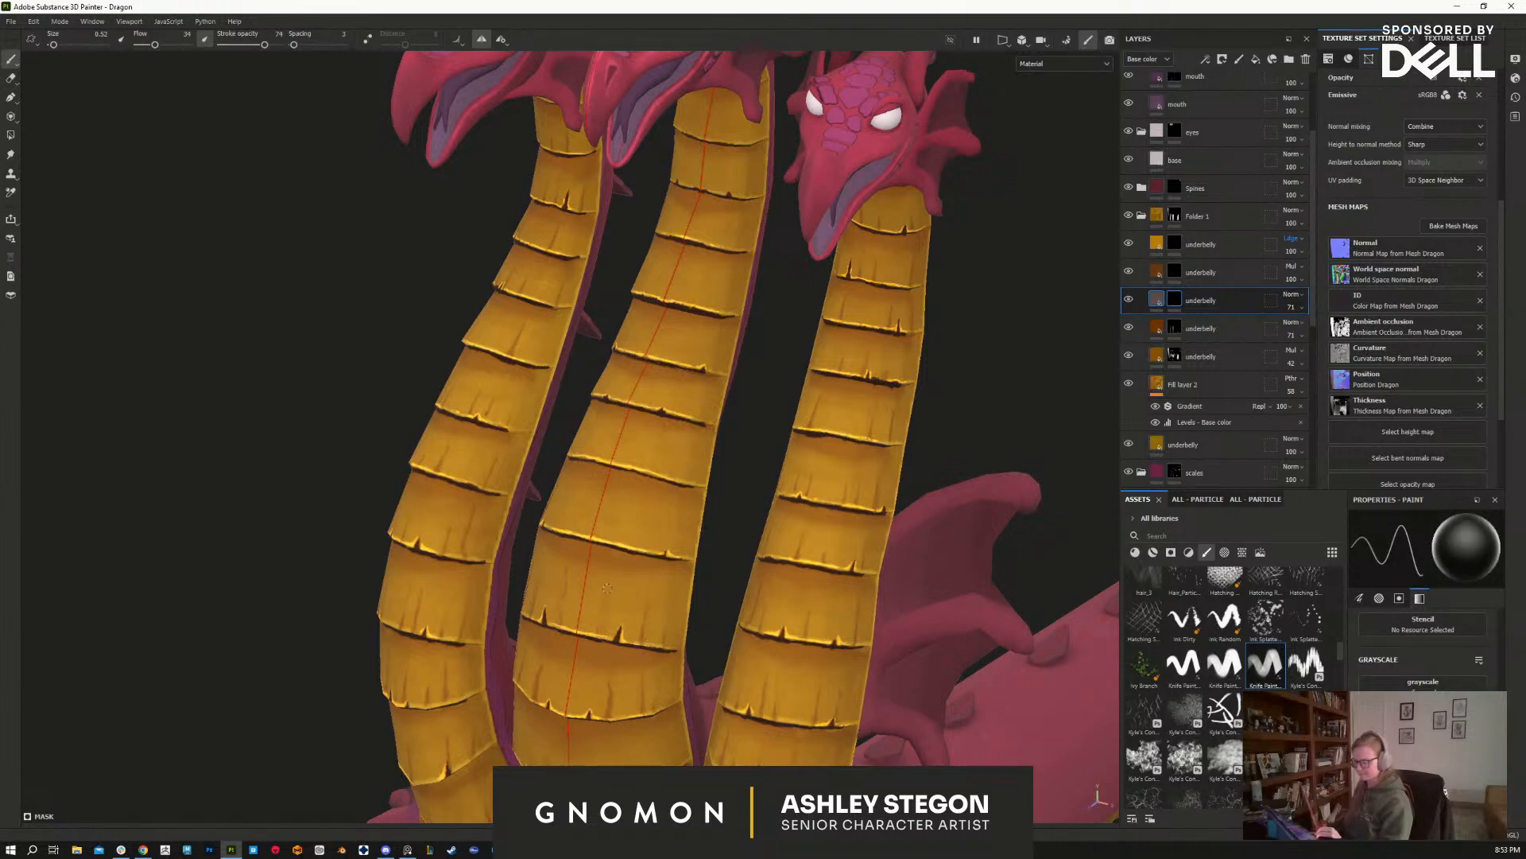
pyautogui.press('x')
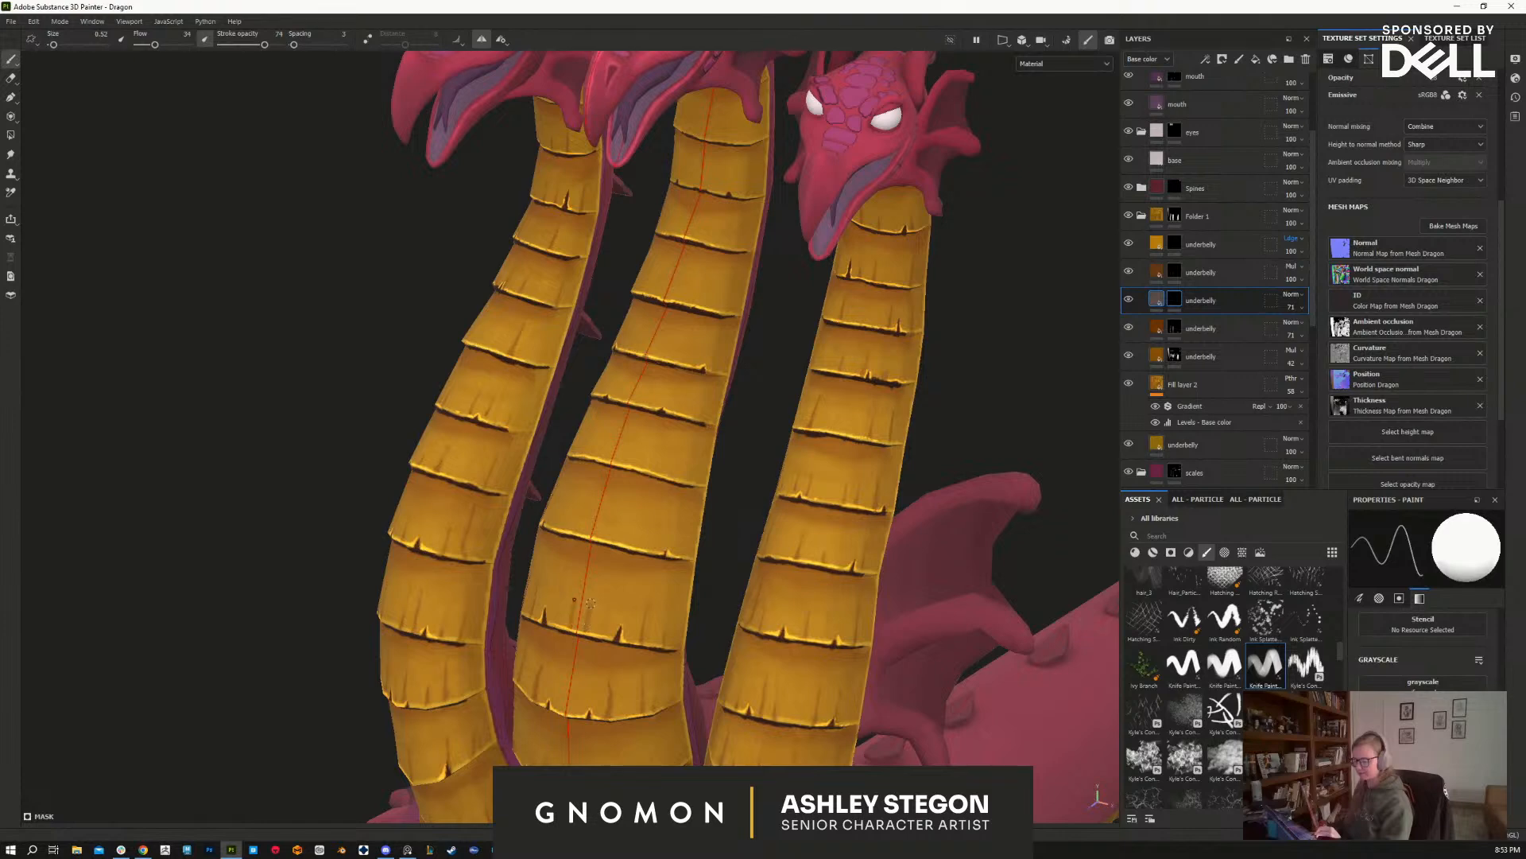
pyautogui.press('x')
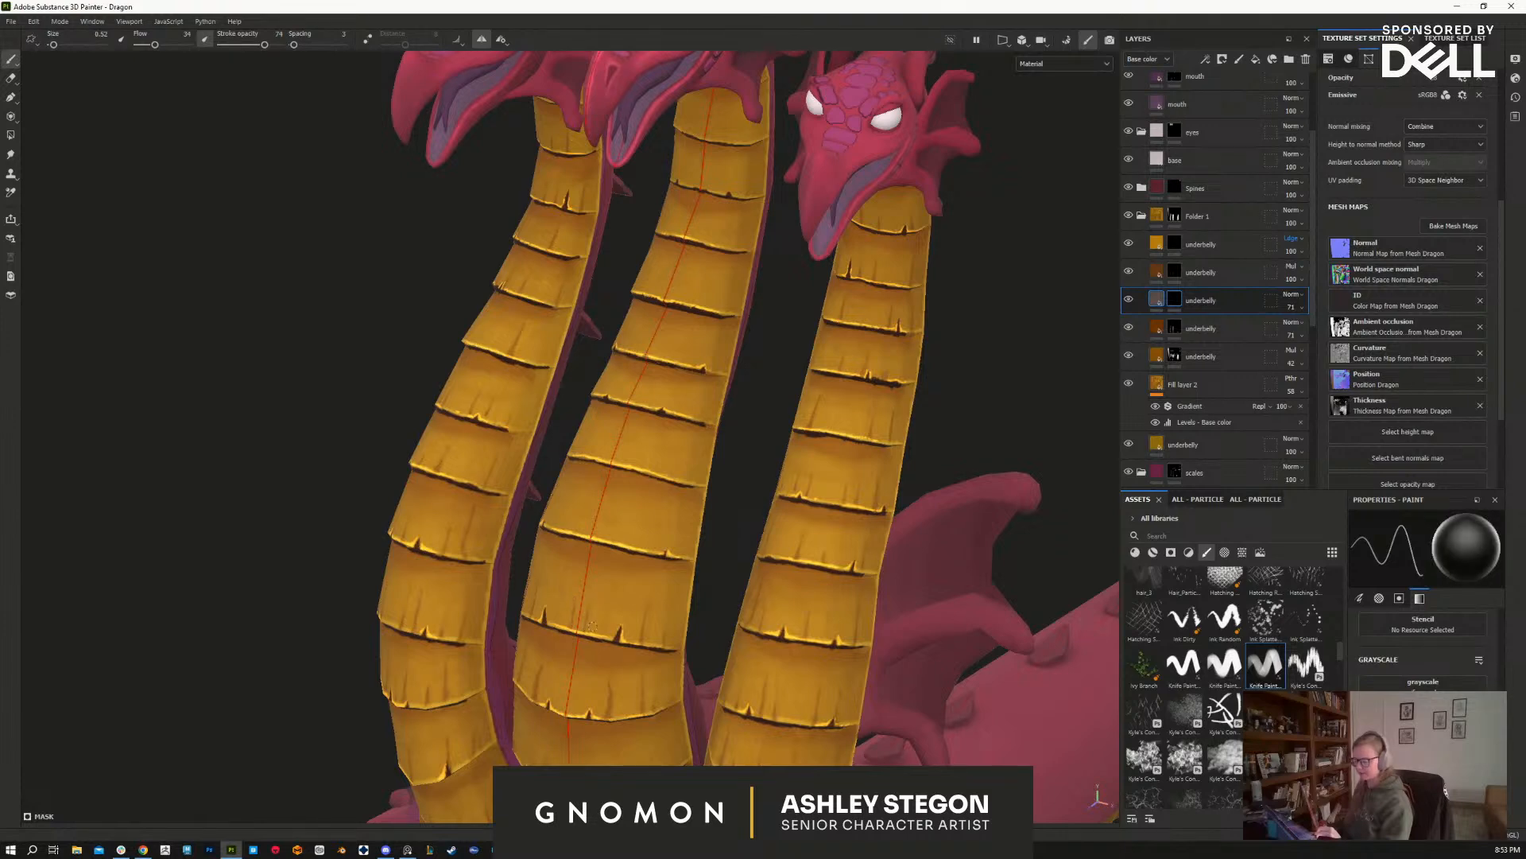
# Step: Paint and taper mirrored vertical streaks across the fifth plate from the bottom of the centre neck
pyautogui.keyDown('alt'); pyautogui.moveTo(713, 624); pyautogui.dragTo(913, 643); pyautogui.keyUp('alt')
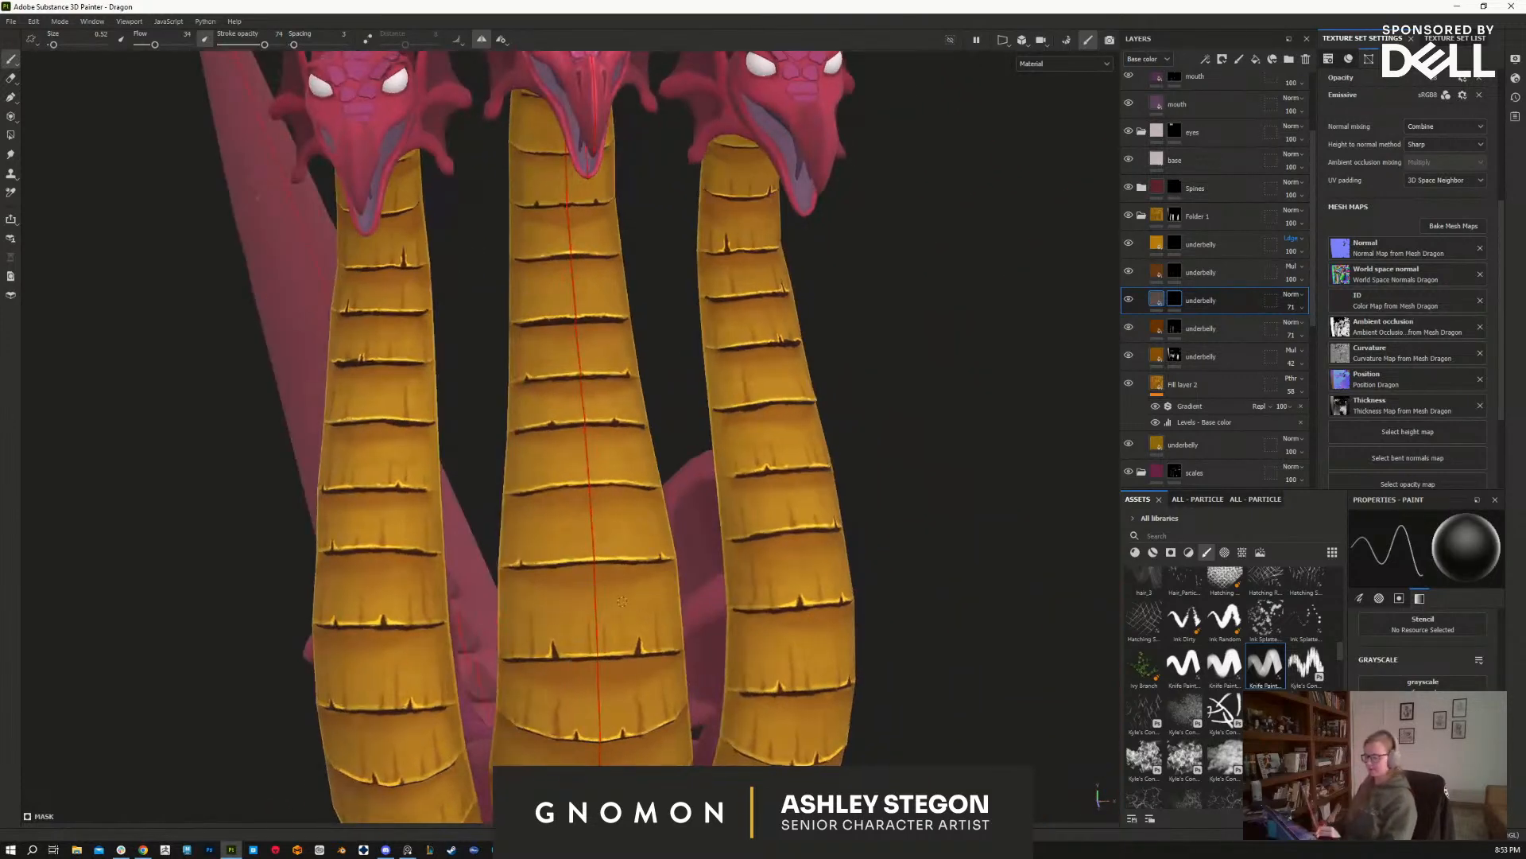
pyautogui.keyDown('alt'); pyautogui.moveTo(622, 598); pyautogui.dragTo(779, 636); pyautogui.keyUp('alt')
pyautogui.press('x')
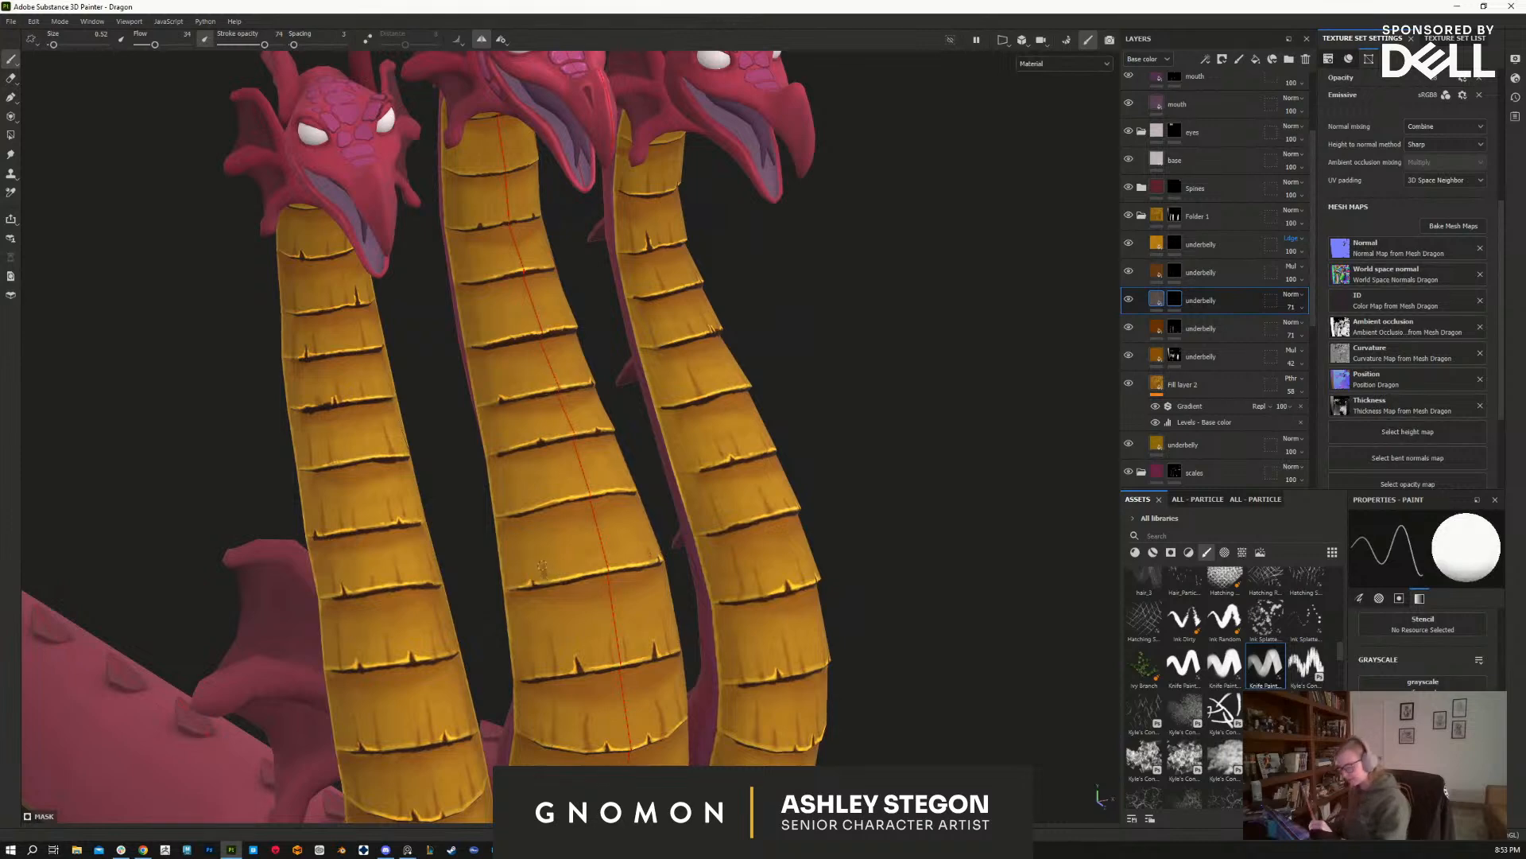
pyautogui.press('x')
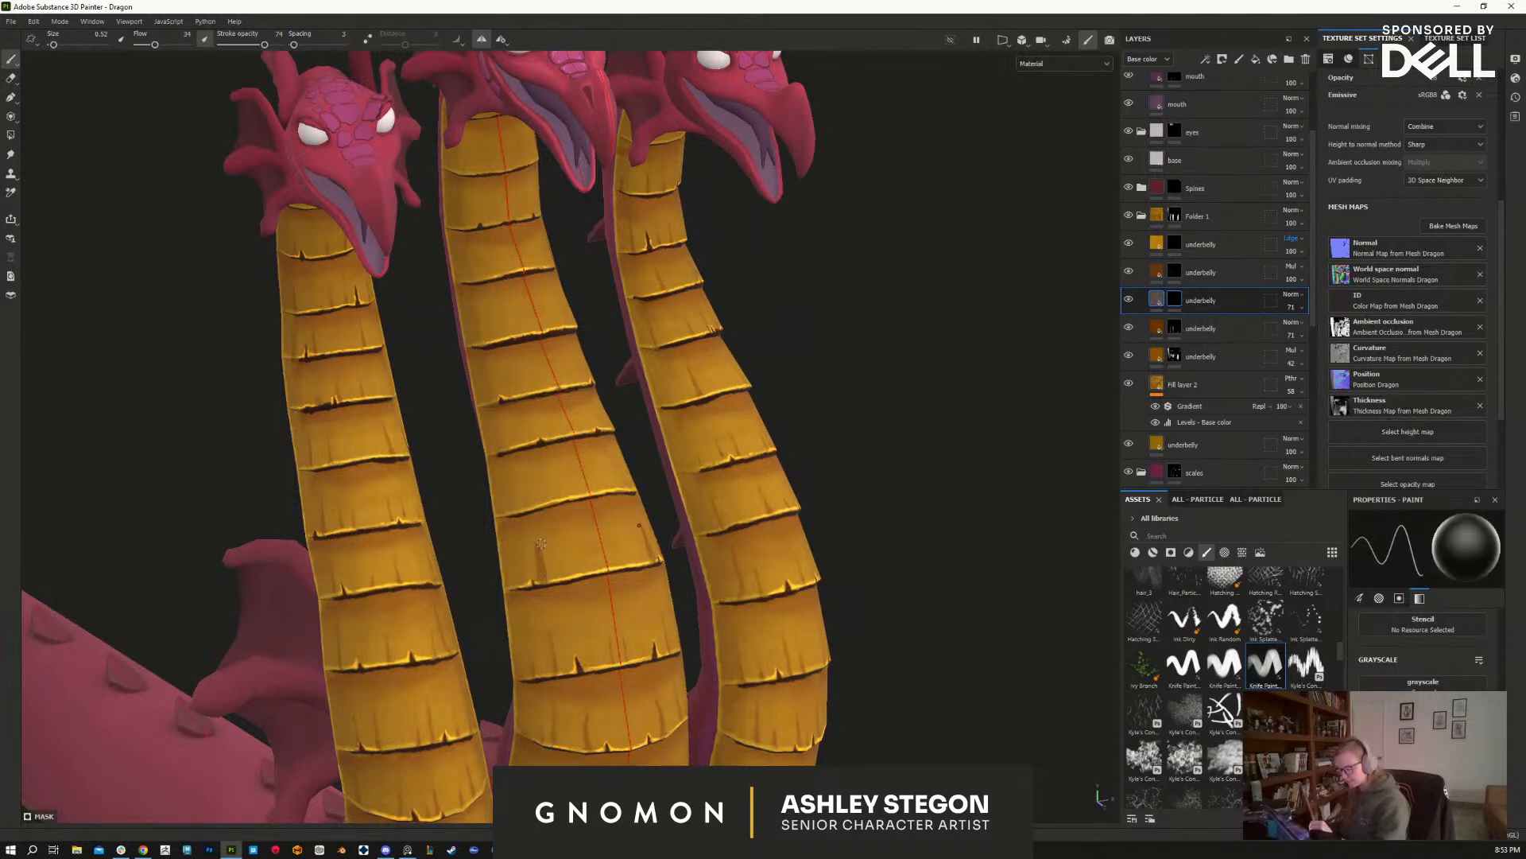
pyautogui.moveTo(537, 549)
pyautogui.keyDown('alt'); pyautogui.mouseDown()
pyautogui.moveTo(631, 657)
pyautogui.moveTo(580, 563)
pyautogui.mouseUp(); pyautogui.keyUp('alt')
pyautogui.press('x')
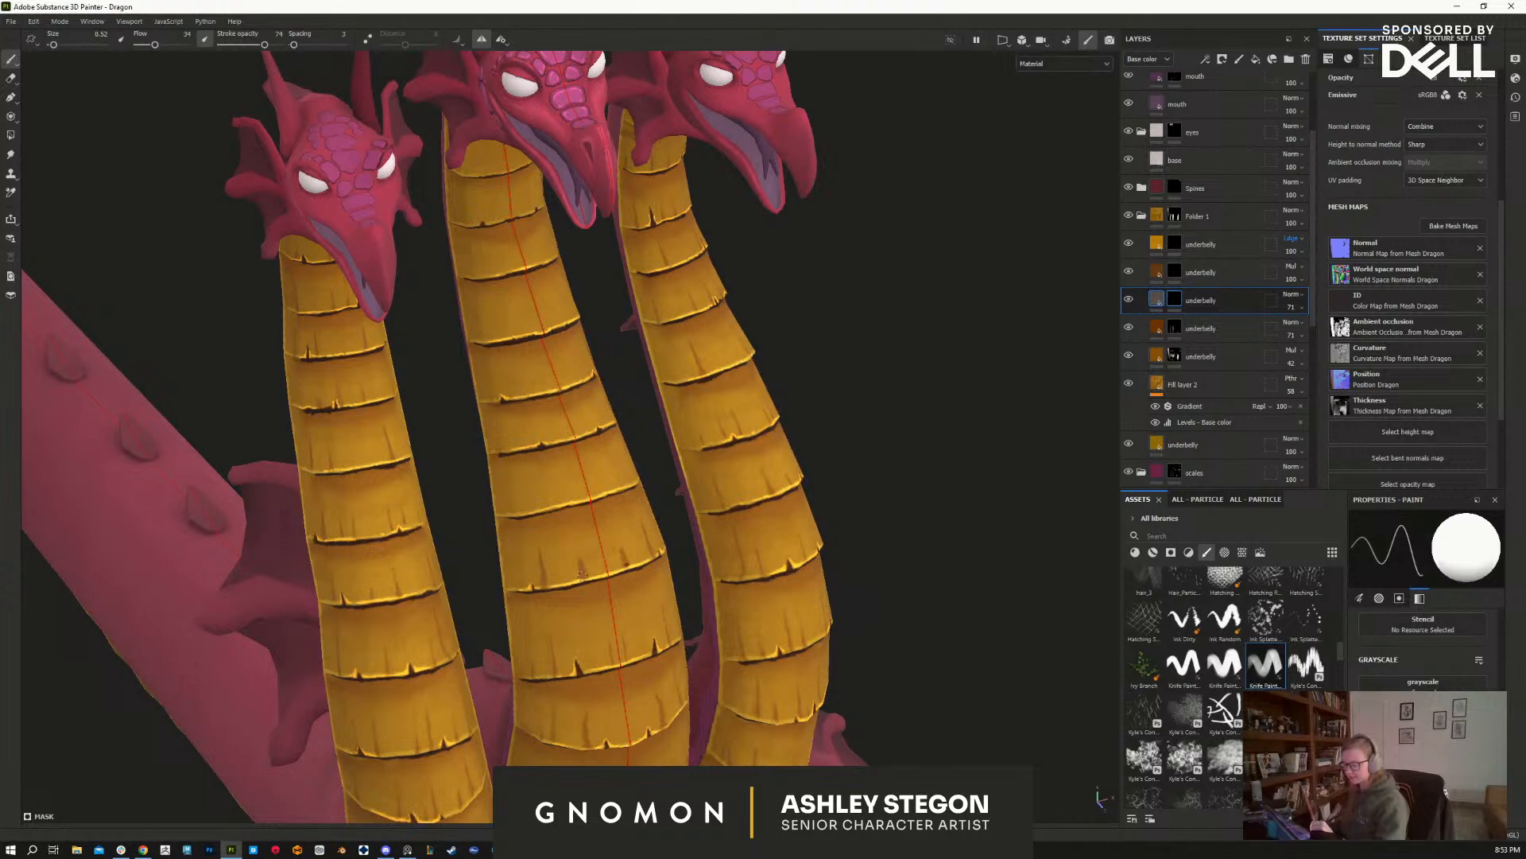
pyautogui.press('x')
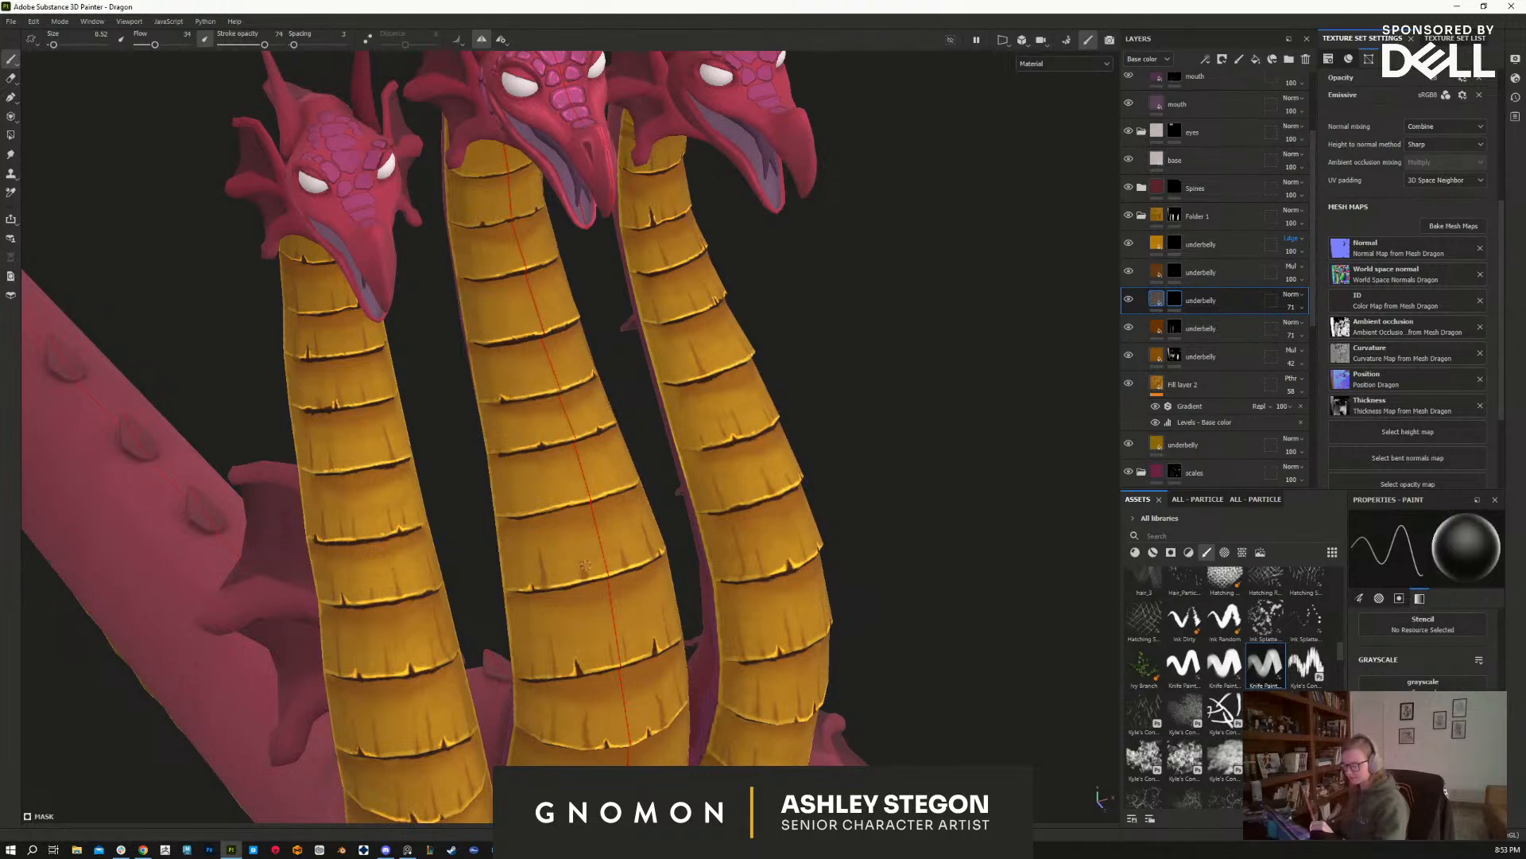
# Step: Add mirrored vertical streaks to the centre neck's sixth plate from the bottom, in its middle and near its outer edges, and taper them
pyautogui.press('x')
pyautogui.press('x')
pyautogui.press('x')
pyautogui.moveTo(558, 483)
pyautogui.mouseDown()
pyautogui.moveTo(554, 469)
pyautogui.moveTo(562, 496)
pyautogui.moveTo(554, 465)
pyautogui.mouseUp()
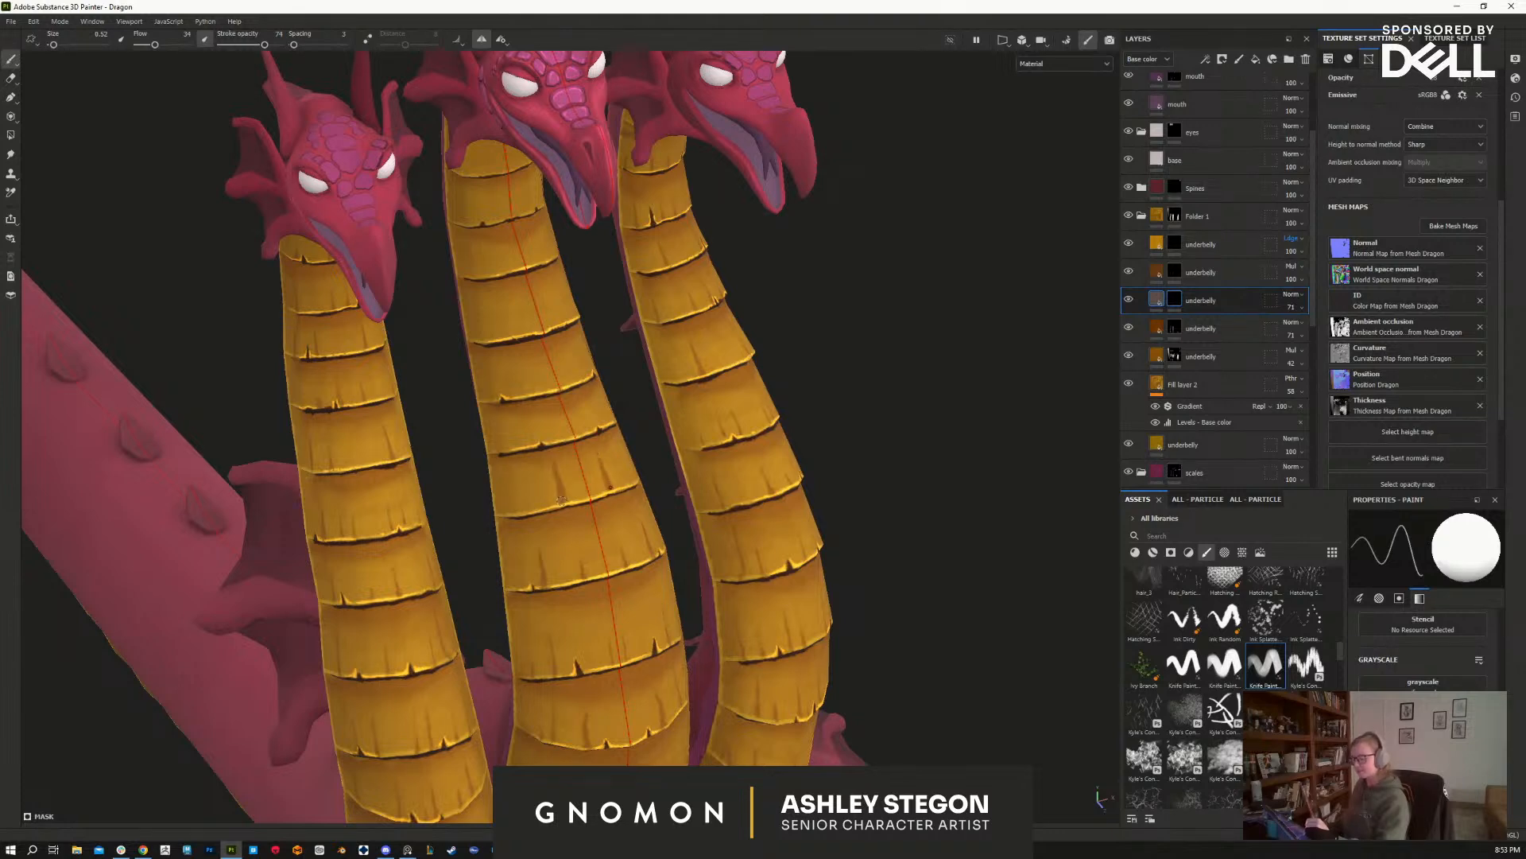
pyautogui.press('x')
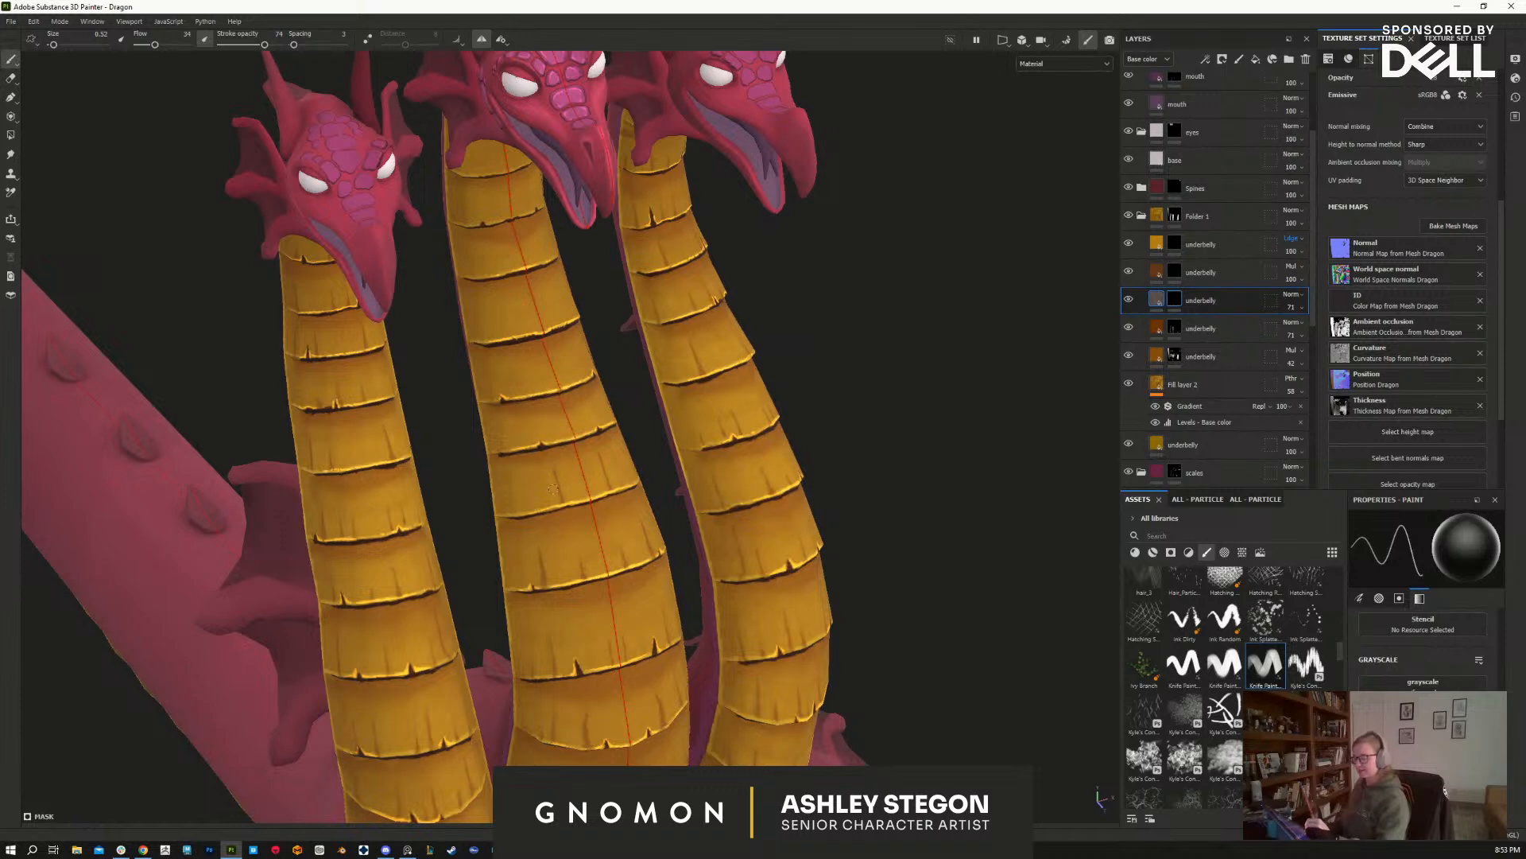
pyautogui.press('x')
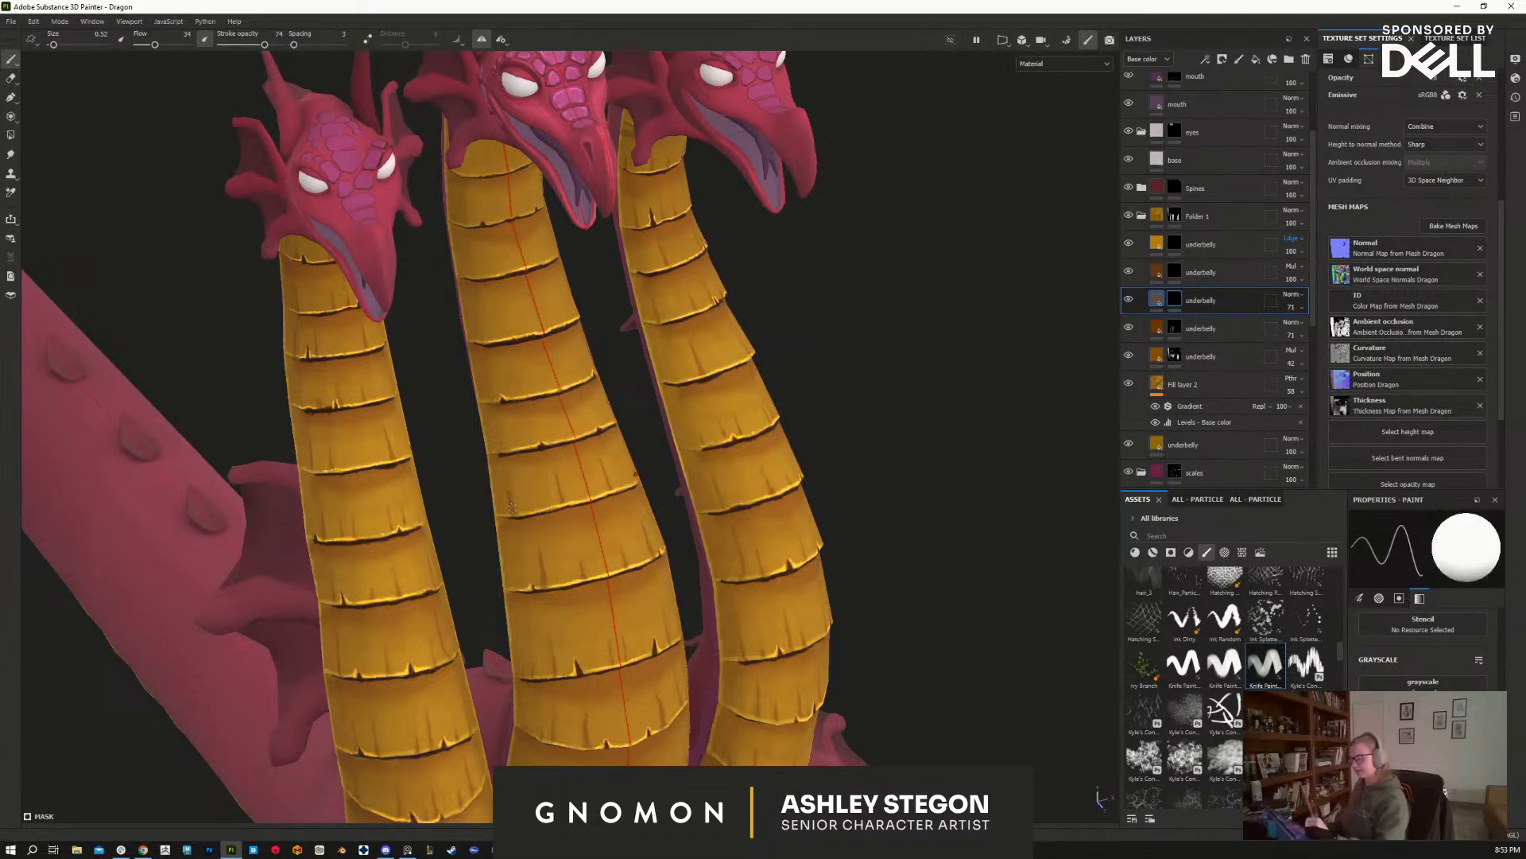
pyautogui.press('x')
# Step: Paint and trim short mirrored vertical streaks on the narrow seventh plate from the bottom of the centre neck
pyautogui.keyDown('alt'); pyautogui.moveTo(513, 491); pyautogui.dragTo(592, 487); pyautogui.keyUp('alt')
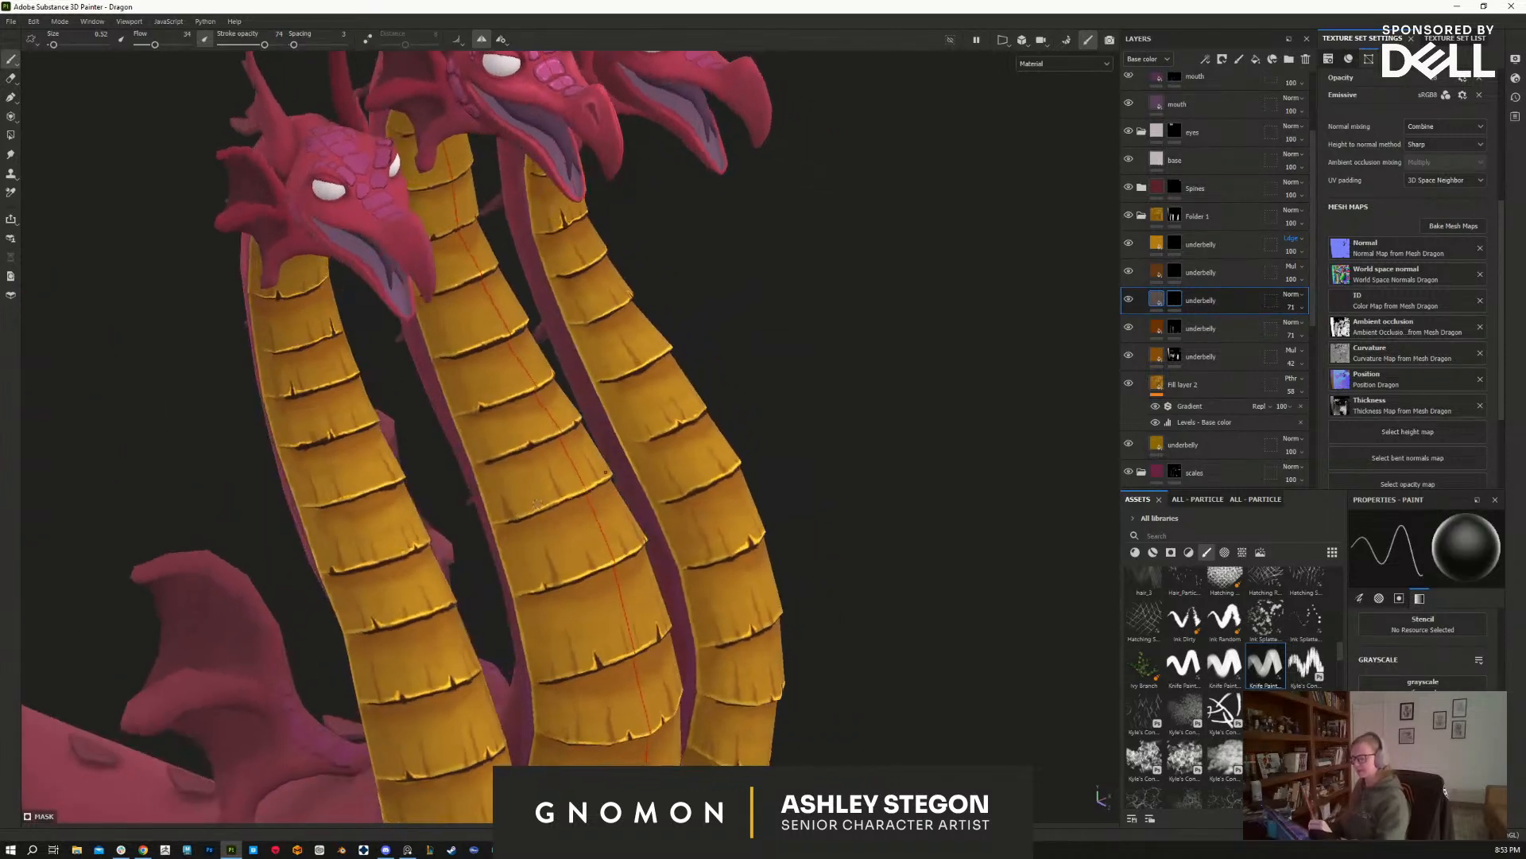
pyautogui.keyDown('alt'); pyautogui.moveTo(521, 516); pyautogui.dragTo(706, 694, button='middle'); pyautogui.keyUp('alt')
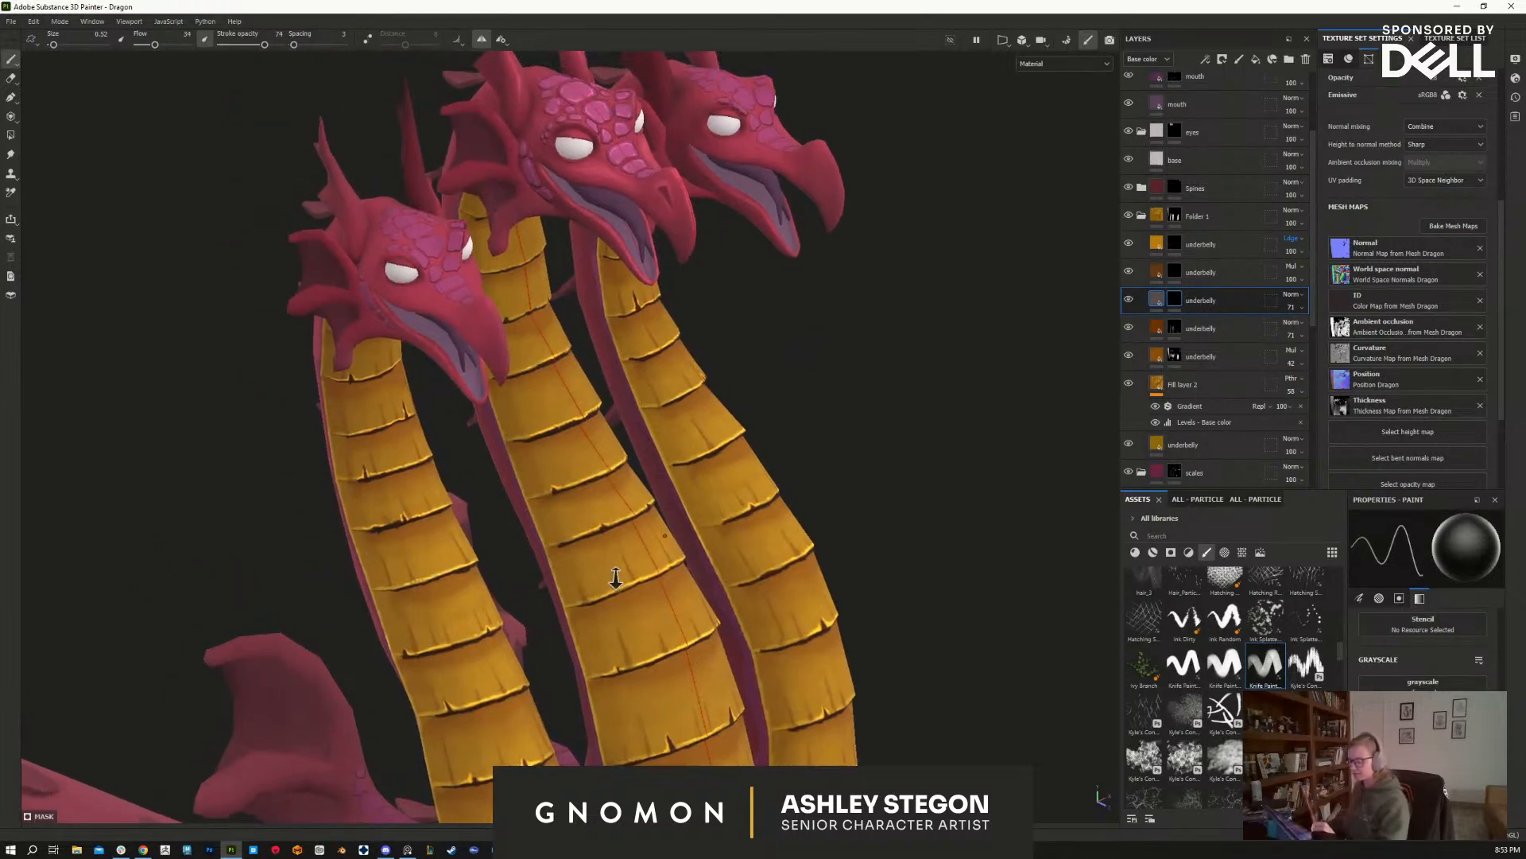
pyautogui.keyDown('alt'); pyautogui.moveTo(610, 565); pyautogui.dragTo(661, 690, button='right'); pyautogui.keyUp('alt')
pyautogui.keyDown('alt'); pyautogui.moveTo(660, 690); pyautogui.dragTo(654, 663, button='middle'); pyautogui.keyUp('alt')
pyautogui.press('x')
pyautogui.press('x')
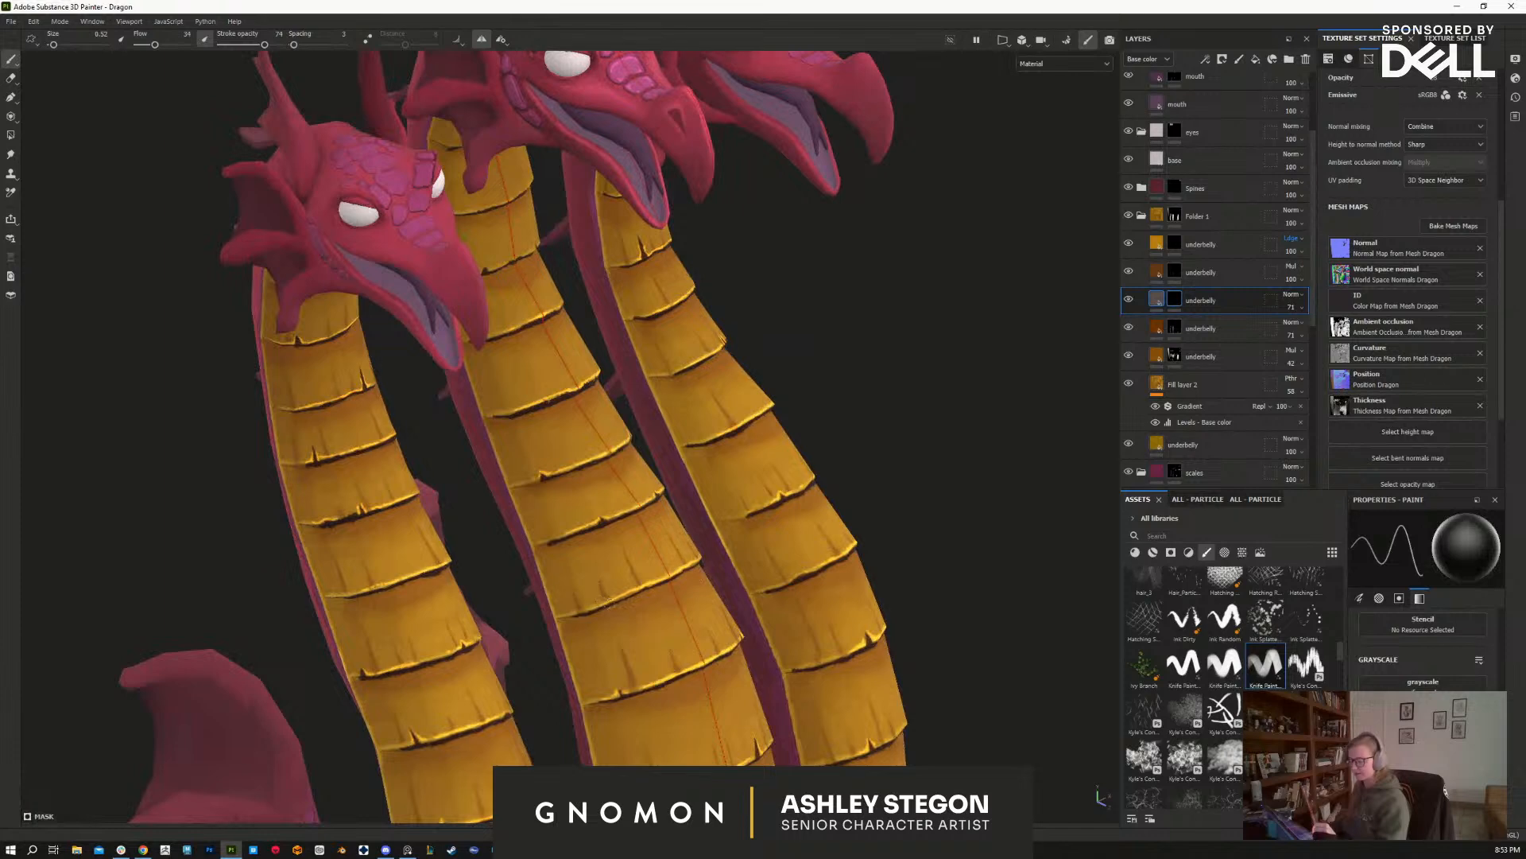
pyautogui.keyDown('alt'); pyautogui.moveTo(731, 690); pyautogui.dragTo(629, 736); pyautogui.keyUp('alt')
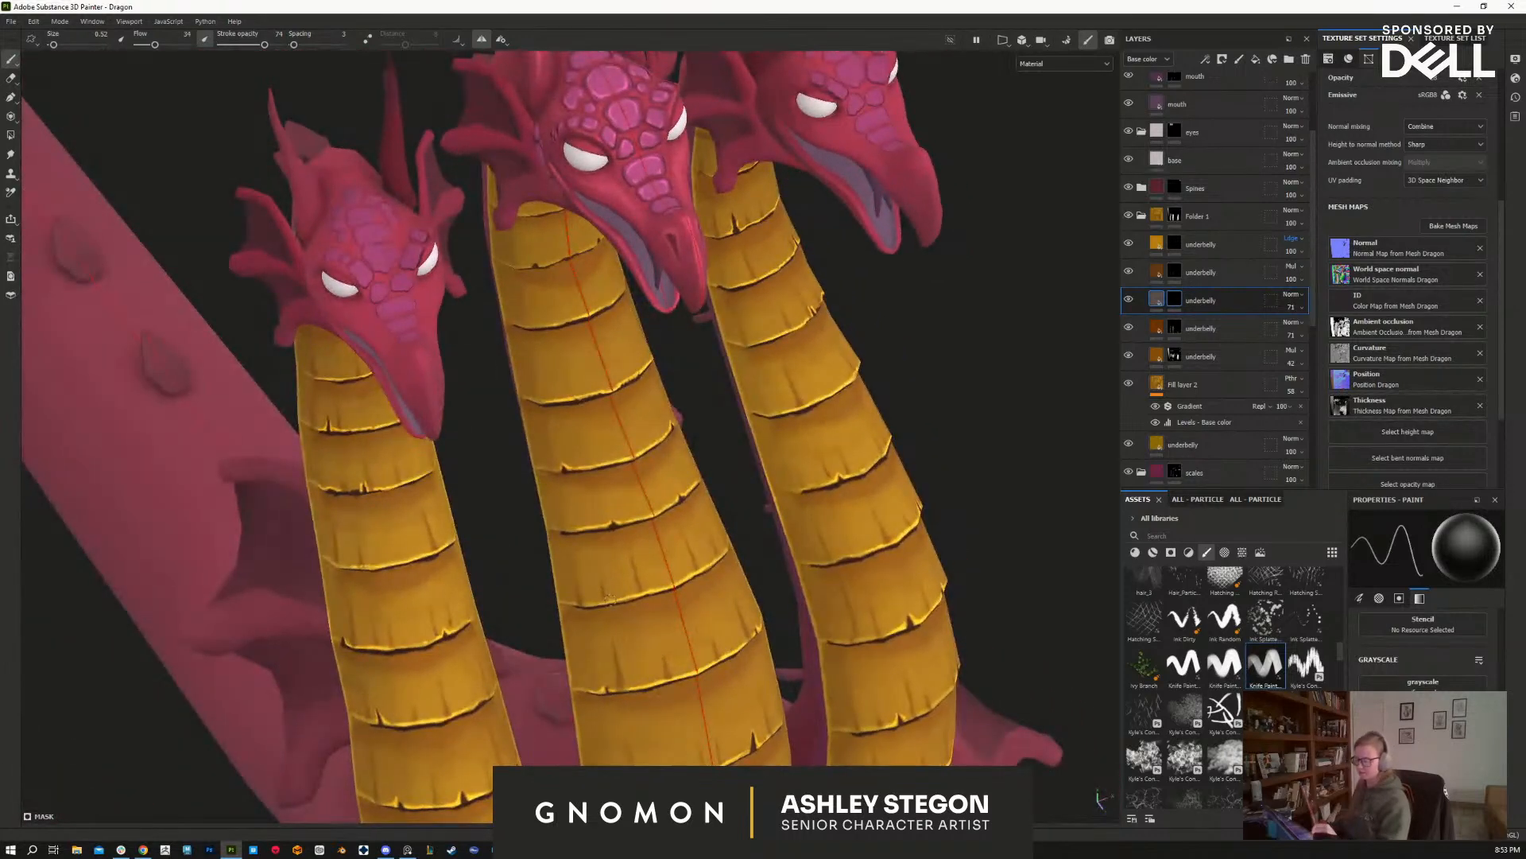
# Step: Paint mirrored streaks on the centre neck's eighth plate from the bottom, above its side cracks, and taper their upper ends
pyautogui.keyDown('alt'); pyautogui.moveTo(708, 641); pyautogui.dragTo(617, 579); pyautogui.keyUp('alt')
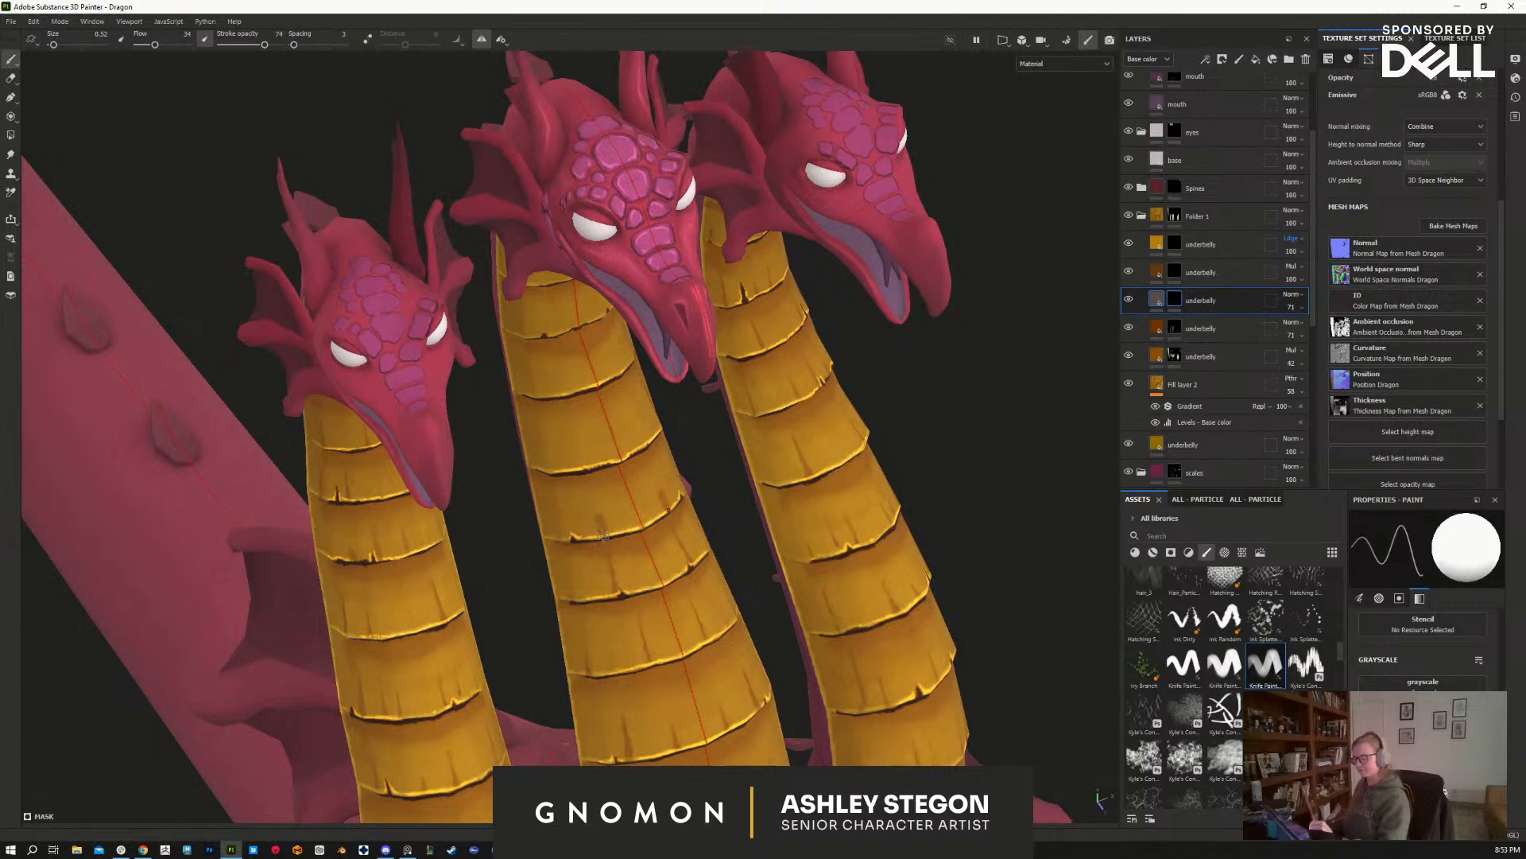
pyautogui.press('x')
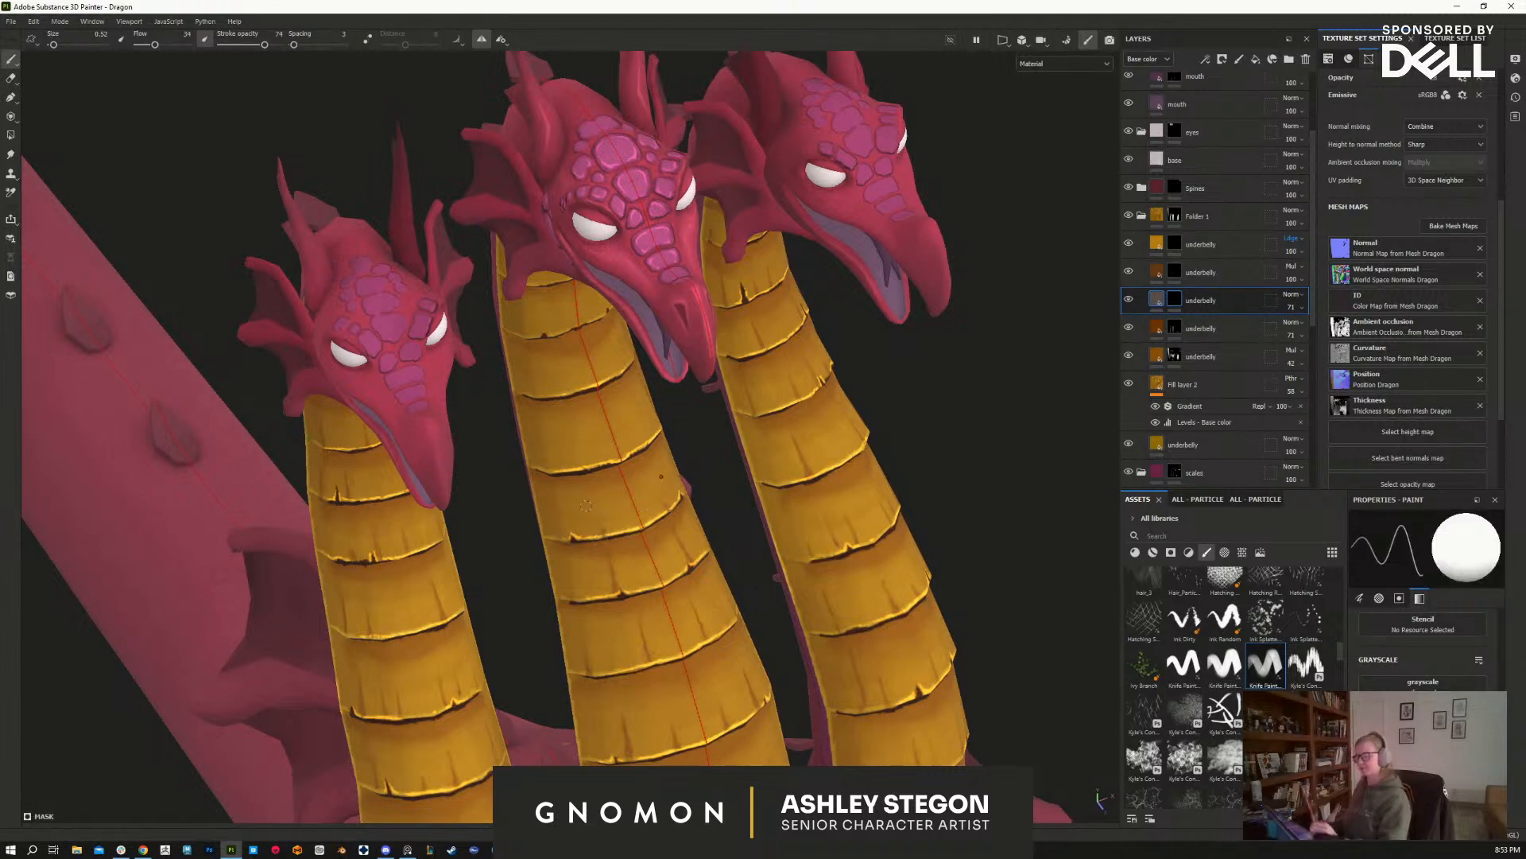
pyautogui.keyDown('alt'); pyautogui.moveTo(559, 523); pyautogui.dragTo(616, 499); pyautogui.keyUp('alt')
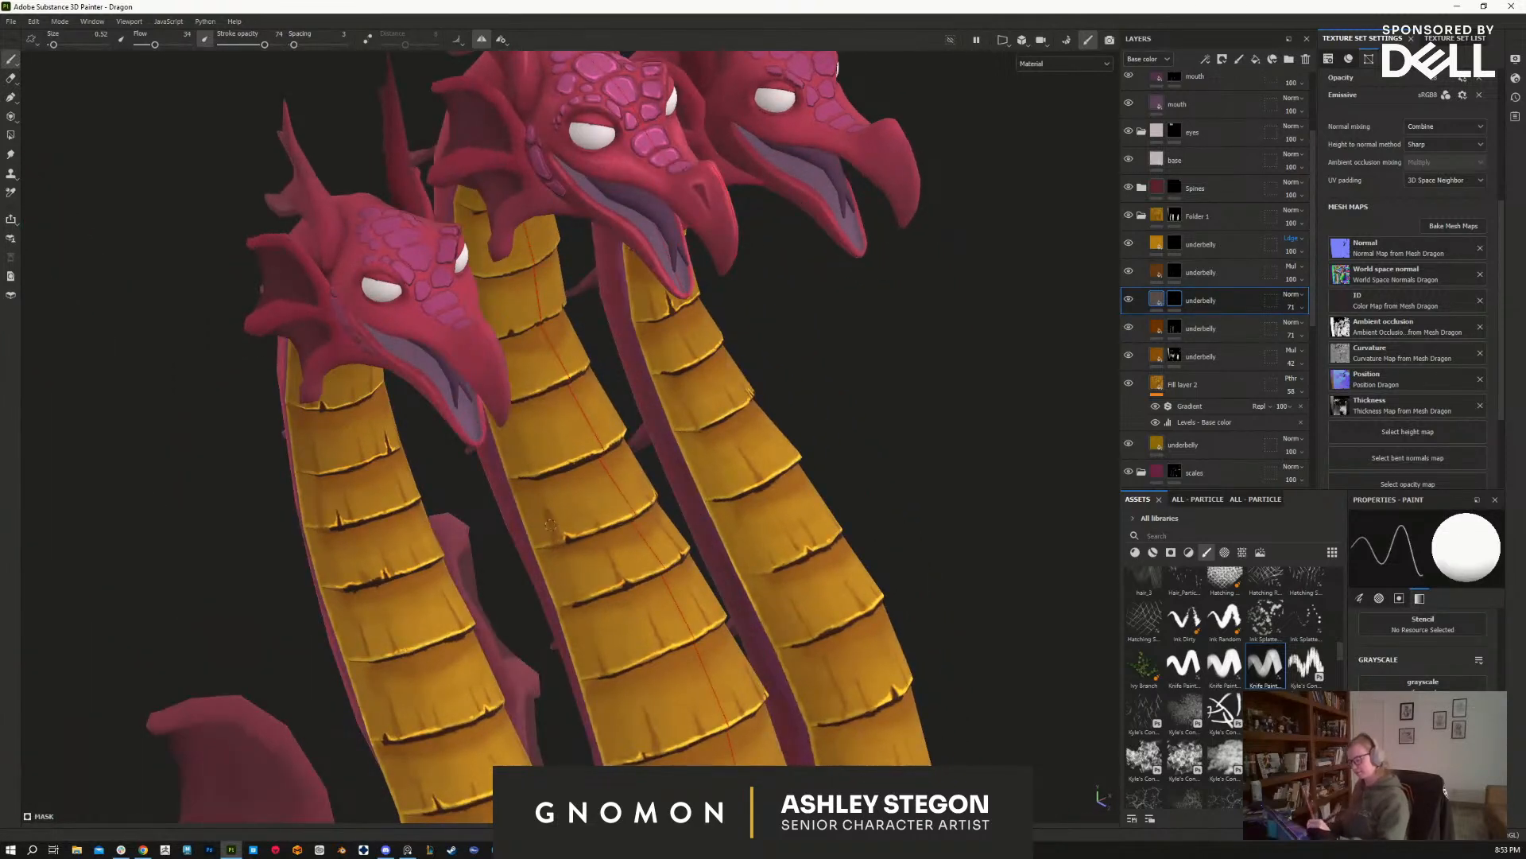
pyautogui.press('x')
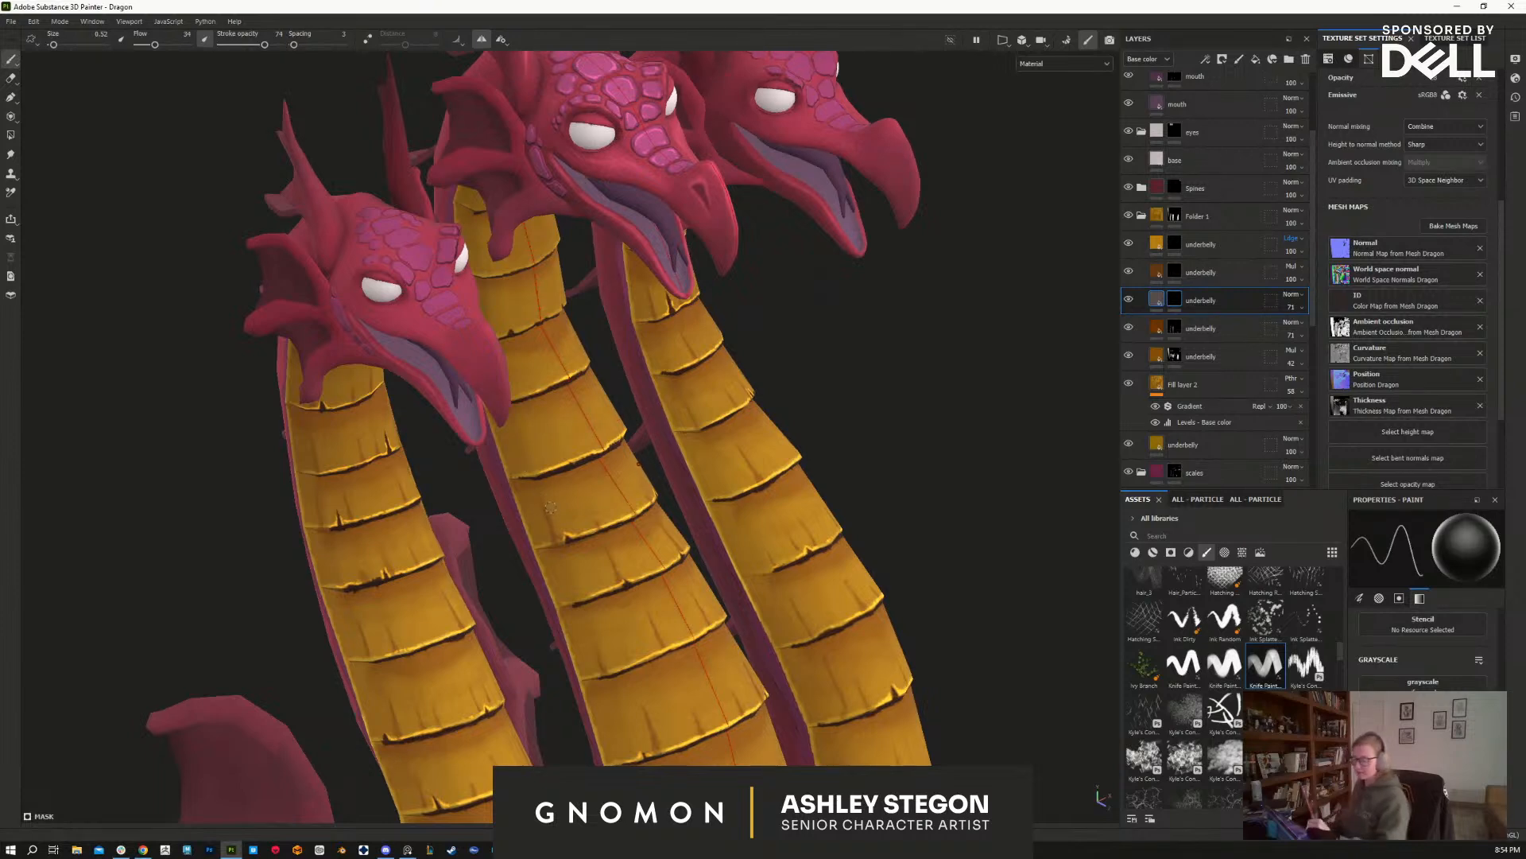
# Step: Paint and thin mirrored vertical streaks across the ninth plate from the bottom of the centre neck
pyautogui.moveTo(593, 488)
pyautogui.keyDown('alt'); pyautogui.mouseDown()
pyautogui.moveTo(565, 530)
pyautogui.moveTo(599, 641)
pyautogui.moveTo(565, 649)
pyautogui.mouseUp(); pyautogui.keyUp('alt')
pyautogui.press('x')
pyautogui.press('x')
pyautogui.press('x')
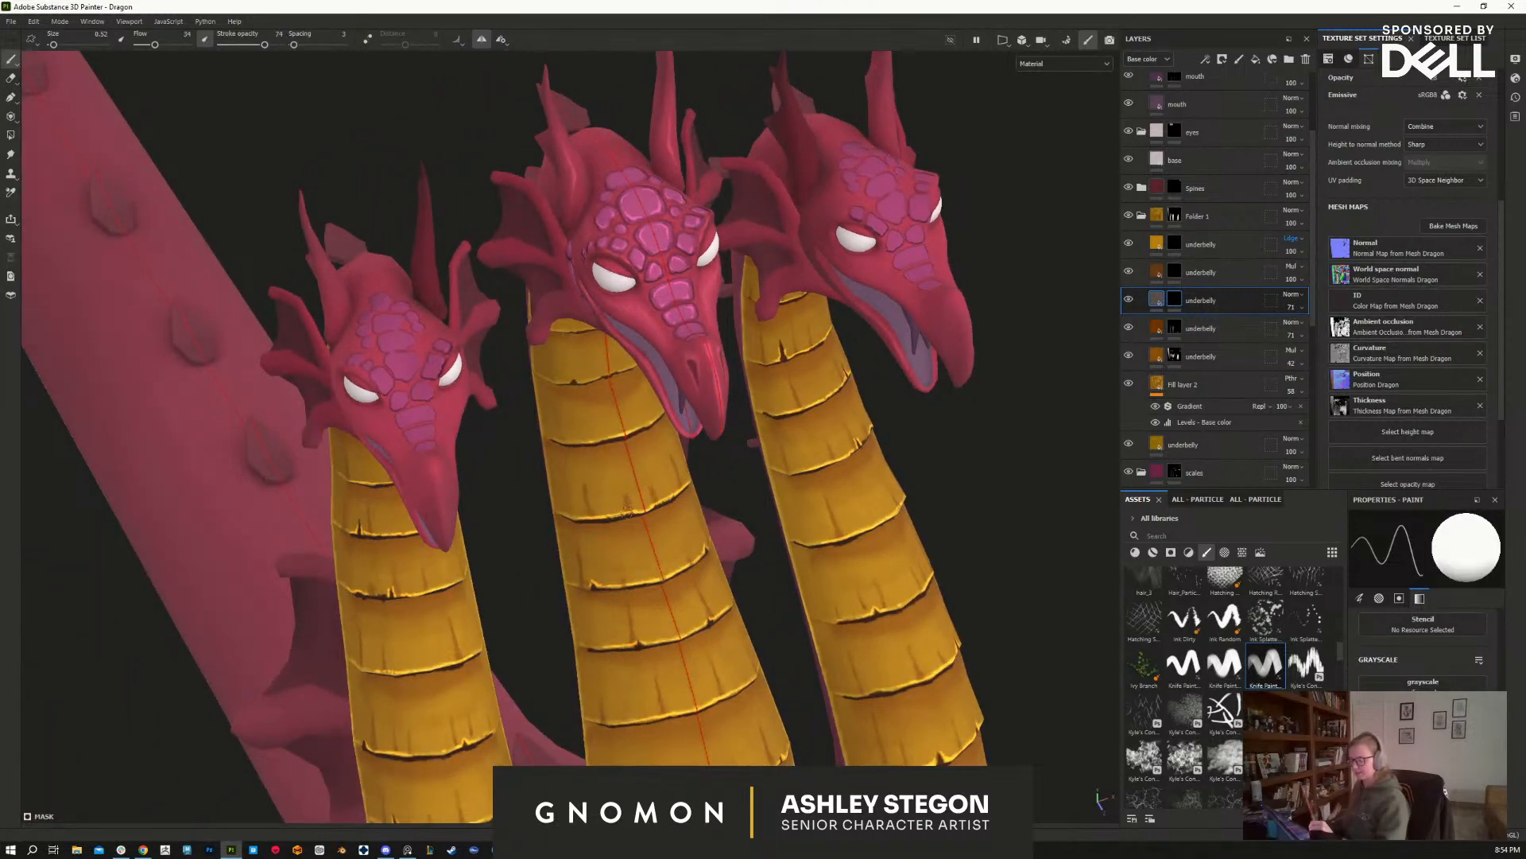
pyautogui.press('x')
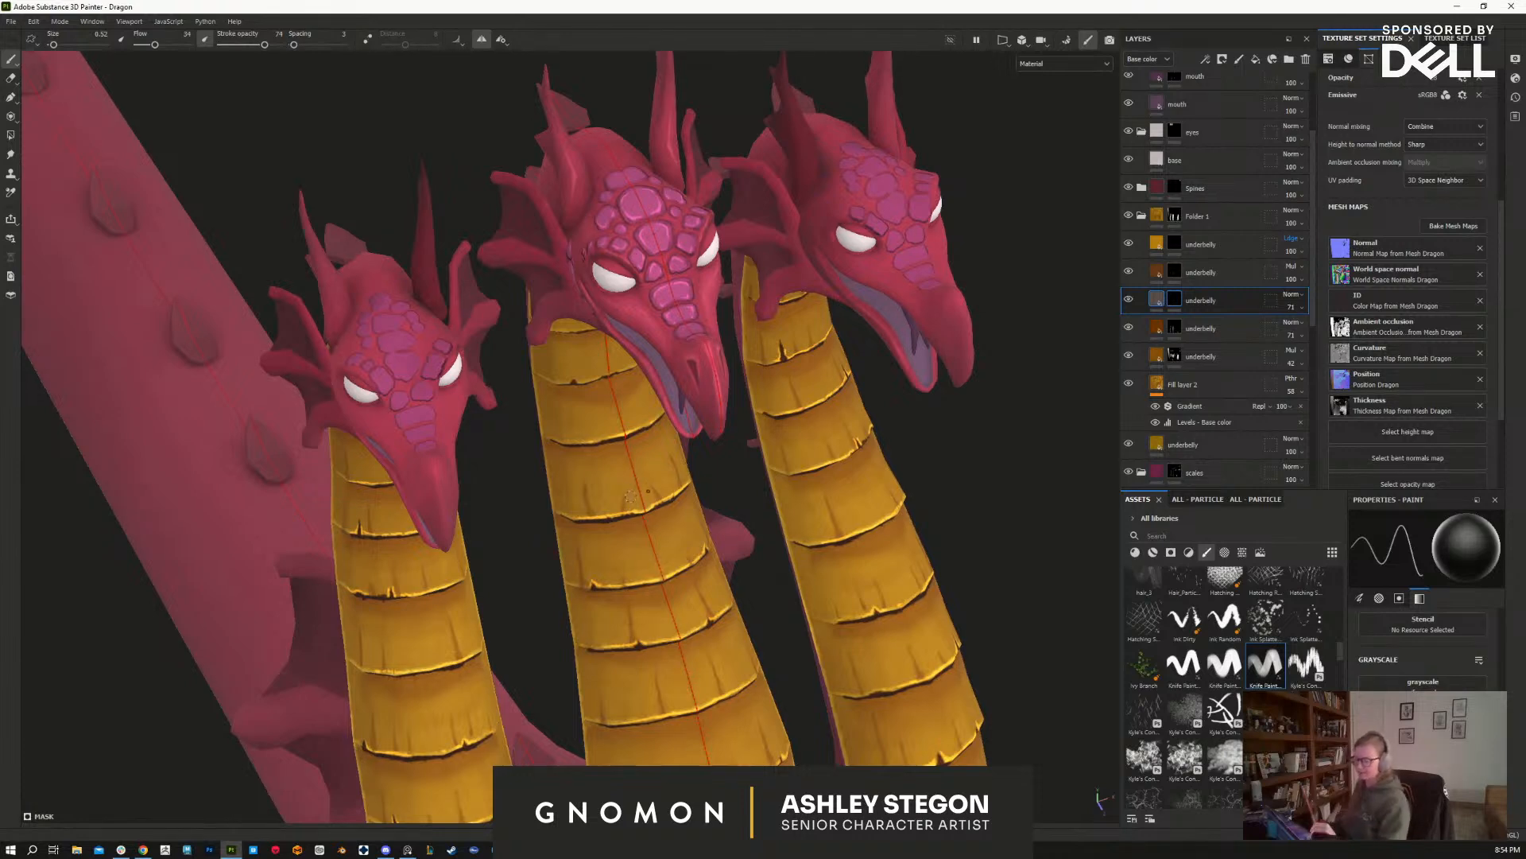
# Step: Paint and taper mirrored vertical streaks on the centre neck's upper plates, a few plates below the head
pyautogui.keyDown('alt'); pyautogui.moveTo(650, 464); pyautogui.dragTo(609, 496); pyautogui.keyUp('alt')
pyautogui.press('x')
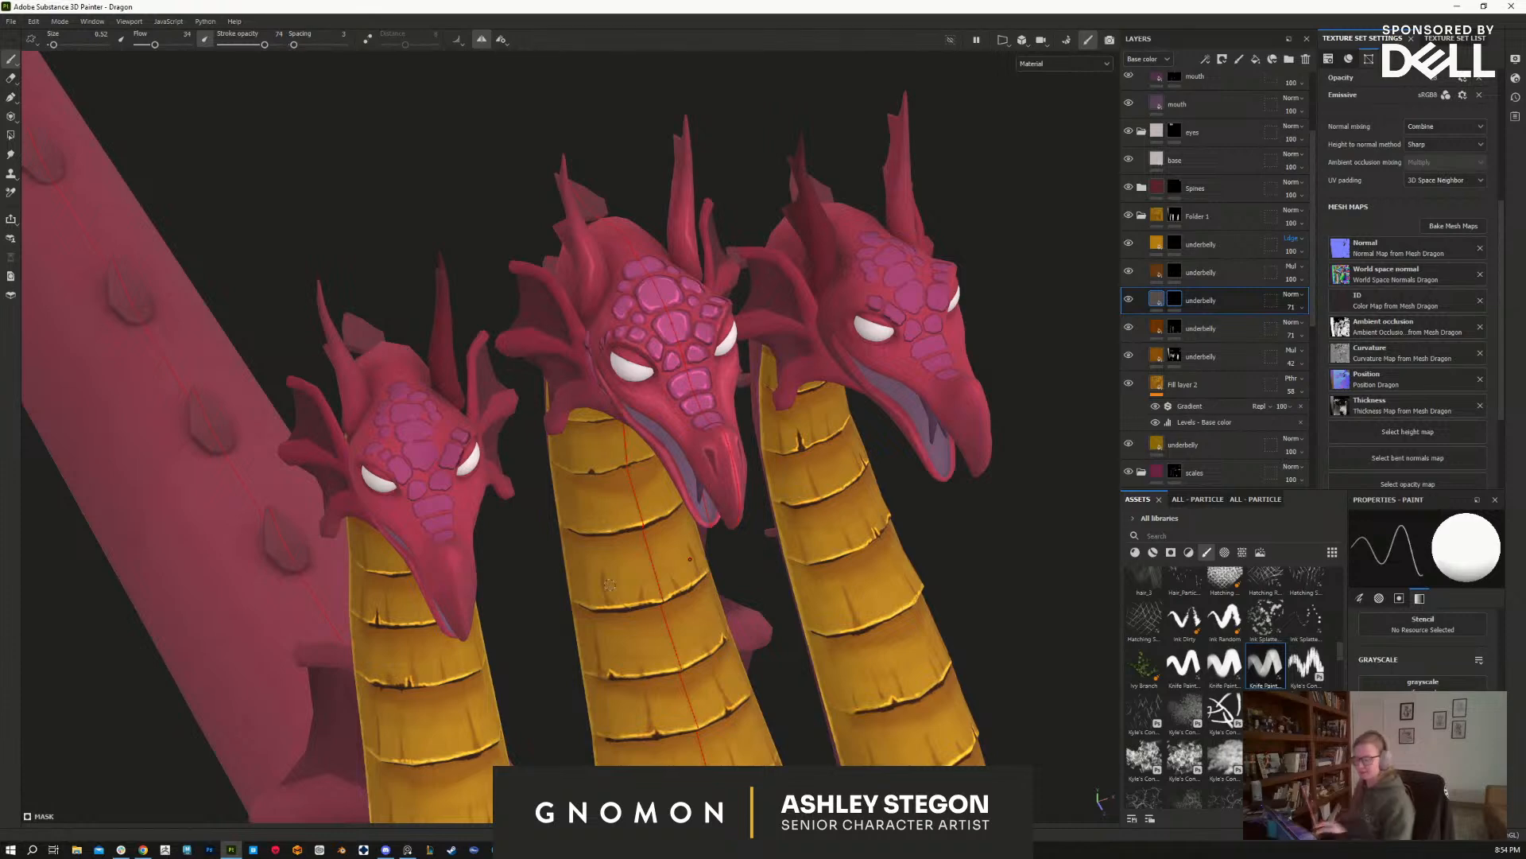
pyautogui.press('x')
pyautogui.moveTo(597, 516); pyautogui.dragTo(597, 526)
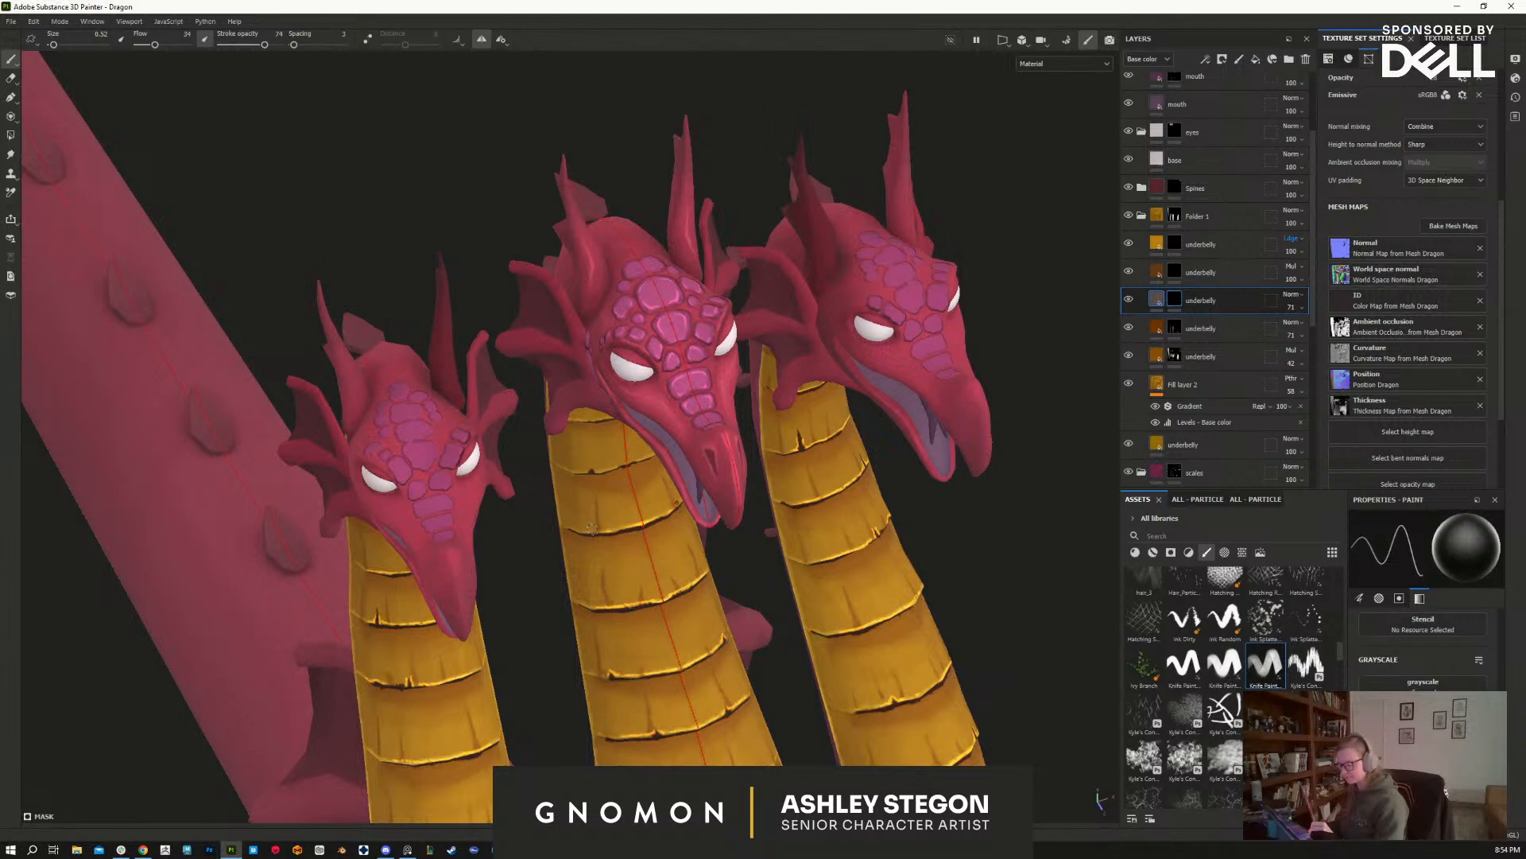
pyautogui.keyDown('alt'); pyautogui.moveTo(596, 465); pyautogui.dragTo(595, 430); pyautogui.keyUp('alt')
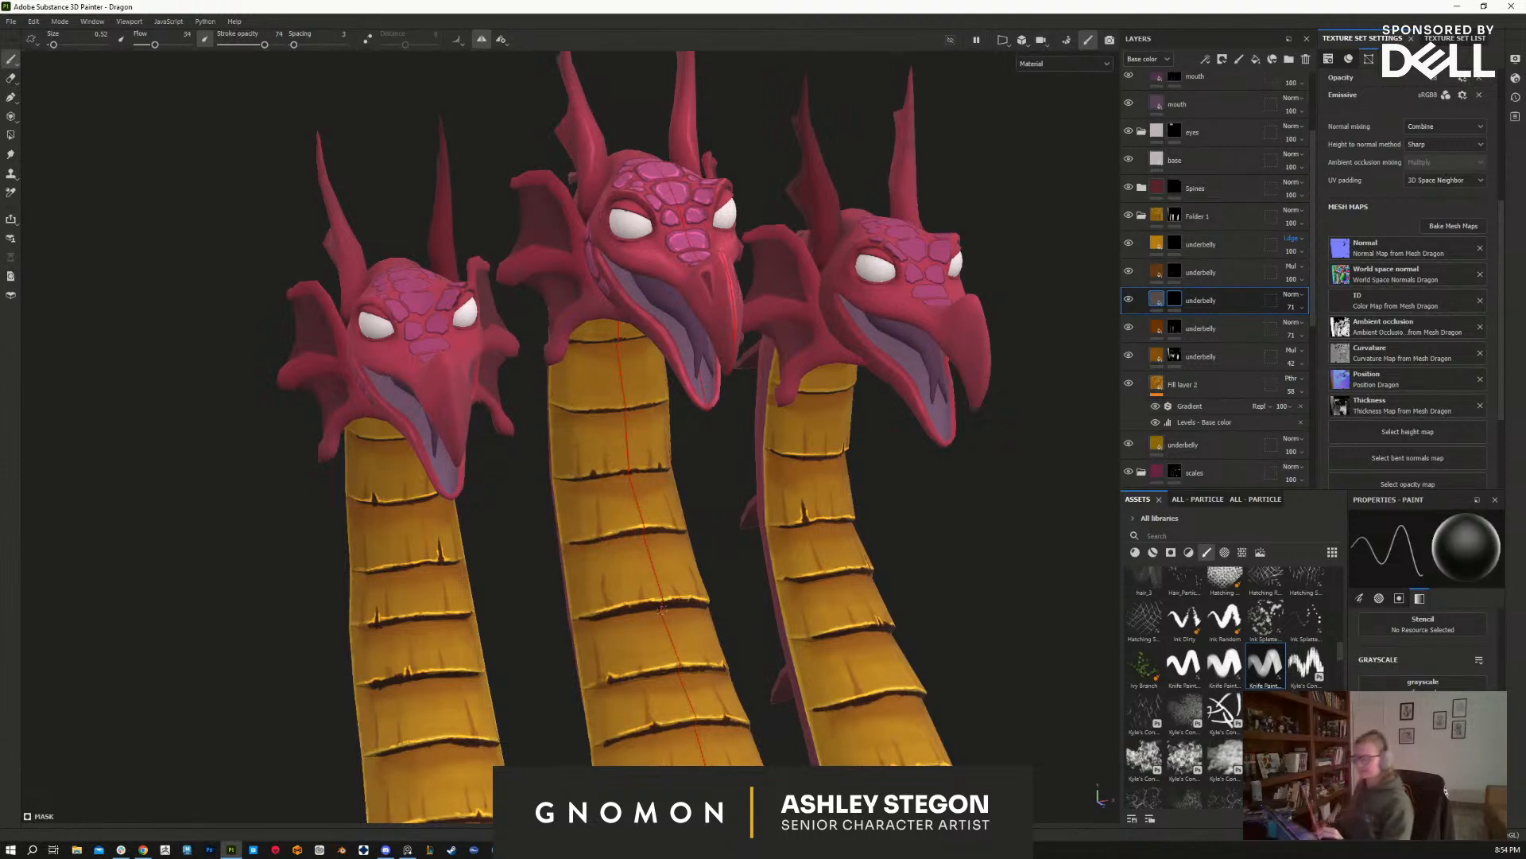
pyautogui.moveTo(648, 613)
pyautogui.keyDown('alt'); pyautogui.mouseDown()
pyautogui.moveTo(616, 613)
pyautogui.moveTo(685, 444)
pyautogui.moveTo(687, 511)
pyautogui.mouseUp(); pyautogui.keyUp('alt')
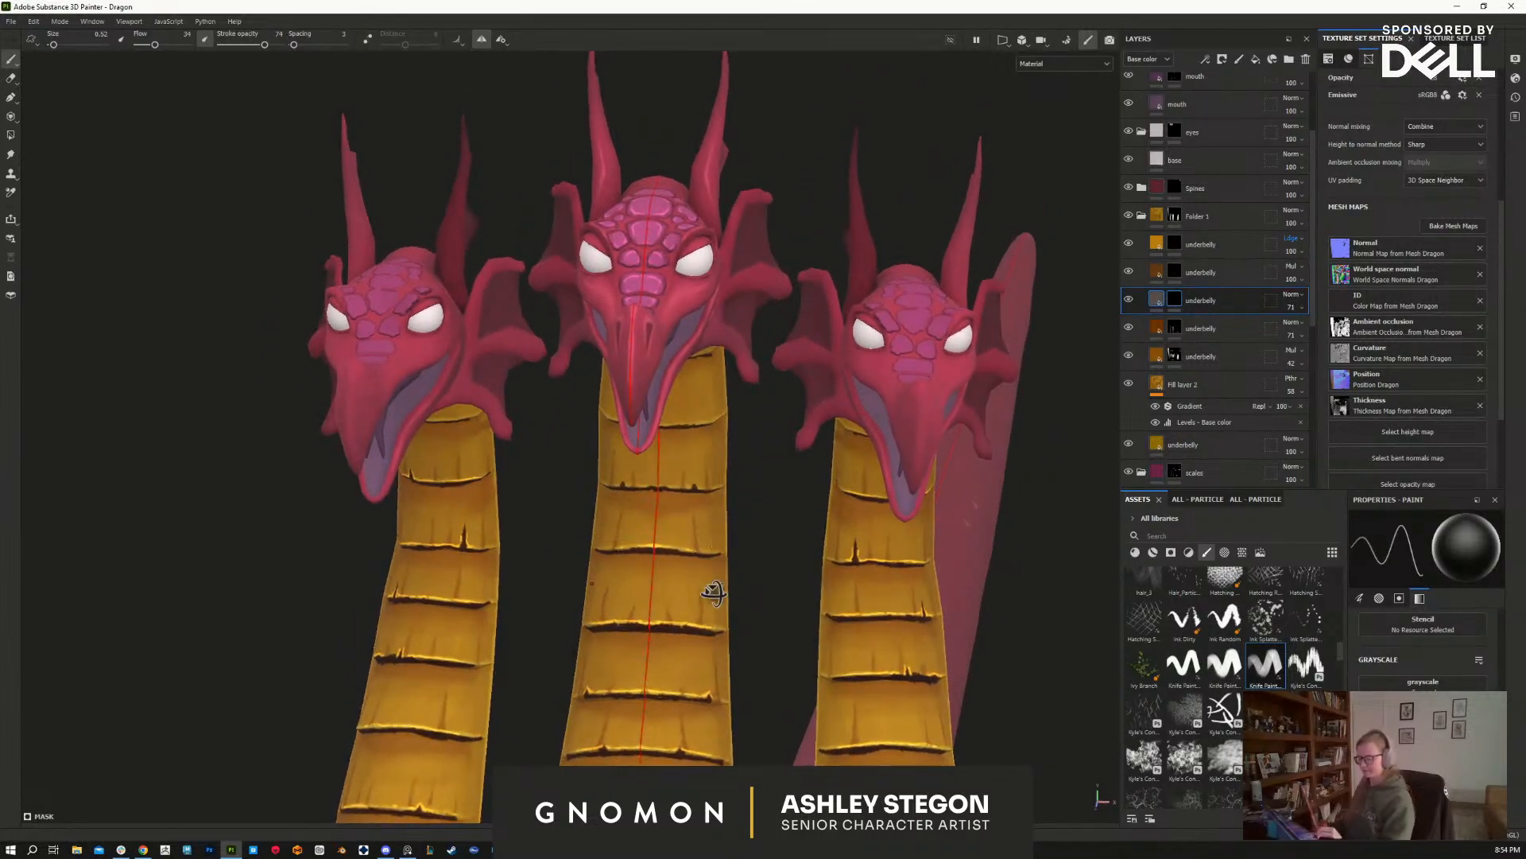
pyautogui.keyDown('alt'); pyautogui.moveTo(719, 562); pyautogui.dragTo(693, 544); pyautogui.keyUp('alt')
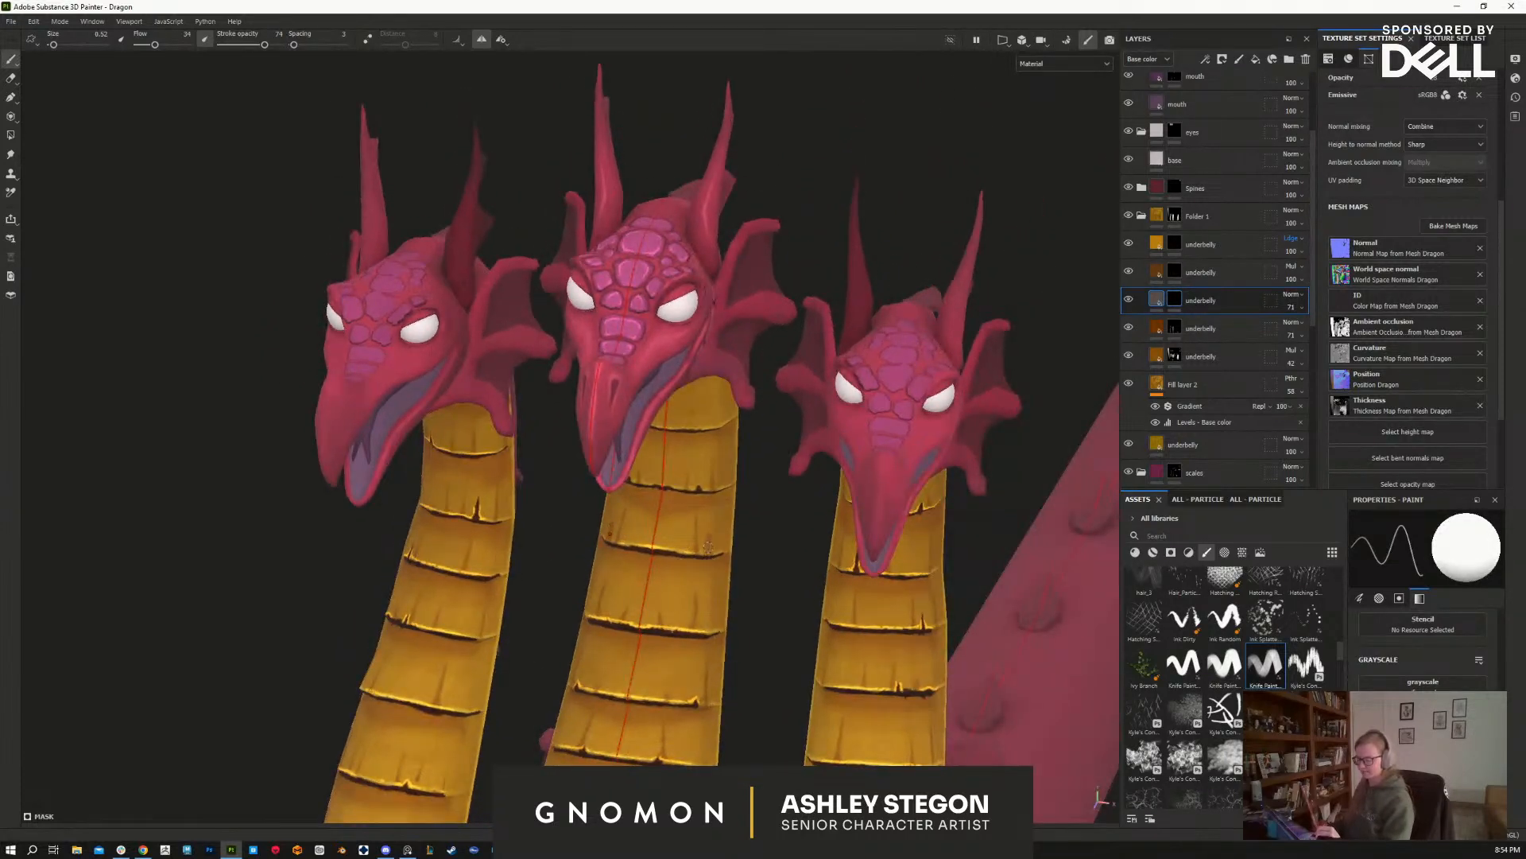
pyautogui.keyDown('alt'); pyautogui.moveTo(721, 636); pyautogui.dragTo(784, 303, button='right'); pyautogui.keyUp('alt')
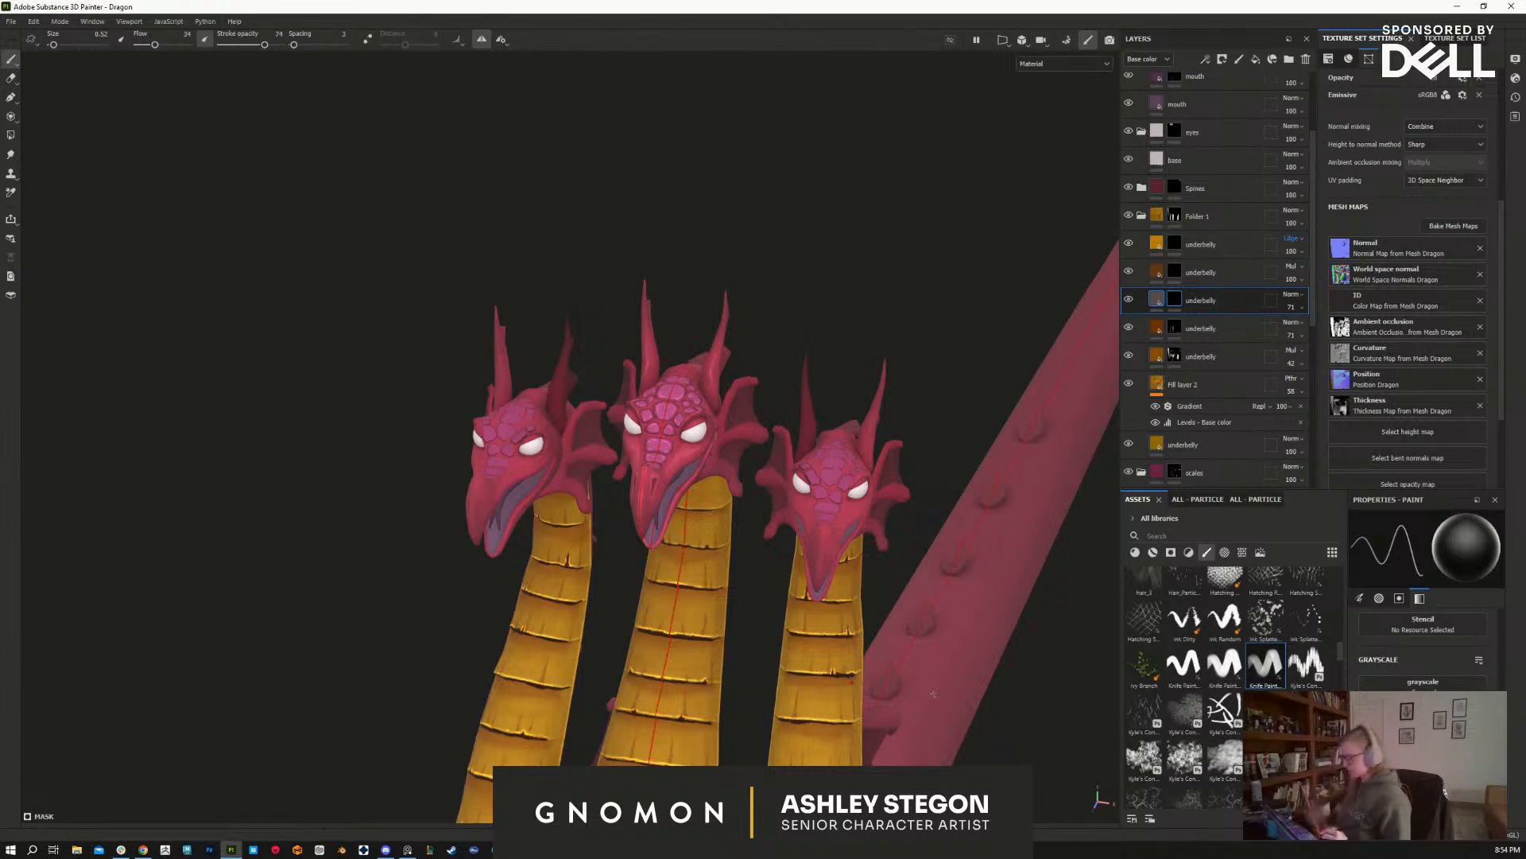
# Step: Paint and thin mirrored vertical streaks on the topmost plates of the centre neck, just below the head
pyautogui.keyDown('alt'); pyautogui.moveTo(933, 693); pyautogui.dragTo(710, 506); pyautogui.keyUp('alt')
pyautogui.keyDown('alt'); pyautogui.moveTo(710, 505); pyautogui.dragTo(683, 435, button='middle'); pyautogui.keyUp('alt')
pyautogui.scroll(5, 683, 435)
pyautogui.press('x')
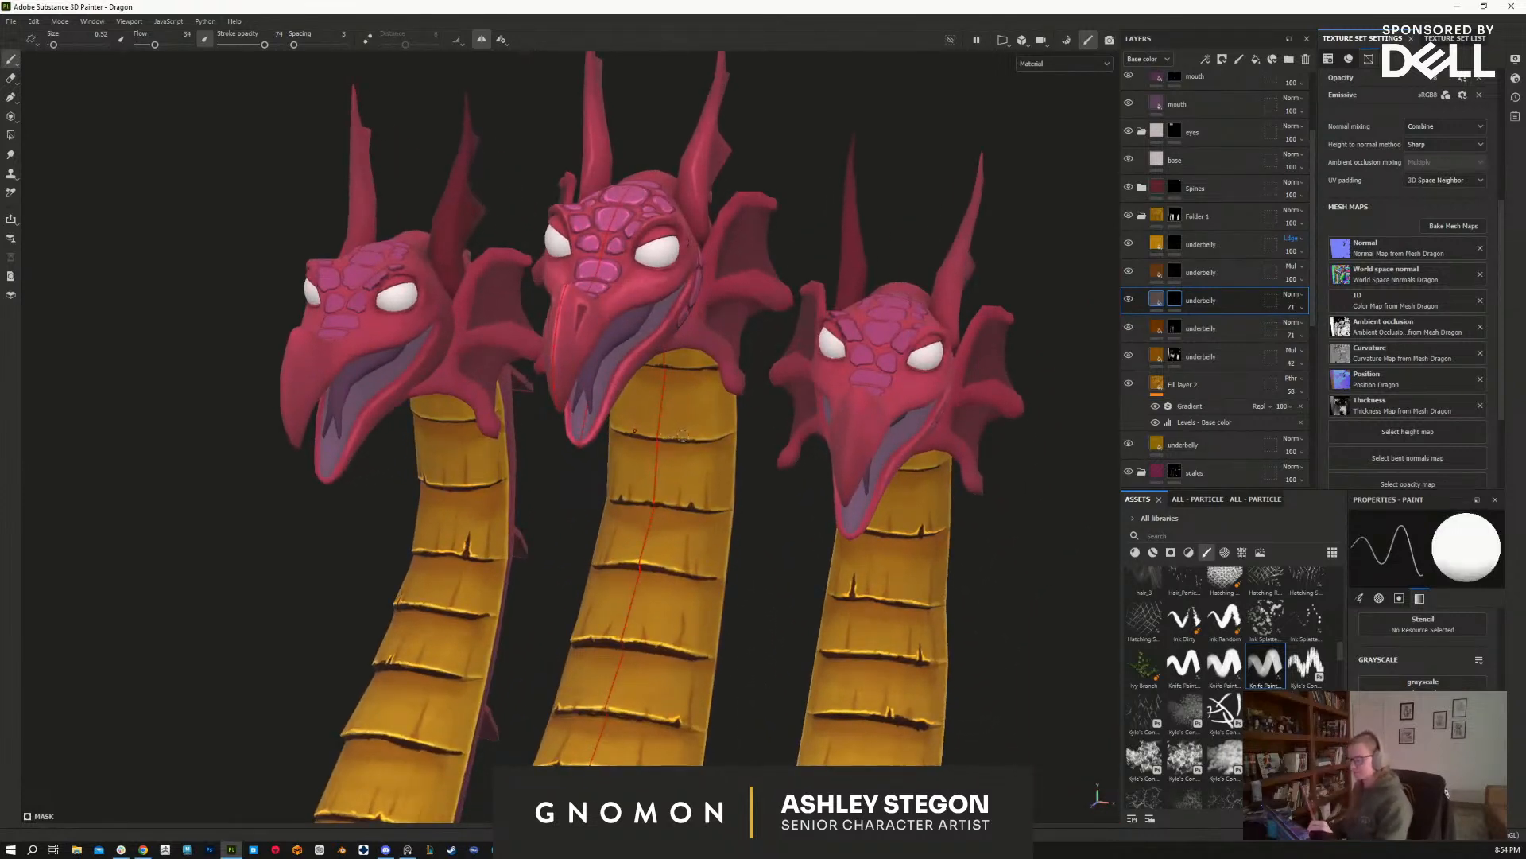
pyautogui.press('x')
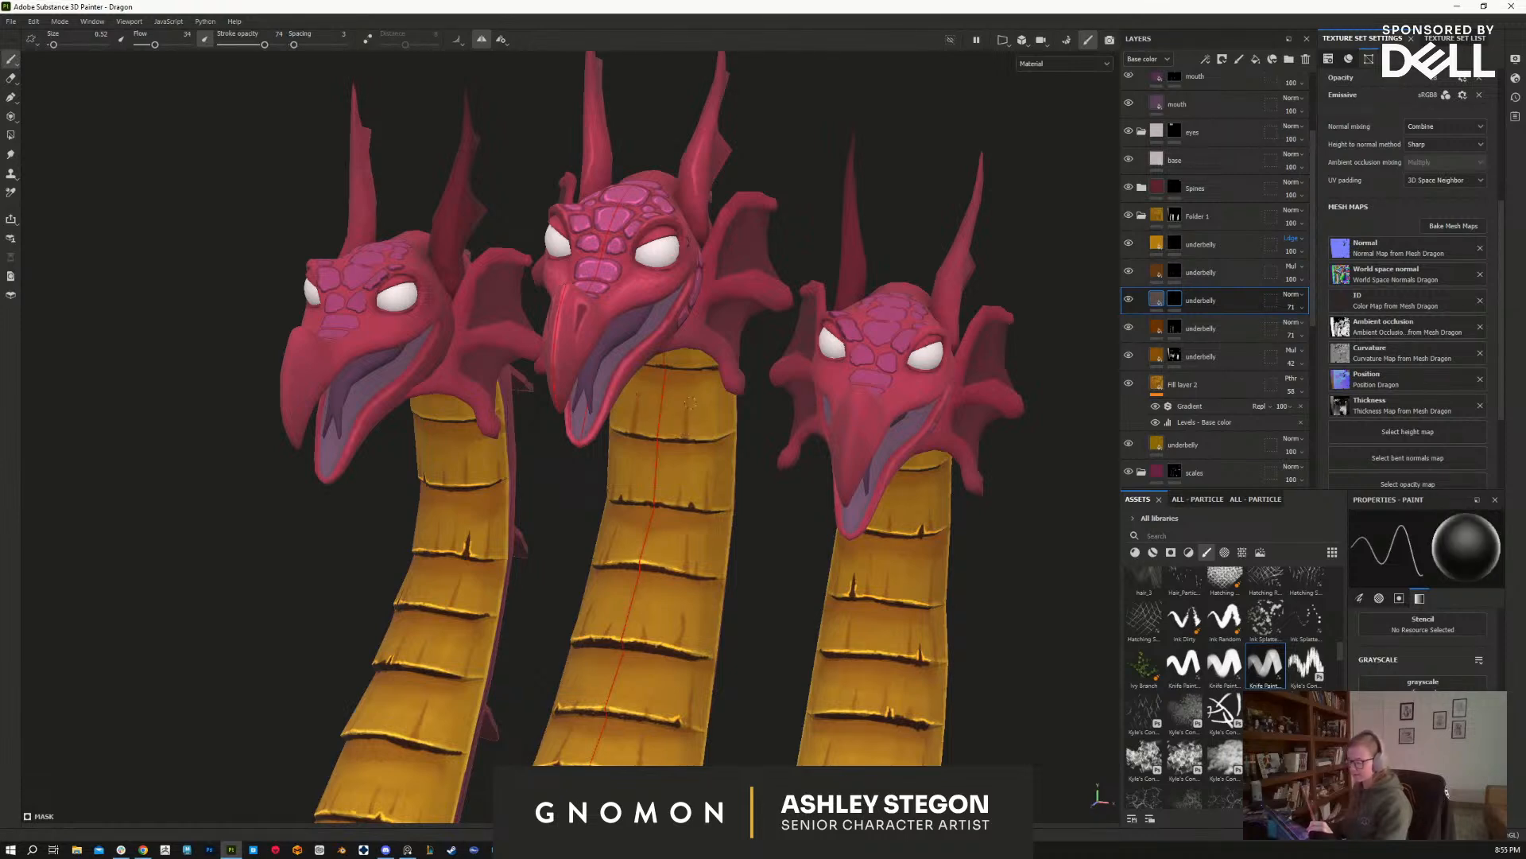
pyautogui.press('x')
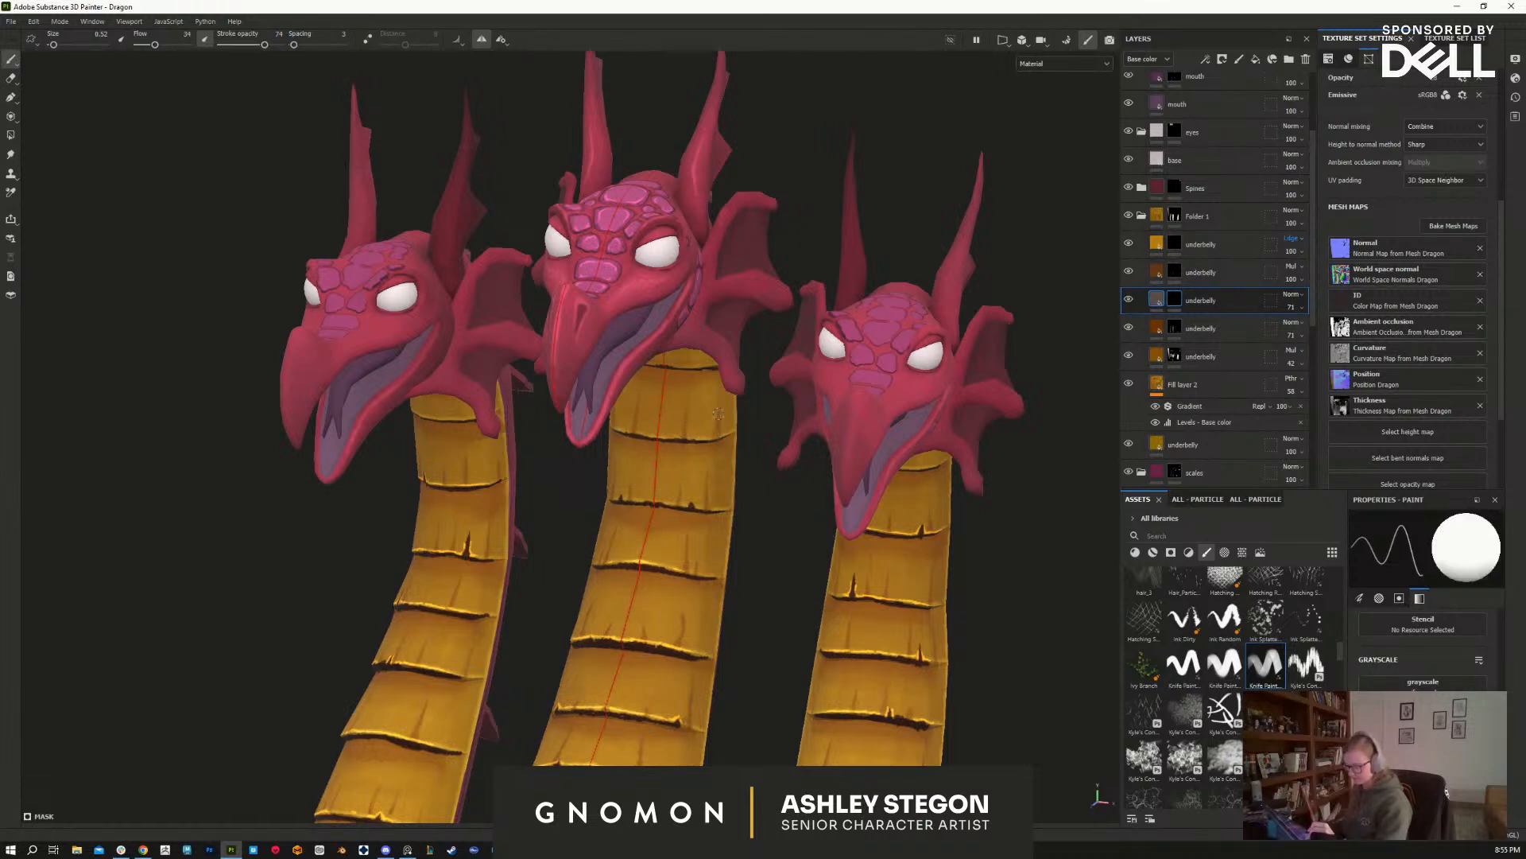
pyautogui.press('x')
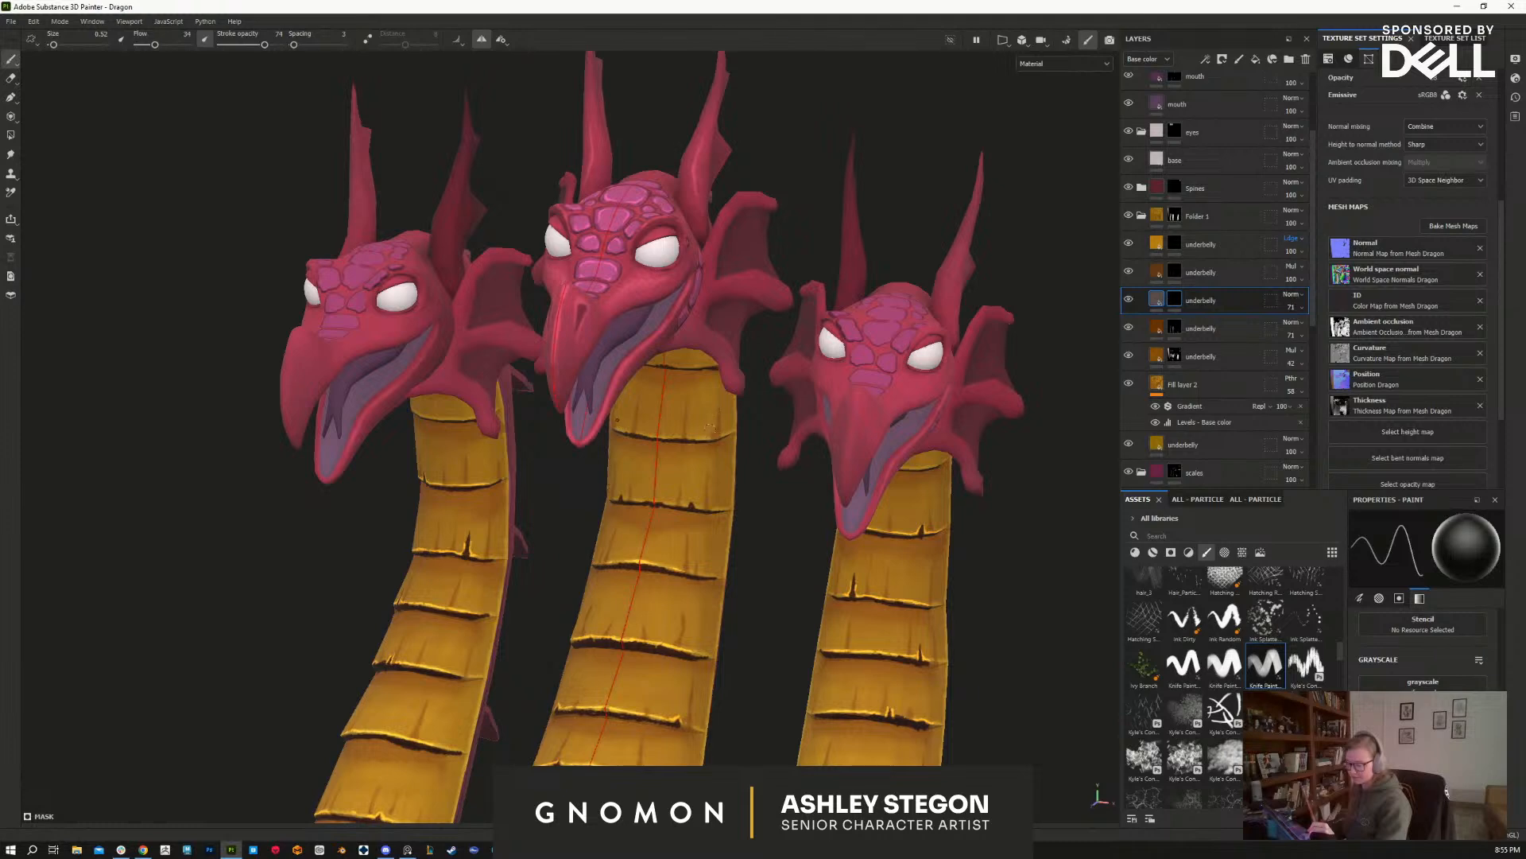
pyautogui.moveTo(725, 401)
pyautogui.keyDown('alt'); pyautogui.mouseDown()
pyautogui.moveTo(681, 459)
pyautogui.moveTo(707, 425)
pyautogui.mouseUp(); pyautogui.keyUp('alt')
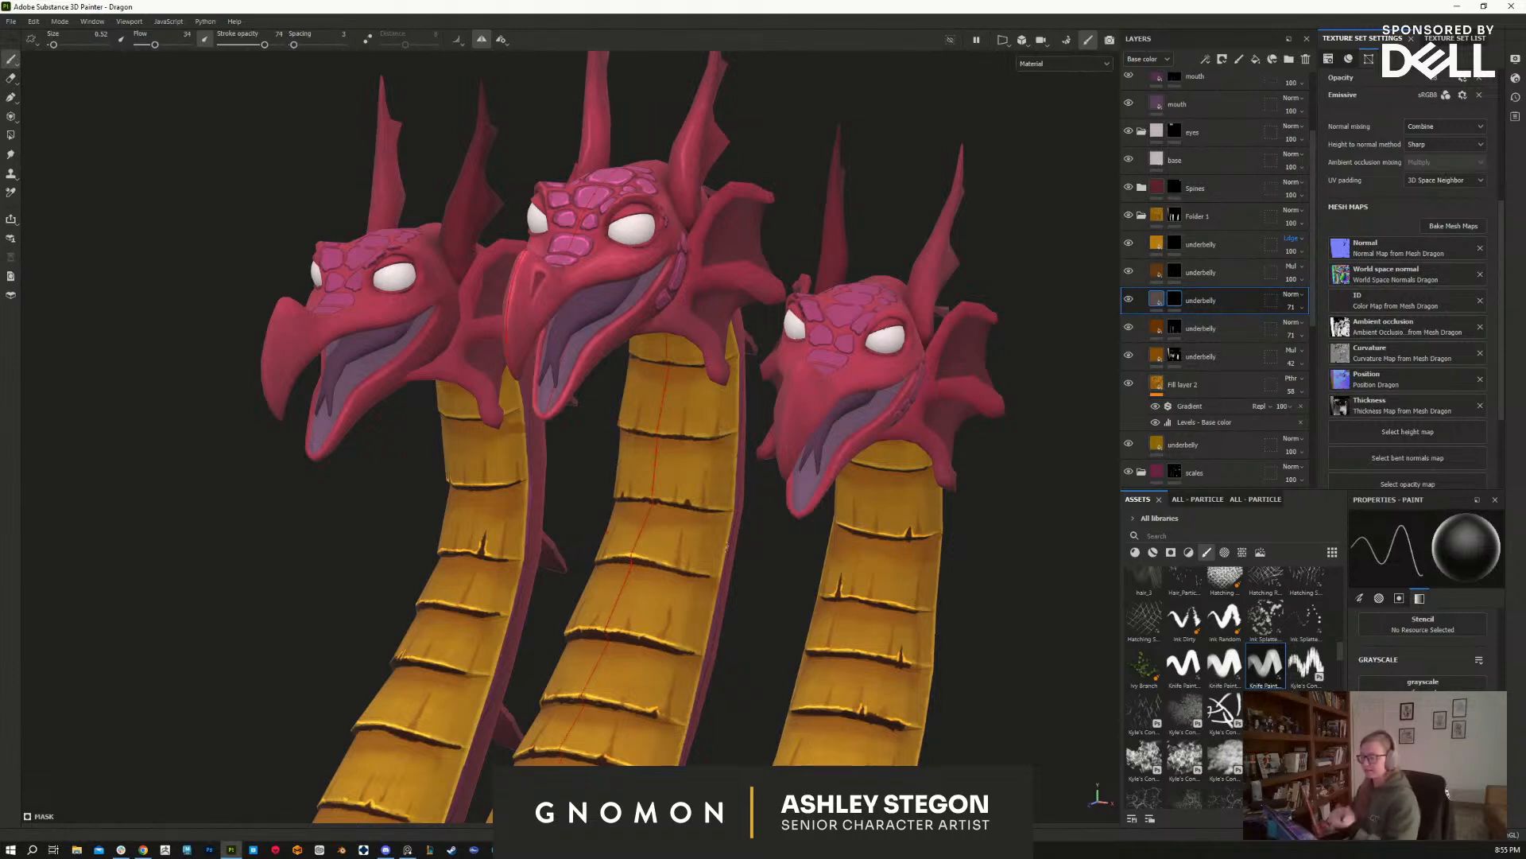
pyautogui.keyDown('alt'); pyautogui.moveTo(715, 549); pyautogui.dragTo(779, 453); pyautogui.keyUp('alt')
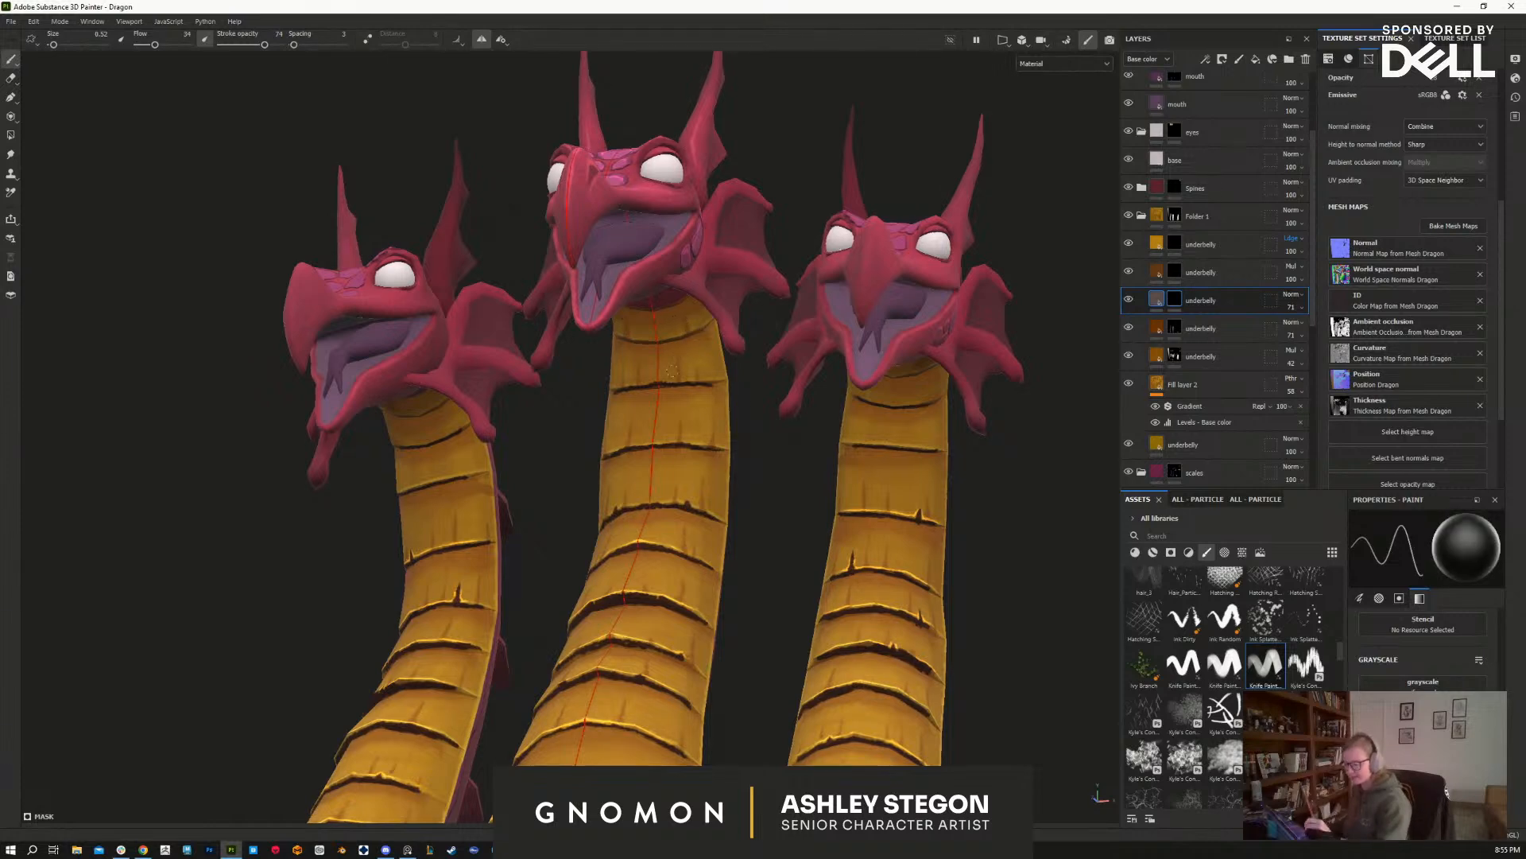
# Step: Paint mirrored streaks near the outer ends of the first chest plate below the three necks, and taper them
pyautogui.keyDown('alt'); pyautogui.moveTo(713, 579); pyautogui.dragTo(548, 621, button='right'); pyautogui.keyUp('alt')
pyautogui.keyDown('alt'); pyautogui.moveTo(664, 659); pyautogui.dragTo(691, 755); pyautogui.keyUp('alt')
pyautogui.keyDown('alt'); pyautogui.moveTo(783, 358); pyautogui.dragTo(700, 380, button='right'); pyautogui.keyUp('alt')
pyautogui.keyDown('alt'); pyautogui.moveTo(803, 552); pyautogui.dragTo(699, 222, button='middle'); pyautogui.keyUp('alt')
pyautogui.keyDown('alt'); pyautogui.moveTo(898, 612); pyautogui.dragTo(809, 574); pyautogui.keyUp('alt')
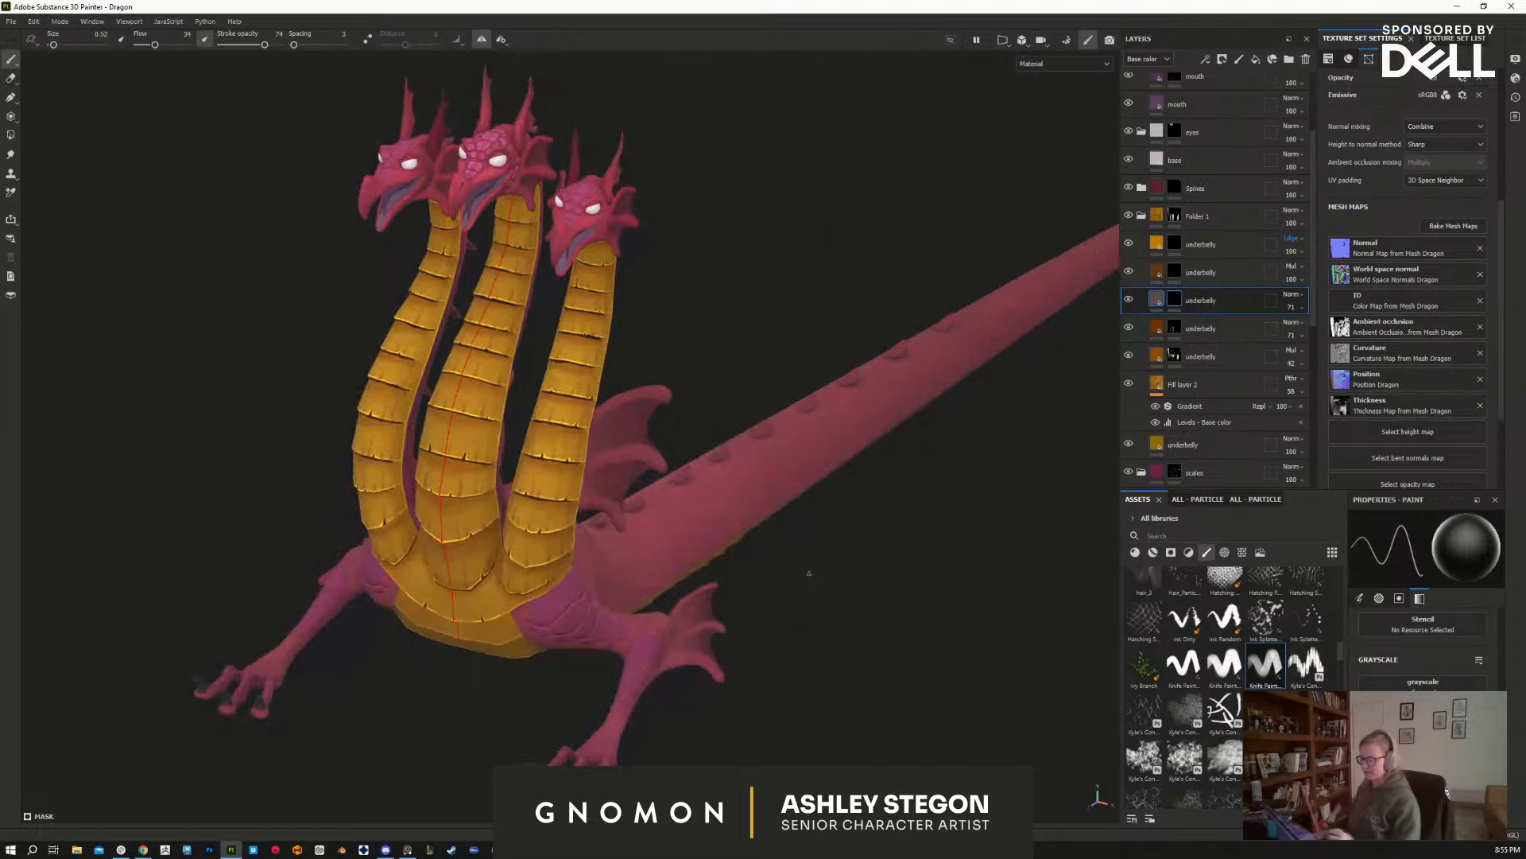
pyautogui.keyDown('alt'); pyautogui.moveTo(704, 693); pyautogui.dragTo(776, 592); pyautogui.keyUp('alt')
pyautogui.keyDown('alt'); pyautogui.moveTo(775, 592); pyautogui.dragTo(974, 513, button='middle'); pyautogui.keyUp('alt')
pyautogui.keyDown('alt'); pyautogui.moveTo(675, 540); pyautogui.dragTo(750, 523, button='right'); pyautogui.keyUp('alt')
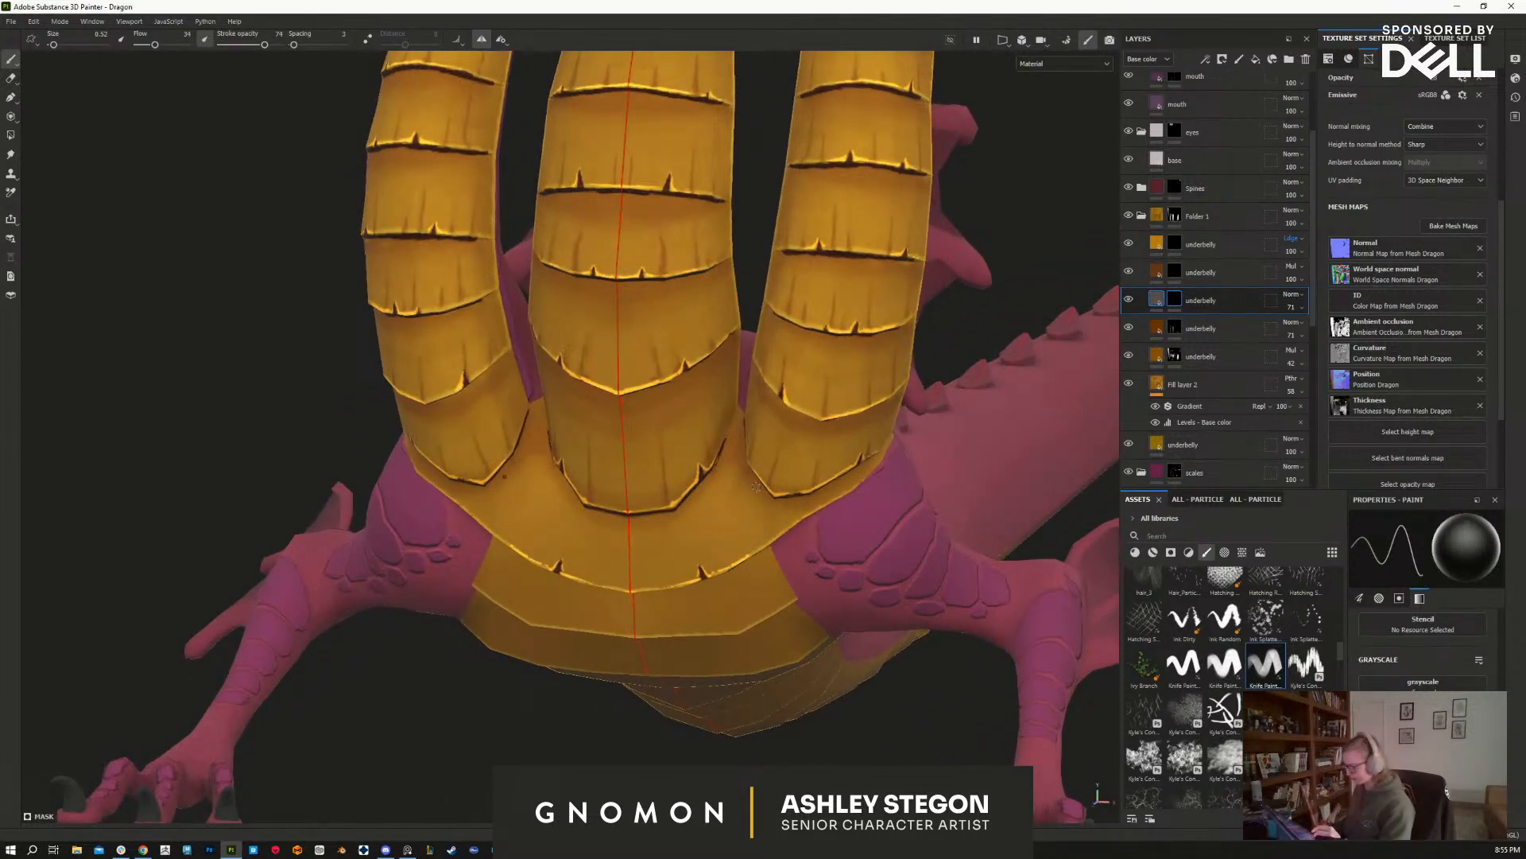
pyautogui.press('x')
pyautogui.moveTo(757, 550); pyautogui.dragTo(752, 527)
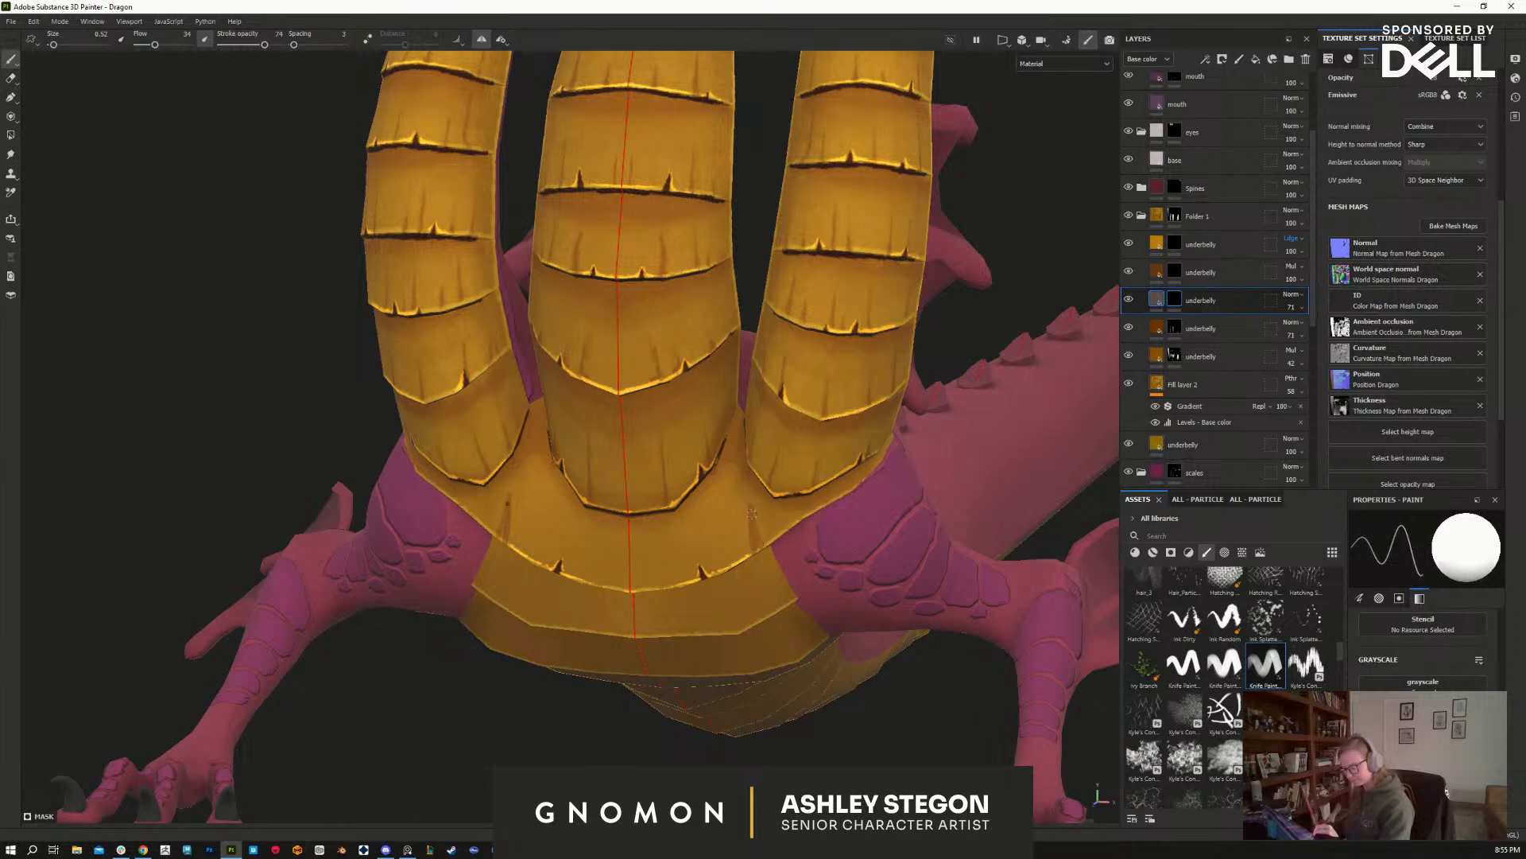
pyautogui.press('x')
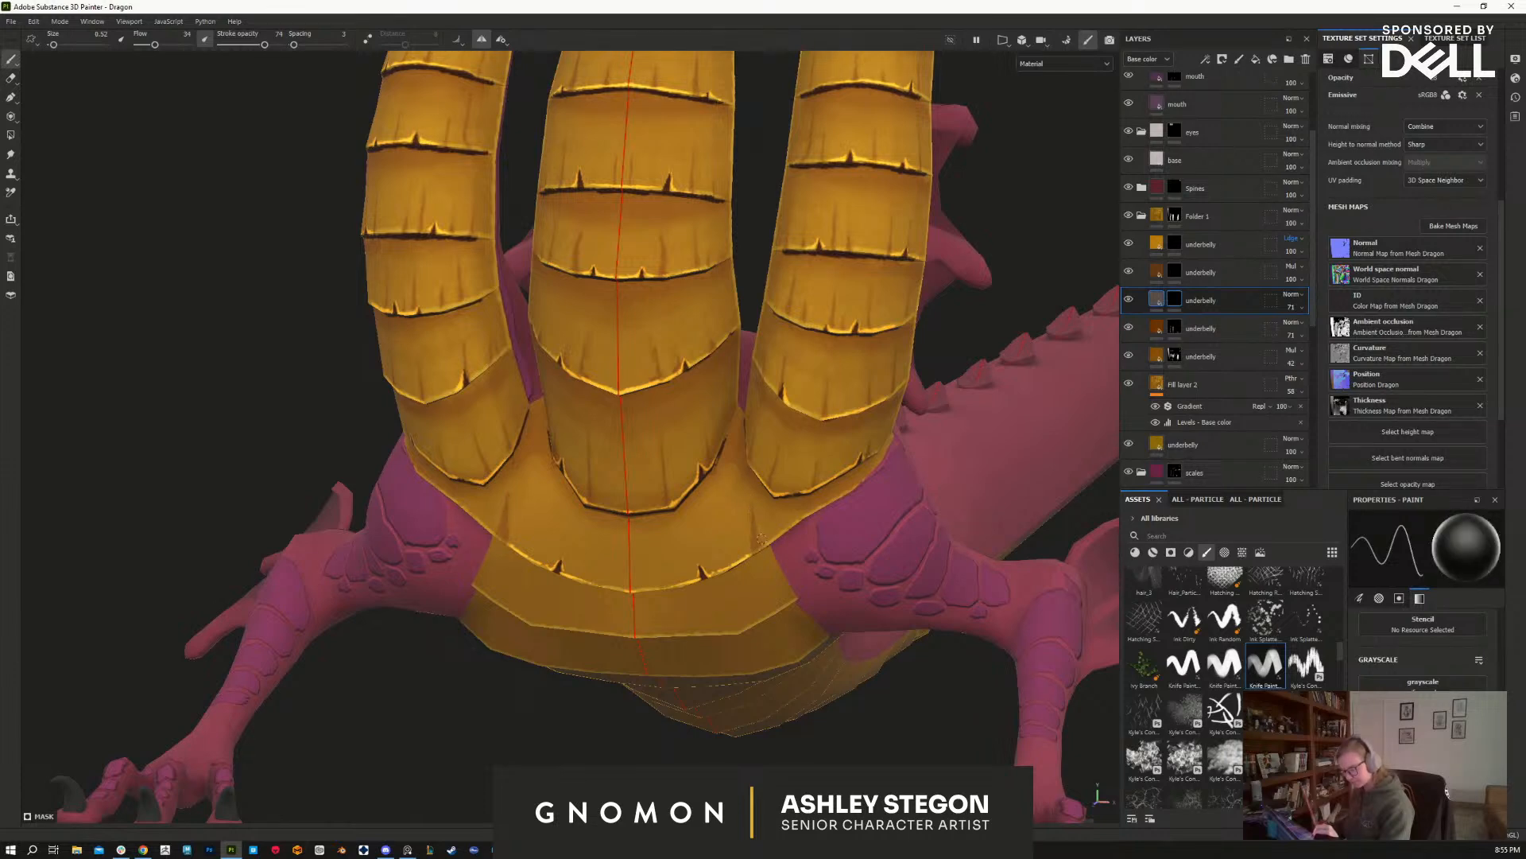
# Step: Add mirrored streaks above the two cracks of the first chest plate and thin their upper ends
pyautogui.moveTo(750, 540)
pyautogui.keyDown('alt'); pyautogui.mouseDown()
pyautogui.moveTo(780, 616)
pyautogui.moveTo(720, 548)
pyautogui.moveTo(707, 498)
pyautogui.mouseUp(); pyautogui.keyUp('alt')
pyautogui.press('x')
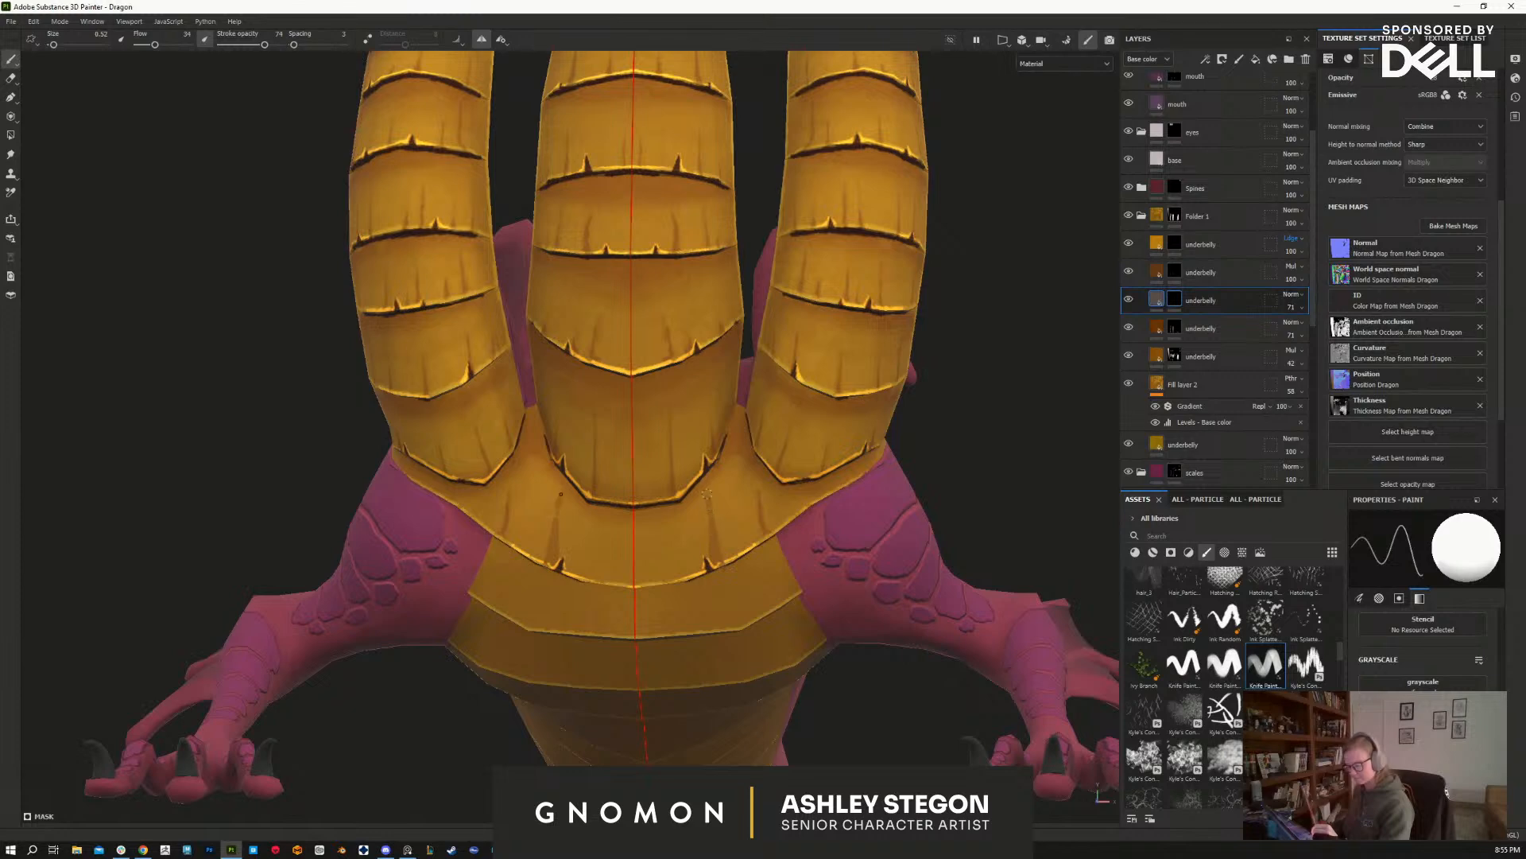
pyautogui.press('x')
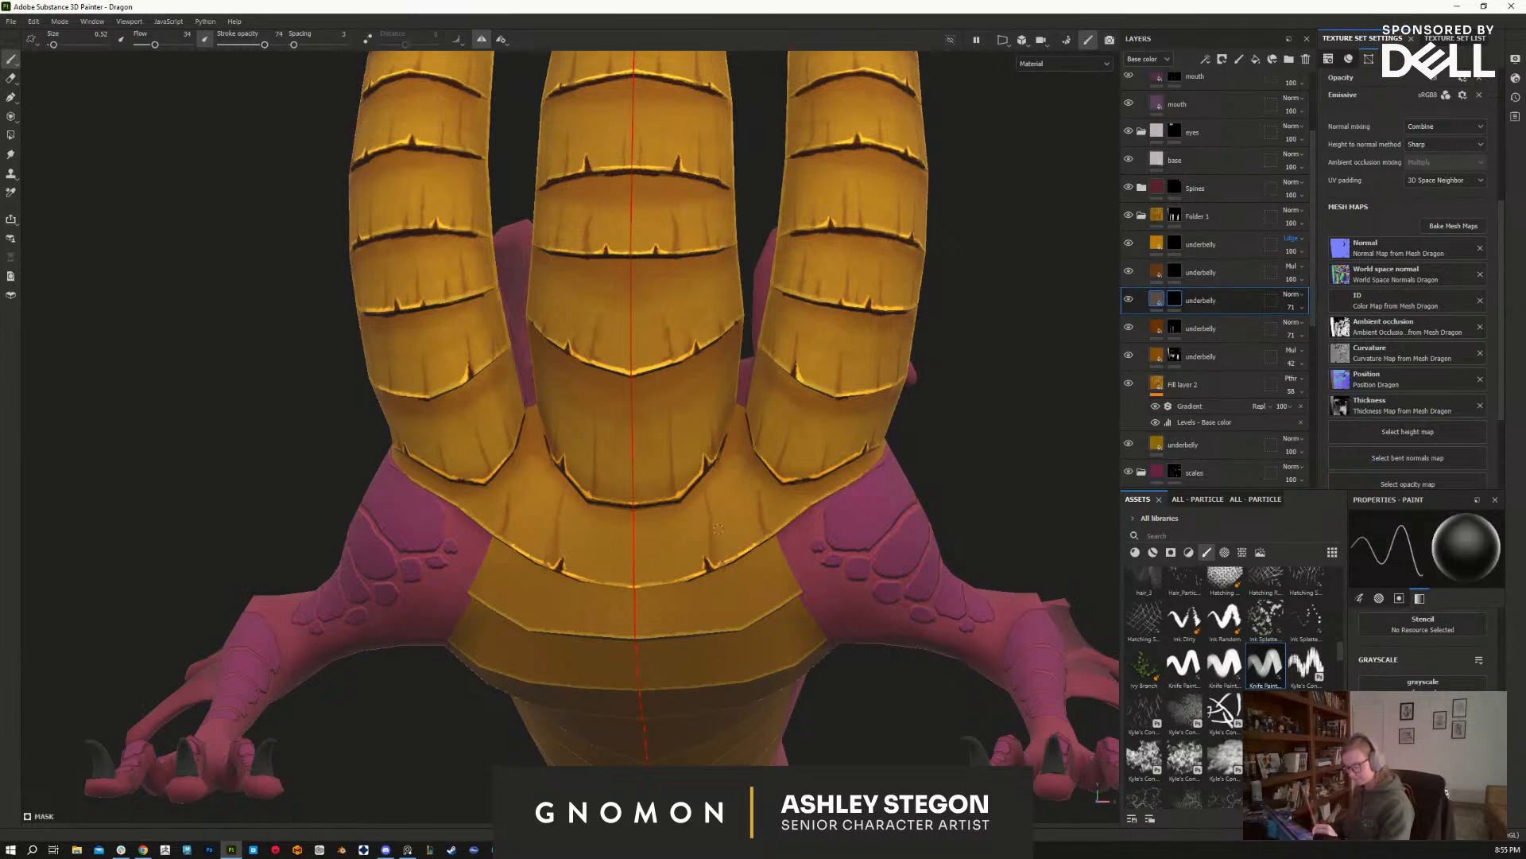
pyautogui.press('x')
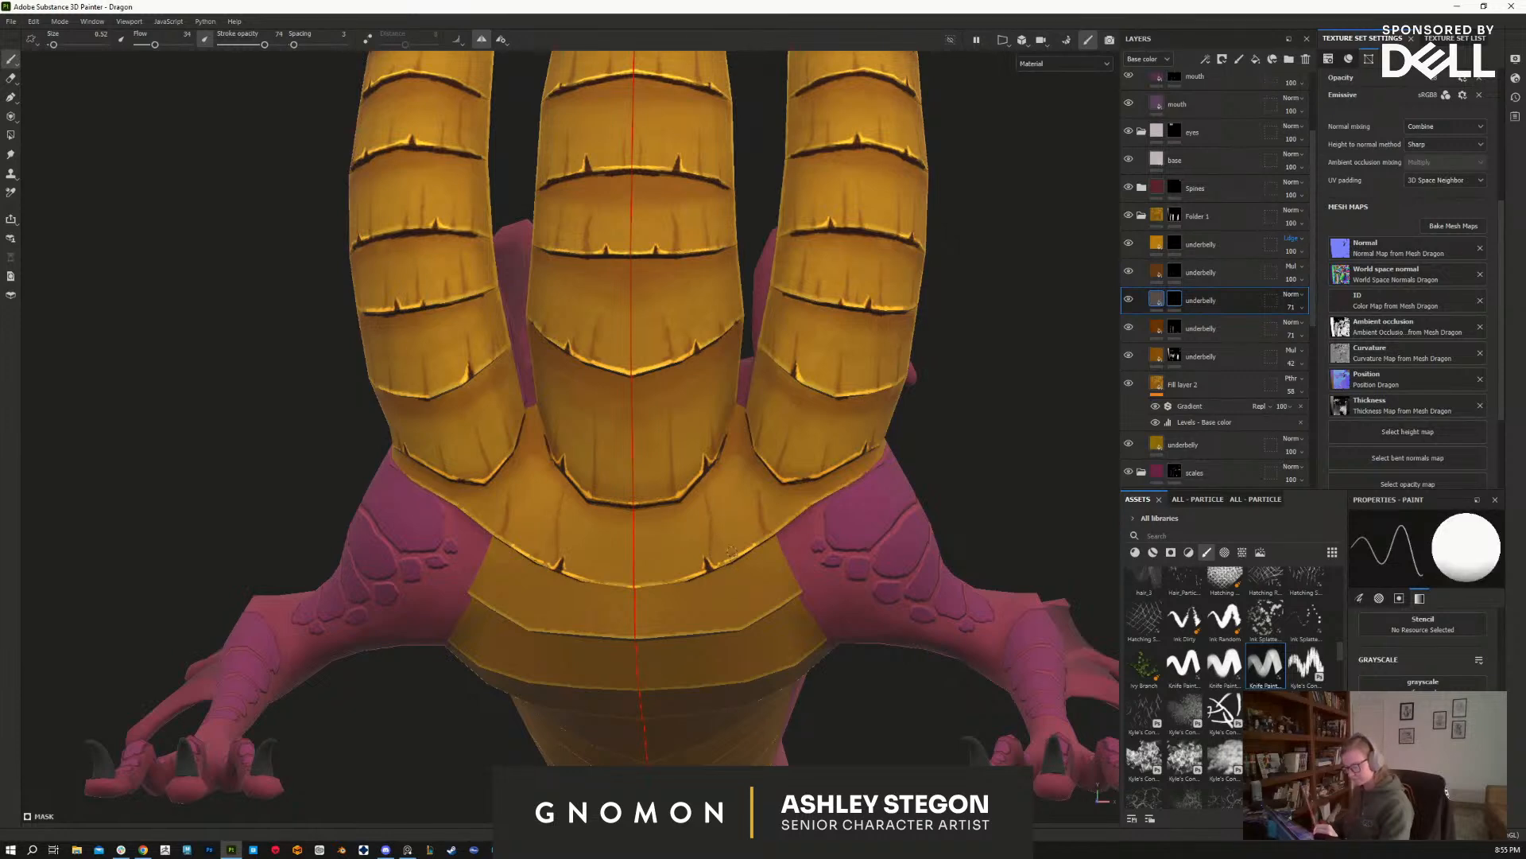
pyautogui.press('x')
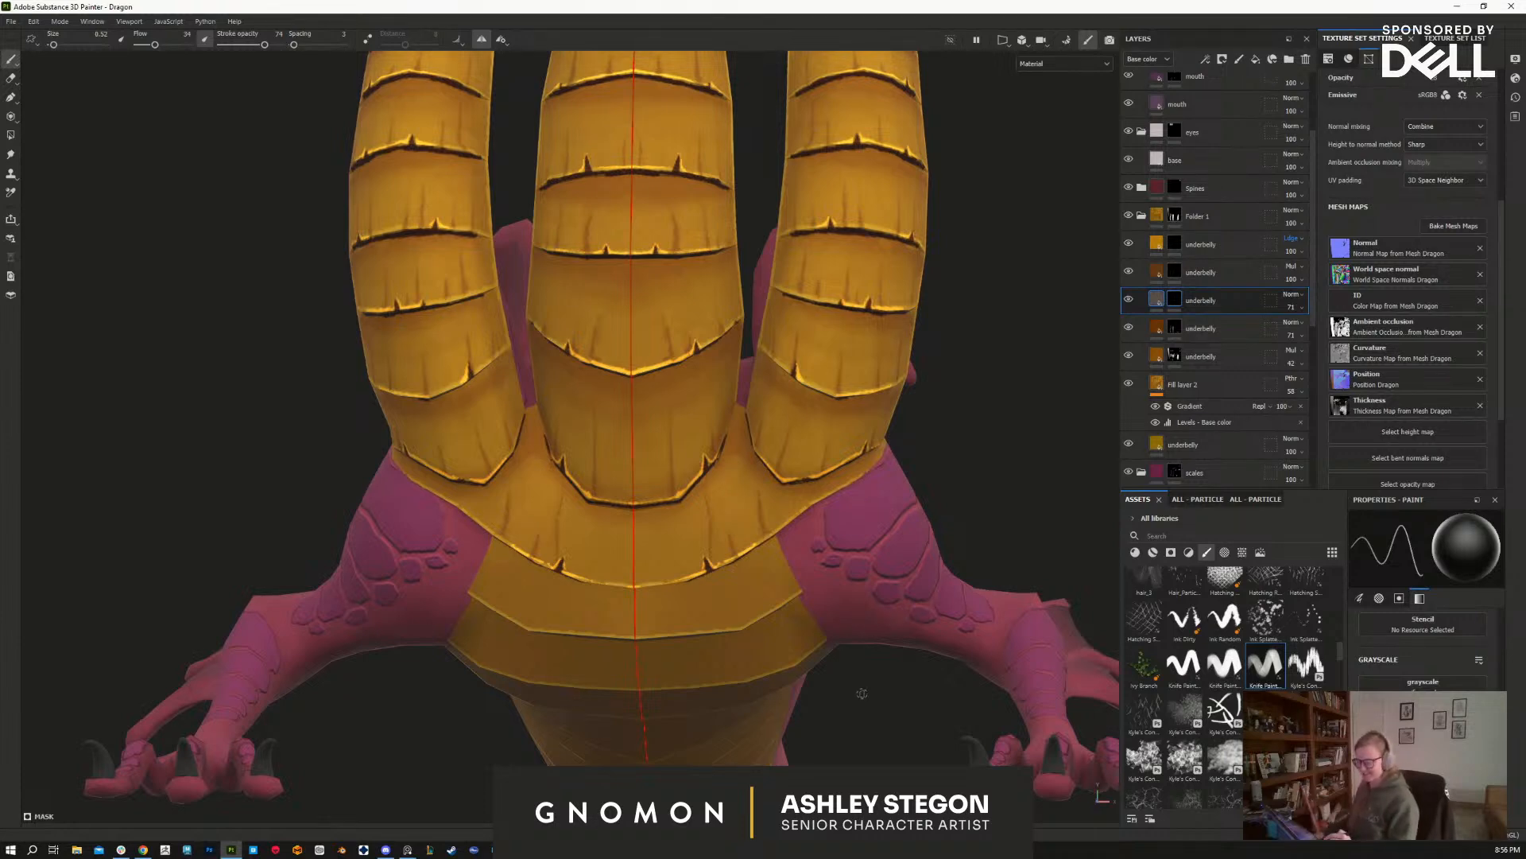
# Step: Paint and trim mirrored vertical streaks across the second chest plate, and add short ones in the middle of the first
pyautogui.moveTo(842, 668)
pyautogui.keyDown('alt'); pyautogui.mouseDown()
pyautogui.moveTo(770, 535)
pyautogui.moveTo(589, 466)
pyautogui.mouseUp(); pyautogui.keyUp('alt')
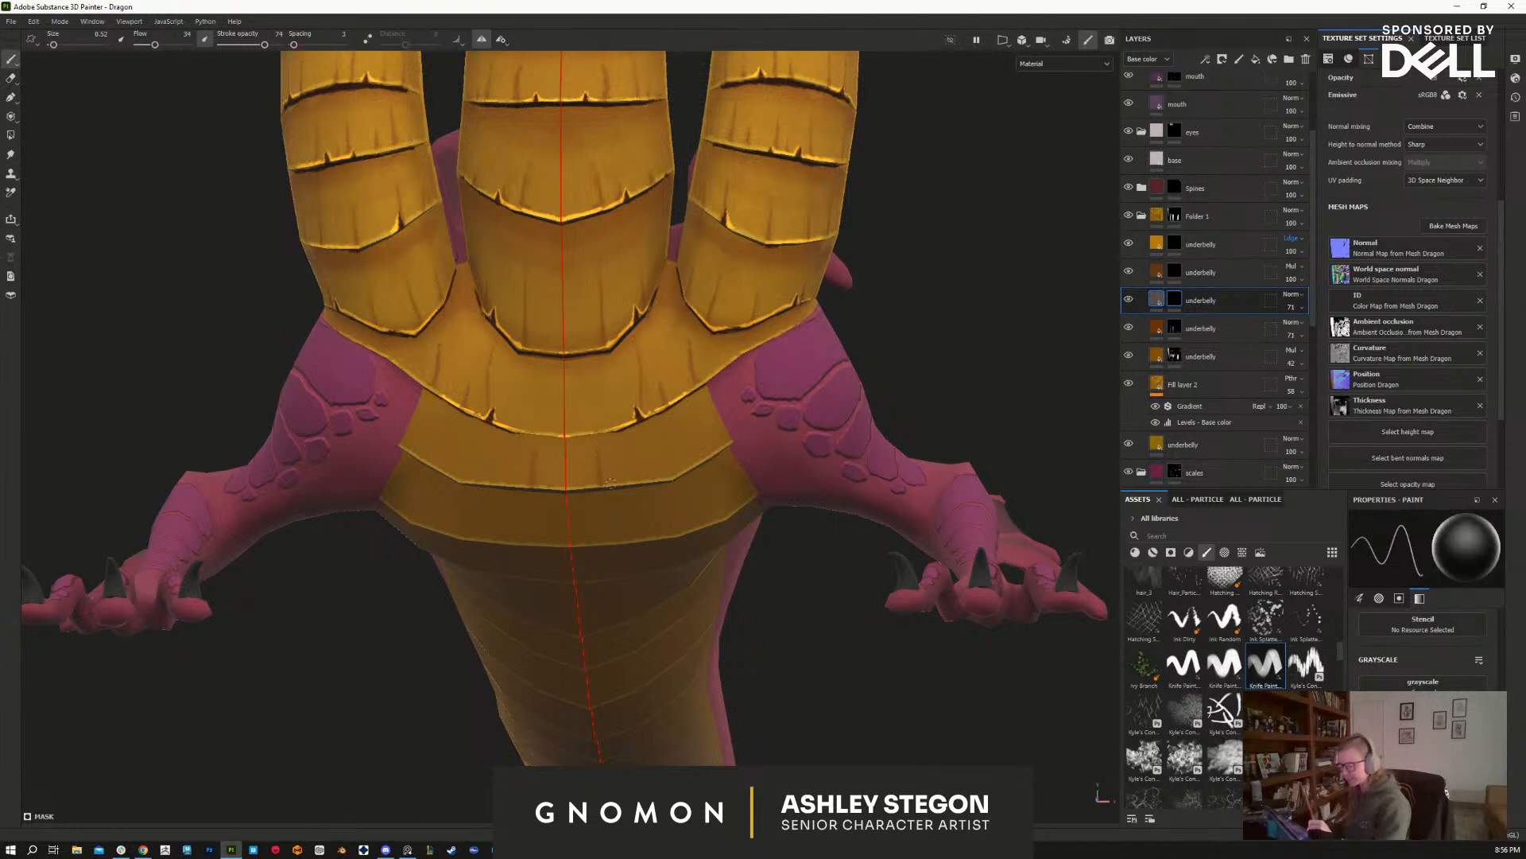
pyautogui.press('x')
pyautogui.moveTo(678, 478); pyautogui.dragTo(675, 450)
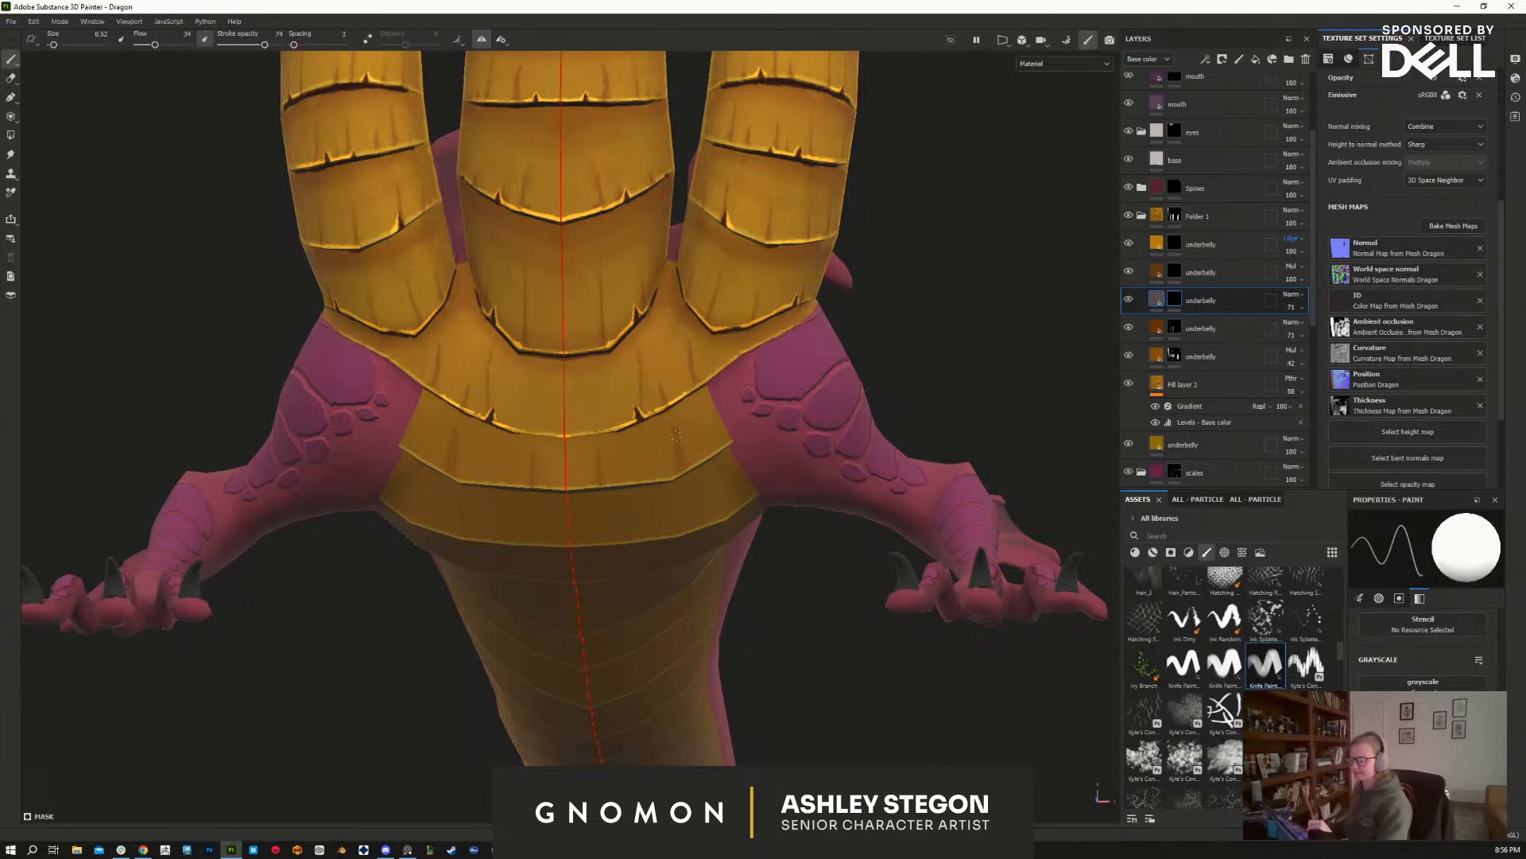
pyautogui.press('x')
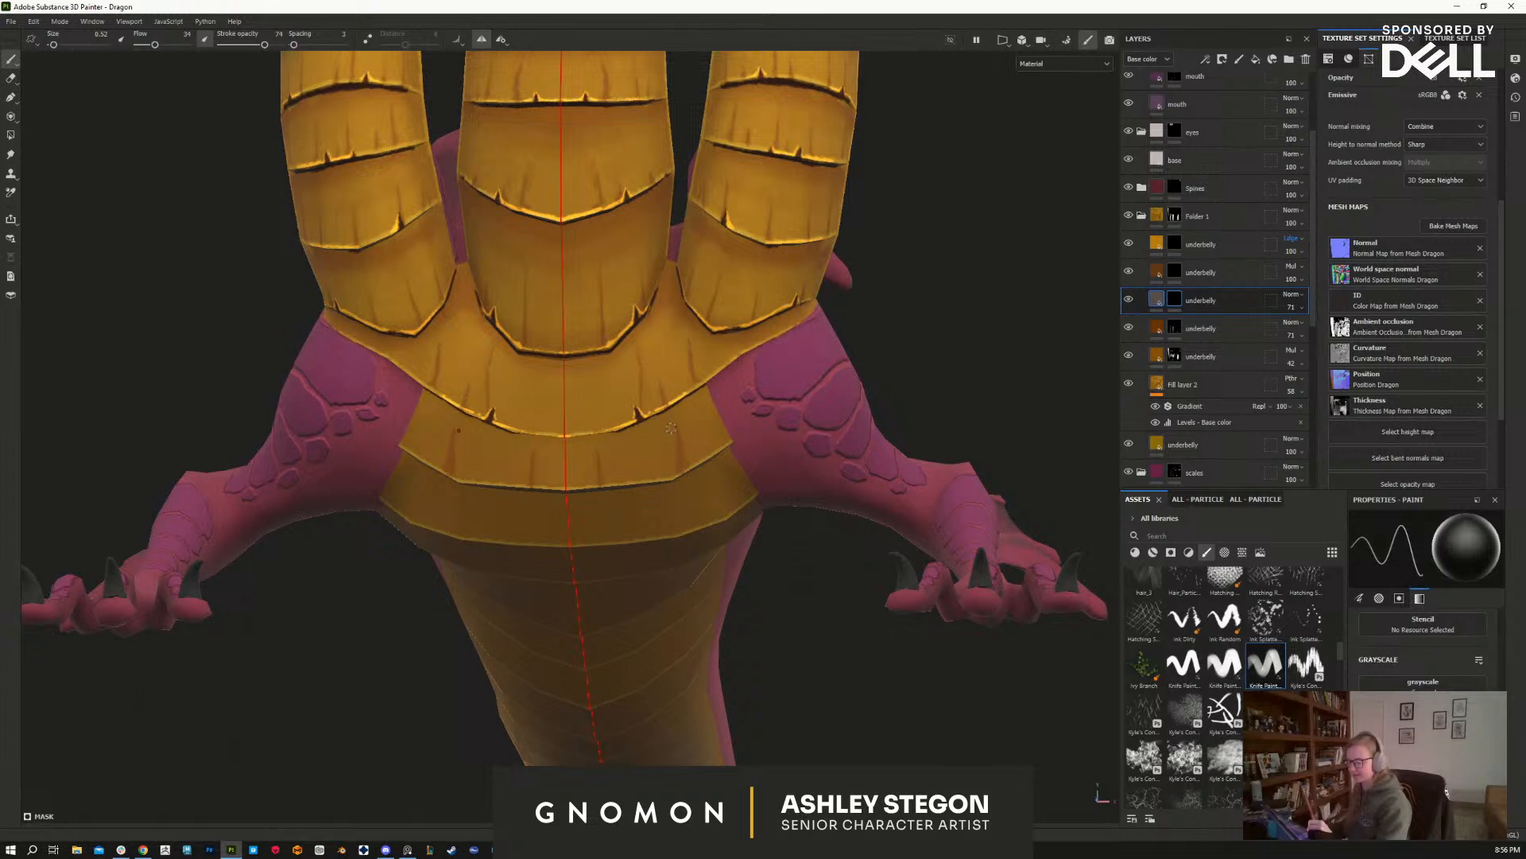
pyautogui.press('x')
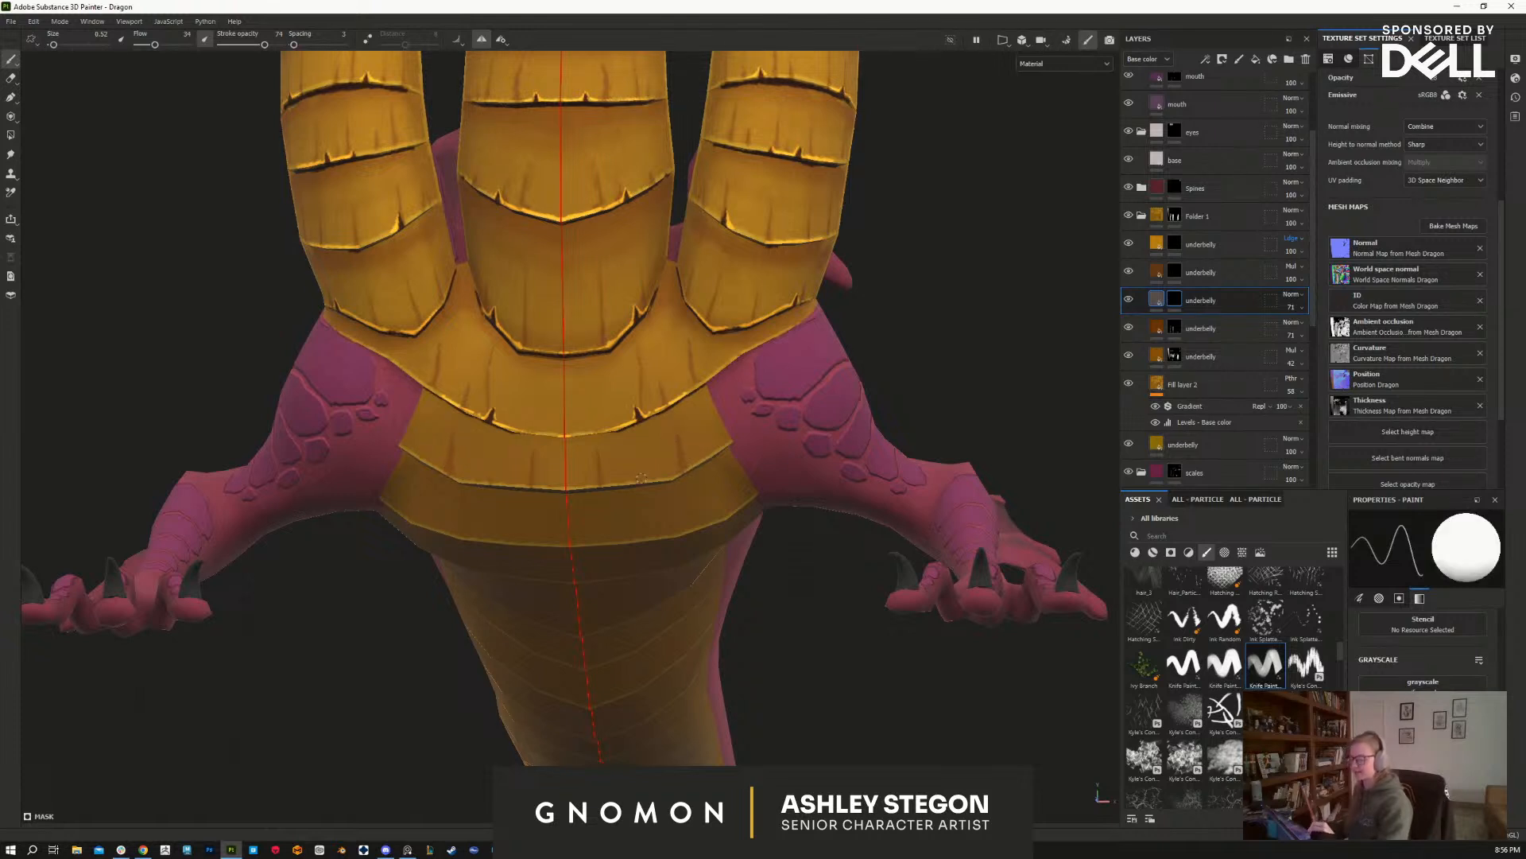
pyautogui.press('x')
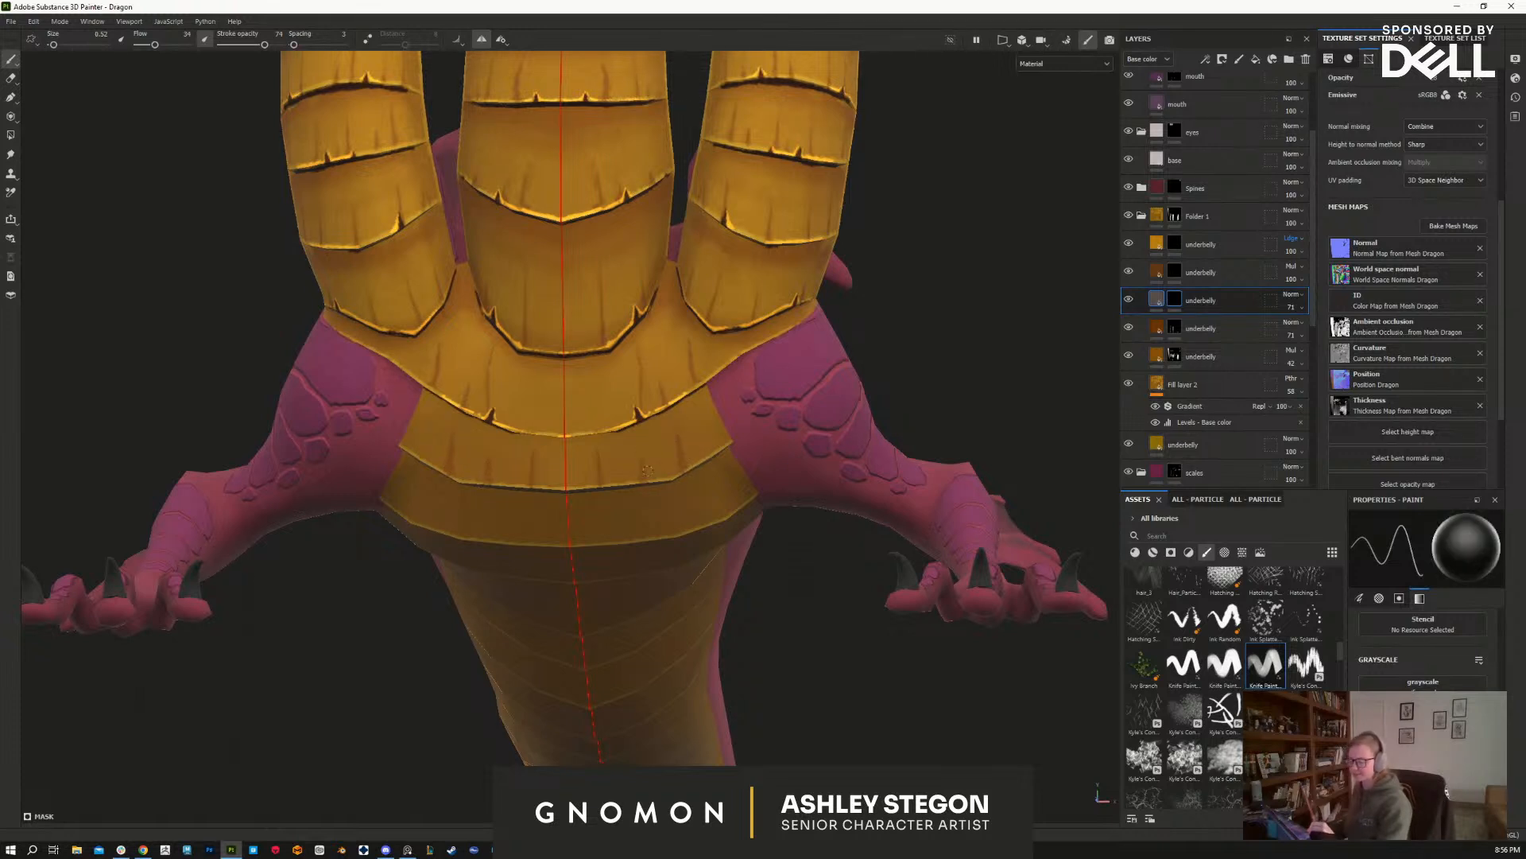
pyautogui.press('x')
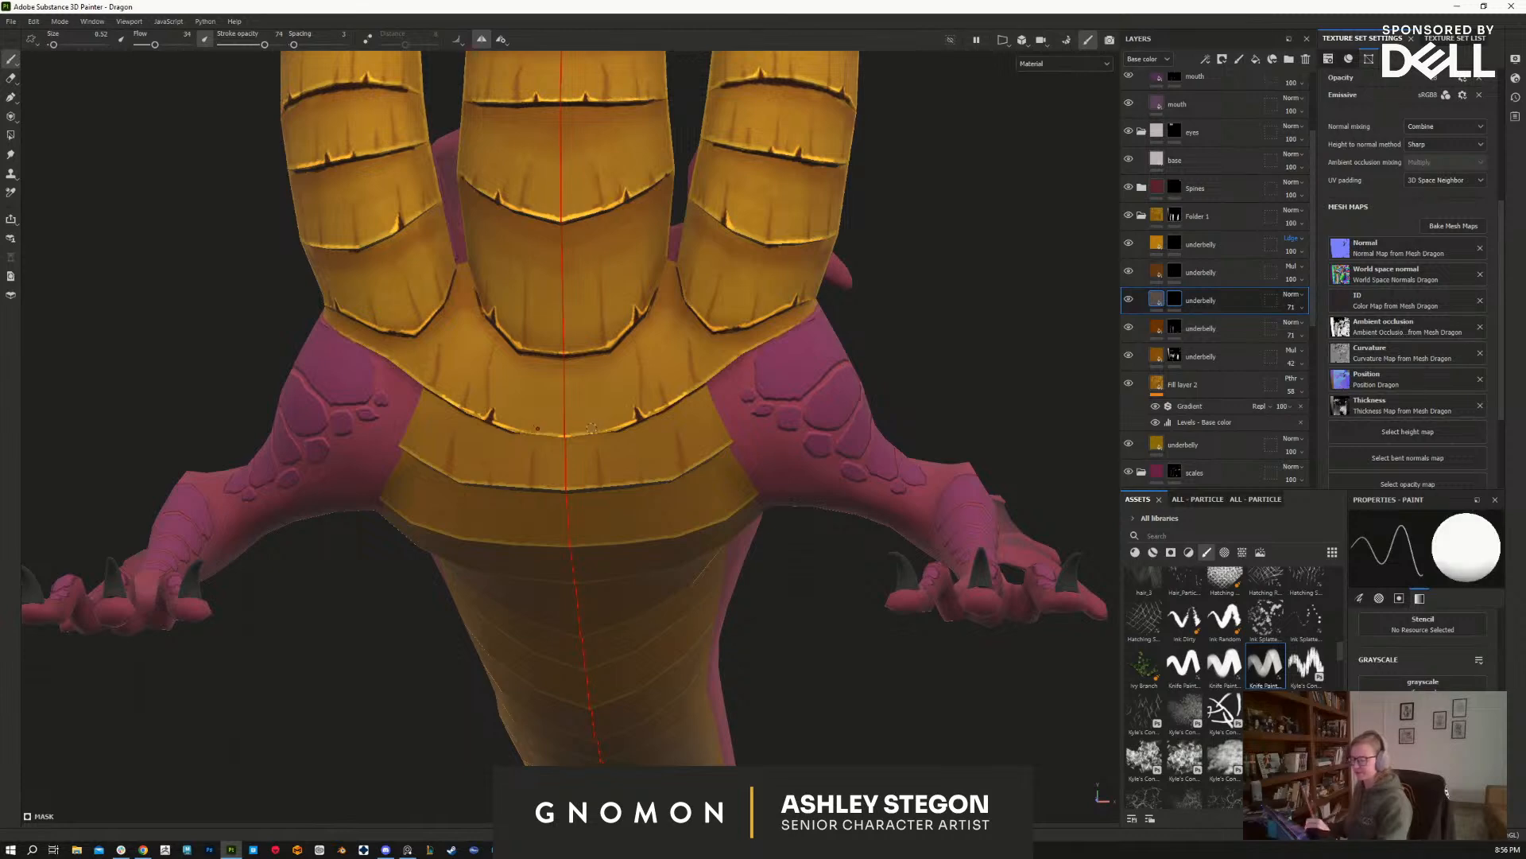
pyautogui.press('x')
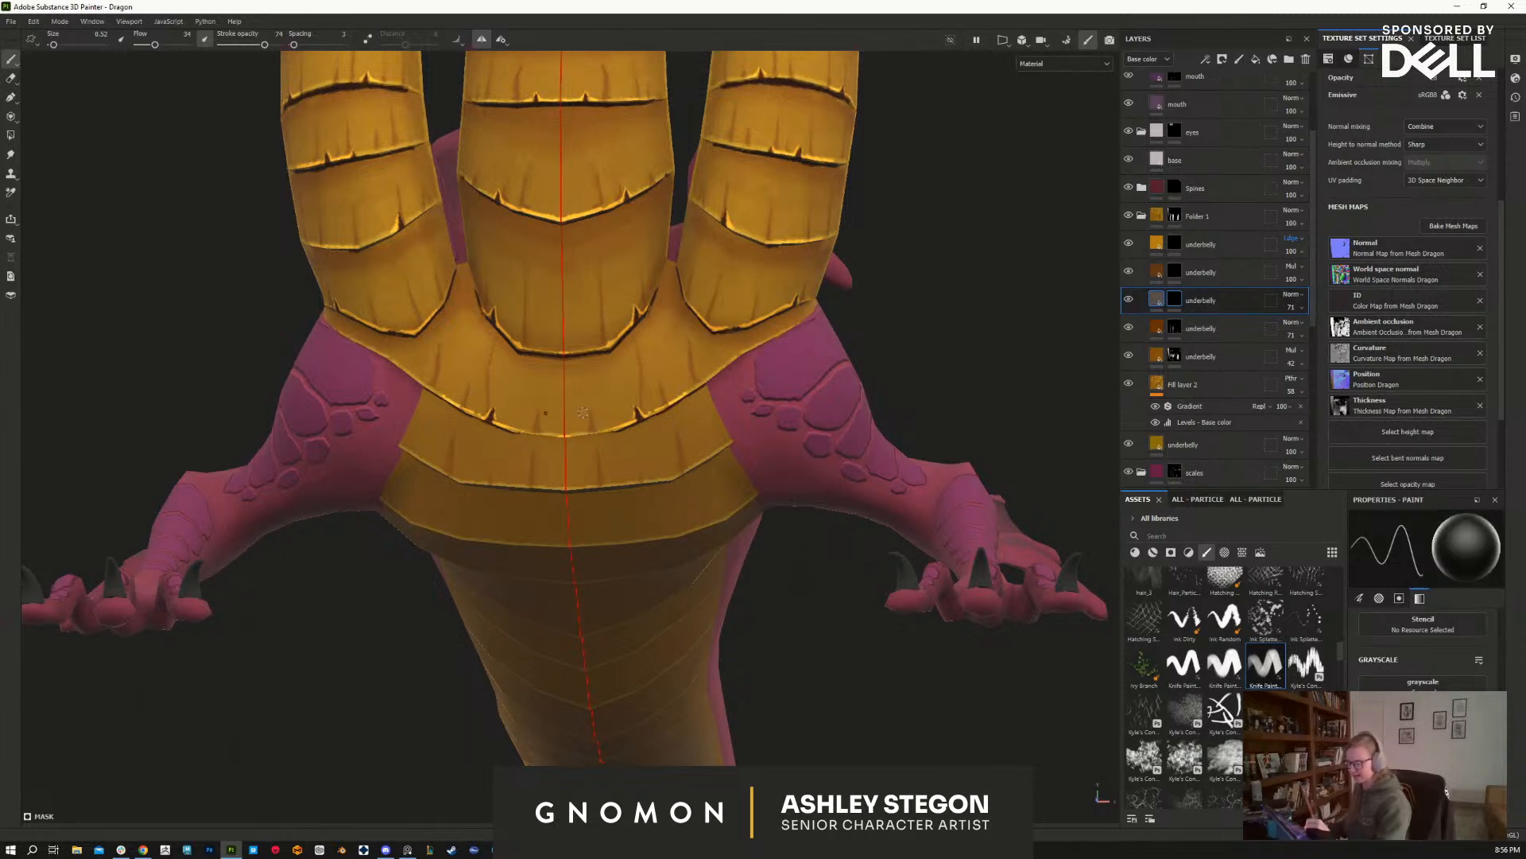
# Step: Paint and taper mirrored vertical streaks on the third chest plate
pyautogui.keyDown('alt'); pyautogui.moveTo(715, 630); pyautogui.dragTo(656, 526); pyautogui.keyUp('alt')
pyautogui.press('x')
pyautogui.press('x')
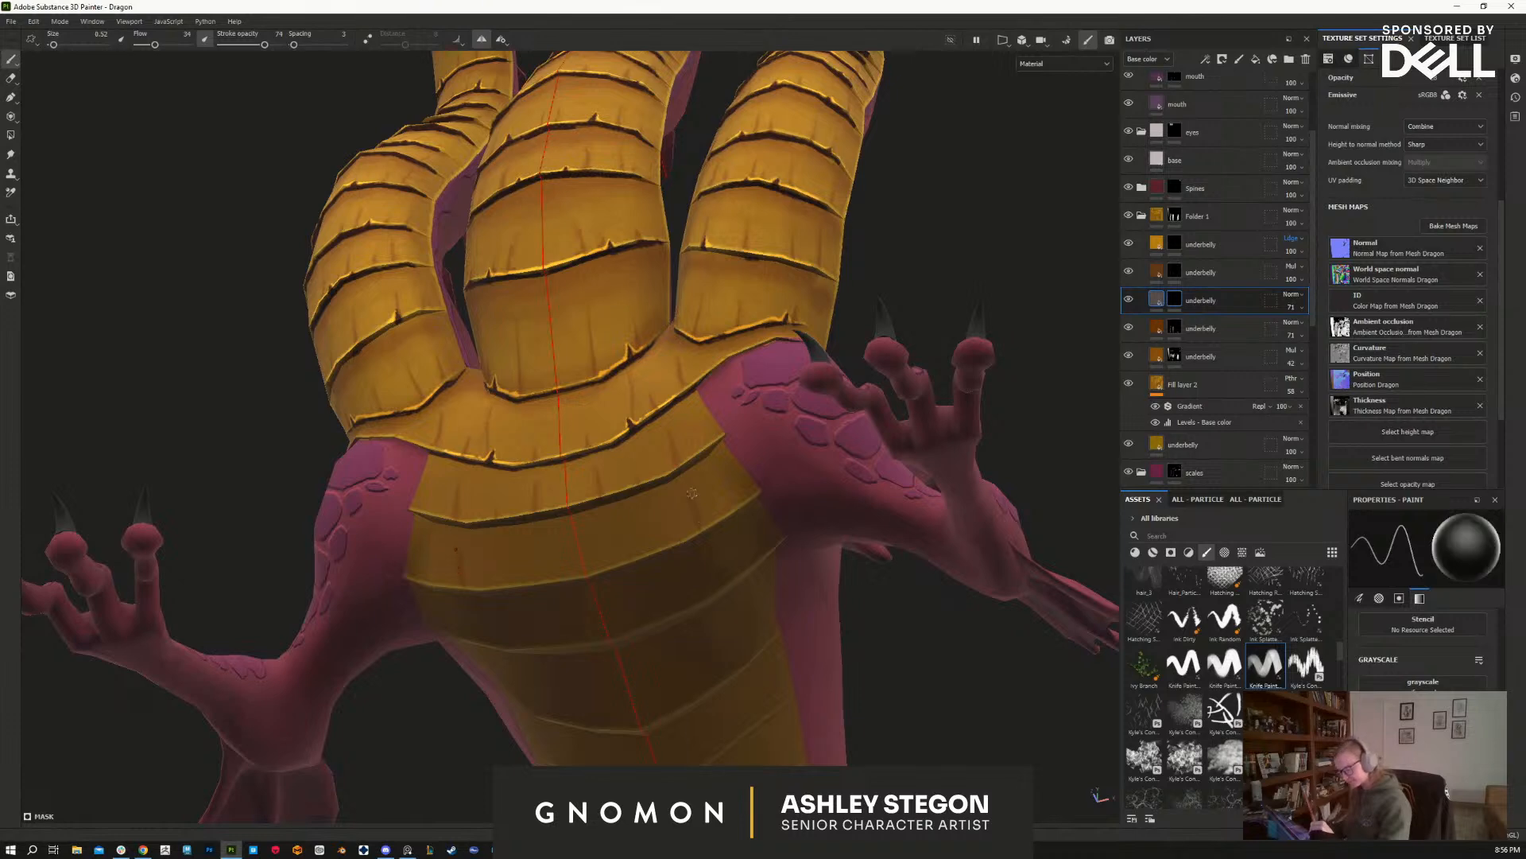
pyautogui.press('x')
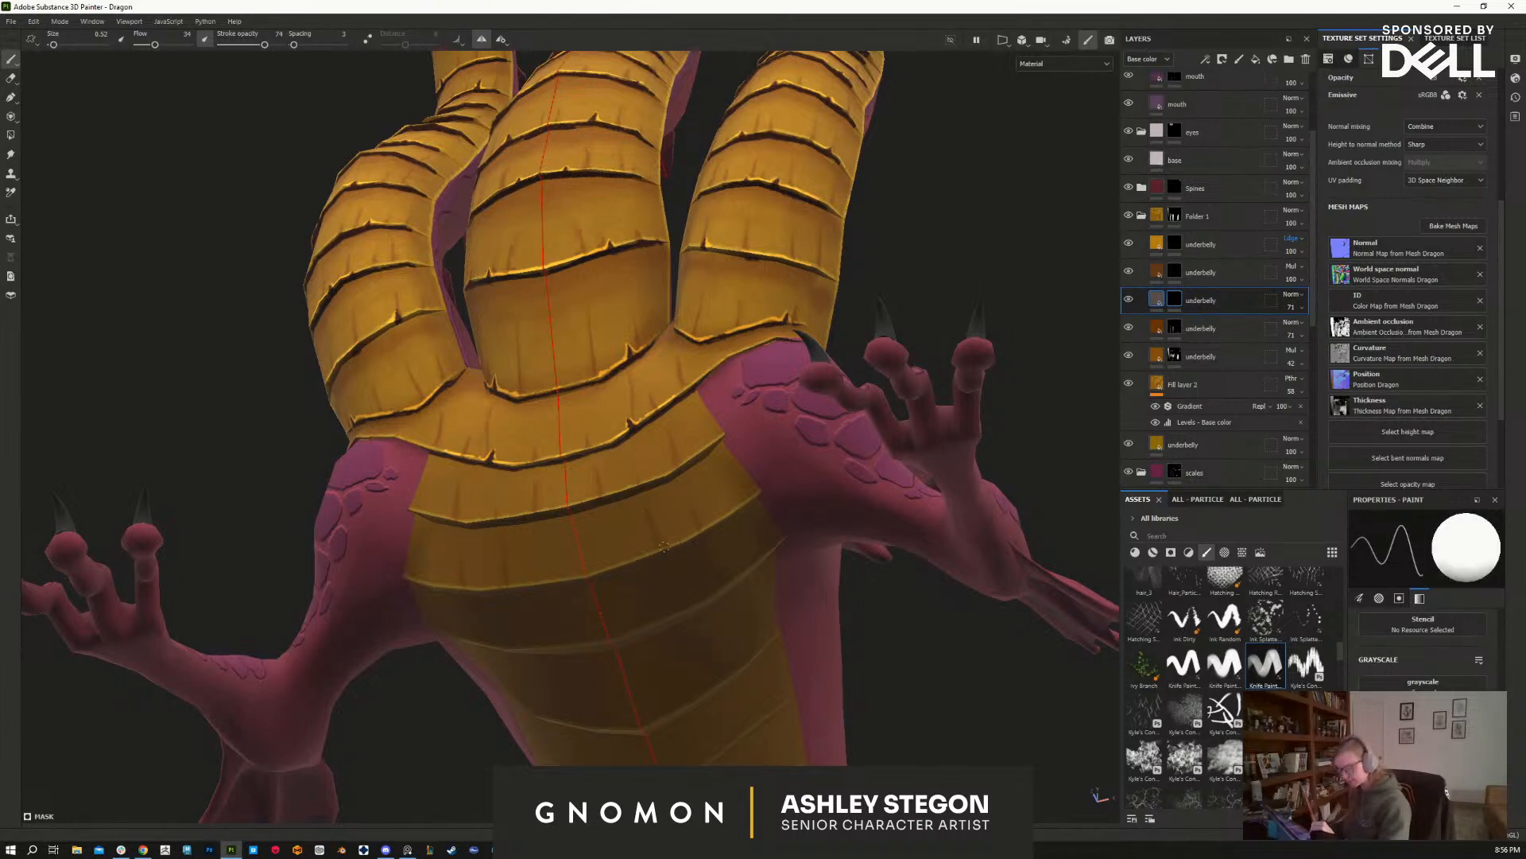
pyautogui.press('x')
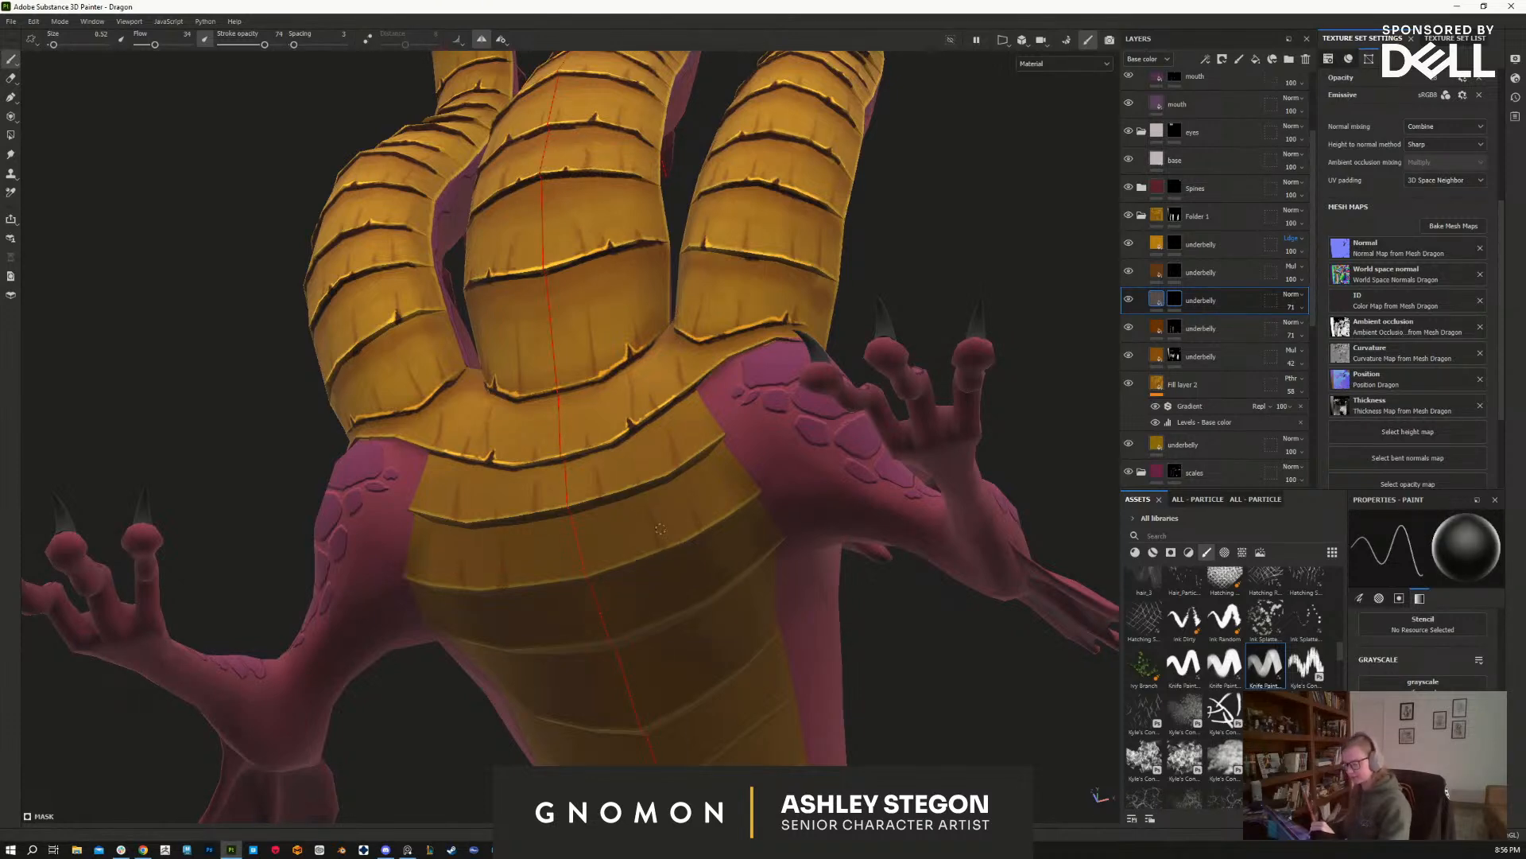
# Step: Paint and refine soft shading along the first chest plate's lower edge on the fourth underbelly layer, using a larger brush
pyautogui.keyDown('alt'); pyautogui.moveTo(726, 616); pyautogui.dragTo(781, 578); pyautogui.keyUp('alt')
pyautogui.click(1201, 328)
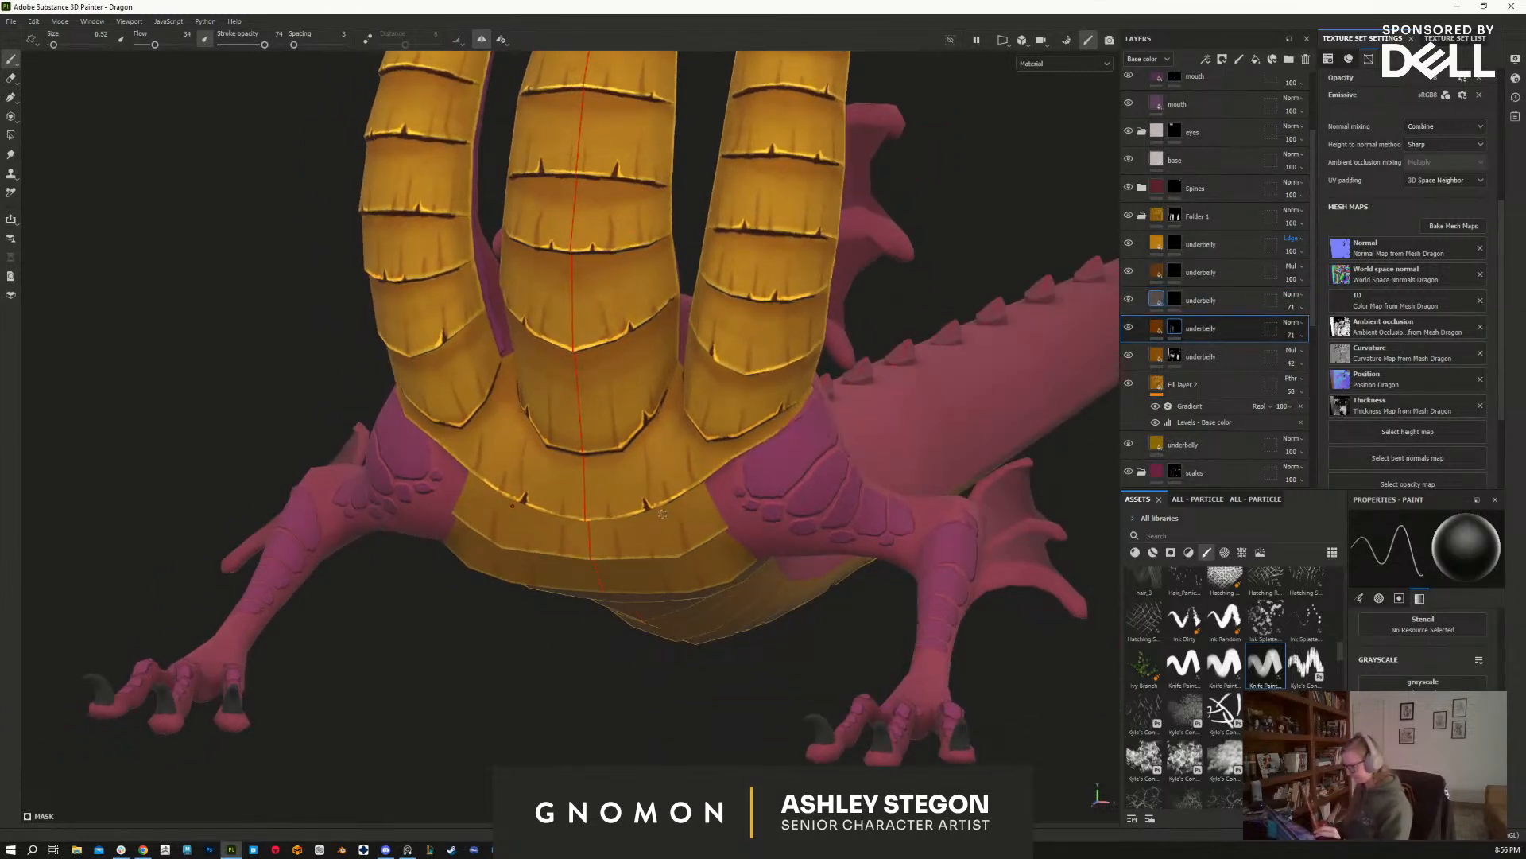
pyautogui.press(']')
pyautogui.press(']')
pyautogui.press(']')
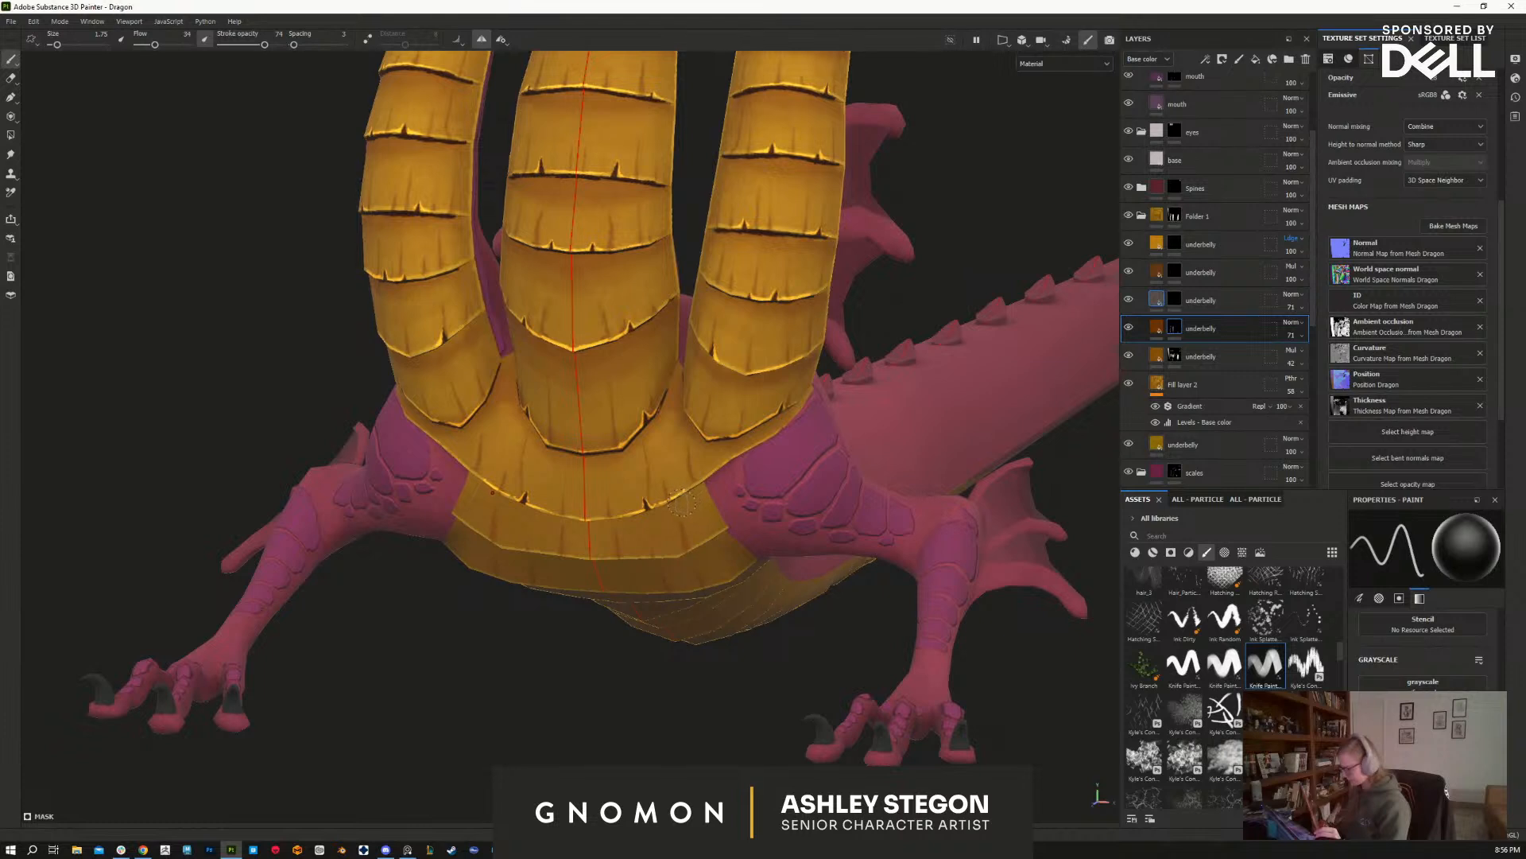
pyautogui.press('x')
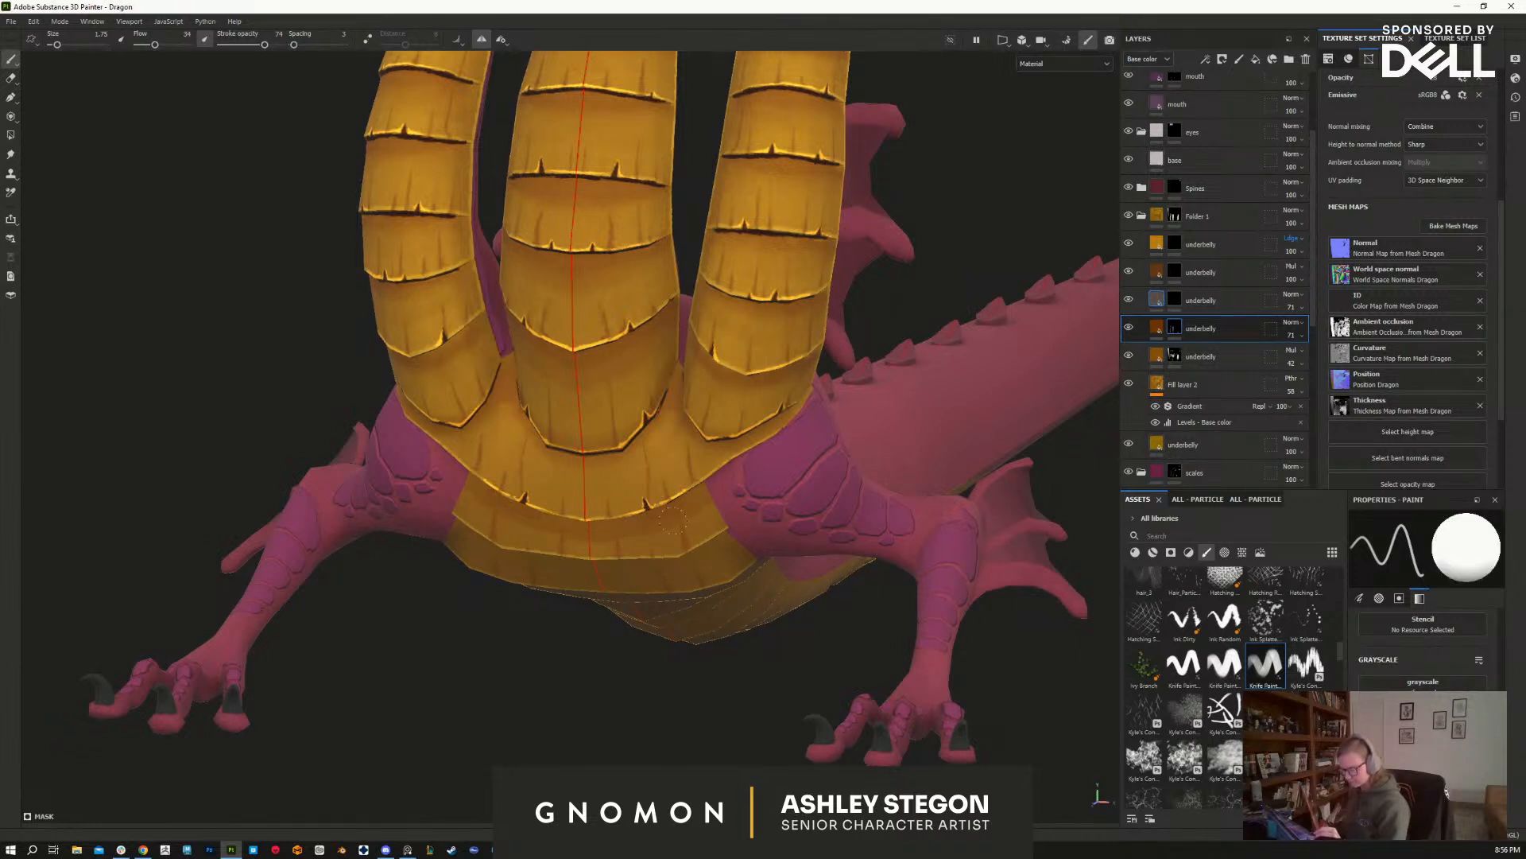
pyautogui.press('x')
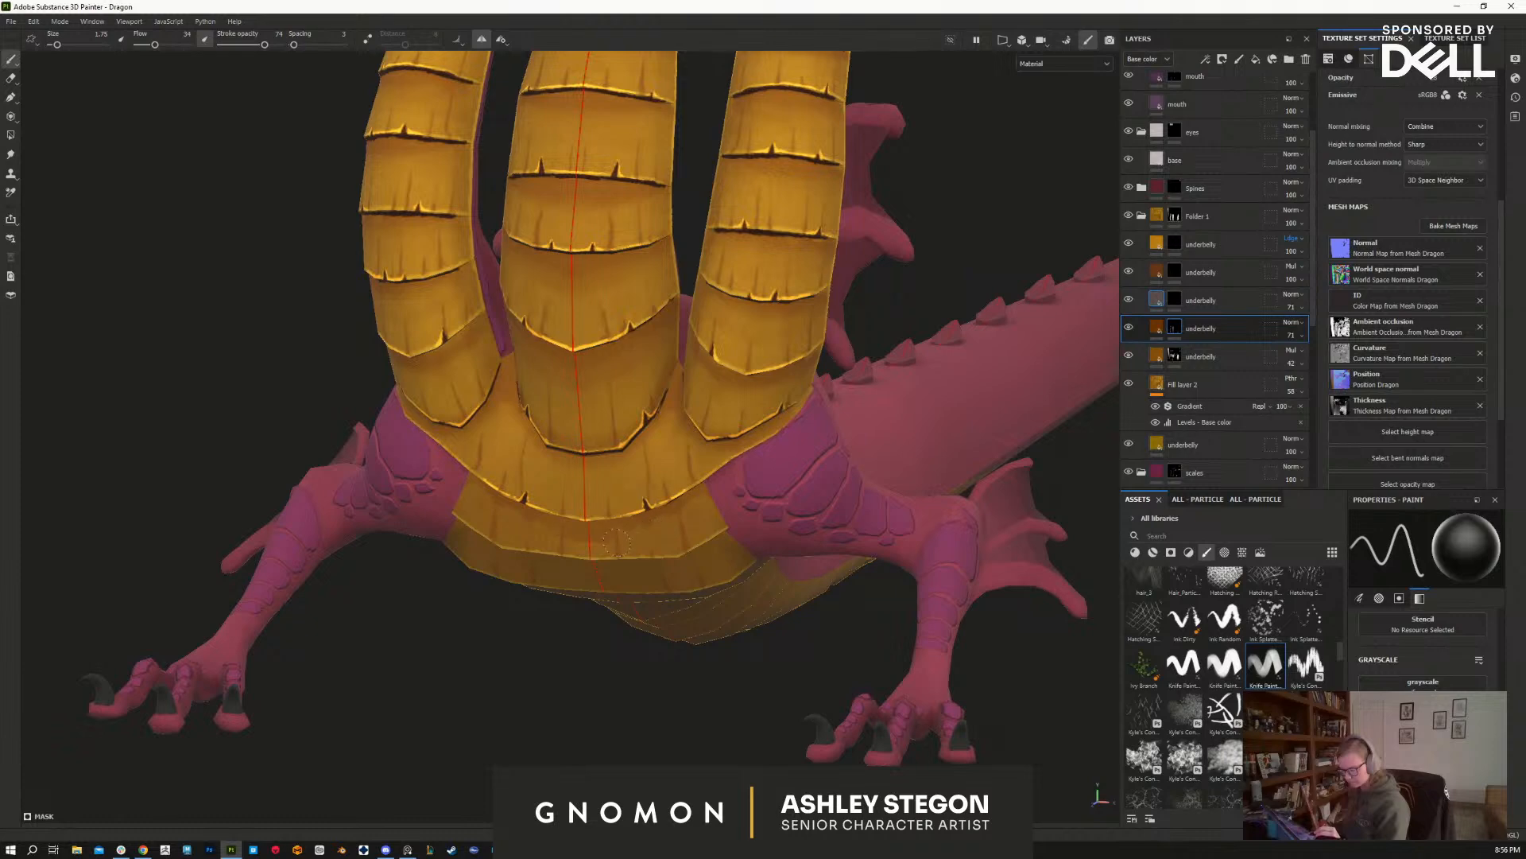
# Step: Alternate painting and erasing to refine the mirrored shading under the second chest plate's lower edge
pyautogui.moveTo(656, 534)
pyautogui.keyDown('alt'); pyautogui.mouseDown()
pyautogui.moveTo(726, 624)
pyautogui.moveTo(622, 574)
pyautogui.mouseUp(); pyautogui.keyUp('alt')
pyautogui.press('x')
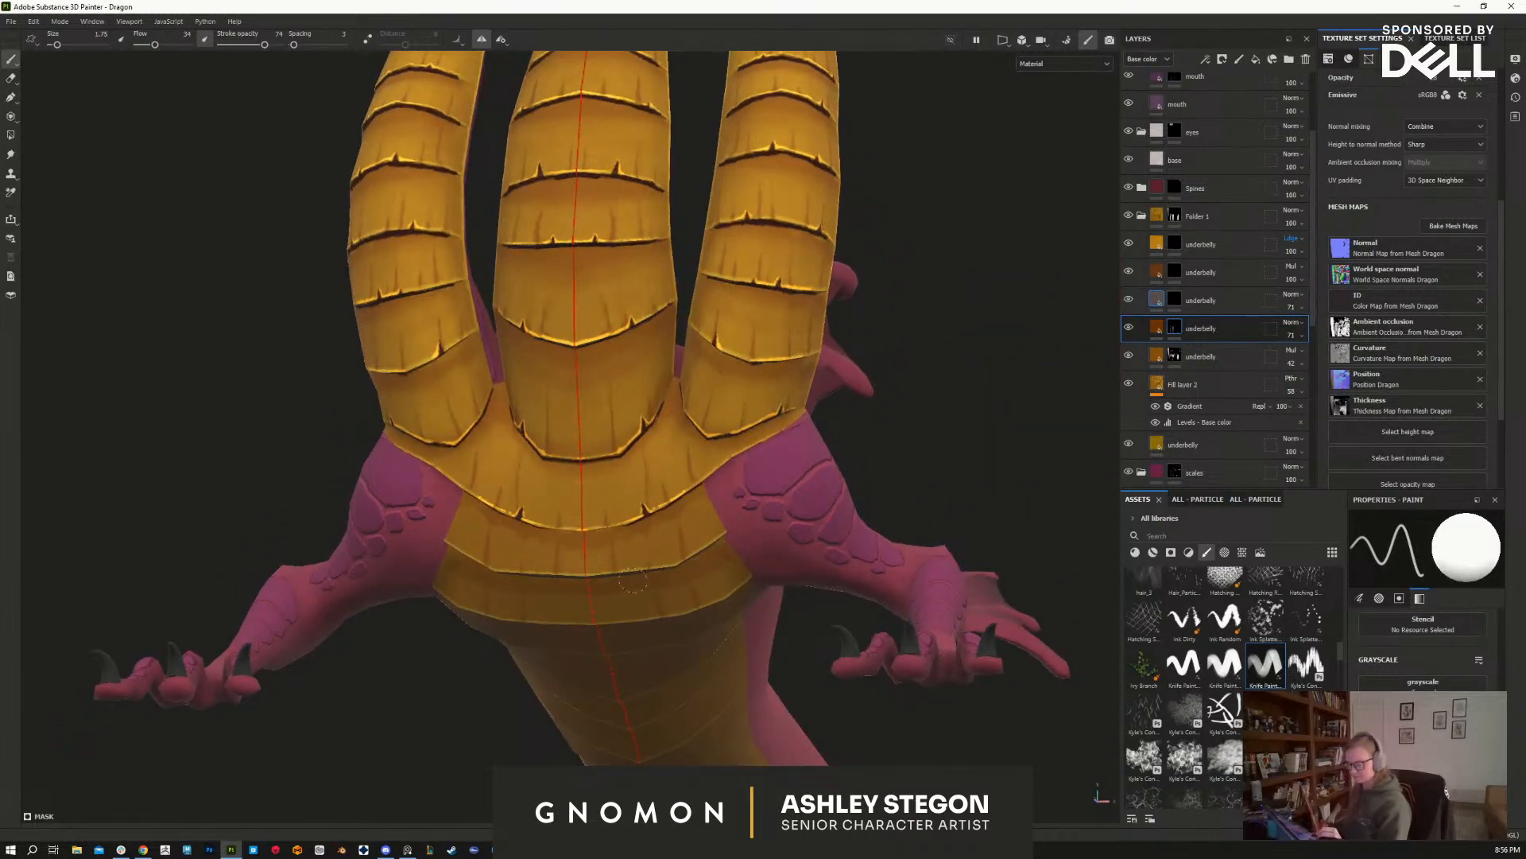
pyautogui.press('x')
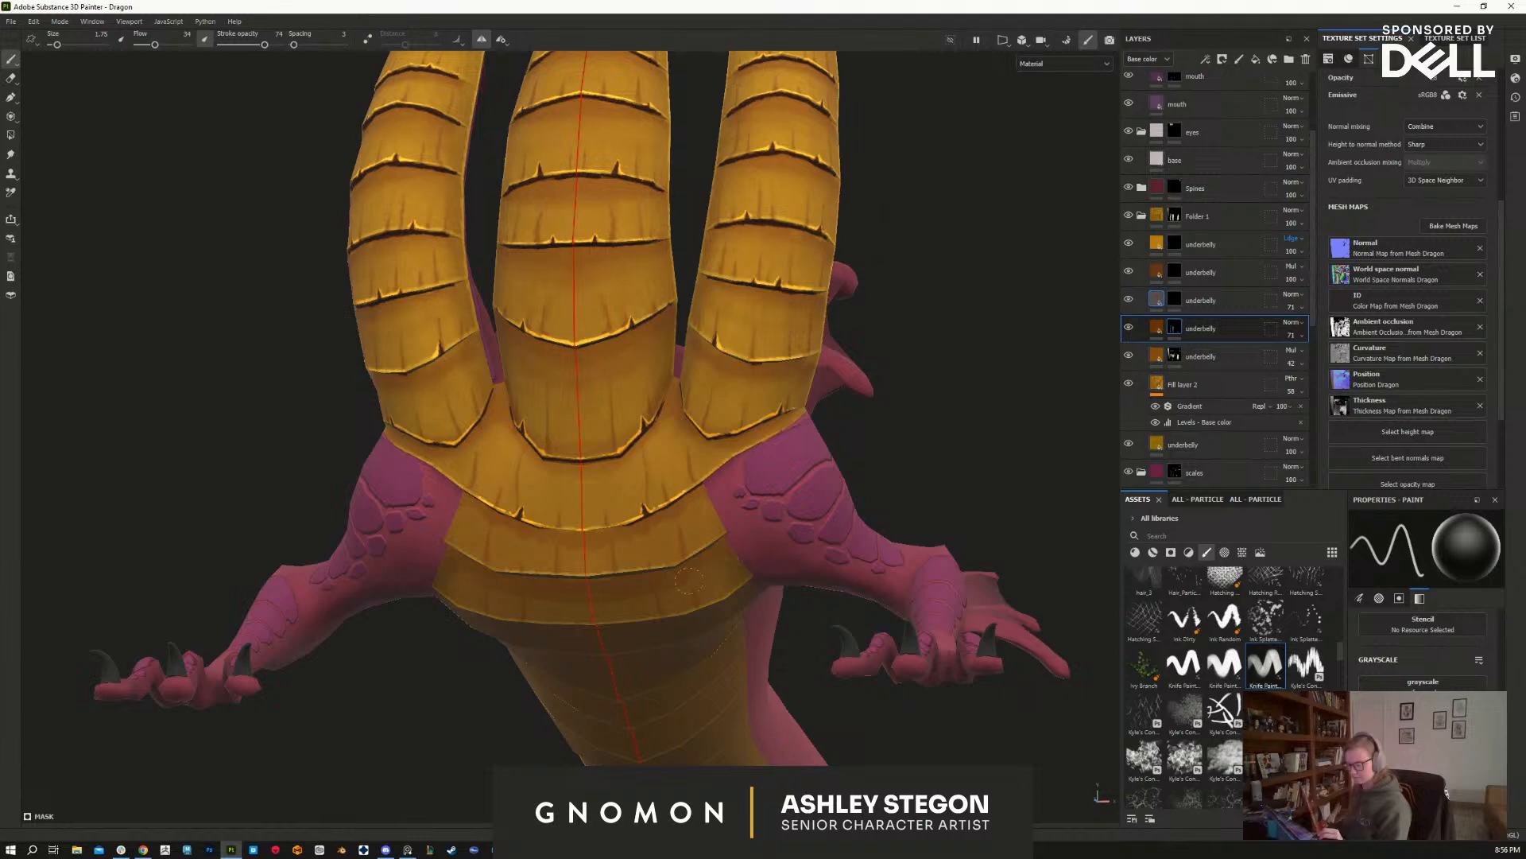
pyautogui.press('x')
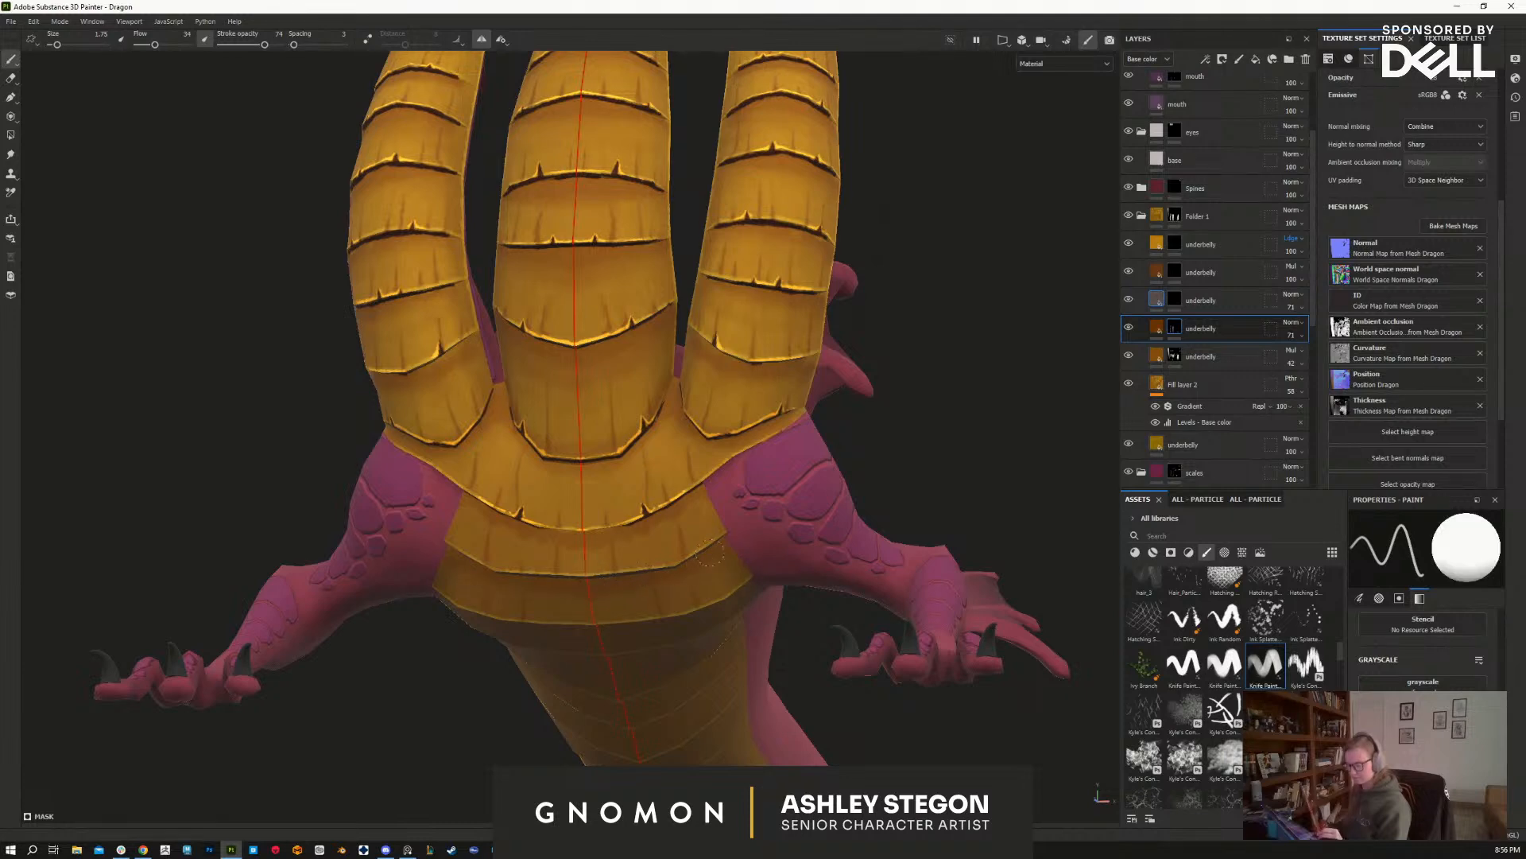
pyautogui.press('x')
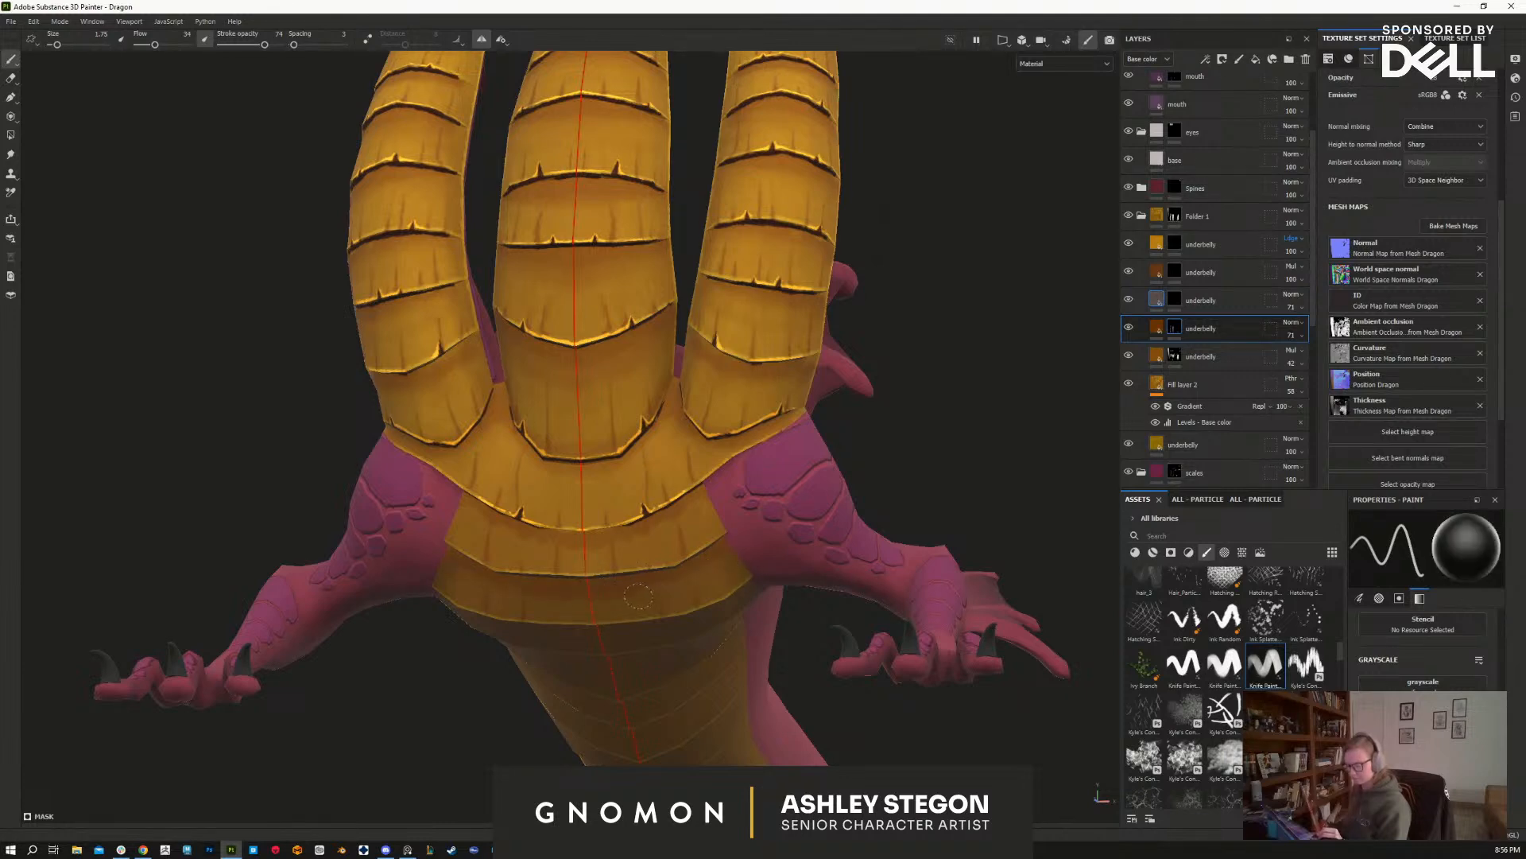
# Step: Examine the painted underbelly plates on the three necks and chest from several angles and distances
pyautogui.keyDown('alt'); pyautogui.moveTo(642, 597); pyautogui.dragTo(541, 676); pyautogui.keyUp('alt')
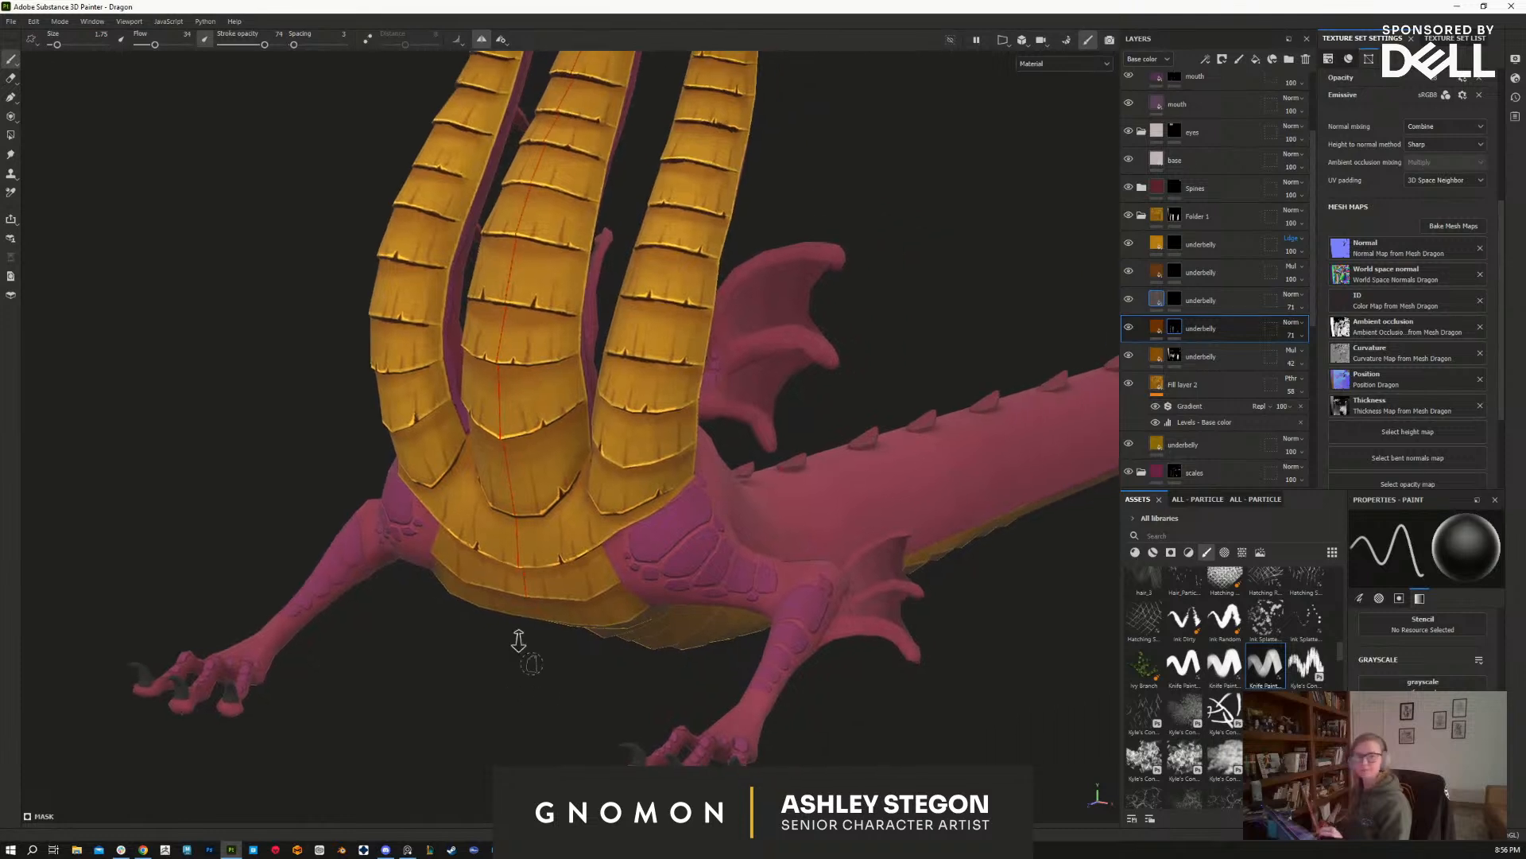
pyautogui.keyDown('alt'); pyautogui.moveTo(541, 676); pyautogui.dragTo(477, 692, button='right'); pyautogui.keyUp('alt')
pyautogui.keyDown('alt'); pyautogui.moveTo(616, 556); pyautogui.dragTo(489, 675, button='middle'); pyautogui.keyUp('alt')
pyautogui.keyDown('alt'); pyautogui.moveTo(489, 676); pyautogui.dragTo(445, 688, button='right'); pyautogui.keyUp('alt')
pyautogui.keyDown('alt'); pyautogui.moveTo(695, 470); pyautogui.dragTo(748, 408, button='middle'); pyautogui.keyUp('alt')
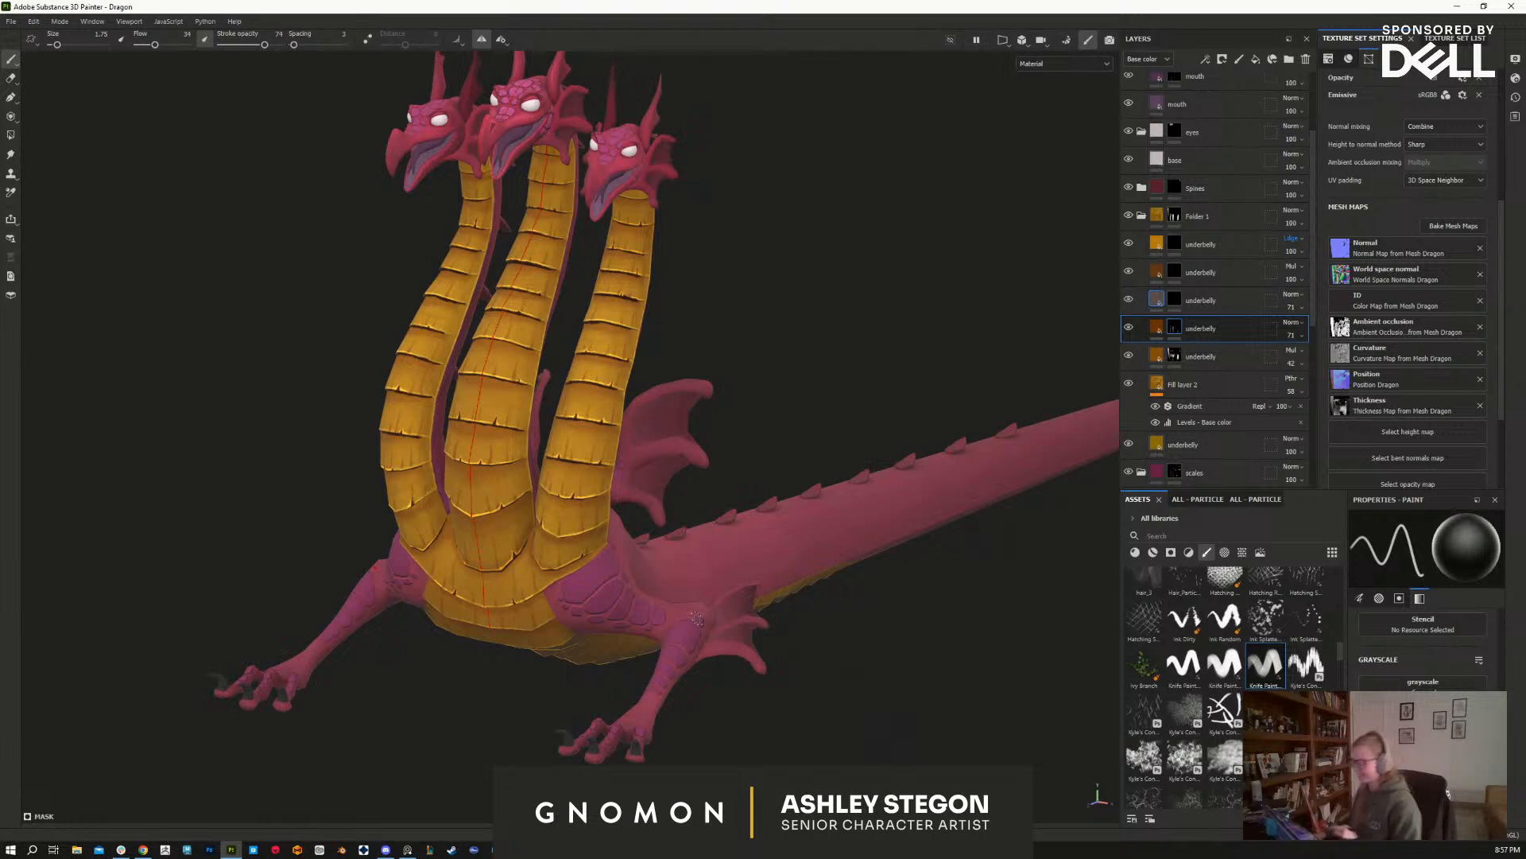
pyautogui.keyDown('alt'); pyautogui.moveTo(866, 665); pyautogui.dragTo(798, 708); pyautogui.keyUp('alt')
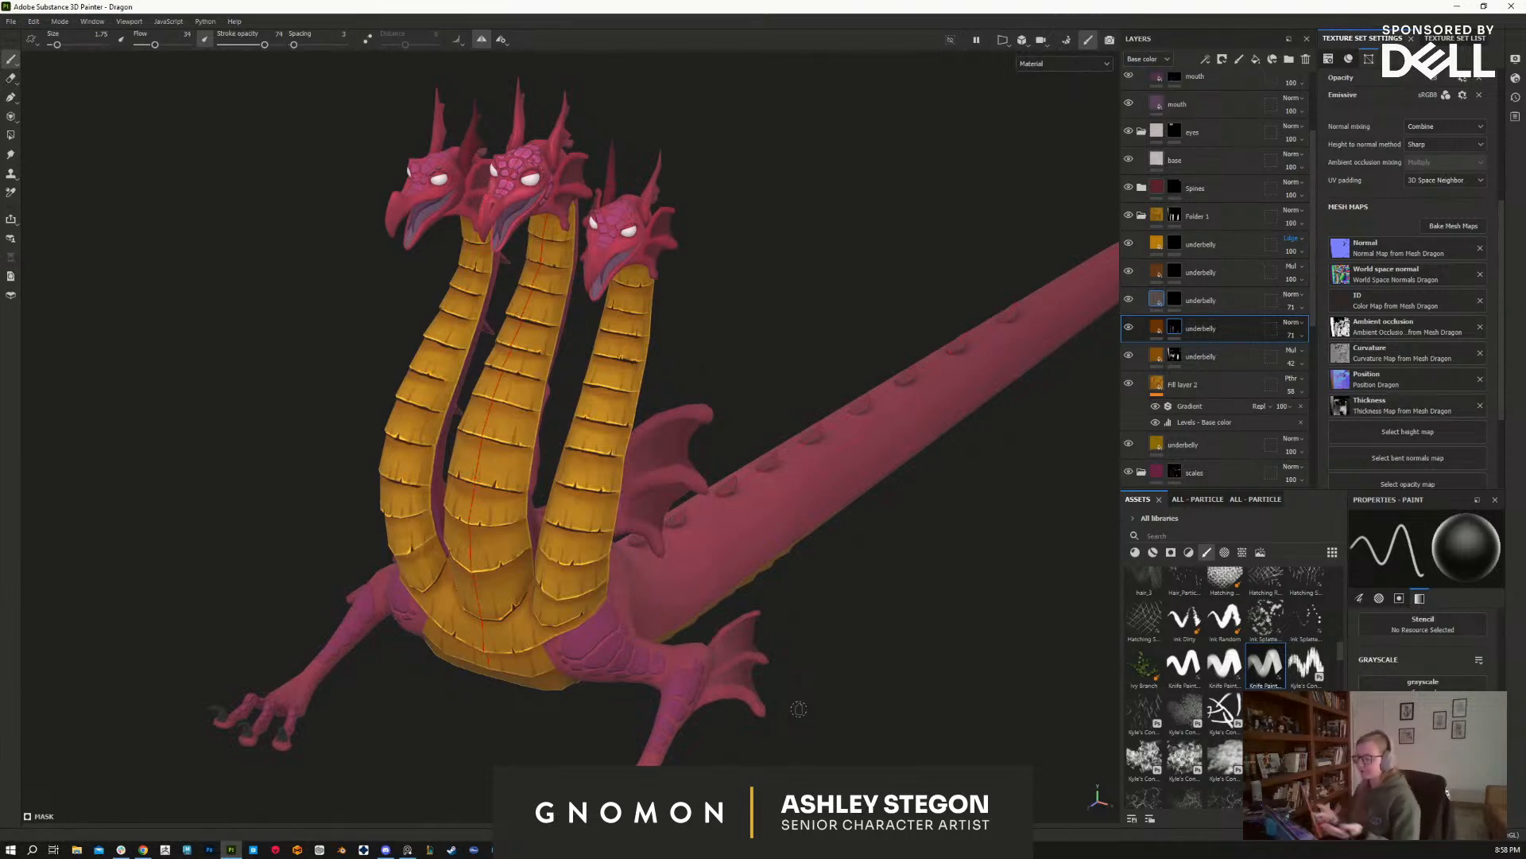
pyautogui.keyDown('alt'); pyautogui.moveTo(647, 477); pyautogui.dragTo(764, 524); pyautogui.keyUp('alt')
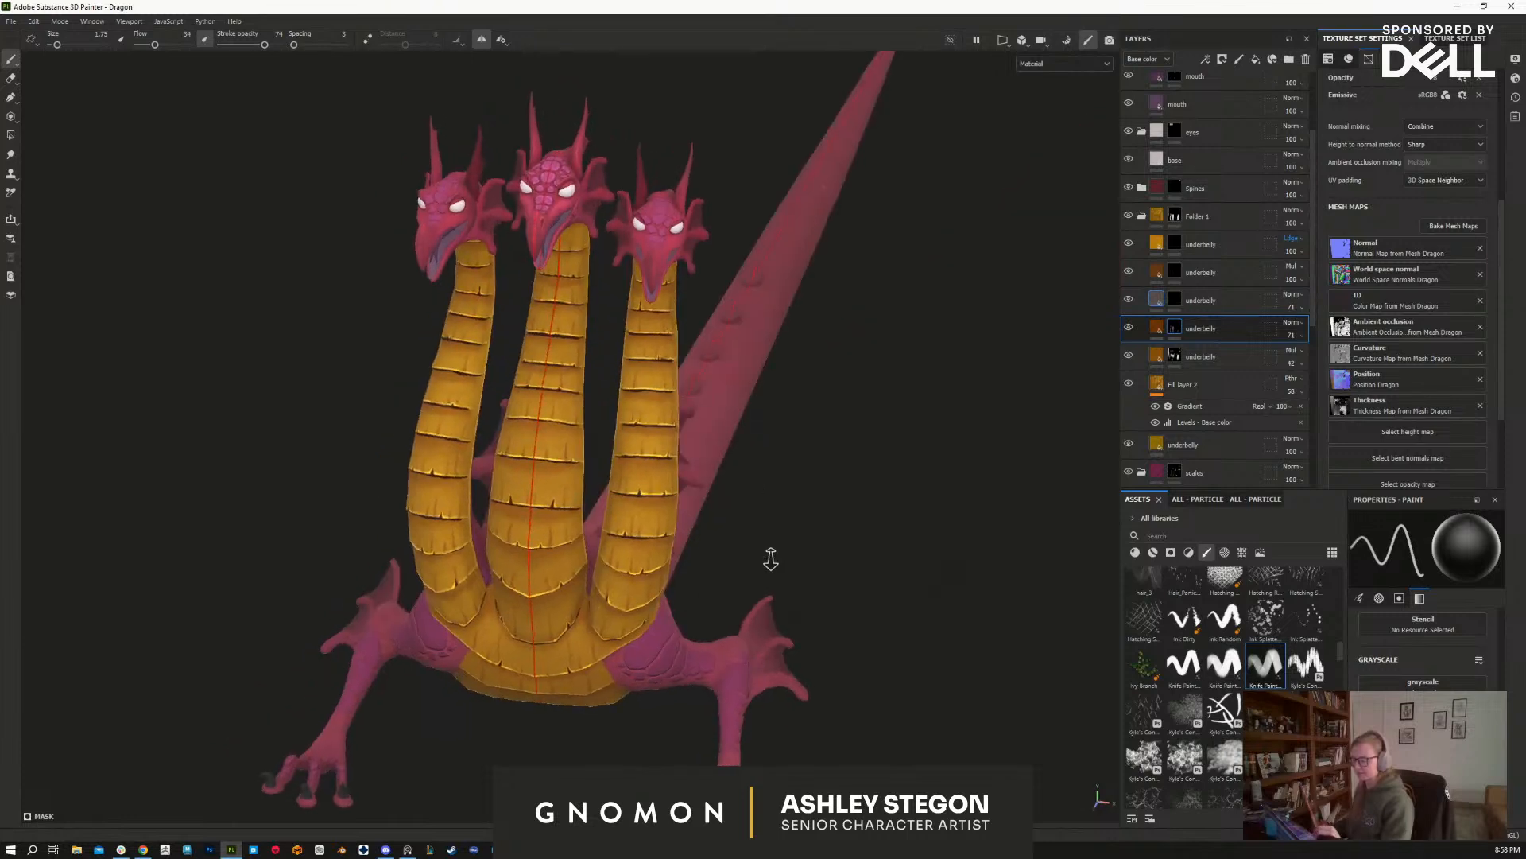
pyautogui.keyDown('alt'); pyautogui.moveTo(764, 525); pyautogui.dragTo(804, 693, button='right'); pyautogui.keyUp('alt')
pyautogui.moveTo(811, 537)
pyautogui.keyDown('alt'); pyautogui.mouseDown()
pyautogui.moveTo(795, 527)
pyautogui.moveTo(838, 542)
pyautogui.mouseUp(); pyautogui.keyUp('alt')
pyautogui.keyDown('alt'); pyautogui.moveTo(838, 541); pyautogui.dragTo(903, 538, button='middle'); pyautogui.keyUp('alt')
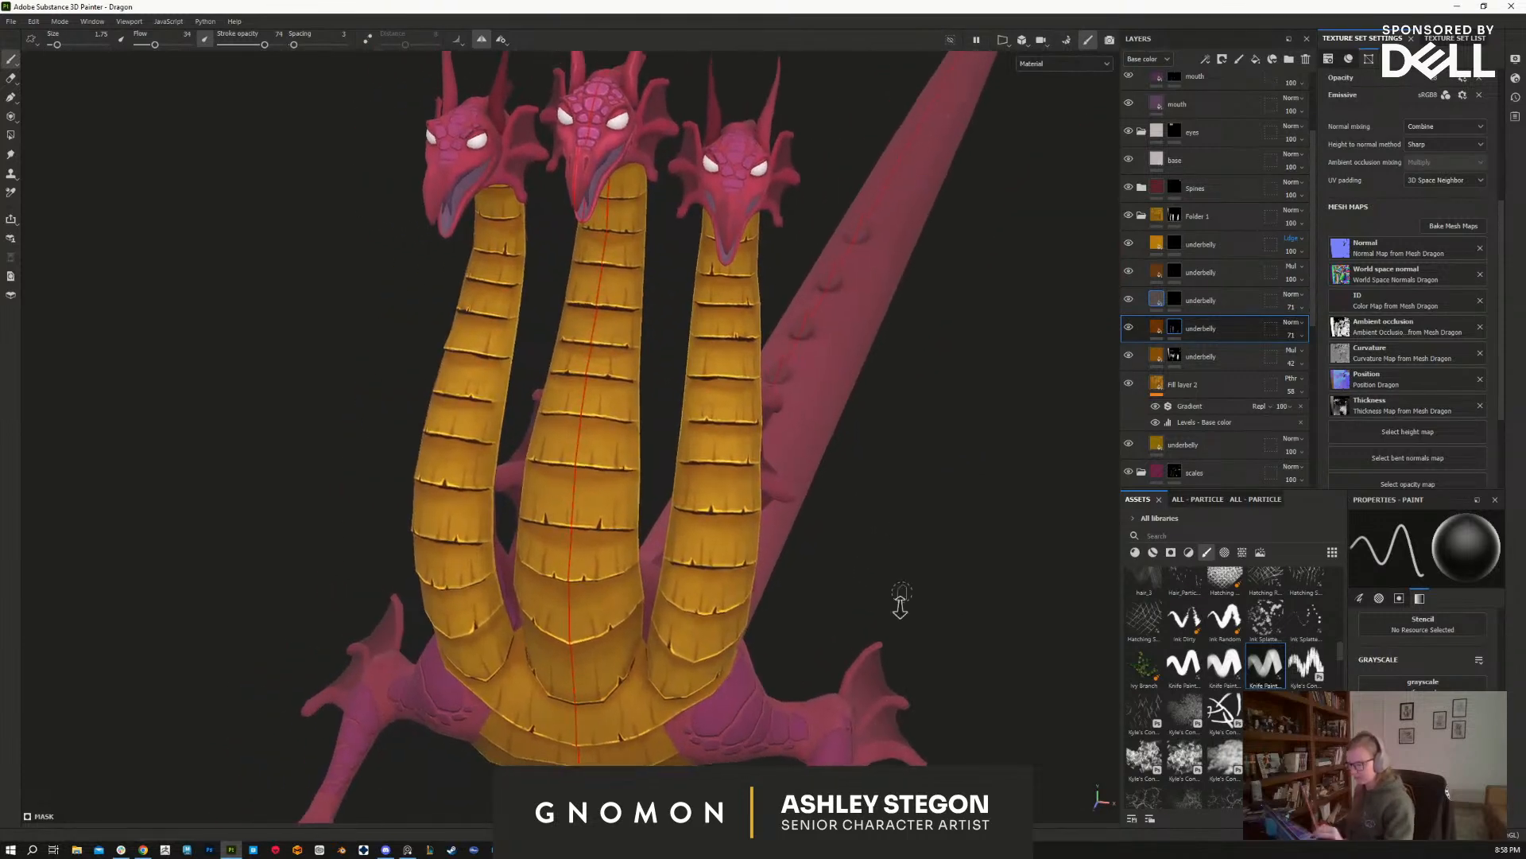
pyautogui.keyDown('alt'); pyautogui.moveTo(903, 538); pyautogui.dragTo(931, 627, button='right'); pyautogui.keyUp('alt')
pyautogui.keyDown('alt'); pyautogui.moveTo(930, 628); pyautogui.dragTo(874, 616); pyautogui.keyUp('alt')
# Step: Duplicate the top underbelly highlight layer and clear the mask of the lower copy
pyautogui.click(1175, 244)
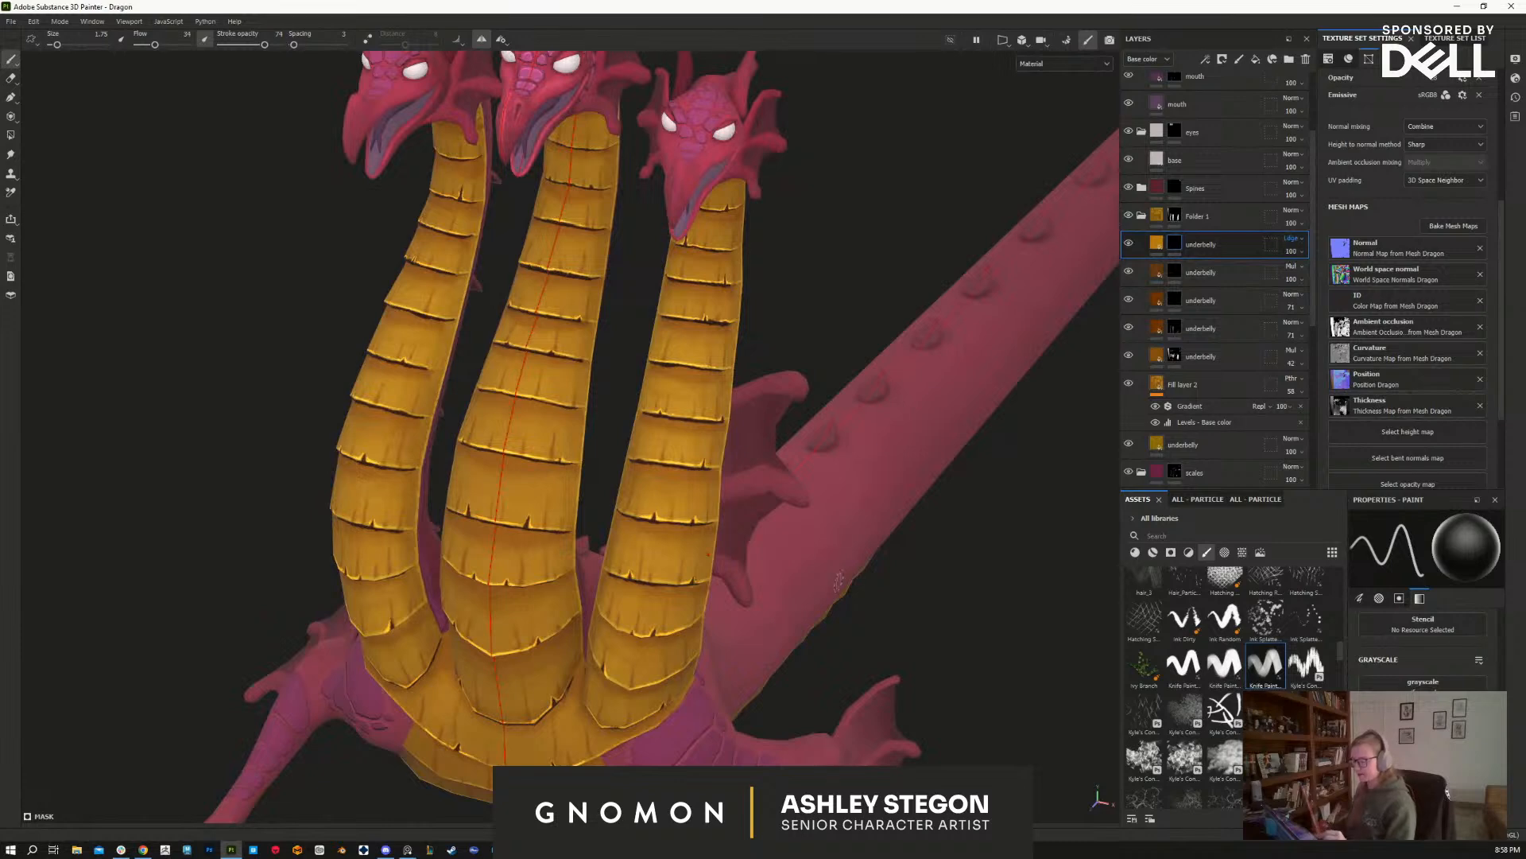
pyautogui.keyDown('alt'); pyautogui.moveTo(702, 357); pyautogui.dragTo(713, 437, button='middle'); pyautogui.keyUp('alt')
pyautogui.keyDown('alt'); pyautogui.moveTo(713, 437); pyautogui.dragTo(756, 596, button='right'); pyautogui.keyUp('alt')
pyautogui.keyDown('alt'); pyautogui.moveTo(756, 596); pyautogui.dragTo(685, 598); pyautogui.keyUp('alt')
pyautogui.keyDown('alt'); pyautogui.moveTo(707, 491); pyautogui.dragTo(713, 502, button='middle'); pyautogui.keyUp('alt')
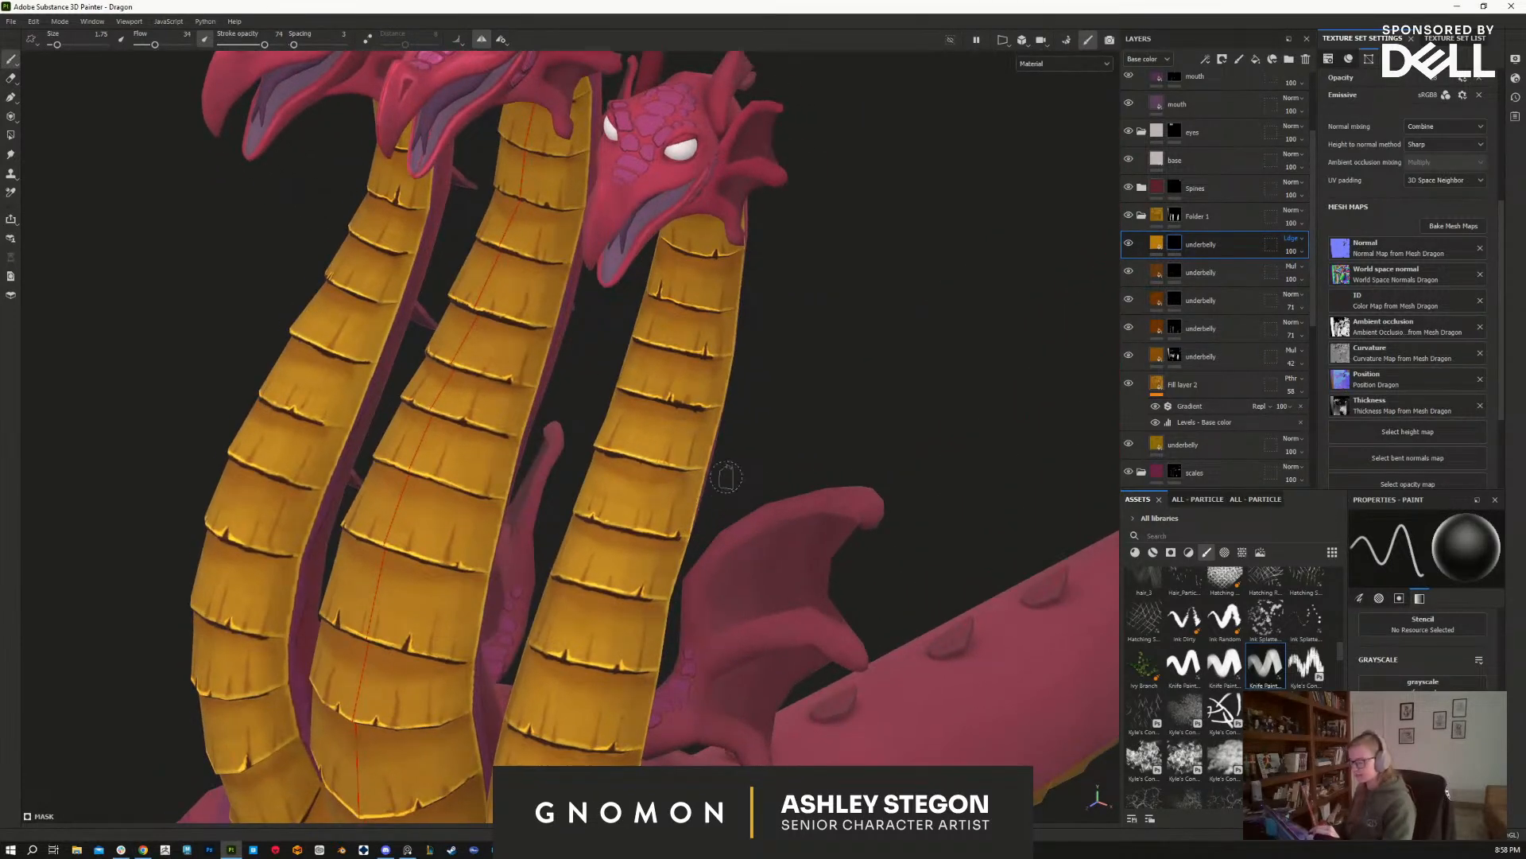
pyautogui.keyDown('ctrl'); pyautogui.moveTo(740, 452); pyautogui.dragTo(711, 453, button='right'); pyautogui.keyUp('ctrl')
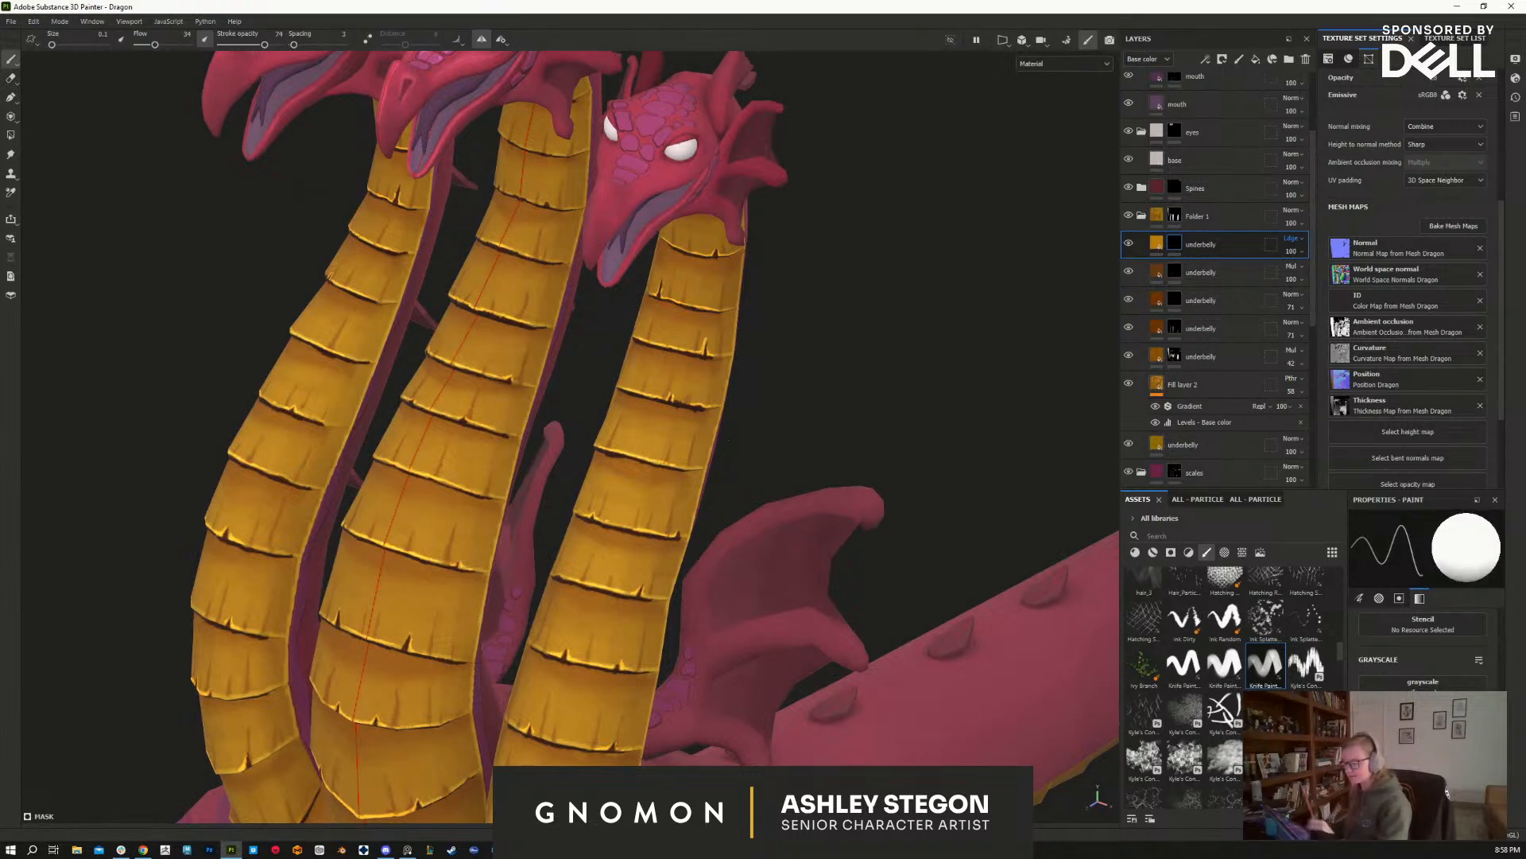
pyautogui.click(1208, 272)
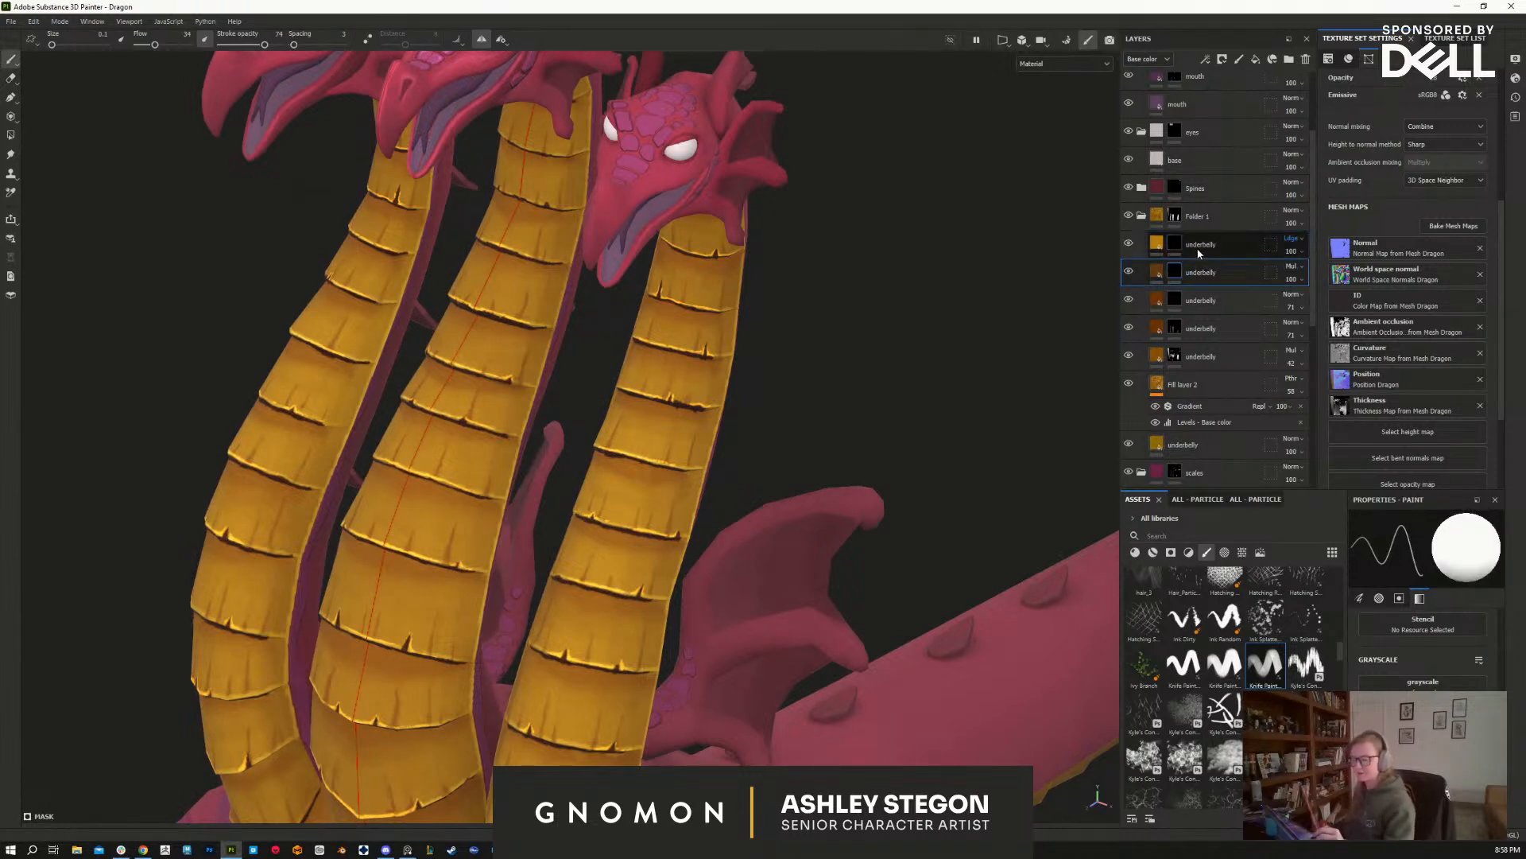
pyautogui.click(1215, 253)
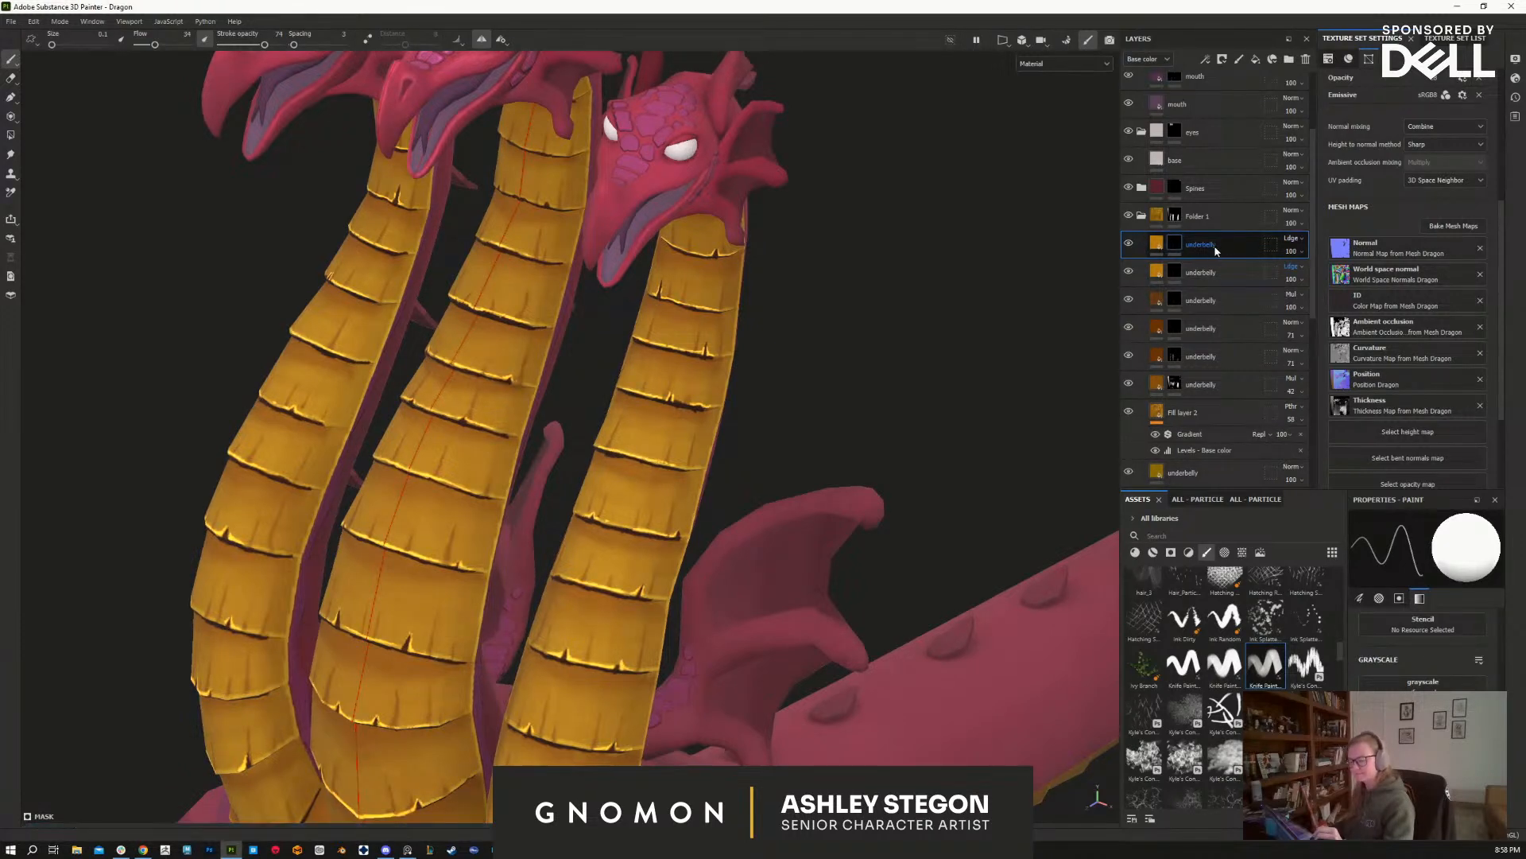
pyautogui.hotkey('ctrl', 'd')
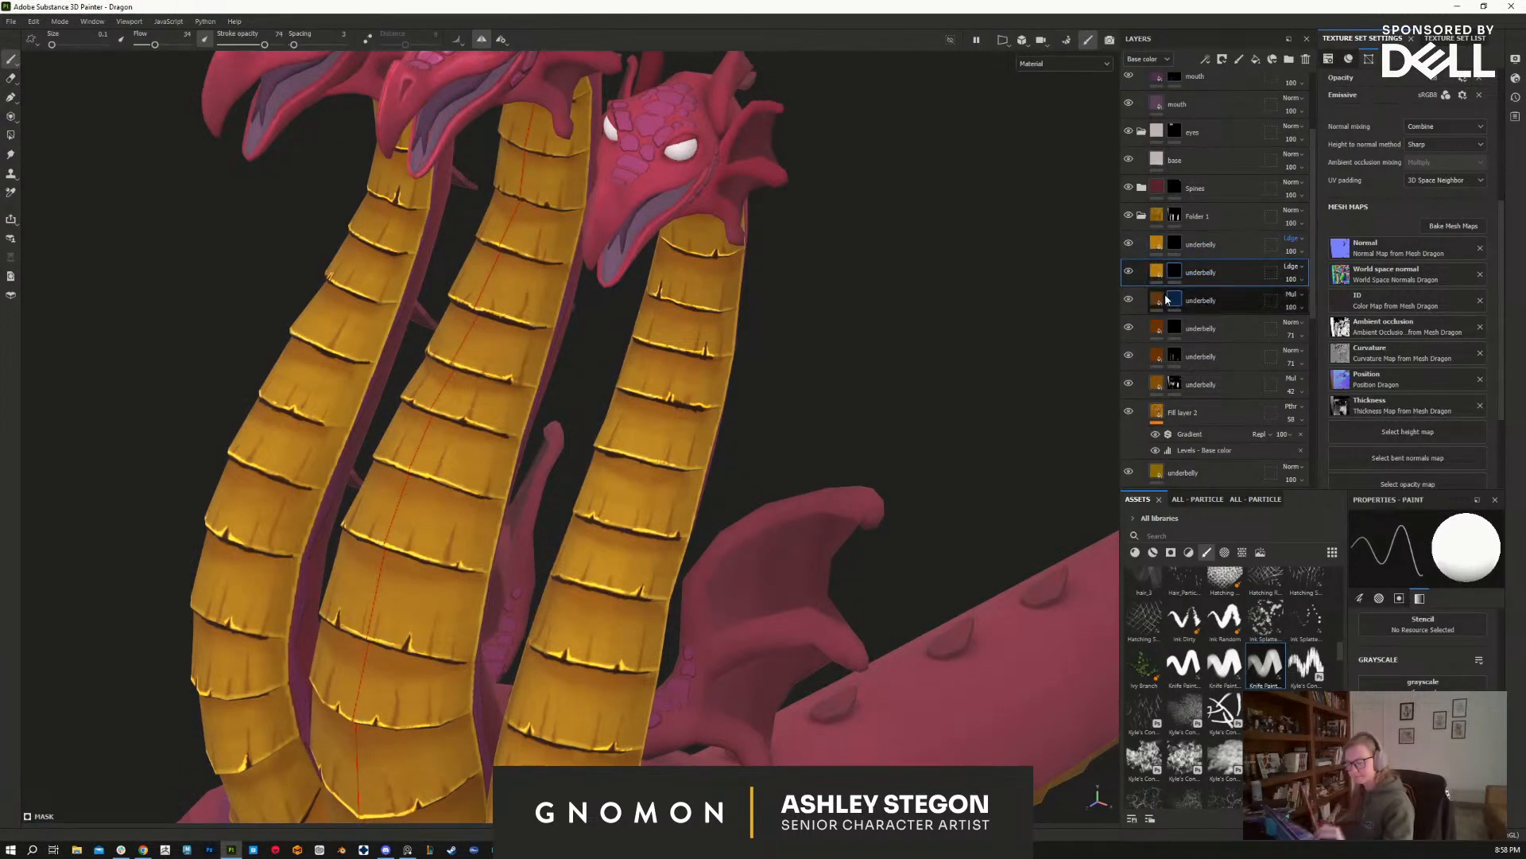
pyautogui.rightClick(1160, 275)
pyautogui.click(1206, 295)
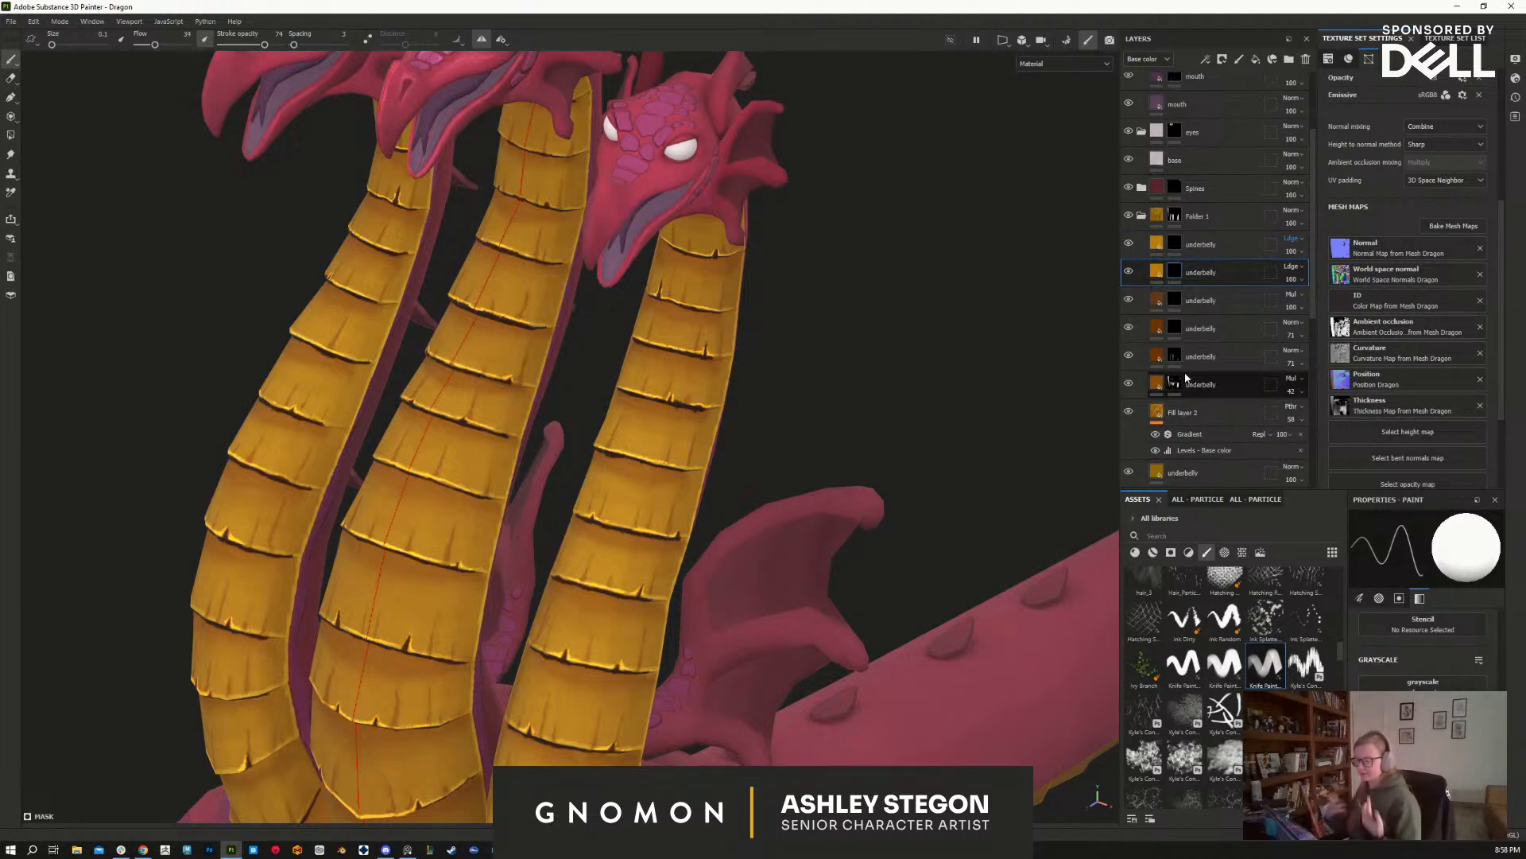
# Step: Set the emptied underbelly copy's base color blending mode to Normal
pyautogui.keyDown('alt'); pyautogui.moveTo(914, 588); pyautogui.dragTo(910, 740, button='right'); pyautogui.keyUp('alt')
pyautogui.keyDown('alt'); pyautogui.moveTo(928, 758); pyautogui.dragTo(906, 666, button='middle'); pyautogui.keyUp('alt')
pyautogui.keyDown('alt'); pyautogui.moveTo(907, 666); pyautogui.dragTo(870, 672); pyautogui.keyUp('alt')
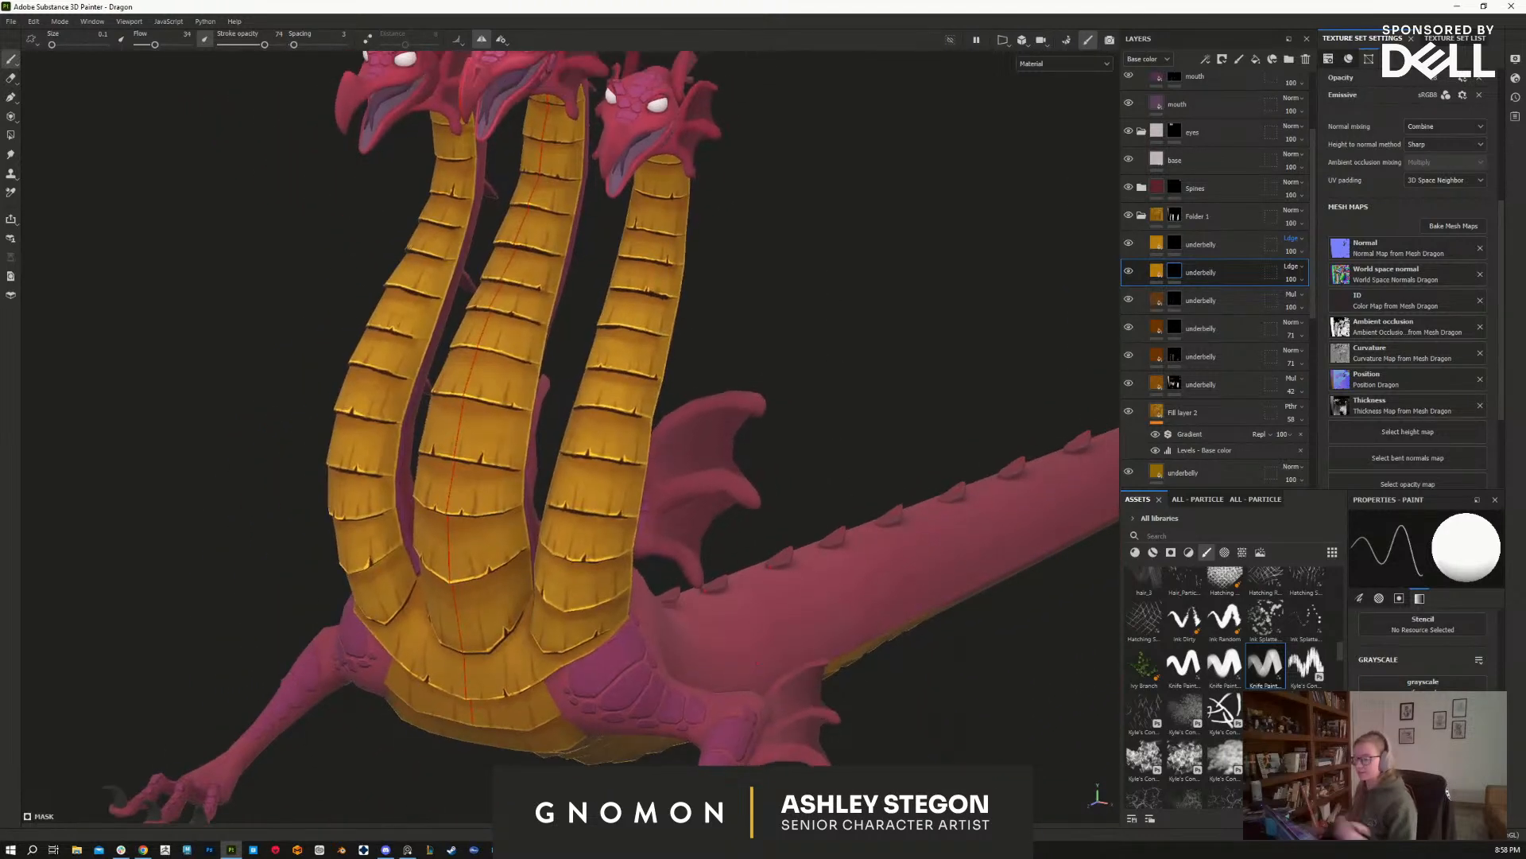
pyautogui.click(1291, 266)
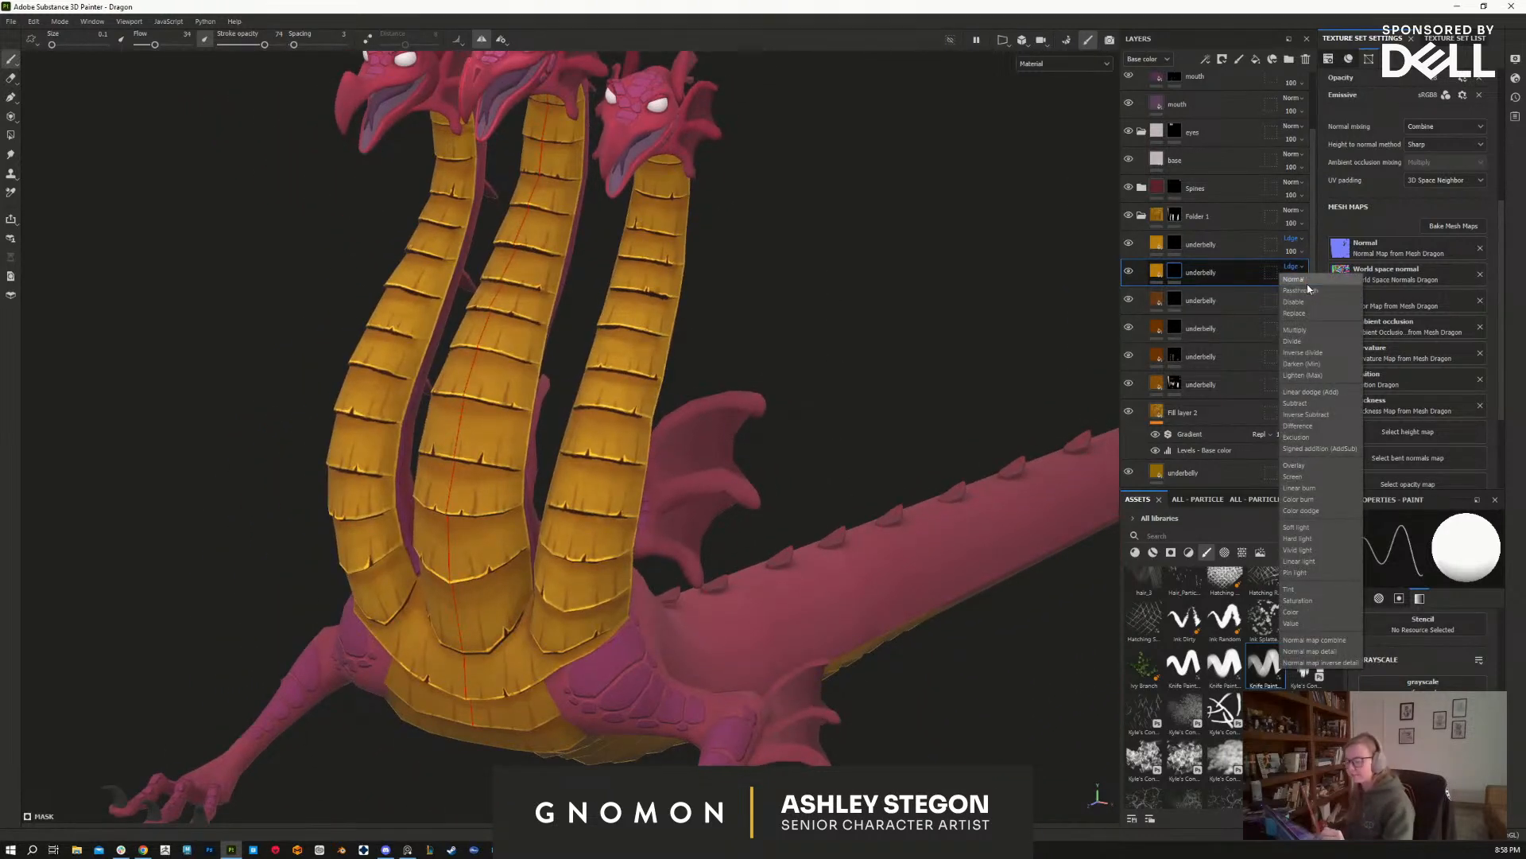
pyautogui.click(1286, 291)
# Step: Undo the last change, enlarge the brush and paint a short mirrored vertical stroke on an upper plate of the outer necks
pyautogui.keyDown('alt'); pyautogui.moveTo(763, 508); pyautogui.dragTo(907, 548, button='right'); pyautogui.keyUp('alt')
pyautogui.keyDown('alt'); pyautogui.moveTo(906, 549); pyautogui.dragTo(851, 787, button='middle'); pyautogui.keyUp('alt')
pyautogui.keyDown('alt'); pyautogui.moveTo(755, 425); pyautogui.dragTo(800, 545); pyautogui.keyUp('alt')
pyautogui.keyDown('alt'); pyautogui.moveTo(801, 545); pyautogui.dragTo(867, 679, button='middle'); pyautogui.keyUp('alt')
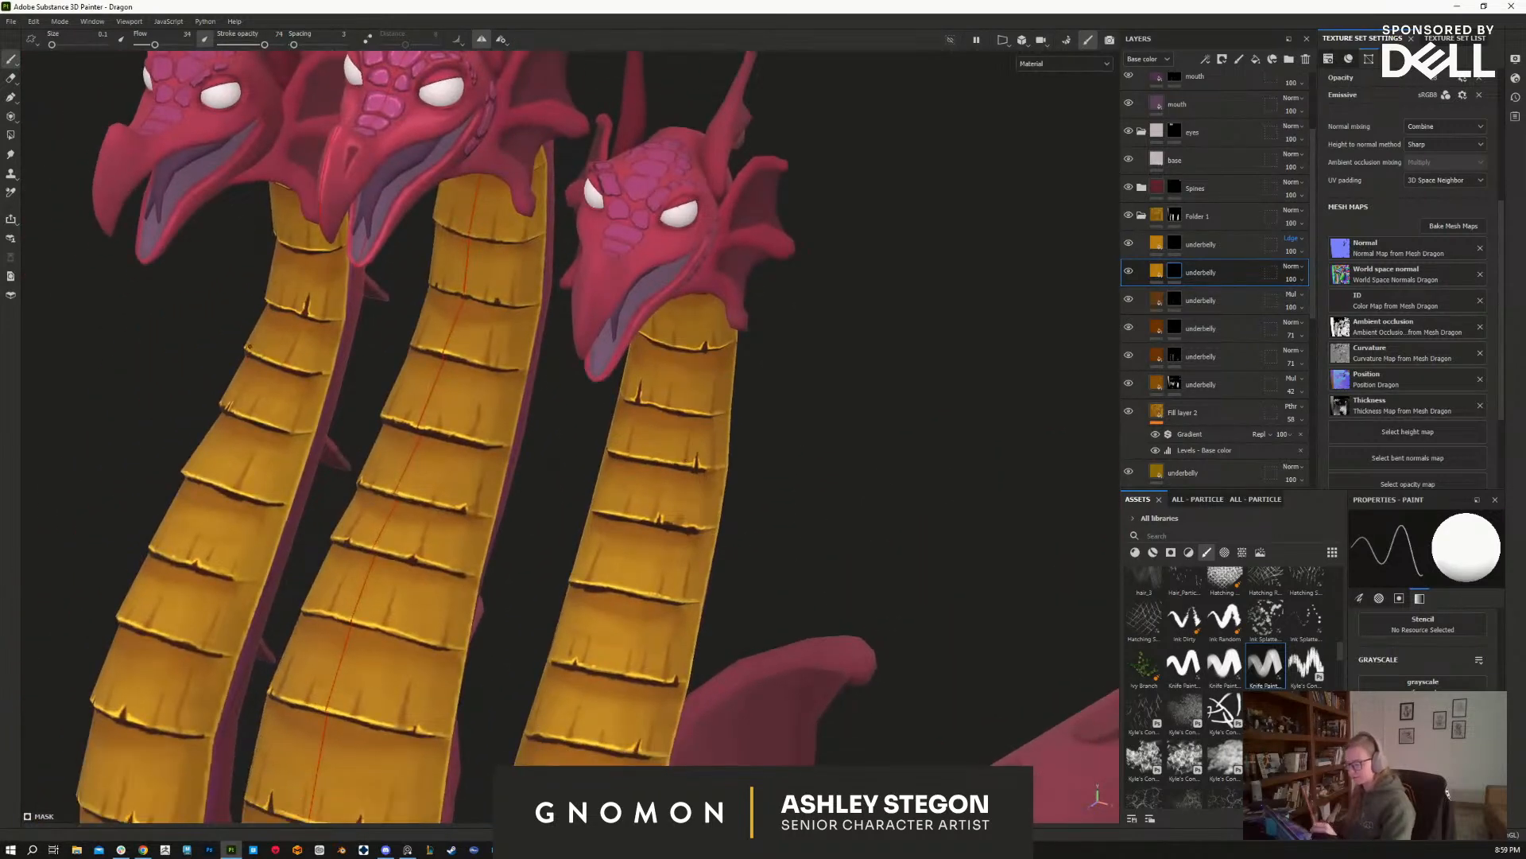
pyautogui.hotkey('ctrl', 'z')
pyautogui.press(']')
pyautogui.press(']')
pyautogui.press(']')
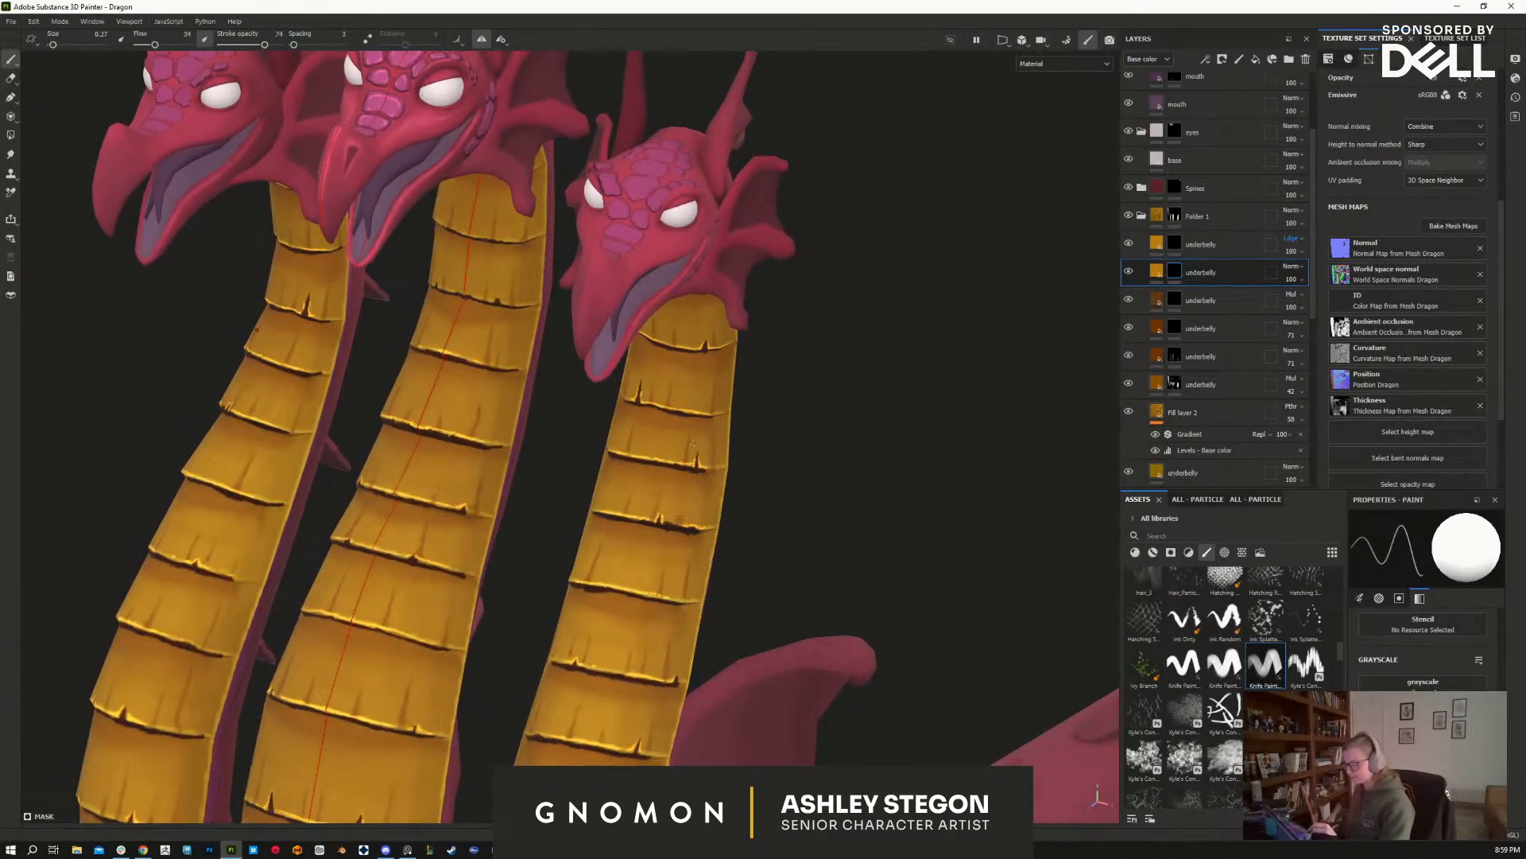
pyautogui.moveTo(676, 459); pyautogui.dragTo(680, 427)
# Step: Change the underbelly copy's base color to a darker, muted golden brown, about 976D1A
pyautogui.click(1157, 272)
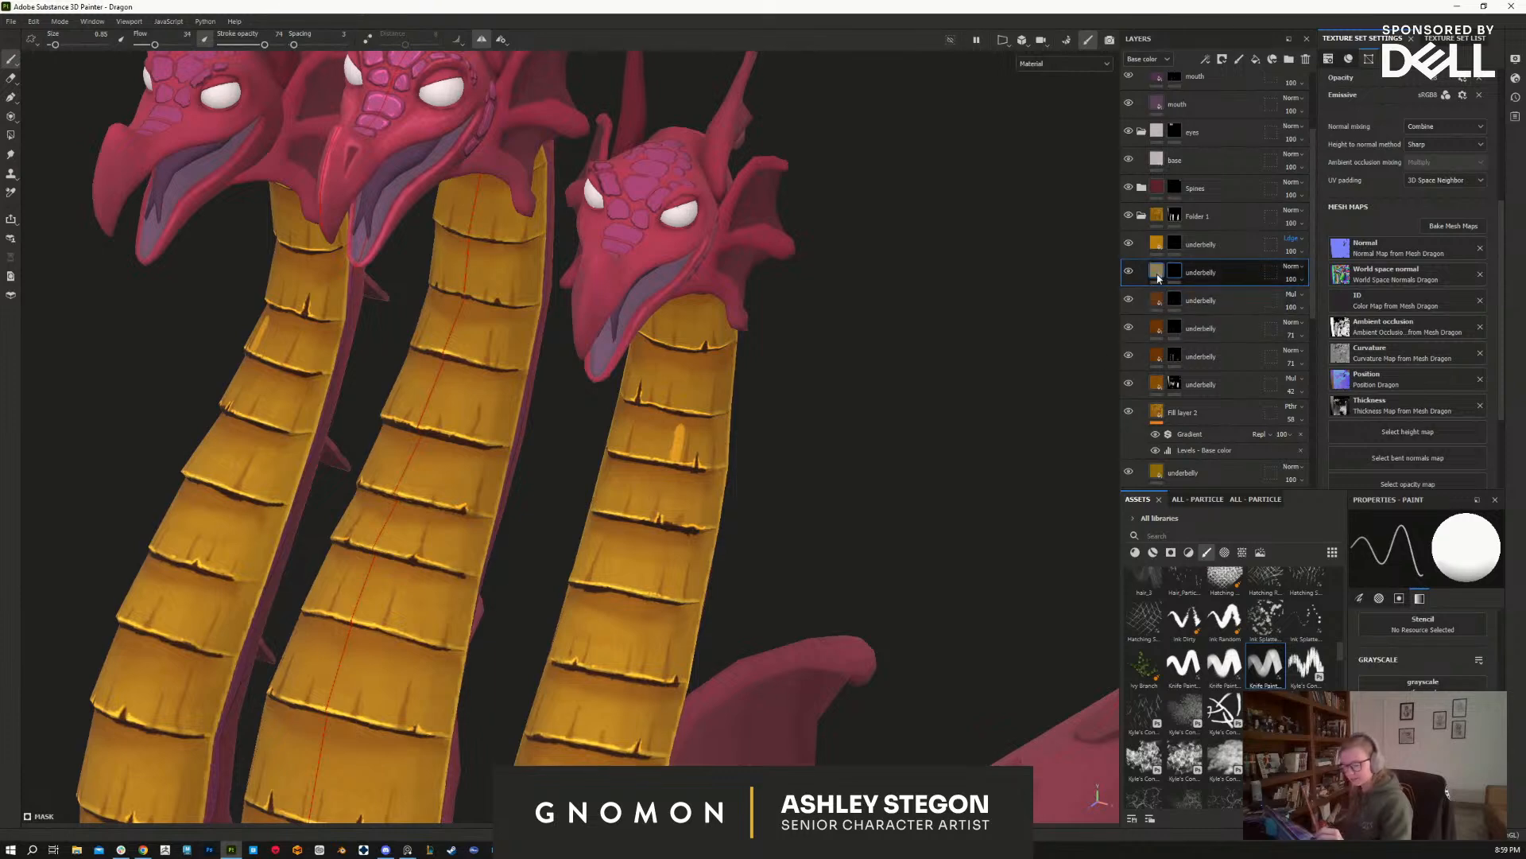
pyautogui.click(1423, 712)
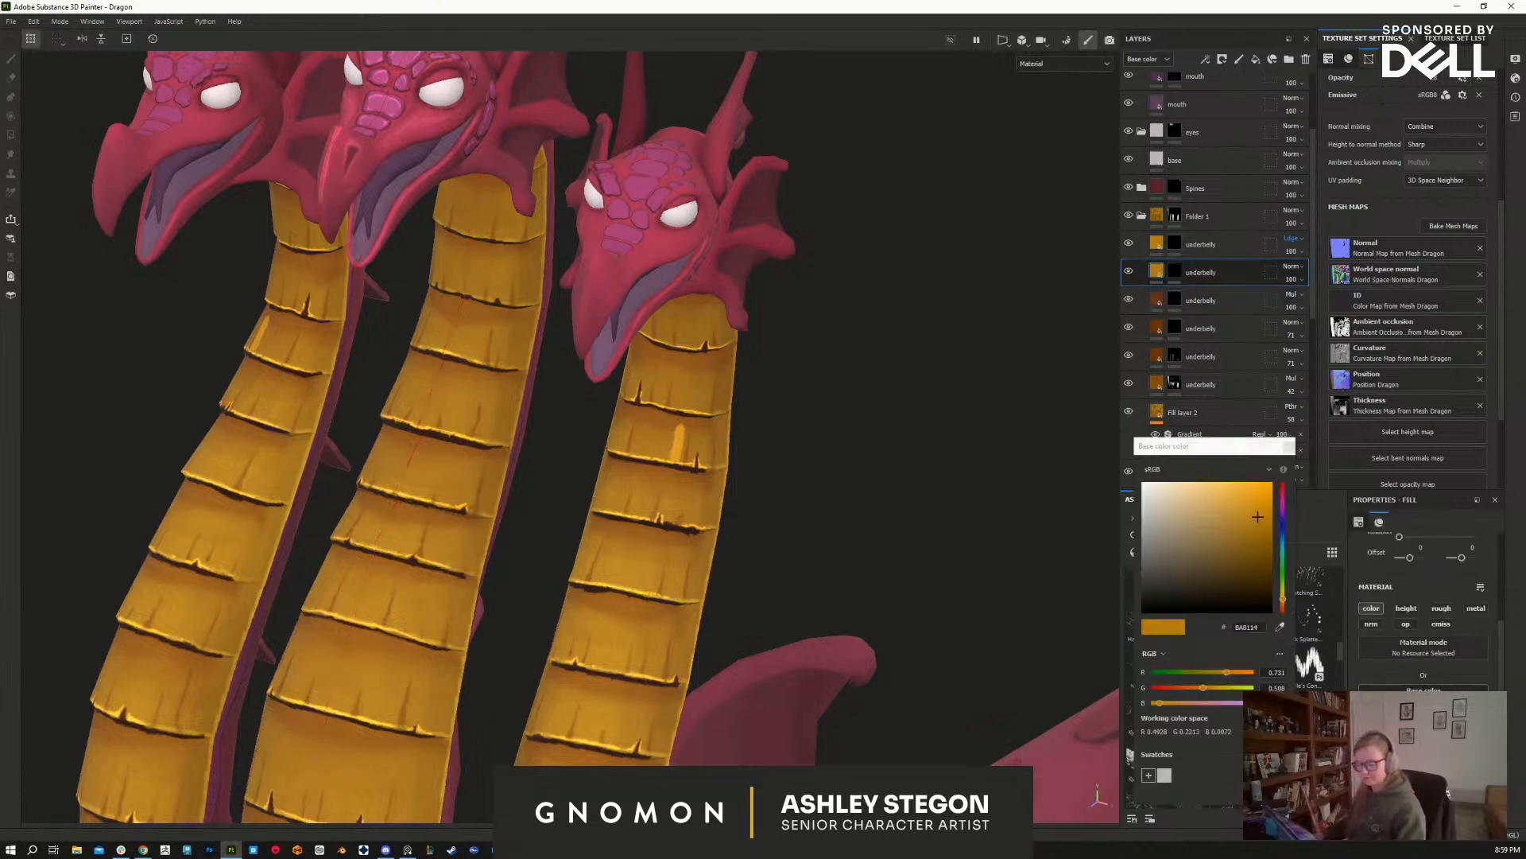
pyautogui.click(1245, 525)
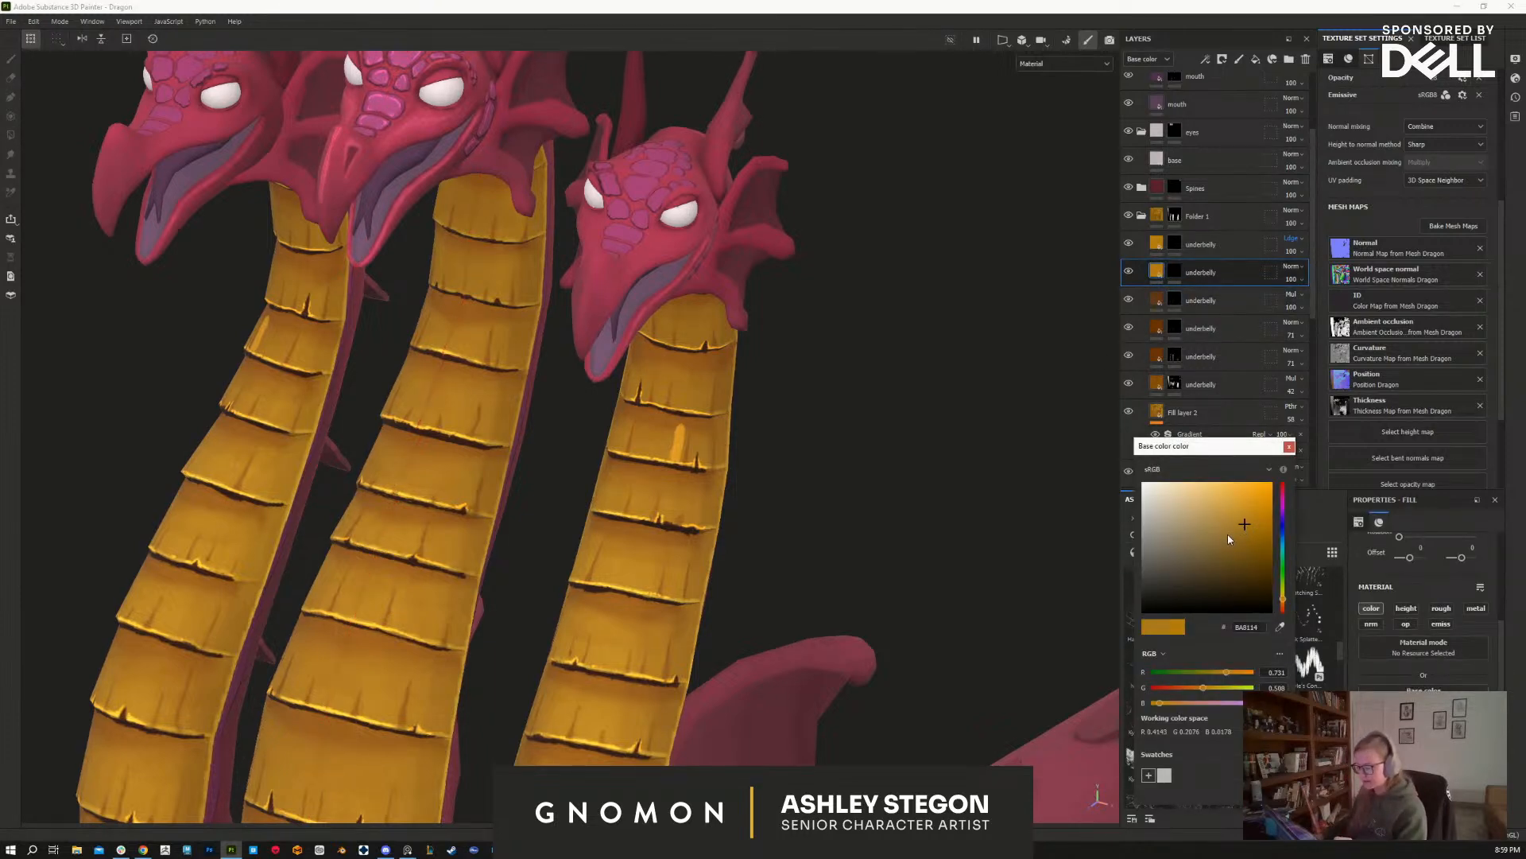
pyautogui.click(1227, 535)
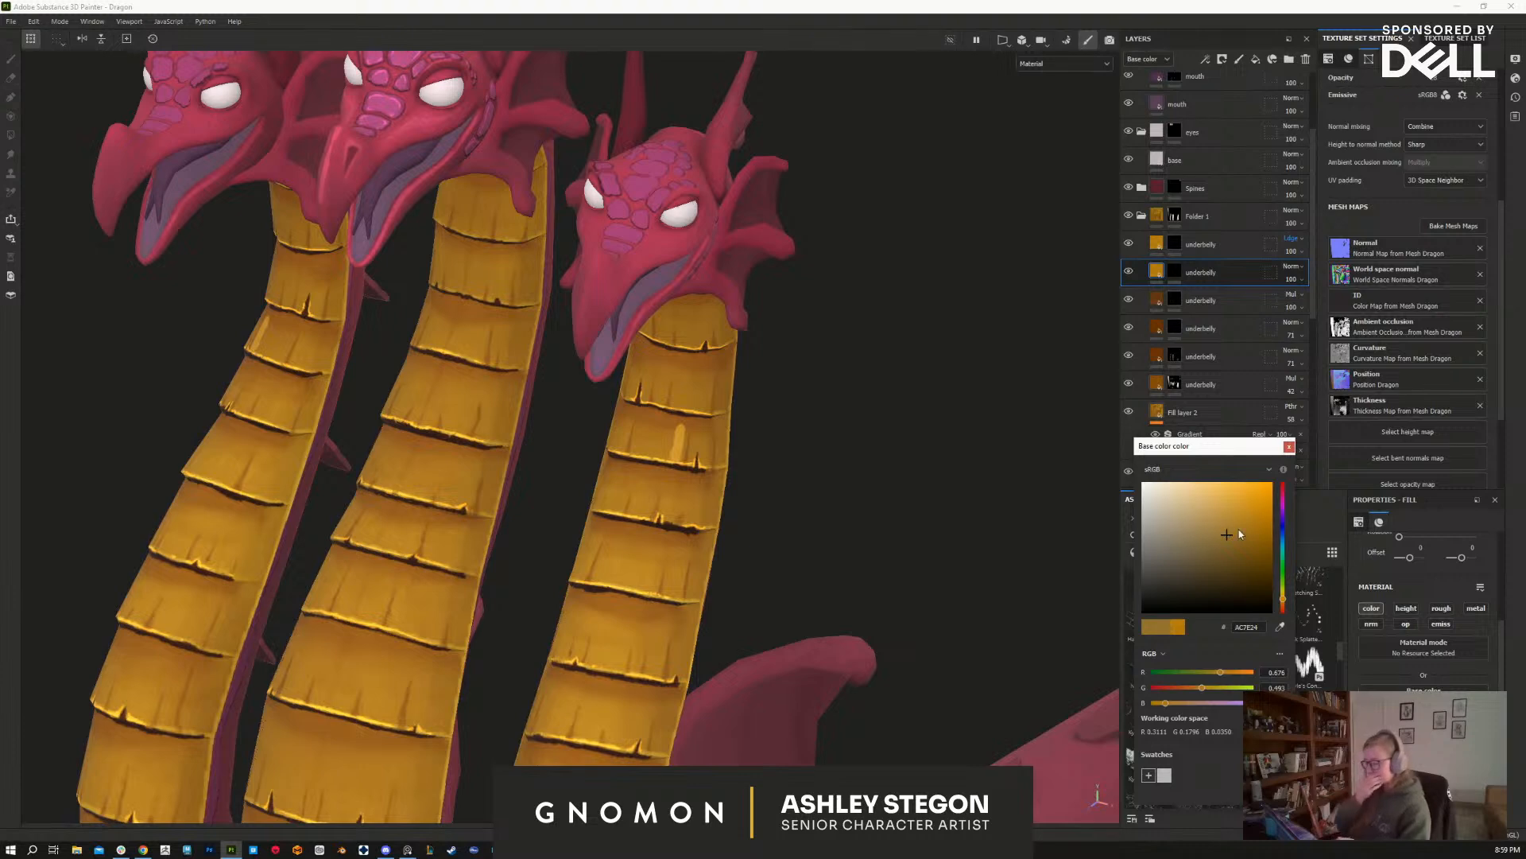
pyautogui.click(1237, 542)
pyautogui.click(1237, 544)
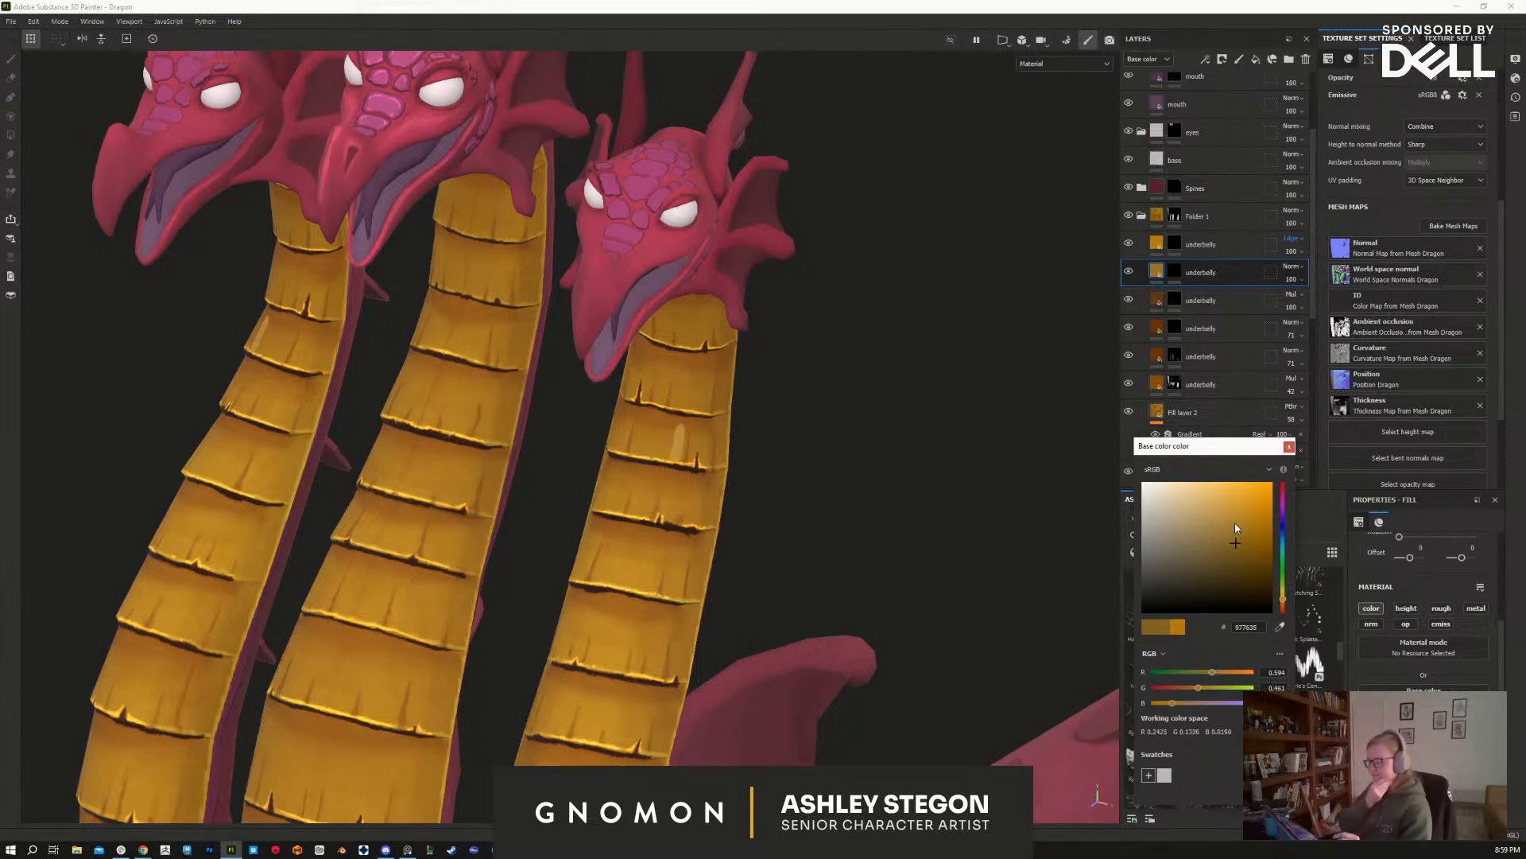
pyautogui.click(1246, 540)
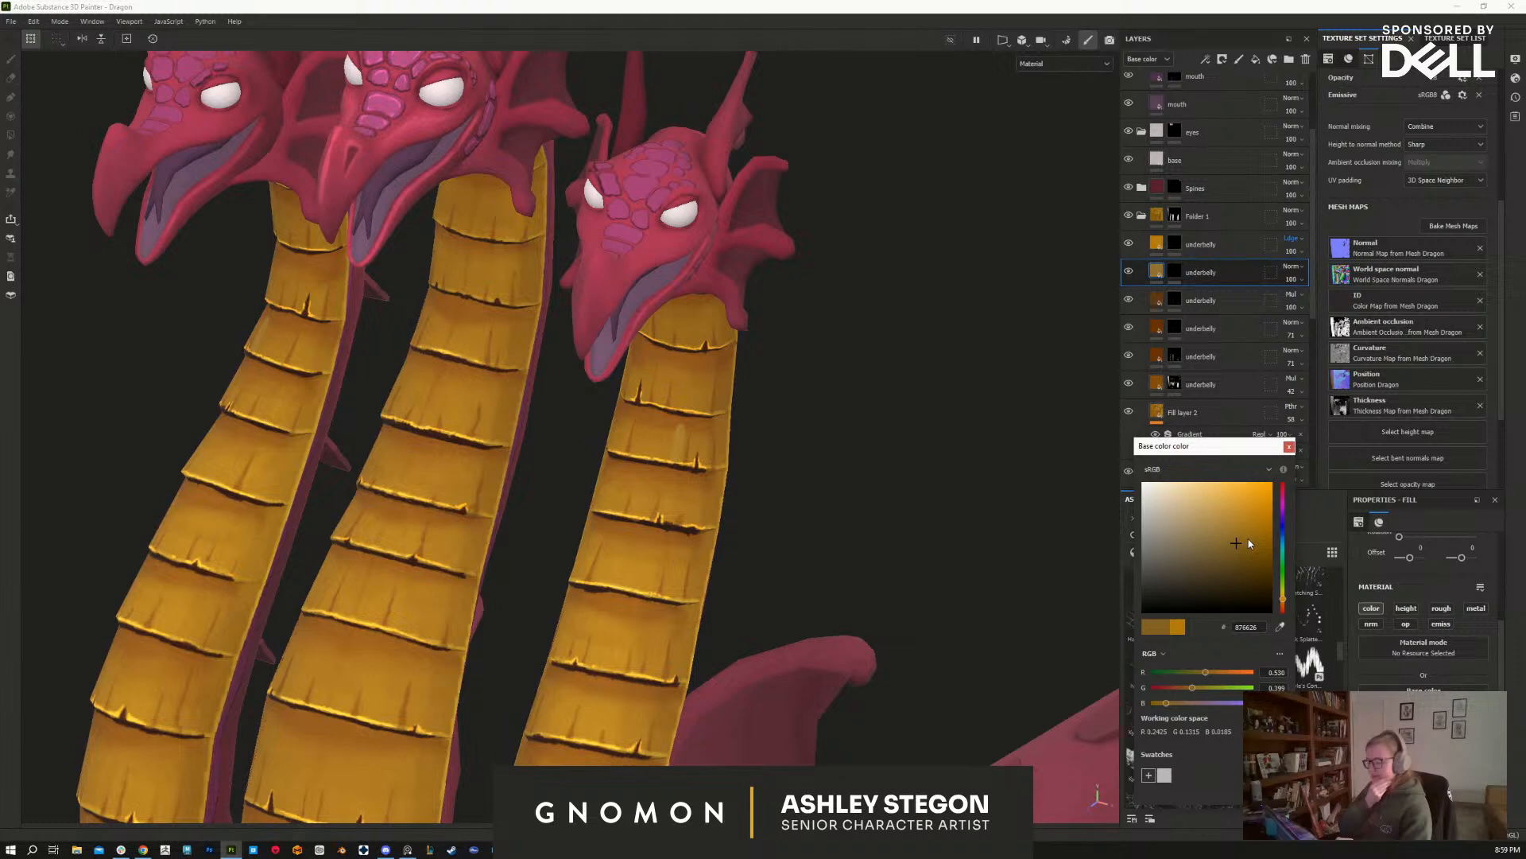
pyautogui.click(1248, 539)
pyautogui.click(1250, 535)
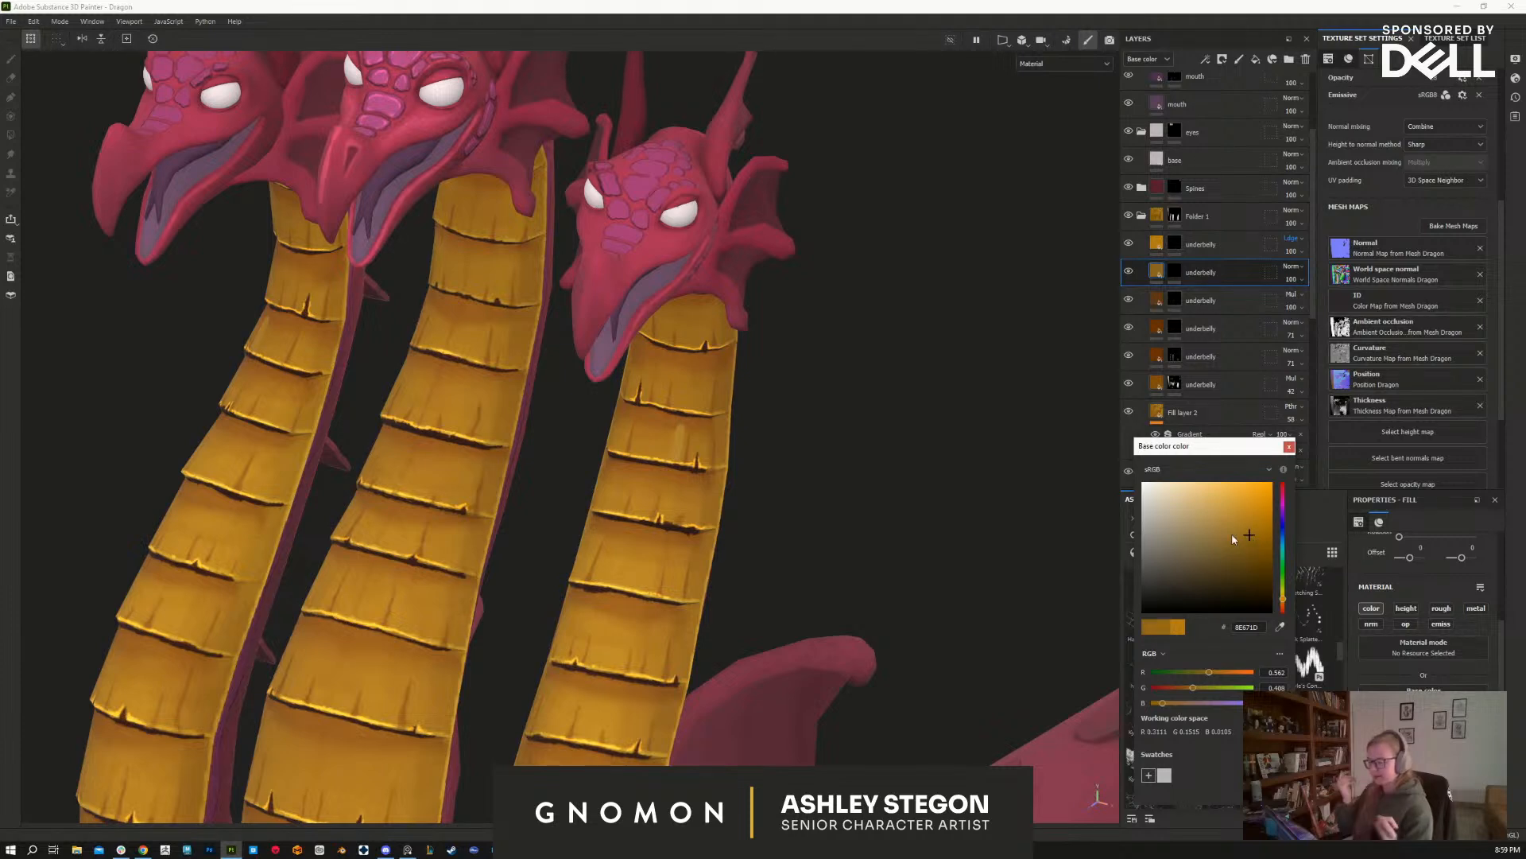
pyautogui.click(1245, 536)
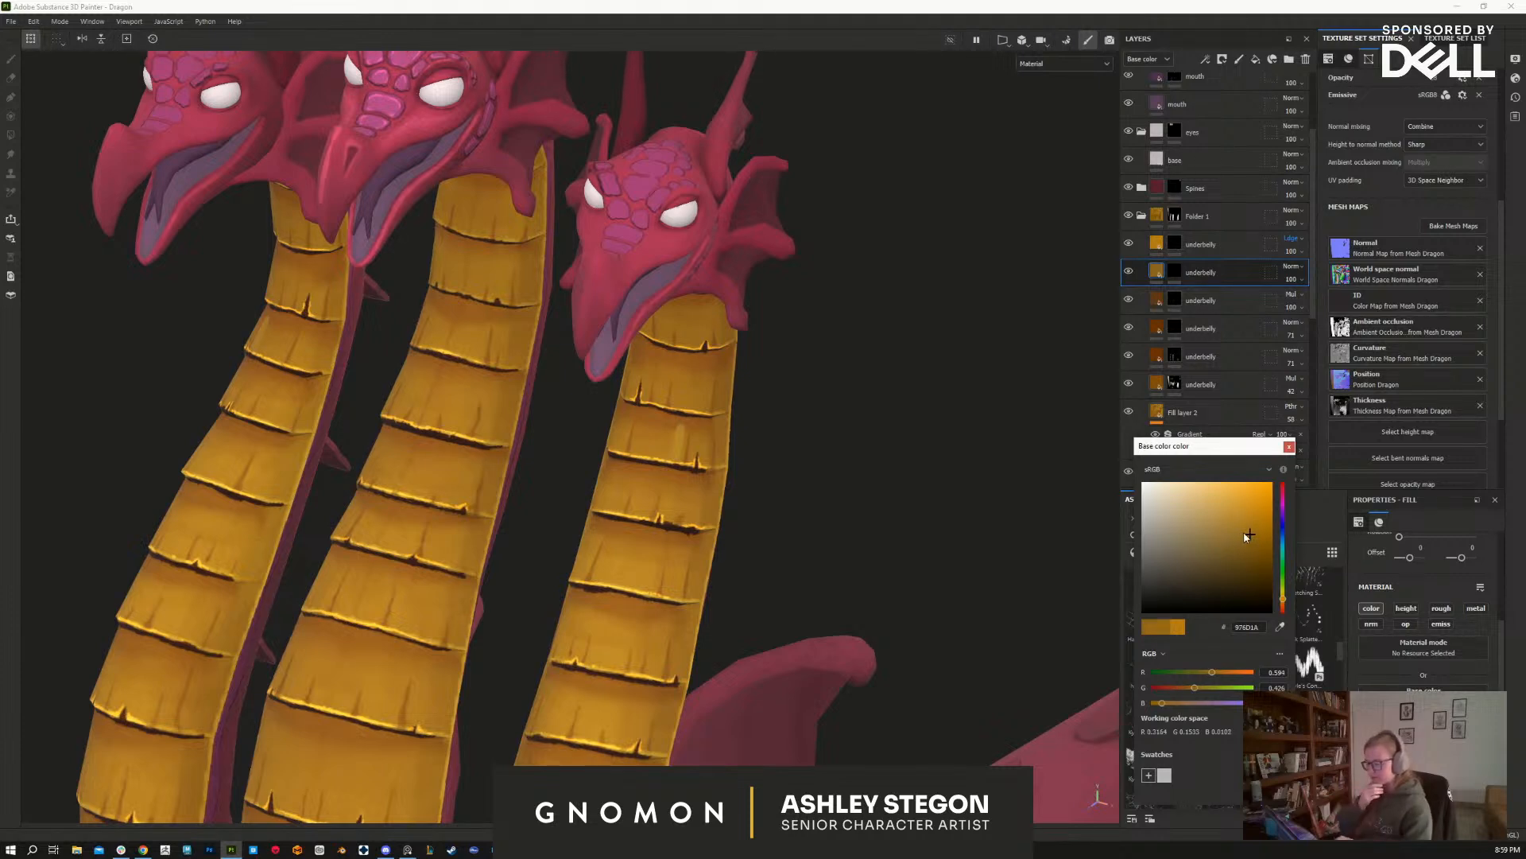
pyautogui.click(1289, 446)
# Step: Move the golden brown underbelly layer directly above the 42-opacity Multiply layer and return to painting its mask
pyautogui.moveTo(1216, 272); pyautogui.dragTo(1231, 362)
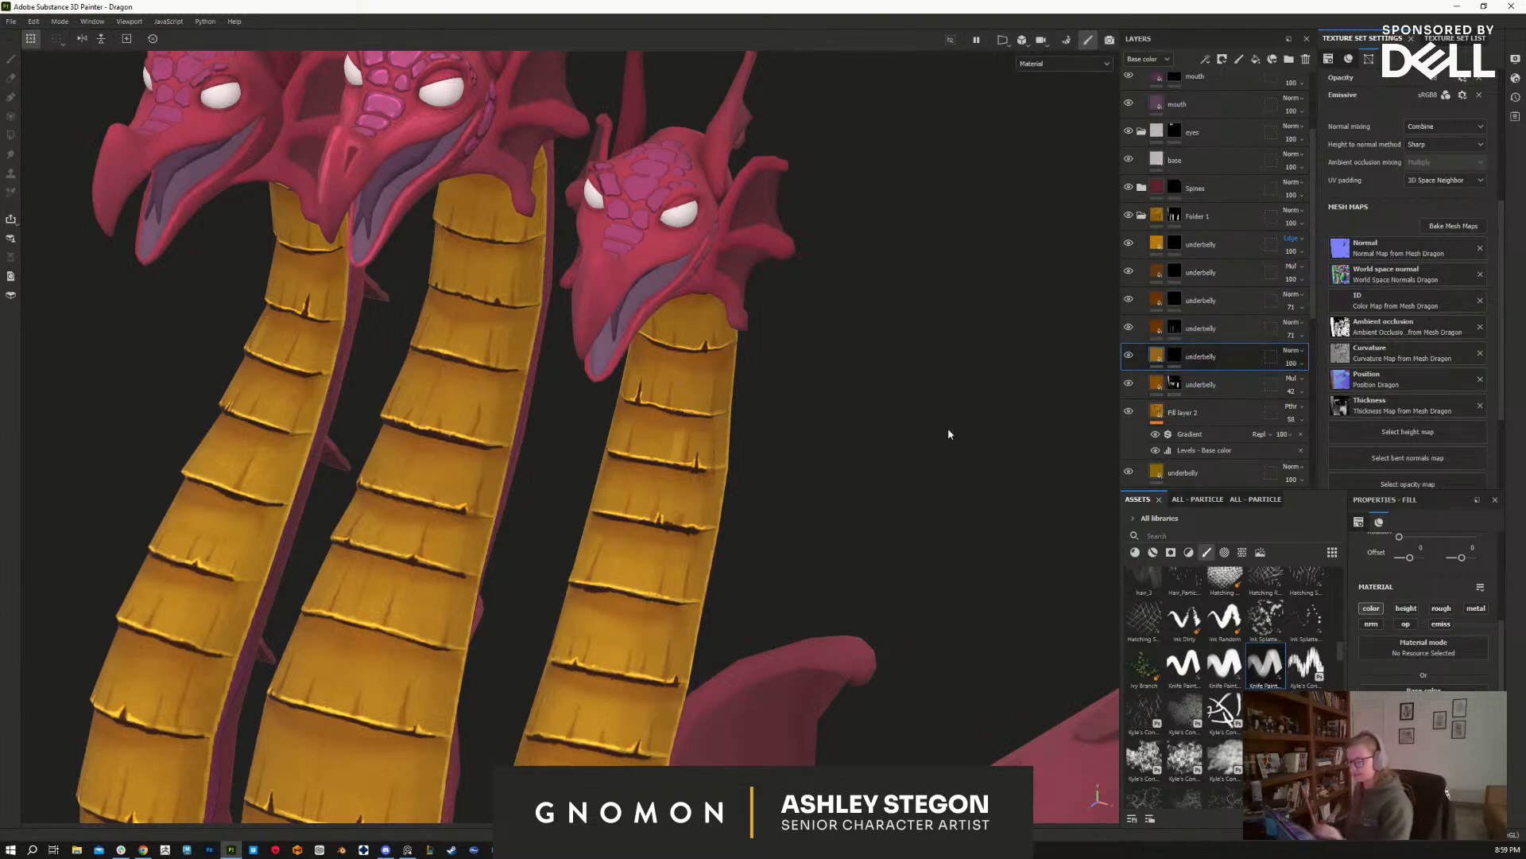
pyautogui.press('1')
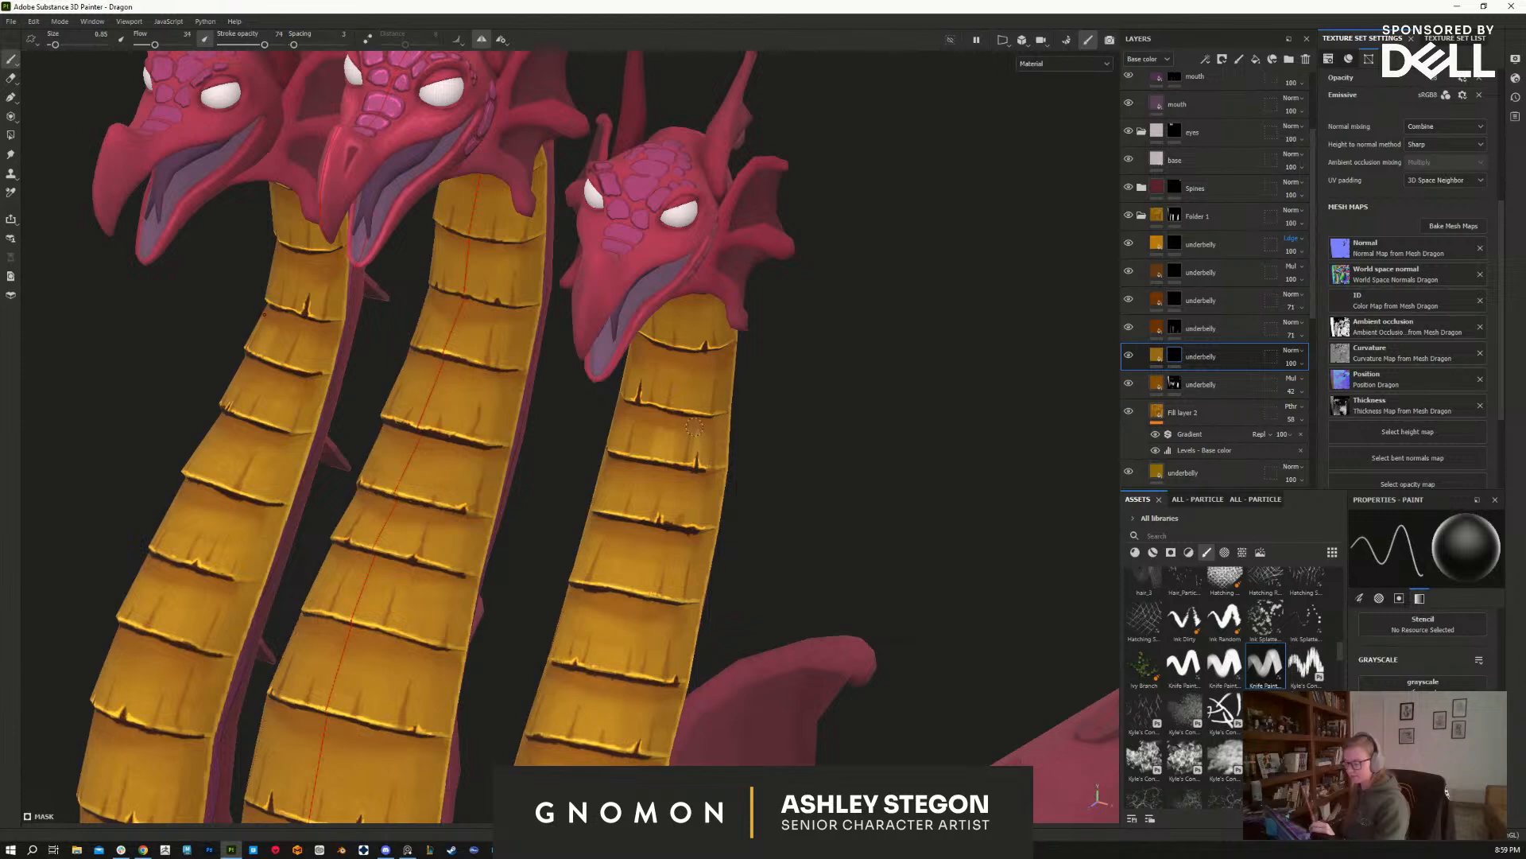
pyautogui.moveTo(644, 479)
pyautogui.keyDown('alt'); pyautogui.mouseDown()
pyautogui.moveTo(736, 450)
pyautogui.moveTo(804, 545)
pyautogui.moveTo(722, 460)
pyautogui.mouseUp(); pyautogui.keyUp('alt')
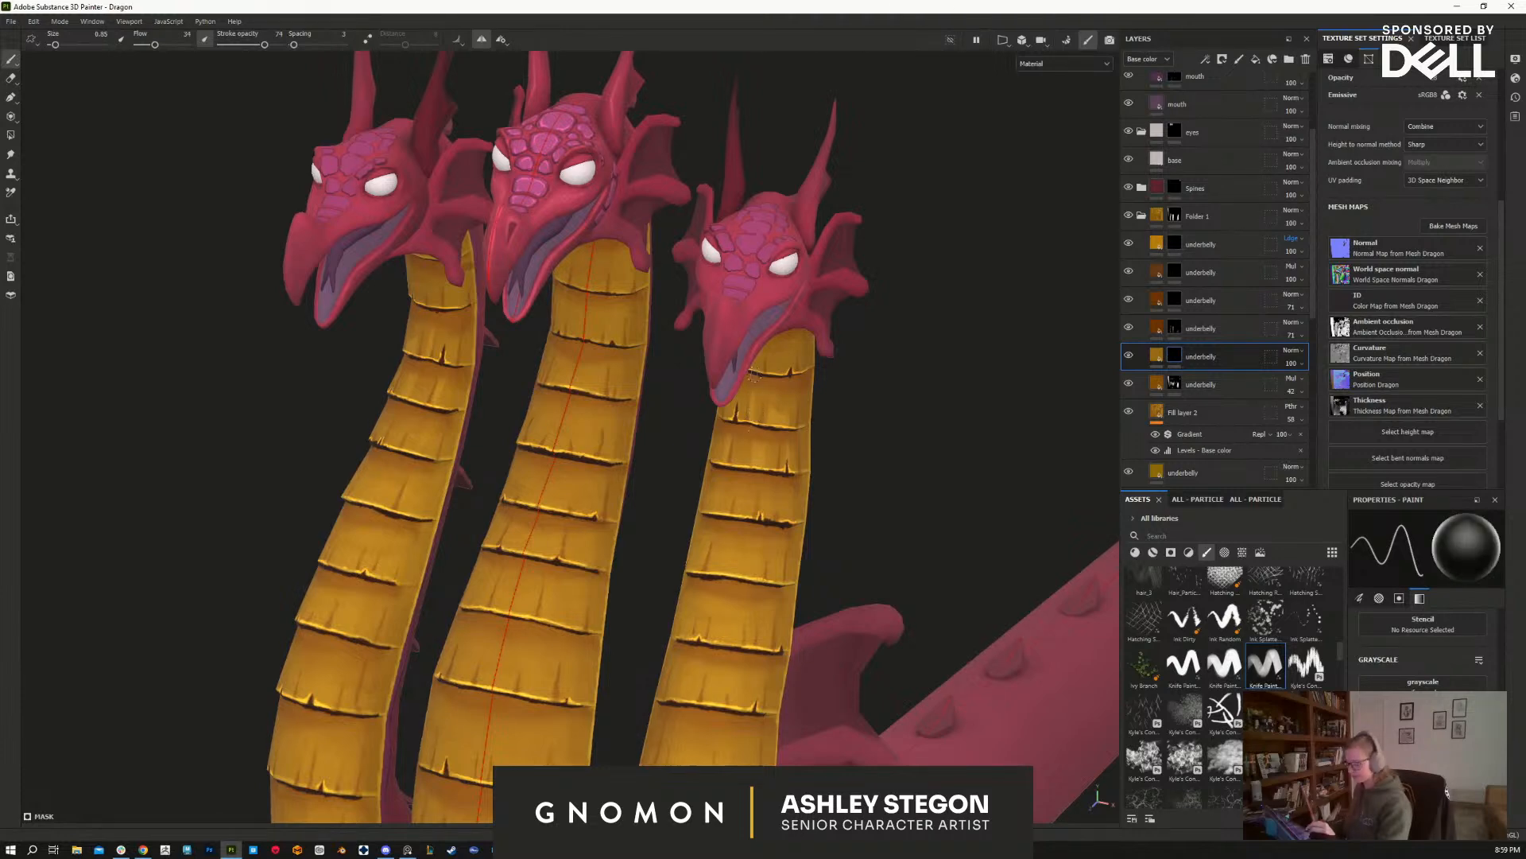
# Step: Shrink the brush and paint fine muted streaks on the outer necks' upper plates, alternating between adding to and removing from the mask
pyautogui.press('[')
pyautogui.press('[')
pyautogui.press('x')
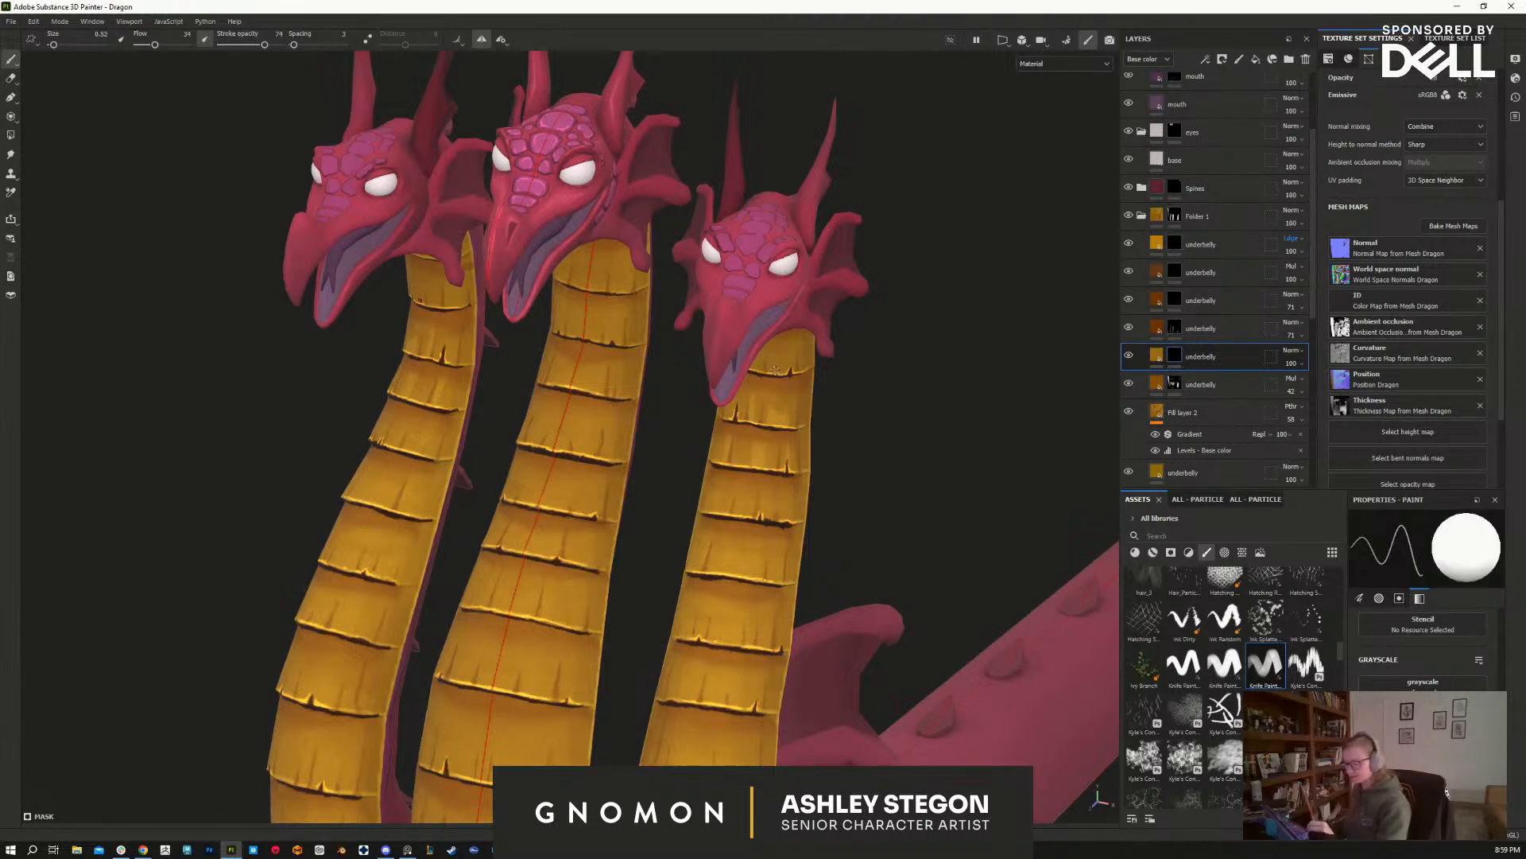
pyautogui.press('x')
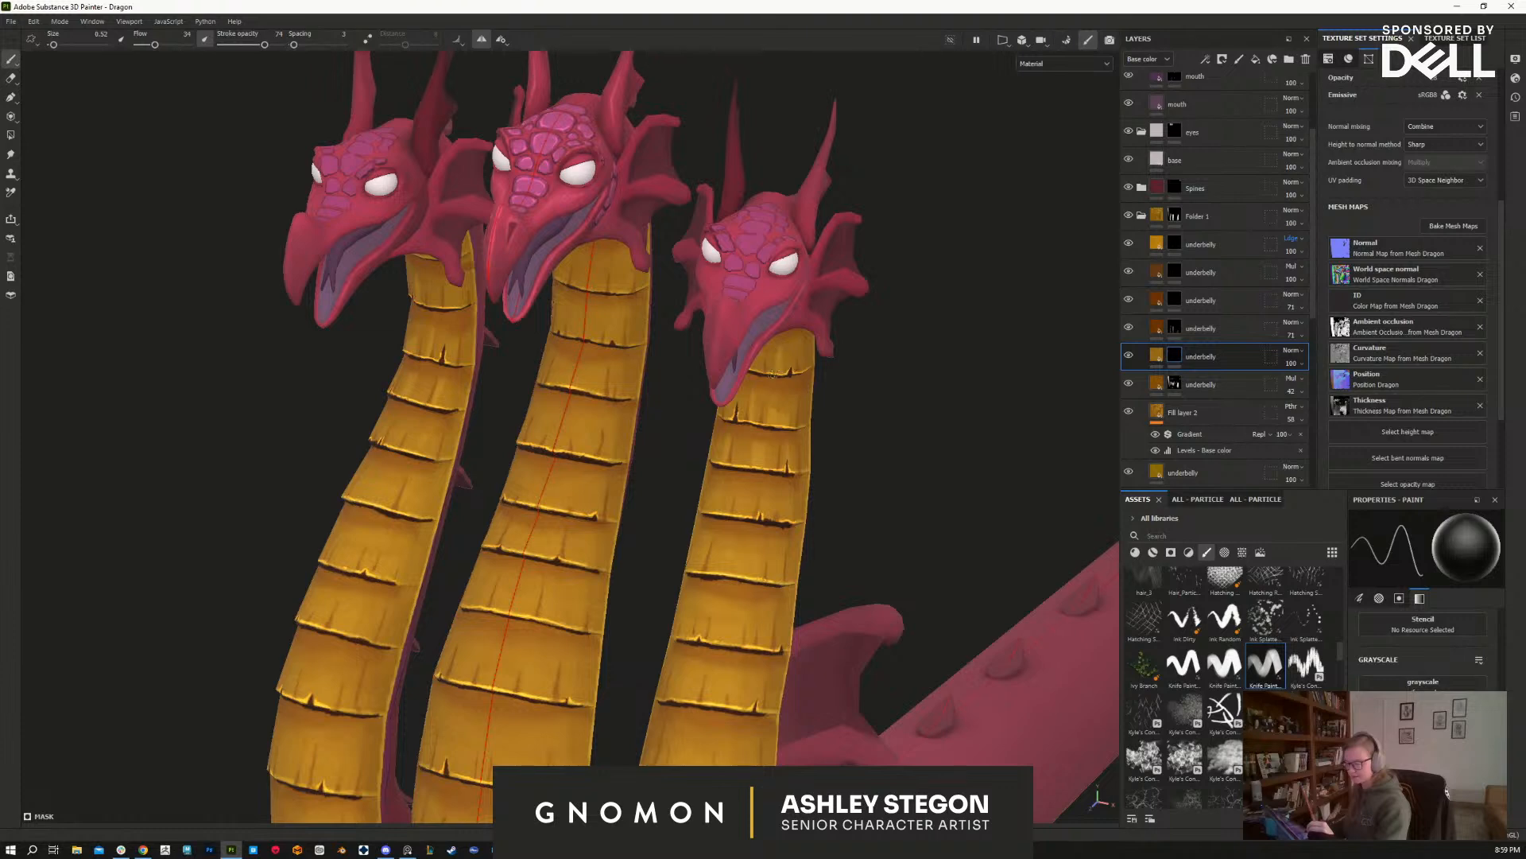
pyautogui.moveTo(784, 353)
pyautogui.keyDown('alt'); pyautogui.mouseDown()
pyautogui.moveTo(773, 426)
pyautogui.moveTo(695, 478)
pyautogui.moveTo(701, 436)
pyautogui.mouseUp(); pyautogui.keyUp('alt')
pyautogui.press('x')
pyautogui.press('x')
pyautogui.press('x')
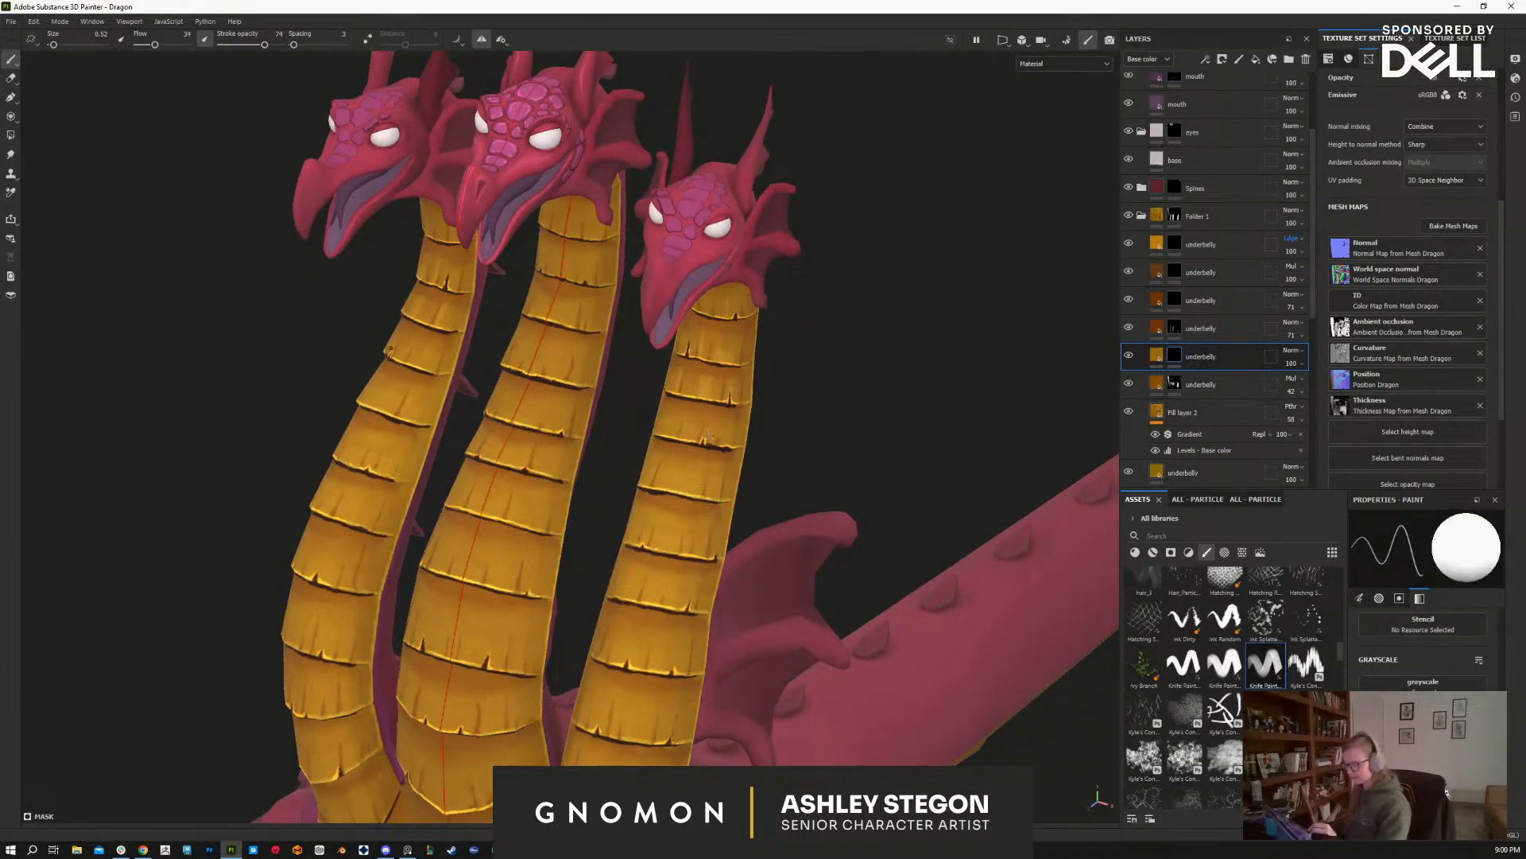
pyautogui.press('x')
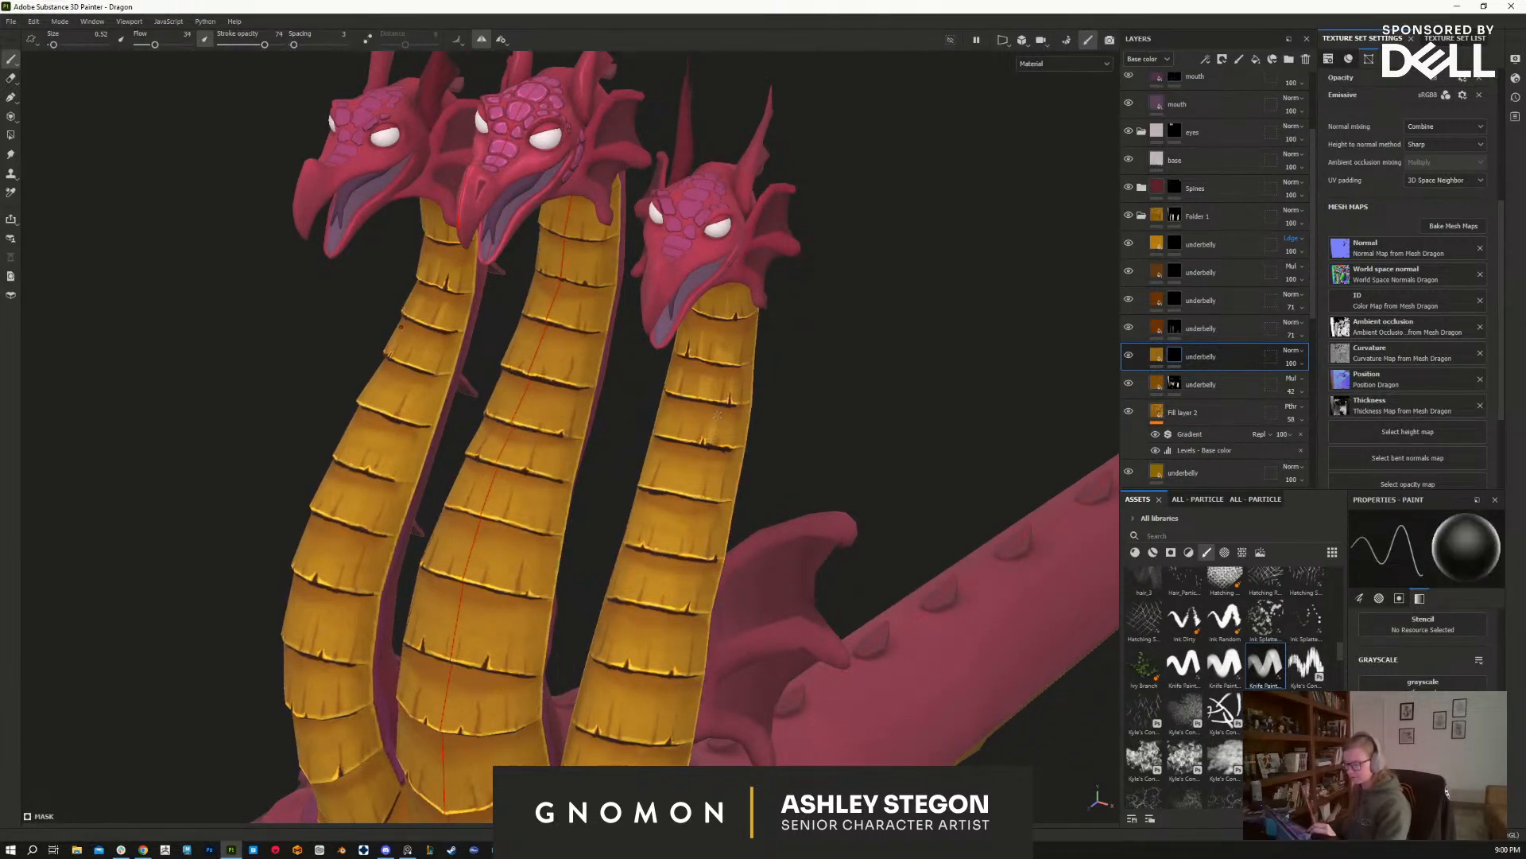
pyautogui.press('x')
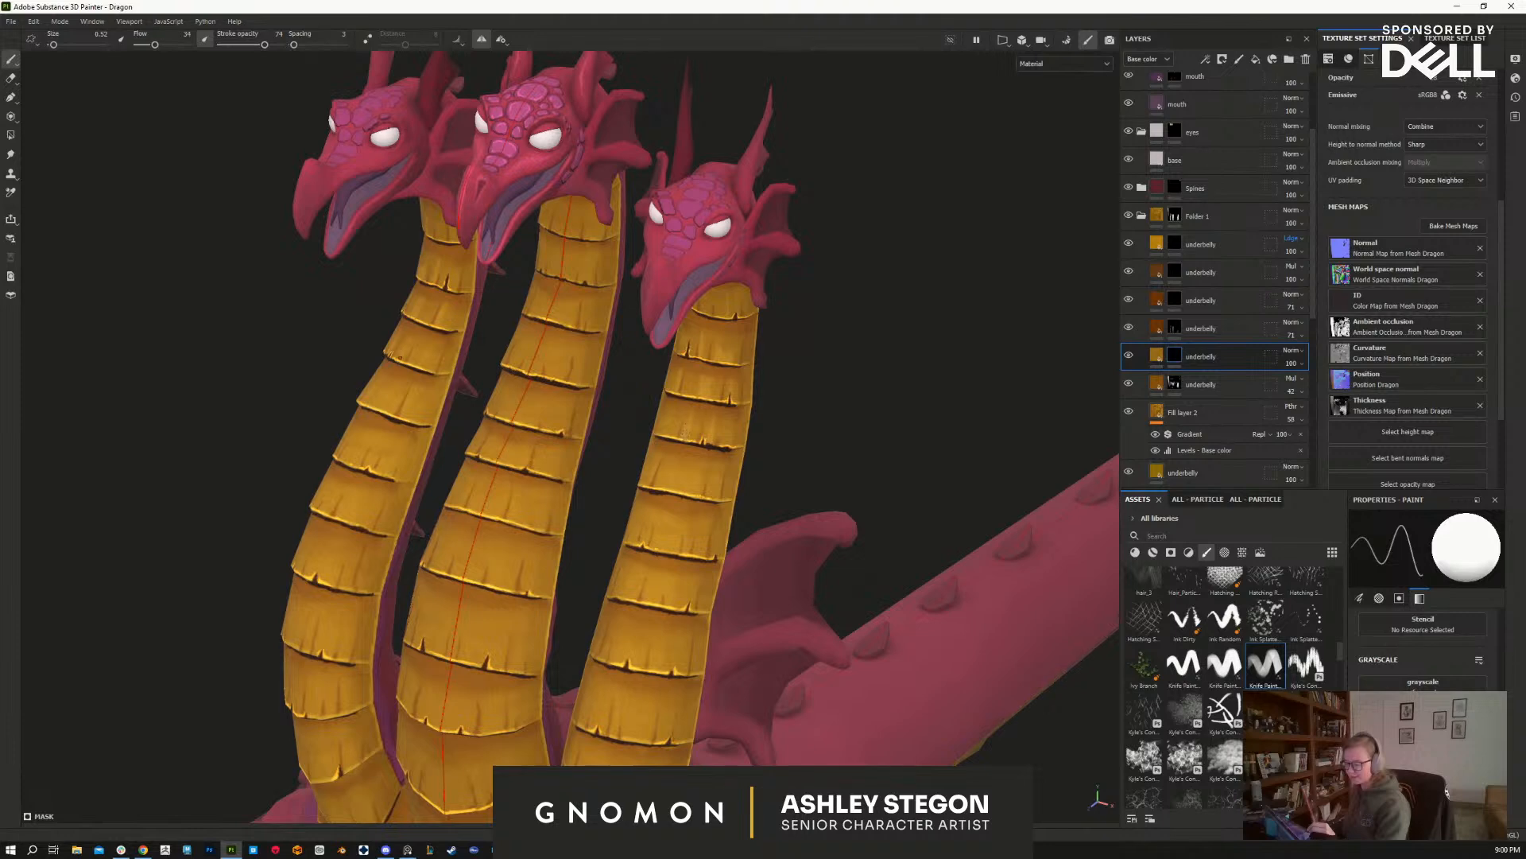
pyautogui.press('x')
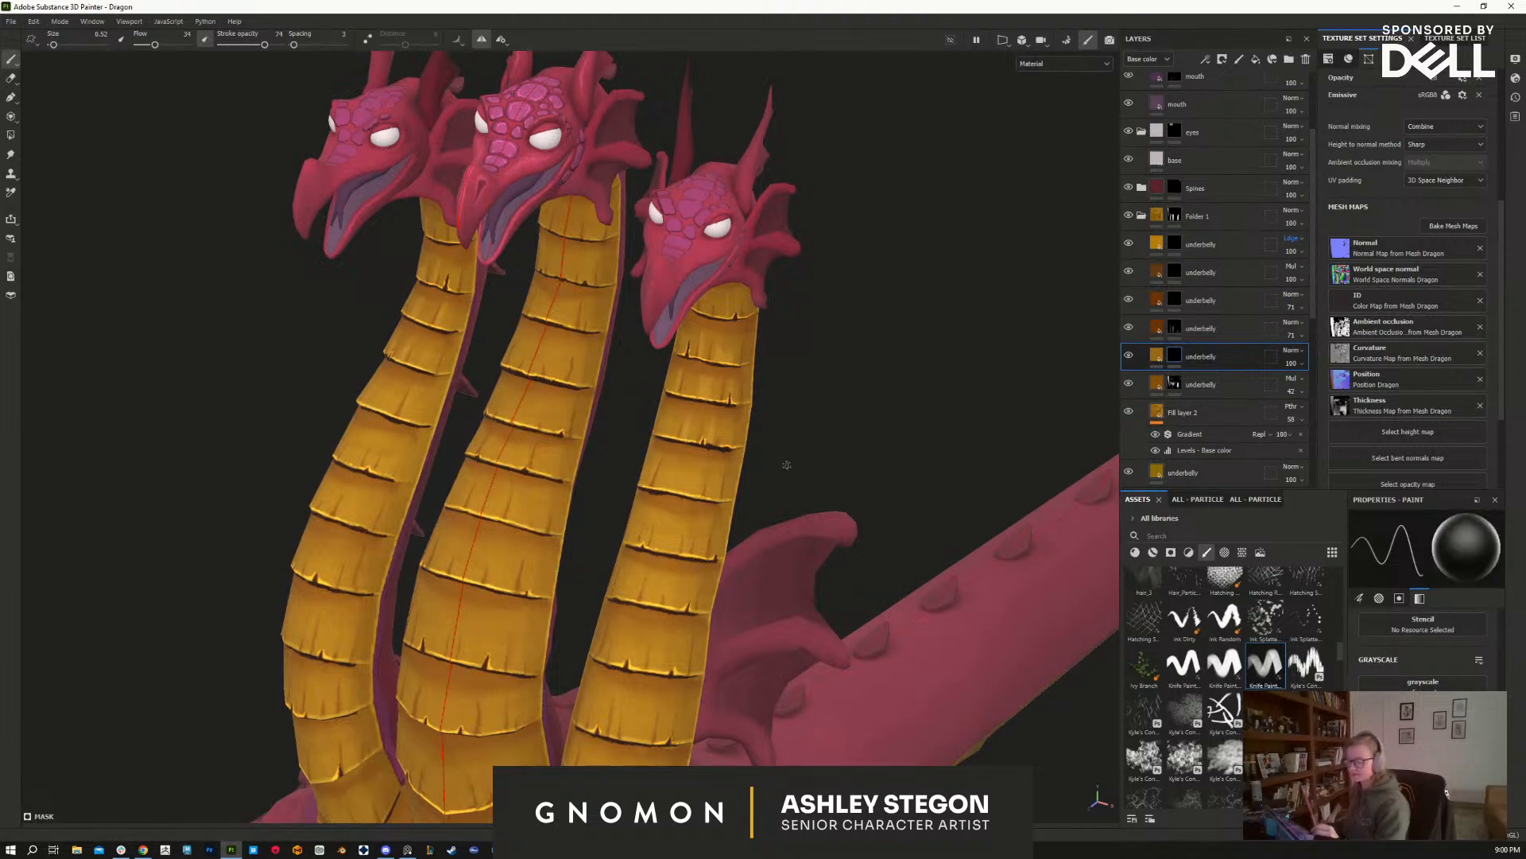
# Step: Enlarge the brush and paint broader golden-brown variation down the plates of the outer necks
pyautogui.keyDown('alt'); pyautogui.moveTo(751, 491); pyautogui.dragTo(698, 478); pyautogui.keyUp('alt')
pyautogui.press(']')
pyautogui.press(']')
pyautogui.press(']')
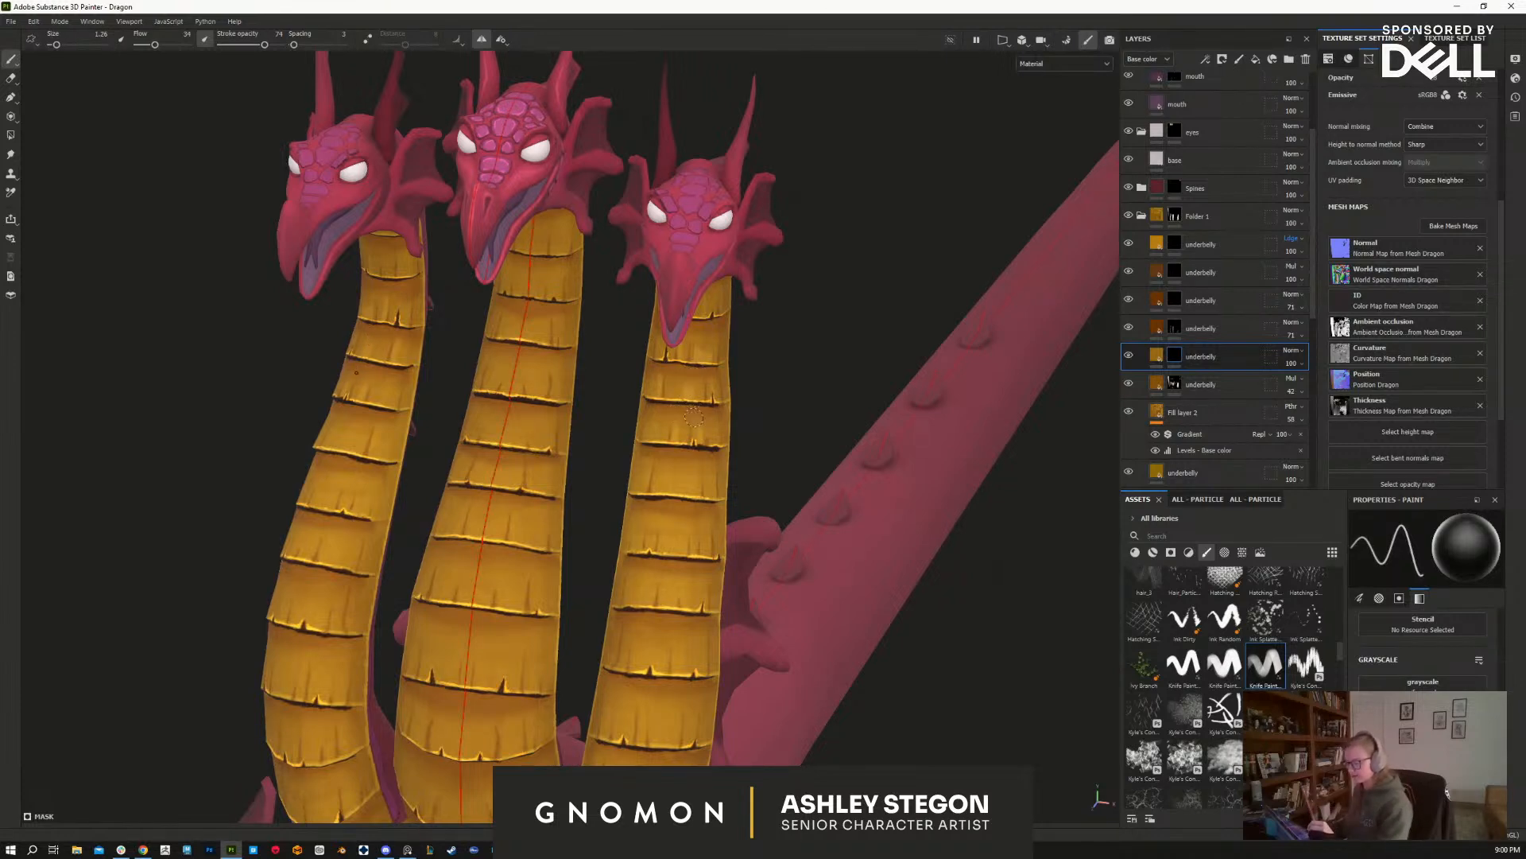
pyautogui.keyDown('alt'); pyautogui.moveTo(683, 429); pyautogui.dragTo(711, 230); pyautogui.keyUp('alt')
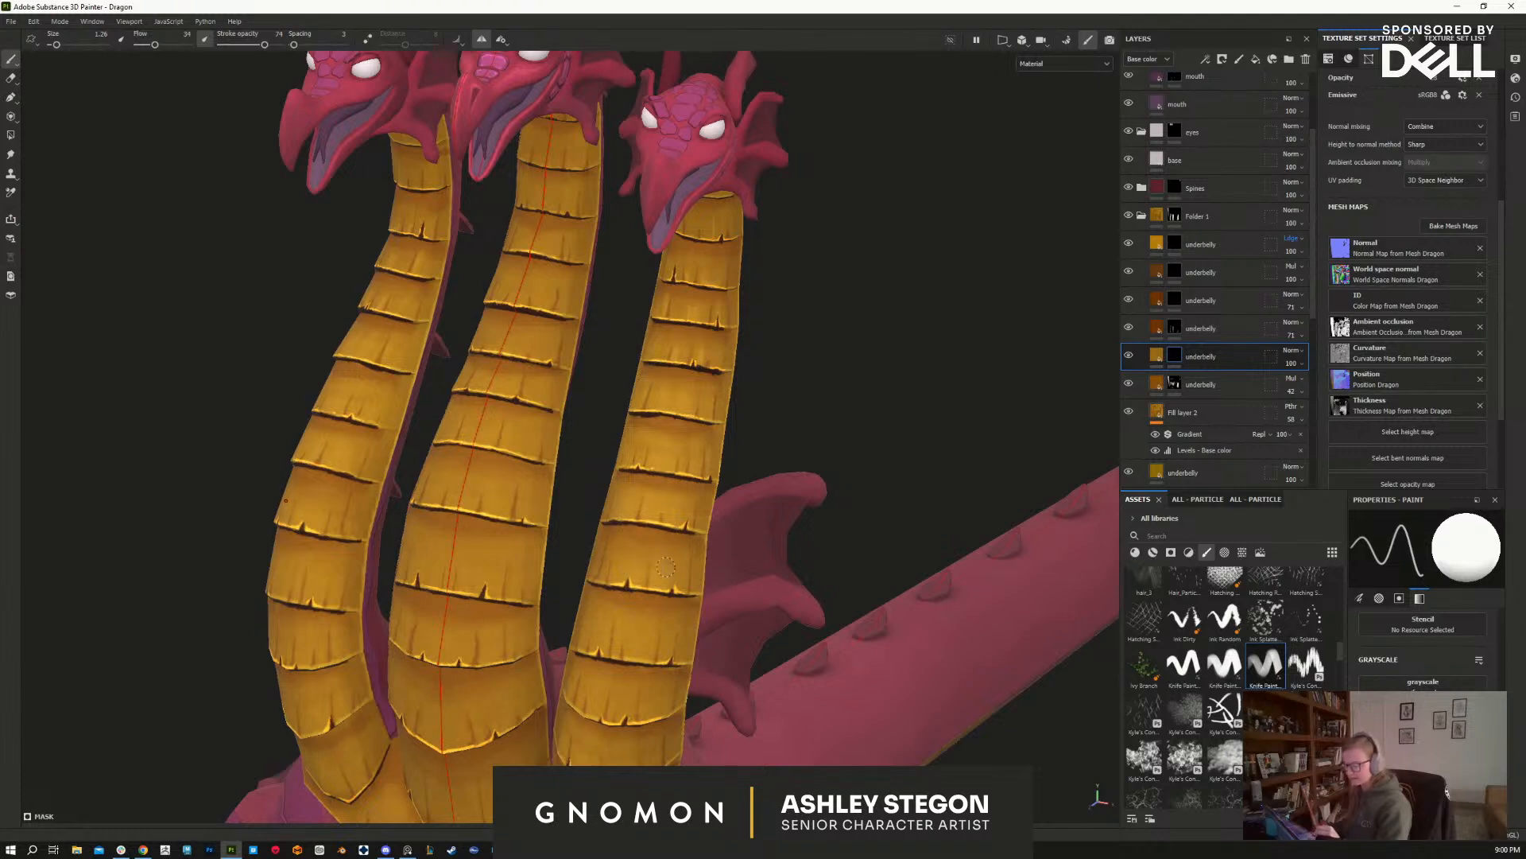
# Step: Shift the golden-brown underbelly layer's base color to a less saturated tone and return to painting its mask
pyautogui.click(1160, 360)
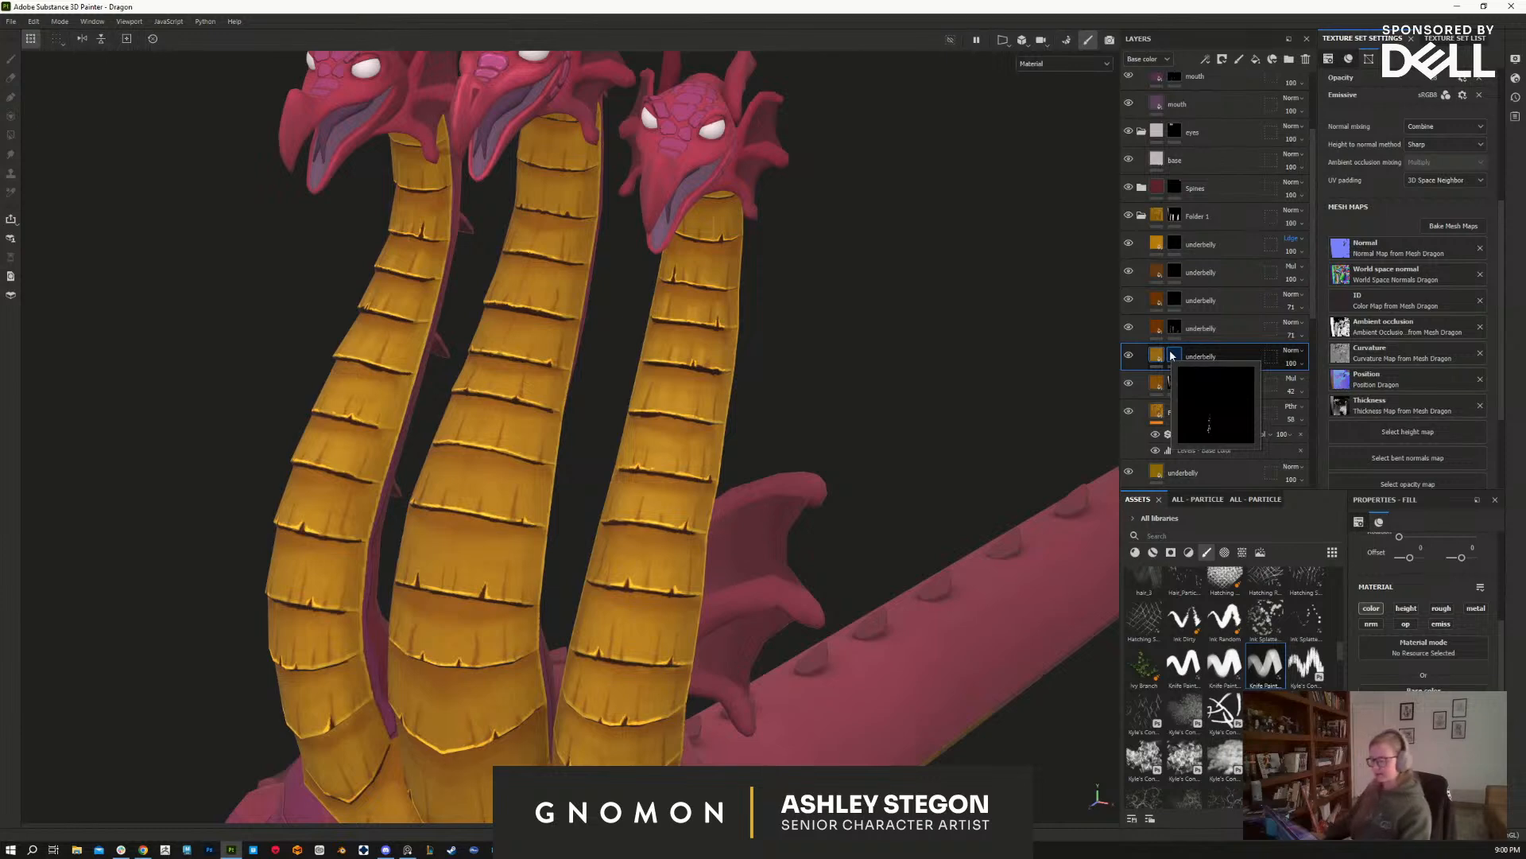
pyautogui.click(1157, 355)
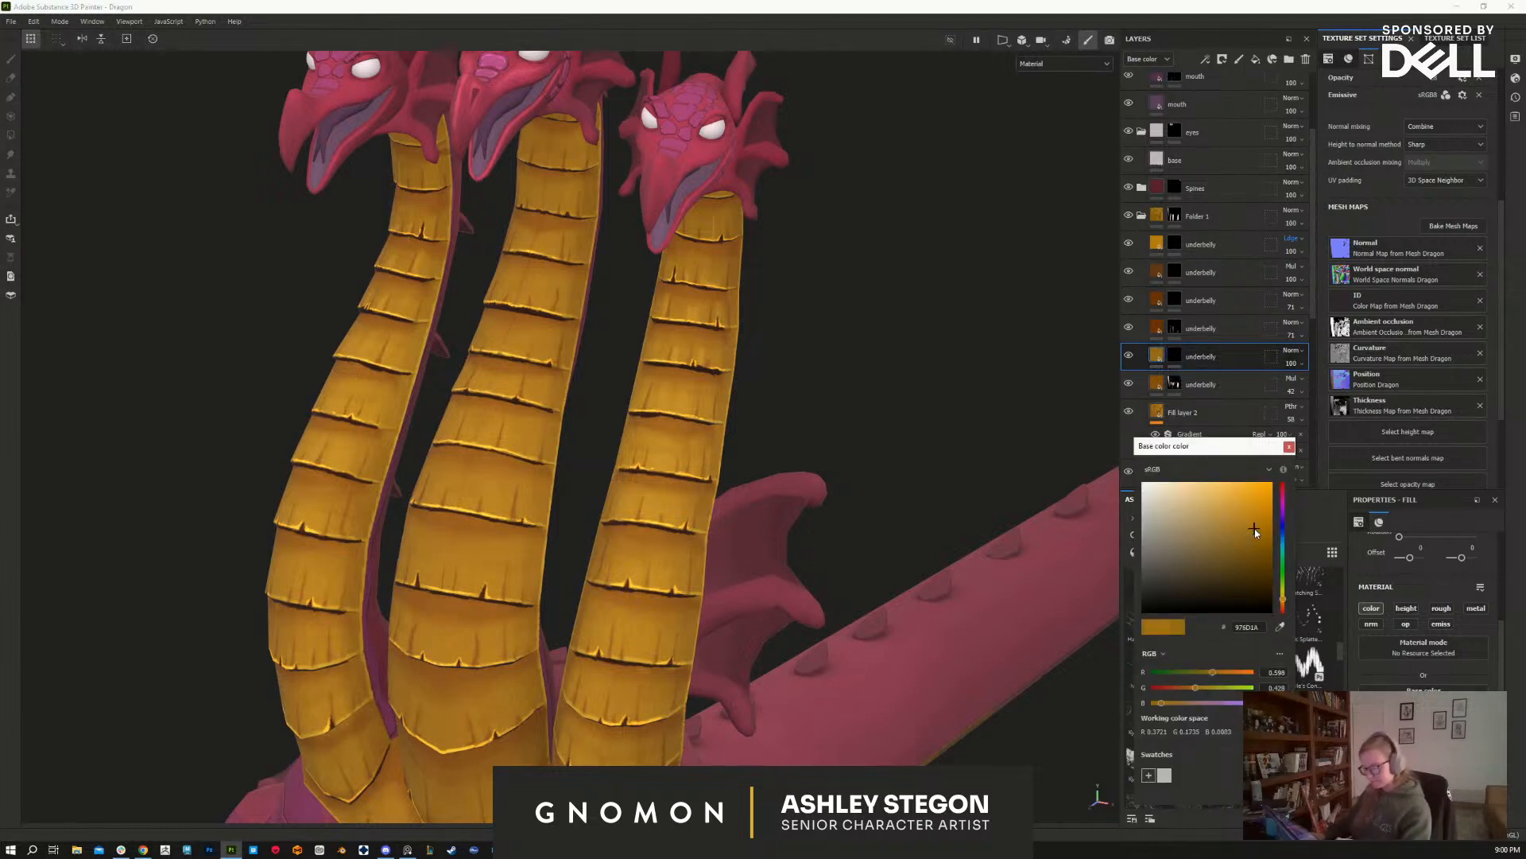
pyautogui.click(1222, 538)
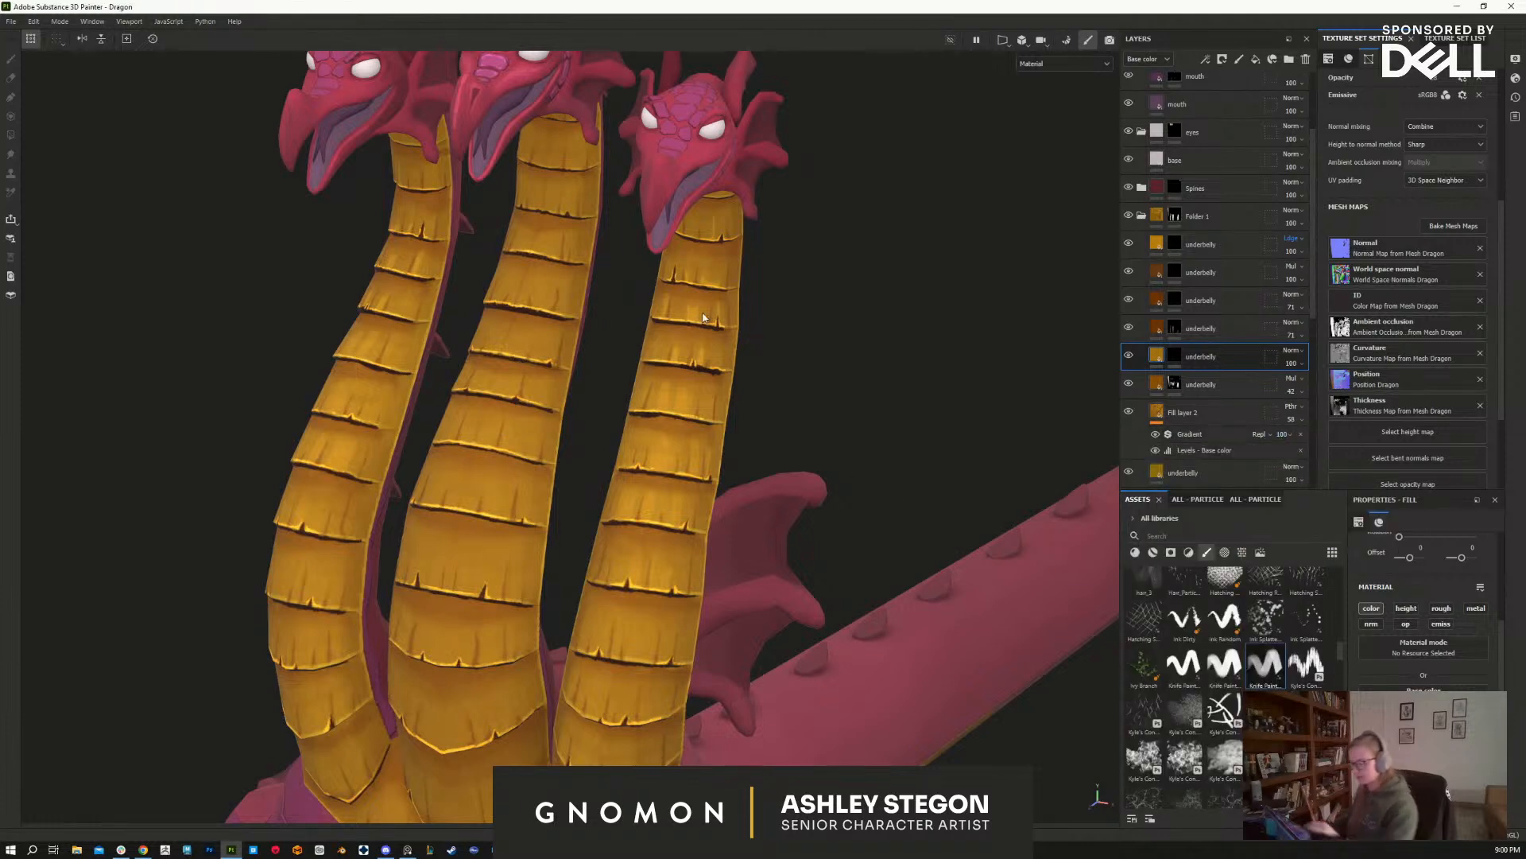
pyautogui.click(698, 313)
pyautogui.click(1175, 357)
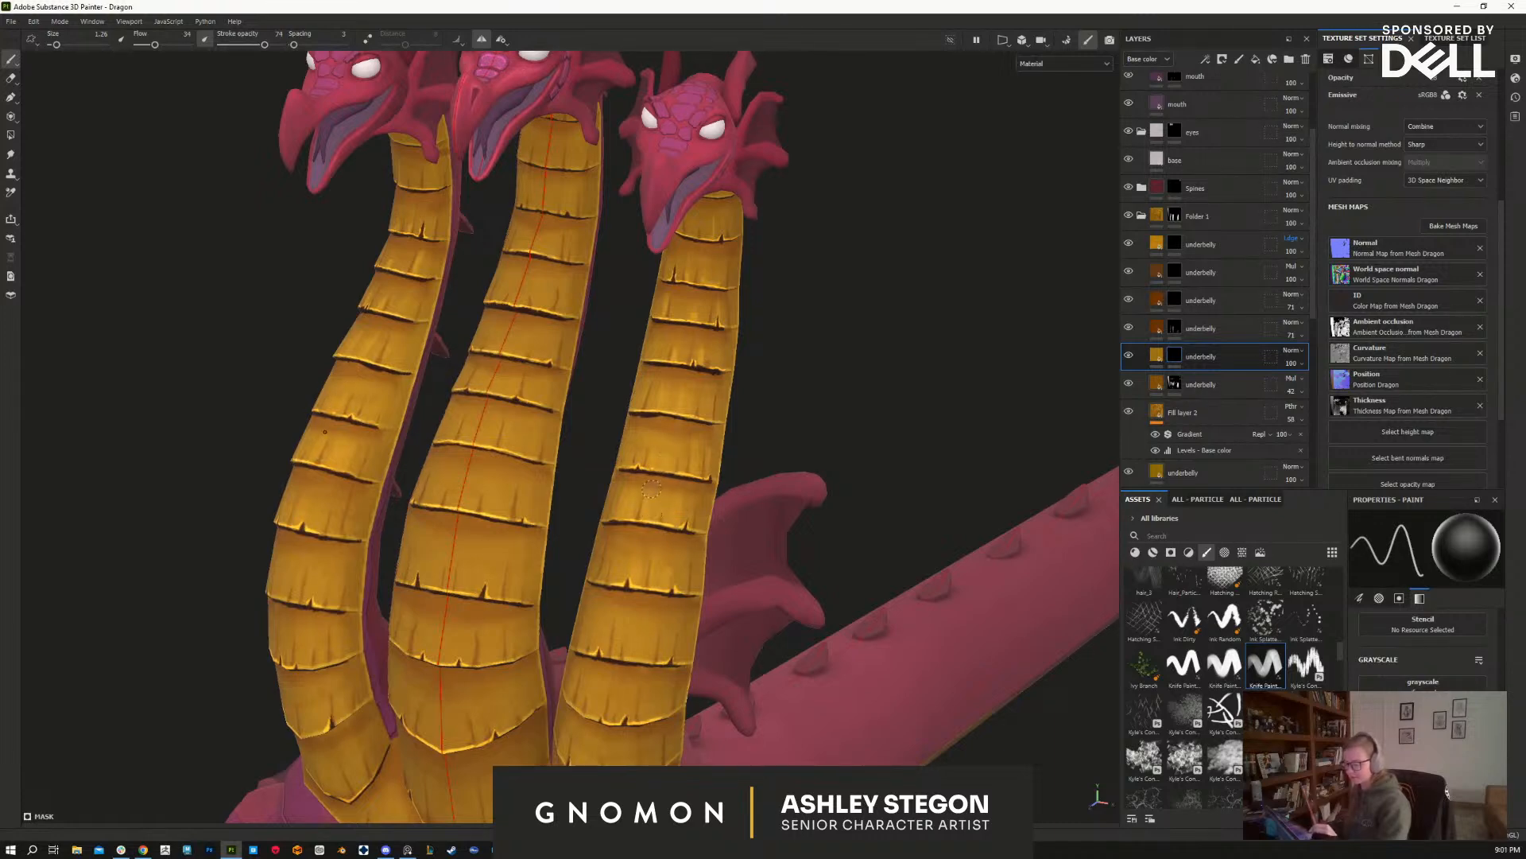
# Step: Paint muted color variation with mirrored strokes on the middle and lower plates of the outer necks
pyautogui.keyDown('alt'); pyautogui.moveTo(712, 596); pyautogui.dragTo(792, 512); pyautogui.keyUp('alt')
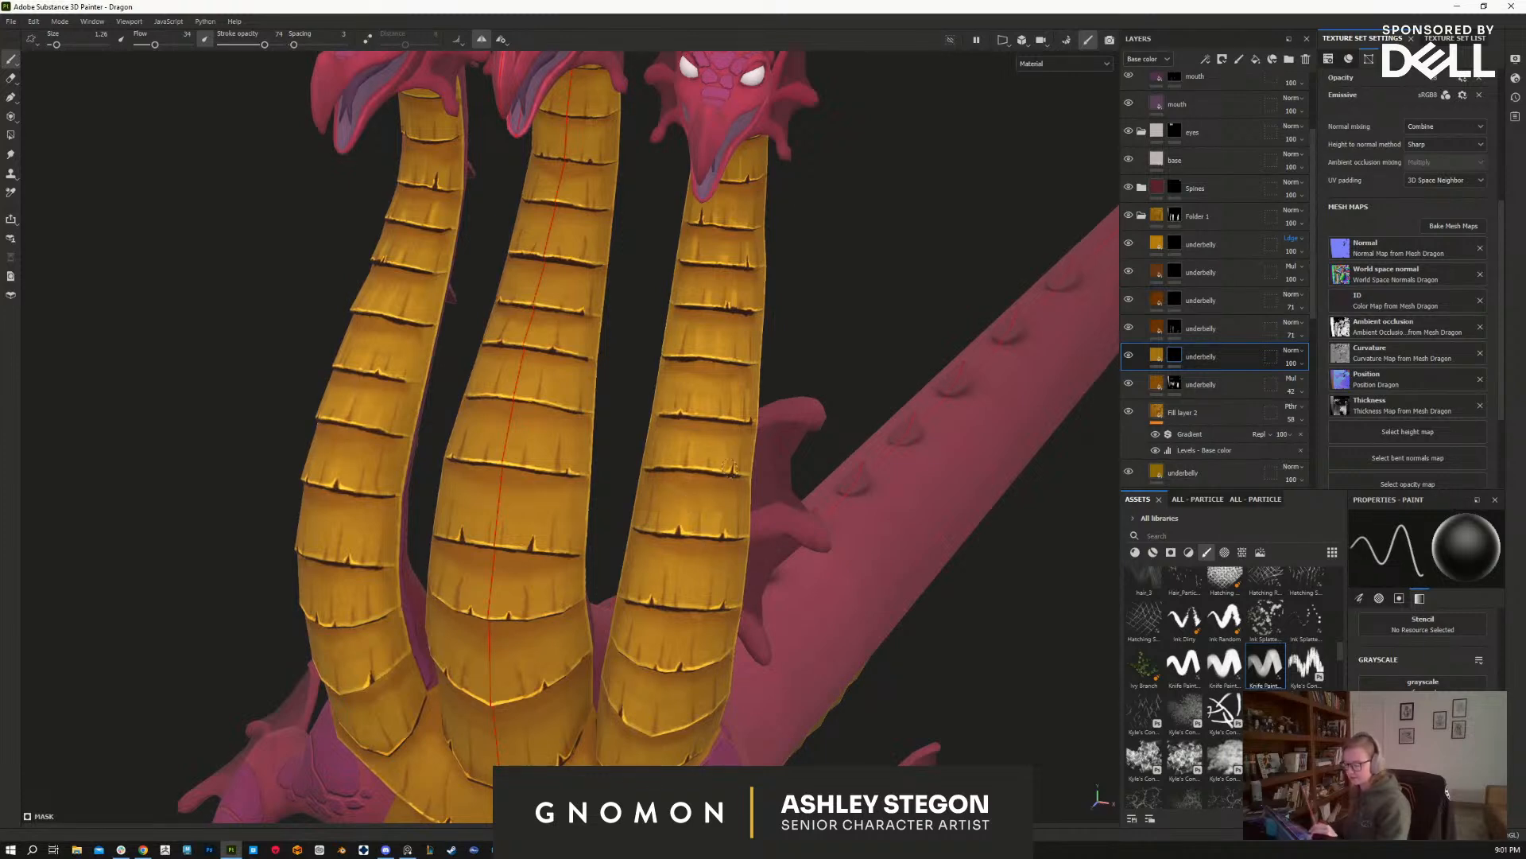
pyautogui.keyDown('alt'); pyautogui.moveTo(729, 452); pyautogui.dragTo(723, 523); pyautogui.keyUp('alt')
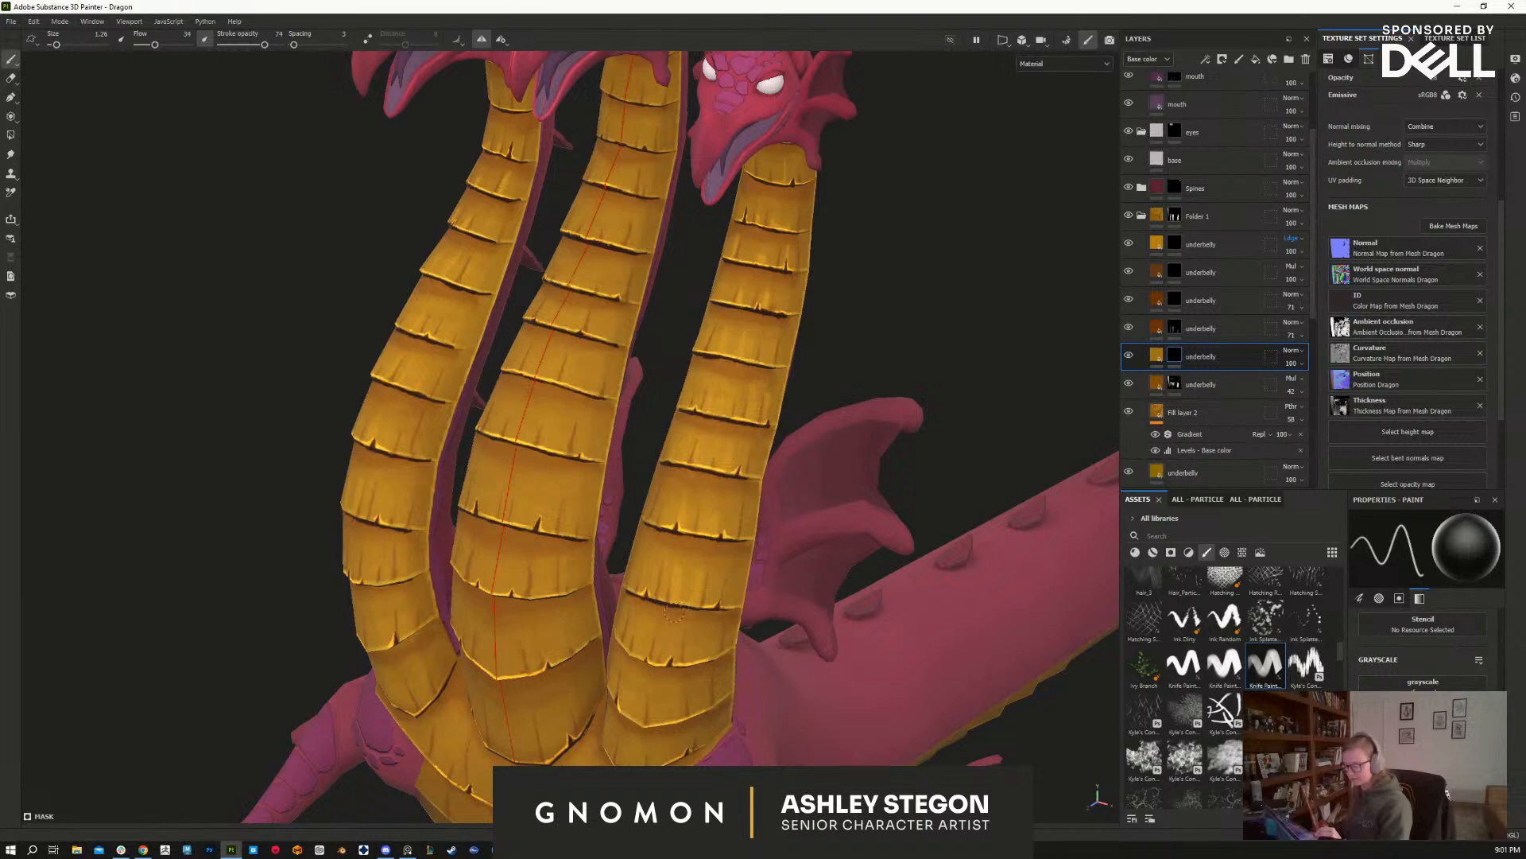
pyautogui.keyDown('alt'); pyautogui.moveTo(685, 624); pyautogui.dragTo(740, 626); pyautogui.keyUp('alt')
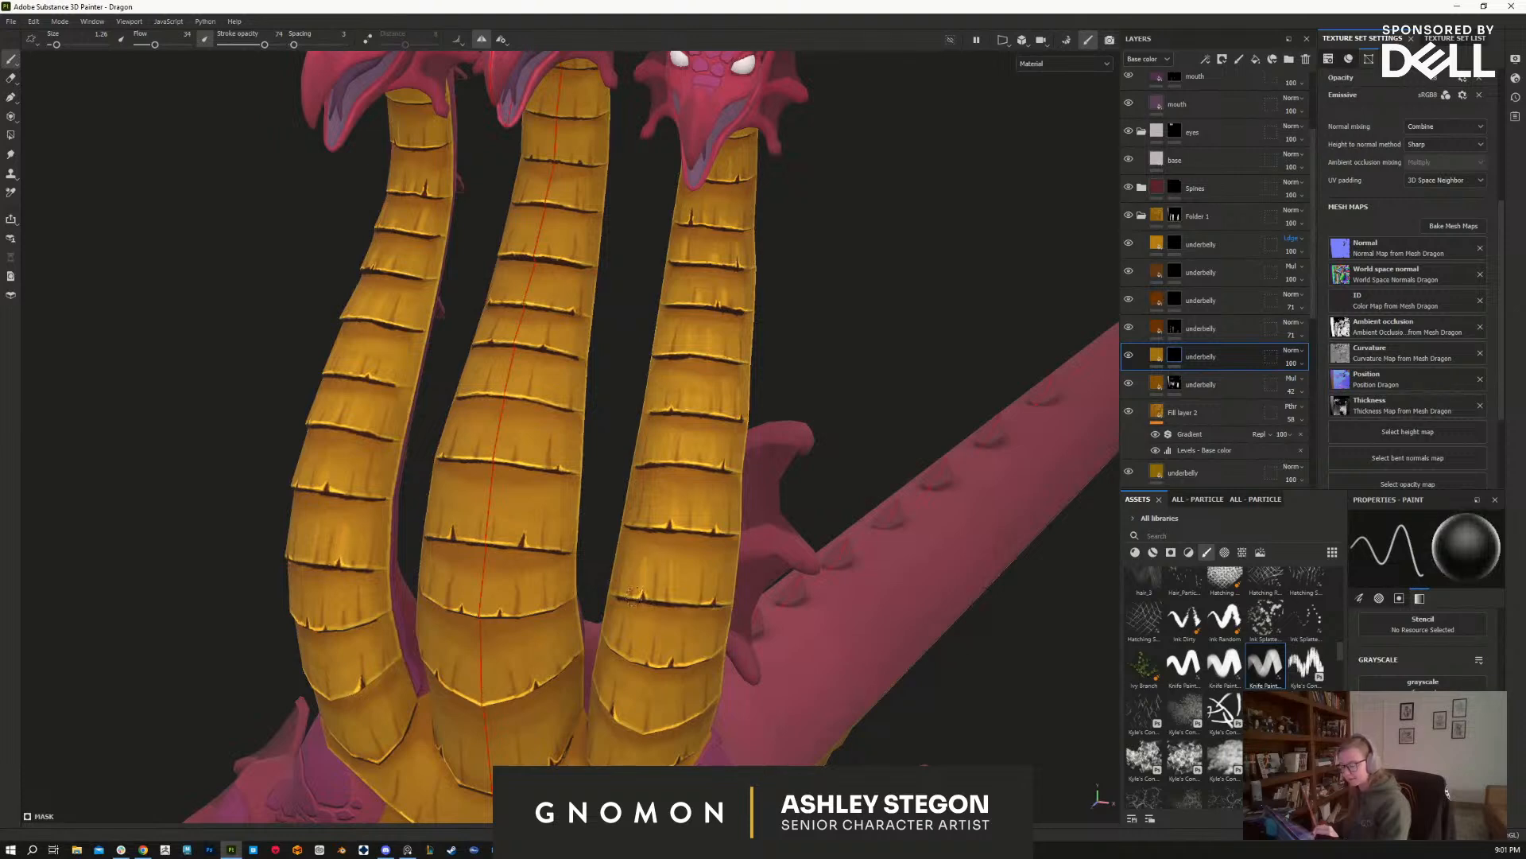
pyautogui.keyDown('alt'); pyautogui.moveTo(784, 636); pyautogui.dragTo(562, 449); pyautogui.keyUp('alt')
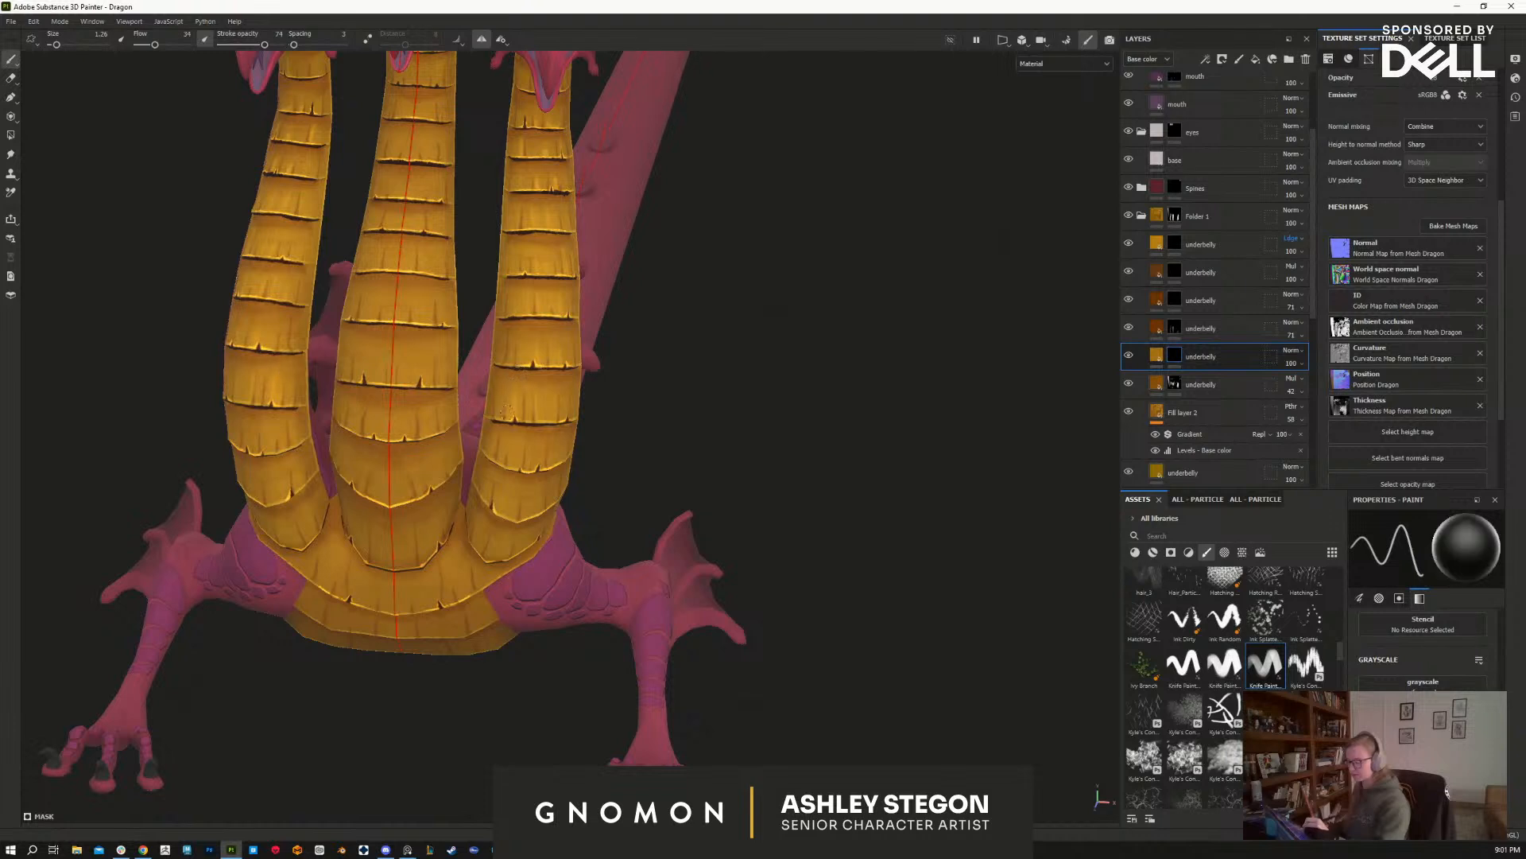
pyautogui.keyDown('alt'); pyautogui.moveTo(546, 333); pyautogui.dragTo(632, 411, button='middle'); pyautogui.keyUp('alt')
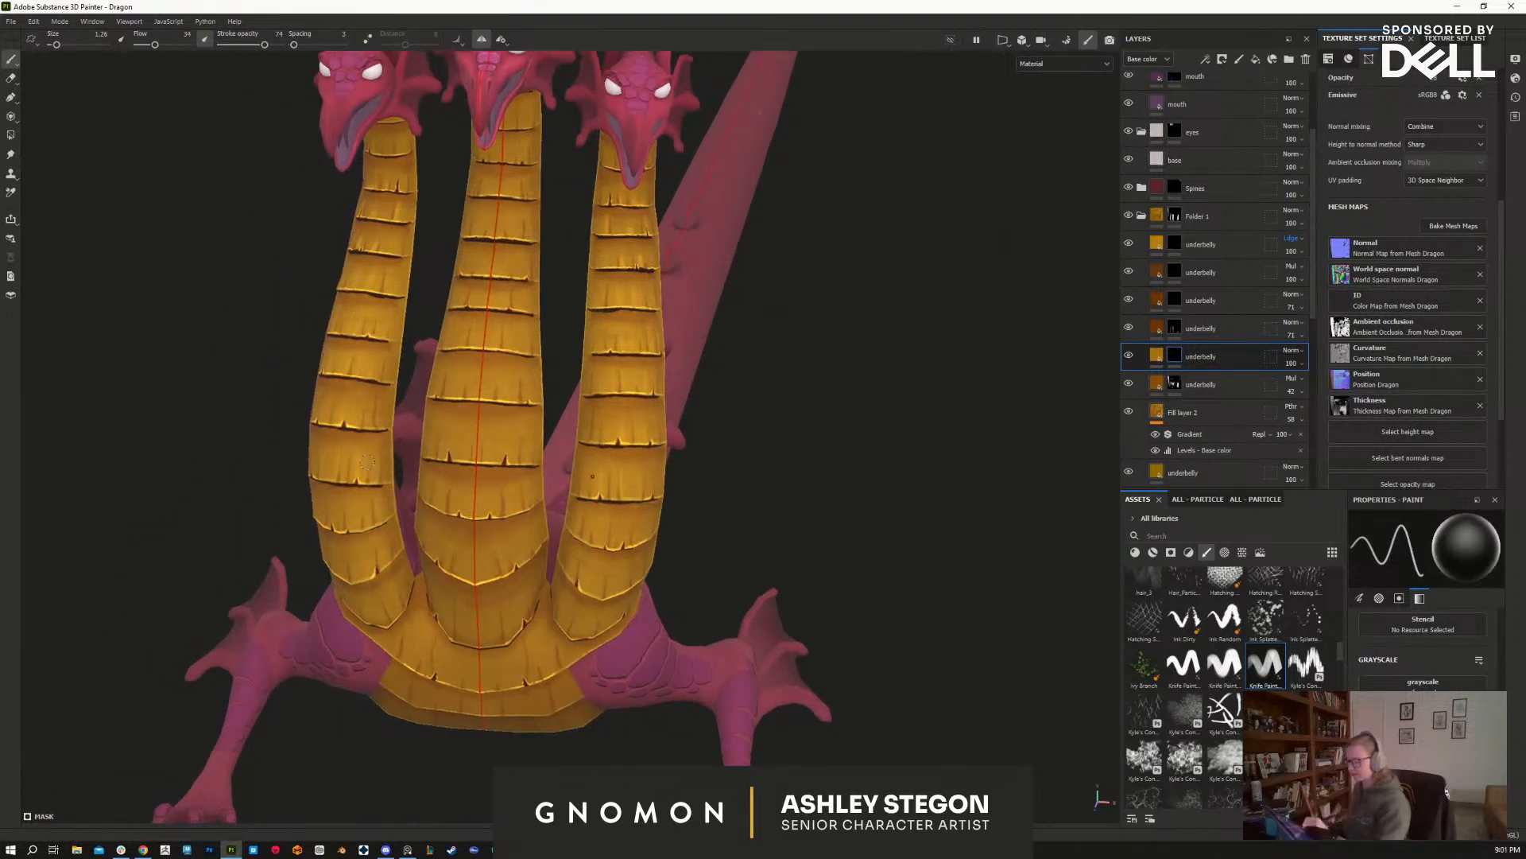
pyautogui.keyDown('alt'); pyautogui.moveTo(362, 447); pyautogui.dragTo(683, 231); pyautogui.keyUp('alt')
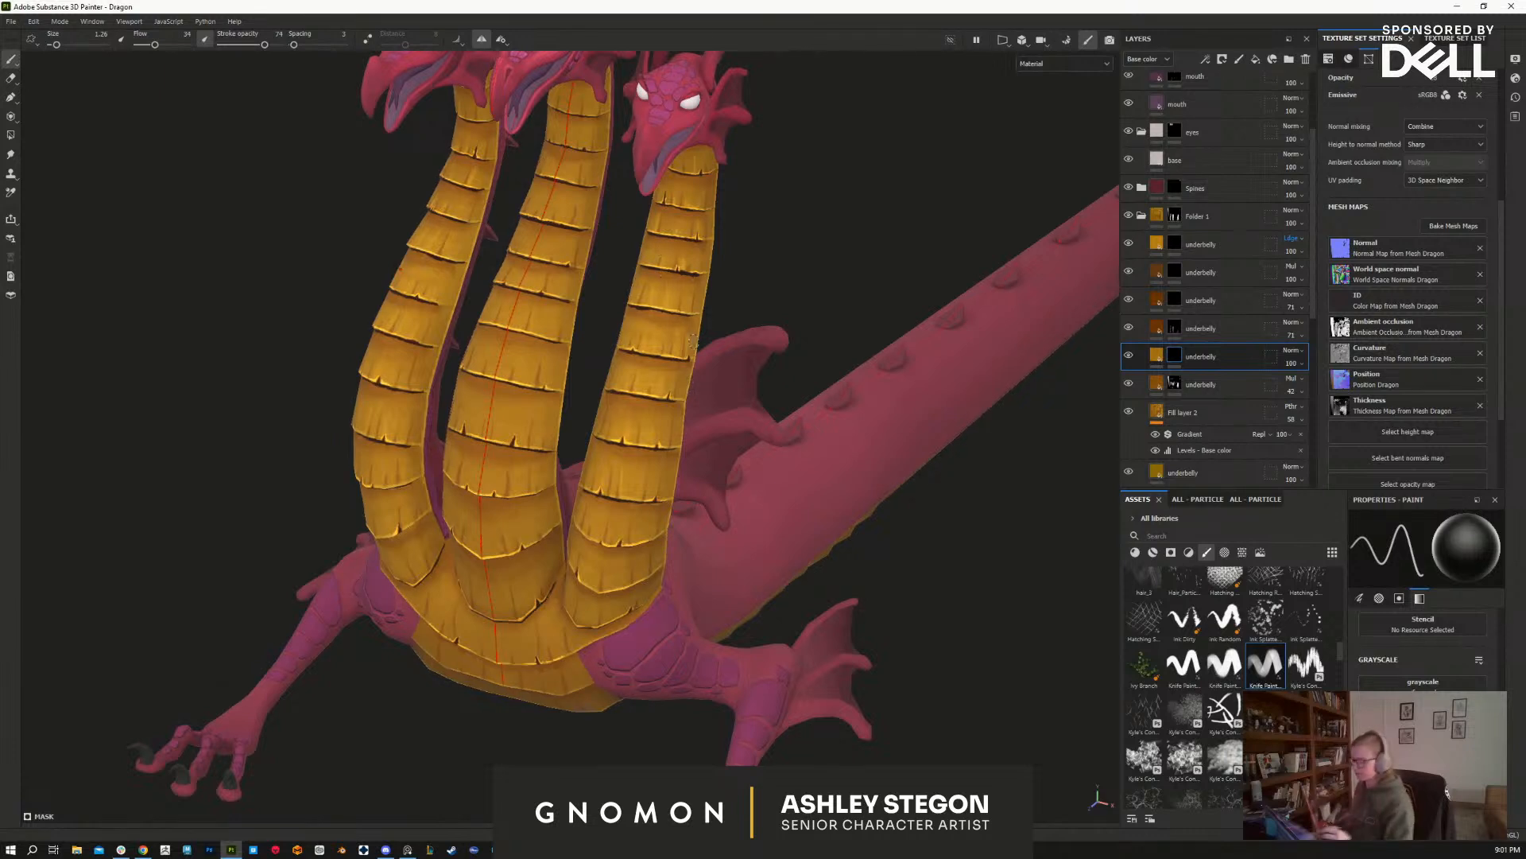
pyautogui.scroll(2, 656, 442)
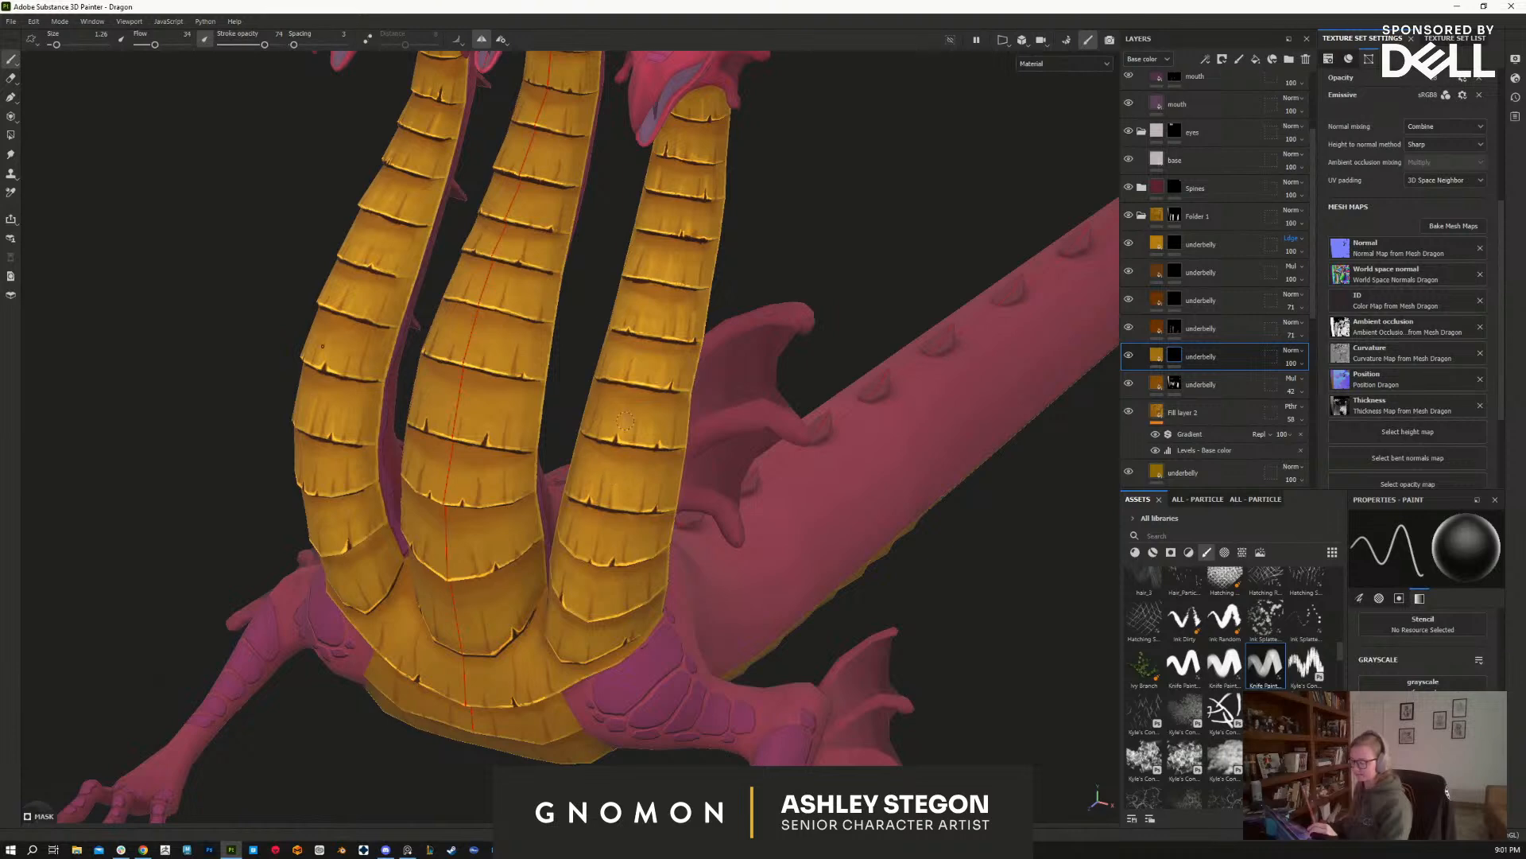
pyautogui.keyDown('alt'); pyautogui.moveTo(620, 433); pyautogui.dragTo(636, 531); pyautogui.keyUp('alt')
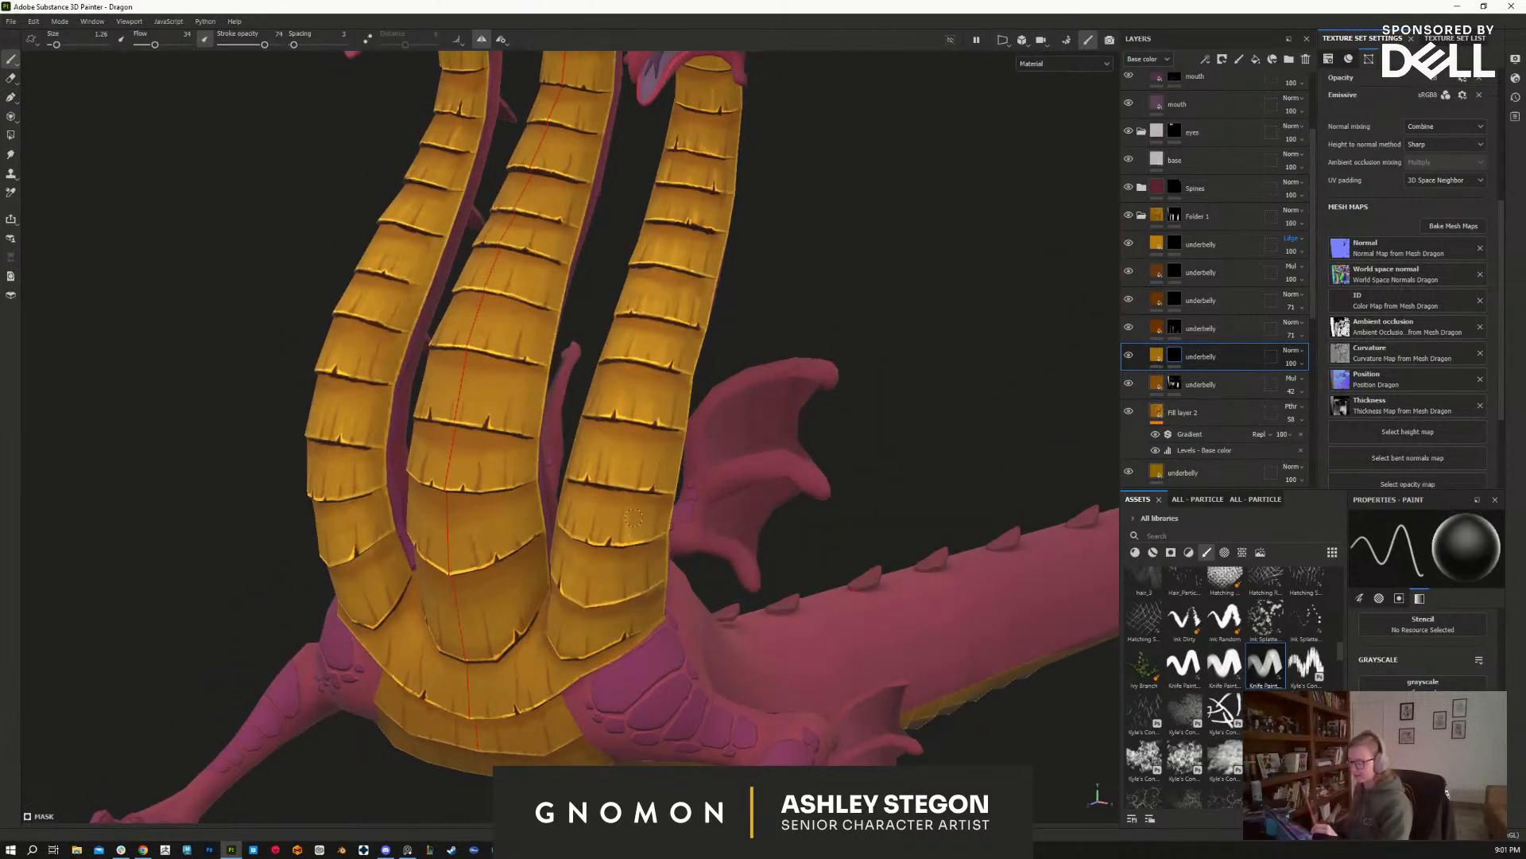
pyautogui.keyDown('alt'); pyautogui.moveTo(638, 526); pyautogui.dragTo(600, 605); pyautogui.keyUp('alt')
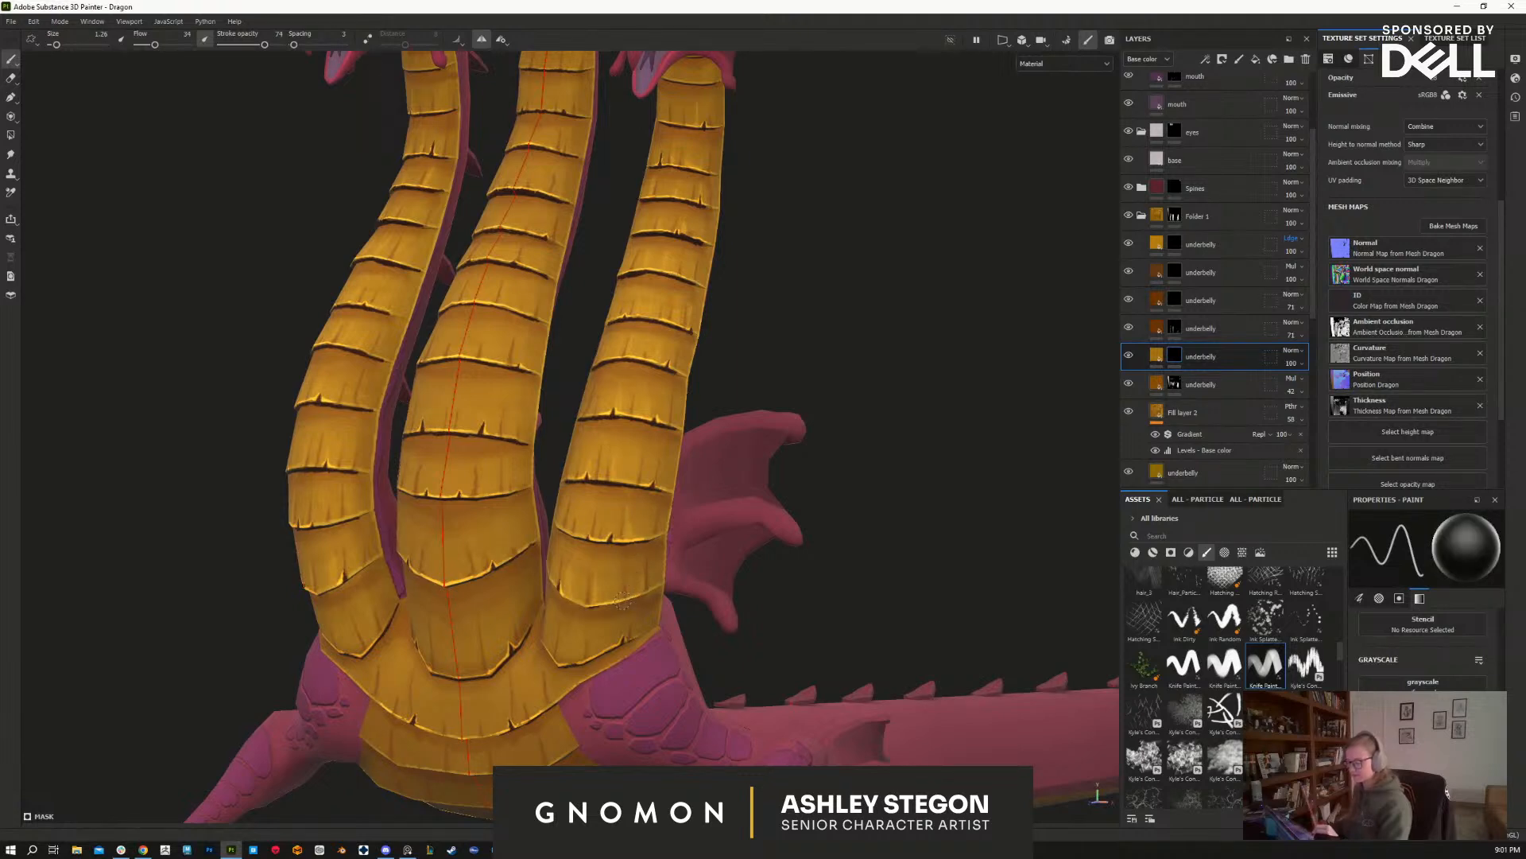
# Step: Lower the golden-brown underbelly layer's opacity to 67
pyautogui.keyDown('alt'); pyautogui.moveTo(625, 602); pyautogui.dragTo(734, 653); pyautogui.keyUp('alt')
pyautogui.keyDown('alt'); pyautogui.moveTo(859, 414); pyautogui.dragTo(715, 456, button='right'); pyautogui.keyUp('alt')
pyautogui.keyDown('alt'); pyautogui.moveTo(716, 456); pyautogui.dragTo(814, 433, button='middle'); pyautogui.keyUp('alt')
pyautogui.keyDown('alt'); pyautogui.moveTo(814, 433); pyautogui.dragTo(770, 641); pyautogui.keyUp('alt')
pyautogui.keyDown('alt'); pyautogui.moveTo(770, 641); pyautogui.dragTo(754, 382, button='middle'); pyautogui.keyUp('alt')
pyautogui.keyDown('alt'); pyautogui.moveTo(754, 382); pyautogui.dragTo(760, 654, button='right'); pyautogui.keyUp('alt')
pyautogui.keyDown('alt'); pyautogui.moveTo(760, 655); pyautogui.dragTo(801, 607); pyautogui.keyUp('alt')
pyautogui.click(1294, 369)
pyautogui.moveTo(1337, 385); pyautogui.dragTo(1319, 386)
pyautogui.click(1294, 367)
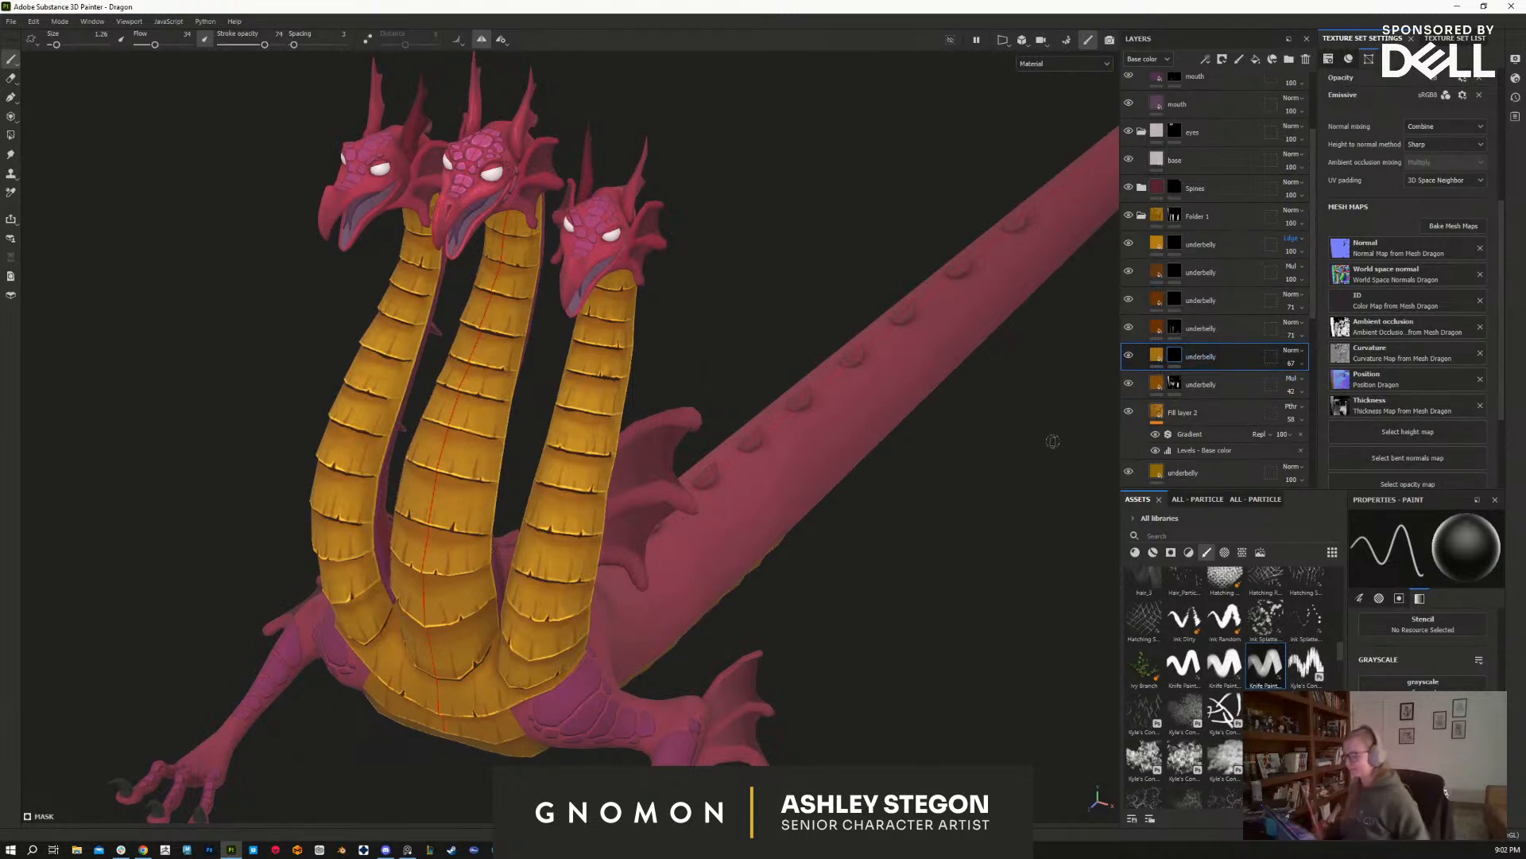
# Step: Examine the painted underbelly from several angles, including with the viewport showing only the Base color channel
pyautogui.keyDown('alt'); pyautogui.moveTo(977, 554); pyautogui.dragTo(974, 547); pyautogui.keyUp('alt')
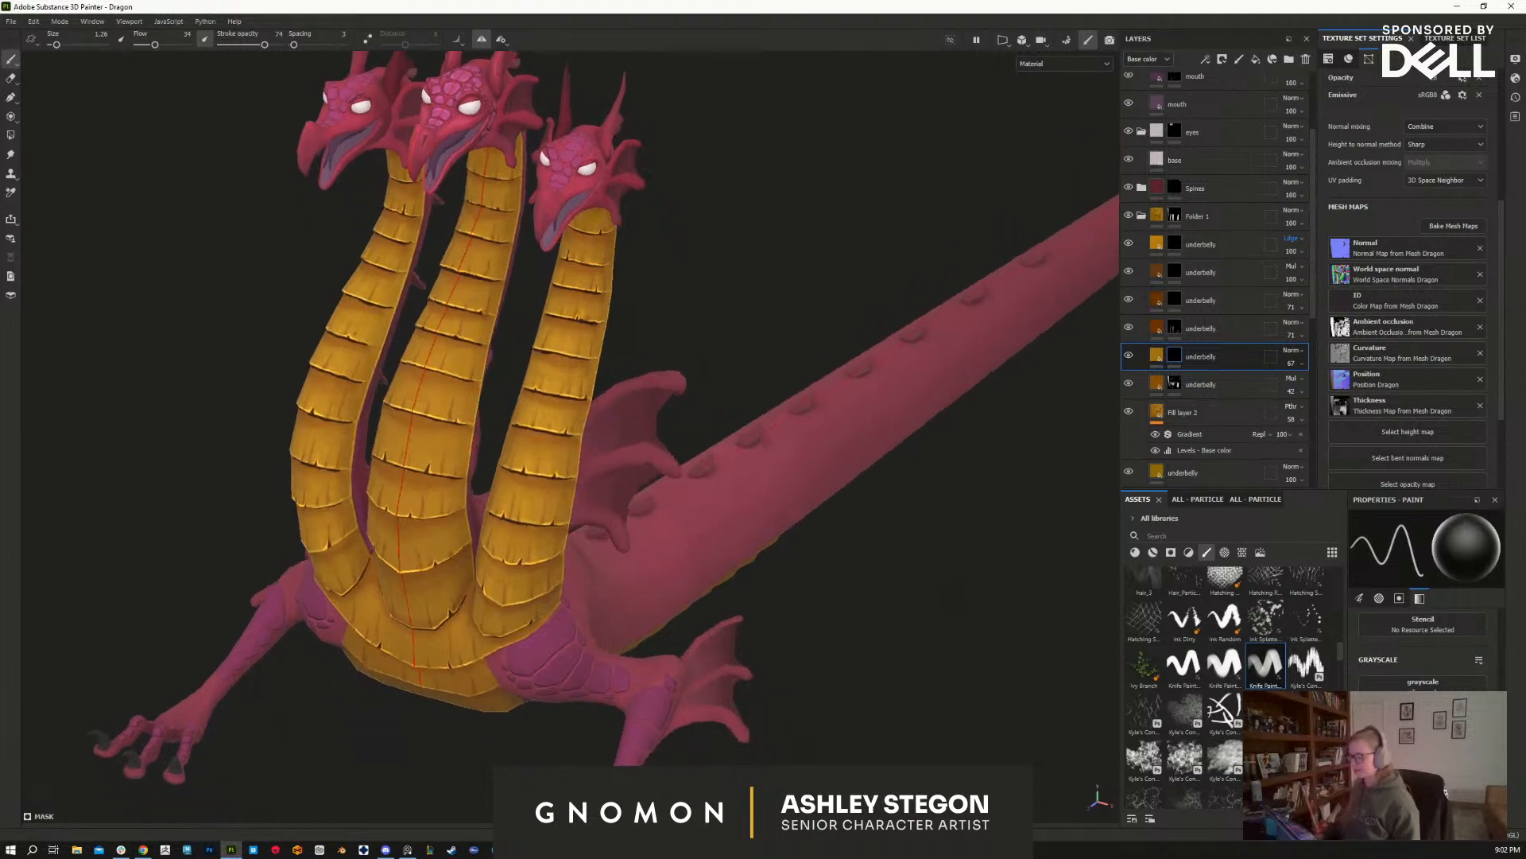
pyautogui.keyDown('alt'); pyautogui.moveTo(834, 520); pyautogui.dragTo(888, 532, button='middle'); pyautogui.keyUp('alt')
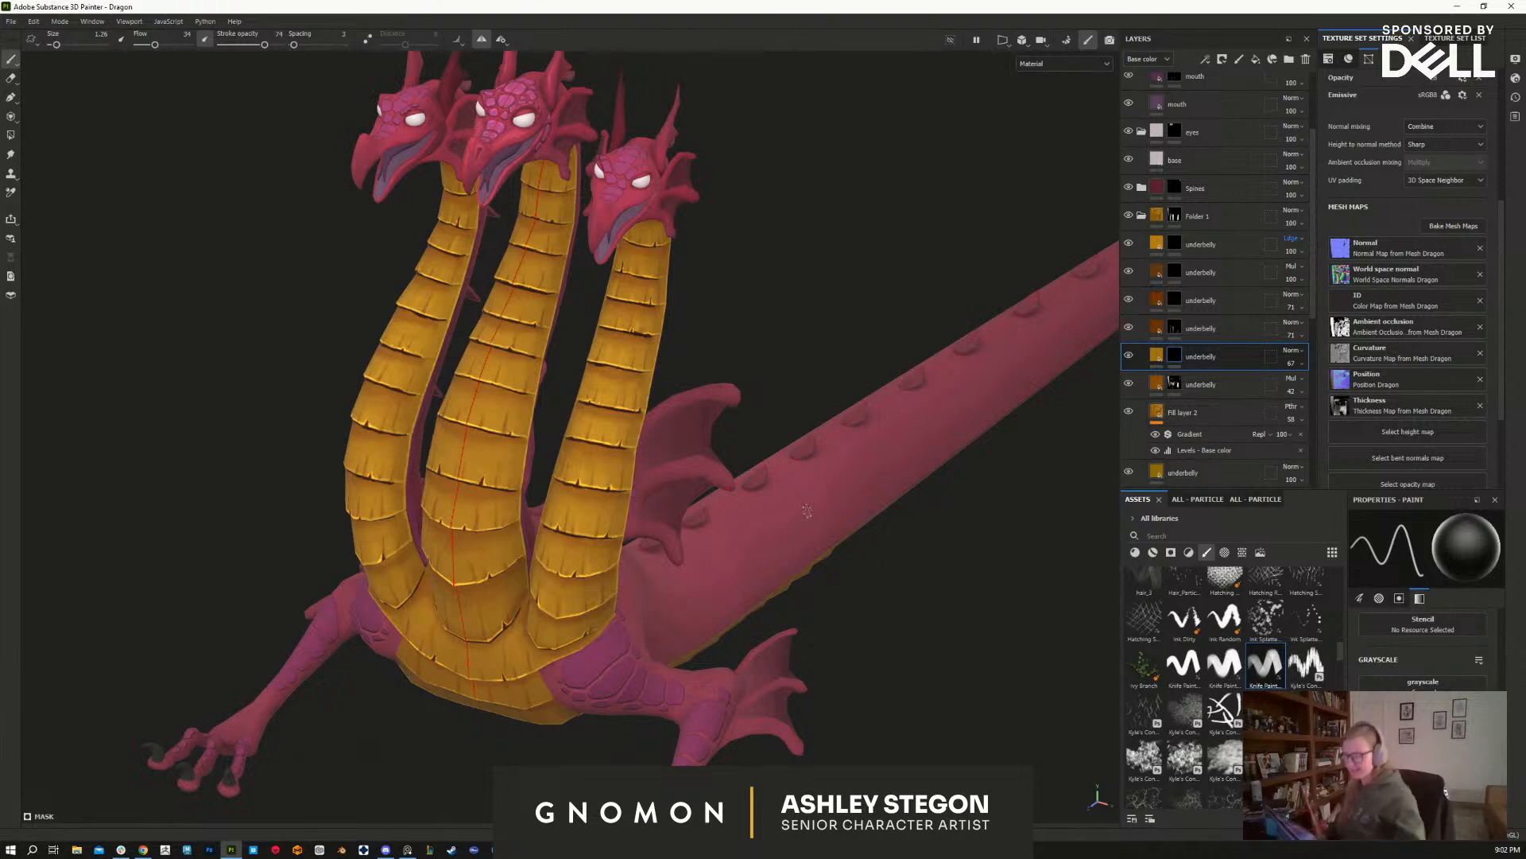
pyautogui.moveTo(806, 511)
pyautogui.keyDown('alt'); pyautogui.mouseDown()
pyautogui.moveTo(898, 648)
pyautogui.moveTo(972, 617)
pyautogui.moveTo(999, 521)
pyautogui.moveTo(695, 586)
pyautogui.moveTo(651, 607)
pyautogui.moveTo(647, 631)
pyautogui.moveTo(745, 528)
pyautogui.moveTo(776, 555)
pyautogui.moveTo(750, 578)
pyautogui.mouseUp(); pyautogui.keyUp('alt')
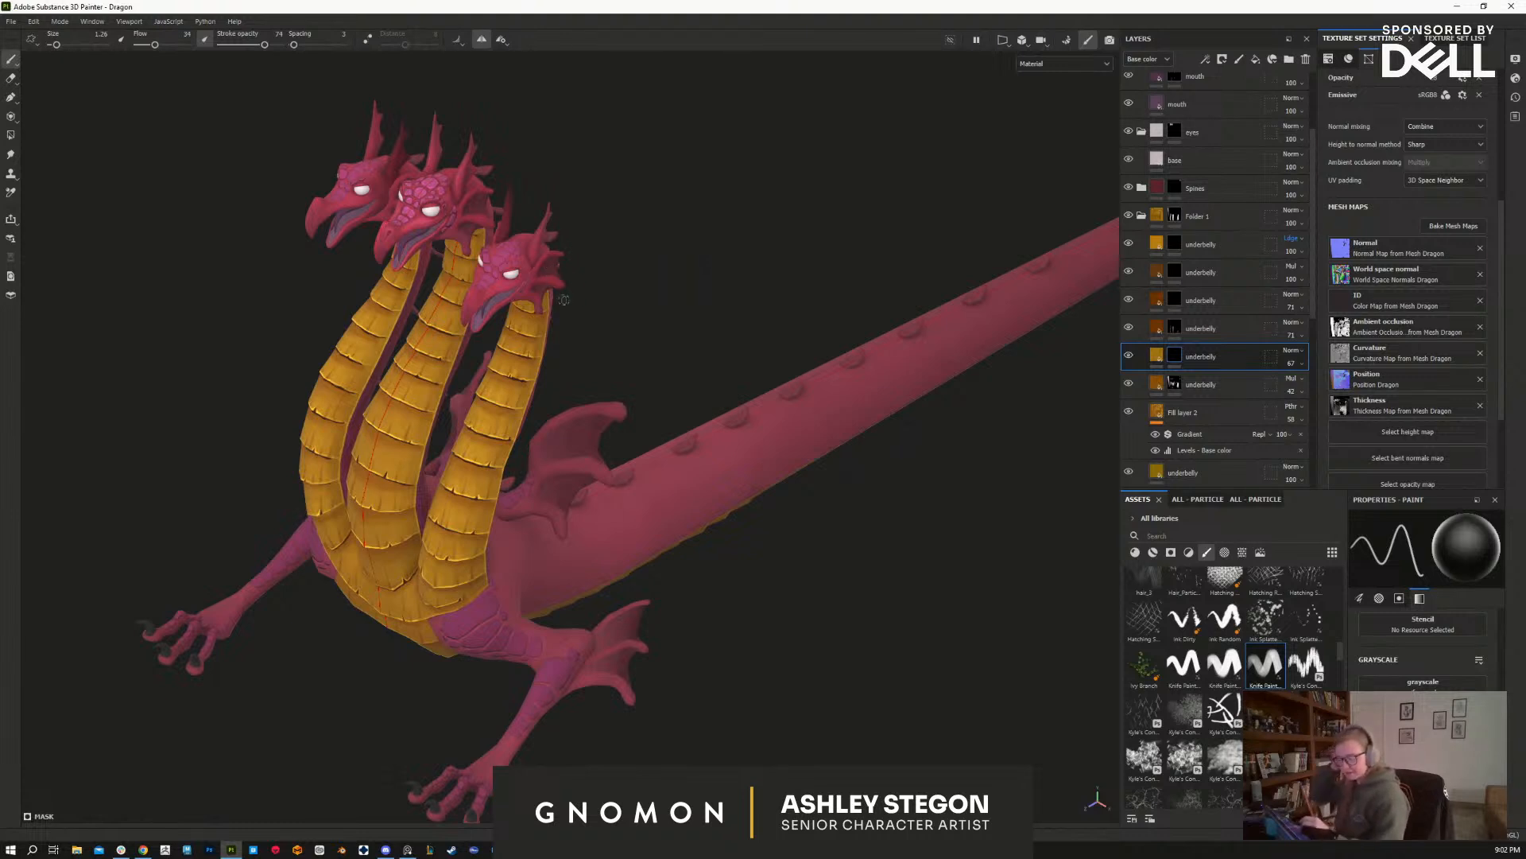
pyautogui.moveTo(851, 660)
pyautogui.keyDown('alt'); pyautogui.mouseDown()
pyautogui.moveTo(964, 617)
pyautogui.moveTo(898, 661)
pyautogui.moveTo(896, 606)
pyautogui.moveTo(1042, 630)
pyautogui.moveTo(843, 646)
pyautogui.mouseUp(); pyautogui.keyUp('alt')
pyautogui.click(1057, 64)
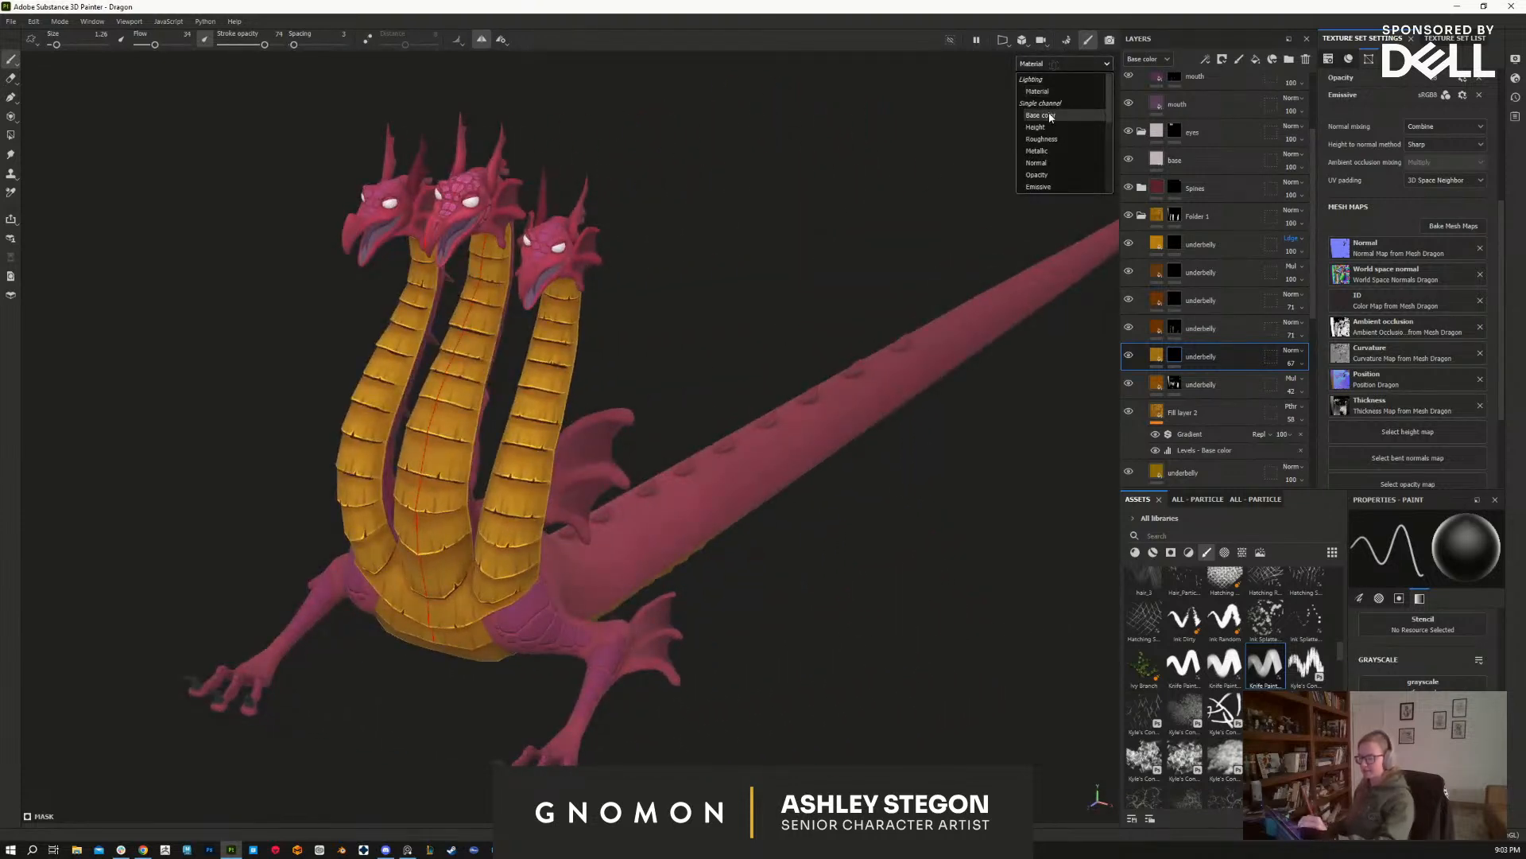
pyautogui.click(1041, 115)
pyautogui.keyDown('alt'); pyautogui.moveTo(767, 494); pyautogui.dragTo(851, 666); pyautogui.keyUp('alt')
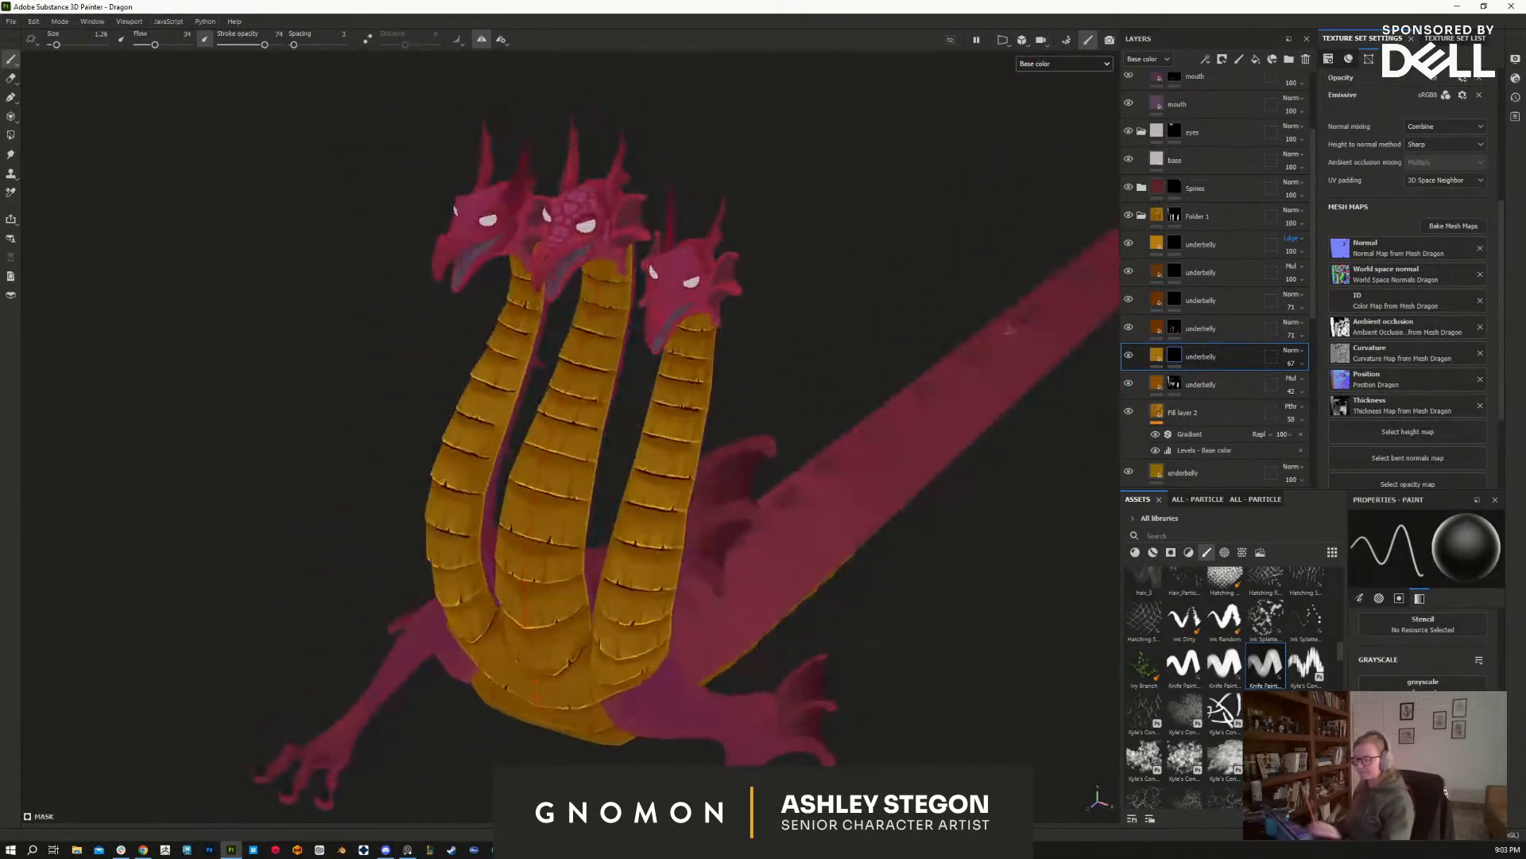
# Step: Switch the viewport back to Material display and inspect the whole dragon from low, high and side angles
pyautogui.click(1062, 70)
pyautogui.click(1061, 94)
pyautogui.moveTo(938, 628)
pyautogui.keyDown('alt'); pyautogui.mouseDown()
pyautogui.moveTo(917, 659)
pyautogui.moveTo(742, 634)
pyautogui.moveTo(1167, 622)
pyautogui.moveTo(934, 589)
pyautogui.moveTo(961, 589)
pyautogui.moveTo(721, 641)
pyautogui.mouseUp(); pyautogui.keyUp('alt')
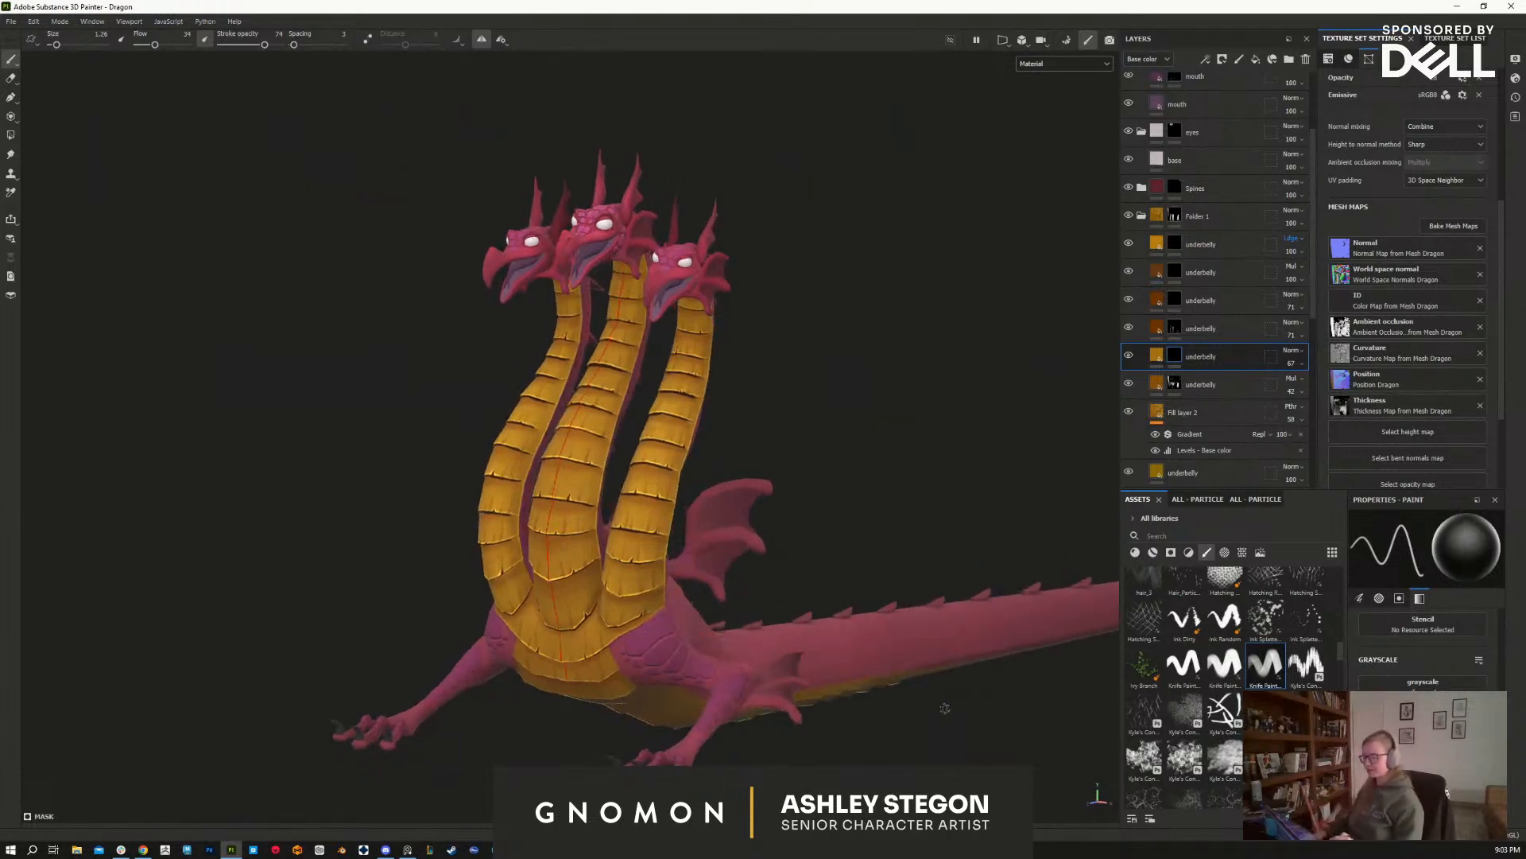
pyautogui.keyDown('alt'); pyautogui.moveTo(895, 695); pyautogui.dragTo(882, 668); pyautogui.keyUp('alt')
pyautogui.keyDown('alt'); pyautogui.moveTo(704, 749); pyautogui.dragTo(795, 549); pyautogui.keyUp('alt')
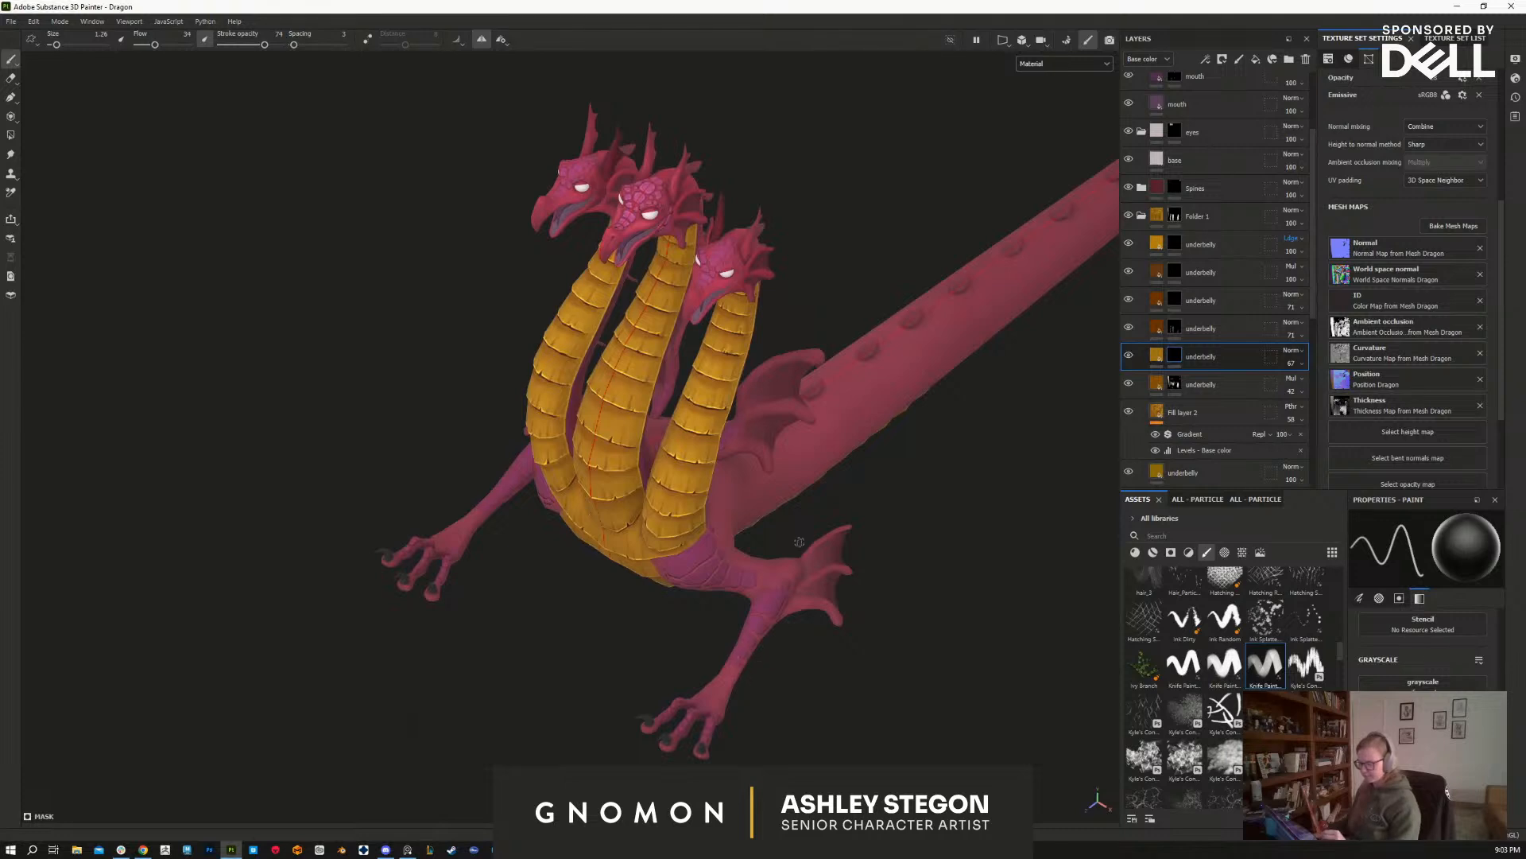
pyautogui.keyDown('alt'); pyautogui.moveTo(784, 491); pyautogui.dragTo(787, 660); pyautogui.keyUp('alt')
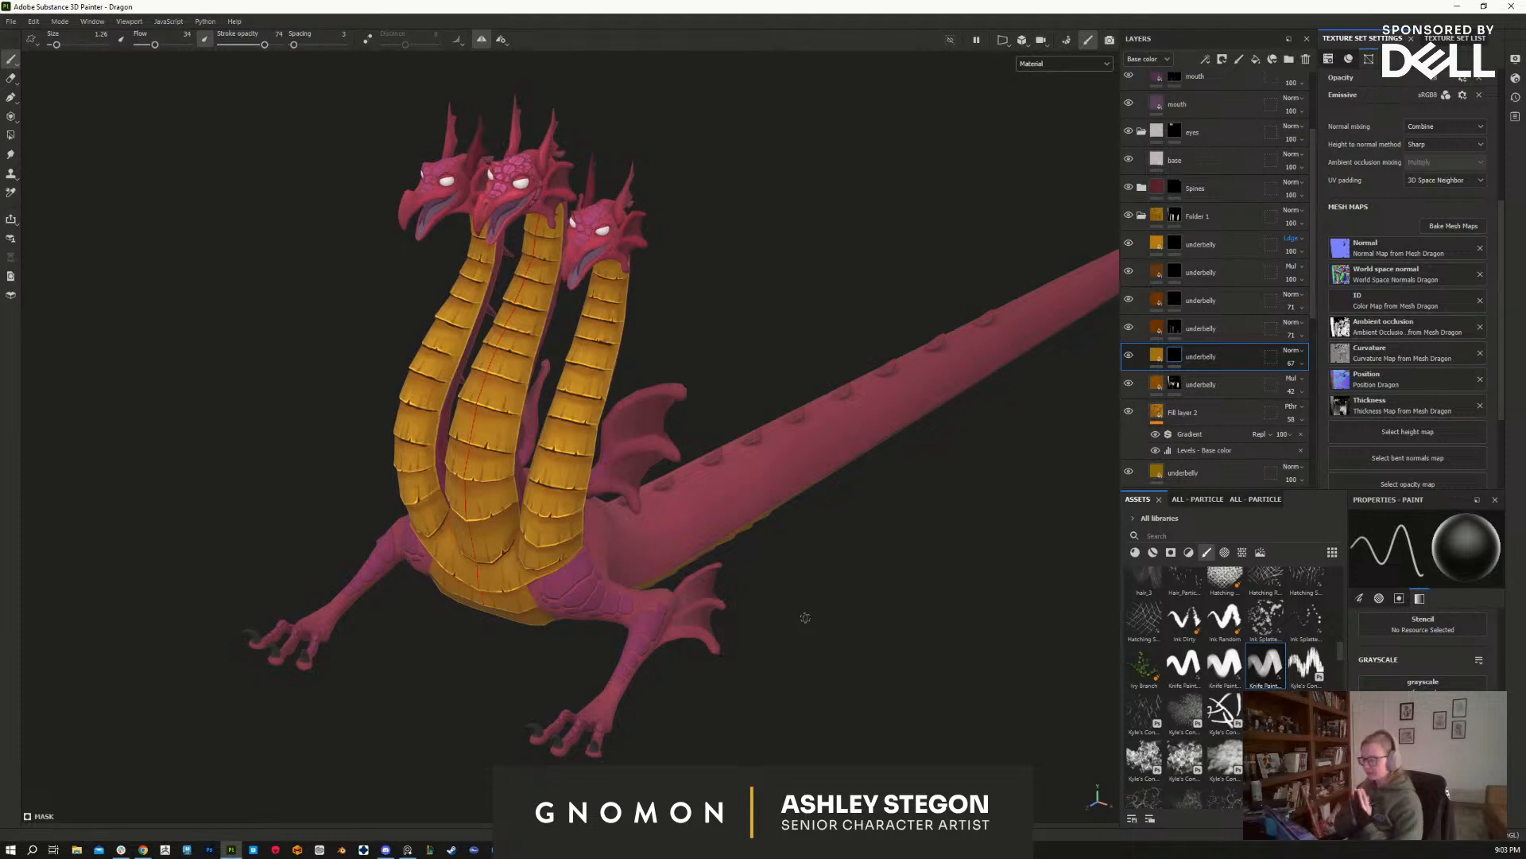